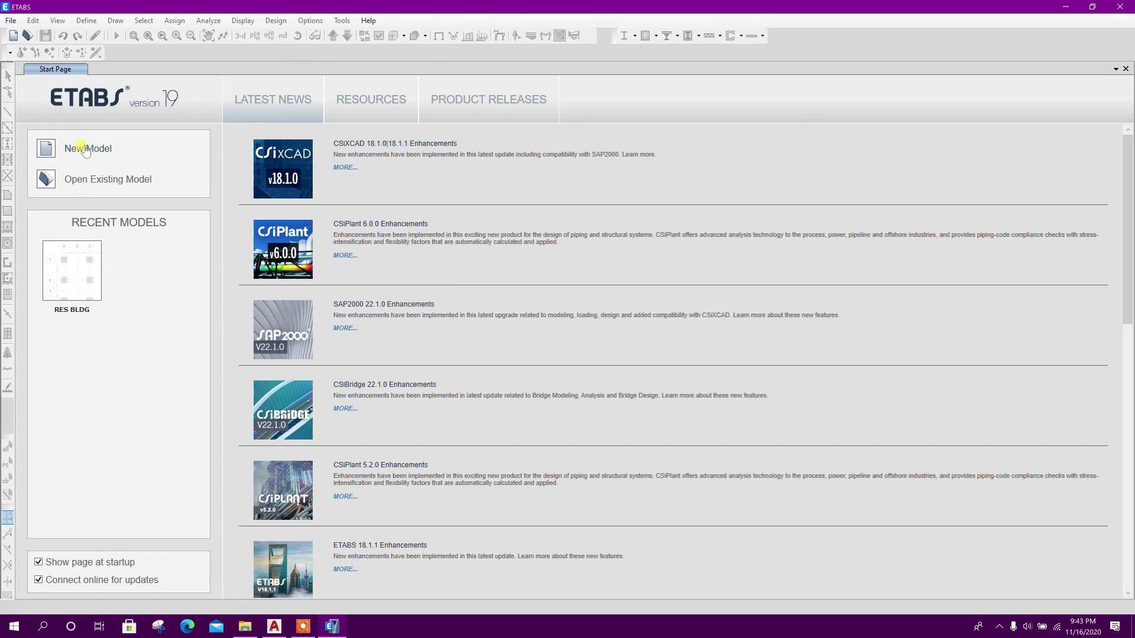
# Step: Start a new model using built-in settings with Metric SI display units and the IS 456:2000 concrete design code
pyautogui.click(83, 148)
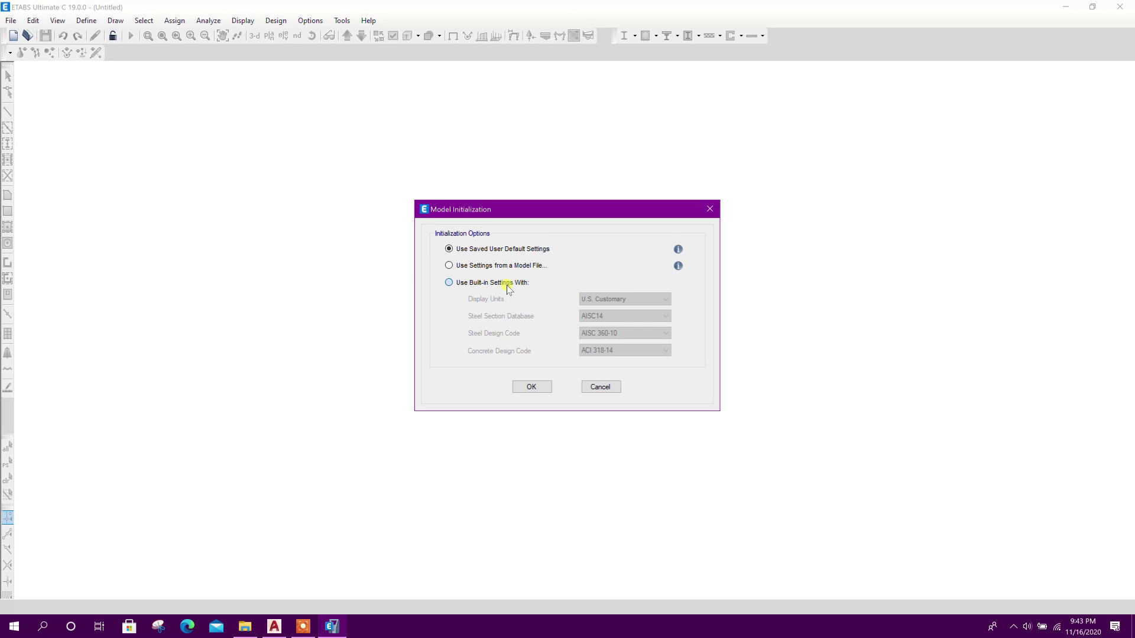
pyautogui.click(507, 287)
pyautogui.click(609, 300)
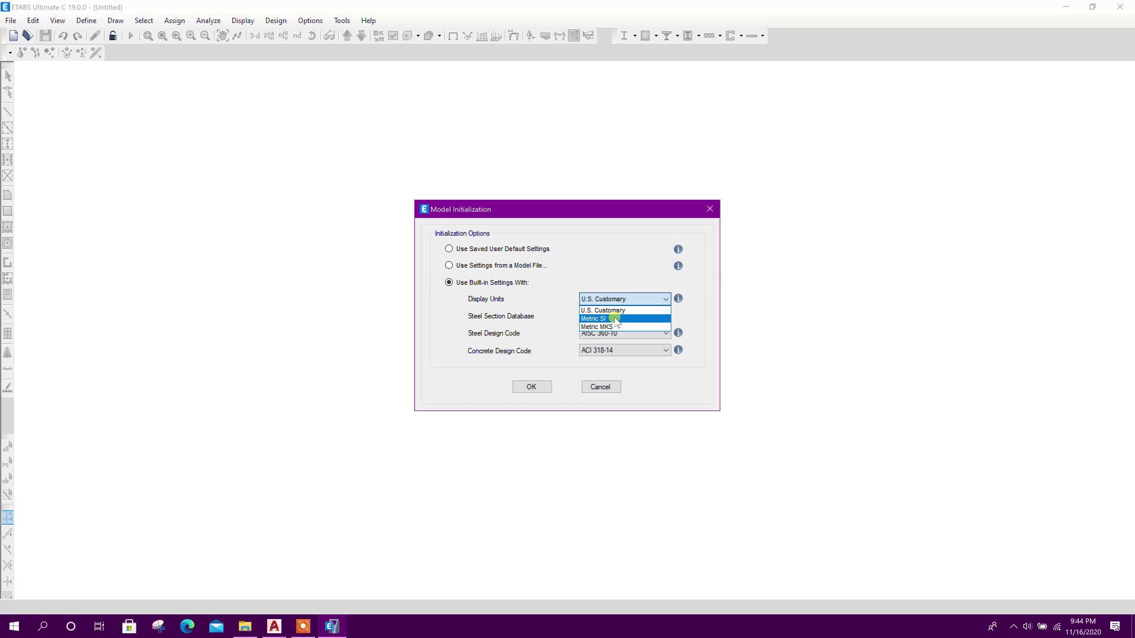
pyautogui.click(613, 319)
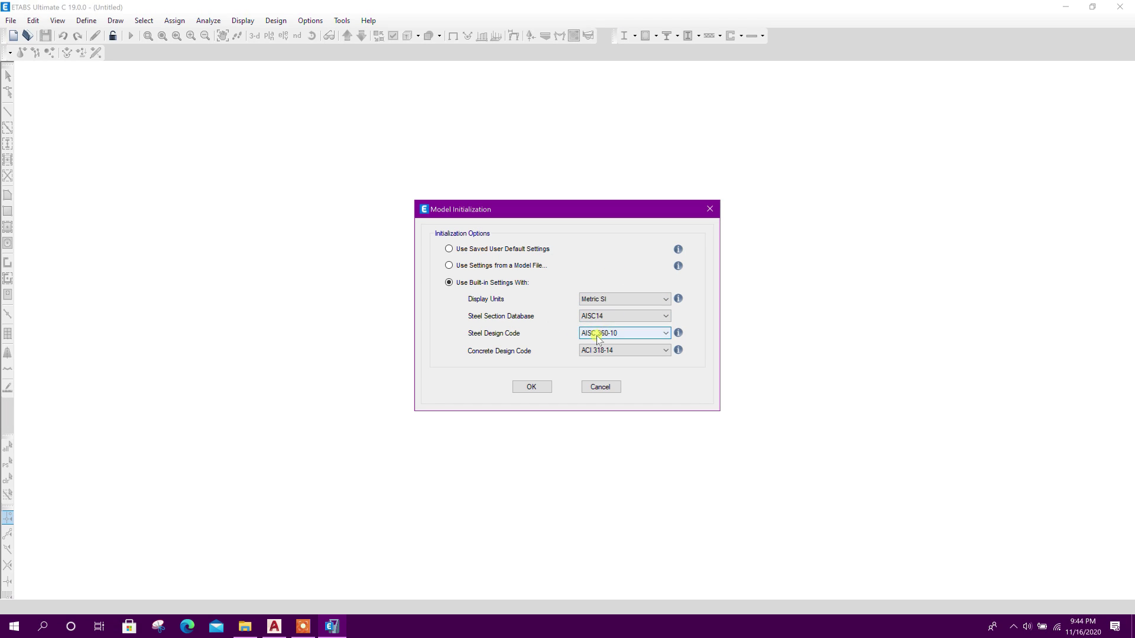
pyautogui.click(582, 350)
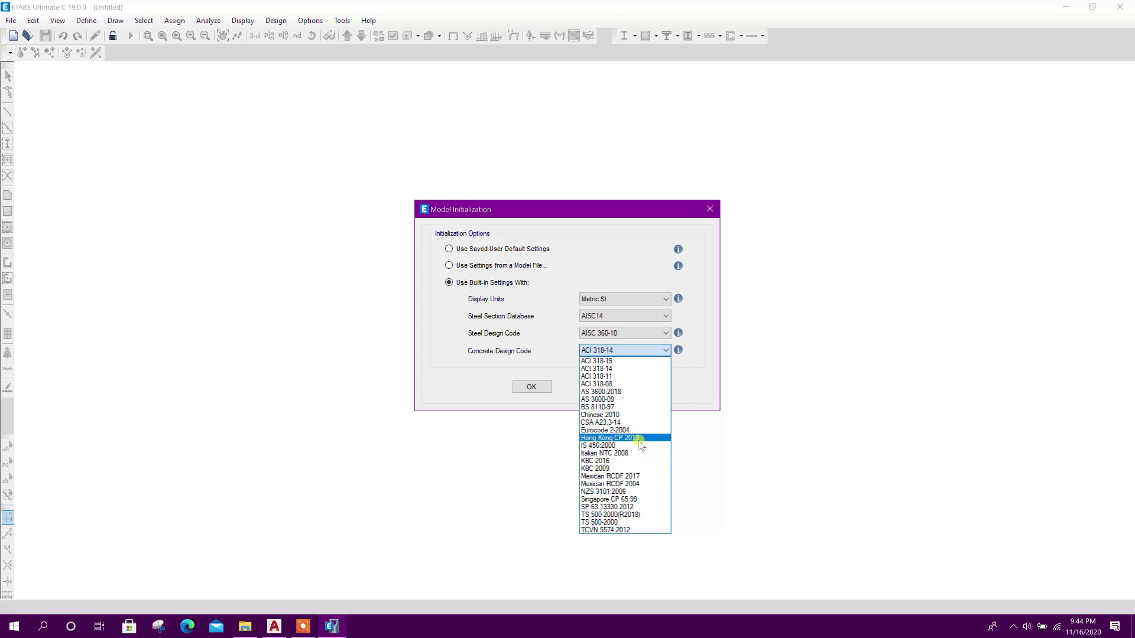
pyautogui.click(623, 445)
pyautogui.moveTo(588, 215); pyautogui.dragTo(544, 196)
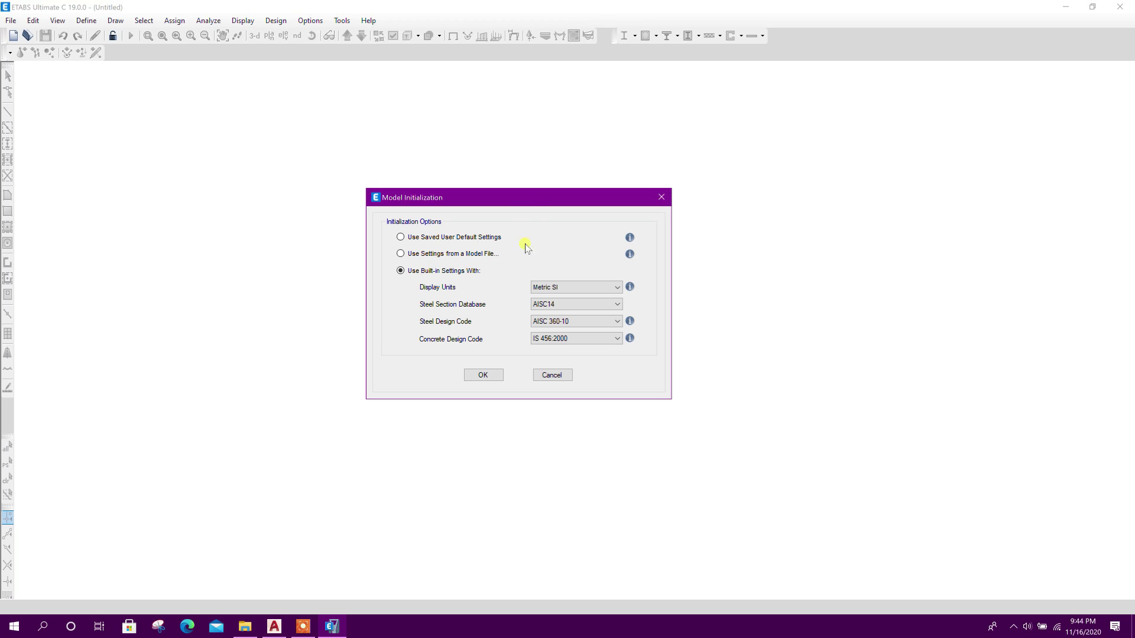
pyautogui.moveTo(532, 198); pyautogui.dragTo(537, 175)
pyautogui.click(491, 353)
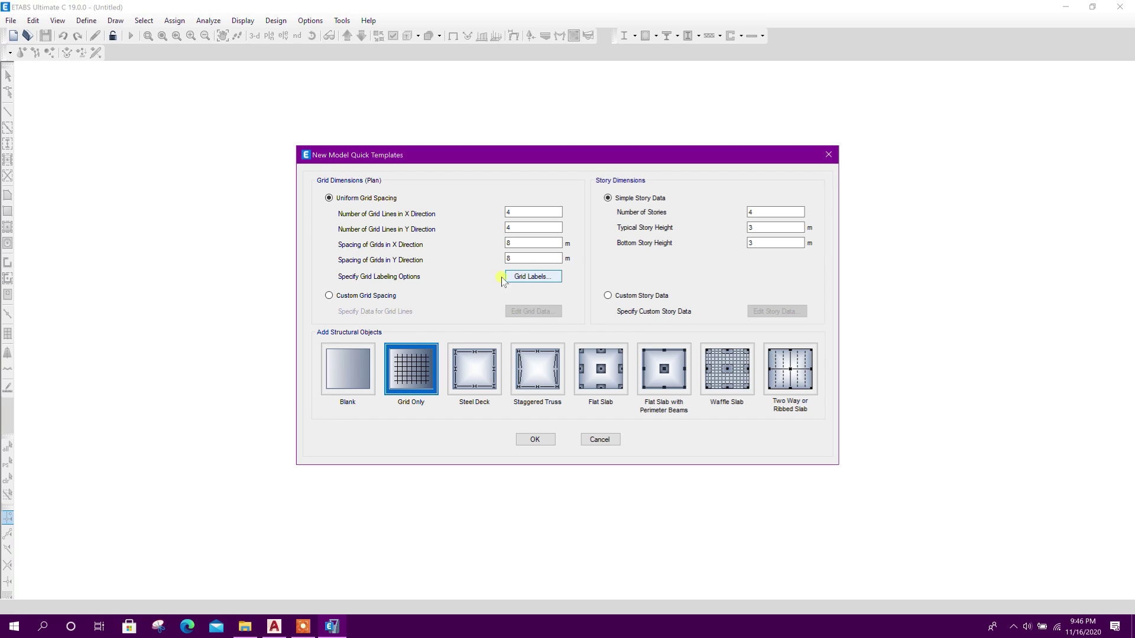
# Step: Check the lettered grid lines on the AutoCAD plan, return to ETABS and set the number of X-direction grid lines to 6
pyautogui.click(274, 626)
pyautogui.scroll(4, 269, 278)
pyautogui.scroll(-2, 268, 279)
pyautogui.scroll(2, 228, 246)
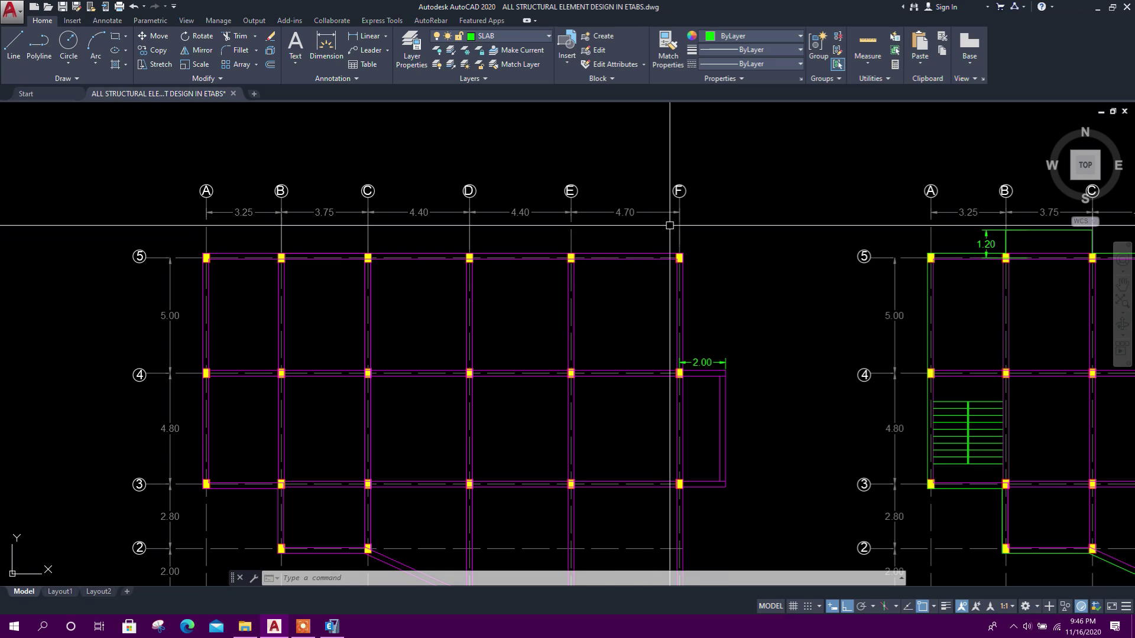
pyautogui.moveTo(375, 351); pyautogui.dragTo(367, 299, button='middle')
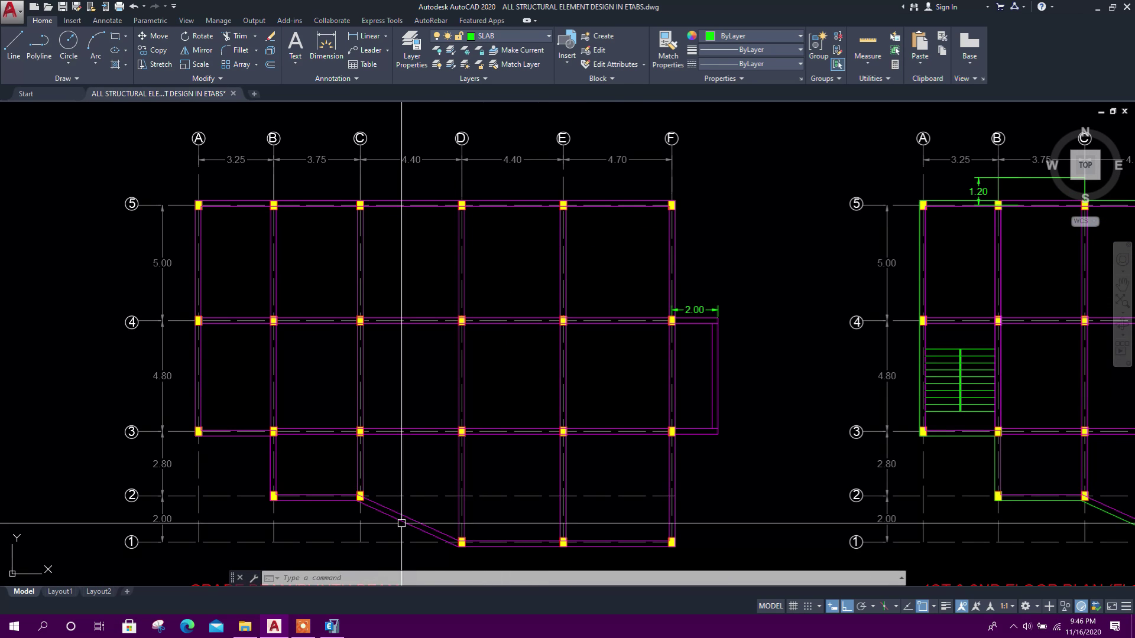
pyautogui.click(331, 627)
pyautogui.doubleClick(512, 212)
pyautogui.write('6')
# Step: Recheck the AutoCAD plan, set the number of Y-direction grid lines to 5 and enter an X grid spacing of 8 m
pyautogui.click(517, 218)
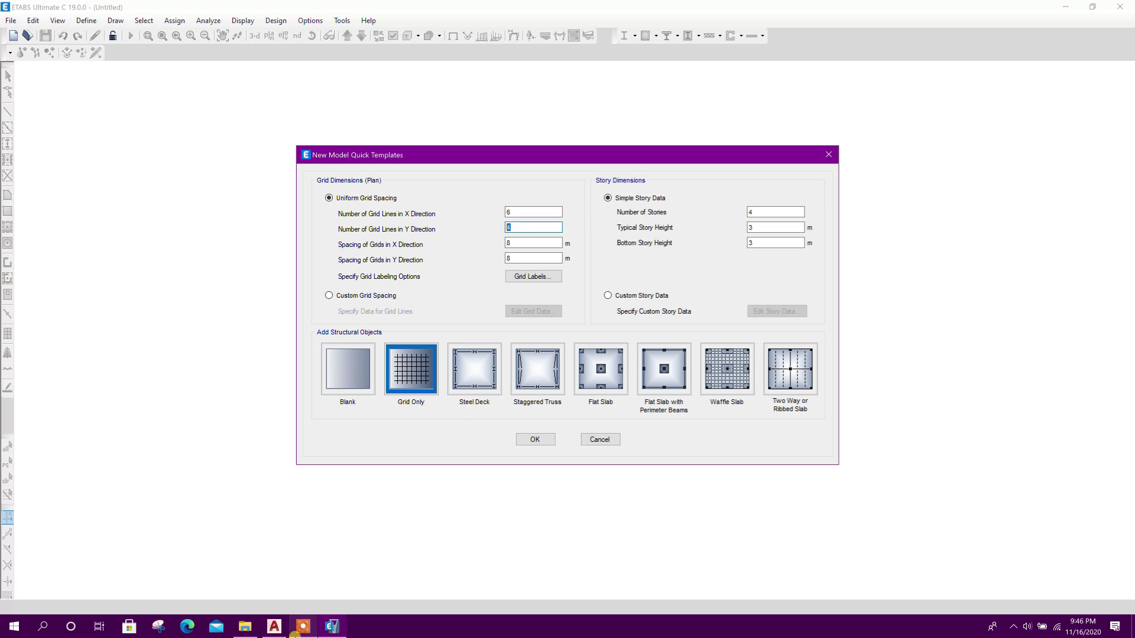
pyautogui.click(273, 626)
pyautogui.moveTo(301, 6); pyautogui.dragTo(630, 74)
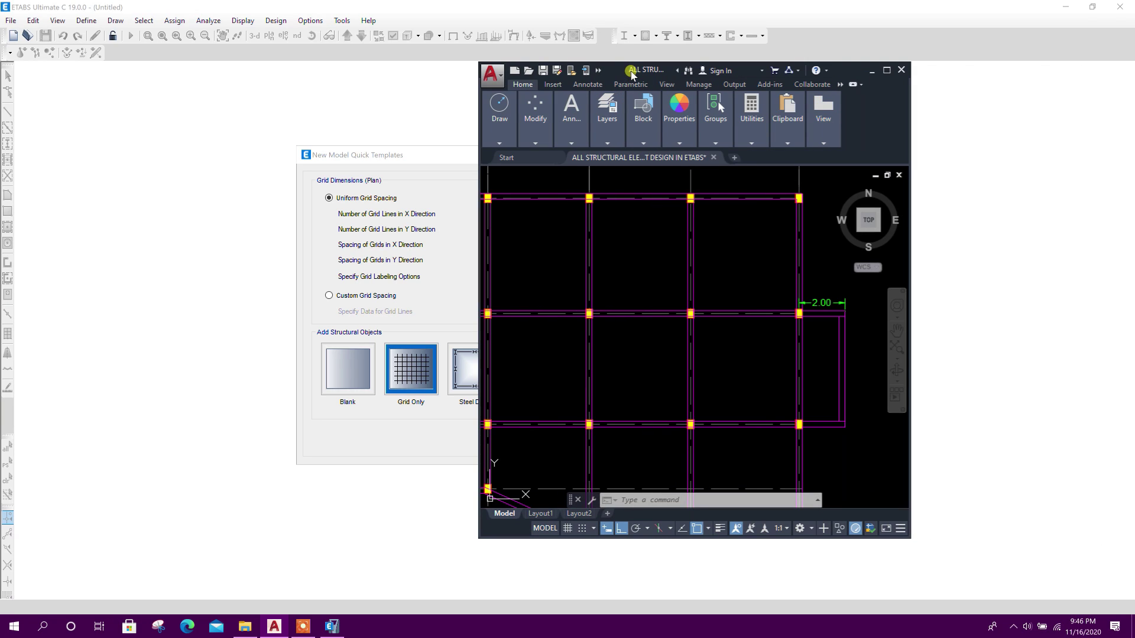
pyautogui.moveTo(644, 67); pyautogui.dragTo(1134, 36)
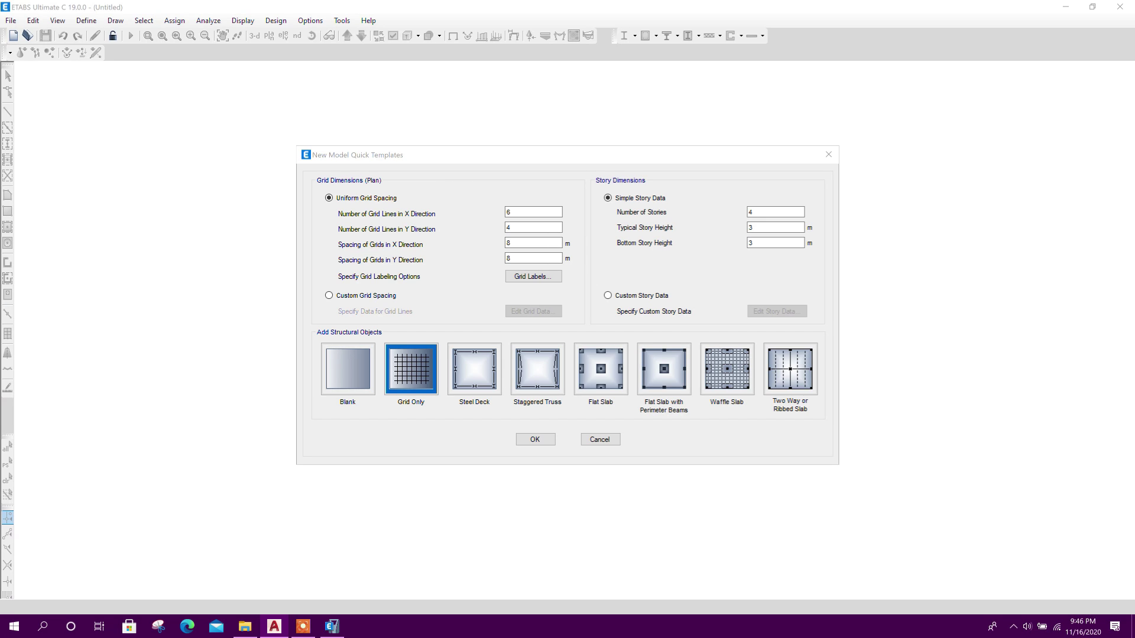
pyautogui.doubleClick(520, 228)
pyautogui.write('5')
pyautogui.doubleClick(522, 242)
pyautogui.write('8')
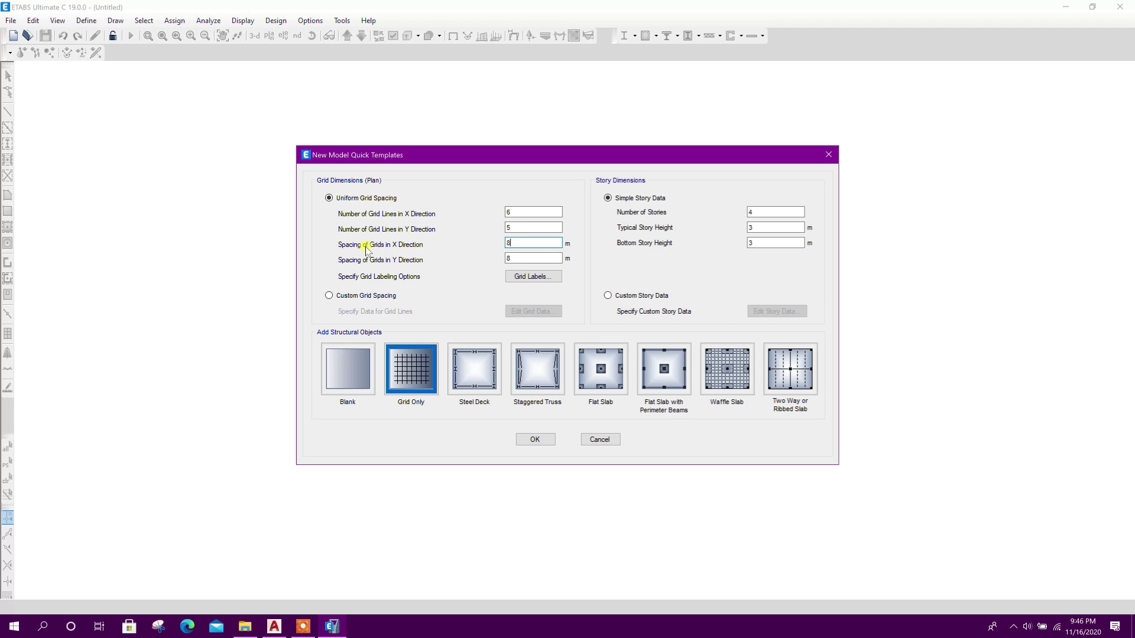
# Step: Switch the plan grid to custom spacing and open its grid data displayed as spacing instead of ordinates
pyautogui.click(380, 297)
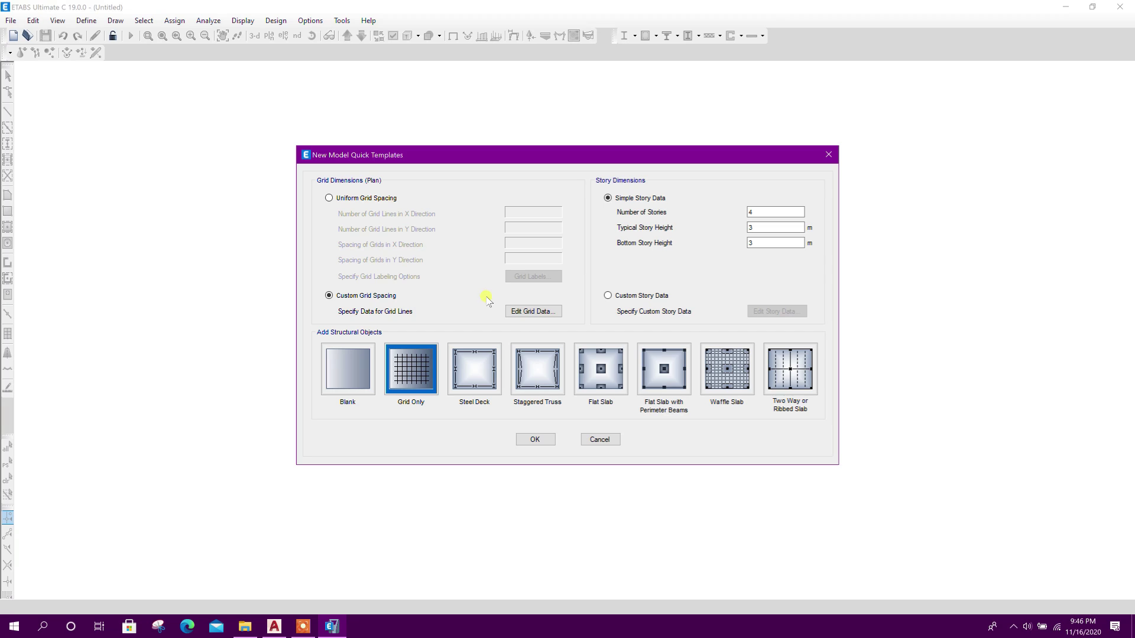
pyautogui.click(525, 310)
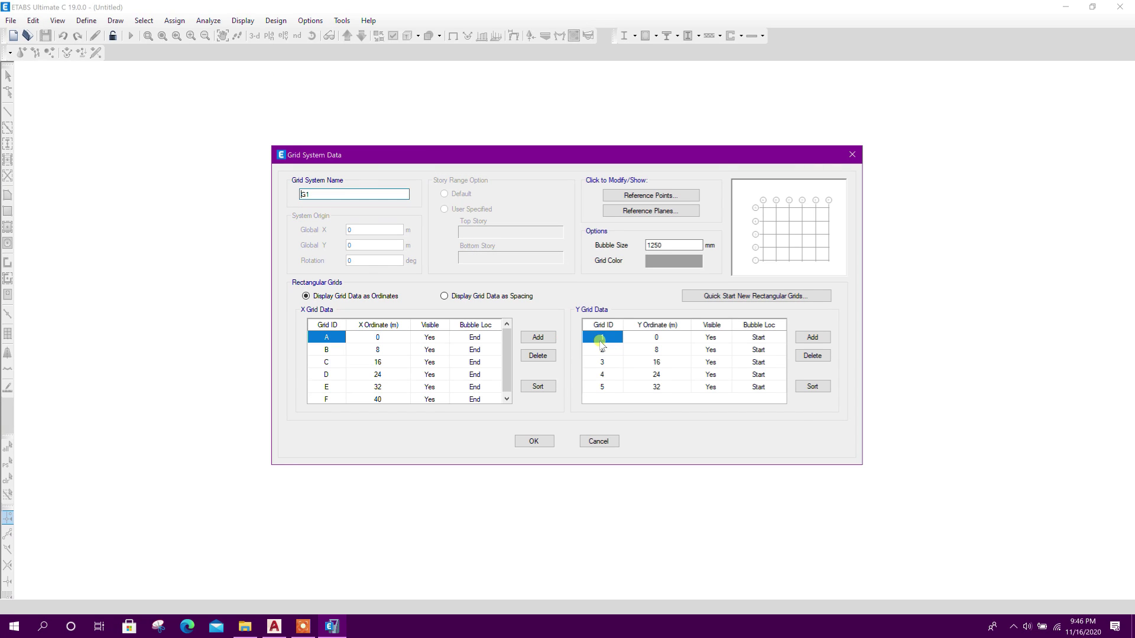
pyautogui.click(467, 297)
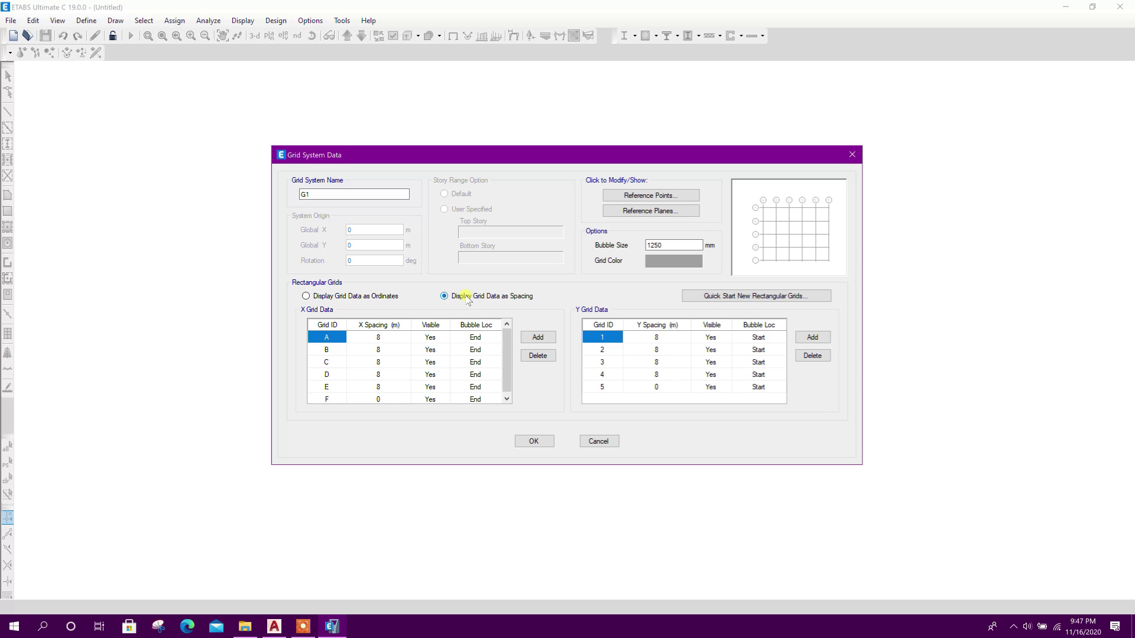
# Step: Set the X spacings for grids A to E to 3.25, 3.75, 4.4, 4.4 and 4.7 m
pyautogui.click(392, 338)
pyautogui.click(386, 335)
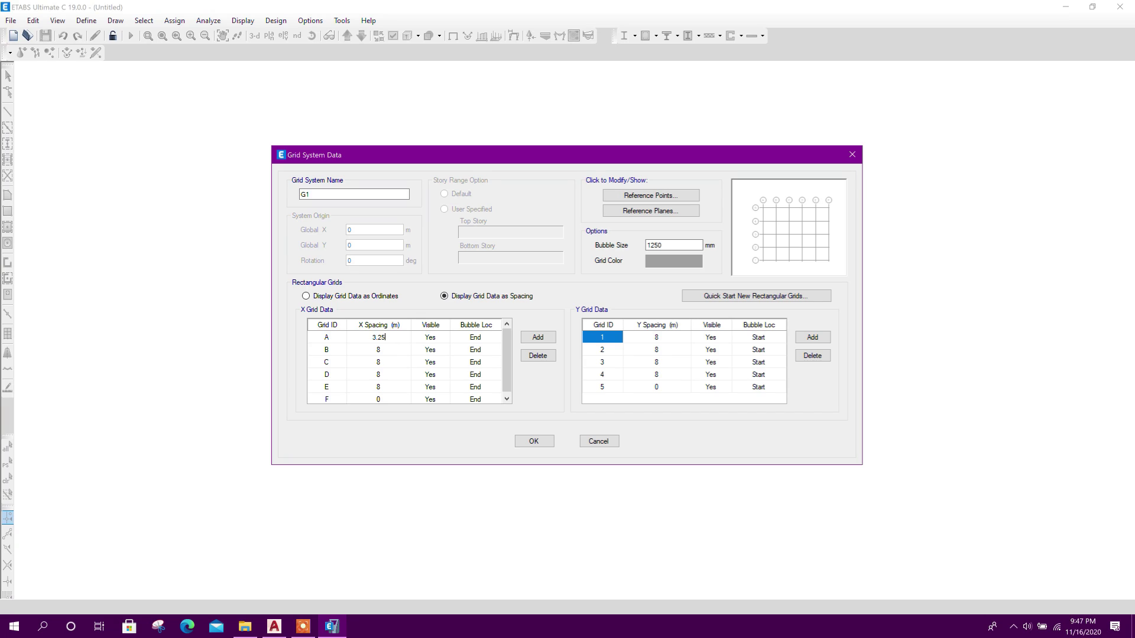
pyautogui.write('3.25')
pyautogui.press('Return')
pyautogui.write('3.75')
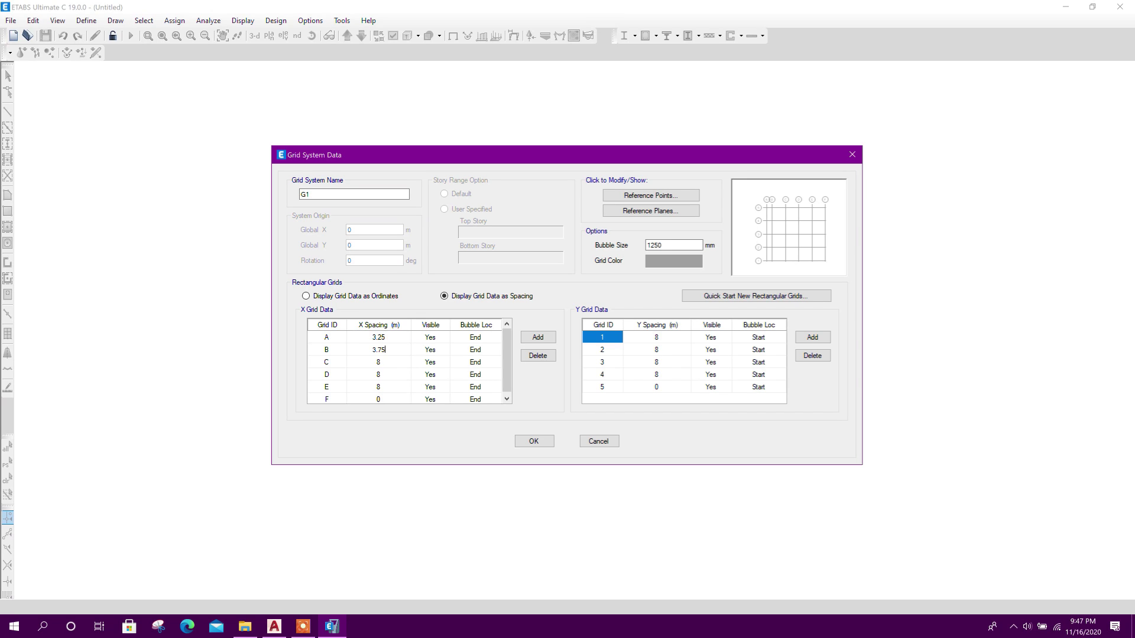
pyautogui.press('Return')
pyautogui.write('4.')
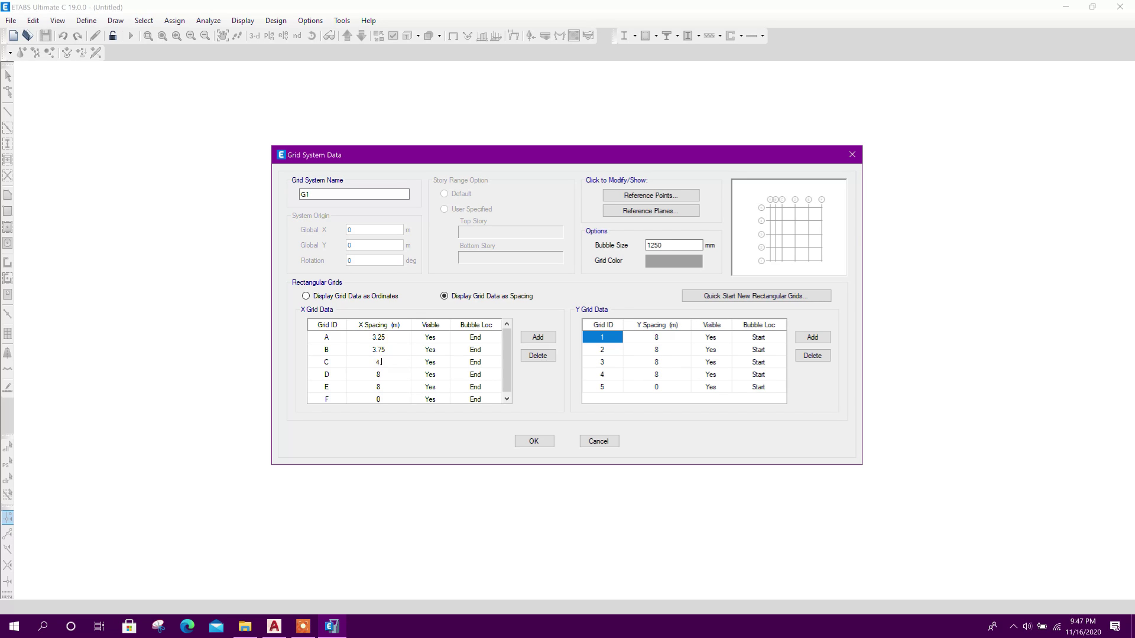
pyautogui.write('4')
pyautogui.press('Return')
pyautogui.write('4.4')
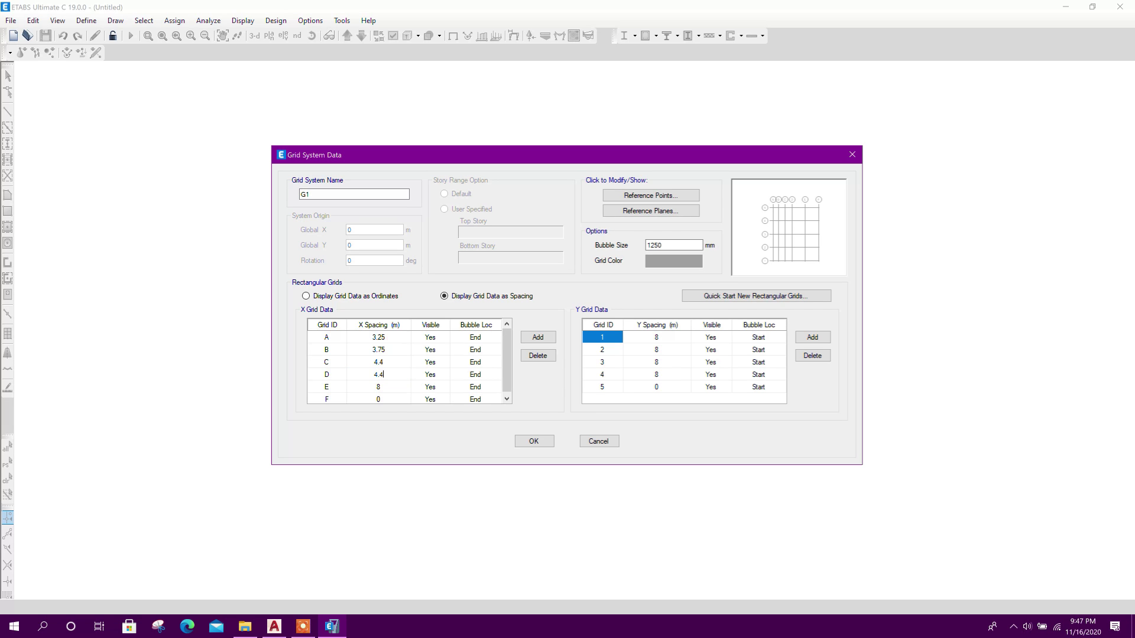
pyautogui.press('Return')
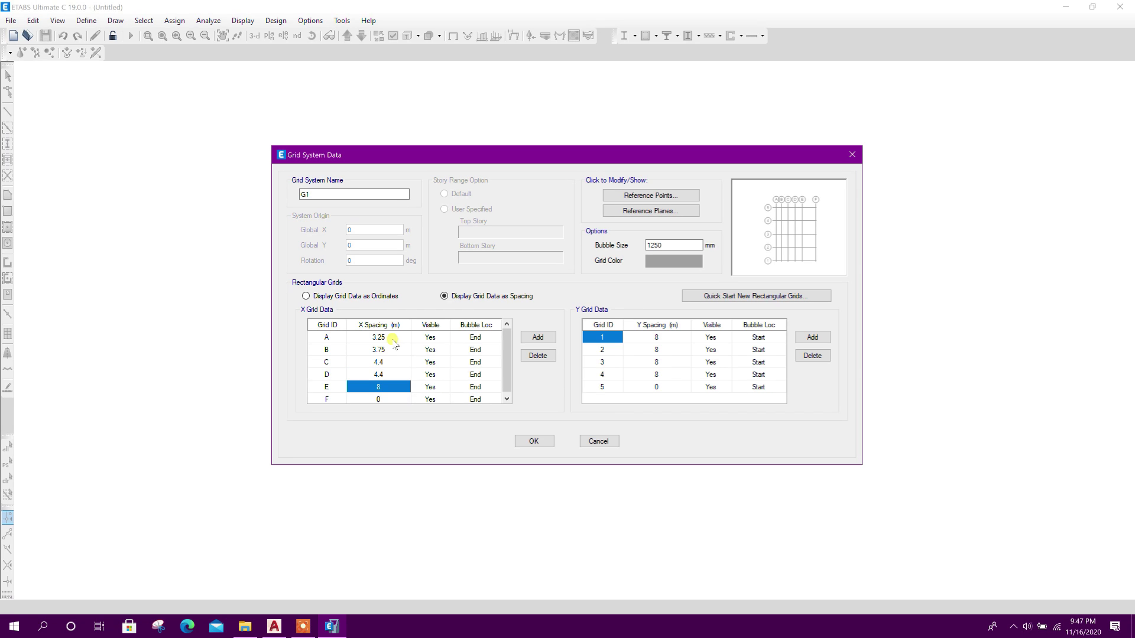
pyautogui.write('4')
# Step: Consult the AutoCAD plan, set the Y spacings for grids 1 to 4 to 2, 2.8, 4.8 and 5 m, and accept the grid data
pyautogui.hotkey('alt', 'Tab')
pyautogui.moveTo(284, 426); pyautogui.dragTo(393, 398, button='middle')
pyautogui.moveTo(258, 404); pyautogui.dragTo(279, 427, button='middle')
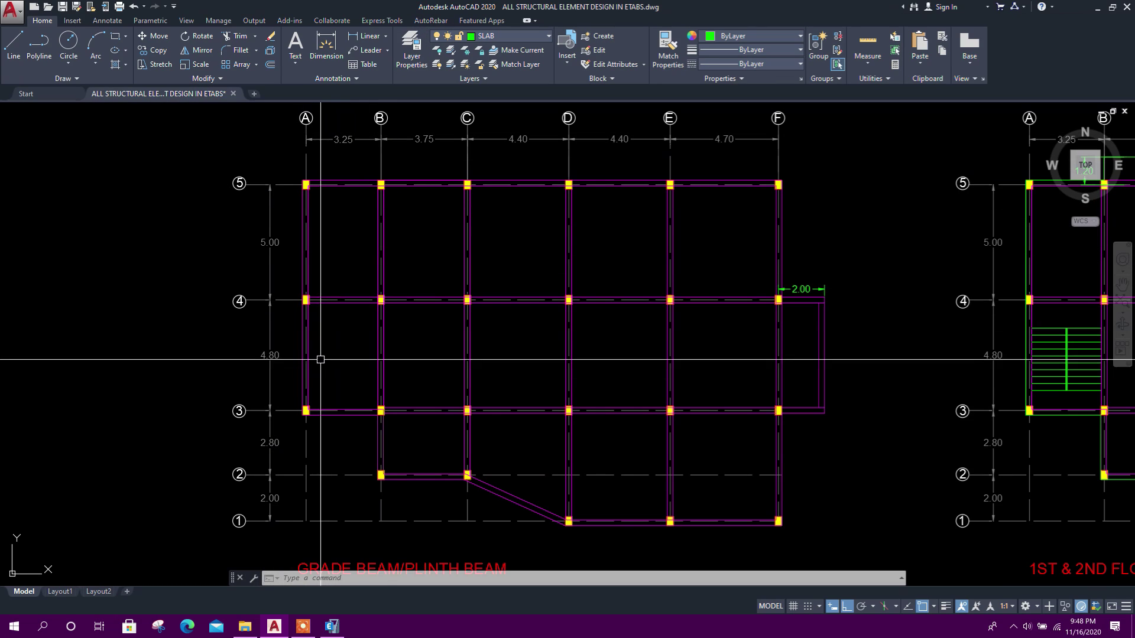
pyautogui.hotkey('alt', 'Tab')
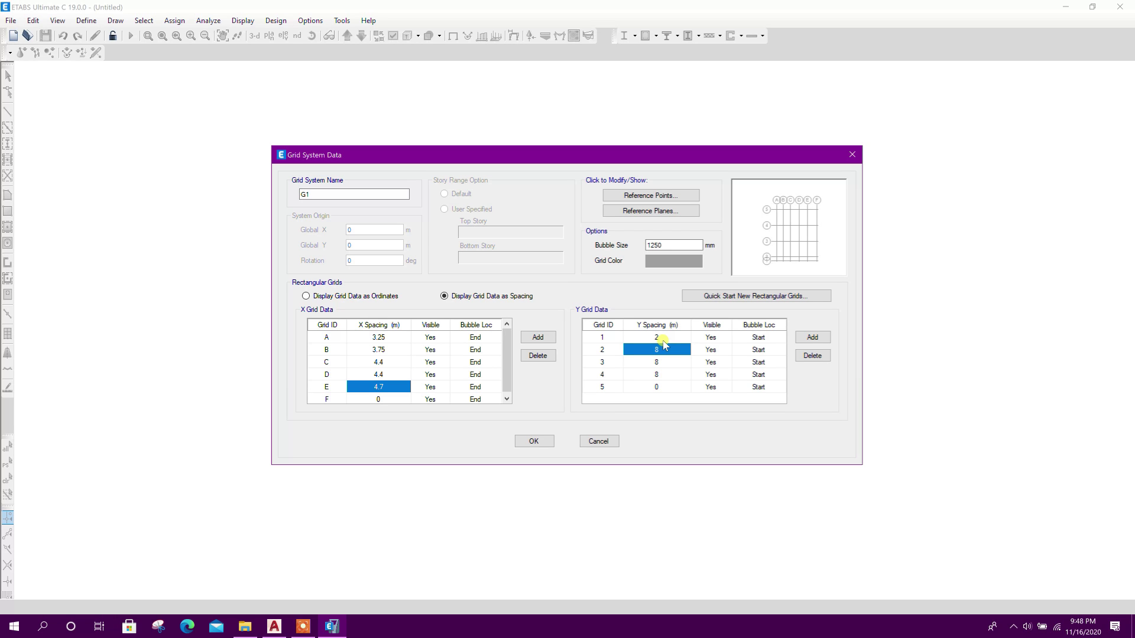
pyautogui.write('2.8')
pyautogui.press('Return')
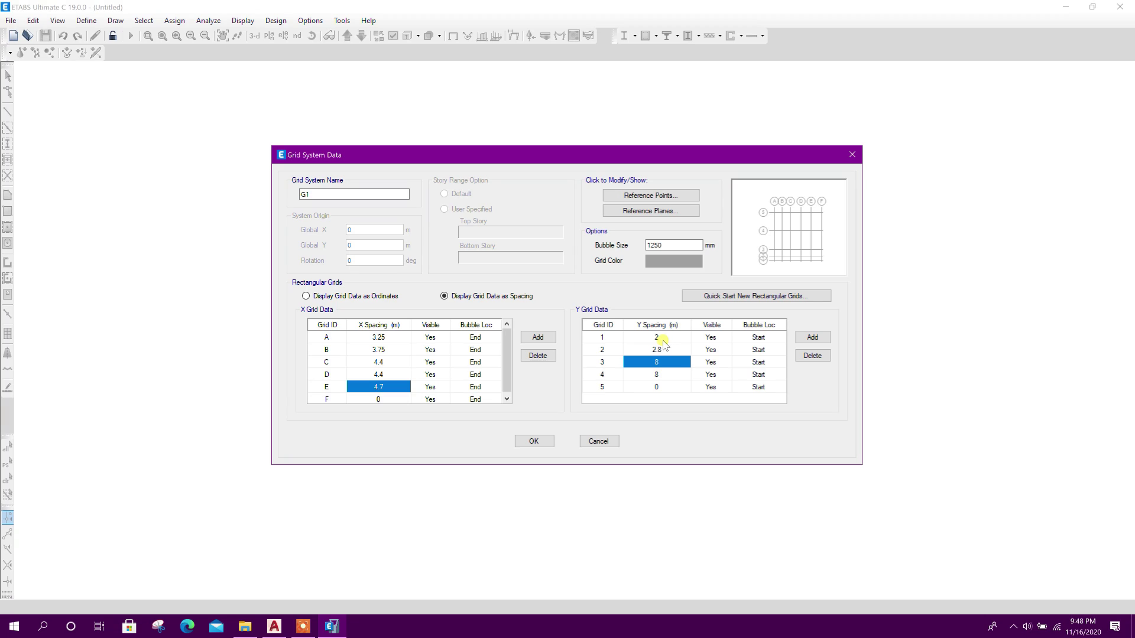
pyautogui.write('4.8')
pyautogui.press('Return')
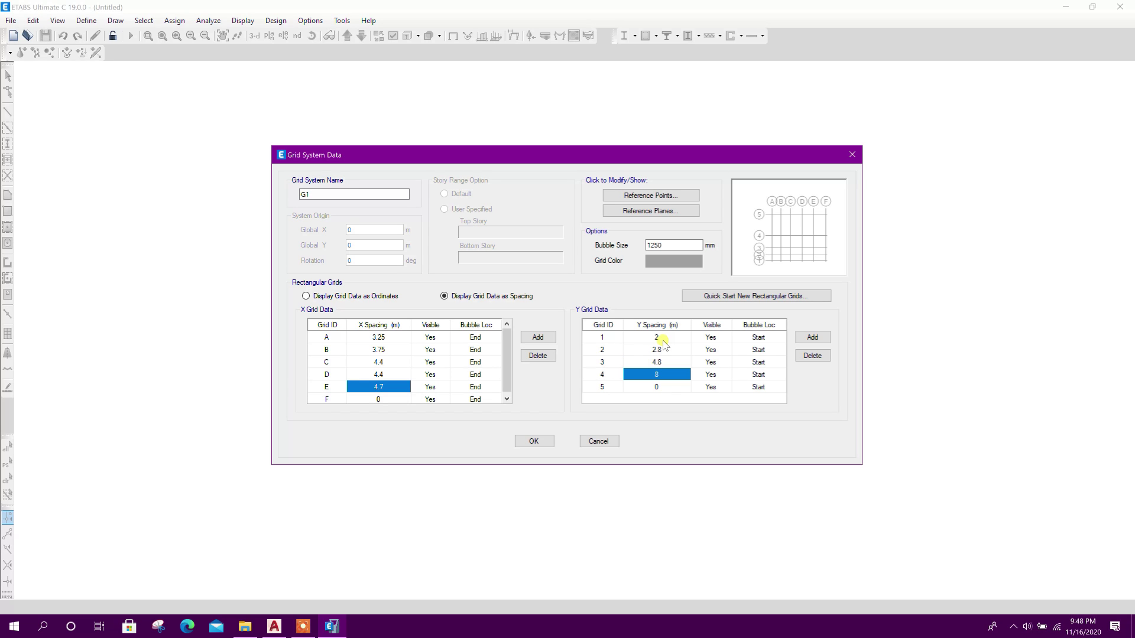
pyautogui.write('5')
pyautogui.click(534, 441)
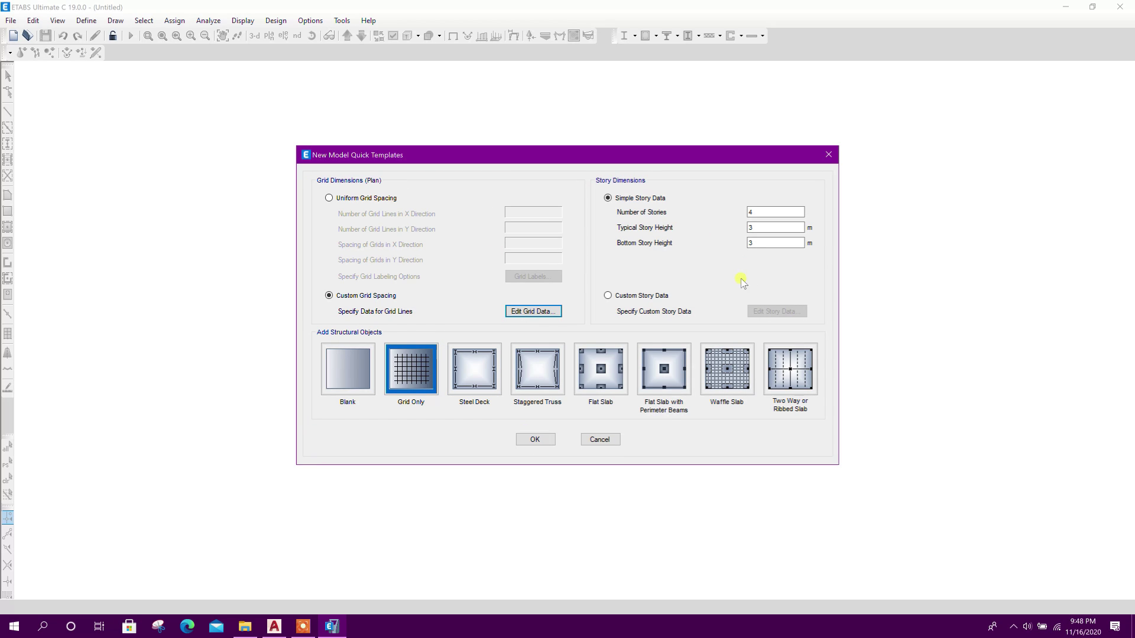
# Step: Set 6 stories with a typical height of 3.4 m and a bottom height of 1.8 m, and create the grid-only model
pyautogui.doubleClick(761, 213)
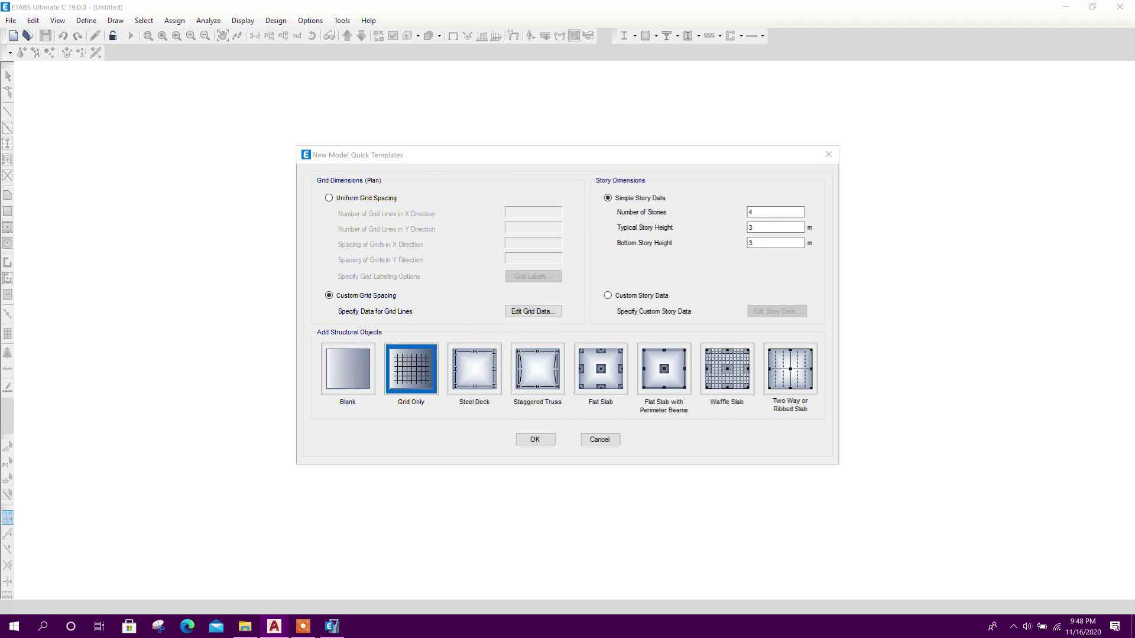
pyautogui.click(762, 212)
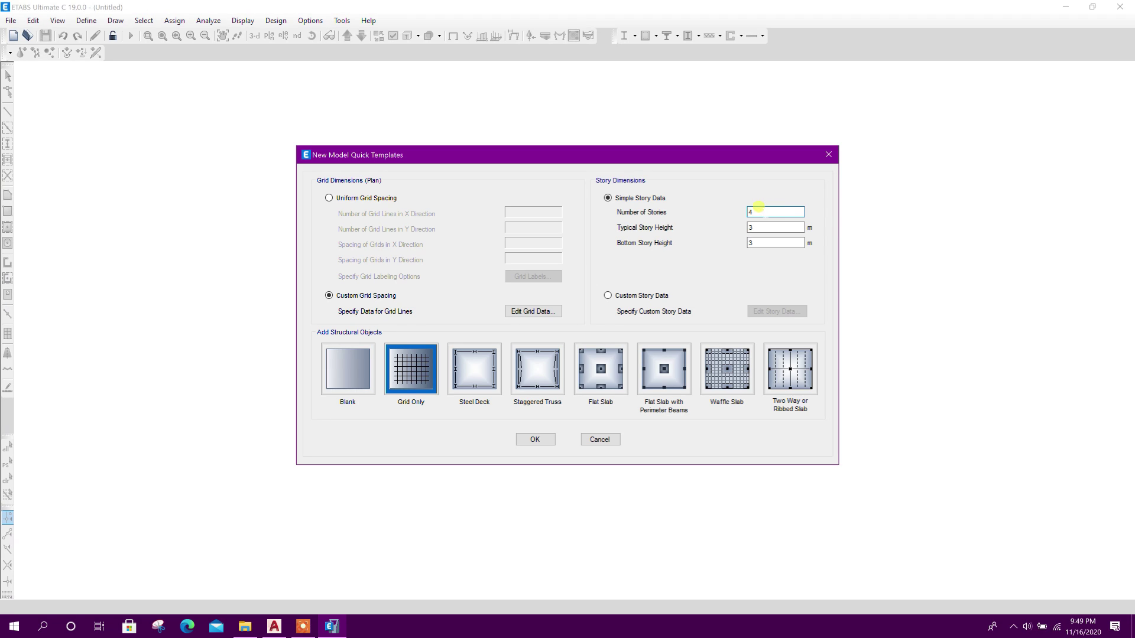
pyautogui.click(762, 227)
pyautogui.write('3.4')
pyautogui.click(748, 241)
pyautogui.click(535, 439)
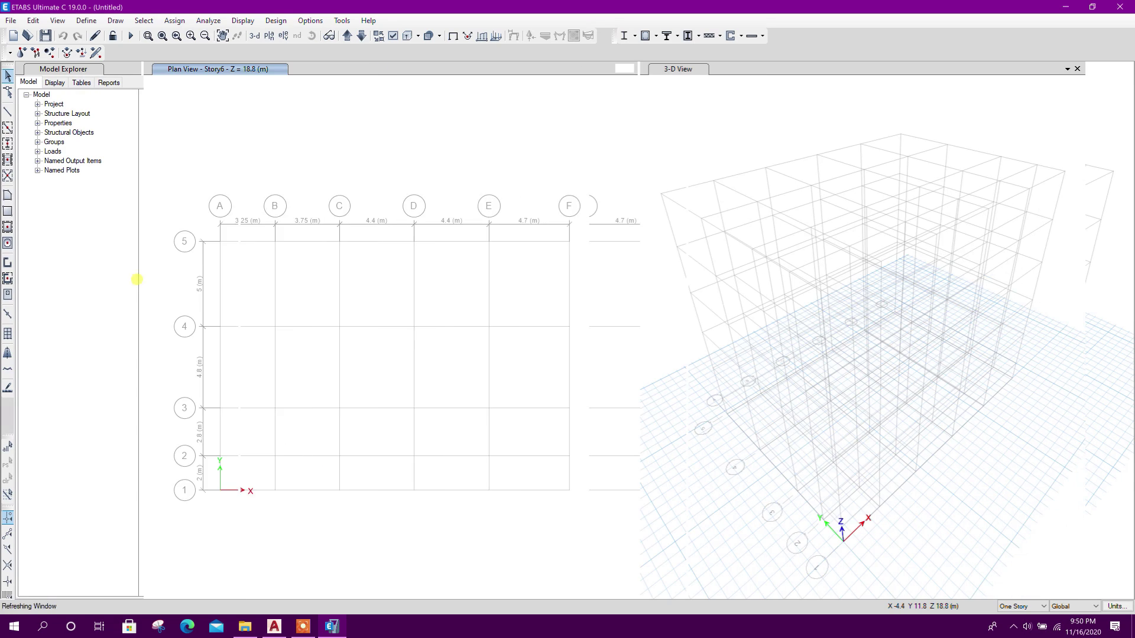
# Step: Save the model as ALL STRUCTURAL ELEMENTS DESIGN in the Etabs v19 folder
pyautogui.click(45, 36)
pyautogui.write('ALL STRUCTURAL ELEMENTS DESIGN')
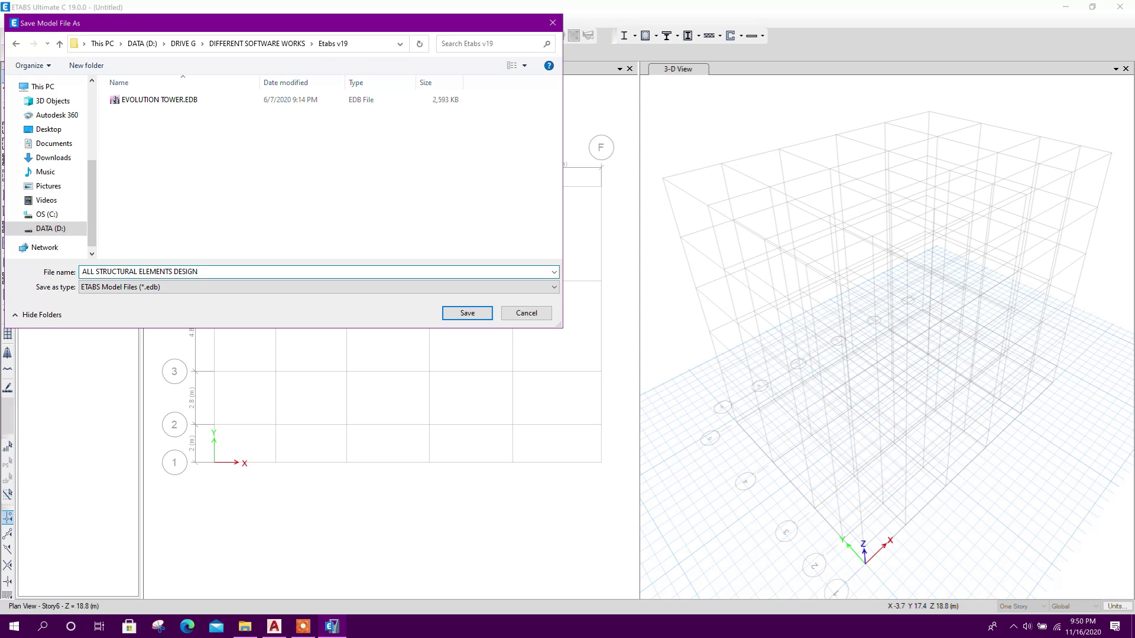
pyautogui.press('Return')
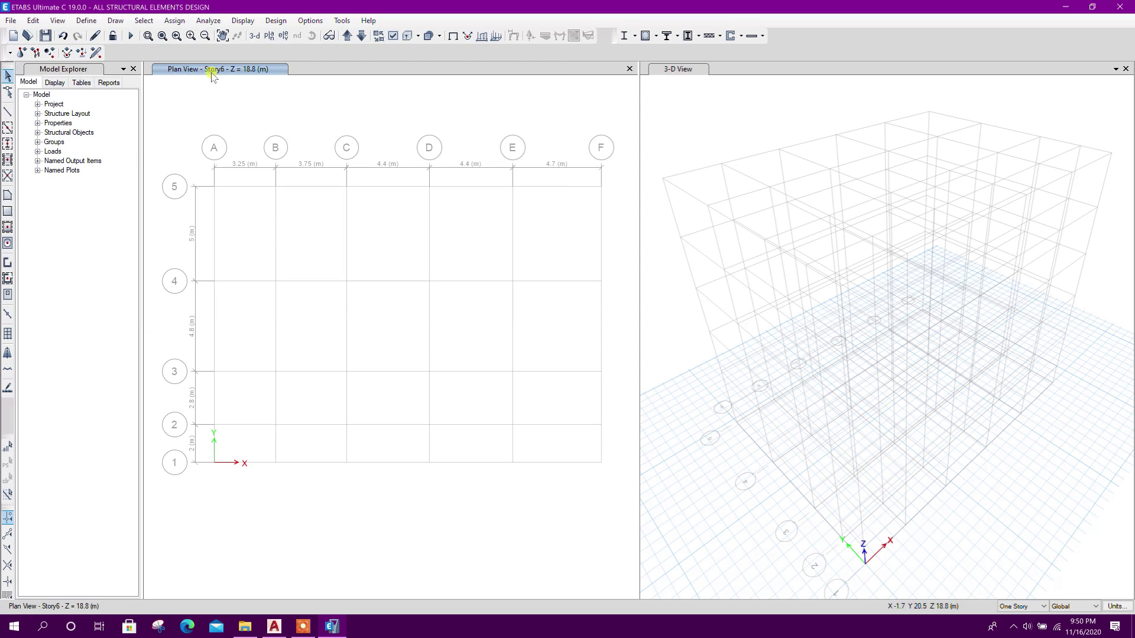
# Step: Open the story data for editing and rename Story1, Story2 and Story3 as PB, 1F and 2F
pyautogui.rightClick(409, 112)
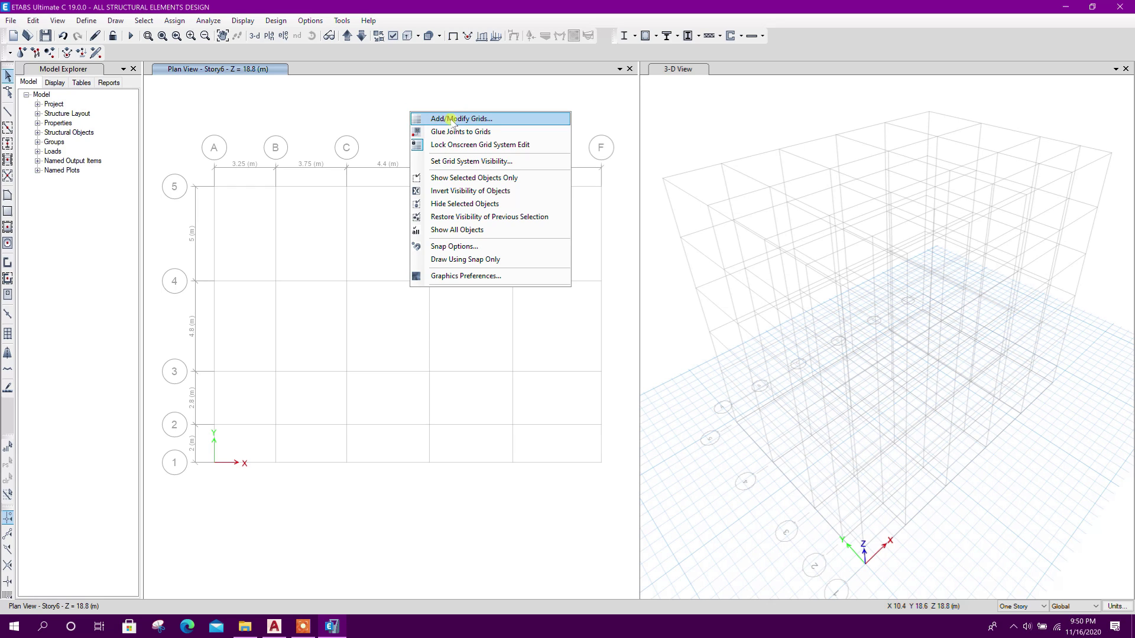
pyautogui.click(462, 120)
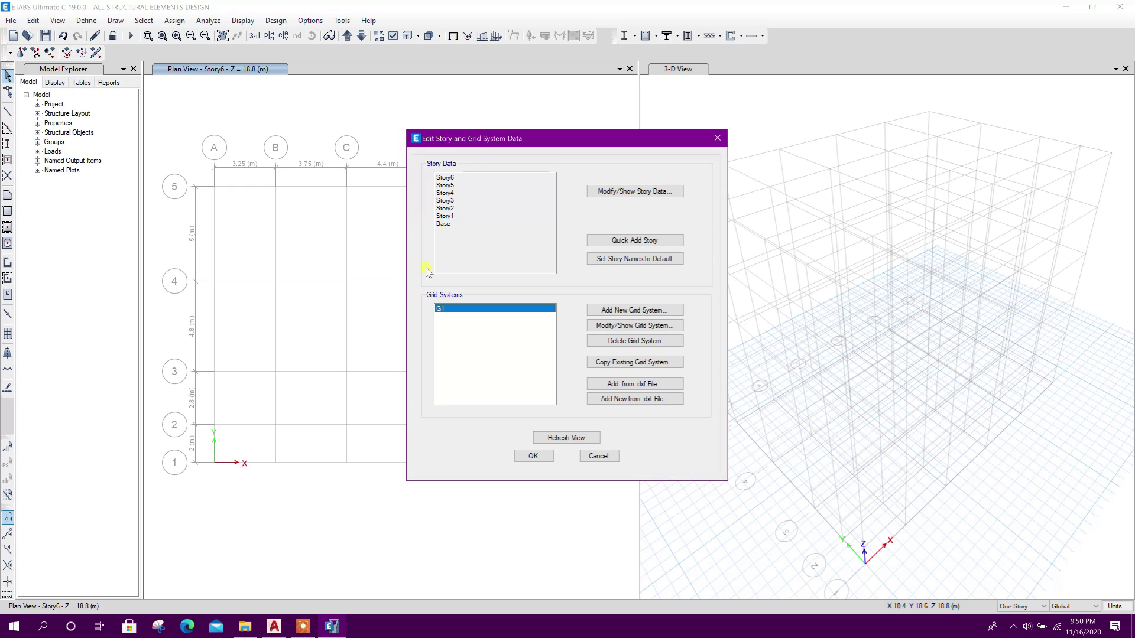
pyautogui.click(614, 194)
pyautogui.click(406, 287)
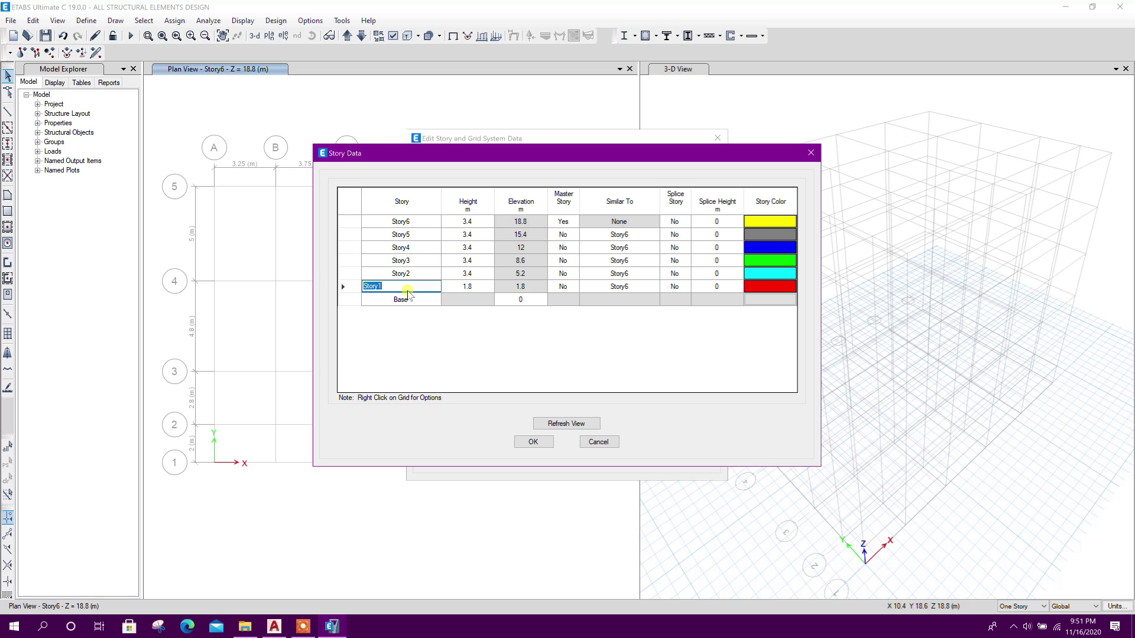
pyautogui.write('PB')
pyautogui.click(413, 272)
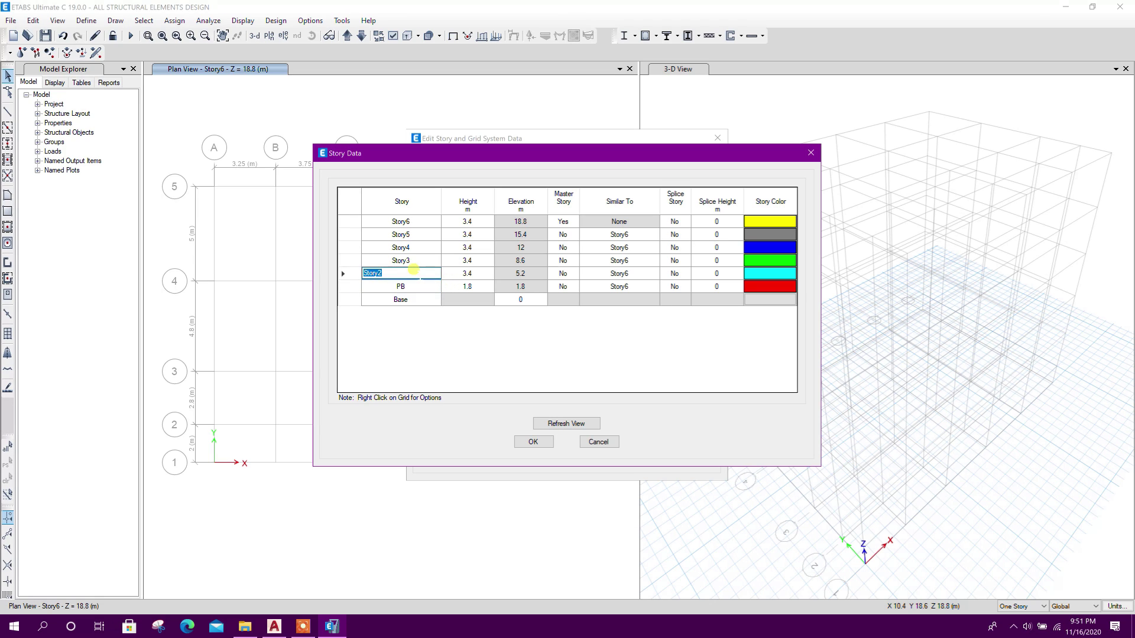
pyautogui.write('1F')
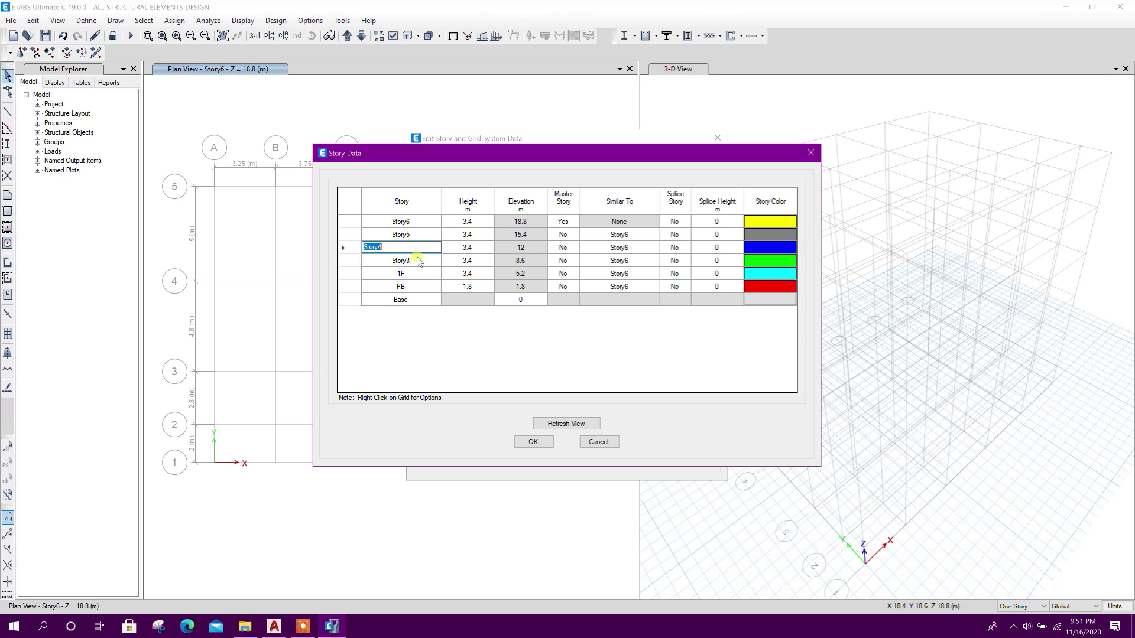
pyautogui.click(416, 260)
pyautogui.write('2F')
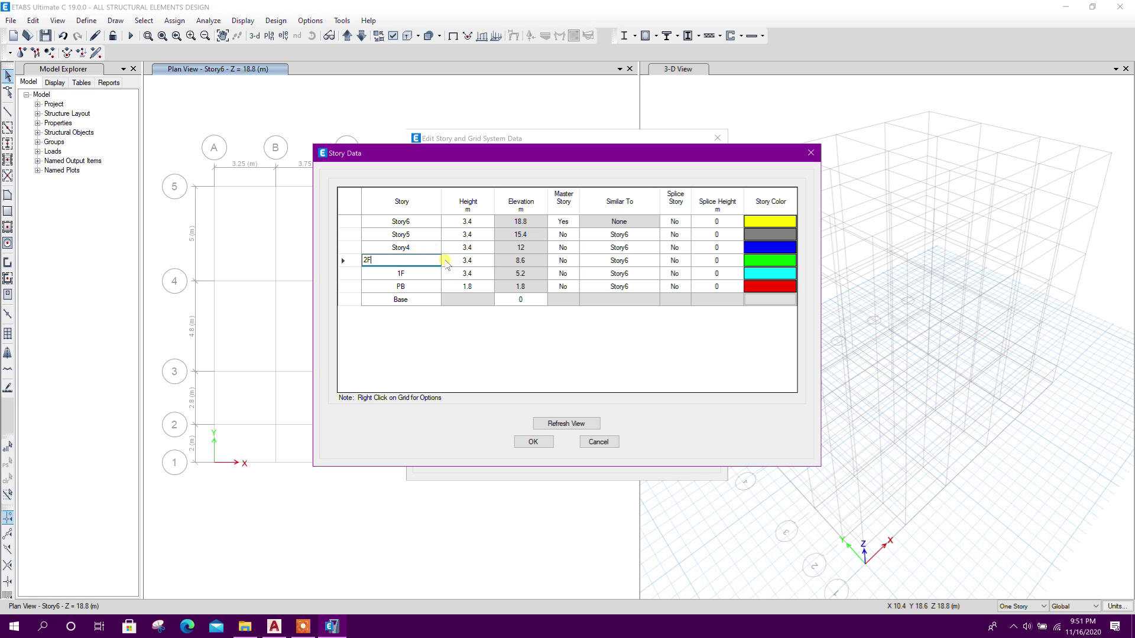
# Step: Rename Story4, Story5 and Story6 as 3F, 4F and STAIRTOP in the story data
pyautogui.click(414, 247)
pyautogui.write('3F')
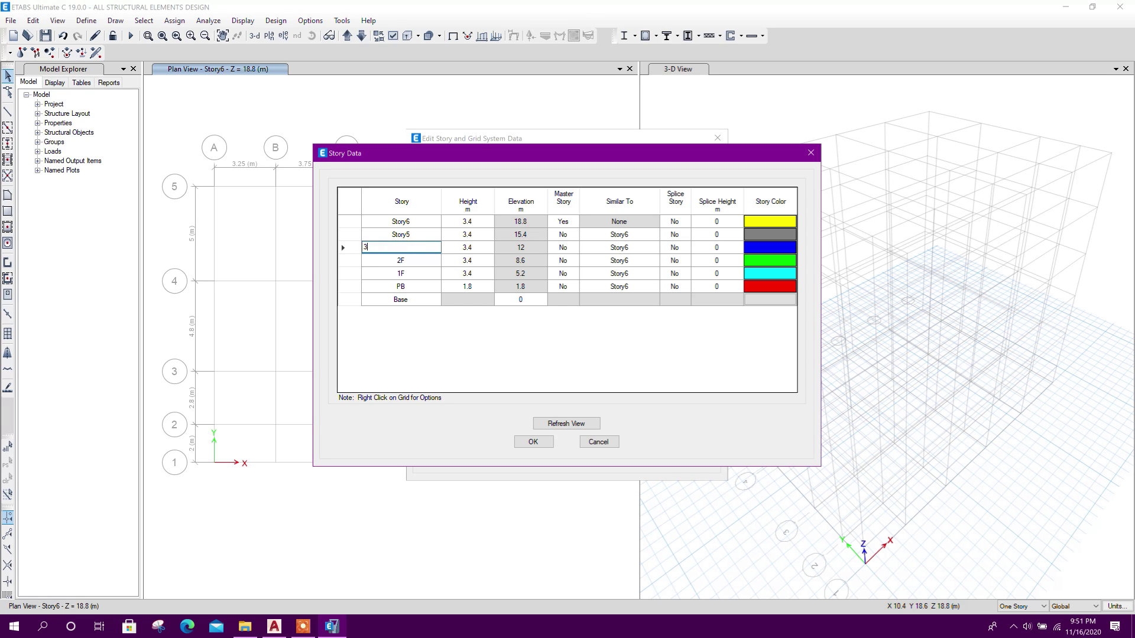
pyautogui.click(427, 233)
pyautogui.write('4F')
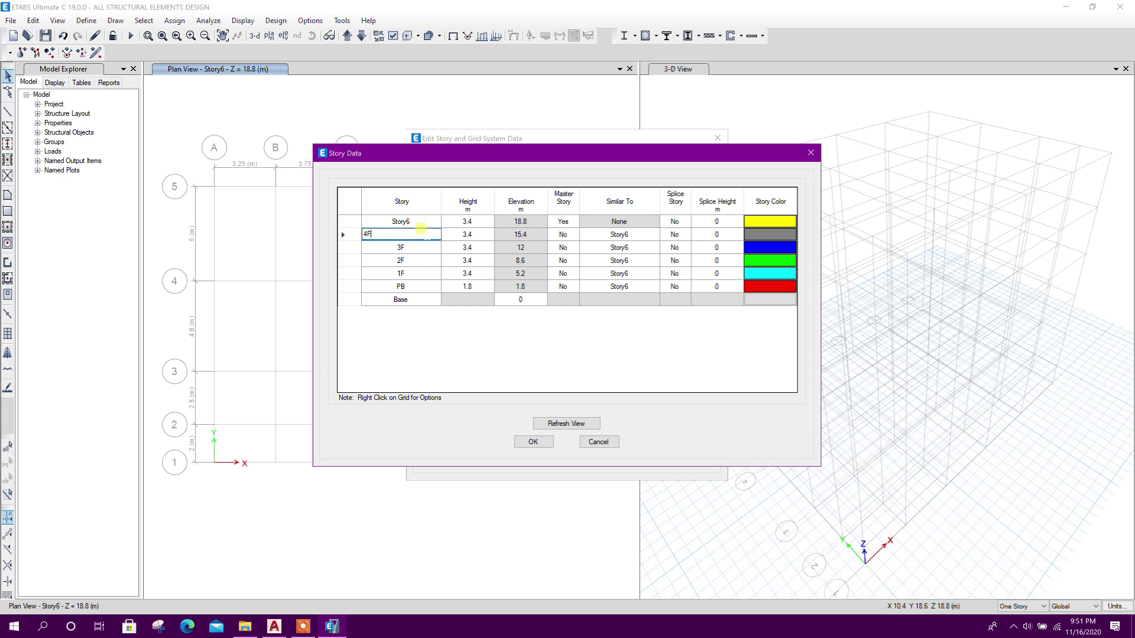
pyautogui.click(414, 220)
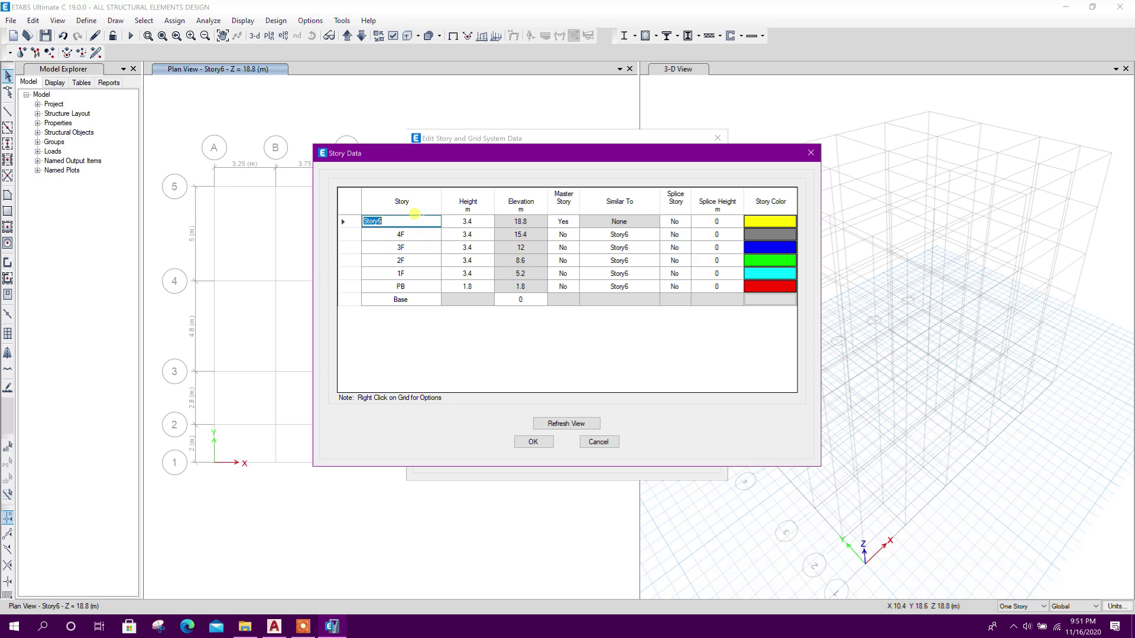
pyautogui.write('STAIRTOP')
# Step: Set the story heights of 3F and 4F to 3.2 m and STAIRTOP to 2.6 m, and accept the story data
pyautogui.click(425, 275)
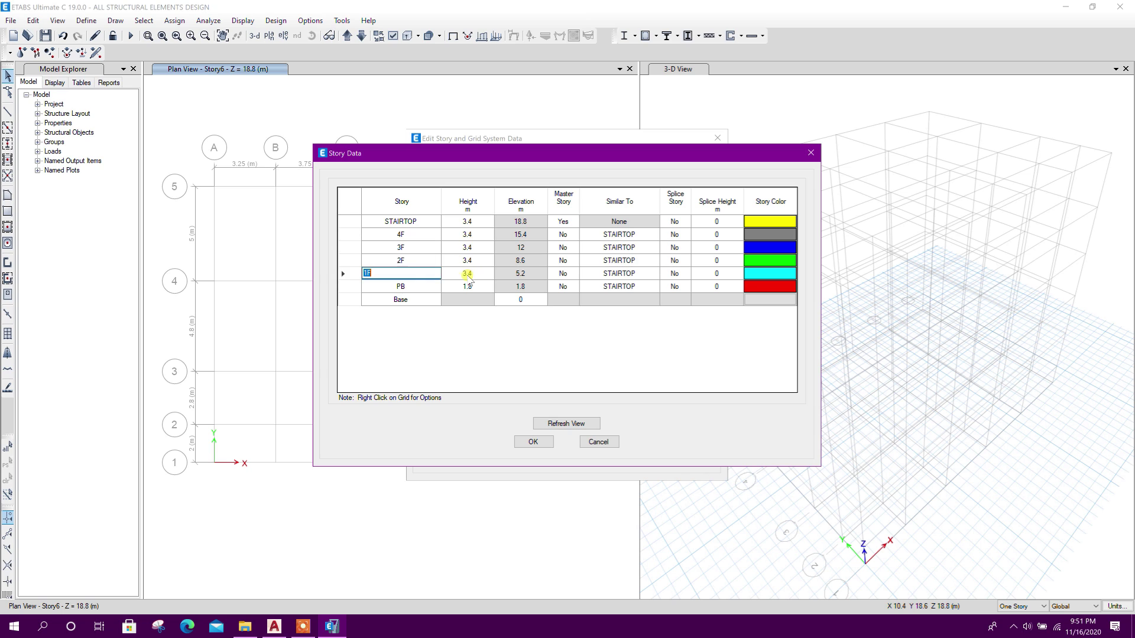
pyautogui.click(458, 273)
pyautogui.click(466, 261)
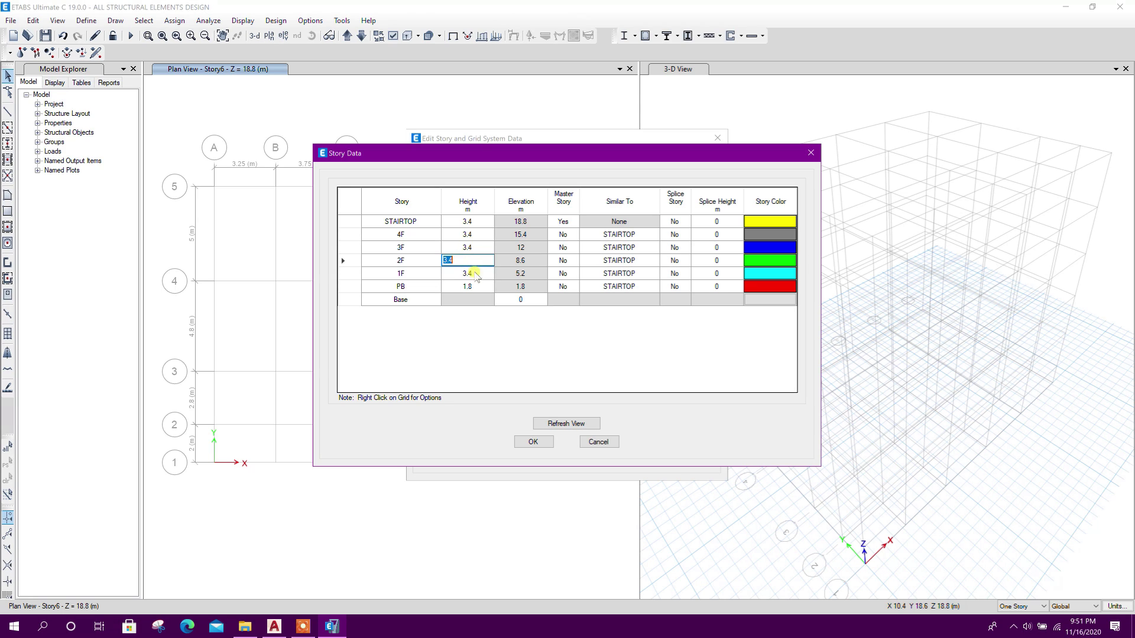
pyautogui.click(467, 246)
pyautogui.write('3.2')
pyautogui.click(467, 236)
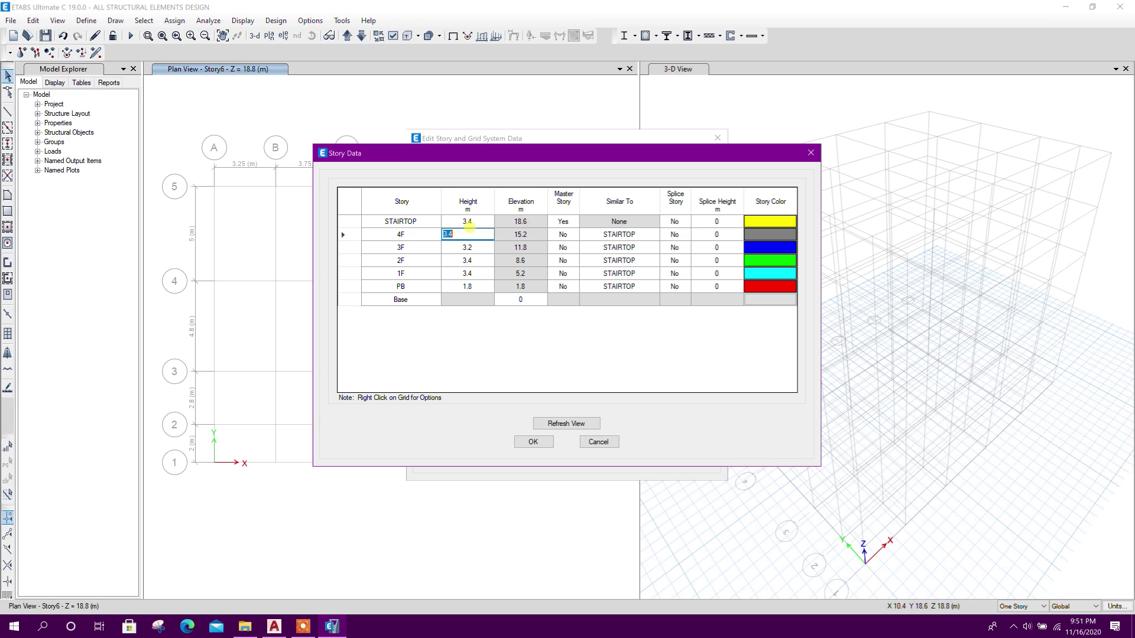
pyautogui.click(471, 221)
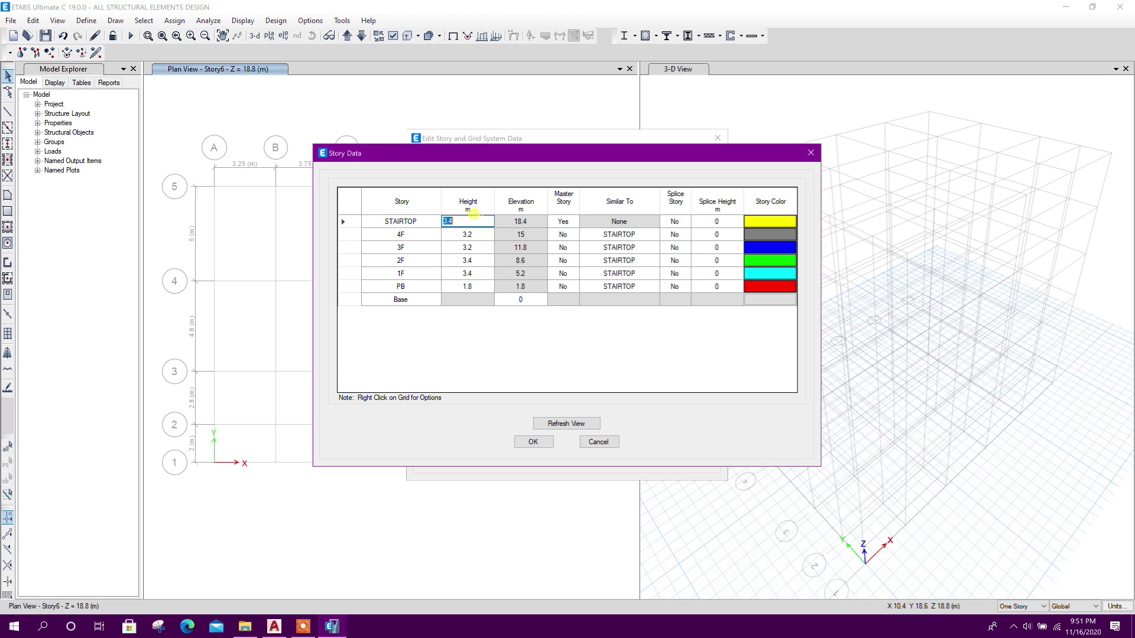
pyautogui.write('2')
pyautogui.click(426, 235)
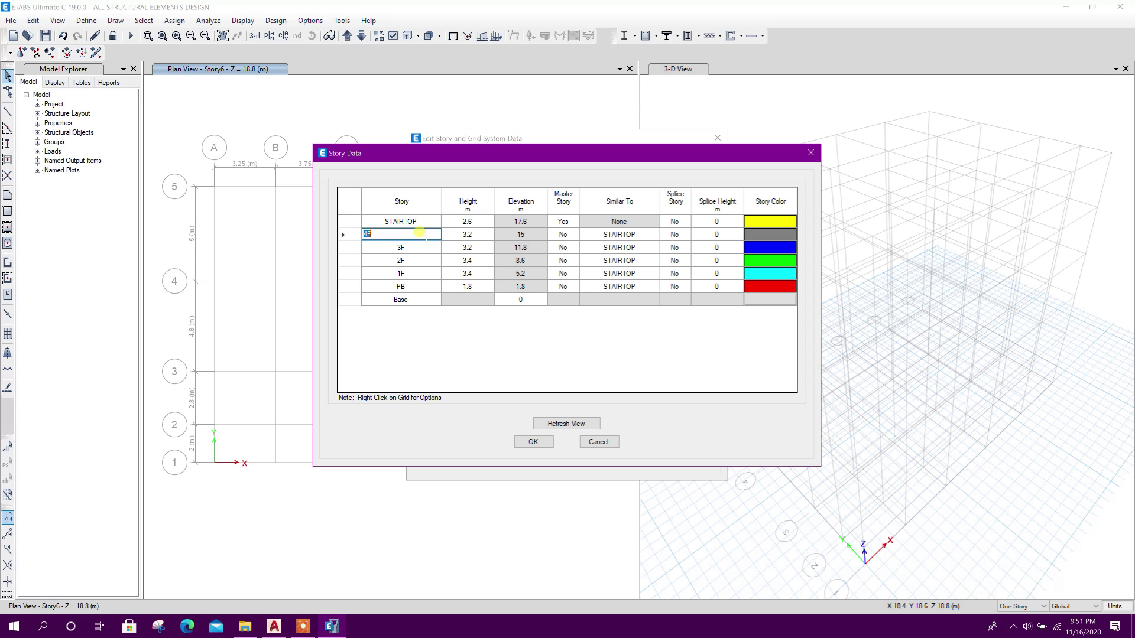
pyautogui.click(533, 443)
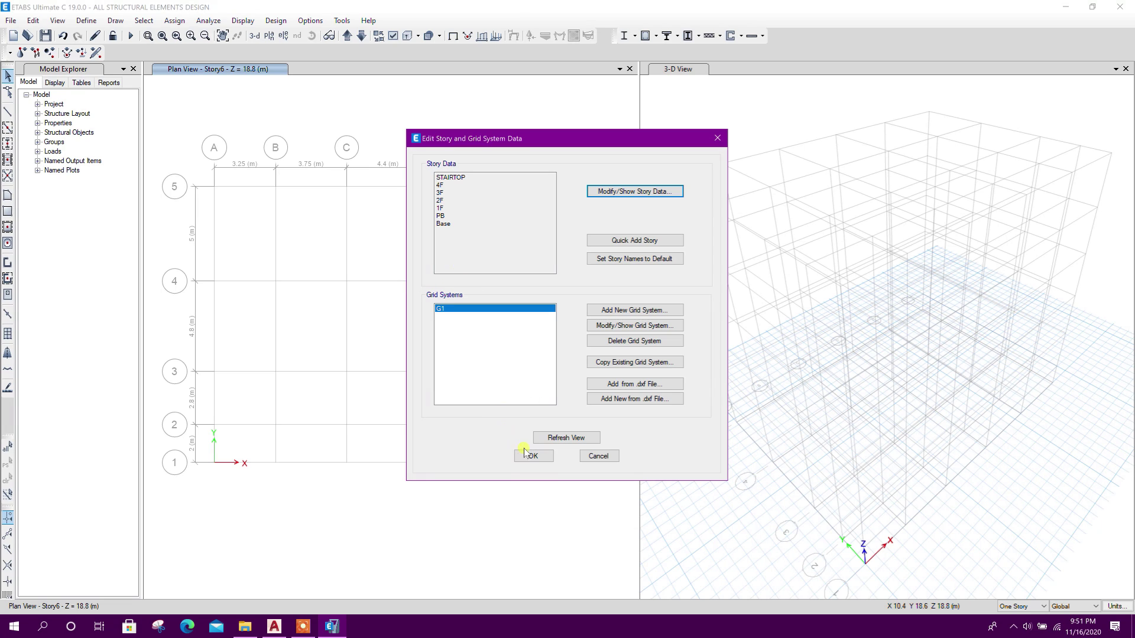
pyautogui.click(525, 455)
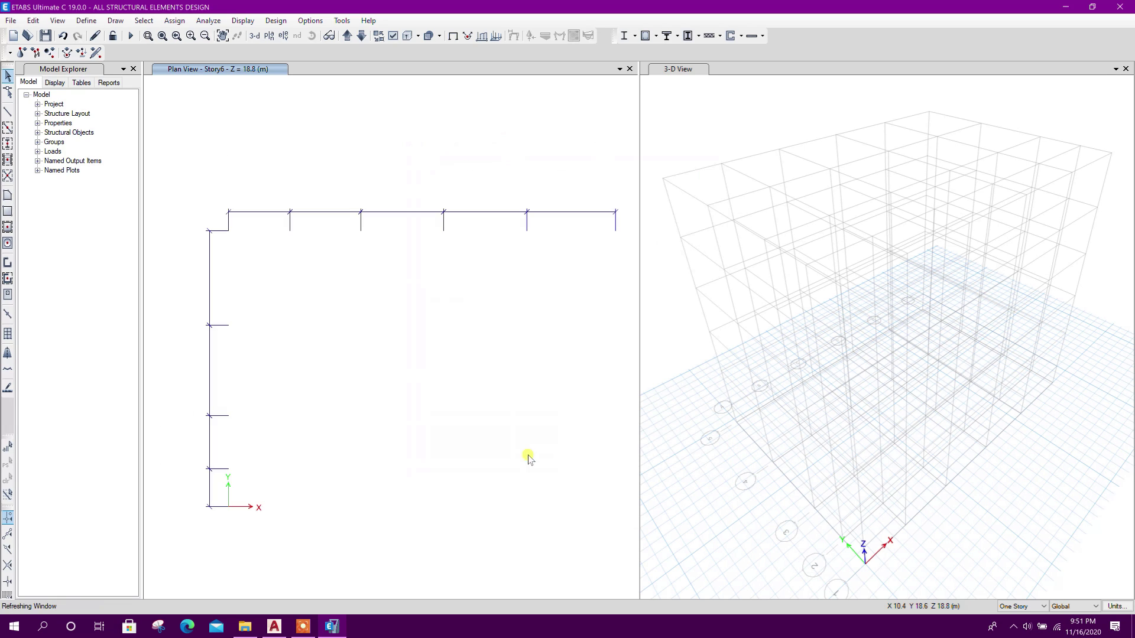
# Step: Switch the plan view to the PB story level
pyautogui.click(270, 37)
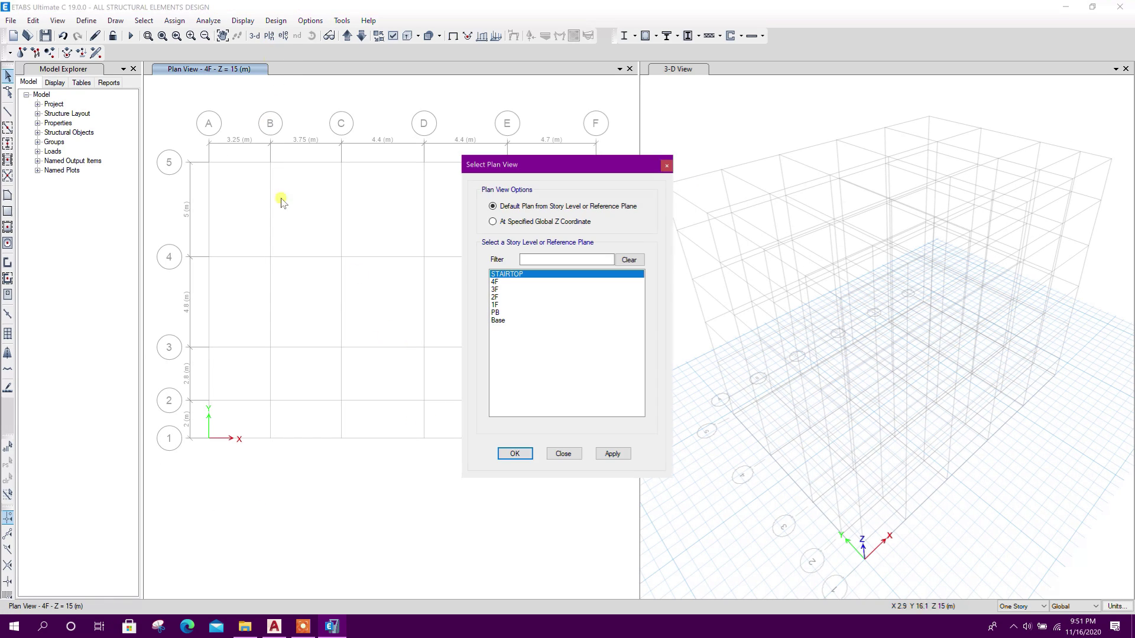
pyautogui.click(495, 312)
pyautogui.click(613, 454)
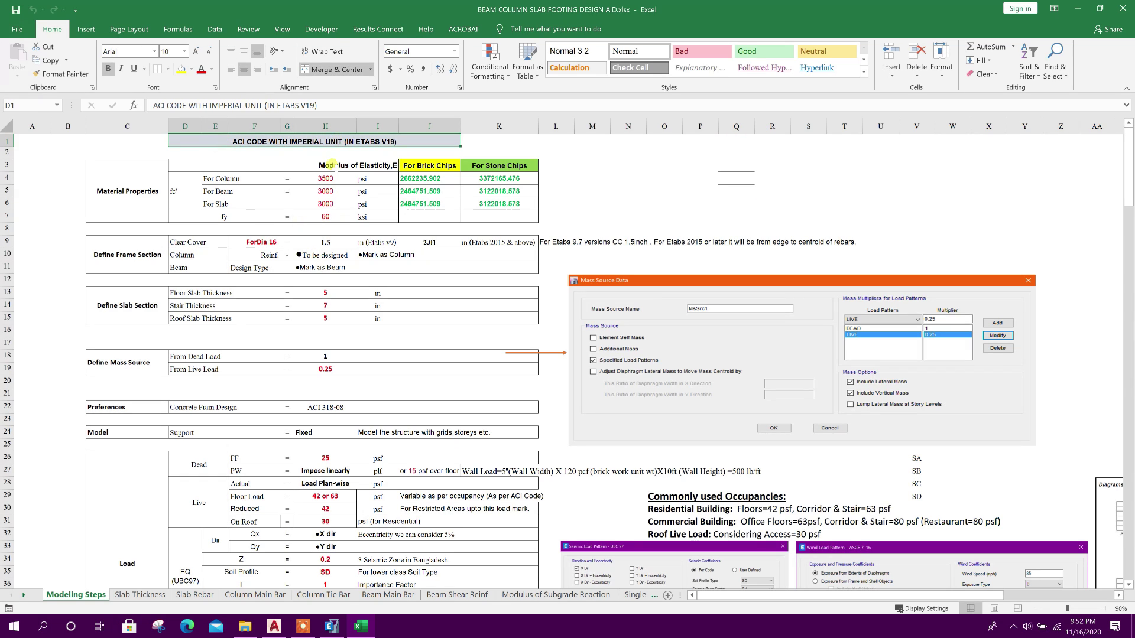
# Step: Consult the material properties under IS CODE WITH SI UNIT on the Modeling Steps sheet of the Excel design aid workbook
pyautogui.scroll(-4, 374, 378)
pyautogui.scroll(-6, 374, 379)
pyautogui.scroll(-13, 444, 353)
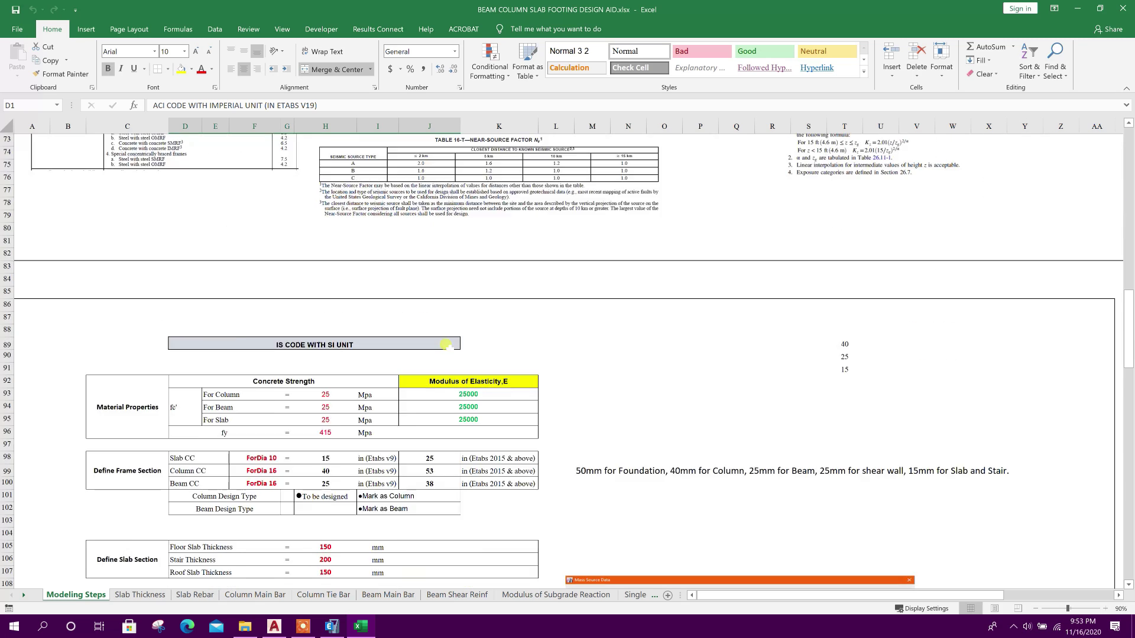
pyautogui.scroll(-1, 384, 356)
pyautogui.click(135, 228)
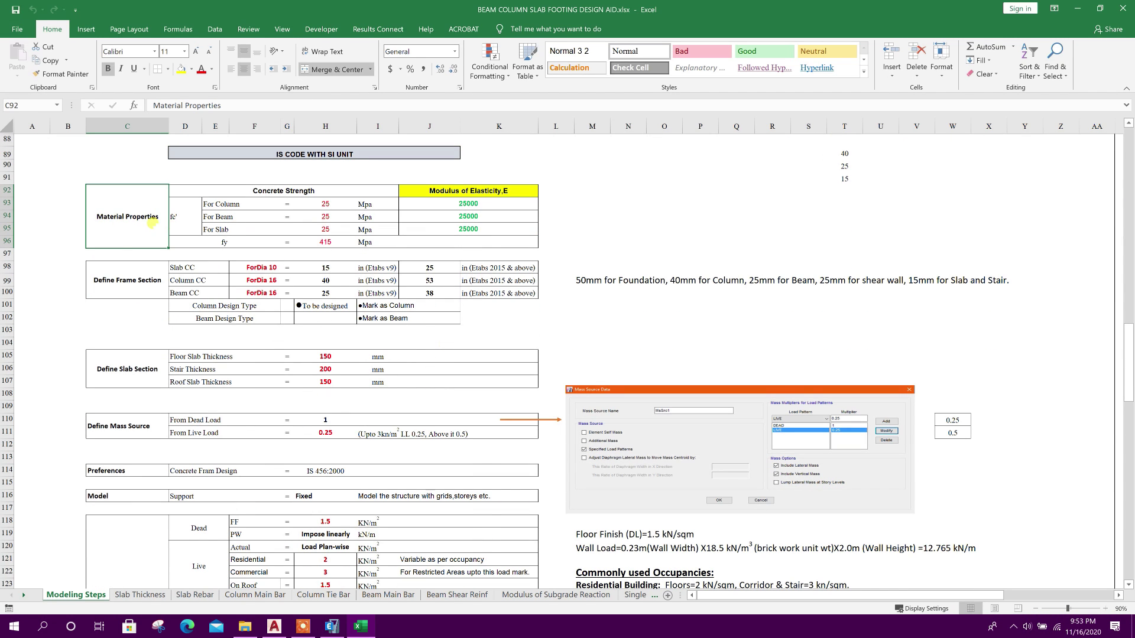
# Step: Switch back to ETABS and add a new material with region India, type Concrete, standard Indian and grade M25
pyautogui.hotkey('alt', 'Tab')
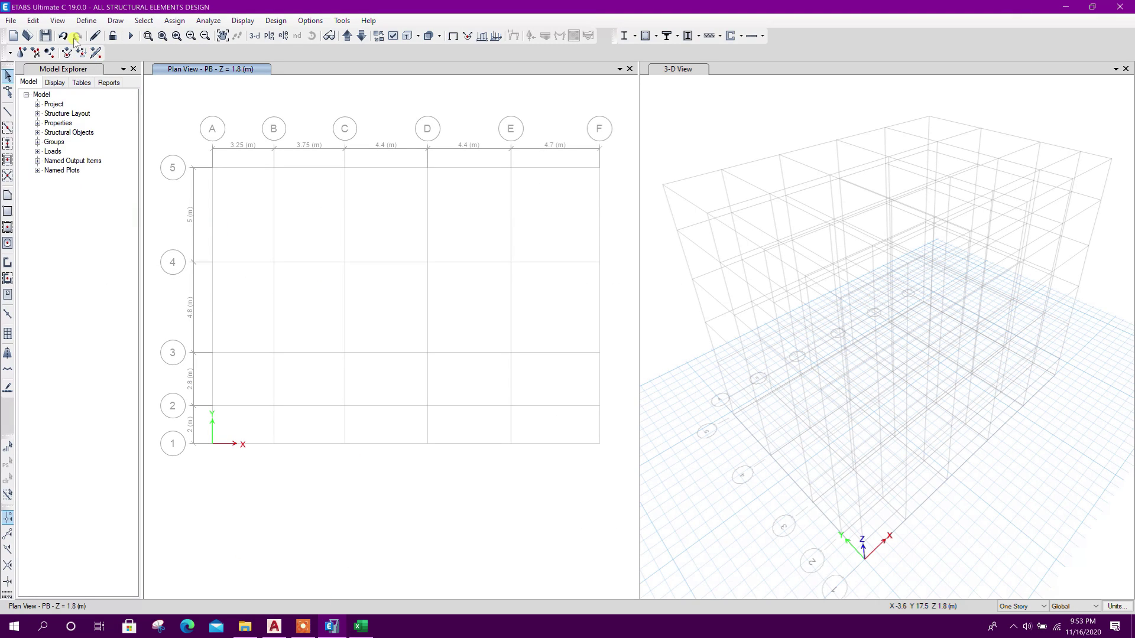
pyautogui.click(82, 21)
pyautogui.click(103, 34)
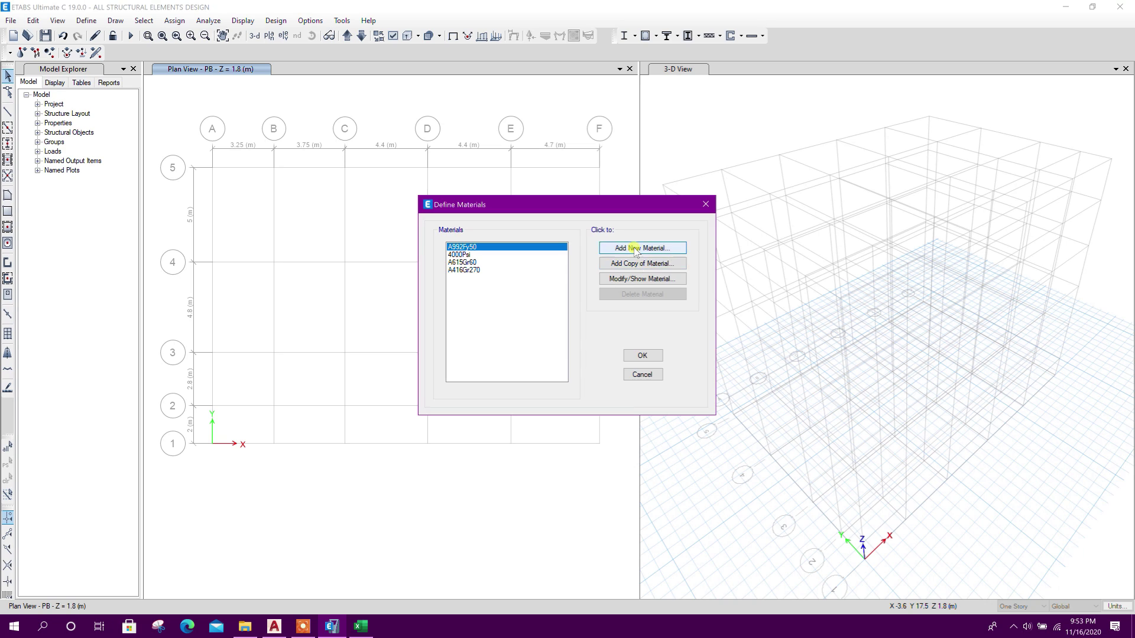
pyautogui.click(661, 248)
pyautogui.click(589, 281)
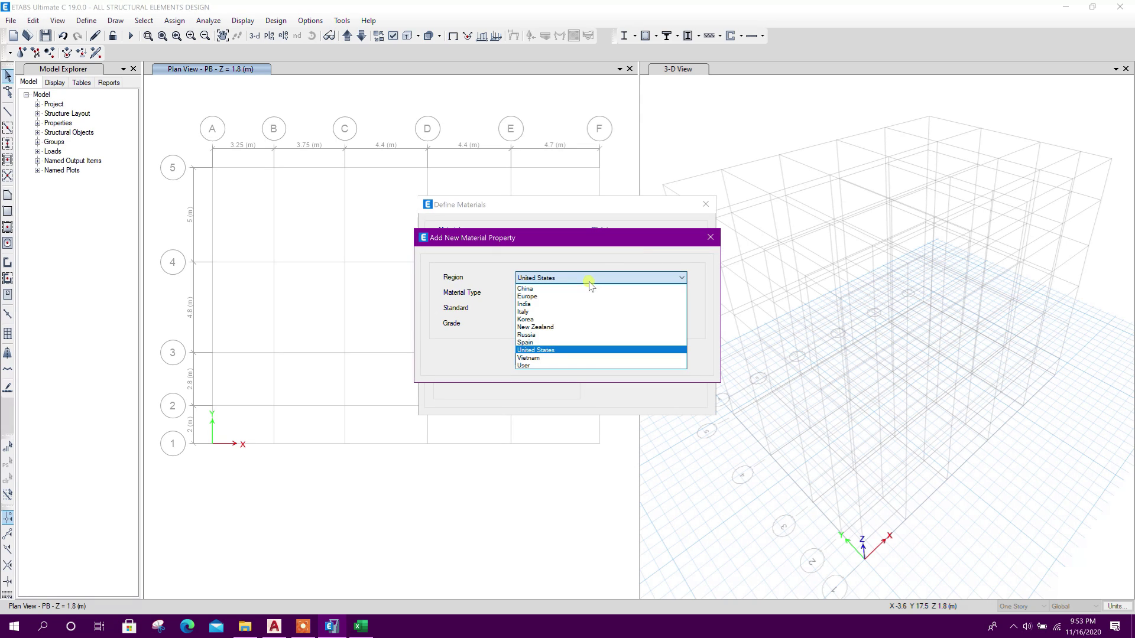
pyautogui.click(537, 305)
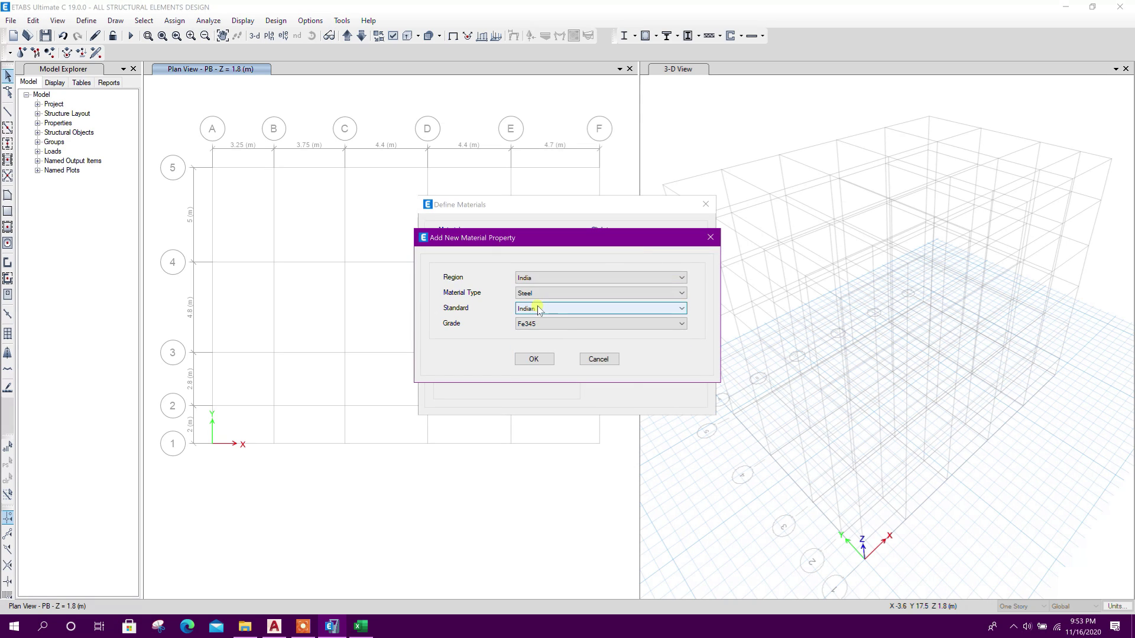
pyautogui.click(551, 294)
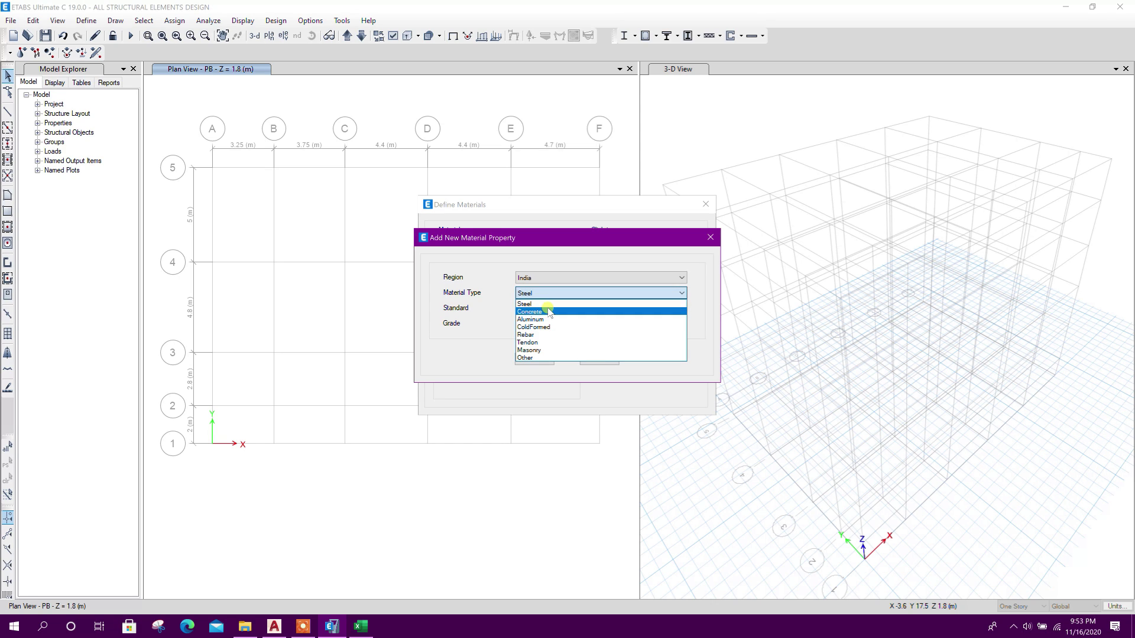
pyautogui.click(539, 311)
pyautogui.click(593, 325)
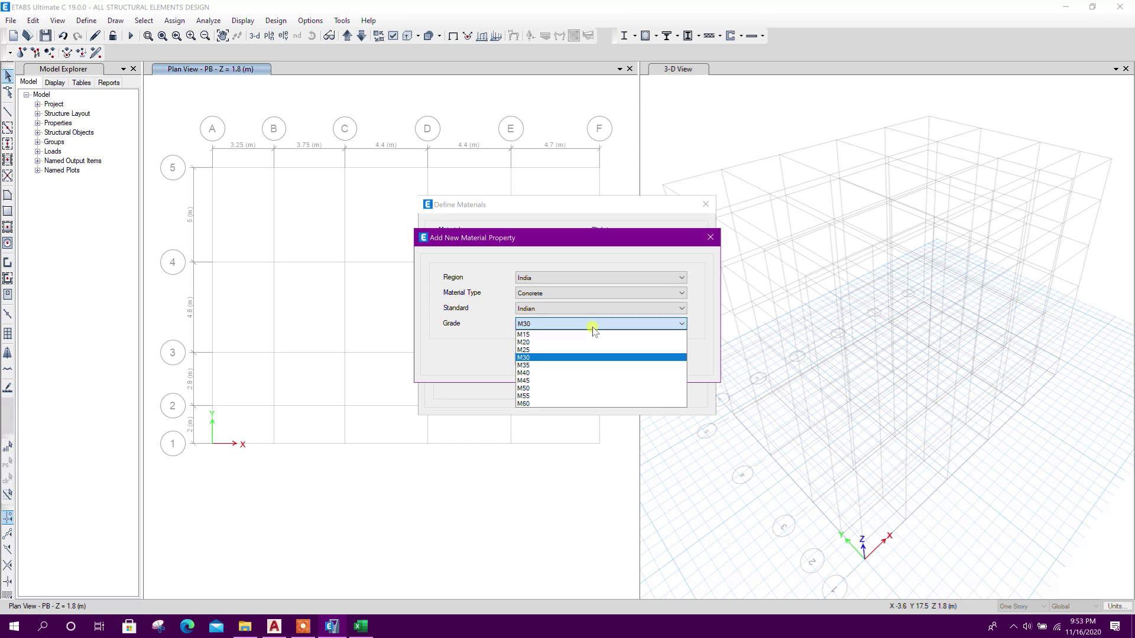
pyautogui.click(546, 360)
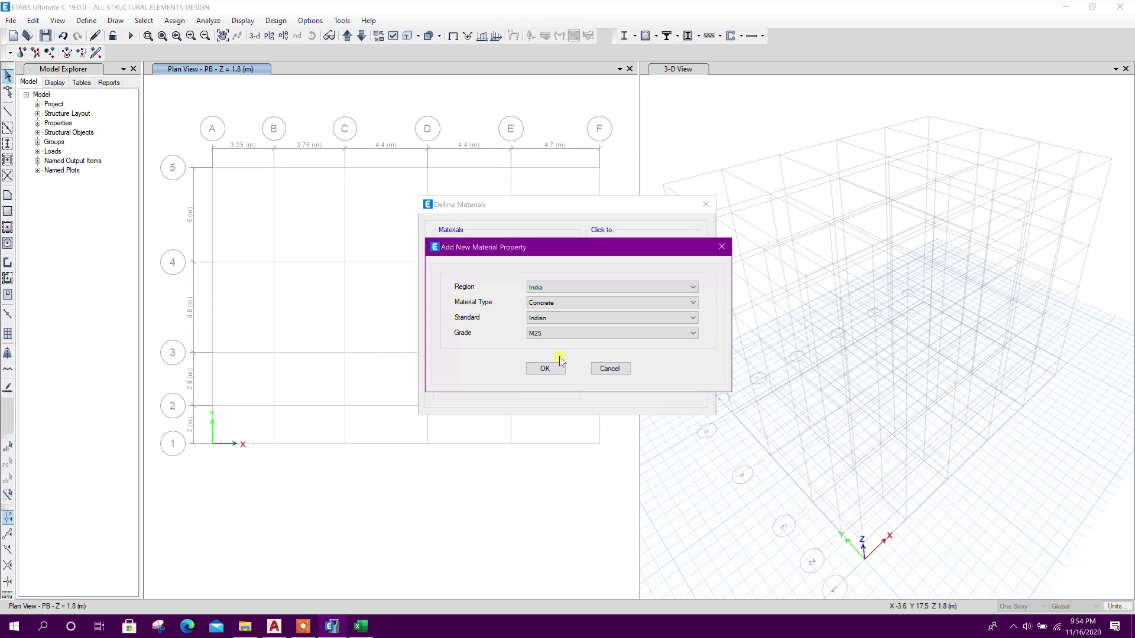
pyautogui.click(553, 371)
# Step: Review the M25 material's cube compressive strength in its design data, and its modulus of elasticity
pyautogui.click(560, 380)
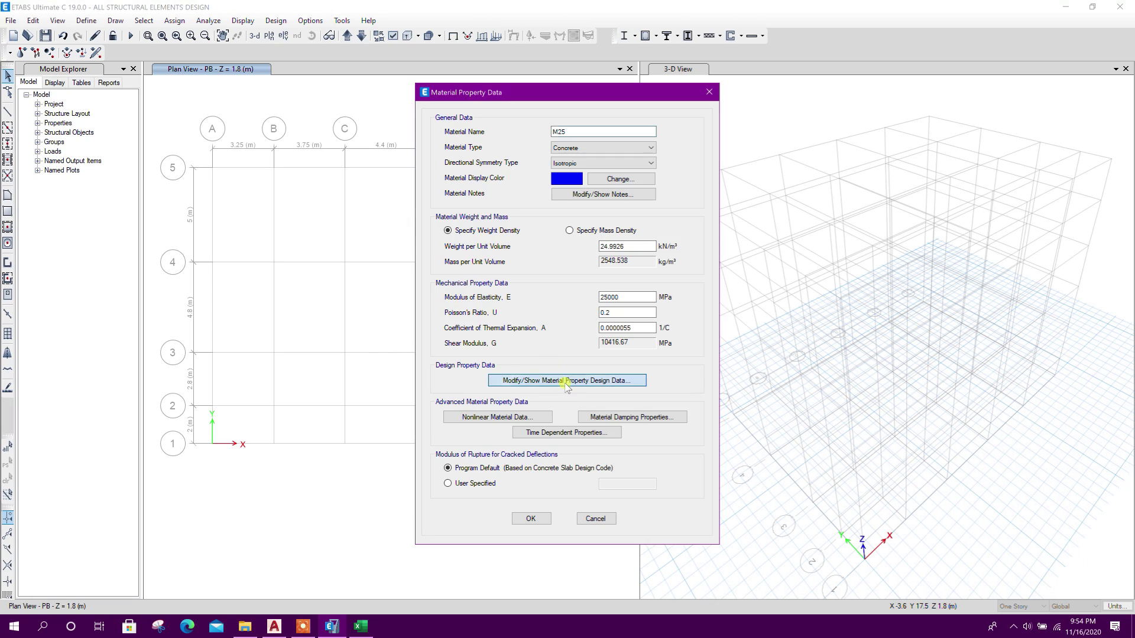
pyautogui.doubleClick(606, 288)
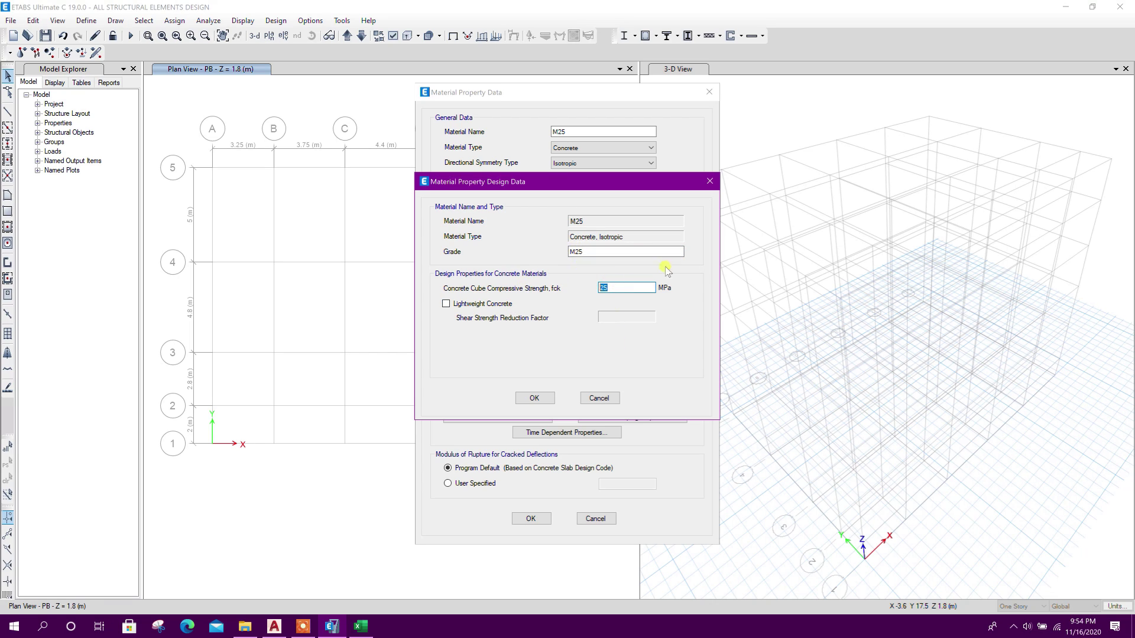
pyautogui.click(593, 401)
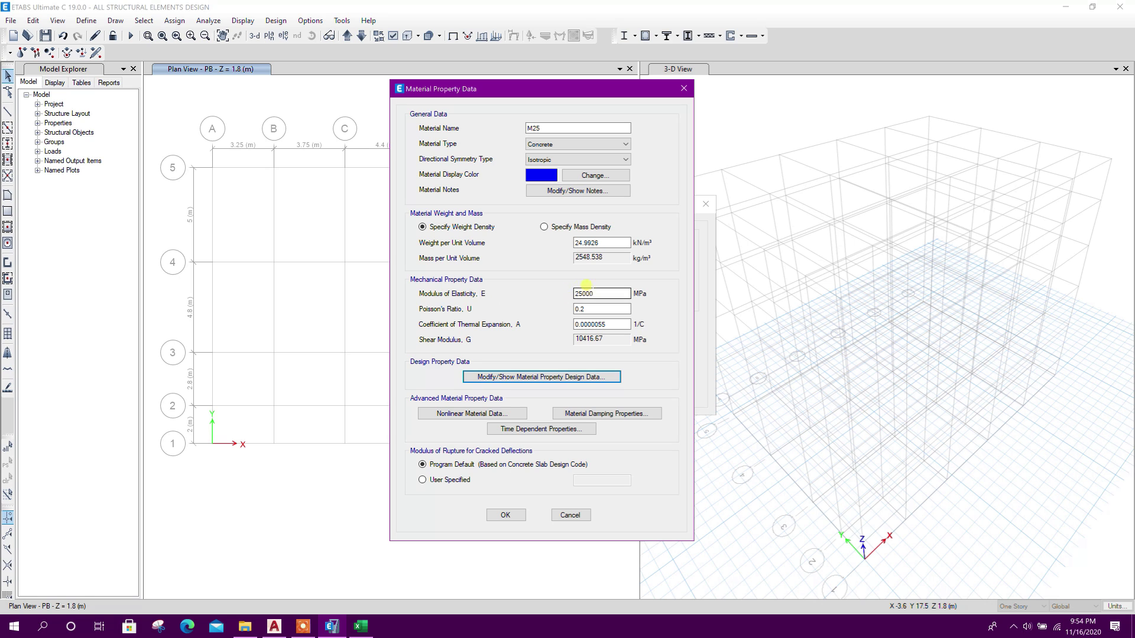
pyautogui.moveTo(595, 294); pyautogui.dragTo(437, 310)
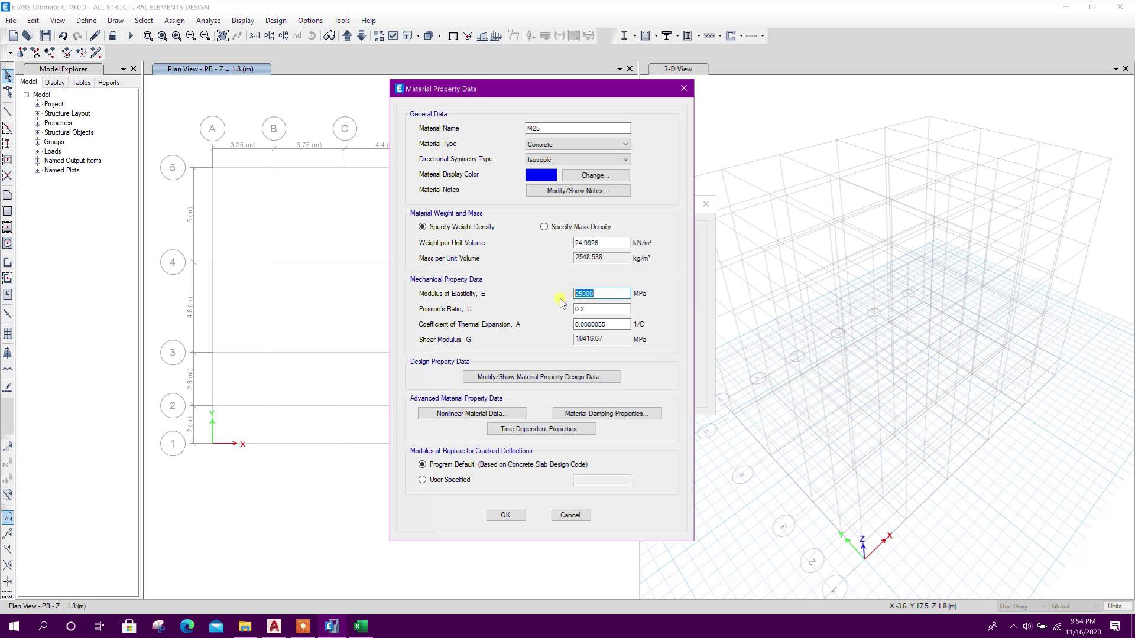
# Step: Switch to the Excel design aid, set the column concrete strength to 28 MPa, and inspect the column's modulus of elasticity formula
pyautogui.click(360, 626)
pyautogui.click(468, 207)
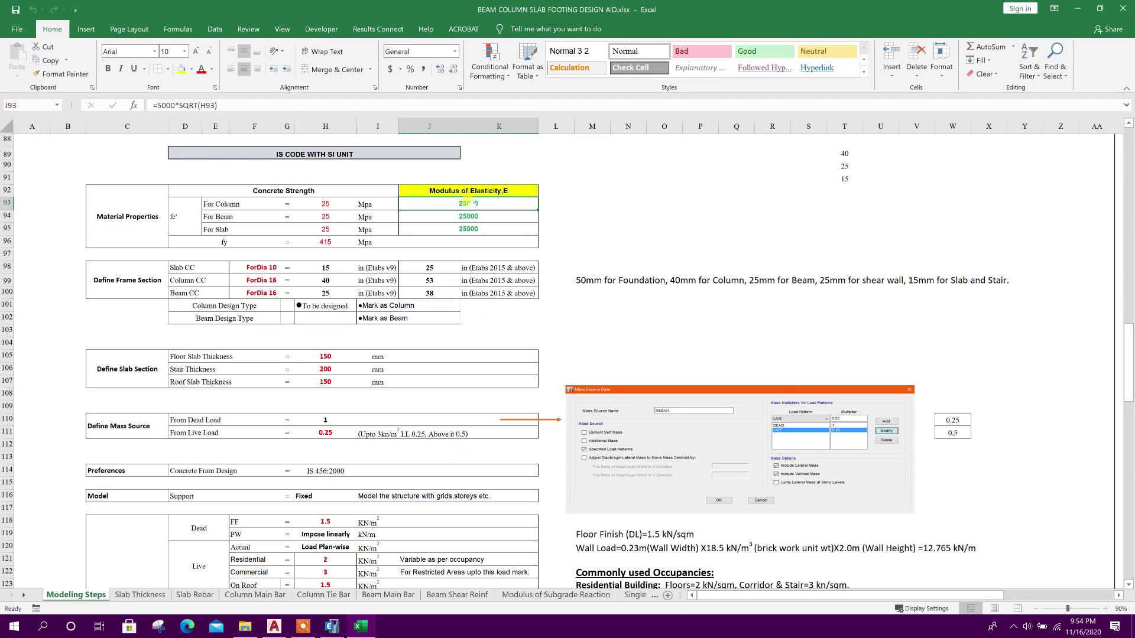
pyautogui.click(333, 201)
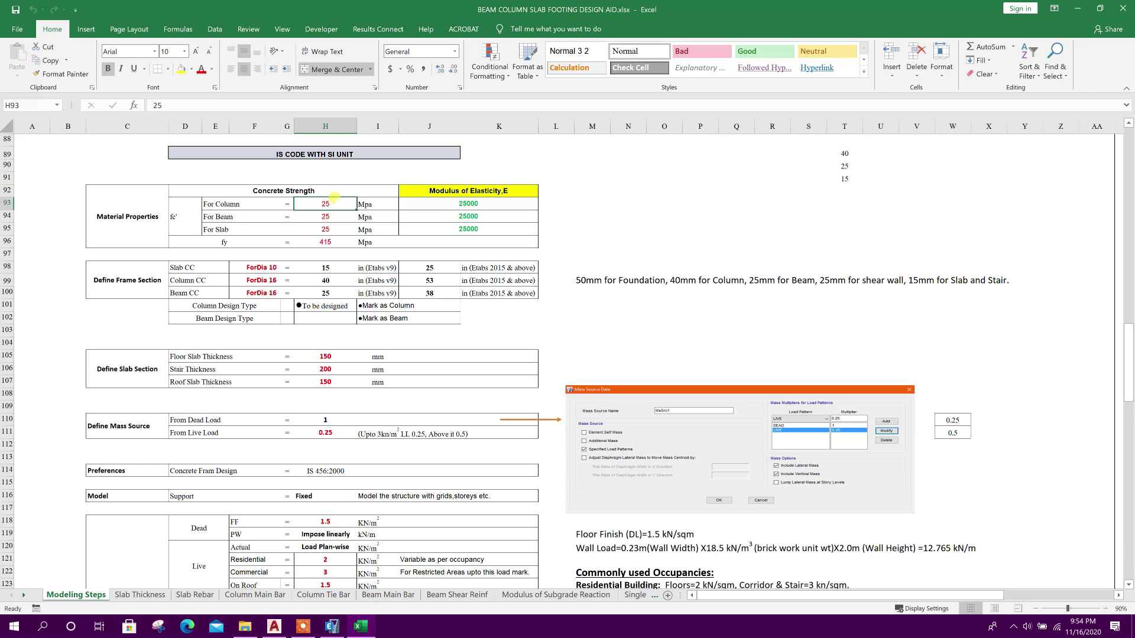
pyautogui.write('2')
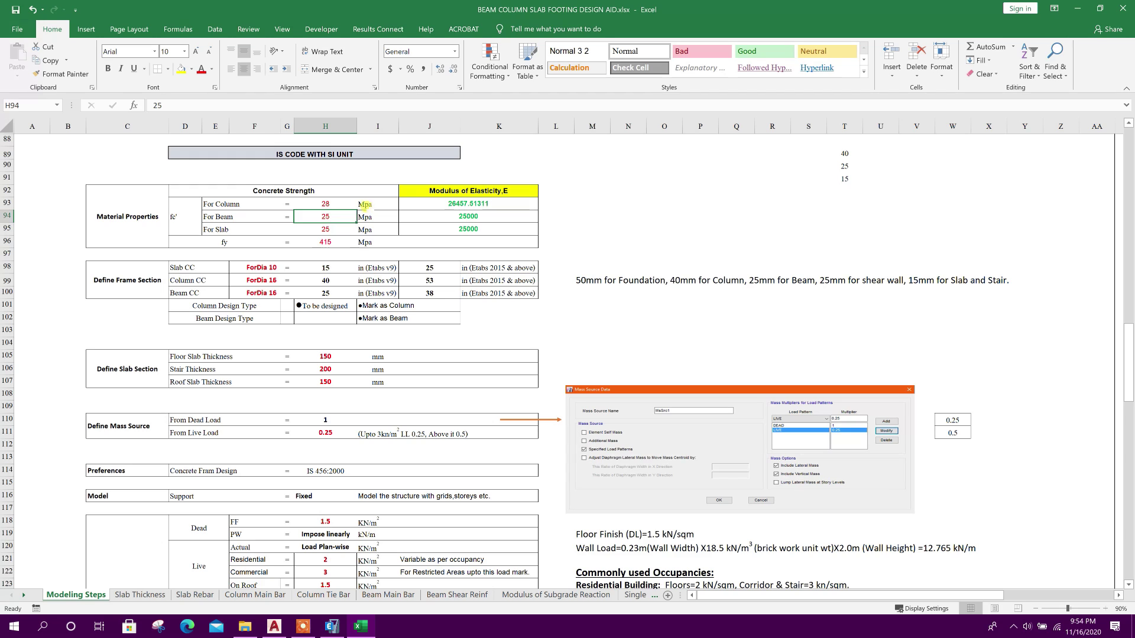
pyautogui.click(414, 203)
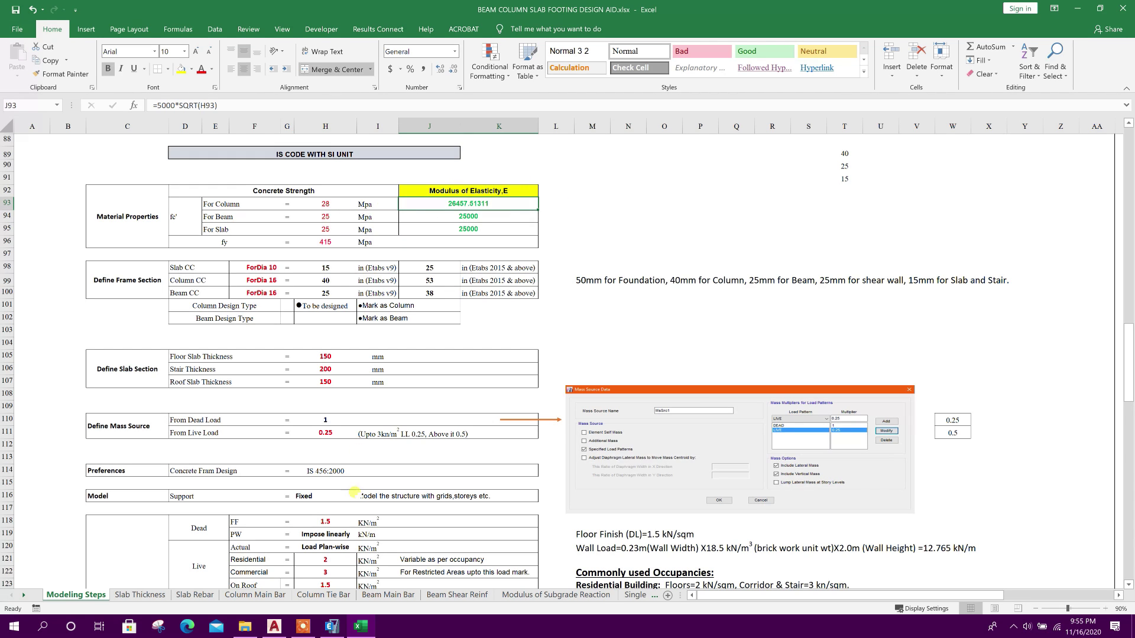
# Step: Switch back to ETABS, recheck the M25 material's modulus of elasticity and cube compressive strength, and accept the material
pyautogui.click(332, 630)
pyautogui.click(589, 294)
pyautogui.doubleClick(582, 293)
pyautogui.click(544, 377)
pyautogui.doubleClick(602, 287)
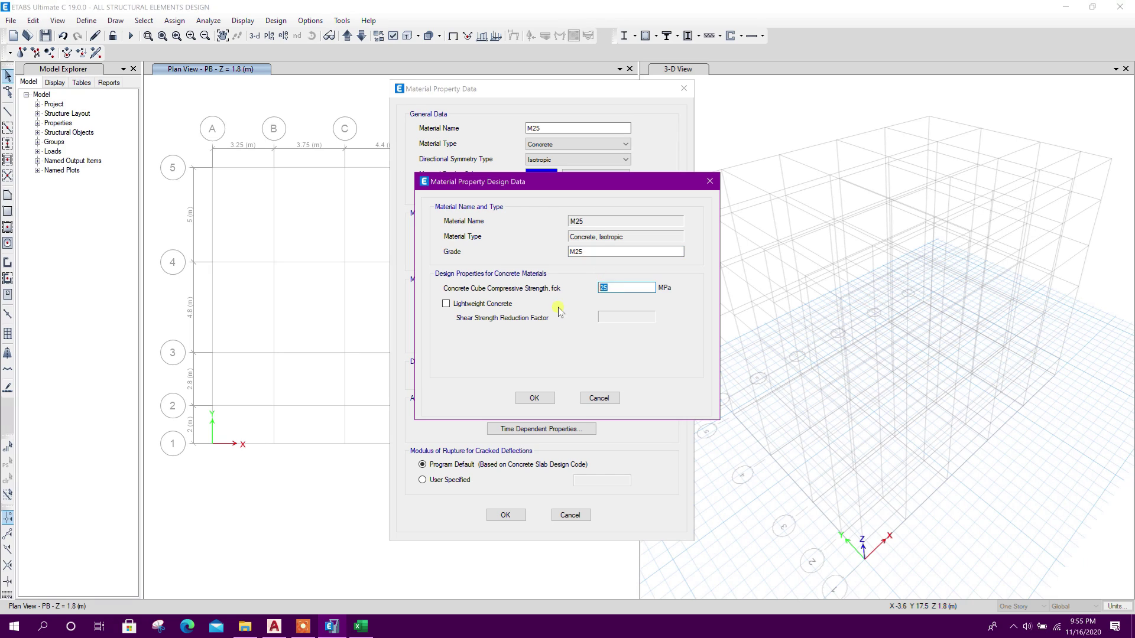
pyautogui.click(599, 398)
pyautogui.click(505, 515)
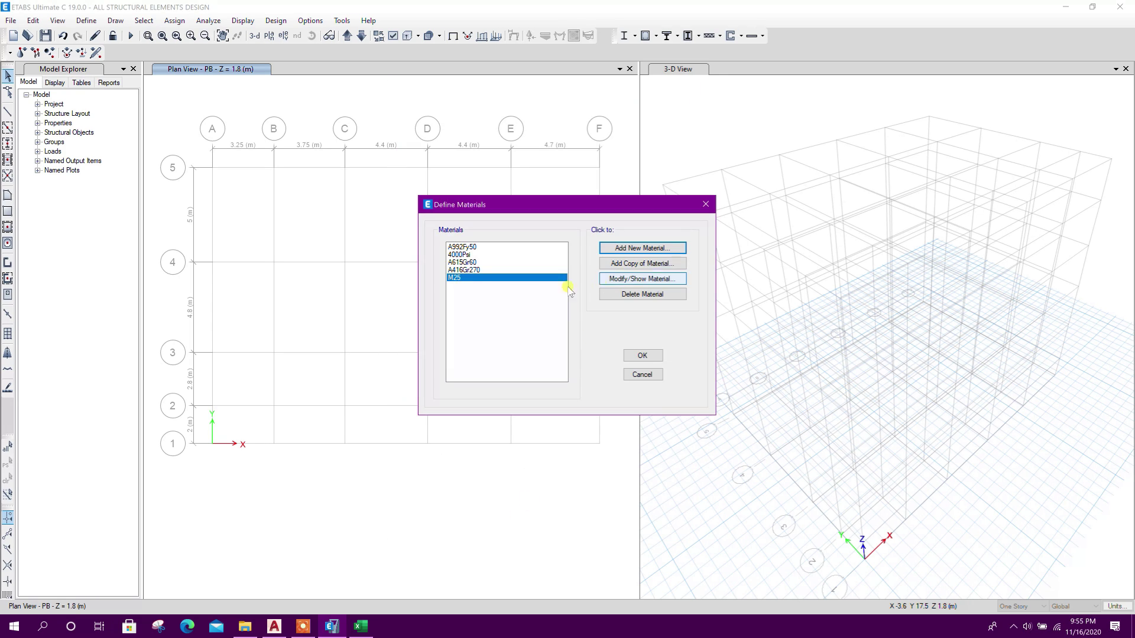
# Step: Add a new rebar material with region India, standard Indian and grade HYSD Grade 415, and finish defining materials
pyautogui.click(644, 248)
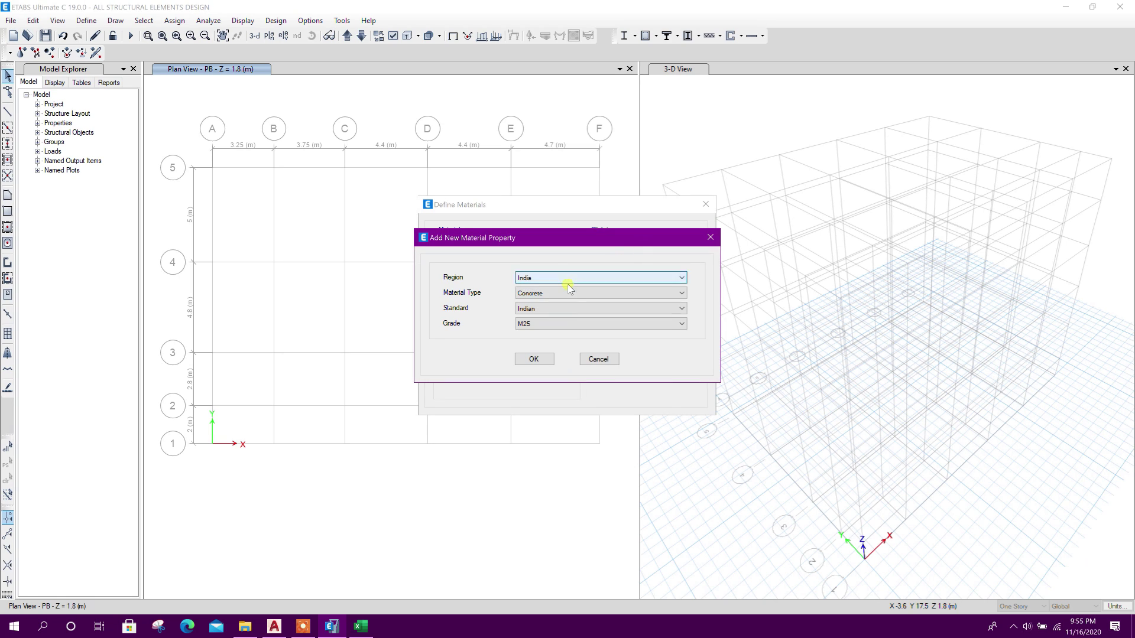
pyautogui.click(545, 293)
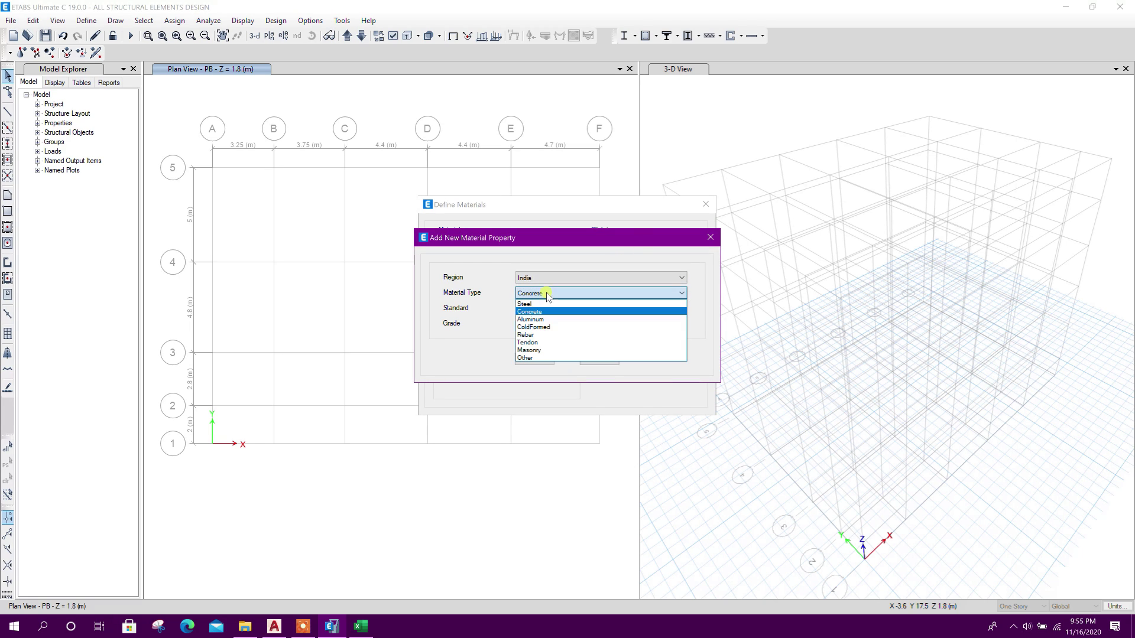
pyautogui.click(529, 335)
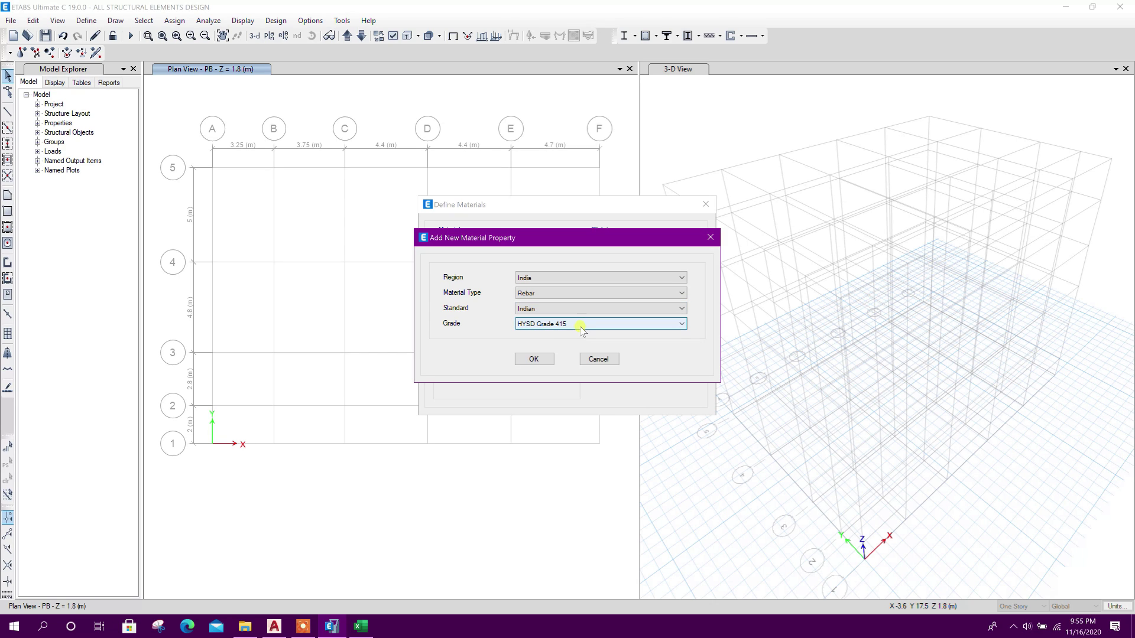
pyautogui.click(537, 359)
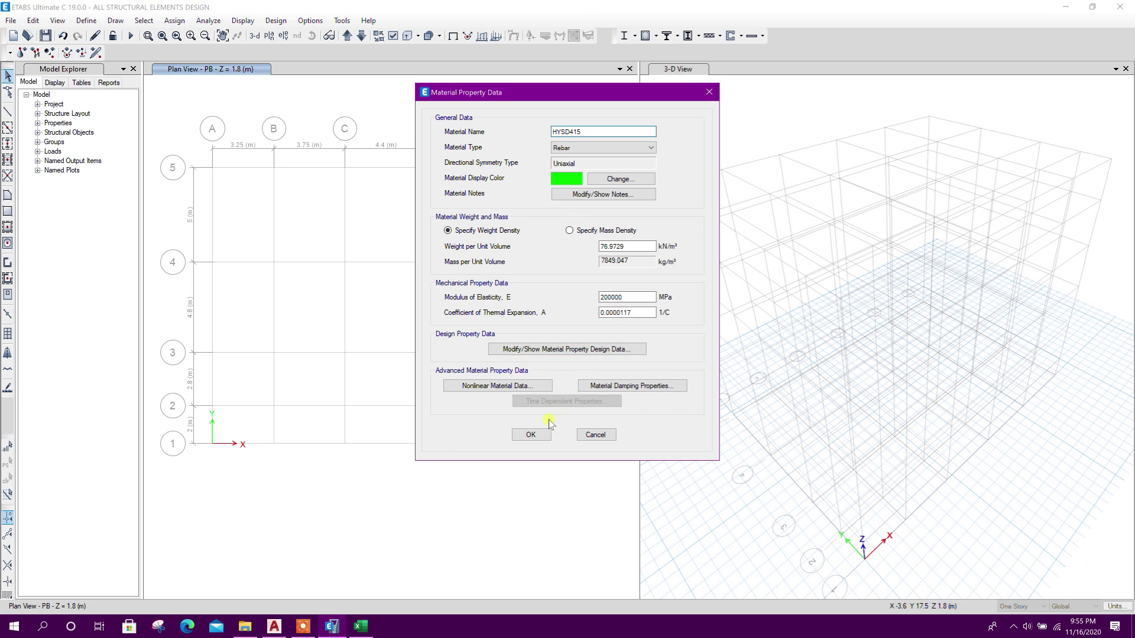
pyautogui.click(535, 434)
pyautogui.click(642, 354)
pyautogui.moveTo(340, 273); pyautogui.dragTo(341, 297, button='middle')
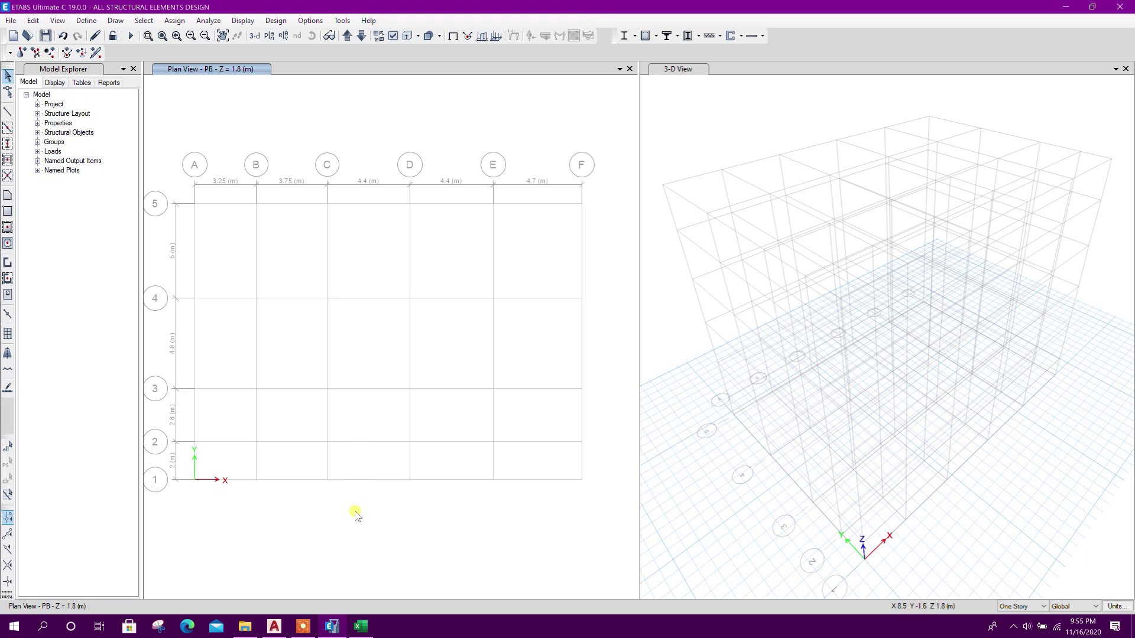
# Step: Consult the Define Frame Section entries in the Excel design aid and return to ETABS
pyautogui.click(361, 626)
pyautogui.click(141, 276)
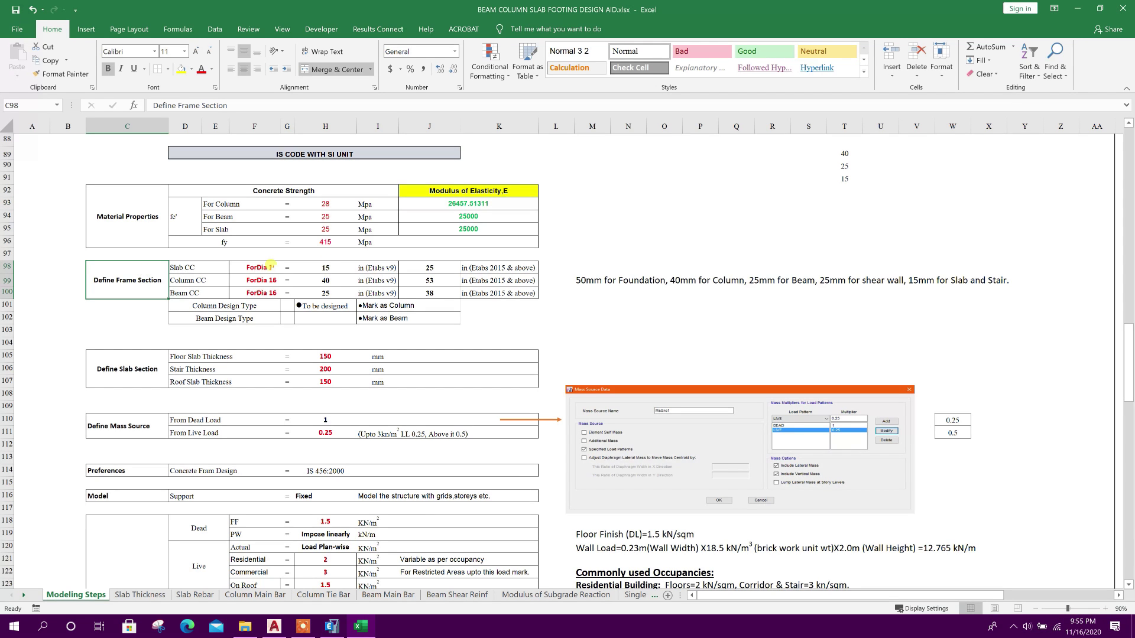
pyautogui.click(331, 626)
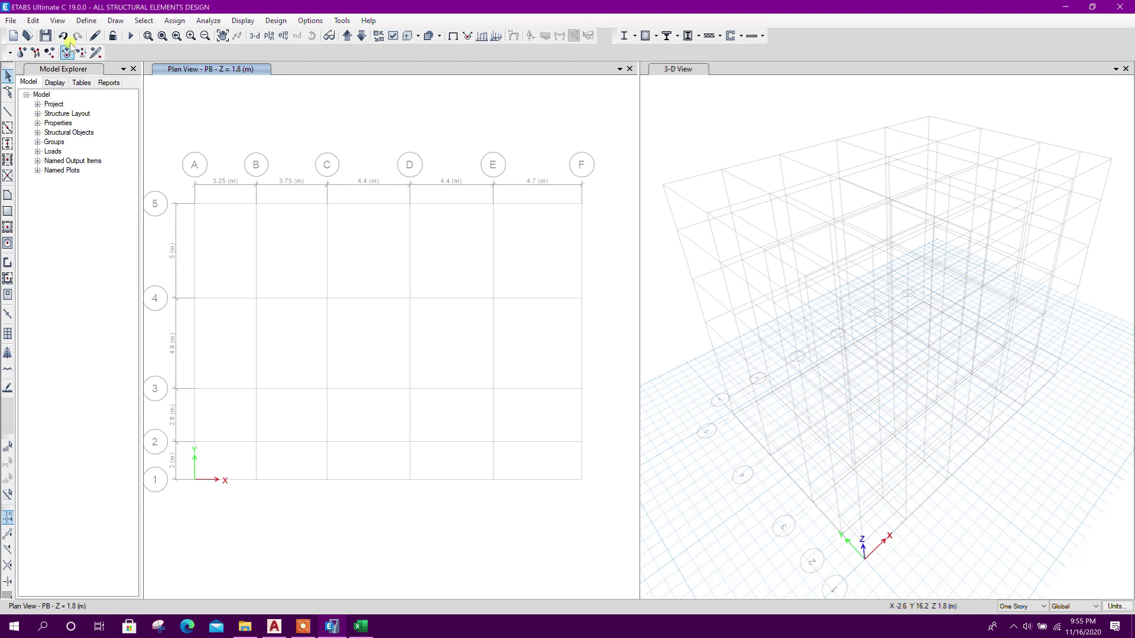
# Step: Open the frame section definitions and delete the default sections from A-CompBm through SteelCol together
pyautogui.click(86, 21)
pyautogui.moveTo(118, 54)
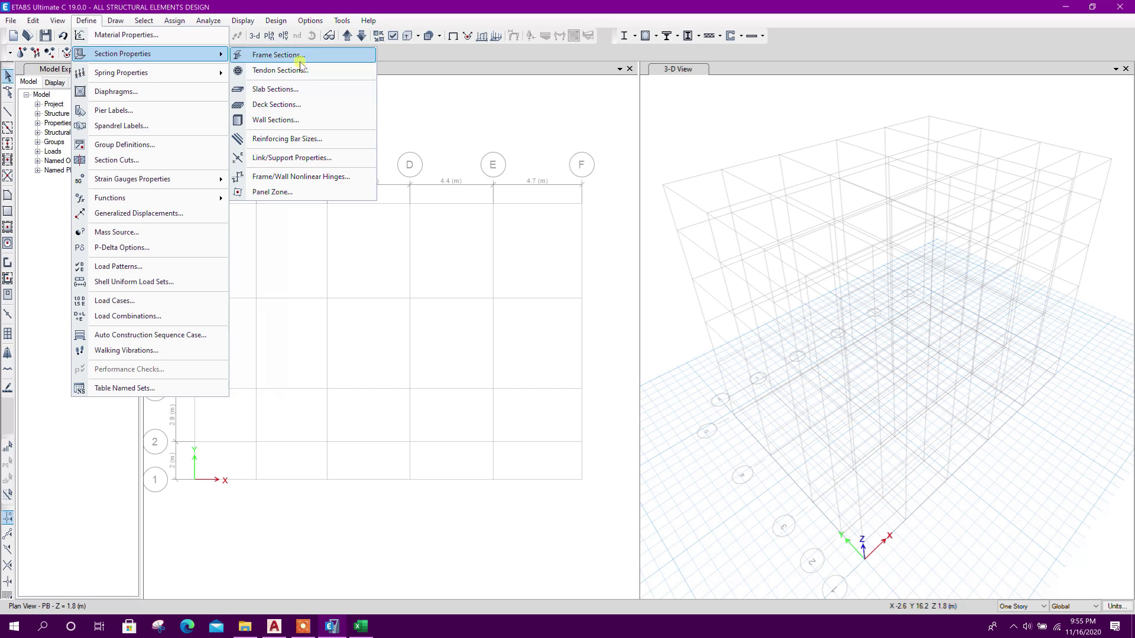
pyautogui.click(266, 54)
pyautogui.moveTo(576, 294); pyautogui.dragTo(538, 278)
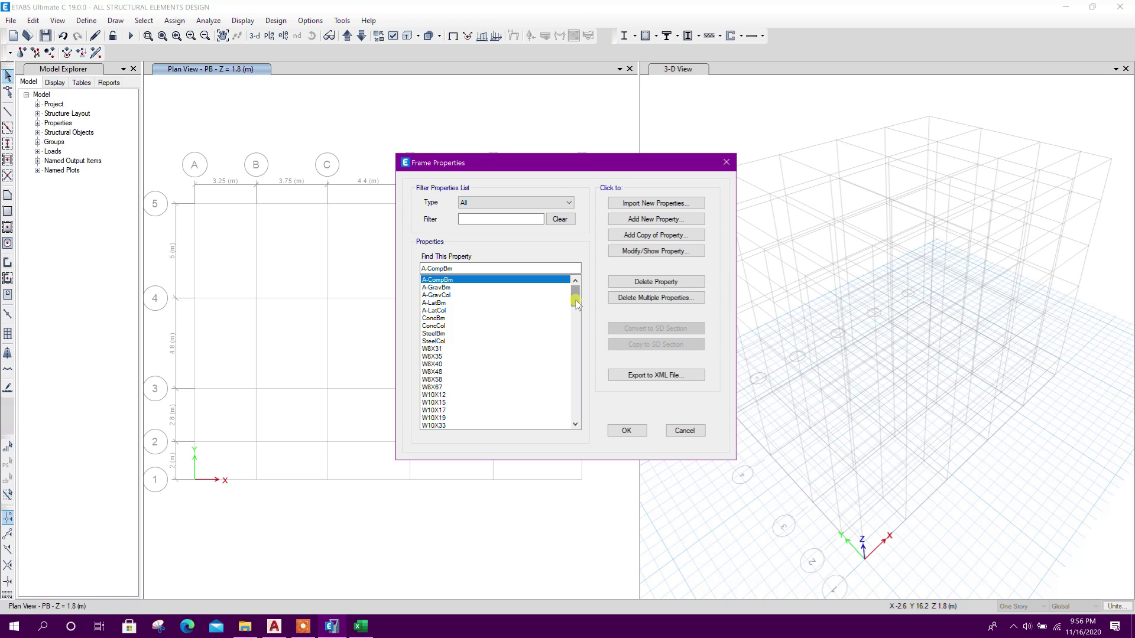
pyautogui.click(655, 297)
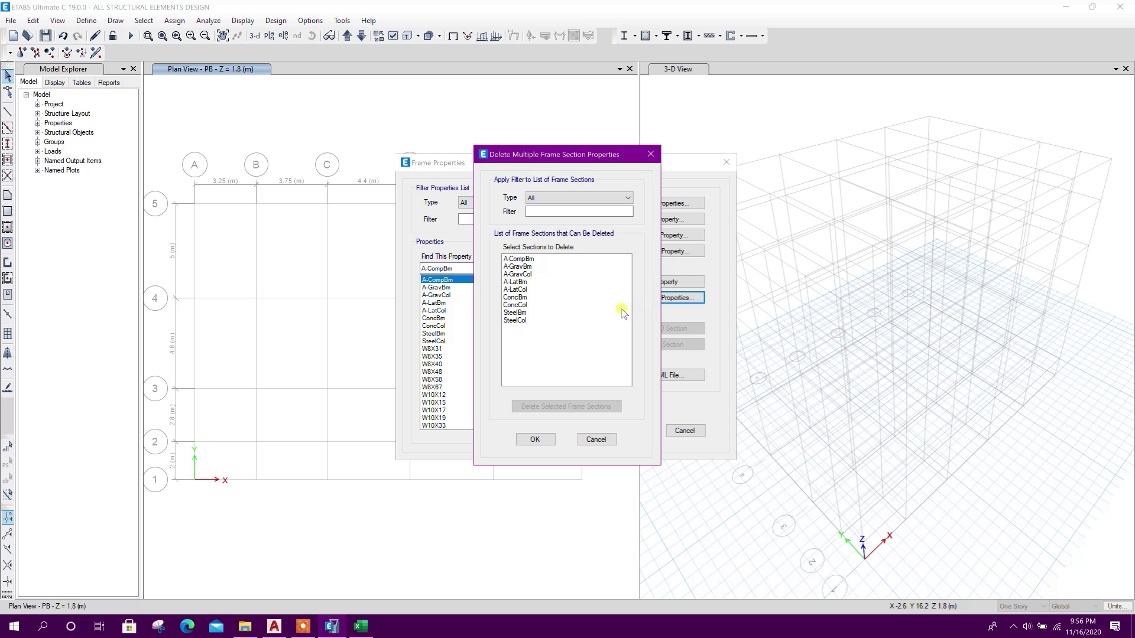
pyautogui.moveTo(548, 156); pyautogui.dragTo(562, 154)
pyautogui.moveTo(544, 259); pyautogui.dragTo(539, 322)
pyautogui.click(579, 405)
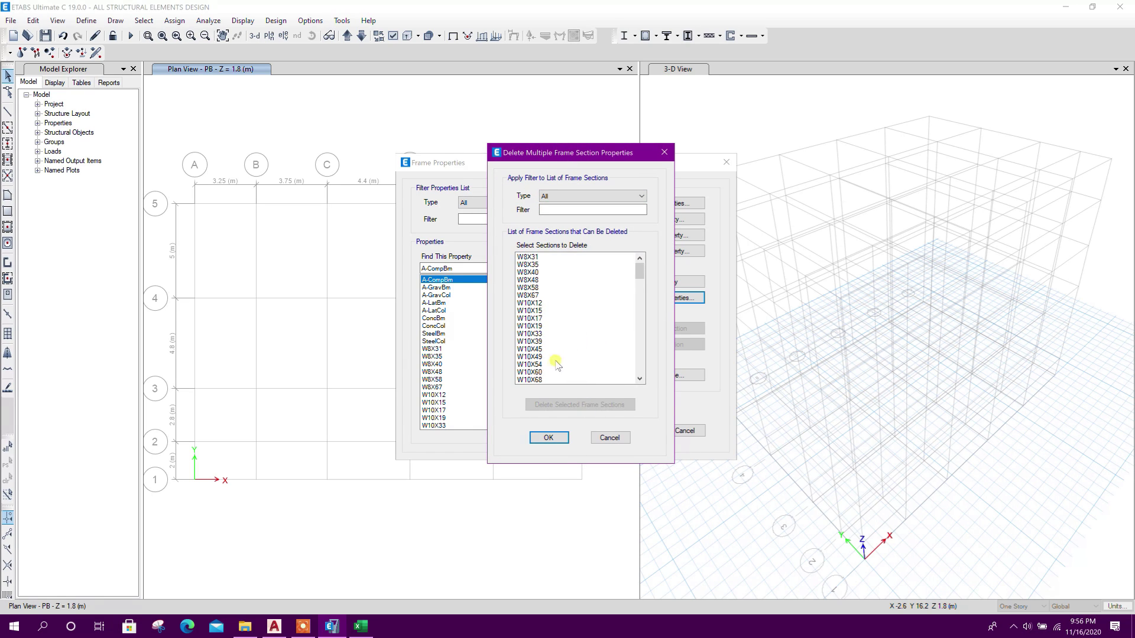
# Step: Delete all the remaining W-shape frame sections that can be deleted and return to the frame properties
pyautogui.moveTo(529, 261); pyautogui.dragTo(515, 478)
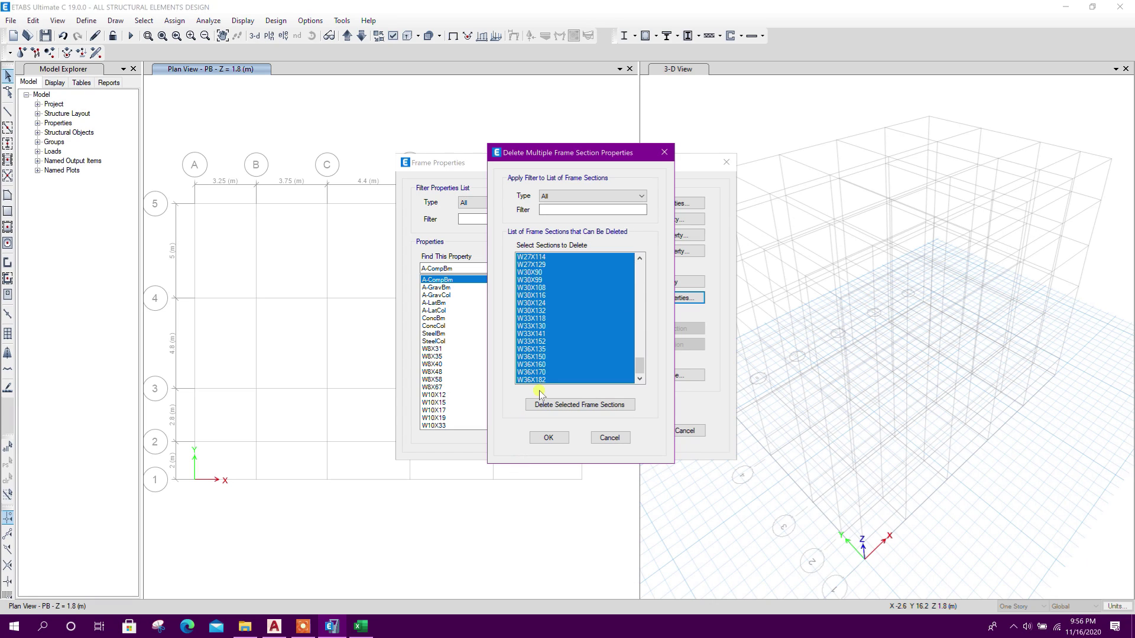
pyautogui.click(541, 404)
pyautogui.click(646, 359)
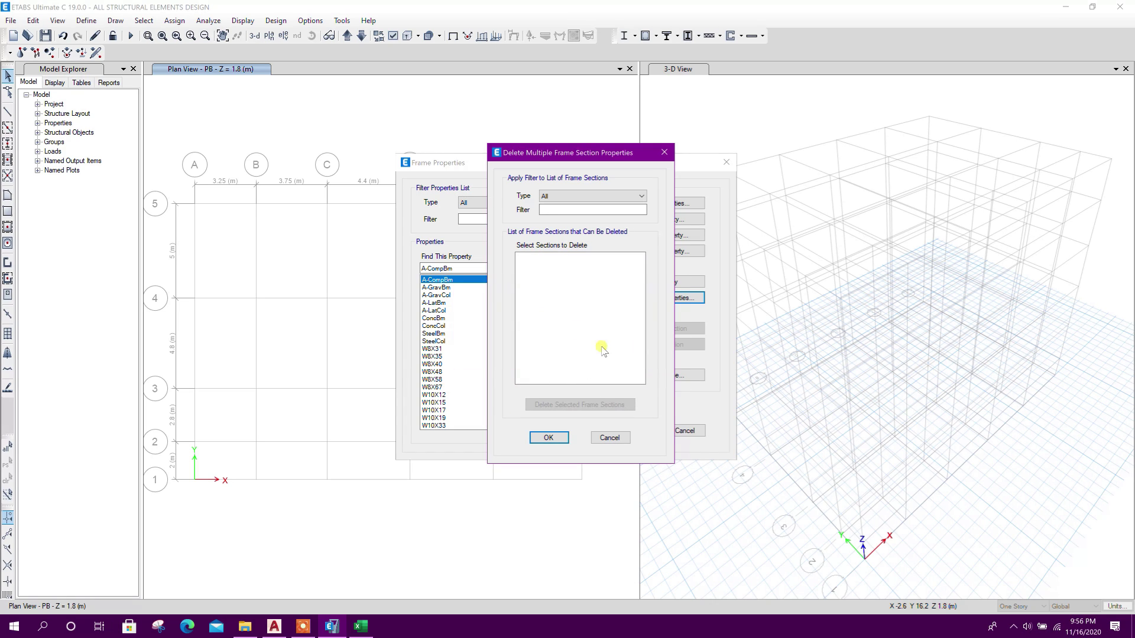
pyautogui.click(549, 438)
pyautogui.moveTo(476, 166); pyautogui.dragTo(507, 158)
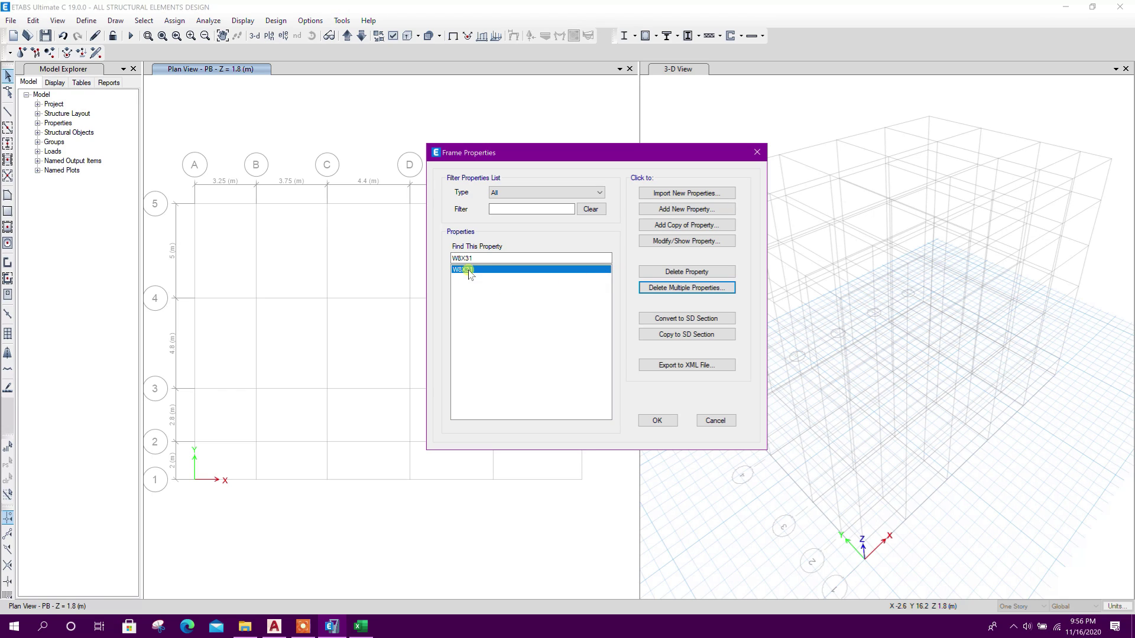
pyautogui.moveTo(580, 159); pyautogui.dragTo(583, 156)
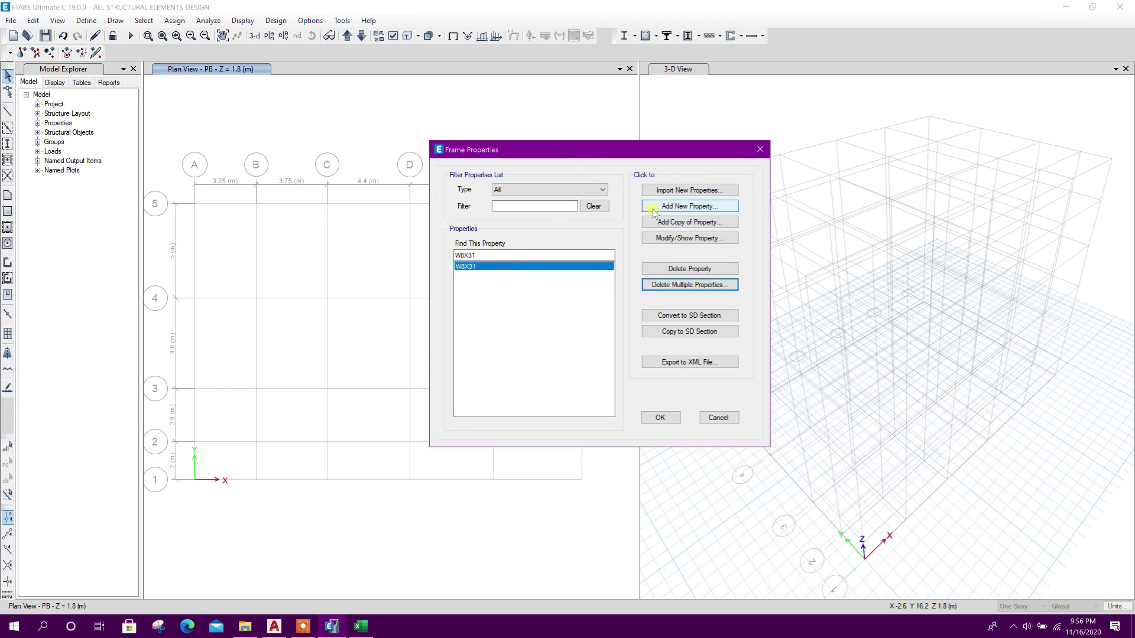
# Step: Add a concrete rectangular section B20x50 in M25, 500 mm deep and 200 mm wide, with its reinforcement design type as M3 Design Only (Beam)
pyautogui.click(668, 207)
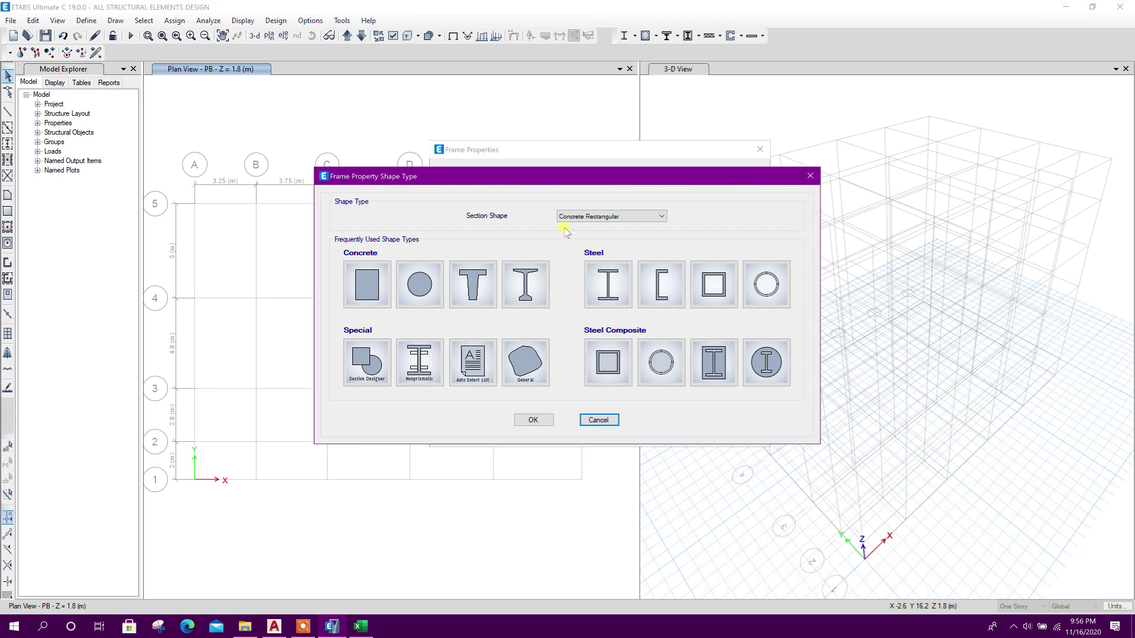
pyautogui.click(378, 290)
pyautogui.write('Be')
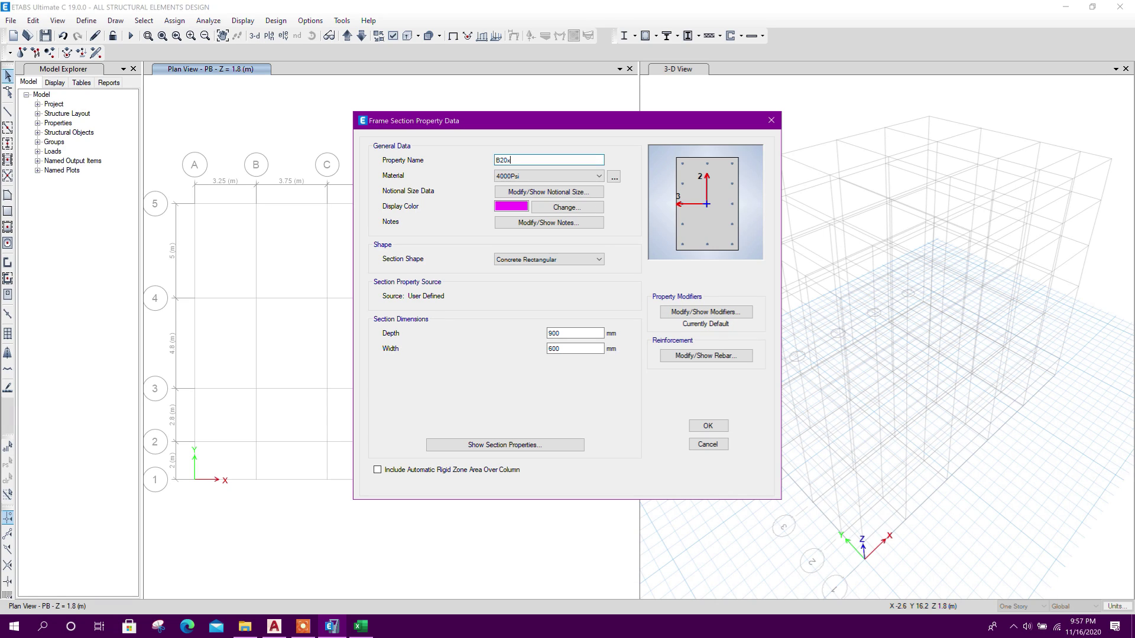
pyautogui.click(546, 176)
pyautogui.click(520, 220)
pyautogui.click(583, 333)
pyautogui.press('Tab')
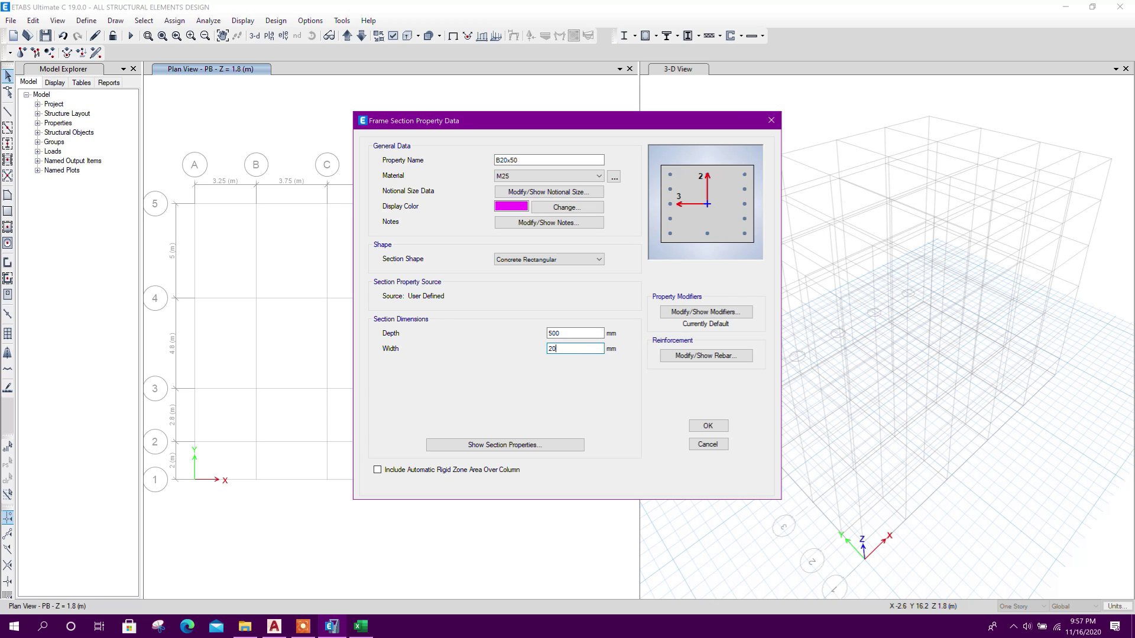
pyautogui.click(697, 356)
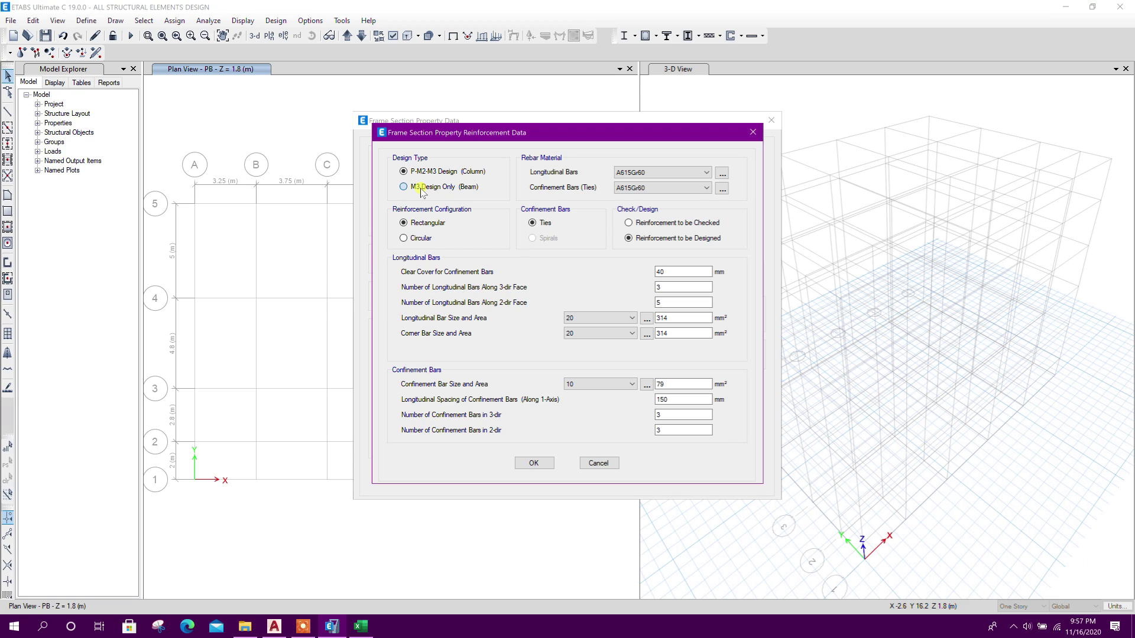
pyautogui.click(404, 187)
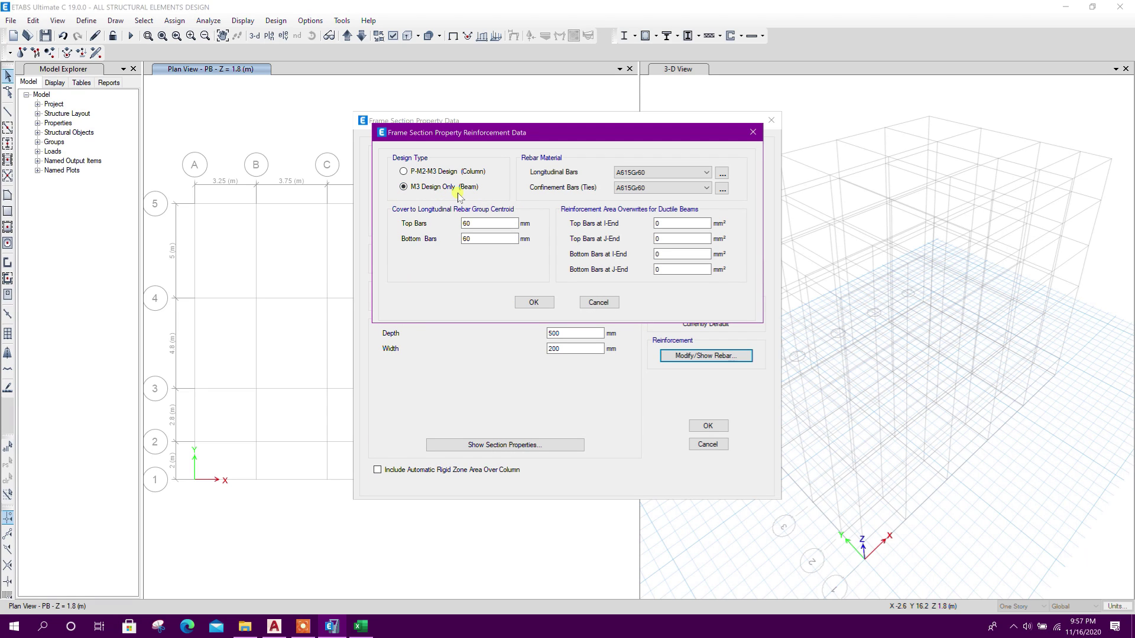
# Step: Switch to the Excel design aid and look up the beam clear cover for 16 mm bars in ETABS 2015 and above
pyautogui.click(361, 626)
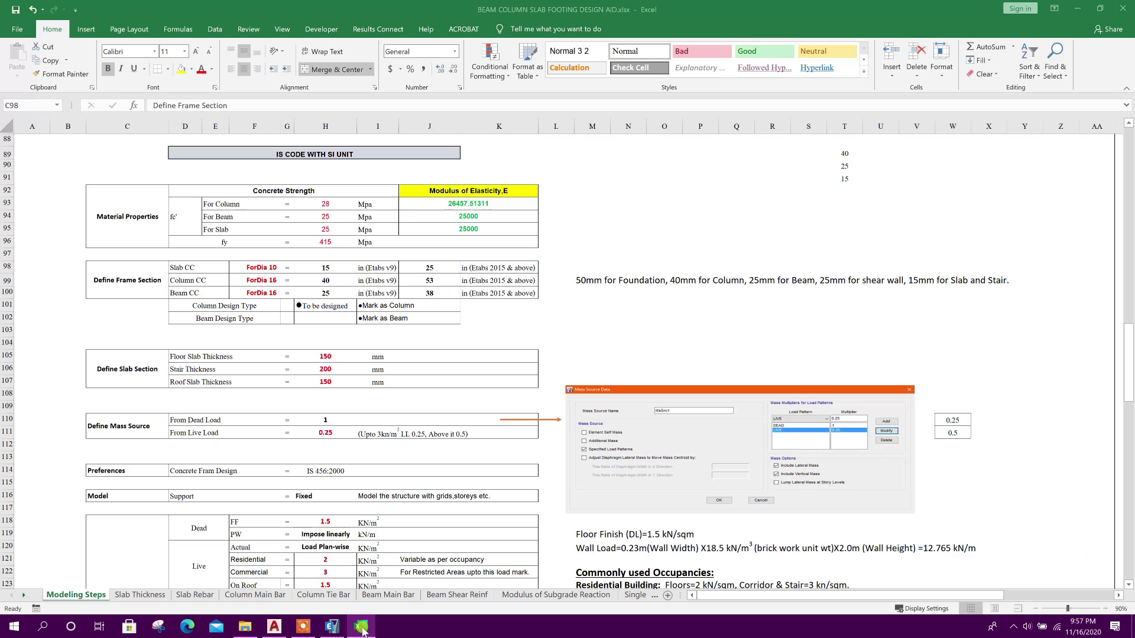
pyautogui.click(221, 288)
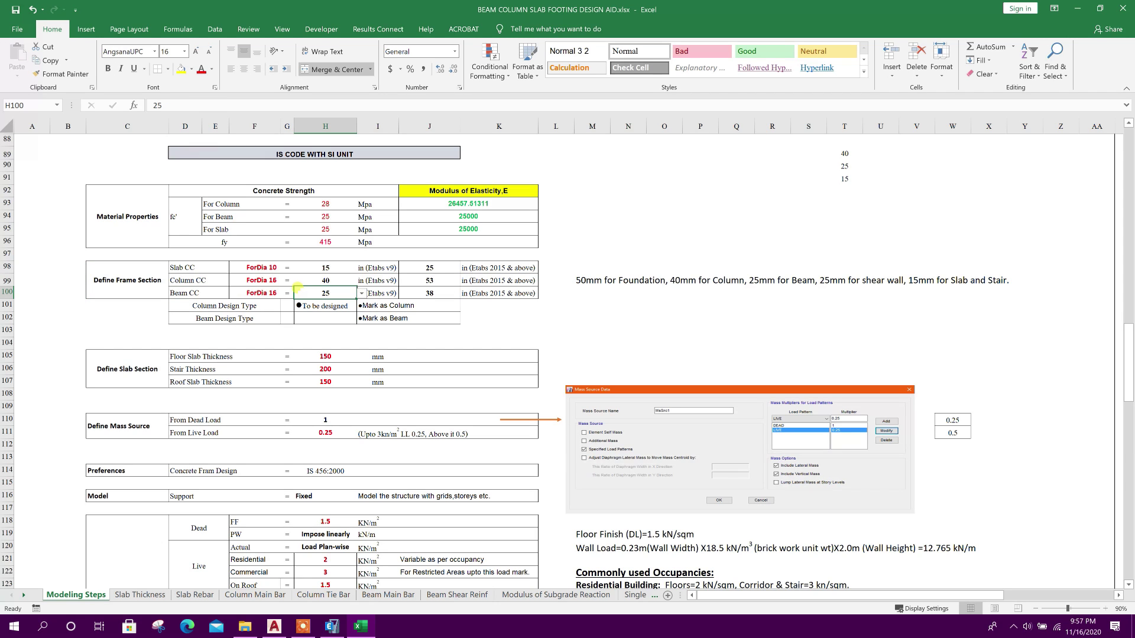
pyautogui.click(264, 289)
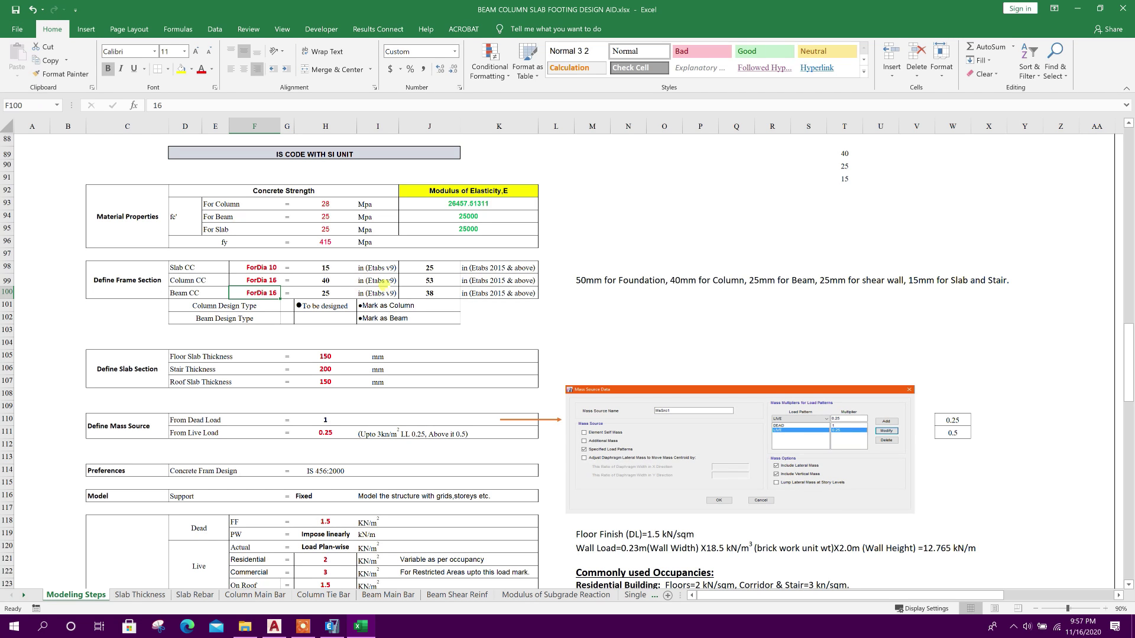
pyautogui.click(427, 294)
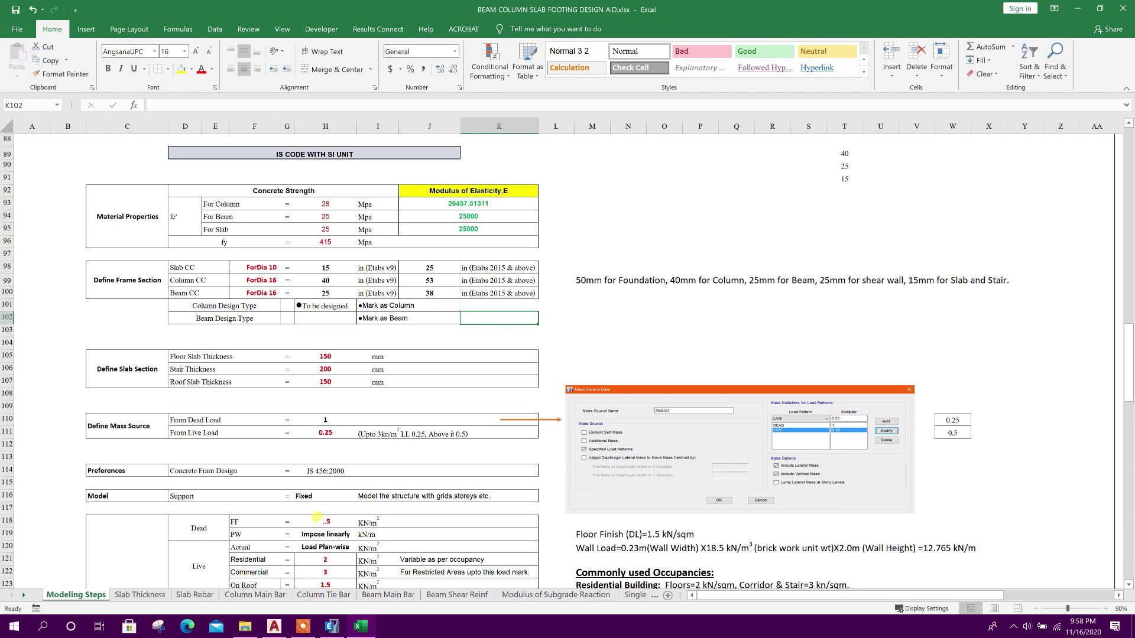
# Step: Back in ETABS, replace the beam's top and bottom bar covers with the design aid's beam cover and save section B20x50
pyautogui.click(332, 626)
pyautogui.click(473, 225)
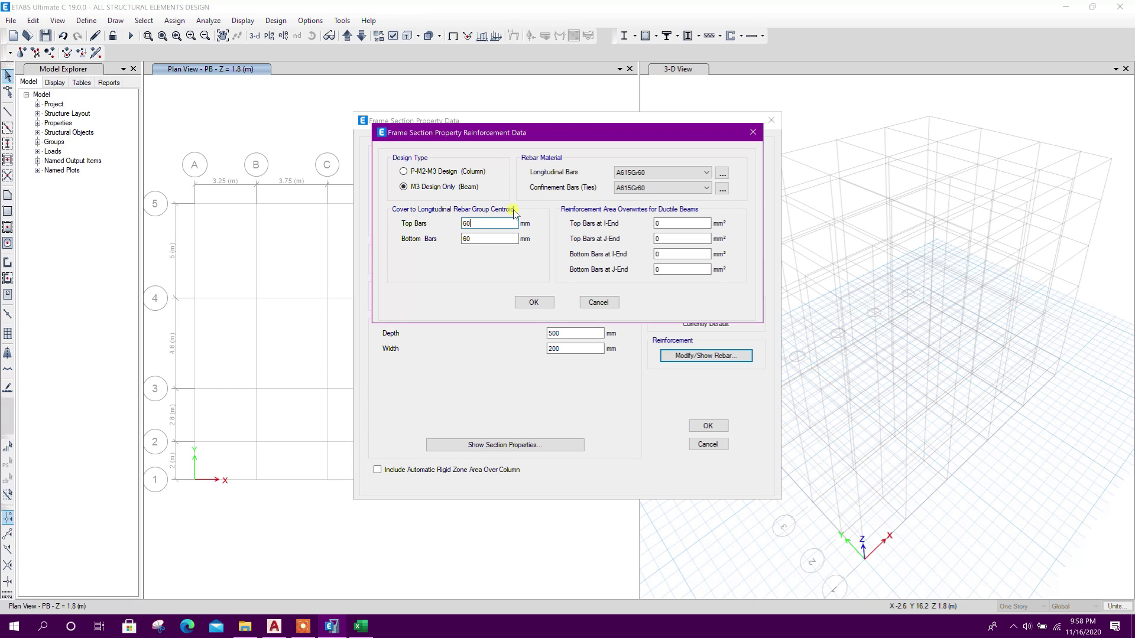
pyautogui.moveTo(487, 222); pyautogui.dragTo(457, 230)
pyautogui.press('Tab')
pyautogui.click(483, 224)
pyautogui.click(534, 303)
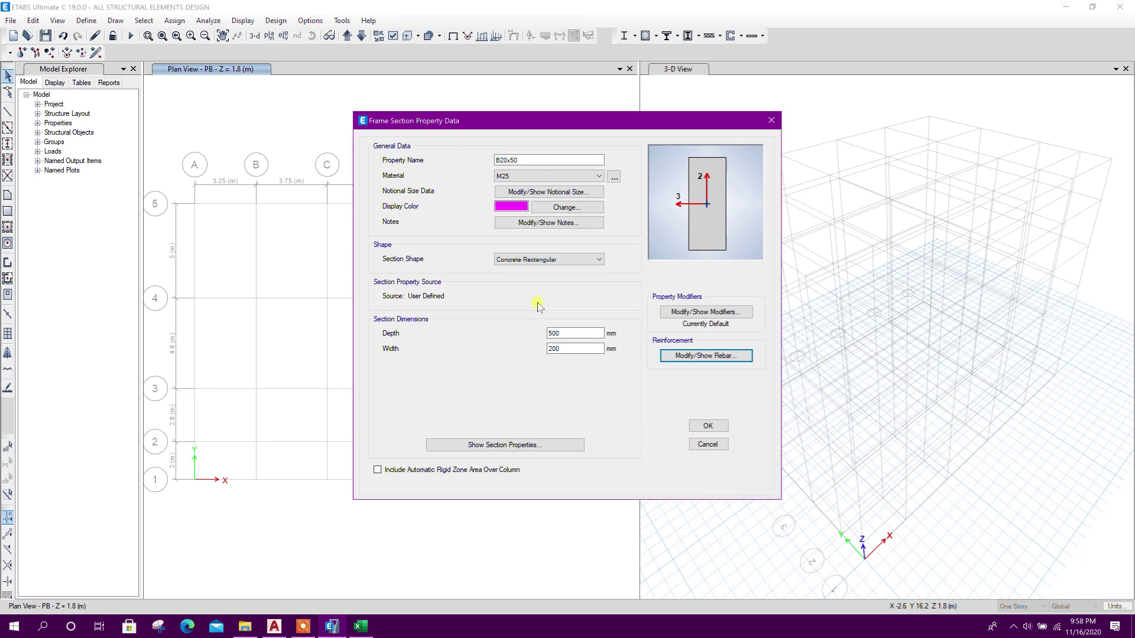
pyautogui.click(708, 425)
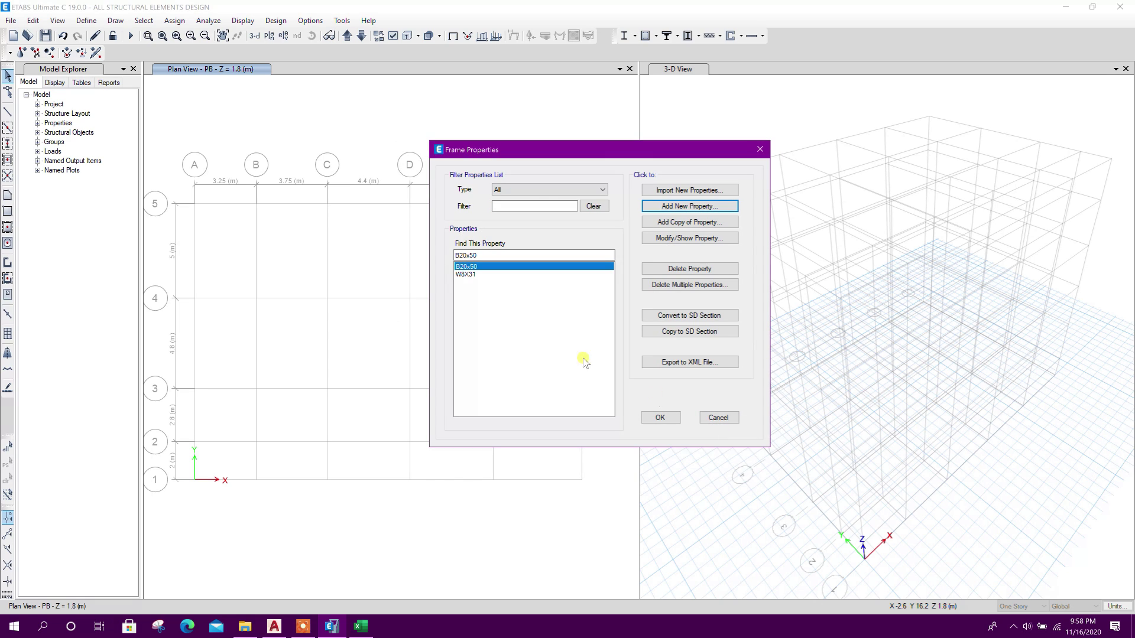
# Step: Delete the W8X31 section from the frame properties and confirm the deletion
pyautogui.click(476, 275)
pyautogui.click(650, 270)
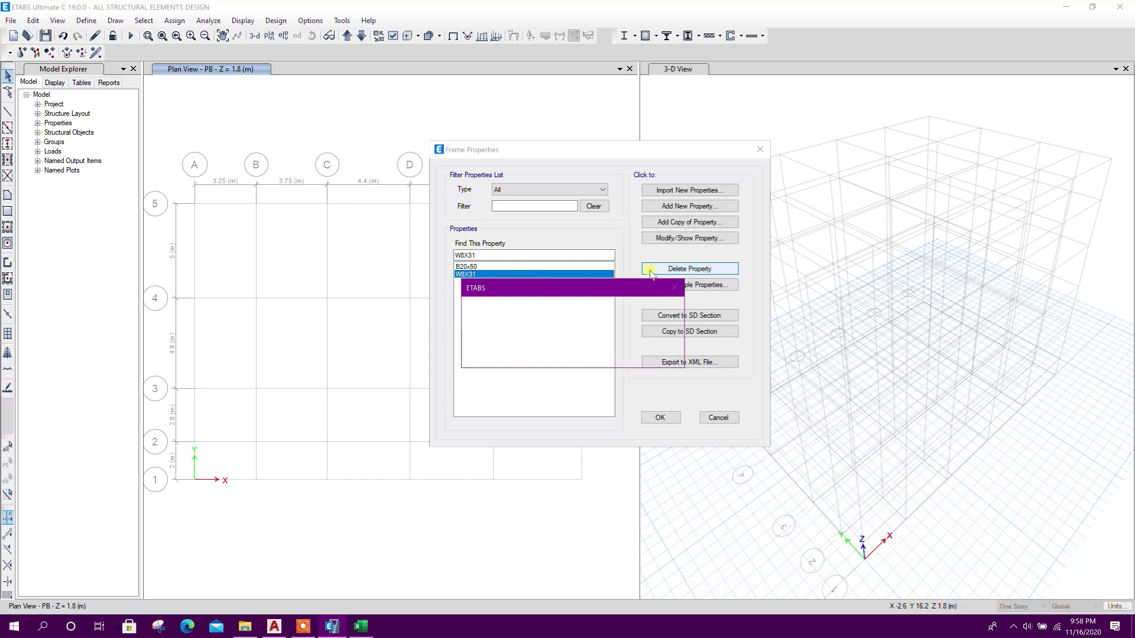
pyautogui.click(592, 355)
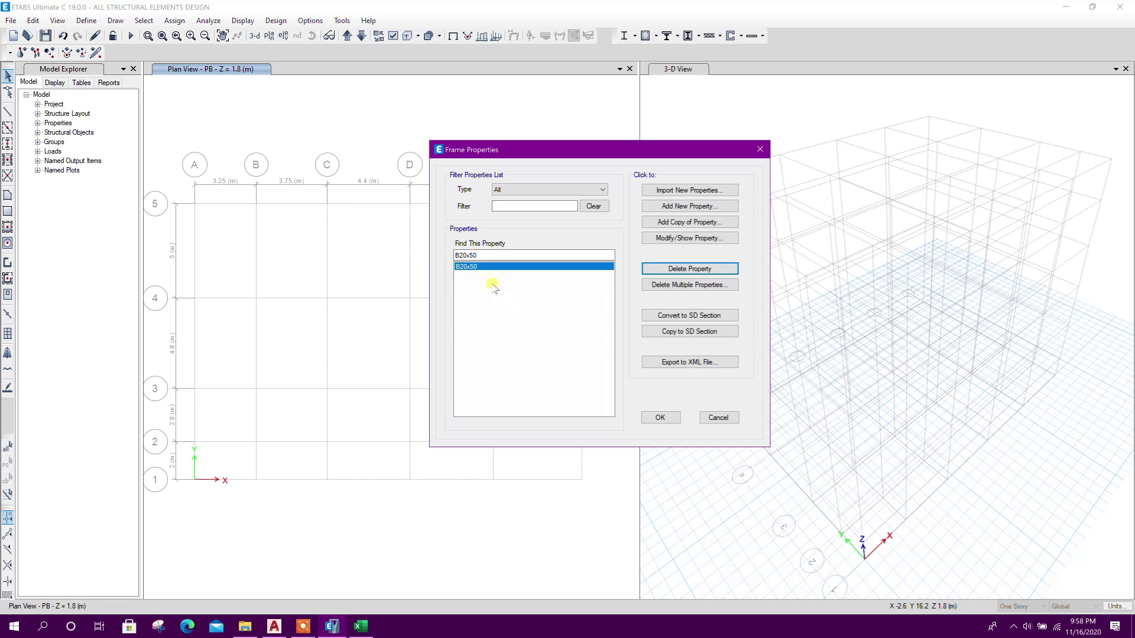
# Step: Add a copy of section B20x50 named B20x60 with a depth of 600 mm
pyautogui.click(685, 222)
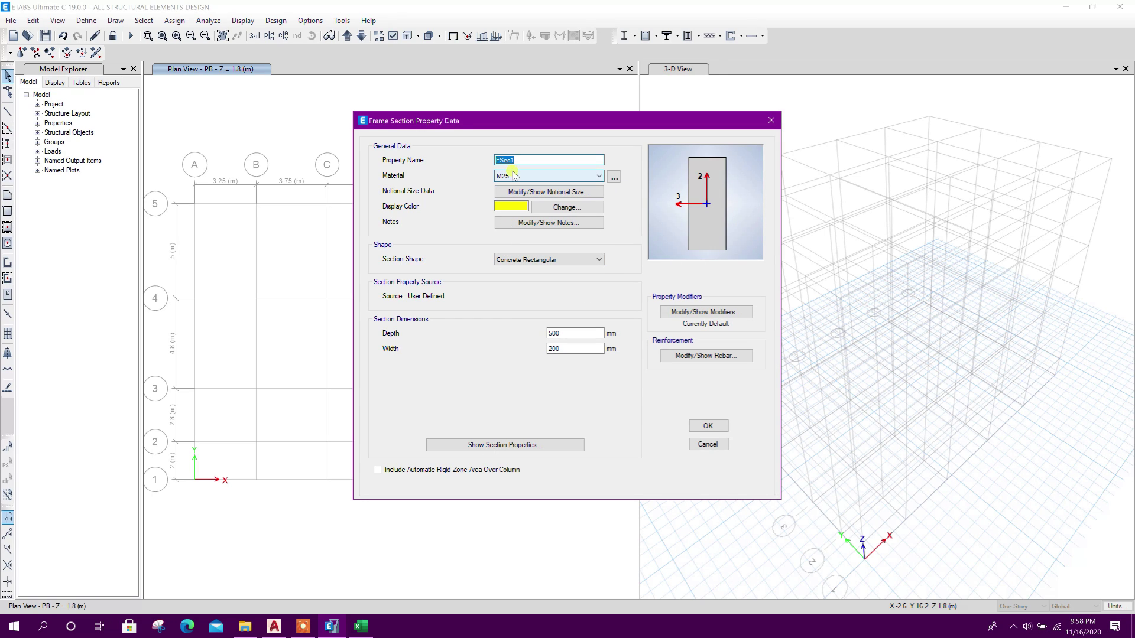
pyautogui.write('B20x60')
pyautogui.doubleClick(553, 333)
pyautogui.write('600')
pyautogui.click(708, 426)
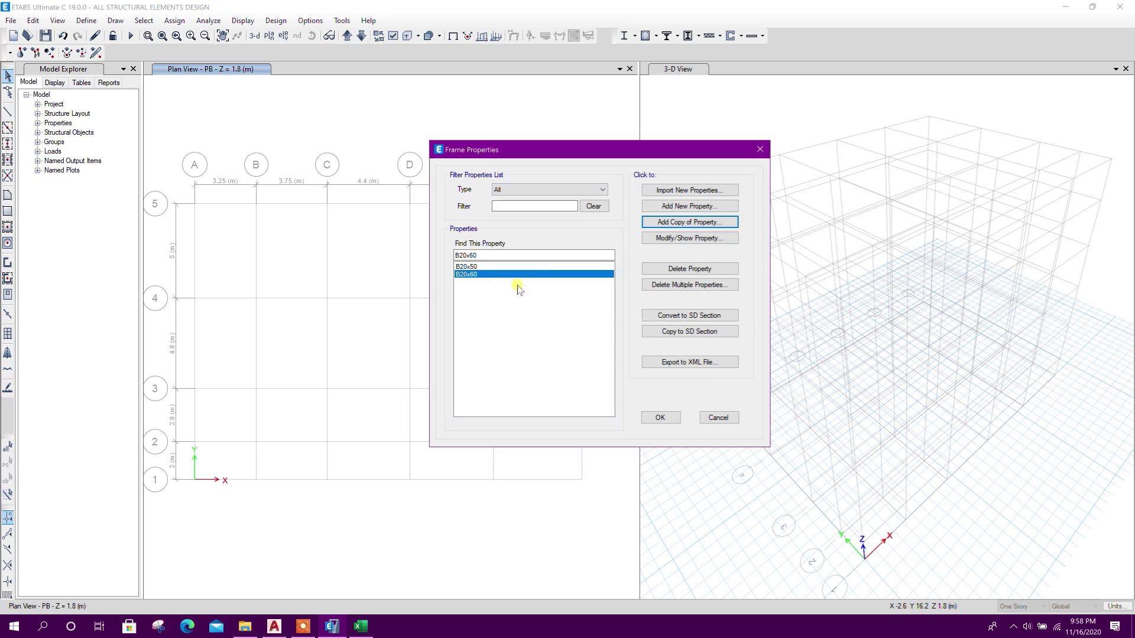
# Step: Add a new concrete rectangular frame section named C-25x40 with a depth of 400 mm and a width of 250 mm
pyautogui.click(686, 210)
pyautogui.click(476, 283)
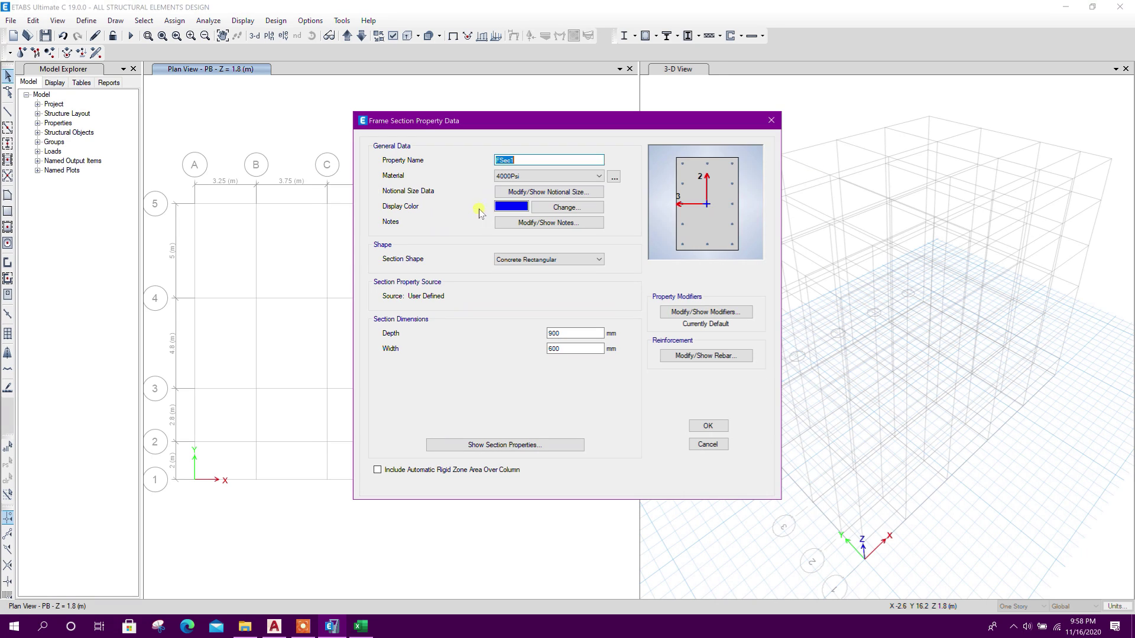
pyautogui.write('C-25x40')
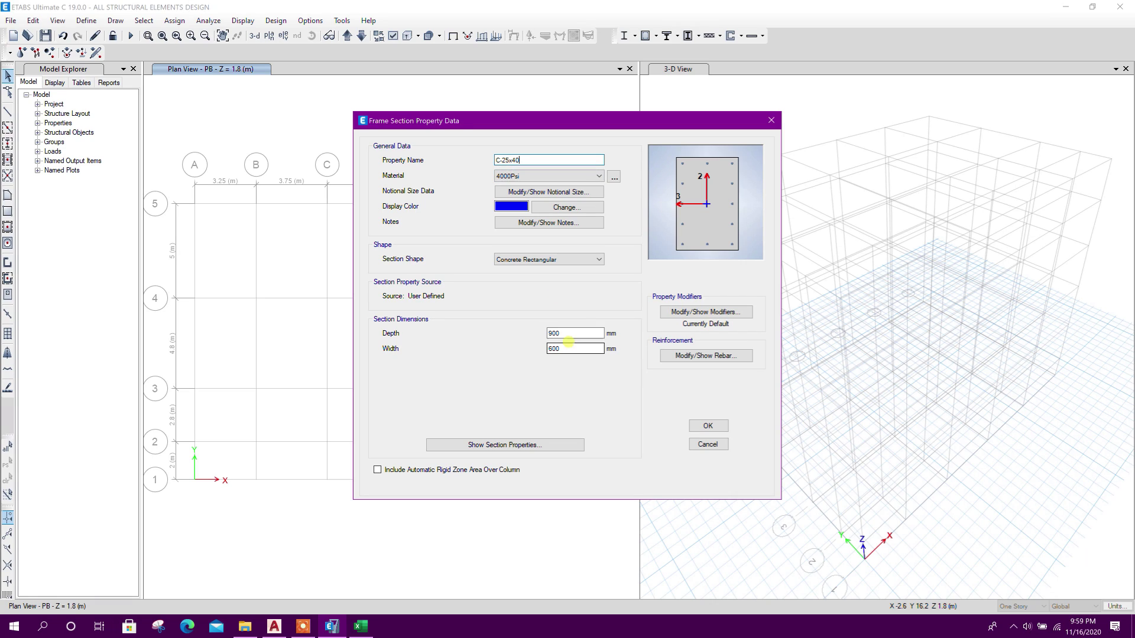
pyautogui.moveTo(566, 335); pyautogui.dragTo(522, 340)
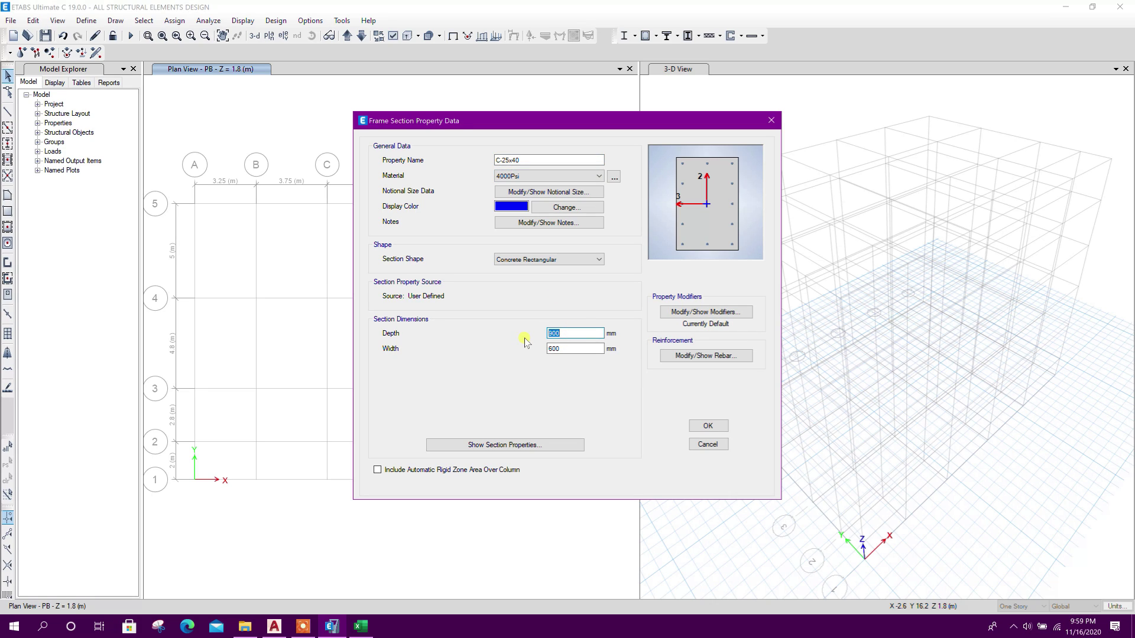
pyautogui.write('400')
pyautogui.moveTo(562, 349); pyautogui.dragTo(539, 352)
pyautogui.write('250')
pyautogui.click(569, 328)
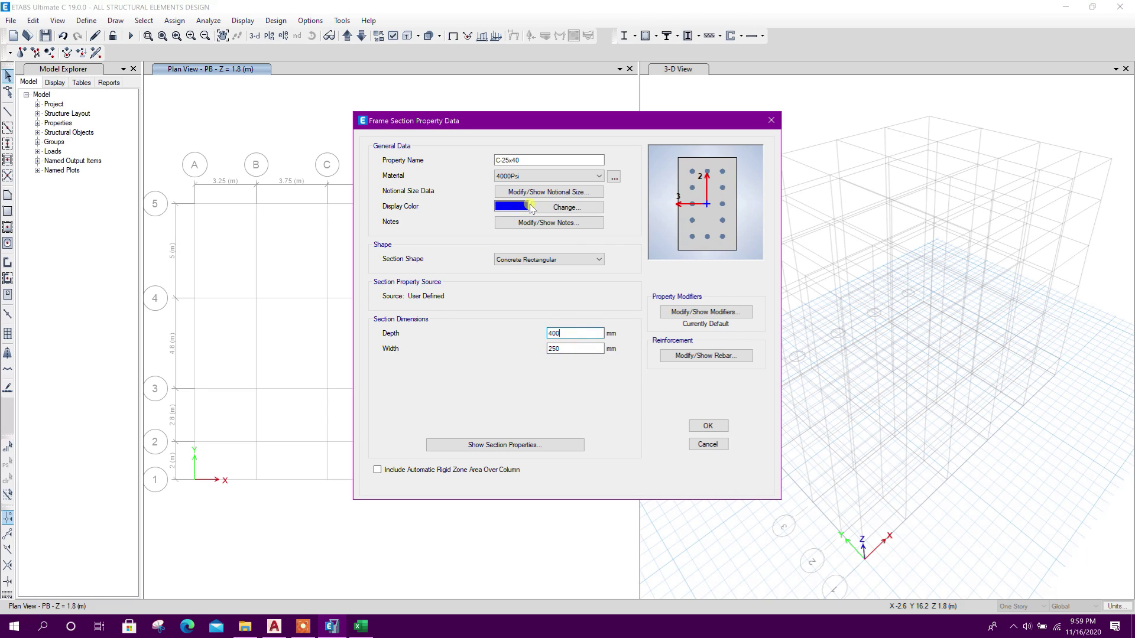
# Step: Open the new section's reinforcement data and look up the column clear cover in the Excel design aid, returning to ETABS
pyautogui.click(703, 356)
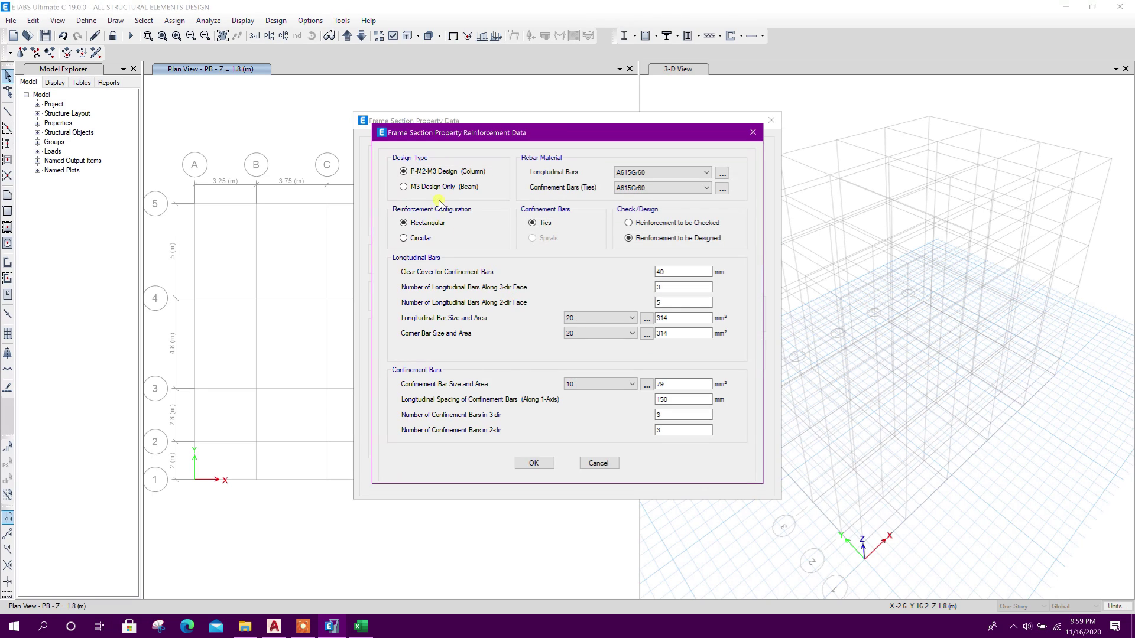
pyautogui.click(361, 628)
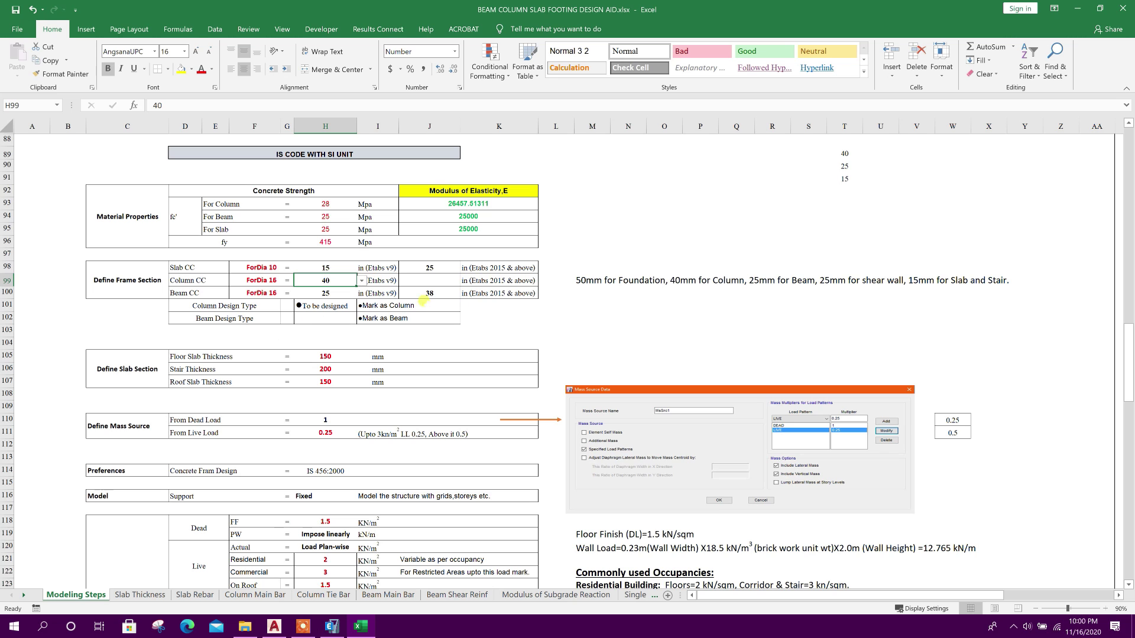
pyautogui.click(332, 627)
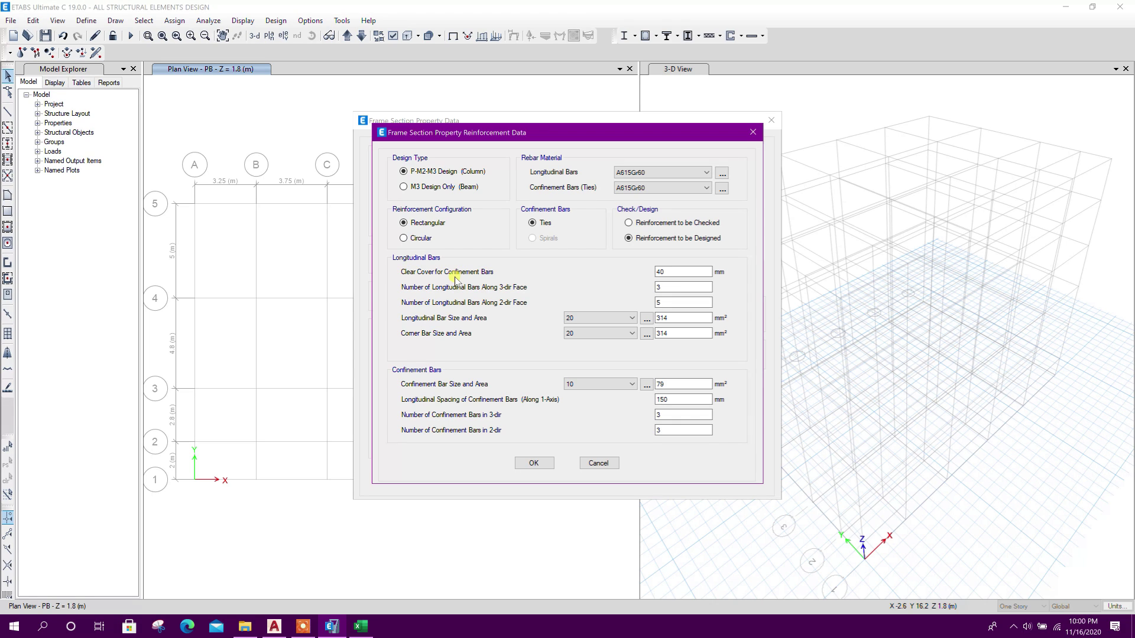
# Step: Set the column's clear cover for confinement bars to 40 mm and save section C-25x40
pyautogui.doubleClick(671, 273)
pyautogui.write('40')
pyautogui.click(679, 388)
pyautogui.click(534, 463)
pyautogui.click(707, 425)
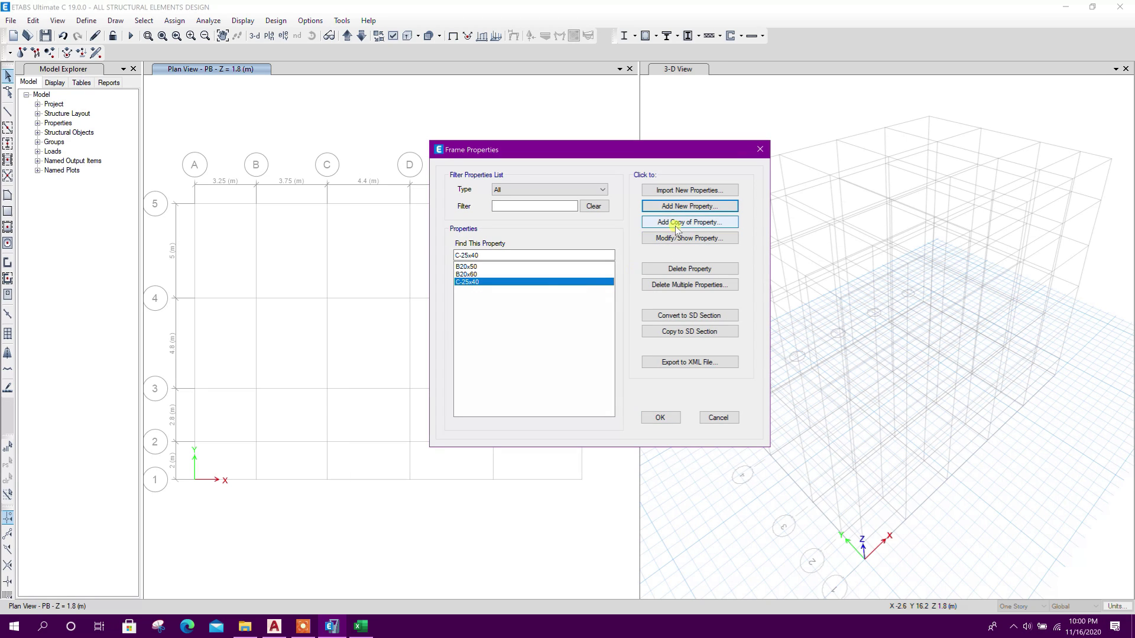
# Step: Add a copy of section C-25x40 named C-25x50 with a depth of 500 mm
pyautogui.doubleClick(534, 281)
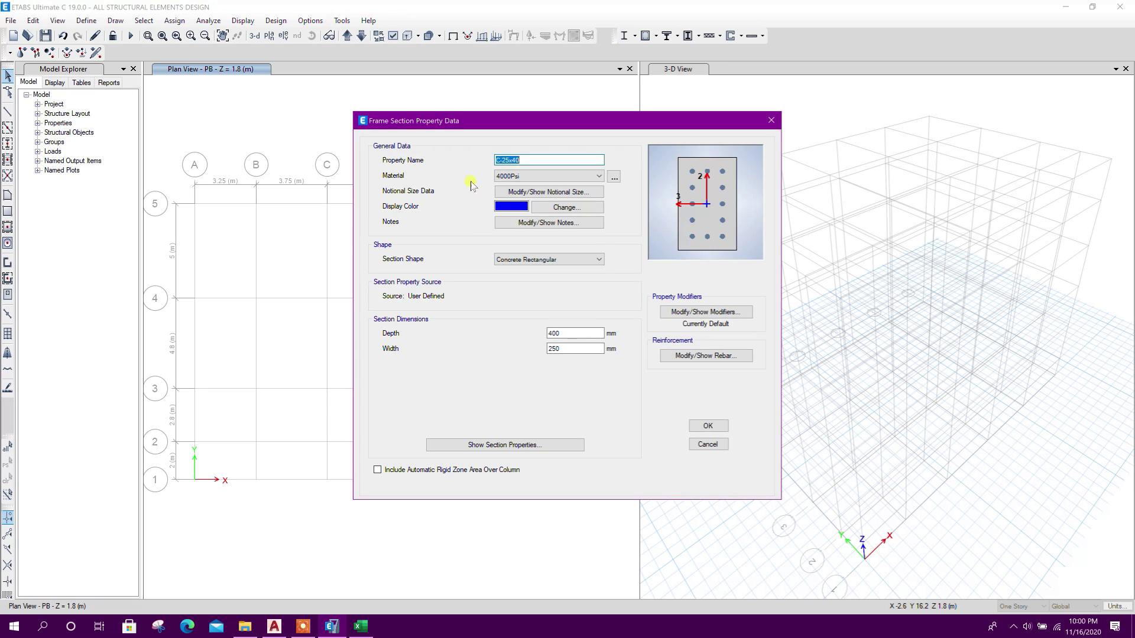
pyautogui.rightClick(507, 163)
pyautogui.click(545, 185)
pyautogui.click(688, 426)
pyautogui.click(680, 226)
pyautogui.rightClick(499, 156)
pyautogui.click(534, 201)
pyautogui.click(548, 332)
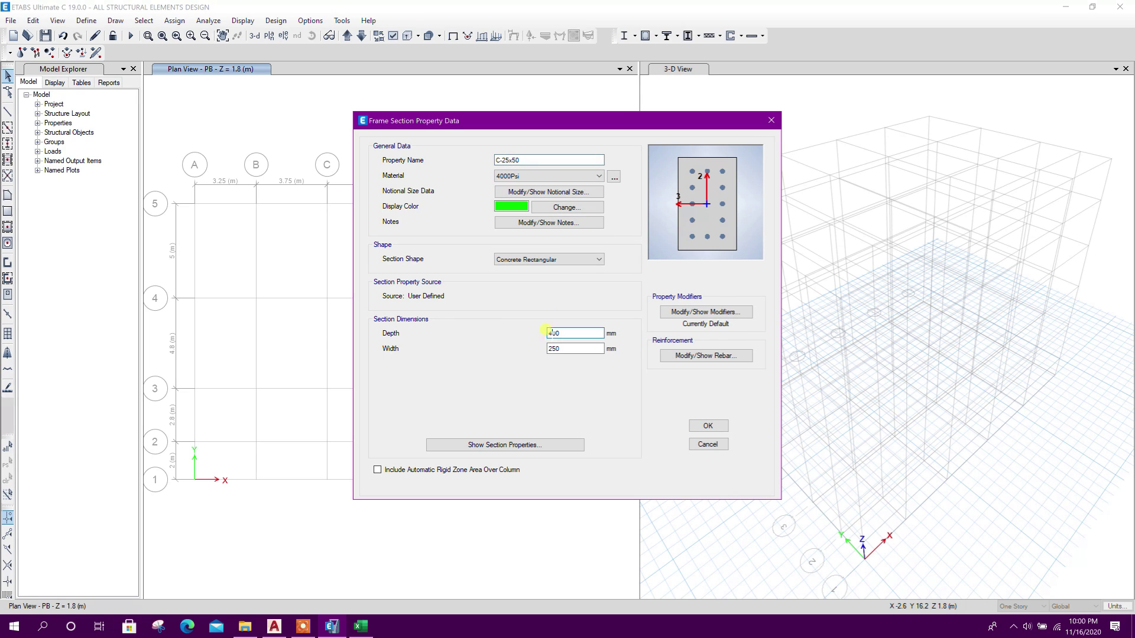
pyautogui.write('5')
# Step: Assign M25 concrete and HYSD415 longitudinal and confinement bars to section C-25x50, and save it
pyautogui.click(533, 177)
pyautogui.click(523, 216)
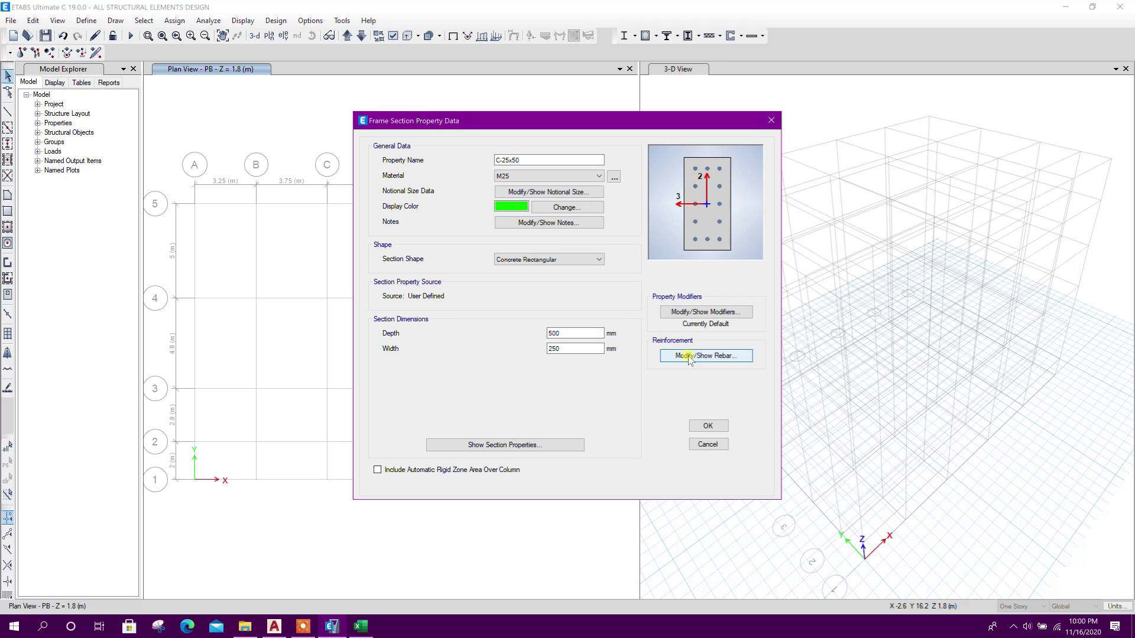
pyautogui.click(690, 356)
pyautogui.click(653, 173)
pyautogui.click(631, 191)
pyautogui.click(644, 188)
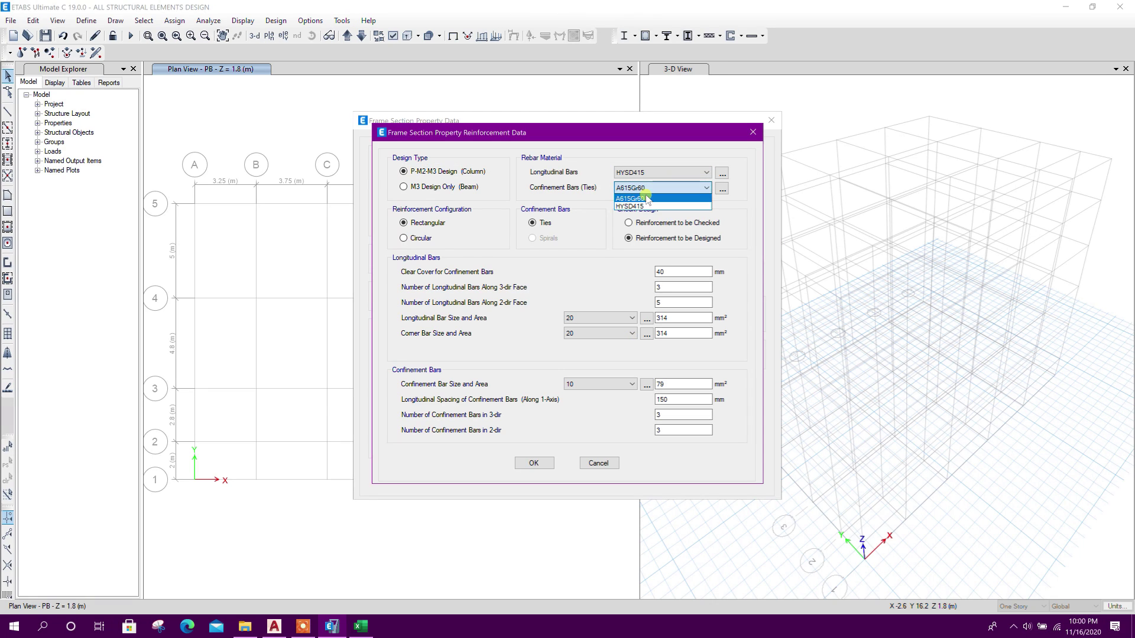
pyautogui.click(643, 206)
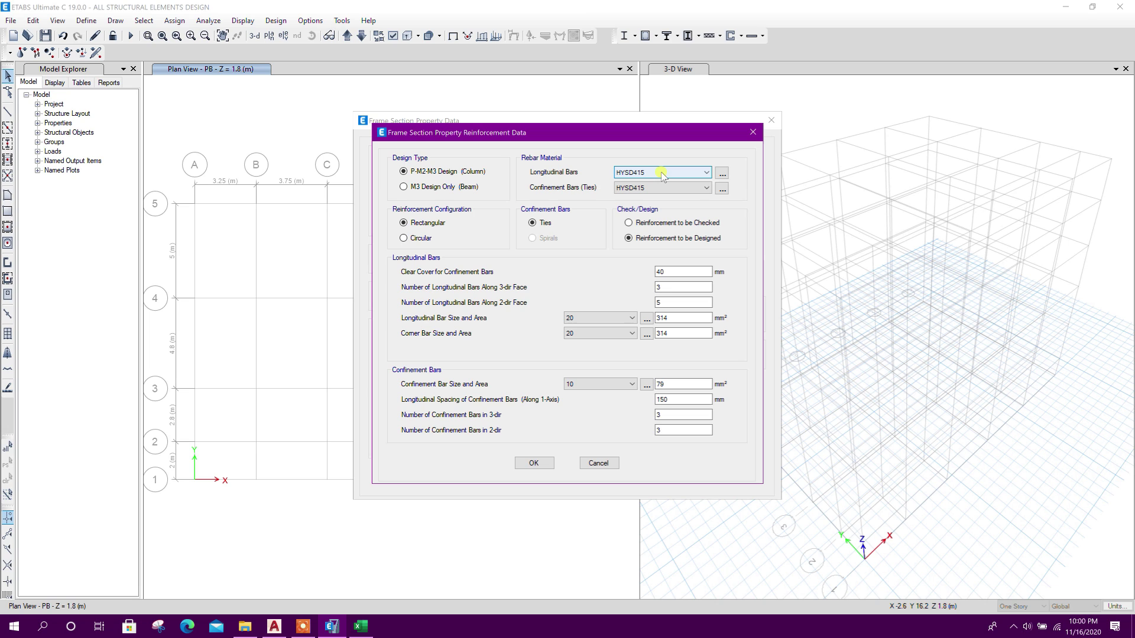
pyautogui.click(543, 464)
pyautogui.click(707, 426)
# Step: Change section C-25x40 to M25 concrete with HYSD415 longitudinal and confinement bars, and save it
pyautogui.click(469, 281)
pyautogui.click(666, 239)
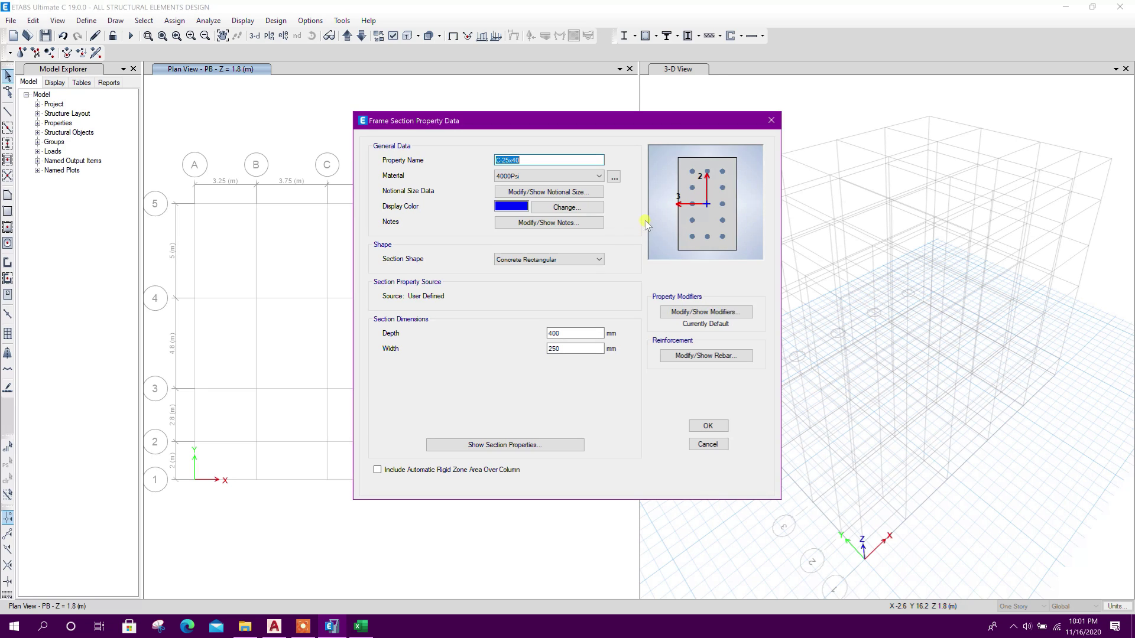
pyautogui.click(564, 176)
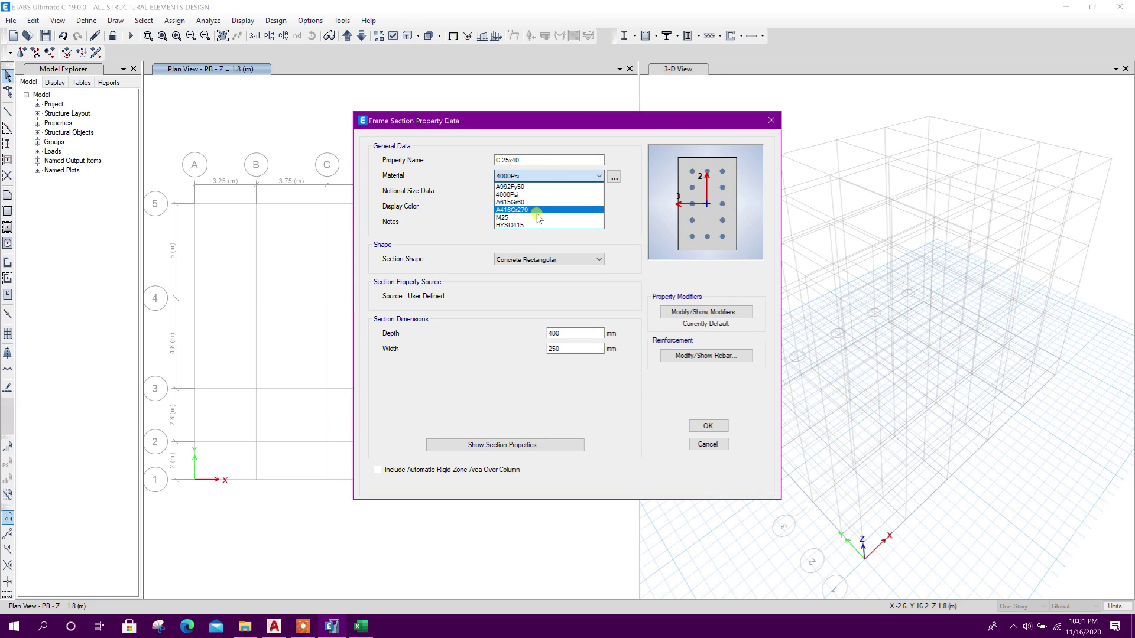
pyautogui.click(549, 208)
pyautogui.click(686, 356)
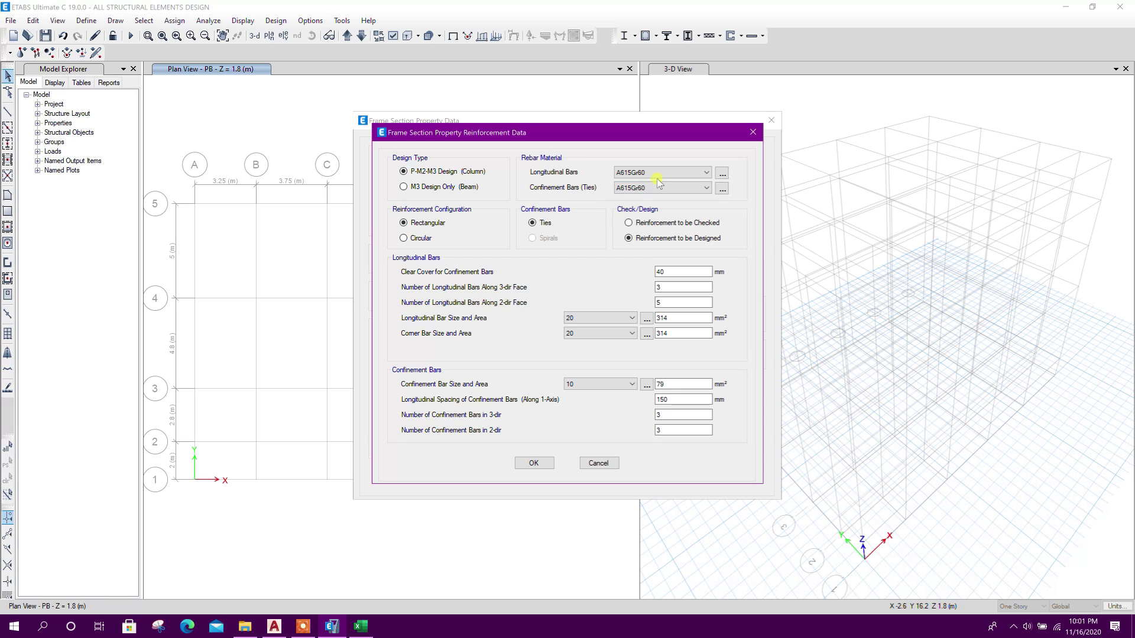
pyautogui.click(650, 172)
pyautogui.click(635, 191)
pyautogui.click(662, 187)
pyautogui.click(636, 205)
pyautogui.click(534, 464)
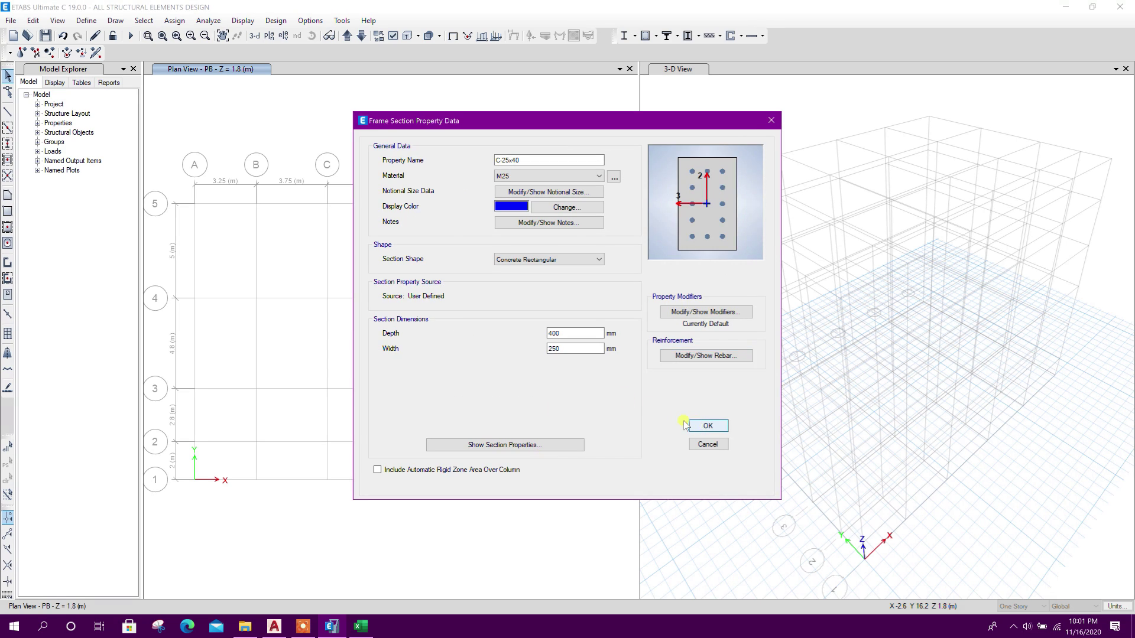
pyautogui.click(707, 425)
# Step: Set both rebar materials of beam section B20x60 to HYSD415 and save the section
pyautogui.click(493, 277)
pyautogui.click(656, 241)
pyautogui.click(700, 356)
pyautogui.click(672, 172)
pyautogui.click(661, 192)
pyautogui.click(656, 188)
pyautogui.click(655, 205)
pyautogui.click(535, 302)
pyautogui.click(711, 423)
# Step: Set both rebar materials of beam section B20x50 to HYSD415, save it, and accept the frame properties
pyautogui.click(494, 266)
pyautogui.click(659, 240)
pyautogui.click(703, 355)
pyautogui.click(655, 172)
pyautogui.click(641, 189)
pyautogui.click(644, 188)
pyautogui.click(643, 204)
pyautogui.click(533, 302)
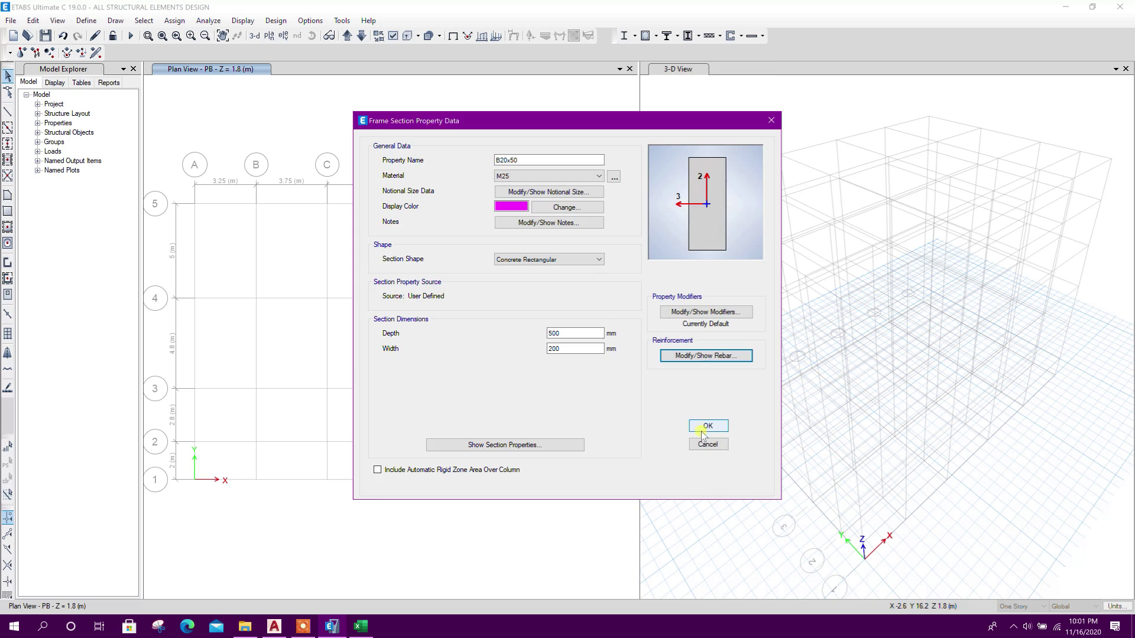
pyautogui.click(707, 425)
pyautogui.click(655, 415)
# Step: Open the Slab1 slab property for editing and select its name
pyautogui.click(87, 22)
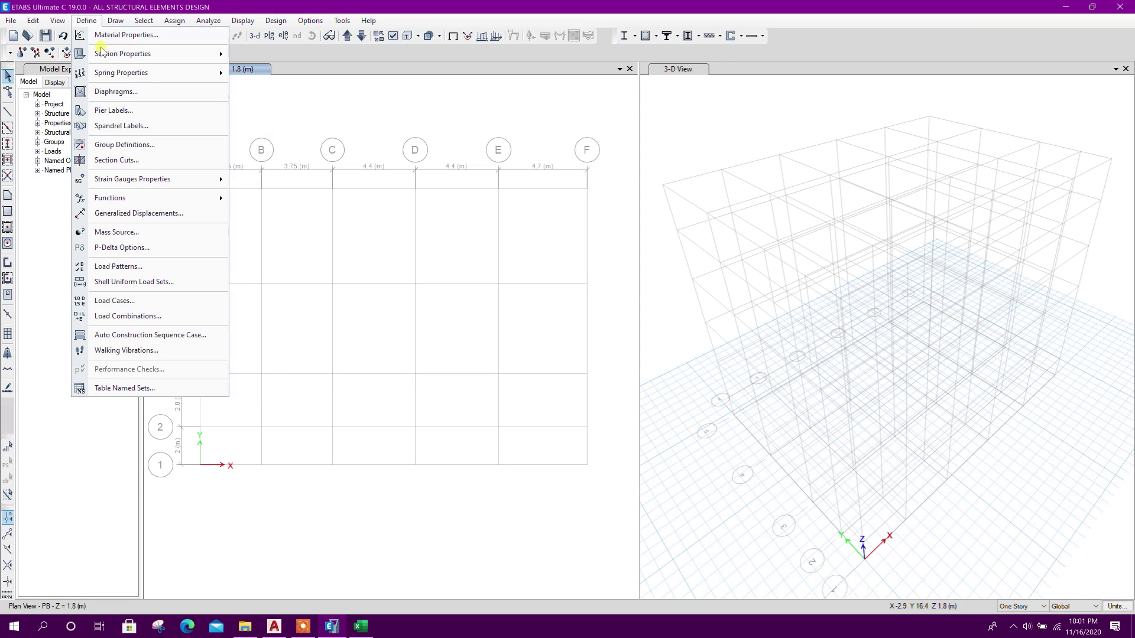
pyautogui.moveTo(101, 53)
pyautogui.click(282, 89)
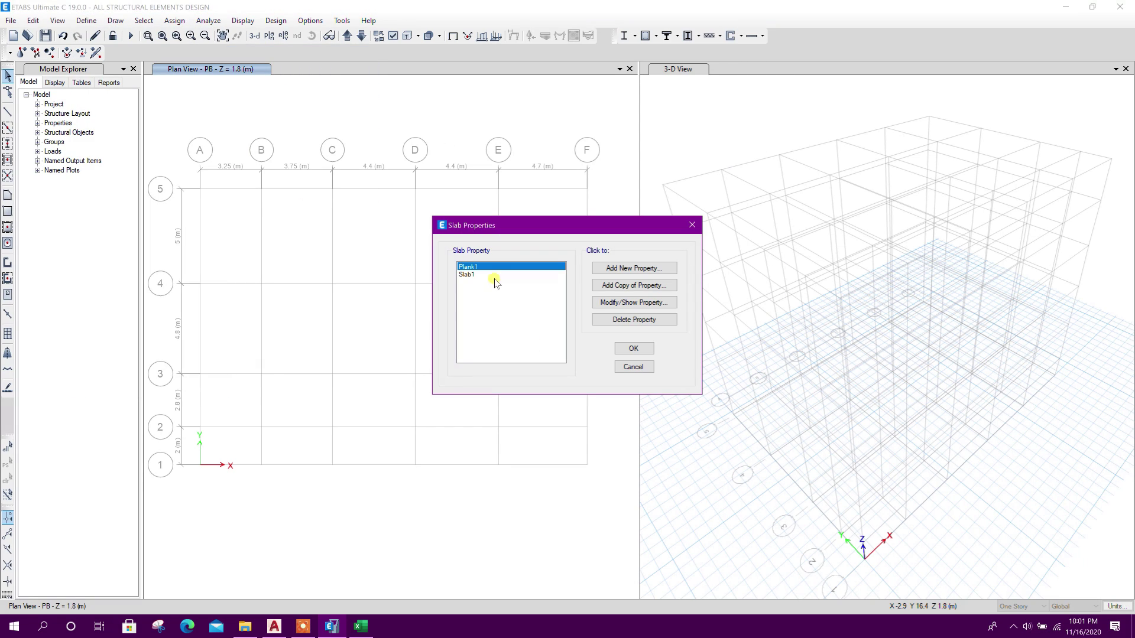
pyautogui.click(495, 275)
pyautogui.click(597, 302)
pyautogui.moveTo(584, 184); pyautogui.dragTo(564, 181)
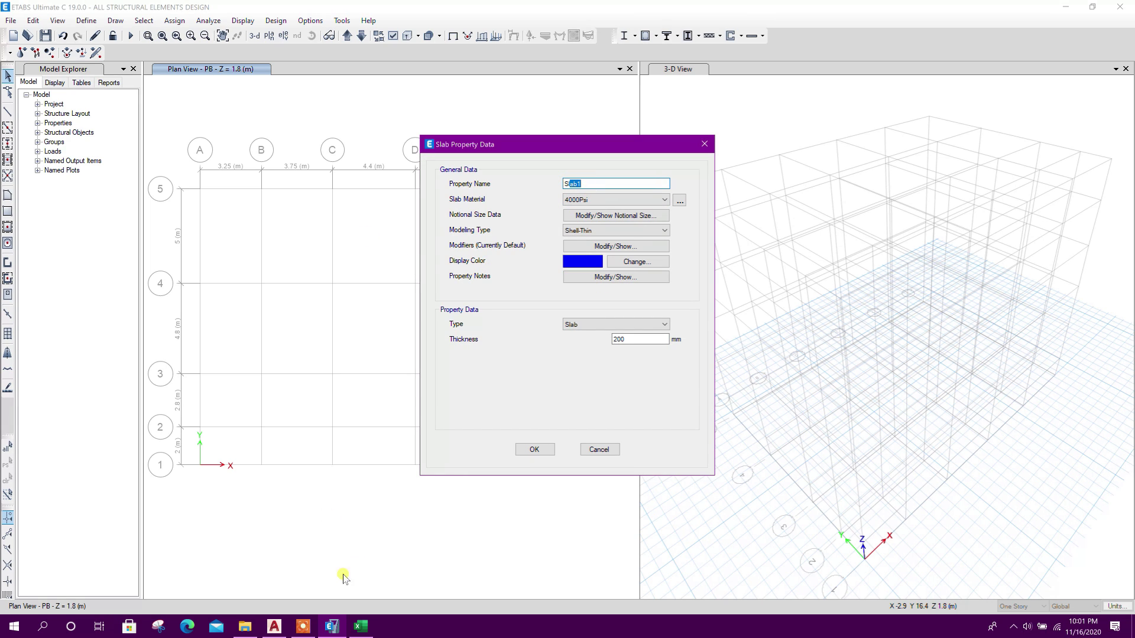
# Step: Switch to the Excel design aid and find the span to effective depth ratio calculation on the Slab Thickness sheet
pyautogui.click(357, 628)
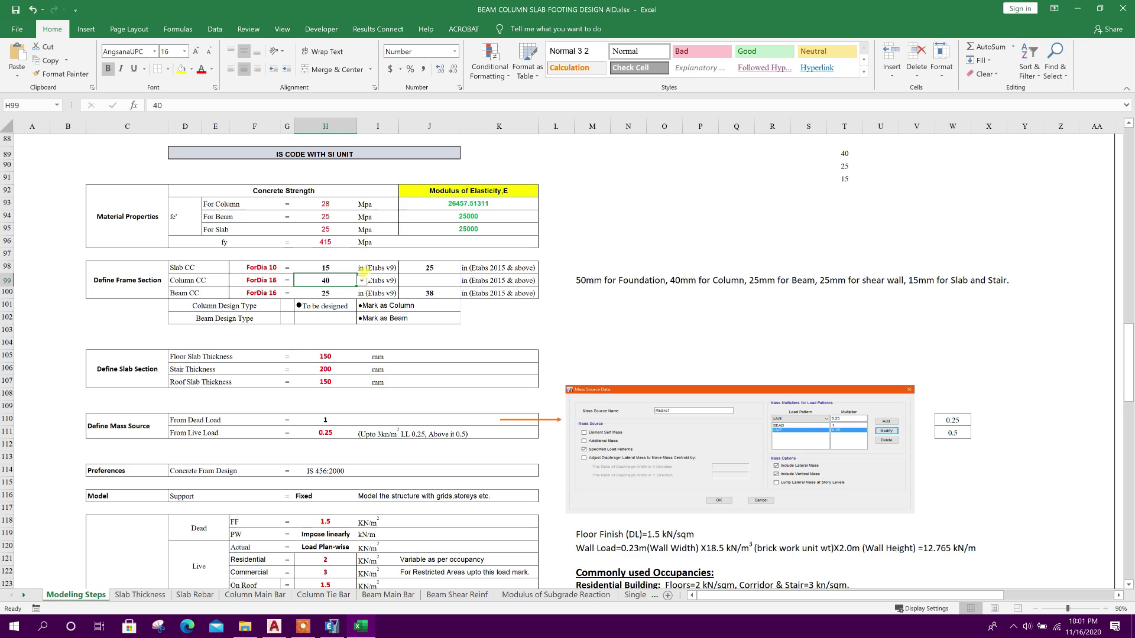
pyautogui.click(158, 596)
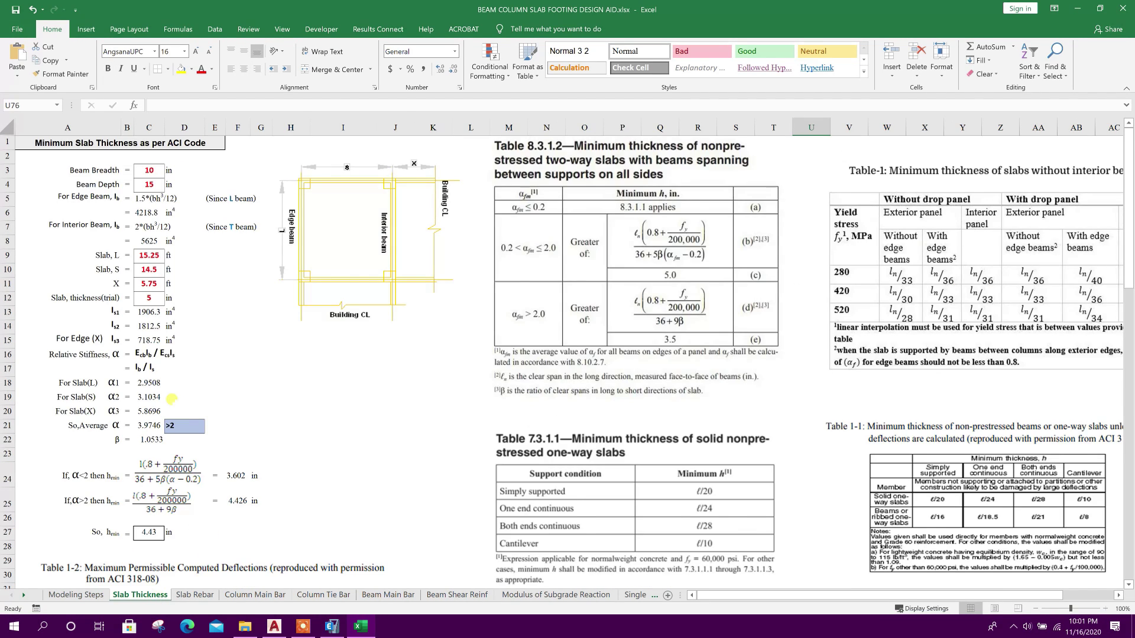
pyautogui.scroll(-16, 171, 399)
pyautogui.scroll(2, 231, 408)
pyautogui.scroll(-2, 202, 433)
pyautogui.click(148, 355)
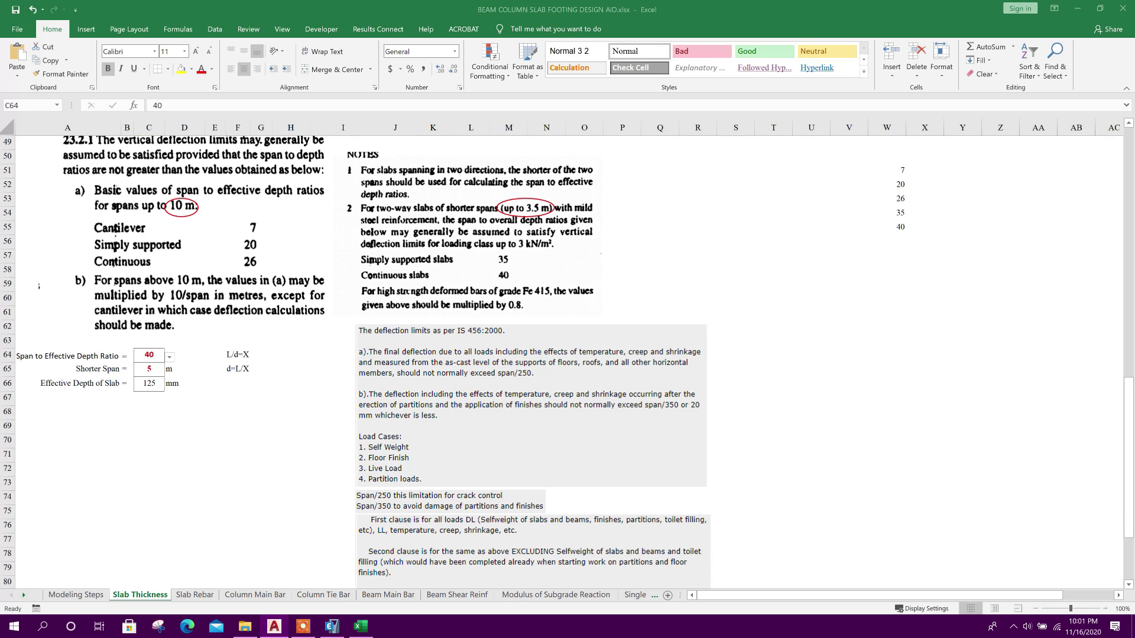
# Step: Switch to the AutoCAD drawing and examine the floor plan's slab panels and their grid spacings
pyautogui.hotkey('alt', 'Tab')
pyautogui.click(723, 127)
pyautogui.moveTo(416, 383); pyautogui.dragTo(459, 342, button='middle')
pyautogui.scroll(2, 397, 370)
pyautogui.moveTo(396, 363)
pyautogui.mouseDown(button='middle')
pyautogui.moveTo(463, 382)
pyautogui.moveTo(423, 360)
pyautogui.moveTo(428, 393)
pyautogui.mouseUp(button='middle')
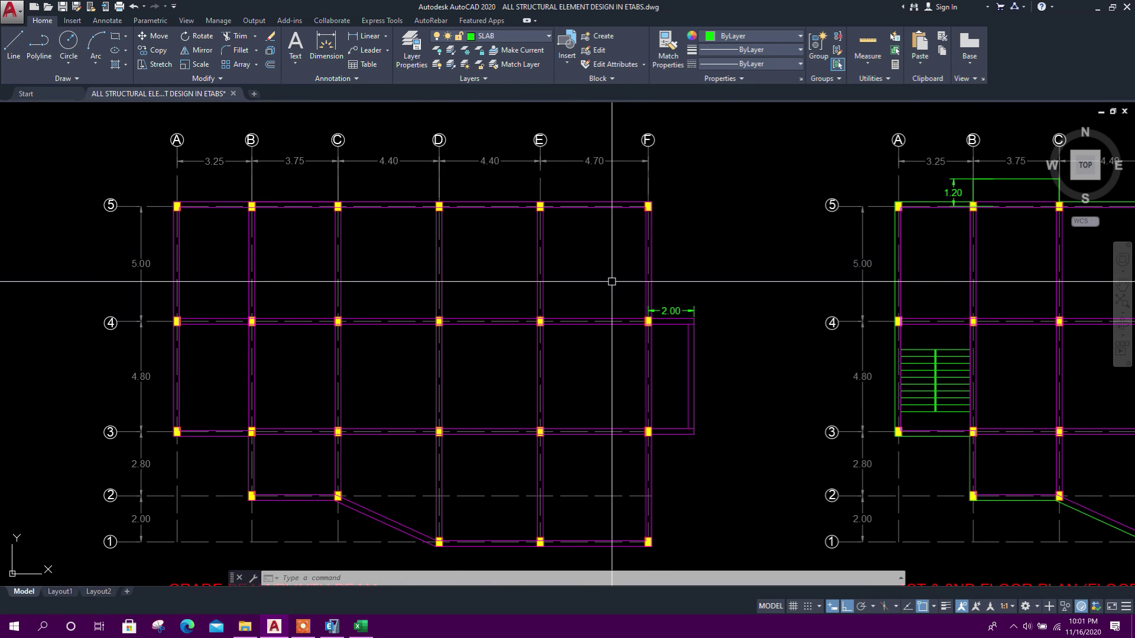
pyautogui.moveTo(609, 252); pyautogui.dragTo(602, 273, button='middle')
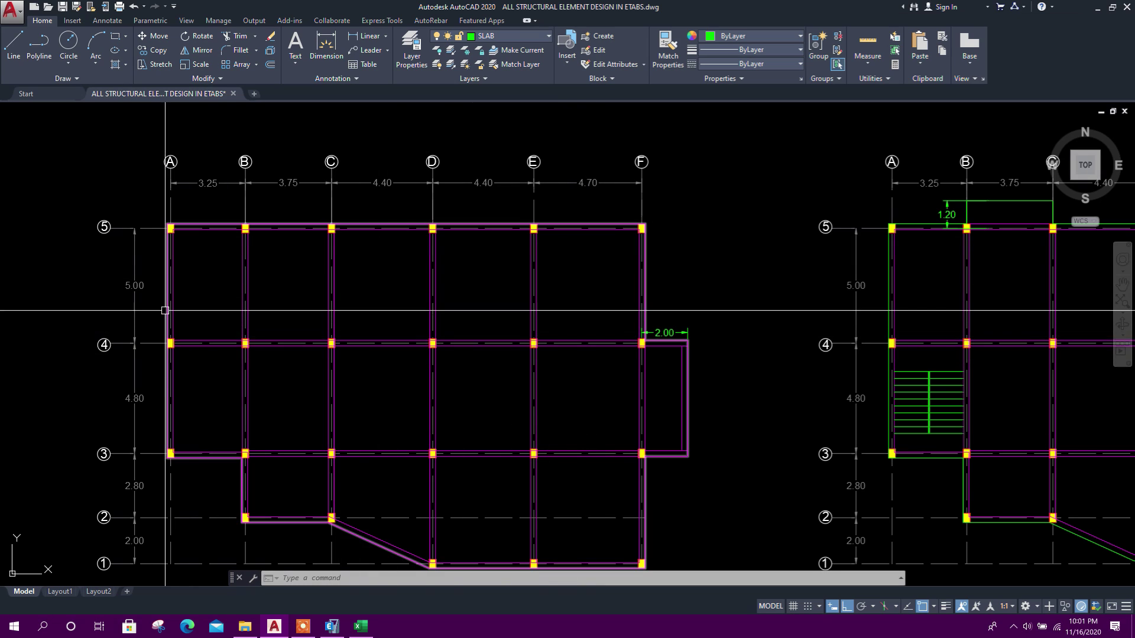
pyautogui.moveTo(576, 348); pyautogui.dragTo(537, 397, button='middle')
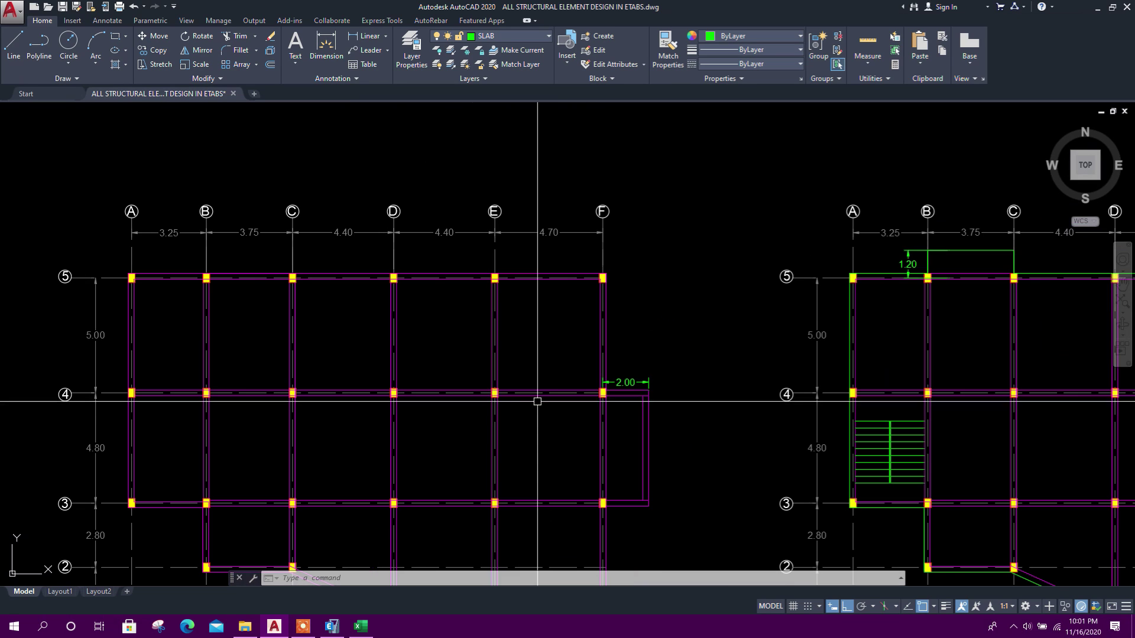
# Step: Measure the clear width between the beams on grids E and F, in the panel between grids 4 and 5, with a linear dimension
pyautogui.click(372, 42)
pyautogui.scroll(2, 528, 339)
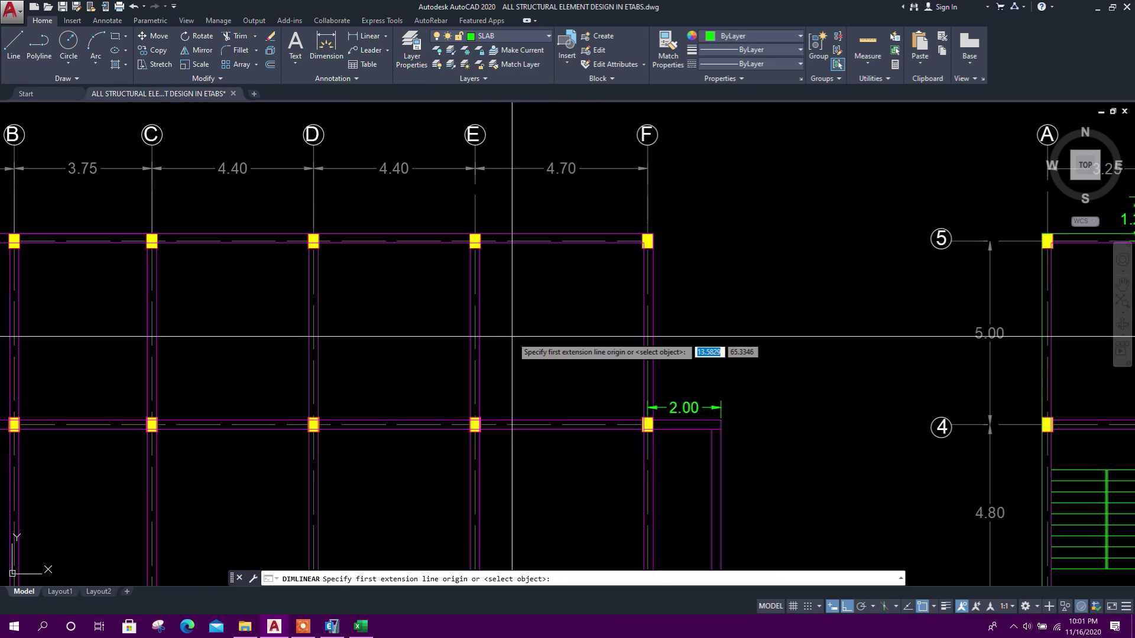
pyautogui.click(482, 332)
pyautogui.click(644, 332)
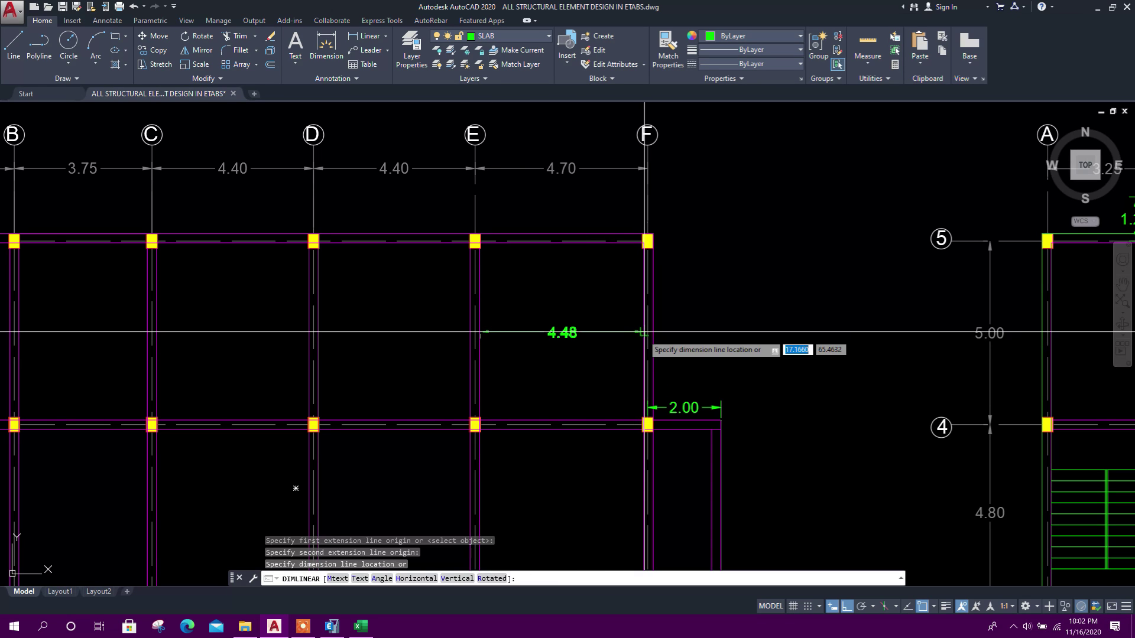
pyautogui.click(591, 350)
pyautogui.press('Escape')
pyautogui.press('Escape')
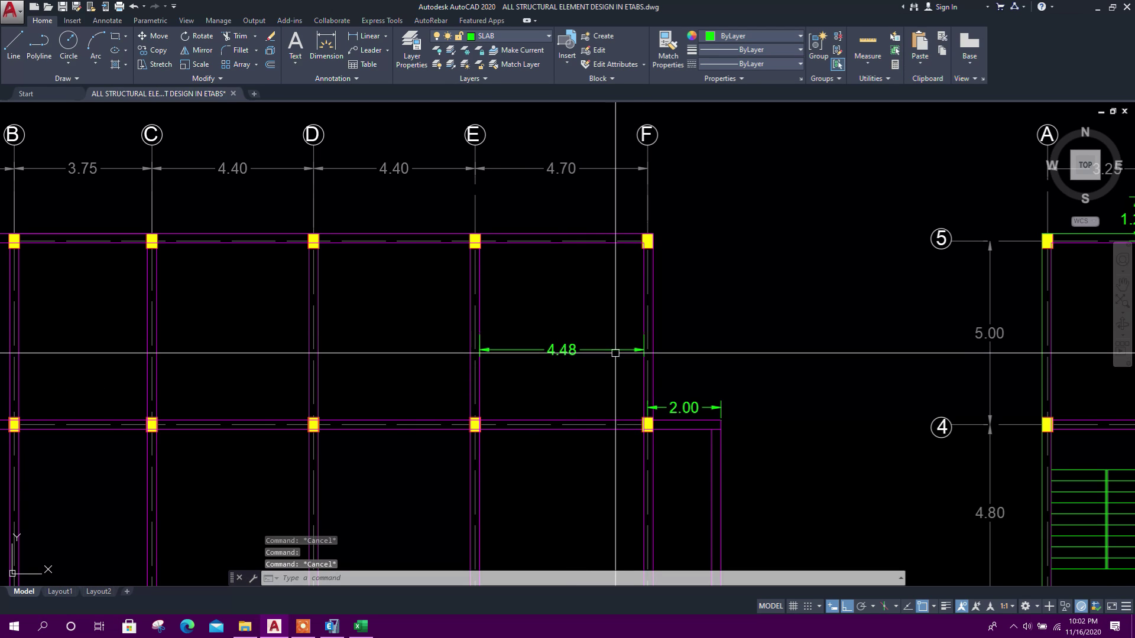
# Step: Measure the same panel's clear length between the beams on grids 5 and 4 with a linear dimension
pyautogui.click(370, 36)
pyautogui.moveTo(532, 248); pyautogui.dragTo(528, 242, button='middle')
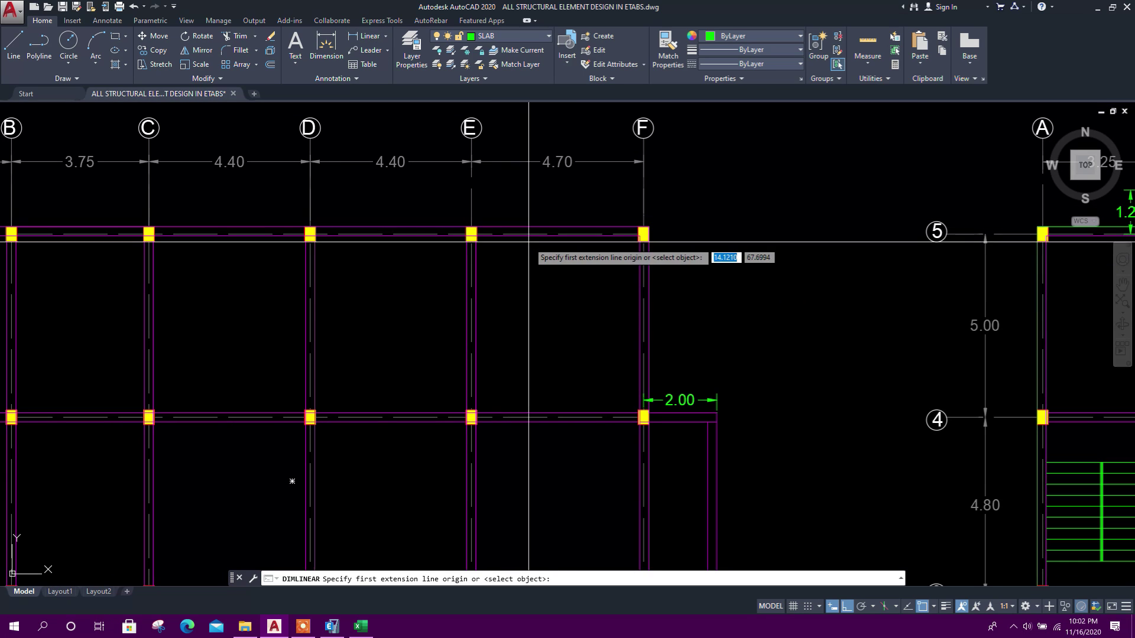
pyautogui.click(528, 241)
pyautogui.click(527, 413)
pyautogui.scroll(4, 526, 367)
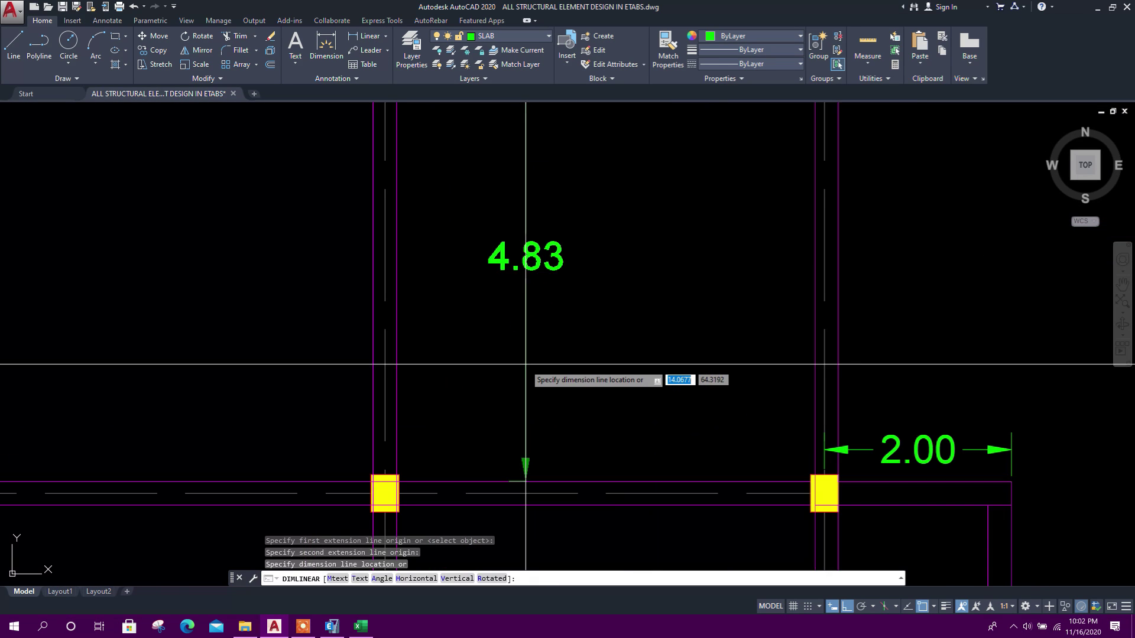
pyautogui.scroll(-6, 525, 365)
# Step: Return to the Excel design aid and set the slab's shorter span to 4.5 m
pyautogui.click(361, 626)
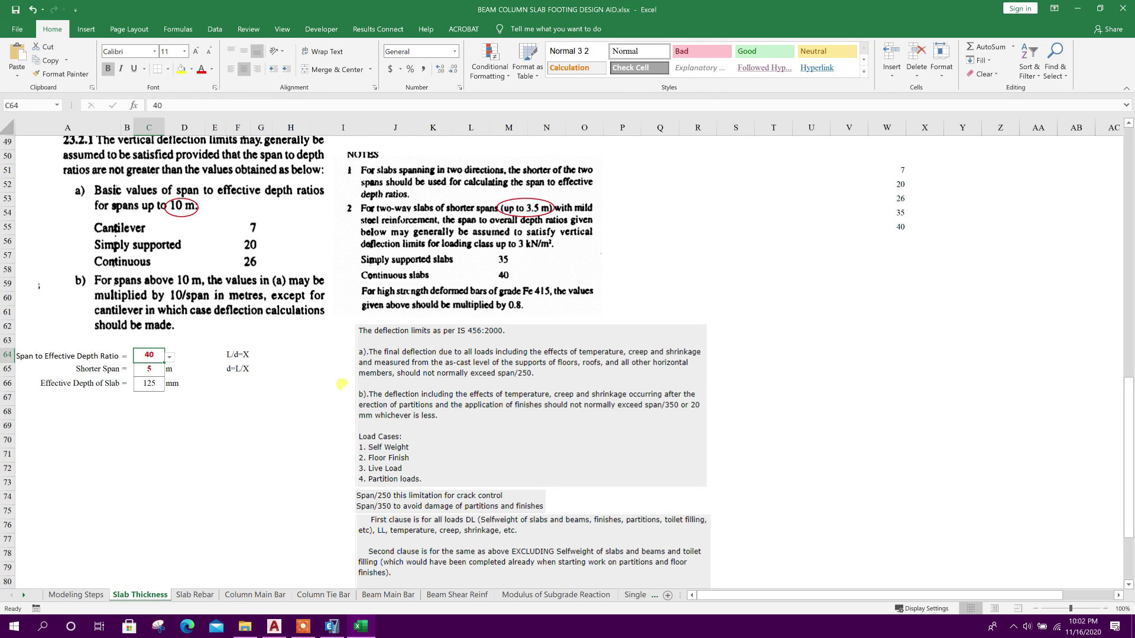
pyautogui.press('Down')
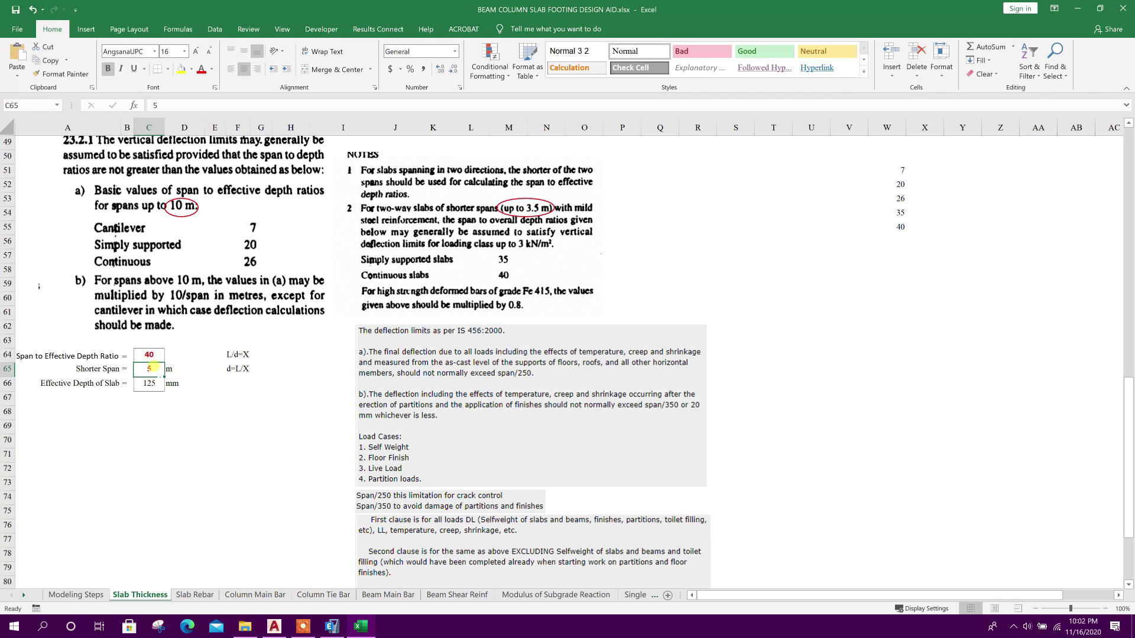
pyautogui.write('4.')
pyautogui.press('Return')
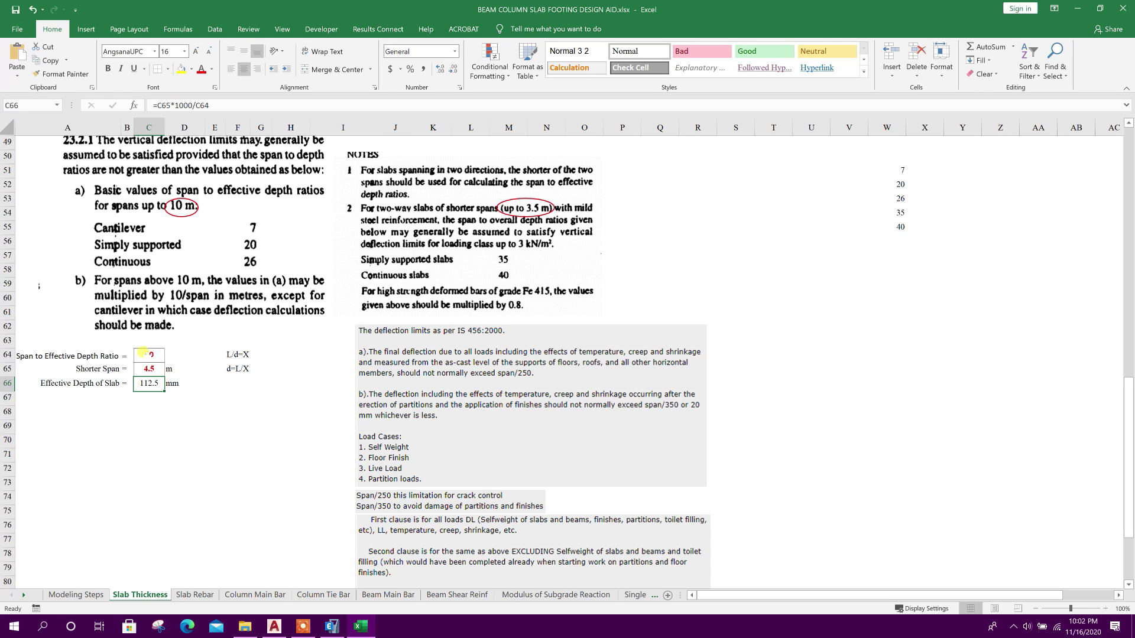
# Step: Check the IS 456 span limits and set the slab's span to effective depth ratio to 26
pyautogui.click(143, 353)
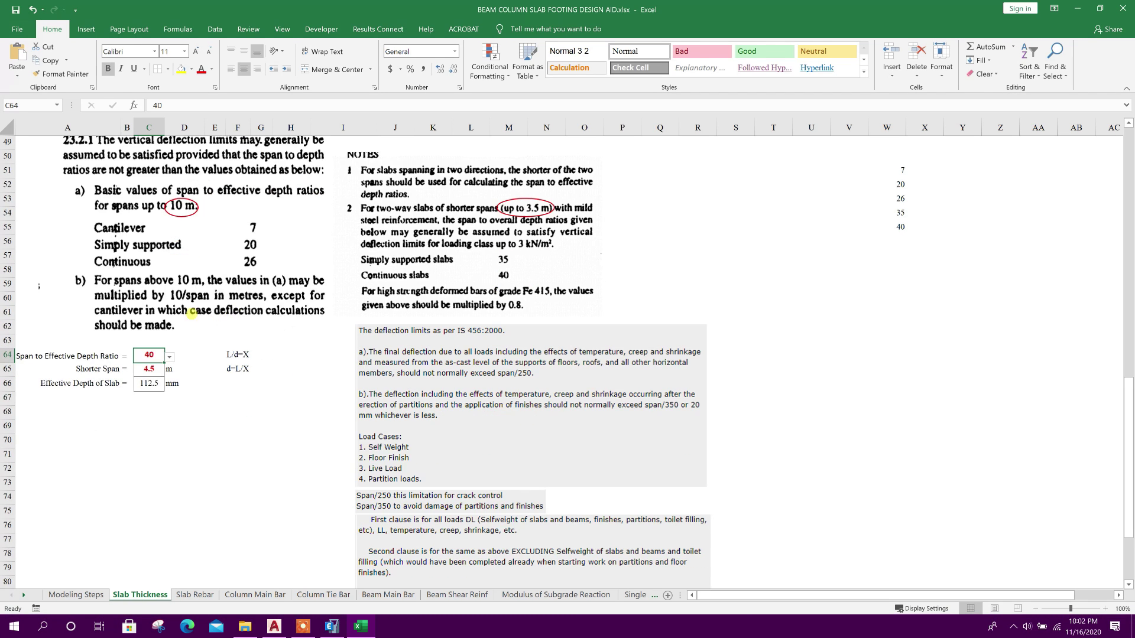
pyautogui.scroll(1, 184, 312)
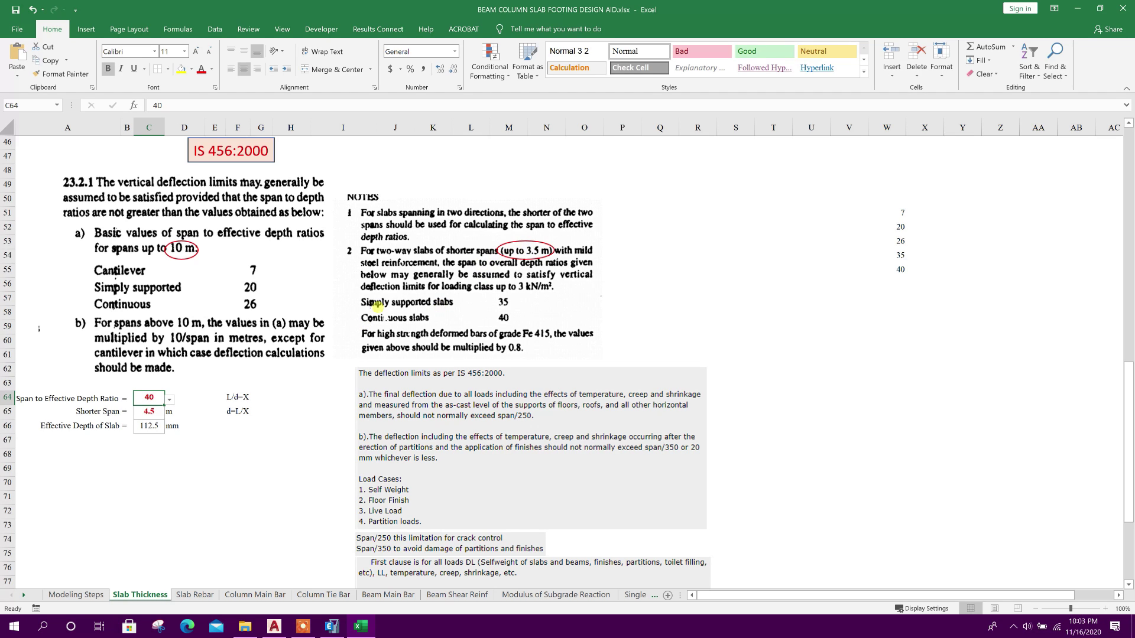
pyautogui.click(178, 249)
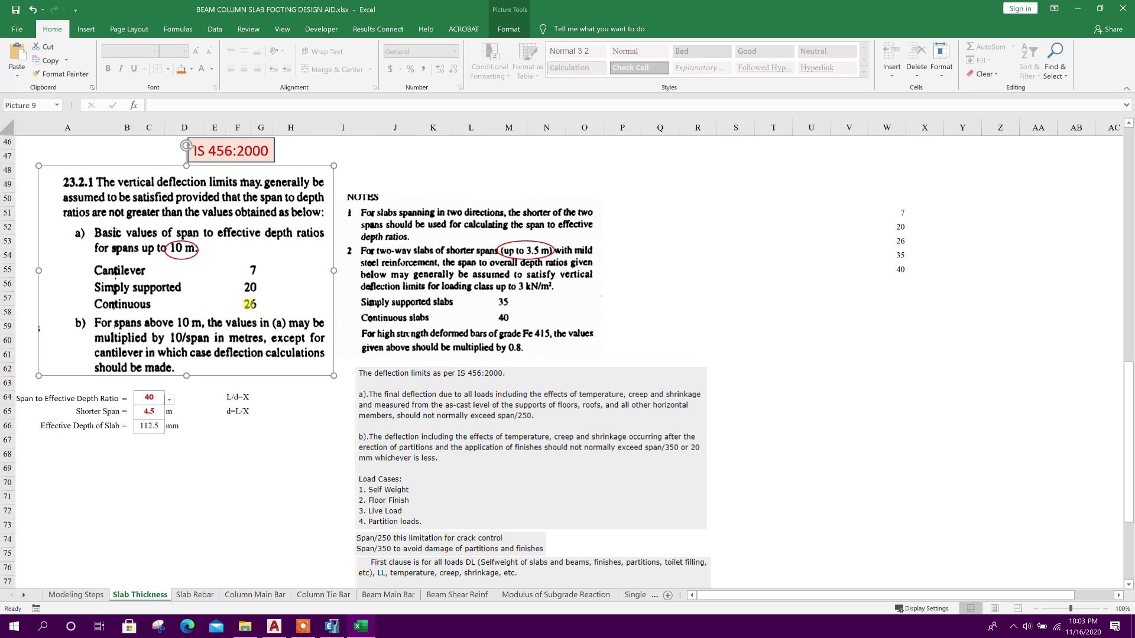
pyautogui.click(169, 399)
pyautogui.click(155, 428)
pyautogui.click(155, 429)
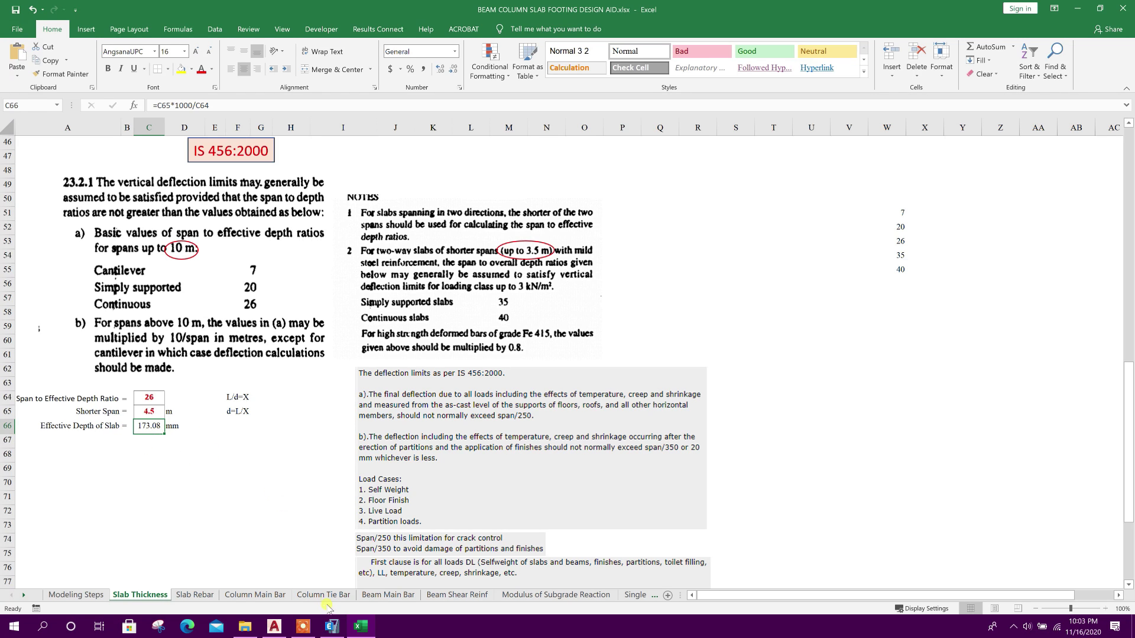
# Step: Switch to ETABS and define the slab property S175 with M25 material and a 175 mm thickness
pyautogui.click(332, 625)
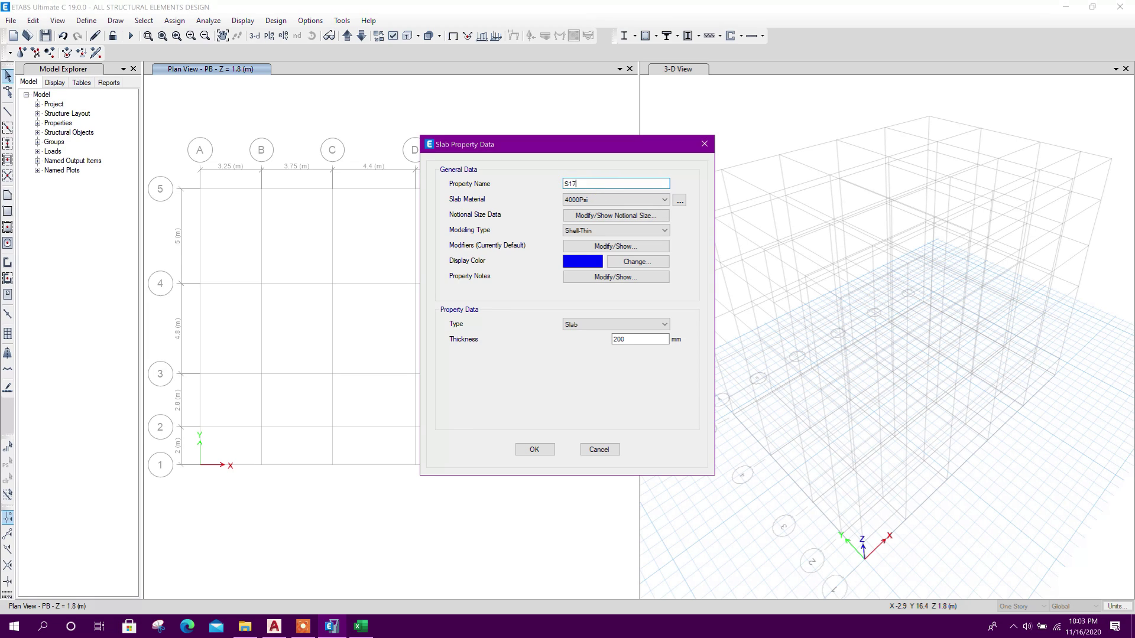
pyautogui.click(615, 340)
pyautogui.click(650, 183)
pyautogui.click(621, 200)
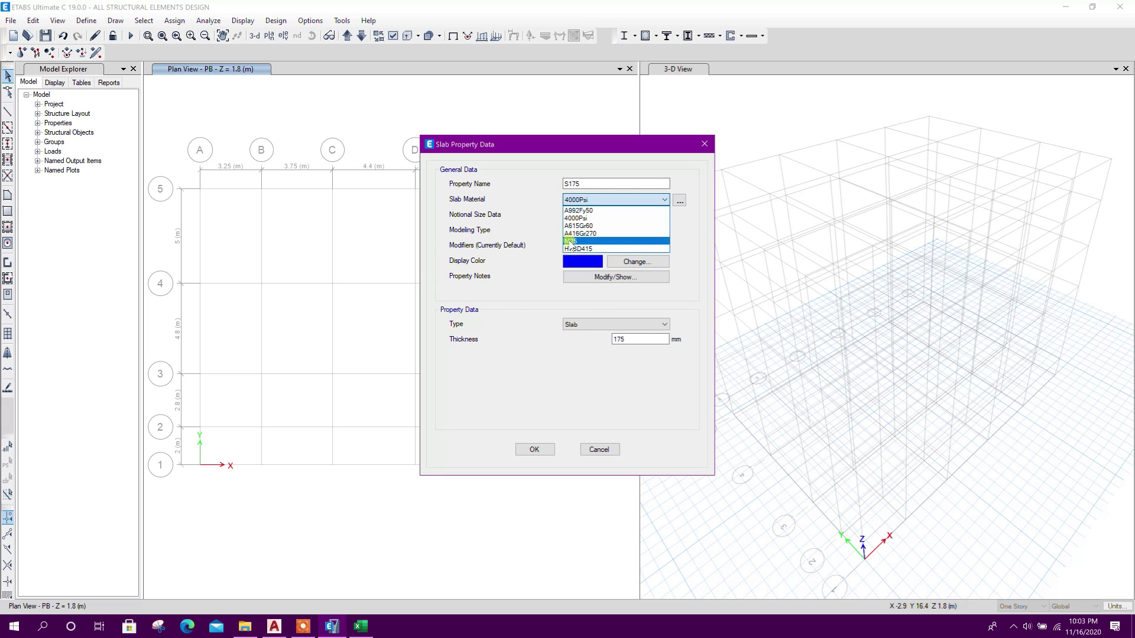
pyautogui.click(599, 241)
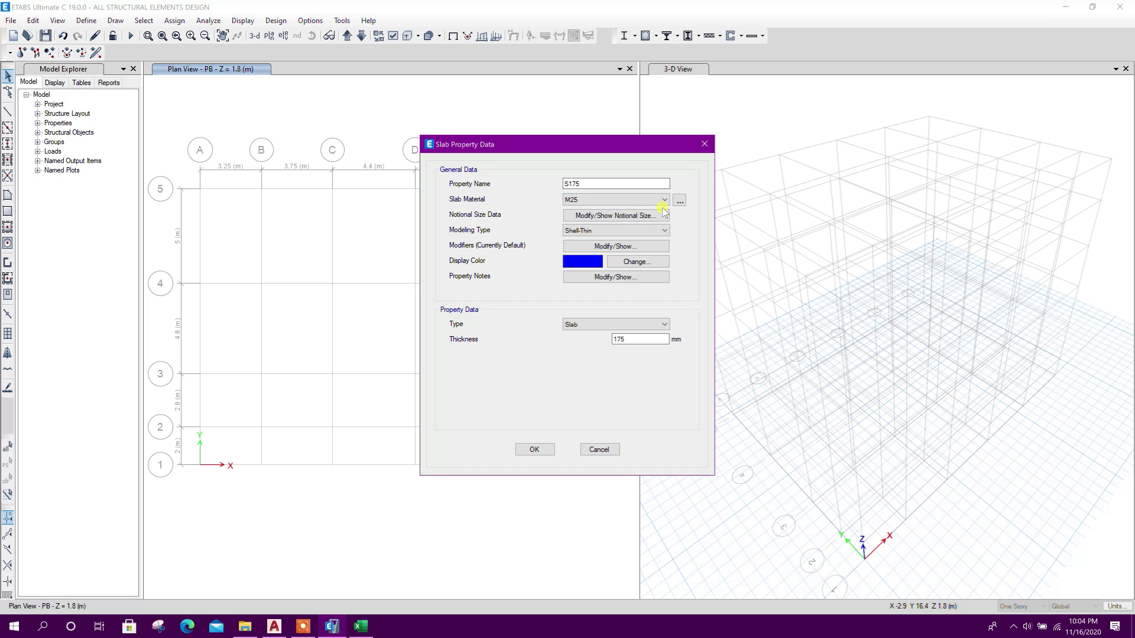
pyautogui.click(535, 449)
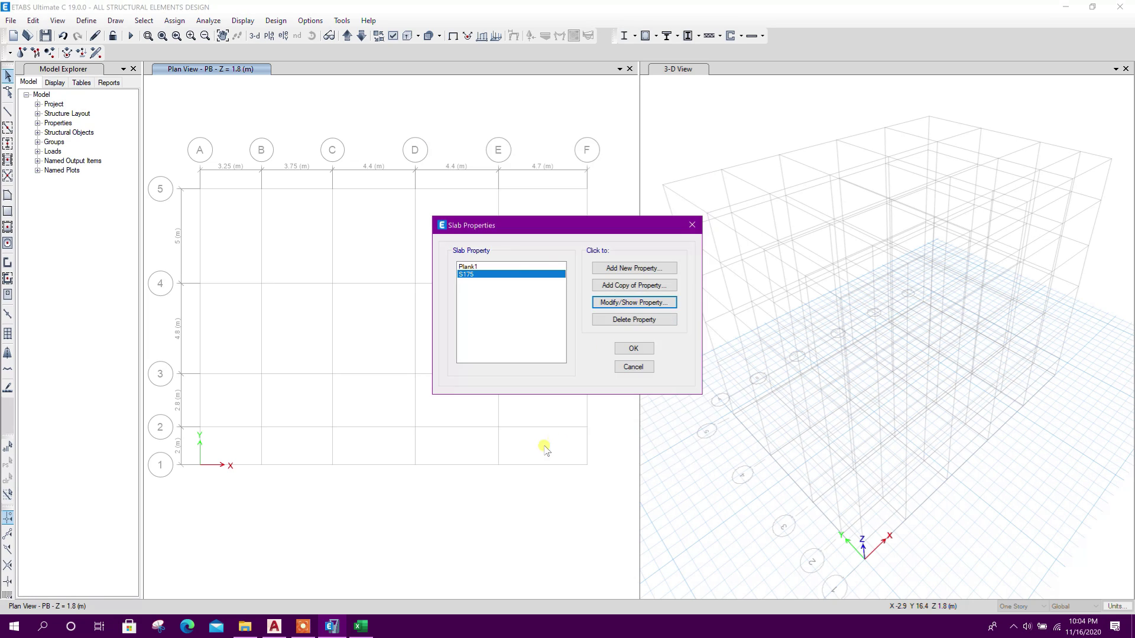
# Step: Delete the Plank1 slab property and accept the remaining slab properties
pyautogui.click(548, 267)
pyautogui.click(622, 320)
pyautogui.click(582, 357)
pyautogui.click(633, 349)
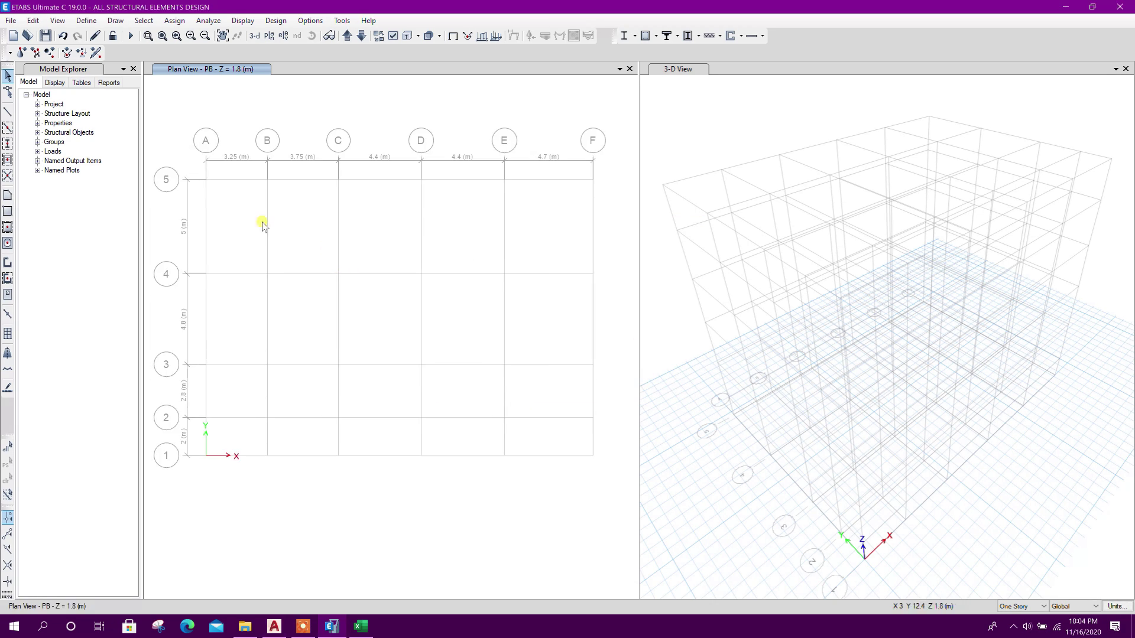
# Step: Place C-25x40 columns at the grid intersections along grids A and F on the PB level
pyautogui.click(8, 145)
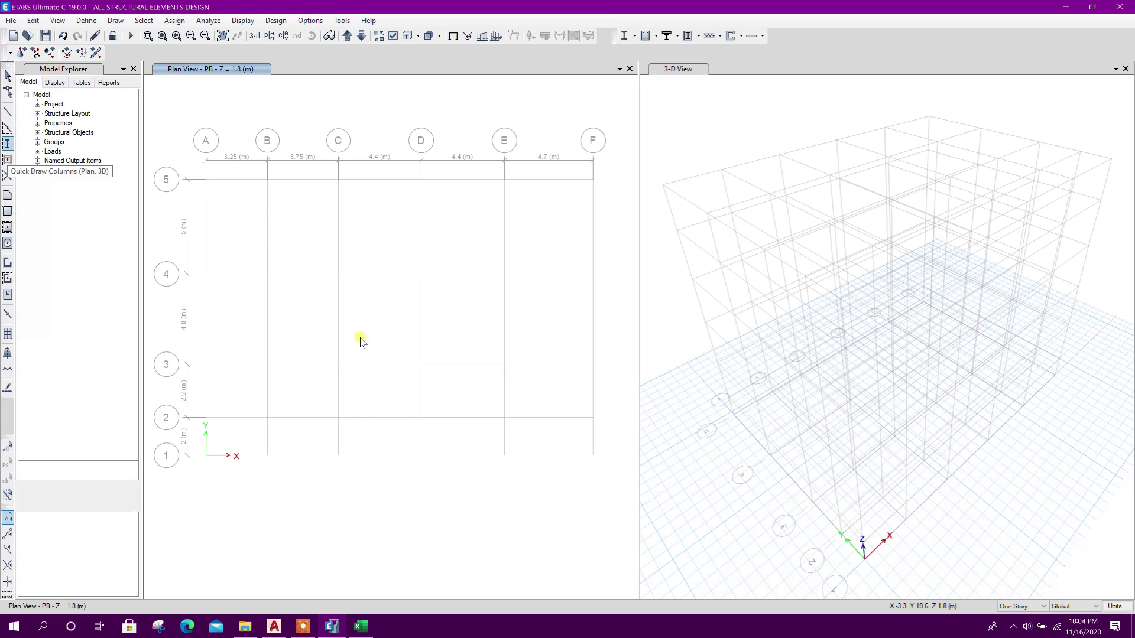
pyautogui.click(121, 483)
pyautogui.click(135, 485)
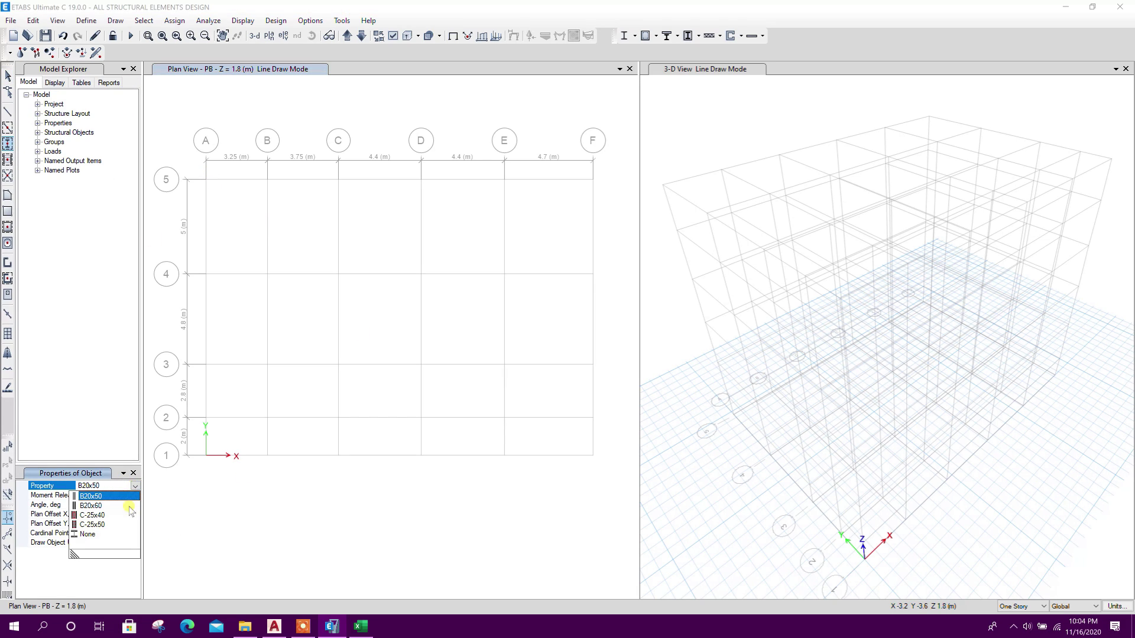
pyautogui.click(97, 516)
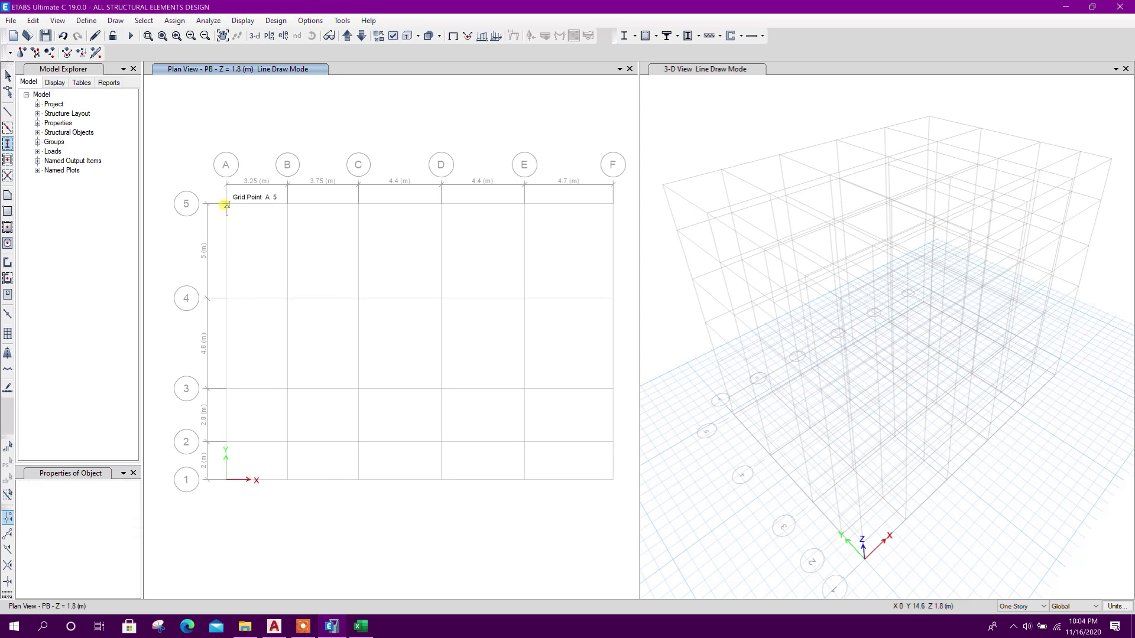
pyautogui.scroll(-3, 245, 288)
pyautogui.scroll(3, 246, 289)
pyautogui.moveTo(211, 190); pyautogui.dragTo(260, 466)
pyautogui.moveTo(581, 196); pyautogui.dragTo(561, 193, button='middle')
pyautogui.moveTo(561, 193); pyautogui.dragTo(615, 437)
pyautogui.moveTo(341, 465); pyautogui.dragTo(337, 450, button='middle')
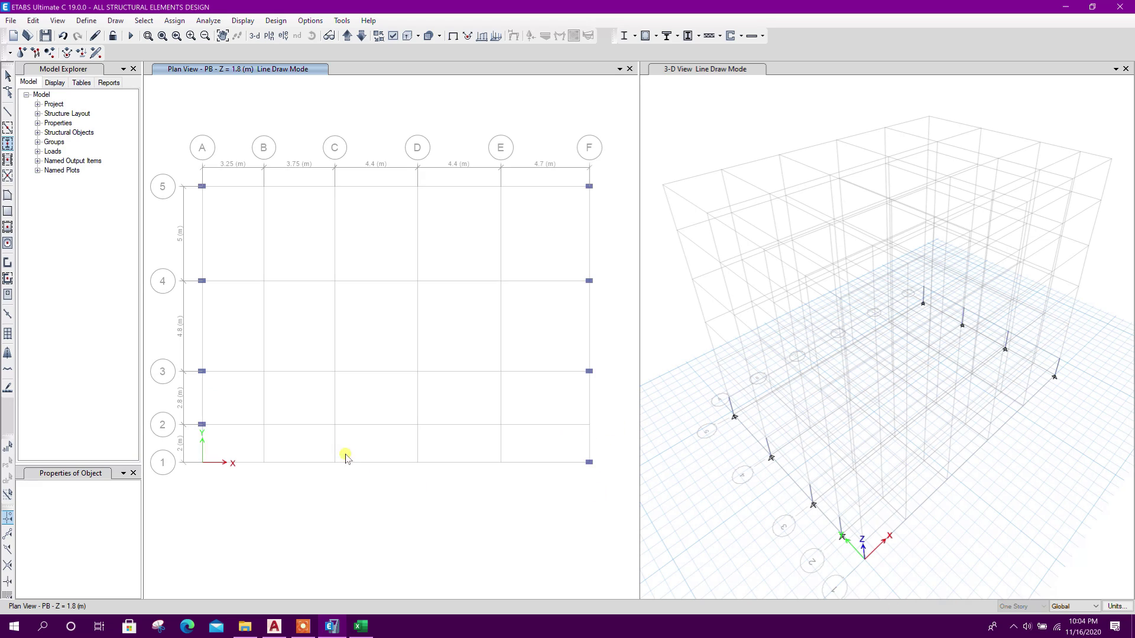
# Step: Place C-25x40 columns along grid 5 from B to E, at B and C on grid 2, and at D and E on grid 1
pyautogui.moveTo(244, 178); pyautogui.dragTo(511, 205)
pyautogui.moveTo(255, 415); pyautogui.dragTo(524, 480)
pyautogui.moveTo(447, 410); pyautogui.dragTo(465, 393, button='middle')
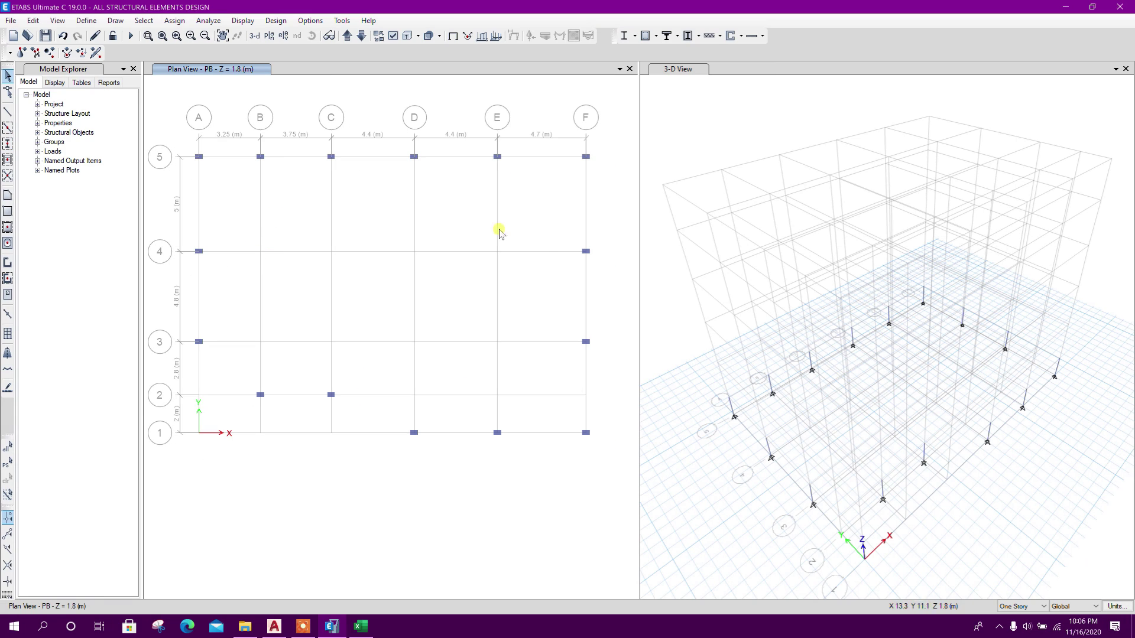
# Step: Place C-25x50 columns at the interior intersections of grids B to E with grids 3 and 4
pyautogui.click(8, 143)
pyautogui.click(104, 486)
pyautogui.click(136, 486)
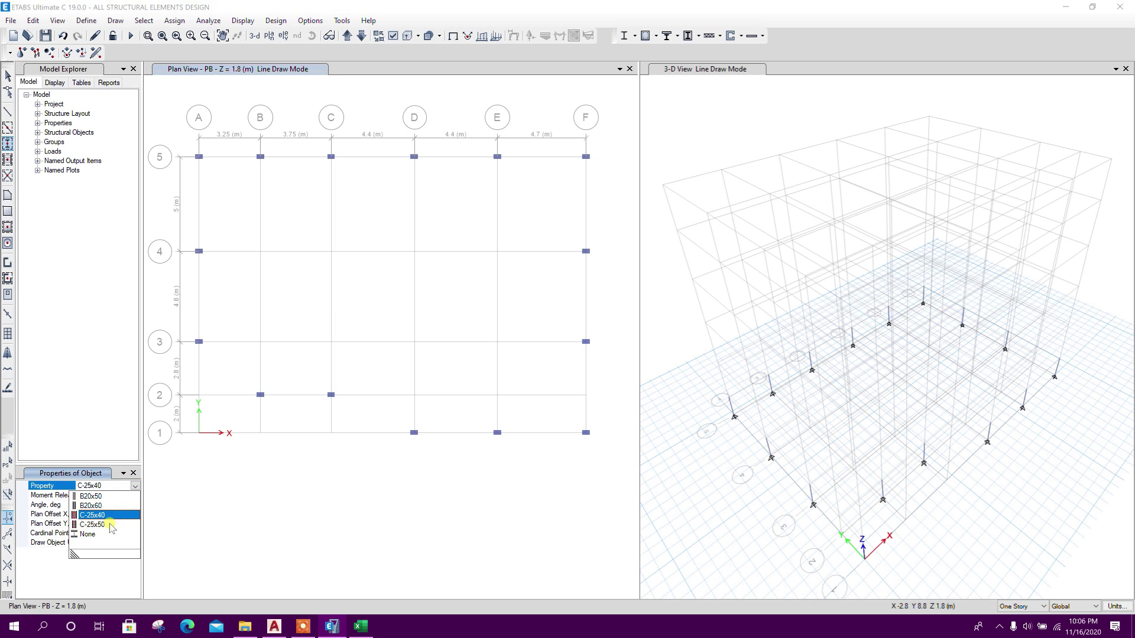
pyautogui.click(109, 526)
pyautogui.moveTo(346, 303); pyautogui.dragTo(340, 309, button='middle')
pyautogui.moveTo(232, 226); pyautogui.dragTo(527, 371)
pyautogui.moveTo(516, 452); pyautogui.dragTo(503, 410, button='middle')
pyautogui.moveTo(421, 359); pyautogui.dragTo(425, 372, button='middle')
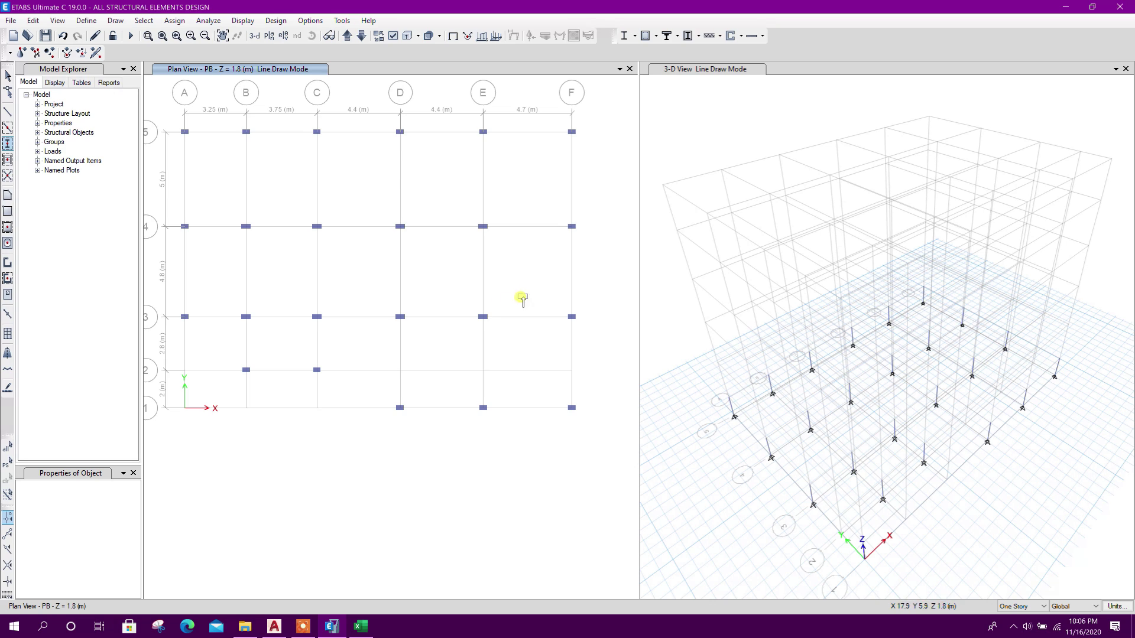
pyautogui.moveTo(518, 296); pyautogui.dragTo(525, 311, button='middle')
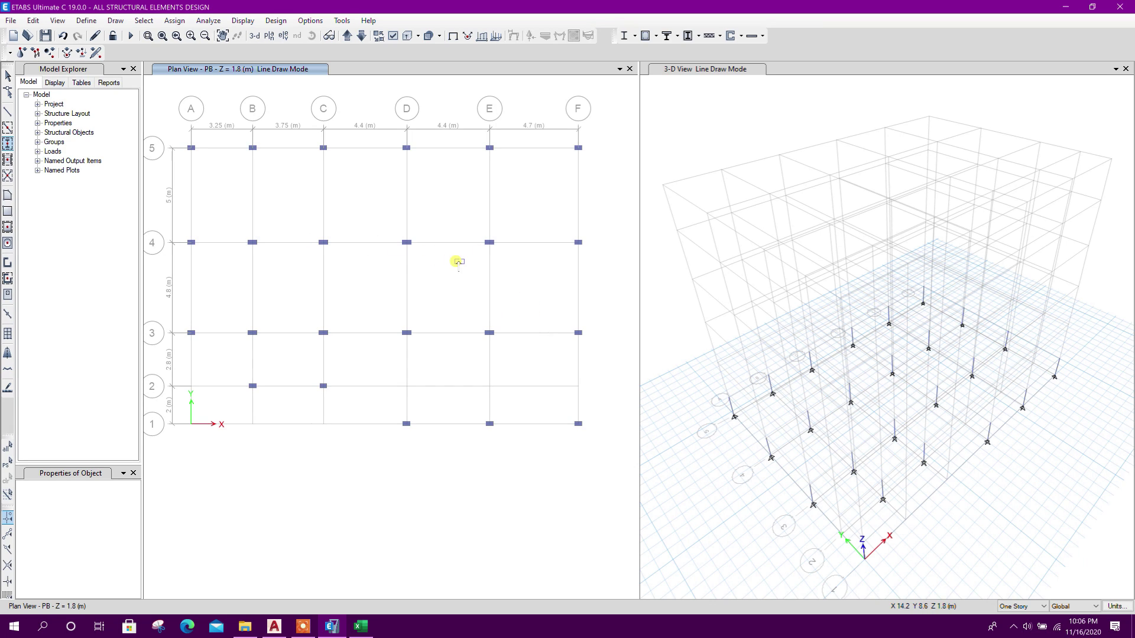
pyautogui.press('Escape')
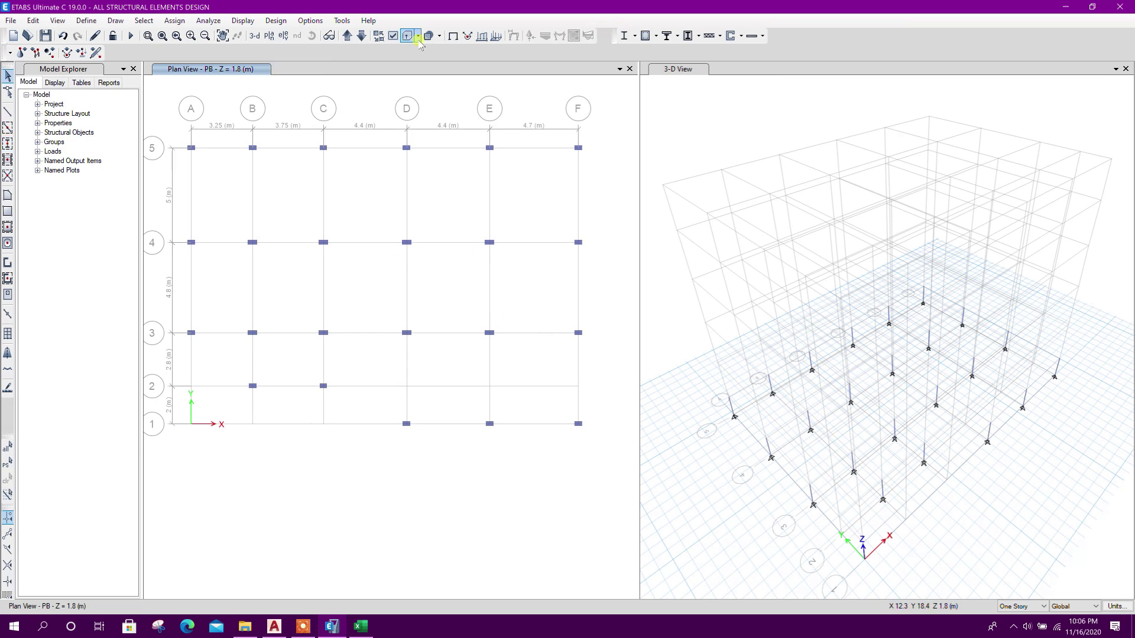
# Step: Select all column base joints on the Base level and fix them in all translations and rotations
pyautogui.click(361, 36)
pyautogui.moveTo(313, 213); pyautogui.dragTo(608, 471)
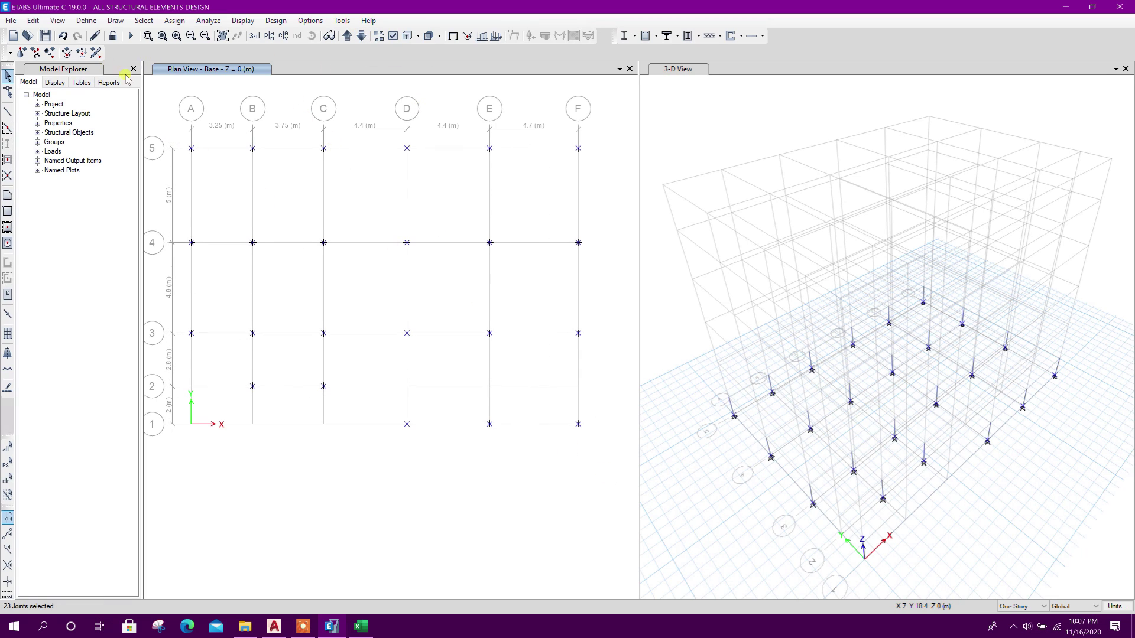
pyautogui.click(22, 52)
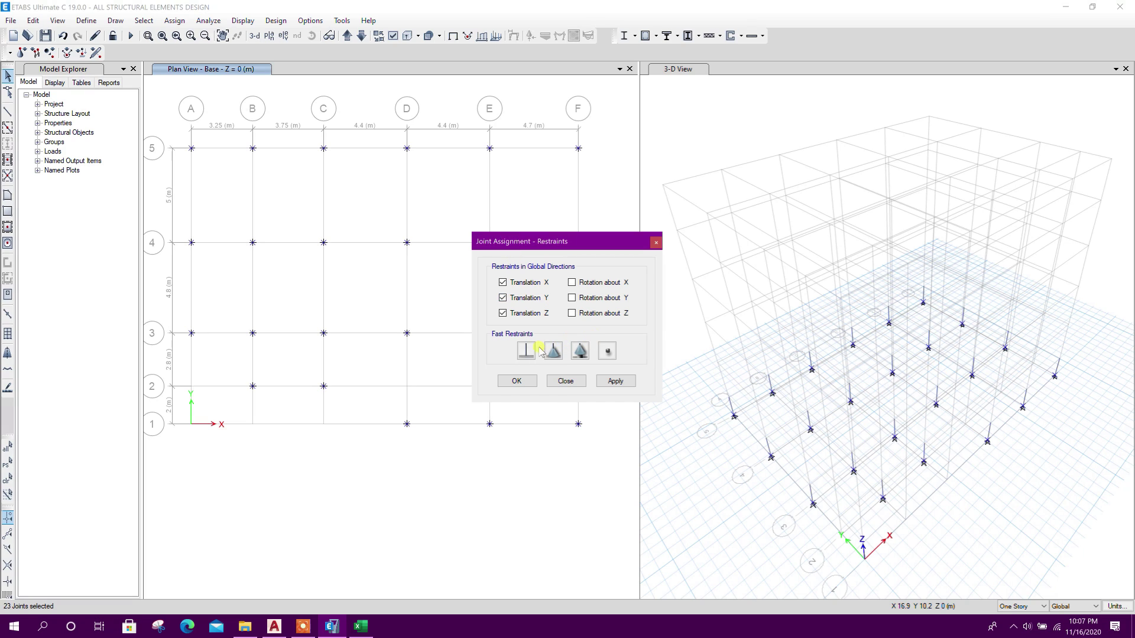
pyautogui.click(617, 383)
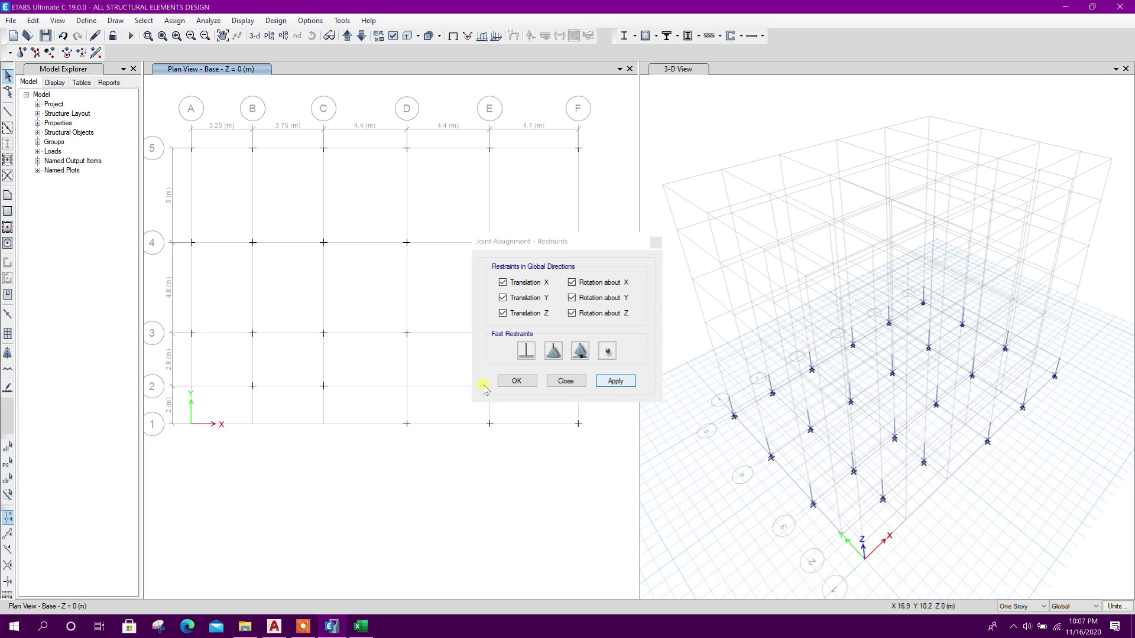
pyautogui.click(533, 387)
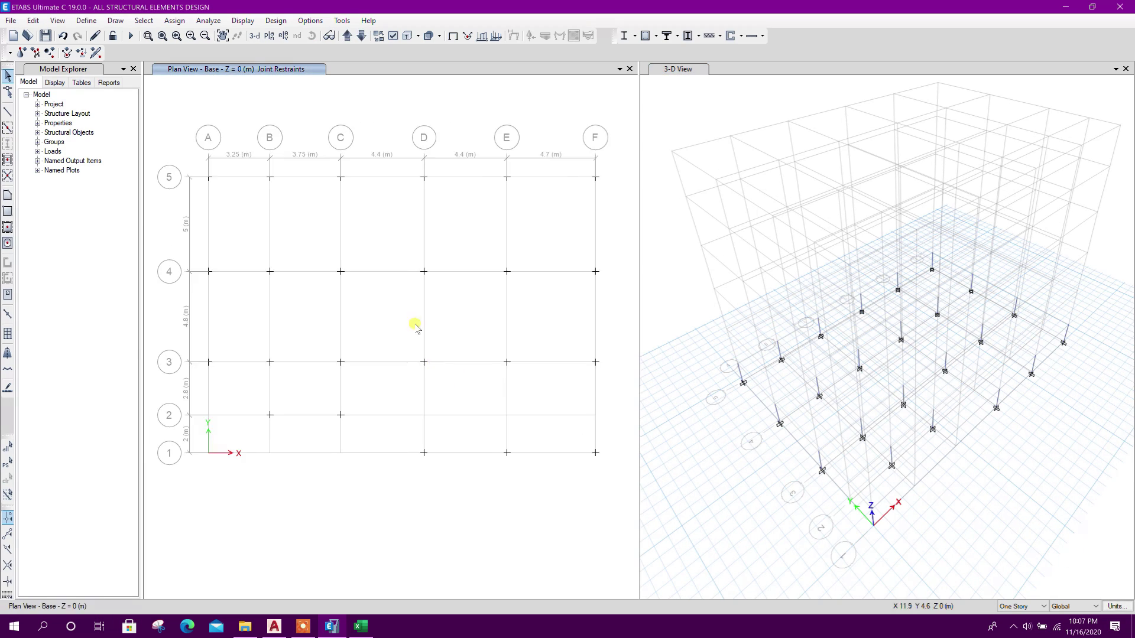
# Step: Return to the PB plan and draw B20x50 beams along grid A between grids 5 and 3
pyautogui.click(347, 35)
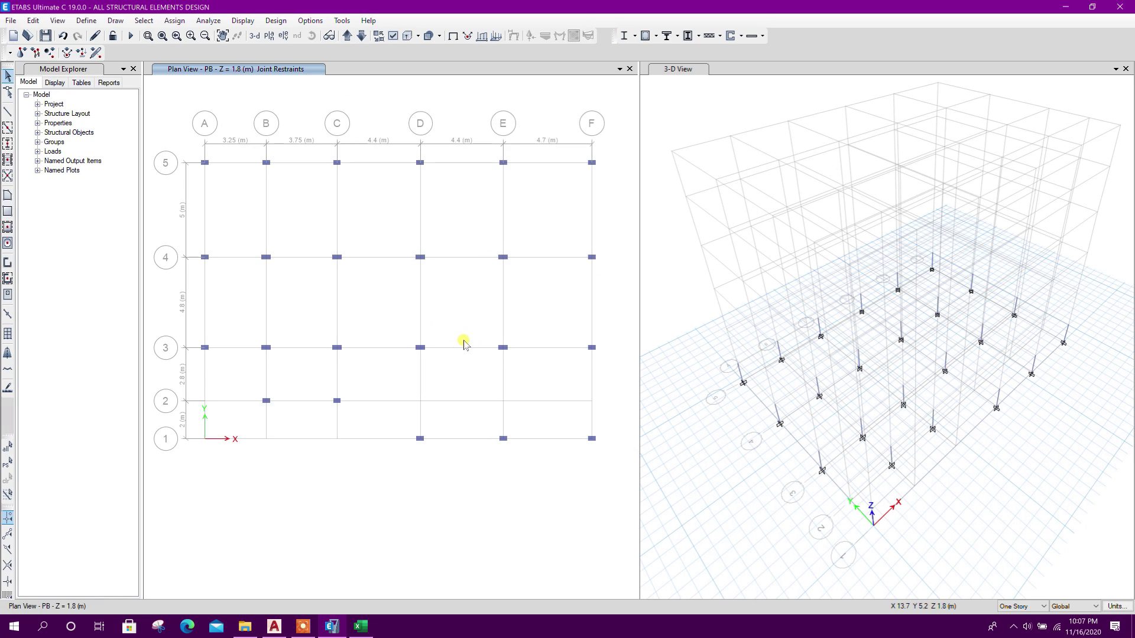
pyautogui.click(8, 112)
pyautogui.click(96, 493)
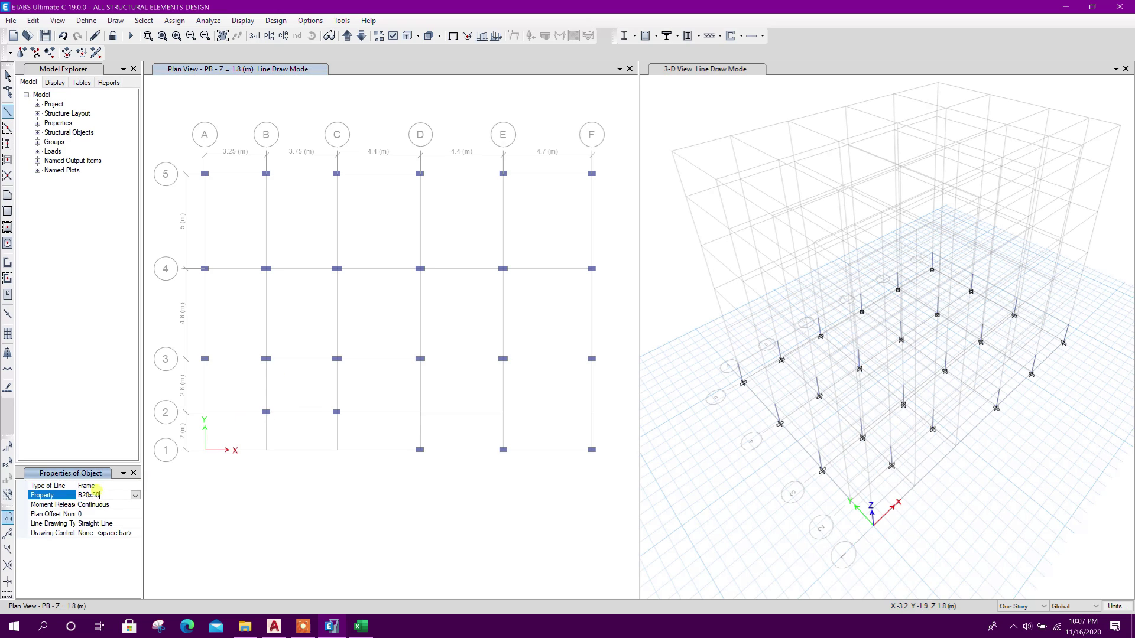
pyautogui.click(135, 496)
pyautogui.click(135, 496)
pyautogui.click(8, 160)
pyautogui.click(7, 127)
pyautogui.moveTo(184, 168); pyautogui.dragTo(225, 382)
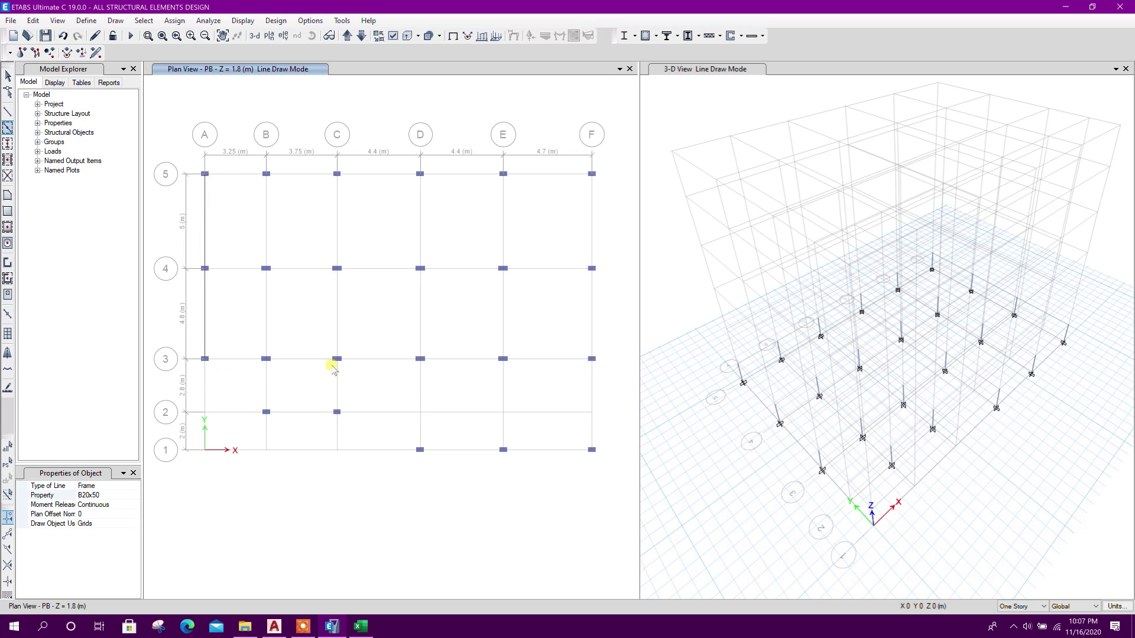
# Step: Draw plinth beams along grids 5, 4 and 3 from grid A to grid F
pyautogui.moveTo(192, 167); pyautogui.dragTo(602, 186)
pyautogui.moveTo(180, 231); pyautogui.dragTo(611, 261)
pyautogui.moveTo(177, 321); pyautogui.dragTo(603, 345)
# Step: Draw beams along grids B to E, including grid 2 between B and C, and B20x60 beams along grid F
pyautogui.moveTo(246, 140); pyautogui.dragTo(346, 393)
pyautogui.moveTo(391, 139); pyautogui.dragTo(427, 437)
pyautogui.moveTo(470, 139); pyautogui.dragTo(513, 438)
pyautogui.moveTo(555, 137); pyautogui.dragTo(614, 436)
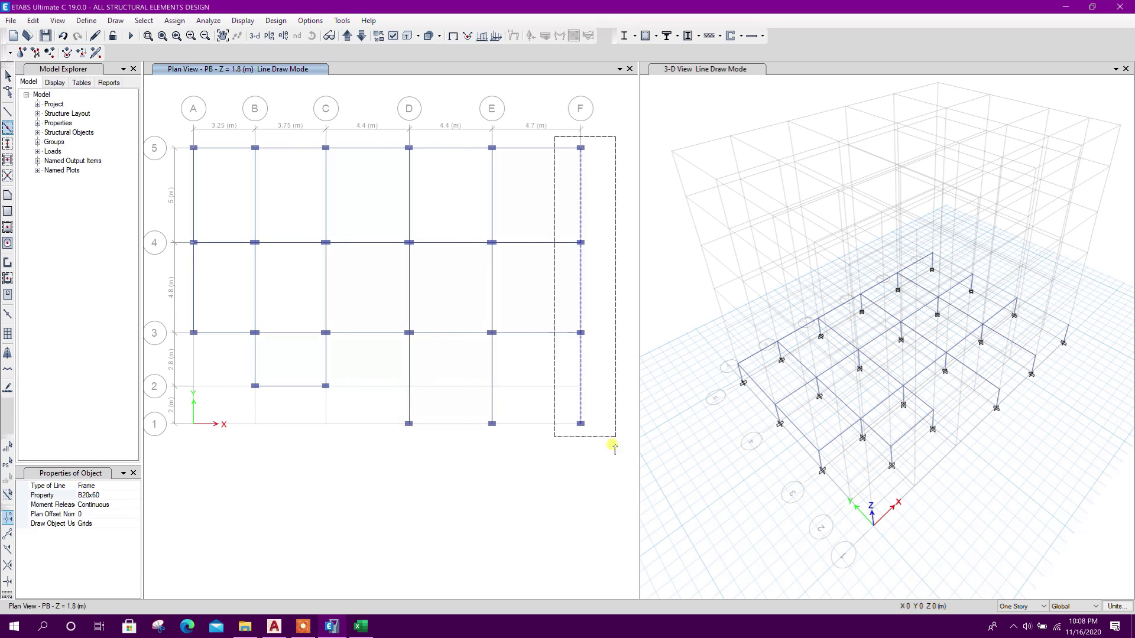
# Step: Draw B20x50 beams along grid 1 from grid D to grid F
pyautogui.click(136, 495)
pyautogui.click(105, 524)
pyautogui.moveTo(397, 409); pyautogui.dragTo(601, 456)
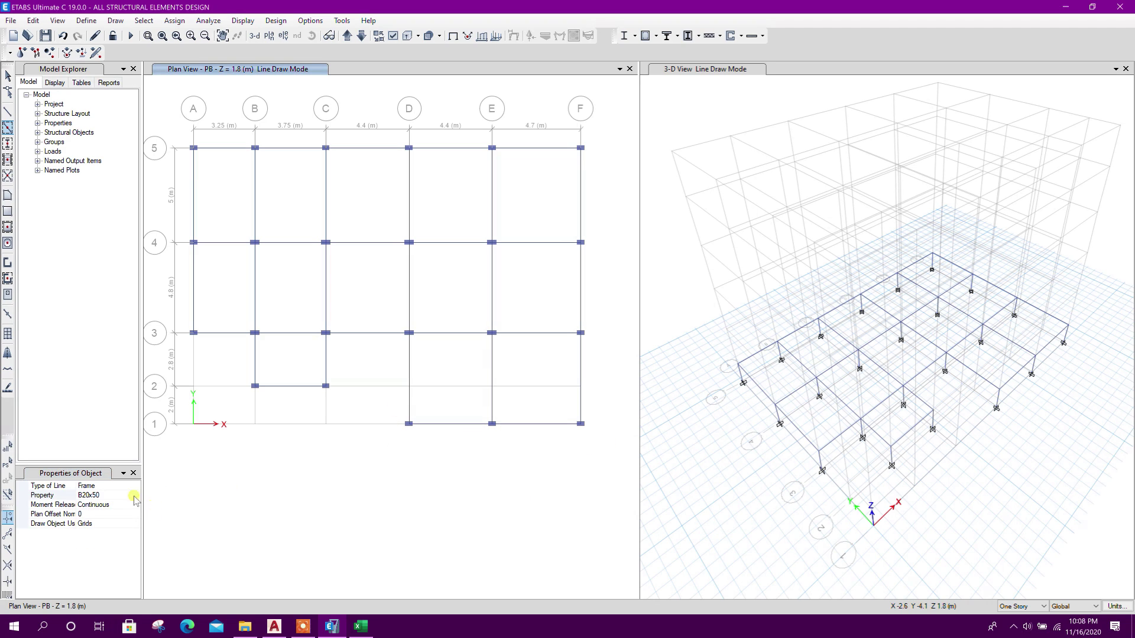
# Step: Draw a diagonal B20x50 beam from the column at C-2 to the column at D-1
pyautogui.click(135, 496)
pyautogui.click(7, 123)
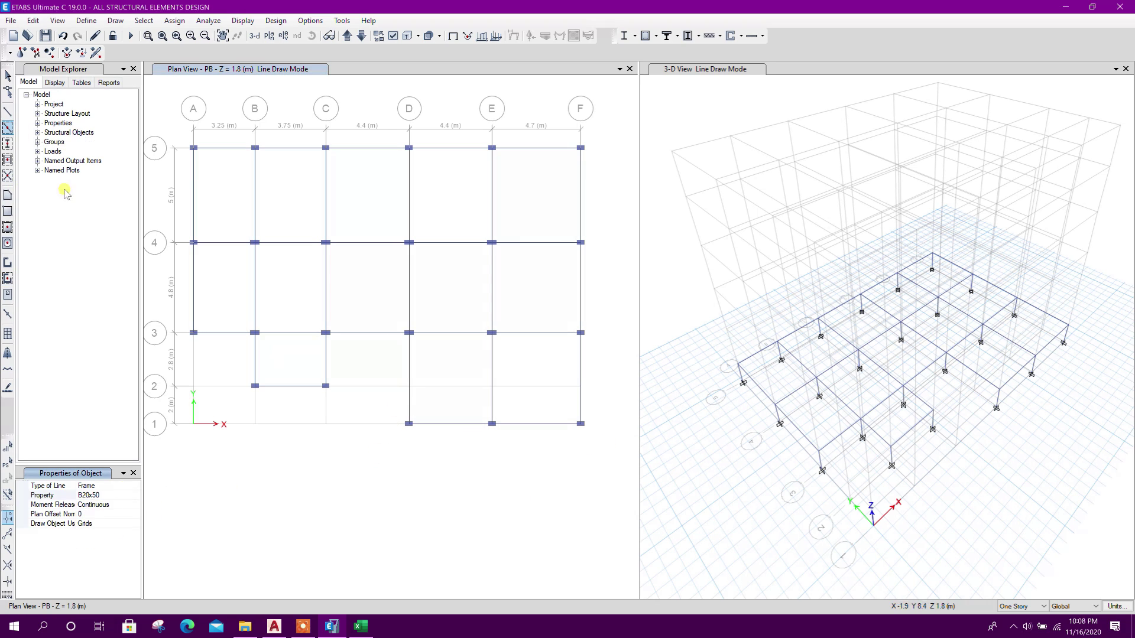
pyautogui.click(8, 111)
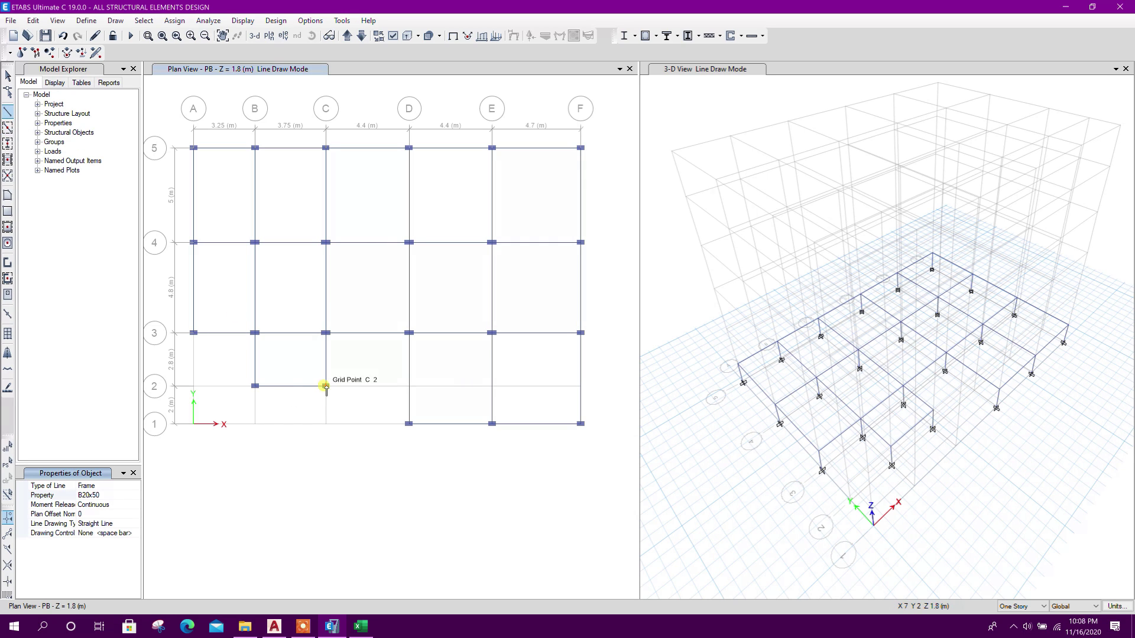
pyautogui.click(326, 386)
pyautogui.click(407, 425)
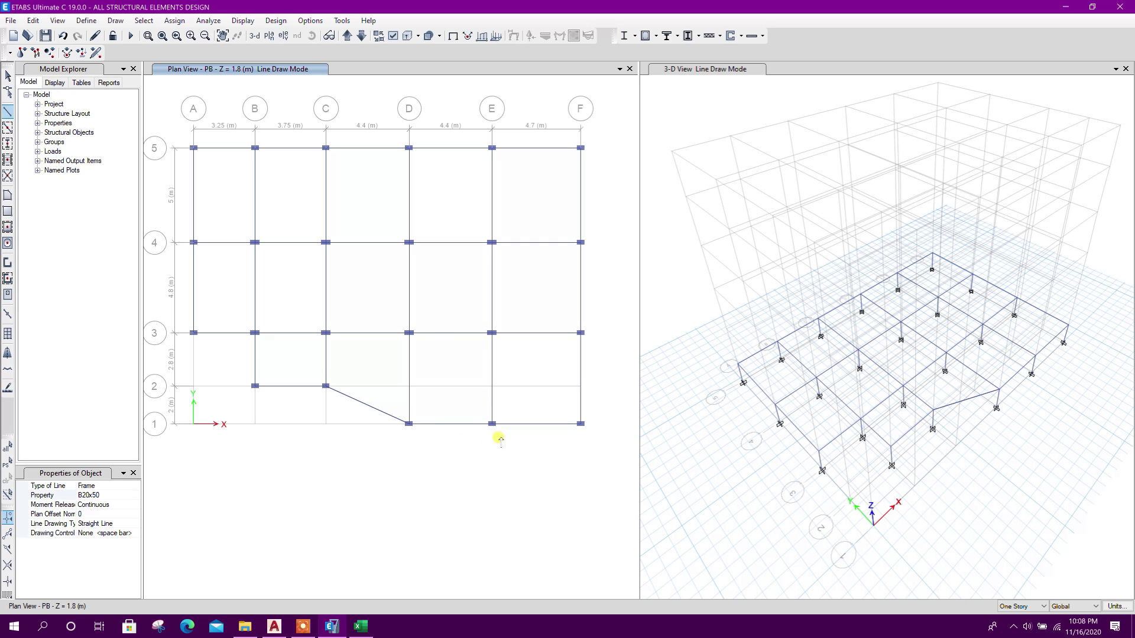
pyautogui.moveTo(423, 271); pyautogui.dragTo(405, 295, button='middle')
pyautogui.press('Escape')
# Step: Switch to the AutoCAD drawing and check the grade beam plan's projection beyond grid F between grids 3 and 4
pyautogui.moveTo(535, 314); pyautogui.dragTo(493, 331, button='middle')
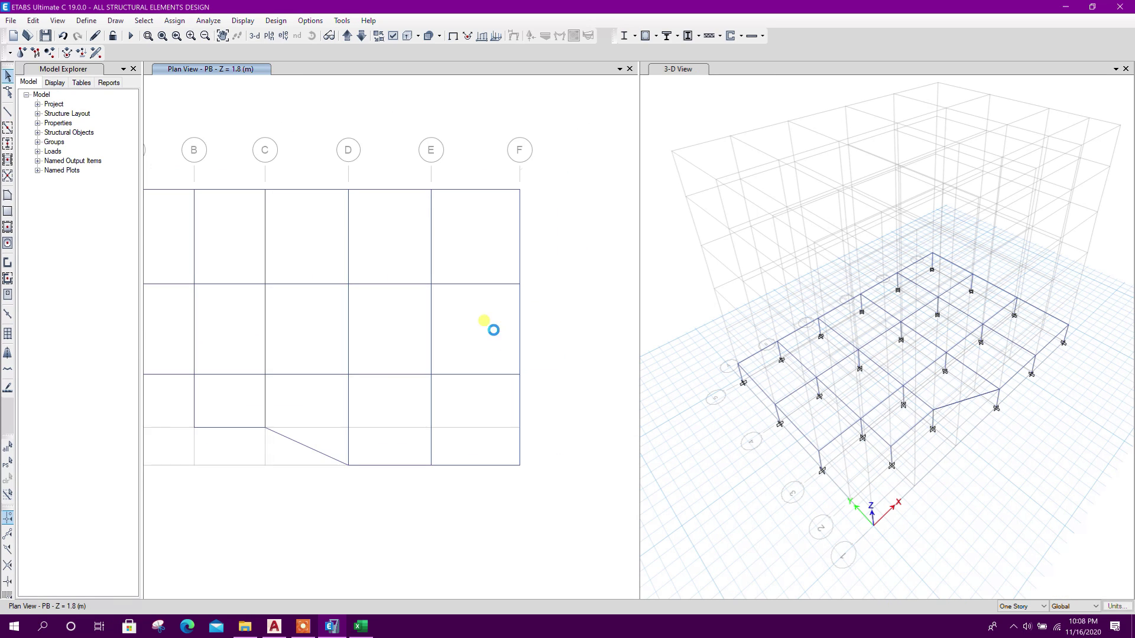
pyautogui.hotkey('alt', 'Tab')
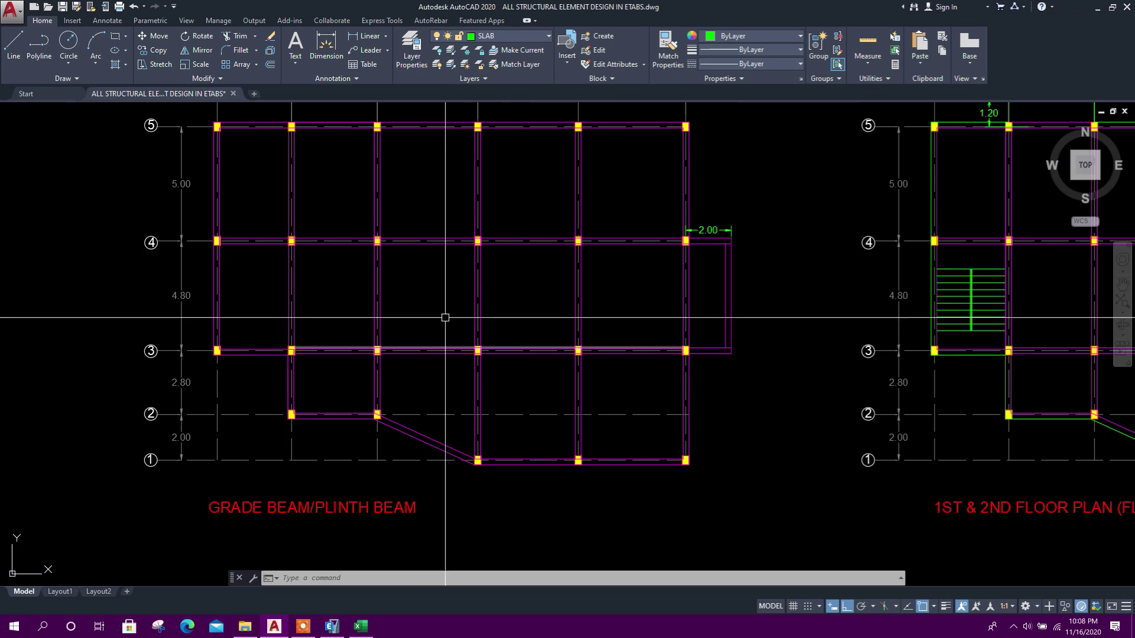
pyautogui.moveTo(736, 365); pyautogui.dragTo(696, 395, button='middle')
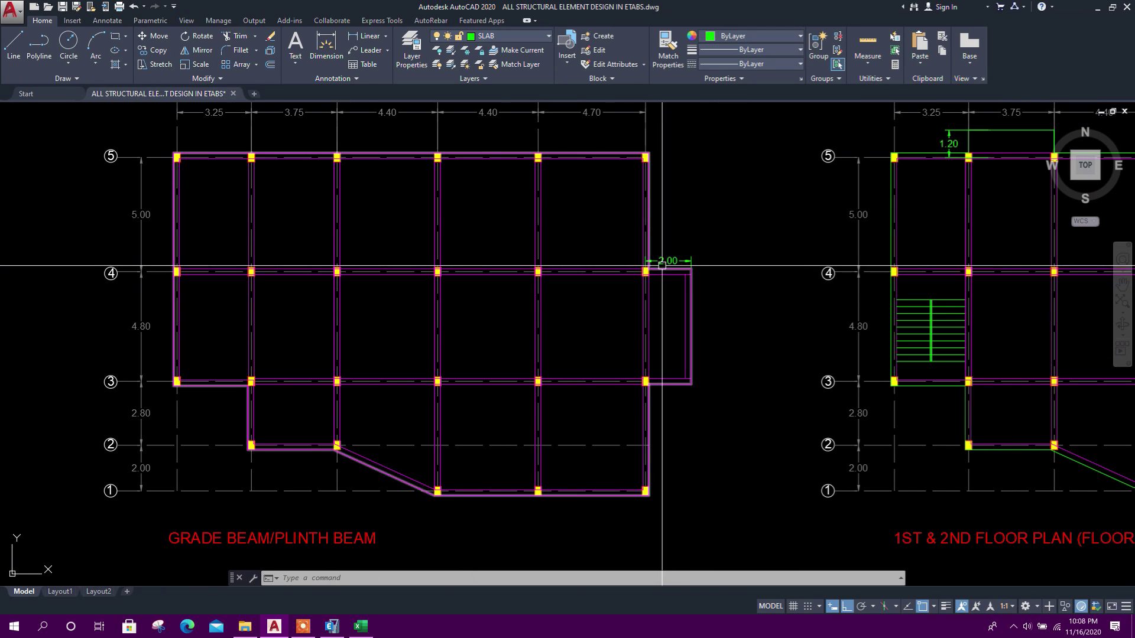
# Step: Return to ETABS and replicate the grid F beam between grids 3 and 4 once, with dx 2 m and dy 0
pyautogui.moveTo(652, 8); pyautogui.dragTo(1134, 196)
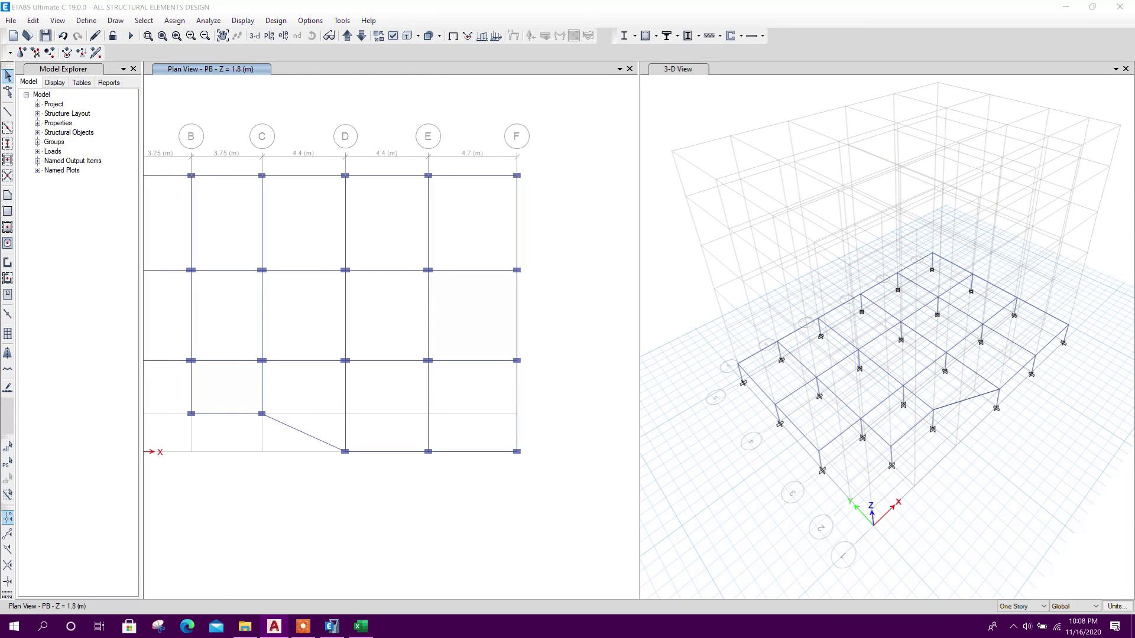
pyautogui.click(516, 310)
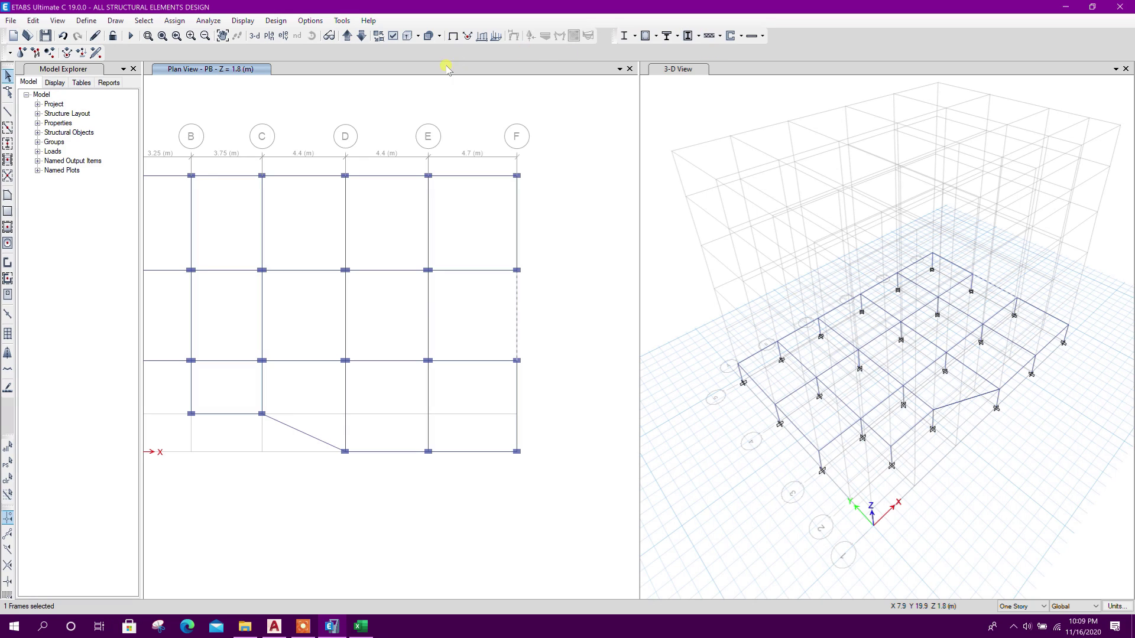
pyautogui.click(724, 36)
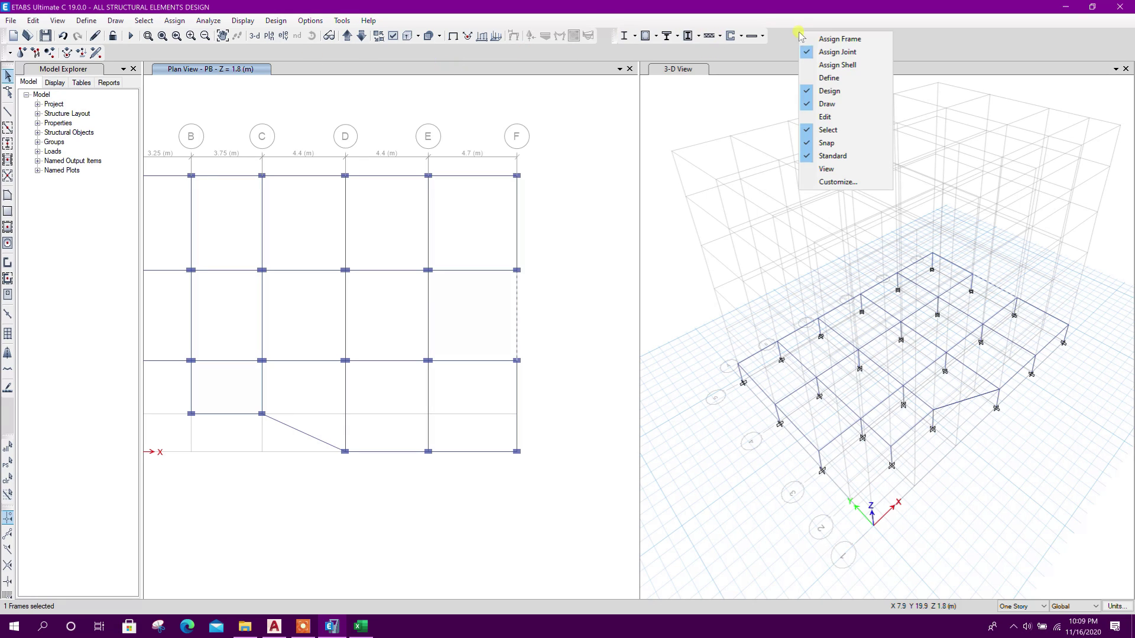
pyautogui.click(832, 118)
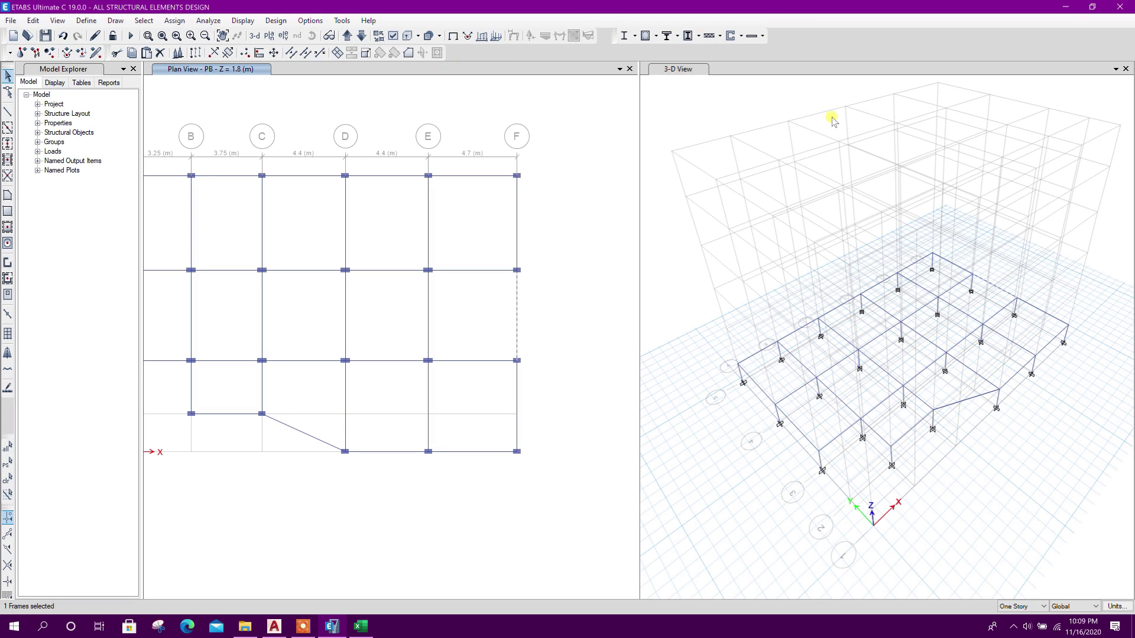
pyautogui.click(195, 54)
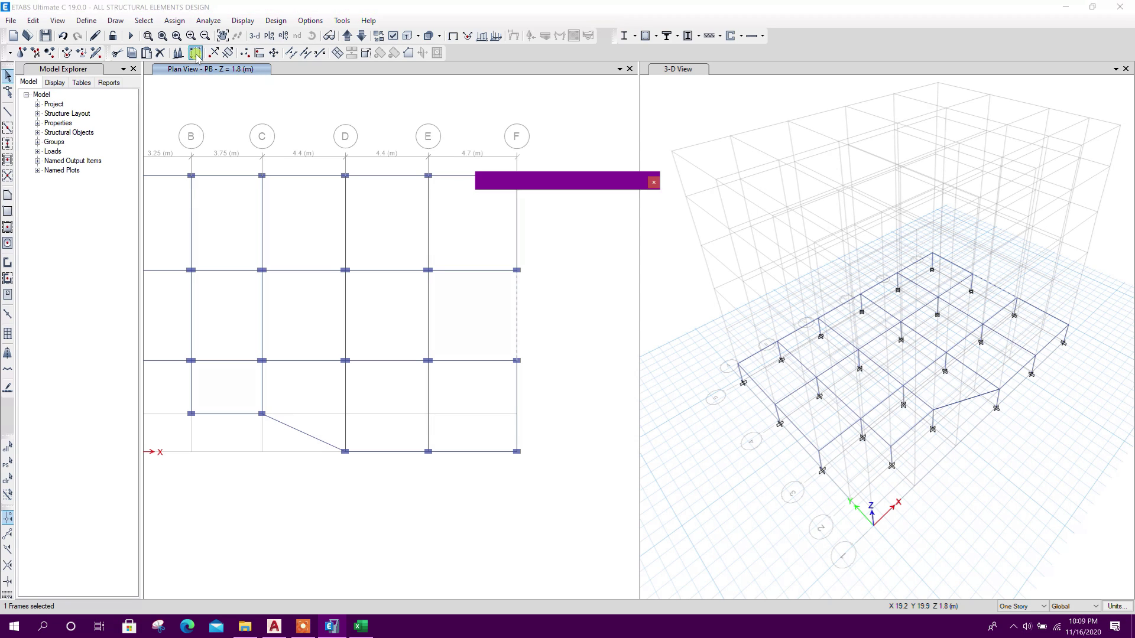
pyautogui.moveTo(573, 183); pyautogui.dragTo(806, 151)
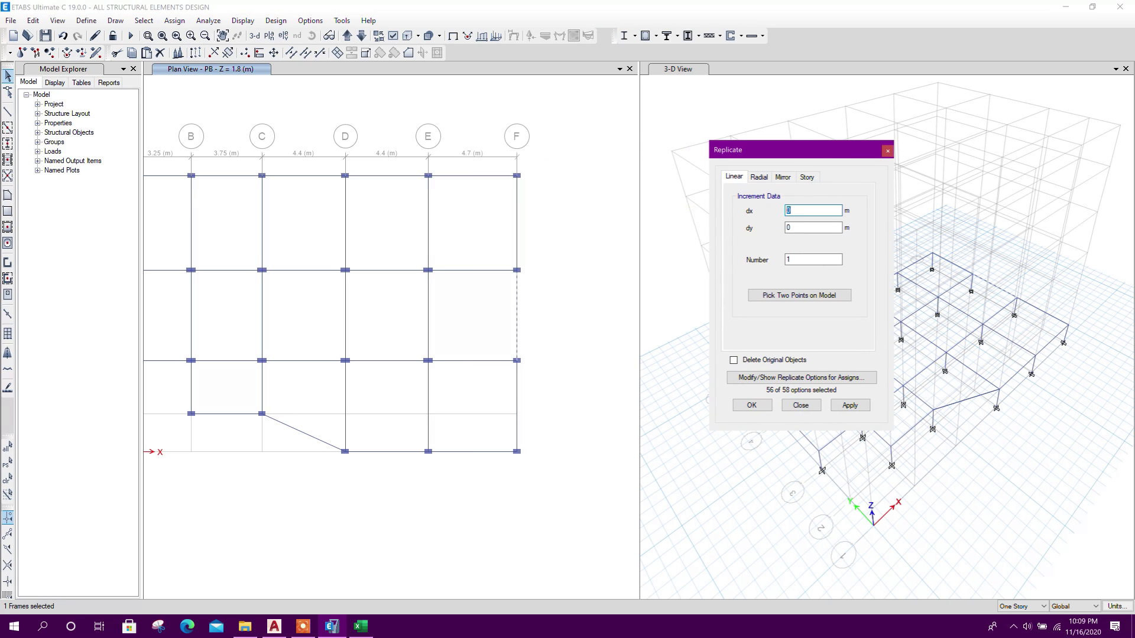
pyautogui.click(849, 405)
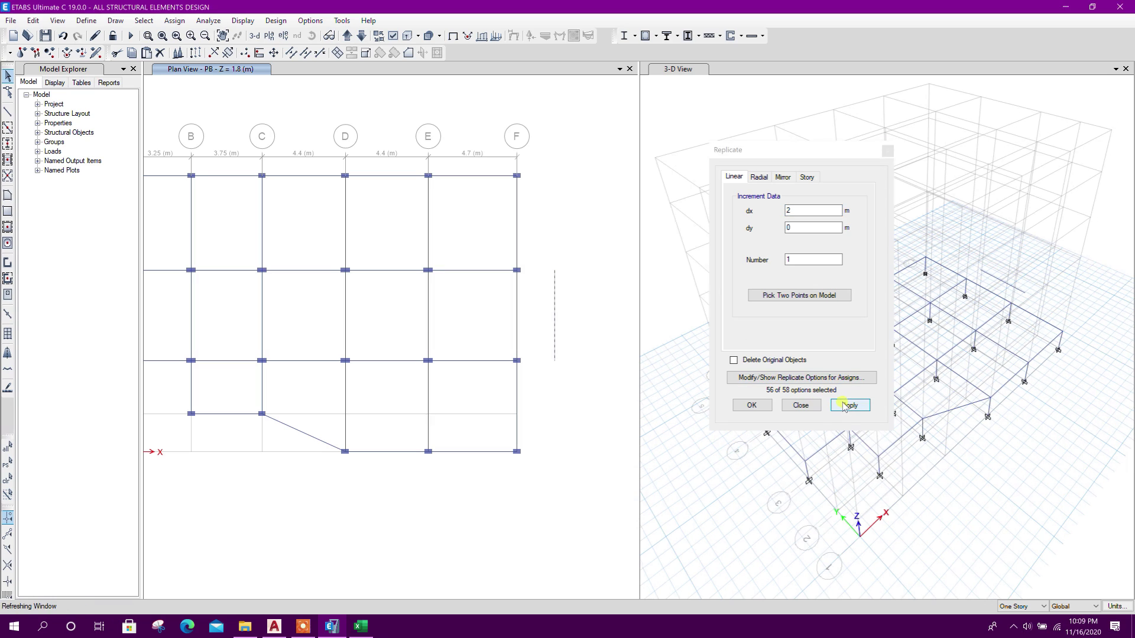
pyautogui.click(800, 405)
pyautogui.moveTo(554, 364); pyautogui.dragTo(540, 349, button='middle')
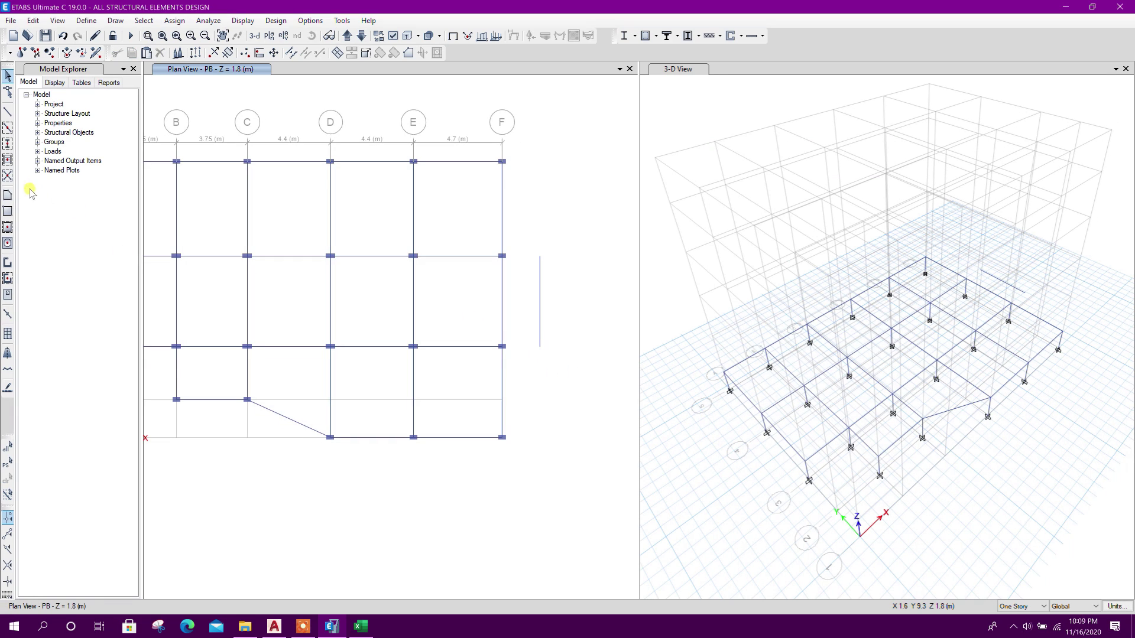
# Step: Draw B20x60 beams from the columns at F-3 and F-4 to the ends of the offset beam beyond grid F
pyautogui.click(9, 112)
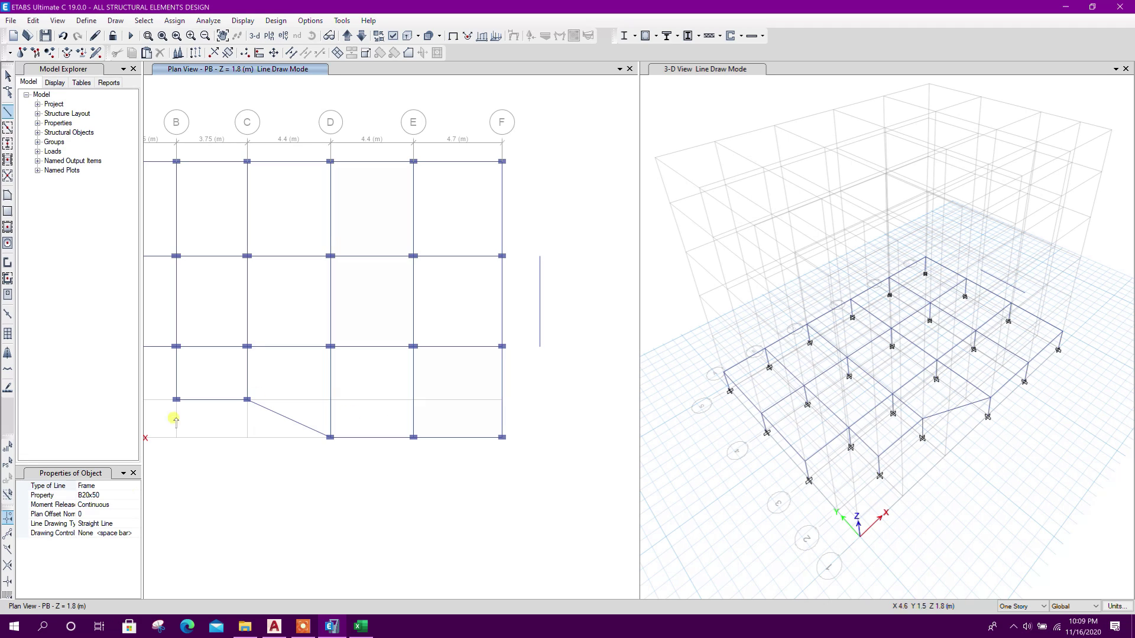
pyautogui.click(131, 494)
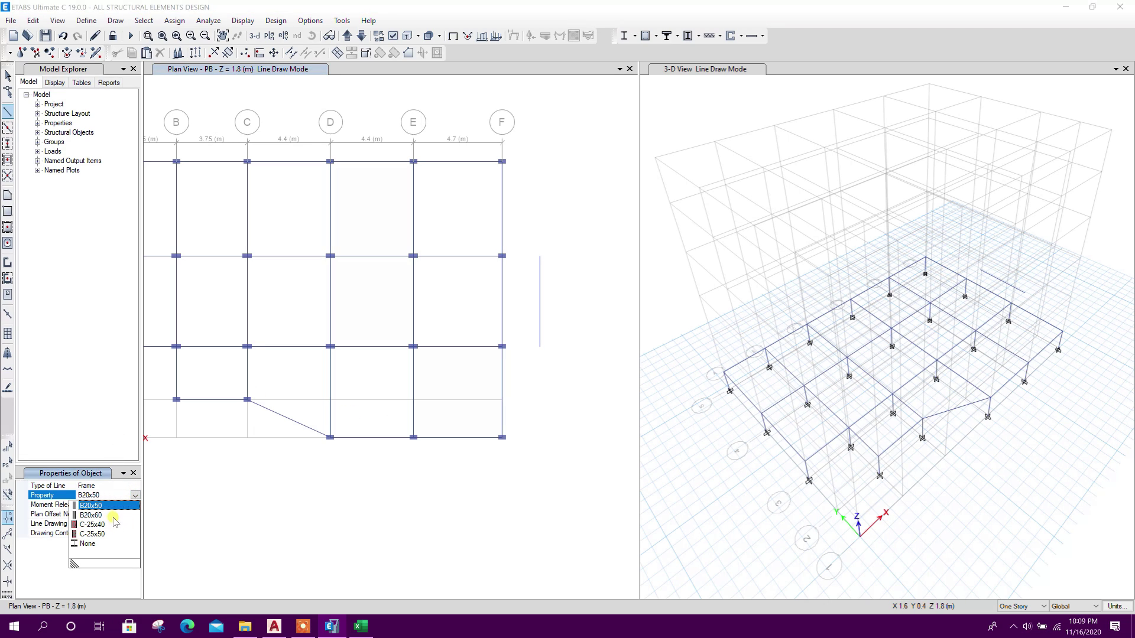
pyautogui.click(95, 516)
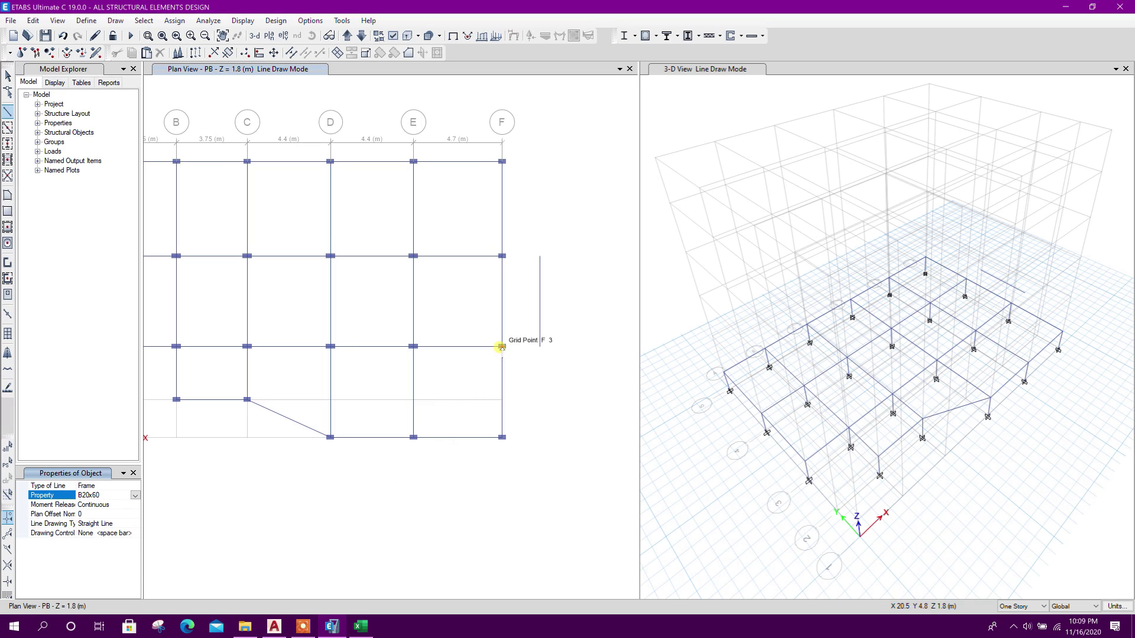
pyautogui.click(501, 347)
pyautogui.doubleClick(540, 347)
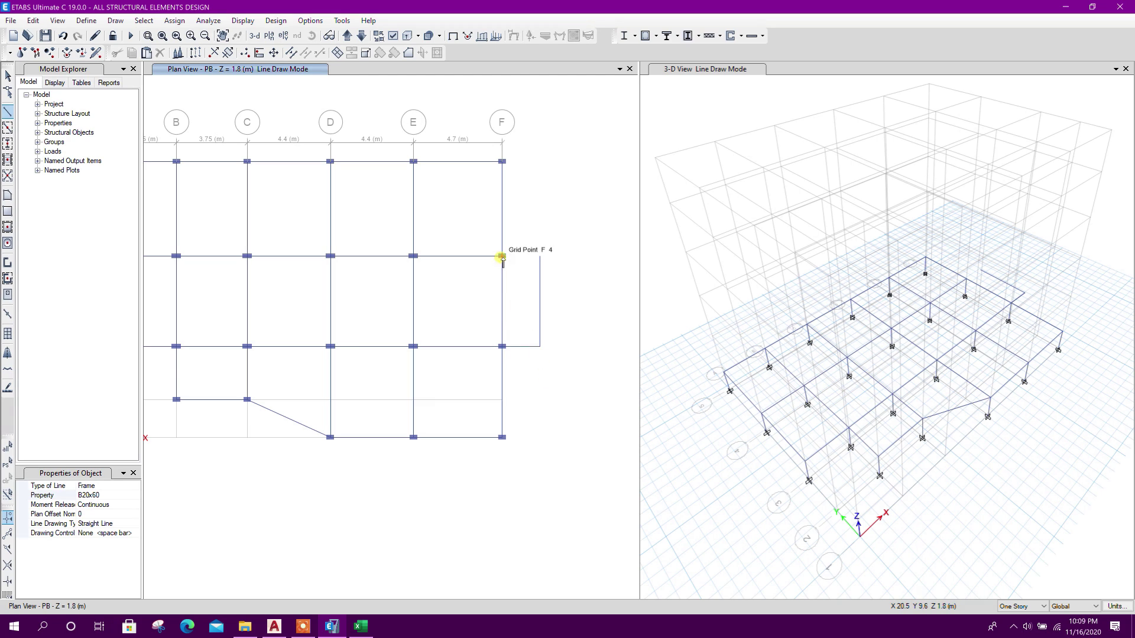
pyautogui.doubleClick(501, 255)
pyautogui.press('Escape')
# Step: Assign the B20x60 section to the beams between grids E and F on grids 3 and 4
pyautogui.moveTo(454, 383); pyautogui.dragTo(460, 401, button='middle')
pyautogui.moveTo(475, 395); pyautogui.dragTo(467, 322)
pyautogui.moveTo(477, 319); pyautogui.dragTo(467, 263)
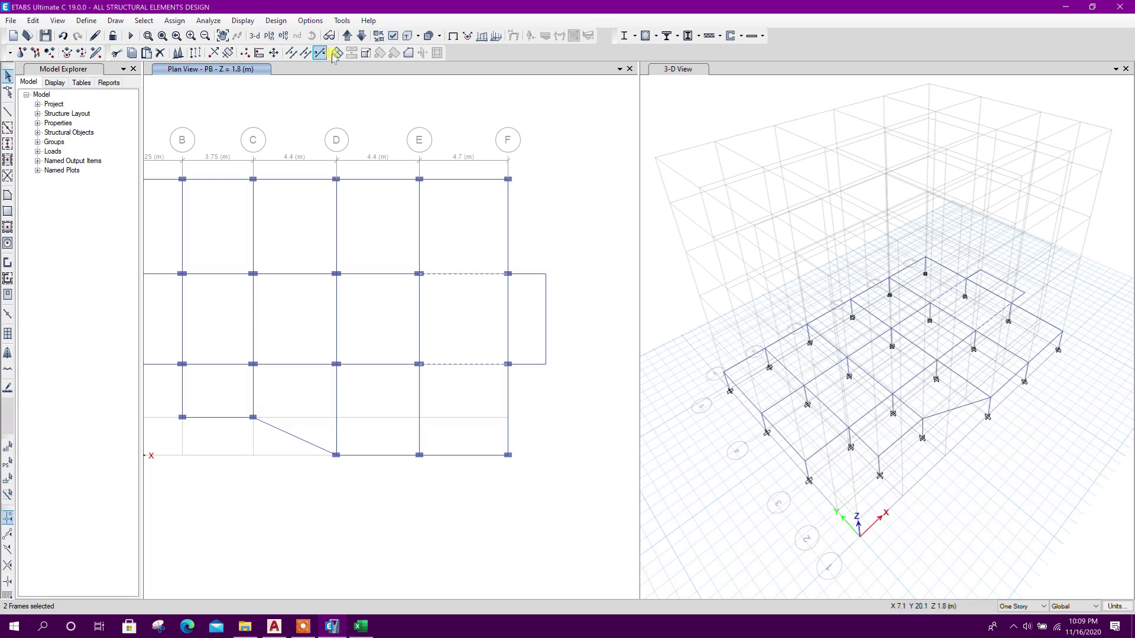
pyautogui.rightClick(825, 39)
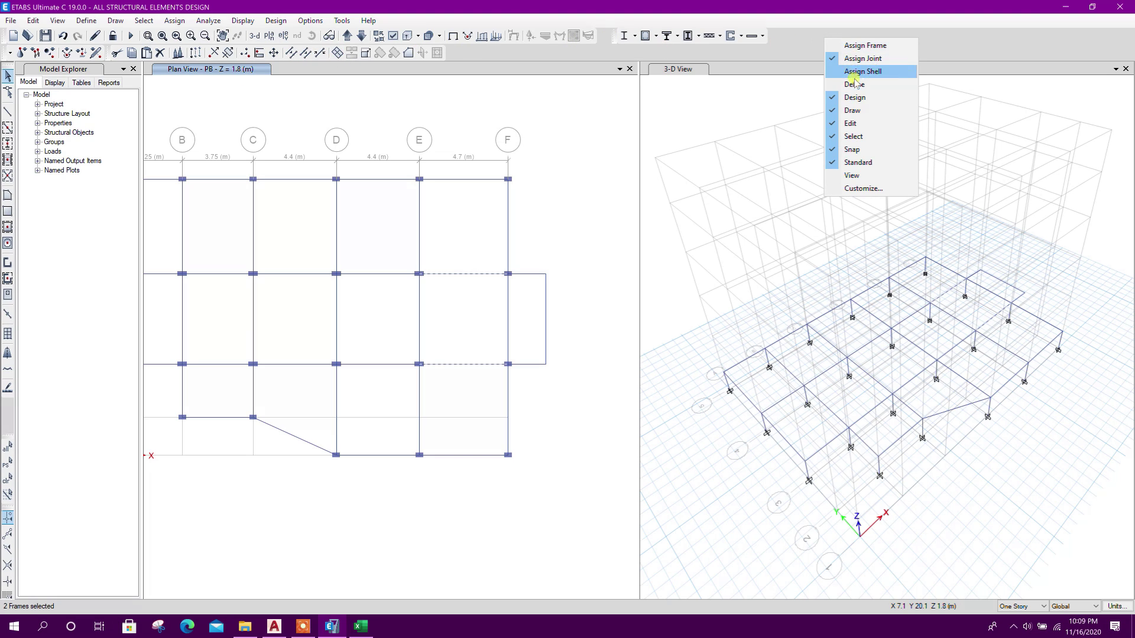
pyautogui.click(868, 47)
pyautogui.click(468, 55)
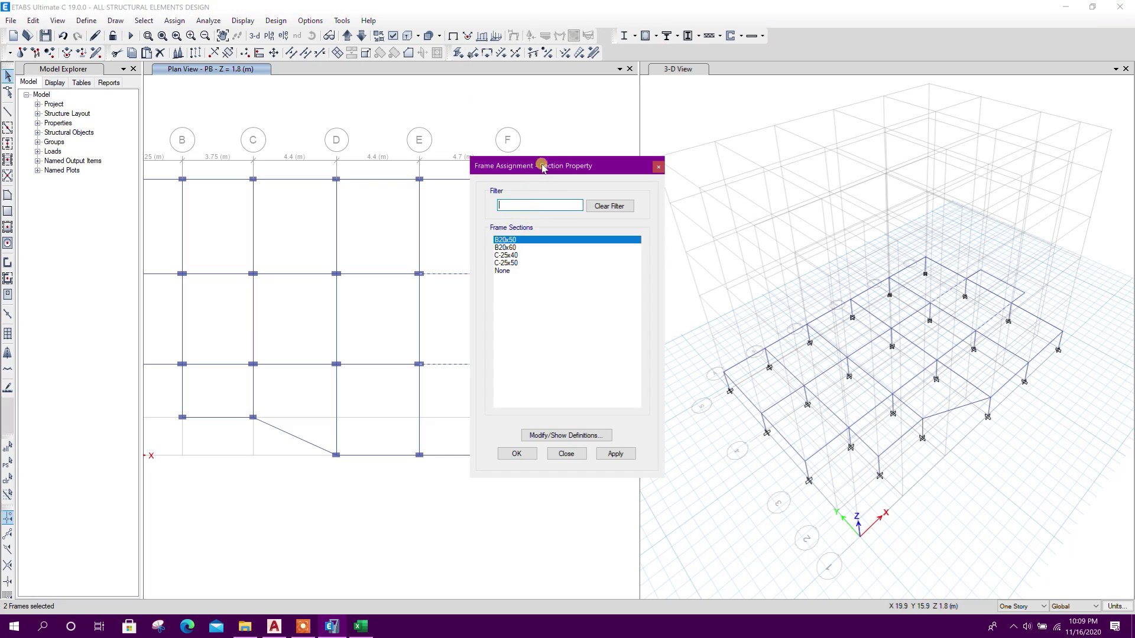
pyautogui.moveTo(543, 165); pyautogui.dragTo(757, 133)
pyautogui.click(731, 214)
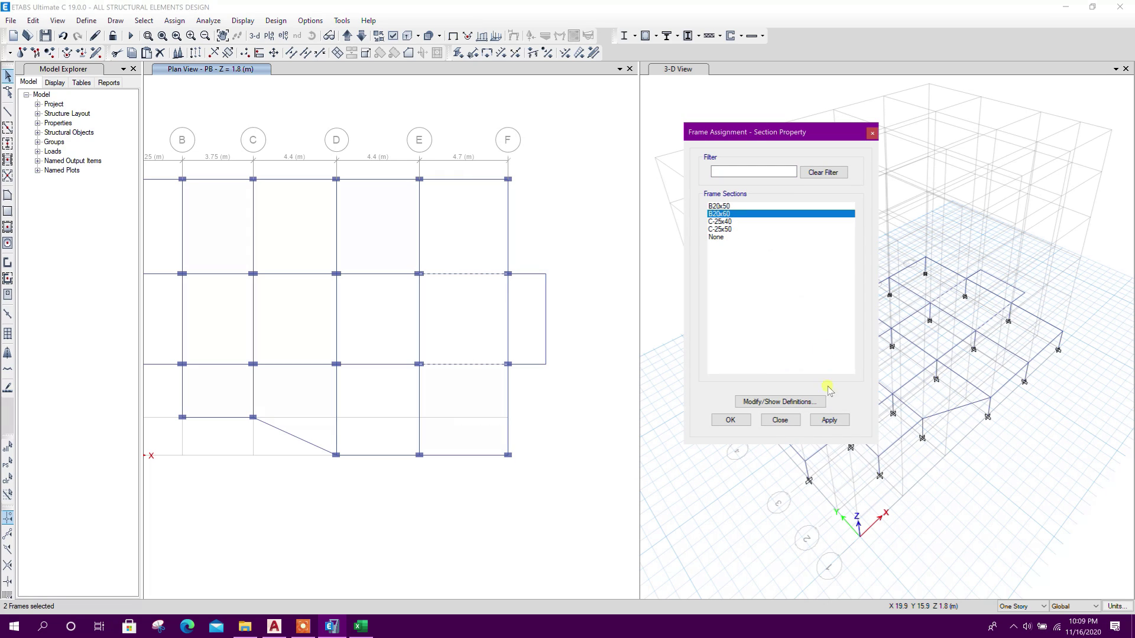
pyautogui.click(829, 420)
pyautogui.moveTo(483, 303); pyautogui.dragTo(482, 302, button='middle')
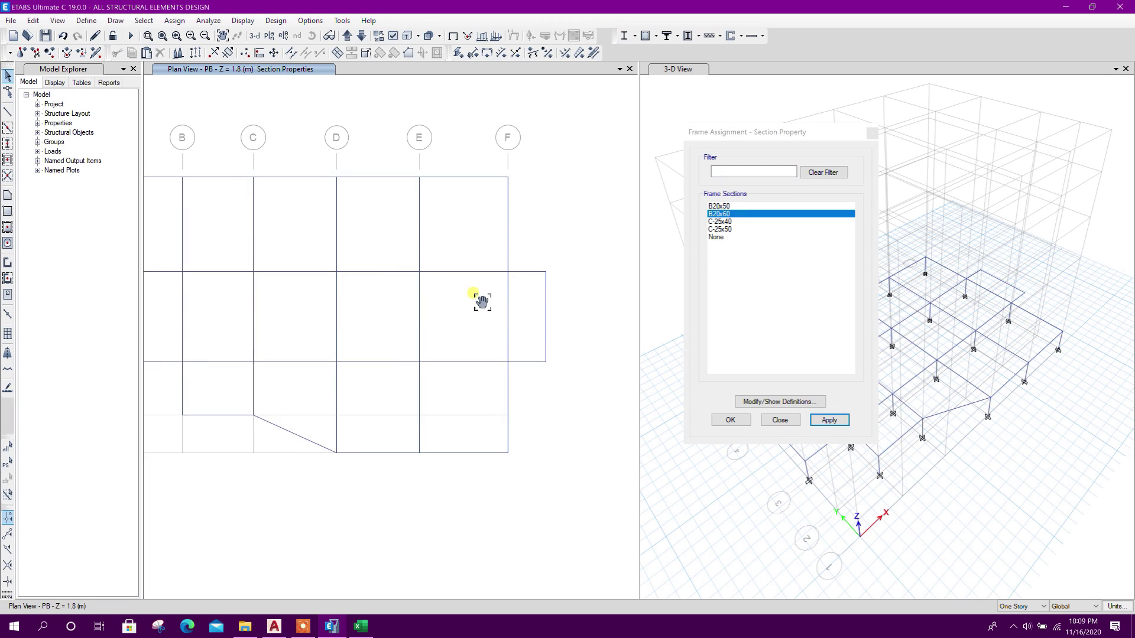
# Step: Assign the B20x50 section to the outer beam of the projection beyond grid F
pyautogui.click(556, 334)
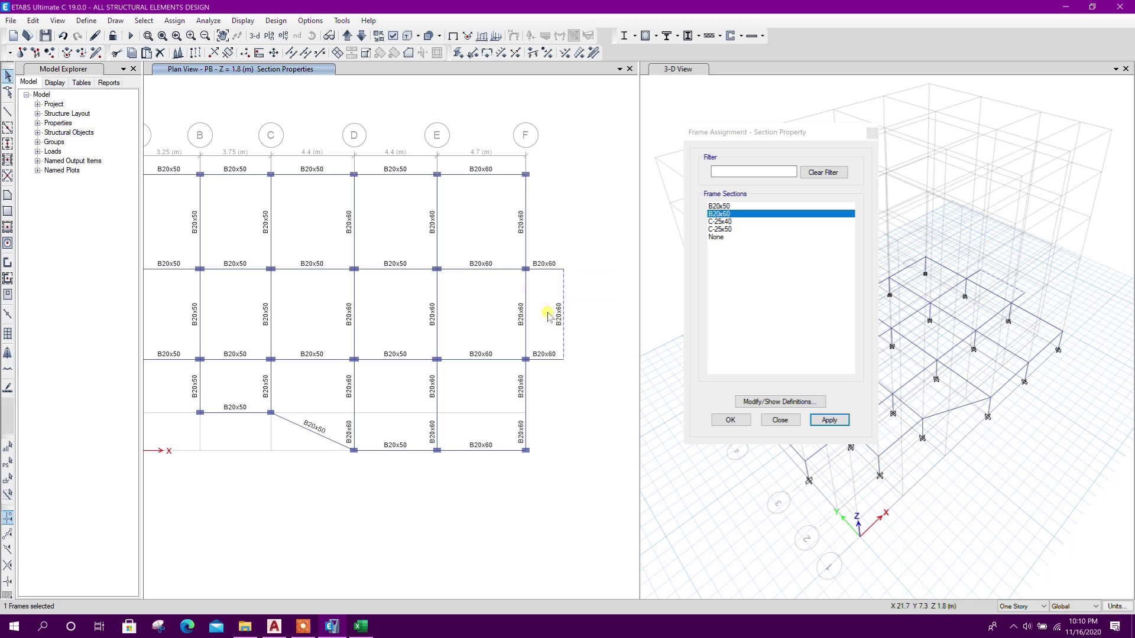
pyautogui.click(736, 206)
pyautogui.click(829, 420)
pyautogui.click(778, 419)
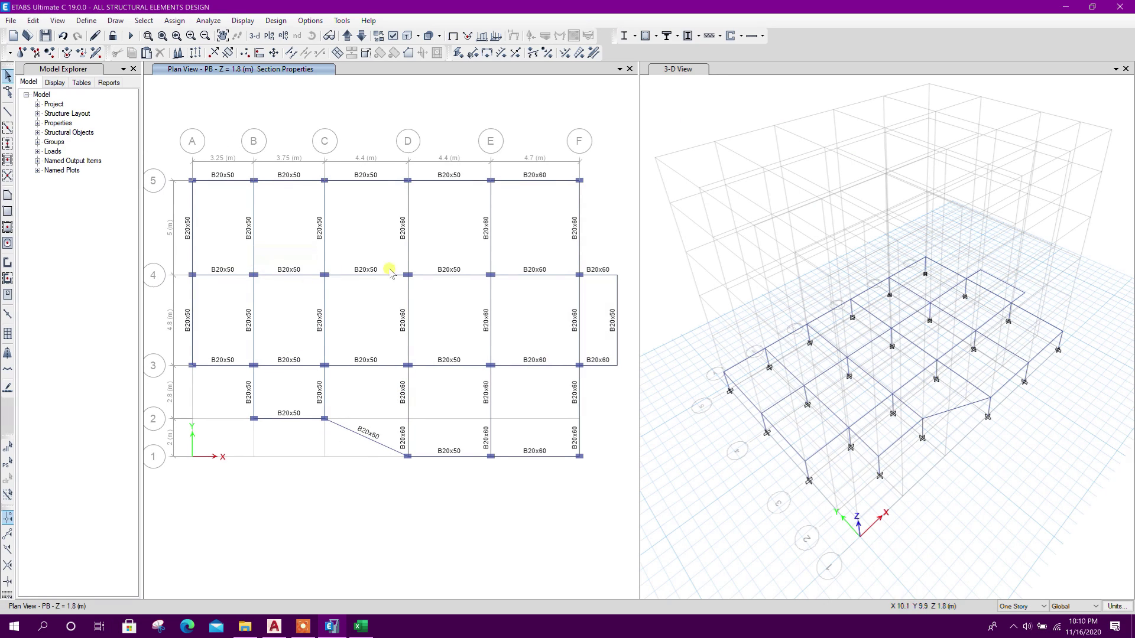
# Step: Rotate the local axes of the columns at B to E on grids 3, 4 and 5 and at E-1 so they run along Y
pyautogui.moveTo(228, 256); pyautogui.dragTo(497, 289)
pyautogui.click(383, 181)
pyautogui.click(434, 180)
pyautogui.moveTo(474, 353); pyautogui.dragTo(477, 297, button='middle')
pyautogui.click(304, 218)
pyautogui.click(361, 218)
pyautogui.click(423, 219)
pyautogui.moveTo(248, 285); pyautogui.dragTo(518, 324)
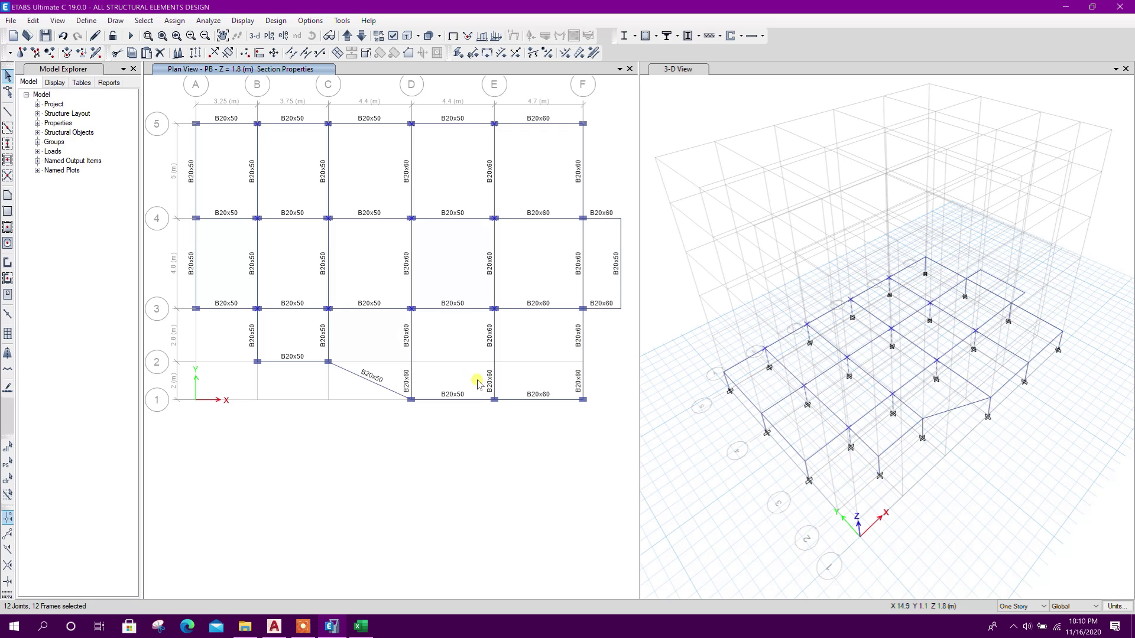
pyautogui.moveTo(477, 379); pyautogui.dragTo(514, 457)
pyautogui.moveTo(463, 359); pyautogui.dragTo(459, 394, button='middle')
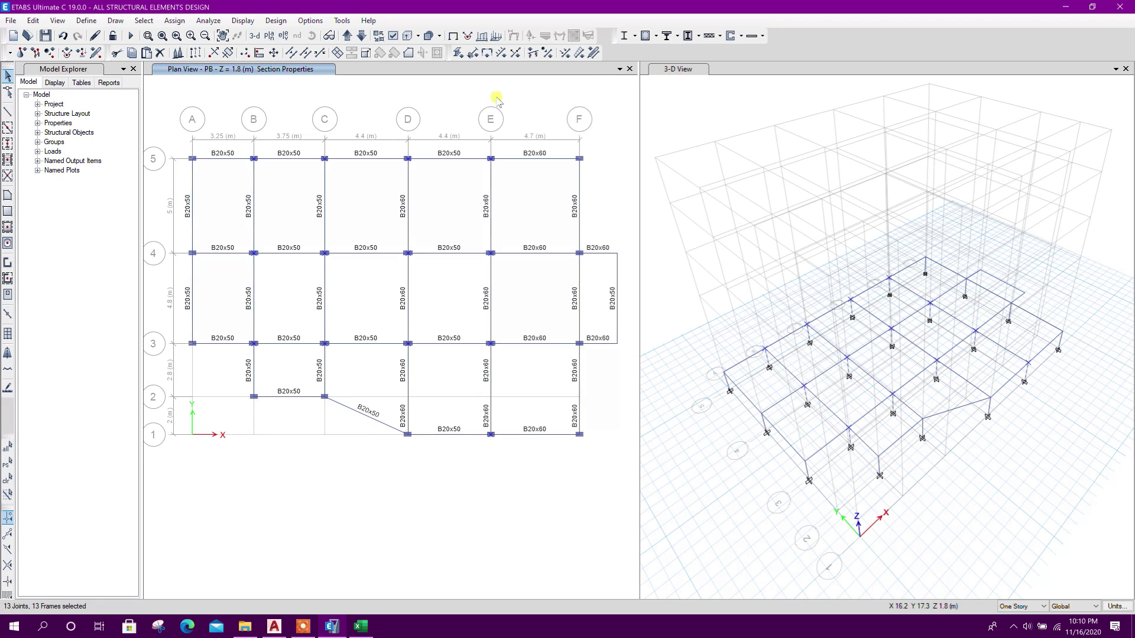
pyautogui.click(514, 52)
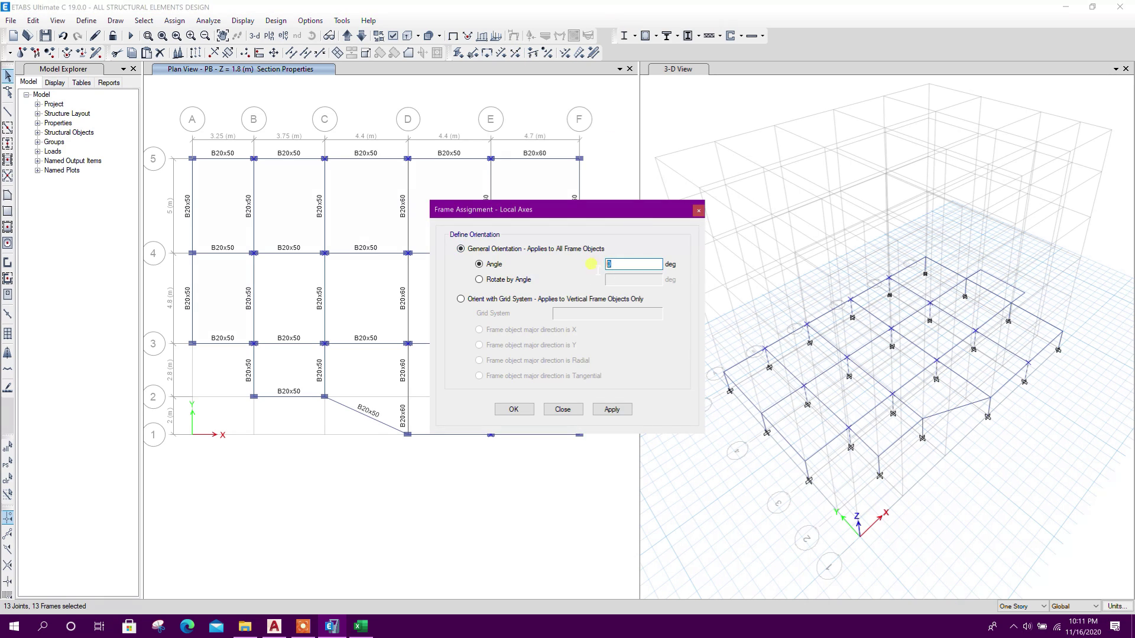
pyautogui.click(612, 409)
pyautogui.click(563, 409)
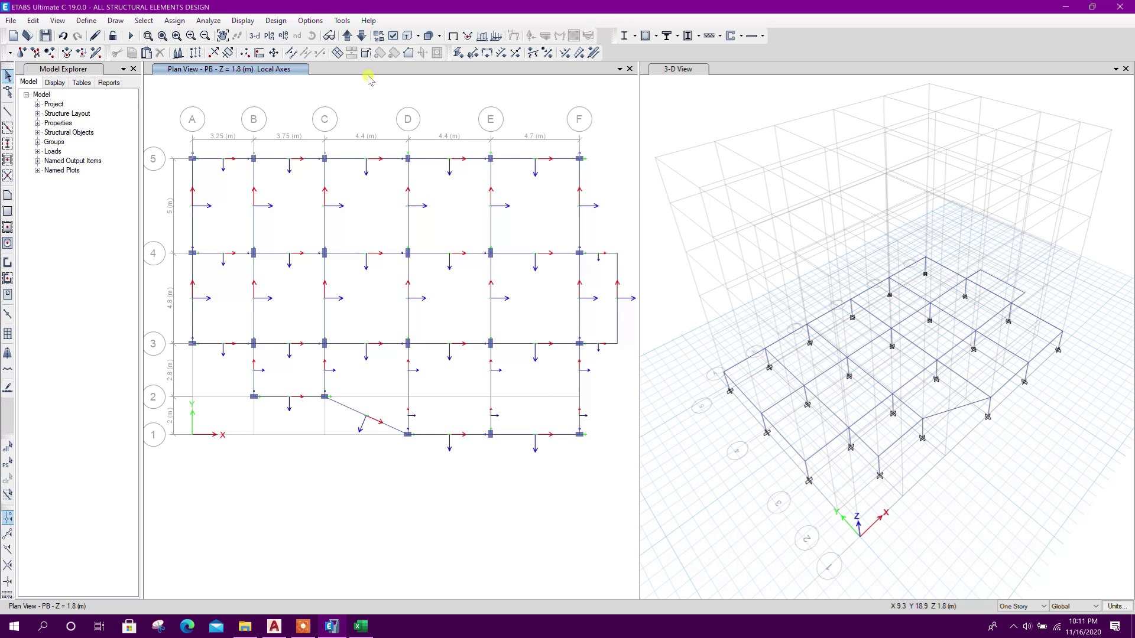
pyautogui.click(453, 36)
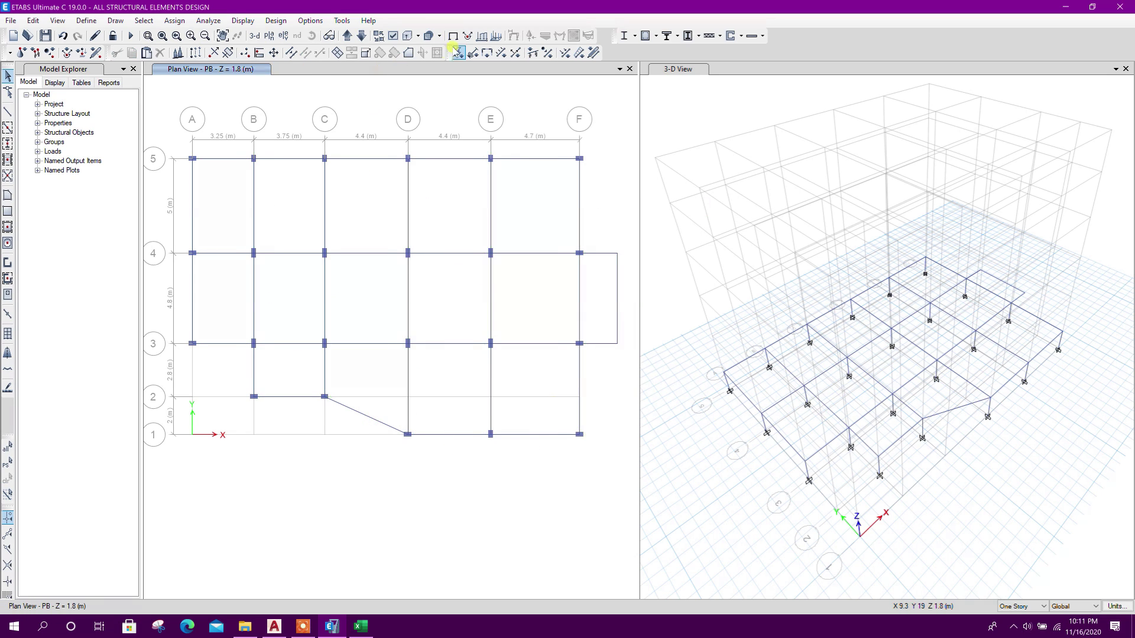
# Step: Join the split beam segments on grids D, E and F between grids 1 and 3 into single beams
pyautogui.click(499, 391)
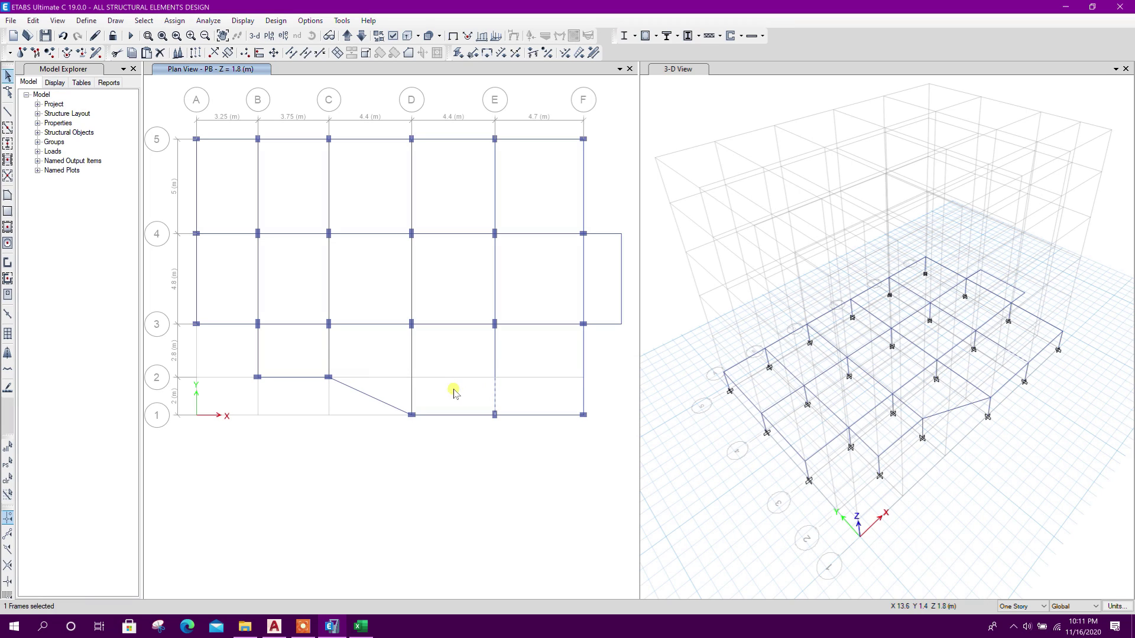
pyautogui.press('Escape')
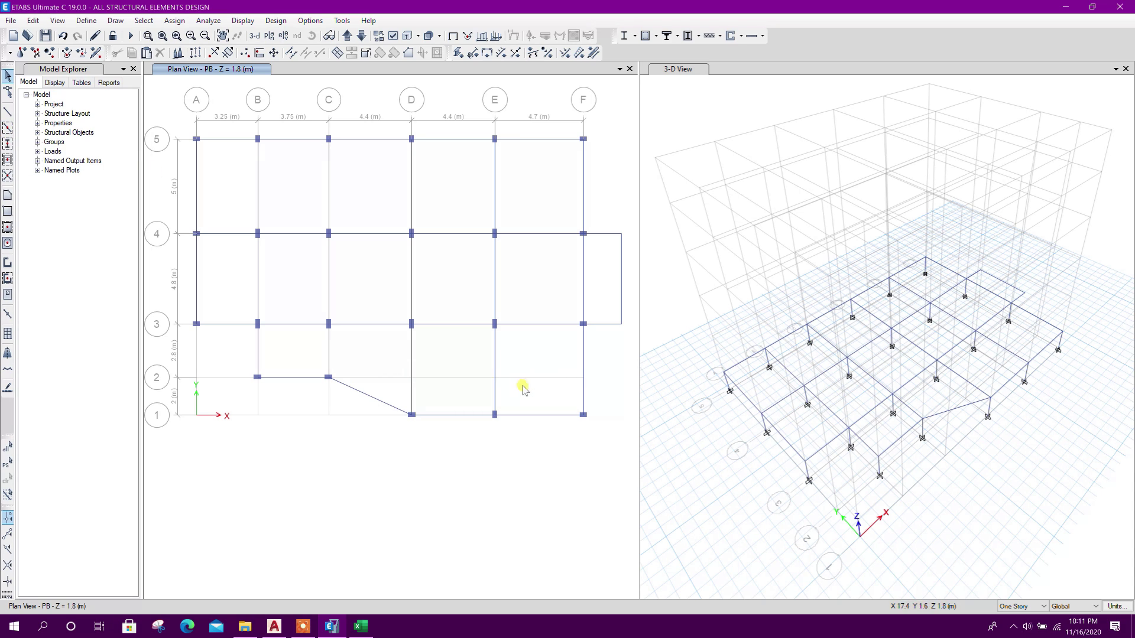
pyautogui.moveTo(506, 384); pyautogui.dragTo(377, 350)
pyautogui.moveTo(596, 383); pyautogui.dragTo(572, 368)
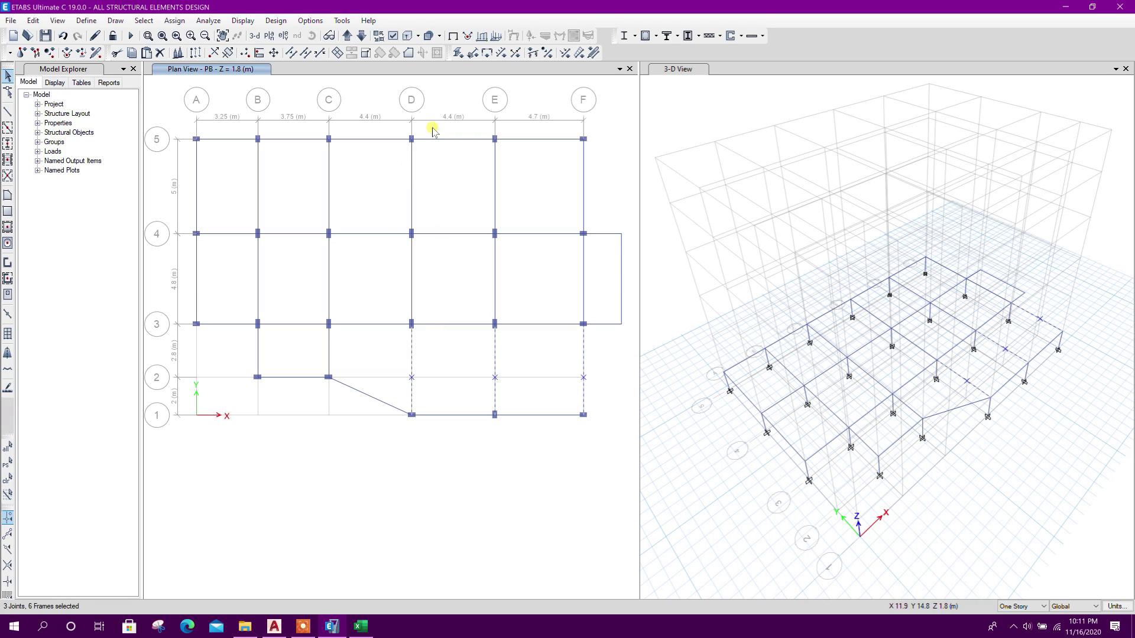
pyautogui.click(306, 55)
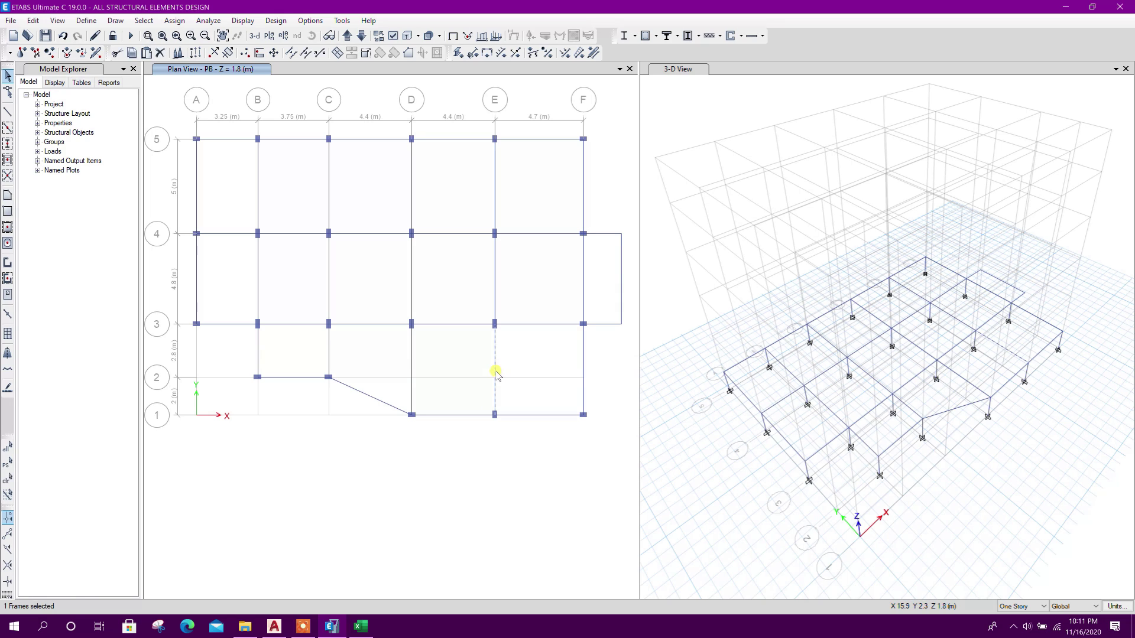
# Step: Select all beams and columns in the PB plan and replicate them to story 1F
pyautogui.moveTo(173, 123); pyautogui.dragTo(627, 451)
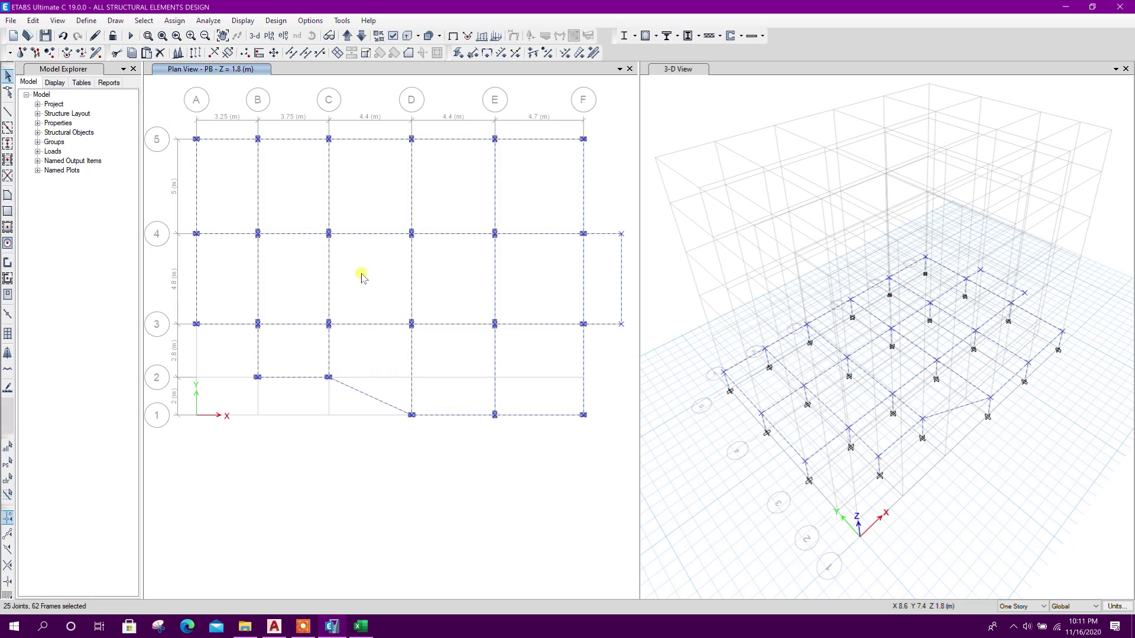
pyautogui.click(200, 54)
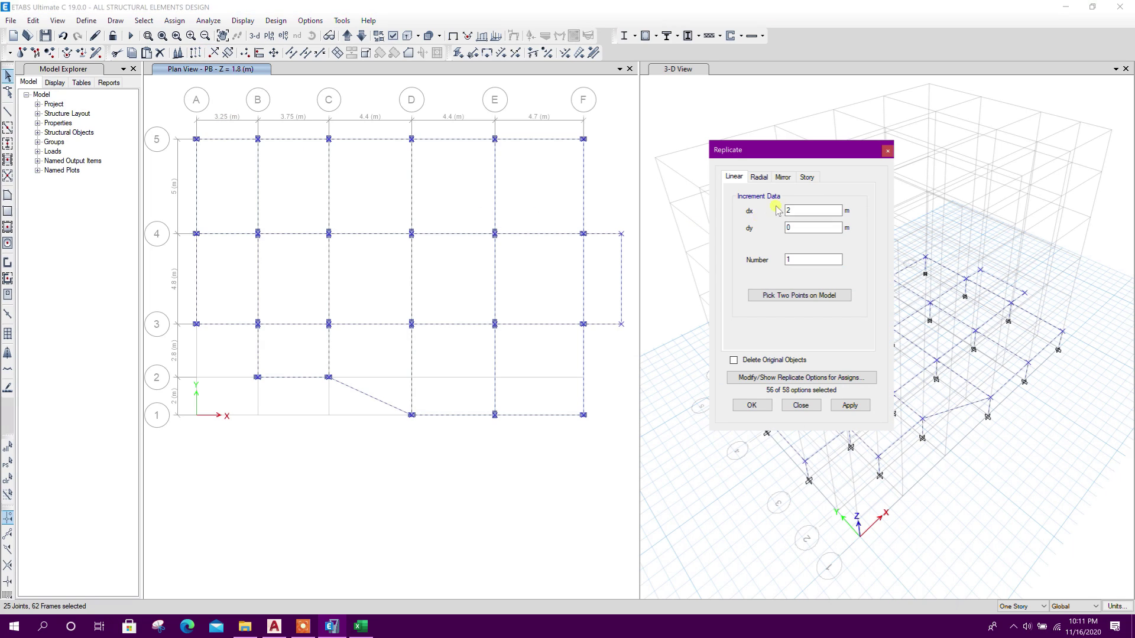
pyautogui.click(810, 179)
pyautogui.click(760, 243)
pyautogui.click(845, 406)
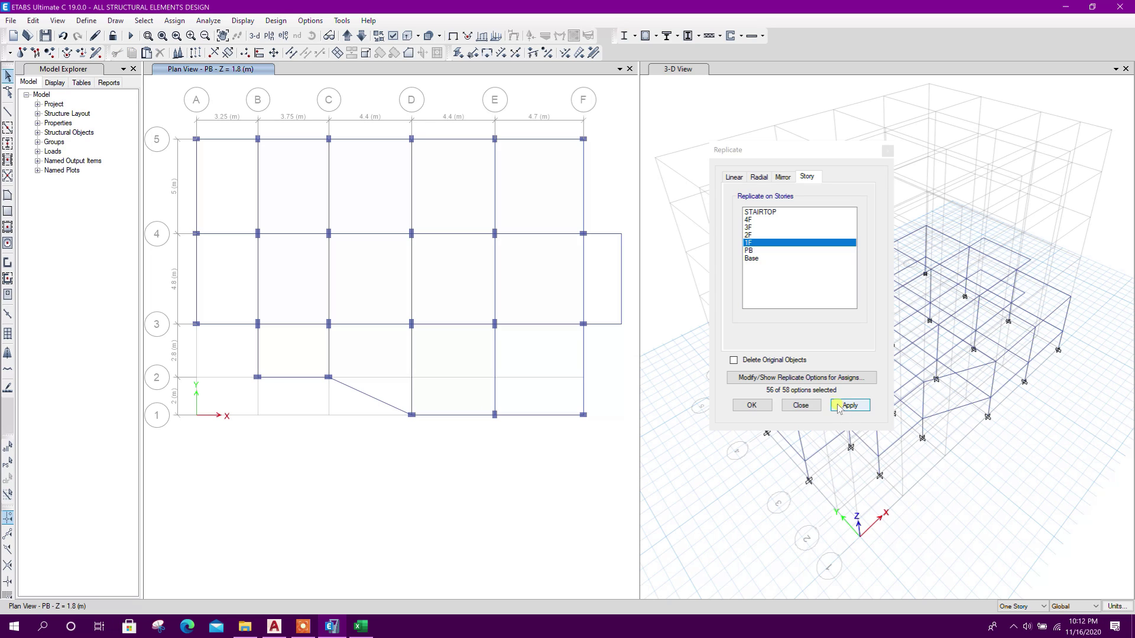
pyautogui.click(801, 406)
pyautogui.click(861, 464)
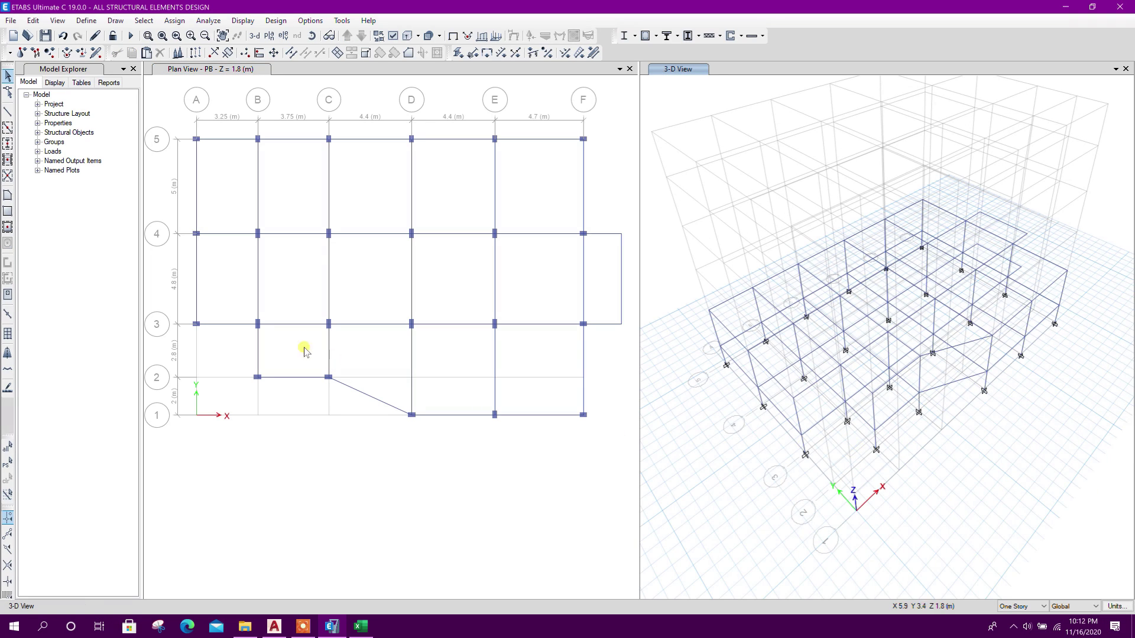
# Step: Draw S175 floor slabs on story 1F in the five bays between grids 4 and 5, from A to F
pyautogui.click(372, 169)
pyautogui.click(346, 36)
pyautogui.click(346, 36)
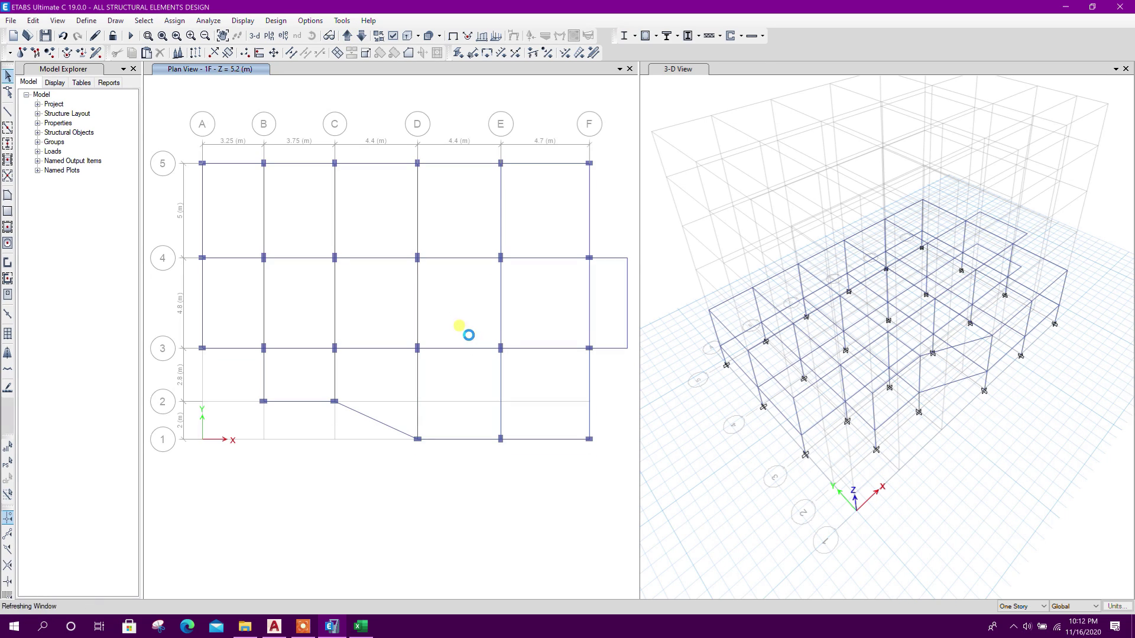
pyautogui.click(7, 227)
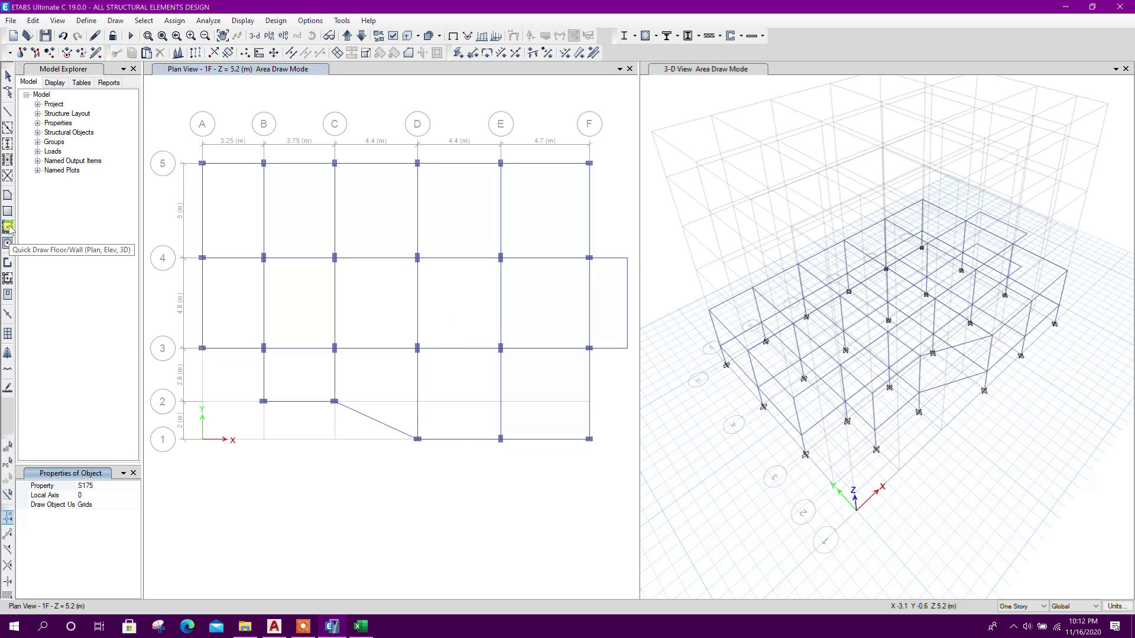
pyautogui.click(229, 210)
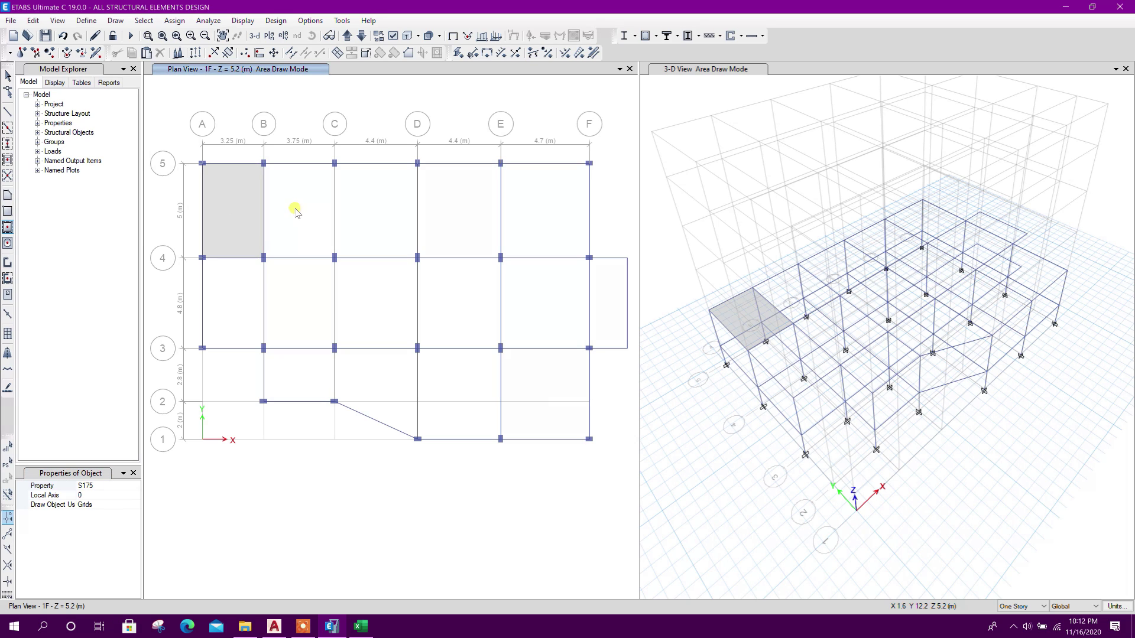
pyautogui.click(297, 211)
pyautogui.click(374, 203)
pyautogui.click(458, 200)
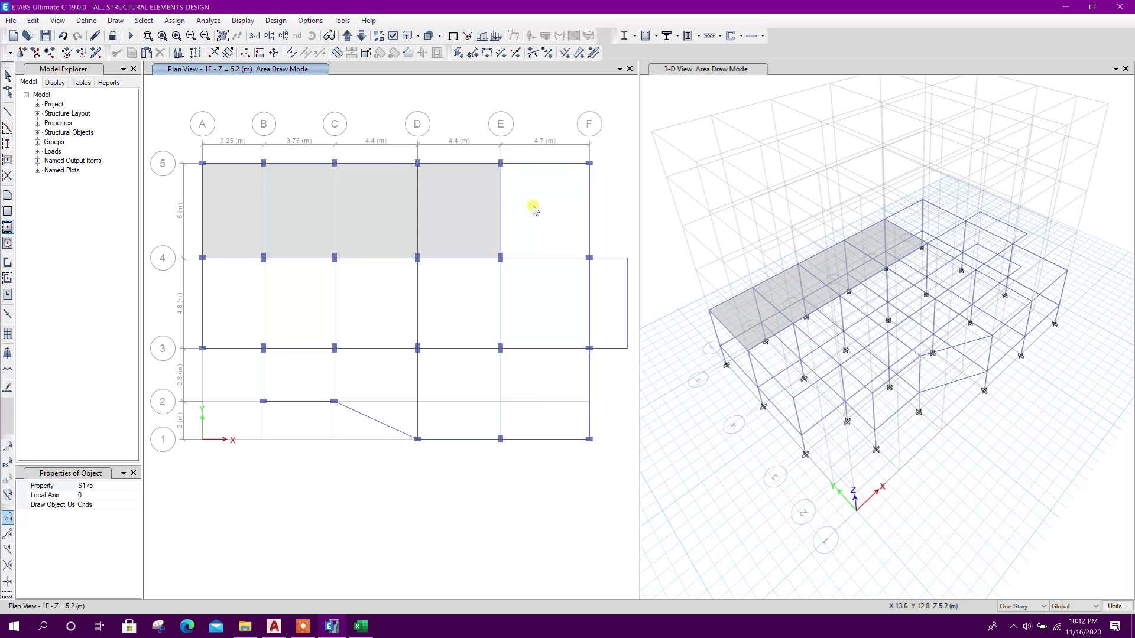
pyautogui.click(534, 210)
# Step: Add S175 slabs on 1F in the bays between grids 3 and 4 from B to F and in bay B–C between grids 2 and 3
pyautogui.click(556, 300)
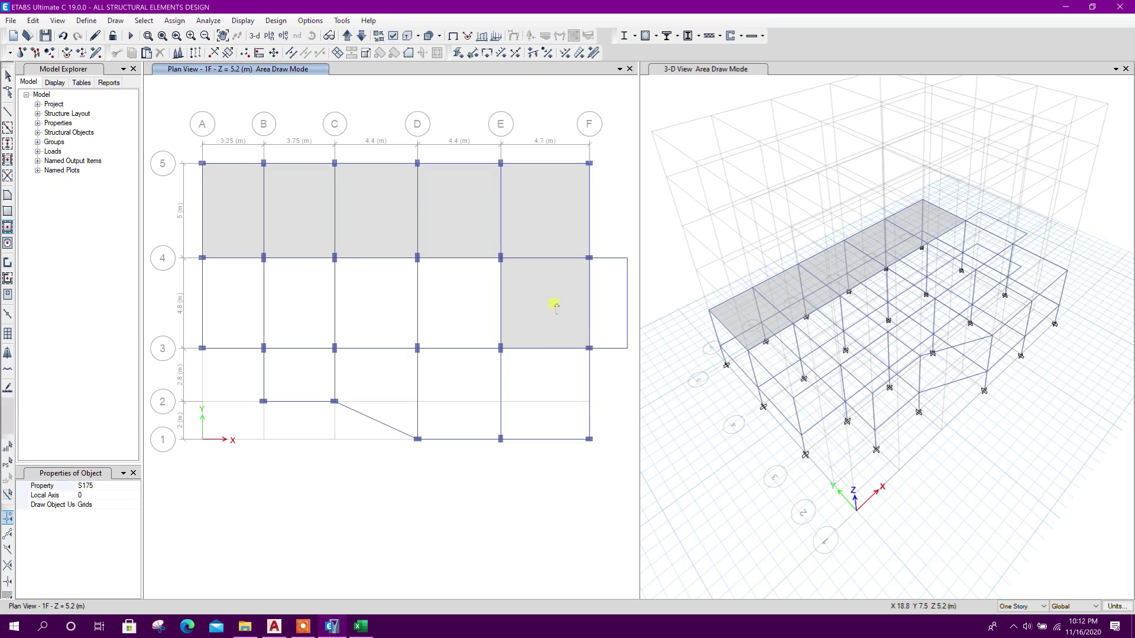
pyautogui.click(304, 322)
pyautogui.click(396, 310)
pyautogui.click(472, 308)
pyautogui.click(319, 387)
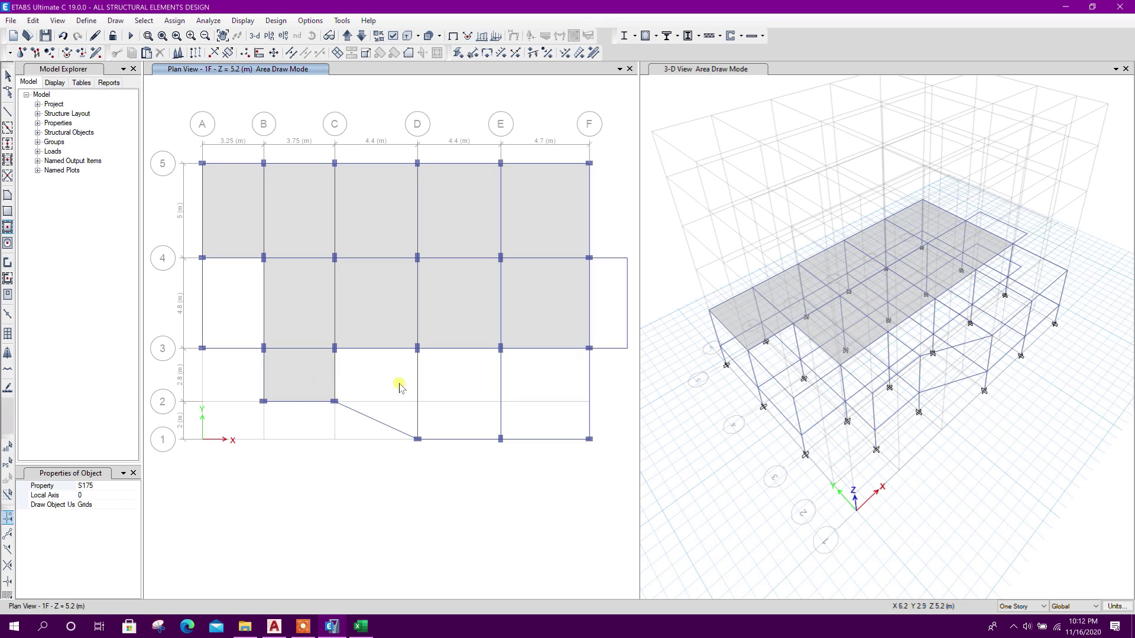
# Step: Draw a four-sided S175 slab through C-3, C-2, D-1 and D-3, following the slanted edge beam
pyautogui.click(8, 197)
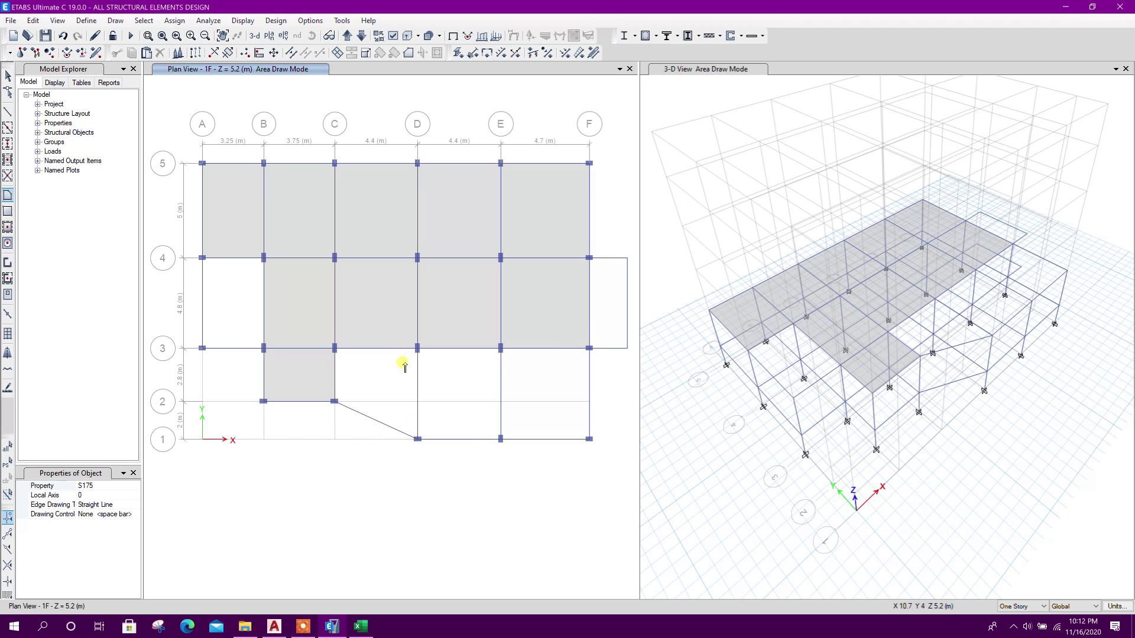
pyautogui.click(335, 348)
pyautogui.click(335, 401)
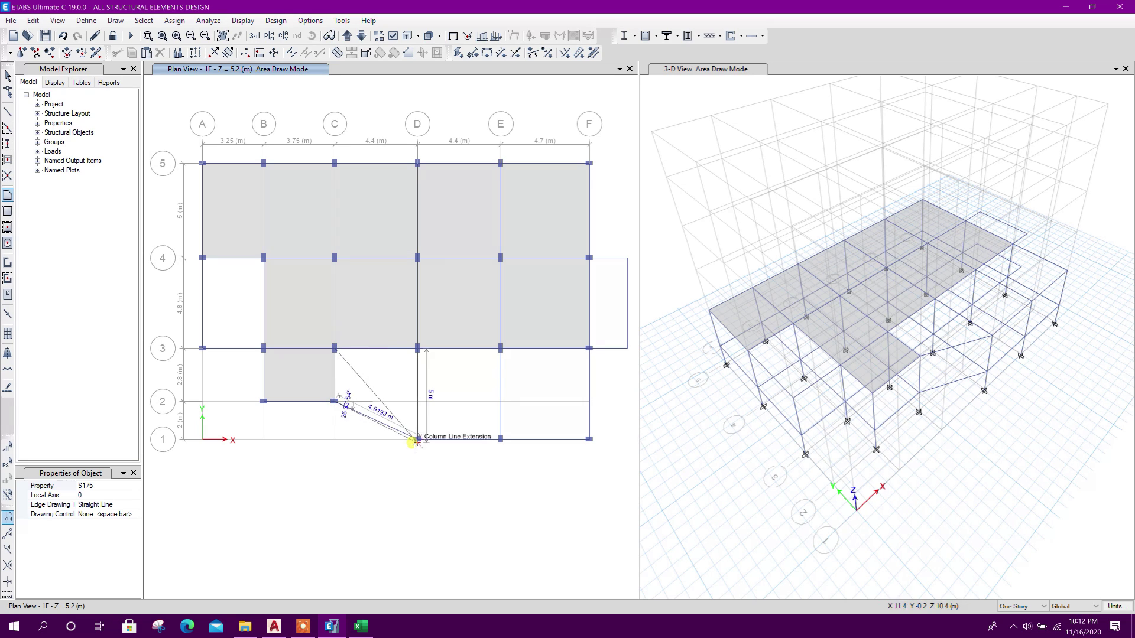
pyautogui.click(417, 440)
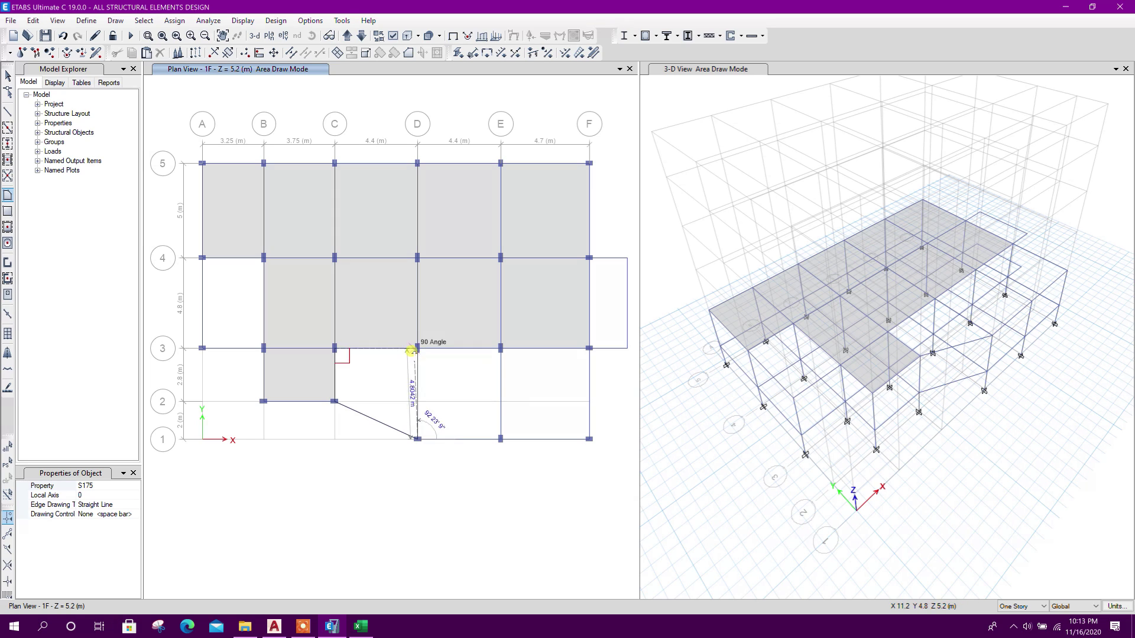
pyautogui.click(417, 349)
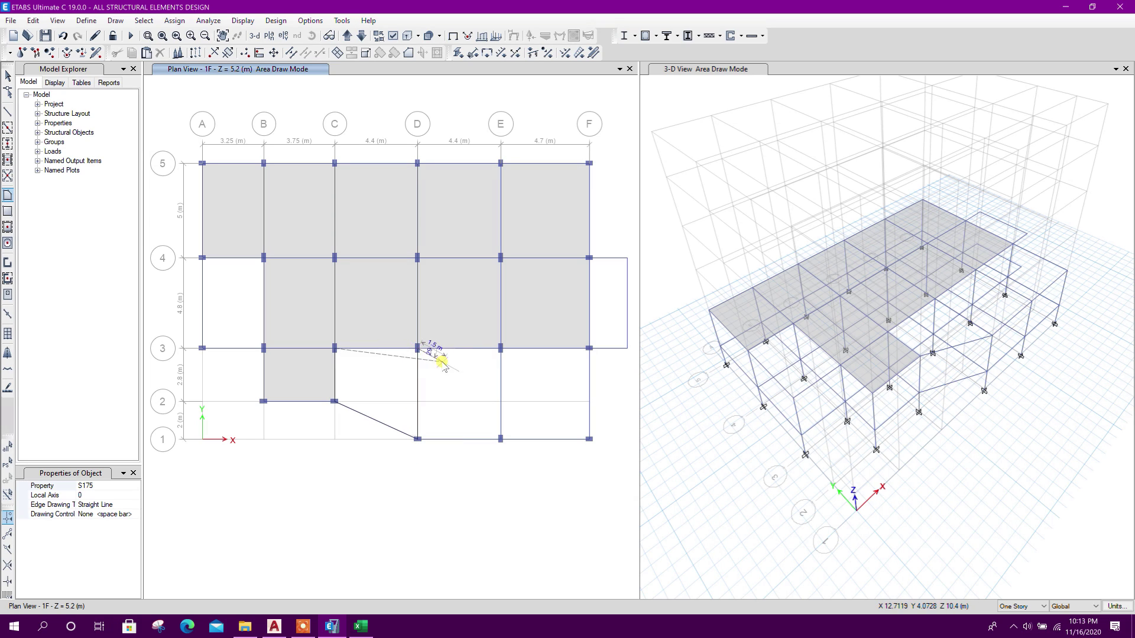
pyautogui.press('Return')
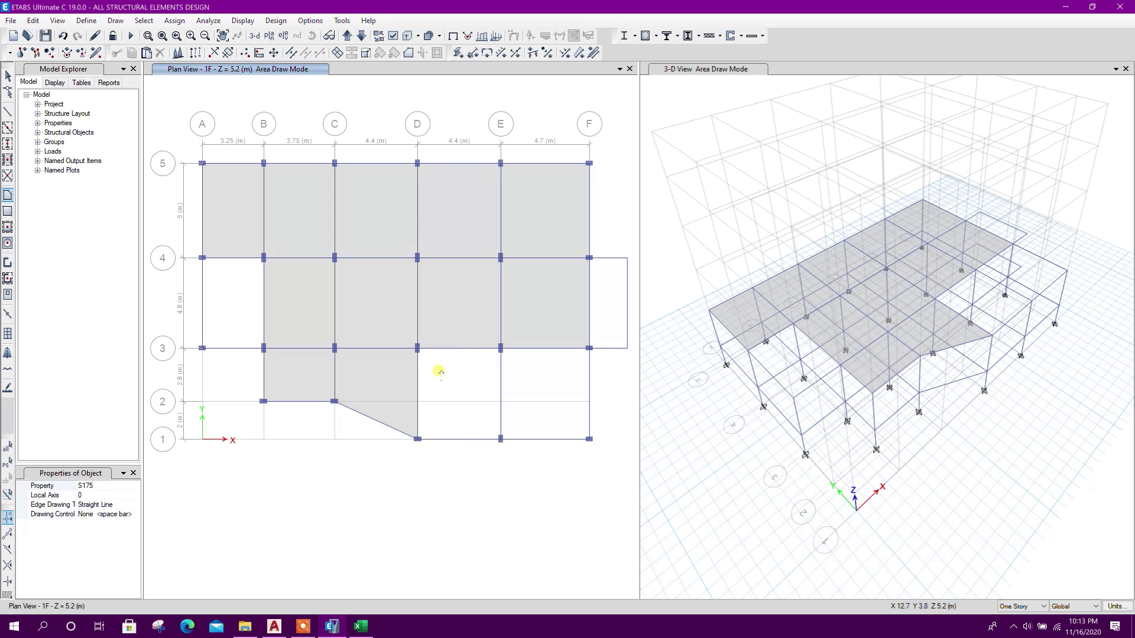
# Step: Draw an S175 slab in the bay between grids D and E, from grid 1 to grid 3
pyautogui.click(417, 439)
pyautogui.click(500, 438)
pyautogui.doubleClick(500, 353)
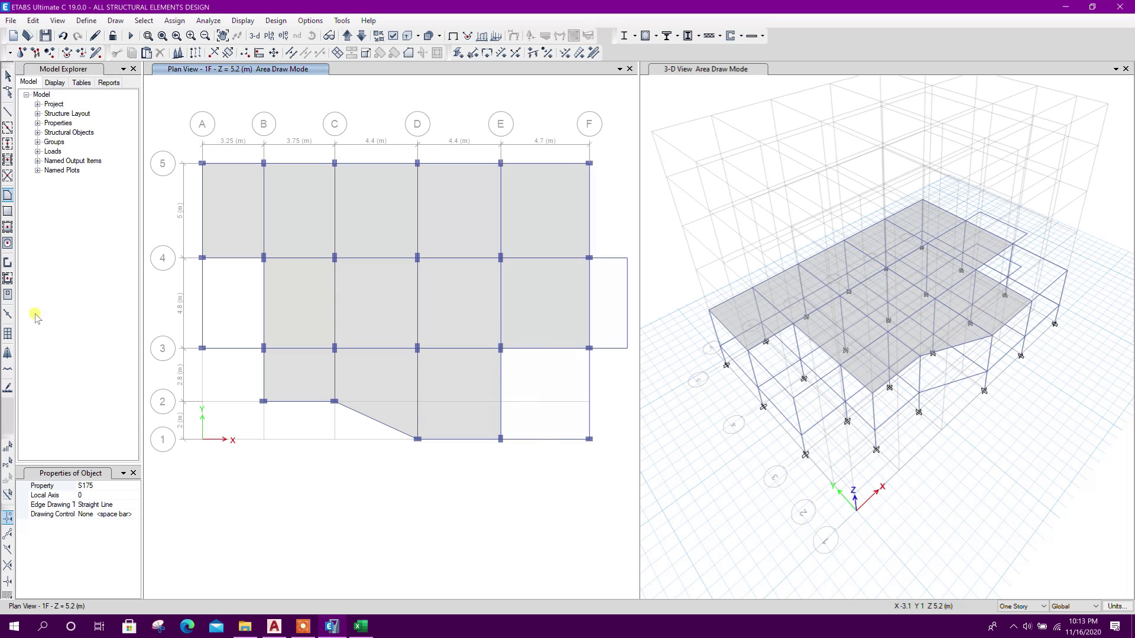
# Step: Draw rectangular S175 slabs in bay E–F between grids 1 and 3 and over the projection beyond grid F
pyautogui.click(8, 211)
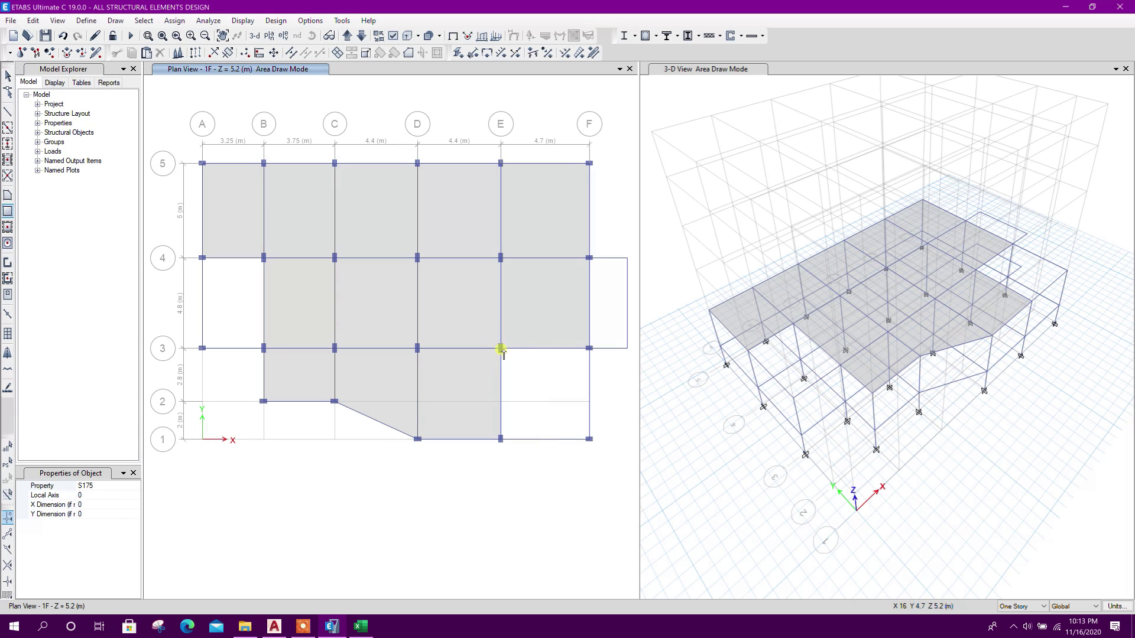
pyautogui.moveTo(502, 351); pyautogui.dragTo(589, 440)
pyautogui.moveTo(561, 432); pyautogui.dragTo(499, 452, button='middle')
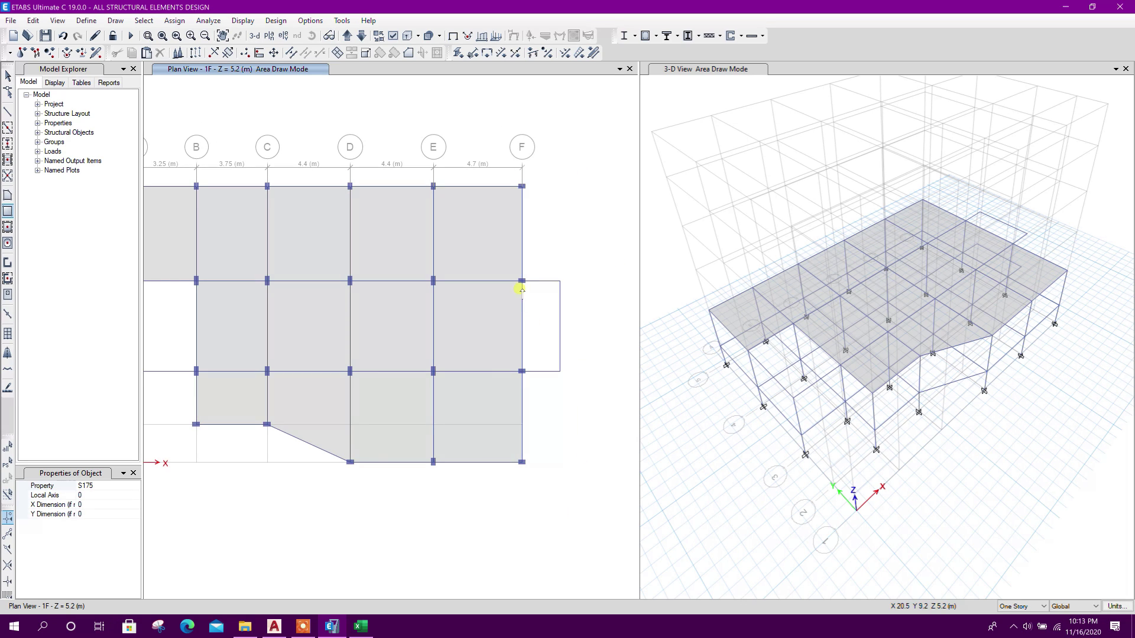
pyautogui.moveTo(521, 282); pyautogui.dragTo(561, 371)
pyautogui.press('Escape')
pyautogui.moveTo(384, 428); pyautogui.dragTo(449, 431, button='middle')
pyautogui.moveTo(340, 371)
pyautogui.mouseDown(button='middle')
pyautogui.moveTo(337, 342)
pyautogui.moveTo(414, 346)
pyautogui.mouseUp(button='middle')
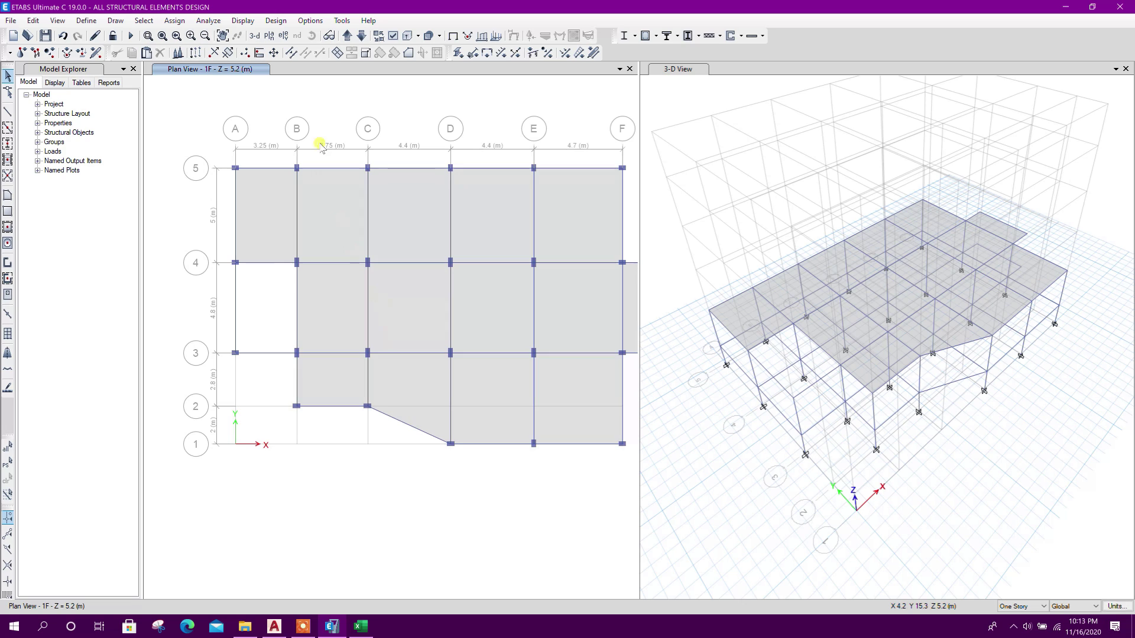
# Step: In the PB plan, replicate the grid 3 beam between A and B once with dx 0 and dy 1.2 m
pyautogui.click(361, 36)
pyautogui.moveTo(343, 395); pyautogui.dragTo(329, 372, button='middle')
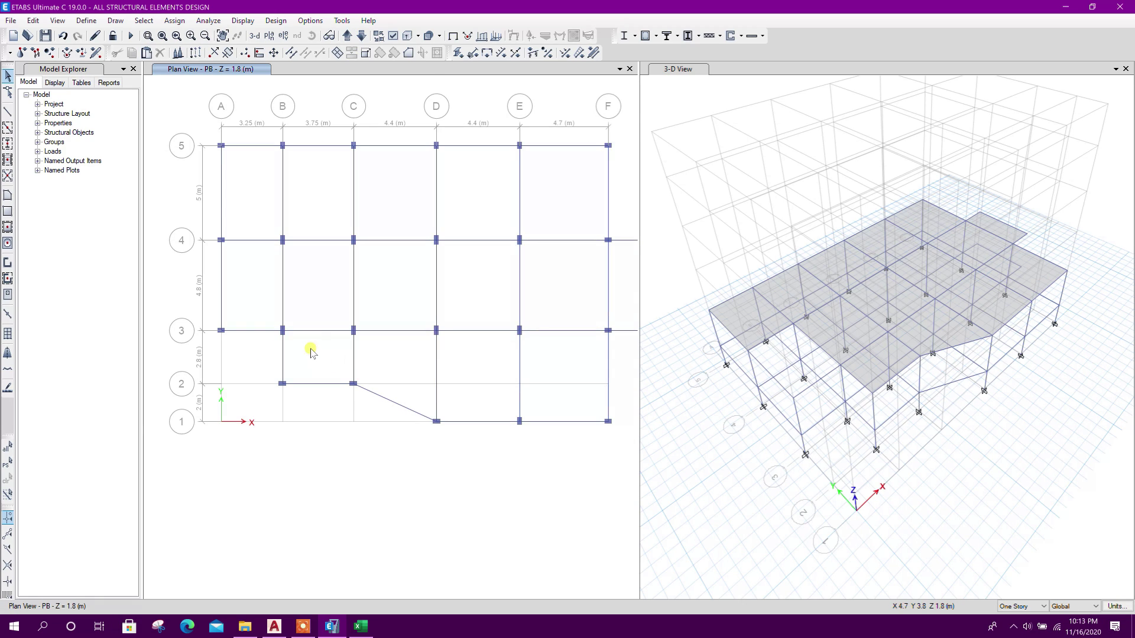
pyautogui.moveTo(281, 251); pyautogui.dragTo(346, 280, button='middle')
pyautogui.click(318, 359)
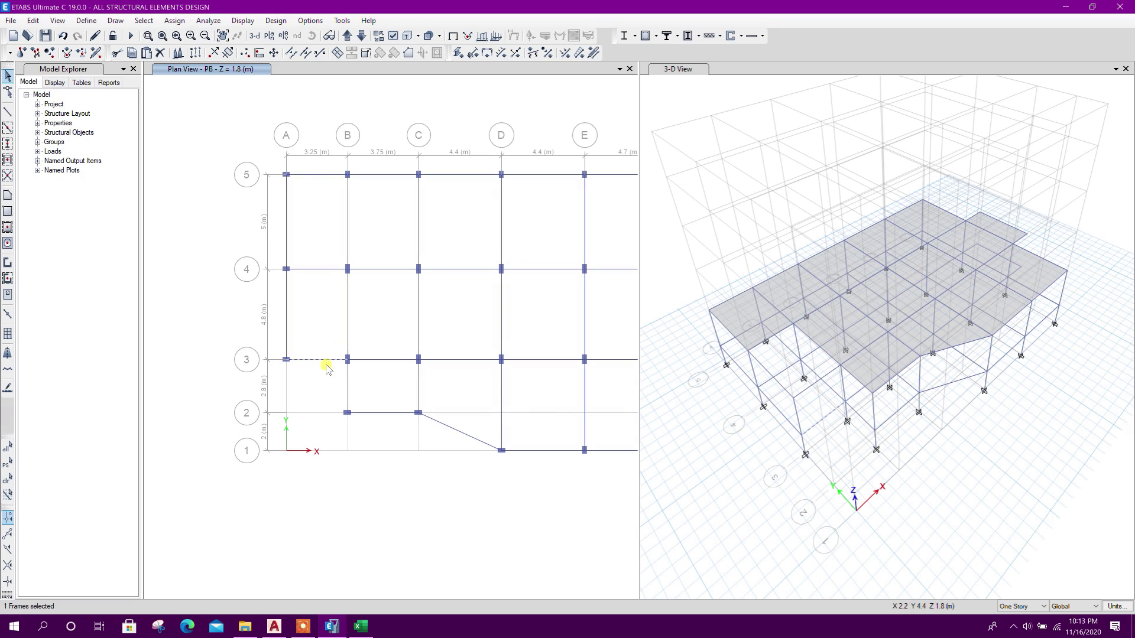
pyautogui.click(195, 52)
pyautogui.click(786, 227)
pyautogui.hotkey('shift', 'Tab')
pyautogui.press('Tab')
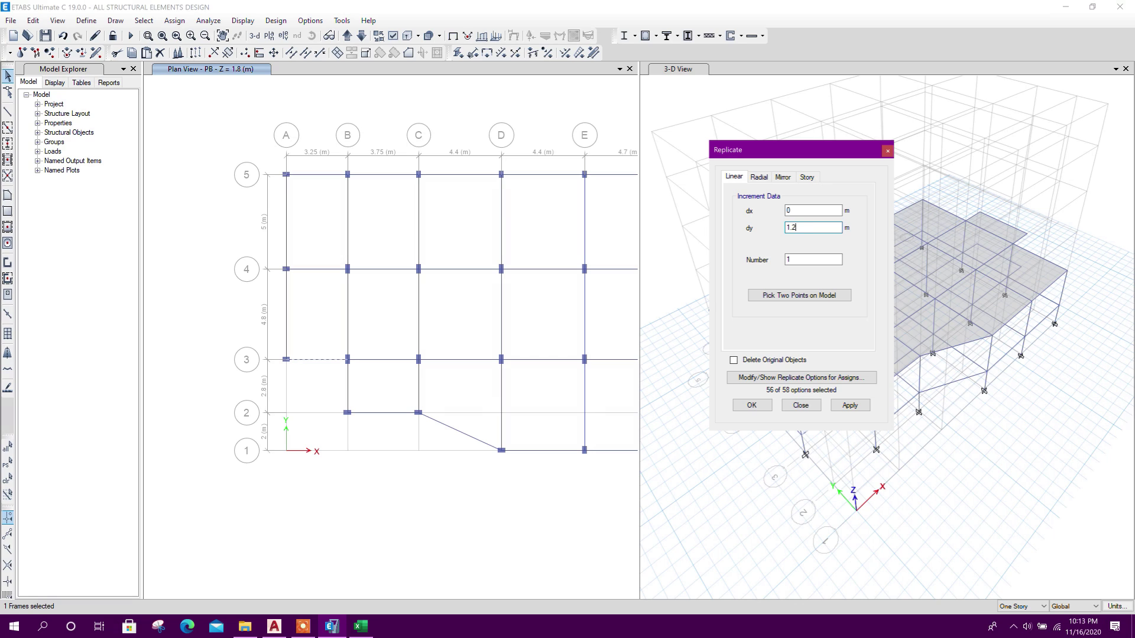
pyautogui.click(849, 404)
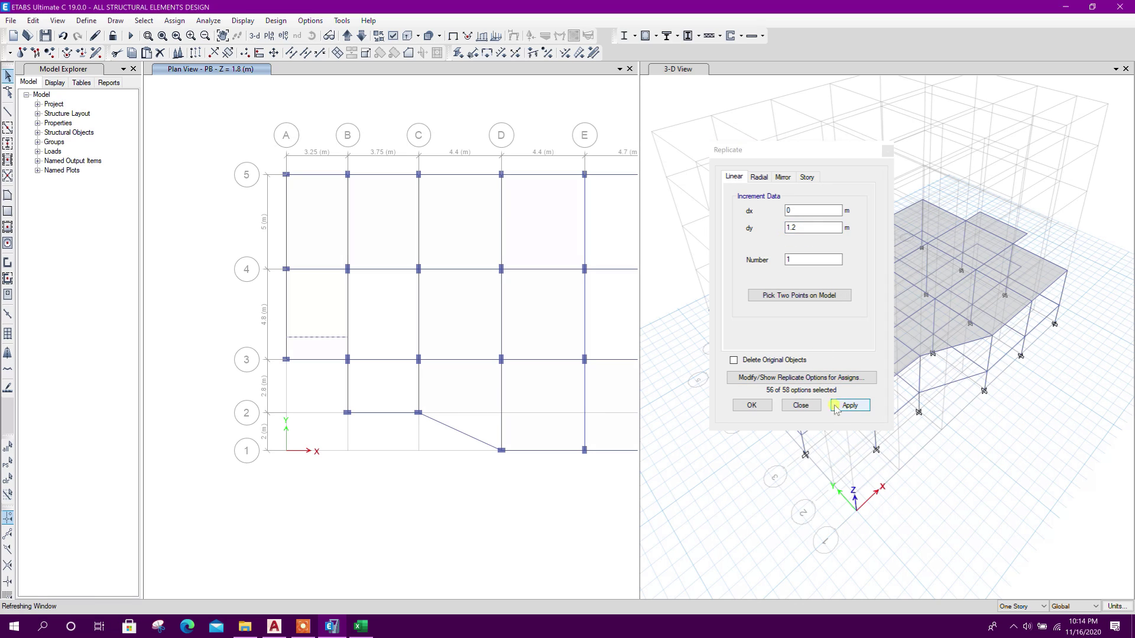
pyautogui.click(800, 405)
pyautogui.click(326, 359)
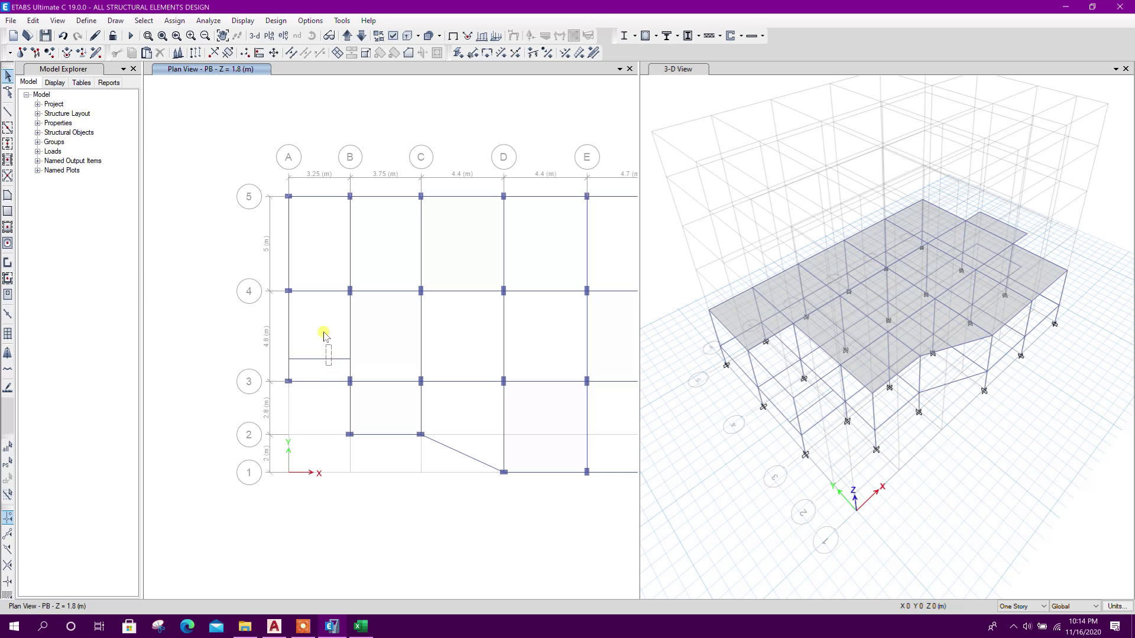
pyautogui.click(291, 52)
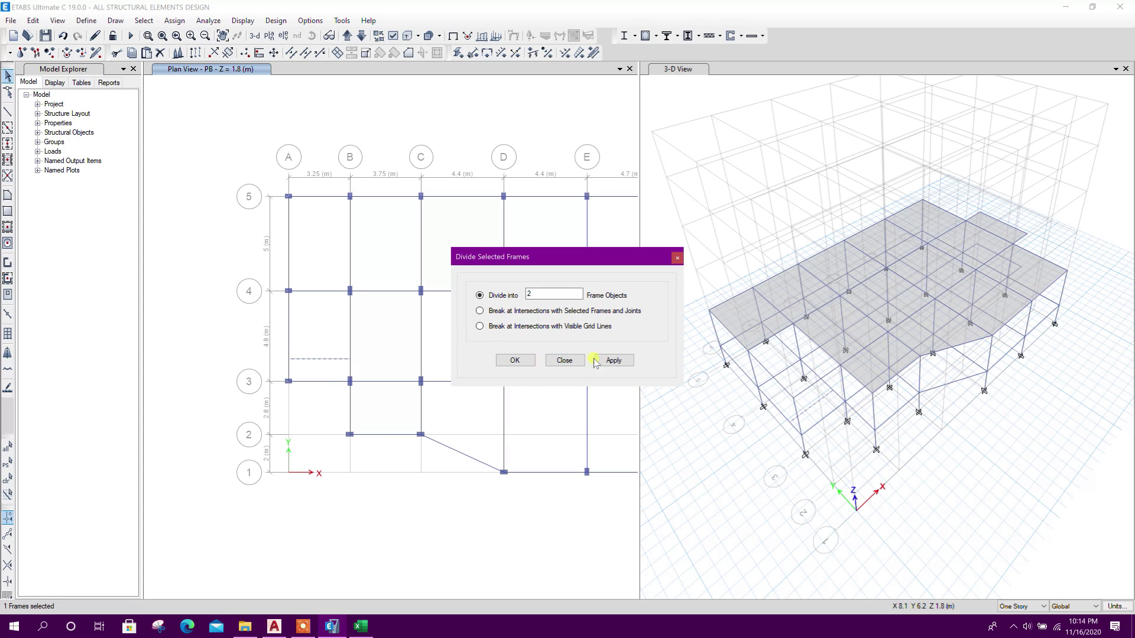
pyautogui.click(565, 361)
# Step: Add a visible horizontal reference plane L1 at Z ordinate 1.8+1.7 m to grid system G1
pyautogui.moveTo(332, 329); pyautogui.dragTo(264, 327, button='middle')
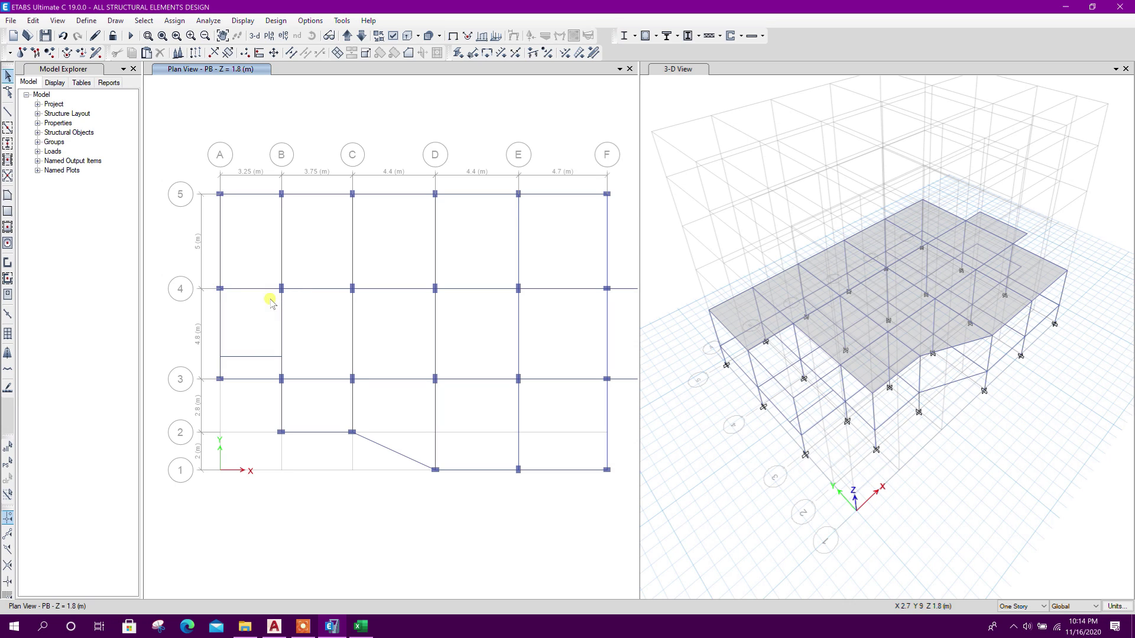
pyautogui.moveTo(318, 231); pyautogui.dragTo(317, 215, button='middle')
pyautogui.rightClick(456, 104)
pyautogui.click(476, 111)
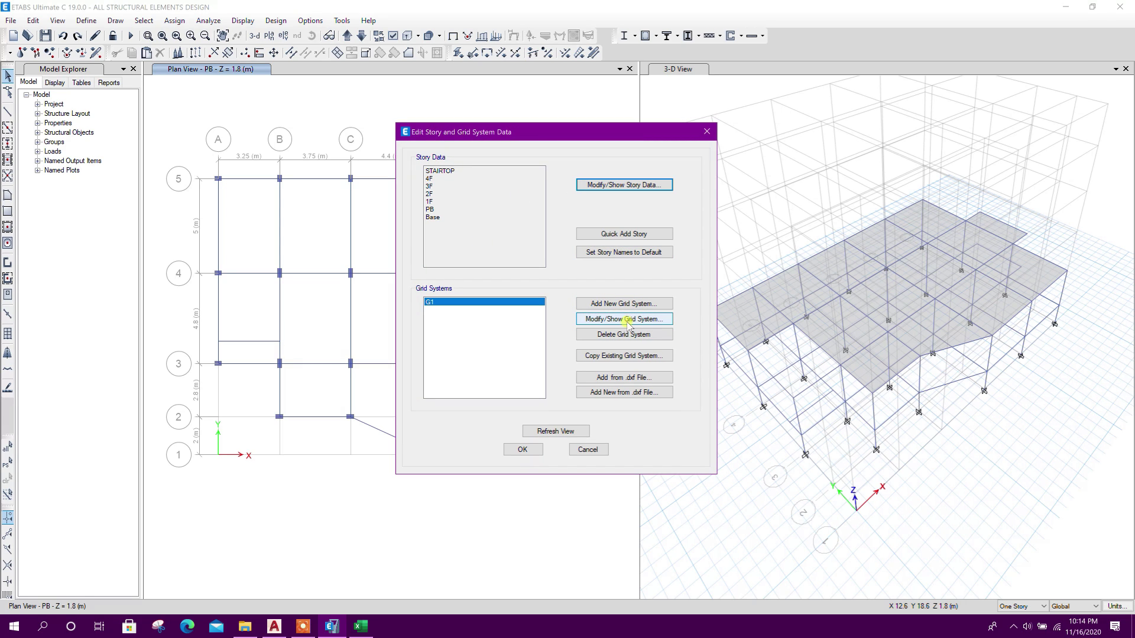
pyautogui.click(651, 319)
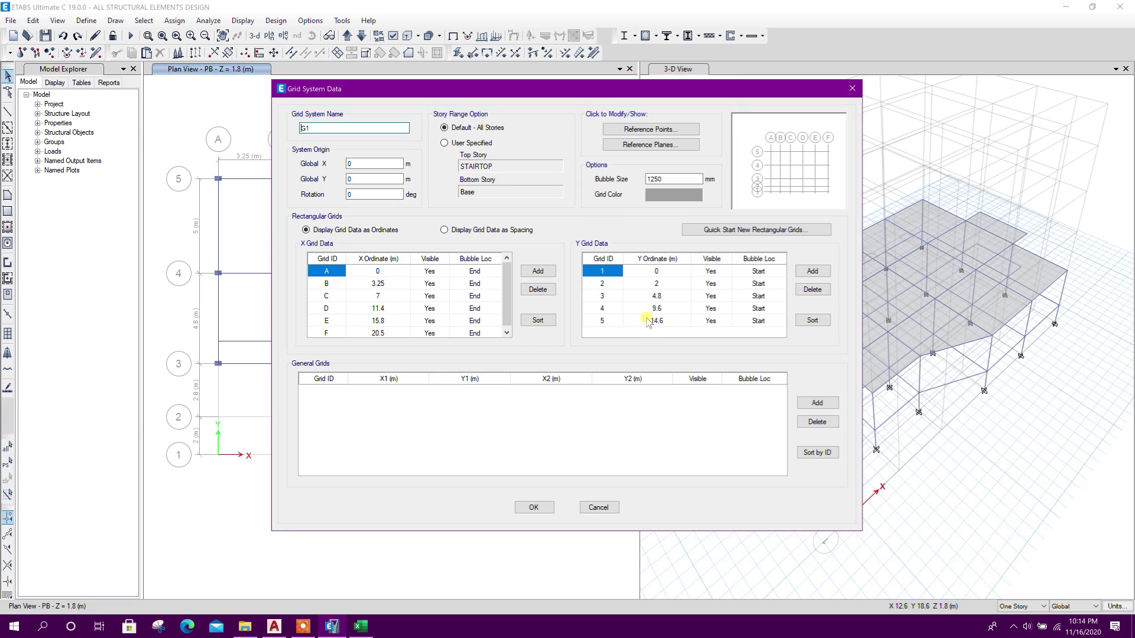
pyautogui.click(660, 145)
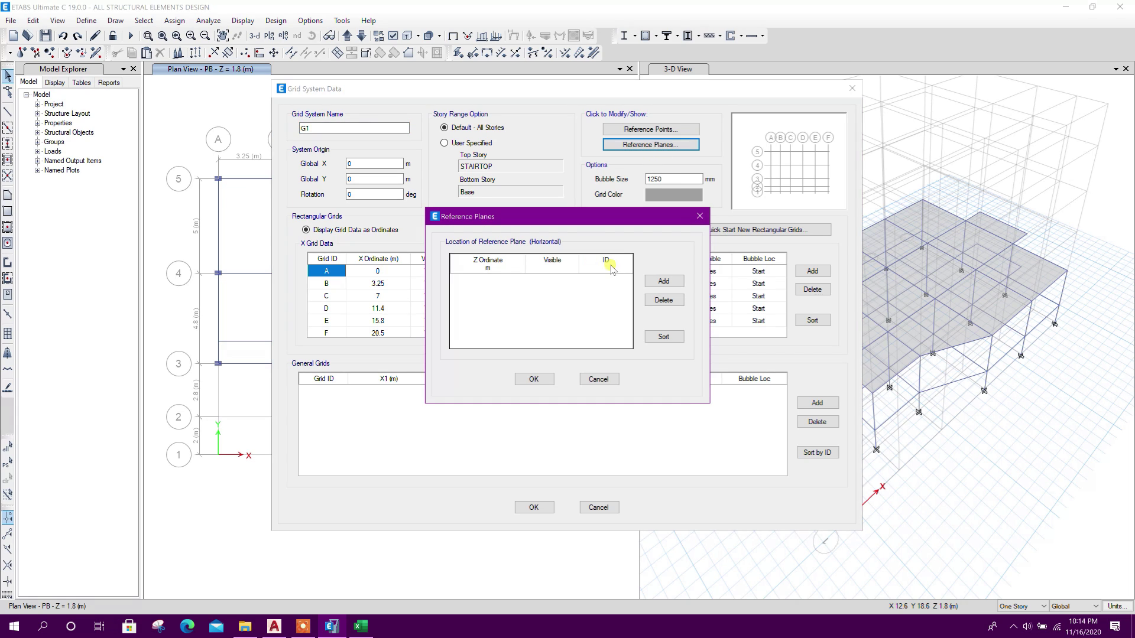
pyautogui.click(655, 281)
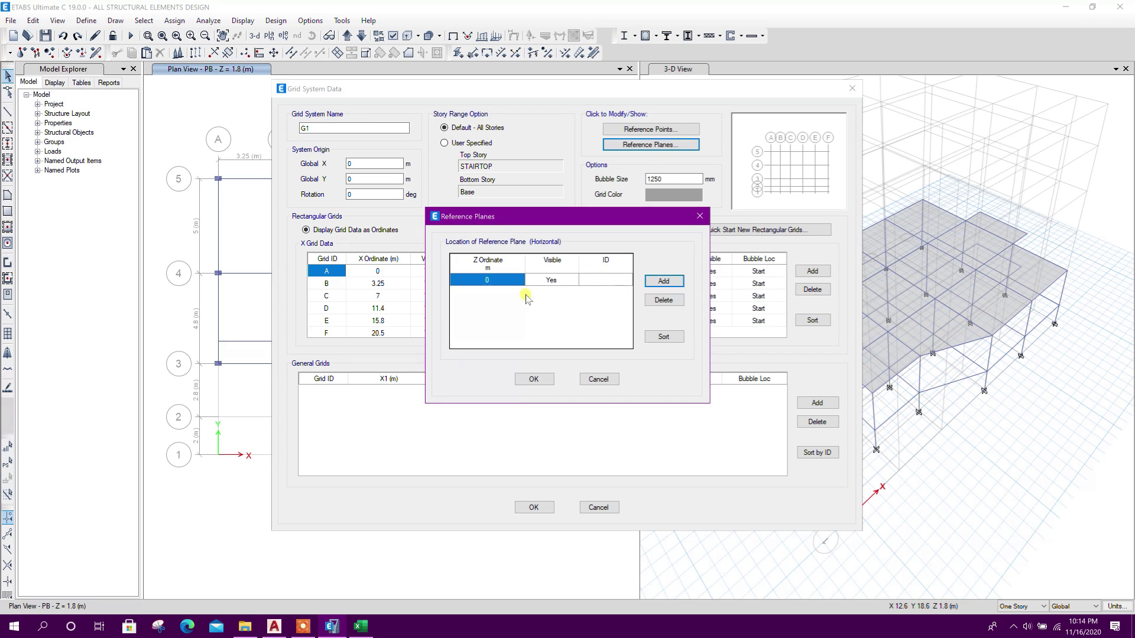
pyautogui.click(497, 278)
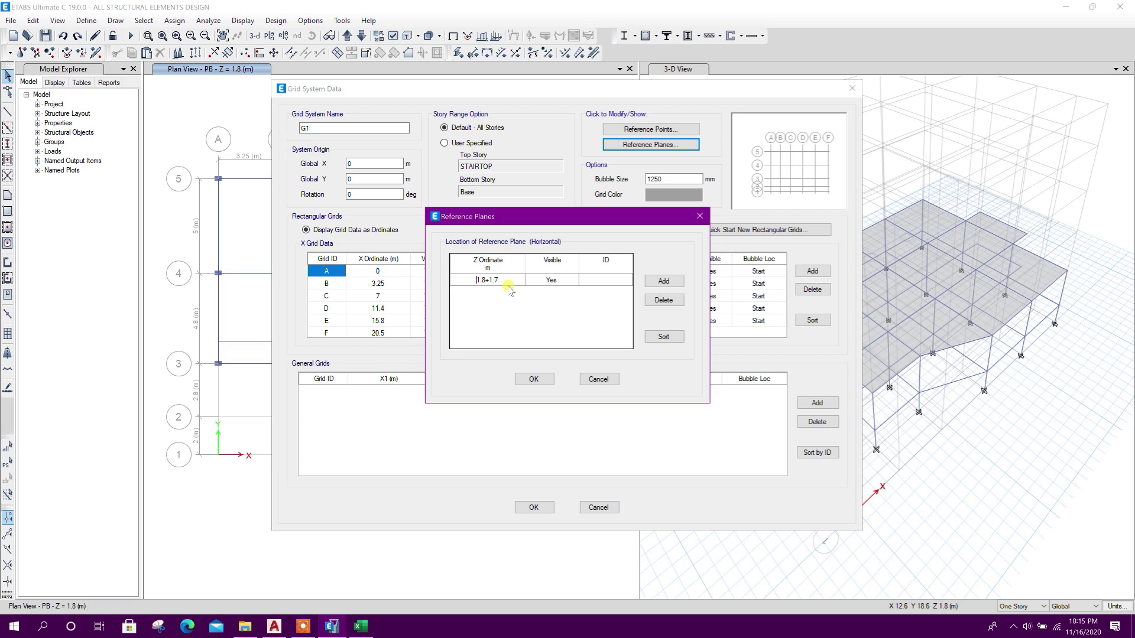
pyautogui.click(592, 274)
pyautogui.click(591, 274)
pyautogui.click(541, 376)
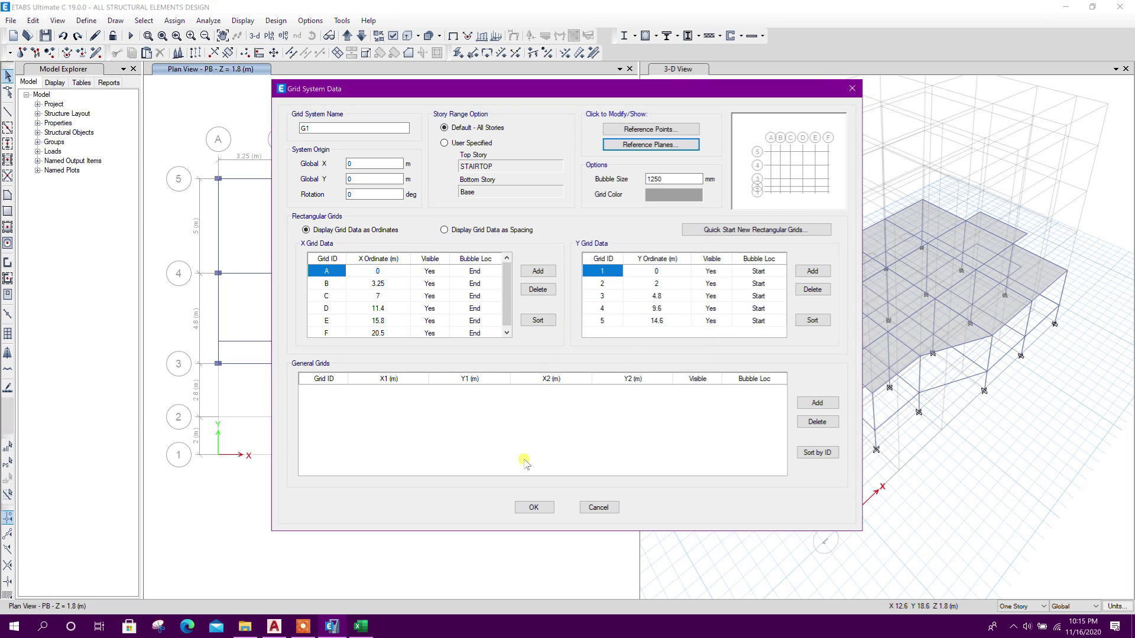
pyautogui.click(534, 508)
pyautogui.click(522, 448)
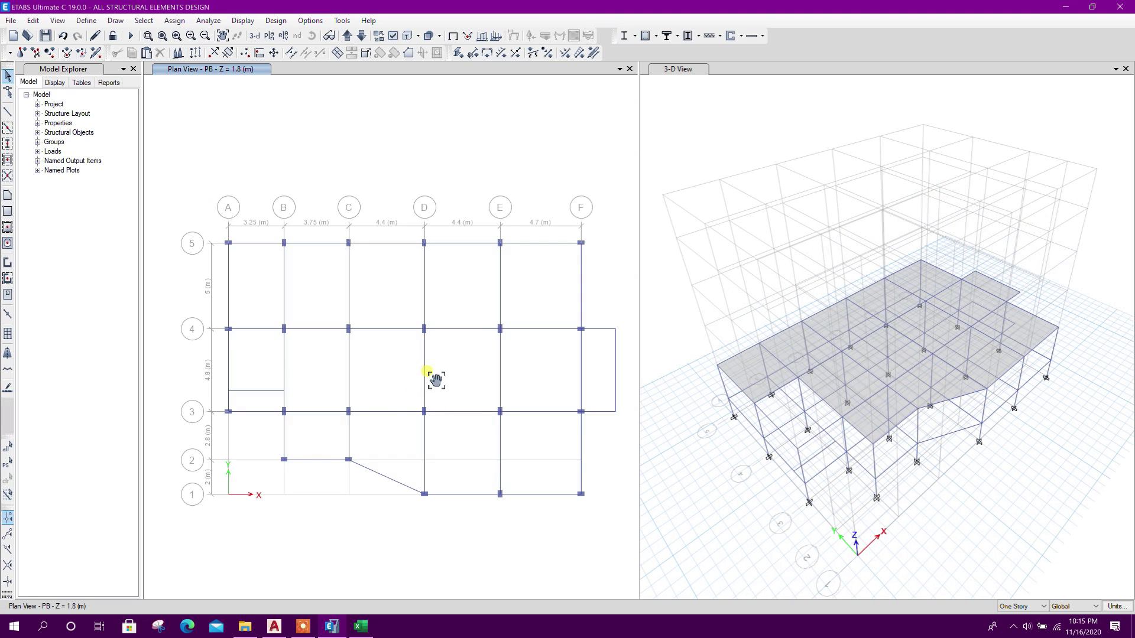
# Step: On the L1 reference plane at Z = 3.5 m, draw a B20x50 beam along grid 4 from A to B
pyautogui.click(348, 37)
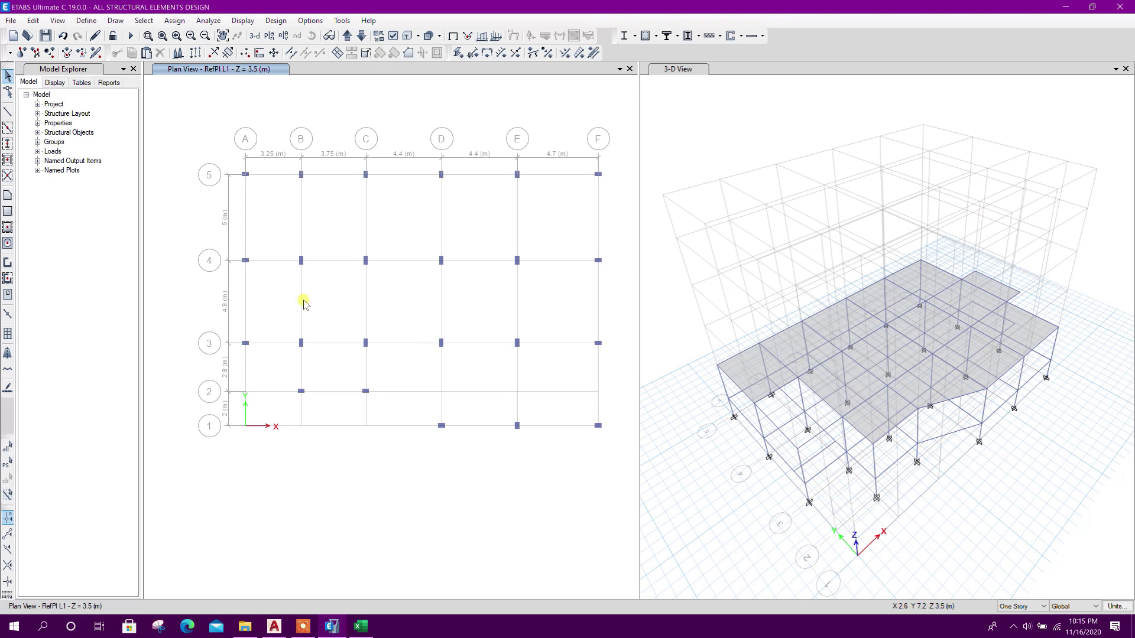
pyautogui.click(7, 111)
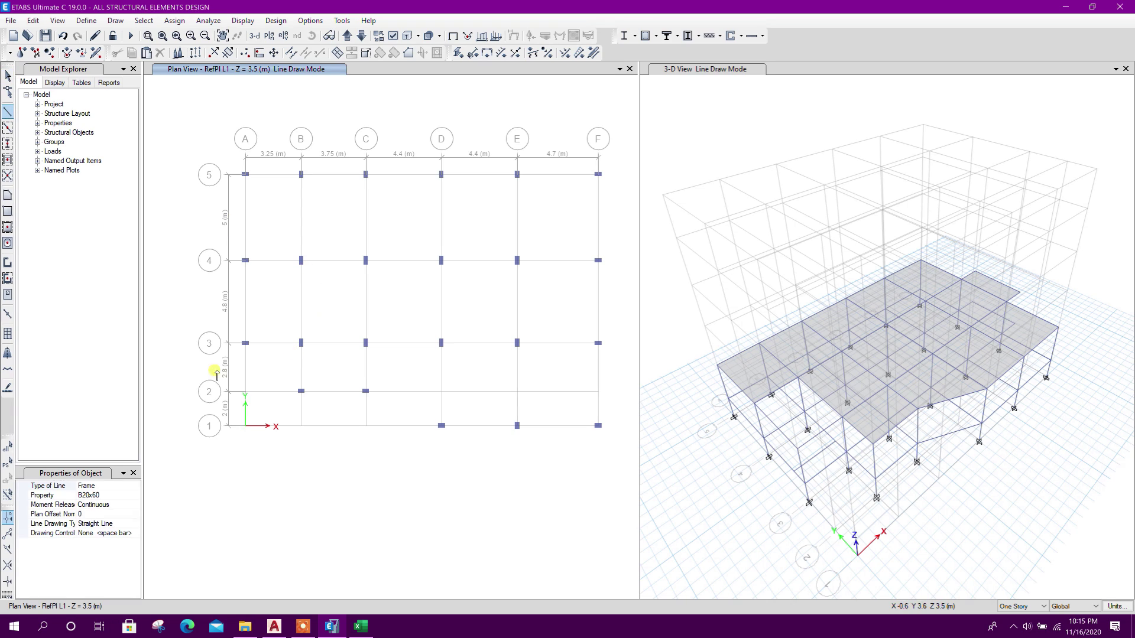
pyautogui.click(120, 495)
pyautogui.click(135, 495)
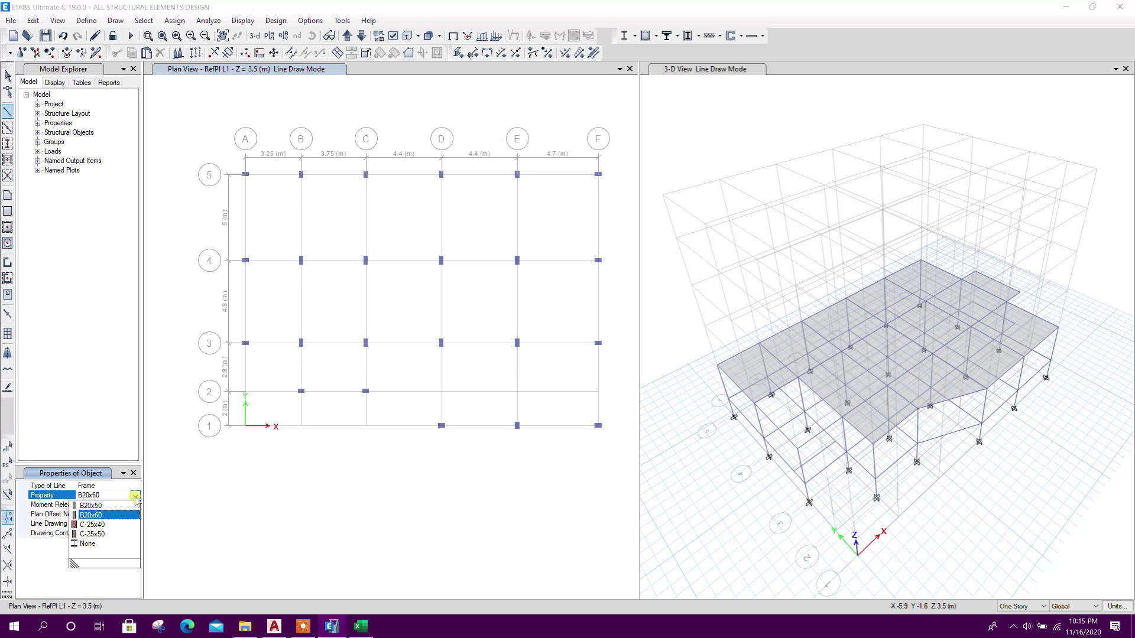
pyautogui.click(101, 506)
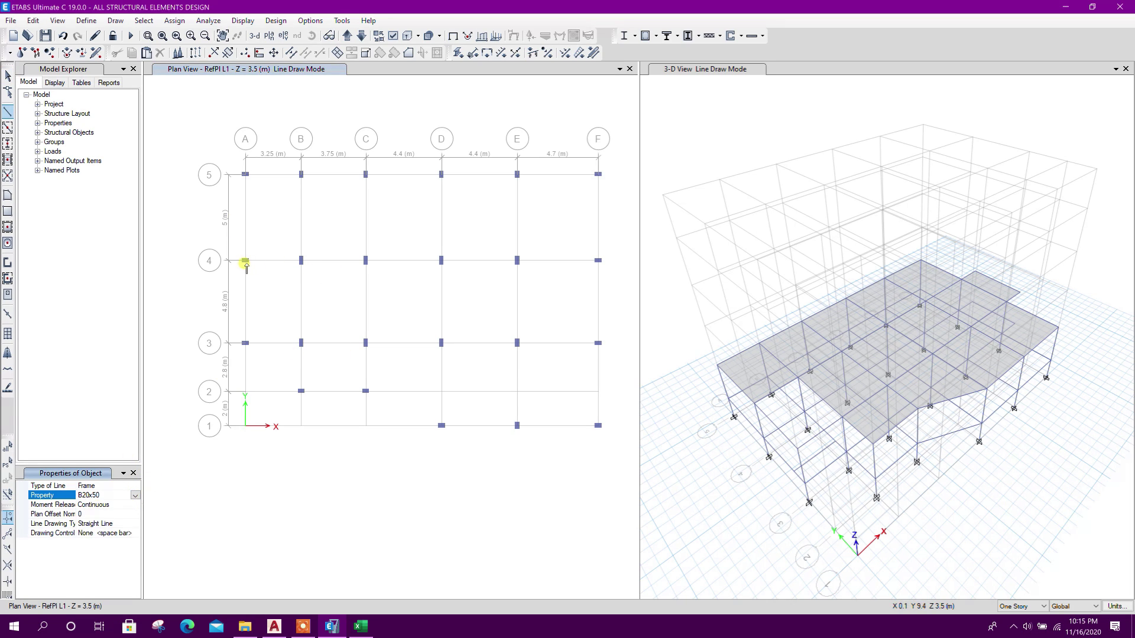
pyautogui.click(246, 265)
pyautogui.doubleClick(300, 260)
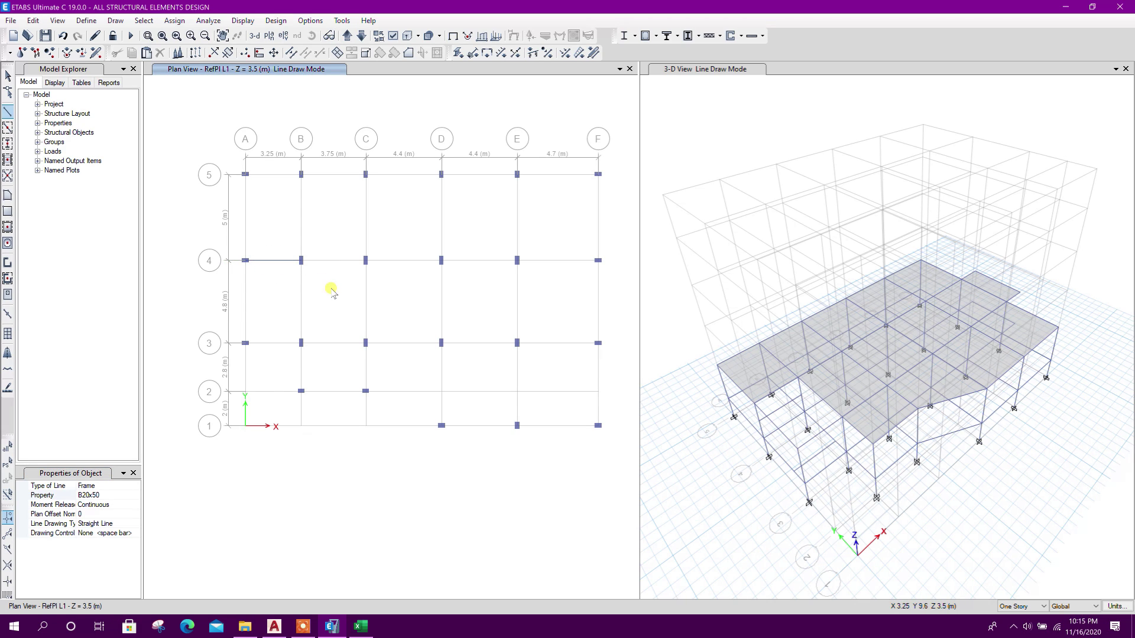
pyautogui.moveTo(267, 303); pyautogui.dragTo(290, 309, button='middle')
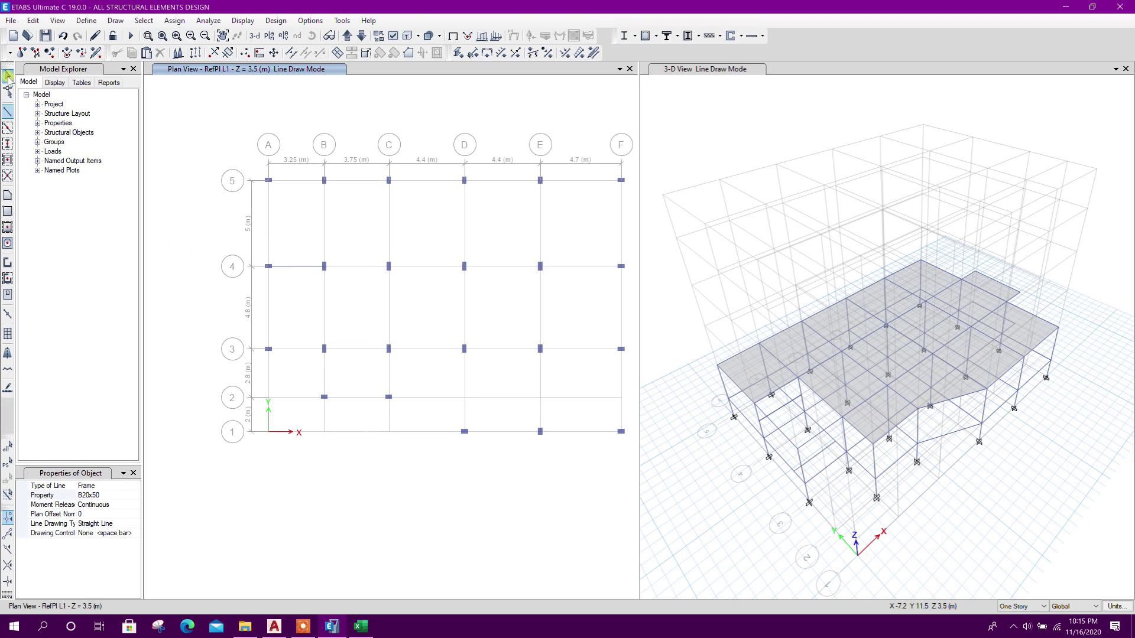
# Step: On the L1 reference plane, replicate the grid 4 beam between A and B once with dx 0 and dy -1.2 m
pyautogui.click(8, 76)
pyautogui.click(297, 266)
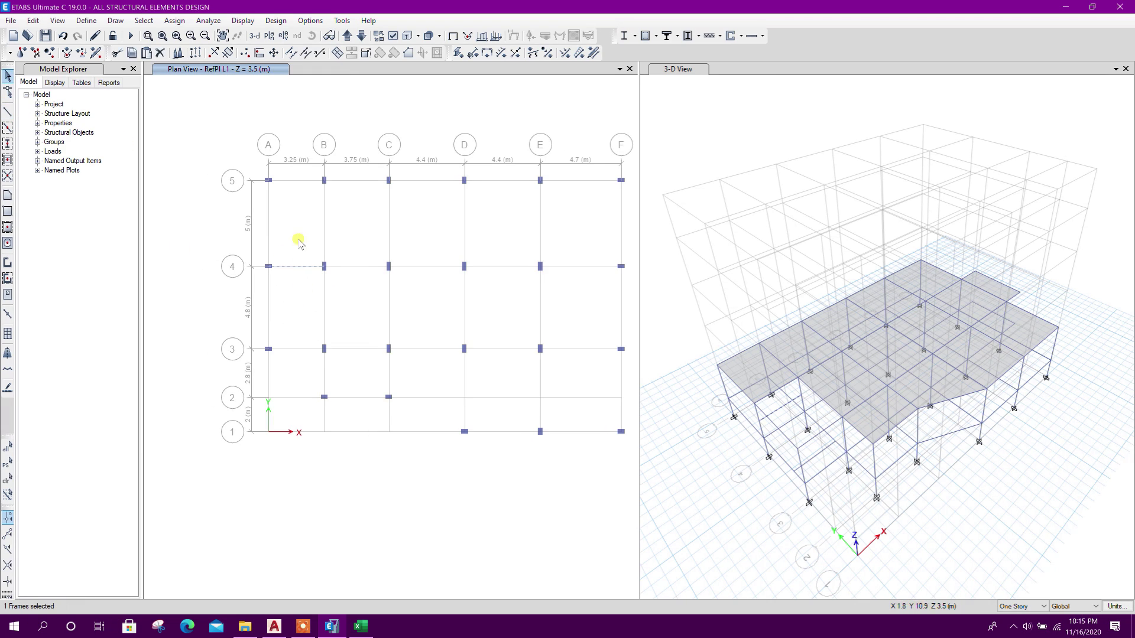
pyautogui.click(211, 54)
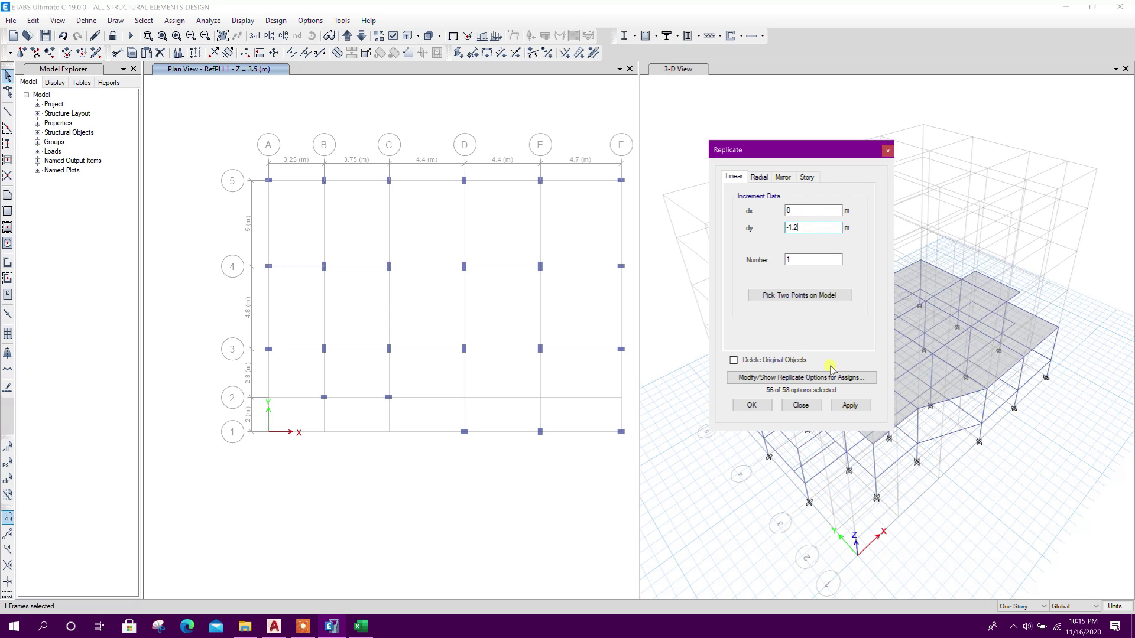
pyautogui.click(850, 405)
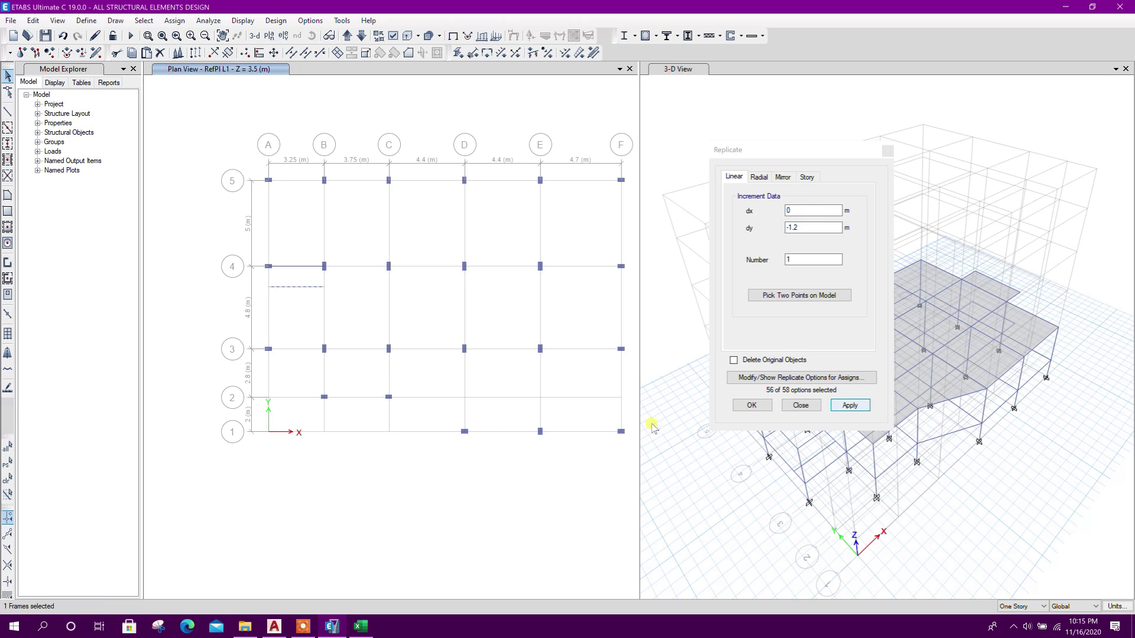
pyautogui.click(790, 408)
# Step: Divide both A–B beams on the L1 plane, the grid 4 one and its copy, into 2 frame objects each
pyautogui.click(306, 287)
pyautogui.click(304, 266)
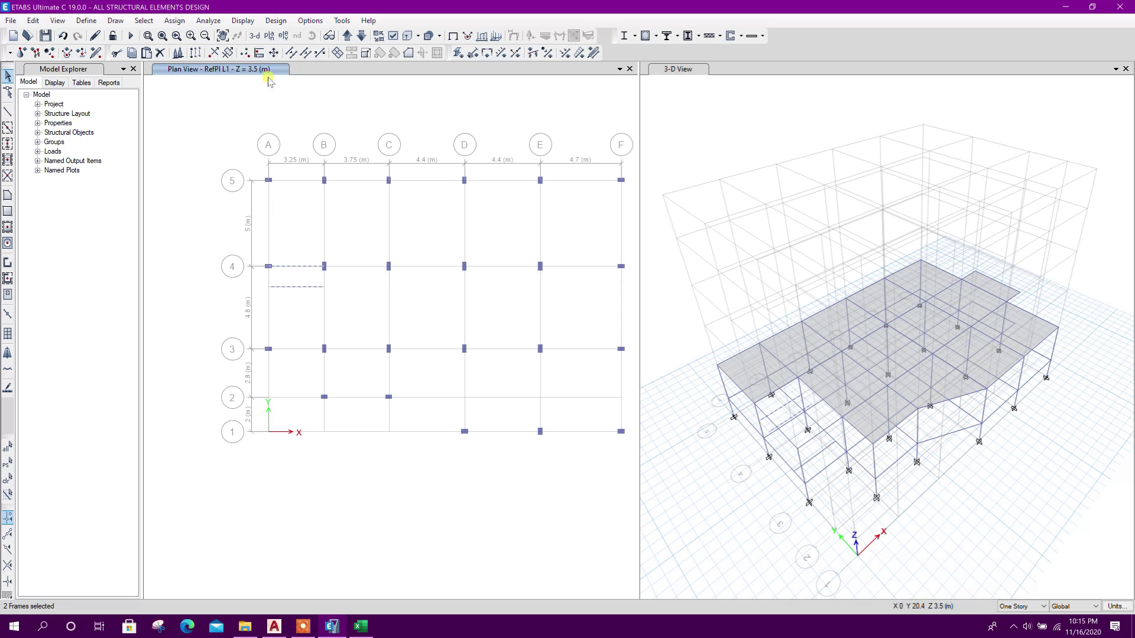
pyautogui.click(290, 53)
pyautogui.moveTo(561, 260); pyautogui.dragTo(570, 194)
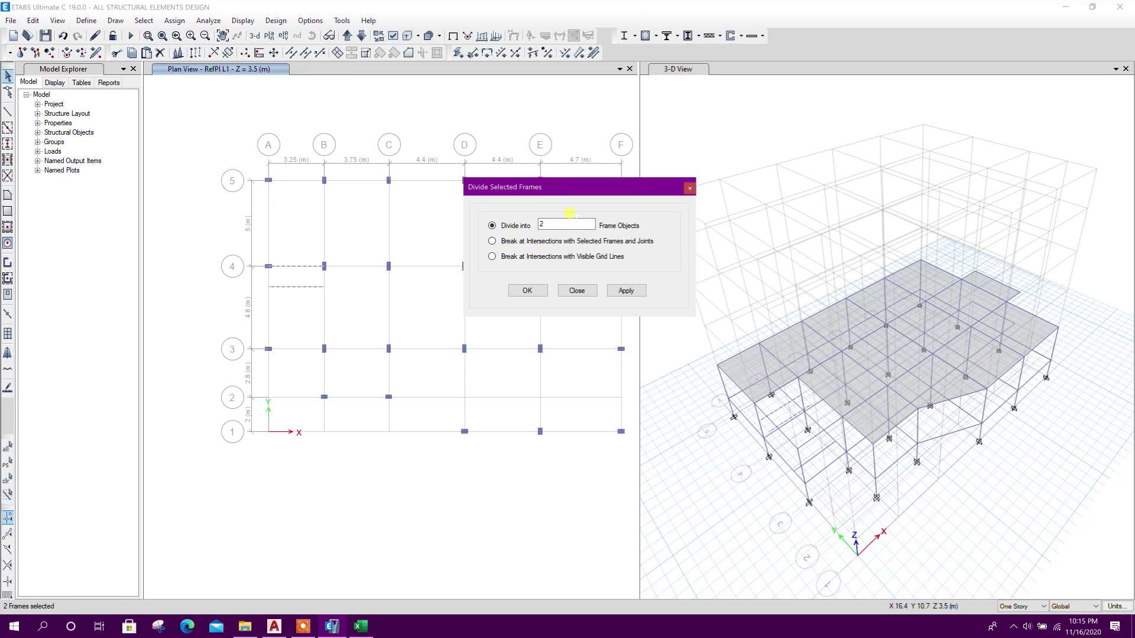
pyautogui.click(625, 290)
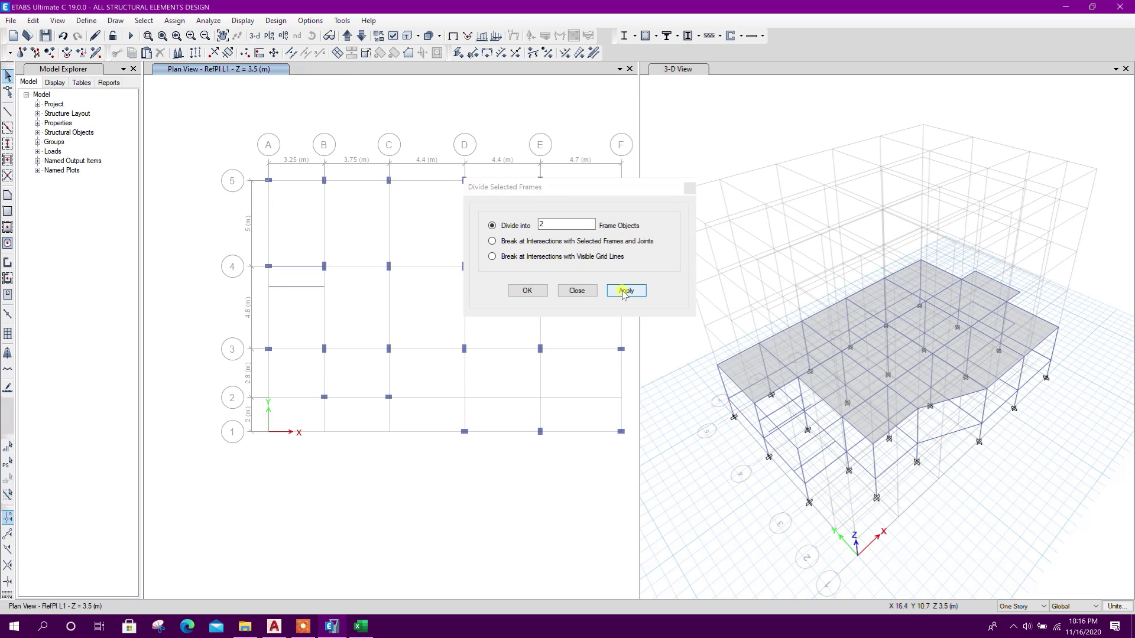
pyautogui.click(577, 291)
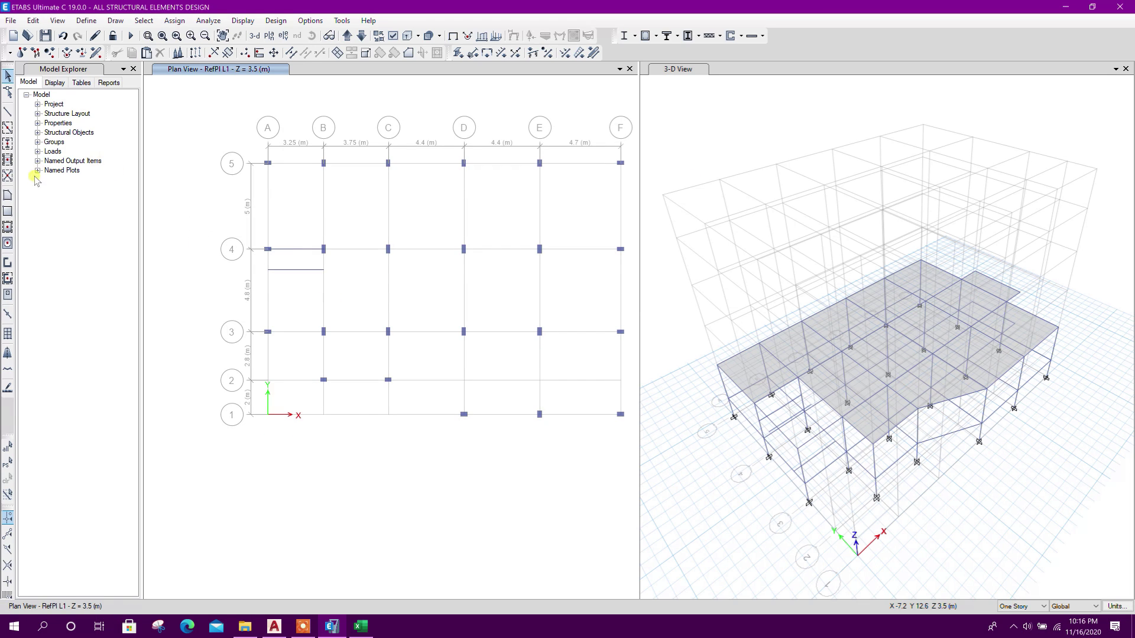
# Step: Define slab property ST200 as a copy of S175, with M25 material, Shell-Thin modeling and 200 mm thickness
pyautogui.click(8, 208)
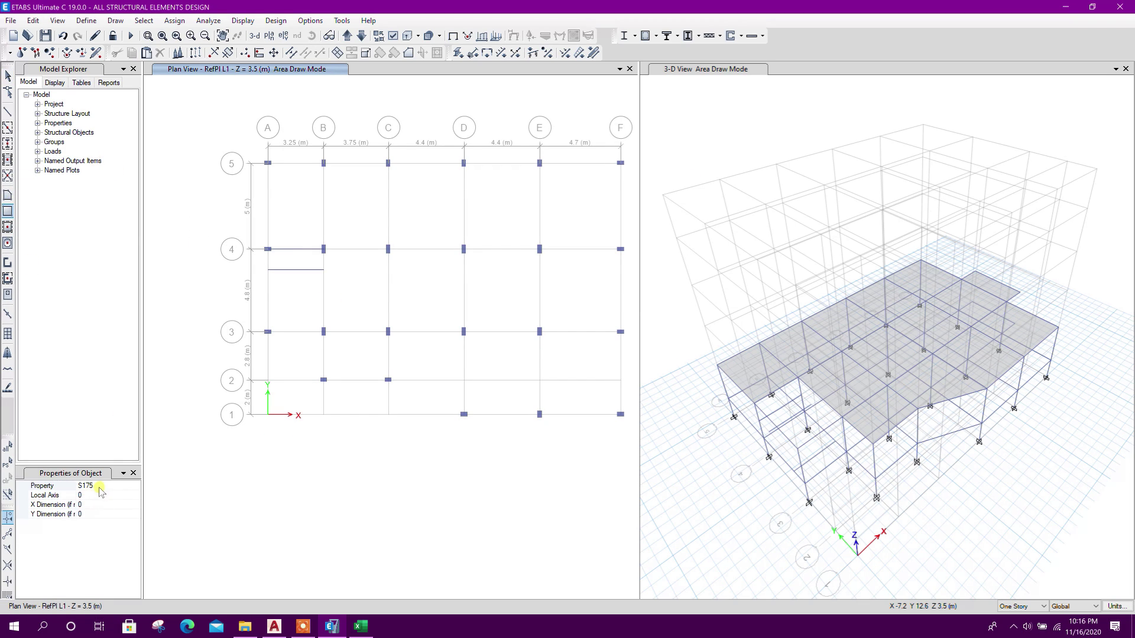
pyautogui.click(87, 21)
pyautogui.moveTo(157, 54)
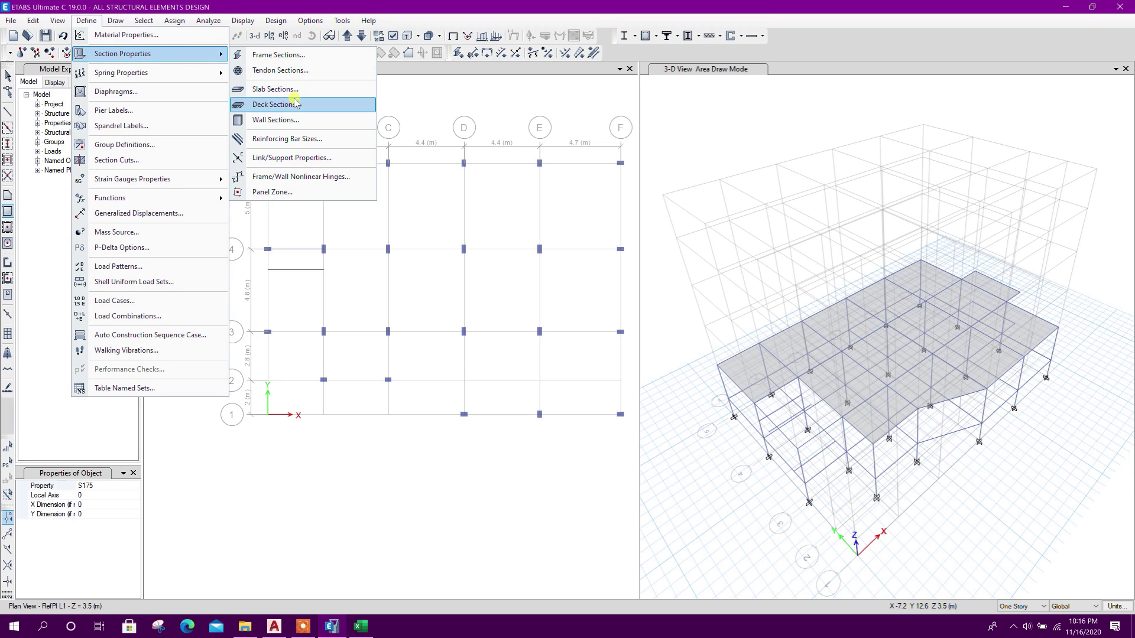
pyautogui.click(275, 89)
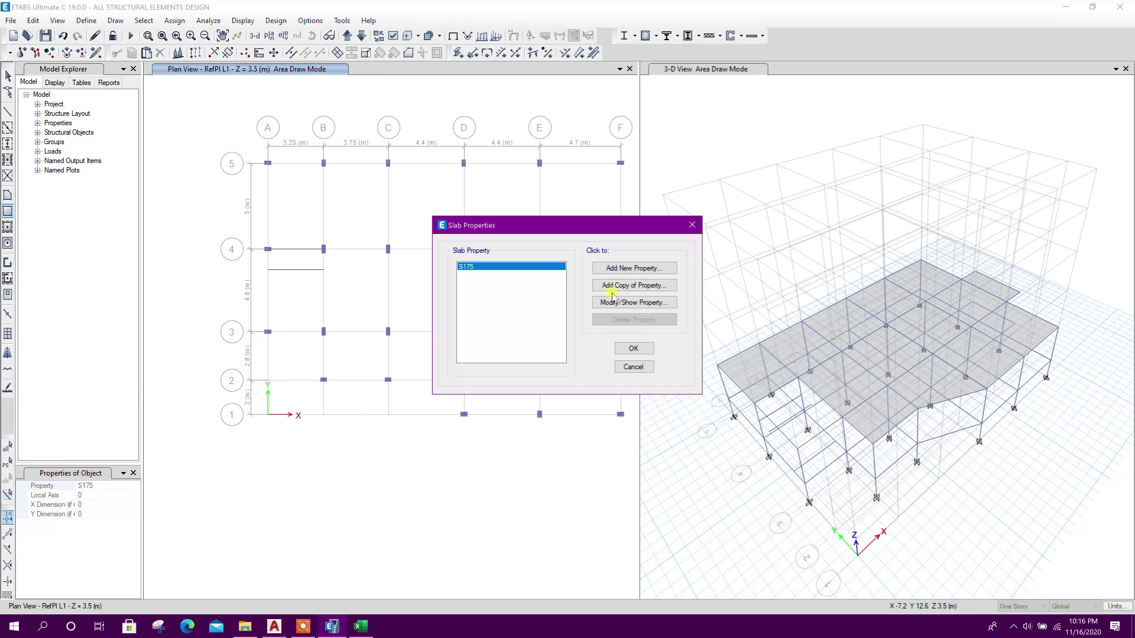
pyautogui.click(629, 286)
pyautogui.click(581, 183)
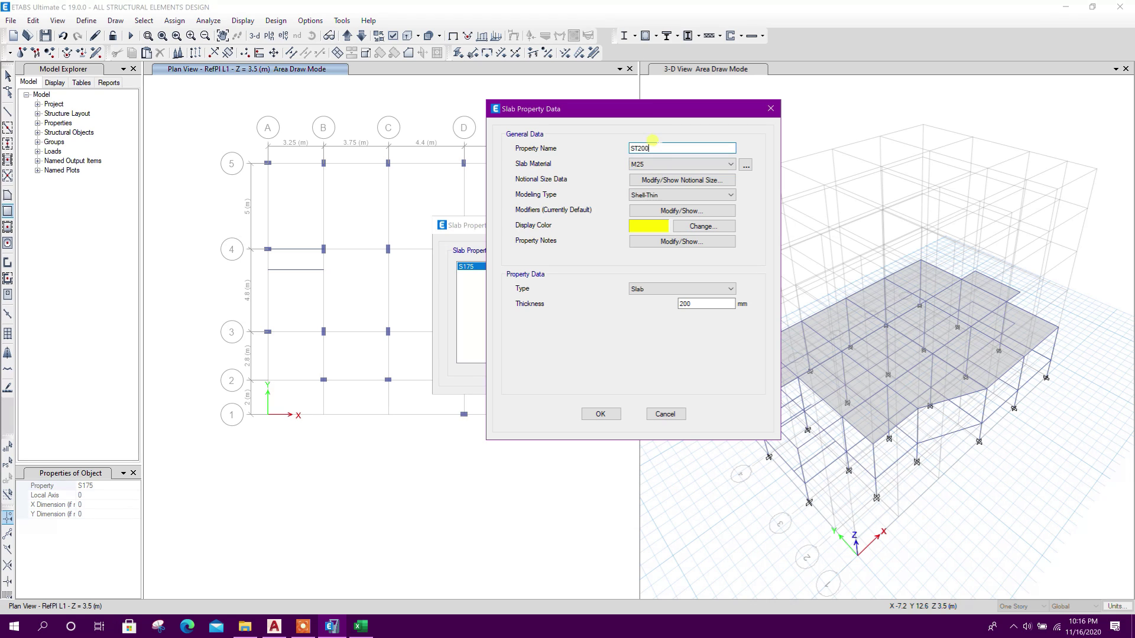
pyautogui.click(706, 303)
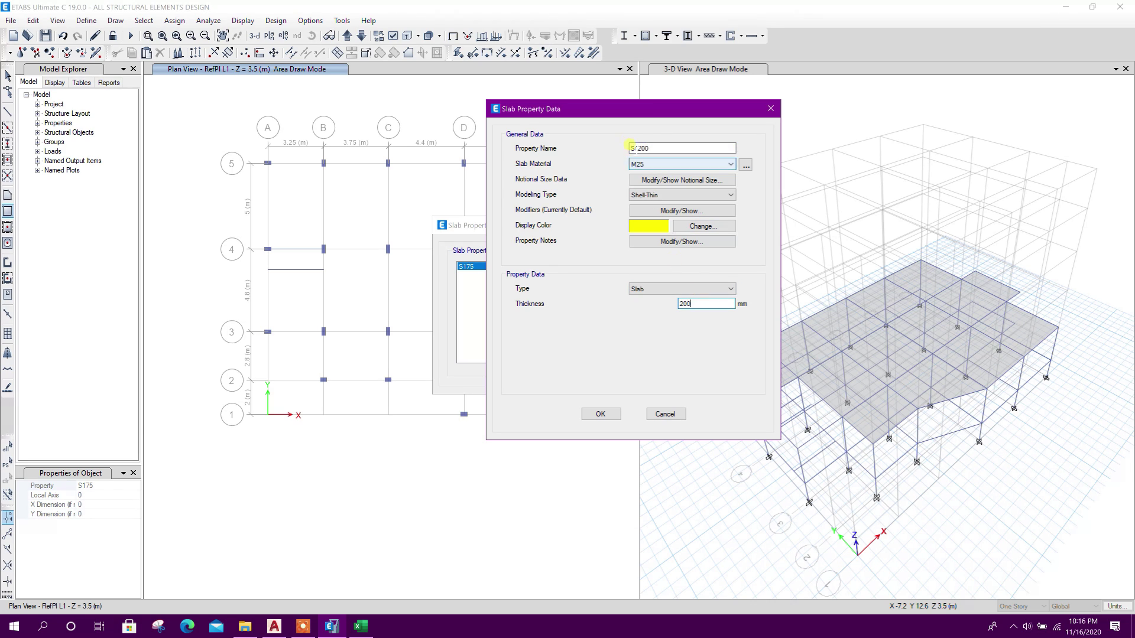
pyautogui.click(601, 415)
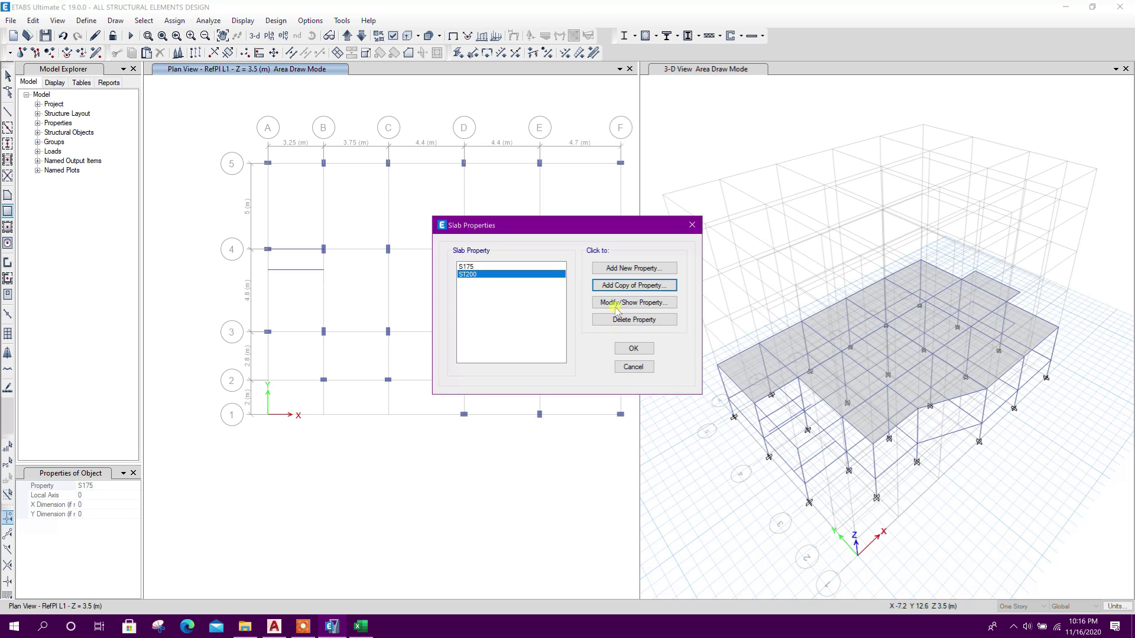
pyautogui.click(632, 348)
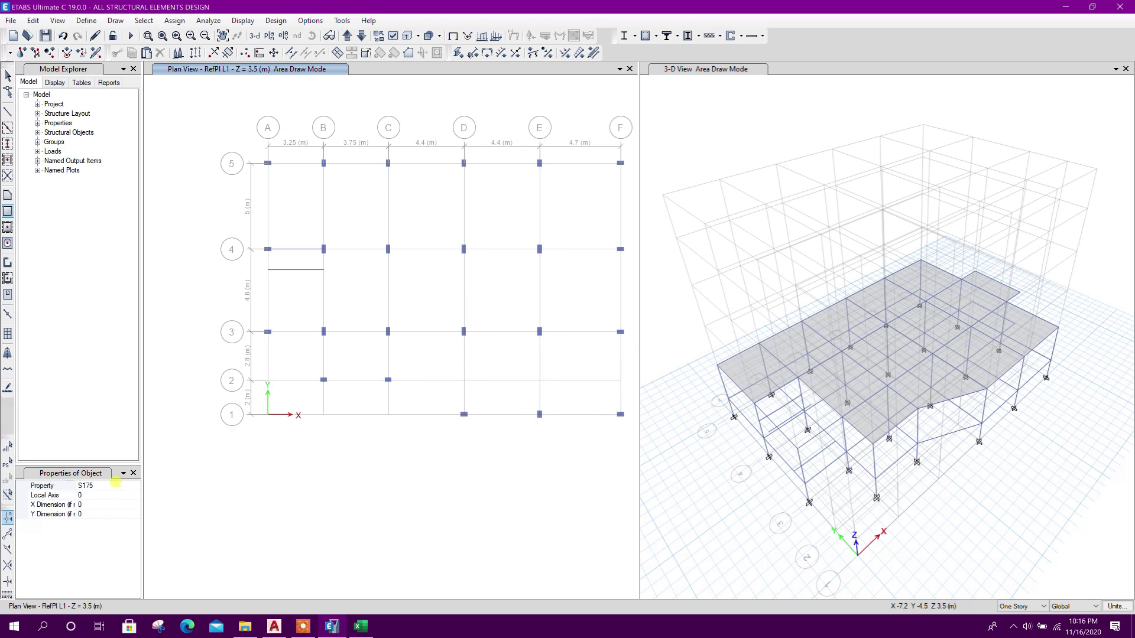
# Step: On the L1 plane, draw two rectangular ST200 slabs between the grid 4 beam and its copy, split at the beams' midpoint
pyautogui.click(116, 485)
pyautogui.click(106, 523)
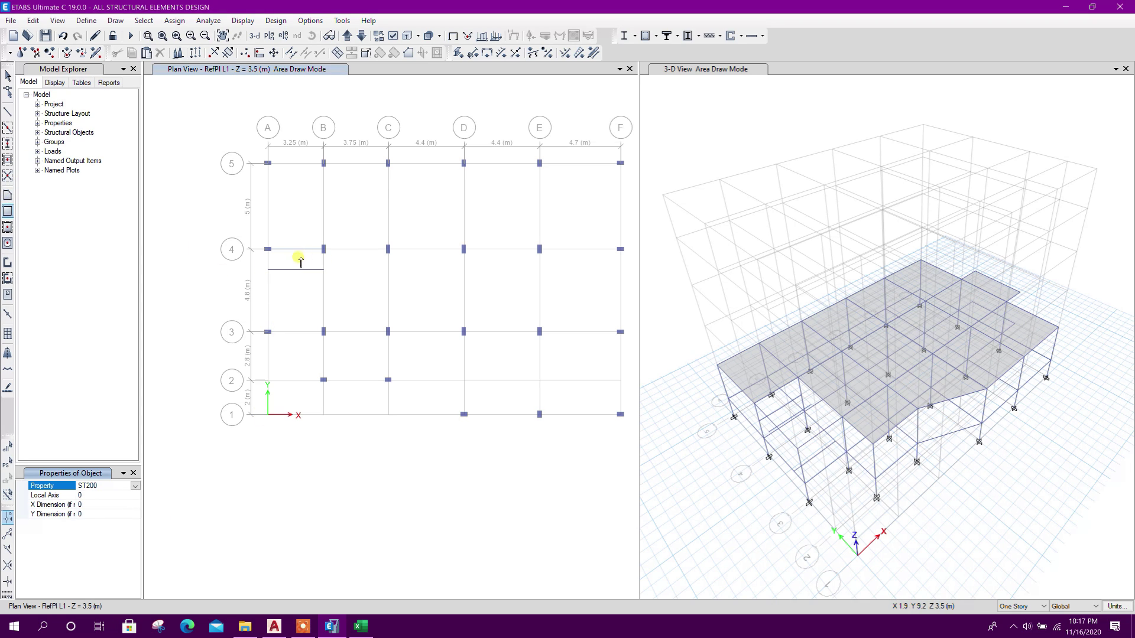
pyautogui.scroll(5, 300, 260)
pyautogui.click(286, 230)
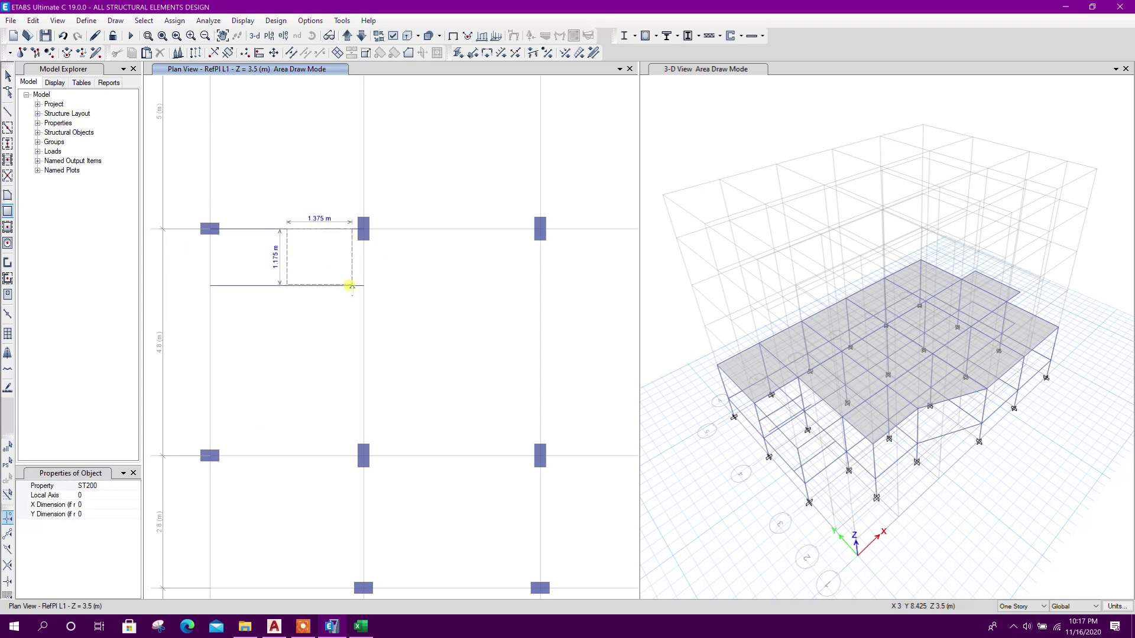
pyautogui.click(363, 286)
pyautogui.click(210, 231)
pyautogui.click(287, 286)
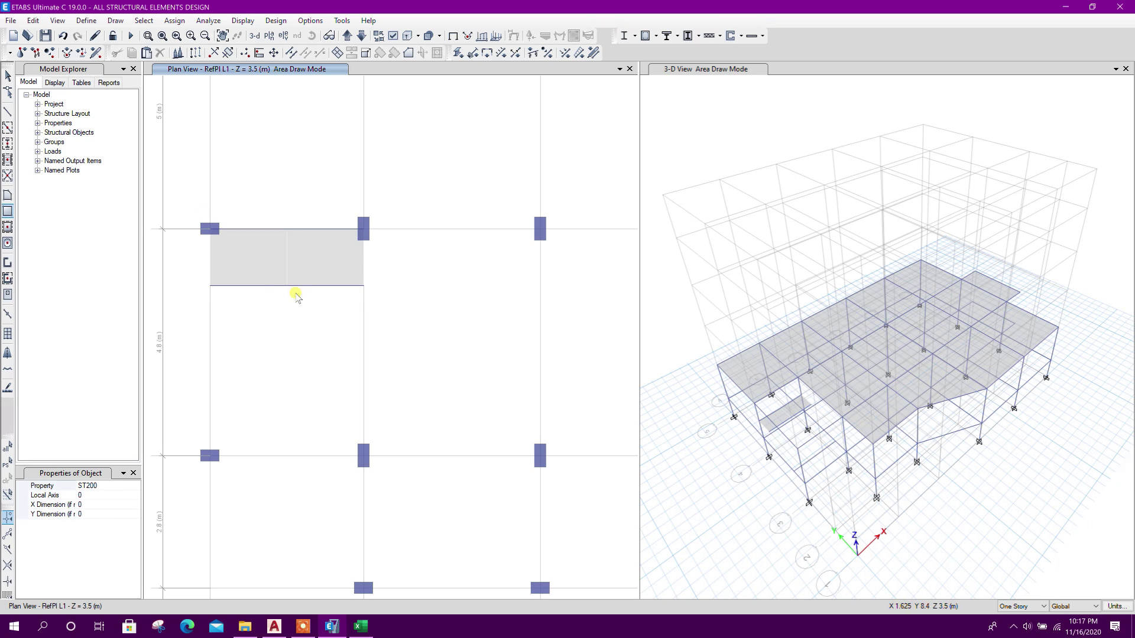
pyautogui.press('Escape')
# Step: Delete both halves of the replicated beam along the free edge of the L1 landing slab
pyautogui.click(304, 287)
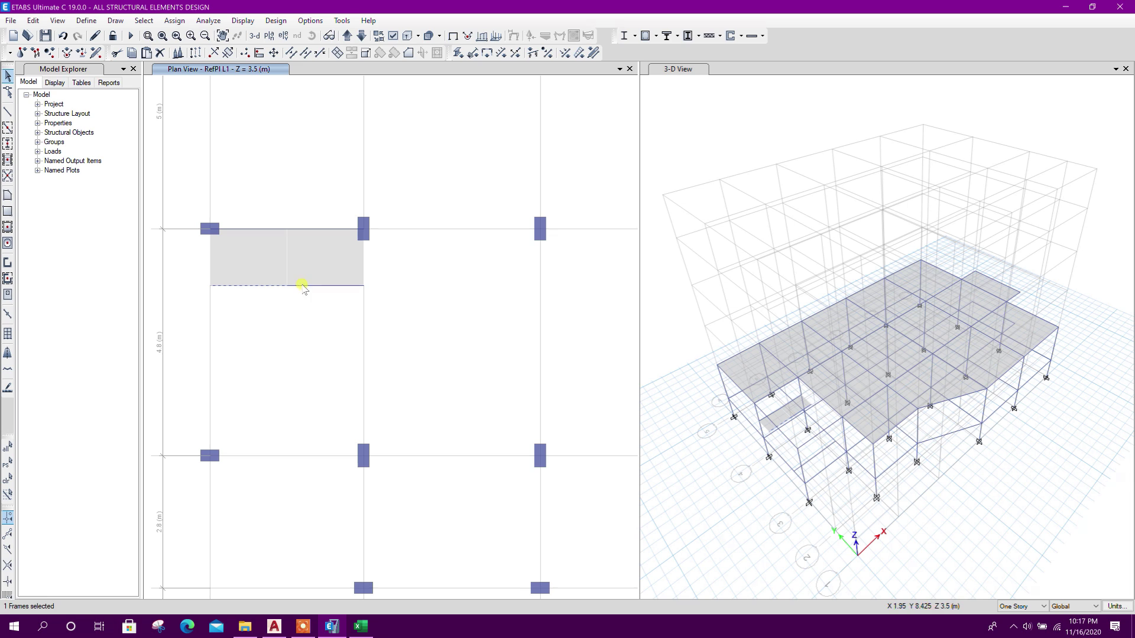
pyautogui.click(345, 326)
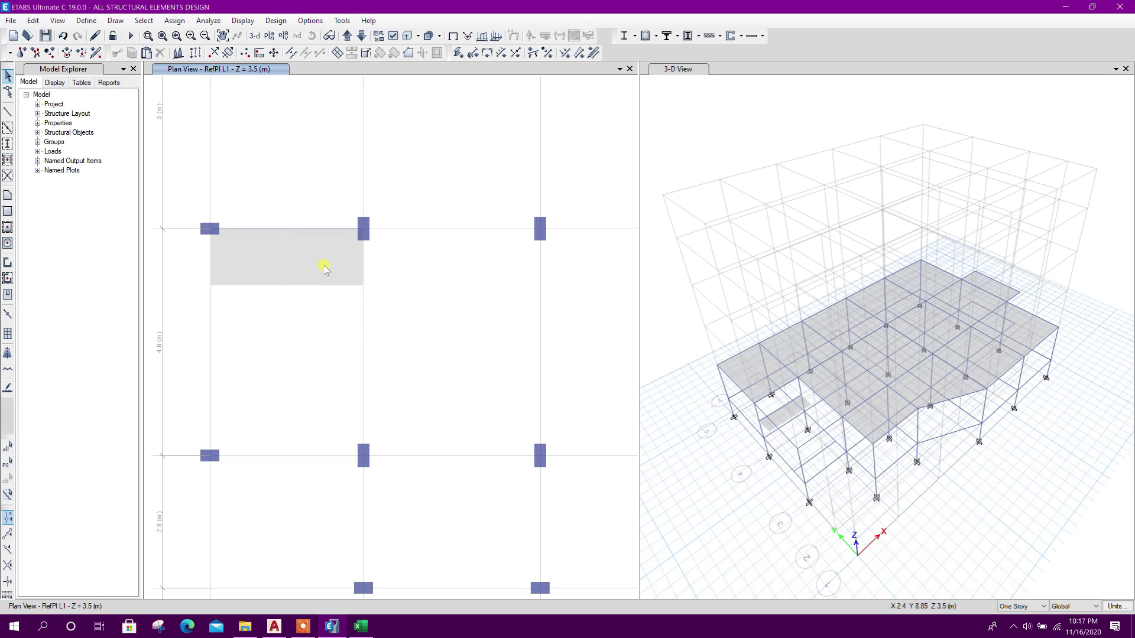
# Step: Draw a sloped ST200 stair slab on the grid A half, from the offset beam in the PB plan to the L1 landing's free edge
pyautogui.moveTo(392, 259); pyautogui.dragTo(400, 236, button='middle')
pyautogui.click(362, 36)
pyautogui.moveTo(325, 347); pyautogui.dragTo(335, 327, button='middle')
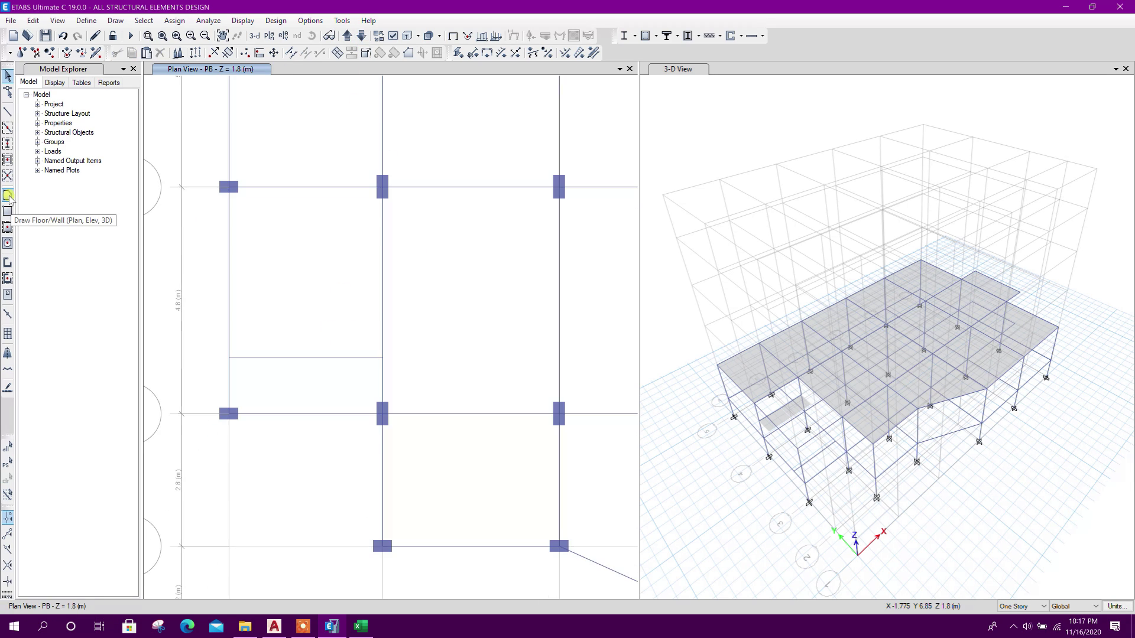
pyautogui.click(7, 195)
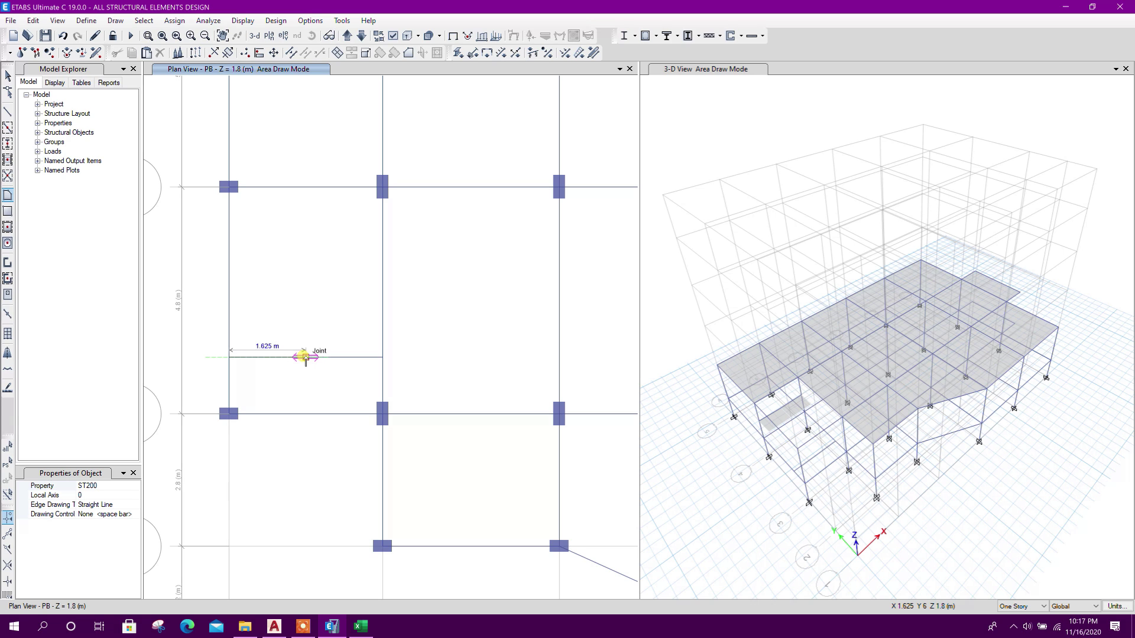
pyautogui.click(306, 357)
pyautogui.moveTo(354, 256); pyautogui.dragTo(357, 337, button='middle')
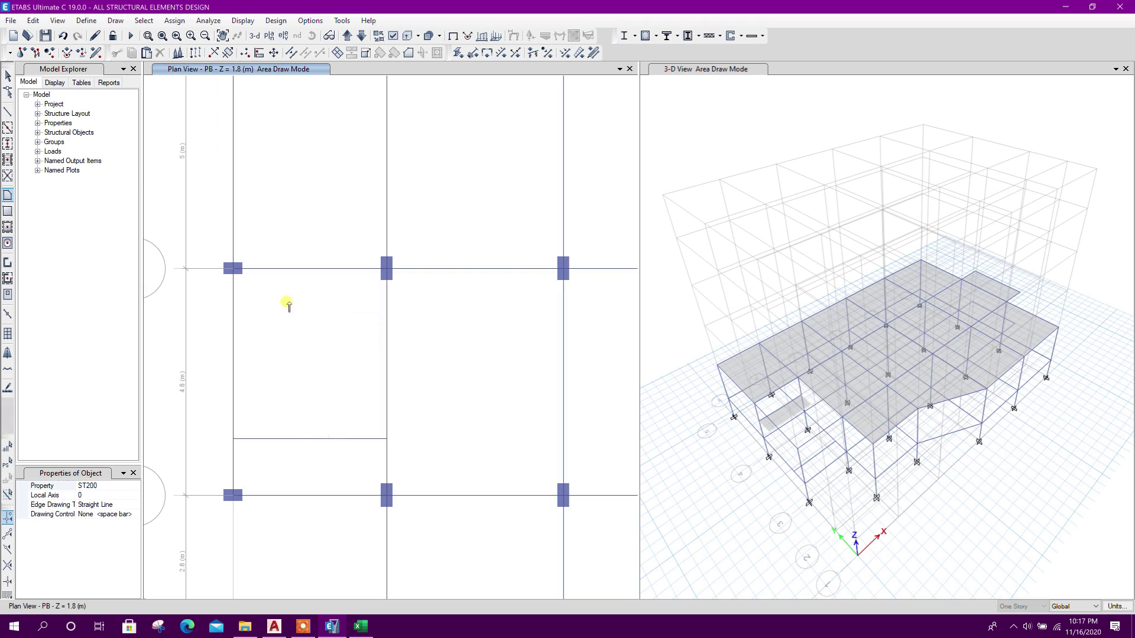
pyautogui.click(347, 36)
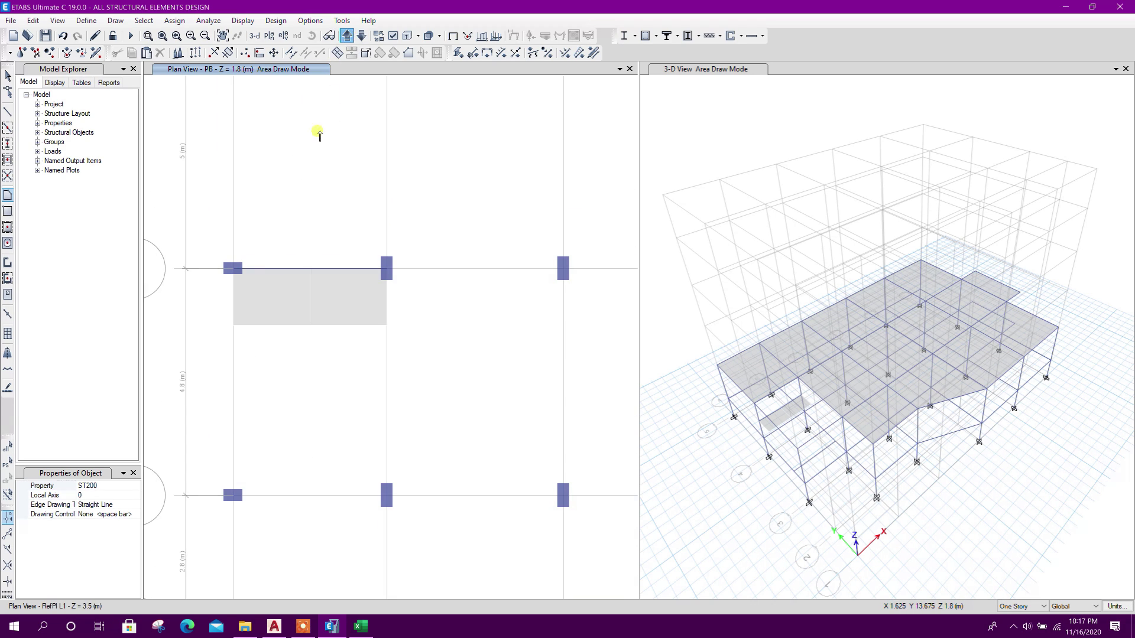
pyautogui.click(309, 325)
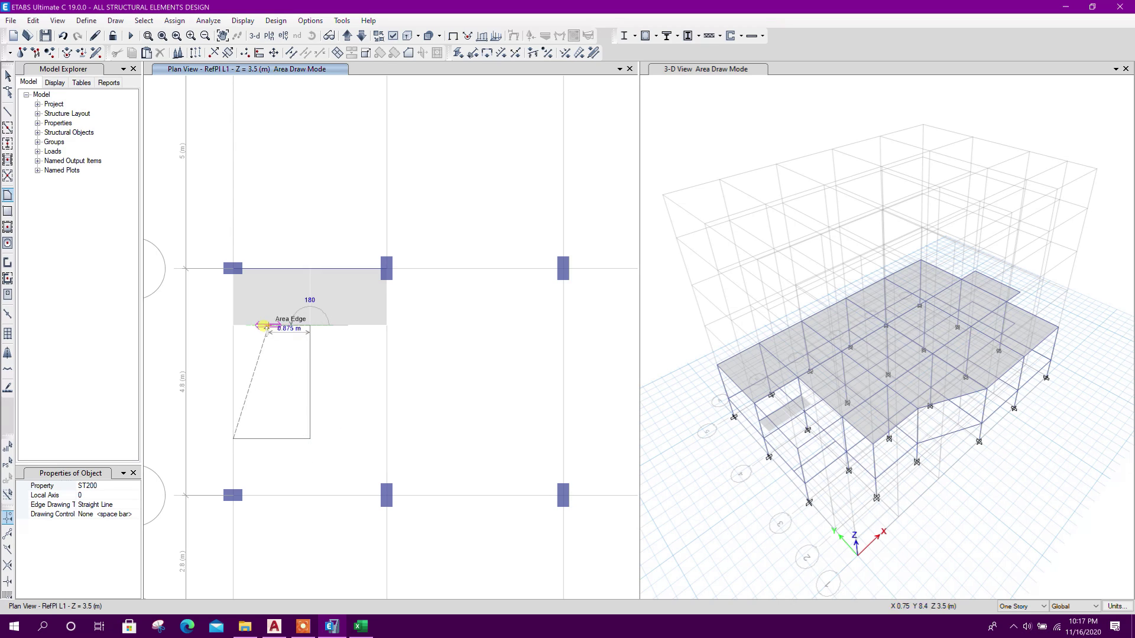
pyautogui.click(232, 325)
pyautogui.press('Return')
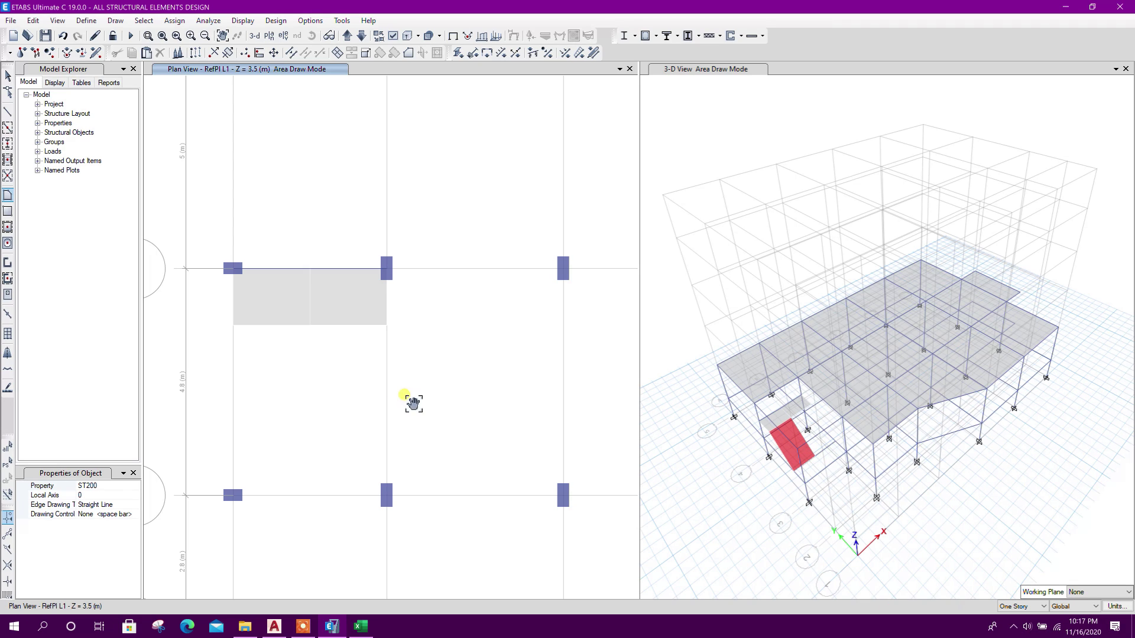
pyautogui.moveTo(408, 400); pyautogui.dragTo(392, 331, button='middle')
pyautogui.press('Escape')
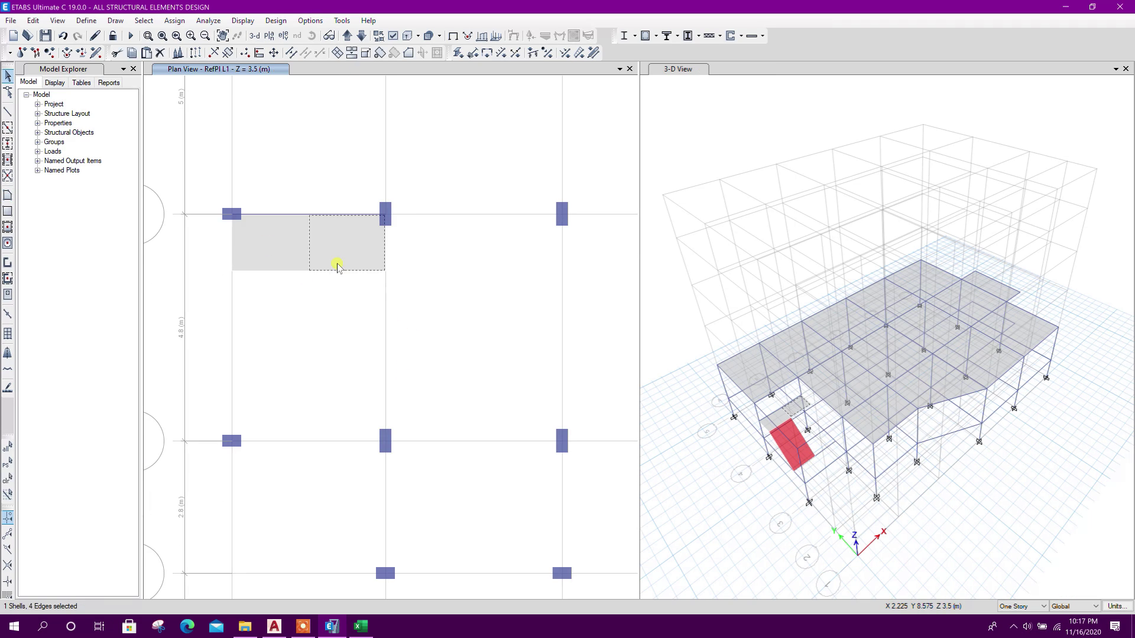
# Step: In the 1F plan, replicate the grid 3 beam between A and B once with dx 0 and dy 1.2 m
pyautogui.click(347, 35)
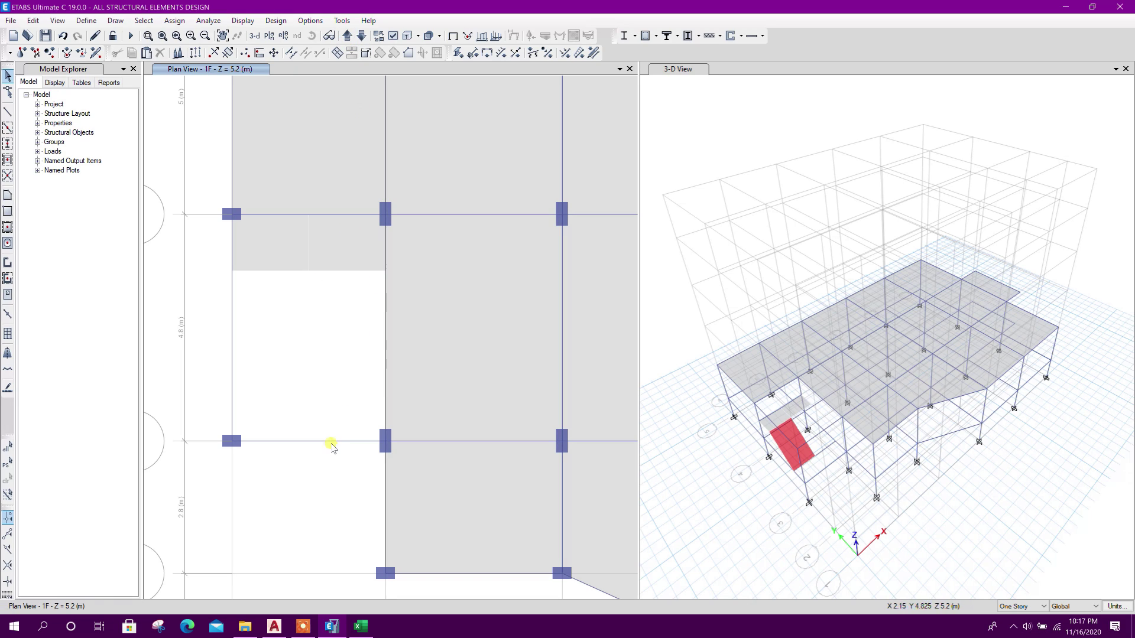
pyautogui.click(331, 442)
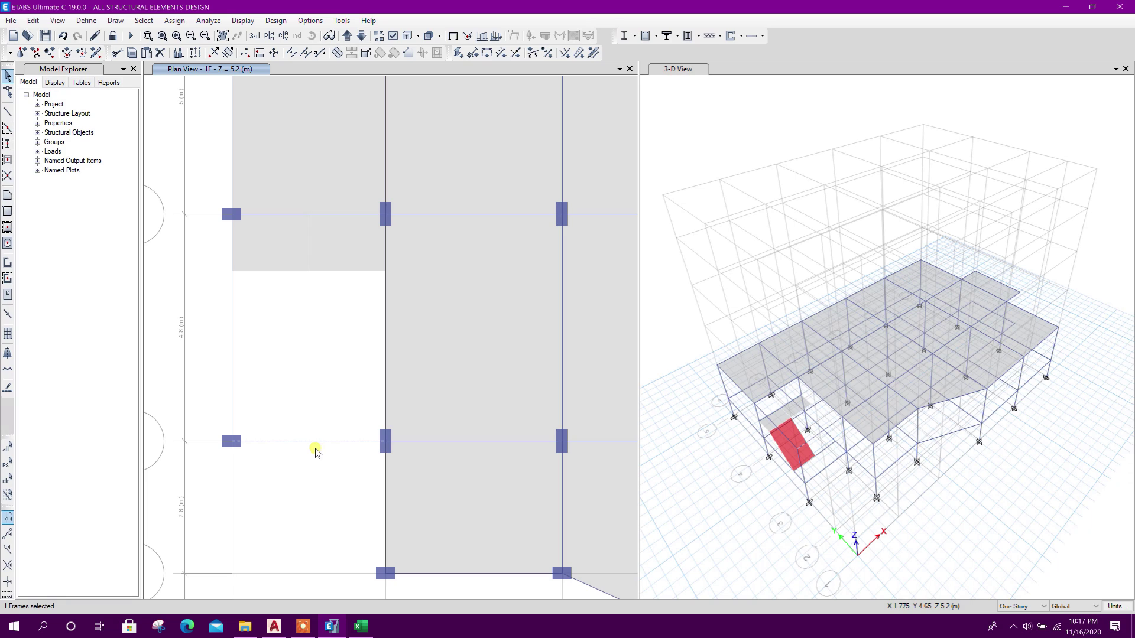
pyautogui.click(195, 53)
pyautogui.click(786, 227)
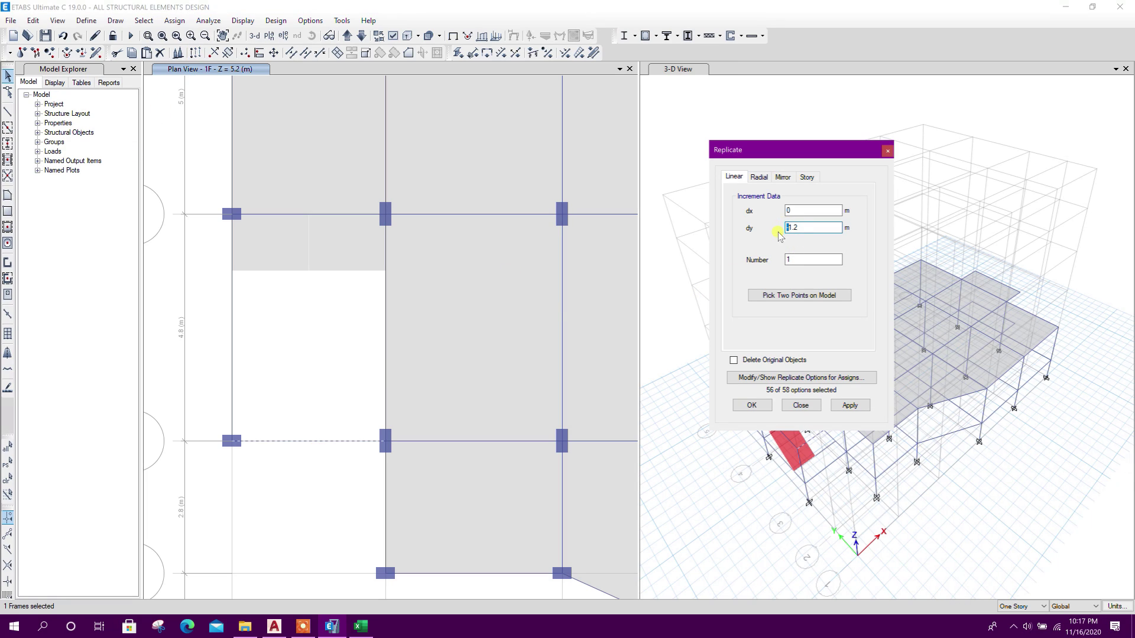
pyautogui.click(849, 405)
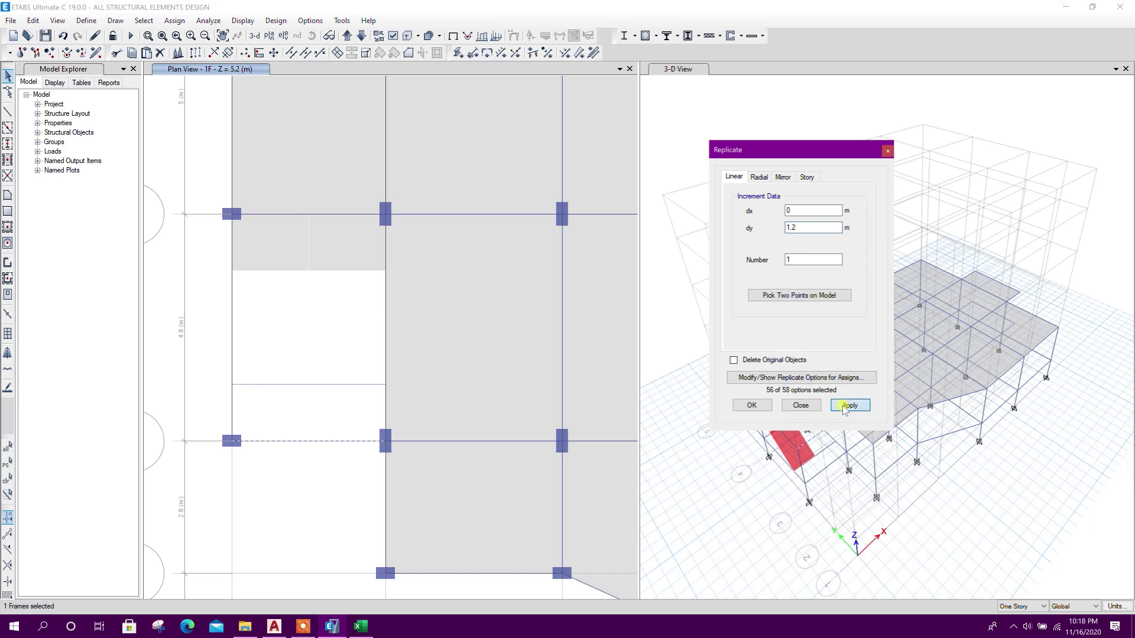
pyautogui.click(800, 404)
# Step: Divide the replicated 1F beam between A and B into 2 frame objects
pyautogui.click(315, 386)
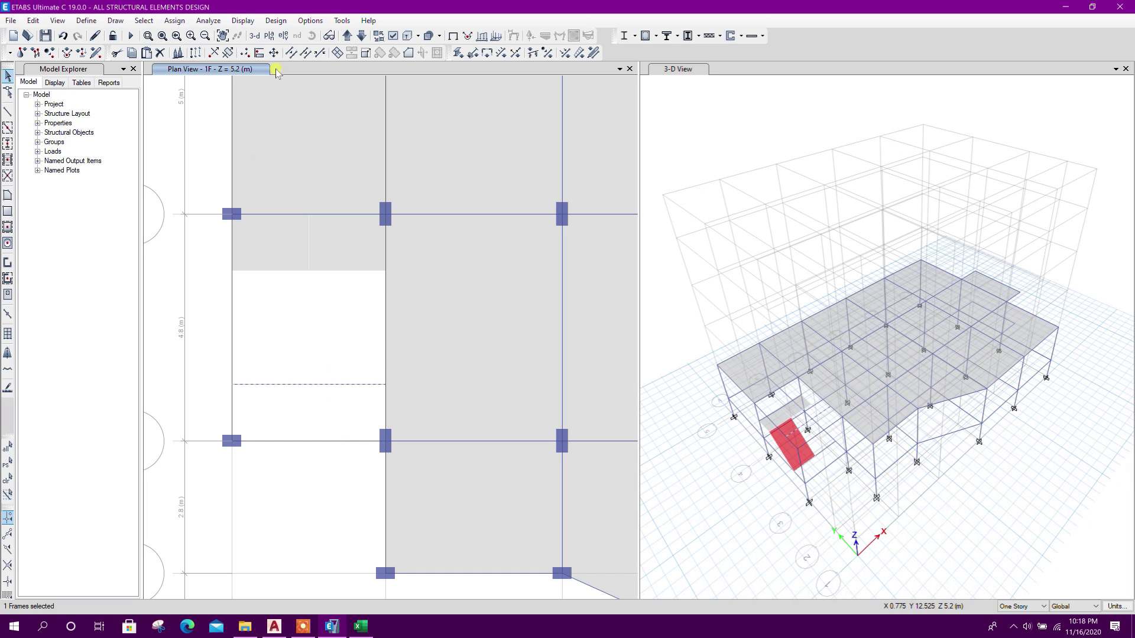
pyautogui.click(290, 52)
pyautogui.click(626, 289)
pyautogui.click(573, 291)
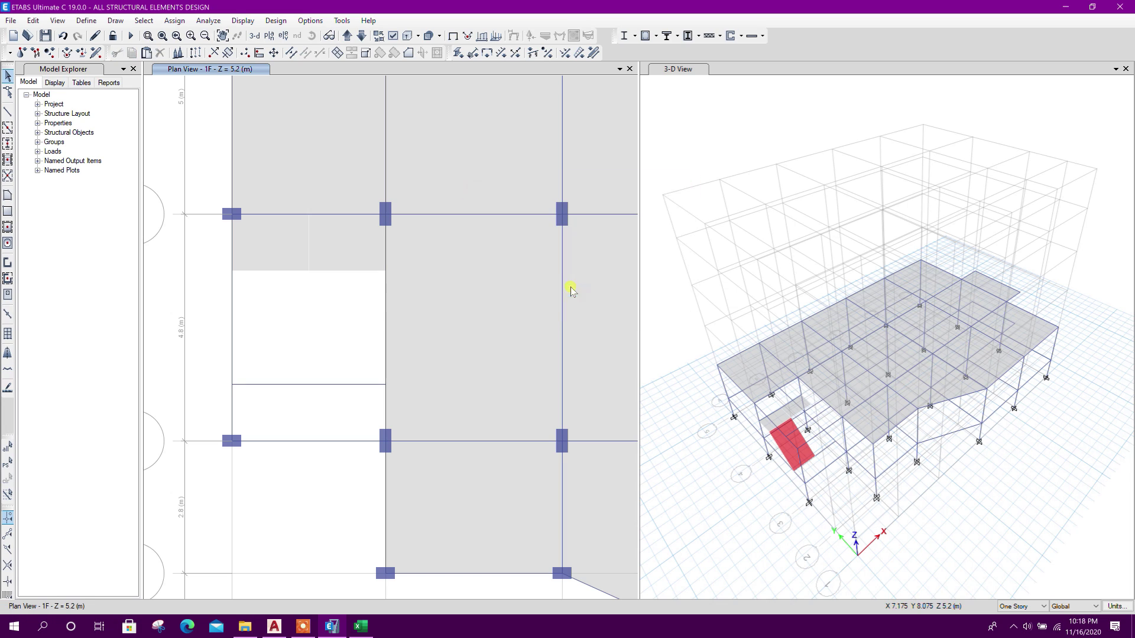
# Step: Draw two rectangular ST200 landing slabs on 1F, one per half of the A–B bay, between grid 3 and the replicated beam
pyautogui.moveTo(272, 355); pyautogui.dragTo(271, 348, button='middle')
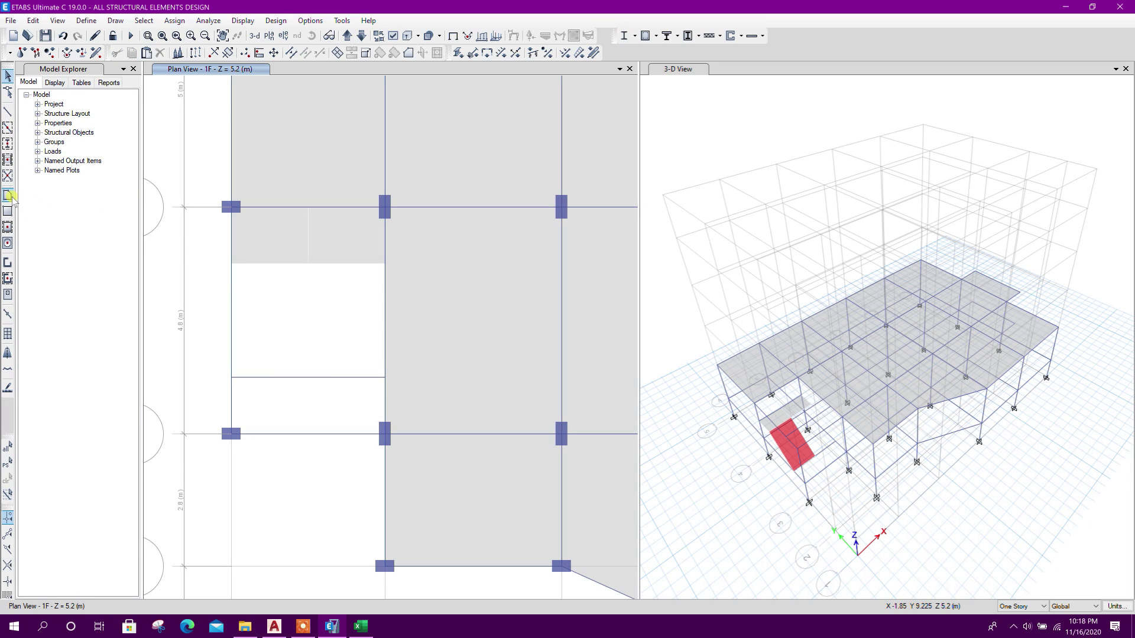
pyautogui.click(7, 212)
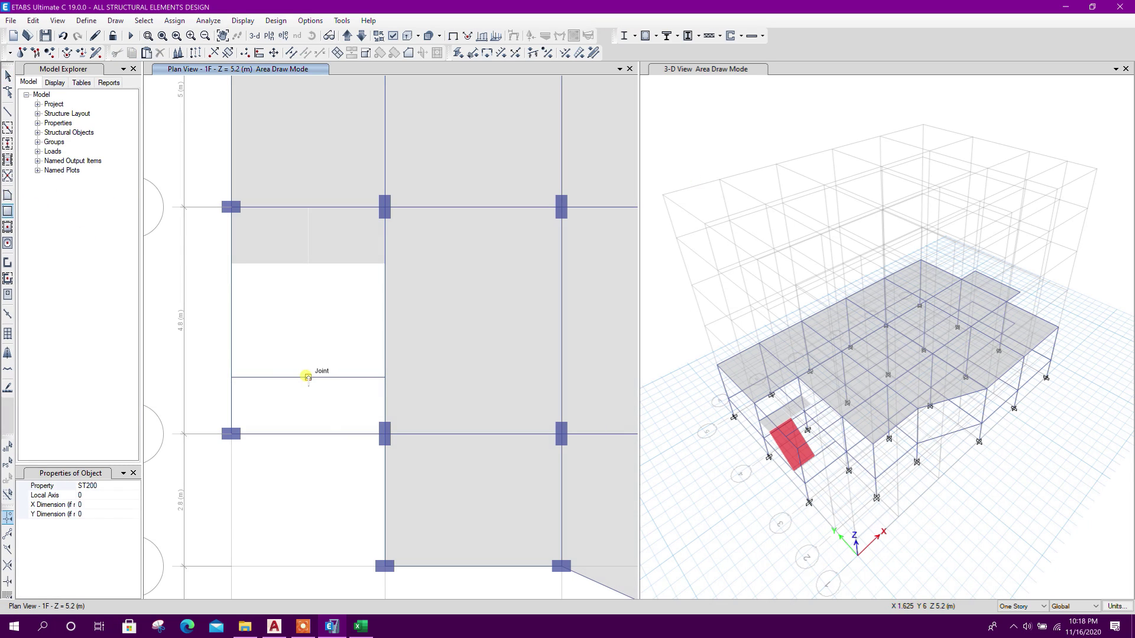
pyautogui.click(385, 434)
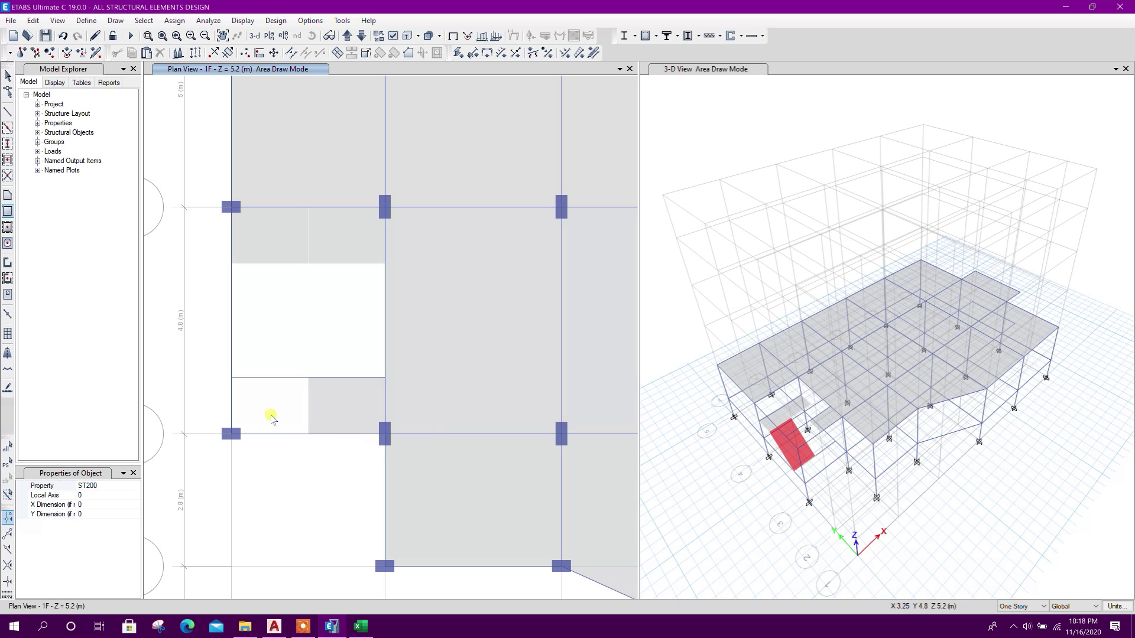
pyautogui.click(231, 377)
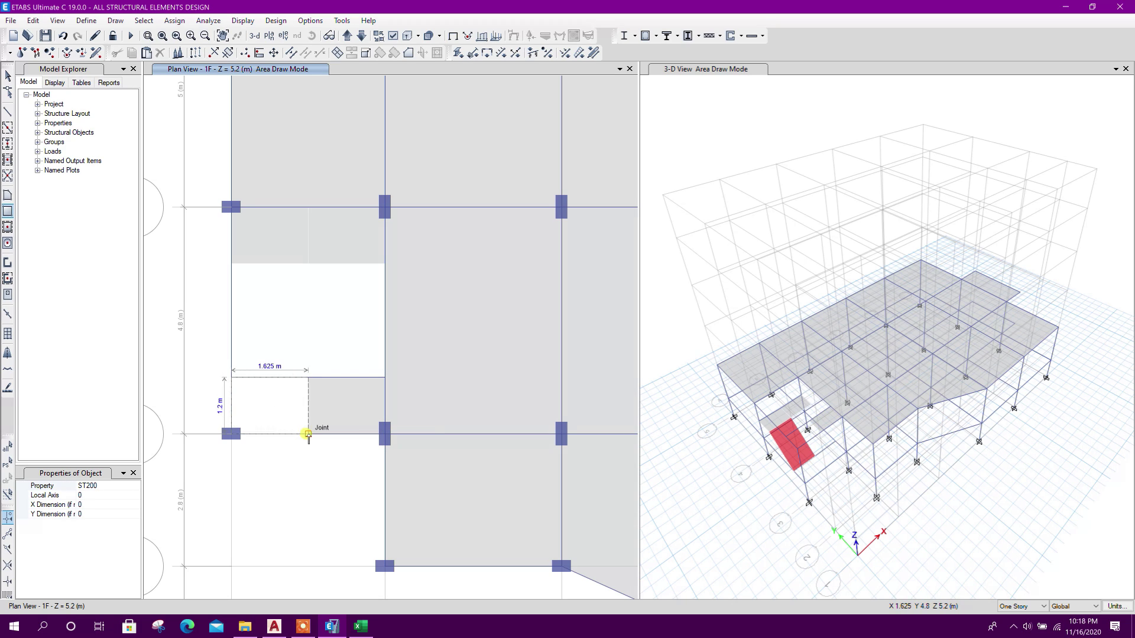
pyautogui.click(308, 434)
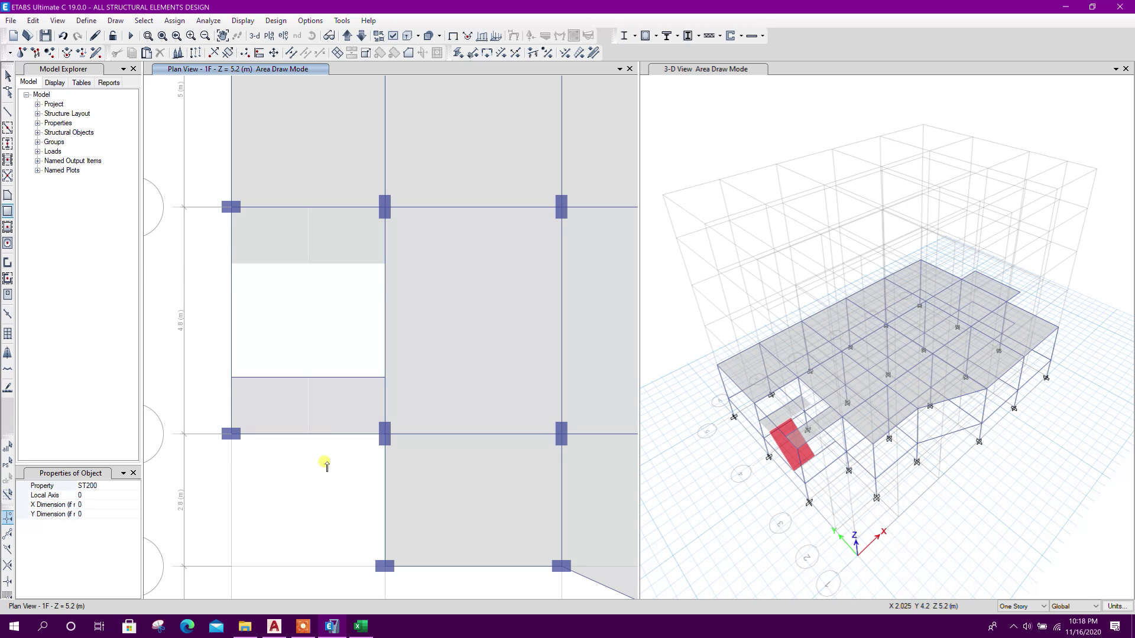
pyautogui.moveTo(325, 430); pyautogui.dragTo(327, 462, button='middle')
pyautogui.press('Escape')
# Step: Delete both halves of the replicated beam along the free edge of the 1F landing slabs
pyautogui.click(353, 411)
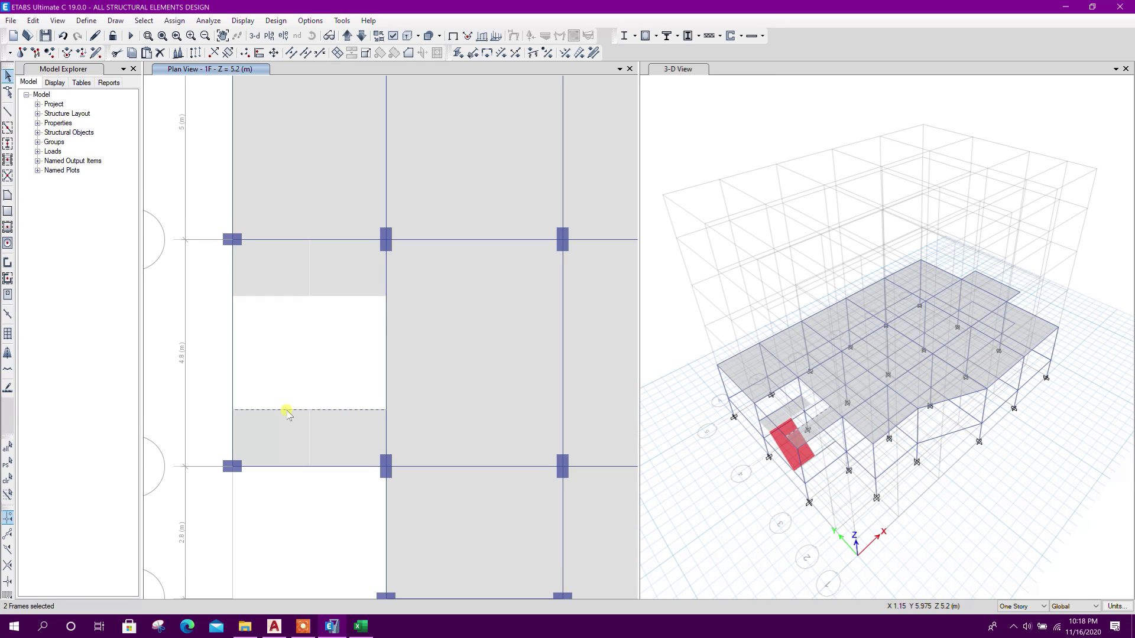
pyautogui.press('Delete')
pyautogui.moveTo(341, 362); pyautogui.dragTo(329, 355, button='middle')
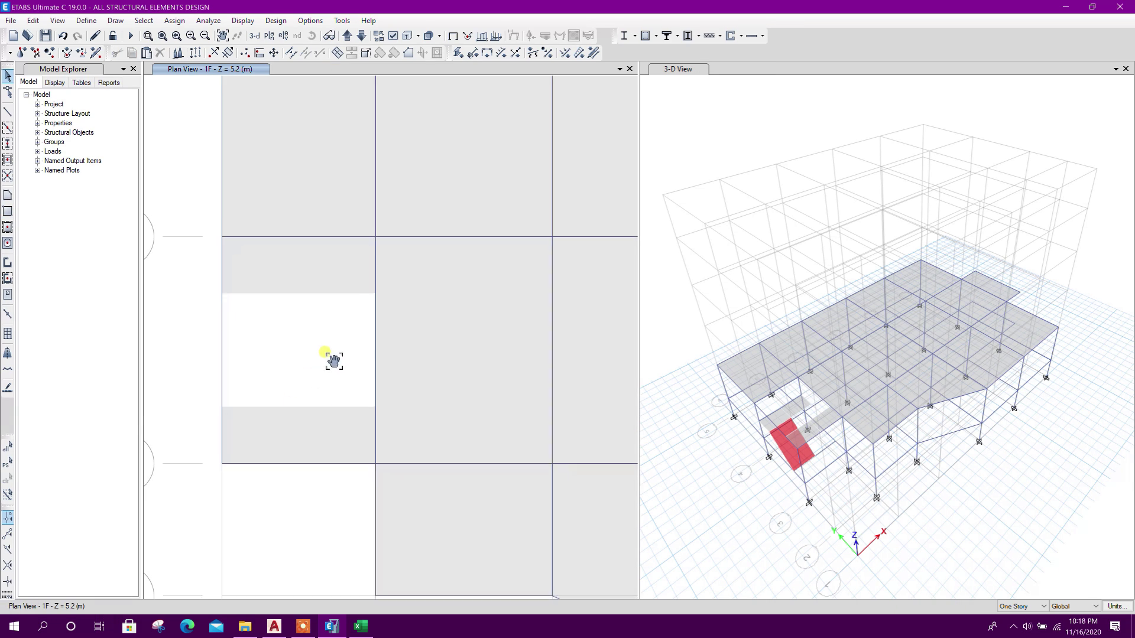
# Step: Draw a sloped ST200 stair slab on the grid B half, from the L1 landing's free edge up to the 1F landing's free edge
pyautogui.click(362, 35)
pyautogui.click(8, 196)
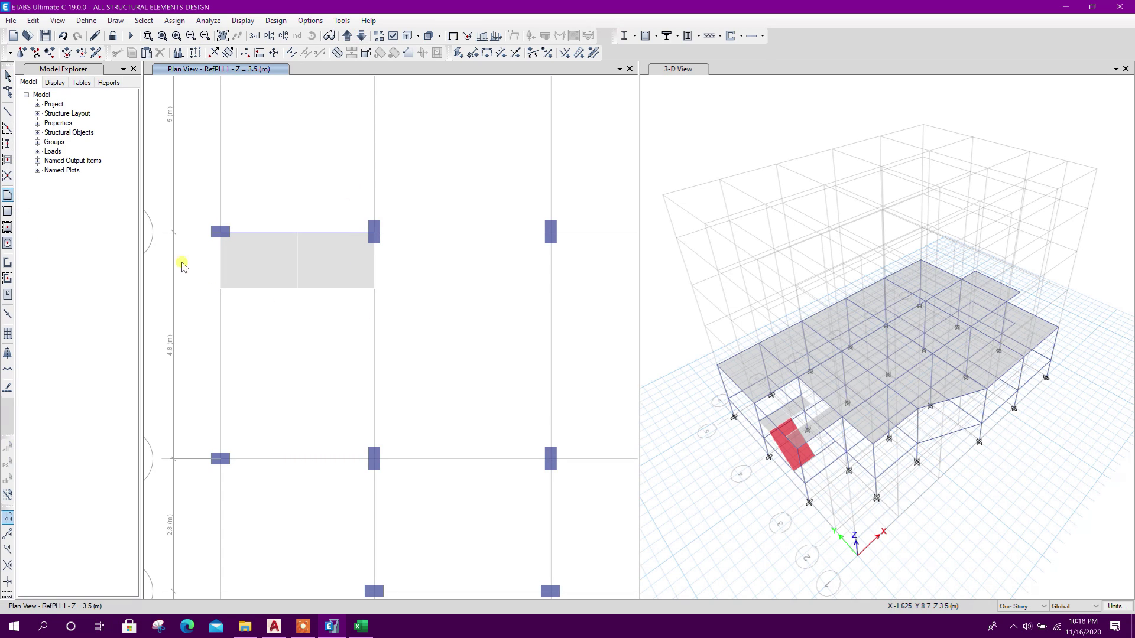
pyautogui.click(297, 288)
pyautogui.click(373, 289)
pyautogui.click(347, 35)
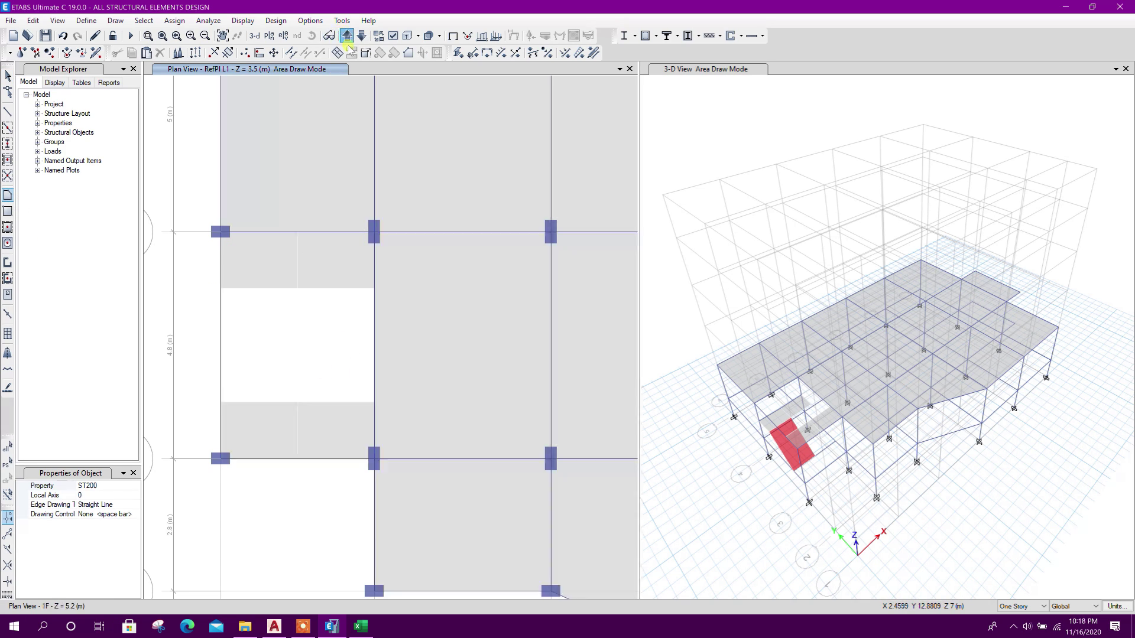
pyautogui.click(374, 404)
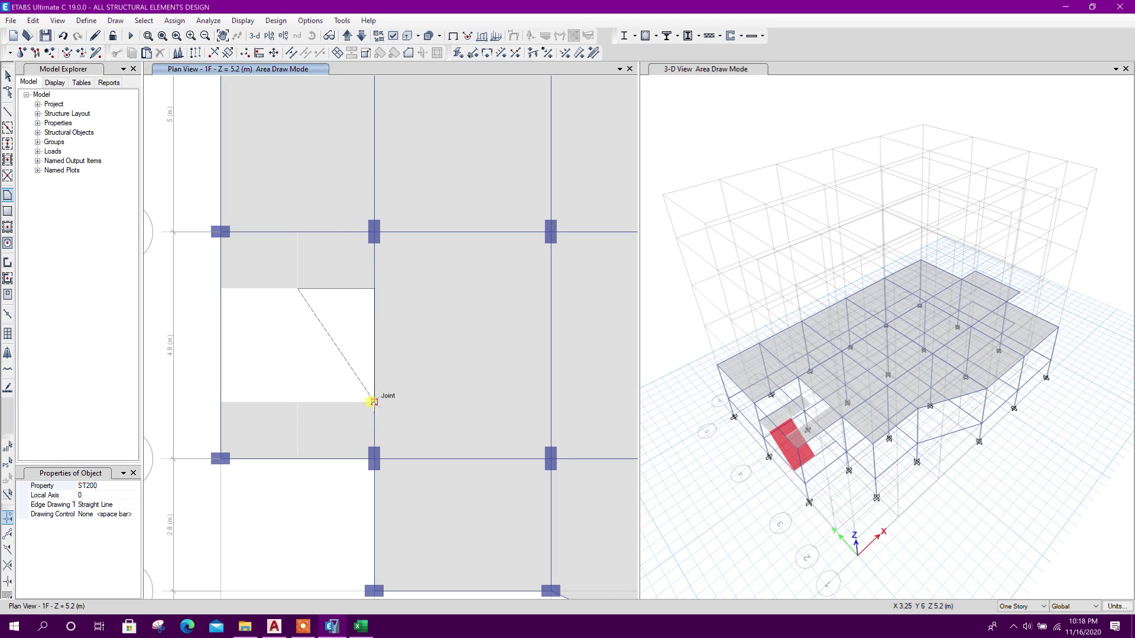
pyautogui.click(297, 402)
pyautogui.press('Return')
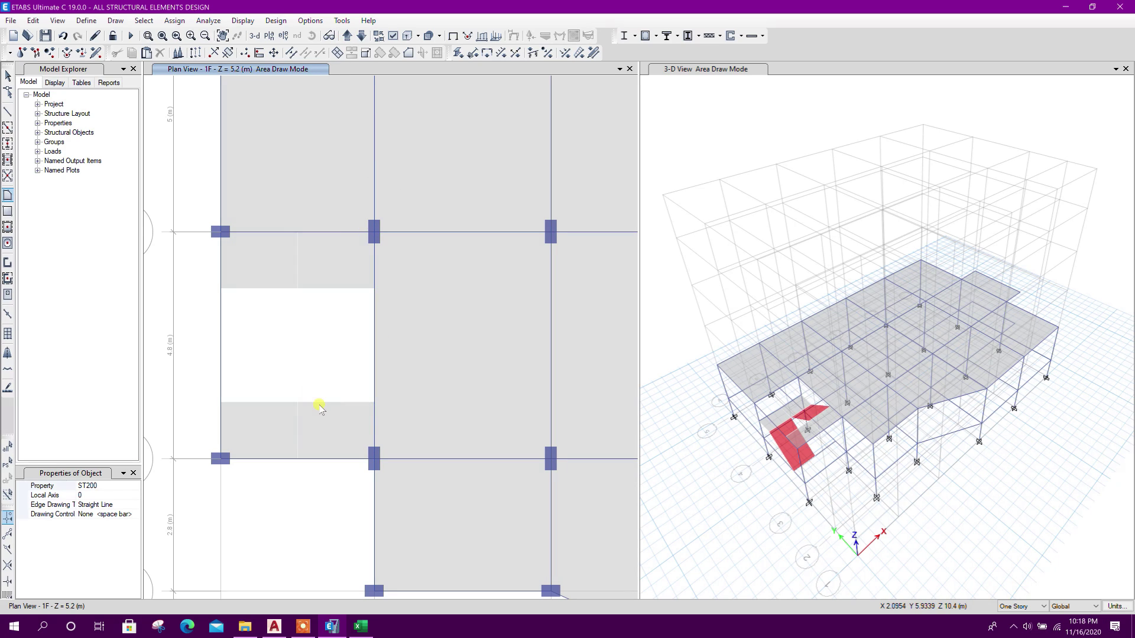
pyautogui.press('Escape')
# Step: Examine both stair flights in the 3-D view, and check the floor plans from 1F down to PB
pyautogui.moveTo(768, 415)
pyautogui.keyDown('shift'); pyautogui.mouseDown(button='middle')
pyautogui.moveTo(752, 455)
pyautogui.moveTo(827, 439)
pyautogui.mouseUp(button='middle'); pyautogui.keyUp('shift')
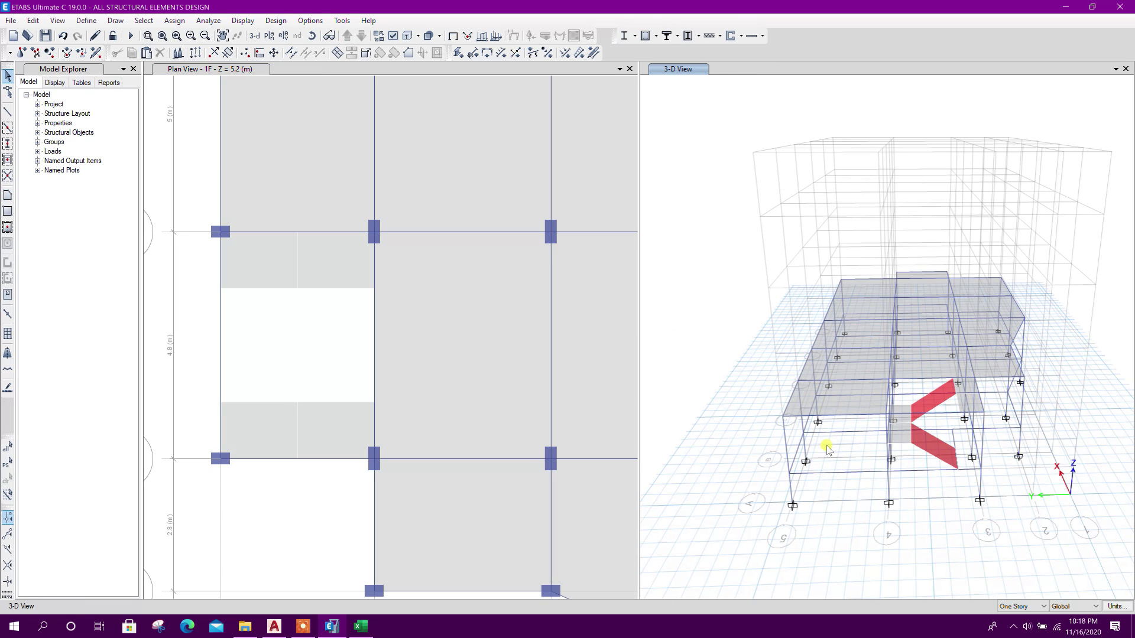
pyautogui.middleClick(480, 344)
pyautogui.middleClick(481, 344)
pyautogui.moveTo(311, 361); pyautogui.dragTo(320, 333, button='middle')
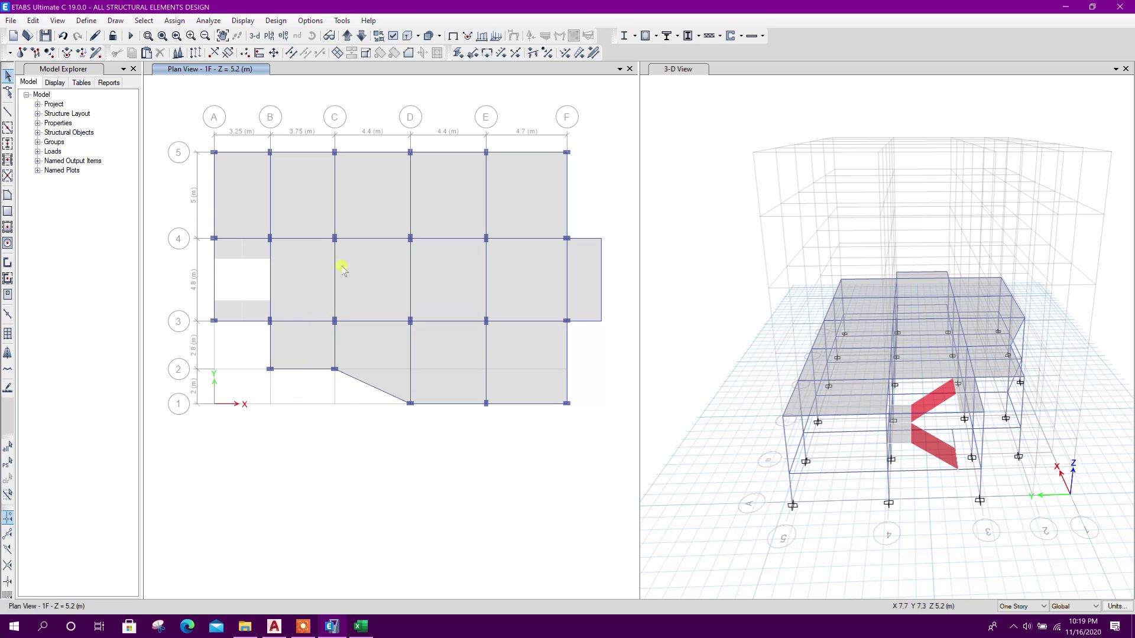
pyautogui.click(361, 36)
pyautogui.moveTo(438, 337); pyautogui.dragTo(438, 368, button='middle')
pyautogui.click(361, 36)
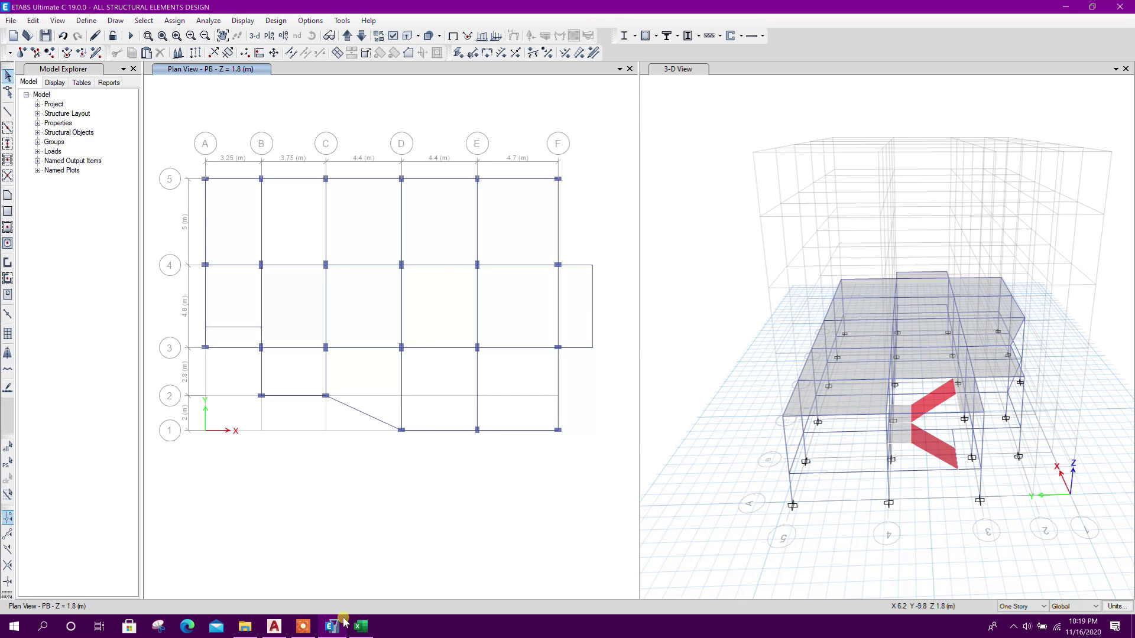
# Step: Switch to the BEAM COLUMN SLAB FOOTING DESIGN AID workbook in Excel and show its Modeling Steps sheet
pyautogui.click(361, 626)
pyautogui.click(22, 595)
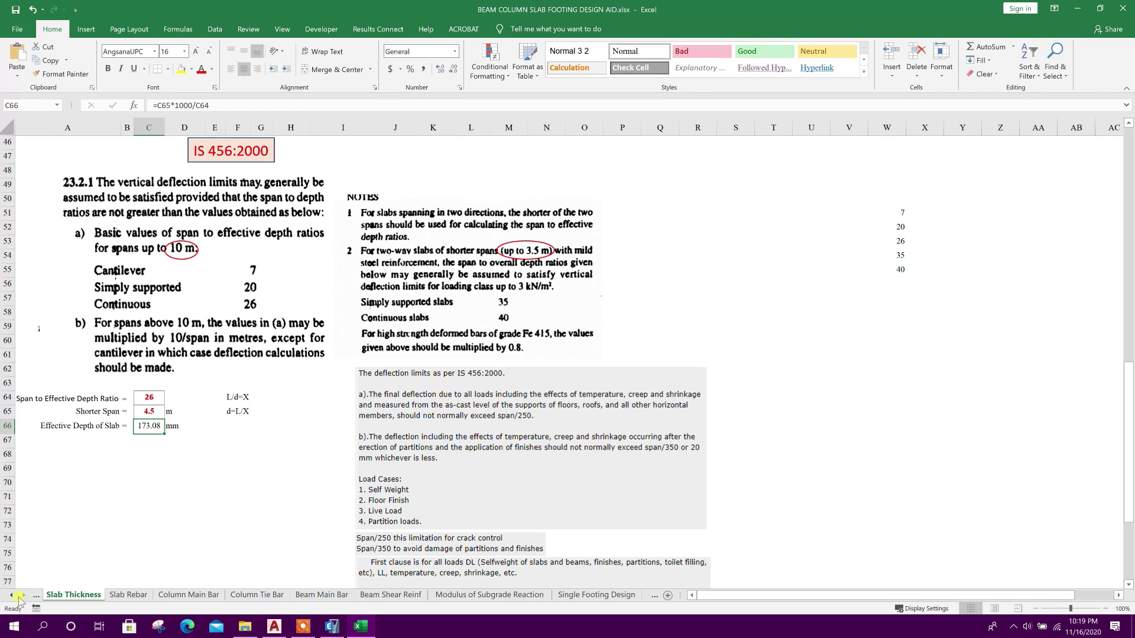
pyautogui.click(11, 595)
pyautogui.click(76, 594)
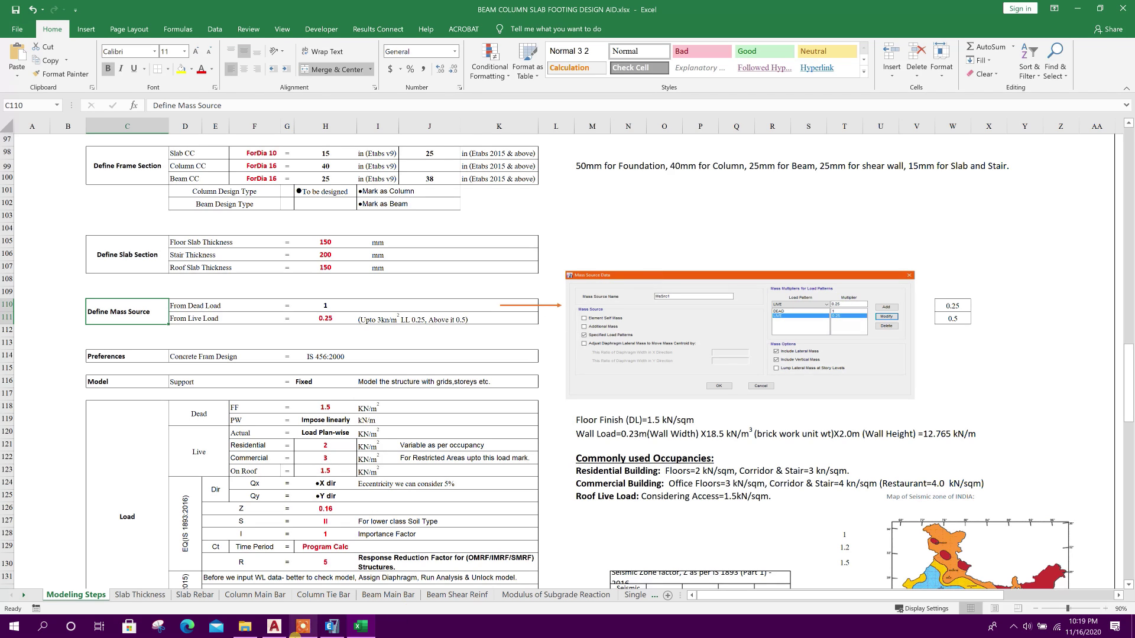
# Step: Switch to Google Chrome and browse the created playlists of the DECODE BD YouTube channel
pyautogui.click(14, 627)
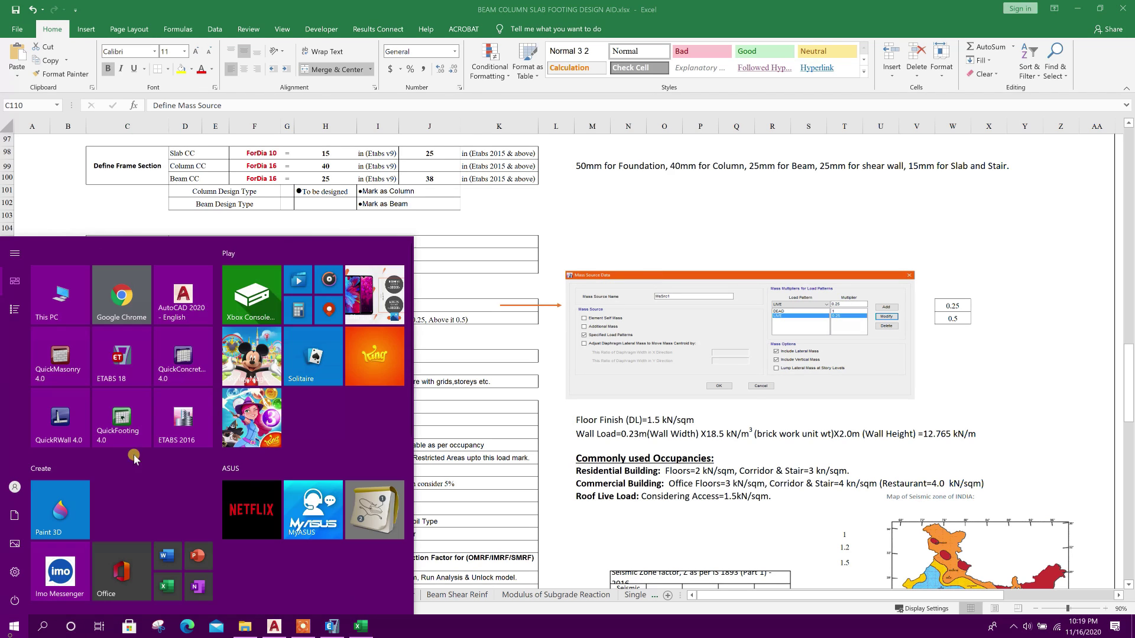
pyautogui.click(117, 306)
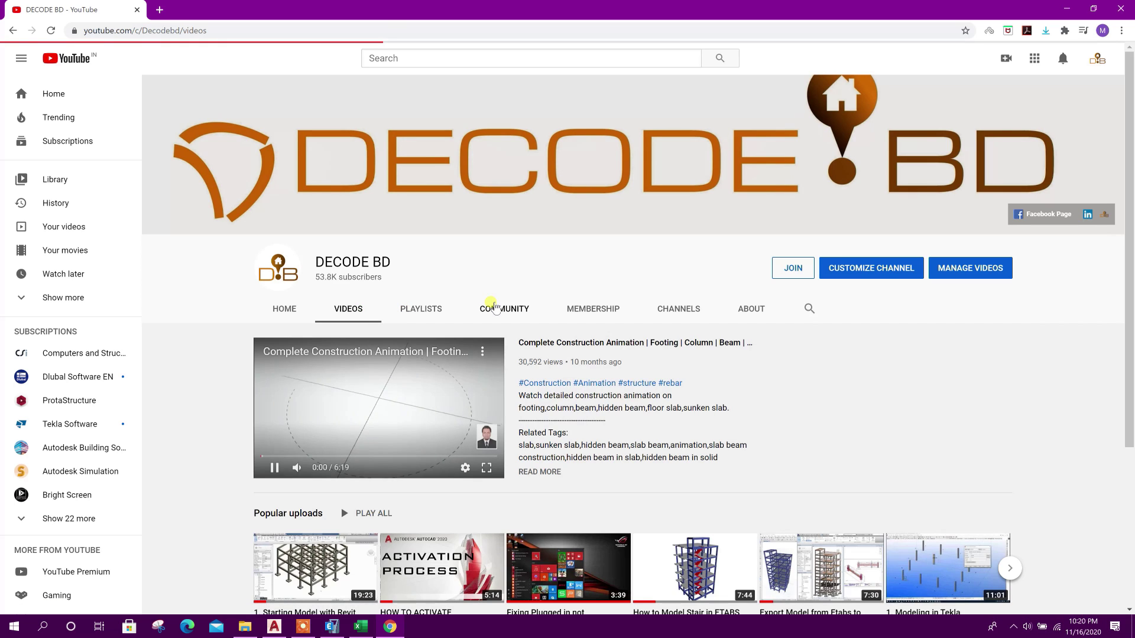
pyautogui.click(421, 308)
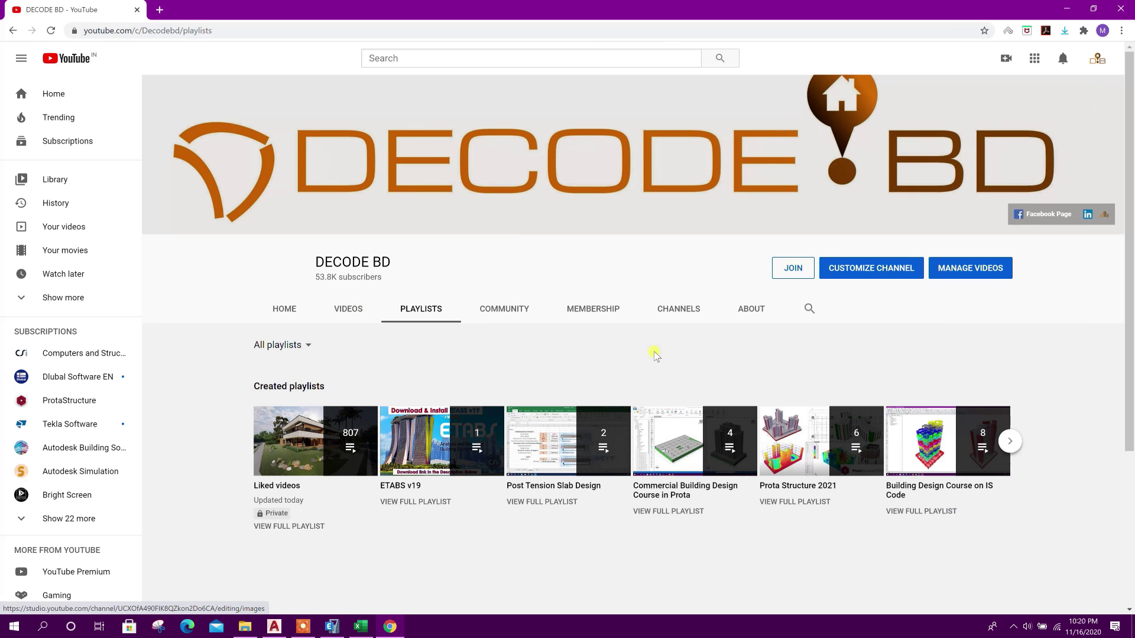
pyautogui.scroll(-1, 644, 414)
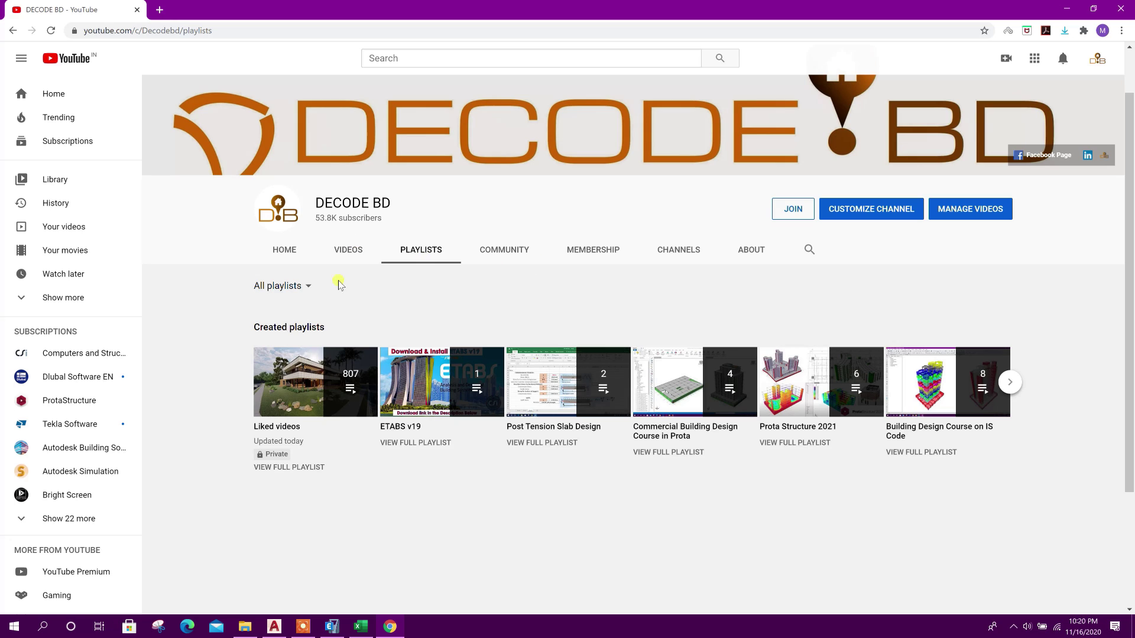
pyautogui.click(299, 286)
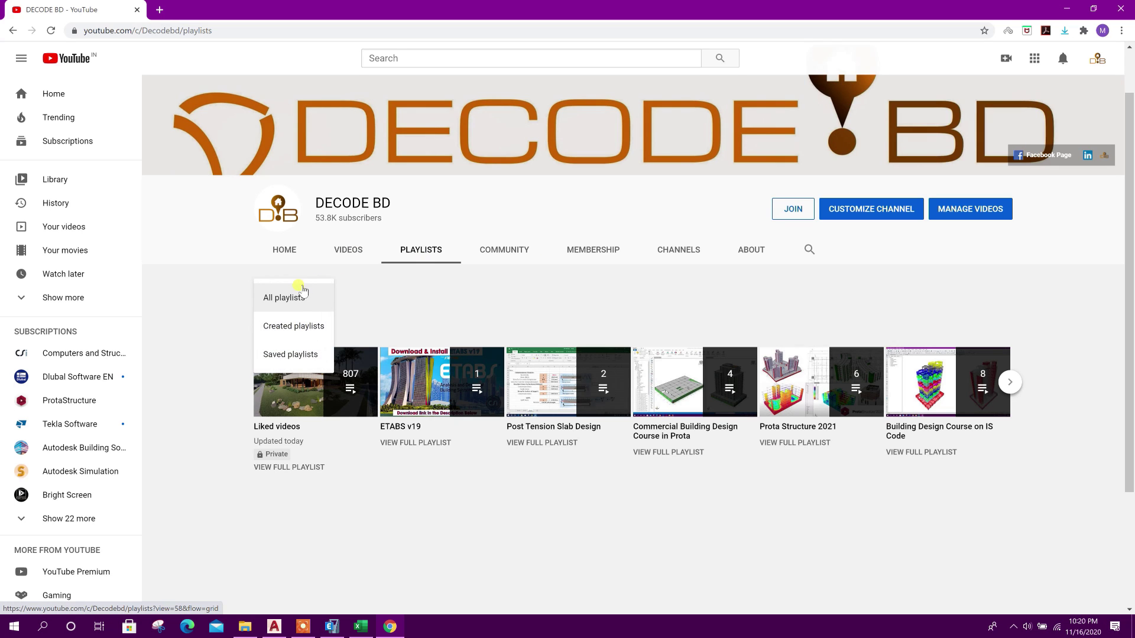
pyautogui.click(303, 327)
pyautogui.scroll(-6, 517, 369)
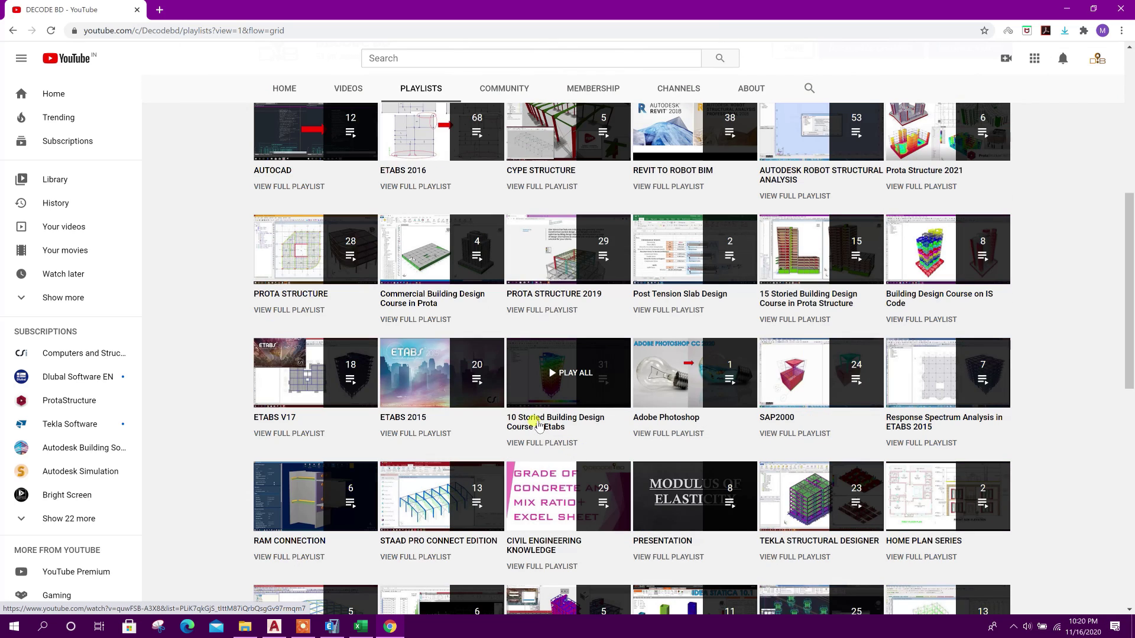
# Step: View the 10 Storied Building Design Course in Etabs playlist in a separate tab, and close that tab
pyautogui.rightClick(534, 430)
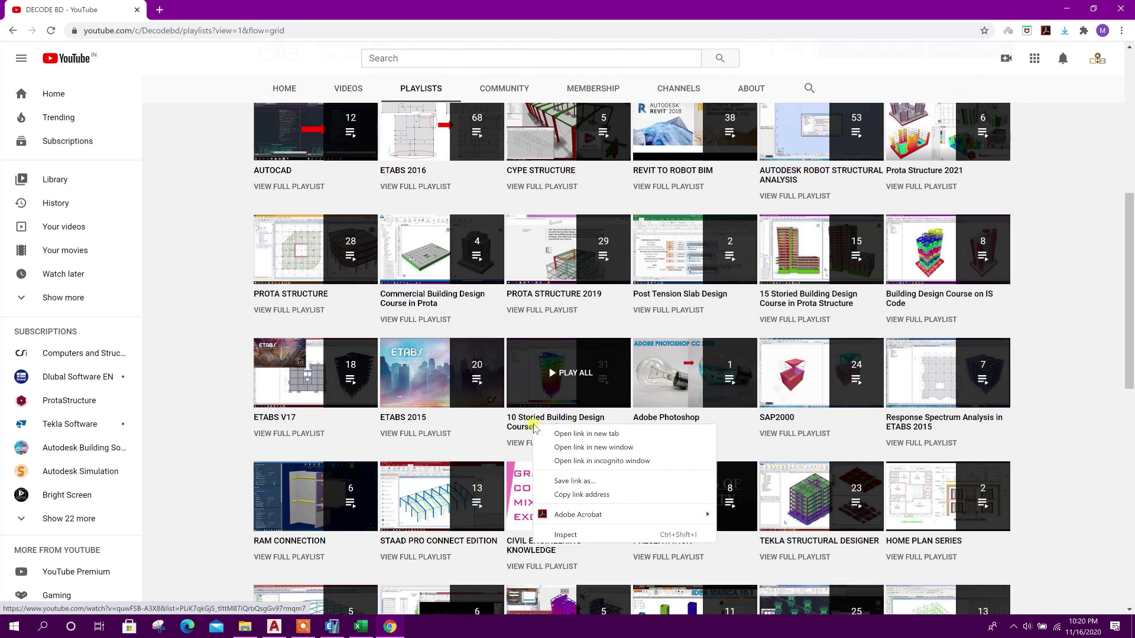
pyautogui.click(606, 434)
pyautogui.click(243, 11)
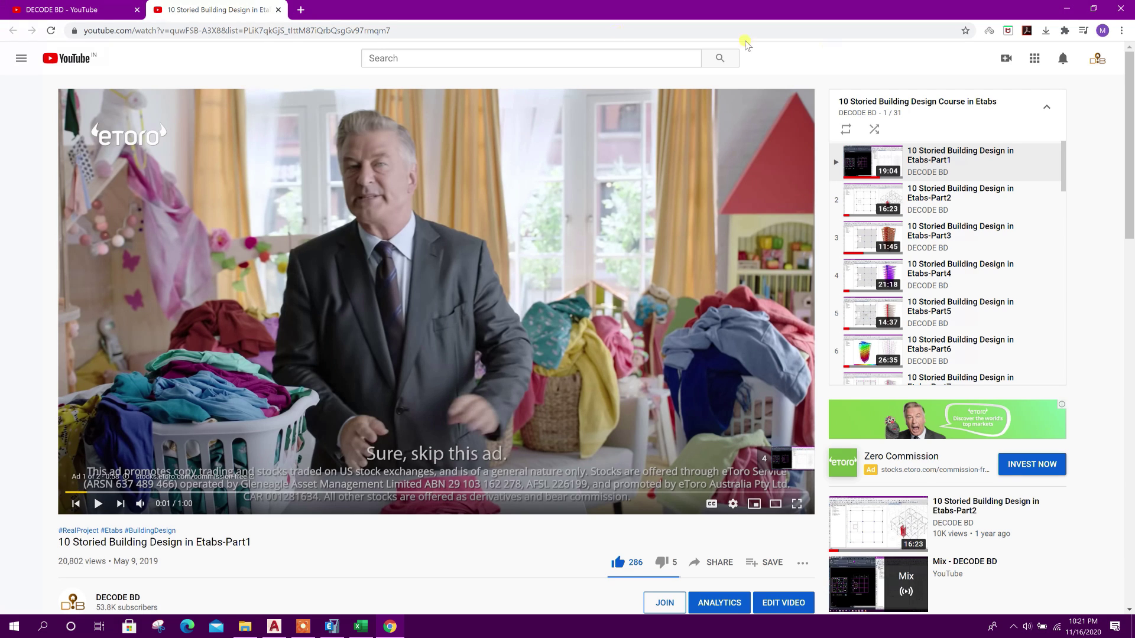
pyautogui.click(277, 9)
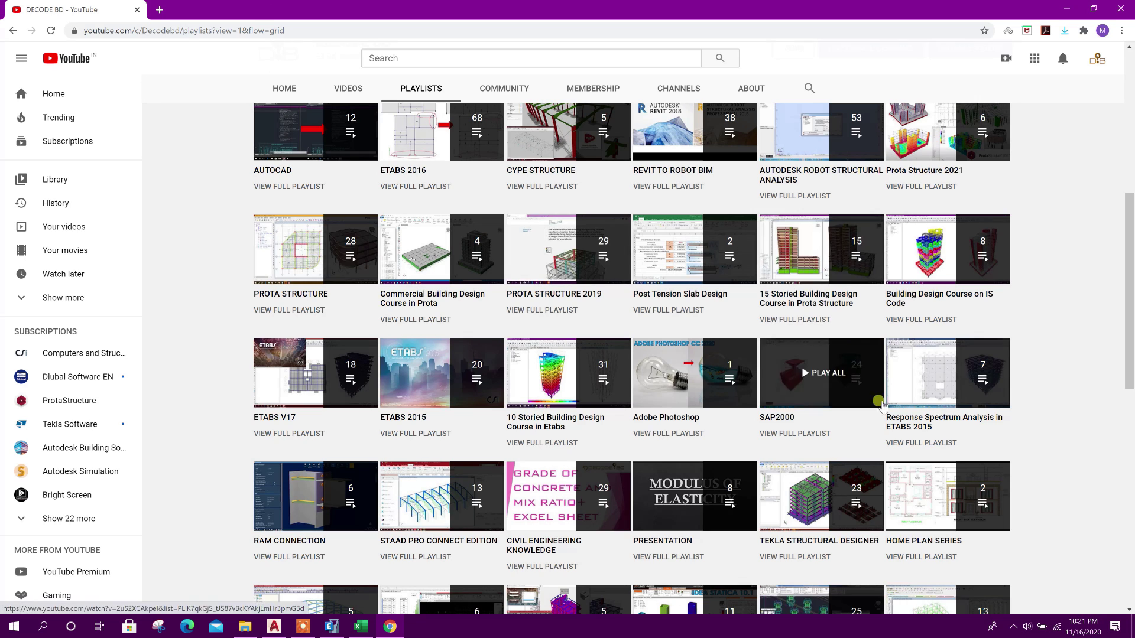
# Step: Open the Building Design Course on IS Code playlist in a new tab, pause its video, look through the list and return to Excel
pyautogui.scroll(1, 904, 359)
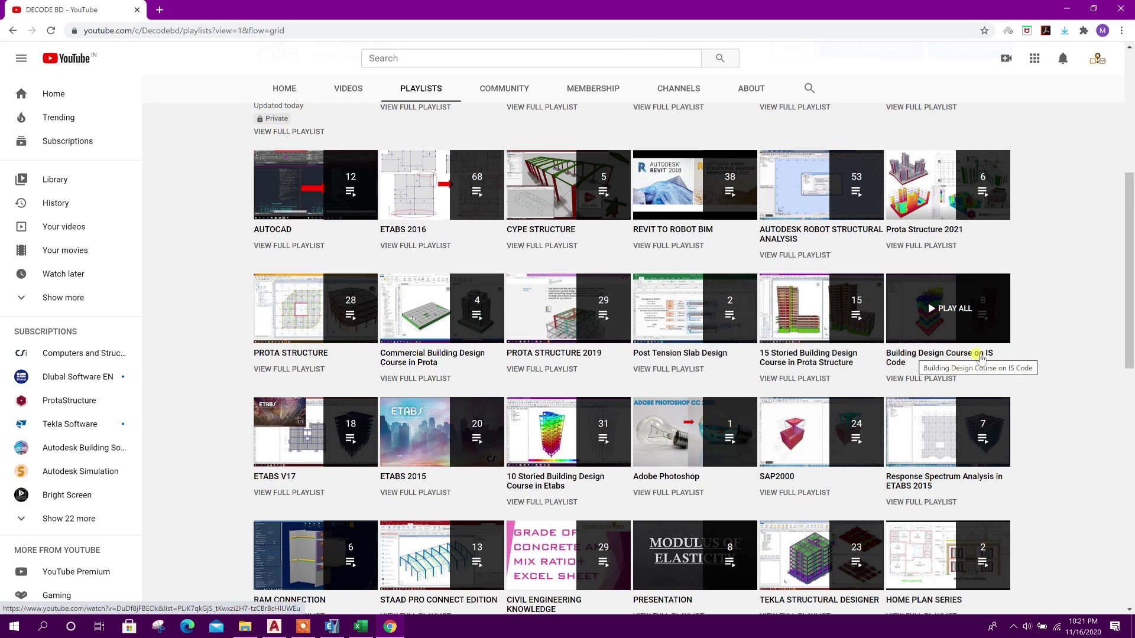
pyautogui.middleClick(979, 357)
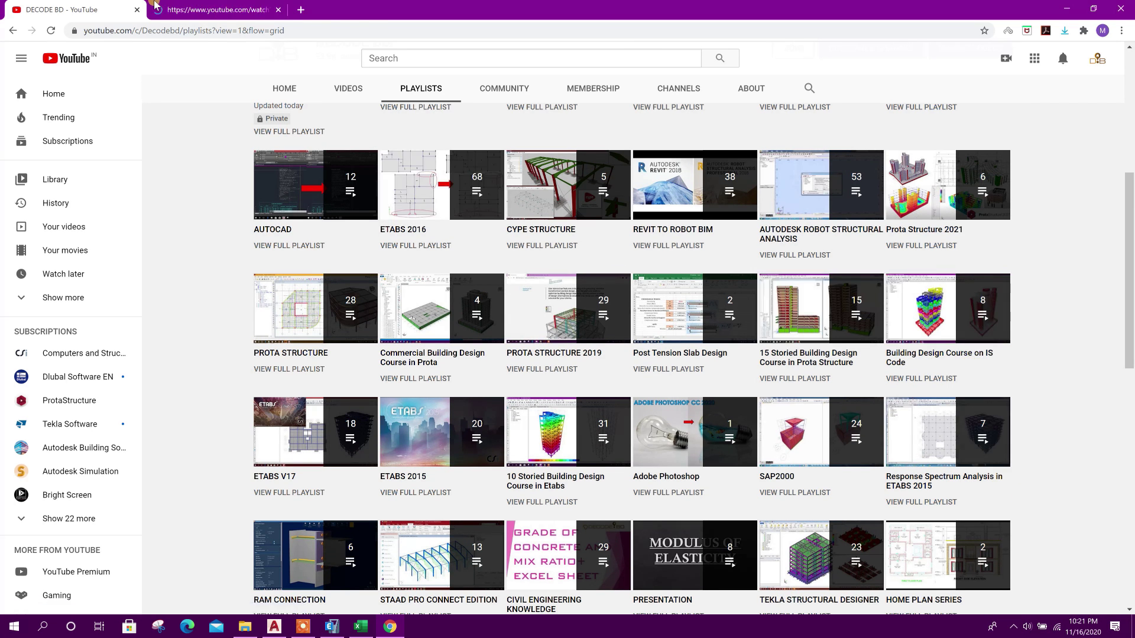
pyautogui.click(154, 7)
pyautogui.click(101, 503)
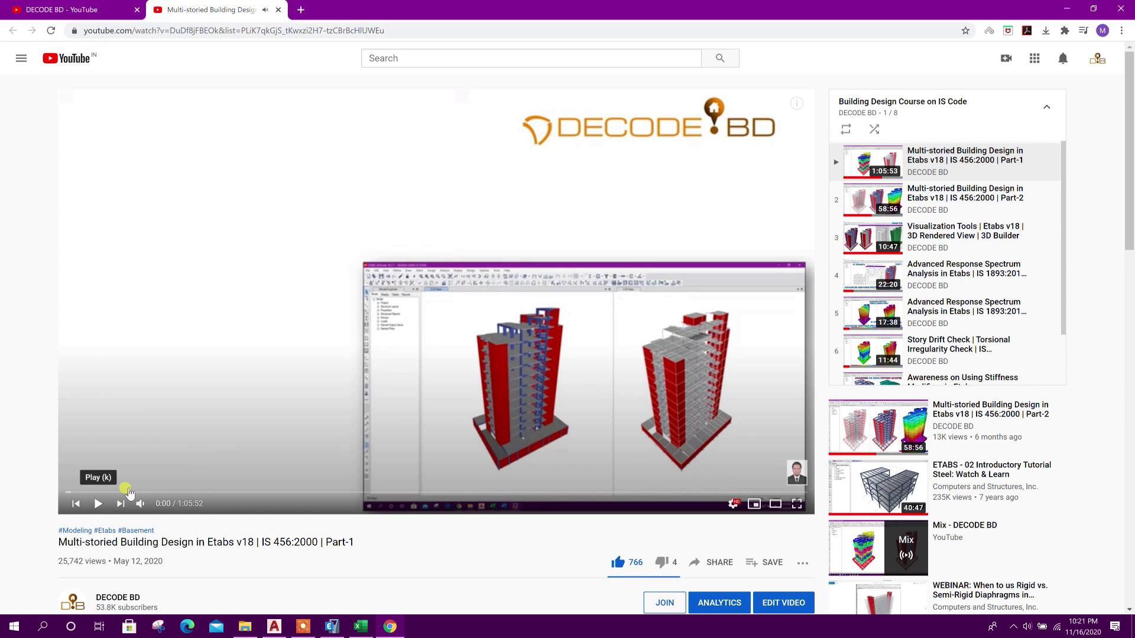
pyautogui.scroll(-1, 945, 248)
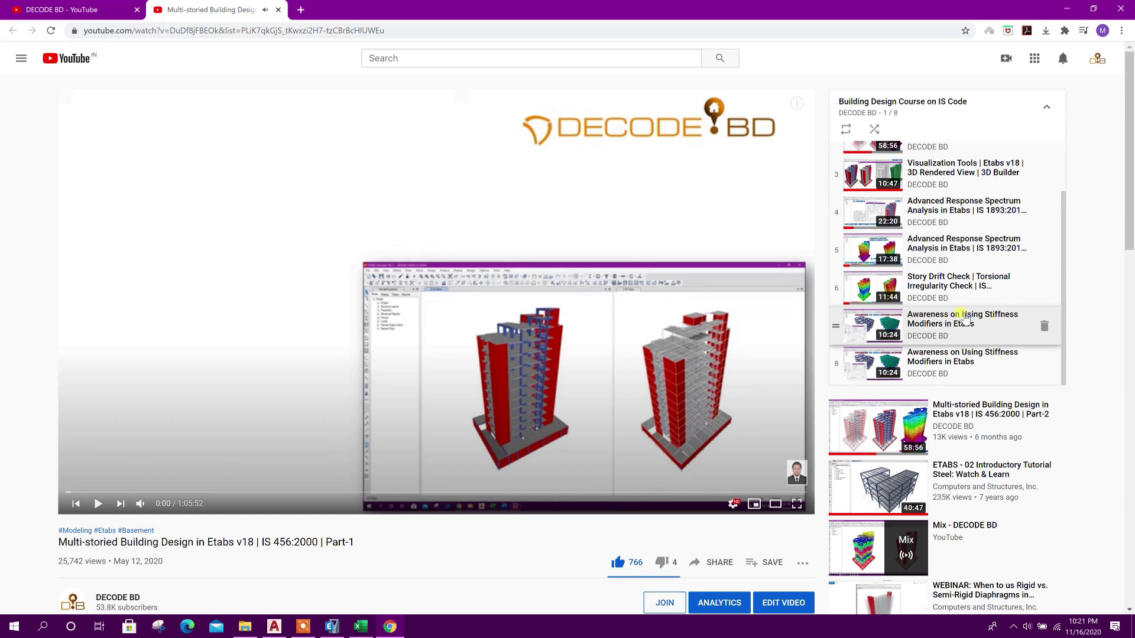
pyautogui.scroll(1, 963, 319)
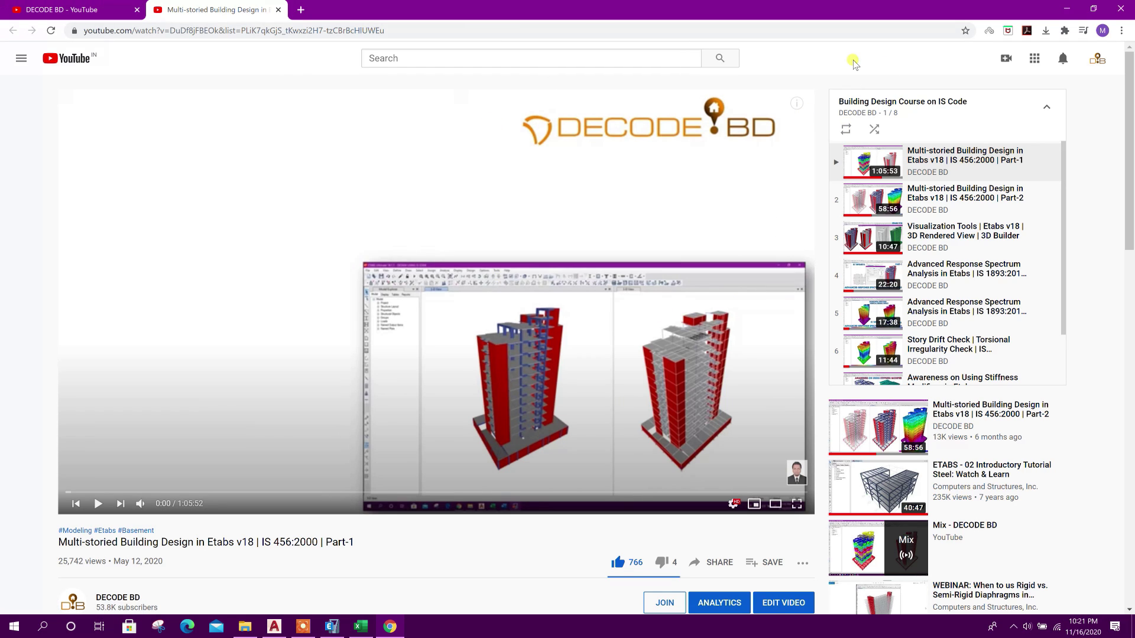
pyautogui.click(1067, 8)
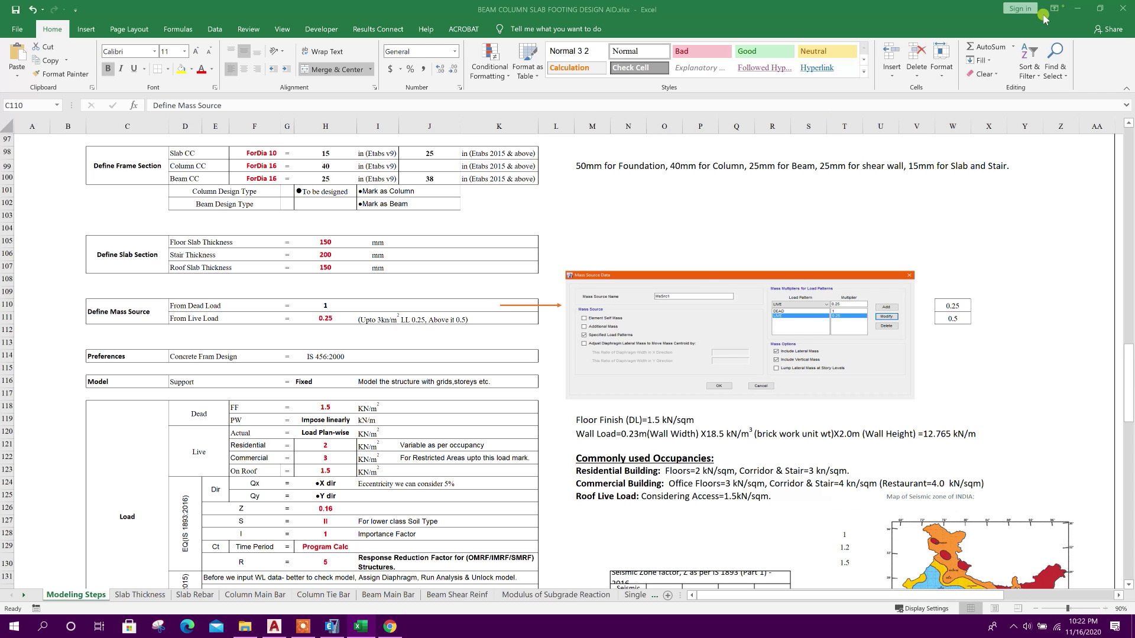
# Step: Review the mass source, preferences, support and load entries on the Modeling Steps sheet, including the dead load's floor finish value
pyautogui.scroll(-1, 237, 333)
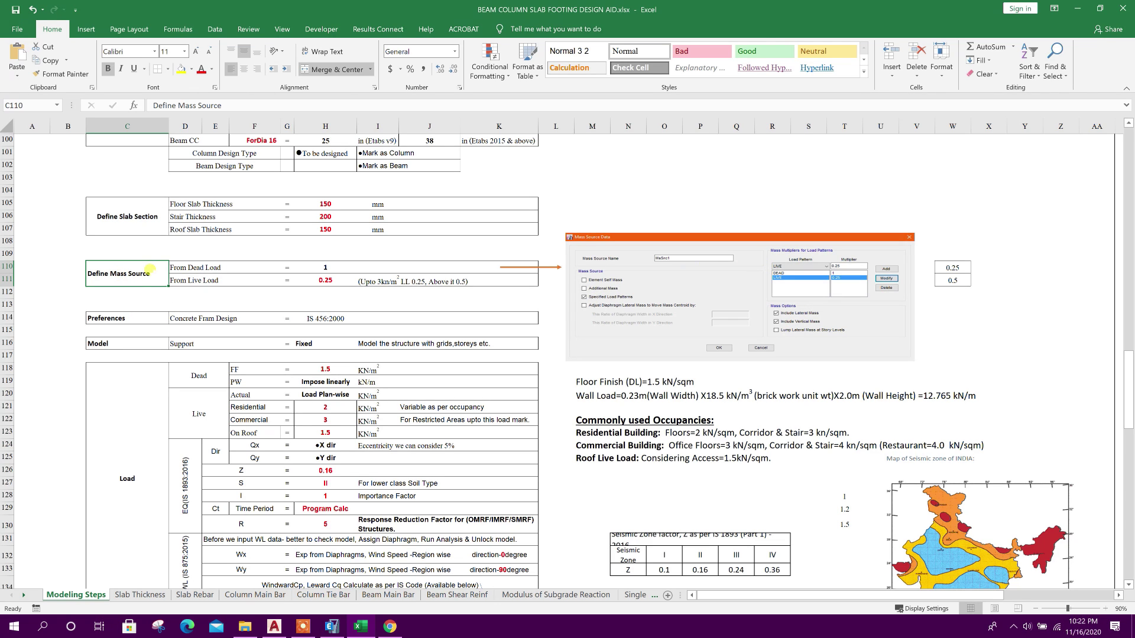
pyautogui.scroll(-1, 182, 301)
pyautogui.click(127, 282)
pyautogui.scroll(-3, 127, 281)
pyautogui.click(136, 269)
pyautogui.scroll(-1, 203, 262)
pyautogui.click(208, 194)
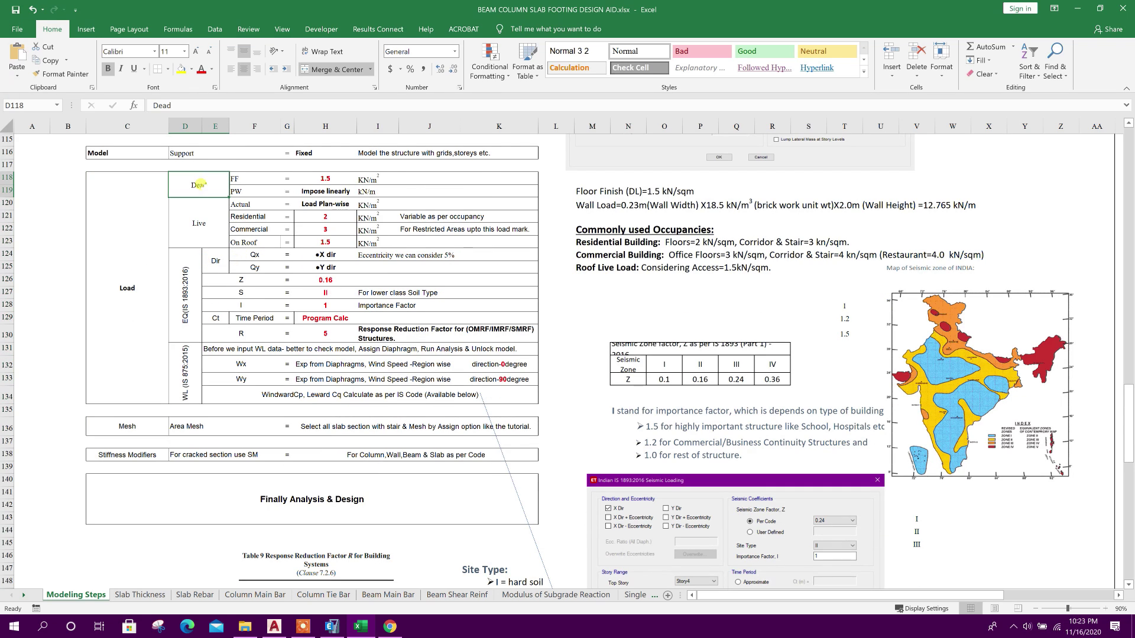
pyautogui.click(313, 178)
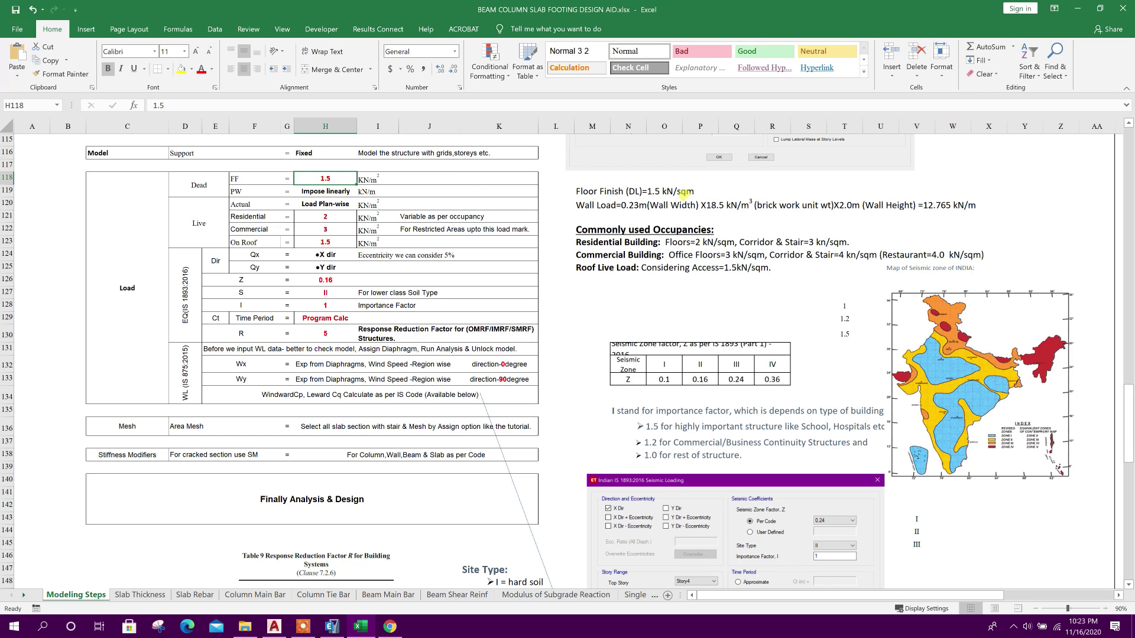
pyautogui.scroll(1, 344, 368)
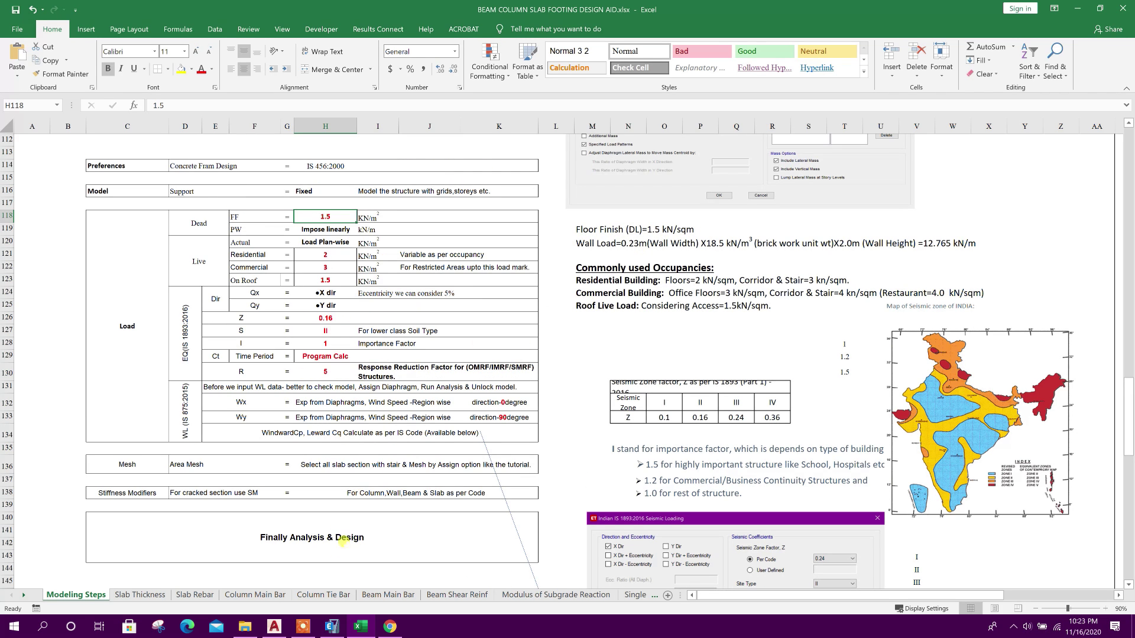
# Step: Switch to ETABS and add a load pattern named FF of type Super Dead with a self weight multiplier of 0
pyautogui.click(332, 626)
pyautogui.click(87, 20)
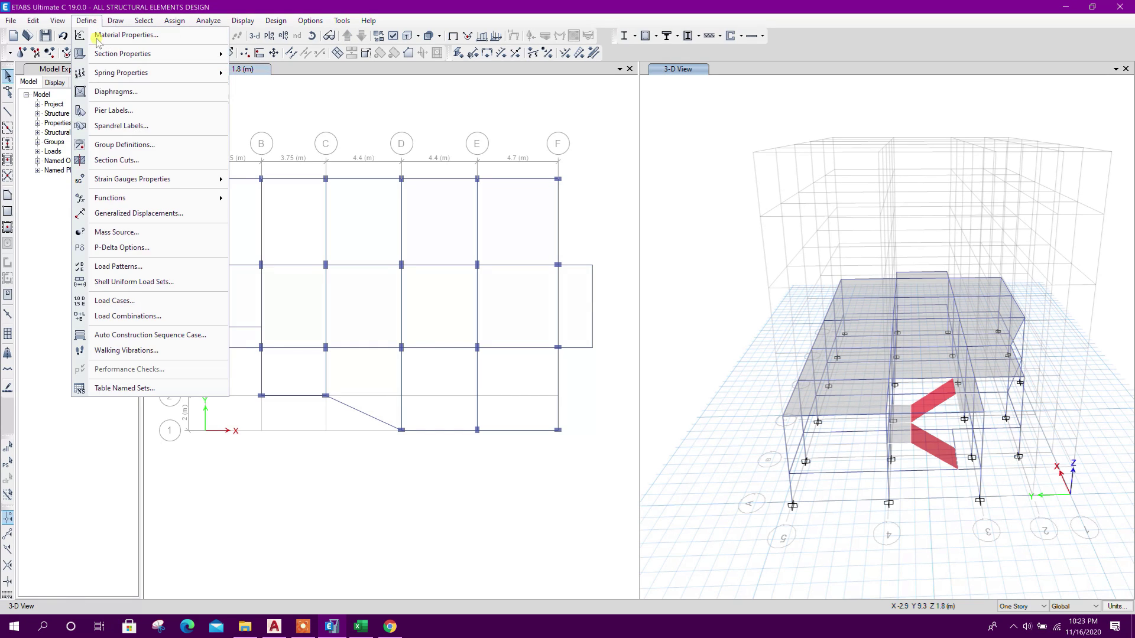
pyautogui.click(140, 267)
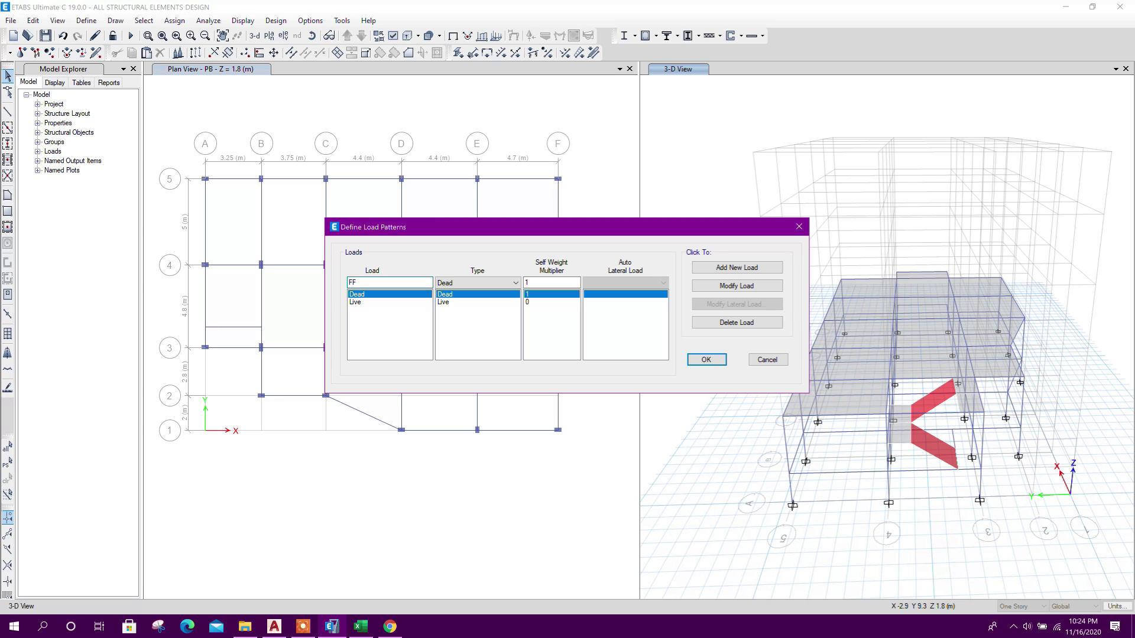
pyautogui.click(473, 282)
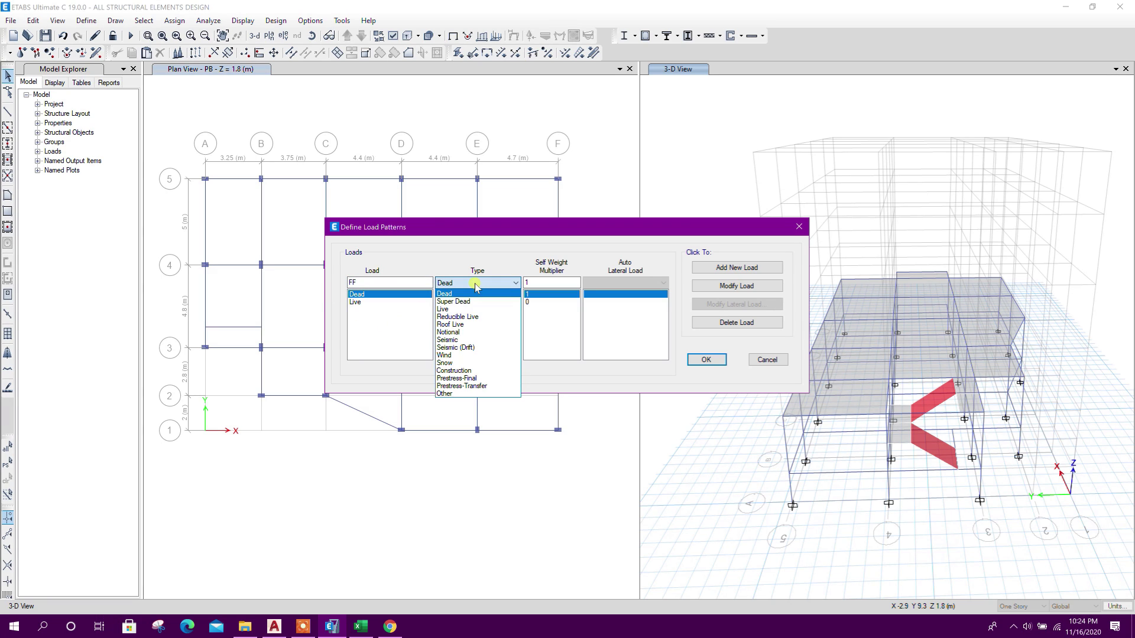
pyautogui.click(468, 299)
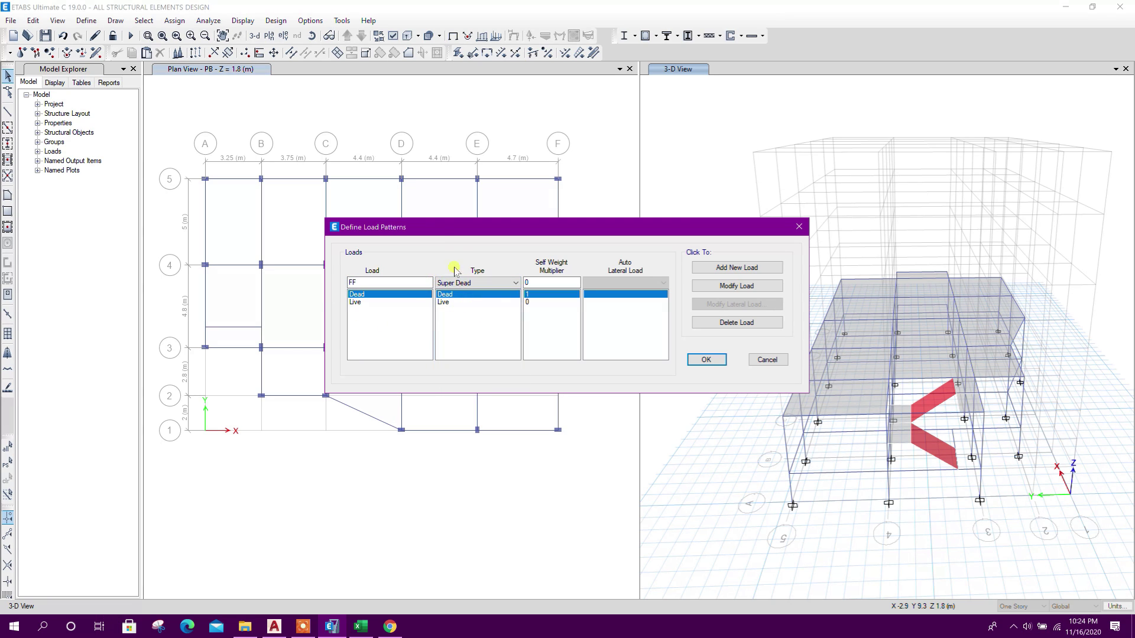
pyautogui.moveTo(445, 228); pyautogui.dragTo(435, 225)
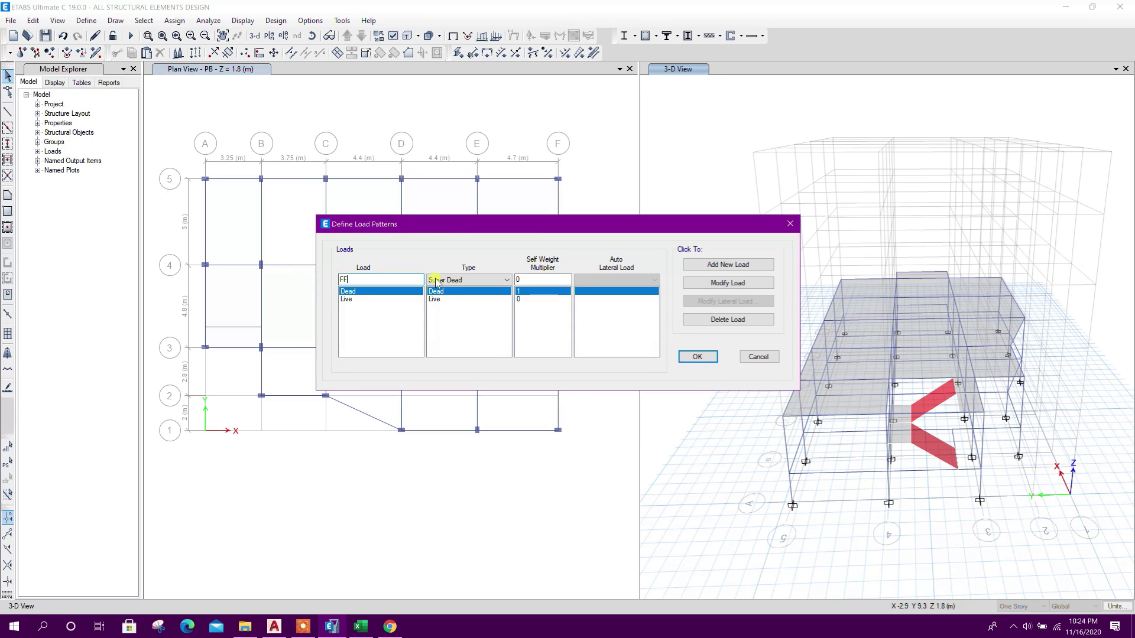
pyautogui.moveTo(455, 226); pyautogui.dragTo(402, 221)
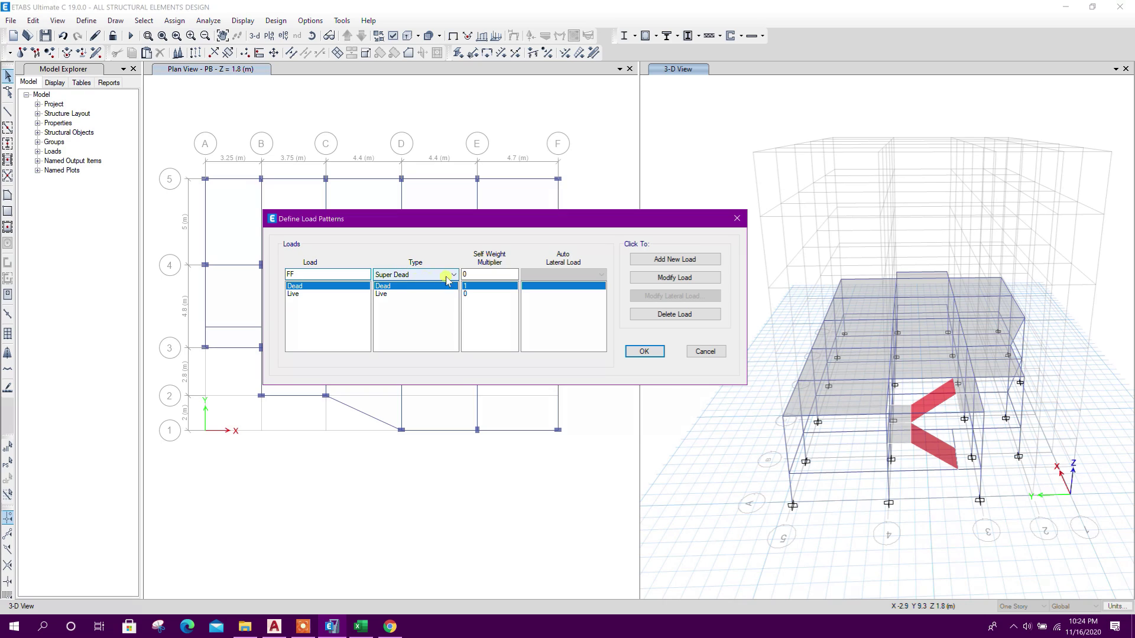
pyautogui.click(668, 259)
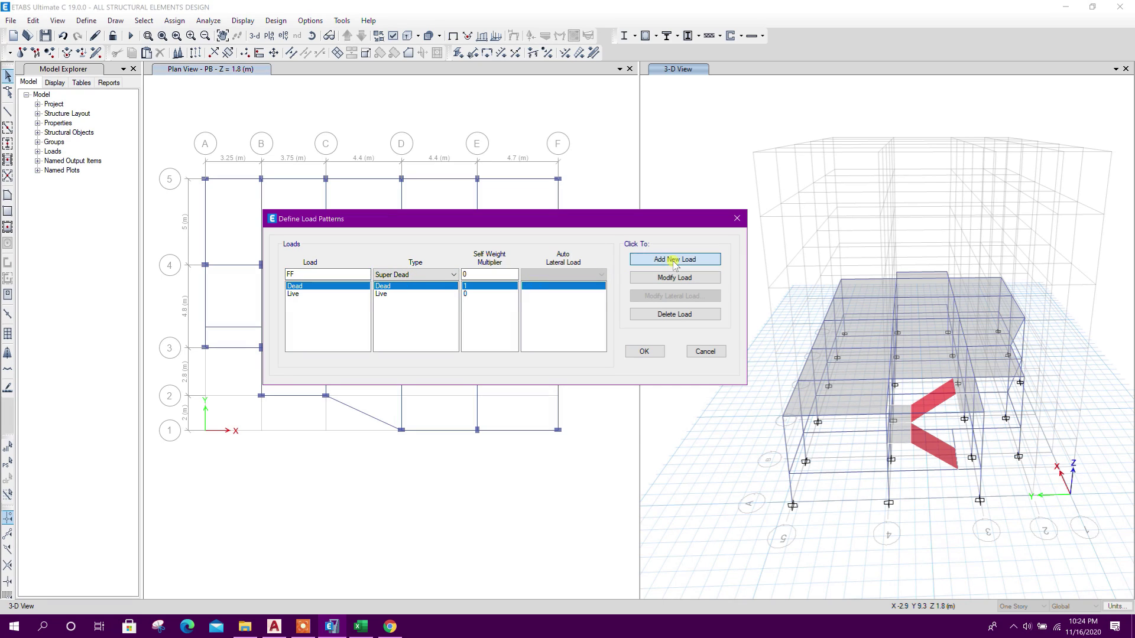
# Step: Add a Super Dead load pattern named Wall with a self weight multiplier of 0 and accept the load patterns
pyautogui.doubleClick(315, 275)
pyautogui.write('Wall')
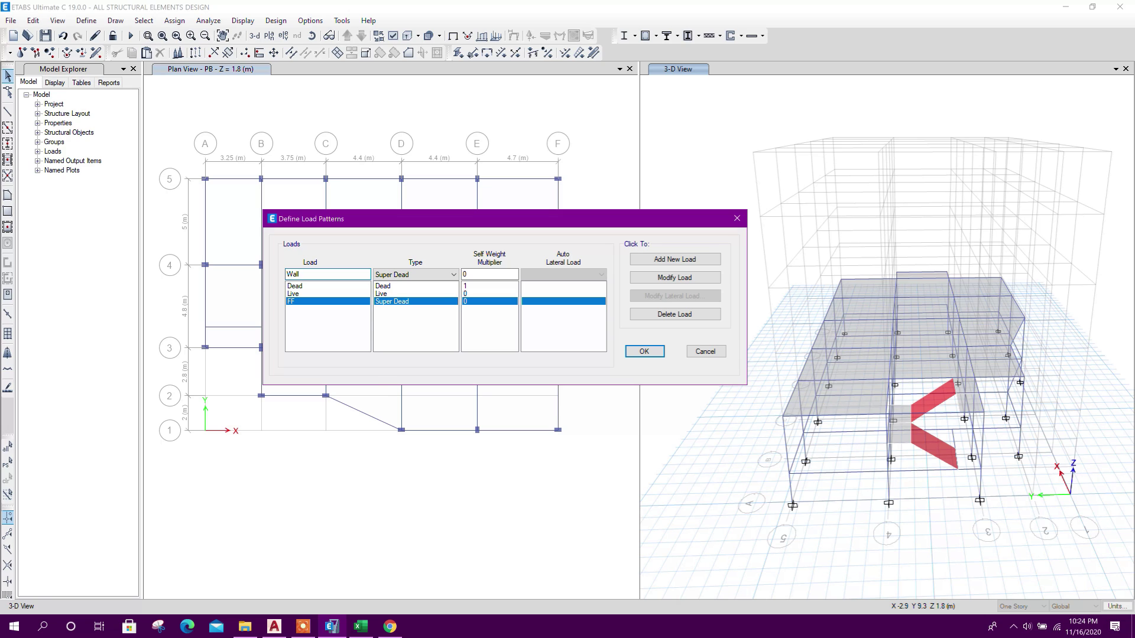
pyautogui.click(414, 274)
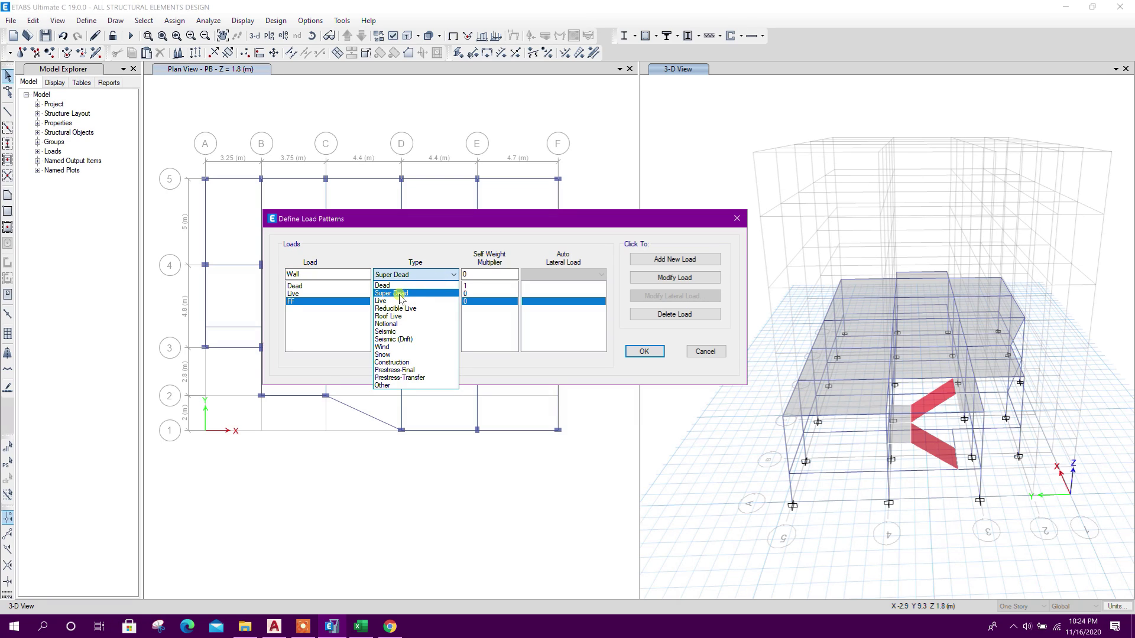
pyautogui.click(412, 289)
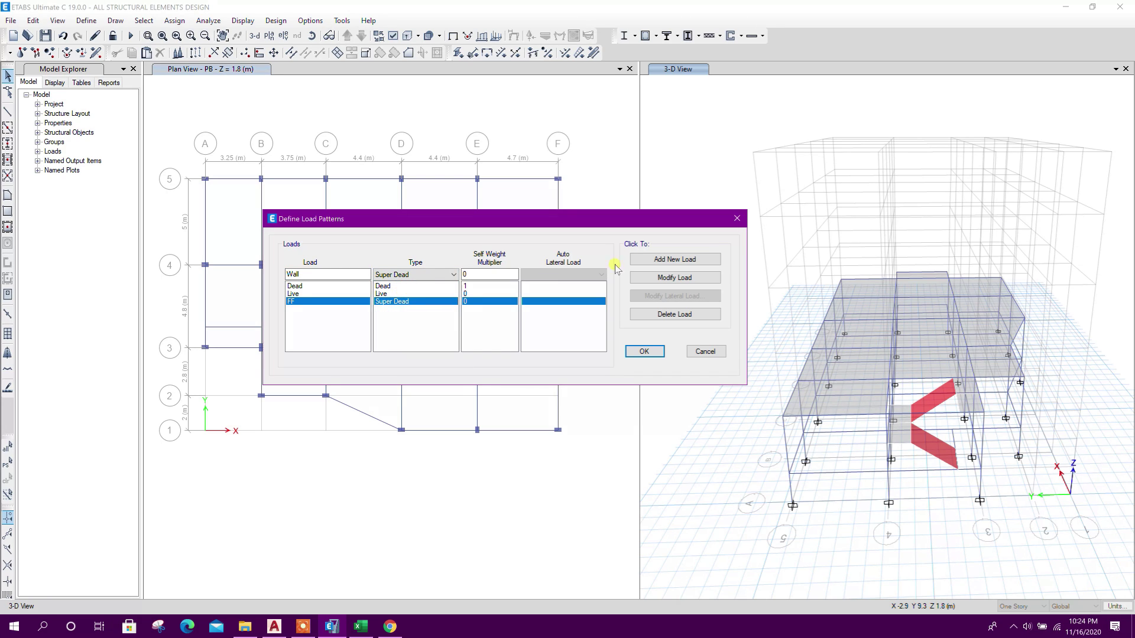
pyautogui.click(644, 260)
pyautogui.click(644, 352)
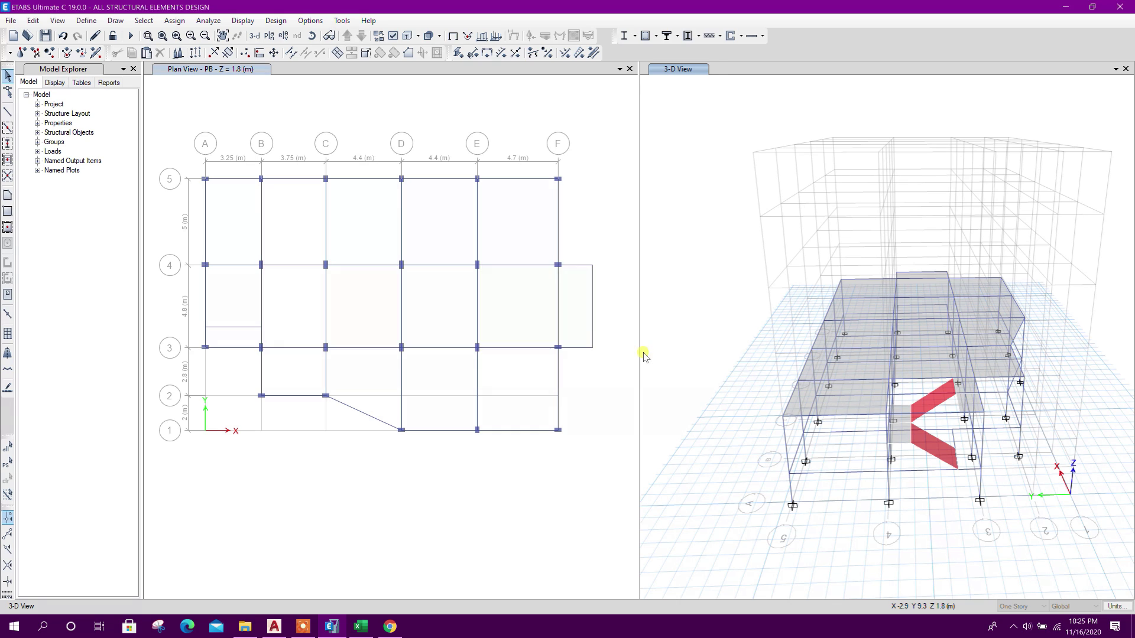
pyautogui.click(464, 317)
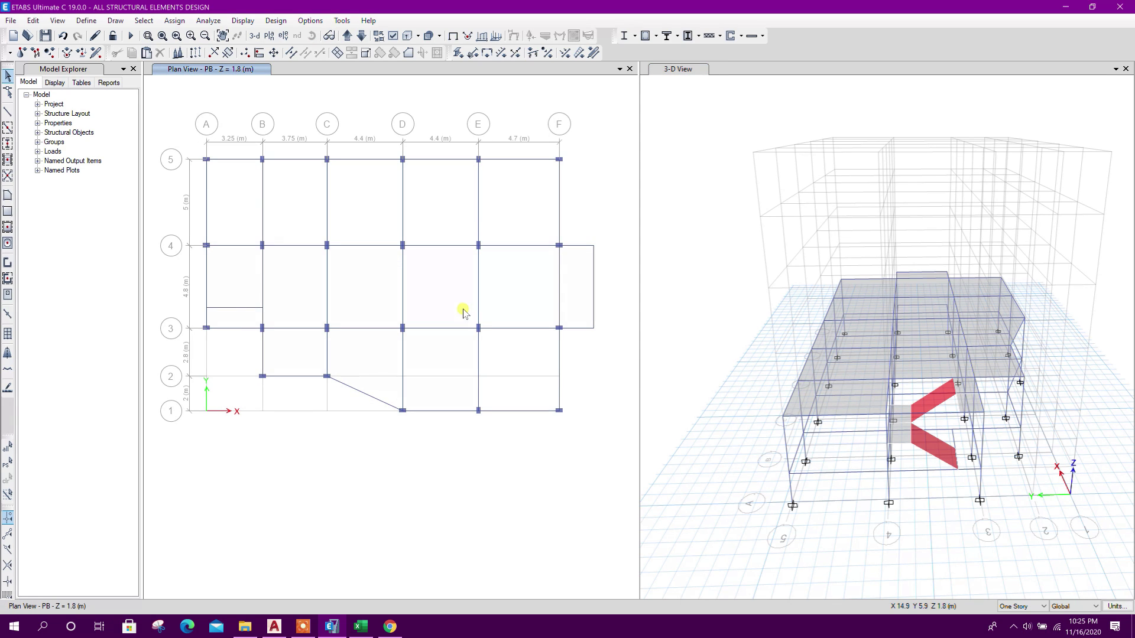
pyautogui.click(150, 22)
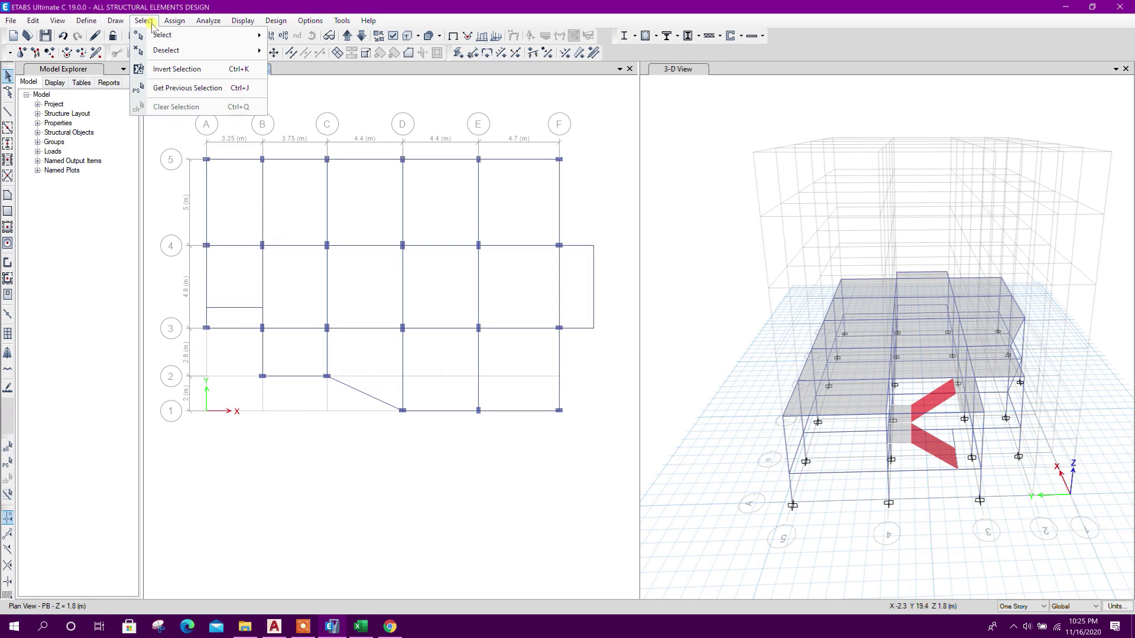
pyautogui.moveTo(172, 34)
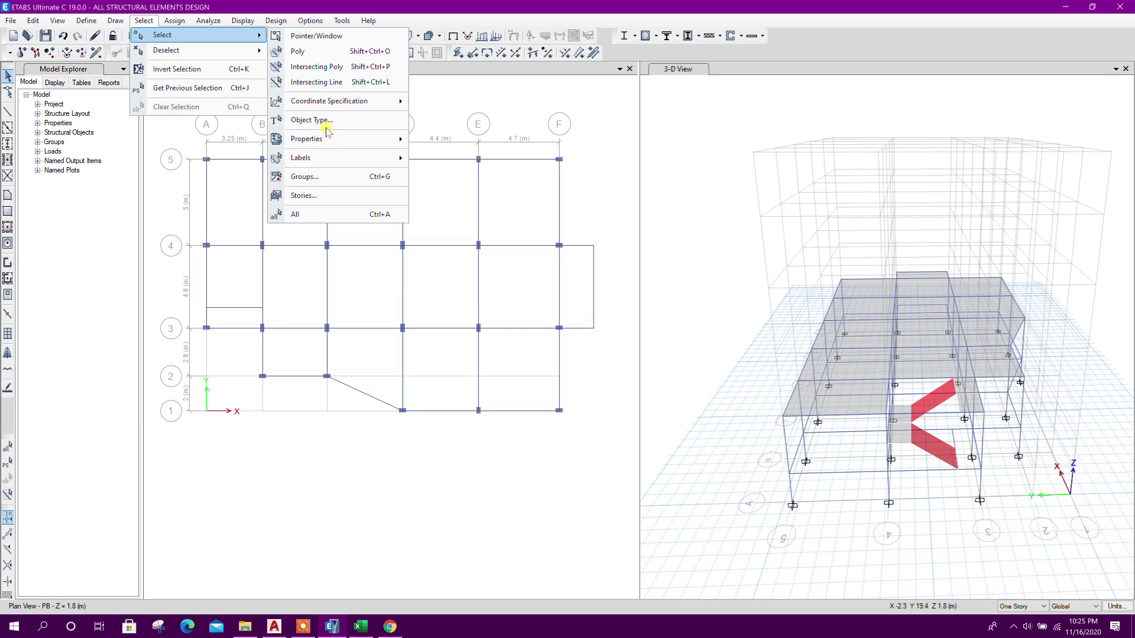
pyautogui.click(299, 8)
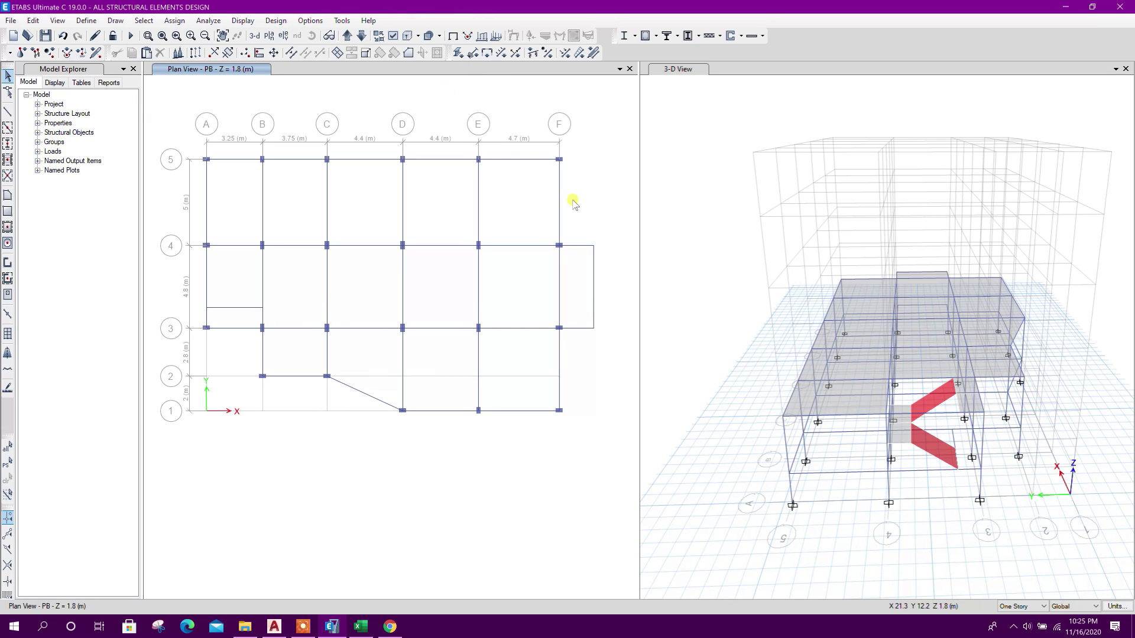
# Step: Select the PB-level beams along grid 5, between grids 4 and 5 except at E, and around the stair bay except along grid 4
pyautogui.moveTo(574, 199); pyautogui.dragTo(487, 202)
pyautogui.moveTo(502, 185); pyautogui.dragTo(175, 202)
pyautogui.click(207, 279)
pyautogui.moveTo(278, 272); pyautogui.dragTo(224, 276)
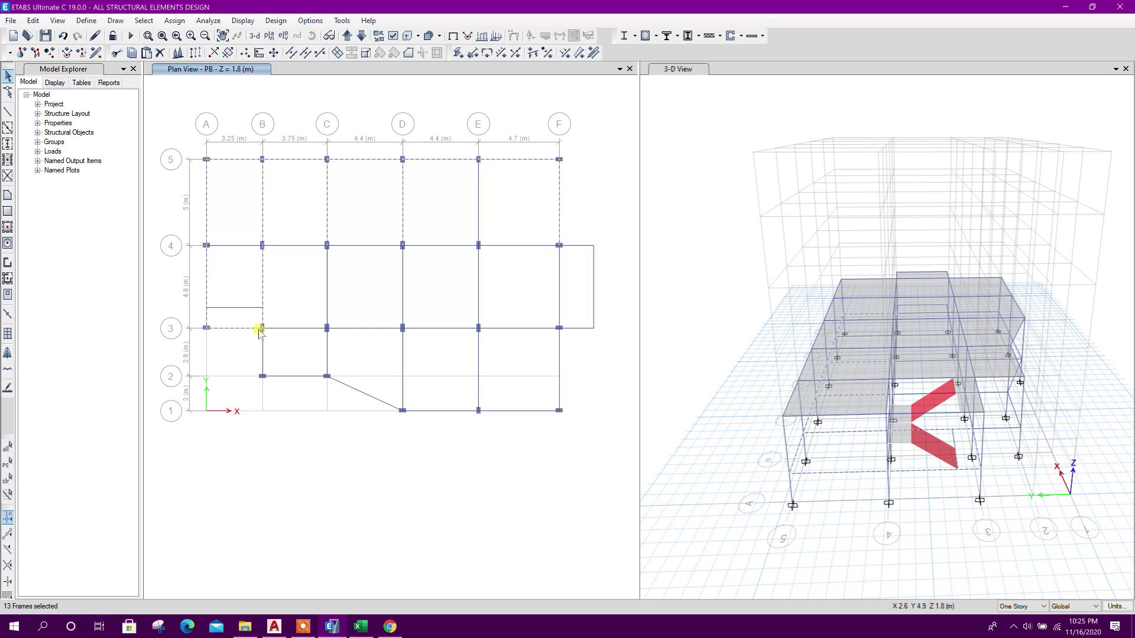
# Step: Add the remaining wall-carrying PB beams to the selection: outer edges, grids 3 and 4, grid E between 3 and 1, and the cantilever
pyautogui.moveTo(372, 342); pyautogui.dragTo(355, 319)
pyautogui.moveTo(318, 341); pyautogui.dragTo(311, 309)
pyautogui.moveTo(311, 368); pyautogui.dragTo(240, 355)
pyautogui.moveTo(371, 435); pyautogui.dragTo(362, 380)
pyautogui.moveTo(455, 434); pyautogui.dragTo(431, 381)
pyautogui.moveTo(506, 396); pyautogui.dragTo(455, 373)
pyautogui.moveTo(526, 423); pyautogui.dragTo(511, 377)
pyautogui.moveTo(566, 278); pyautogui.dragTo(531, 284)
pyautogui.moveTo(585, 340); pyautogui.dragTo(584, 274)
pyautogui.moveTo(580, 228); pyautogui.dragTo(568, 276)
pyautogui.moveTo(447, 257); pyautogui.dragTo(437, 228)
pyautogui.moveTo(358, 256); pyautogui.dragTo(288, 229)
pyautogui.moveTo(453, 235); pyautogui.dragTo(456, 224, button='middle')
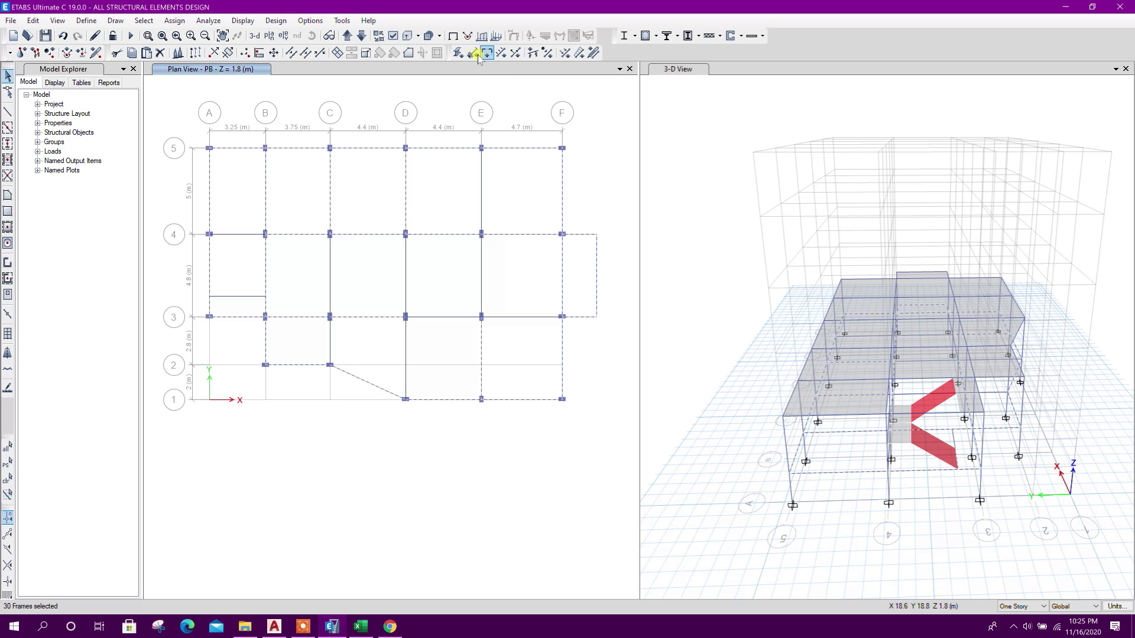
# Step: Start a distributed frame load assignment for the selected beams, using the Wall load pattern
pyautogui.click(579, 53)
pyautogui.moveTo(460, 205); pyautogui.dragTo(611, 135)
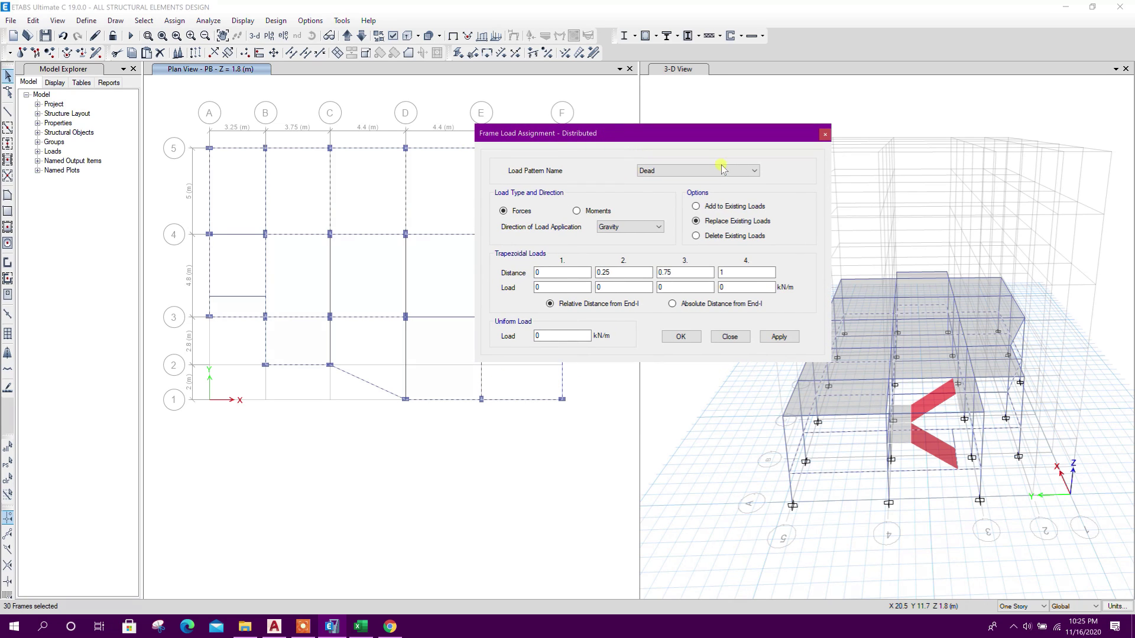
pyautogui.click(722, 169)
pyautogui.click(671, 204)
pyautogui.click(564, 333)
# Step: Check the wall load formula and its wall height on the Excel Modeling Steps sheet, and return to ETABS
pyautogui.click(360, 626)
pyautogui.click(593, 243)
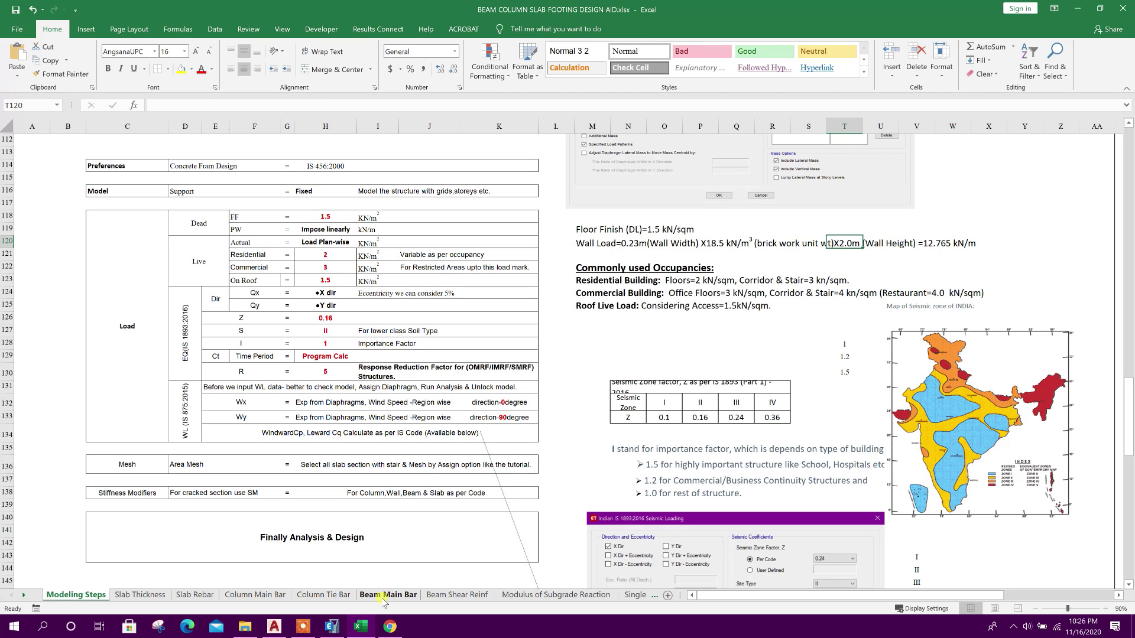
pyautogui.click(332, 626)
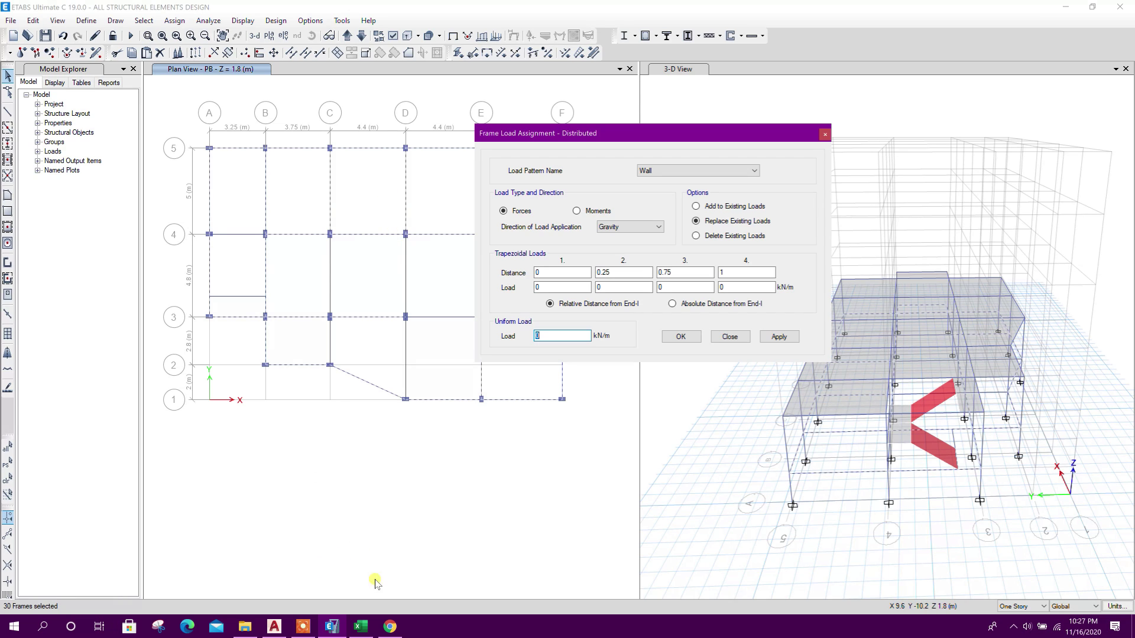
# Step: Switch to Excel and calculate the wall load in cell Y120 with the formula =0.23*18.5*3
pyautogui.click(361, 627)
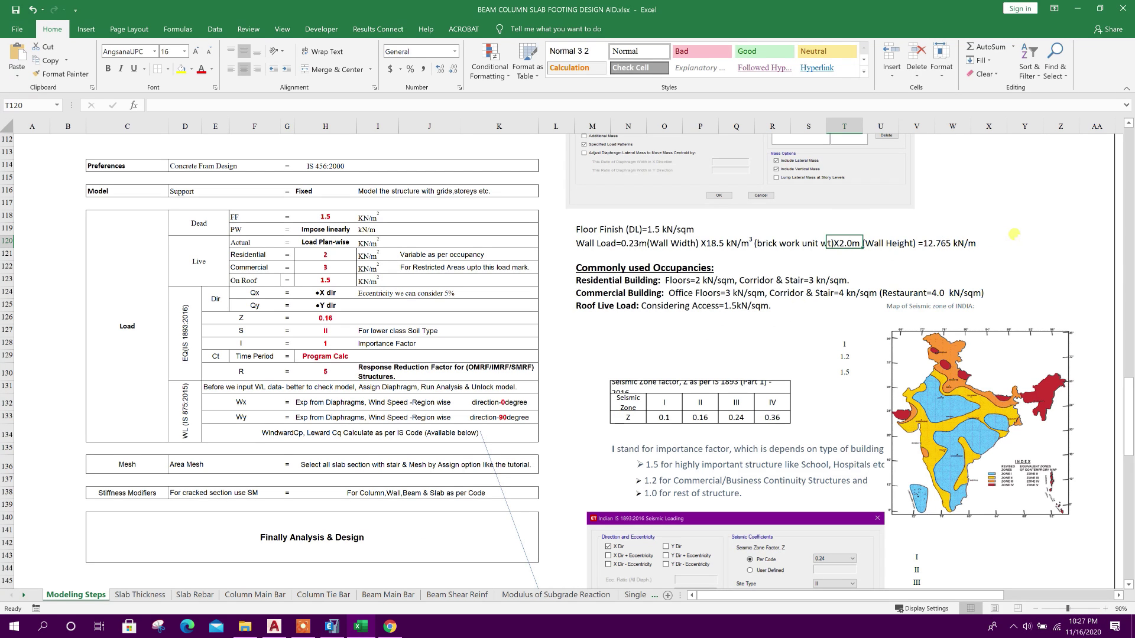
pyautogui.click(1014, 239)
pyautogui.write('=')
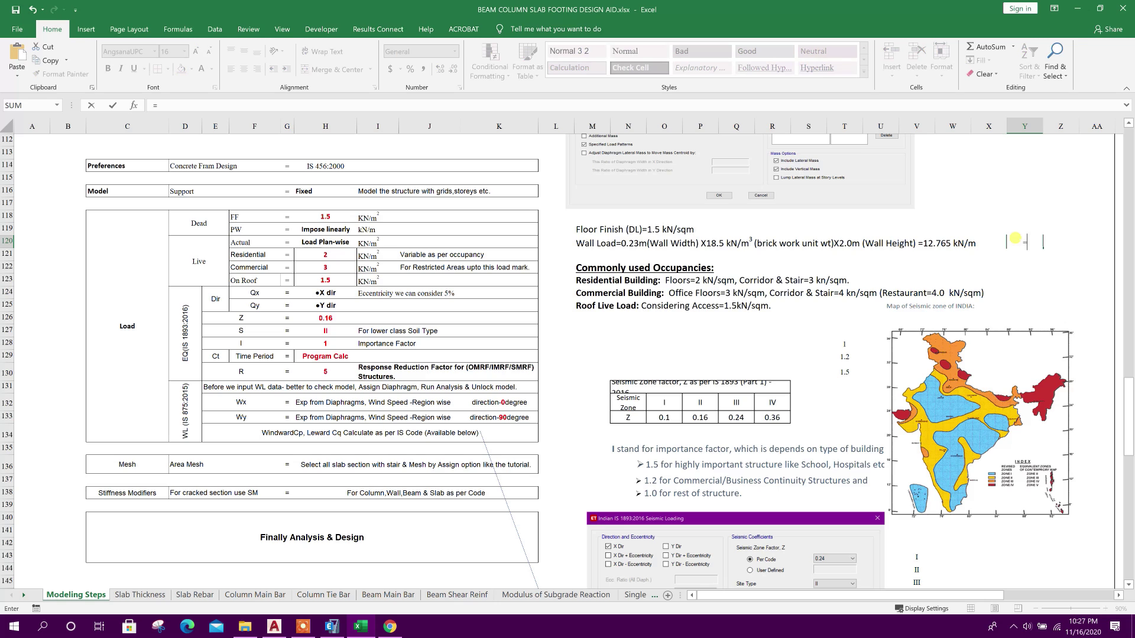
pyautogui.write('0')
pyautogui.write('.23*18.5*3')
pyautogui.press('Return')
# Step: Change the wall height in the Wall Load text in cell M120 to 3.0m, and select the calculated load in cell Y120
pyautogui.click(591, 243)
pyautogui.click(398, 105)
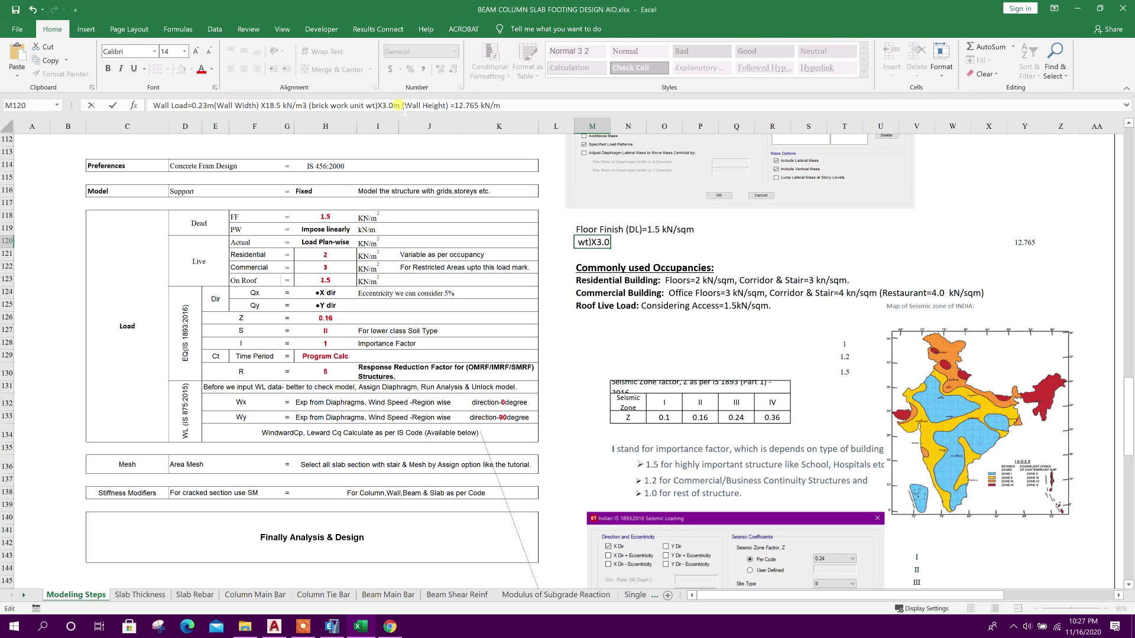
pyautogui.press('Return')
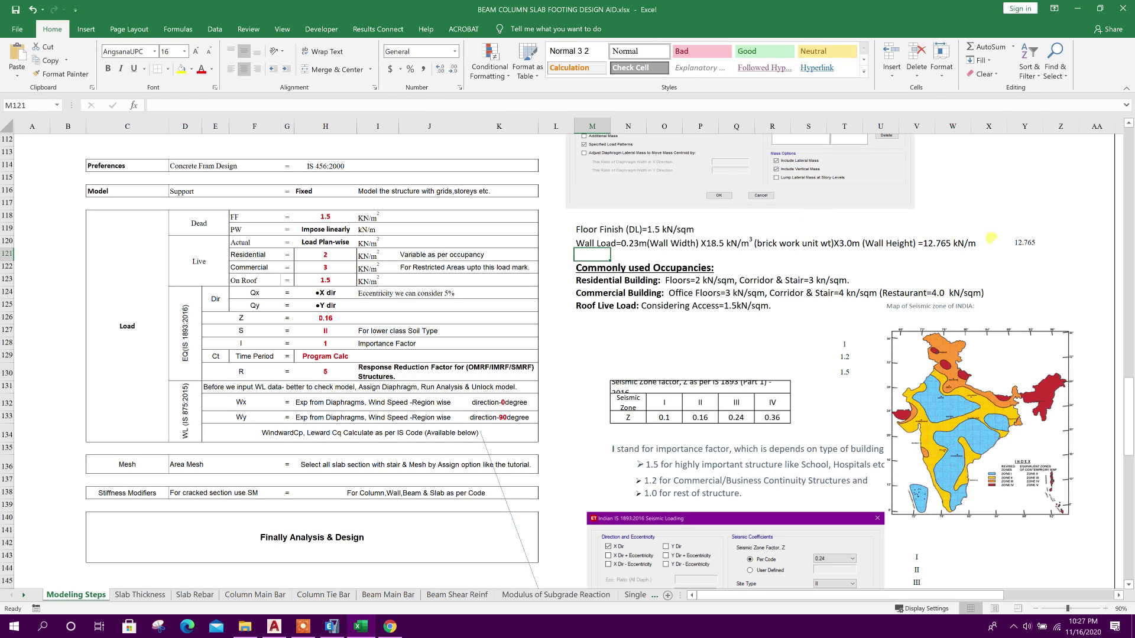
pyautogui.click(1011, 242)
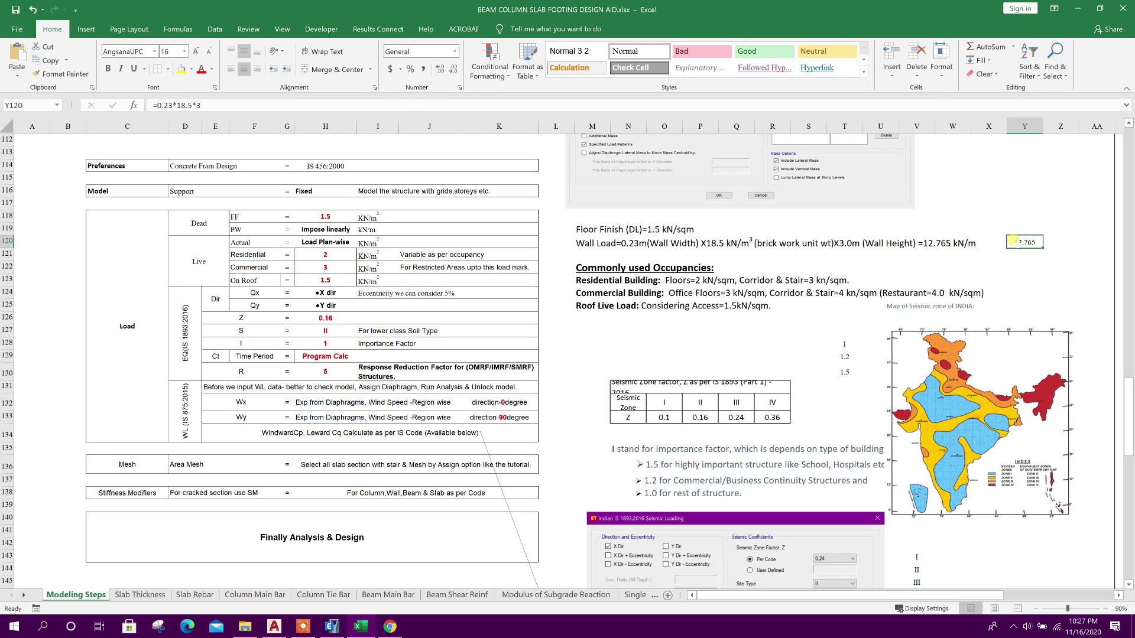
# Step: Switch to ETABS and apply a uniform Wall load of 12.765 kN/m to the selected beams, closing the assignment
pyautogui.click(331, 626)
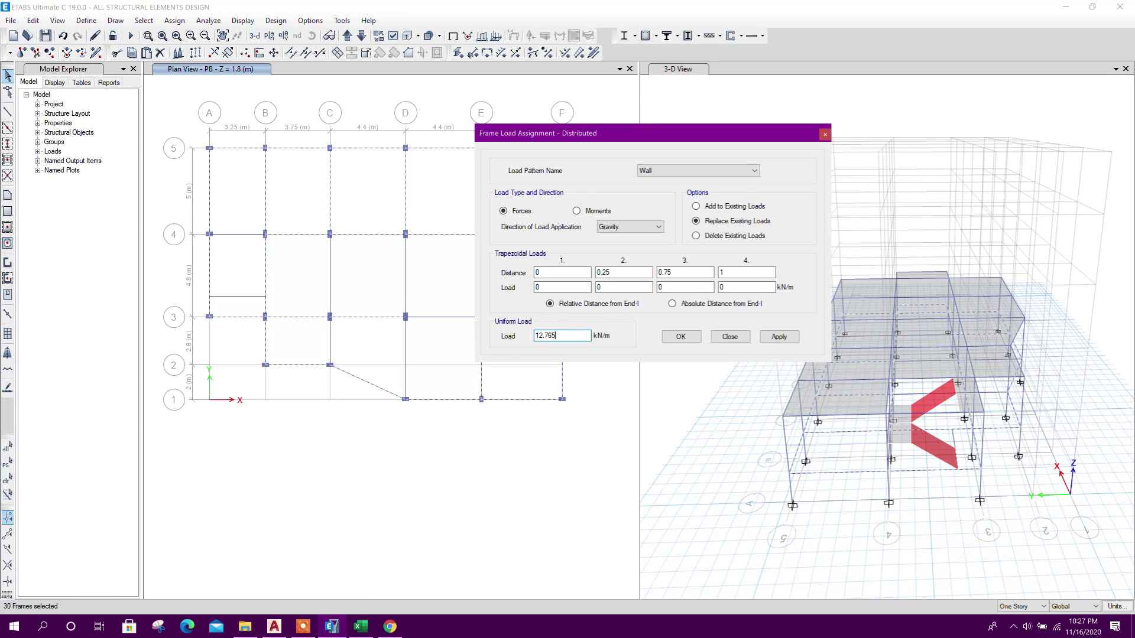
pyautogui.click(779, 336)
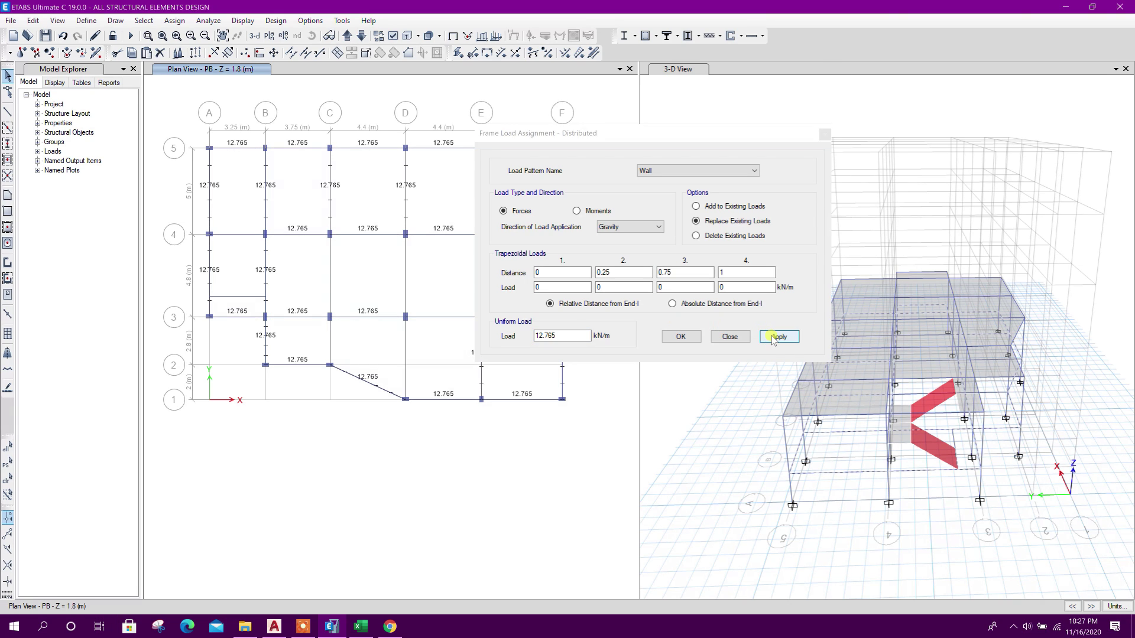
pyautogui.click(729, 337)
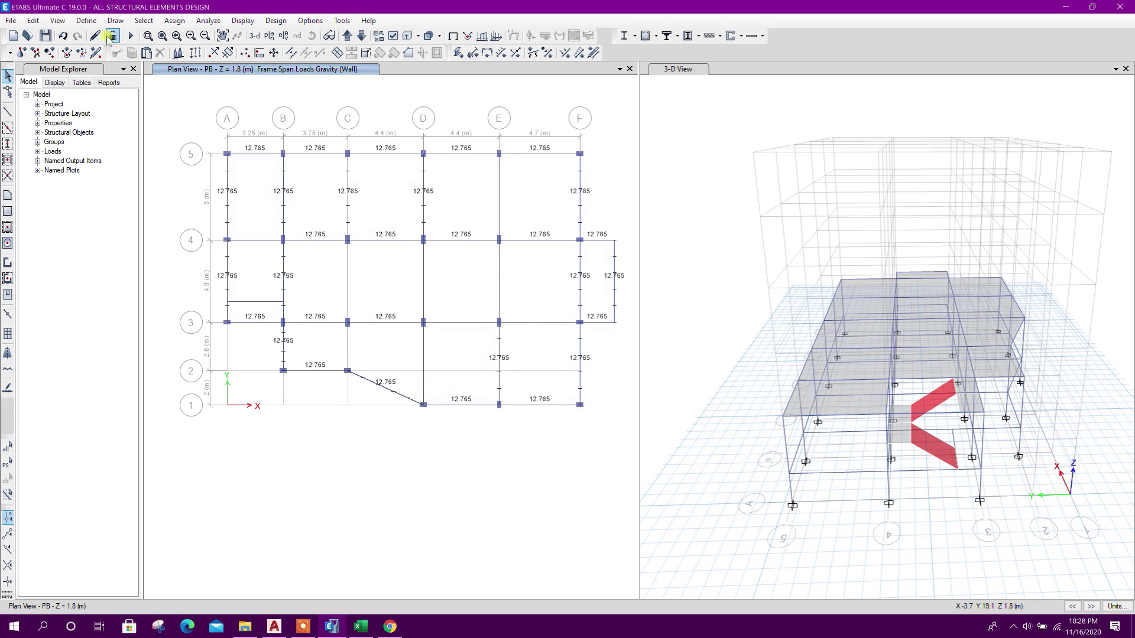
# Step: Edit the B20x50 frame section, giving it a larger width and a matching property name
pyautogui.click(86, 21)
pyautogui.moveTo(178, 53)
pyautogui.click(278, 53)
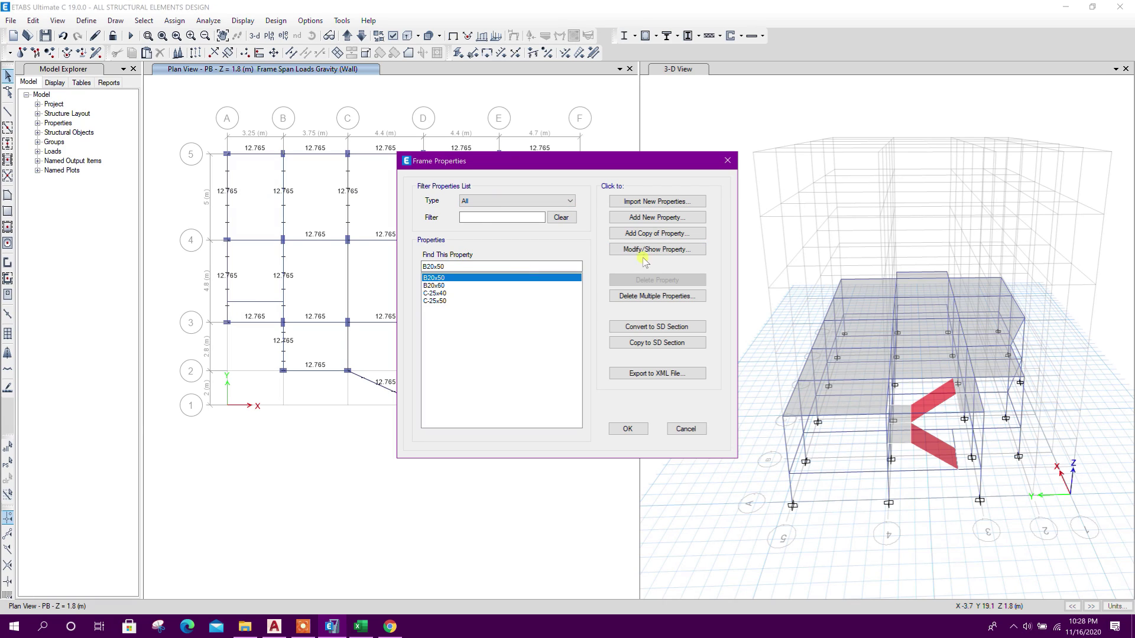
pyautogui.click(444, 287)
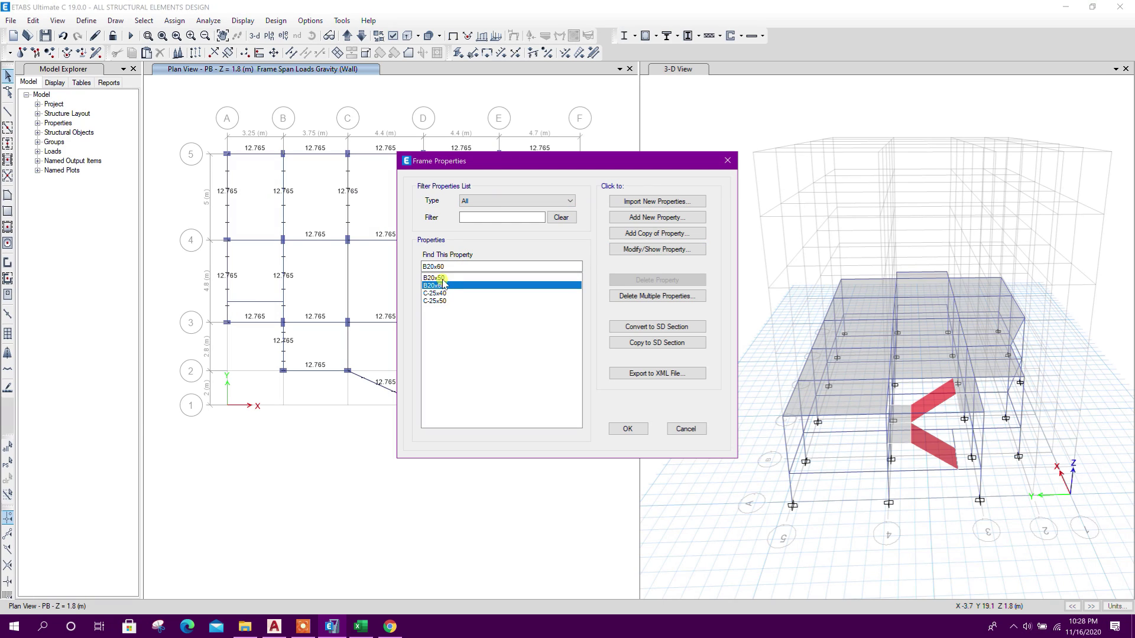
pyautogui.click(440, 278)
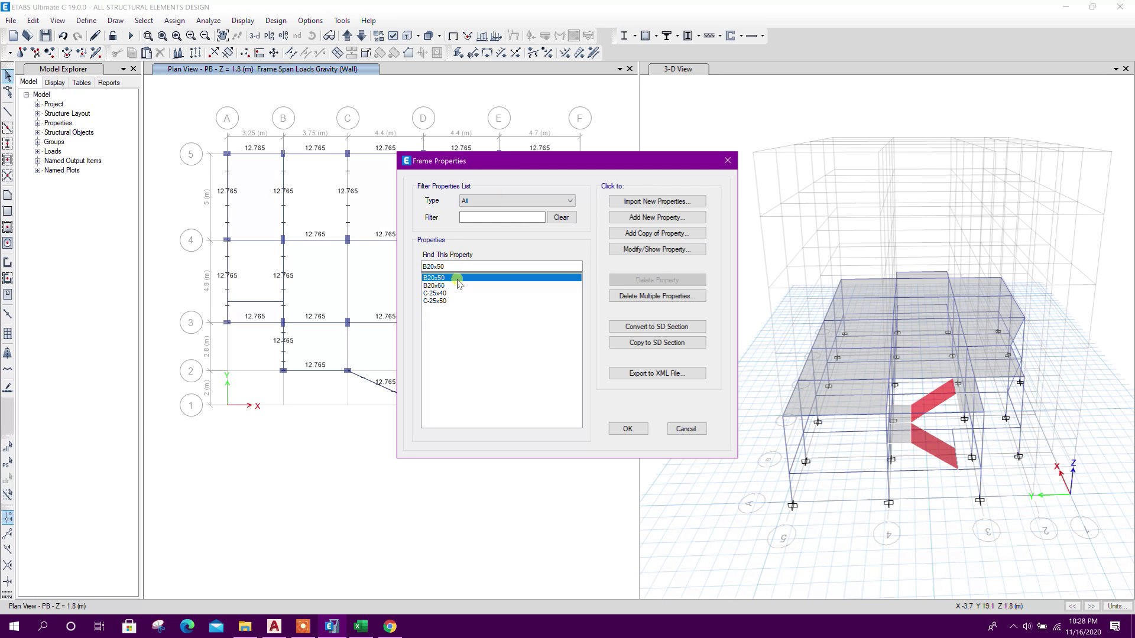
pyautogui.click(638, 251)
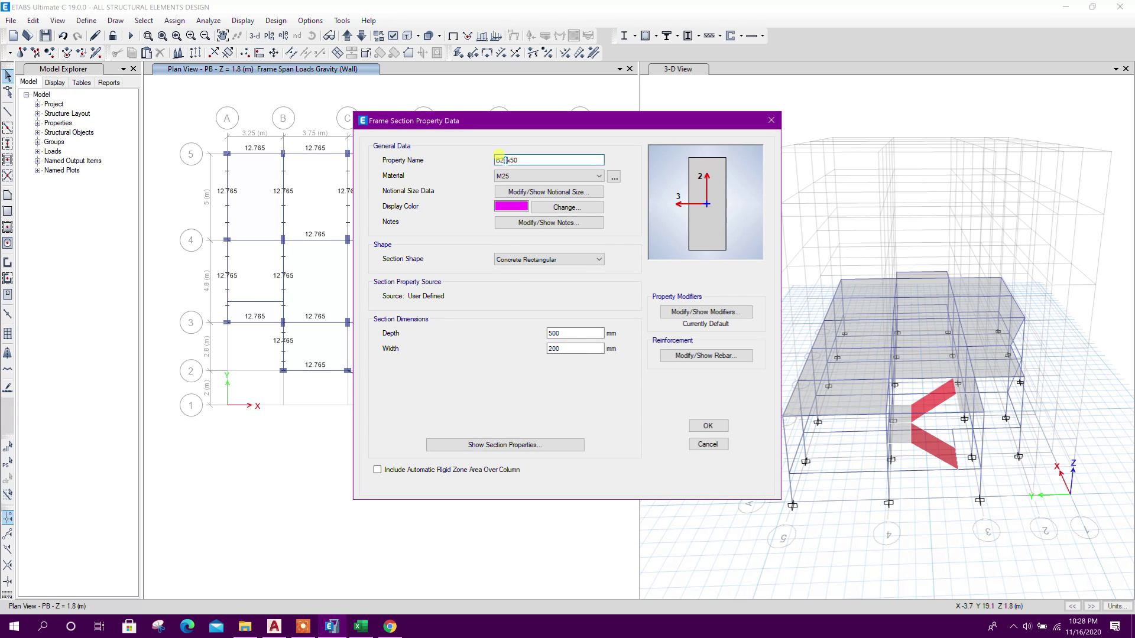
pyautogui.moveTo(556, 349); pyautogui.dragTo(553, 350)
pyautogui.click(706, 425)
# Step: Rename the B20x60 frame section B25x60, set its width to 250 mm, and accept the frame properties
pyautogui.click(452, 278)
pyautogui.click(611, 253)
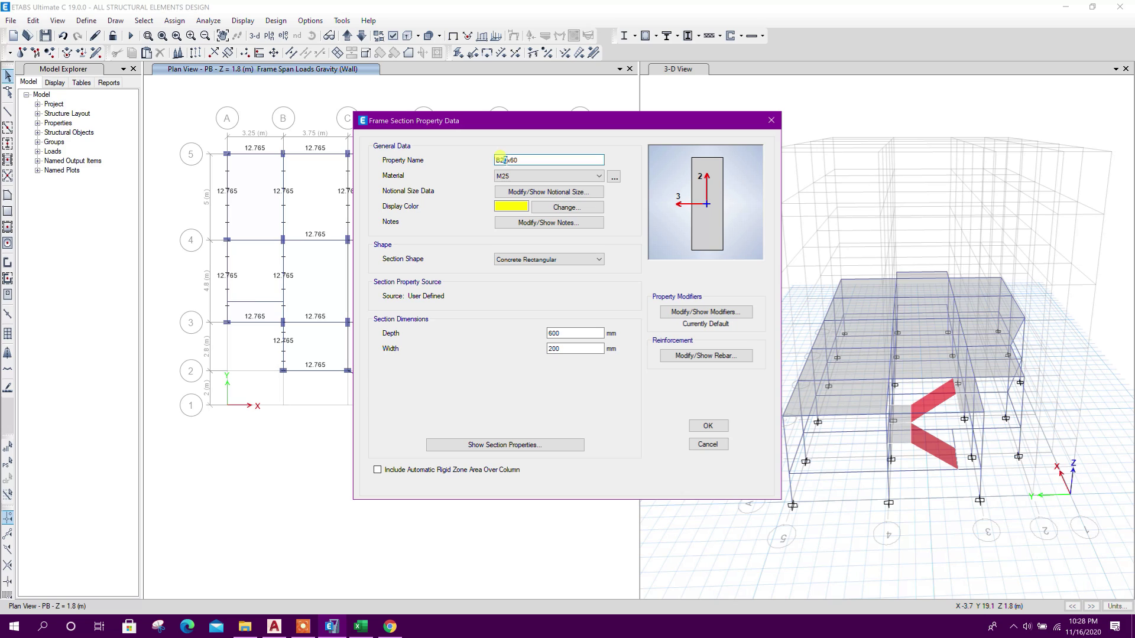
pyautogui.write('5')
pyautogui.click(553, 348)
pyautogui.write('5')
pyautogui.click(703, 426)
pyautogui.click(650, 403)
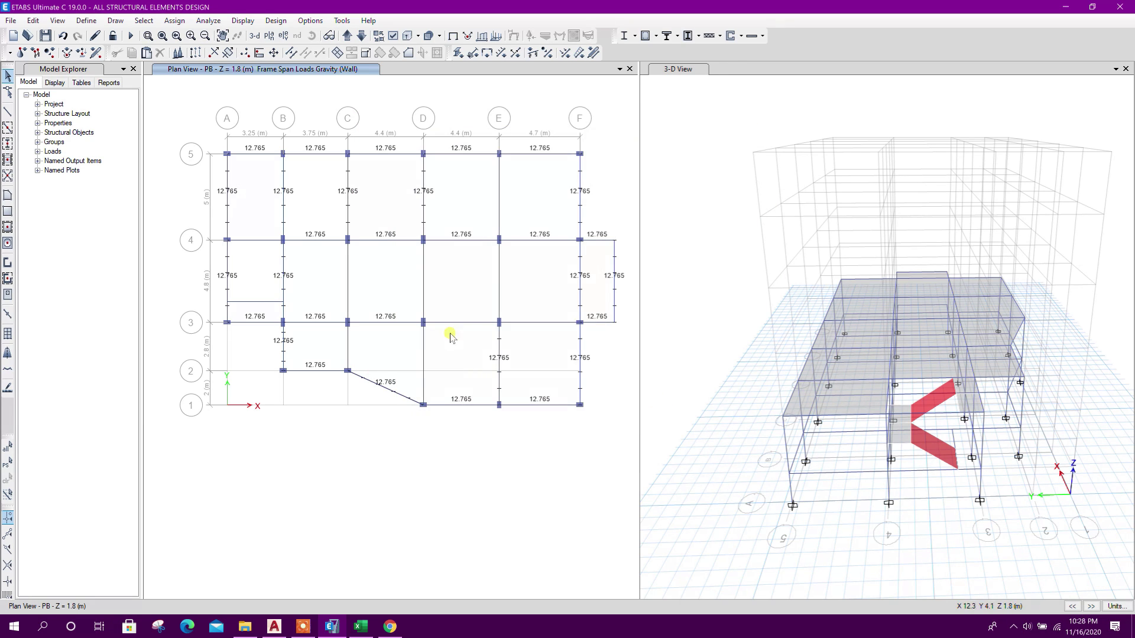
# Step: Select all six stair shells, including the flights and landings, in the 3-D view of story 1F
pyautogui.click(267, 347)
pyautogui.scroll(3, 268, 349)
pyautogui.click(244, 277)
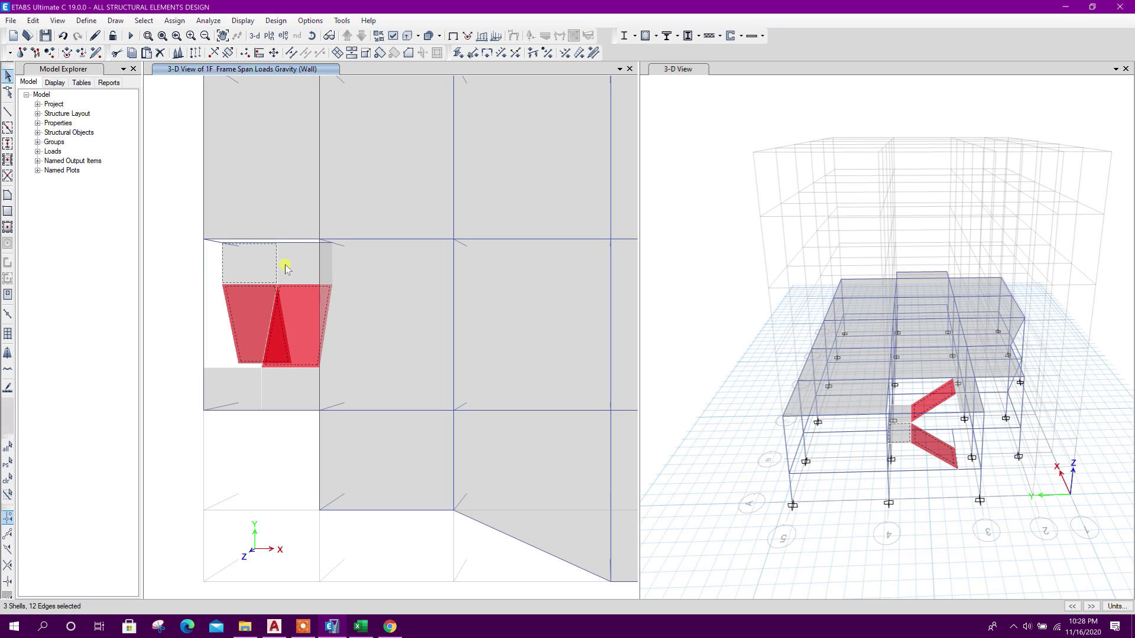
pyautogui.moveTo(303, 338); pyautogui.dragTo(299, 309, button='middle')
pyautogui.click(288, 357)
pyautogui.click(256, 359)
pyautogui.moveTo(284, 371); pyautogui.dragTo(324, 374, button='middle')
# Step: Check the floor finish value in the Excel sheet and apply a 1.5 kN/m² uniform FF load to the selected stair shells in ETABS
pyautogui.click(356, 631)
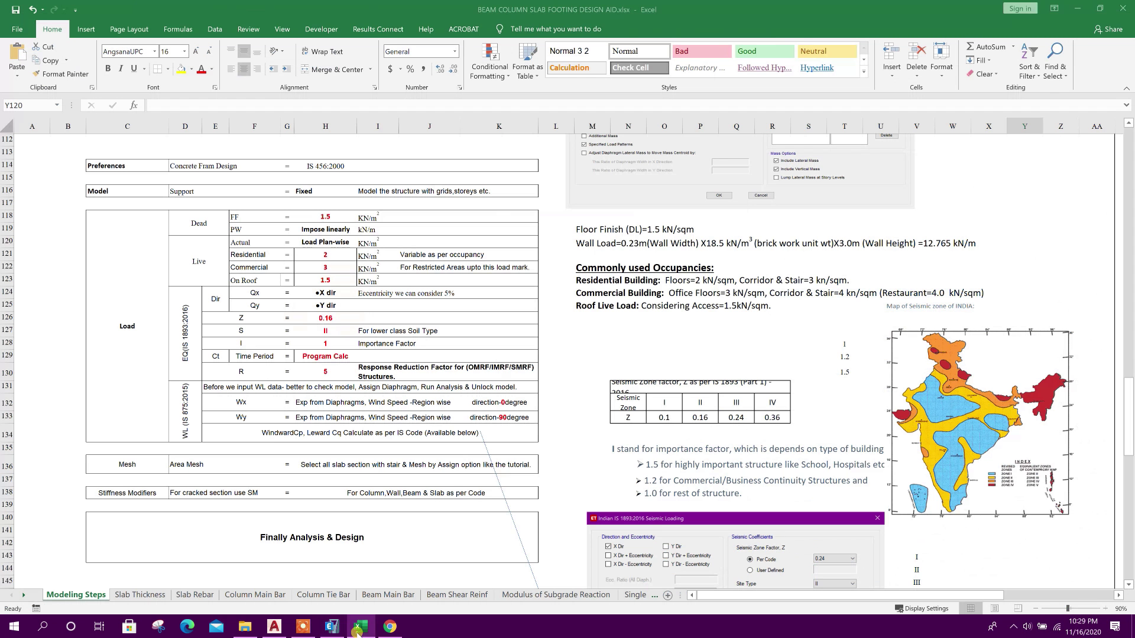
pyautogui.click(331, 627)
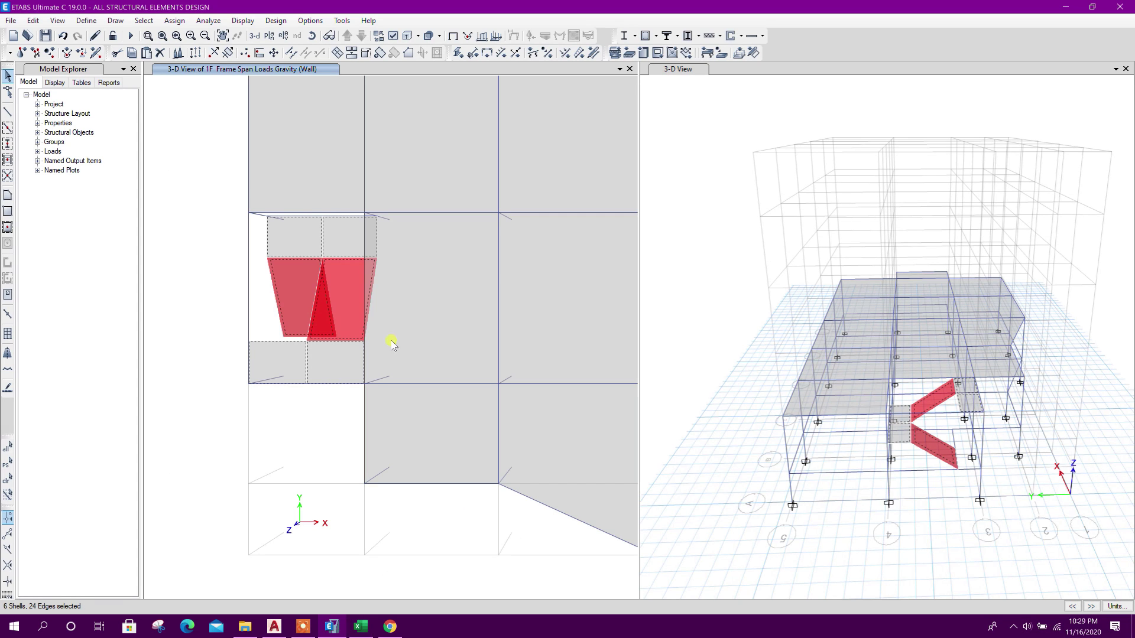
pyautogui.click(739, 53)
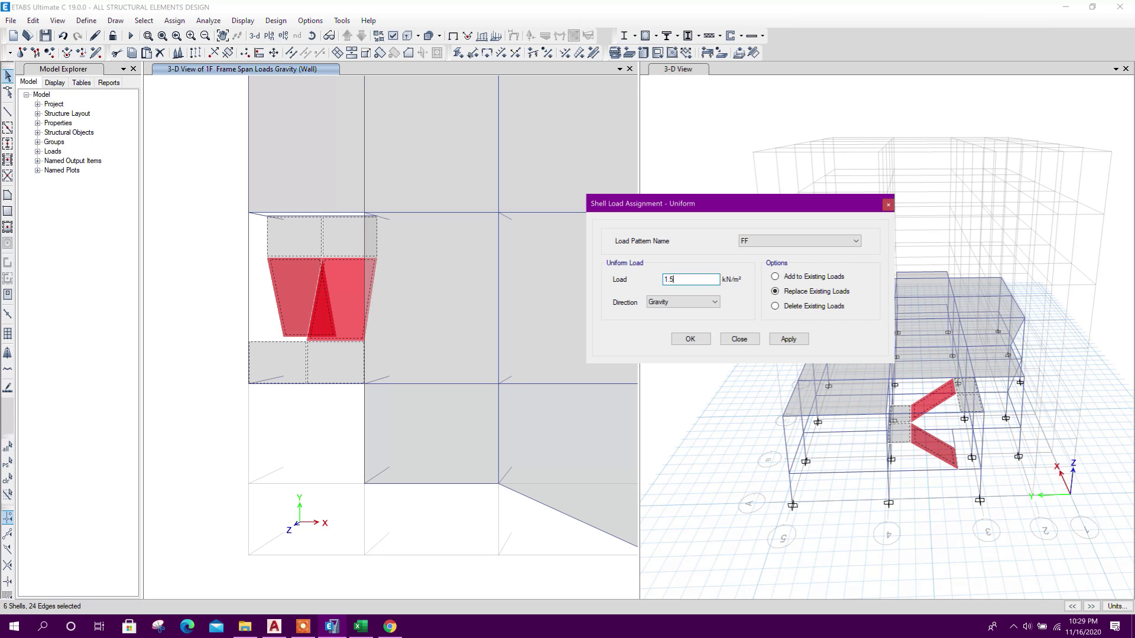
pyautogui.click(788, 338)
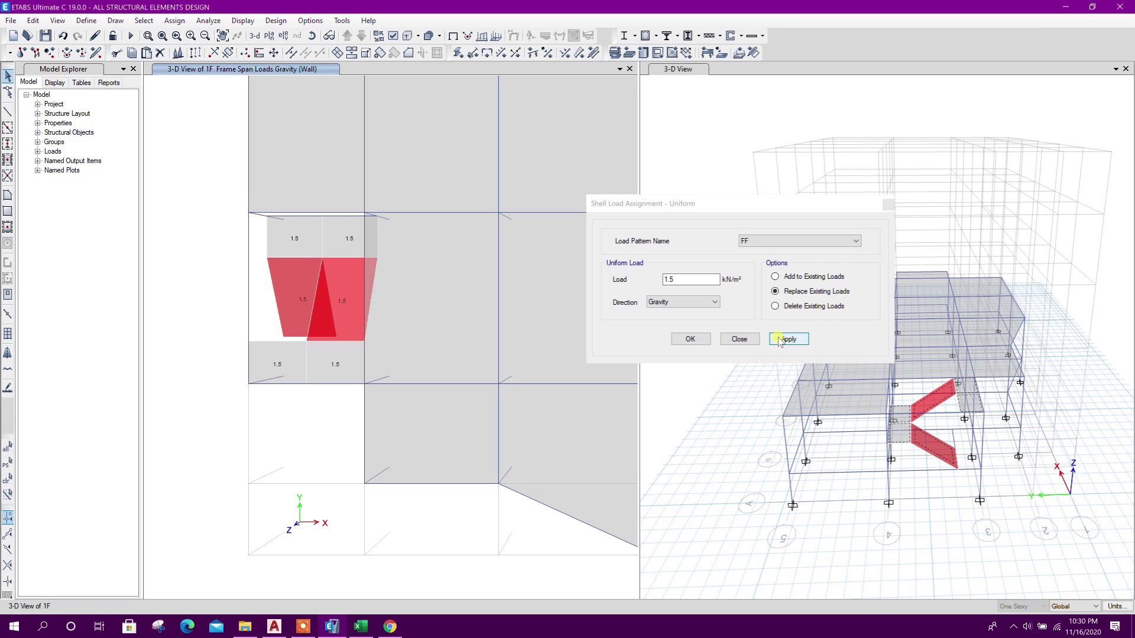
# Step: Reselect the stair shells, check the stair live load in Excel, and apply a uniform Live load of 3 kN/m², closing the assignment
pyautogui.click(790, 239)
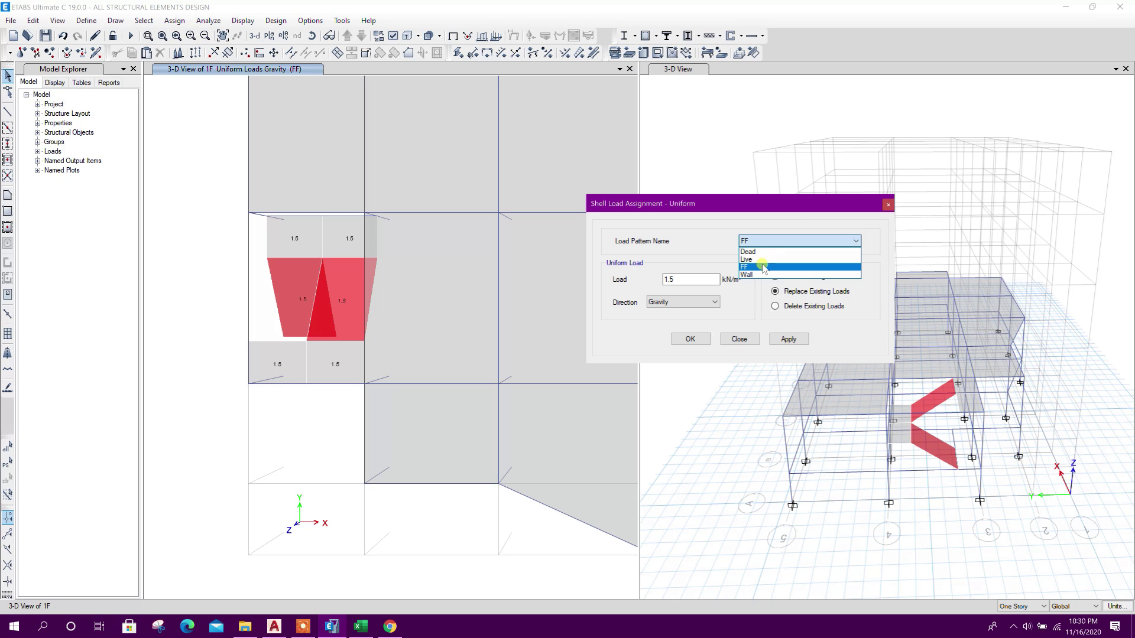
pyautogui.click(762, 260)
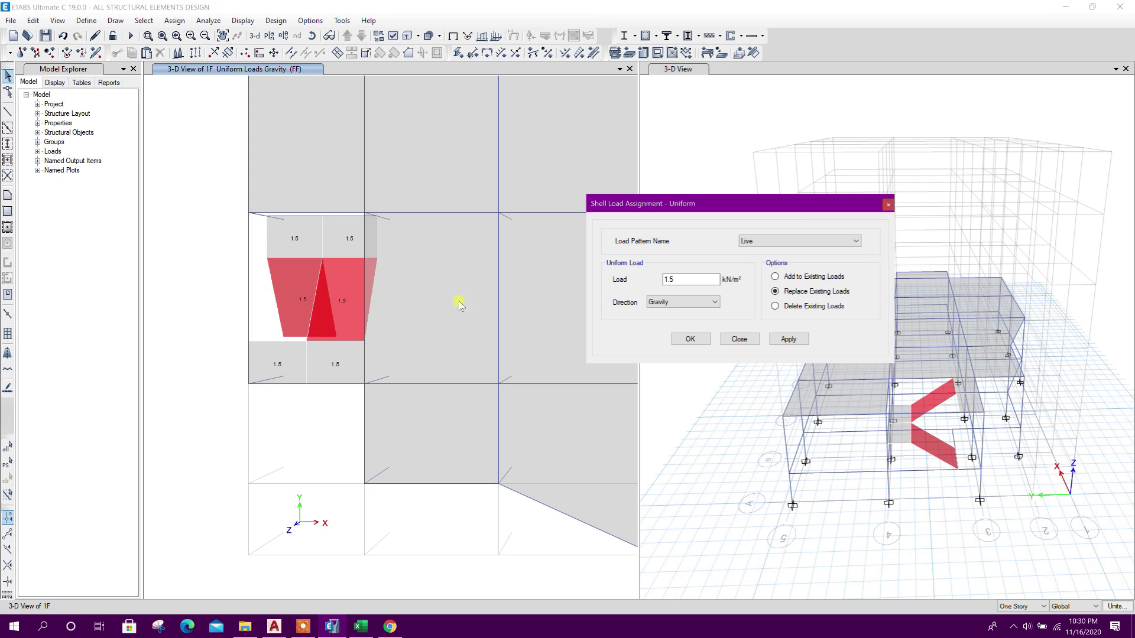
pyautogui.click(8, 465)
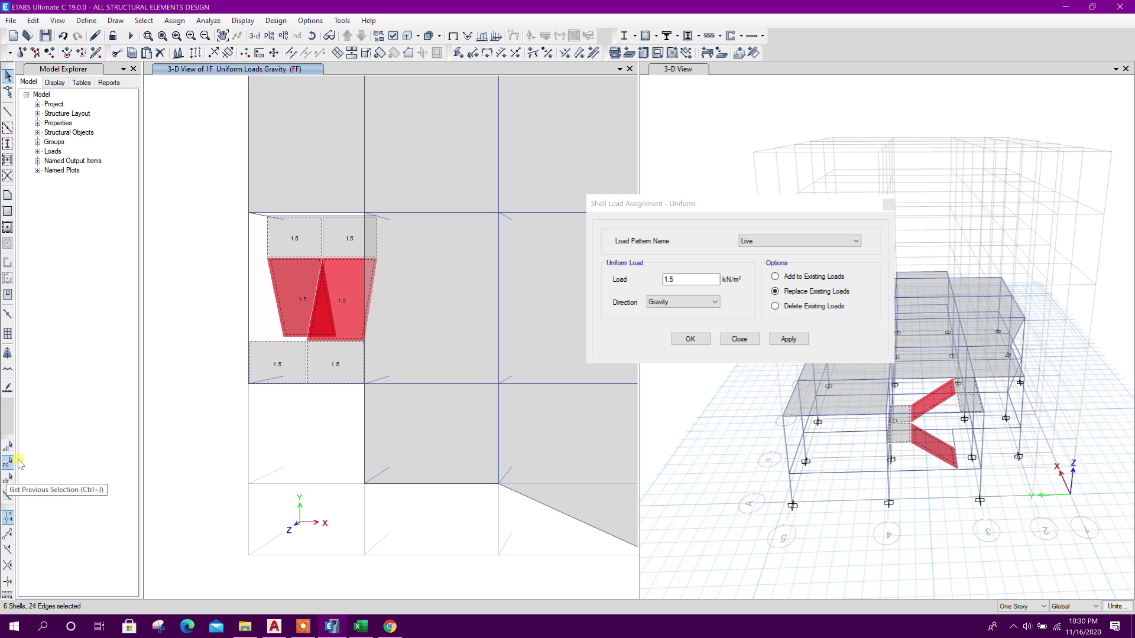
pyautogui.click(687, 280)
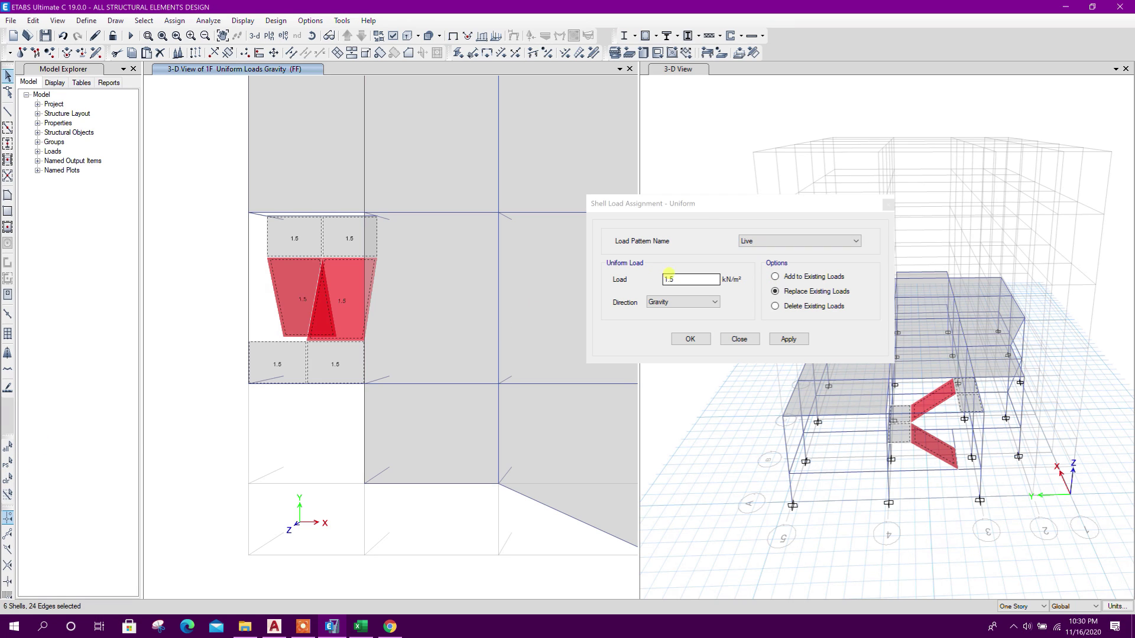
pyautogui.click(357, 627)
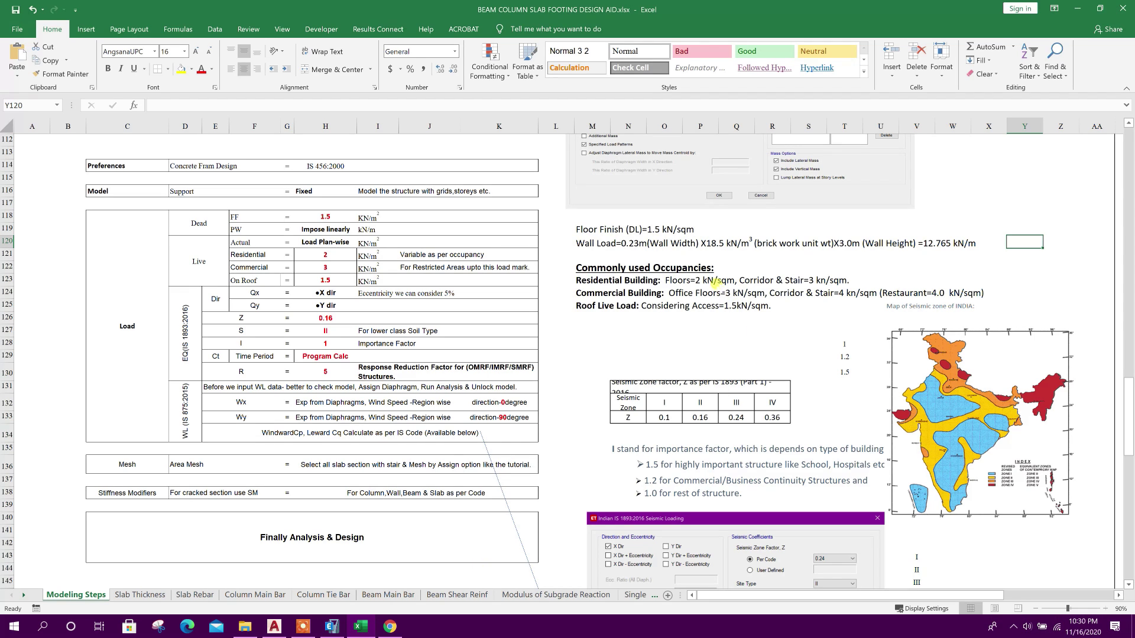
pyautogui.click(331, 627)
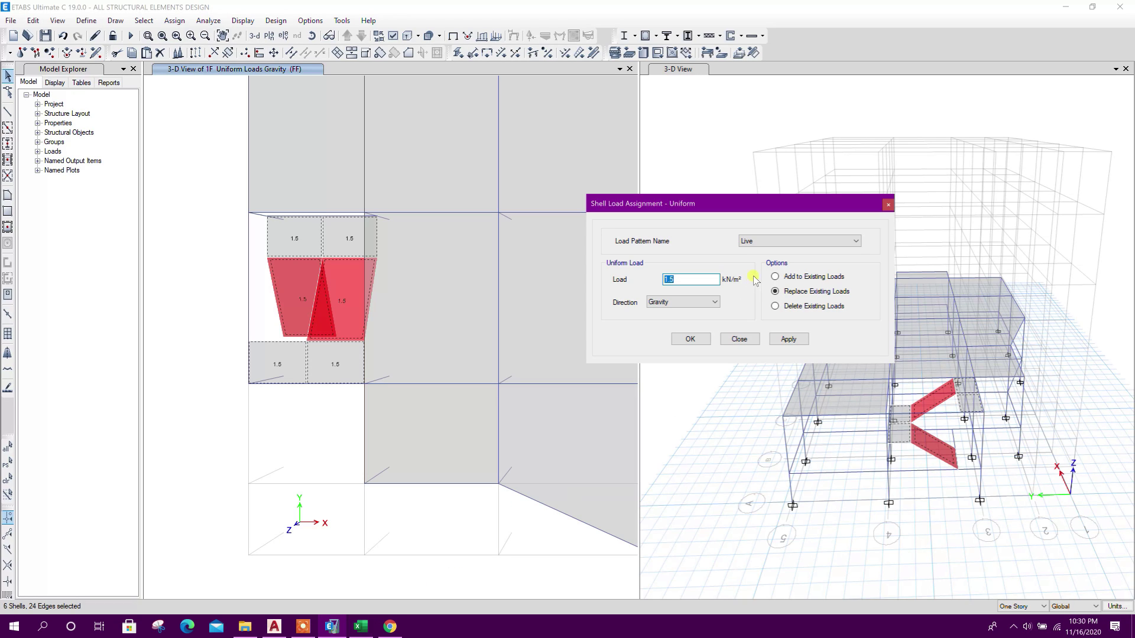
pyautogui.click(788, 339)
pyautogui.click(738, 340)
# Step: Show the 1F plan at Z = 5.2 m and select its 14 floor slabs, leaving out the stair landings
pyautogui.scroll(-5, 286, 373)
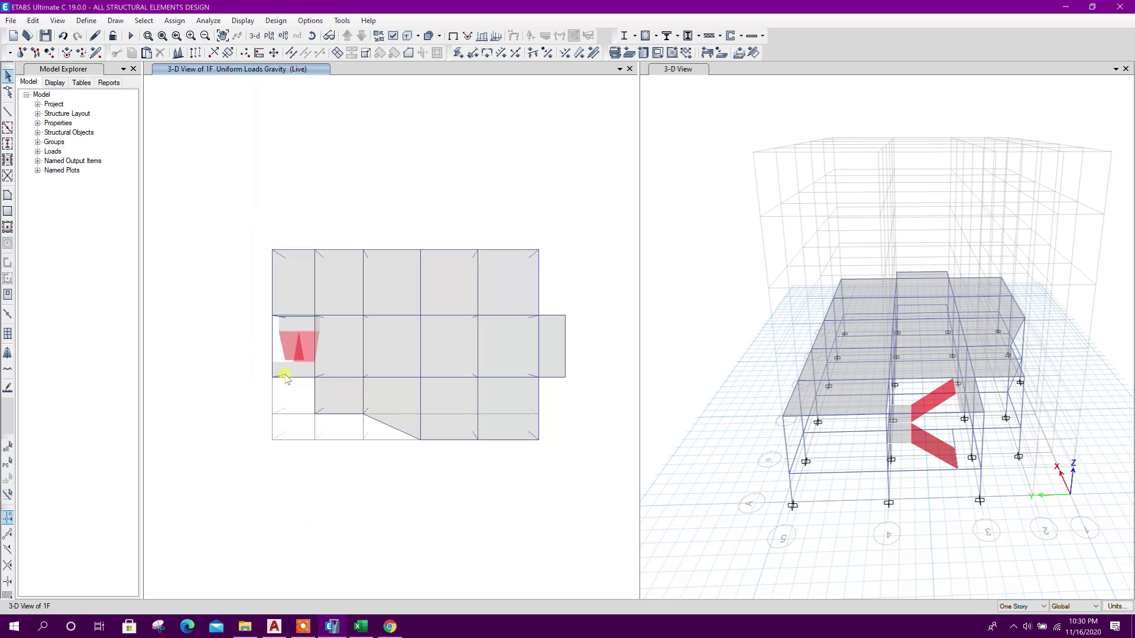
pyautogui.scroll(5, 311, 380)
pyautogui.scroll(-3, 314, 375)
pyautogui.moveTo(318, 373); pyautogui.dragTo(299, 301, button='middle')
pyautogui.click(329, 37)
pyautogui.moveTo(397, 201); pyautogui.dragTo(402, 175, button='middle')
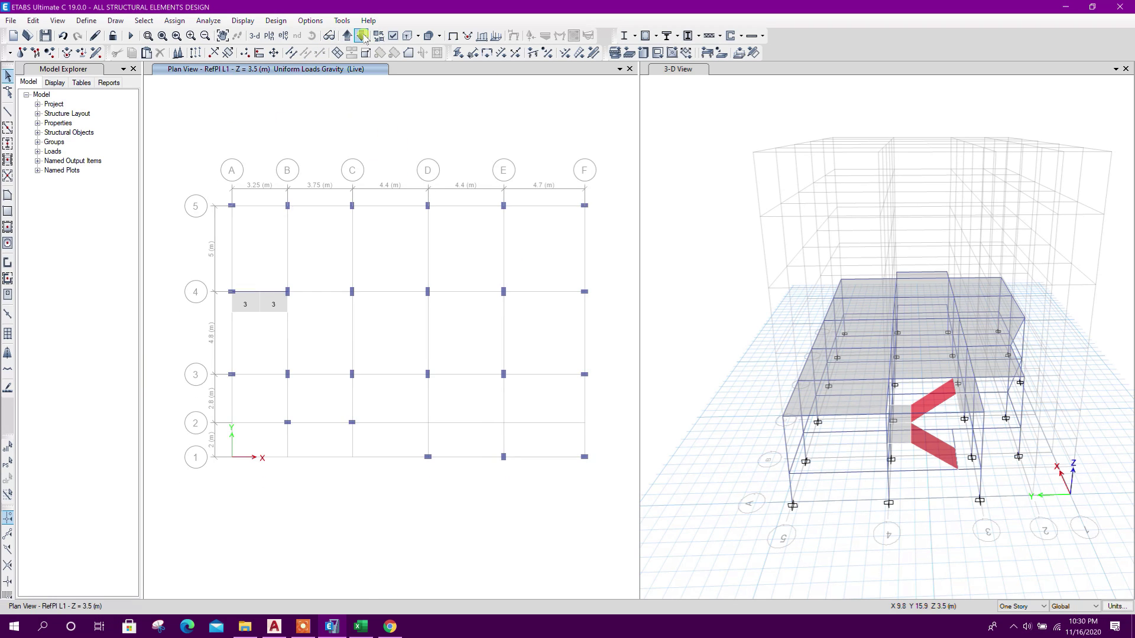
pyautogui.click(347, 36)
pyautogui.moveTo(398, 366); pyautogui.dragTo(393, 312, button='middle')
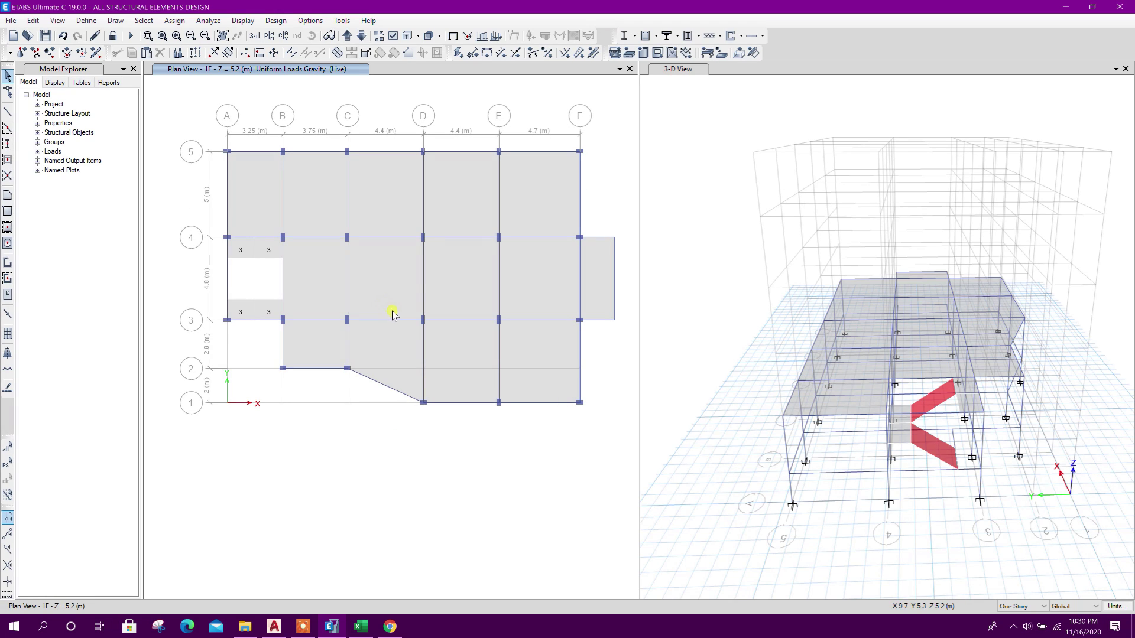
pyautogui.click(314, 189)
pyautogui.click(327, 273)
pyautogui.click(345, 345)
pyautogui.click(388, 361)
pyautogui.click(452, 387)
pyautogui.click(538, 368)
pyautogui.click(554, 302)
pyautogui.click(593, 289)
pyautogui.click(467, 283)
pyautogui.click(393, 277)
pyautogui.click(402, 195)
pyautogui.click(438, 190)
pyautogui.click(544, 190)
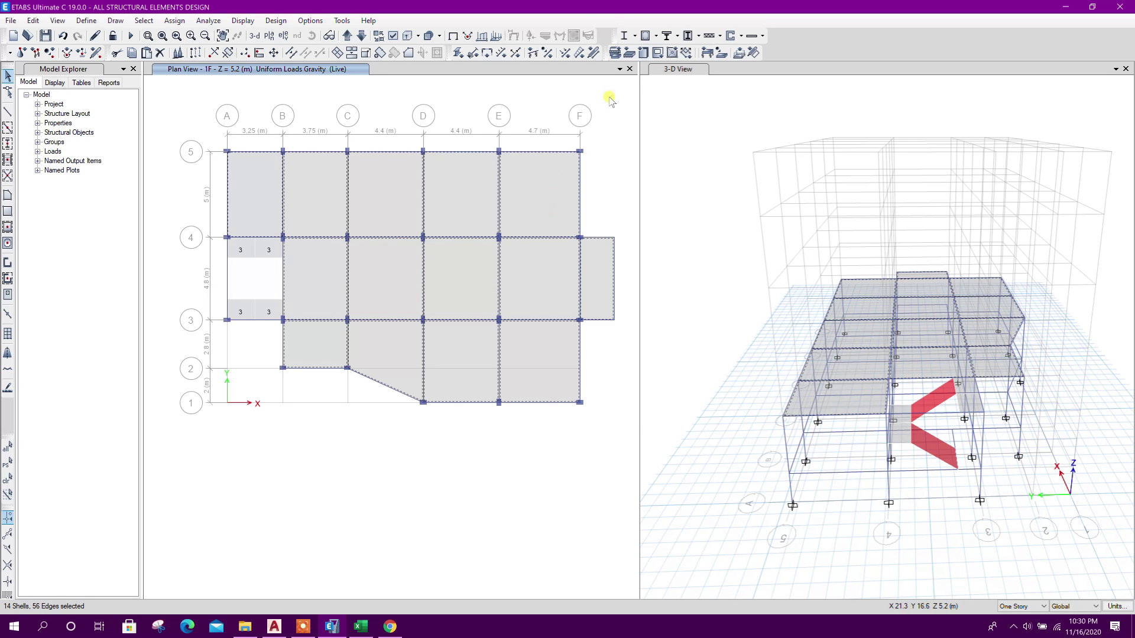
# Step: Check the residential live load in Excel and apply a uniform Live load of 2 kN/m² to the selected 1F slabs
pyautogui.click(739, 53)
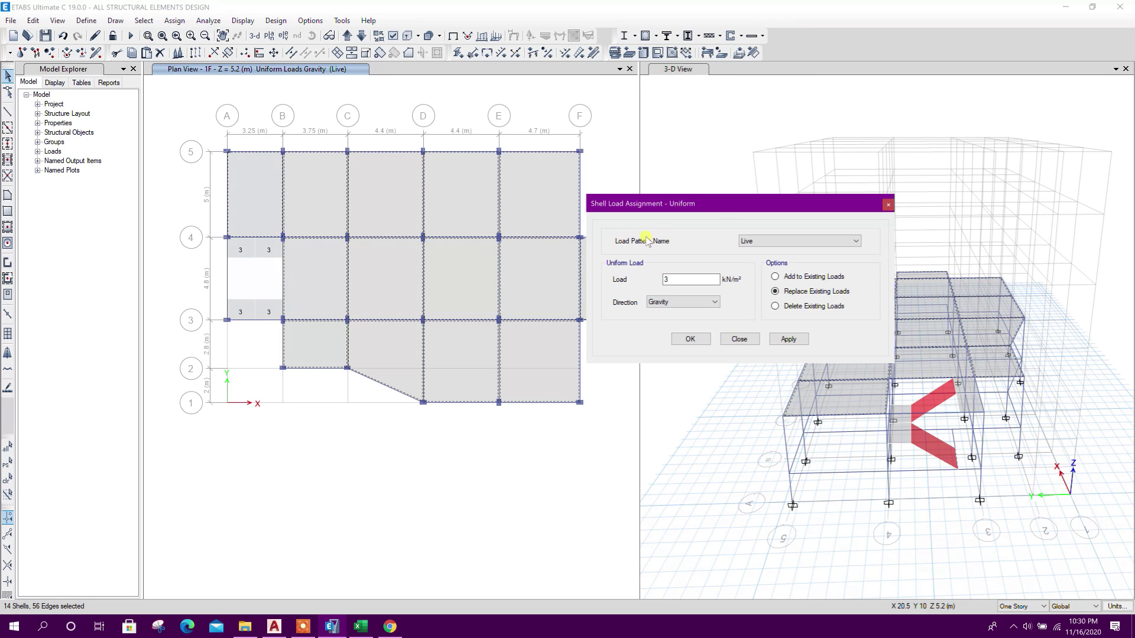
pyautogui.moveTo(738, 203); pyautogui.dragTo(748, 155)
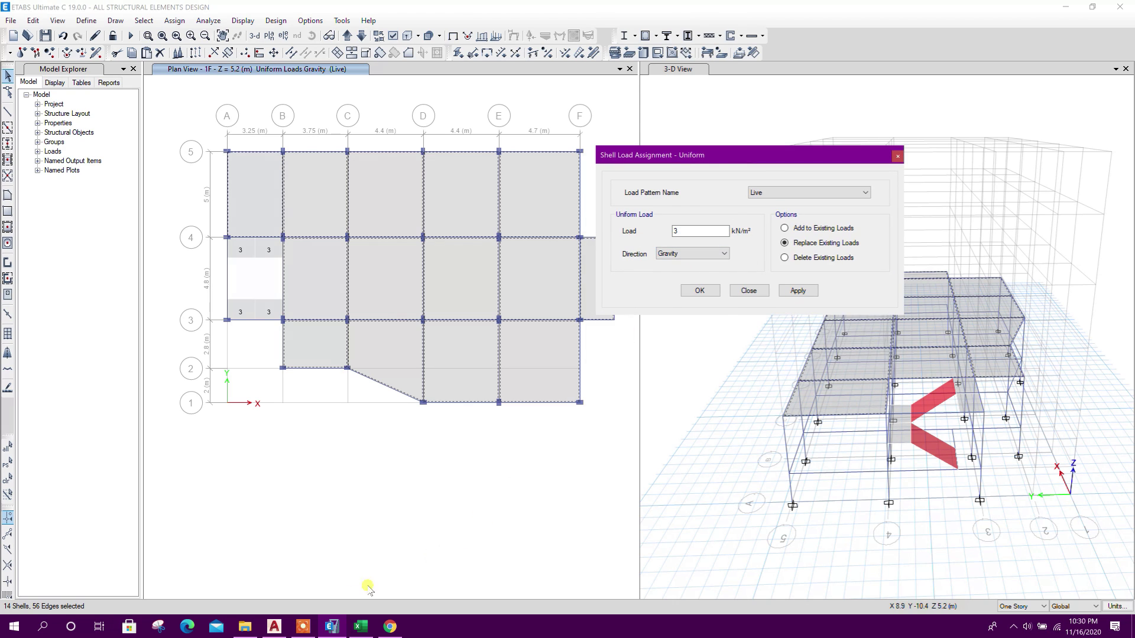
pyautogui.click(360, 626)
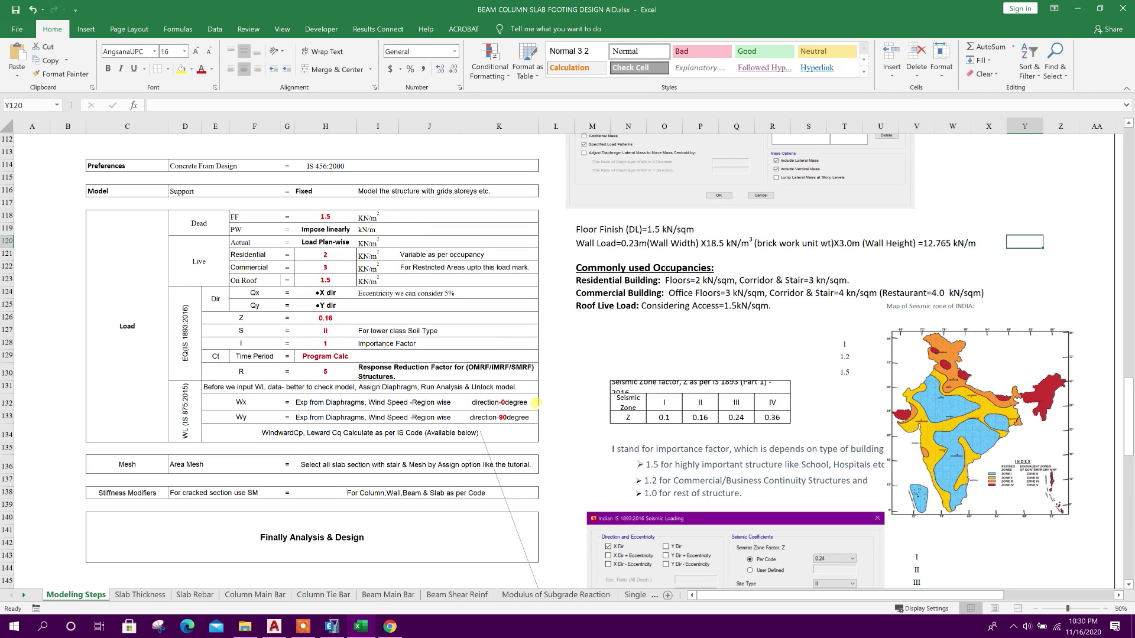
pyautogui.click(331, 626)
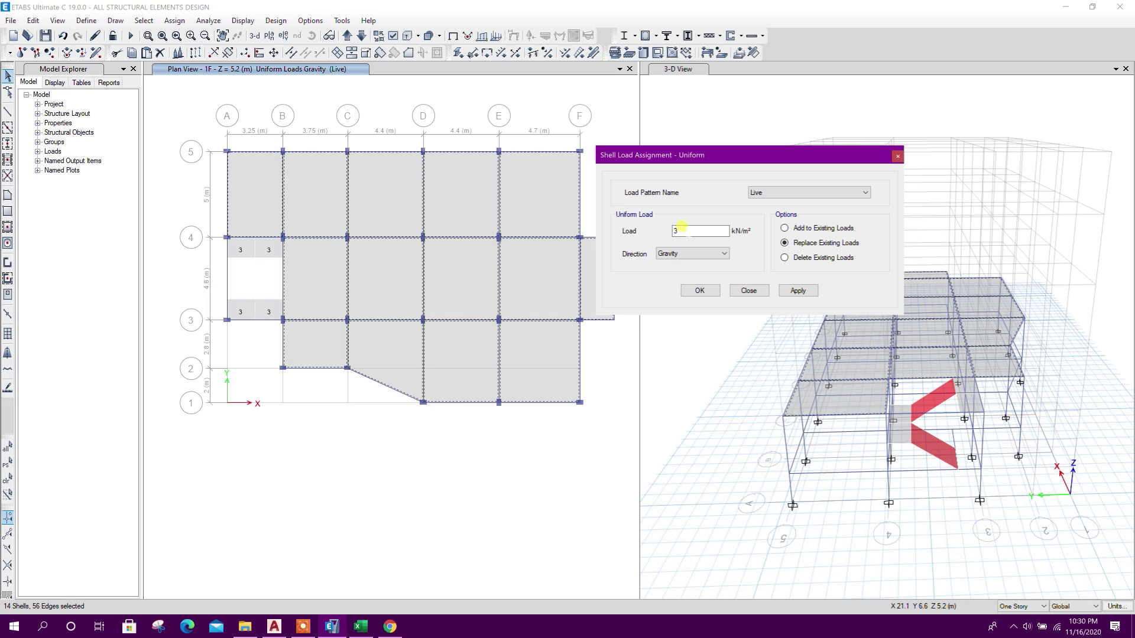
pyautogui.click(794, 290)
pyautogui.click(749, 290)
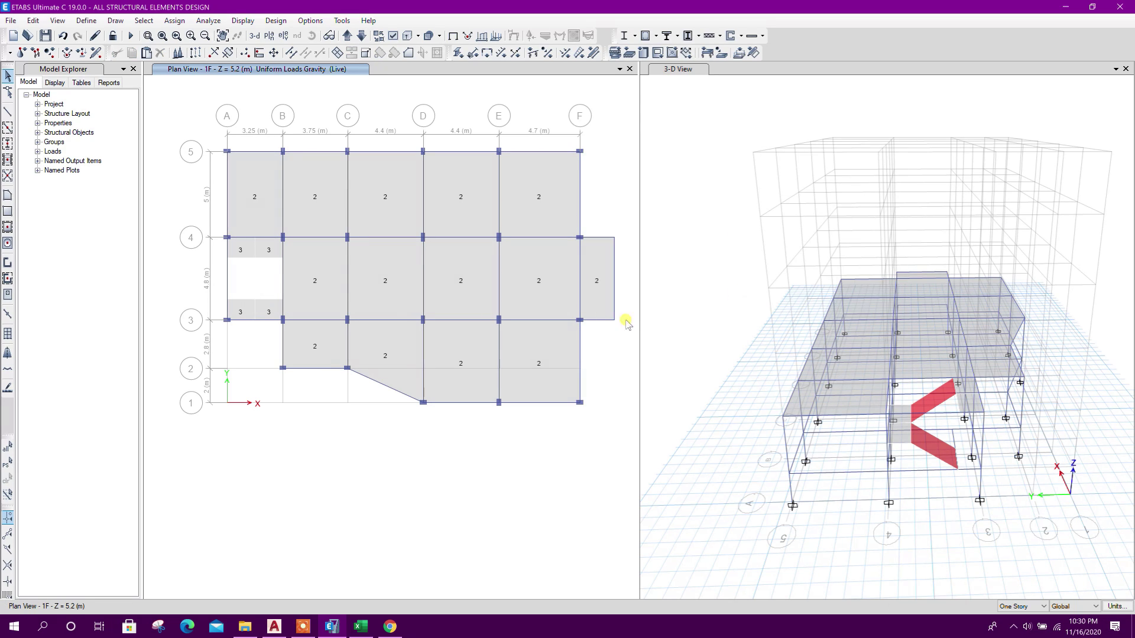
# Step: Select everything in the 1F XY plane by a joint, and deselect the interior beams on grids D and E between grids 3 and 4
pyautogui.click(225, 162)
pyautogui.click(227, 160)
pyautogui.click(143, 20)
pyautogui.moveTo(157, 35)
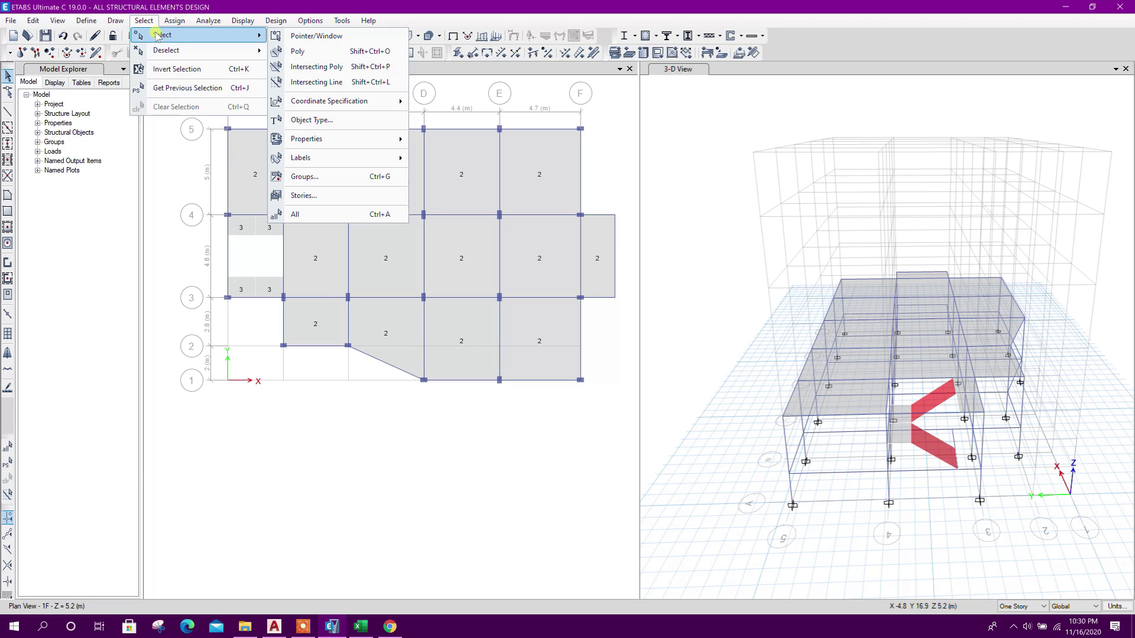
pyautogui.moveTo(342, 101)
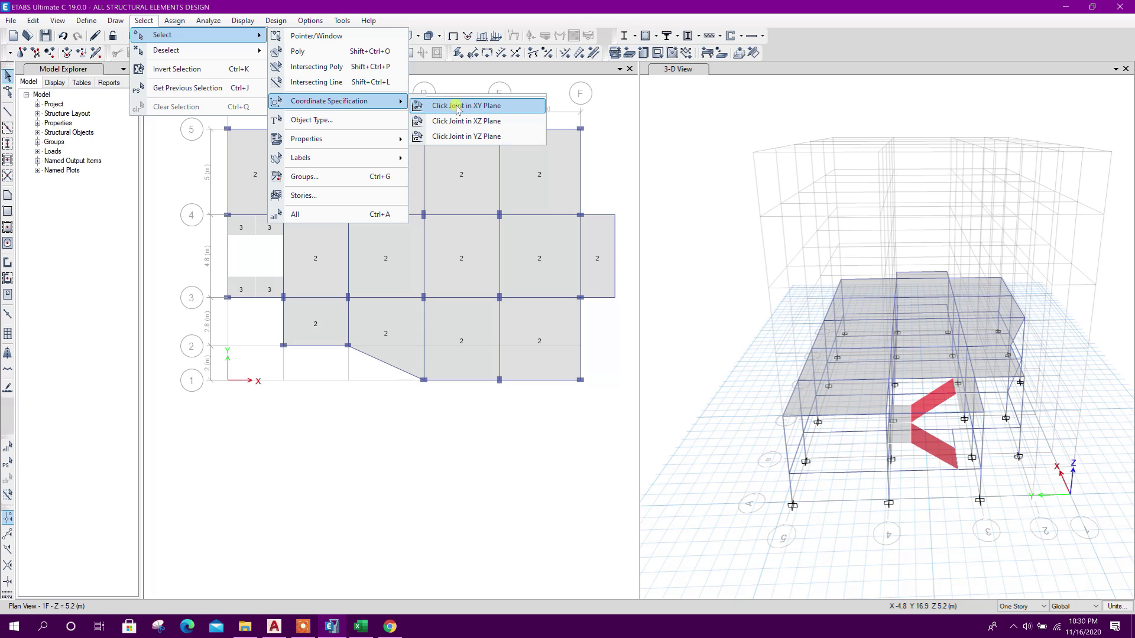
pyautogui.click(489, 109)
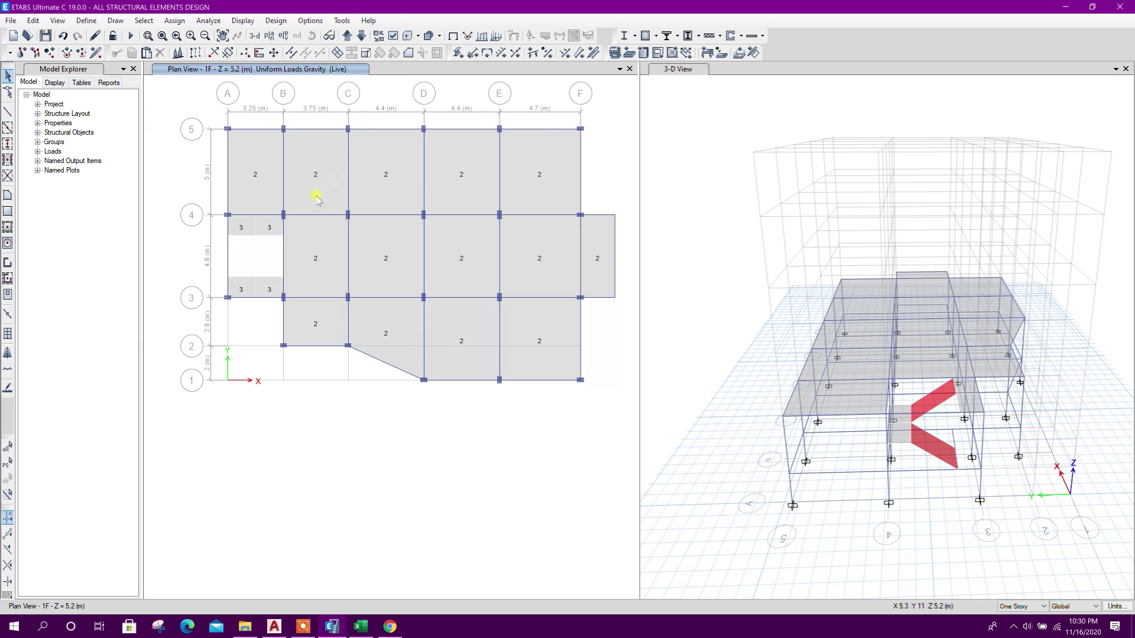
pyautogui.click(453, 359)
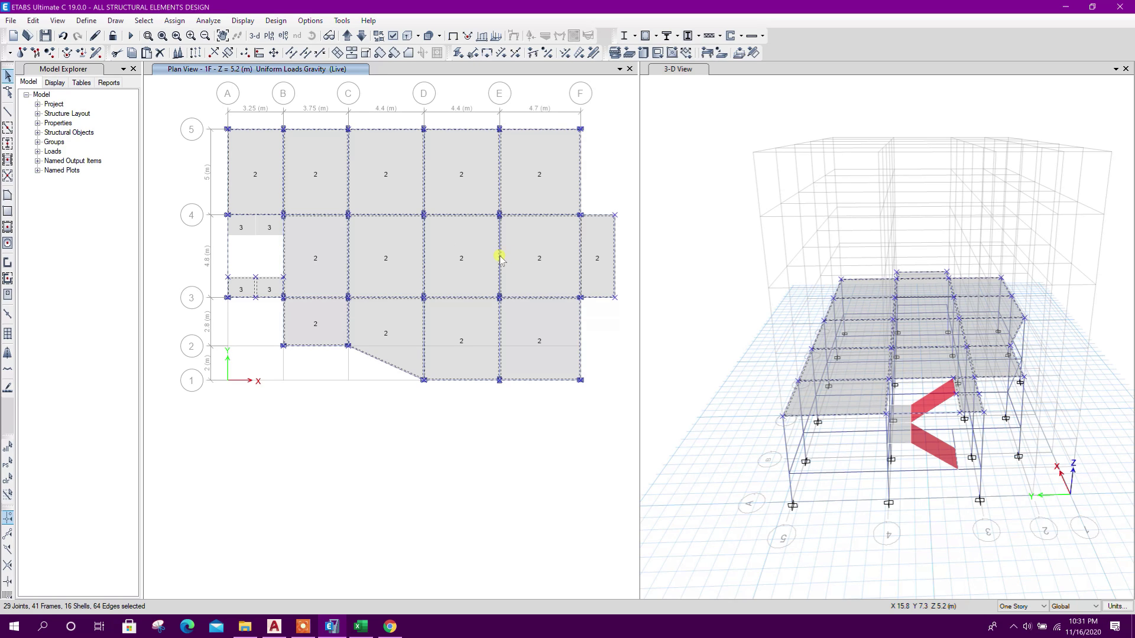
pyautogui.click(424, 256)
# Step: Apply a uniform distributed Wall load of 12.765 kN/m in the Gravity direction to the selected 1F beams, and close the assignment
pyautogui.click(574, 36)
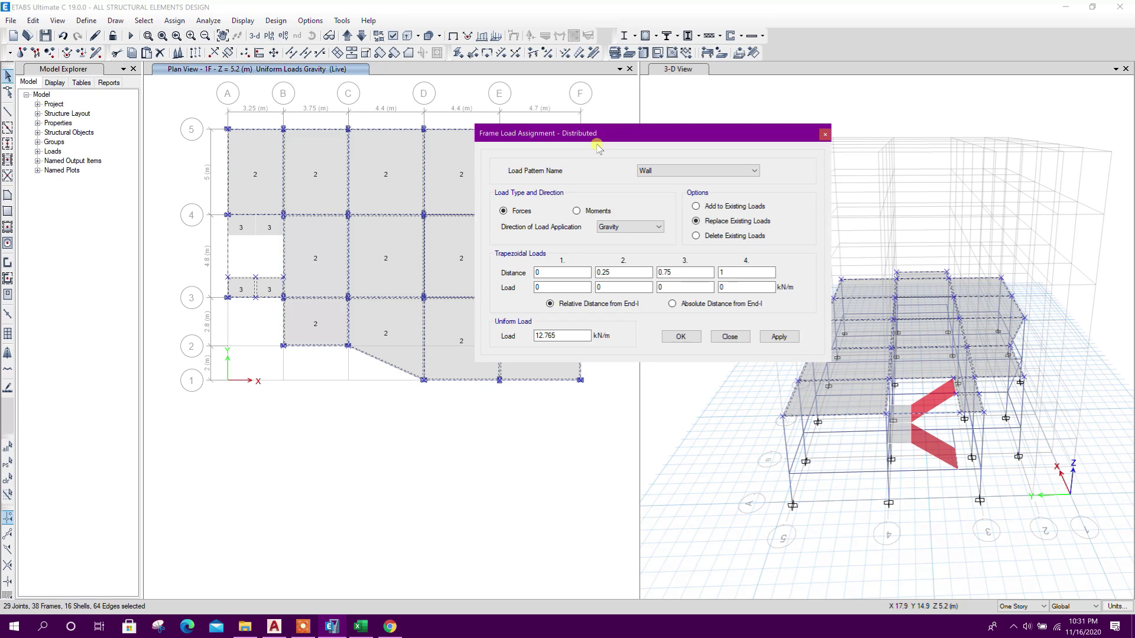
pyautogui.moveTo(597, 142); pyautogui.dragTo(643, 119)
pyautogui.click(607, 306)
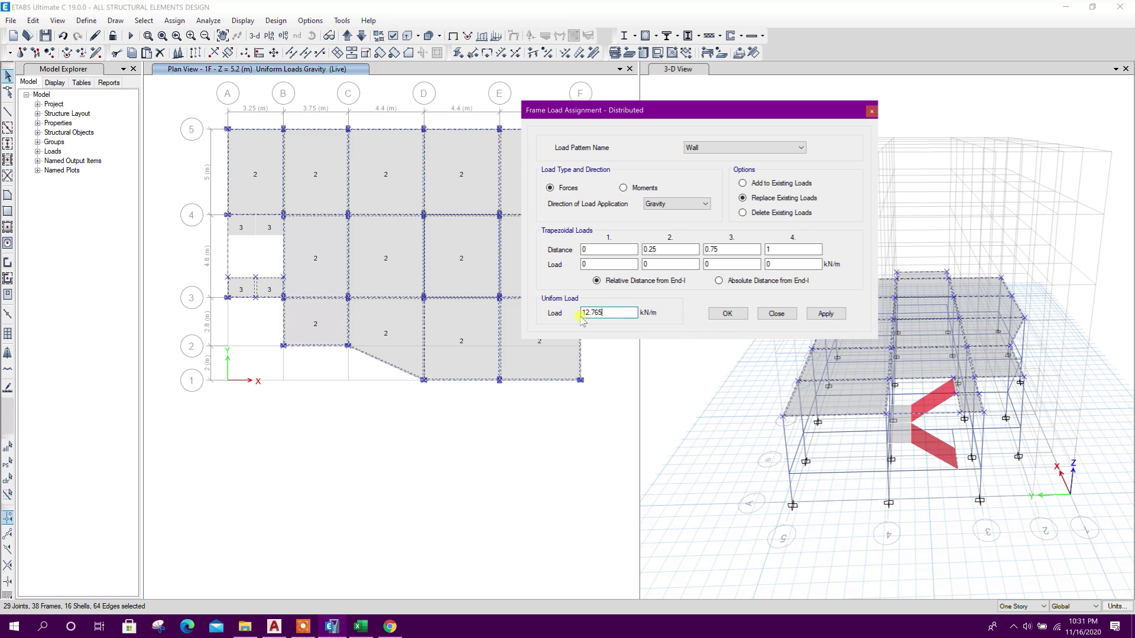
pyautogui.click(826, 315)
pyautogui.click(785, 314)
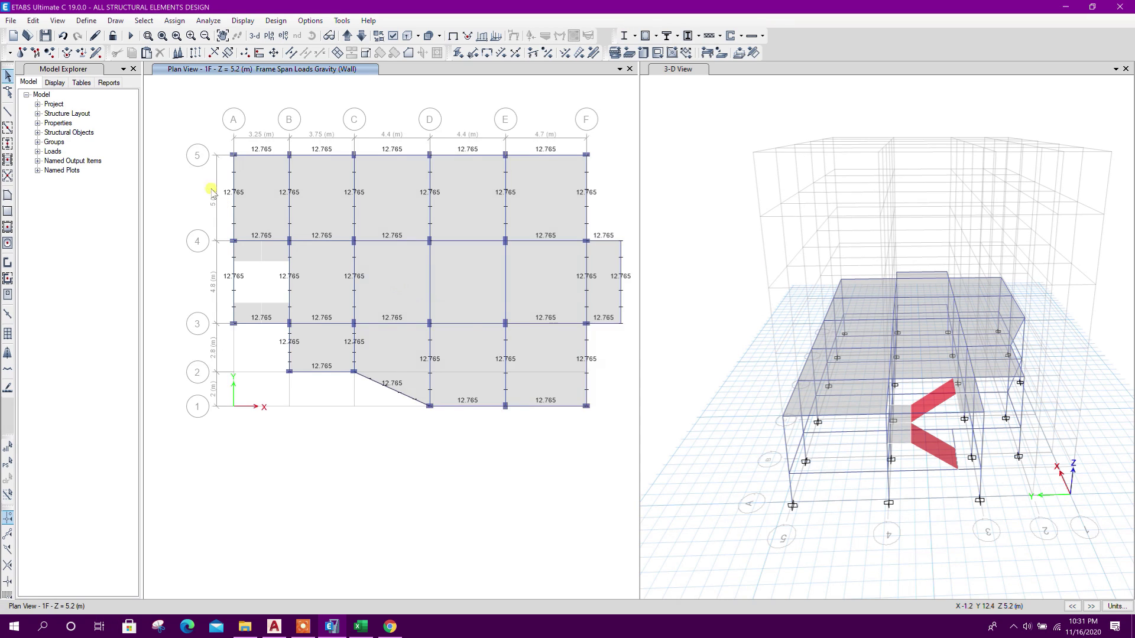
# Step: Select all objects on story 1F using selection by stories
pyautogui.click(144, 20)
pyautogui.moveTo(181, 36)
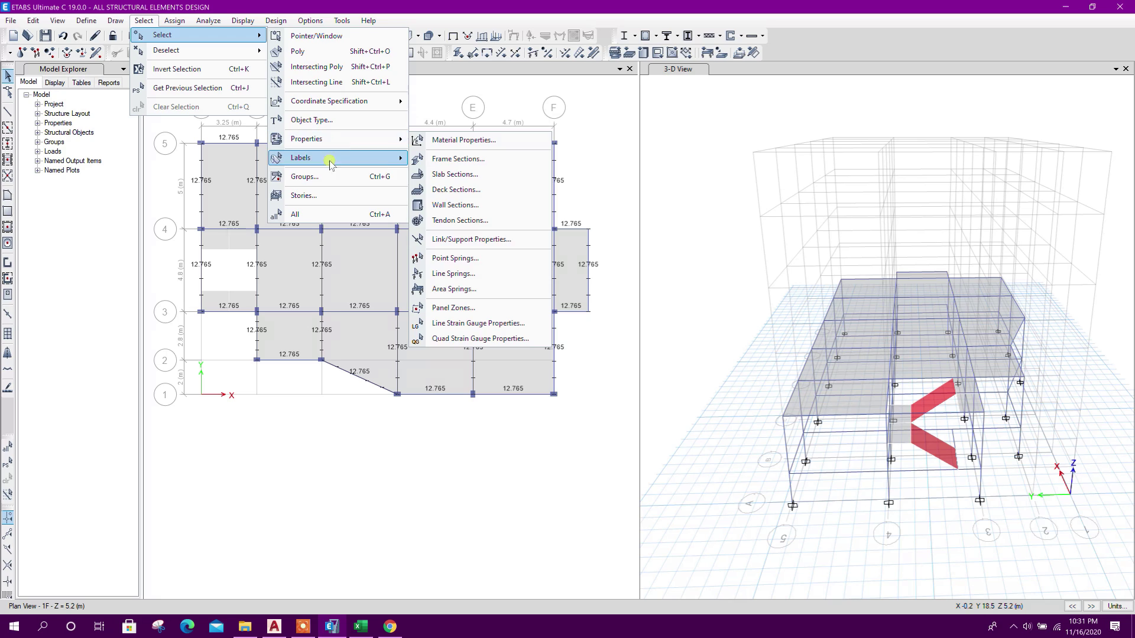
pyautogui.click(294, 196)
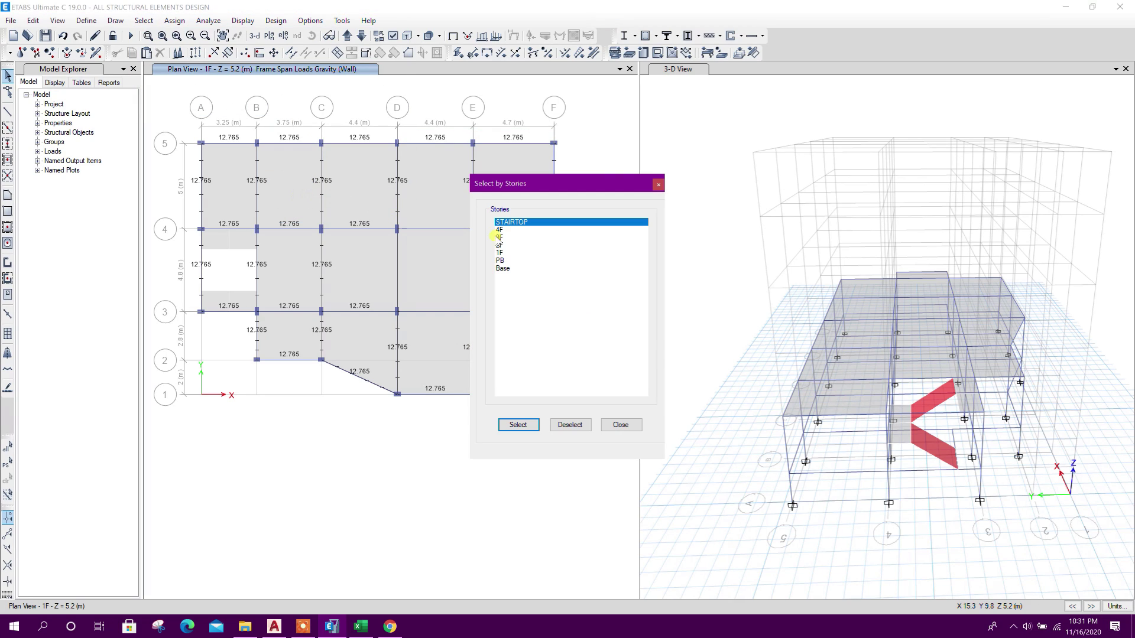
pyautogui.click(503, 260)
pyautogui.click(500, 253)
pyautogui.click(532, 425)
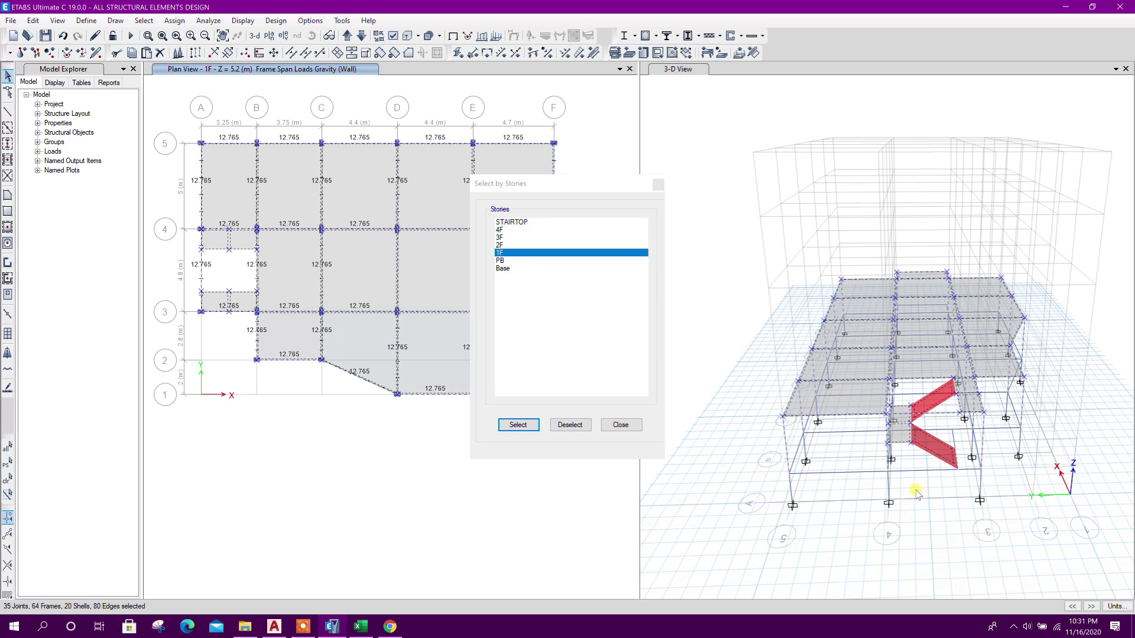
pyautogui.click(620, 425)
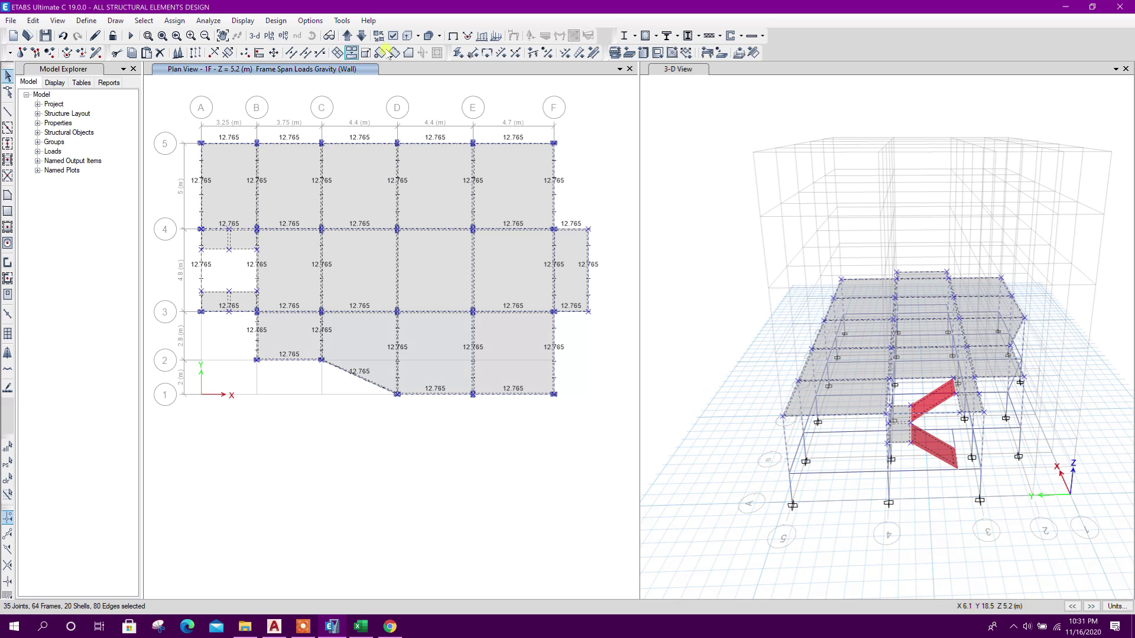
# Step: Replicate the selected 1F objects by story onto 2F and display the 2F plan
pyautogui.click(335, 53)
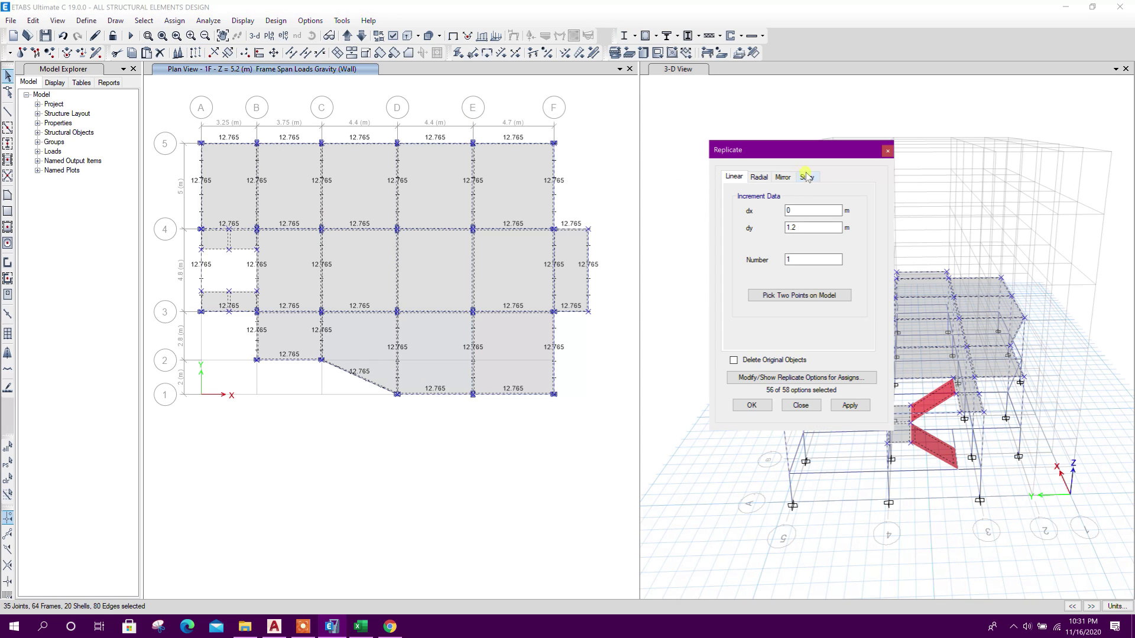
pyautogui.click(750, 234)
pyautogui.click(849, 406)
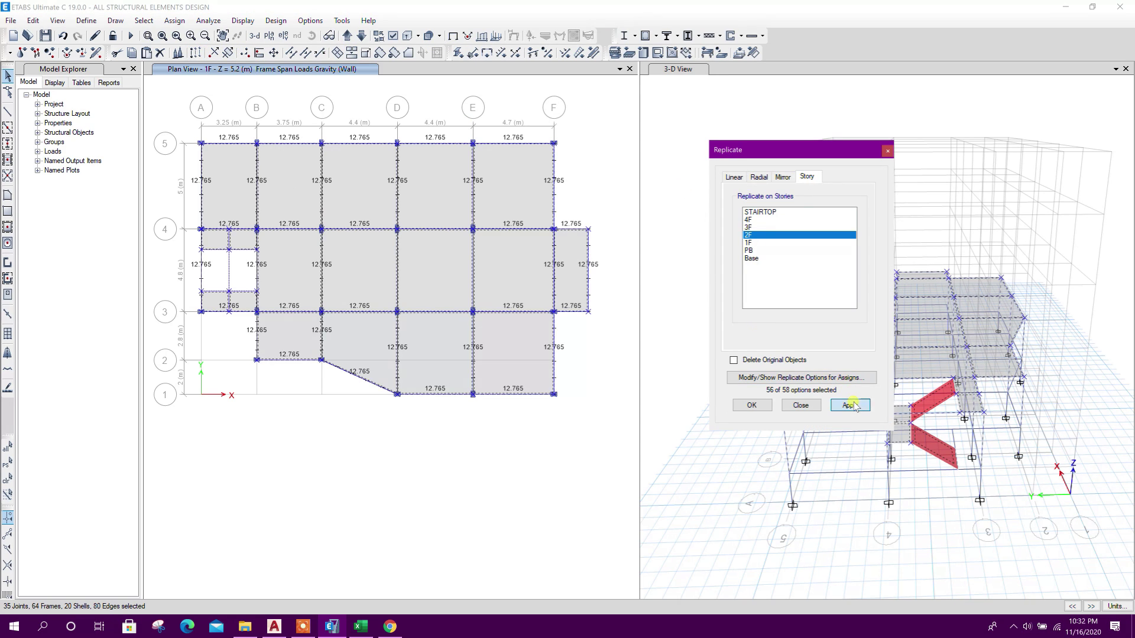
pyautogui.click(800, 406)
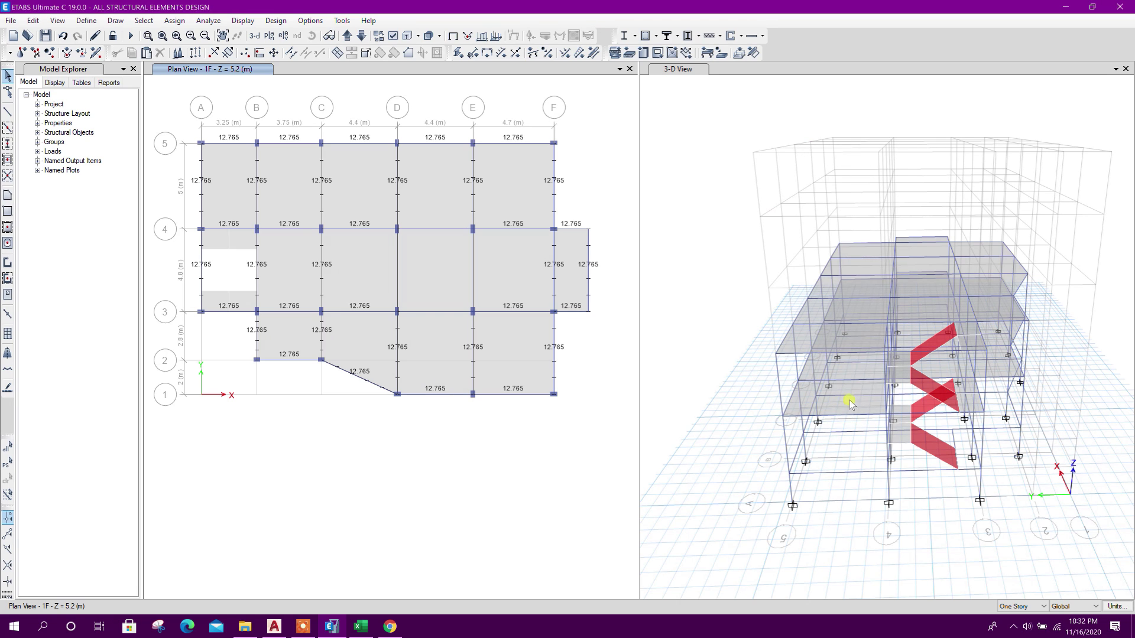
pyautogui.moveTo(447, 102); pyautogui.dragTo(452, 116, button='middle')
pyautogui.moveTo(501, 448); pyautogui.dragTo(507, 436, button='middle')
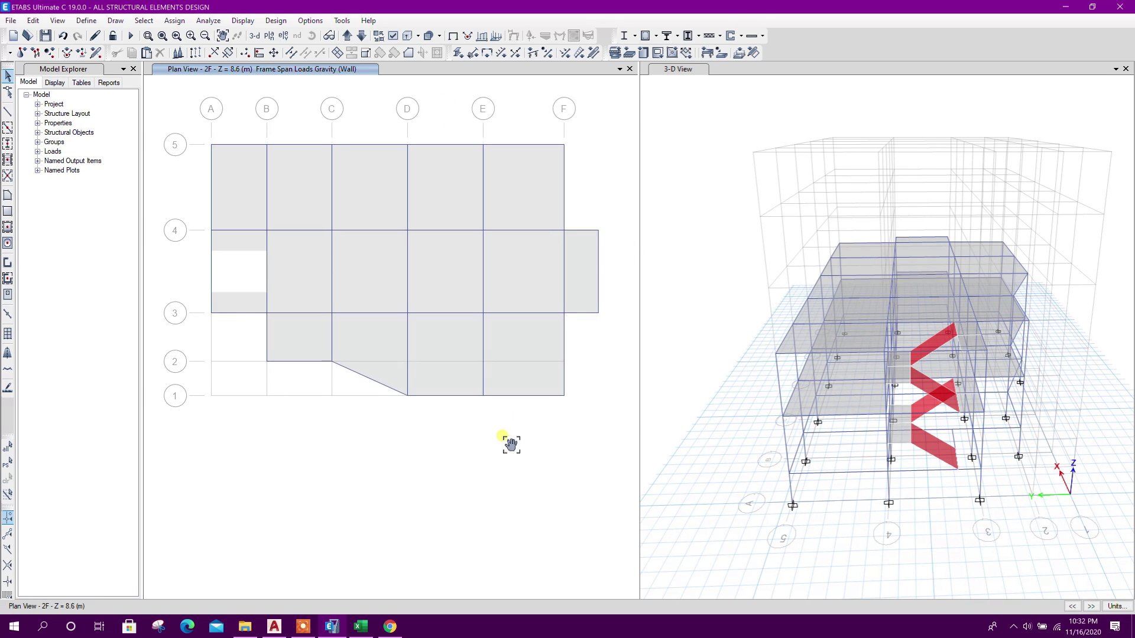
# Step: Switch to Excel and calculate the wall load in cell Y120 with the formula =0.23*18.5*2.8
pyautogui.moveTo(817, 474); pyautogui.dragTo(828, 402, button='middle')
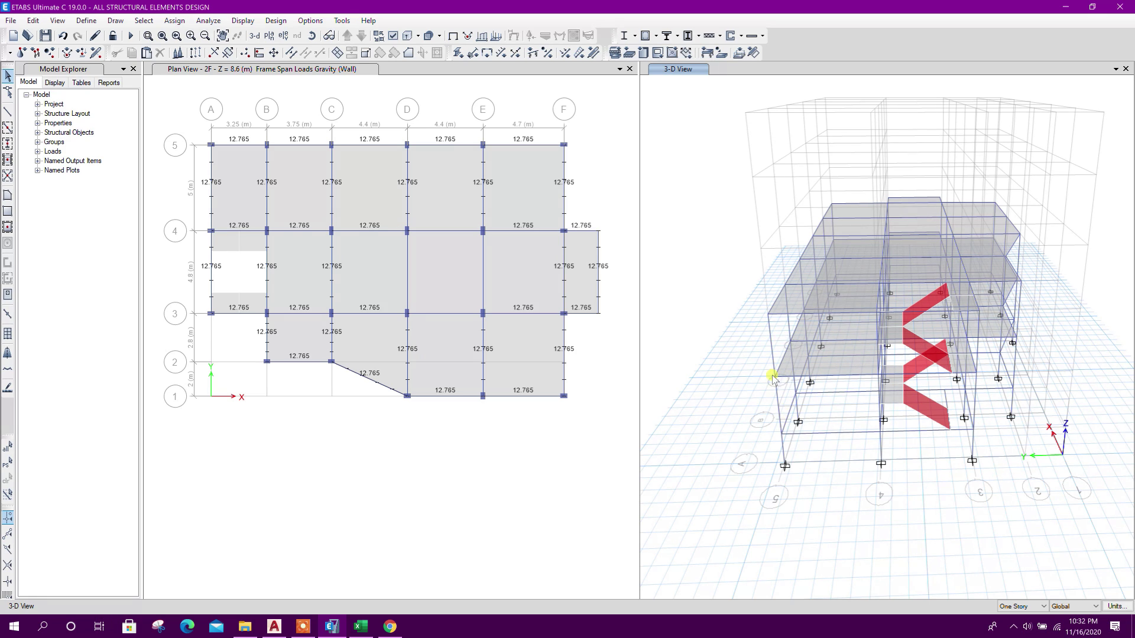
pyautogui.moveTo(478, 280); pyautogui.dragTo(480, 296, button='middle')
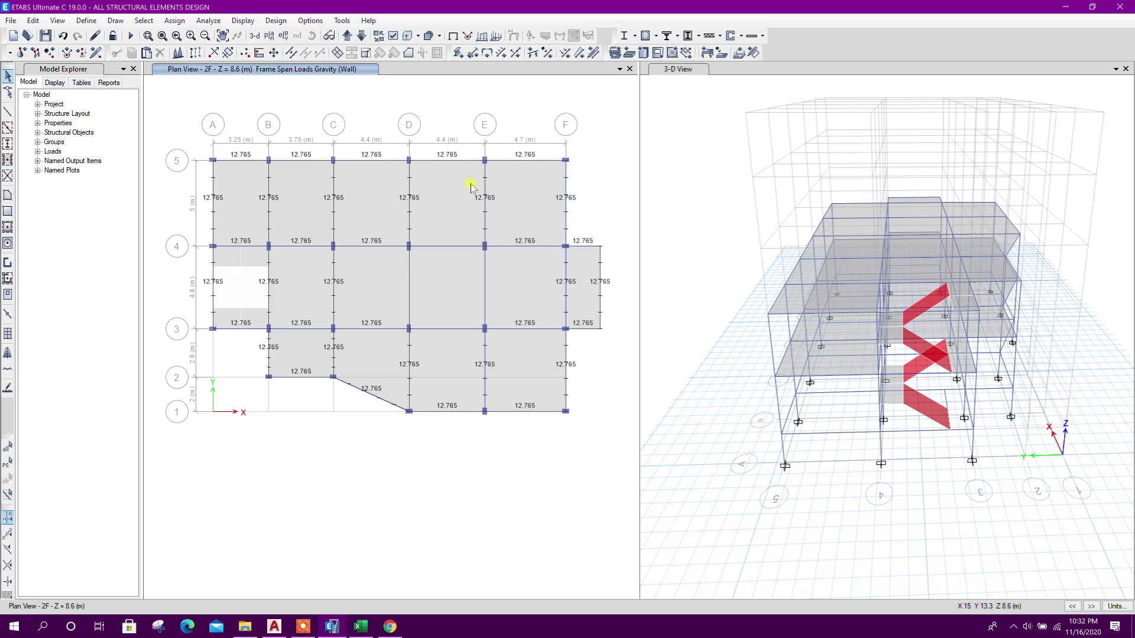
pyautogui.click(361, 626)
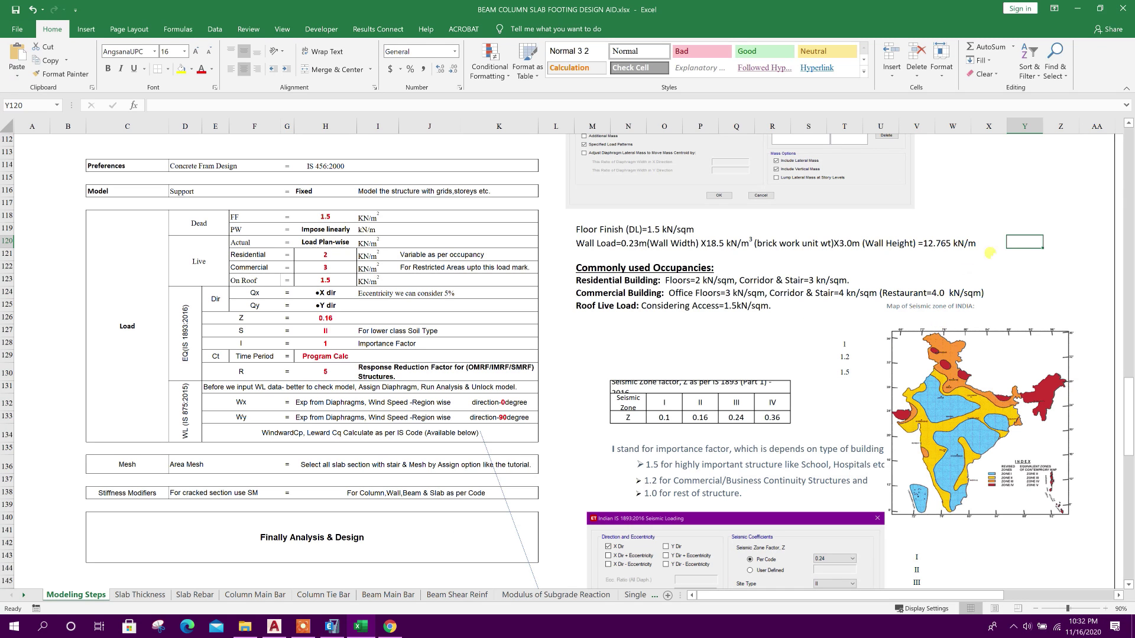
pyautogui.click(34, 9)
pyautogui.click(200, 105)
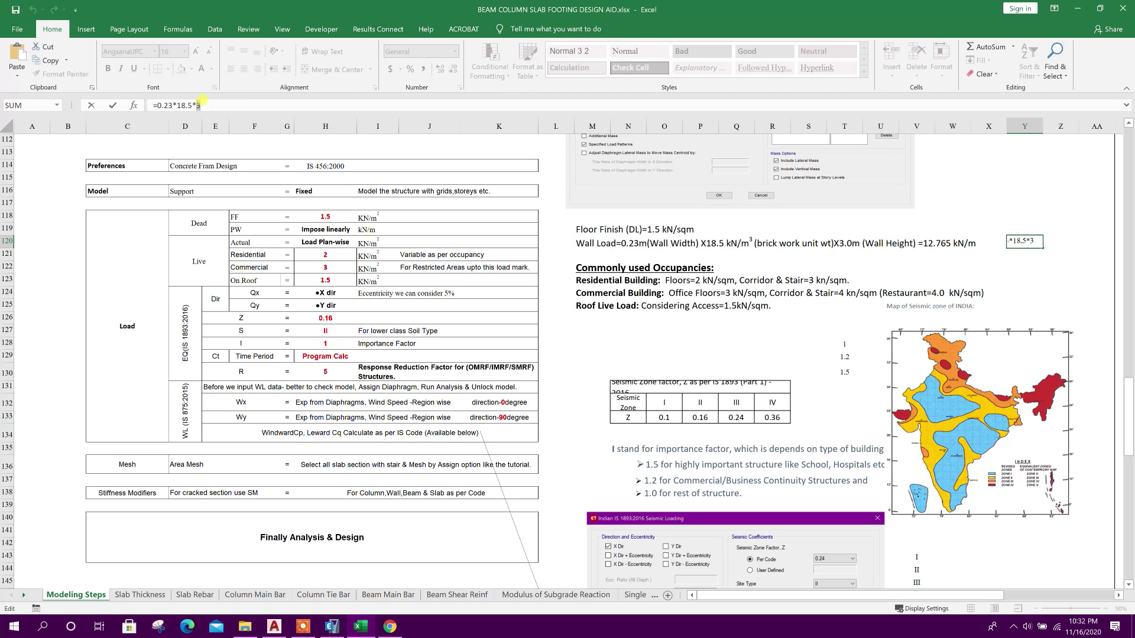
pyautogui.write('2.8')
pyautogui.hotkey('ctrl', 'Return')
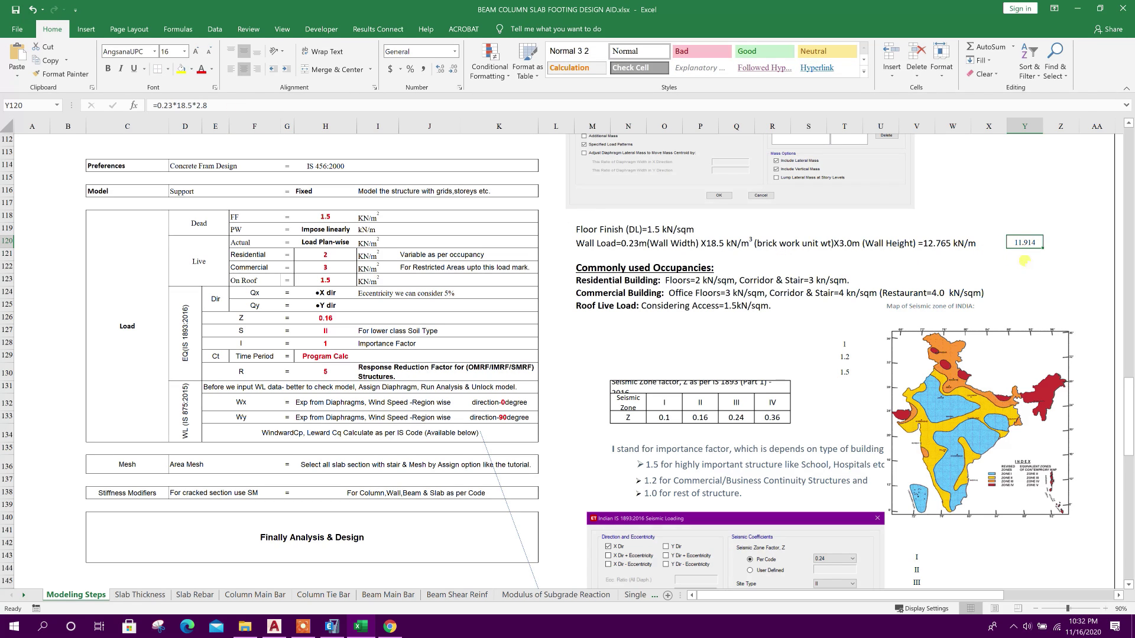
pyautogui.click(1076, 10)
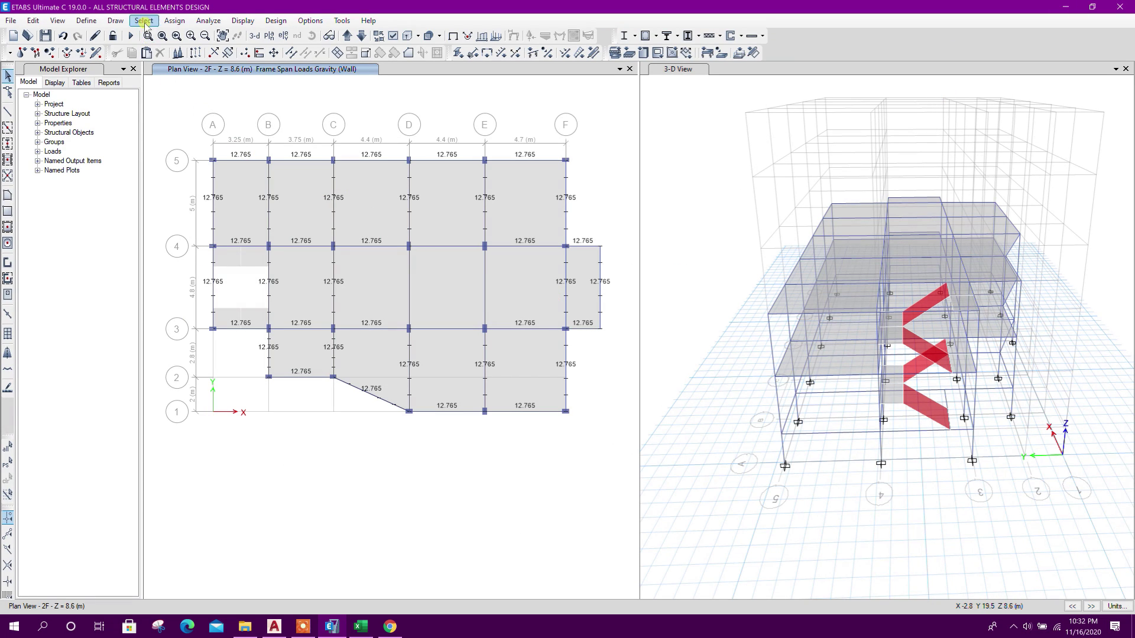
# Step: Select everything in the 2F XY plane and deselect the unloaded interior beams around the panel between grids D–E and 3–4
pyautogui.click(143, 21)
pyautogui.moveTo(195, 35)
pyautogui.moveTo(322, 101)
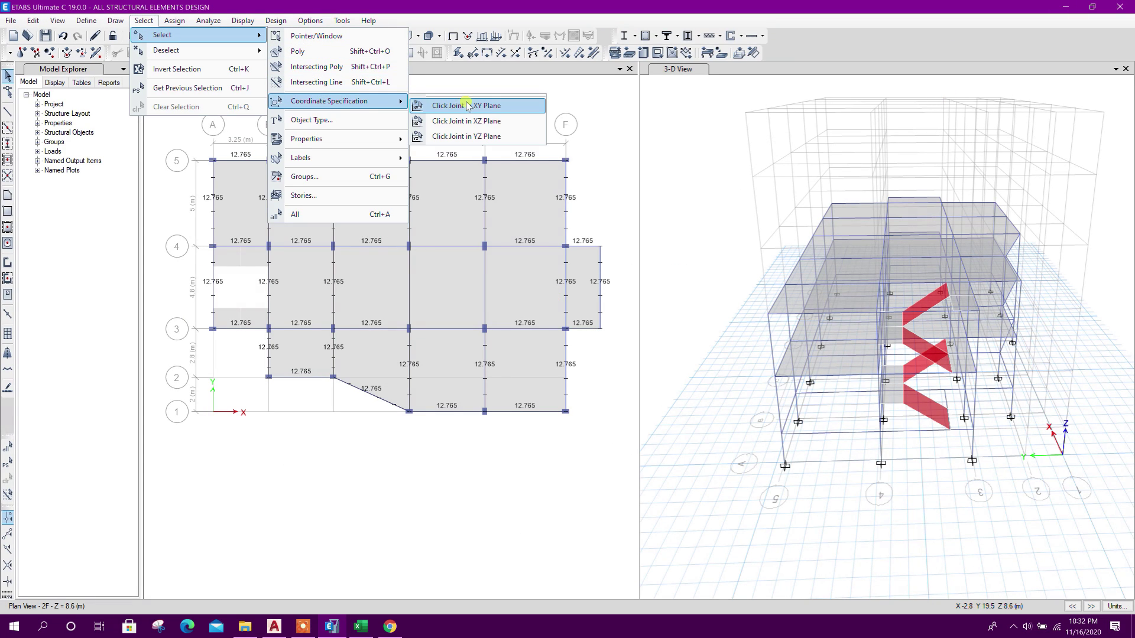
pyautogui.click(471, 106)
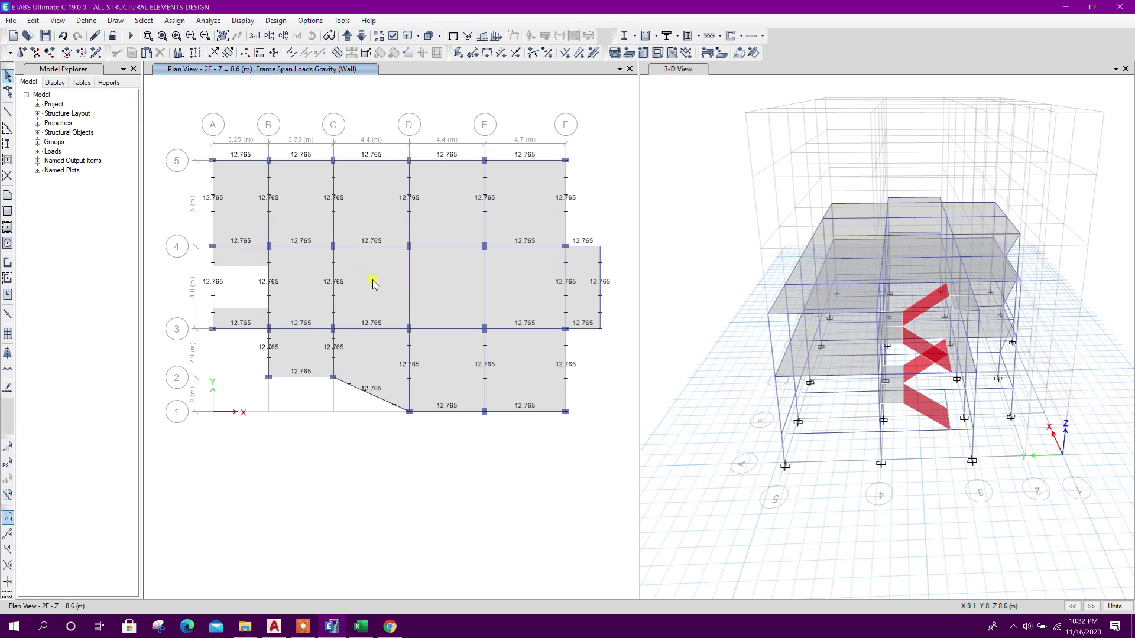
pyautogui.click(410, 376)
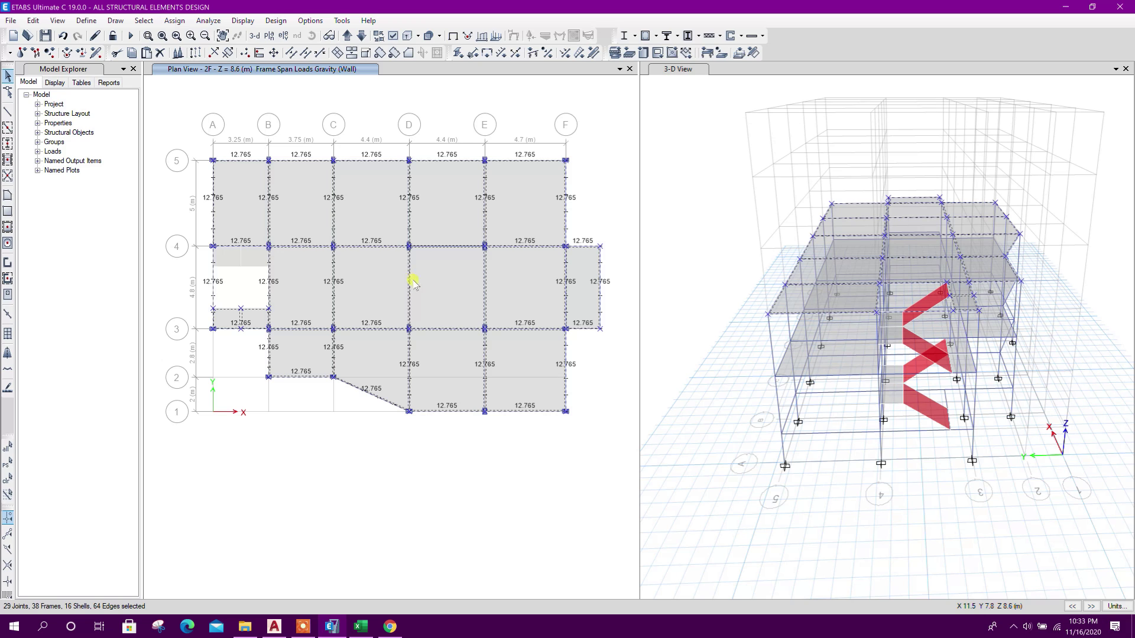
pyautogui.click(484, 299)
pyautogui.click(459, 330)
# Step: Assign a uniform Wall load of 11.9 kN/m in the gravity direction to the selected beams, replacing their existing loads
pyautogui.click(589, 52)
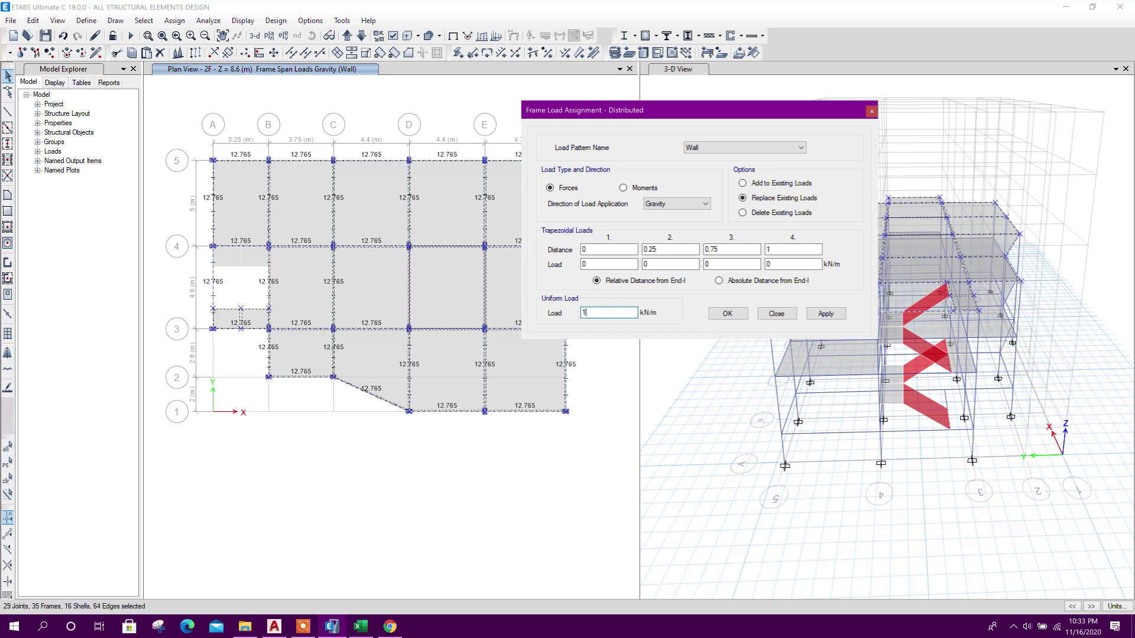
pyautogui.click(826, 313)
pyautogui.click(776, 314)
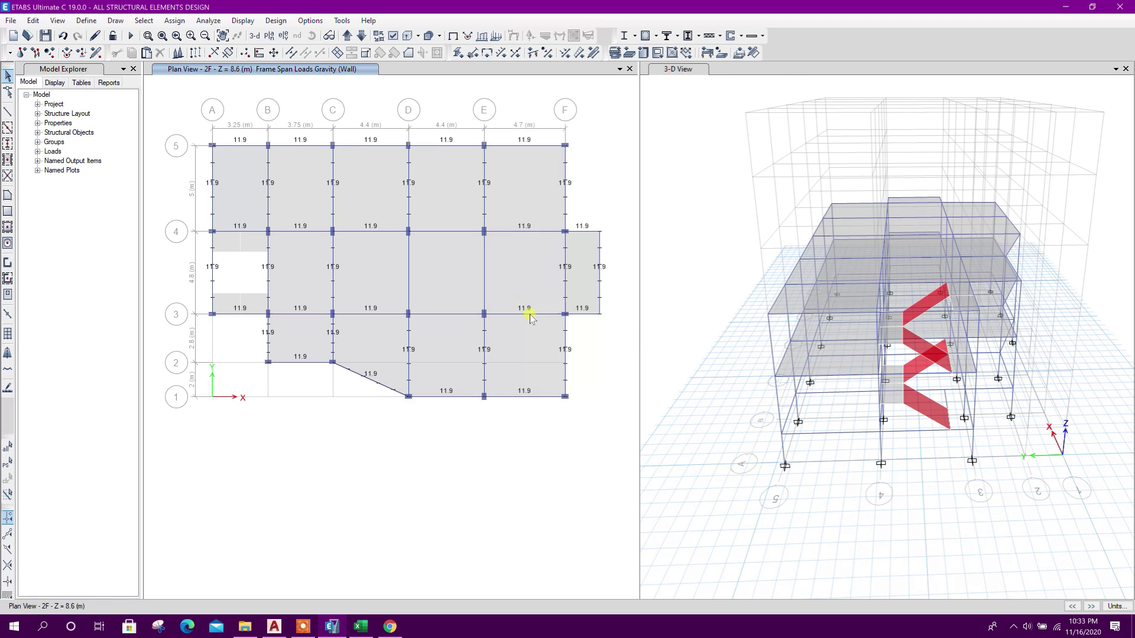
# Step: Select all objects belonging to story 2F using selection by stories
pyautogui.click(144, 21)
pyautogui.moveTo(195, 35)
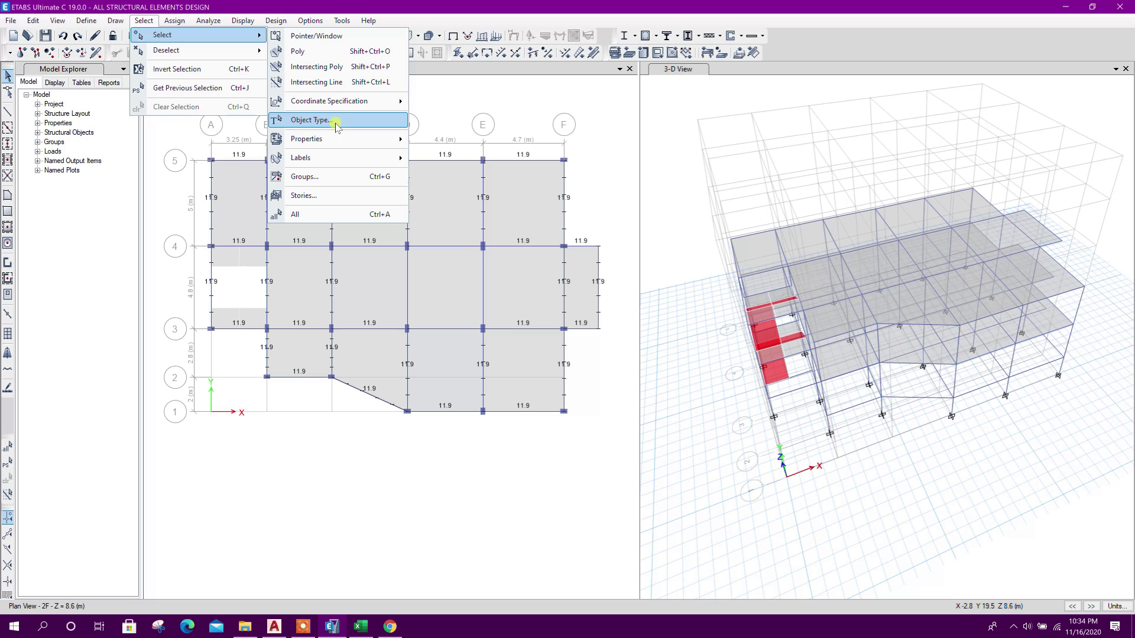
pyautogui.click(325, 195)
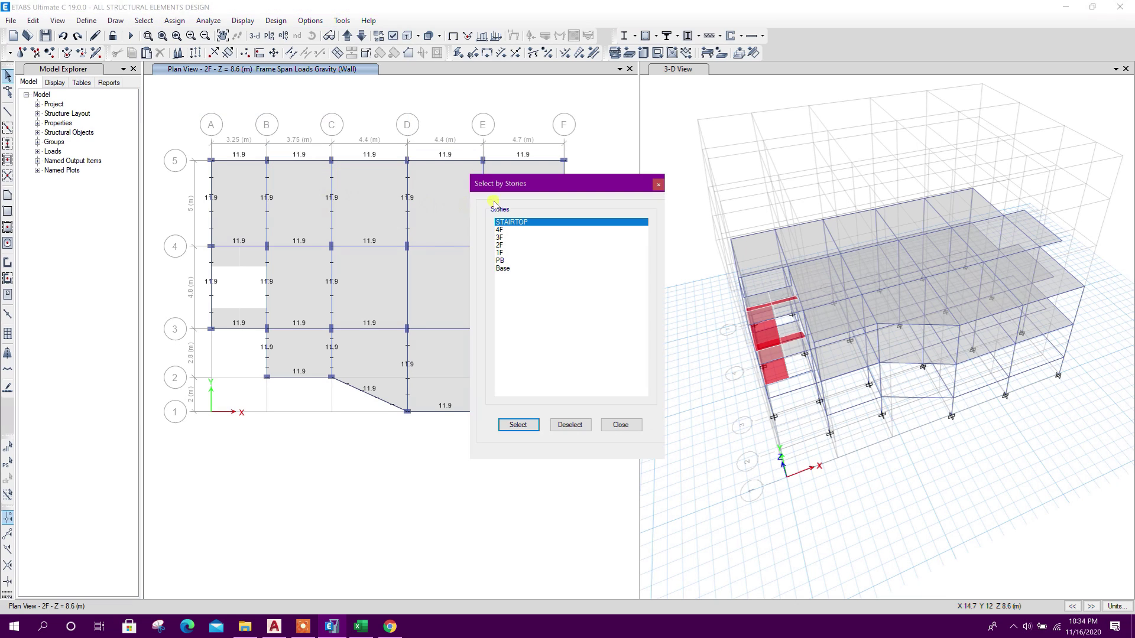
pyautogui.click(515, 245)
pyautogui.click(518, 425)
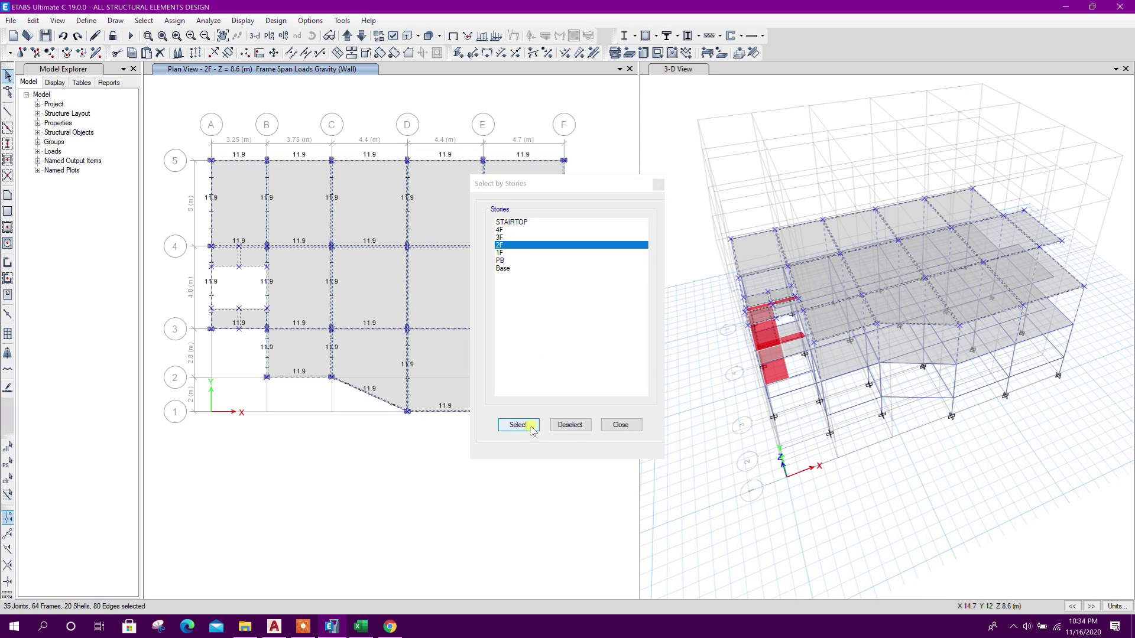
pyautogui.click(619, 425)
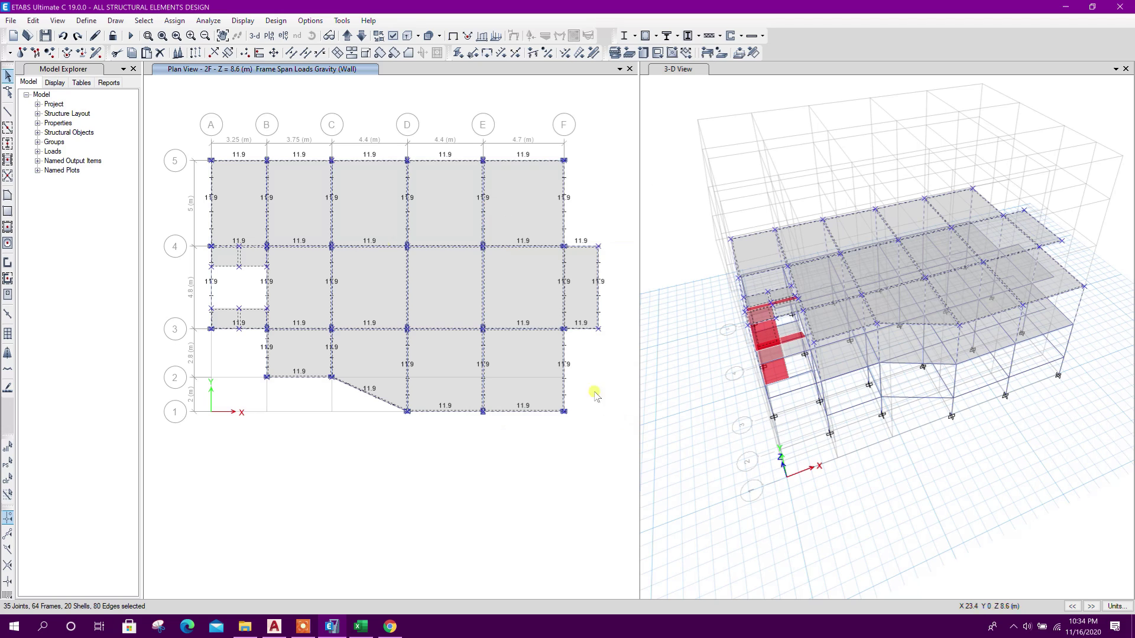
# Step: Replicate the selected 2F objects to story 3F and display the 3F plan
pyautogui.click(195, 54)
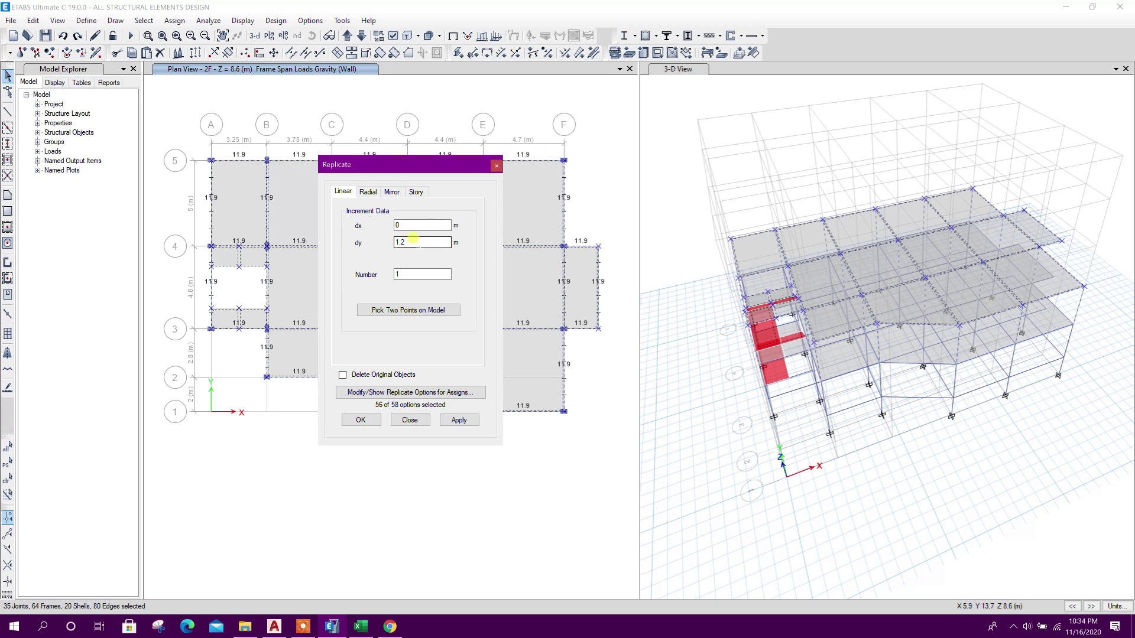
pyautogui.click(416, 193)
pyautogui.click(357, 242)
pyautogui.click(459, 421)
pyautogui.click(421, 422)
pyautogui.moveTo(628, 446); pyautogui.dragTo(816, 414, button='middle')
pyautogui.moveTo(315, 257); pyautogui.dragTo(281, 232, button='middle')
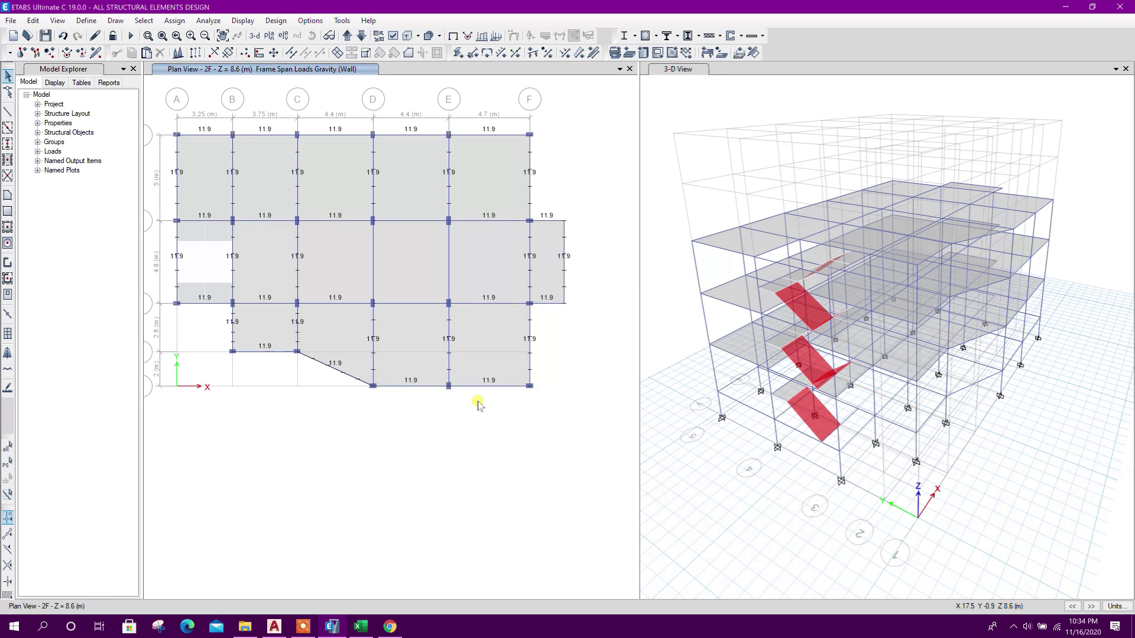
pyautogui.click(347, 36)
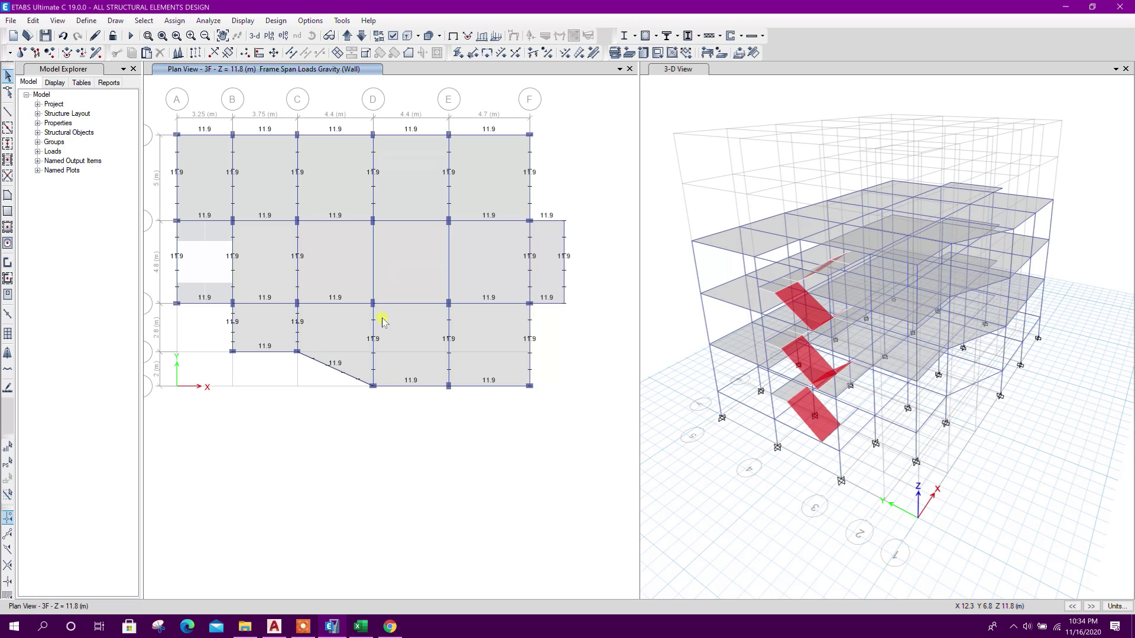
# Step: Switch to AutoCAD and examine the projecting slab beyond grid 5 between grids B and C on the floor plan
pyautogui.click(276, 628)
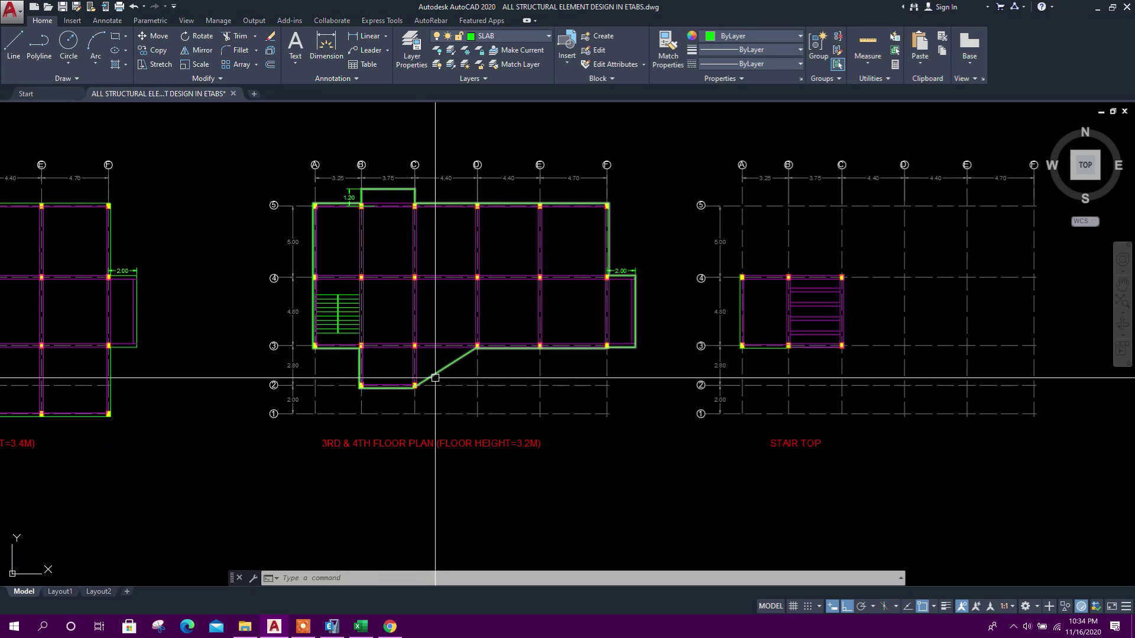
pyautogui.moveTo(487, 296)
pyautogui.mouseDown(button='middle')
pyautogui.moveTo(541, 342)
pyautogui.moveTo(670, 361)
pyautogui.mouseUp(button='middle')
pyautogui.scroll(-2, 669, 361)
pyautogui.press('Escape')
pyautogui.press('Escape')
pyautogui.scroll(3, 304, 330)
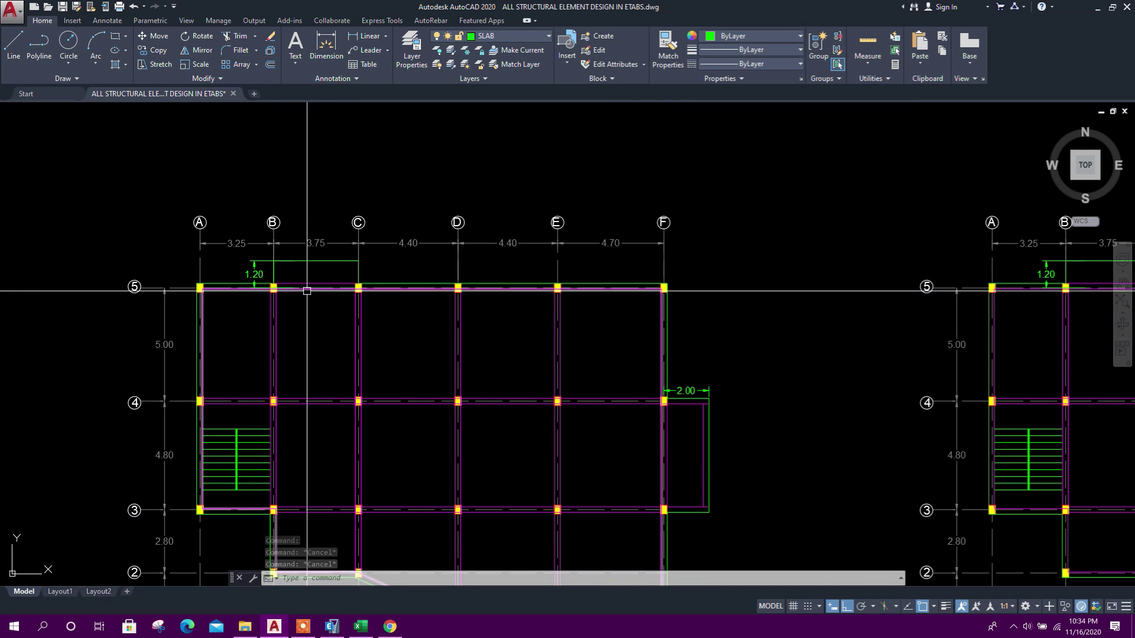
pyautogui.scroll(3, 324, 275)
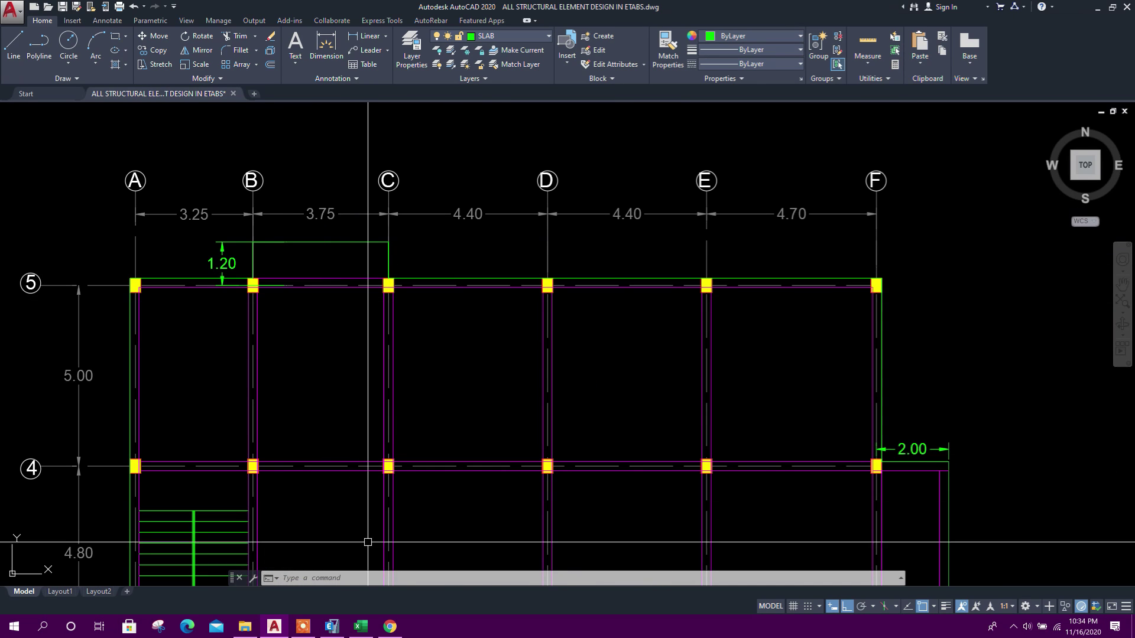
# Step: Return to ETABS and, on the 1F plan, replicate the grid 5 beam between B and C once with dx 0 and dy 1.2 m
pyautogui.click(332, 626)
pyautogui.moveTo(395, 279); pyautogui.dragTo(417, 363, button='middle')
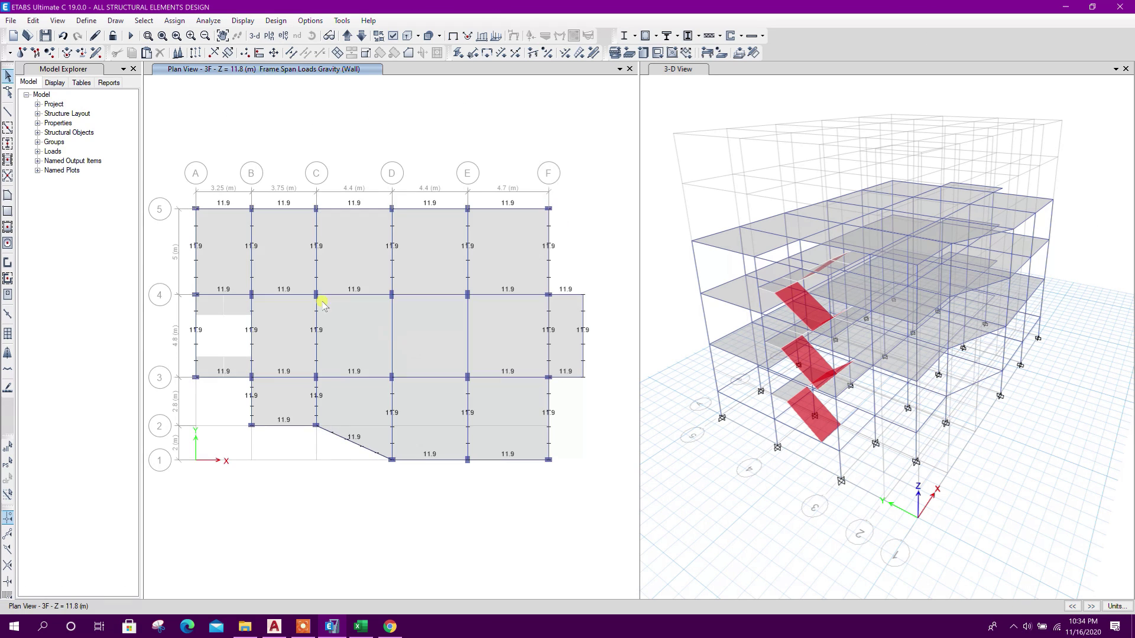
pyautogui.click(362, 37)
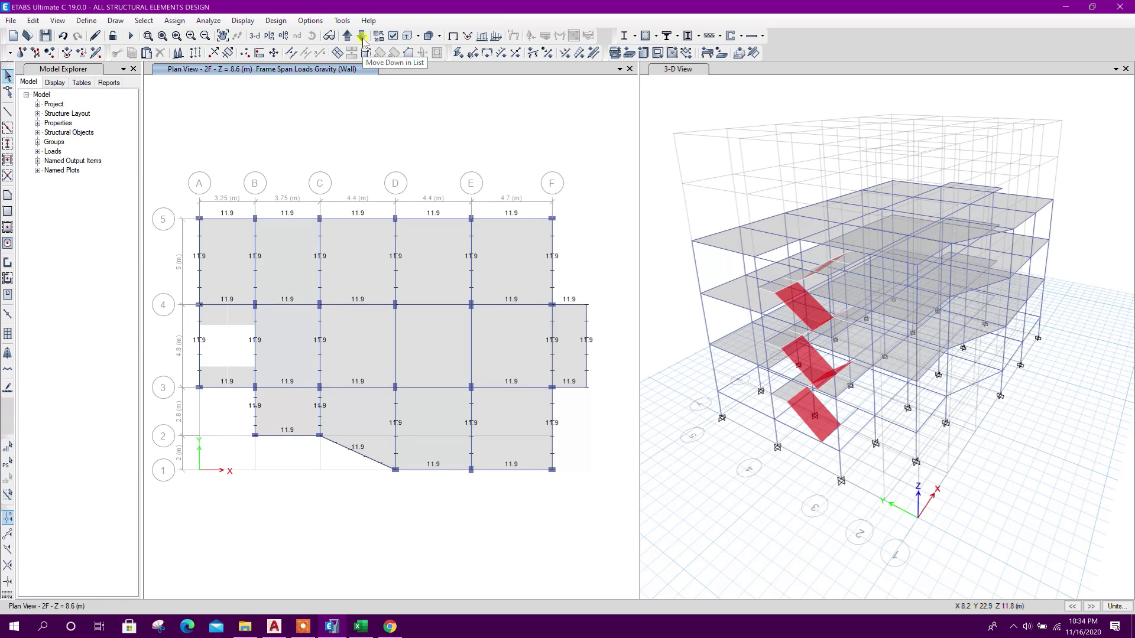
pyautogui.click(362, 38)
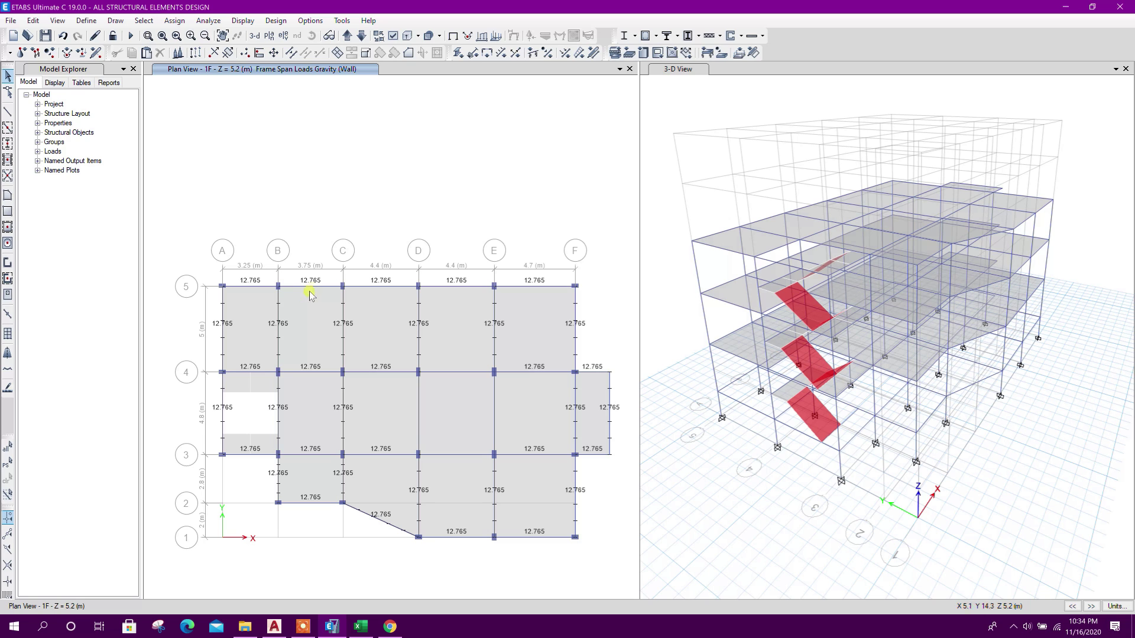
pyautogui.click(312, 286)
pyautogui.click(189, 54)
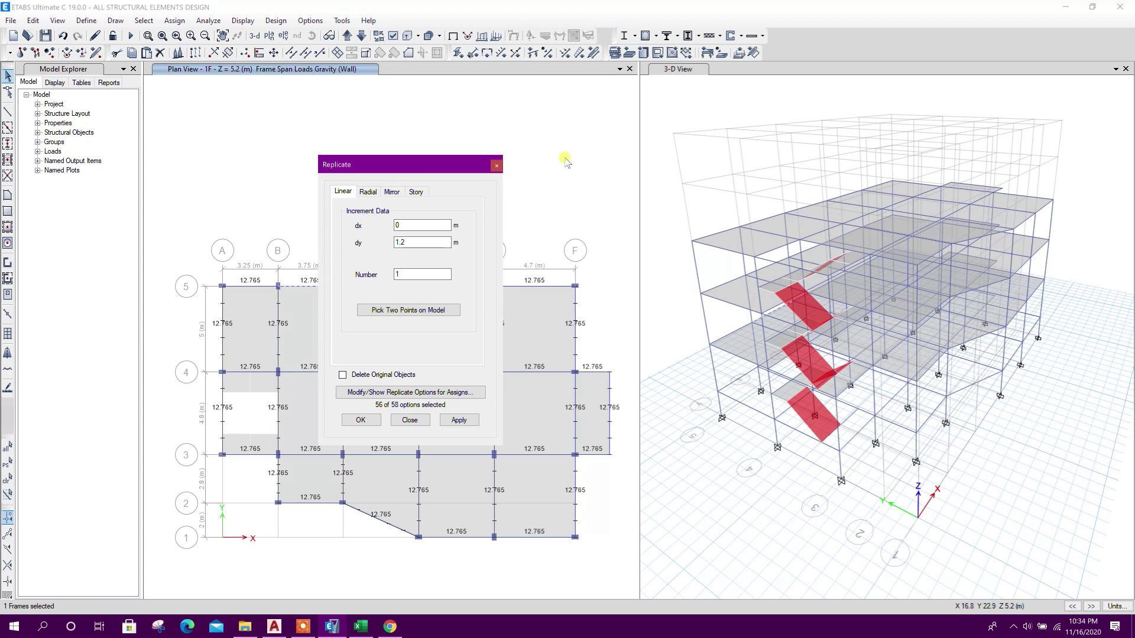
pyautogui.click(459, 419)
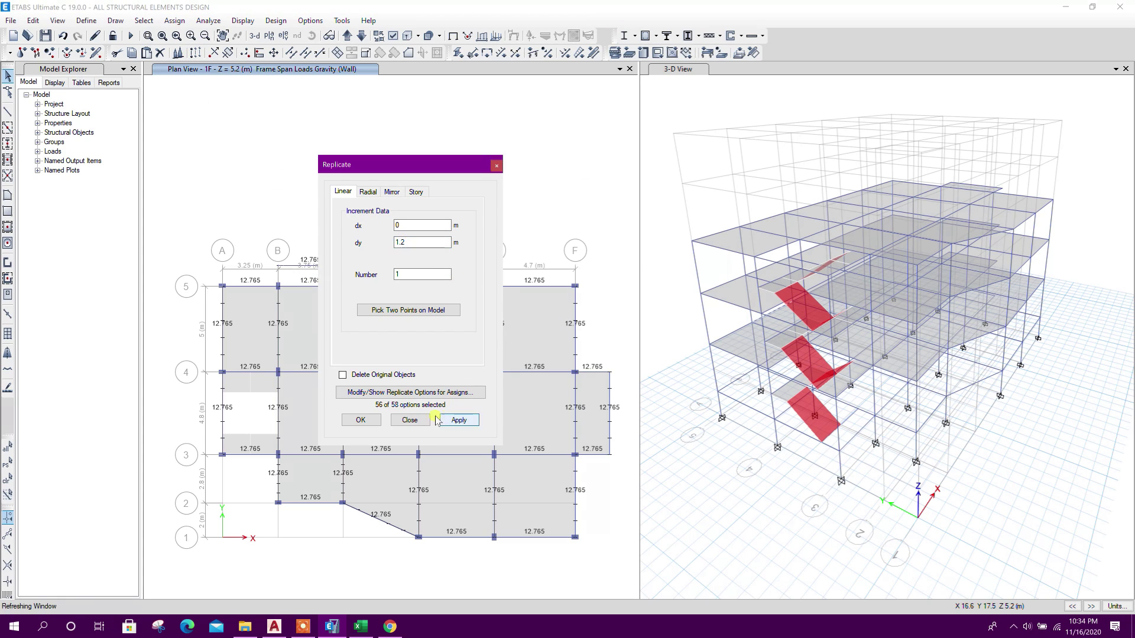
pyautogui.click(410, 419)
# Step: Draw a 3.75 by 1.2 m rectangular S175 slab beyond grid 5 between B and C, and delete the replicated beam along its outer edge
pyautogui.scroll(5, 307, 264)
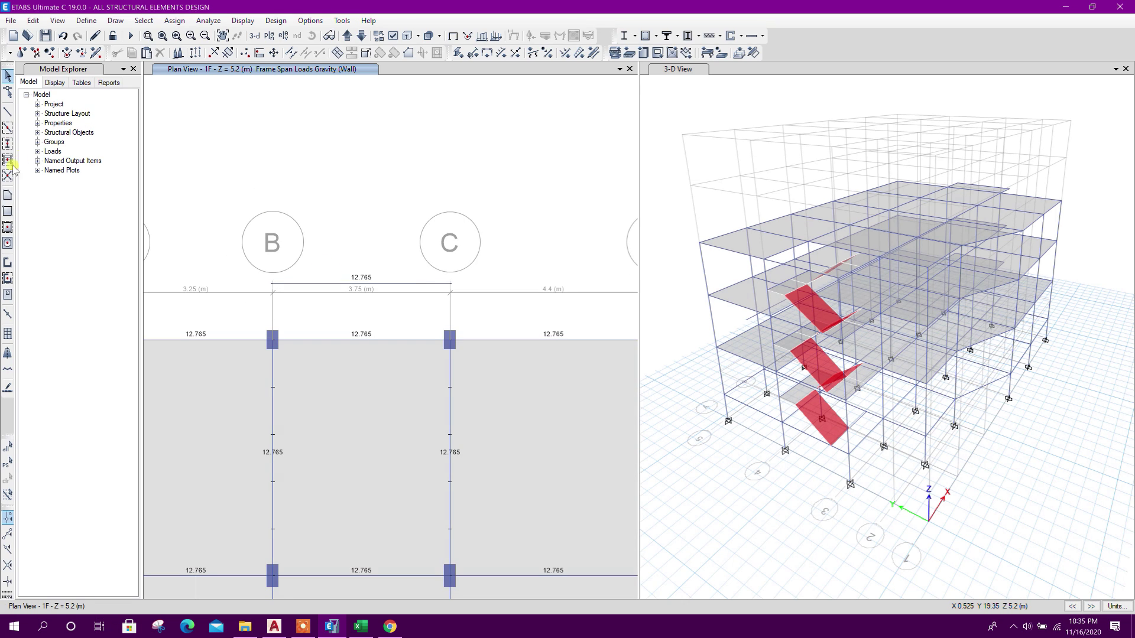
pyautogui.click(7, 196)
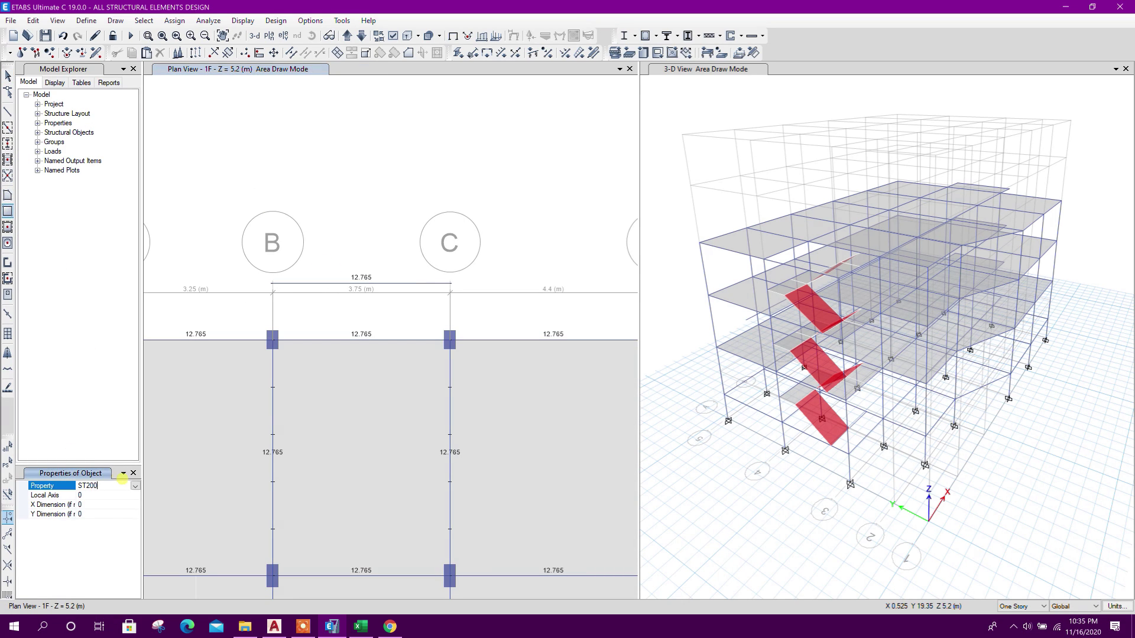
pyautogui.click(135, 486)
pyautogui.click(94, 517)
pyautogui.click(269, 288)
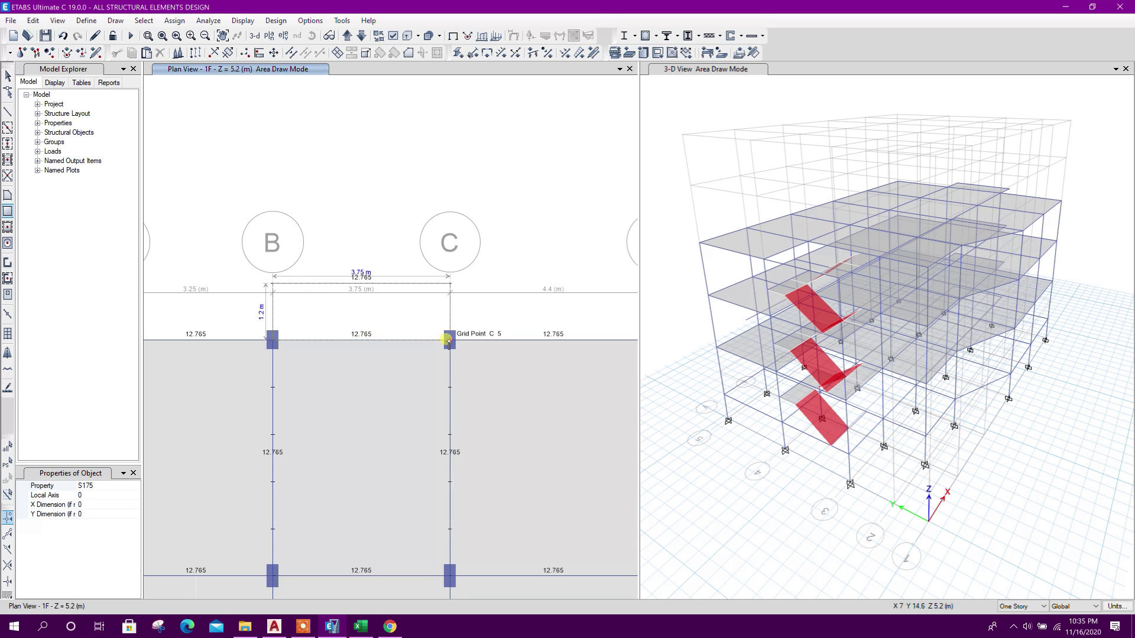
pyautogui.click(447, 340)
pyautogui.press('Escape')
pyautogui.click(413, 286)
pyautogui.scroll(-3, 294, 257)
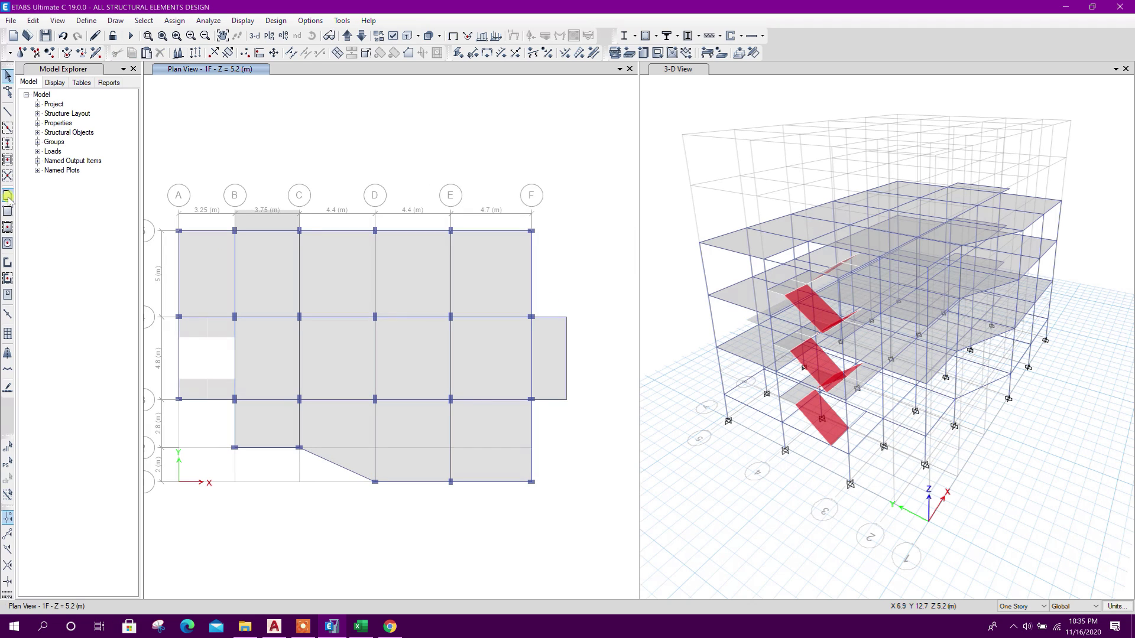
# Step: Draw frame lines with property None along the three outer edges of the projecting slab beyond grid 5 between B and C on 1F
pyautogui.click(8, 111)
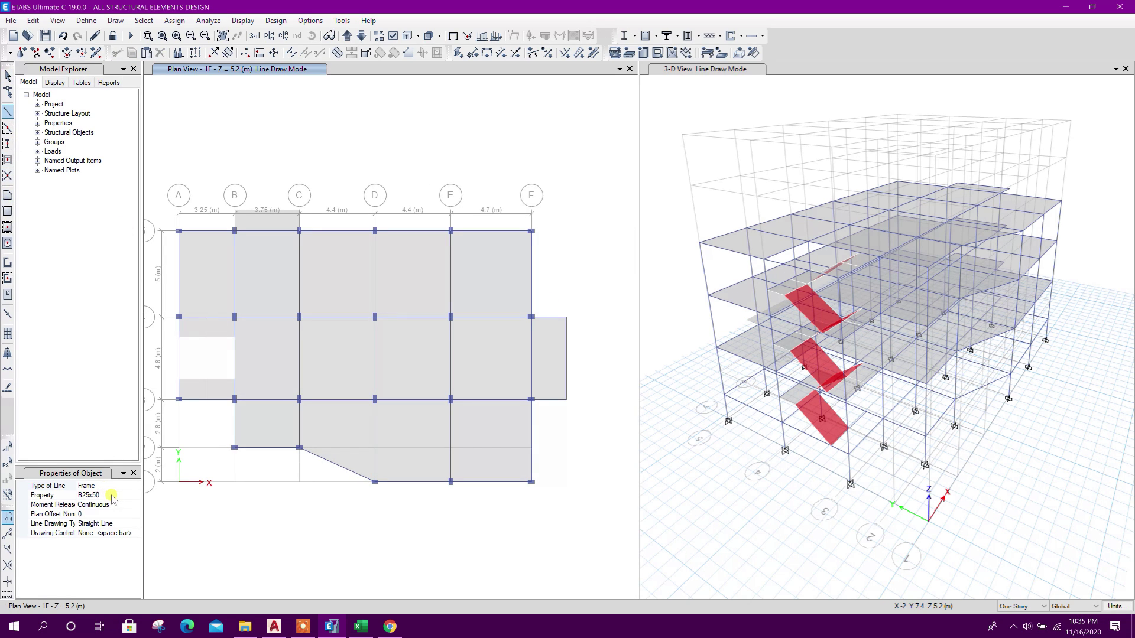
pyautogui.click(116, 496)
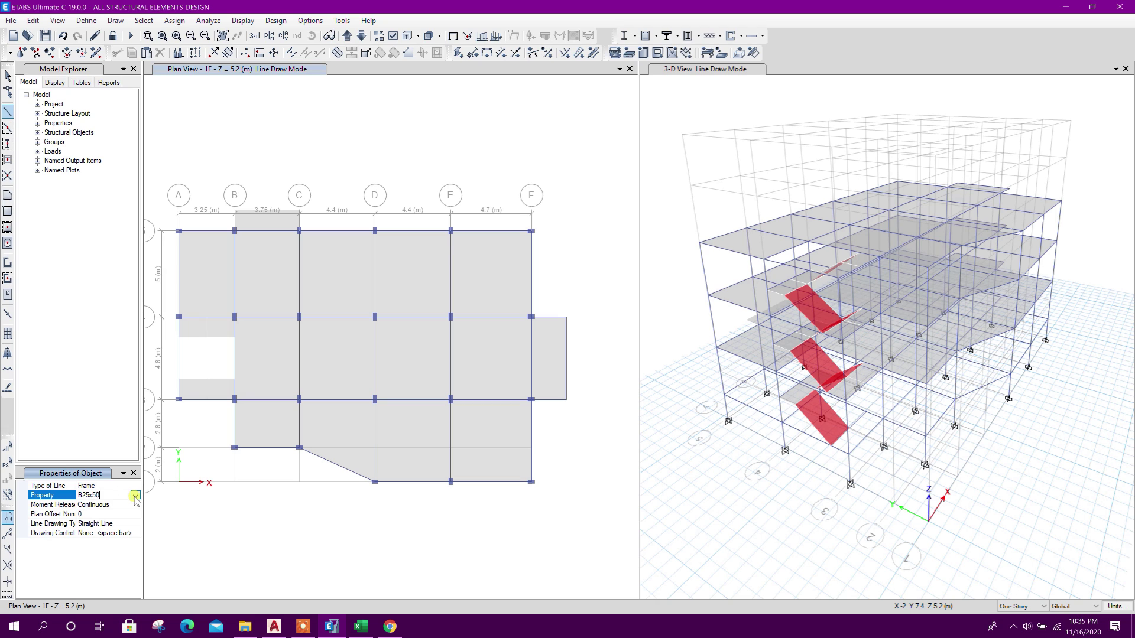
pyautogui.click(135, 496)
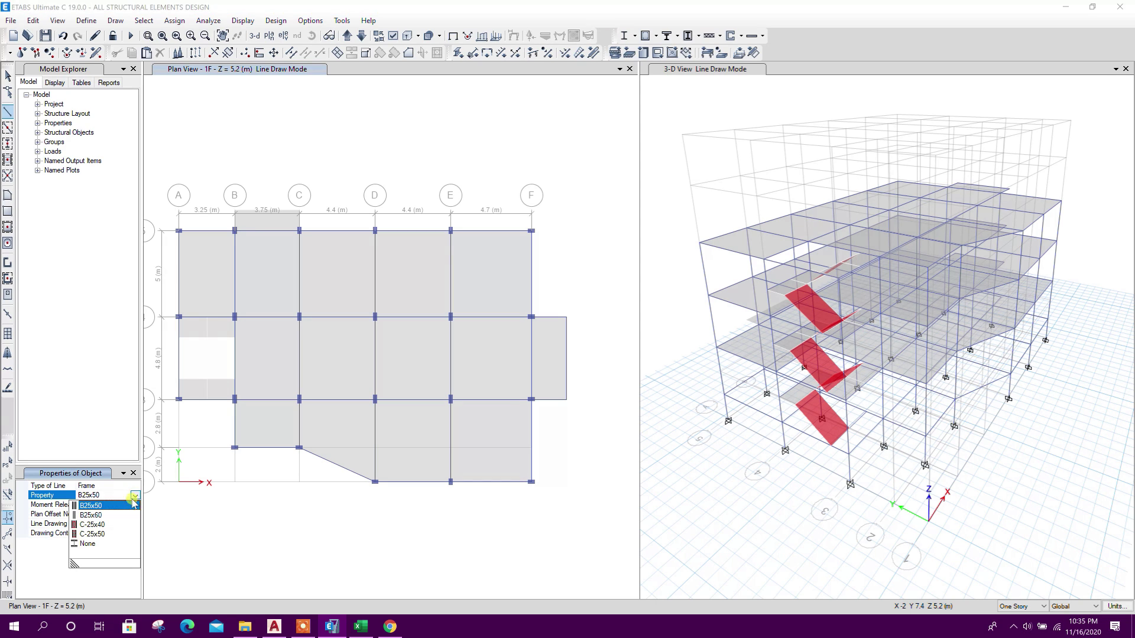
pyautogui.click(109, 536)
pyautogui.scroll(6, 237, 364)
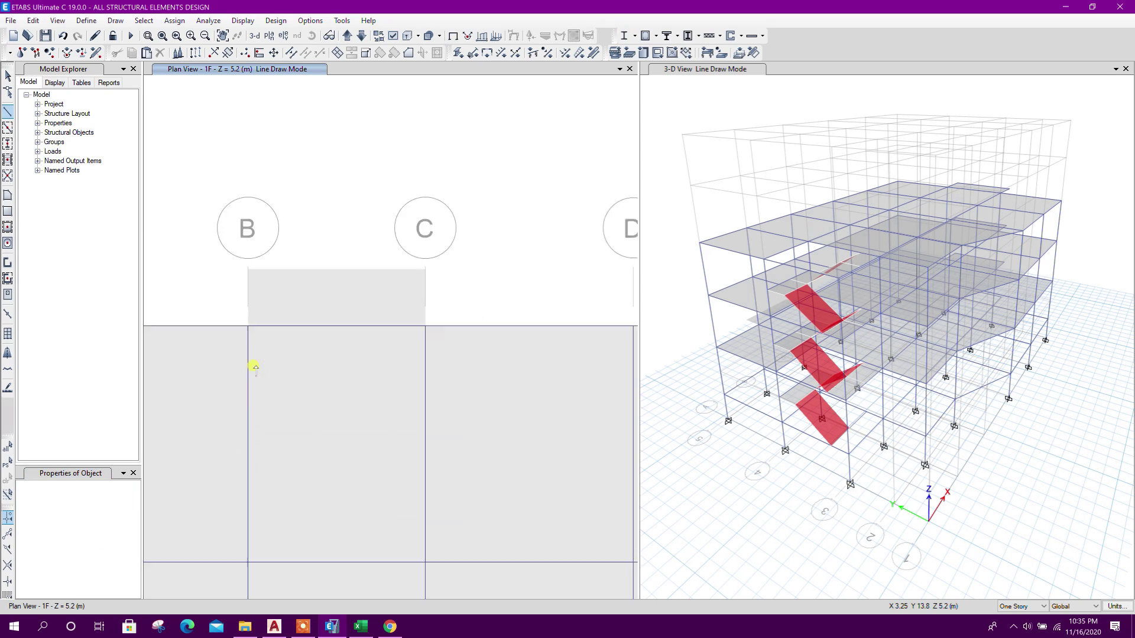
pyautogui.click(233, 257)
pyautogui.moveTo(308, 265); pyautogui.dragTo(317, 379, button='middle')
pyautogui.click(243, 214)
pyautogui.scroll(-3, 340, 294)
pyautogui.click(377, 281)
pyautogui.scroll(3, 375, 325)
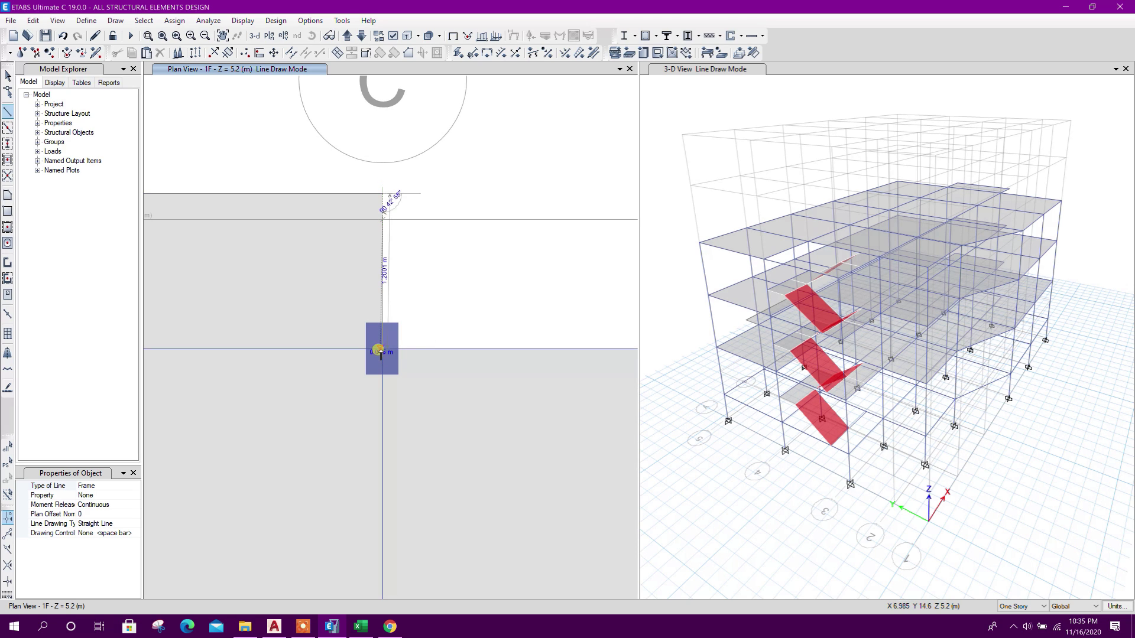
pyautogui.click(381, 349)
pyautogui.scroll(-3, 413, 355)
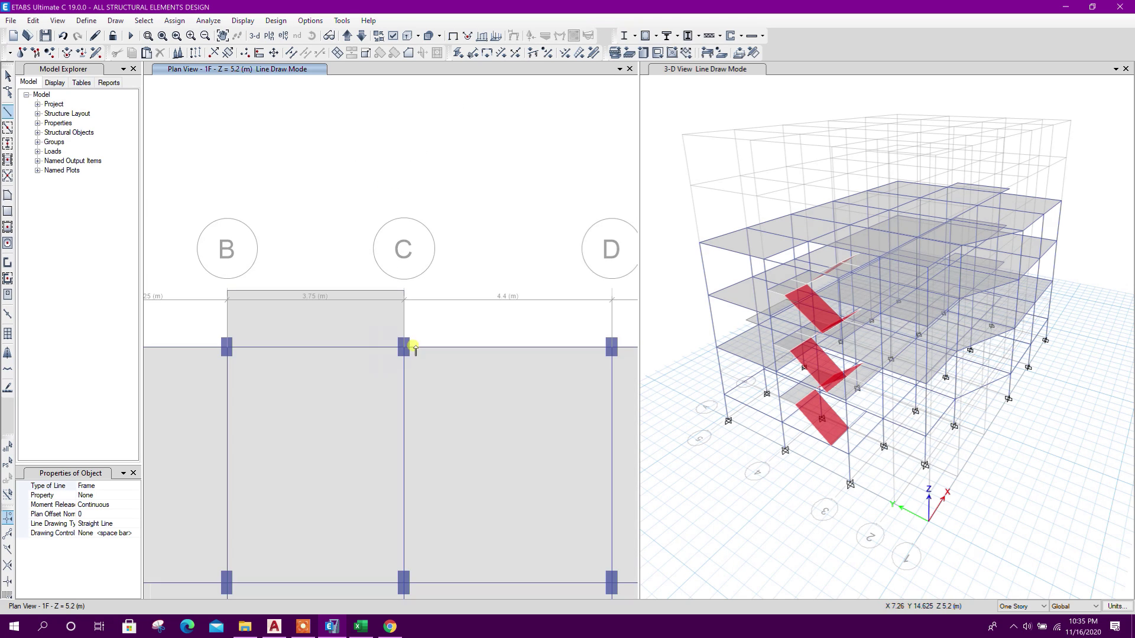
pyautogui.press('Escape')
# Step: Select the three lines around the projecting slab beyond grid 5 and open the distributed frame load assignment for the Wall pattern
pyautogui.click(403, 325)
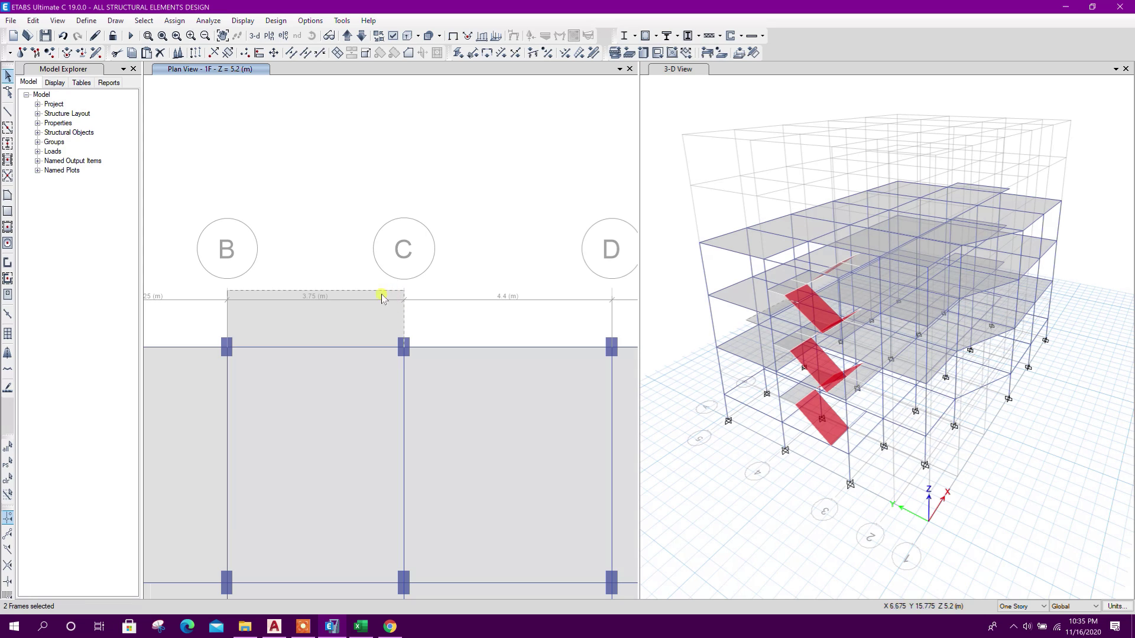
pyautogui.moveTo(358, 348); pyautogui.dragTo(400, 296, button='middle')
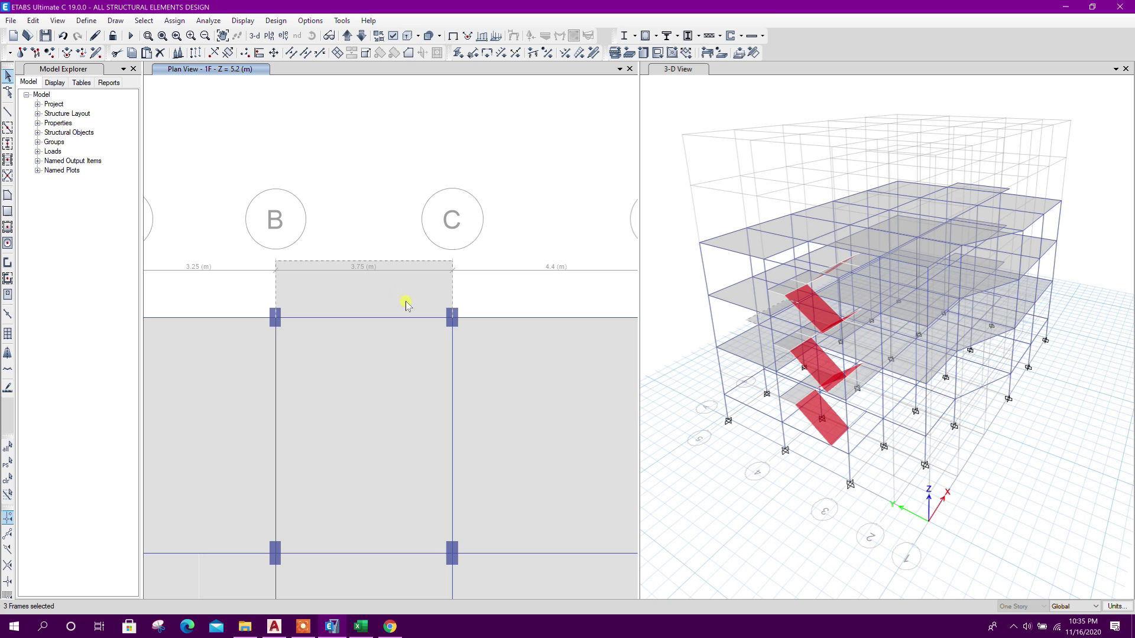
pyautogui.moveTo(493, 284); pyautogui.dragTo(497, 249, button='middle')
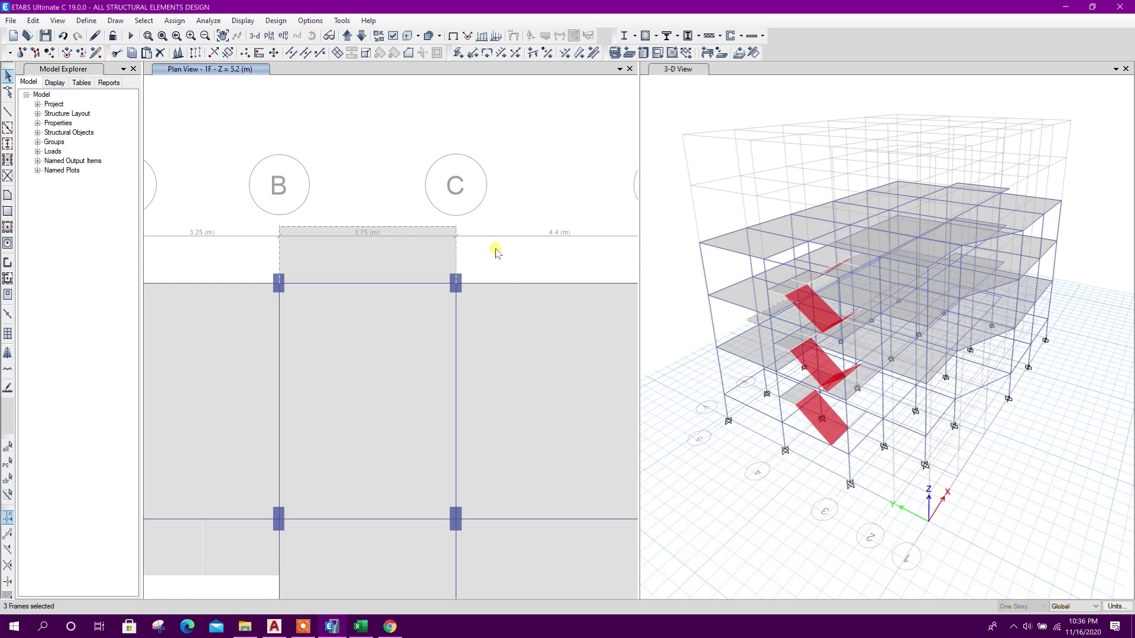
pyautogui.moveTo(314, 234); pyautogui.dragTo(350, 239, button='middle')
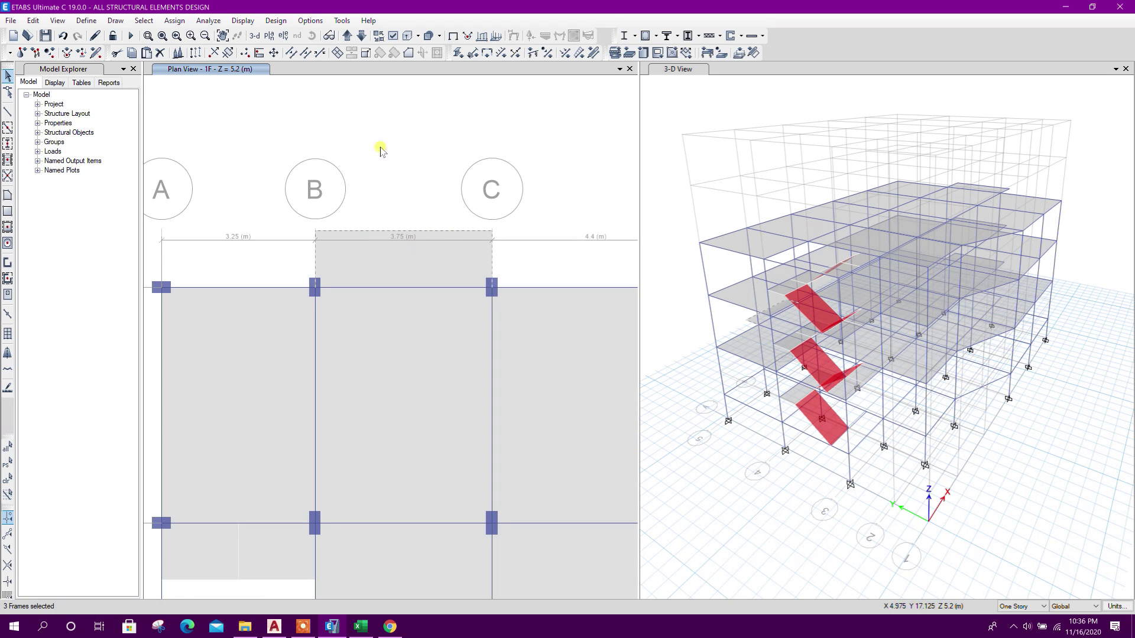
pyautogui.click(515, 54)
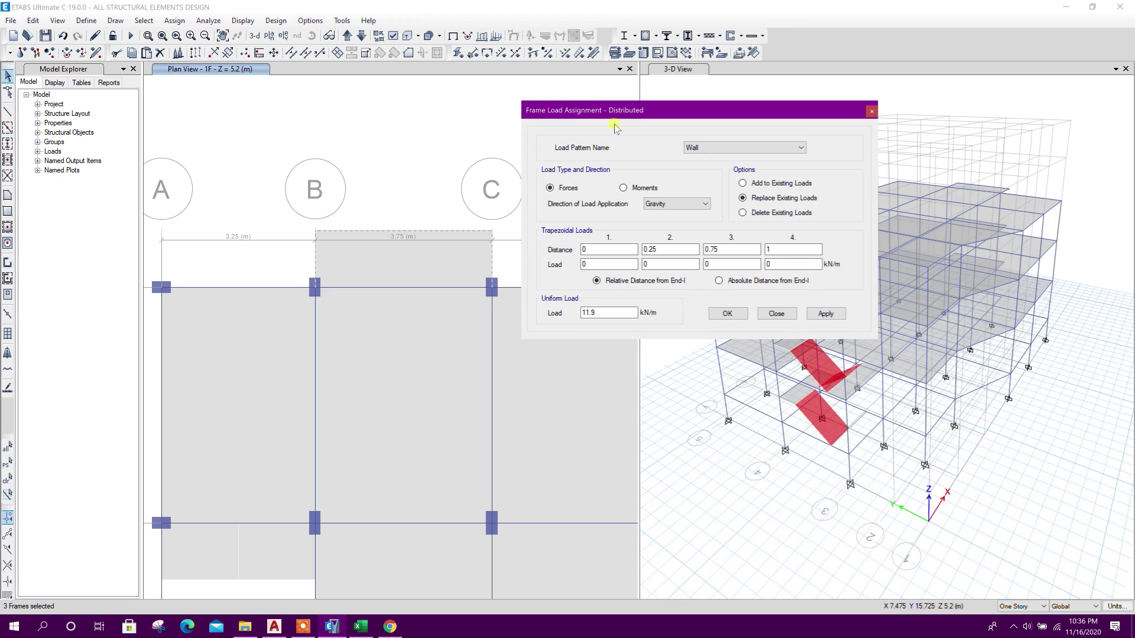
pyautogui.moveTo(615, 127); pyautogui.dragTo(578, 161)
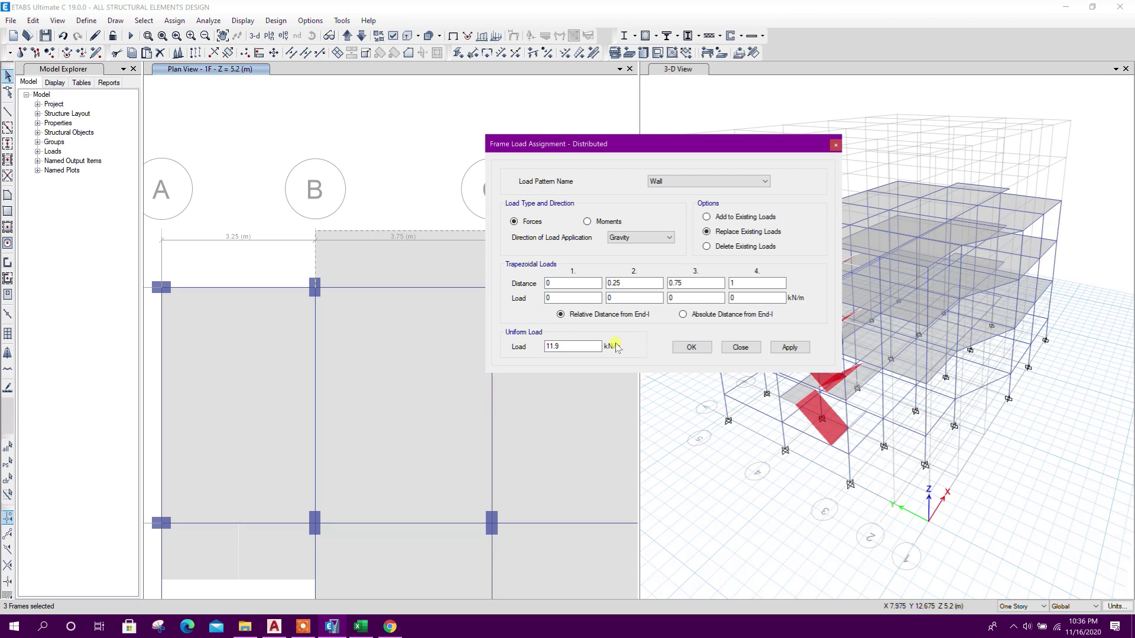
# Step: Switch to Excel and recalculate the wall load formula 0.23*18.5 with a changed wall height
pyautogui.click(352, 630)
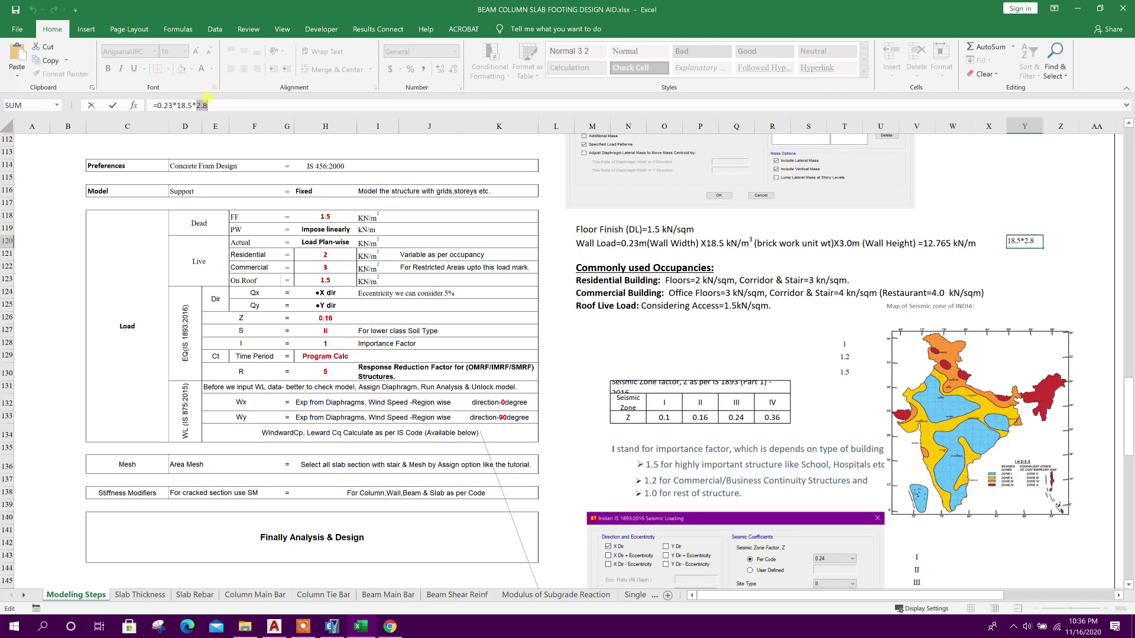
pyautogui.press('Return')
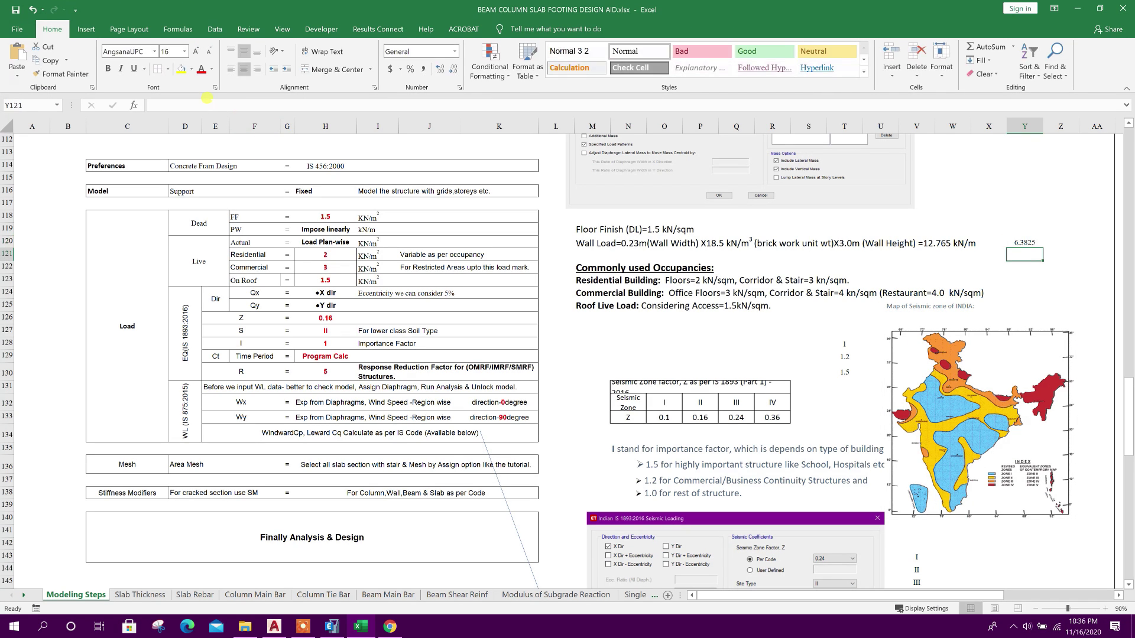
pyautogui.click(1078, 8)
# Step: Back in ETABS, assign a uniform gravity Wall load of 6.4 kN/m to the selected slab edge lines, replacing existing loads
pyautogui.click(535, 344)
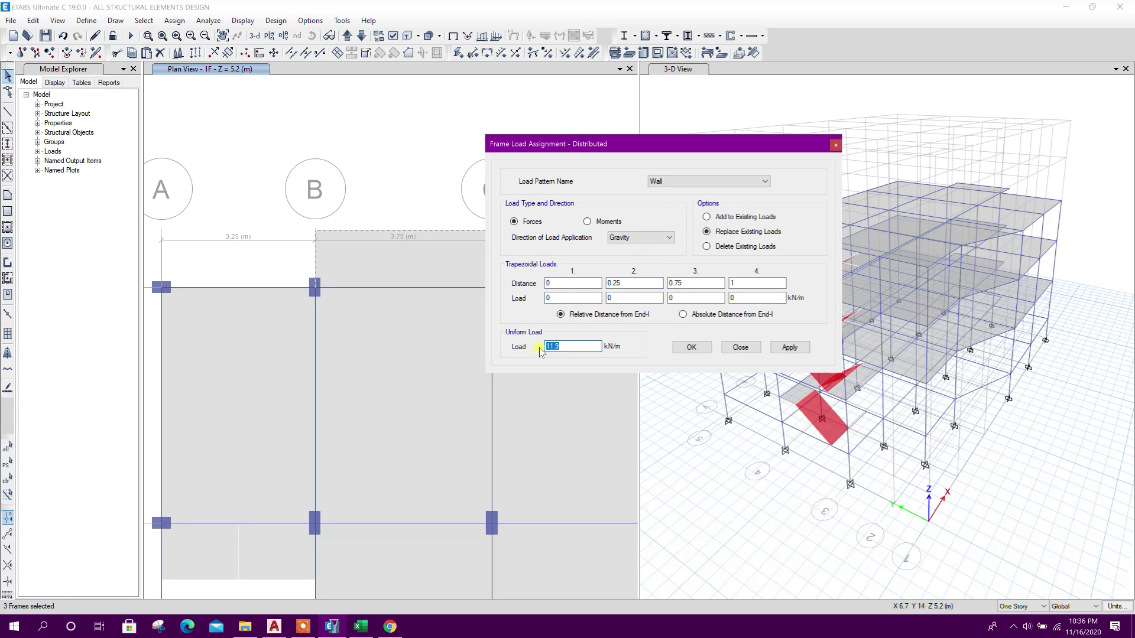
pyautogui.write('6.4')
pyautogui.click(790, 347)
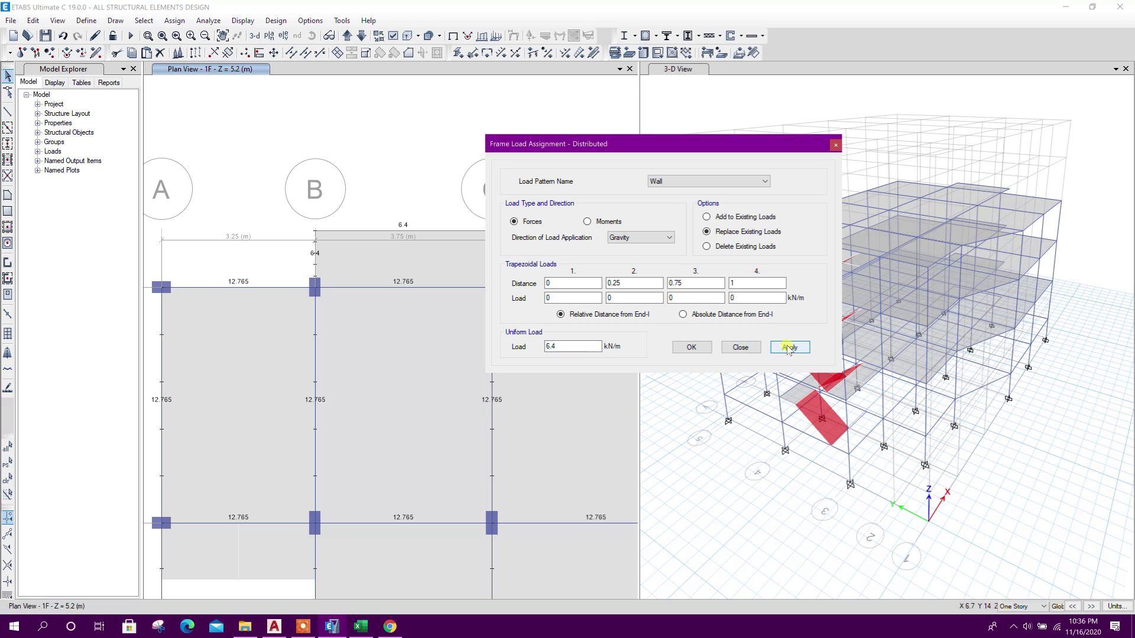
pyautogui.click(740, 349)
# Step: Assign the 6.4 kN/m uniform Wall load to the three outer beams of the projection beyond grid F between 3 and 4 on 1F
pyautogui.scroll(-5, 369, 278)
pyautogui.moveTo(488, 369); pyautogui.dragTo(258, 342, button='middle')
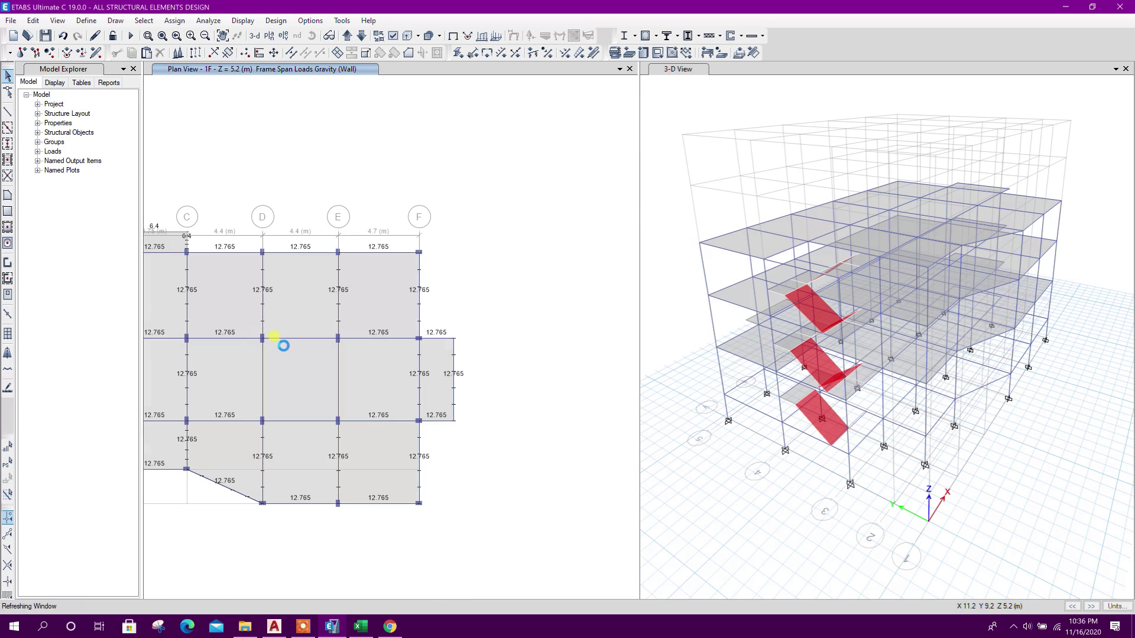
pyautogui.scroll(5, 459, 371)
pyautogui.click(423, 276)
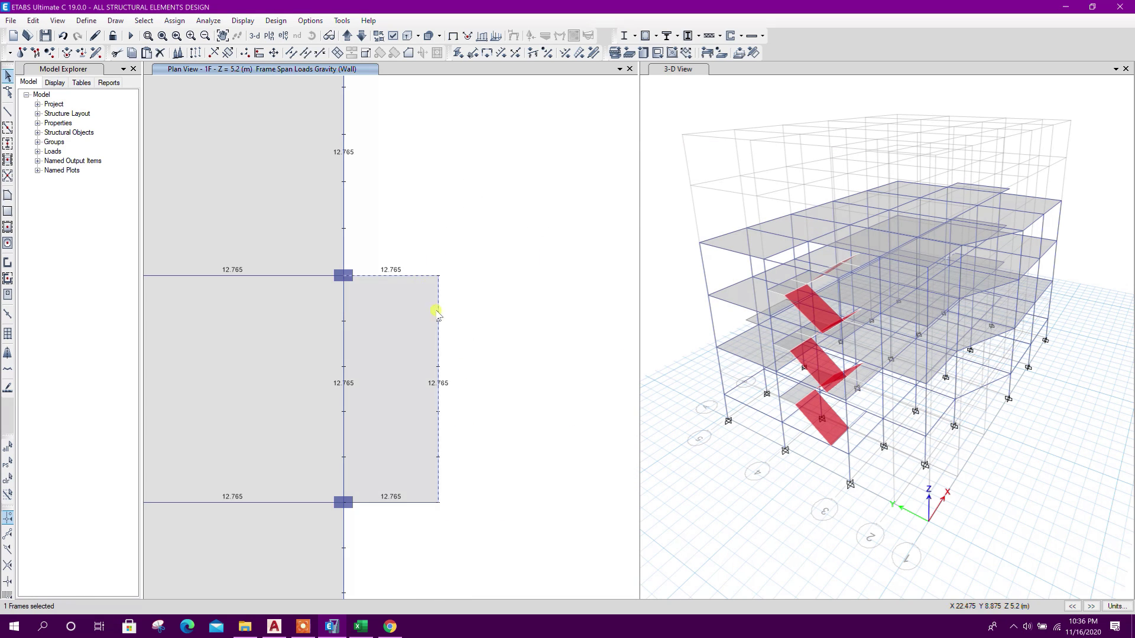
pyautogui.click(405, 503)
pyautogui.click(589, 56)
pyautogui.click(789, 348)
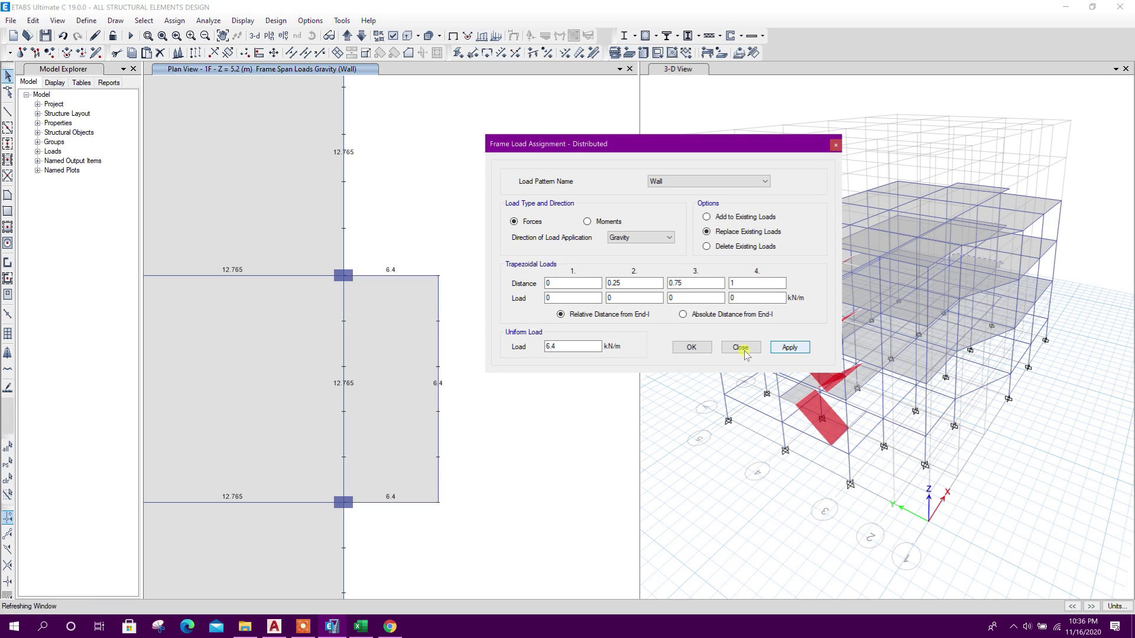
pyautogui.click(740, 347)
# Step: Replicate the projecting slab beyond grid 5 and its edge lines to stories 2F and 3F
pyautogui.moveTo(299, 213); pyautogui.dragTo(189, 171)
pyautogui.click(193, 54)
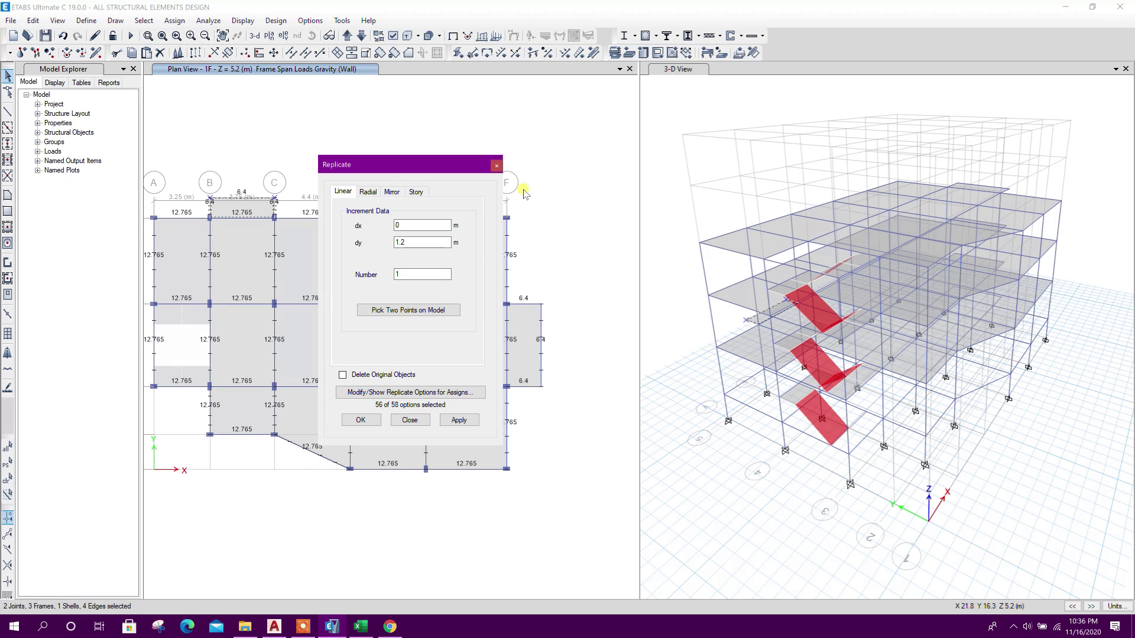
pyautogui.click(416, 192)
pyautogui.moveTo(370, 250); pyautogui.dragTo(368, 245)
pyautogui.click(459, 420)
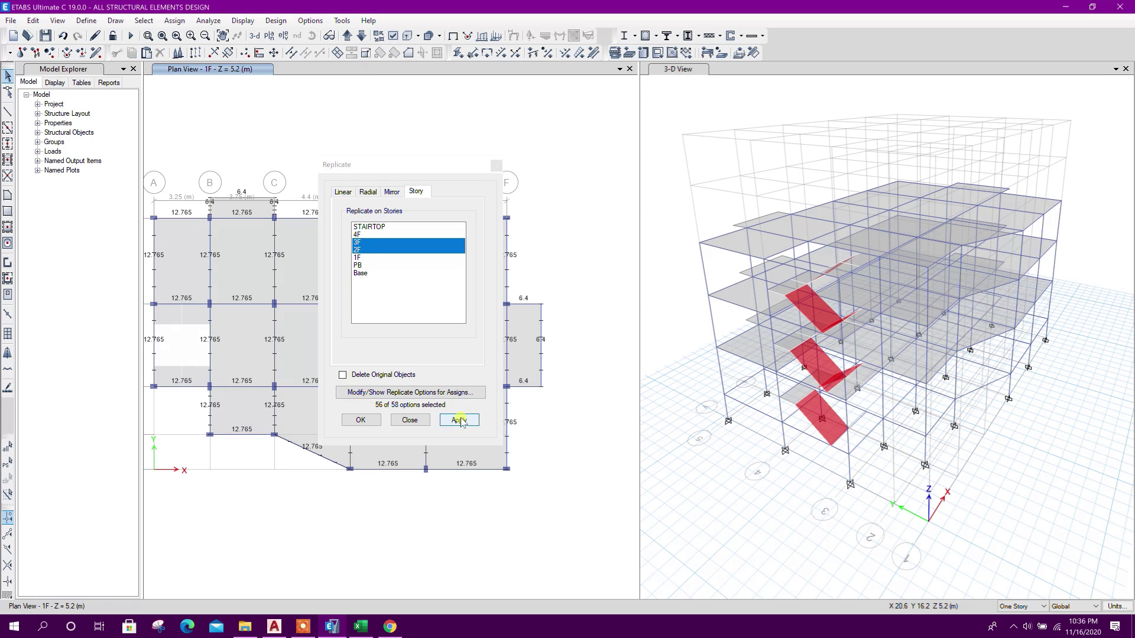
pyautogui.click(410, 420)
# Step: Select the three outer beams of the projection beyond grid F on 2F and 3F and assign them a 6.4 kN/m uniform Wall load
pyautogui.scroll(3, 532, 367)
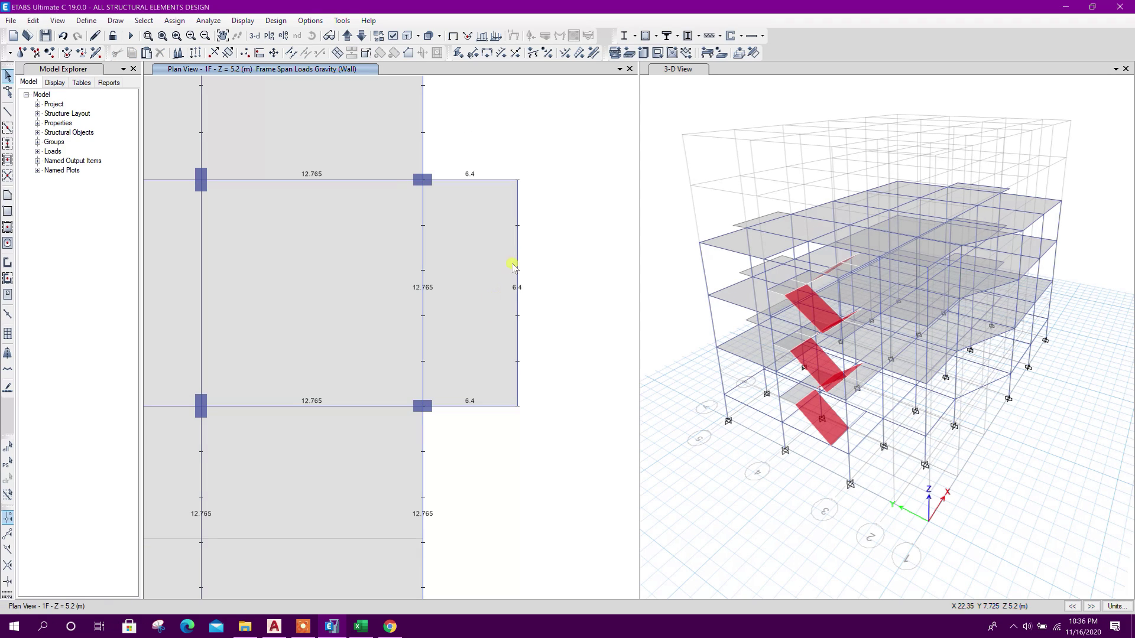
pyautogui.click(348, 35)
pyautogui.click(516, 267)
pyautogui.click(483, 180)
pyautogui.click(473, 406)
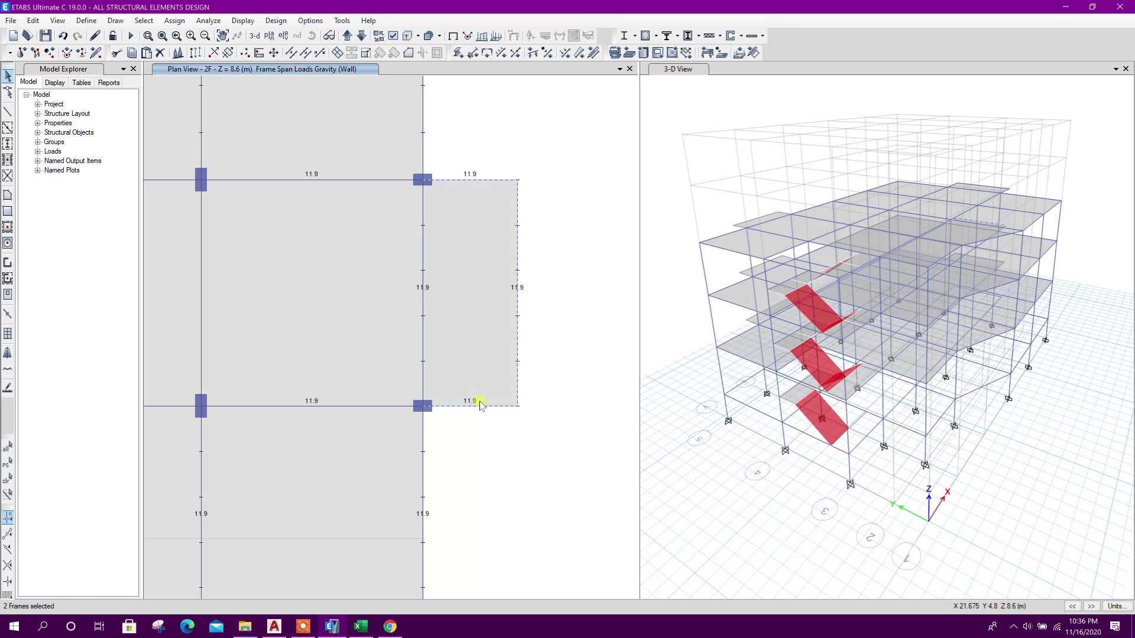
pyautogui.click(347, 35)
pyautogui.moveTo(520, 416); pyautogui.dragTo(471, 158)
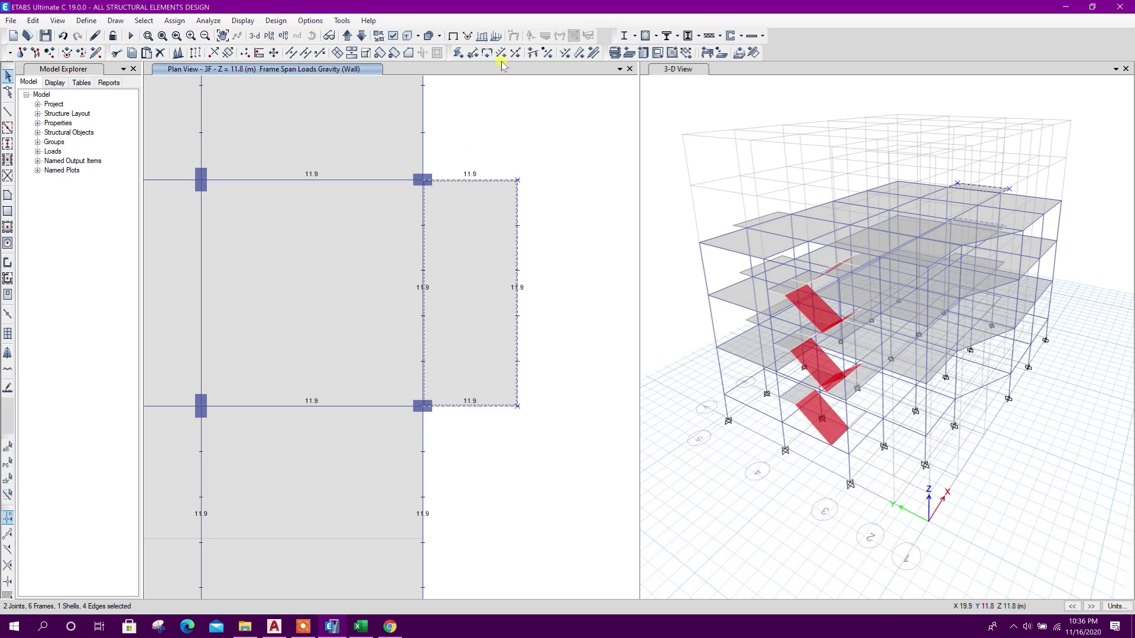
pyautogui.click(579, 53)
pyautogui.click(790, 347)
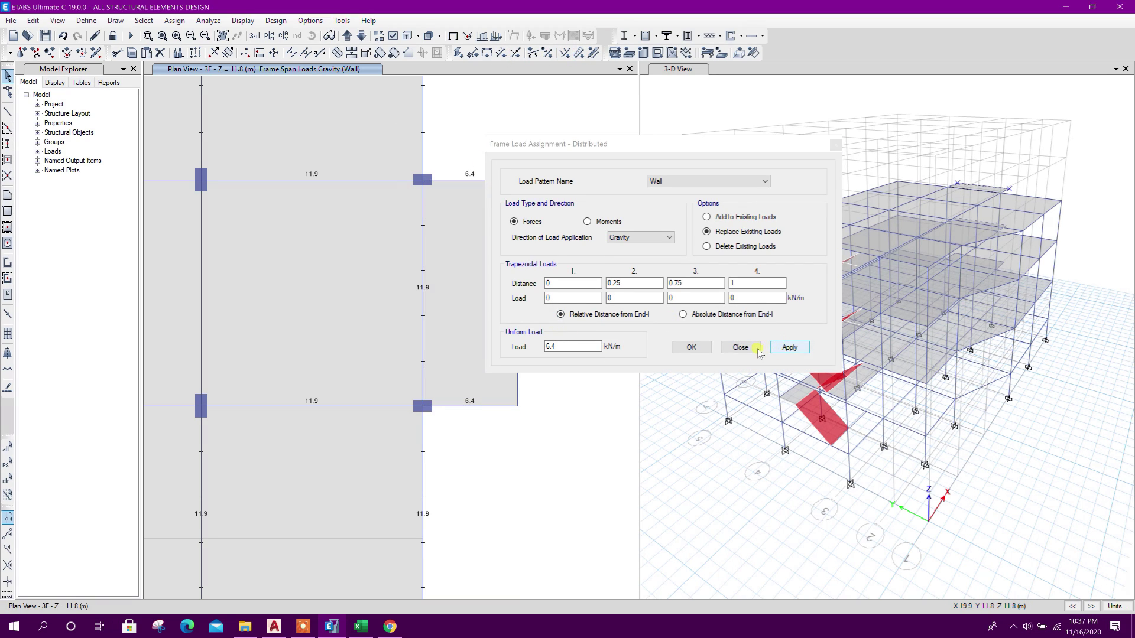
pyautogui.click(740, 347)
# Step: Check the 3F wall loads, and switch to AutoCAD to examine the layout of the 3rd and 4th floor plan
pyautogui.scroll(-5, 551, 379)
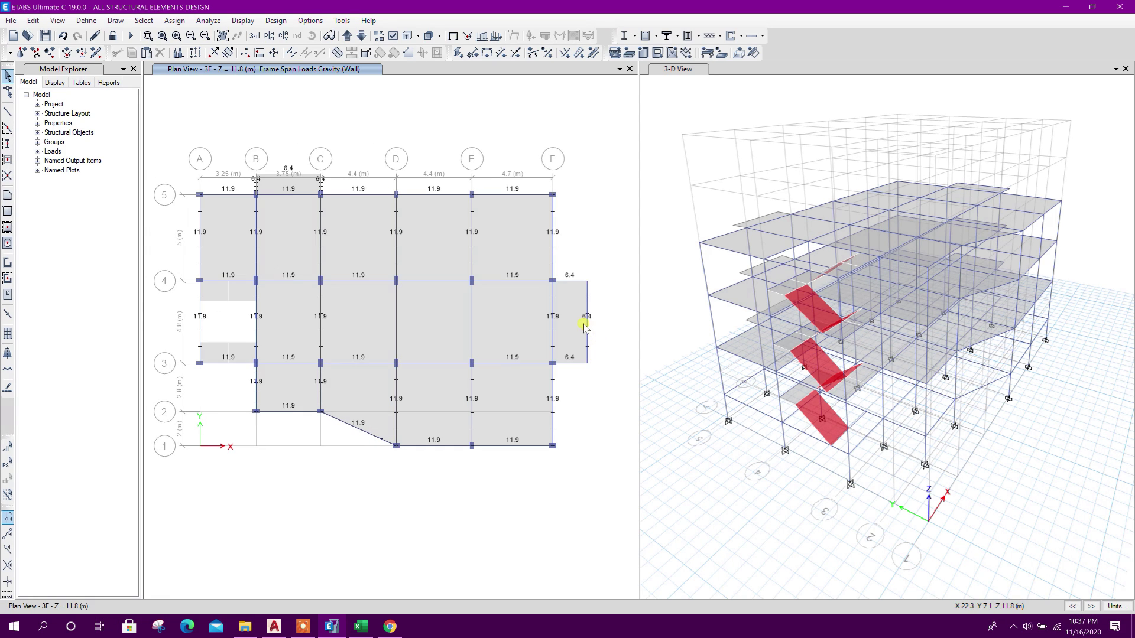
pyautogui.moveTo(601, 383); pyautogui.dragTo(628, 357, button='middle')
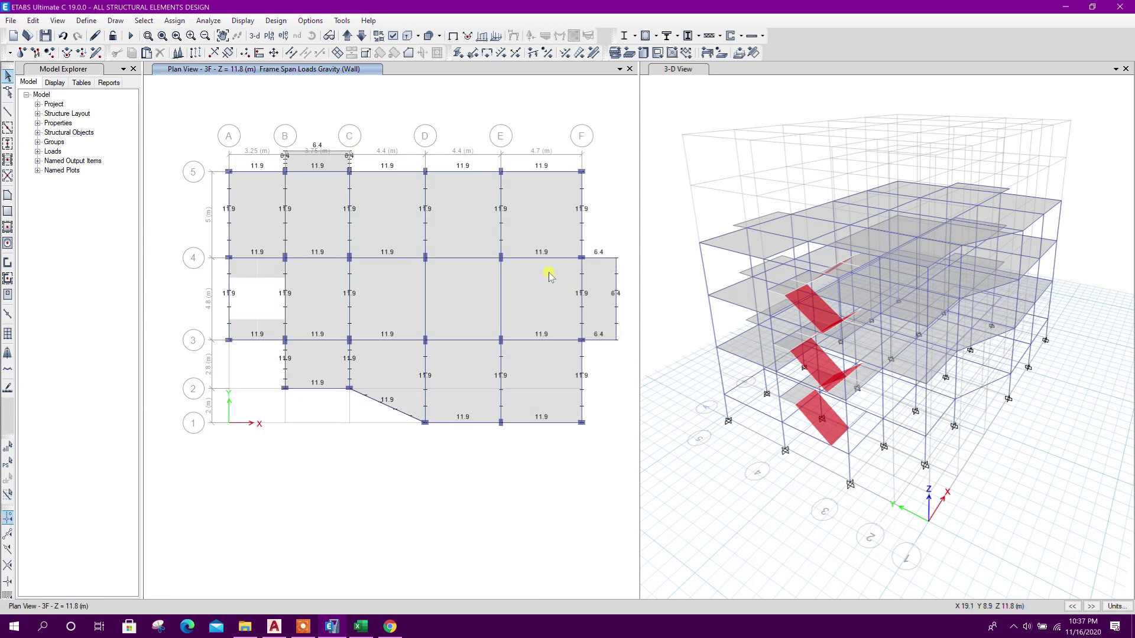
pyautogui.moveTo(523, 348); pyautogui.dragTo(498, 358, button='middle')
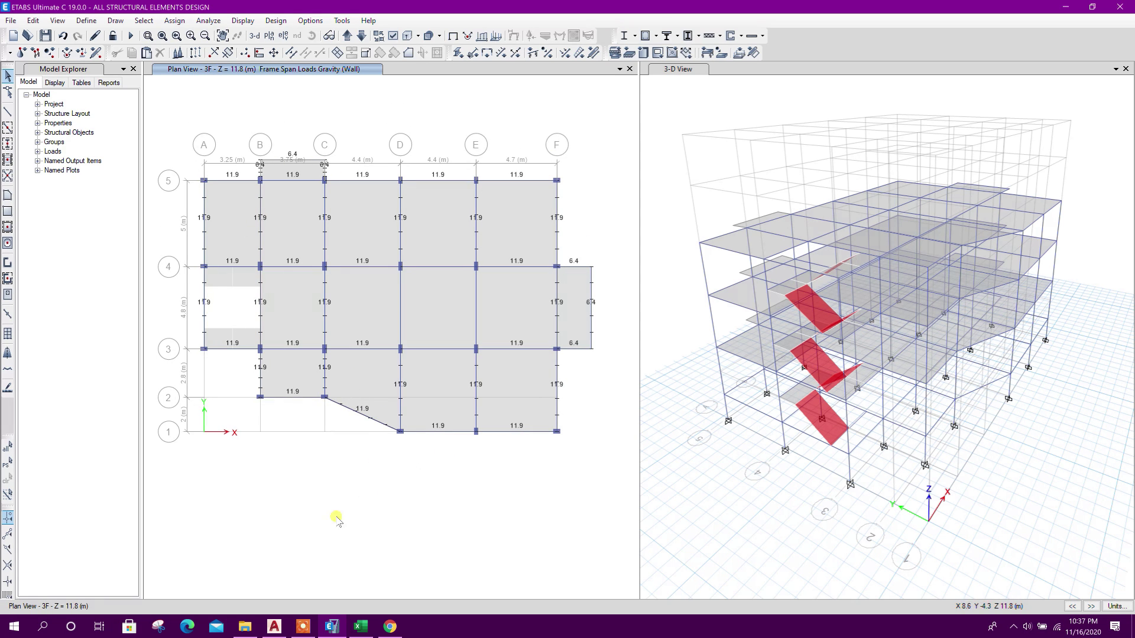
pyautogui.click(276, 627)
pyautogui.scroll(-5, 683, 388)
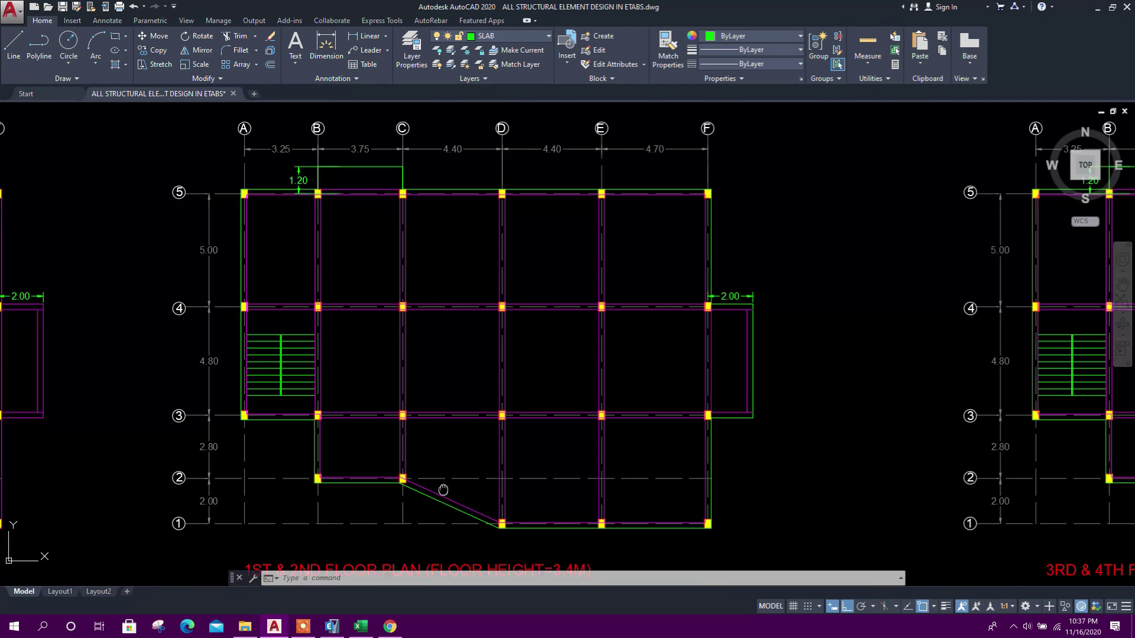
pyautogui.moveTo(683, 389)
pyautogui.mouseDown(button='middle')
pyautogui.moveTo(432, 393)
pyautogui.moveTo(526, 427)
pyautogui.mouseUp(button='middle')
pyautogui.scroll(2, 493, 417)
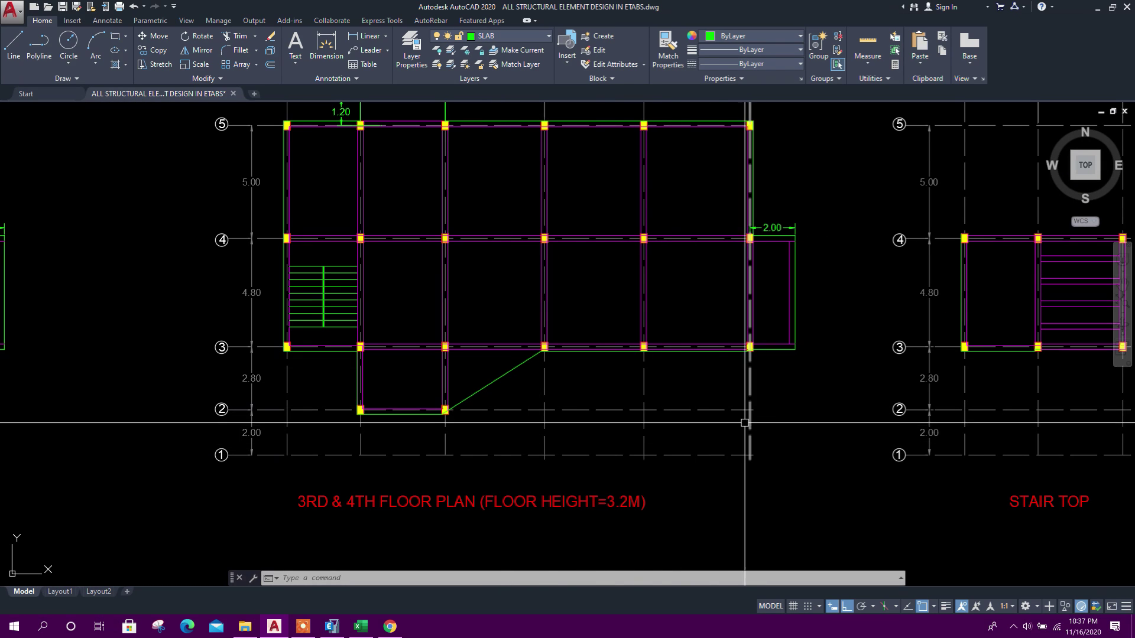
# Step: Return to ETABS and, on 3F, delete the columns, beams and slabs between grids 1 and 3 from D to F
pyautogui.click(331, 627)
pyautogui.moveTo(389, 419); pyautogui.dragTo(589, 463)
pyautogui.press('Delete')
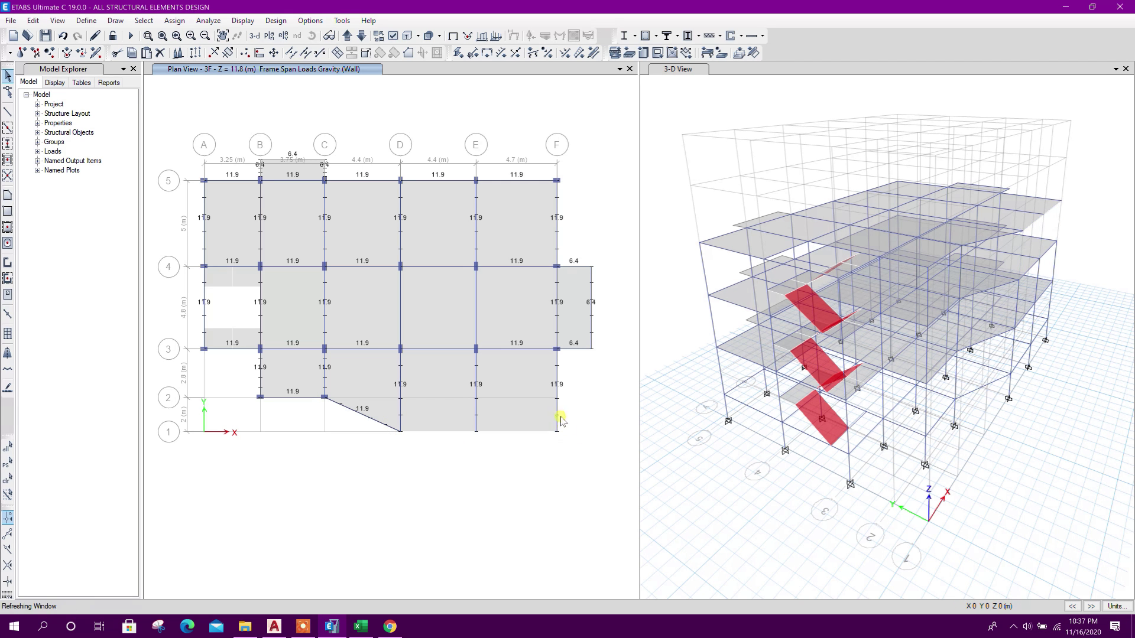
pyautogui.click(557, 406)
pyautogui.moveTo(559, 460); pyautogui.dragTo(470, 393)
pyautogui.press('Delete')
pyautogui.click(401, 405)
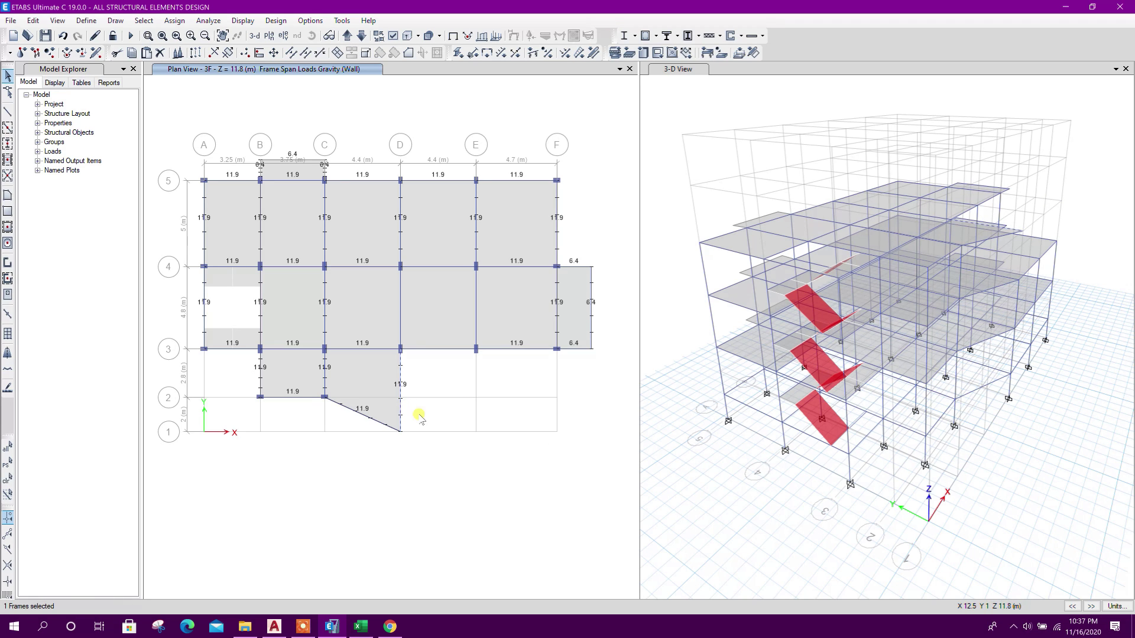
pyautogui.press('Delete')
# Step: Move the slab and beam corner joint at D-1 on 3F by 4.8 m in Y, onto the column at D-3
pyautogui.scroll(3, 443, 435)
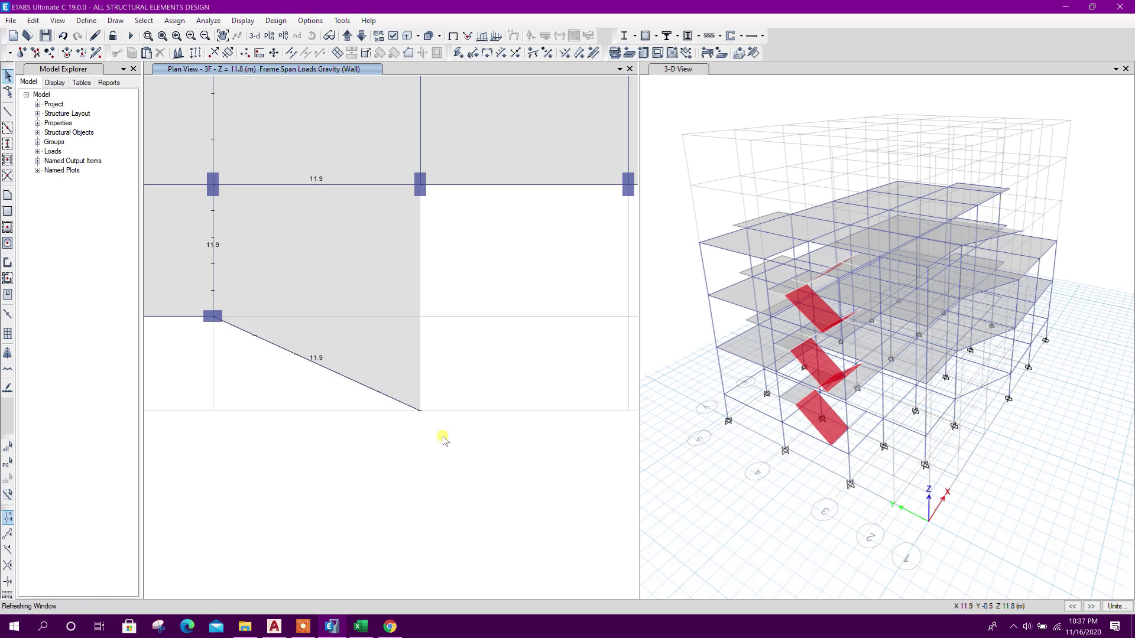
pyautogui.moveTo(399, 393); pyautogui.dragTo(444, 448)
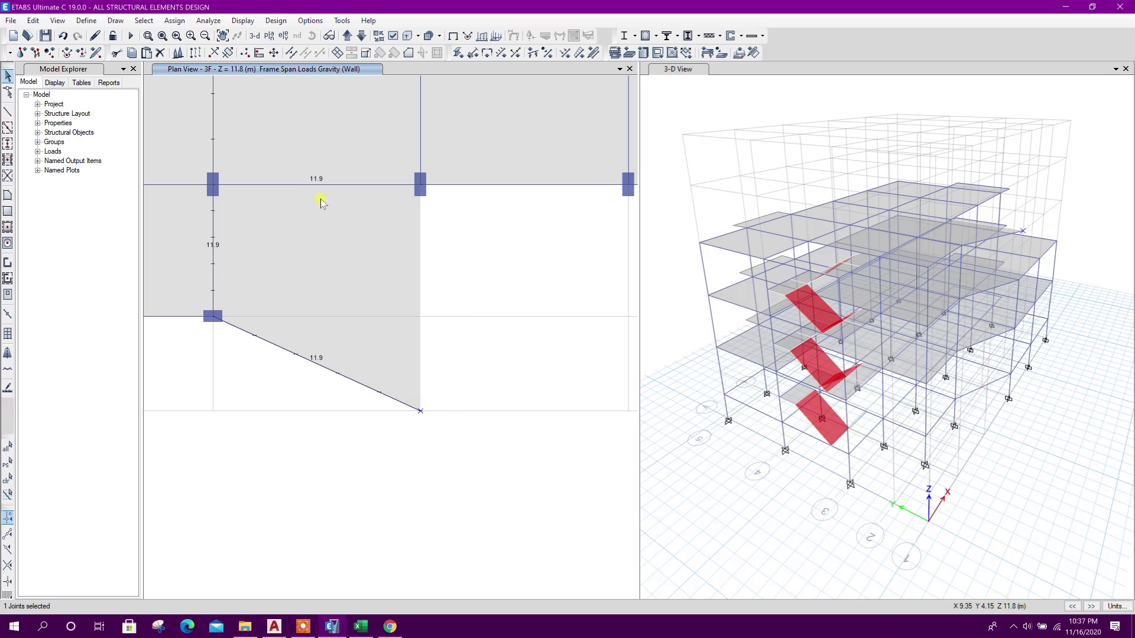
pyautogui.click(273, 53)
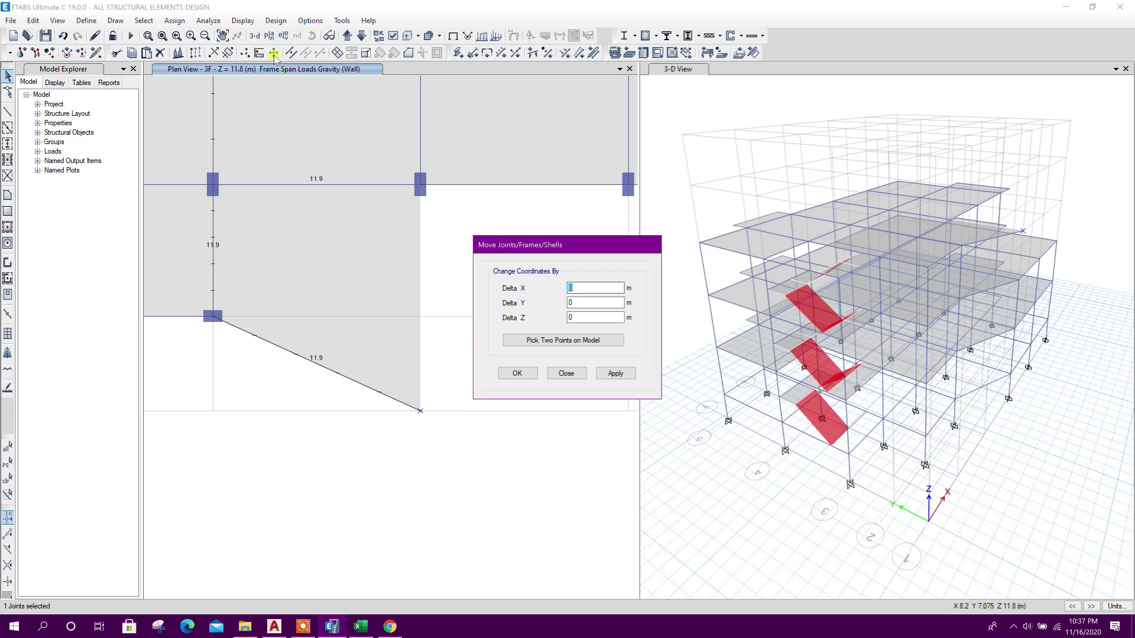
pyautogui.click(541, 339)
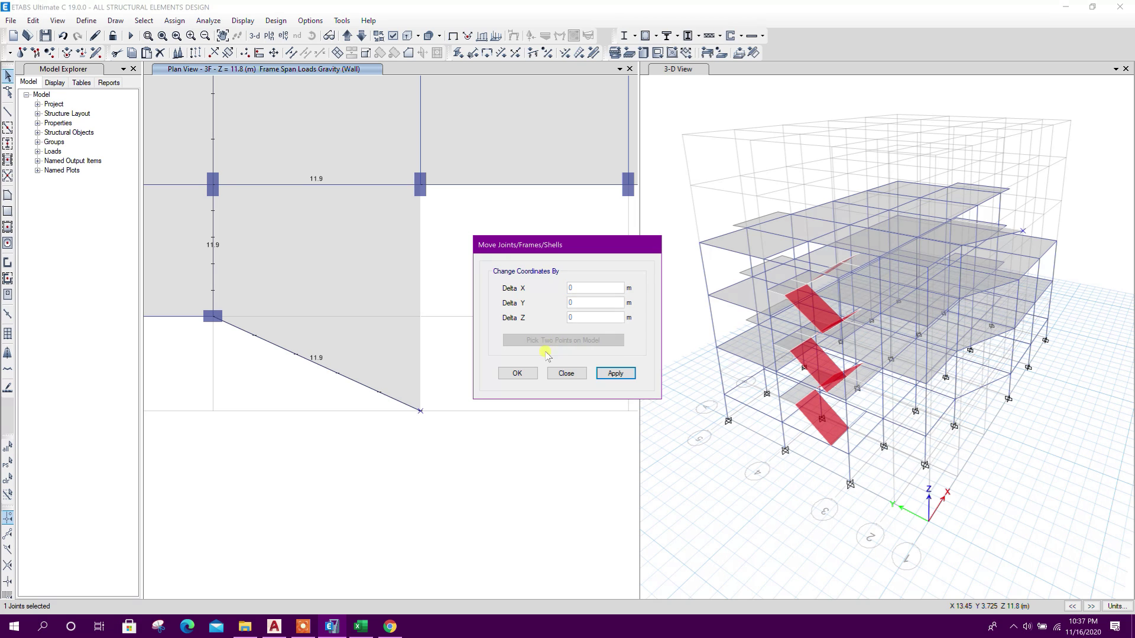
pyautogui.click(420, 411)
pyautogui.click(420, 187)
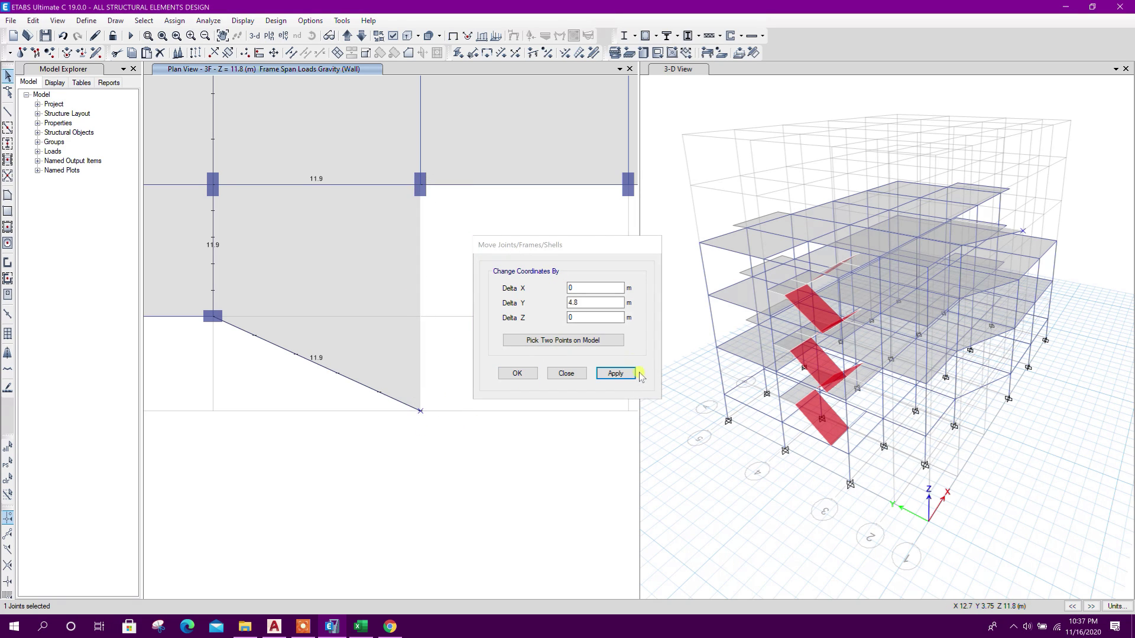
pyautogui.click(615, 373)
pyautogui.click(576, 374)
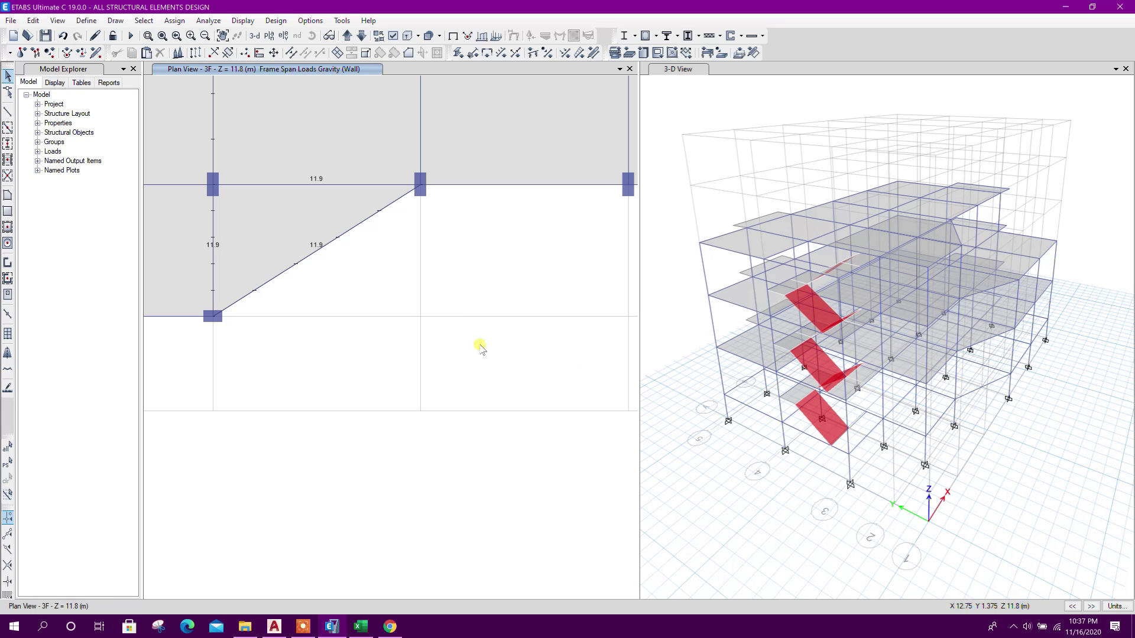
# Step: Select all objects on story 3F and replicate them to stories 4F and STAIRTOP
pyautogui.scroll(-3, 493, 316)
pyautogui.click(144, 20)
pyautogui.moveTo(162, 34)
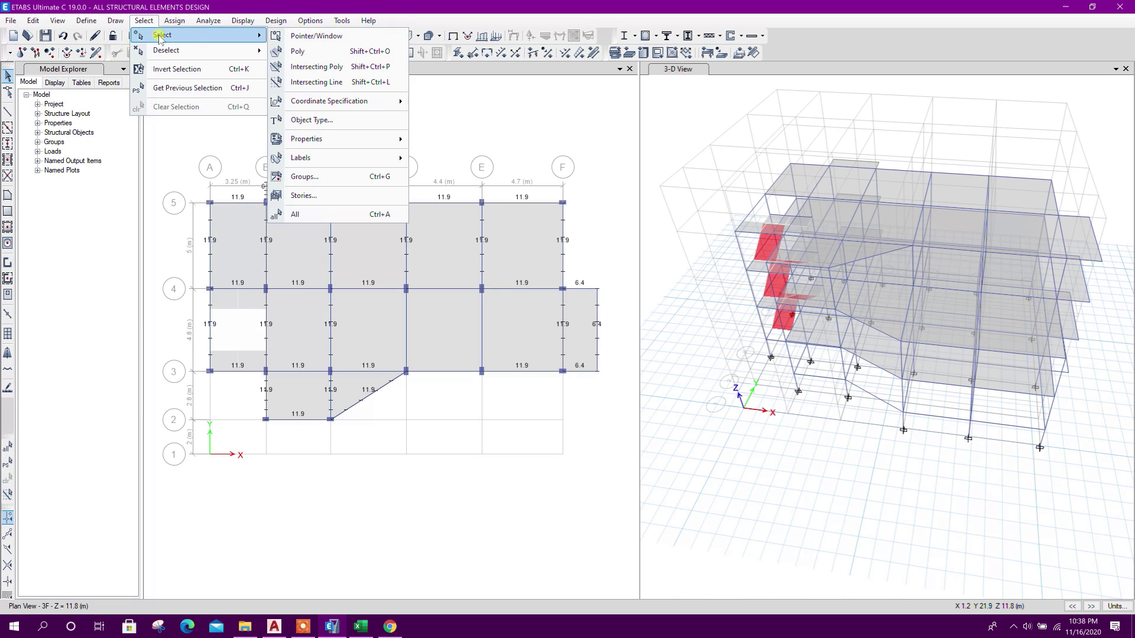
pyautogui.click(307, 195)
pyautogui.click(500, 245)
pyautogui.click(500, 237)
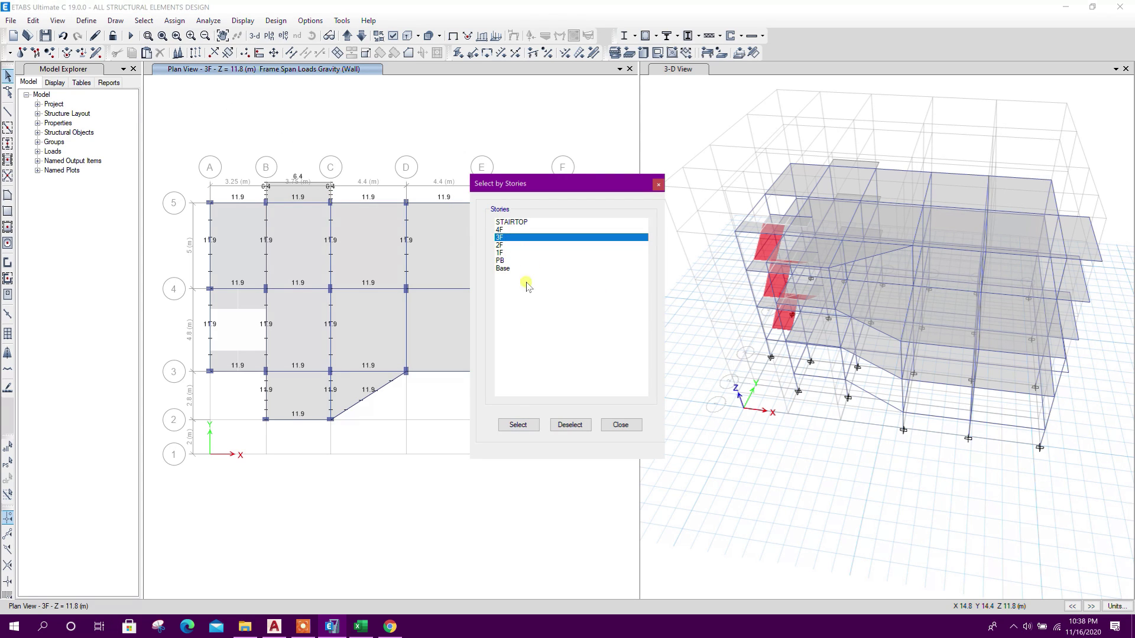
pyautogui.click(518, 425)
pyautogui.click(620, 425)
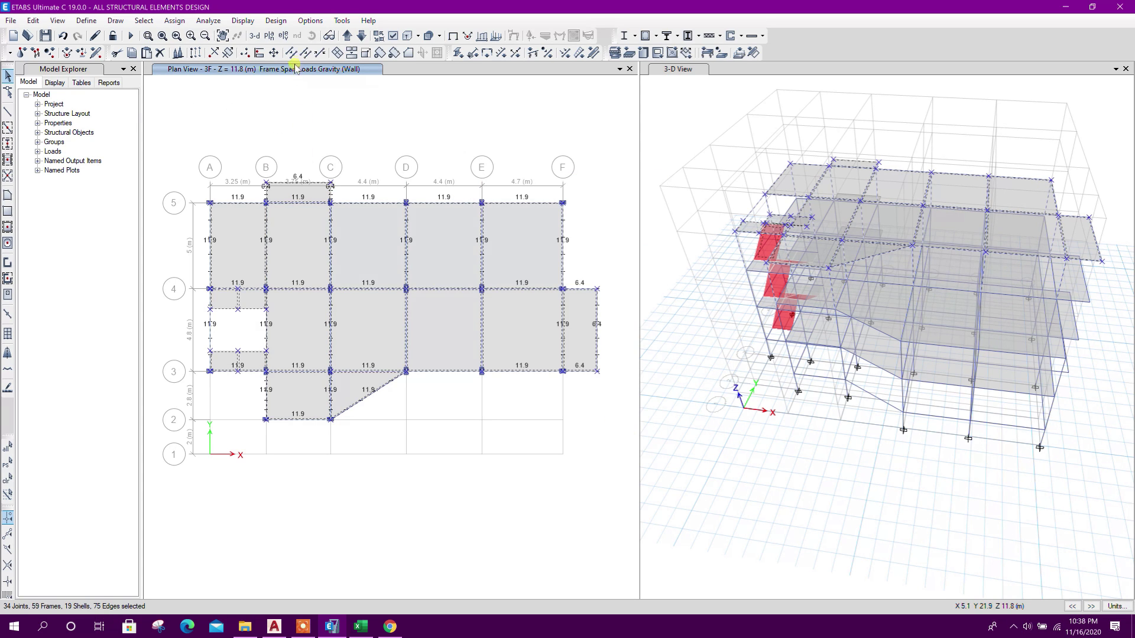
pyautogui.click(195, 53)
pyautogui.click(402, 234)
pyautogui.click(406, 226)
pyautogui.click(393, 234)
pyautogui.keyDown('ctrl'); pyautogui.click(391, 227); pyautogui.keyUp('ctrl')
pyautogui.click(459, 420)
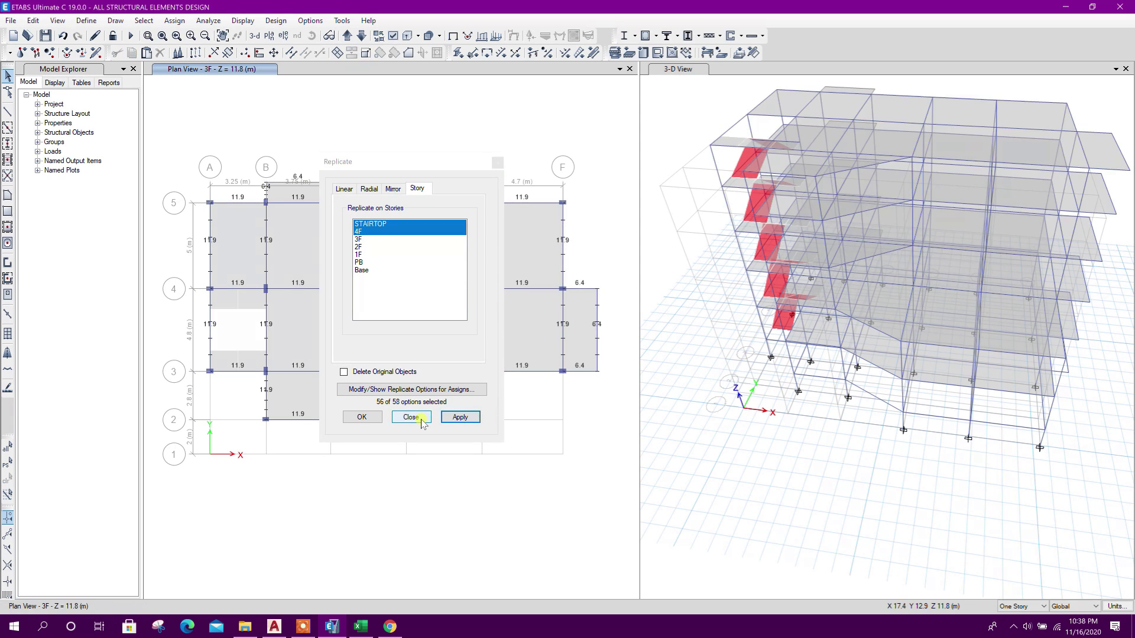
pyautogui.click(416, 420)
# Step: View the STAIRTOP plan, and switch to AutoCAD to examine the layout of the STAIR TOP plan
pyautogui.click(347, 36)
pyautogui.click(347, 36)
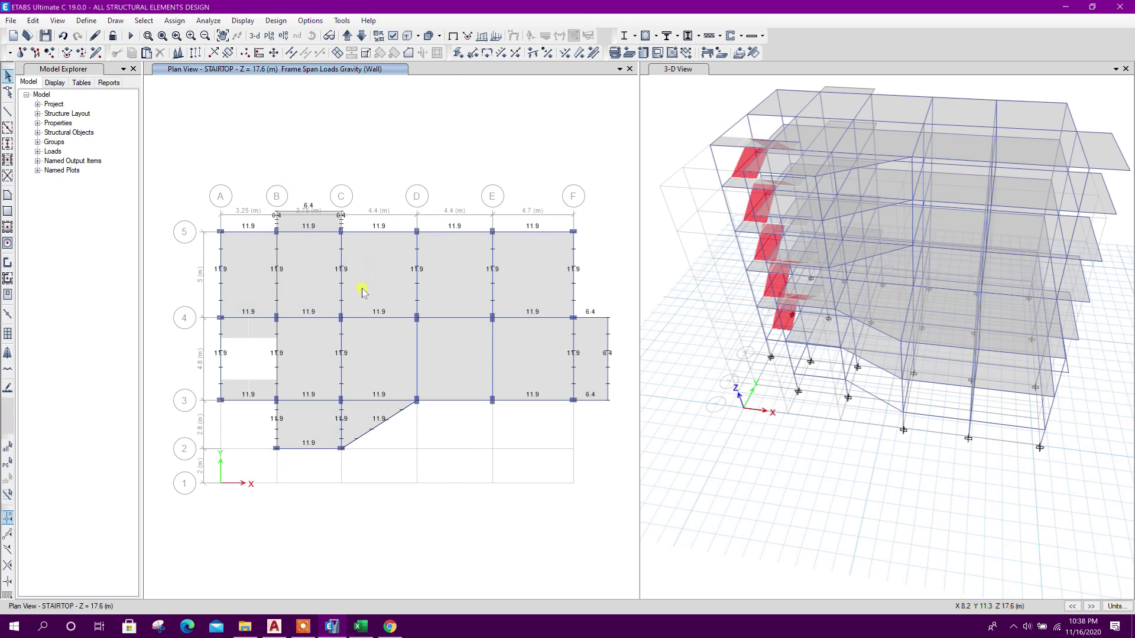
pyautogui.scroll(-3, 378, 331)
pyautogui.scroll(3, 385, 314)
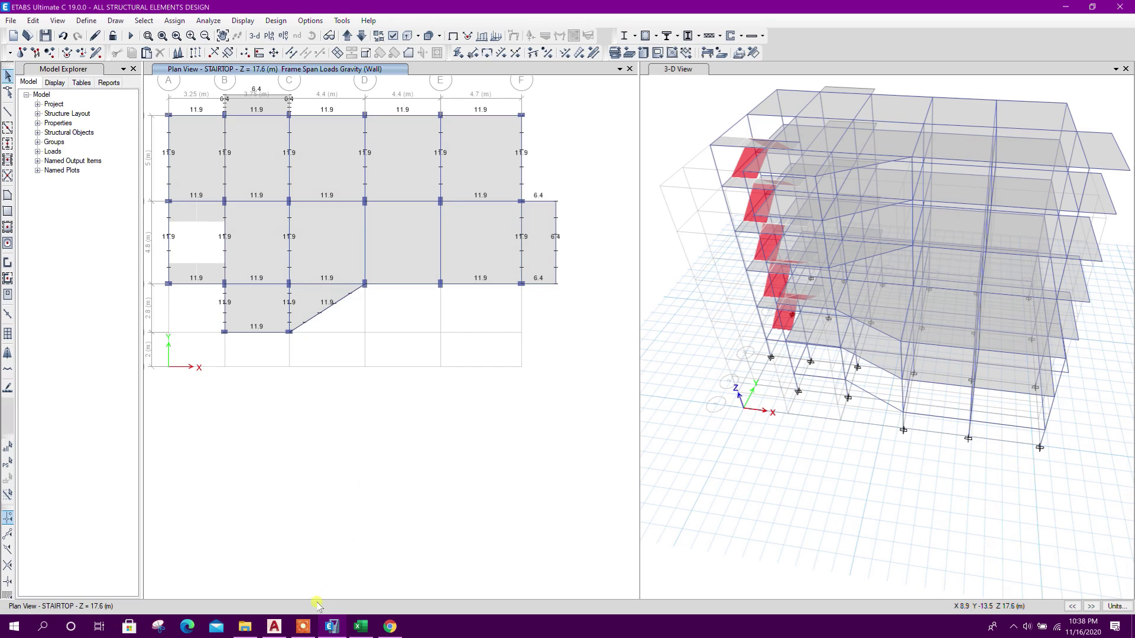
pyautogui.click(274, 626)
pyautogui.scroll(-3, 533, 387)
pyautogui.scroll(5, 533, 387)
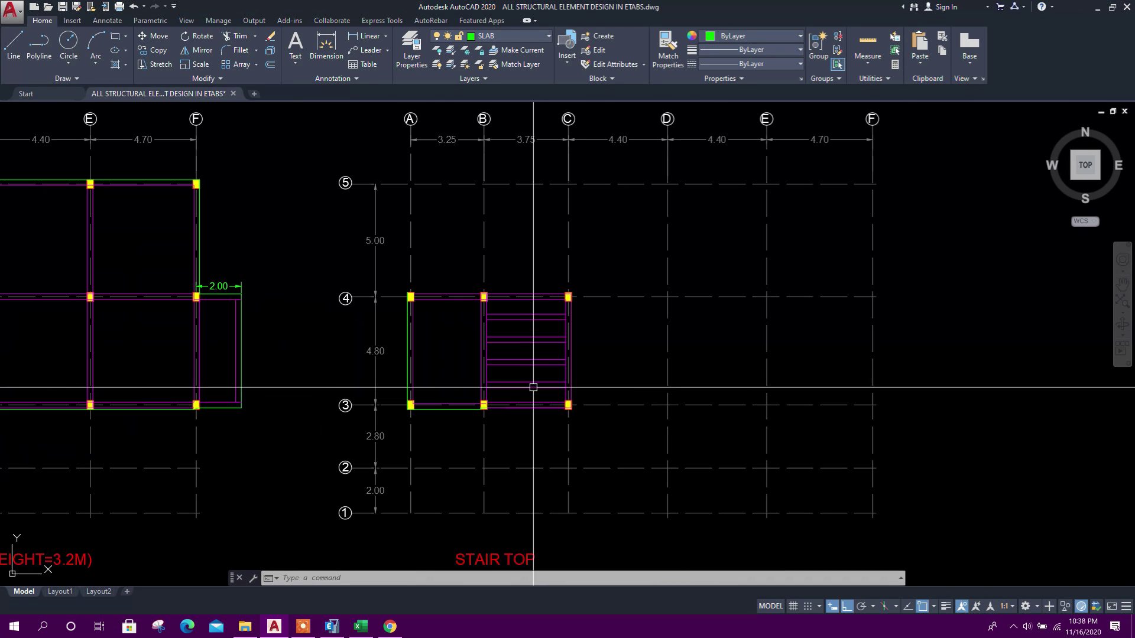
pyautogui.scroll(2, 506, 380)
pyautogui.press('Escape')
pyautogui.press('Escape')
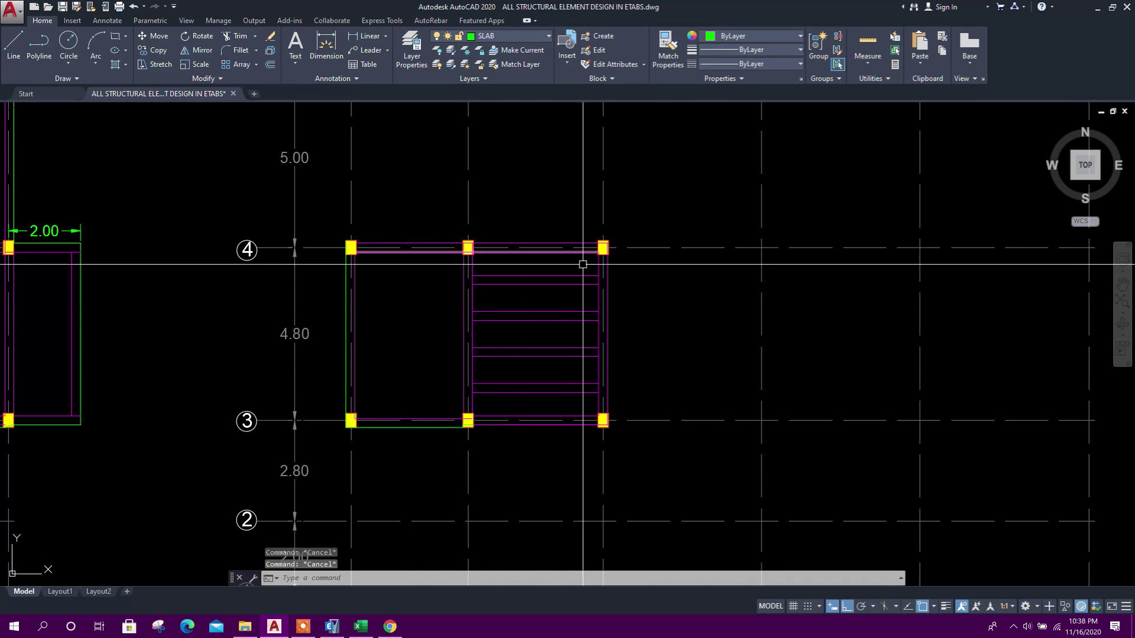
# Step: Return to ETABS and, on STAIRTOP, delete everything outside grids A to C and 3 to 4, plus the slab between B and C
pyautogui.click(331, 626)
pyautogui.moveTo(404, 440); pyautogui.dragTo(425, 469, button='middle')
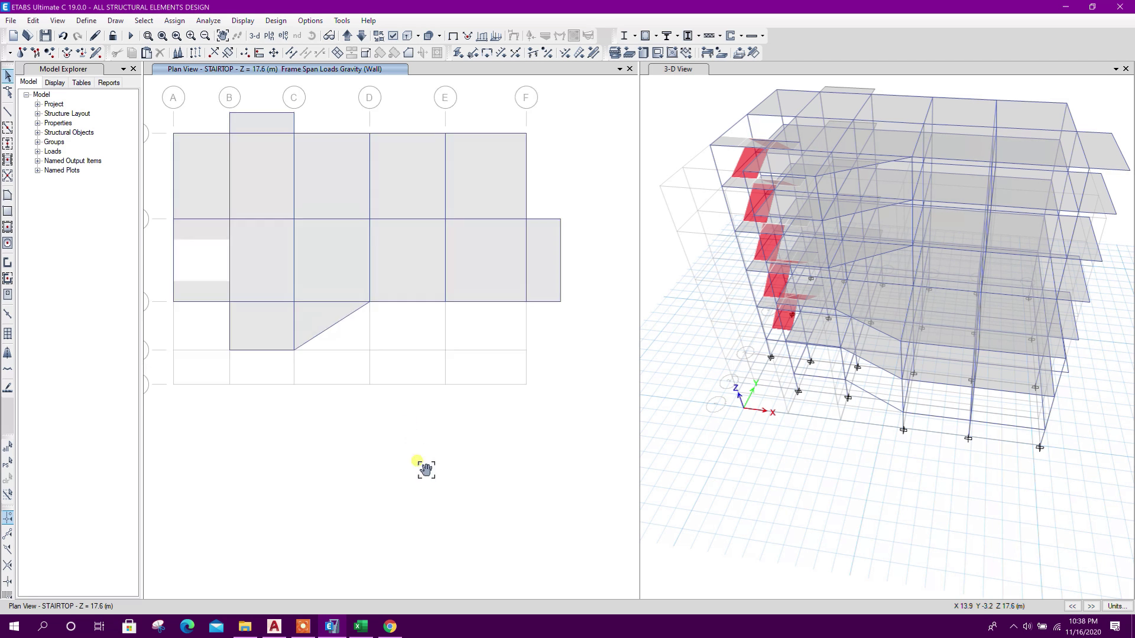
pyautogui.moveTo(580, 244); pyautogui.dragTo(180, 152)
pyautogui.press('Delete')
pyautogui.moveTo(591, 411); pyautogui.dragTo(340, 230)
pyautogui.press('Delete')
pyautogui.moveTo(406, 413); pyautogui.dragTo(292, 394)
pyautogui.press('Delete')
pyautogui.click(341, 334)
pyautogui.press('Delete')
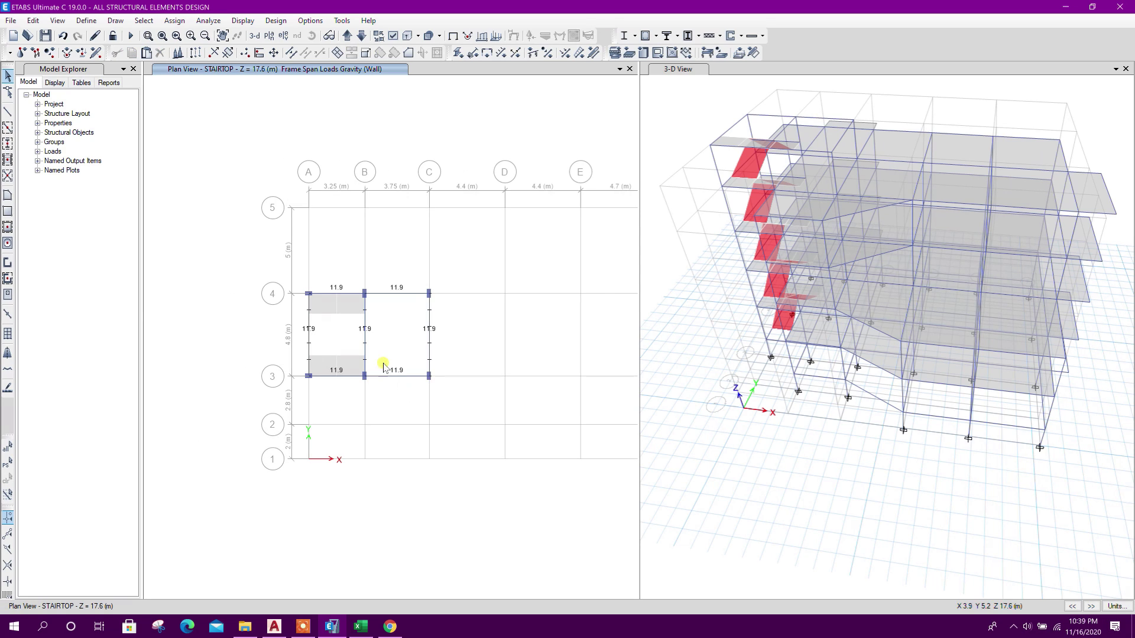
# Step: In a 3D view of STAIRTOP, delete the stair flights and landing slabs between grids A and B
pyautogui.click(329, 36)
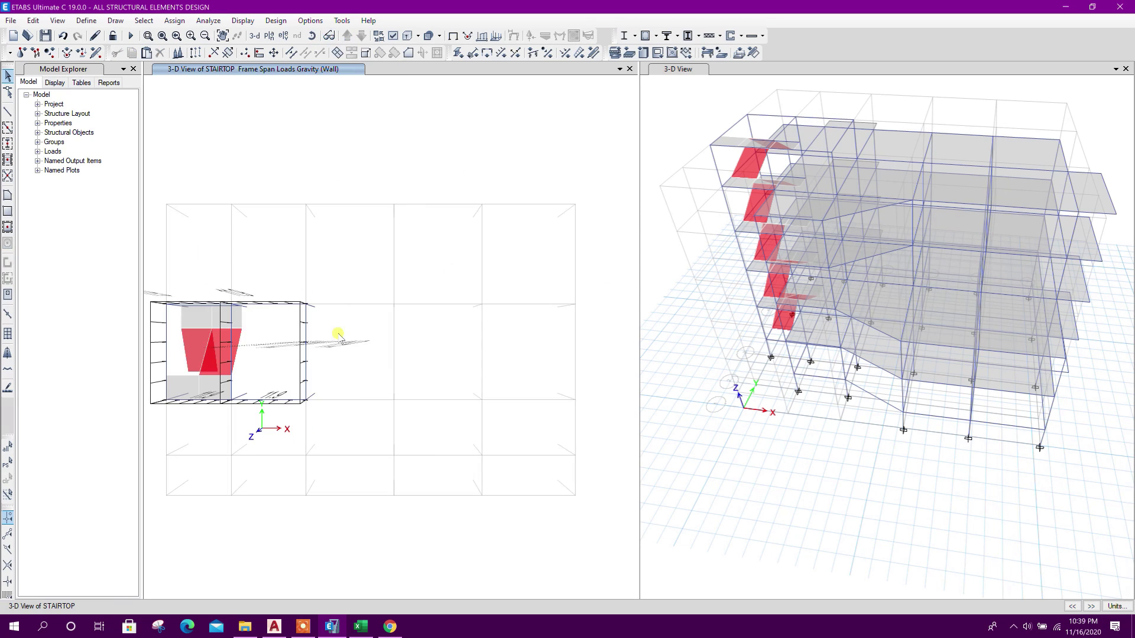
pyautogui.keyDown('shift'); pyautogui.moveTo(327, 371); pyautogui.dragTo(389, 331, button='middle'); pyautogui.keyUp('shift')
pyautogui.scroll(5, 360, 419)
pyautogui.moveTo(288, 335); pyautogui.dragTo(286, 332)
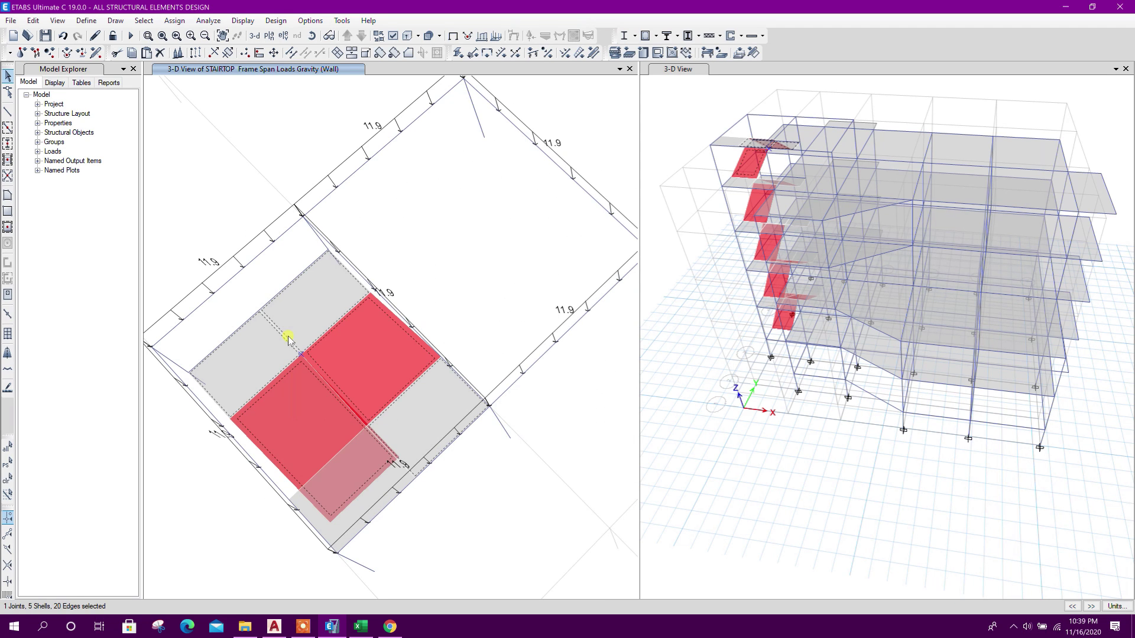
pyautogui.press('Delete')
pyautogui.click(341, 456)
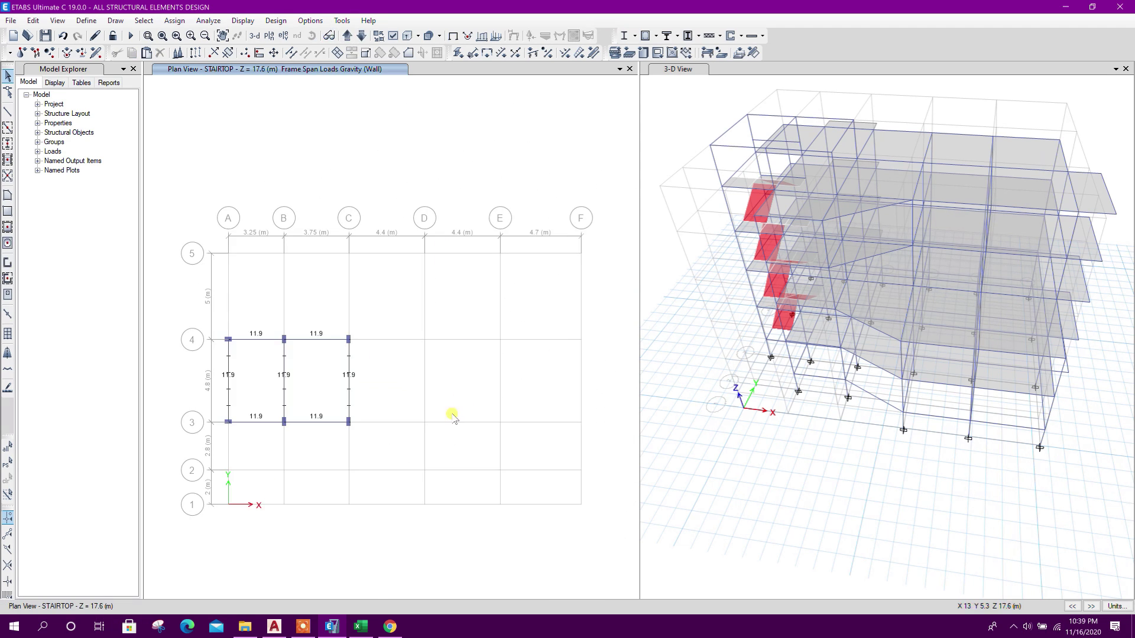
# Step: Go down to the 4F plan and select the beams around the stair bay between grids A to B and 3 to 4
pyautogui.moveTo(279, 397); pyautogui.dragTo(321, 321, button='middle')
pyautogui.scroll(5, 289, 301)
pyautogui.click(362, 36)
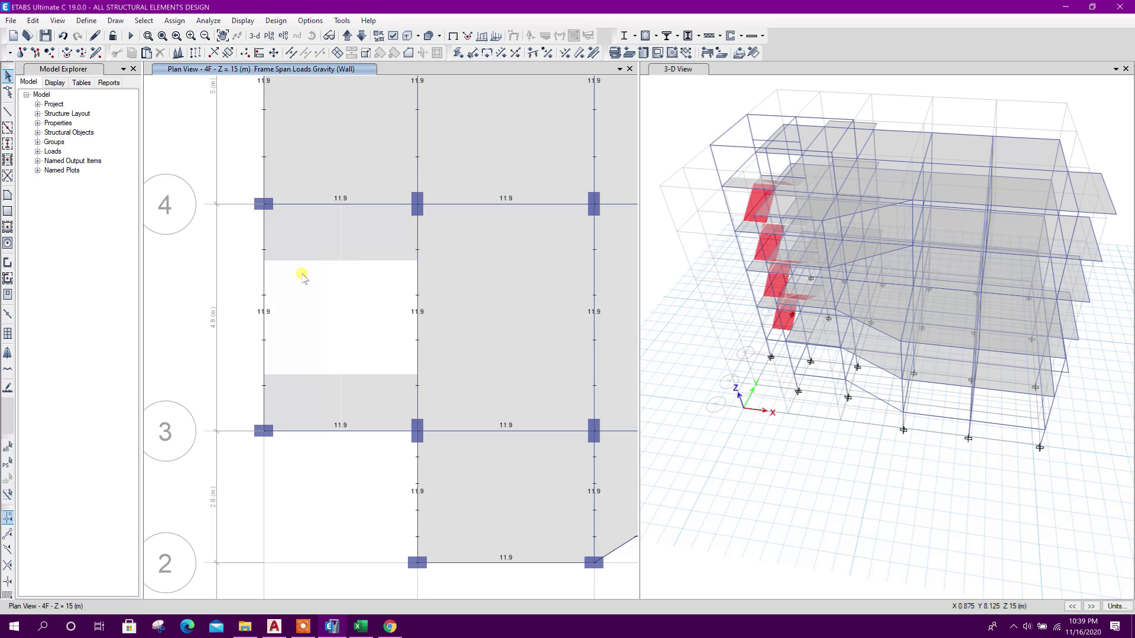
pyautogui.click(336, 203)
pyautogui.click(274, 203)
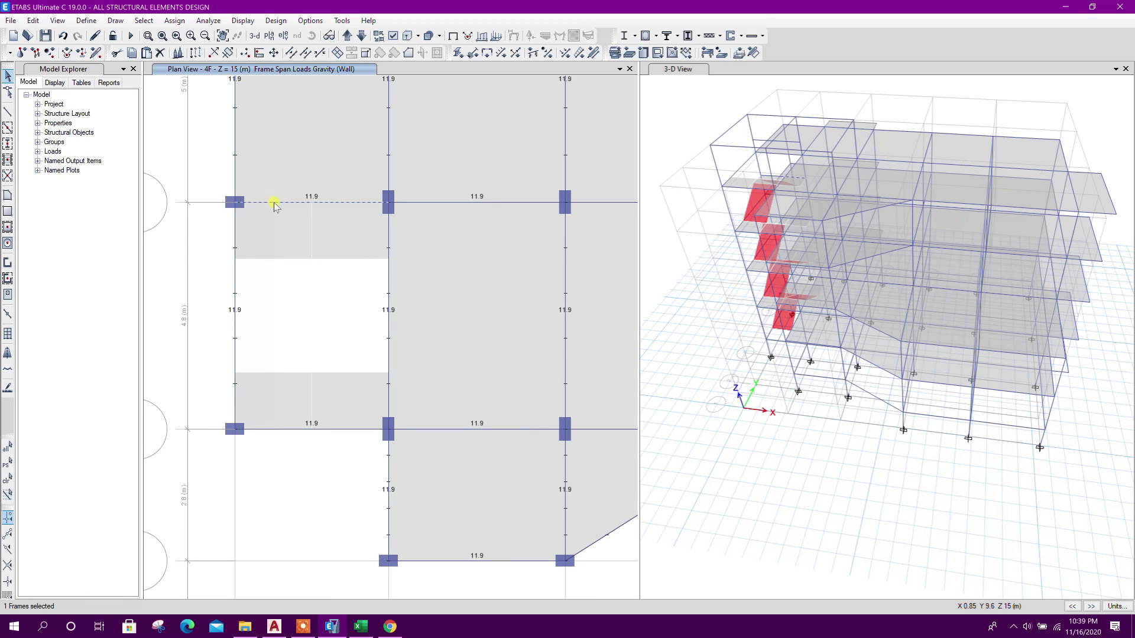
pyautogui.click(230, 300)
pyautogui.click(391, 311)
# Step: Switch to Excel and update the wall height in the wall load formula in Y120, checking the story heights in ETABS for it
pyautogui.click(358, 626)
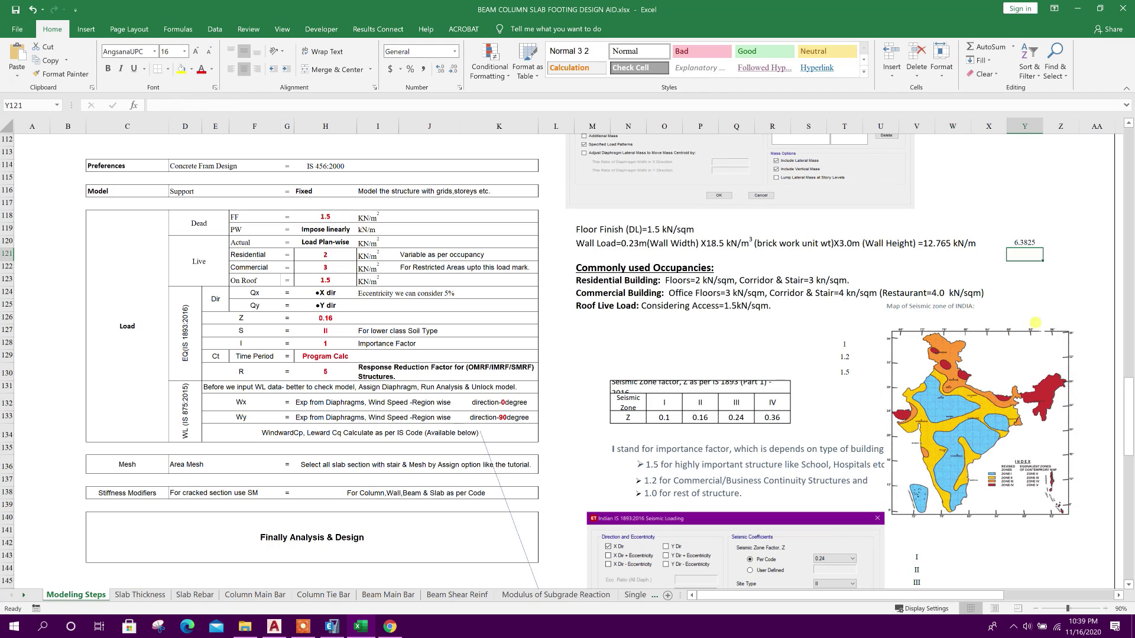
pyautogui.click(1026, 240)
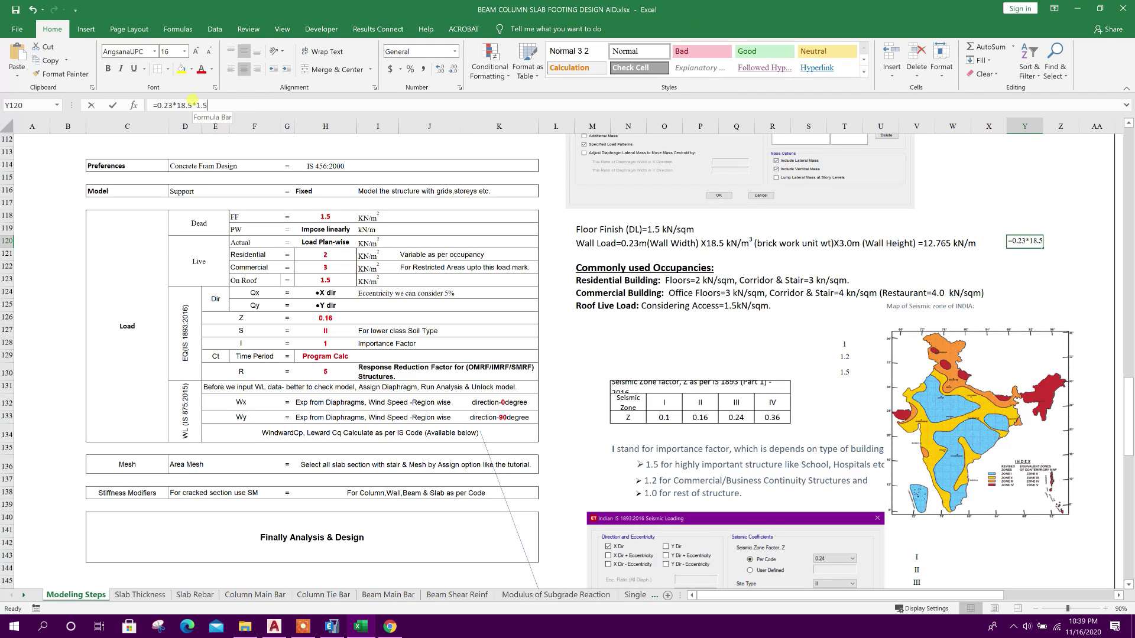
pyautogui.moveTo(195, 105); pyautogui.dragTo(236, 101)
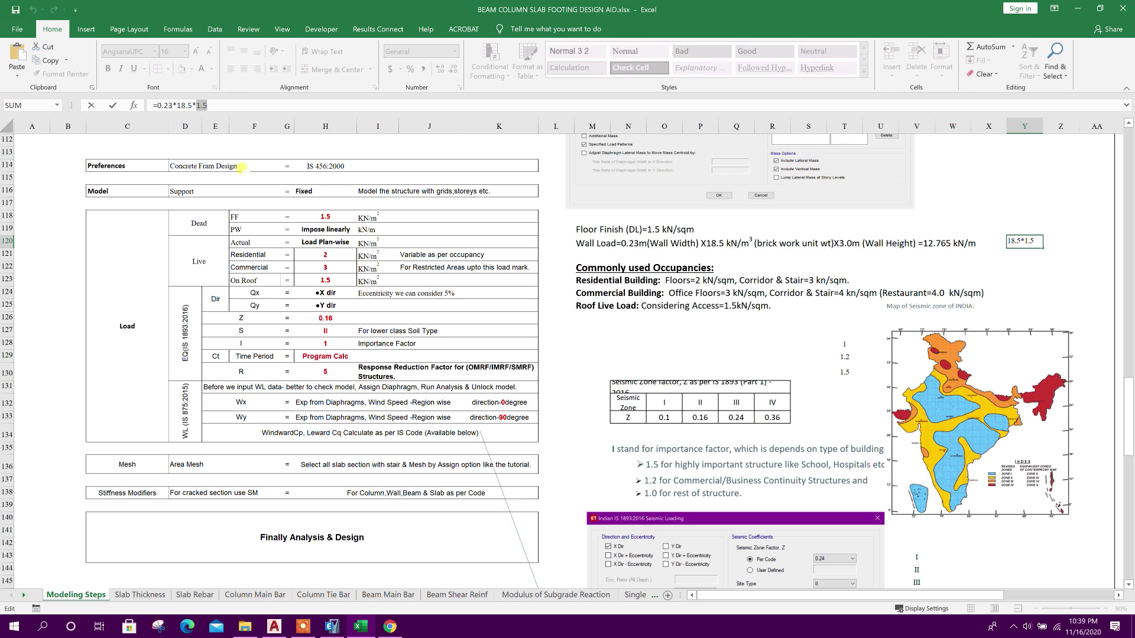
pyautogui.click(331, 626)
pyautogui.rightClick(211, 121)
pyautogui.click(248, 128)
pyautogui.click(635, 192)
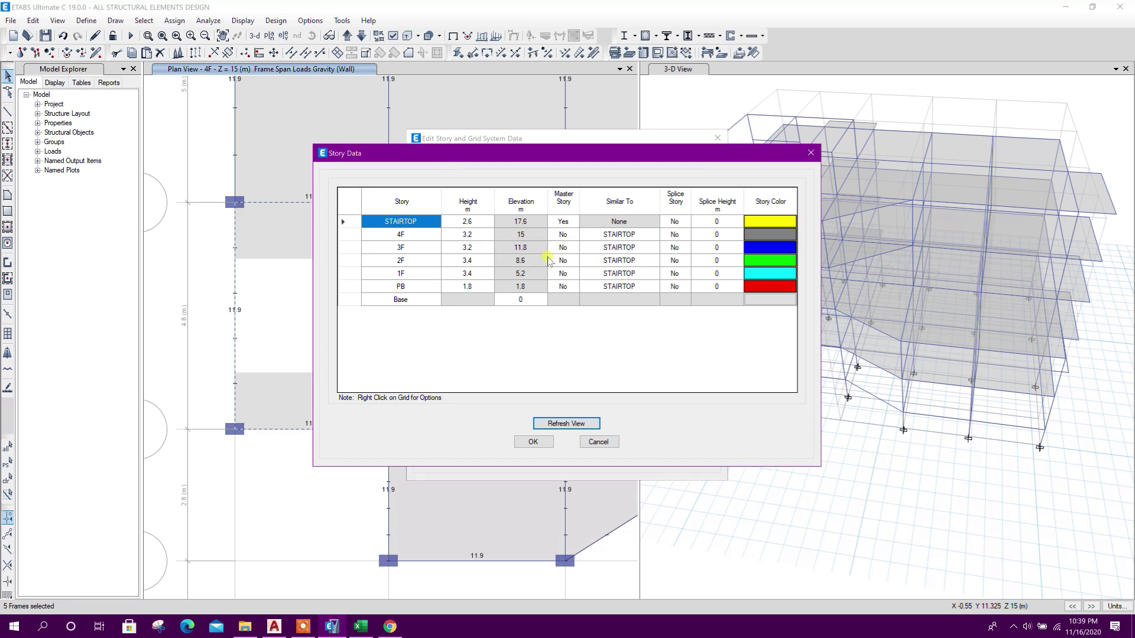
pyautogui.click(598, 442)
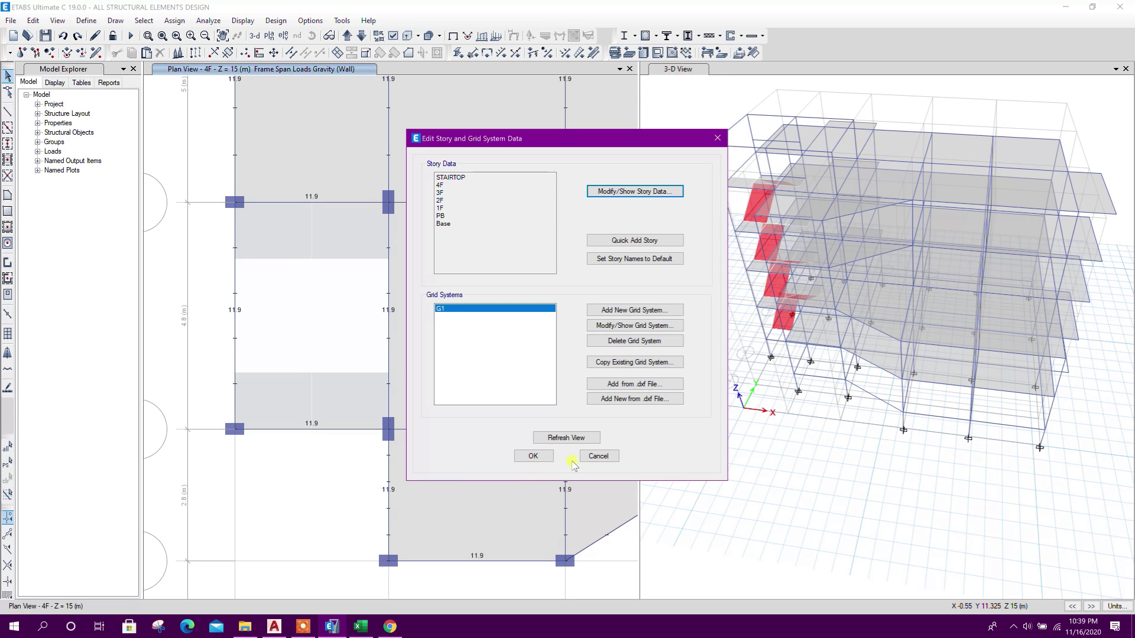
pyautogui.click(591, 457)
pyautogui.click(360, 626)
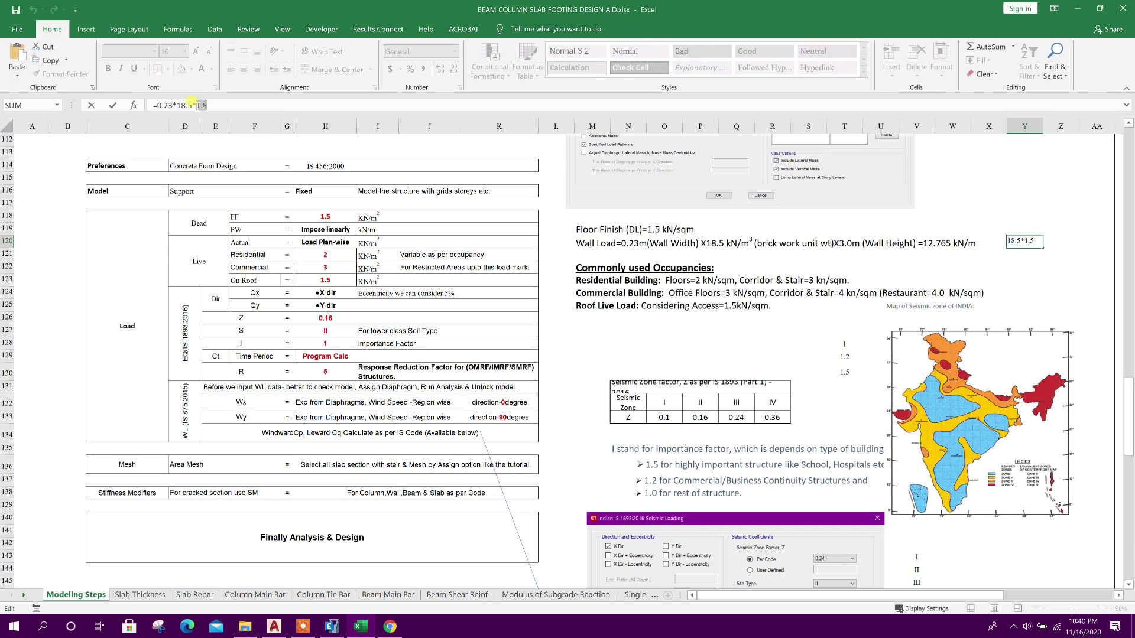
pyautogui.press('Return')
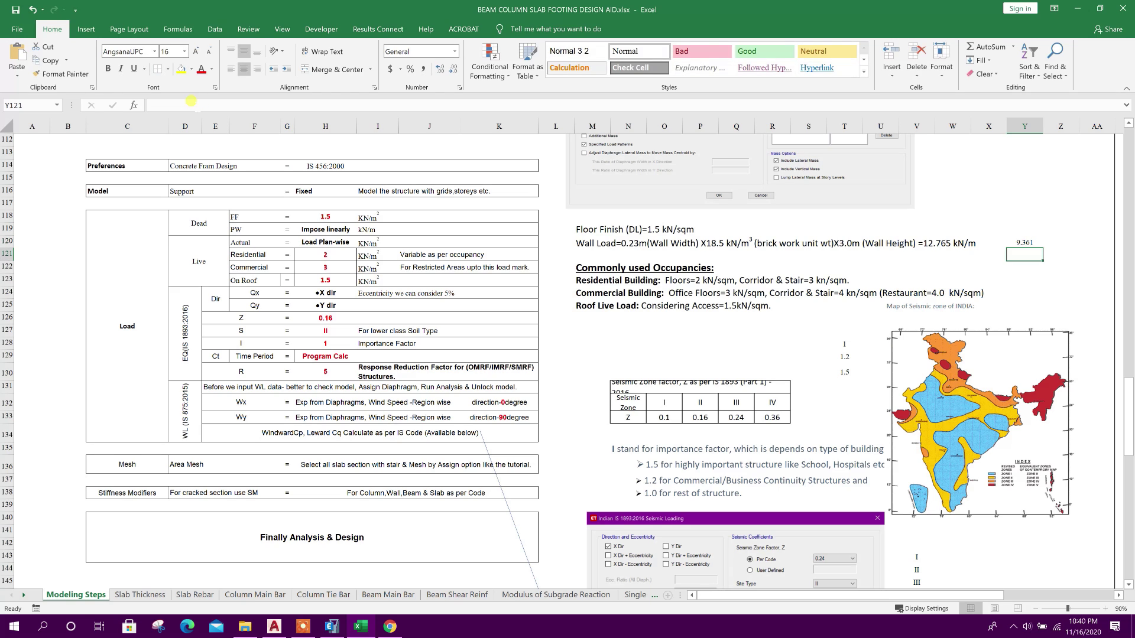
# Step: Return to ETABS, select the four beams around the A–B, 3–4 stair bay on 4F and replace their Wall load with 9.36 kN/m uniform
pyautogui.click(331, 626)
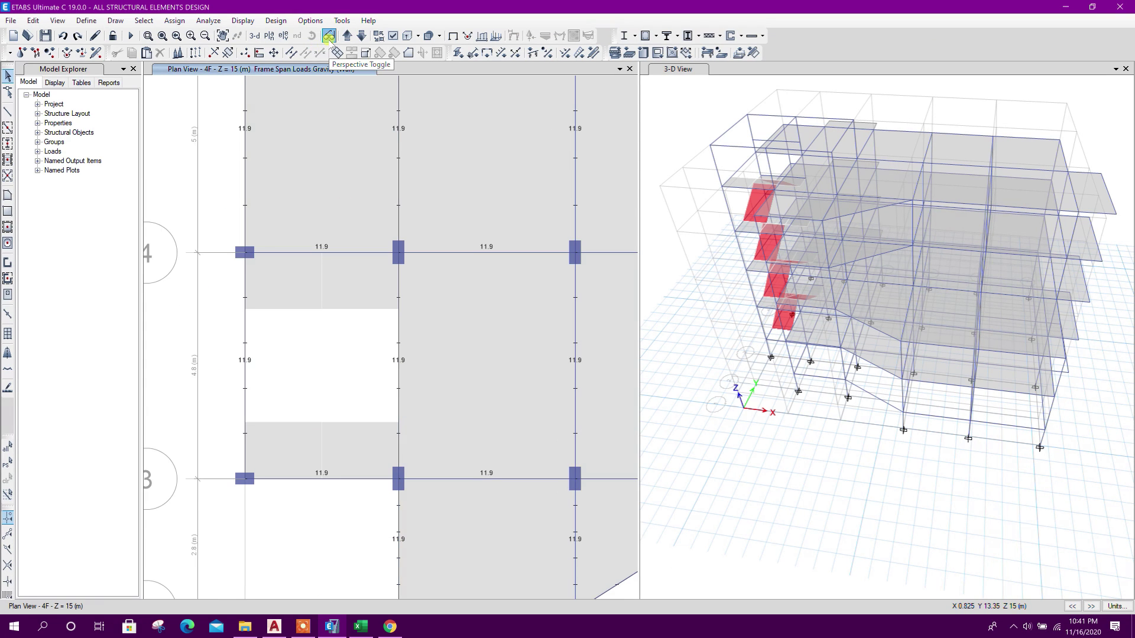
pyautogui.click(311, 36)
pyautogui.moveTo(253, 412); pyautogui.dragTo(223, 337)
pyautogui.click(228, 349)
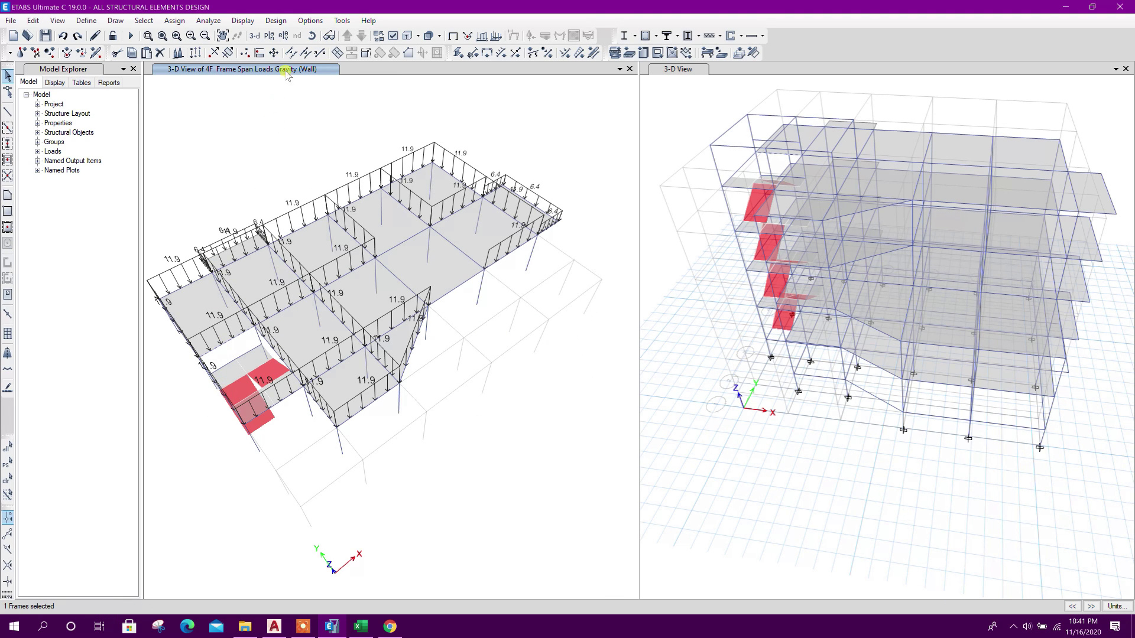
pyautogui.click(329, 36)
pyautogui.click(284, 384)
pyautogui.click(329, 36)
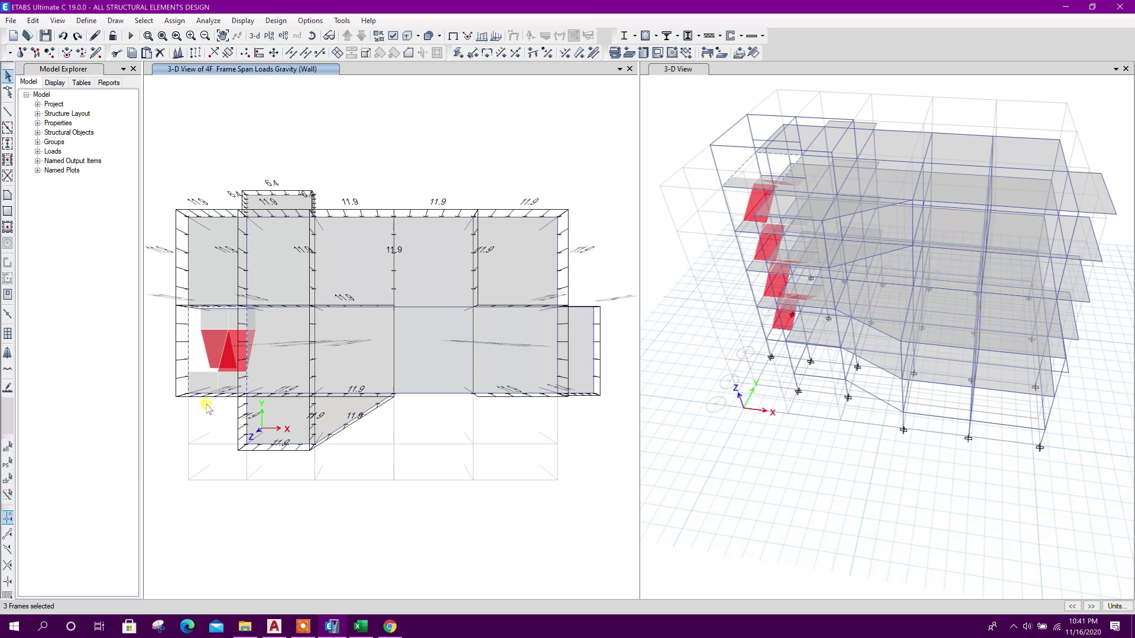
pyautogui.scroll(5, 228, 381)
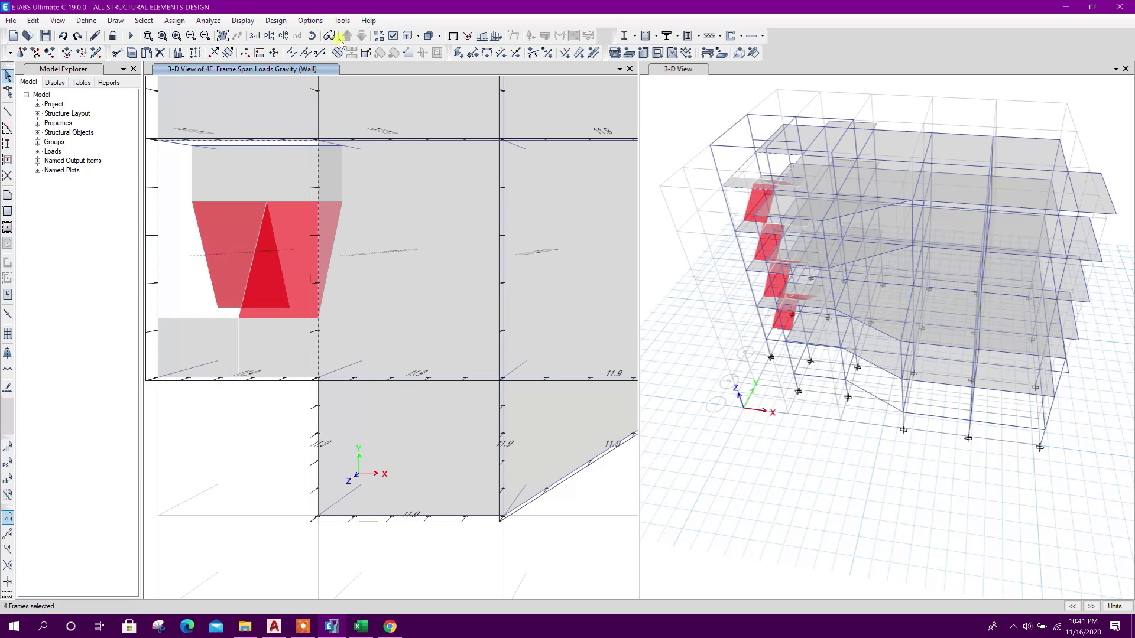
pyautogui.click(329, 36)
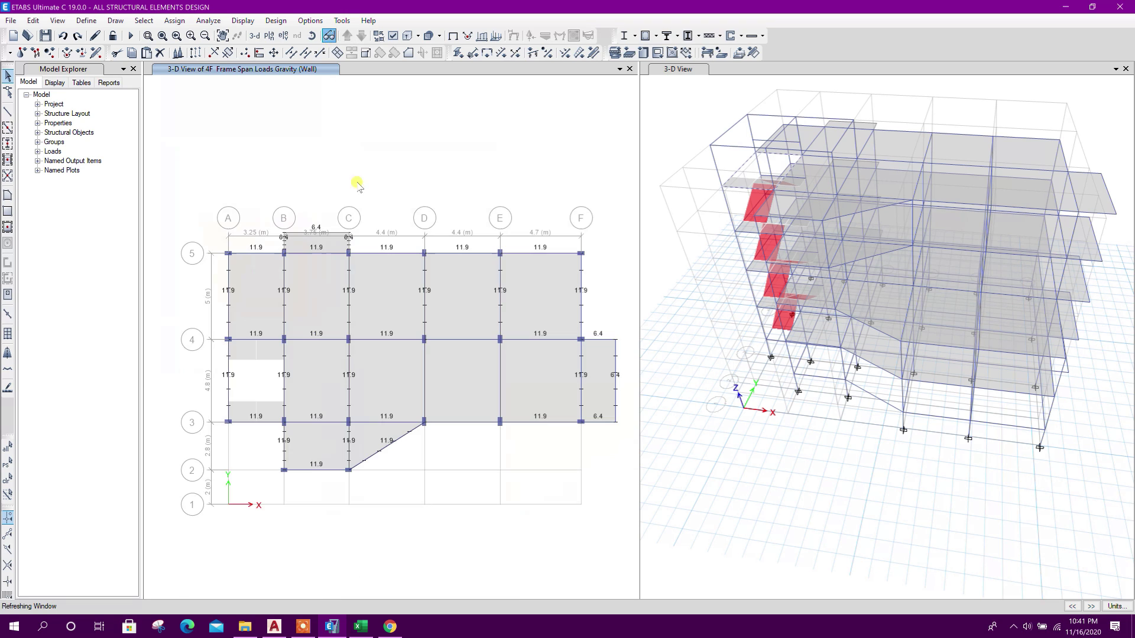
pyautogui.click(481, 37)
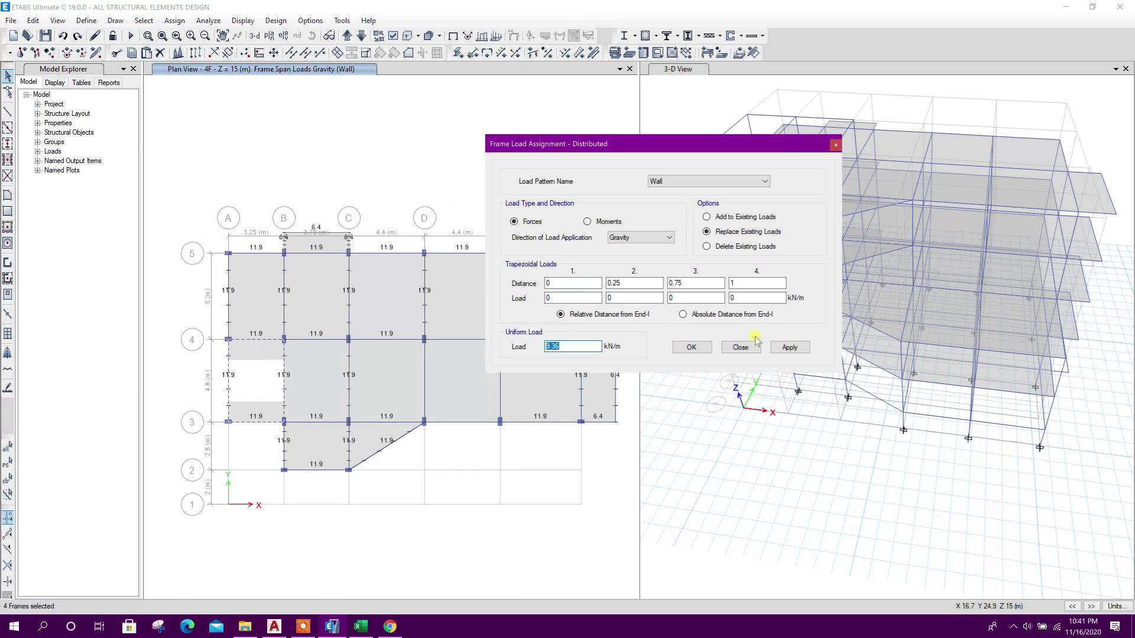
pyautogui.click(789, 348)
pyautogui.click(740, 346)
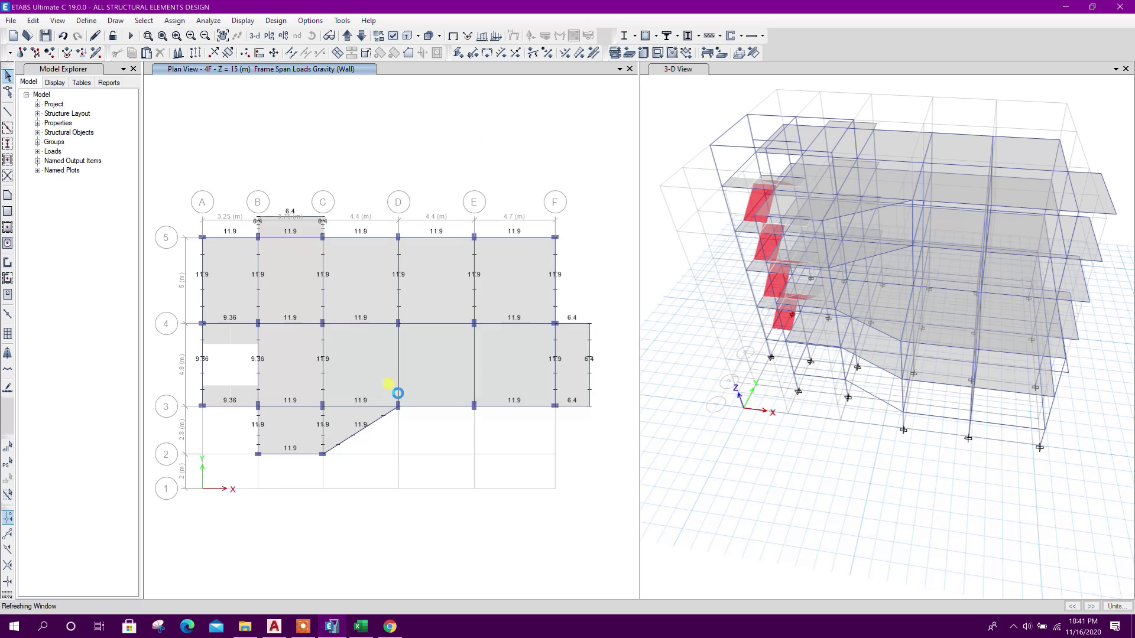
# Step: Select the 4F beams outside the A–B, 3–4 stair bay and replace their Wall load with 0 kN/m uniform
pyautogui.moveTo(578, 241); pyautogui.dragTo(199, 224)
pyautogui.moveTo(263, 161); pyautogui.dragTo(345, 177)
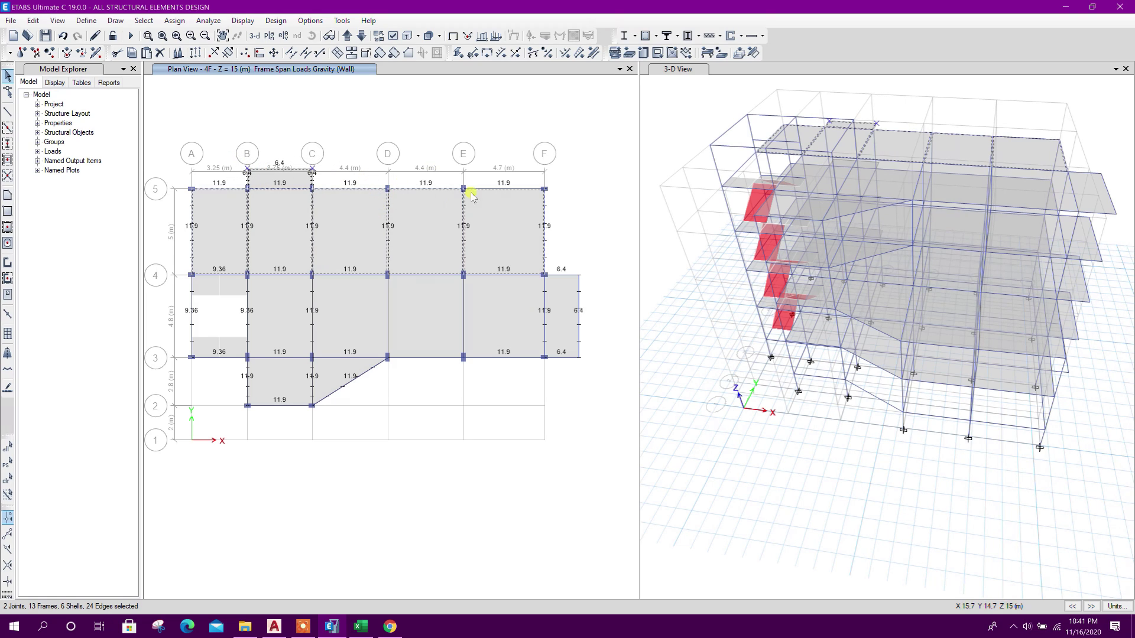
pyautogui.click(576, 312)
pyautogui.moveTo(569, 386); pyautogui.dragTo(563, 340)
pyautogui.moveTo(510, 384); pyautogui.dragTo(499, 341)
pyautogui.moveTo(417, 341); pyautogui.dragTo(417, 341)
pyautogui.moveTo(381, 418); pyautogui.dragTo(326, 377)
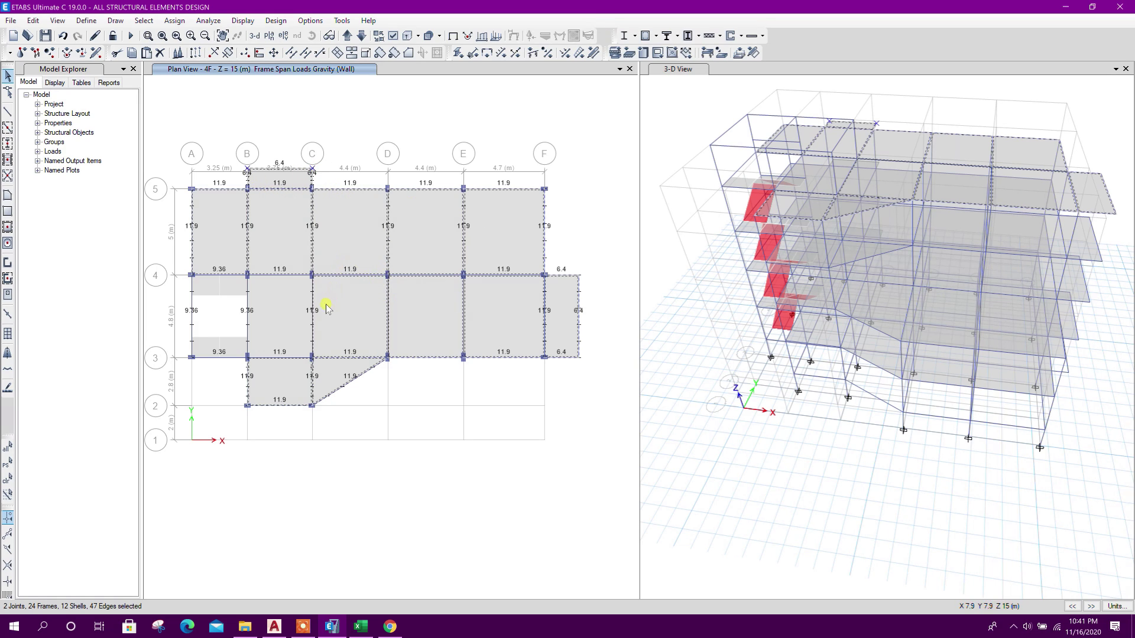
pyautogui.click(295, 312)
pyautogui.click(580, 54)
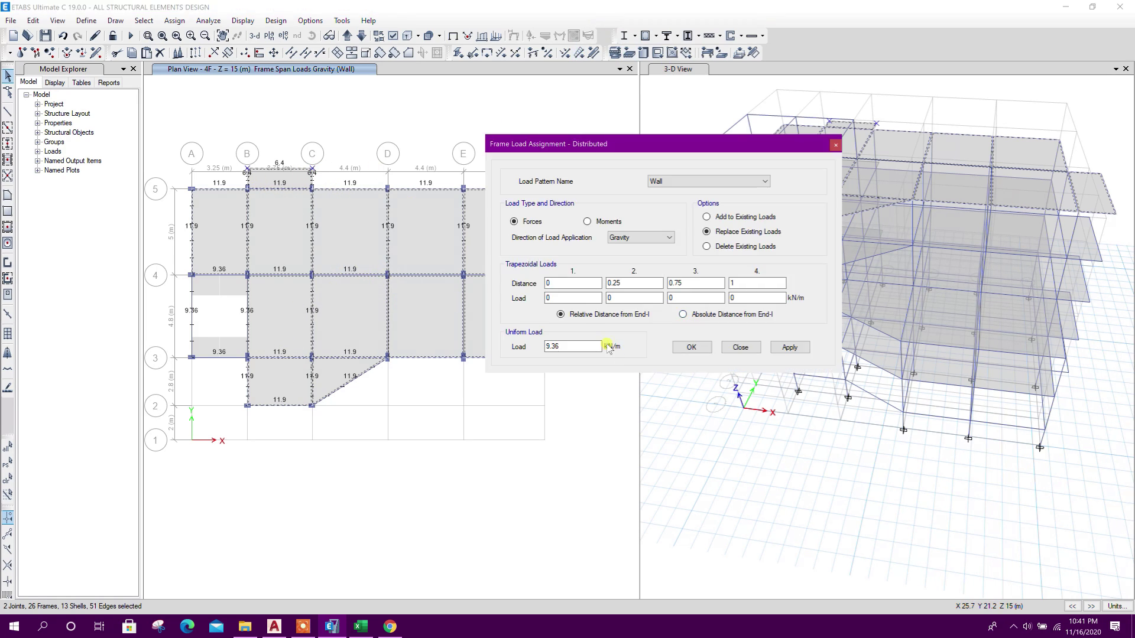
pyautogui.moveTo(562, 346); pyautogui.dragTo(535, 357)
pyautogui.write('0')
pyautogui.click(789, 347)
pyautogui.click(741, 347)
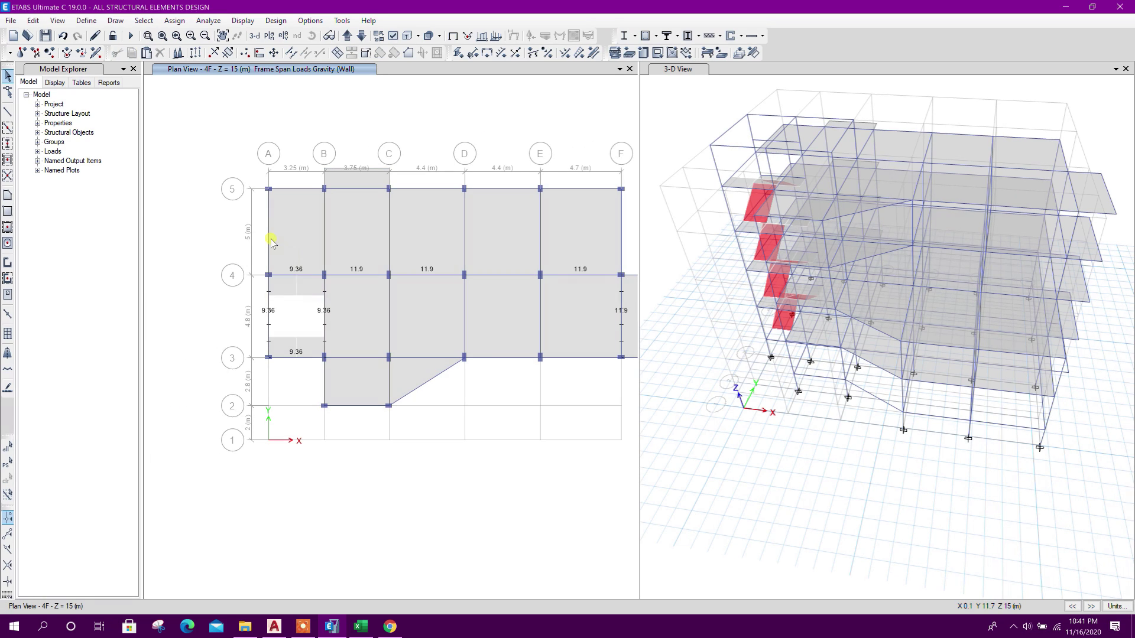
# Step: Select the outer perimeter beams of 4F outside the stair bay and replace their Wall load with 6.4 kN/m uniform
pyautogui.click(268, 239)
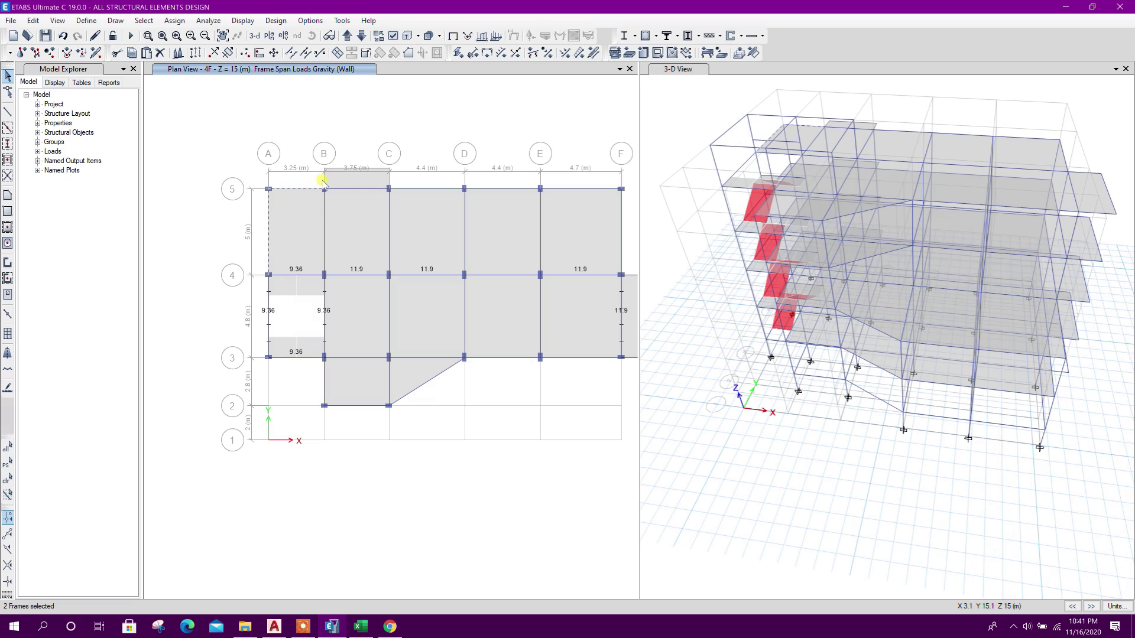
pyautogui.click(356, 203)
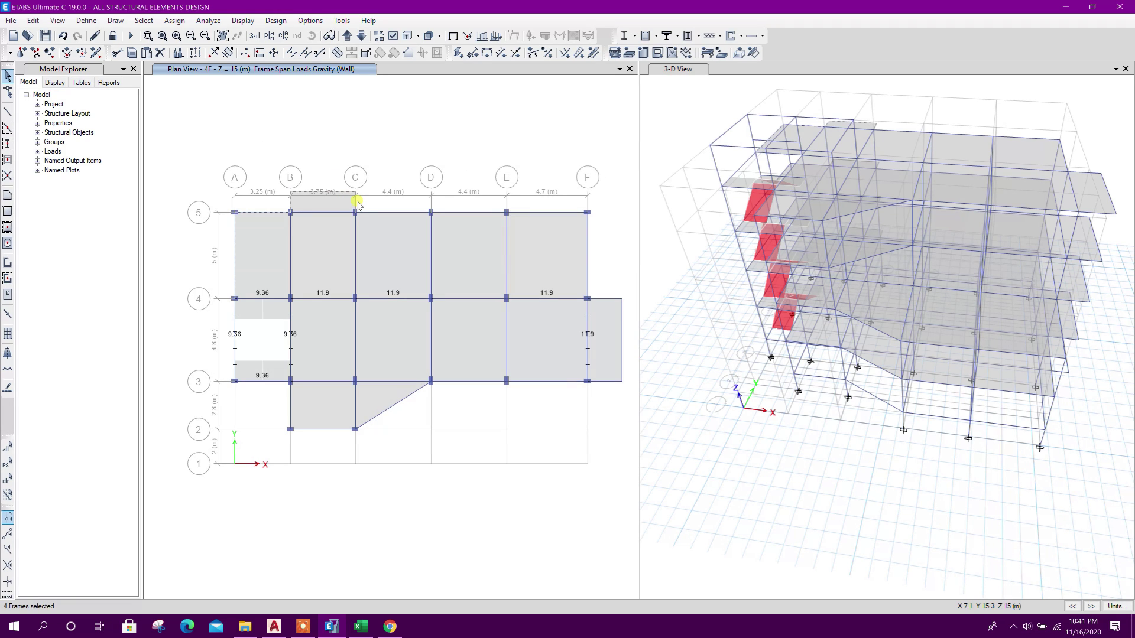
pyautogui.click(458, 216)
pyautogui.click(576, 226)
pyautogui.click(616, 328)
pyautogui.moveTo(609, 341); pyautogui.dragTo(610, 279)
pyautogui.moveTo(542, 397); pyautogui.dragTo(539, 362)
pyautogui.moveTo(476, 412); pyautogui.dragTo(470, 363)
pyautogui.moveTo(413, 410); pyautogui.dragTo(392, 390)
pyautogui.moveTo(338, 455); pyautogui.dragTo(333, 412)
pyautogui.moveTo(315, 410); pyautogui.dragTo(259, 411)
pyautogui.click(579, 53)
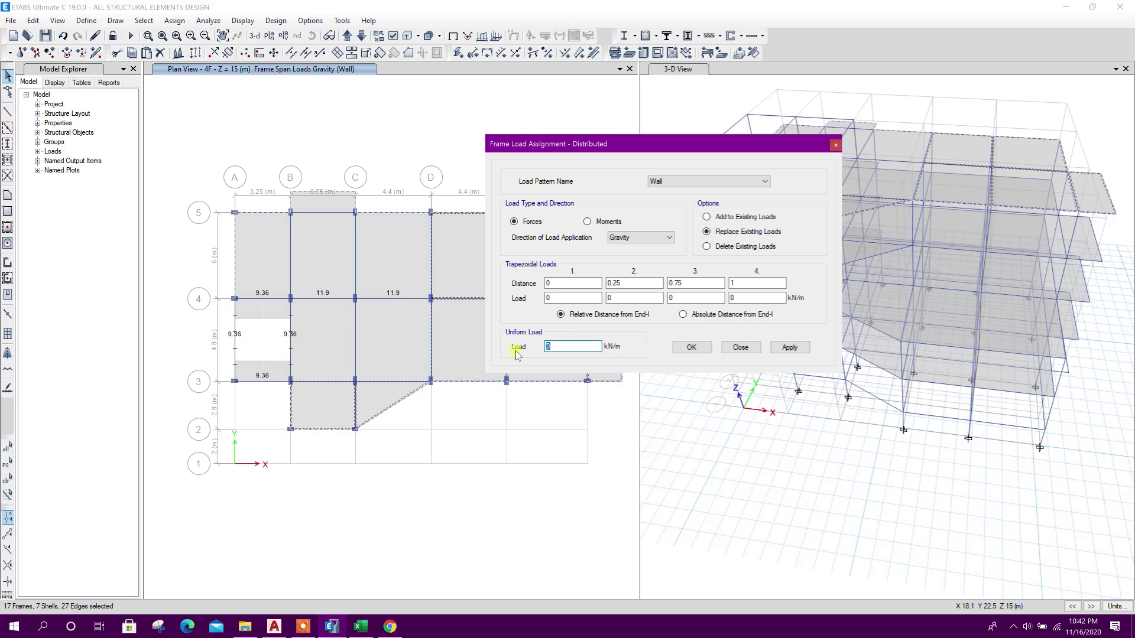
pyautogui.click(789, 346)
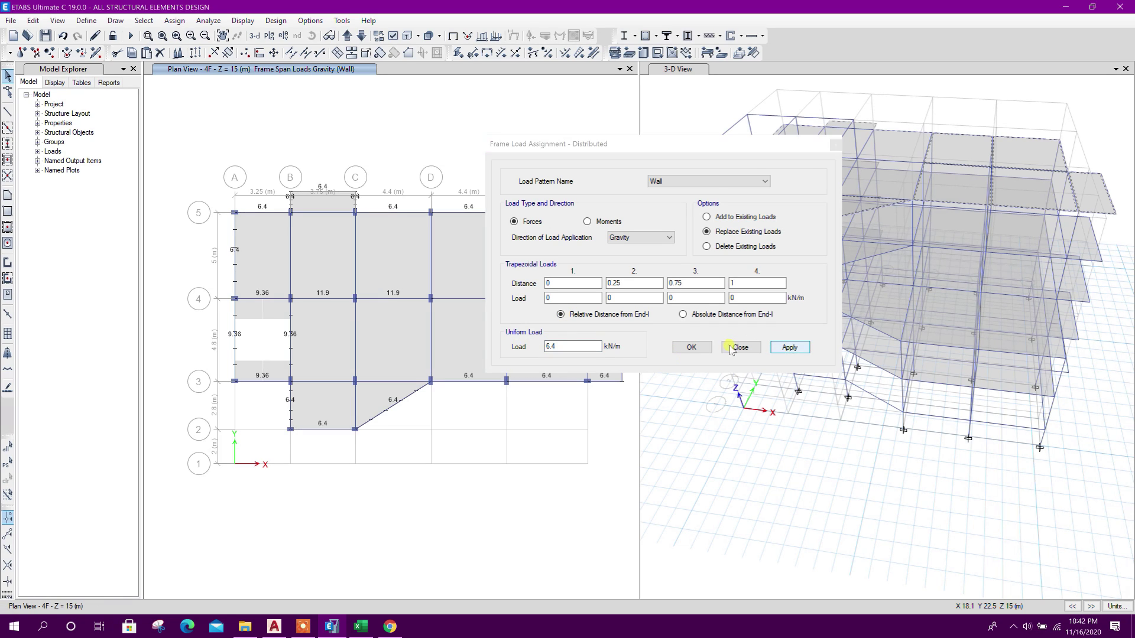
pyautogui.click(740, 347)
# Step: Replace the Wall load with 0 on the 4F grid 4 beams B–C, C–D, E–F and the grid F beam between 3 and 4
pyautogui.click(549, 299)
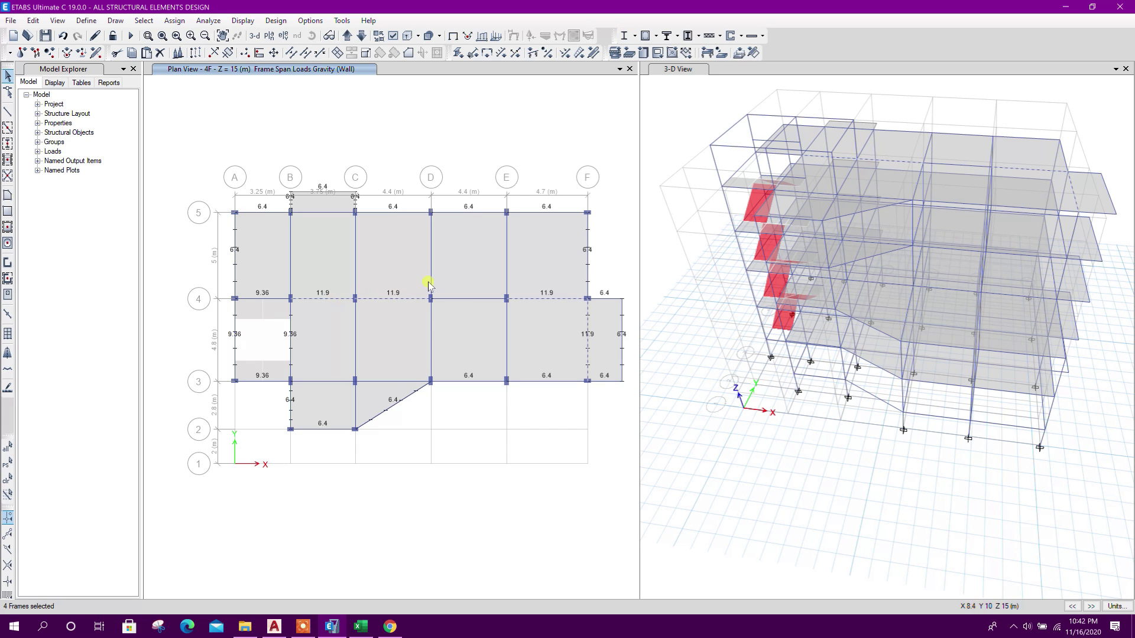
pyautogui.click(579, 53)
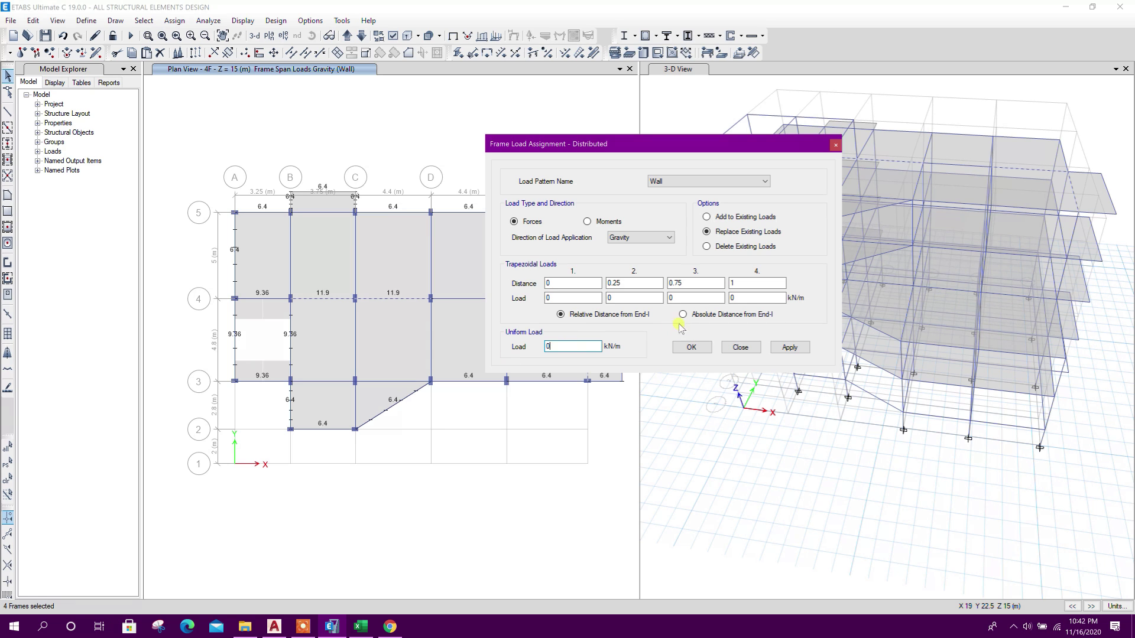
pyautogui.click(790, 347)
pyautogui.click(740, 347)
pyautogui.moveTo(455, 323); pyautogui.dragTo(462, 290, button='middle')
pyautogui.keyDown('shift'); pyautogui.moveTo(945, 378); pyautogui.dragTo(761, 124, button='middle'); pyautogui.keyUp('shift')
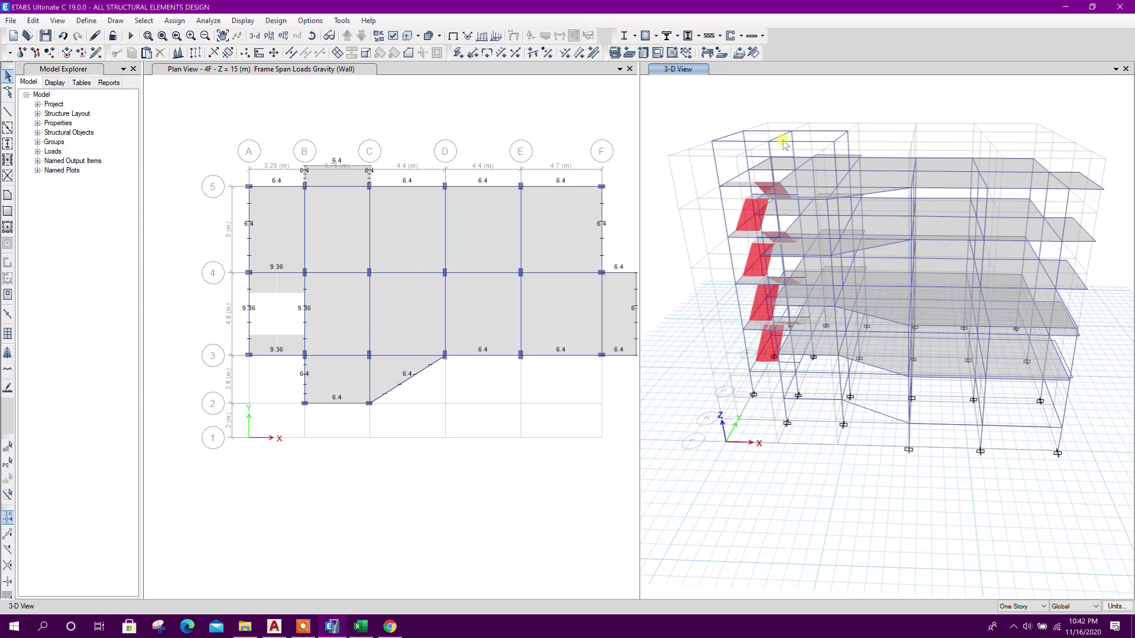
# Step: Go up to the STAIRTOP plan, select all its beams and replace their Wall load with 0 kN/m uniform
pyautogui.click(348, 139)
pyautogui.click(347, 36)
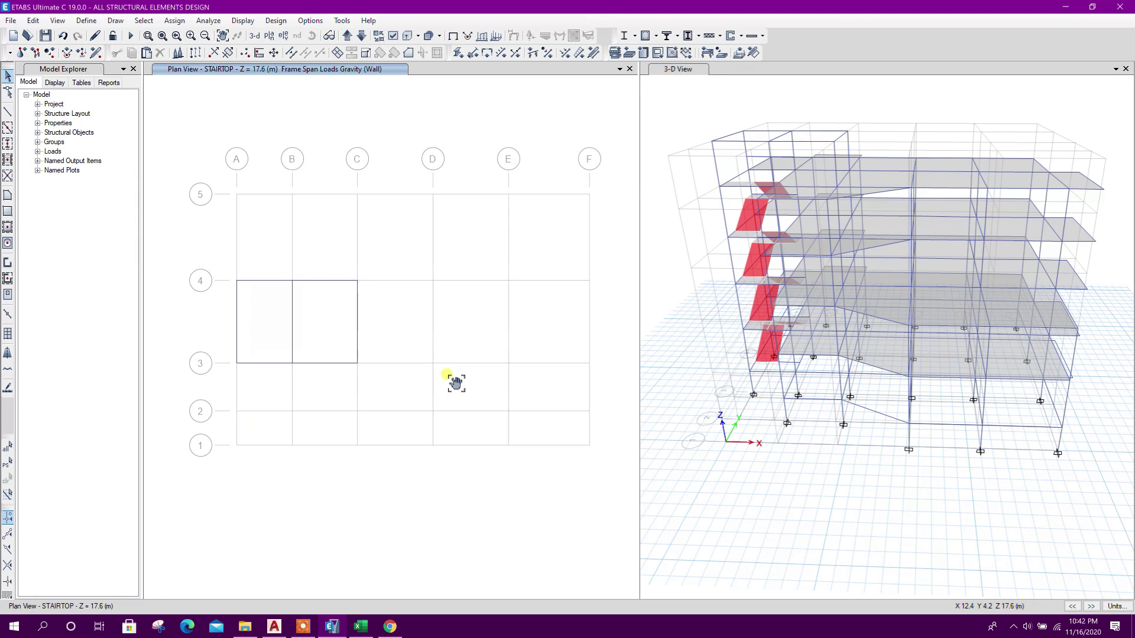
pyautogui.scroll(3, 349, 350)
pyautogui.moveTo(585, 321); pyautogui.dragTo(241, 283)
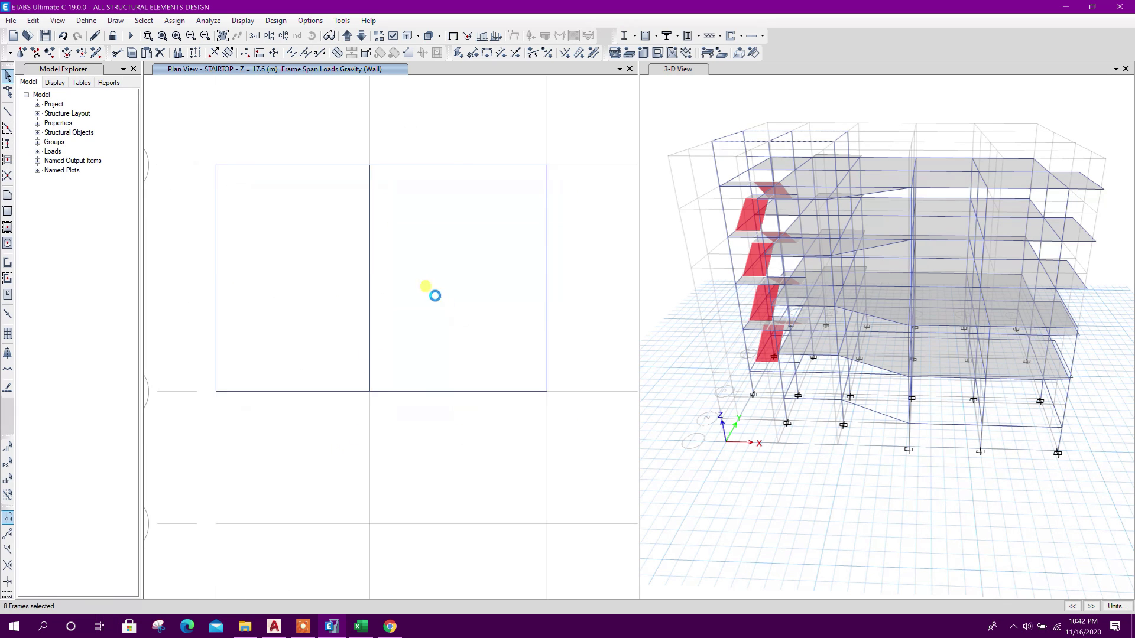
pyautogui.click(578, 52)
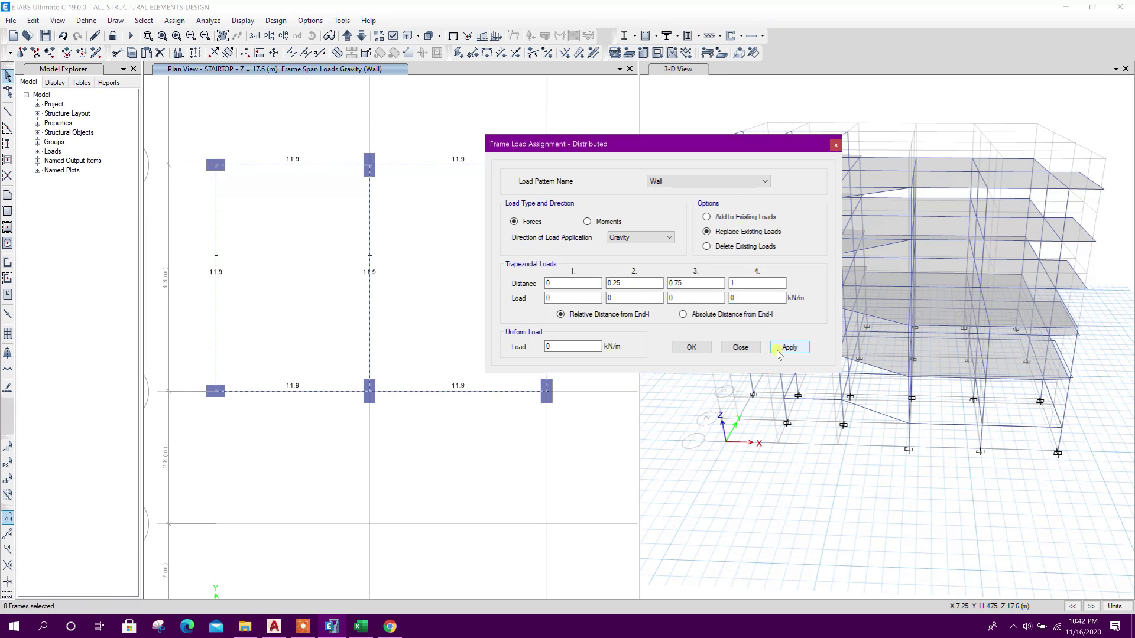
pyautogui.click(790, 351)
pyautogui.click(730, 349)
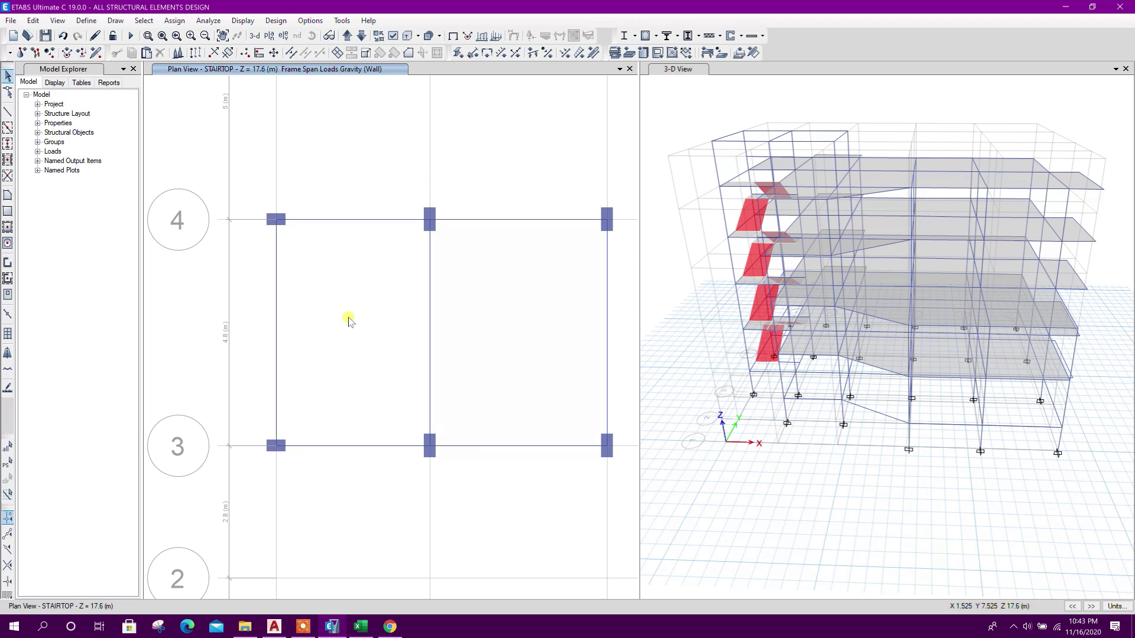
pyautogui.moveTo(410, 380); pyautogui.dragTo(379, 345, button='middle')
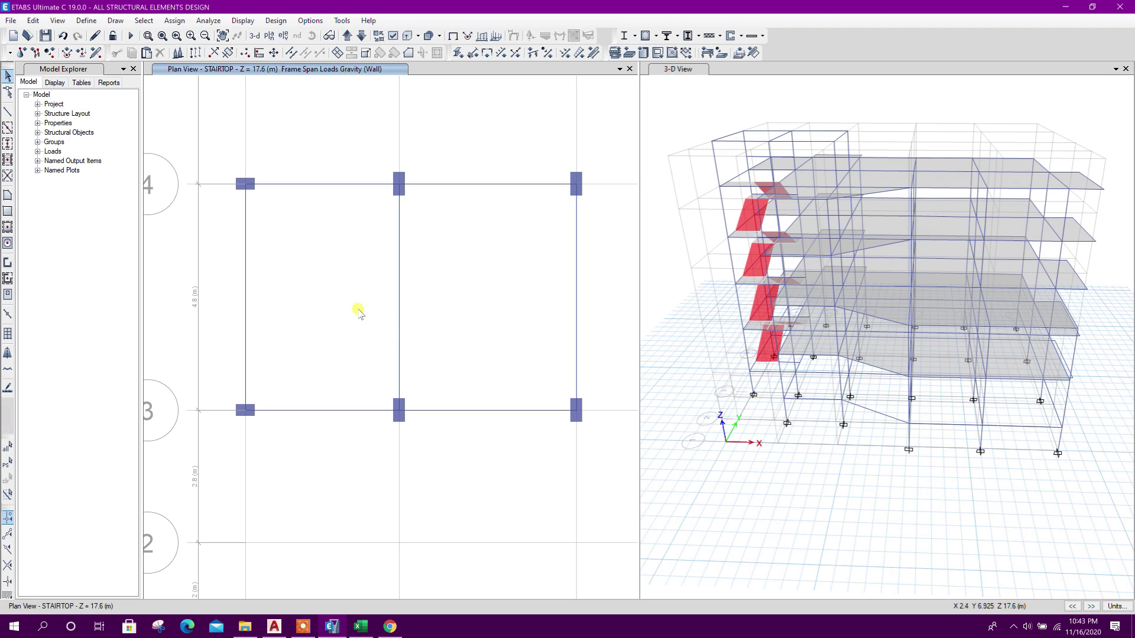
pyautogui.moveTo(348, 339)
pyautogui.mouseDown(button='middle')
pyautogui.moveTo(353, 314)
pyautogui.moveTo(359, 350)
pyautogui.mouseUp(button='middle')
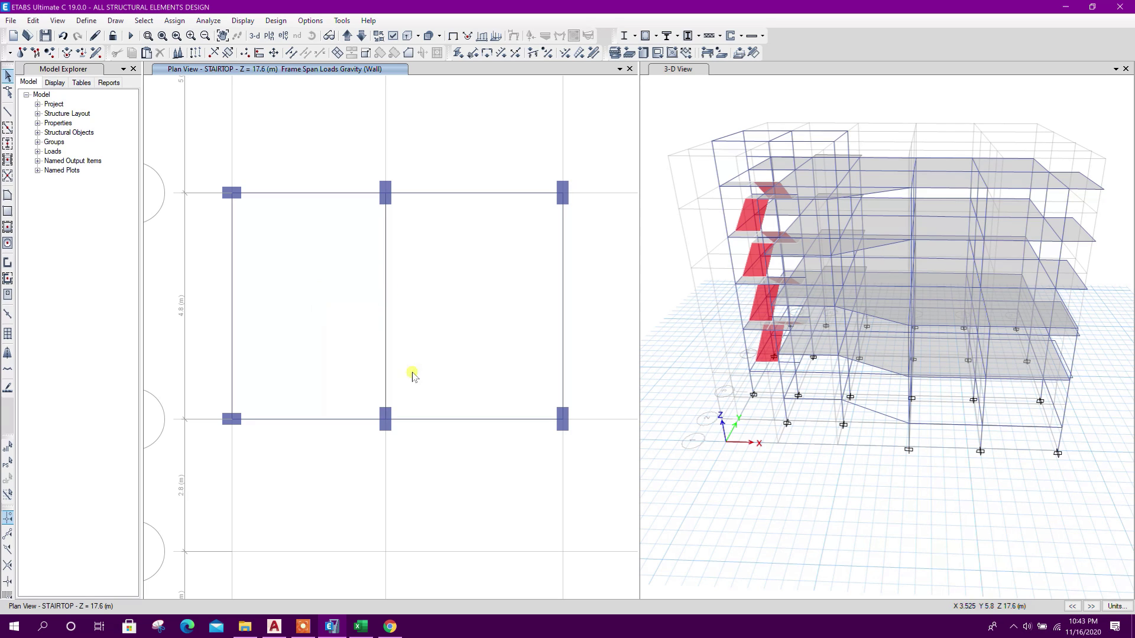
pyautogui.hotkey('alt', 'Tab')
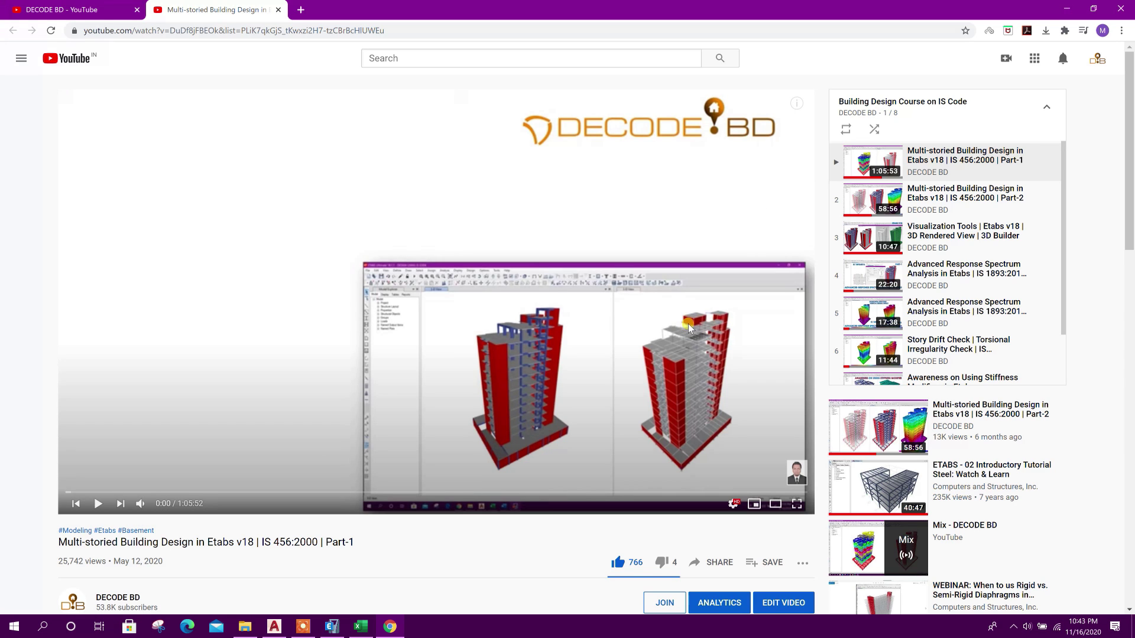
pyautogui.click(1067, 9)
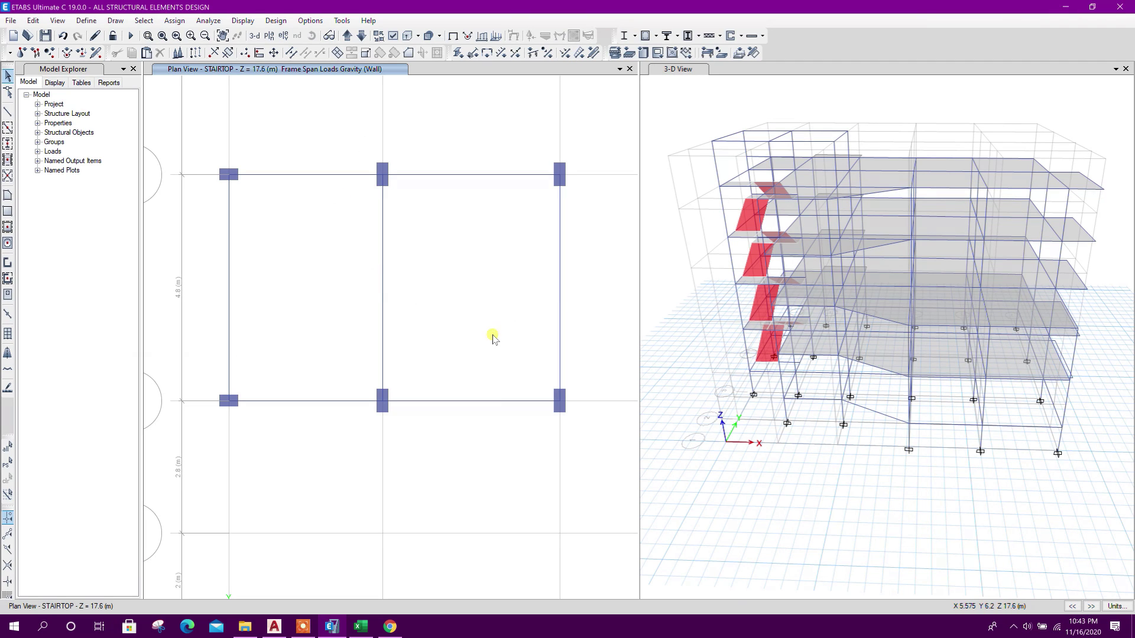
# Step: Draw a rectangular S175 slab over the bay between grids A–B and 3–4 on STAIRTOP
pyautogui.click(8, 195)
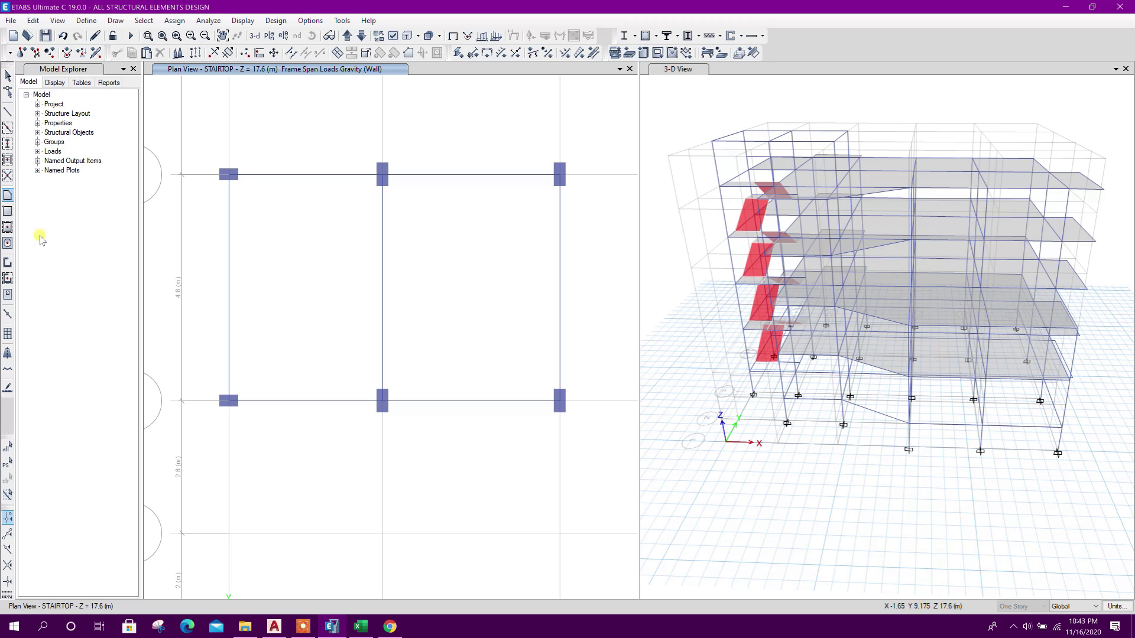
pyautogui.click(8, 227)
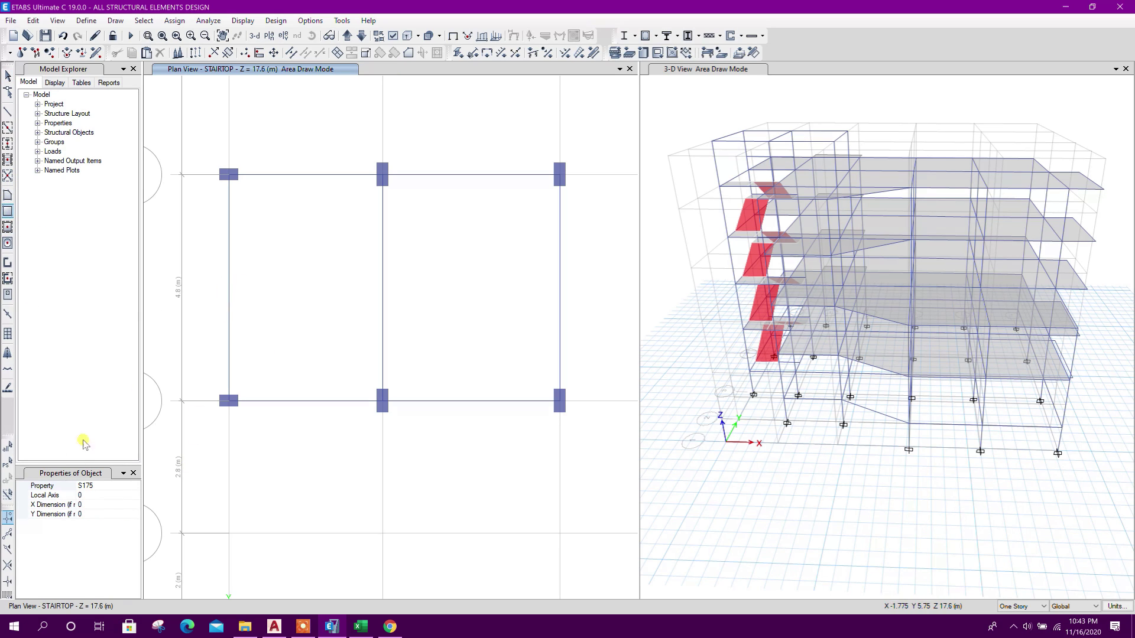
pyautogui.click(229, 174)
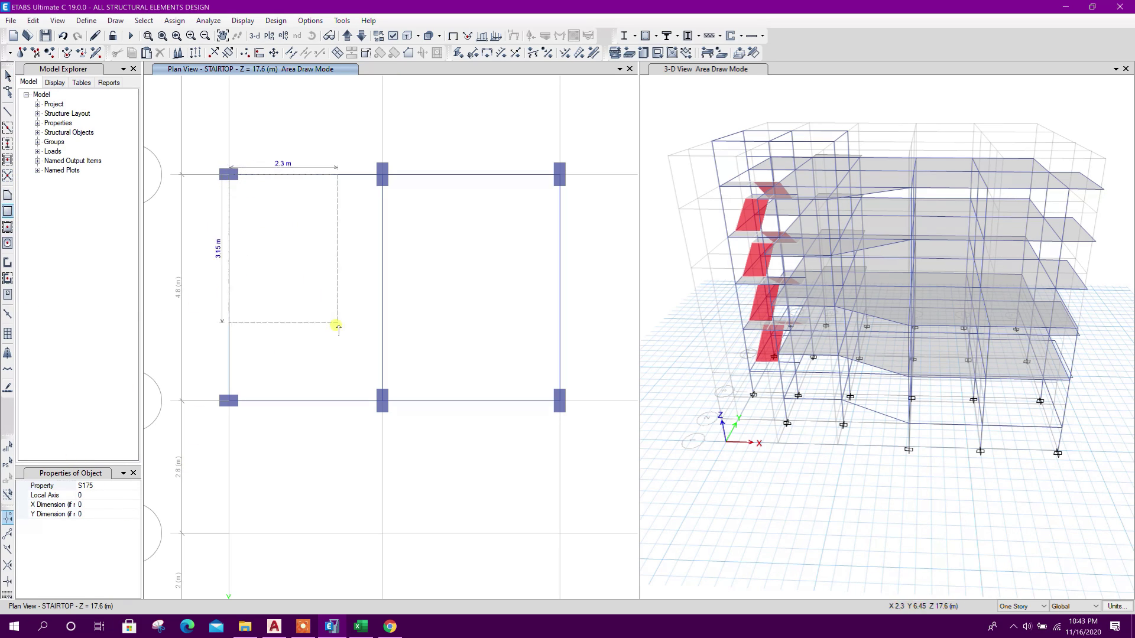
pyautogui.click(381, 402)
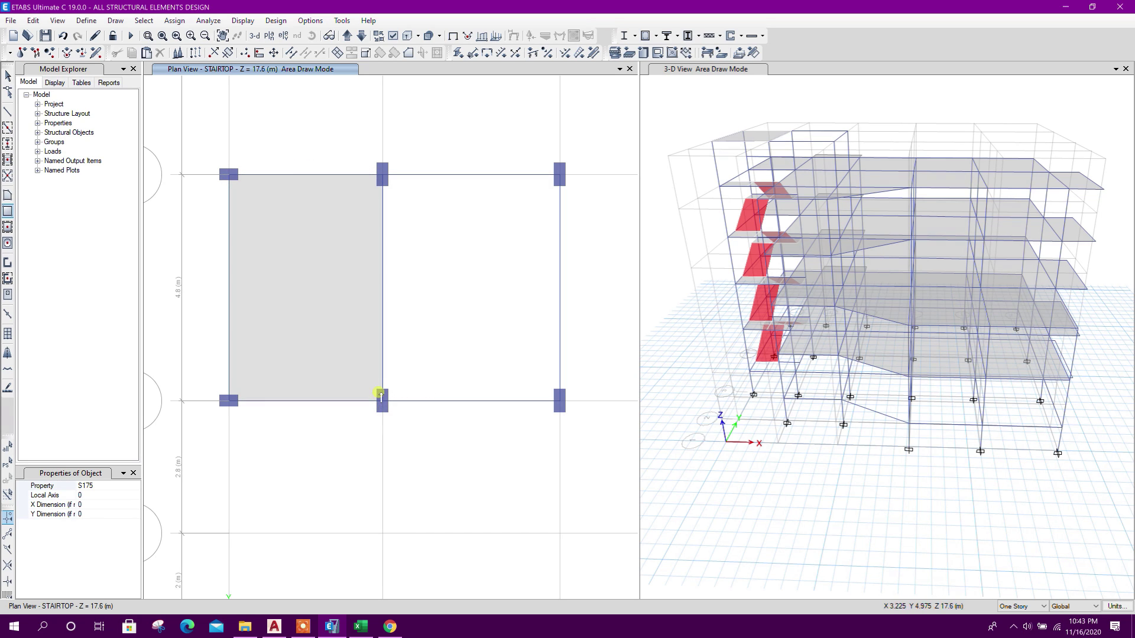
pyautogui.press('Escape')
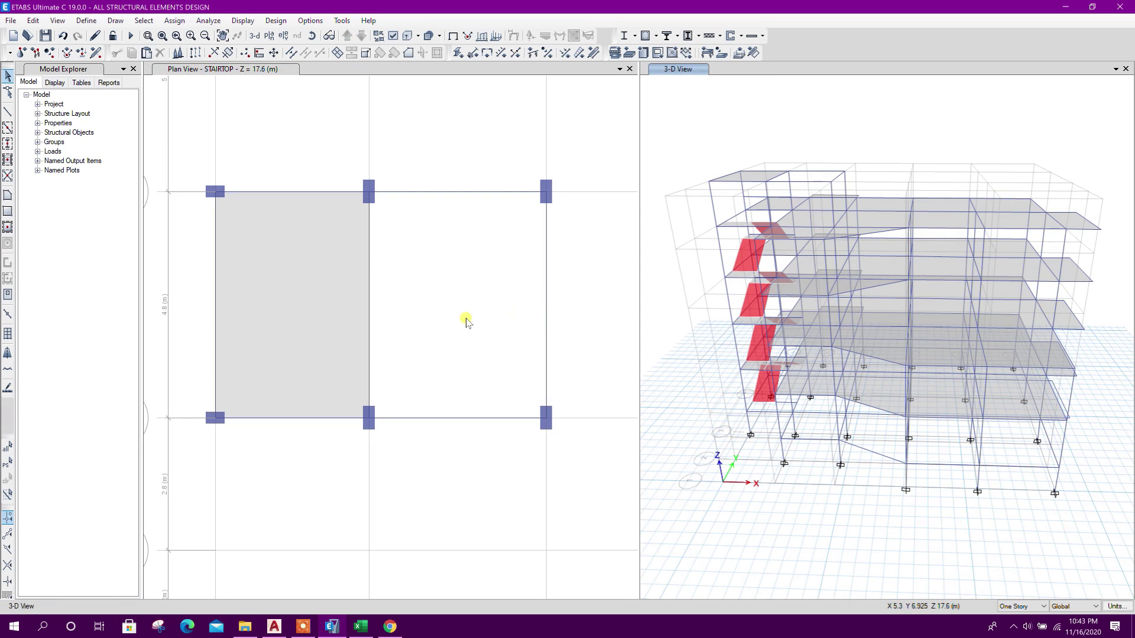
# Step: Switch to AutoCAD to examine the secondary beam layout between grids B–C and 3–4 on the stair top plan, and return to ETABS
pyautogui.click(274, 625)
pyautogui.scroll(3, 524, 404)
pyautogui.moveTo(548, 458); pyautogui.dragTo(542, 453, button='middle')
pyautogui.moveTo(504, 370); pyautogui.dragTo(464, 371, button='middle')
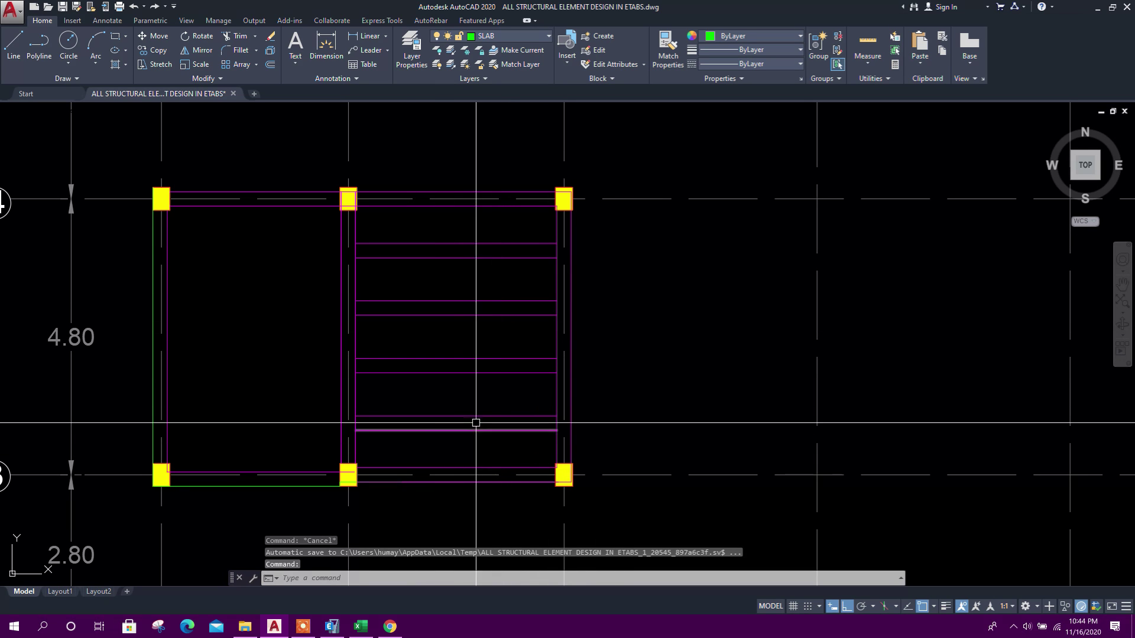
pyautogui.moveTo(473, 423); pyautogui.dragTo(463, 370, button='middle')
pyautogui.click(331, 626)
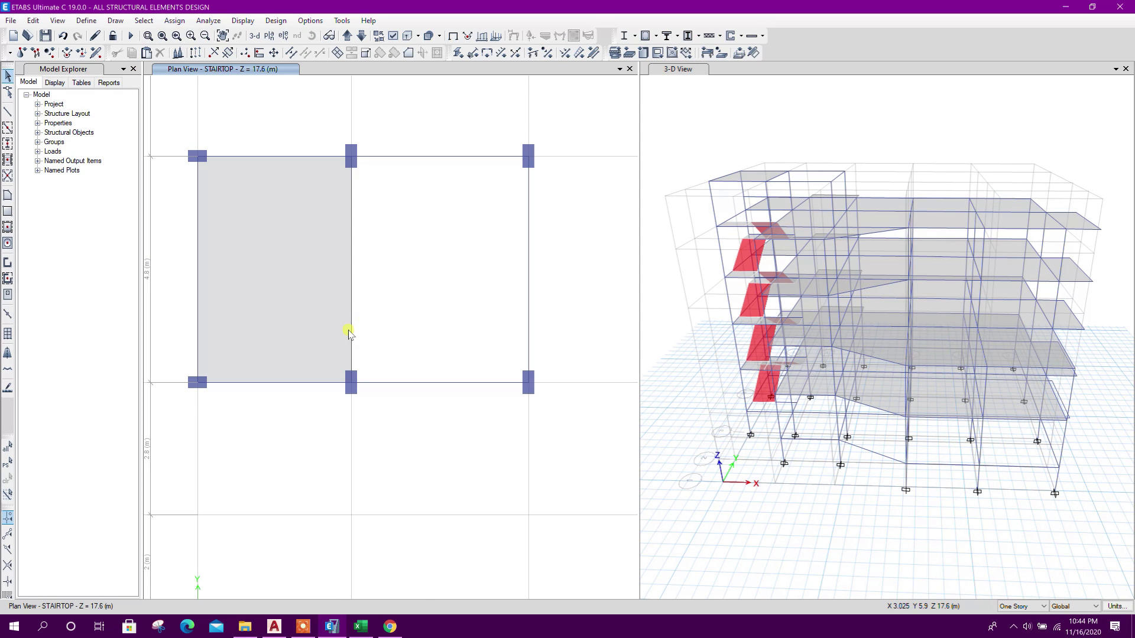
pyautogui.click(332, 626)
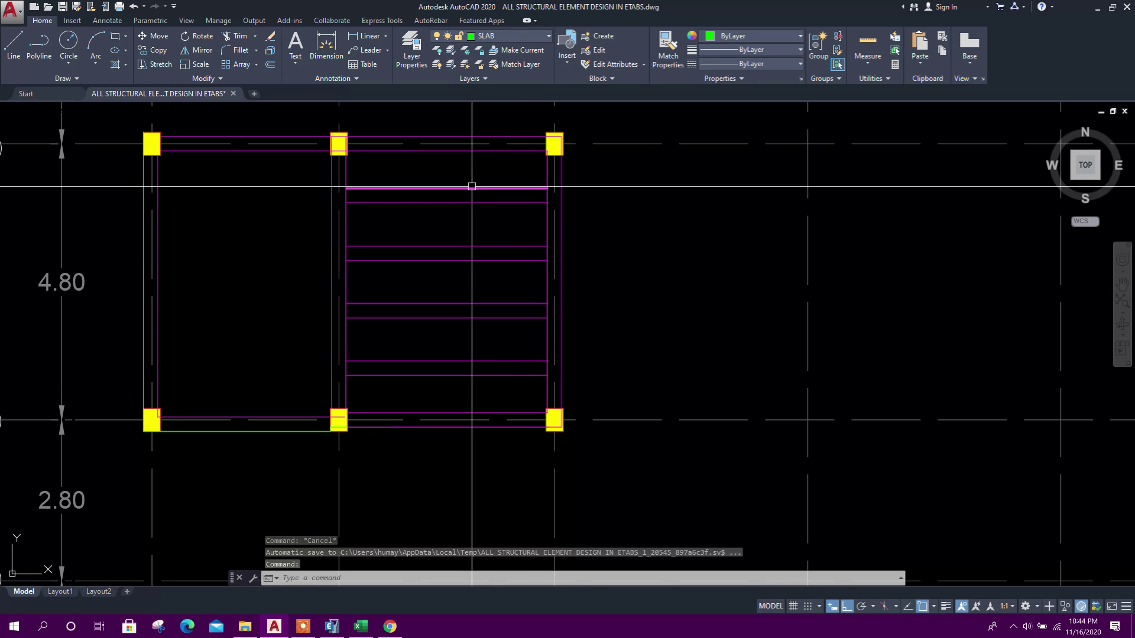
pyautogui.click(331, 627)
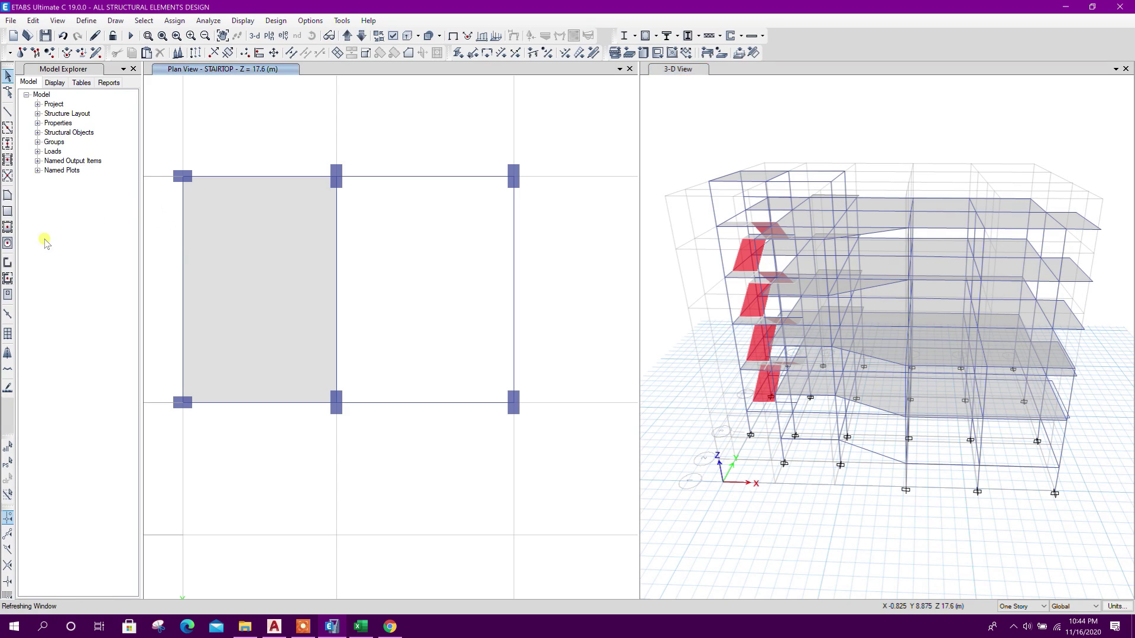
# Step: Draw four B25x50 secondary beams with continuous moment release, parallel to X, in the STAIRTOP bay between grids B–C and 3–4
pyautogui.click(7, 159)
pyautogui.click(108, 486)
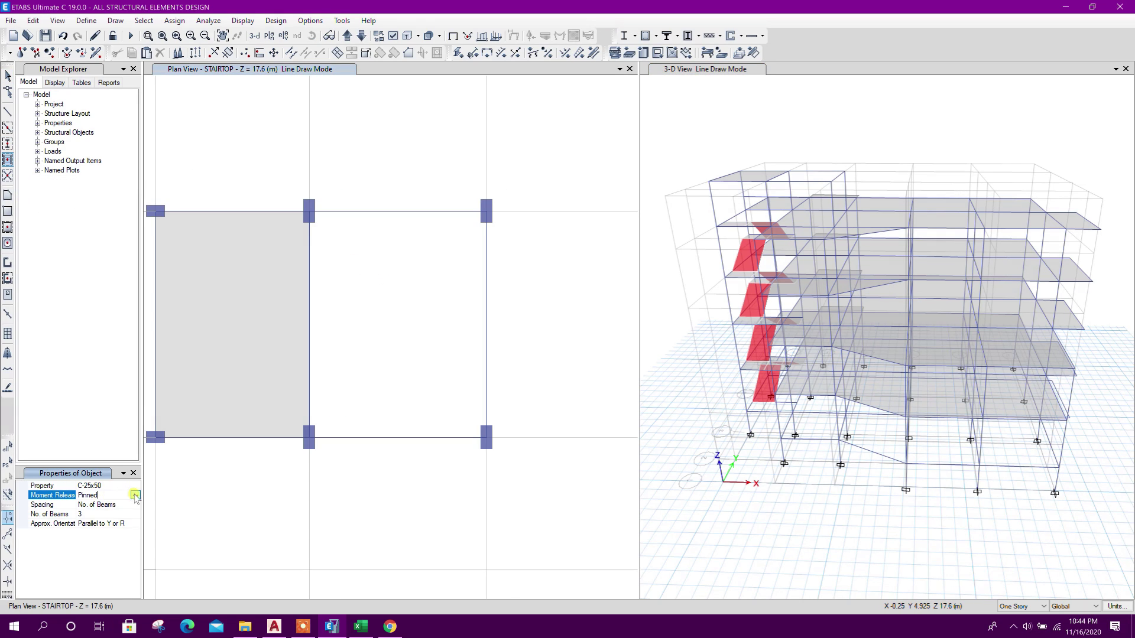
pyautogui.click(135, 496)
pyautogui.click(107, 511)
pyautogui.click(112, 486)
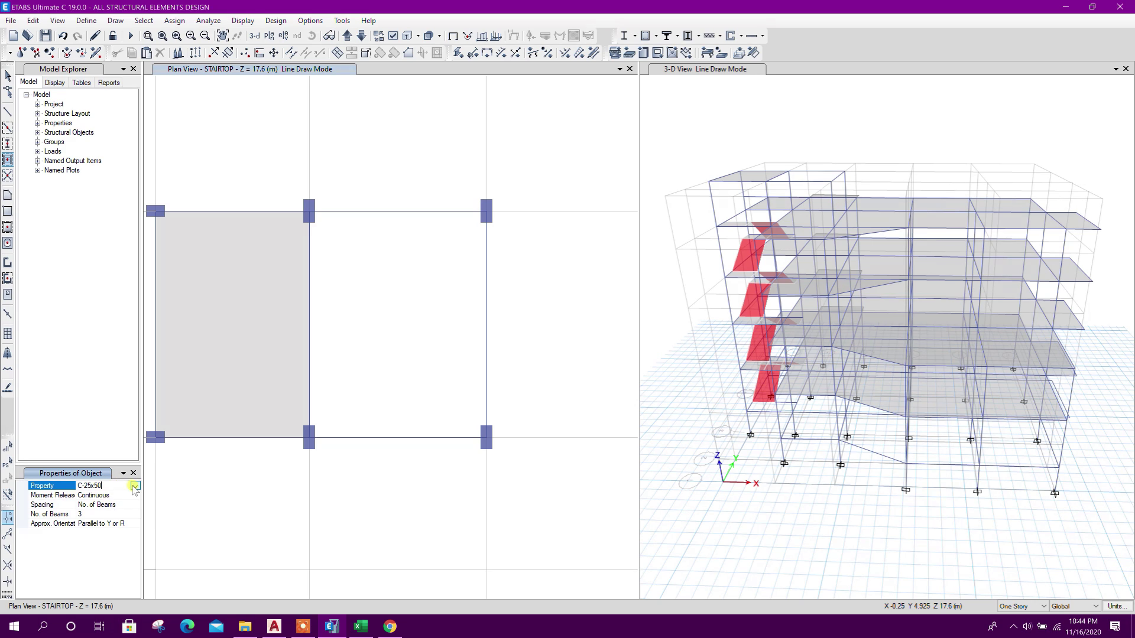
pyautogui.click(123, 485)
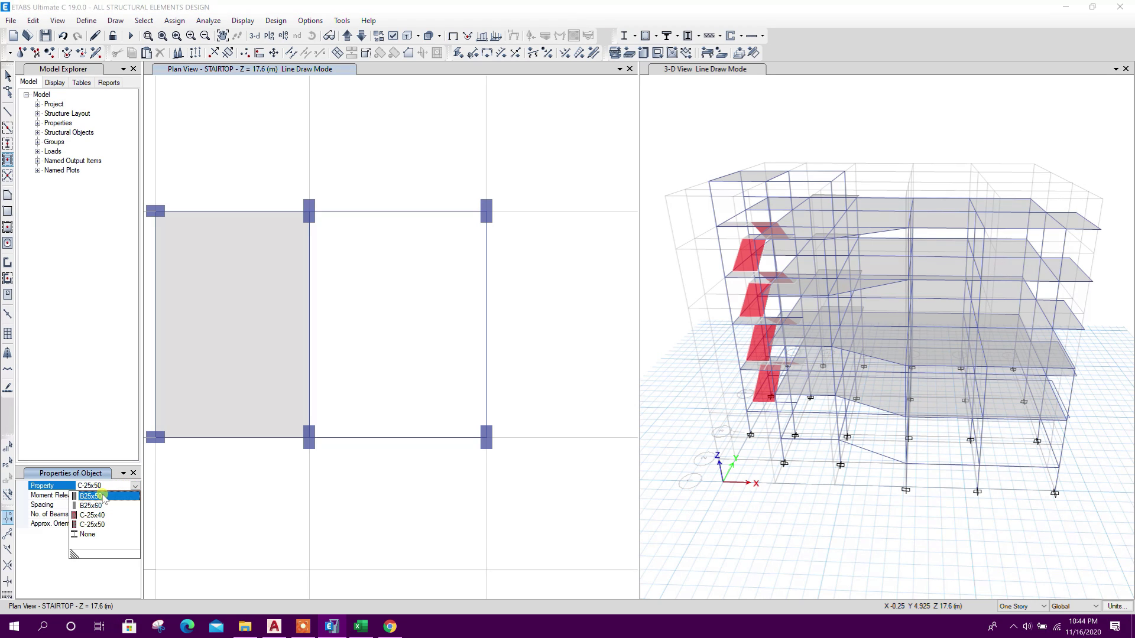
pyautogui.click(103, 497)
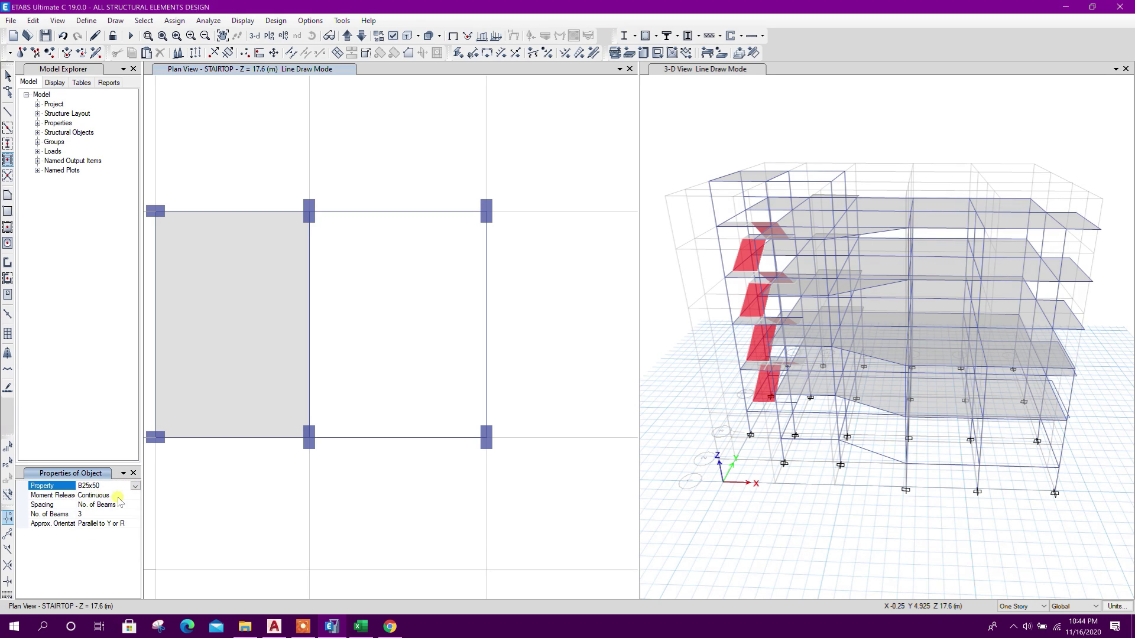
pyautogui.click(70, 514)
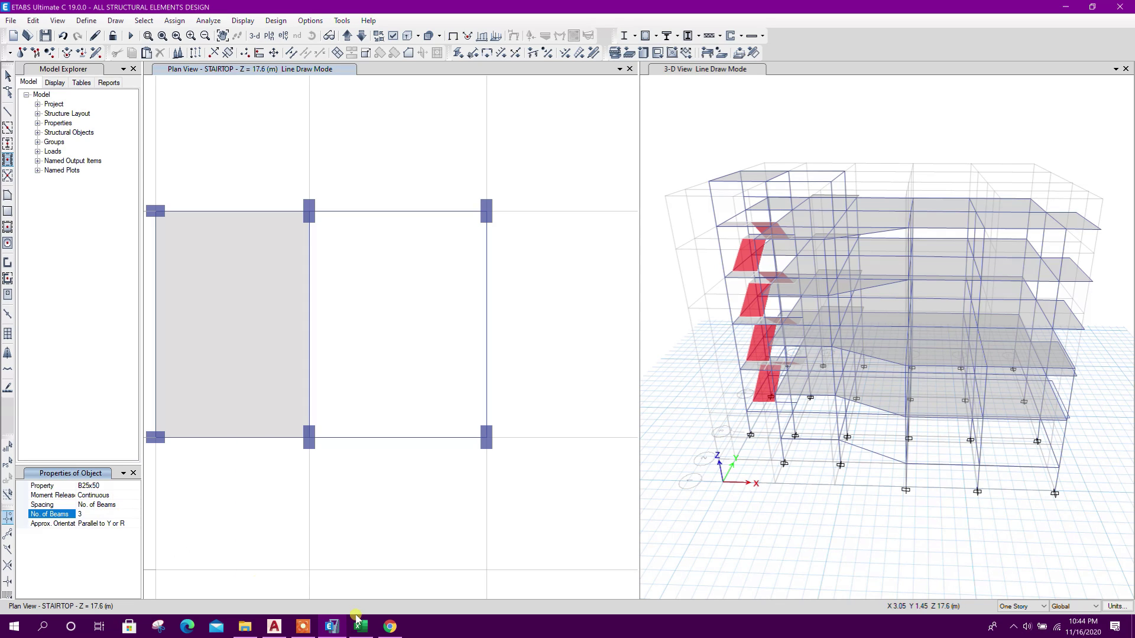
pyautogui.click(104, 523)
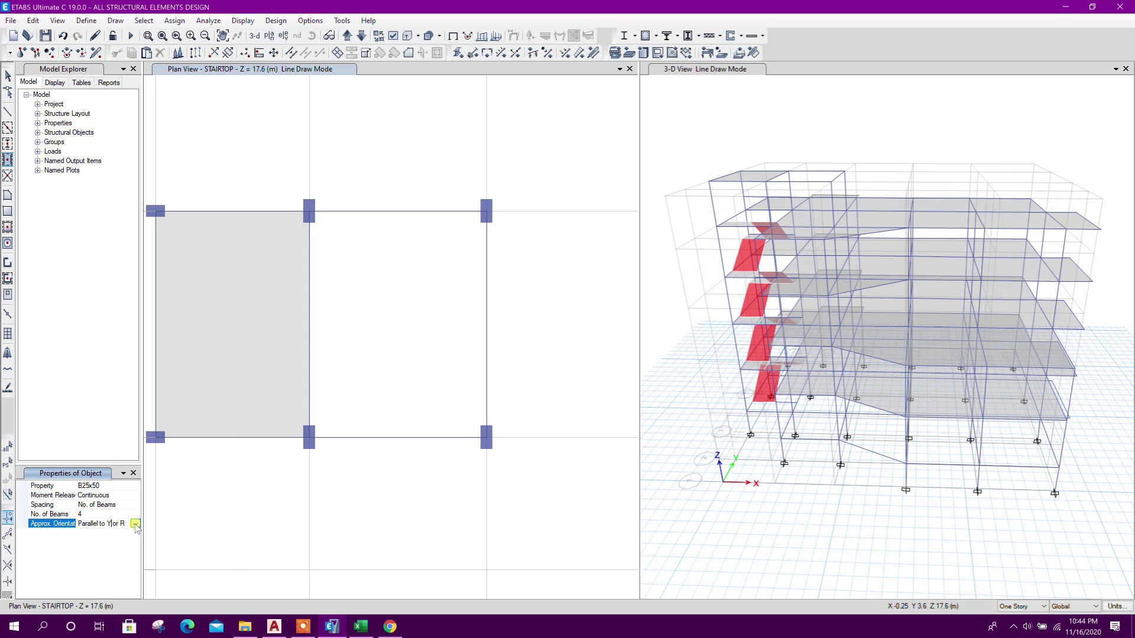
pyautogui.click(135, 523)
pyautogui.click(97, 542)
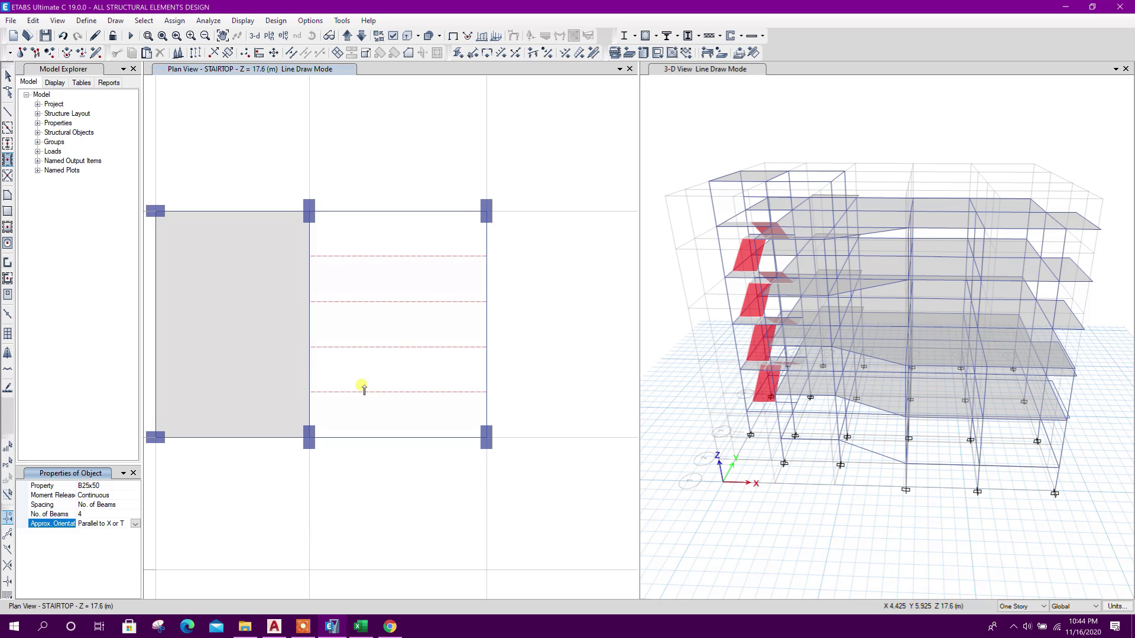
pyautogui.click(362, 385)
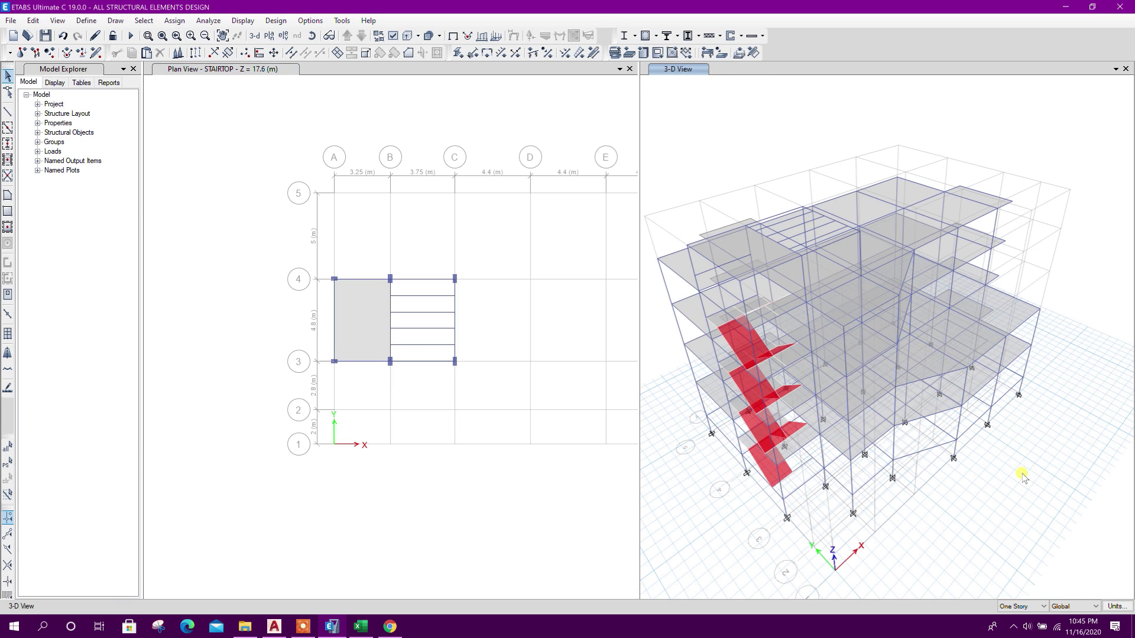
# Step: Switch to Excel to check the live load values on the Modeling Steps sheet, and return to ETABS
pyautogui.keyDown('shift'); pyautogui.moveTo(859, 502); pyautogui.dragTo(1007, 412, button='middle'); pyautogui.keyUp('shift')
pyautogui.click(360, 627)
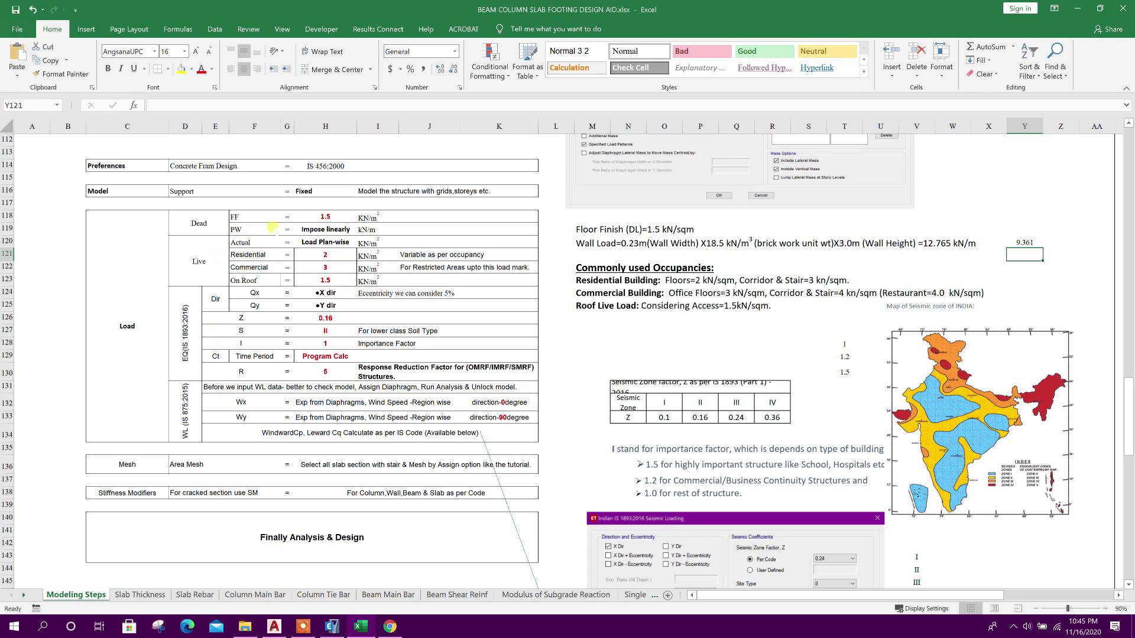
pyautogui.click(201, 253)
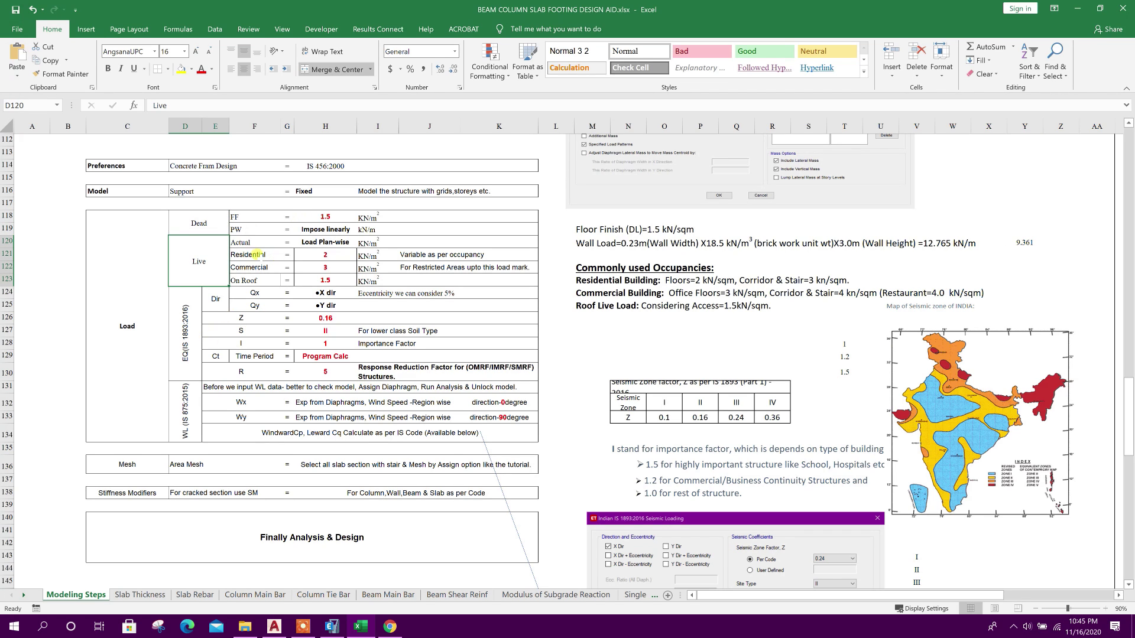
pyautogui.click(357, 624)
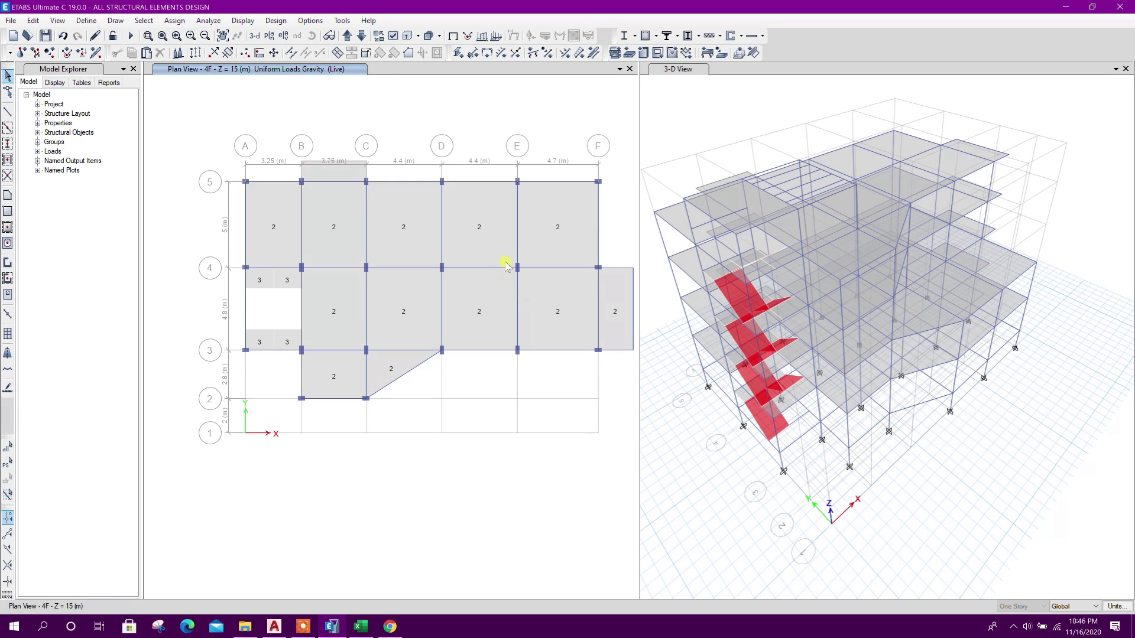
# Step: Replace the Live load with 2 kN/m² on the 4F slab projecting beyond grid 5 between grids B and C
pyautogui.moveTo(413, 201); pyautogui.dragTo(376, 220, button='middle')
pyautogui.click(316, 189)
pyautogui.click(736, 56)
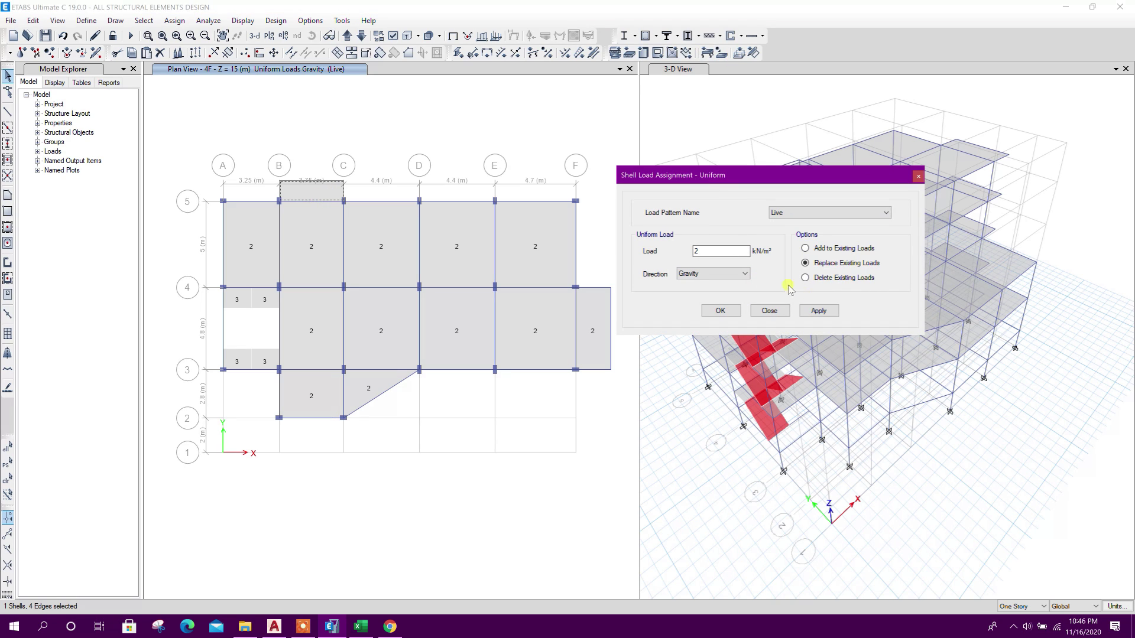
pyautogui.click(818, 310)
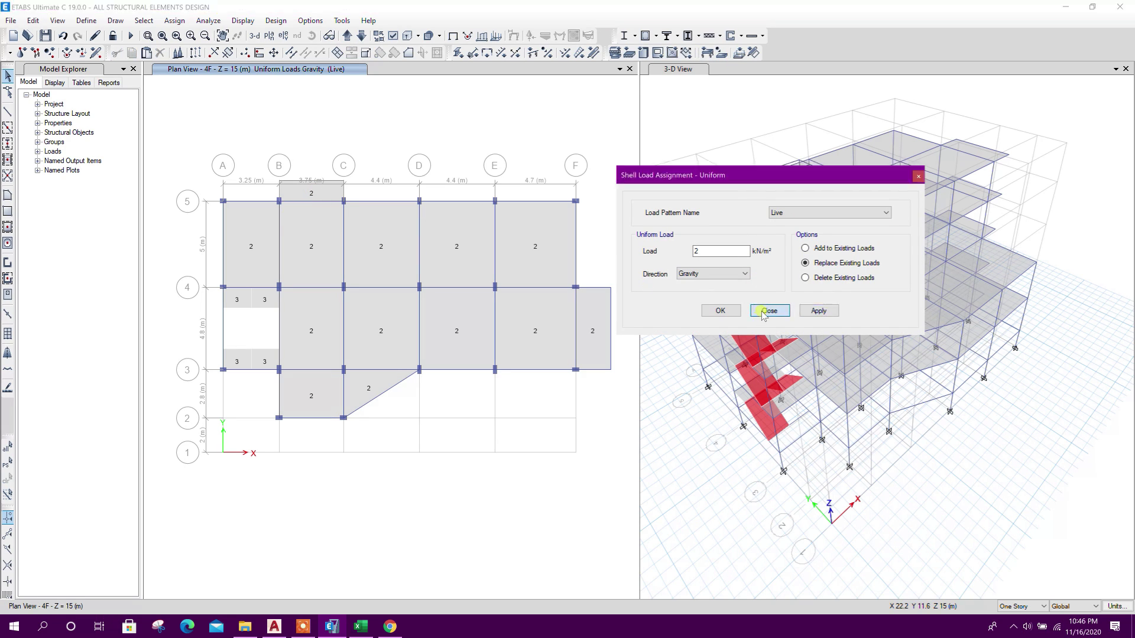
pyautogui.click(769, 310)
# Step: Extend selection to All Stories and replace the Live load with 2 kN/m² on the slabs projecting beyond grid 5 between B and C
pyautogui.click(1021, 606)
pyautogui.click(1015, 625)
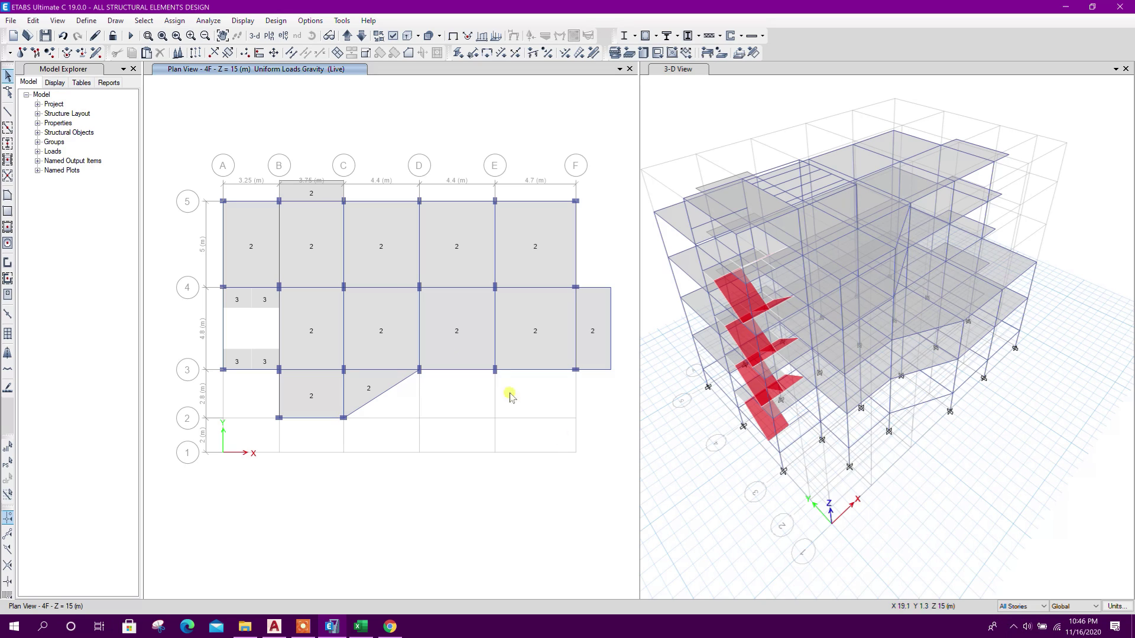
pyautogui.click(303, 195)
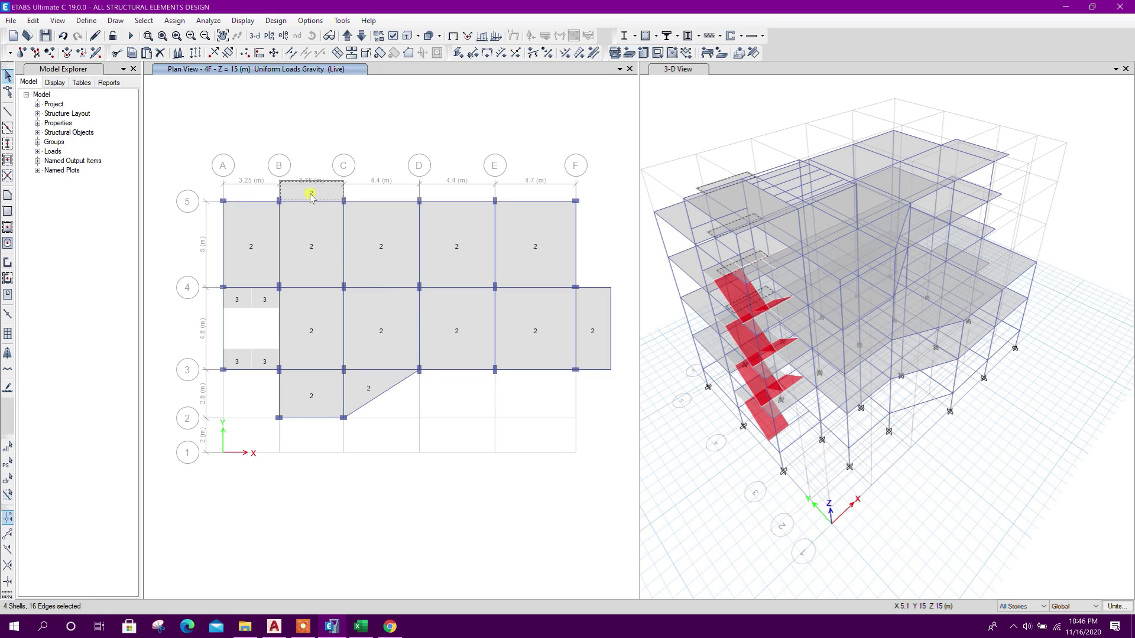
pyautogui.click(738, 52)
pyautogui.click(819, 310)
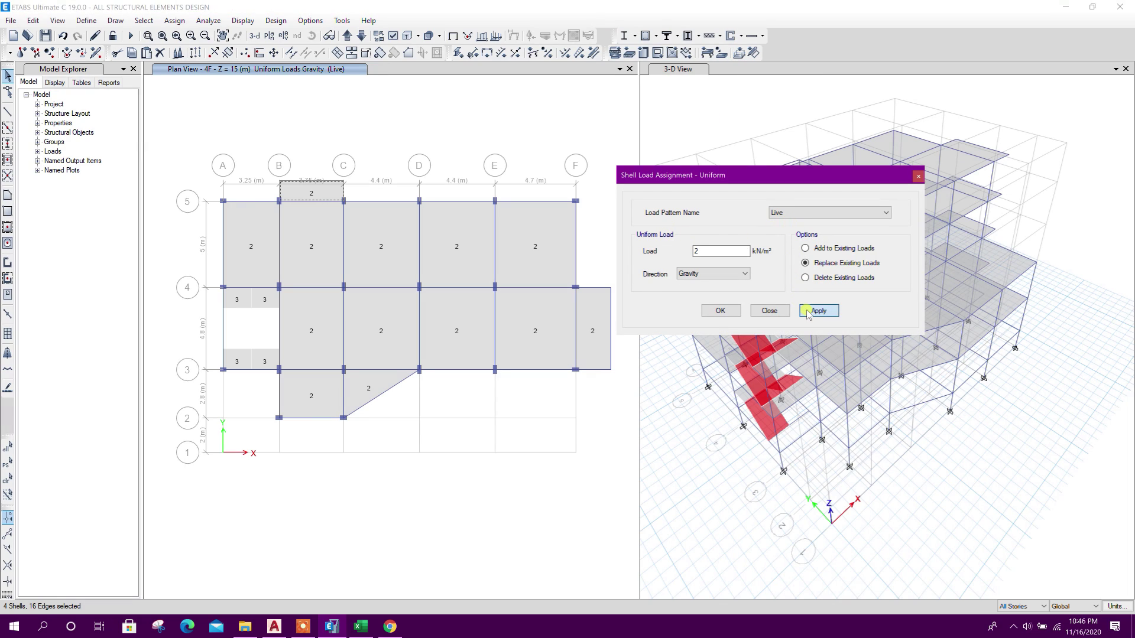
# Step: Reselect those projecting slabs on all stories and replace their FF load with 1.5 kN/m²
pyautogui.click(826, 213)
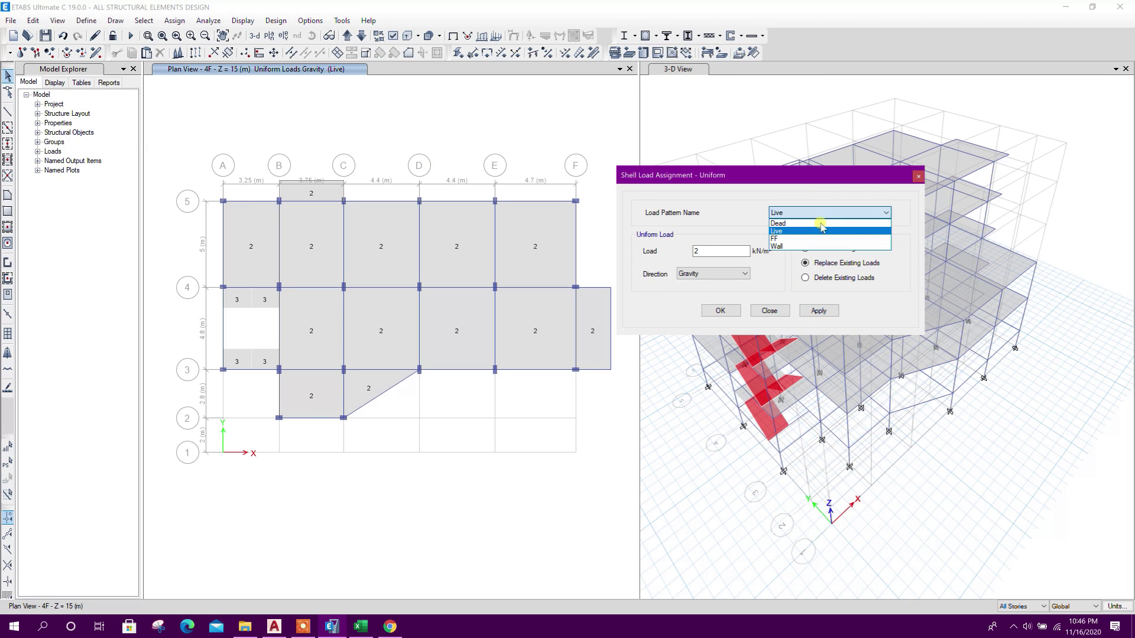
pyautogui.click(802, 238)
pyautogui.click(813, 312)
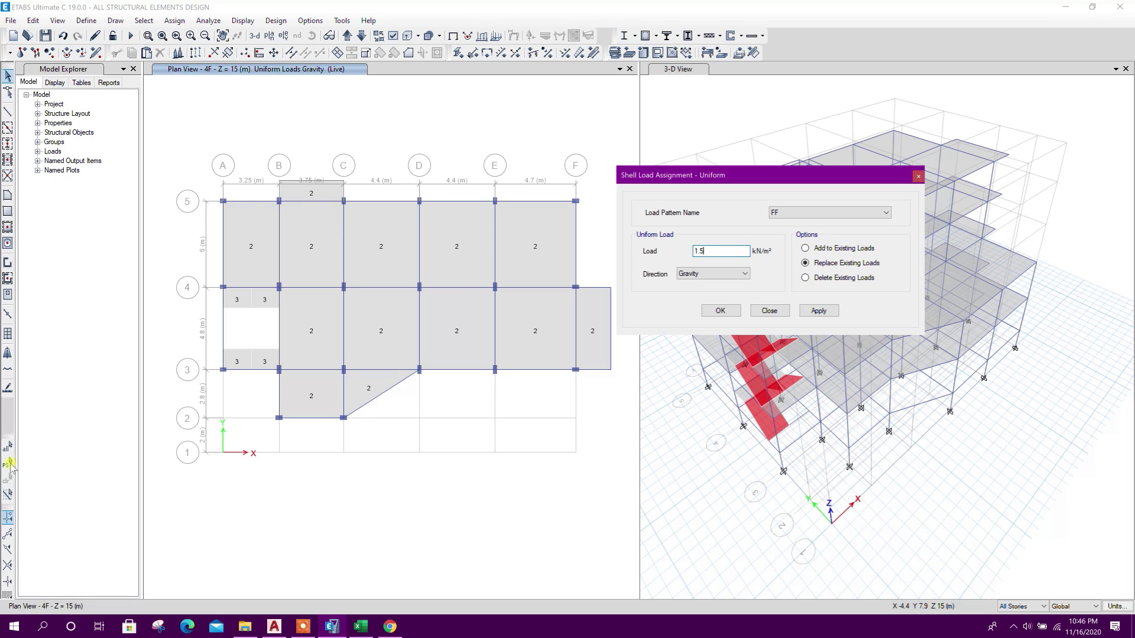
pyautogui.click(8, 465)
pyautogui.click(815, 311)
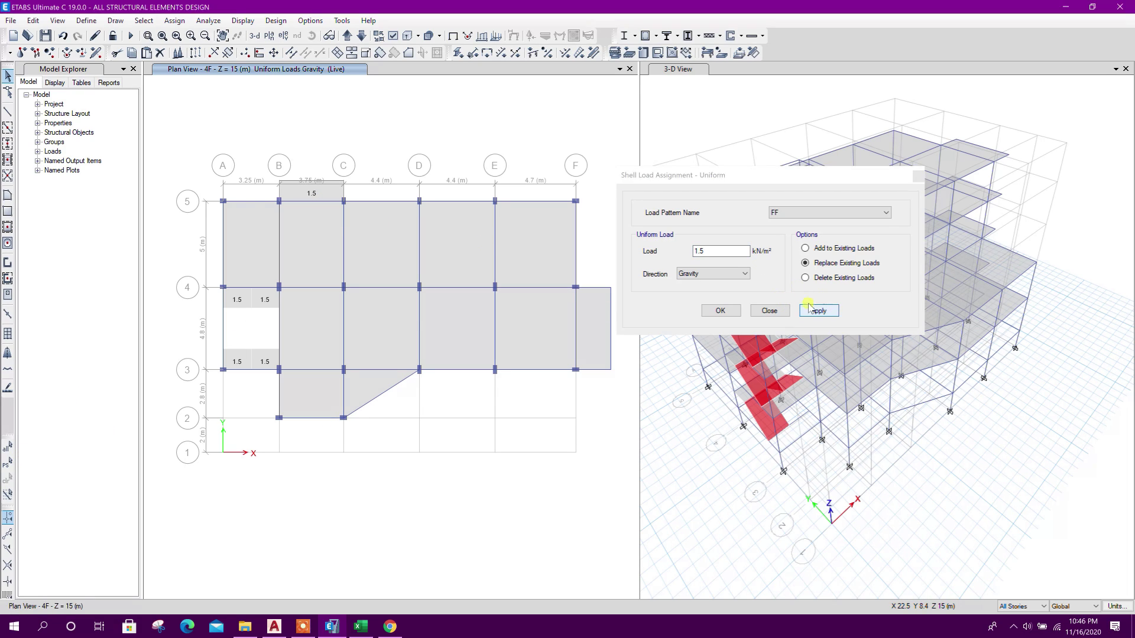
pyautogui.click(720, 310)
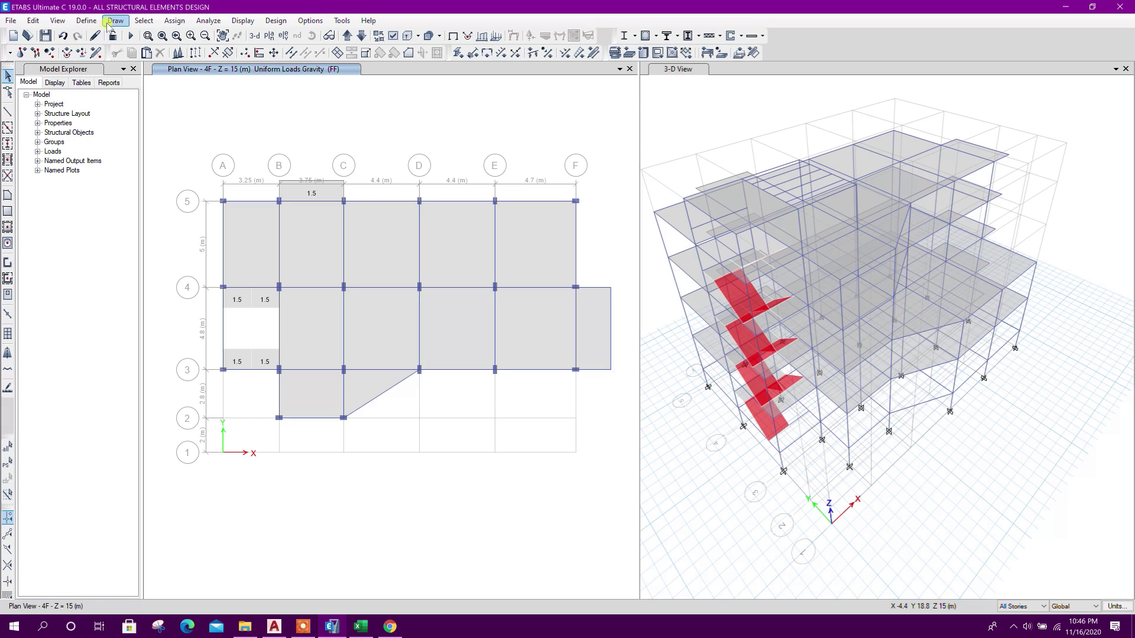
# Step: Select all floor objects by object type and replace their FF load with 1.5 kN/m² uniform gravity
pyautogui.click(144, 20)
pyautogui.moveTo(201, 35)
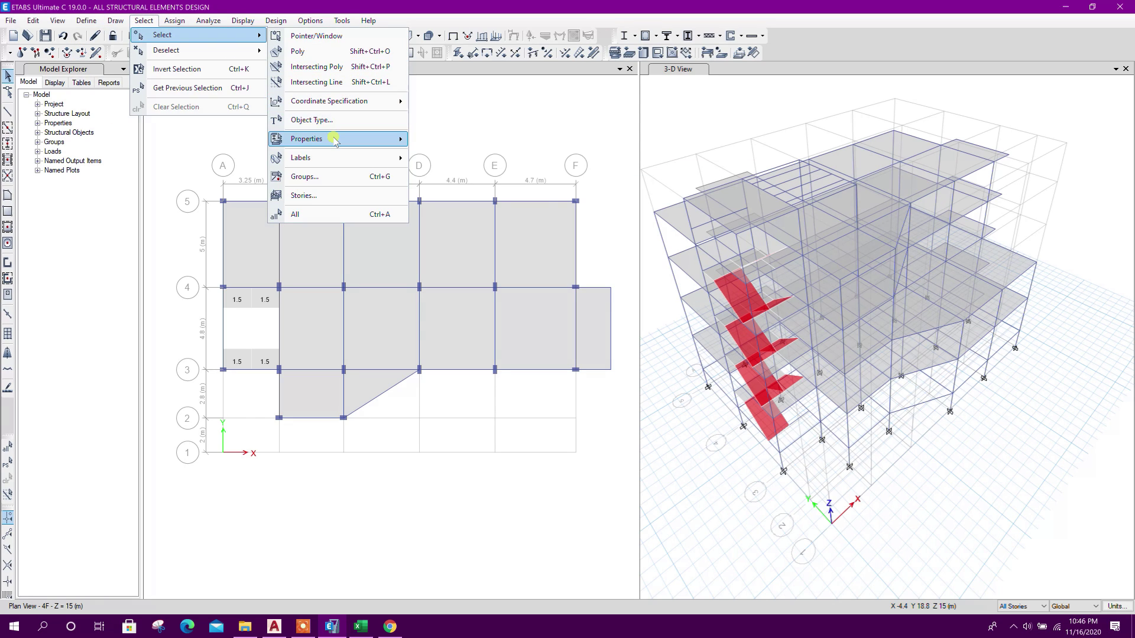
pyautogui.moveTo(337, 149)
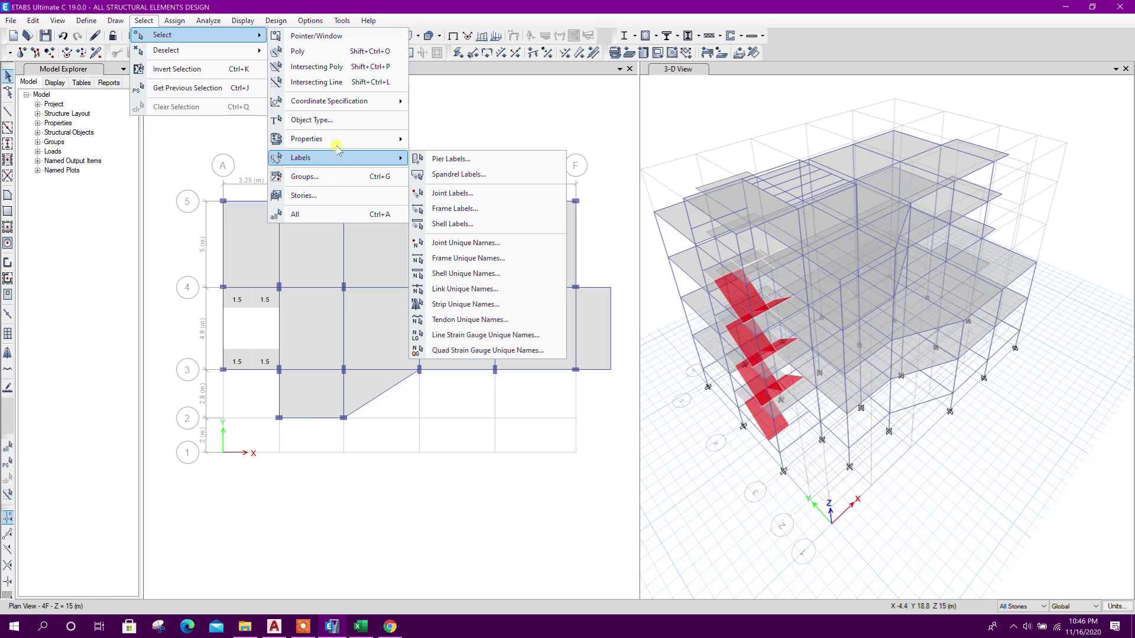
pyautogui.click(355, 119)
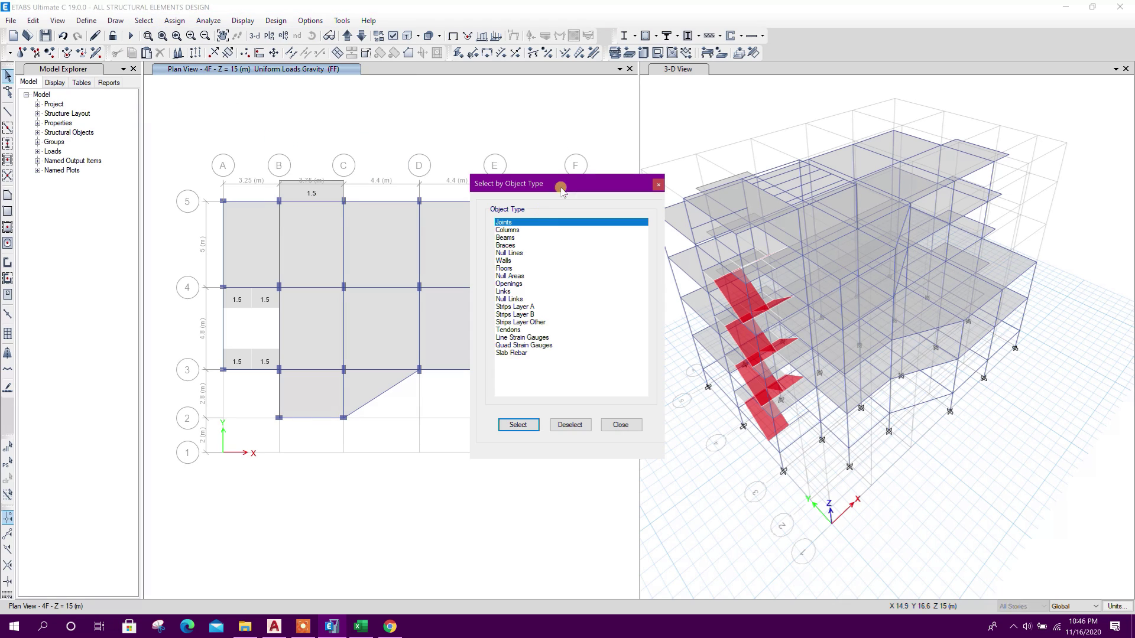
pyautogui.click(506, 268)
pyautogui.click(517, 424)
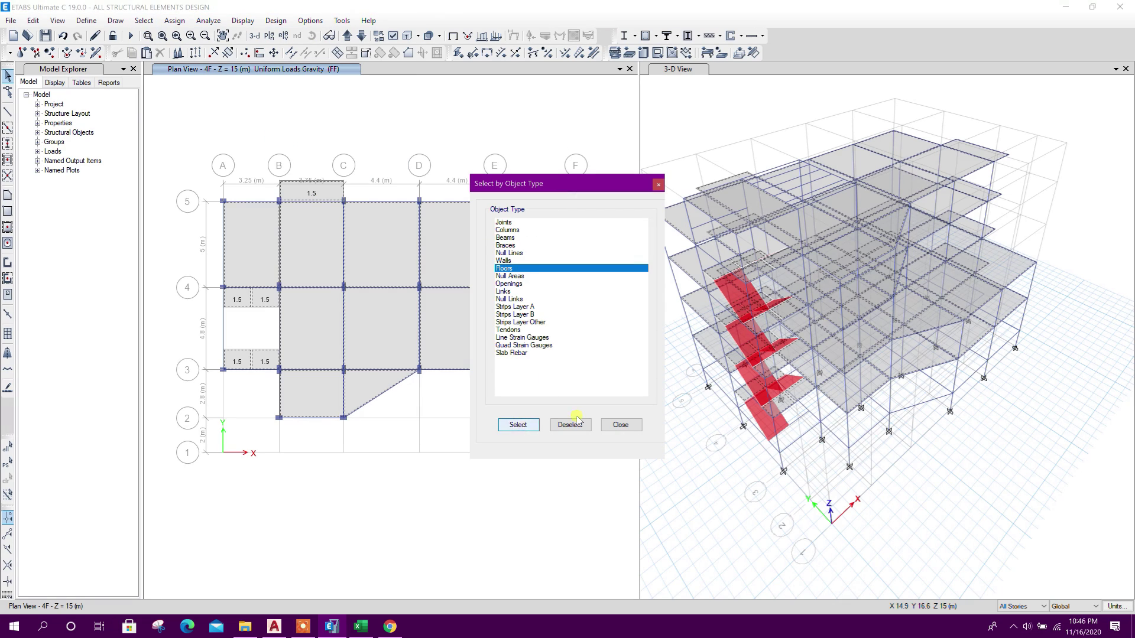
pyautogui.click(620, 424)
pyautogui.click(707, 54)
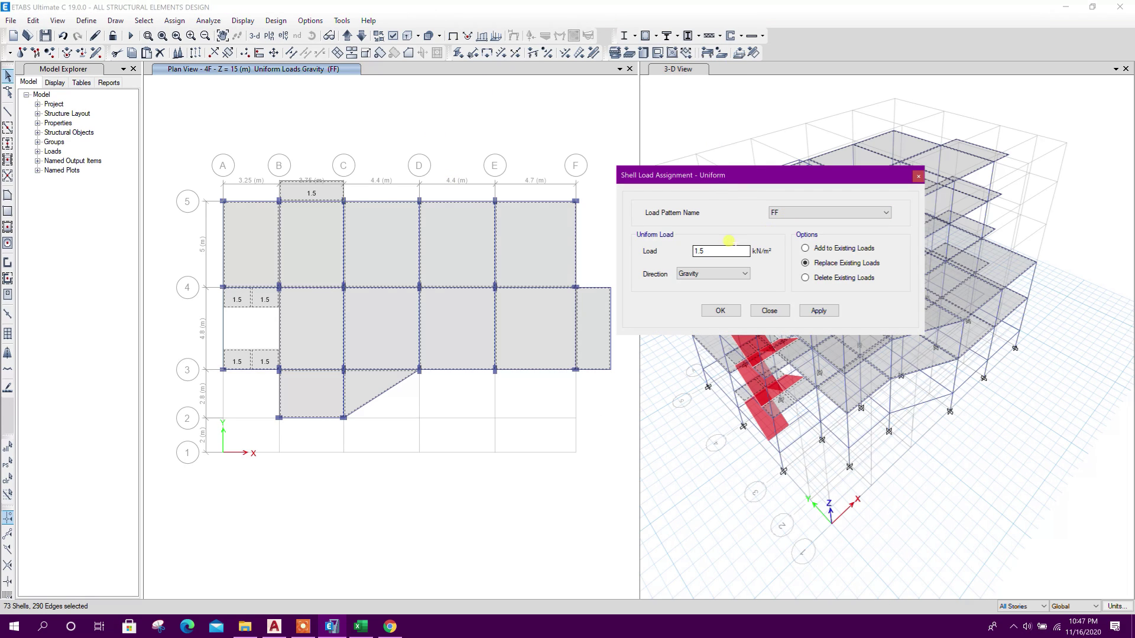
pyautogui.click(818, 310)
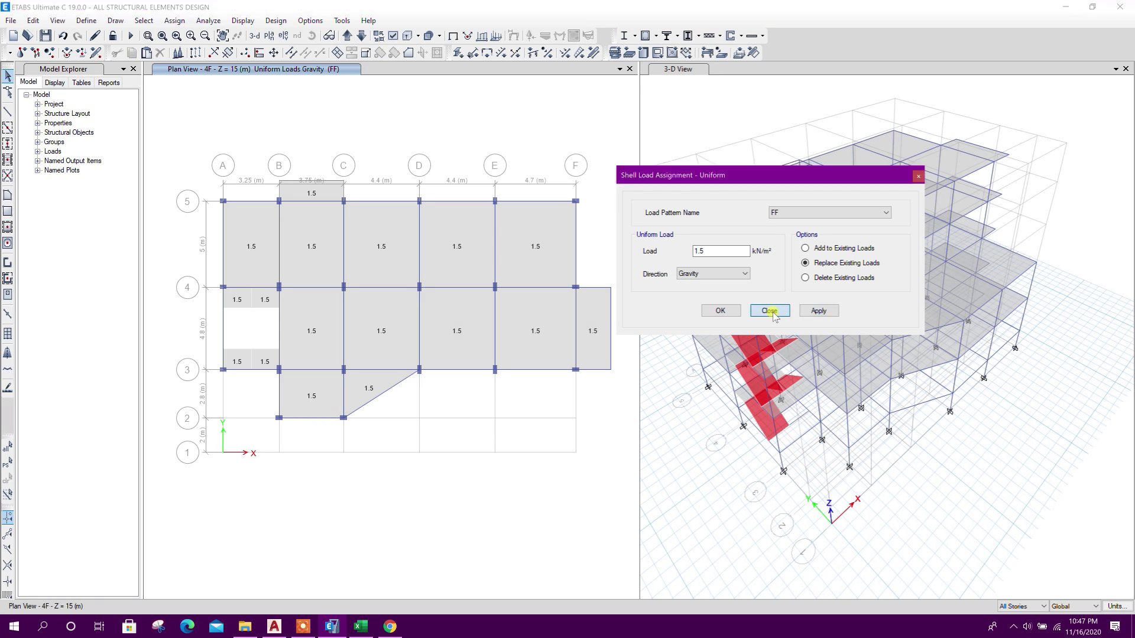
pyautogui.click(769, 310)
# Step: Display the uniform shell loads on the 4F plan for the FF pattern and for the Live pattern to check them
pyautogui.click(497, 34)
pyautogui.click(591, 227)
pyautogui.click(572, 253)
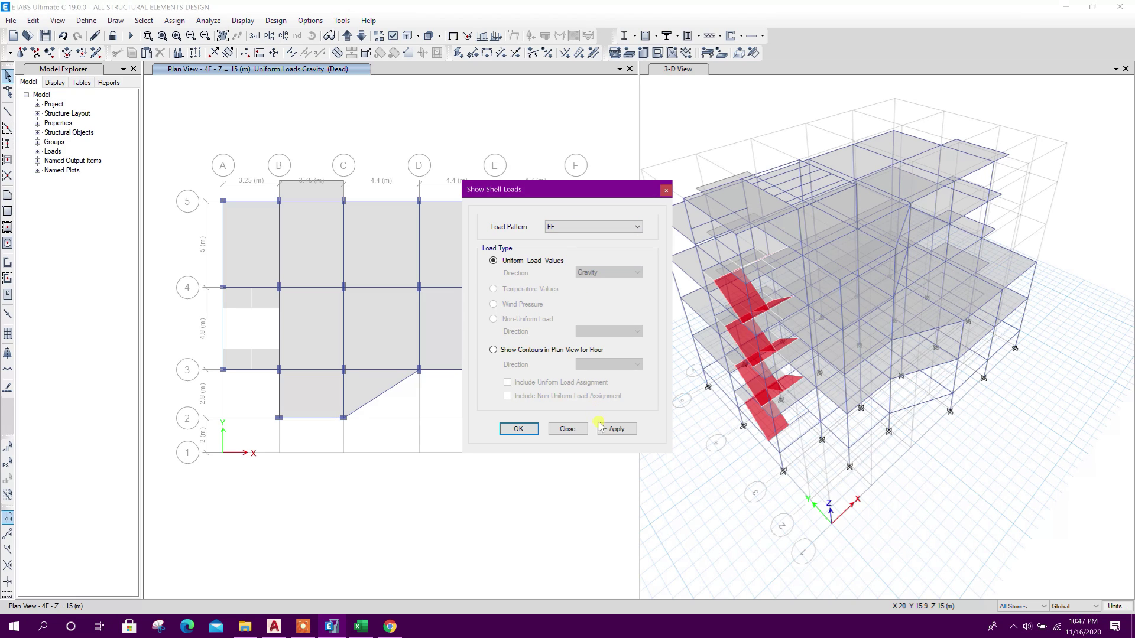
pyautogui.click(605, 428)
pyautogui.click(591, 227)
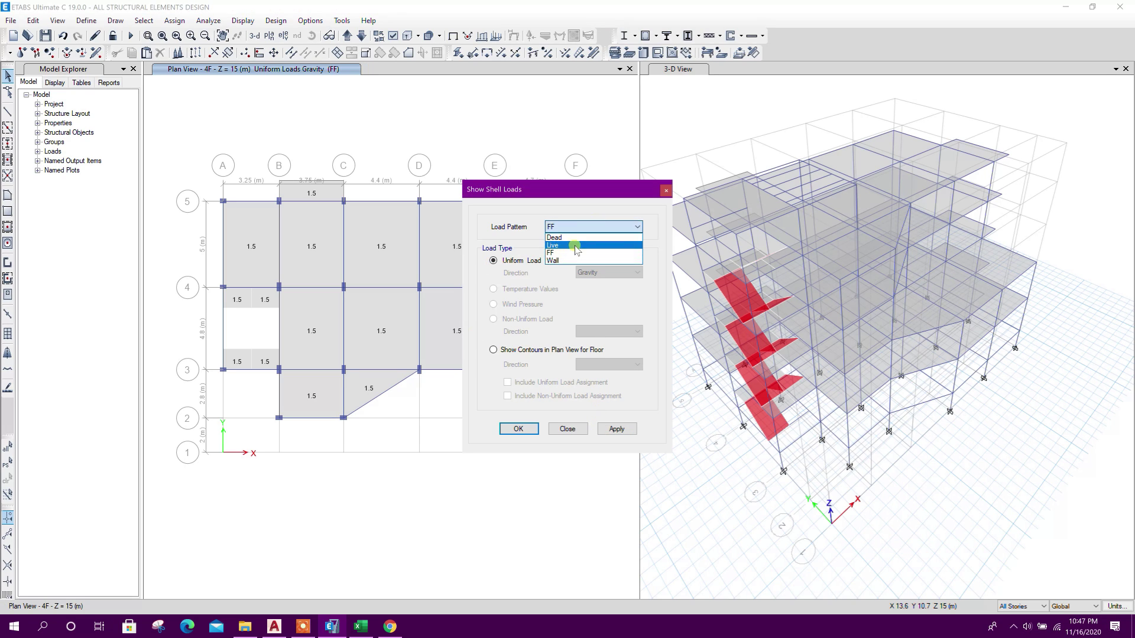
pyautogui.click(579, 245)
pyautogui.click(617, 428)
pyautogui.click(438, 250)
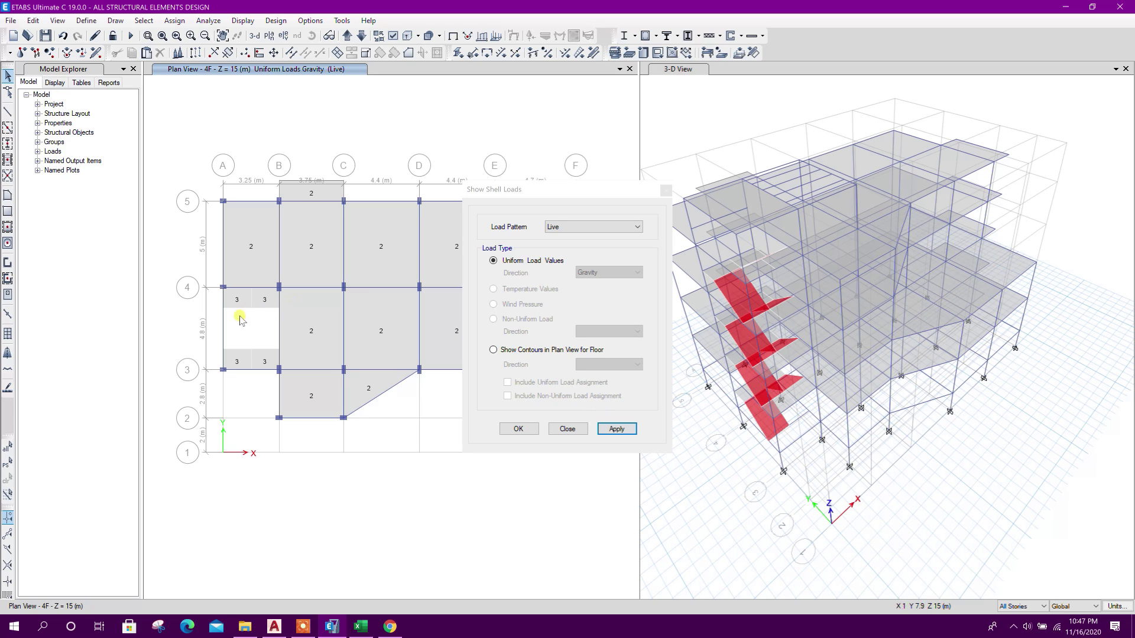
pyautogui.click(584, 228)
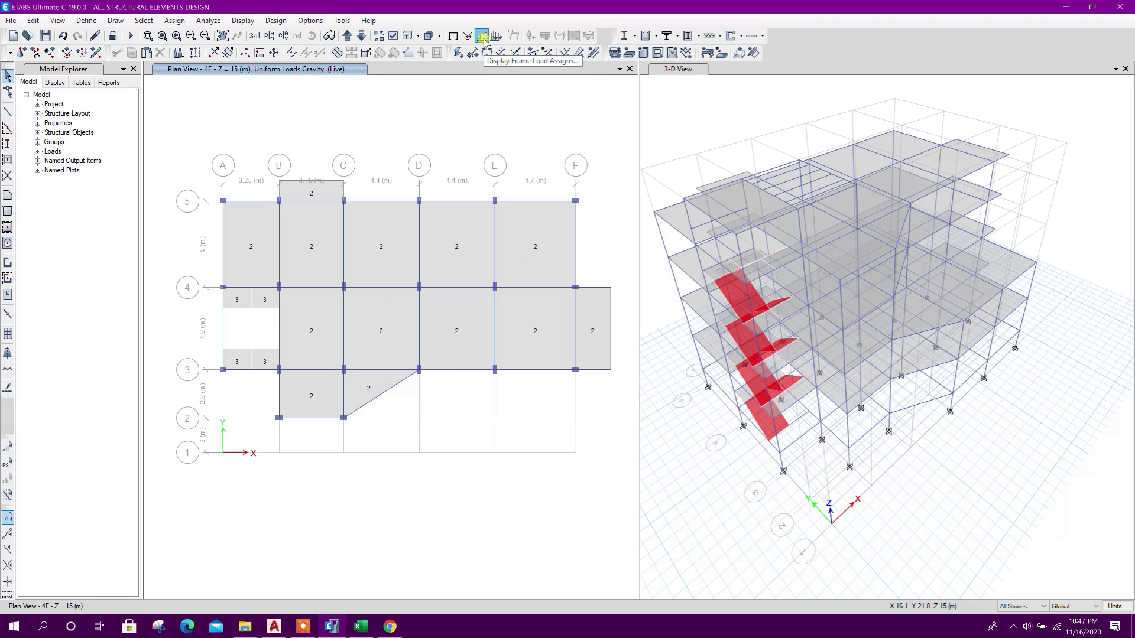
# Step: Display the frame span loads of the Wall pattern with their values on the plan
pyautogui.click(481, 37)
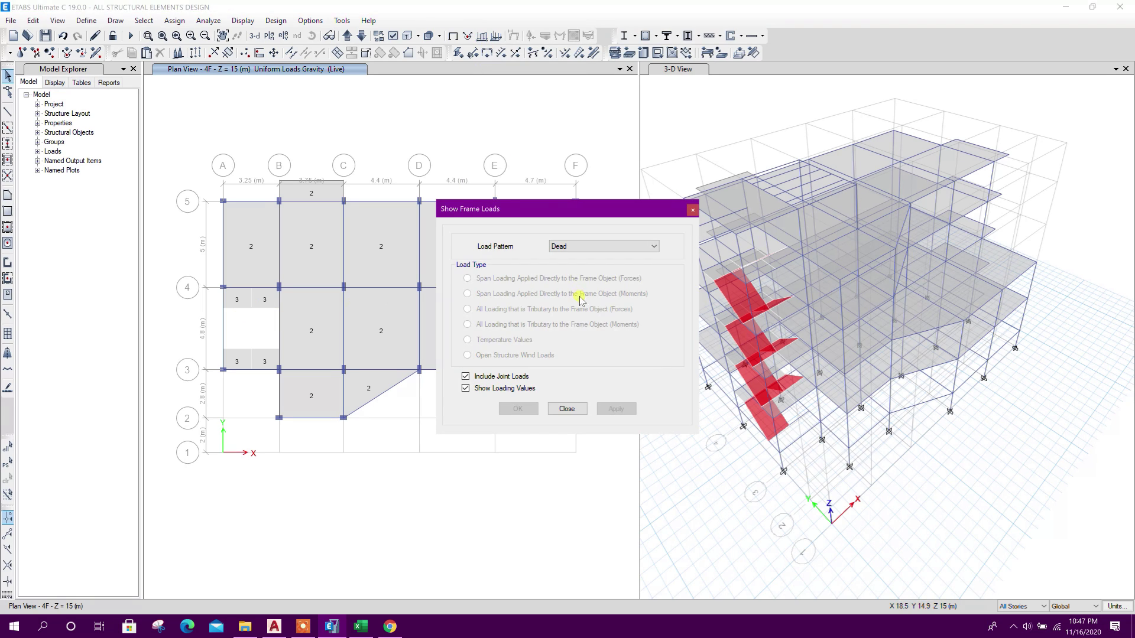
pyautogui.click(578, 248)
pyautogui.click(572, 273)
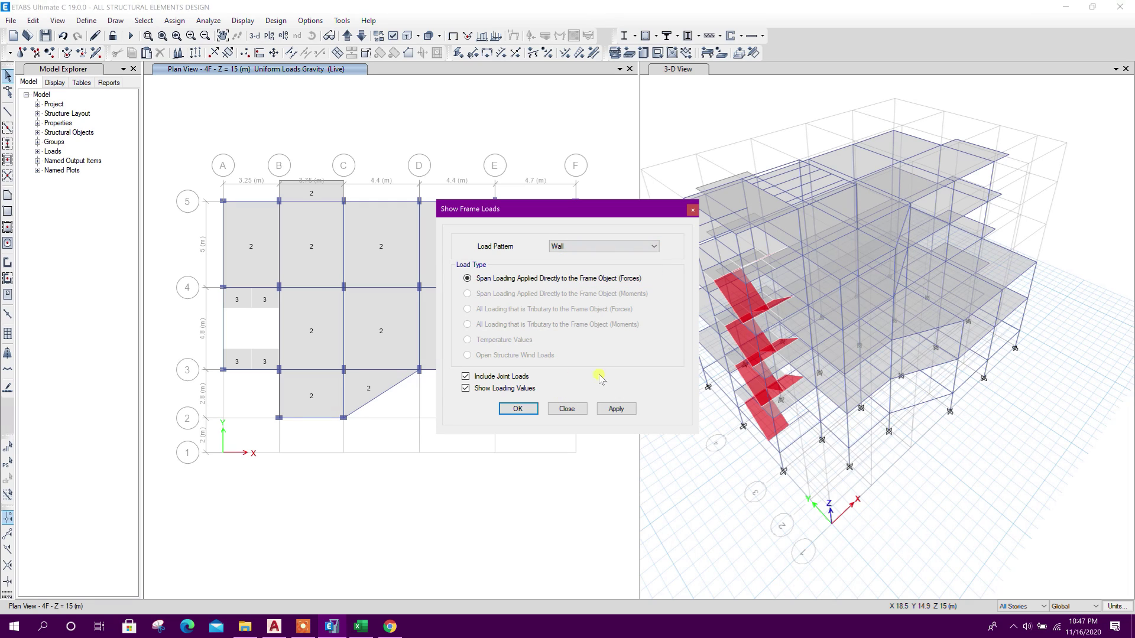
pyautogui.click(609, 408)
pyautogui.click(566, 409)
# Step: Step down and back up through the story plans to examine the Wall loads on each floor
pyautogui.click(361, 36)
pyautogui.click(361, 36)
pyautogui.click(361, 36)
pyautogui.click(361, 34)
pyautogui.click(353, 35)
pyautogui.click(353, 34)
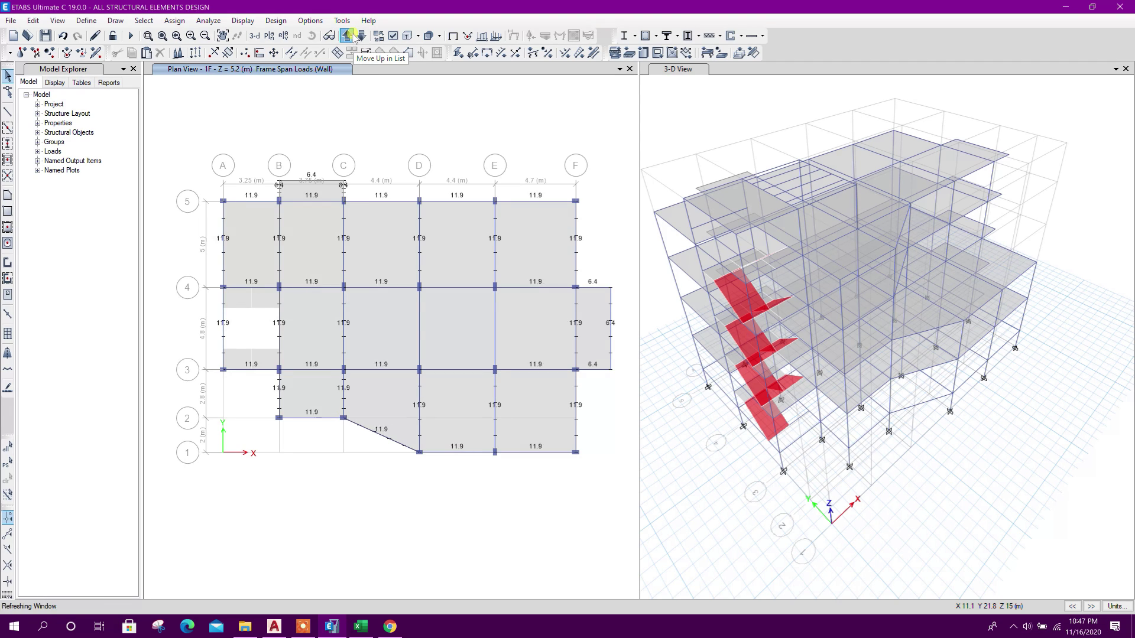
pyautogui.click(353, 35)
pyautogui.click(353, 35)
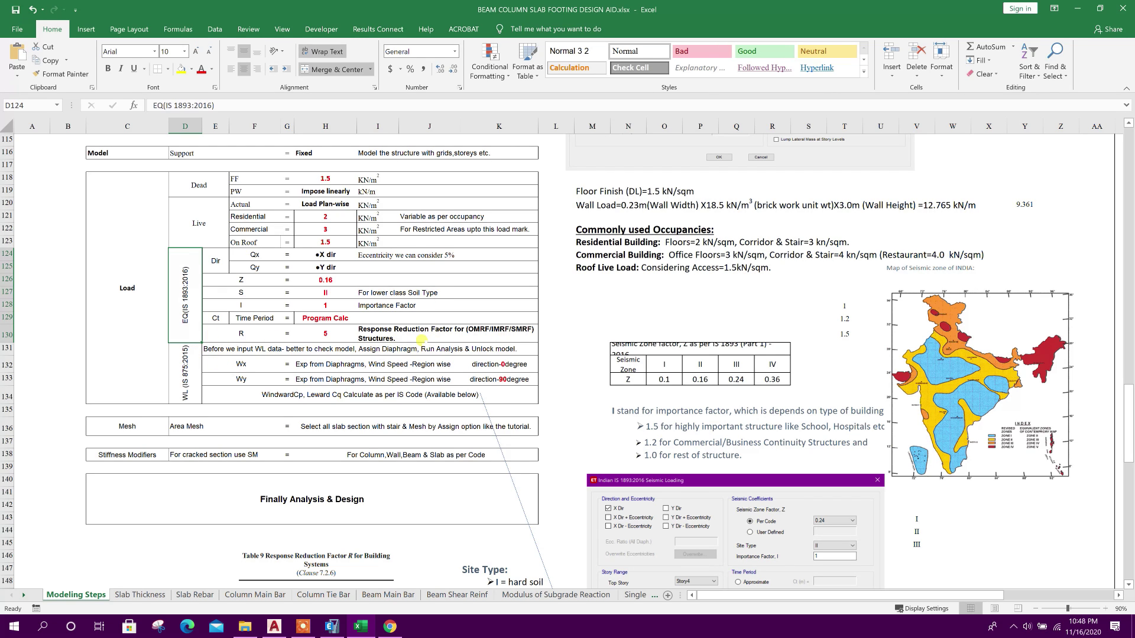
# Step: Examine the Modeling Steps sheet's IS 1893:2016 seismic parameters, reference tables and Cp calculation, then locate the Area Mesh entry
pyautogui.scroll(-1, 772, 348)
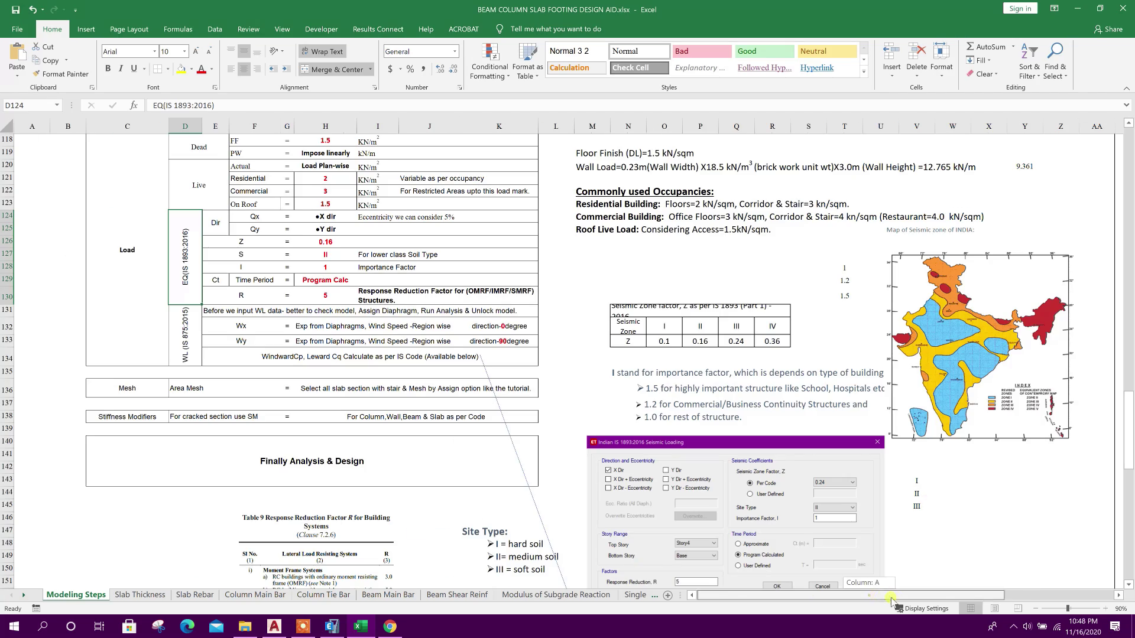
pyautogui.moveTo(891, 595); pyautogui.dragTo(924, 595)
pyautogui.scroll(2, 675, 272)
pyautogui.scroll(-12, 675, 272)
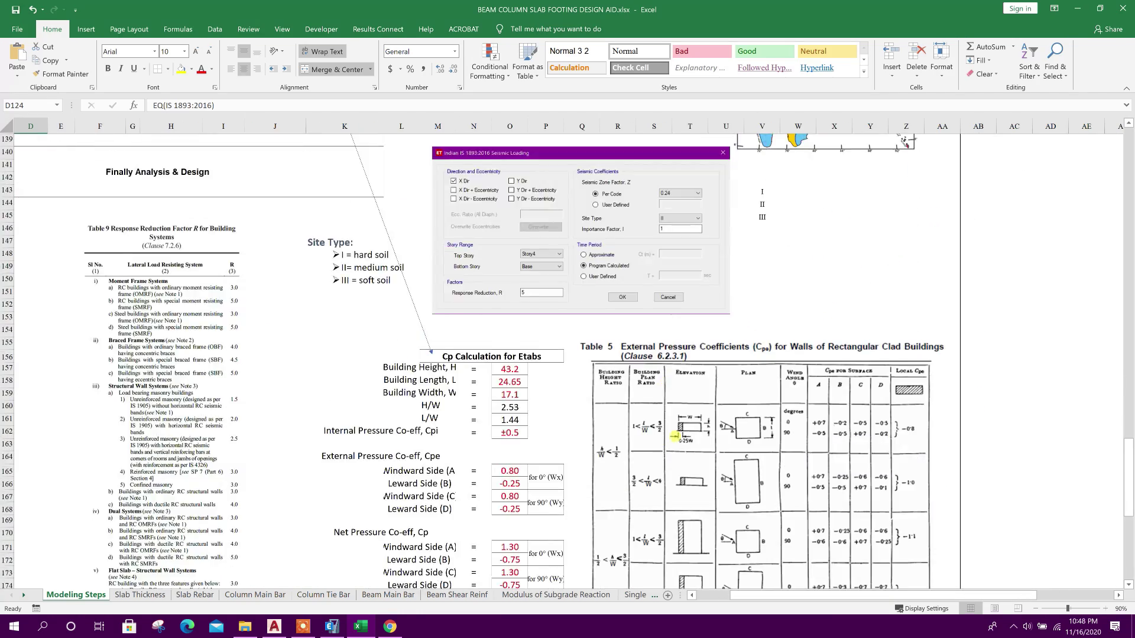
pyautogui.moveTo(780, 597); pyautogui.dragTo(746, 596)
pyautogui.scroll(-1, 645, 355)
pyautogui.scroll(1, 645, 343)
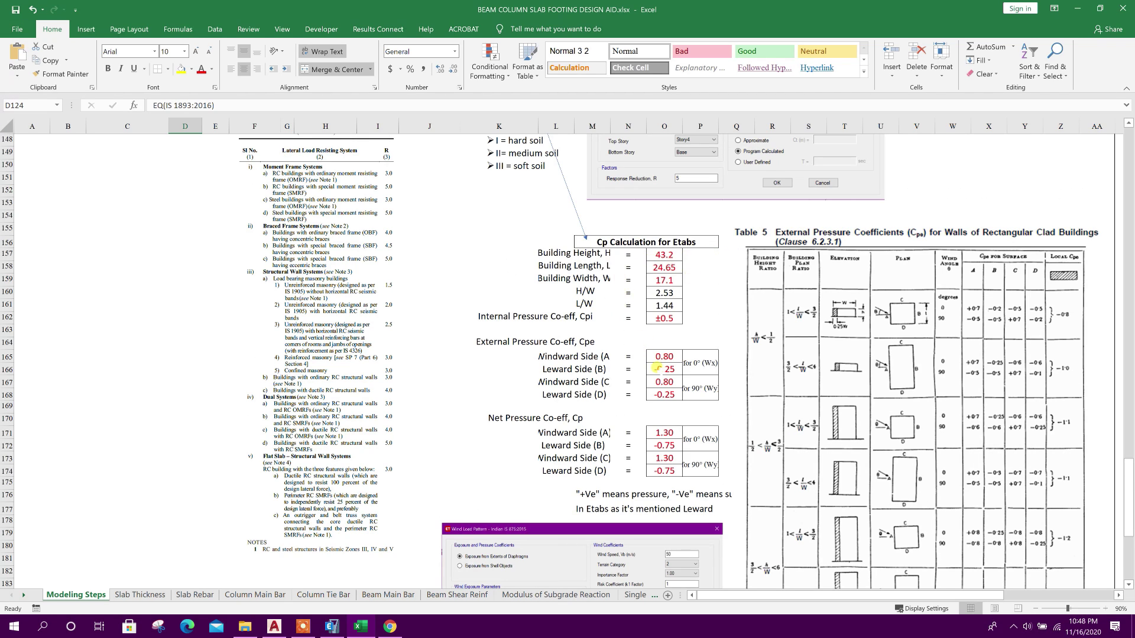
pyautogui.scroll(12, 664, 317)
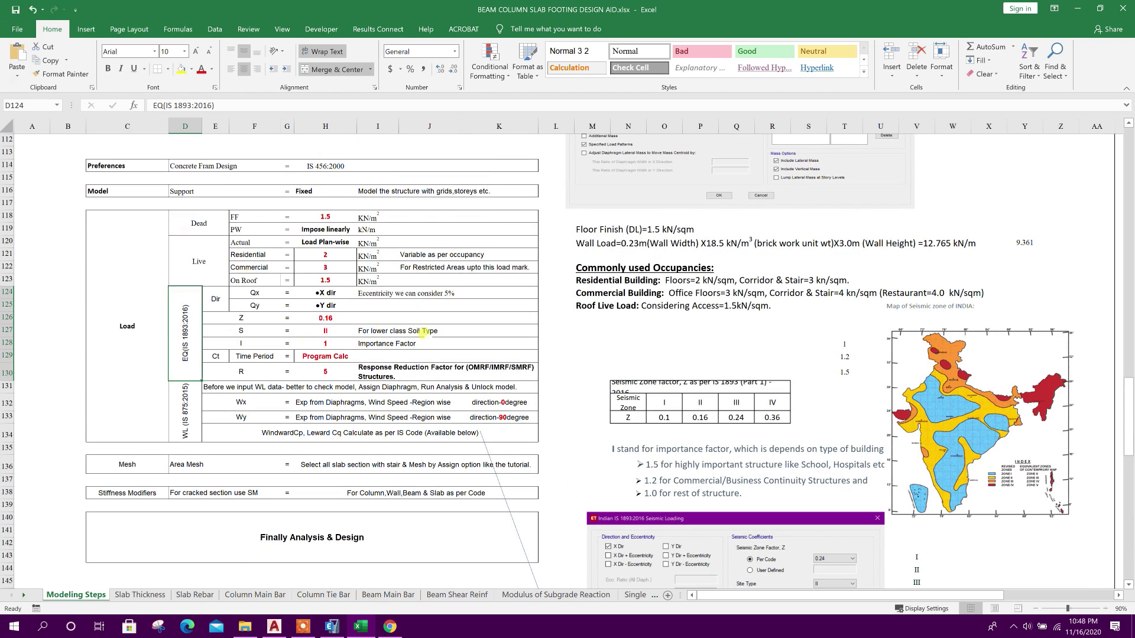
pyautogui.scroll(-1, 892, 396)
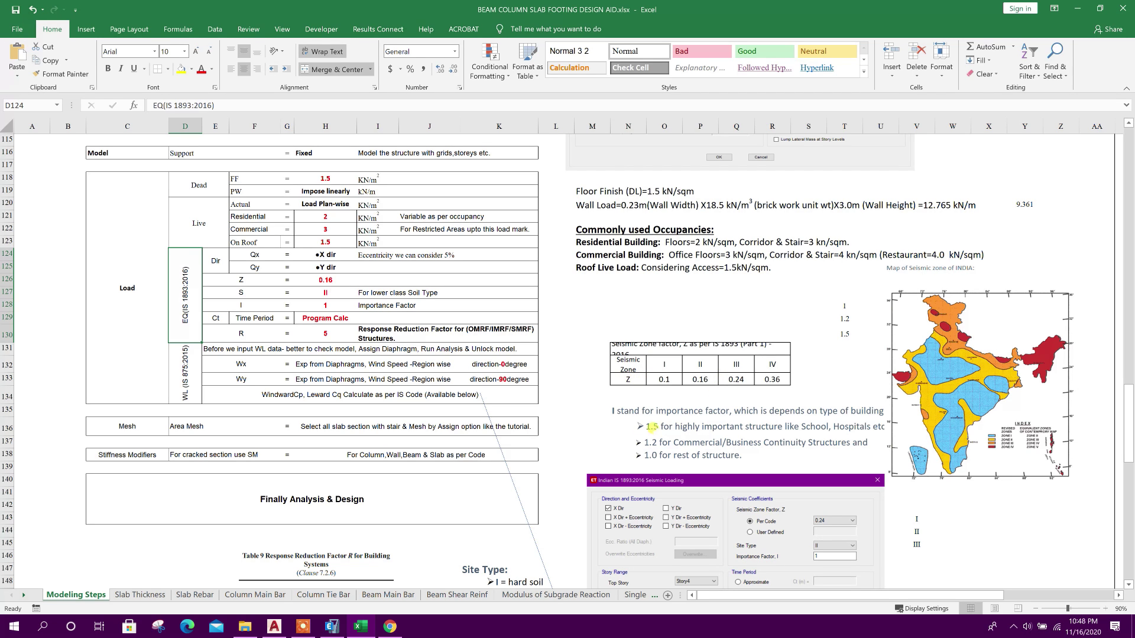
pyautogui.scroll(-4, 693, 423)
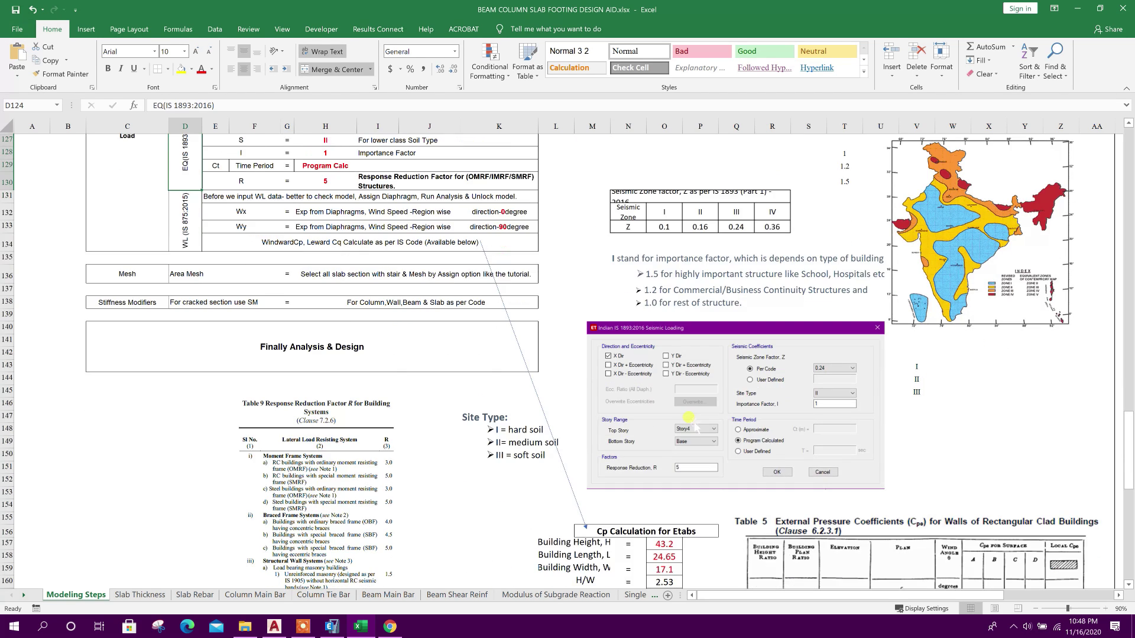
pyautogui.scroll(4, 636, 346)
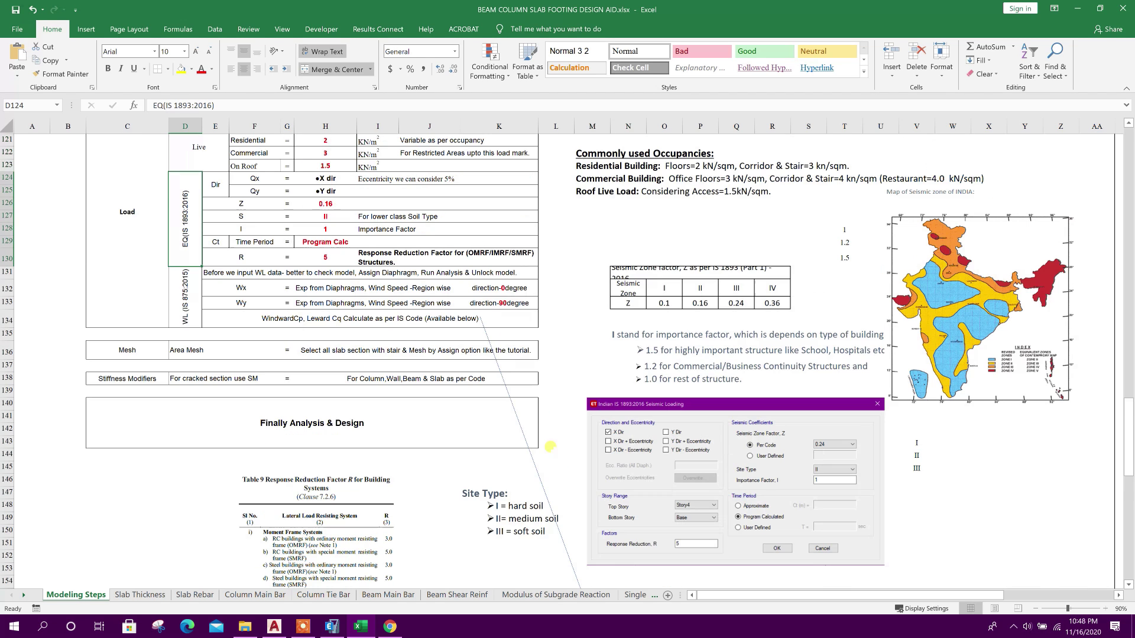
pyautogui.scroll(-1, 182, 368)
pyautogui.click(217, 385)
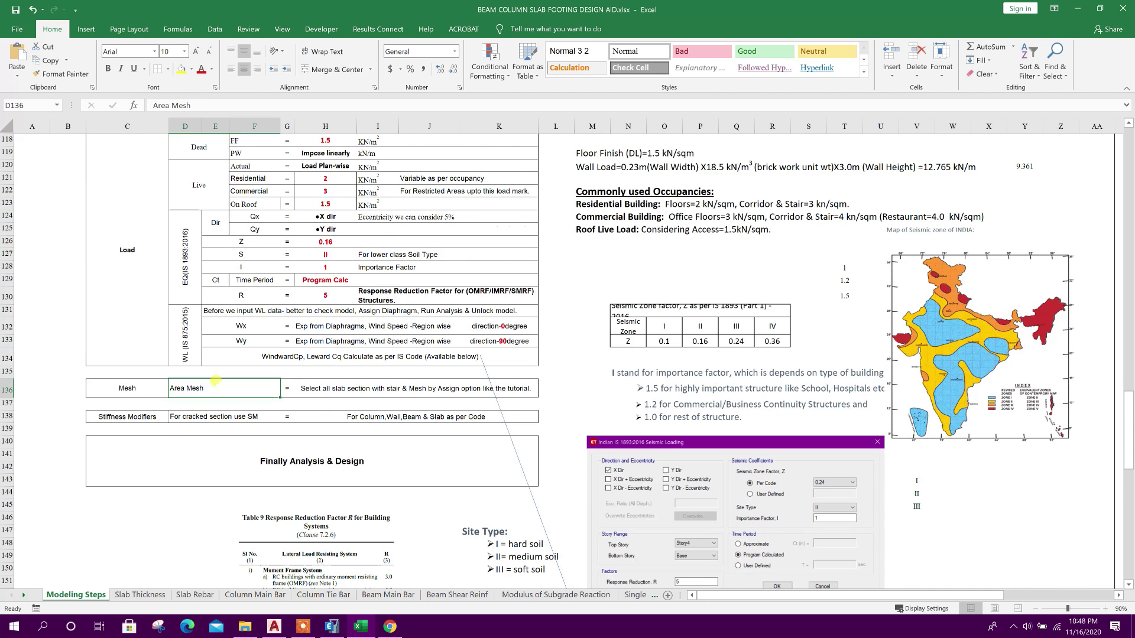
# Step: Switch to ETABS and select all Walls and Floors objects by object type
pyautogui.click(332, 626)
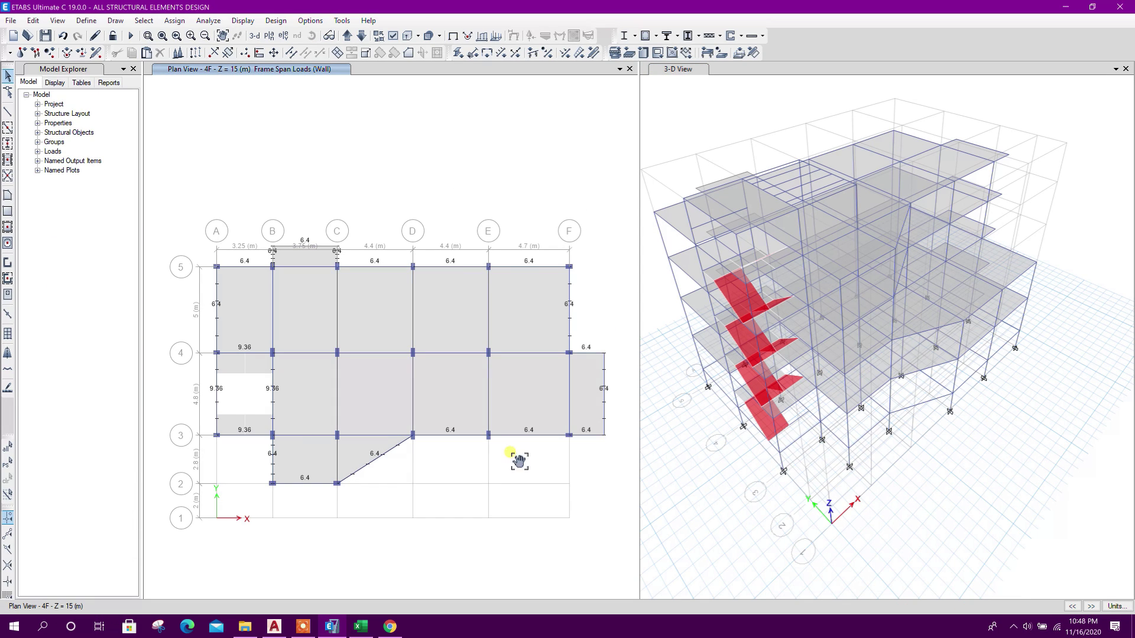
pyautogui.click(143, 20)
pyautogui.moveTo(177, 35)
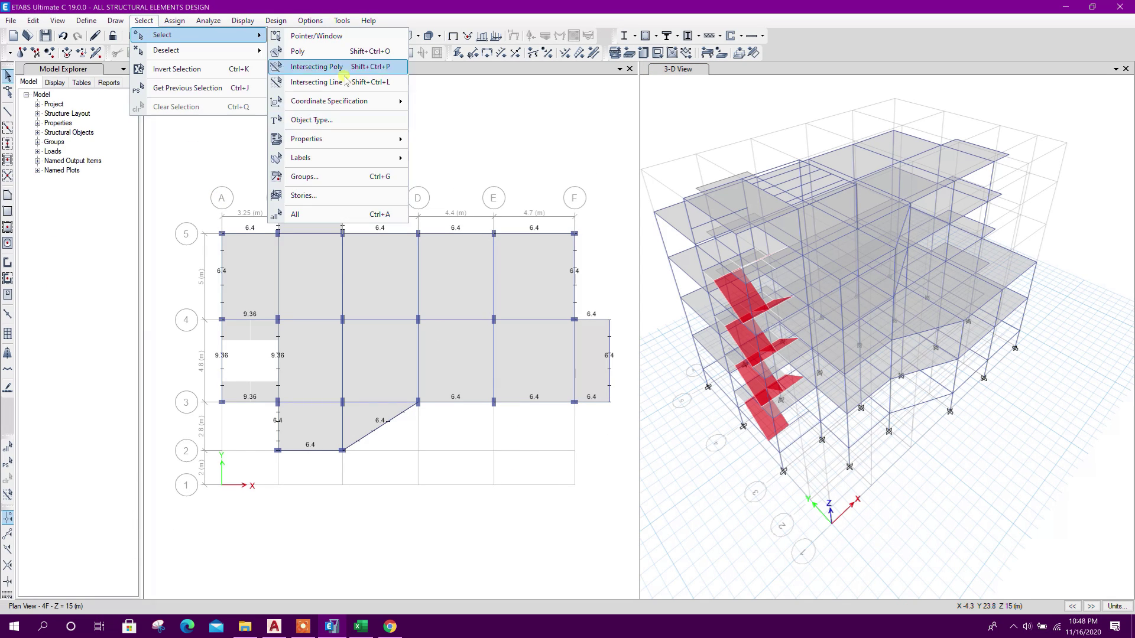
pyautogui.click(313, 119)
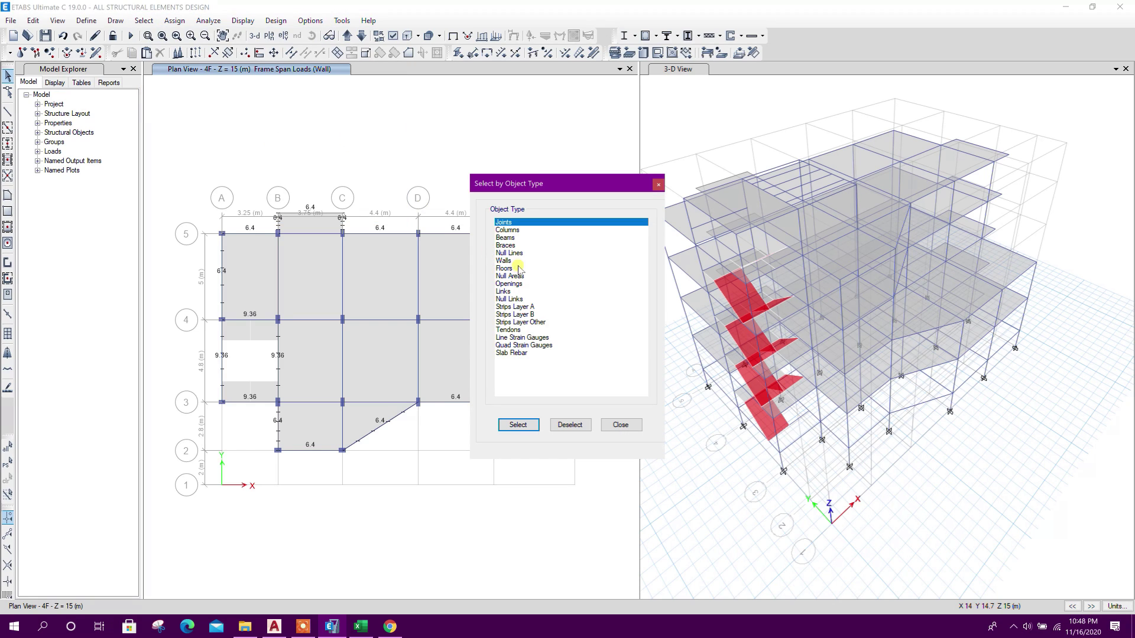
pyautogui.click(504, 269)
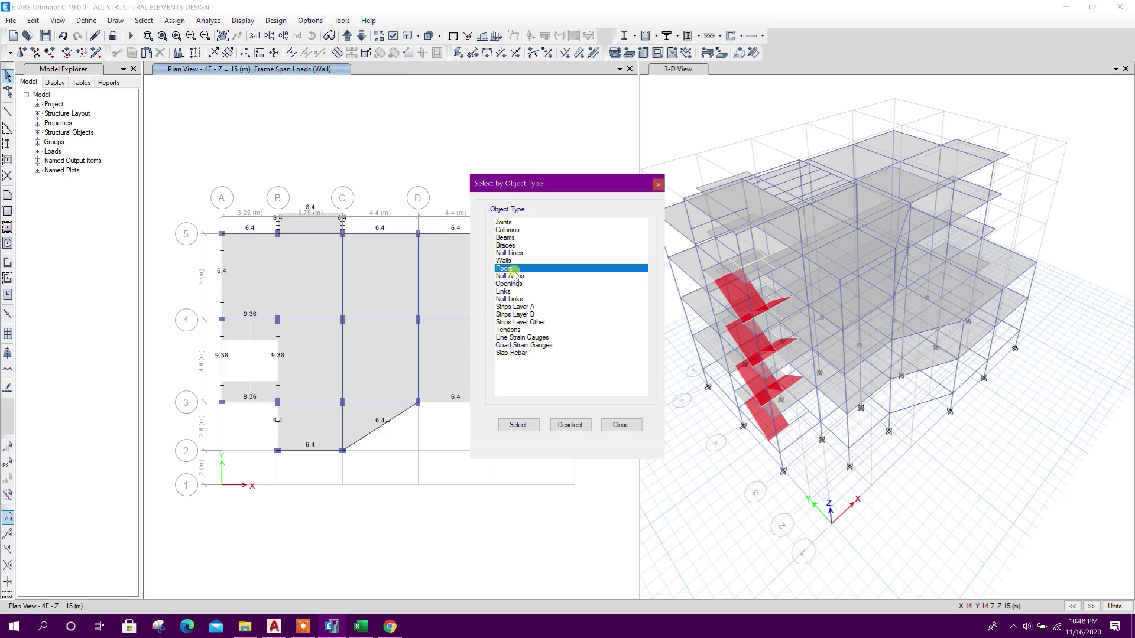
pyautogui.keyDown('ctrl'); pyautogui.click(505, 260); pyautogui.keyUp('ctrl')
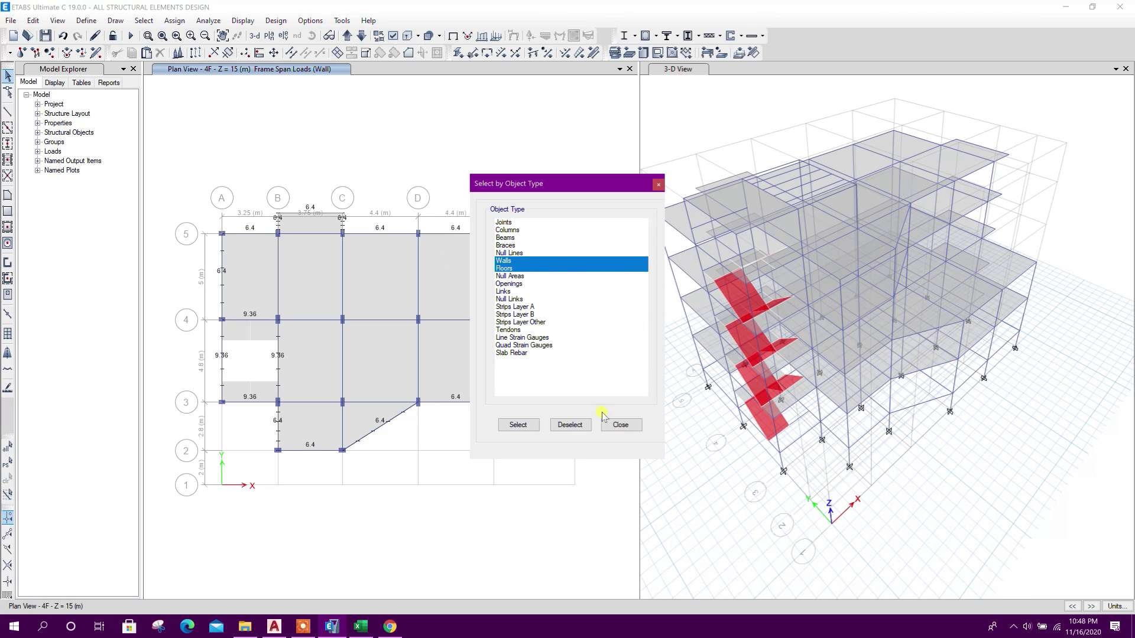
pyautogui.click(518, 425)
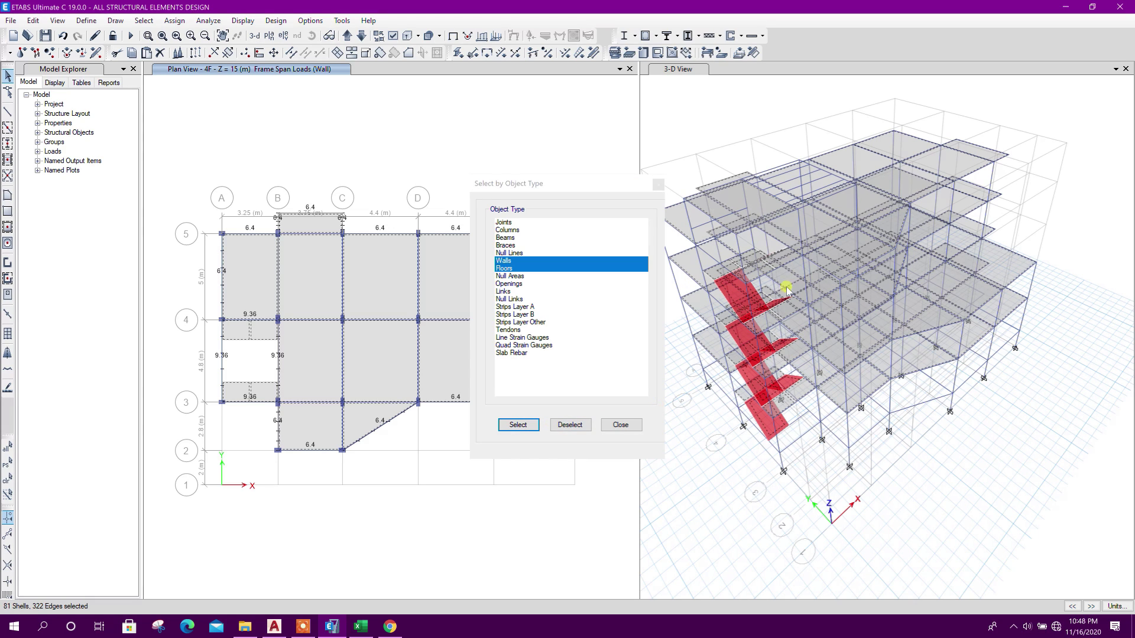
pyautogui.click(617, 427)
# Step: Review the floor auto mesh options of the selected shells and the information on the Default option
pyautogui.click(174, 20)
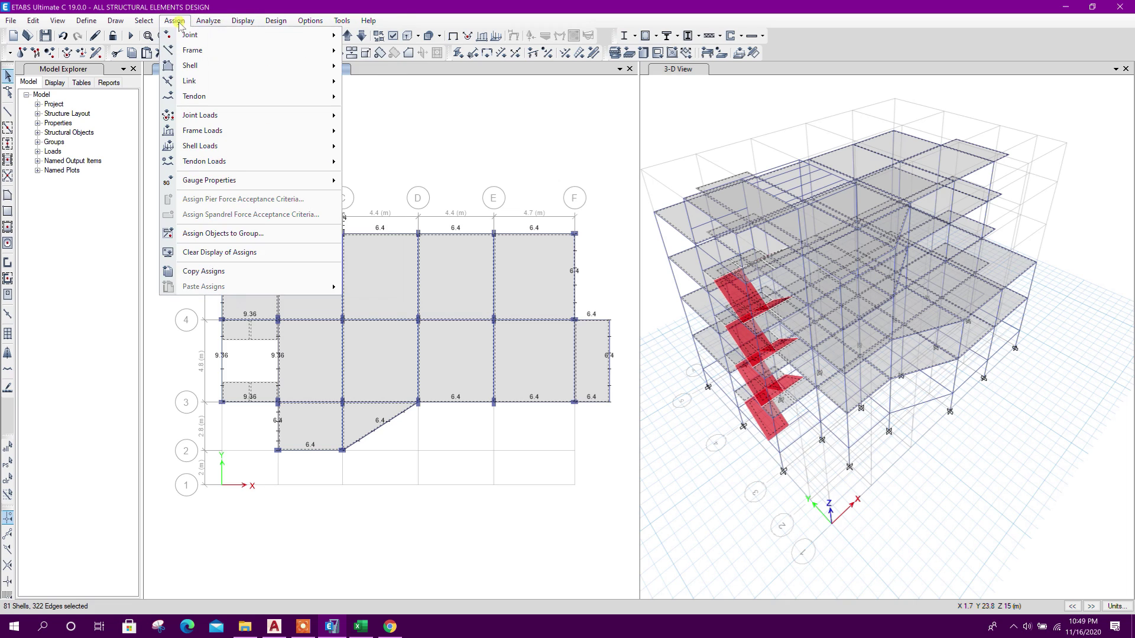
pyautogui.moveTo(195, 65)
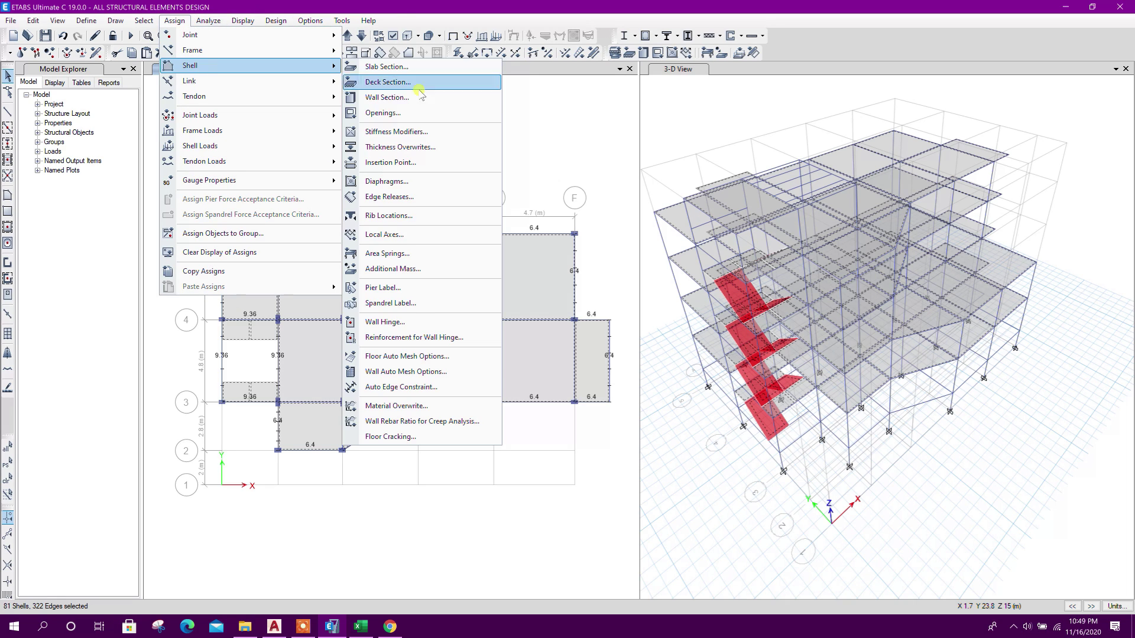
pyautogui.click(406, 357)
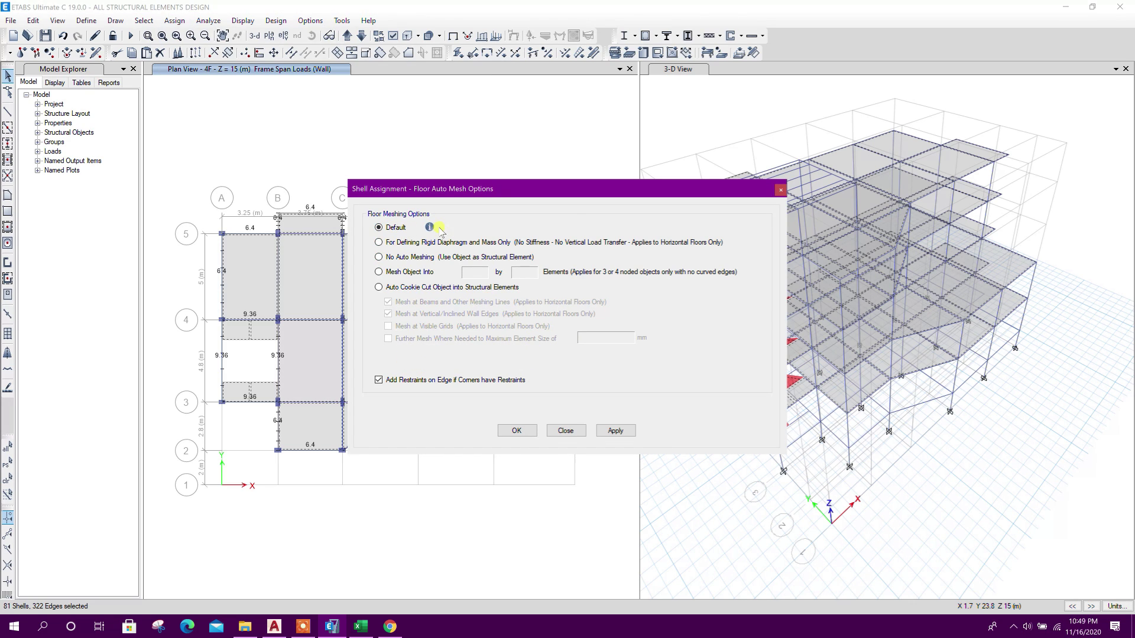
pyautogui.moveTo(430, 227)
pyautogui.click(562, 430)
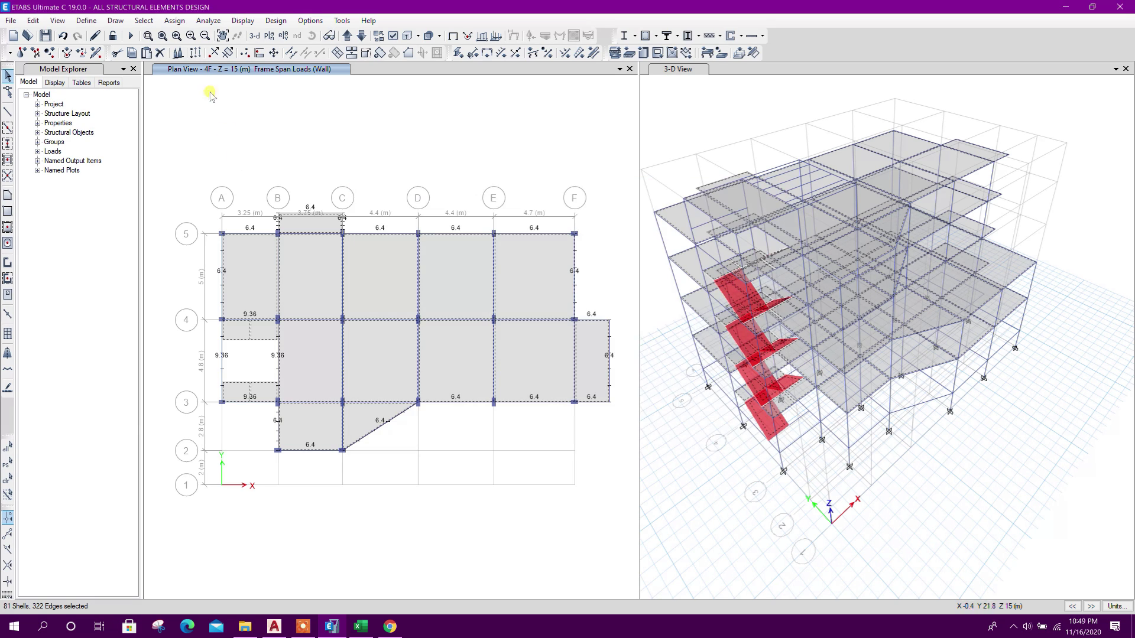
# Step: Configure the automatic mesh settings for floors to General Mesh with an approximate maximum mesh size of 0.3 m
pyautogui.click(208, 20)
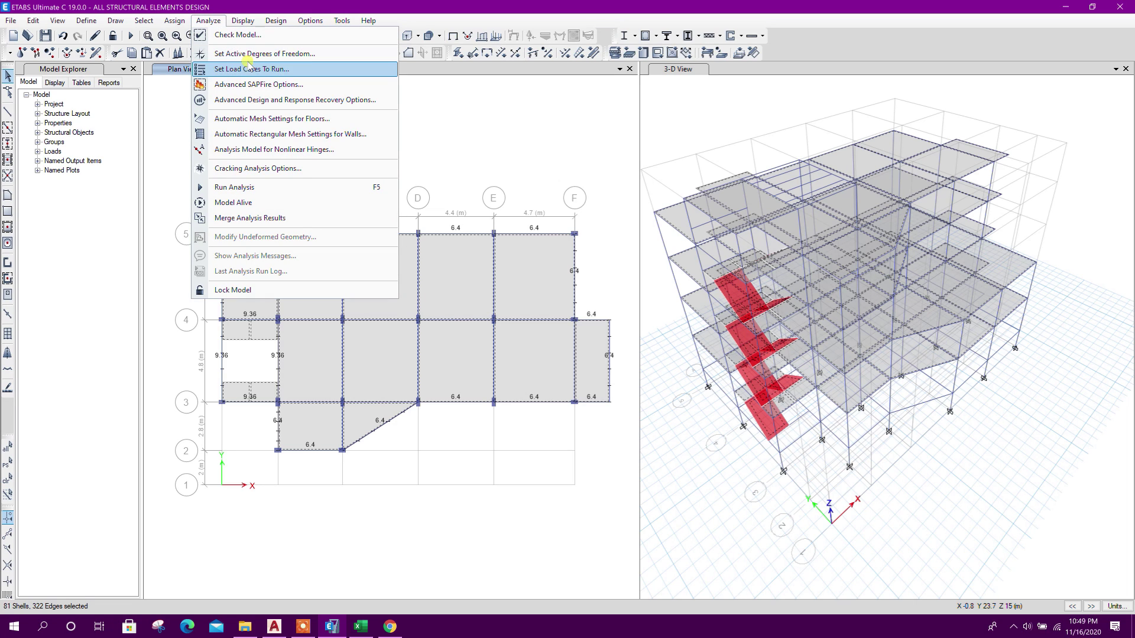
pyautogui.click(280, 120)
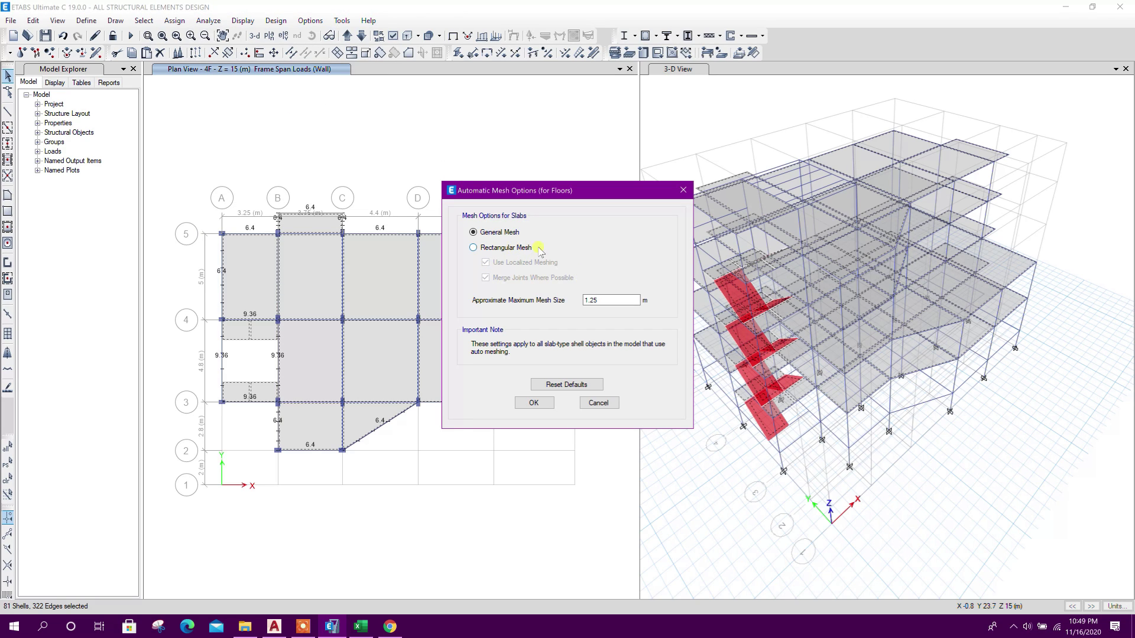
pyautogui.click(491, 249)
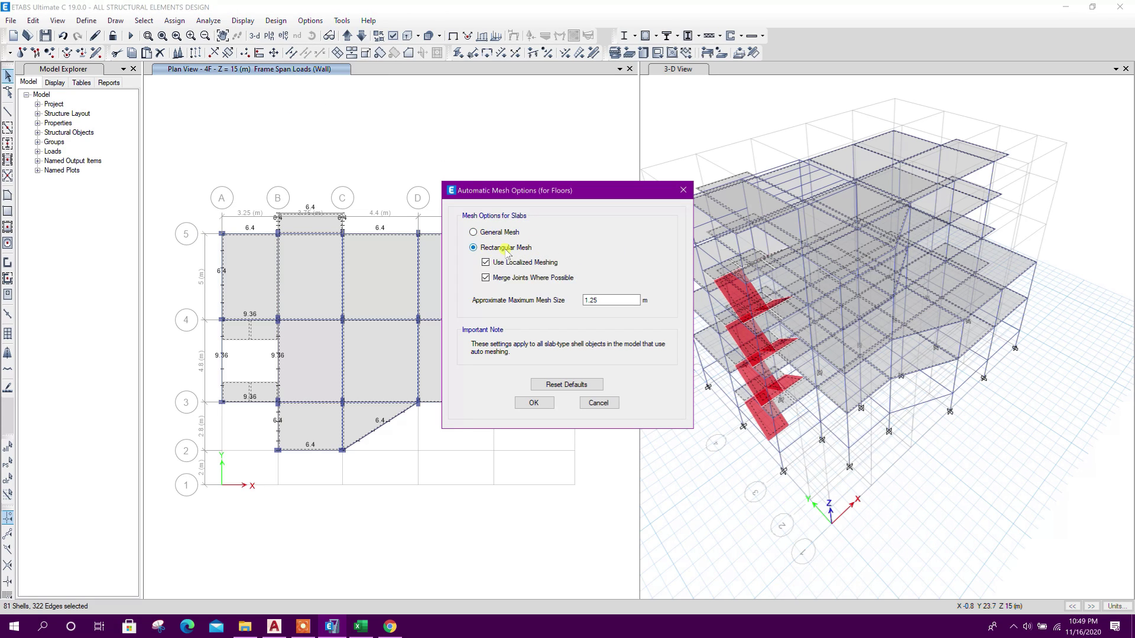
pyautogui.click(487, 233)
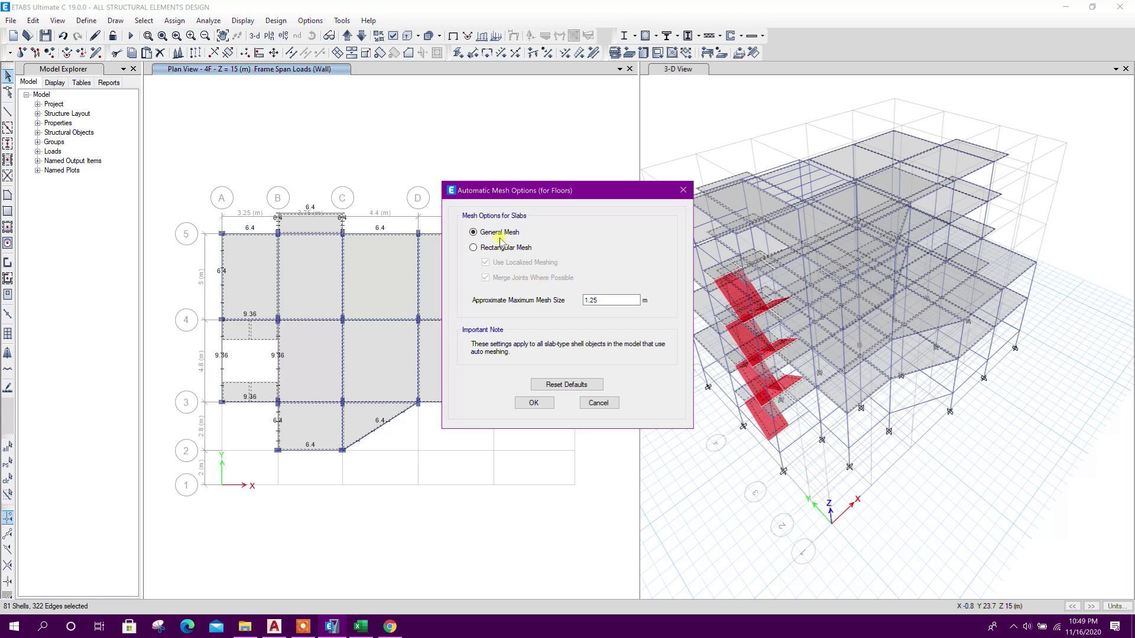
pyautogui.moveTo(615, 191); pyautogui.dragTo(617, 162)
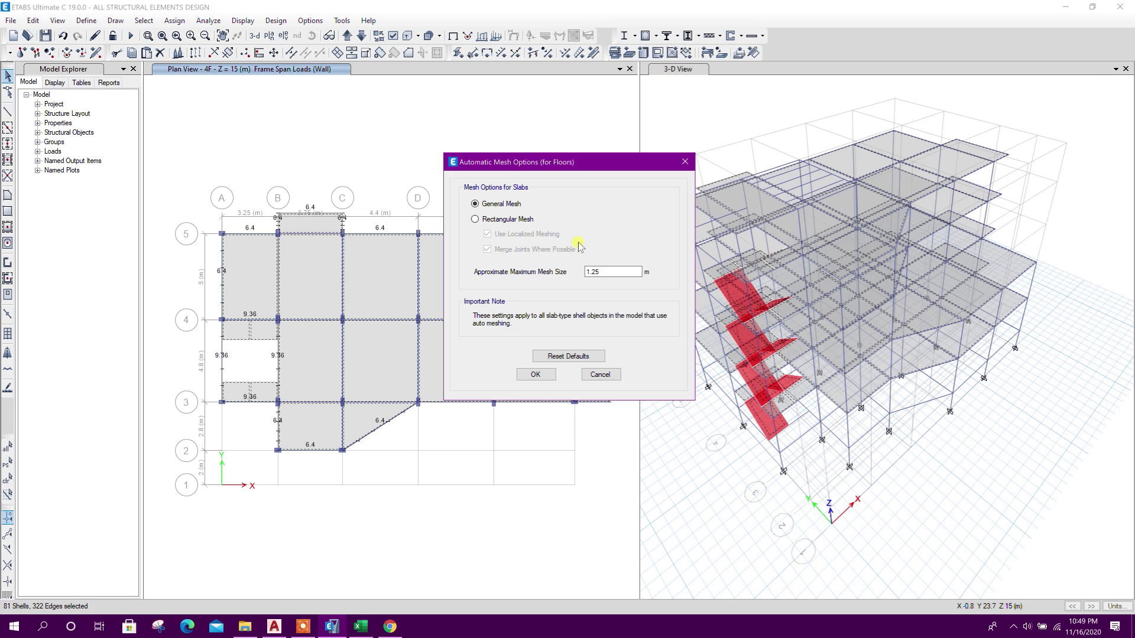
pyautogui.moveTo(609, 272); pyautogui.dragTo(477, 267)
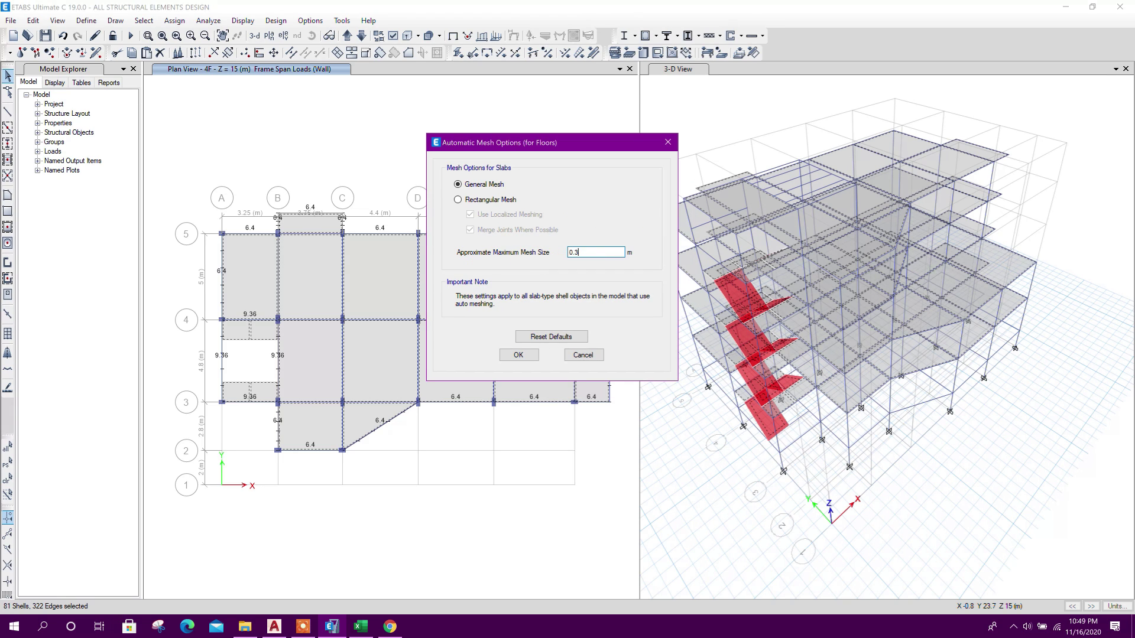
pyautogui.click(518, 355)
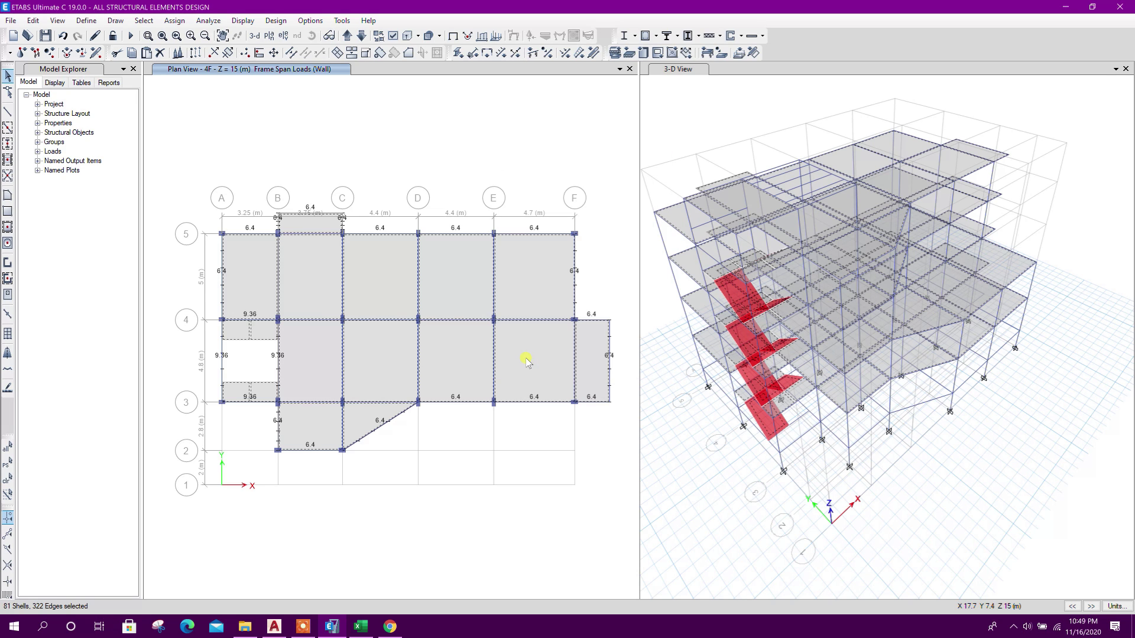
# Step: Assign the Default floor auto mesh option, with edge restraints where corners have restraints, to the selected shells
pyautogui.click(172, 23)
pyautogui.moveTo(183, 67)
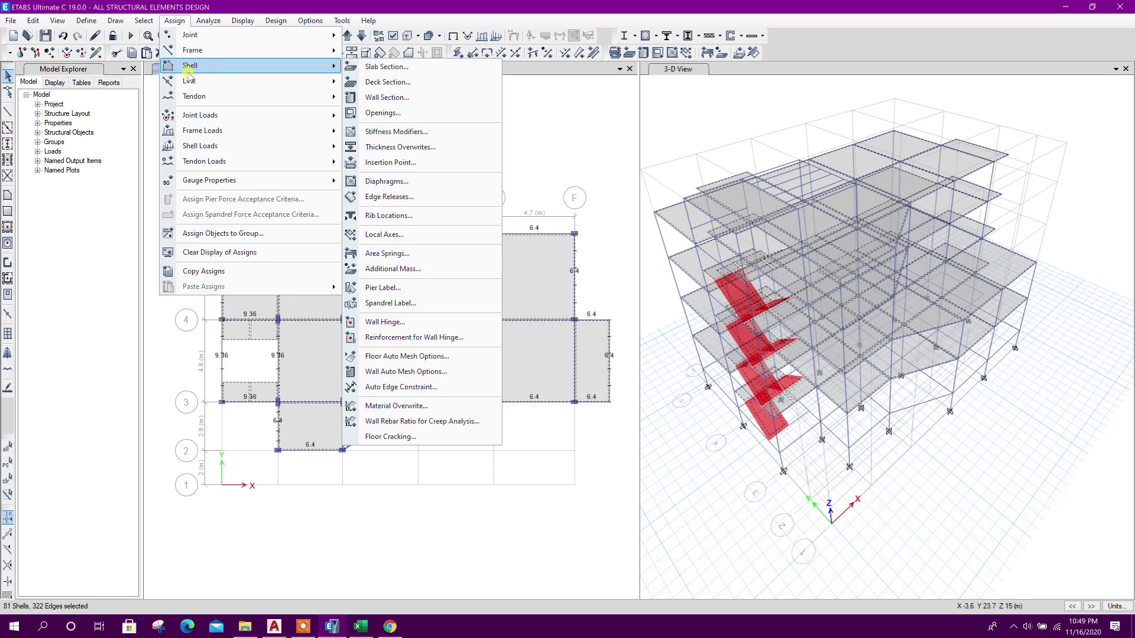
pyautogui.click(400, 357)
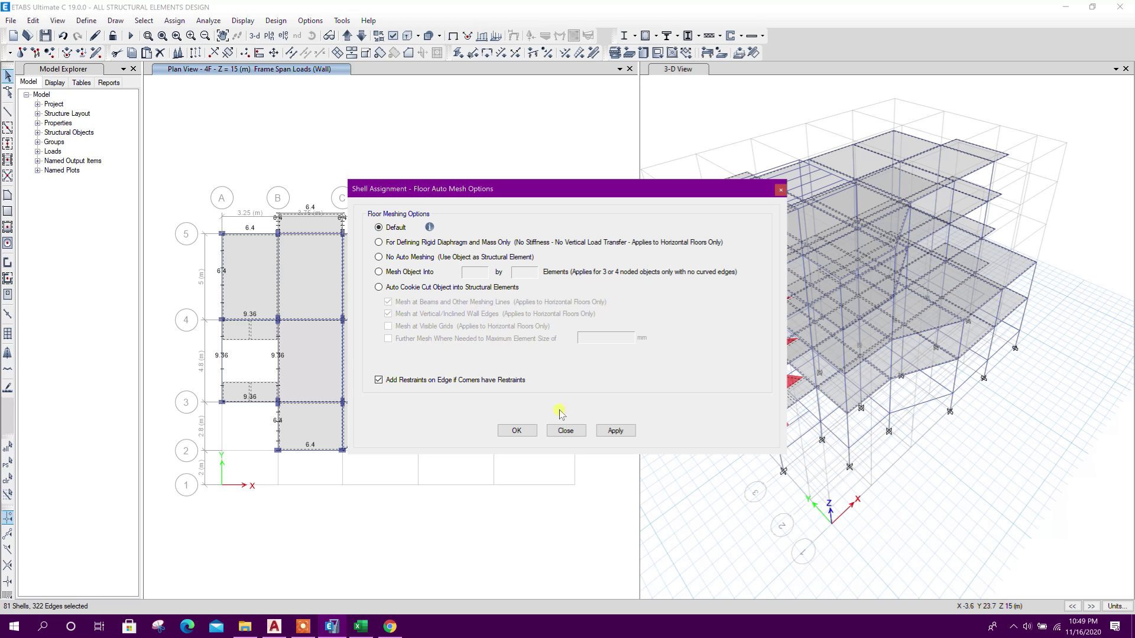
pyautogui.click(615, 431)
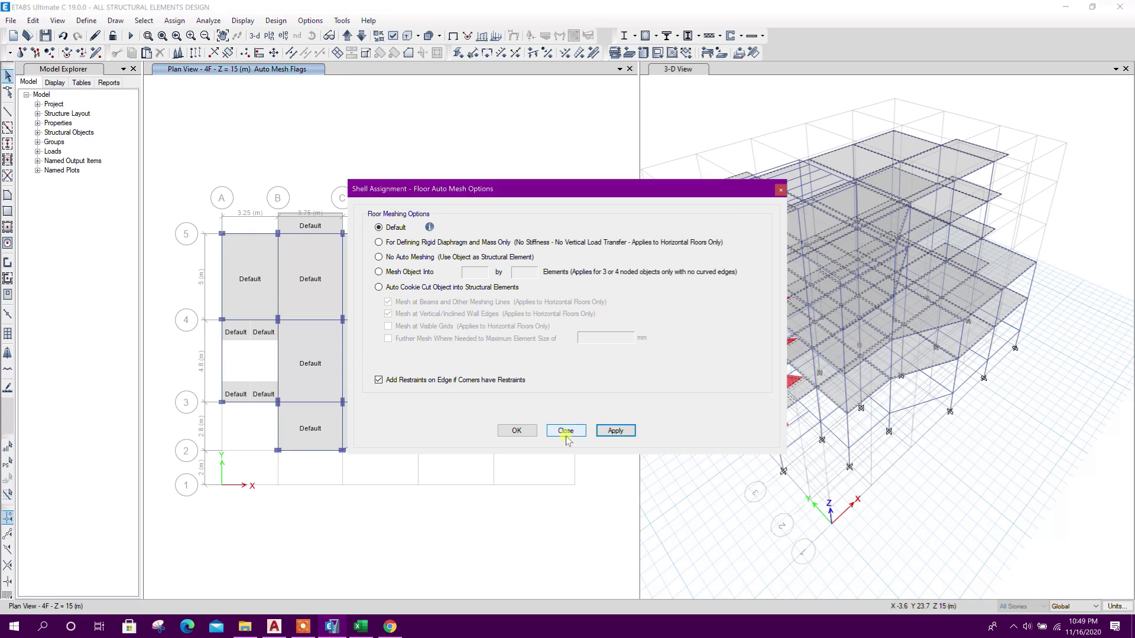
pyautogui.click(568, 431)
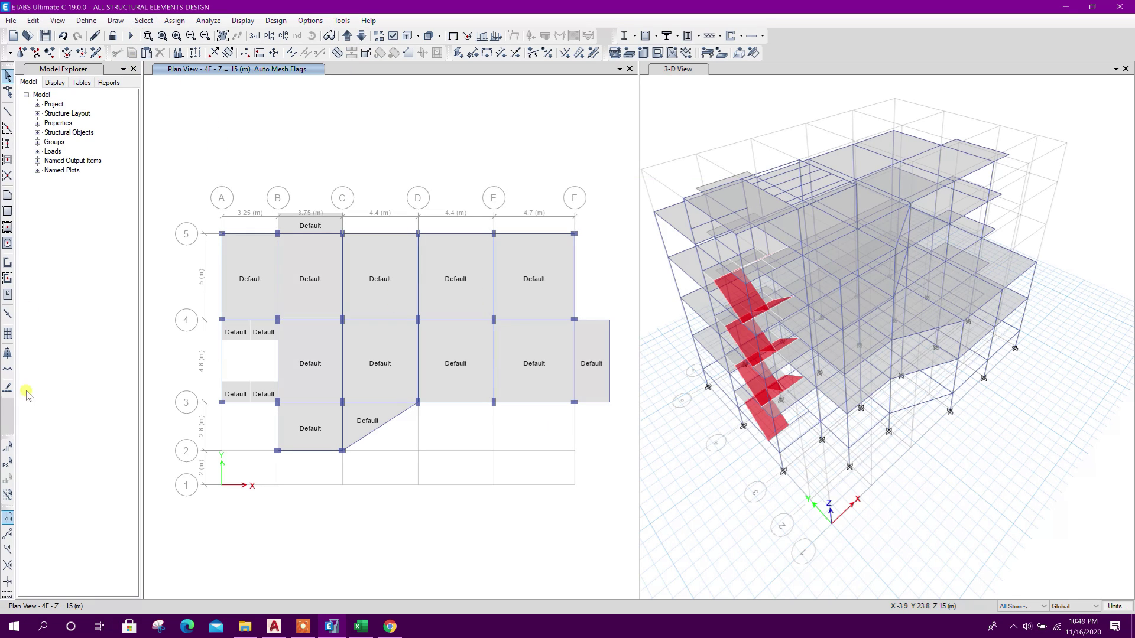
# Step: Reselect the previous shells, assign them the Auto Rectangular Mesh wall option with a maximum mesh size of 0.3 m, and save the model
pyautogui.click(7, 464)
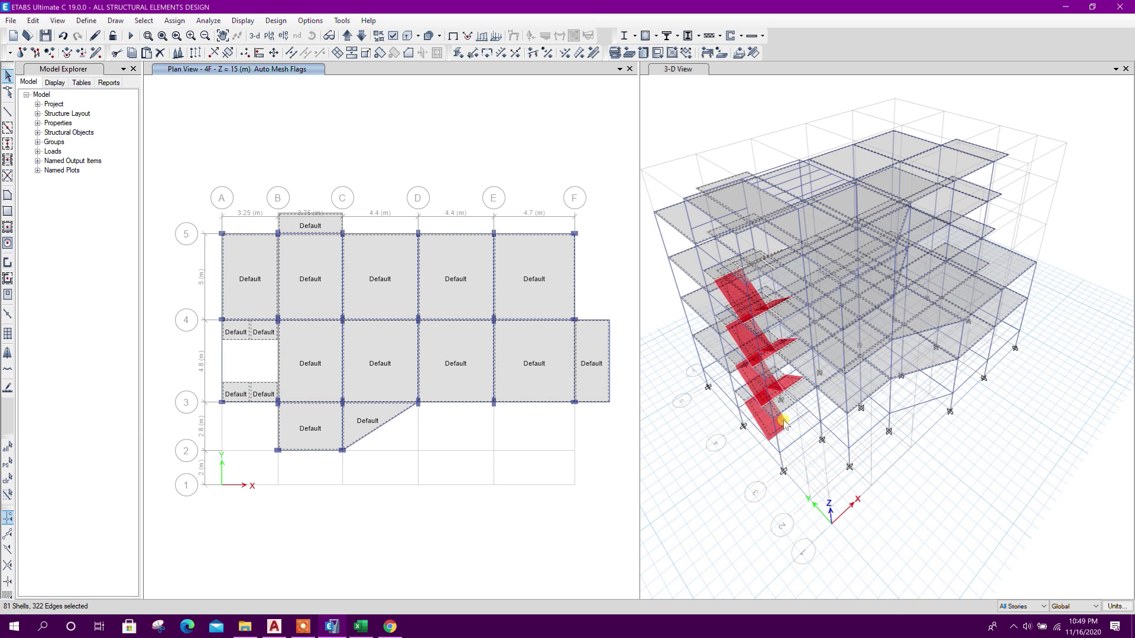
pyautogui.click(174, 20)
pyautogui.moveTo(195, 65)
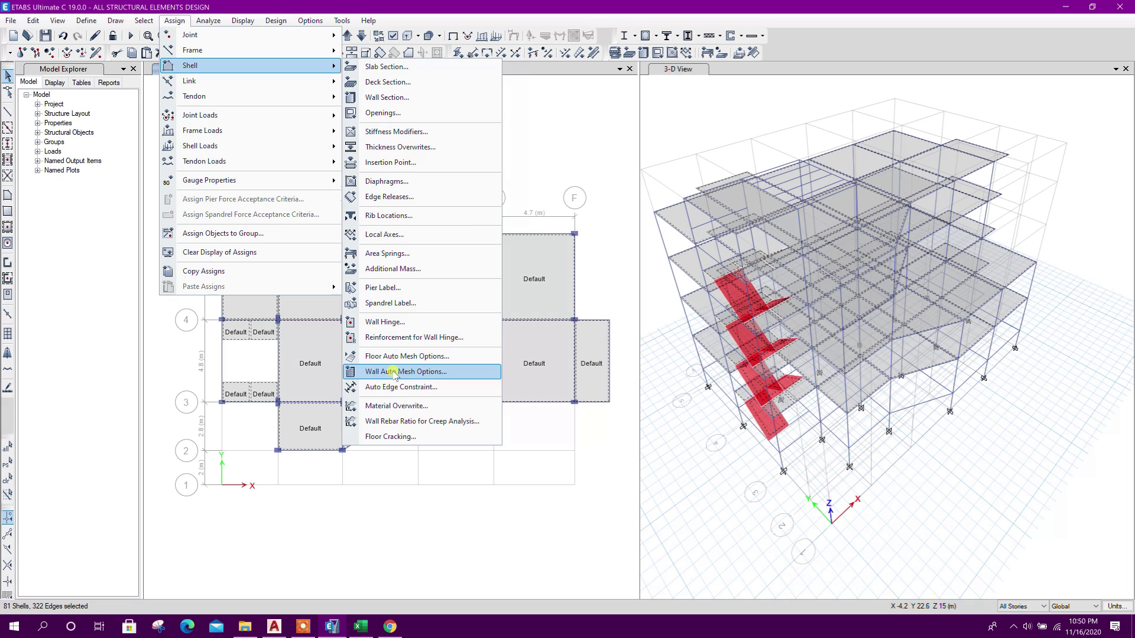
pyautogui.click(395, 371)
pyautogui.click(440, 310)
pyautogui.click(507, 359)
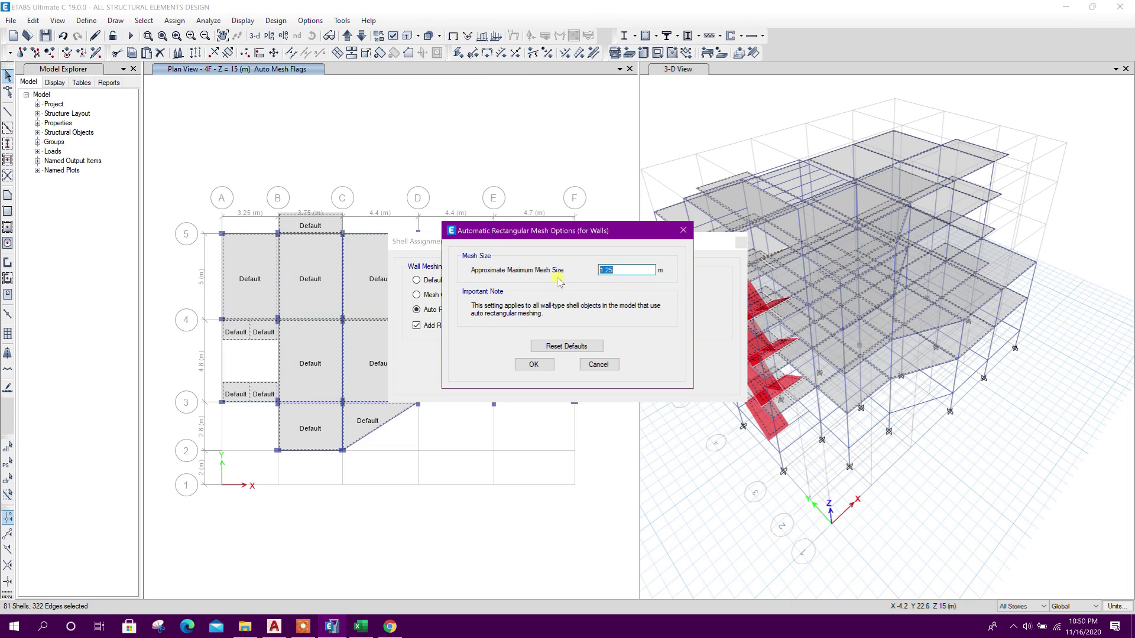
pyautogui.write('0.3')
pyautogui.click(533, 364)
pyautogui.click(615, 378)
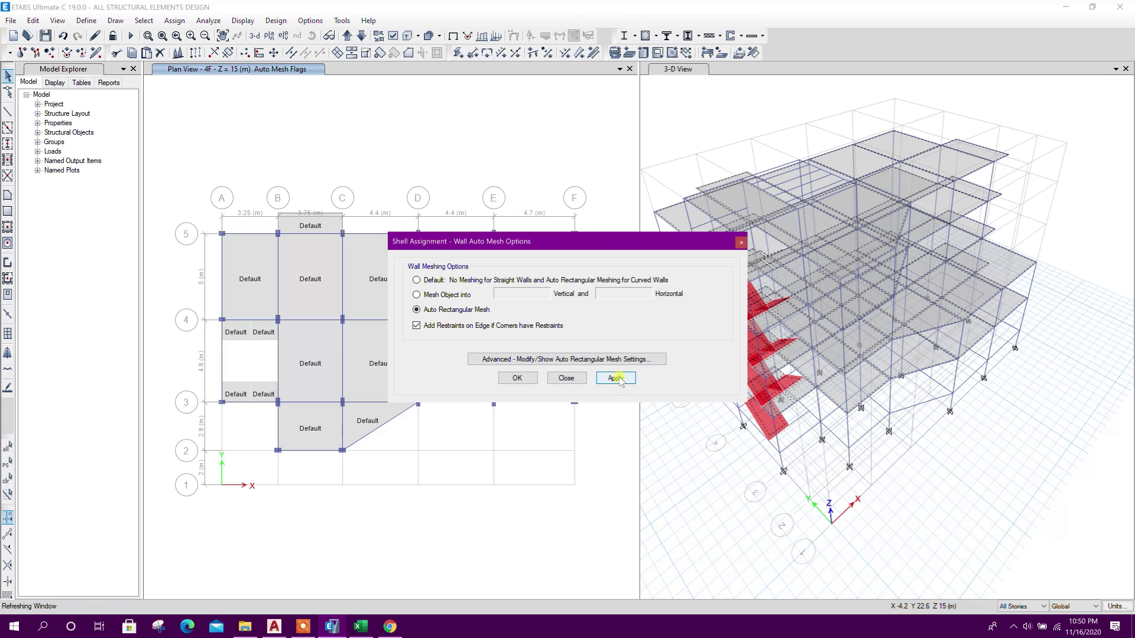
pyautogui.click(577, 379)
pyautogui.moveTo(480, 278); pyautogui.dragTo(454, 228, button='middle')
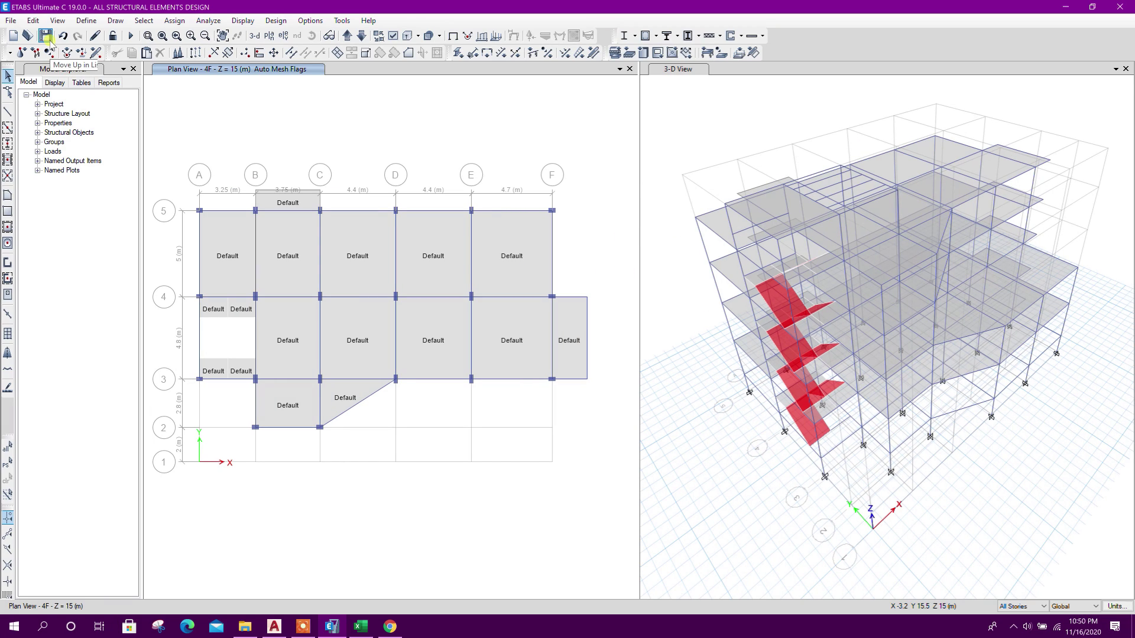
pyautogui.click(48, 39)
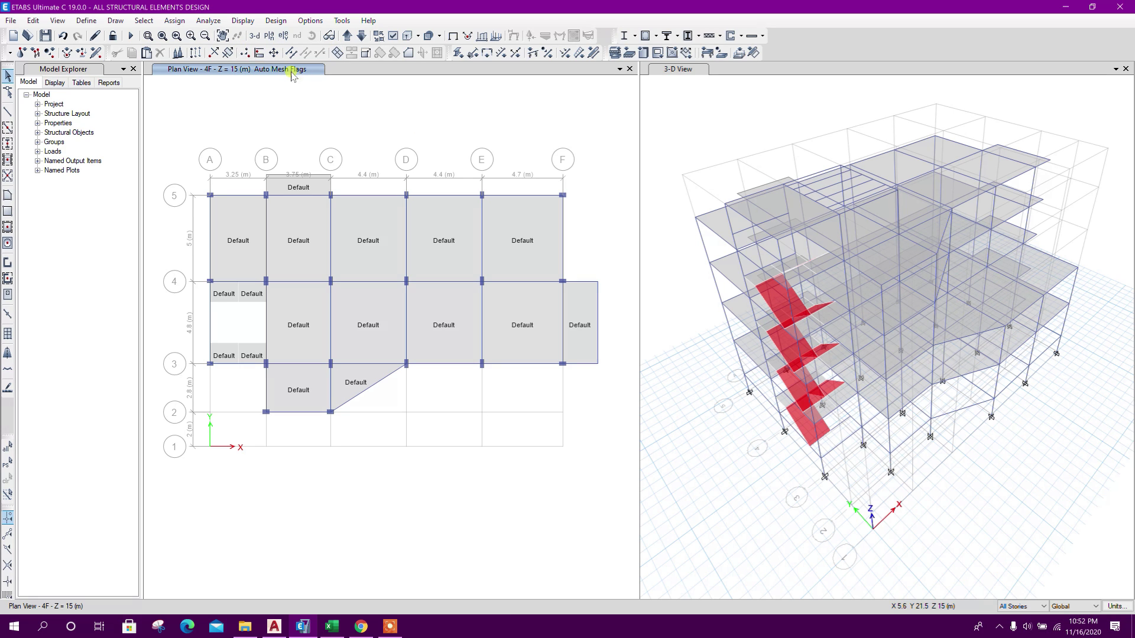
# Step: Run the model check with every joint, frame, shell and other check plus the fix options enabled, and dismiss the report
pyautogui.click(210, 21)
pyautogui.click(236, 35)
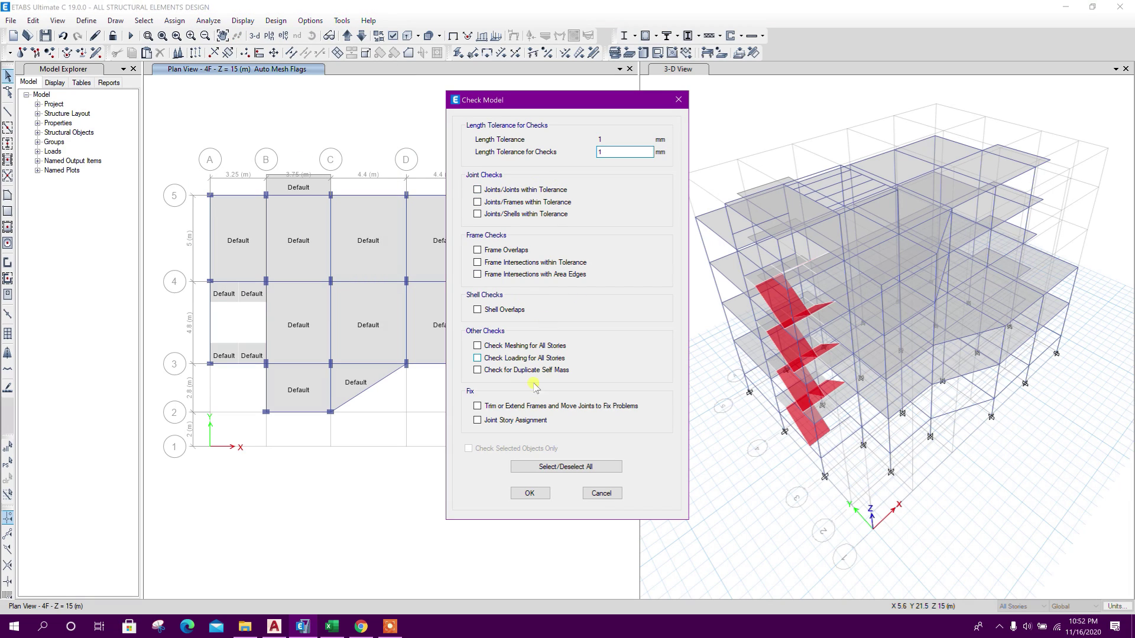
pyautogui.click(541, 467)
pyautogui.click(530, 492)
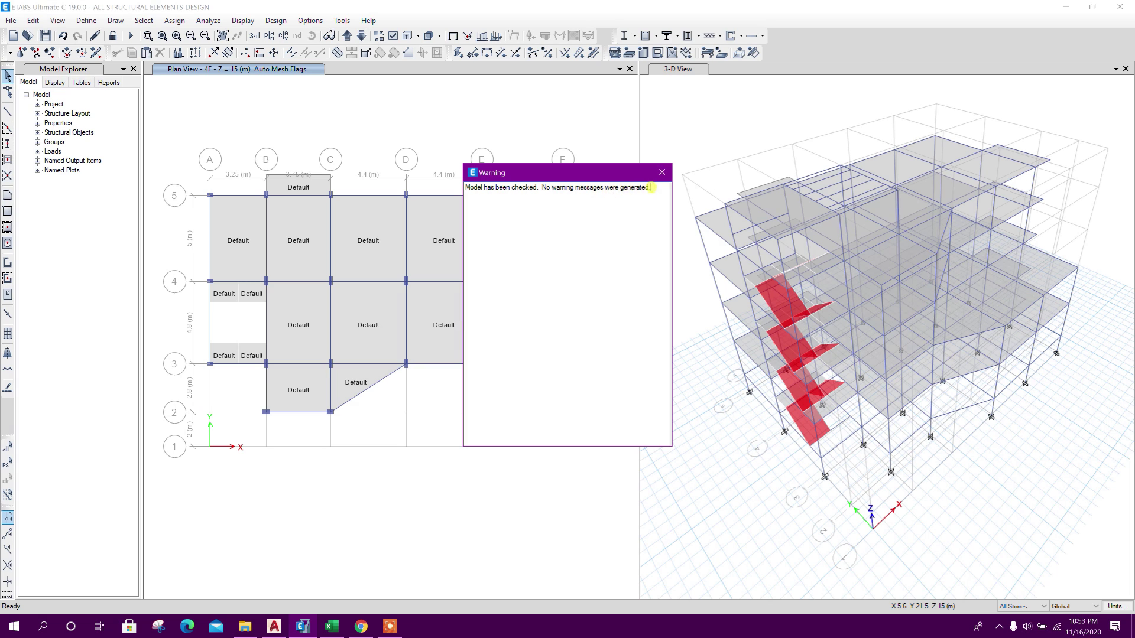
pyautogui.click(661, 172)
# Step: Hide the horizon in the 3-D view and color its objects by Stories
pyautogui.keyDown('shift'); pyautogui.moveTo(694, 313); pyautogui.dragTo(876, 514, button='middle'); pyautogui.keyUp('shift')
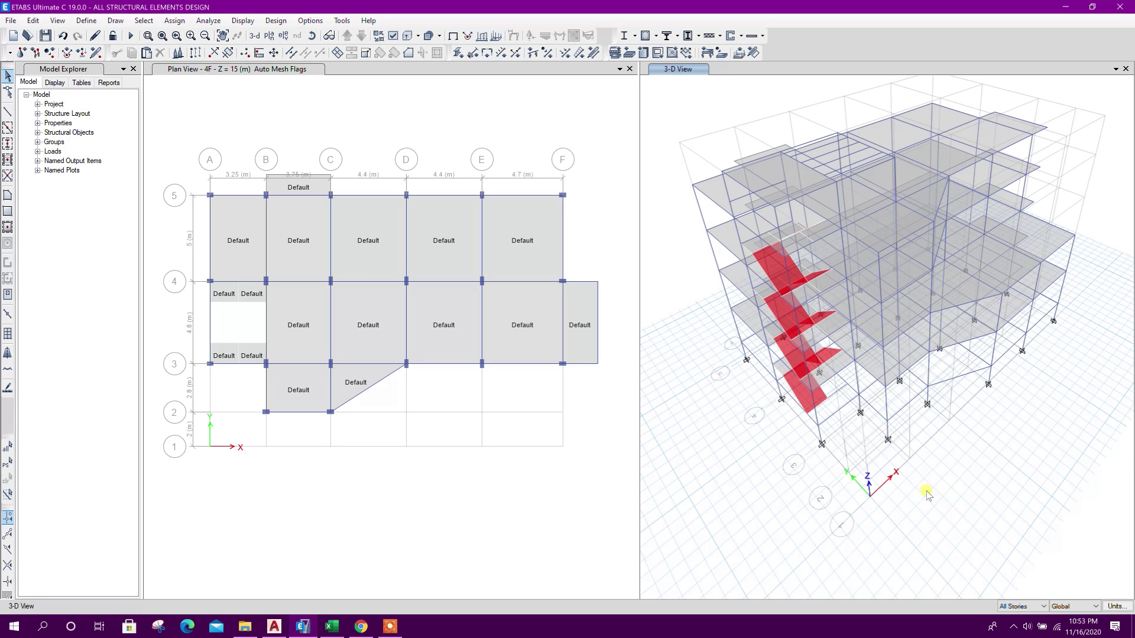
pyautogui.click(393, 36)
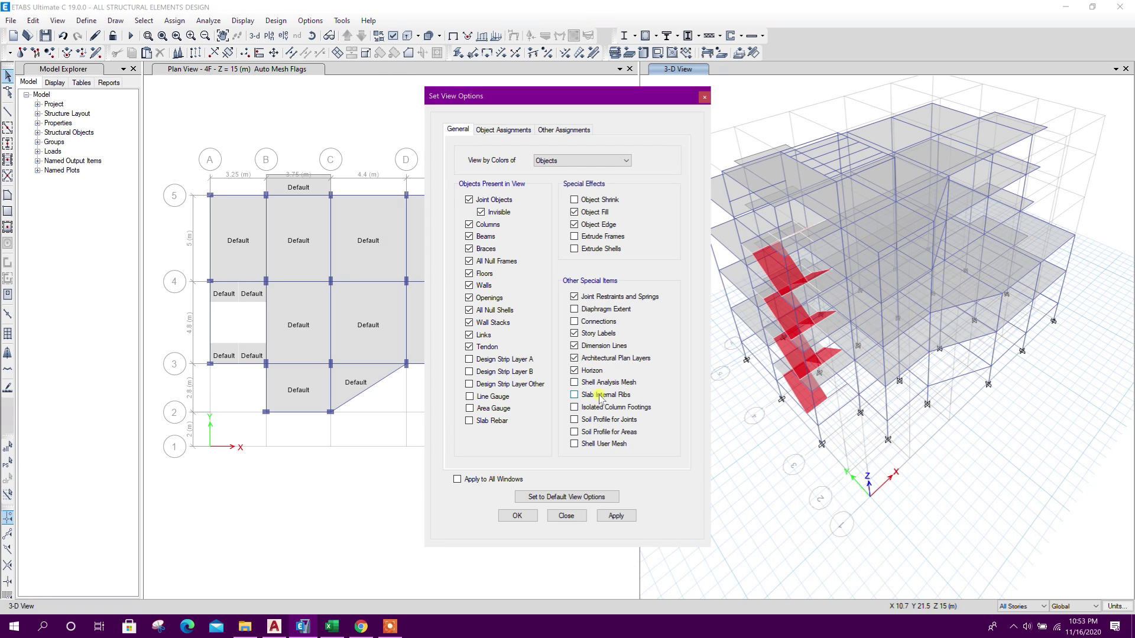
pyautogui.click(616, 516)
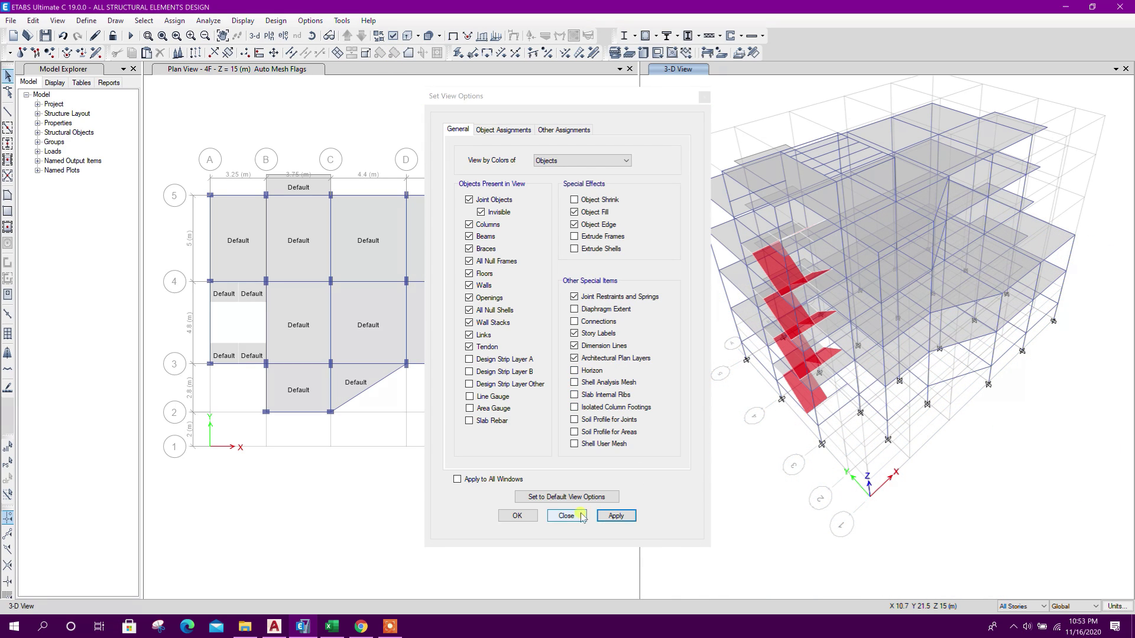
pyautogui.click(564, 161)
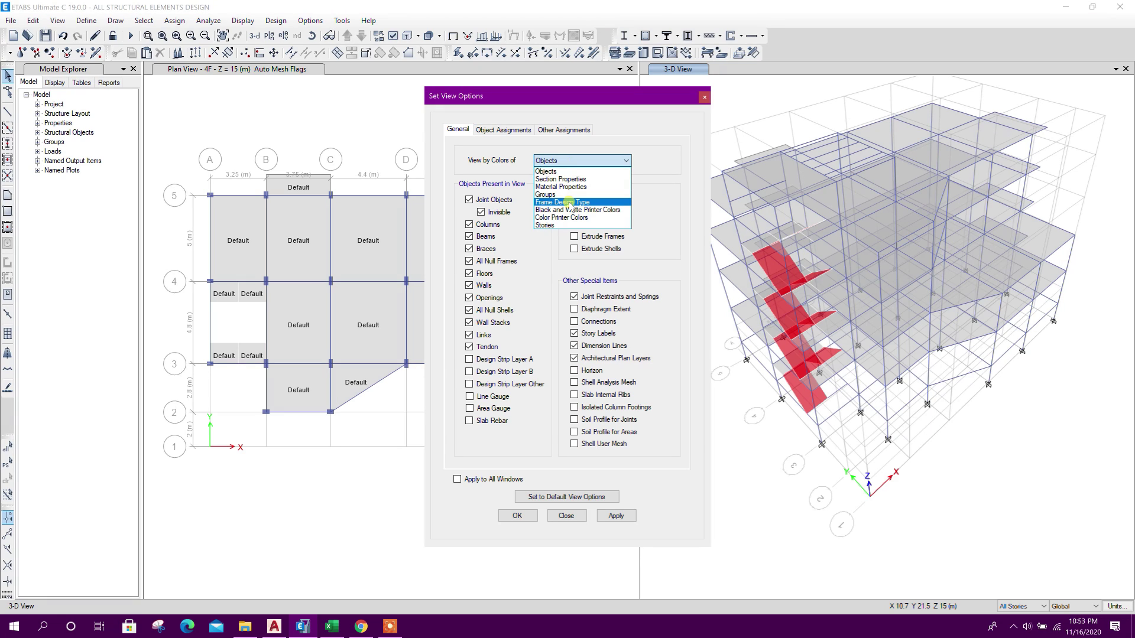
pyautogui.click(564, 225)
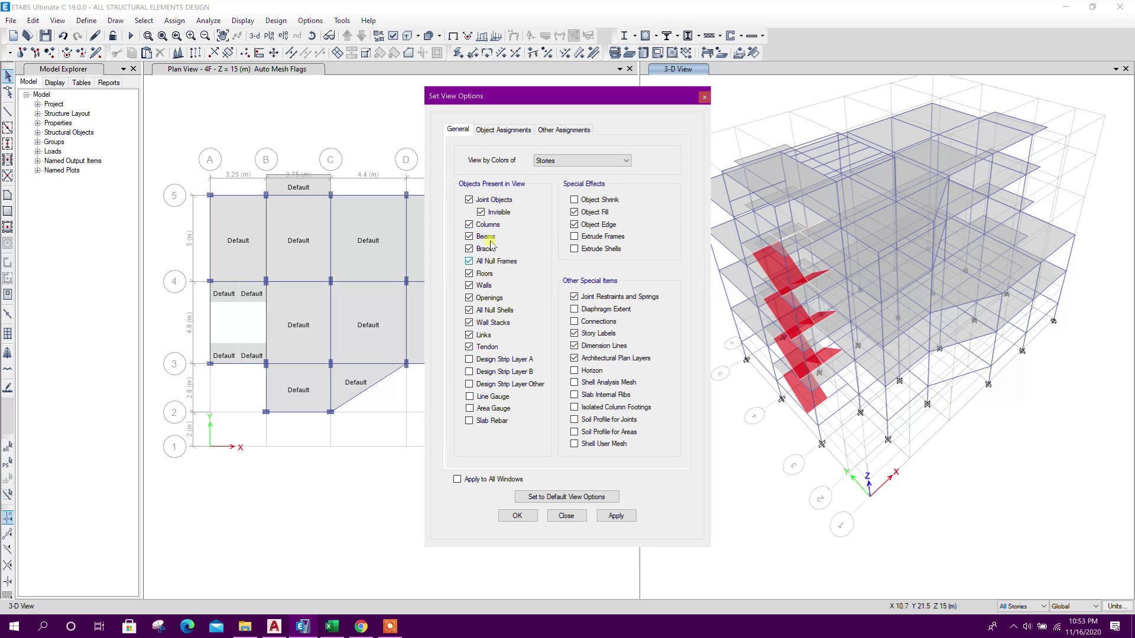
pyautogui.click(616, 516)
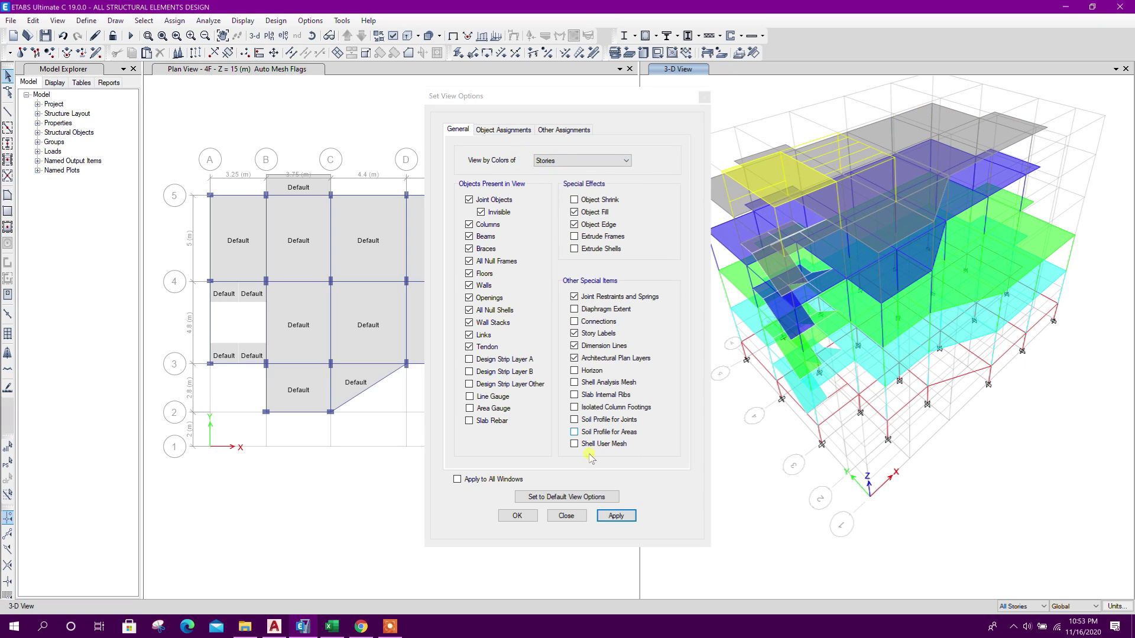
pyautogui.click(566, 515)
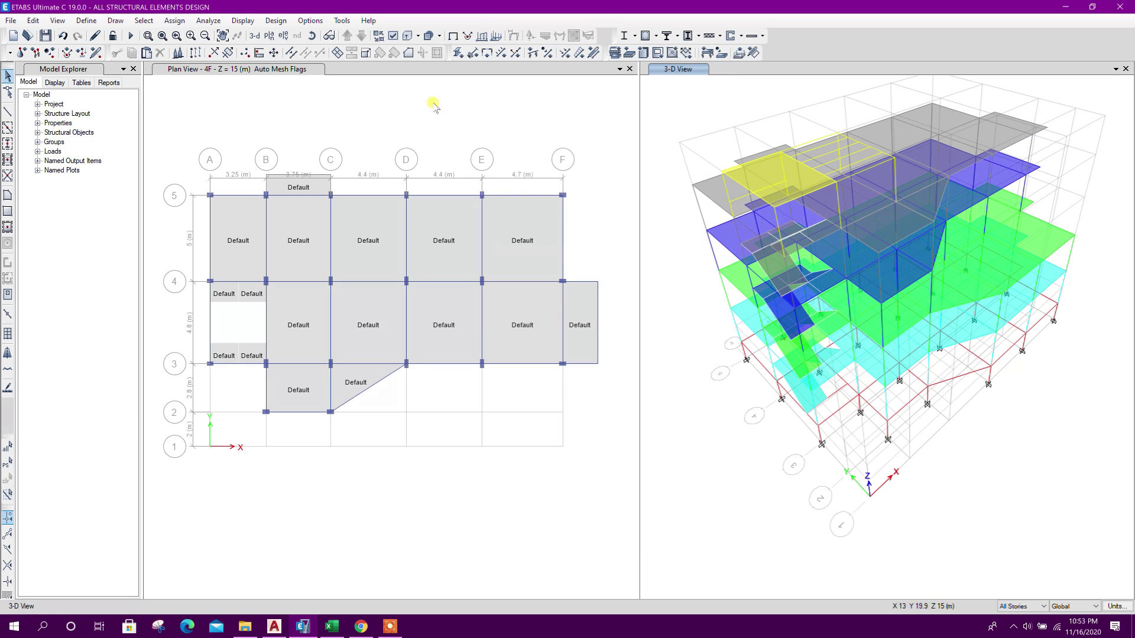
# Step: Inspect the rendered 3-D view, return to the plain display, and color the view by Groups
pyautogui.click(408, 36)
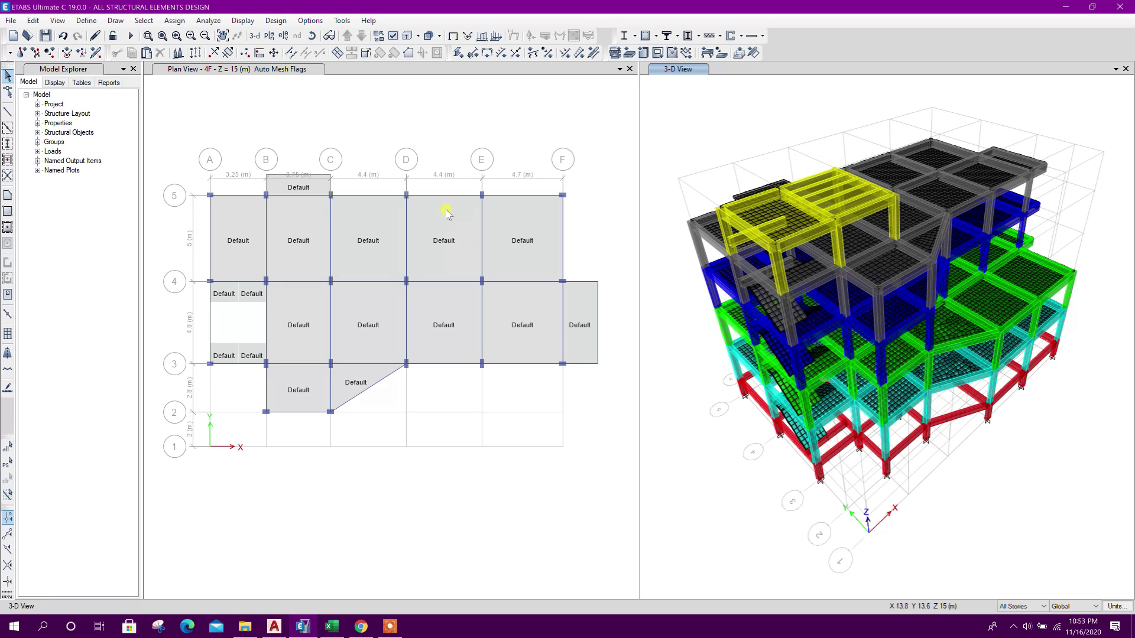
pyautogui.click(409, 36)
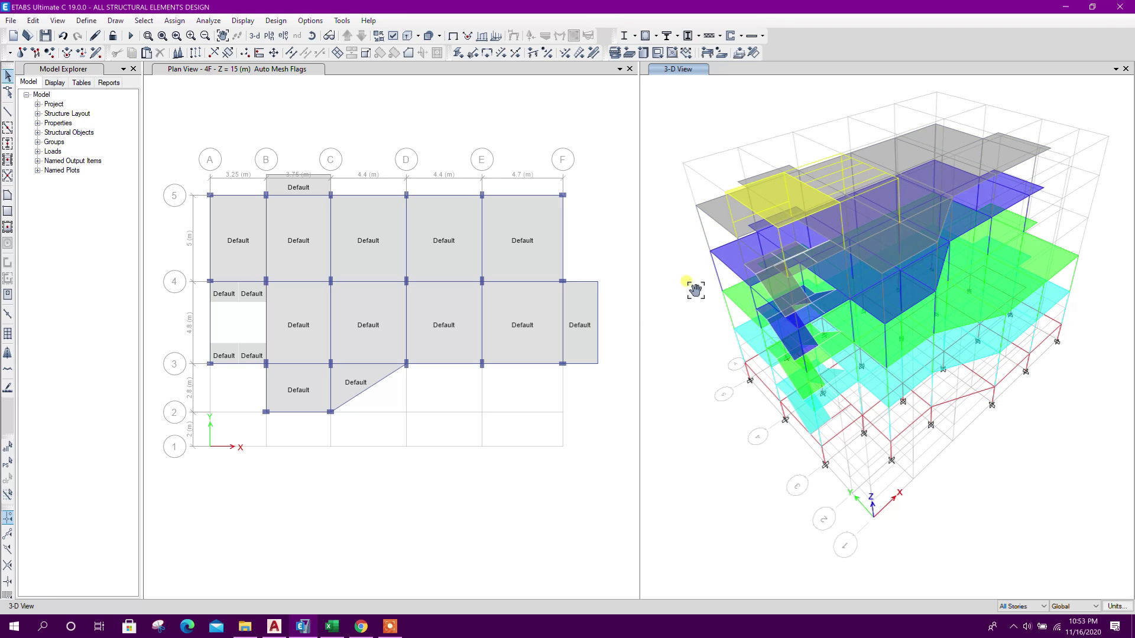
pyautogui.click(393, 36)
pyautogui.click(625, 161)
pyautogui.click(582, 195)
pyautogui.click(616, 515)
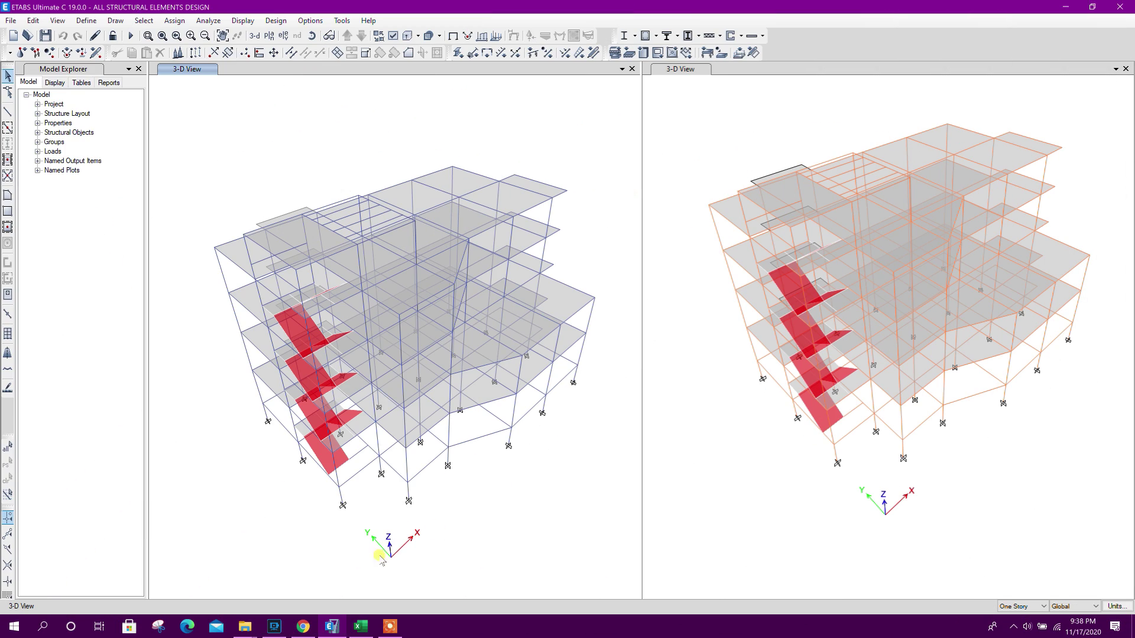
# Step: Switch to the Excel design aid and review the Mesh, Stiffness Modifiers and Finally Analysis & Design entries of the Modeling Steps sheet
pyautogui.click(360, 626)
pyautogui.click(124, 278)
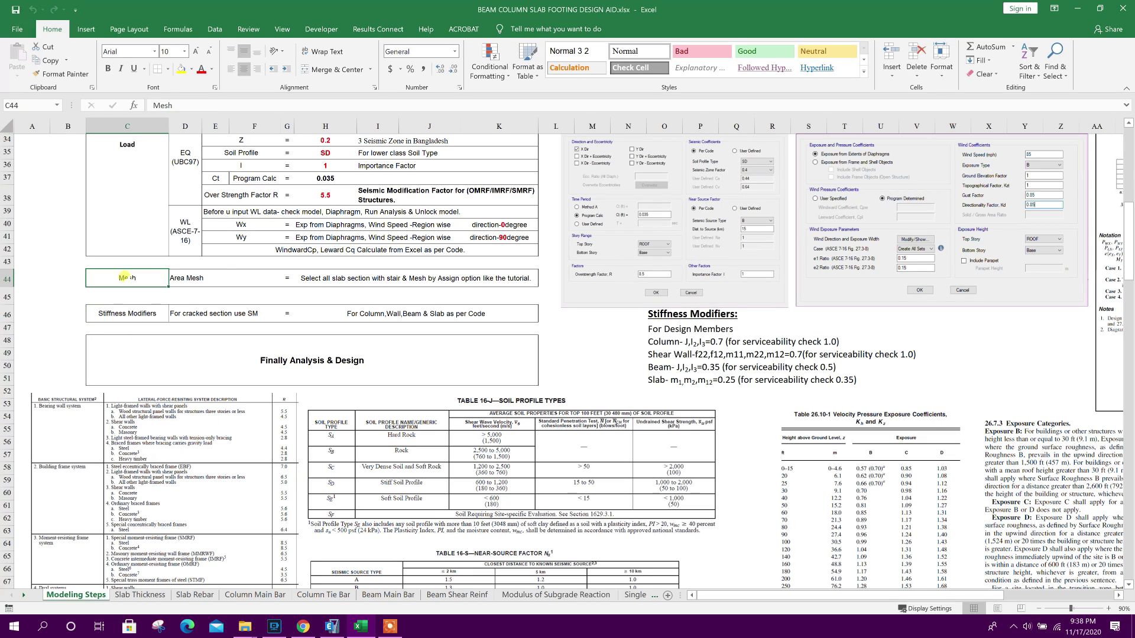
pyautogui.click(157, 312)
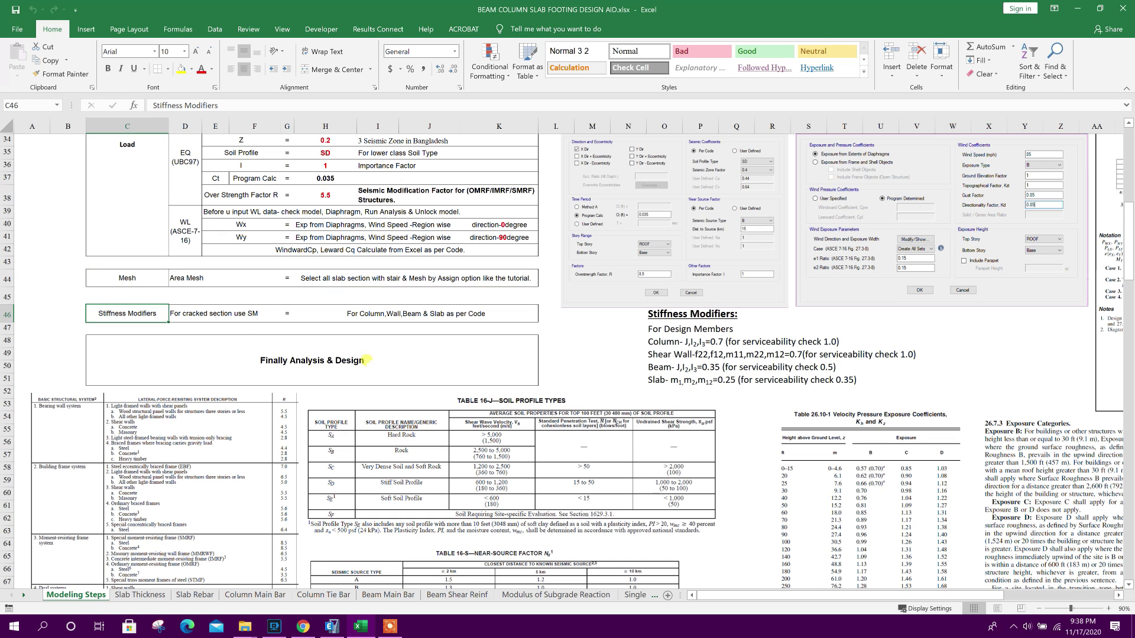
pyautogui.click(376, 356)
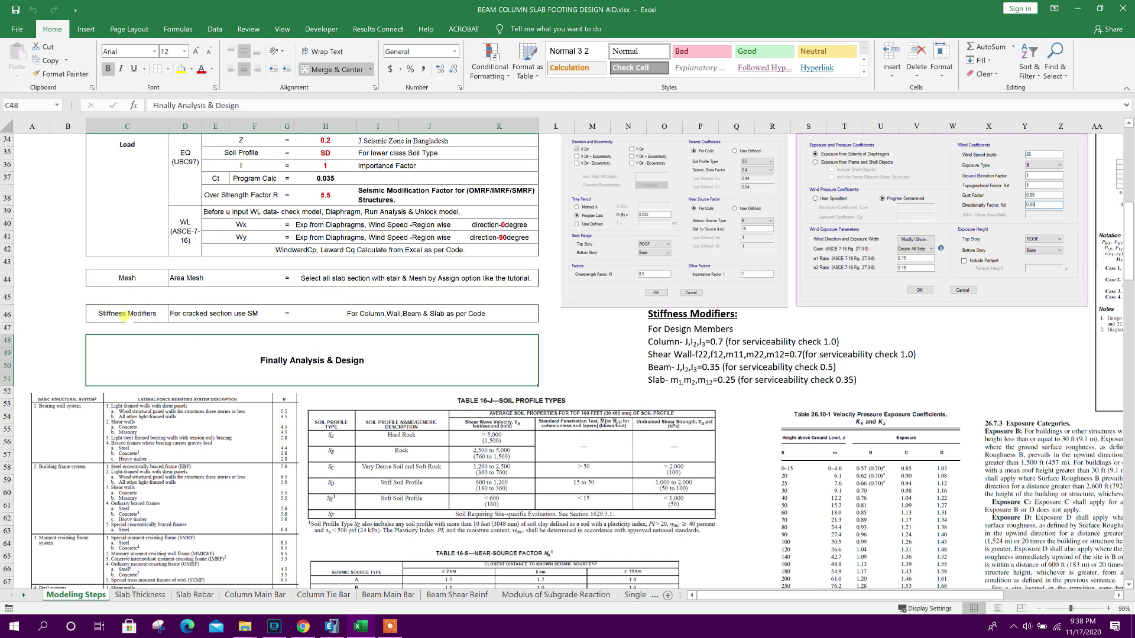
pyautogui.click(128, 314)
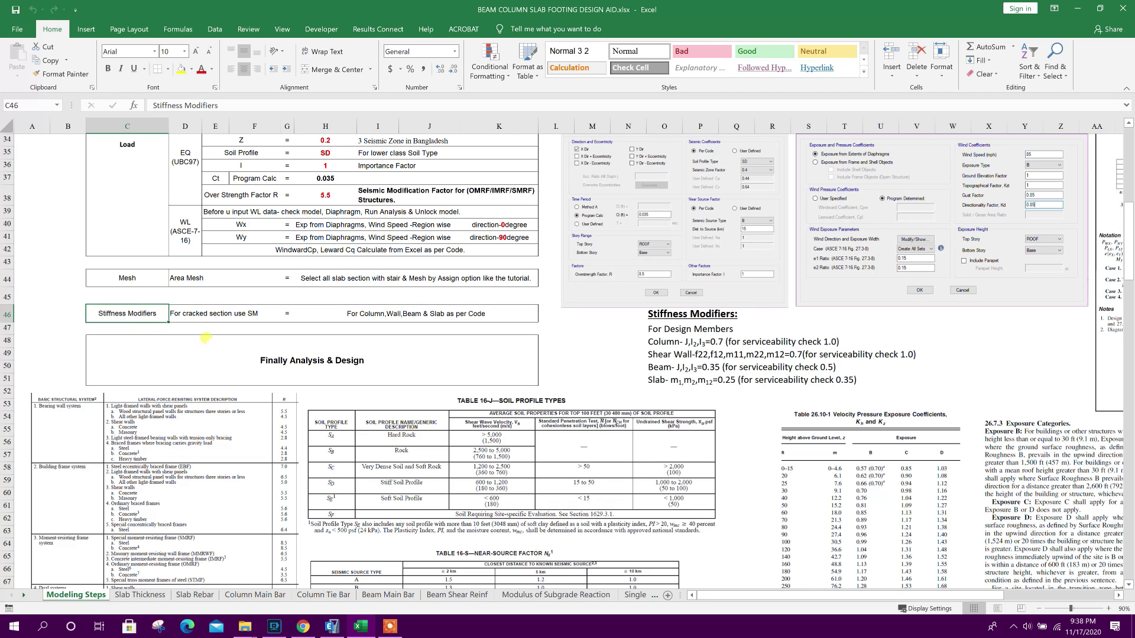
pyautogui.click(255, 317)
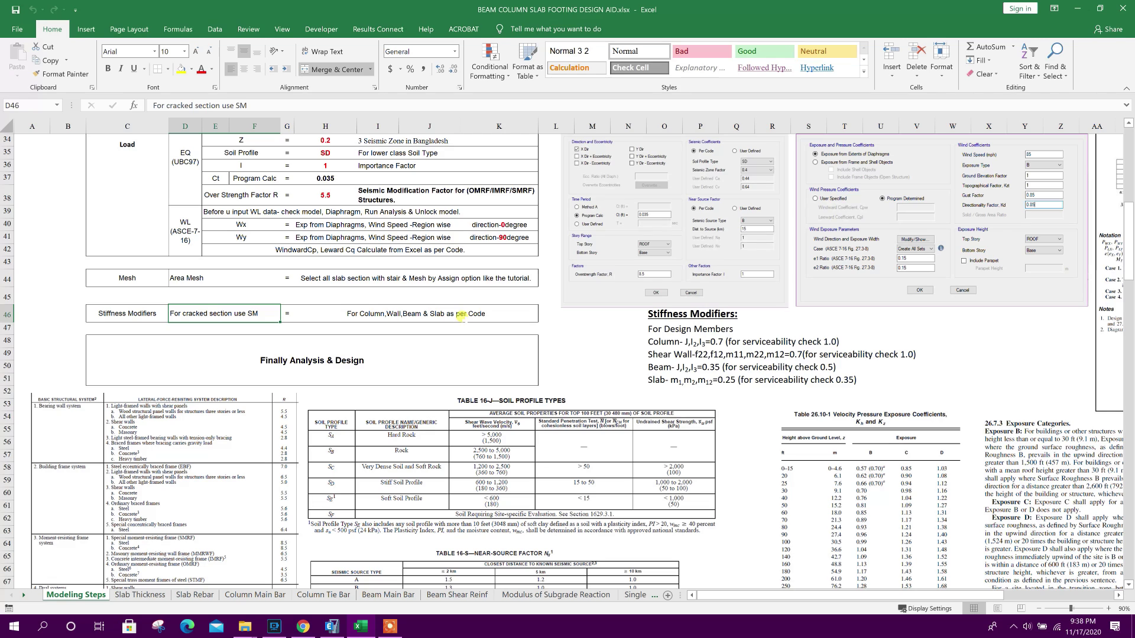
# Step: Examine the stiffness modifier notes for columns, shear walls, beams and slabs in the Modeling Steps sheet
pyautogui.click(465, 335)
pyautogui.click(638, 328)
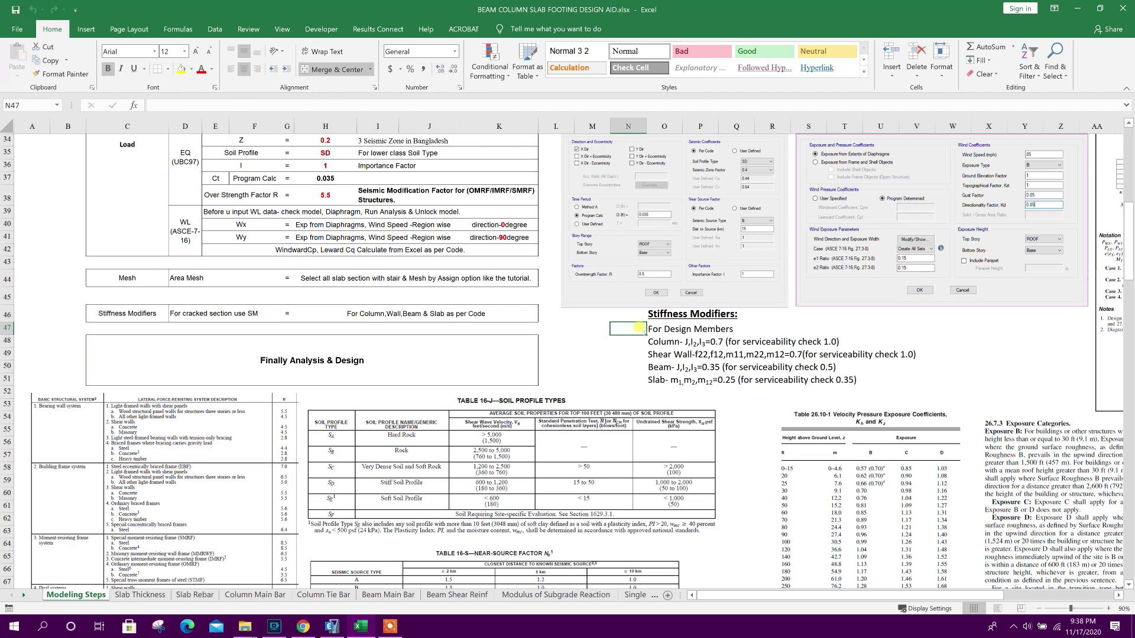
pyautogui.click(741, 341)
pyautogui.click(667, 339)
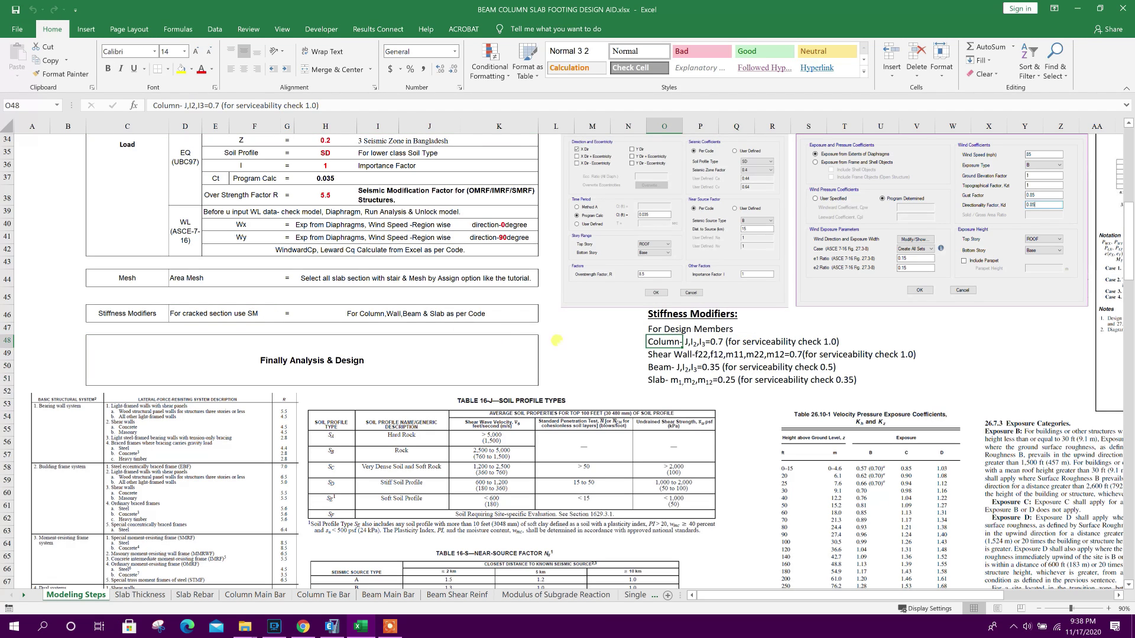
pyautogui.click(257, 312)
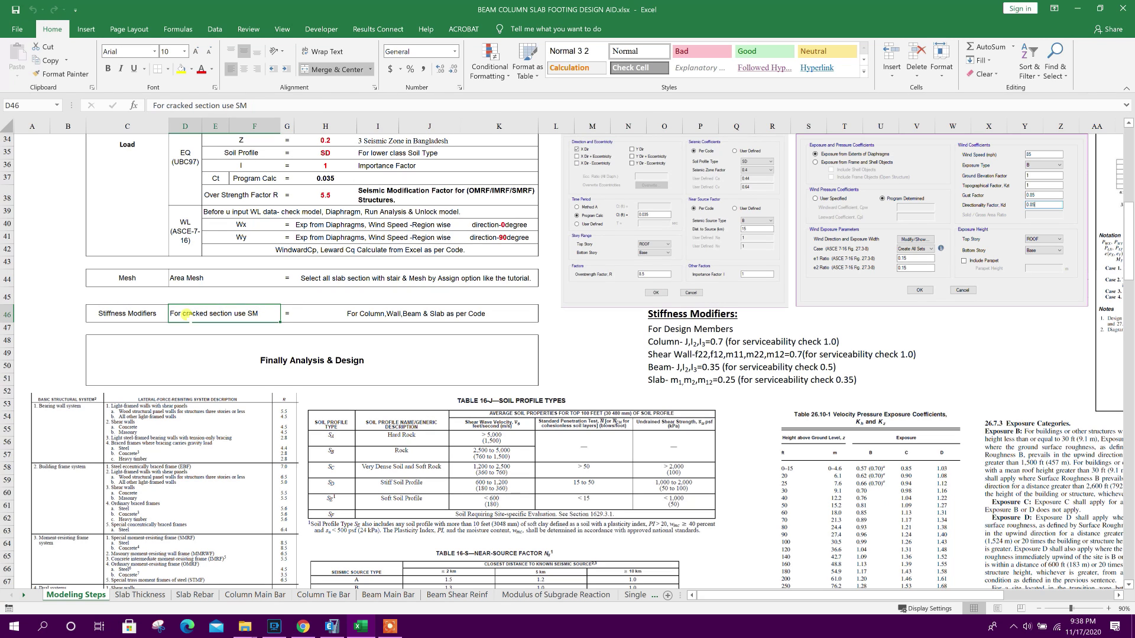
pyautogui.click(737, 354)
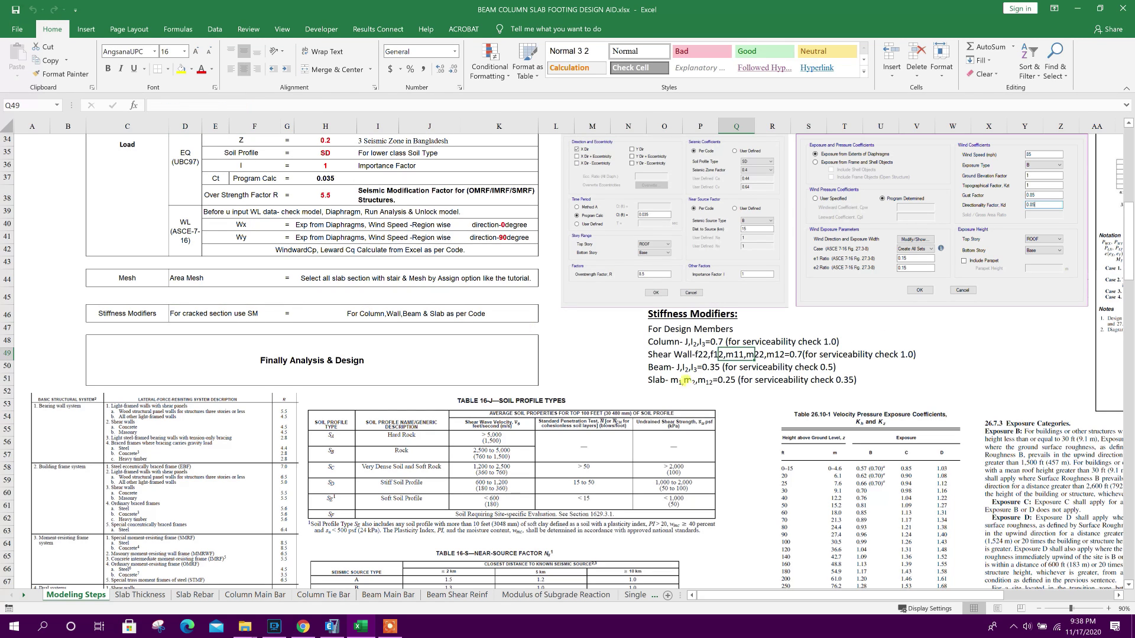
pyautogui.click(656, 341)
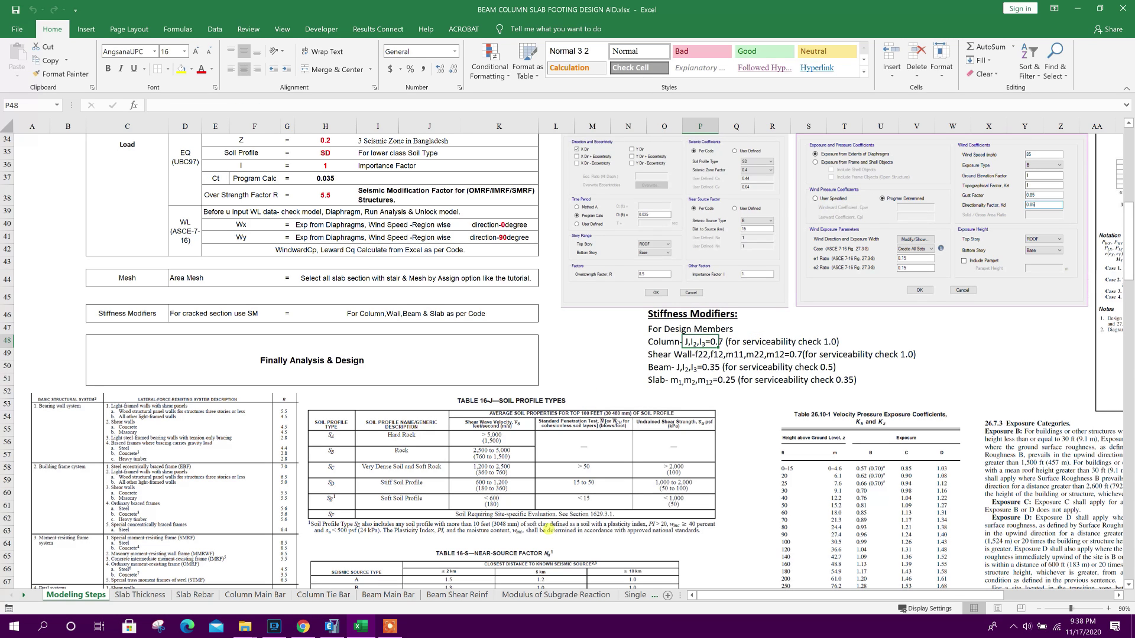
# Step: Switch back to ETABS and select all columns in the model by object type
pyautogui.click(333, 627)
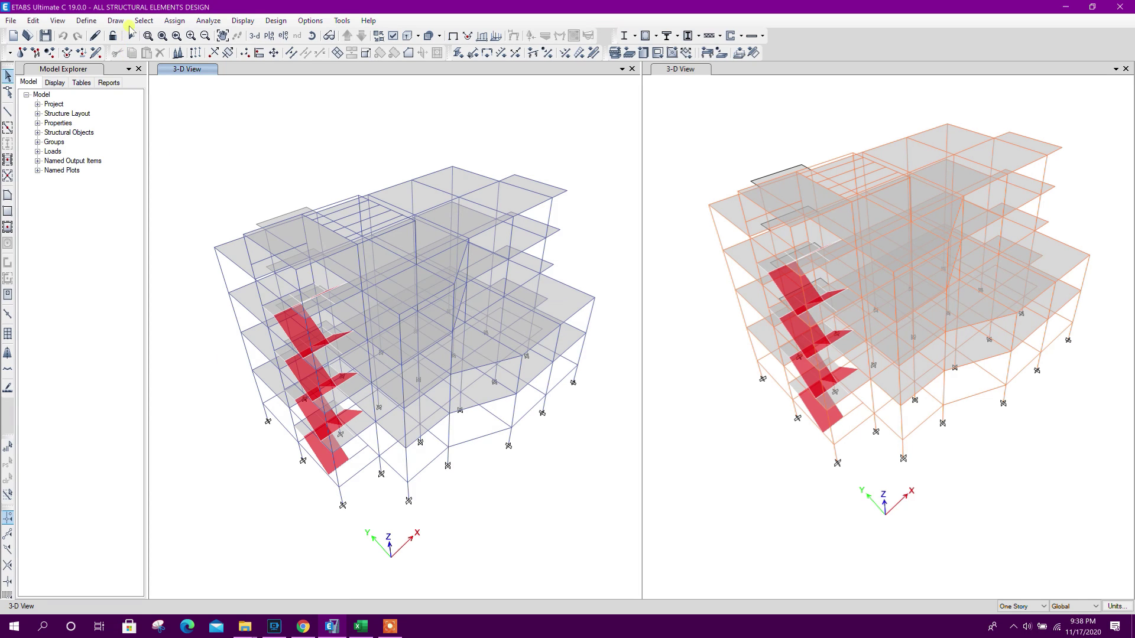
pyautogui.click(144, 20)
pyautogui.moveTo(166, 33)
pyautogui.click(362, 118)
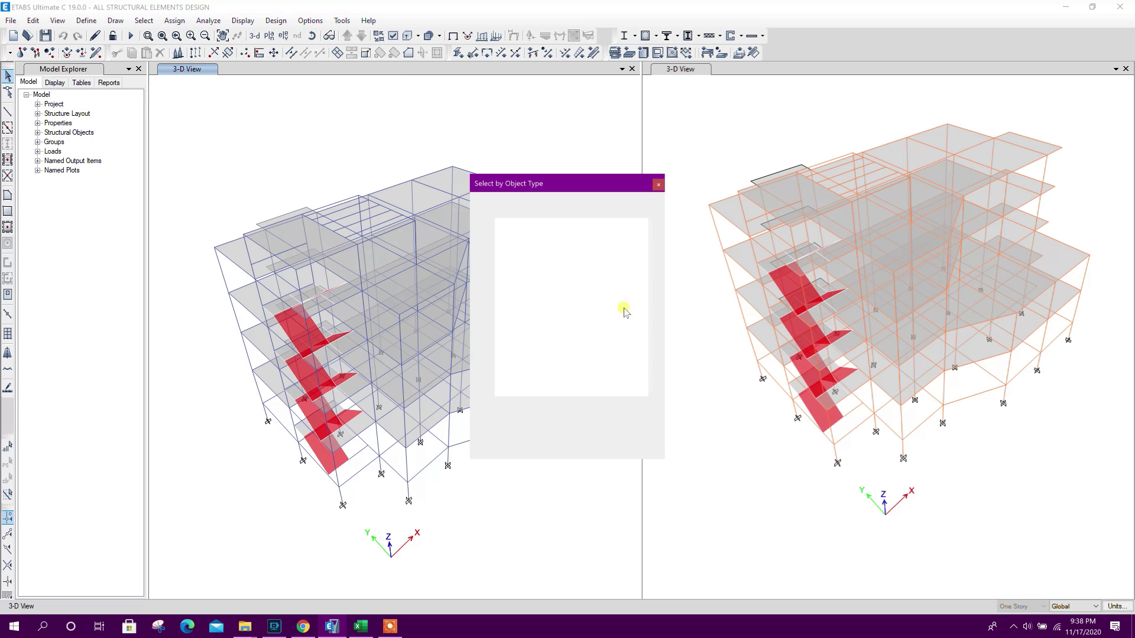
pyautogui.click(516, 231)
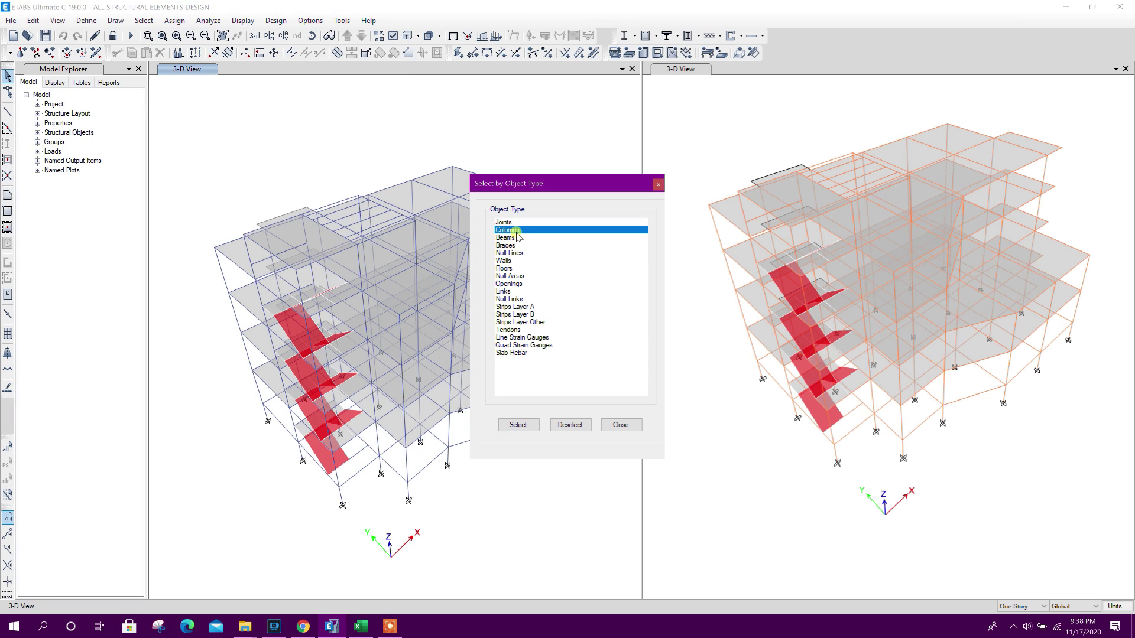
pyautogui.click(518, 425)
pyautogui.click(620, 424)
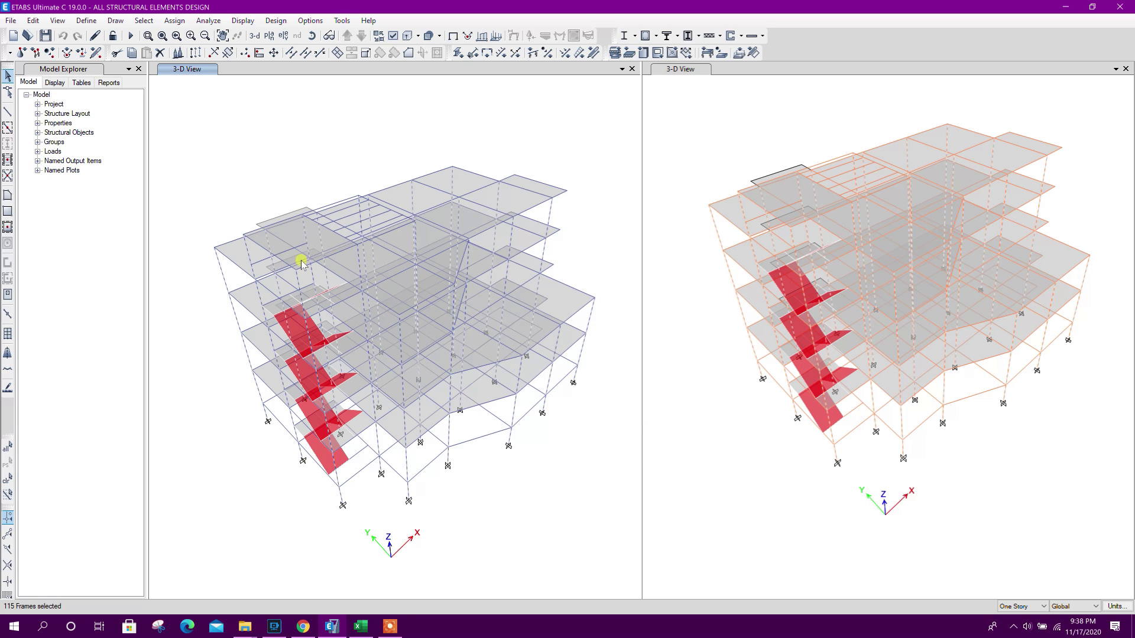
# Step: Set the selected columns' frame property modifiers to 0.7 for the torsional constant and the moments of inertia about the 2 and 3 axes
pyautogui.click(181, 22)
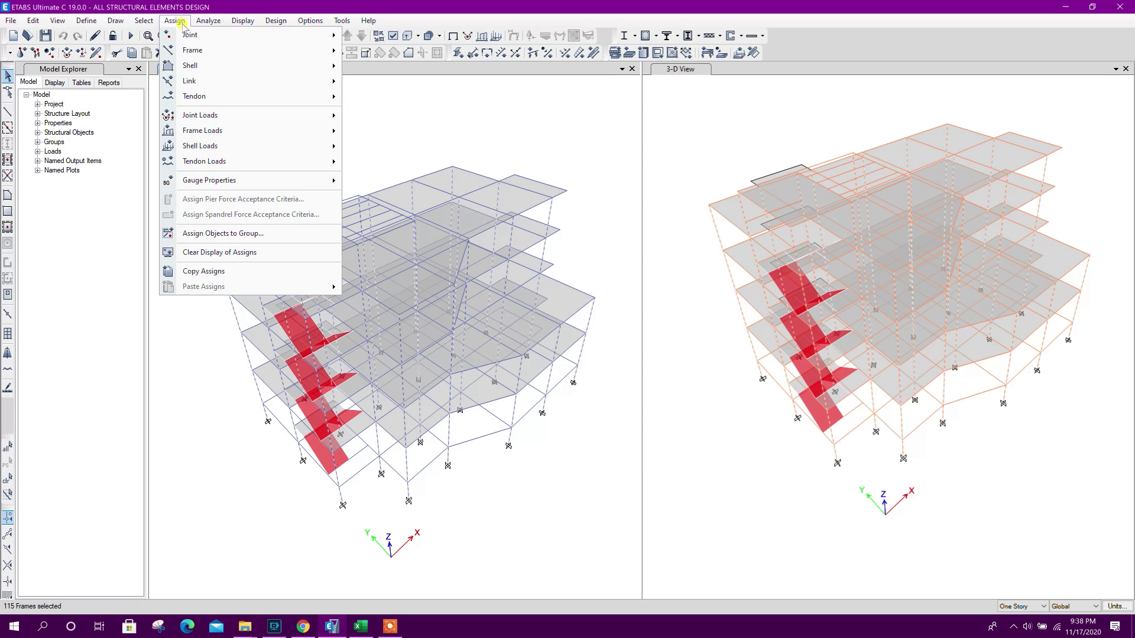
pyautogui.moveTo(195, 50)
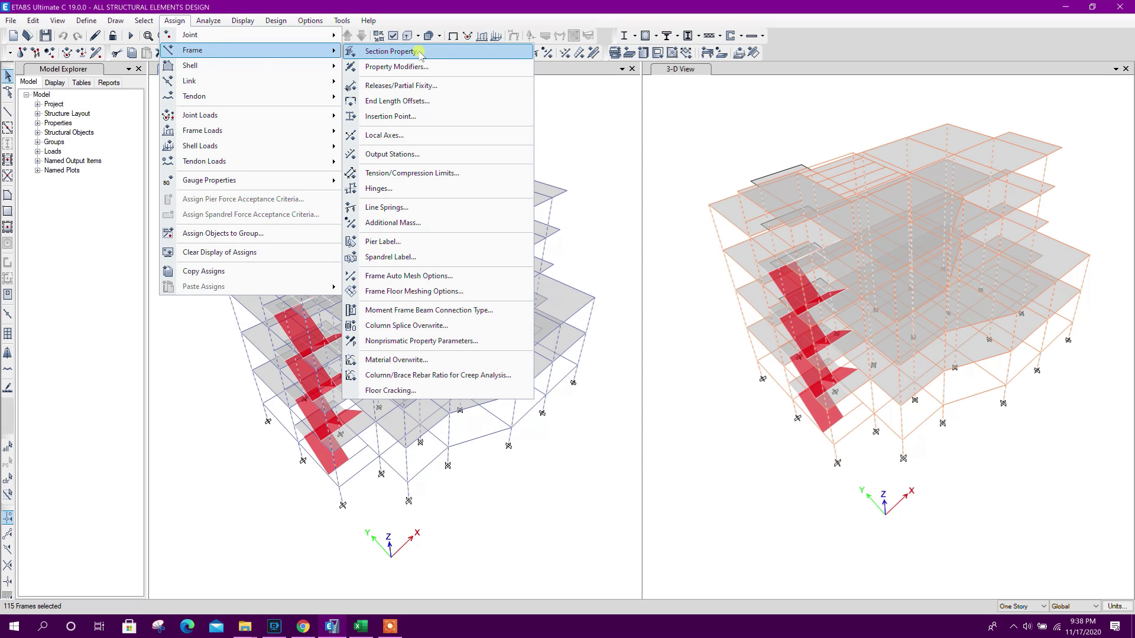
pyautogui.click(445, 68)
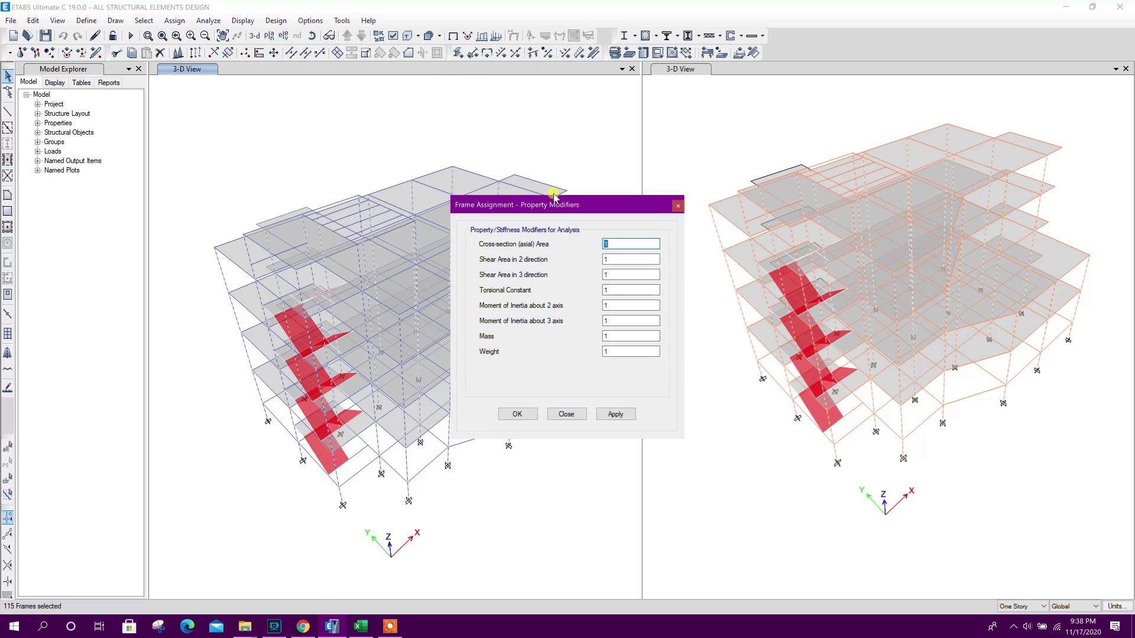
pyautogui.moveTo(560, 208); pyautogui.dragTo(648, 157)
pyautogui.press('Tab')
pyautogui.press('Tab')
pyautogui.press('Tab')
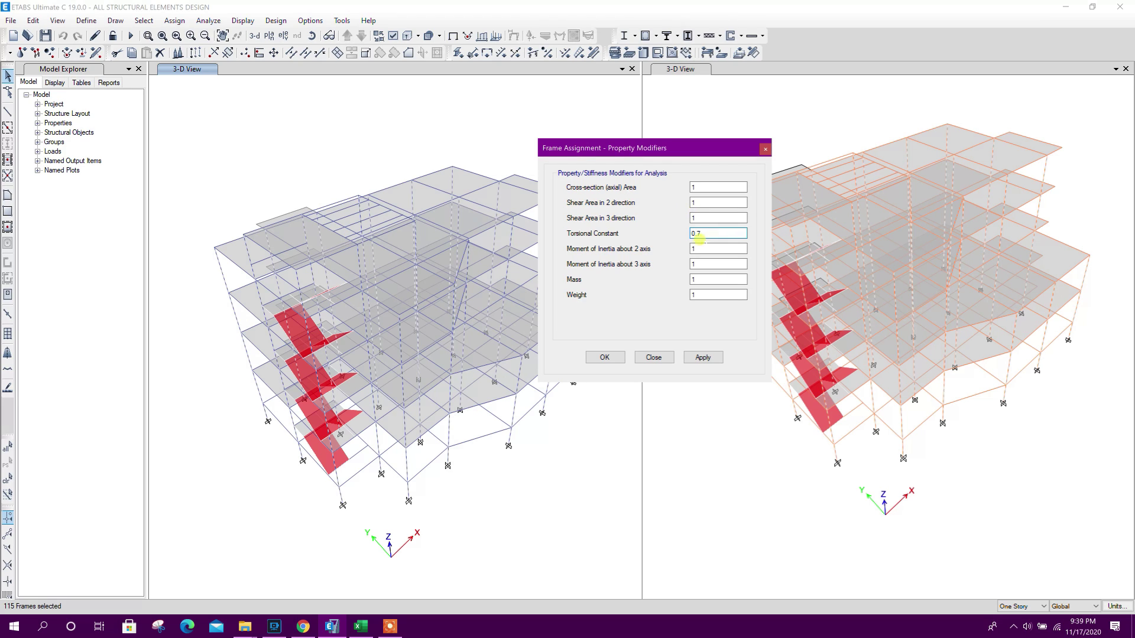
pyautogui.press('Tab')
pyautogui.click(707, 261)
pyautogui.click(707, 231)
pyautogui.click(707, 259)
pyautogui.click(704, 231)
pyautogui.click(704, 231)
# Step: Switch to the browser and search the DECODE BD YouTube channel for "stiffness modifier" videos
pyautogui.click(304, 624)
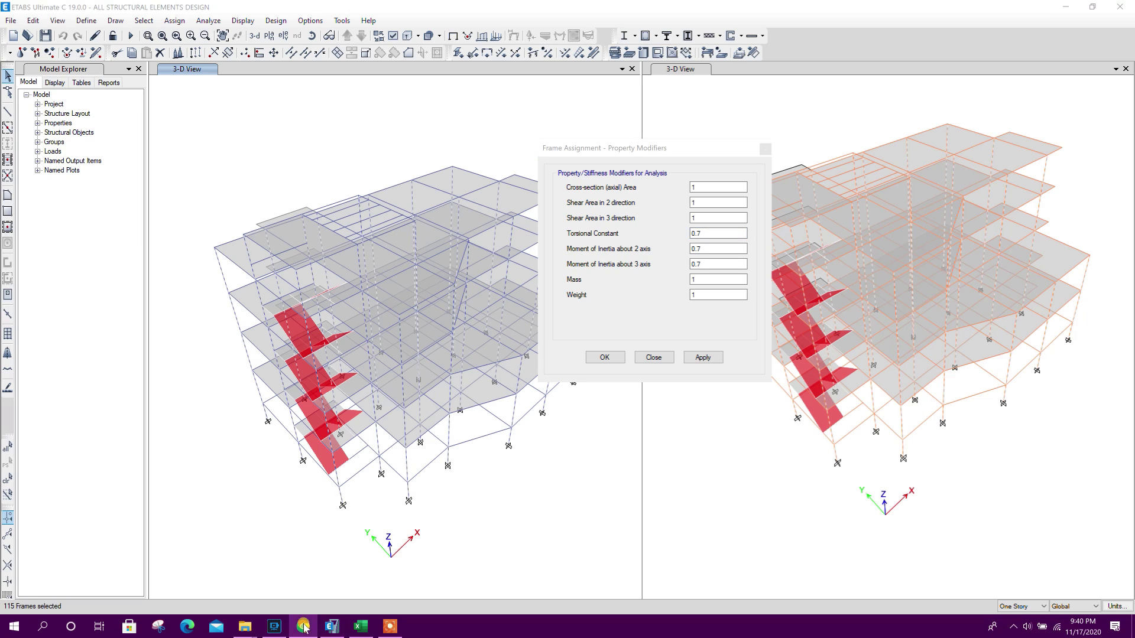
pyautogui.moveTo(1134, 95); pyautogui.dragTo(990, 147)
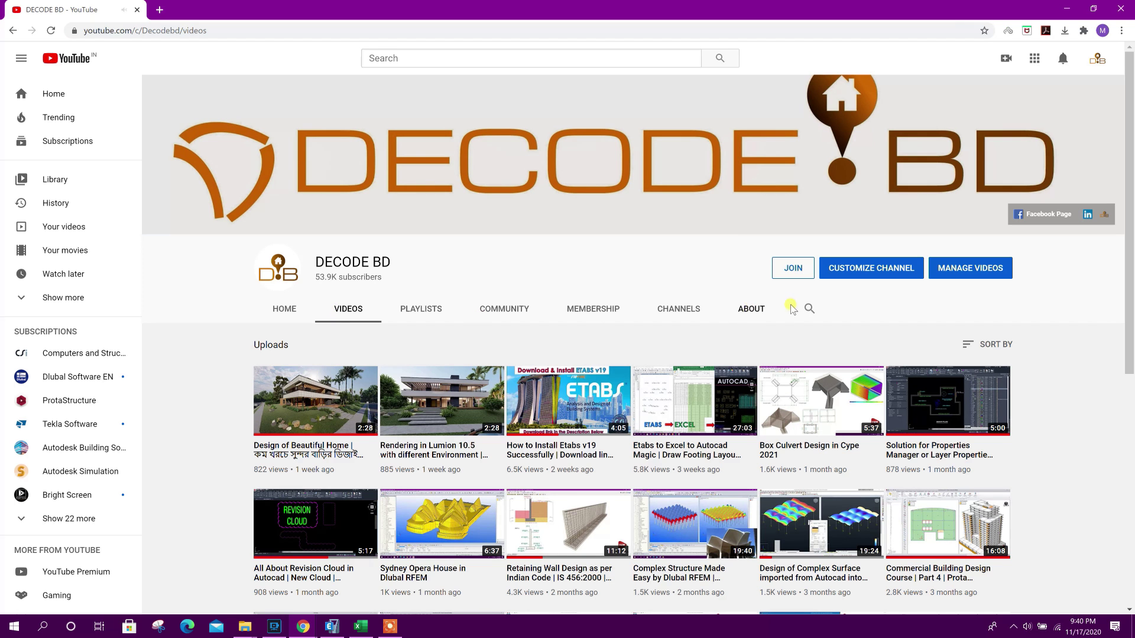
pyautogui.click(810, 309)
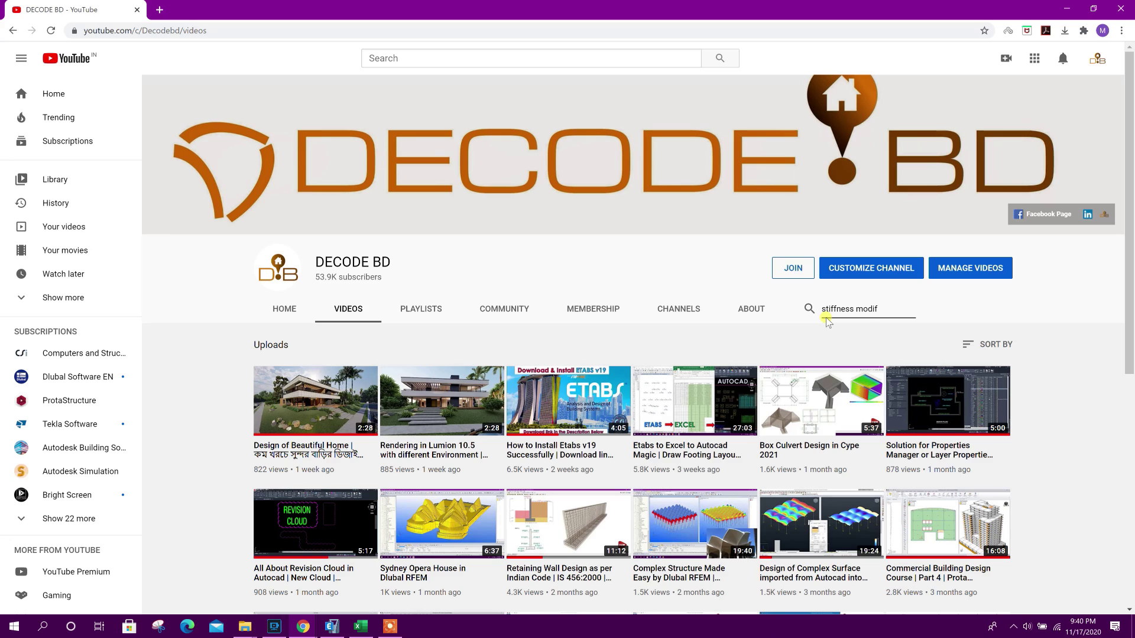
pyautogui.write('stiffness modifier')
pyautogui.press('Return')
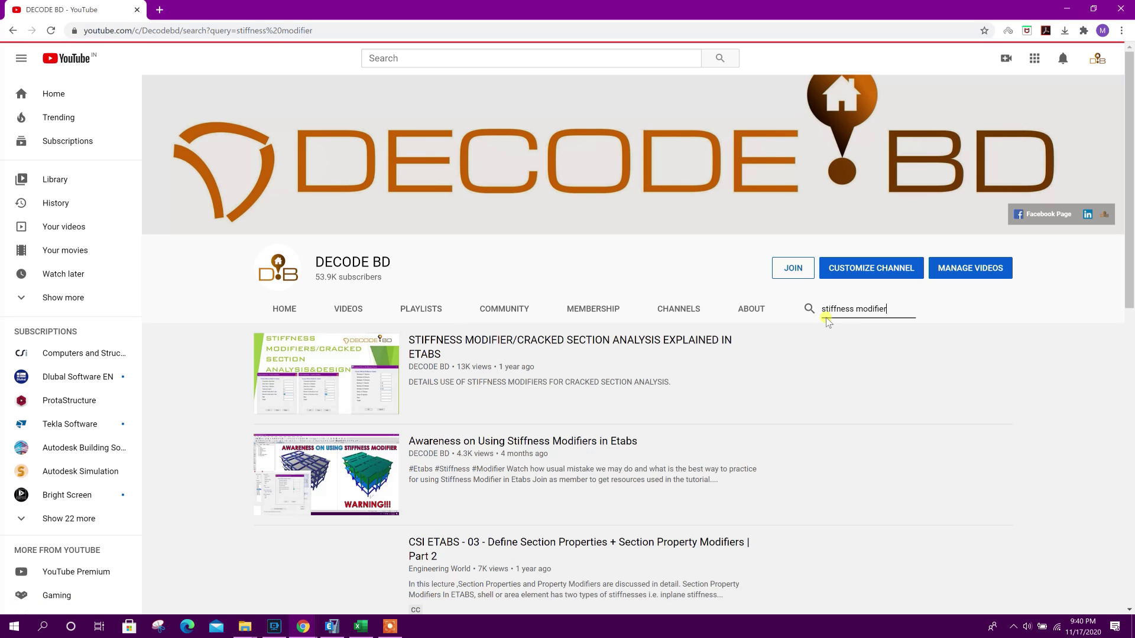
pyautogui.scroll(-1, 660, 410)
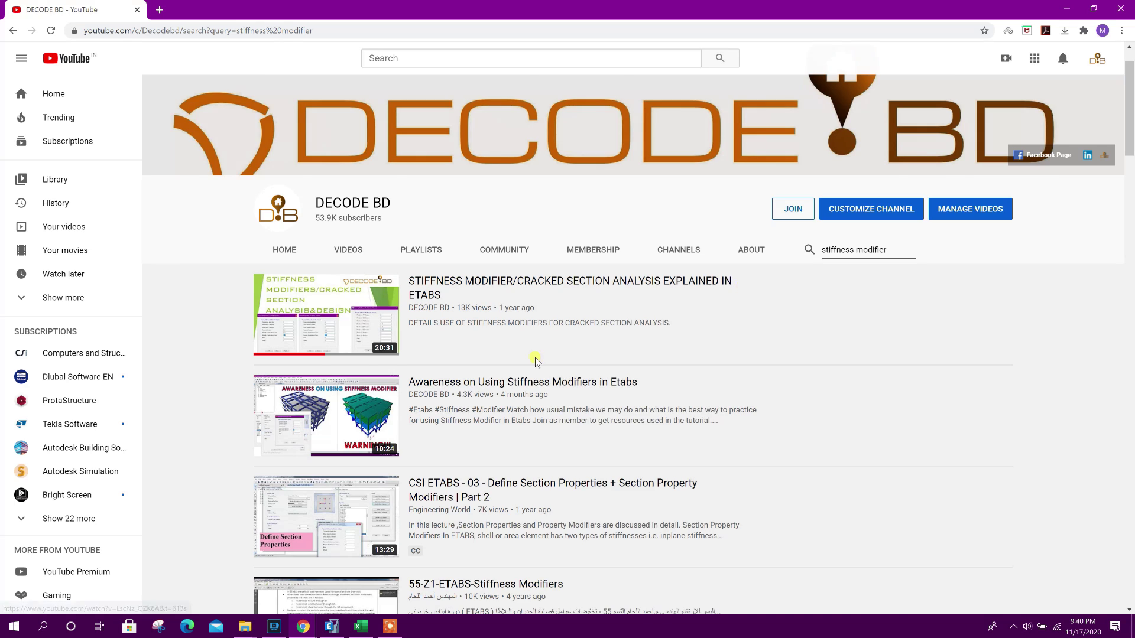
# Step: Look through the channel's search results for the videos on stiffness modifiers and cracked section analysis
pyautogui.scroll(-1, 544, 331)
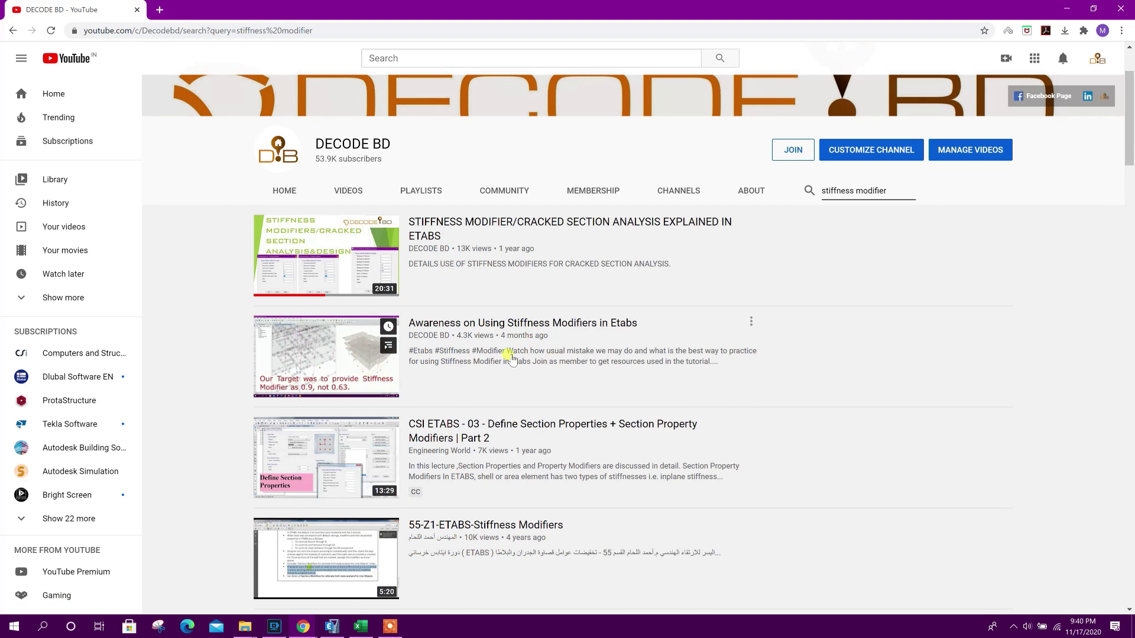
pyautogui.scroll(-1, 561, 355)
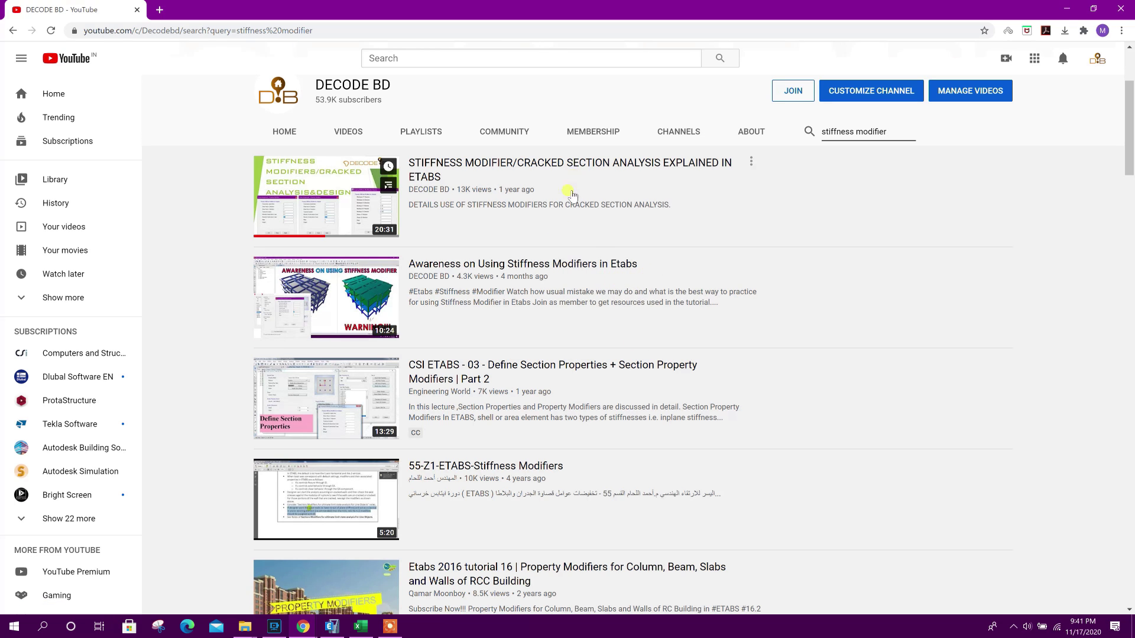
pyautogui.scroll(3, 543, 304)
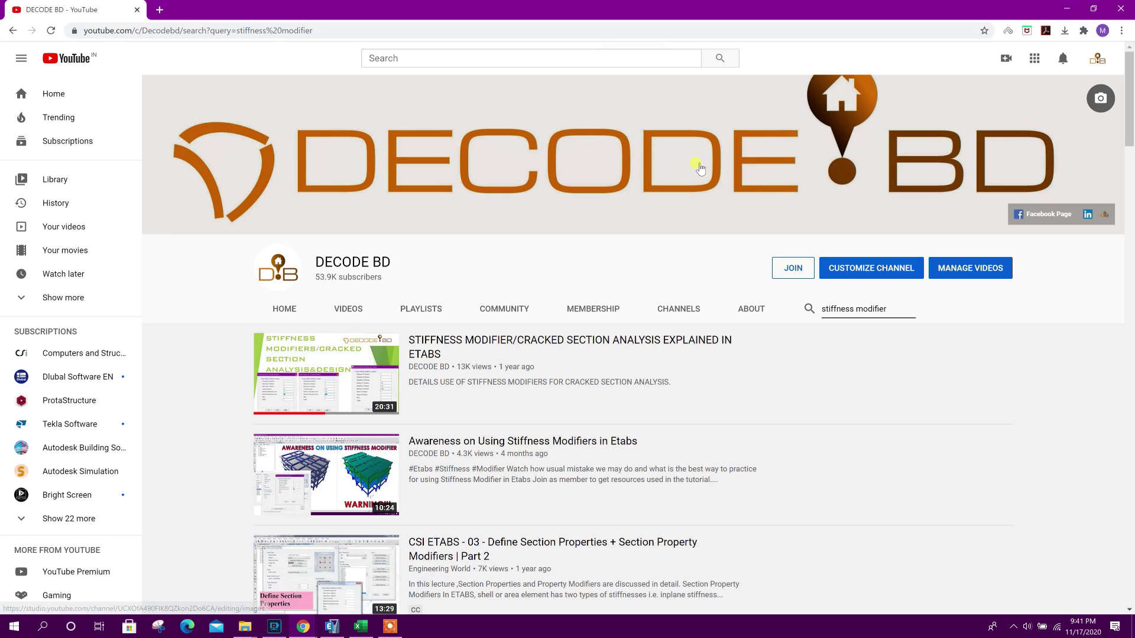
# Step: Return to ETABS and apply the entered property modifiers to the selected columns, then close the frame assignment
pyautogui.click(1065, 8)
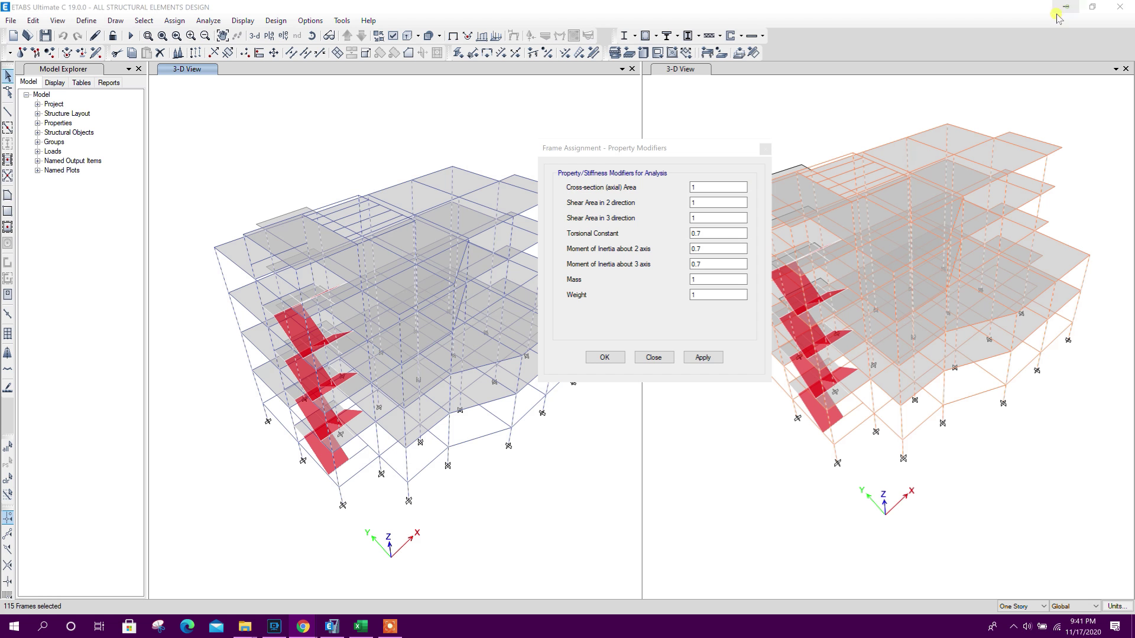
pyautogui.click(702, 358)
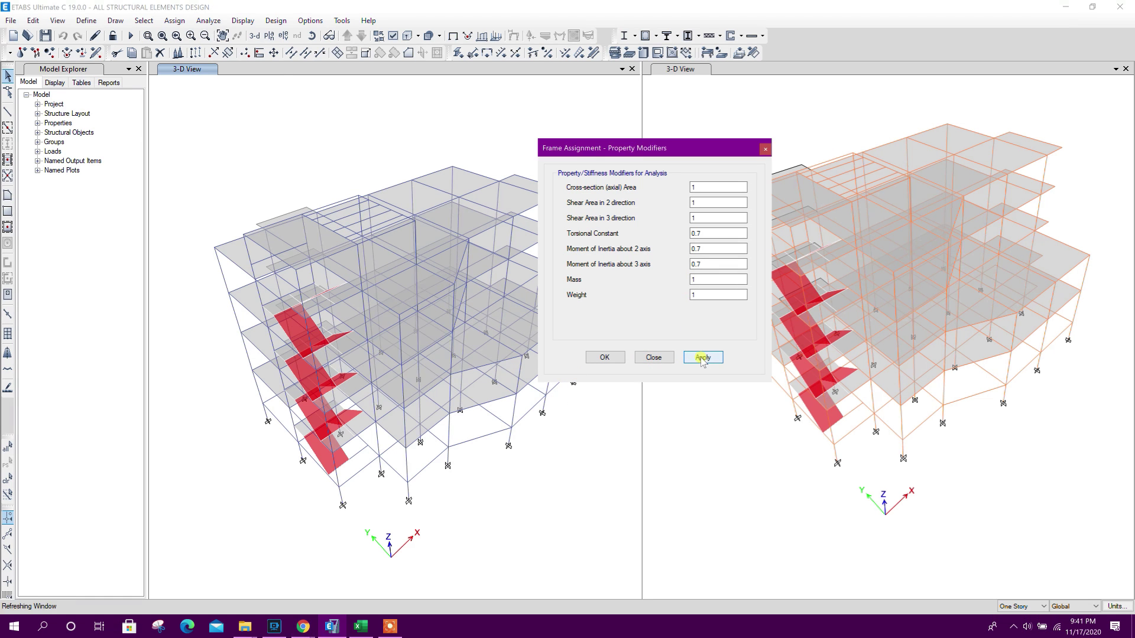
pyautogui.click(654, 358)
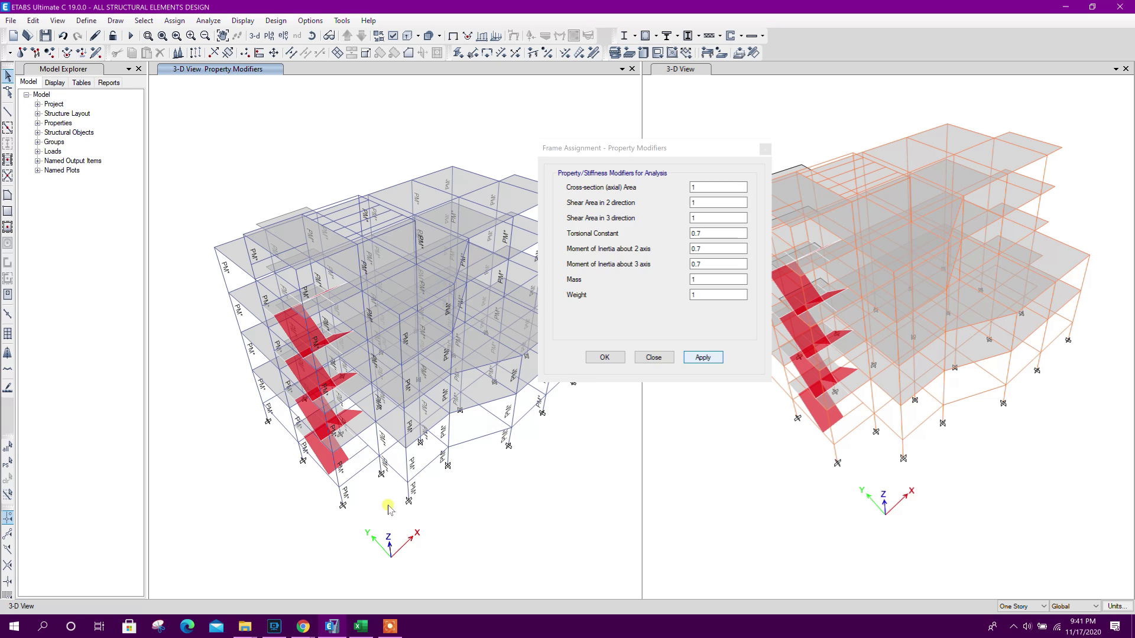
# Step: Switch to the Excel workbook and review the shear wall, beam and slab modifier notes, including their serviceability check values
pyautogui.click(358, 628)
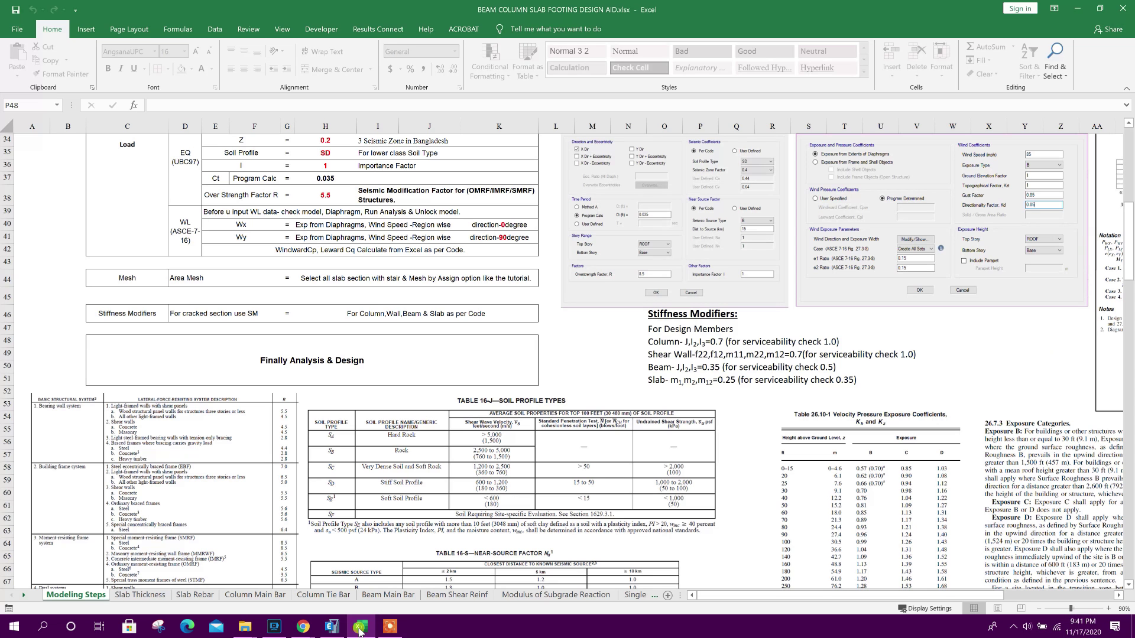
pyautogui.click(671, 354)
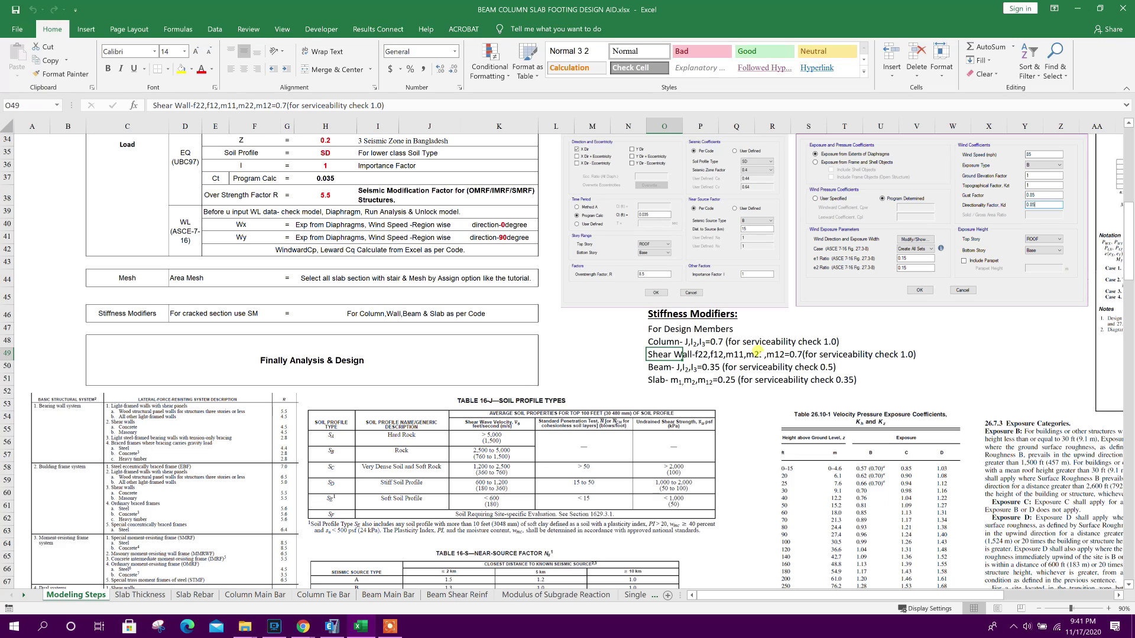
pyautogui.click(647, 370)
pyautogui.click(725, 380)
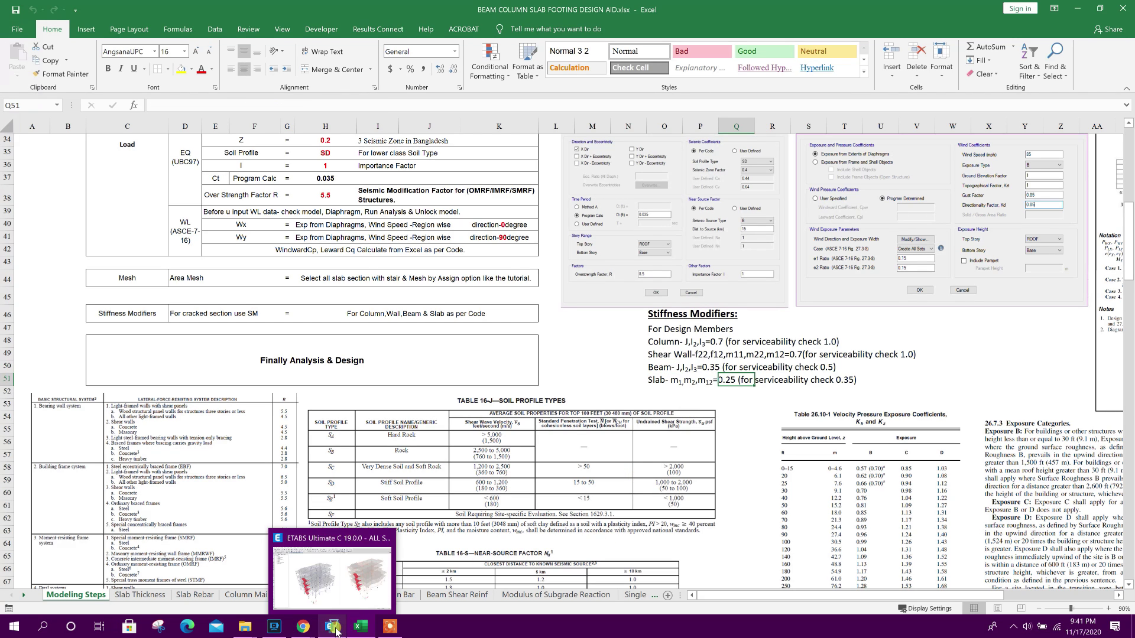
pyautogui.click(779, 363)
pyautogui.click(846, 364)
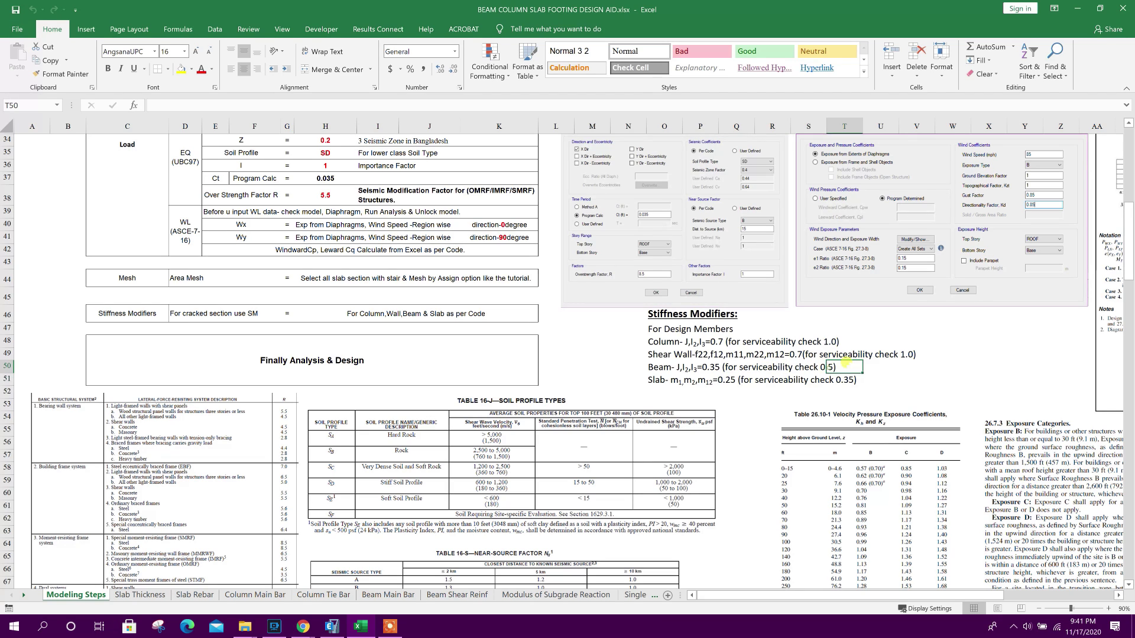
pyautogui.click(867, 380)
pyautogui.click(686, 367)
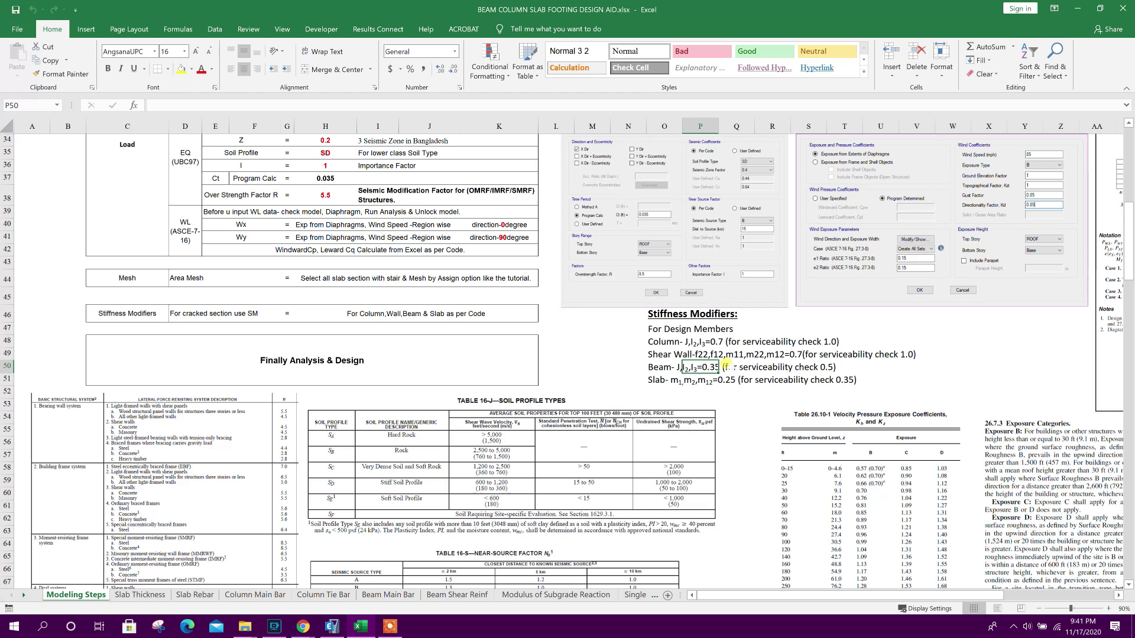
# Step: Switch back to ETABS and select all beams in the model by object type
pyautogui.click(332, 626)
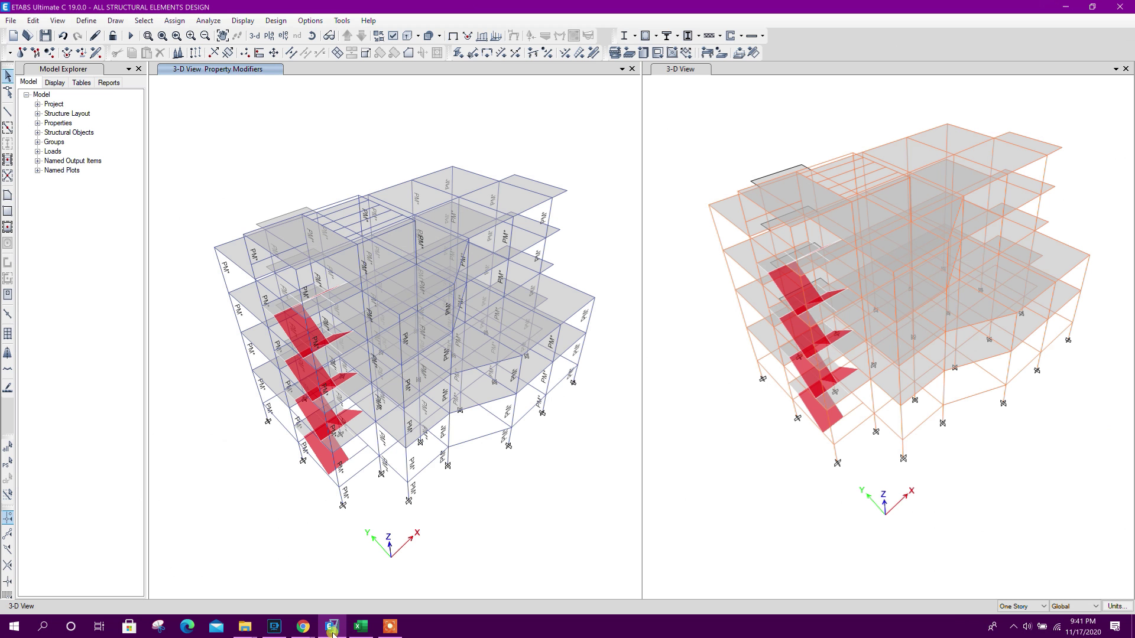
pyautogui.click(143, 20)
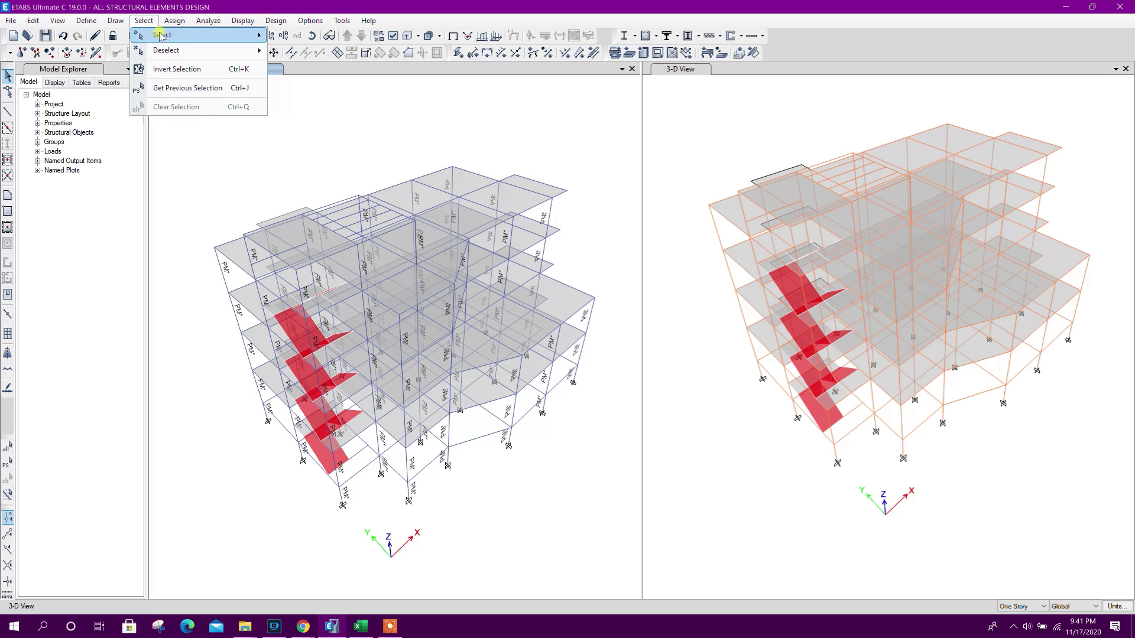
pyautogui.moveTo(162, 33)
pyautogui.click(330, 118)
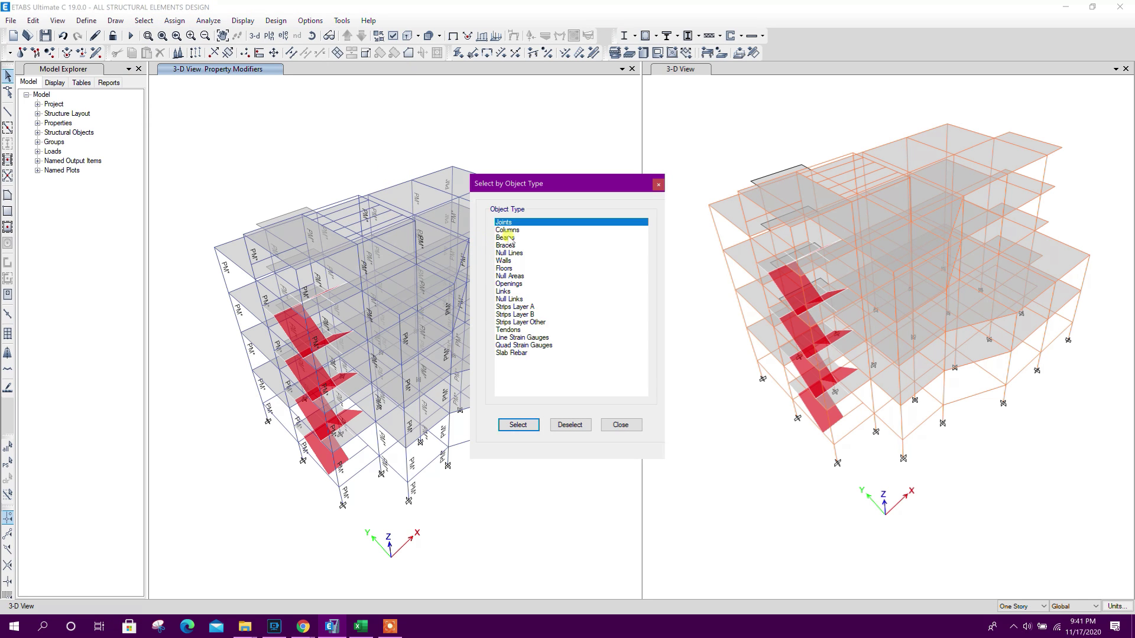
pyautogui.click(505, 237)
pyautogui.click(518, 425)
pyautogui.click(618, 424)
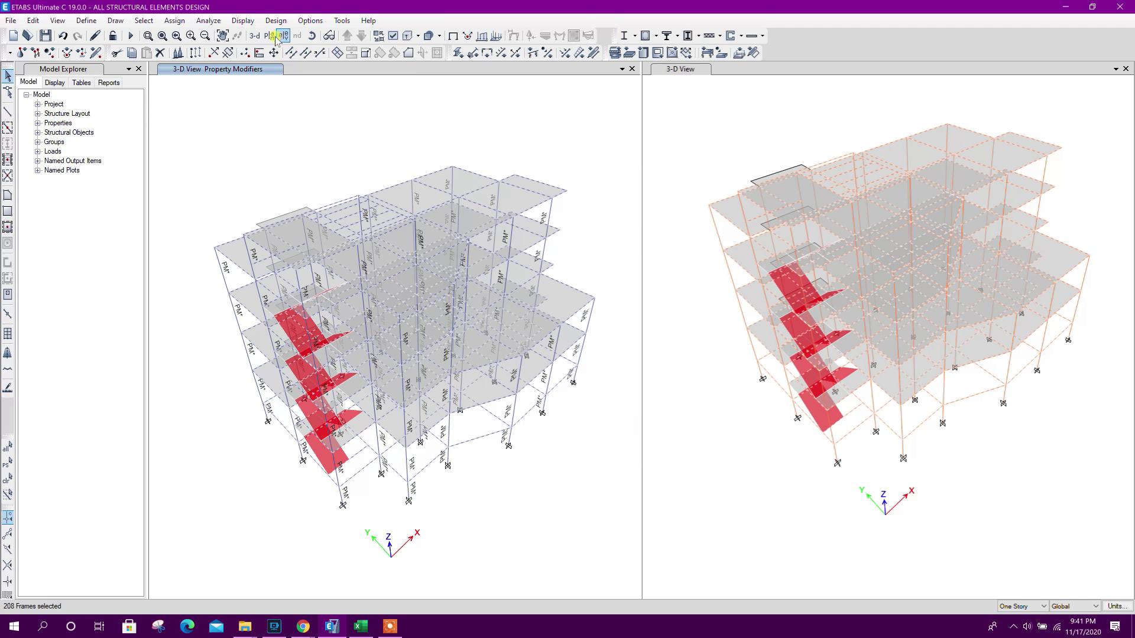
# Step: Assign the selected beams property modifiers of 0.35 for the torsional constant and the moments of inertia about the 2 and 3 axes
pyautogui.click(175, 21)
pyautogui.moveTo(189, 50)
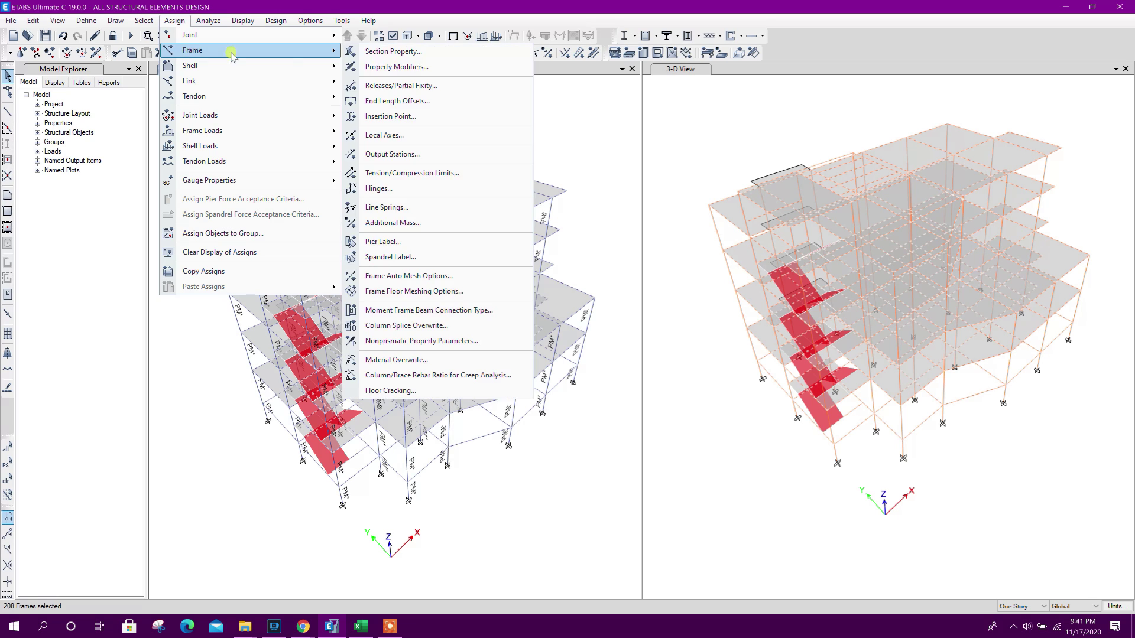
pyautogui.click(391, 66)
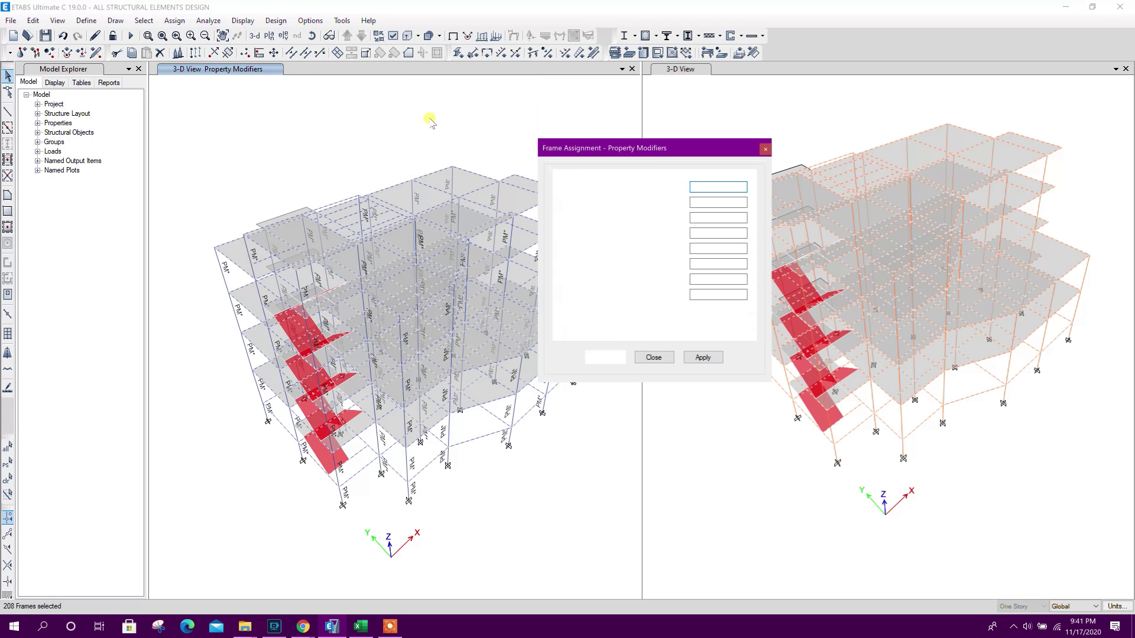
pyautogui.click(704, 233)
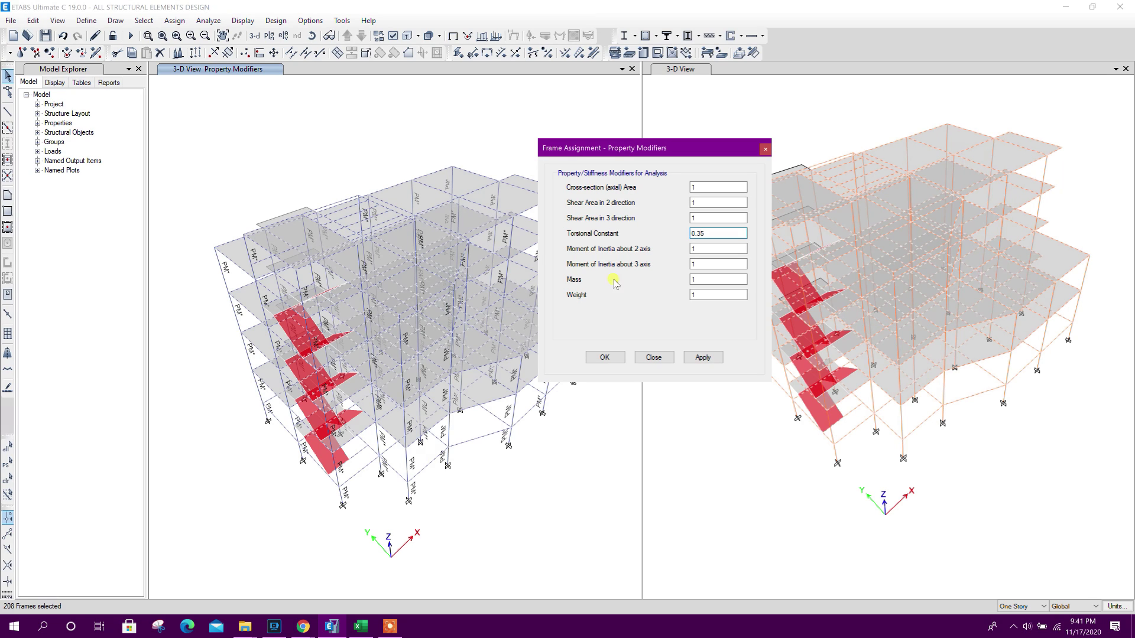
pyautogui.click(693, 253)
pyautogui.click(691, 264)
pyautogui.click(698, 275)
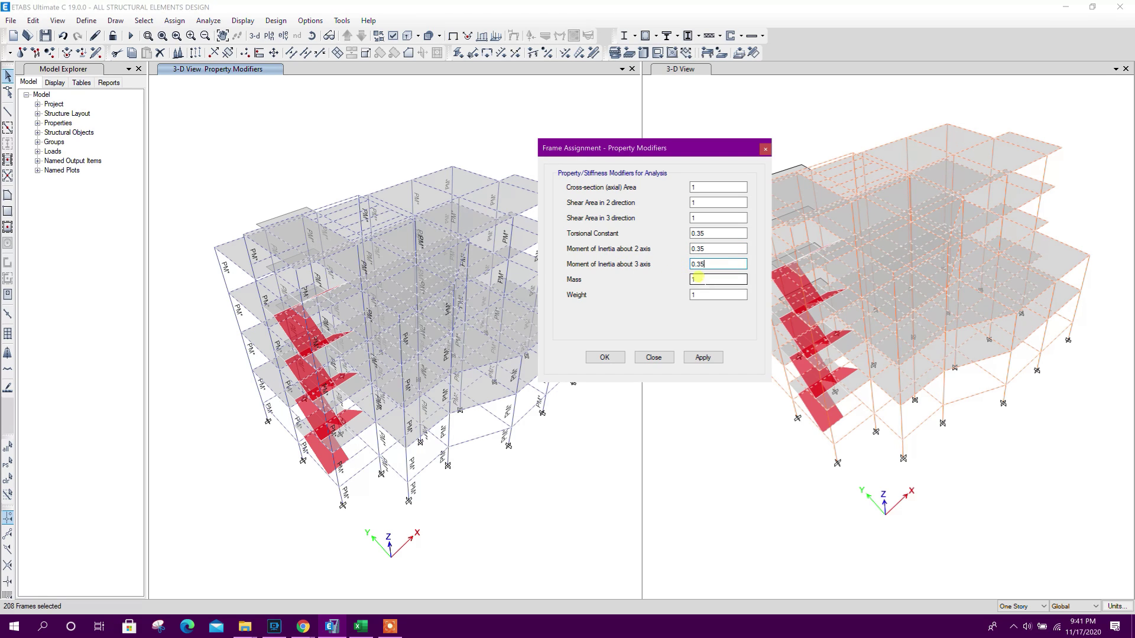
pyautogui.click(691, 353)
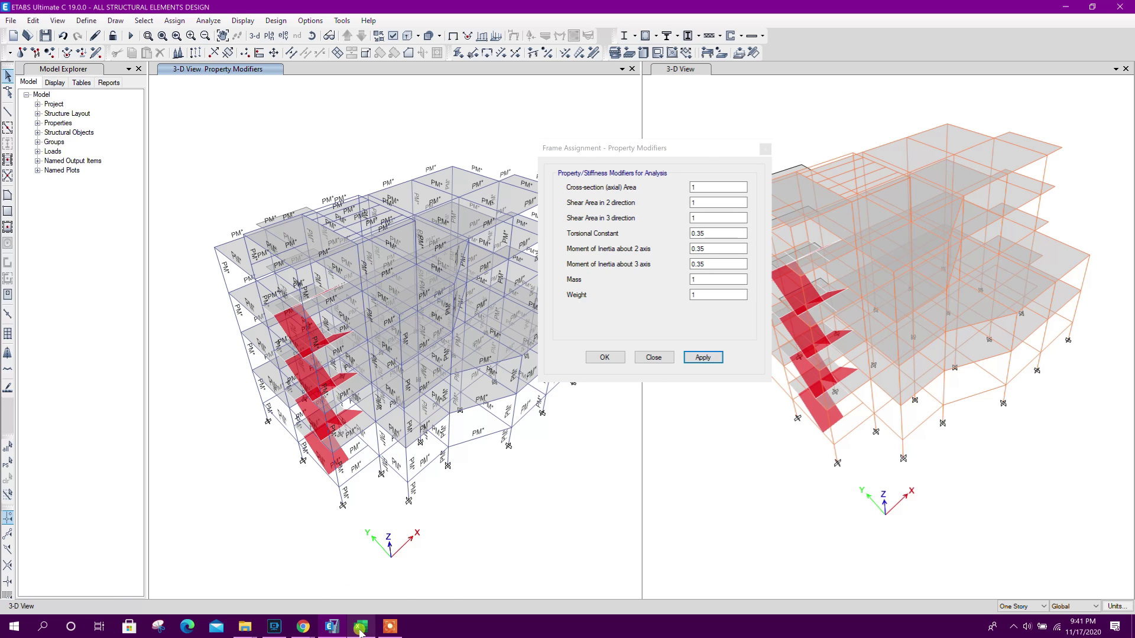
# Step: Check the slab modifier note in the Excel sheet, then return to ETABS and close the frame property modifier assignment
pyautogui.click(360, 629)
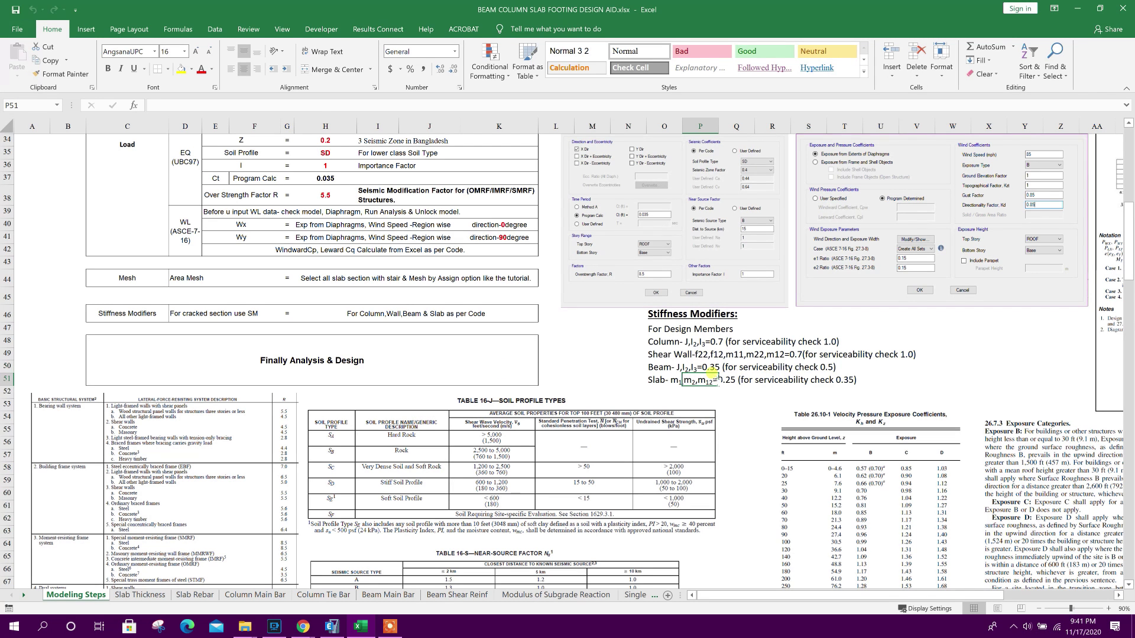
pyautogui.click(665, 380)
pyautogui.click(736, 381)
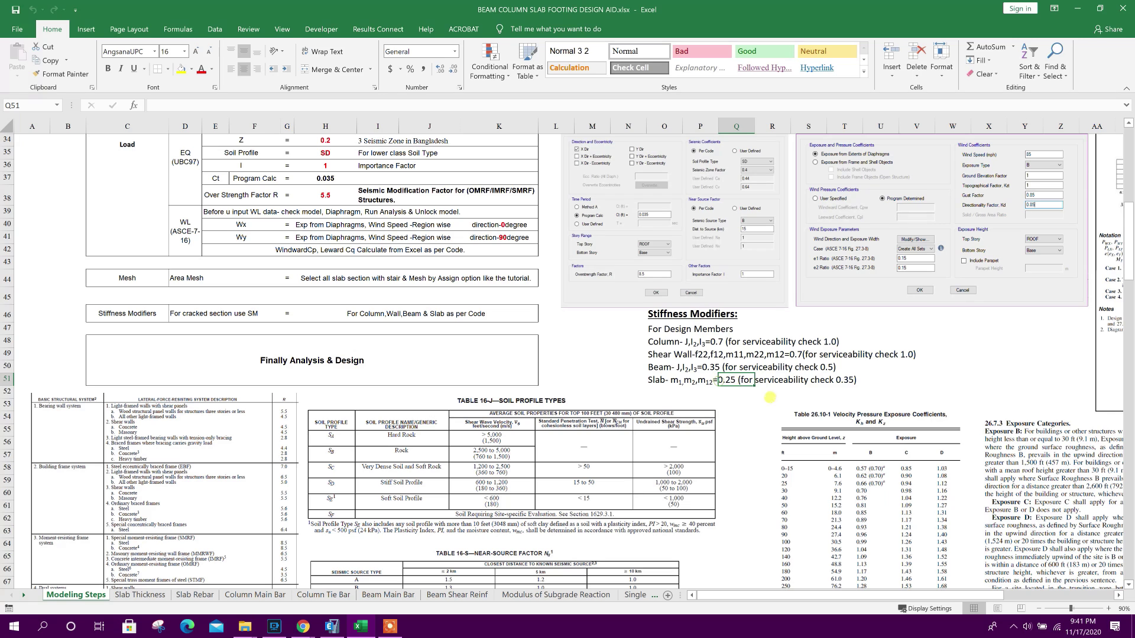
pyautogui.click(332, 627)
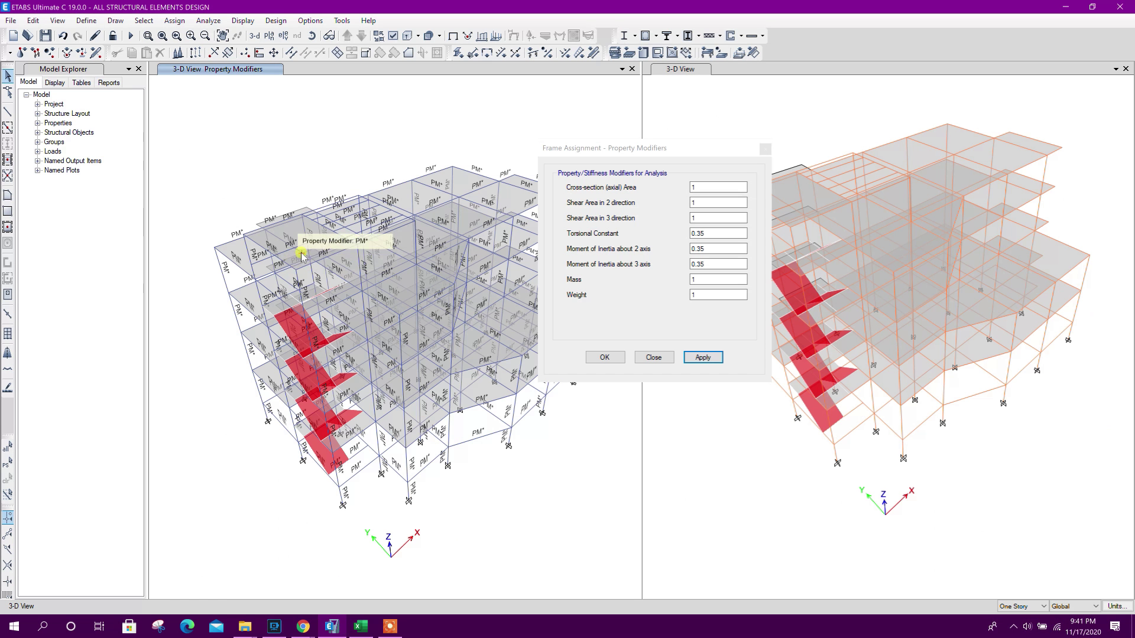
pyautogui.click(653, 357)
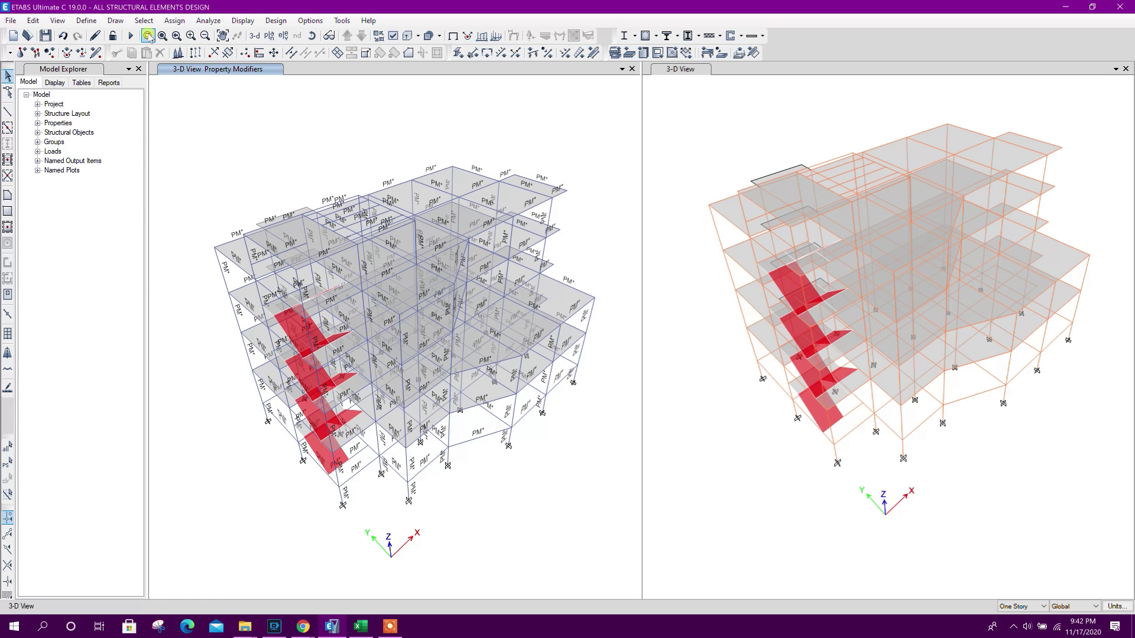
# Step: Select all floor objects in the model by object type
pyautogui.click(145, 21)
pyautogui.moveTo(163, 35)
pyautogui.click(305, 120)
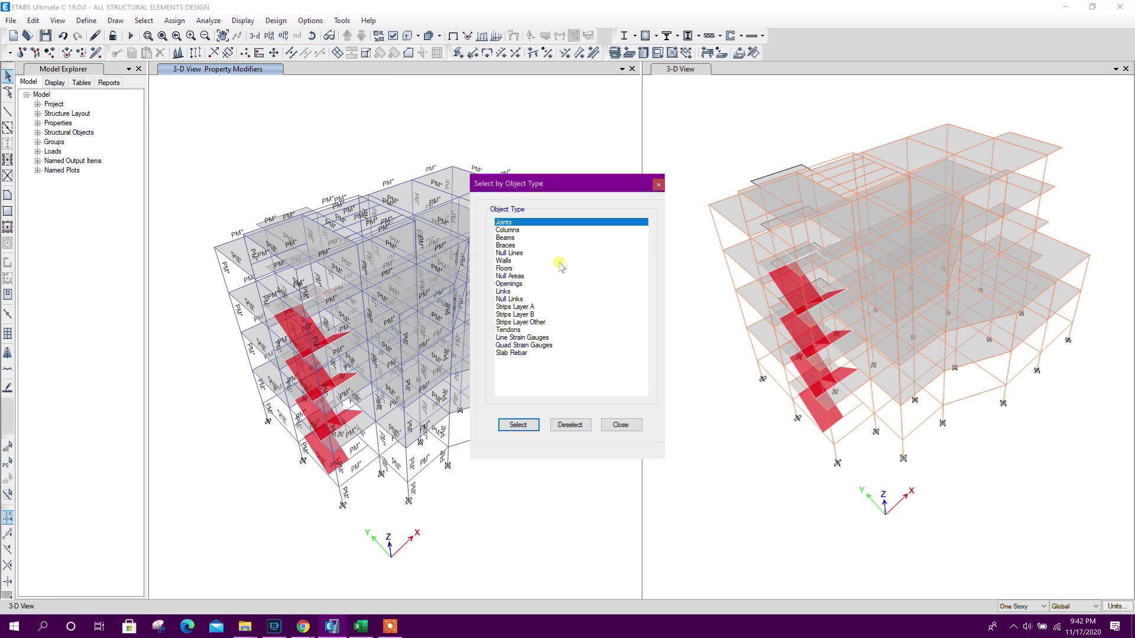
pyautogui.click(515, 269)
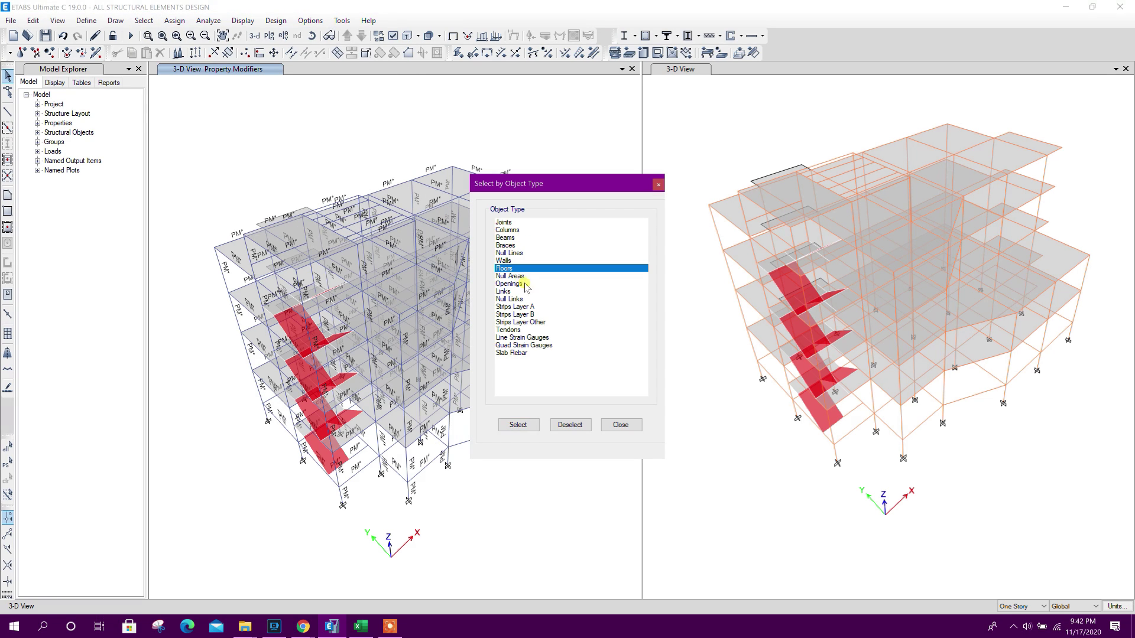
pyautogui.click(517, 424)
pyautogui.click(620, 424)
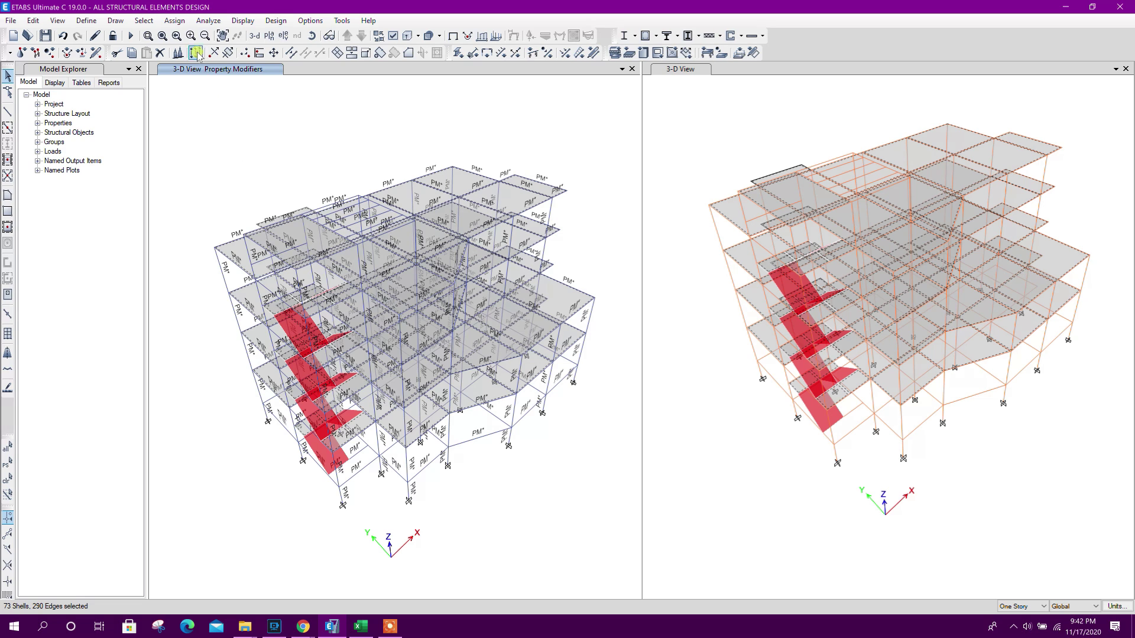
# Step: Assign the selected floors shell stiffness modifiers of 0.25 for bending in the m11, m22 and m12 directions
pyautogui.click(174, 21)
pyautogui.moveTo(198, 66)
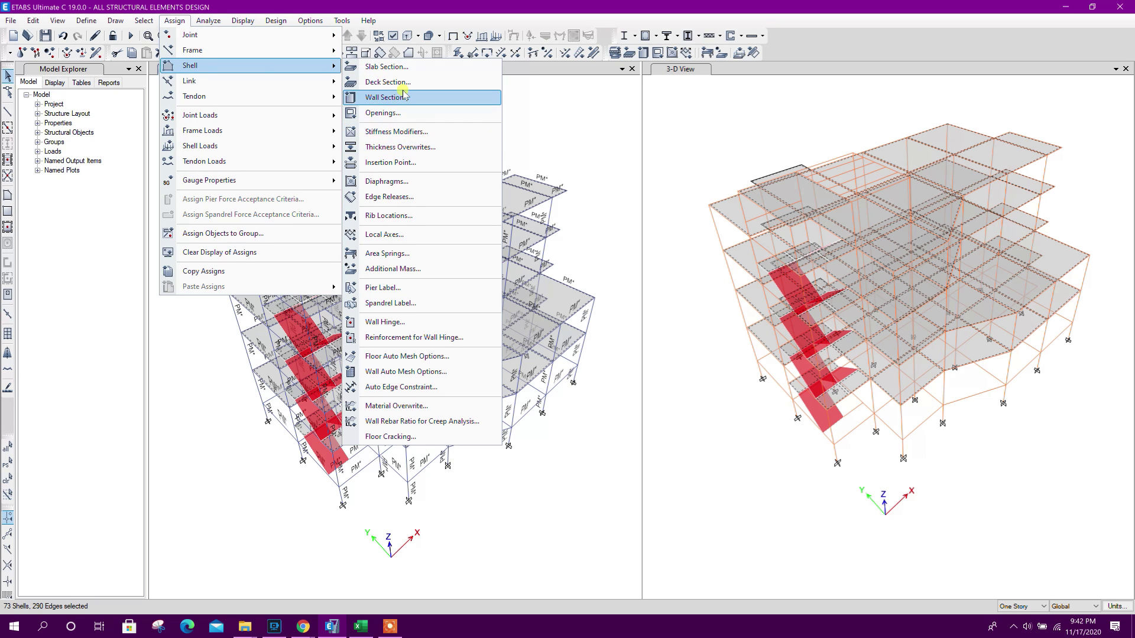
pyautogui.click(418, 134)
pyautogui.click(694, 232)
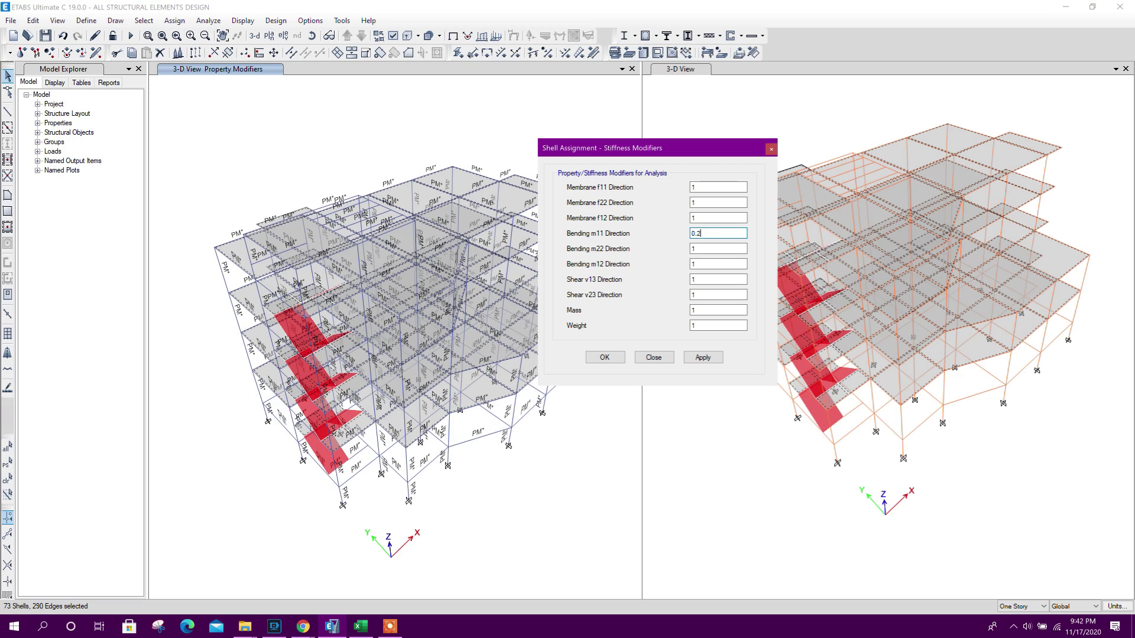
pyautogui.click(702, 247)
pyautogui.click(694, 263)
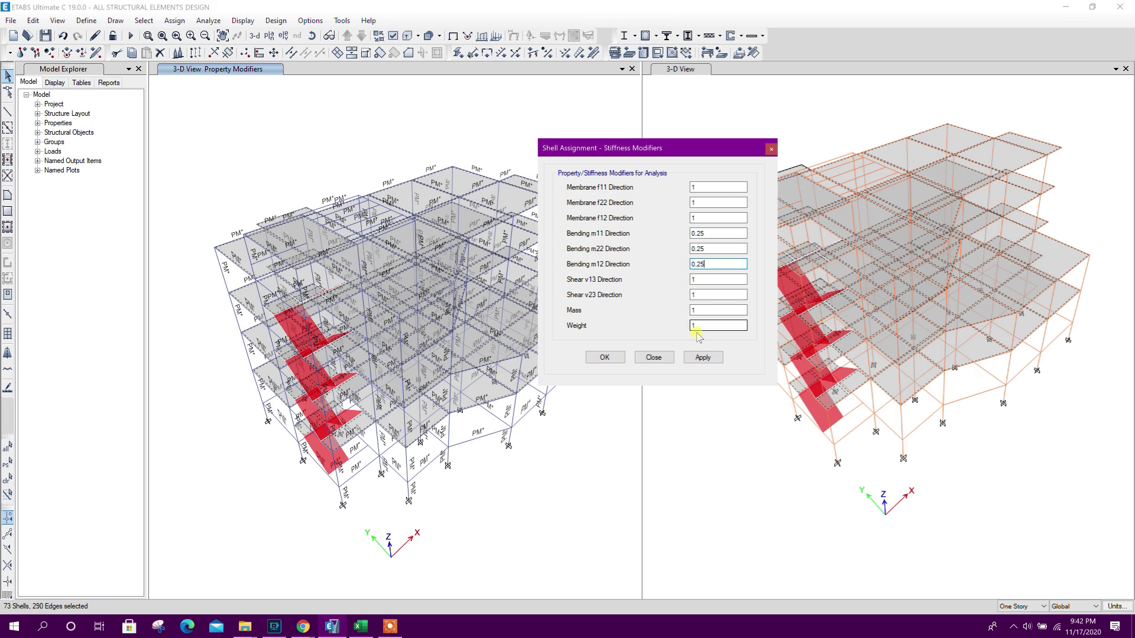
pyautogui.click(702, 356)
pyautogui.click(653, 357)
# Step: Clear the assignment labels by showing the undeformed shape in the 3-D view, and save the model
pyautogui.moveTo(383, 116); pyautogui.dragTo(374, 131, button='middle')
pyautogui.click(452, 37)
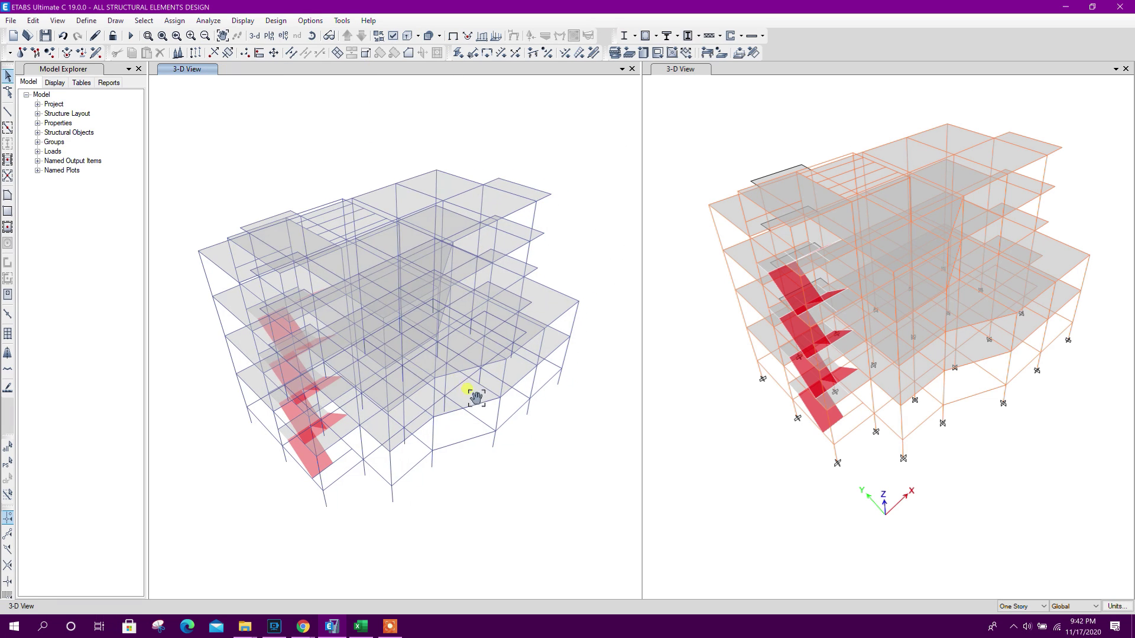
pyautogui.click(46, 34)
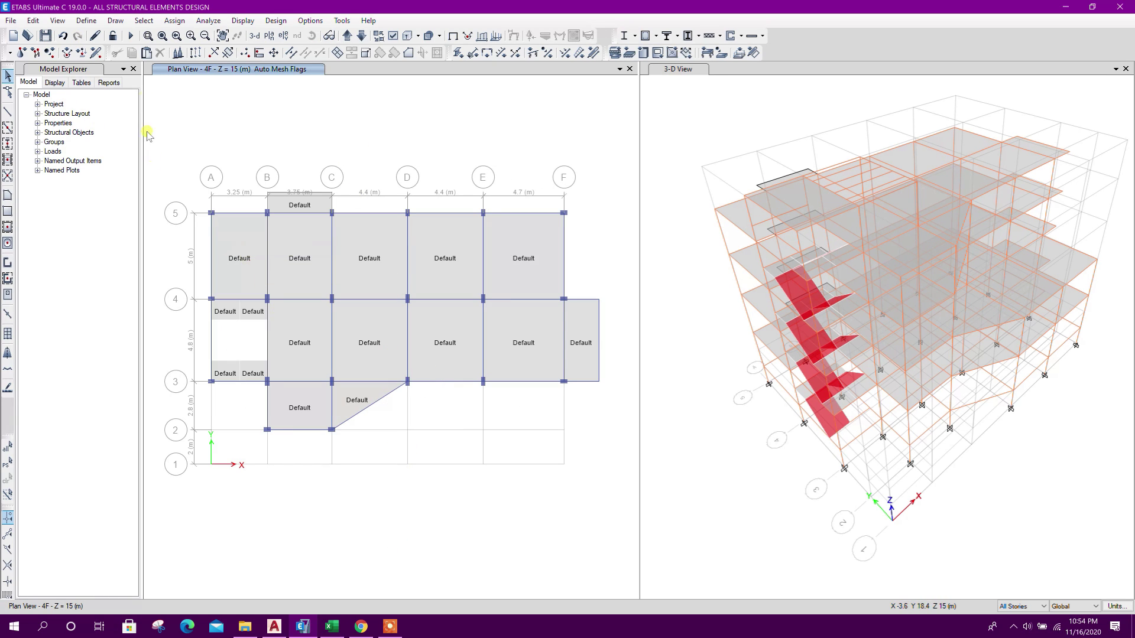
# Step: Run the analysis, and check the concrete frame design preferences
pyautogui.click(130, 37)
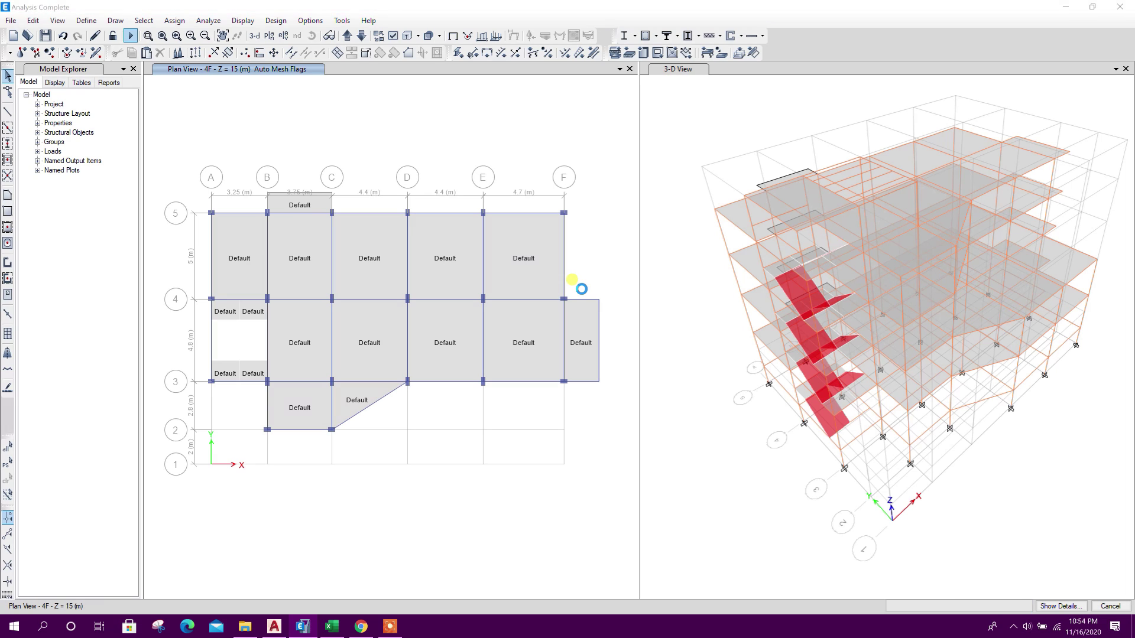
pyautogui.click(276, 20)
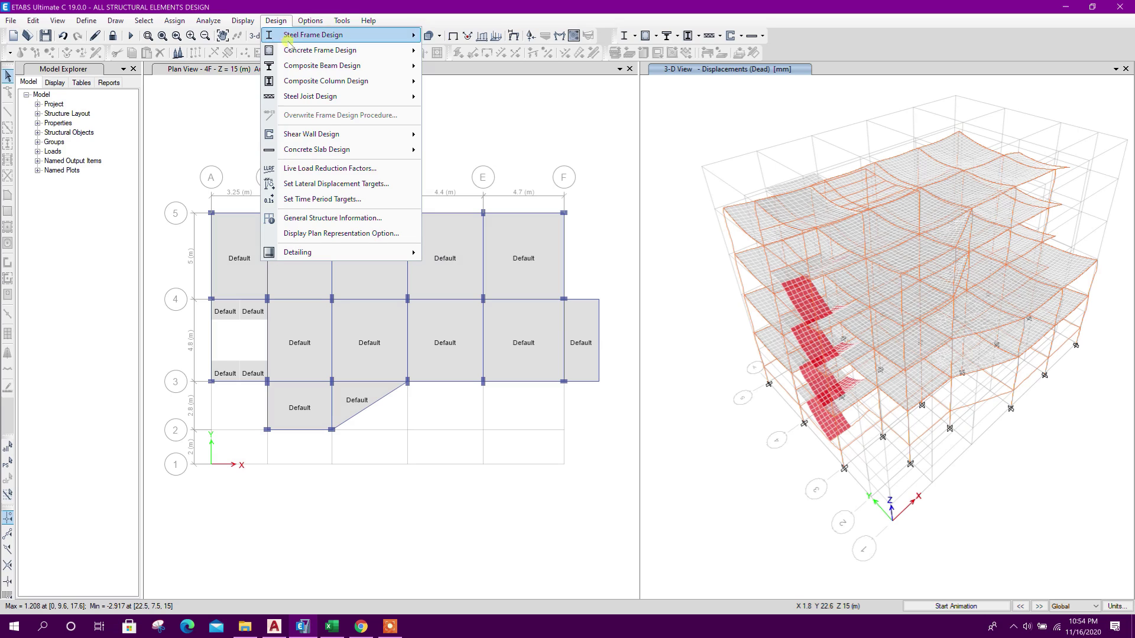
pyautogui.moveTo(331, 50)
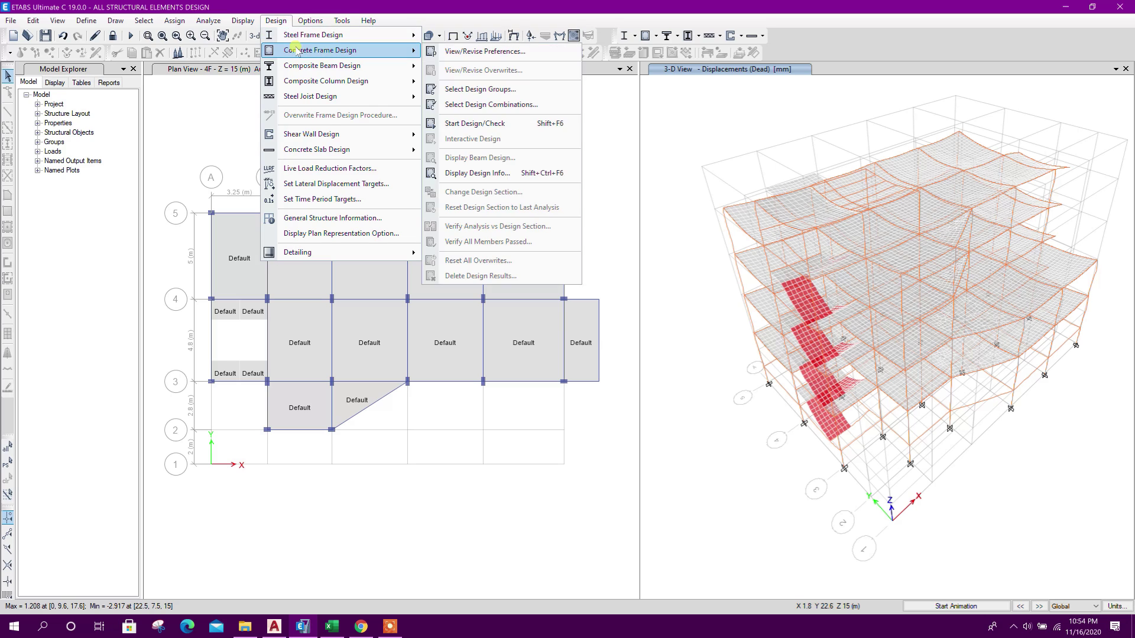
pyautogui.click(506, 51)
pyautogui.click(670, 471)
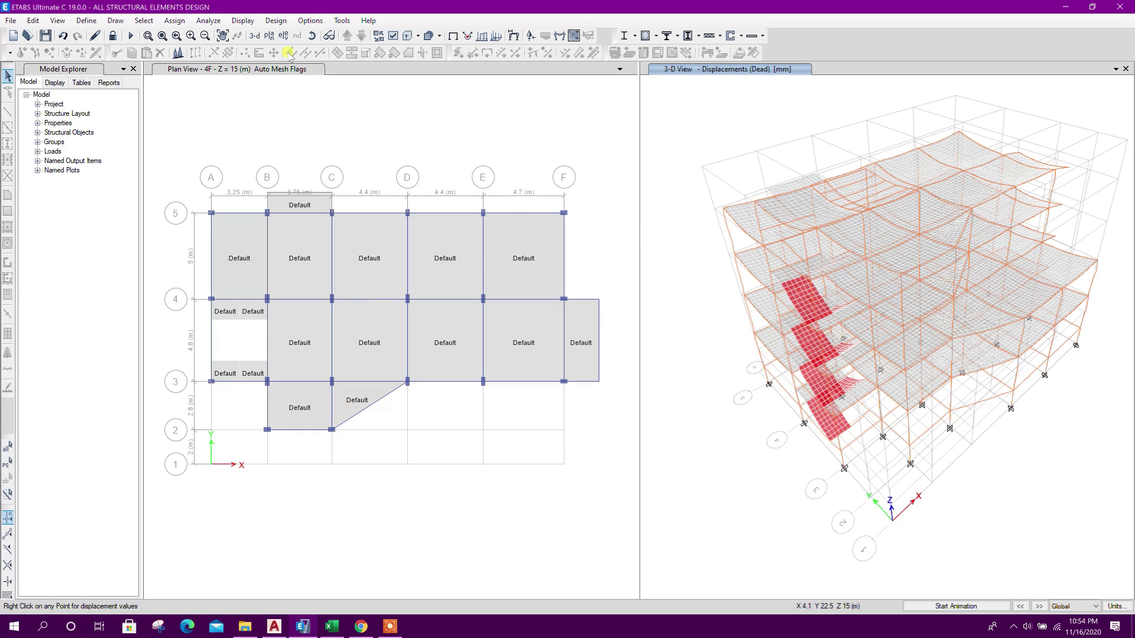
# Step: Add the default design load combinations for concrete frame and concrete slab design, leaving out concrete shear wall design
pyautogui.click(87, 21)
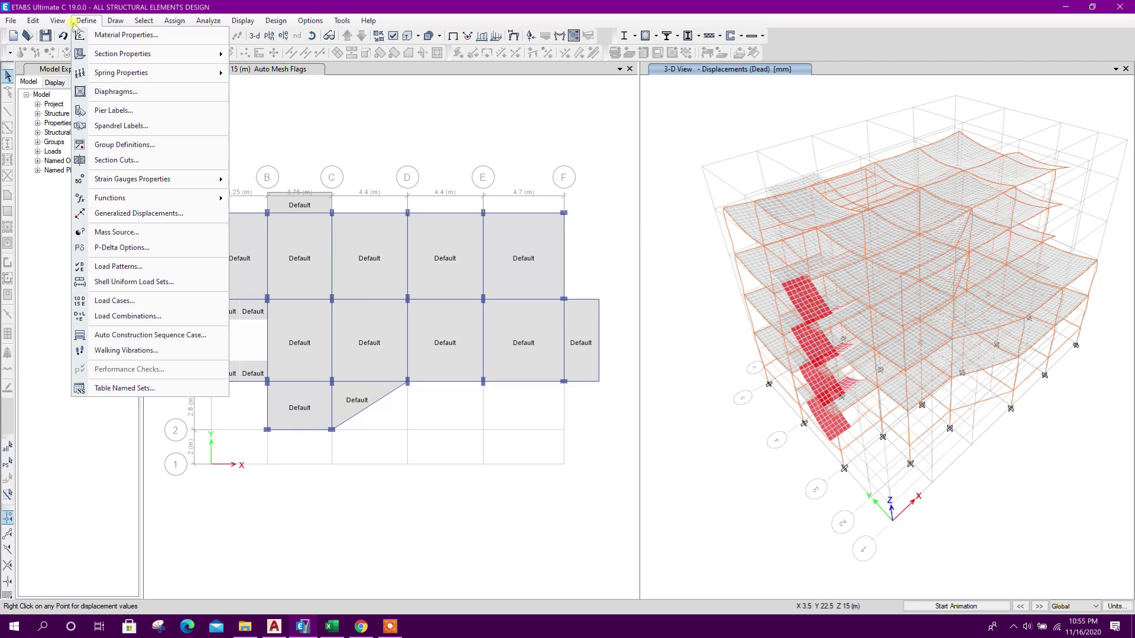
pyautogui.click(156, 315)
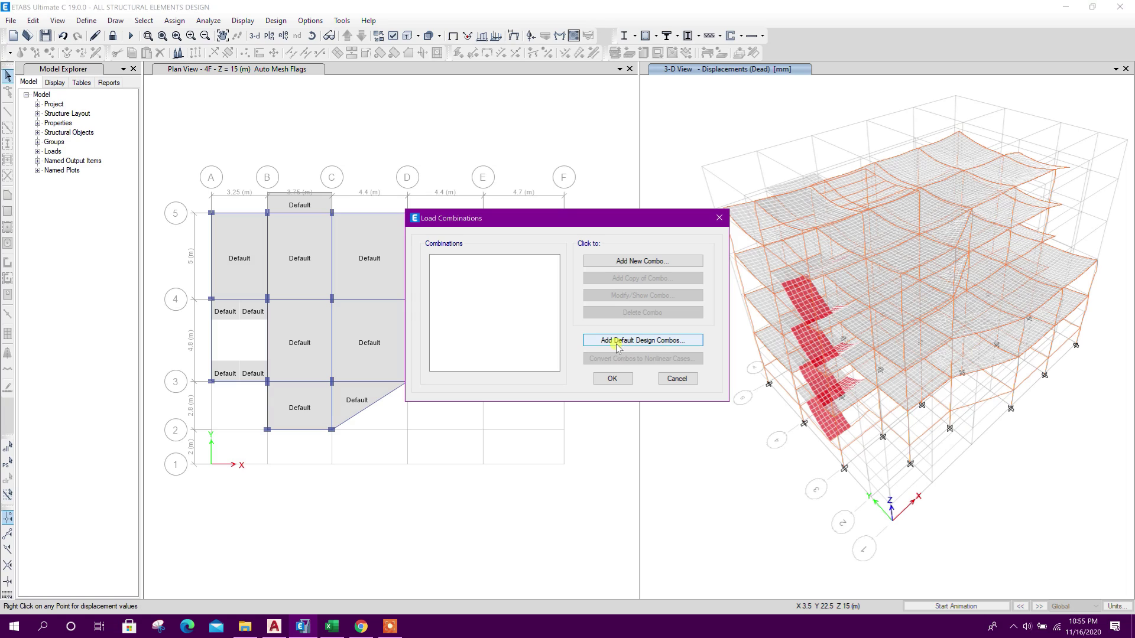
pyautogui.click(668, 342)
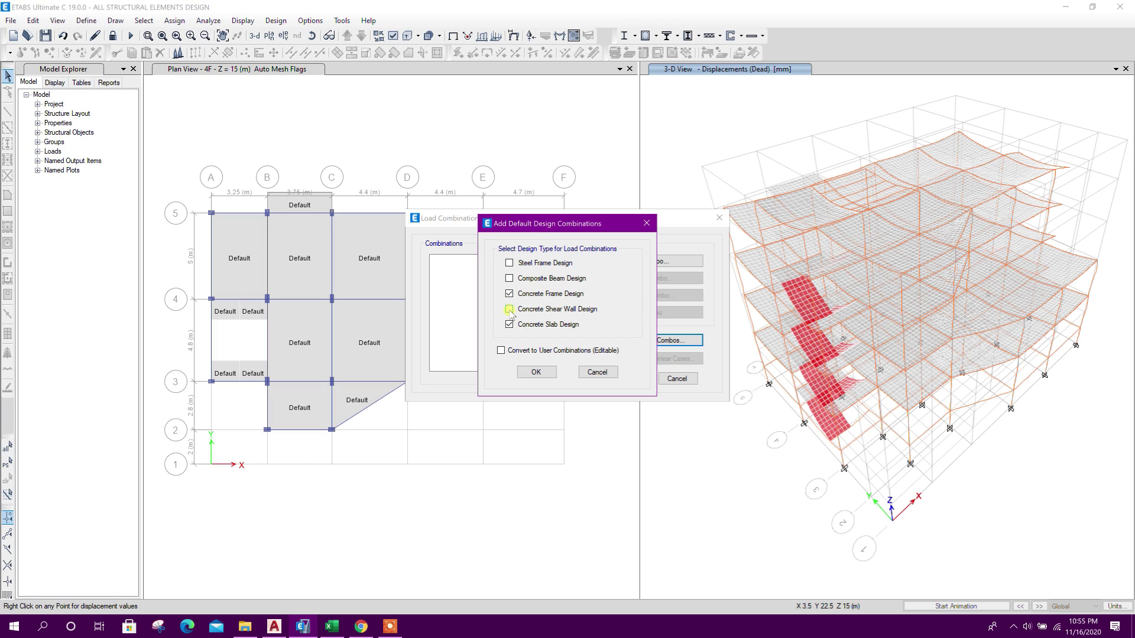
pyautogui.click(535, 374)
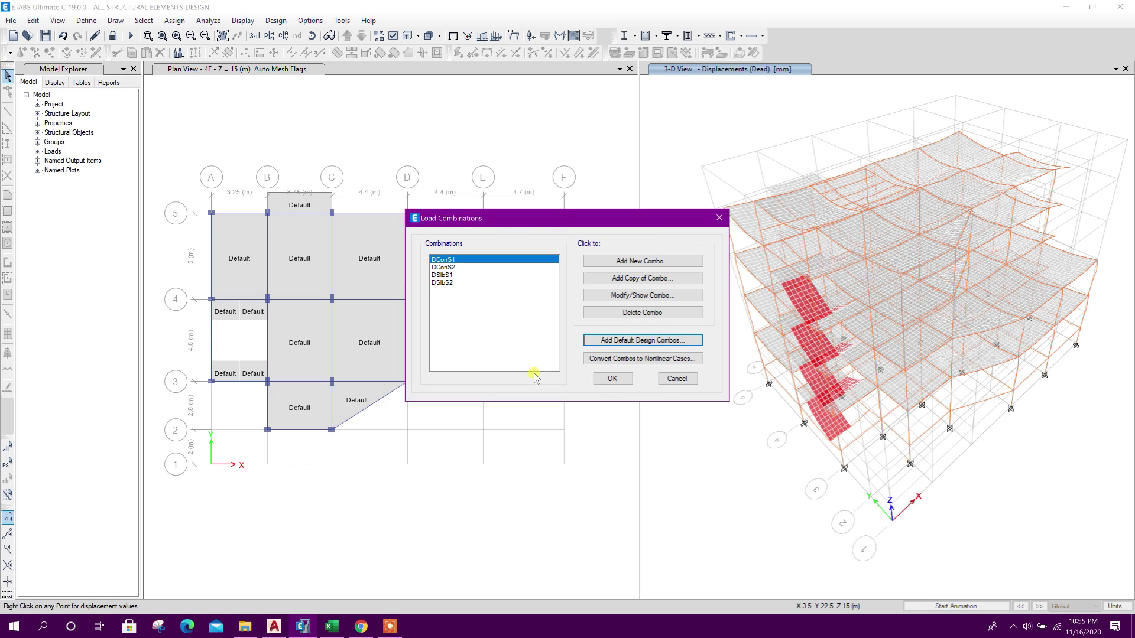
pyautogui.click(612, 378)
# Step: Create a Linear Add load combination named DL+LL containing the Dead and FF load cases with scale factor 1
pyautogui.click(86, 20)
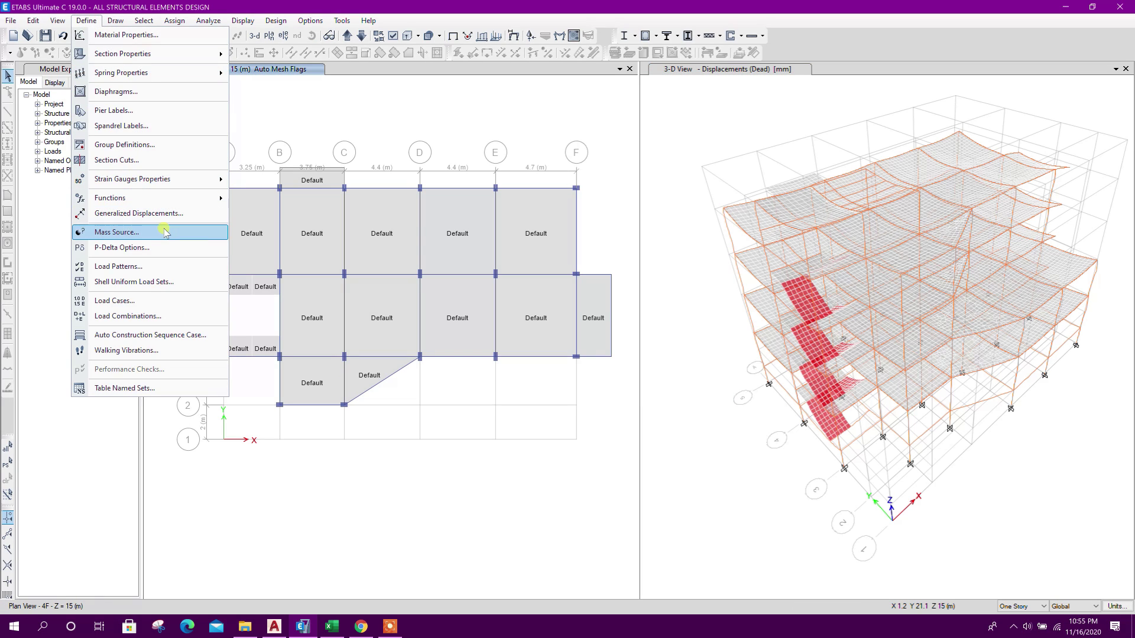
pyautogui.click(139, 316)
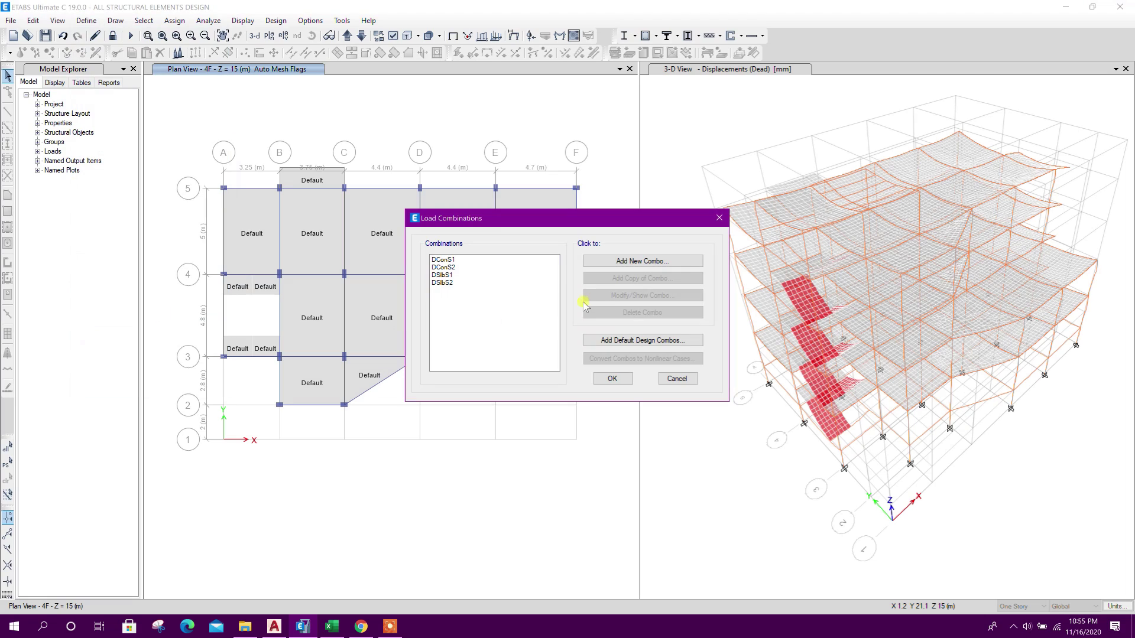
pyautogui.click(616, 265)
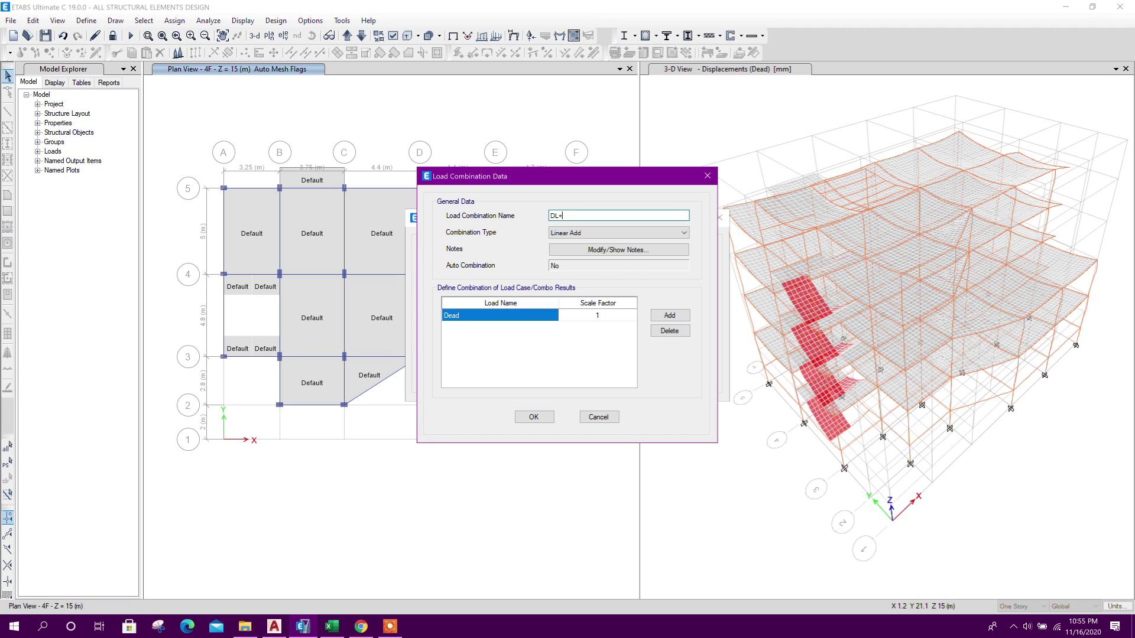
pyautogui.click(532, 316)
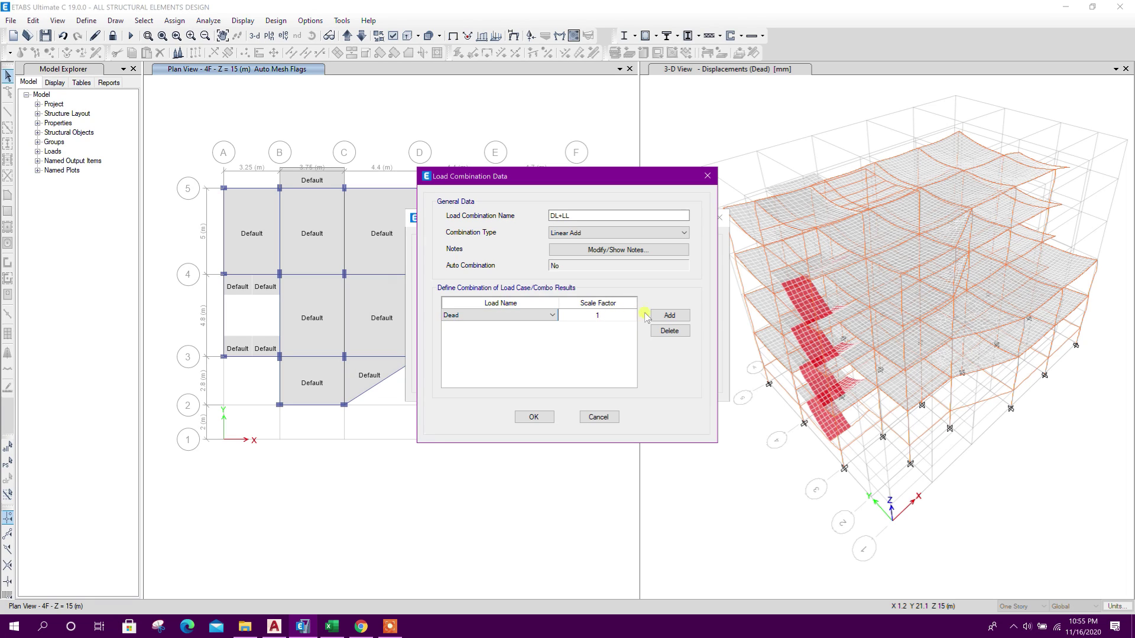
pyautogui.click(669, 315)
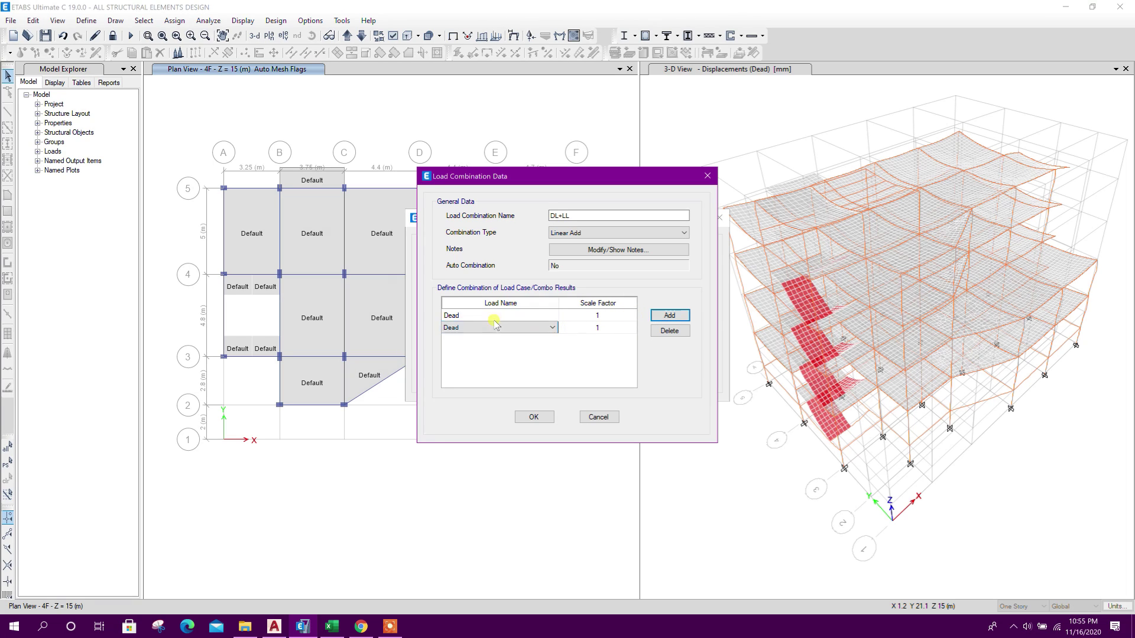
pyautogui.click(517, 328)
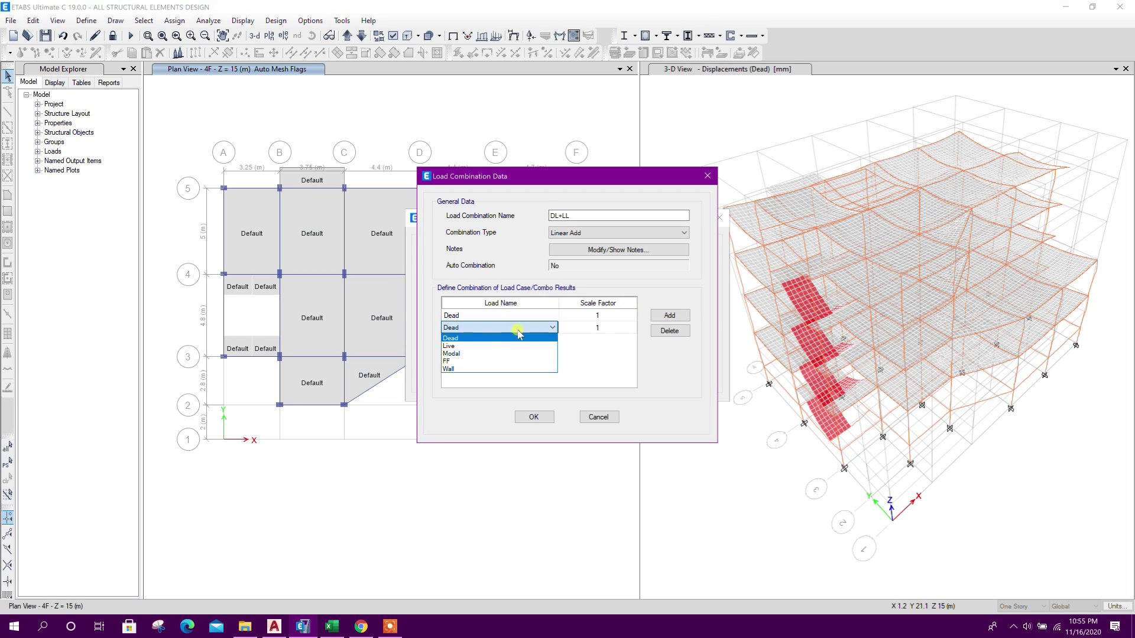
pyautogui.click(470, 361)
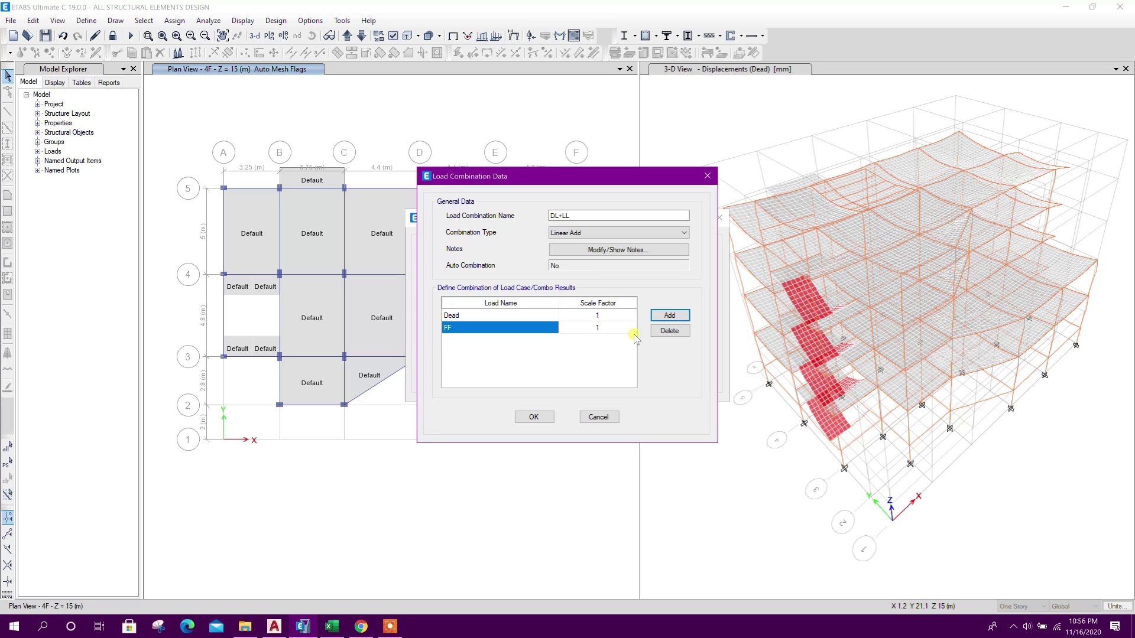
# Step: Add the Wall and Live load cases with scale factor 1 to the DL+LL combination and save it
pyautogui.click(668, 315)
pyautogui.click(523, 339)
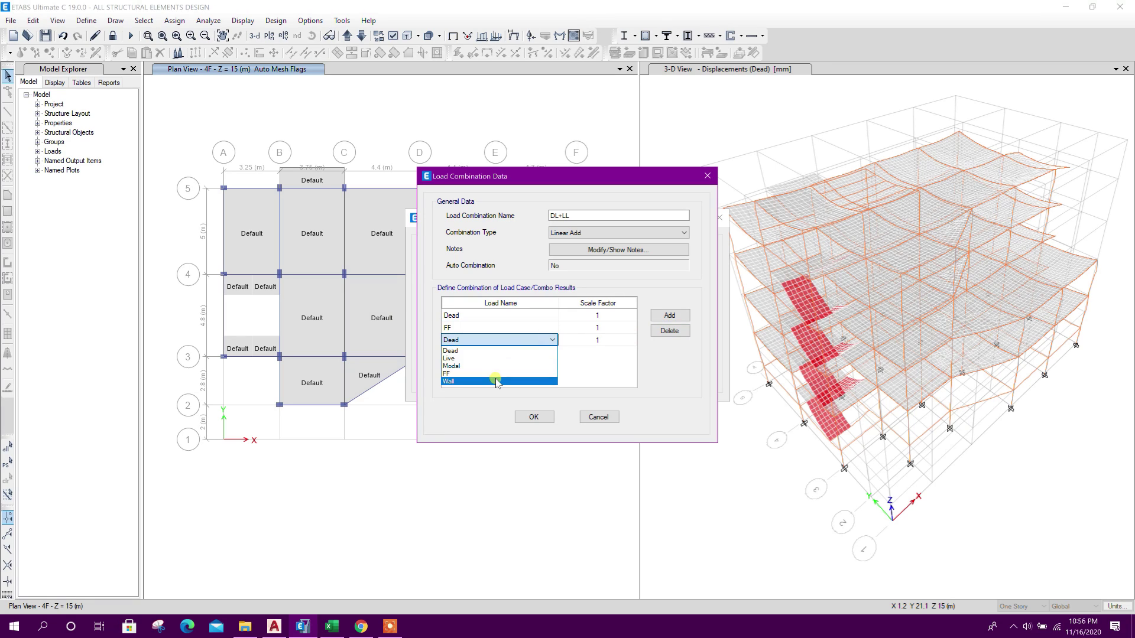
pyautogui.click(495, 382)
pyautogui.click(669, 315)
pyautogui.click(523, 352)
pyautogui.click(508, 370)
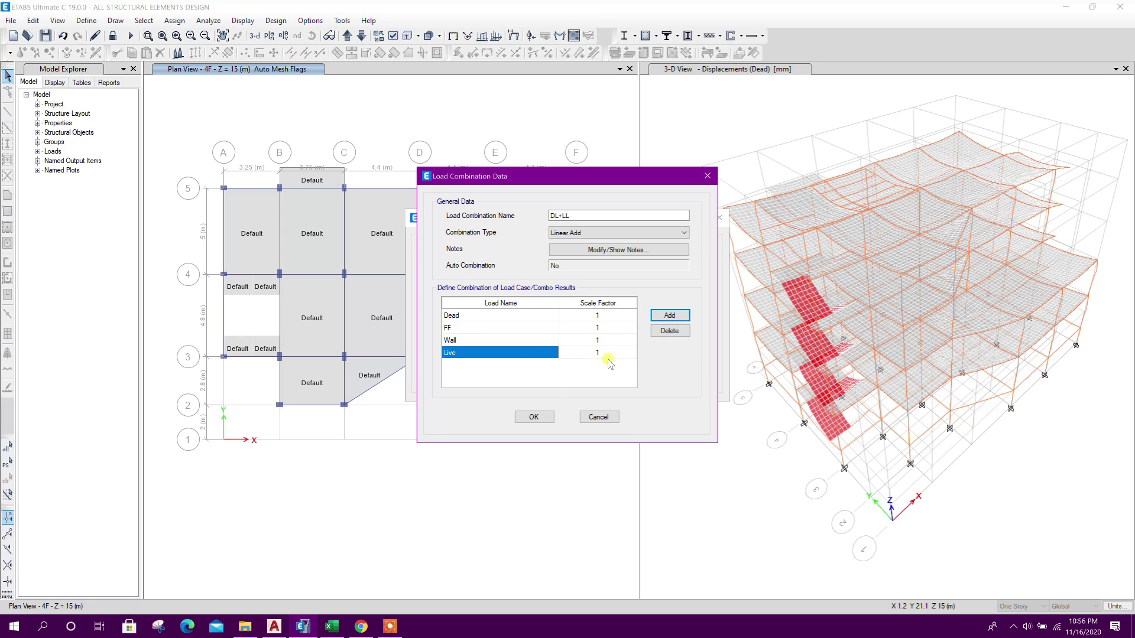
pyautogui.click(602, 353)
pyautogui.click(534, 416)
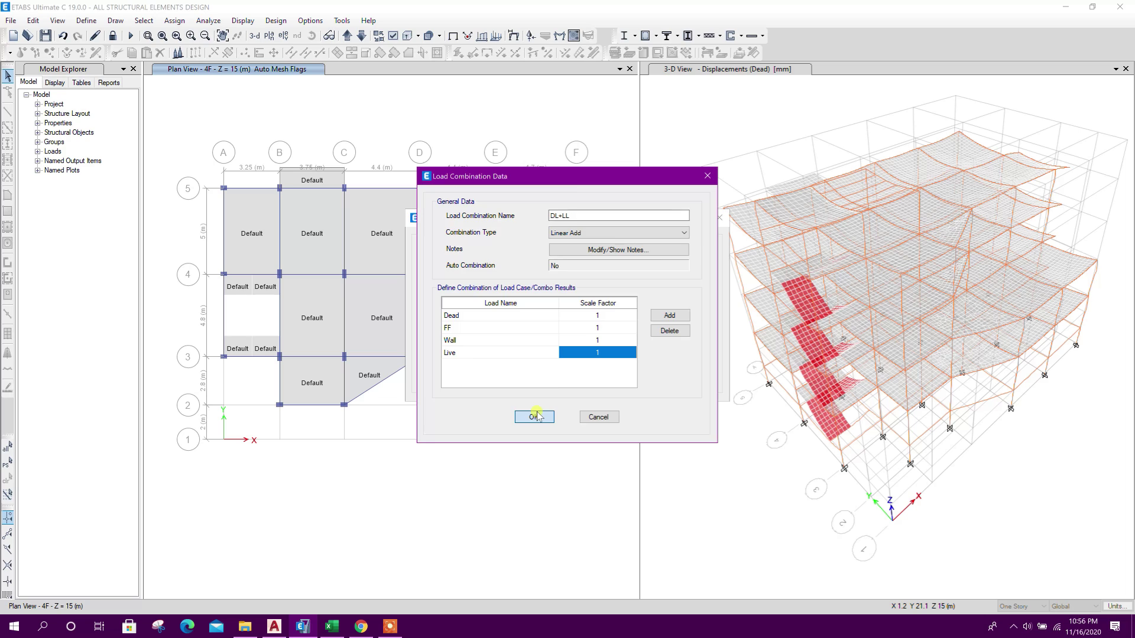
pyautogui.click(612, 378)
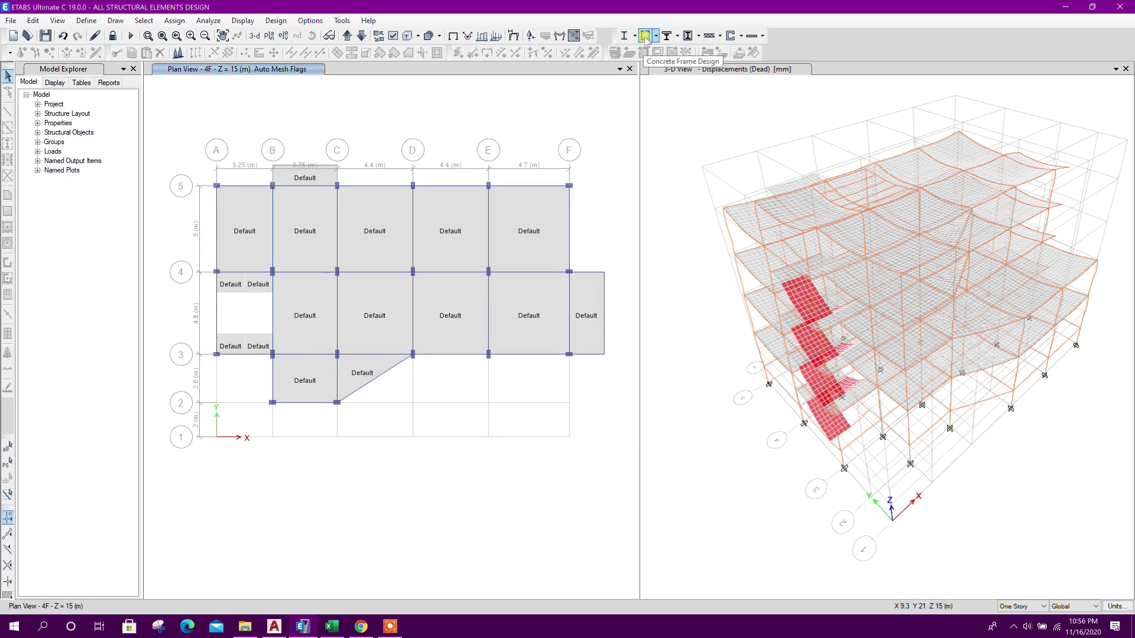
# Step: Run the concrete frame design check on the analysed model
pyautogui.click(276, 20)
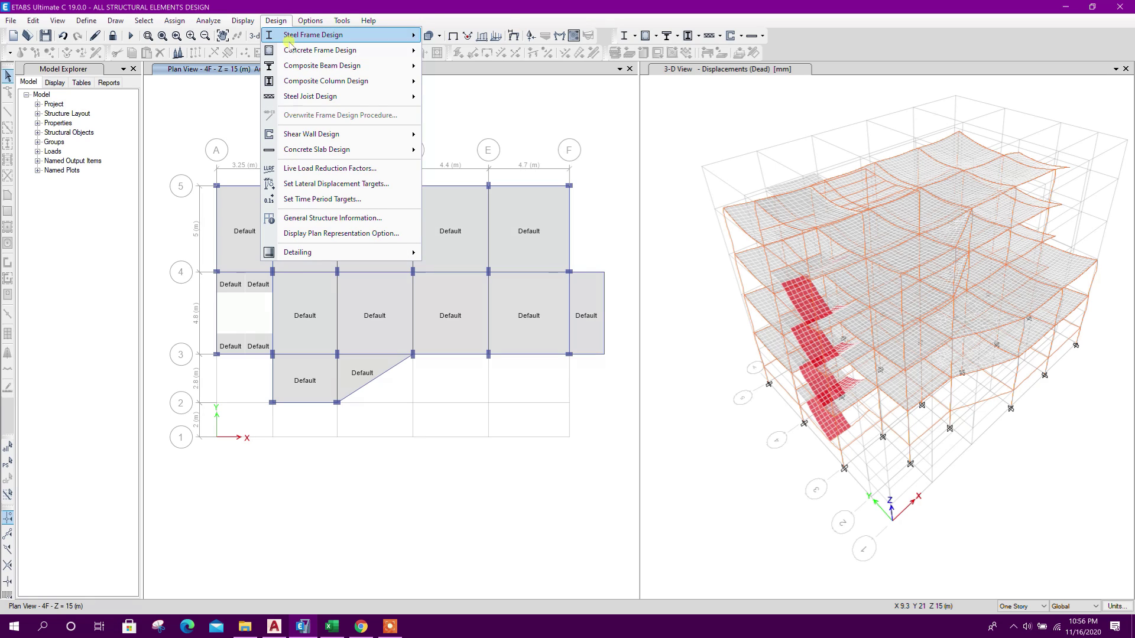
pyautogui.moveTo(331, 51)
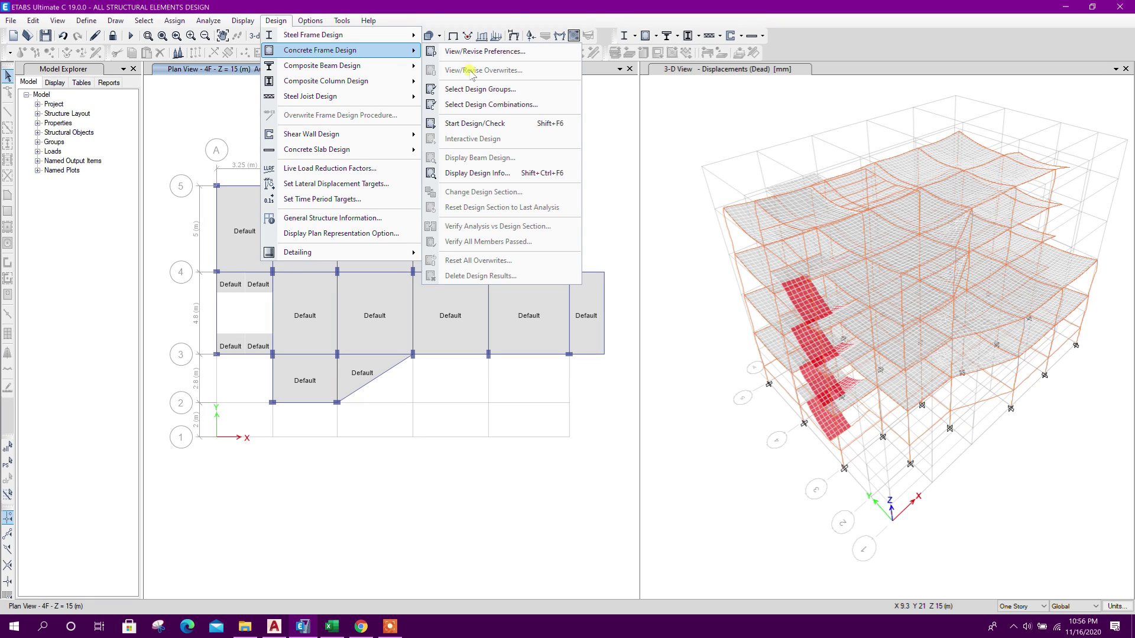
pyautogui.click(519, 124)
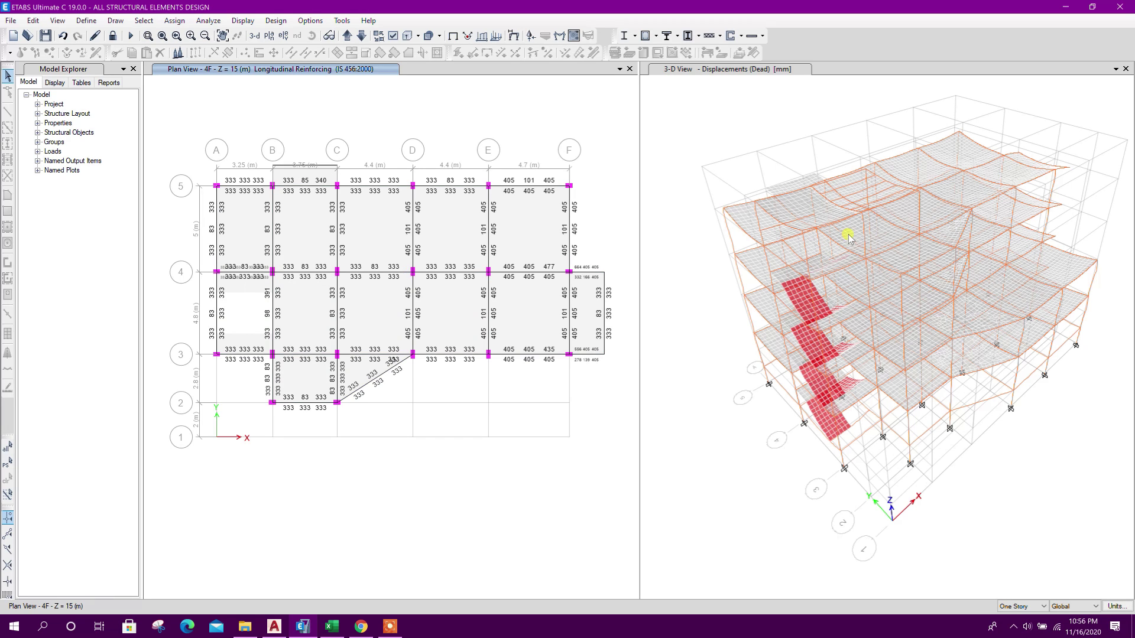
# Step: Examine the beams' longitudinal reinforcement on the plan views from story 4F down to the plinth level PB
pyautogui.moveTo(519, 290); pyautogui.dragTo(517, 308, button='middle')
pyautogui.click(361, 36)
pyautogui.click(361, 36)
pyautogui.click(361, 36)
pyautogui.click(361, 36)
pyautogui.click(361, 36)
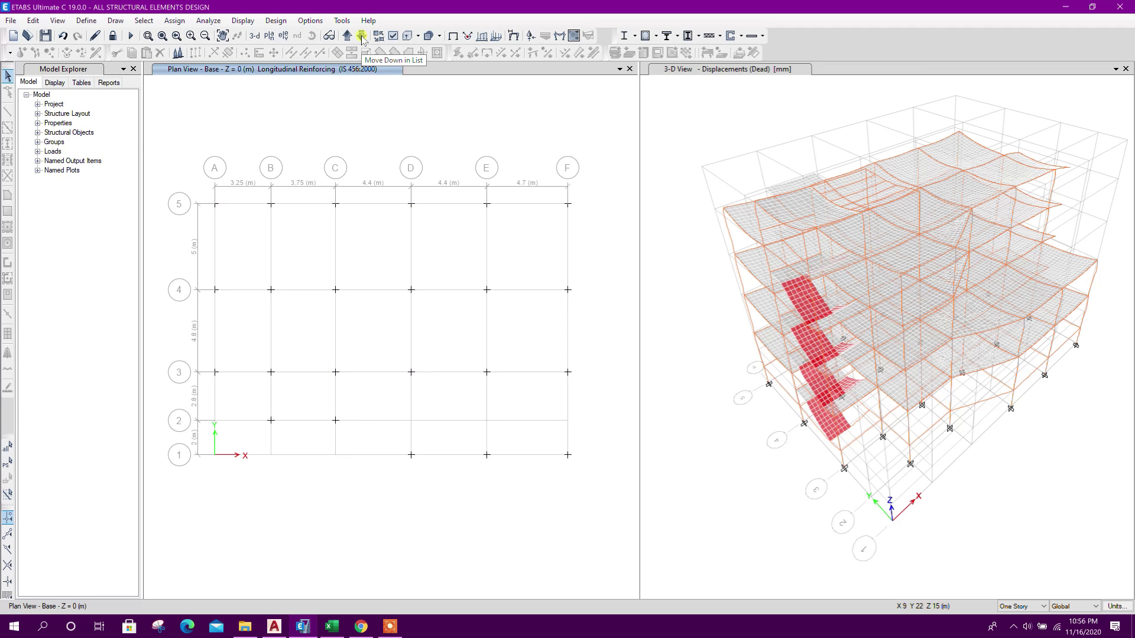
pyautogui.click(347, 36)
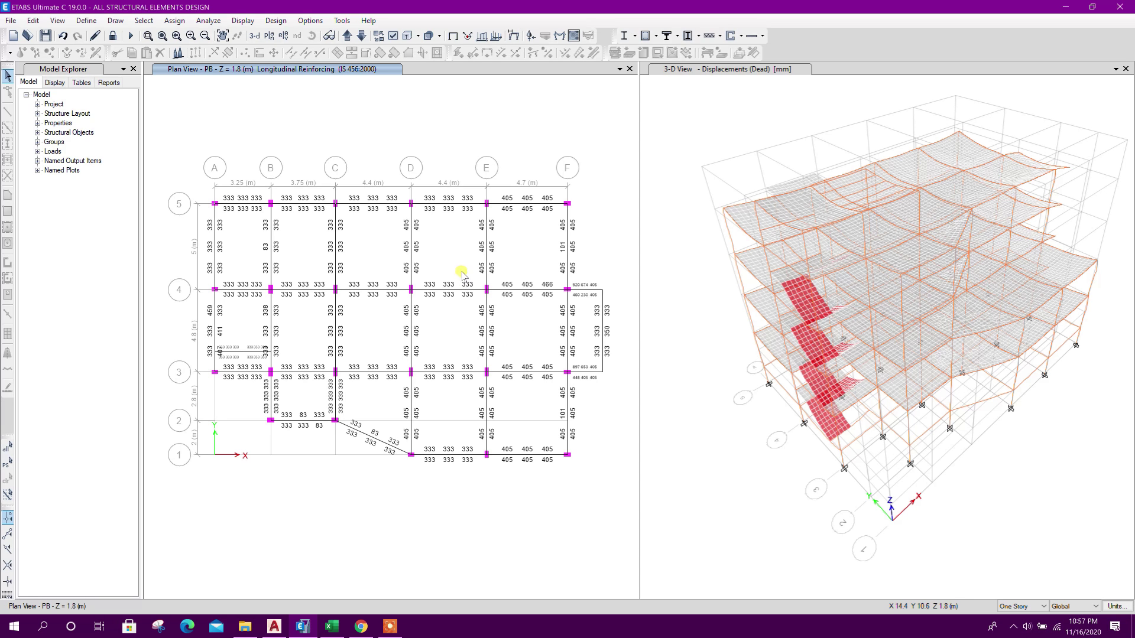
# Step: Switch the longitudinal reinforcement plan to a 3-D view and hide the horizon in its view options
pyautogui.click(254, 36)
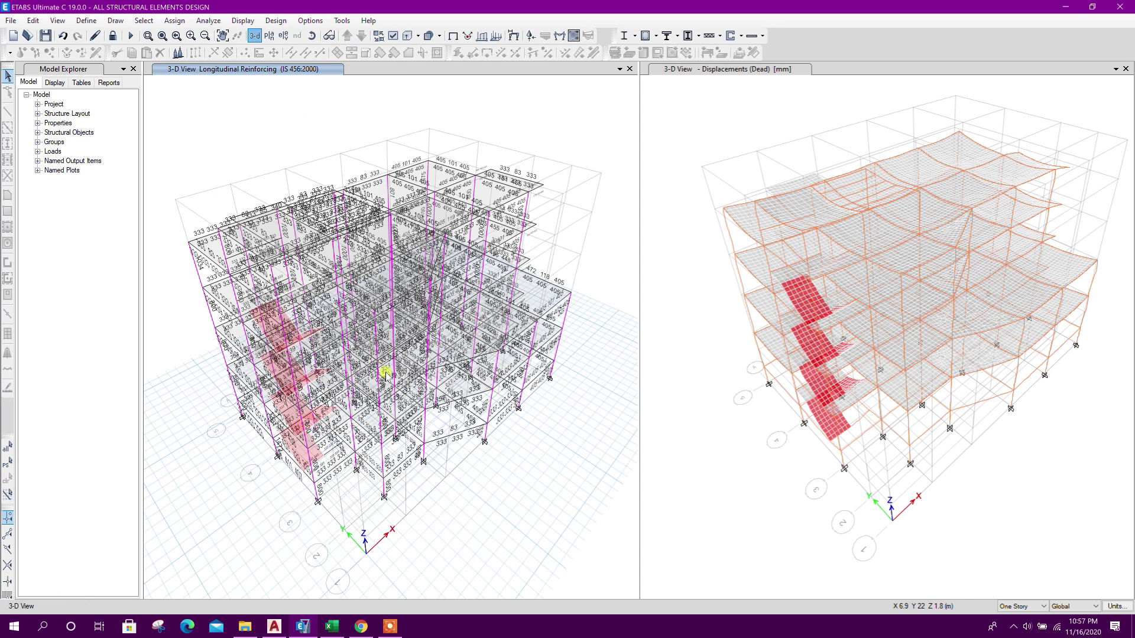
pyautogui.scroll(6, 386, 373)
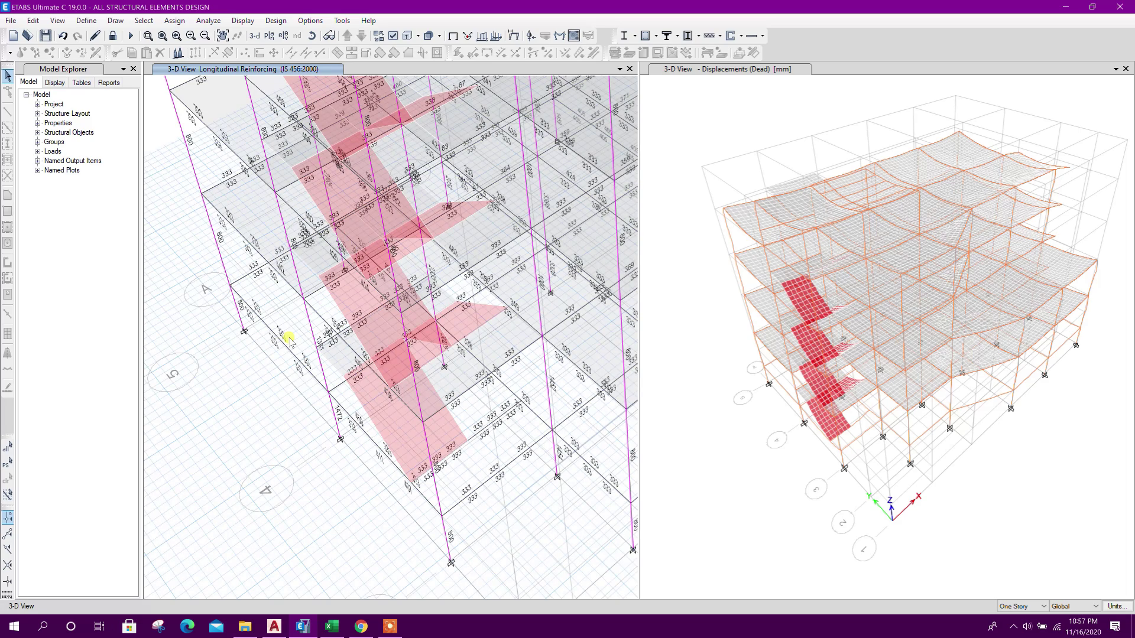
pyautogui.scroll(-5, 296, 327)
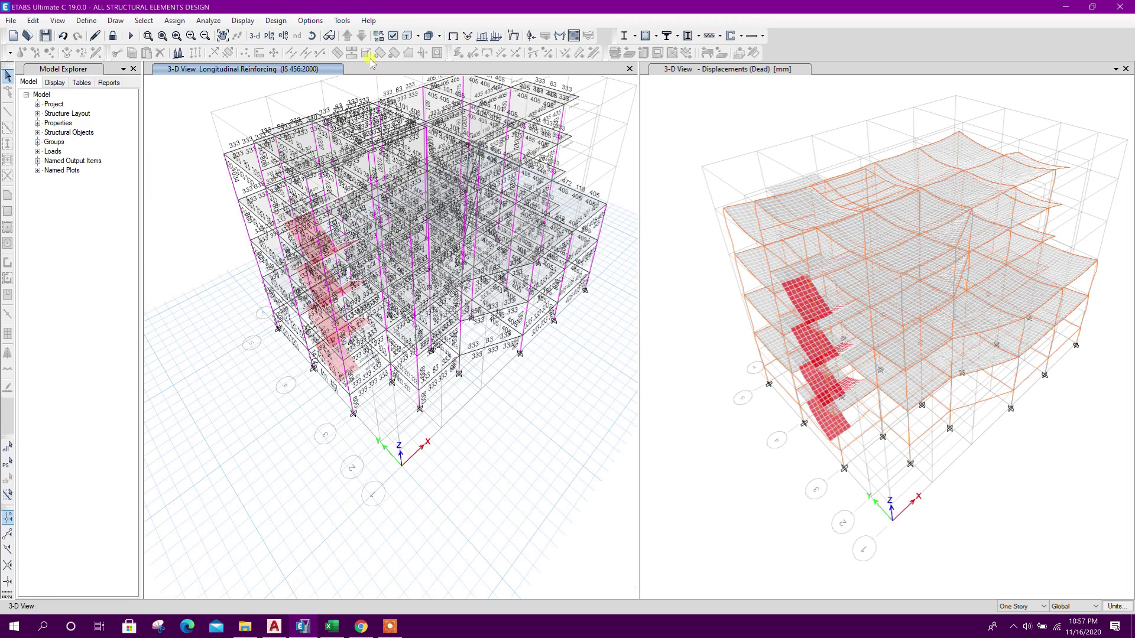
pyautogui.click(391, 37)
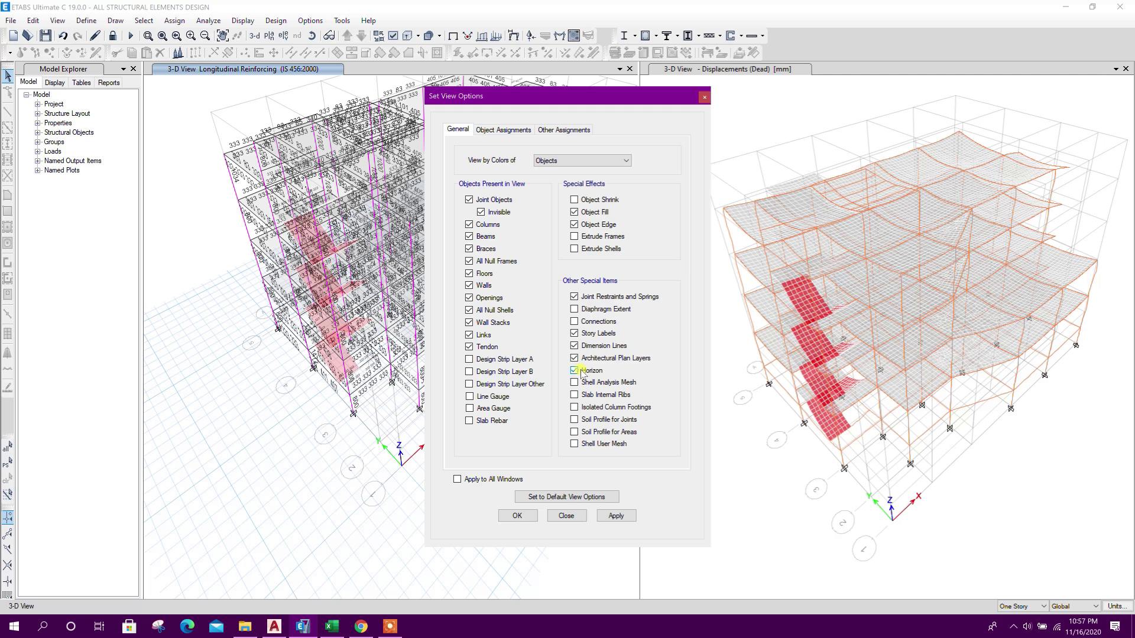
pyautogui.click(616, 515)
pyautogui.click(578, 516)
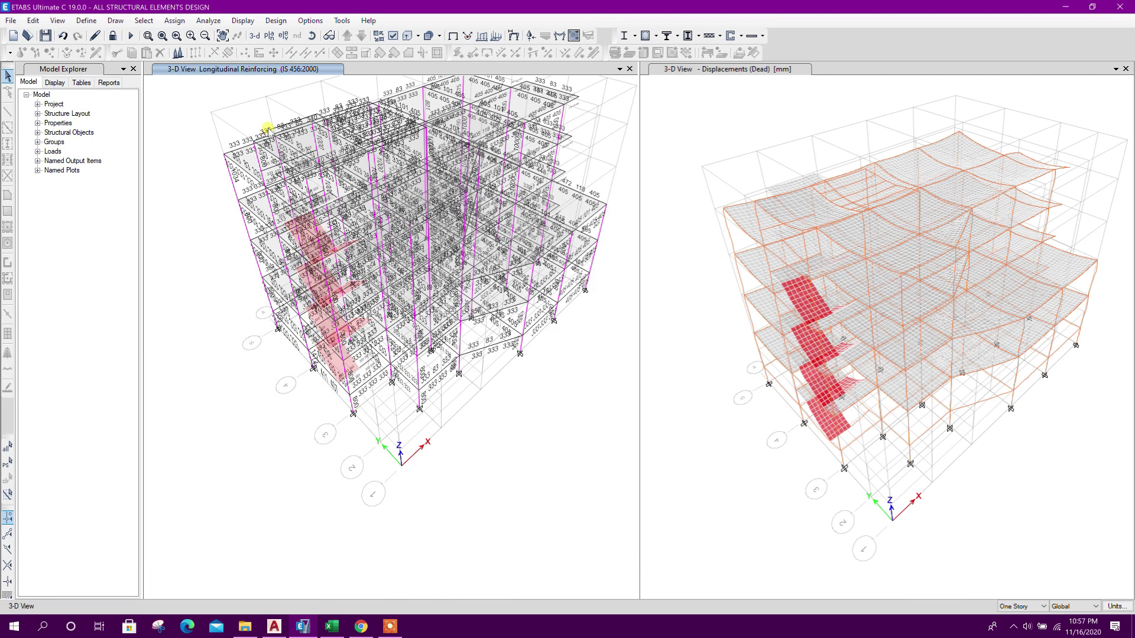
# Step: Select all columns by object type and show only the selected objects in the reinforcement 3-D view
pyautogui.click(144, 20)
pyautogui.moveTo(195, 34)
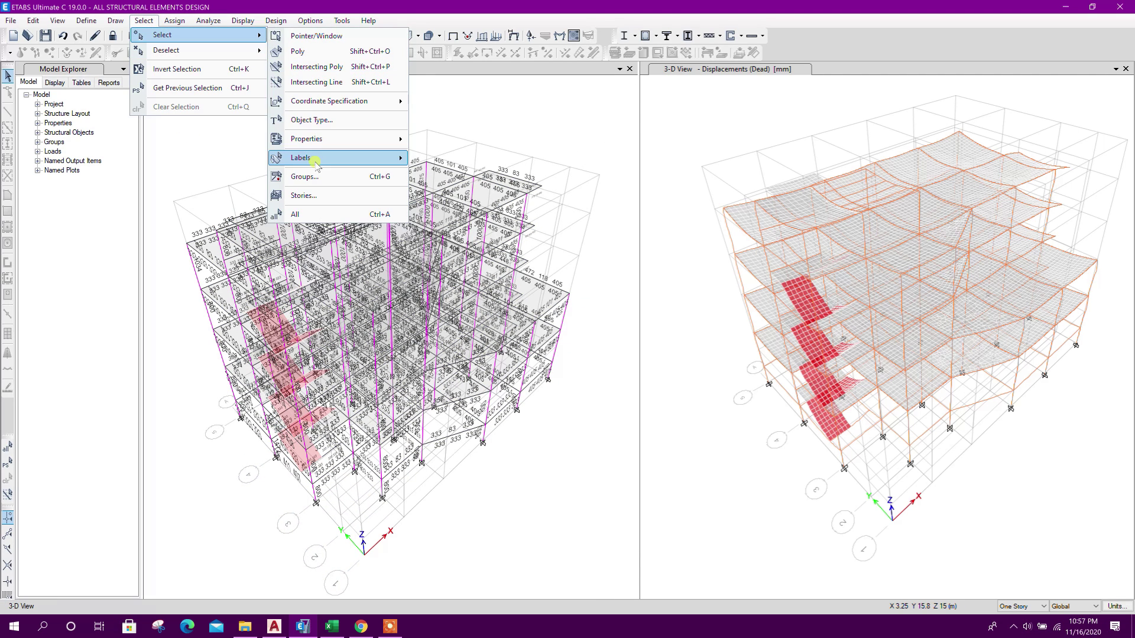
pyautogui.click(325, 121)
pyautogui.click(514, 231)
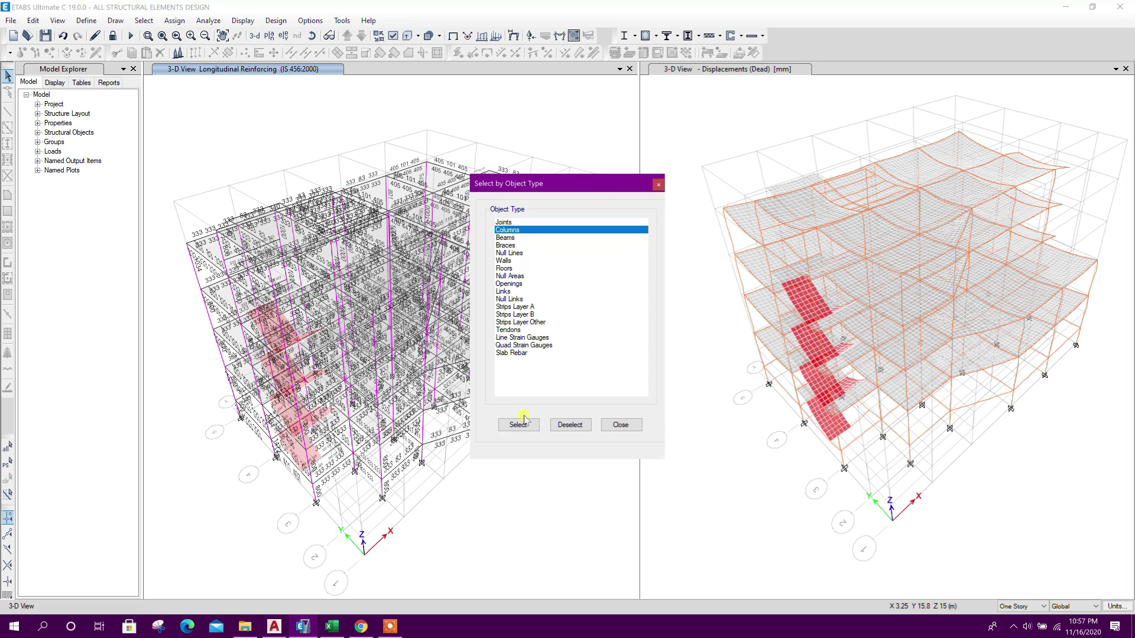
pyautogui.click(518, 424)
pyautogui.click(620, 424)
pyautogui.rightClick(394, 124)
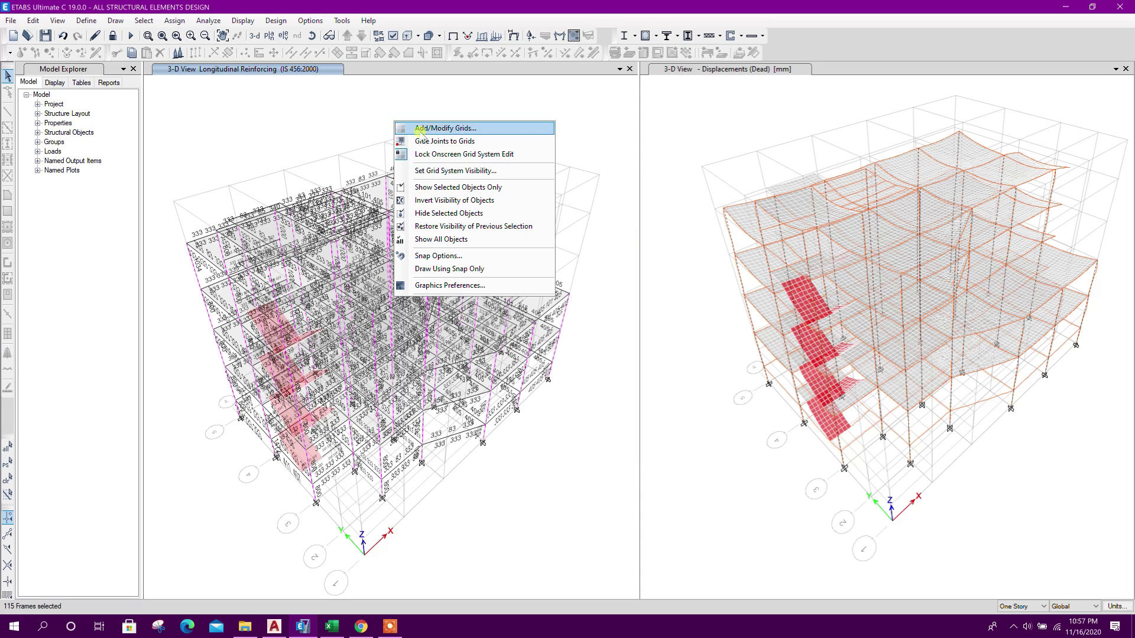
pyautogui.click(458, 188)
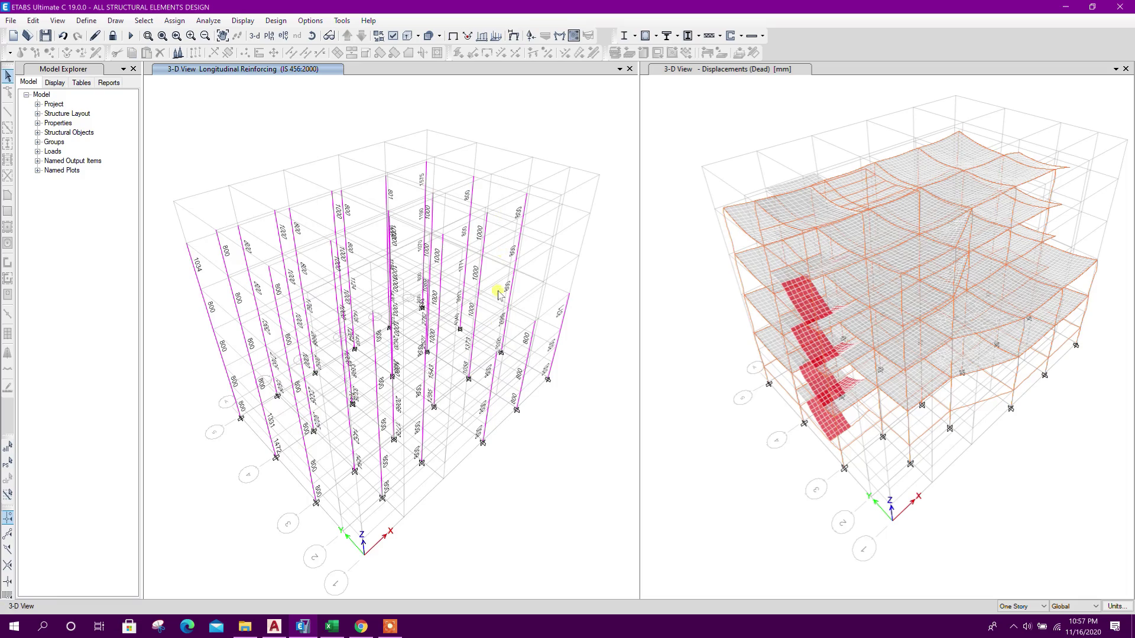
# Step: Hide the grid system in both the longitudinal reinforcing and the displacements 3-D views
pyautogui.keyDown('shift'); pyautogui.moveTo(505, 454); pyautogui.dragTo(504, 412, button='middle'); pyautogui.keyUp('shift')
pyautogui.moveTo(211, 242)
pyautogui.keyDown('shift'); pyautogui.mouseDown(button='middle')
pyautogui.moveTo(215, 232)
pyautogui.moveTo(190, 235)
pyautogui.mouseUp(button='middle'); pyautogui.keyUp('shift')
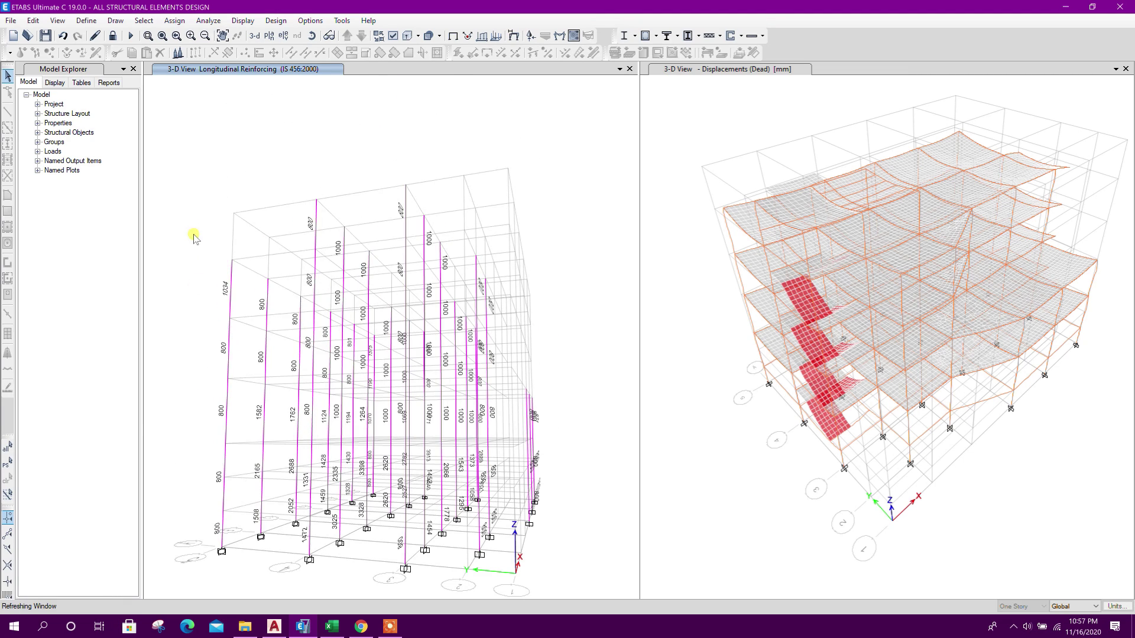
pyautogui.rightClick(189, 186)
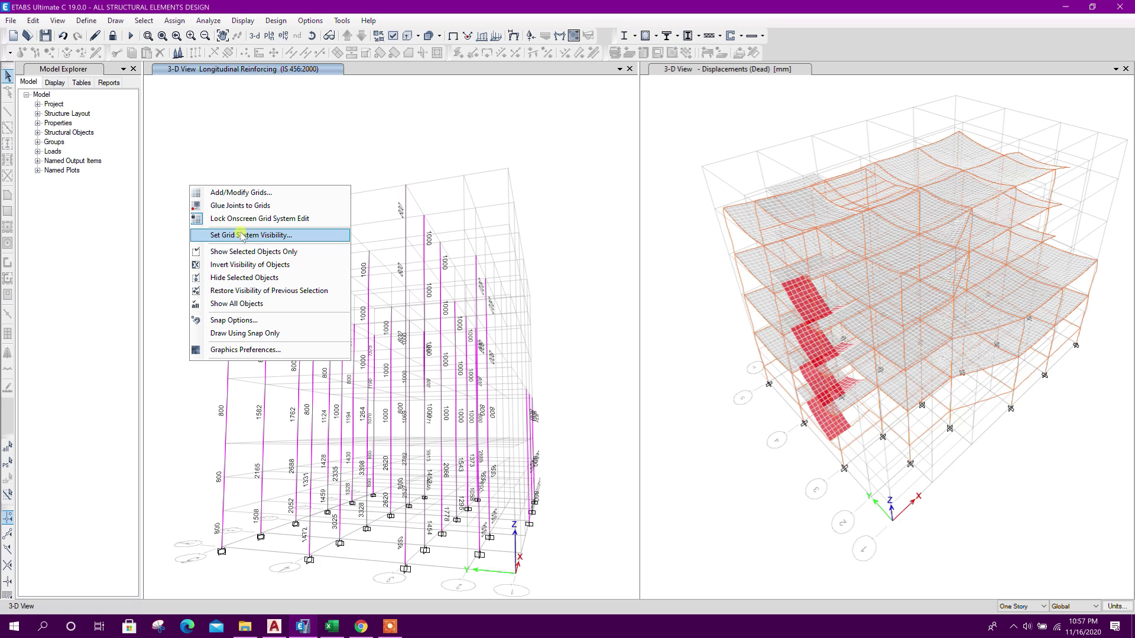
pyautogui.click(280, 235)
pyautogui.keyDown('shift'); pyautogui.moveTo(554, 453); pyautogui.dragTo(515, 375, button='middle'); pyautogui.keyUp('shift')
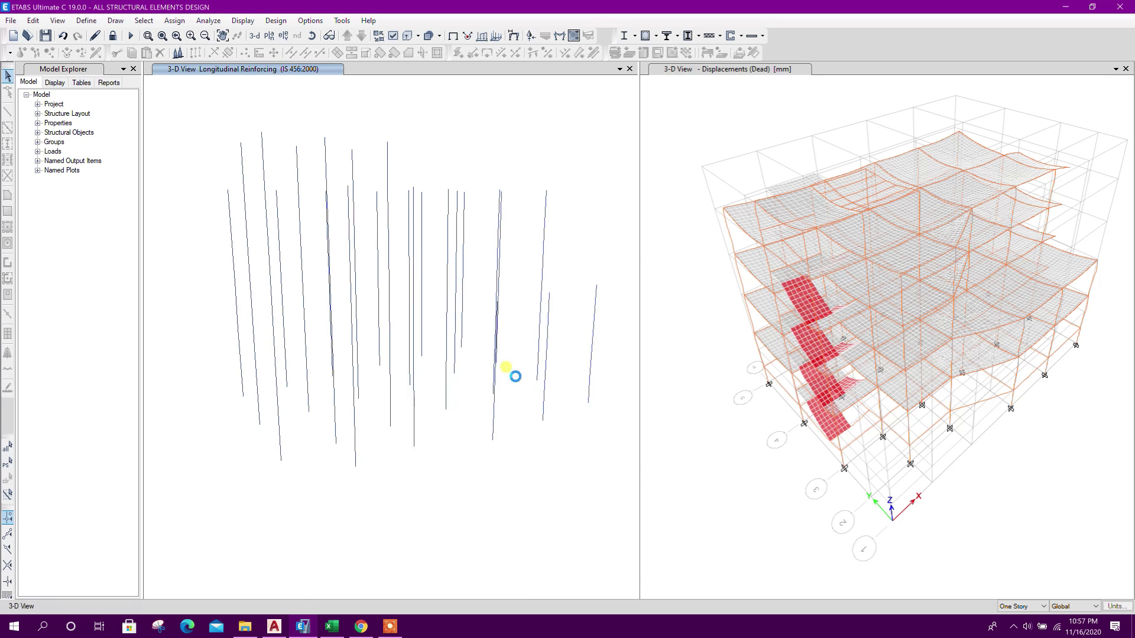
pyautogui.click(720, 463)
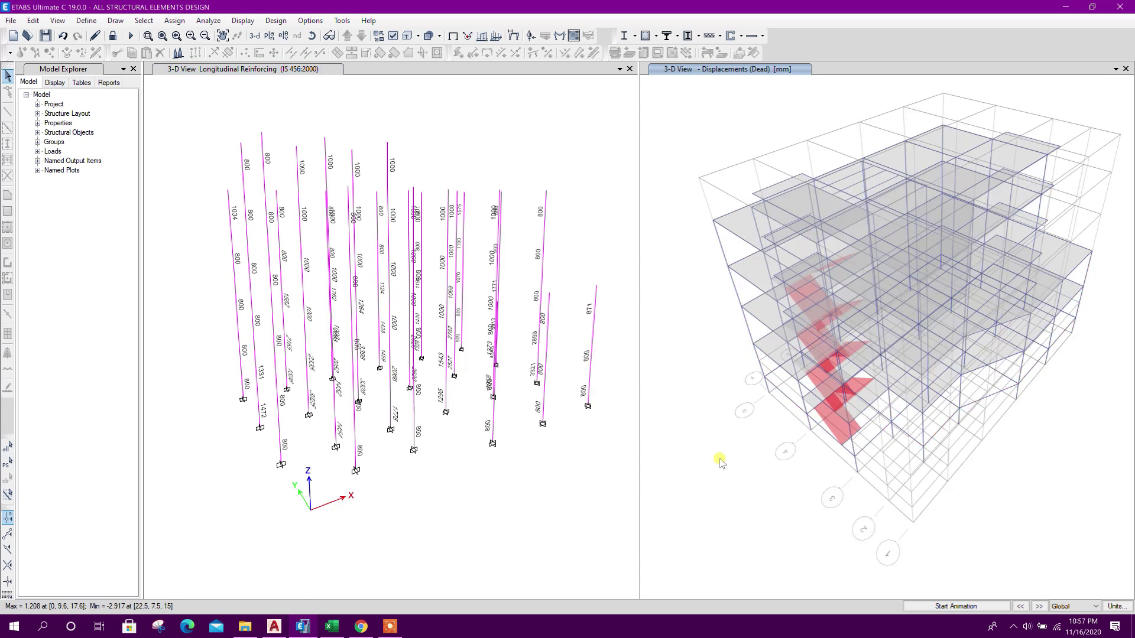
pyautogui.rightClick(687, 241)
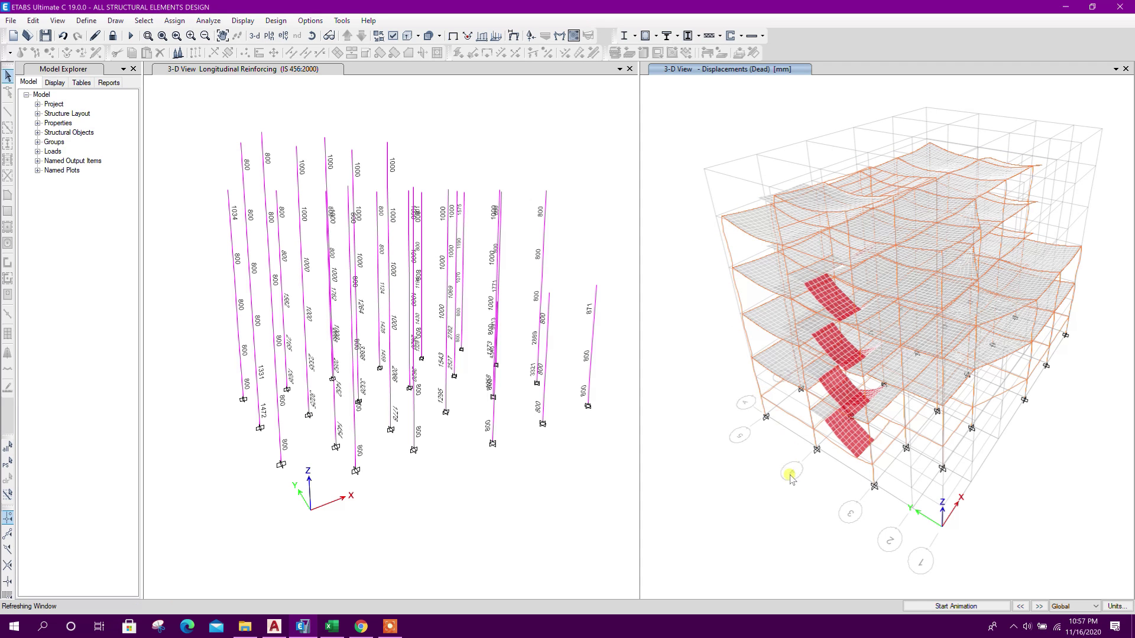
pyautogui.keyDown('shift'); pyautogui.moveTo(786, 482); pyautogui.dragTo(755, 482, button='middle'); pyautogui.keyUp('shift')
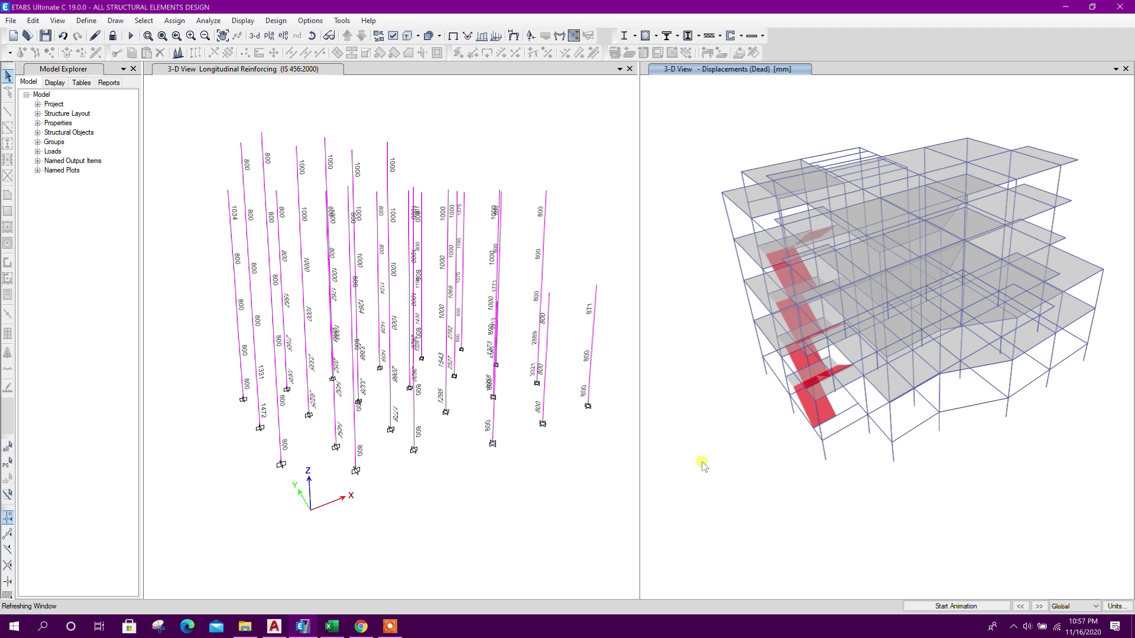
pyautogui.moveTo(251, 183); pyautogui.dragTo(240, 197, button='middle')
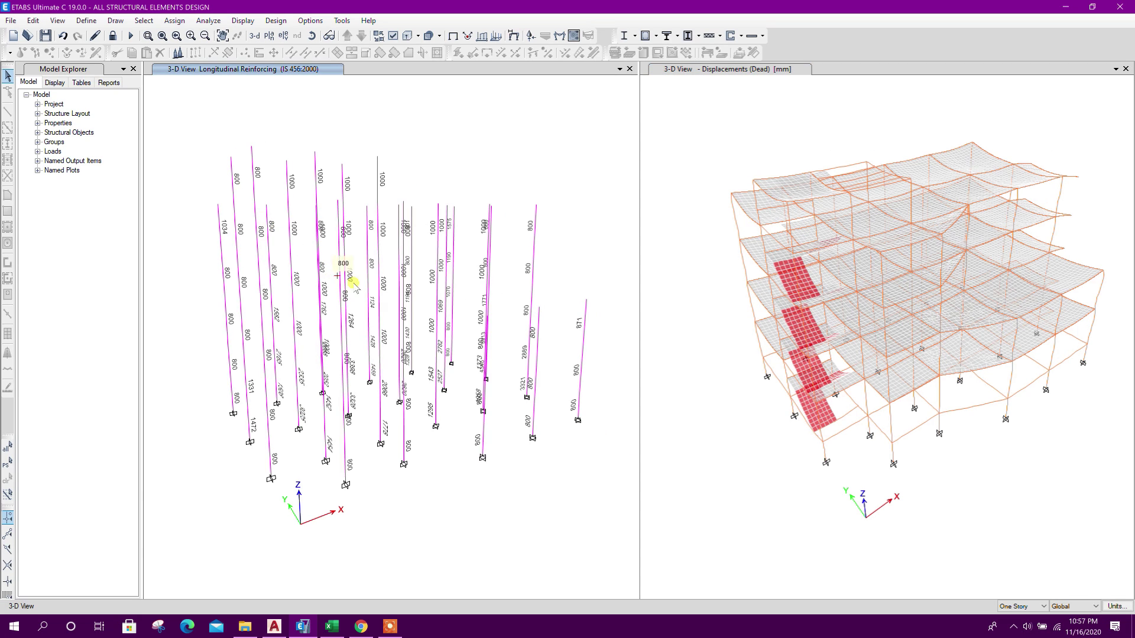
# Step: Display the concrete frame design output as Rebar Percentage in the columns-only 3-D view
pyautogui.click(646, 35)
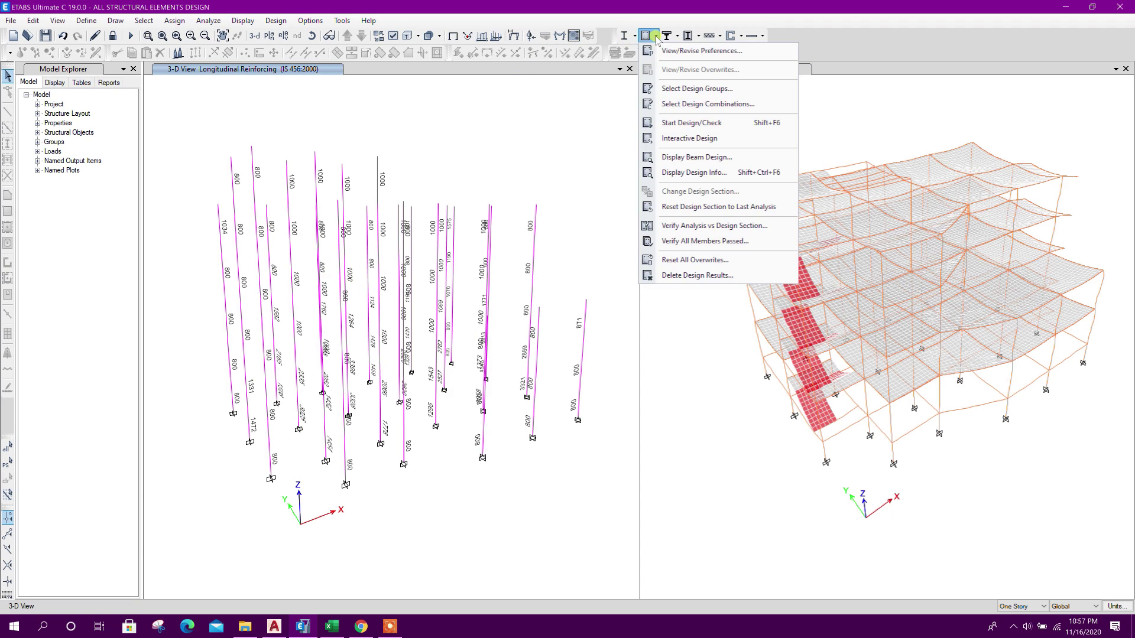
pyautogui.click(692, 173)
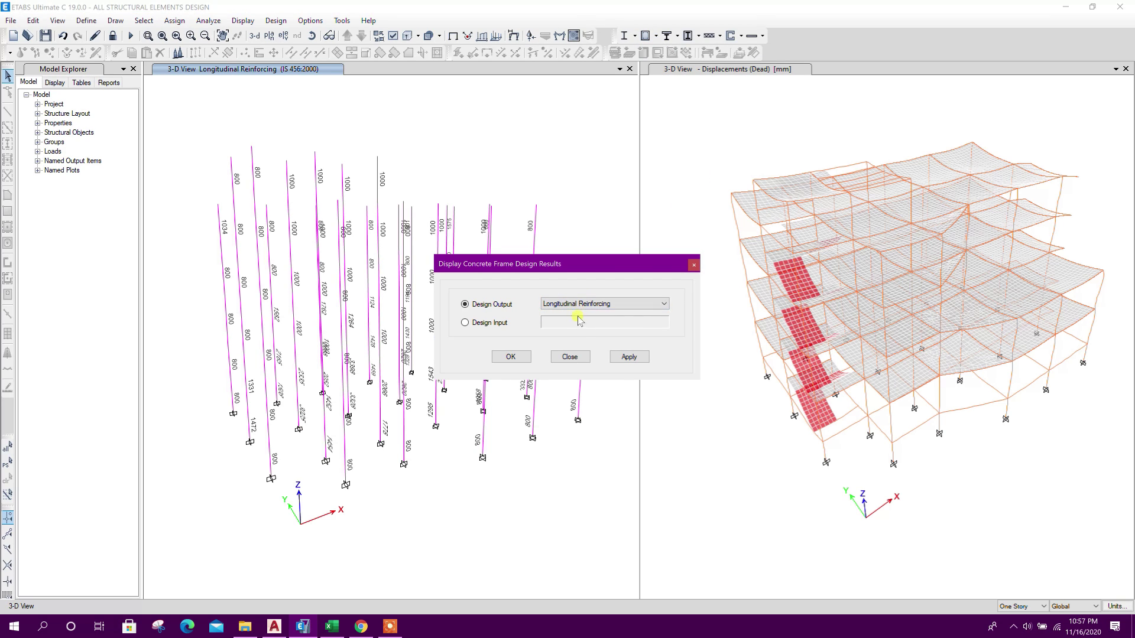
pyautogui.click(578, 305)
pyautogui.click(582, 328)
pyautogui.click(628, 356)
pyautogui.click(569, 356)
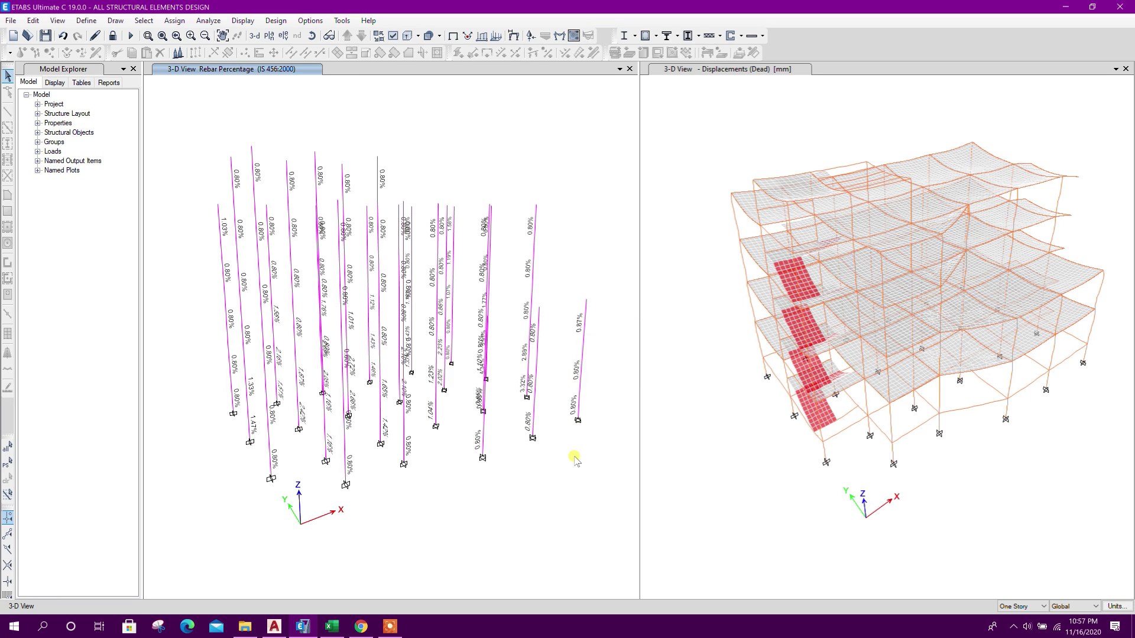
# Step: Examine the rebar percentages of the columns from several sides of the 3-D view
pyautogui.keyDown('shift'); pyautogui.moveTo(546, 469); pyautogui.dragTo(575, 441, button='middle'); pyautogui.keyUp('shift')
pyautogui.scroll(3, 572, 435)
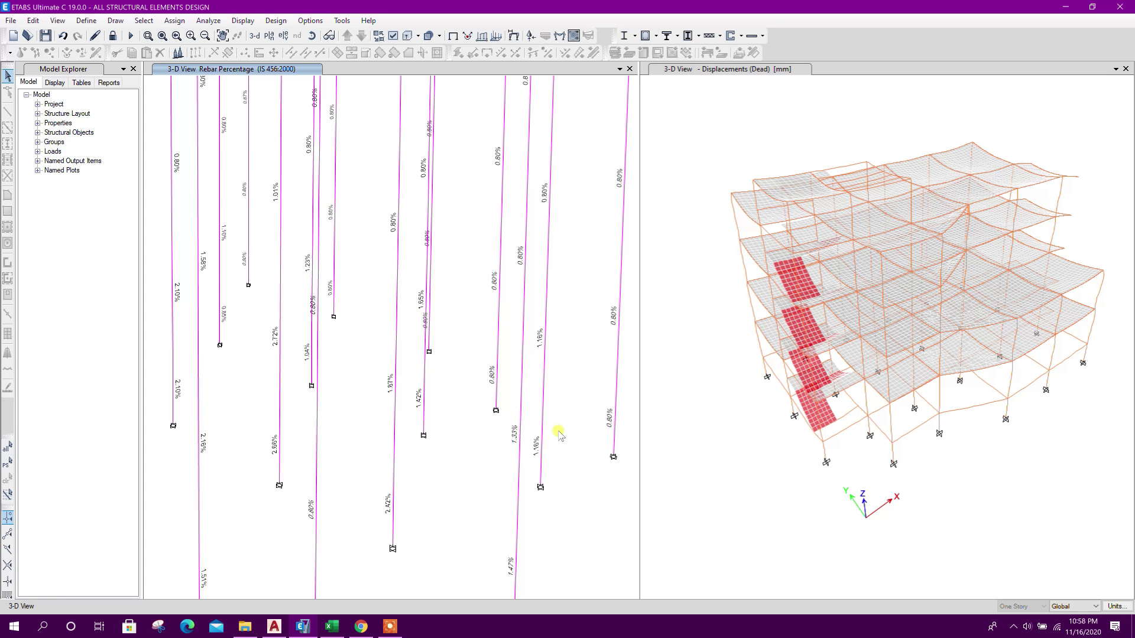
pyautogui.scroll(-3, 495, 402)
pyautogui.keyDown('shift'); pyautogui.moveTo(436, 413); pyautogui.dragTo(457, 427, button='middle'); pyautogui.keyUp('shift')
pyautogui.moveTo(390, 435)
pyautogui.keyDown('shift'); pyautogui.mouseDown(button='middle')
pyautogui.moveTo(507, 435)
pyautogui.moveTo(406, 446)
pyautogui.mouseUp(button='middle'); pyautogui.keyUp('shift')
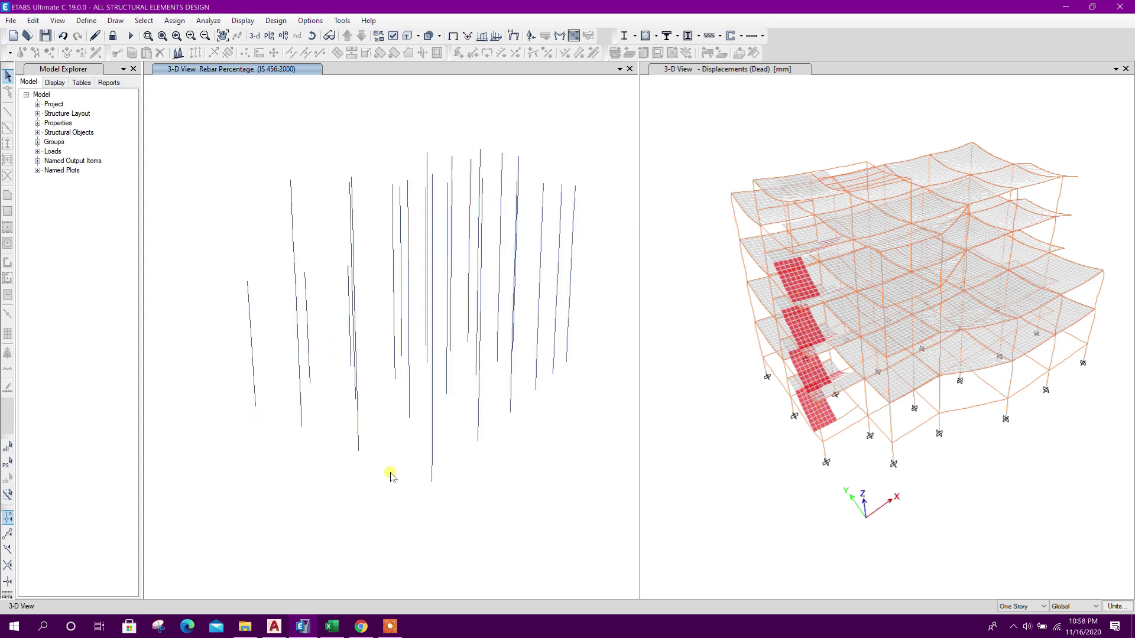
pyautogui.scroll(3, 345, 423)
pyautogui.moveTo(355, 405); pyautogui.dragTo(432, 438, button='middle')
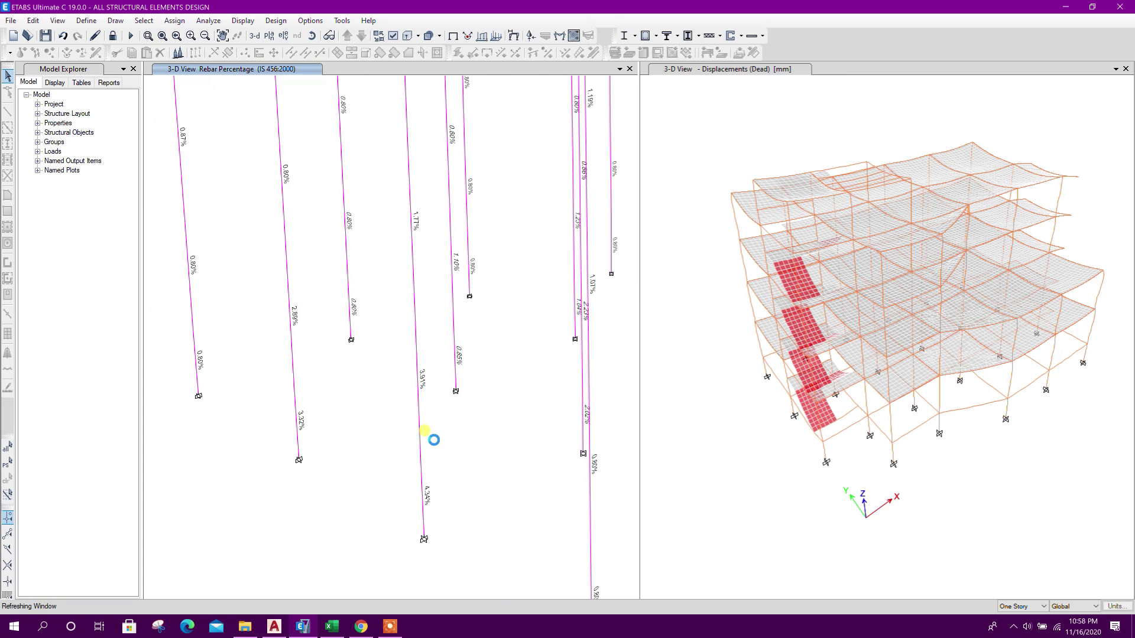
pyautogui.moveTo(380, 407); pyautogui.dragTo(385, 451, button='middle')
pyautogui.moveTo(391, 407); pyautogui.dragTo(323, 388, button='middle')
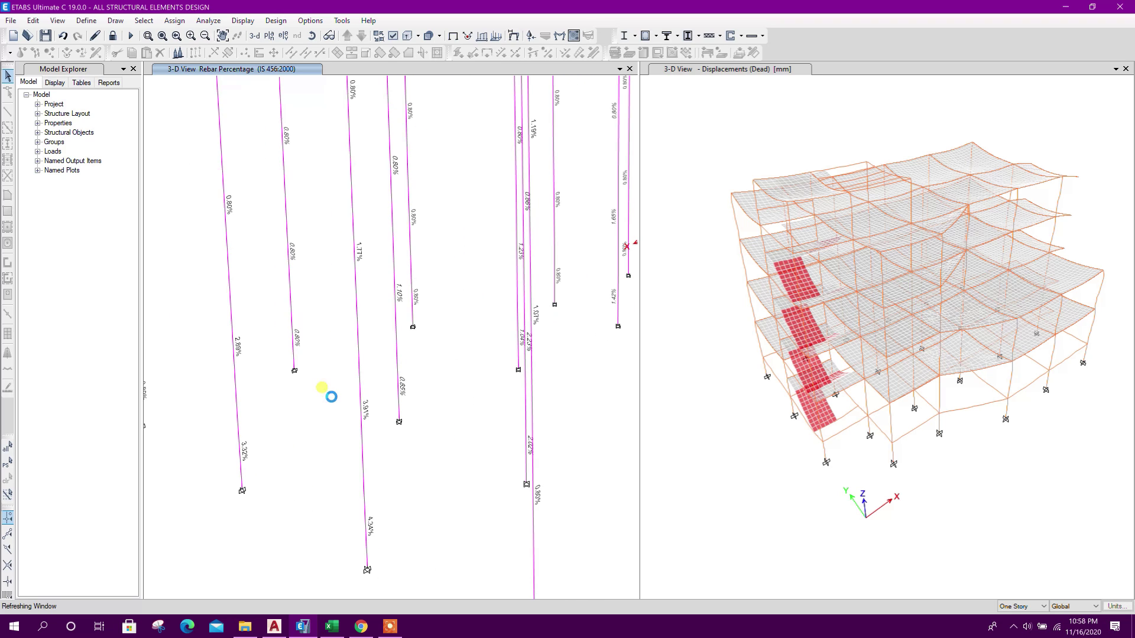
pyautogui.moveTo(391, 456)
pyautogui.keyDown('shift'); pyautogui.mouseDown(button='middle')
pyautogui.moveTo(364, 457)
pyautogui.moveTo(385, 454)
pyautogui.mouseUp(button='middle'); pyautogui.keyUp('shift')
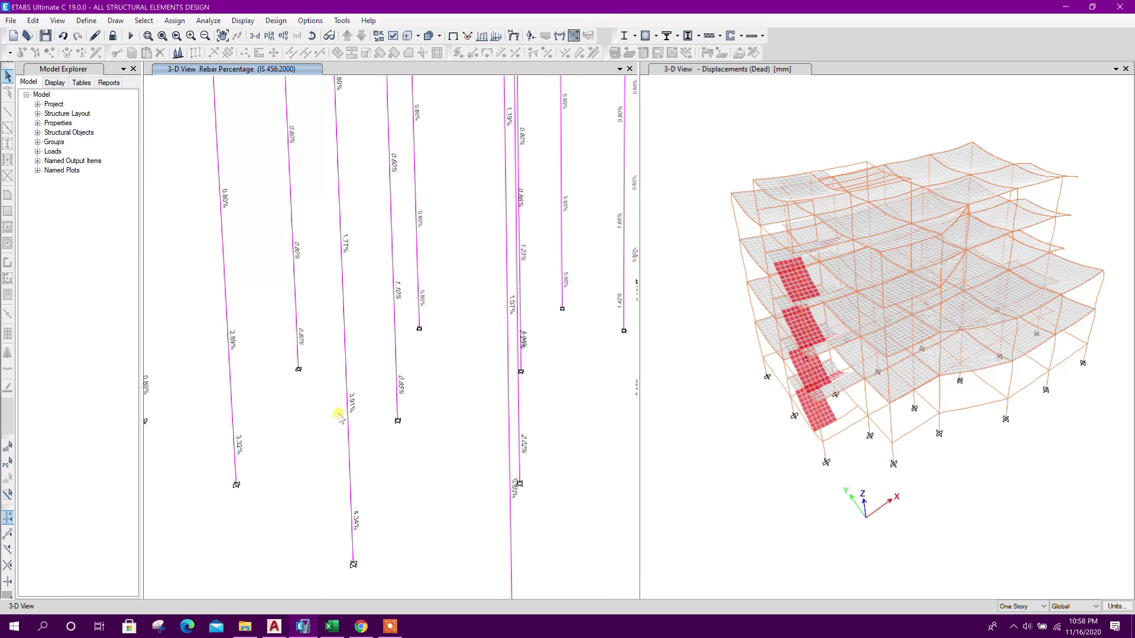
# Step: Compare a lightly reinforced column with the most heavily reinforced one by selecting their segments, and clear the selection
pyautogui.moveTo(300, 187); pyautogui.dragTo(312, 298, button='middle')
pyautogui.scroll(5, 302, 255)
pyautogui.moveTo(321, 405); pyautogui.dragTo(331, 246, button='middle')
pyautogui.moveTo(372, 512); pyautogui.dragTo(373, 312, button='middle')
pyautogui.scroll(-2, 387, 416)
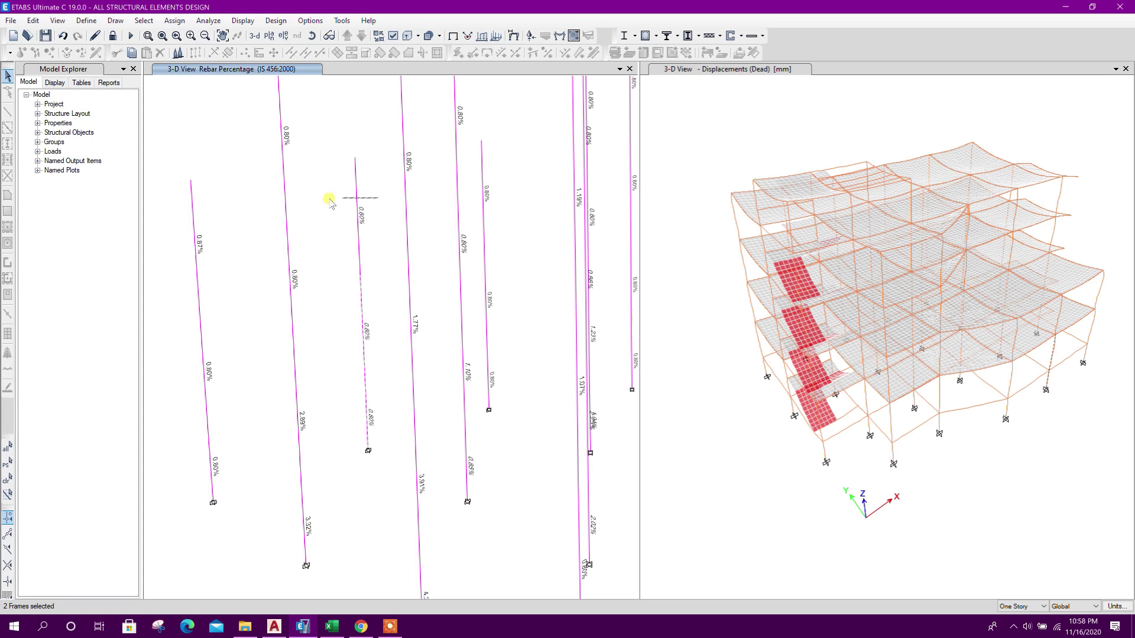
pyautogui.moveTo(372, 365); pyautogui.dragTo(375, 331, button='middle')
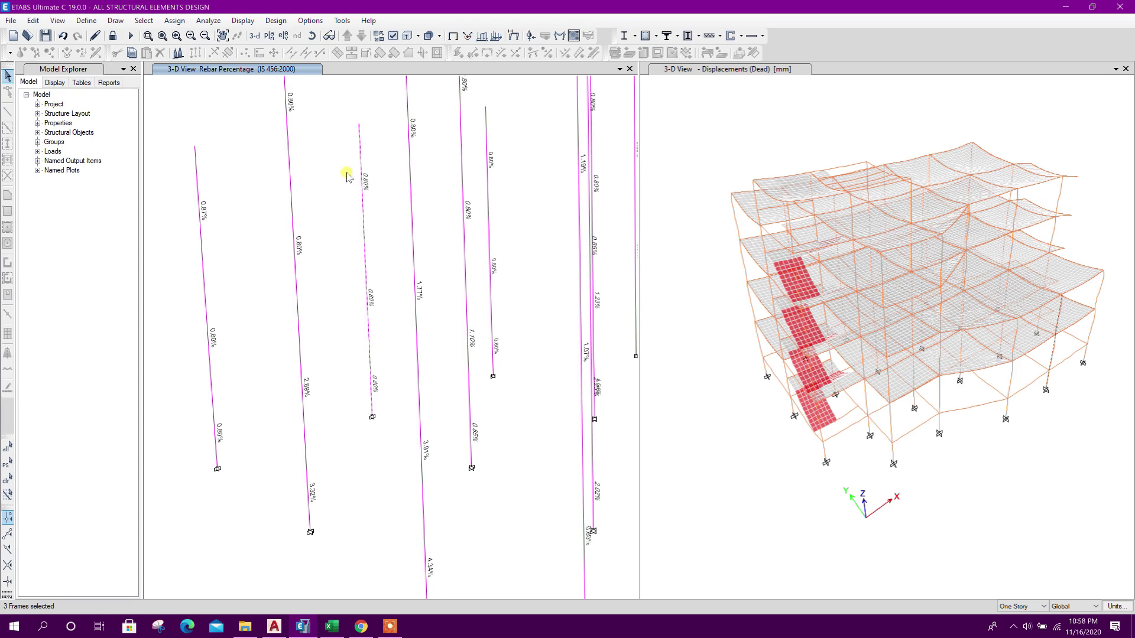
pyautogui.moveTo(447, 489); pyautogui.dragTo(430, 398, button='middle')
pyautogui.click(409, 384)
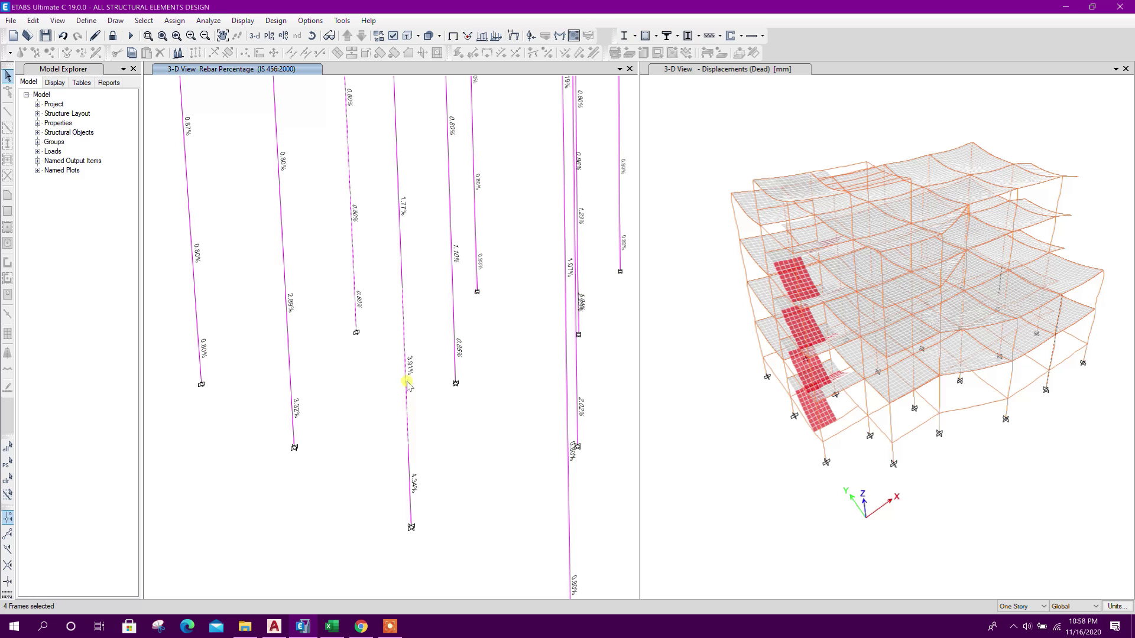
pyautogui.scroll(2, 412, 384)
pyautogui.scroll(-2, 416, 372)
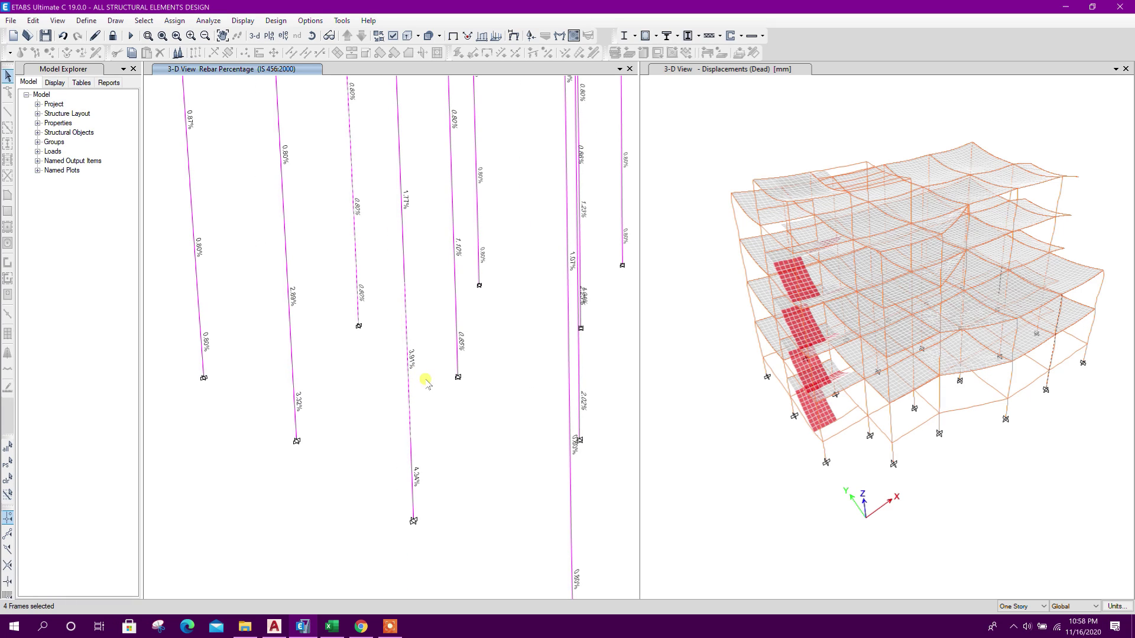
pyautogui.press('Escape')
# Step: Examine the rebar percentages along the full height of the most heavily reinforced column and its neighbours
pyautogui.moveTo(428, 382); pyautogui.dragTo(426, 418, button='middle')
pyautogui.moveTo(403, 155); pyautogui.dragTo(407, 264, button='middle')
pyautogui.moveTo(421, 569); pyautogui.dragTo(436, 487, button='middle')
pyautogui.moveTo(451, 330); pyautogui.dragTo(462, 451, button='middle')
pyautogui.moveTo(459, 521); pyautogui.dragTo(463, 388, button='middle')
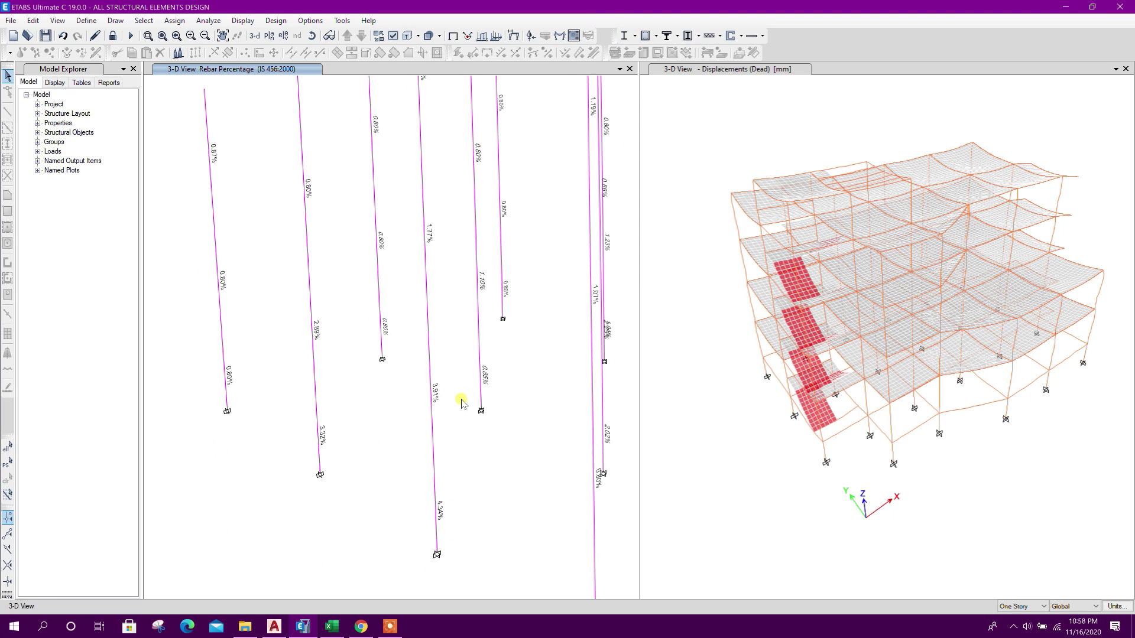
pyautogui.moveTo(491, 473); pyautogui.dragTo(446, 447, button='middle')
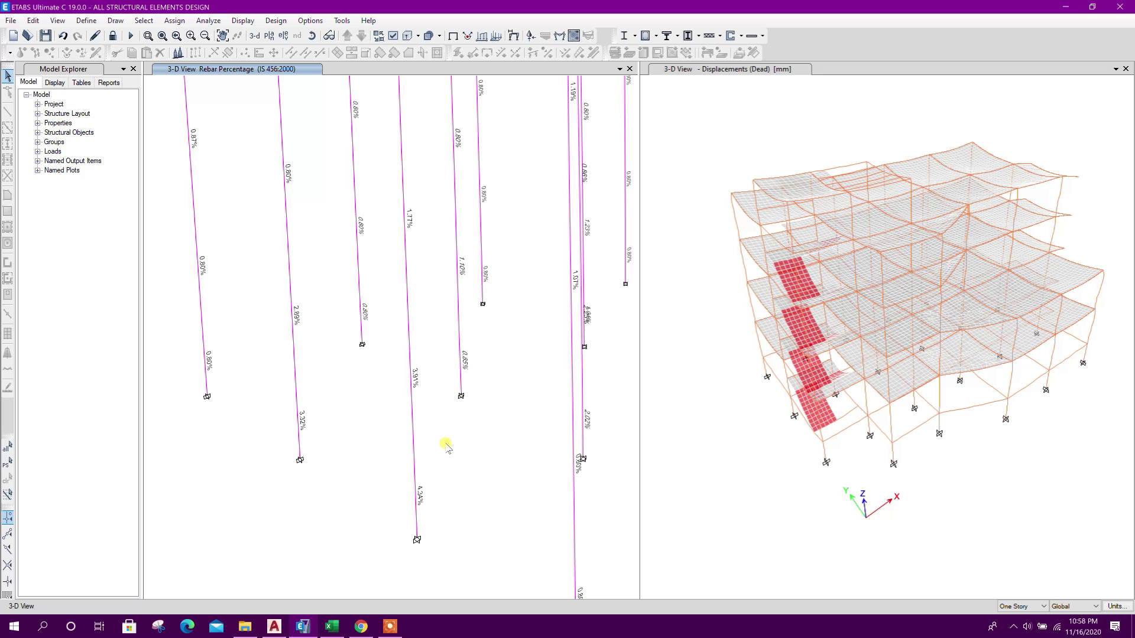
pyautogui.moveTo(430, 390); pyautogui.dragTo(435, 435, button='middle')
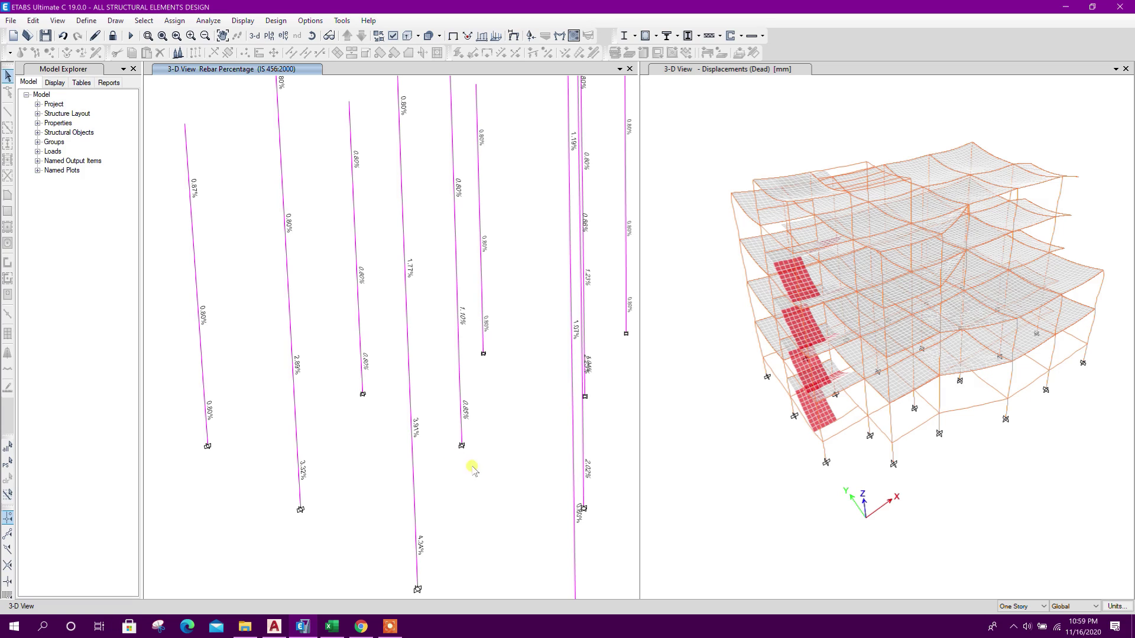
pyautogui.moveTo(497, 519); pyautogui.dragTo(486, 481, button='middle')
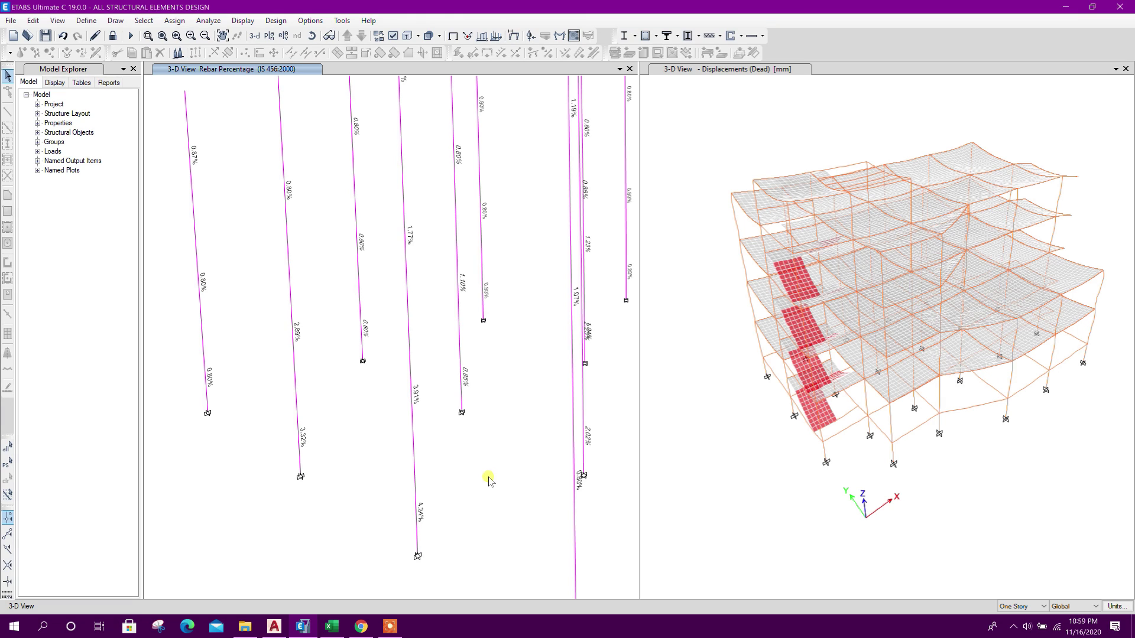
# Step: Select all three segments of the column with 0.80% rebar throughout and unlock the model for editing
pyautogui.moveTo(455, 469); pyautogui.dragTo(479, 559, button='middle')
pyautogui.moveTo(405, 431); pyautogui.dragTo(342, 177)
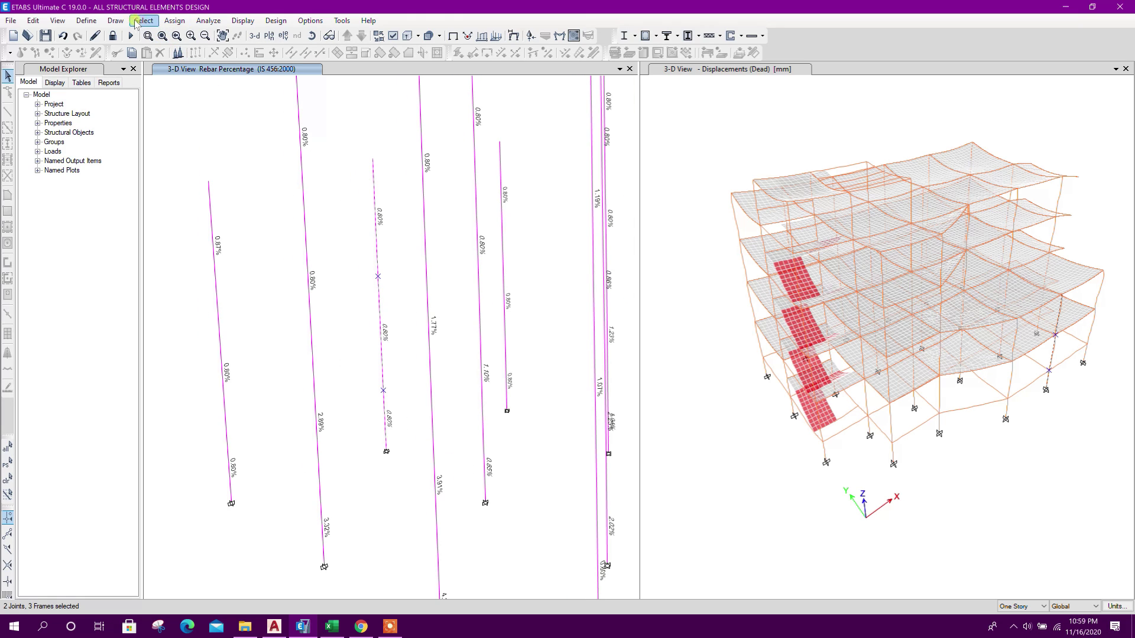
pyautogui.click(113, 36)
pyautogui.click(582, 356)
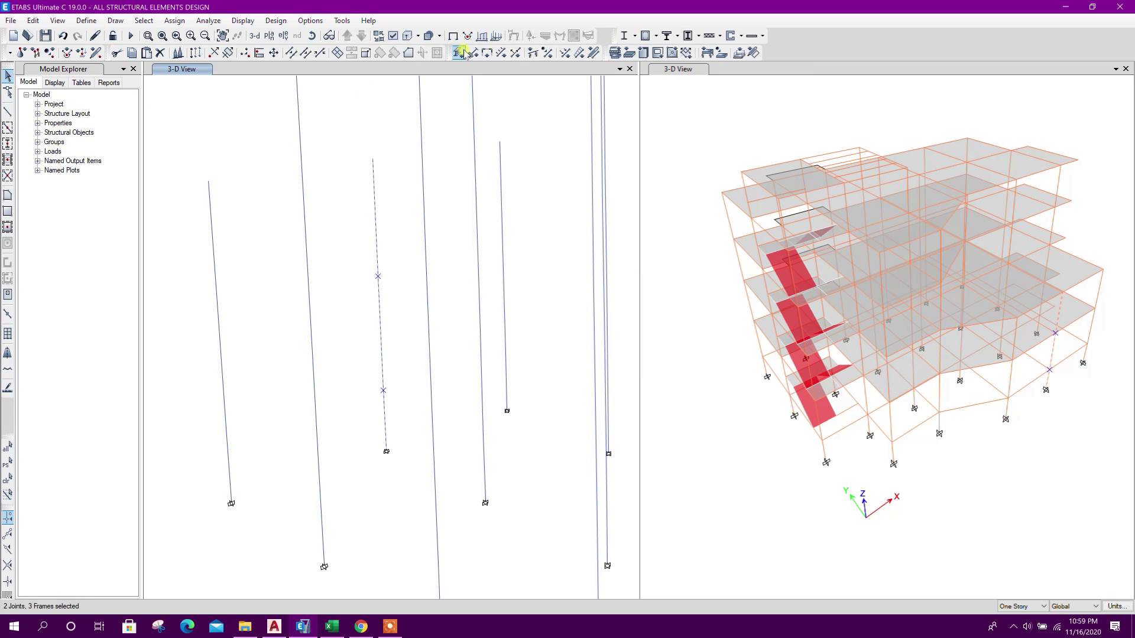
# Step: From the frame section assignment, add a copied section property named C-25x30 with depth 300 mm and width 250 mm
pyautogui.click(458, 53)
pyautogui.click(730, 222)
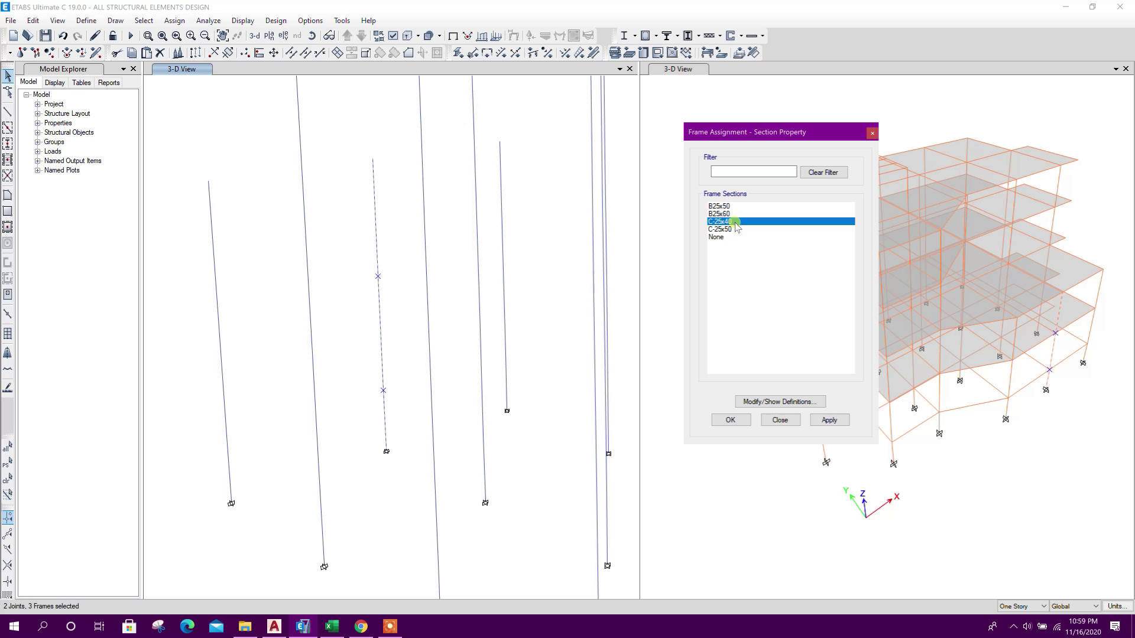
pyautogui.click(790, 402)
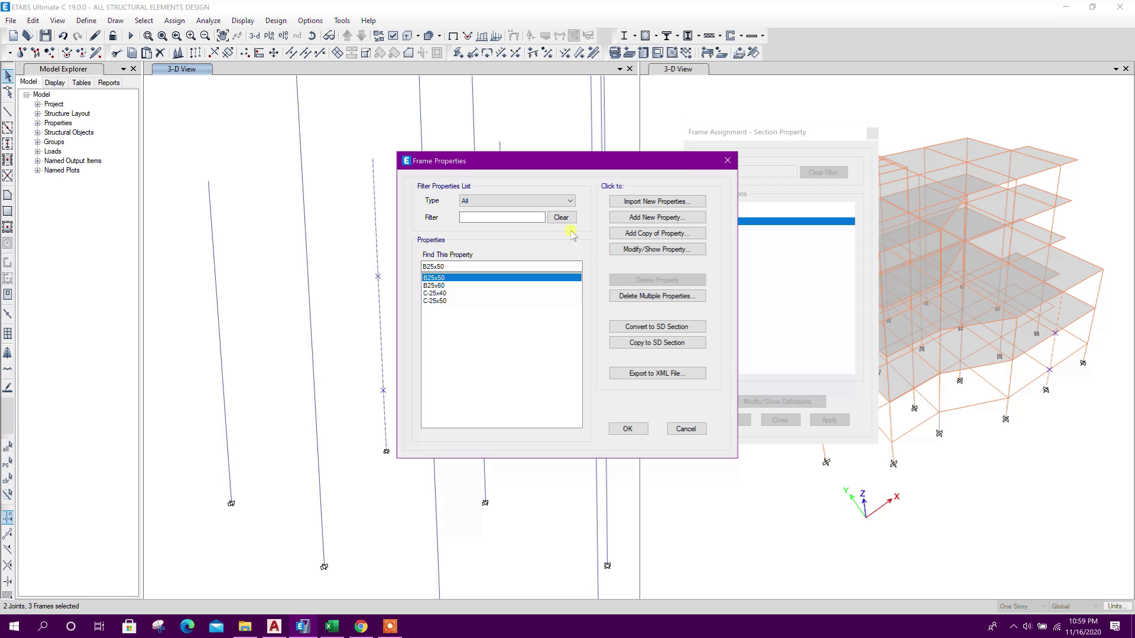
pyautogui.click(636, 232)
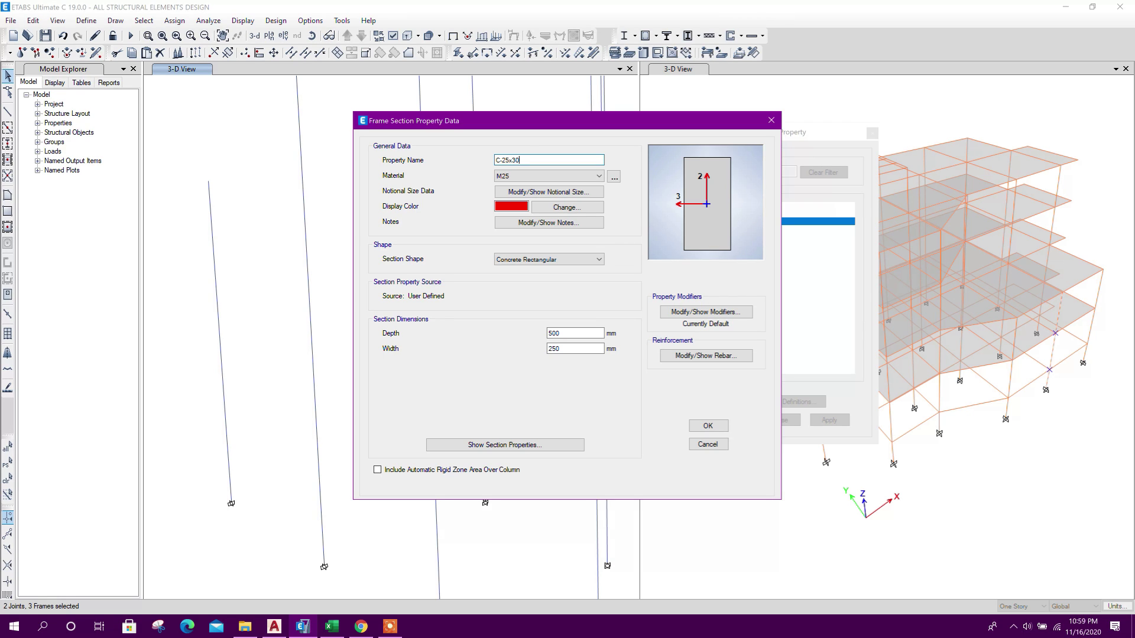
pyautogui.click(549, 333)
pyautogui.click(575, 350)
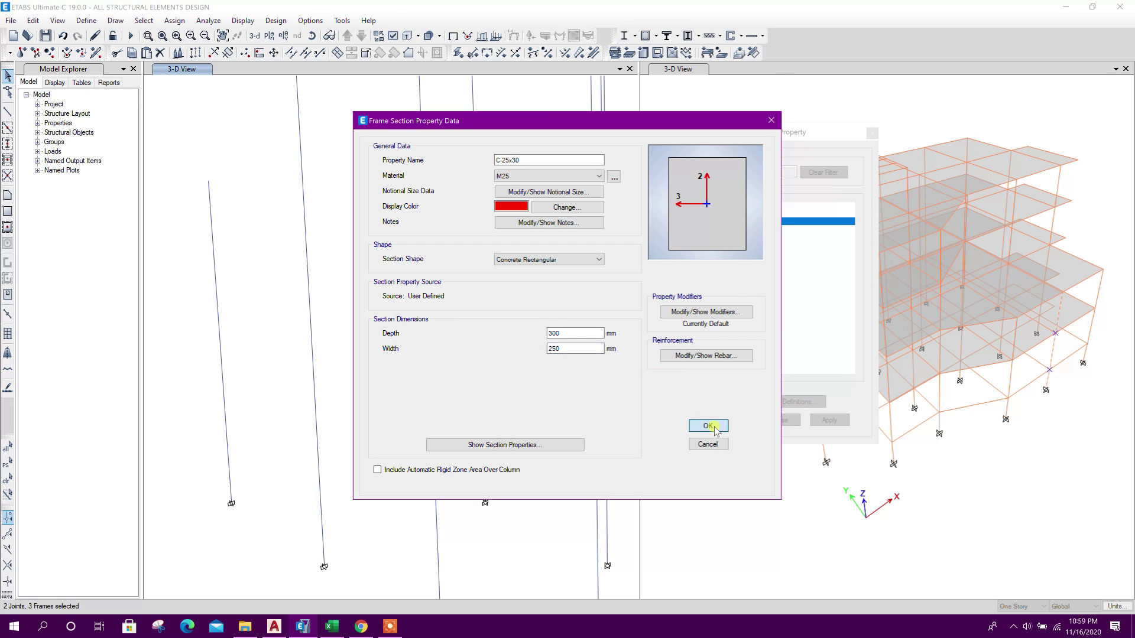
pyautogui.click(708, 426)
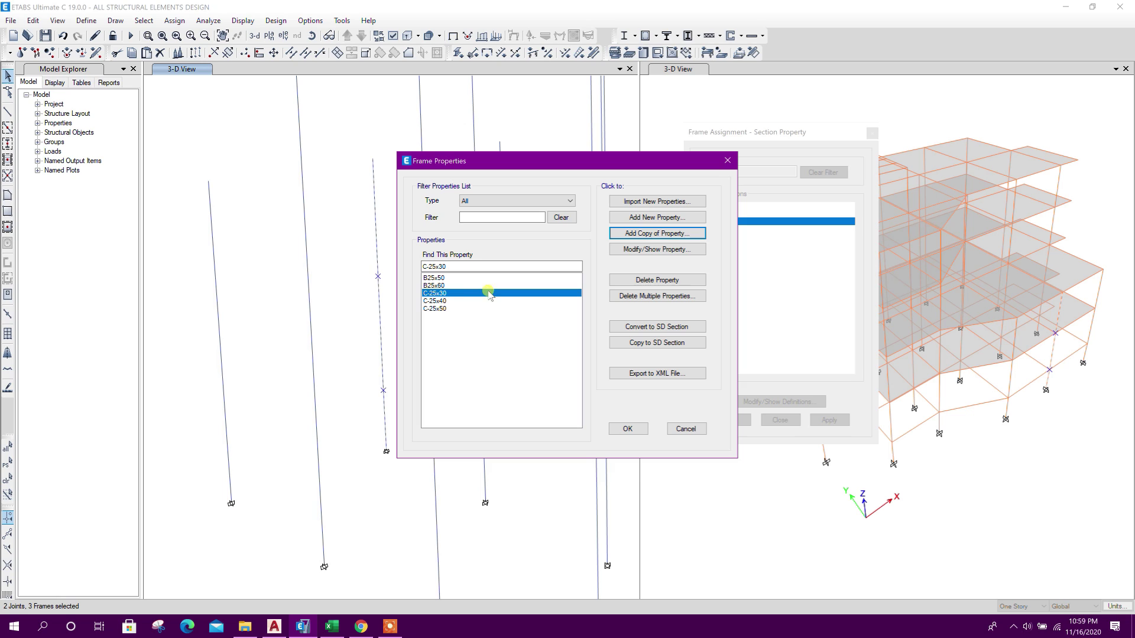
# Step: Add a copy of the C-25x50 section property named C-25X60 with a depth of 600 mm
pyautogui.click(451, 307)
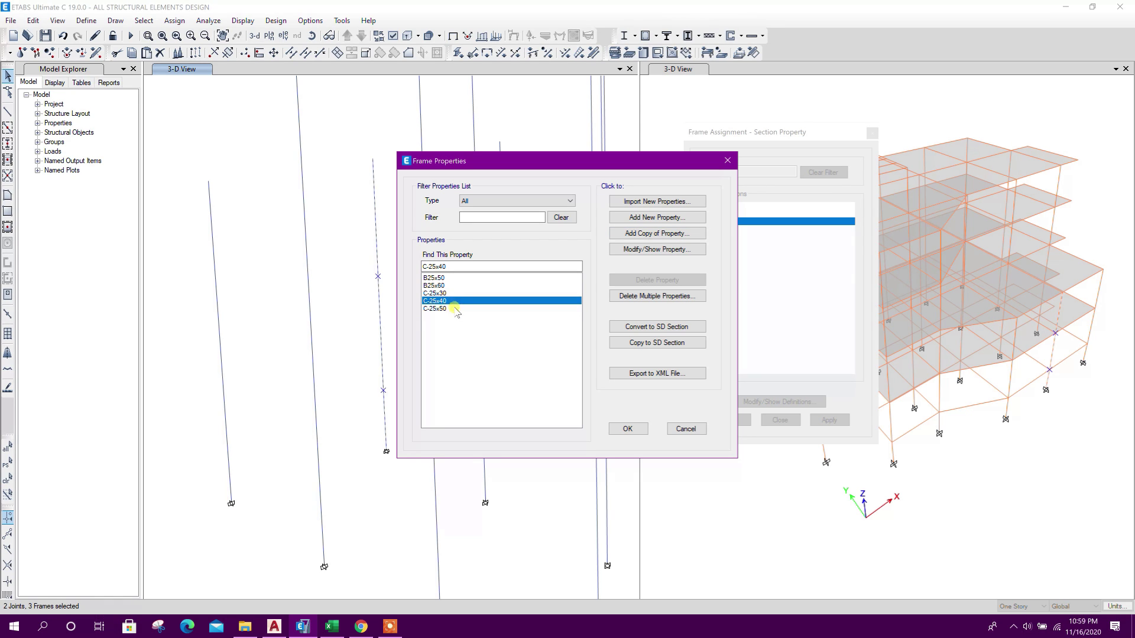
pyautogui.click(646, 236)
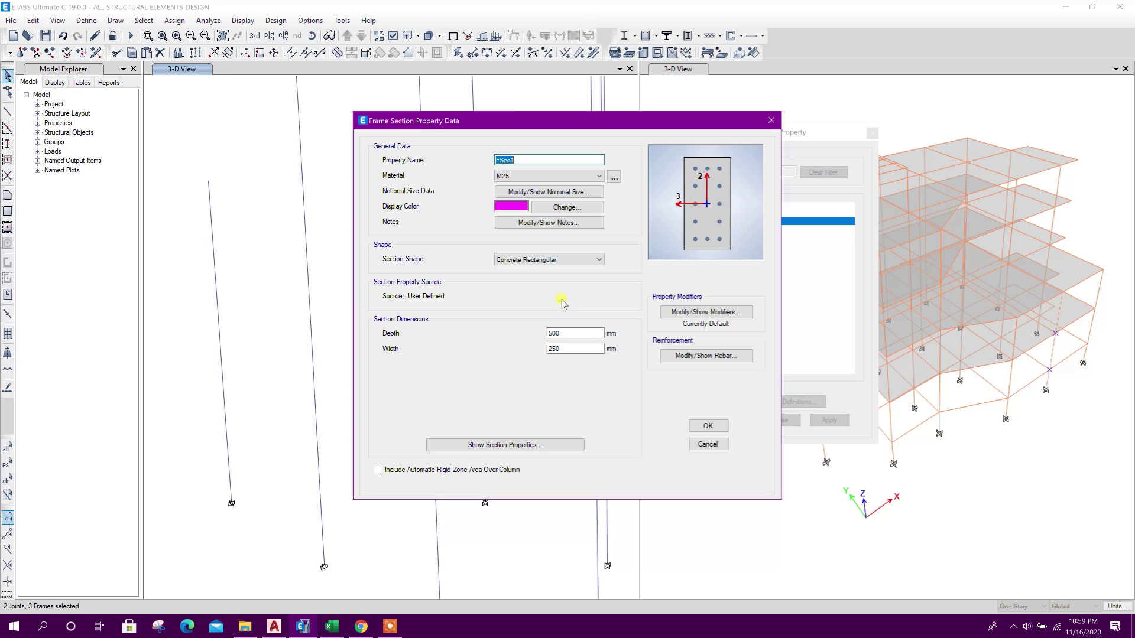
pyautogui.moveTo(553, 333); pyautogui.dragTo(536, 340)
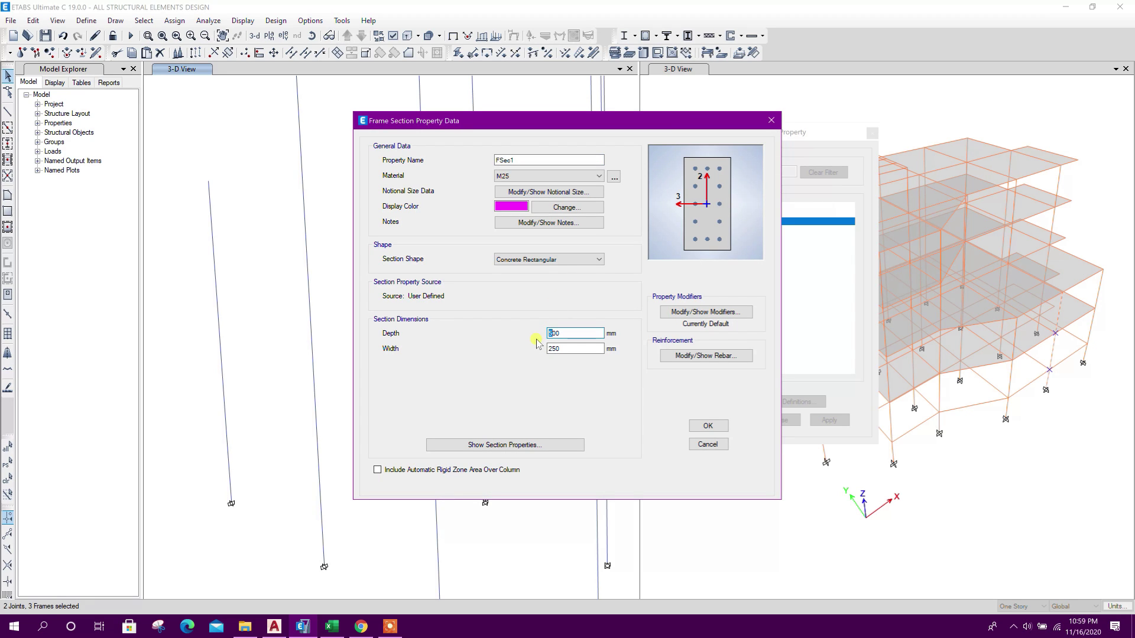
pyautogui.write('6')
pyautogui.doubleClick(504, 160)
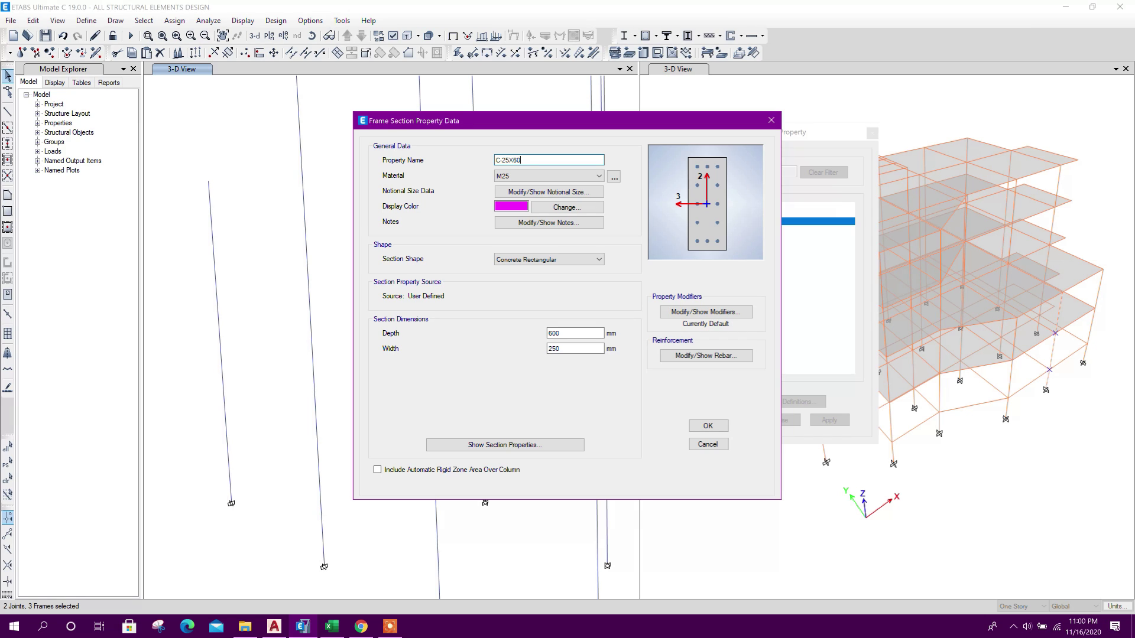
pyautogui.click(689, 429)
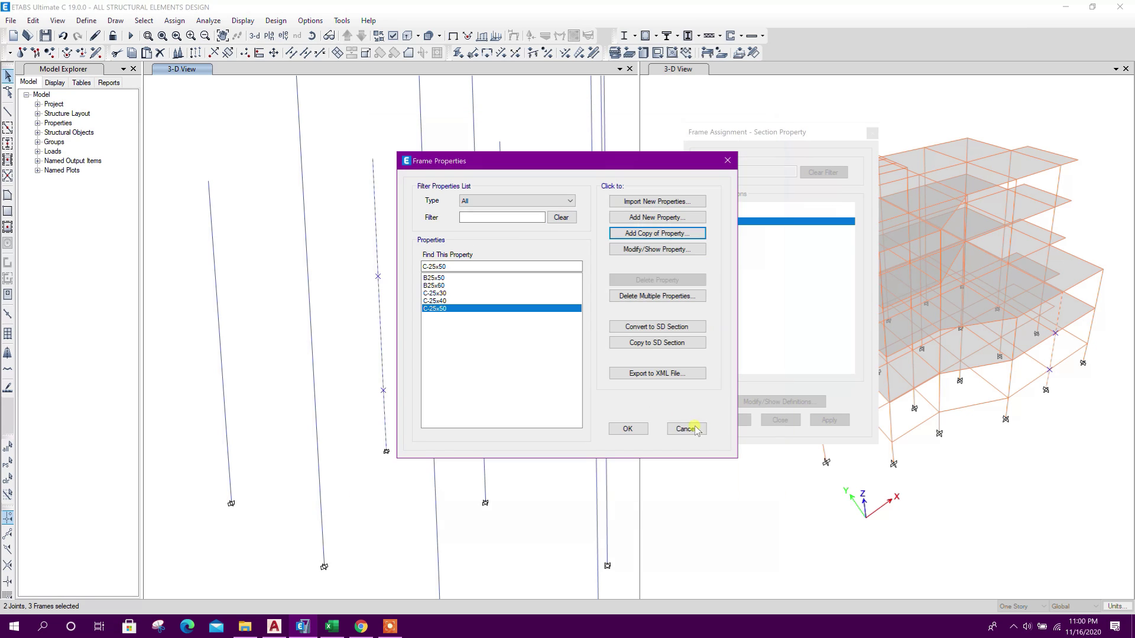
# Step: Accept the new section definitions and assign section C-25x30 to the selected three-segment column
pyautogui.click(625, 428)
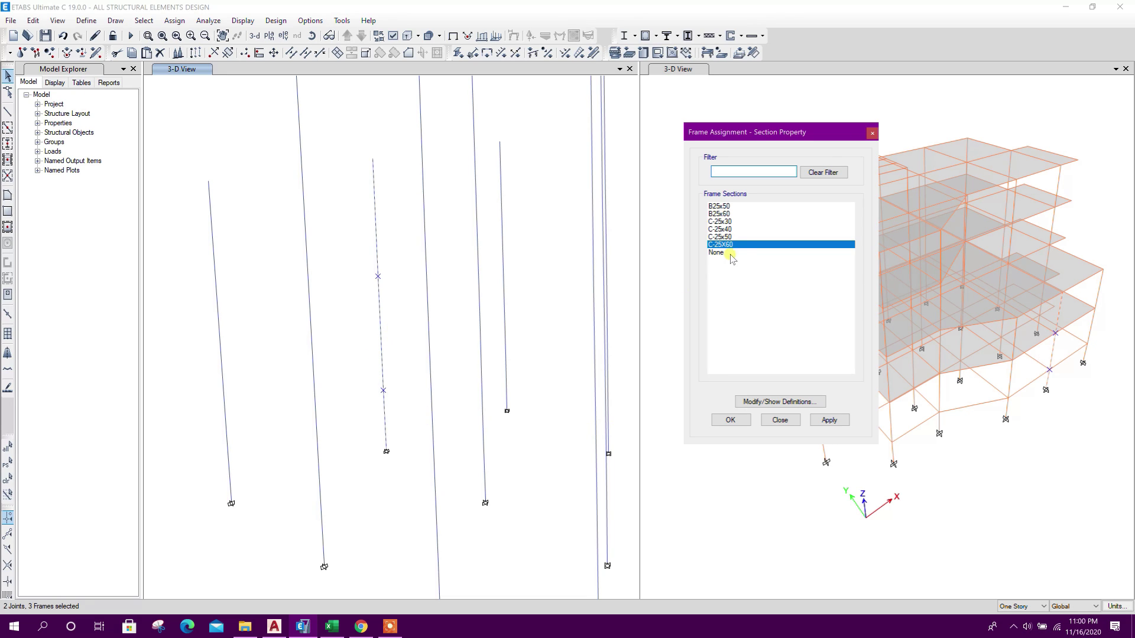
pyautogui.click(721, 237)
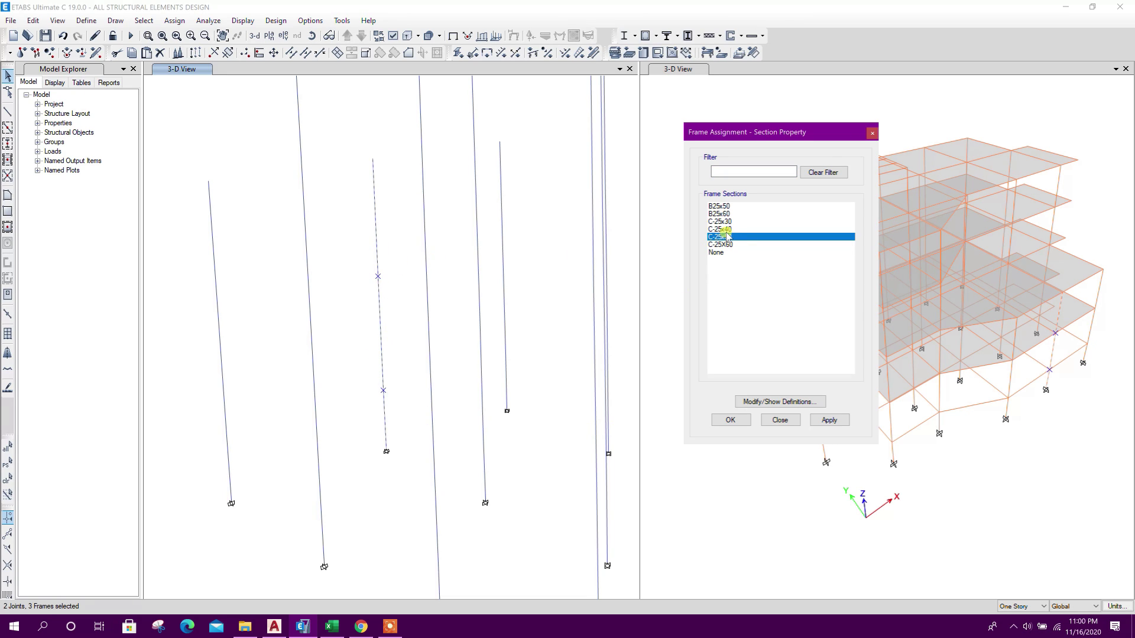
pyautogui.click(725, 222)
pyautogui.click(829, 419)
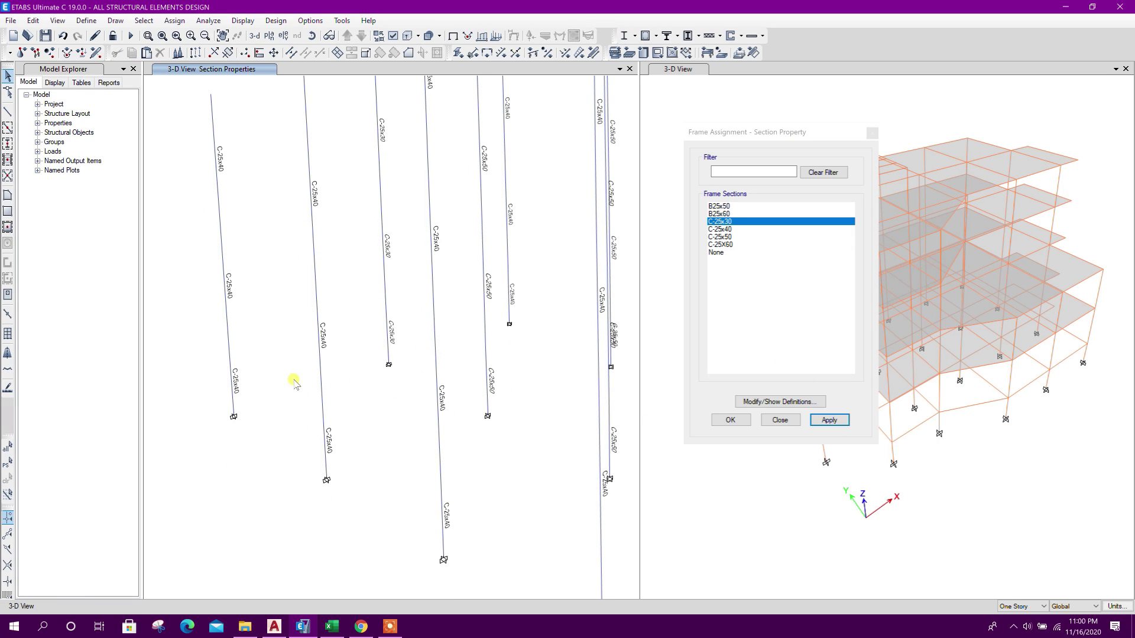
# Step: Select all three segments of the short outermost C-25x40 column and assign them section C-25x30
pyautogui.click(233, 380)
pyautogui.click(227, 204)
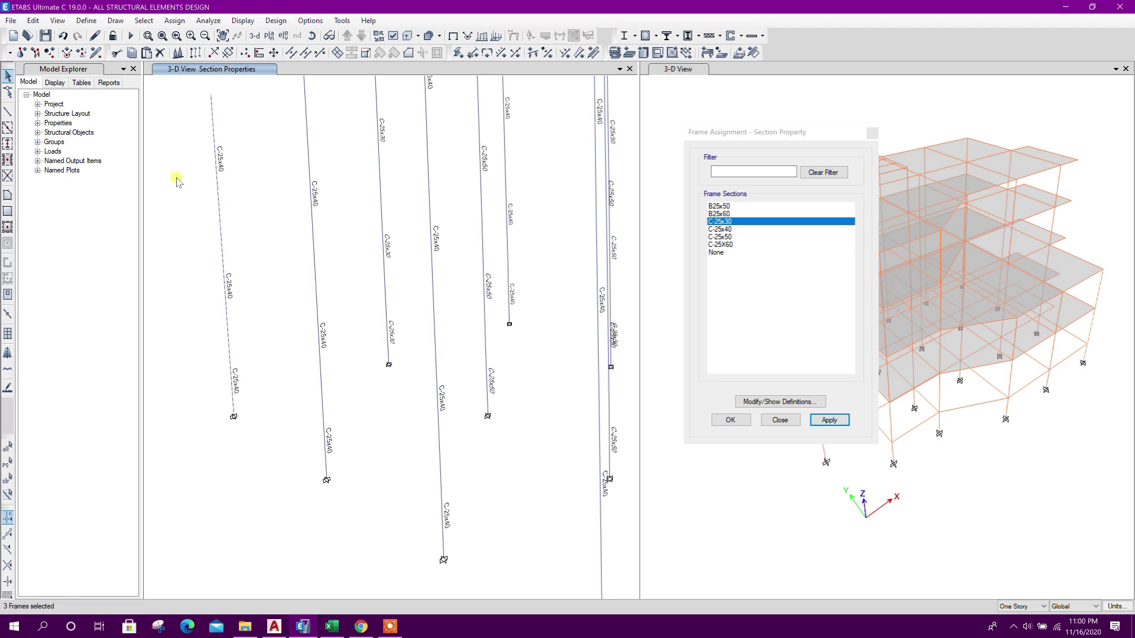
pyautogui.moveTo(248, 243); pyautogui.dragTo(246, 288, button='middle')
pyautogui.click(833, 424)
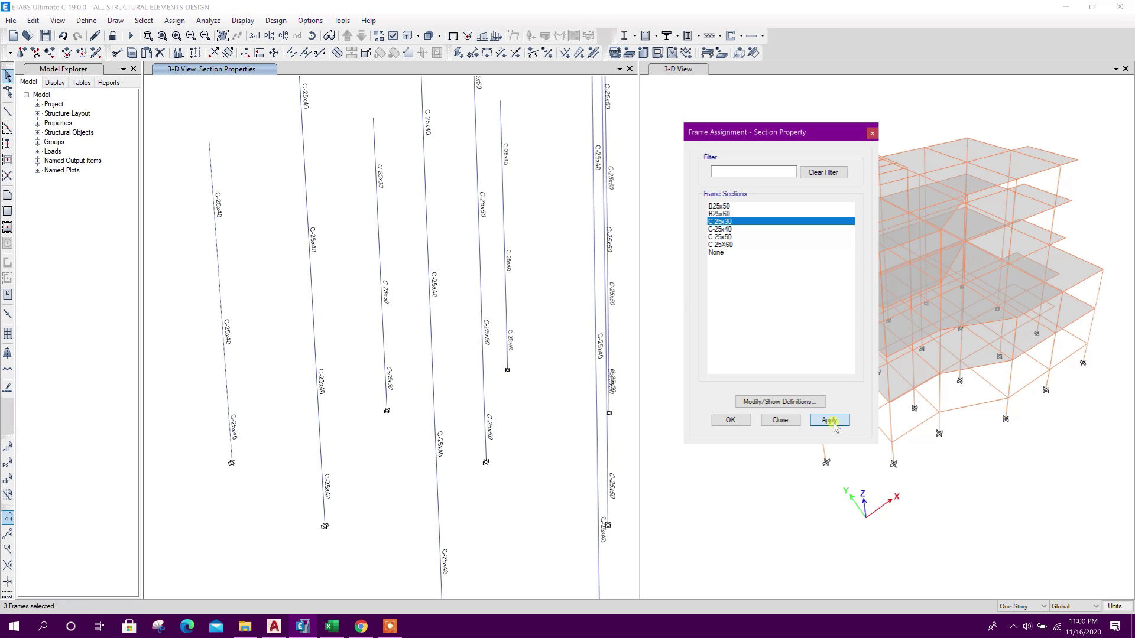
# Step: Select every segment of the full-height column between the C-25x30 and C-25x50 columns, assign them C-25X60, and finish the section assignment
pyautogui.moveTo(416, 427); pyautogui.dragTo(409, 354, button='middle')
pyautogui.moveTo(451, 474); pyautogui.dragTo(413, 487)
pyautogui.moveTo(473, 343); pyautogui.dragTo(423, 351)
pyautogui.moveTo(453, 294); pyautogui.dragTo(439, 457, button='middle')
pyautogui.moveTo(431, 383); pyautogui.dragTo(390, 372)
pyautogui.moveTo(422, 291); pyautogui.dragTo(423, 421, button='middle')
pyautogui.moveTo(421, 290); pyautogui.dragTo(378, 286)
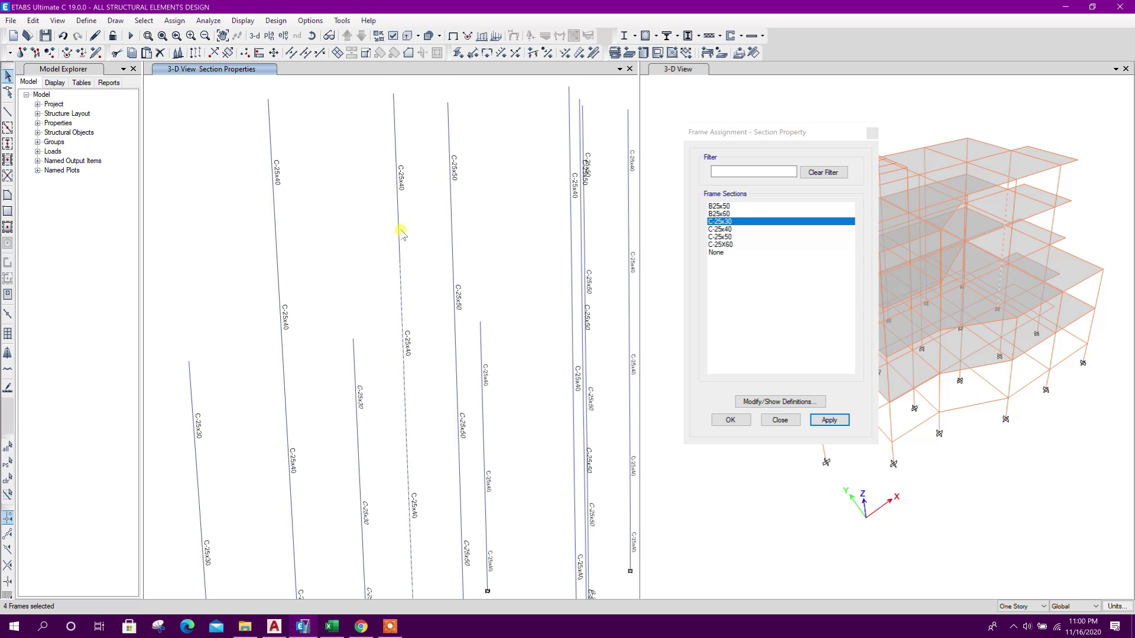
pyautogui.click(723, 244)
pyautogui.click(830, 420)
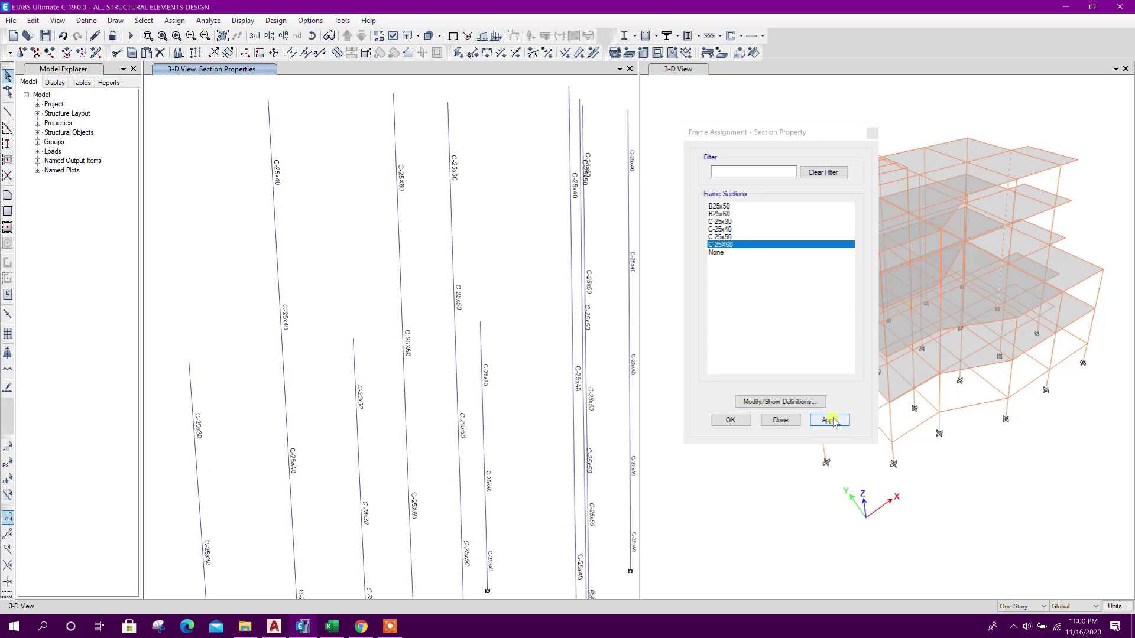
pyautogui.click(779, 420)
# Step: Run the analysis on the resized columns and start the concrete frame design
pyautogui.scroll(-4, 434, 349)
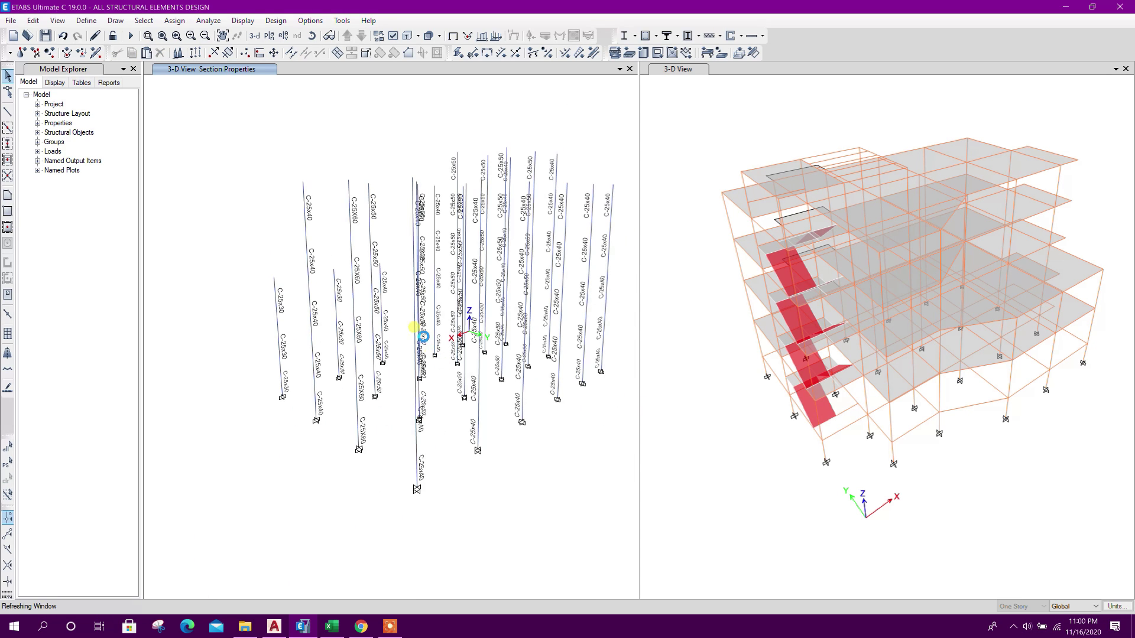
pyautogui.press('F5')
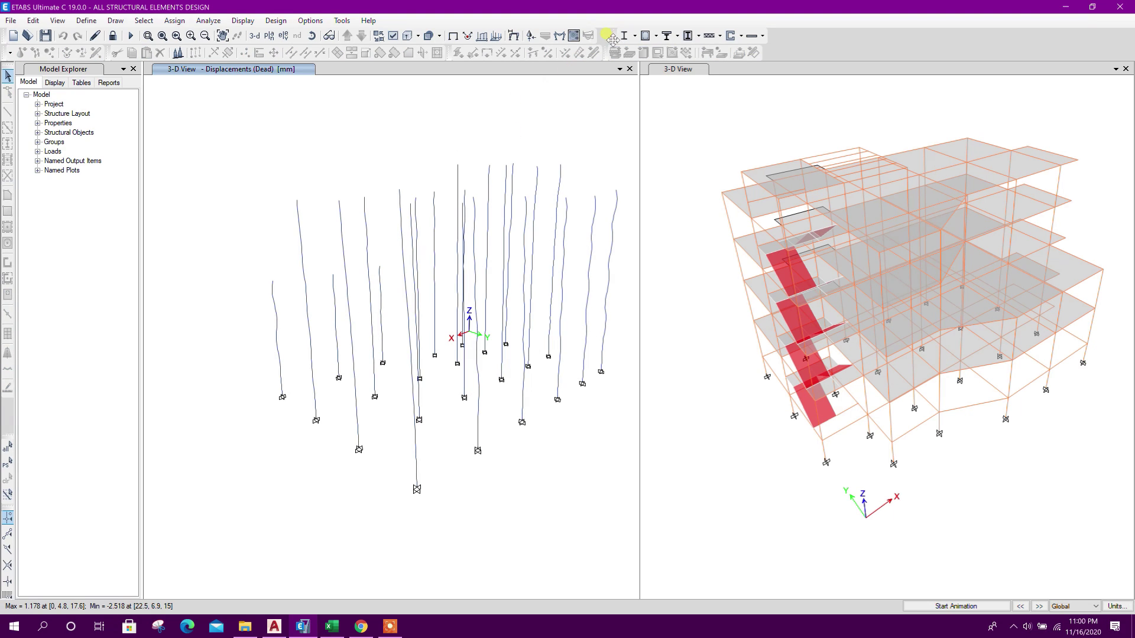
pyautogui.click(644, 36)
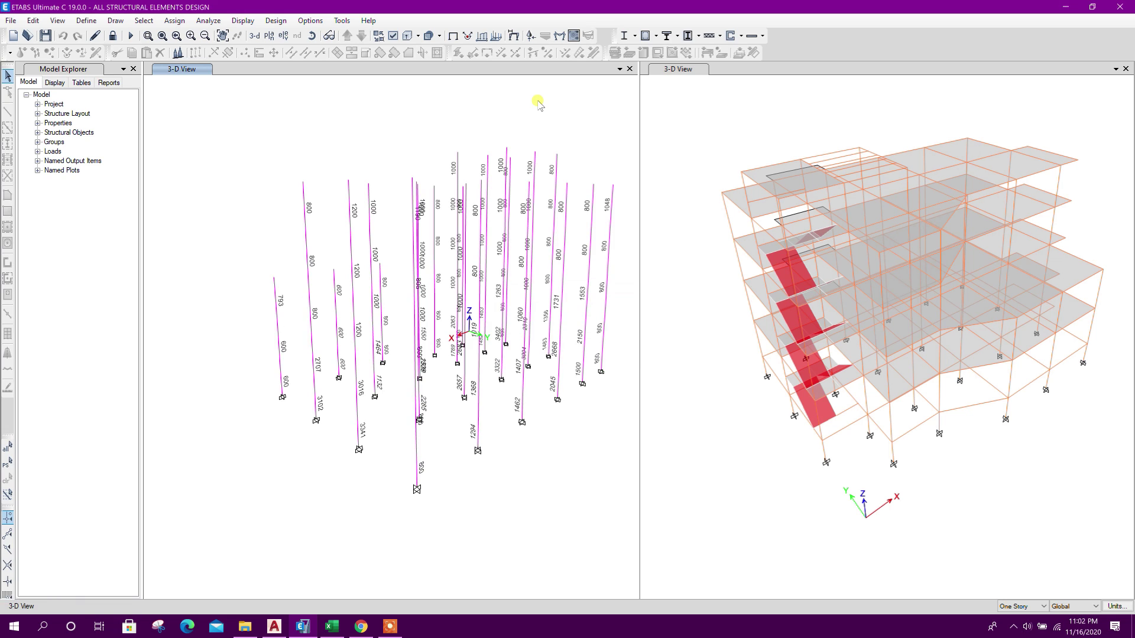
# Step: Display the Rebar Percentage design output on the columns and inspect the values from different angles
pyautogui.click(656, 36)
pyautogui.click(679, 169)
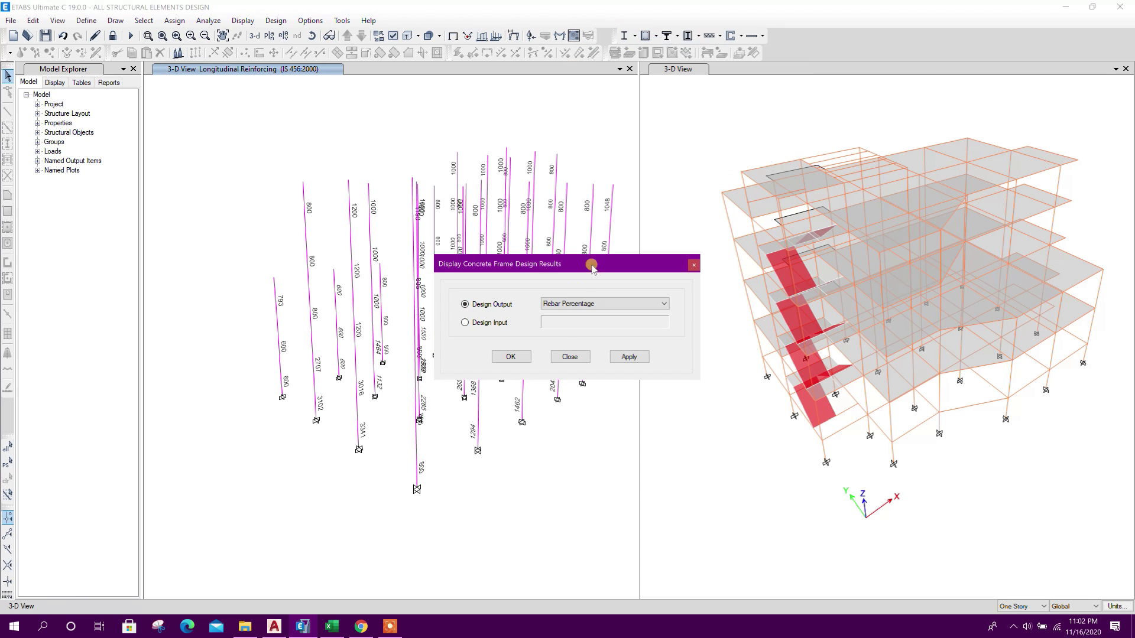
pyautogui.click(629, 356)
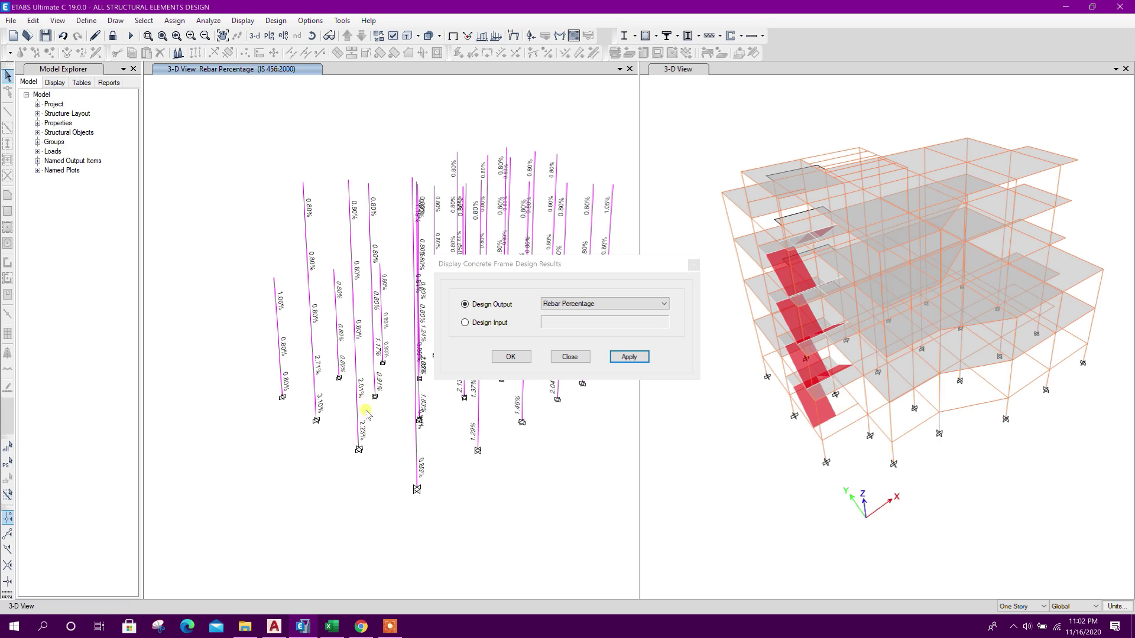
pyautogui.click(577, 360)
pyautogui.click(569, 356)
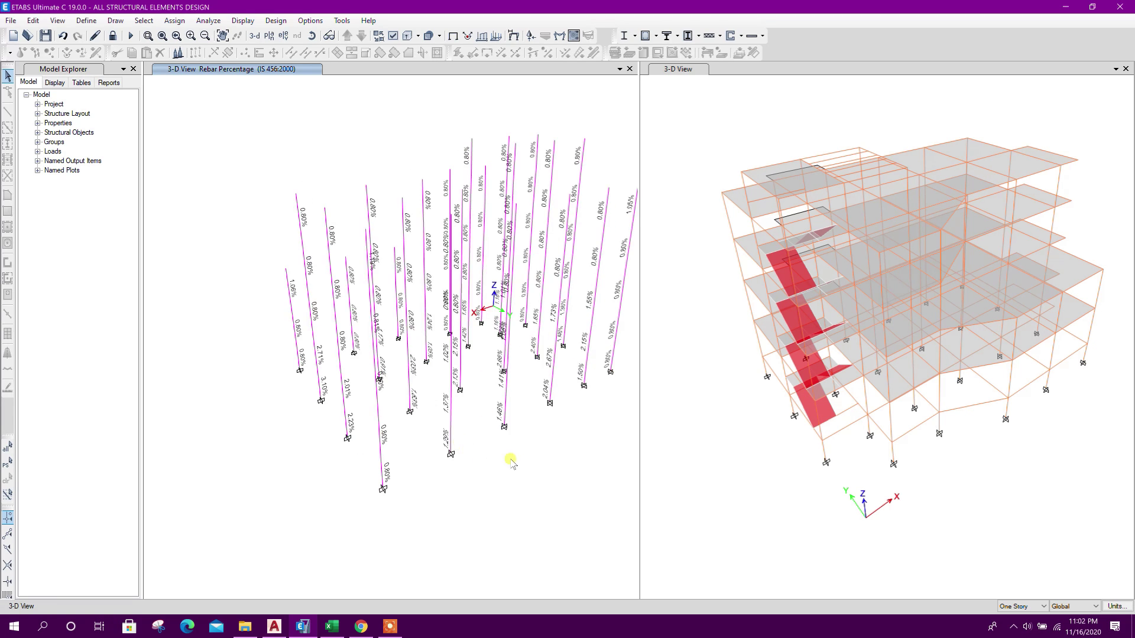
pyautogui.keyDown('shift'); pyautogui.moveTo(486, 470); pyautogui.dragTo(535, 413, button='middle'); pyautogui.keyUp('shift')
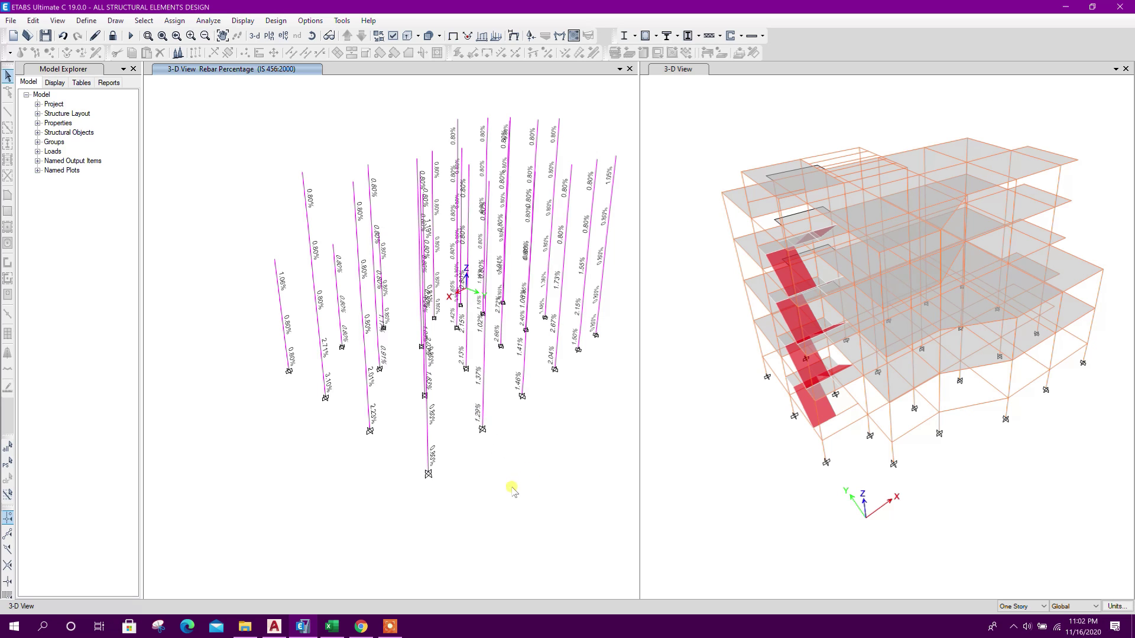
pyautogui.keyDown('shift'); pyautogui.moveTo(486, 489); pyautogui.dragTo(484, 487, button='middle'); pyautogui.keyUp('shift')
pyautogui.keyDown('shift'); pyautogui.moveTo(344, 436); pyautogui.dragTo(367, 451, button='middle'); pyautogui.keyUp('shift')
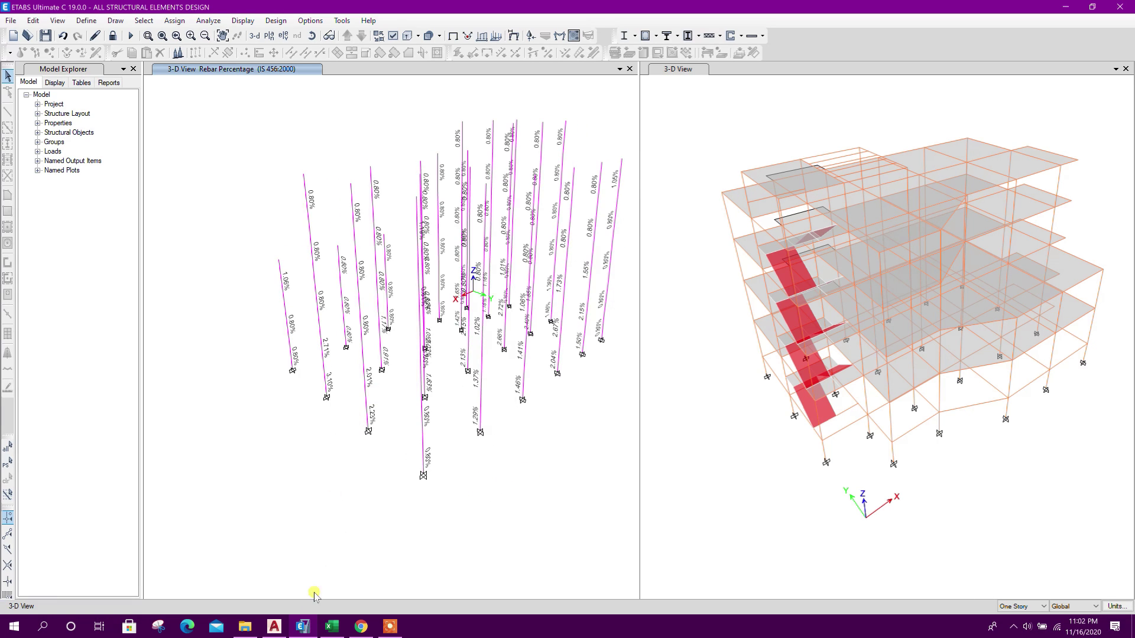
# Step: Switch to AutoCAD and change the width dimension text of the 30-deep column section to 25
pyautogui.click(274, 626)
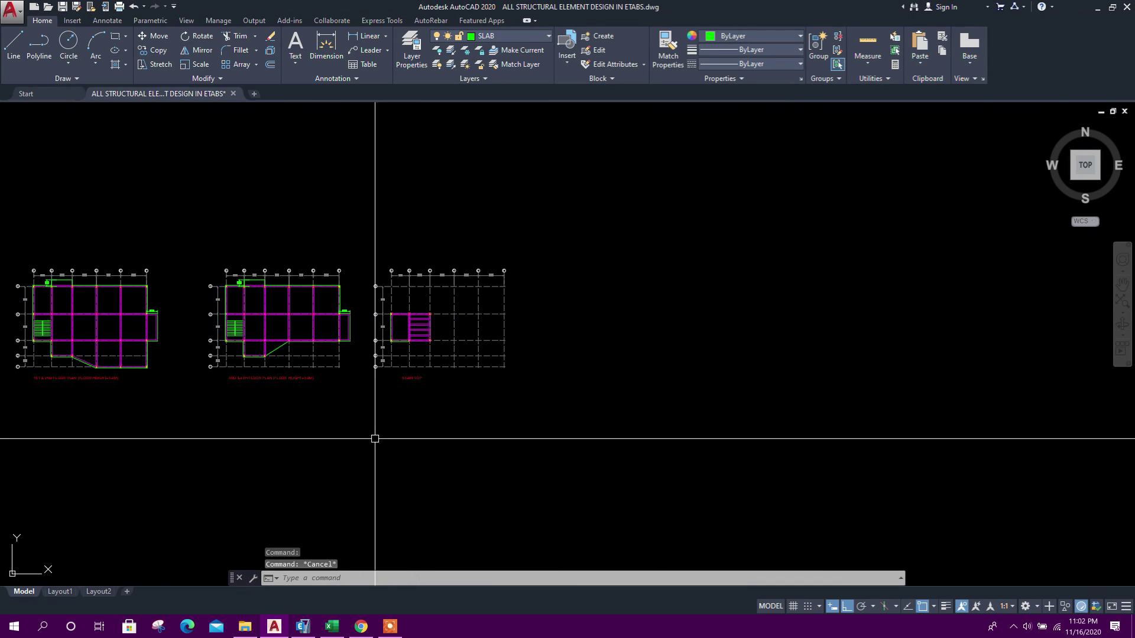
pyautogui.doubleClick(450, 330)
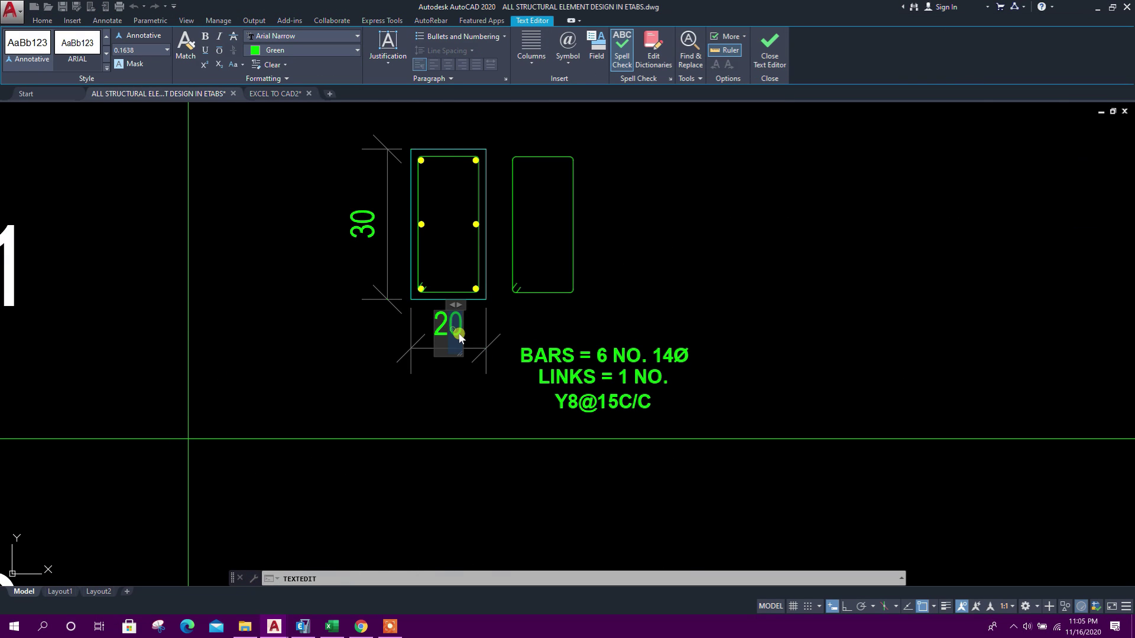
pyautogui.write('25')
pyautogui.click(471, 375)
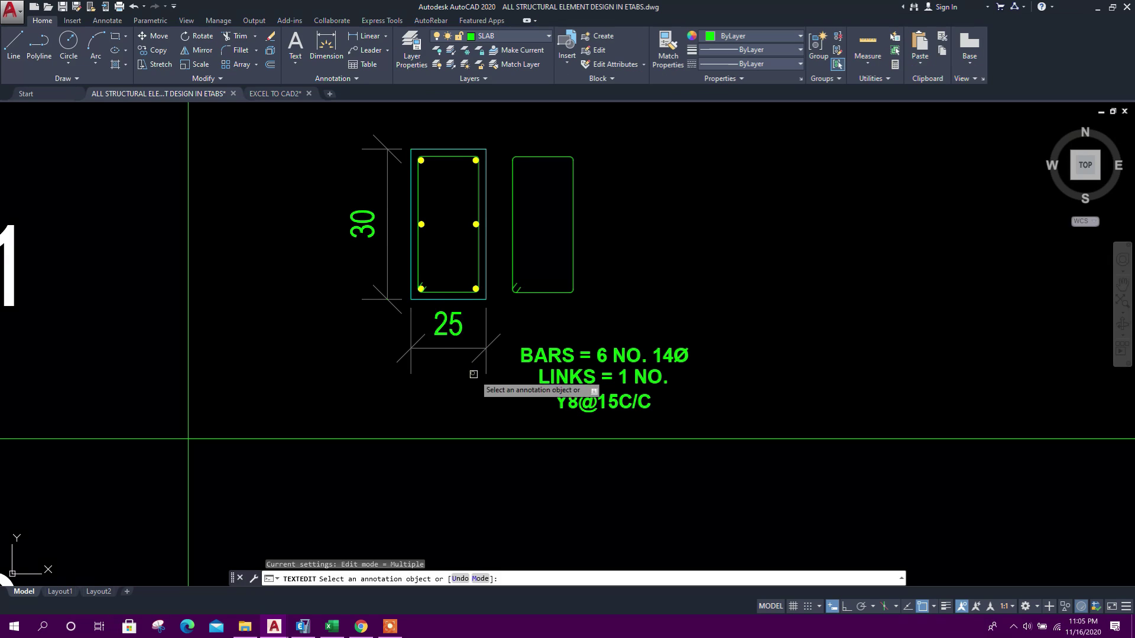
pyautogui.press('Escape')
# Step: Stretch the left side of the column section, with its bars and dimensions, outward by about 0.07 units
pyautogui.click(428, 399)
pyautogui.click(351, 196)
pyautogui.click(155, 64)
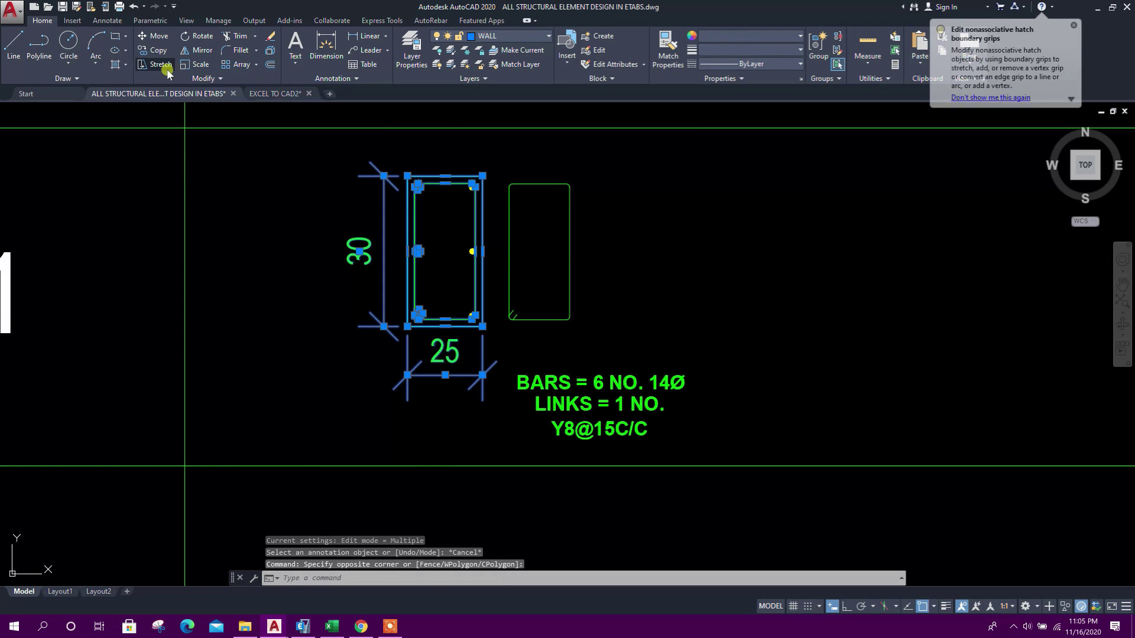
pyautogui.scroll(6, 471, 179)
pyautogui.click(312, 167)
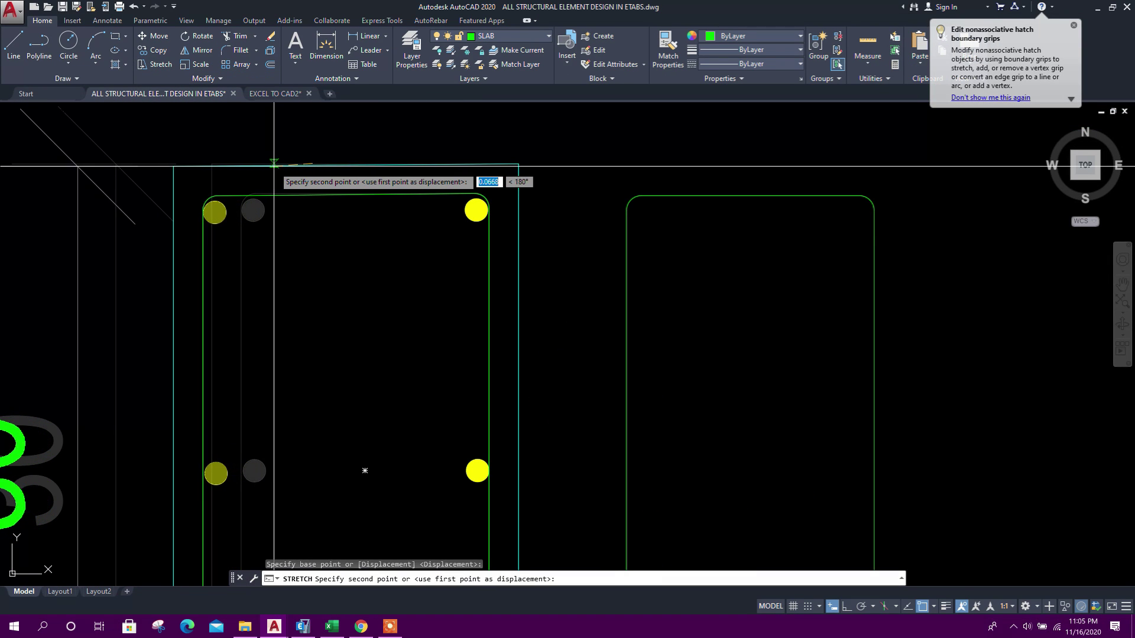
pyautogui.click(275, 166)
pyautogui.scroll(-6, 328, 183)
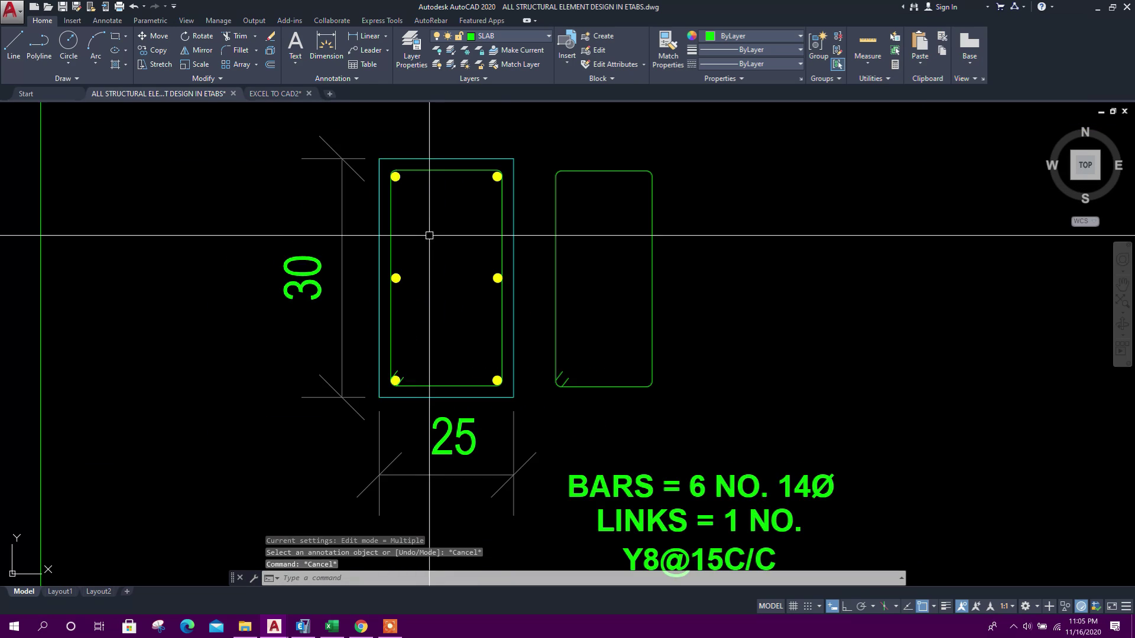
# Step: Examine the column section's bar layout together with its main bar and link notes
pyautogui.moveTo(654, 519)
pyautogui.mouseDown(button='middle')
pyautogui.moveTo(580, 405)
pyautogui.moveTo(564, 462)
pyautogui.mouseUp(button='middle')
pyautogui.press('Escape')
pyautogui.moveTo(651, 473)
pyautogui.mouseDown(button='middle')
pyautogui.moveTo(588, 425)
pyautogui.moveTo(618, 467)
pyautogui.mouseUp(button='middle')
pyautogui.press('Escape')
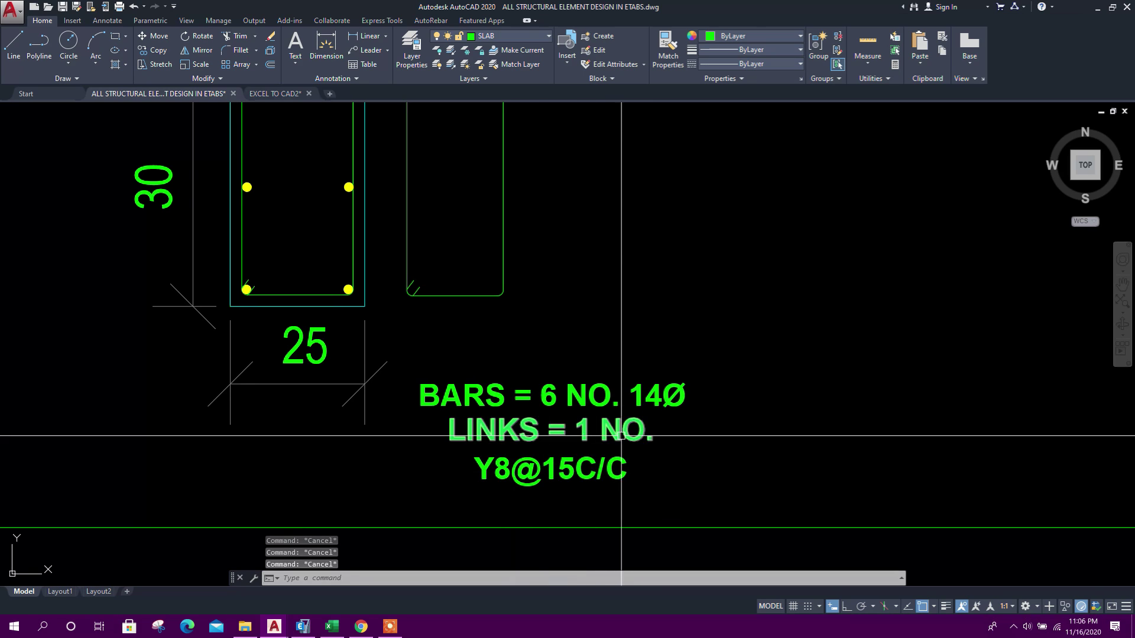
pyautogui.moveTo(271, 209); pyautogui.dragTo(311, 277, button='middle')
pyautogui.click(392, 219)
pyautogui.press('Escape')
pyautogui.moveTo(610, 519); pyautogui.dragTo(595, 408, button='middle')
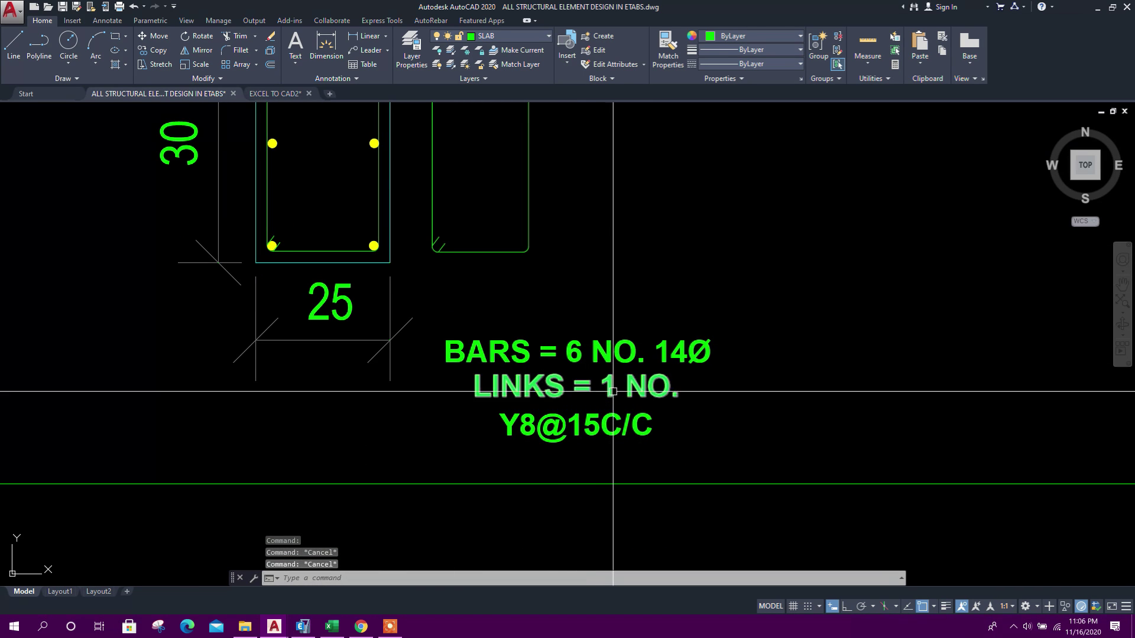
pyautogui.scroll(2, 532, 449)
pyautogui.press('Escape')
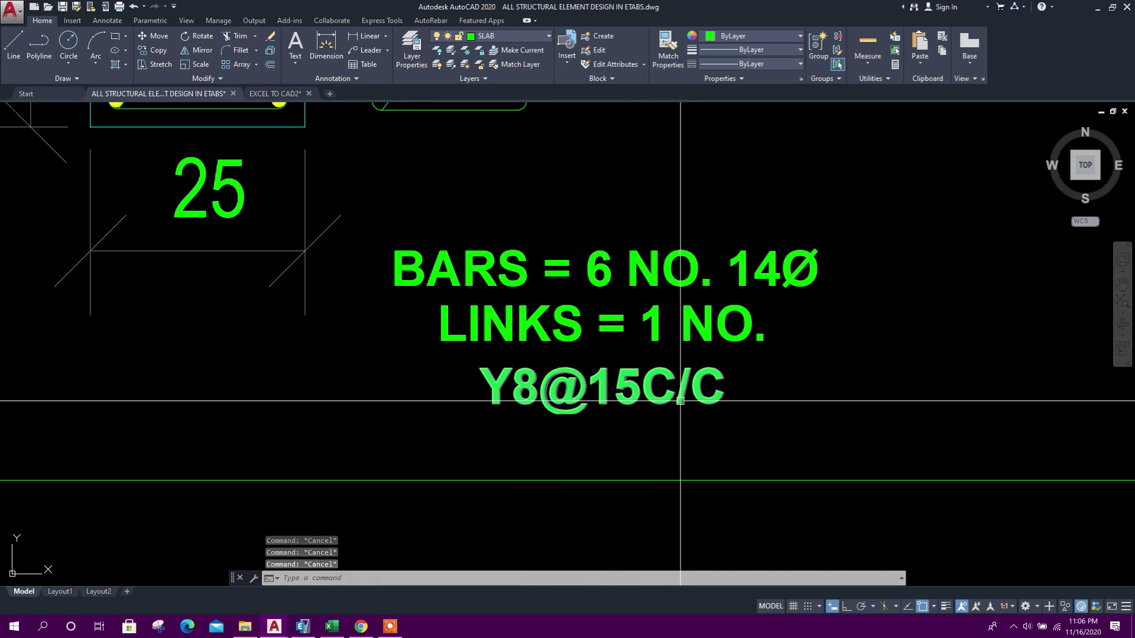
pyautogui.scroll(-2, 344, 525)
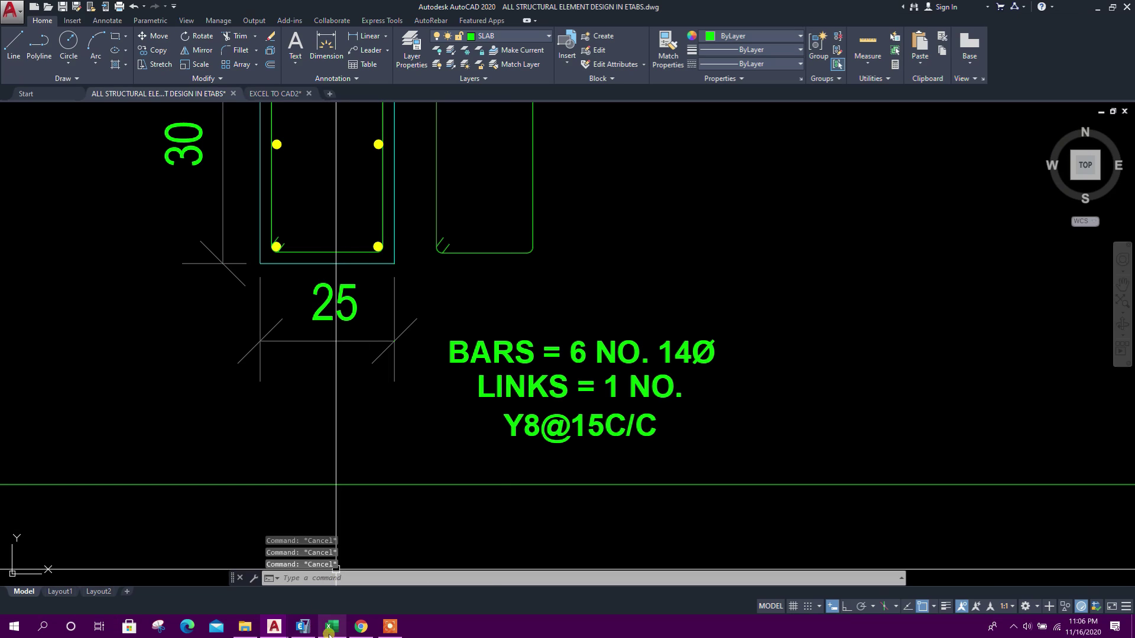
# Step: Switch to the Excel design aid and consult the Column Main Bar sheet for the minimum column rebar requirements
pyautogui.click(332, 626)
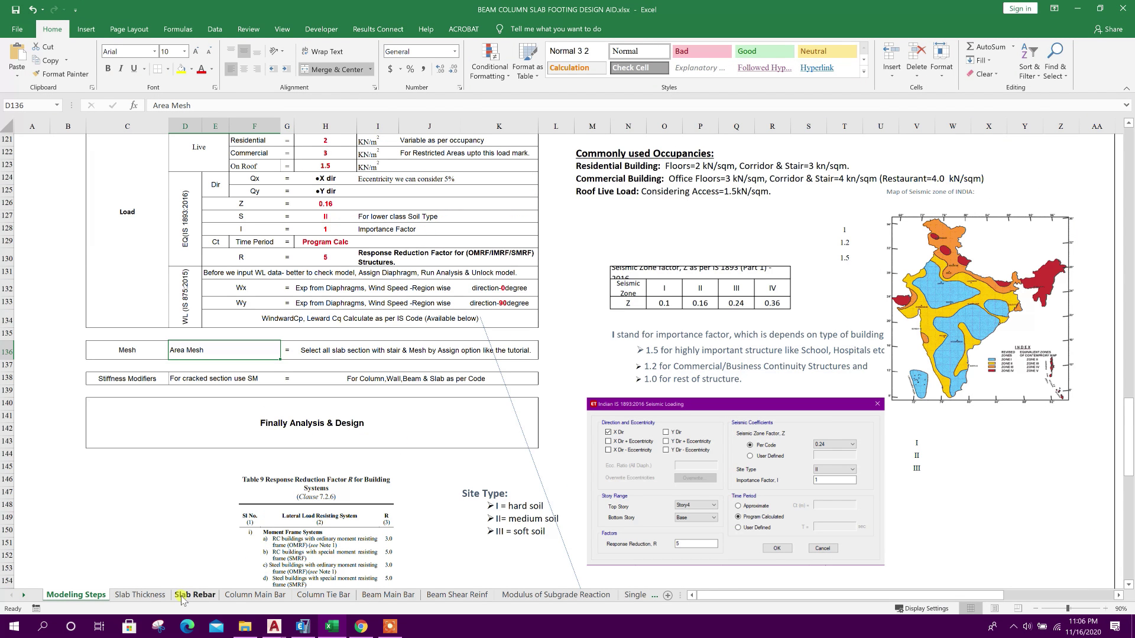
pyautogui.click(254, 595)
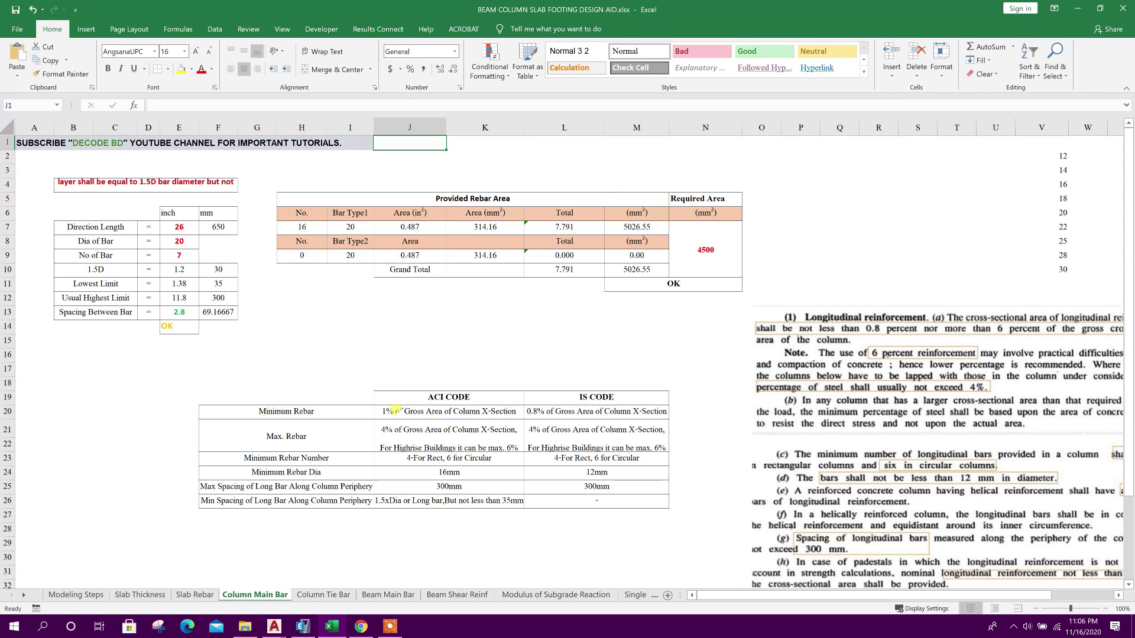
# Step: Return to ETABS, highlight the two short C-25x30 columns to compare their rebar percentages, and clear the selection
pyautogui.click(303, 626)
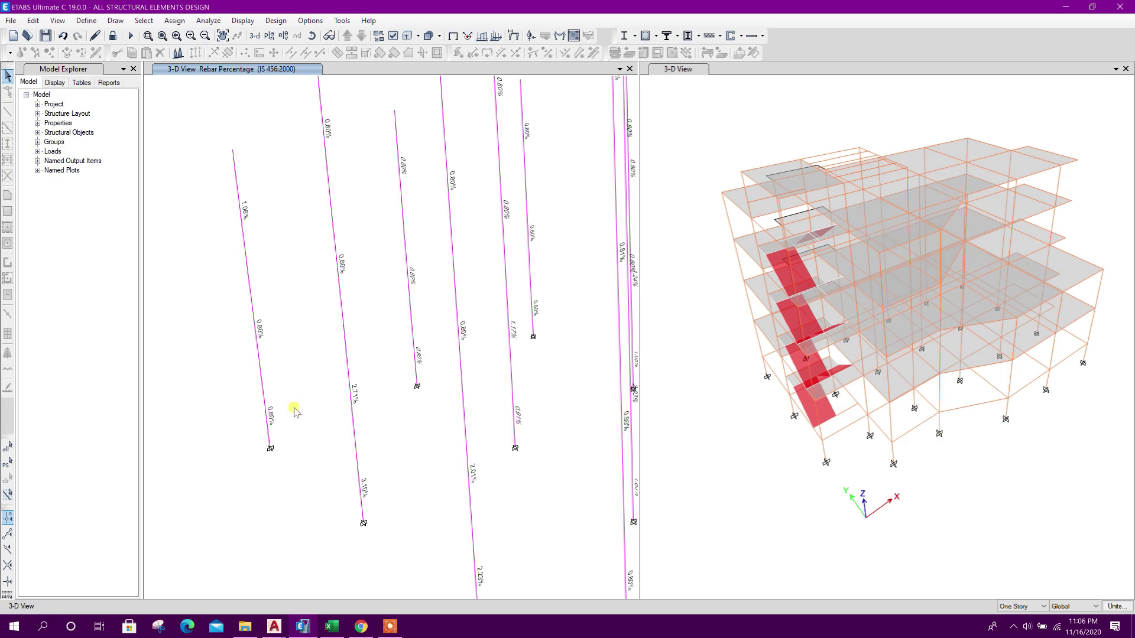
pyautogui.moveTo(423, 355); pyautogui.dragTo(380, 142)
pyautogui.moveTo(305, 418); pyautogui.dragTo(207, 185)
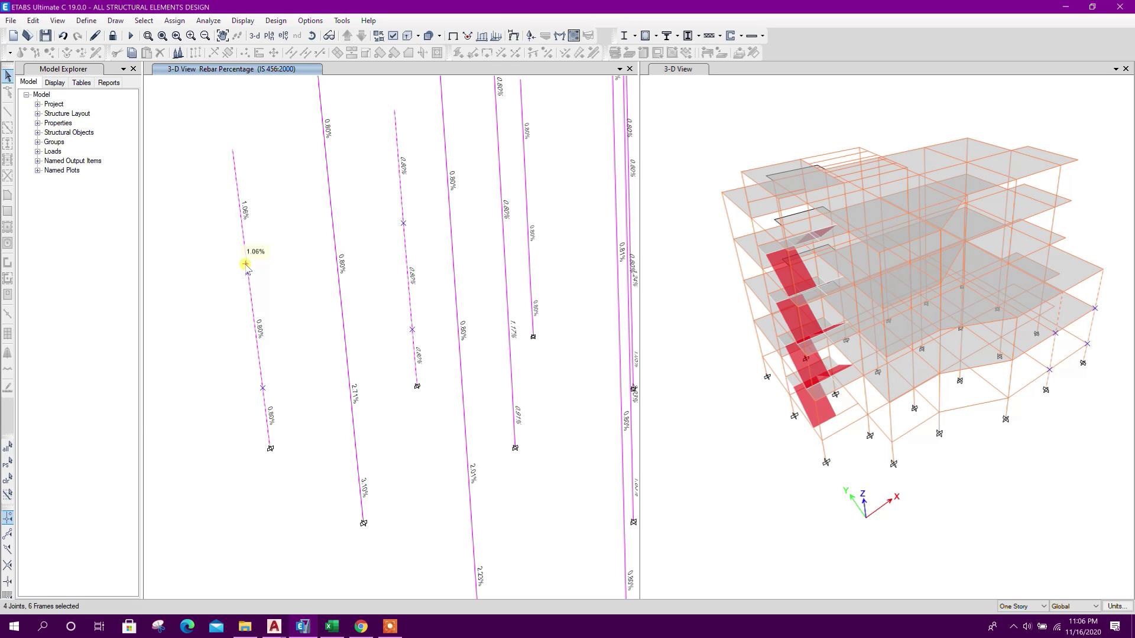
pyautogui.press('Escape')
pyautogui.moveTo(261, 284); pyautogui.dragTo(261, 309, button='middle')
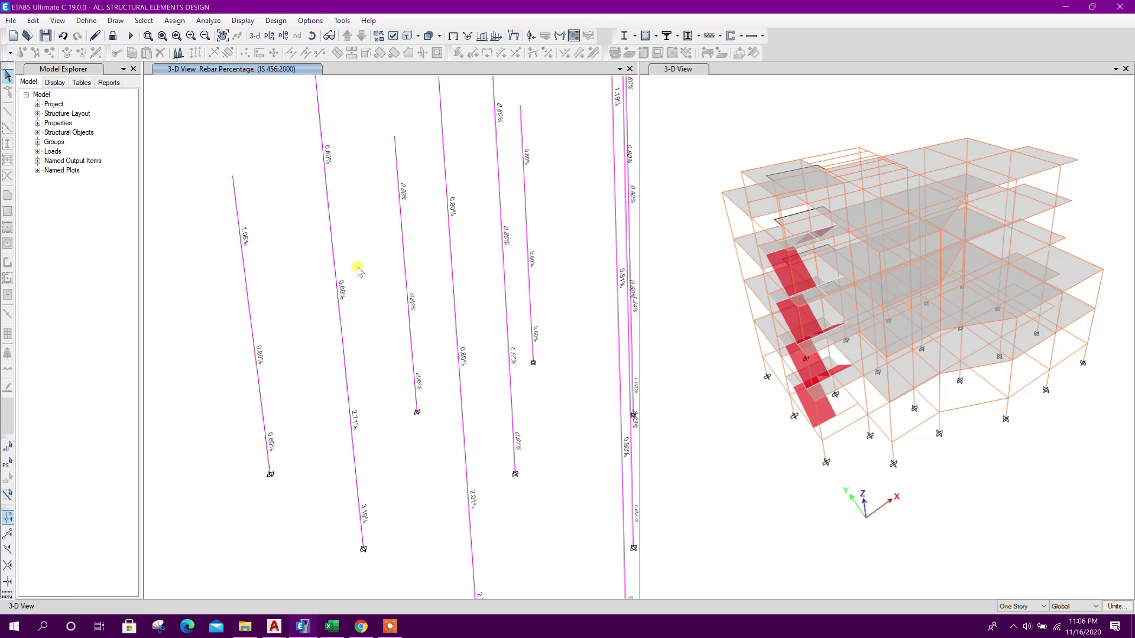
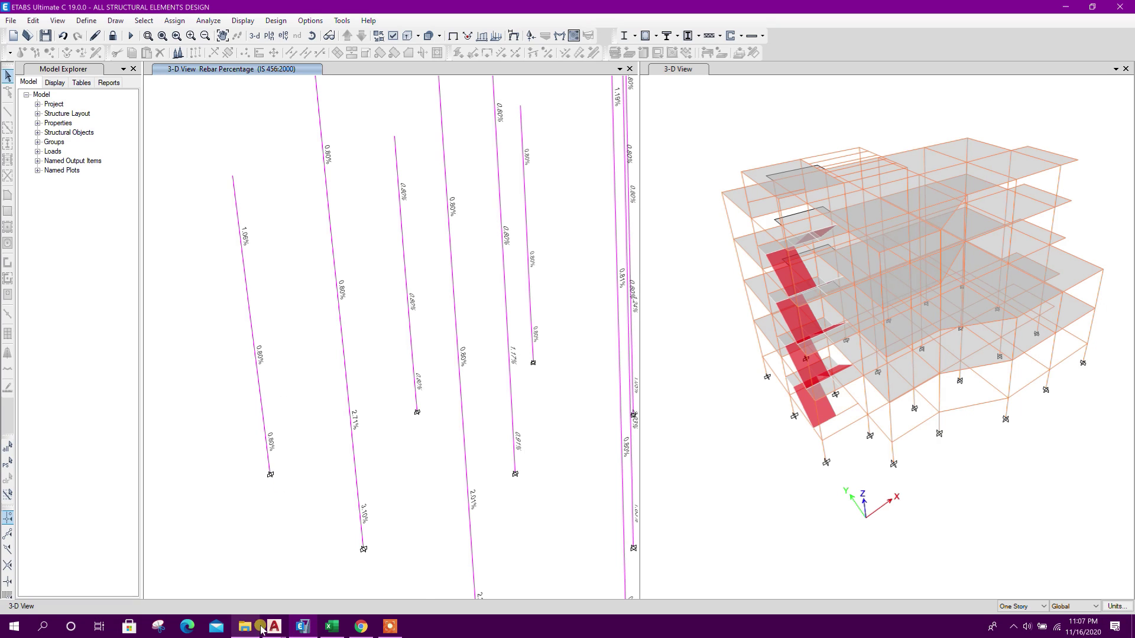
# Step: Switch to Chrome and open the DECODE BD website's blog in a new tab
pyautogui.click(348, 567)
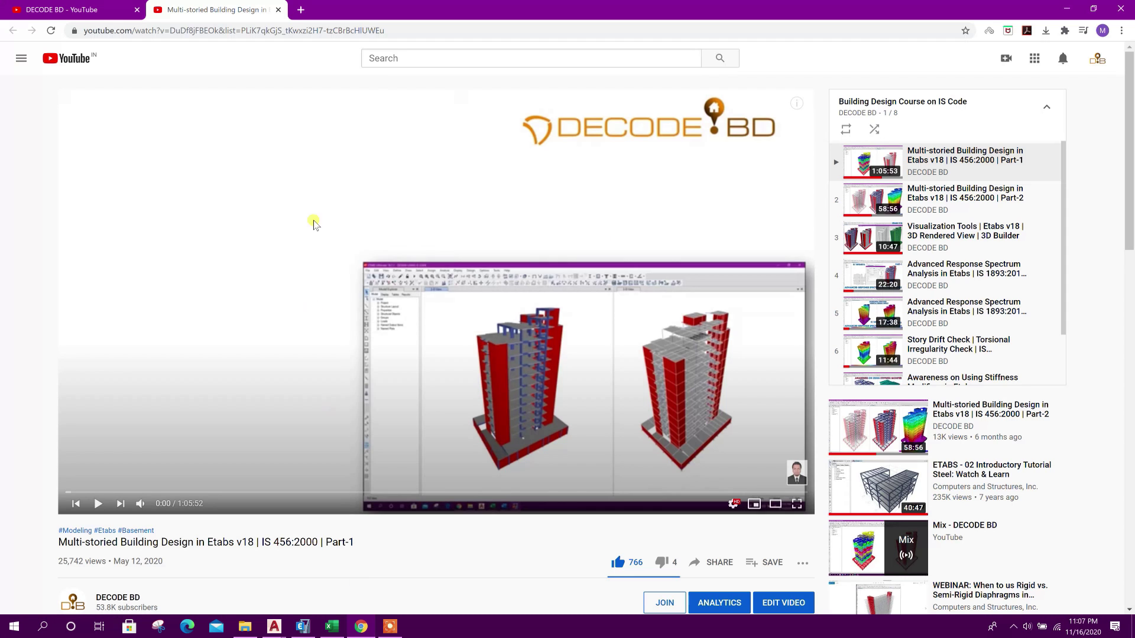
pyautogui.click(299, 10)
pyautogui.click(507, 319)
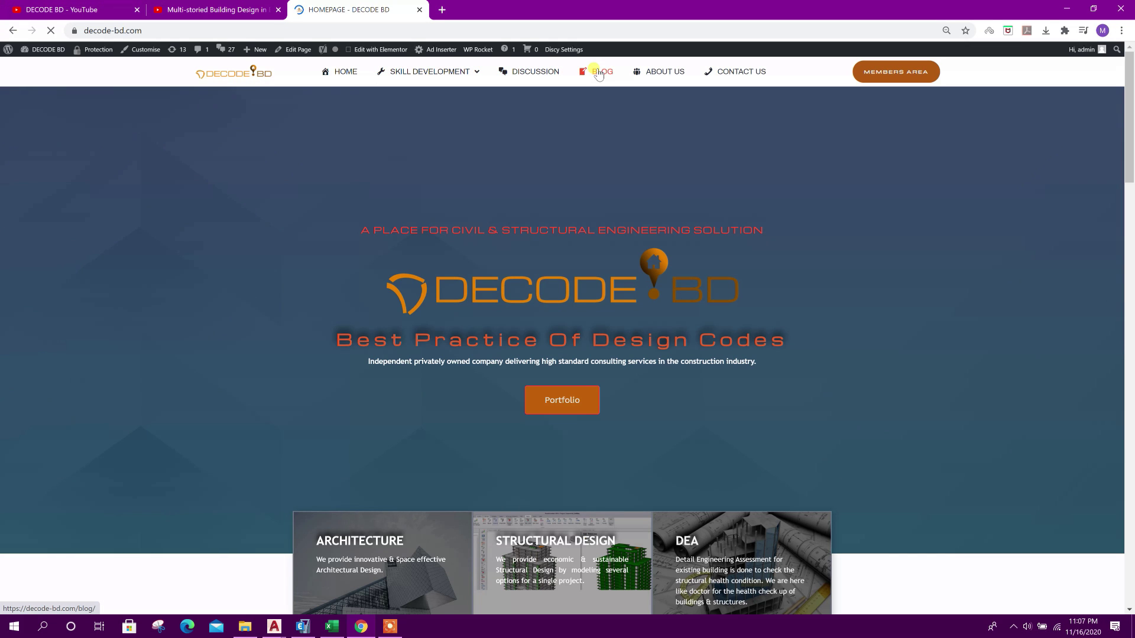
# Step: Browse the blog pages for the article on why required column reinforcement appears higher in the upper story, and open it
pyautogui.scroll(-7, 562, 362)
pyautogui.scroll(6, 561, 353)
pyautogui.scroll(-6, 561, 352)
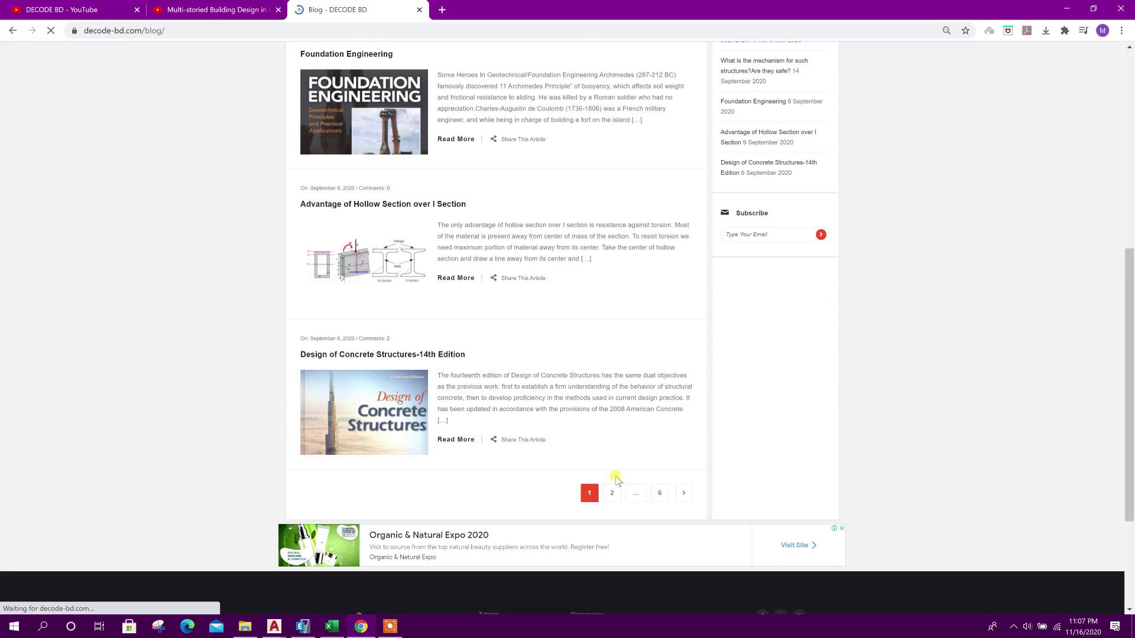
pyautogui.click(611, 500)
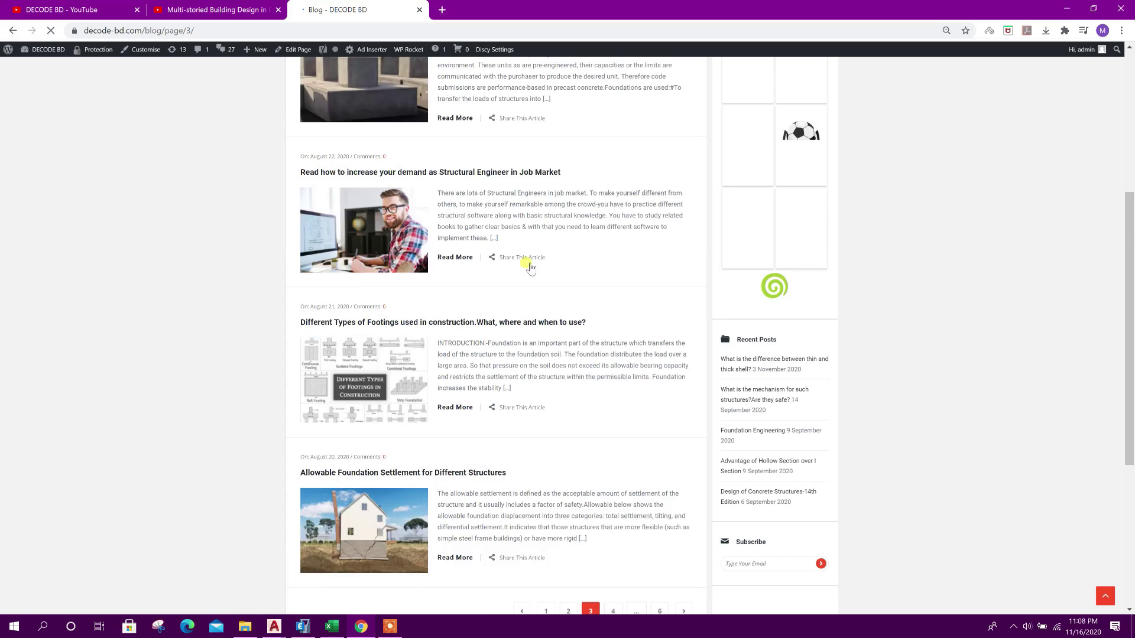
pyautogui.scroll(-4, 520, 261)
pyautogui.scroll(9, 598, 353)
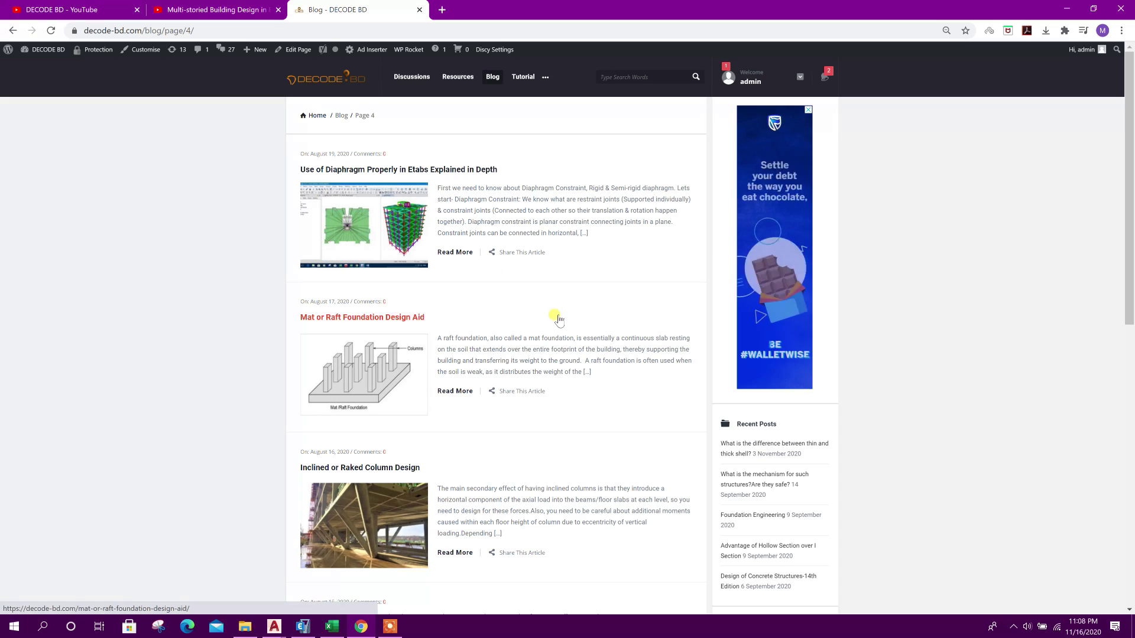
pyautogui.scroll(-7, 576, 405)
pyautogui.click(636, 494)
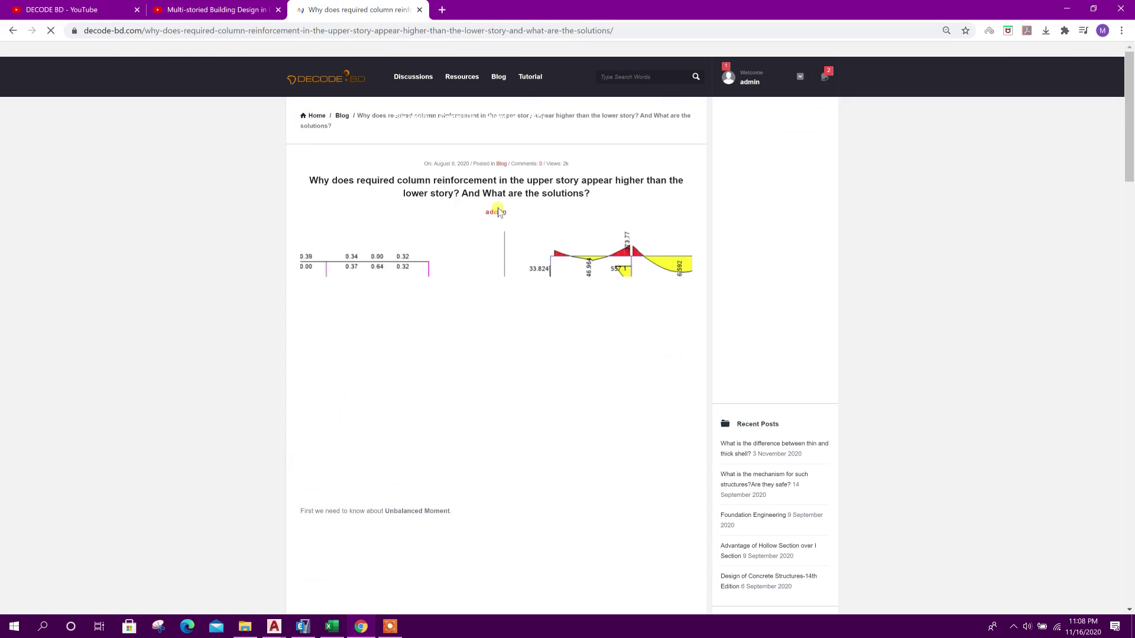
# Step: Read the article's explanation of unbalanced moments and its proposed solutions for higher upper-story column reinforcement
pyautogui.scroll(-5, 580, 312)
pyautogui.scroll(-15, 556, 325)
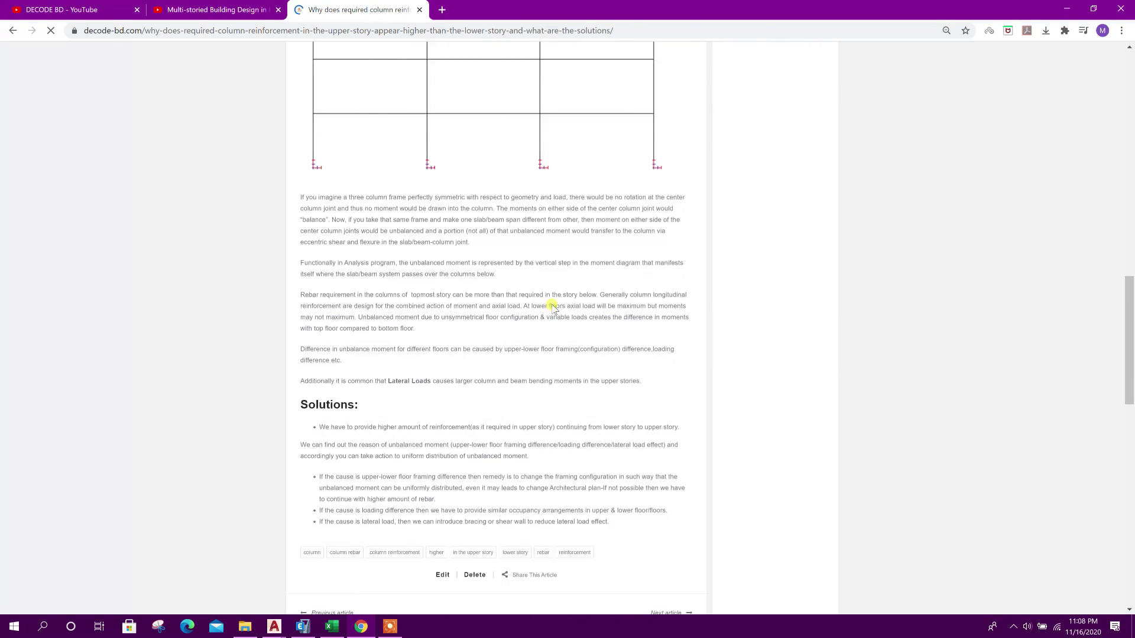
pyautogui.scroll(2, 553, 305)
pyautogui.scroll(15, 552, 295)
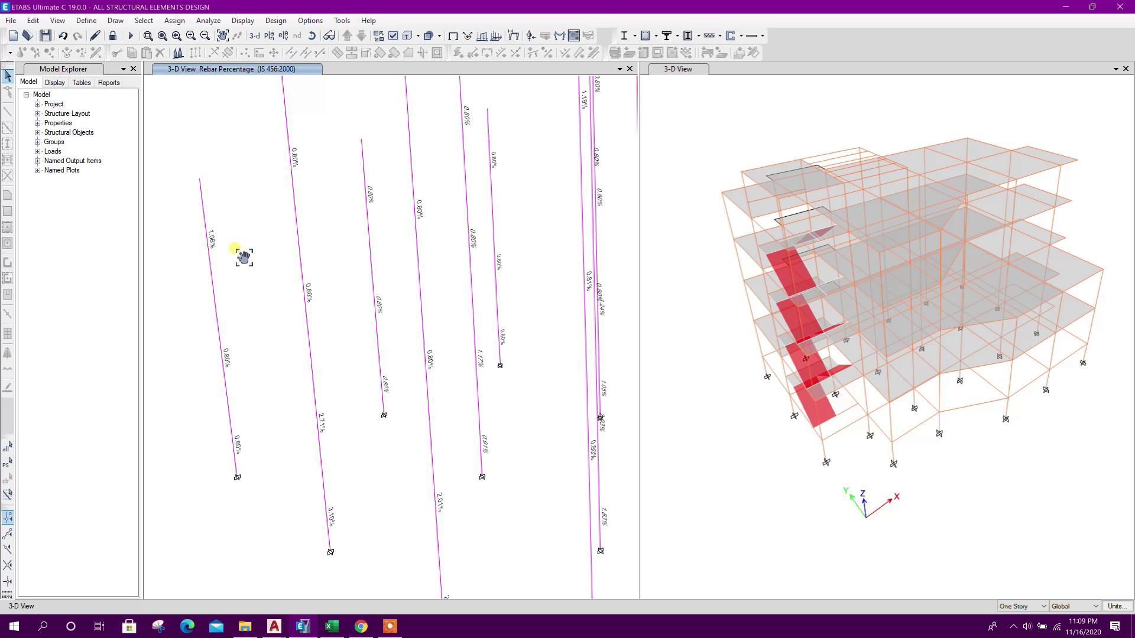
# Step: Return to ETABS and examine the rebar percentage of the outermost short column's top segment
pyautogui.moveTo(244, 257); pyautogui.dragTo(256, 268)
pyautogui.moveTo(218, 253)
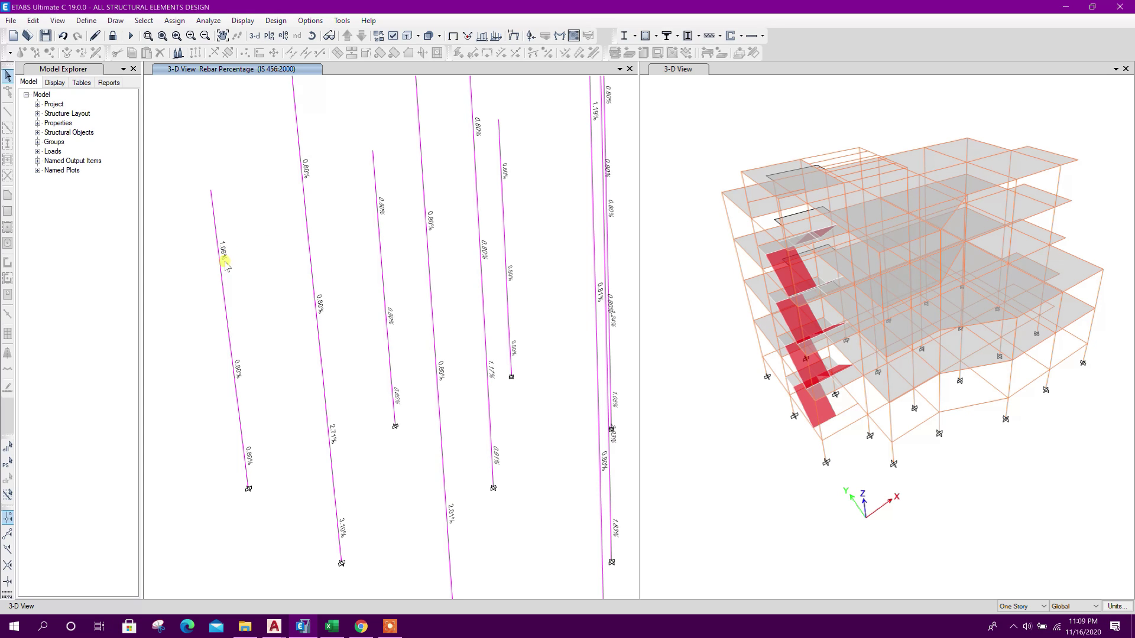
# Step: Display the concrete frame design results as Longitudinal Reinforcing on the column view
pyautogui.moveTo(229, 305); pyautogui.dragTo(240, 330, button='middle')
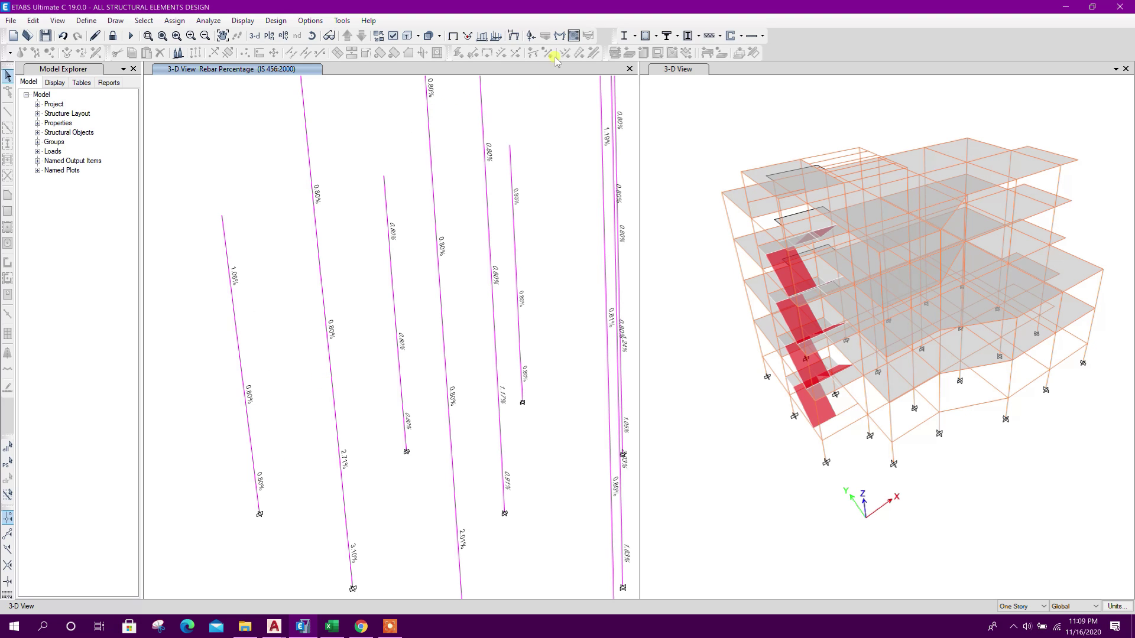
pyautogui.click(646, 36)
pyautogui.click(713, 178)
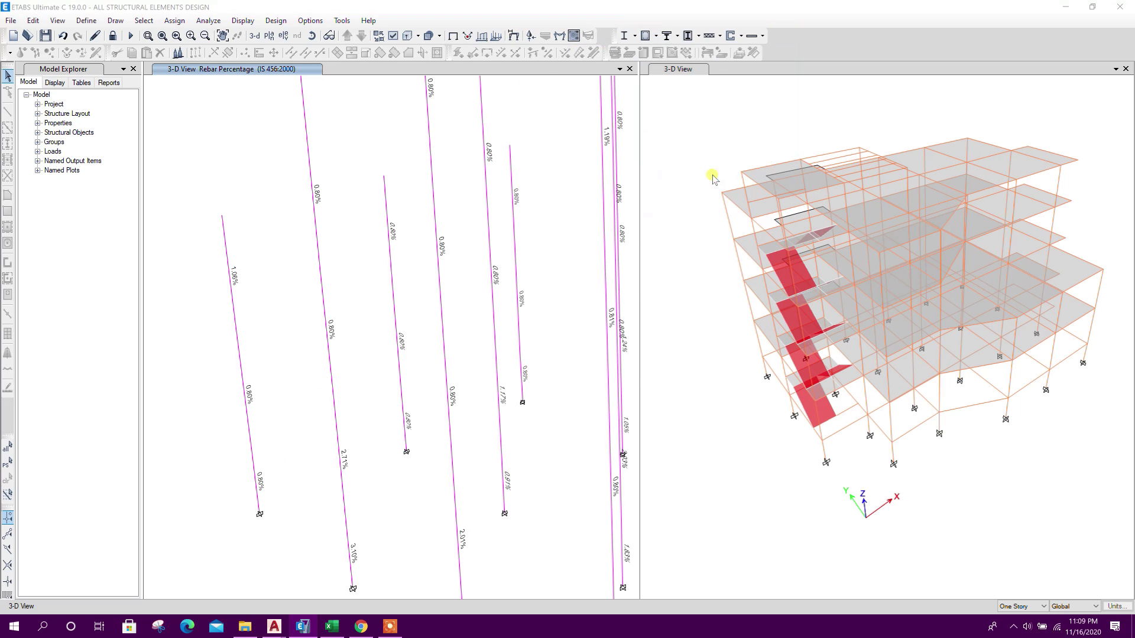
pyautogui.moveTo(563, 261); pyautogui.dragTo(579, 251)
pyautogui.click(592, 293)
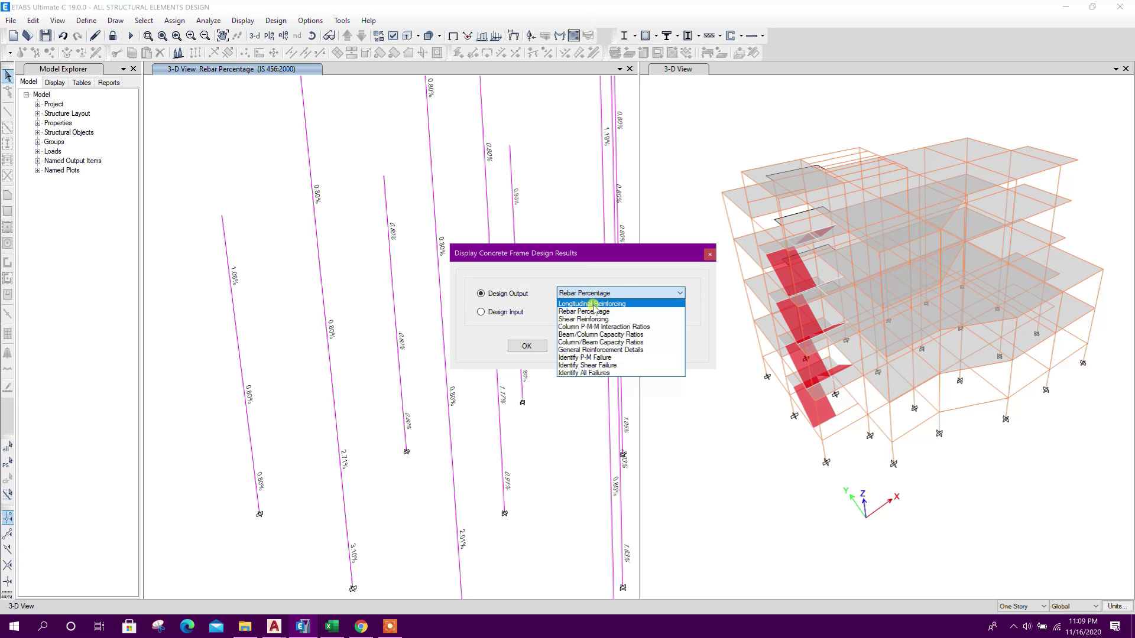
pyautogui.click(594, 304)
pyautogui.click(646, 347)
pyautogui.click(584, 345)
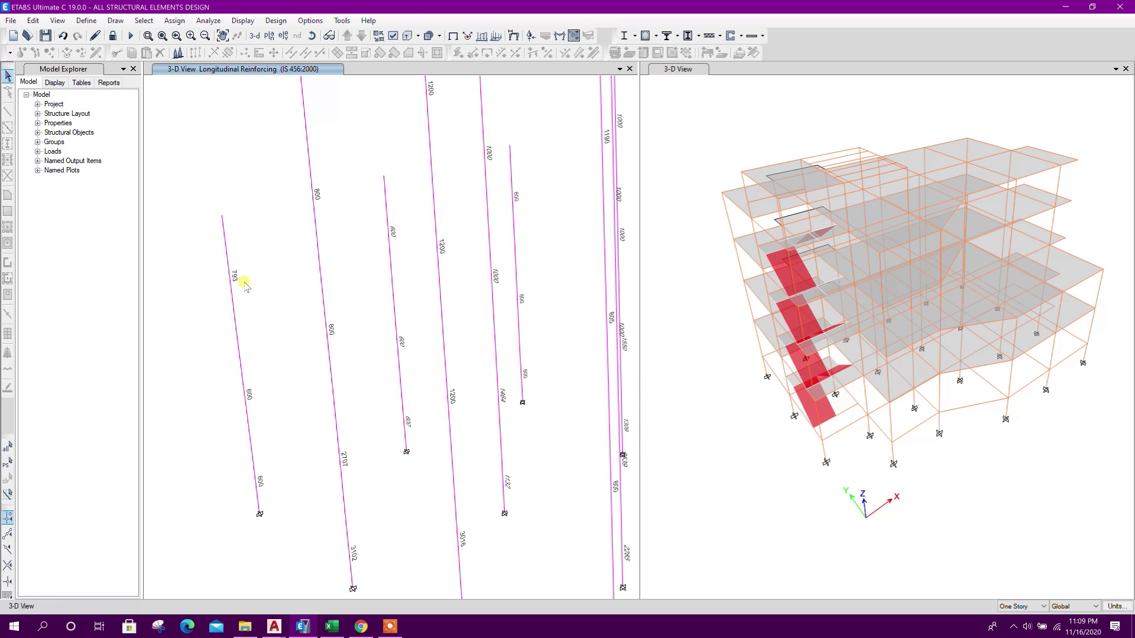
# Step: Switch to the Excel design aid and set the required rebar area to 793 mm² on the Column Main Bar sheet
pyautogui.click(331, 626)
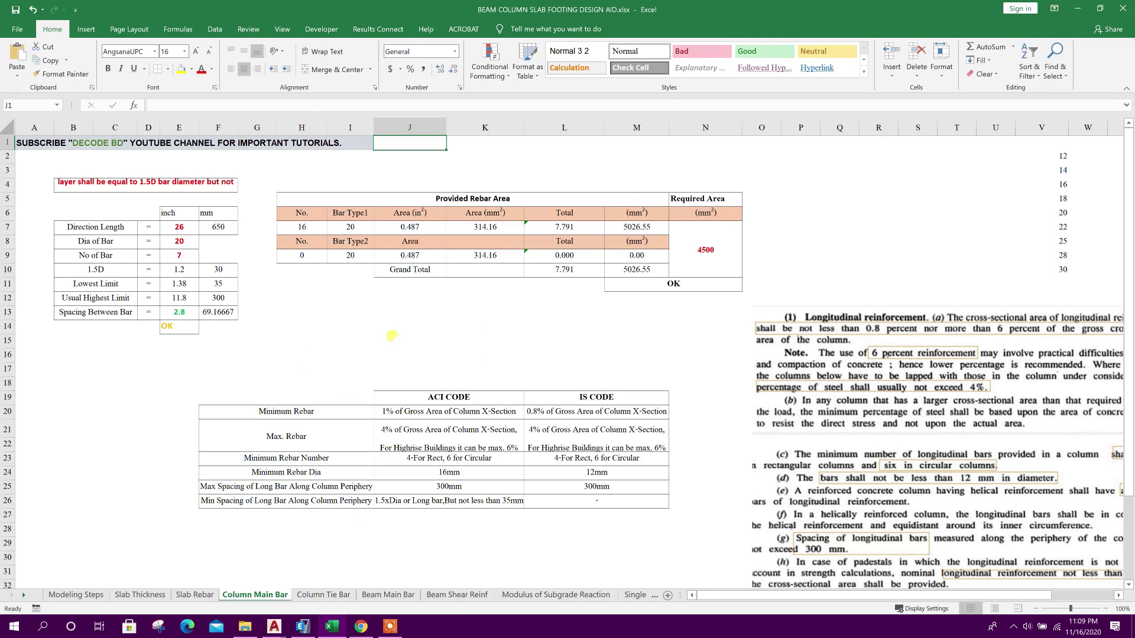
pyautogui.click(704, 251)
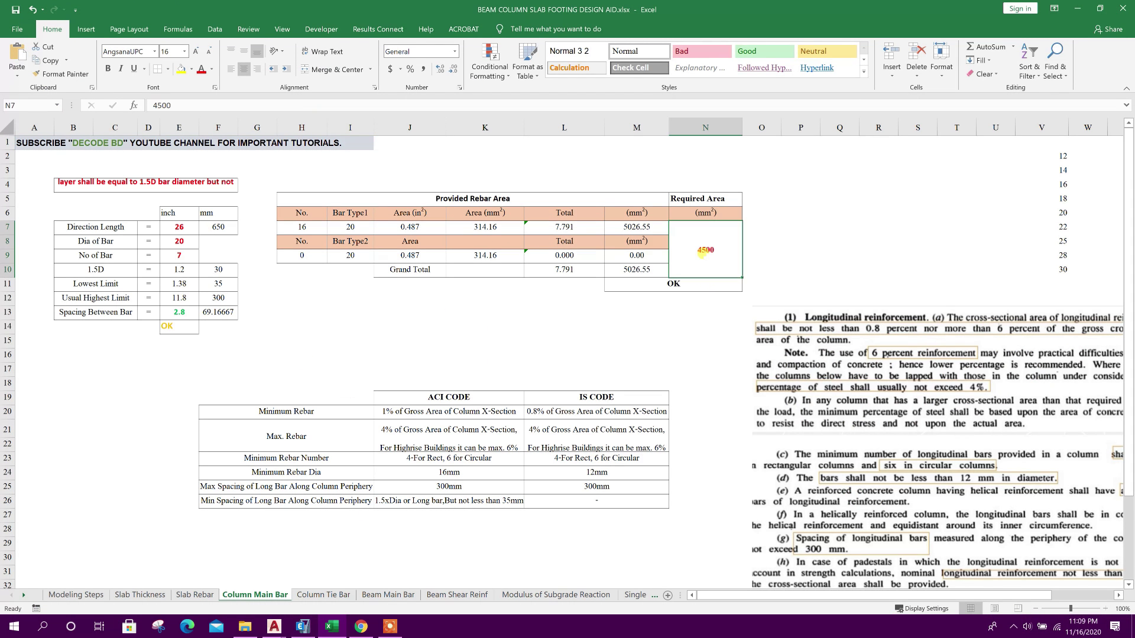
pyautogui.write('793')
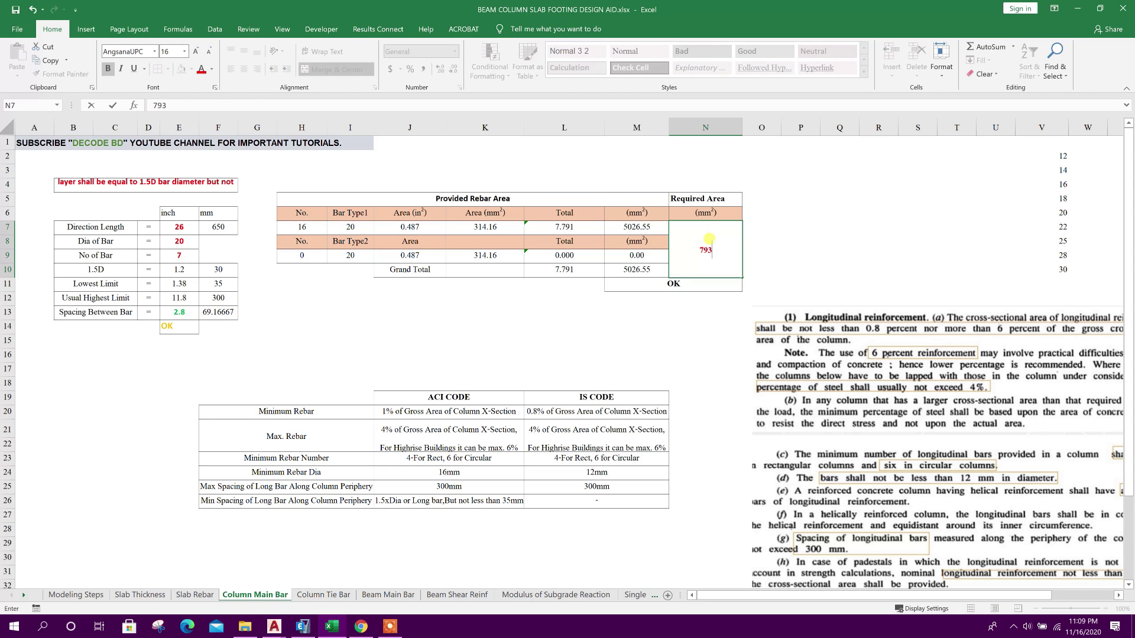
pyautogui.press('Return')
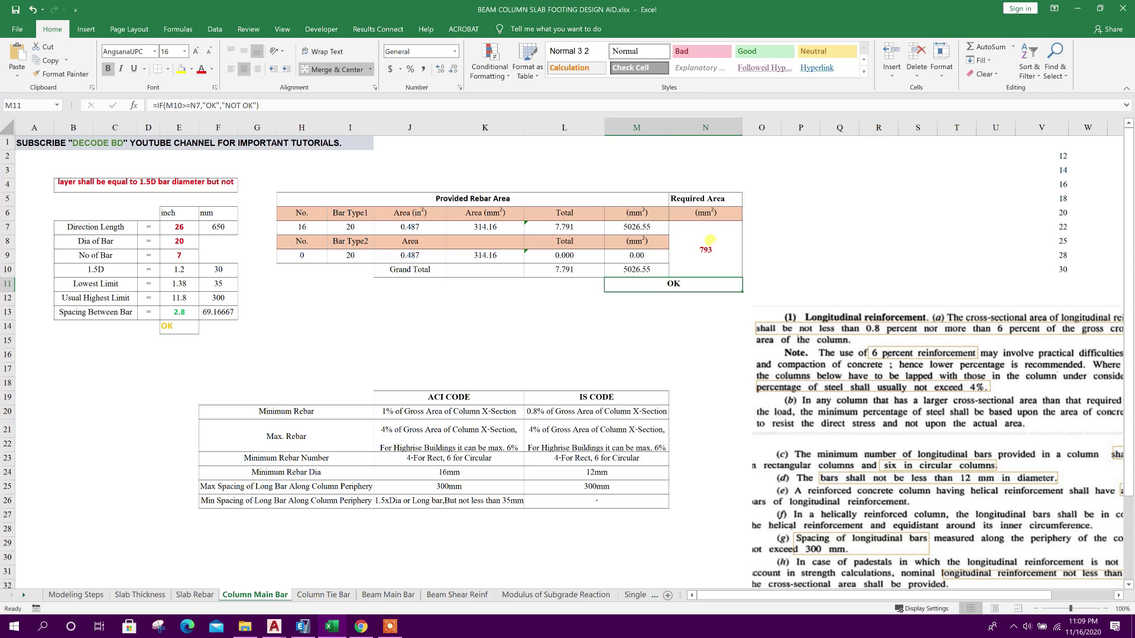
# Step: Set Bar Type1 to 14 with 6 bars and compare the provided grand total with the required area
pyautogui.click(350, 227)
pyautogui.click(379, 229)
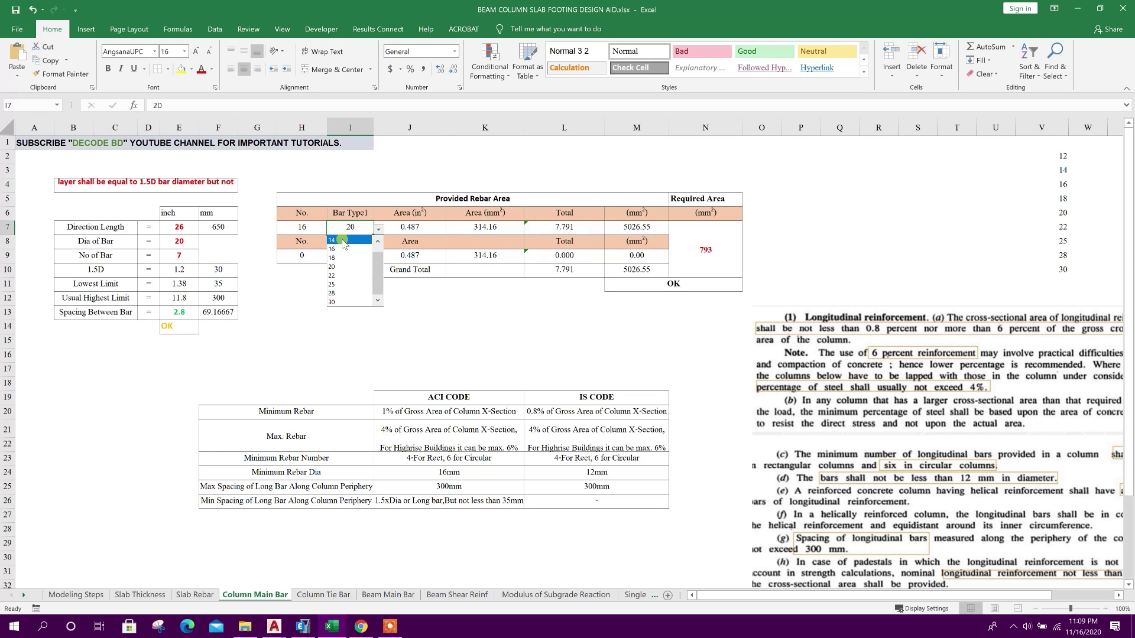
pyautogui.click(333, 239)
pyautogui.click(302, 227)
pyautogui.write('6')
pyautogui.press('Return')
pyautogui.click(360, 227)
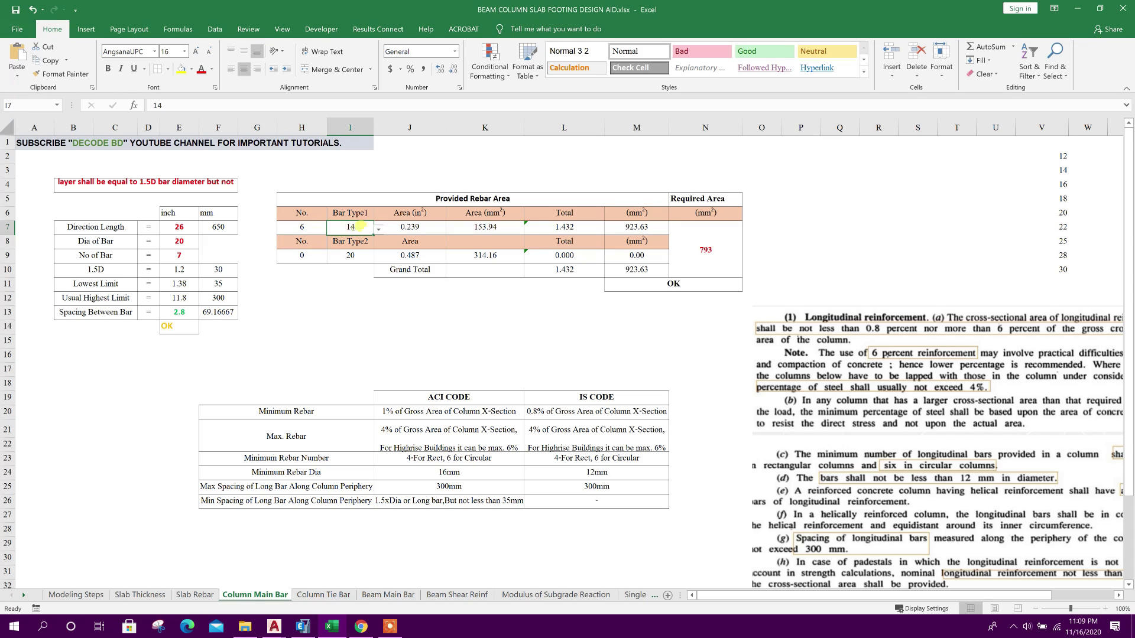
pyautogui.click(379, 229)
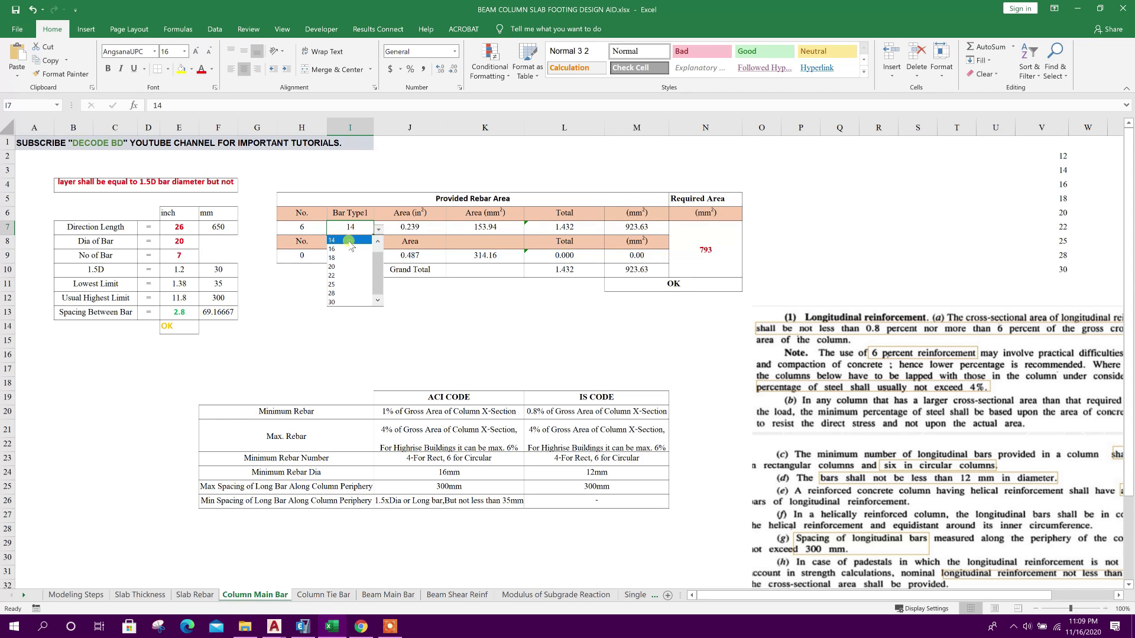
pyautogui.click(381, 243)
pyautogui.click(516, 300)
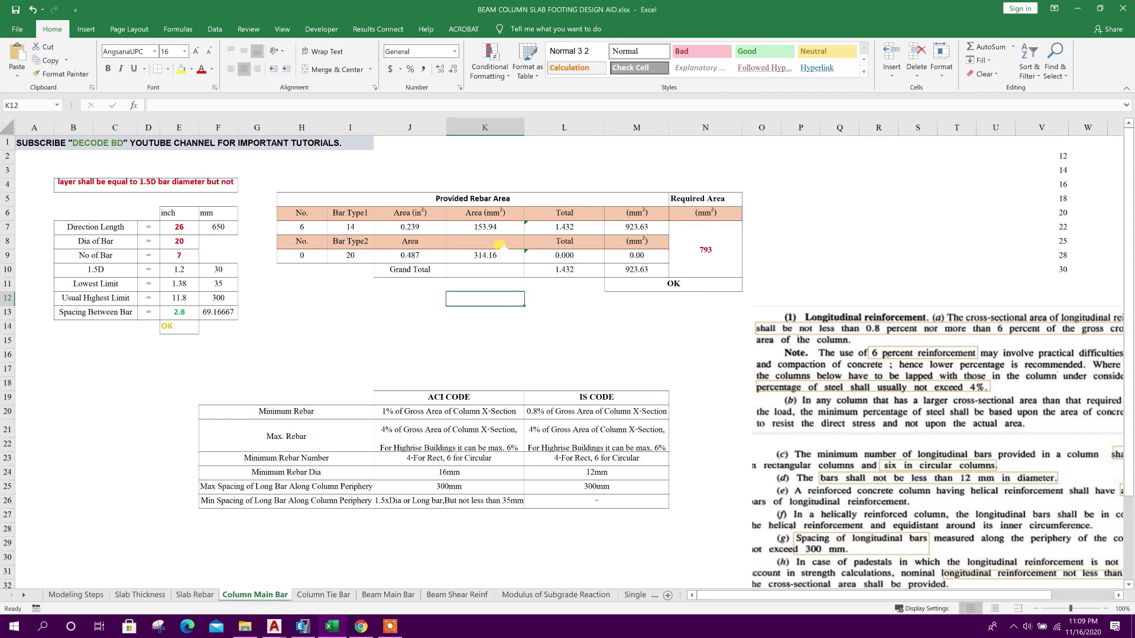
pyautogui.click(633, 270)
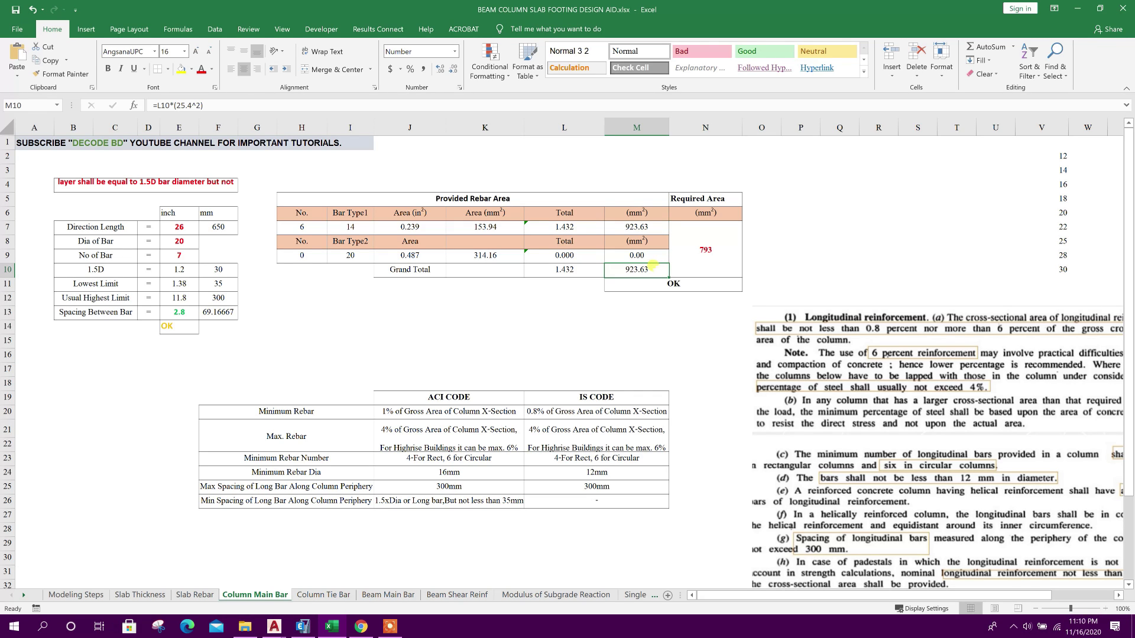
pyautogui.click(706, 249)
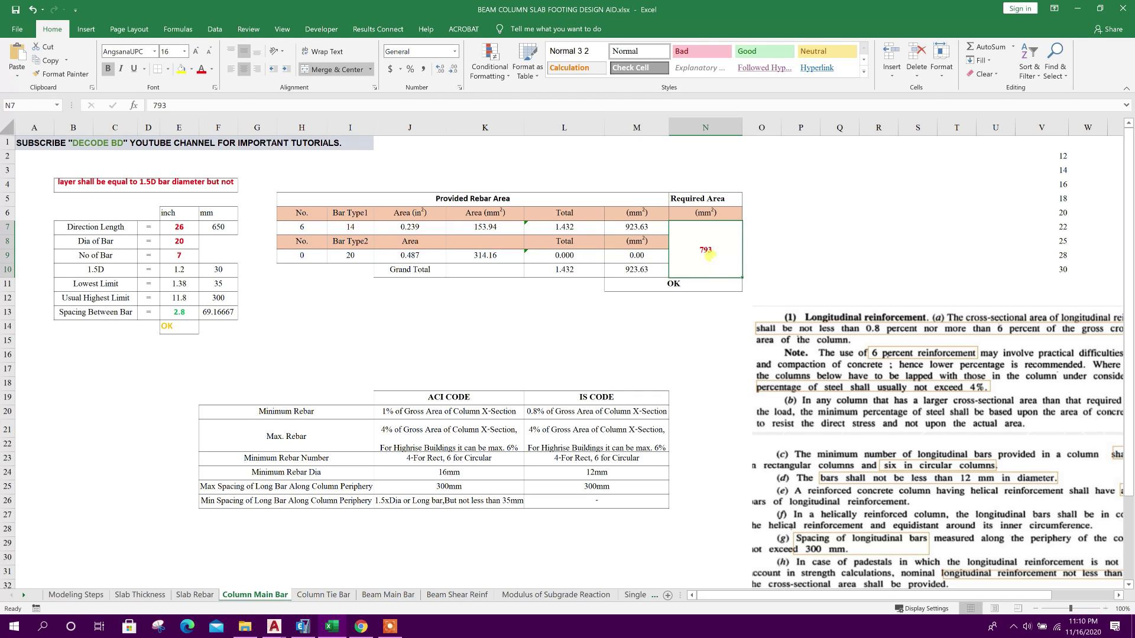
pyautogui.click(656, 271)
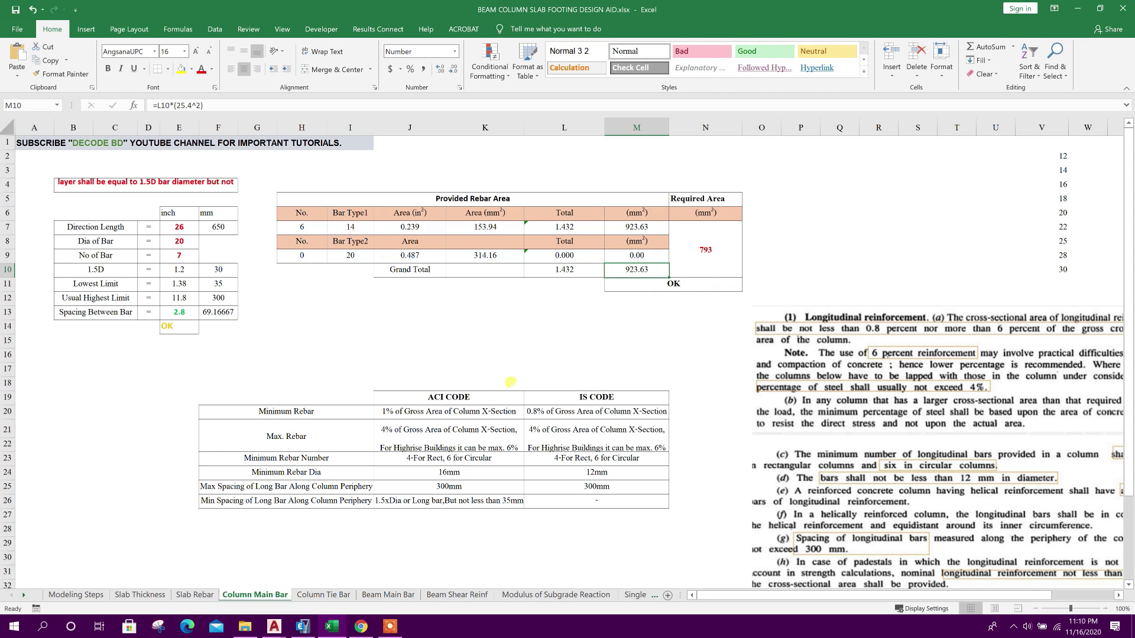
# Step: Switch to the AutoCAD structural element drawing and examine the 25 x 30 column section's bar and link detail
pyautogui.click(274, 625)
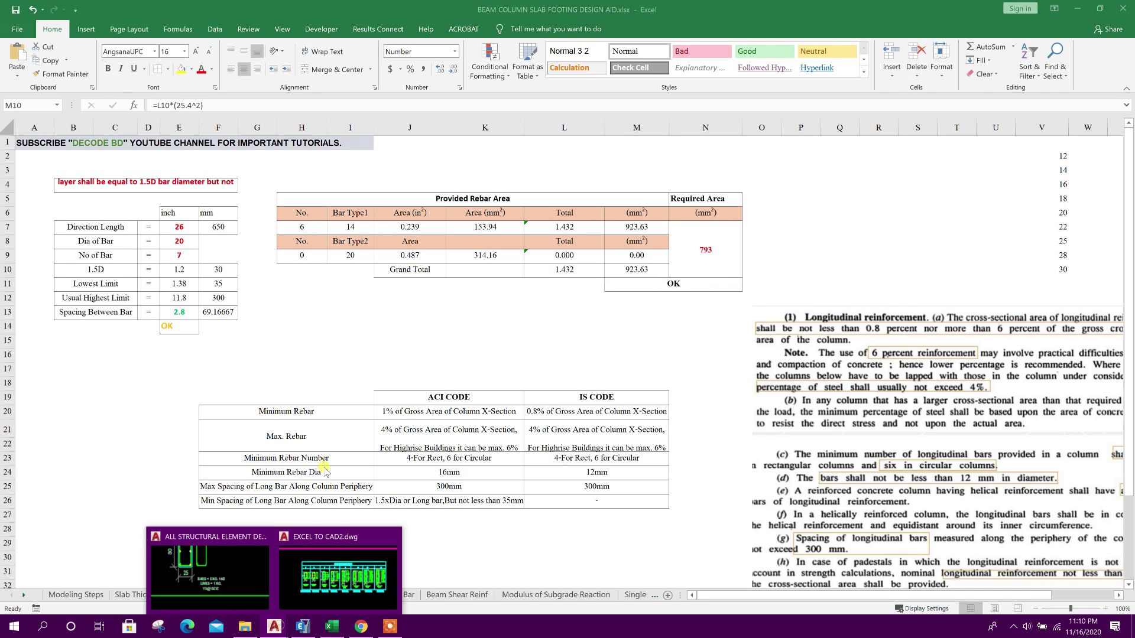
pyautogui.click(237, 573)
pyautogui.moveTo(473, 419)
pyautogui.mouseDown(button='middle')
pyautogui.moveTo(528, 499)
pyautogui.moveTo(509, 452)
pyautogui.mouseUp(button='middle')
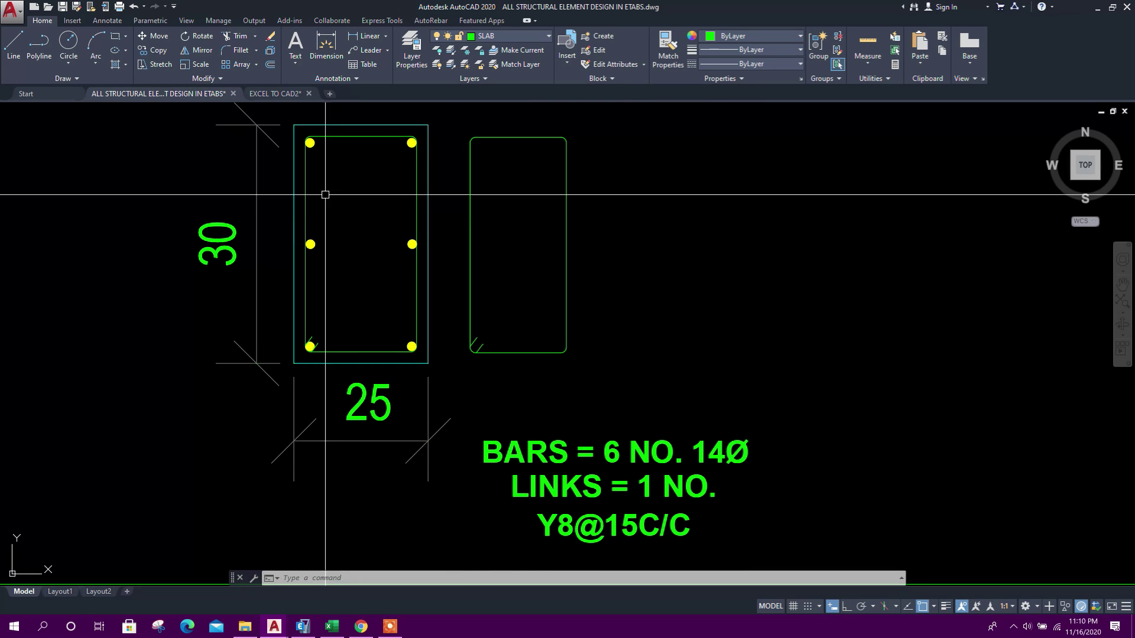
pyautogui.moveTo(370, 325); pyautogui.dragTo(373, 370, button='middle')
pyautogui.scroll(-2, 372, 321)
pyautogui.scroll(-2, 478, 422)
pyautogui.moveTo(505, 474); pyautogui.dragTo(480, 446, button='middle')
pyautogui.scroll(2, 480, 447)
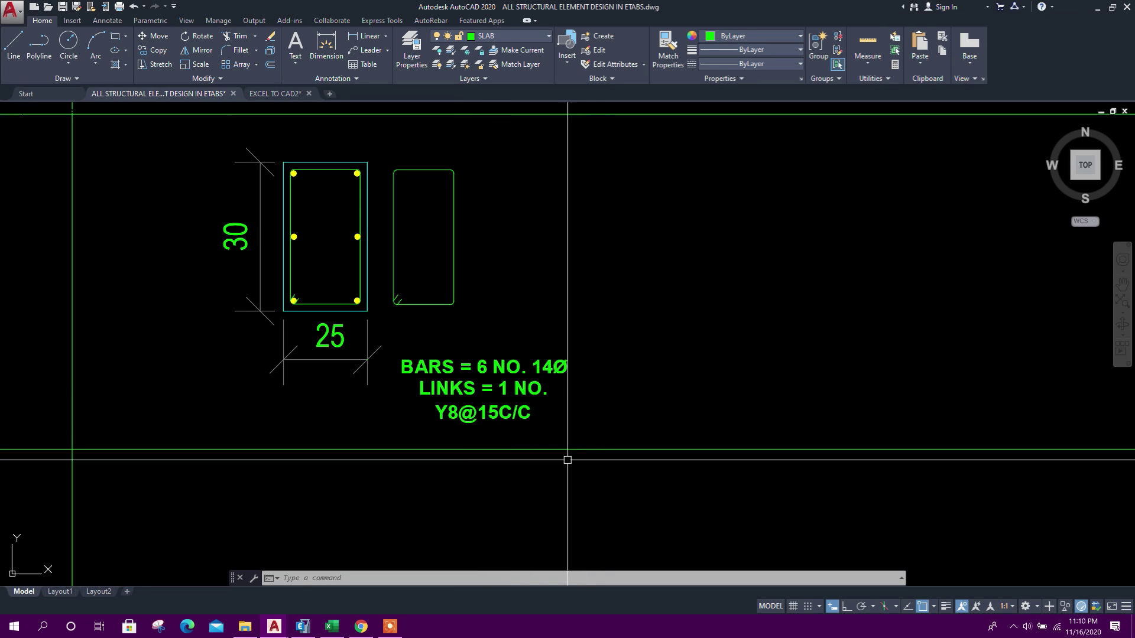
# Step: Return to Excel and set the column depth to 300 mm in the IS CODE shear reinforcement table of the Column Tie Bar sheet
pyautogui.click(331, 627)
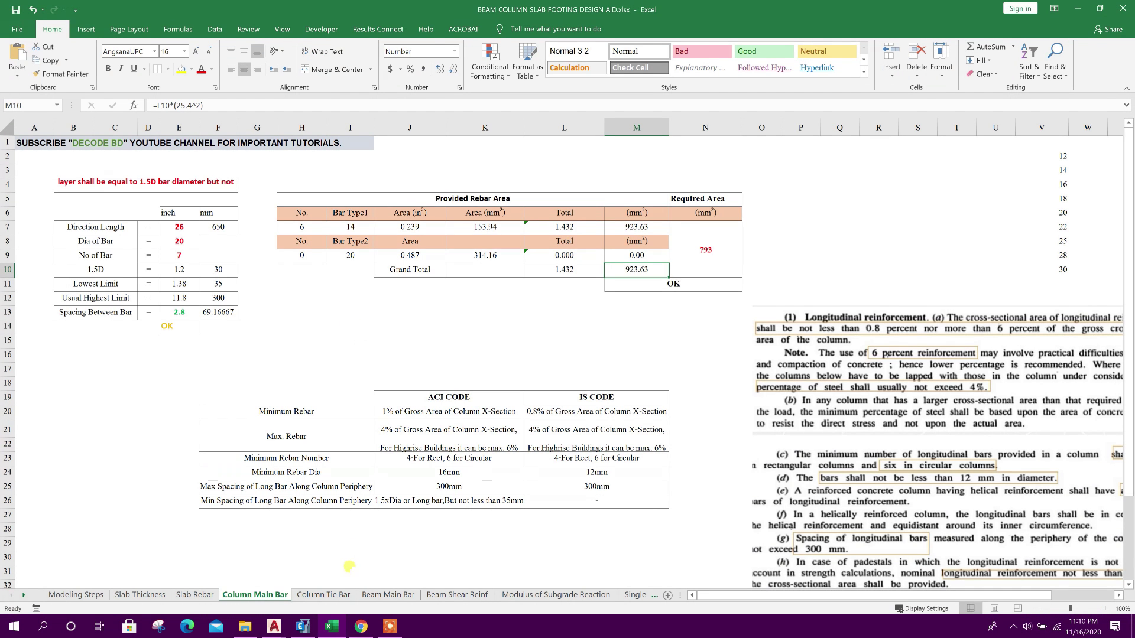
pyautogui.click(323, 595)
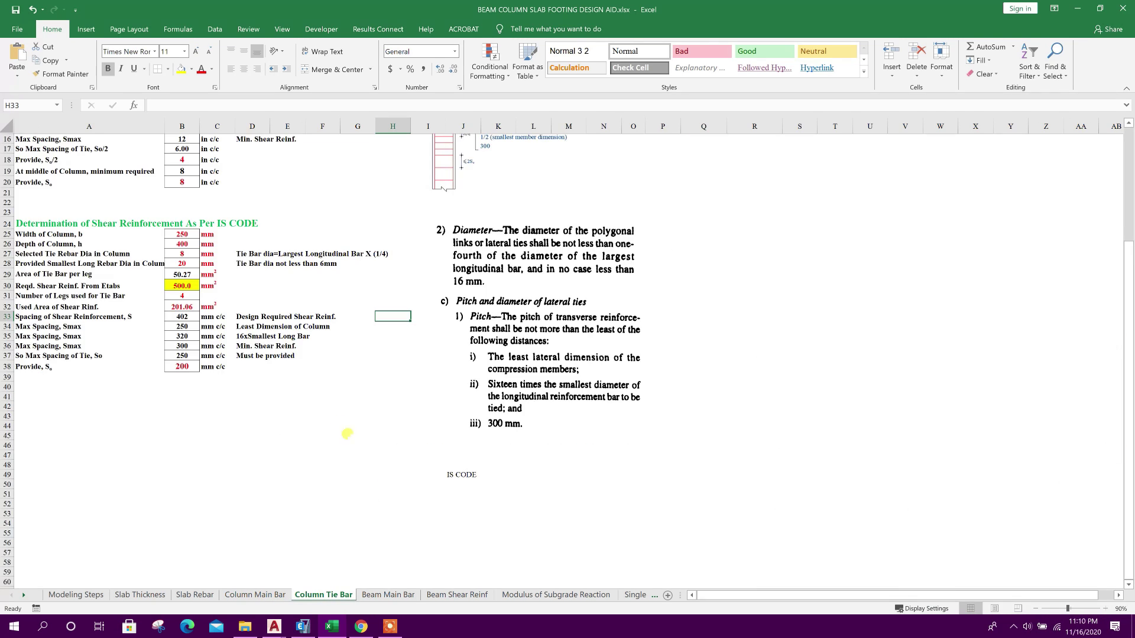
pyautogui.scroll(3, 340, 429)
pyautogui.scroll(1, 337, 422)
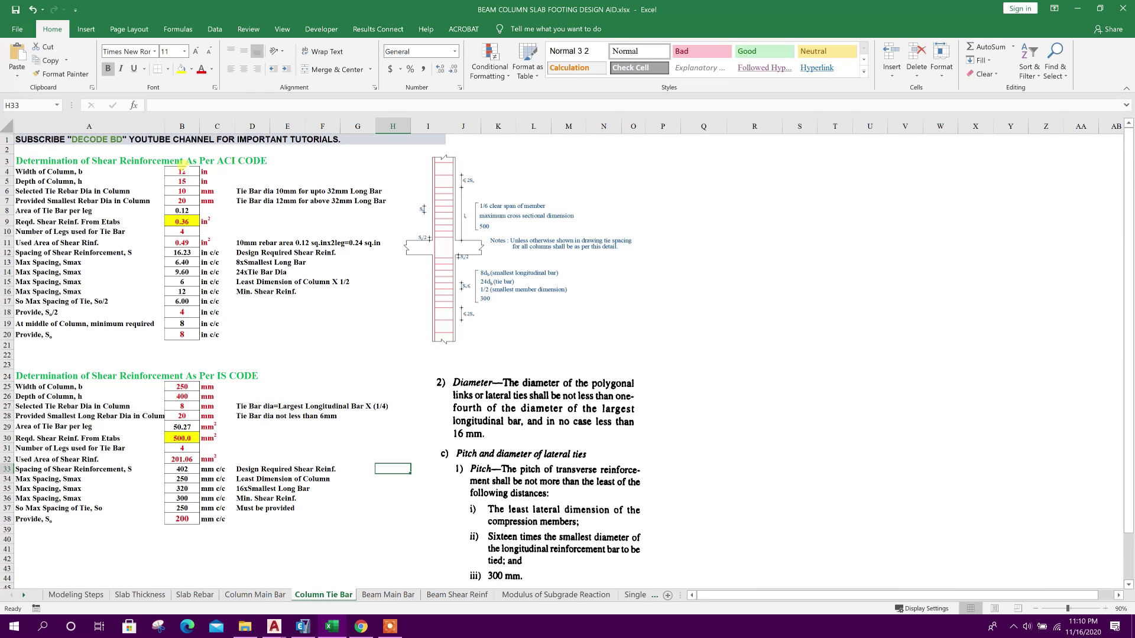
pyautogui.scroll(-4, 257, 311)
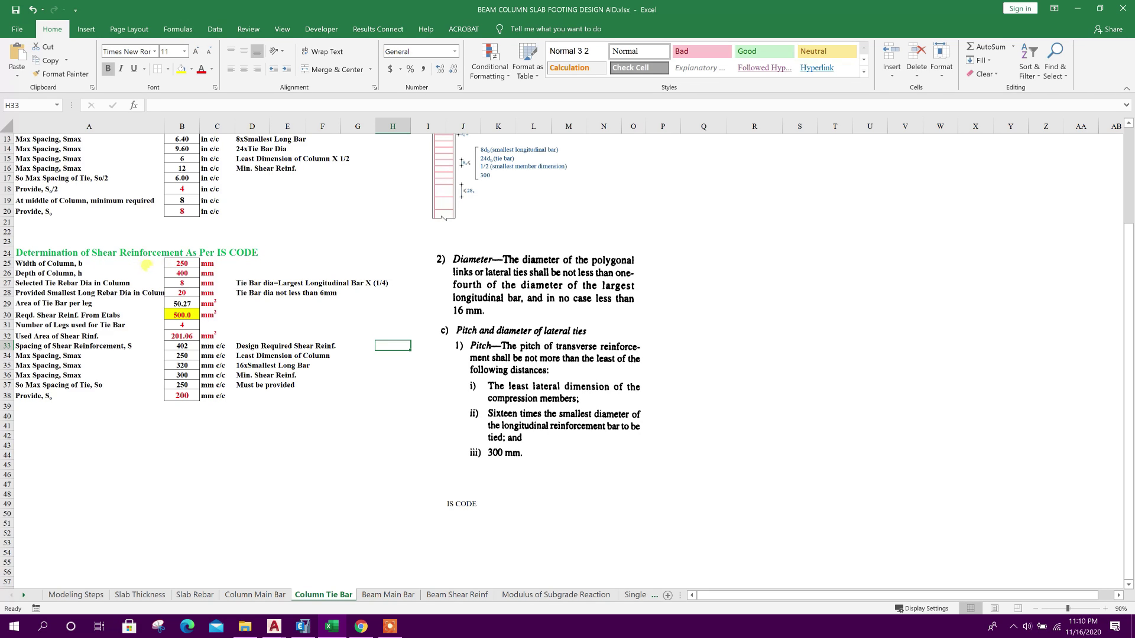
pyautogui.click(177, 262)
pyautogui.click(57, 273)
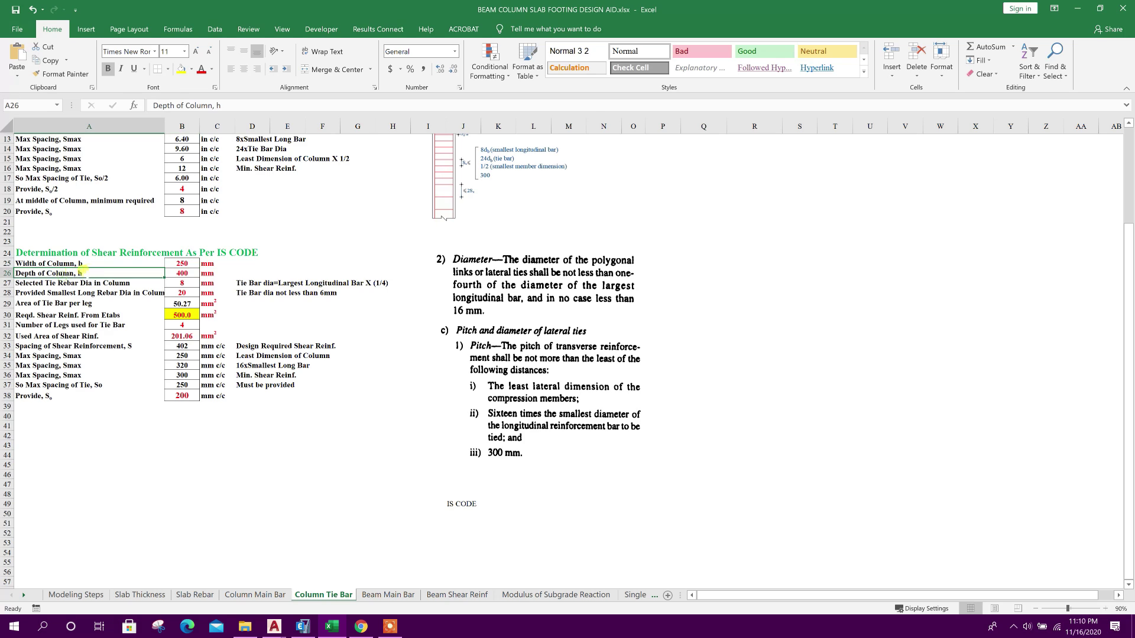
pyautogui.click(169, 271)
pyautogui.write('300')
pyautogui.press('Return')
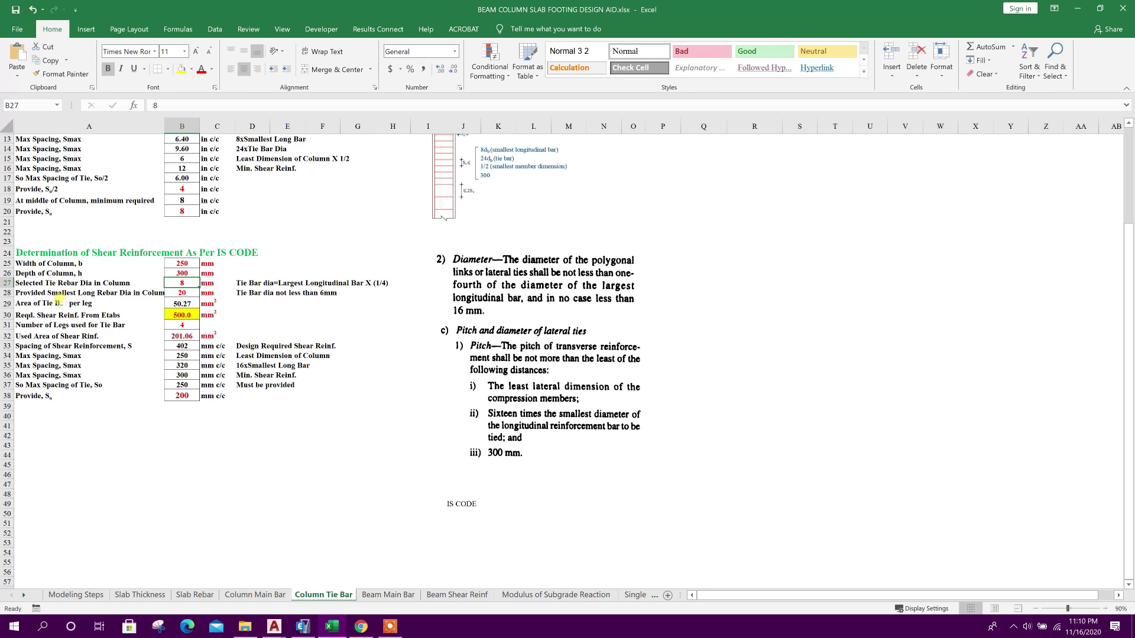
# Step: Set the provided smallest longitudinal rebar diameter to 14 mm in the IS CODE table
pyautogui.click(174, 288)
pyautogui.write('14')
pyautogui.press('Return')
pyautogui.click(120, 314)
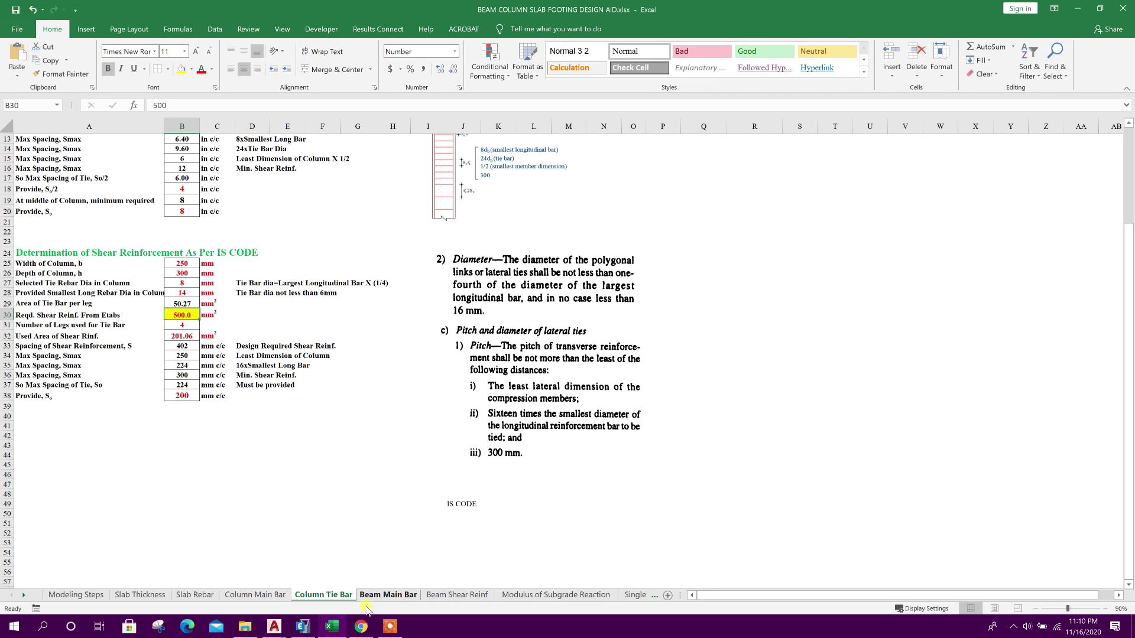
# Step: Switch to ETABS and display the concrete frame design results as Shear Reinforcing
pyautogui.click(303, 626)
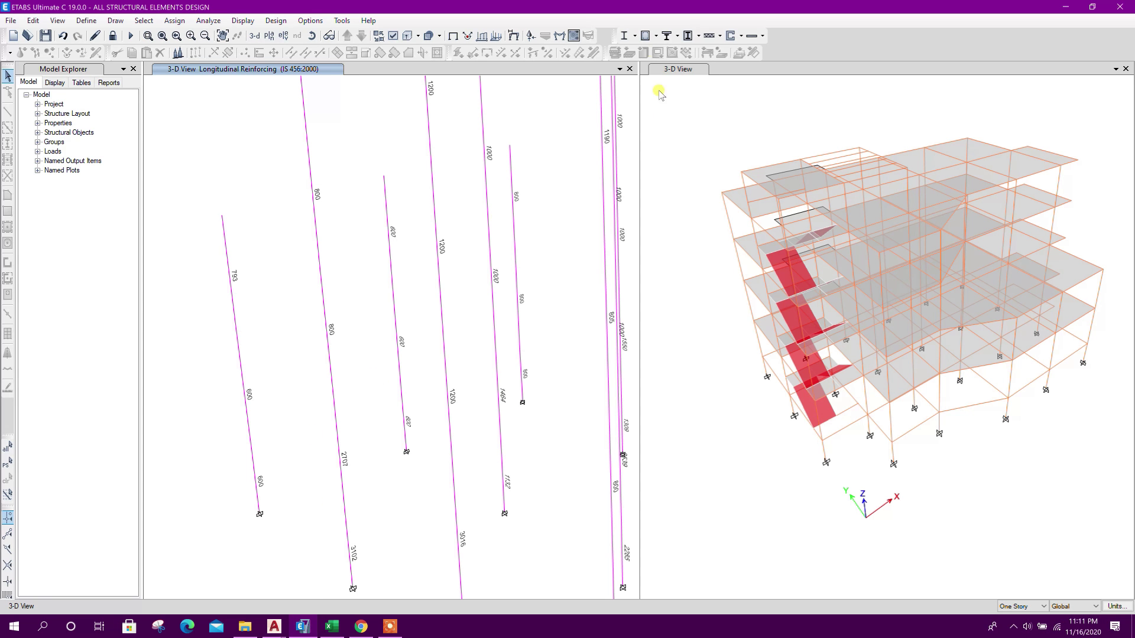
pyautogui.click(655, 37)
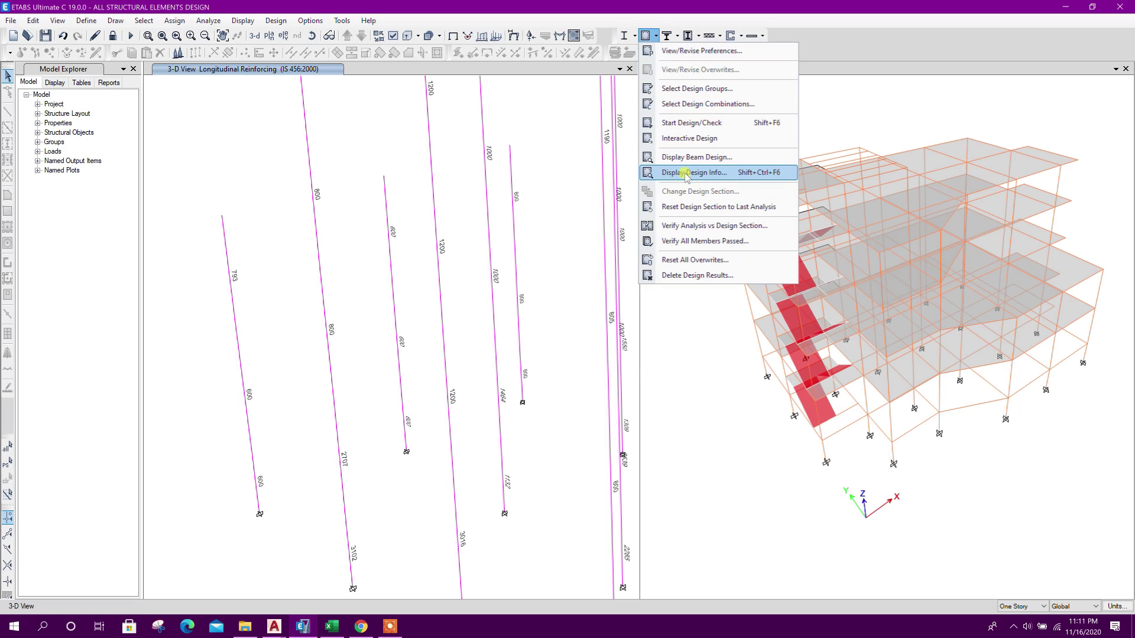
pyautogui.click(685, 174)
pyautogui.click(623, 295)
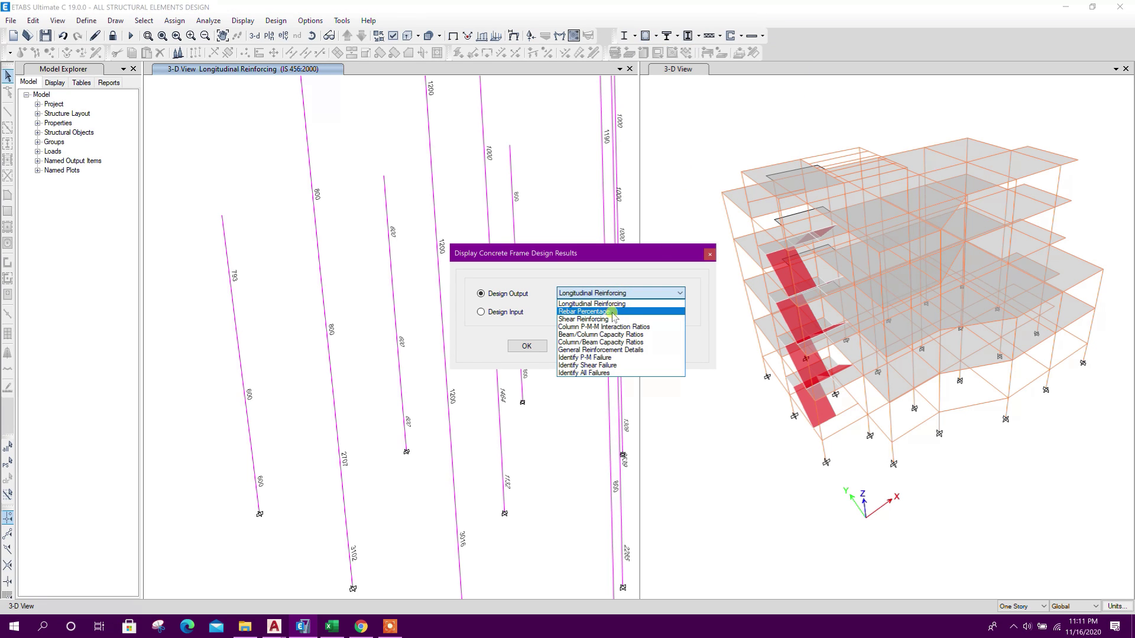
pyautogui.click(590, 320)
pyautogui.click(645, 346)
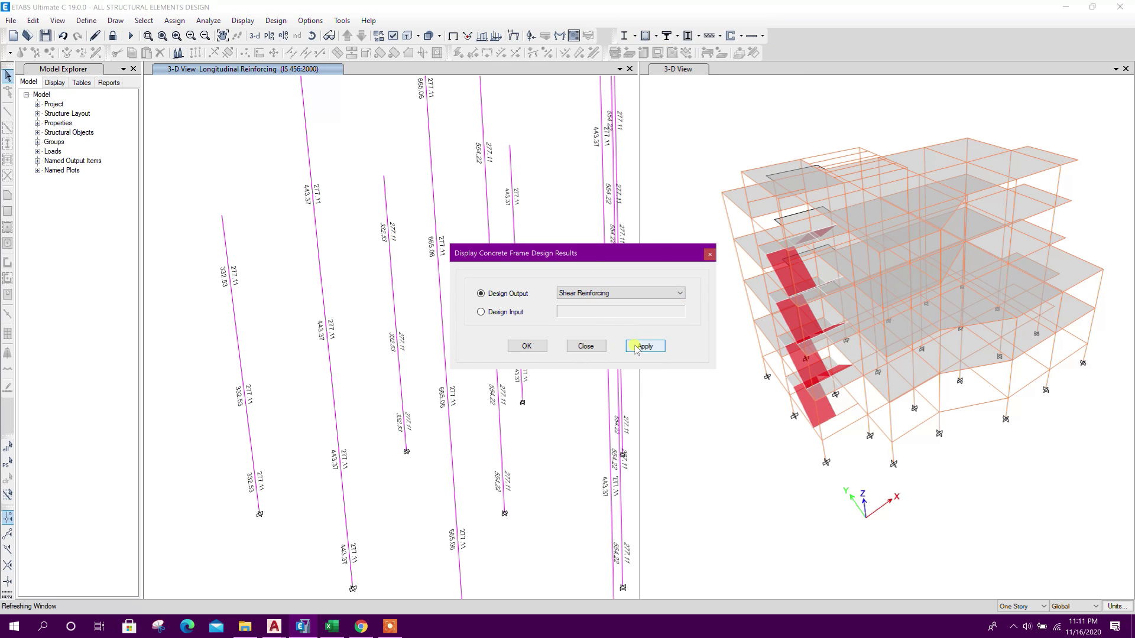
# Step: Open the design details of 2F column C8 and review its summary, including the shear design table
pyautogui.click(231, 298)
pyautogui.rightClick(232, 299)
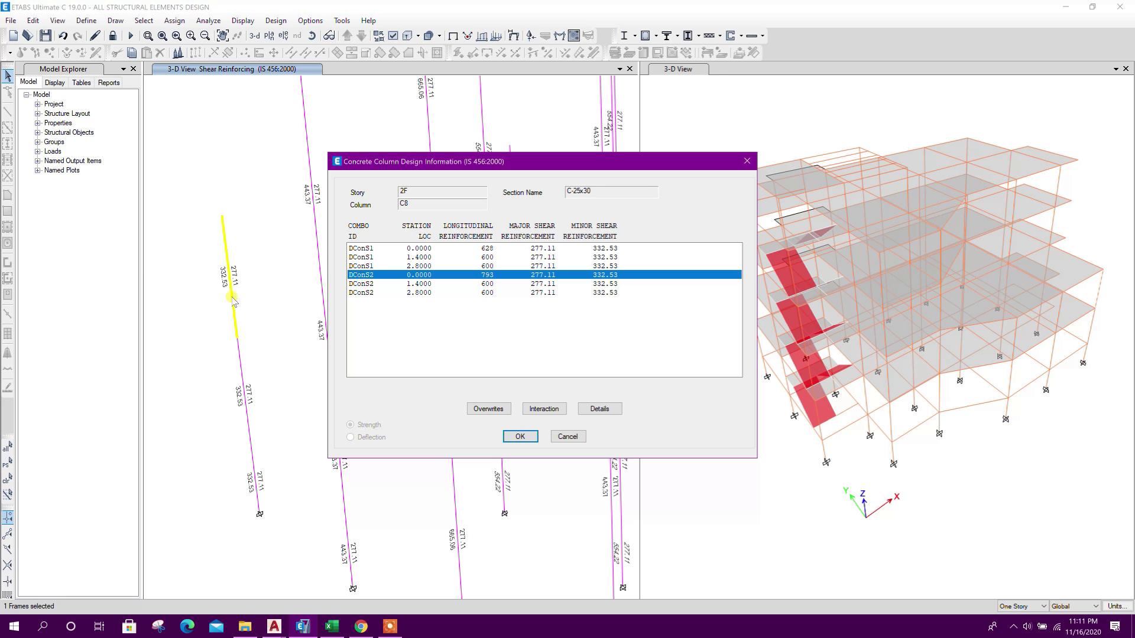
pyautogui.click(597, 412)
pyautogui.scroll(-5, 712, 520)
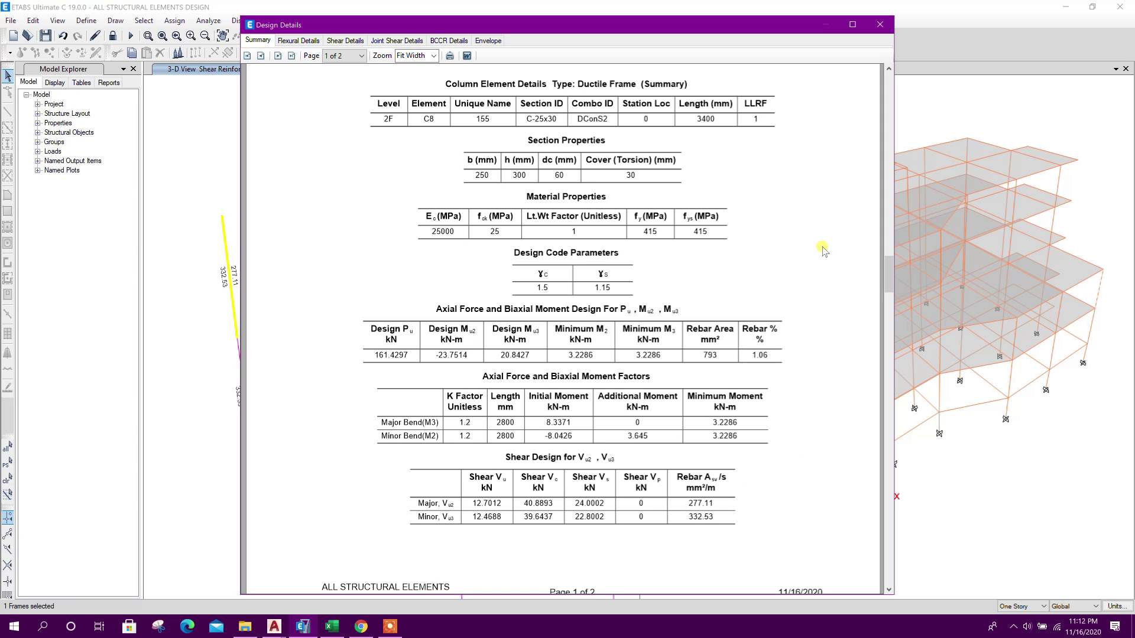
pyautogui.click(880, 25)
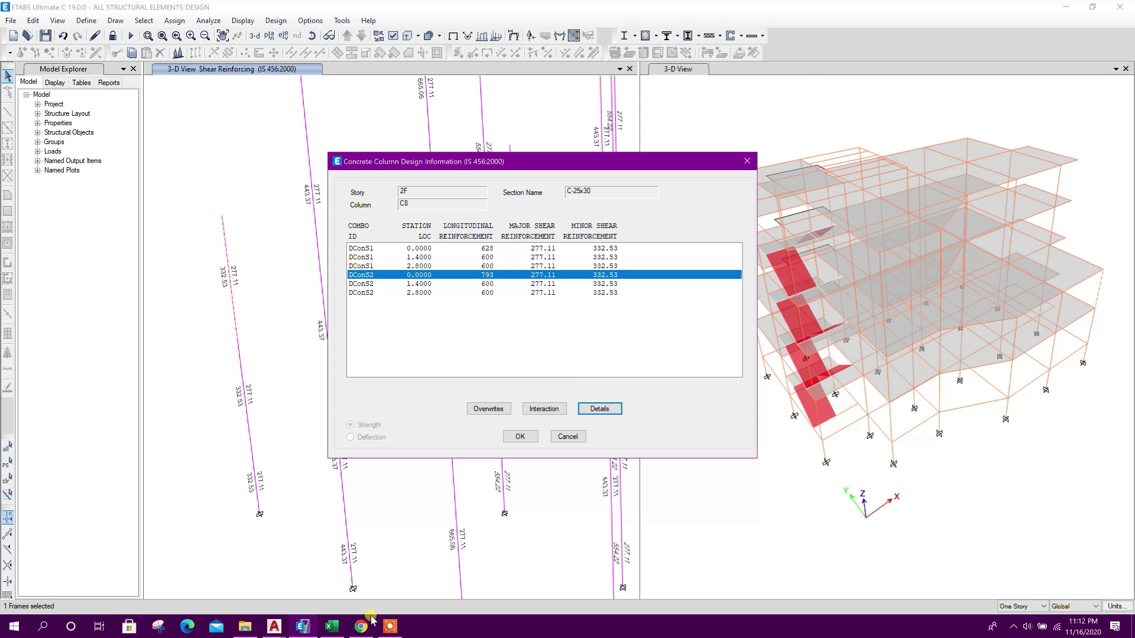
# Step: Switch back to Excel and set the required shear reinforcement from ETABS to 333 mm² in the IS CODE table
pyautogui.click(331, 626)
pyautogui.hotkey('alt', 'Tab')
pyautogui.click(332, 625)
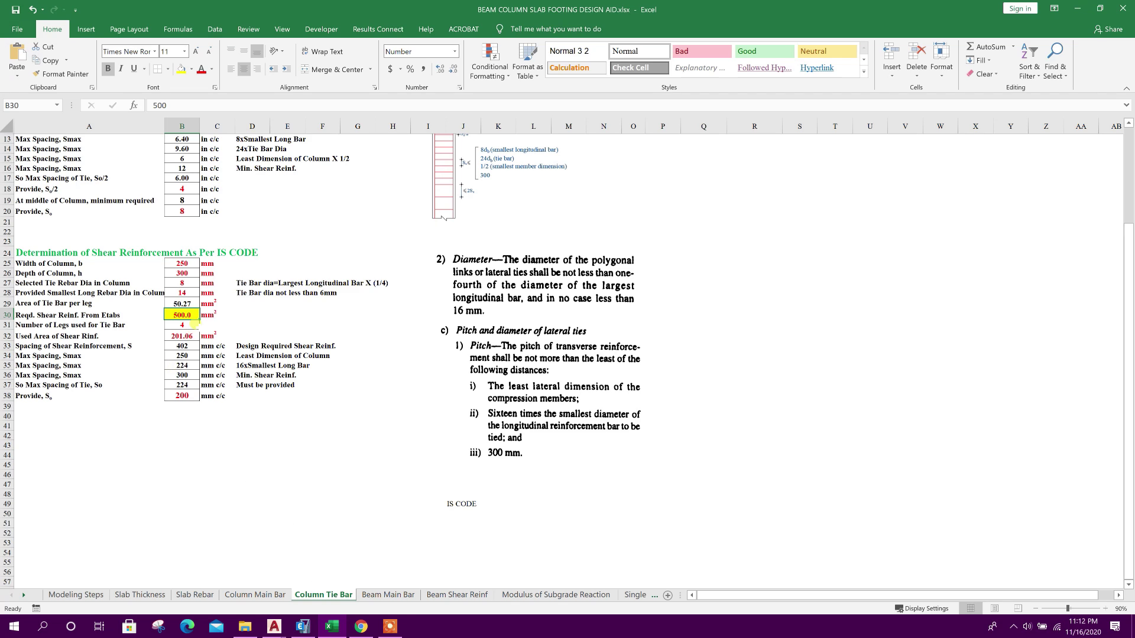
pyautogui.write('33')
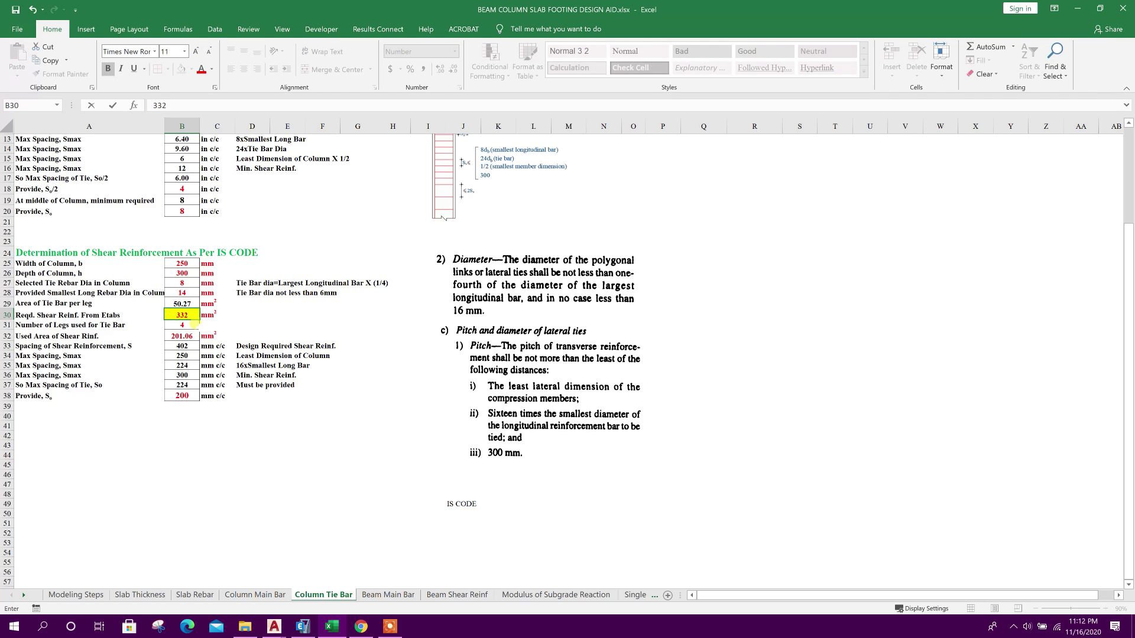
pyautogui.write('3')
pyautogui.press('Return')
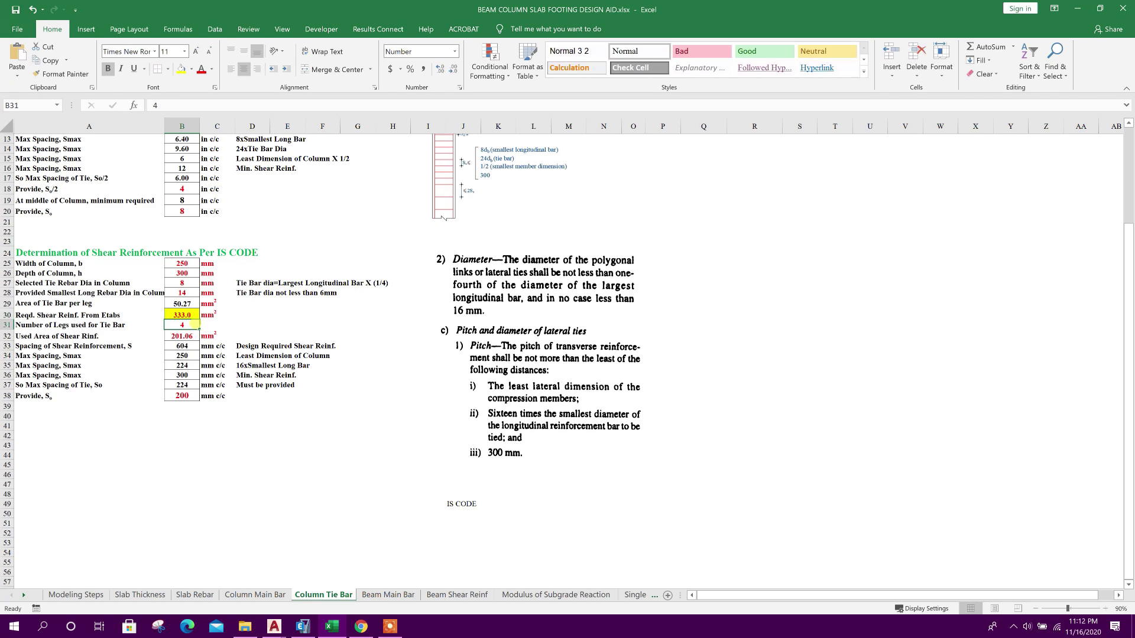
# Step: Set the number of legs used for the tie bar to 2 in the IS CODE table
pyautogui.click(195, 314)
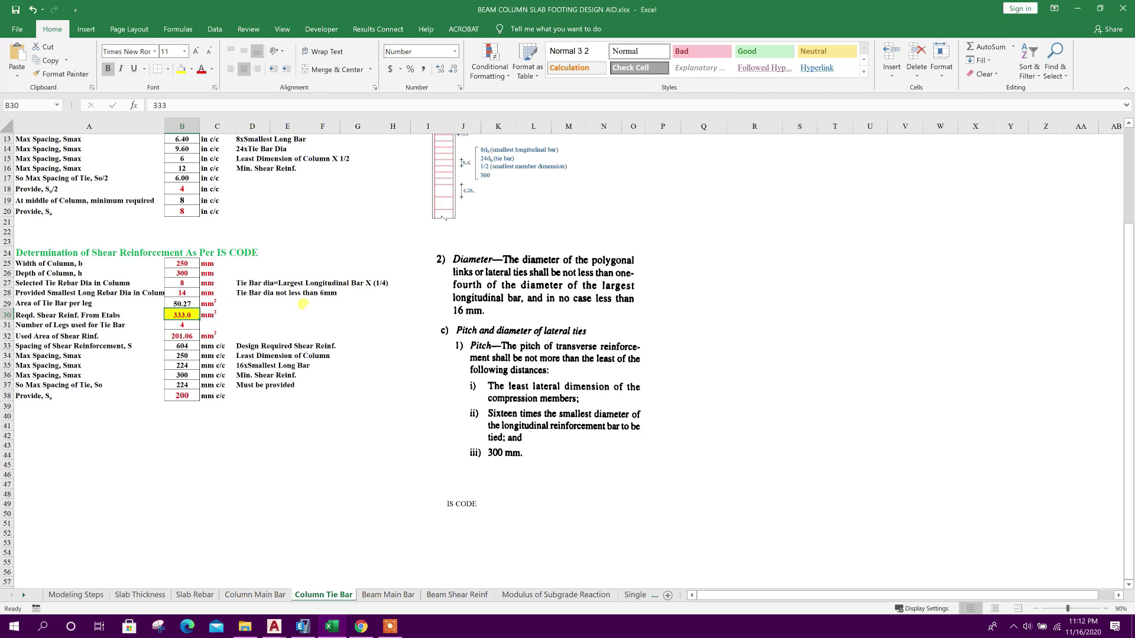
pyautogui.click(64, 324)
pyautogui.click(188, 324)
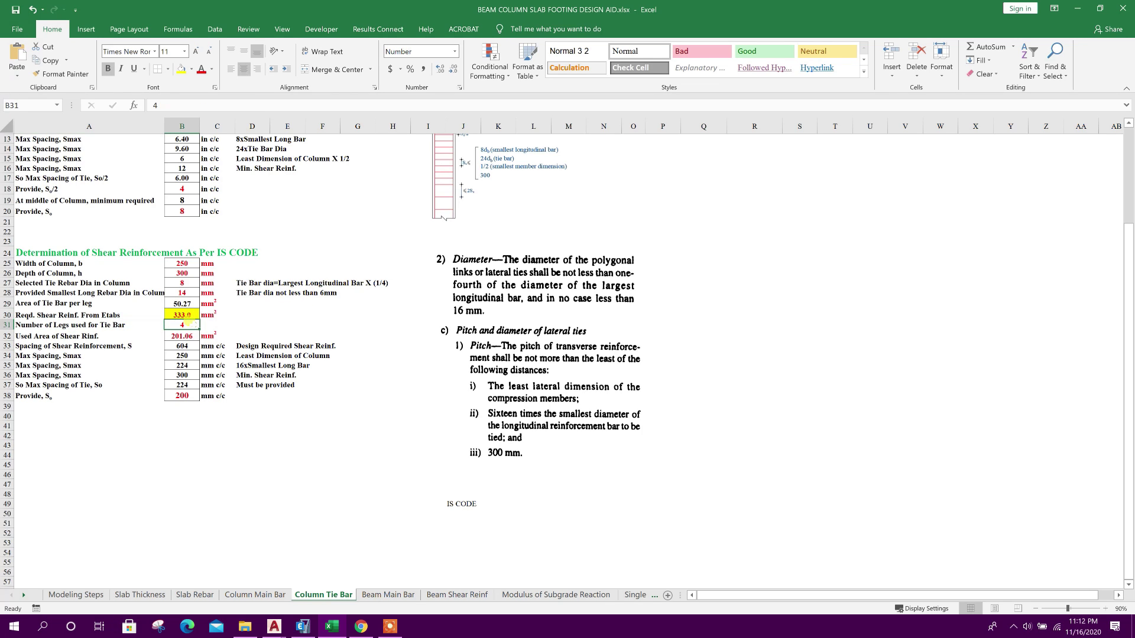
pyautogui.write('2')
# Step: Review the shear reinforcement spacing, the maximum spacing limits and the provided tie spacing in the IS CODE table
pyautogui.moveTo(252, 346); pyautogui.dragTo(253, 383)
pyautogui.click(242, 356)
pyautogui.moveTo(83, 346); pyautogui.dragTo(121, 384)
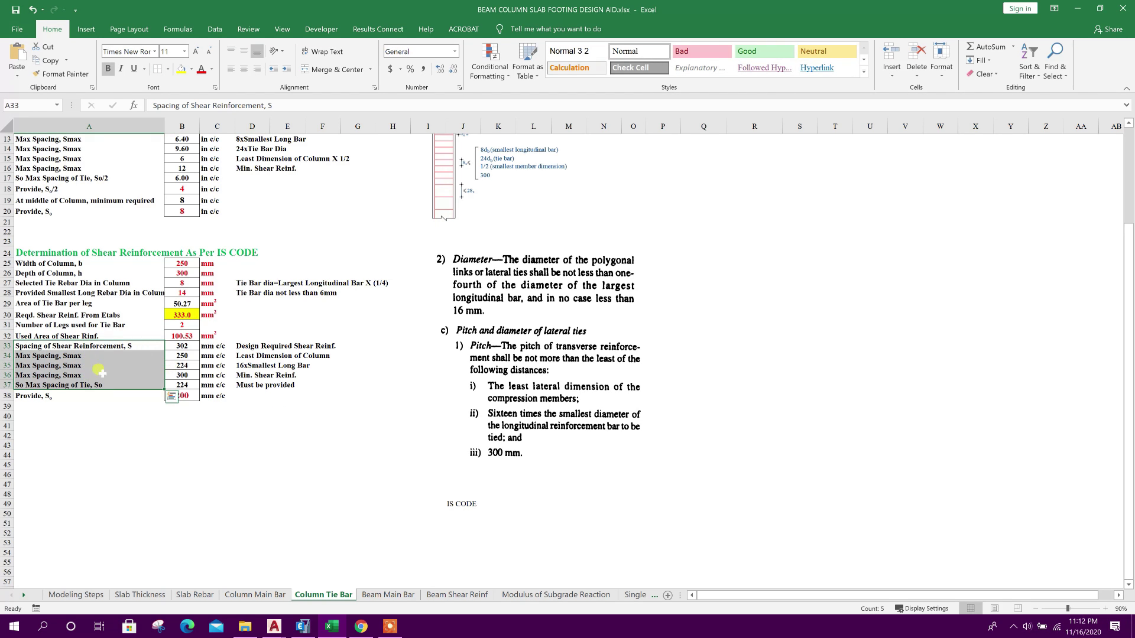
pyautogui.moveTo(192, 347); pyautogui.dragTo(194, 385)
pyautogui.click(244, 384)
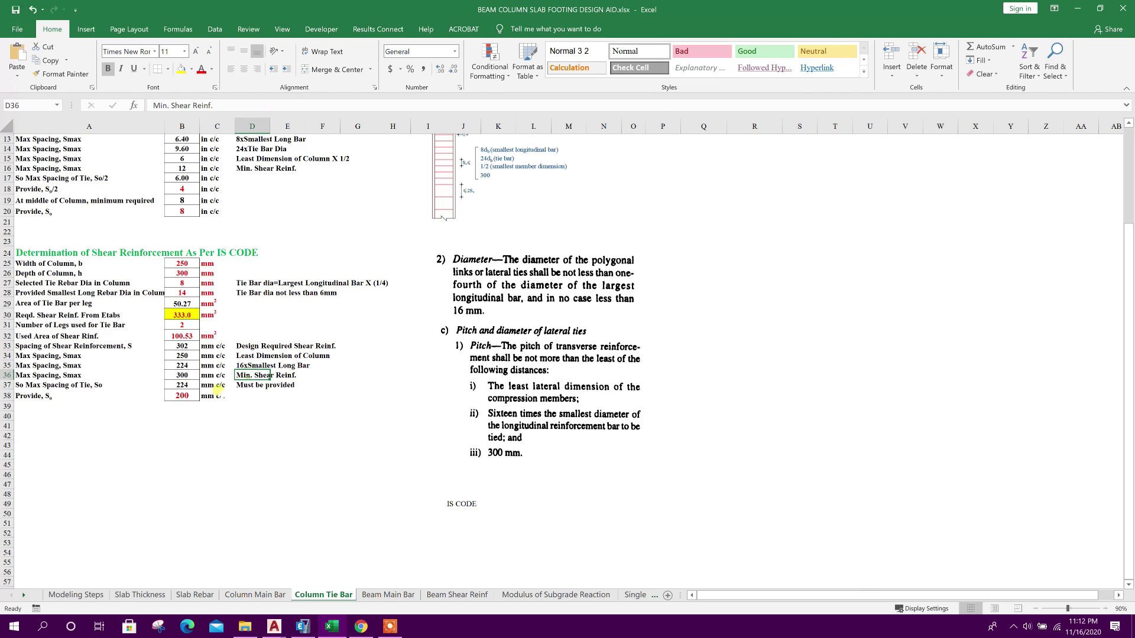
pyautogui.click(55, 395)
pyautogui.click(173, 395)
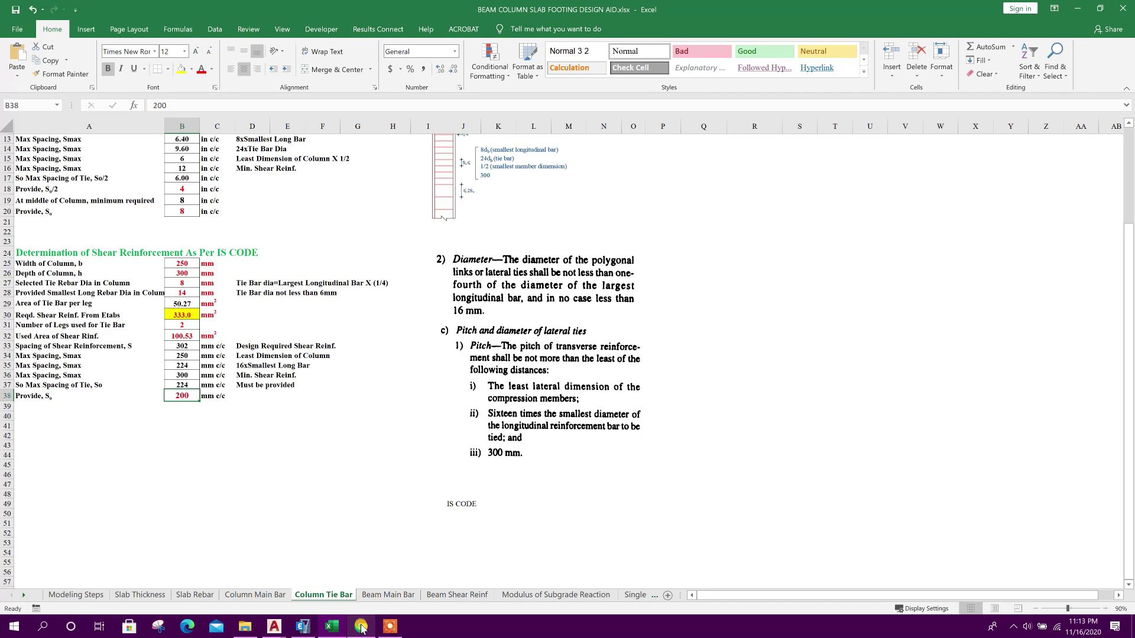
# Step: Switch to the AutoCAD structural drawing and change column C1's tie annotation to "Y8@20 cmC/C"
pyautogui.click(273, 626)
pyautogui.click(226, 569)
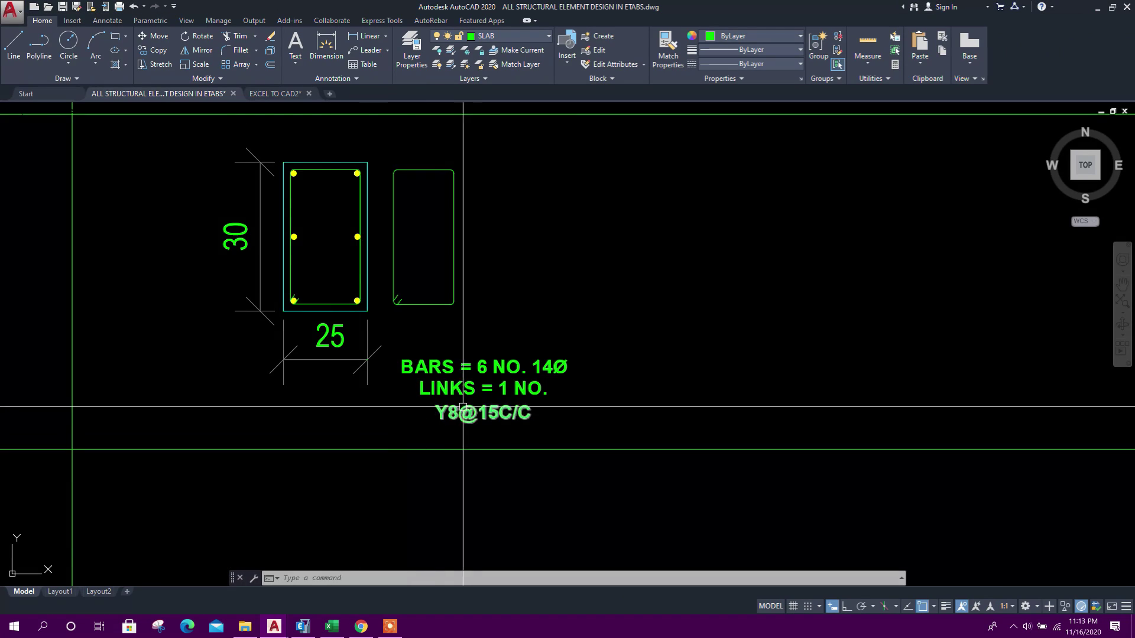
pyautogui.scroll(2, 501, 390)
pyautogui.doubleClick(498, 426)
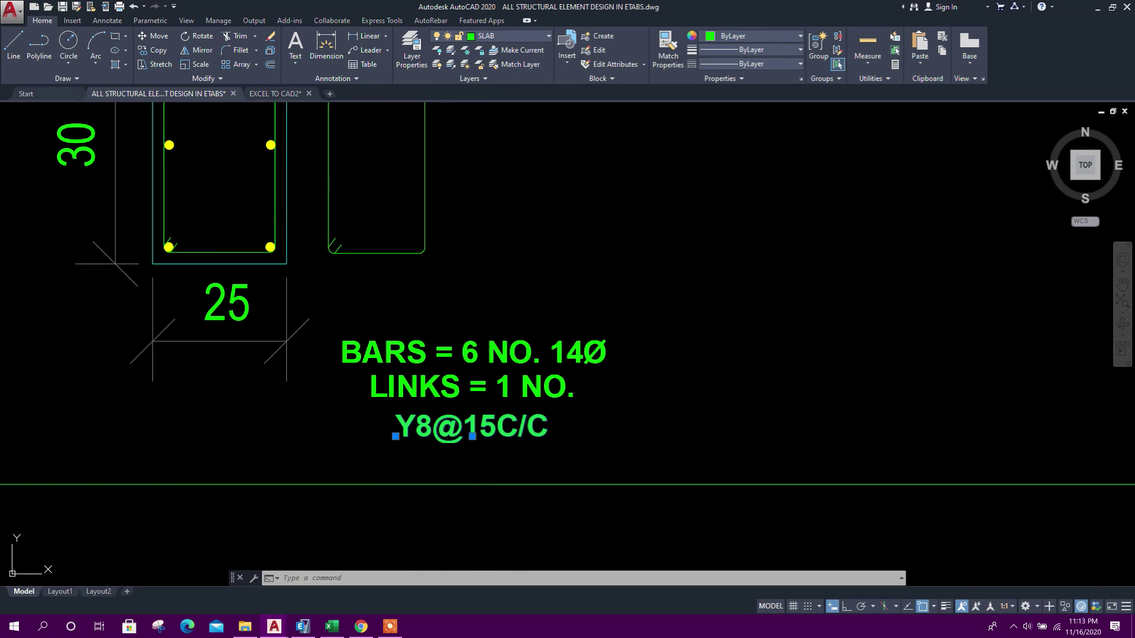
pyautogui.moveTo(492, 429); pyautogui.dragTo(468, 429)
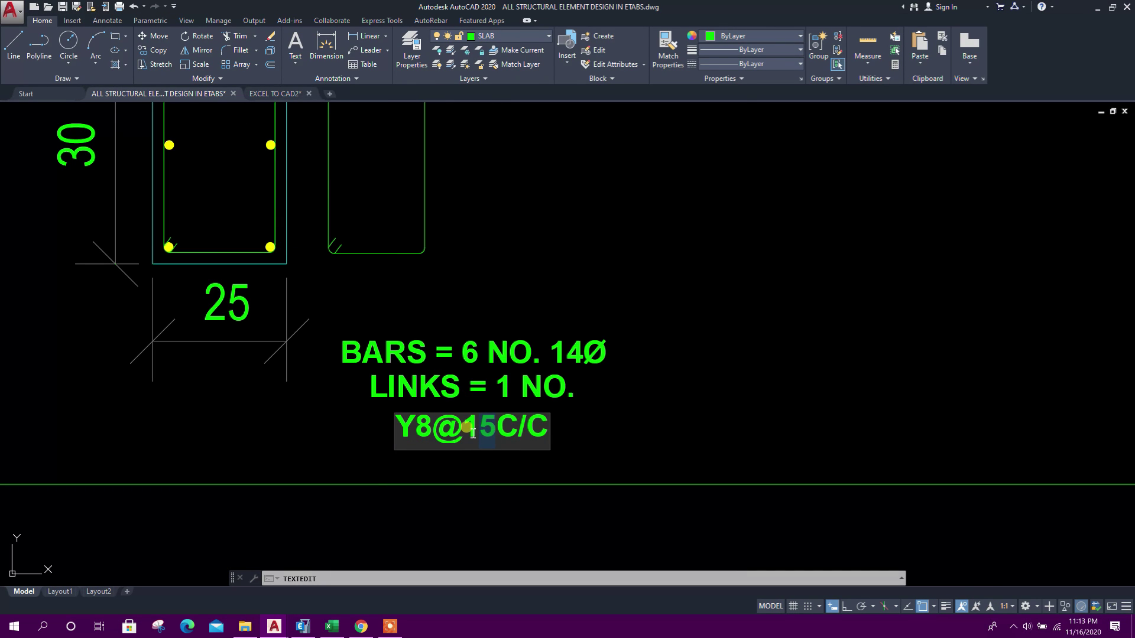
pyautogui.press('Delete')
pyautogui.write('20cm')
pyautogui.click(466, 427)
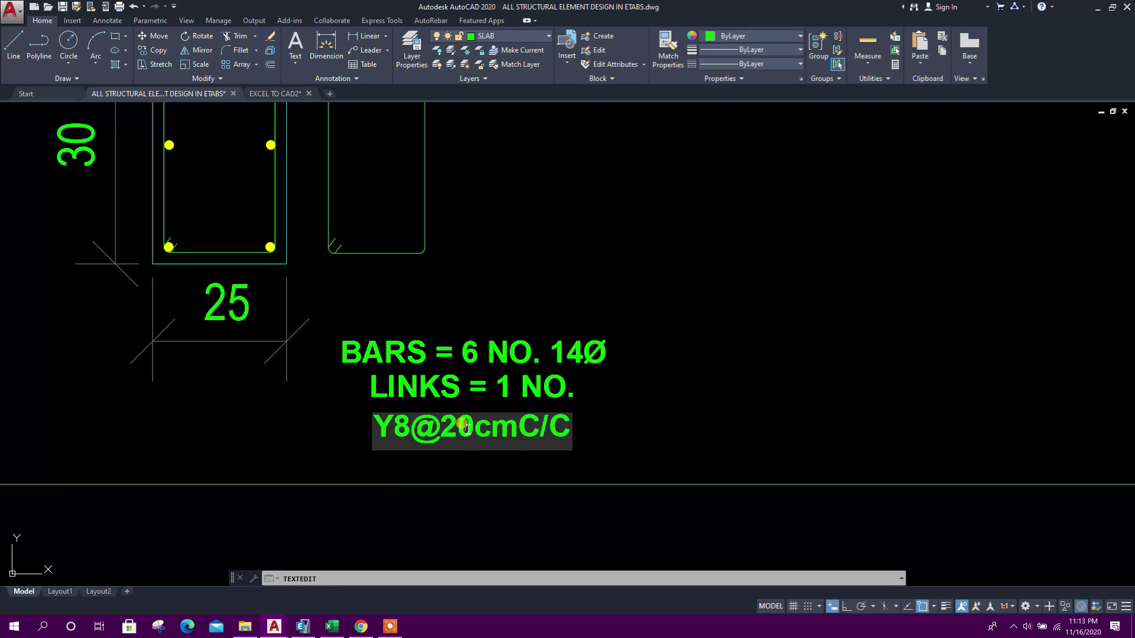
pyautogui.click(623, 425)
pyautogui.press('Escape')
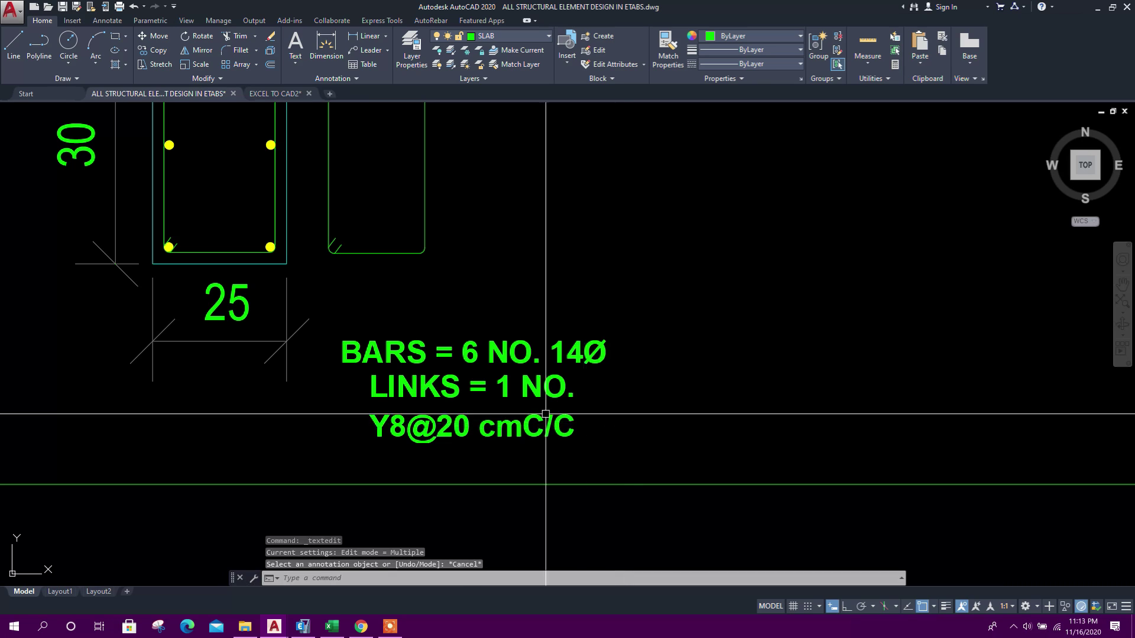
pyautogui.scroll(-8, 535, 410)
pyautogui.moveTo(503, 449); pyautogui.dragTo(482, 339, button='middle')
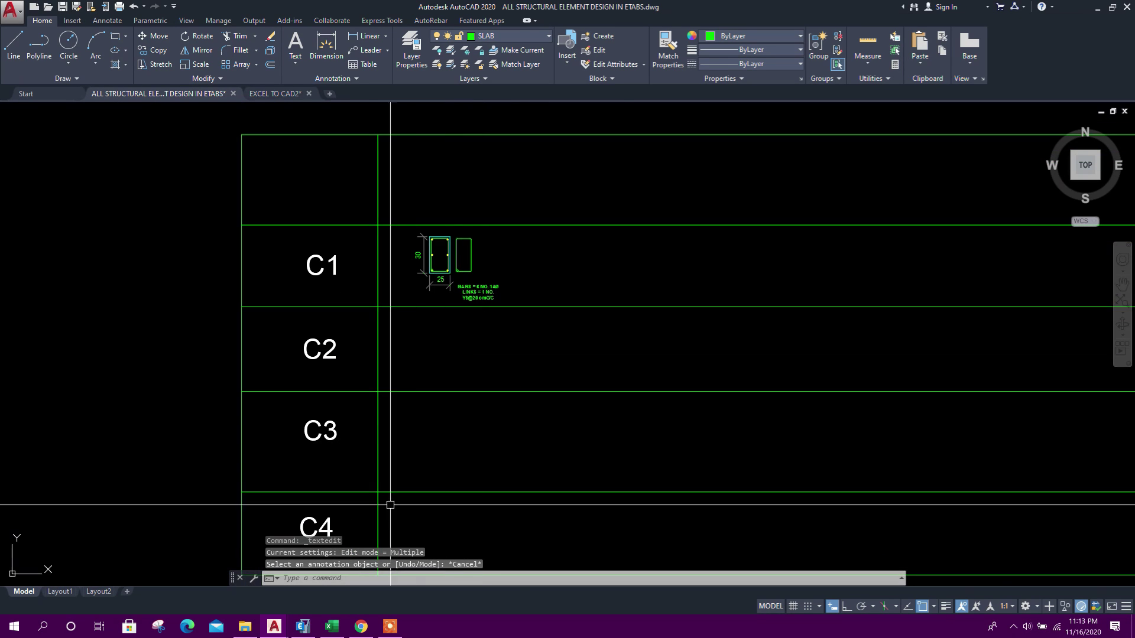
pyautogui.moveTo(405, 481); pyautogui.dragTo(401, 397, button='middle')
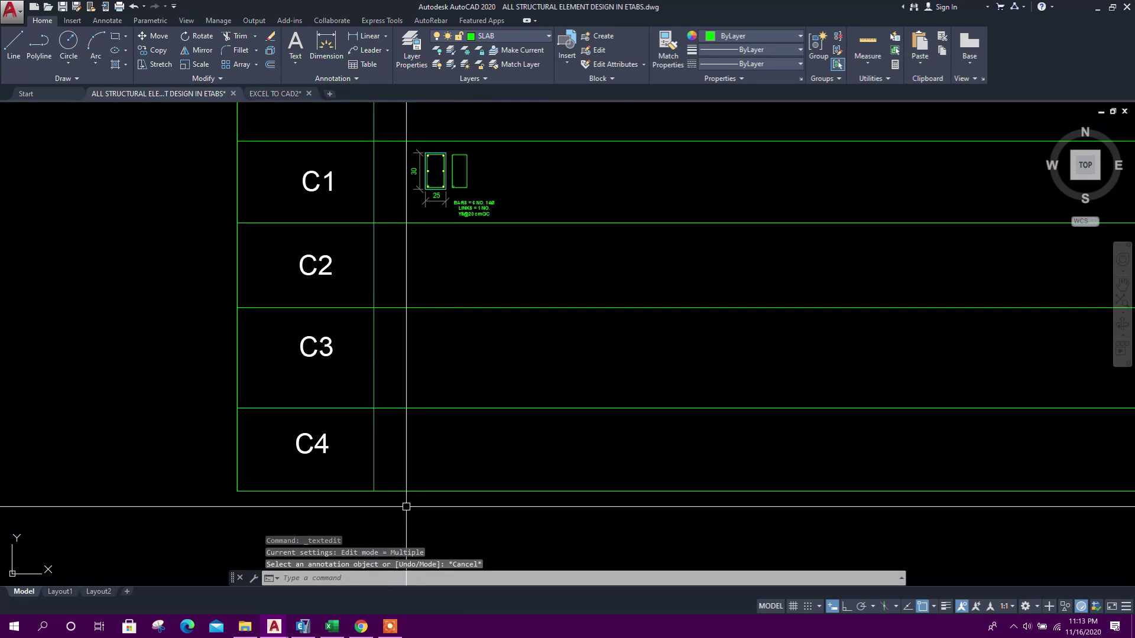
# Step: Switch to ETABS, close the column design information and results display dialogs, and inspect the shear reinforcement labels on the columns
pyautogui.click(302, 627)
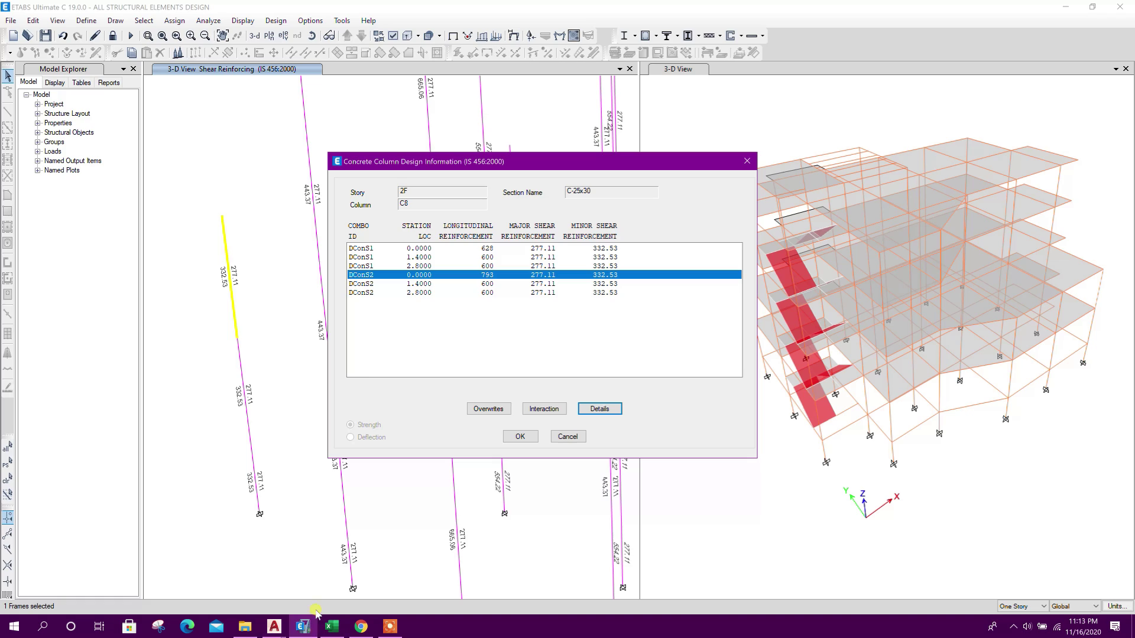
pyautogui.click(551, 439)
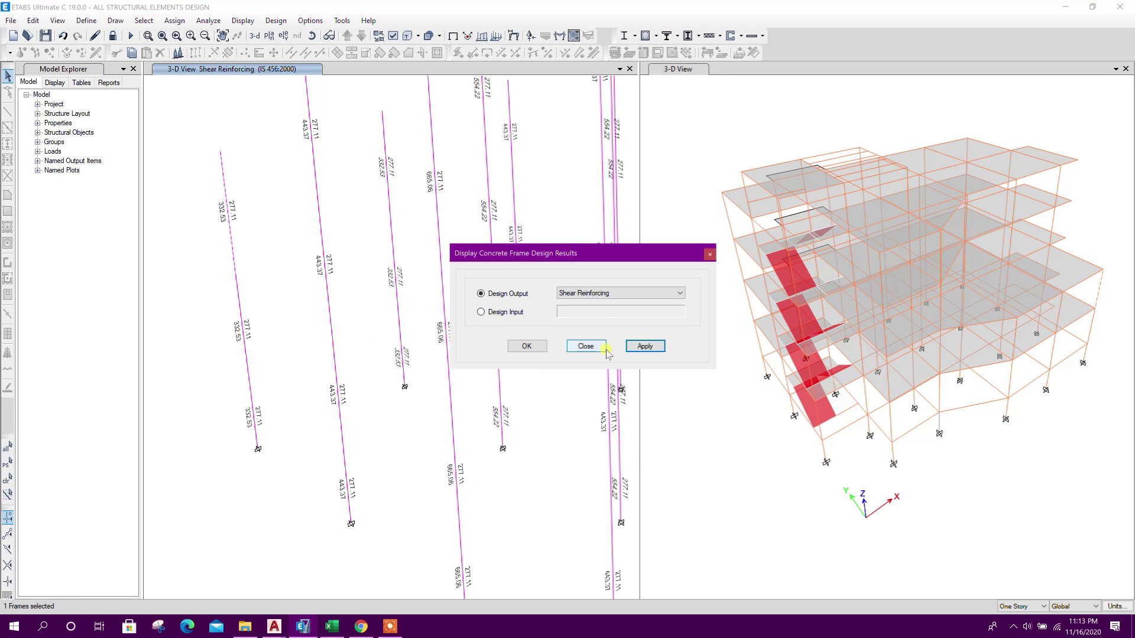
pyautogui.click(585, 346)
pyautogui.moveTo(444, 494)
pyautogui.moveTo(444, 494); pyautogui.dragTo(444, 431, button='middle')
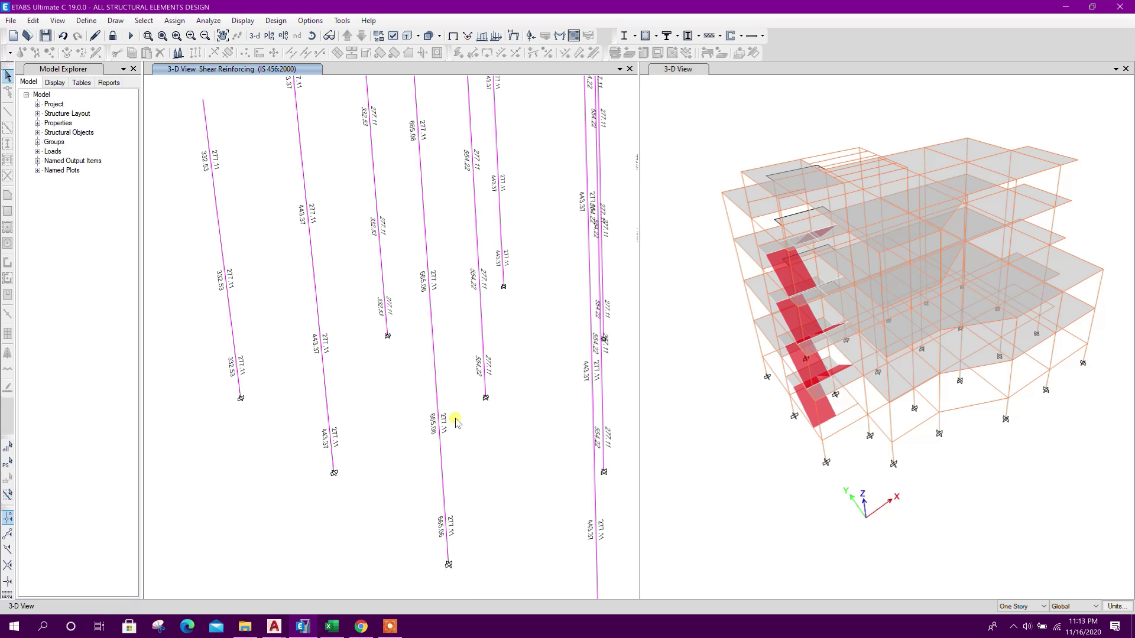
pyautogui.moveTo(434, 273); pyautogui.dragTo(444, 349, button='middle')
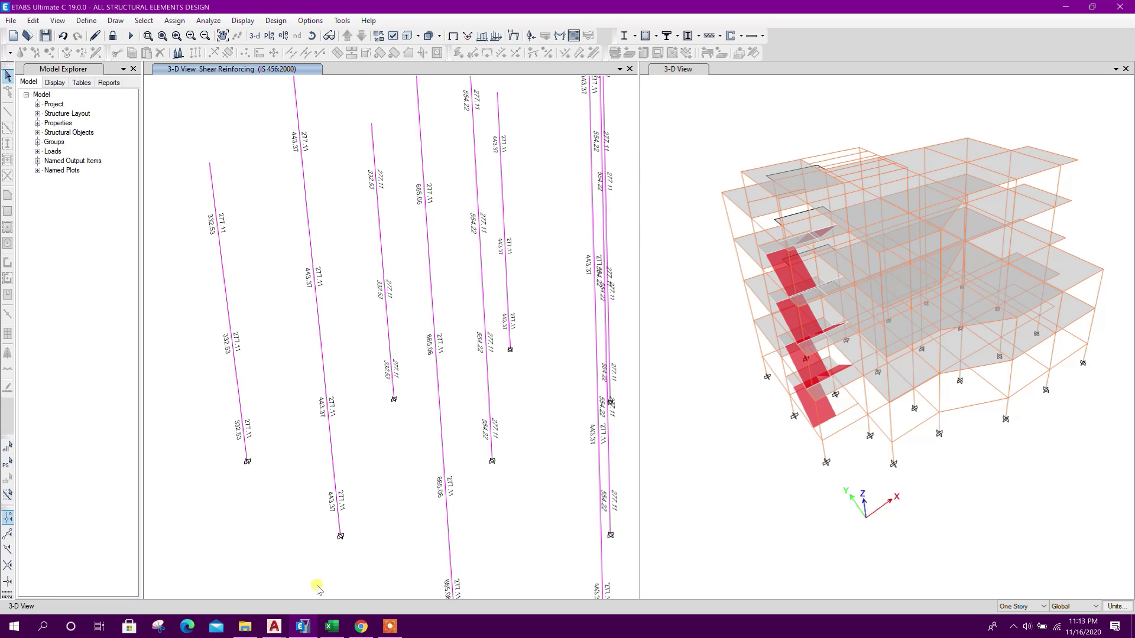
# Step: Switch to Excel, set the column depth h to 600 mm in the IS CODE table, and check the neighbouring column inputs
pyautogui.click(331, 627)
pyautogui.scroll(2, 248, 320)
pyautogui.click(183, 334)
pyautogui.write('6')
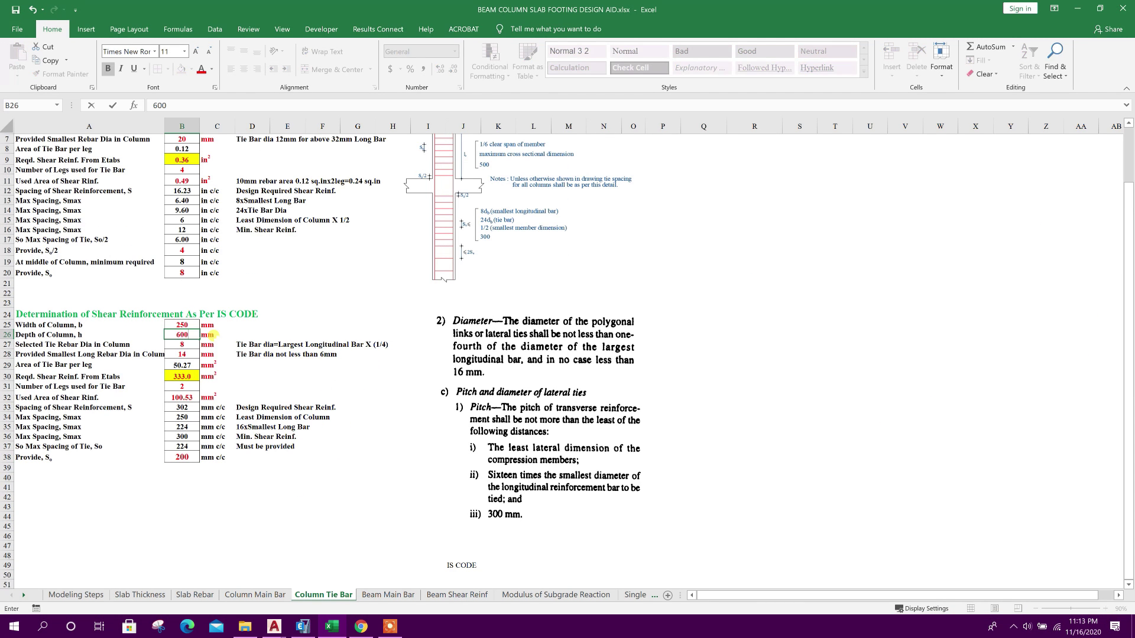
pyautogui.write('00')
pyautogui.press('Return')
pyautogui.click(184, 335)
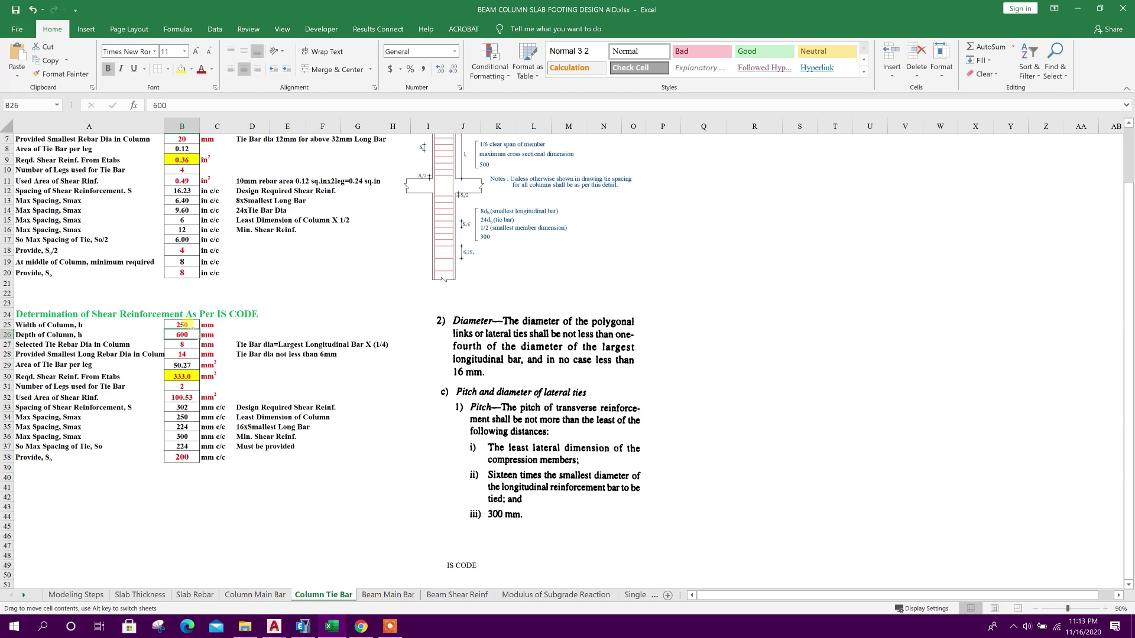
pyautogui.click(187, 353)
pyautogui.click(188, 350)
pyautogui.click(187, 326)
pyautogui.click(187, 344)
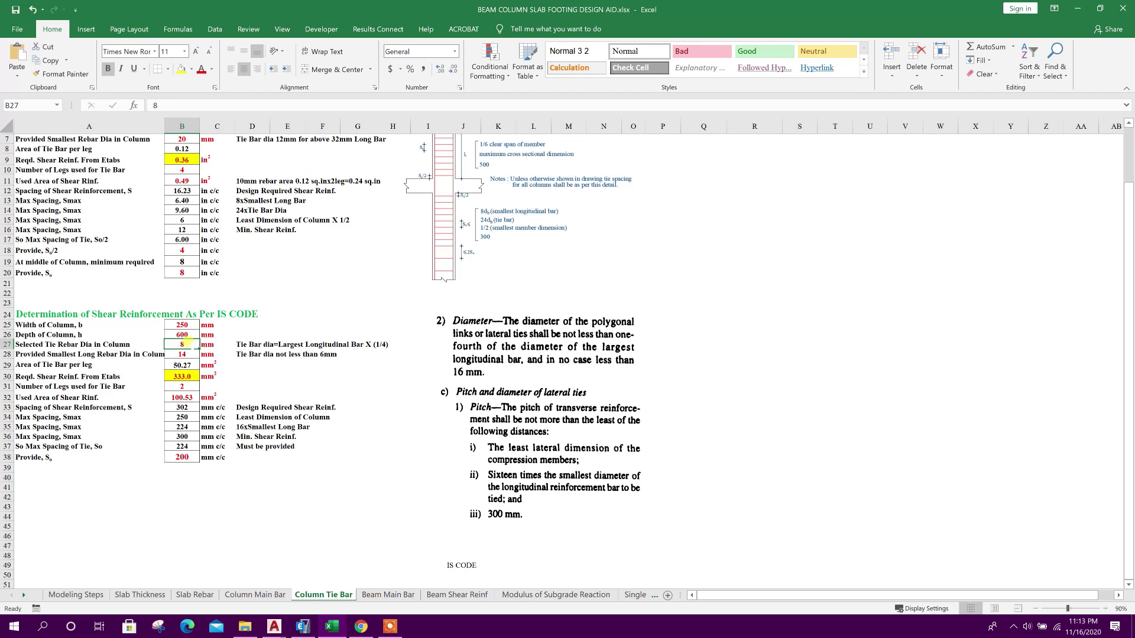
pyautogui.click(176, 352)
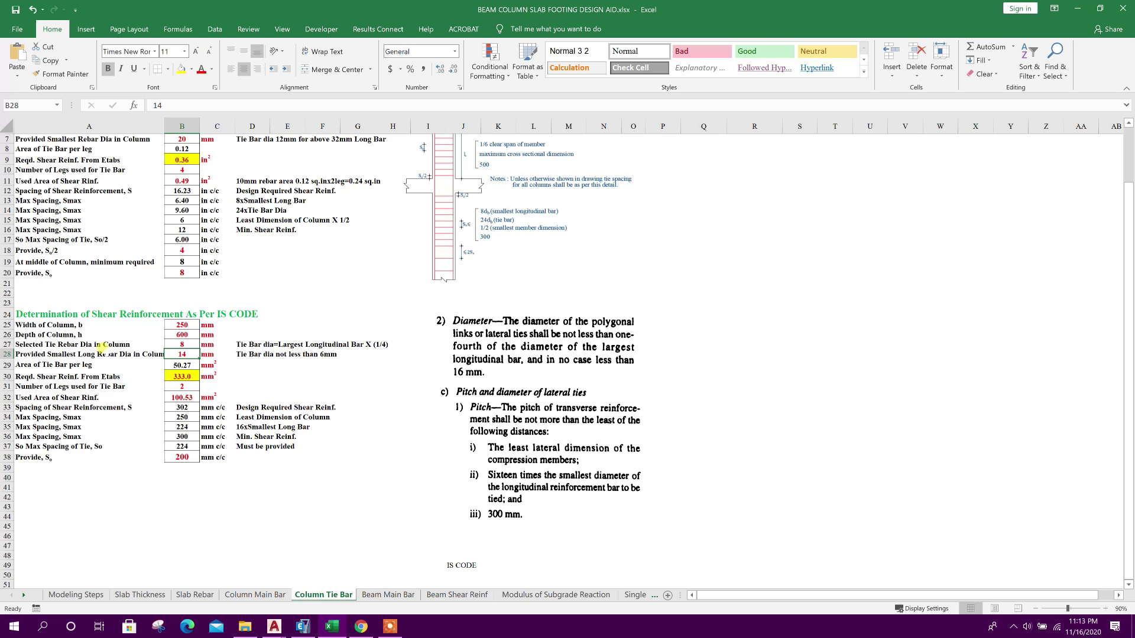
# Step: Open the Column Main Bar sheet and switch to ETABS
pyautogui.click(255, 594)
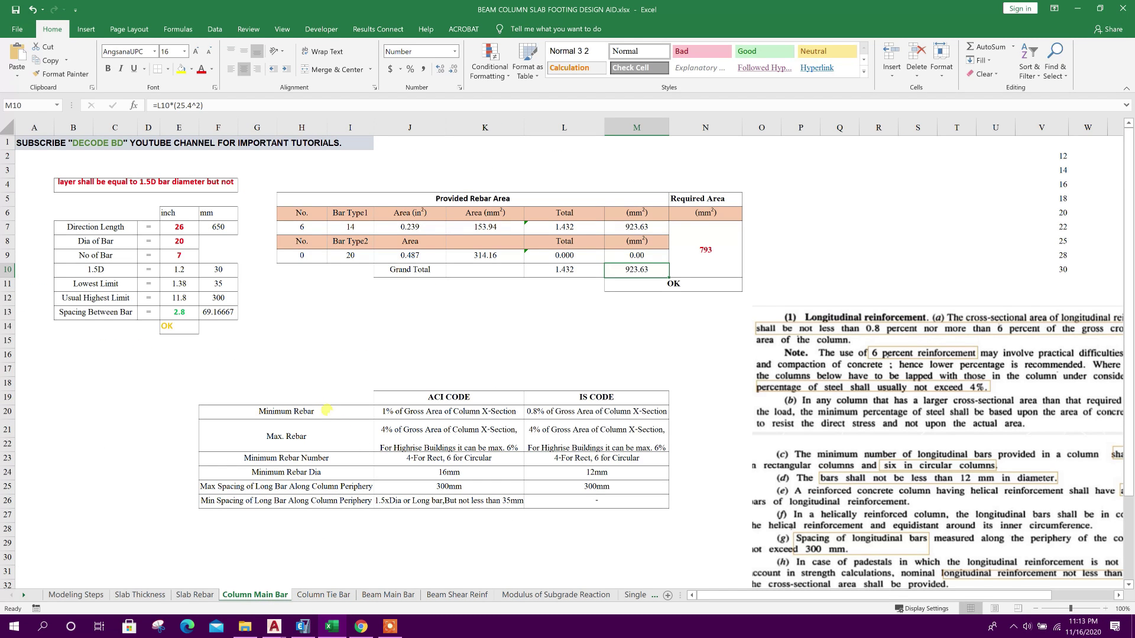
pyautogui.click(302, 627)
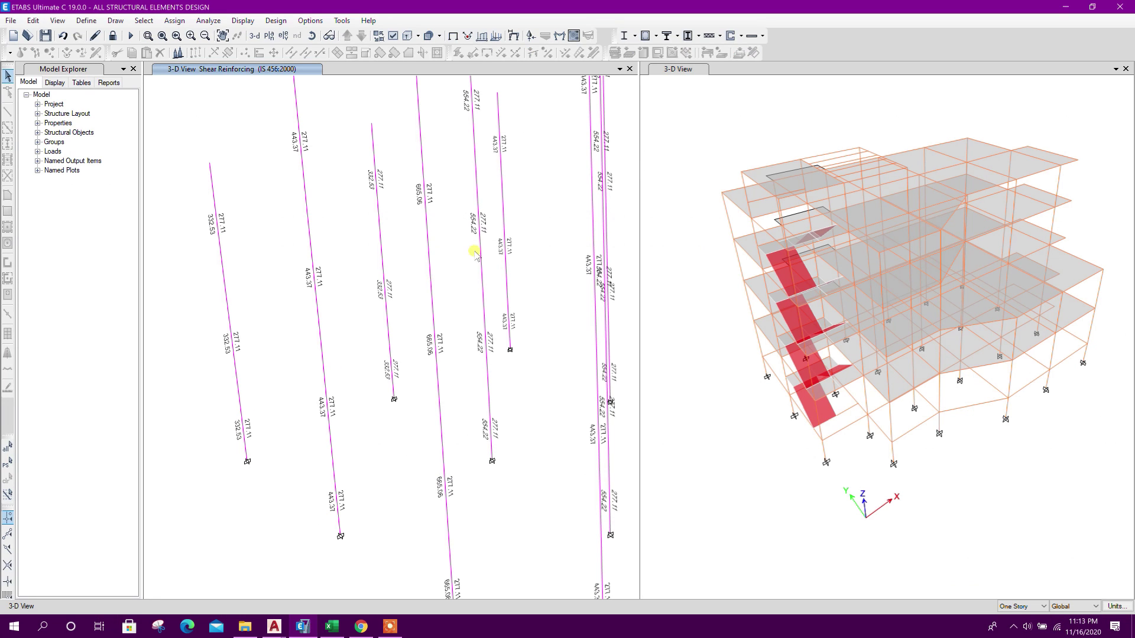
pyautogui.click(656, 37)
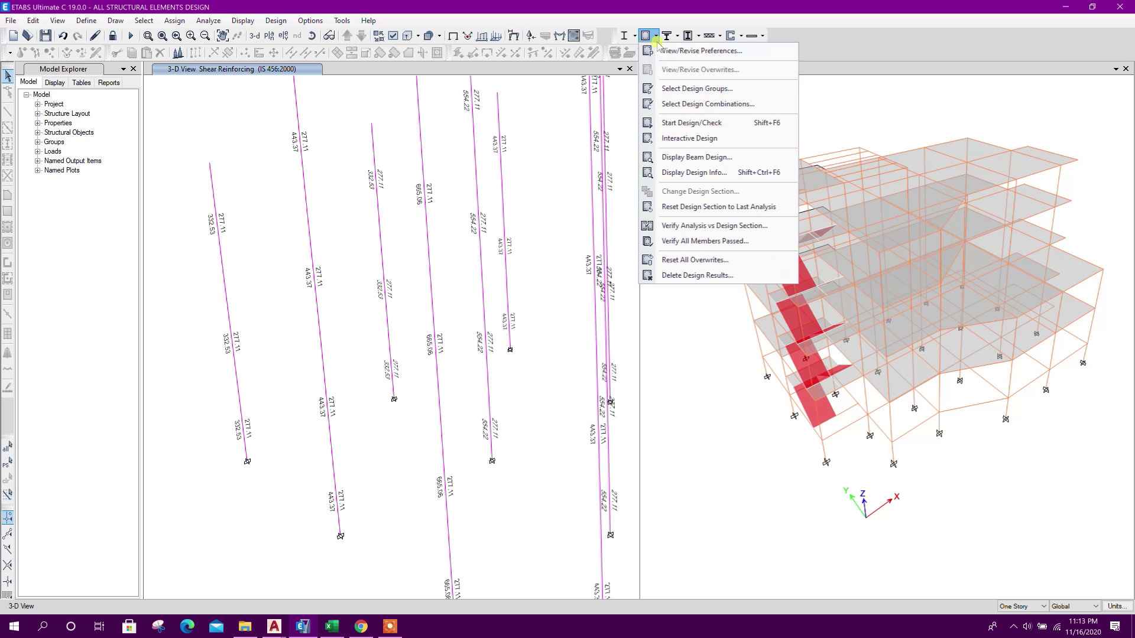
pyautogui.click(677, 155)
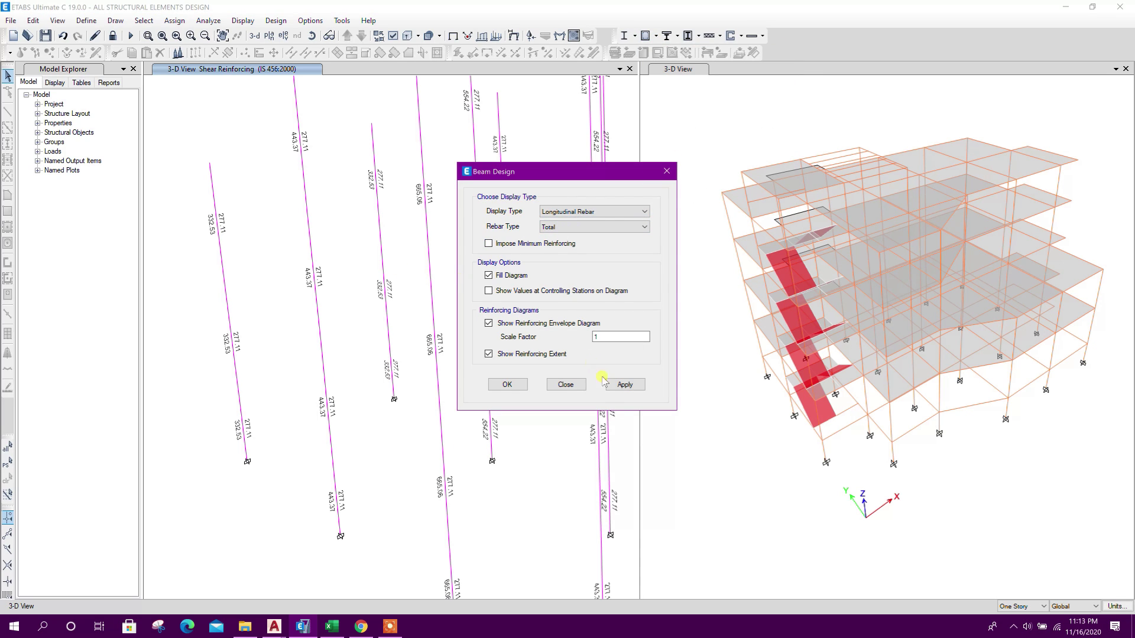
pyautogui.click(566, 384)
# Step: Display the concrete frame design results as Longitudinal Reinforcing in the 3-D view
pyautogui.click(657, 36)
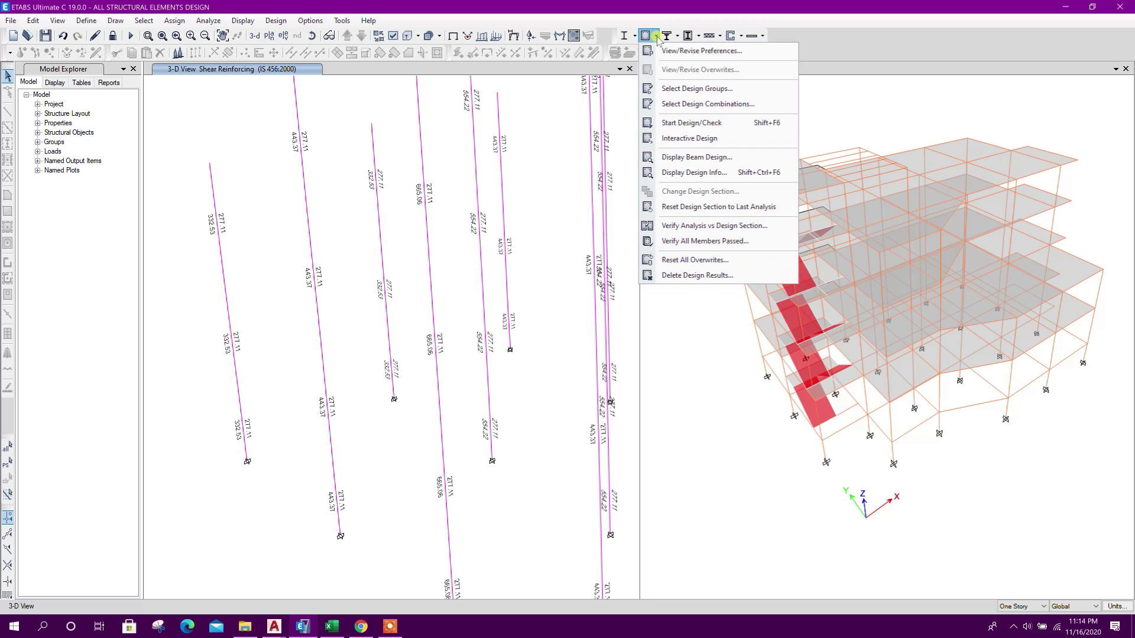
pyautogui.click(694, 172)
pyautogui.click(620, 293)
pyautogui.click(591, 302)
pyautogui.click(644, 346)
pyautogui.click(585, 347)
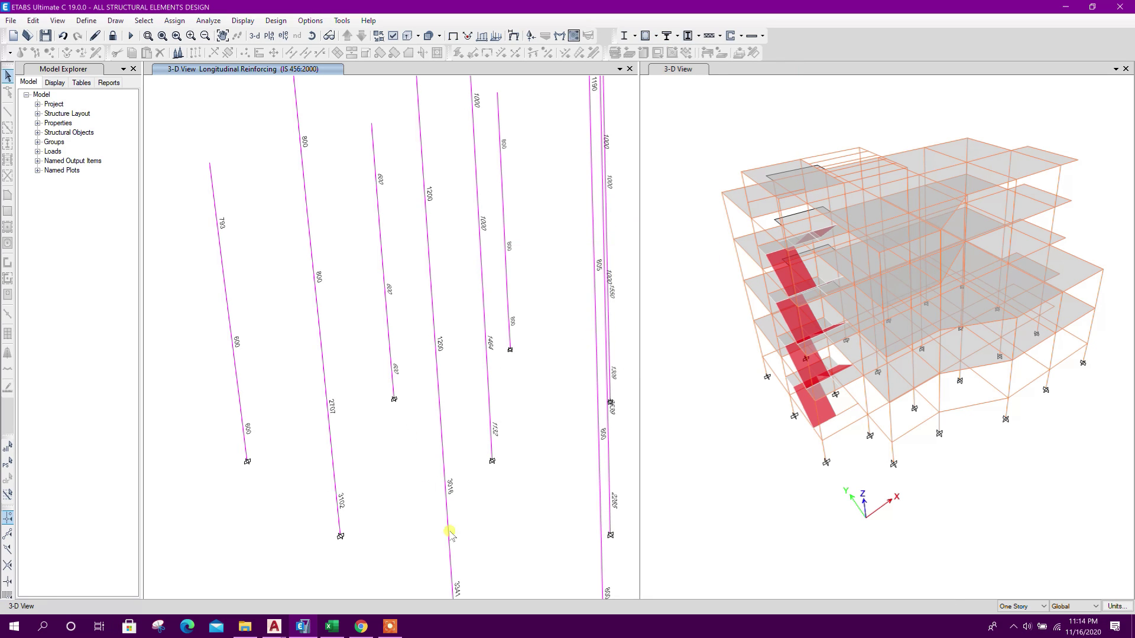
# Step: Examine the required longitudinal reinforcement along the lower stories of the most heavily reinforced column line
pyautogui.moveTo(469, 523); pyautogui.dragTo(454, 406, button='middle')
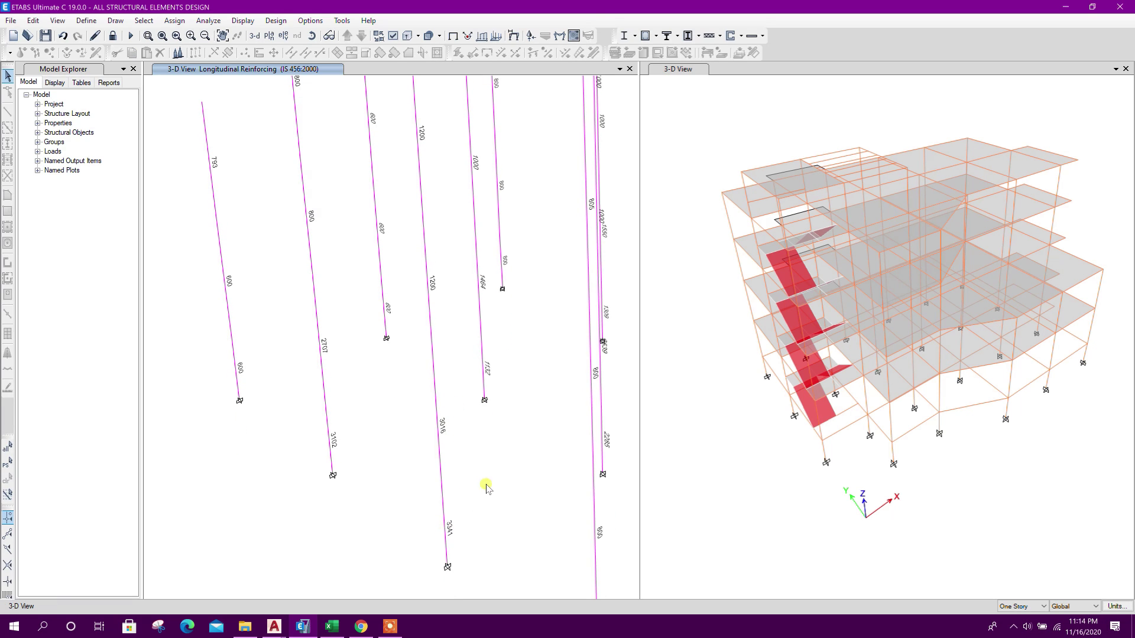
pyautogui.click(435, 409)
pyautogui.moveTo(444, 452); pyautogui.dragTo(458, 431, button='middle')
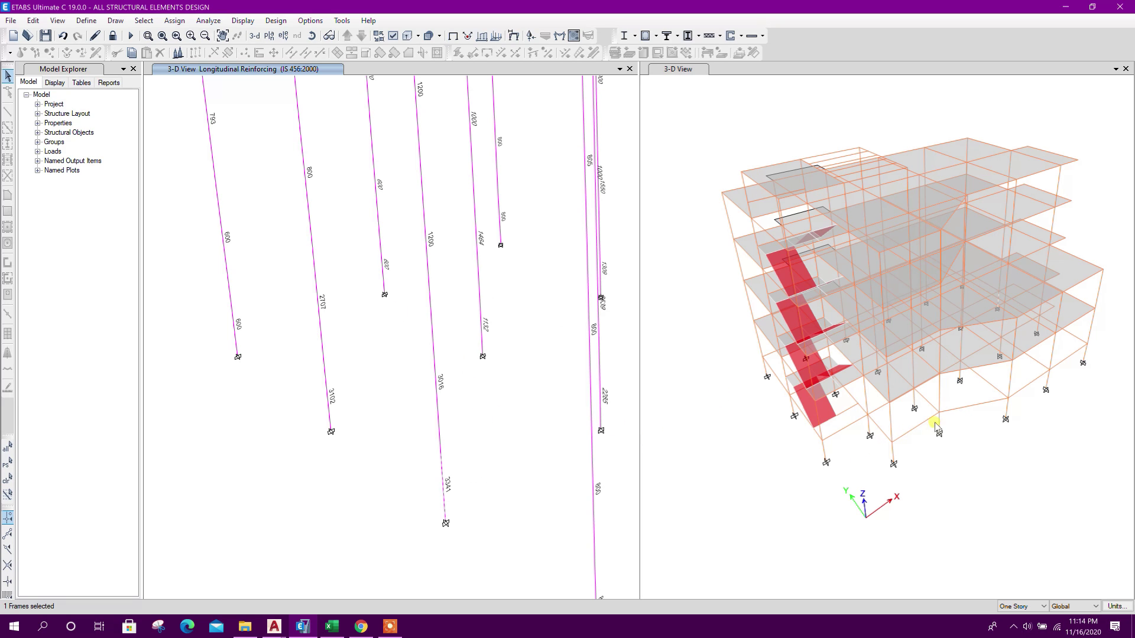
pyautogui.click(448, 482)
pyautogui.moveTo(445, 481); pyautogui.dragTo(451, 469, button='middle')
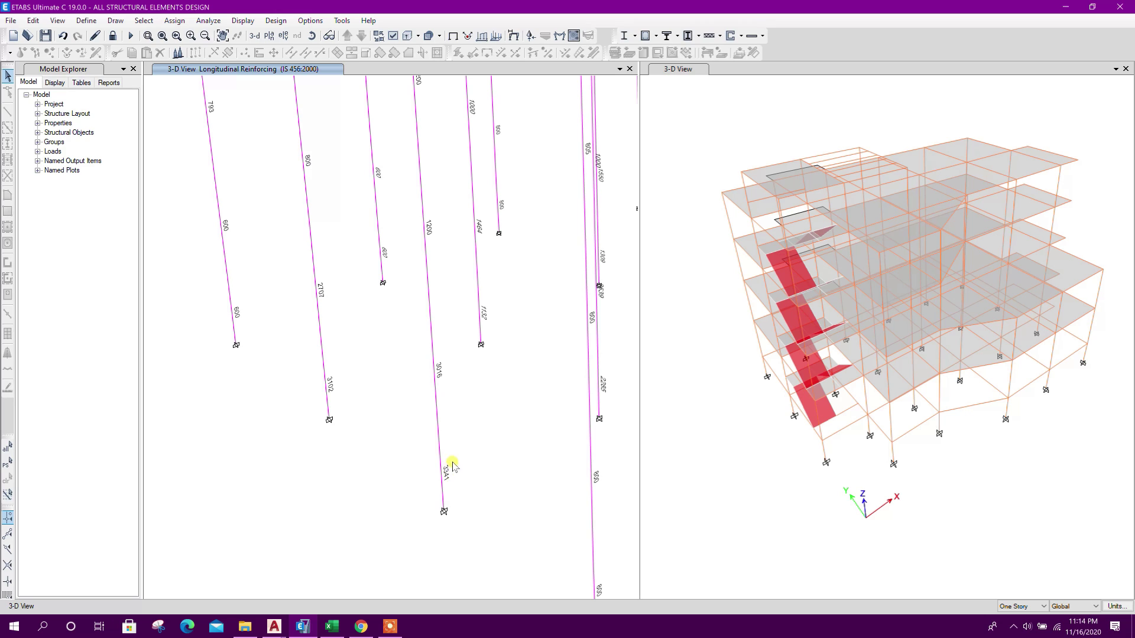
pyautogui.click(444, 464)
pyautogui.moveTo(459, 403); pyautogui.dragTo(449, 418, button='middle')
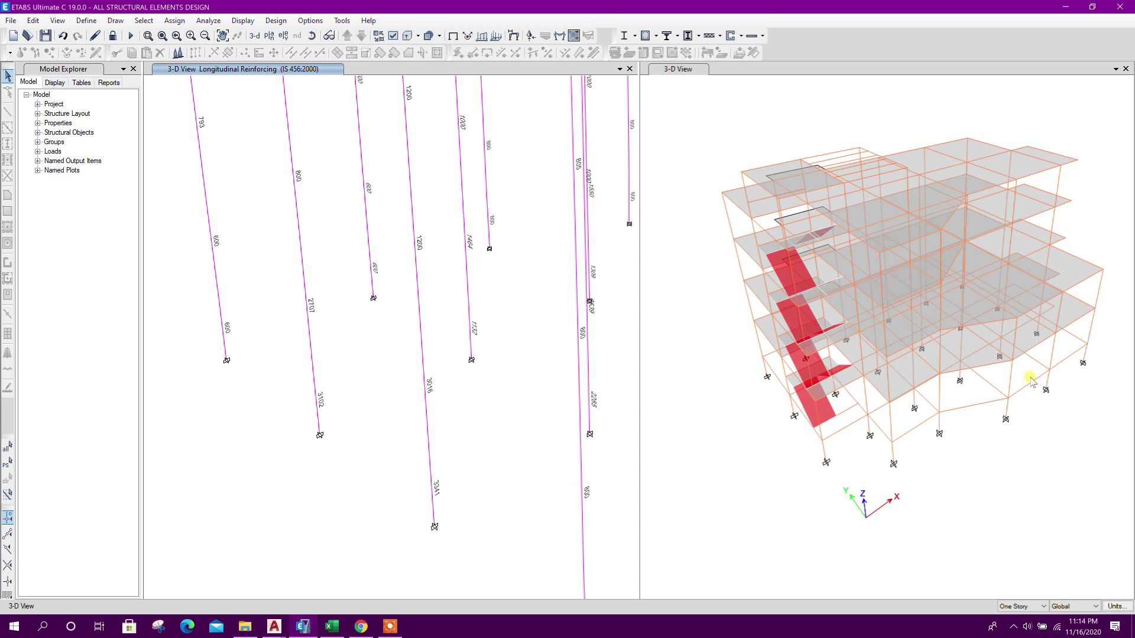
pyautogui.moveTo(404, 422); pyautogui.dragTo(455, 464)
pyautogui.click(429, 455)
pyautogui.moveTo(451, 494); pyautogui.dragTo(443, 443, button='middle')
pyautogui.moveTo(406, 443); pyautogui.dragTo(435, 445)
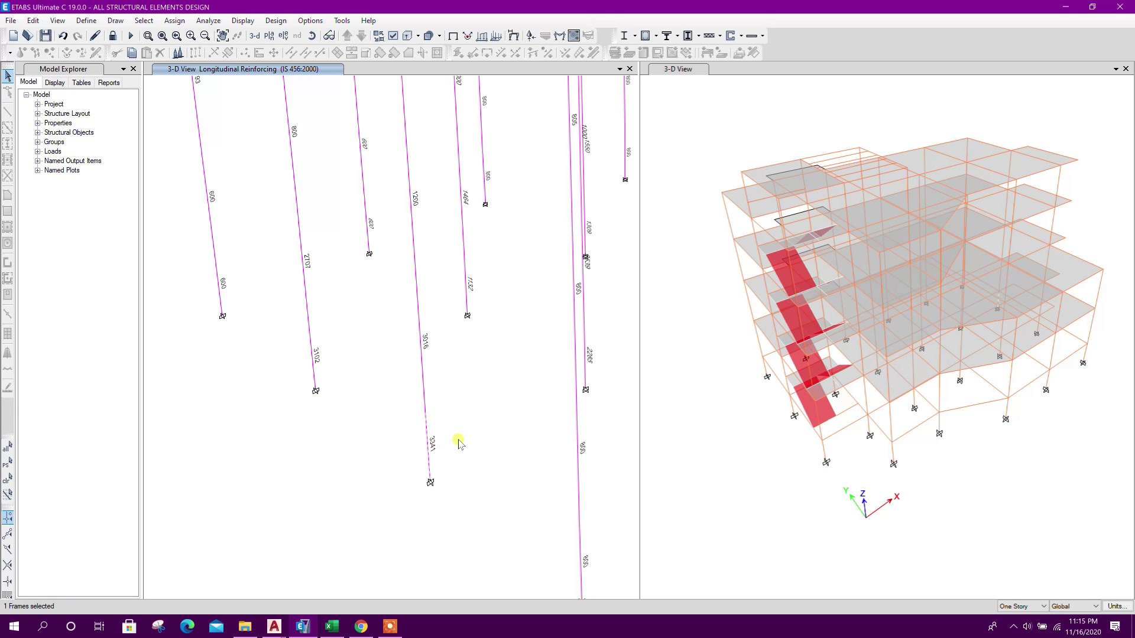
pyautogui.press('Escape')
pyautogui.moveTo(466, 433); pyautogui.dragTo(443, 463, button='middle')
pyautogui.click(403, 371)
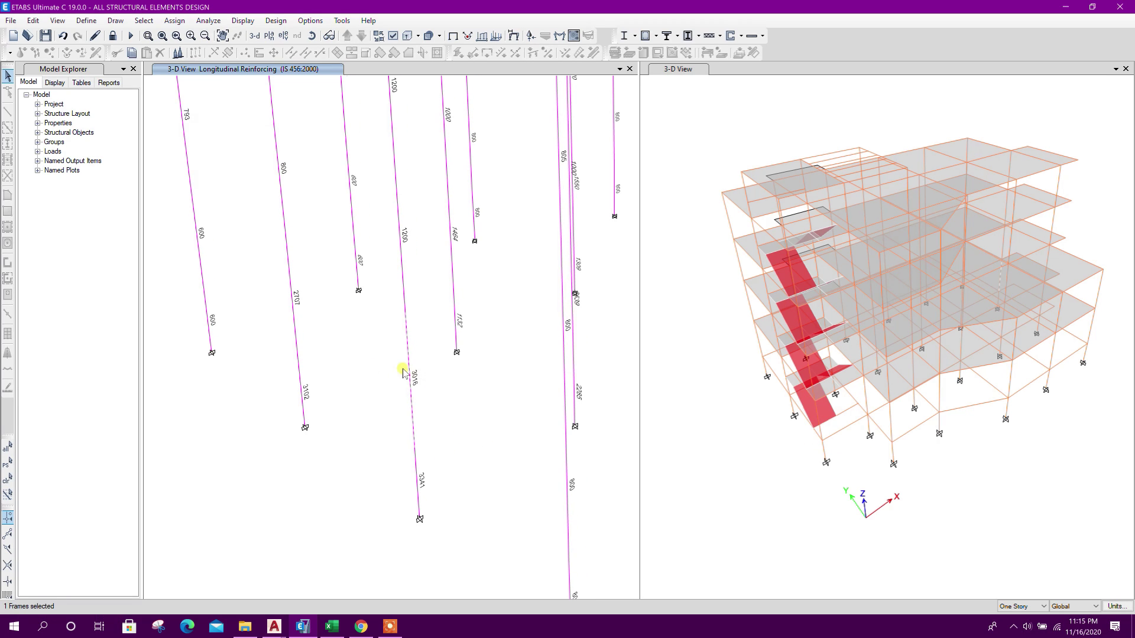
pyautogui.press('Escape')
pyautogui.moveTo(428, 387); pyautogui.dragTo(436, 398, button='middle')
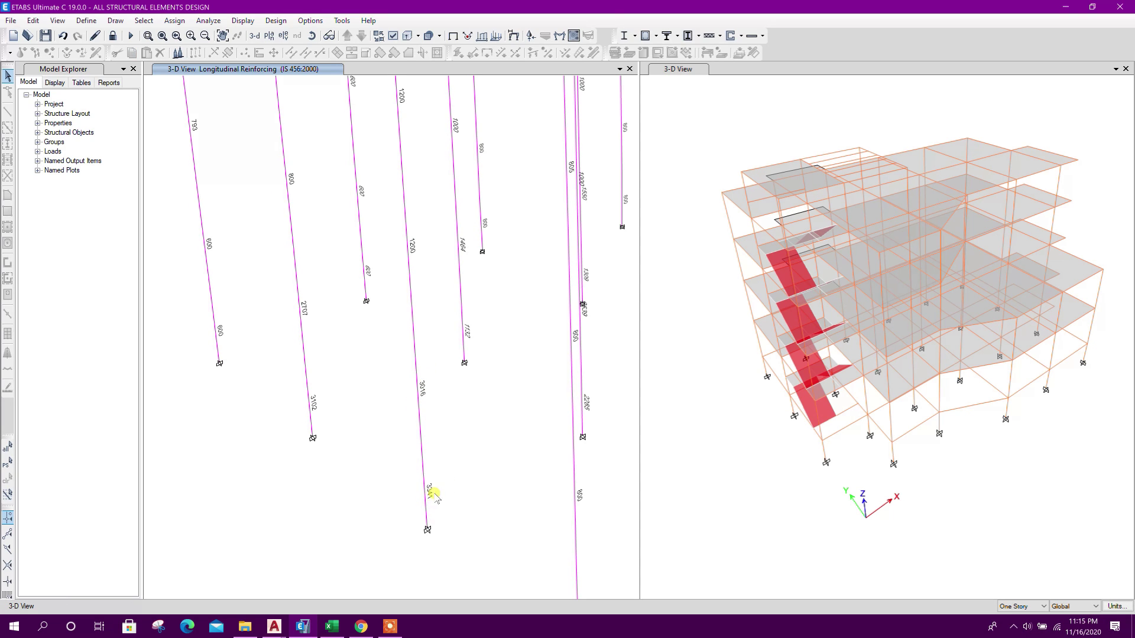
pyautogui.click(426, 496)
pyautogui.press('Escape')
# Step: Switch to Excel and set the required rebar area to 3016 mm² on the Column Main Bar sheet
pyautogui.click(330, 627)
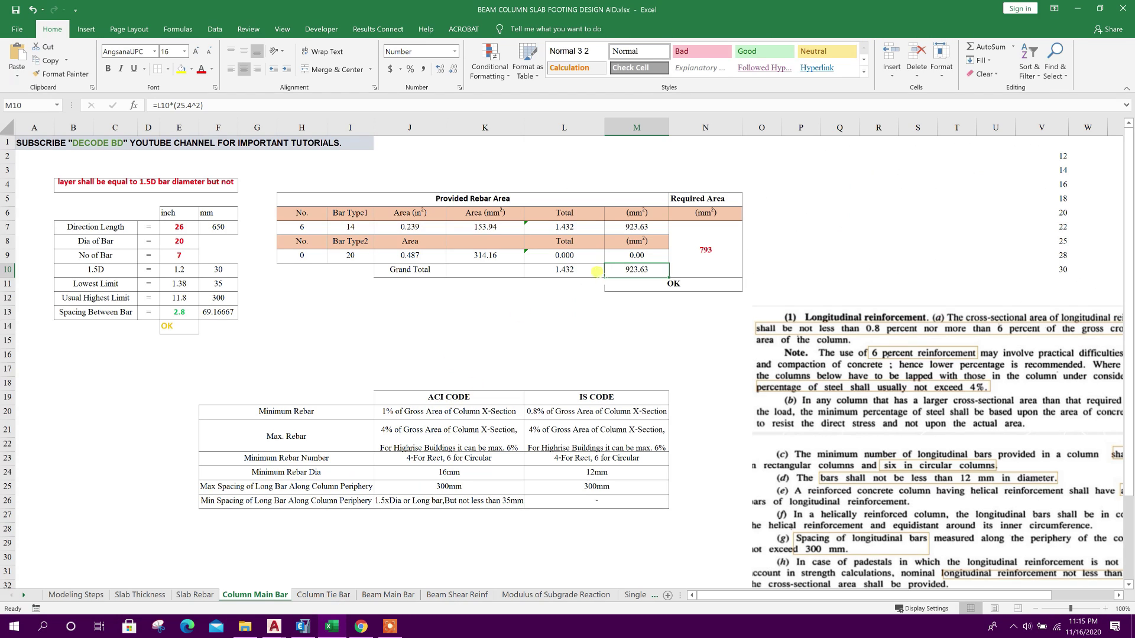
pyautogui.click(683, 224)
pyautogui.write('3016')
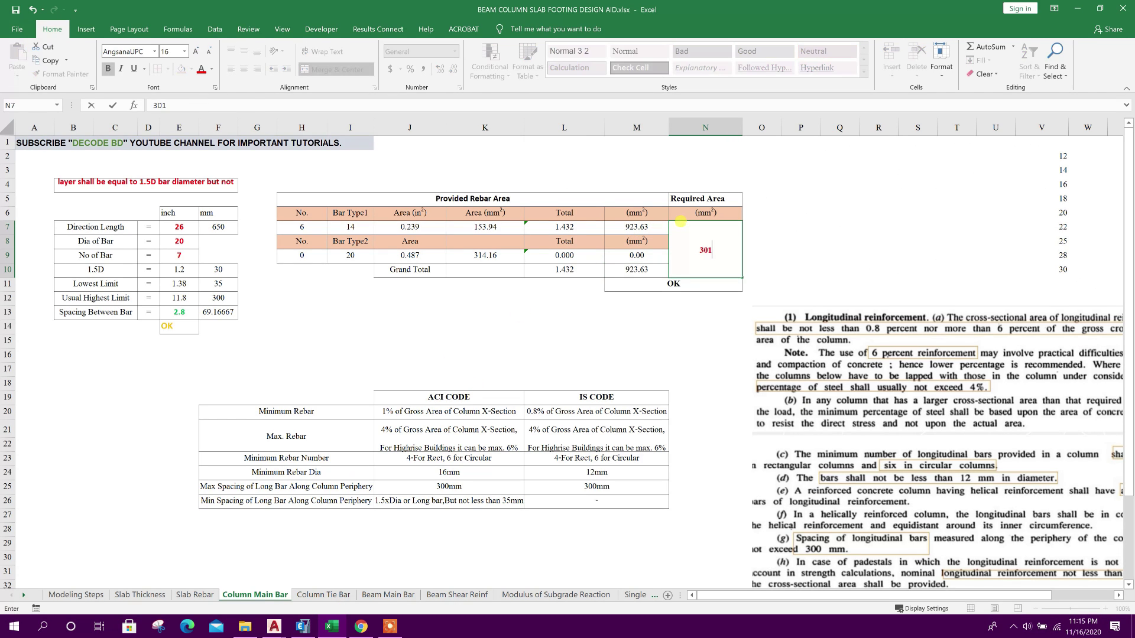
pyautogui.press('Return')
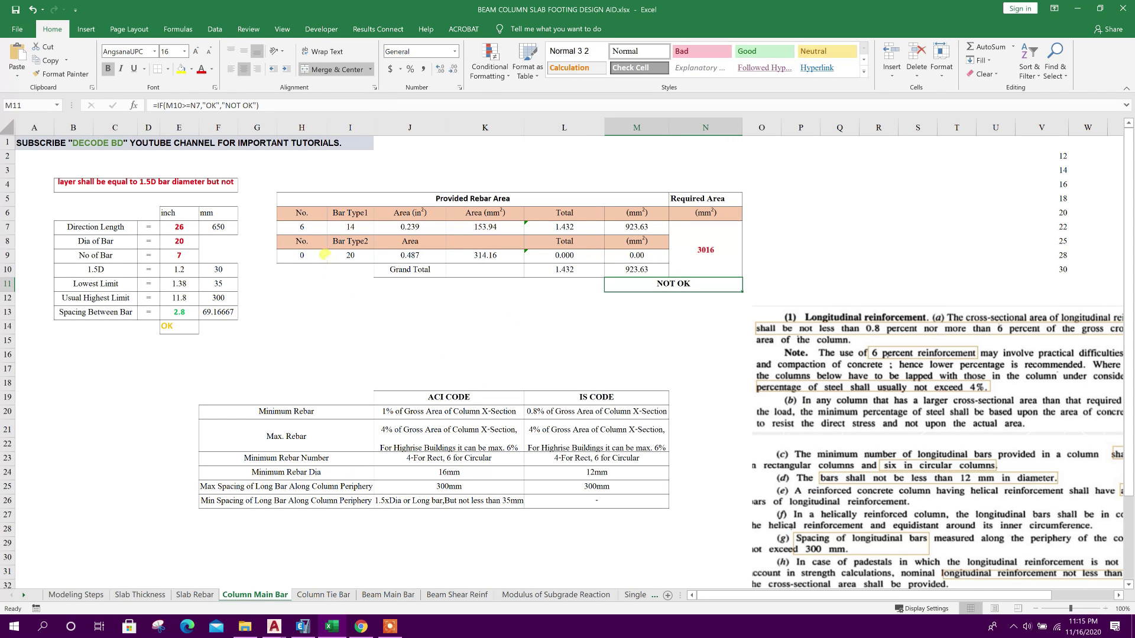
pyautogui.click(315, 230)
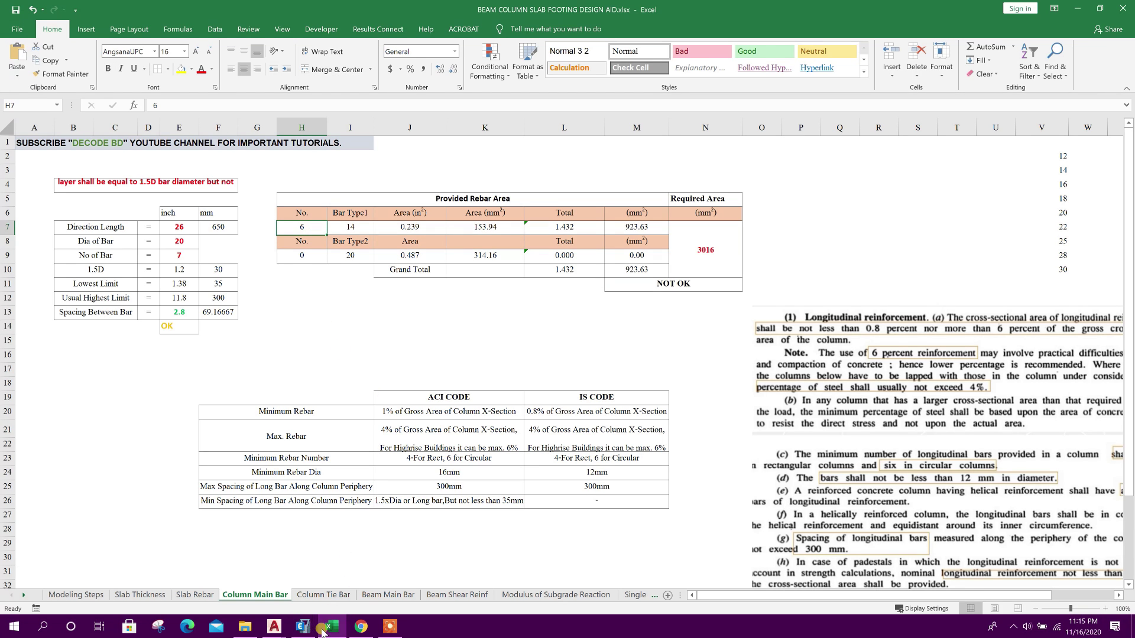
# Step: Switch to AutoCAD and copy the 20 x 60 column section with its dimensions and separate ties into the C3 row of the schedule
pyautogui.click(227, 582)
pyautogui.scroll(-3, 465, 298)
pyautogui.scroll(8, 735, 321)
pyautogui.click(690, 378)
pyautogui.click(524, 170)
pyautogui.click(157, 51)
pyautogui.click(587, 237)
pyautogui.scroll(-5, 342, 361)
pyautogui.scroll(6, 684, 345)
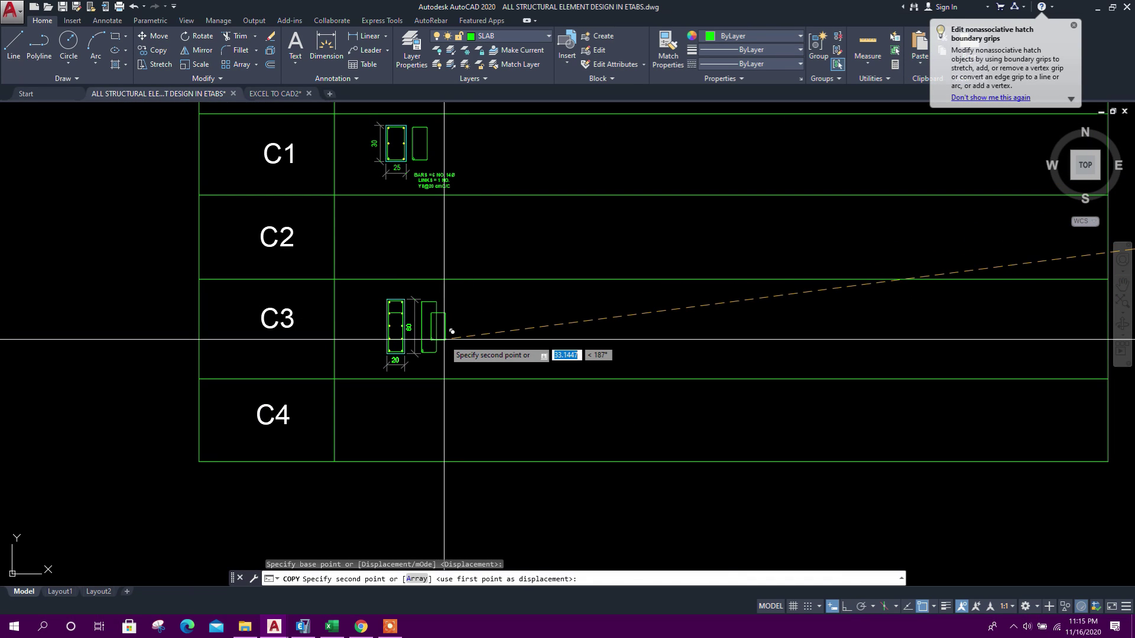
pyautogui.scroll(3, 413, 334)
pyautogui.click(476, 339)
pyautogui.press('Escape')
pyautogui.scroll(2, 431, 360)
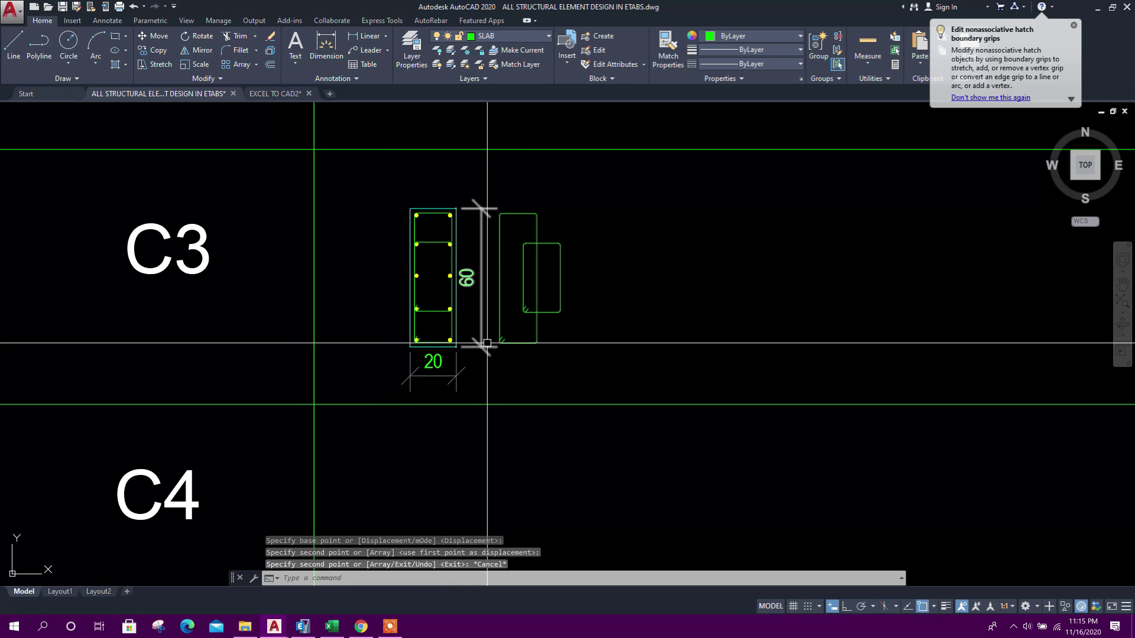
# Step: Stretch the long left edge of the C3 section outward, together with its bars, ties and width dimension, to widen the column
pyautogui.scroll(2, 428, 378)
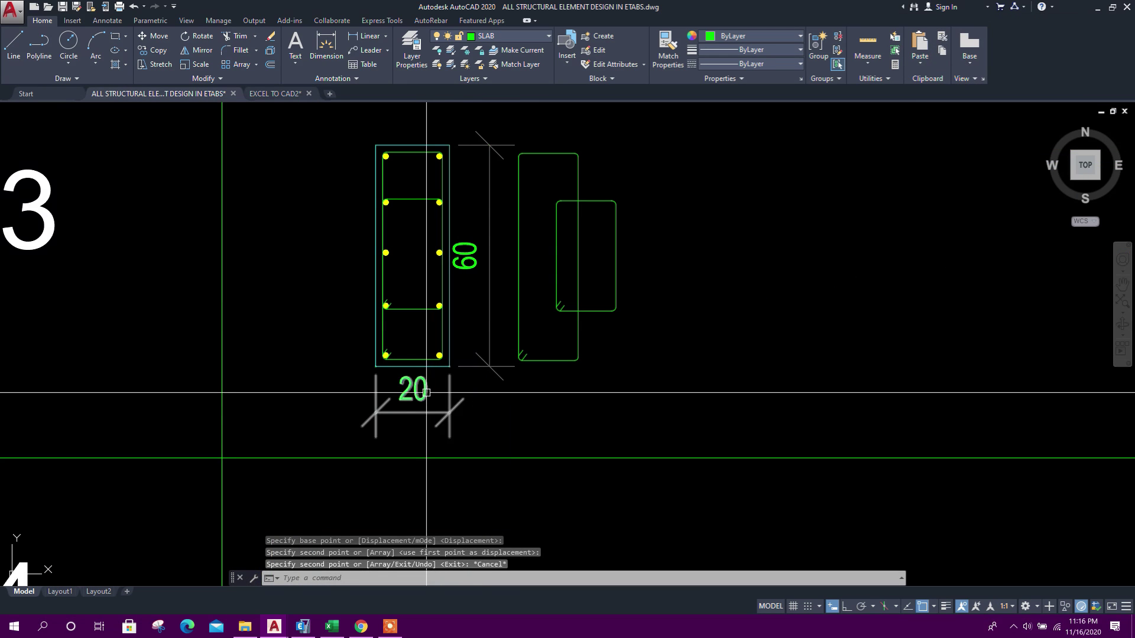
pyautogui.click(408, 428)
pyautogui.click(334, 130)
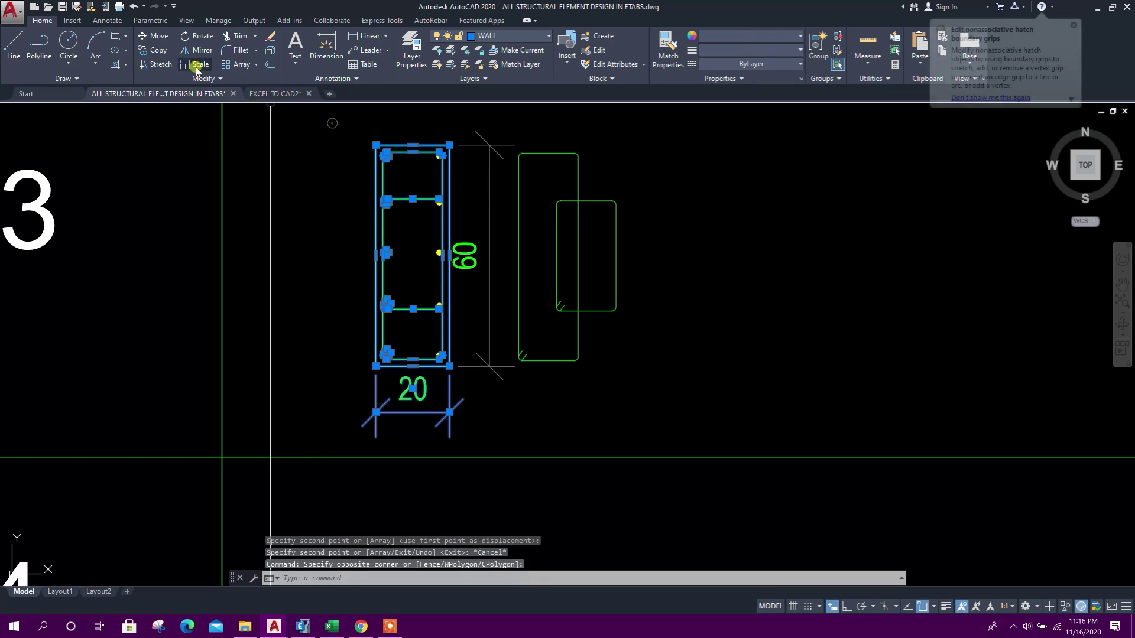
pyautogui.click(155, 64)
pyautogui.click(384, 143)
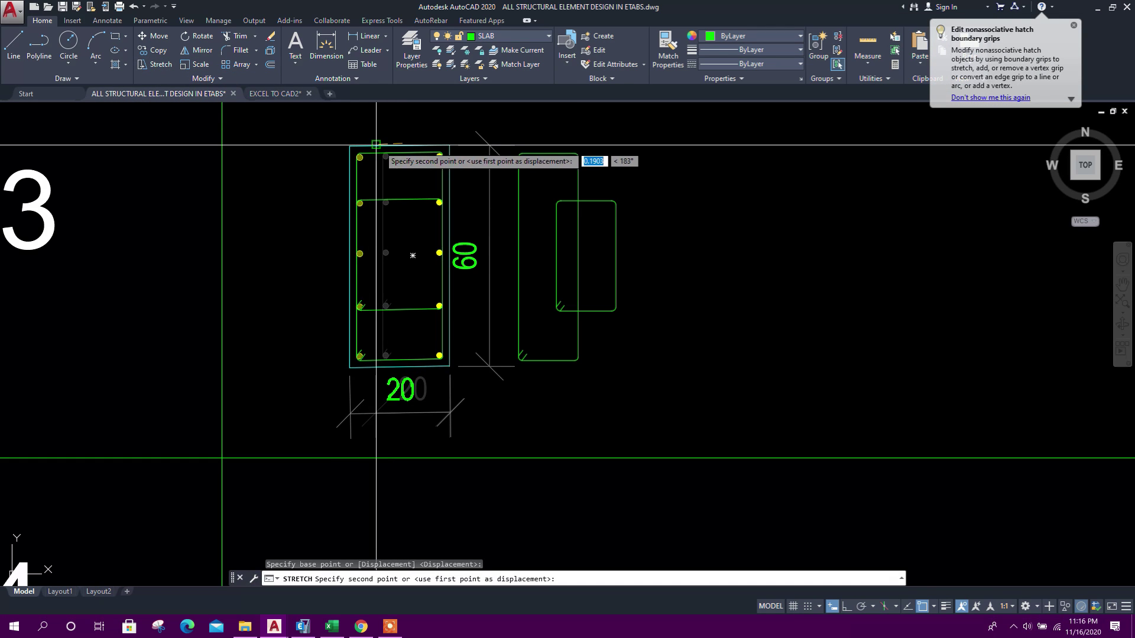
pyautogui.click(375, 145)
pyautogui.scroll(-2, 413, 153)
pyautogui.scroll(2, 414, 154)
# Step: Change the text of the C3 section's width dimension to 25
pyautogui.doubleClick(407, 390)
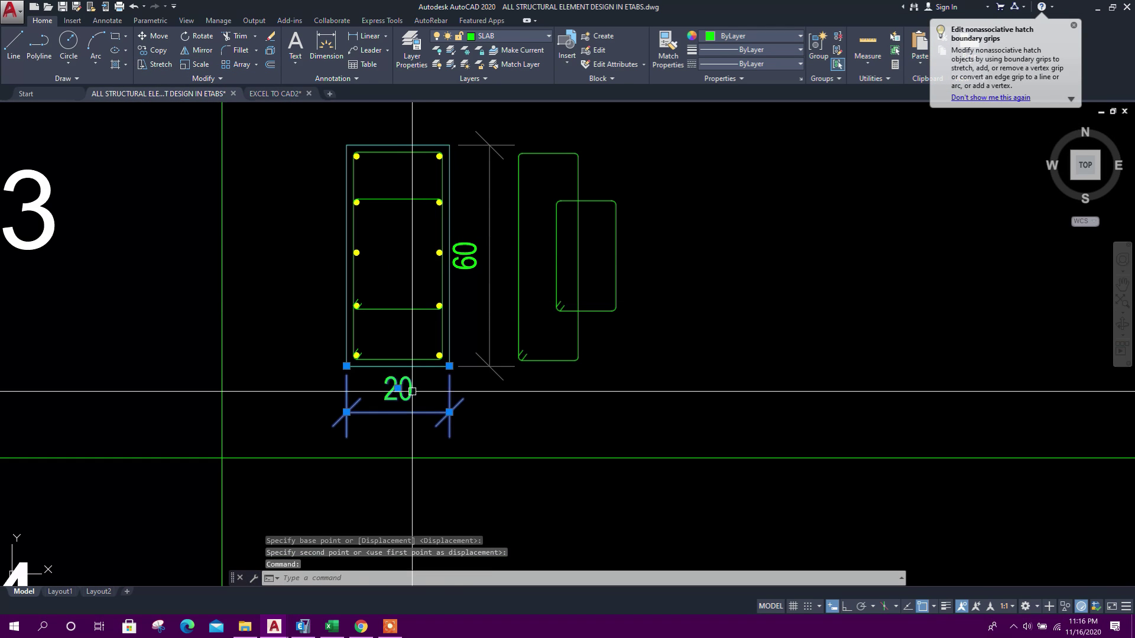
pyautogui.write('25')
pyautogui.press('Escape')
pyautogui.press('Escape')
pyautogui.scroll(-2, 498, 361)
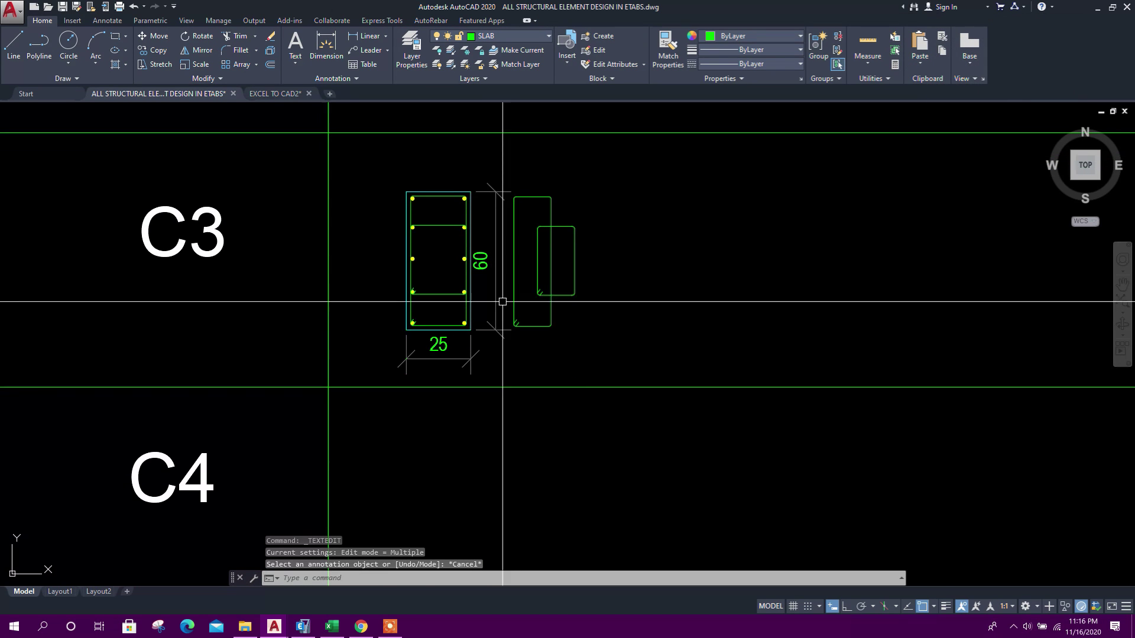
# Step: Copy the upper corner bar of the C3 section to the middle of its top and bottom short sides
pyautogui.scroll(4, 458, 231)
pyautogui.click(458, 231)
pyautogui.scroll(4, 458, 231)
pyautogui.press('Escape')
pyautogui.click(451, 175)
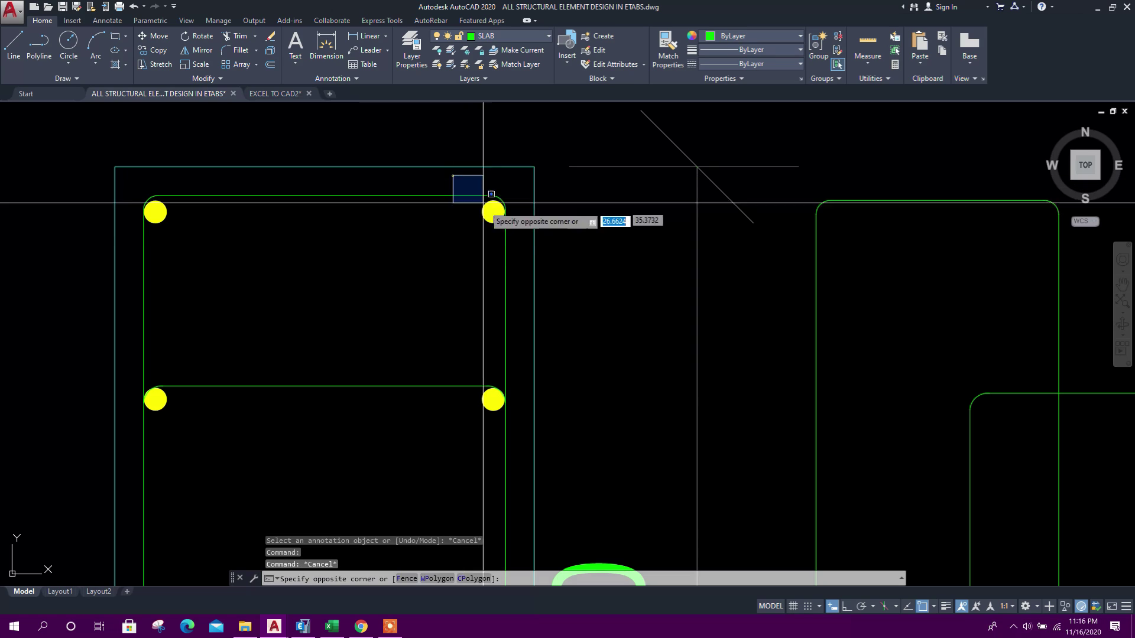
pyautogui.click(503, 237)
pyautogui.moveTo(473, 118); pyautogui.dragTo(474, 191, button='middle')
pyautogui.click(526, 178)
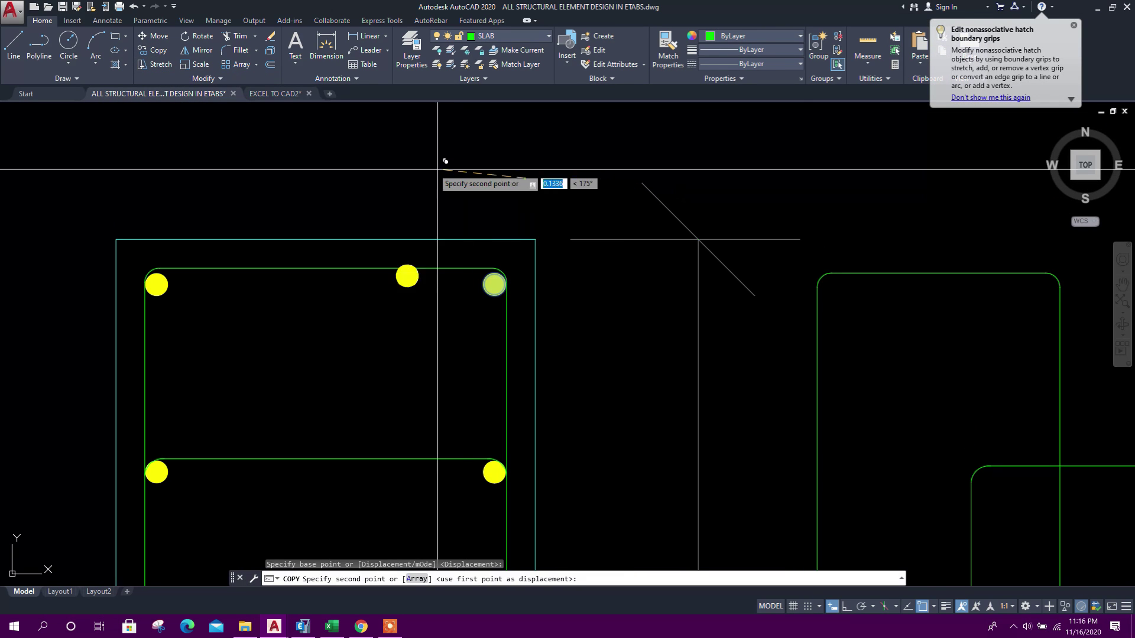
pyautogui.click(351, 175)
pyautogui.scroll(-5, 357, 268)
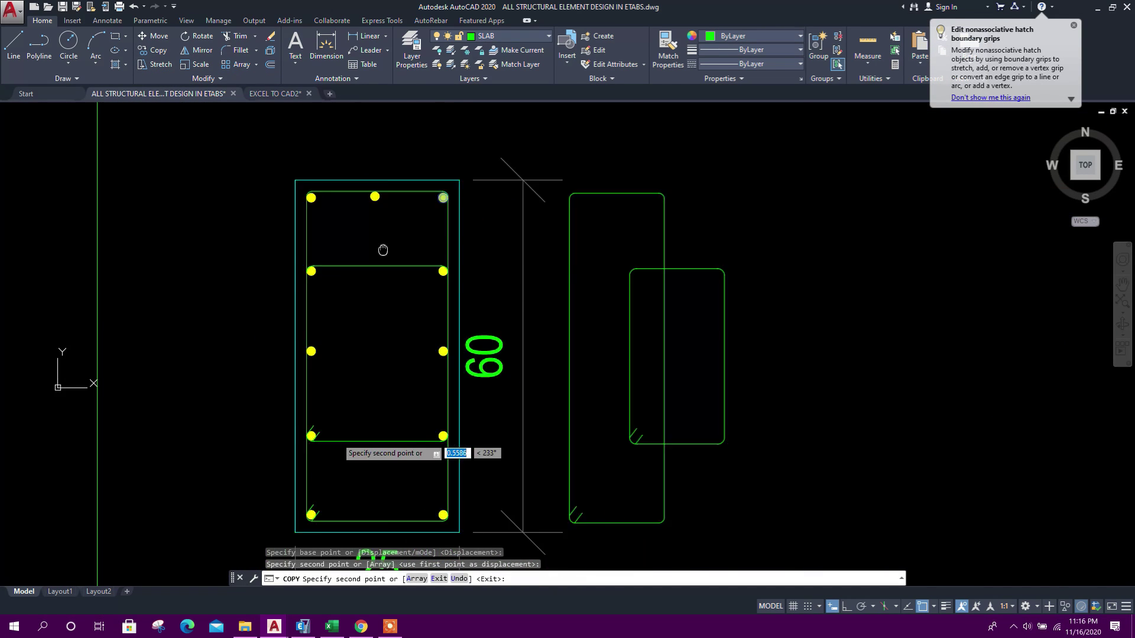
pyautogui.scroll(5, 402, 396)
pyautogui.click(402, 400)
pyautogui.scroll(-4, 384, 383)
pyautogui.press('Escape')
# Step: Copy the bar and link note under the existing 20 x 60 section to beside the ties in the C3 row
pyautogui.moveTo(465, 322); pyautogui.dragTo(471, 395, button='middle')
pyautogui.scroll(-2, 459, 335)
pyautogui.scroll(-2, 459, 334)
pyautogui.moveTo(573, 415); pyautogui.dragTo(567, 355, button='middle')
pyautogui.scroll(-4, 409, 339)
pyautogui.scroll(-2, 408, 340)
pyautogui.moveTo(698, 347); pyautogui.dragTo(497, 360, button='middle')
pyautogui.moveTo(915, 323); pyautogui.dragTo(729, 364, button='middle')
pyautogui.scroll(5, 729, 364)
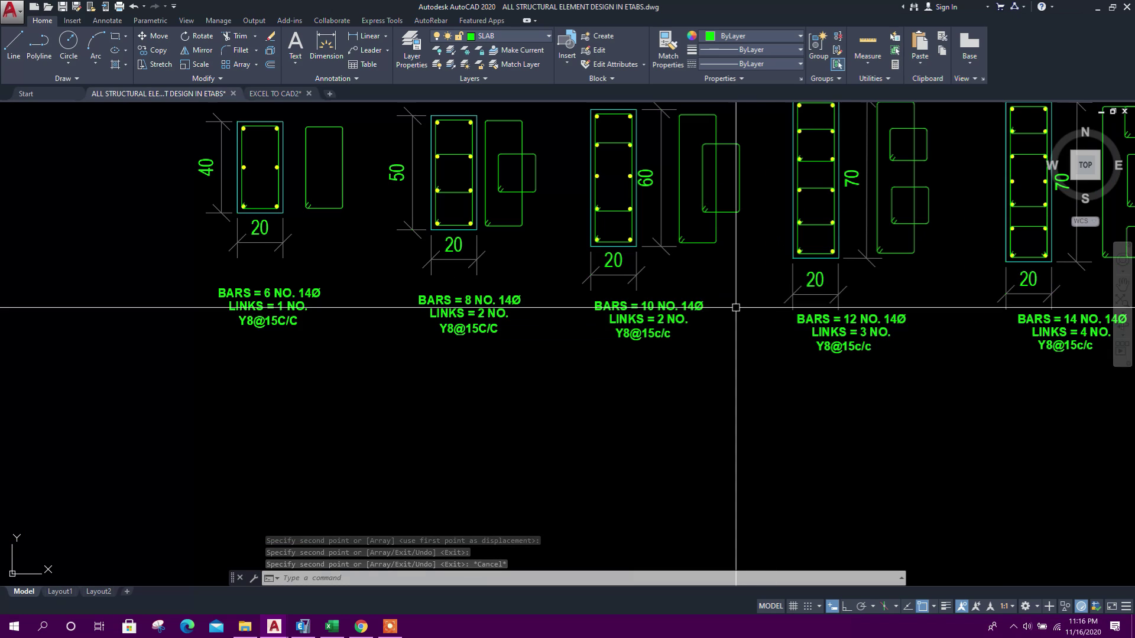
pyautogui.click(597, 375)
pyautogui.click(580, 296)
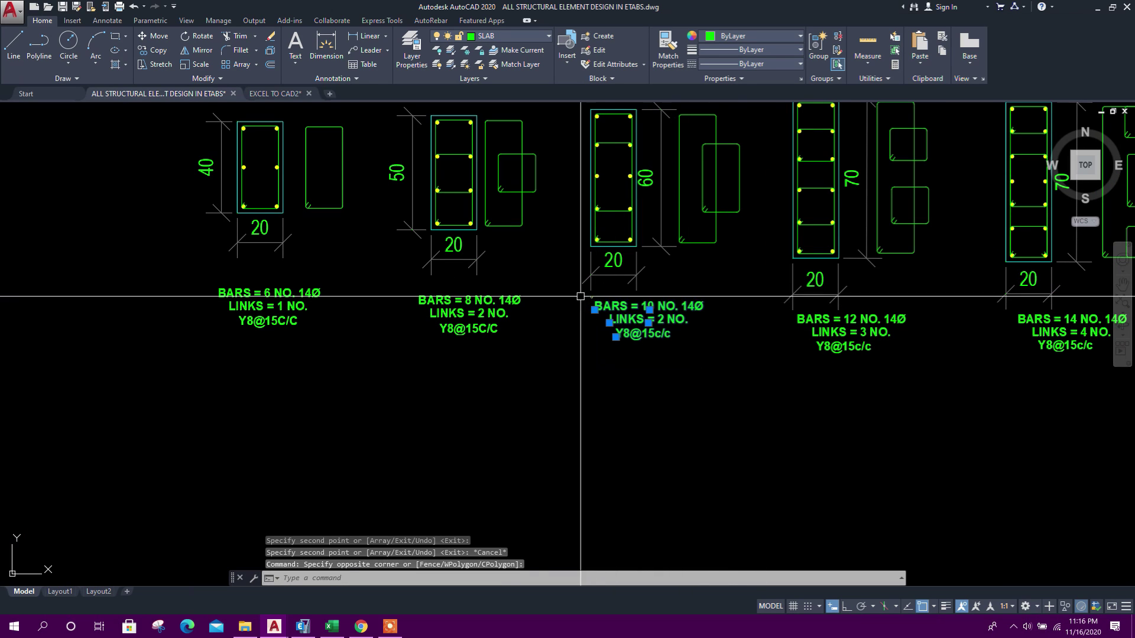
pyautogui.click(157, 51)
pyautogui.click(647, 324)
pyautogui.scroll(-6, 661, 364)
pyautogui.moveTo(532, 394); pyautogui.dragTo(701, 346, button='middle')
pyautogui.moveTo(243, 375); pyautogui.dragTo(549, 351, button='middle')
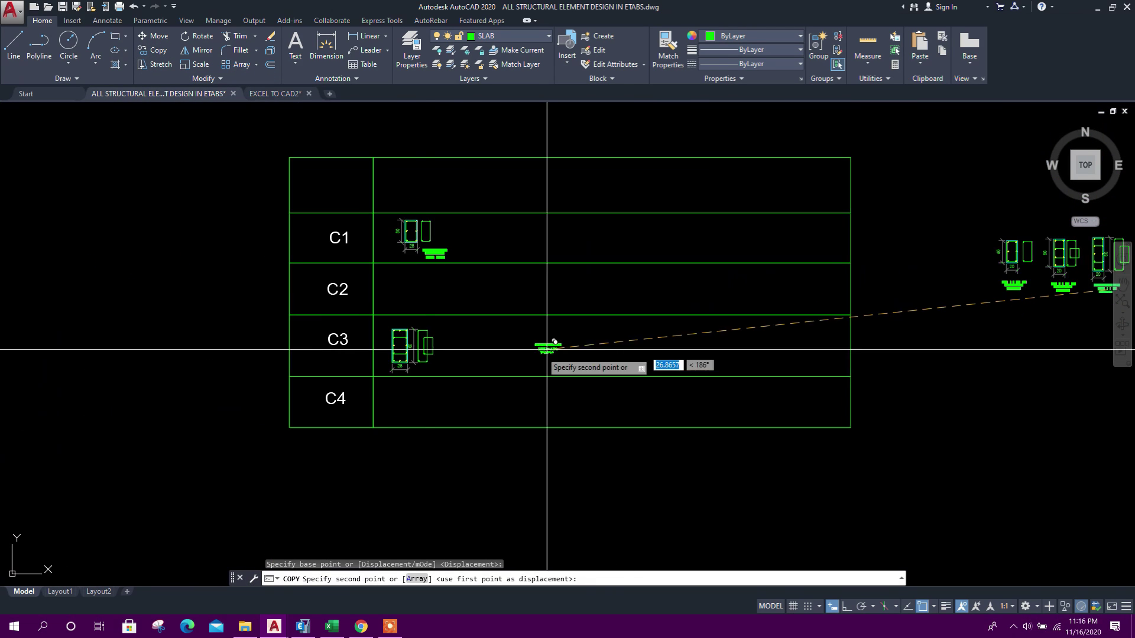
pyautogui.scroll(7, 423, 369)
pyautogui.click(598, 257)
pyautogui.press('Escape')
pyautogui.moveTo(599, 256); pyautogui.dragTo(565, 306, button='middle')
pyautogui.scroll(5, 583, 314)
pyautogui.scroll(-5, 579, 316)
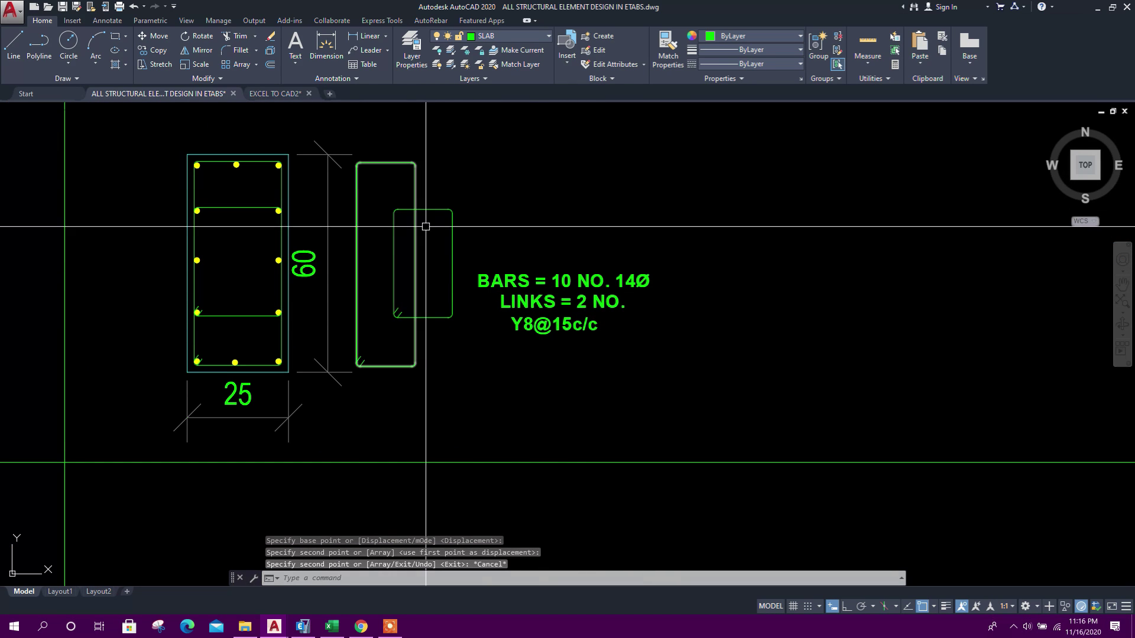
# Step: Examine the outer and inner ties drawn beside the C3 section against its bar layout
pyautogui.click(225, 227)
pyautogui.press('Escape')
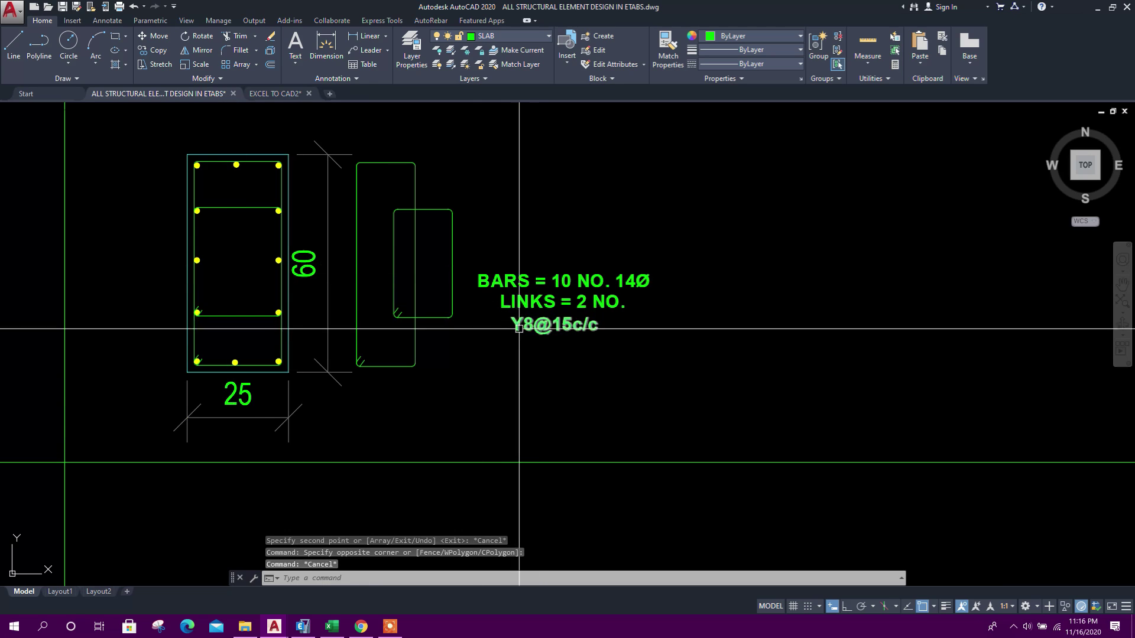
pyautogui.scroll(3, 537, 325)
pyautogui.scroll(-3, 367, 305)
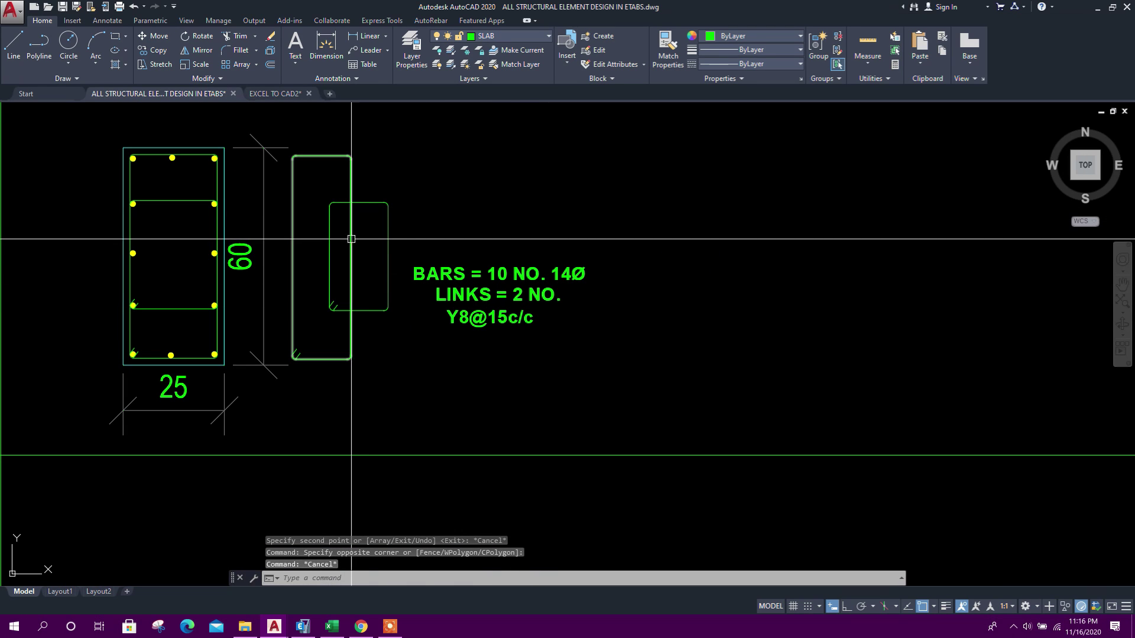
pyautogui.click(329, 254)
pyautogui.click(359, 256)
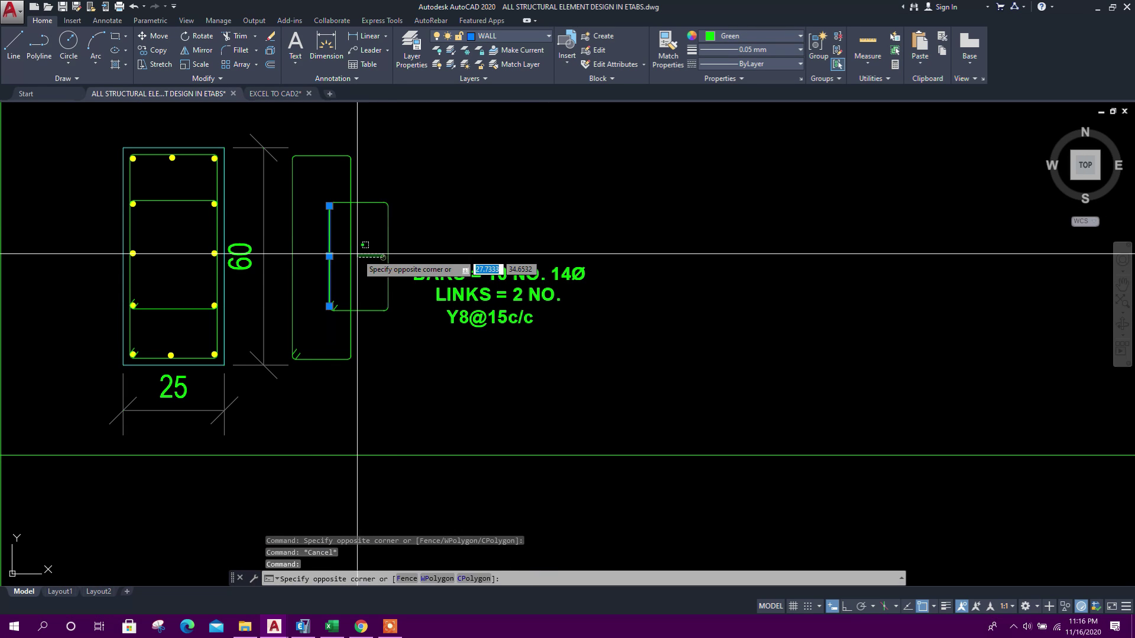
pyautogui.click(395, 255)
pyautogui.click(395, 256)
pyautogui.click(361, 257)
pyautogui.click(355, 273)
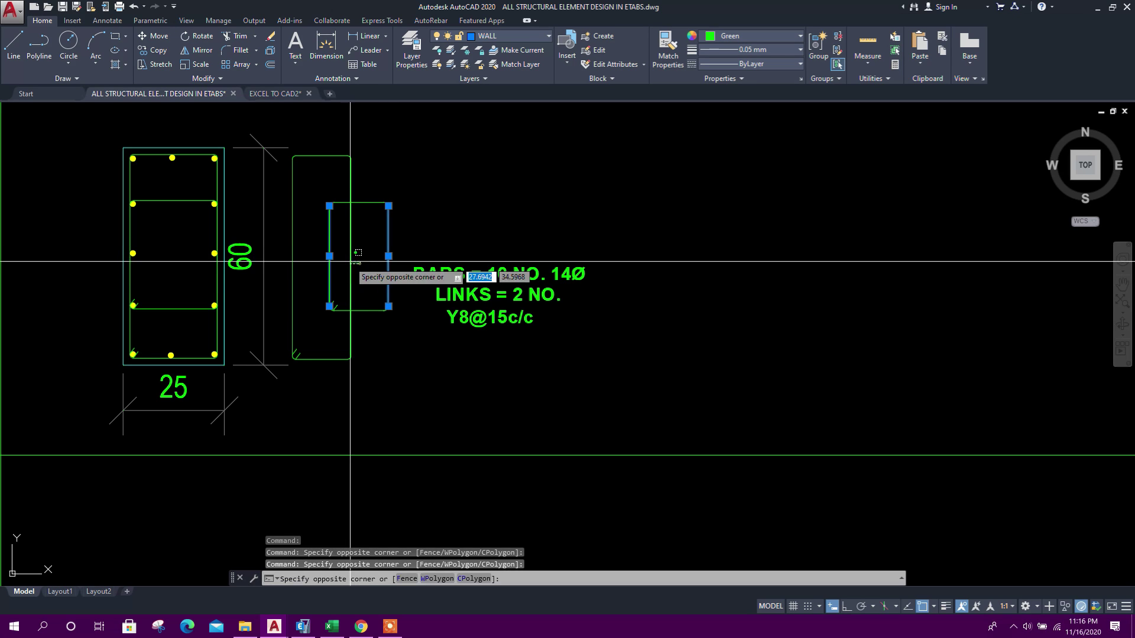
pyautogui.click(306, 261)
pyautogui.click(308, 265)
pyautogui.press('Escape')
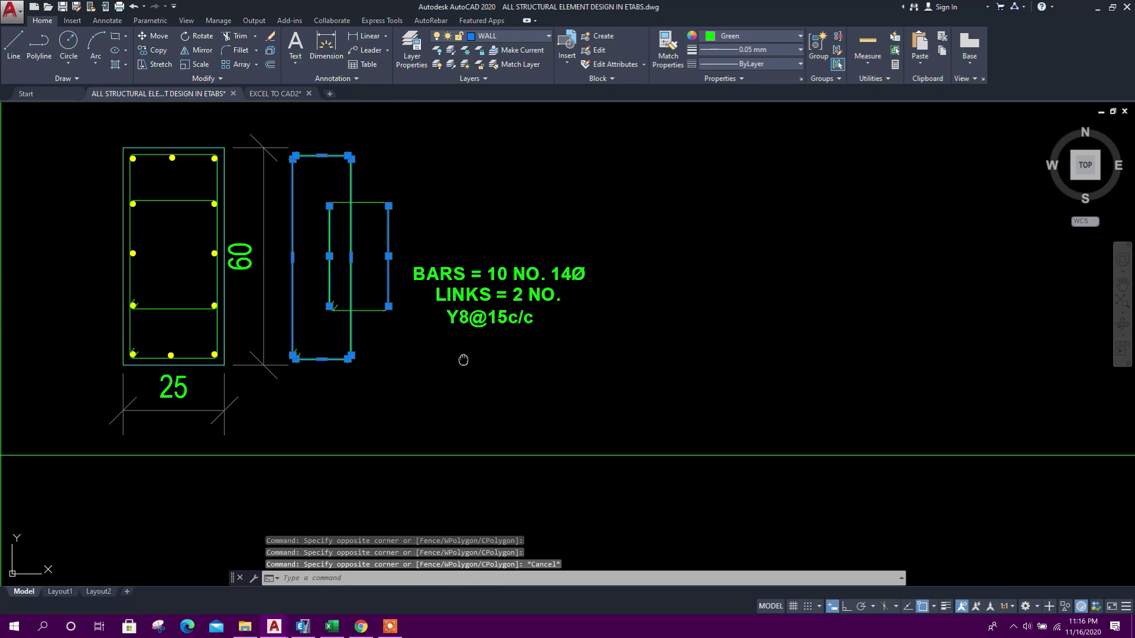
pyautogui.moveTo(463, 360); pyautogui.dragTo(454, 378, button='middle')
pyautogui.press('Escape')
pyautogui.press('Escape')
pyautogui.moveTo(470, 332); pyautogui.dragTo(503, 351, button='middle')
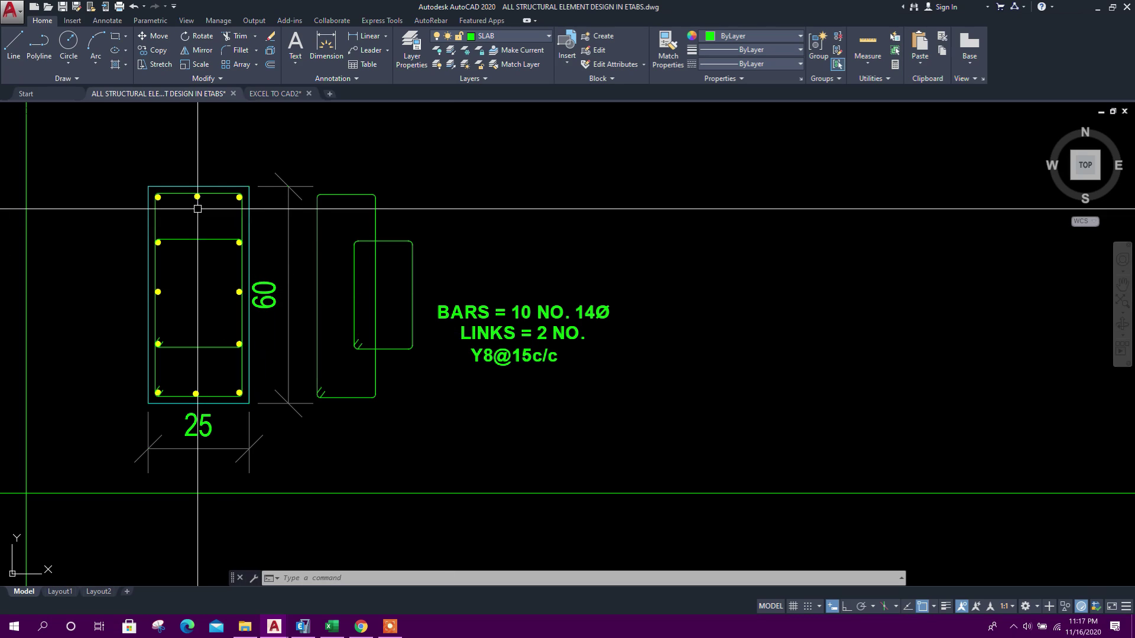
# Step: Change the bar count in the C3 note to 12 NO
pyautogui.doubleClick(508, 313)
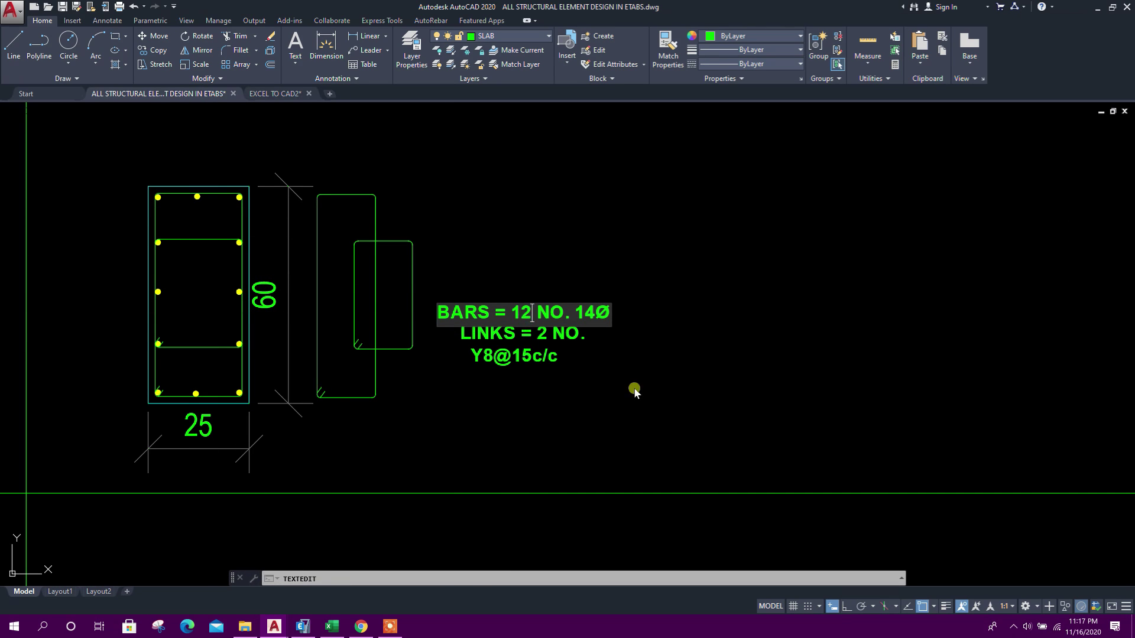
pyautogui.click(634, 391)
# Step: Switch to Excel, set the number of first-type bars to 12, and check the provided rebar area
pyautogui.click(331, 626)
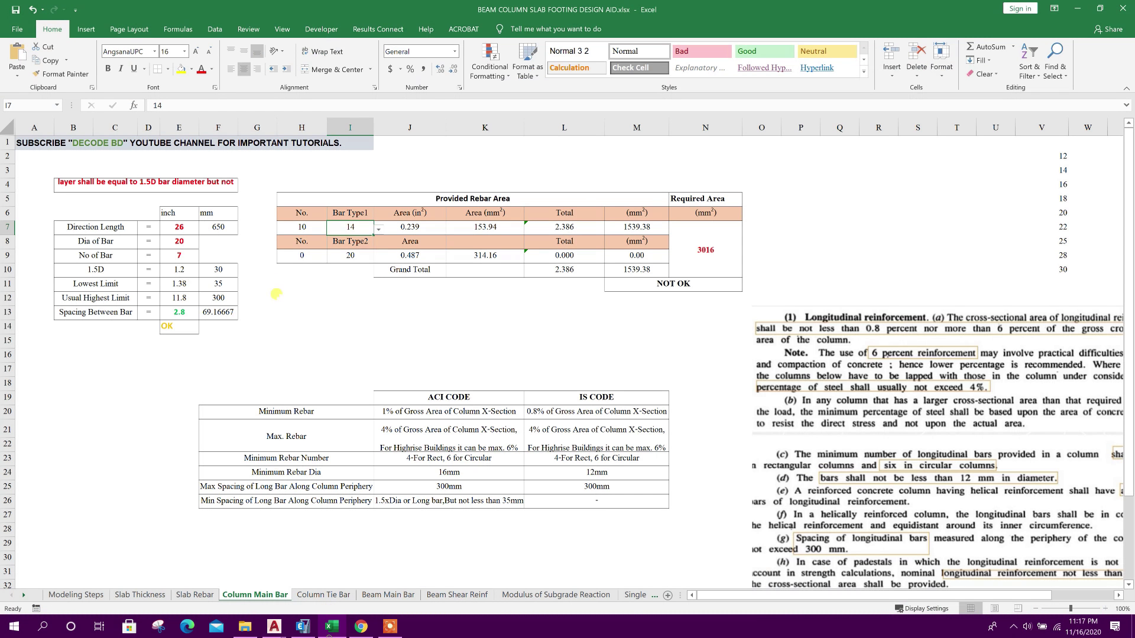
pyautogui.write('12')
pyautogui.press('Return')
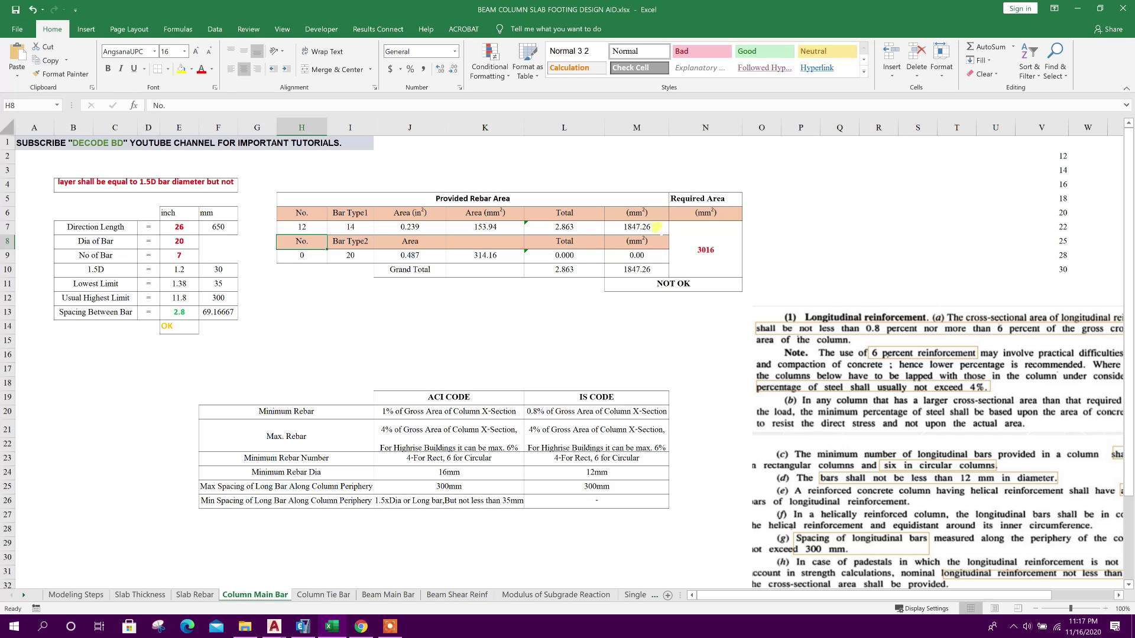
pyautogui.click(658, 229)
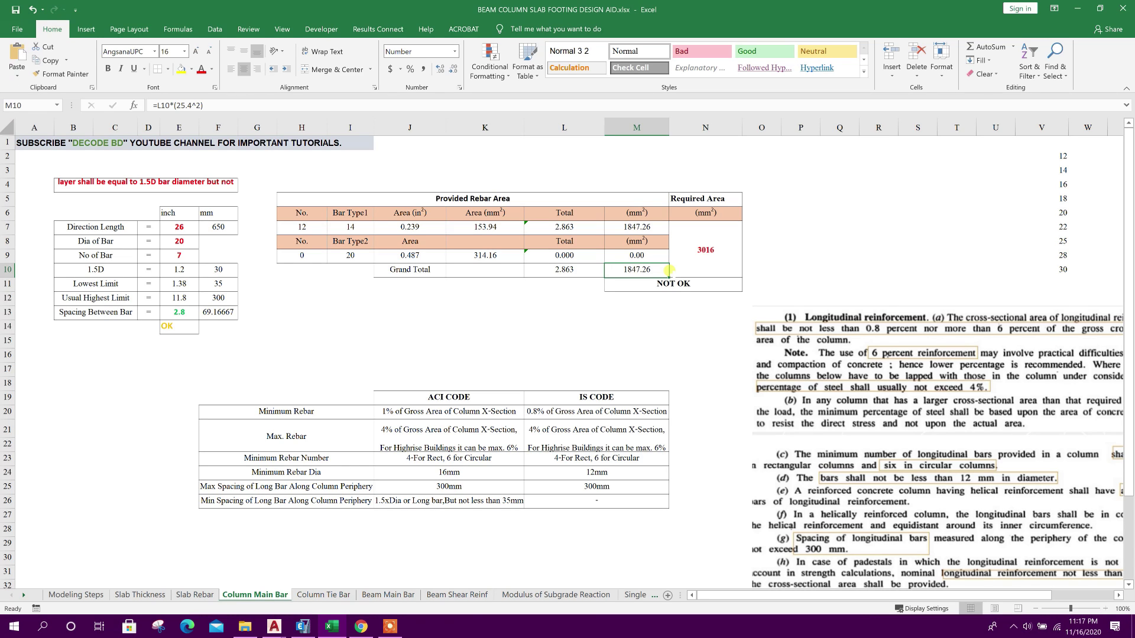
# Step: Try 16 mm for the first bar type, compare the provided and required areas, and set the bar diameter to 18 mm
pyautogui.click(290, 225)
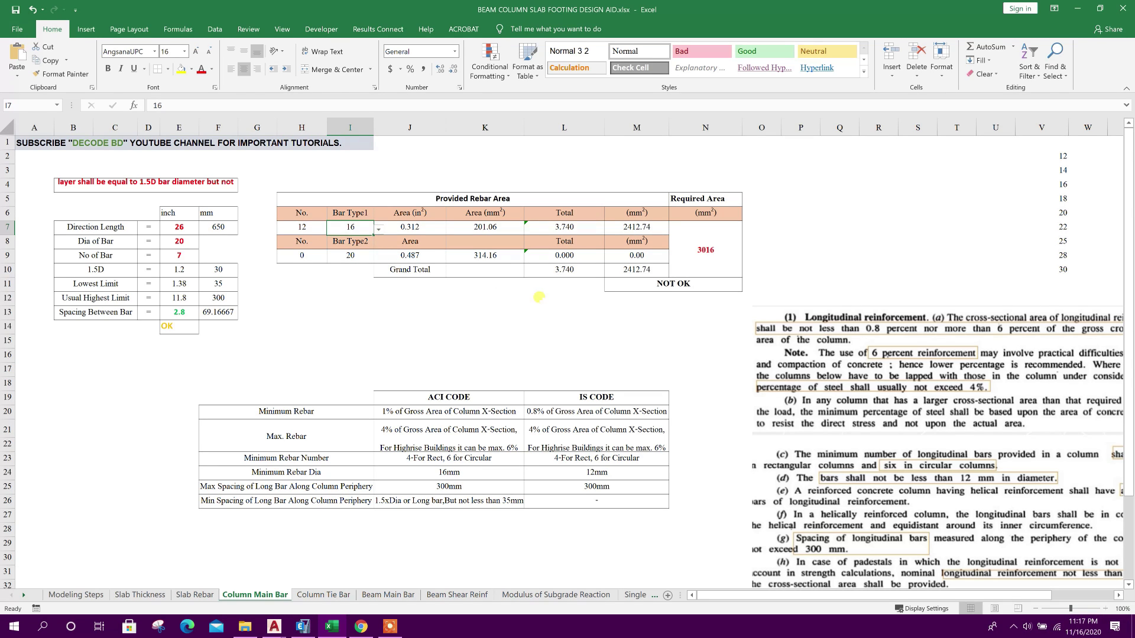
pyautogui.click(629, 273)
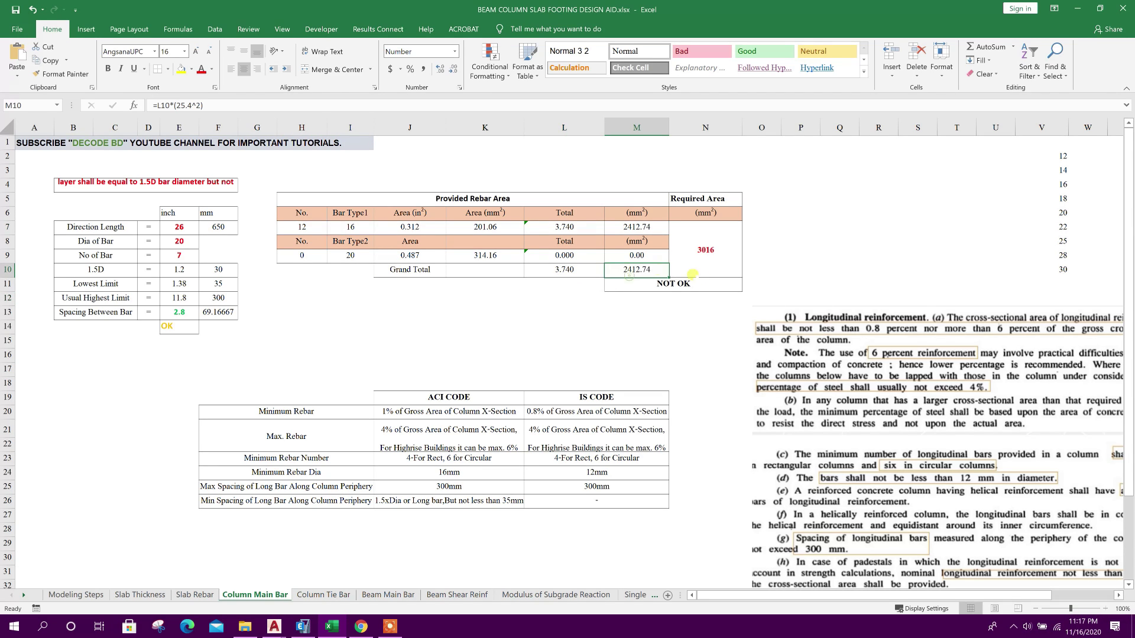
pyautogui.click(712, 259)
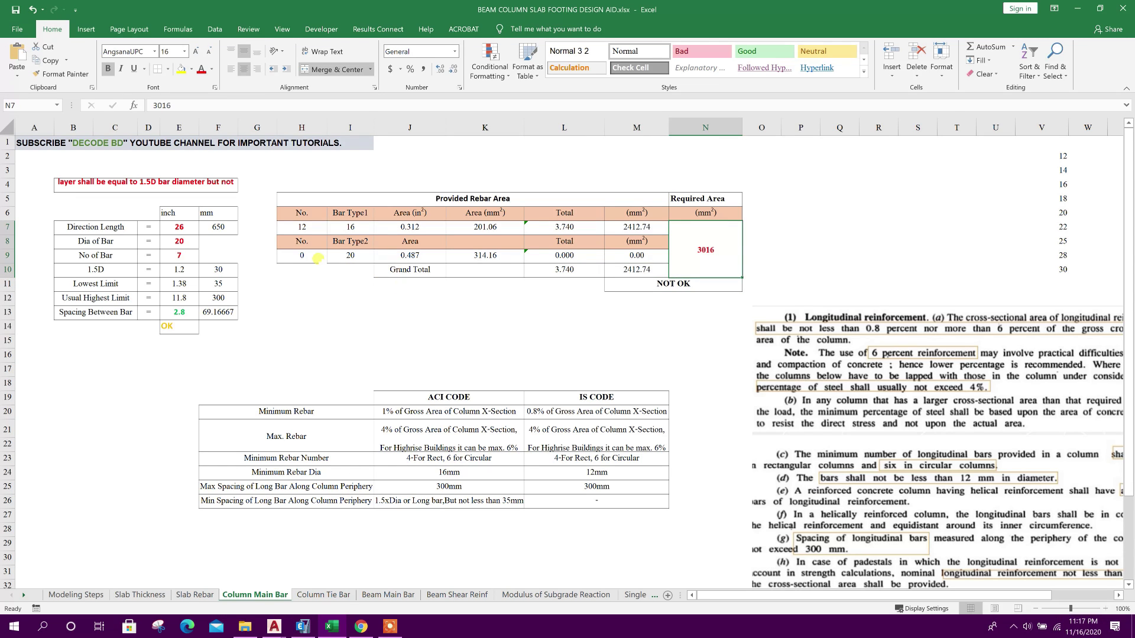
pyautogui.click(316, 255)
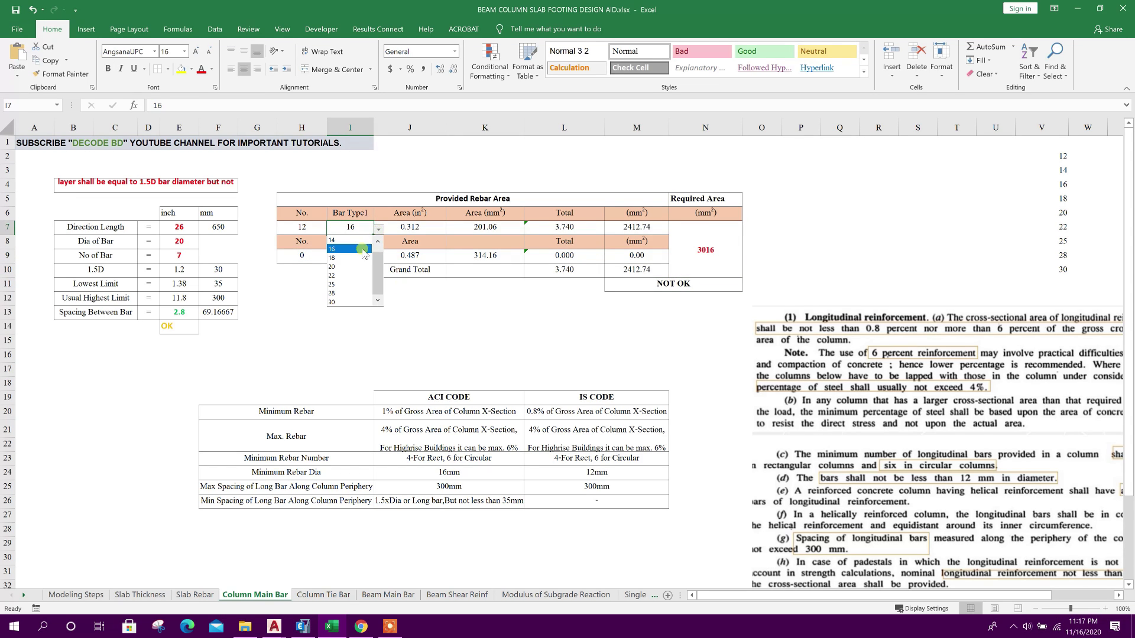
pyautogui.click(359, 225)
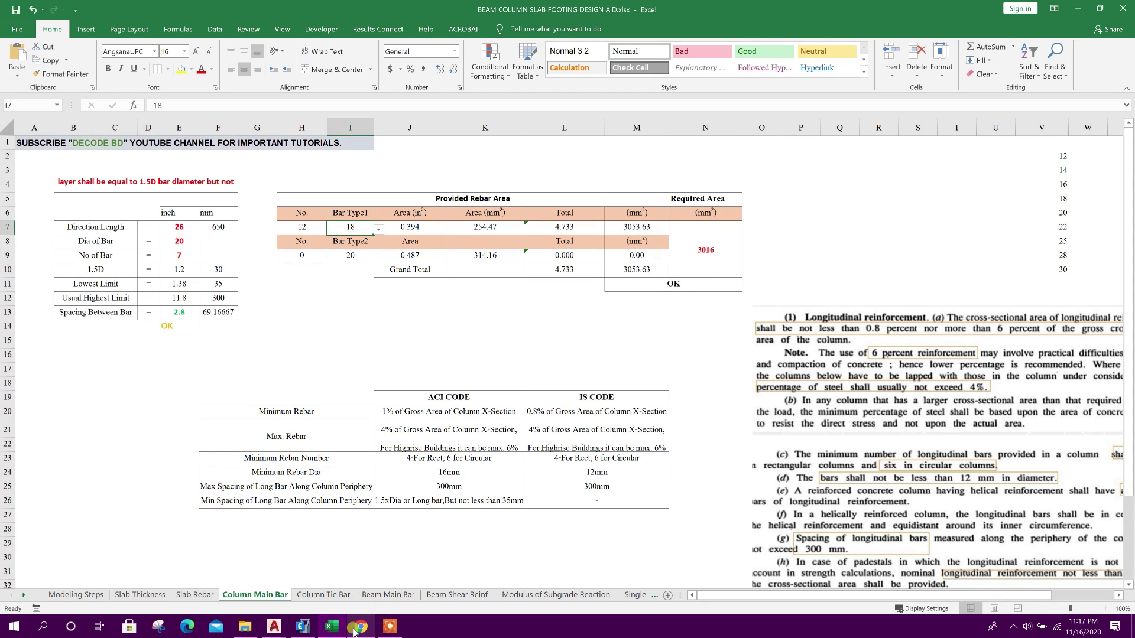
# Step: Switch to the structural elements drawing in AutoCAD and change the bar diameter in the C3 note to 18Ø
pyautogui.moveTo(275, 631)
pyautogui.click(210, 567)
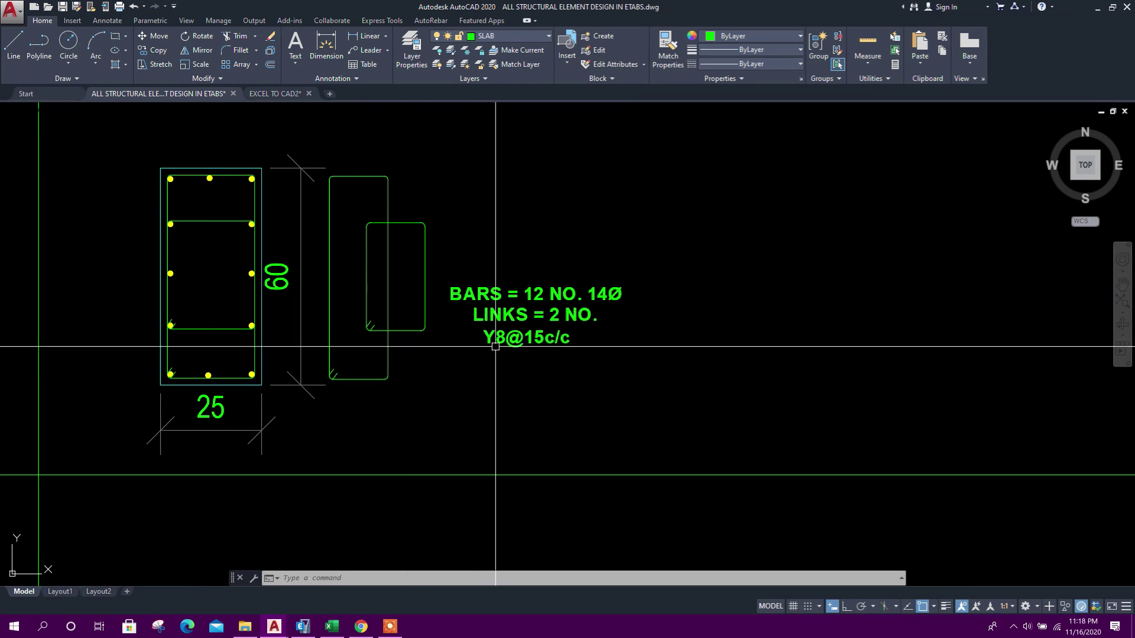
pyautogui.doubleClick(558, 297)
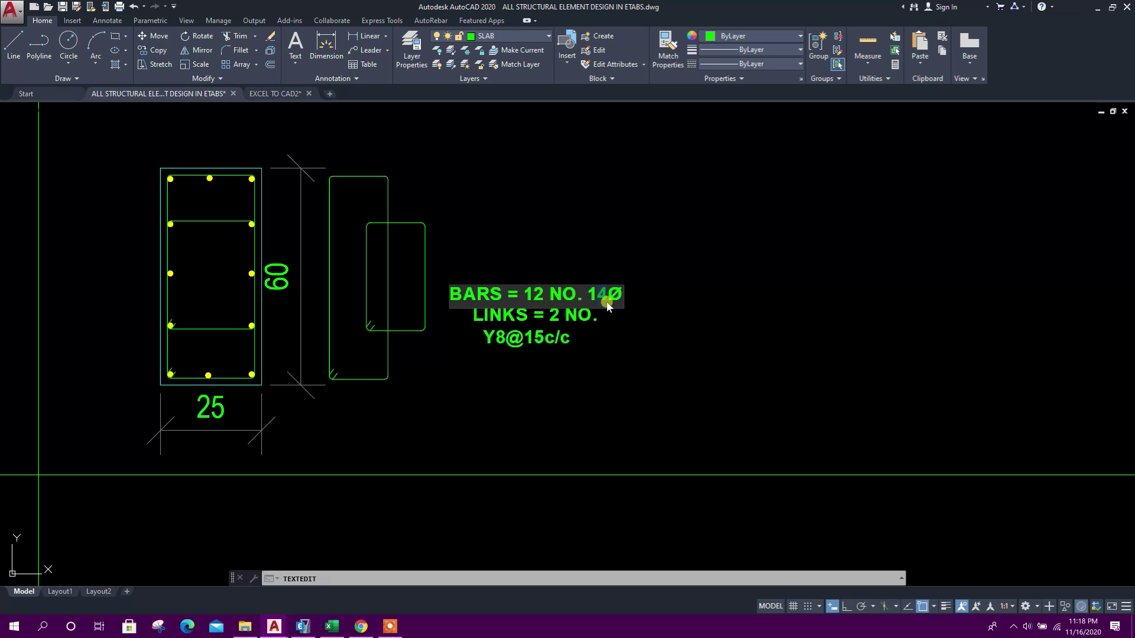
pyautogui.write('8')
pyautogui.click(647, 352)
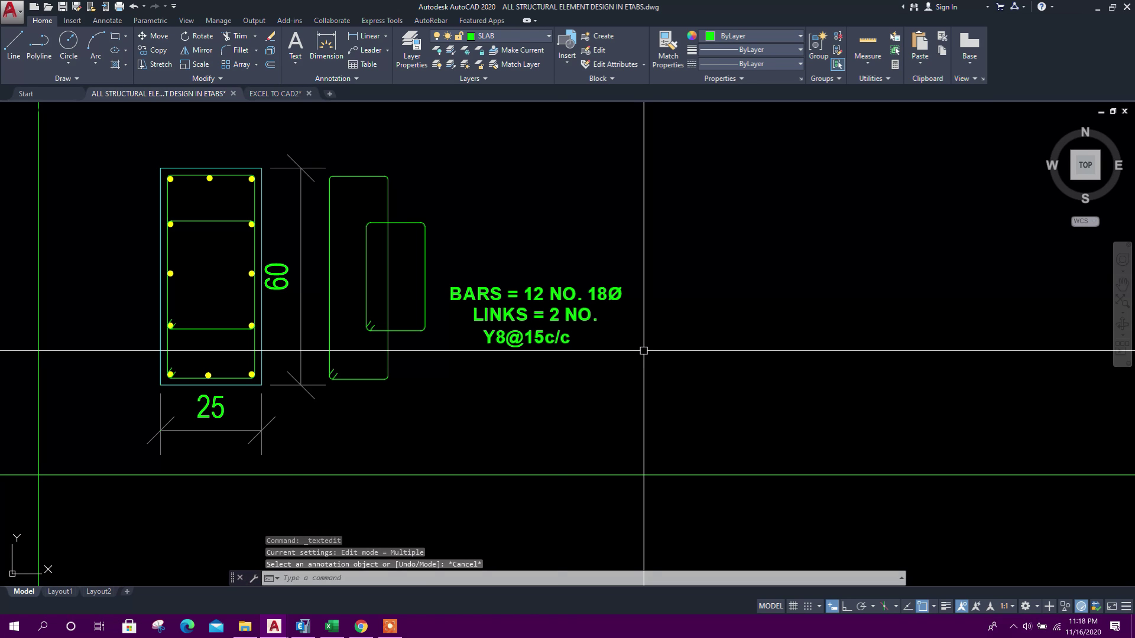
# Step: Switch to the Column Tie Bar sheet in Excel and set the IS code smallest long rebar diameter to 18 mm and required shear reinforcement to 666
pyautogui.click(331, 626)
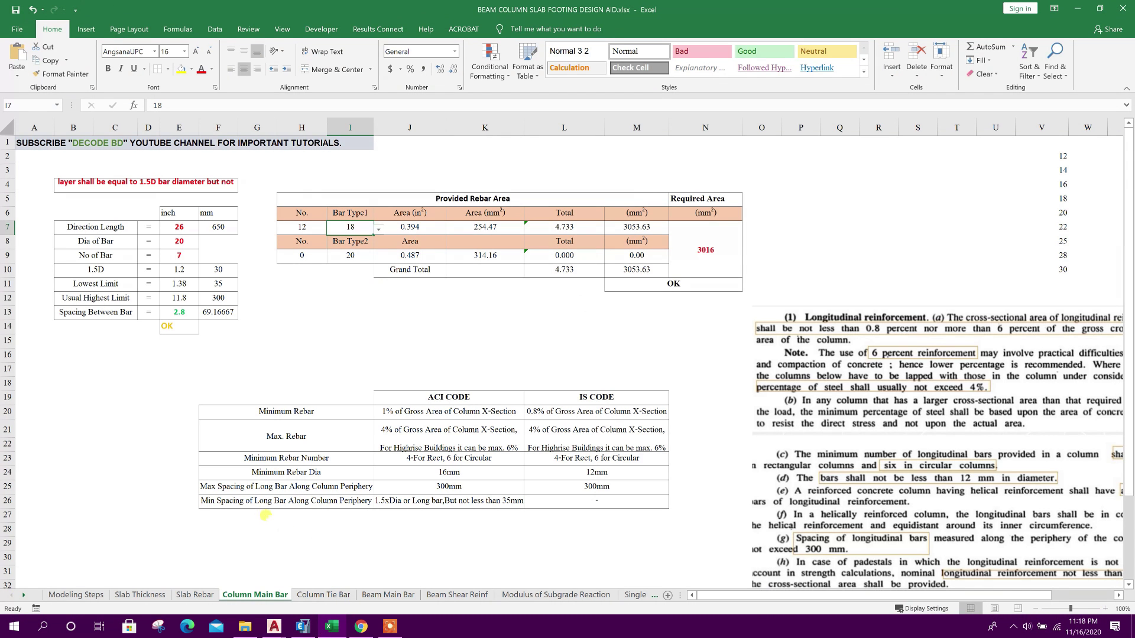
pyautogui.click(313, 595)
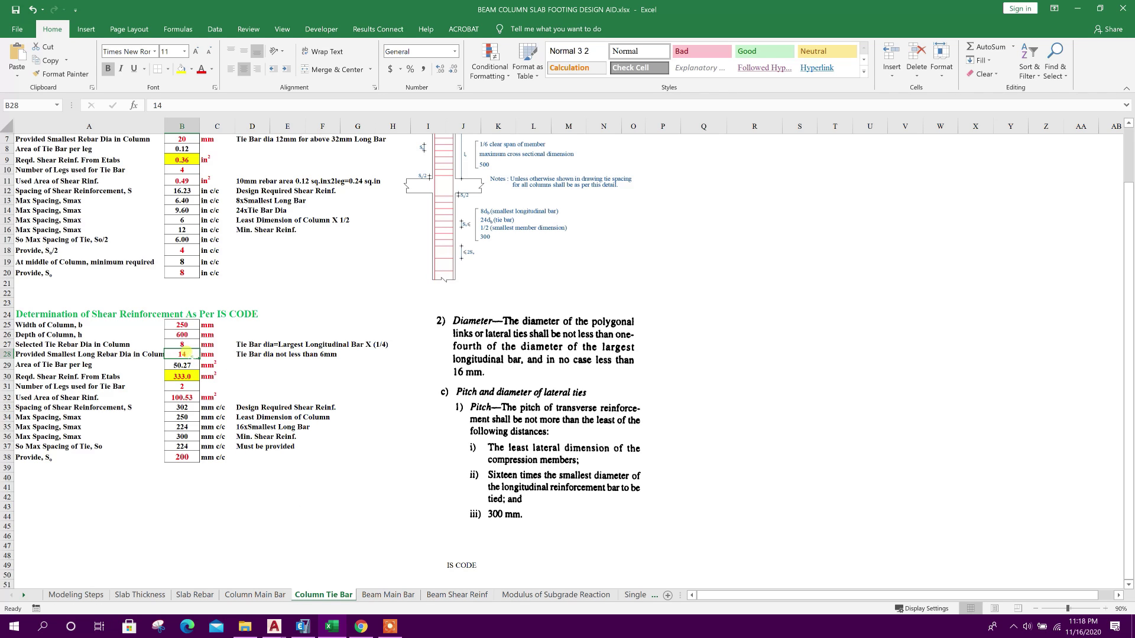
pyautogui.write('18')
pyautogui.press('Return')
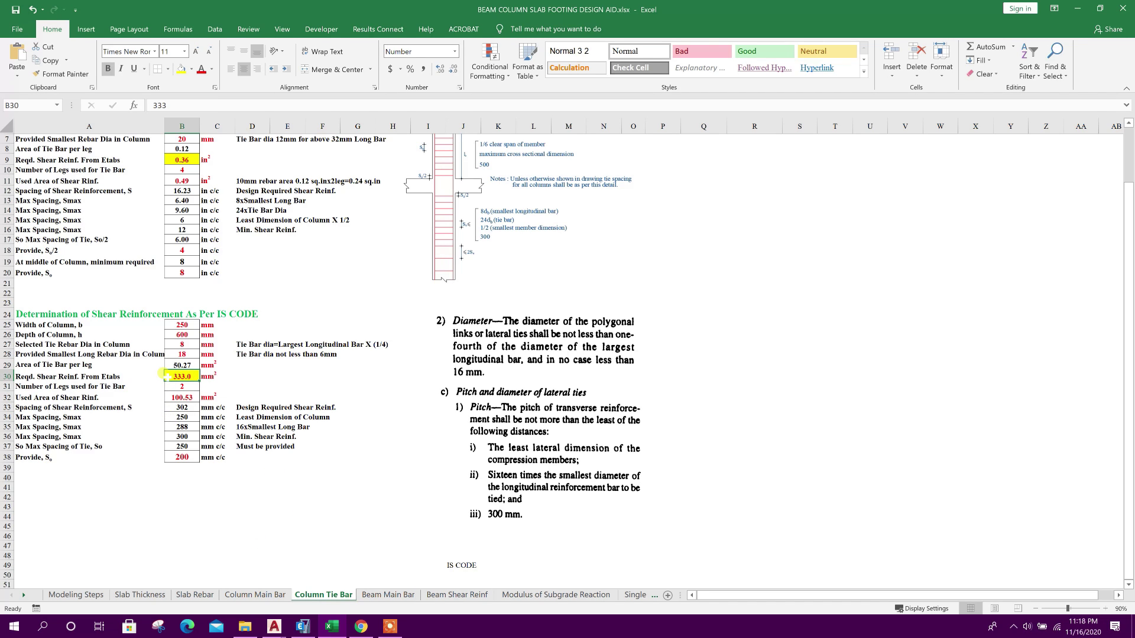
pyautogui.write('666')
pyautogui.press('Return')
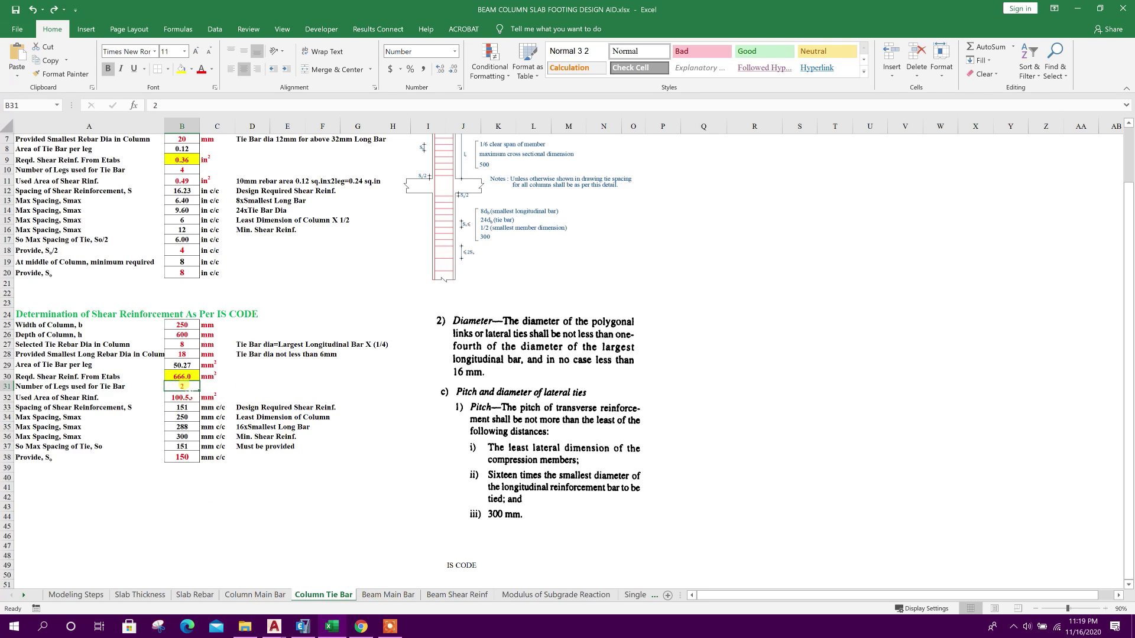
# Step: Set the number of tie bar legs to 4 and the provided tie spacing to 200 mm c/c in the IS code table
pyautogui.doubleClick(185, 385)
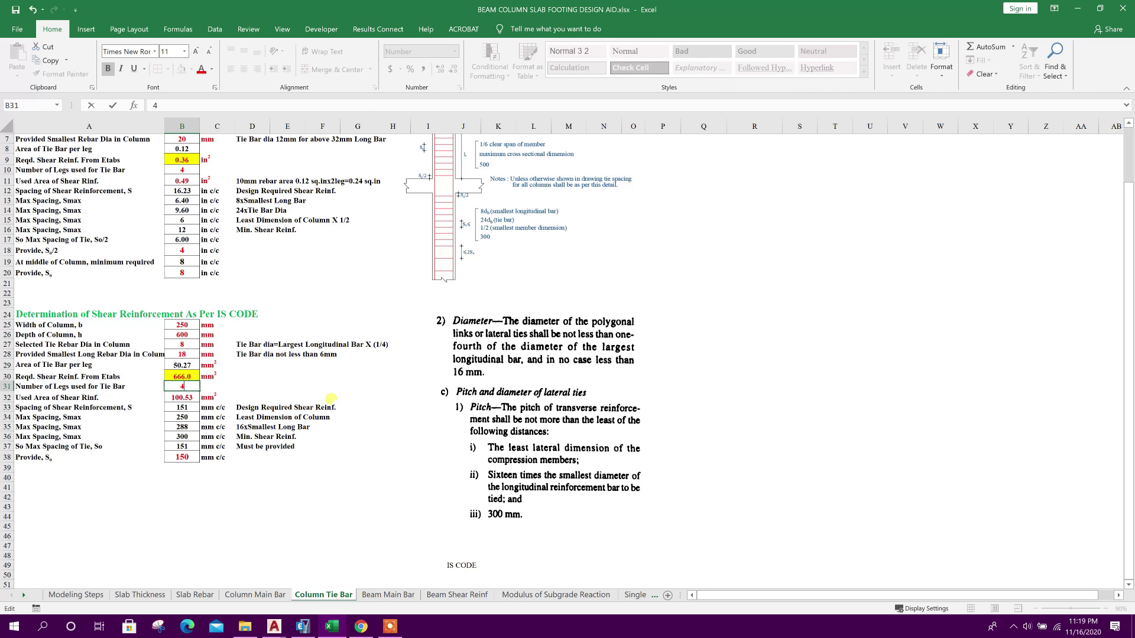
pyautogui.press('Return')
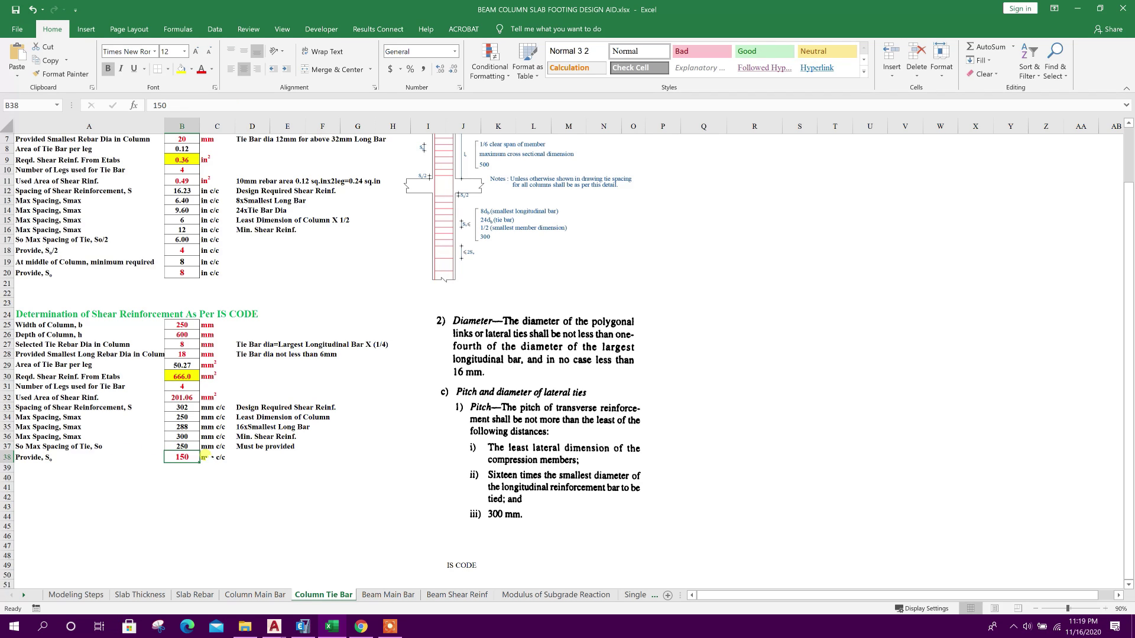
pyautogui.write('200')
pyautogui.press('Return')
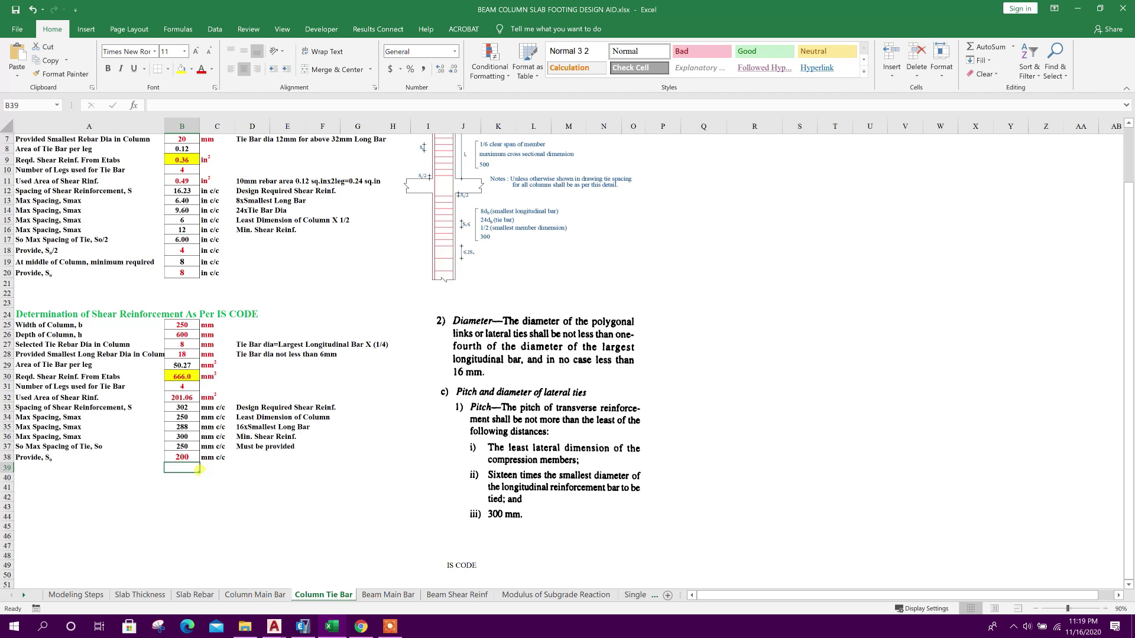
# Step: Switch to the AutoCAD structural elements drawing and change the tie spacing in the C3 note to Y8@20cm c/c
pyautogui.moveTo(277, 630)
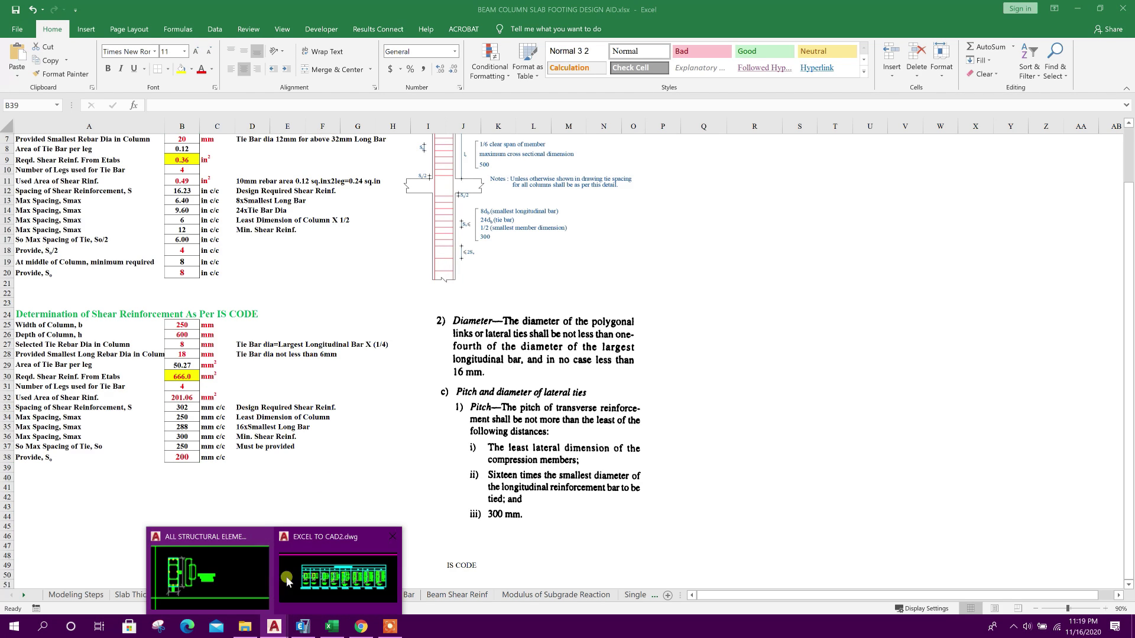
pyautogui.click(215, 480)
pyautogui.doubleClick(535, 363)
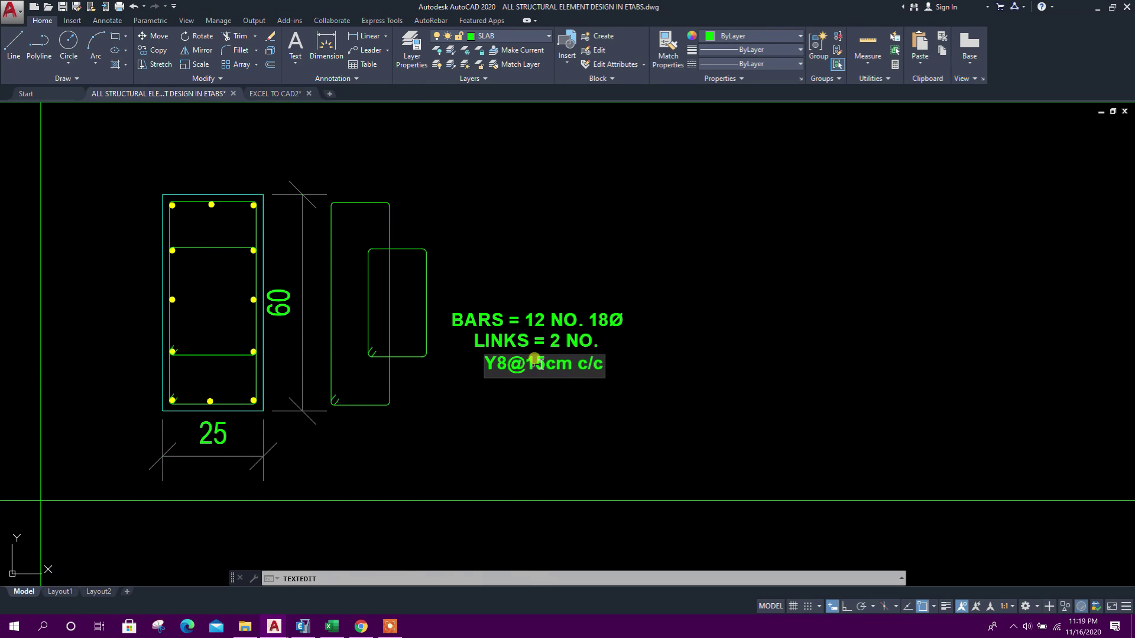
pyautogui.write('0')
pyautogui.click(638, 400)
pyautogui.rightClick(639, 383)
pyautogui.click(585, 393)
# Step: Examine the column schedule, comparing the section and reinforcement notes entered for C1 and C3
pyautogui.scroll(-4, 451, 401)
pyautogui.scroll(-3, 450, 401)
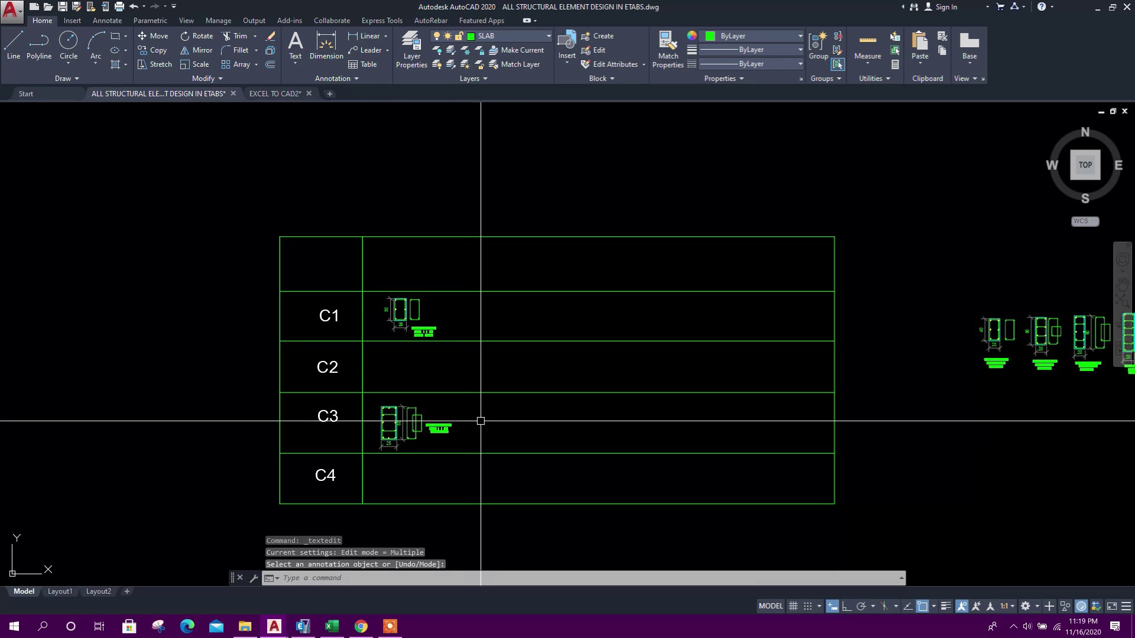
pyautogui.scroll(3, 413, 370)
pyautogui.scroll(-3, 390, 321)
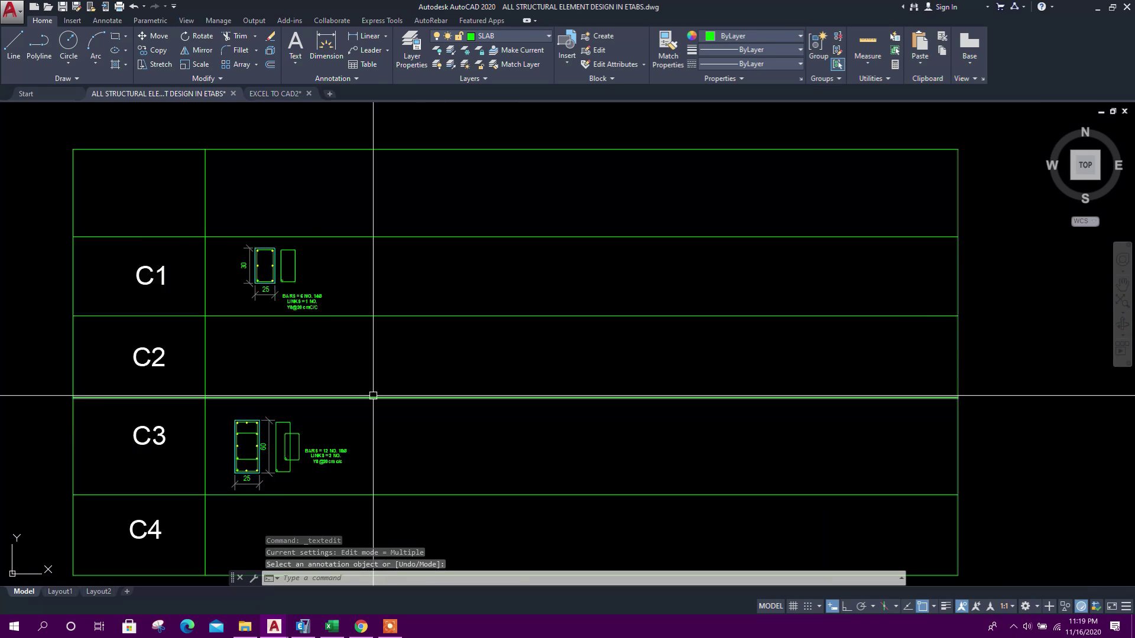
pyautogui.scroll(5, 301, 306)
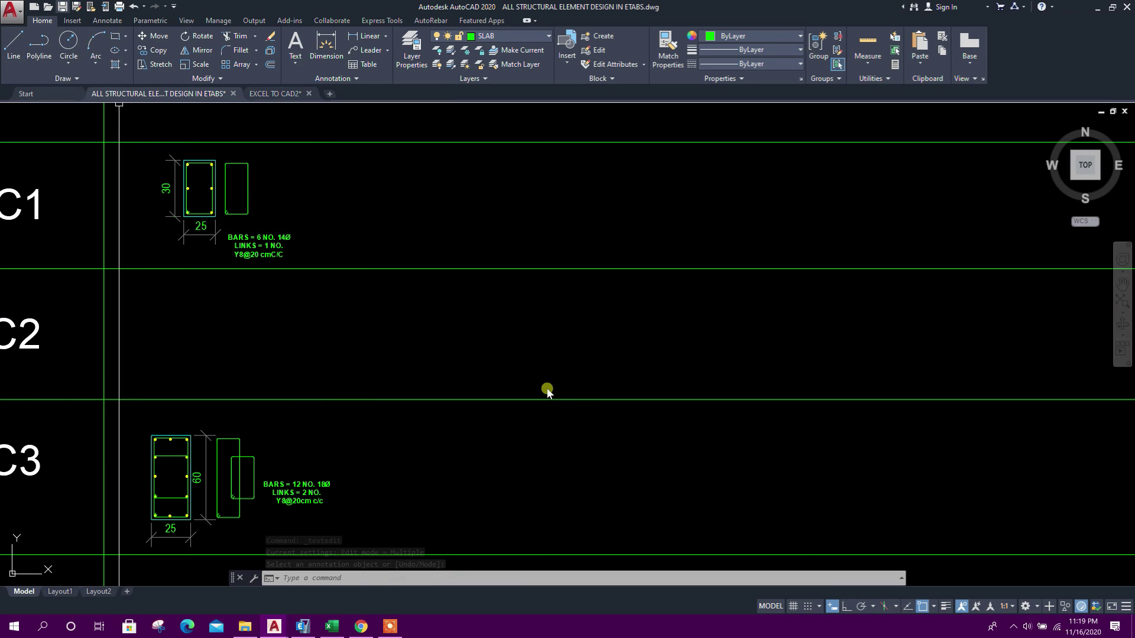
pyautogui.scroll(-9, 434, 309)
pyautogui.moveTo(482, 290); pyautogui.dragTo(431, 408, button='middle')
pyautogui.scroll(4, 446, 334)
pyautogui.moveTo(446, 335); pyautogui.dragTo(503, 343, button='middle')
pyautogui.scroll(-4, 455, 408)
# Step: Switch to ETABS and show the longitudinal reinforcing in plan view at the PB story level
pyautogui.hotkey('alt', 'Tab')
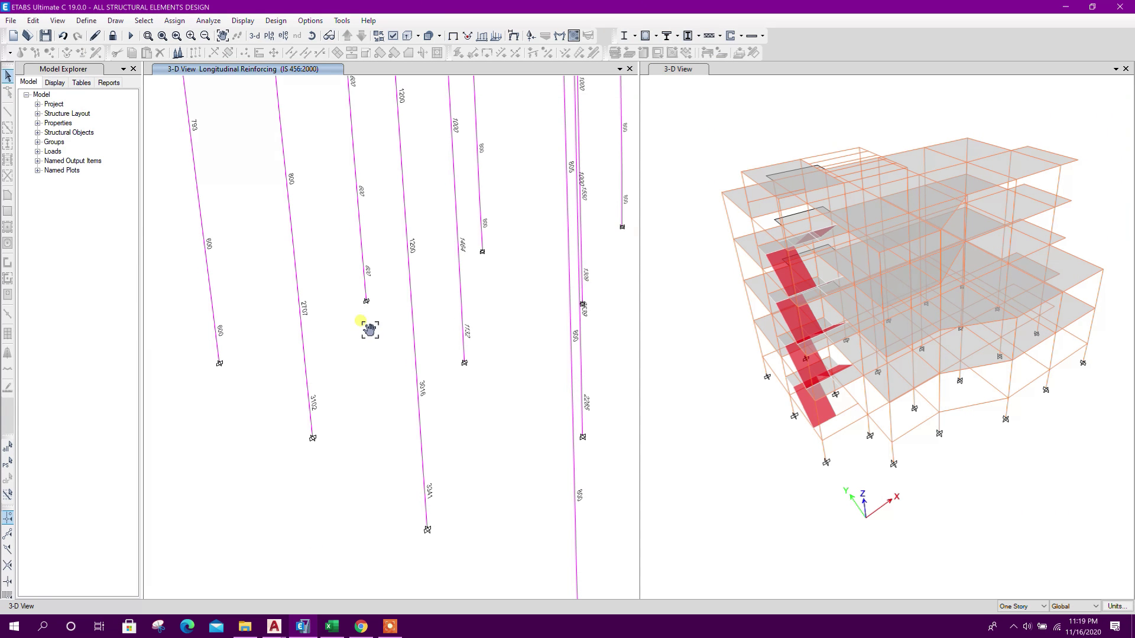
pyautogui.moveTo(361, 318); pyautogui.dragTo(319, 378, button='middle')
pyautogui.scroll(-3, 319, 377)
pyautogui.click(269, 36)
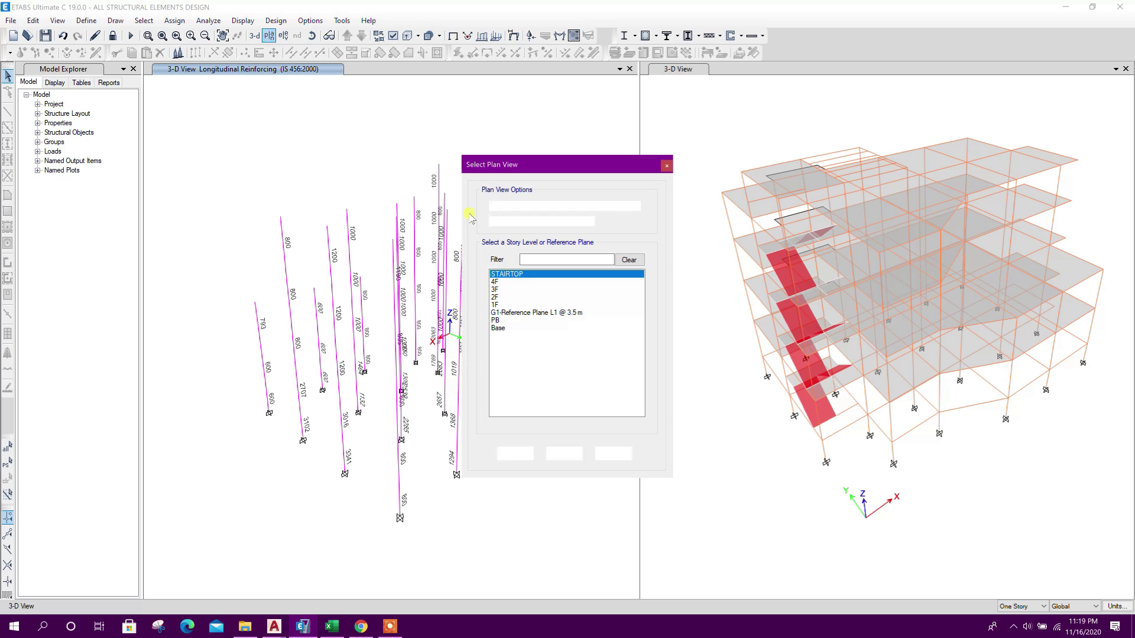
pyautogui.click(599, 458)
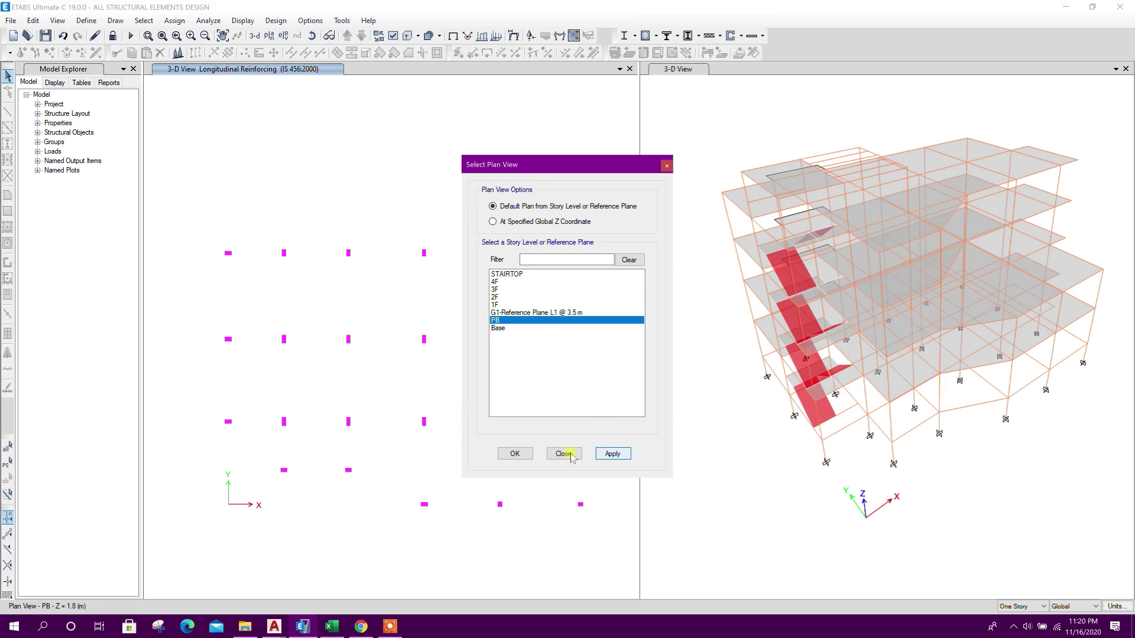
pyautogui.click(562, 453)
# Step: Show all objects in the PB plan and examine the longitudinal reinforcement areas along the plinth beams
pyautogui.rightClick(437, 140)
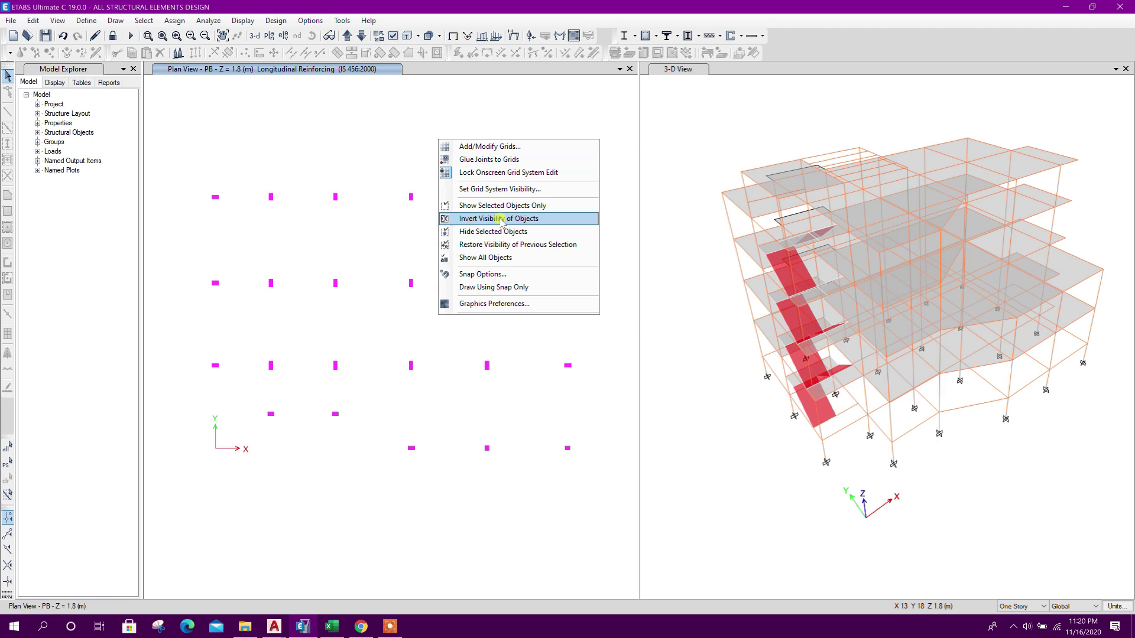
pyautogui.click(499, 257)
pyautogui.moveTo(420, 387); pyautogui.dragTo(416, 352, button='middle')
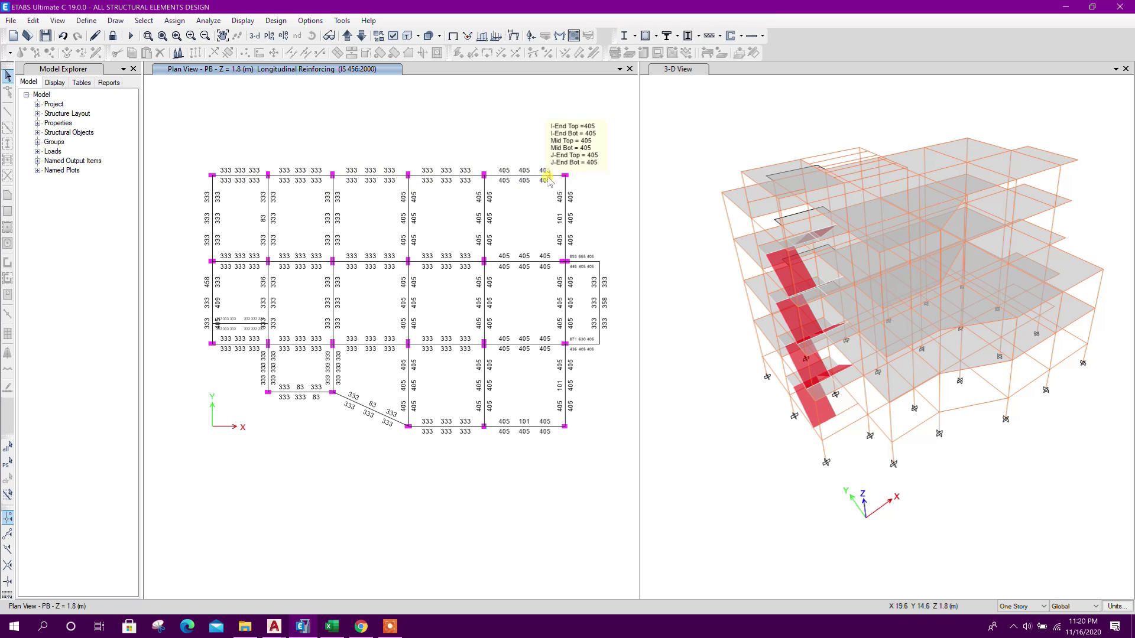
pyautogui.moveTo(338, 251); pyautogui.dragTo(336, 215, button='middle')
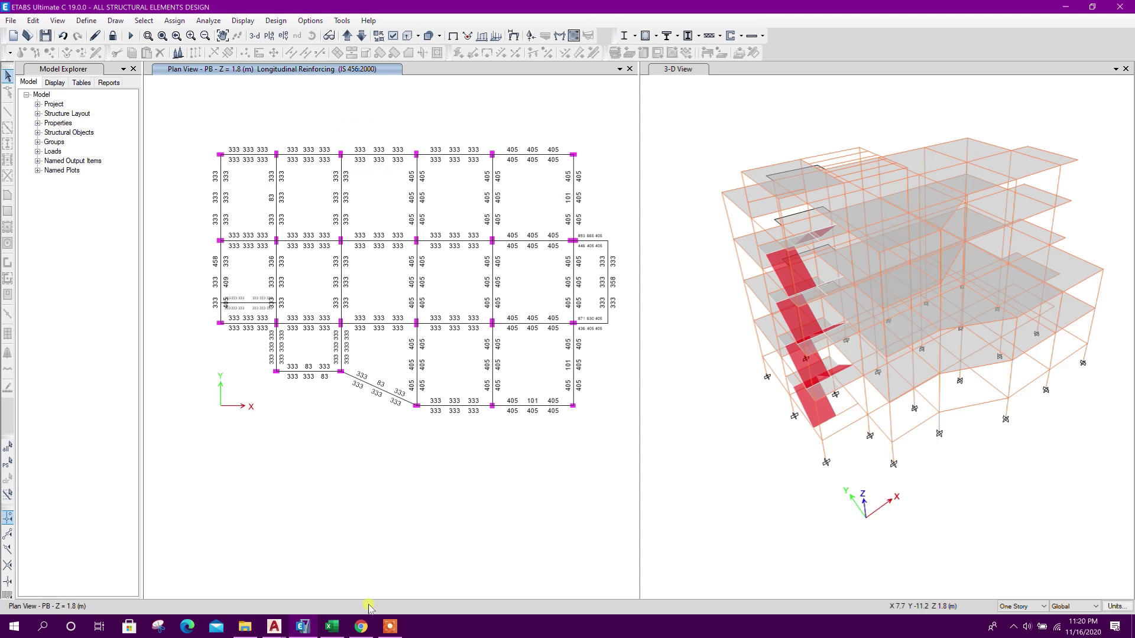
# Step: Switch to the AutoCAD beam plan and copy the grid label B below the grid 5 beam between grids A and B
pyautogui.click(272, 632)
pyautogui.click(220, 585)
pyautogui.scroll(-4, 508, 461)
pyautogui.scroll(6, 379, 340)
pyautogui.moveTo(373, 335); pyautogui.dragTo(341, 304, button='middle')
pyautogui.scroll(4, 275, 229)
pyautogui.click(408, 250)
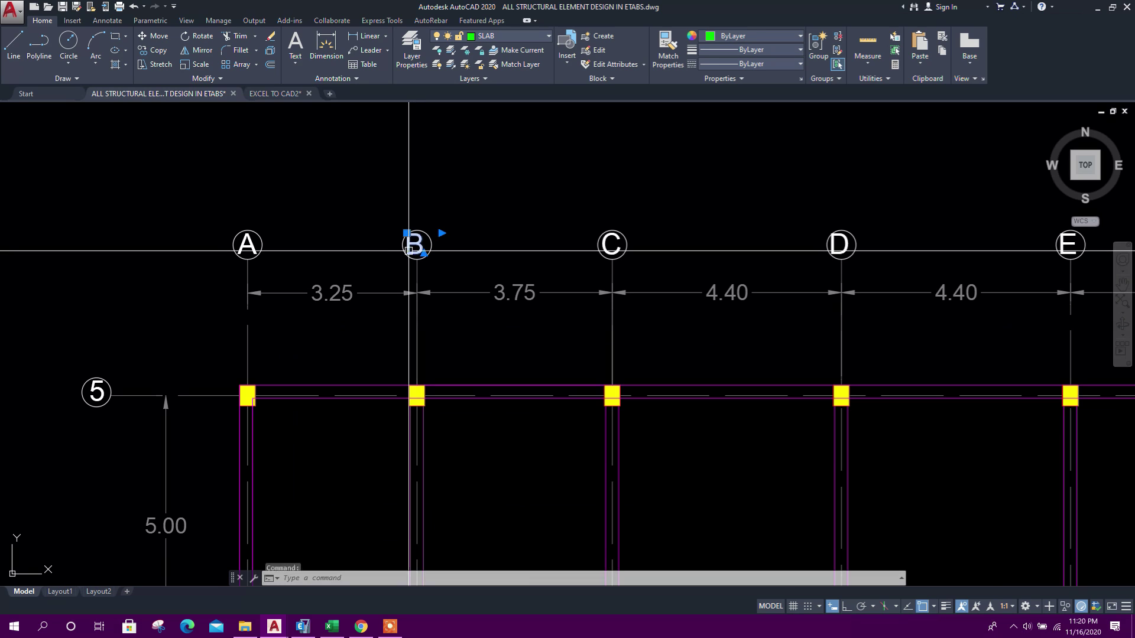
pyautogui.click(155, 51)
pyautogui.click(417, 245)
pyautogui.scroll(3, 393, 393)
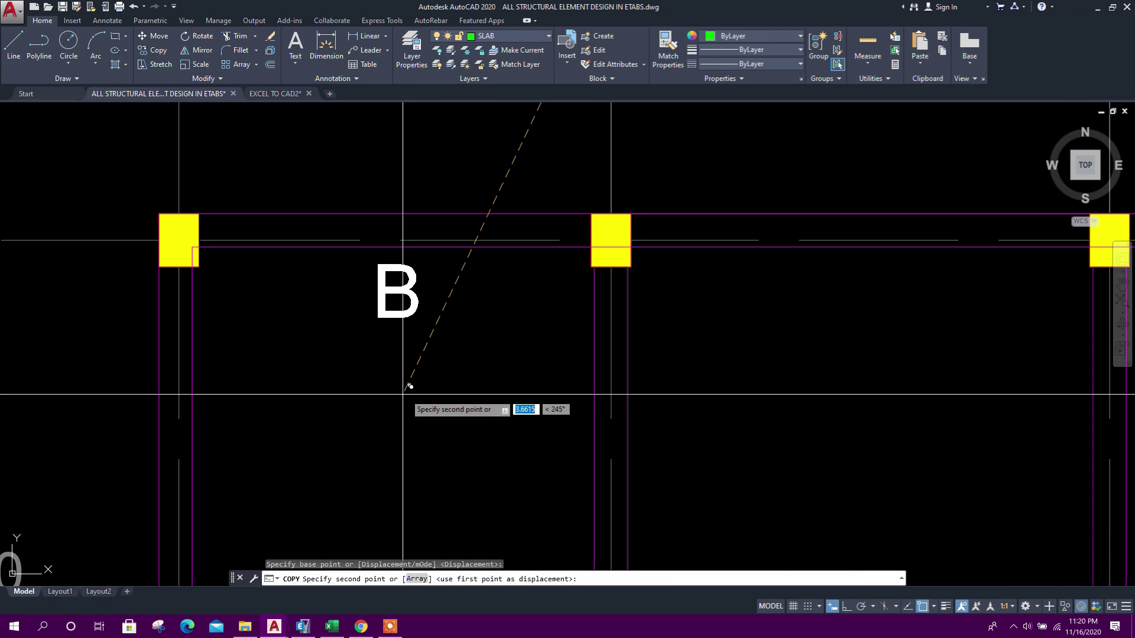
pyautogui.click(413, 304)
pyautogui.press('Escape')
# Step: Change the text of the copied label on the A–B beam to P1
pyautogui.doubleClick(412, 298)
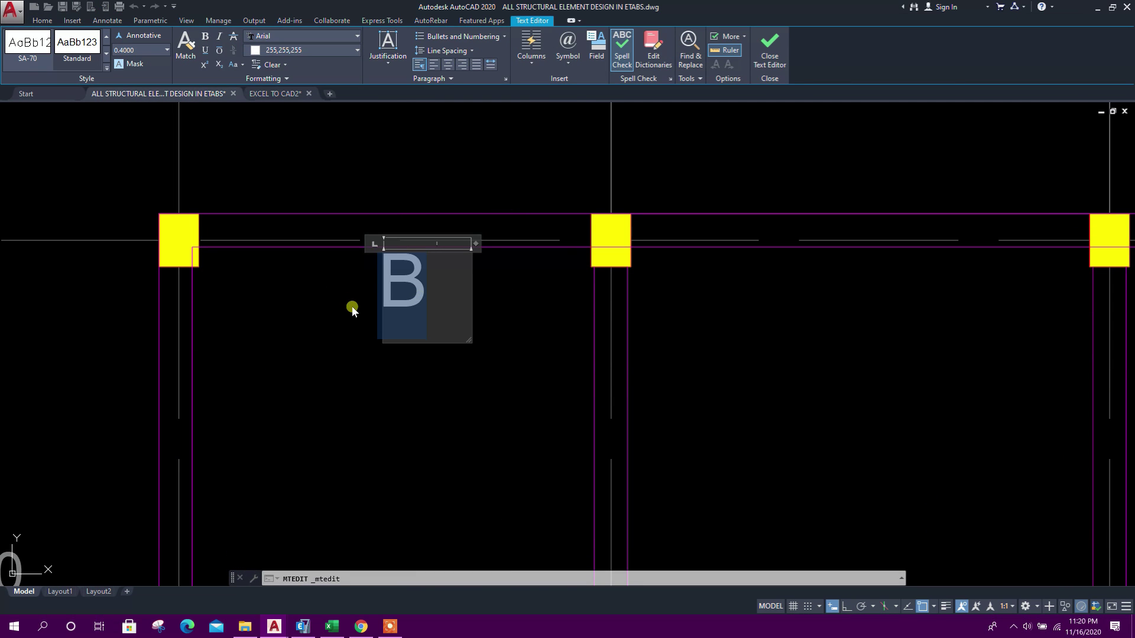
pyautogui.write('P1')
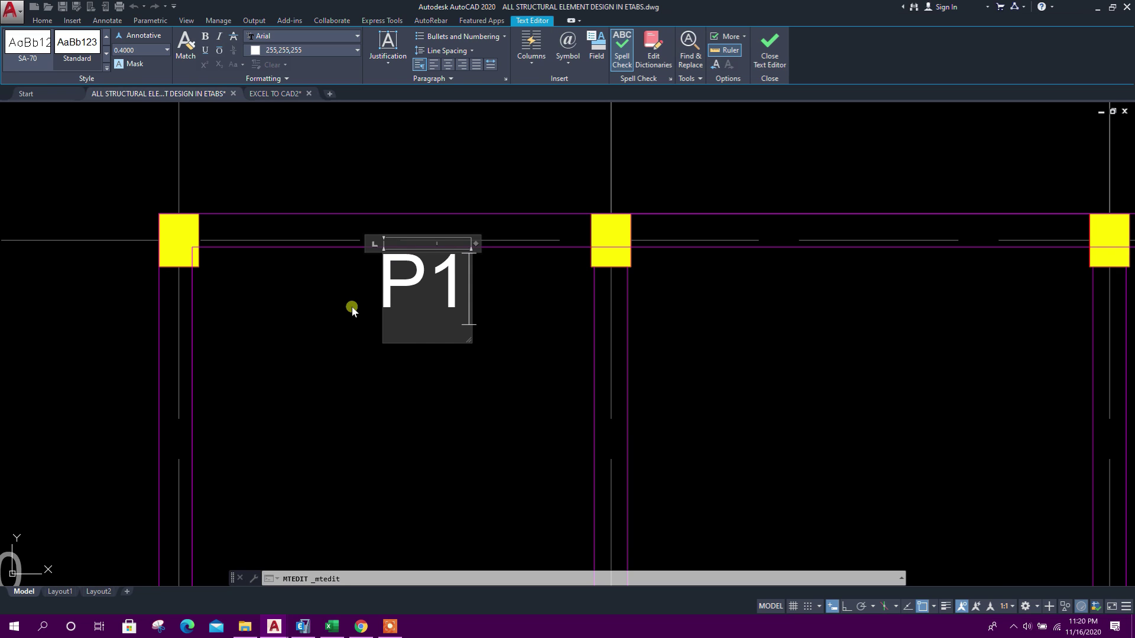
pyautogui.click(351, 306)
# Step: Copy the P1 label to the other four grid 5 beam spans, from grid B through grid F
pyautogui.scroll(-5, 398, 378)
pyautogui.click(398, 353)
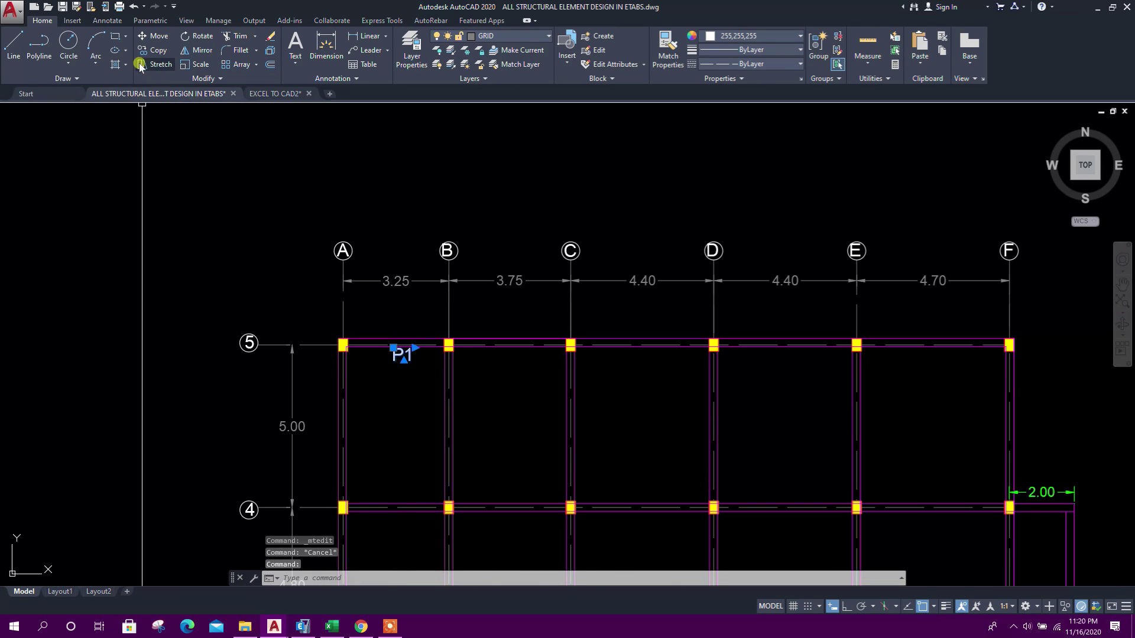
pyautogui.click(153, 49)
pyautogui.click(397, 392)
pyautogui.click(510, 395)
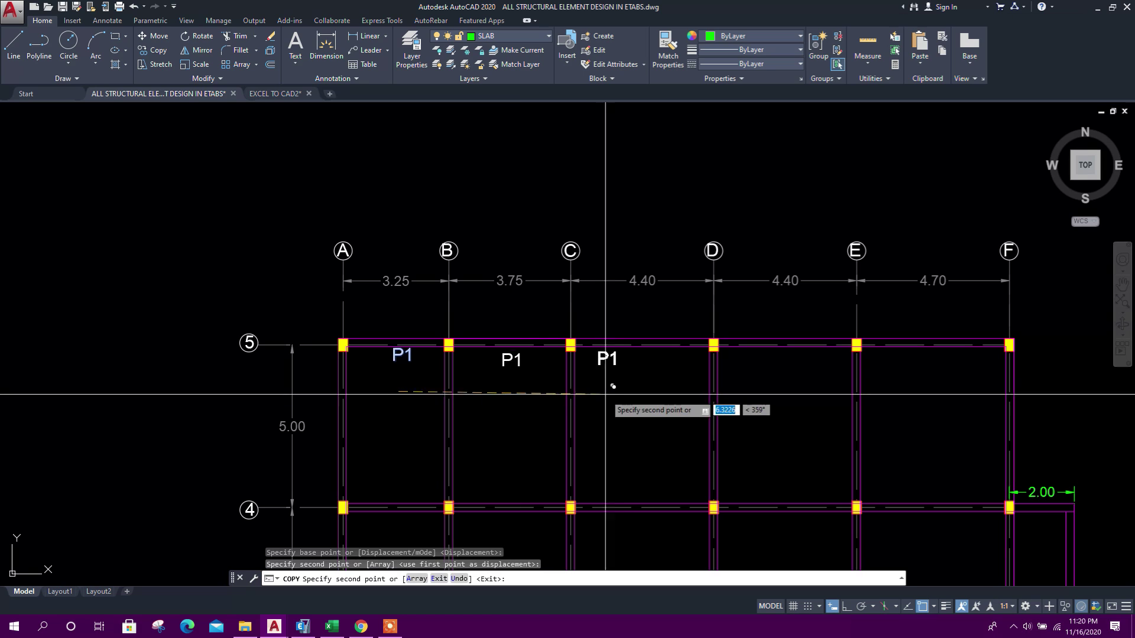
pyautogui.click(624, 392)
pyautogui.moveTo(677, 392); pyautogui.dragTo(565, 410, button='middle')
pyautogui.click(674, 413)
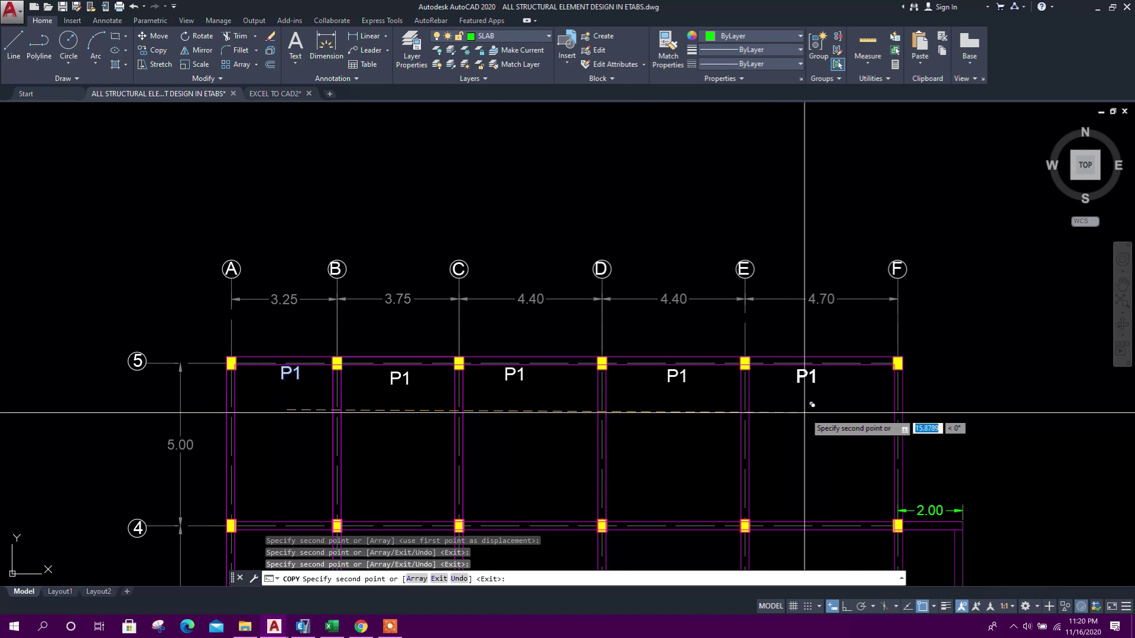
pyautogui.click(802, 412)
pyautogui.press('Escape')
# Step: Frame the long section of grade beam GB1 inside the Layout1 viewport and return to model space
pyautogui.scroll(-4, 591, 436)
pyautogui.scroll(2, 491, 371)
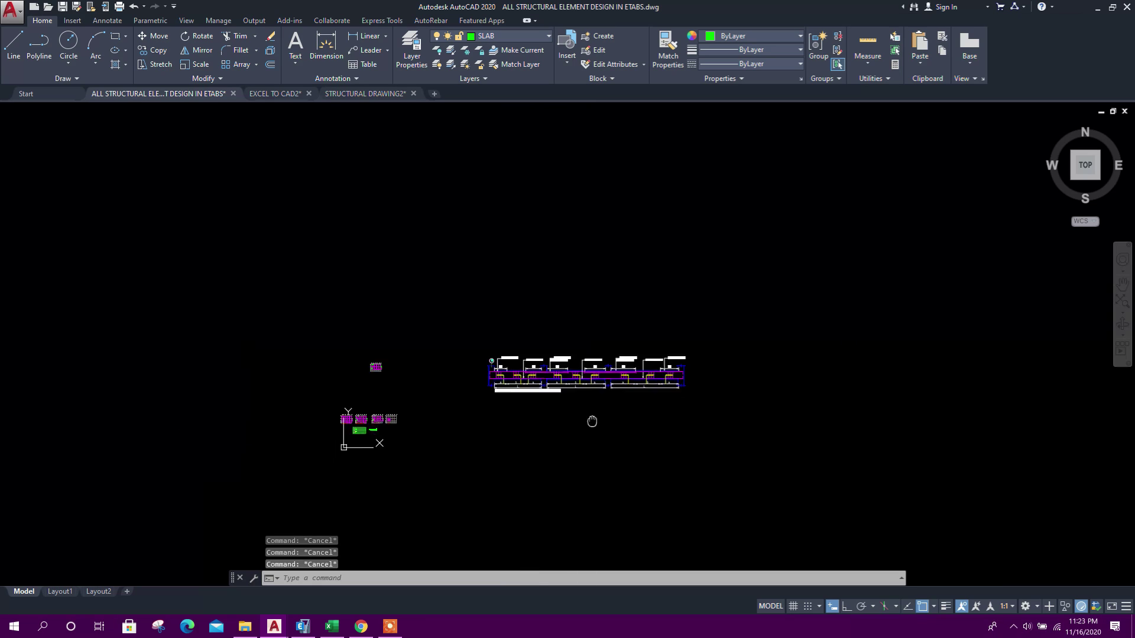
pyautogui.scroll(3, 482, 367)
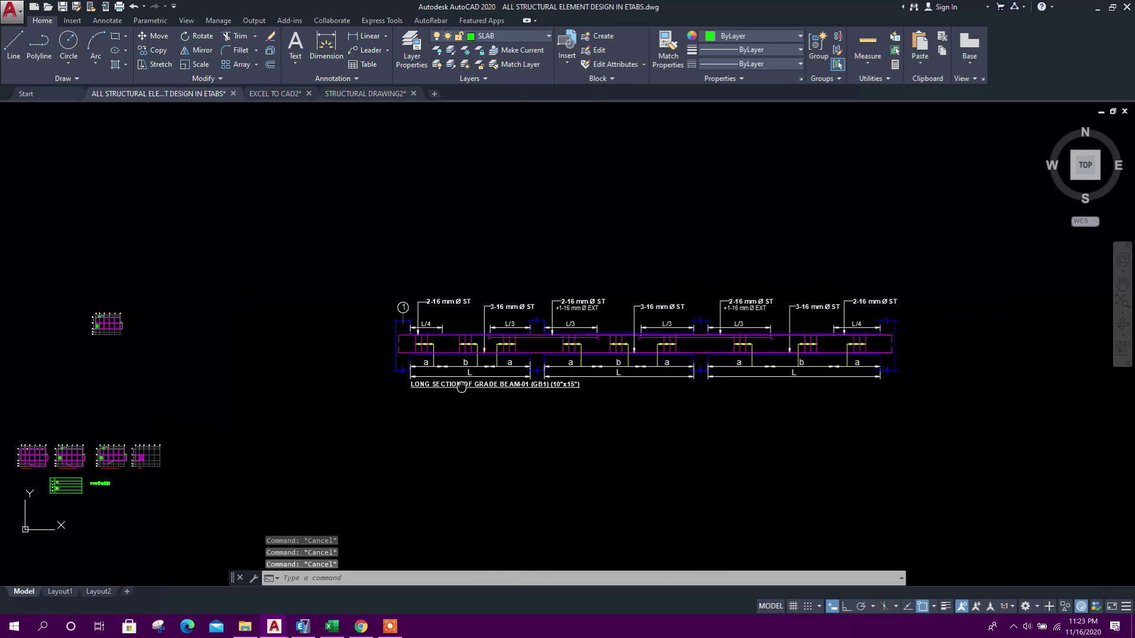
pyautogui.scroll(-4, 177, 466)
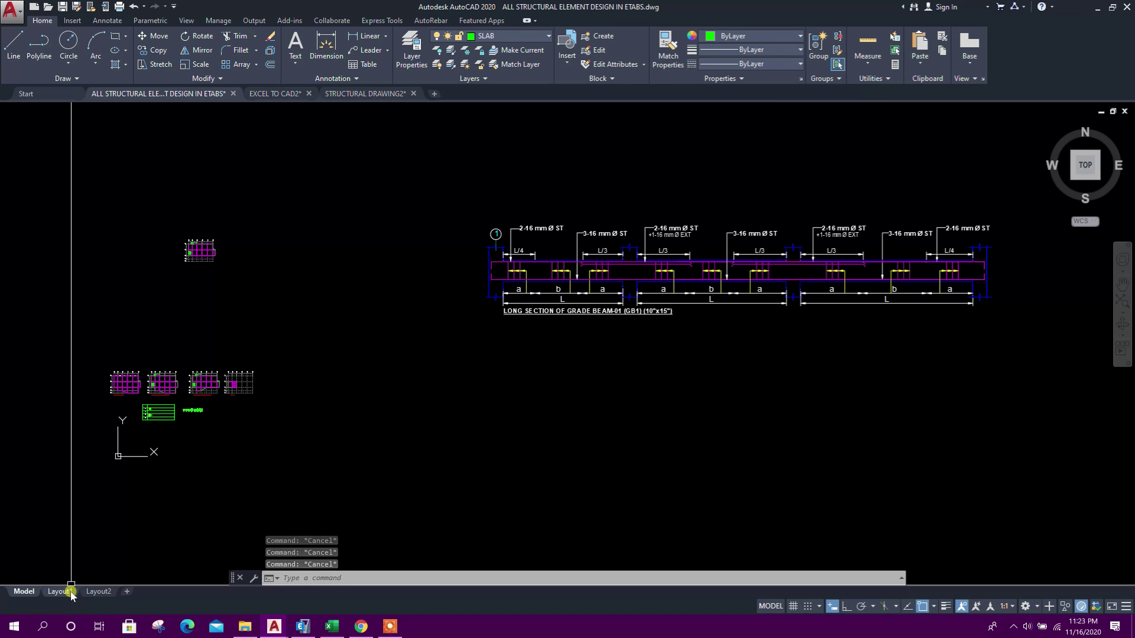
pyautogui.click(59, 592)
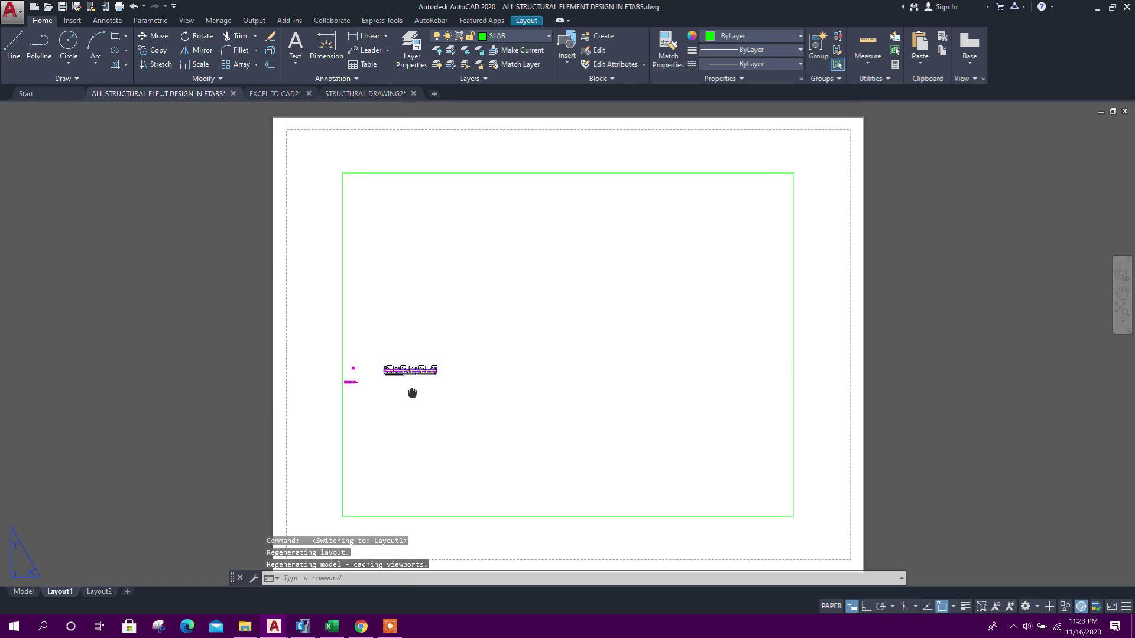
pyautogui.doubleClick(436, 383)
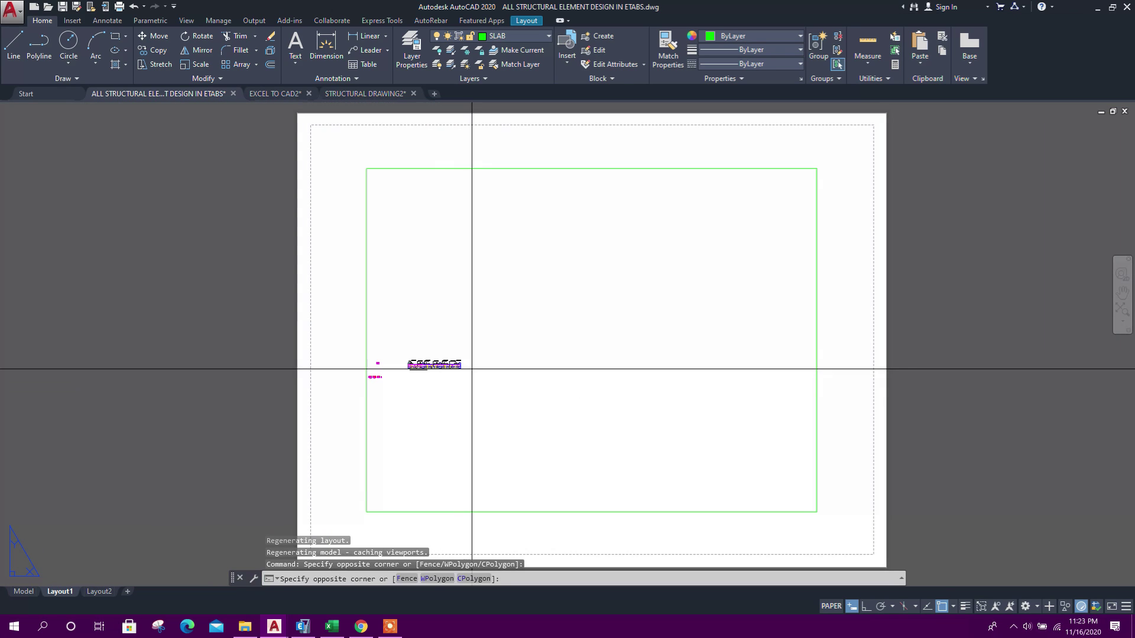
pyautogui.scroll(8, 533, 351)
pyautogui.scroll(-1, 552, 309)
pyautogui.moveTo(552, 309)
pyautogui.mouseDown(button='middle')
pyautogui.moveTo(574, 270)
pyautogui.moveTo(562, 256)
pyautogui.mouseUp(button='middle')
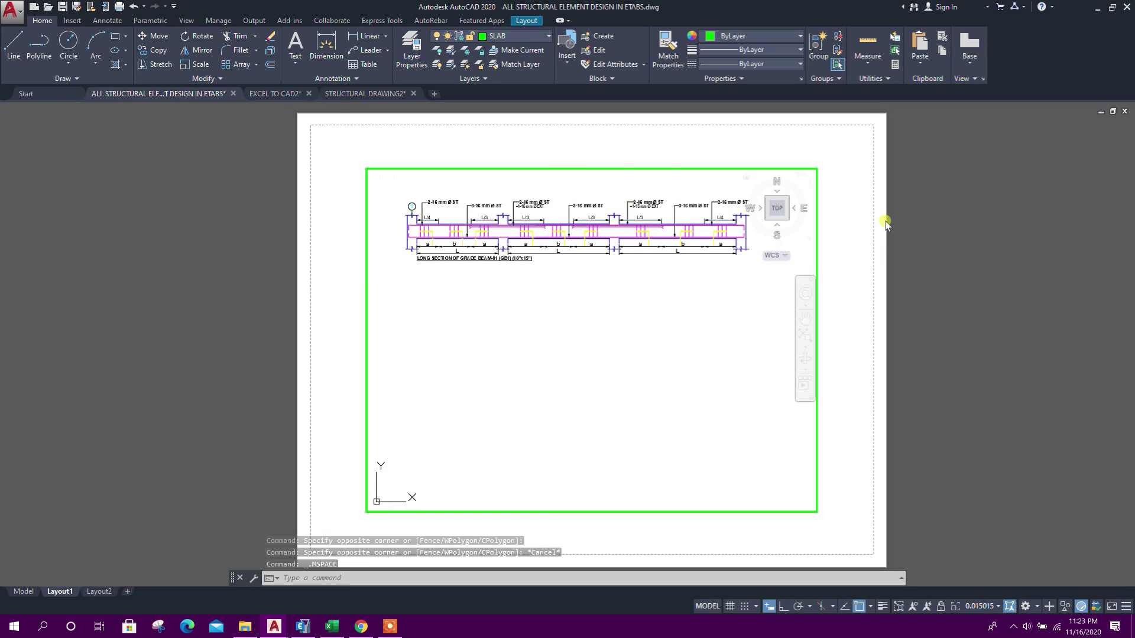
pyautogui.doubleClick(904, 220)
pyautogui.click(26, 592)
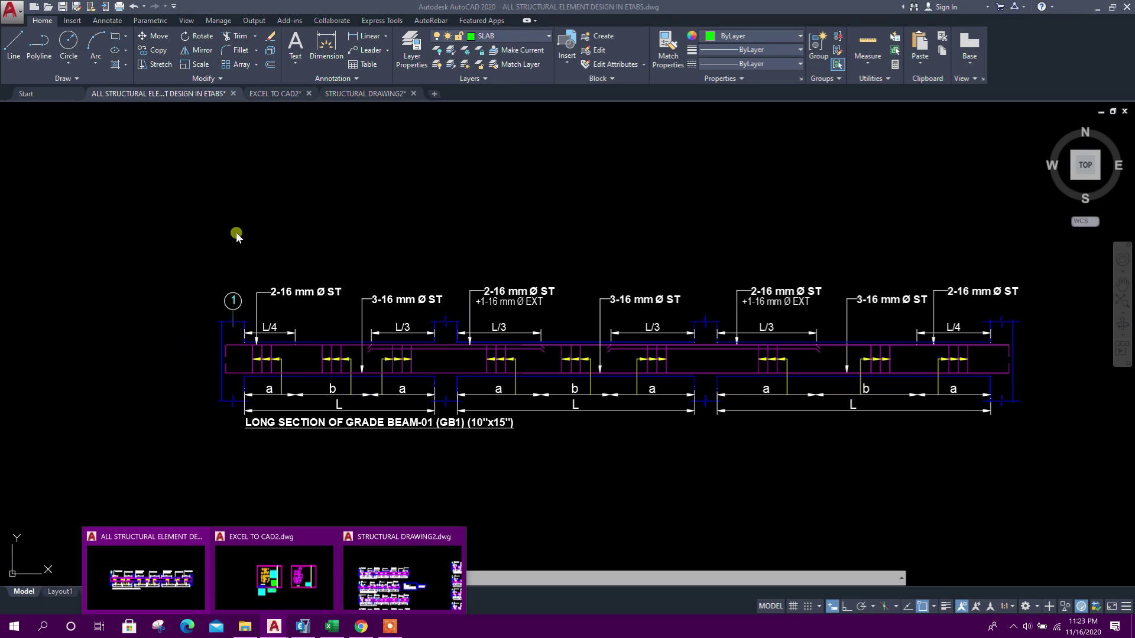
# Step: Examine the grid 5 beam spans labelled P1 on the plan and compare them with the grade beam long section
pyautogui.click(243, 175)
pyautogui.scroll(-5, 398, 260)
pyautogui.scroll(10, 296, 336)
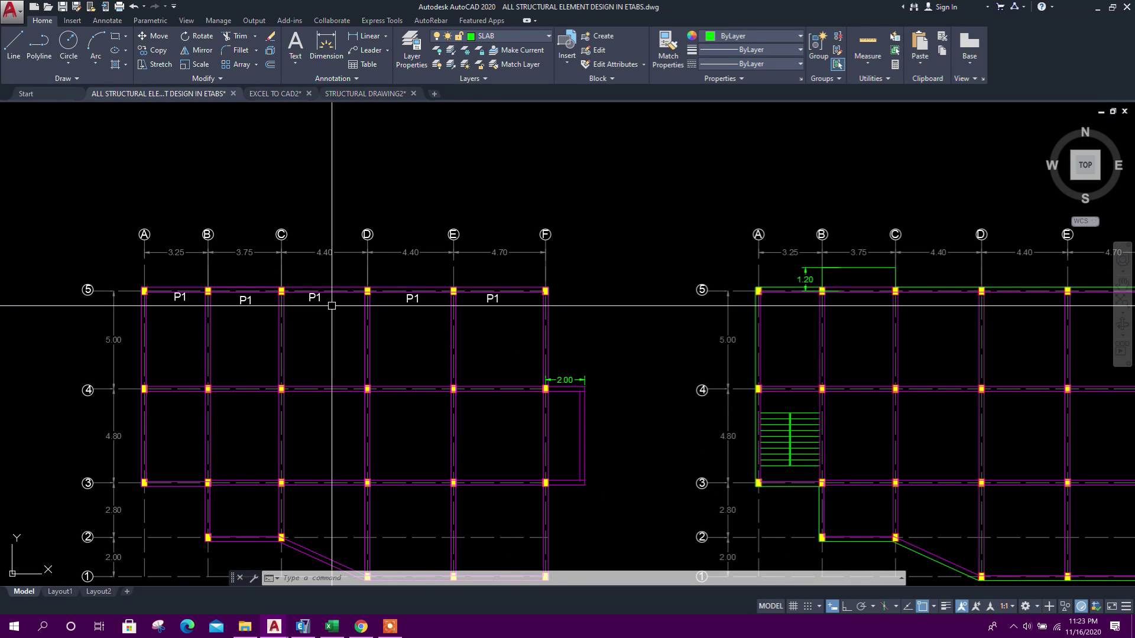
pyautogui.scroll(-6, 643, 354)
pyautogui.moveTo(644, 355); pyautogui.dragTo(366, 410, button='middle')
pyautogui.scroll(-2, 367, 410)
pyautogui.moveTo(802, 372); pyautogui.dragTo(426, 433, button='middle')
pyautogui.scroll(-2, 425, 433)
pyautogui.moveTo(722, 352); pyautogui.dragTo(322, 412, button='middle')
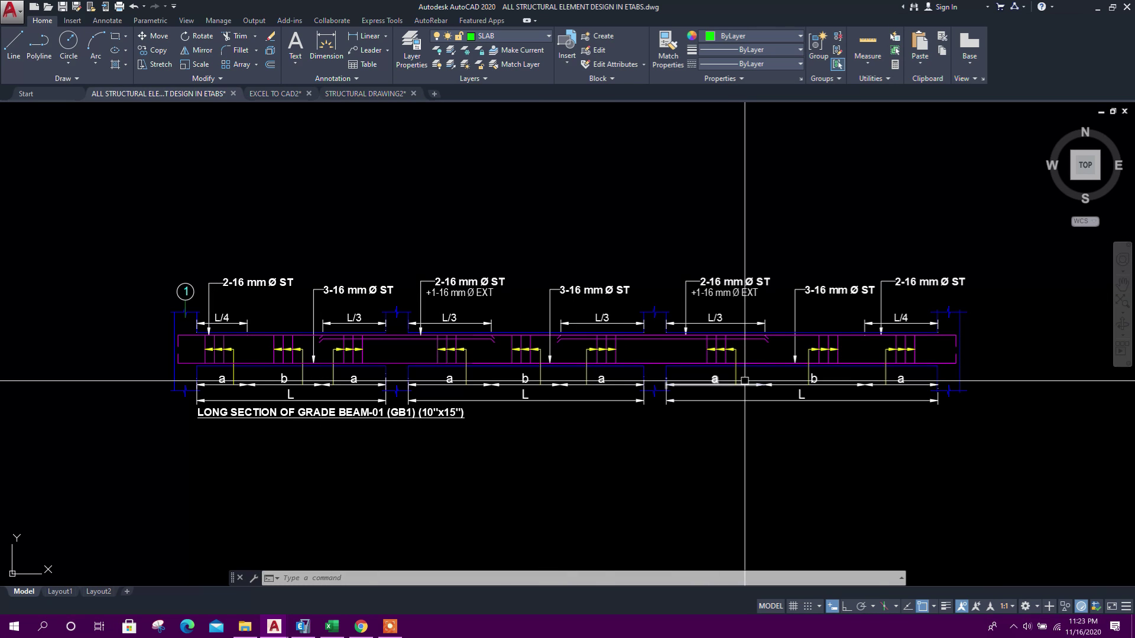
pyautogui.scroll(-2, 821, 448)
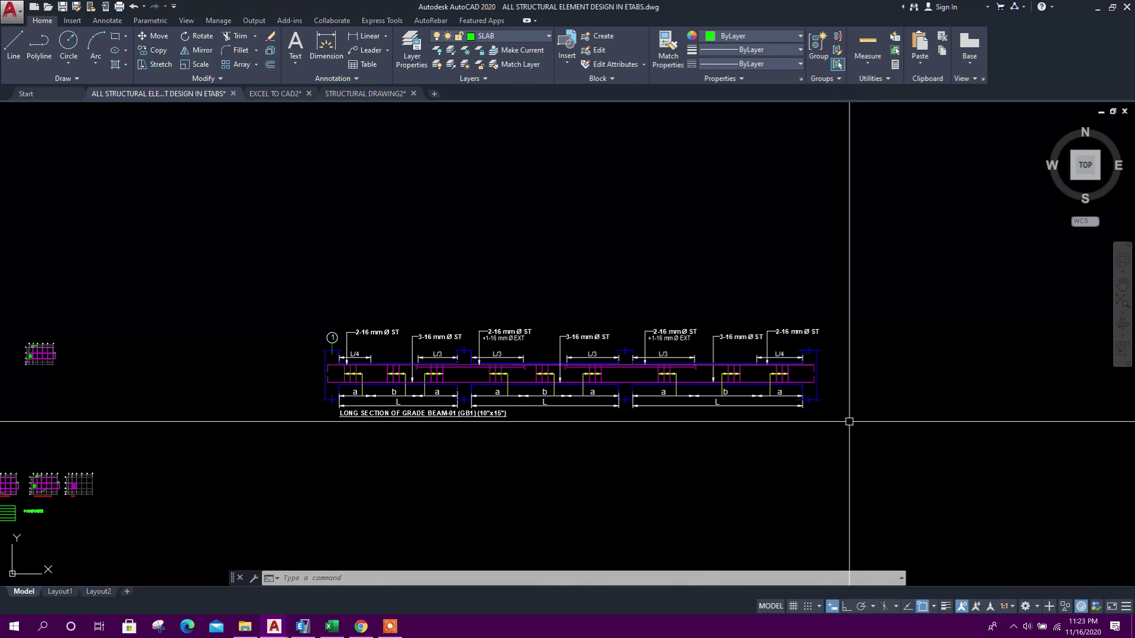
# Step: Copy the end portion of the third span twice along the grade beam to form the fourth and fifth spans
pyautogui.scroll(2, 850, 419)
pyautogui.click(881, 453)
pyautogui.click(660, 212)
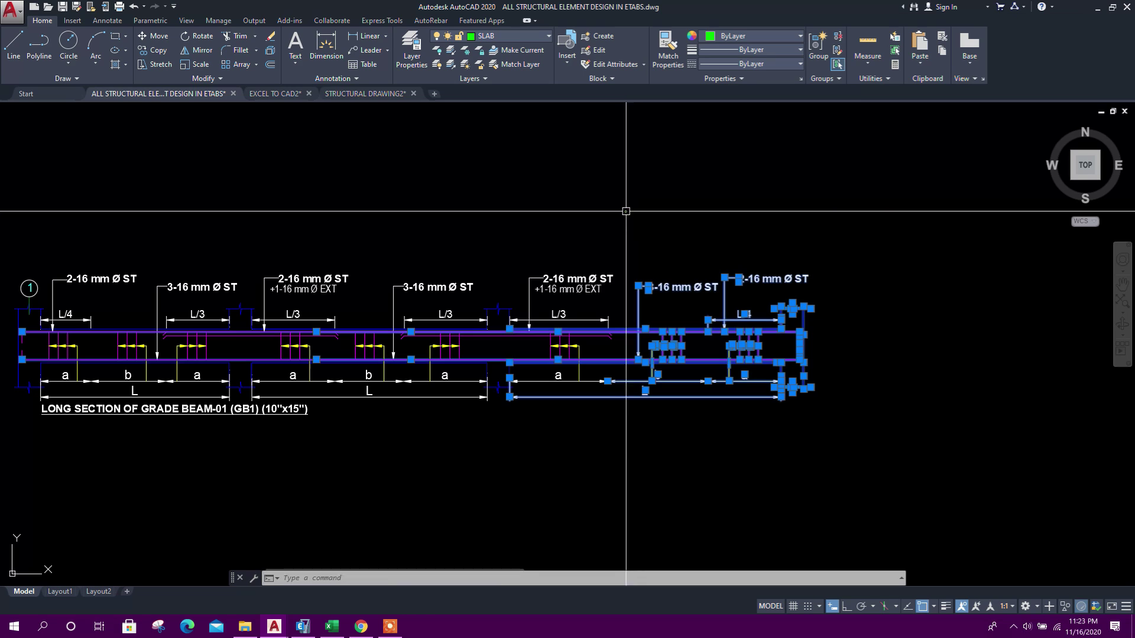
pyautogui.click(165, 51)
pyautogui.scroll(3, 520, 305)
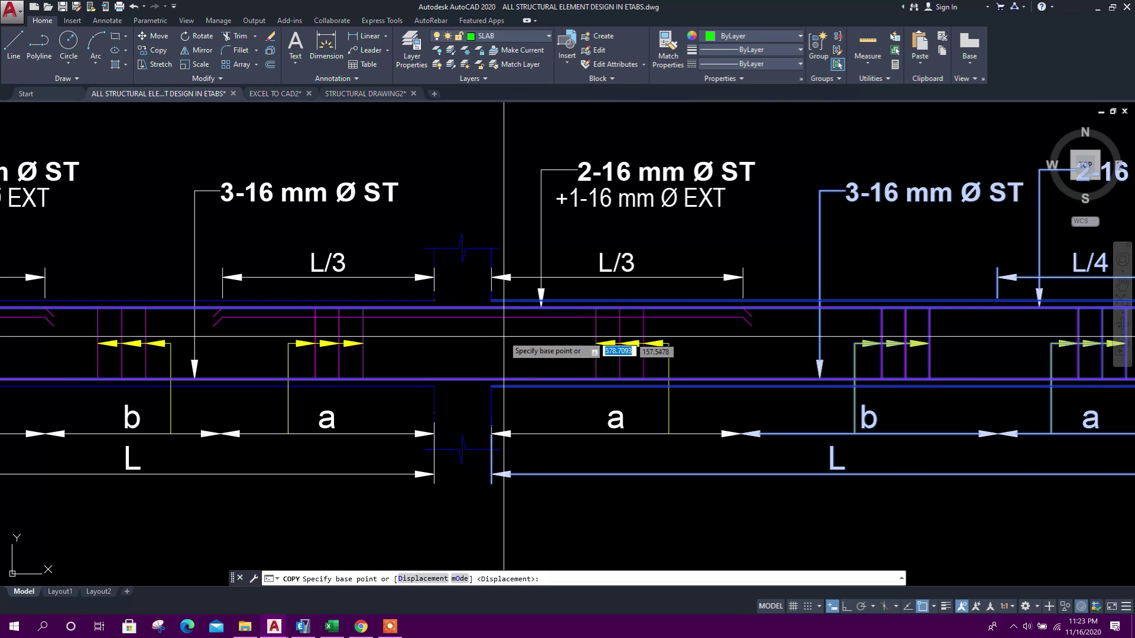
pyautogui.click(499, 302)
pyautogui.scroll(-5, 449, 354)
pyautogui.scroll(3, 635, 390)
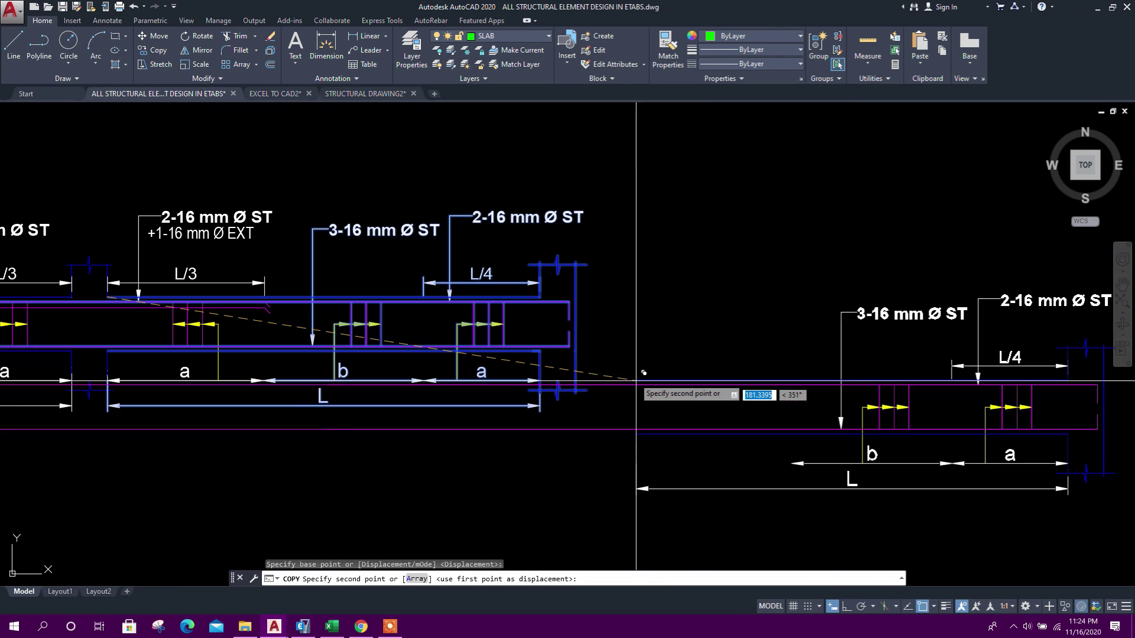
pyautogui.click(576, 297)
pyautogui.scroll(-3, 836, 372)
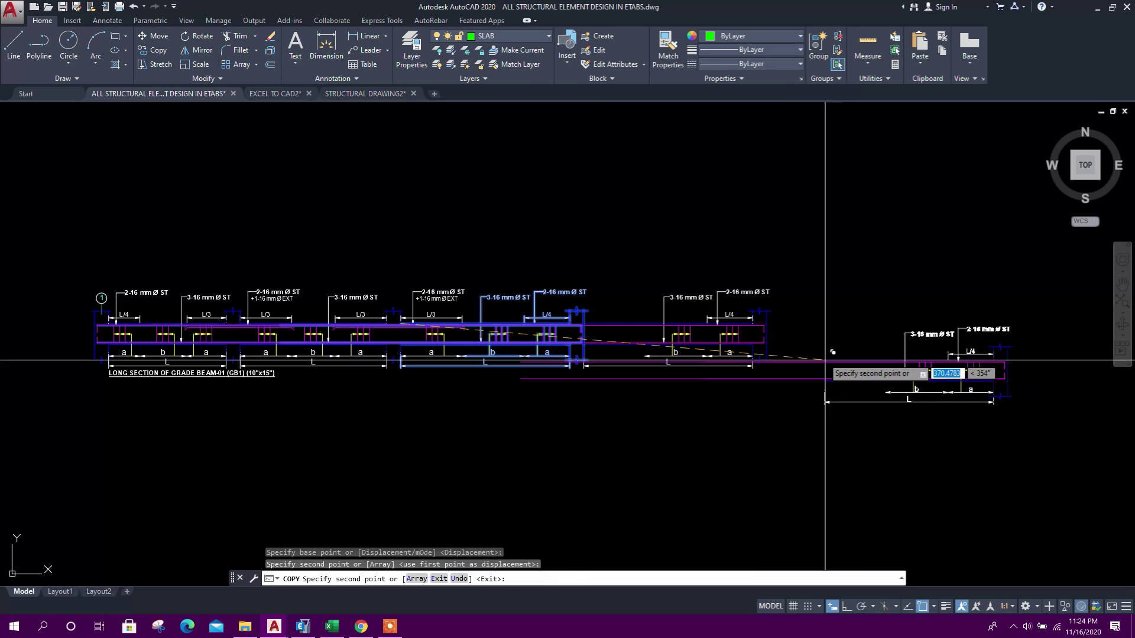
pyautogui.scroll(3, 729, 313)
pyautogui.scroll(-5, 711, 292)
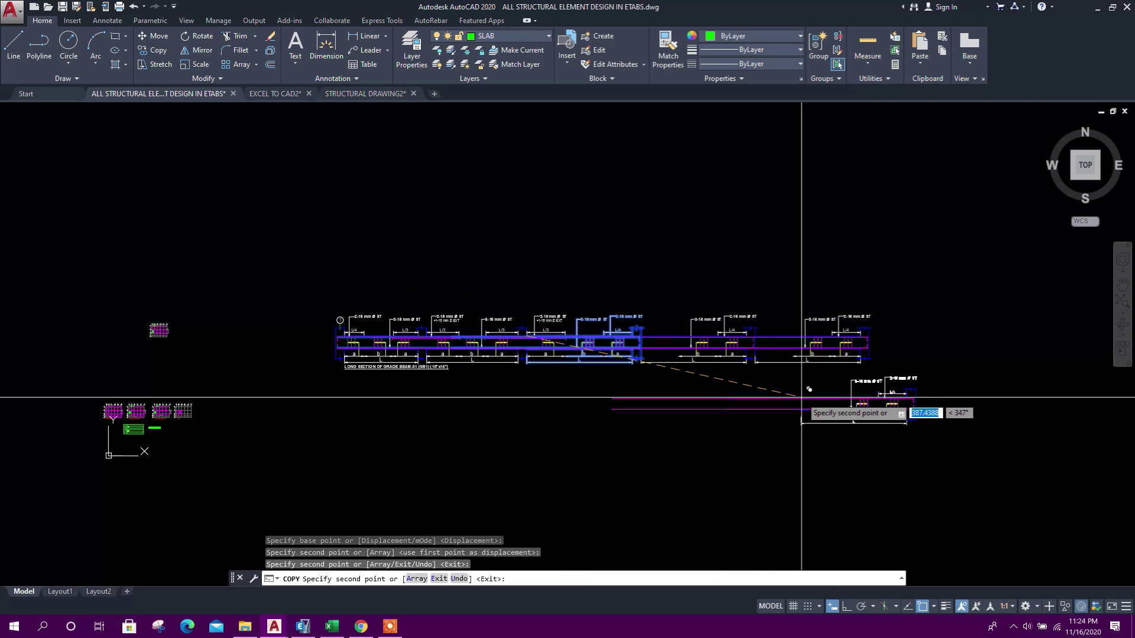
pyautogui.press('Escape')
pyautogui.scroll(3, 664, 380)
pyautogui.moveTo(664, 380); pyautogui.dragTo(662, 330, button='middle')
pyautogui.scroll(2, 662, 331)
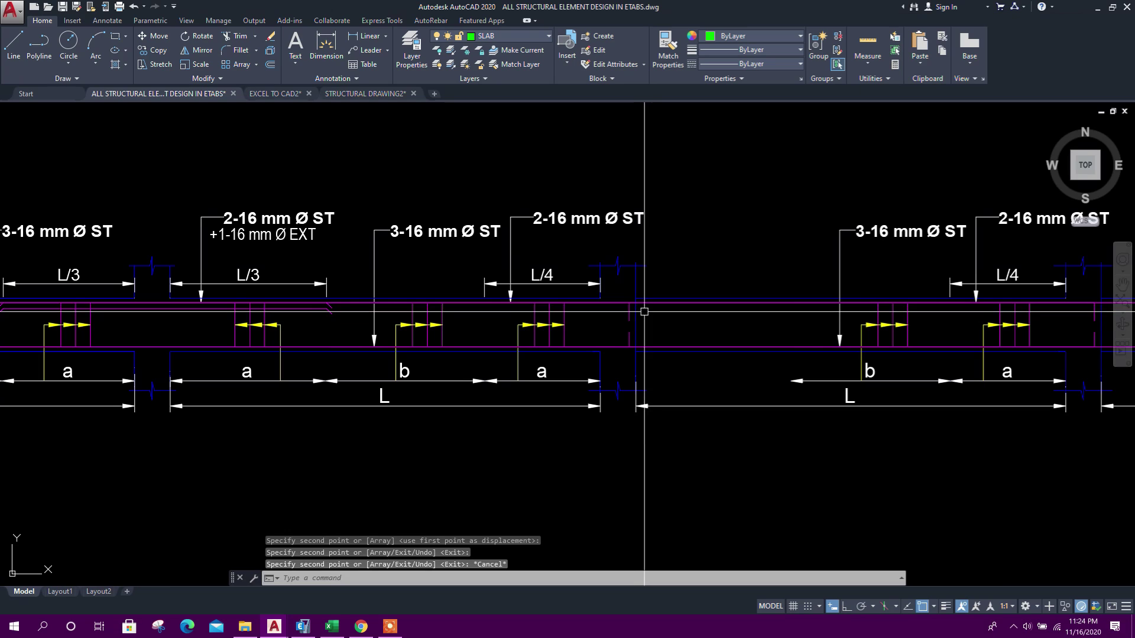
pyautogui.press('Escape')
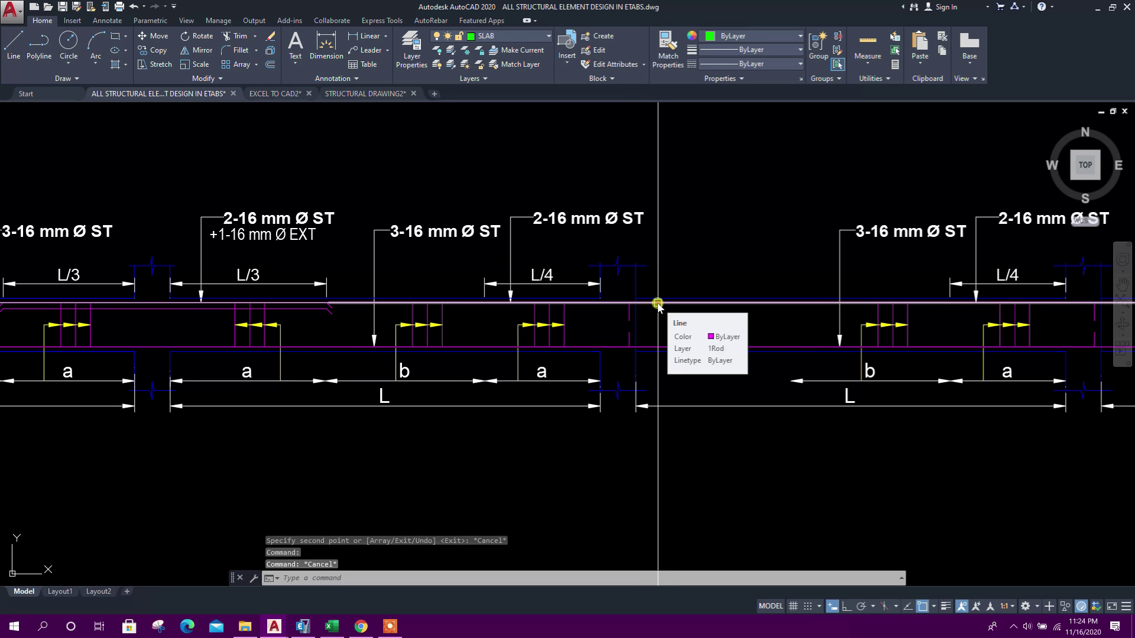
# Step: Remove the part of the column face line crossing the beam at the joint between the third and fourth spans
pyautogui.scroll(4, 658, 303)
pyautogui.write('f')
pyautogui.press('Return')
pyautogui.click(654, 296)
pyautogui.click(654, 289)
pyautogui.click(605, 274)
pyautogui.scroll(-4, 645, 301)
pyautogui.scroll(4, 638, 361)
pyautogui.scroll(-6, 621, 342)
pyautogui.press('space')
pyautogui.press('Escape')
# Step: Erase the vertical end bar lines inside the column between the third and fourth spans
pyautogui.scroll(4, 617, 325)
pyautogui.click(585, 259)
pyautogui.click(620, 365)
pyautogui.press('Delete')
pyautogui.scroll(3, 629, 359)
# Step: Copy the third span's first stirrup group and its "a" dimension to the start of the fourth and fifth spans
pyautogui.scroll(2, 508, 374)
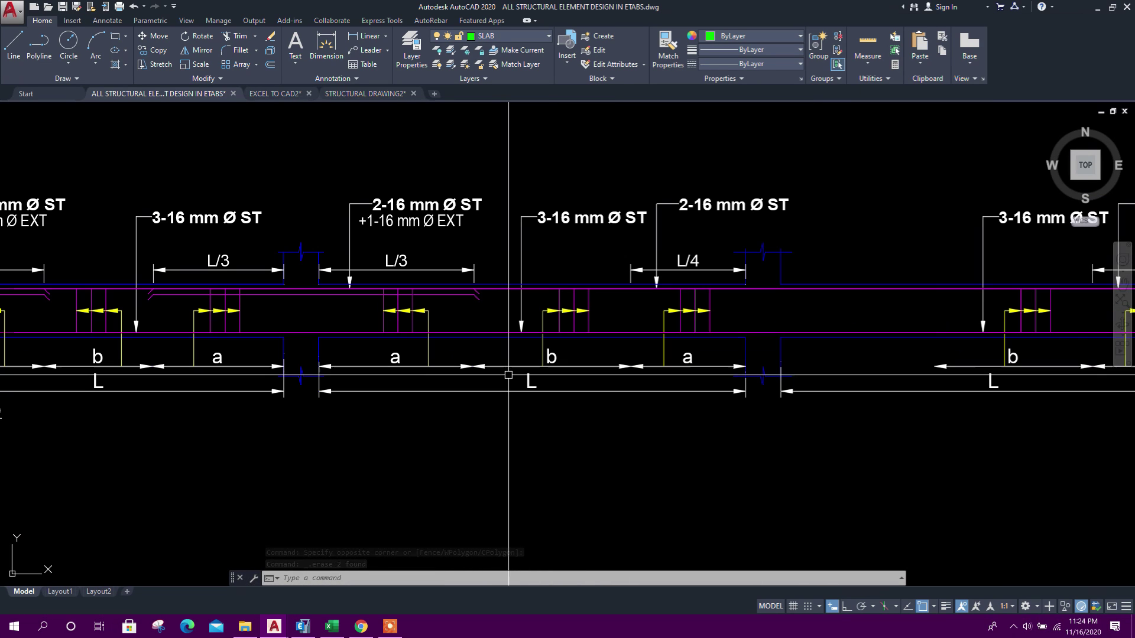
pyautogui.click(464, 378)
pyautogui.click(333, 348)
pyautogui.scroll(4, 423, 300)
pyautogui.click(463, 344)
pyautogui.click(313, 306)
pyautogui.scroll(-6, 432, 347)
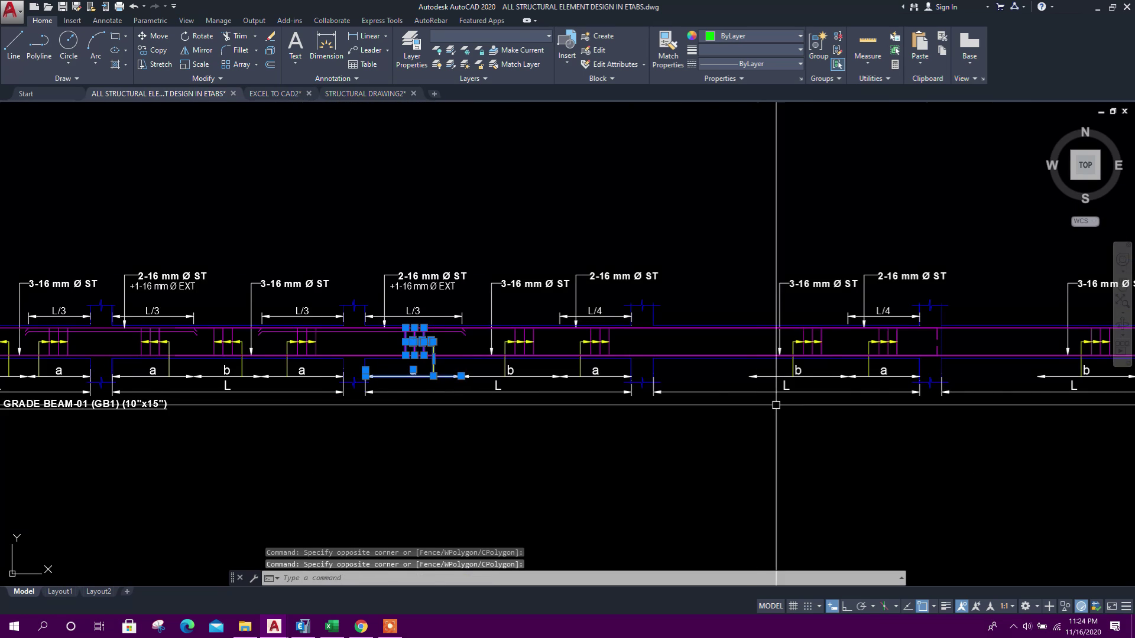
pyautogui.moveTo(775, 404); pyautogui.dragTo(732, 416, button='middle')
pyautogui.write('co')
pyautogui.press('Return')
pyautogui.scroll(3, 591, 387)
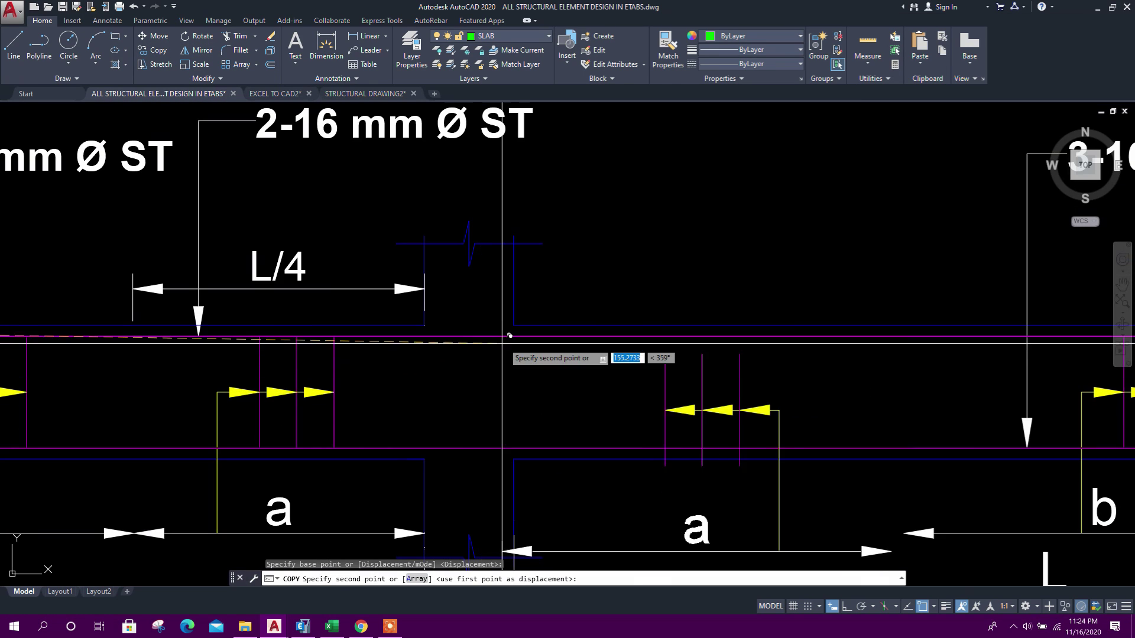
pyautogui.click(515, 328)
pyautogui.scroll(-3, 427, 363)
pyautogui.scroll(2, 831, 376)
pyautogui.click(578, 319)
pyautogui.scroll(-2, 592, 373)
pyautogui.press('Escape')
# Step: Erase the vertical end bar lines inside the column between the fourth and fifth spans
pyautogui.scroll(8, 582, 378)
pyautogui.click(562, 223)
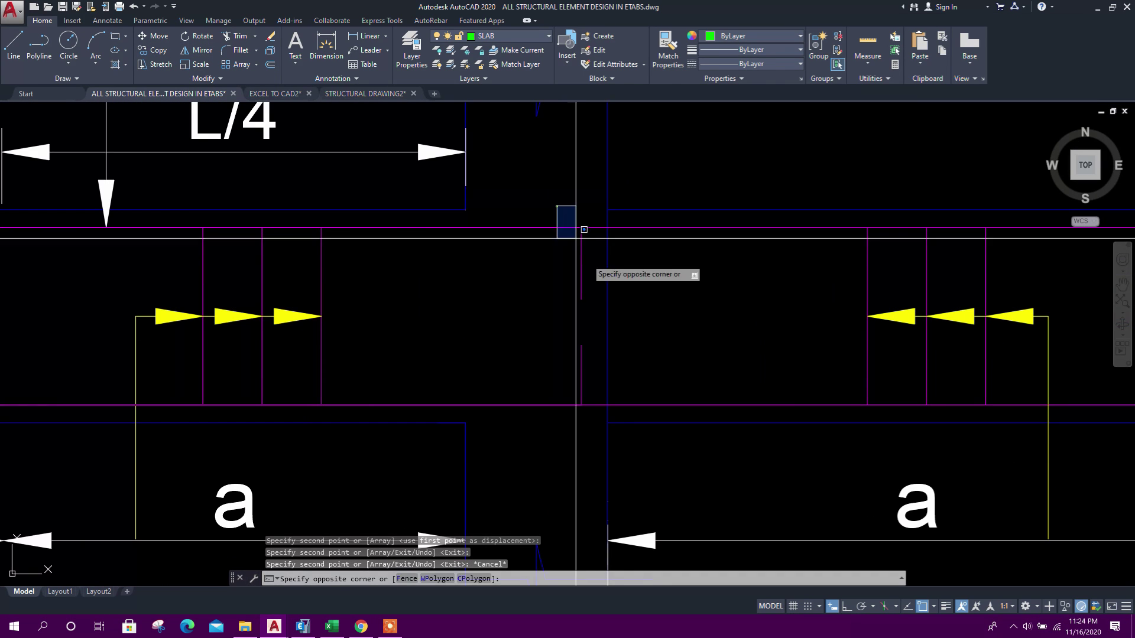
pyautogui.click(603, 446)
pyautogui.press('Delete')
# Step: Trim the column face line where it crosses the beam at the joint between the fourth and fifth spans
pyautogui.write('f')
pyautogui.press('Escape')
pyautogui.click(625, 210)
pyautogui.write('tr')
pyautogui.click(623, 289)
pyautogui.click(563, 300)
pyautogui.scroll(-4, 562, 299)
pyautogui.press('Escape')
# Step: Change the beam mark and size in the long section title to (P1) (25x50cm)
pyautogui.scroll(-5, 560, 392)
pyautogui.scroll(8, 347, 406)
pyautogui.moveTo(347, 405); pyautogui.dragTo(255, 398, button='middle')
pyautogui.doubleClick(571, 385)
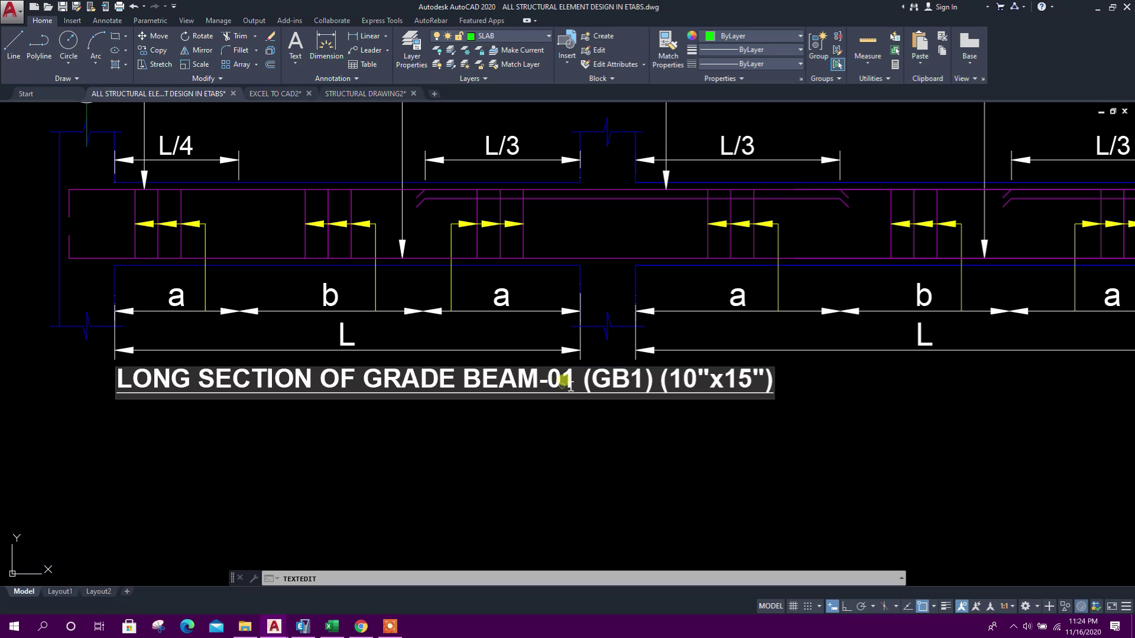
pyautogui.moveTo(630, 380); pyautogui.dragTo(742, 382)
pyautogui.write('P2550CM')
pyautogui.press('BackSpace')
pyautogui.press('BackSpace')
pyautogui.write('cm')
pyautogui.press('Return')
pyautogui.scroll(-10, 706, 447)
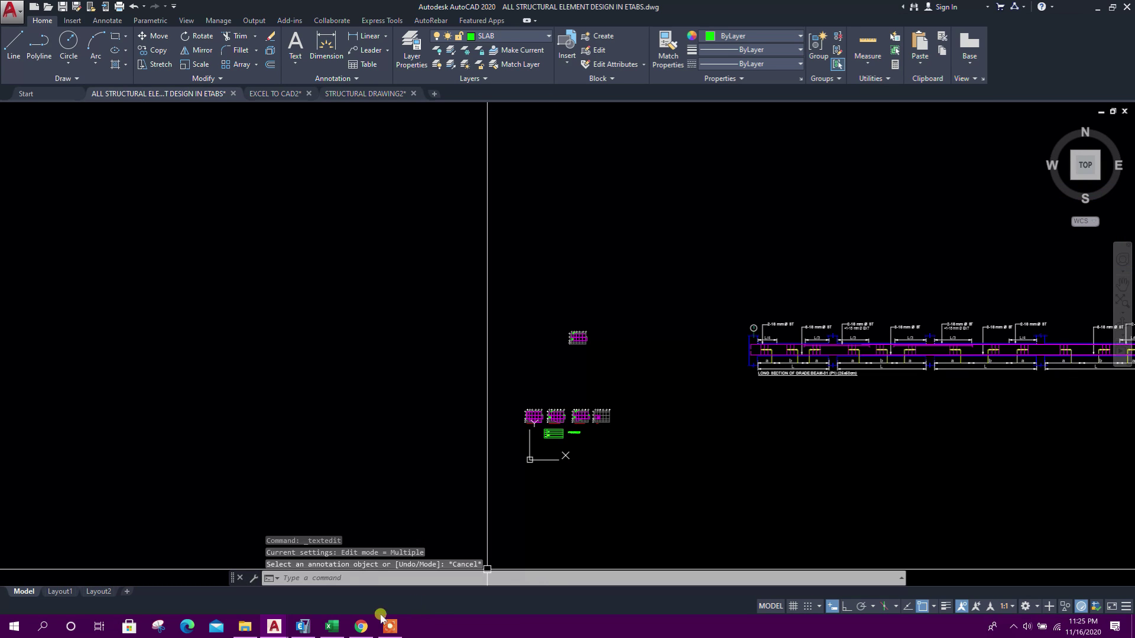
# Step: Switch to ETABS and check the section size in the design information of the last beam on the upper grid line
pyautogui.click(303, 626)
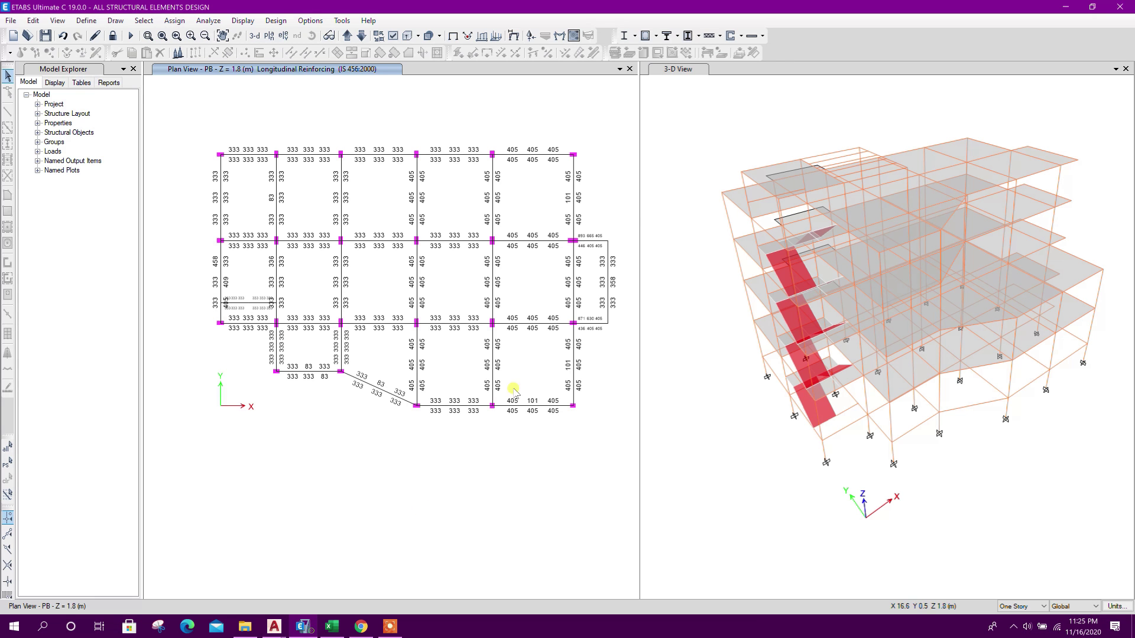
pyautogui.rightClick(541, 160)
pyautogui.click(588, 437)
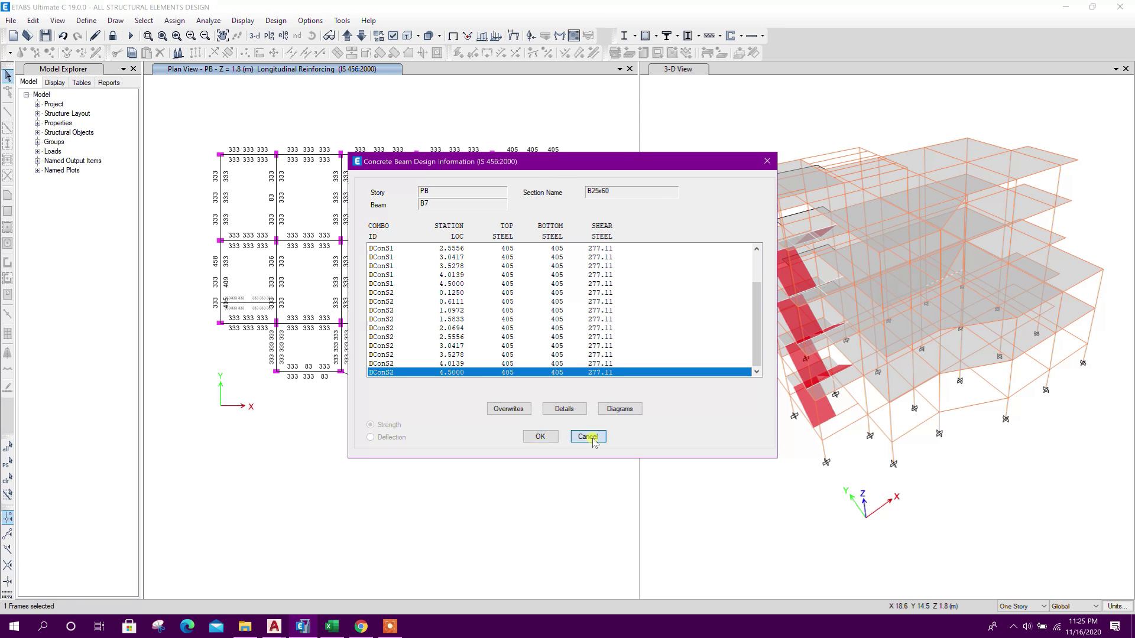
pyautogui.moveTo(275, 628)
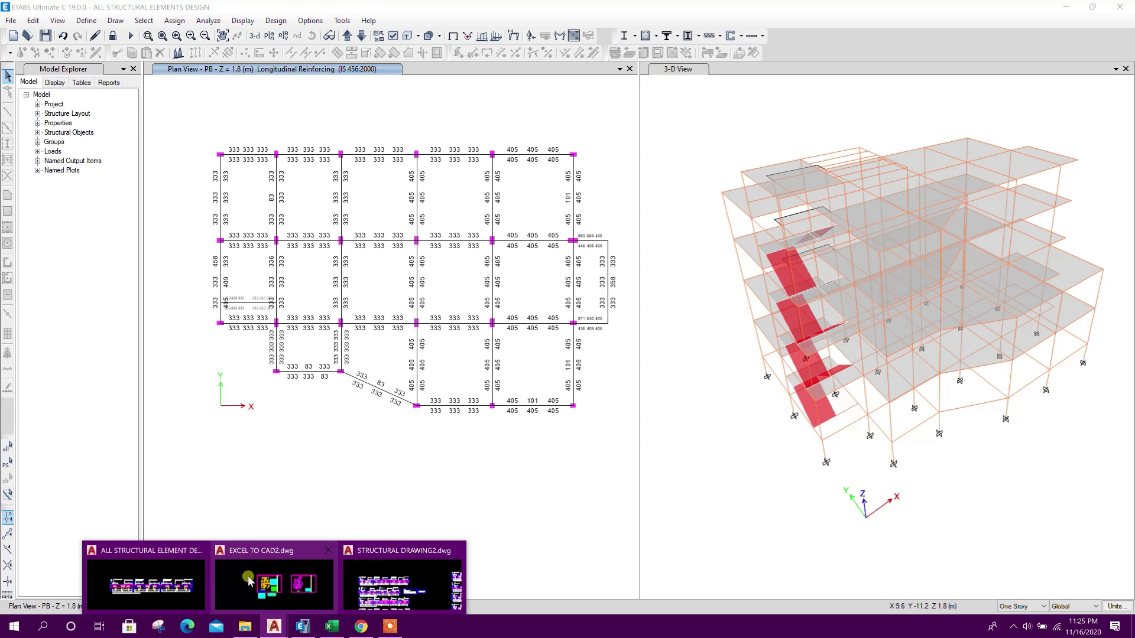
# Step: Switch back to the AutoCAD long section and change the size in its title to 25x50~60cm
pyautogui.click(145, 582)
pyautogui.scroll(3, 650, 378)
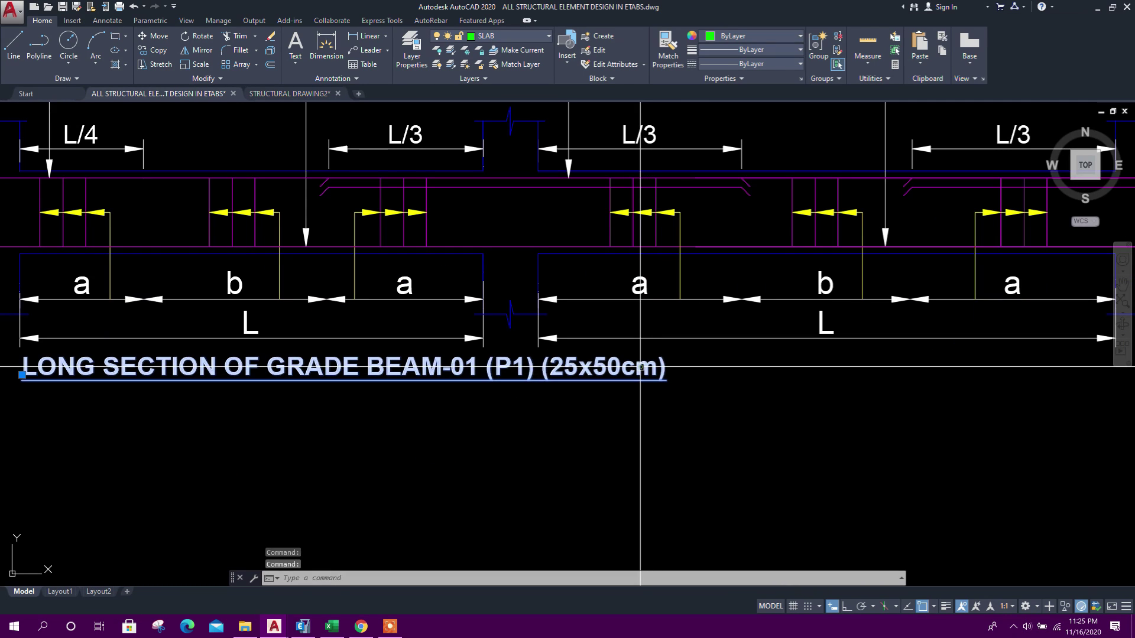
pyautogui.doubleClick(633, 371)
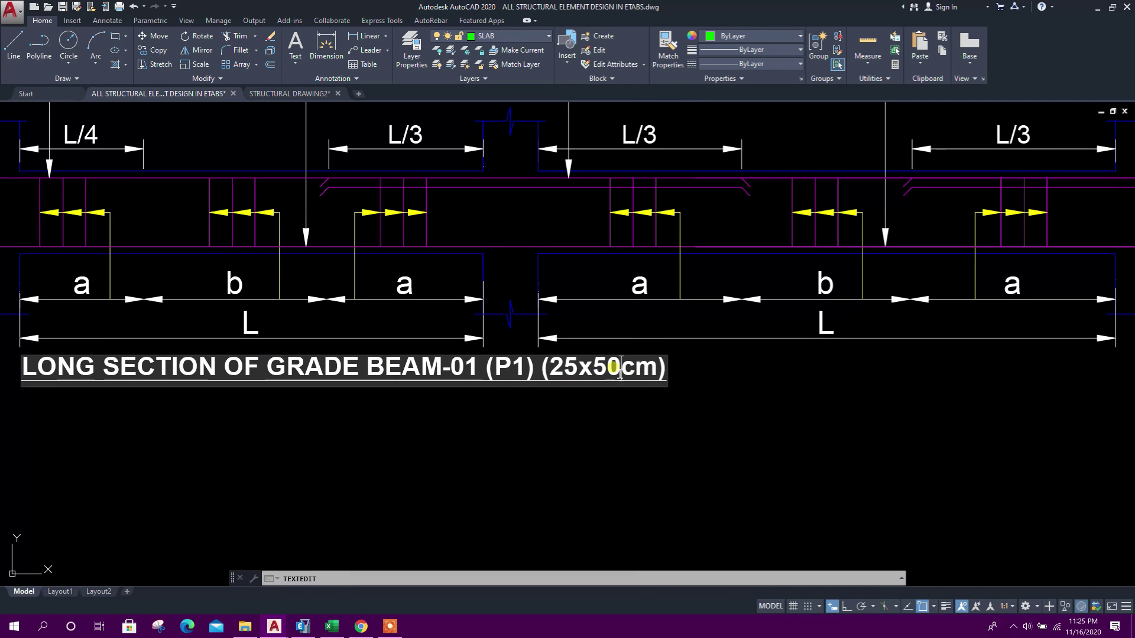
pyautogui.click(620, 373)
pyautogui.write('~')
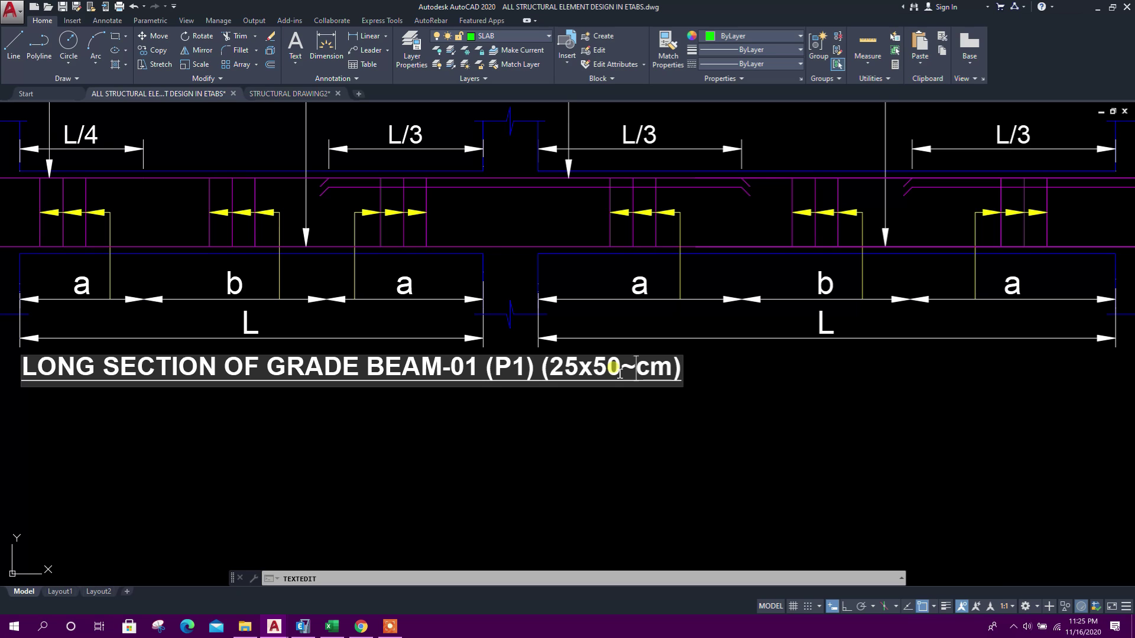
pyautogui.write('60')
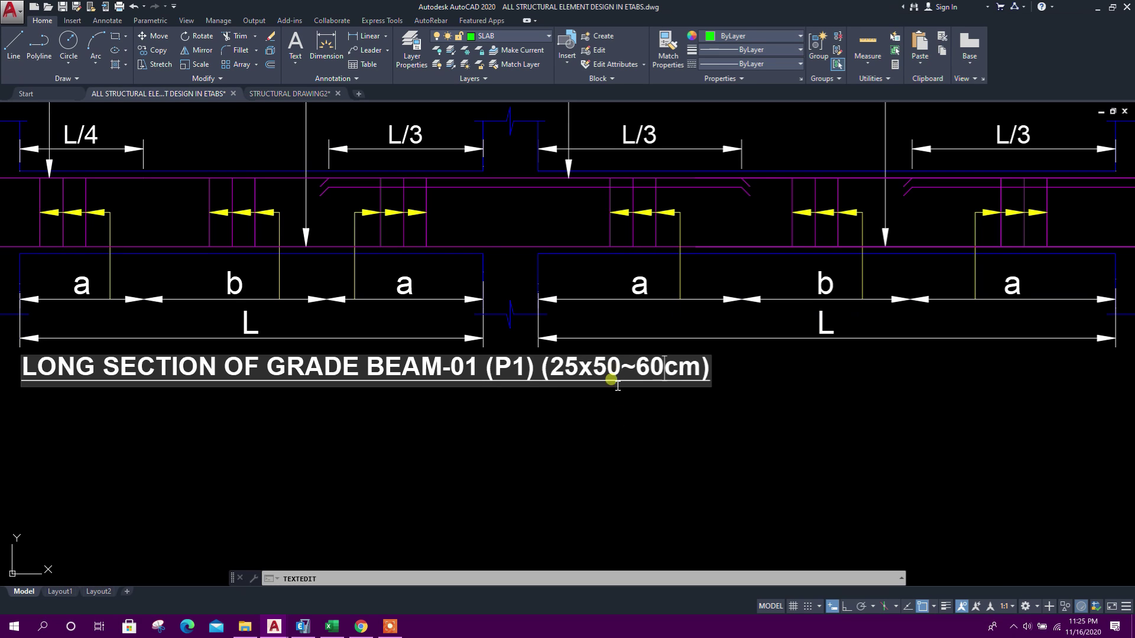
pyautogui.click(525, 398)
pyautogui.scroll(-6, 525, 397)
pyautogui.press('Escape')
# Step: Move the long section title slightly down, clear of the span dimensions
pyautogui.scroll(4, 565, 410)
pyautogui.click(541, 373)
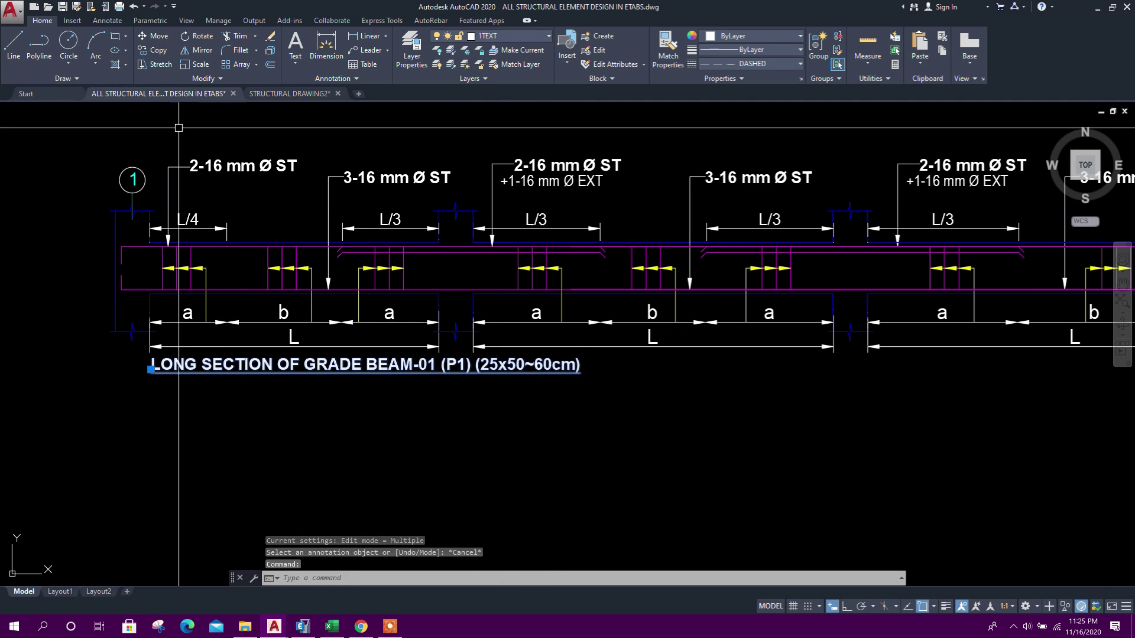
pyautogui.click(392, 372)
pyautogui.press('Escape')
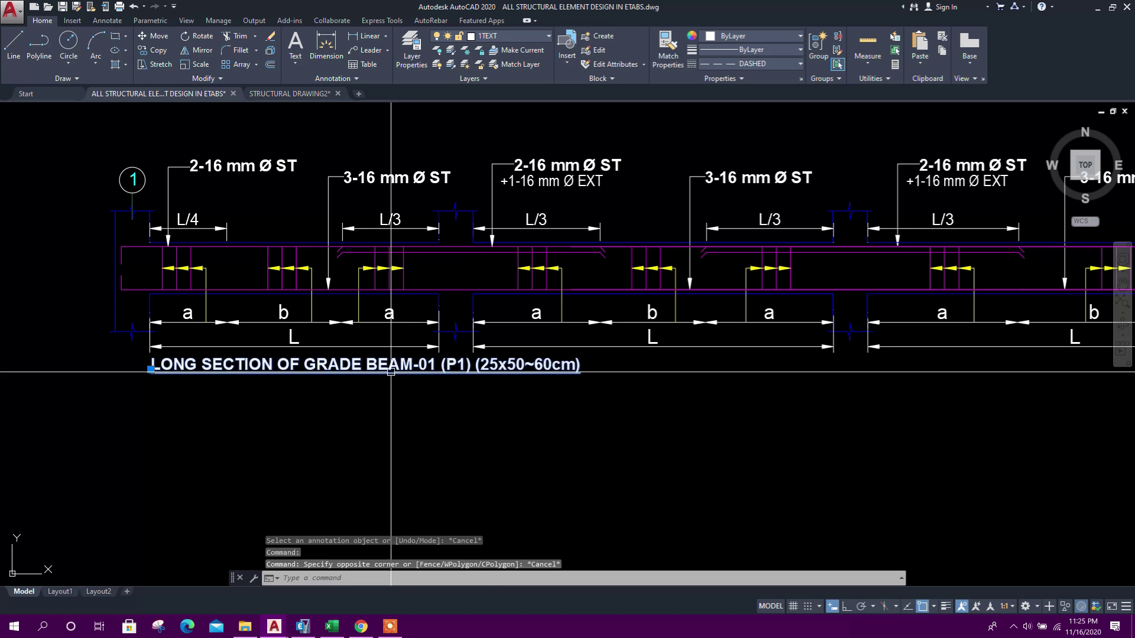
pyautogui.click(154, 37)
pyautogui.click(573, 410)
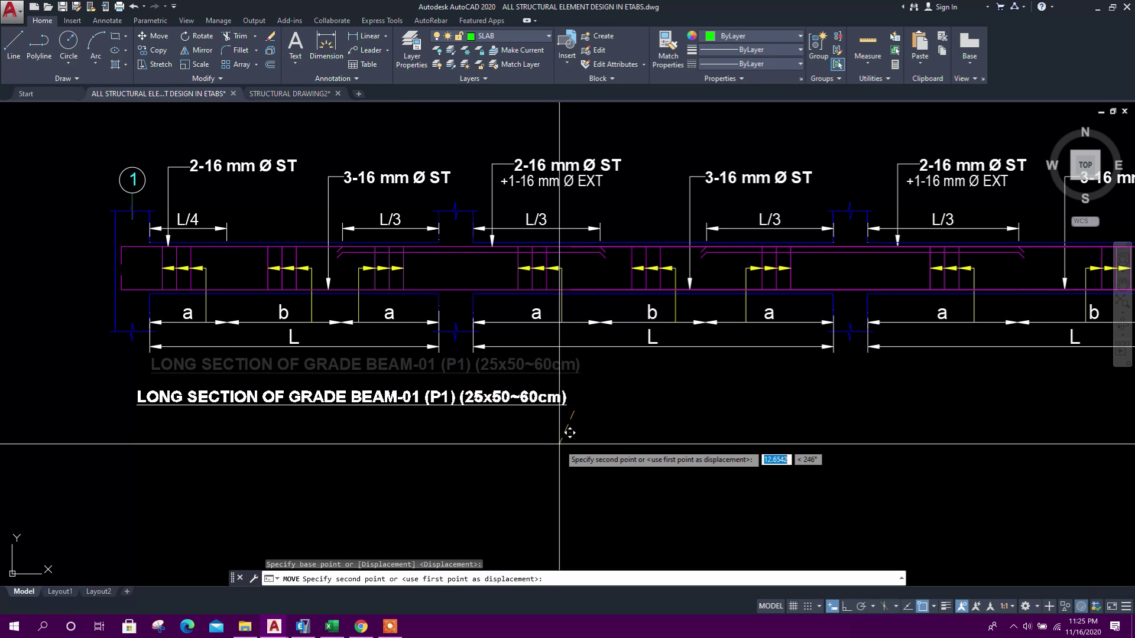
pyautogui.click(569, 432)
pyautogui.scroll(-5, 489, 430)
# Step: Move the fifth span's bottom concrete outline down to show the deeper beam section
pyautogui.scroll(6, 630, 431)
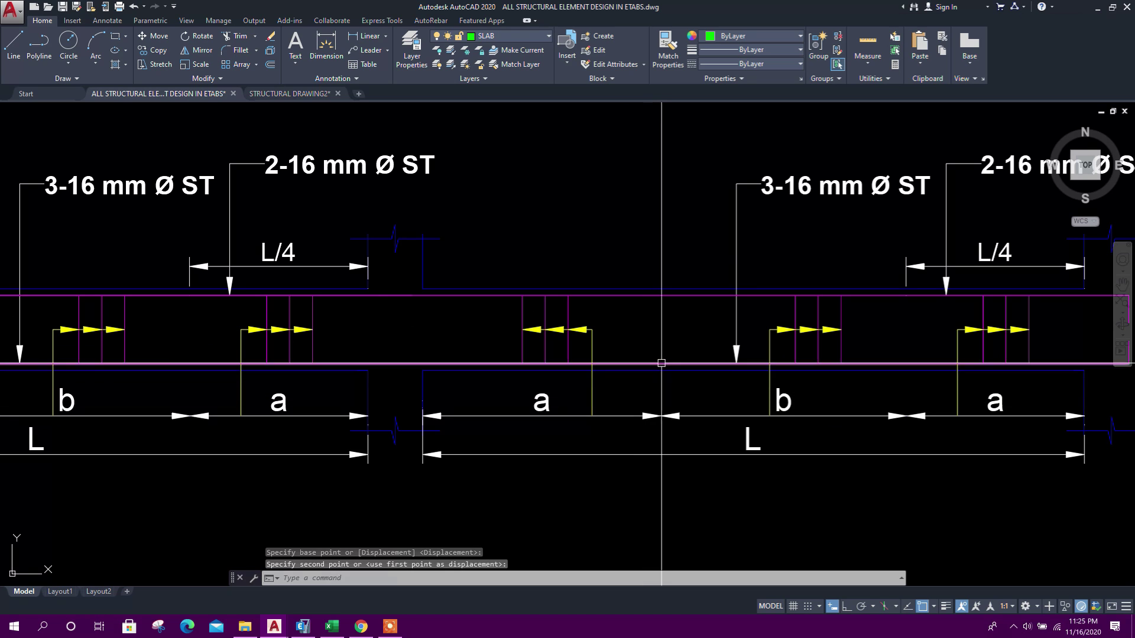
pyautogui.click(660, 370)
pyautogui.click(155, 36)
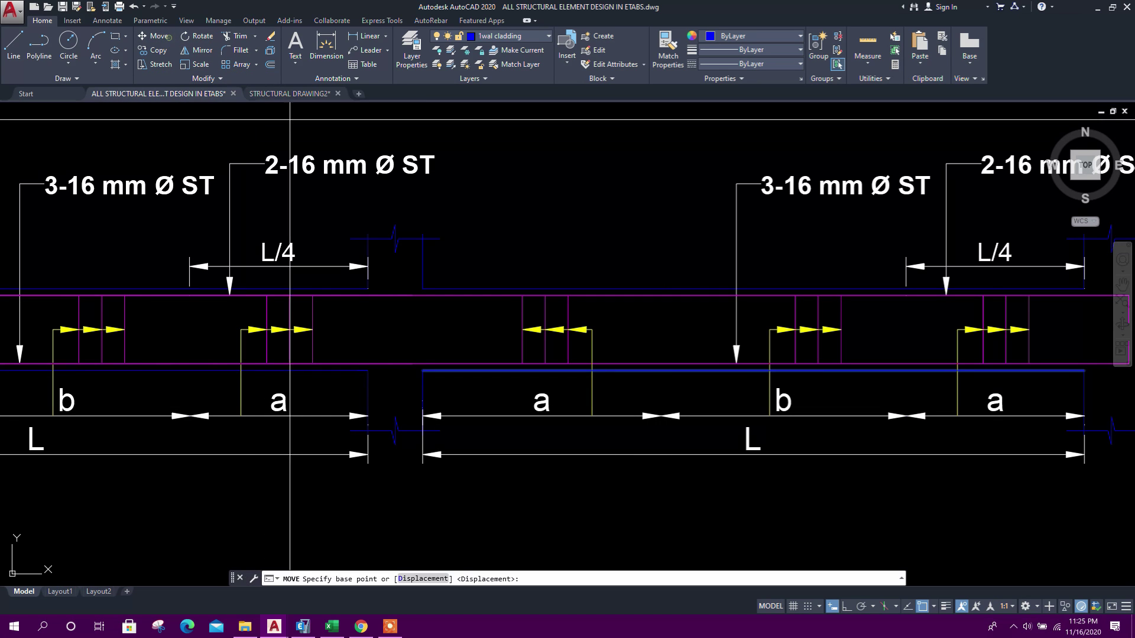
pyautogui.scroll(2, 424, 388)
pyautogui.click(421, 360)
pyautogui.click(423, 397)
pyautogui.press('Escape')
pyautogui.scroll(-2, 420, 381)
pyautogui.scroll(2, 407, 375)
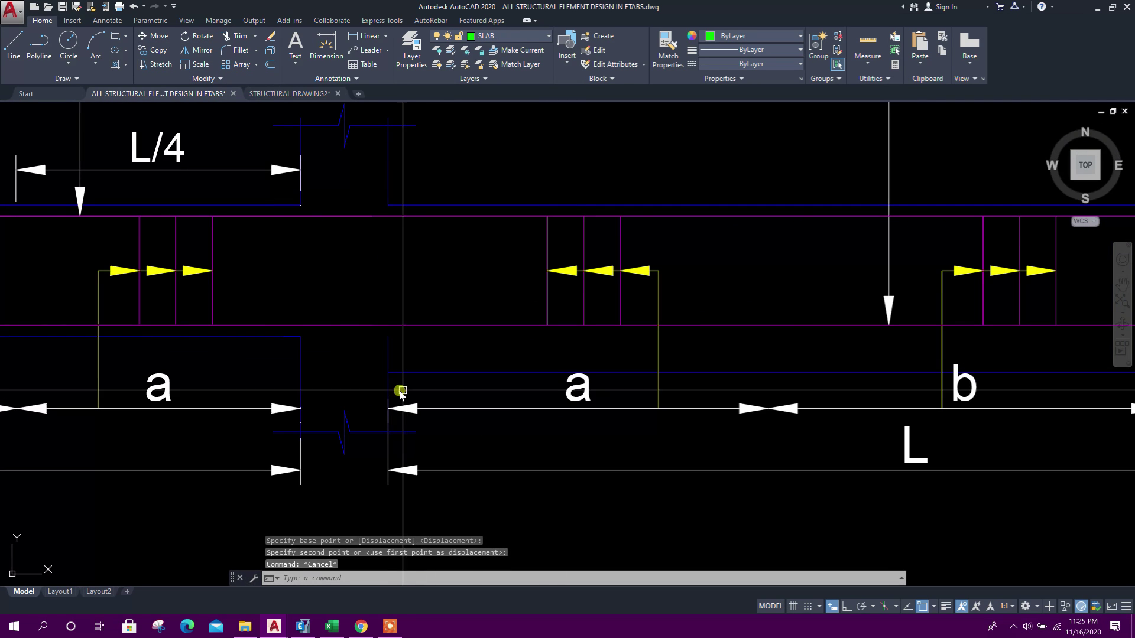
# Step: Fillet the fifth span's lowered bottom outline with the adjoining column face
pyautogui.write('f')
pyautogui.scroll(4, 391, 384)
pyautogui.click(383, 370)
pyautogui.click(414, 358)
pyautogui.scroll(-8, 401, 354)
# Step: Stretch the start of the fifth span's bottom bar line to inside the column between the fourth and fifth spans
pyautogui.scroll(4, 372, 335)
pyautogui.click(457, 332)
pyautogui.scroll(-4, 436, 354)
pyautogui.scroll(-4, 434, 356)
pyautogui.scroll(4, 463, 343)
pyautogui.click(464, 344)
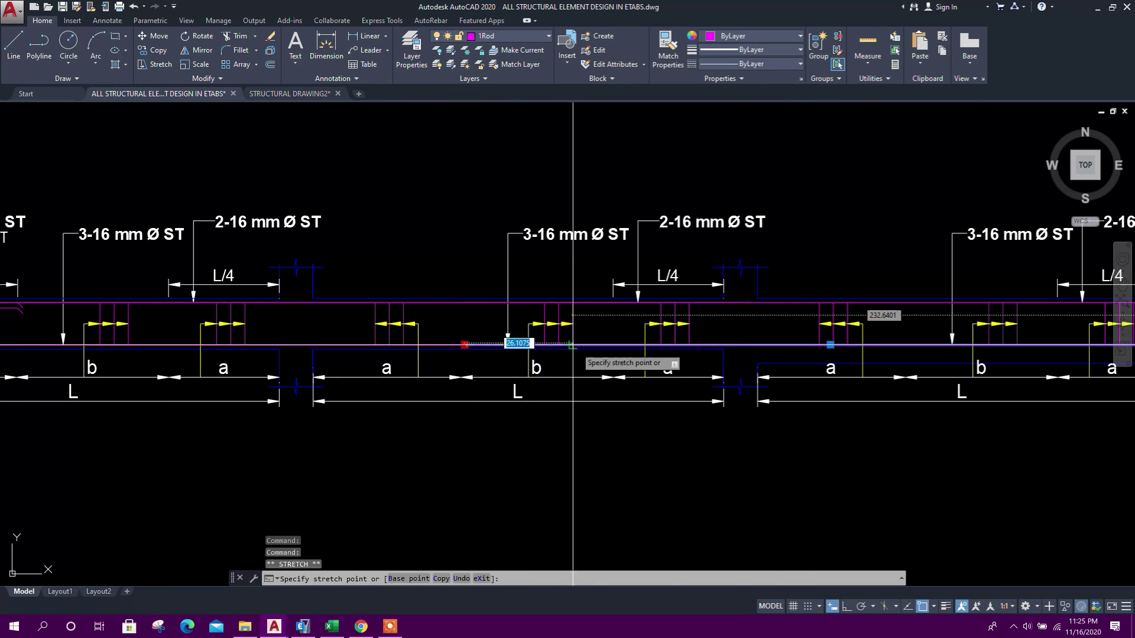
pyautogui.scroll(6, 464, 344)
pyautogui.click(516, 375)
pyautogui.scroll(-2, 517, 374)
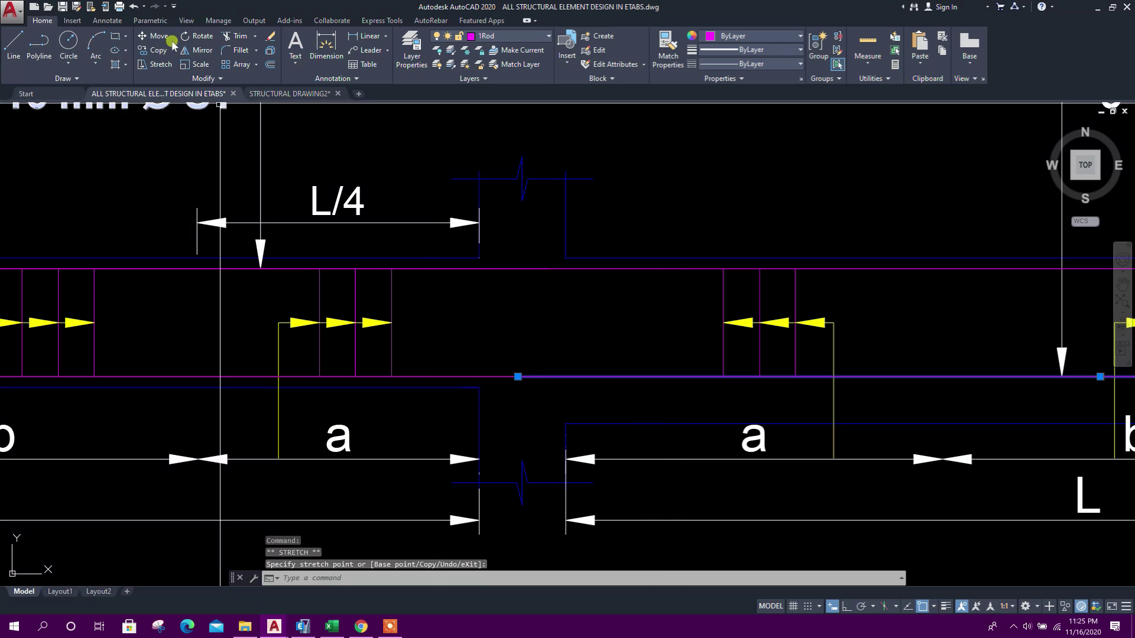
# Step: Turn on ortho and move the fifth span's bottom bar straight down into the deeper section
pyautogui.click(154, 37)
pyautogui.click(619, 341)
pyautogui.click(847, 607)
pyautogui.click(606, 362)
pyautogui.press('Escape')
# Step: Draw a vertical hook line up from the start of the lowered bottom bar and match its properties to the bar
pyautogui.click(13, 47)
pyautogui.click(518, 398)
pyautogui.click(519, 342)
pyautogui.press('Escape')
pyautogui.click(668, 50)
pyautogui.click(554, 399)
pyautogui.click(525, 358)
pyautogui.click(514, 352)
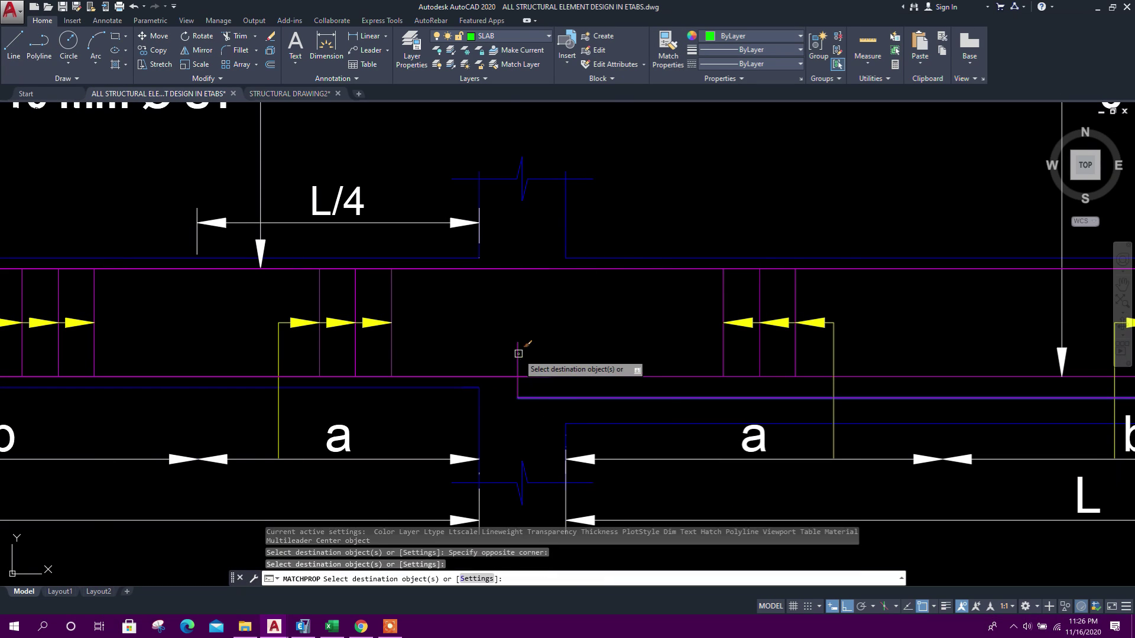
pyautogui.press('Escape')
# Step: Trim the original-level bottom bar line so it ends inside the column between the fourth and fifth spans
pyautogui.click(518, 355)
pyautogui.write('tr')
pyautogui.press('space')
pyautogui.click(571, 379)
pyautogui.click(561, 365)
pyautogui.press('Escape')
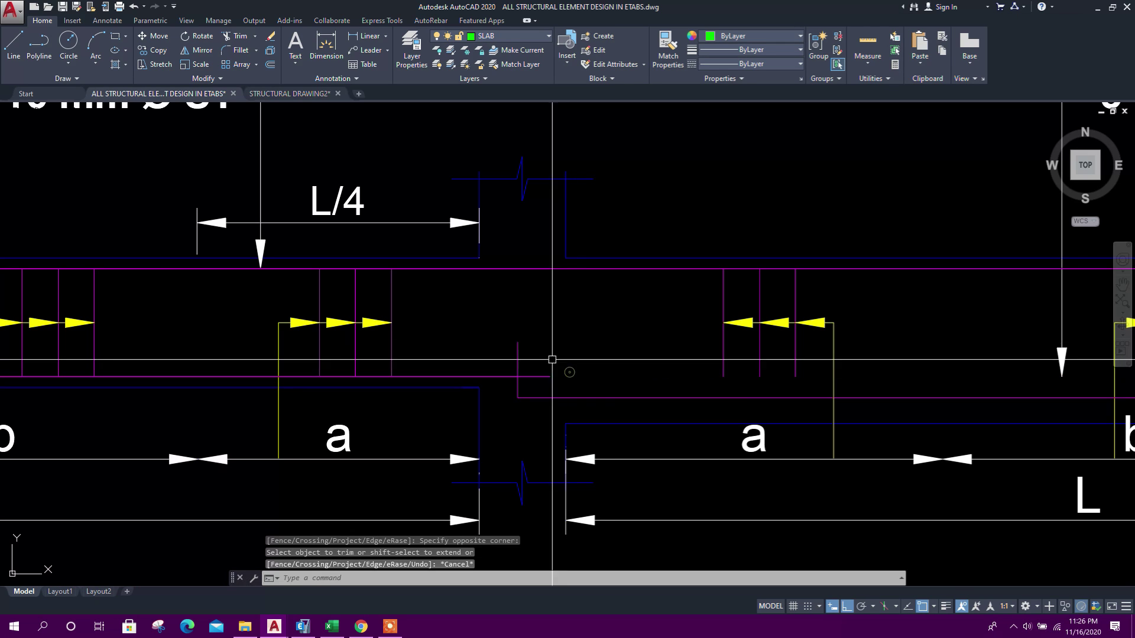
# Step: Draw a vertical hook line up from the end of the fourth span's bottom bar and try to match its properties to the bar
pyautogui.click(14, 48)
pyautogui.click(550, 376)
pyautogui.click(557, 338)
pyautogui.press('Escape')
pyautogui.click(668, 50)
pyautogui.click(542, 377)
pyautogui.click(555, 368)
pyautogui.click(549, 349)
pyautogui.press('Escape')
# Step: Stretch the hooked start of the lowered fifth-span bottom bar further toward the fourth span, inside the shared column
pyautogui.click(526, 408)
pyautogui.click(498, 319)
pyautogui.write('s')
pyautogui.click(620, 325)
pyautogui.click(601, 325)
# Step: Match the fourth span's new hook line to the properties of the lowered bottom bar
pyautogui.click(668, 50)
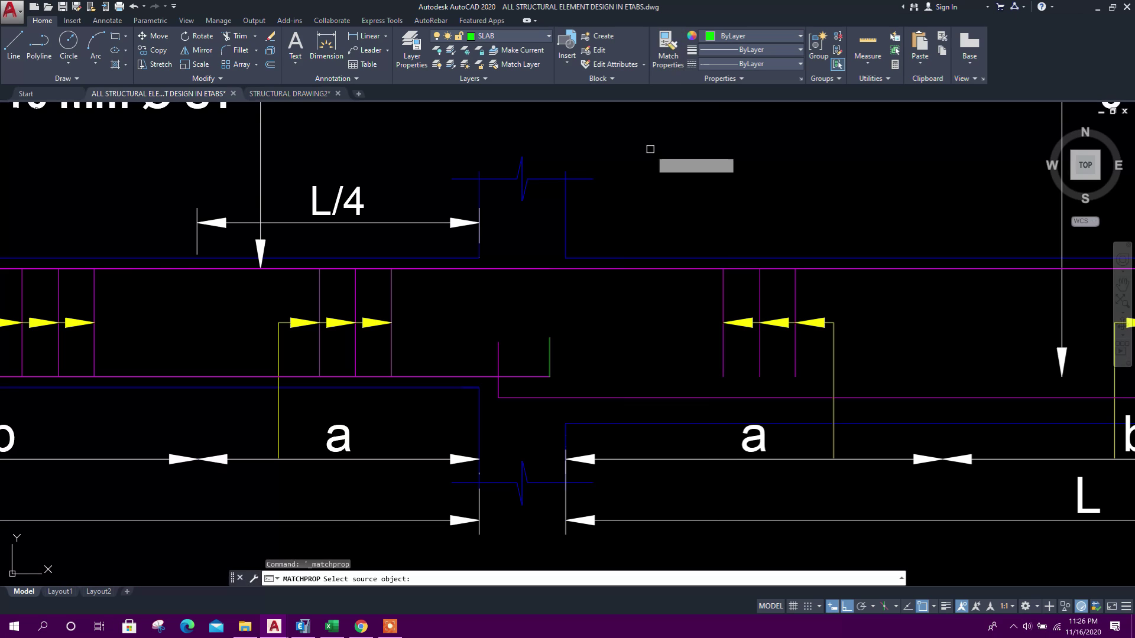
pyautogui.click(615, 397)
pyautogui.click(560, 361)
pyautogui.click(536, 322)
pyautogui.press('Escape')
pyautogui.press('Escape')
# Step: Extend the fifth span's stirrup lines down to the lowered bottom bar
pyautogui.scroll(-4, 549, 326)
pyautogui.moveTo(410, 349); pyautogui.dragTo(646, 313, button='middle')
pyautogui.scroll(2, 646, 313)
pyautogui.scroll(-2, 603, 329)
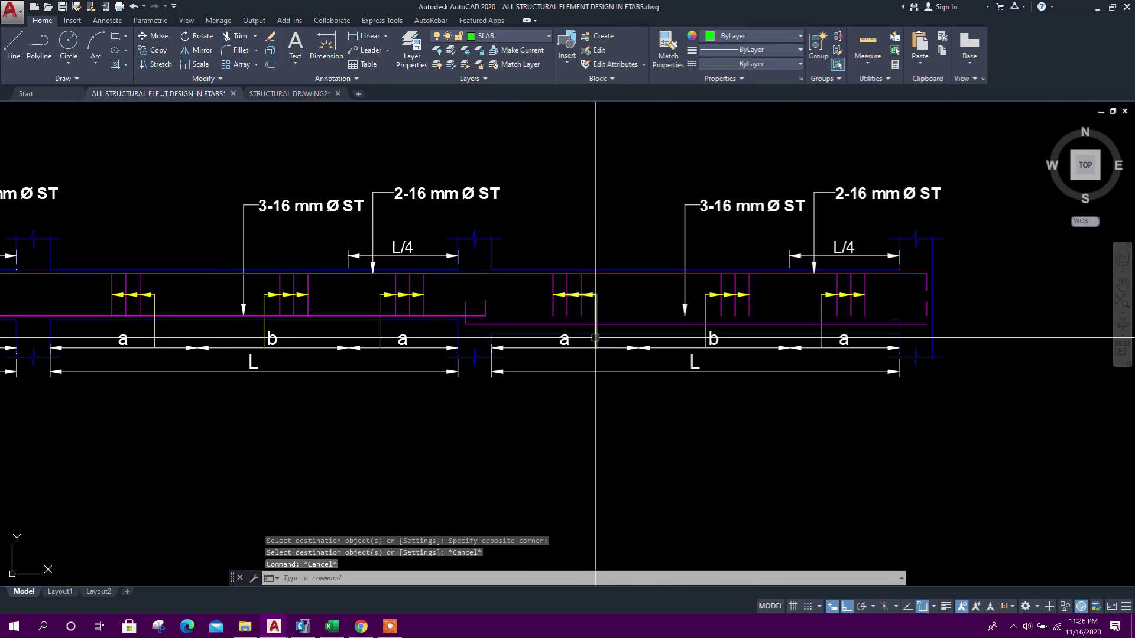
pyautogui.scroll(2, 594, 338)
pyautogui.click(593, 301)
pyautogui.write('ex')
pyautogui.click(575, 274)
pyautogui.click(484, 260)
pyautogui.scroll(-2, 427, 389)
pyautogui.scroll(1, 626, 384)
pyautogui.click(615, 313)
pyautogui.click(862, 322)
pyautogui.click(794, 310)
pyautogui.press('Escape')
# Step: Fillet the lowered bottom bar with the vertical bar at the beam's outer end and erase the stray line nearby
pyautogui.scroll(4, 936, 342)
pyautogui.write('f')
pyautogui.click(938, 329)
pyautogui.click(956, 281)
pyautogui.press('Escape')
pyautogui.click(844, 385)
pyautogui.click(829, 368)
pyautogui.press('Escape')
pyautogui.click(805, 296)
pyautogui.click(861, 325)
pyautogui.press('Delete')
# Step: Review the complete five-span long section, including its bar labels, extra top bars and span dimensions
pyautogui.scroll(-7, 818, 367)
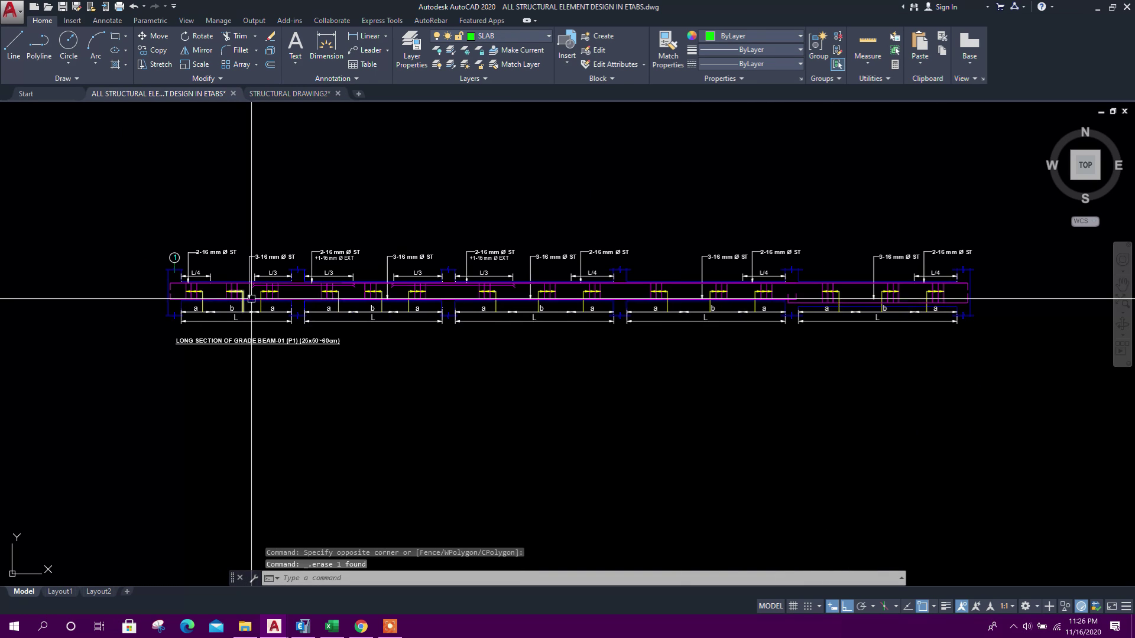
pyautogui.moveTo(495, 327); pyautogui.dragTo(551, 324, button='middle')
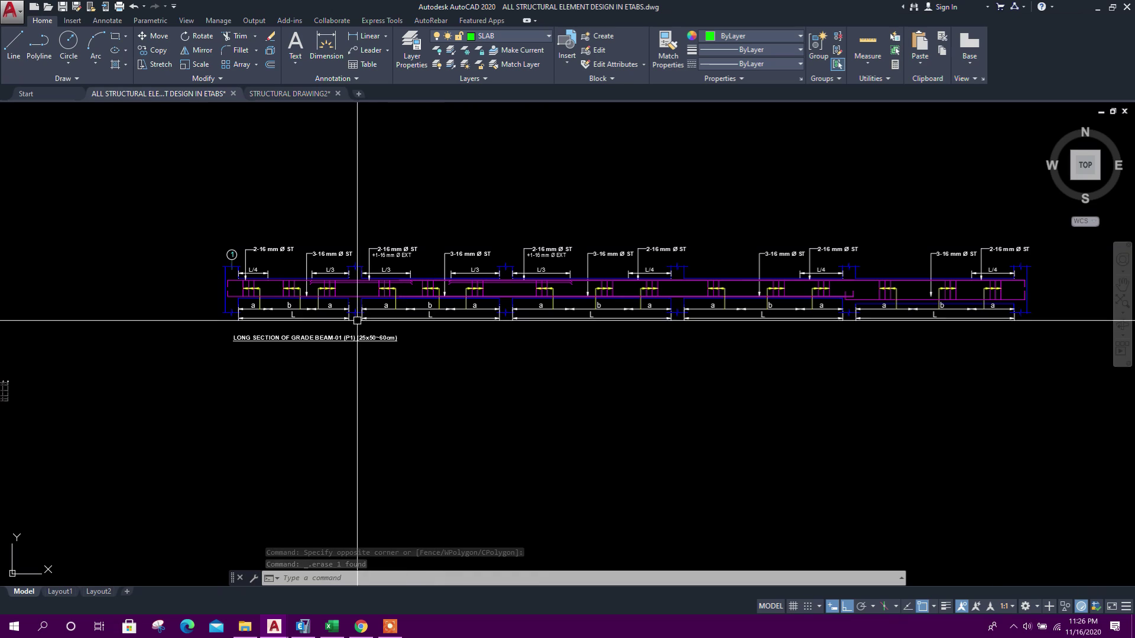
pyautogui.scroll(2, 299, 306)
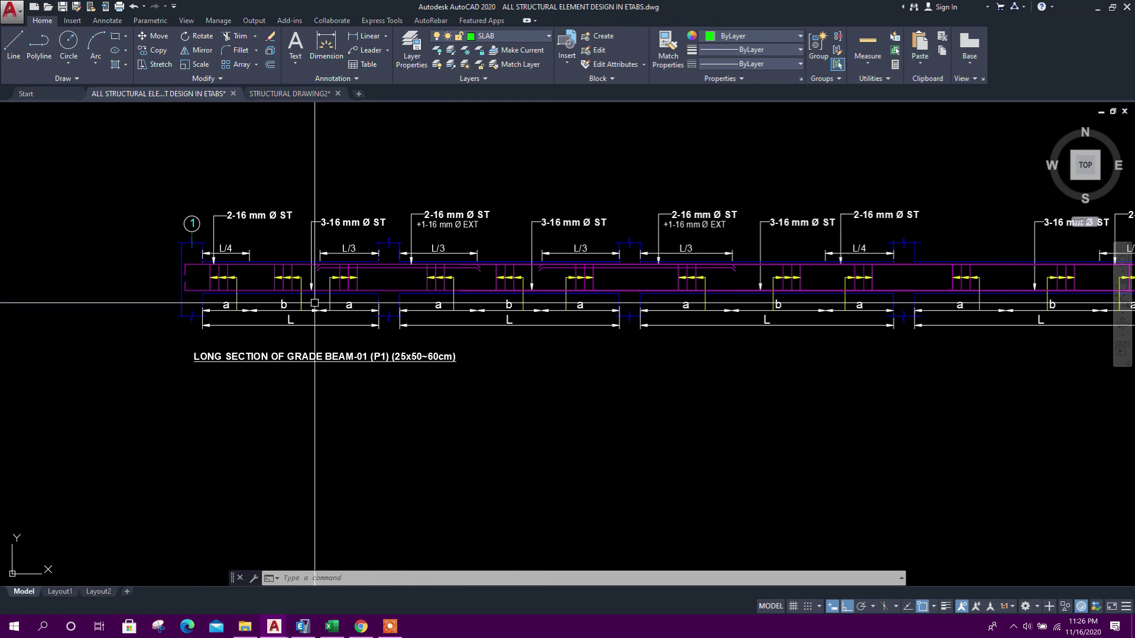
pyautogui.scroll(-2, 337, 303)
pyautogui.moveTo(337, 302); pyautogui.dragTo(392, 373, button='middle')
pyautogui.scroll(2, 388, 375)
pyautogui.scroll(4, 157, 274)
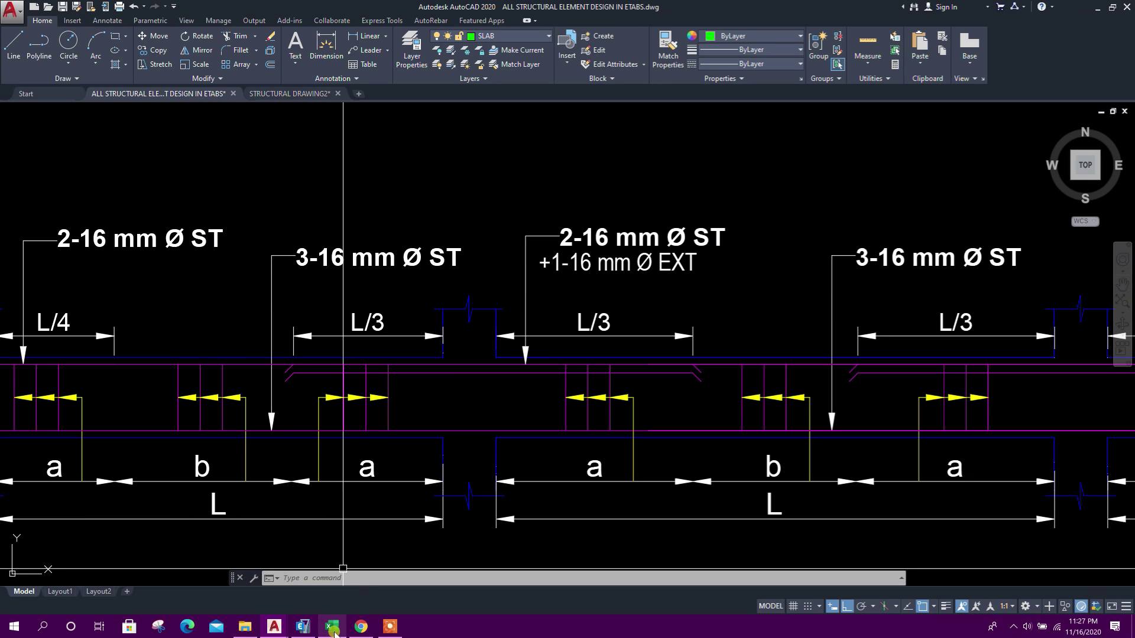
# Step: Switch to ETABS, review the plinth beam longitudinal reinforcement, and view the design information for the fifth-span beam on the uppermost gridline
pyautogui.click(303, 626)
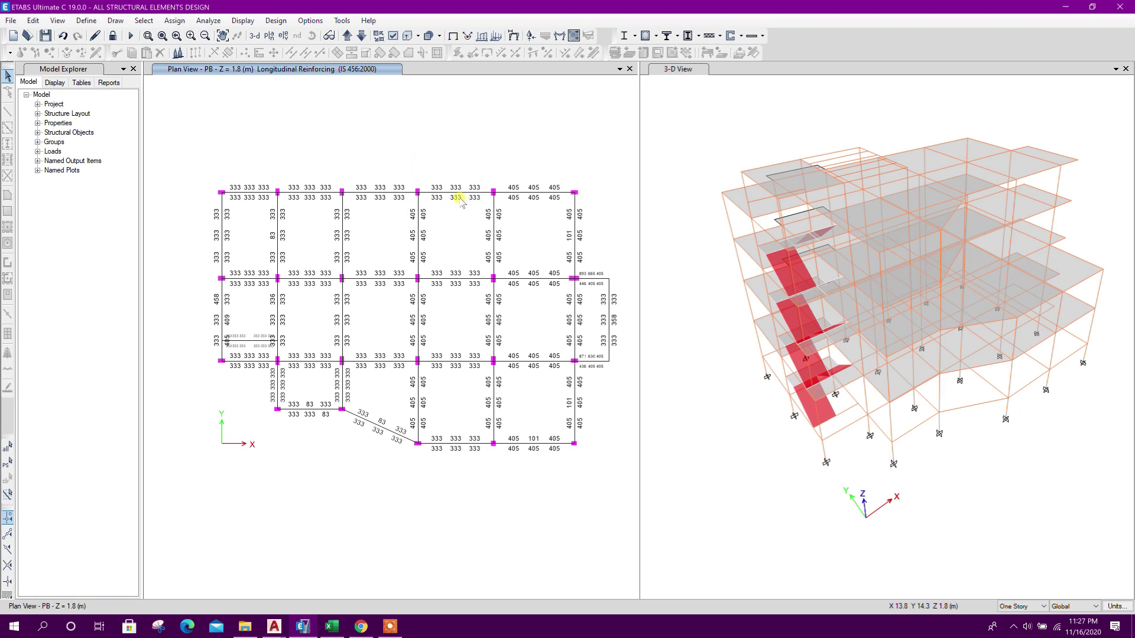
pyautogui.moveTo(475, 193)
pyautogui.moveTo(375, 208); pyautogui.dragTo(365, 219, button='middle')
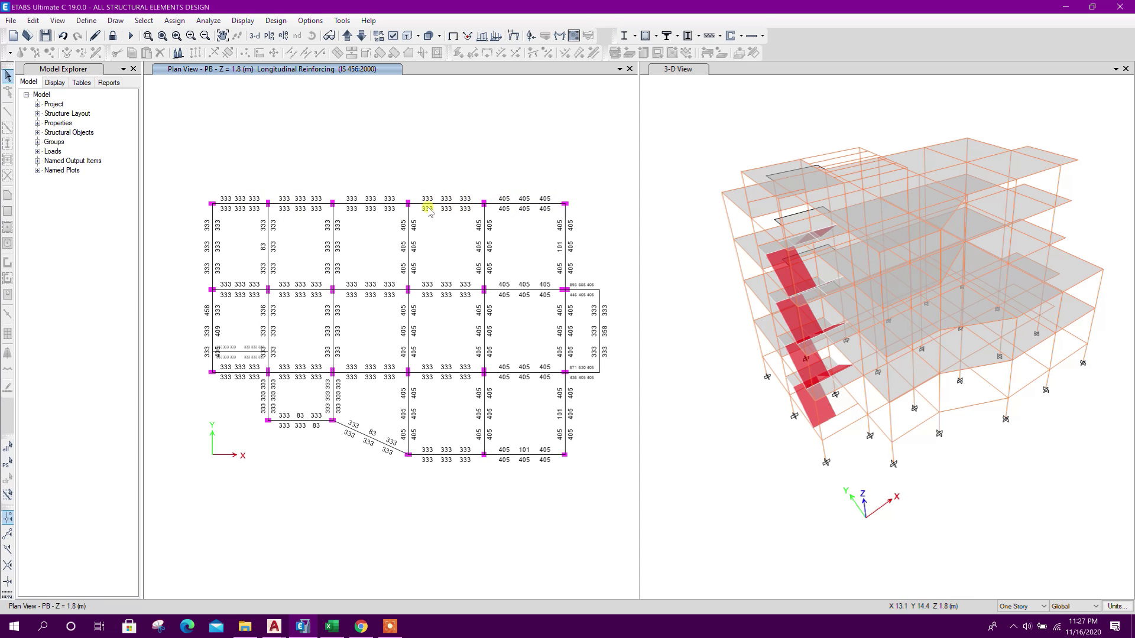
pyautogui.rightClick(514, 206)
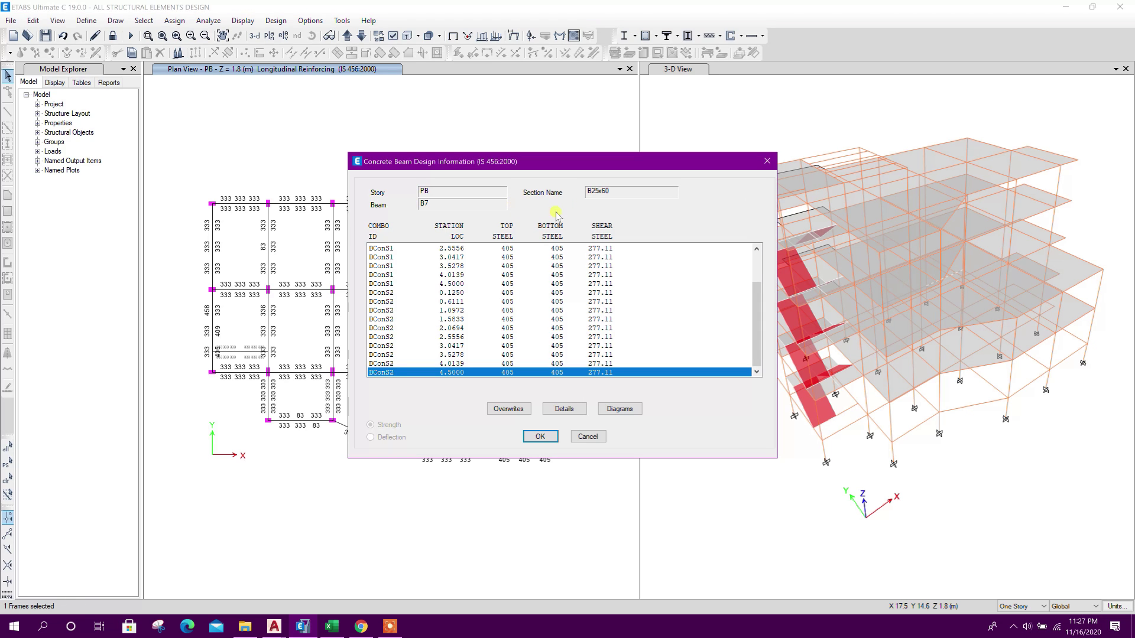
pyautogui.click(587, 436)
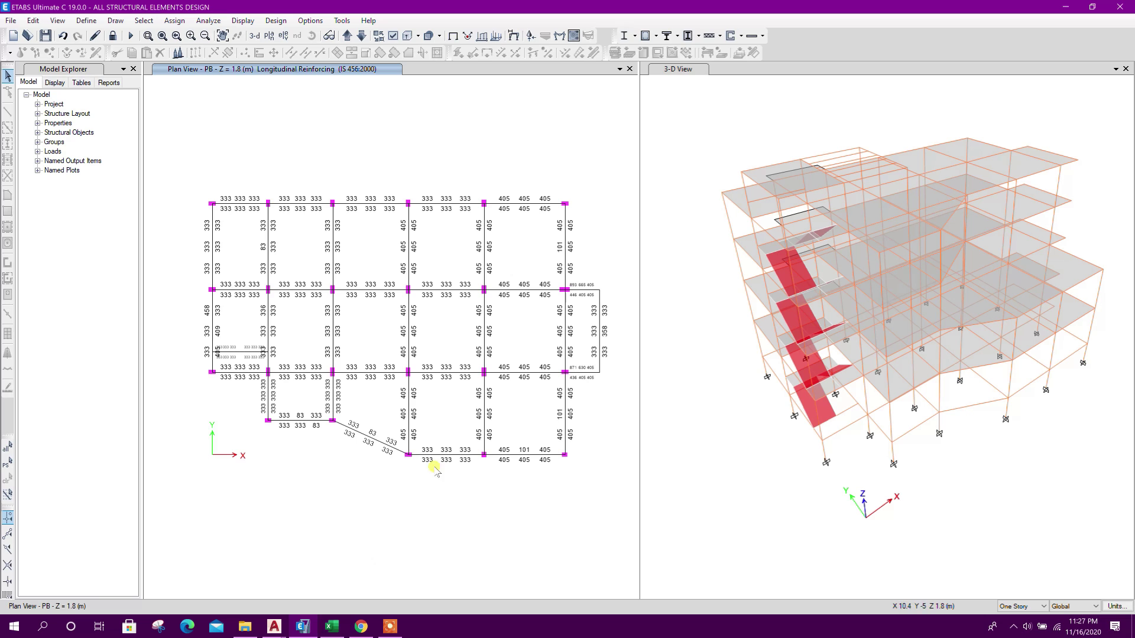
# Step: Switch to the Excel design-aid workbook and go to the SI UNIT block of the Beam Main Bar sheet
pyautogui.click(331, 627)
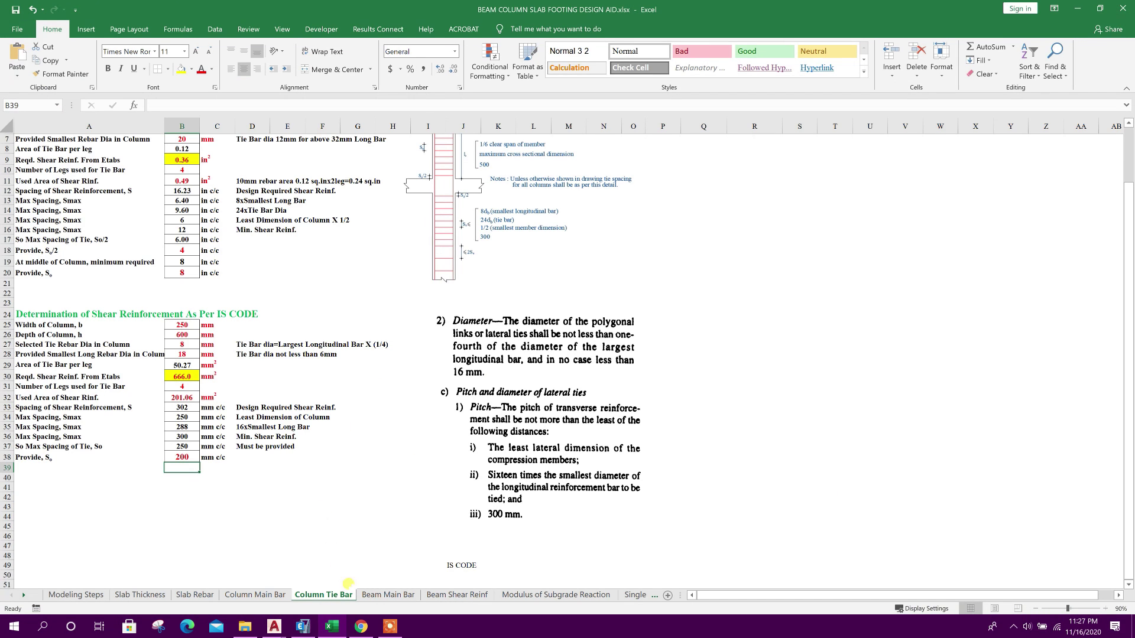
pyautogui.click(375, 595)
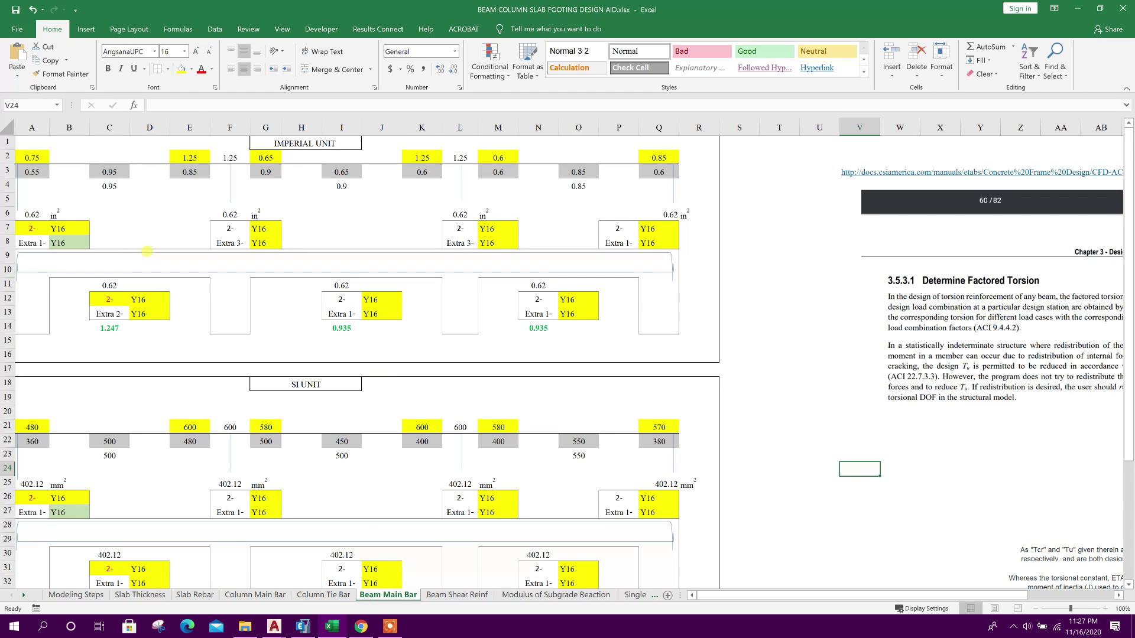
pyautogui.click(37, 158)
pyautogui.click(277, 145)
pyautogui.scroll(-14, 459, 355)
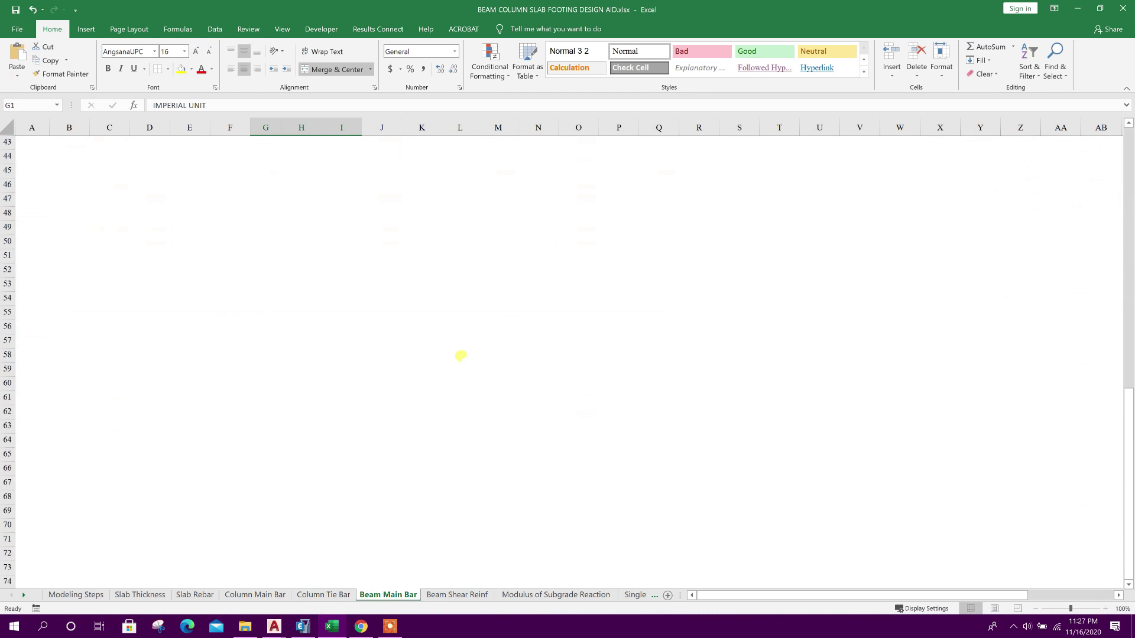
pyautogui.scroll(11, 301, 260)
pyautogui.click(302, 259)
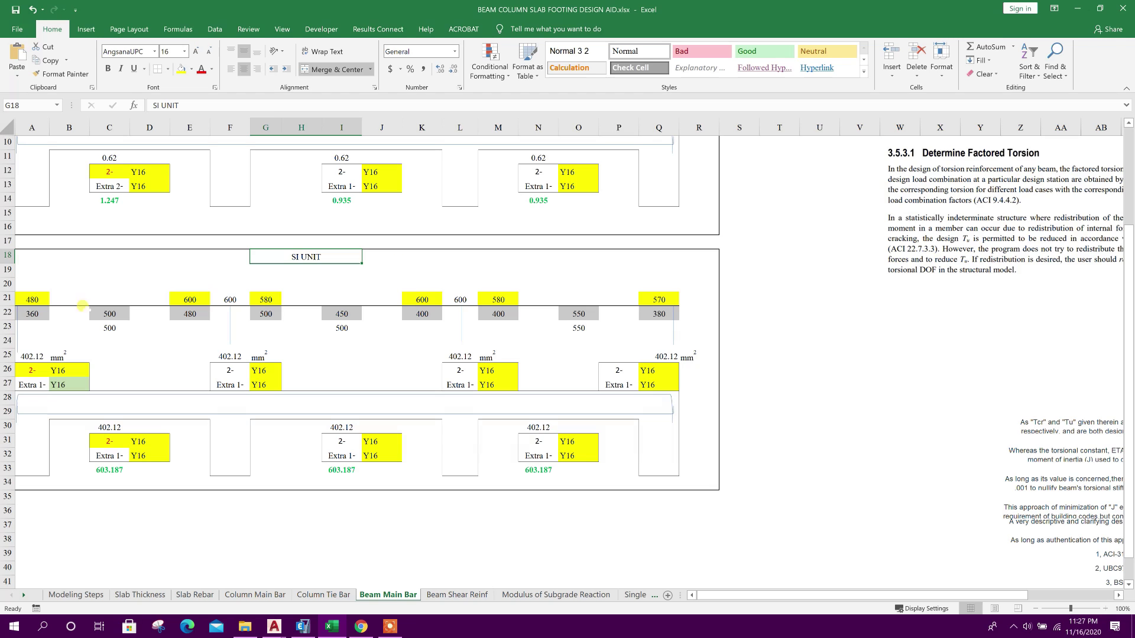
# Step: Enter 333 as the first span's start top and bottom steel areas and as its midspan bottom steel area
pyautogui.click(36, 301)
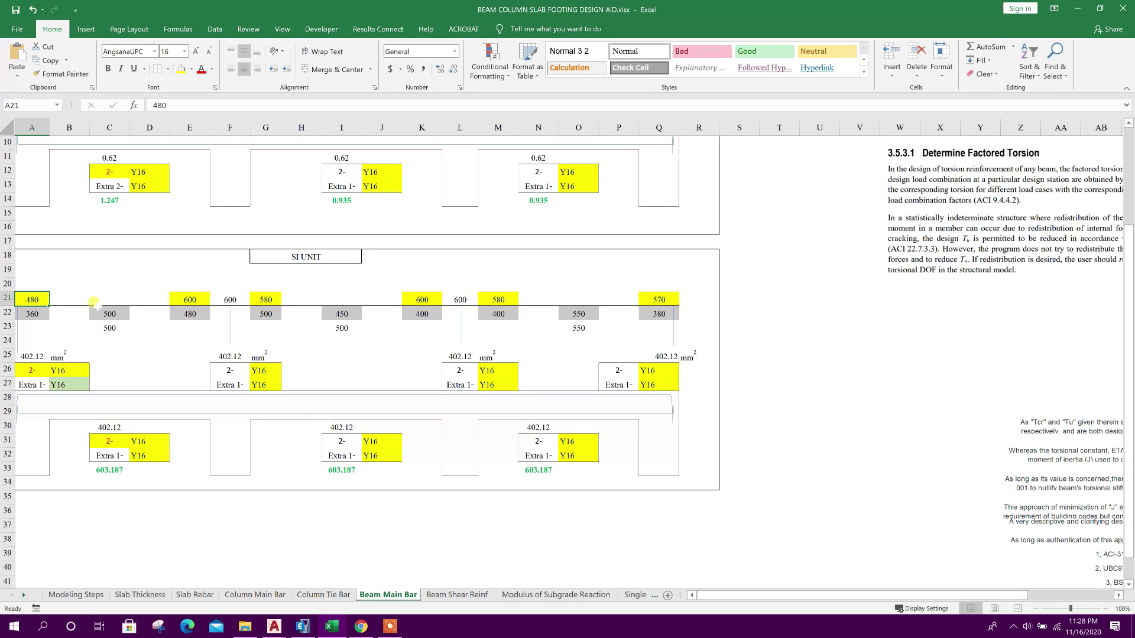
pyautogui.write('33')
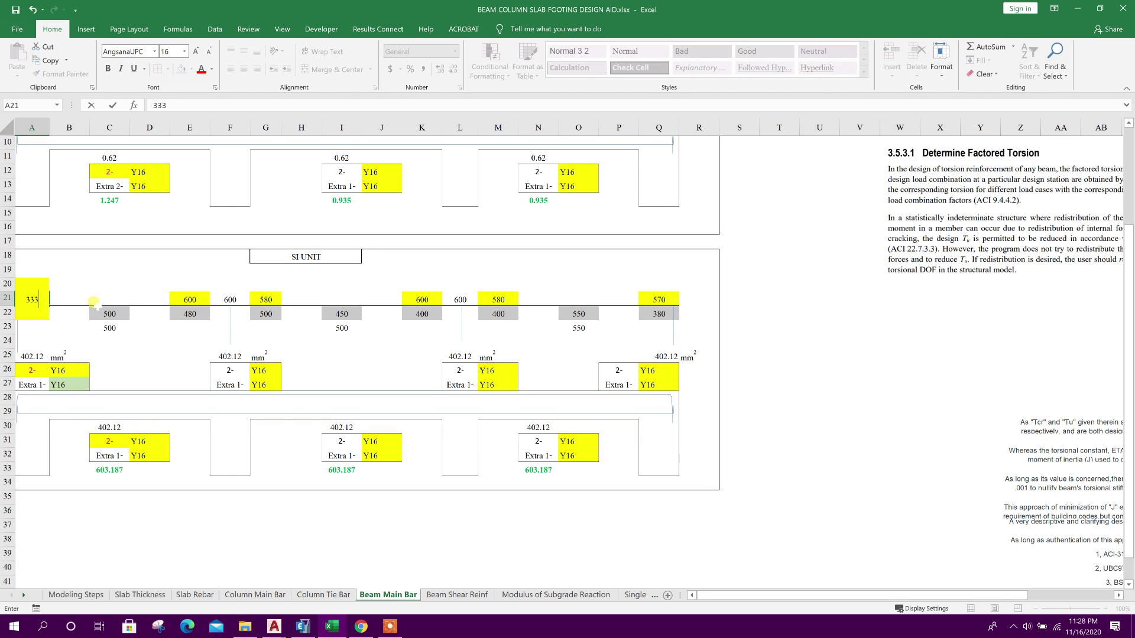
pyautogui.write('3')
pyautogui.press('Return')
pyautogui.write('3')
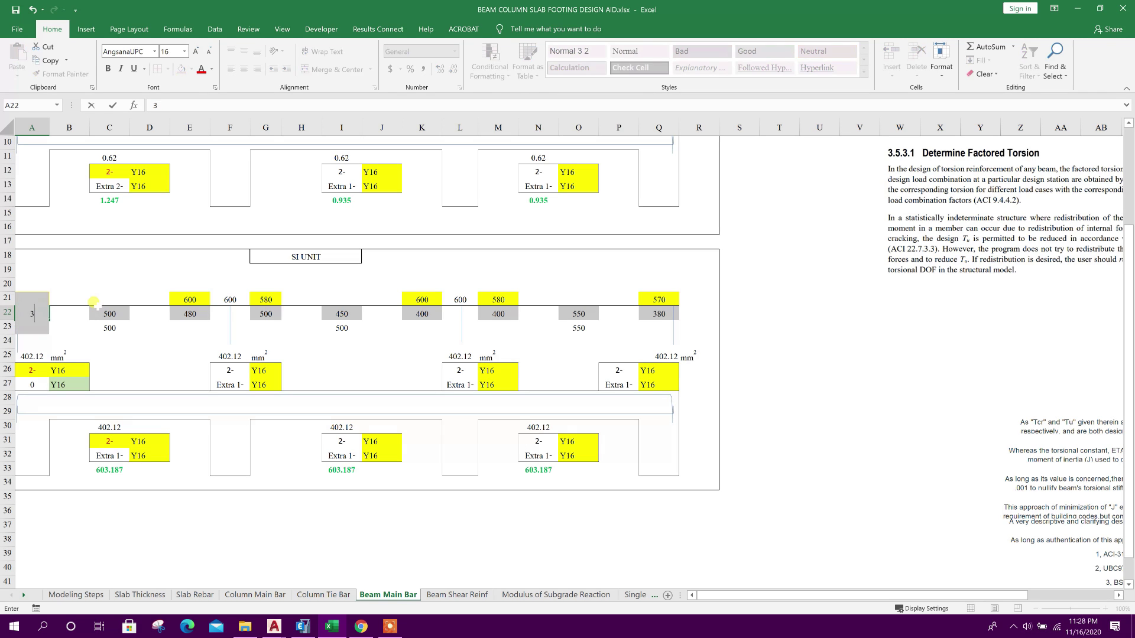
pyautogui.press('Return')
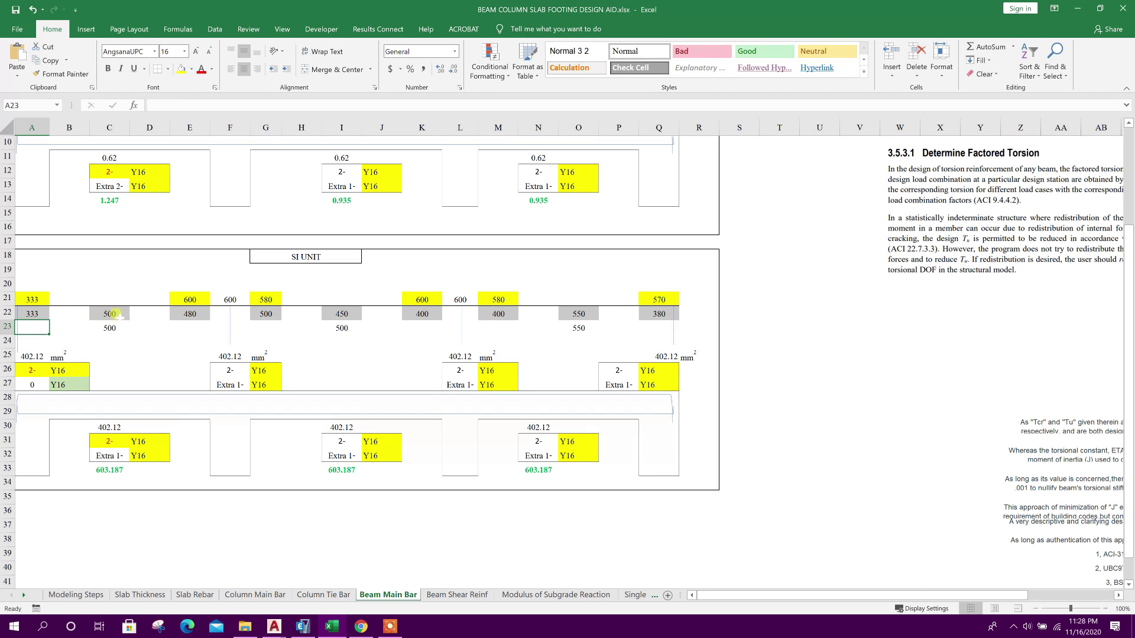
pyautogui.click(115, 316)
pyautogui.write('333')
pyautogui.press('Return')
# Step: Enter 333 as the top and bottom steel areas at the end of the first span
pyautogui.click(198, 301)
pyautogui.write('333')
pyautogui.press('Return')
pyautogui.write('33')
pyautogui.press('Return')
pyautogui.click(195, 314)
pyautogui.write('333')
pyautogui.press('Return')
# Step: Enter 333 as the second span's start top and bottom steel areas and as its midspan bottom steel area
pyautogui.click(269, 300)
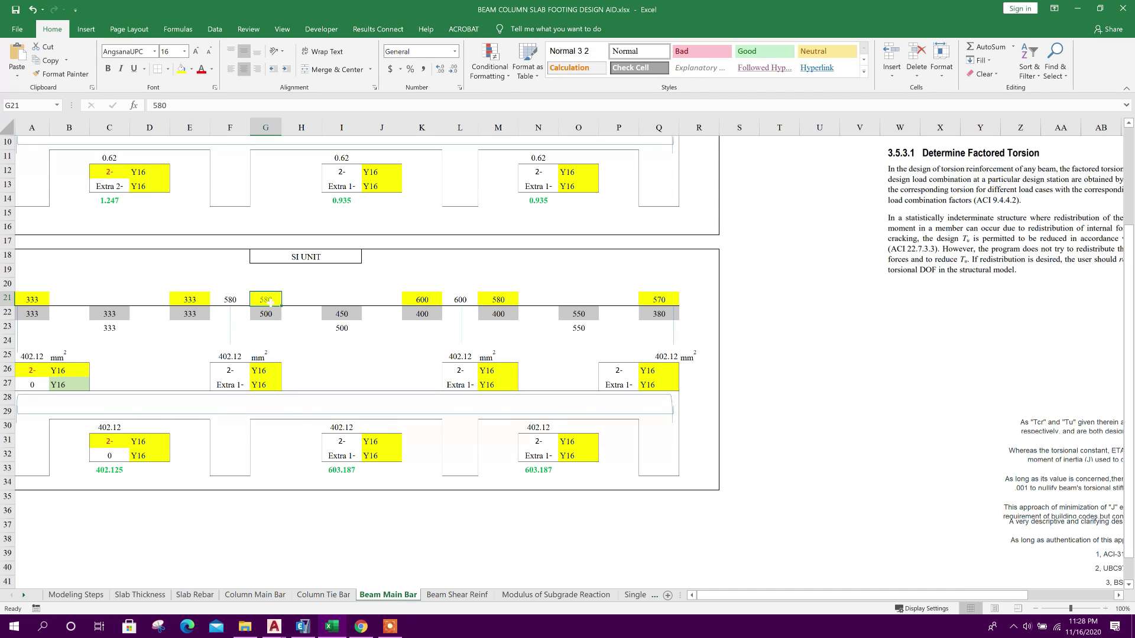
pyautogui.write('3333')
pyautogui.press('BackSpace')
pyautogui.press('Return')
pyautogui.write('333')
pyautogui.press('Return')
pyautogui.click(349, 313)
pyautogui.write('333')
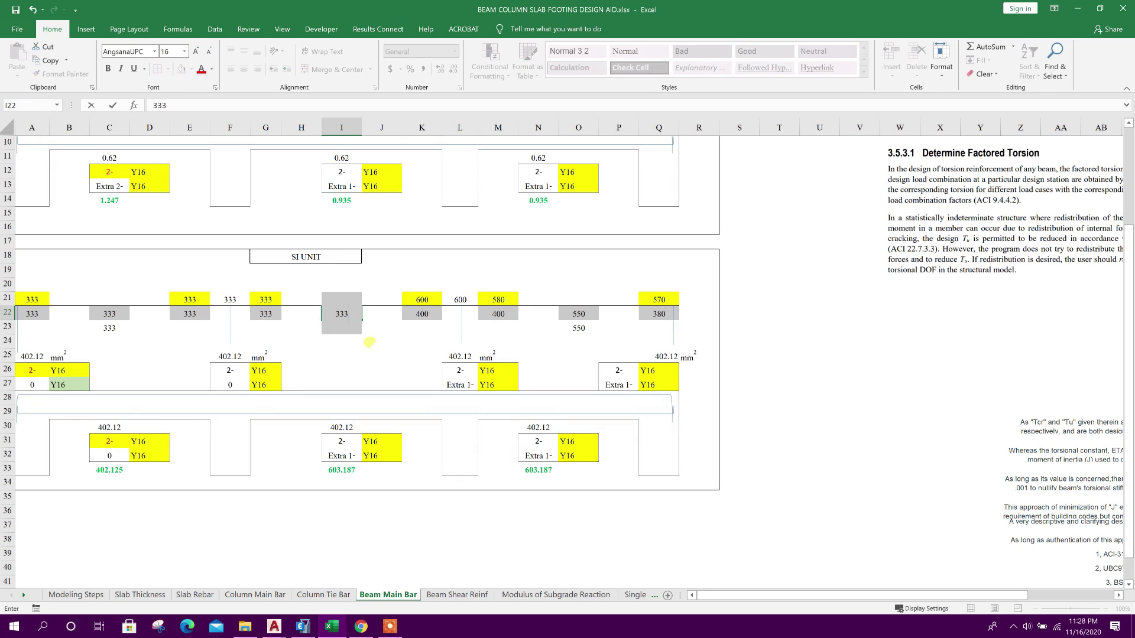
pyautogui.press('Return')
# Step: Enter 333 as the top and bottom steel areas at the end of the second span
pyautogui.click(421, 299)
pyautogui.write('333')
pyautogui.press('Return')
pyautogui.write('333')
pyautogui.press('Return')
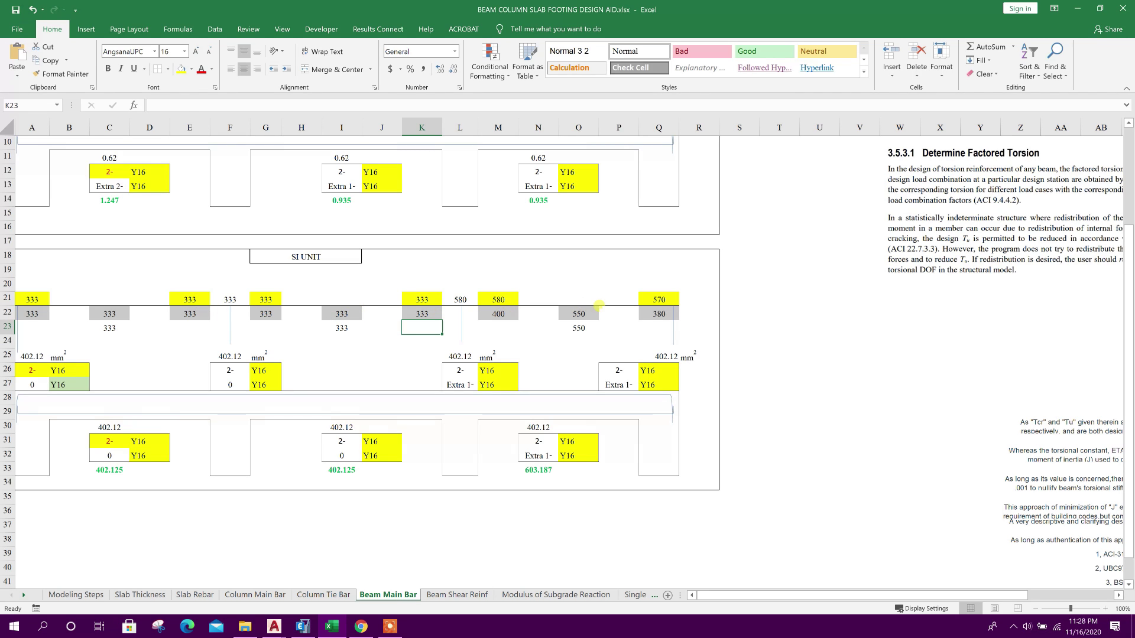
# Step: Enter 405 as the top and bottom steel areas at the start of the third span, checking the values in ETABS
pyautogui.click(515, 295)
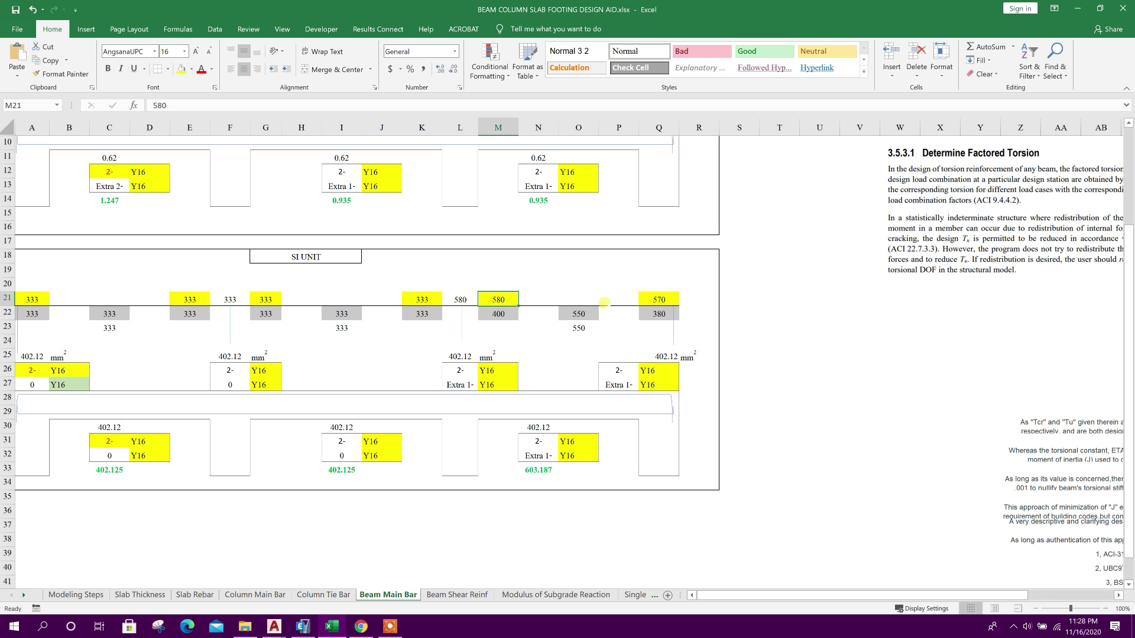
pyautogui.click(308, 625)
pyautogui.click(307, 626)
pyautogui.write('4')
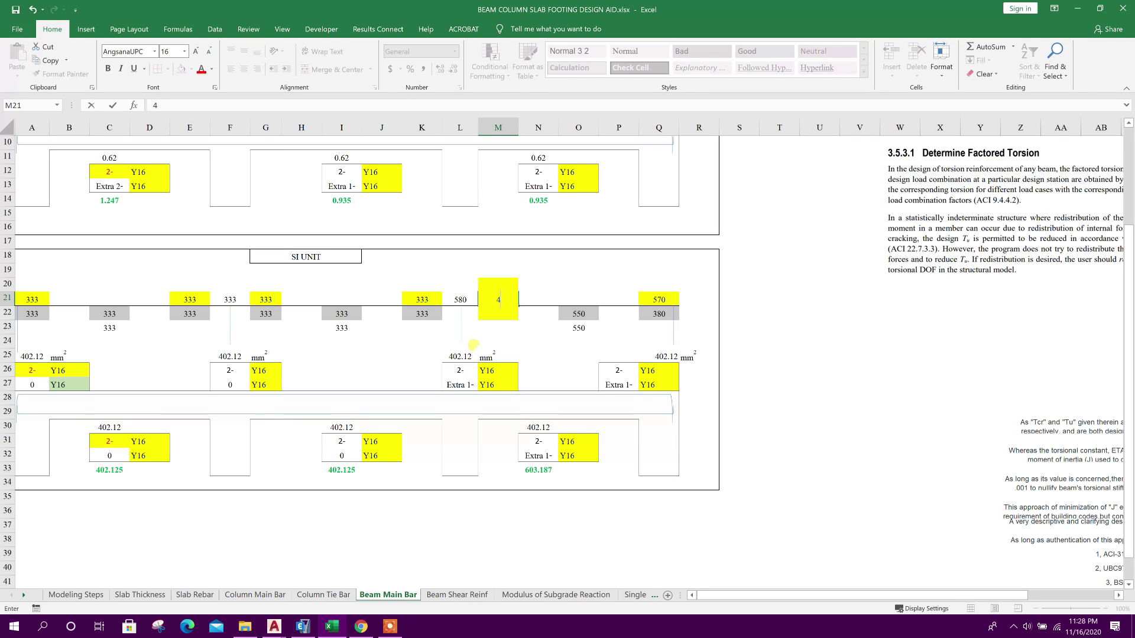
pyautogui.write('05')
pyautogui.press('Return')
pyautogui.press('Return')
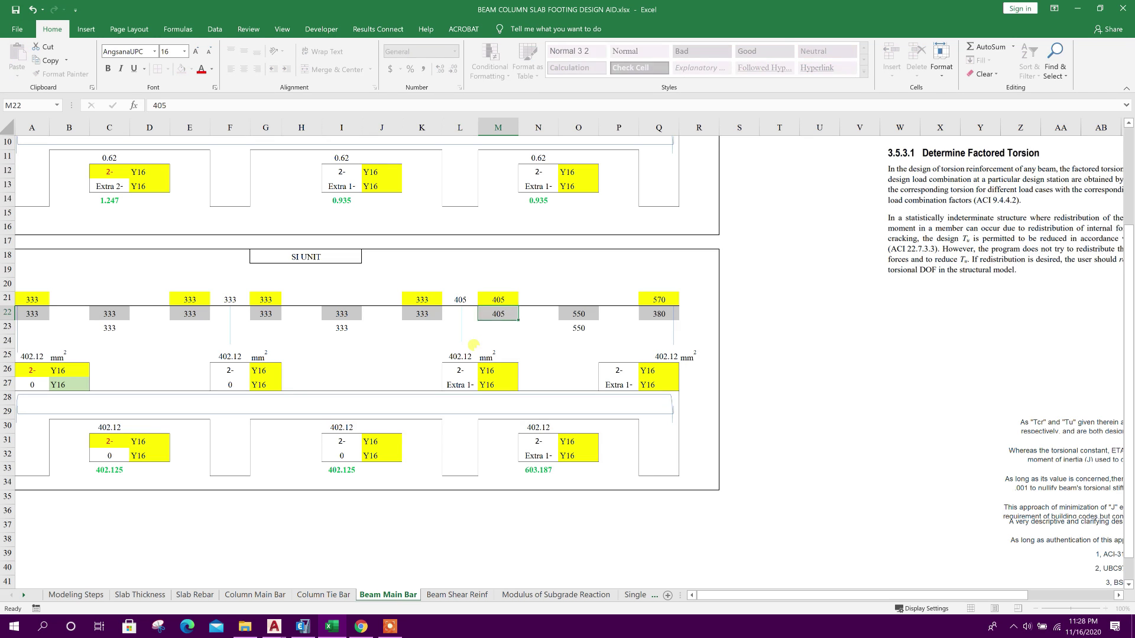
# Step: Enter 405 as the third span's midspan bottom steel area and as its end top and bottom steel areas
pyautogui.click(591, 317)
pyautogui.write('405')
pyautogui.press('Return')
pyautogui.click(647, 297)
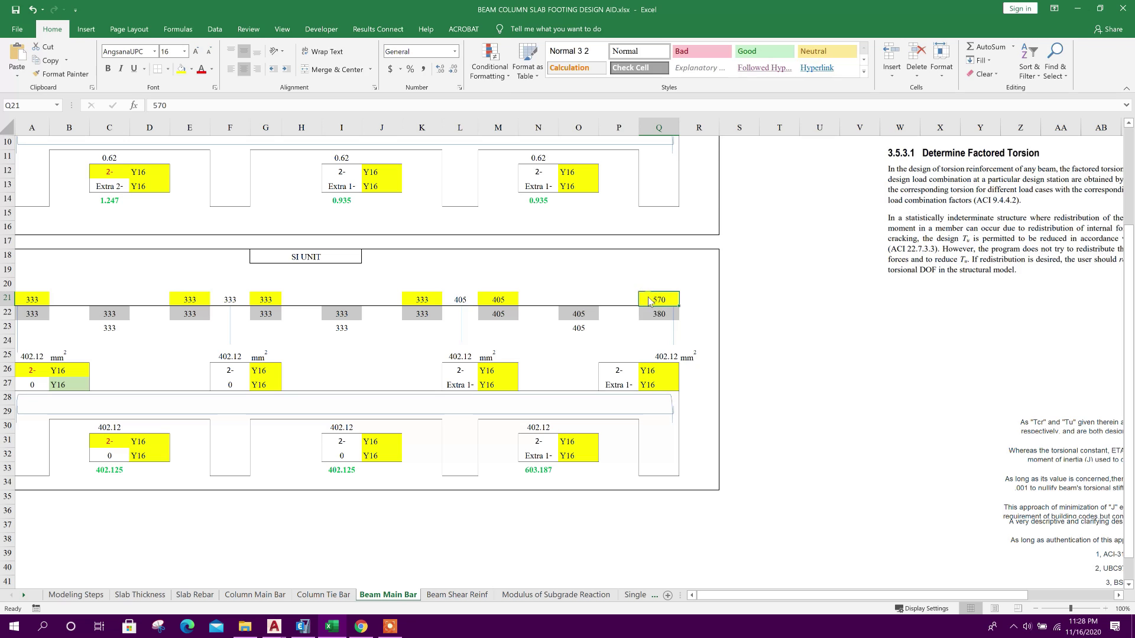
pyautogui.write('405')
pyautogui.press('Return')
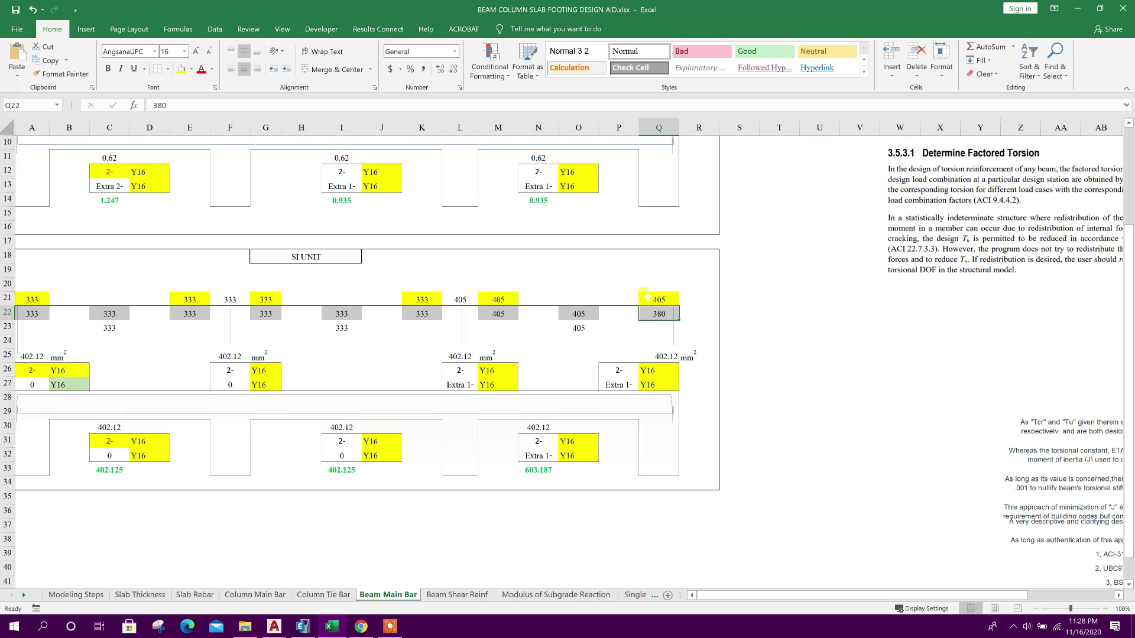
pyautogui.write('5')
pyautogui.write('0')
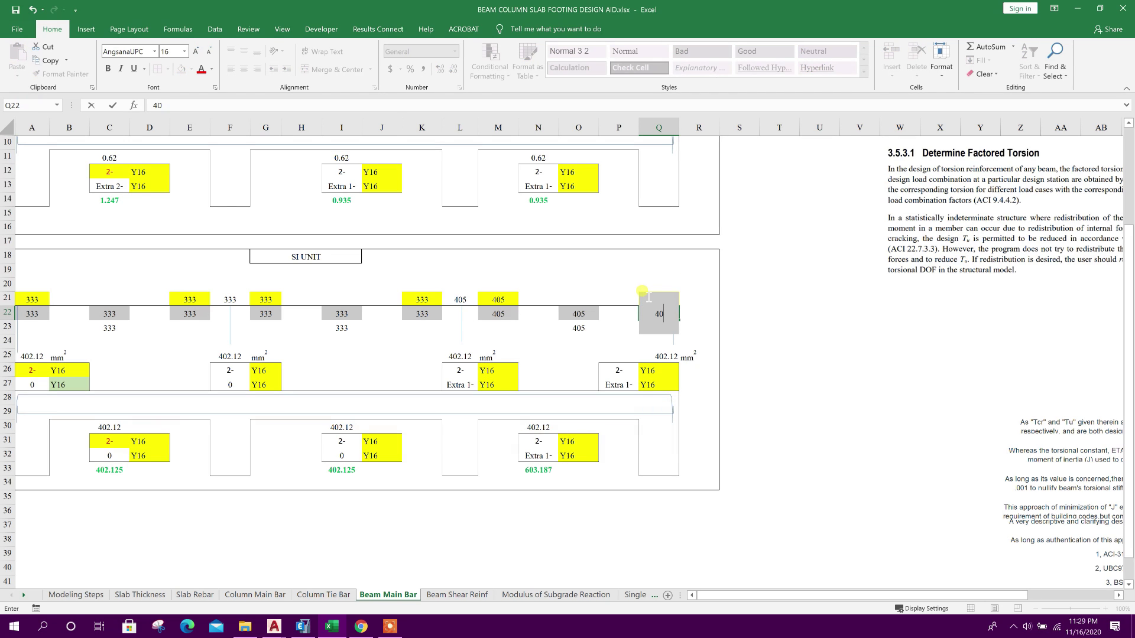
pyautogui.write('5')
pyautogui.press('Return')
# Step: Examine the first support's top bar selection and the provided bottom steel area of the first span
pyautogui.scroll(-1, 502, 410)
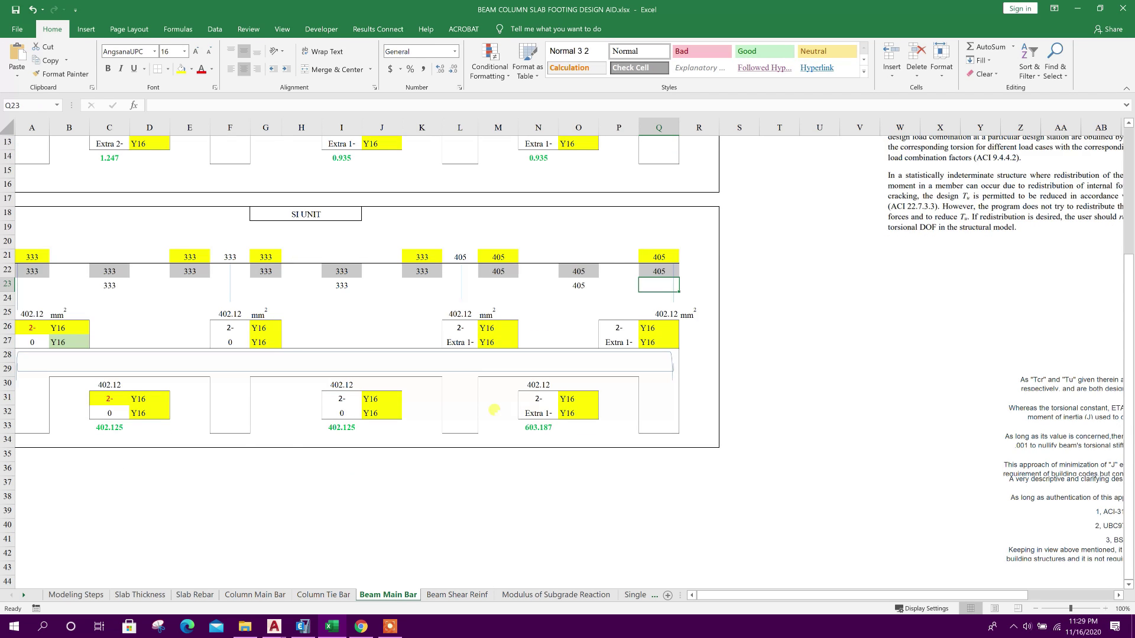
pyautogui.scroll(1, 252, 446)
pyautogui.click(66, 371)
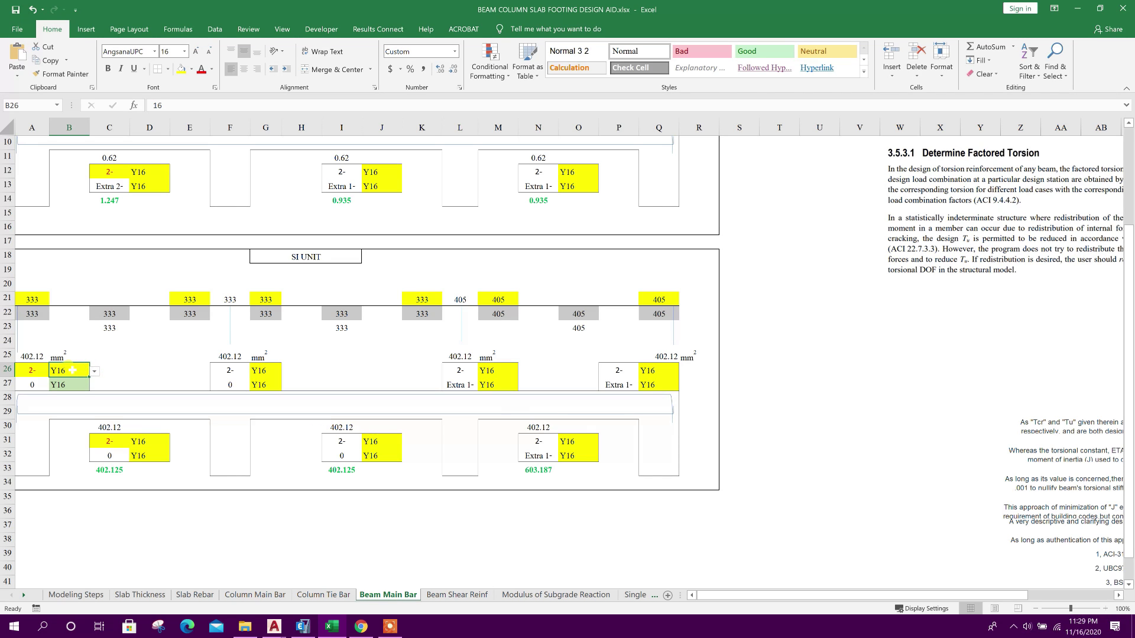
pyautogui.click(121, 368)
pyautogui.click(72, 373)
pyautogui.click(136, 480)
pyautogui.click(120, 470)
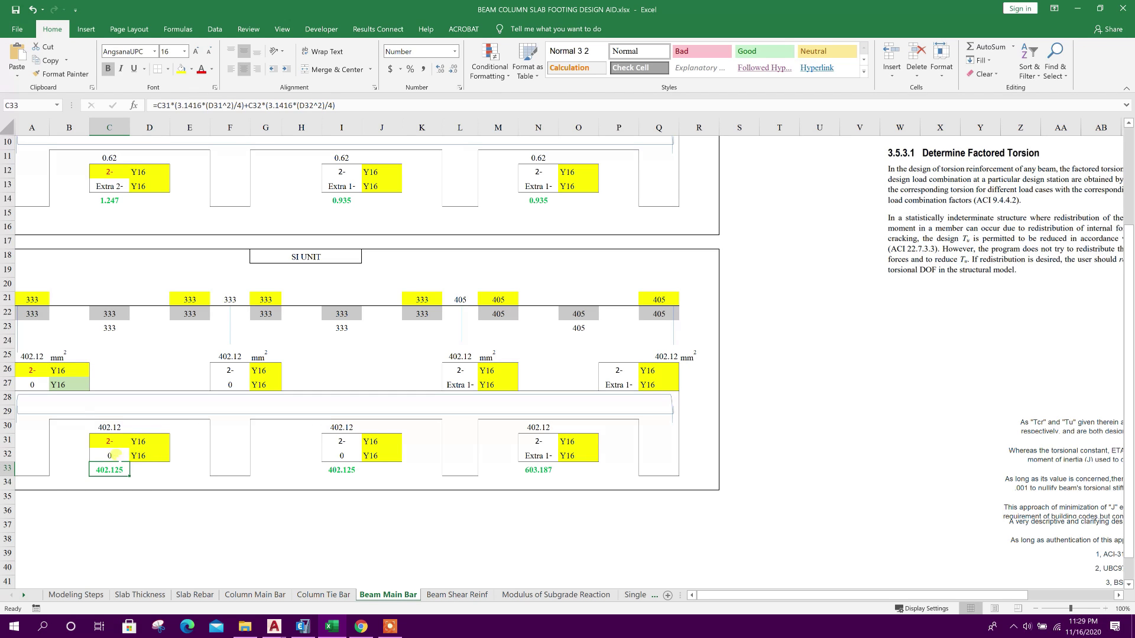
# Step: Set both the main and extra top bar diameters at the first support to 14 mm and check the extra-bar formula
pyautogui.click(72, 373)
pyautogui.click(94, 371)
pyautogui.click(74, 385)
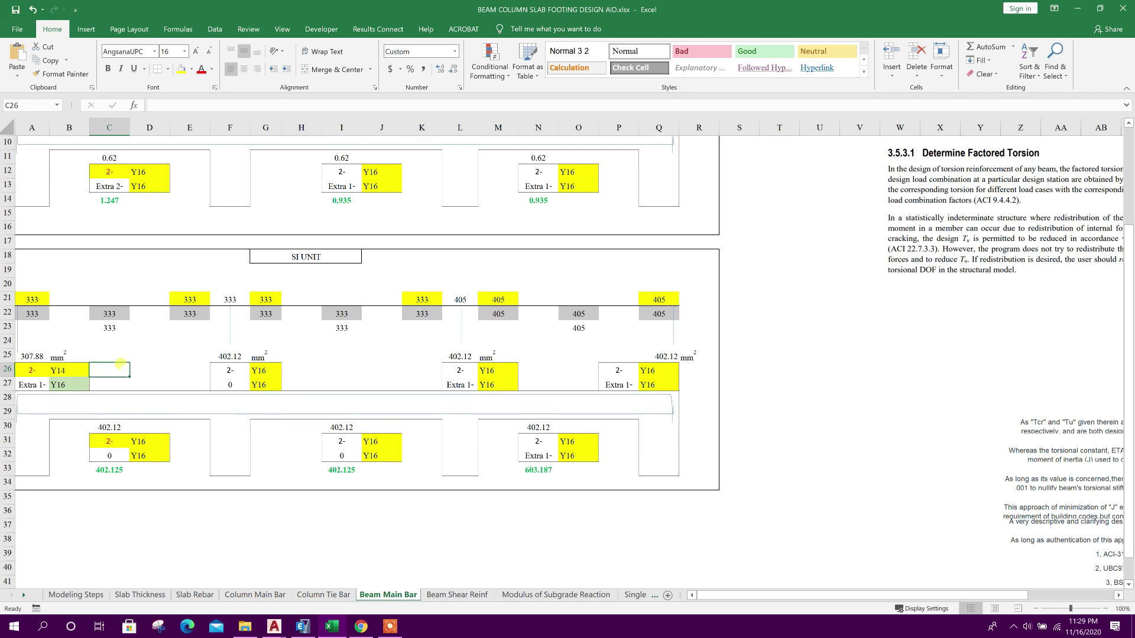
pyautogui.click(68, 385)
pyautogui.click(95, 385)
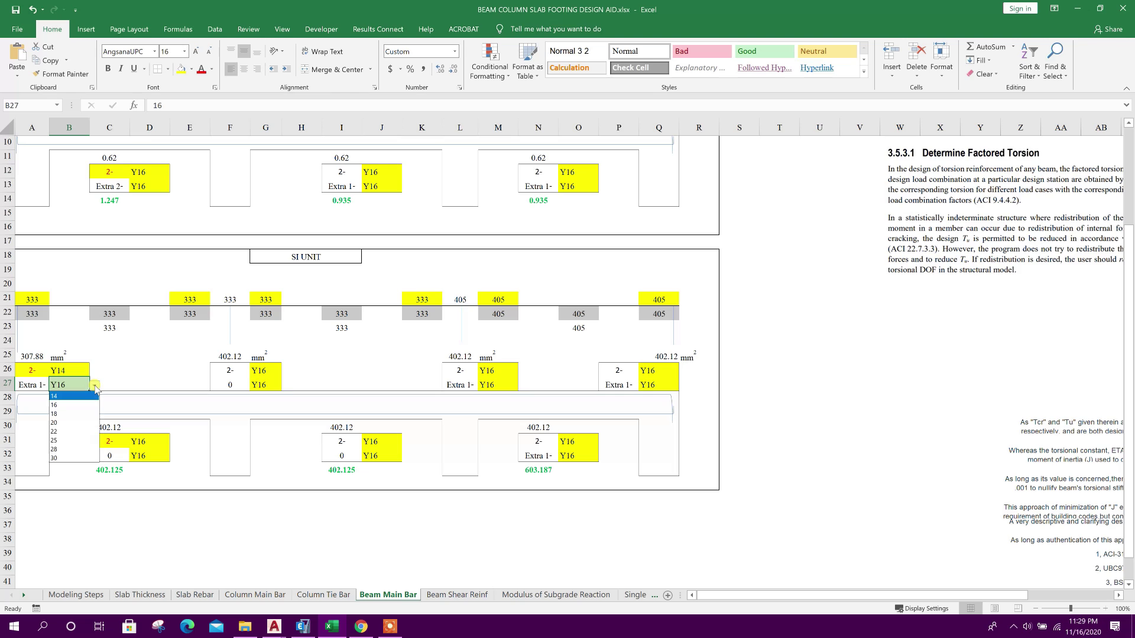
pyautogui.click(75, 397)
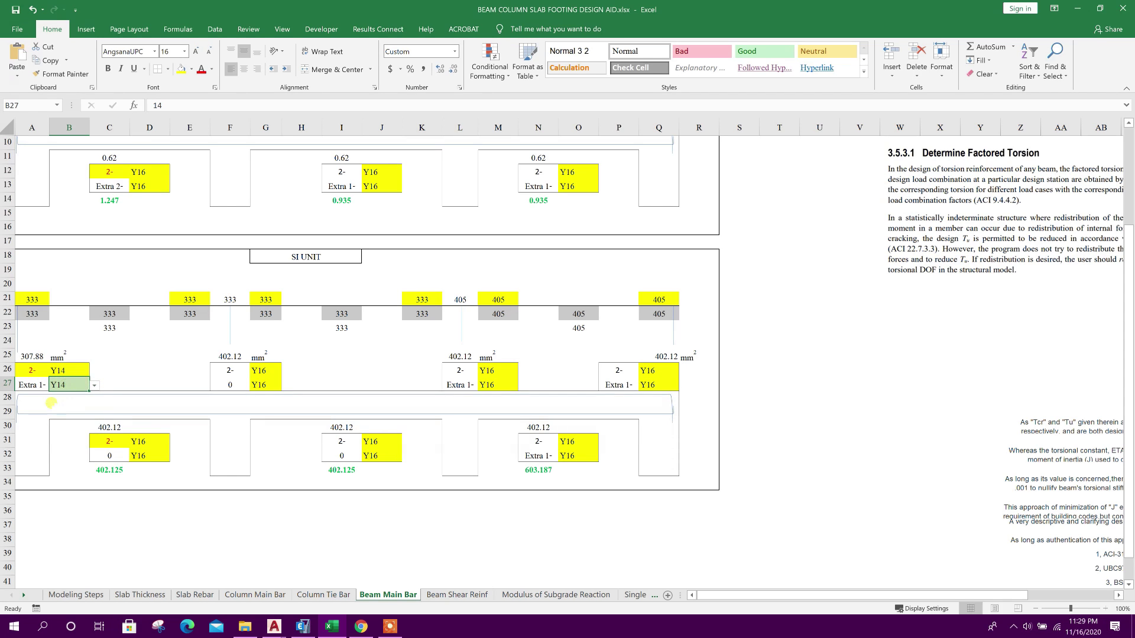
pyautogui.click(51, 403)
pyautogui.click(33, 384)
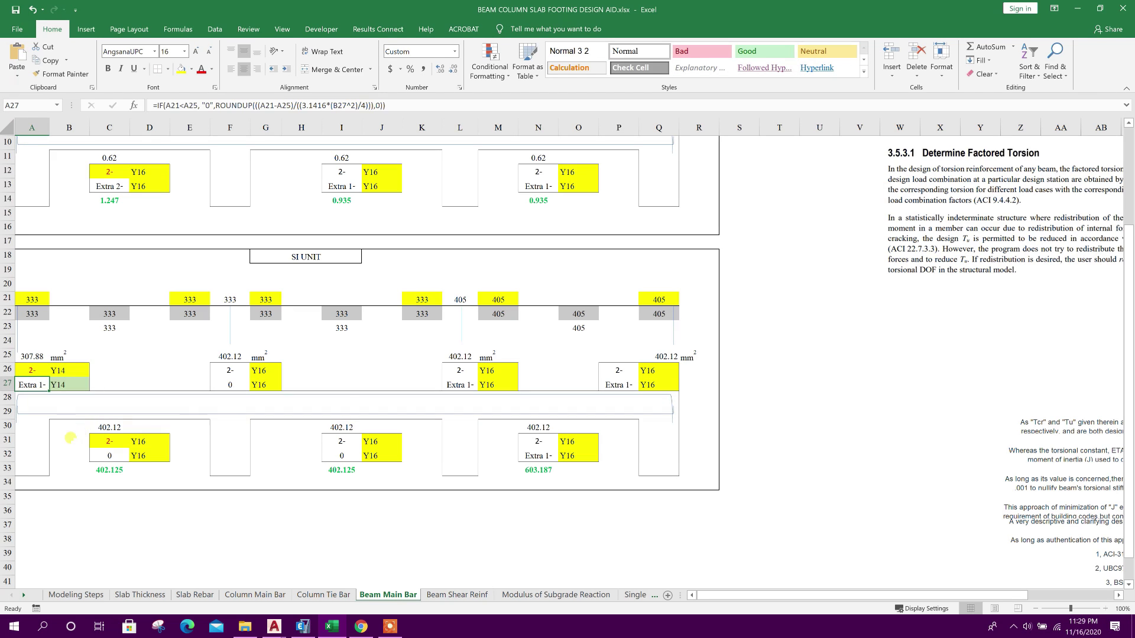
pyautogui.click(69, 440)
# Step: Set the main top bar diameter at the second support to 14 mm
pyautogui.click(260, 371)
pyautogui.click(286, 371)
pyautogui.click(271, 382)
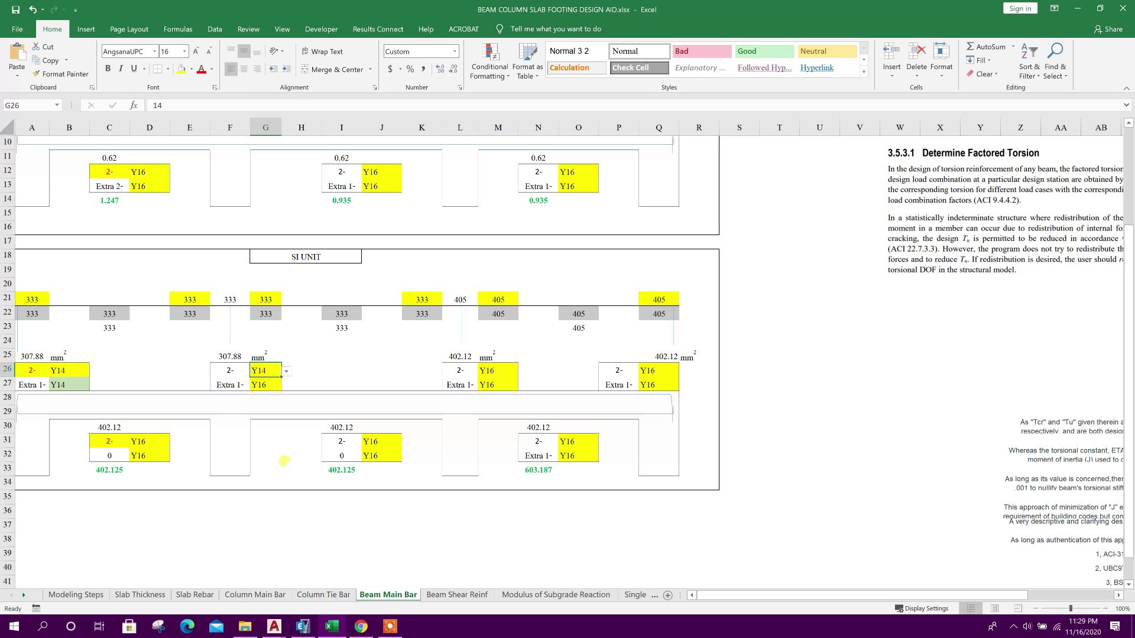
# Step: Set the extra top bar at the second support and the first span's main and extra bottom bars to 14 mm
pyautogui.click(266, 384)
pyautogui.click(267, 398)
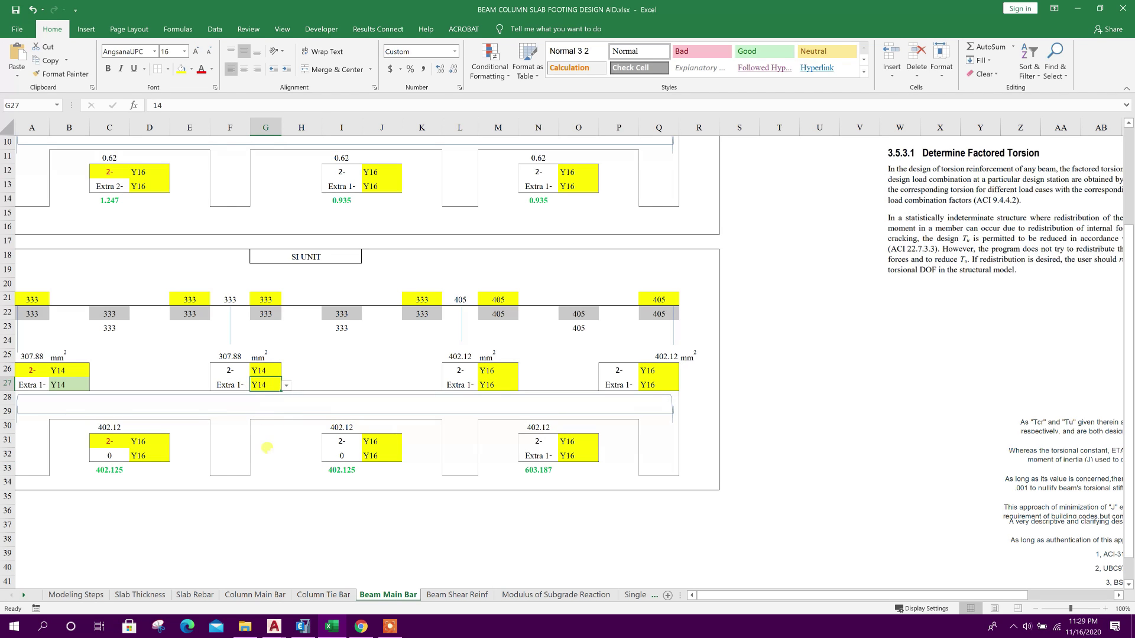
pyautogui.click(147, 444)
pyautogui.click(174, 442)
pyautogui.click(155, 453)
pyautogui.click(155, 455)
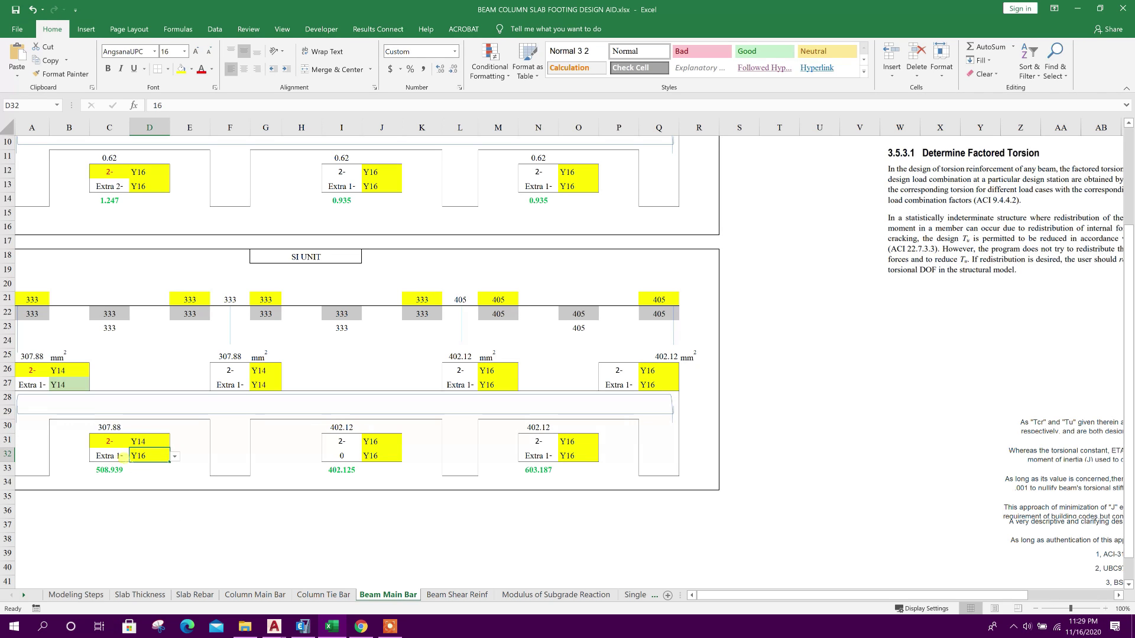
pyautogui.click(174, 456)
pyautogui.click(142, 466)
pyautogui.click(189, 479)
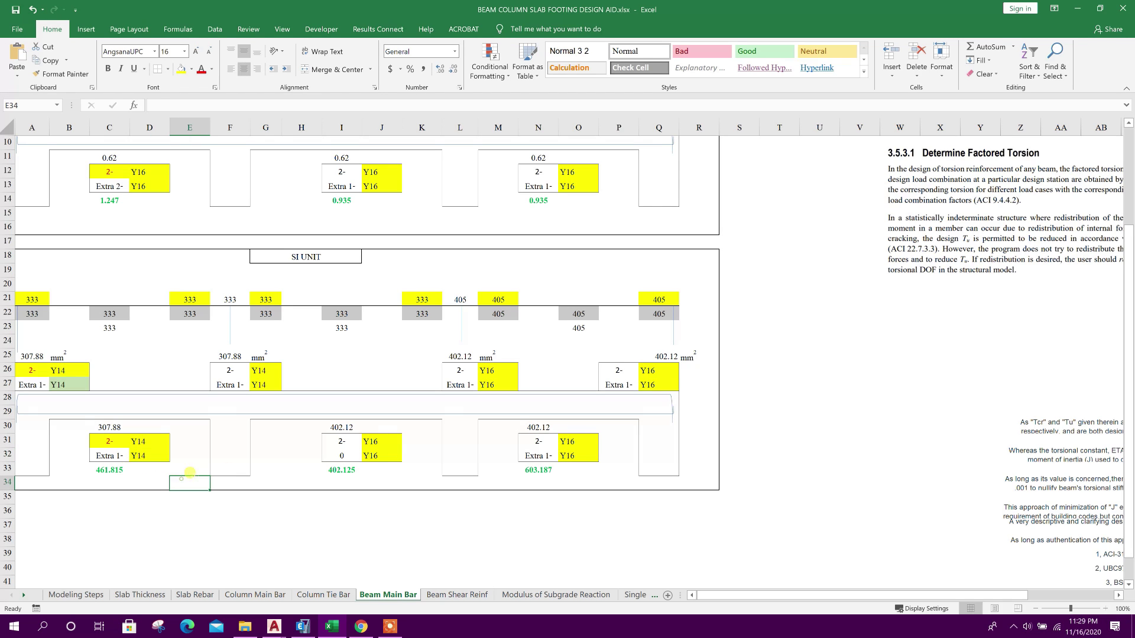
# Step: Set both the main and extra bottom bar diameters of the second span to 14 mm
pyautogui.click(367, 440)
pyautogui.click(408, 442)
pyautogui.click(387, 451)
pyautogui.click(397, 459)
pyautogui.click(407, 458)
pyautogui.click(375, 466)
pyautogui.click(408, 471)
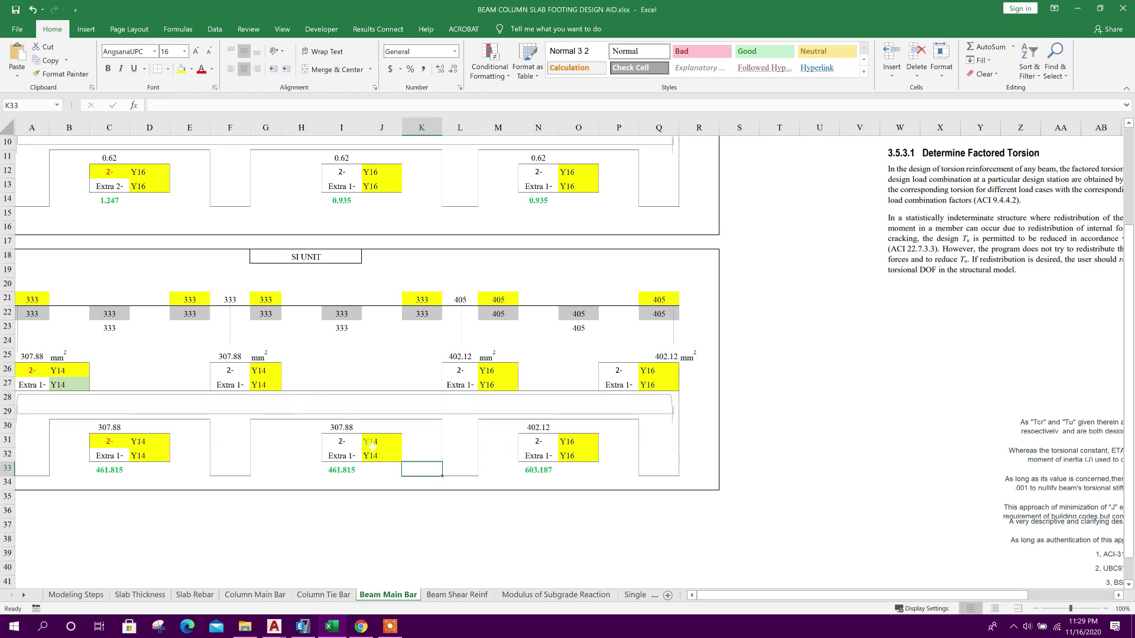
# Step: Set both the main and extra top bar diameters at the third support to 14 mm
pyautogui.click(500, 374)
pyautogui.click(522, 371)
pyautogui.click(505, 370)
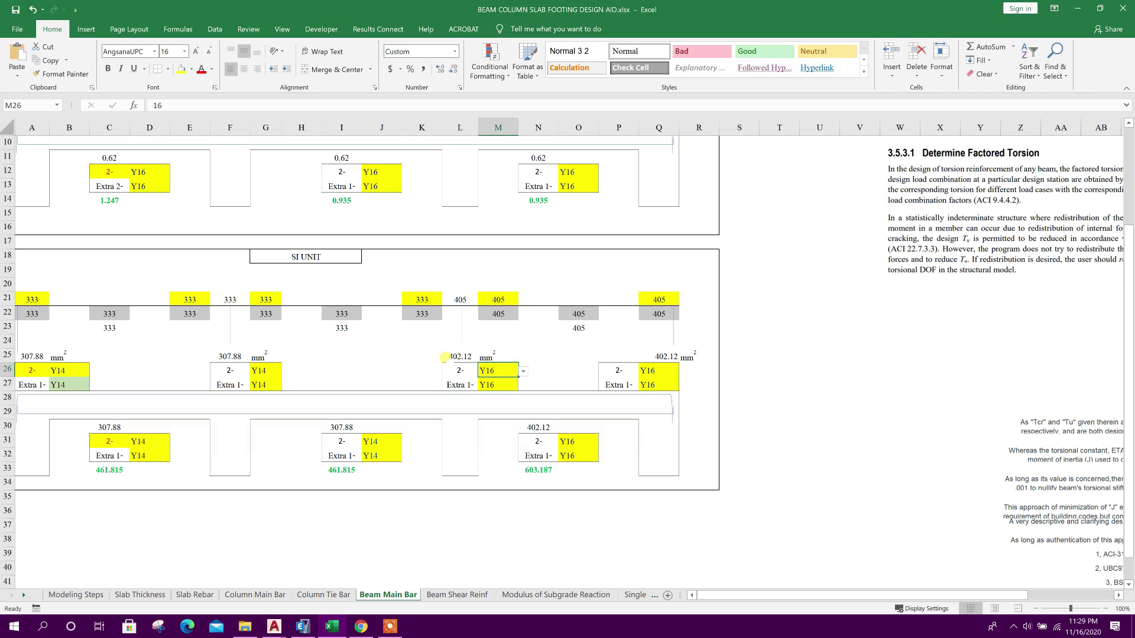
pyautogui.click(522, 371)
pyautogui.click(491, 382)
pyautogui.click(510, 385)
pyautogui.click(523, 385)
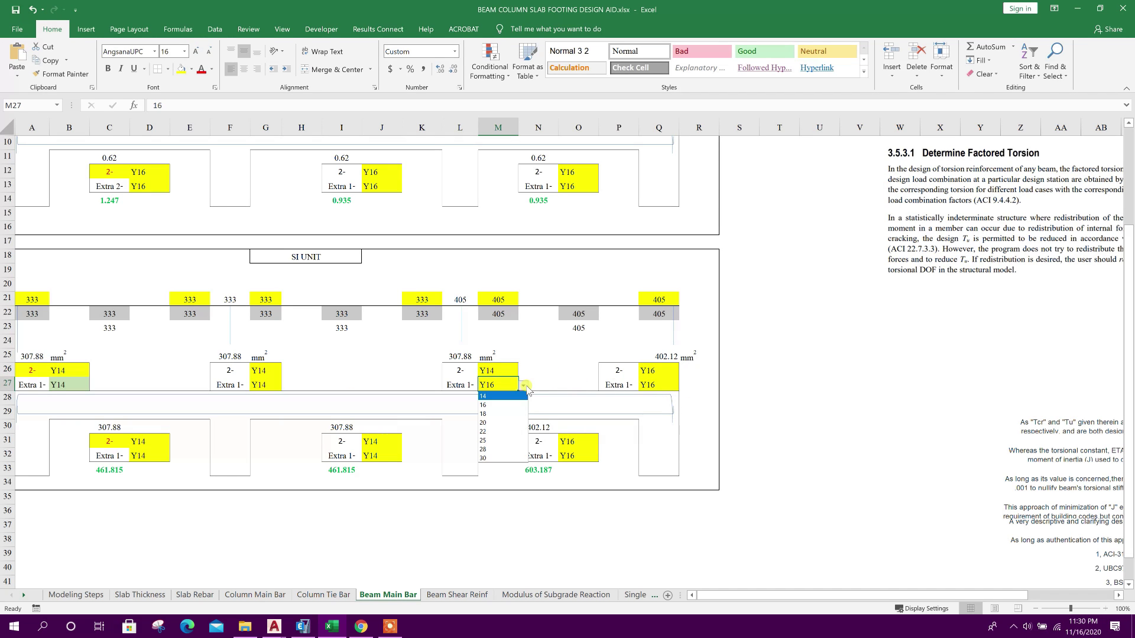
pyautogui.click(486, 396)
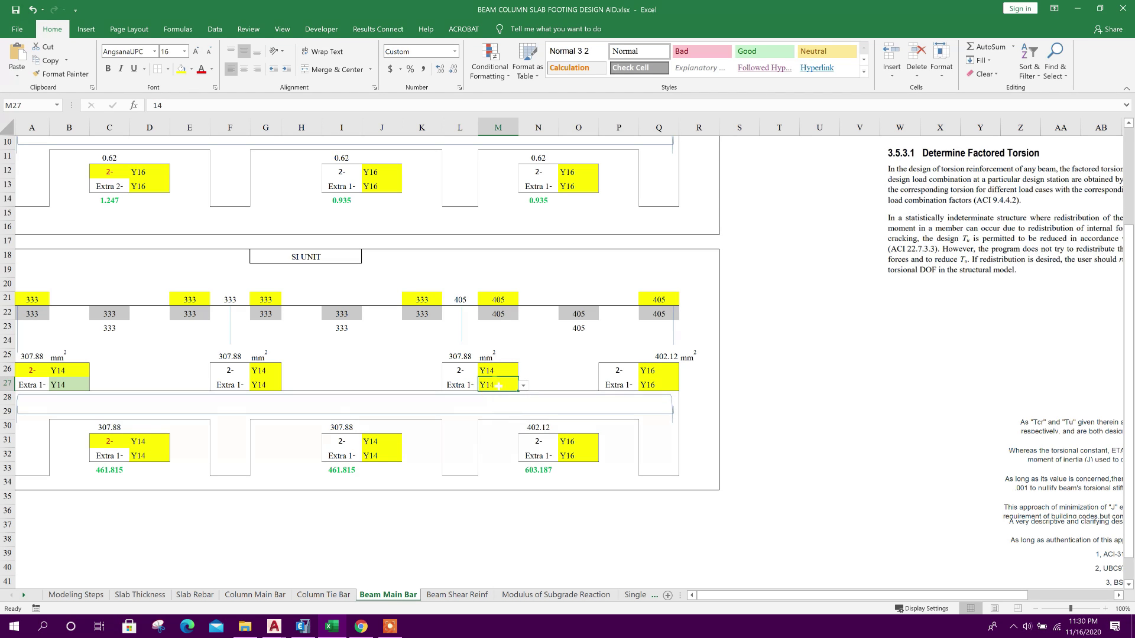
# Step: Set both the main and extra bottom bar diameters of the third span to 14 mm
pyautogui.click(572, 440)
pyautogui.click(604, 442)
pyautogui.click(590, 454)
pyautogui.click(589, 454)
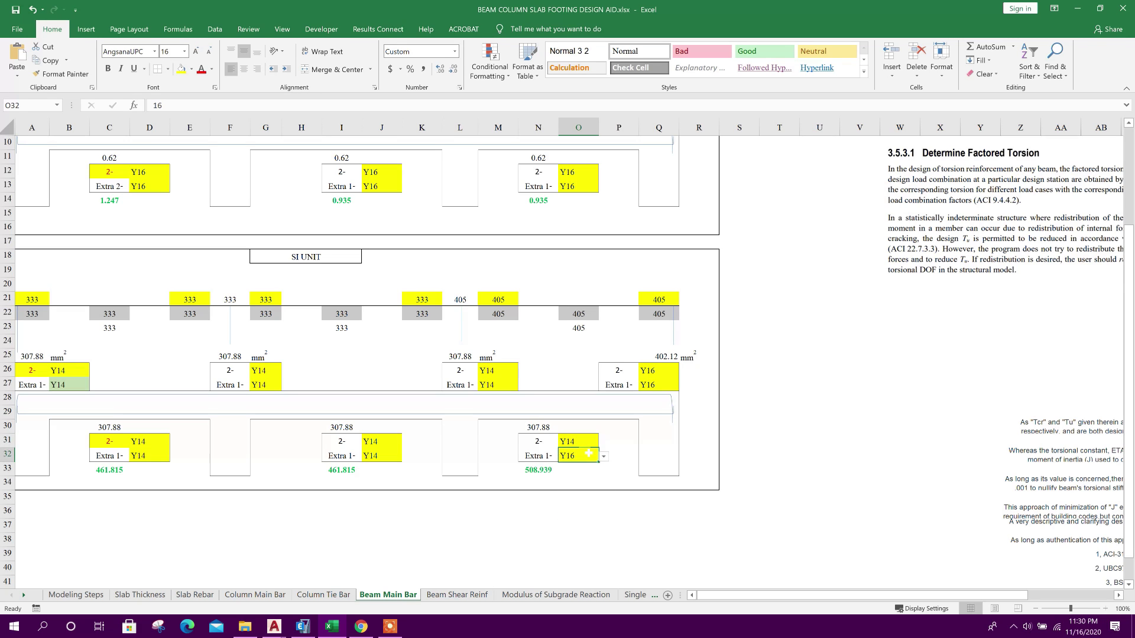
pyautogui.click(604, 456)
pyautogui.click(565, 483)
# Step: Set both the main and extra top bar diameters at the last support to 14 mm
pyautogui.click(663, 375)
pyautogui.click(684, 372)
pyautogui.click(660, 382)
pyautogui.click(662, 385)
pyautogui.click(684, 385)
pyautogui.click(664, 397)
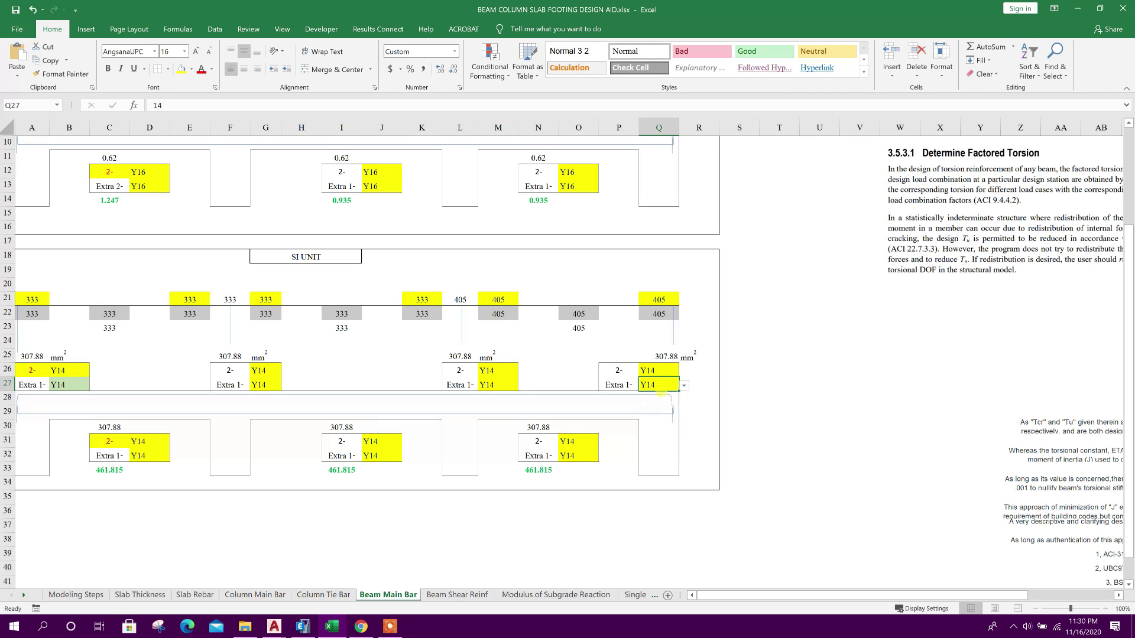
# Step: Examine the provided steel area and extra-bar formulas for the top bars at the last support
pyautogui.click(659, 356)
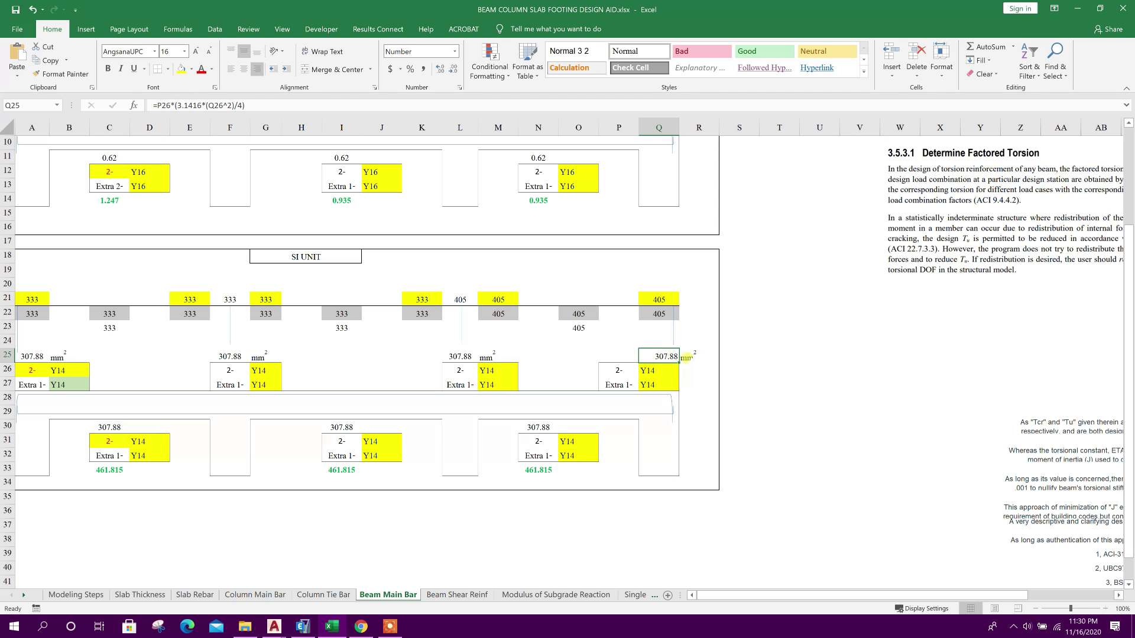
pyautogui.click(664, 368)
pyautogui.click(617, 386)
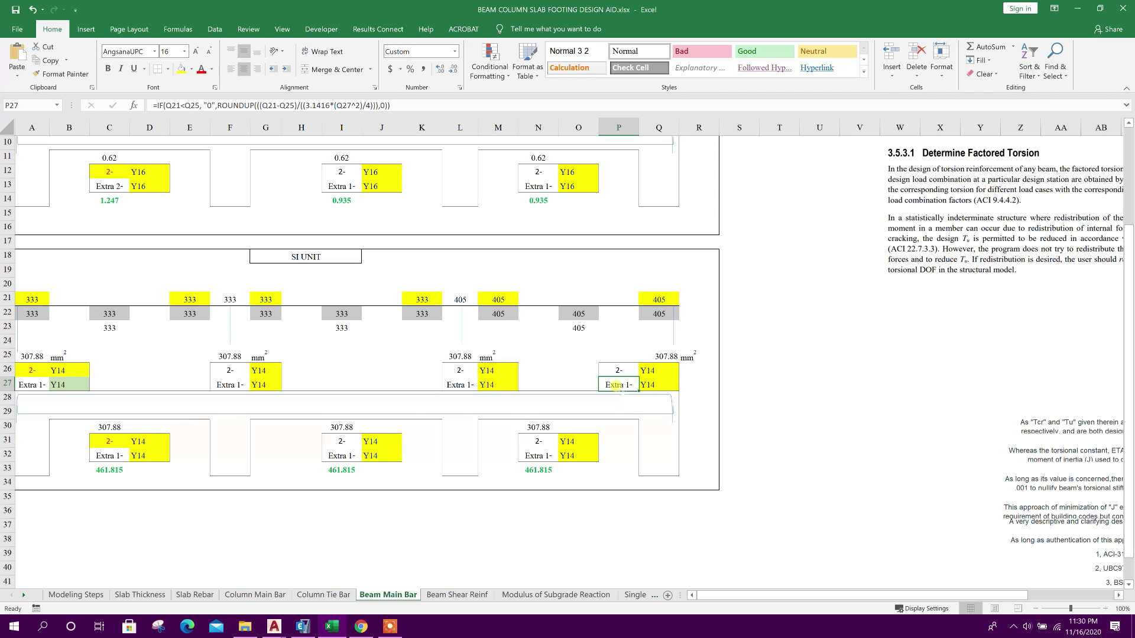
pyautogui.click(654, 386)
pyautogui.click(700, 385)
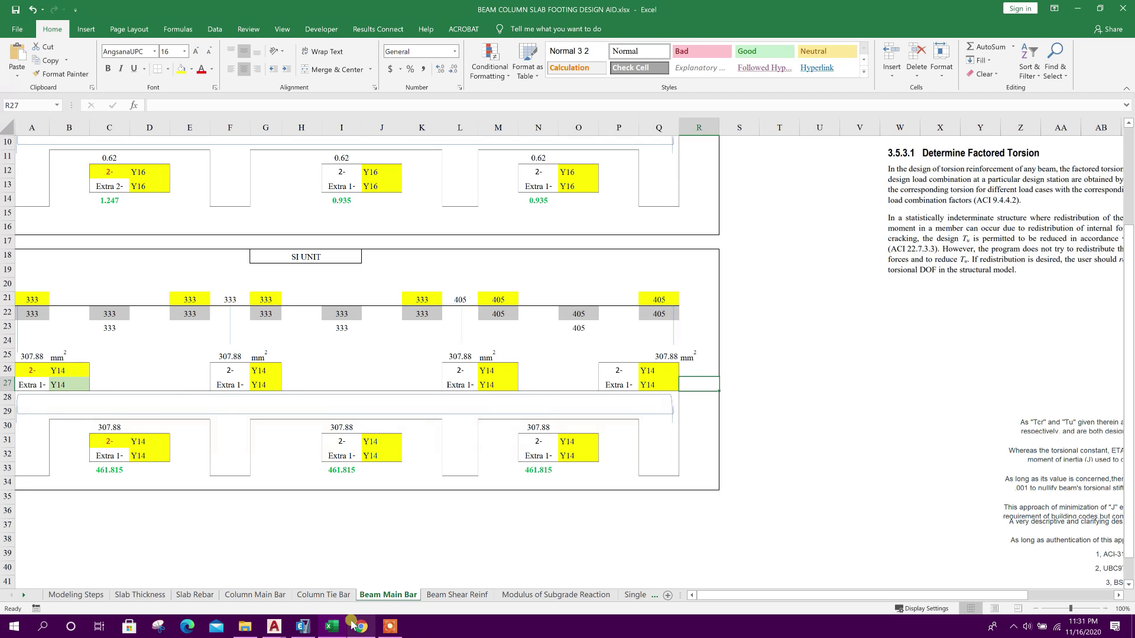
# Step: Switch to the grade beam drawing in AutoCAD and change the top bar label beside grid 1 to 2-14 mm Ø ST
pyautogui.click(301, 627)
pyautogui.moveTo(274, 626)
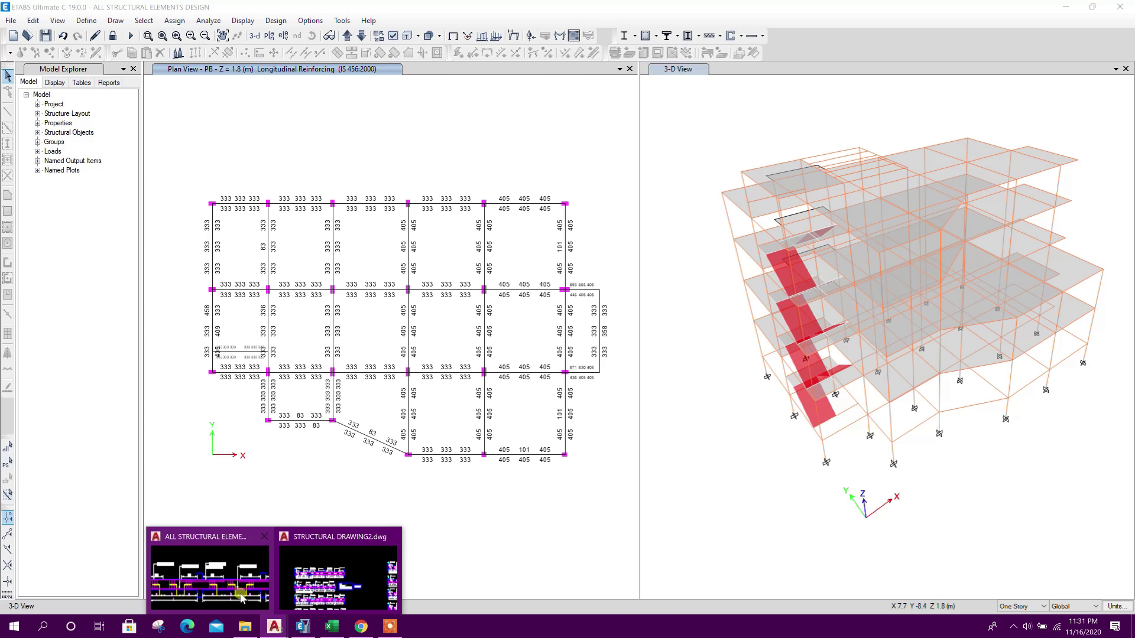
pyautogui.click(212, 567)
pyautogui.scroll(-3, 341, 321)
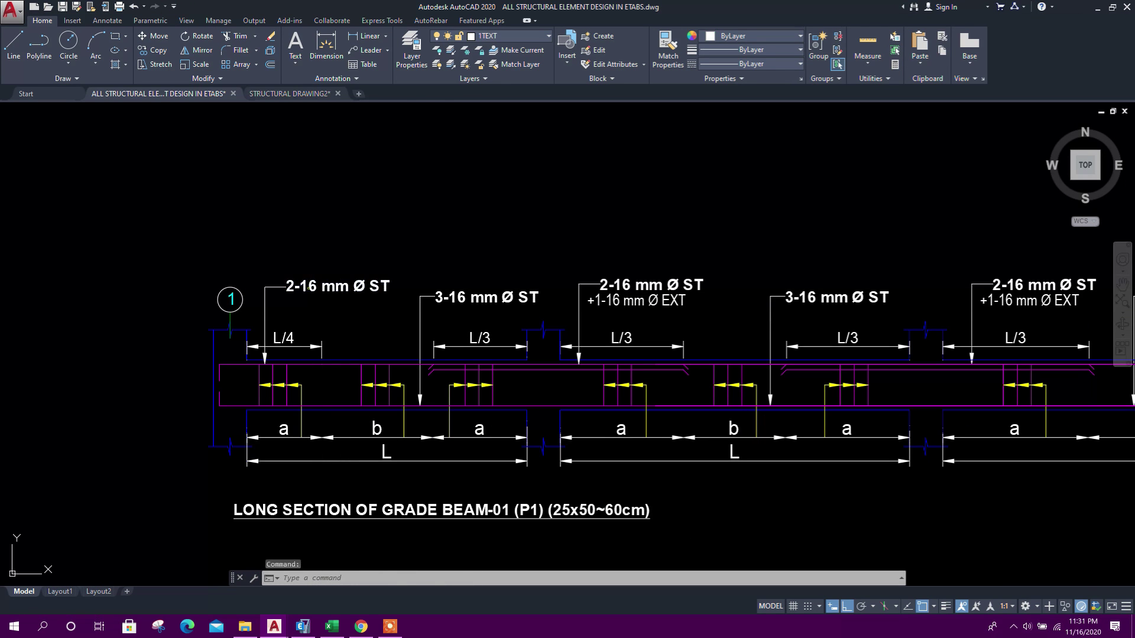
pyautogui.doubleClick(315, 291)
pyautogui.write('4')
pyautogui.click(324, 313)
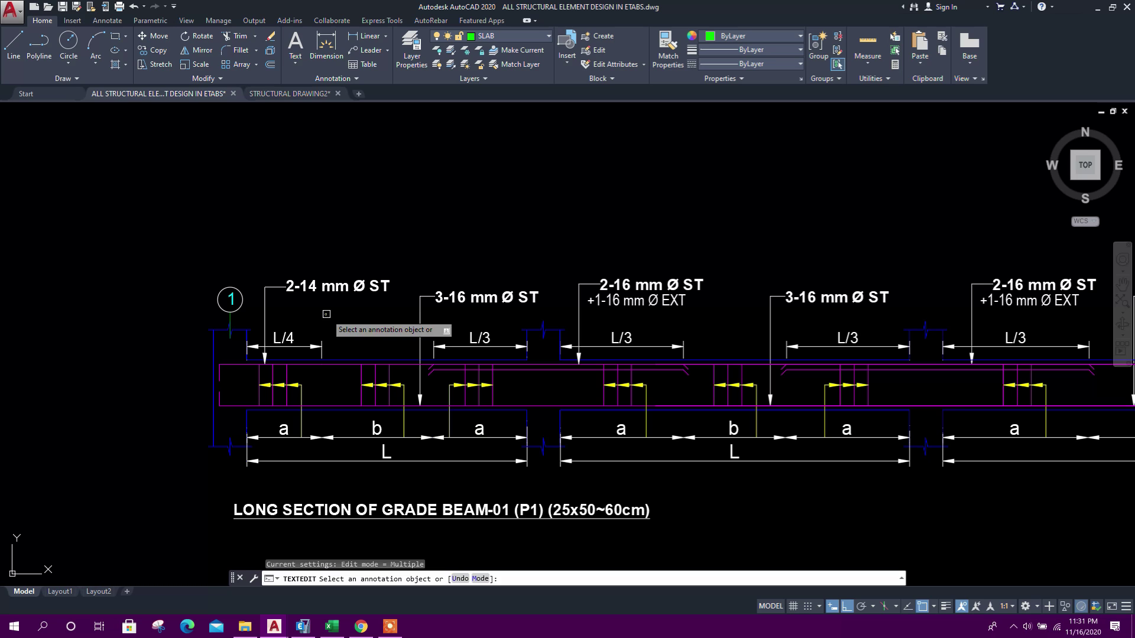
pyautogui.press('Escape')
# Step: Copy the second support's extra-bar label beneath the grid 1 top bar label and change the copy to +1-14 mm Ø EXT
pyautogui.click(619, 305)
pyautogui.click(155, 51)
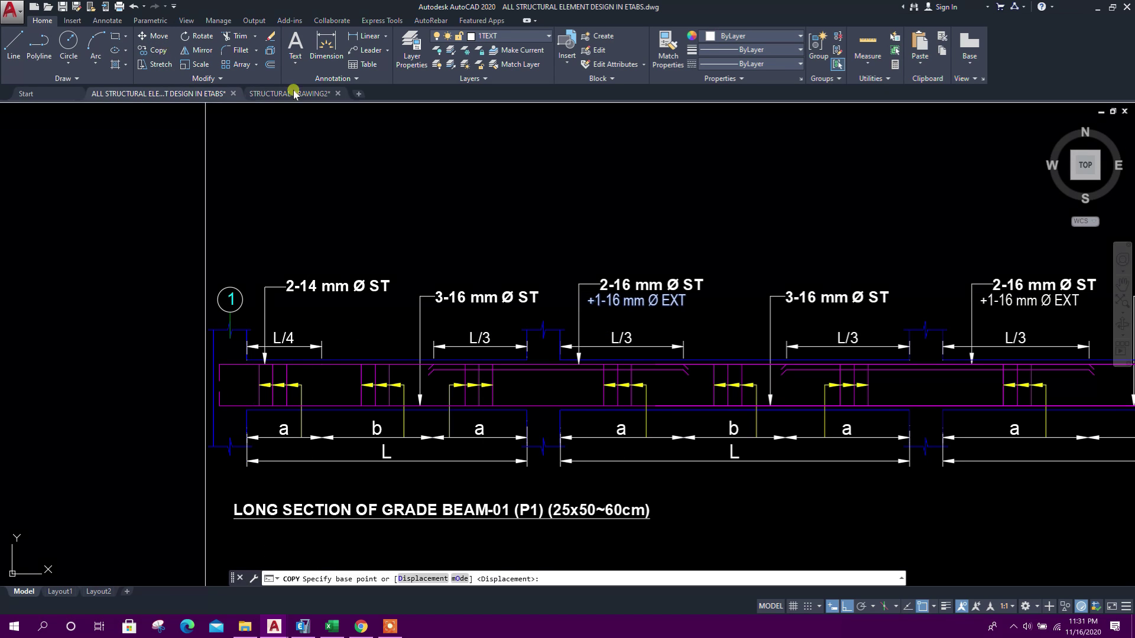
pyautogui.click(650, 301)
pyautogui.click(342, 302)
pyautogui.press('Escape')
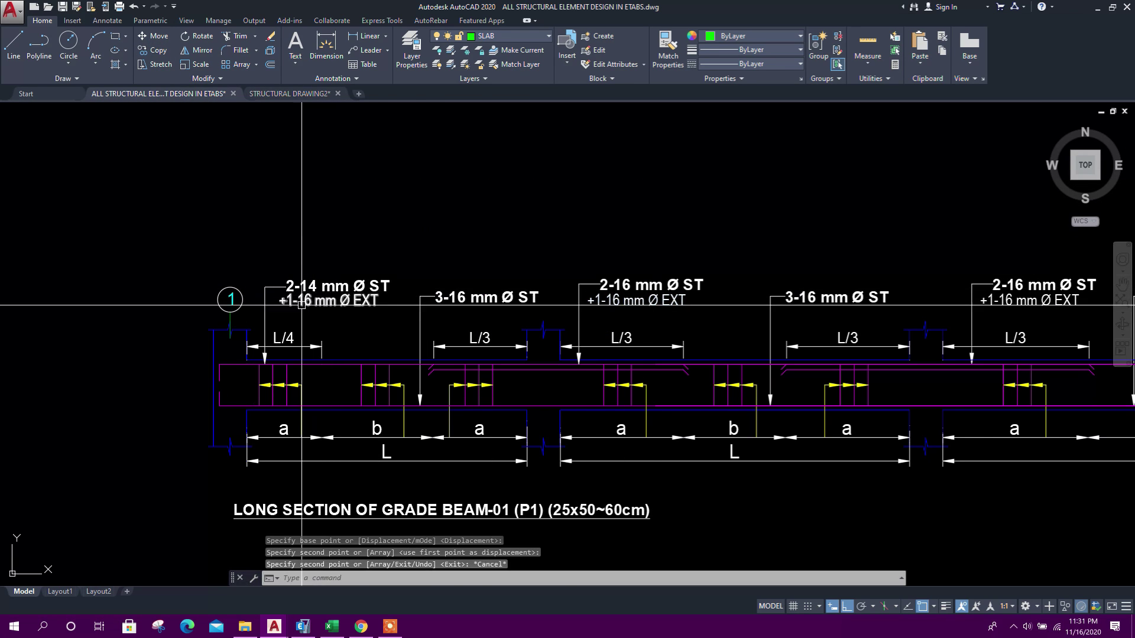
pyautogui.scroll(4, 301, 307)
pyautogui.doubleClick(311, 289)
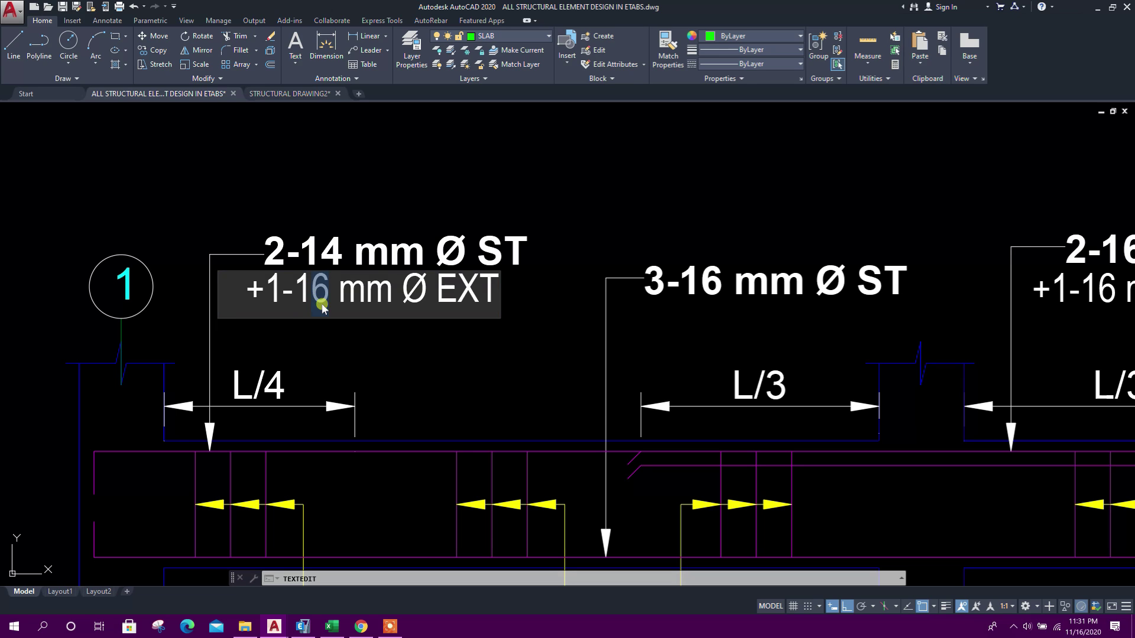
pyautogui.write('4')
pyautogui.click(425, 195)
pyautogui.press('Escape')
# Step: Copy the slanted end mark of the second support's extra top bar to the end of the first span's L/4 zone
pyautogui.scroll(-4, 421, 264)
pyautogui.scroll(2, 722, 388)
pyautogui.scroll(4, 761, 313)
pyautogui.click(804, 308)
pyautogui.scroll(-4, 644, 328)
pyautogui.click(155, 50)
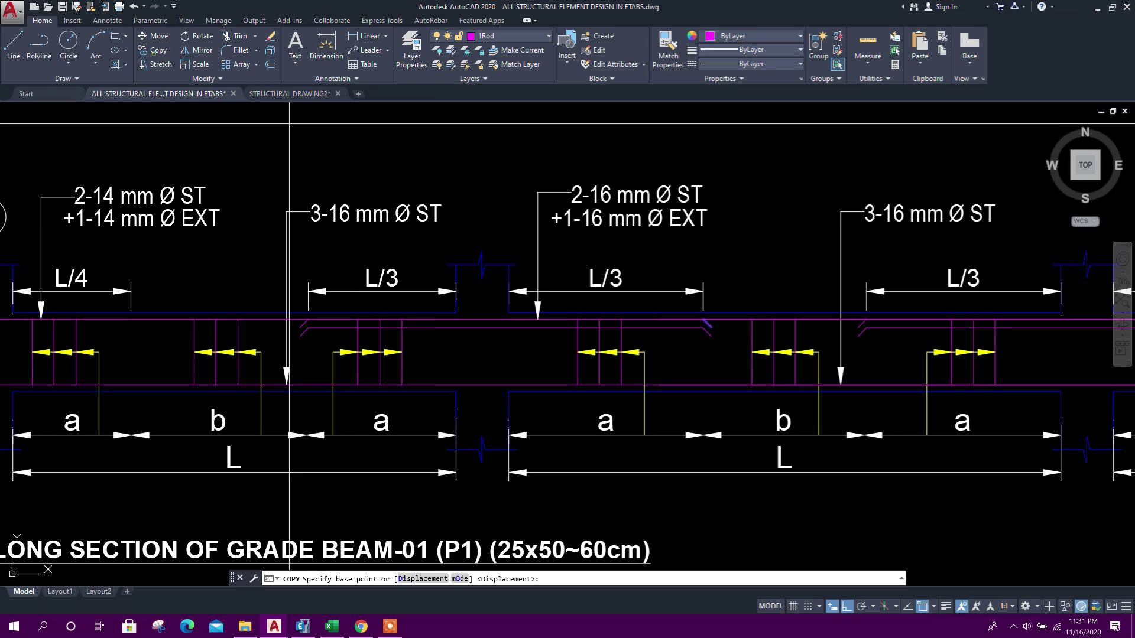
pyautogui.scroll(2, 635, 325)
pyautogui.click(744, 313)
pyautogui.scroll(-4, 743, 313)
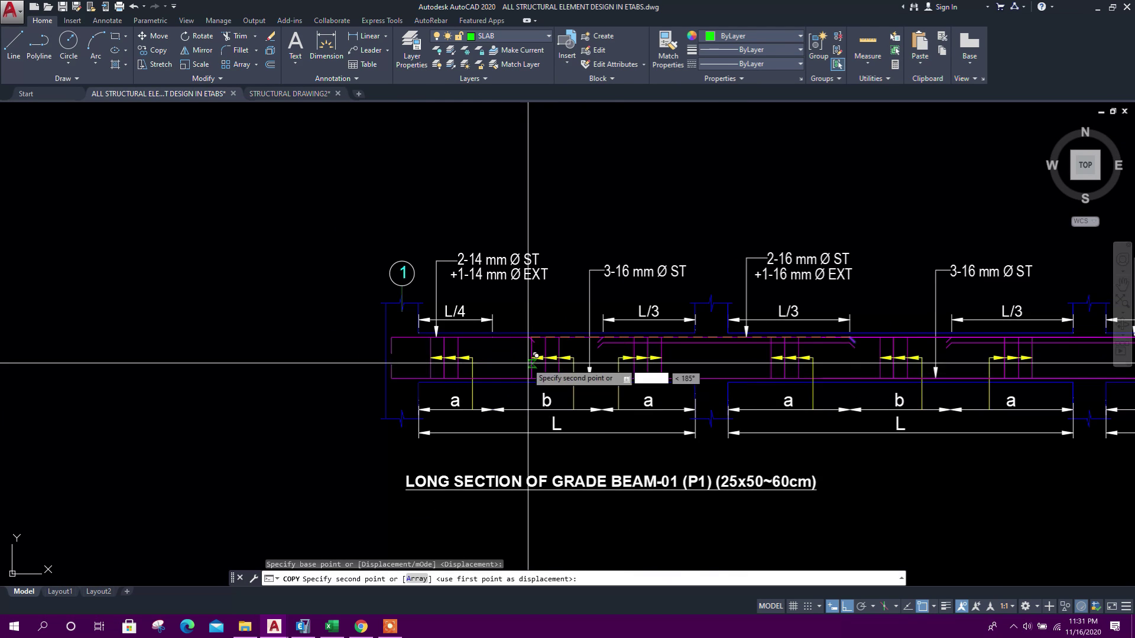
pyautogui.scroll(4, 527, 363)
pyautogui.click(463, 299)
pyautogui.scroll(-3, 471, 361)
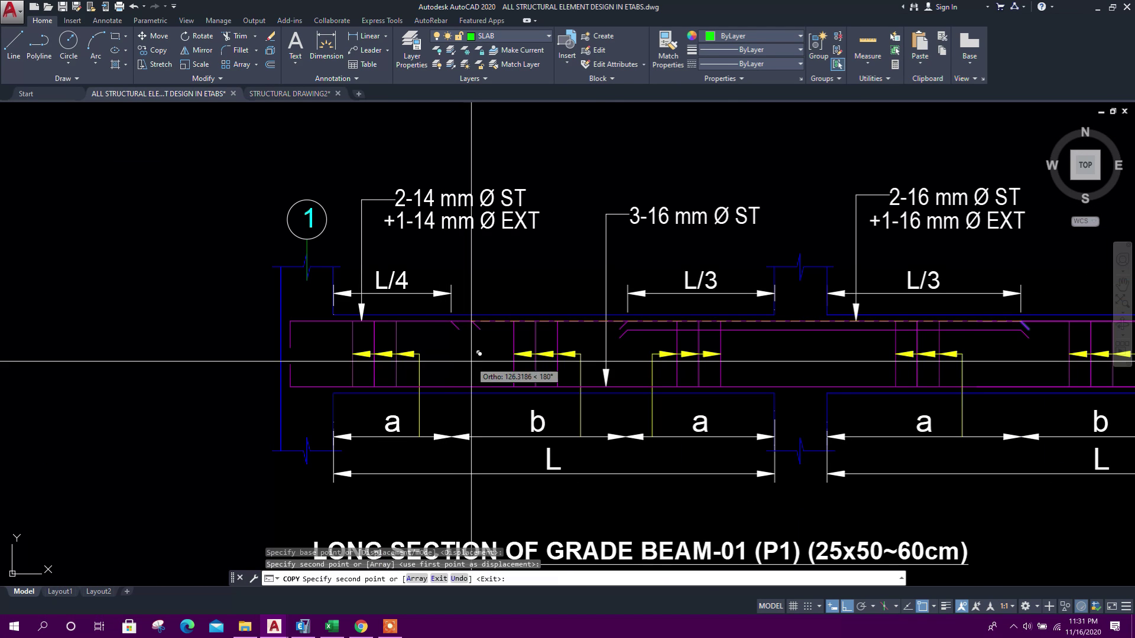
pyautogui.scroll(4, 460, 340)
pyautogui.press('Escape')
pyautogui.press('Escape')
pyautogui.scroll(-2, 446, 308)
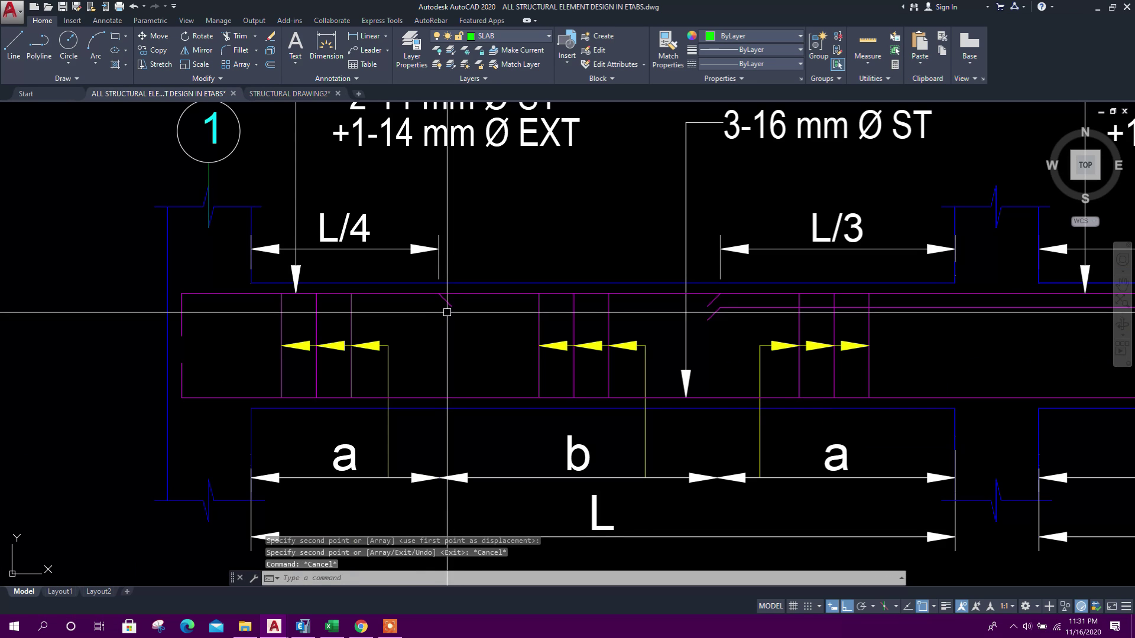
pyautogui.press('Escape')
pyautogui.scroll(-3, 448, 307)
pyautogui.scroll(3, 455, 322)
pyautogui.scroll(-2, 437, 322)
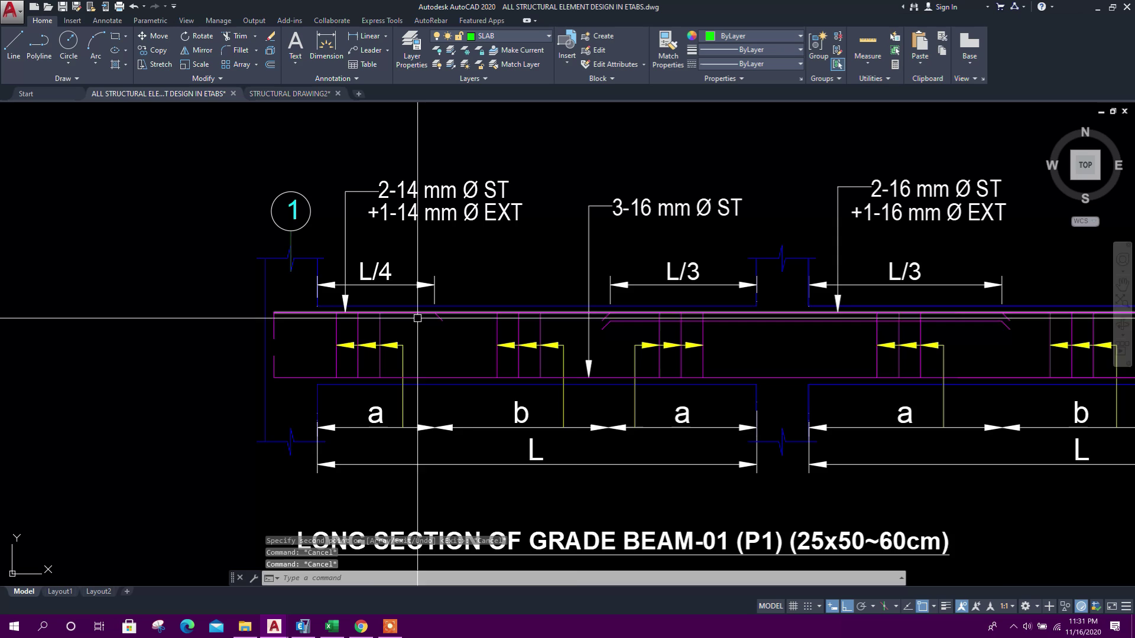
# Step: Change the second support's top bar labels to 2-14 mm Ø ST and +1-14 mm Ø EXT
pyautogui.moveTo(418, 318); pyautogui.dragTo(347, 333, button='middle')
pyautogui.moveTo(397, 265); pyautogui.dragTo(387, 291, button='middle')
pyautogui.moveTo(628, 377); pyautogui.dragTo(543, 377, button='middle')
pyautogui.moveTo(686, 325); pyautogui.dragTo(609, 337, button='middle')
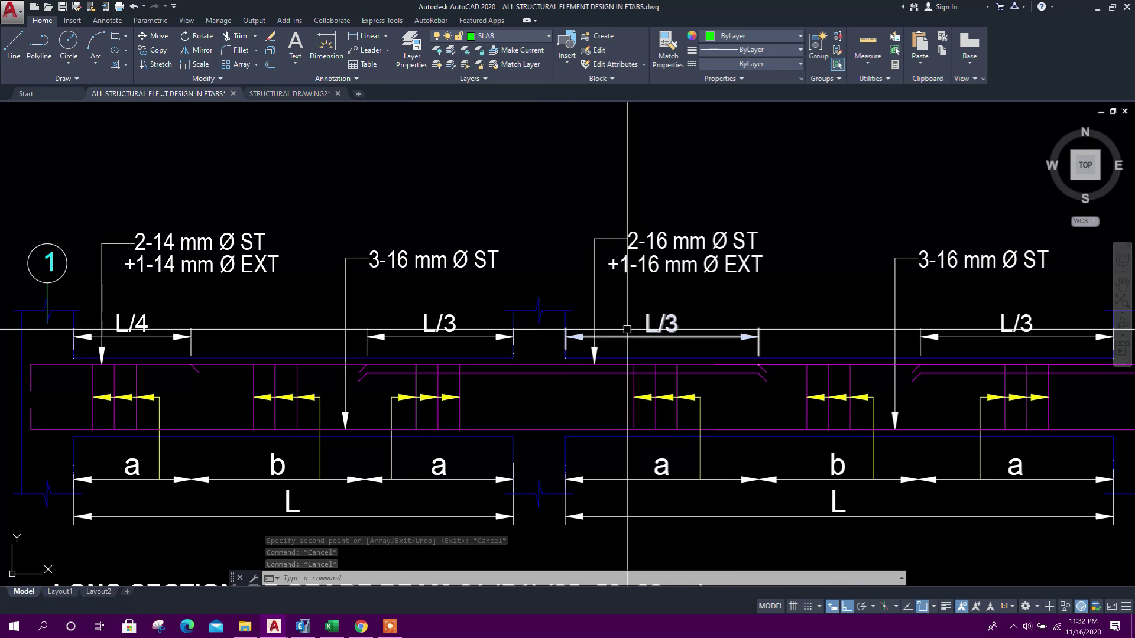
pyautogui.doubleClick(627, 263)
pyautogui.click(655, 266)
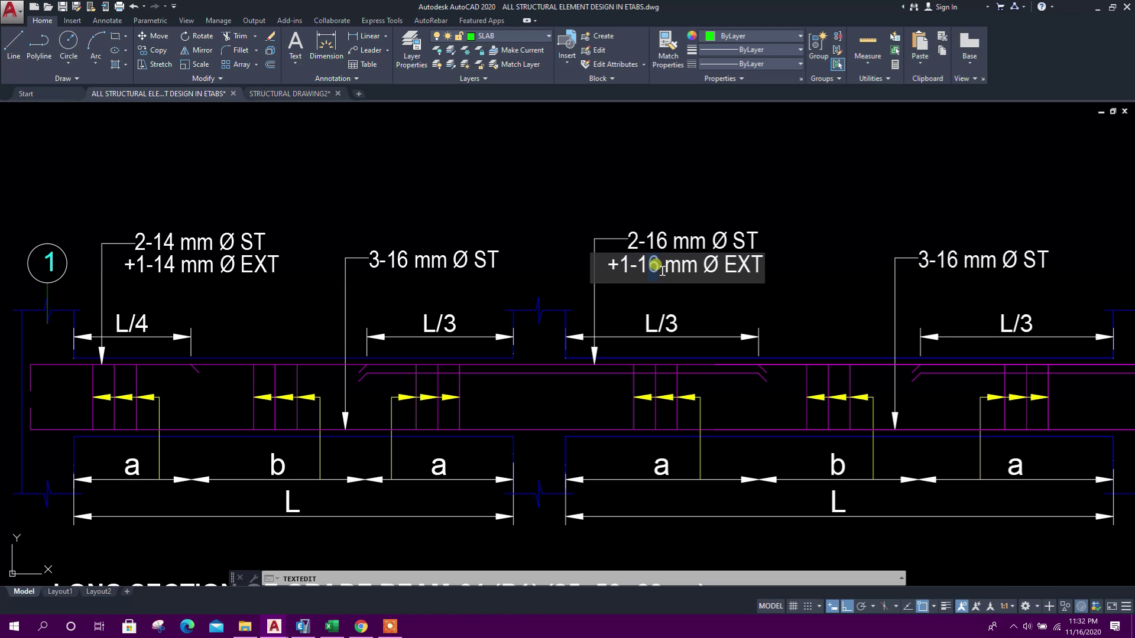
pyautogui.write('4')
pyautogui.click(664, 242)
pyautogui.click(661, 242)
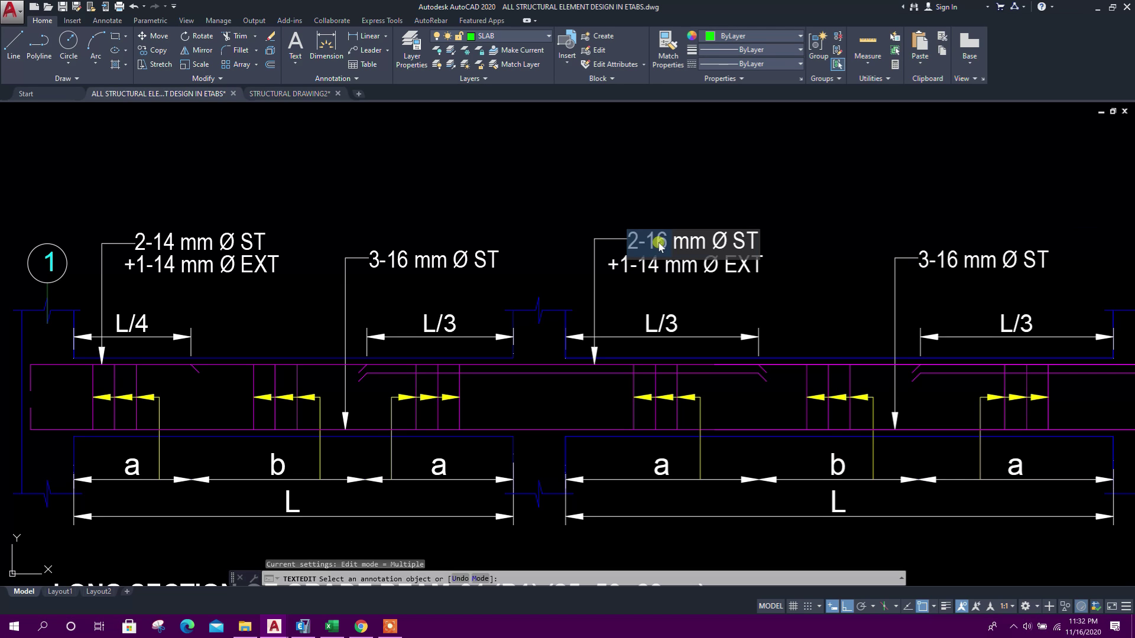
pyautogui.moveTo(656, 247); pyautogui.dragTo(666, 248)
pyautogui.write('4')
pyautogui.click(682, 293)
# Step: Change the first span's bottom bar label to 2-14 mm Ø ST
pyautogui.scroll(-2, 561, 304)
pyautogui.moveTo(580, 309); pyautogui.dragTo(539, 315, button='middle')
pyautogui.scroll(2, 418, 286)
pyautogui.click(393, 276)
pyautogui.doubleClick(390, 290)
pyautogui.write('2')
pyautogui.moveTo(413, 285); pyautogui.dragTo(427, 288)
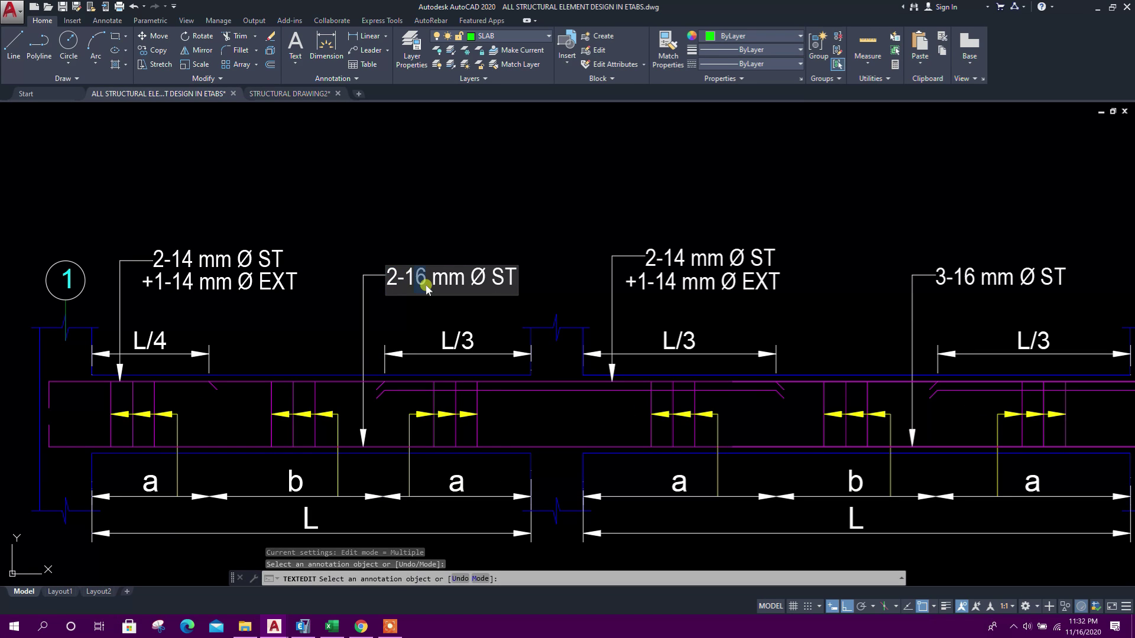
pyautogui.write('4')
pyautogui.click(464, 306)
pyautogui.scroll(-2, 453, 308)
pyautogui.scroll(2, 356, 306)
pyautogui.press('Escape')
# Step: Copy the +1-14 mm Ø EXT label from grid 1 to beneath the first span's bottom bar label with Ortho off
pyautogui.click(311, 285)
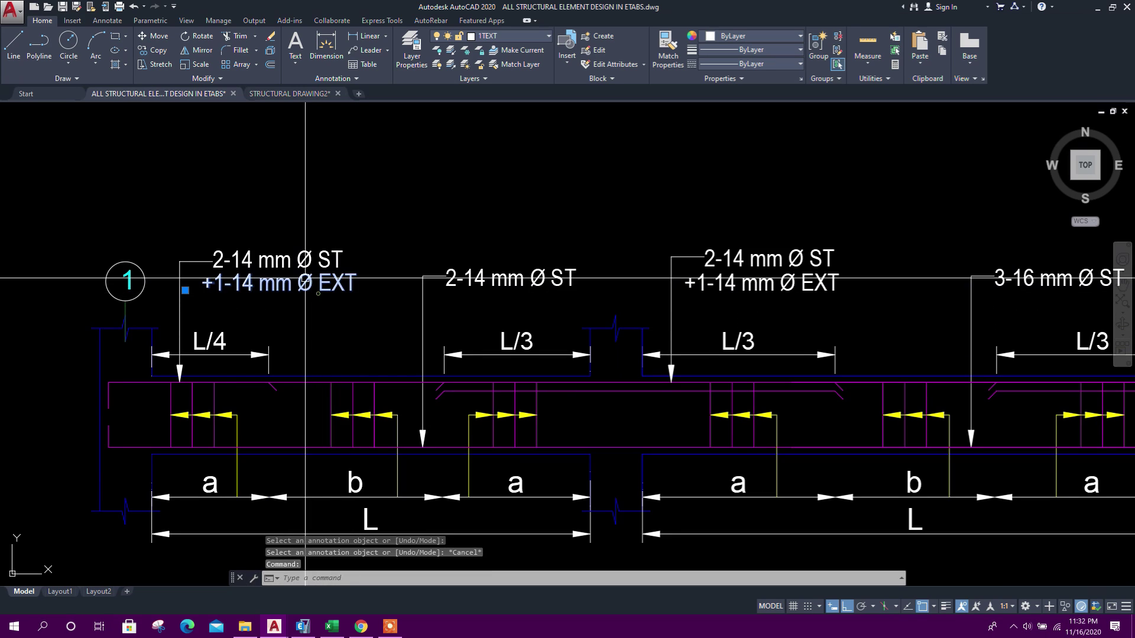
pyautogui.click(153, 49)
pyautogui.click(247, 289)
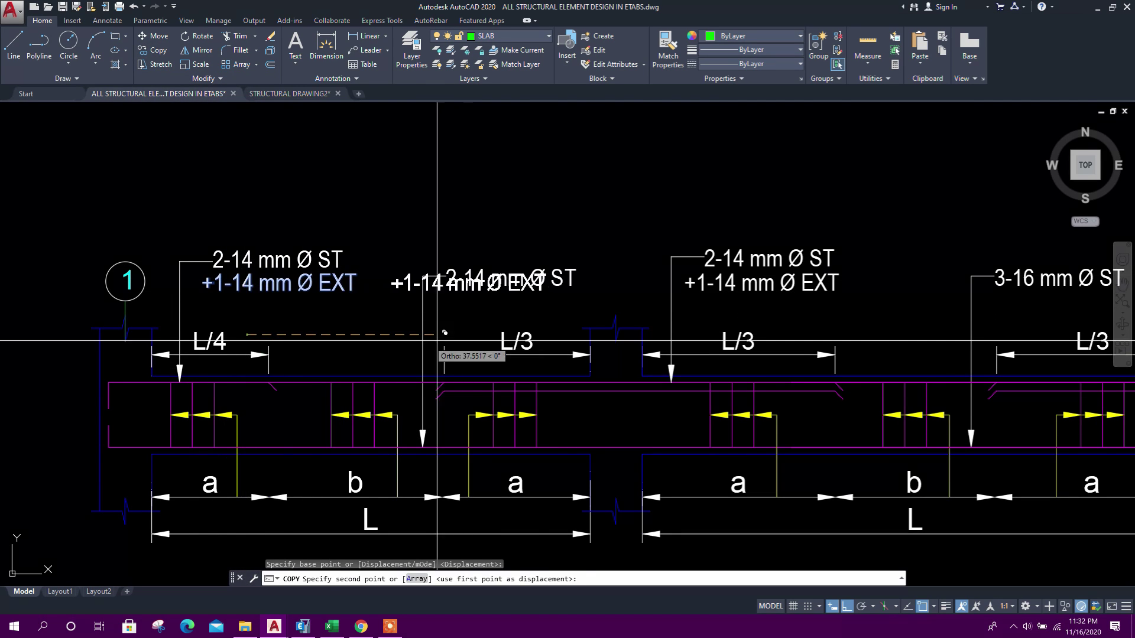
pyautogui.scroll(4, 473, 341)
pyautogui.press('F8')
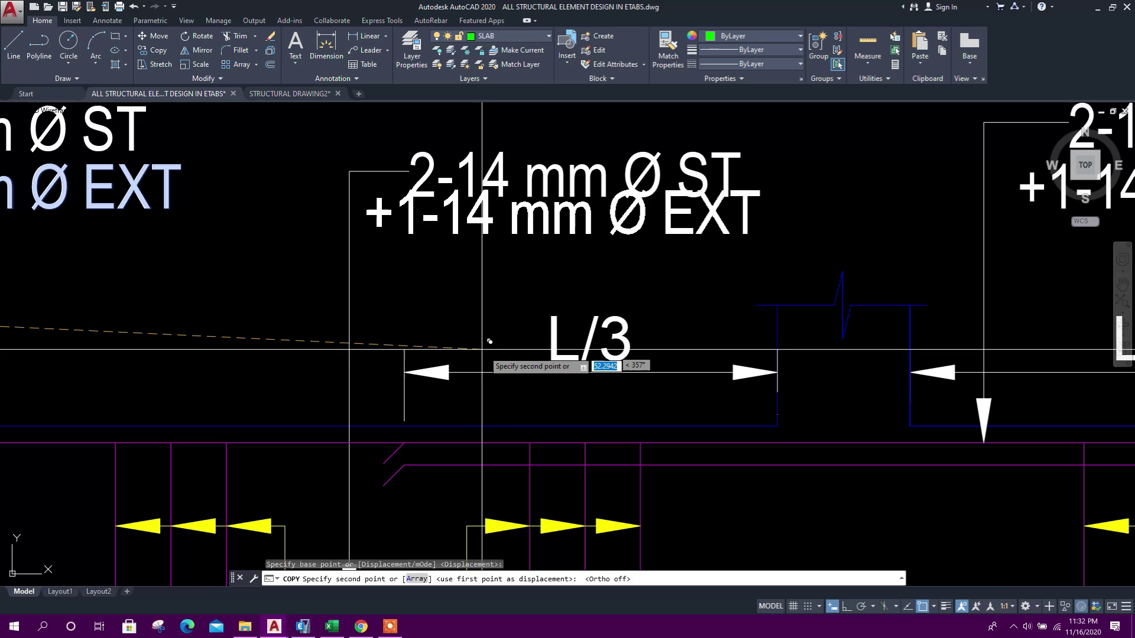
pyautogui.click(496, 367)
pyautogui.scroll(-4, 495, 367)
pyautogui.press('Escape')
pyautogui.scroll(-3, 534, 364)
pyautogui.scroll(2, 534, 364)
pyautogui.scroll(2, 555, 325)
pyautogui.moveTo(556, 322)
pyautogui.mouseDown(button='middle')
pyautogui.moveTo(598, 322)
pyautogui.moveTo(454, 318)
pyautogui.moveTo(537, 297)
pyautogui.mouseUp(button='middle')
pyautogui.scroll(-4, 529, 313)
pyautogui.scroll(2, 537, 326)
pyautogui.scroll(-4, 353, 320)
pyautogui.scroll(4, 489, 329)
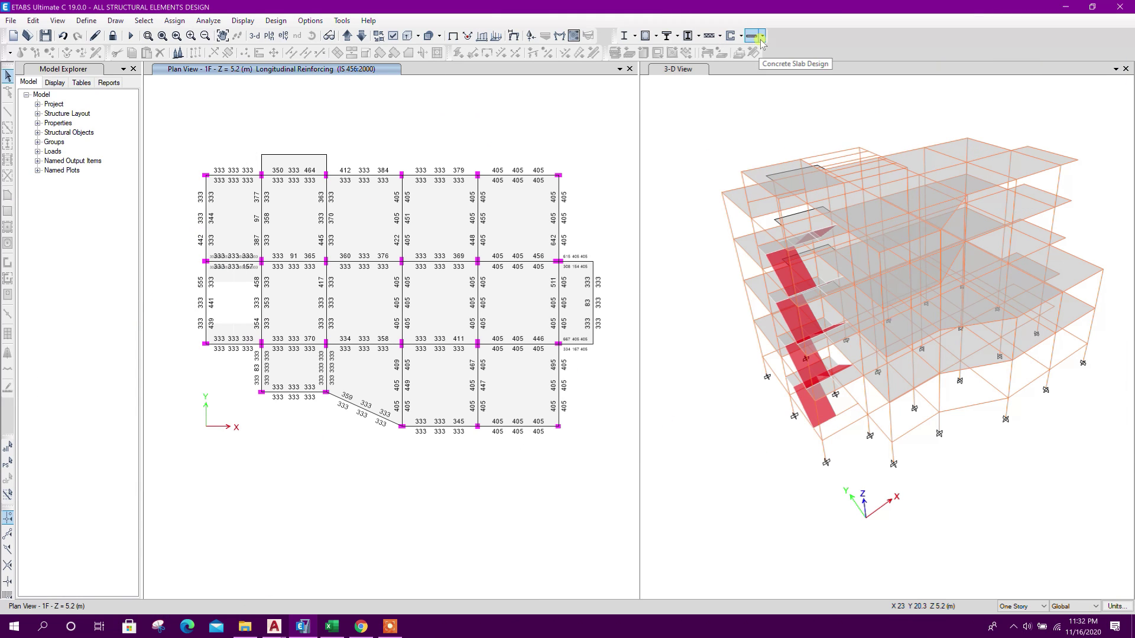
# Step: In ETABS, run the concrete slab design for story 1F only
pyautogui.click(762, 35)
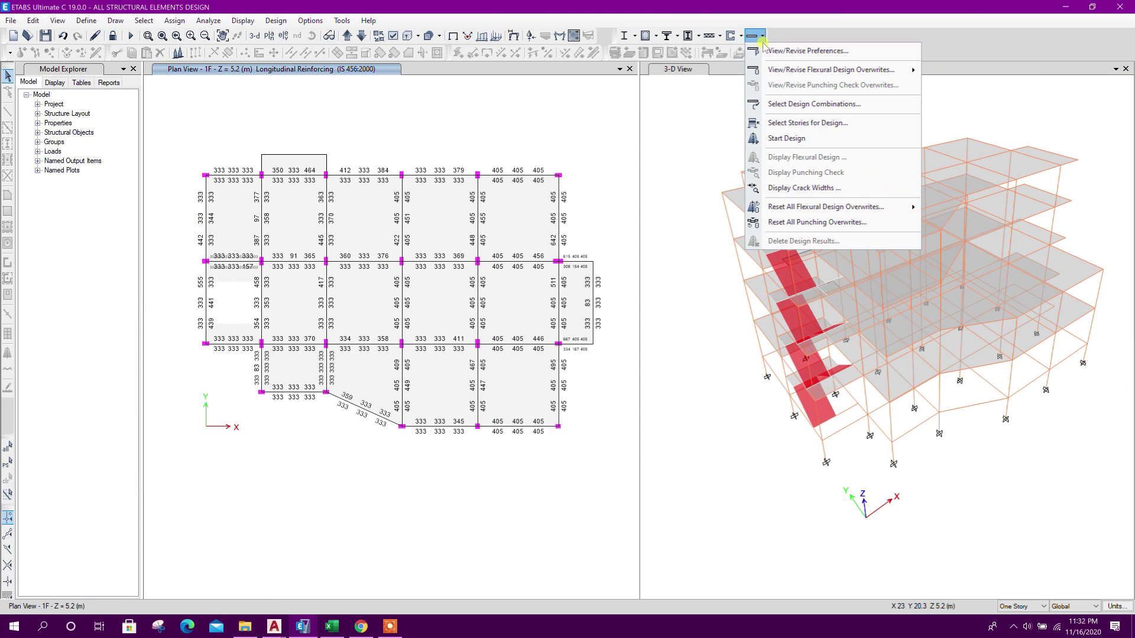
pyautogui.click(778, 139)
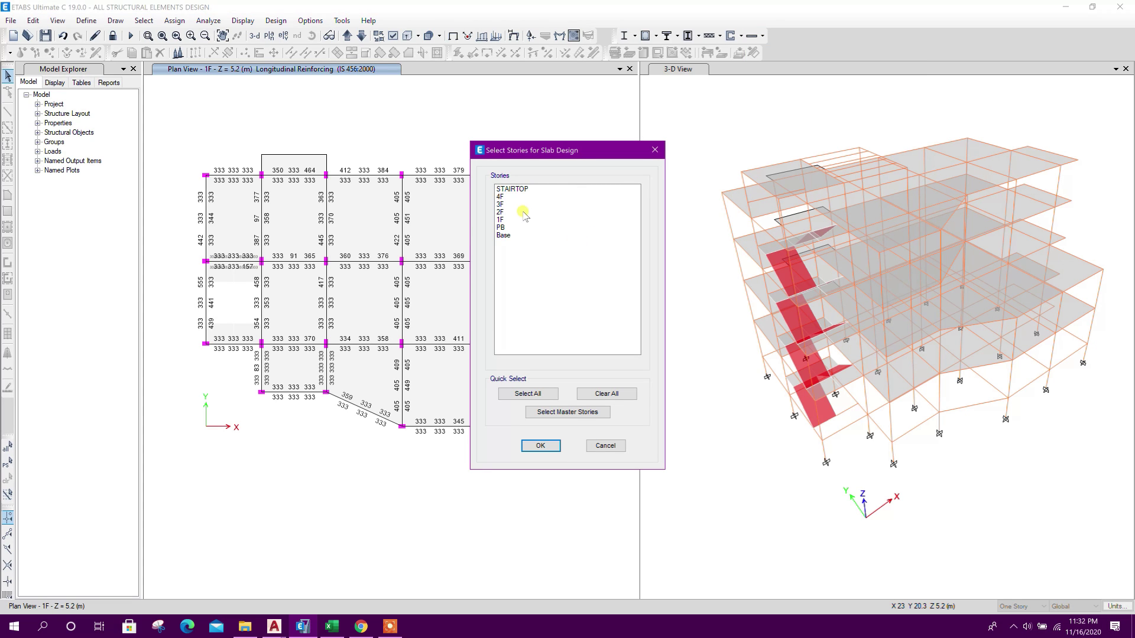
pyautogui.click(507, 219)
pyautogui.click(539, 445)
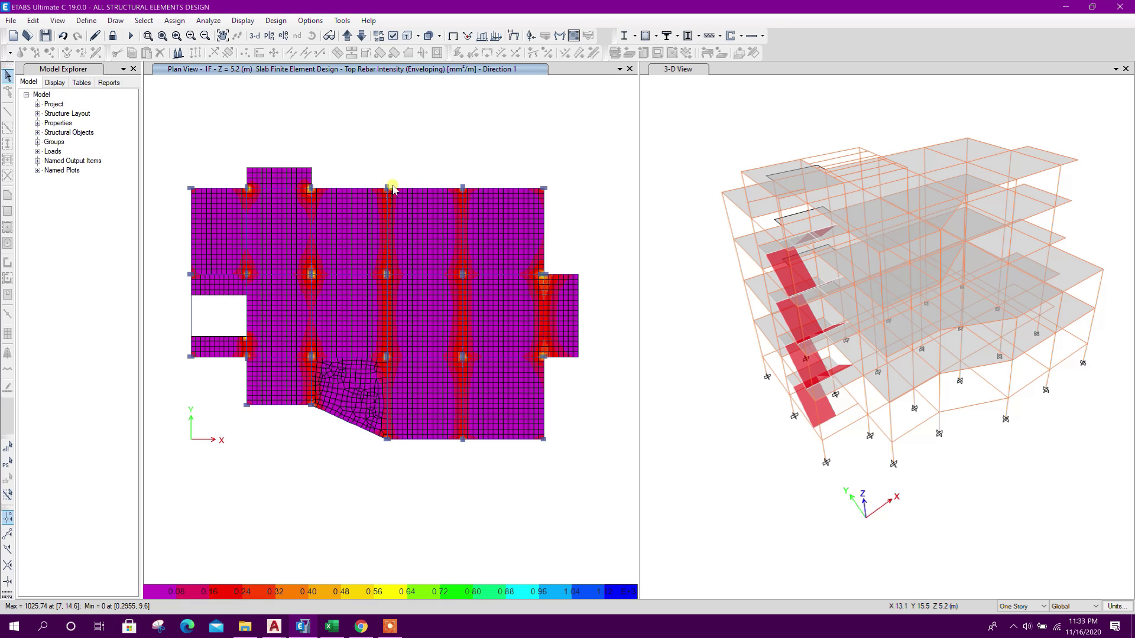
# Step: Open the slab flexural design display and show the 1F Direction 2 top rebar intensity
pyautogui.click(755, 36)
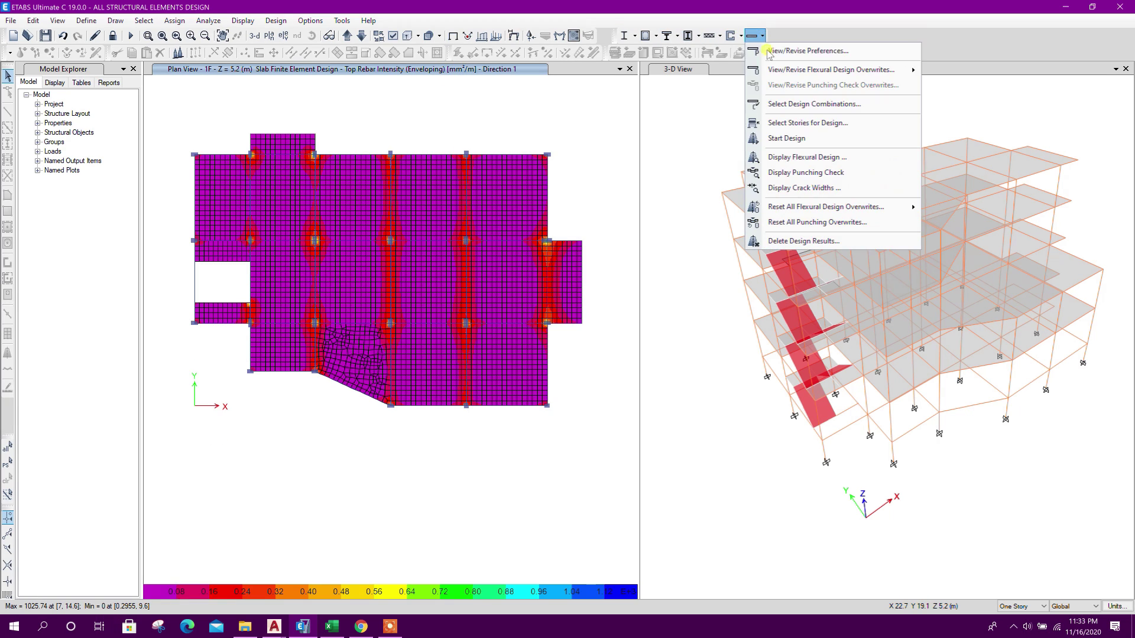
pyautogui.click(808, 158)
pyautogui.moveTo(464, 148); pyautogui.dragTo(728, 108)
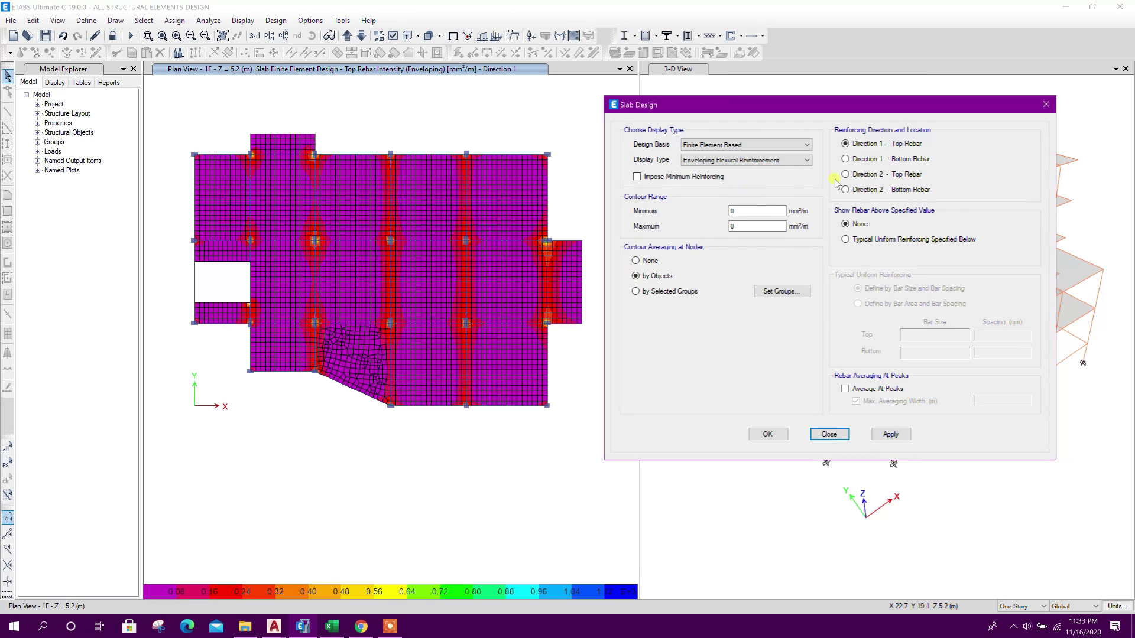
pyautogui.click(882, 175)
pyautogui.click(880, 438)
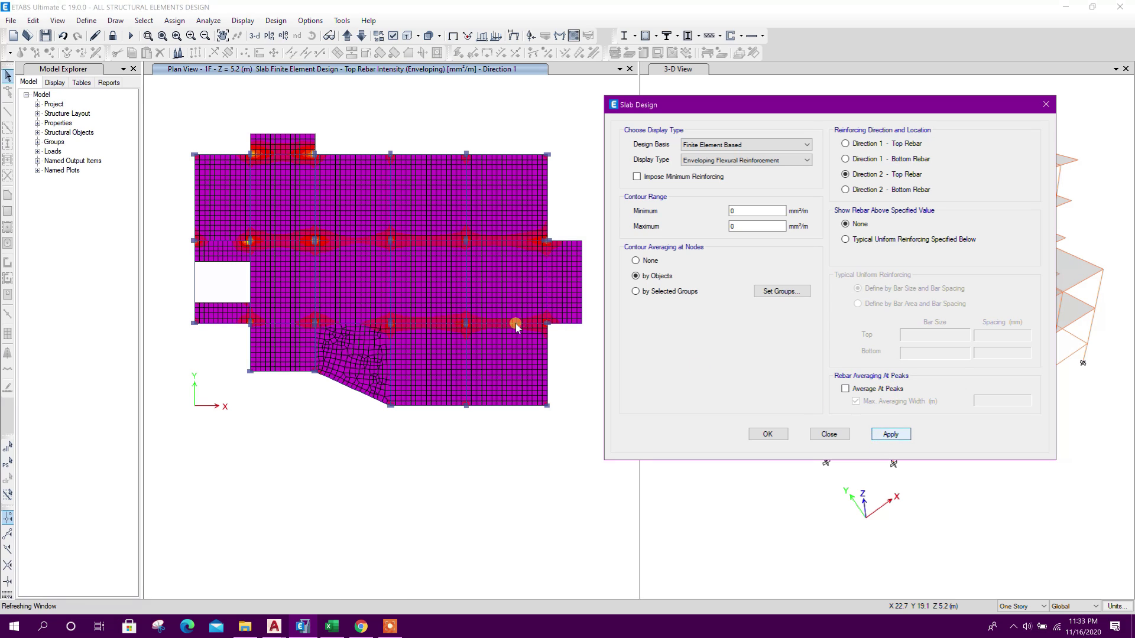
# Step: Impose minimum reinforcing and display the 1F slab's Direction 1 top rebar, followed by its Direction 1 bottom rebar
pyautogui.click(667, 177)
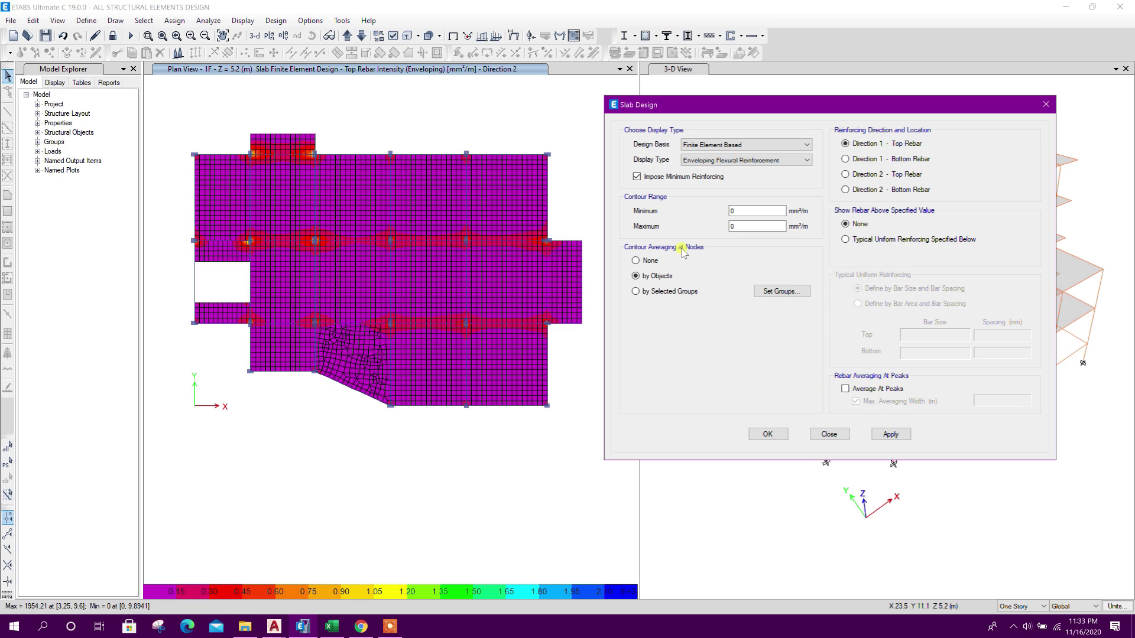
pyautogui.click(890, 434)
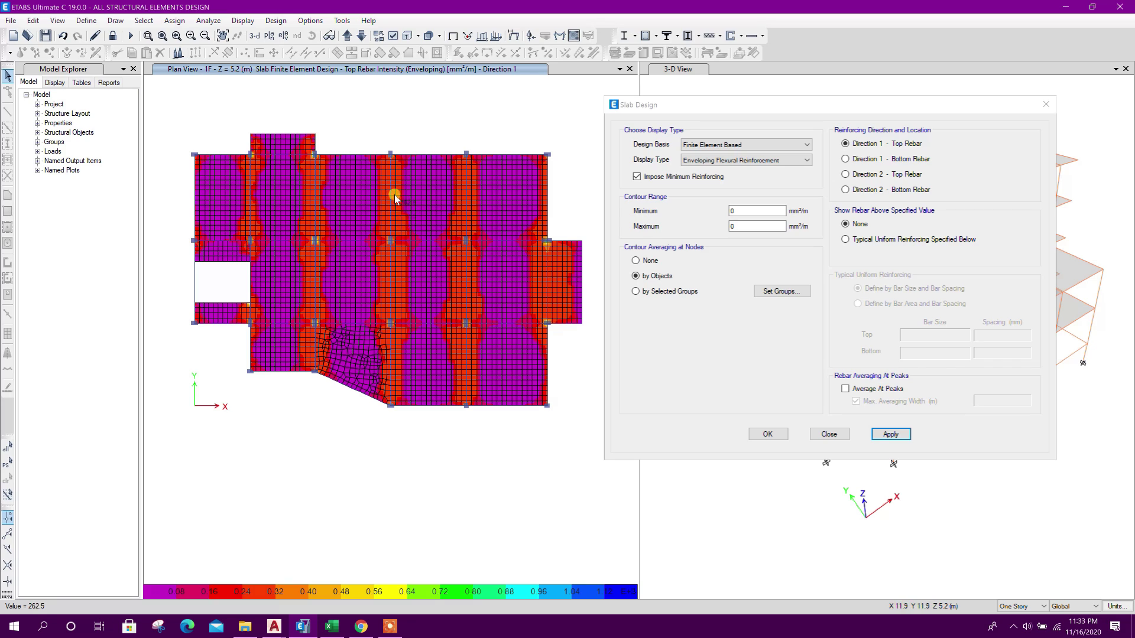
pyautogui.click(876, 160)
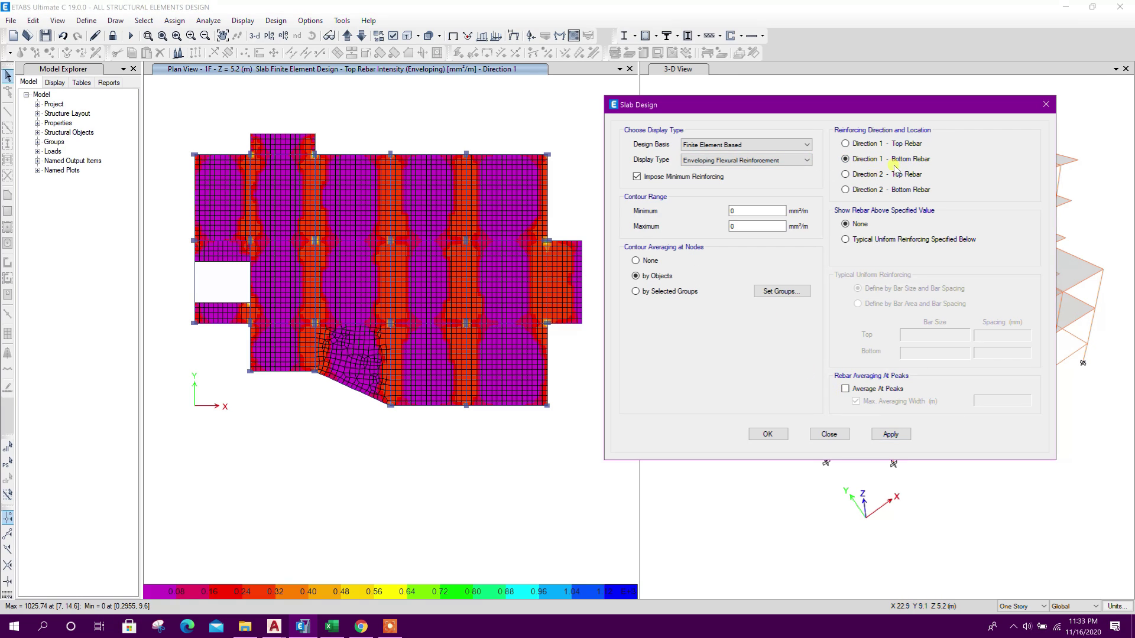
pyautogui.click(890, 434)
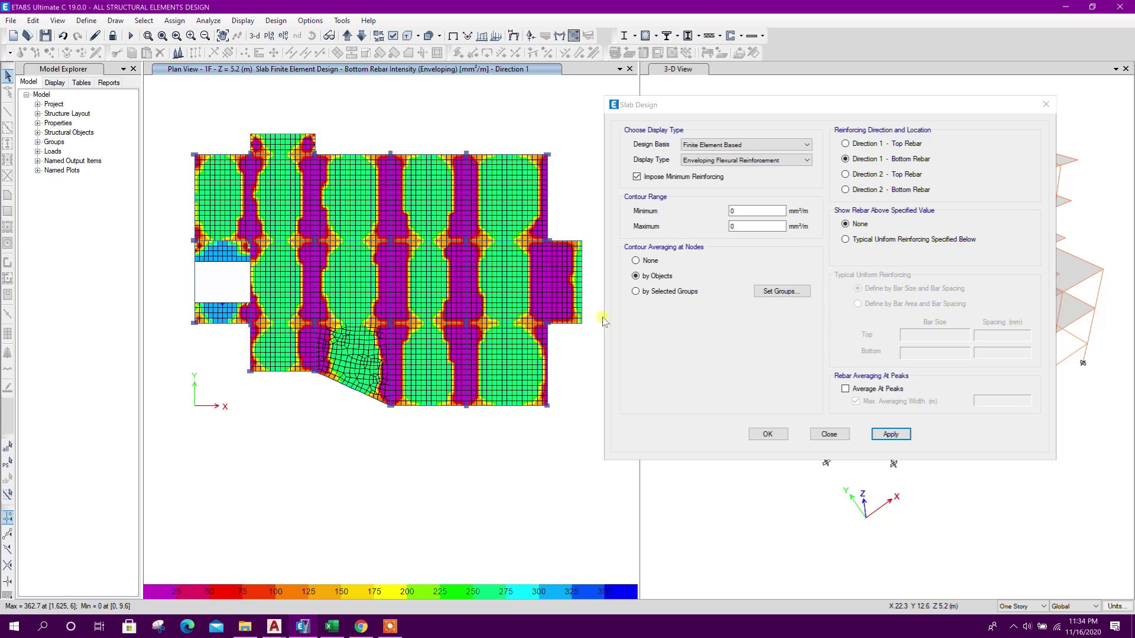
# Step: Switch to the Excel design aid and set the slab thickness to 17.5 cm on the Slab Rebar sheet
pyautogui.click(332, 626)
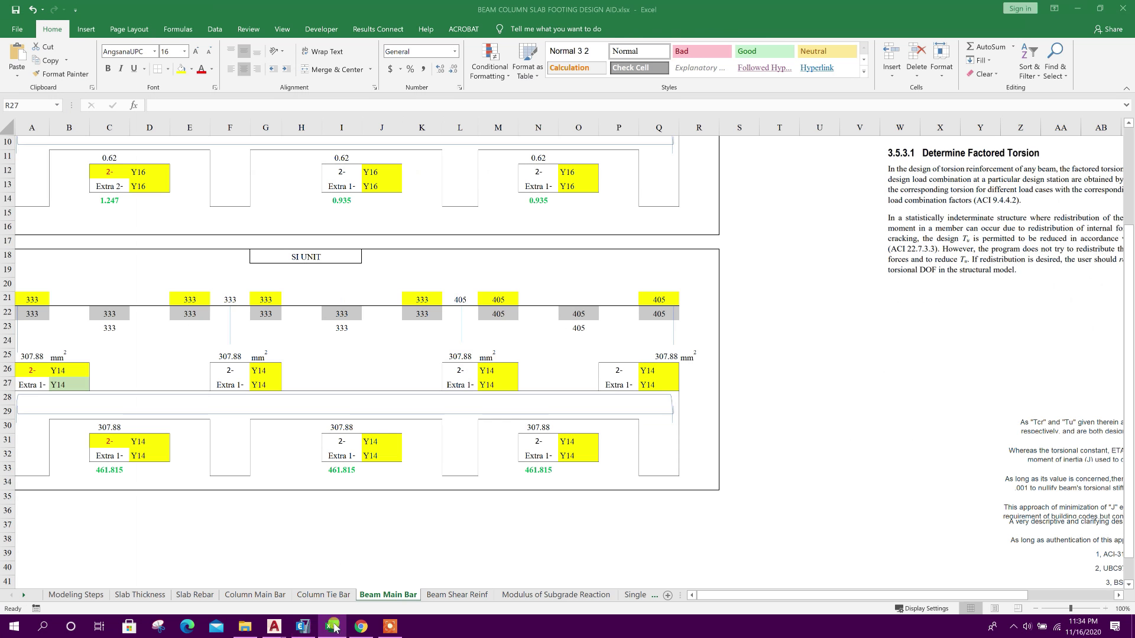
pyautogui.click(140, 594)
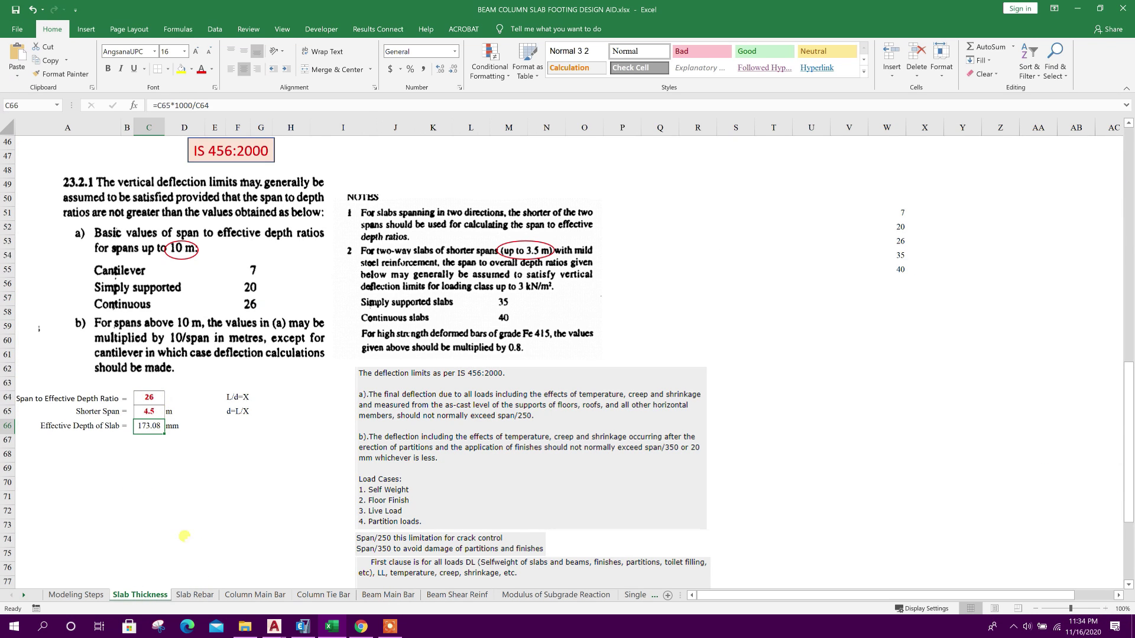
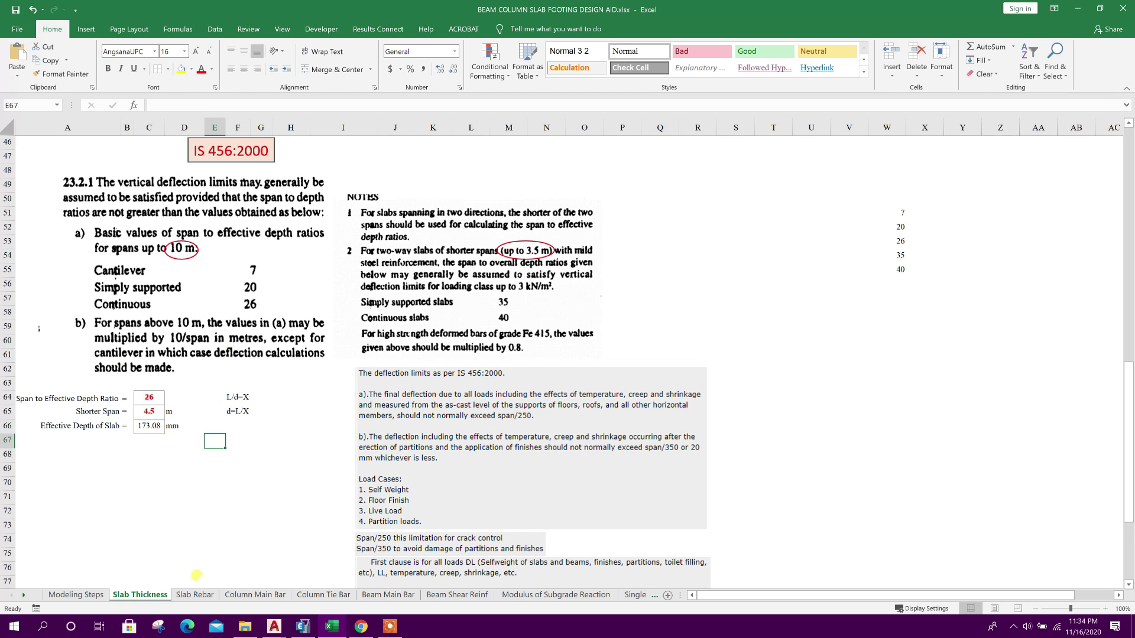
pyautogui.hotkey('ctrl', 'pagedown')
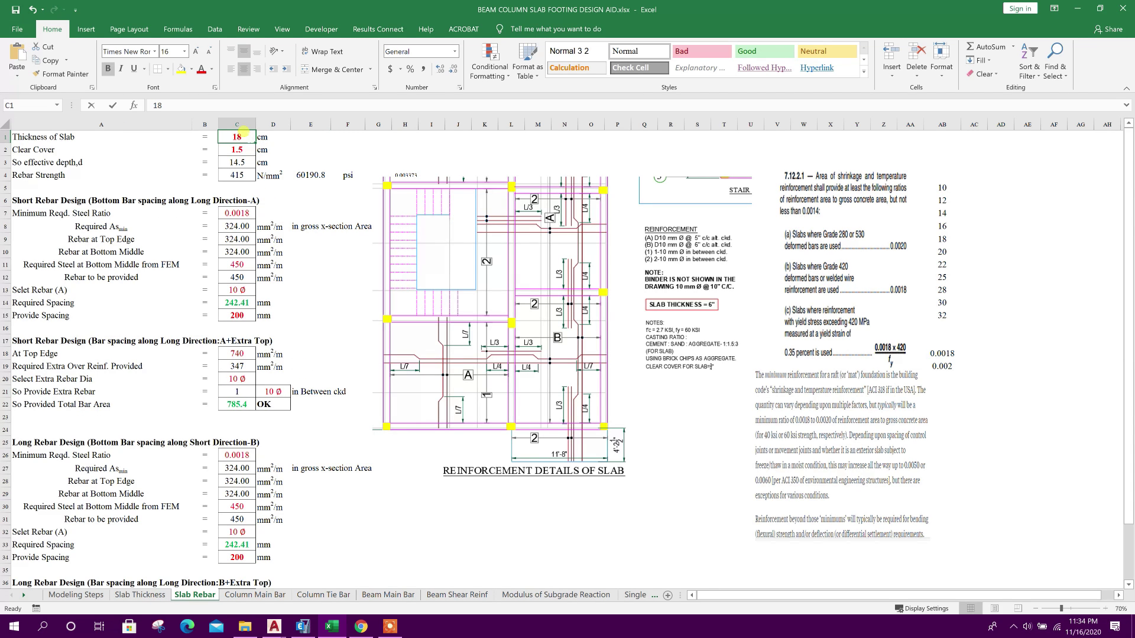
pyautogui.write('17.5')
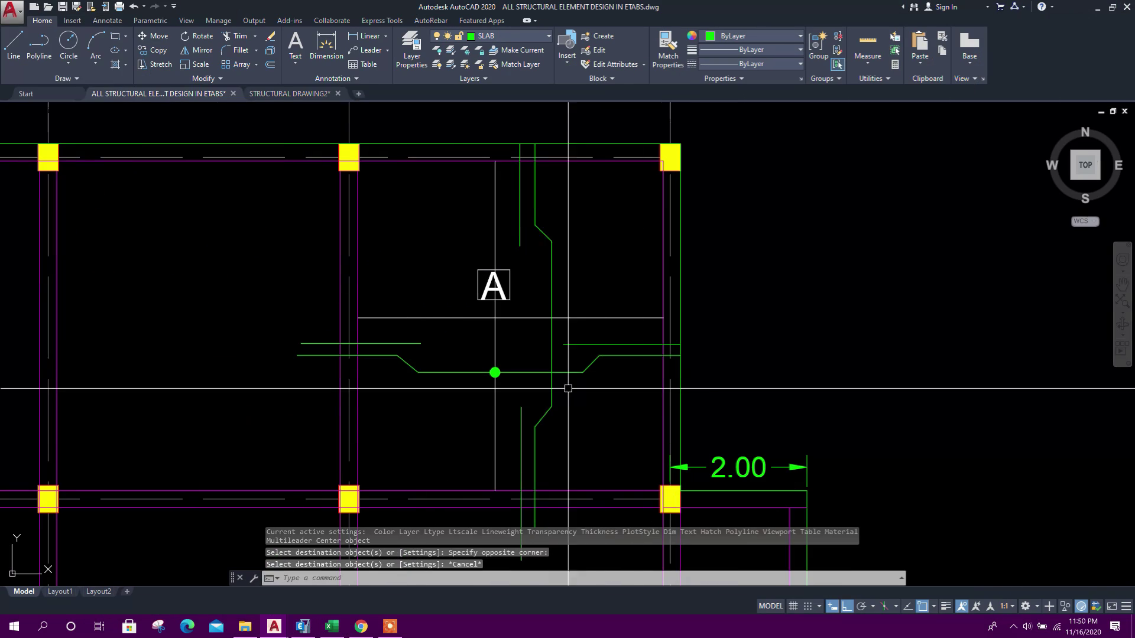
# Step: In AutoCAD, examine the slab plan and the bar layout in the panel between grids E-F and 4-5
pyautogui.moveTo(569, 384); pyautogui.dragTo(605, 388, button='middle')
pyautogui.scroll(-5, 641, 304)
pyautogui.scroll(2, 640, 254)
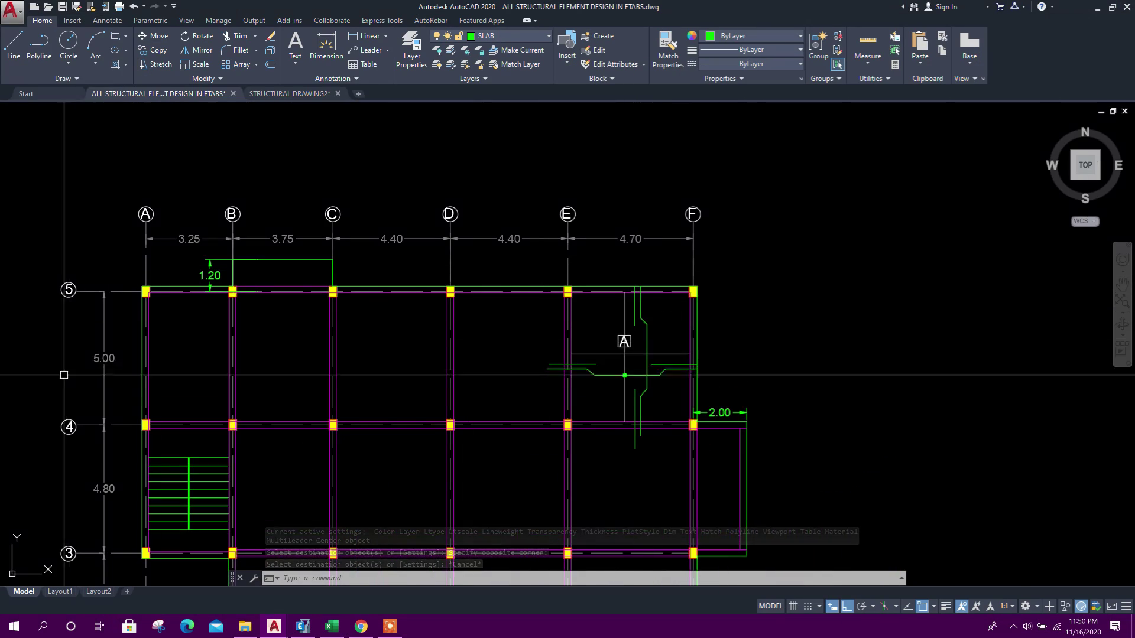
pyautogui.moveTo(607, 392); pyautogui.dragTo(537, 390, button='middle')
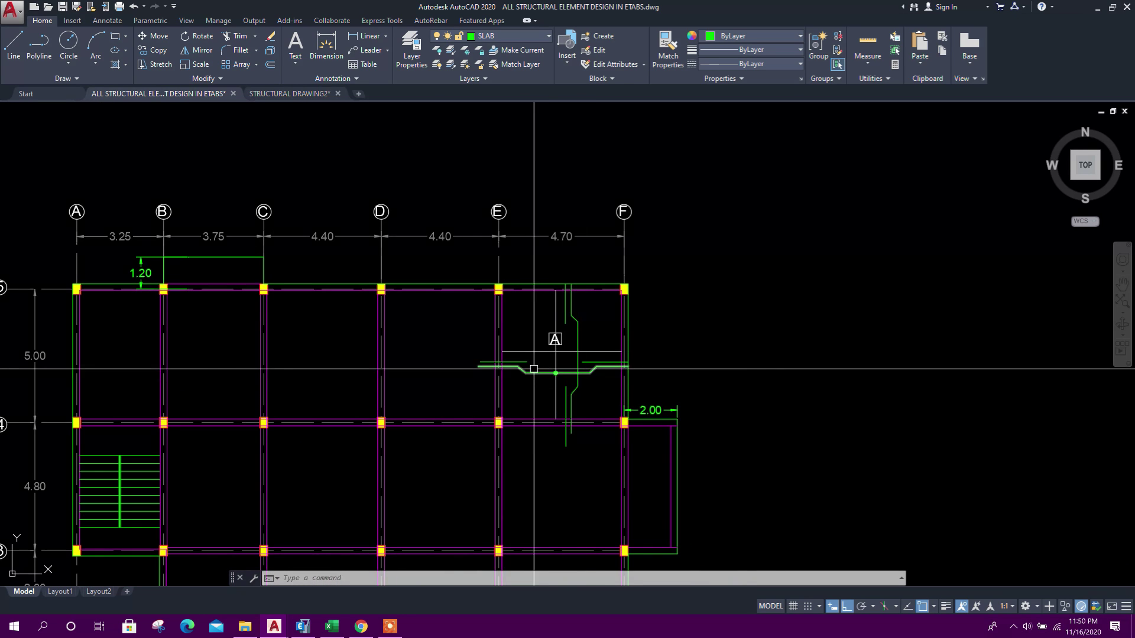
pyautogui.scroll(5, 534, 368)
pyautogui.moveTo(754, 400); pyautogui.dragTo(716, 413, button='middle')
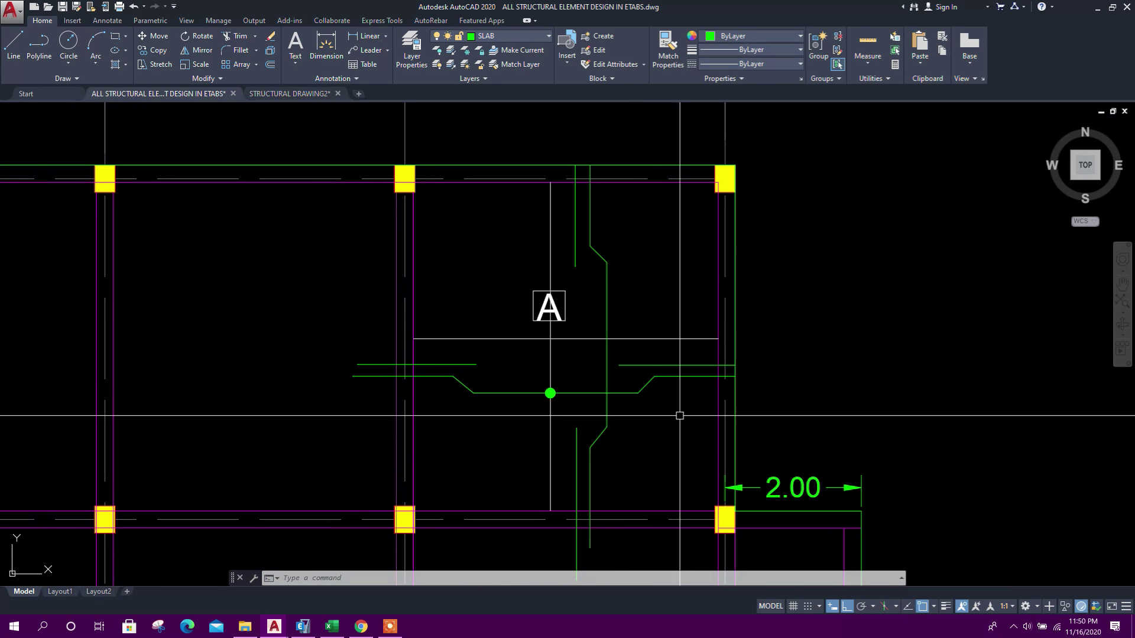
pyautogui.scroll(5, 552, 306)
pyautogui.scroll(-2, 561, 318)
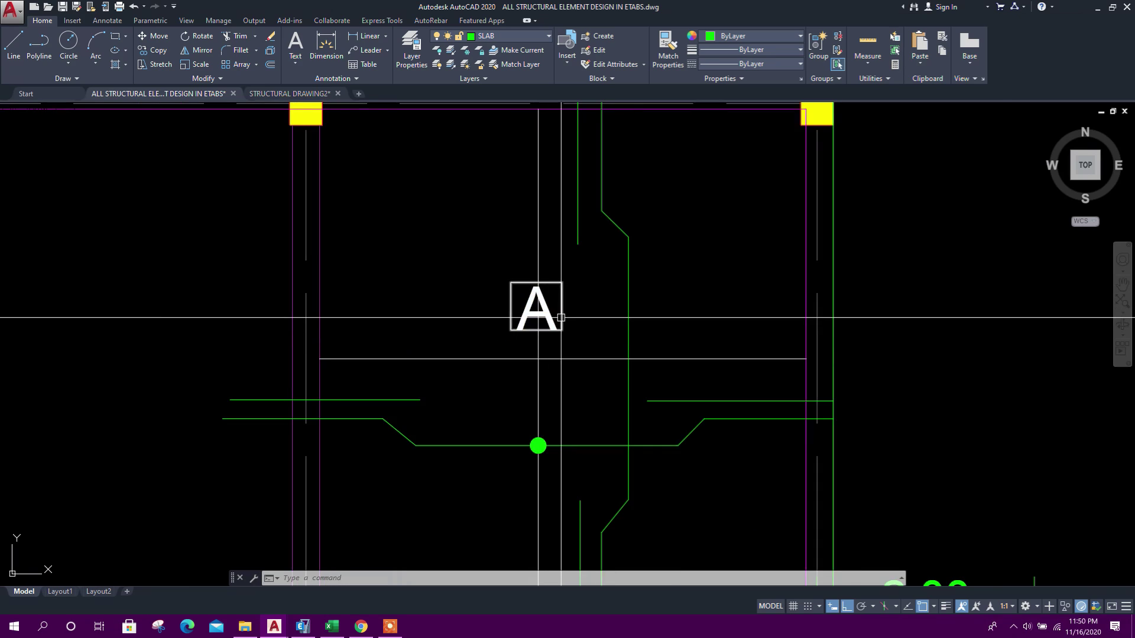
pyautogui.scroll(-2, 561, 317)
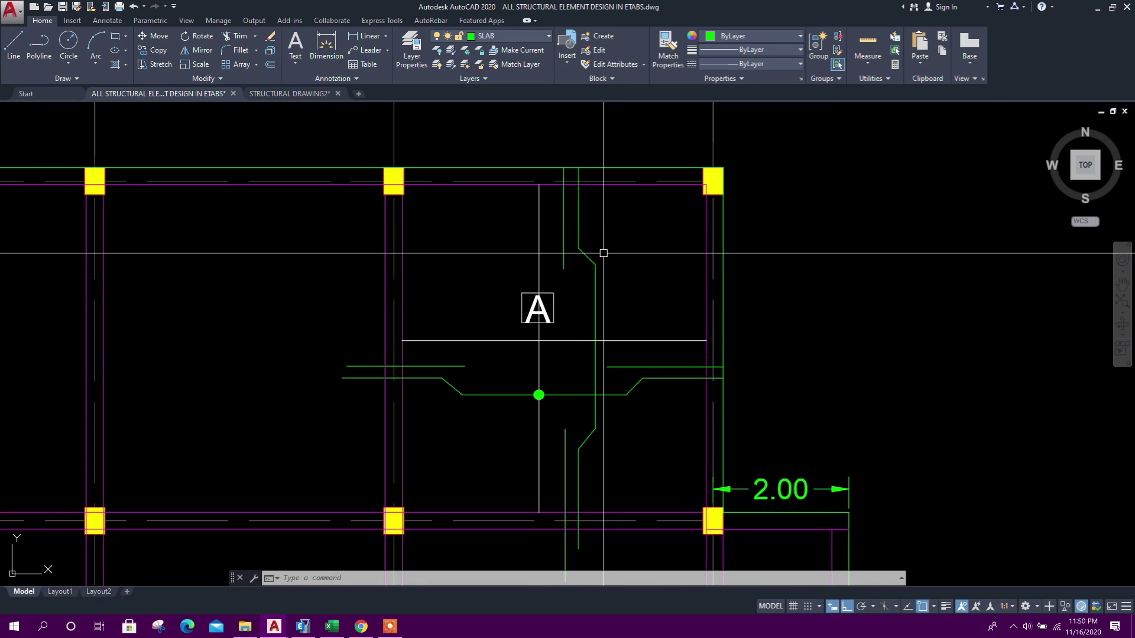
# Step: Copy the boxed A tag onto the panel's horizontal extent line and change the copy's text to B
pyautogui.moveTo(566, 389); pyautogui.dragTo(569, 363, button='middle')
pyautogui.click(515, 254)
pyautogui.click(563, 303)
pyautogui.write('co')
pyautogui.press('Return')
pyautogui.click(541, 278)
pyautogui.scroll(5, 486, 356)
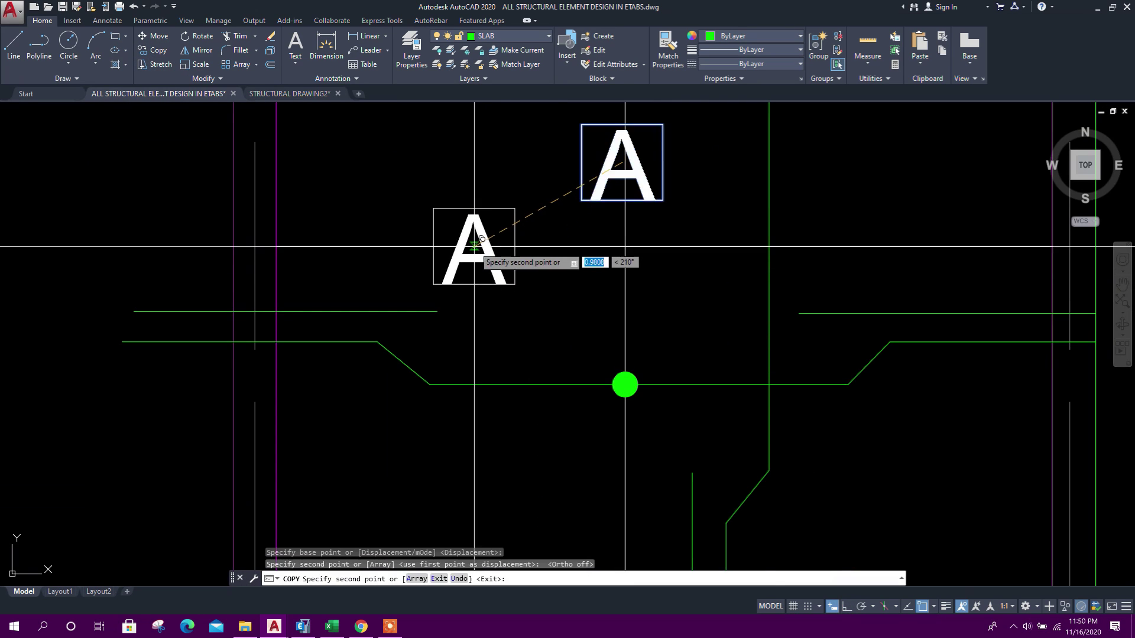
pyautogui.scroll(2, 490, 286)
pyautogui.press('Escape')
pyautogui.click(492, 242)
pyautogui.doubleClick(437, 248)
pyautogui.write('B')
pyautogui.press('Escape')
pyautogui.scroll(-4, 459, 349)
# Step: Copy the green dot from line A's crossing to where the vertical cranked bar crosses line B
pyautogui.click(535, 355)
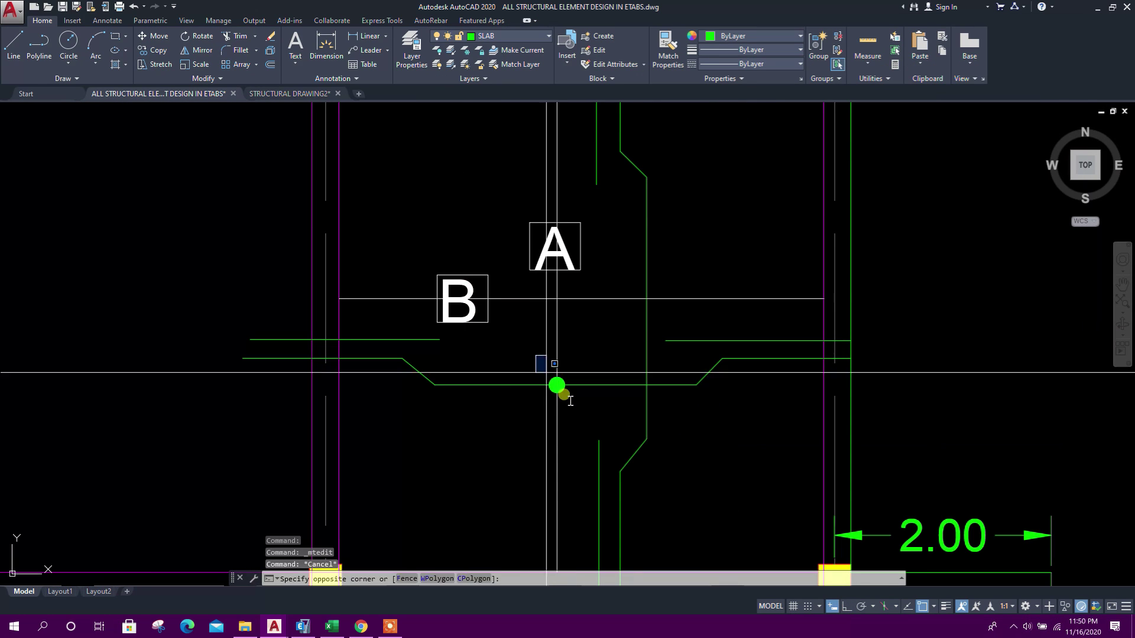
pyautogui.click(570, 401)
pyautogui.write('co')
pyautogui.press('Return')
pyautogui.click(557, 385)
pyautogui.scroll(2, 647, 329)
pyautogui.click(646, 282)
pyautogui.press('Escape')
pyautogui.press('Escape')
pyautogui.press('Escape')
pyautogui.scroll(-4, 615, 255)
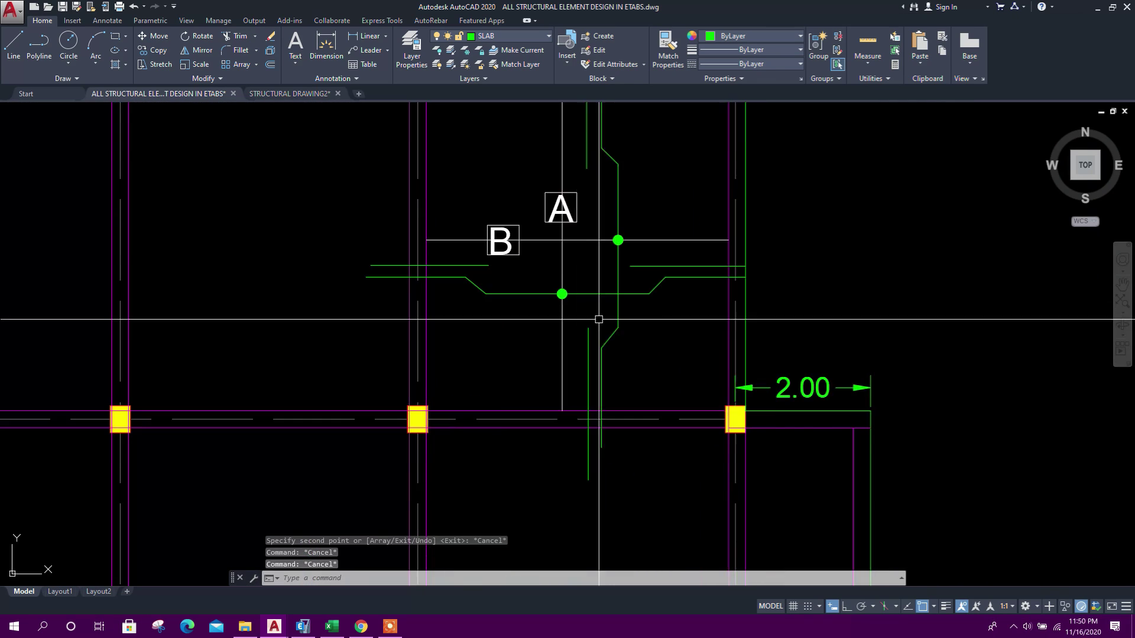
# Step: Draw a vertical extent line just inside grid E, spanning from the grid 5 beam to the grid 4 beam
pyautogui.scroll(-2, 598, 319)
pyautogui.write('l')
pyautogui.press('Return')
pyautogui.scroll(5, 532, 330)
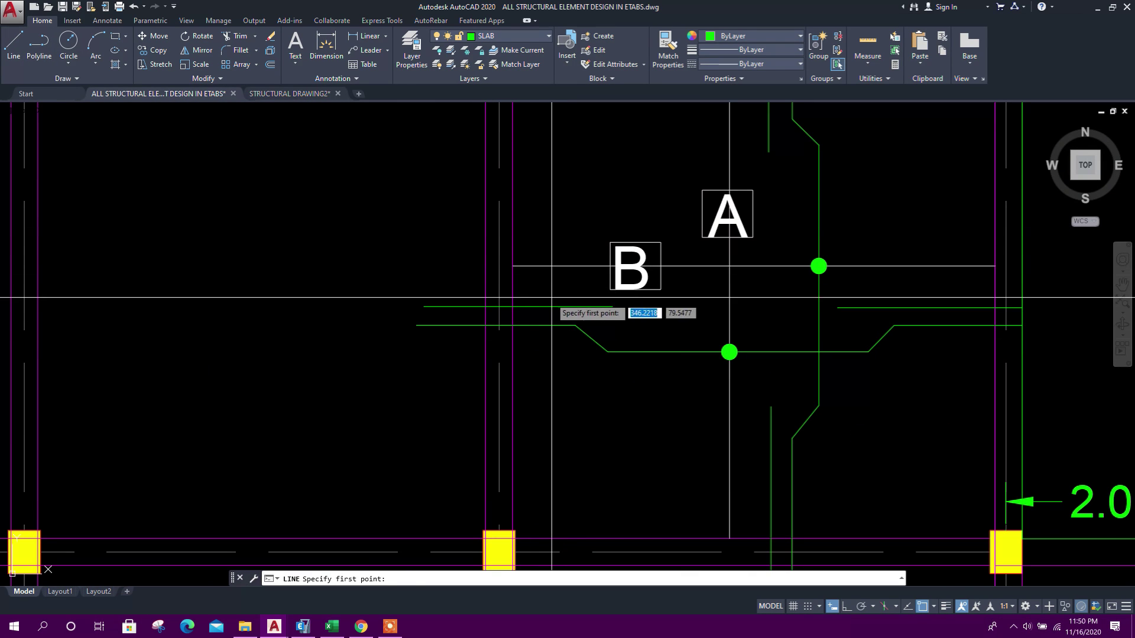
pyautogui.click(542, 306)
pyautogui.moveTo(544, 201); pyautogui.dragTo(533, 364, button='middle')
pyautogui.click(531, 182)
pyautogui.press('Escape')
pyautogui.moveTo(524, 411); pyautogui.dragTo(526, 309, button='middle')
pyautogui.click(533, 311)
pyautogui.click(533, 368)
pyautogui.moveTo(539, 479); pyautogui.dragTo(570, 426, button='middle')
pyautogui.click(541, 458)
pyautogui.press('Escape')
# Step: Copy the dot to where the new vertical line near grid E crosses the extra top bar
pyautogui.scroll(-2, 591, 347)
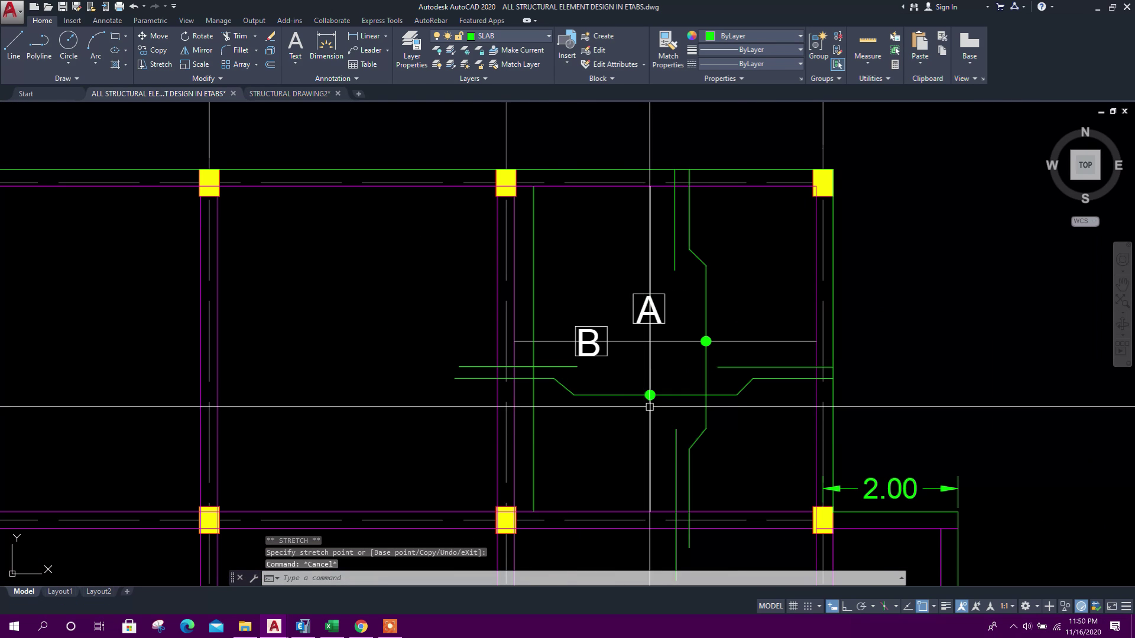
pyautogui.scroll(2, 635, 394)
pyautogui.click(635, 394)
pyautogui.click(158, 50)
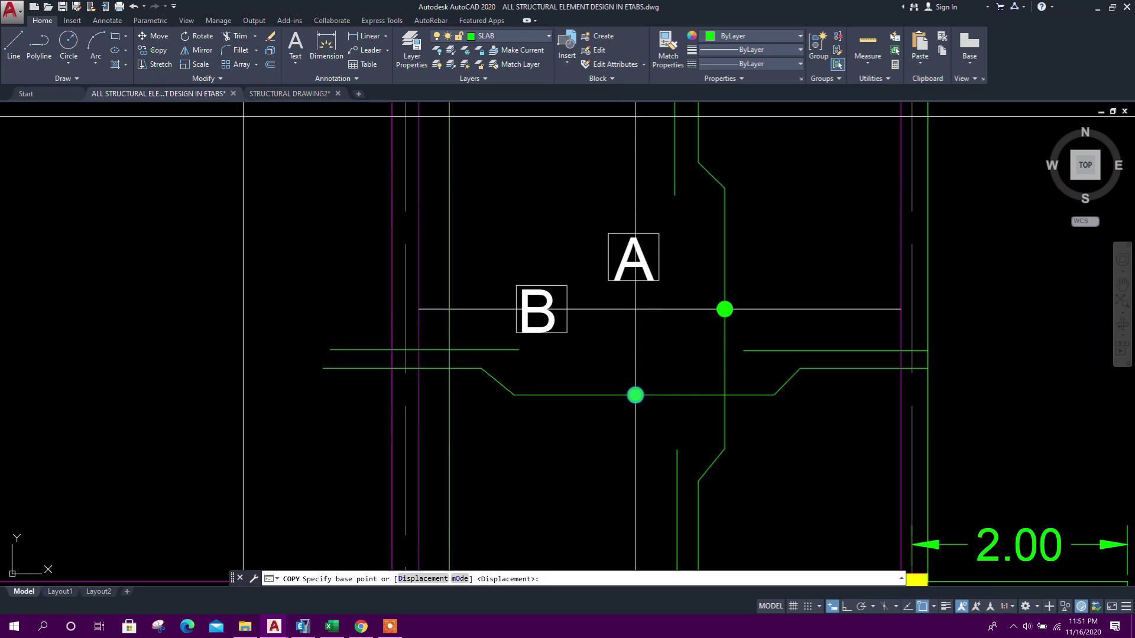
pyautogui.click(635, 395)
pyautogui.click(449, 350)
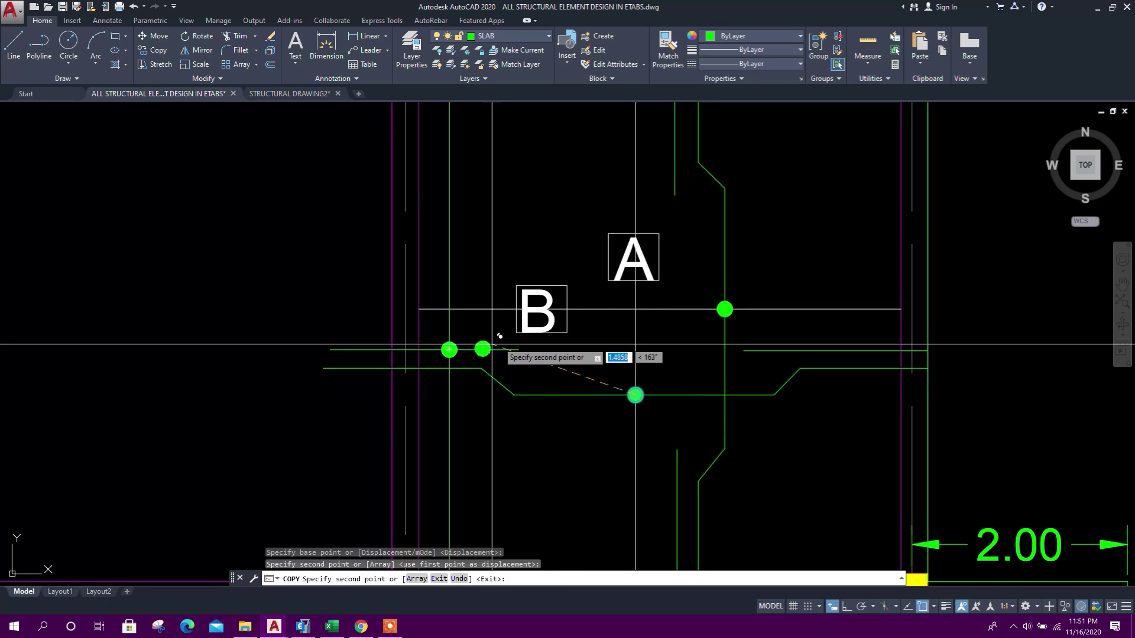
pyautogui.press('Escape')
pyautogui.scroll(-2, 520, 375)
pyautogui.scroll(2, 505, 276)
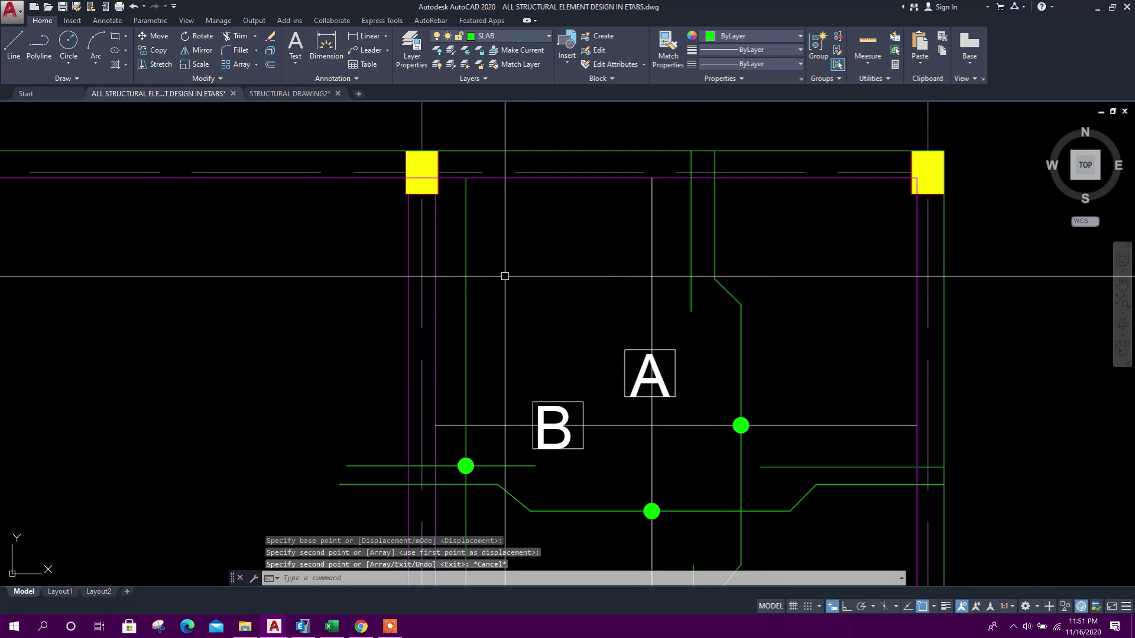
pyautogui.scroll(-2, 504, 276)
pyautogui.press('Escape')
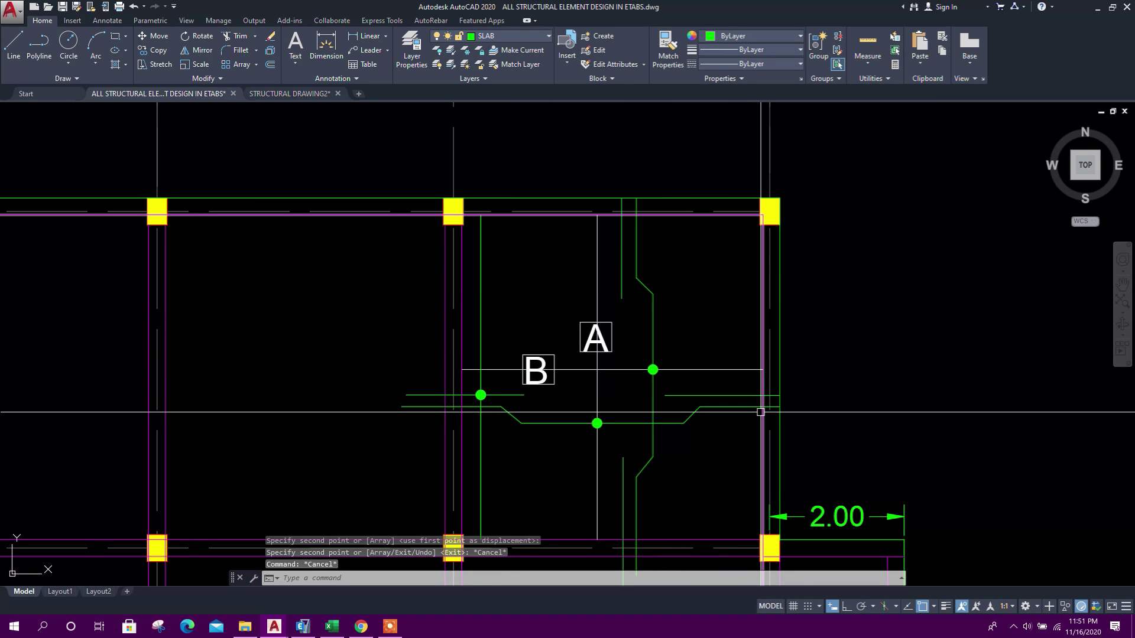
# Step: Copy the B tag onto the vertical line near grid E, change its text to 1, and narrow its box around the number
pyautogui.scroll(2, 471, 337)
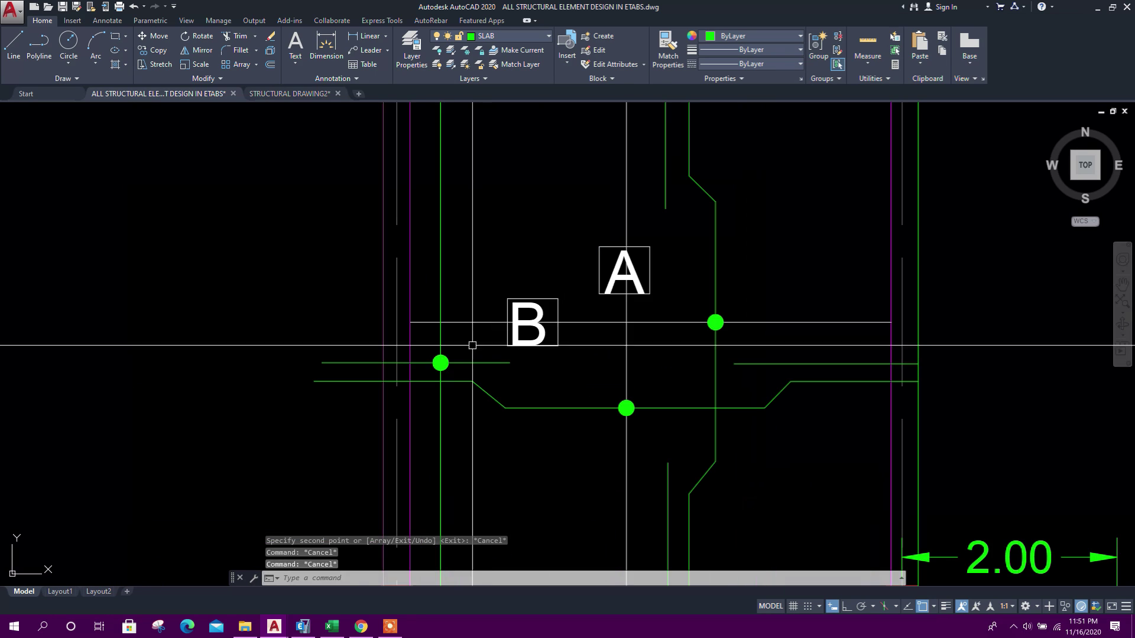
pyautogui.click(421, 345)
pyautogui.press('Escape')
pyautogui.click(570, 374)
pyautogui.click(547, 341)
pyautogui.write('co')
pyautogui.click(525, 323)
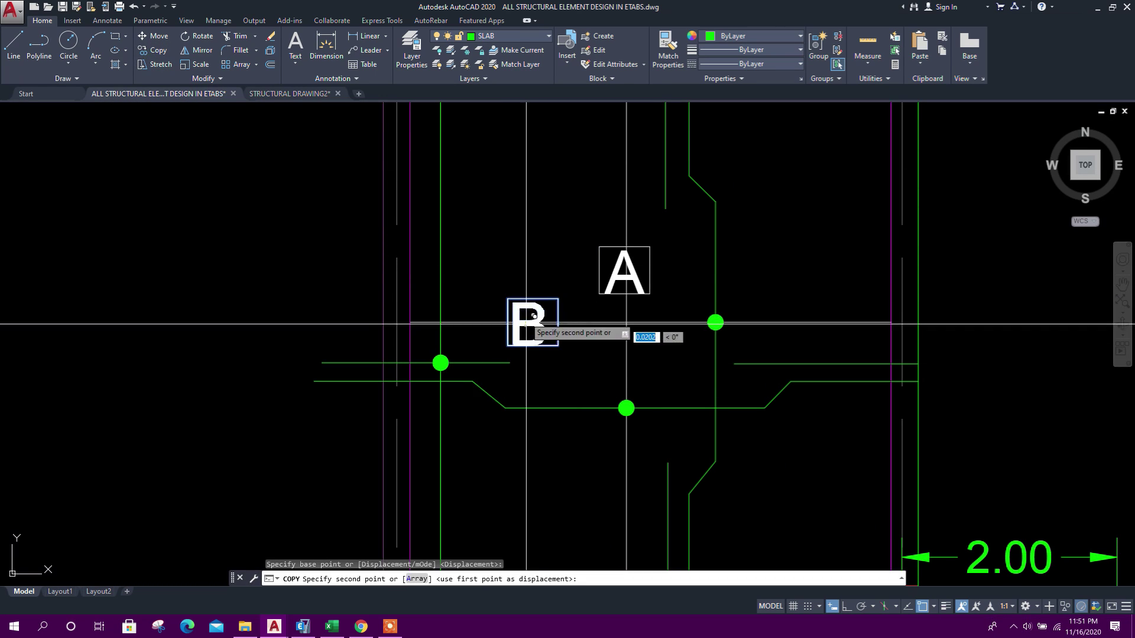
pyautogui.click(439, 206)
pyautogui.scroll(4, 421, 142)
pyautogui.doubleClick(489, 312)
pyautogui.write('1')
pyautogui.scroll(-6, 485, 318)
pyautogui.scroll(4, 488, 326)
pyautogui.click(514, 289)
pyautogui.click(514, 290)
pyautogui.scroll(2, 491, 289)
pyautogui.click(417, 241)
pyautogui.hotkey('ctrl', 'z')
pyautogui.click(515, 292)
pyautogui.scroll(6, 492, 292)
pyautogui.click(495, 291)
pyautogui.press('Escape')
pyautogui.scroll(-8, 491, 313)
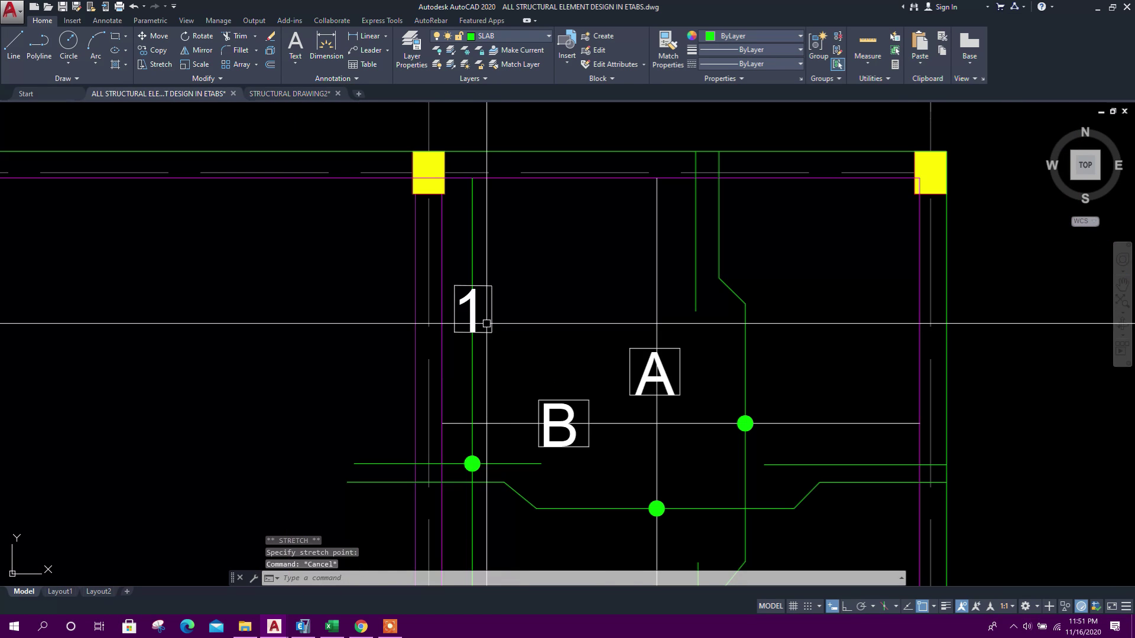
# Step: Copy the boxed 1 tag to the grid F side of the panel, above the extra top bar
pyautogui.click(454, 290)
pyautogui.write('co')
pyautogui.click(472, 307)
pyautogui.moveTo(781, 377); pyautogui.dragTo(656, 311, button='middle')
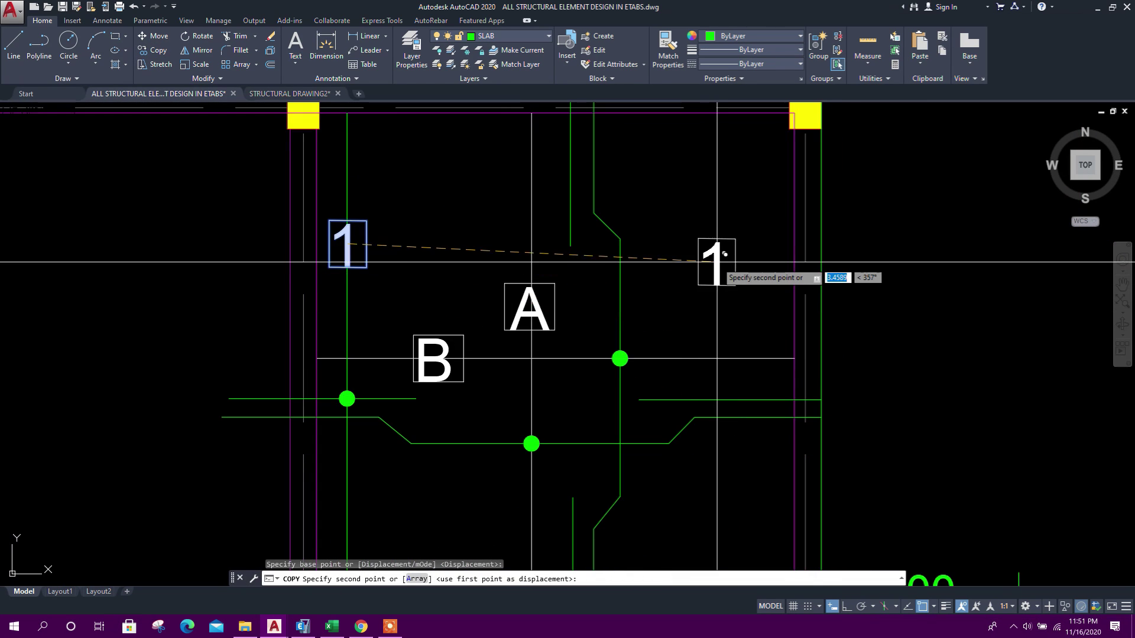
pyautogui.click(718, 259)
pyautogui.press('Escape')
pyautogui.scroll(-4, 712, 294)
pyautogui.write('l')
pyautogui.press('Escape')
pyautogui.scroll(2, 581, 303)
# Step: Copy the vertical extent line and its dot from grid E to the extra top bar near grid F
pyautogui.click(549, 334)
pyautogui.click(576, 378)
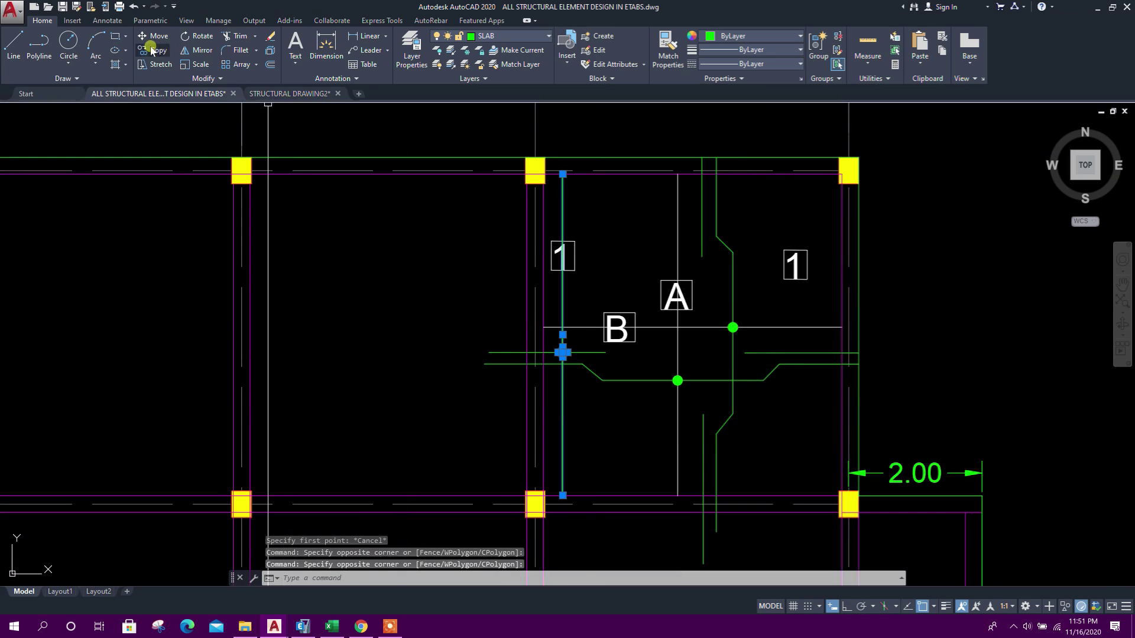
pyautogui.click(152, 49)
pyautogui.scroll(2, 570, 369)
pyautogui.click(557, 342)
pyautogui.click(925, 344)
pyautogui.press('Escape')
pyautogui.press('Escape')
pyautogui.scroll(-4, 970, 346)
pyautogui.scroll(2, 736, 349)
pyautogui.moveTo(737, 348); pyautogui.dragTo(587, 319, button='middle')
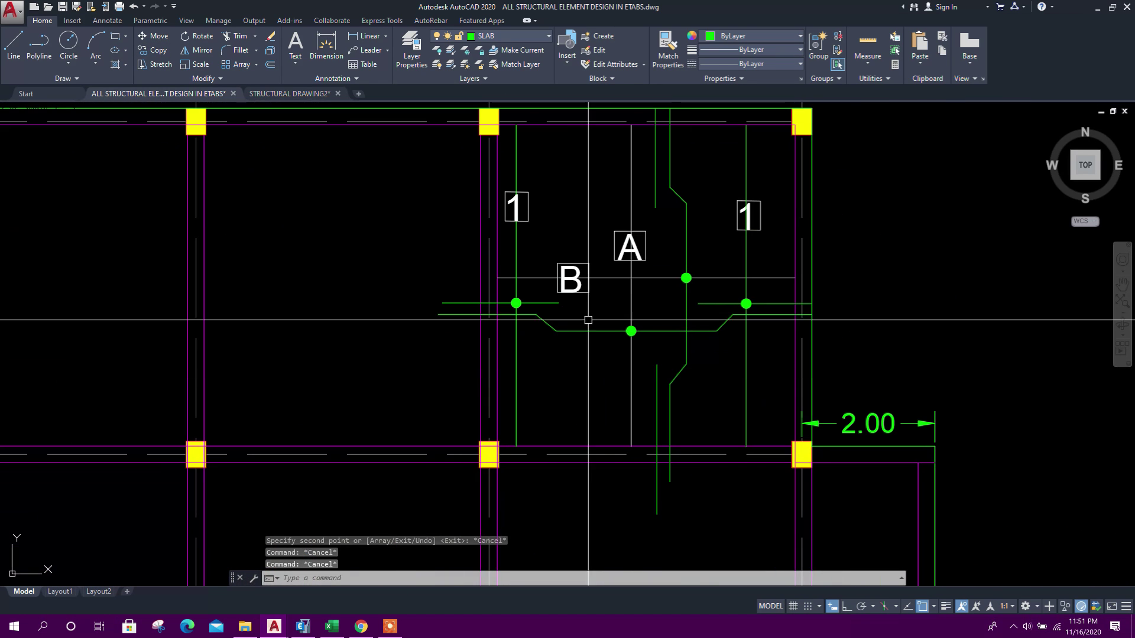
# Step: Match the vertical line near grid F and all four bar dots to the white 1 tag's properties
pyautogui.click(667, 50)
pyautogui.click(737, 230)
pyautogui.click(758, 245)
pyautogui.click(726, 256)
pyautogui.scroll(2, 744, 310)
pyautogui.moveTo(729, 285); pyautogui.dragTo(765, 319)
pyautogui.moveTo(624, 243); pyautogui.dragTo(668, 279)
pyautogui.moveTo(542, 327); pyautogui.dragTo(583, 366)
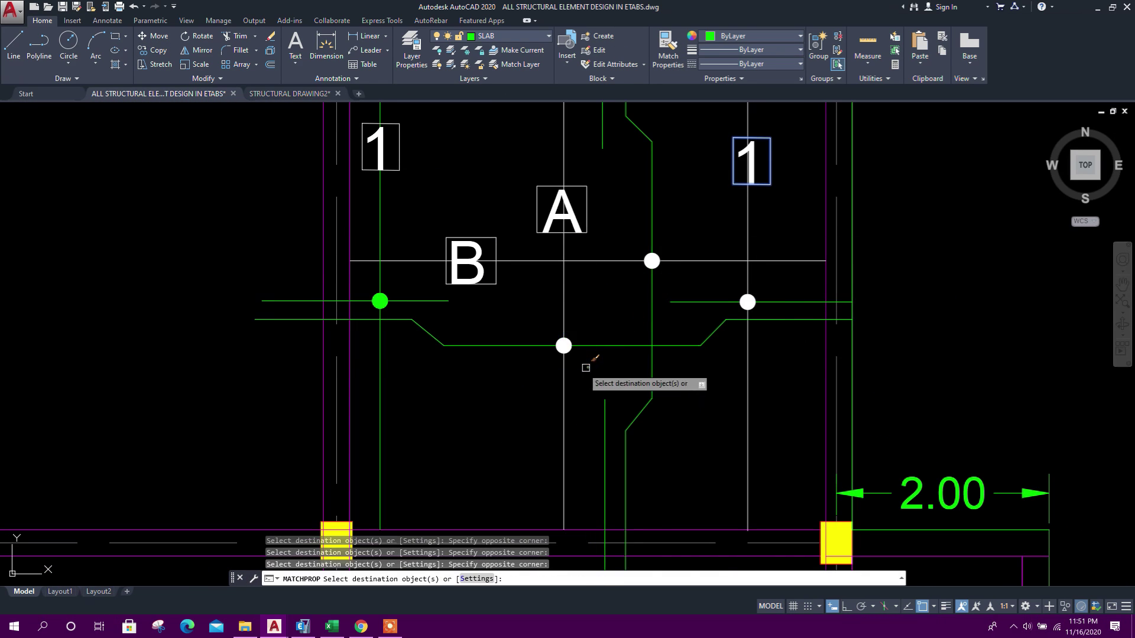
pyautogui.moveTo(473, 342); pyautogui.dragTo(559, 327, button='middle')
pyautogui.moveTo(449, 269); pyautogui.dragTo(484, 299)
pyautogui.scroll(-4, 484, 347)
pyautogui.press('Escape')
# Step: Match the vertical extent line near grid E to the white annotation's properties
pyautogui.click(671, 58)
pyautogui.scroll(2, 474, 286)
pyautogui.click(479, 260)
pyautogui.click(479, 283)
pyautogui.press('Escape')
pyautogui.press('Escape')
# Step: Copy the vertical cranked bar and both vertical extra top bars from the E-F panel to the B-C panel between grids 4 and 5
pyautogui.scroll(-2, 608, 425)
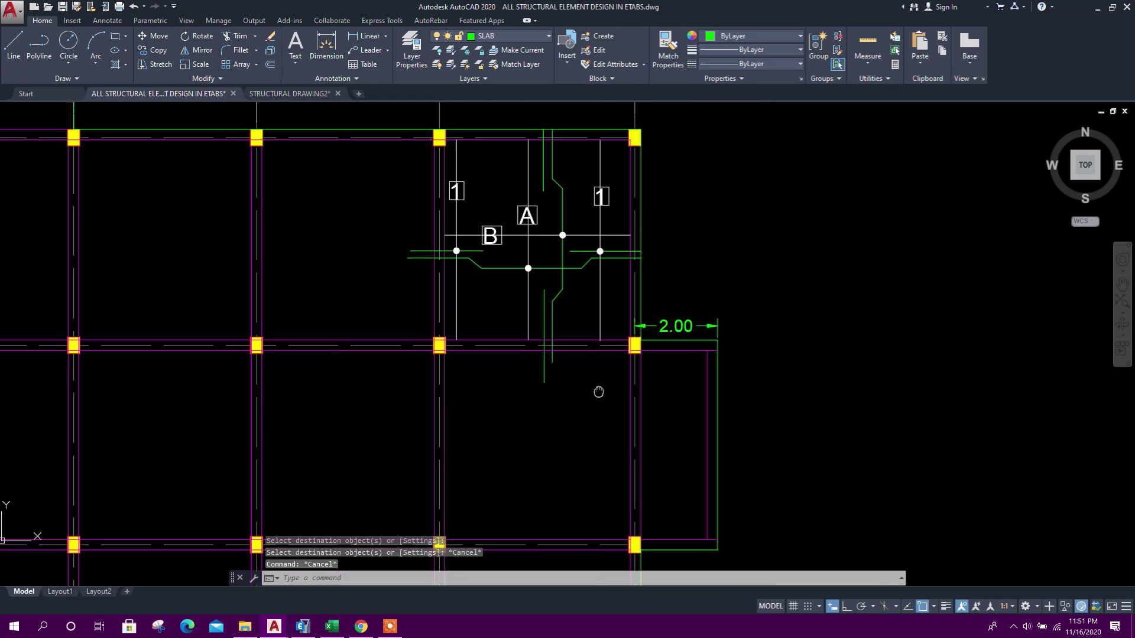
pyautogui.click(689, 274)
pyautogui.click(628, 207)
pyautogui.click(671, 476)
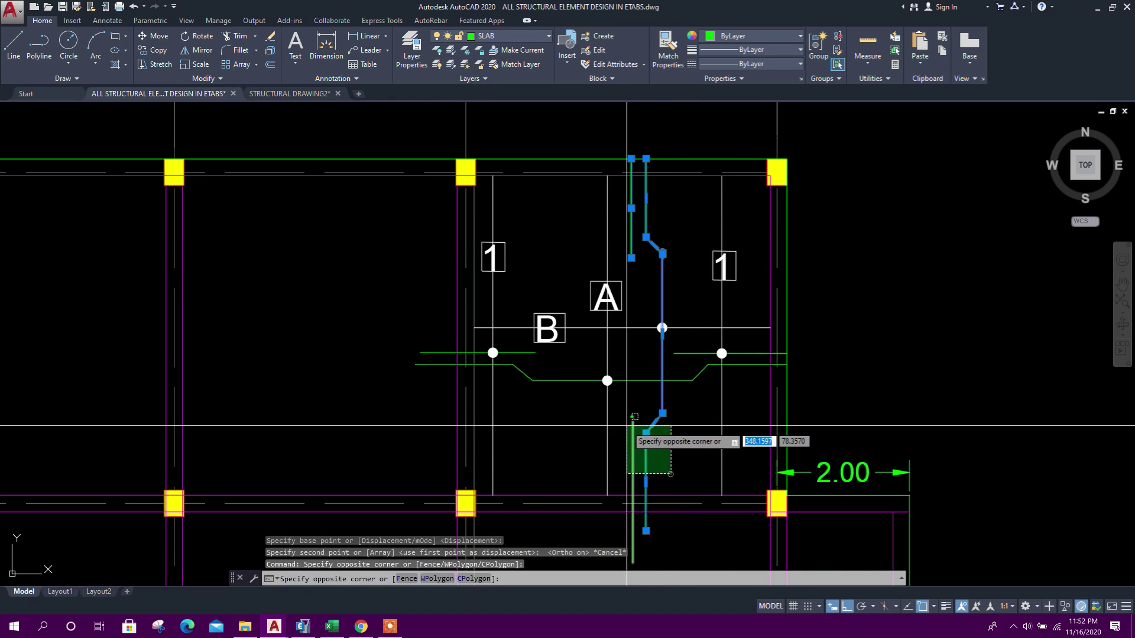
pyautogui.click(628, 426)
pyautogui.moveTo(672, 327); pyautogui.dragTo(768, 367, button='middle')
pyautogui.click(156, 54)
pyautogui.click(766, 246)
pyautogui.press('F8')
pyautogui.scroll(-4, 763, 248)
pyautogui.scroll(6, 442, 236)
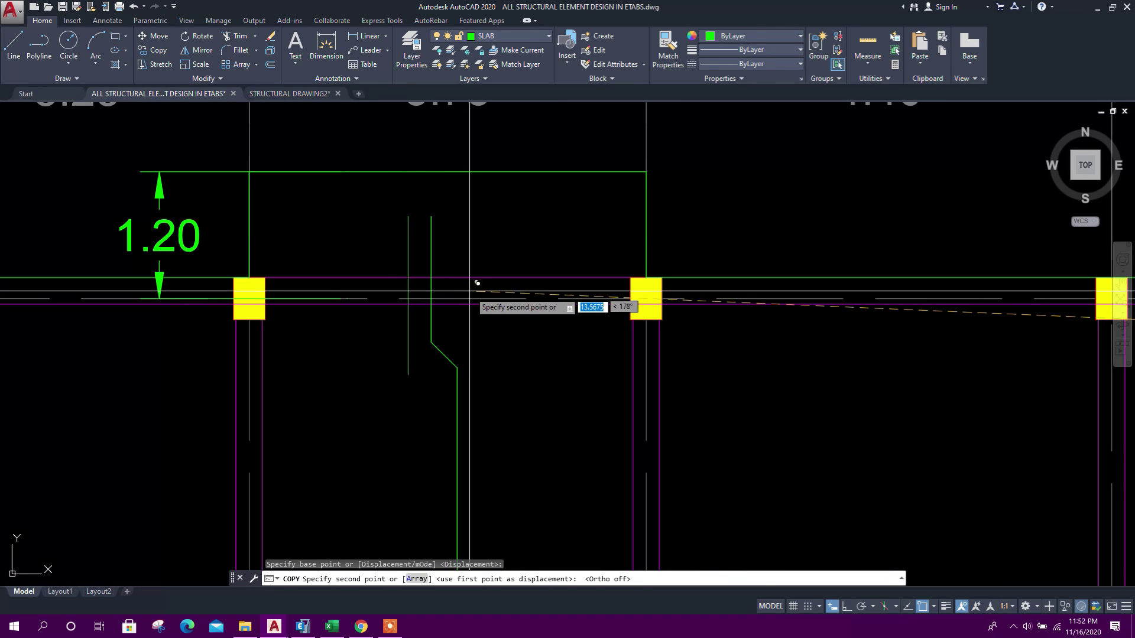
pyautogui.click(476, 356)
pyautogui.scroll(-4, 485, 329)
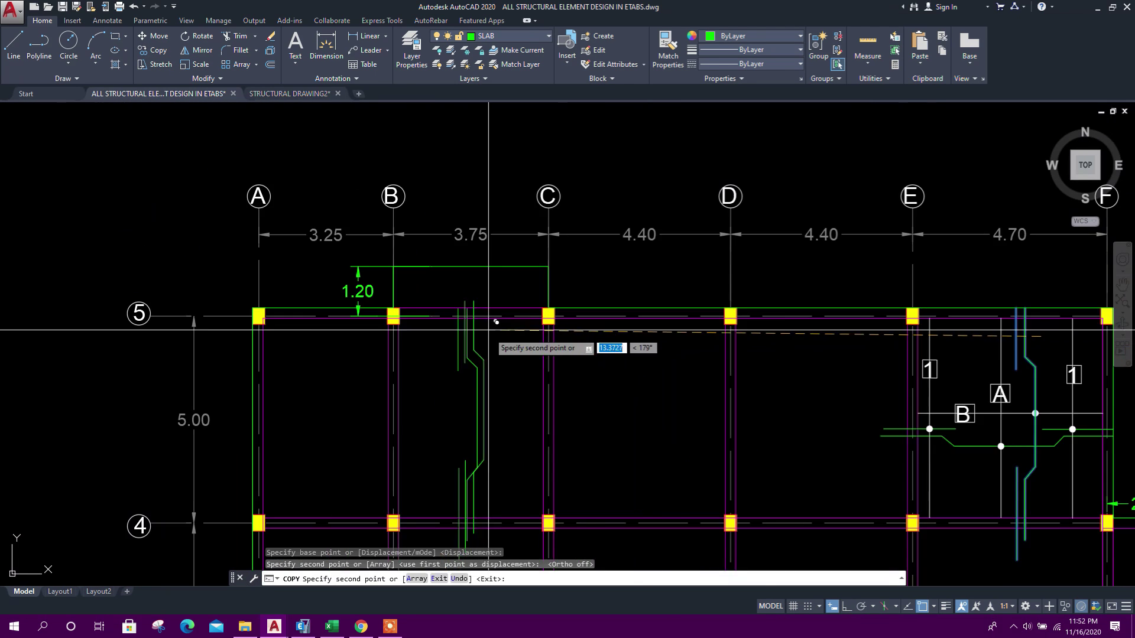
pyautogui.press('Escape')
# Step: Stretch the upper ends of the copied extra top bar and cranked bar to the outer edge of the 1.20 cantilever between grids B and C
pyautogui.scroll(2, 474, 339)
pyautogui.click(447, 338)
pyautogui.click(447, 289)
pyautogui.click(447, 221)
pyautogui.press('Escape')
pyautogui.click(462, 293)
pyautogui.press('Escape')
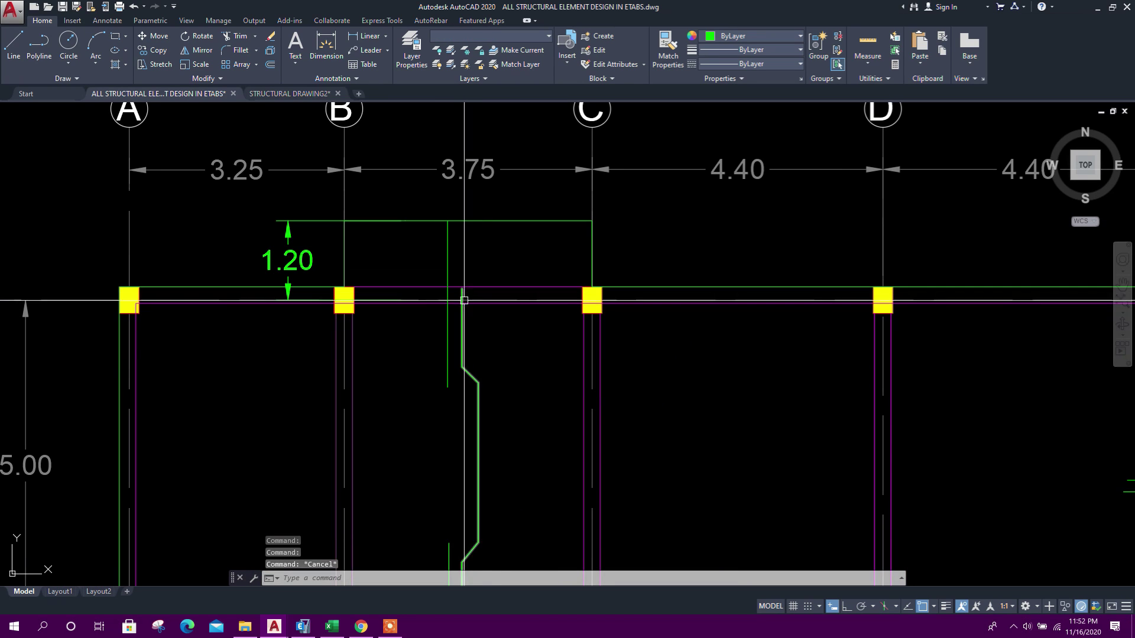
pyautogui.click(463, 332)
pyautogui.click(462, 288)
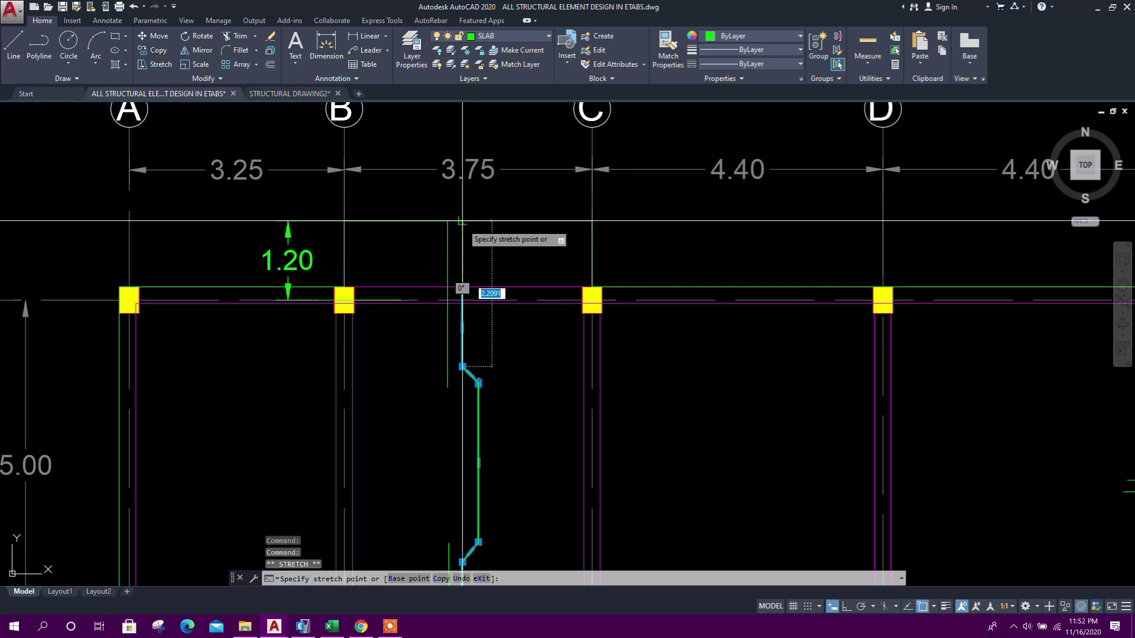
pyautogui.click(462, 221)
pyautogui.press('Escape')
# Step: Copy the stretched extra top bar alongside itself on the grid B side of the 1.20 cantilever
pyautogui.scroll(-2, 494, 366)
pyautogui.click(466, 298)
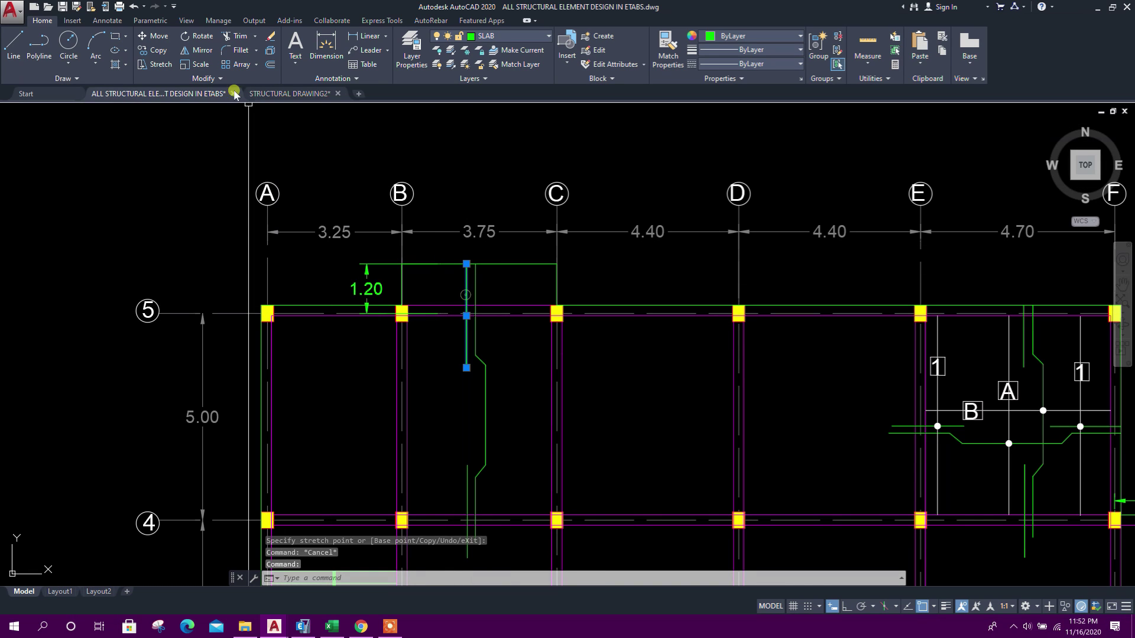
pyautogui.click(155, 50)
pyautogui.scroll(4, 421, 265)
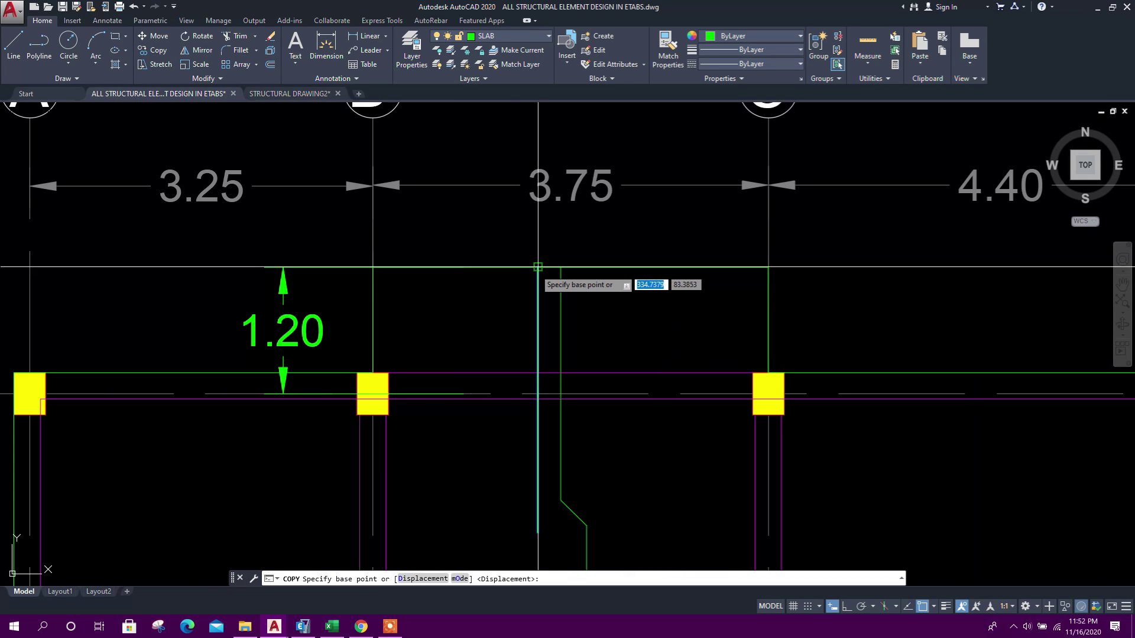
pyautogui.click(454, 266)
pyautogui.click(509, 267)
pyautogui.press('Escape')
pyautogui.scroll(-4, 520, 296)
pyautogui.scroll(2, 547, 356)
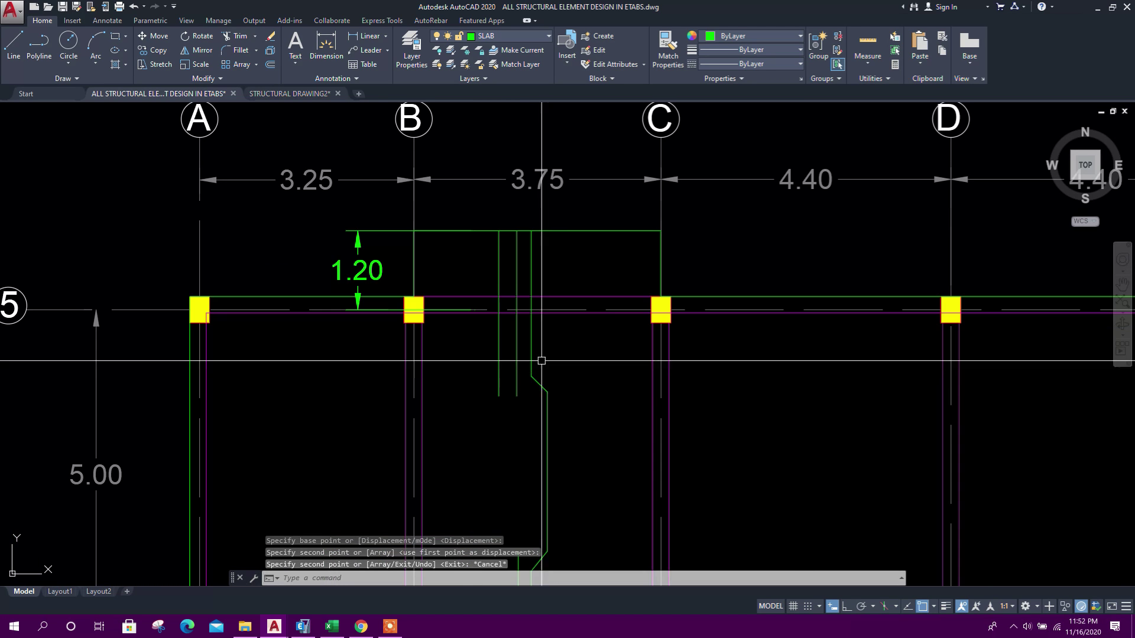
# Step: Draw a horizontal extent line between the beam faces at grids B and C, just below grid 5 and across the extra top bars
pyautogui.scroll(-4, 528, 364)
pyautogui.press('Escape')
pyautogui.moveTo(892, 376); pyautogui.dragTo(786, 371, button='middle')
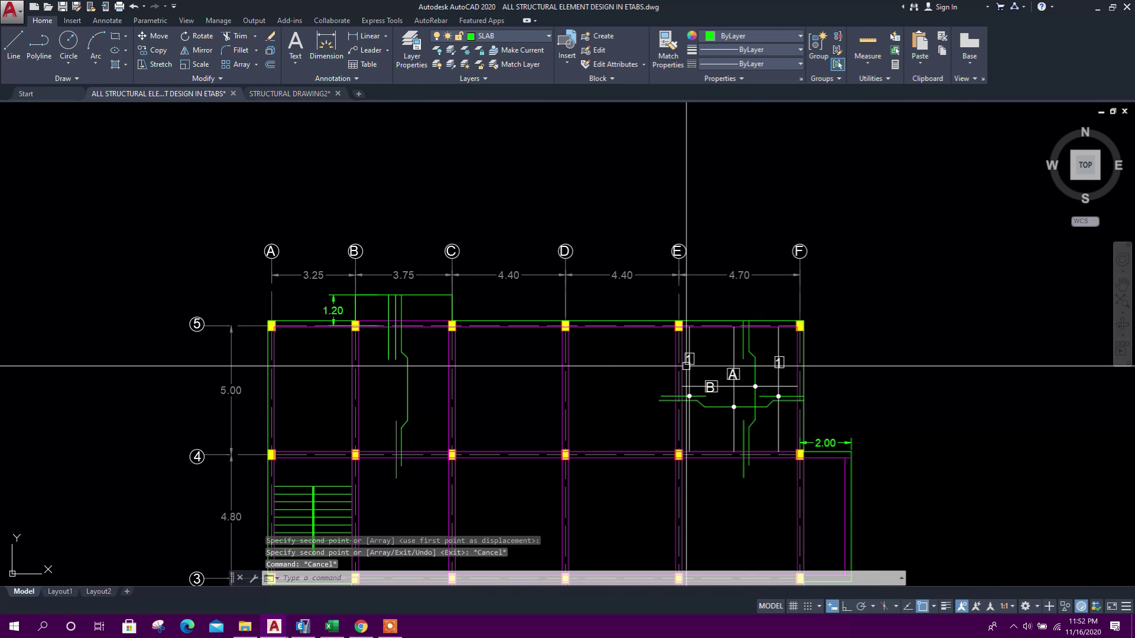
pyautogui.click(16, 56)
pyautogui.scroll(4, 338, 332)
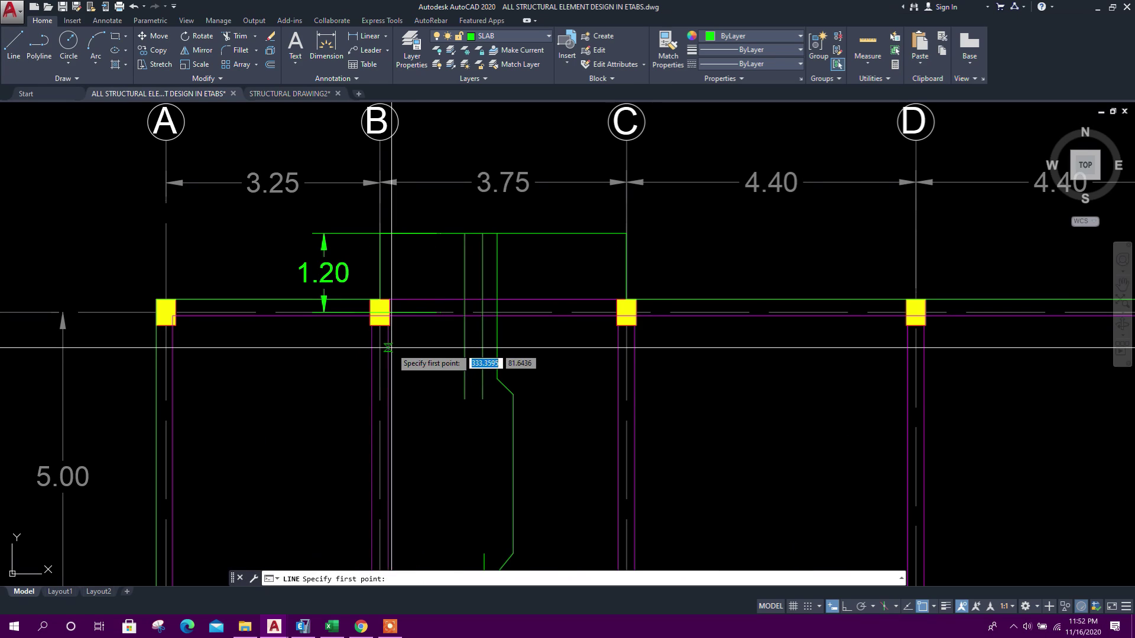
pyautogui.click(388, 348)
pyautogui.click(618, 347)
pyautogui.press('Escape')
# Step: Copy the white dot from the E-F panel's cranked bar to both extra top bars where they cross the new extent line
pyautogui.scroll(-2, 780, 408)
pyautogui.moveTo(857, 435); pyautogui.dragTo(476, 410, button='middle')
pyautogui.scroll(4, 778, 426)
pyautogui.click(797, 403)
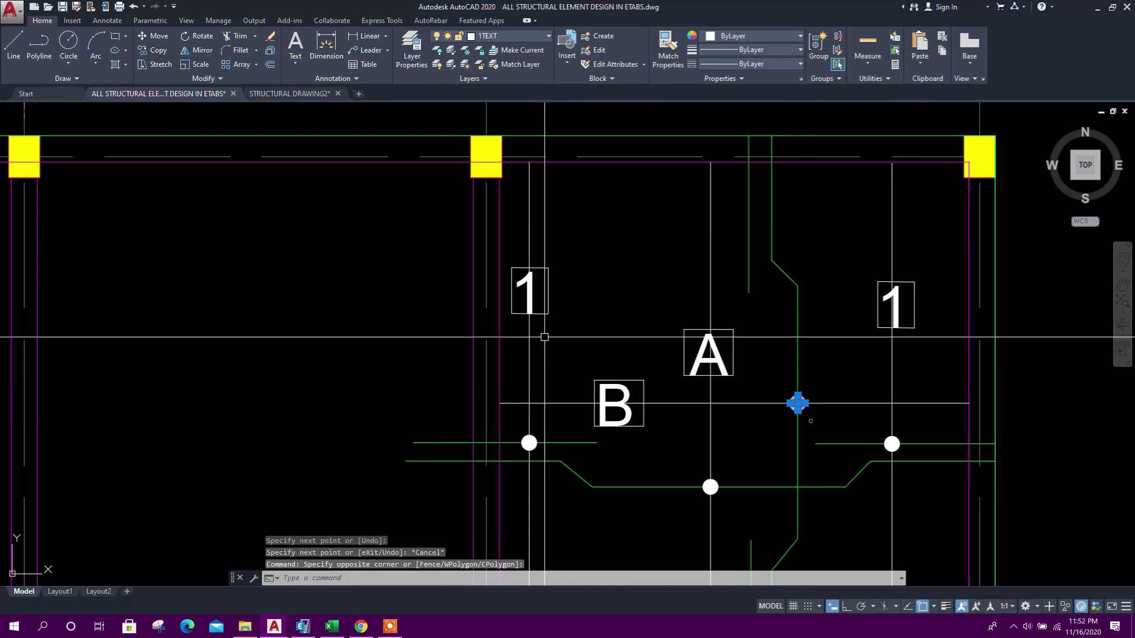
pyautogui.click(153, 50)
pyautogui.click(797, 403)
pyautogui.scroll(-4, 795, 404)
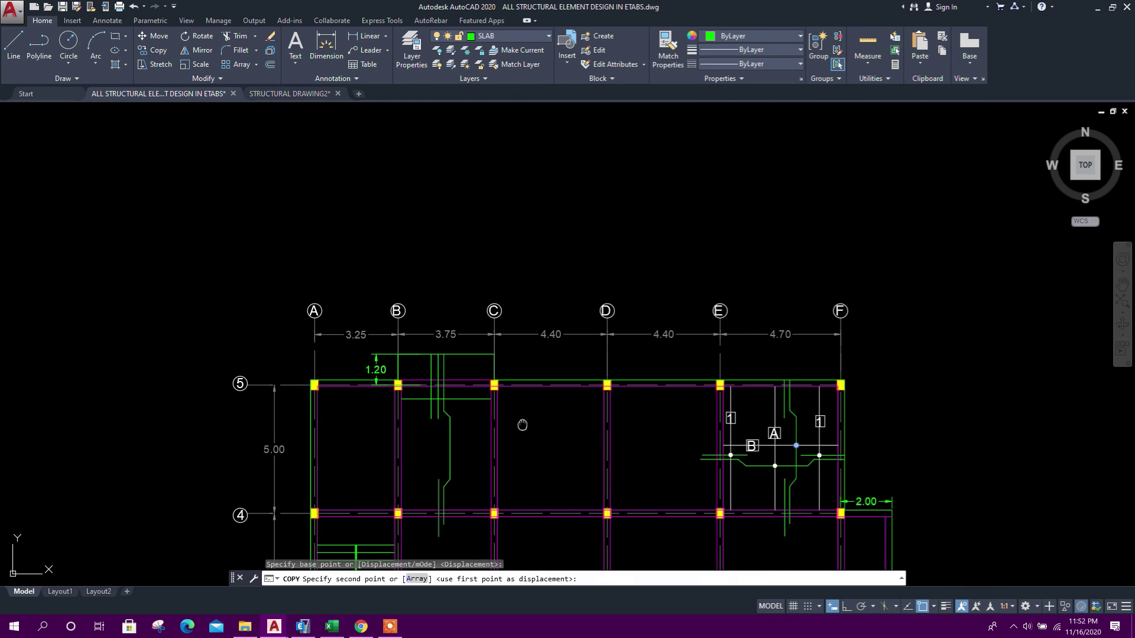
pyautogui.scroll(5, 432, 405)
pyautogui.click(479, 338)
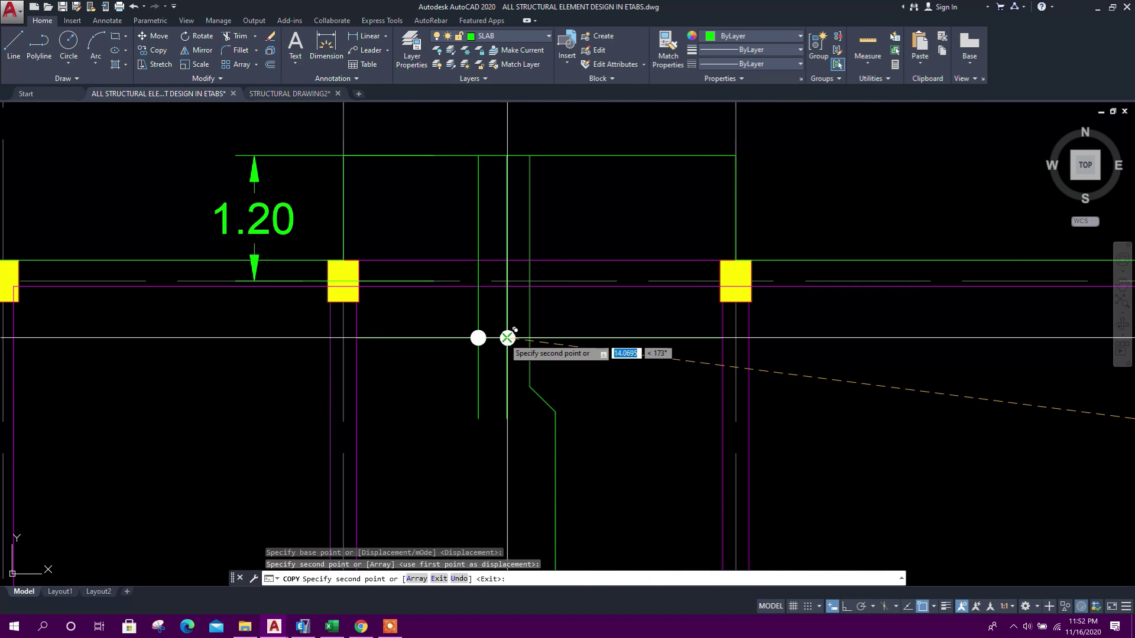
pyautogui.click(507, 338)
pyautogui.press('Escape')
# Step: Copy the boxed 1 tag near grid E onto the new extent line, between grid B and the two dots
pyautogui.scroll(-4, 507, 338)
pyautogui.moveTo(535, 439); pyautogui.dragTo(535, 401, button='middle')
pyautogui.scroll(2, 514, 353)
pyautogui.press('Escape')
pyautogui.moveTo(846, 393); pyautogui.dragTo(643, 402, button='middle')
pyautogui.scroll(2, 762, 340)
pyautogui.click(694, 318)
pyautogui.click(771, 359)
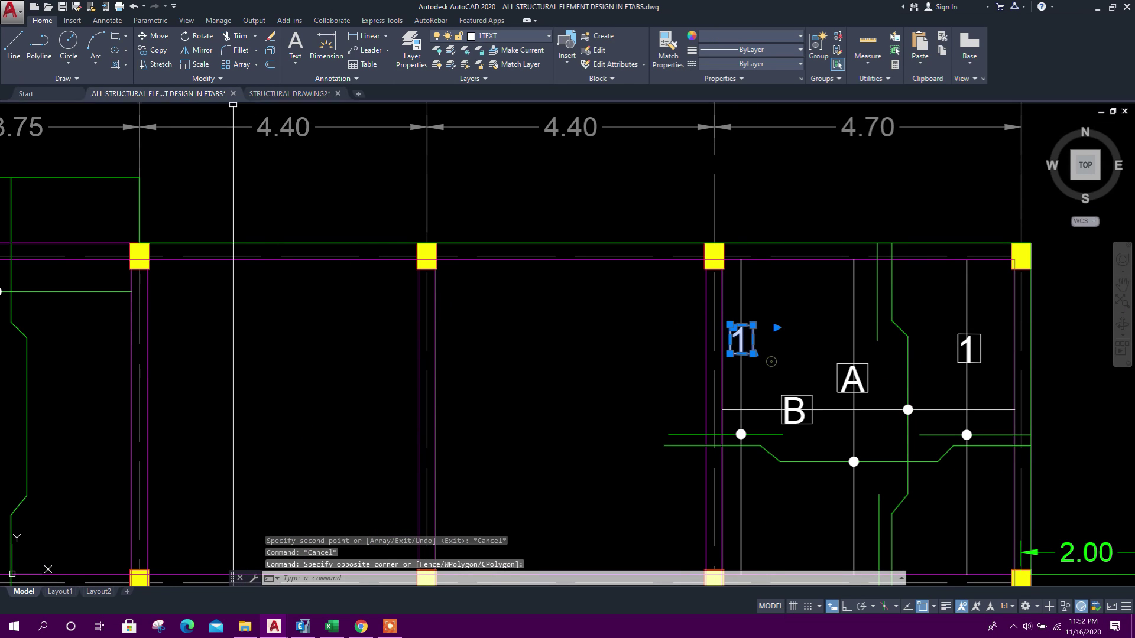
pyautogui.click(161, 55)
pyautogui.click(741, 340)
pyautogui.moveTo(293, 352); pyautogui.dragTo(753, 407, button='middle')
pyautogui.scroll(4, 440, 355)
pyautogui.click(365, 344)
pyautogui.press('Escape')
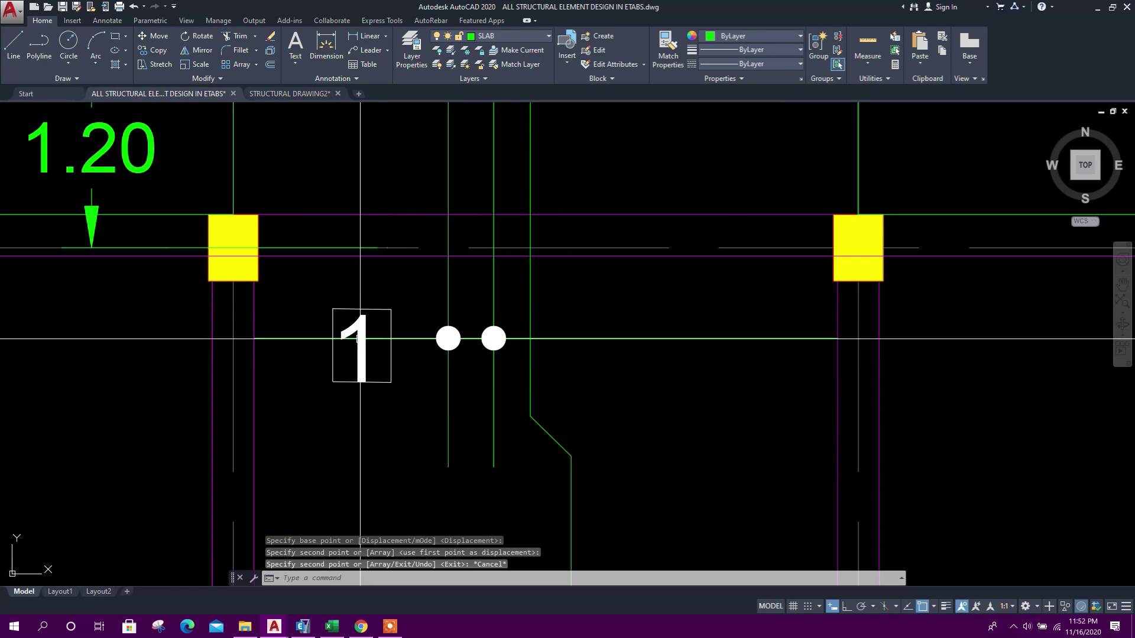
# Step: Change the copied tag's text in the B-C panel to 2
pyautogui.doubleClick(357, 352)
pyautogui.write('2')
pyautogui.press('Escape')
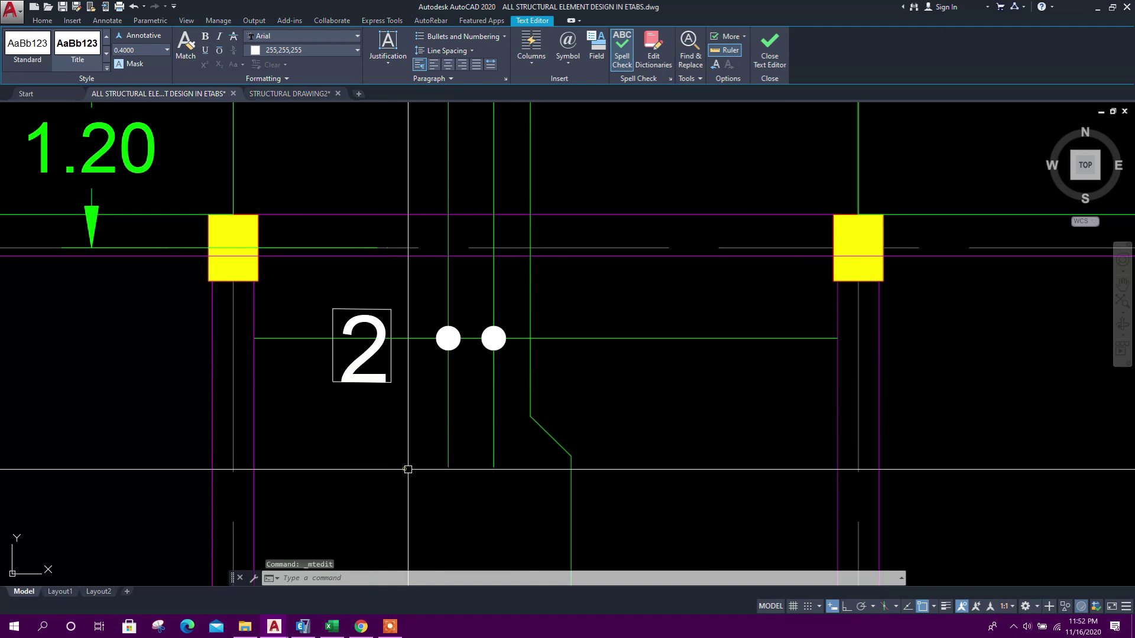
pyautogui.scroll(-10, 519, 375)
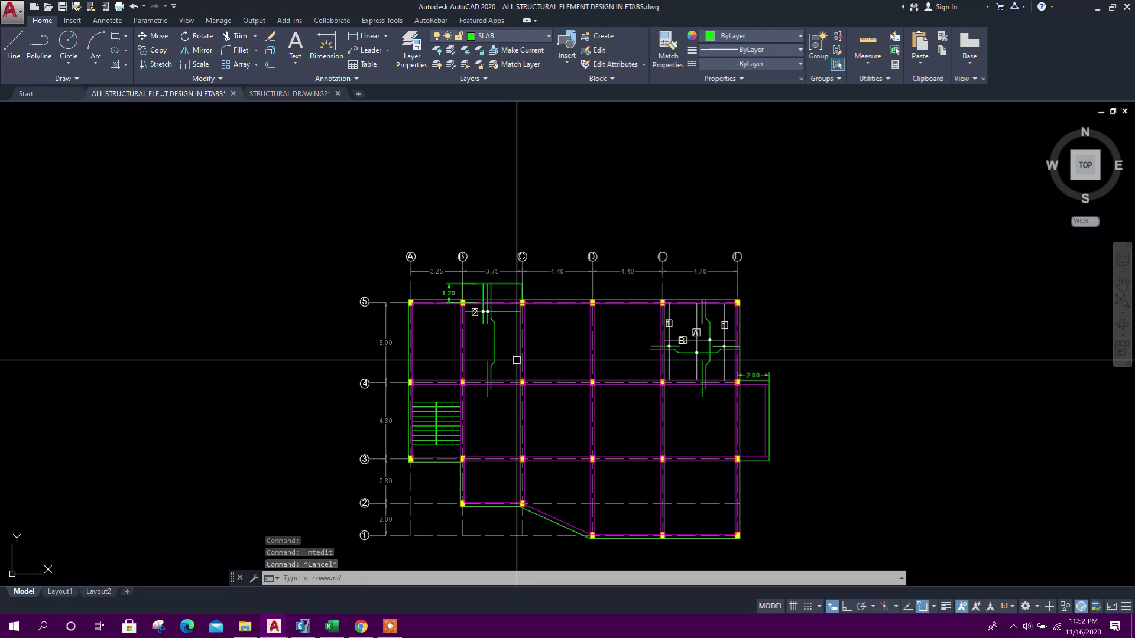
# Step: Switch to the Excel design aid and review the minimum steel ratio against the ACI 7.12.2.1 shrinkage and temperature reinforcement clause
pyautogui.click(302, 627)
pyautogui.click(341, 627)
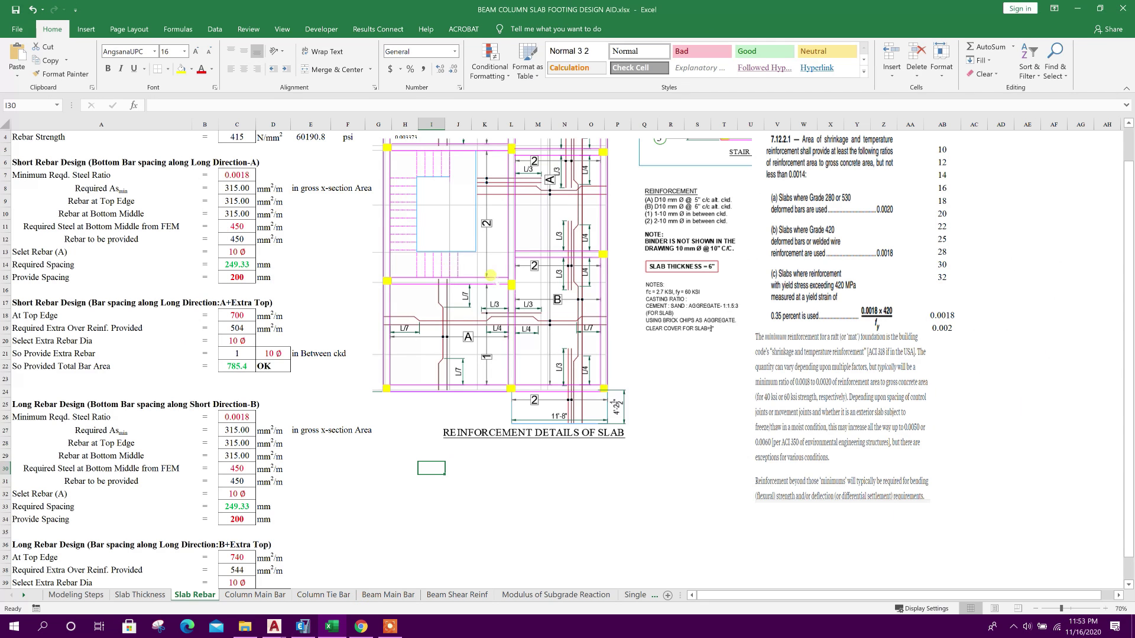
pyautogui.scroll(1, 338, 359)
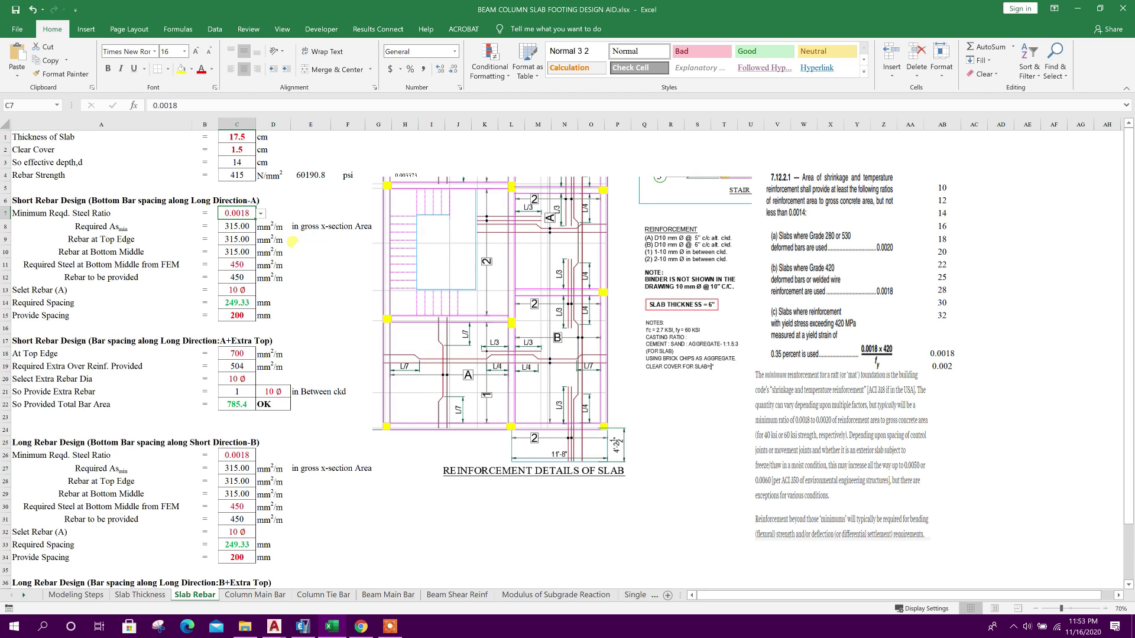
pyautogui.click(821, 350)
pyautogui.moveTo(831, 436); pyautogui.dragTo(831, 443)
pyautogui.click(834, 231)
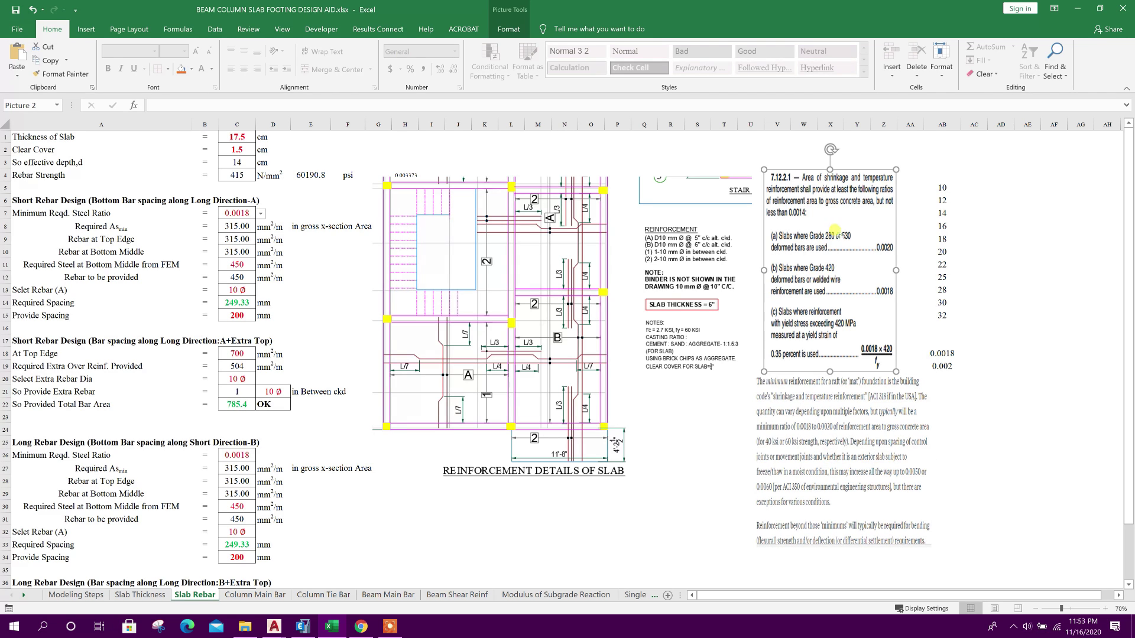
# Step: Review the Short Rebar Design rows for slab thickness, required minimum steel, top edge and bottom middle rebar, and the FEM bottom steel
pyautogui.click(125, 246)
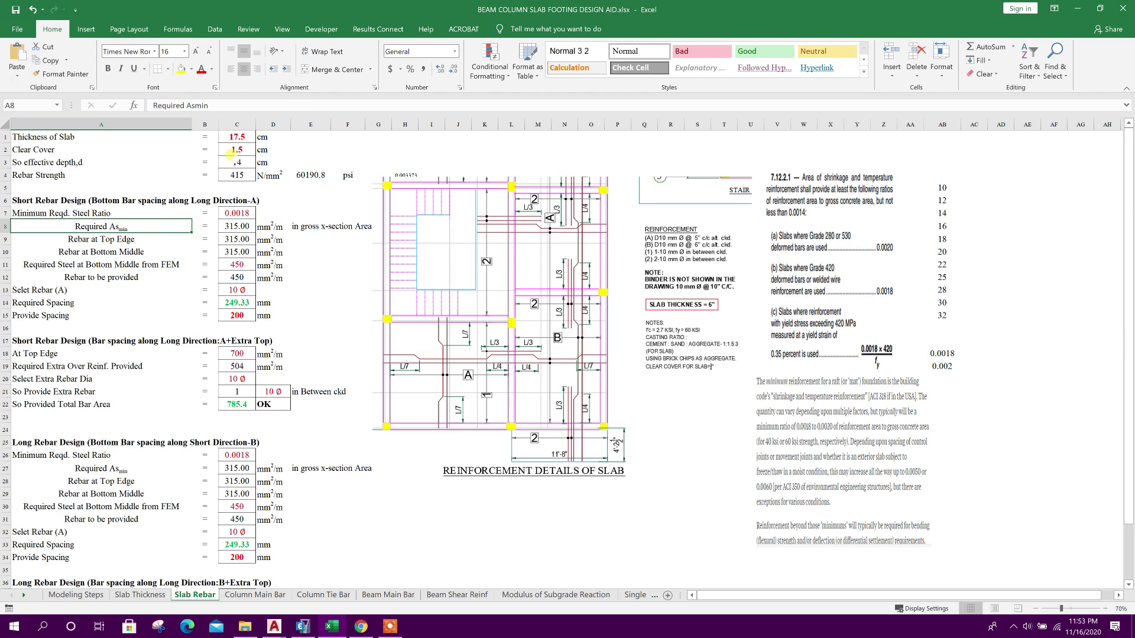
pyautogui.click(239, 137)
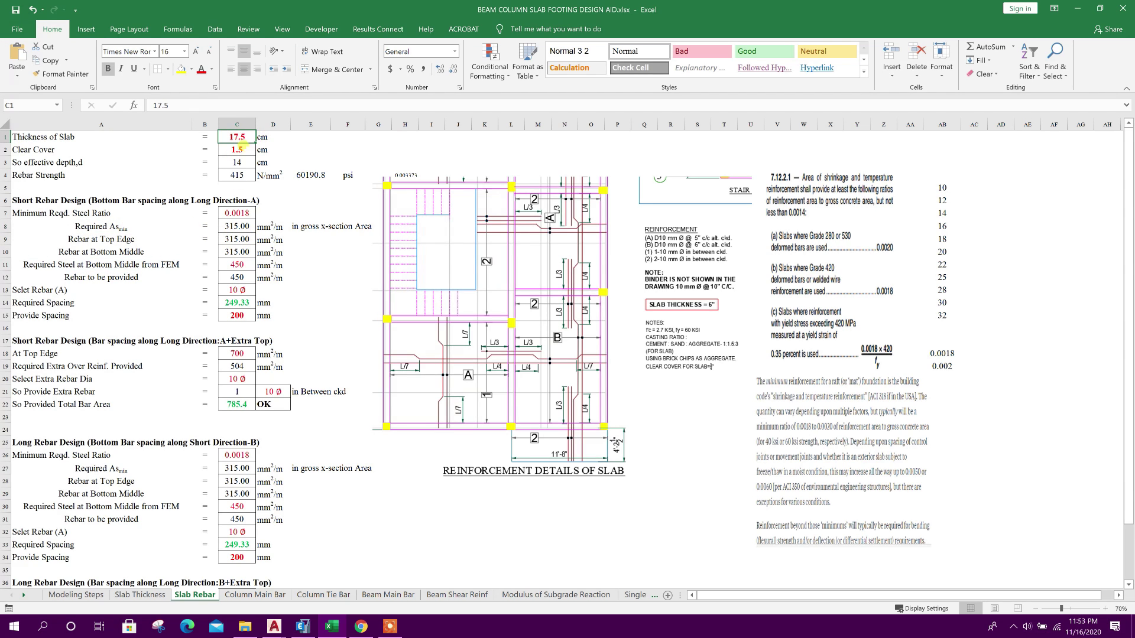
pyautogui.click(127, 237)
pyautogui.click(231, 237)
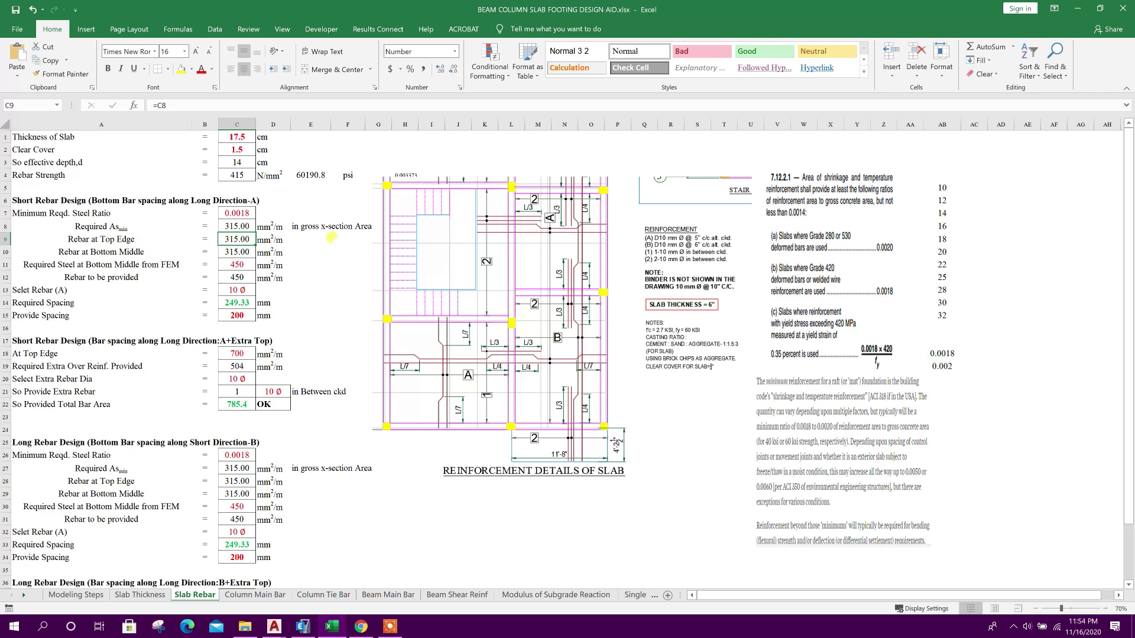
pyautogui.click(135, 251)
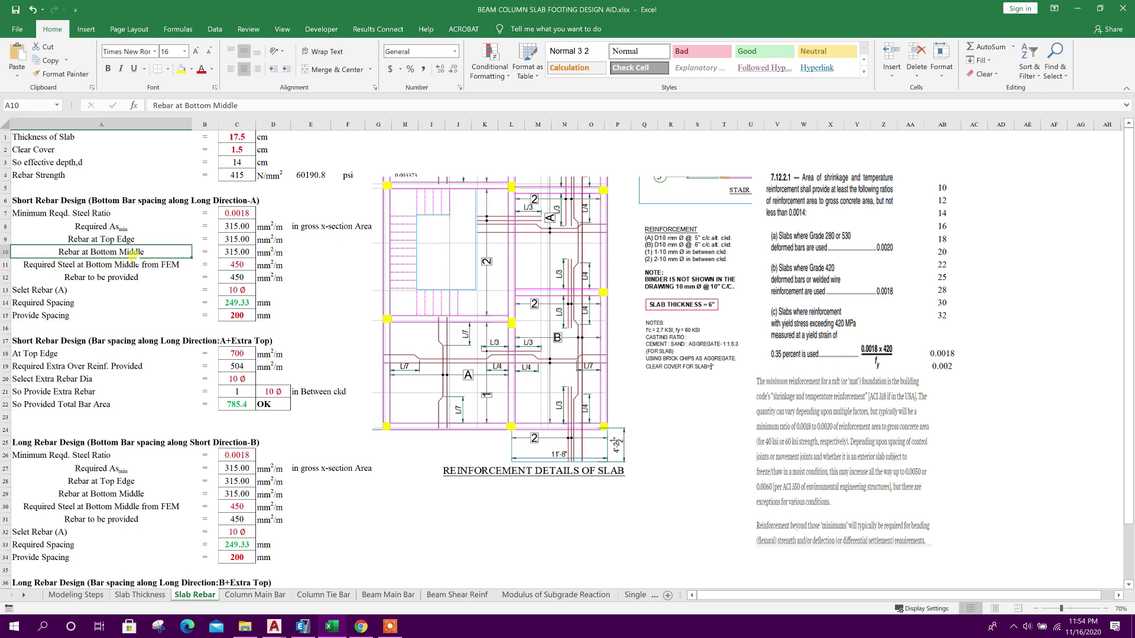
pyautogui.click(231, 251)
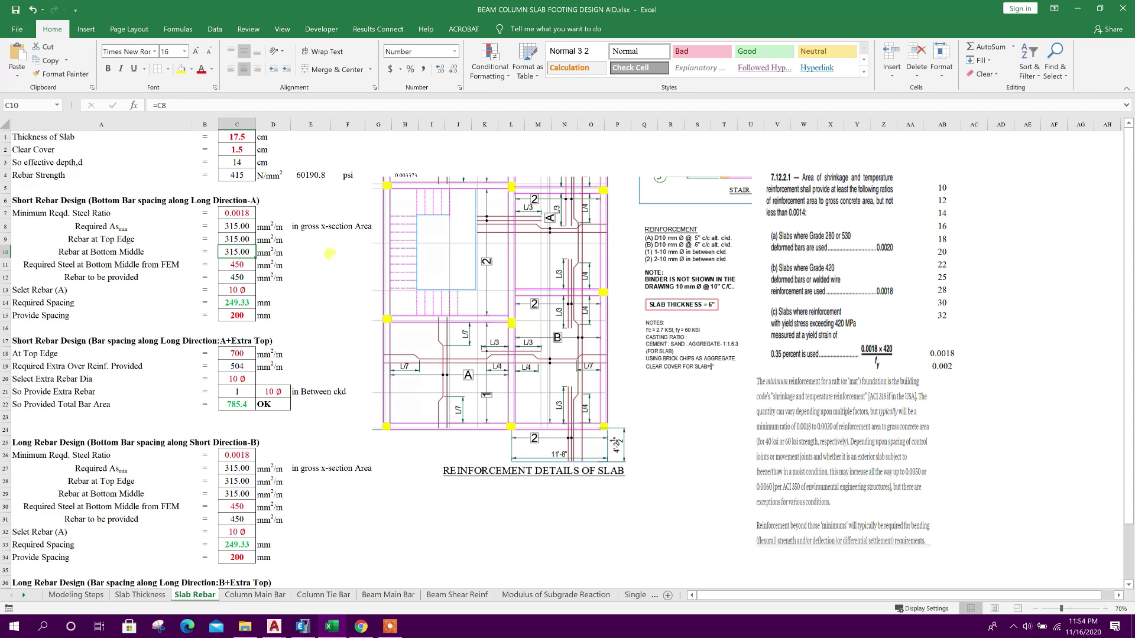
pyautogui.click(132, 267)
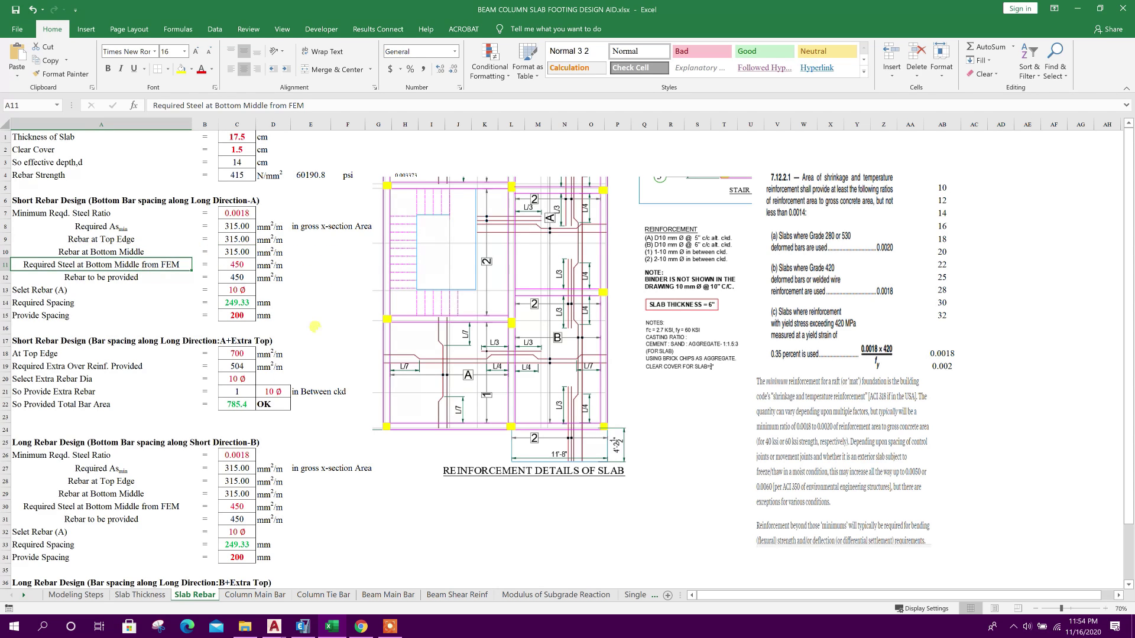
# Step: Switch to ETABS, dismiss the Slab Design dialog, and set the 3-D view window to the 1F plan view
pyautogui.click(302, 628)
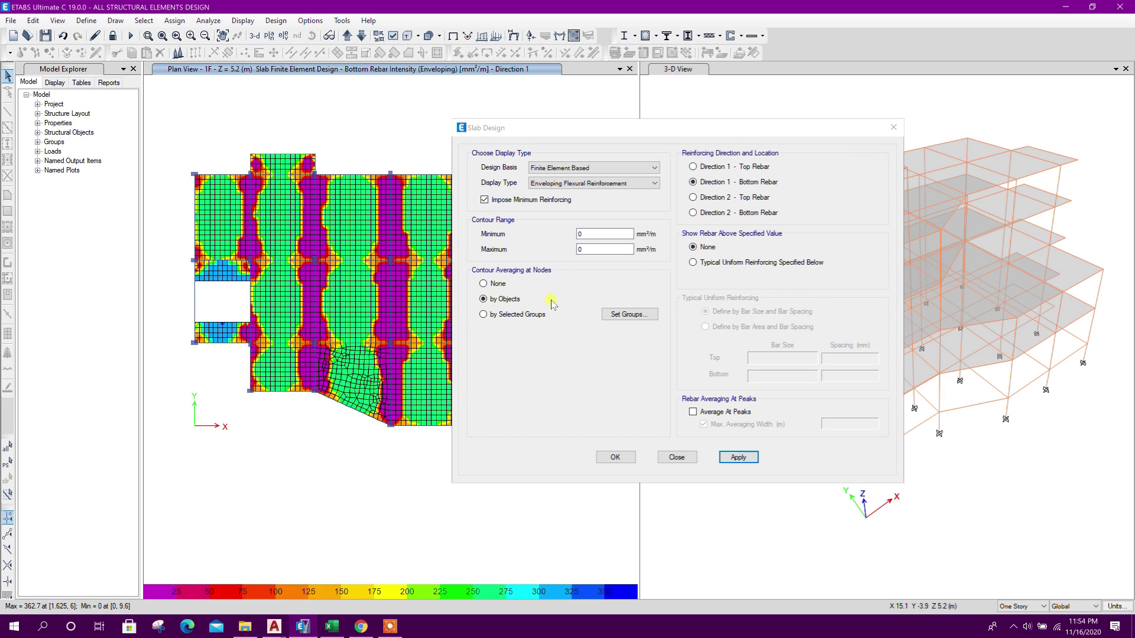
pyautogui.click(723, 185)
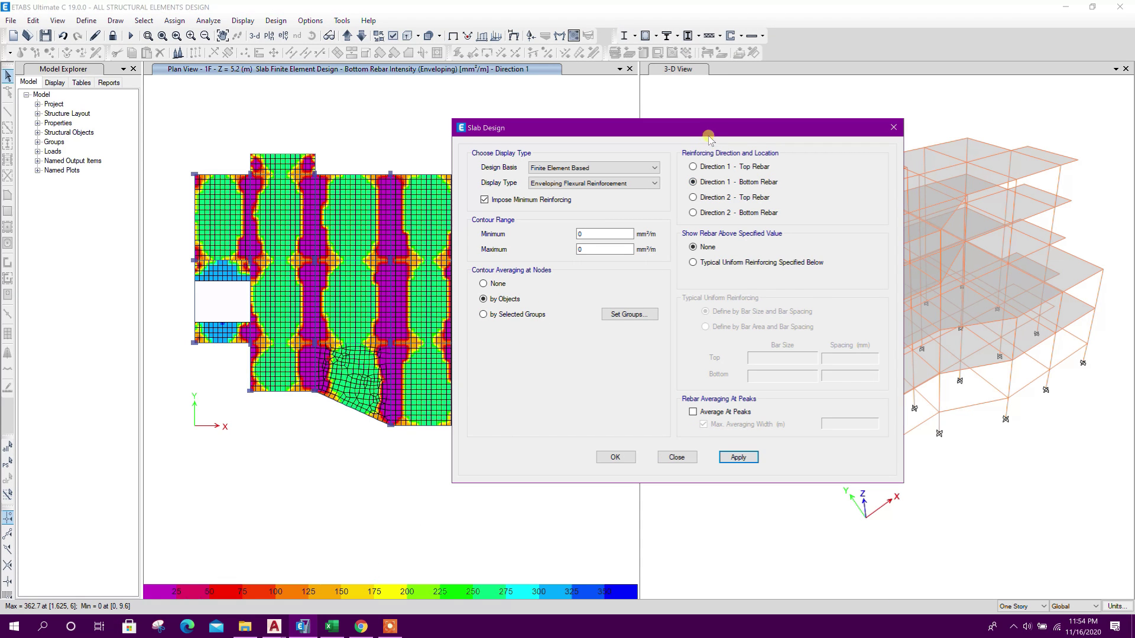
pyautogui.moveTo(709, 135); pyautogui.dragTo(705, 145)
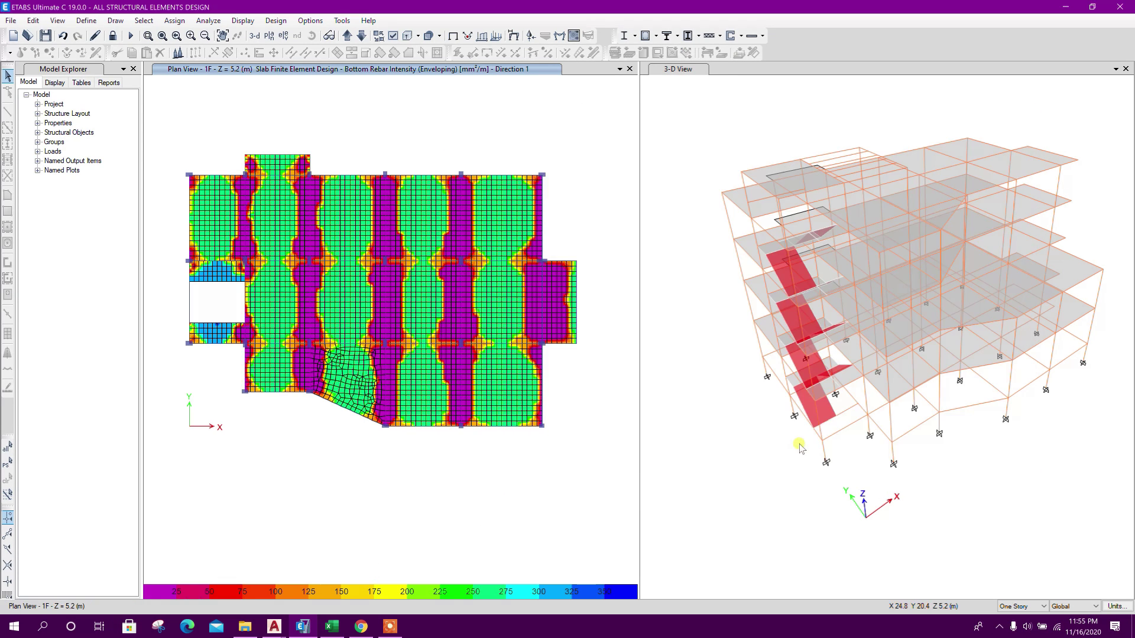
pyautogui.click(694, 165)
pyautogui.click(270, 36)
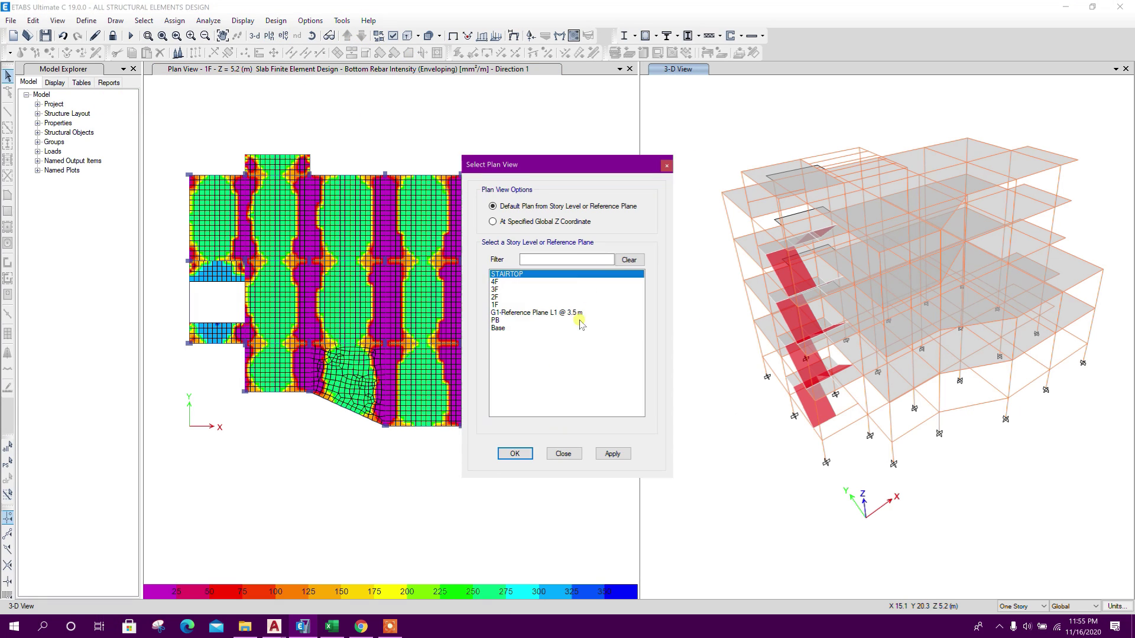
pyautogui.click(502, 304)
pyautogui.click(612, 453)
pyautogui.click(563, 453)
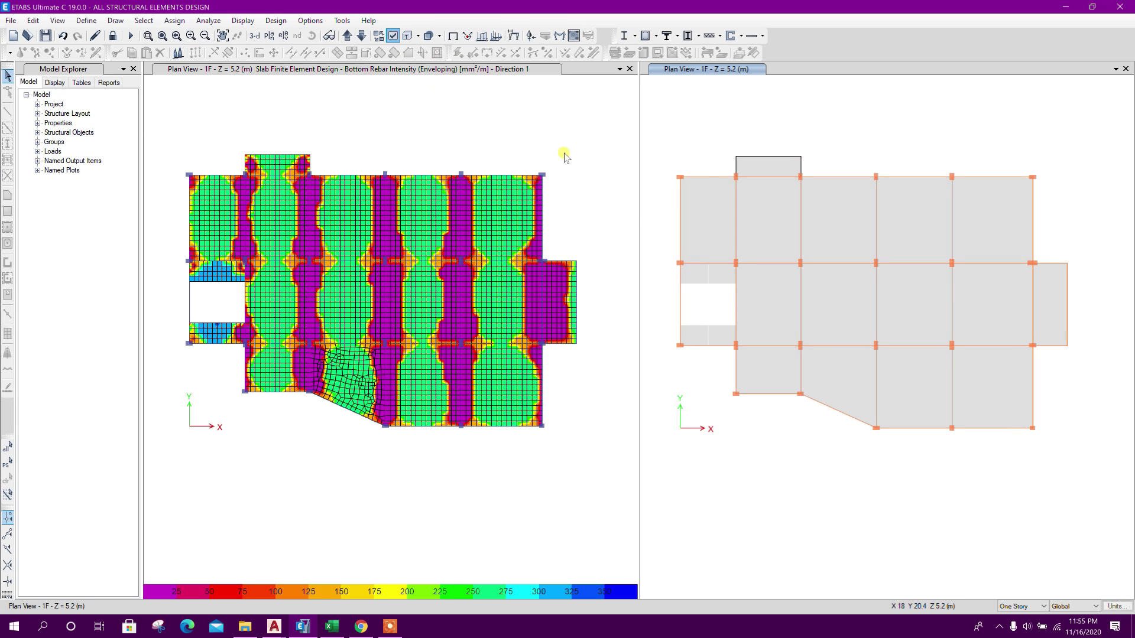
# Step: Turn on the shell Local Axes display in the plain 1F plan view and examine the slab panels' axes
pyautogui.hotkey('ctrl', 'w')
pyautogui.click(503, 130)
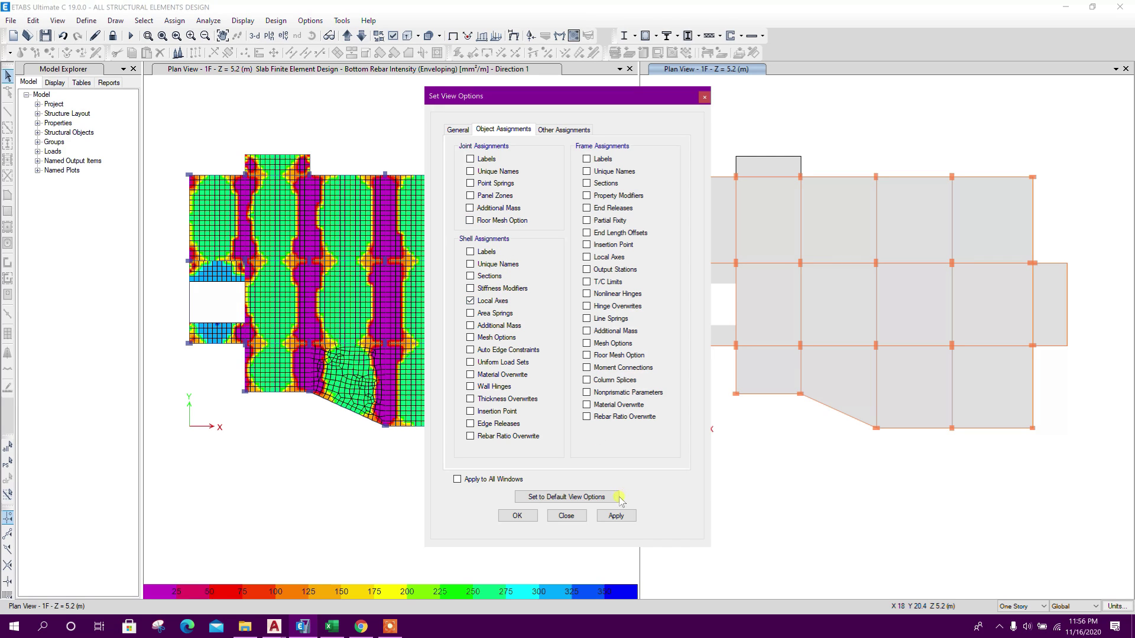
pyautogui.click(582, 518)
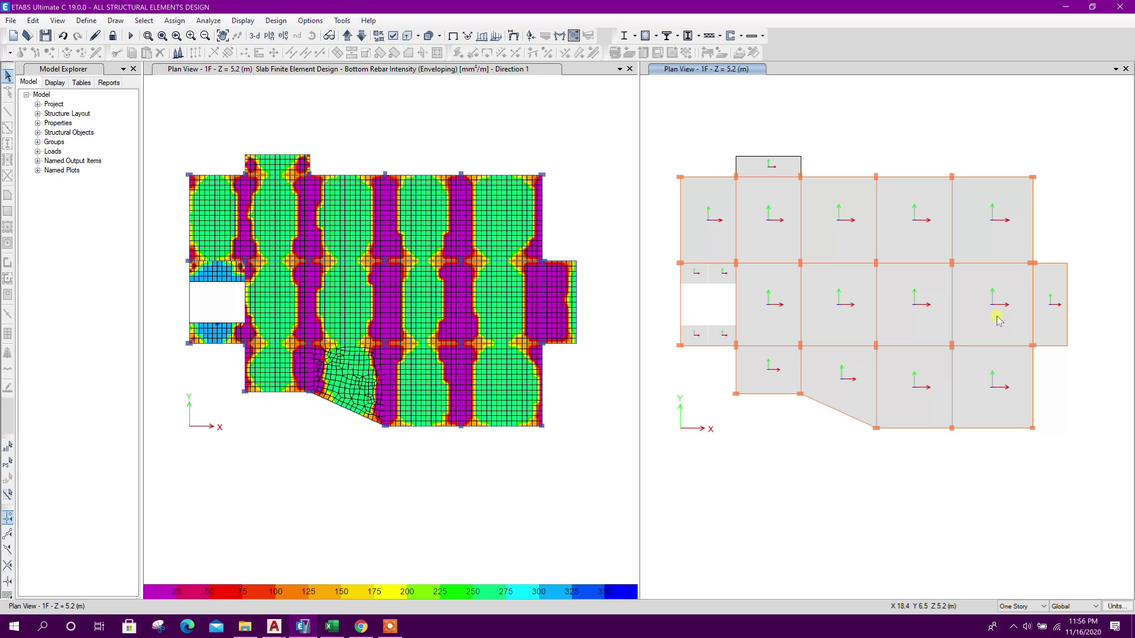
pyautogui.scroll(5, 1006, 306)
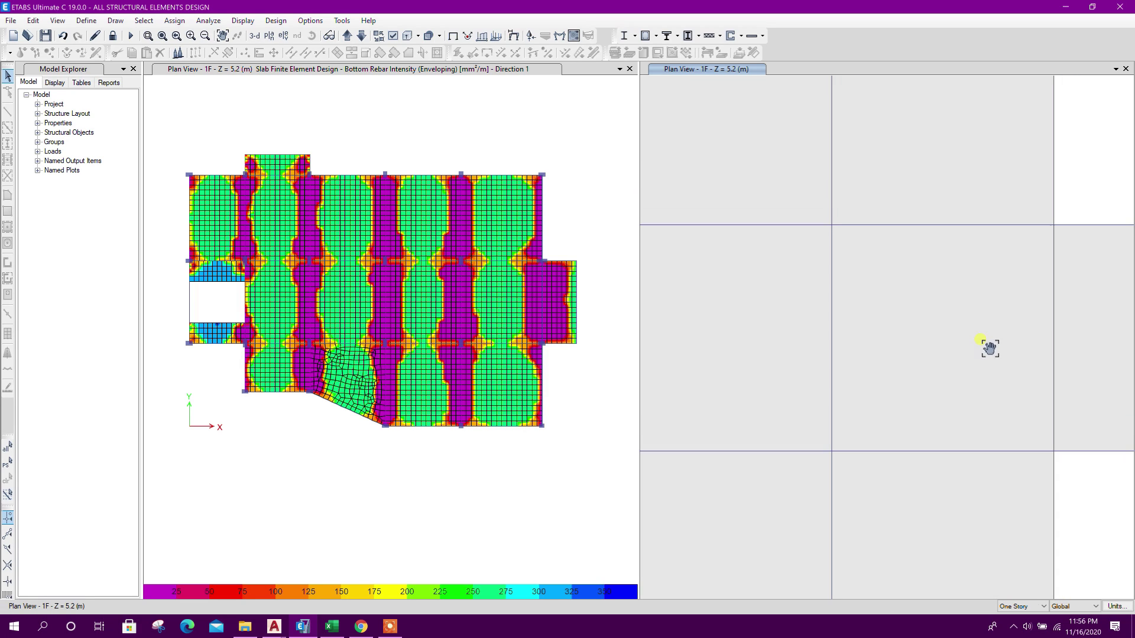
# Step: Check the slab local axes in 3-D and plan, and inspect the Direction 1 bottom rebar contours on the 1F plan
pyautogui.moveTo(1074, 459); pyautogui.dragTo(995, 367)
pyautogui.scroll(5, 975, 435)
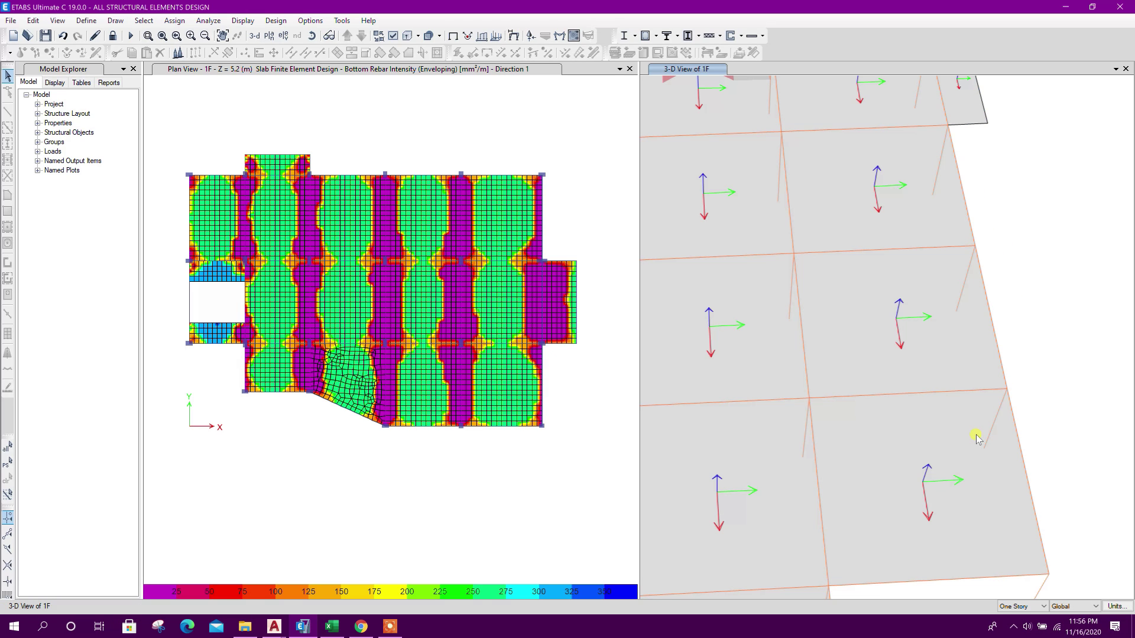
pyautogui.click(328, 37)
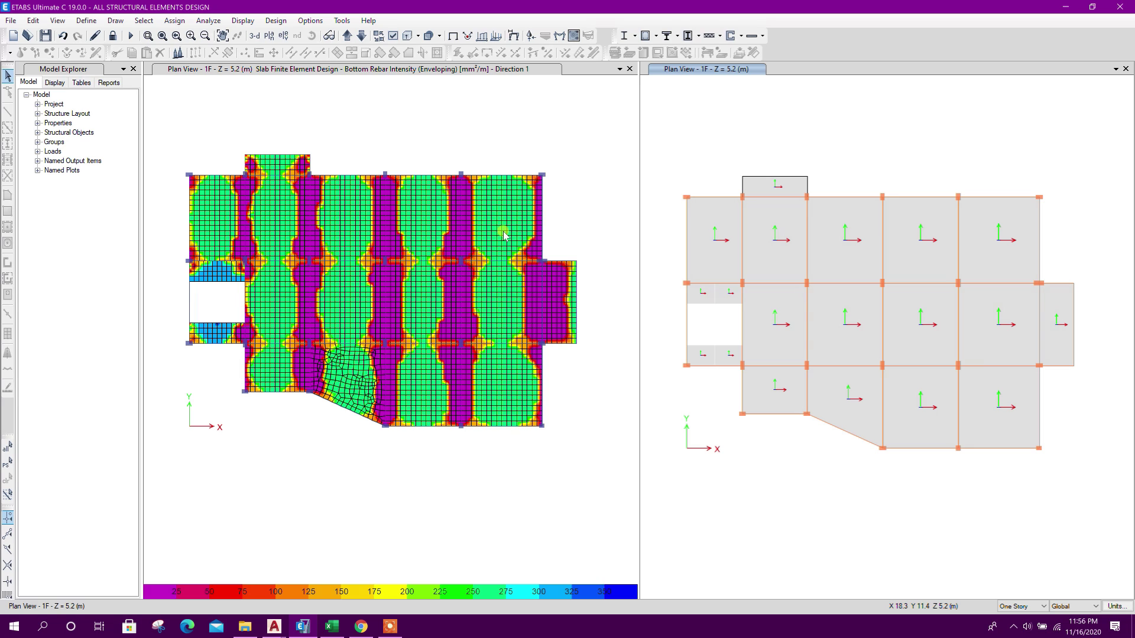
pyautogui.scroll(3, 504, 235)
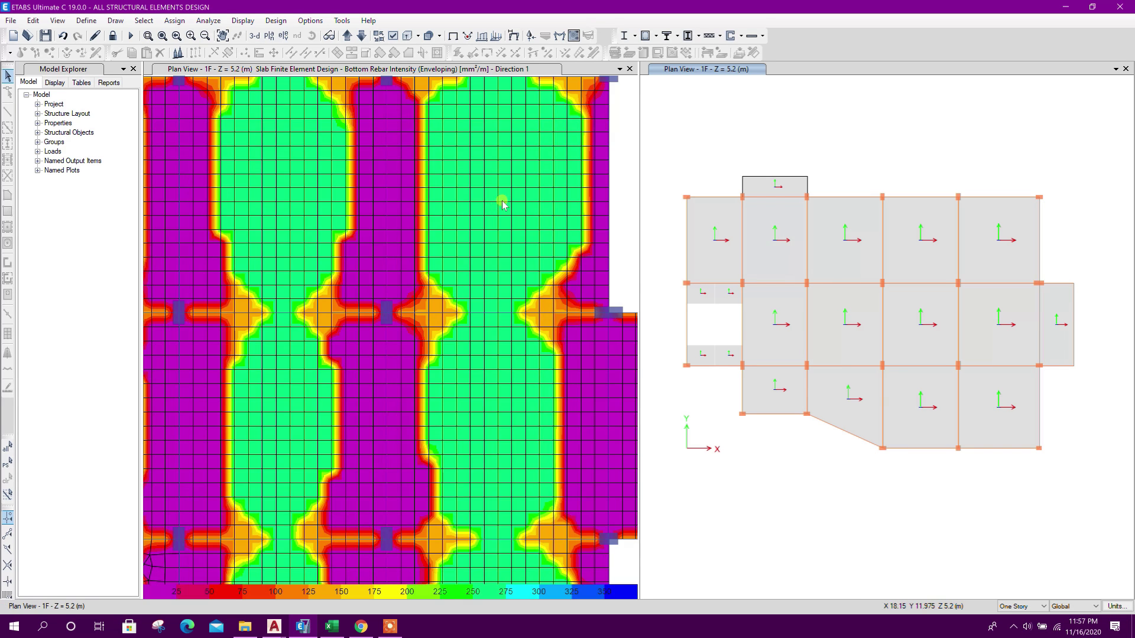
pyautogui.moveTo(484, 316); pyautogui.dragTo(444, 286, button='middle')
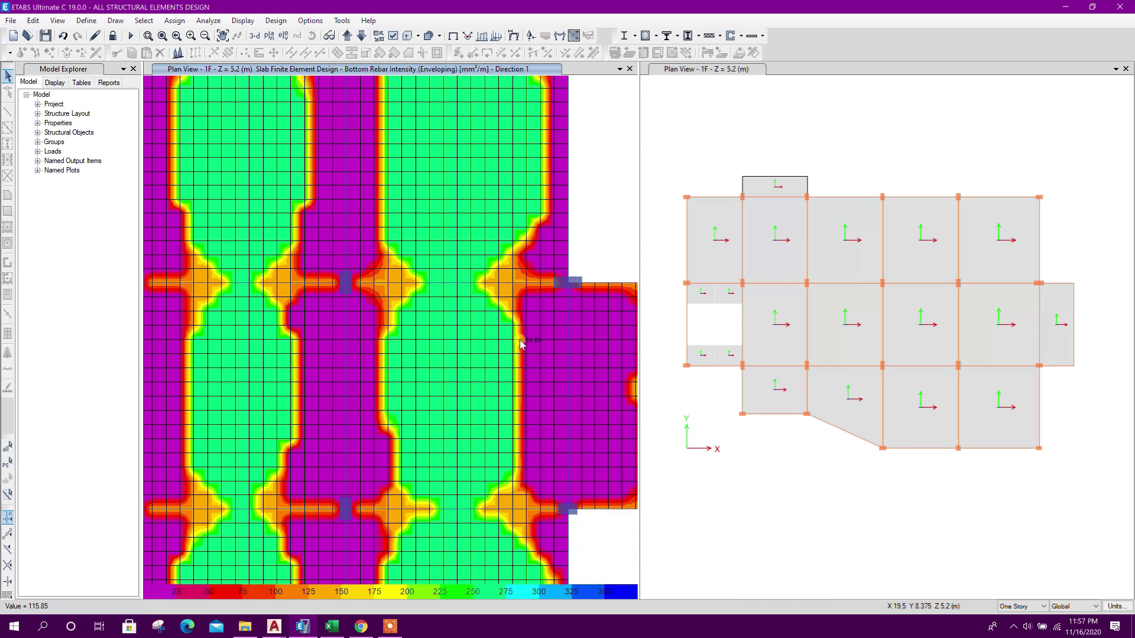
pyautogui.scroll(-3, 521, 344)
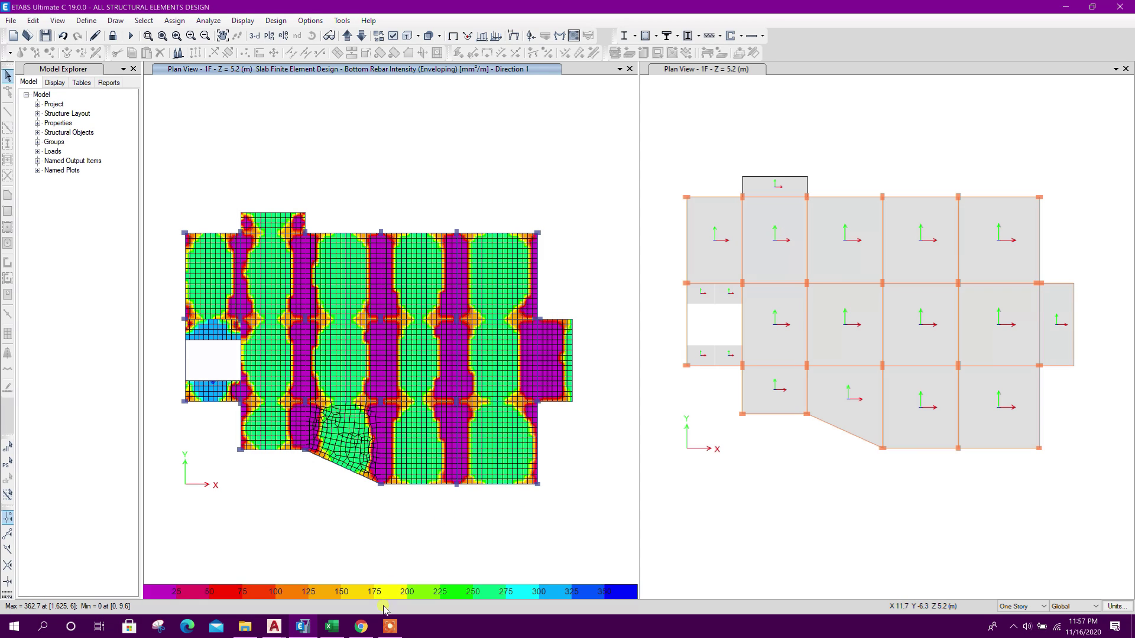
# Step: Switch to the Excel design aid and set the Short Rebar Design's required bottom middle steel from FEM to 263 mm²/m
pyautogui.click(342, 632)
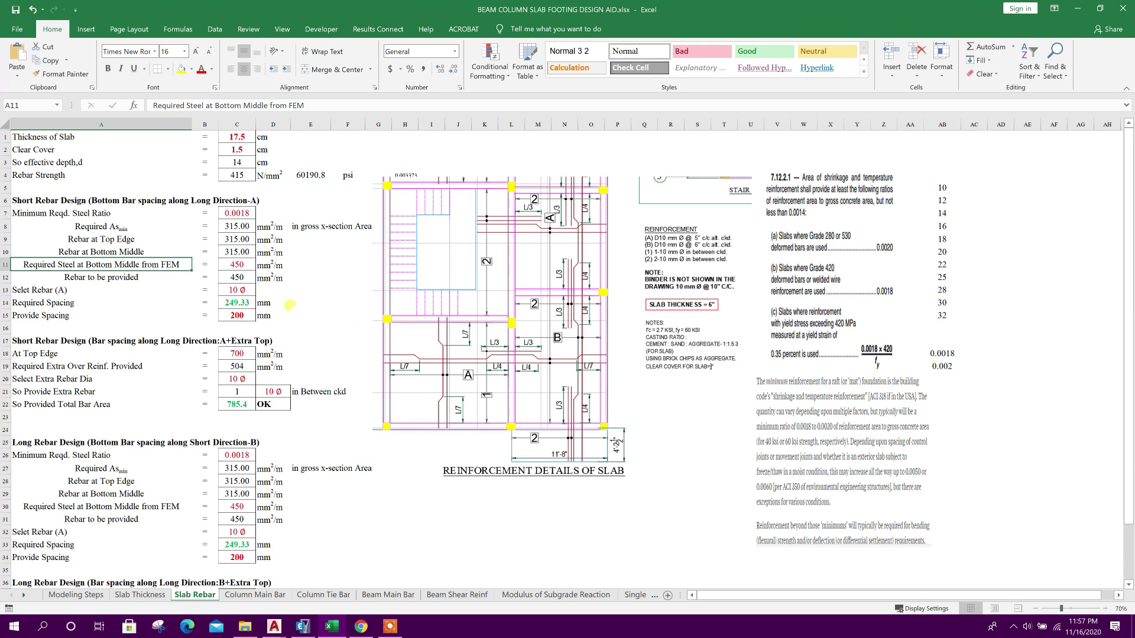
pyautogui.click(234, 264)
pyautogui.write('263')
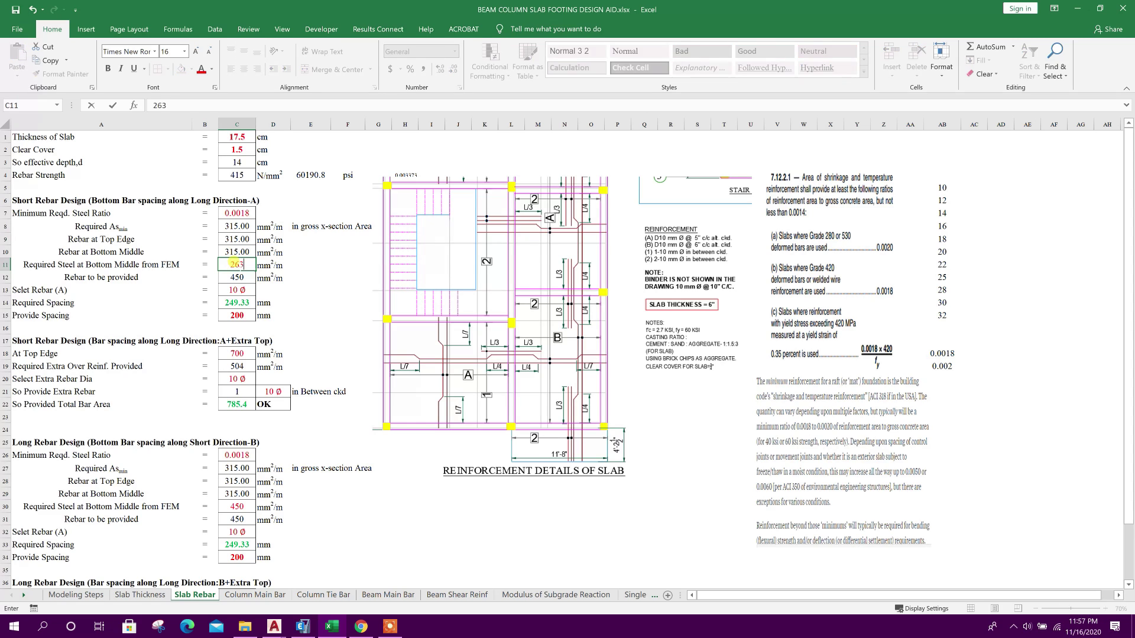
pyautogui.press('Return')
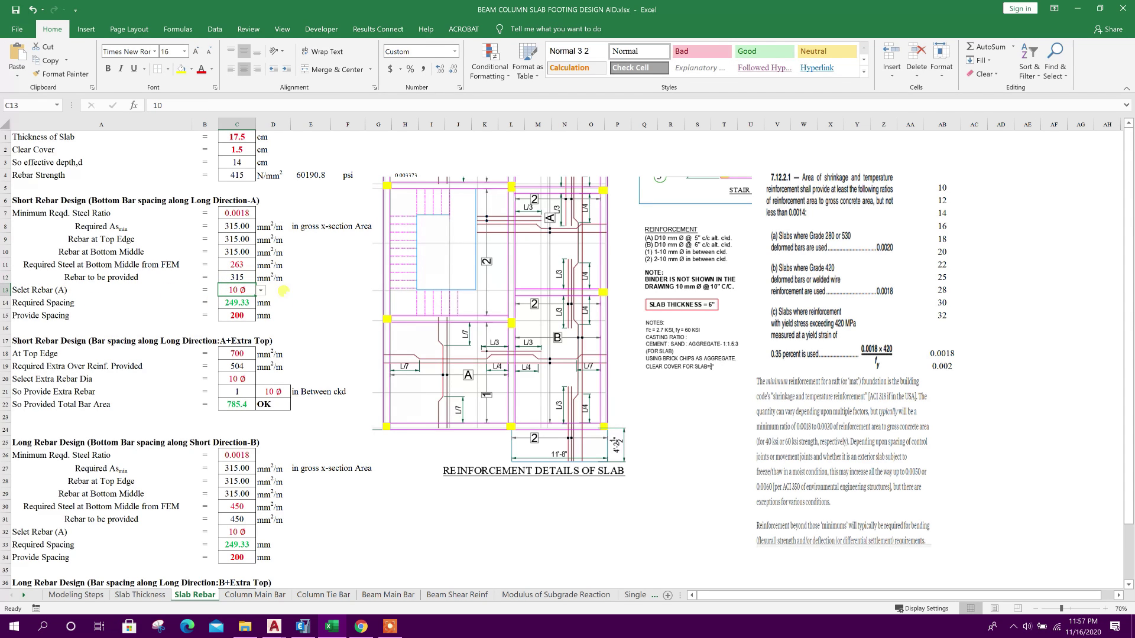
# Step: Review the required spacing formula and the provided spacing for short-direction rebar A
pyautogui.click(84, 312)
pyautogui.click(225, 308)
pyautogui.click(93, 298)
pyautogui.click(243, 303)
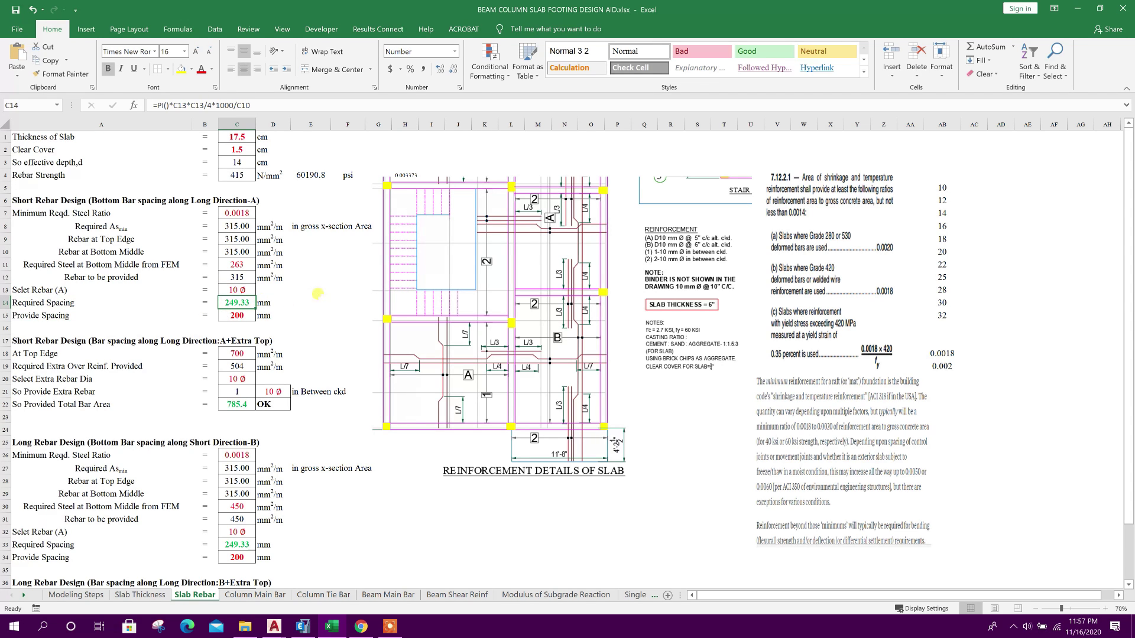
pyautogui.click(174, 309)
pyautogui.click(238, 314)
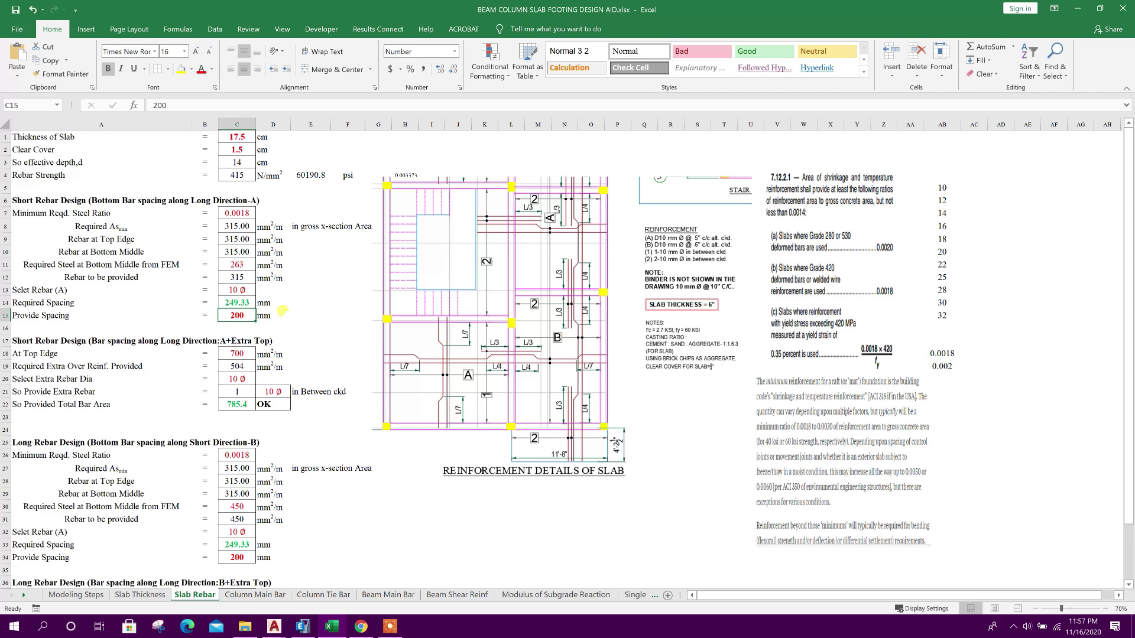
pyautogui.moveTo(274, 627)
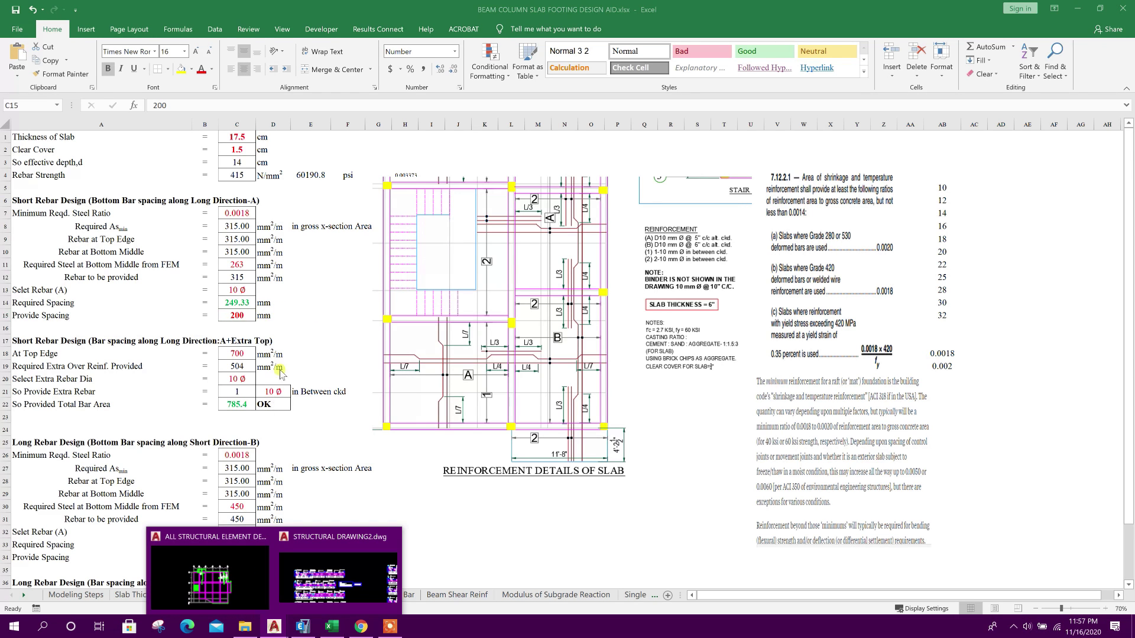
pyautogui.click(237, 603)
pyautogui.scroll(8, 511, 355)
pyautogui.scroll(-2, 485, 361)
pyautogui.scroll(2, 482, 364)
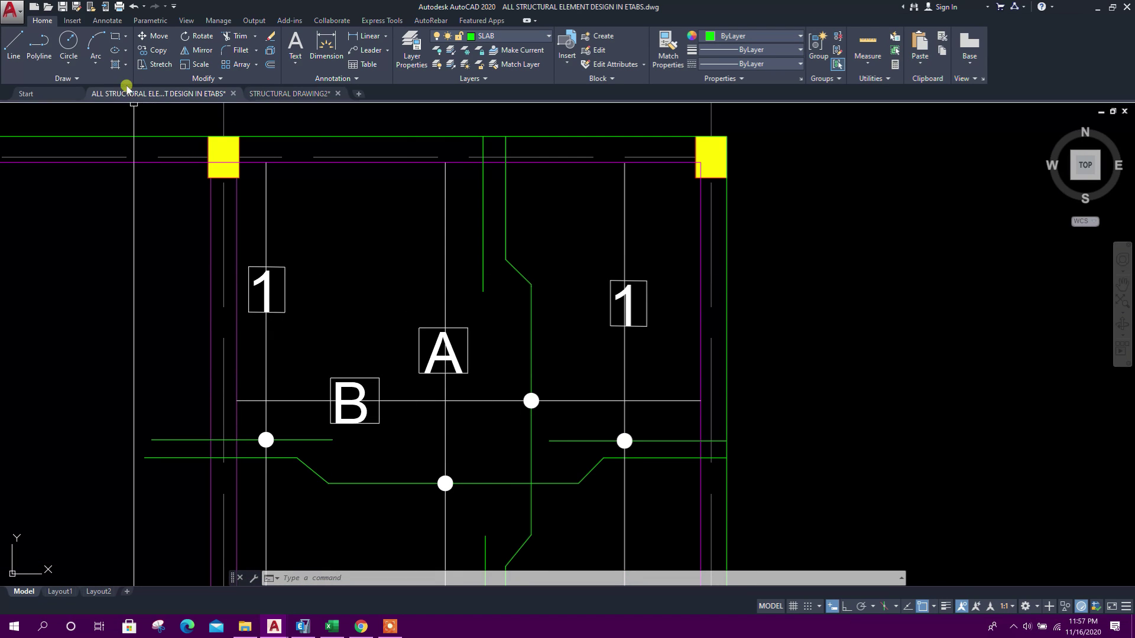
pyautogui.click(405, 303)
pyautogui.click(479, 384)
pyautogui.click(145, 55)
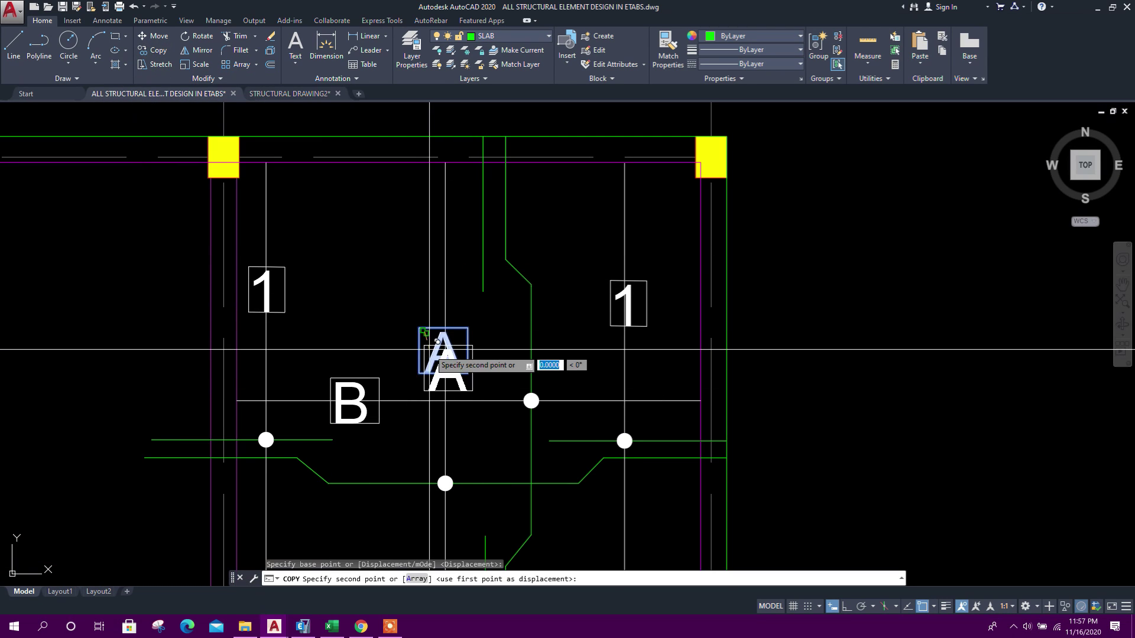
pyautogui.click(425, 332)
pyautogui.moveTo(635, 375); pyautogui.dragTo(317, 345, button='middle')
pyautogui.click(567, 303)
pyautogui.press('Escape')
pyautogui.click(590, 336)
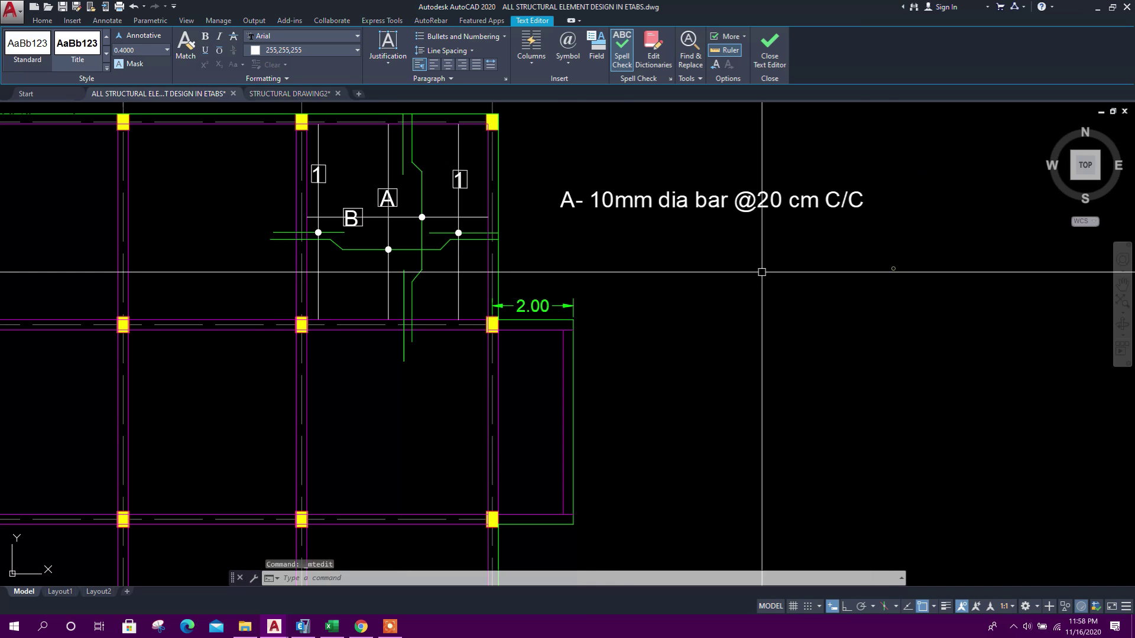
# Step: Draw a straight horizontal bar line just below the cranked bar A, spanning the slab panel between grids E and F
pyautogui.scroll(4, 313, 204)
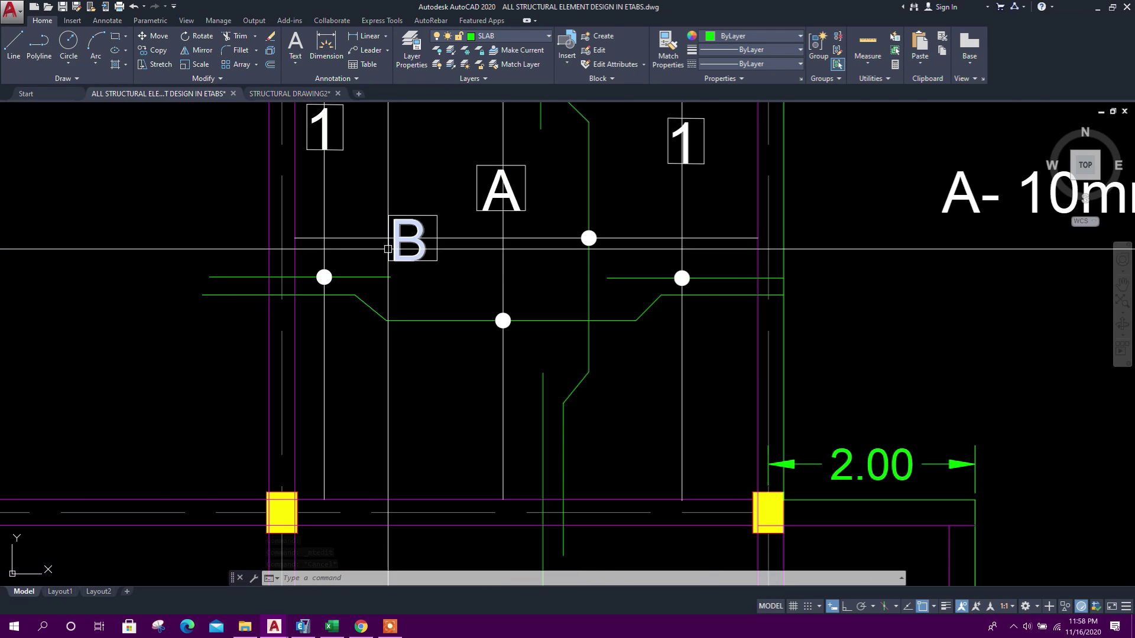
pyautogui.click(13, 47)
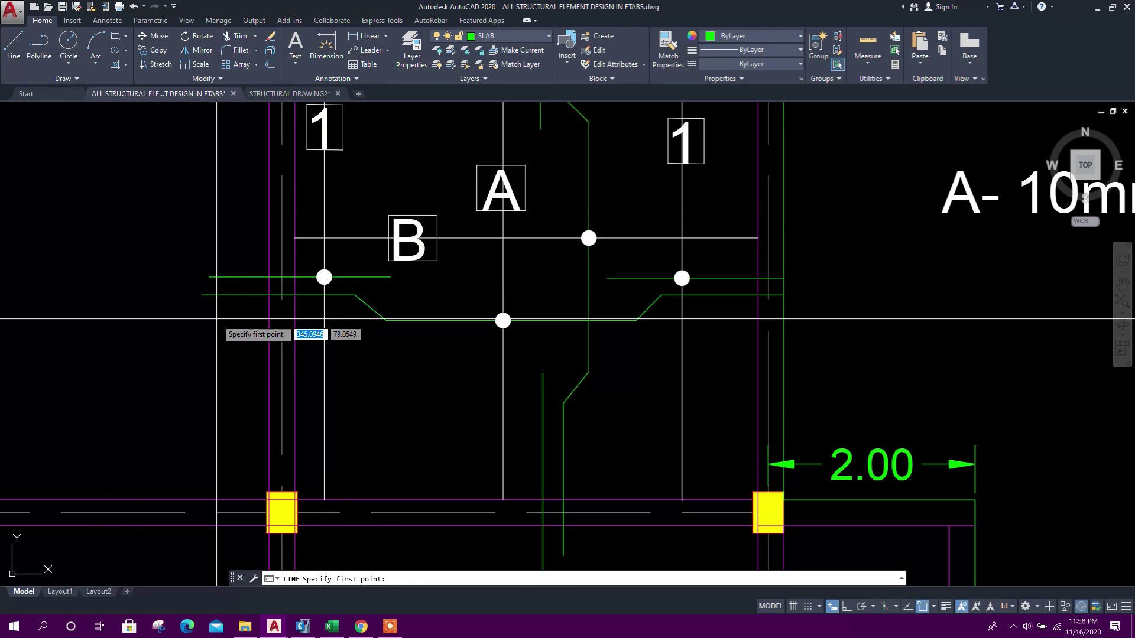
pyautogui.click(230, 335)
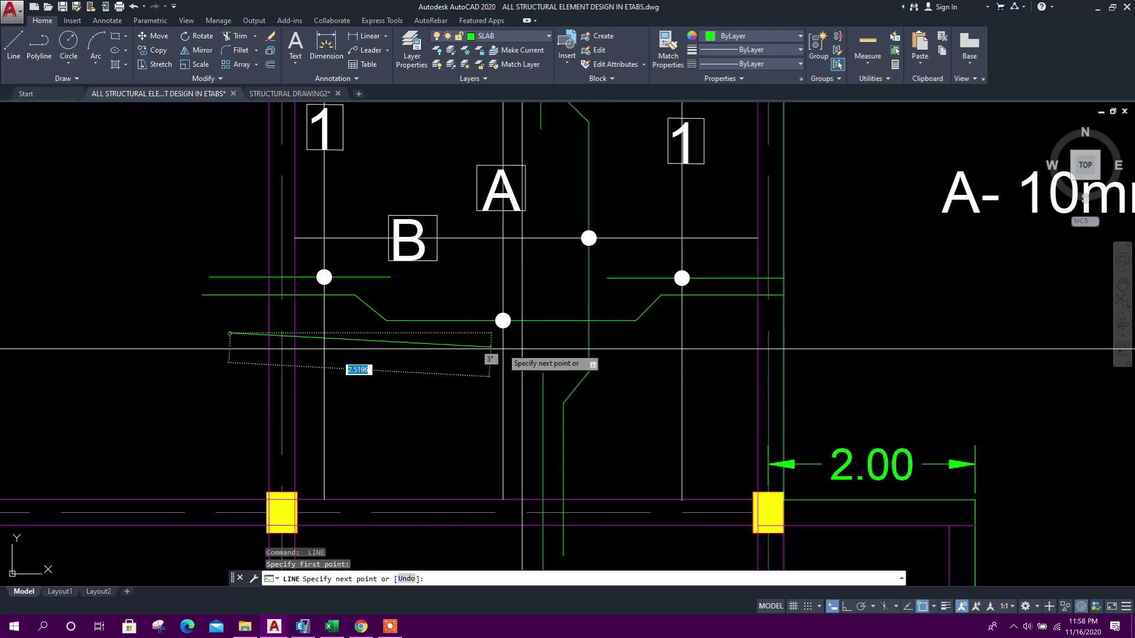
pyautogui.click(768, 333)
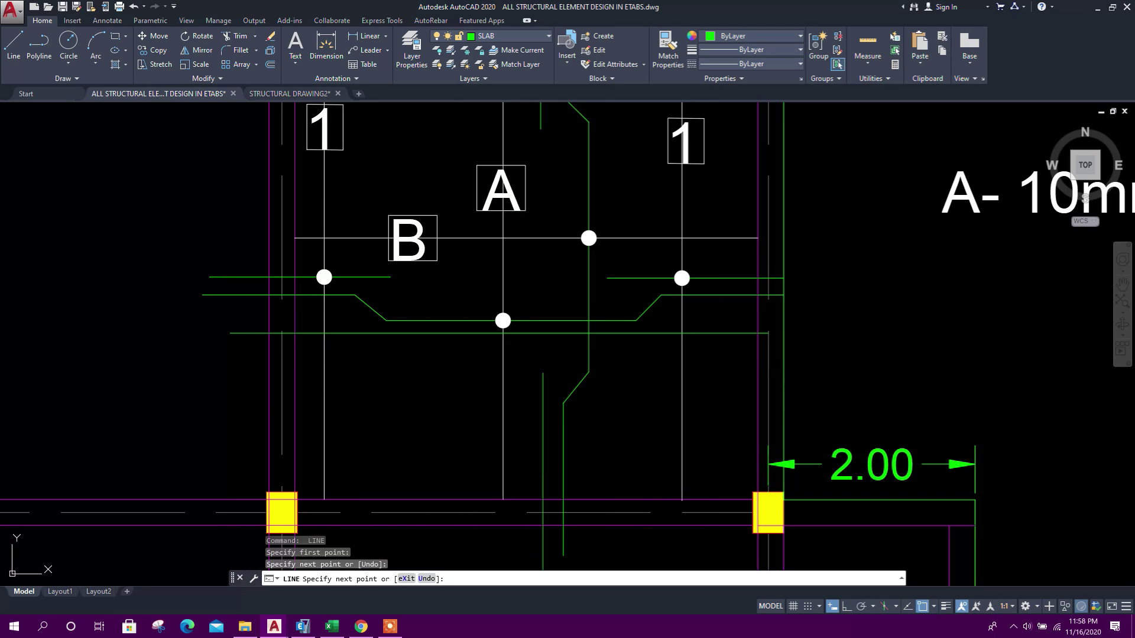
pyautogui.press('Escape')
# Step: Copy the dot marker from the cranked bar A onto the straight bar line directly below it
pyautogui.click(484, 308)
pyautogui.click(517, 334)
pyautogui.click(155, 50)
pyautogui.scroll(2, 503, 319)
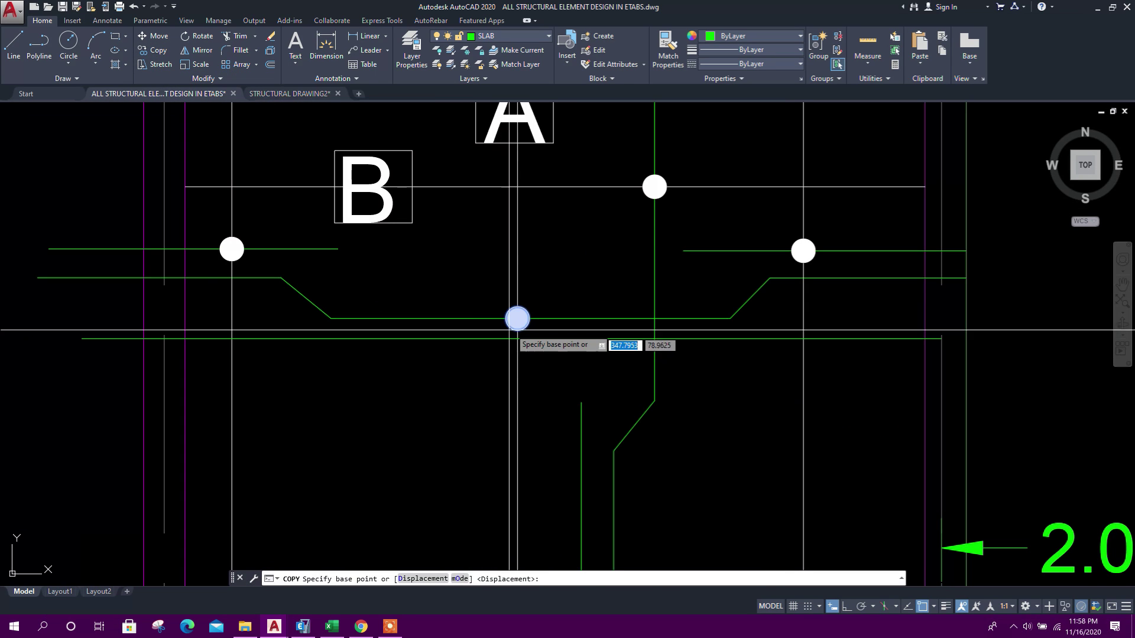
pyautogui.click(518, 319)
pyautogui.click(519, 342)
pyautogui.press('Escape')
pyautogui.scroll(-2, 499, 387)
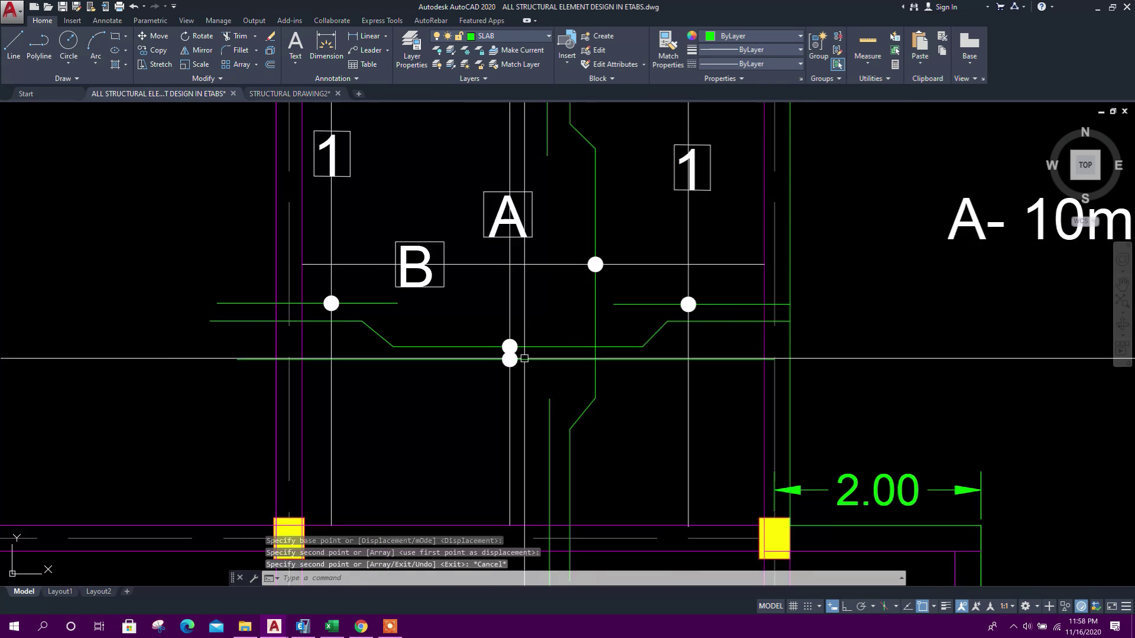
# Step: Move the straight bar line and its dot marker farther below the cranked bar to separate the two markers
pyautogui.scroll(2, 524, 356)
pyautogui.click(531, 380)
pyautogui.press('Escape')
pyautogui.press('Escape')
pyautogui.scroll(-2, 601, 415)
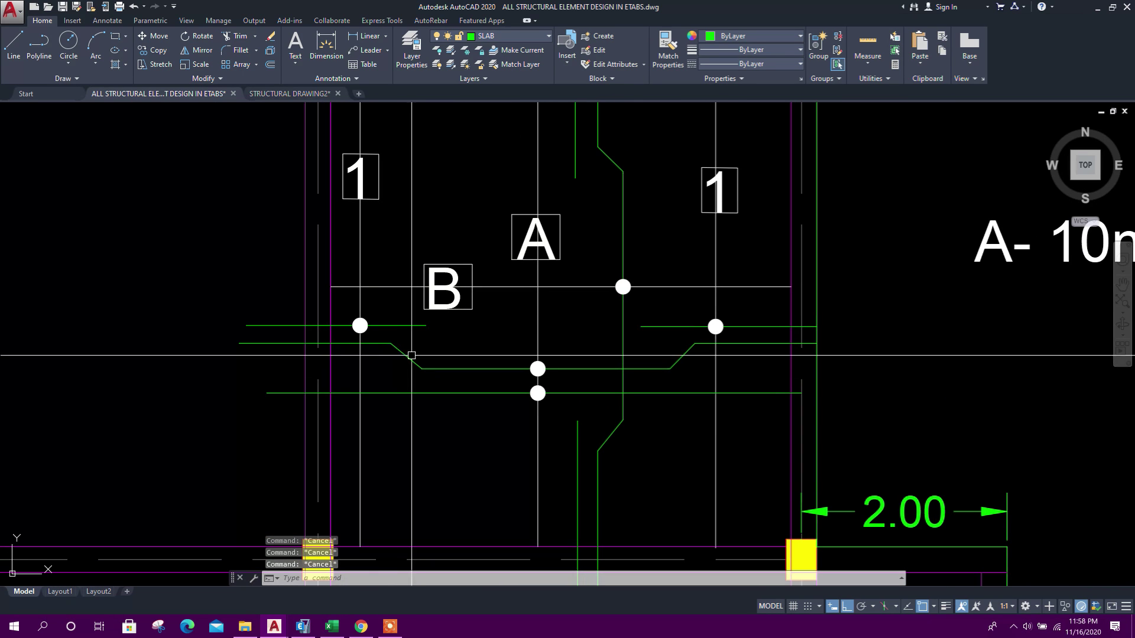
# Step: Examine the alternating straight and cranked A bars in the panel against the A bar note beside the slab
pyautogui.click(406, 391)
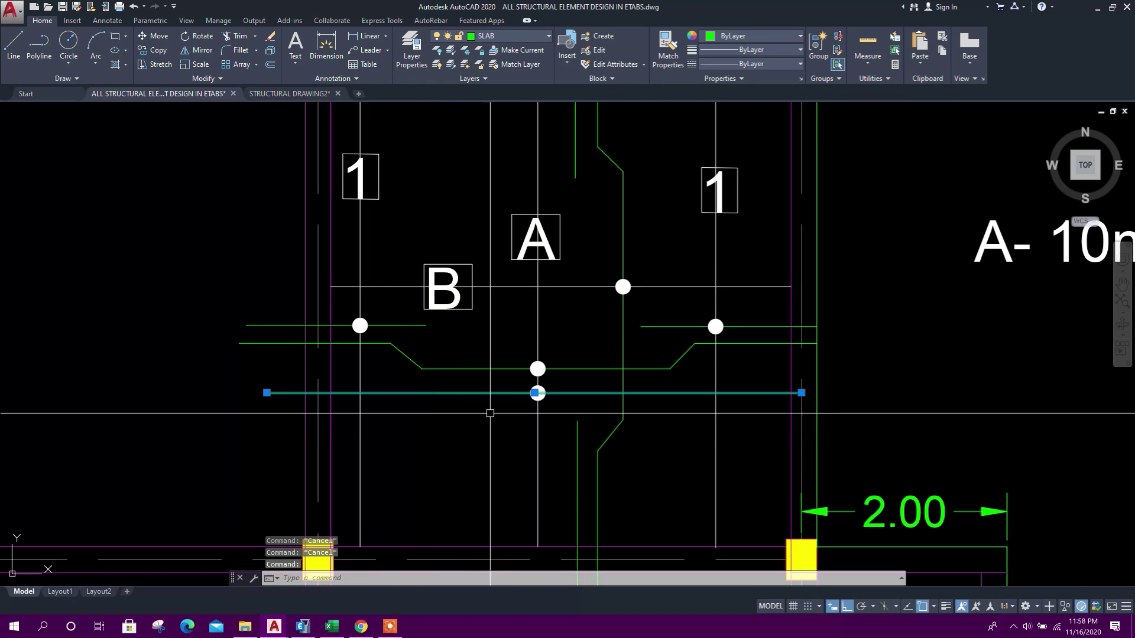
pyautogui.press('Escape')
pyautogui.click(417, 365)
pyautogui.press('Escape')
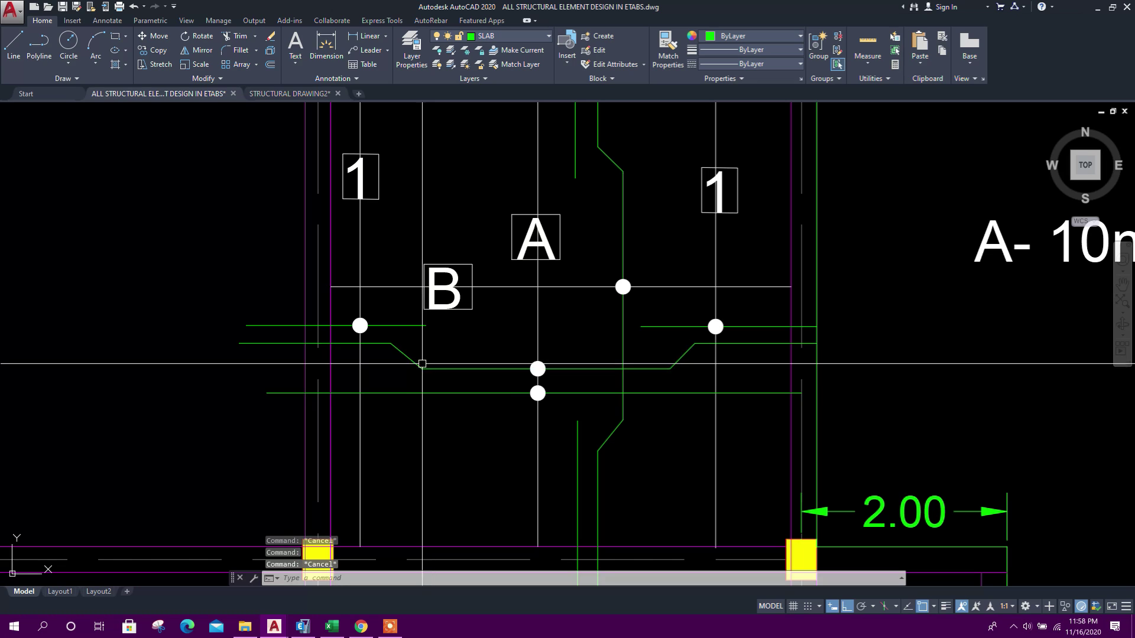
pyautogui.moveTo(421, 362); pyautogui.dragTo(420, 404, button='middle')
pyautogui.scroll(-4, 420, 380)
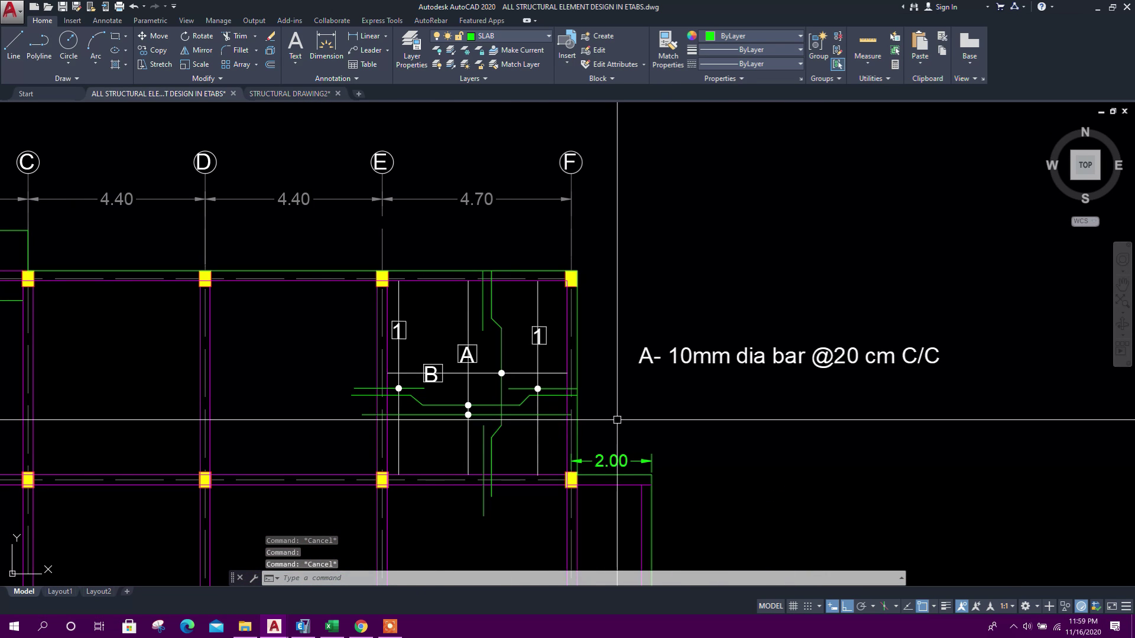
pyautogui.scroll(2, 628, 420)
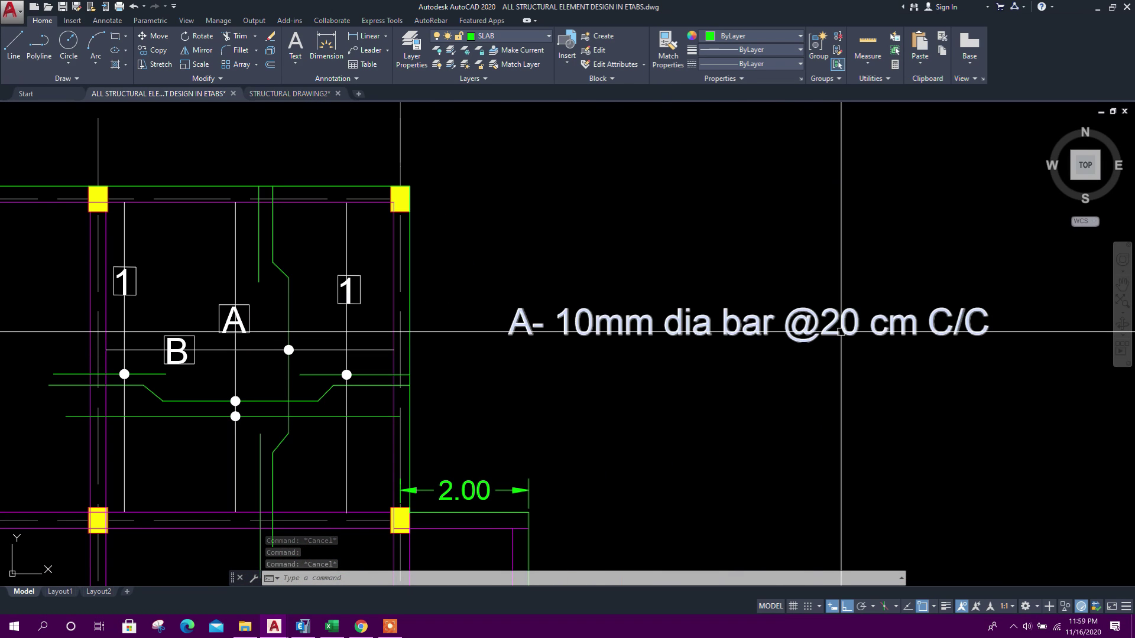
pyautogui.moveTo(609, 367); pyautogui.dragTo(766, 351, button='middle')
pyautogui.scroll(2, 253, 362)
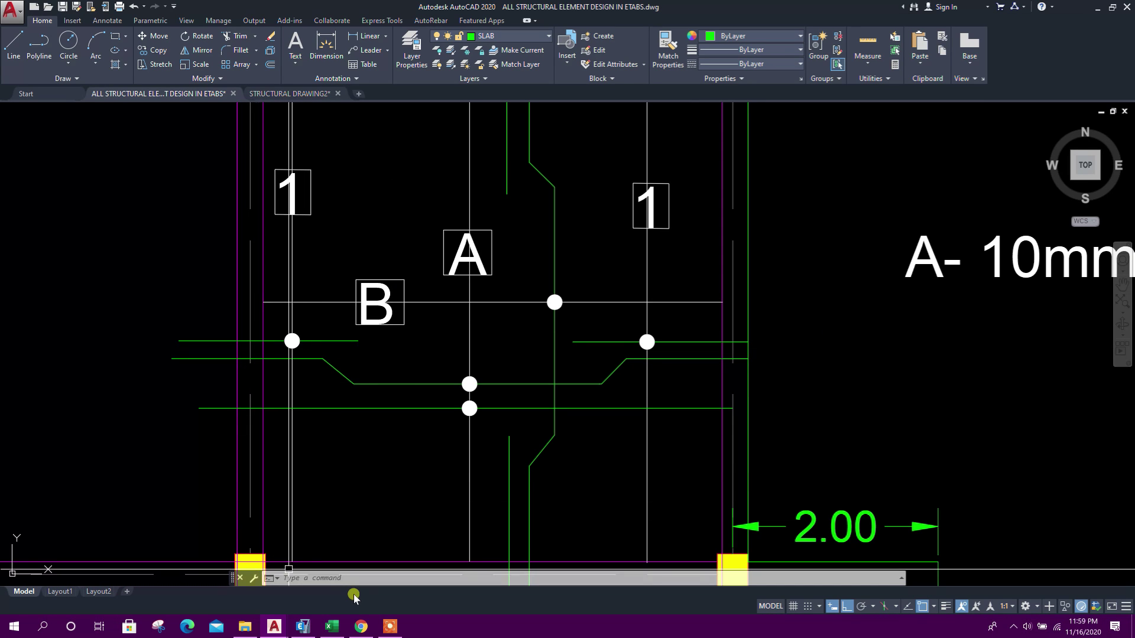
# Step: Switch to the Excel design aid and review the short-direction extra top rebar formula and its top edge steel input
pyautogui.click(341, 627)
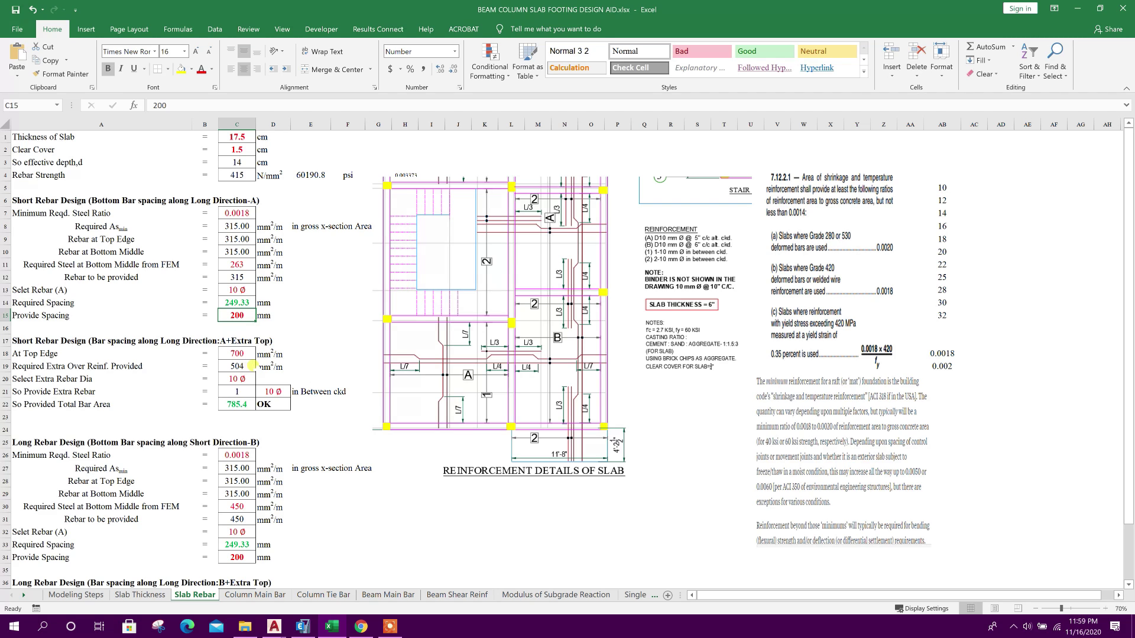
pyautogui.click(240, 366)
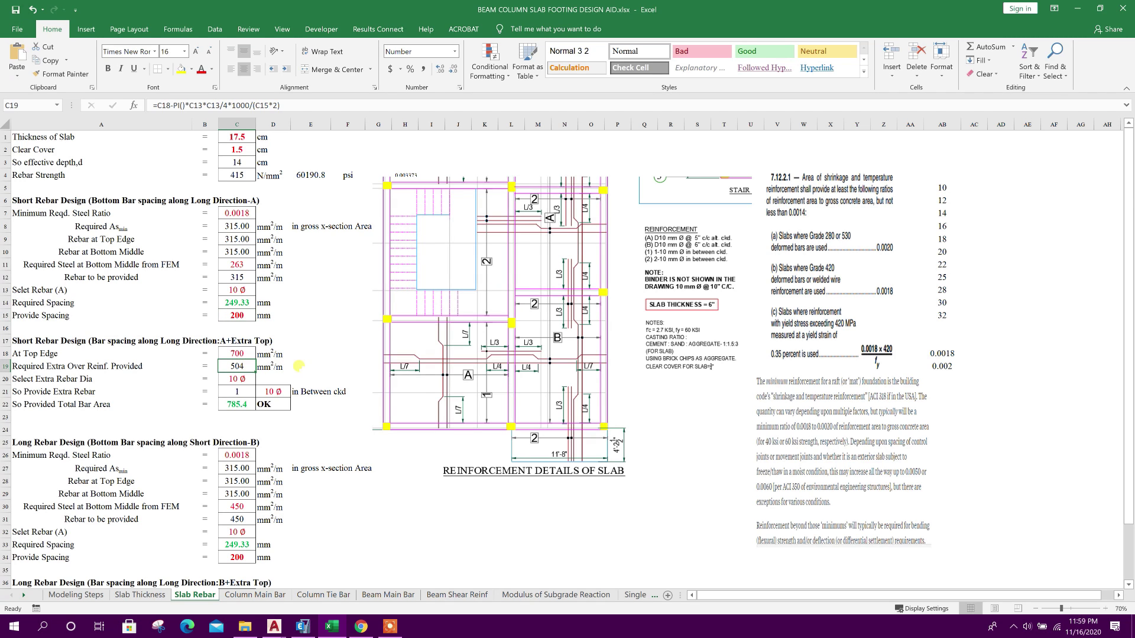
pyautogui.click(240, 353)
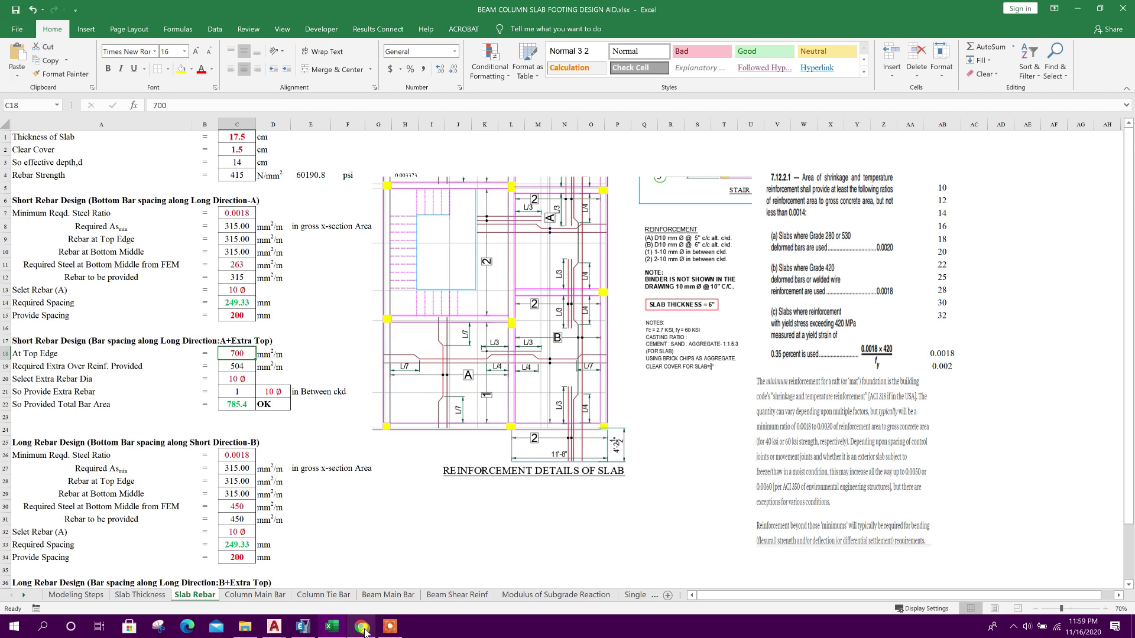
# Step: Switch to ETABS and display the Direction 1 top rebar intensity for the 1F slab flexural design
pyautogui.click(303, 626)
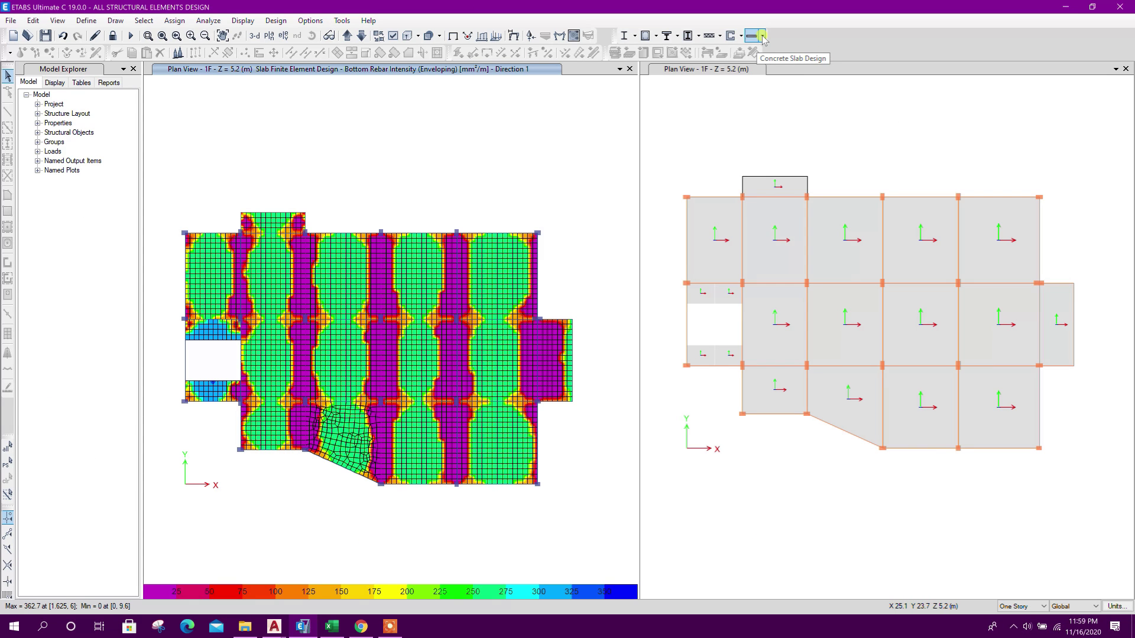
pyautogui.click(762, 37)
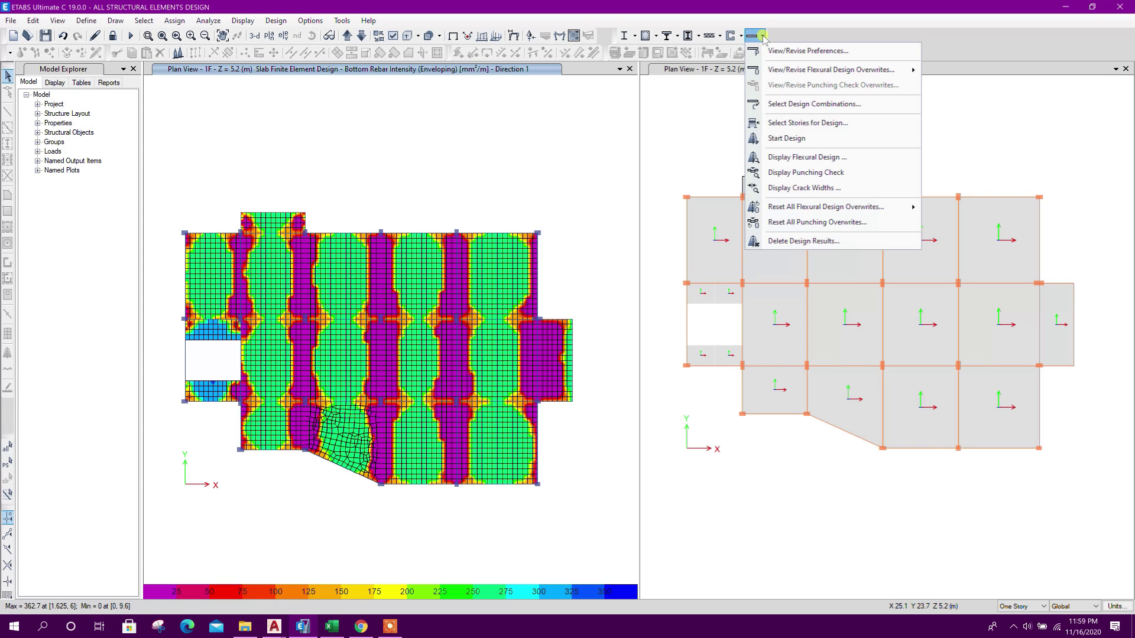
pyautogui.click(813, 157)
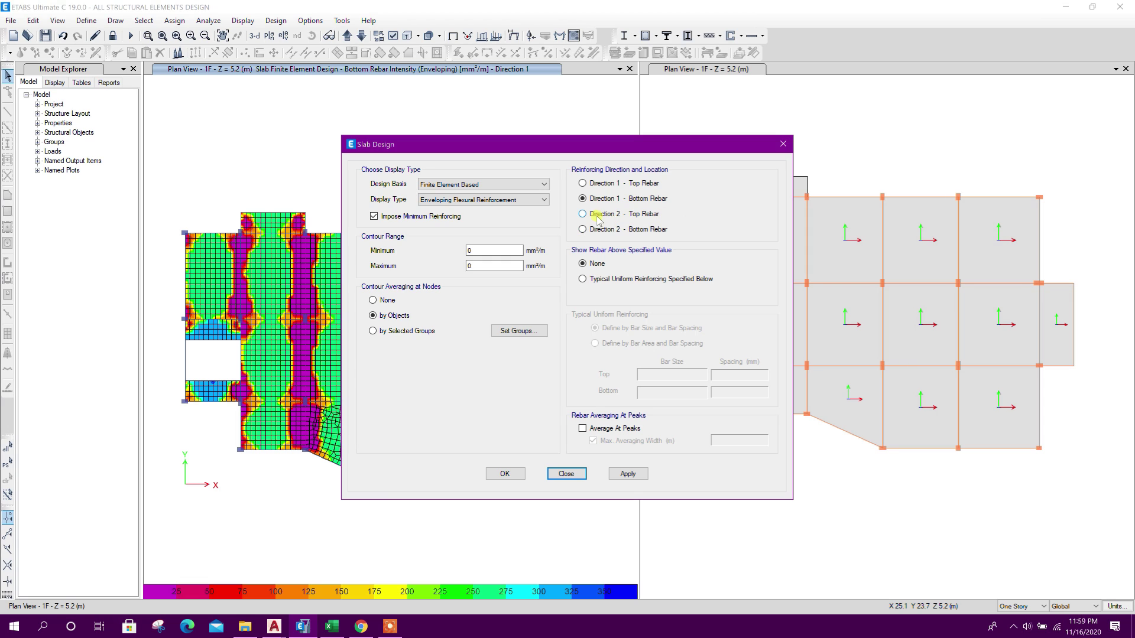
pyautogui.click(609, 477)
pyautogui.click(566, 473)
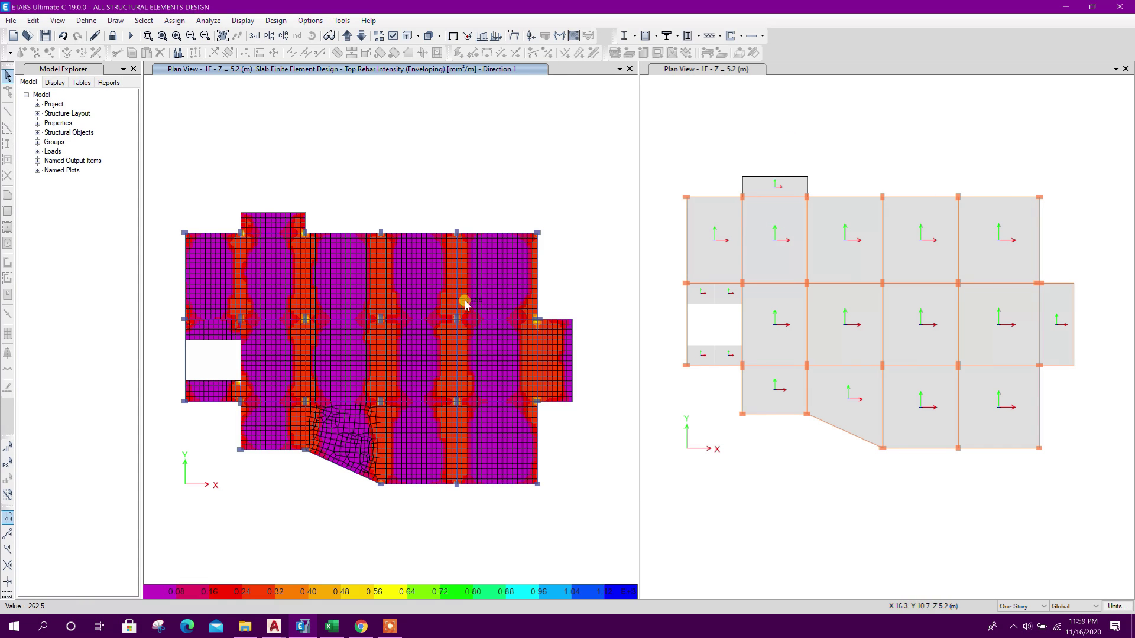
# Step: Switch to the Excel design aid and set the short-direction A+Extra Top steel at the top edge to 263 mm²/m
pyautogui.click(333, 628)
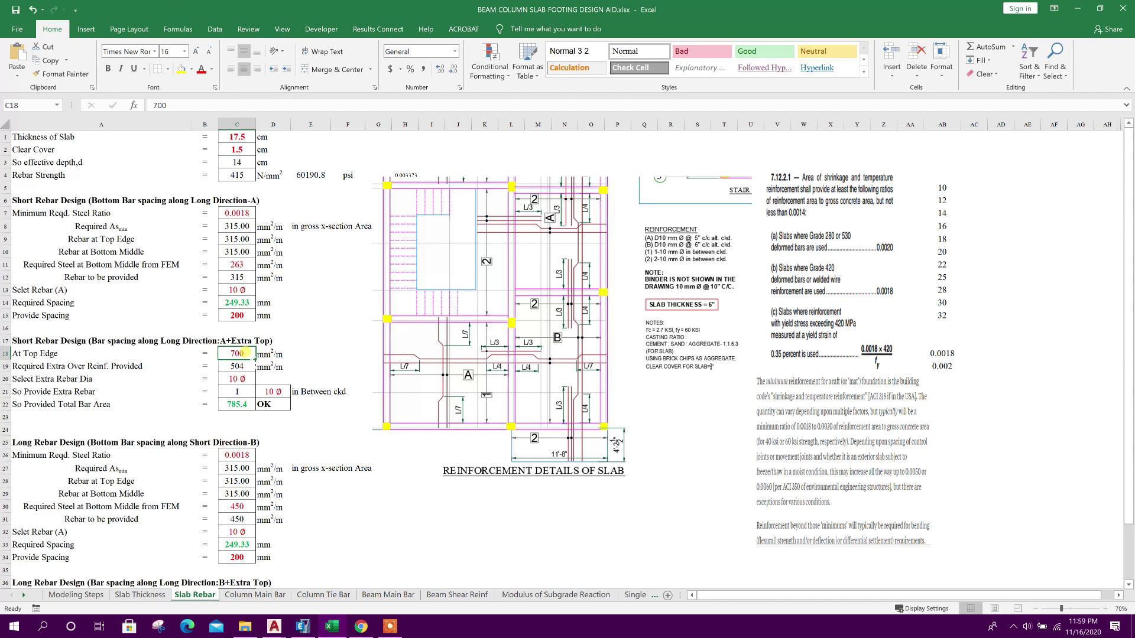
pyautogui.write('63')
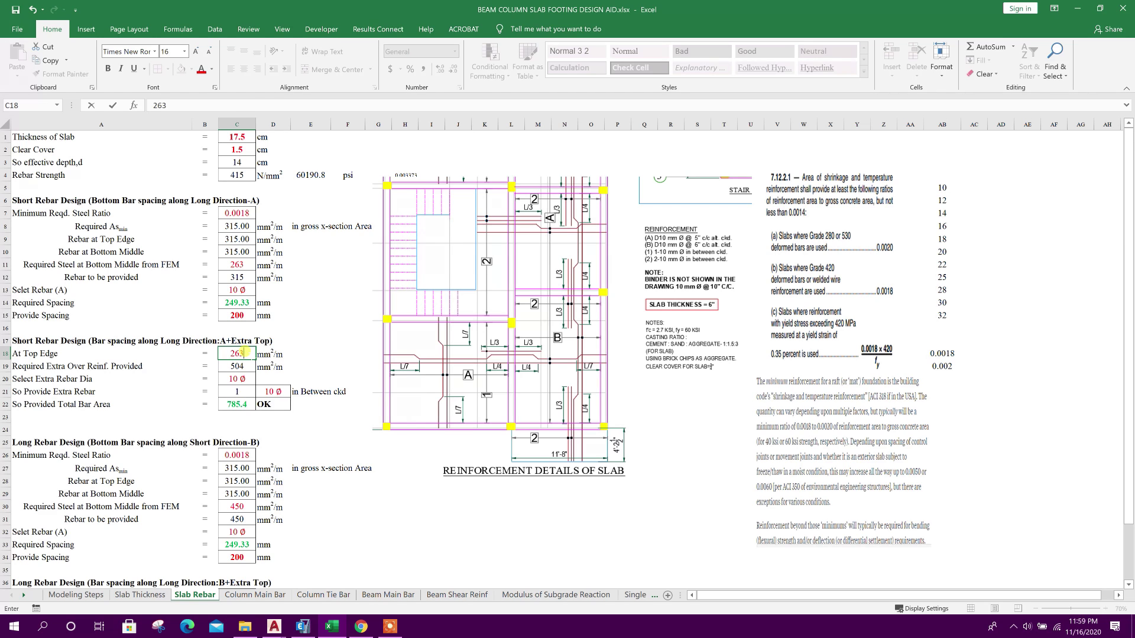
pyautogui.press('Return')
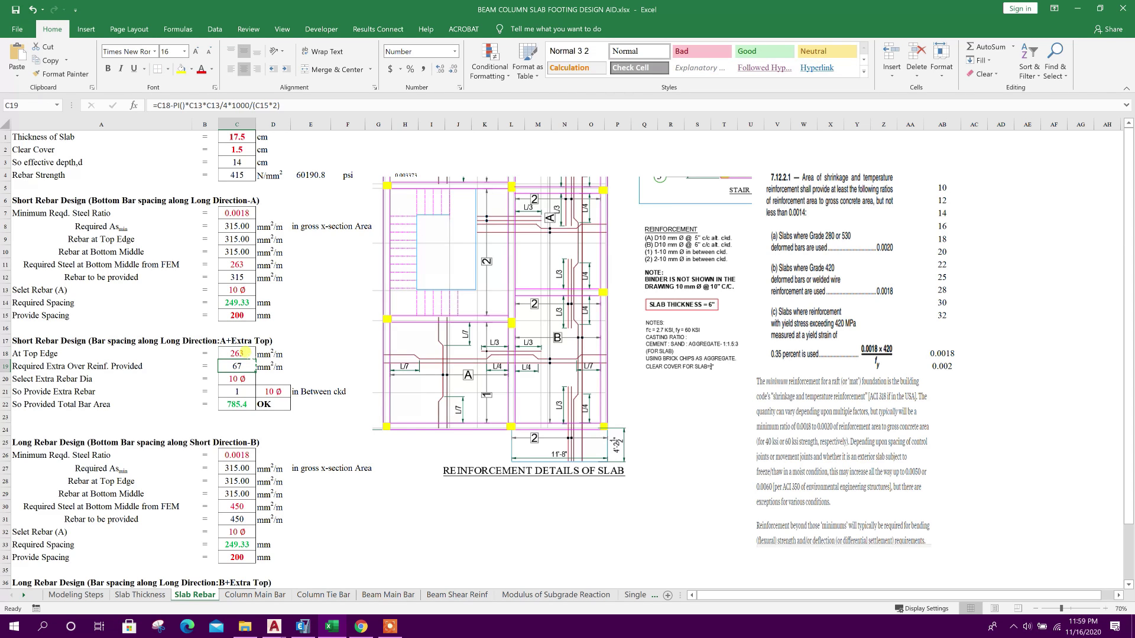
# Step: Review the short-direction required extra reinforcement, extra bar diameter, bars provided between cranked bars, and the total bar area formula
pyautogui.click(69, 365)
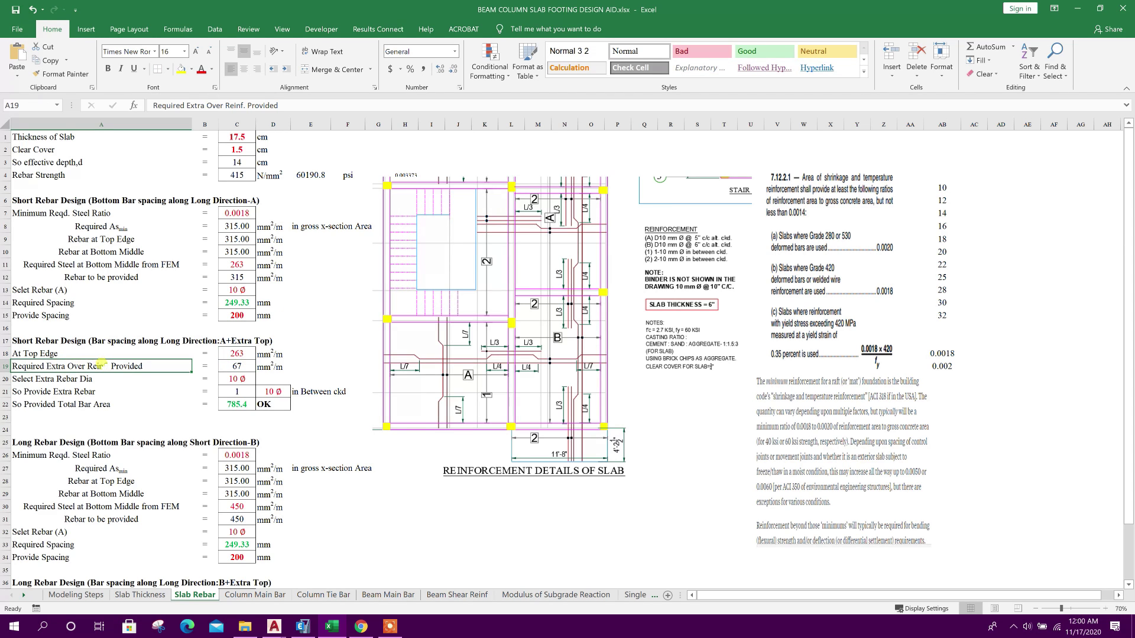
pyautogui.click(236, 369)
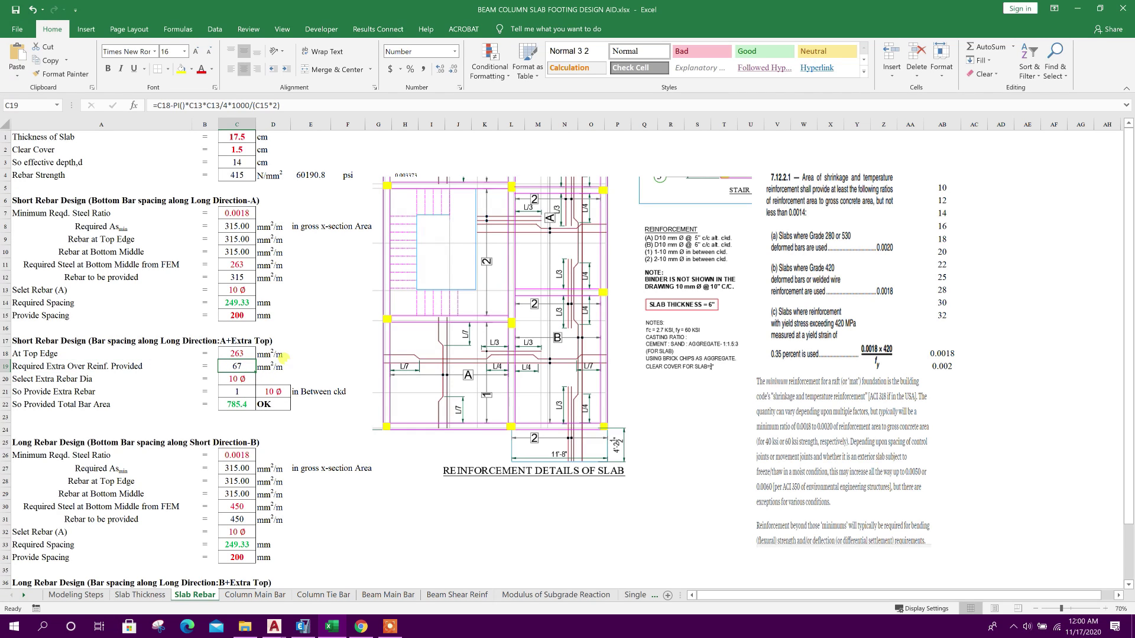
pyautogui.click(166, 380)
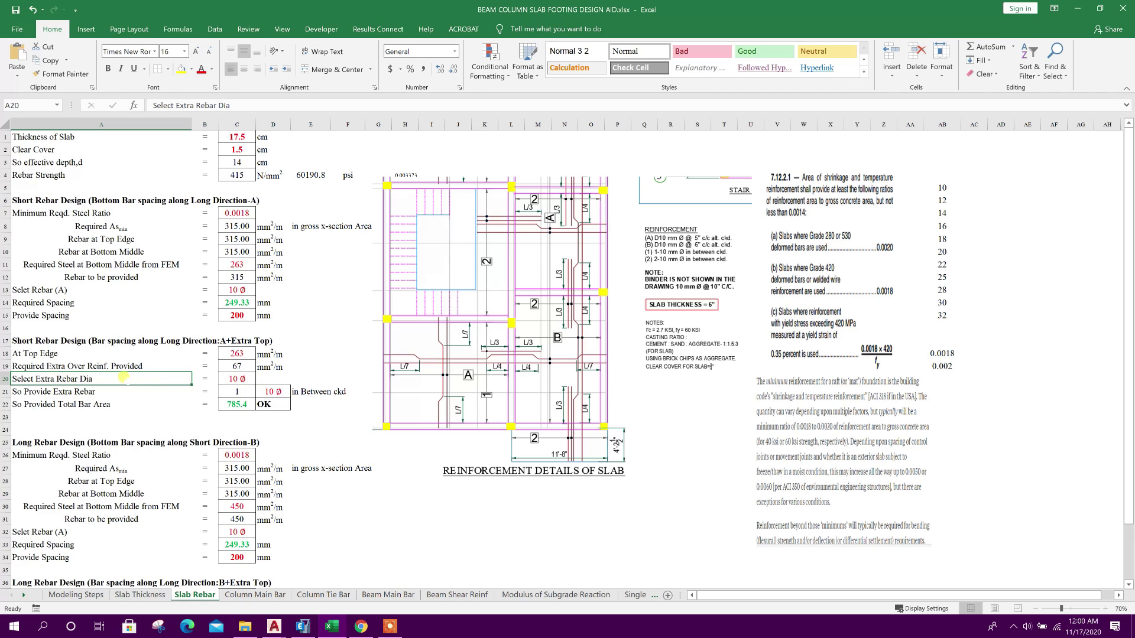
pyautogui.click(240, 378)
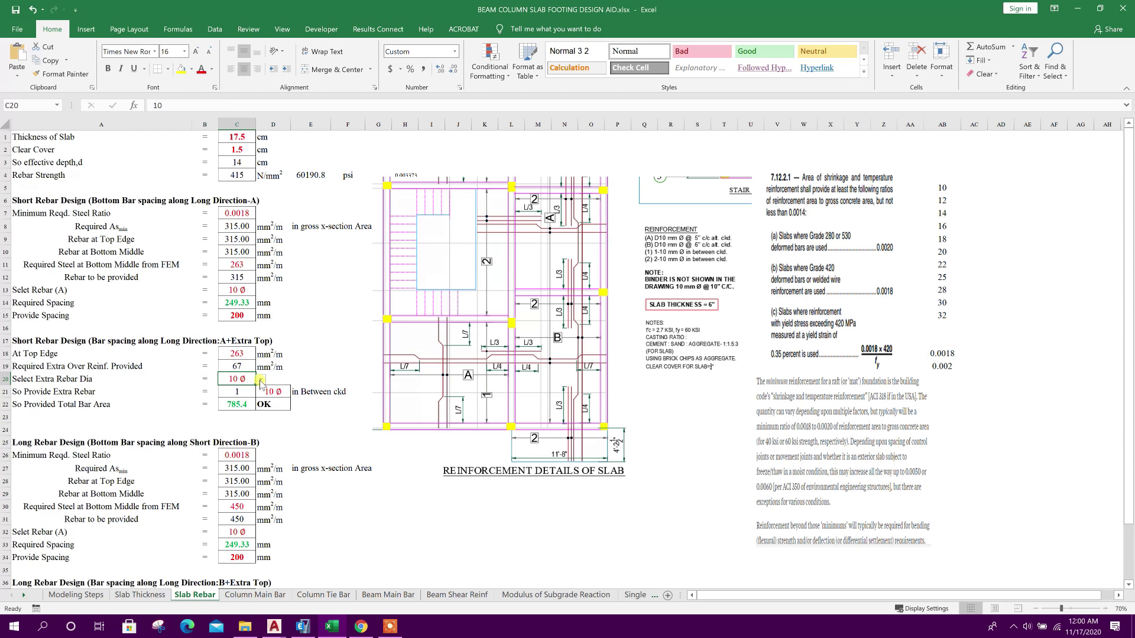
pyautogui.click(102, 391)
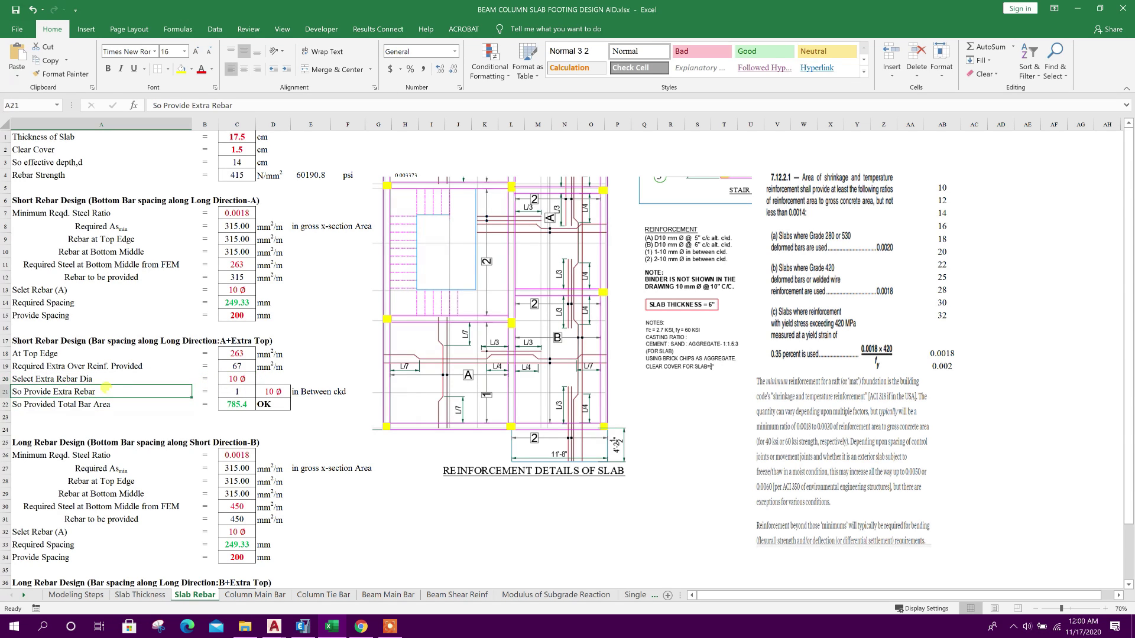
pyautogui.click(238, 391)
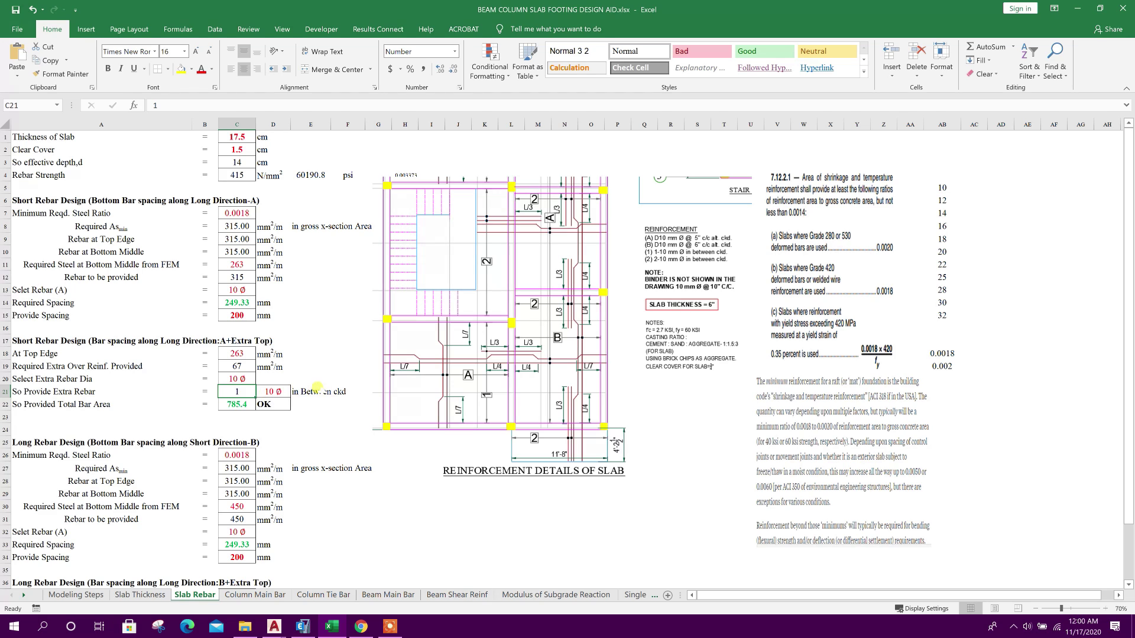
pyautogui.click(232, 407)
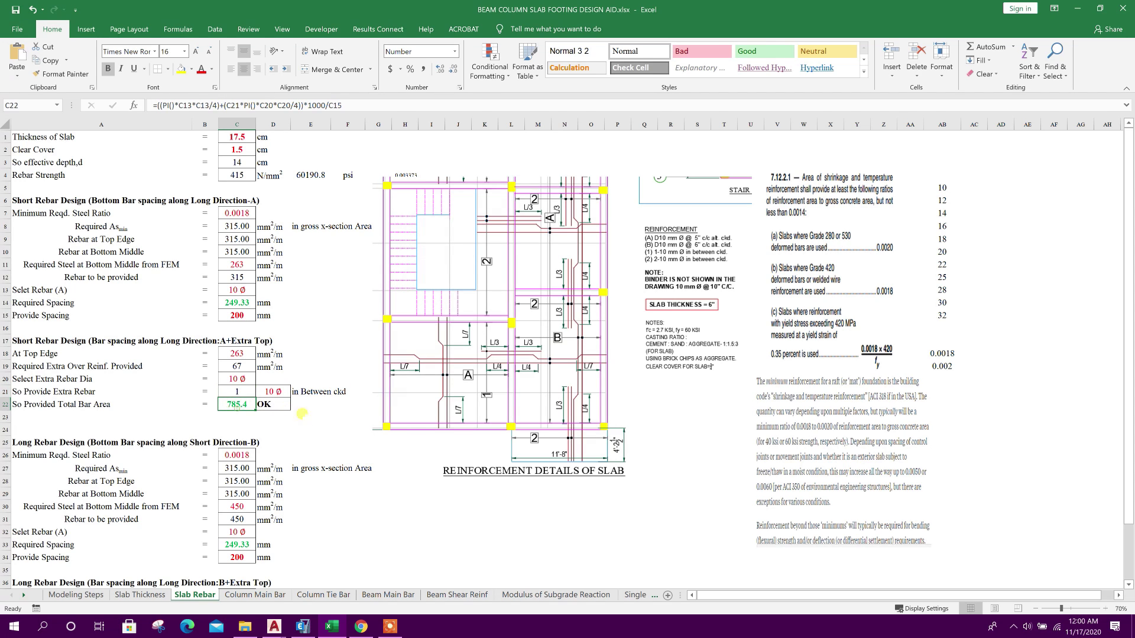
# Step: Switch to the ETABS design drawing in AutoCAD and copy the panel's label 1 to just below the A bar note
pyautogui.moveTo(273, 625)
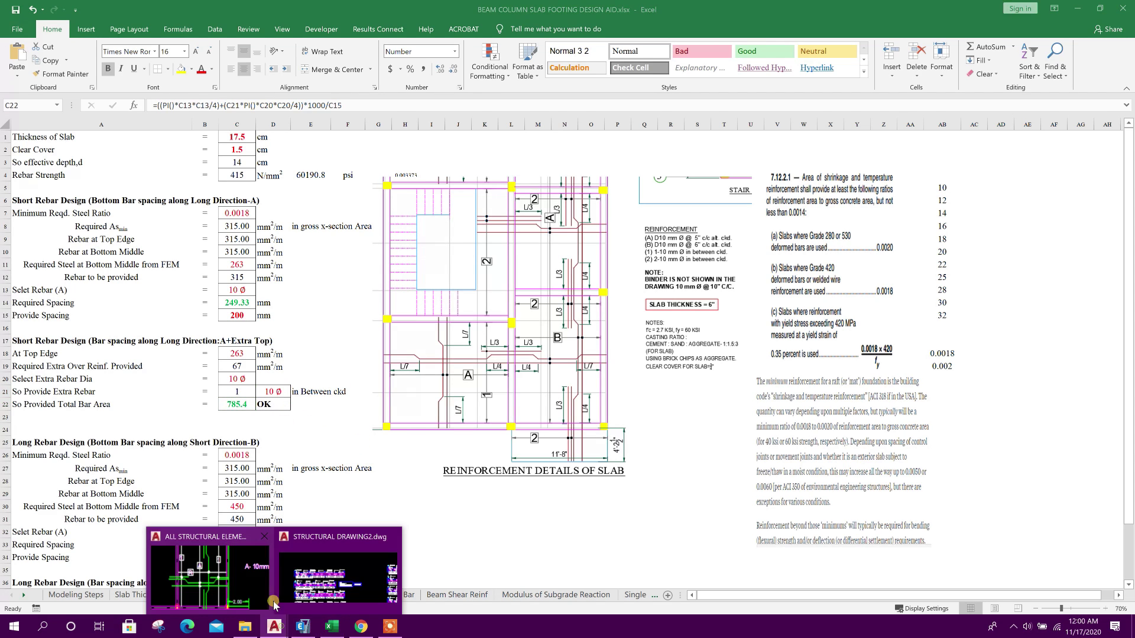
pyautogui.click(215, 571)
pyautogui.moveTo(293, 247); pyautogui.dragTo(270, 328, button='middle')
pyautogui.click(269, 273)
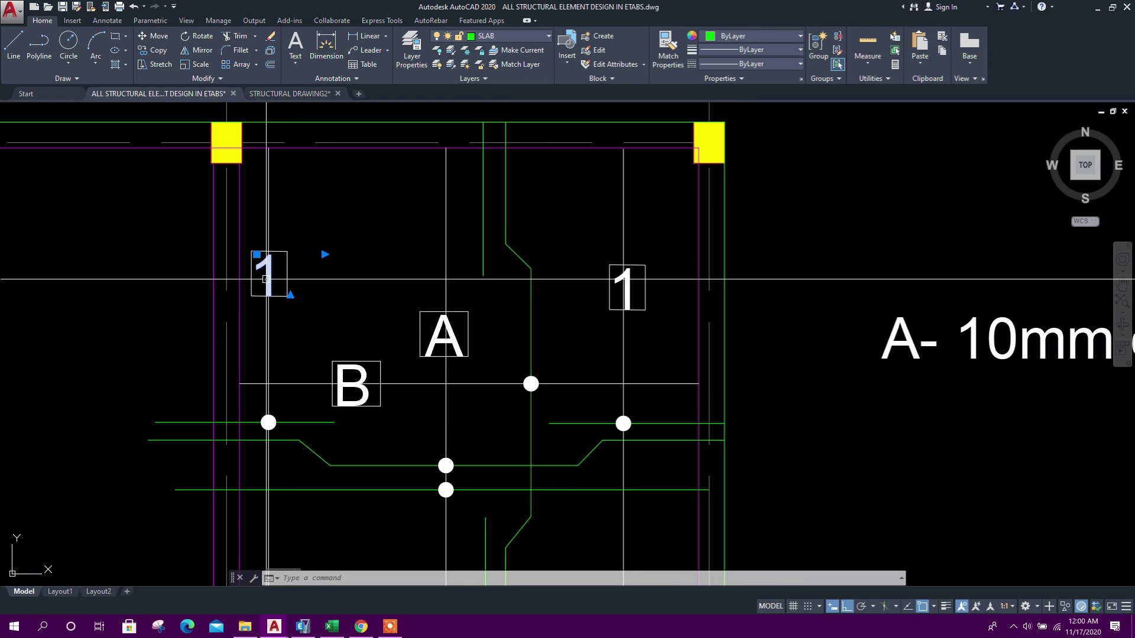
pyautogui.click(159, 53)
pyautogui.click(319, 297)
pyautogui.moveTo(318, 298); pyautogui.dragTo(173, 245, button='middle')
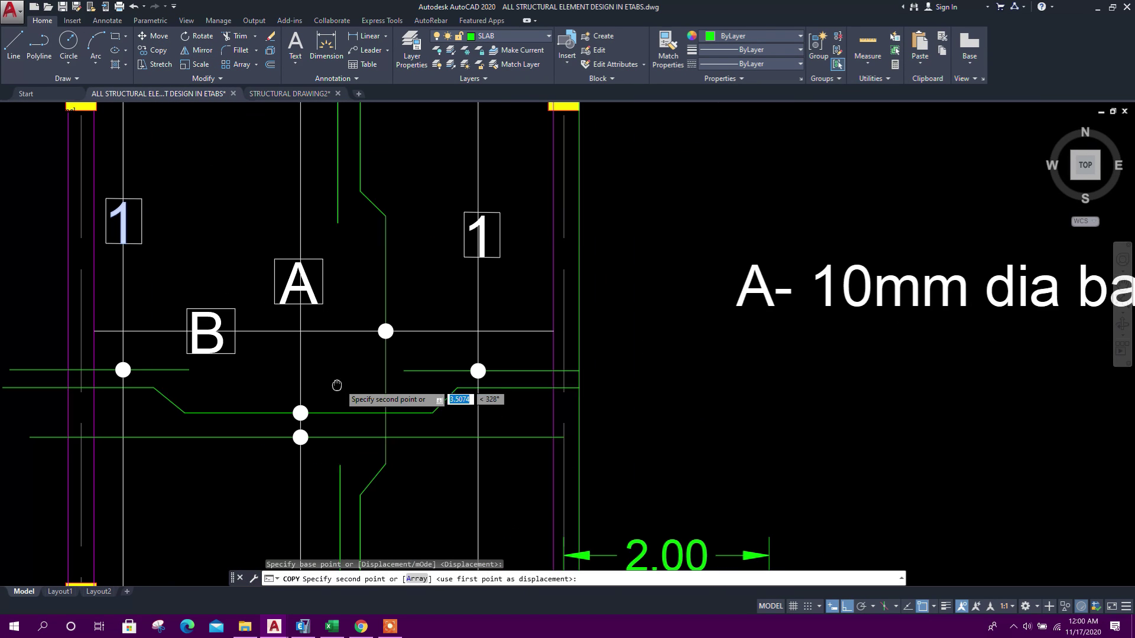
pyautogui.moveTo(809, 408); pyautogui.dragTo(717, 410, button='middle')
pyautogui.click(727, 369)
pyautogui.press('Escape')
pyautogui.doubleClick(742, 296)
pyautogui.press('Escape')
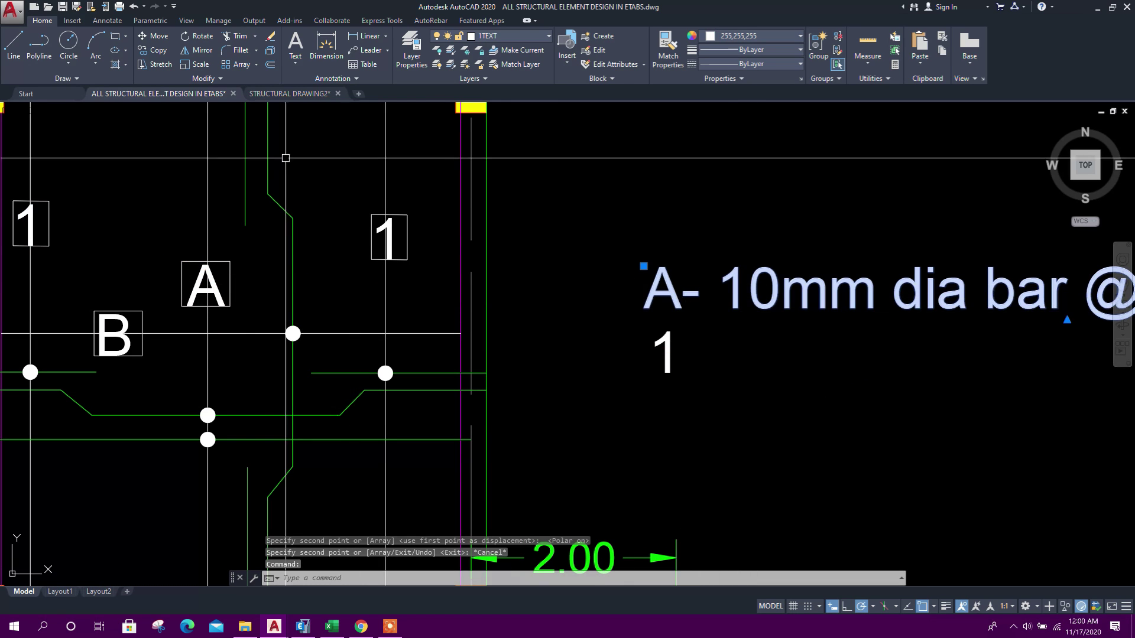
# Step: Examine the extra top bars marked 1 in the E-F panel against the A and 1 bar notes beside the slab
pyautogui.scroll(-5, 650, 348)
pyautogui.scroll(3, 547, 353)
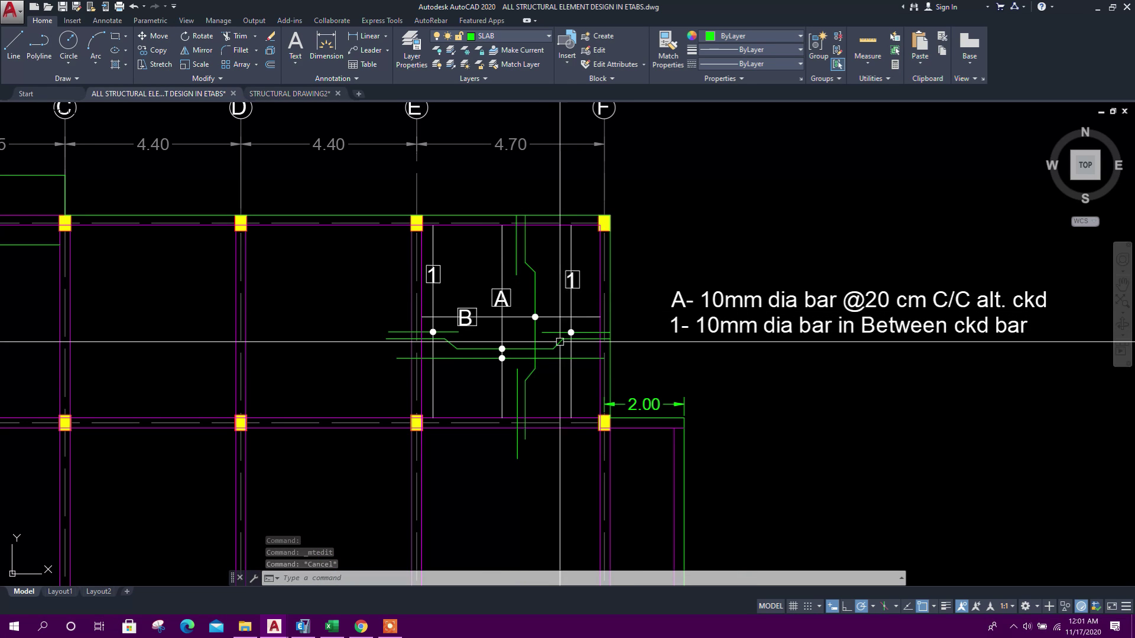
pyautogui.scroll(2, 479, 332)
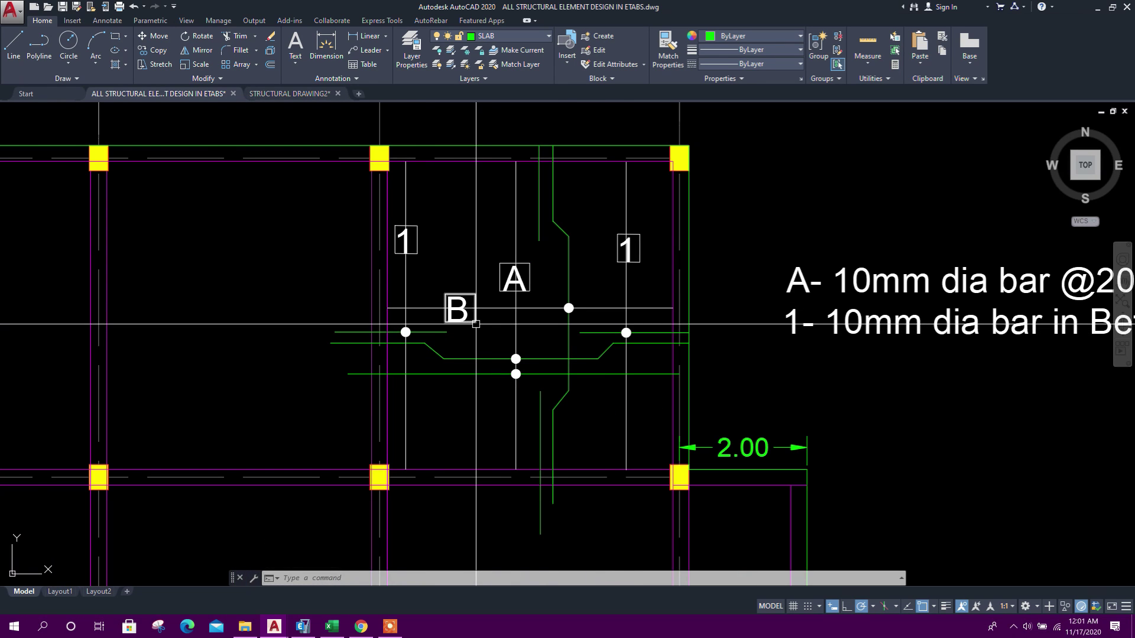
pyautogui.scroll(-2, 608, 402)
pyautogui.scroll(2, 662, 343)
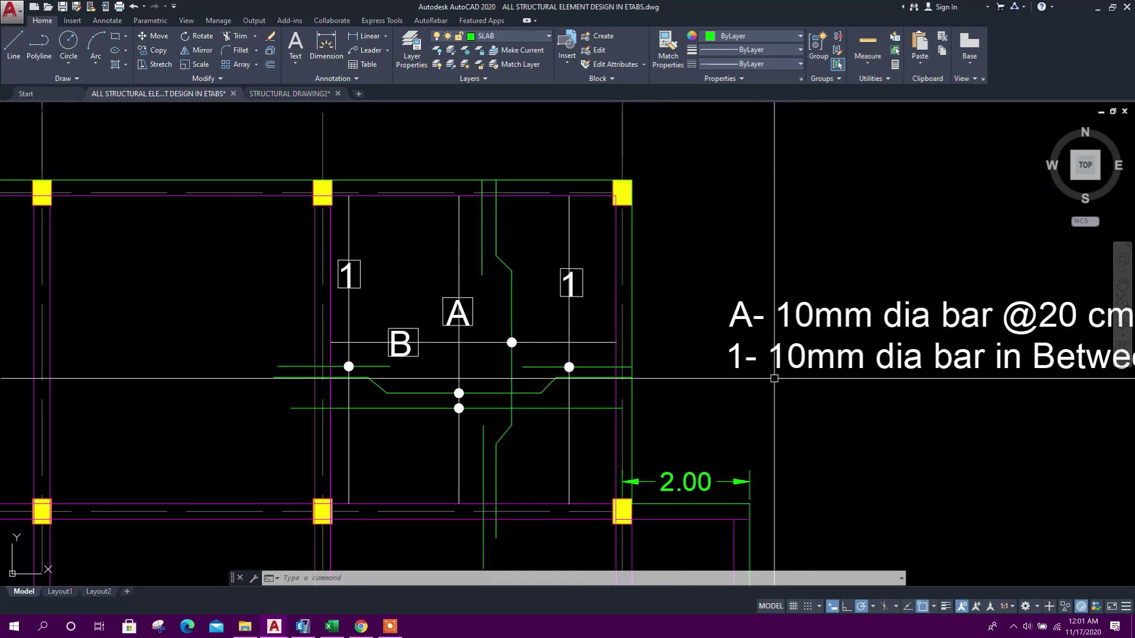
pyautogui.scroll(-2, 738, 394)
pyautogui.scroll(2, 655, 380)
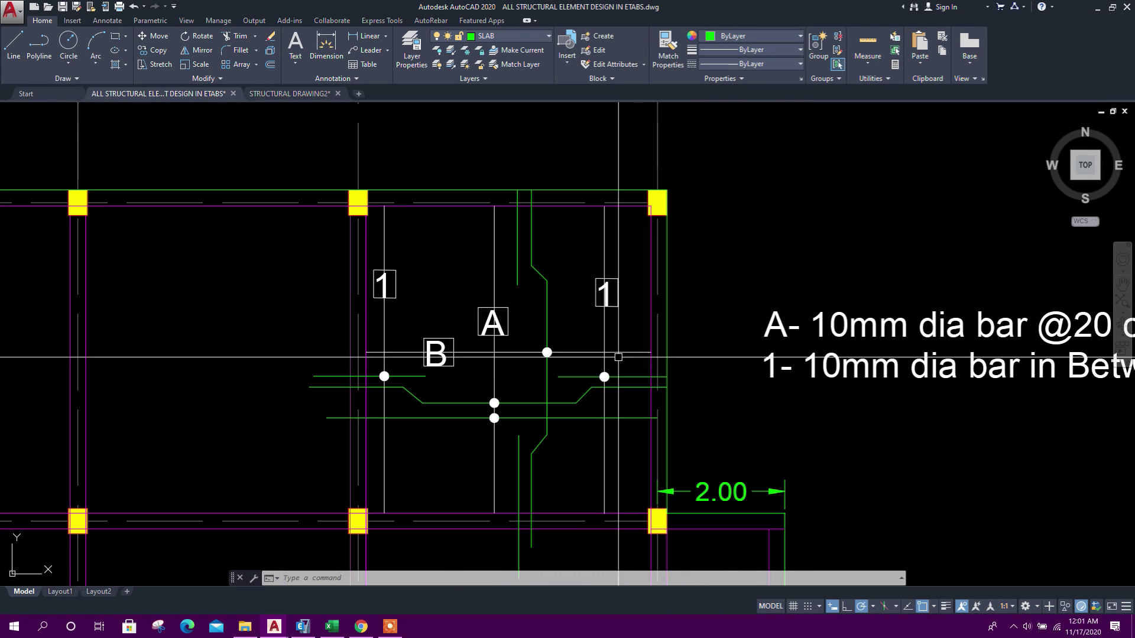
pyautogui.scroll(-2, 608, 314)
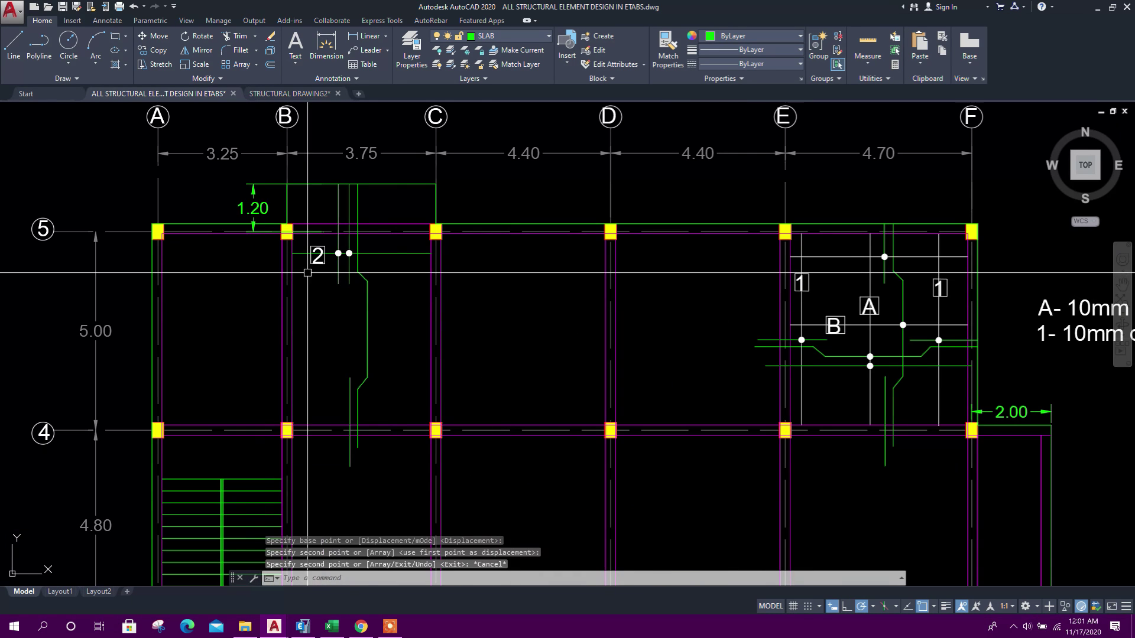
pyautogui.press('Escape')
# Step: Switch to ETABS and display the Direction 2 top rebar intensity around the column at the upper cantilever slab's corner
pyautogui.click(310, 629)
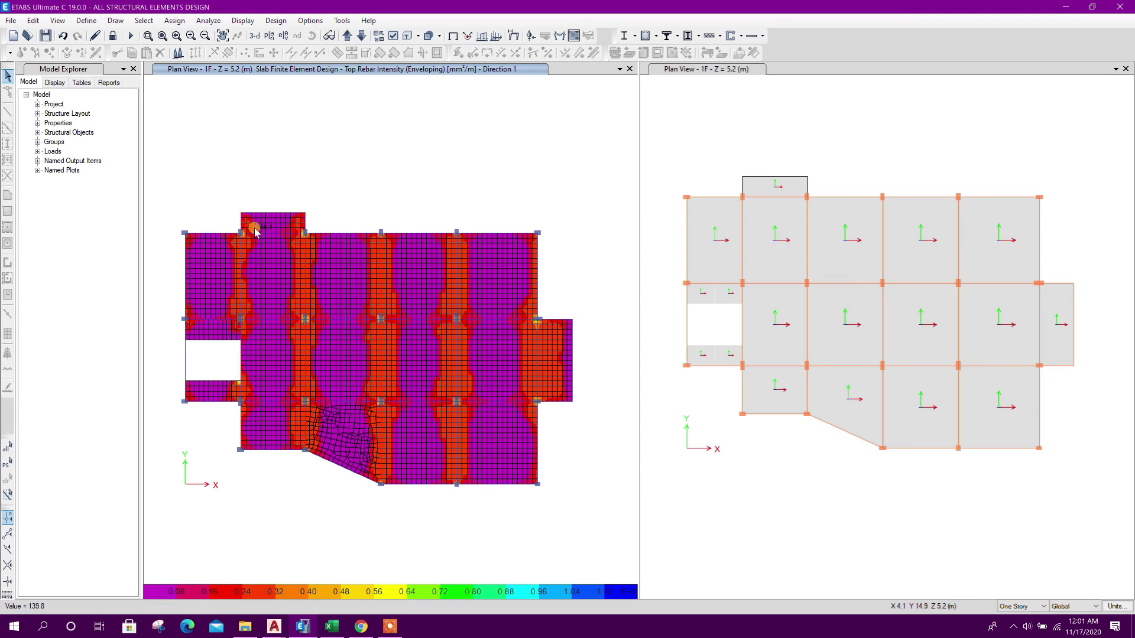
pyautogui.scroll(4, 255, 232)
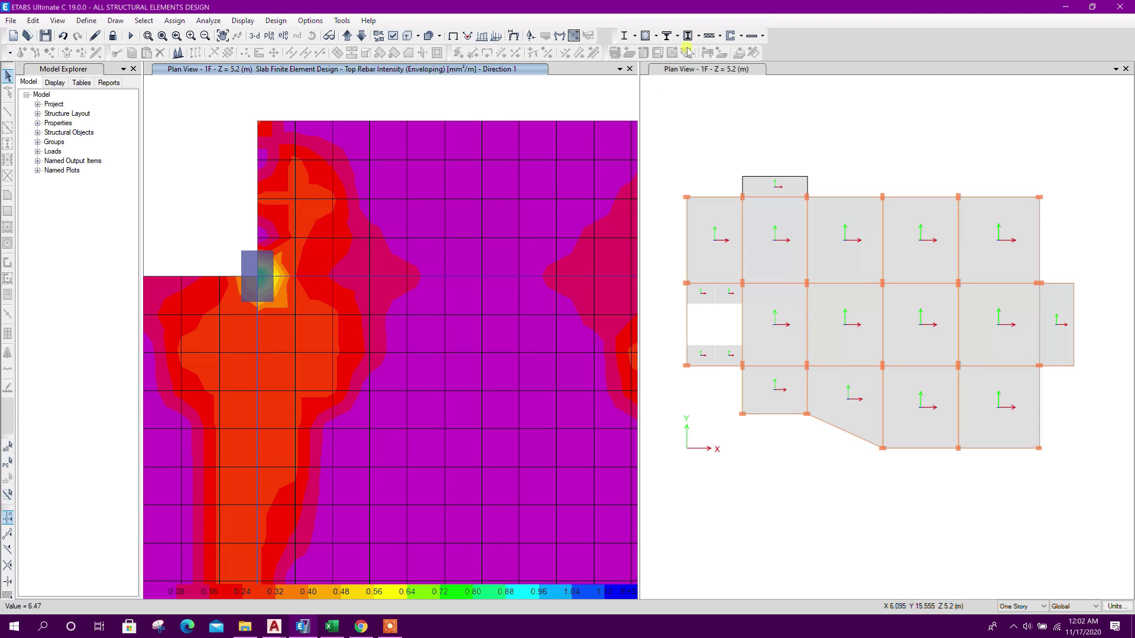
pyautogui.click(761, 36)
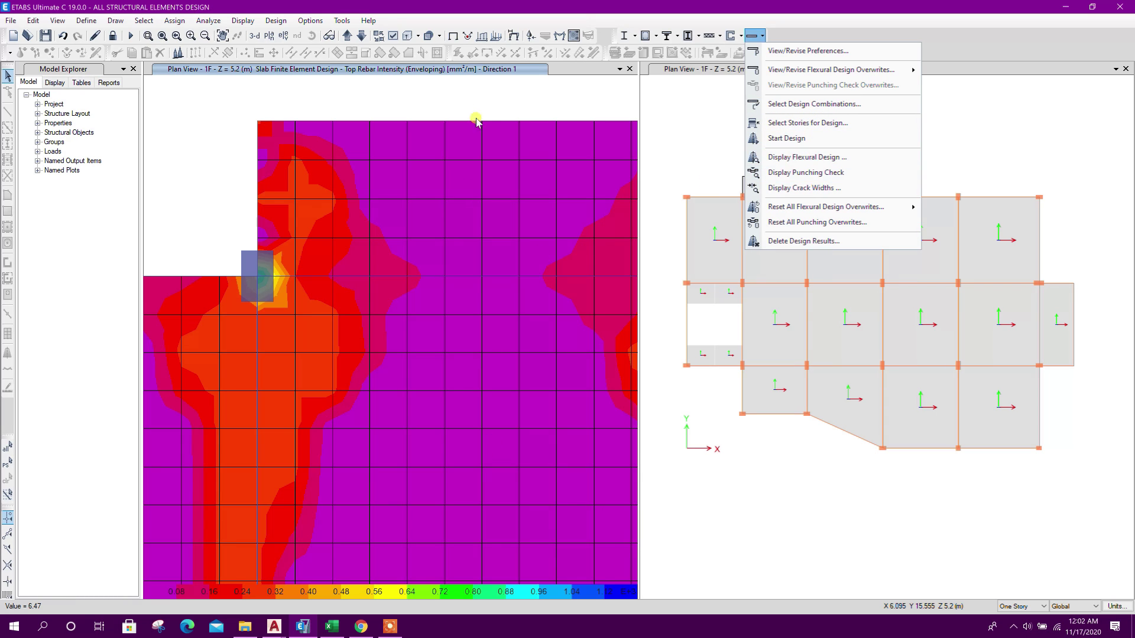
pyautogui.click(830, 161)
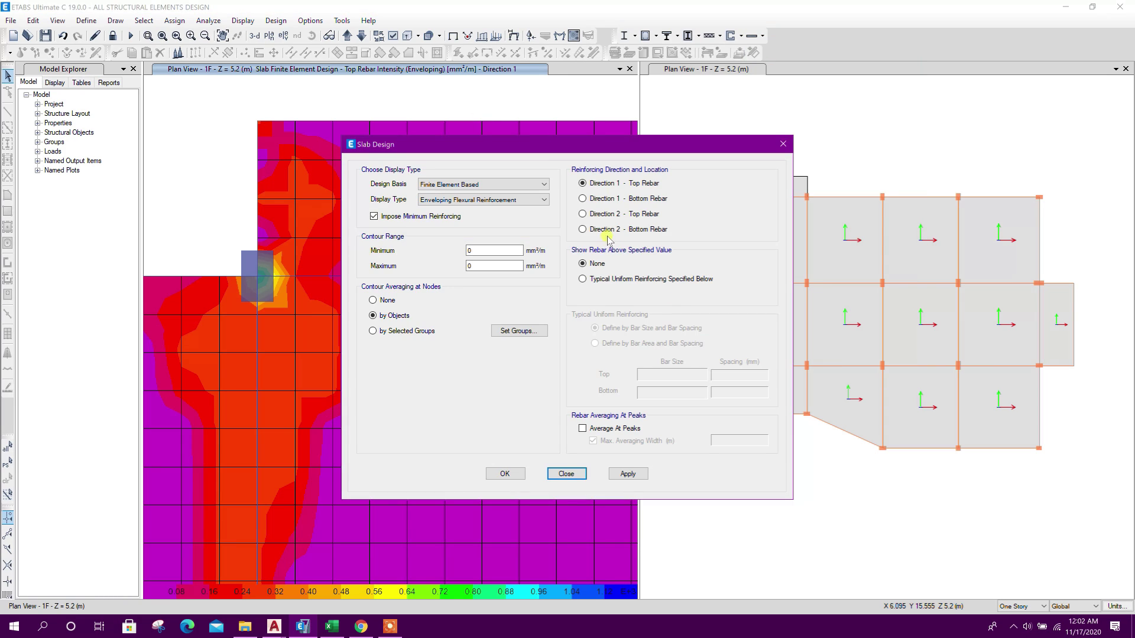
pyautogui.click(628, 474)
pyautogui.click(565, 473)
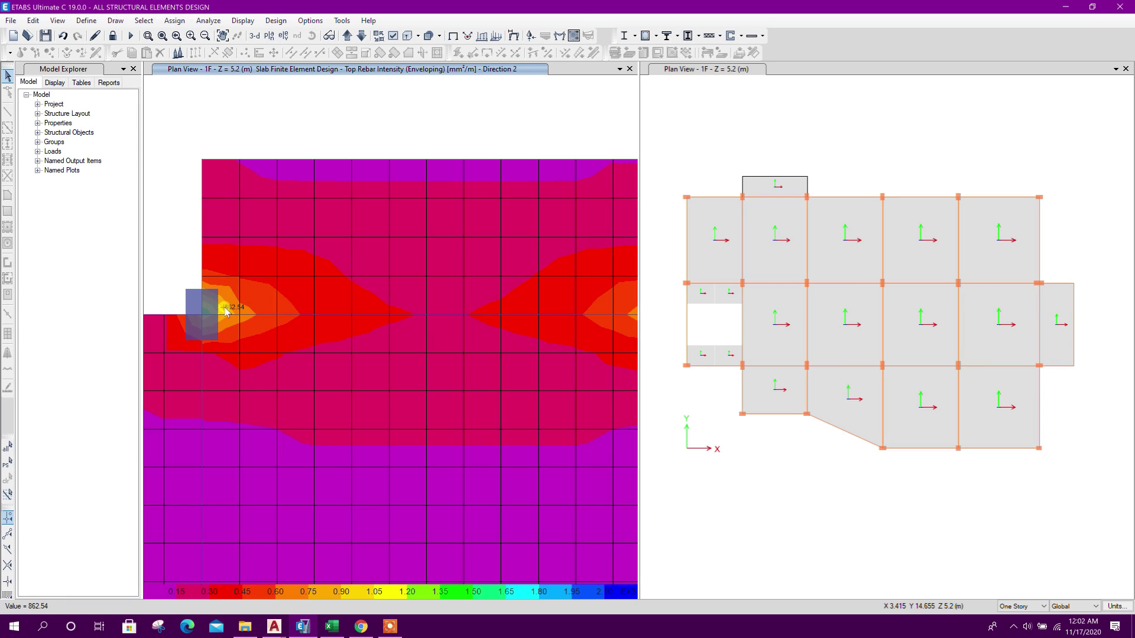
# Step: Switch to the Excel design aid and review the long-direction top edge rebar and the required bottom middle steel from FEM
pyautogui.click(332, 627)
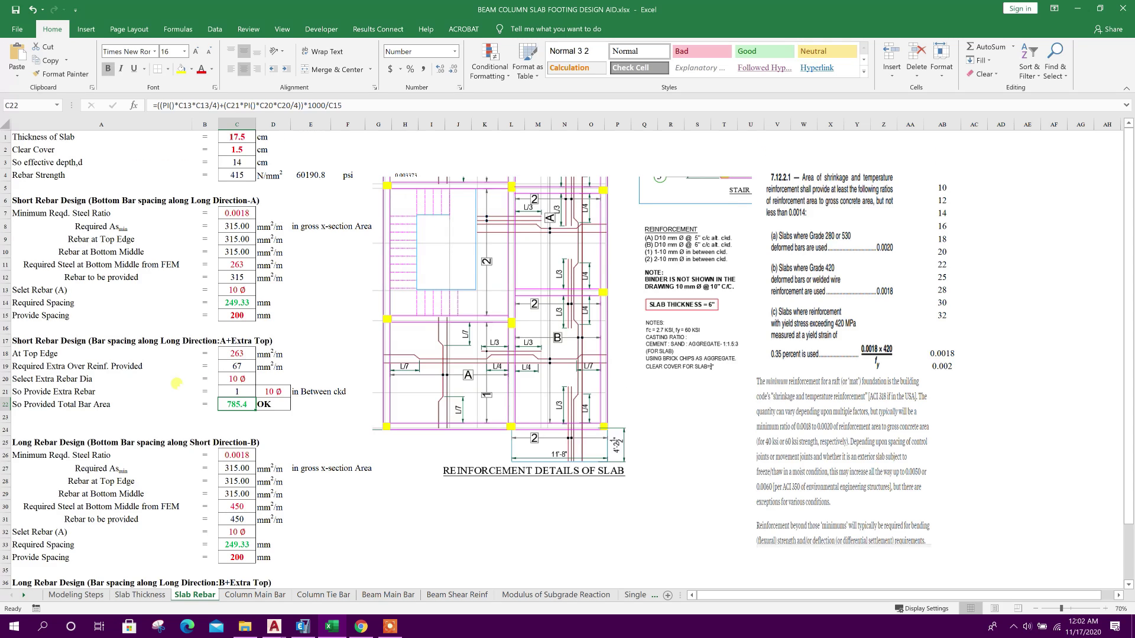
pyautogui.scroll(-3, 176, 383)
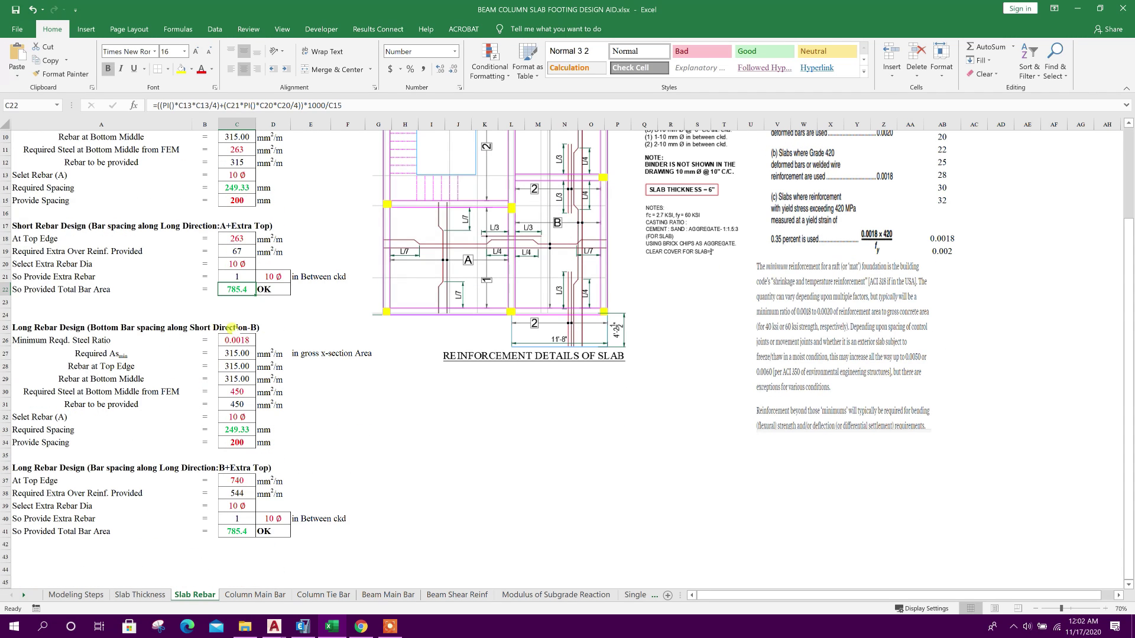
pyautogui.click(236, 366)
pyautogui.click(243, 392)
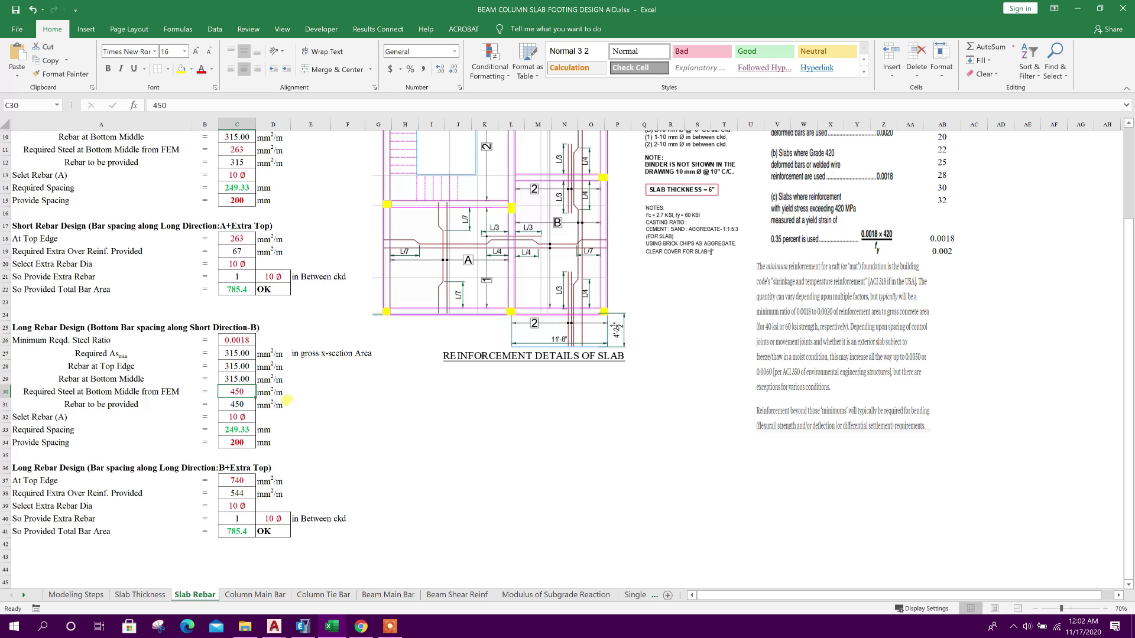
# Step: Switch back to ETABS and open the slab flexural design display options
pyautogui.click(300, 629)
pyautogui.click(751, 36)
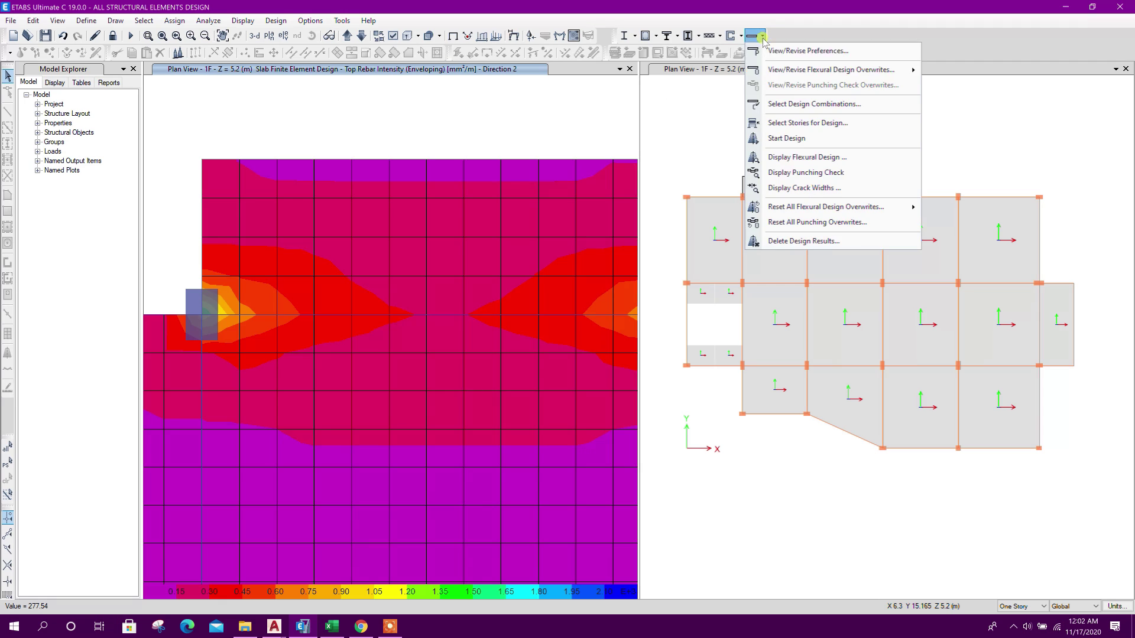
pyautogui.click(798, 158)
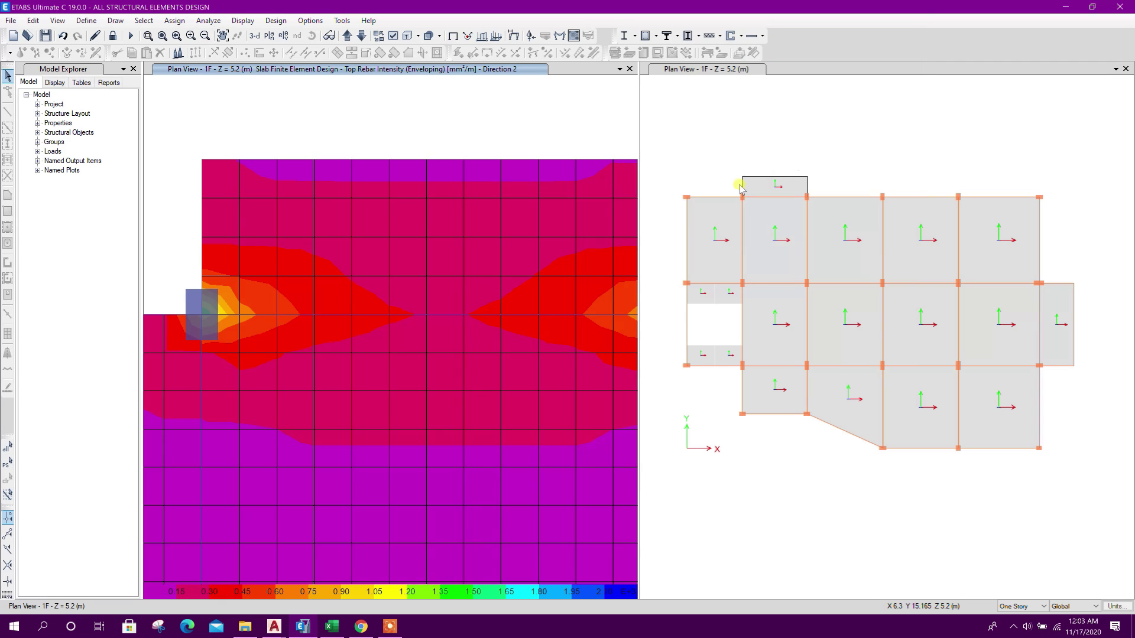
# Step: Display the 1F slab's finite element enveloping flexural reinforcement for Direction 2 - Bottom Rebar and inspect the cantilever area
pyautogui.click(628, 473)
pyautogui.moveTo(509, 155); pyautogui.dragTo(790, 140)
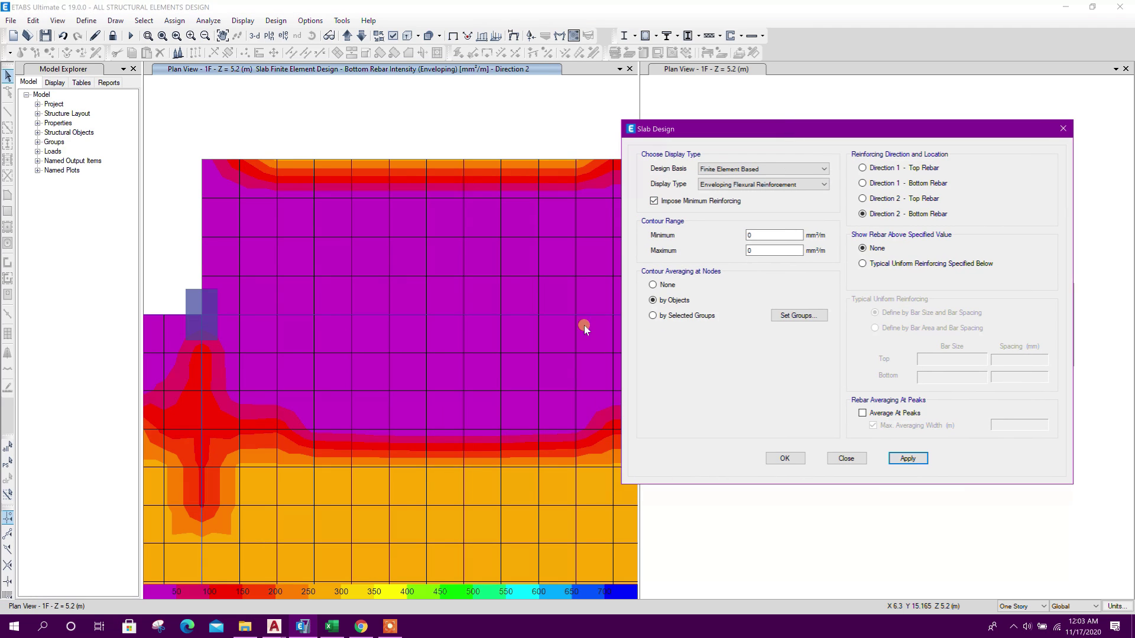
pyautogui.scroll(-2, 388, 451)
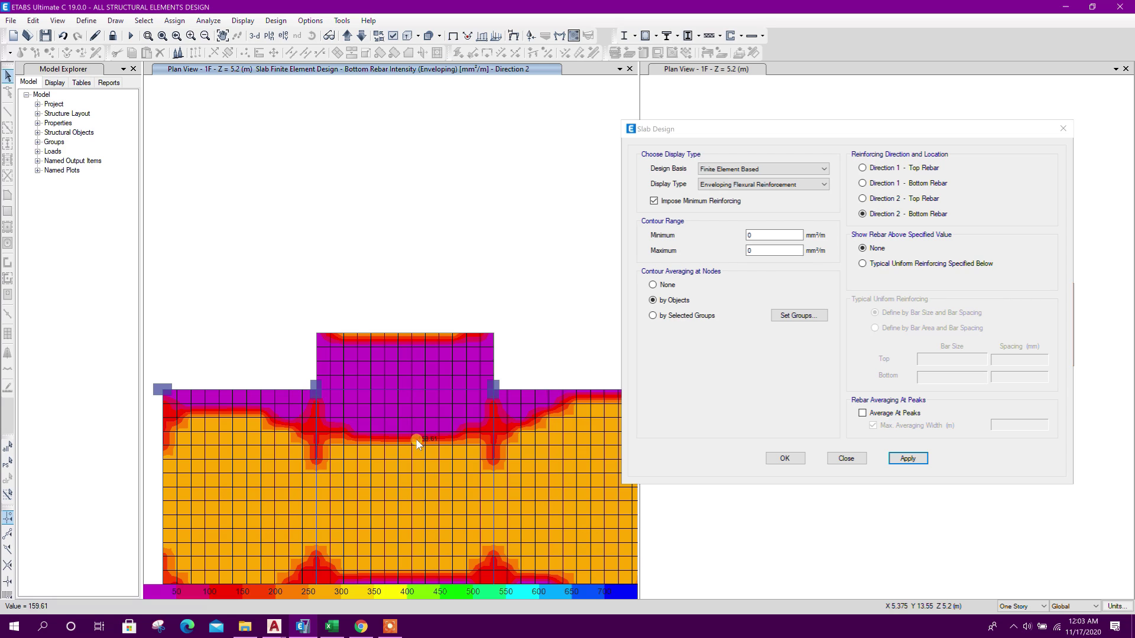
pyautogui.click(846, 458)
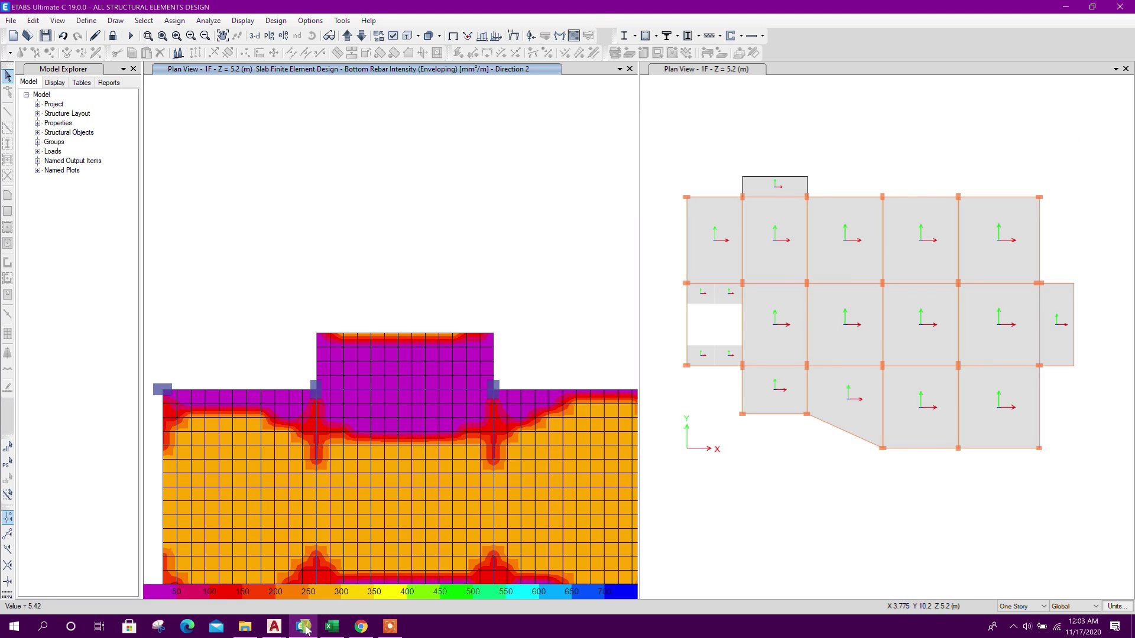
# Step: Switch to the Excel design aid and set the long rebar design's Required Steel at Bottom Middle from FEM to 263
pyautogui.click(331, 626)
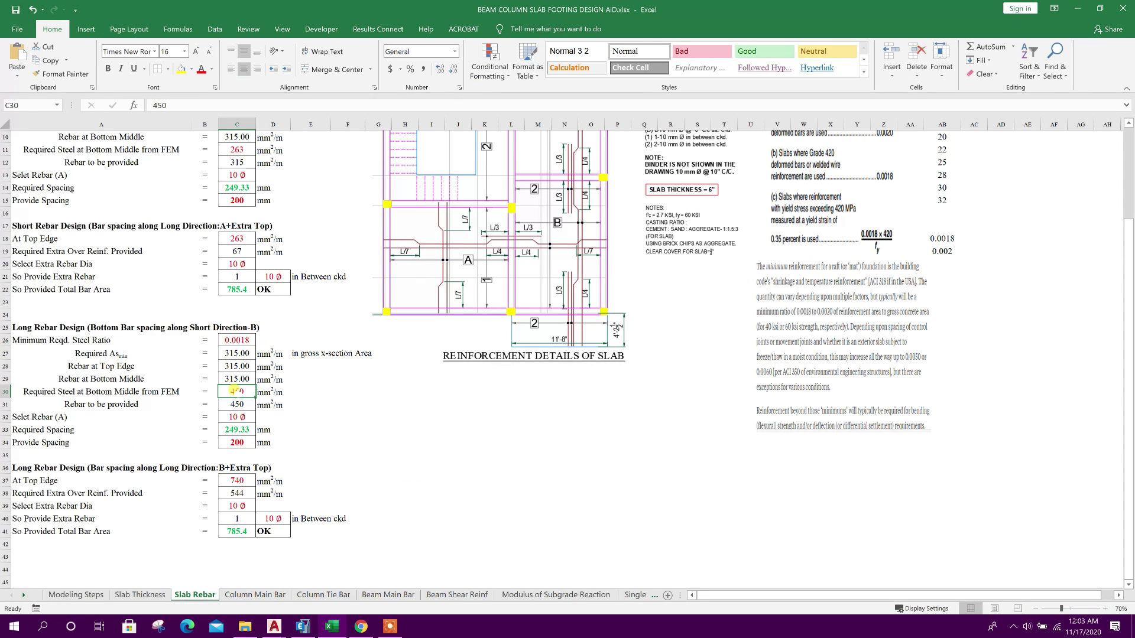
pyautogui.write('263')
pyautogui.press('Return')
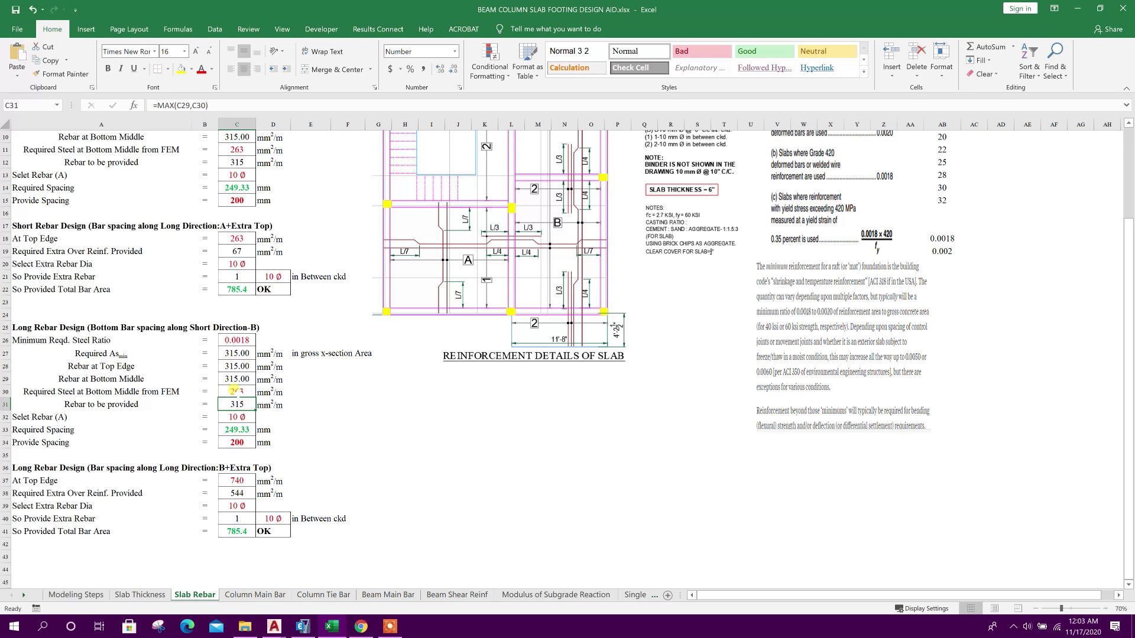
pyautogui.click(237, 443)
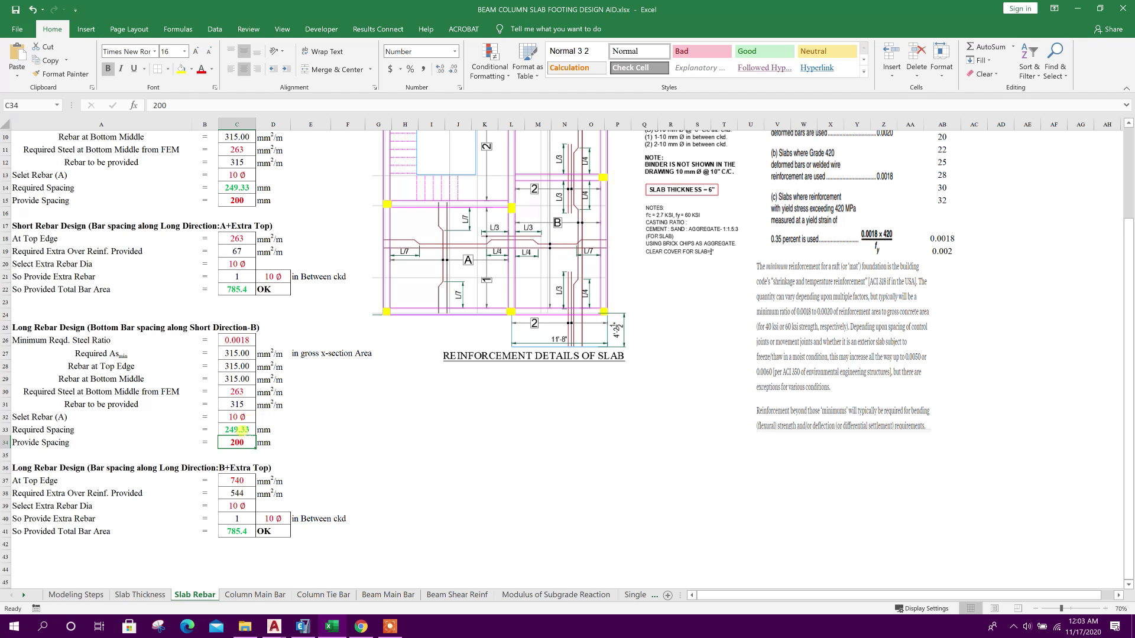
# Step: Set the At Top Edge steel to 862 in the Long Rebar Design (B+Extra Top) block and check the required extra reinforcement
pyautogui.scroll(-2, 302, 449)
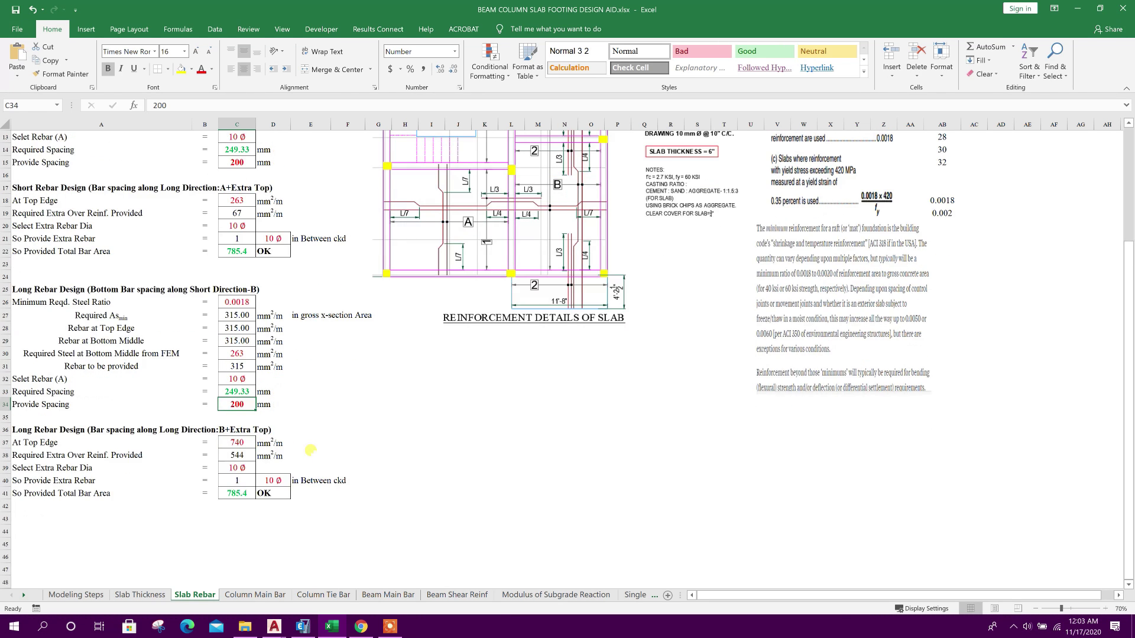
pyautogui.click(72, 417)
pyautogui.click(238, 403)
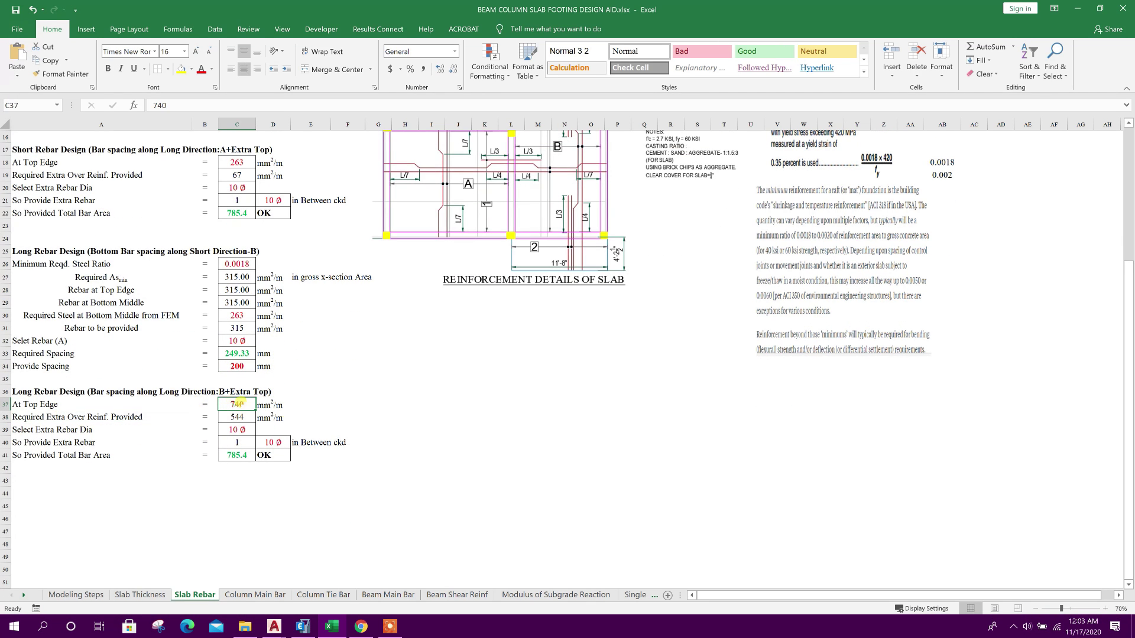
pyautogui.write('862')
pyautogui.press('Return')
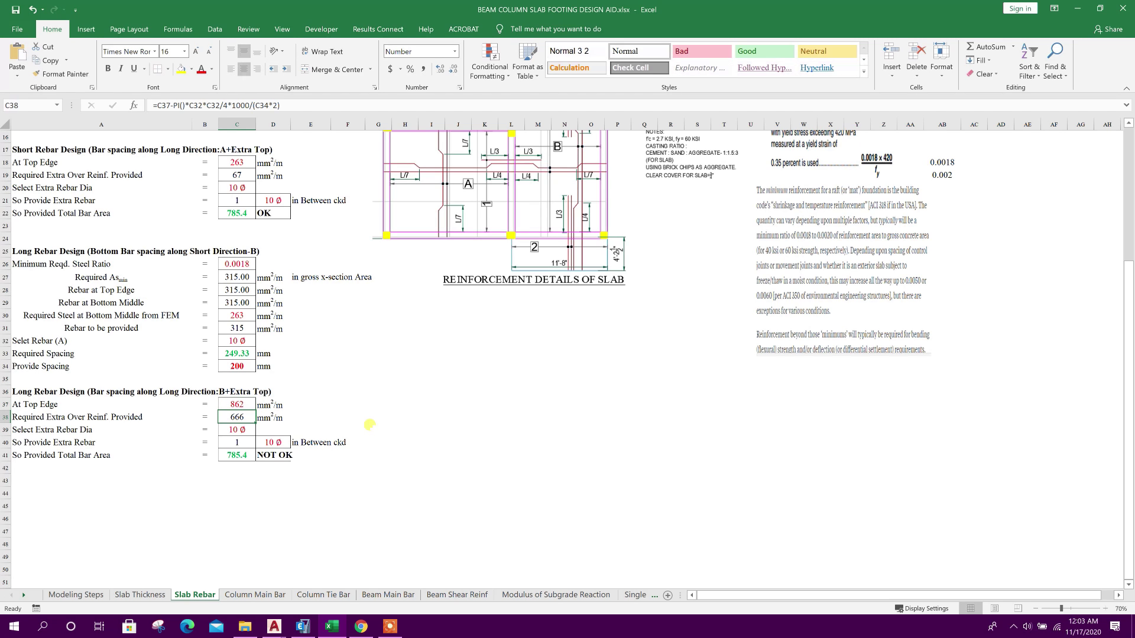
pyautogui.click(152, 417)
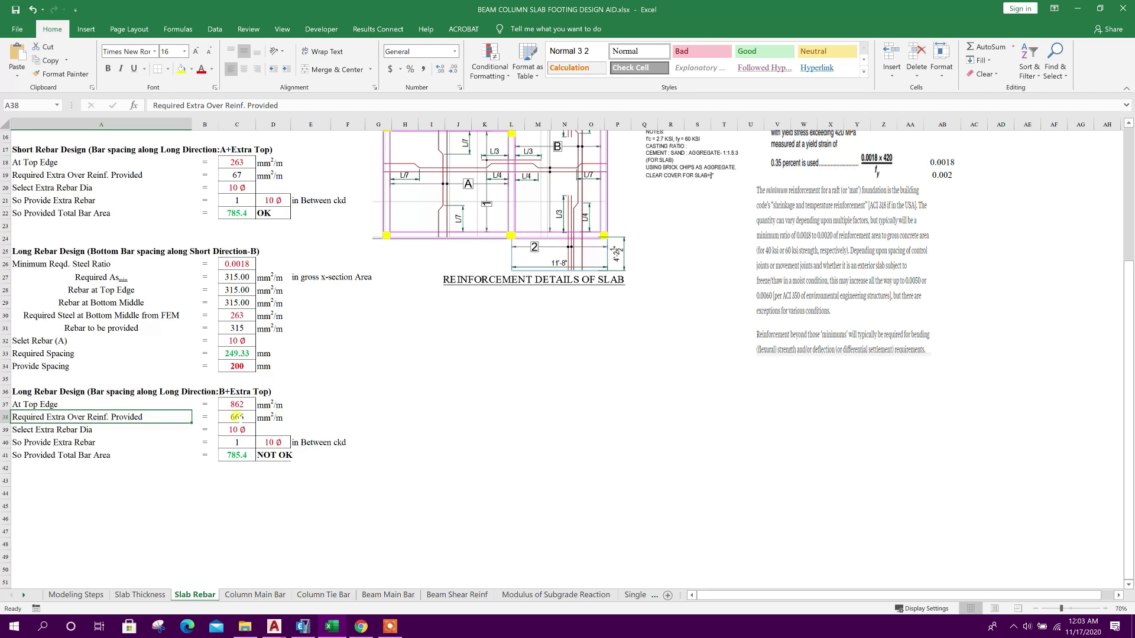
pyautogui.click(237, 418)
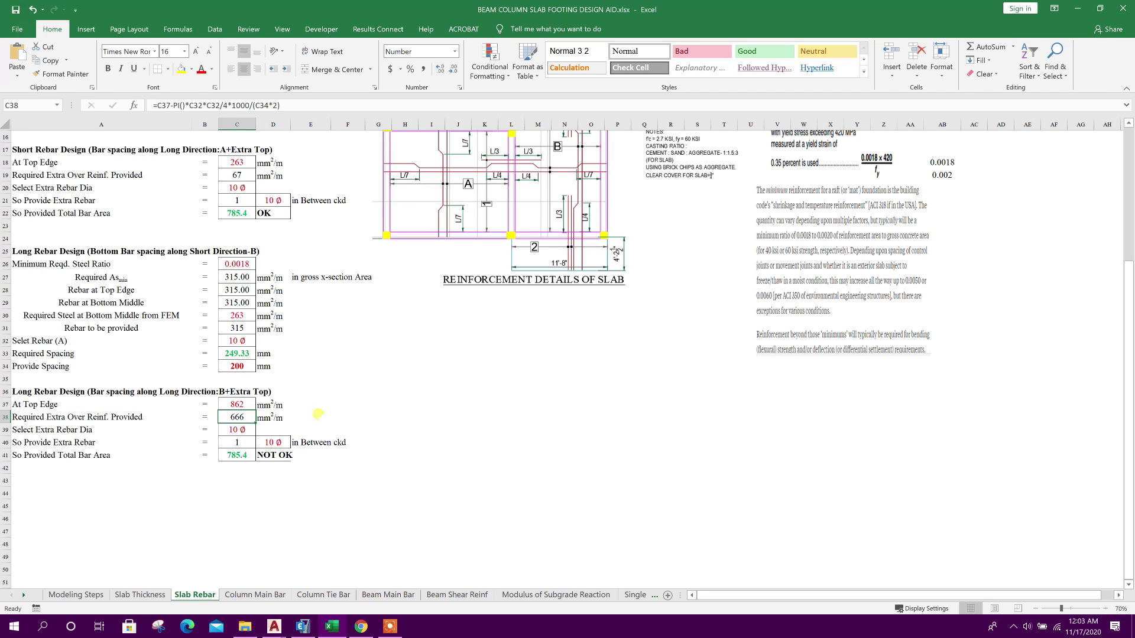
pyautogui.click(370, 414)
# Step: Set the number of extra 10 mm bars in between ckd to 2 for the long direction and check the provided total bar area
pyautogui.click(236, 442)
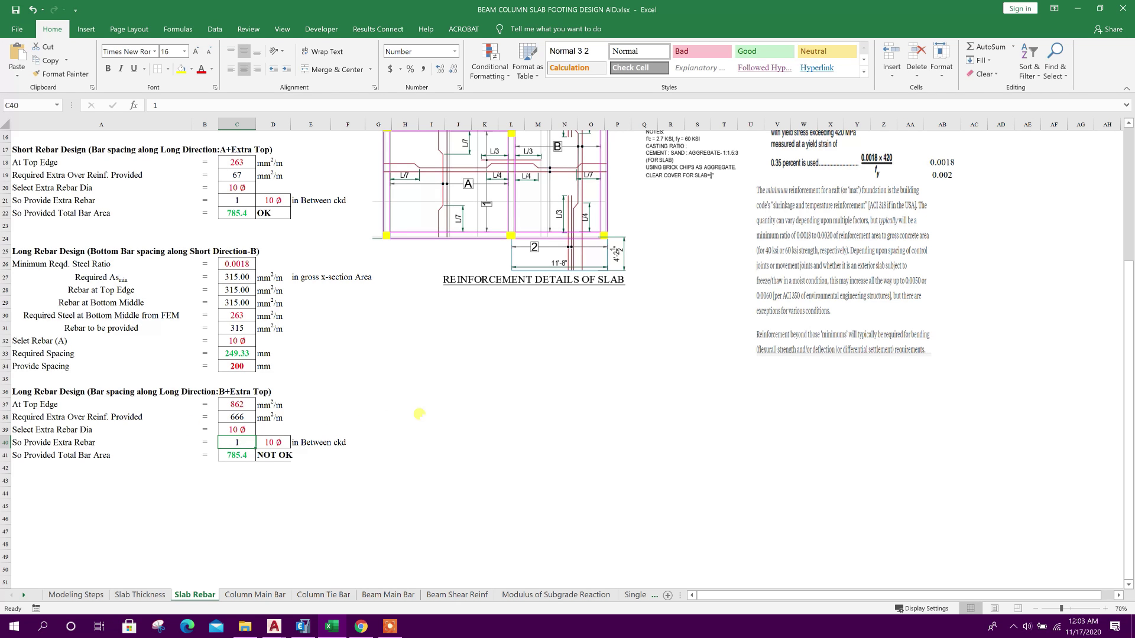
pyautogui.write('2')
pyautogui.press('Return')
pyautogui.click(237, 441)
pyautogui.click(268, 455)
pyautogui.click(242, 455)
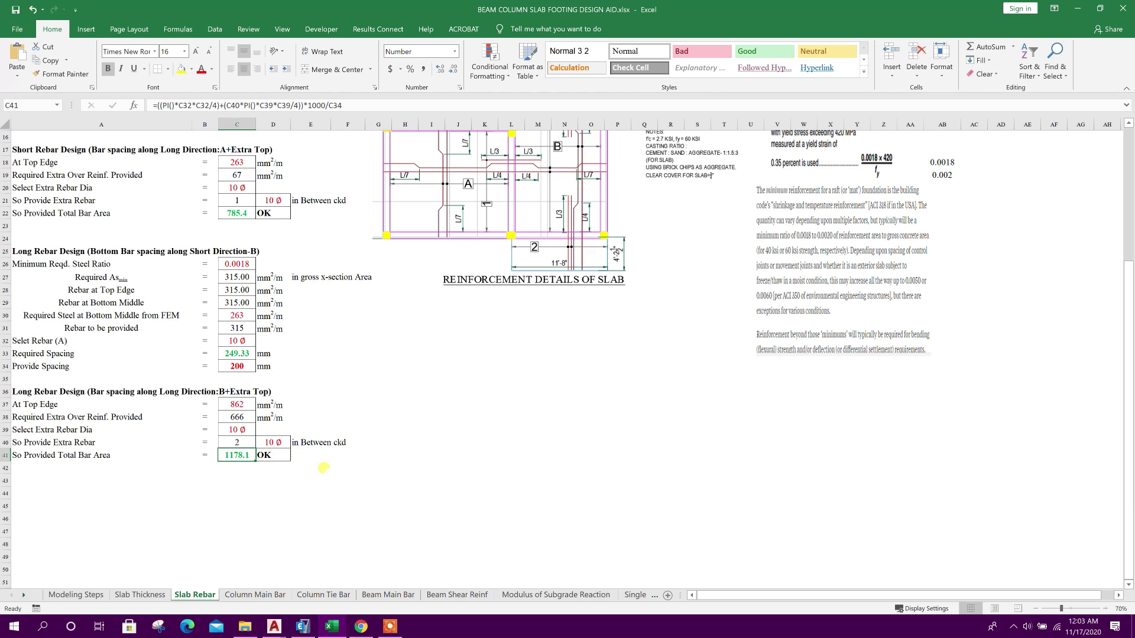
pyautogui.click(323, 468)
pyautogui.click(239, 455)
# Step: Switch to the AutoCAD slab drawing and copy the note "1- 10mm dia bar in Between ckd bar" directly beneath the original
pyautogui.click(275, 627)
pyautogui.click(244, 585)
pyautogui.moveTo(363, 338); pyautogui.dragTo(365, 343, button='middle')
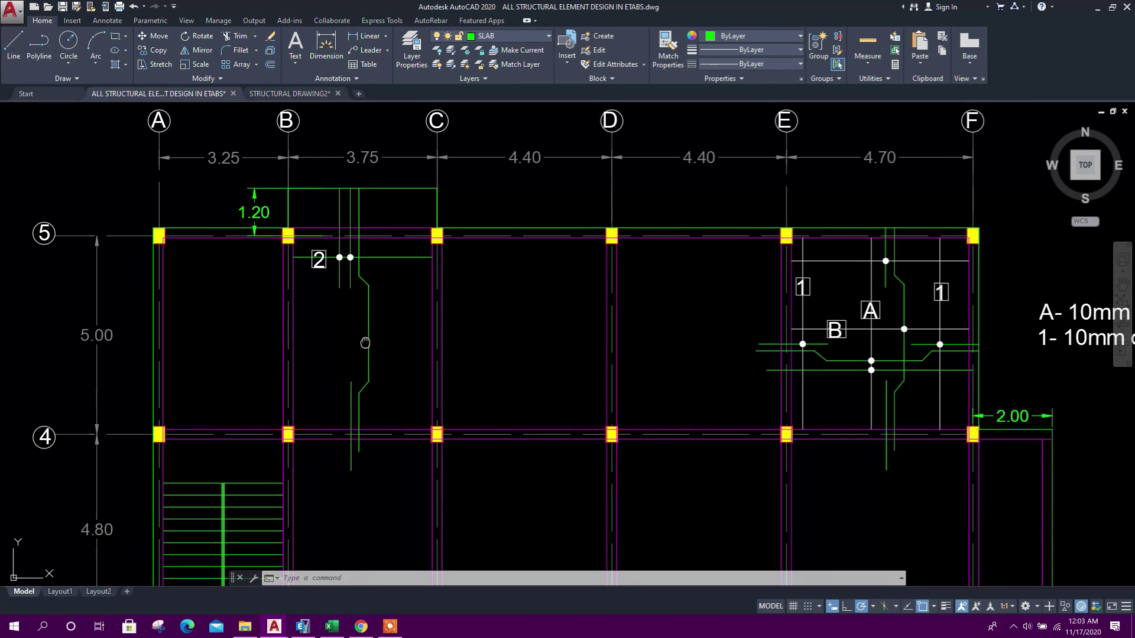
pyautogui.press('Escape')
pyautogui.press('Escape')
pyautogui.scroll(4, 355, 334)
pyautogui.scroll(-6, 441, 355)
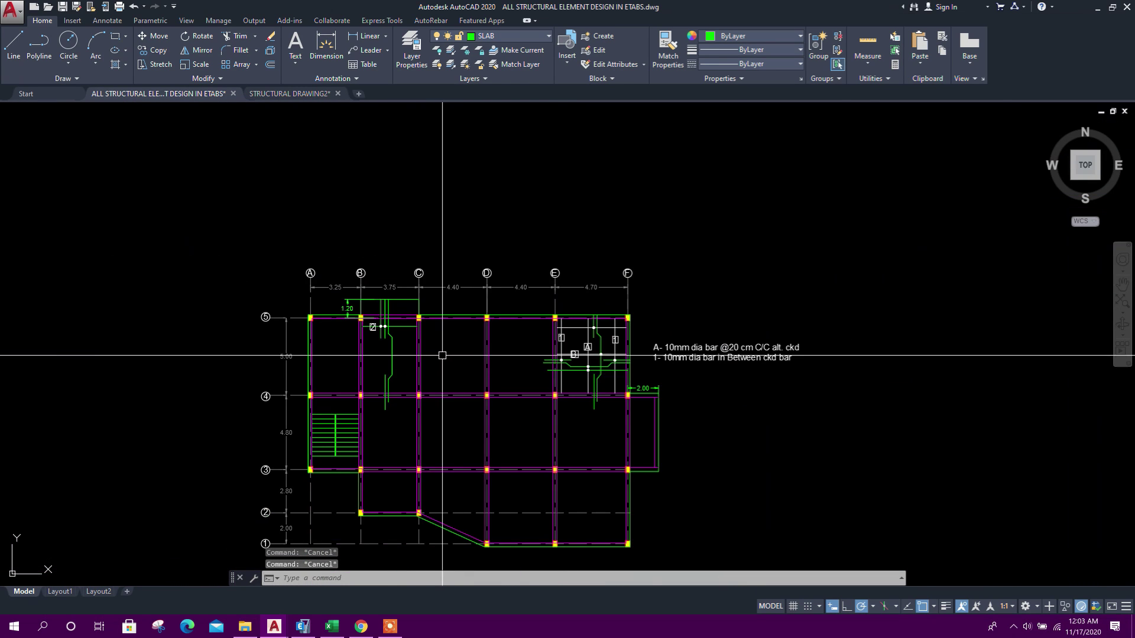
pyautogui.scroll(4, 597, 376)
pyautogui.click(768, 331)
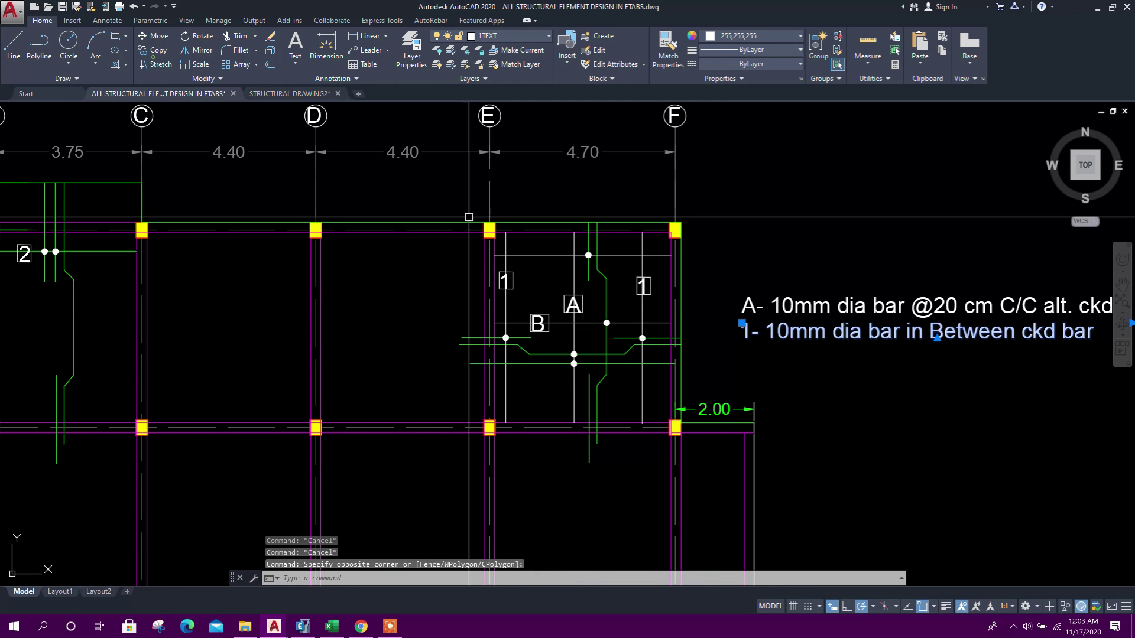
pyautogui.moveTo(842, 422); pyautogui.dragTo(676, 443, button='middle')
pyautogui.click(158, 51)
pyautogui.scroll(2, 609, 359)
pyautogui.click(632, 384)
pyautogui.click(631, 420)
pyautogui.press('Escape')
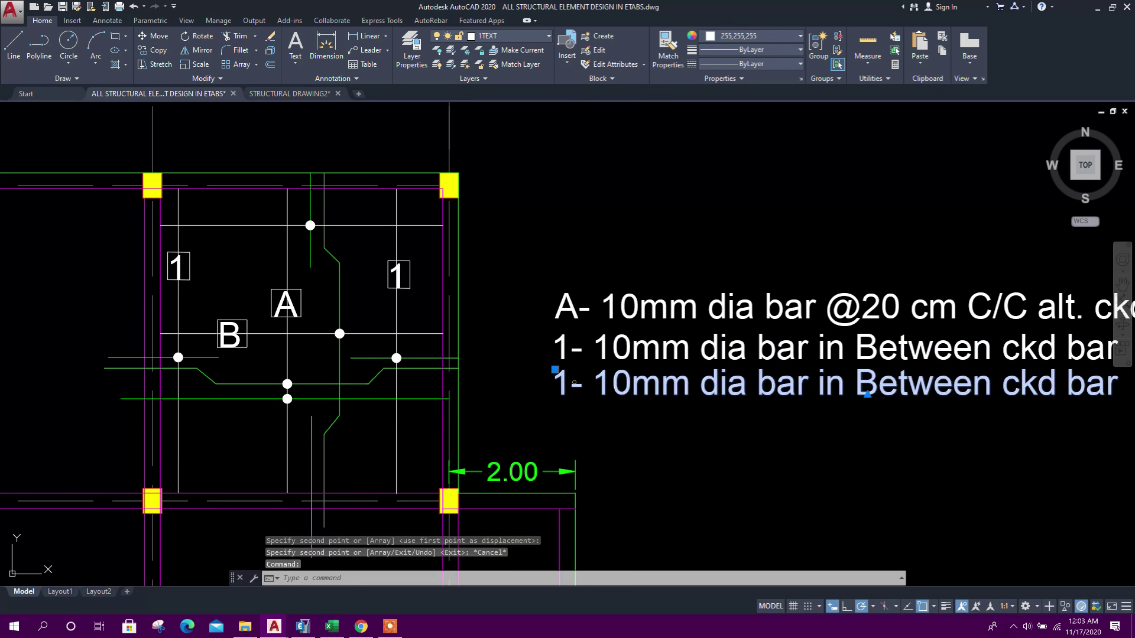
# Step: Renumber the copied bar note so that it reads "2- 10mm dia bar in Between ckd bar"
pyautogui.doubleClick(553, 394)
pyautogui.write('2')
pyautogui.click(602, 425)
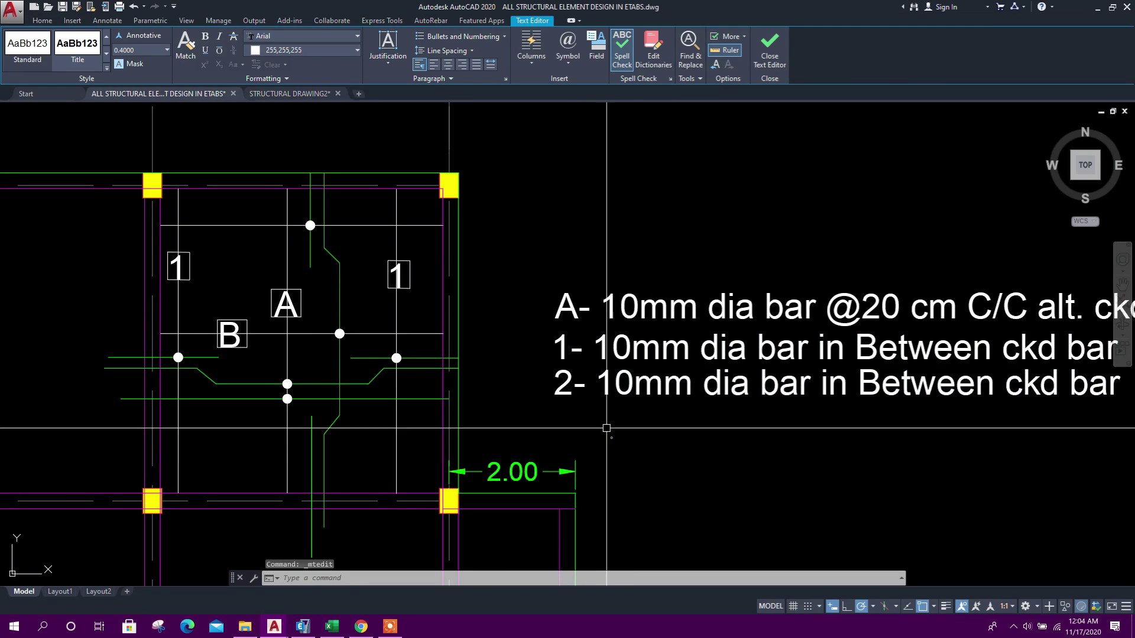
# Step: Insert "1nos." before "10mm" in note 1 and widen its text box to about 11.24 so it fits on one line
pyautogui.click(571, 348)
pyautogui.doubleClick(592, 349)
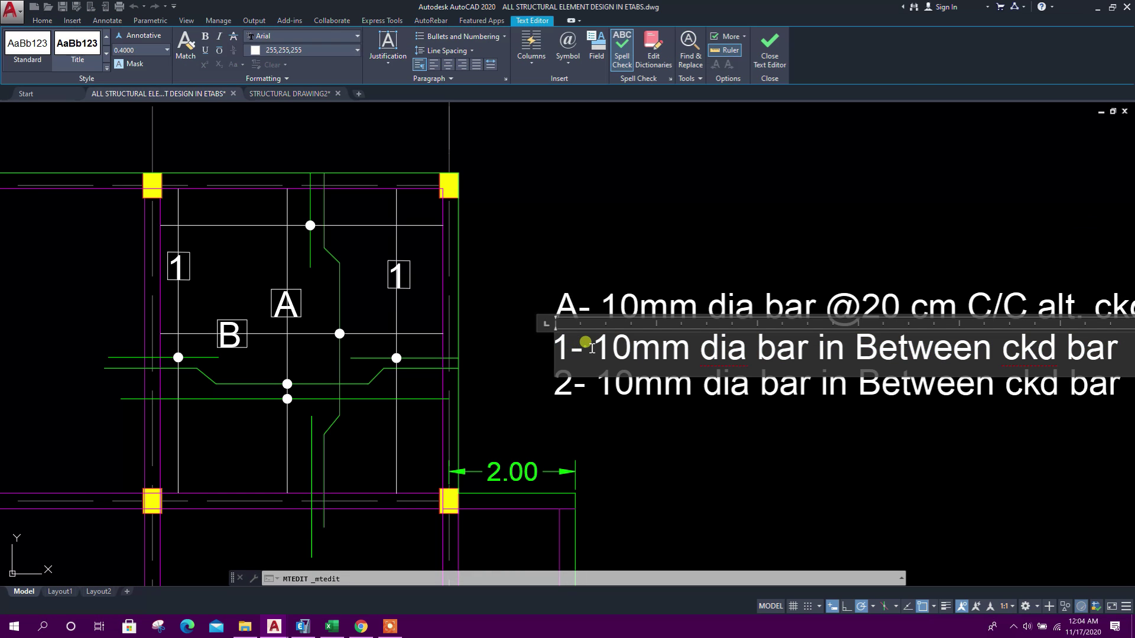
pyautogui.write('1n')
pyautogui.write('os.')
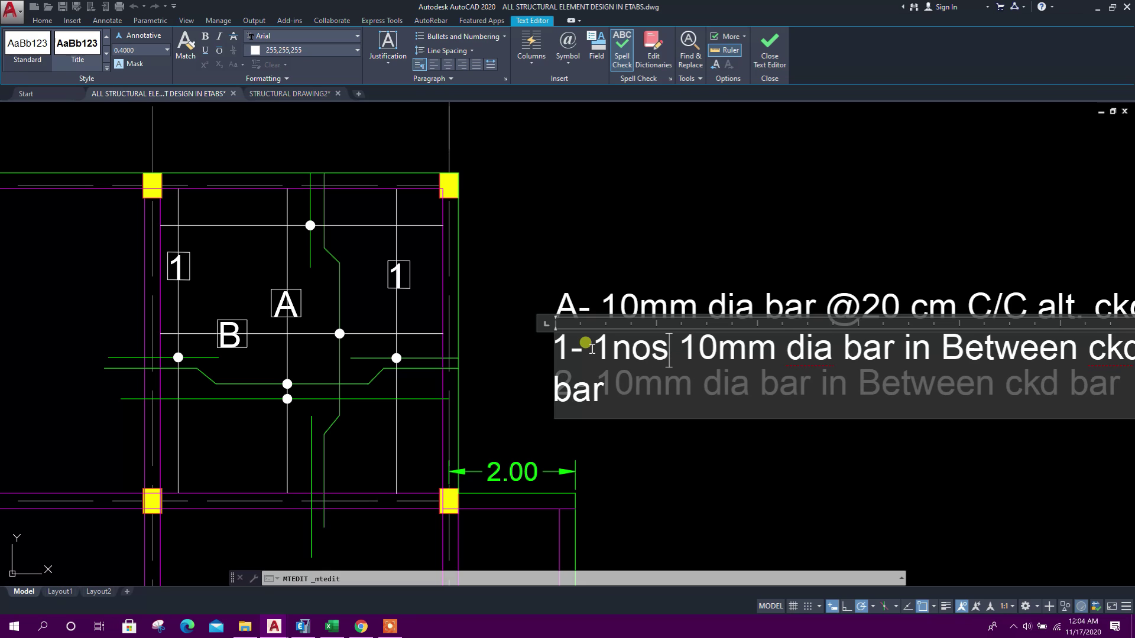
pyautogui.scroll(-2, 527, 376)
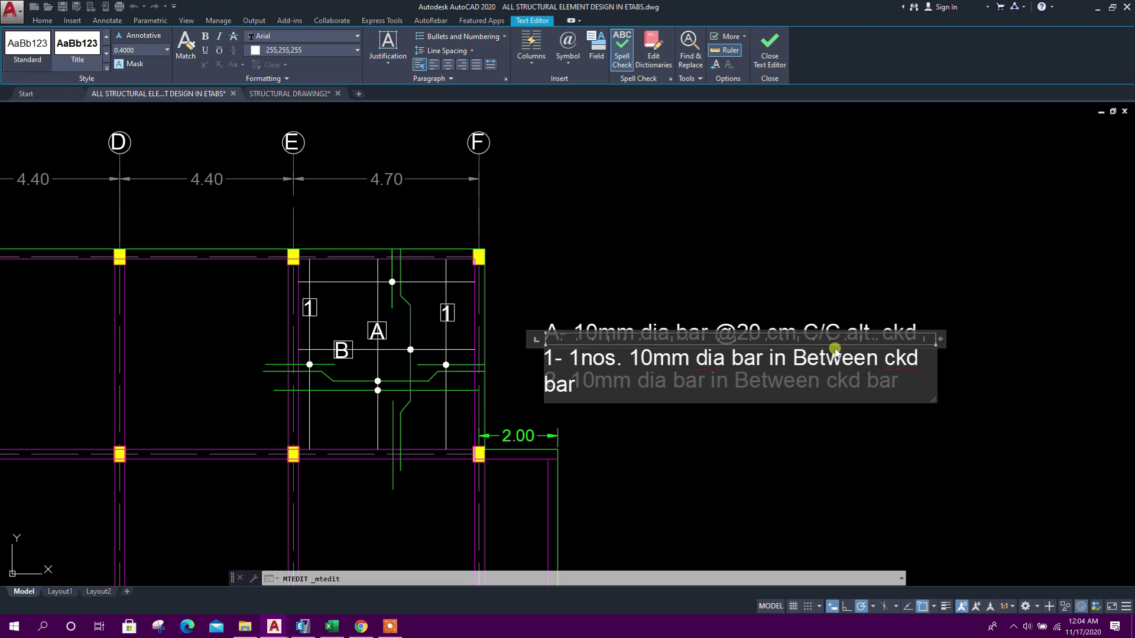
pyautogui.moveTo(936, 338); pyautogui.dragTo(990, 343)
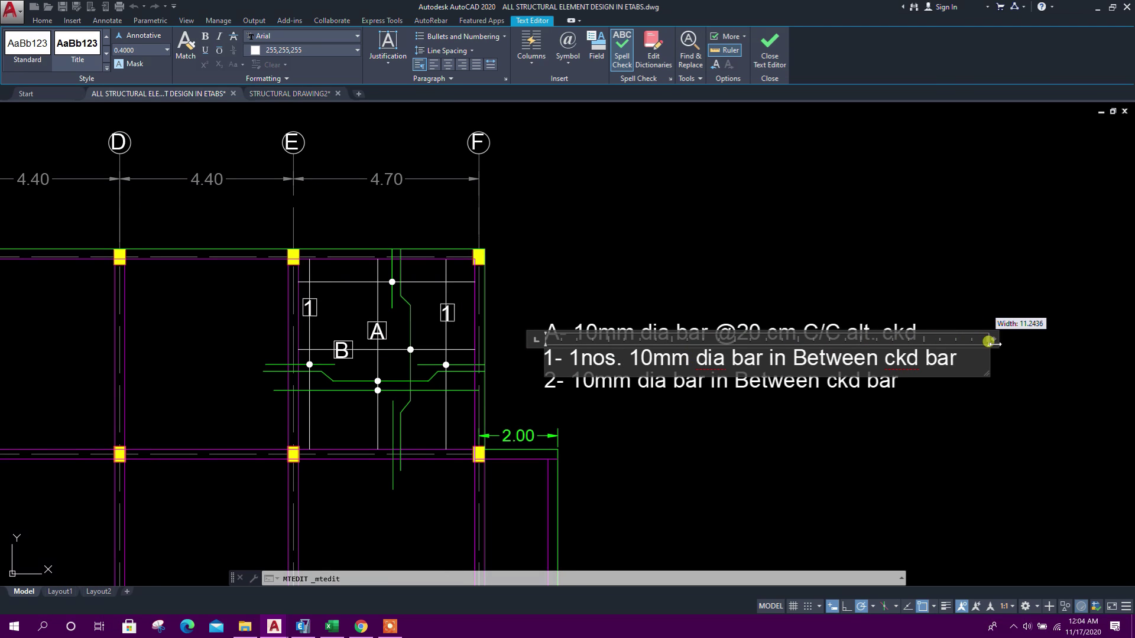
pyautogui.click(642, 397)
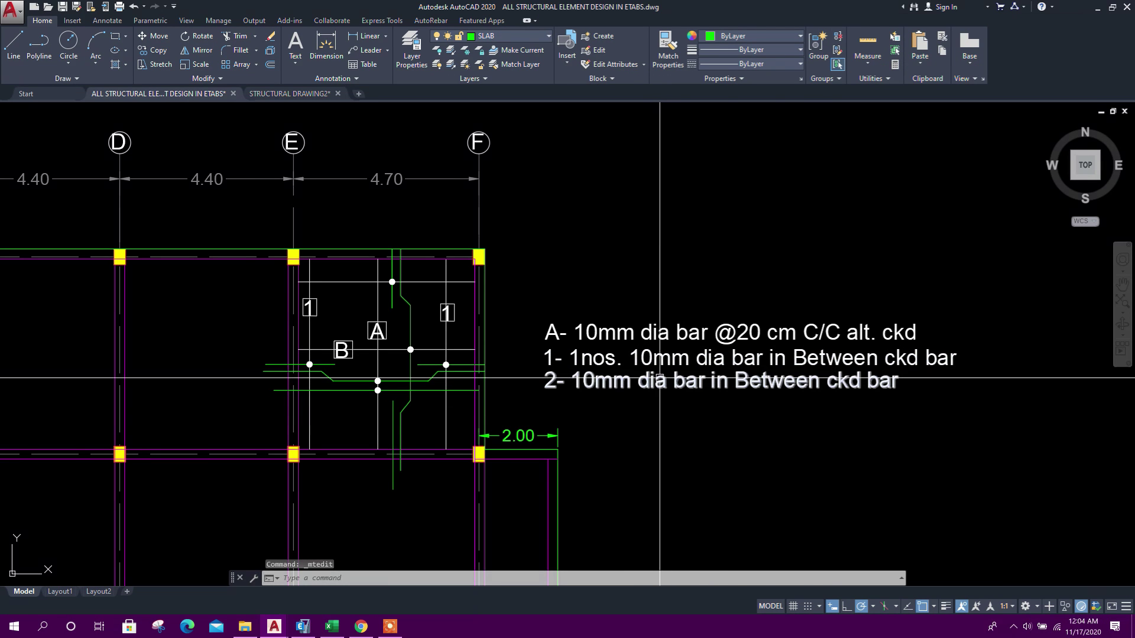
# Step: Insert "2 nos." before "10mm" in note 2 of the reinforcement legend
pyautogui.doubleClick(570, 378)
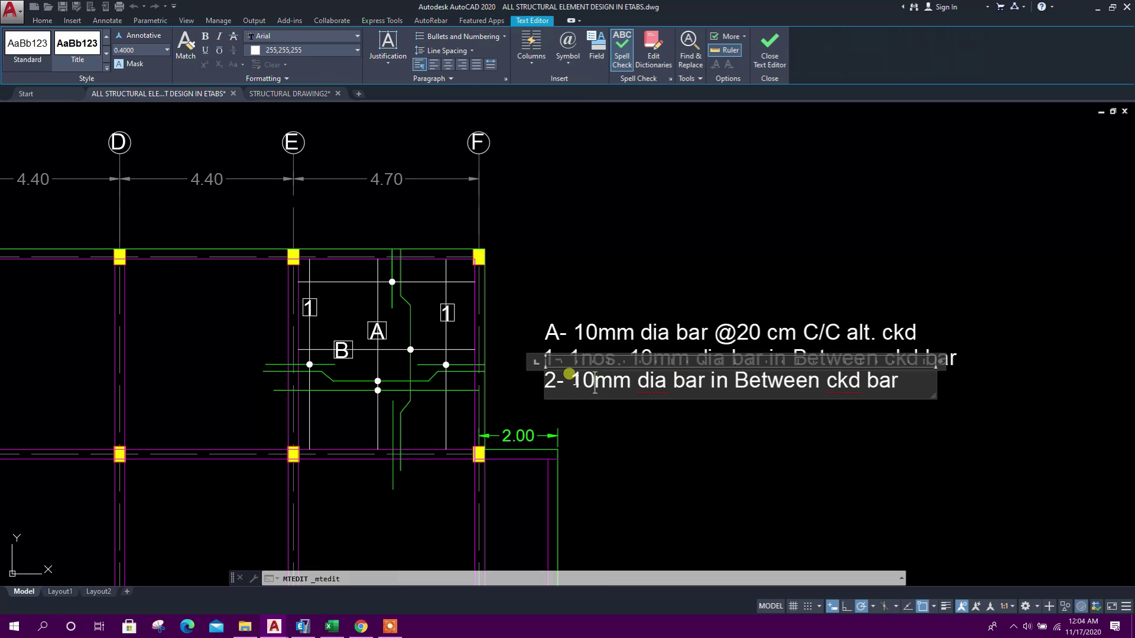
pyautogui.write('2 nos.')
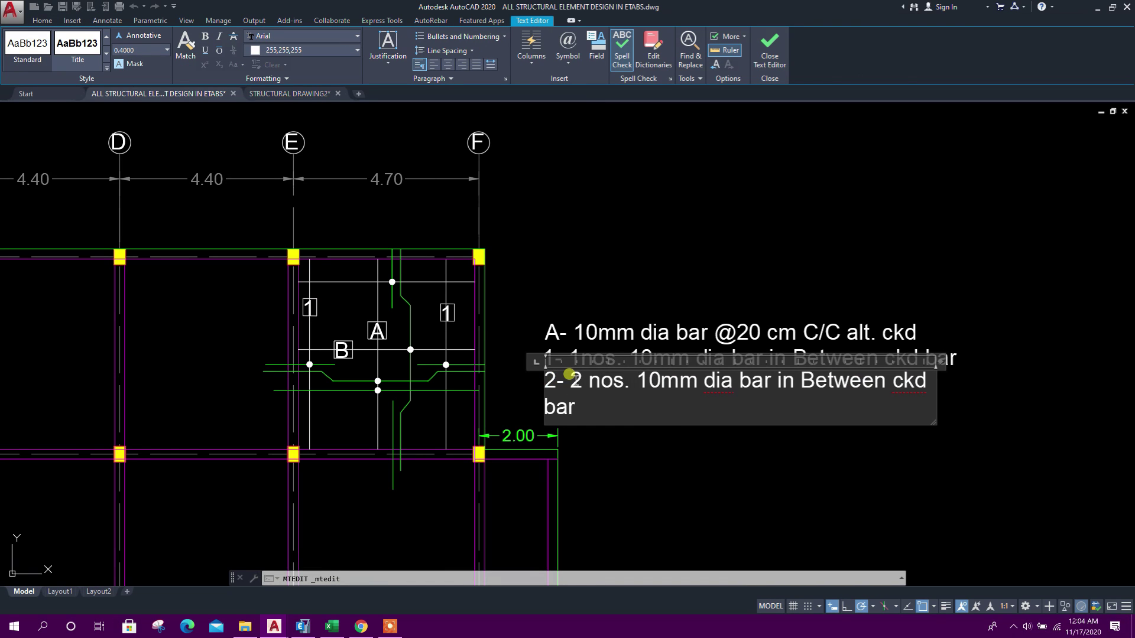
pyautogui.click(731, 450)
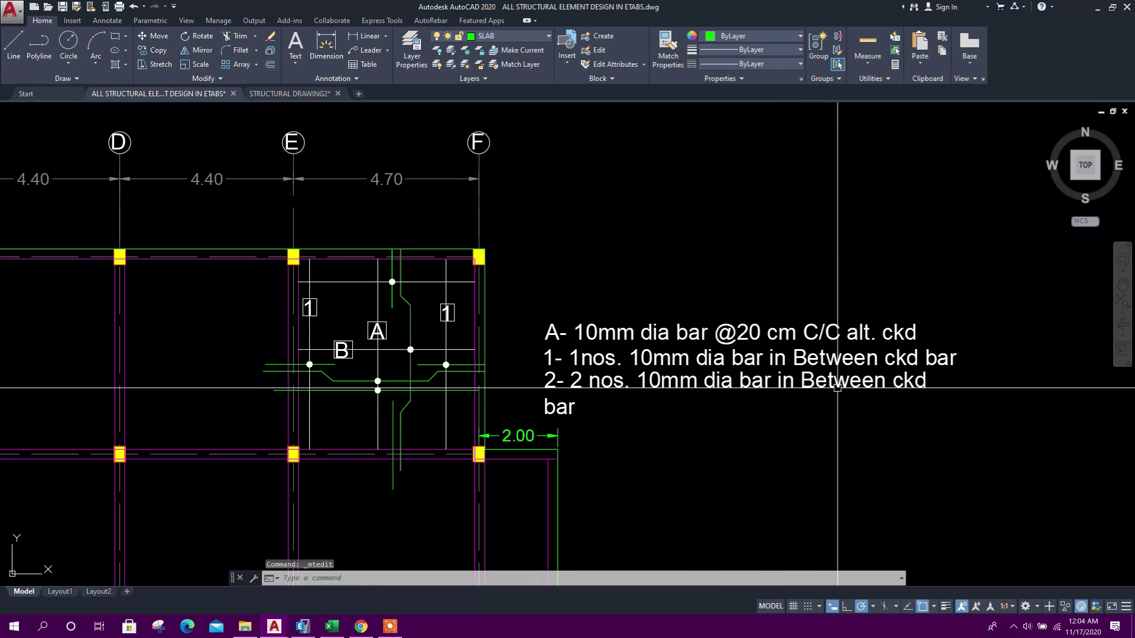
# Step: Examine the cantilever slab reinforcement detail between grids B and C above grid line 5
pyautogui.scroll(-2, 811, 409)
pyautogui.moveTo(401, 433); pyautogui.dragTo(565, 420, button='middle')
pyautogui.scroll(2, 404, 325)
pyautogui.moveTo(404, 325); pyautogui.dragTo(417, 385, button='middle')
pyautogui.scroll(2, 416, 323)
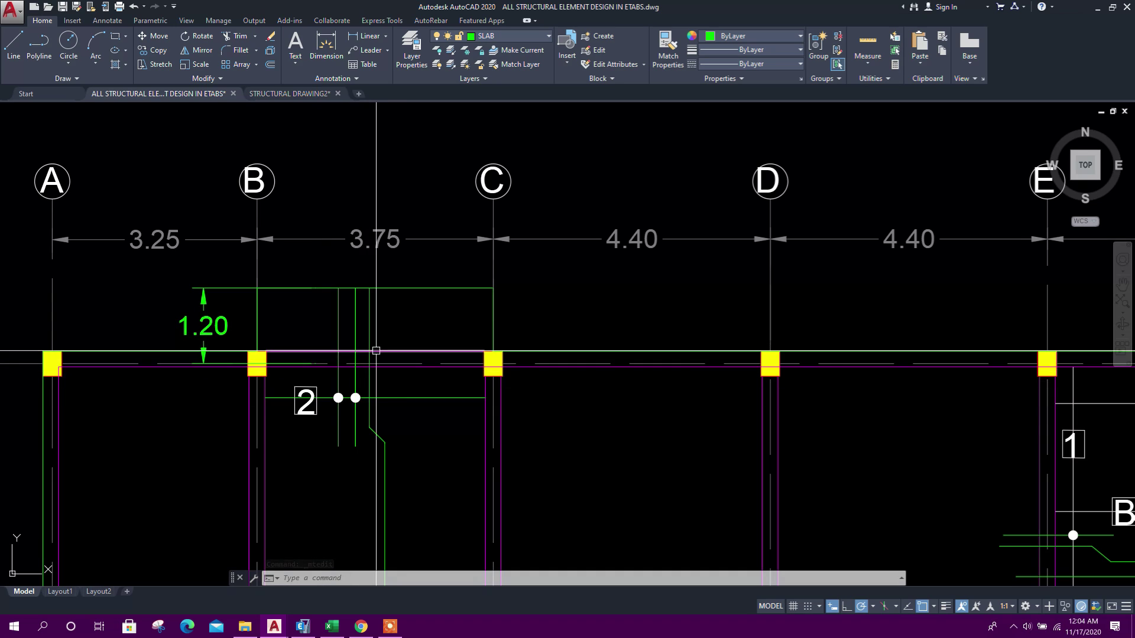
pyautogui.scroll(-4, 368, 345)
pyautogui.scroll(4, 370, 322)
pyautogui.moveTo(367, 277); pyautogui.dragTo(359, 338, button='middle')
pyautogui.scroll(-2, 293, 315)
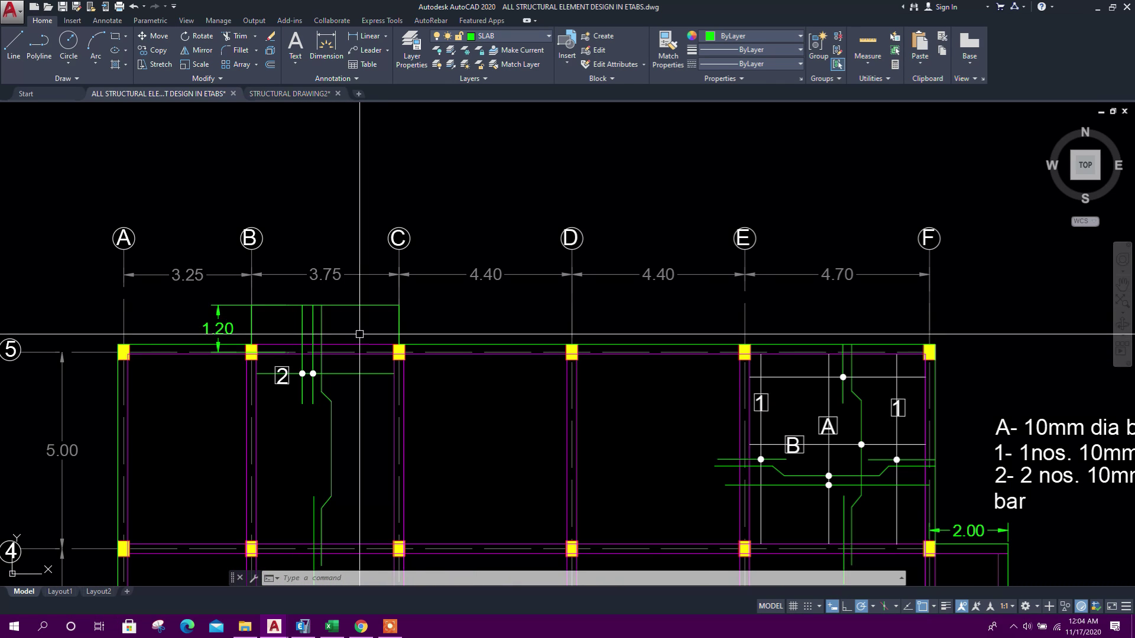
pyautogui.scroll(2, 359, 334)
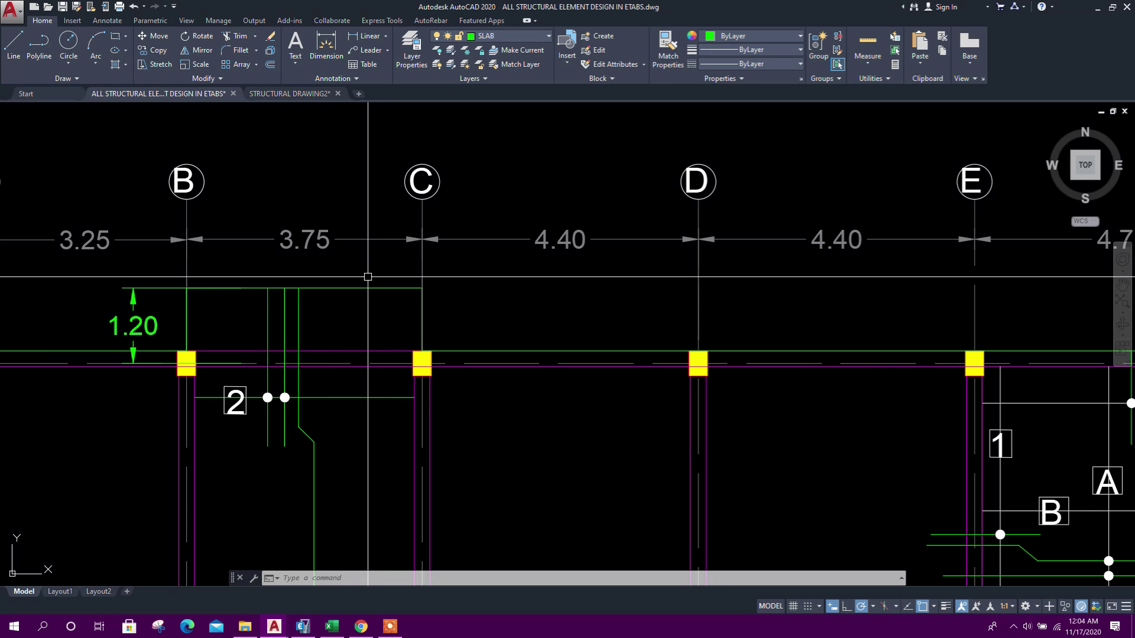
pyautogui.scroll(-2, 392, 278)
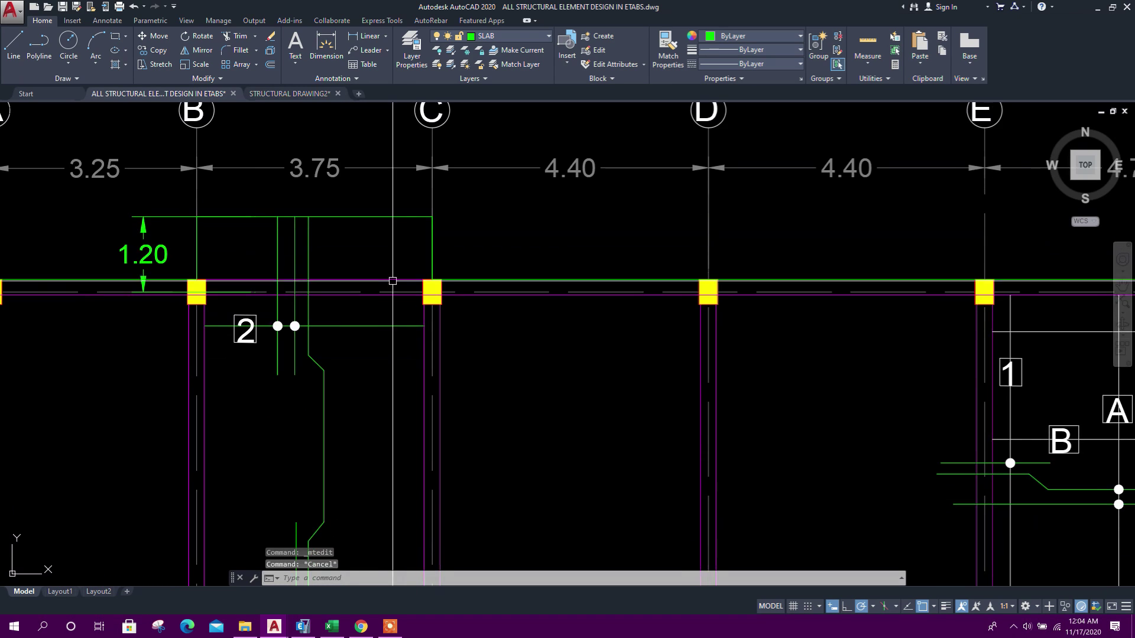
pyautogui.moveTo(342, 231)
pyautogui.mouseDown(button='middle')
pyautogui.moveTo(358, 291)
pyautogui.moveTo(383, 288)
pyautogui.mouseUp(button='middle')
pyautogui.press('Escape')
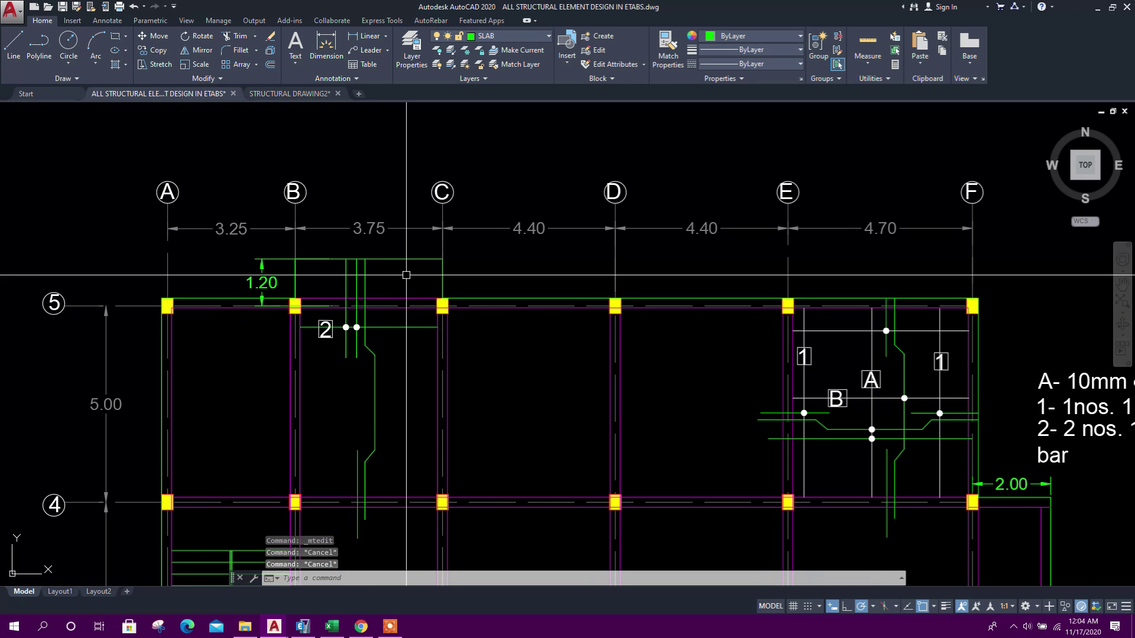
pyautogui.scroll(2, 410, 267)
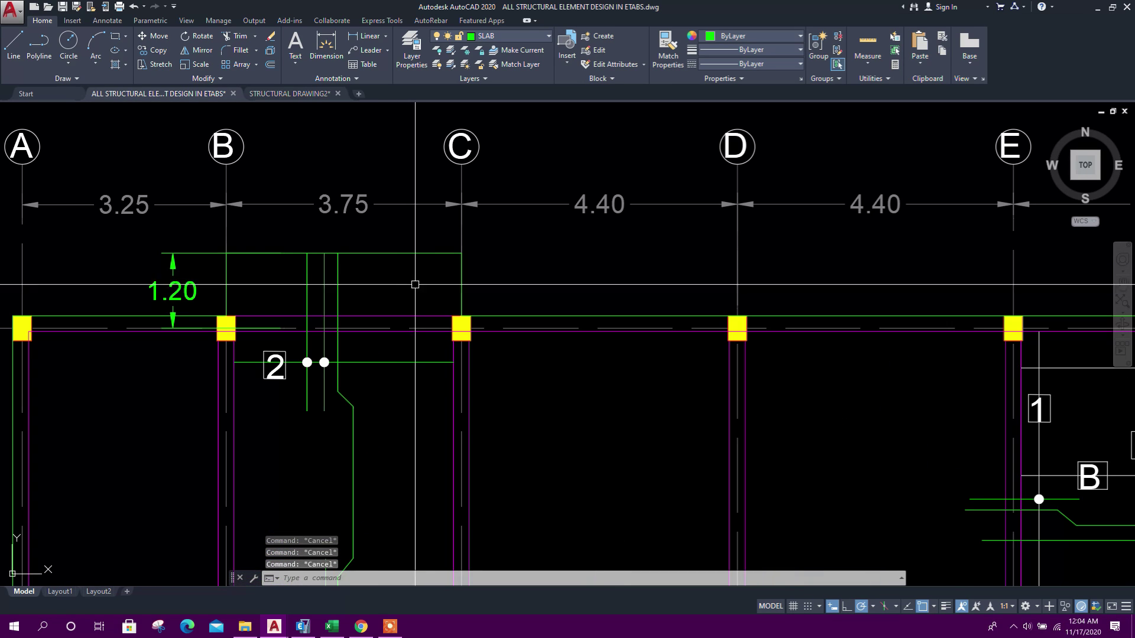
pyautogui.scroll(-2, 409, 268)
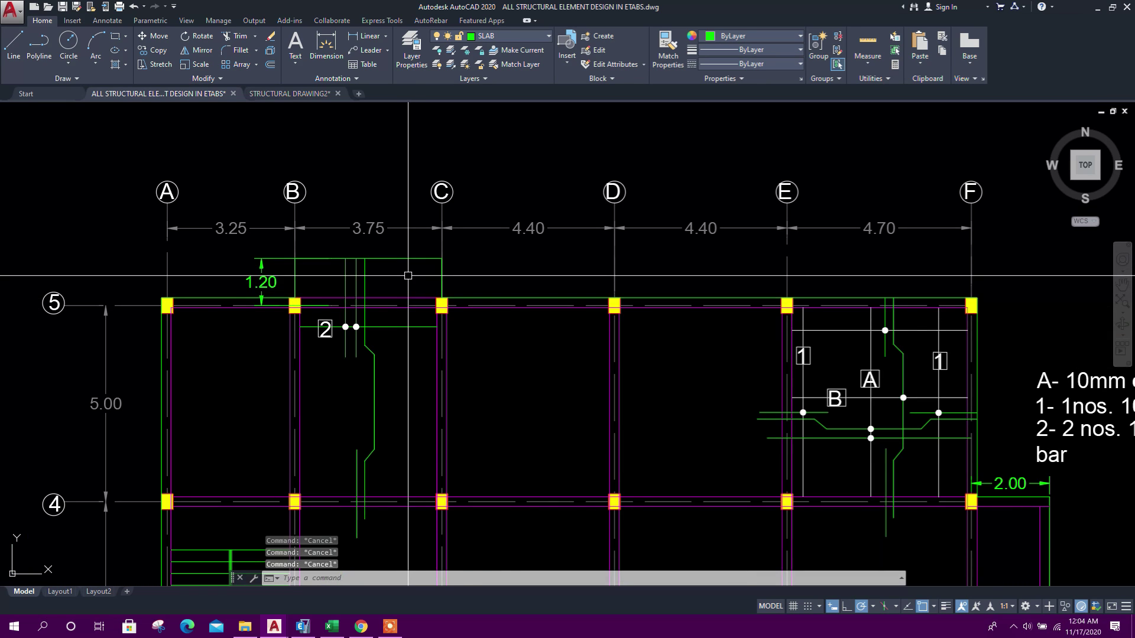
pyautogui.scroll(4, 407, 277)
pyautogui.scroll(-4, 372, 248)
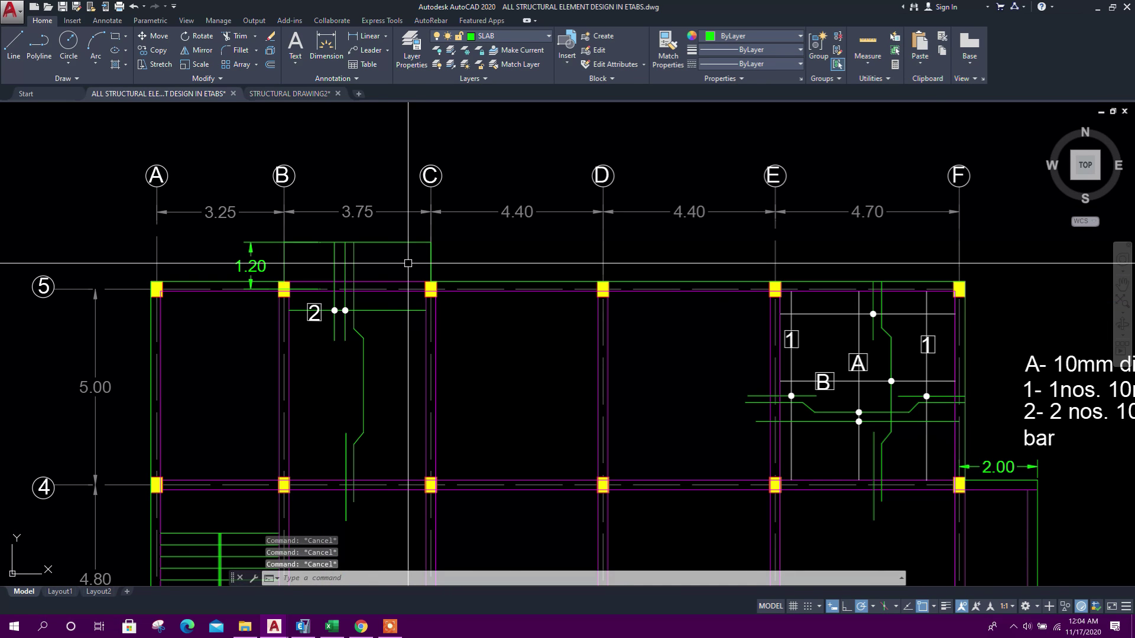
# Step: Switch to the Excel design aid and review the IS 456:2000 span-to-depth and deflection limits on the Slab Thickness sheet
pyautogui.click(332, 627)
pyautogui.scroll(5, 537, 412)
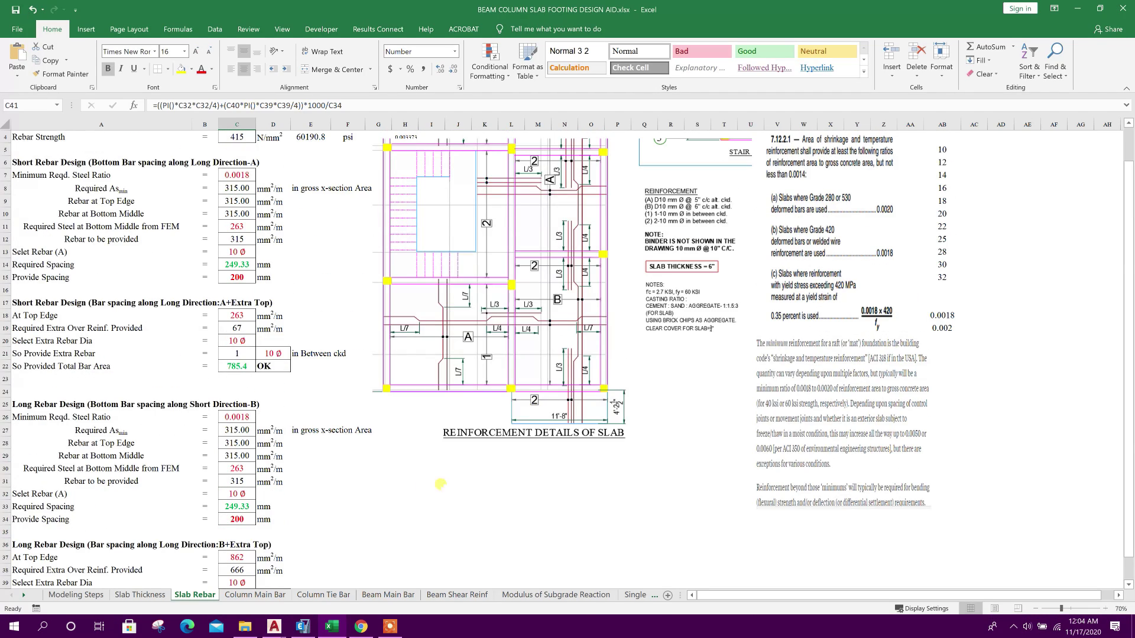
pyautogui.click(140, 594)
pyautogui.scroll(-15, 511, 393)
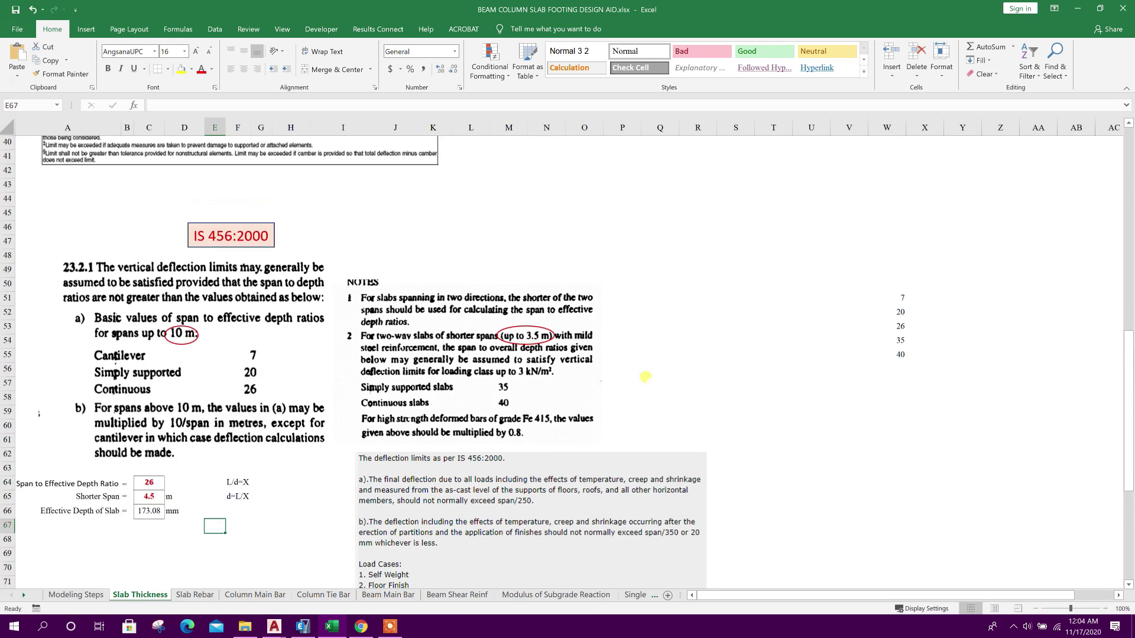
pyautogui.scroll(-1, 449, 379)
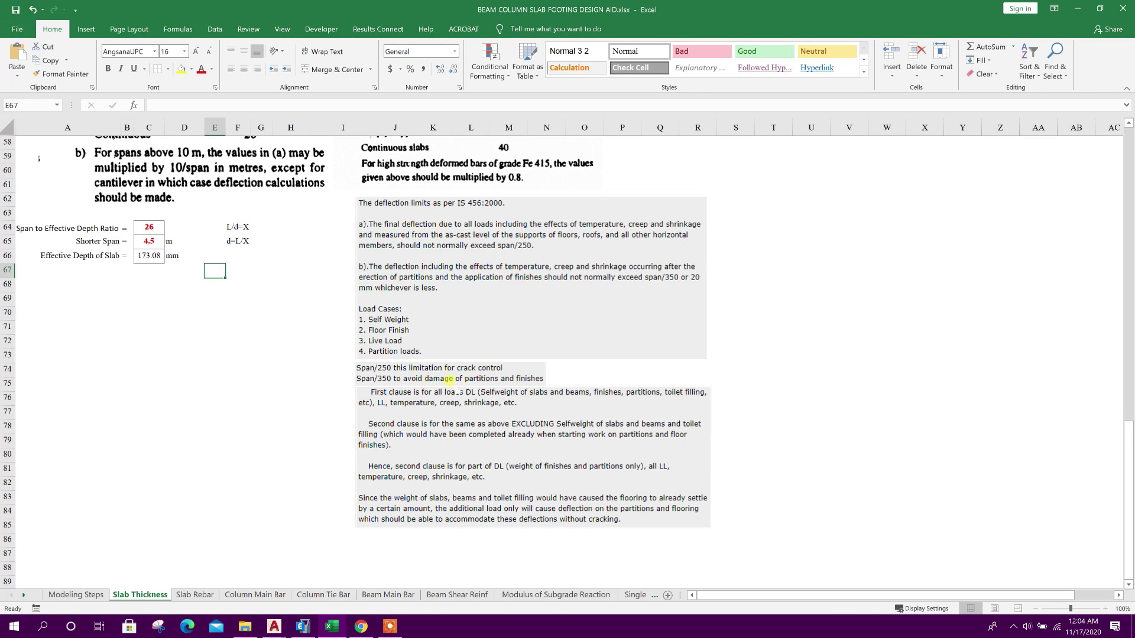
pyautogui.scroll(19, 494, 383)
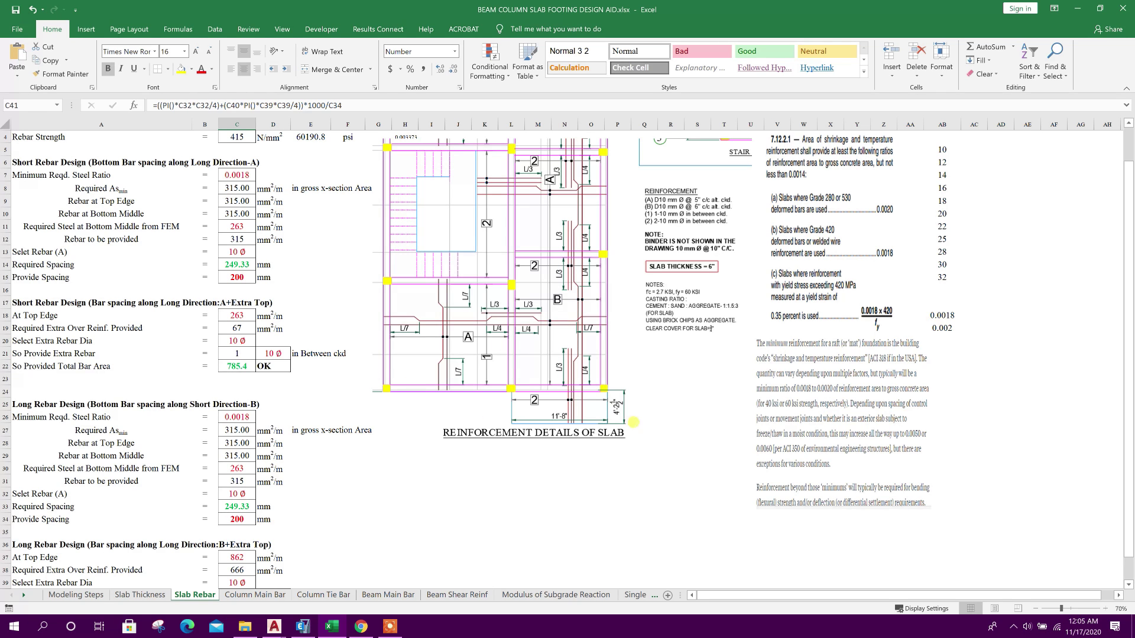
pyautogui.scroll(1, 271, 413)
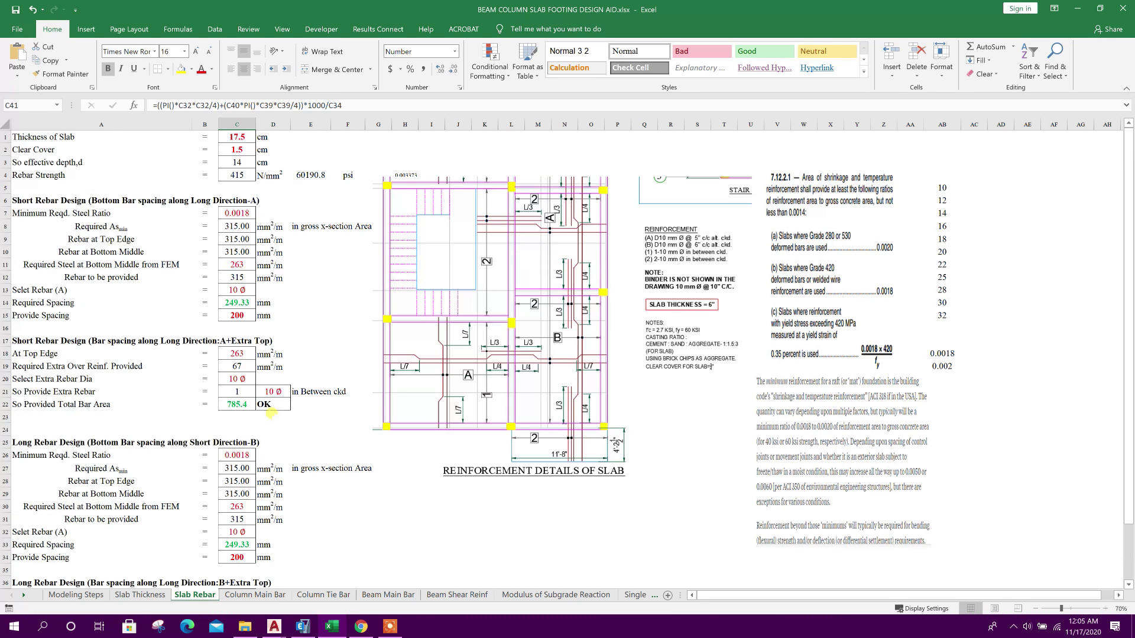
# Step: Open the Beam Main Bar sheet of the Excel design aid and review its imperial and SI unit beam layouts
pyautogui.click(302, 627)
pyautogui.moveTo(524, 378); pyautogui.dragTo(459, 367, button='middle')
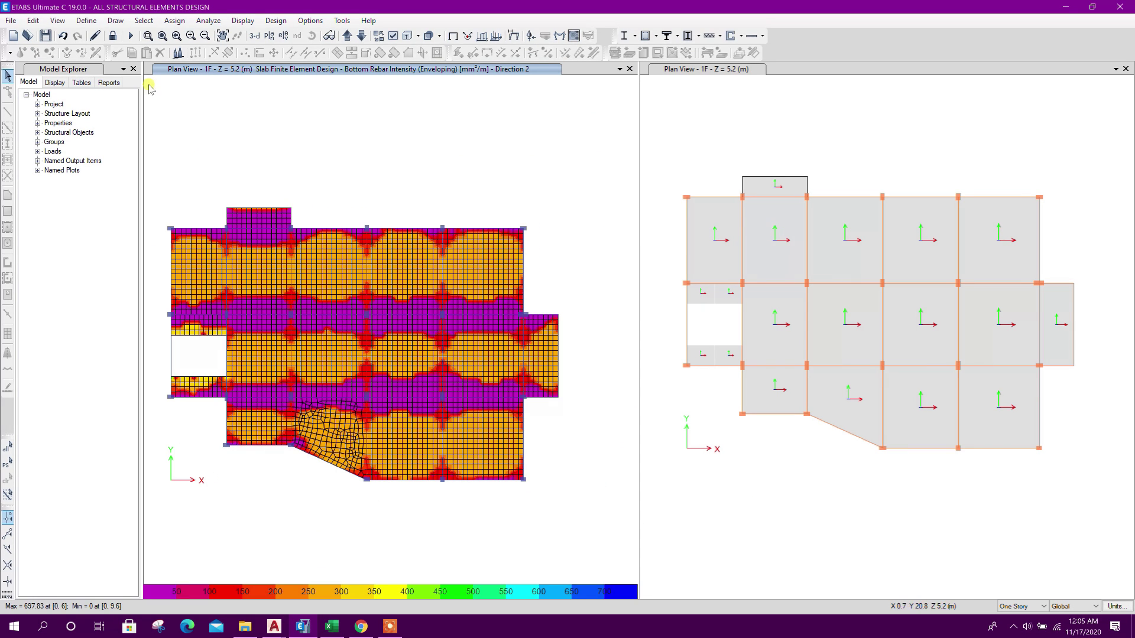
pyautogui.click(331, 627)
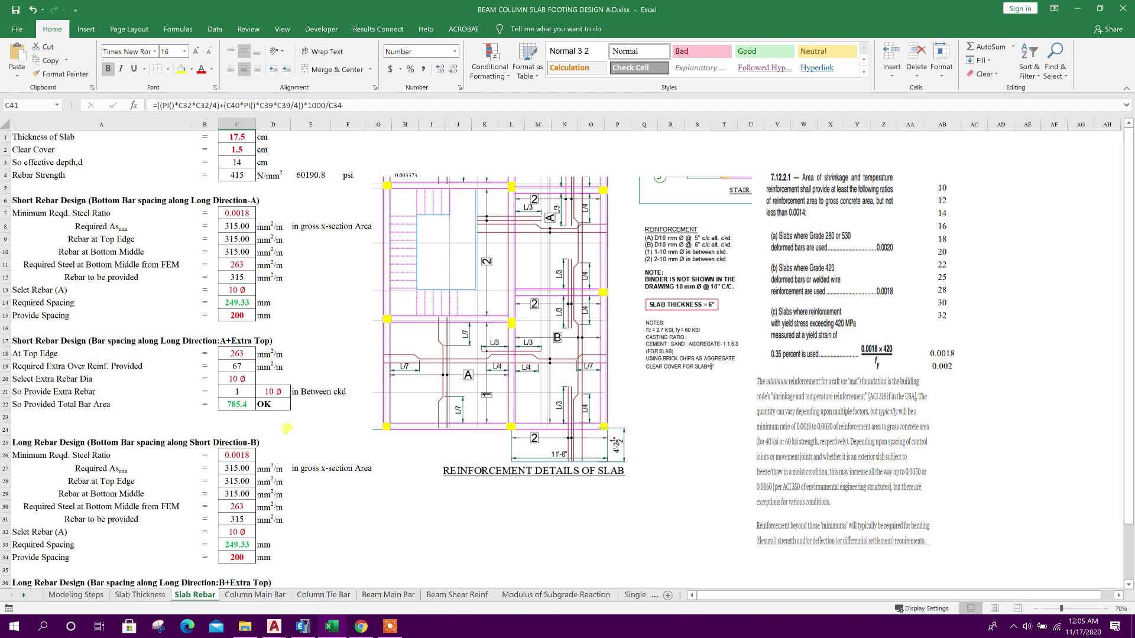
pyautogui.click(431, 532)
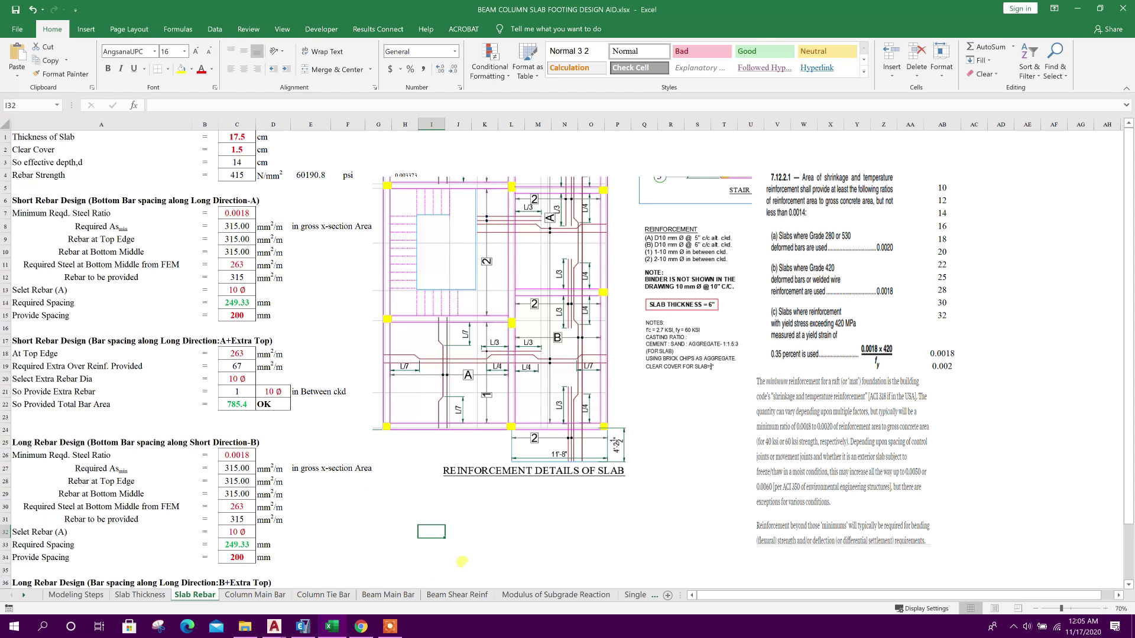
pyautogui.click(399, 594)
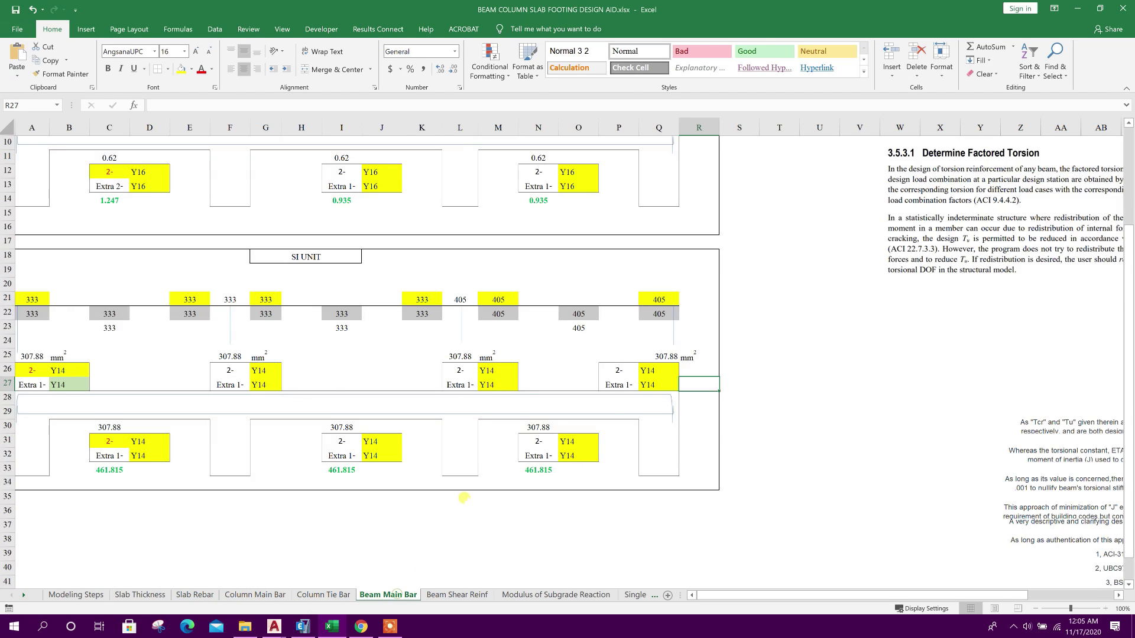
pyautogui.keyDown('ctrl'); pyautogui.scroll(2, 460, 472); pyautogui.keyUp('ctrl')
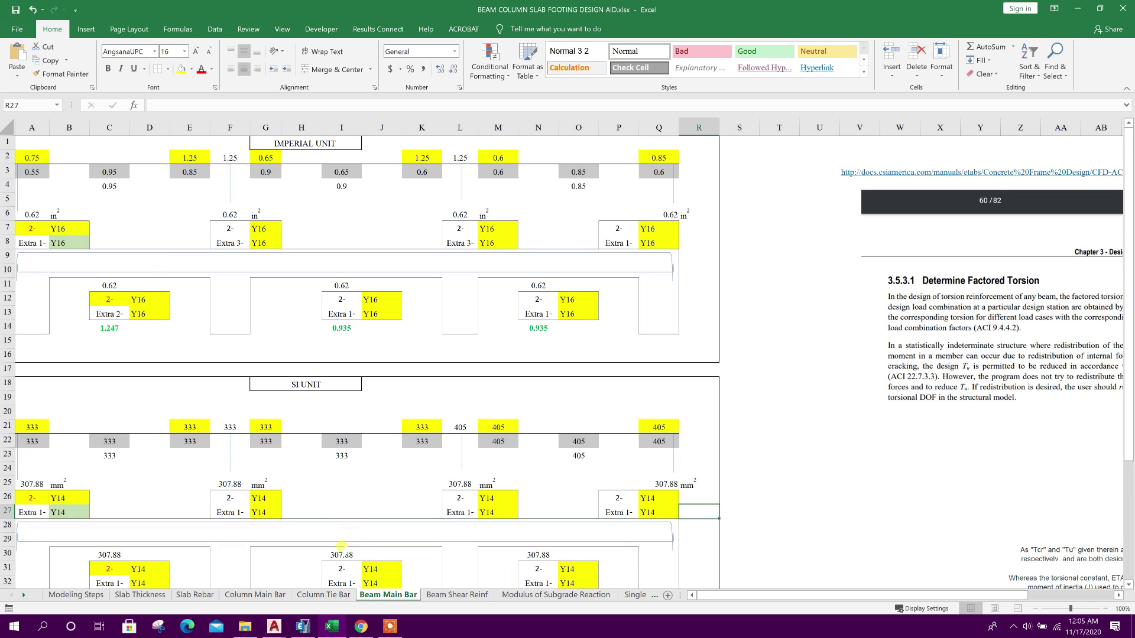
# Step: In ETABS, display the longitudinal reinforcing on the 1F plan and examine the cantilever beams on the east side
pyautogui.click(301, 628)
pyautogui.moveTo(509, 406); pyautogui.dragTo(511, 373, button='middle')
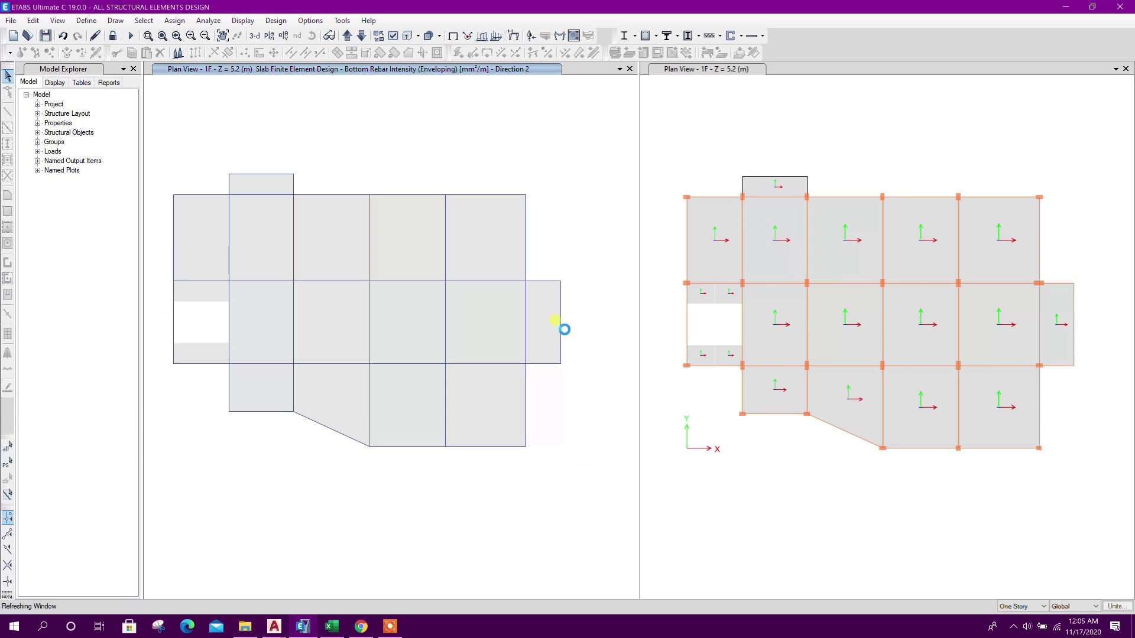
pyautogui.moveTo(578, 372); pyautogui.dragTo(535, 338, button='middle')
pyautogui.moveTo(574, 183); pyautogui.dragTo(631, 170, button='middle')
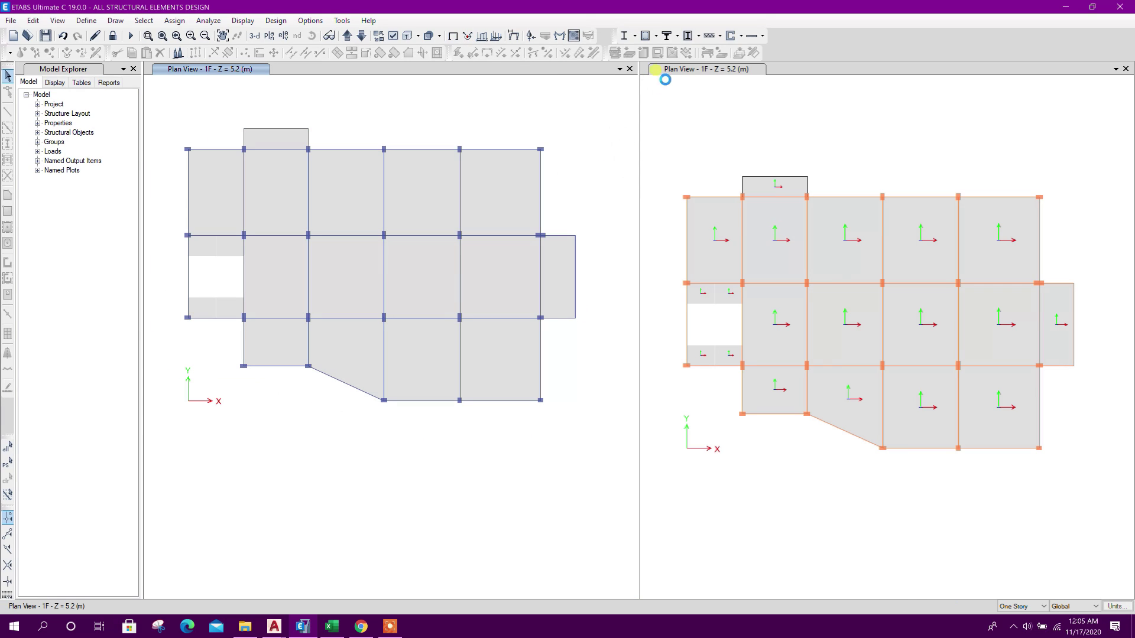
pyautogui.click(666, 38)
pyautogui.click(679, 172)
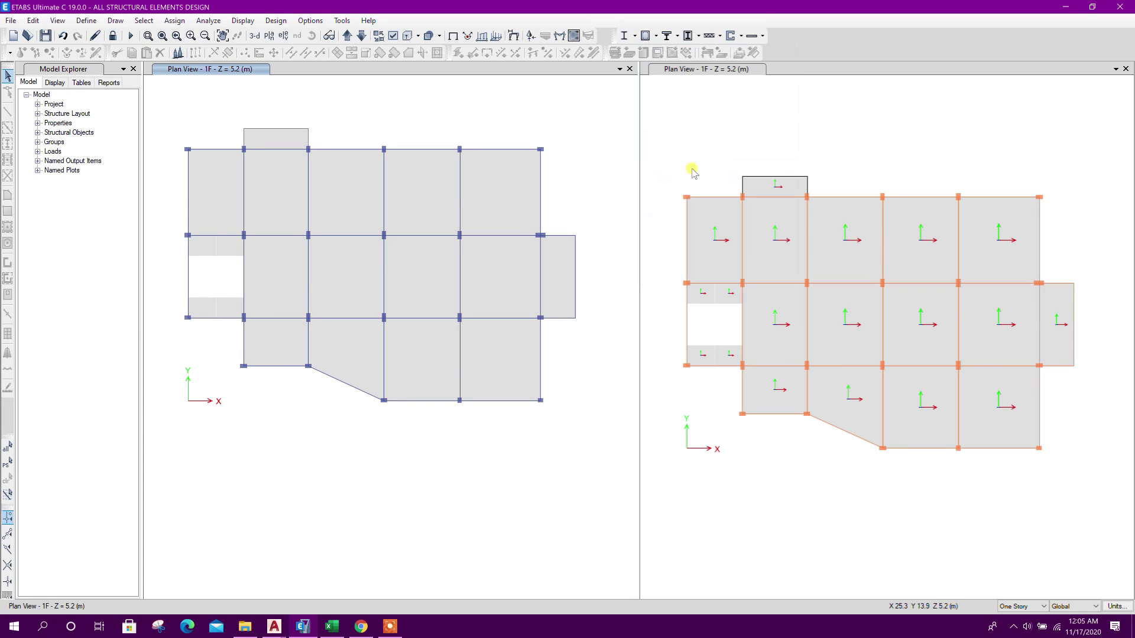
pyautogui.click(627, 347)
pyautogui.click(603, 347)
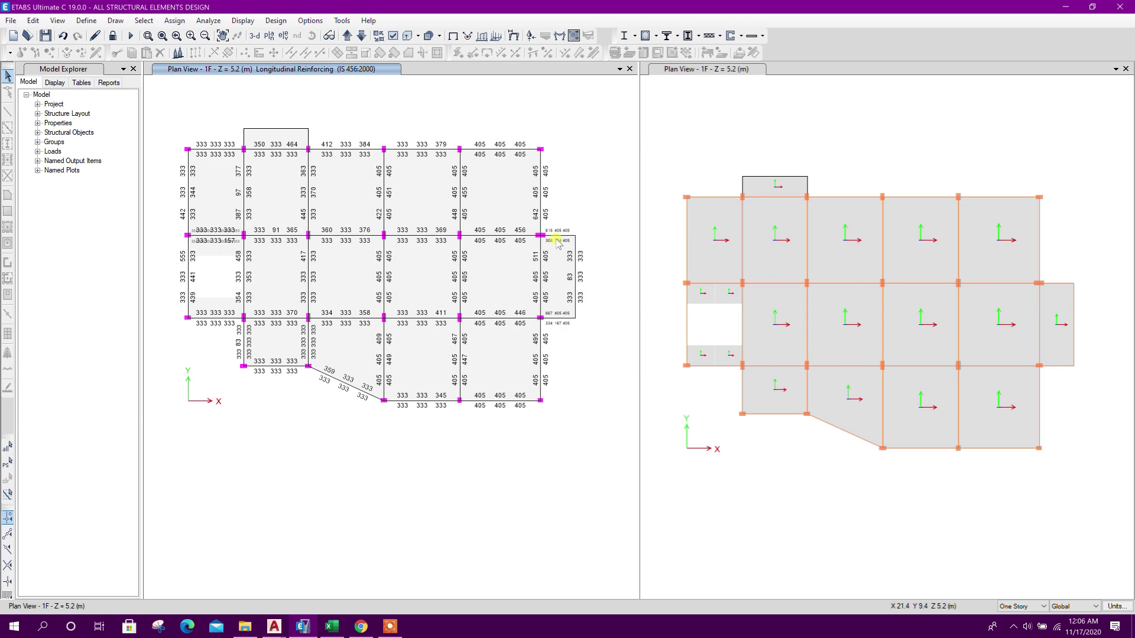
pyautogui.scroll(5, 557, 242)
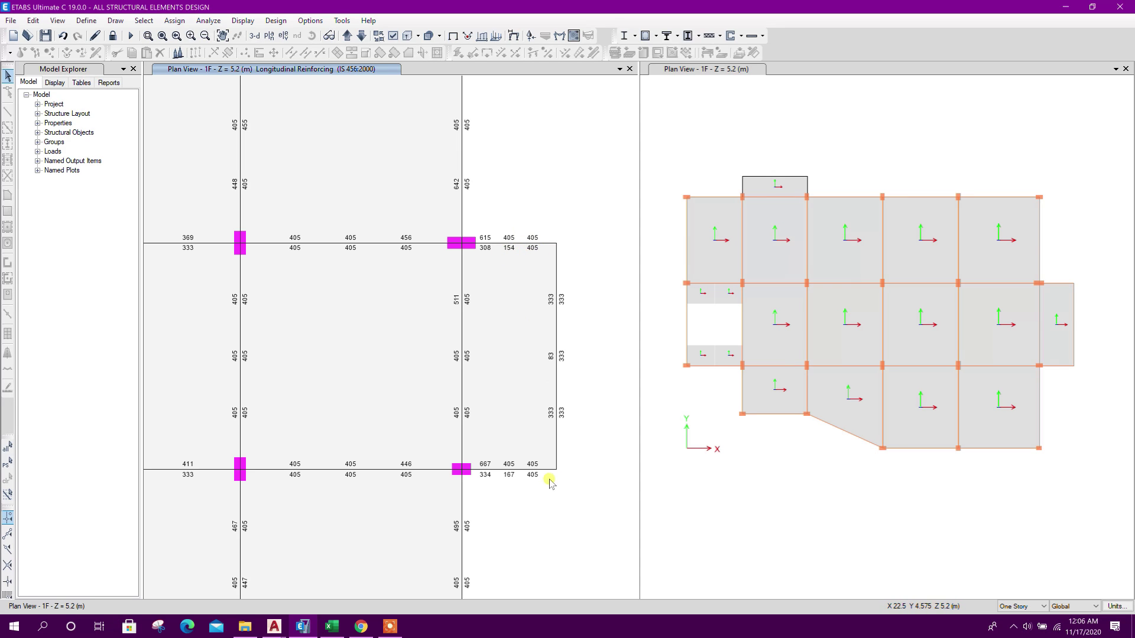
pyautogui.moveTo(513, 248); pyautogui.dragTo(493, 253, button='middle')
# Step: In the AutoCAD beam drawing, stretch the main top and bottom bars across the support to the cantilever's free end
pyautogui.moveTo(273, 626)
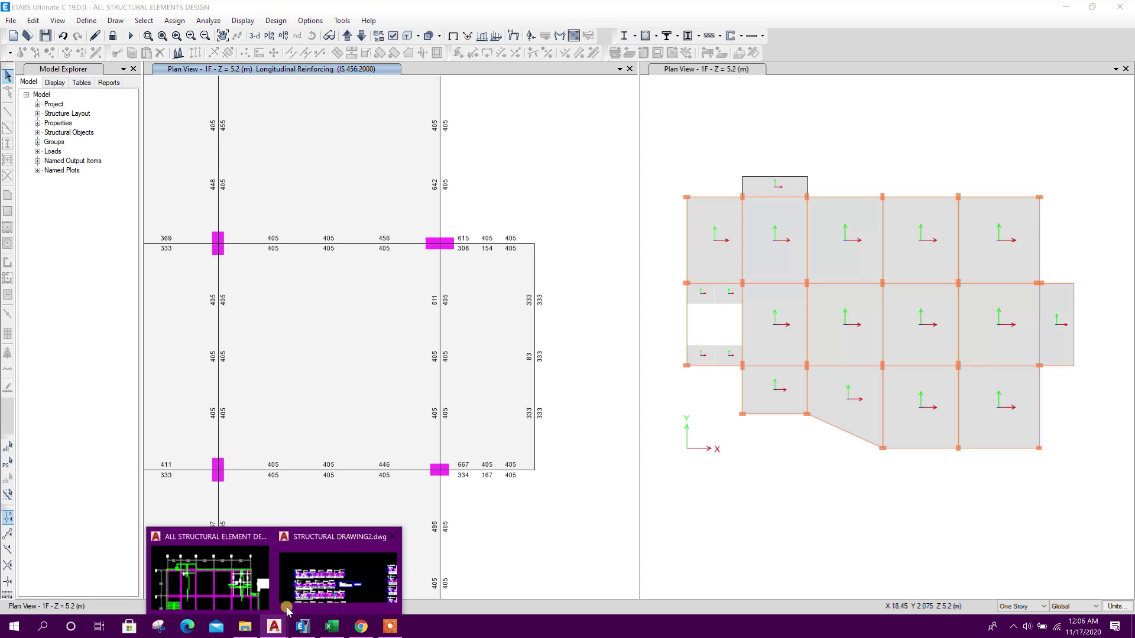
pyautogui.click(236, 582)
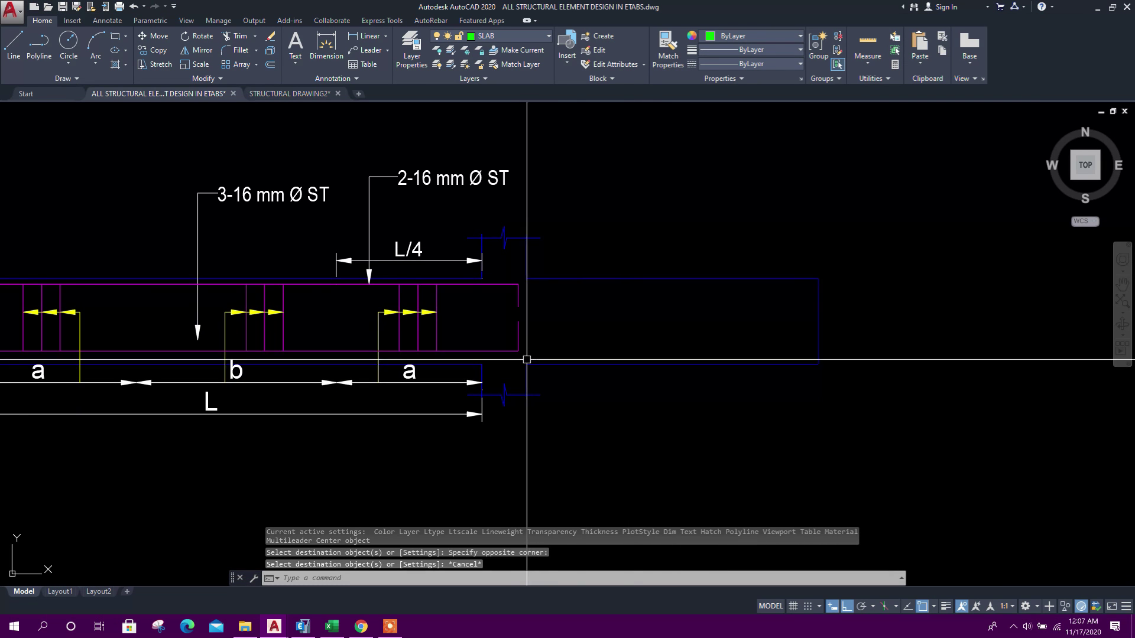
pyautogui.scroll(2, 526, 357)
pyautogui.click(525, 356)
pyautogui.click(496, 232)
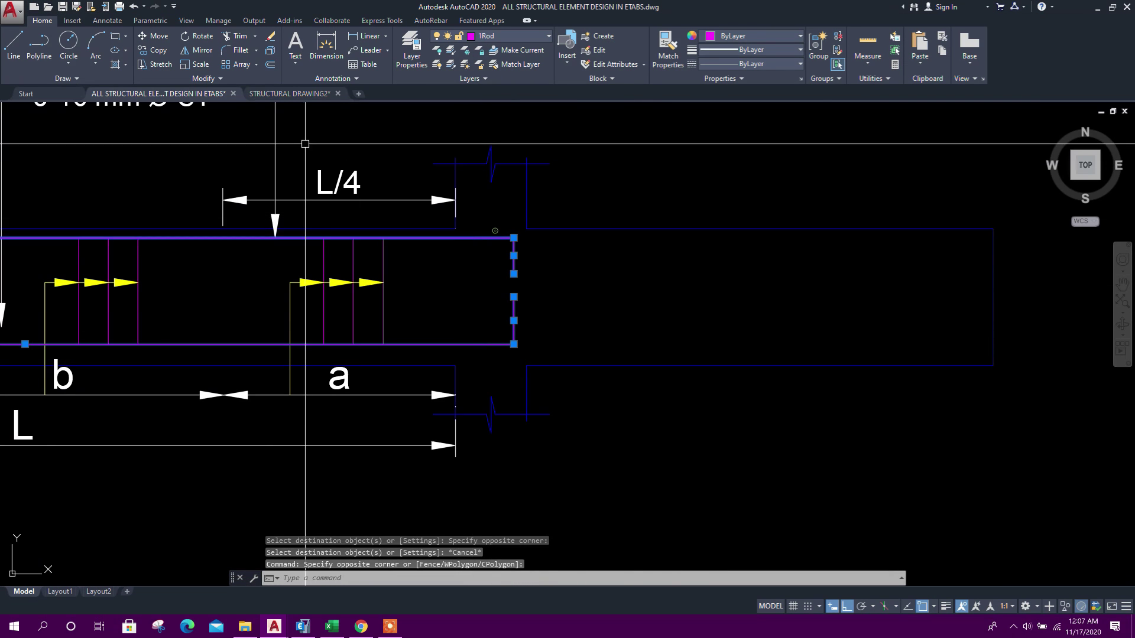
pyautogui.click(152, 64)
pyautogui.click(602, 168)
pyautogui.moveTo(602, 168); pyautogui.dragTo(579, 244, button='middle')
pyautogui.scroll(-4, 960, 259)
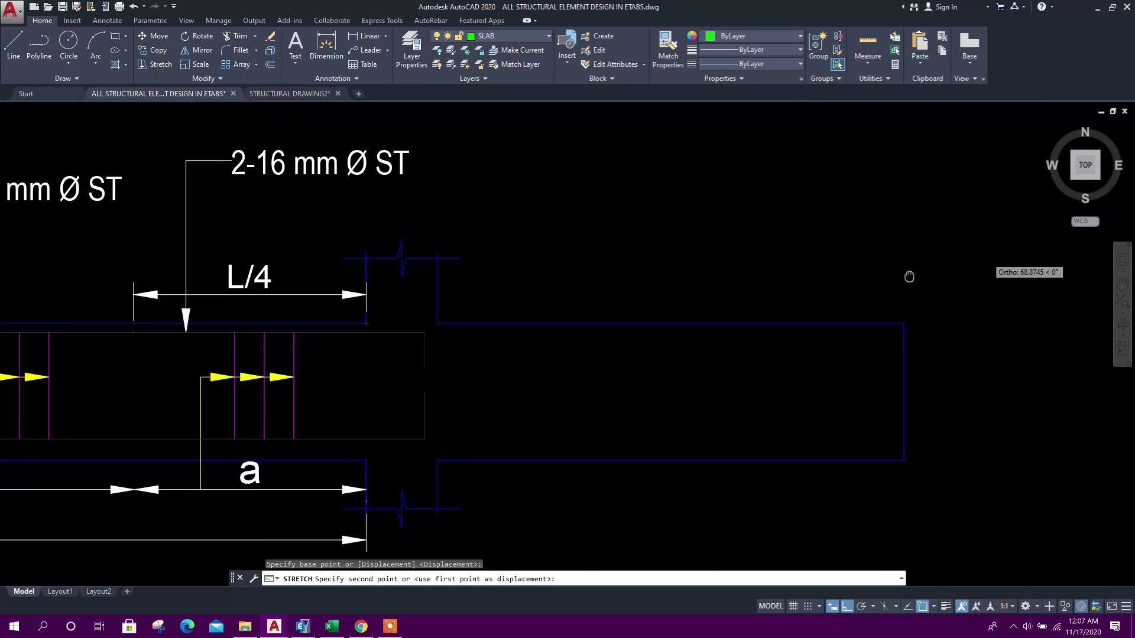
pyautogui.press('Escape')
pyautogui.moveTo(662, 374)
pyautogui.mouseDown(button='middle')
pyautogui.moveTo(595, 370)
pyautogui.moveTo(793, 317)
pyautogui.mouseUp(button='middle')
pyautogui.scroll(2, 595, 370)
pyautogui.scroll(-4, 793, 317)
# Step: Copy the extra top bar with bent ends to the cantilever support, just below the main top bar
pyautogui.scroll(6, 445, 314)
pyautogui.click(446, 313)
pyautogui.click(392, 286)
pyautogui.scroll(-2, 393, 286)
pyautogui.scroll(4, 304, 288)
pyautogui.click(300, 234)
pyautogui.click(153, 49)
pyautogui.click(678, 291)
pyautogui.scroll(-4, 457, 330)
pyautogui.scroll(2, 543, 429)
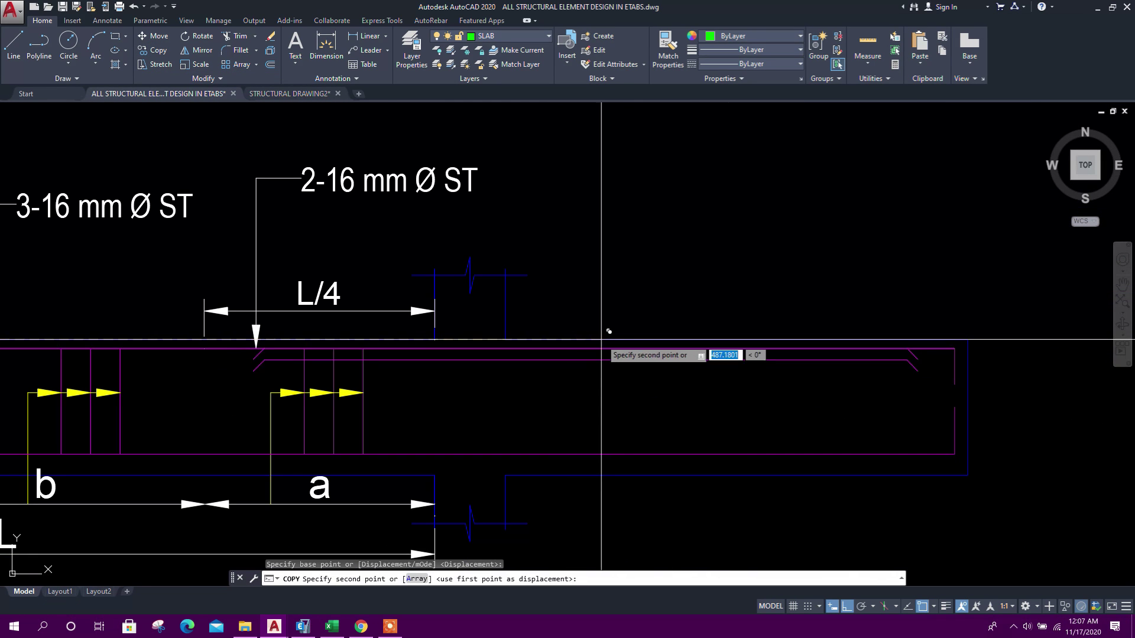
pyautogui.click(500, 339)
pyautogui.press('Escape')
# Step: Delete the surplus bent-end segment and stretch the extra top bar to the cantilever's free end
pyautogui.moveTo(712, 397); pyautogui.dragTo(562, 413, button='middle')
pyautogui.scroll(4, 683, 387)
pyautogui.click(638, 344)
pyautogui.press('Delete')
pyautogui.click(693, 401)
pyautogui.click(599, 344)
pyautogui.write('s')
pyautogui.click(607, 433)
pyautogui.click(942, 433)
pyautogui.press('Escape')
pyautogui.press('Escape')
pyautogui.scroll(-4, 795, 407)
pyautogui.moveTo(655, 434); pyautogui.dragTo(636, 374, button='middle')
pyautogui.scroll(-4, 636, 374)
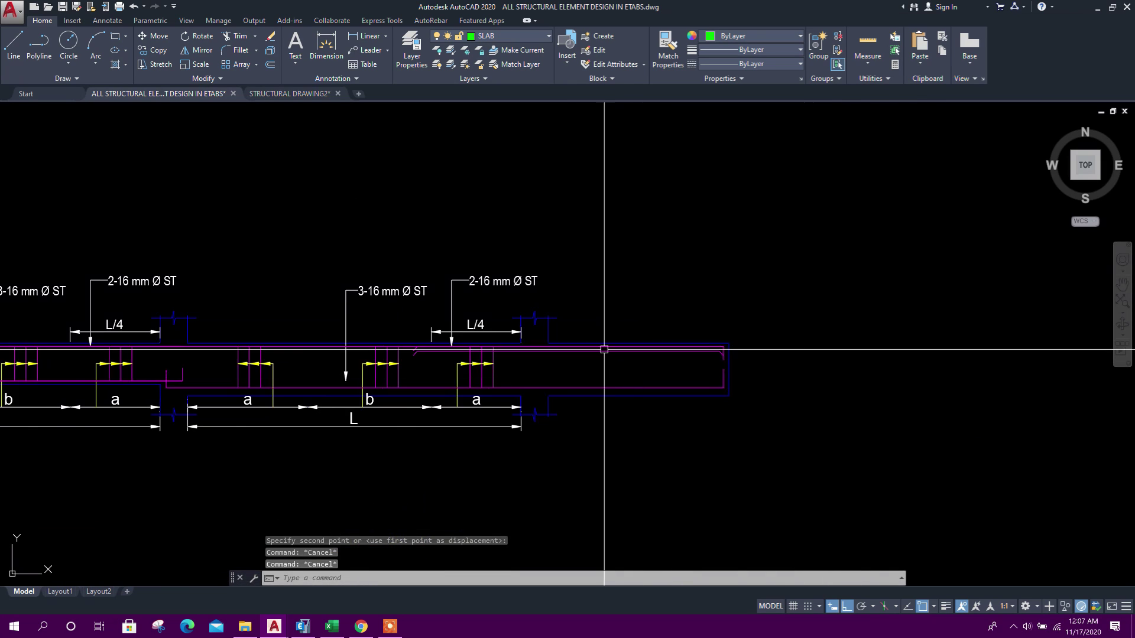
# Step: Move the "2-16 mm Ø ST" note and its leader from the last span onto the cantilever's top bar
pyautogui.scroll(2, 593, 356)
pyautogui.click(549, 267)
pyautogui.click(345, 213)
pyautogui.click(153, 36)
pyautogui.click(364, 343)
pyautogui.click(565, 338)
pyautogui.scroll(-4, 618, 300)
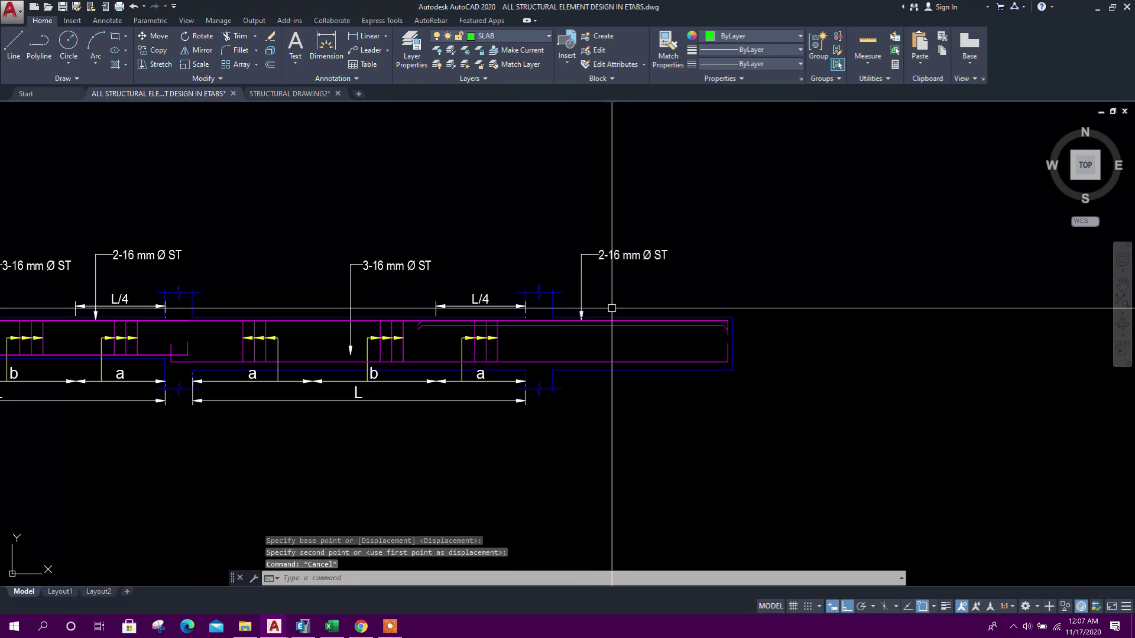
# Step: Enter the cantilever's ETABS top reinforcement of 667 in Q21 of the Excel beam sheet and check the extra bar formula
pyautogui.scroll(4, 618, 314)
pyautogui.click(310, 631)
pyautogui.moveTo(489, 245)
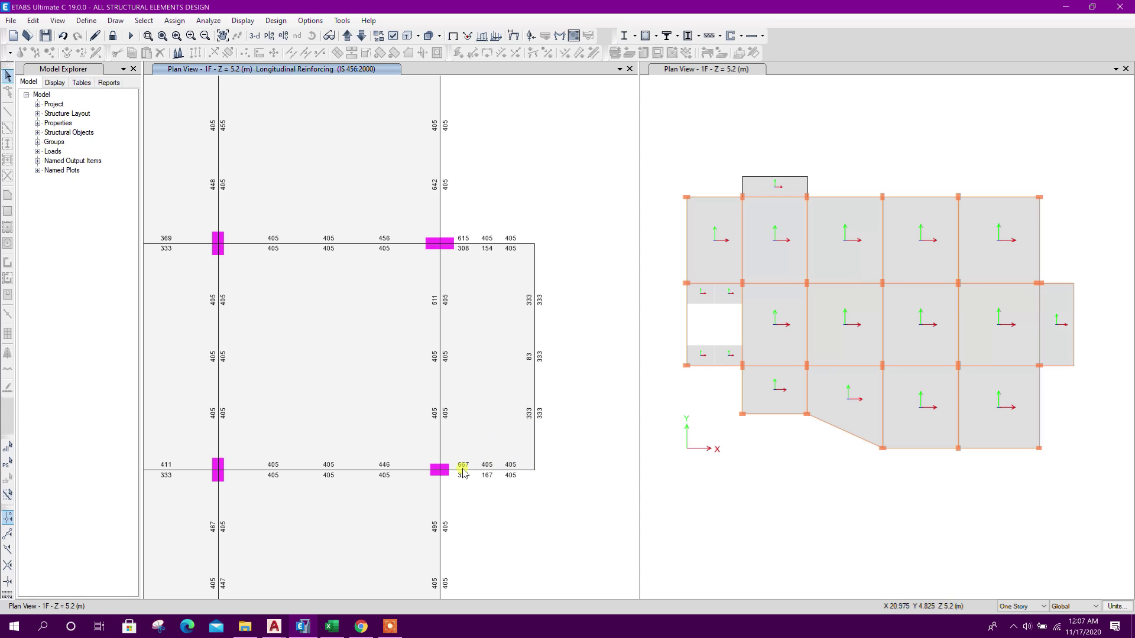
pyautogui.click(304, 626)
pyautogui.scroll(-3, 339, 582)
pyautogui.click(660, 301)
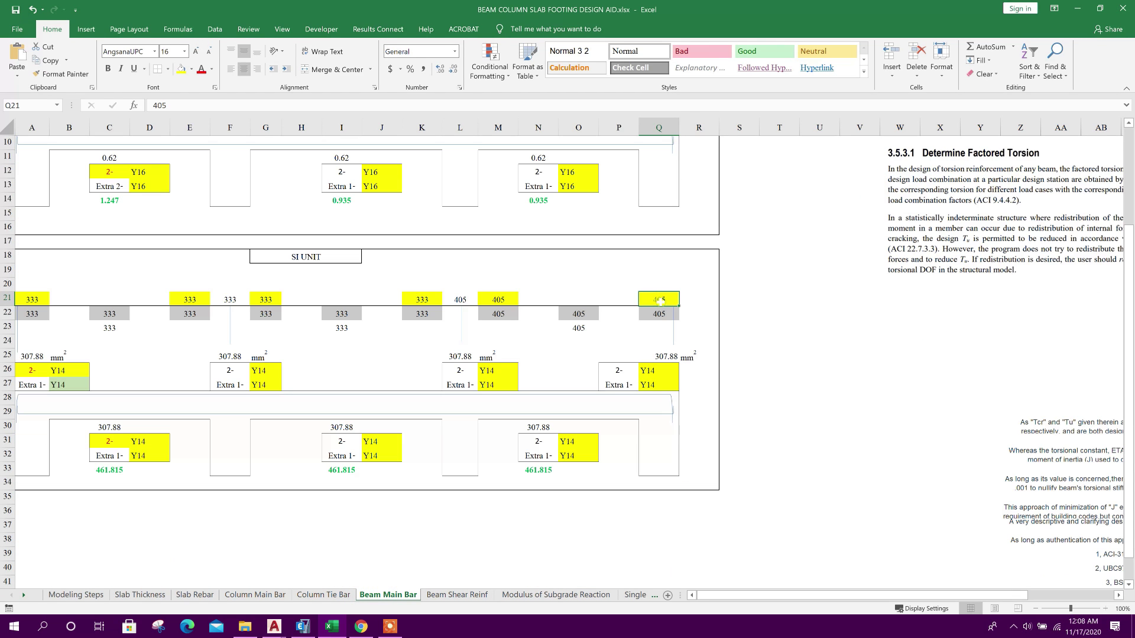
pyautogui.write('667')
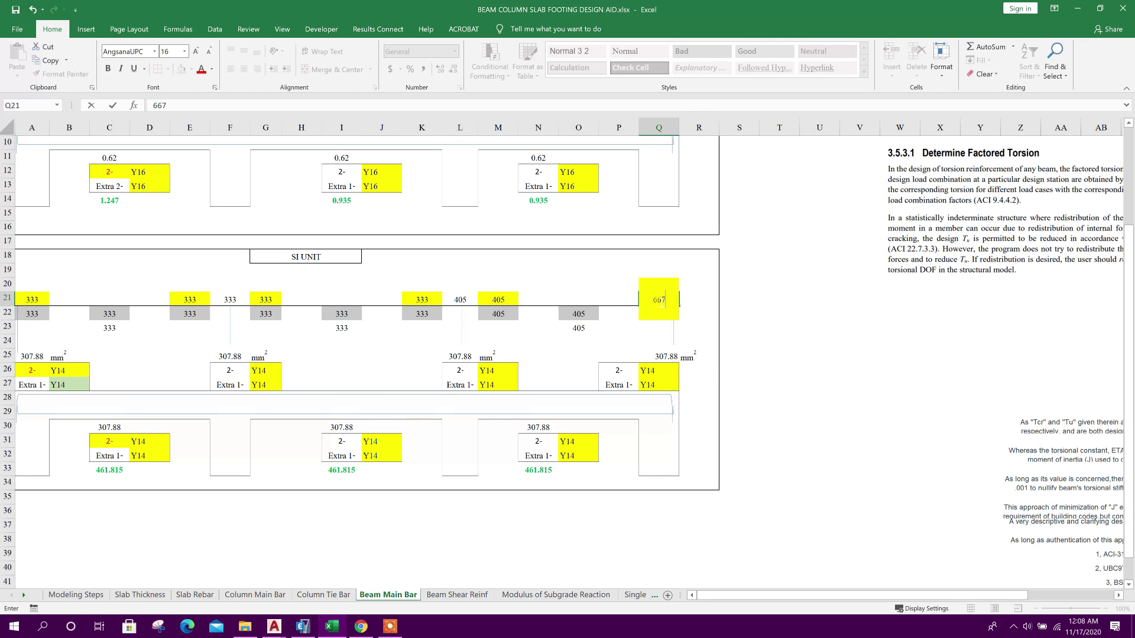
pyautogui.press('Return')
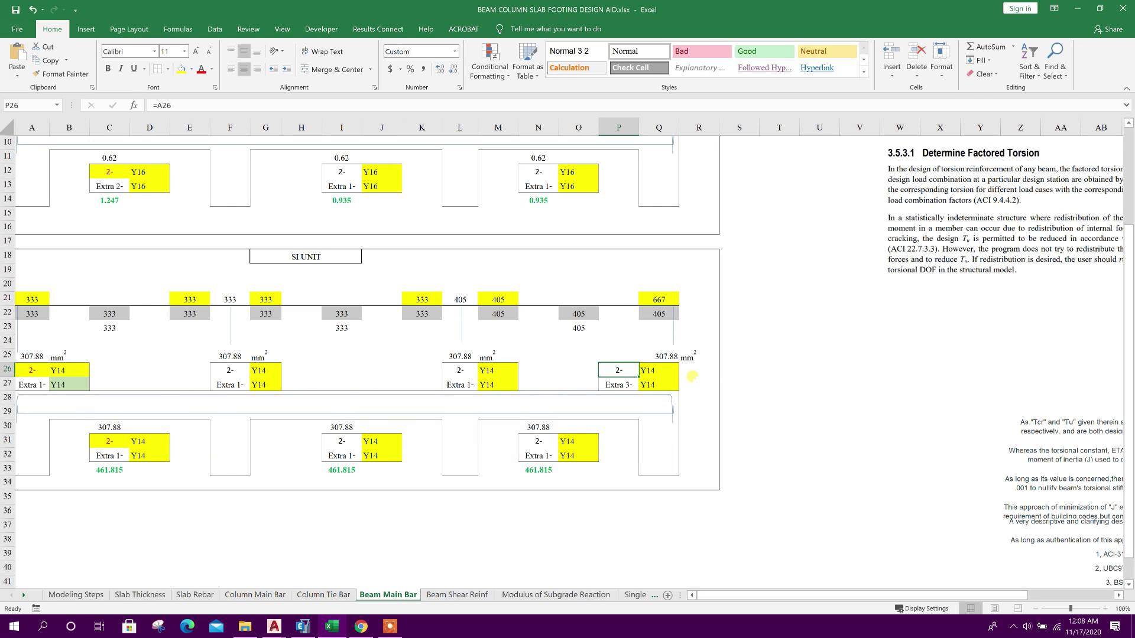
pyautogui.click(661, 373)
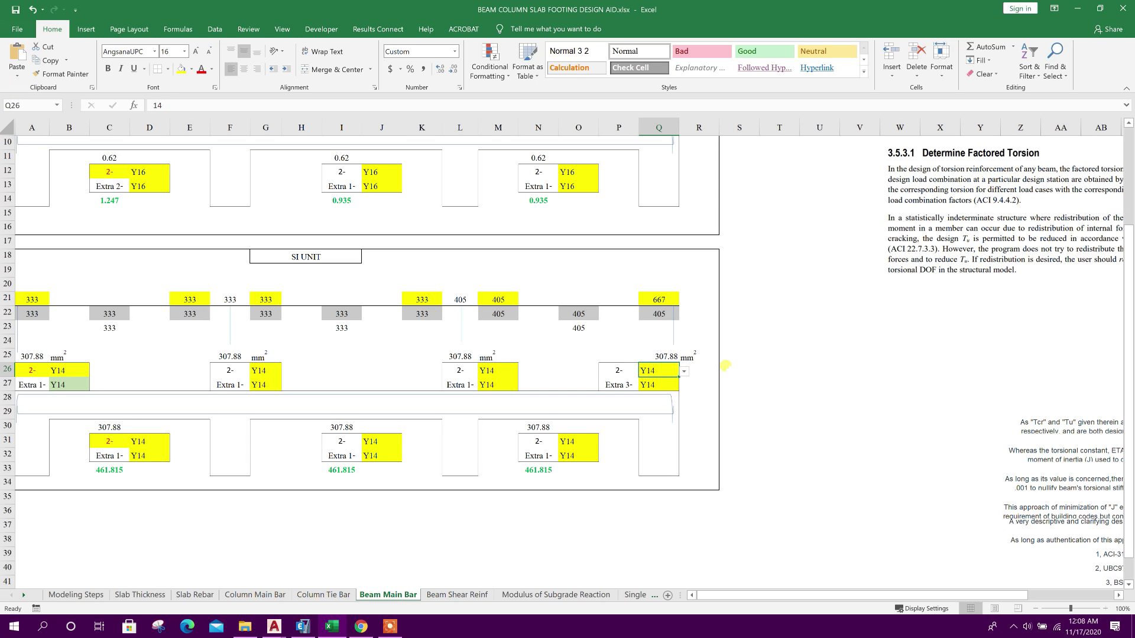
pyautogui.click(620, 387)
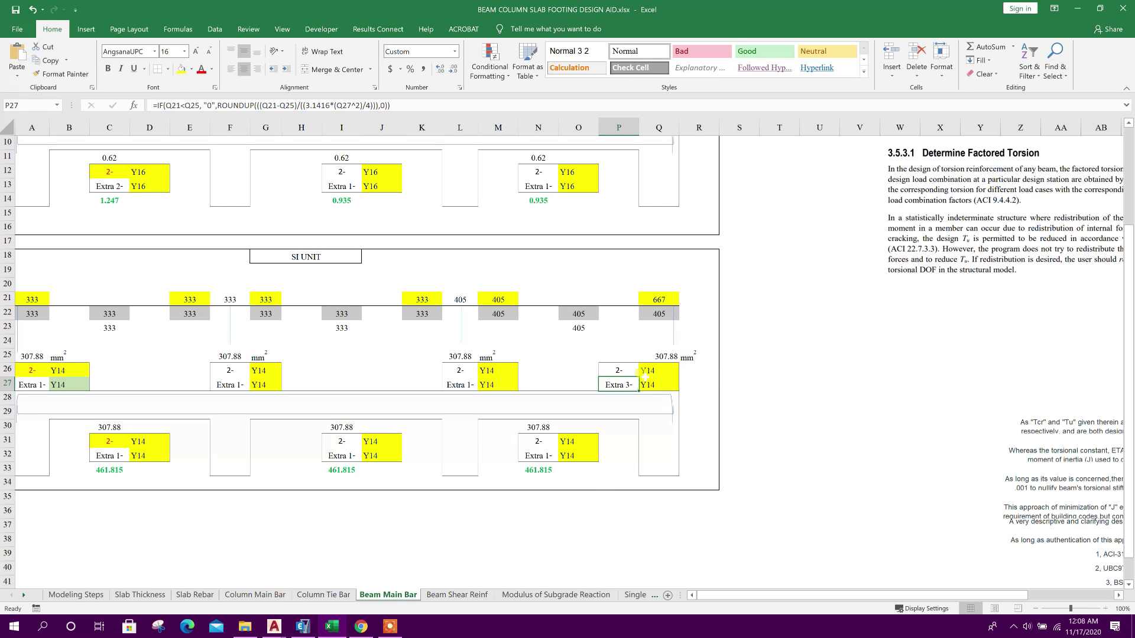
# Step: Return to the AutoCAD beam drawing and change the cantilever's top bar note to "2-14 mm Ø ST"
pyautogui.click(303, 626)
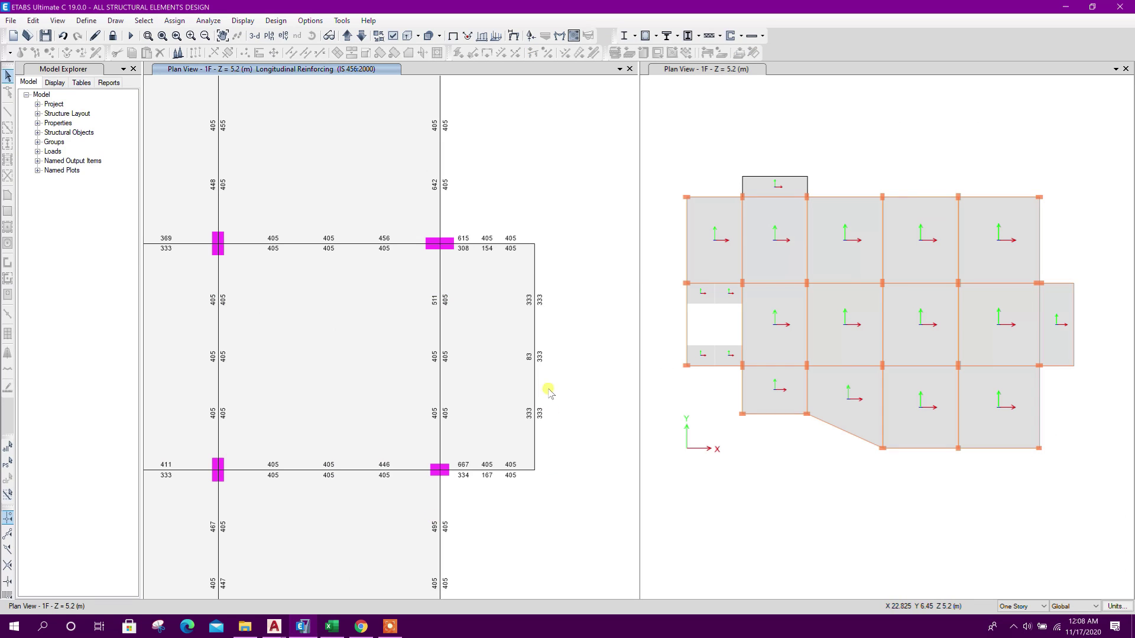
pyautogui.click(274, 626)
pyautogui.scroll(3, 598, 378)
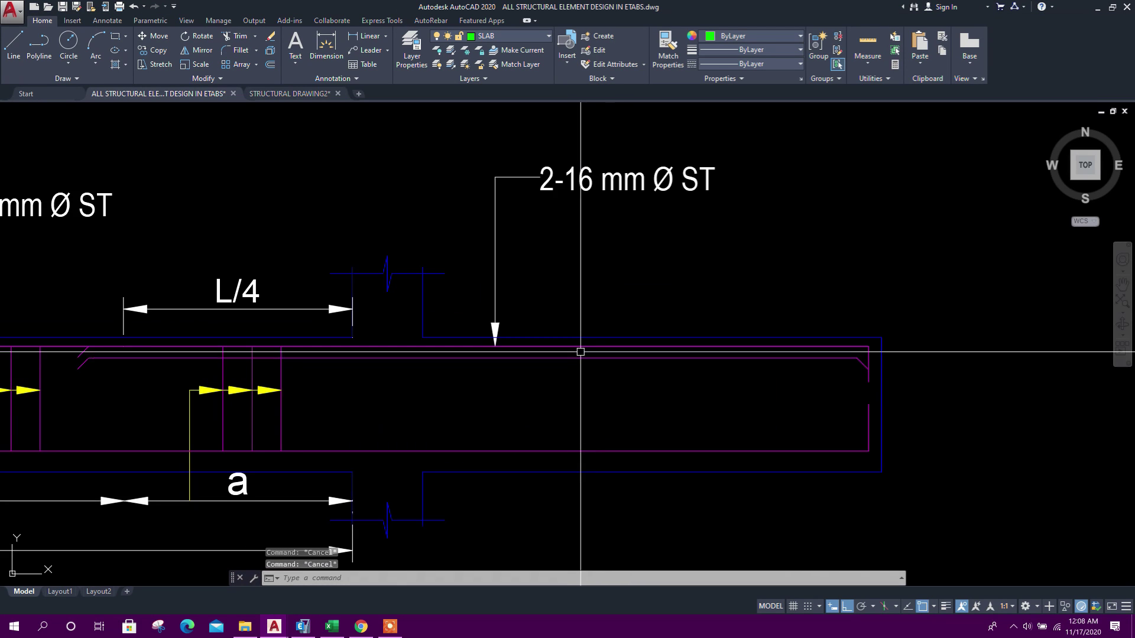
pyautogui.doubleClick(574, 237)
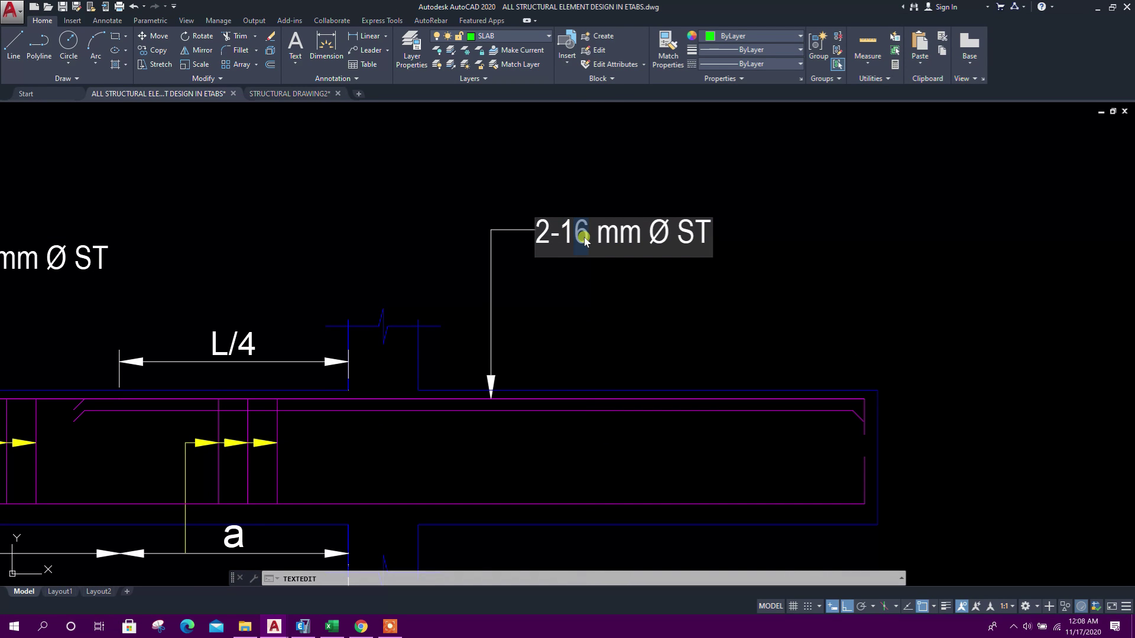
pyautogui.press('Return')
pyautogui.press('Escape')
# Step: Copy the "+1-14 mm Ø EXT" note from the first beam span to beneath the cantilever's "2-14 mm Ø ST" note
pyautogui.scroll(-6, 1023, 283)
pyautogui.scroll(2, 52, 278)
pyautogui.moveTo(52, 278); pyautogui.dragTo(147, 291, button='middle')
pyautogui.click(133, 290)
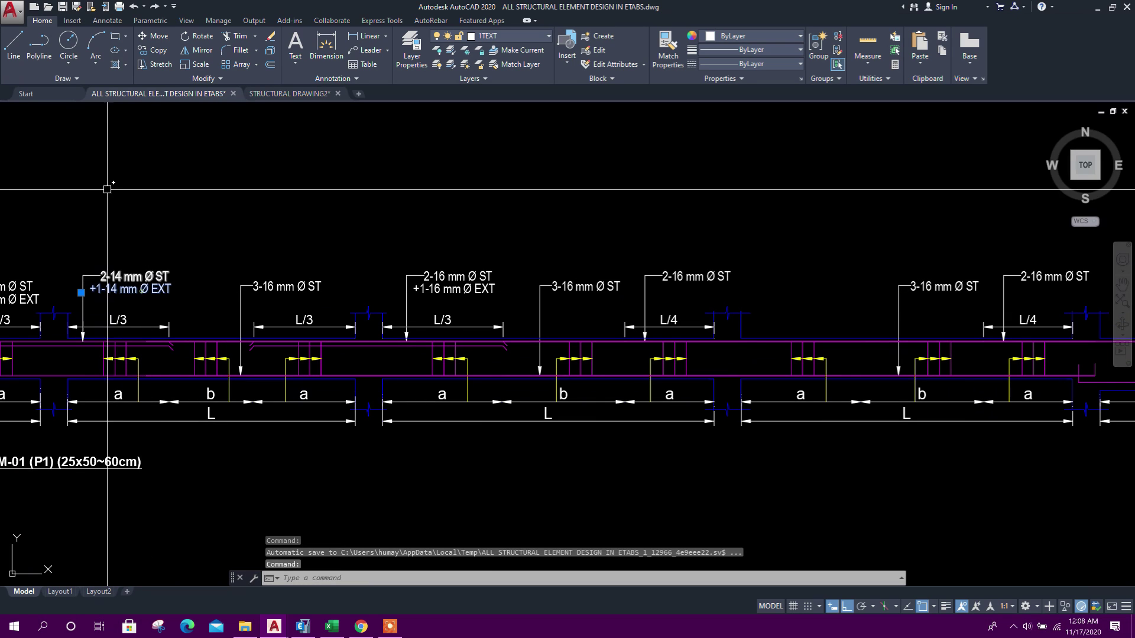
pyautogui.click(140, 53)
pyautogui.click(101, 278)
pyautogui.scroll(-3, 600, 367)
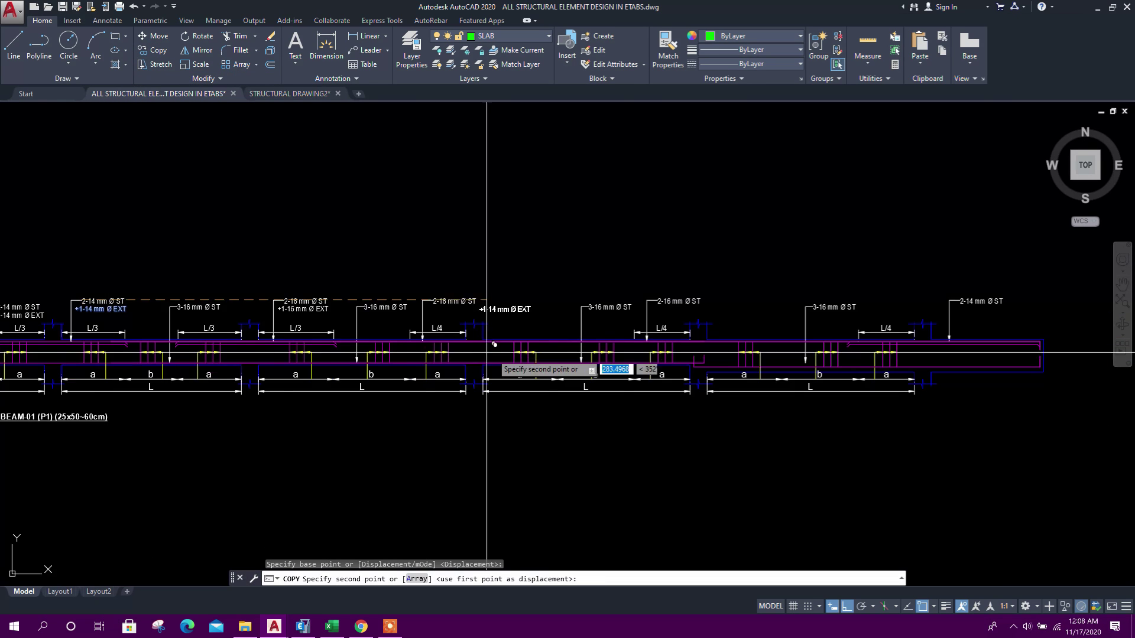
pyautogui.scroll(4, 608, 359)
pyautogui.click(716, 379)
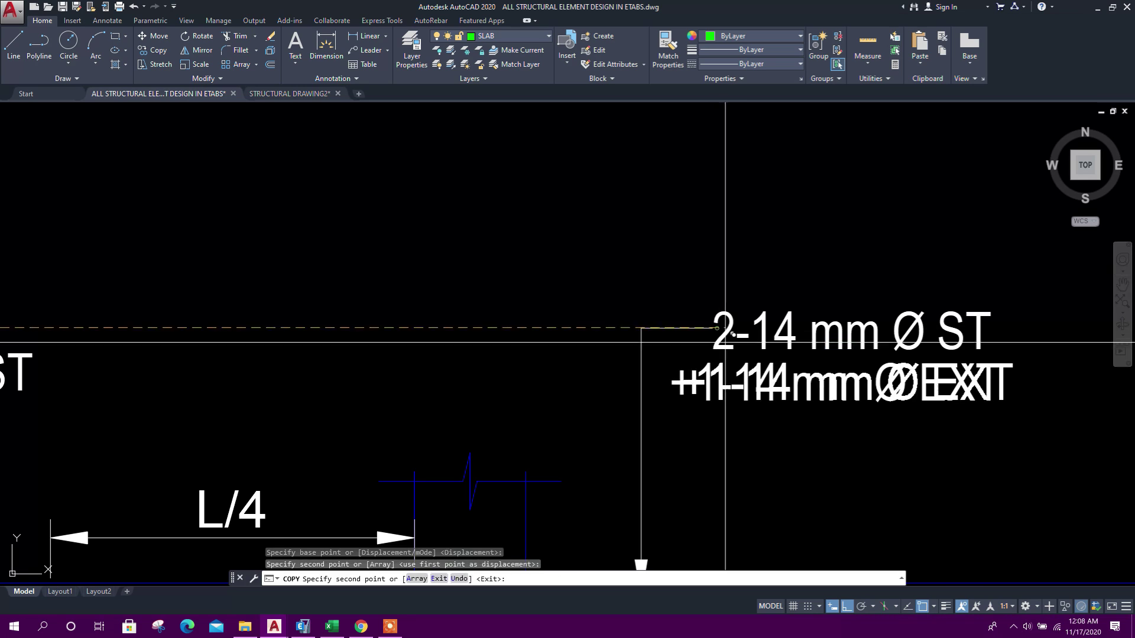
pyautogui.press('Escape')
# Step: Place the copied extra bar note under the cantilever's "2-14 mm Ø ST" note and change it to "+2-14 mm Ø EXT"
pyautogui.click(715, 379)
pyautogui.doubleClick(711, 379)
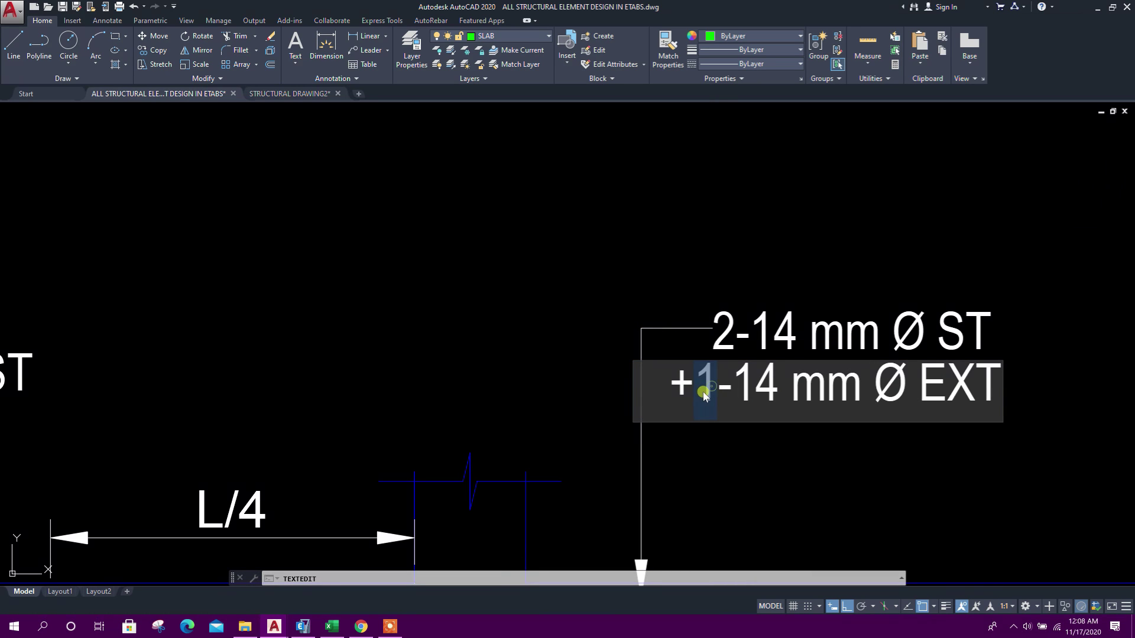
pyautogui.click(731, 449)
pyautogui.press('Escape')
pyautogui.scroll(-3, 717, 446)
pyautogui.scroll(4, 654, 413)
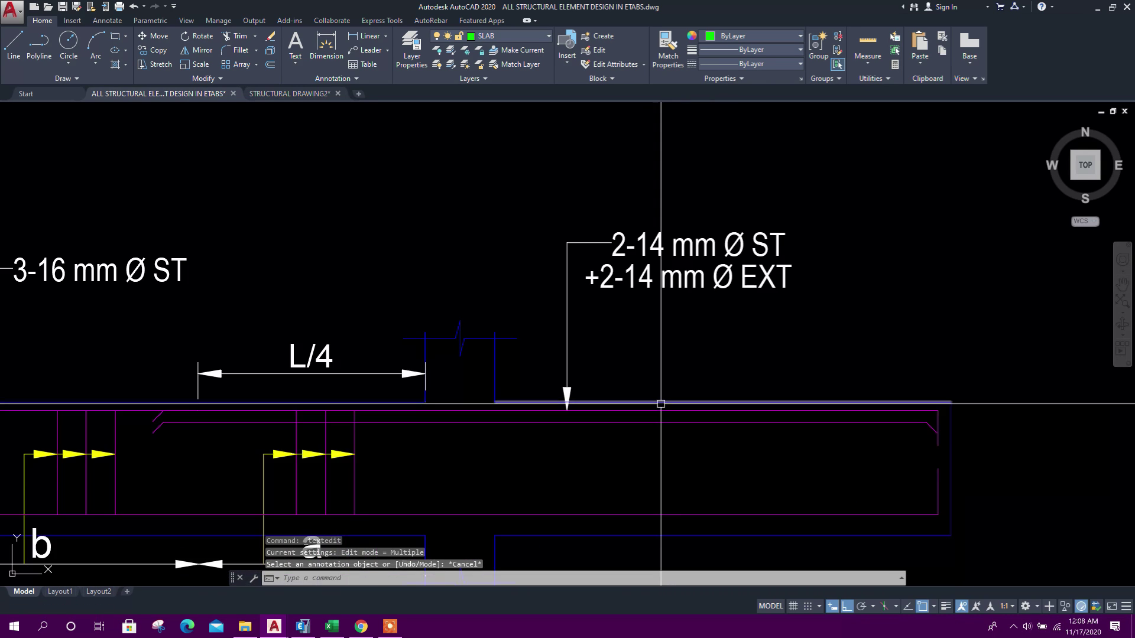
pyautogui.scroll(-2, 599, 419)
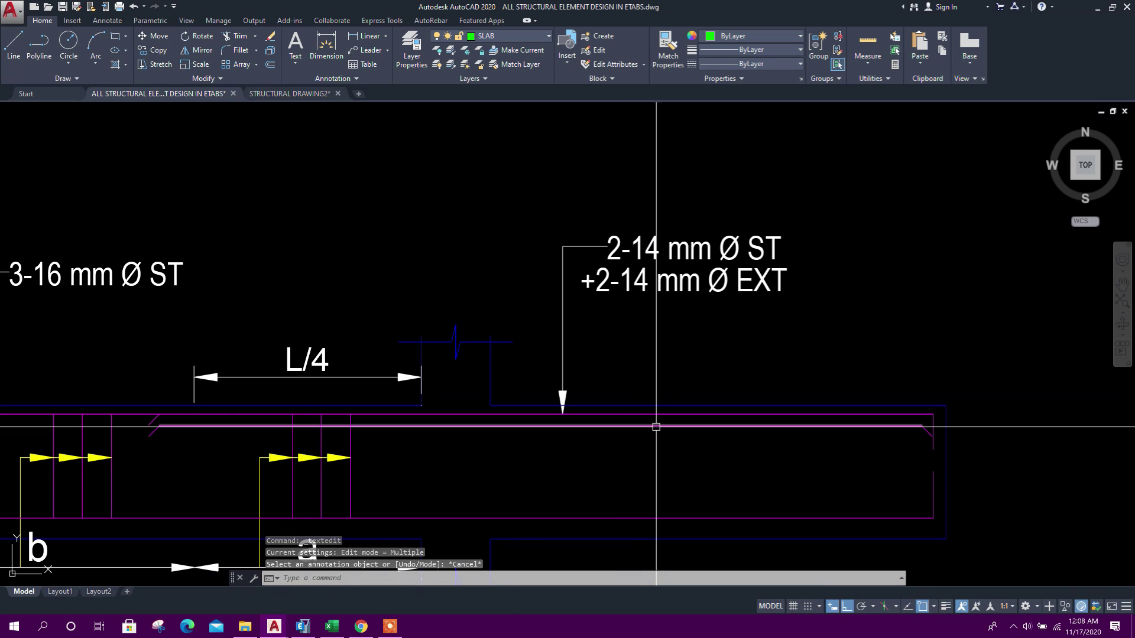
# Step: Copy the cantilever's extra top bar, including both bent ends, straight down to form a second extra bar layer
pyautogui.scroll(4, 920, 438)
pyautogui.click(927, 433)
pyautogui.click(881, 400)
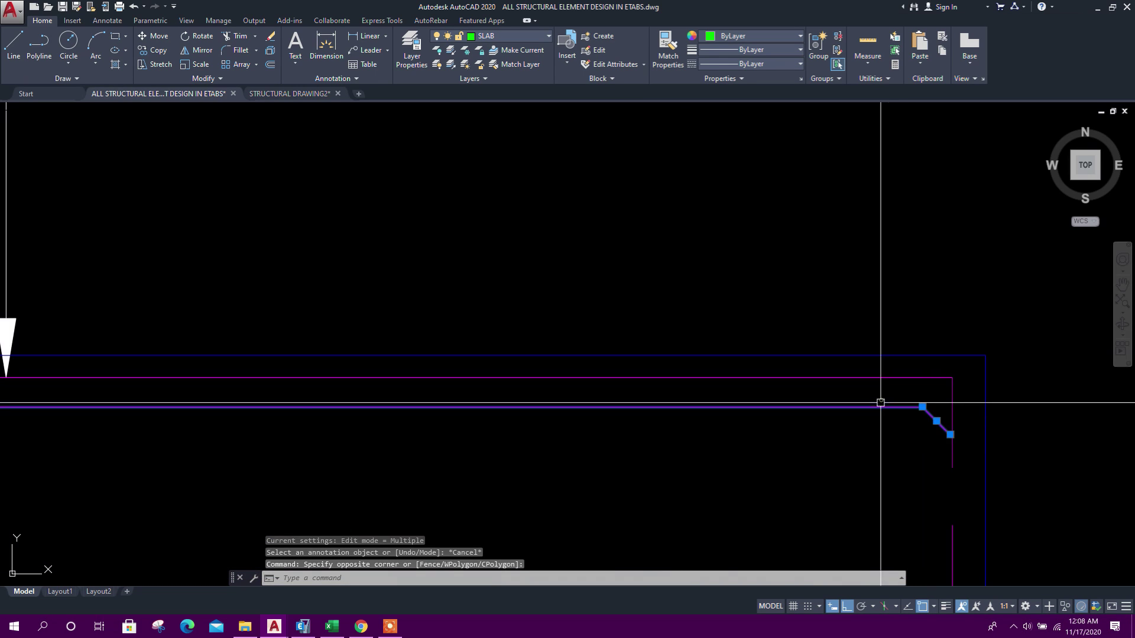
pyautogui.scroll(-6, 877, 411)
pyautogui.scroll(4, 434, 418)
pyautogui.click(383, 419)
pyautogui.click(362, 408)
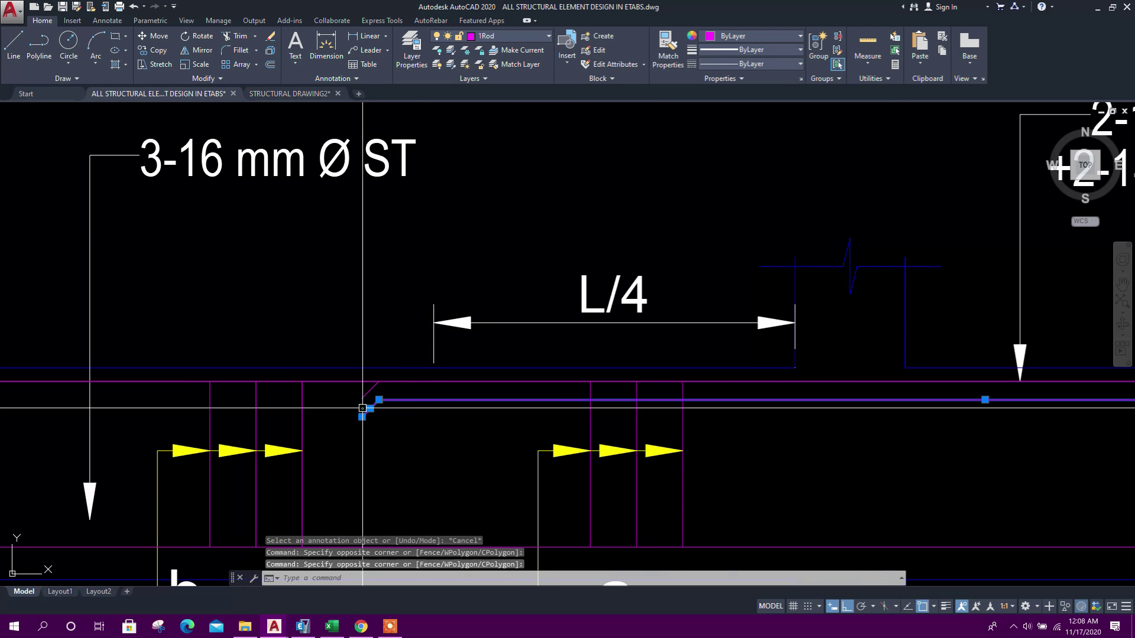
pyautogui.click(152, 52)
pyautogui.scroll(-3, 383, 254)
pyautogui.click(679, 401)
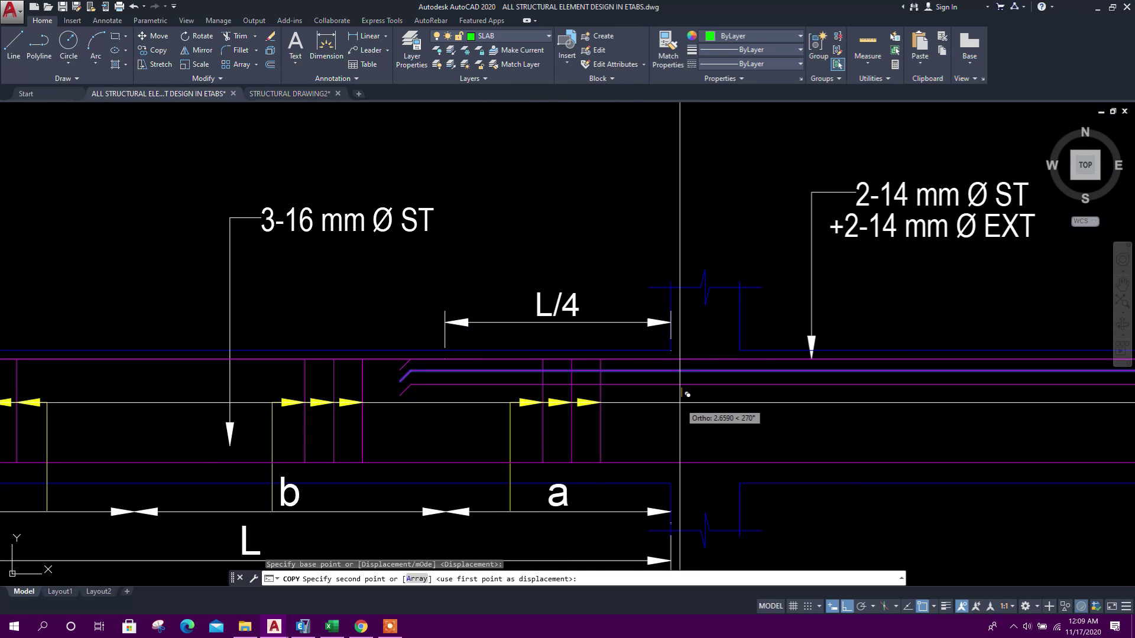
pyautogui.press('Escape')
# Step: Copy the cantilever's "+2-14 mm Ø EXT" note directly beneath itself for the second extra bar layer
pyautogui.scroll(-4, 636, 404)
pyautogui.scroll(6, 672, 397)
pyautogui.click(683, 298)
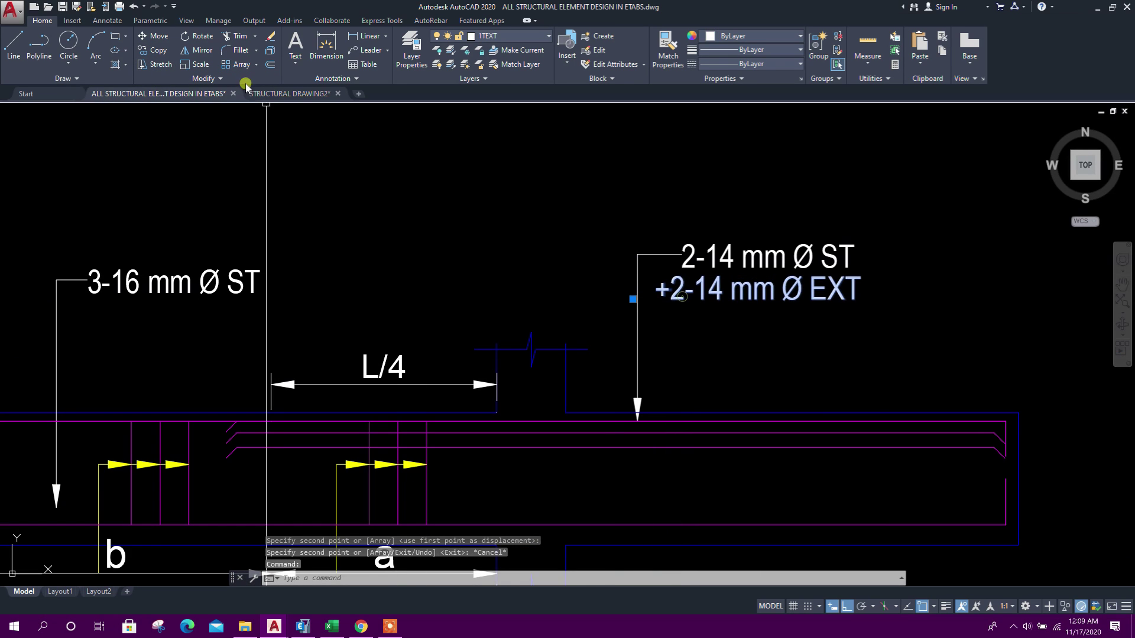
pyautogui.click(164, 54)
pyautogui.click(785, 324)
pyautogui.click(786, 349)
pyautogui.press('Escape')
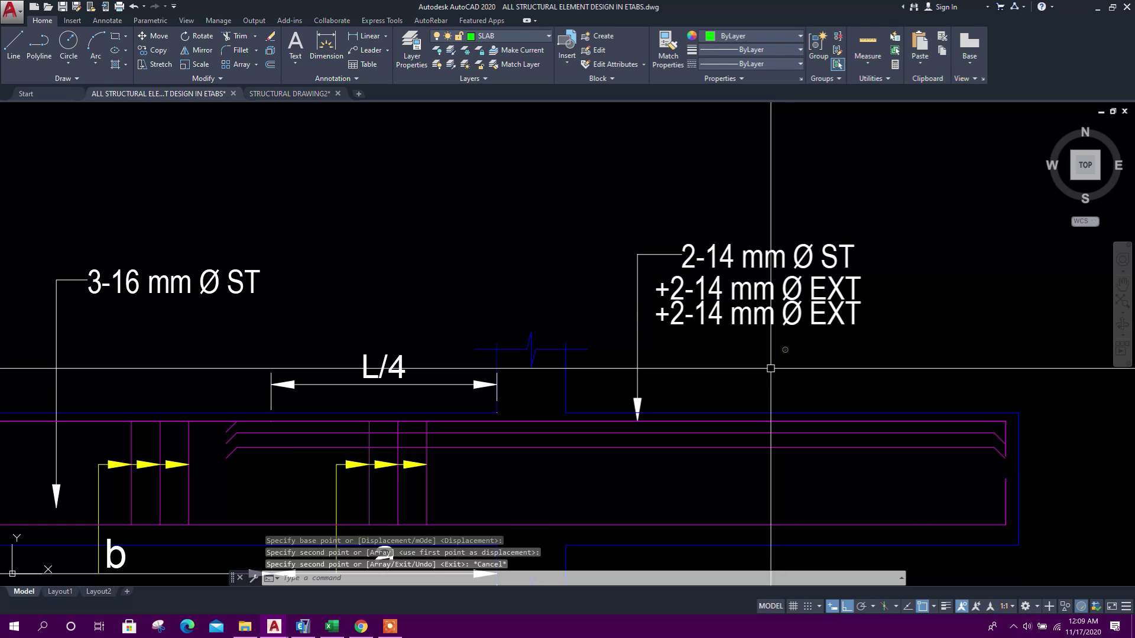
# Step: With ortho off, draw a slanted line from the cantilever's upper extra bar to the upper "+2-14 mm Ø EXT" note
pyautogui.click(14, 45)
pyautogui.click(608, 432)
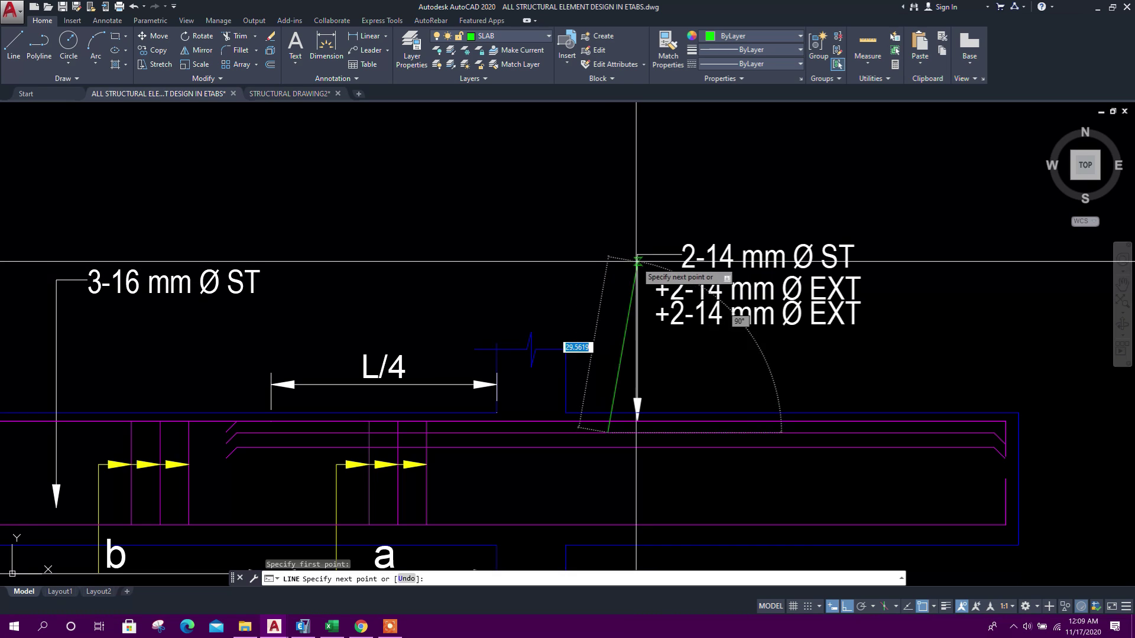
pyautogui.scroll(2, 667, 308)
pyautogui.click(844, 606)
pyautogui.scroll(1, 659, 280)
pyautogui.scroll(-2, 651, 296)
pyautogui.moveTo(659, 436); pyautogui.dragTo(644, 355, button='middle')
pyautogui.press('Escape')
# Step: Draw a second slanted line from the cantilever's lower extra bar to the lower "+2-14 mm Ø EXT" note
pyautogui.press('space')
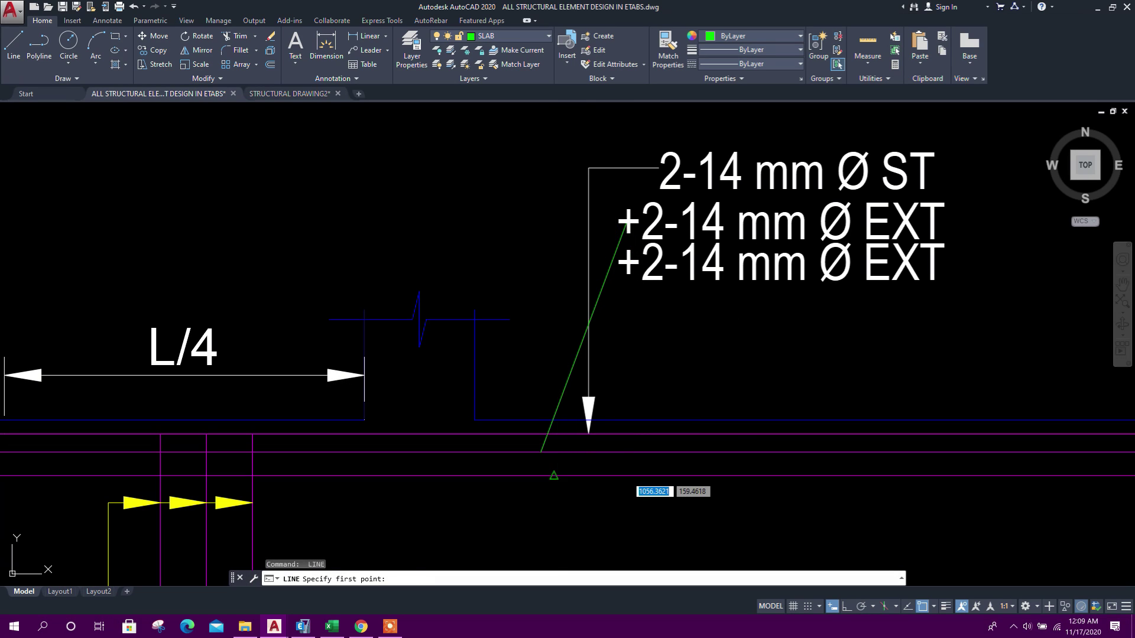
pyautogui.click(554, 475)
pyautogui.click(639, 267)
pyautogui.press('Escape')
pyautogui.scroll(-2, 753, 485)
pyautogui.moveTo(753, 486); pyautogui.dragTo(647, 452, button='middle')
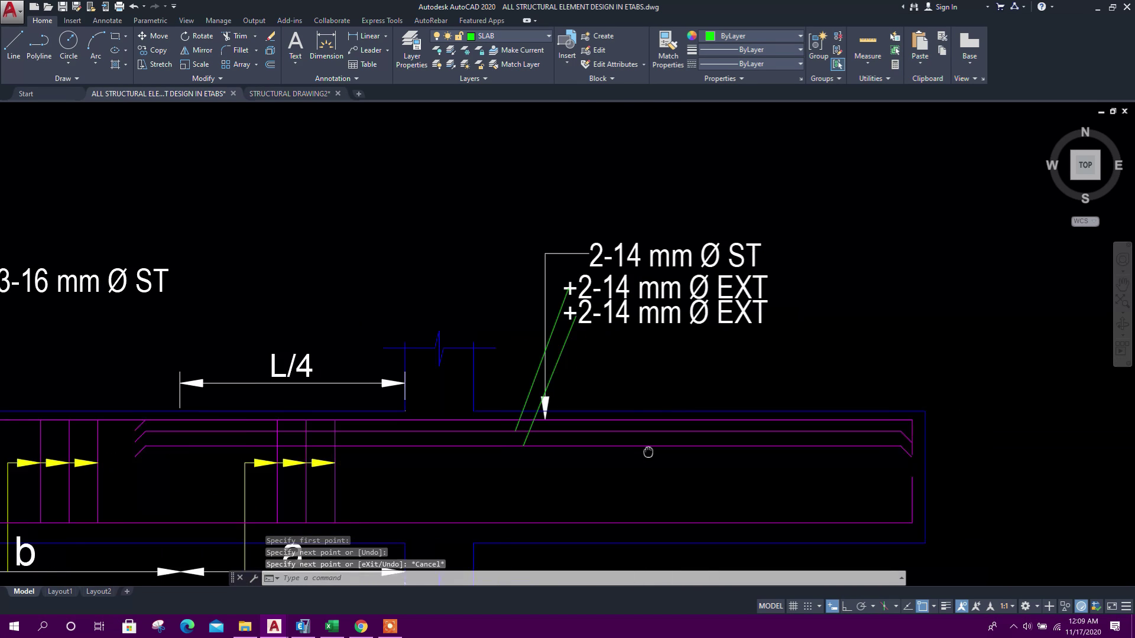
pyautogui.scroll(-2, 618, 370)
pyautogui.press('Escape')
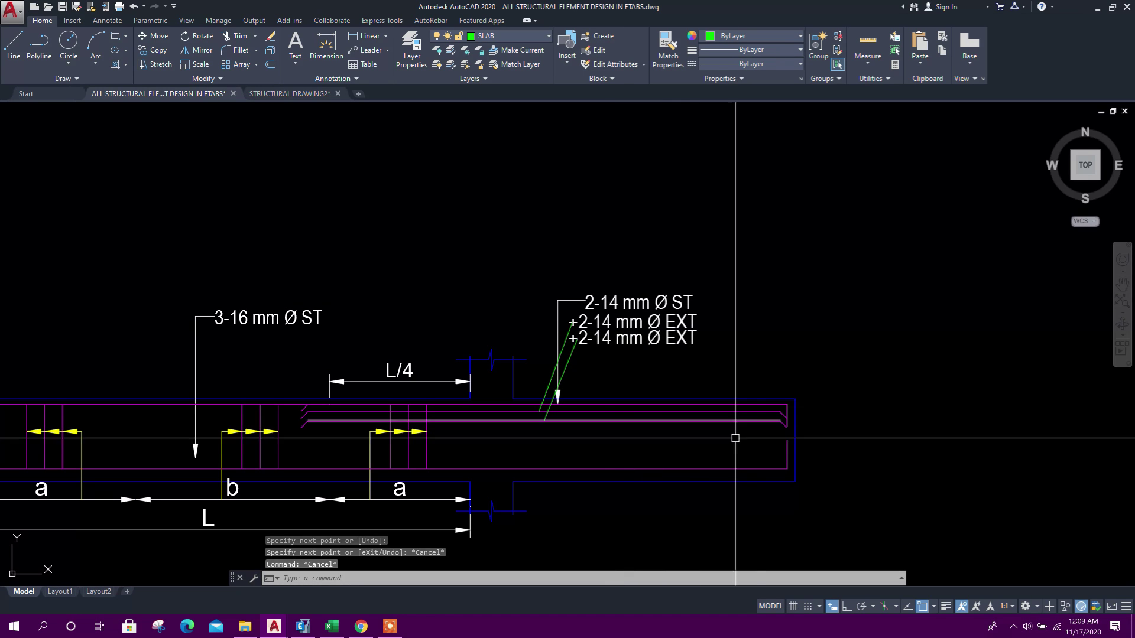
# Step: Switch to ETABS and display the Shear Reinforcing design output for the 1F plan beams
pyautogui.moveTo(698, 462); pyautogui.dragTo(710, 436, button='middle')
pyautogui.click(304, 626)
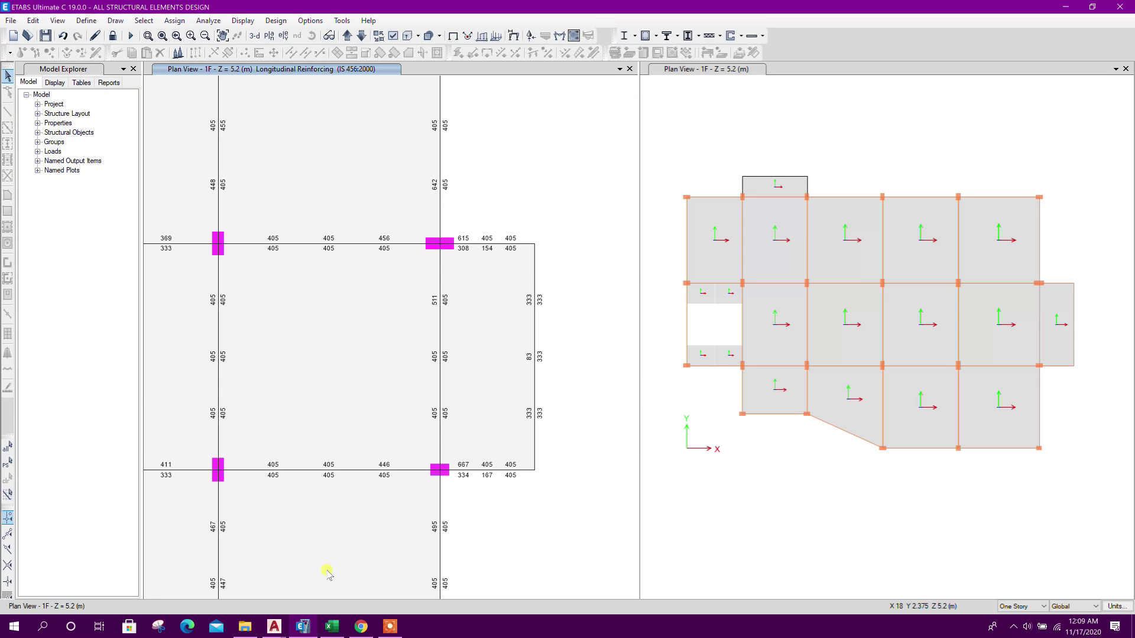
pyautogui.click(656, 36)
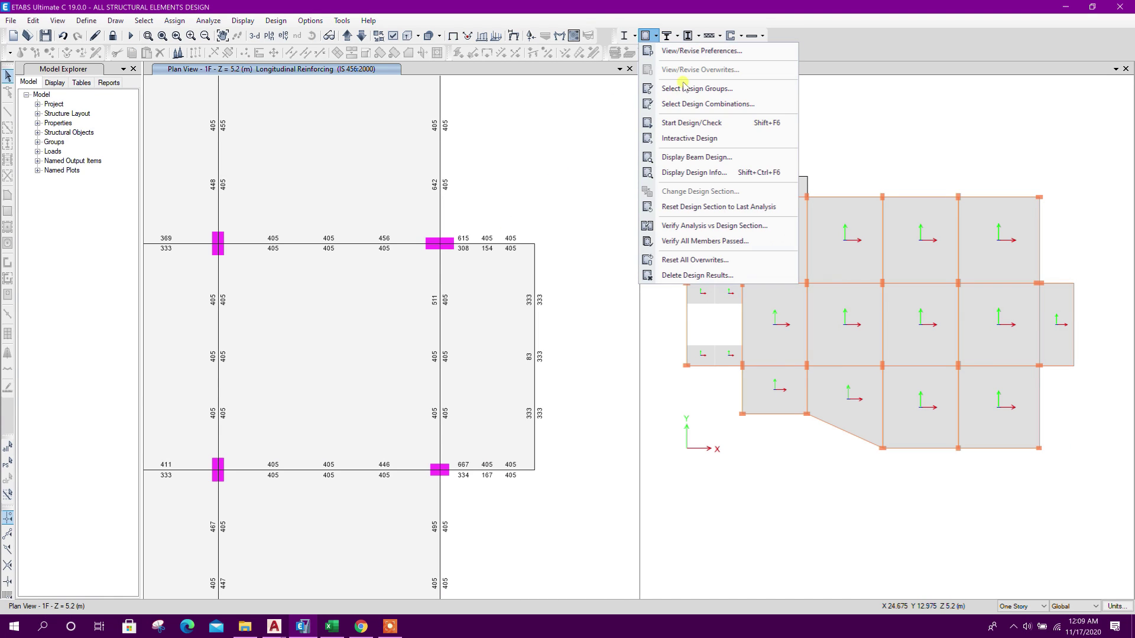
pyautogui.click(696, 175)
pyautogui.click(646, 293)
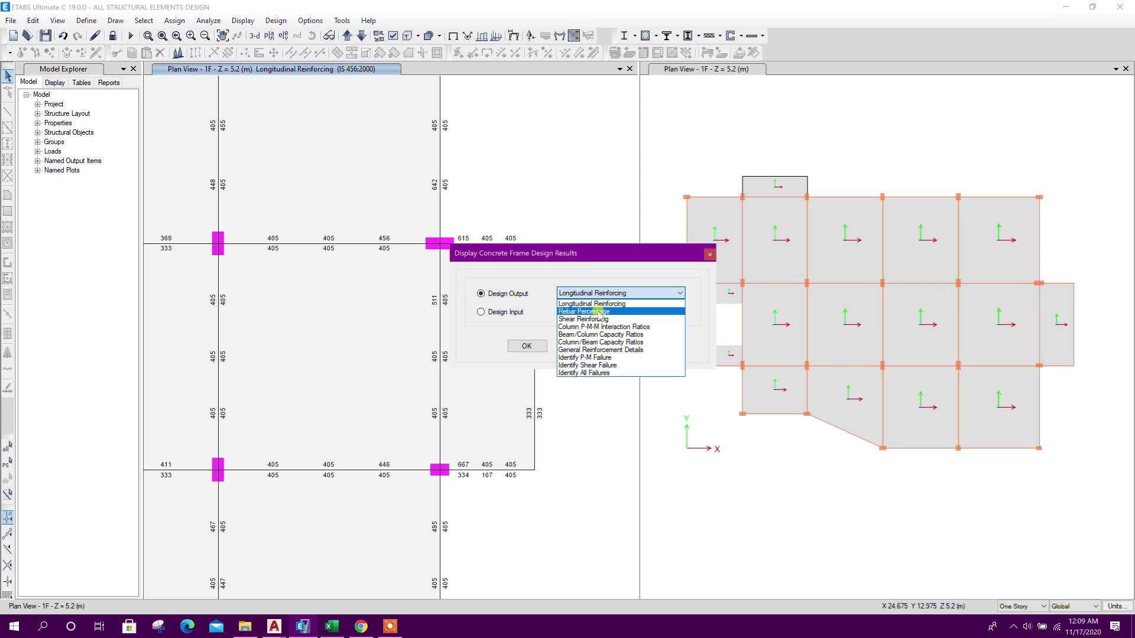
pyautogui.click(591, 319)
pyautogui.click(635, 349)
pyautogui.click(589, 348)
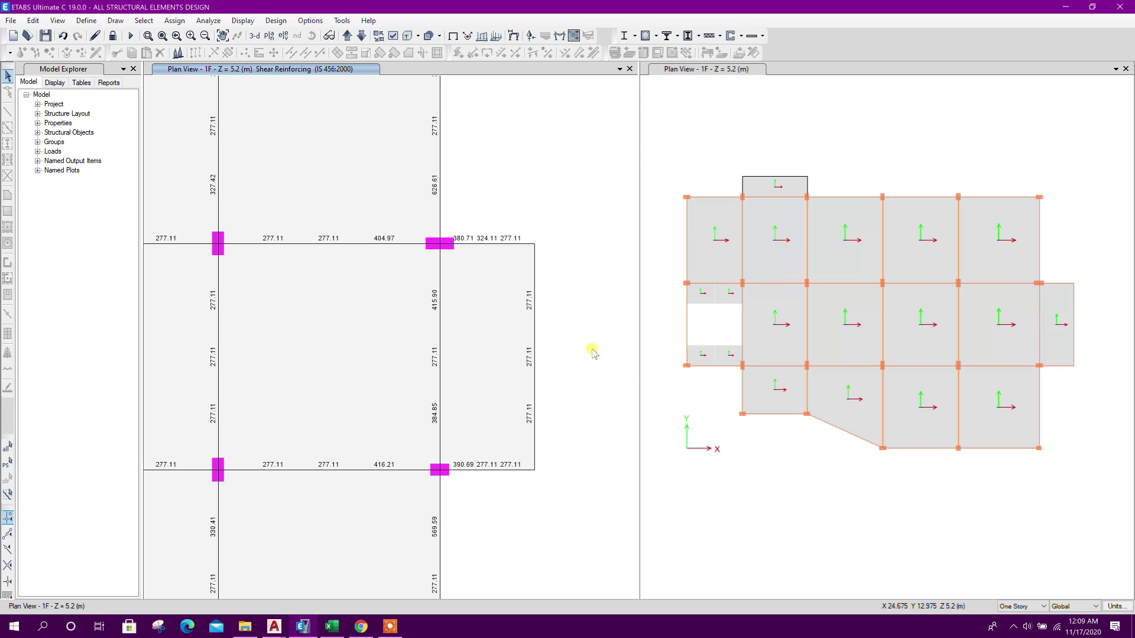
pyautogui.moveTo(497, 247)
# Step: Switch to Excel, open the Beam Shear Reinf sheet and select the first span's shear input B48 in the IS code section
pyautogui.click(324, 623)
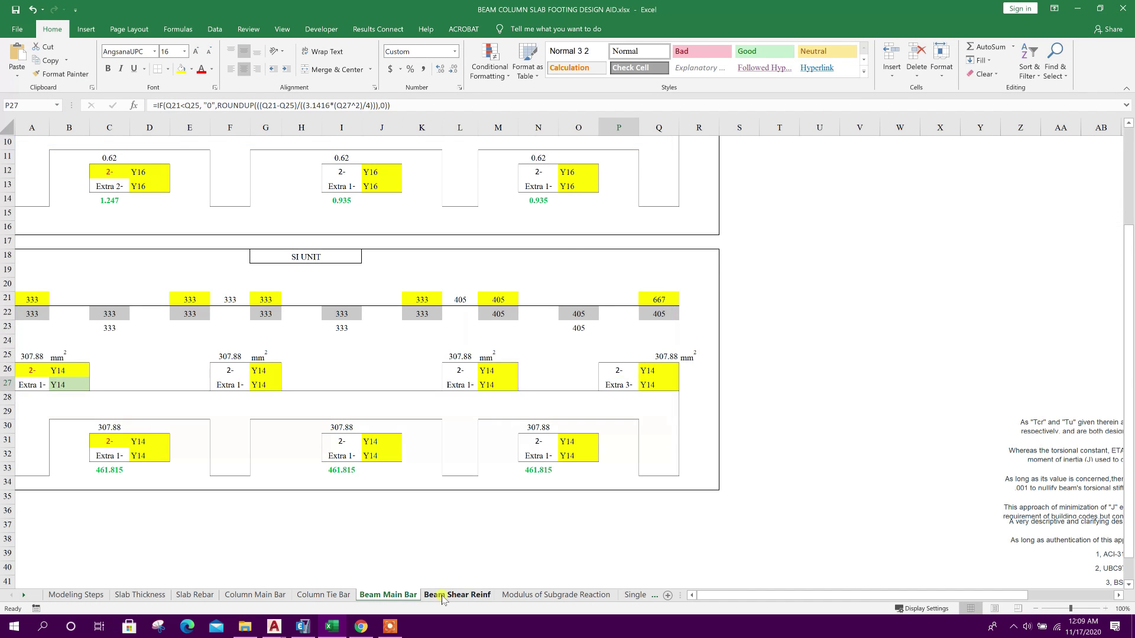
pyautogui.click(457, 594)
pyautogui.scroll(9, 928, 390)
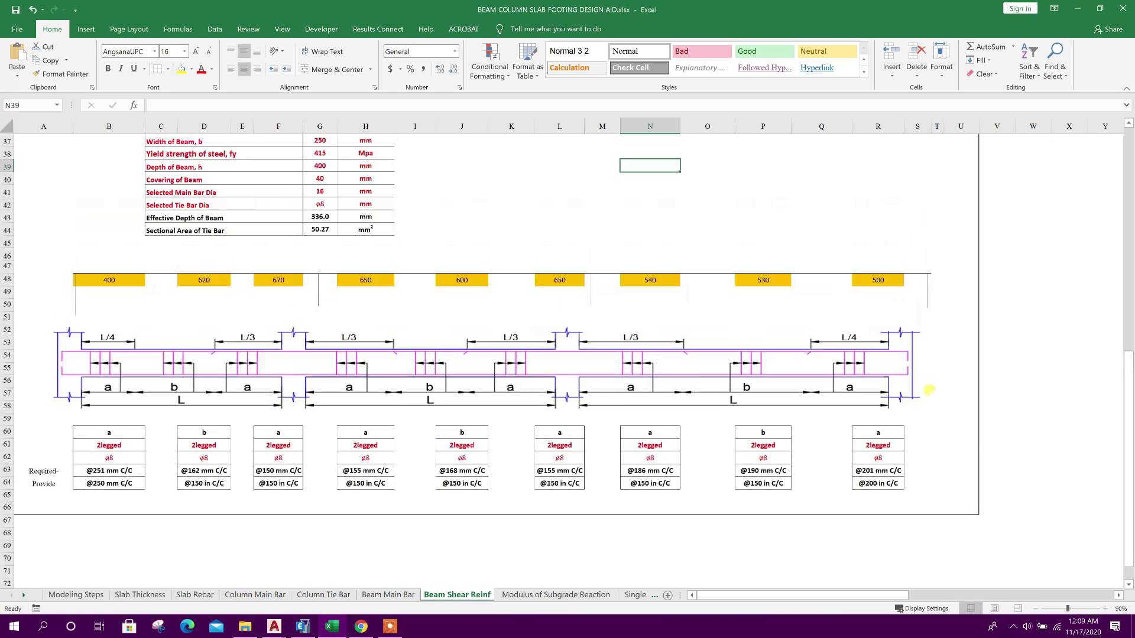
pyautogui.scroll(-6, 916, 365)
pyautogui.scroll(5, 835, 322)
pyautogui.scroll(-1, 570, 347)
pyautogui.scroll(-2, 570, 347)
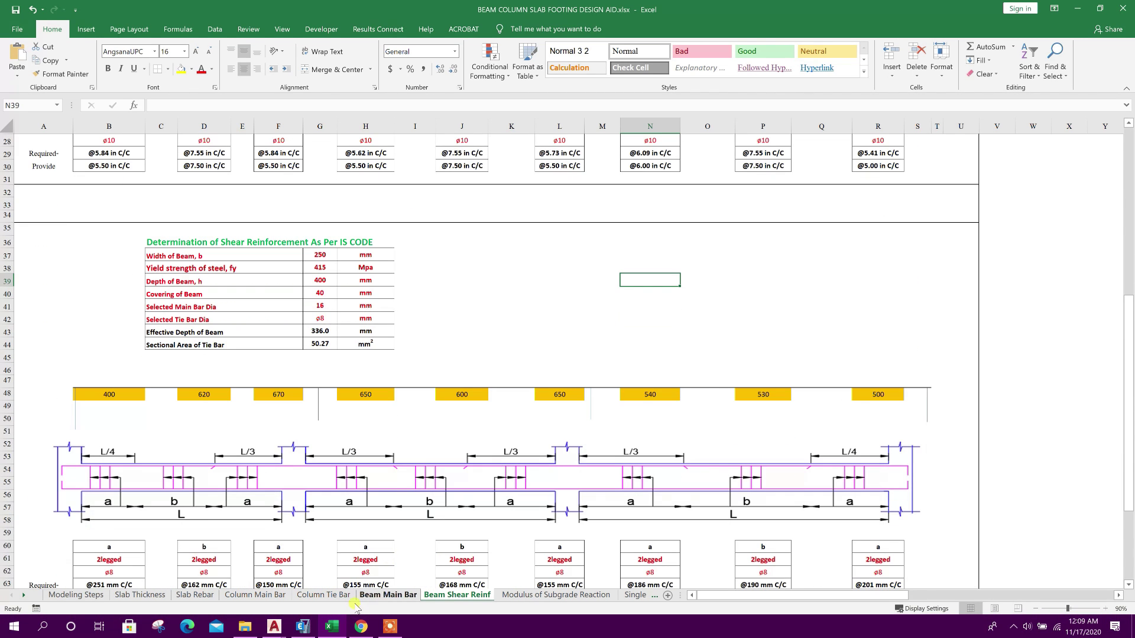
pyautogui.scroll(-1, 130, 385)
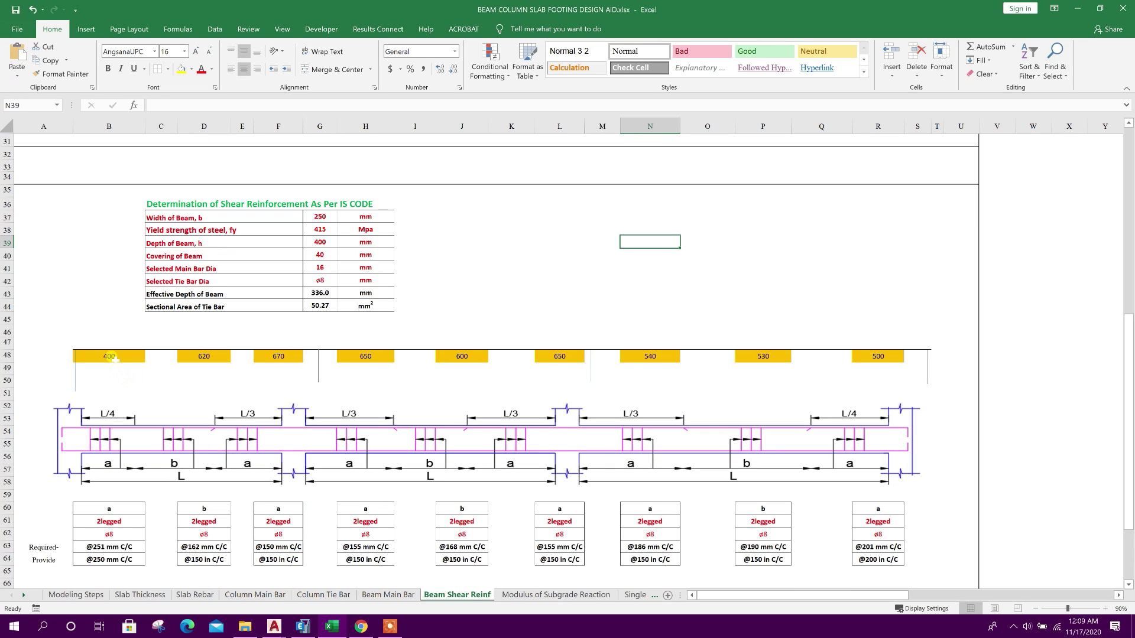
pyautogui.click(112, 358)
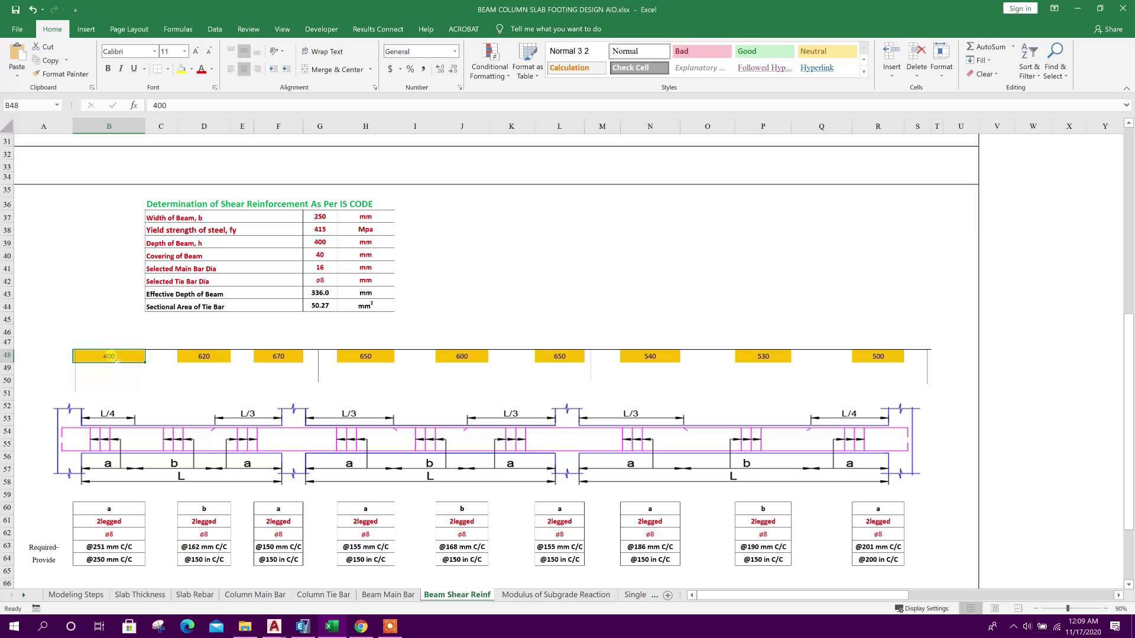
# Step: Return to ETABS and examine the shear reinforcement values along the 1F beams from the left spans to the cantilever
pyautogui.click(303, 626)
pyautogui.scroll(-3, 513, 408)
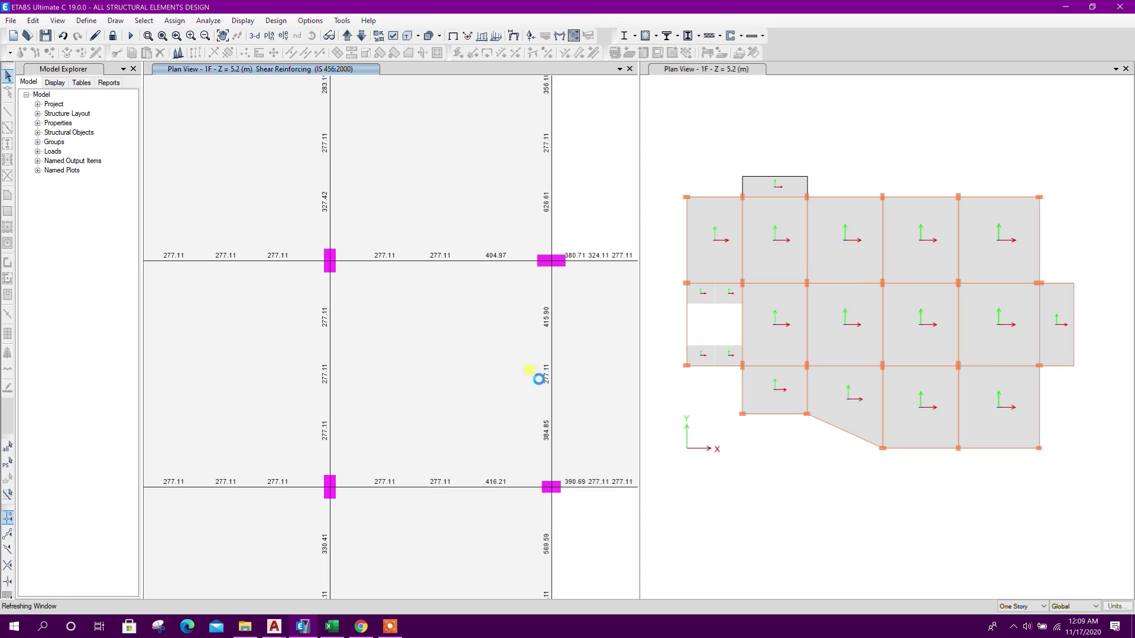
pyautogui.scroll(3, 161, 354)
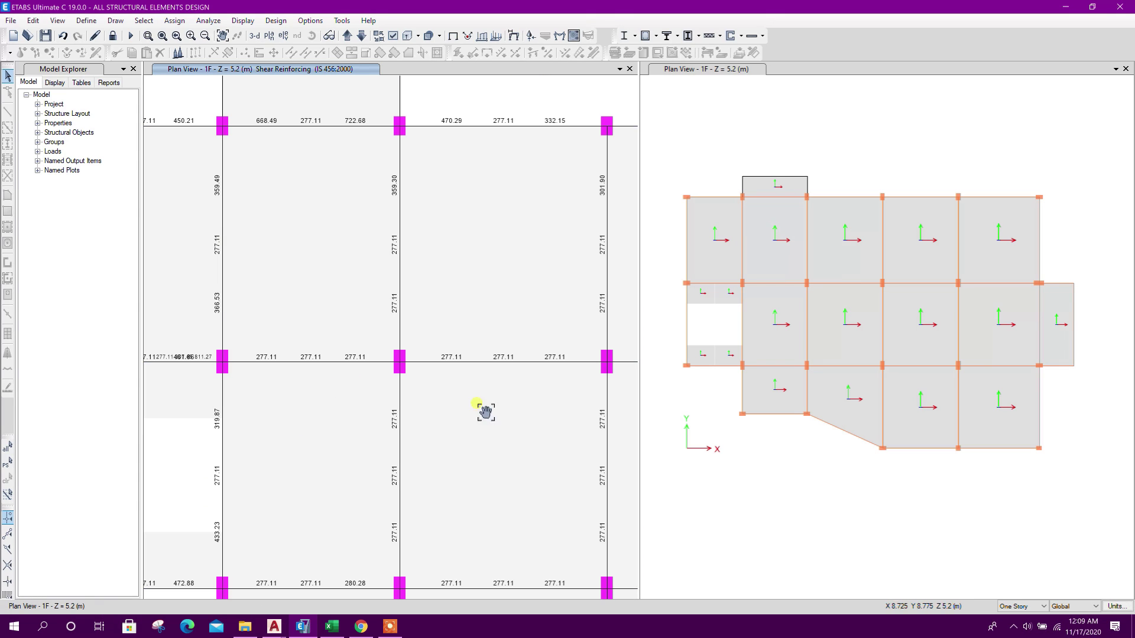
pyautogui.moveTo(478, 404); pyautogui.dragTo(288, 423, button='middle')
pyautogui.moveTo(596, 414); pyautogui.dragTo(224, 426, button='middle')
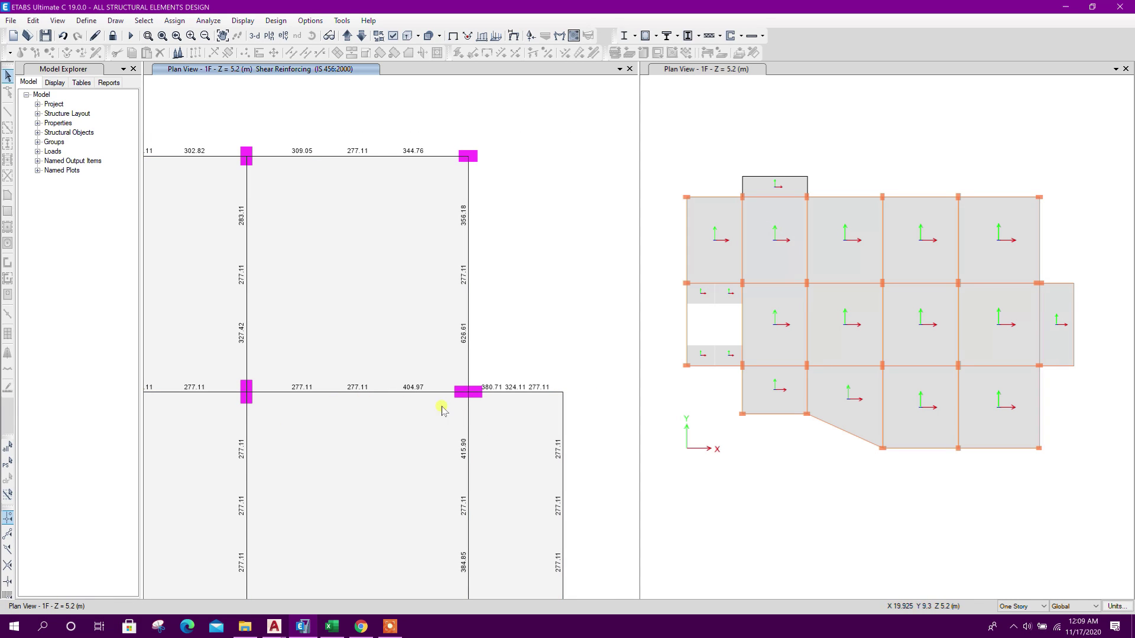
pyautogui.scroll(3, 416, 392)
pyautogui.scroll(-3, 425, 393)
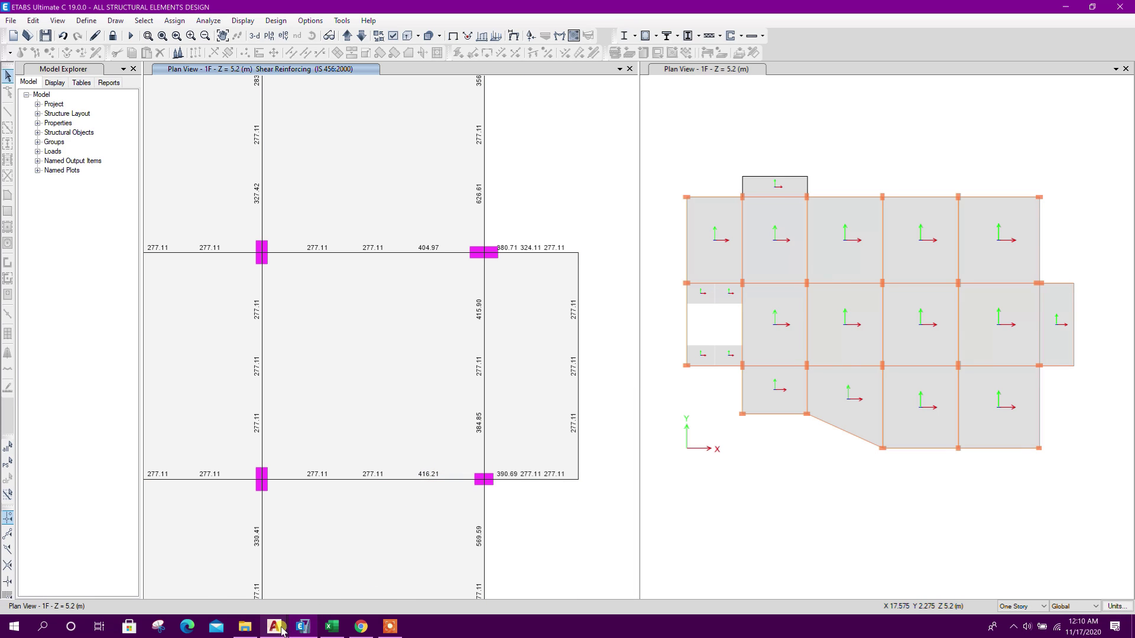
# Step: In the AutoCAD beam drawing, copy the last span's end-zone stirrups, leader, "a" label and dimension to the cantilever, starting at the column face
pyautogui.moveTo(282, 629)
pyautogui.click(243, 584)
pyautogui.scroll(4, 464, 357)
pyautogui.press('Escape')
pyautogui.press('Escape')
pyautogui.click(481, 338)
pyautogui.click(381, 347)
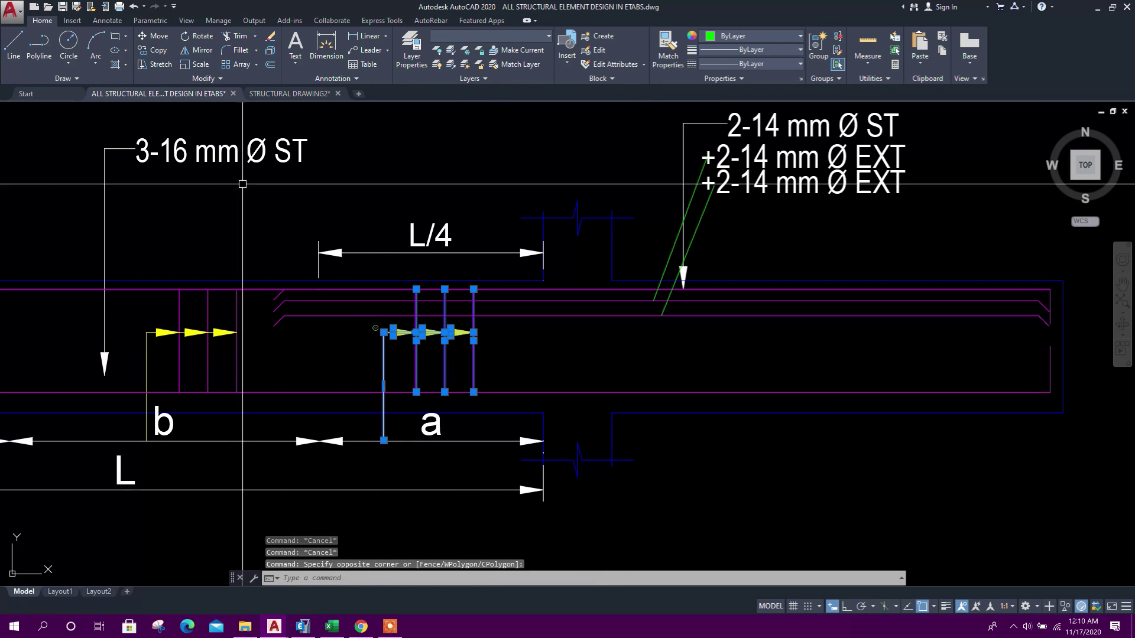
pyautogui.click(436, 452)
pyautogui.click(378, 428)
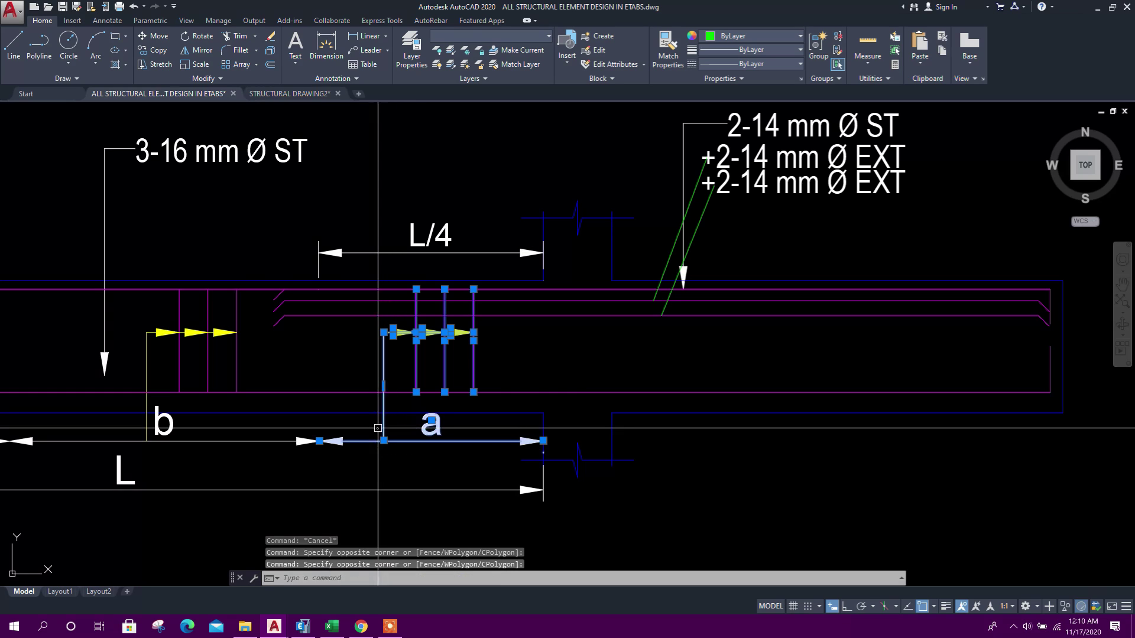
pyautogui.click(153, 51)
pyautogui.click(319, 441)
pyautogui.click(611, 441)
pyautogui.moveTo(760, 477); pyautogui.dragTo(616, 471, button='middle')
# Step: Stretch the copied "a" zone dimension so that it extends to the cantilever's free end
pyautogui.press('Escape')
pyautogui.click(725, 483)
pyautogui.click(660, 423)
pyautogui.click(690, 434)
pyautogui.click(917, 434)
pyautogui.press('Escape')
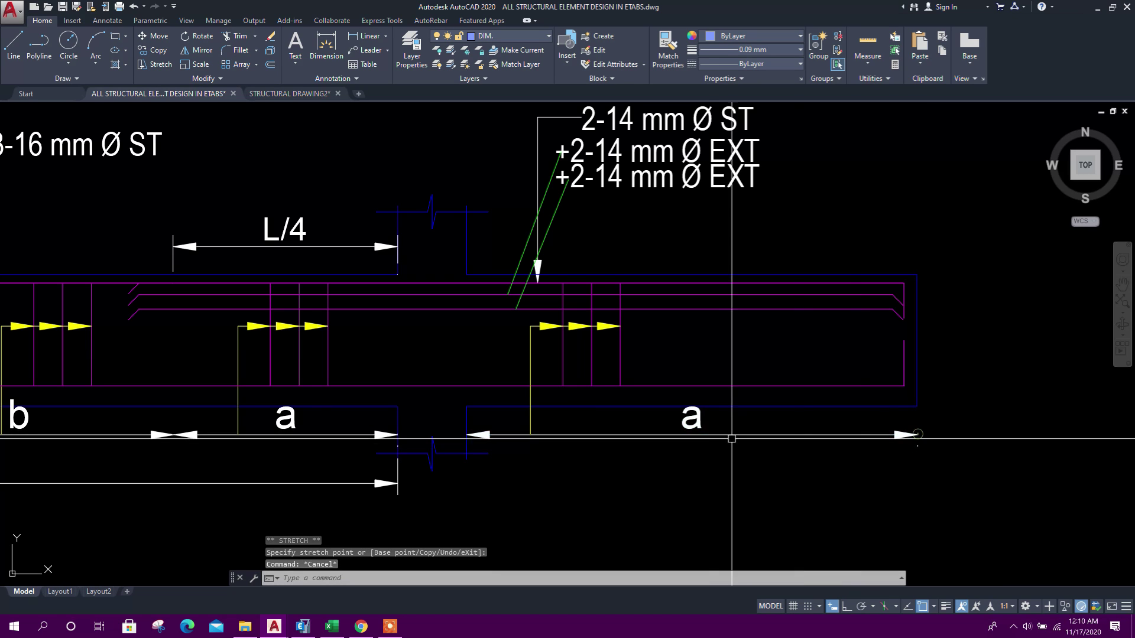
# Step: Change the cantilever's stirrup zone dimension label from "a" to "c"
pyautogui.scroll(-3, 798, 449)
pyautogui.scroll(2, 658, 394)
pyautogui.press('Escape')
pyautogui.scroll(2, 689, 426)
pyautogui.moveTo(547, 436); pyautogui.dragTo(752, 404, button='middle')
pyautogui.scroll(-4, 753, 407)
pyautogui.scroll(2, 654, 413)
pyautogui.moveTo(463, 404); pyautogui.dragTo(644, 403, button='middle')
pyautogui.scroll(-3, 374, 392)
pyautogui.scroll(5, 640, 404)
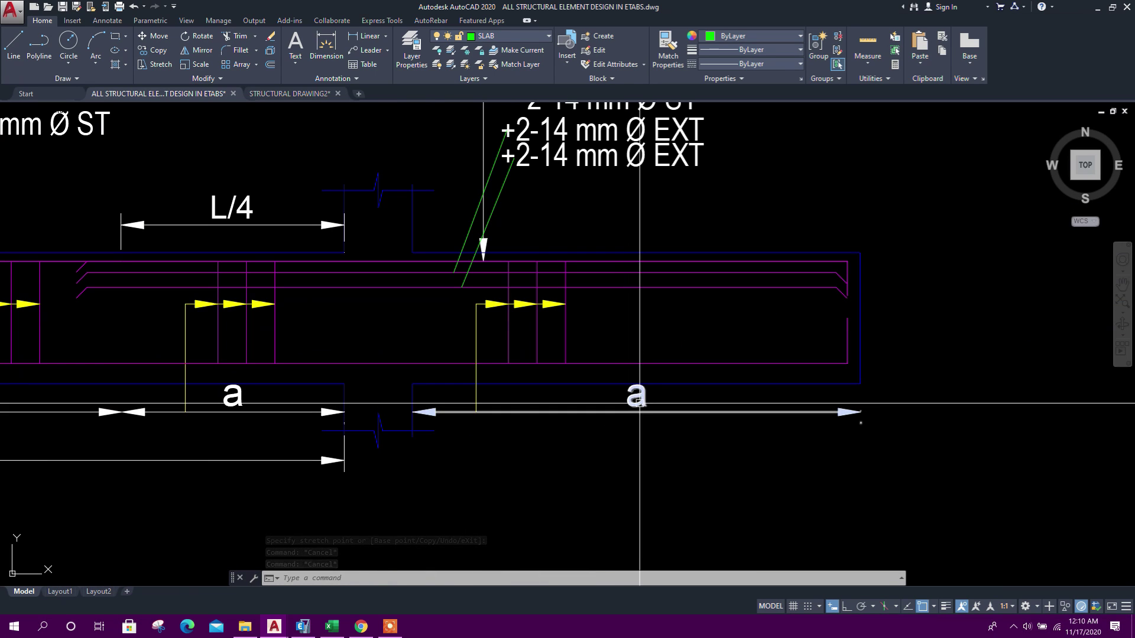
pyautogui.doubleClick(636, 397)
pyautogui.write('c')
pyautogui.click(634, 442)
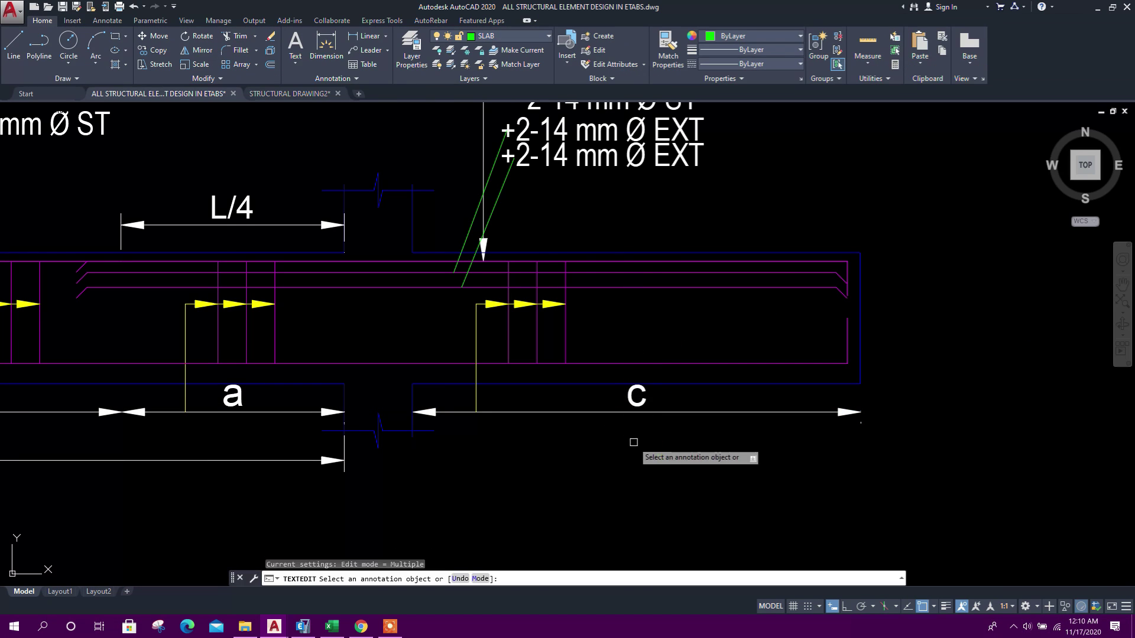
pyautogui.press('Escape')
pyautogui.press('Escape')
# Step: Switch to the Excel design aid and set the beam depth to 600 mm in the IS-code shear reinforcement inputs
pyautogui.scroll(-2, 633, 442)
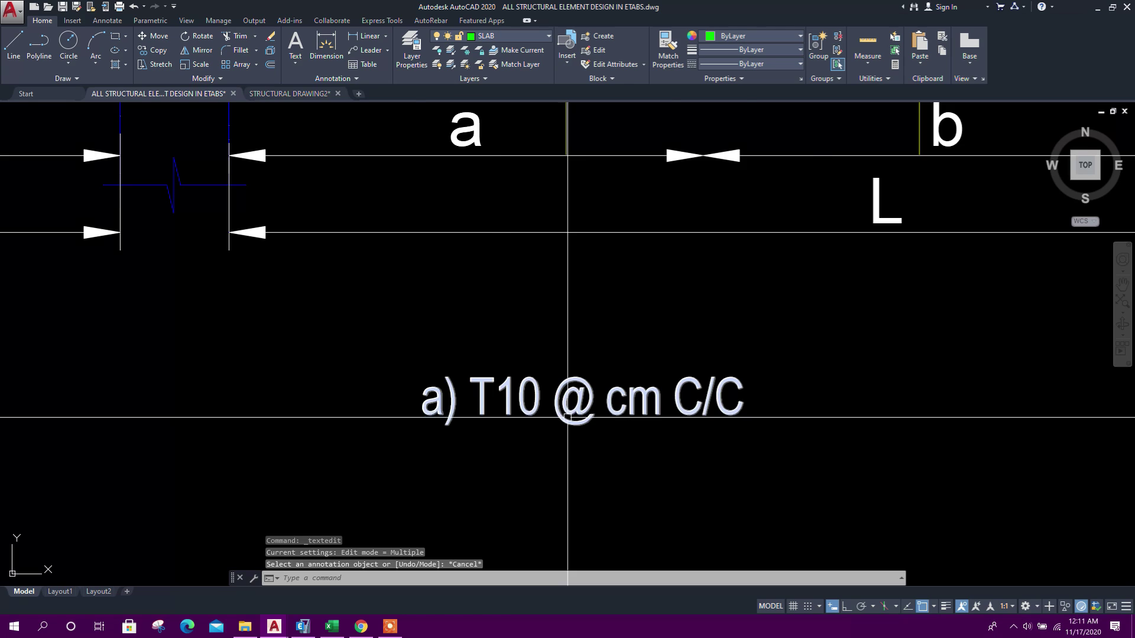
pyautogui.scroll(-2, 568, 416)
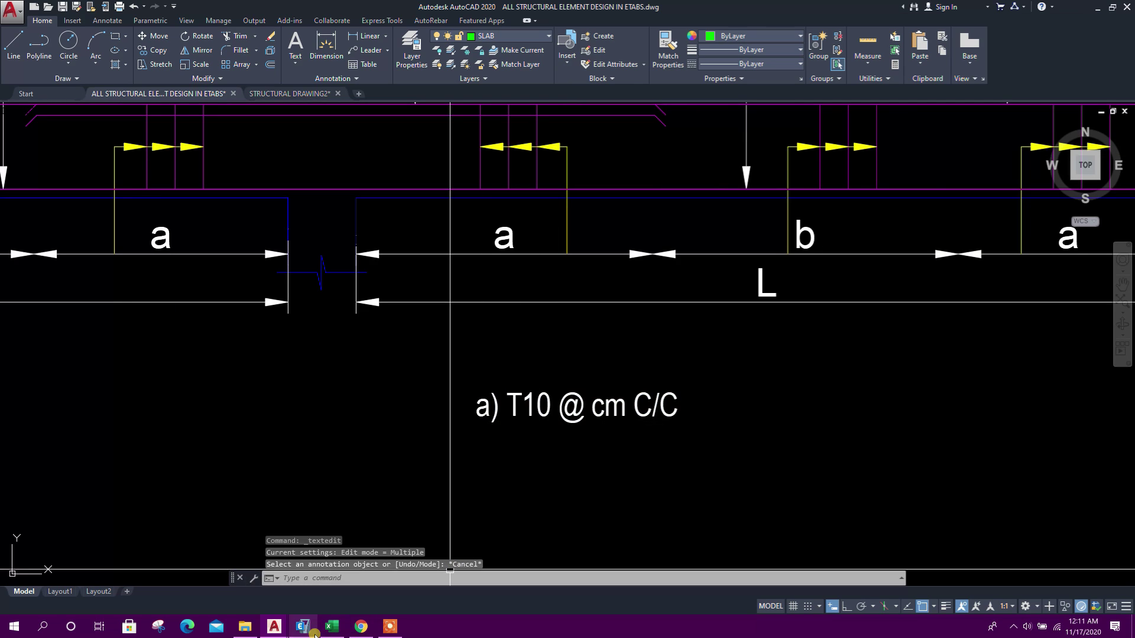
pyautogui.click(314, 632)
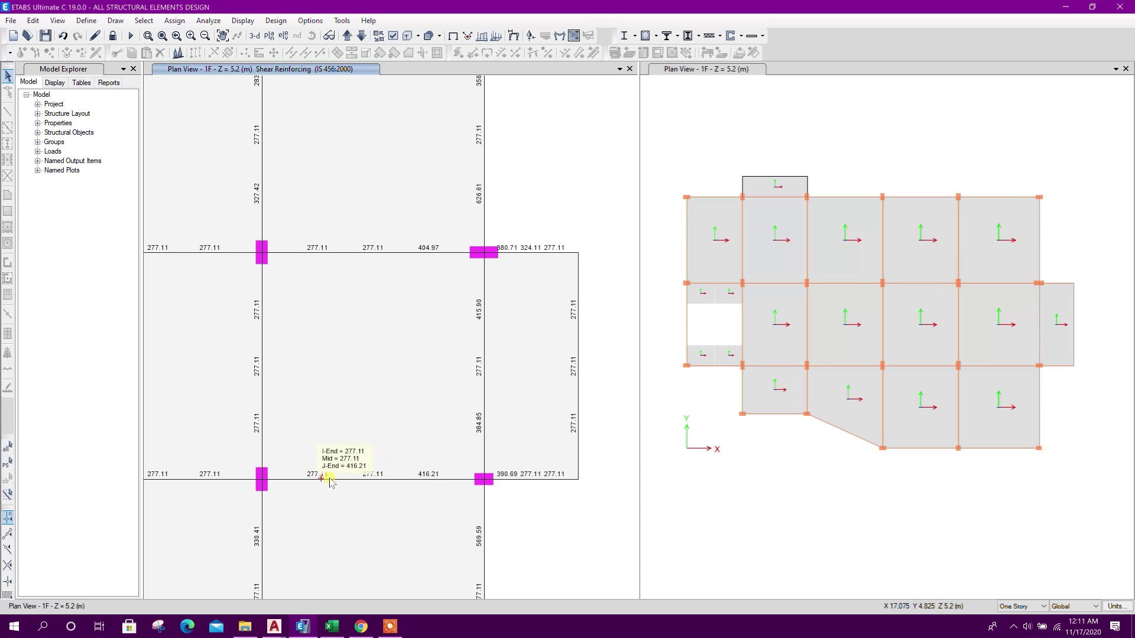
pyautogui.click(329, 628)
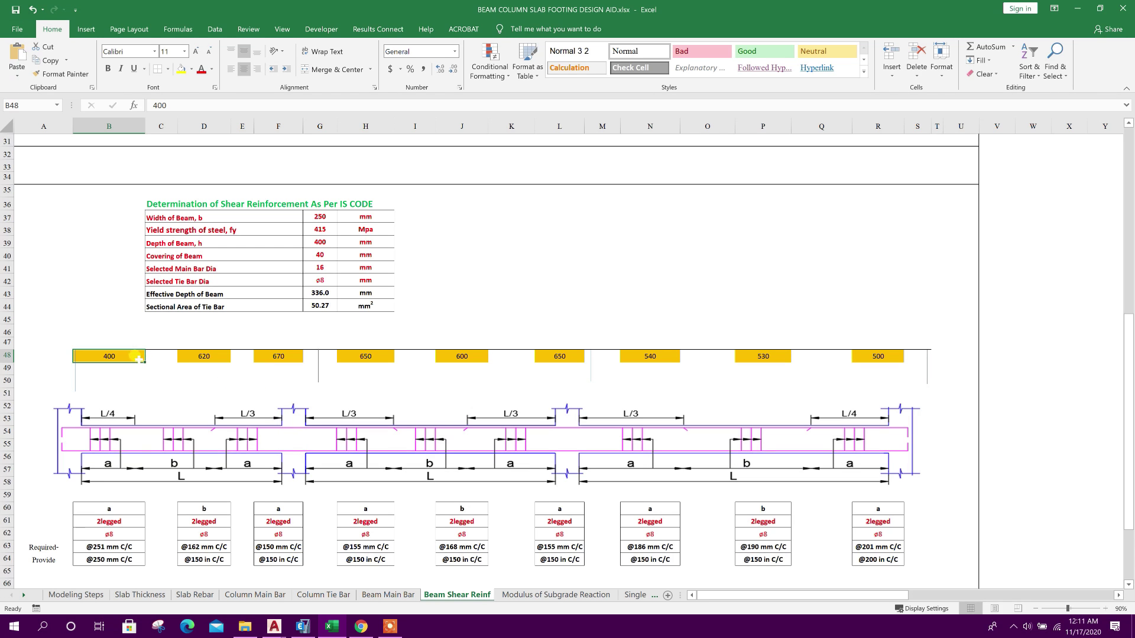
pyautogui.scroll(-1, 127, 356)
pyautogui.scroll(6, 205, 388)
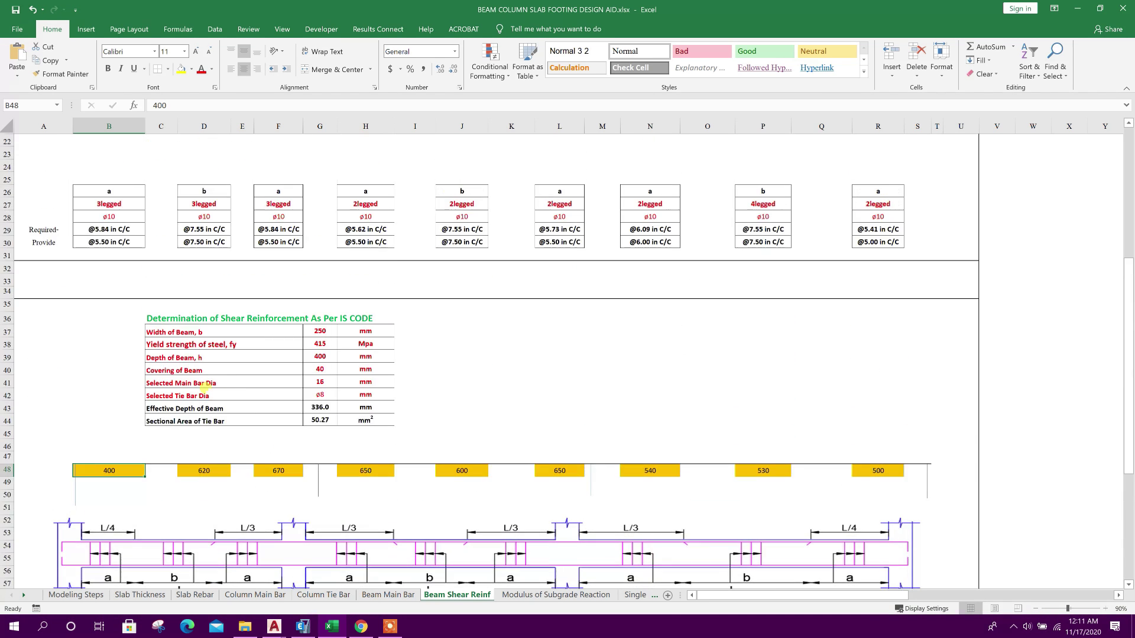
pyautogui.scroll(-2, 205, 389)
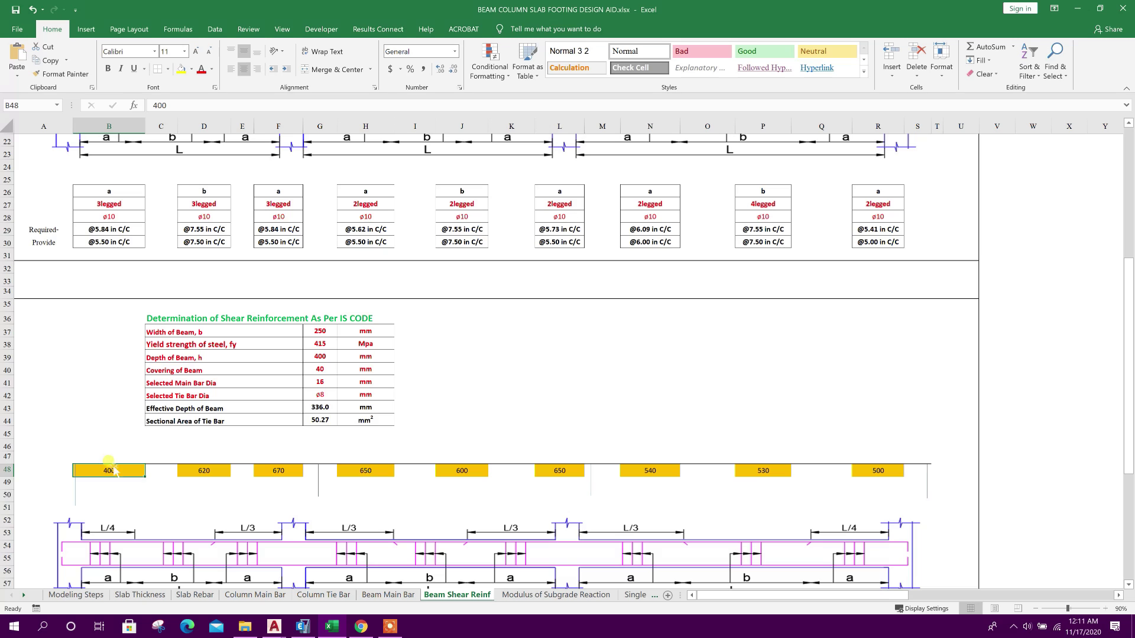
pyautogui.click(320, 331)
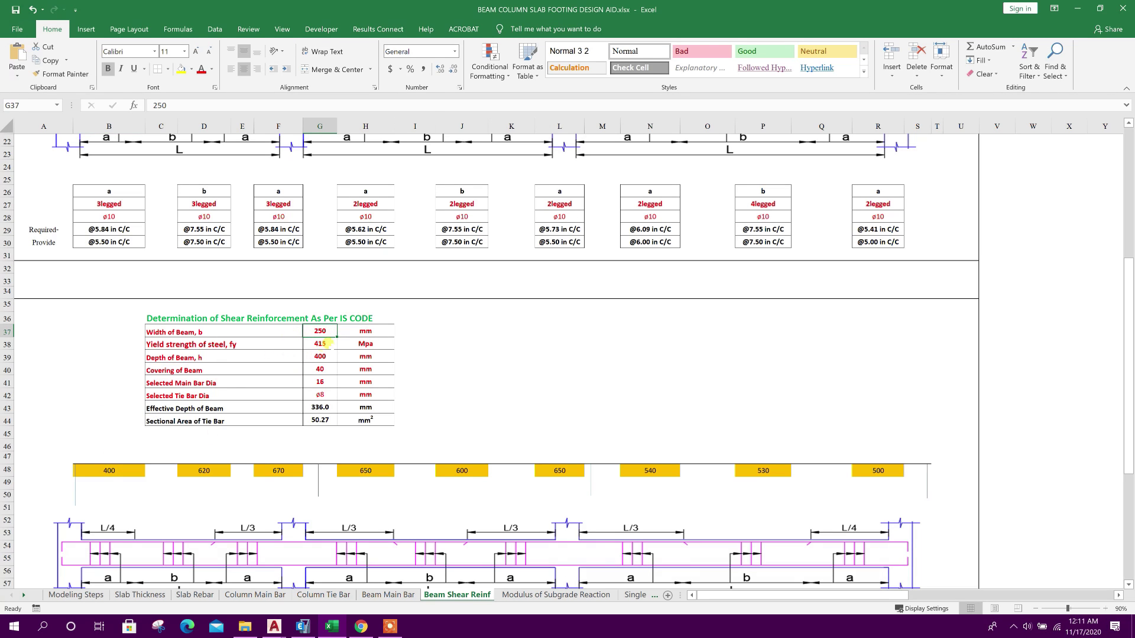
pyautogui.click(322, 355)
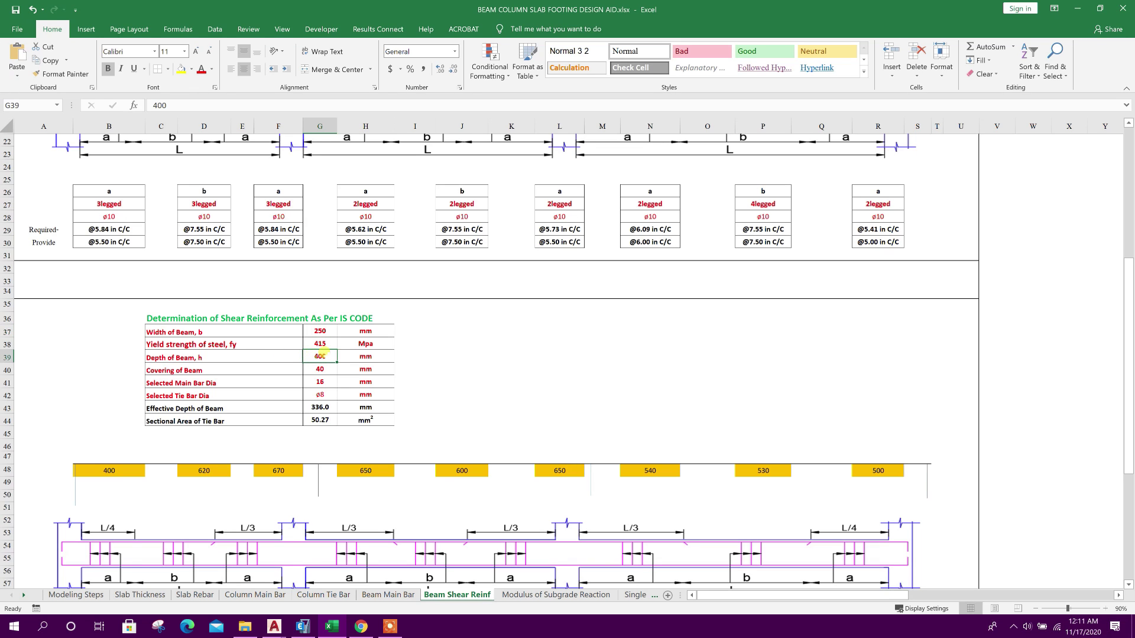
pyautogui.write('6')
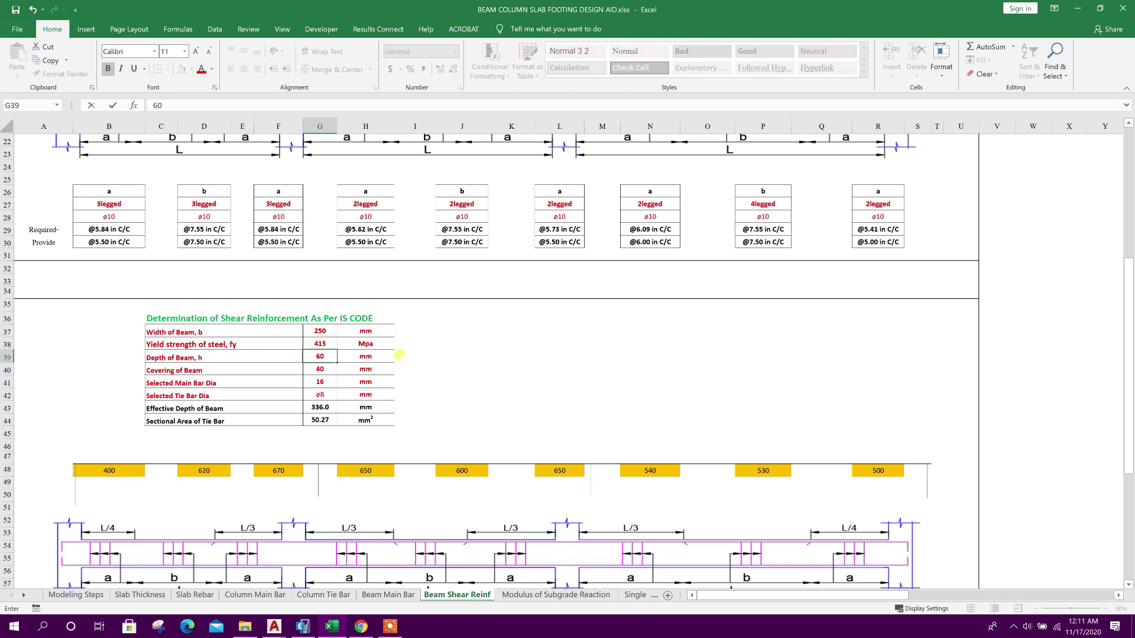
pyautogui.press('Return')
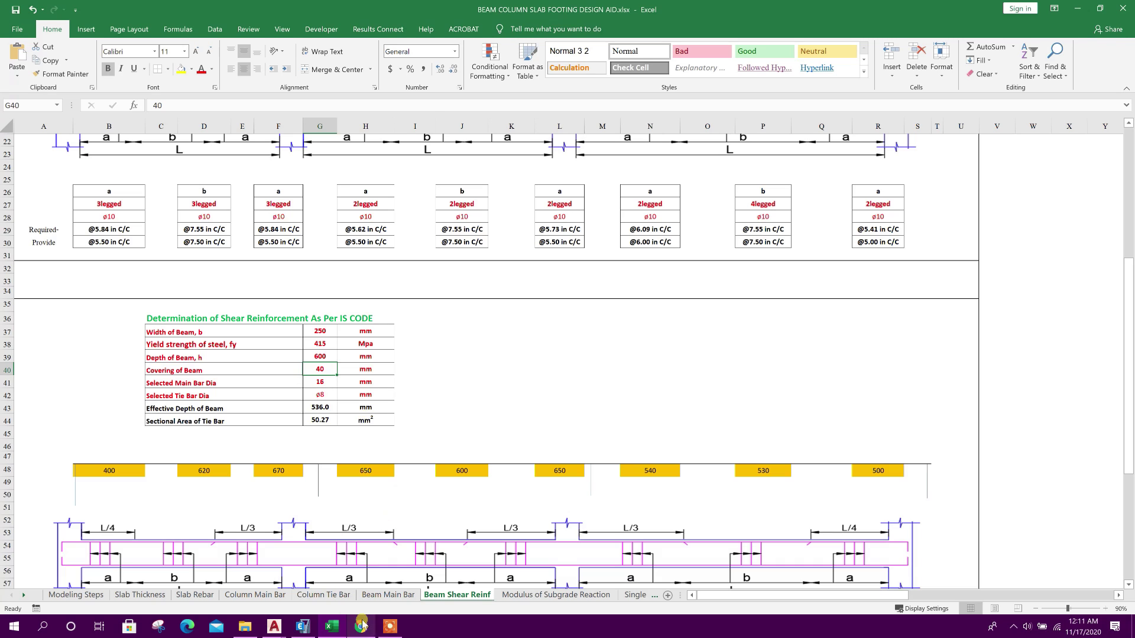
# Step: Check the cantilever's shear values in ETABS and, back in Excel, set the selected main bar diameter to 14 mm, keeping the ø8 tie bar
pyautogui.click(302, 625)
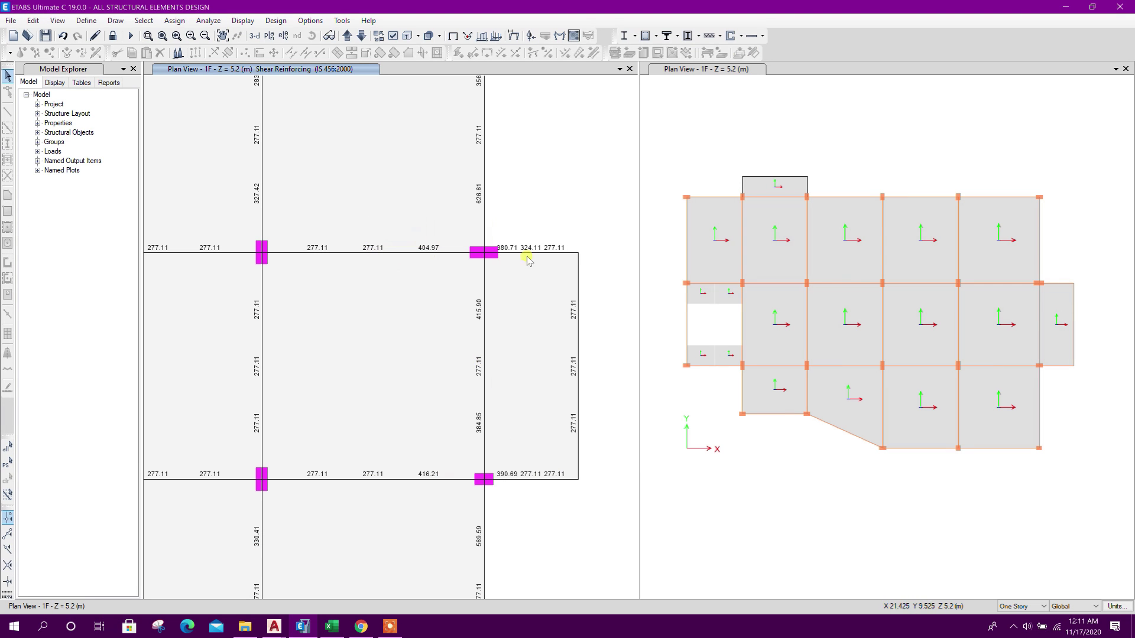
pyautogui.click(1065, 6)
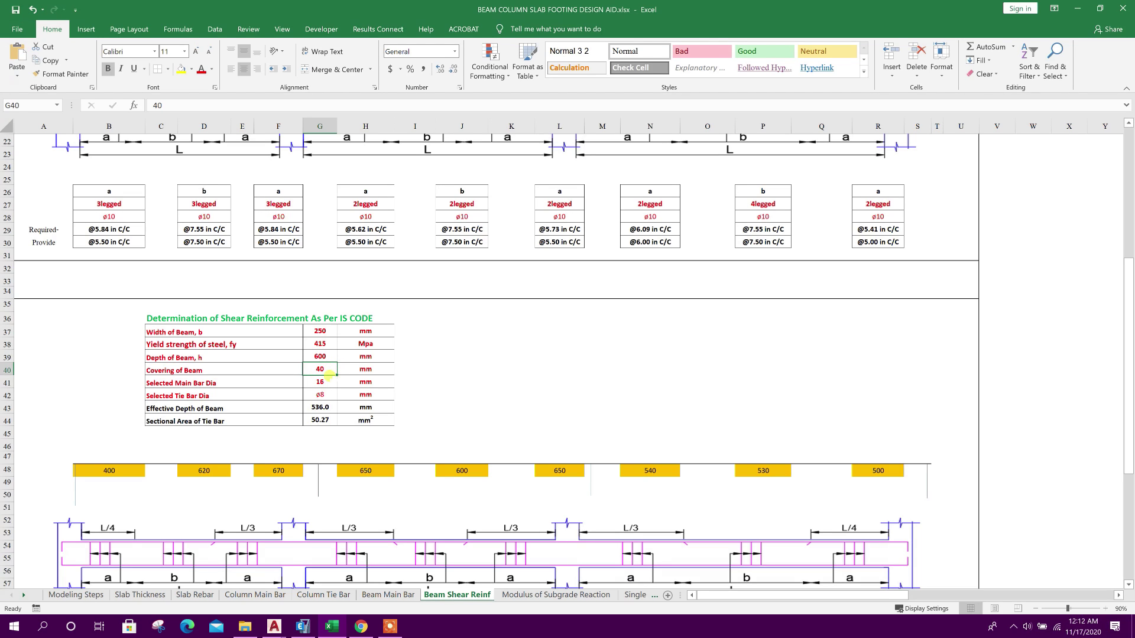
pyautogui.click(322, 382)
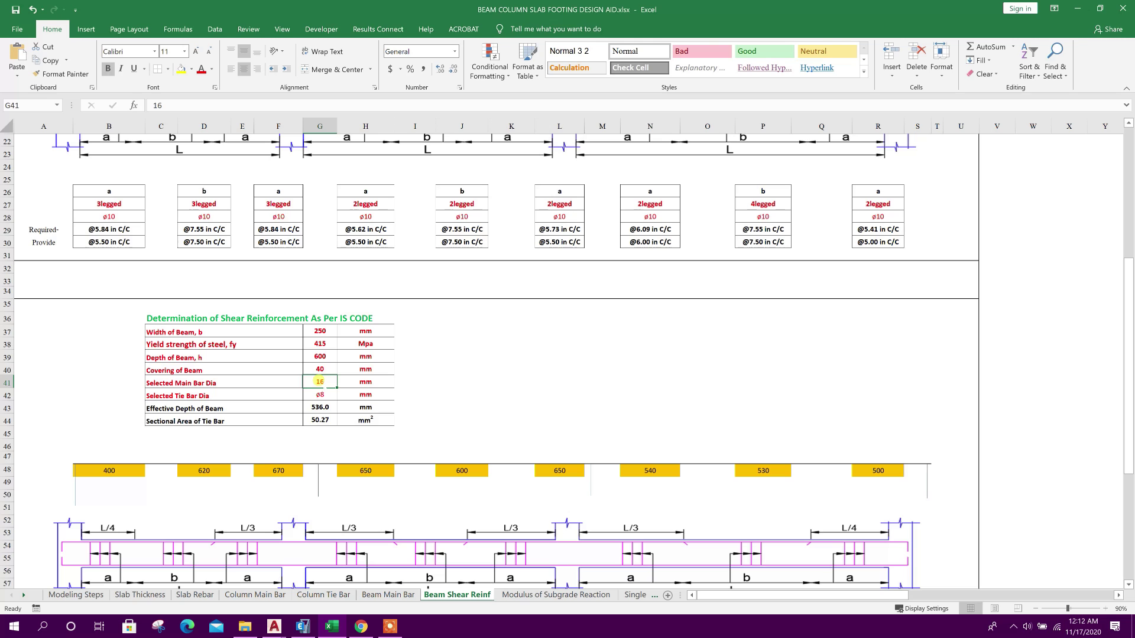
pyautogui.write('1')
pyautogui.press('Return')
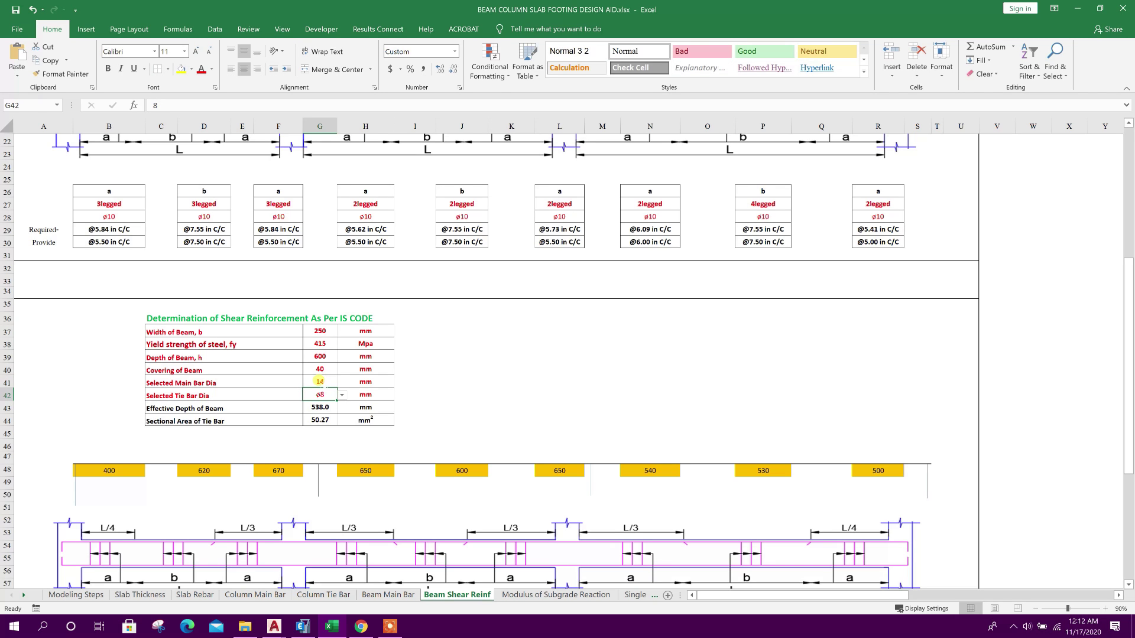
pyautogui.click(339, 397)
pyautogui.click(339, 396)
pyautogui.click(341, 396)
pyautogui.click(340, 398)
# Step: Enter 277 as the shear reinforcement value for all three zones of the first span in row 48
pyautogui.click(118, 473)
pyautogui.write('2')
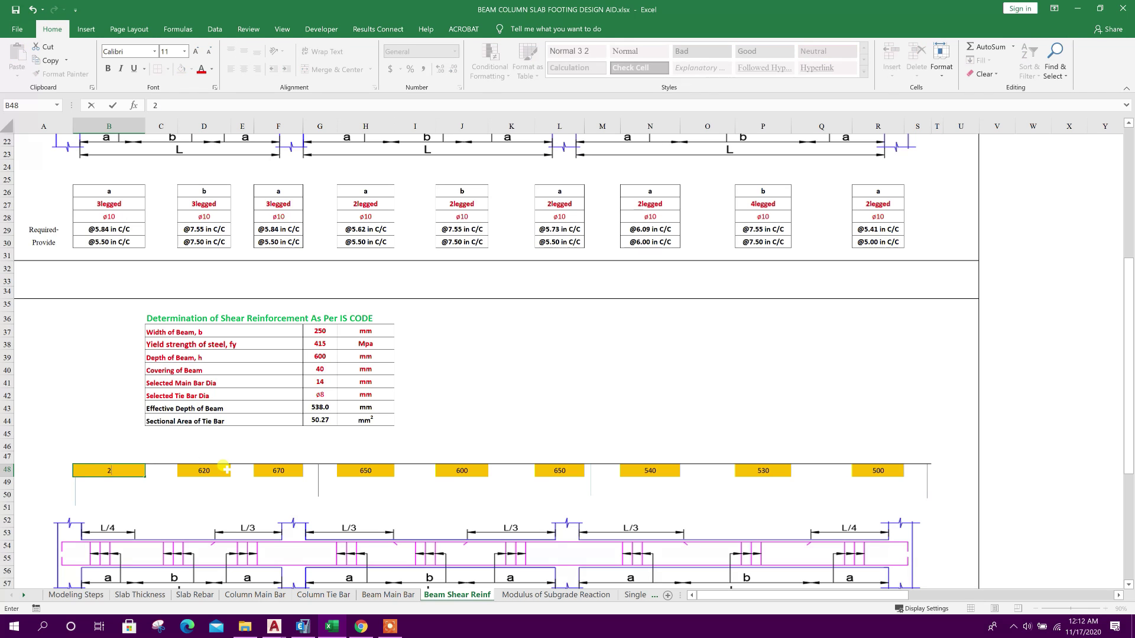
pyautogui.write('77')
pyautogui.press('Return')
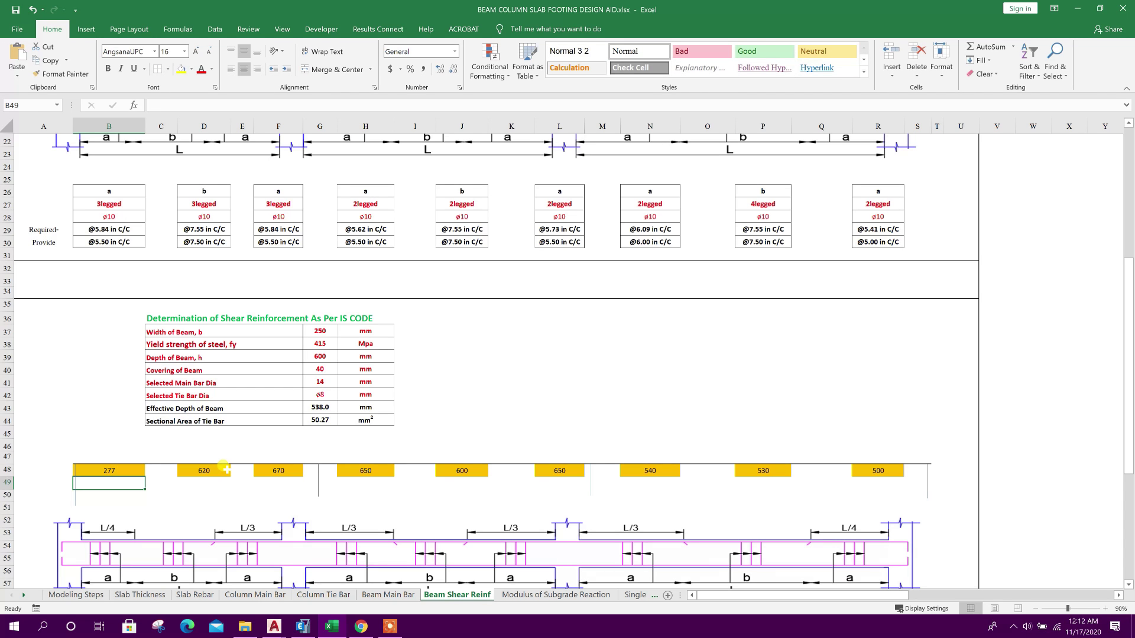
pyautogui.click(226, 470)
pyautogui.write('277')
pyautogui.press('Return')
pyautogui.click(278, 470)
pyautogui.write('277')
pyautogui.press('Return')
# Step: Copy the 277 value into the second span's three zones and the first two zones of the third span
pyautogui.click(278, 470)
pyautogui.hotkey('ctrl', 'c')
pyautogui.click(365, 470)
pyautogui.hotkey('ctrl', 'v')
pyautogui.click(461, 471)
pyautogui.hotkey('ctrl', 'v')
pyautogui.click(560, 471)
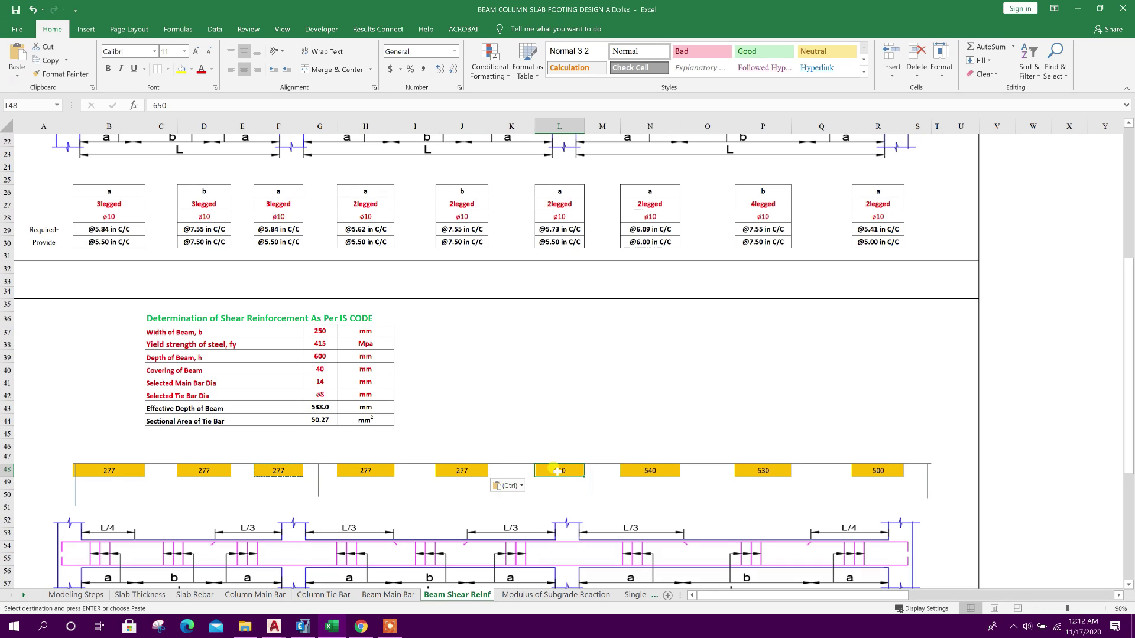
pyautogui.hotkey('ctrl', 'v')
pyautogui.hotkey('ctrl', 'v')
pyautogui.click(762, 471)
pyautogui.hotkey('ctrl', 'v')
pyautogui.press('Escape')
# Step: Check the last span's end value in ETABS and enter 417 for the third span's final "a" zone in Excel
pyautogui.click(877, 470)
pyautogui.click(302, 626)
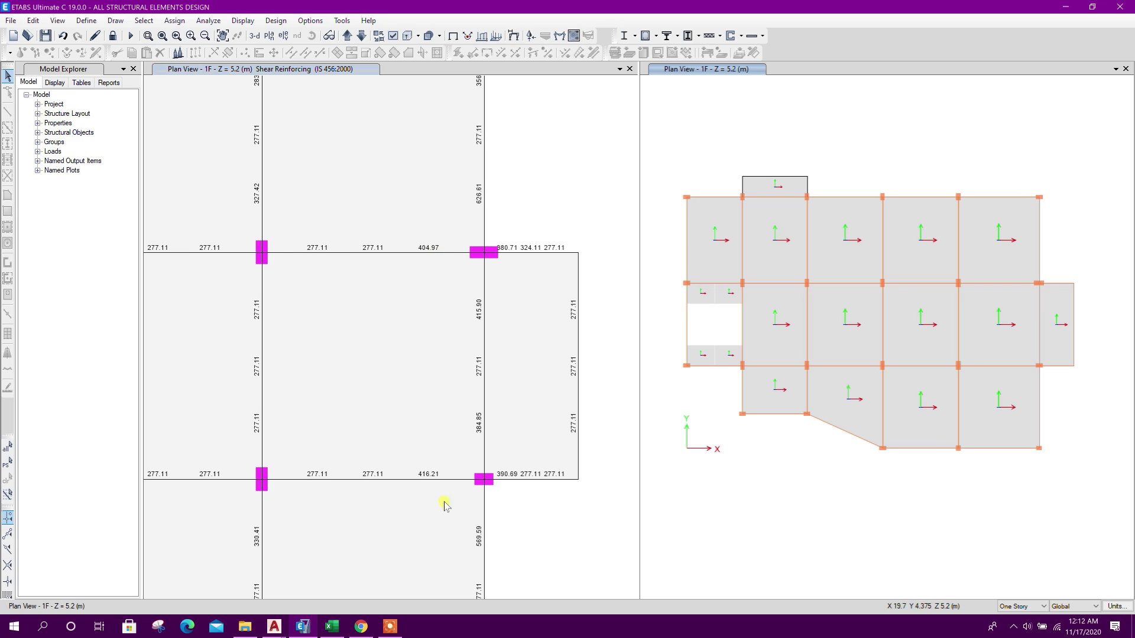
pyautogui.hotkey('alt', 'Tab')
pyautogui.write('1')
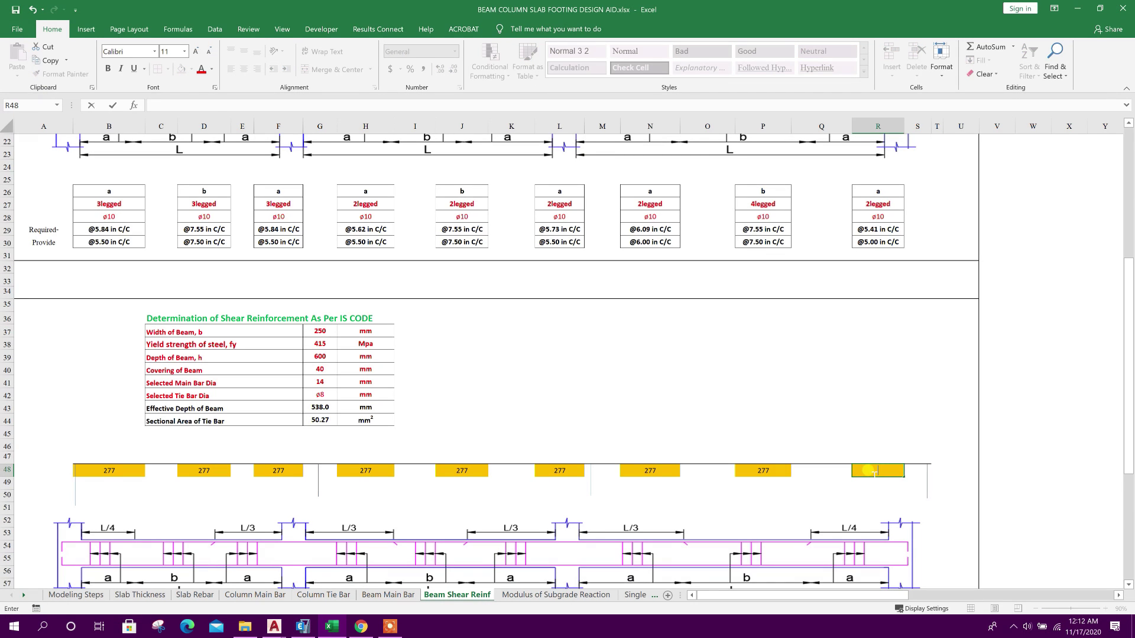
pyautogui.write('7')
pyautogui.press('Return')
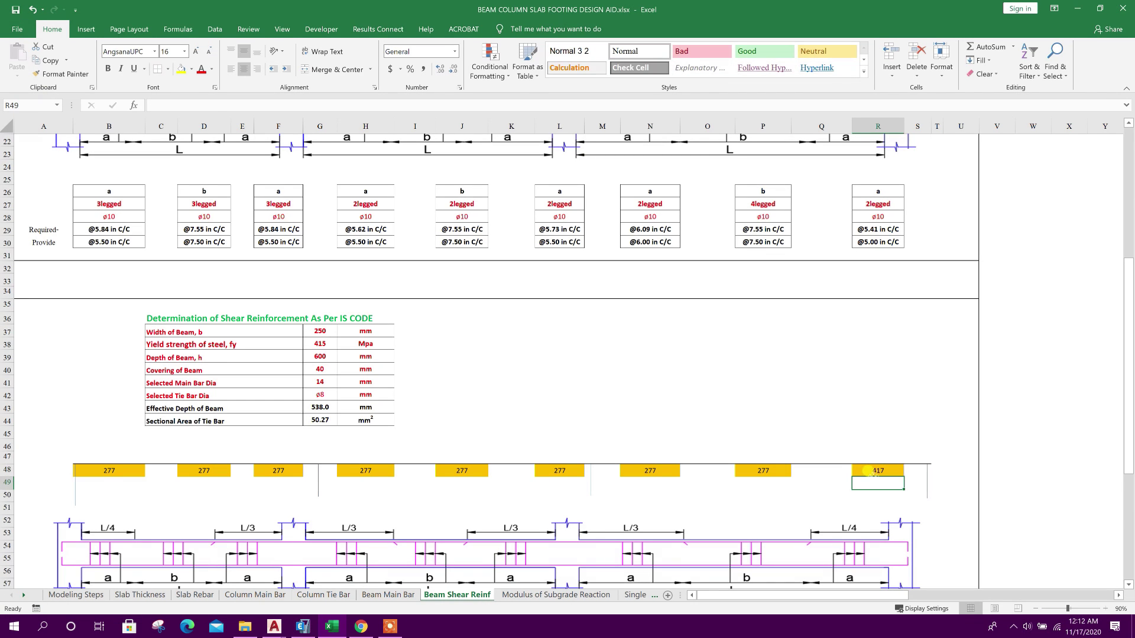
# Step: Examine the required and provided stirrup spacings for the first and last "a" zones and their formulas
pyautogui.scroll(-5, 866, 470)
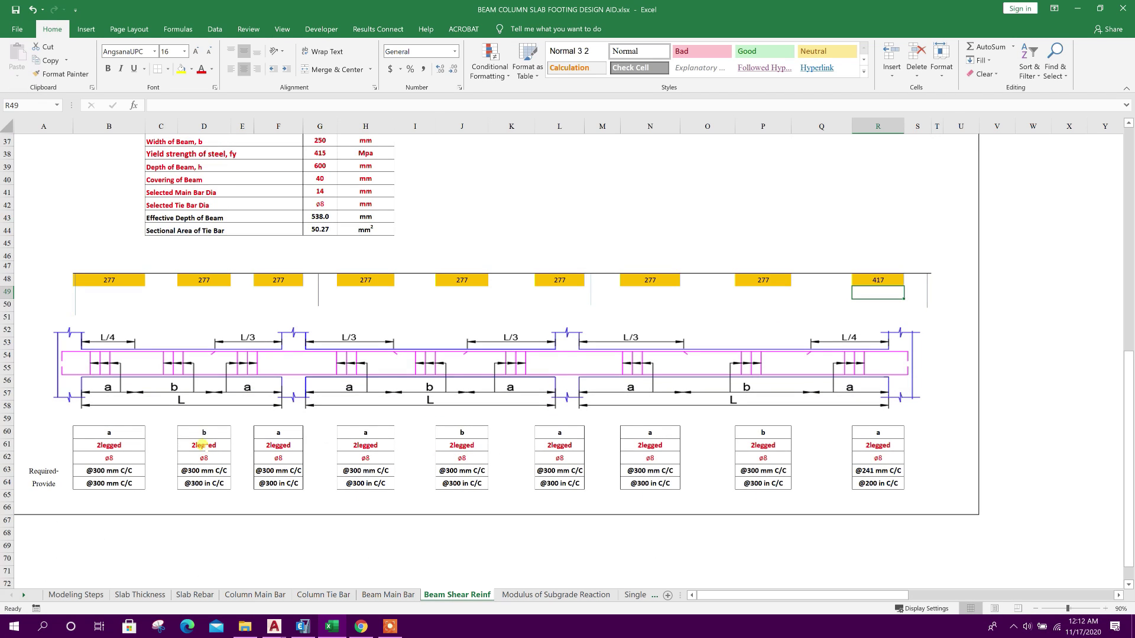
pyautogui.click(114, 444)
pyautogui.click(109, 470)
pyautogui.click(116, 481)
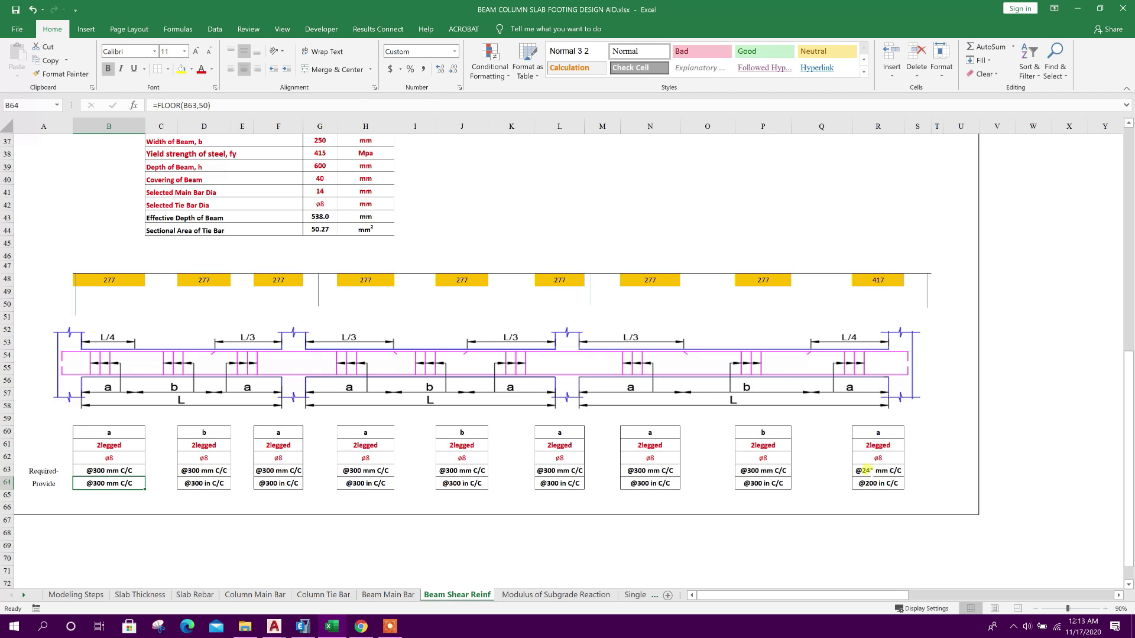
pyautogui.click(867, 470)
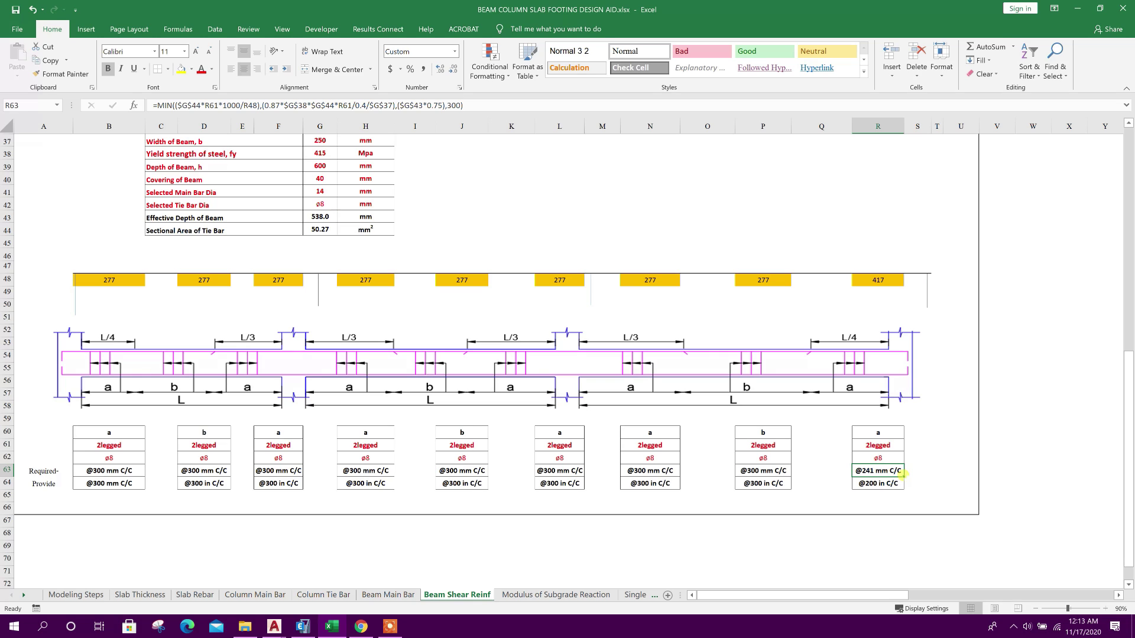
pyautogui.click(866, 483)
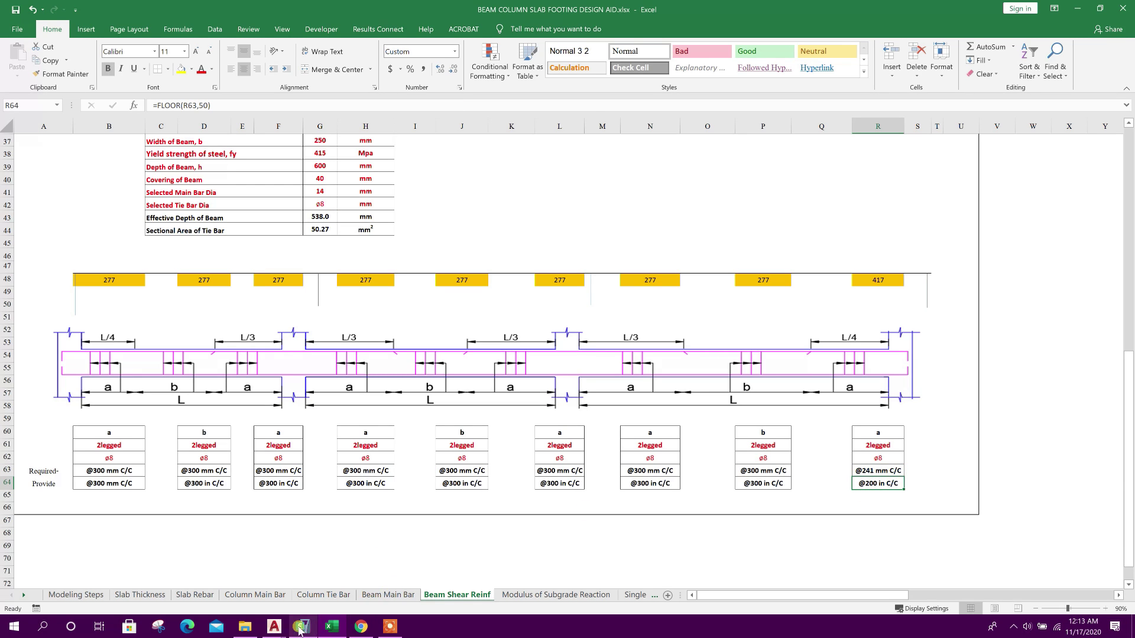
# Step: In the AutoCAD beam drawing, edit the stirrup note below the beam to read "a) T8 @ 20 cm C/C"
pyautogui.moveTo(273, 625)
pyautogui.click(204, 568)
pyautogui.moveTo(545, 459); pyautogui.dragTo(547, 474, button='middle')
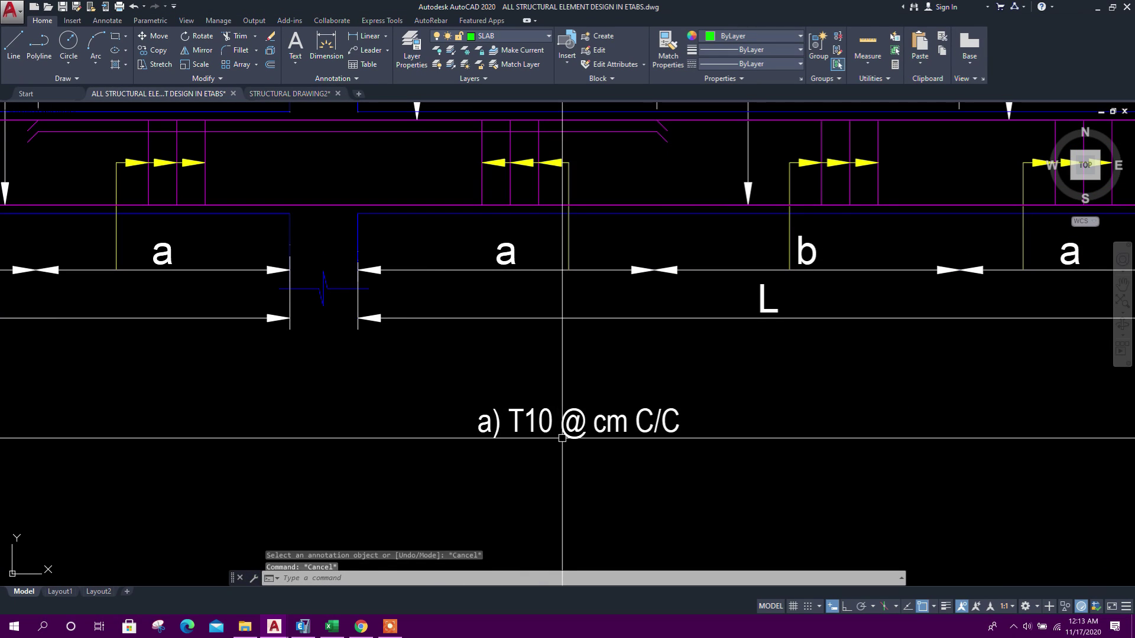
pyautogui.doubleClick(586, 423)
pyautogui.write('20')
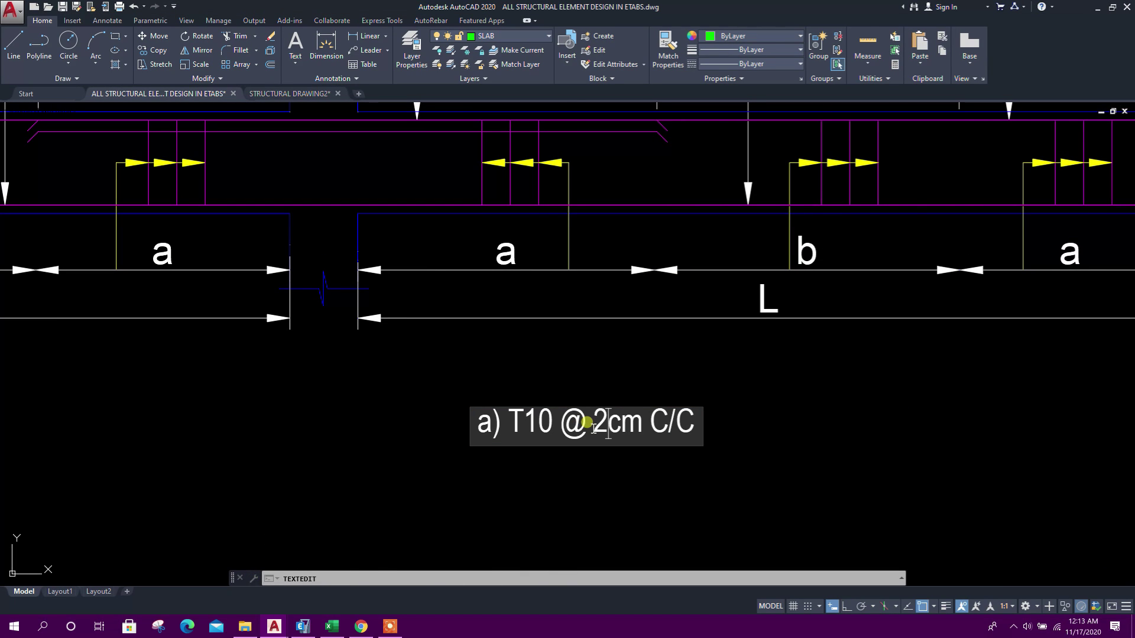
pyautogui.moveTo(550, 424); pyautogui.dragTo(524, 425)
pyautogui.write('8')
pyautogui.click(577, 479)
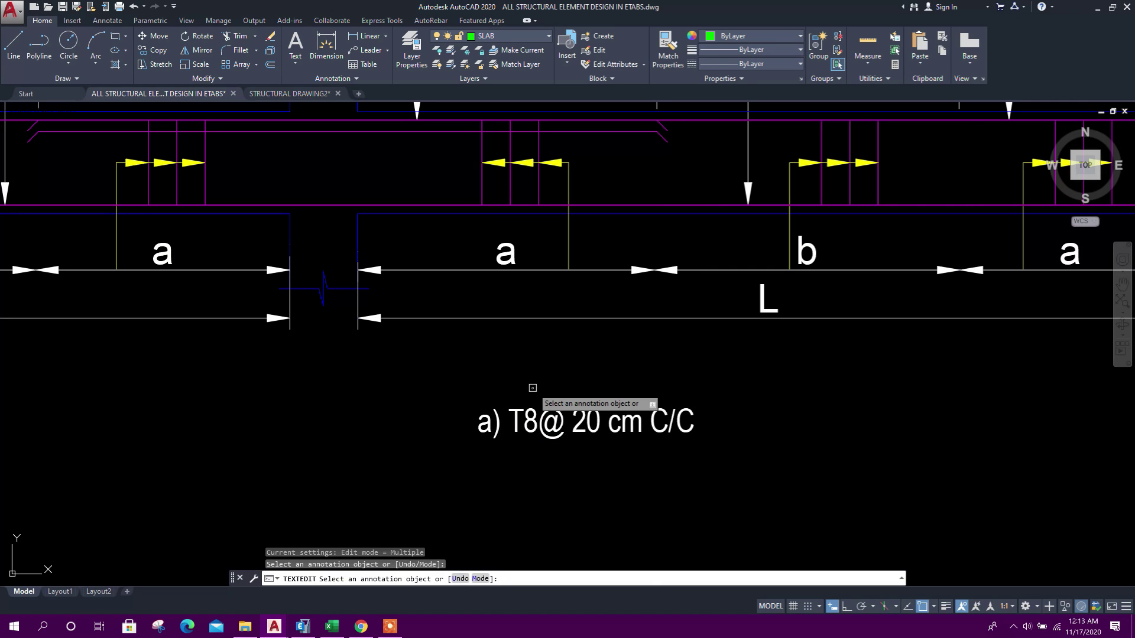
pyautogui.click(539, 427)
pyautogui.click(562, 471)
pyautogui.press('Escape')
# Step: Copy the "a)" stirrup note directly below itself and relabel the copy as "b) T8 @ 20 cm C/C"
pyautogui.click(152, 50)
pyautogui.click(766, 464)
pyautogui.click(771, 489)
pyautogui.press('Escape')
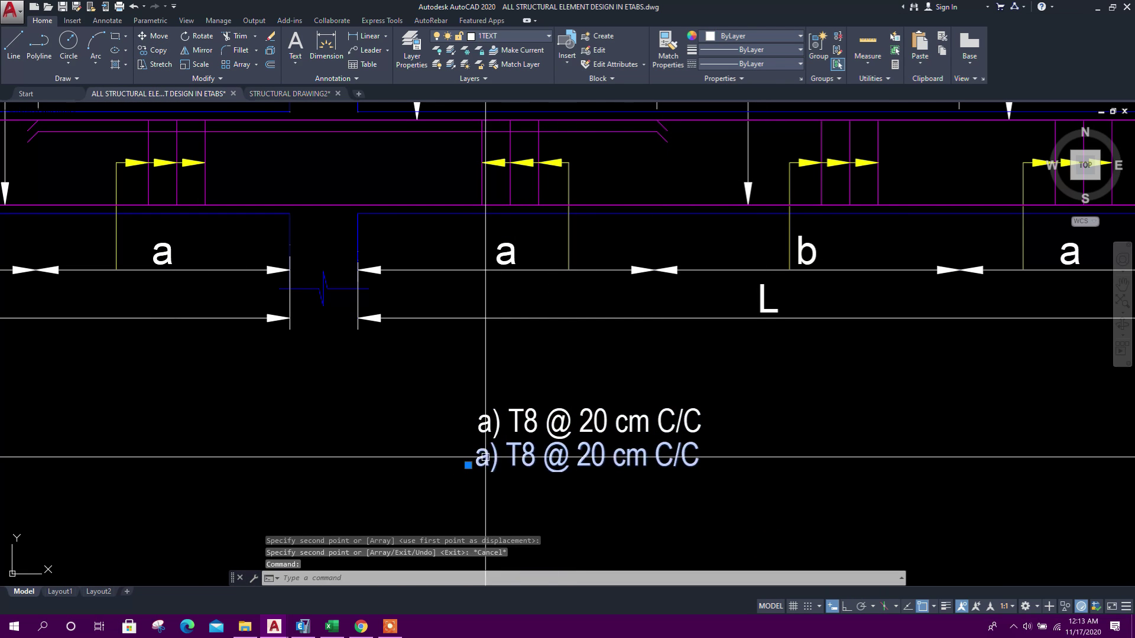
pyautogui.doubleClick(479, 454)
pyautogui.write('b')
pyautogui.click(544, 524)
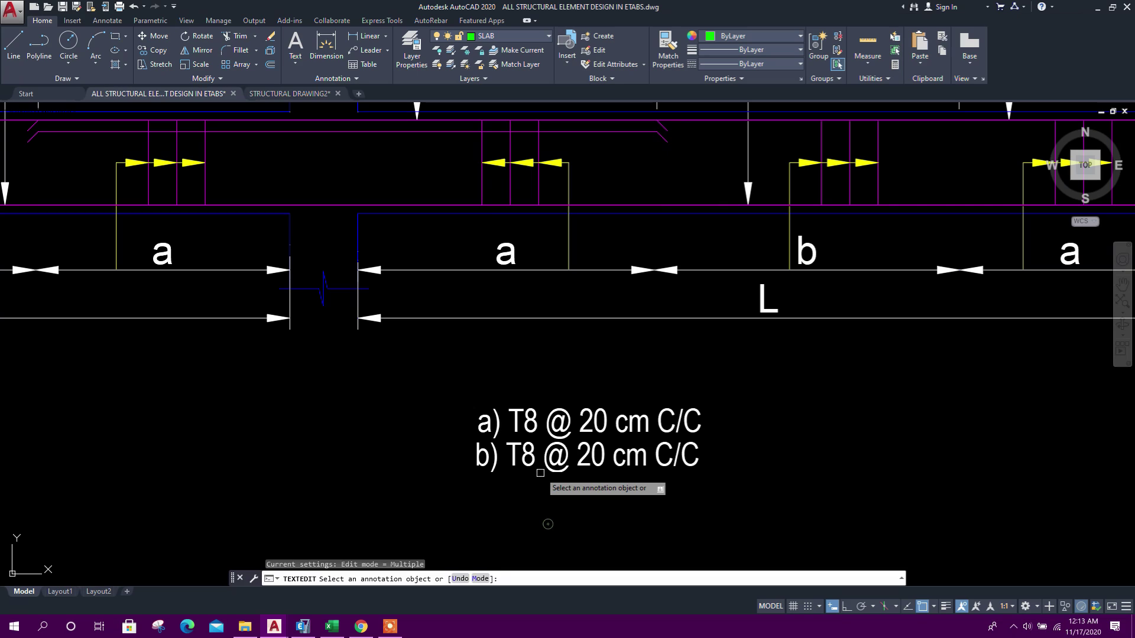
pyautogui.press('Escape')
# Step: Copy the "b)" stirrup note one line below and change the copy's label to "c)"
pyautogui.click(527, 455)
pyautogui.click(492, 445)
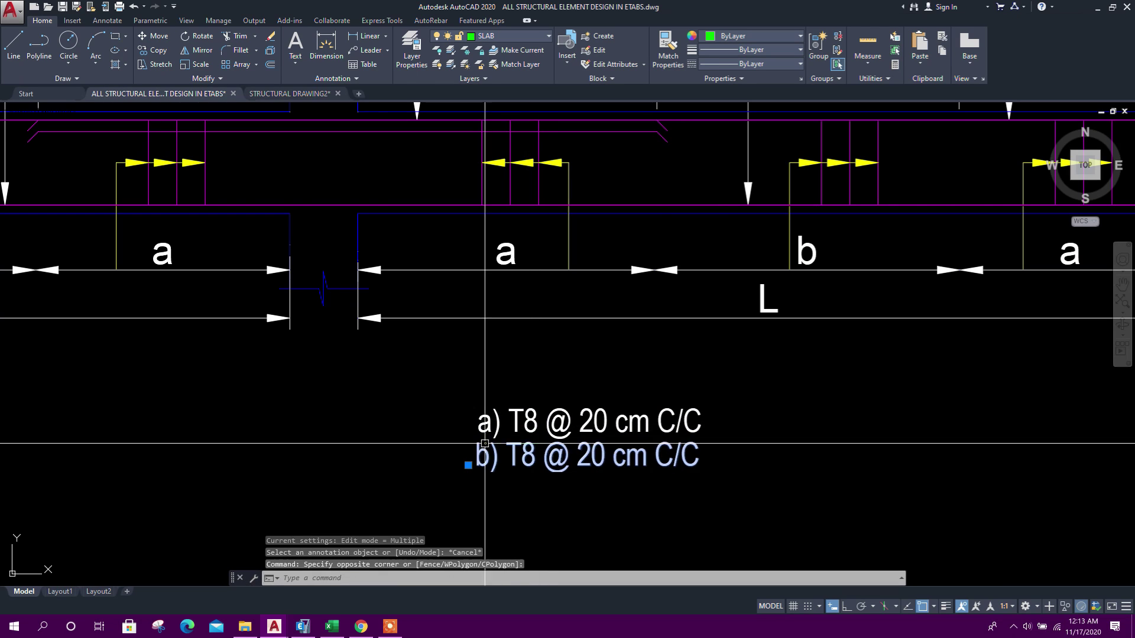
pyautogui.click(153, 50)
pyautogui.click(678, 457)
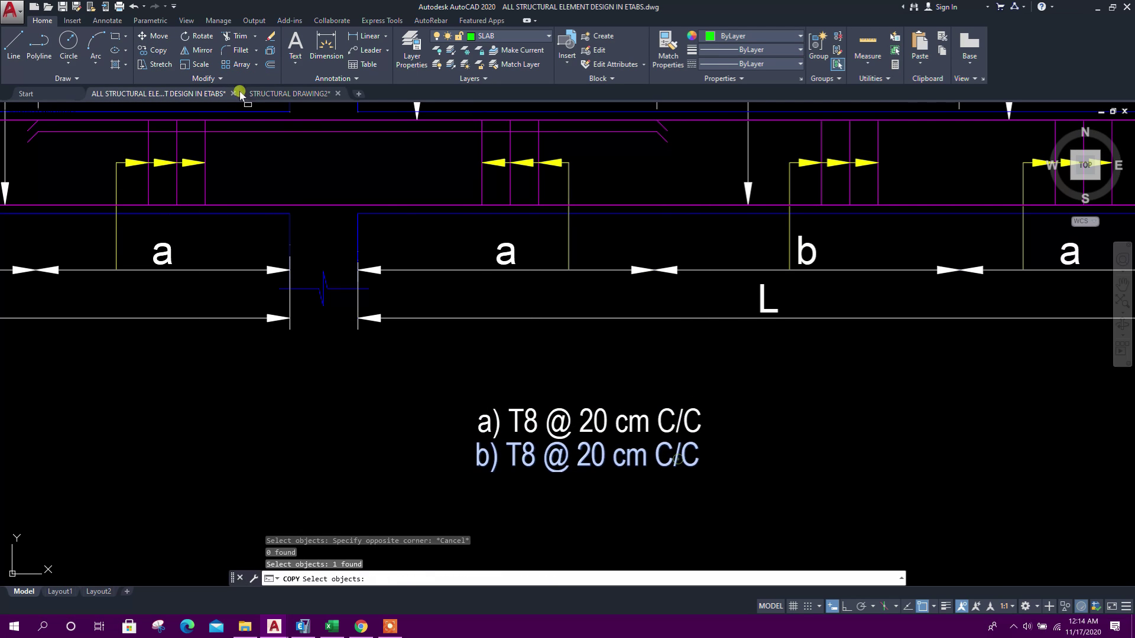
pyautogui.press('Return')
pyautogui.click(701, 348)
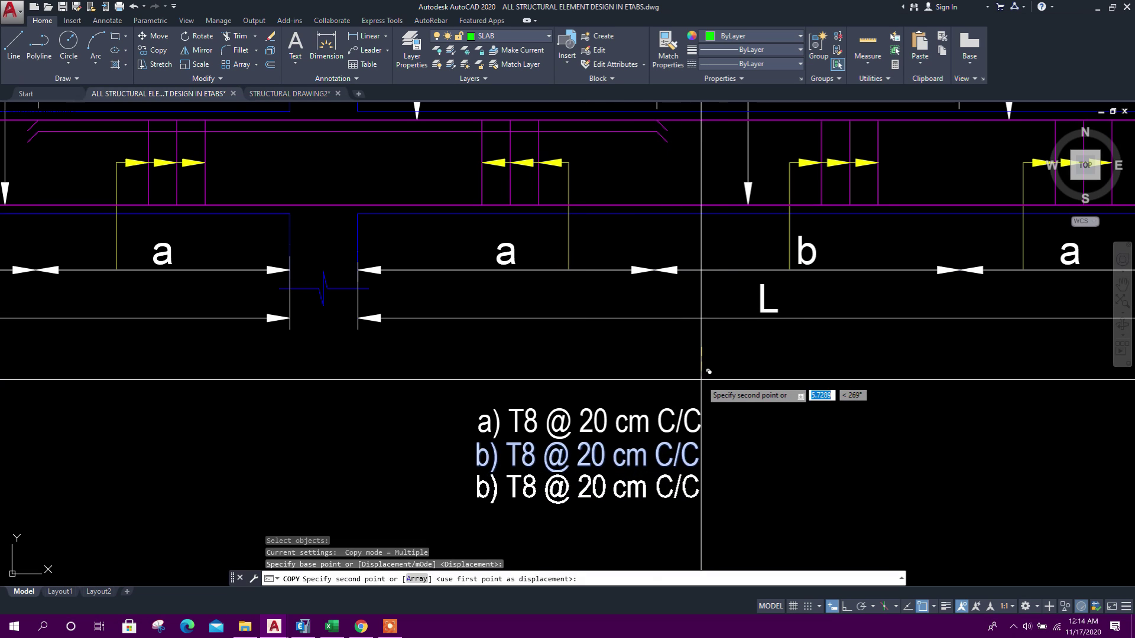
pyautogui.click(701, 381)
pyautogui.press('Return')
pyautogui.doubleClick(482, 492)
pyautogui.write('c')
pyautogui.click(557, 515)
pyautogui.scroll(-5, 537, 437)
pyautogui.press('Escape')
# Step: Review the beam long section's bars, stirrup zones and notes through to the cantilever, and return to the Excel shear reinforcement sheet
pyautogui.moveTo(843, 471); pyautogui.dragTo(473, 502, button='middle')
pyautogui.moveTo(1023, 500)
pyautogui.mouseDown(button='middle')
pyautogui.moveTo(929, 502)
pyautogui.moveTo(836, 406)
pyautogui.mouseUp(button='middle')
pyautogui.scroll(5, 768, 367)
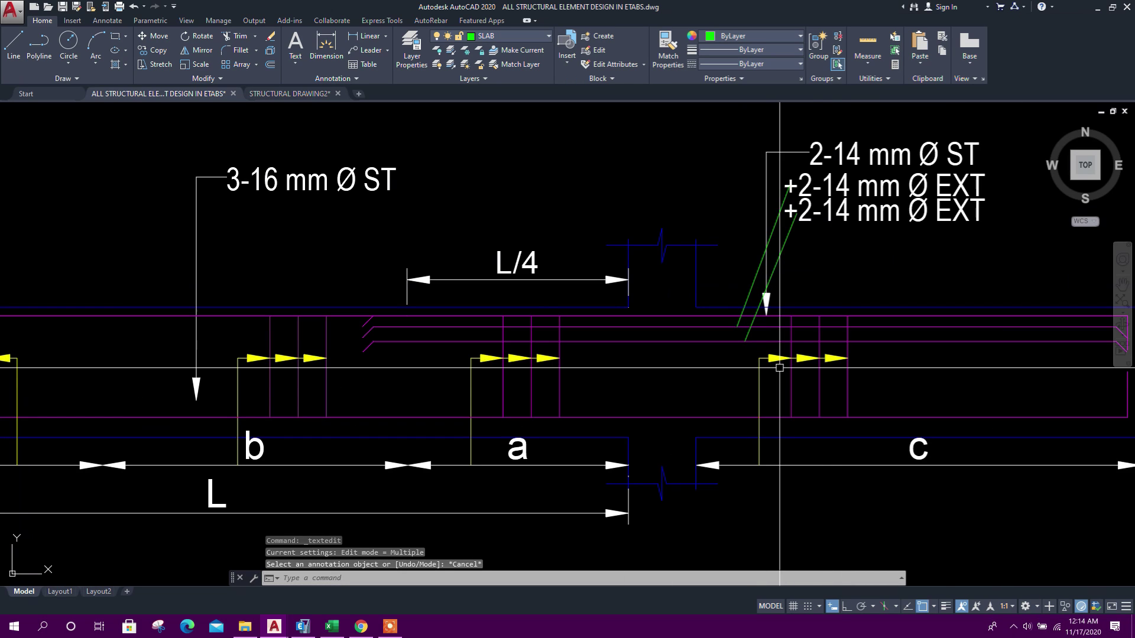
pyautogui.scroll(-8, 822, 378)
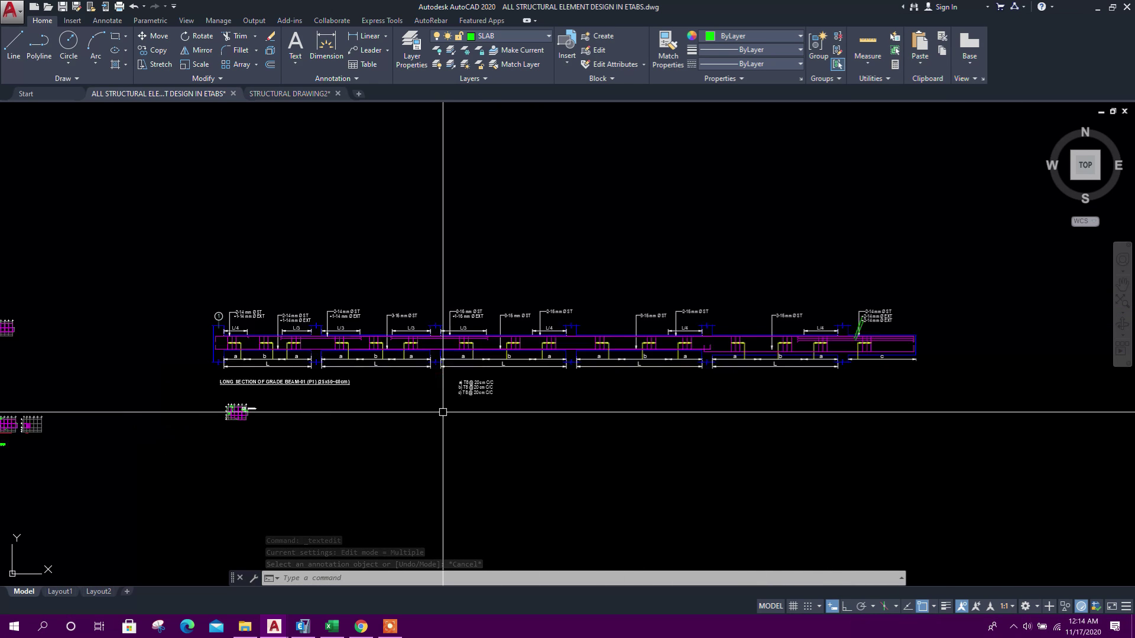
pyautogui.scroll(5, 449, 401)
pyautogui.scroll(4, 455, 343)
pyautogui.scroll(-4, 463, 302)
pyautogui.click(331, 626)
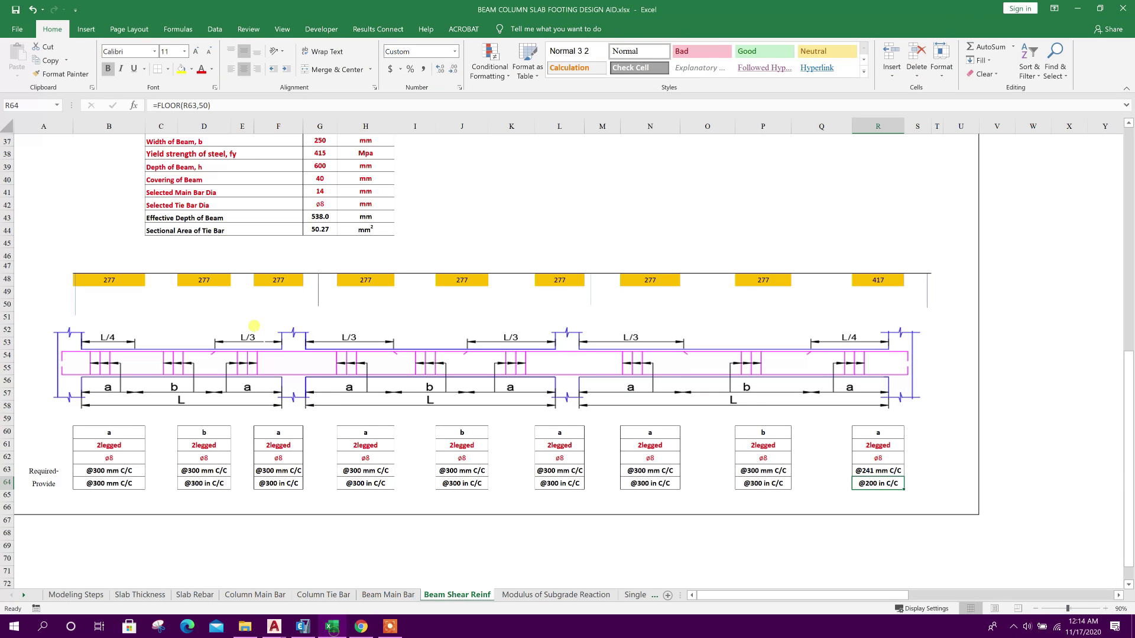
# Step: Switch to ETABS and change the 1F shear reinforcing plan view to the Base level
pyautogui.hotkey('alt', 'Tab')
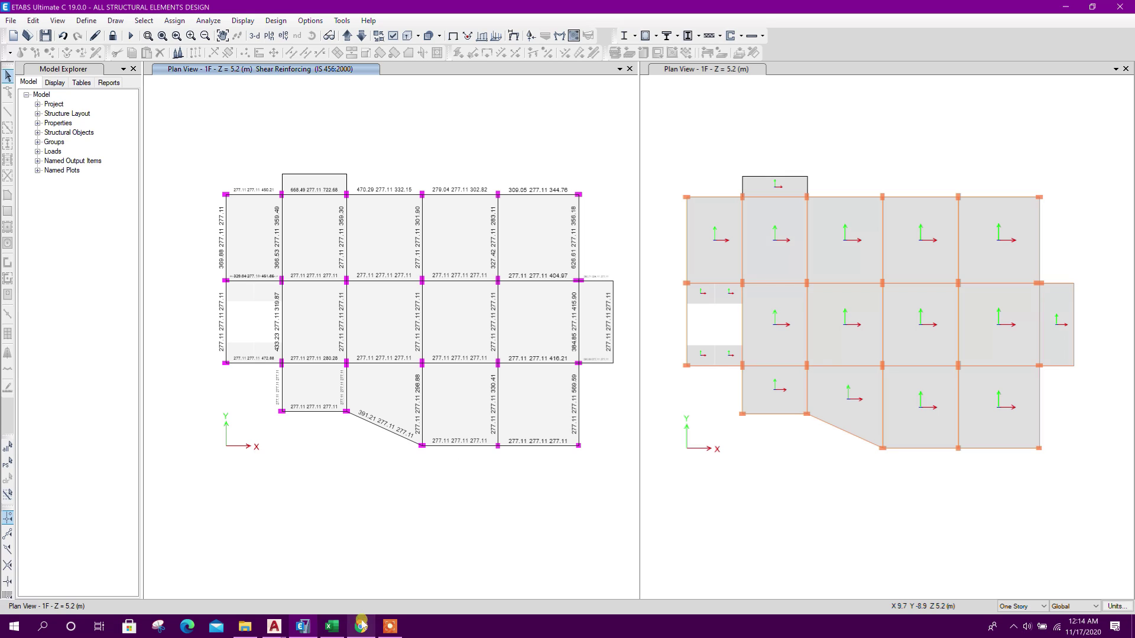
pyautogui.click(331, 627)
pyautogui.click(527, 595)
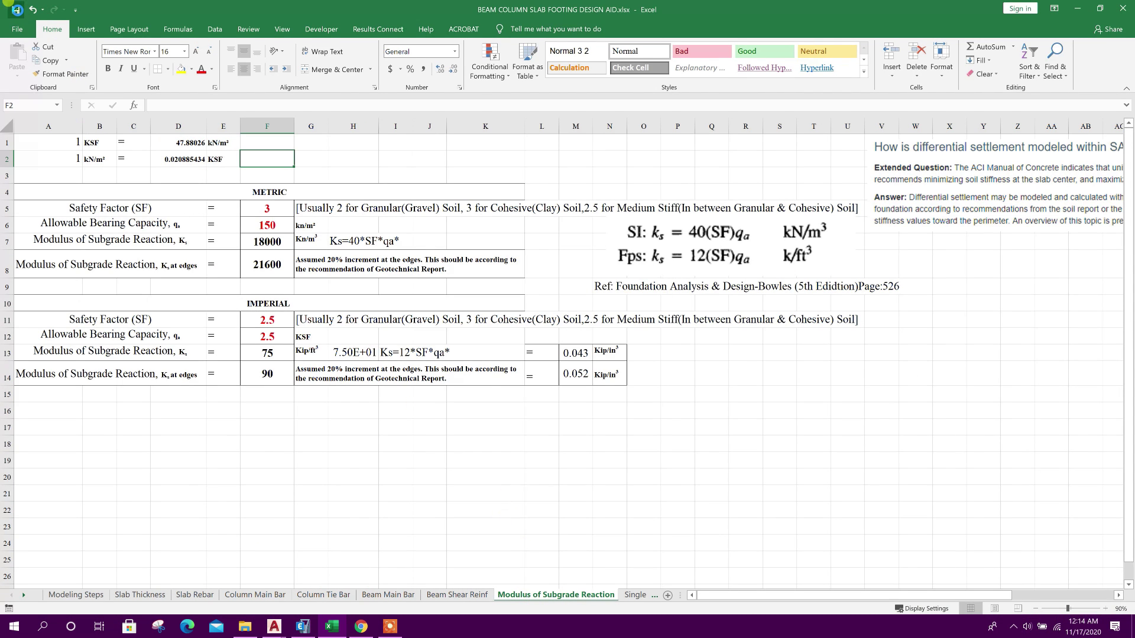
pyautogui.click(303, 626)
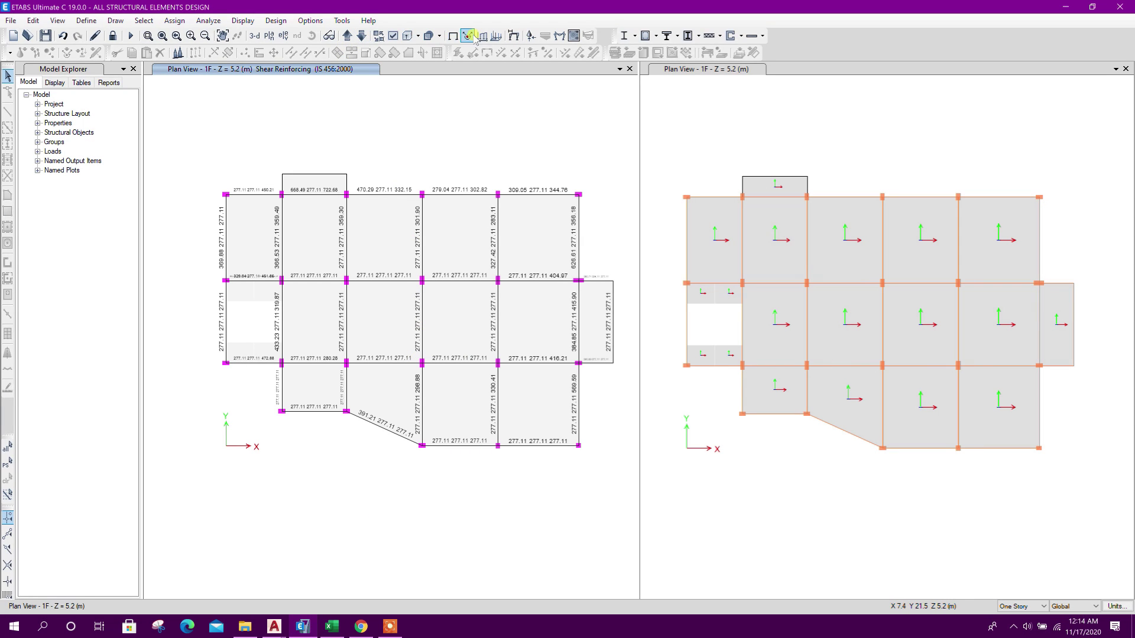
pyautogui.click(270, 36)
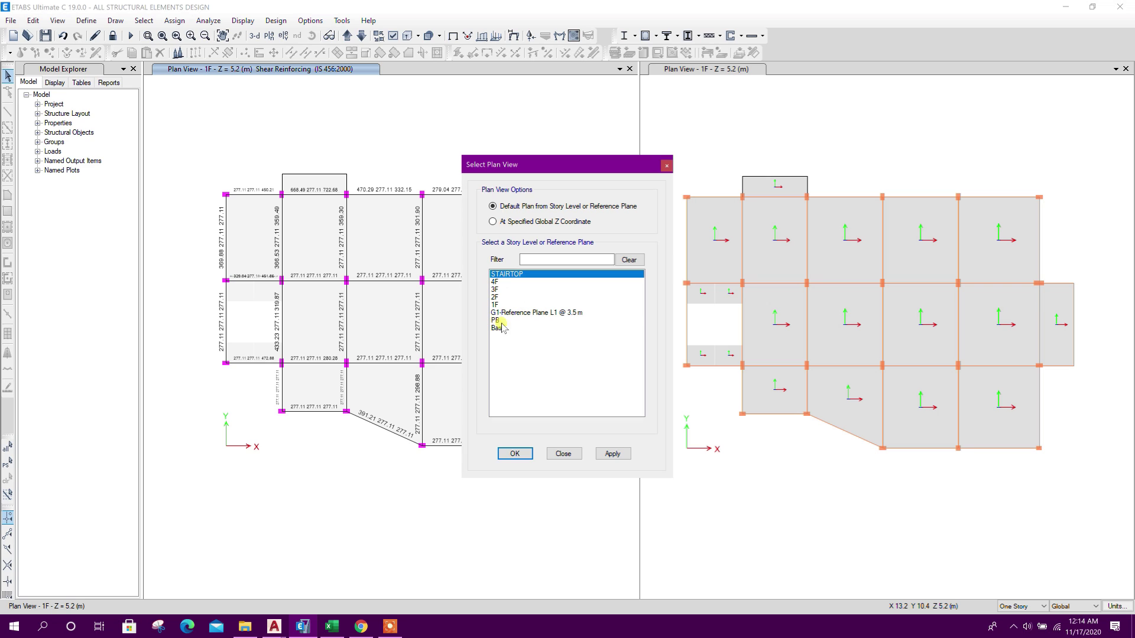
pyautogui.click(507, 328)
pyautogui.click(611, 454)
pyautogui.click(514, 453)
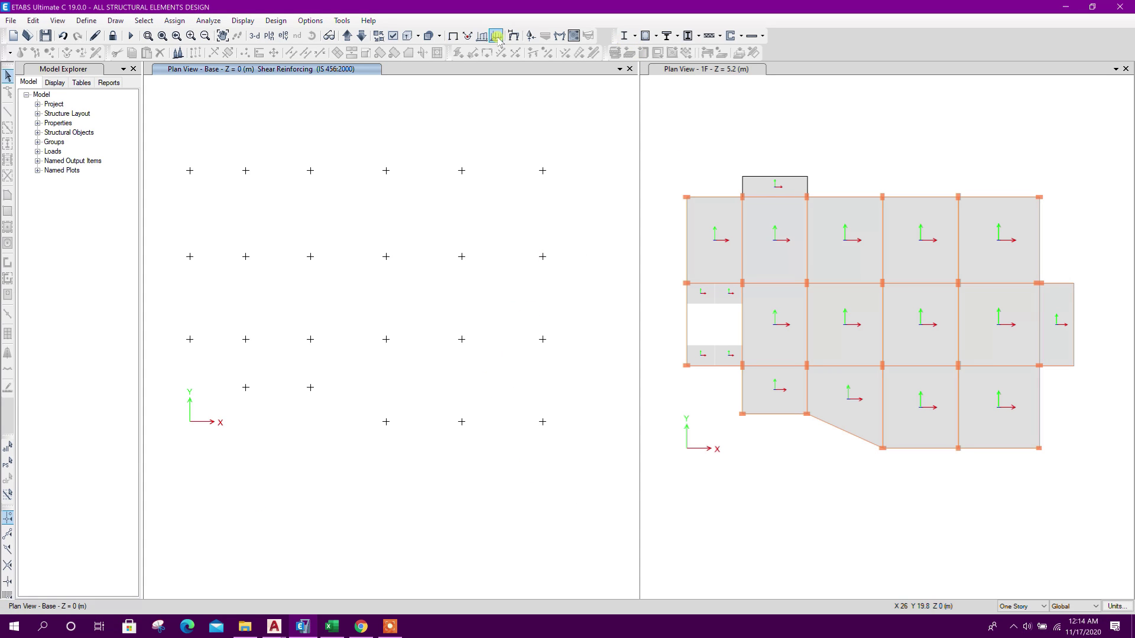
# Step: Display the base joint reactions for the DL+LL combination as tabulated values, showing the Fz component only
pyautogui.click(530, 36)
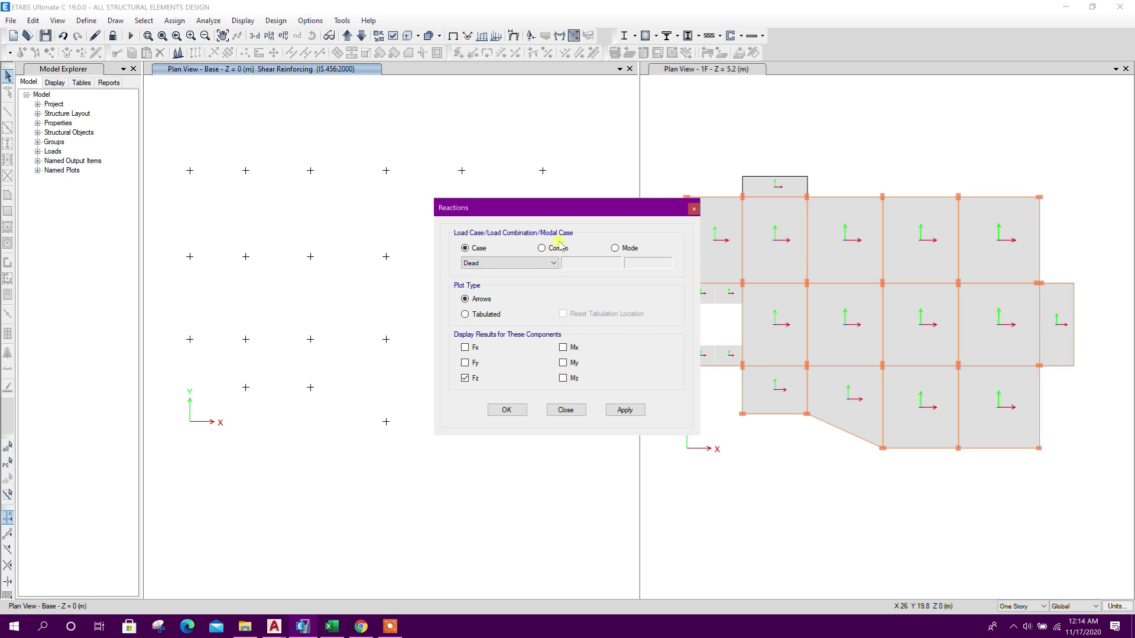
pyautogui.click(541, 249)
pyautogui.click(553, 263)
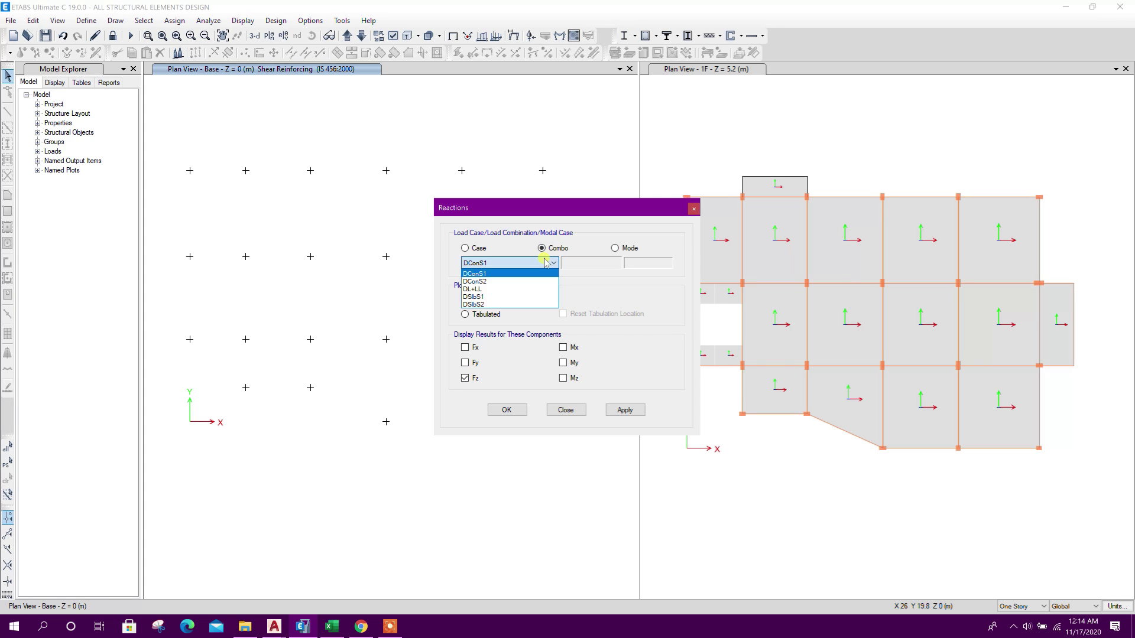
pyautogui.click(494, 293)
pyautogui.click(612, 409)
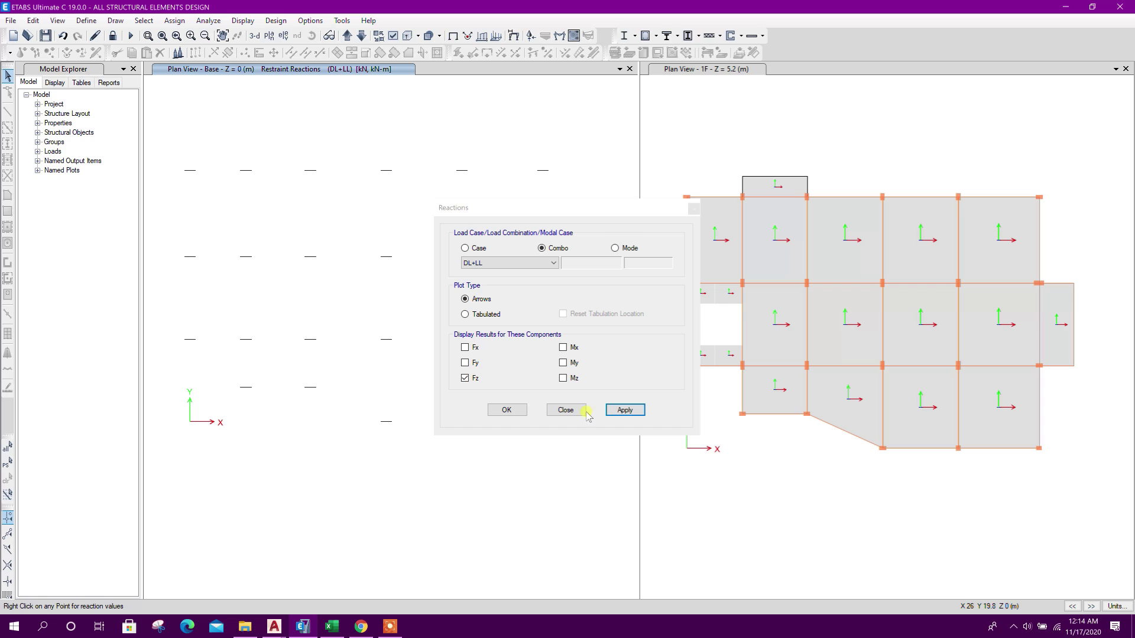
pyautogui.click(485, 313)
pyautogui.click(615, 410)
pyautogui.click(573, 413)
# Step: Set the display units so that Force values show one decimal place
pyautogui.click(1114, 607)
pyautogui.click(1105, 608)
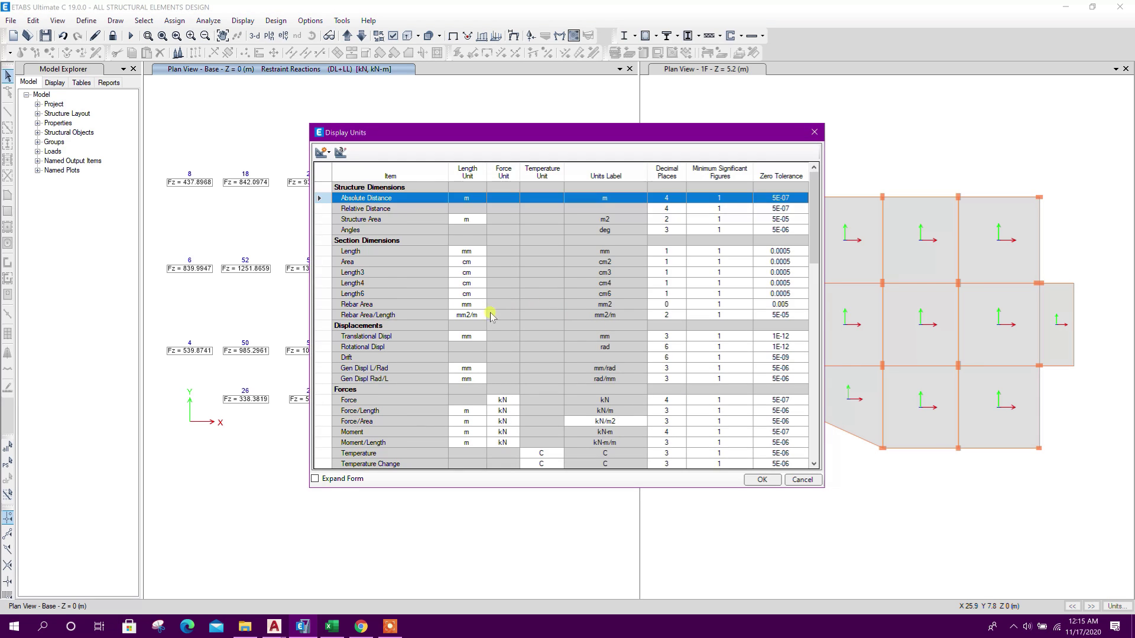
pyautogui.scroll(-4, 498, 313)
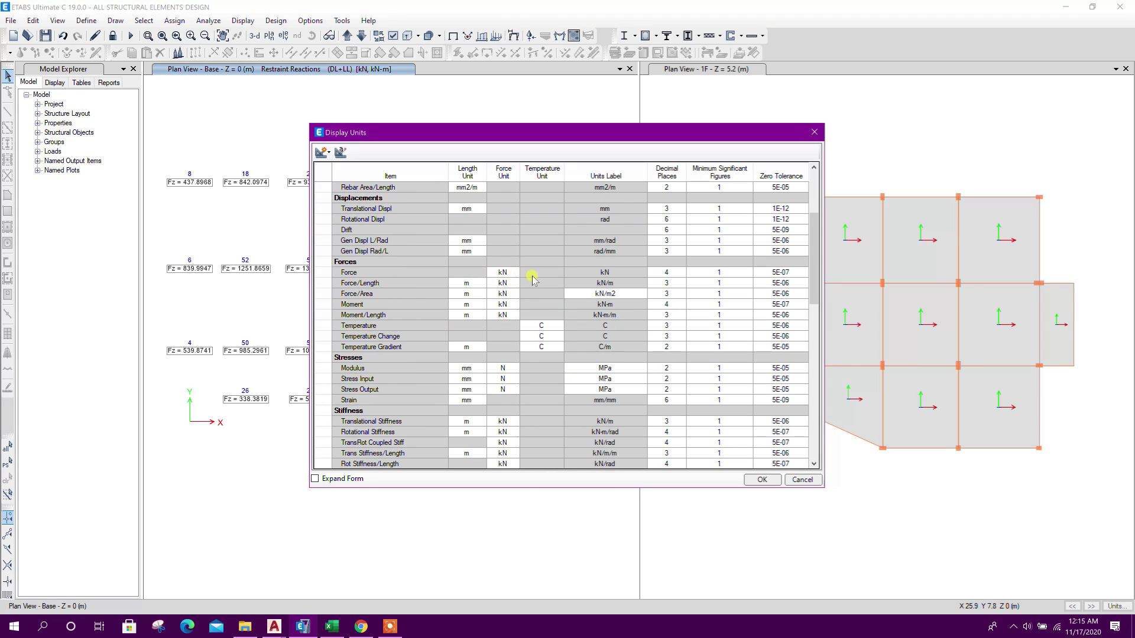
pyautogui.click(666, 272)
pyautogui.click(666, 271)
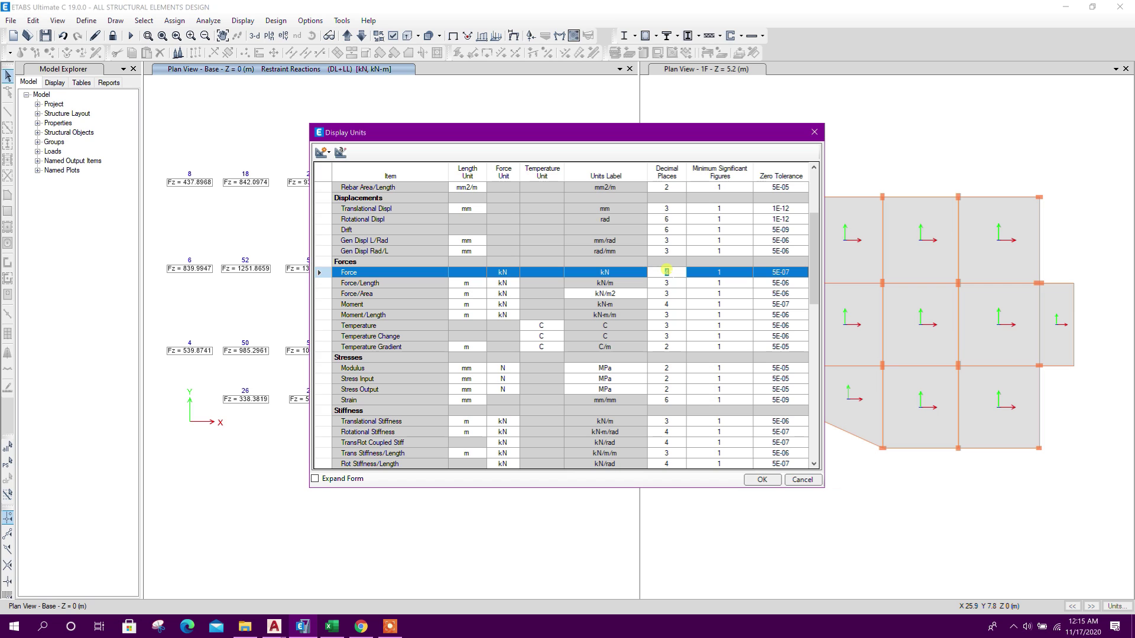
pyautogui.click(762, 479)
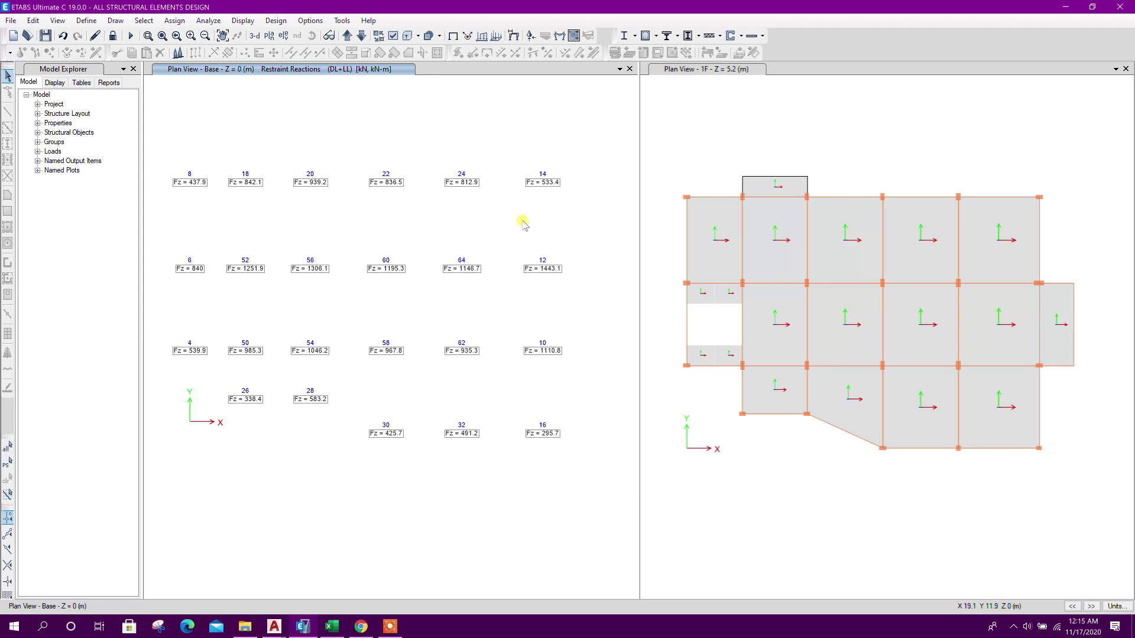
# Step: In the Excel design aid, open the Single Footing Design sheet and set the footing sizing code to IS CODE
pyautogui.click(332, 626)
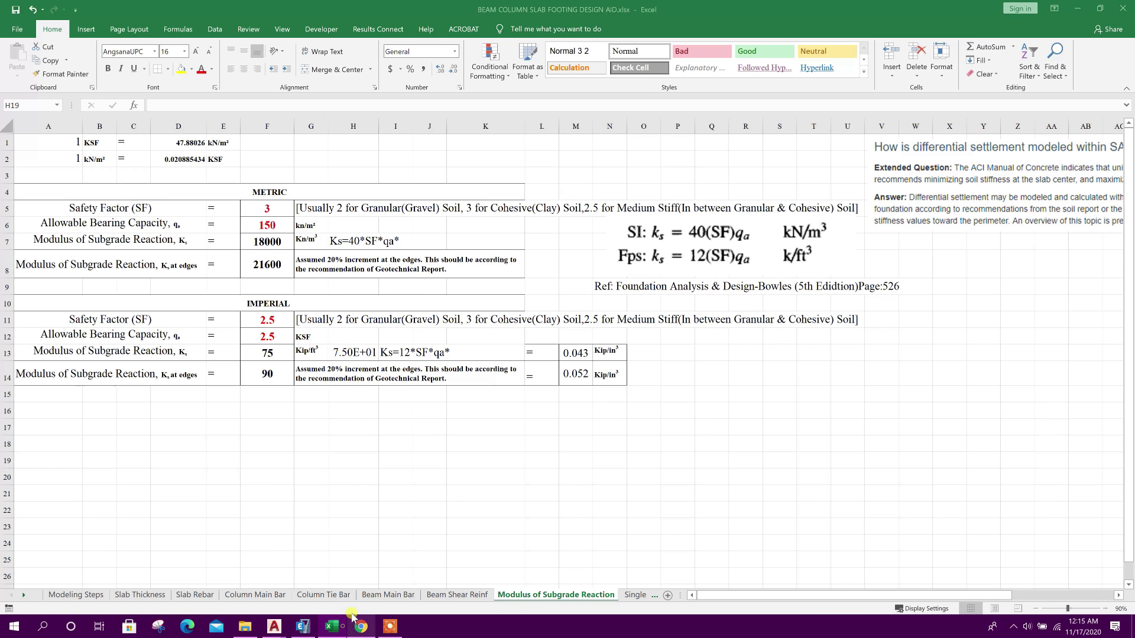
pyautogui.click(631, 595)
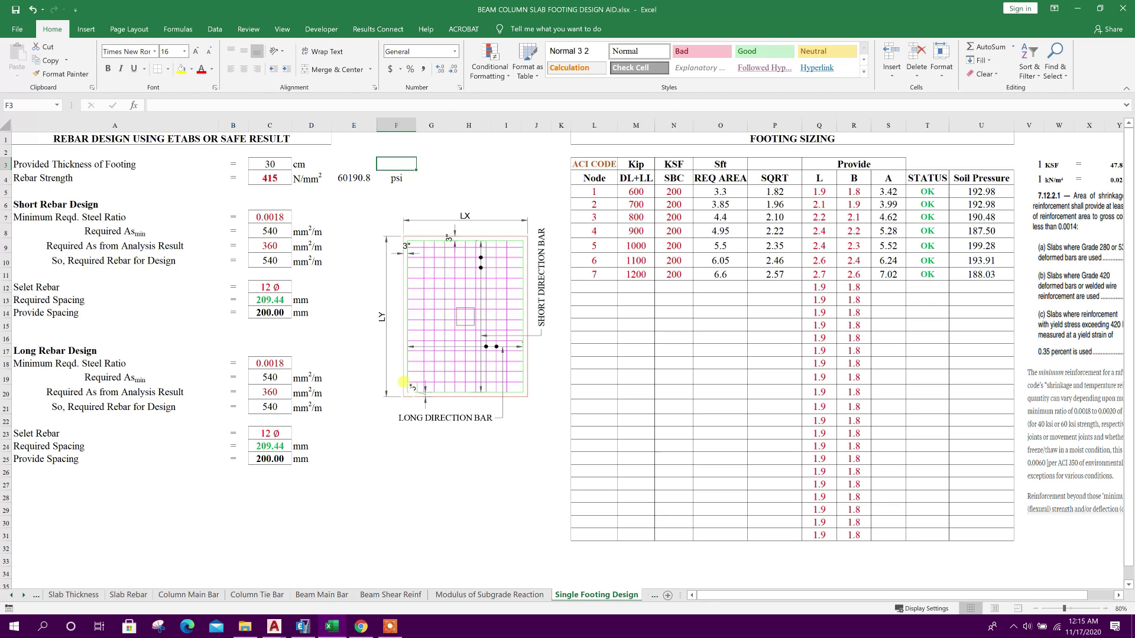
pyautogui.click(648, 595)
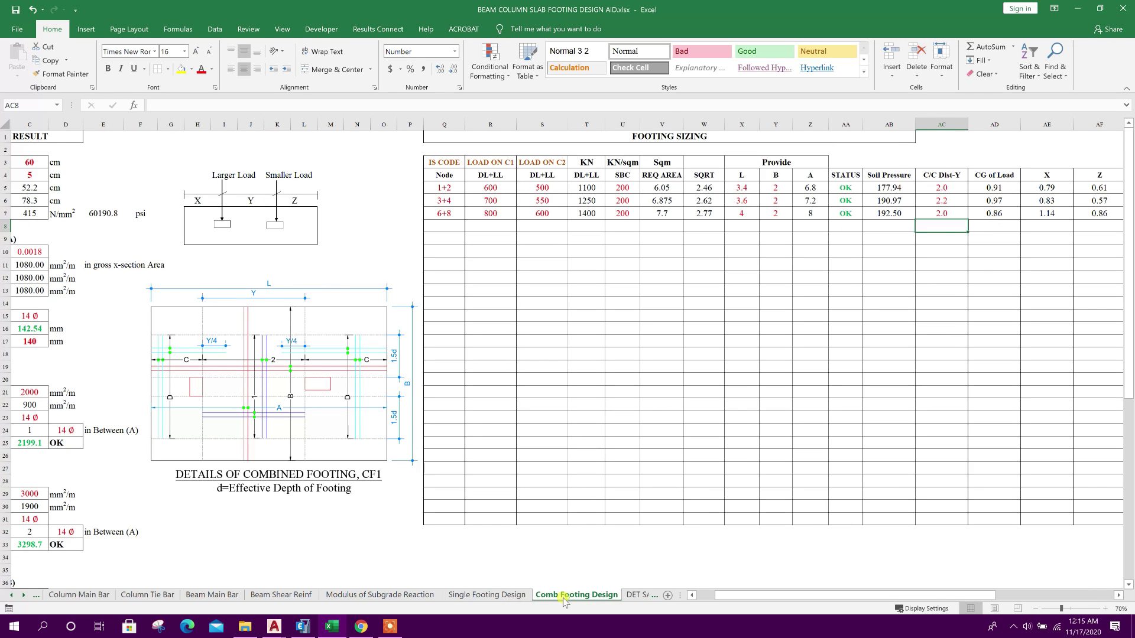
pyautogui.click(493, 595)
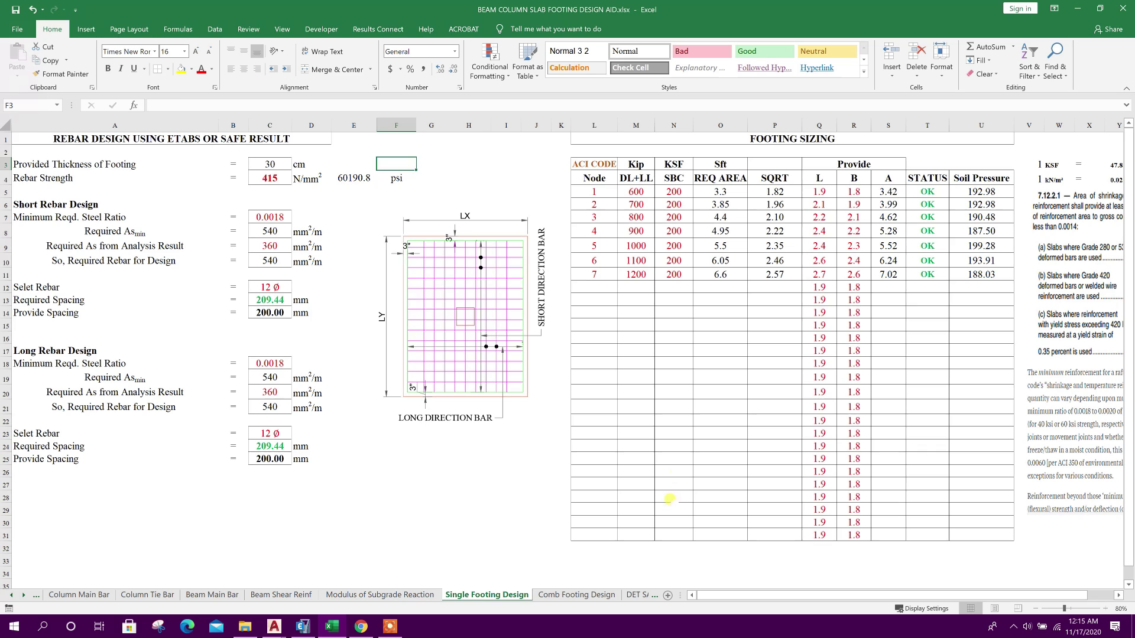
pyautogui.click(602, 164)
pyautogui.click(622, 166)
pyautogui.click(585, 181)
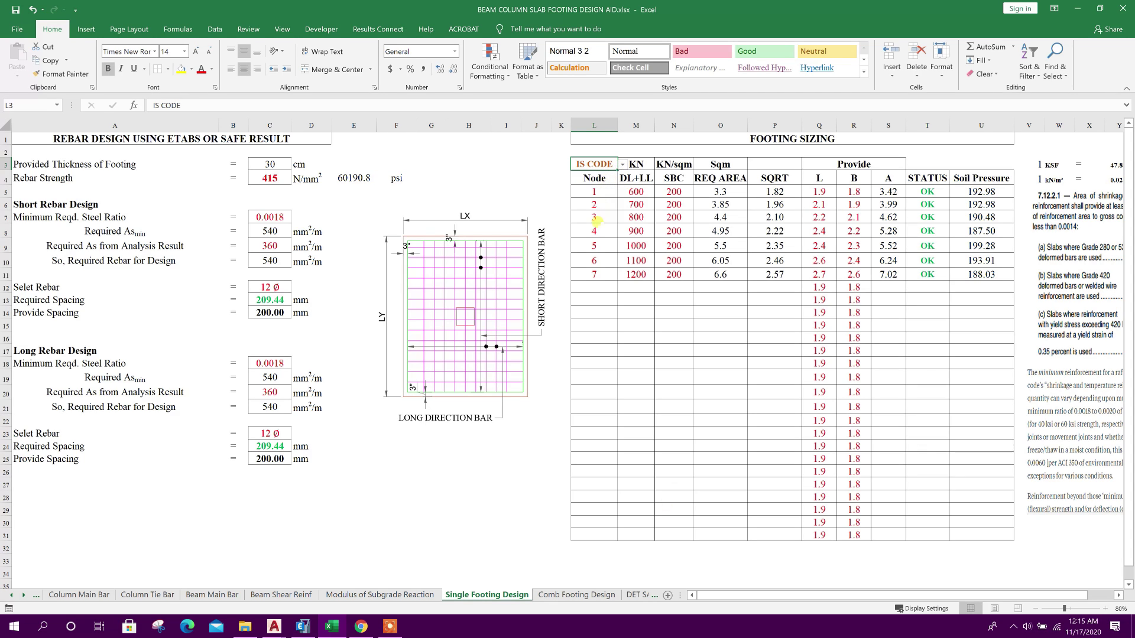
pyautogui.click(636, 164)
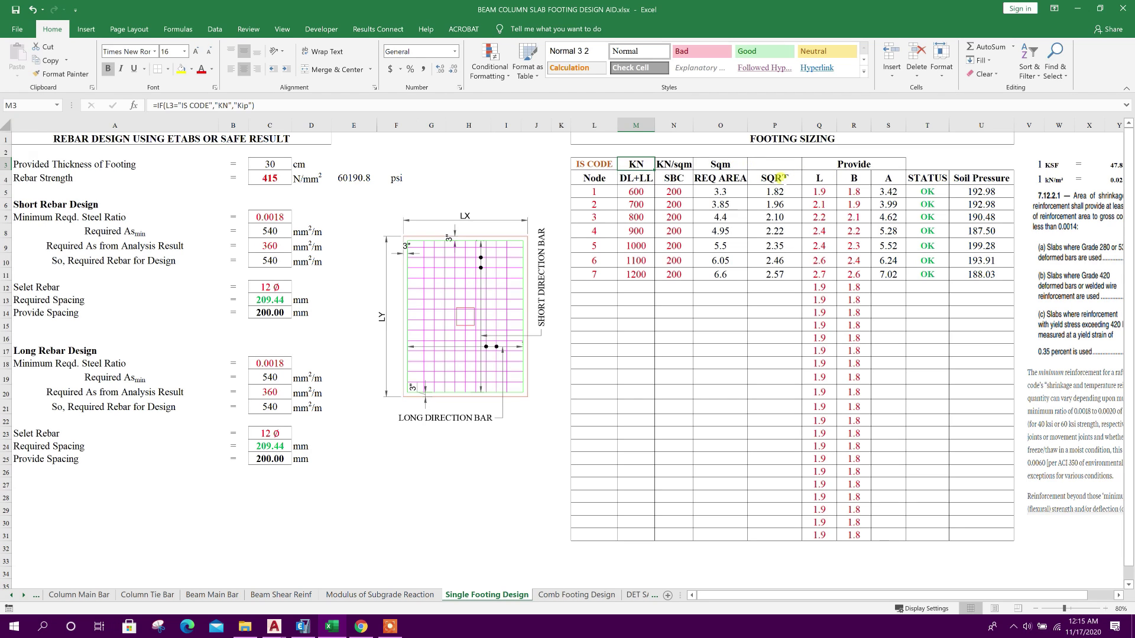
pyautogui.click(594, 192)
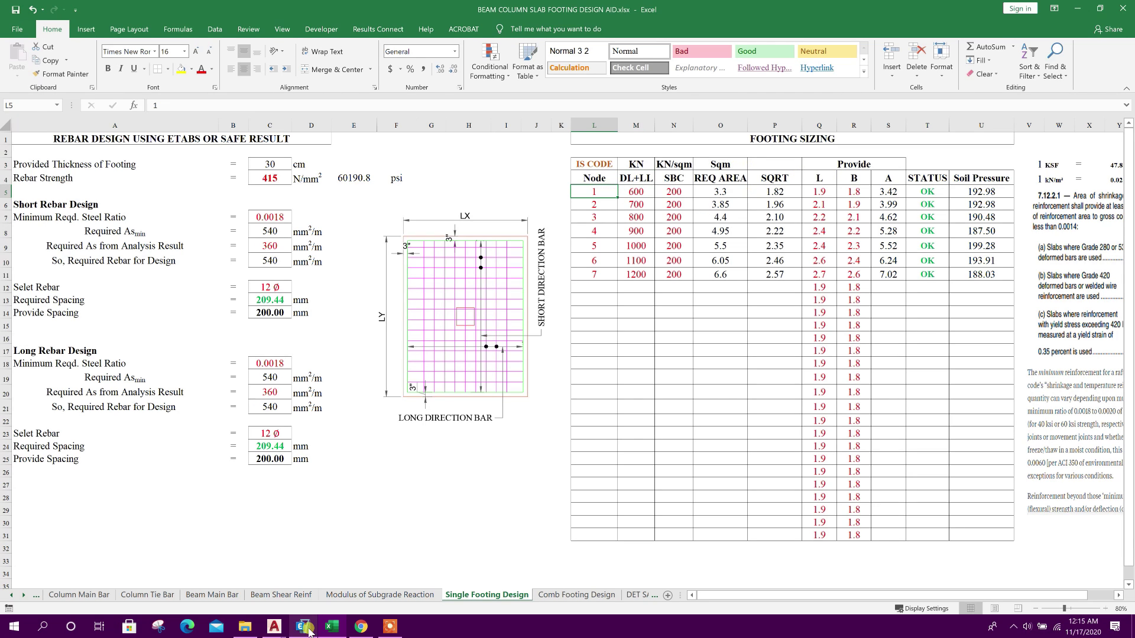
# Step: Switch to ETABS and show the Joint Reactions table from the joint output analysis results
pyautogui.moveTo(308, 624)
pyautogui.click(308, 624)
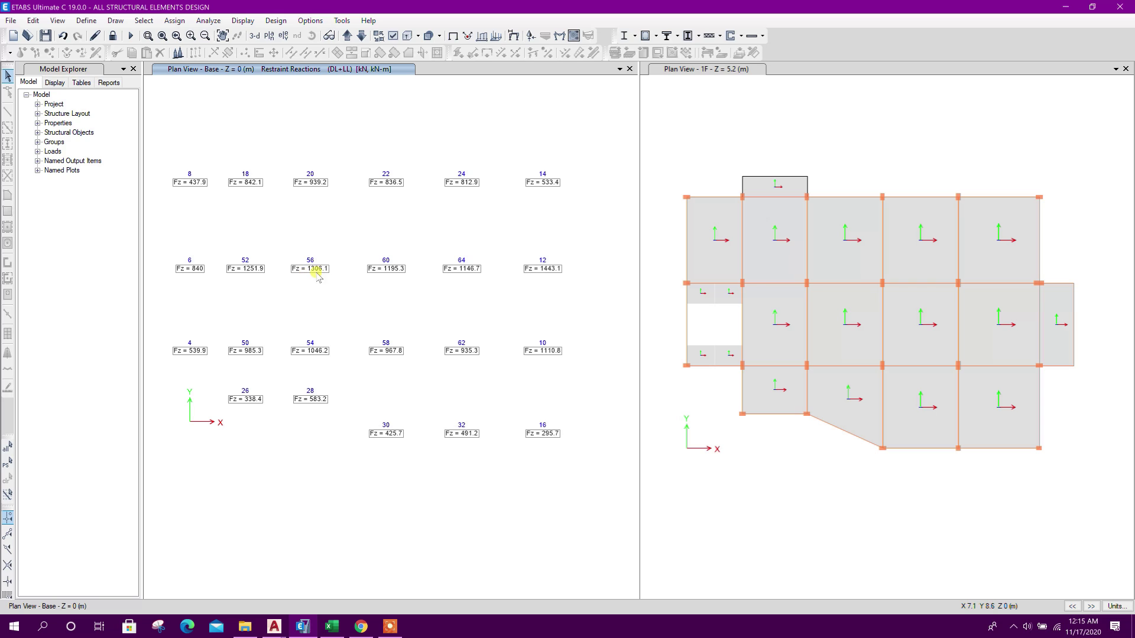
pyautogui.click(82, 82)
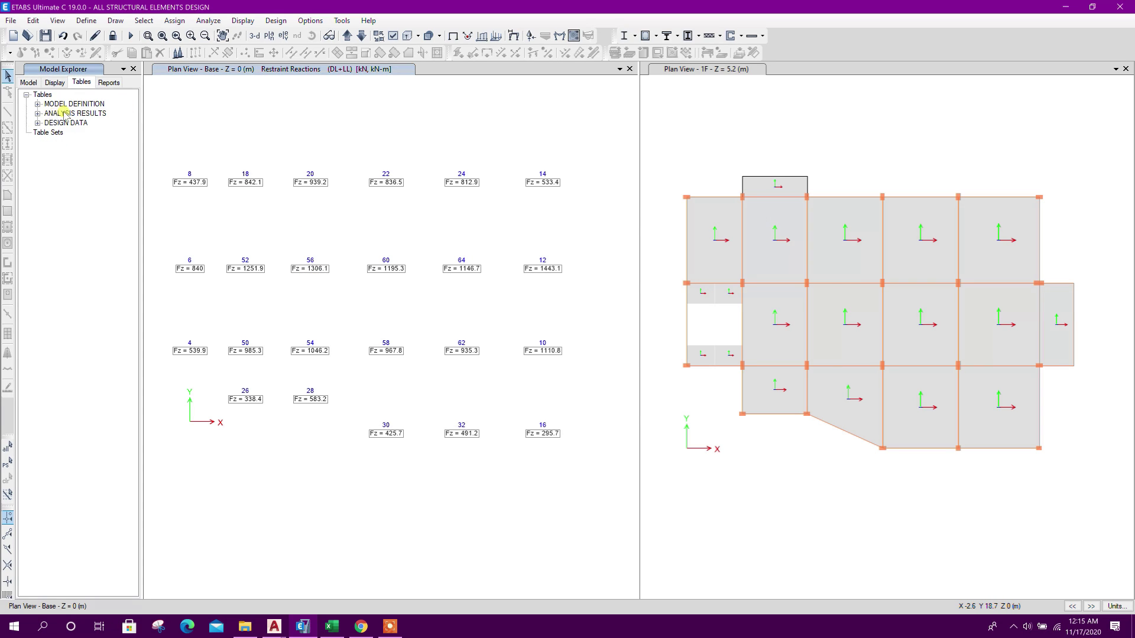
pyautogui.click(38, 113)
pyautogui.click(49, 133)
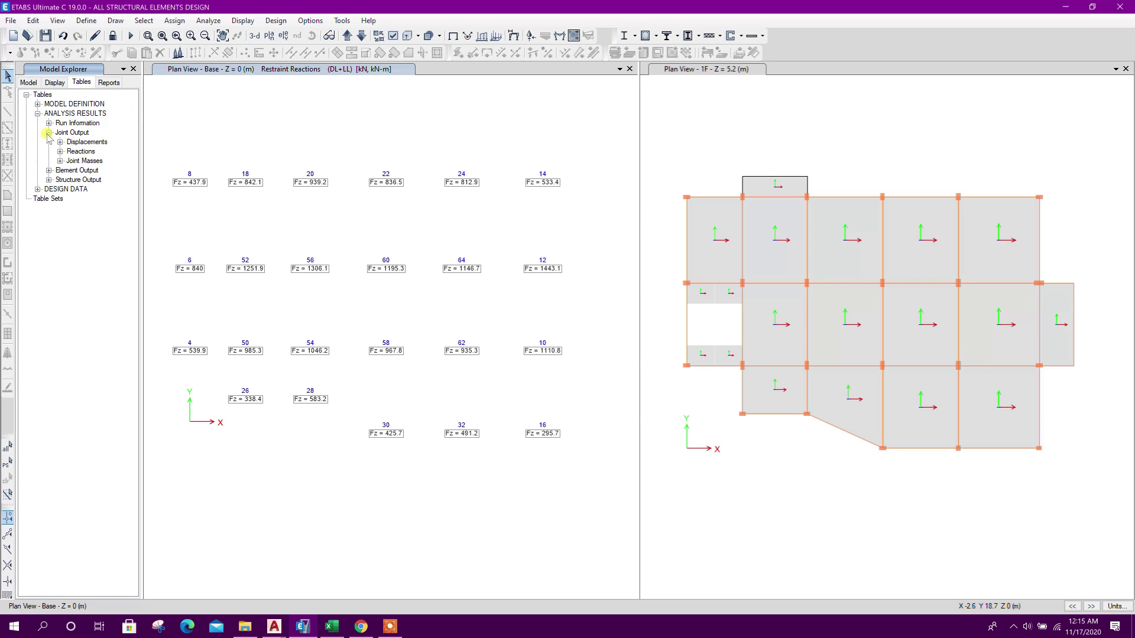
pyautogui.click(59, 151)
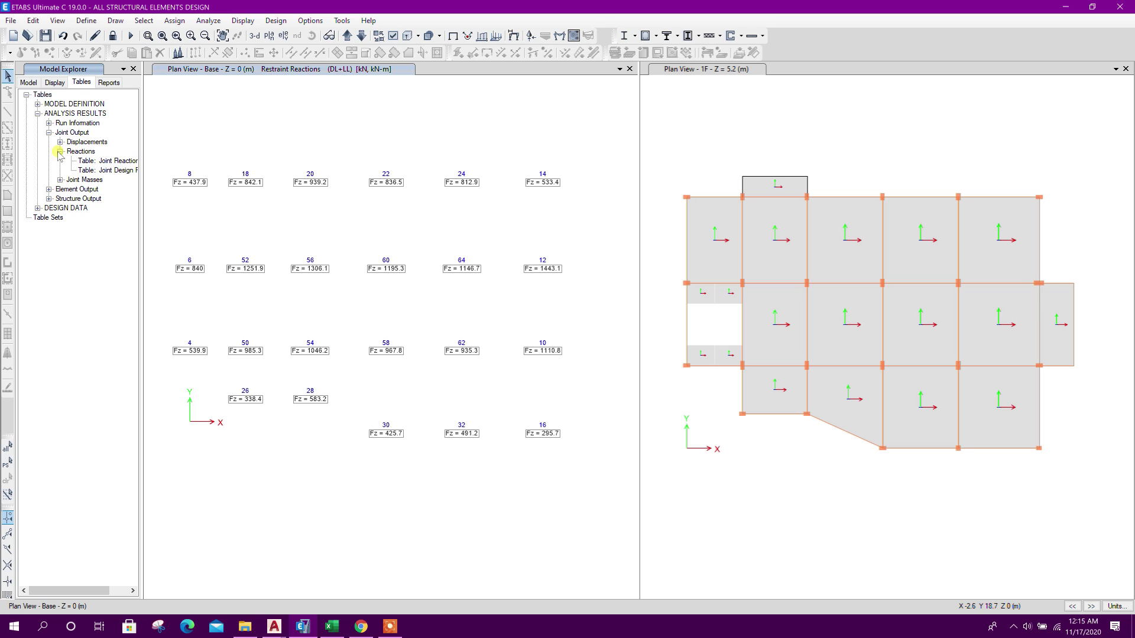
pyautogui.rightClick(115, 171)
pyautogui.click(114, 167)
pyautogui.rightClick(115, 168)
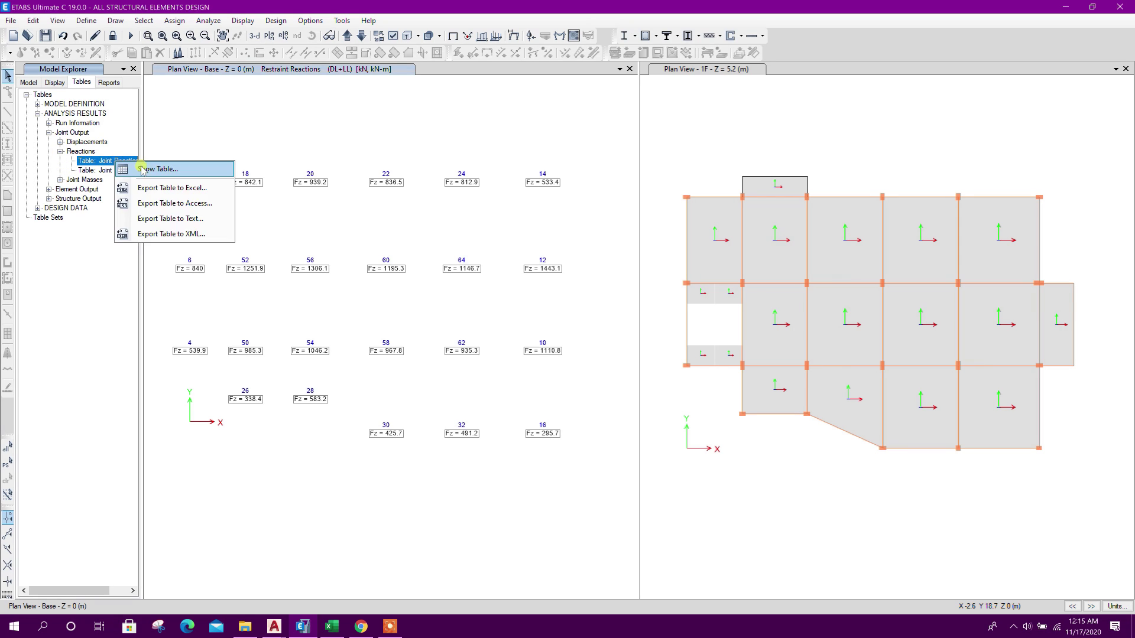
pyautogui.click(156, 178)
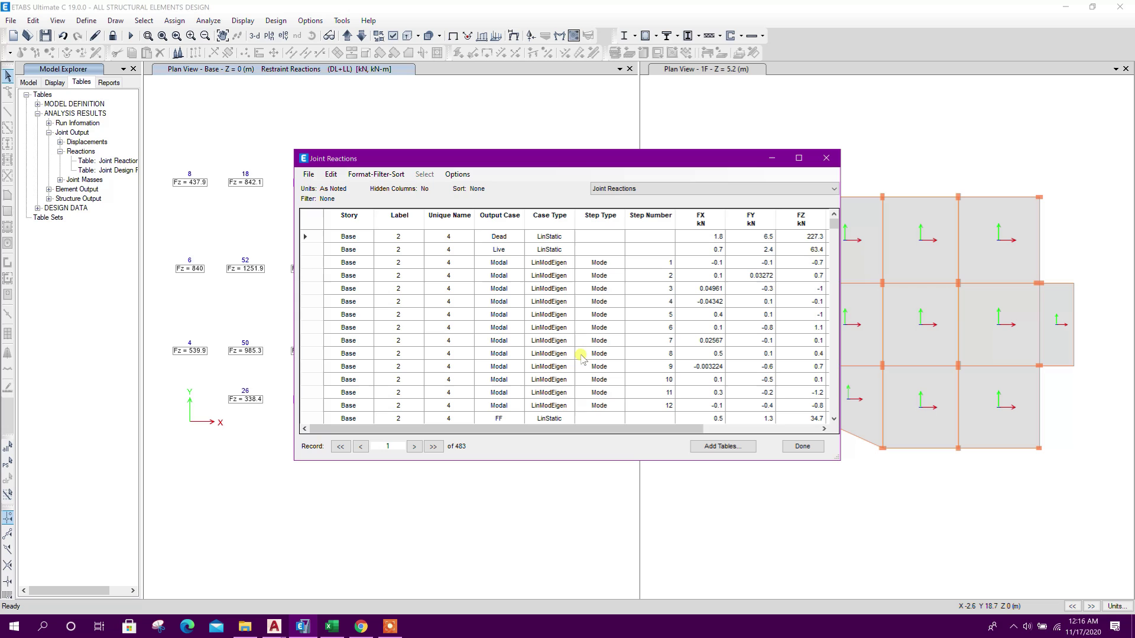
# Step: Filter the Joint Reactions table's Output Case column to DL+LL
pyautogui.click(506, 220)
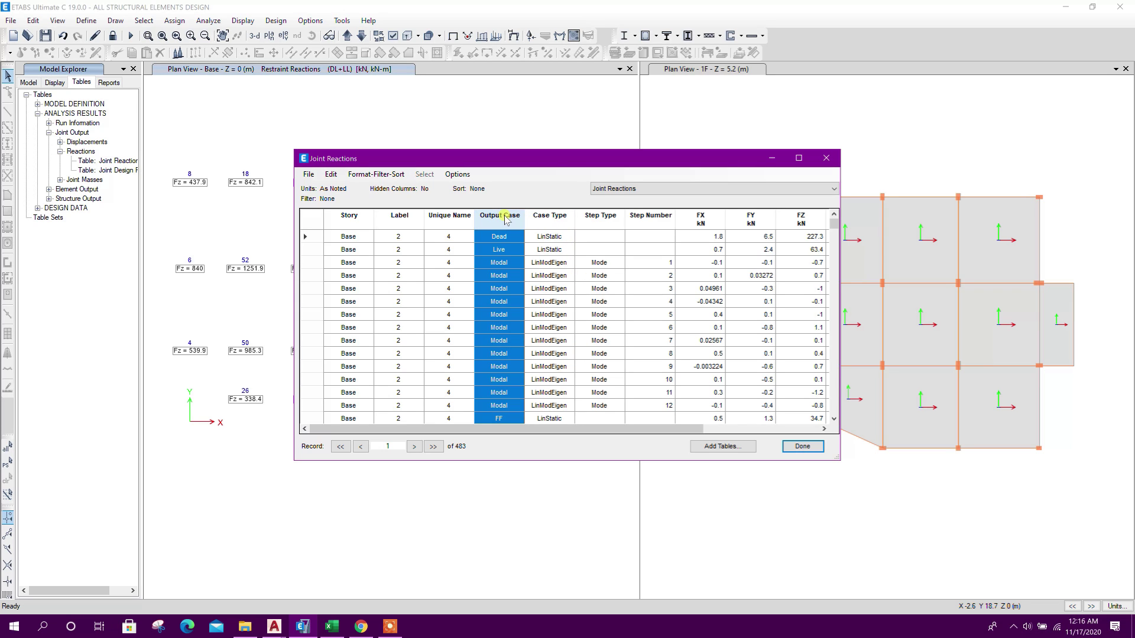
pyautogui.rightClick(506, 220)
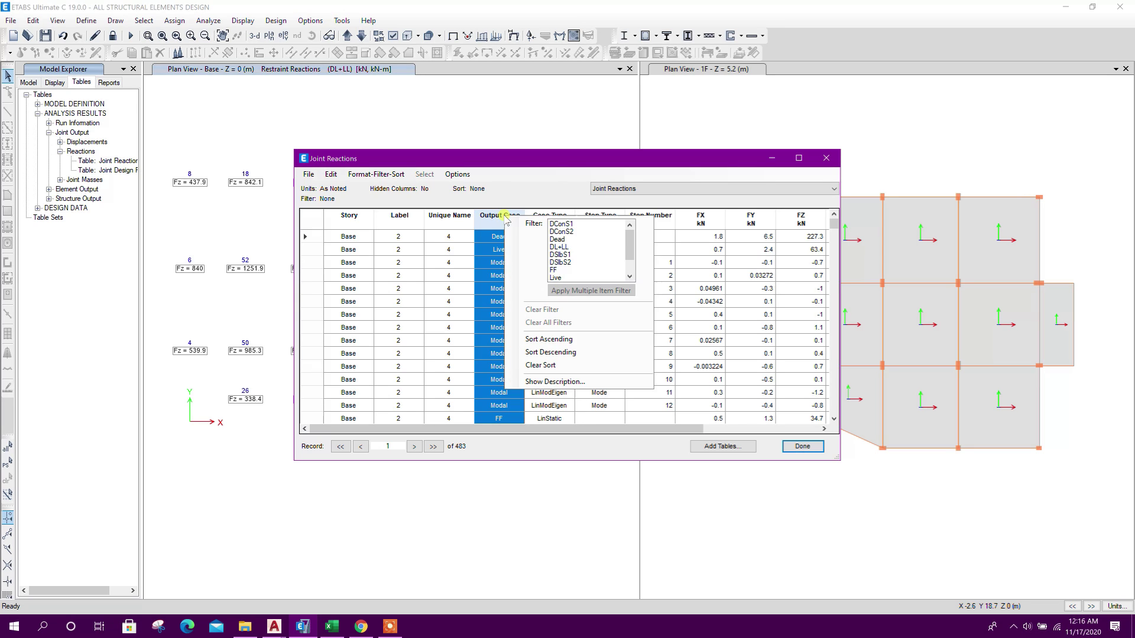
pyautogui.click(559, 247)
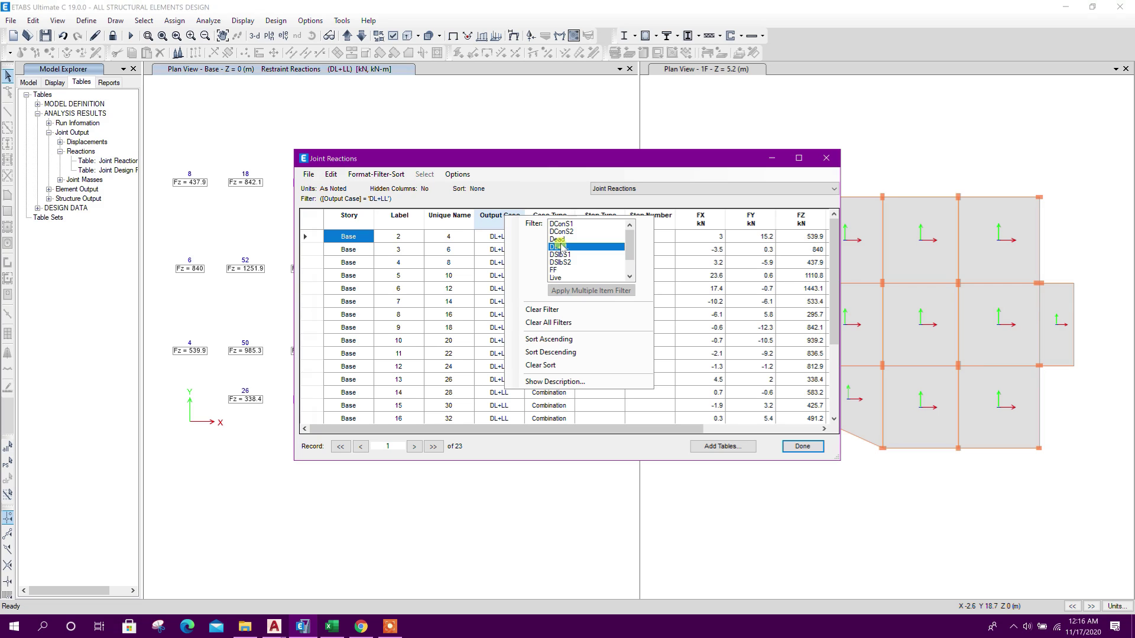
pyautogui.click(540, 186)
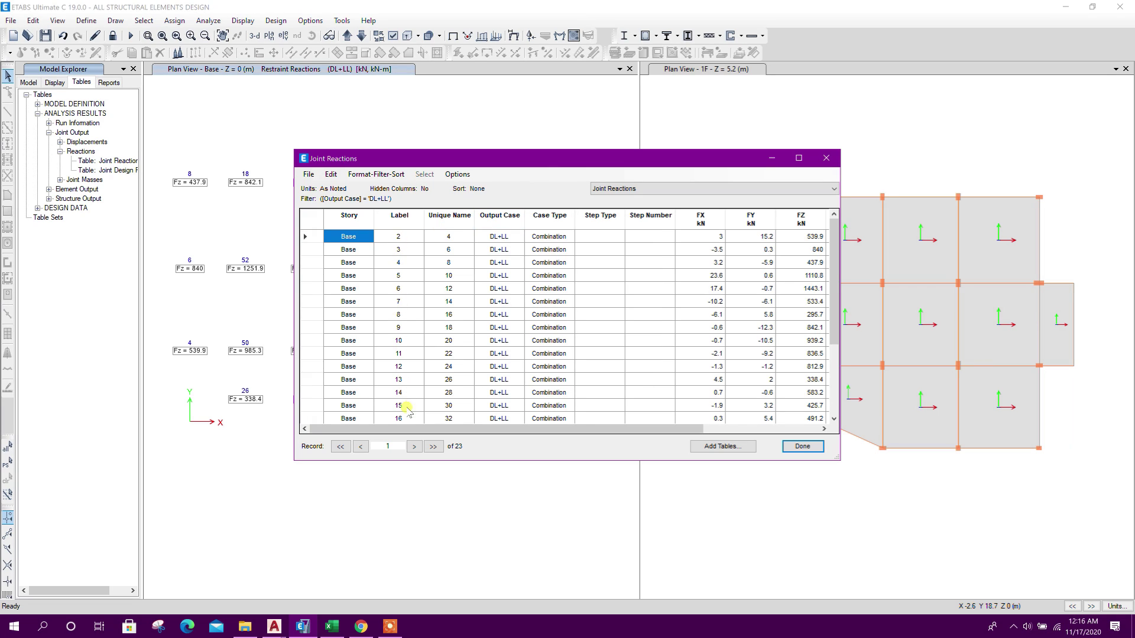
# Step: Copy the Label column of the Joint Reactions table into the Excel footing sizing table's Node column, starting at cell L5
pyautogui.click(412, 222)
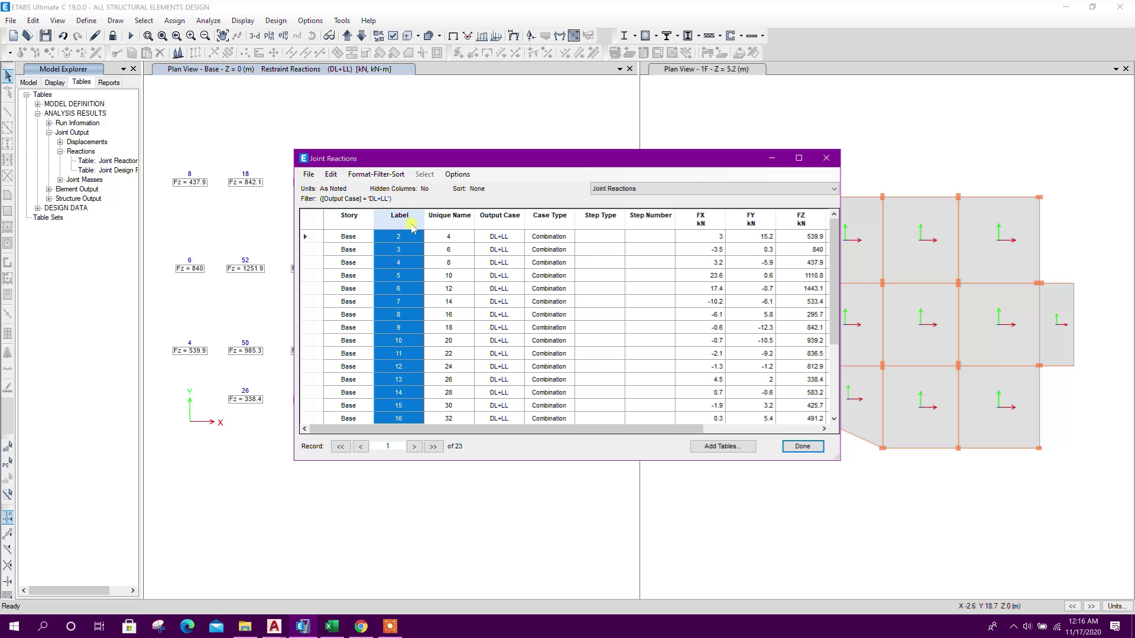
pyautogui.moveTo(683, 428); pyautogui.dragTo(612, 440)
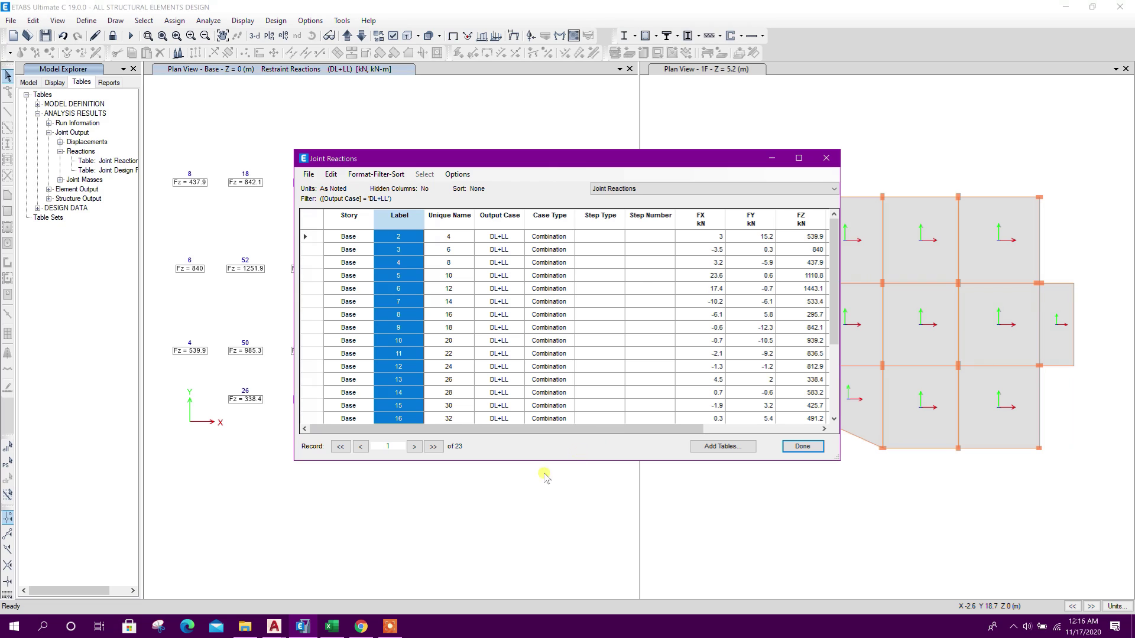
pyautogui.click(332, 626)
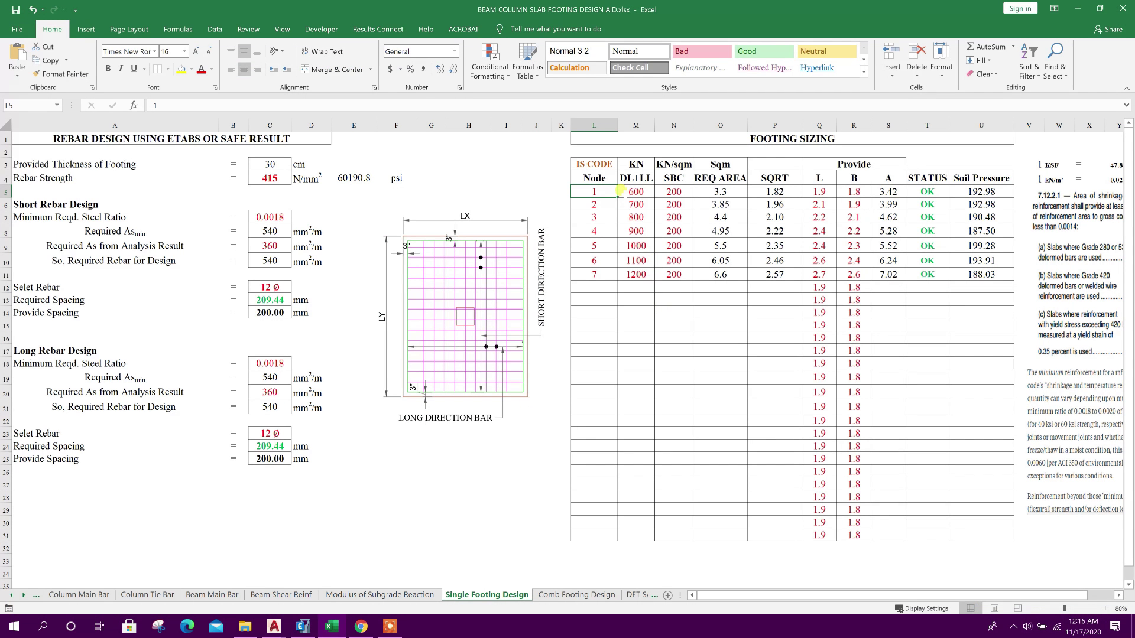
pyautogui.rightClick(593, 190)
pyautogui.click(598, 236)
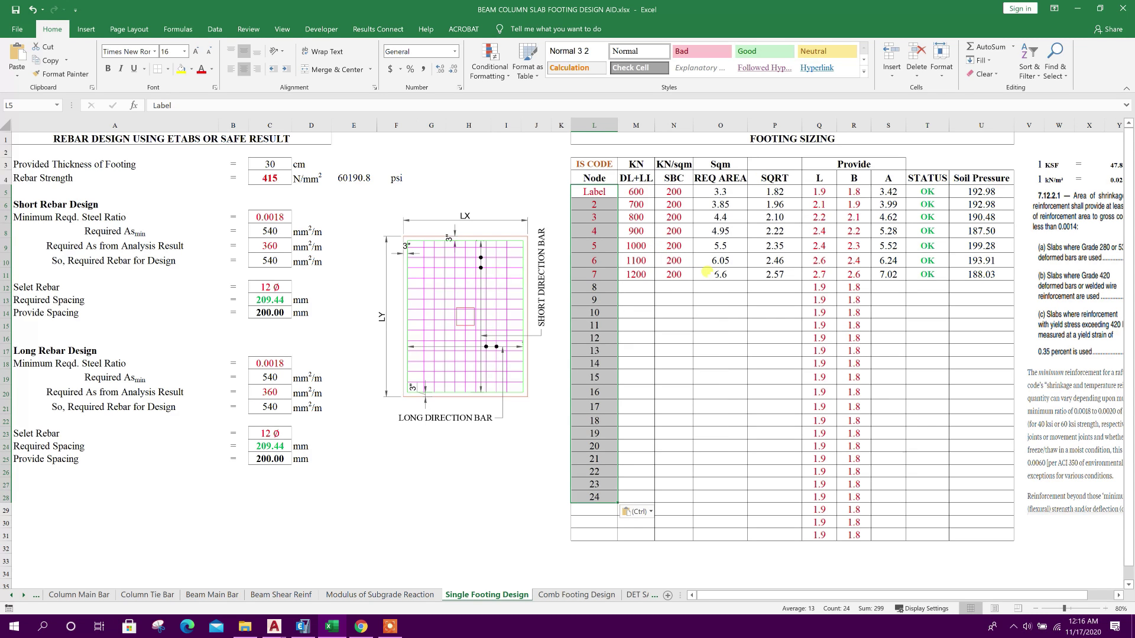
pyautogui.click(303, 626)
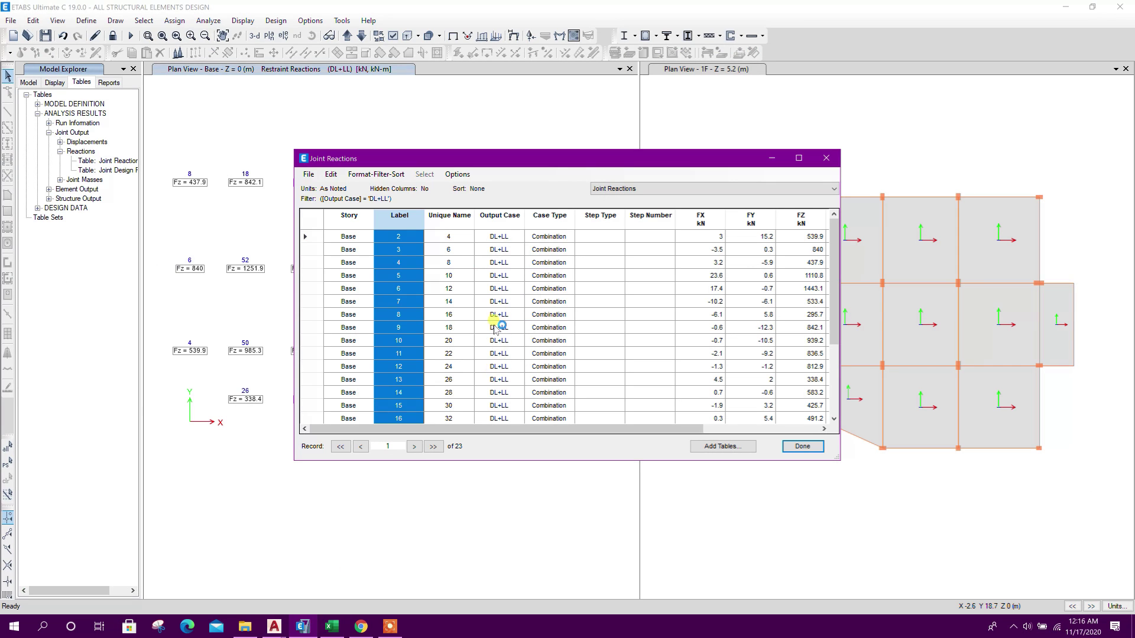
pyautogui.moveTo(805, 236); pyautogui.dragTo(793, 501)
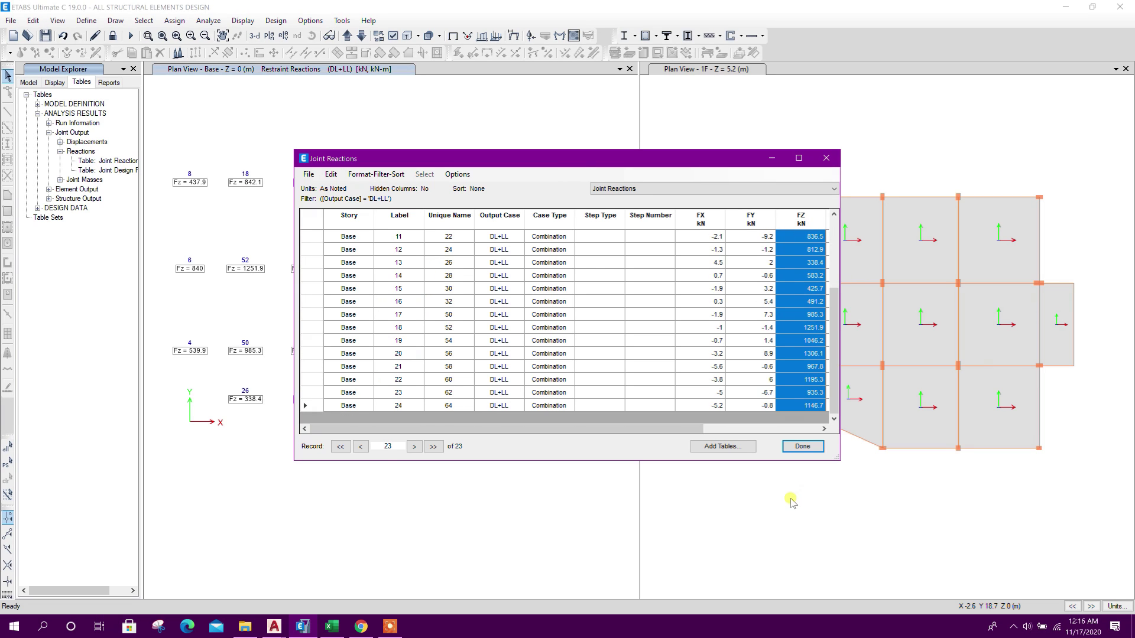
pyautogui.click(331, 626)
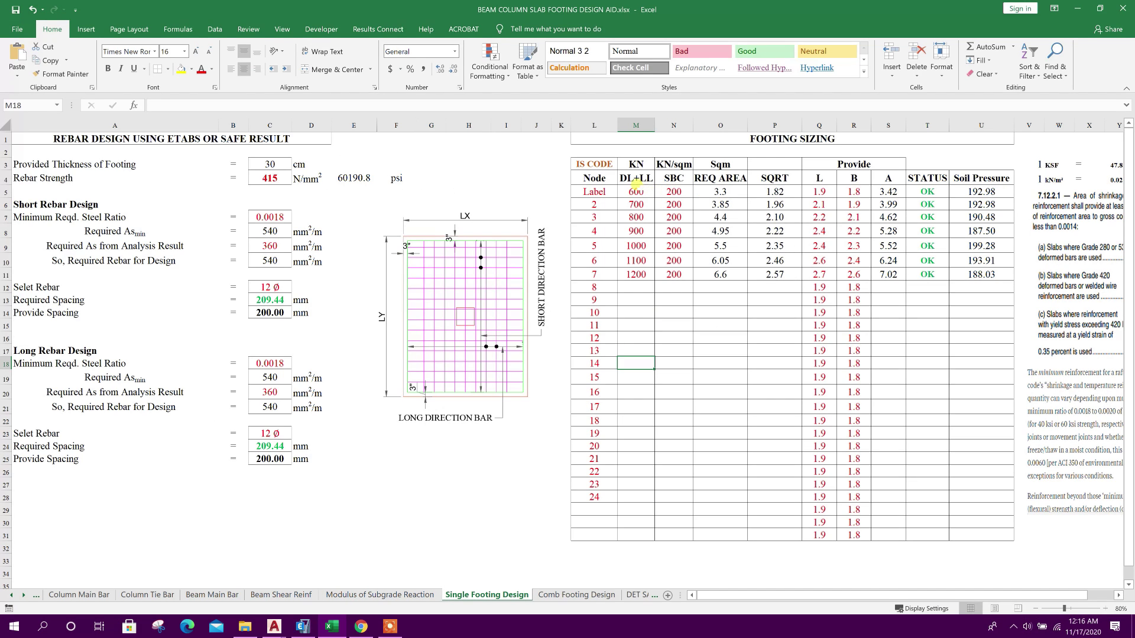
pyautogui.click(634, 190)
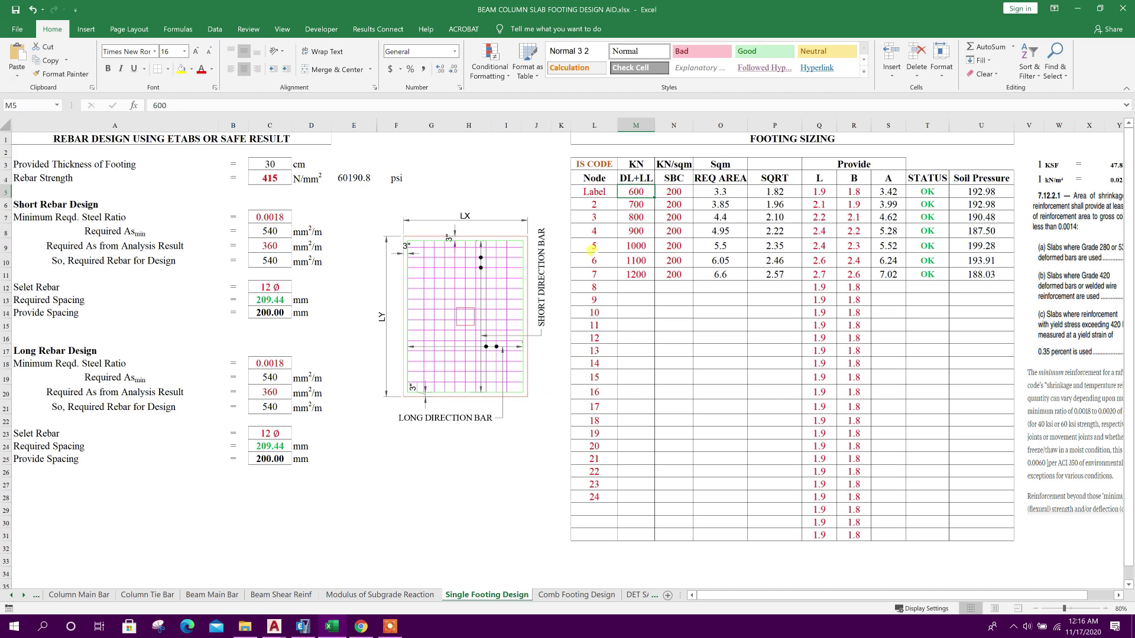
# Step: Undo the last paste into the footing sizing table's Node column, including its Label header
pyautogui.click(33, 10)
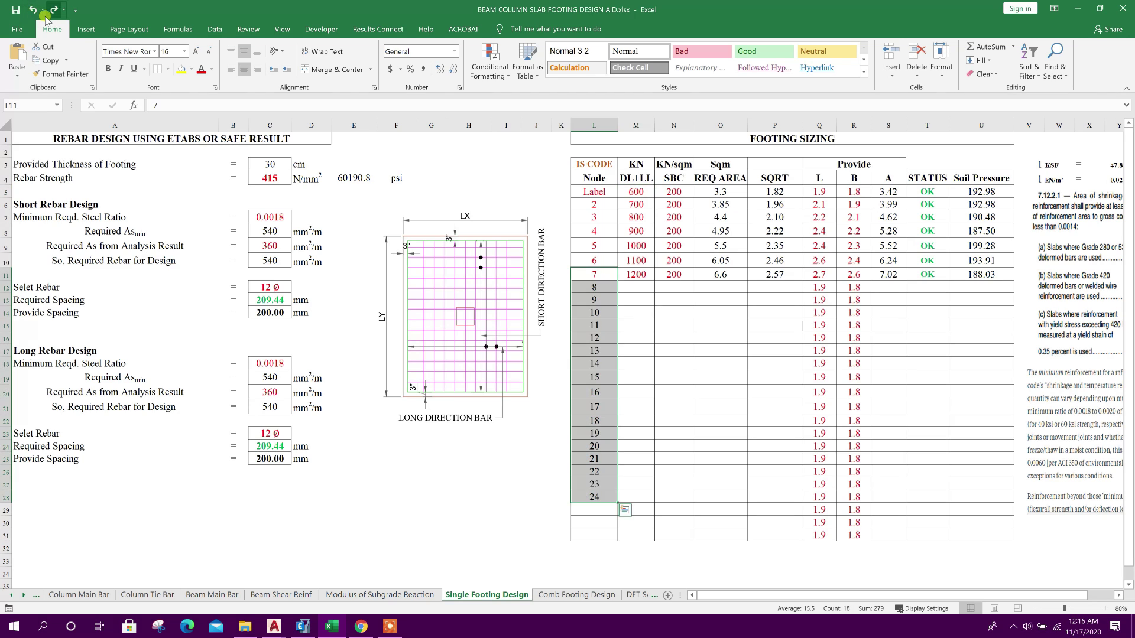
pyautogui.click(34, 10)
pyautogui.click(33, 10)
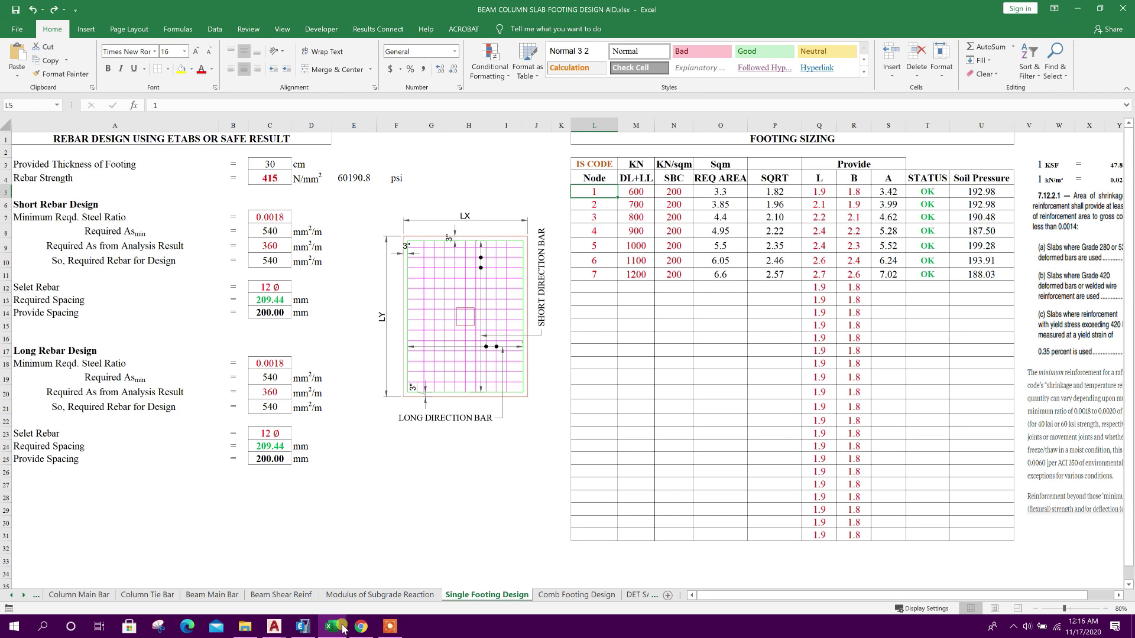
# Step: Copy only the joint labels 2 to 24 from the ETABS Joint Reactions table into the Excel Node column, starting at cell L5
pyautogui.click(311, 628)
pyautogui.click(402, 240)
pyautogui.scroll(3, 403, 241)
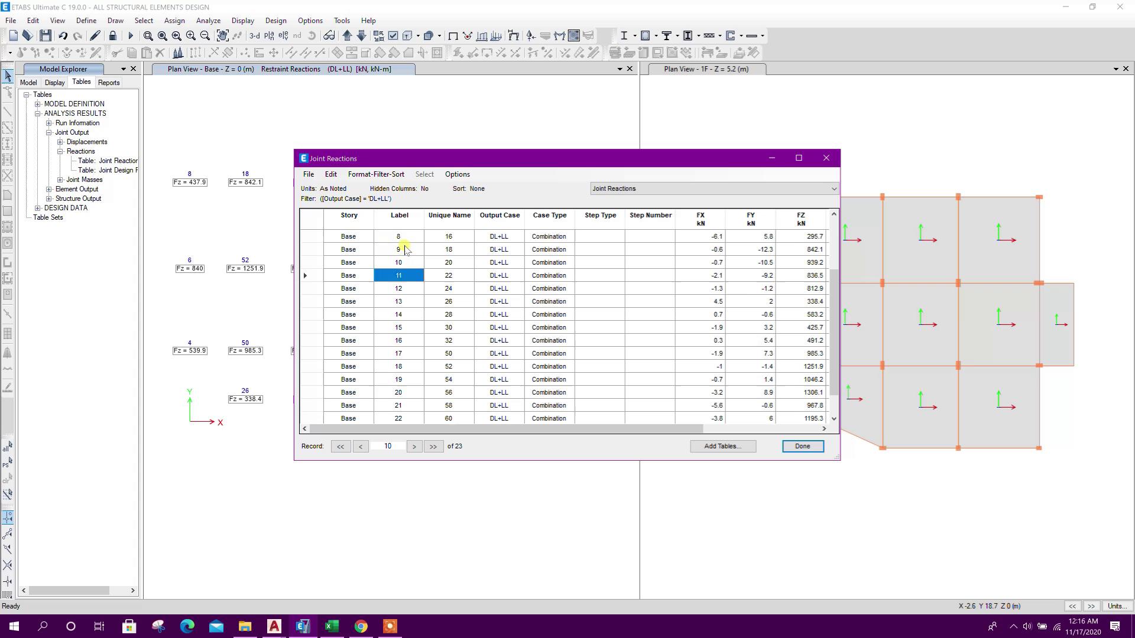
pyautogui.click(407, 226)
pyautogui.moveTo(407, 237); pyautogui.dragTo(480, 497)
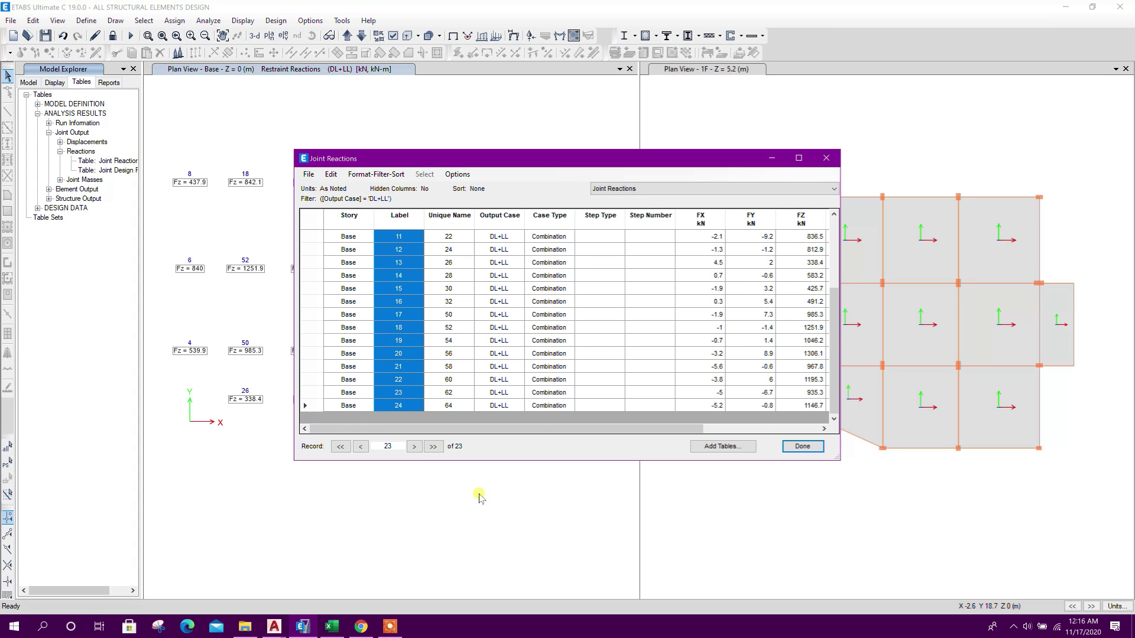
pyautogui.click(332, 627)
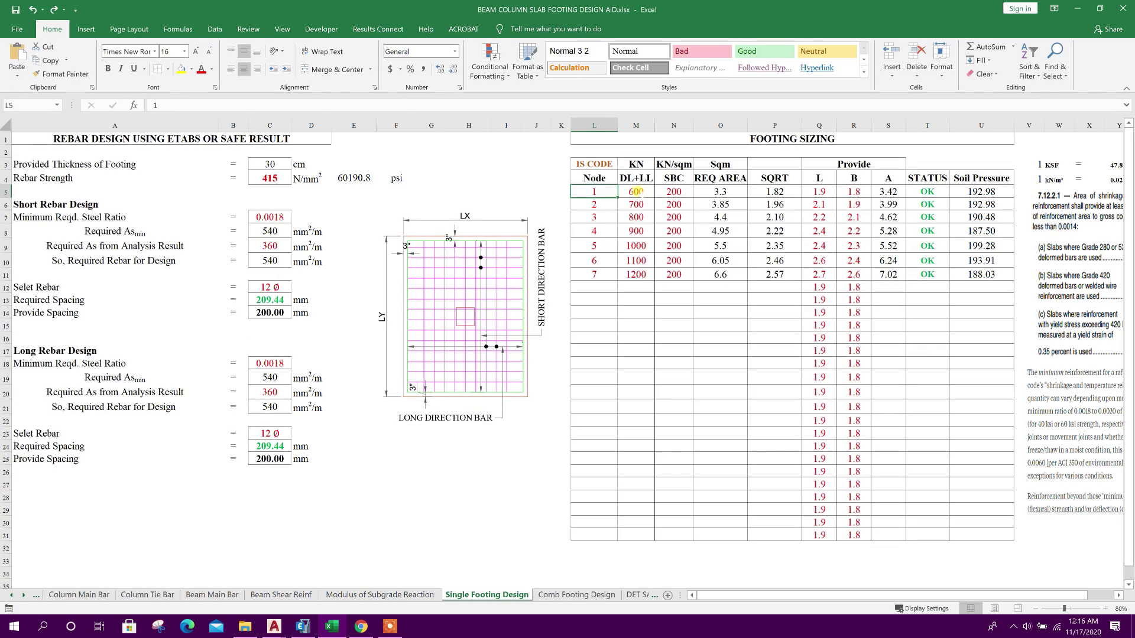
pyautogui.rightClick(601, 189)
pyautogui.click(647, 235)
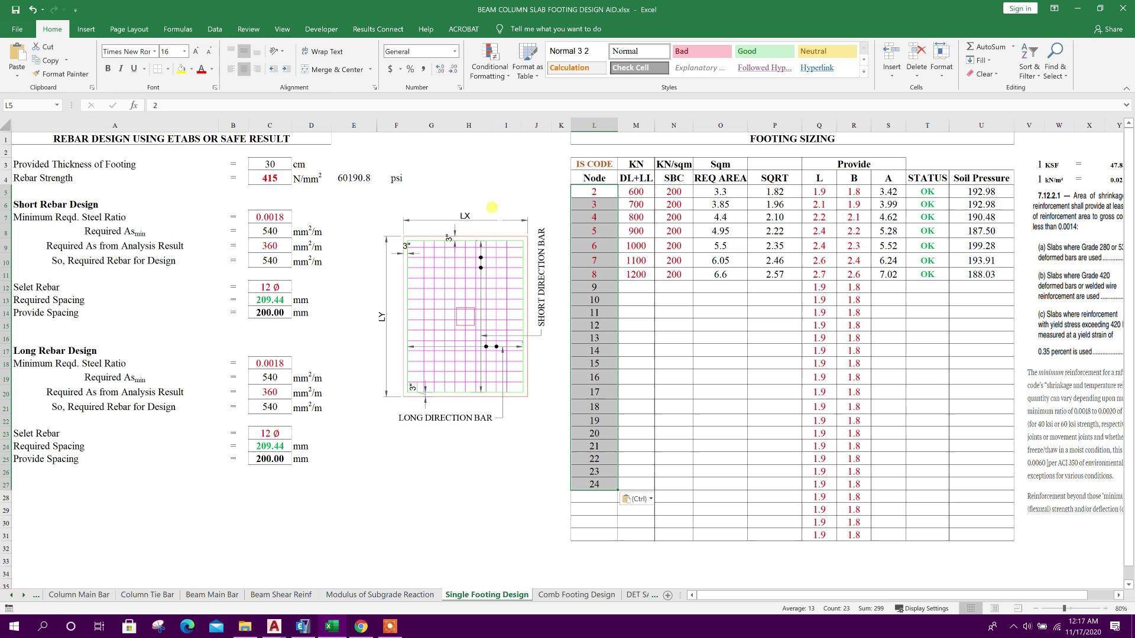
pyautogui.click(635, 407)
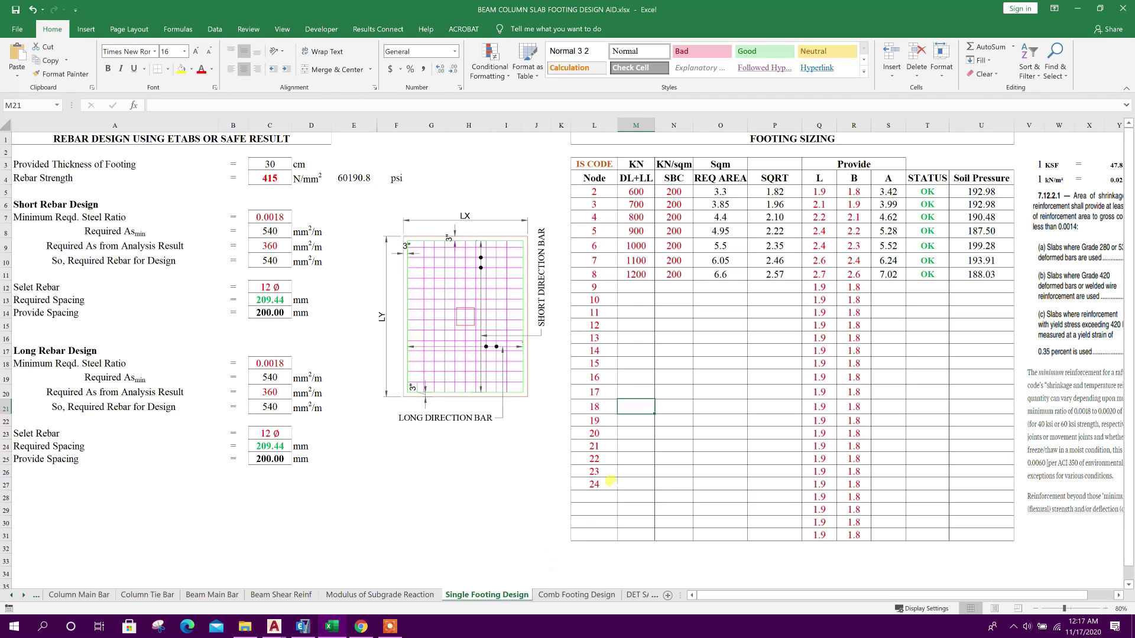
# Step: Switch to ETABS and copy all FZ values of the DL+LL Joint Reactions table without the column header
pyautogui.click(303, 627)
pyautogui.moveTo(784, 238); pyautogui.dragTo(789, 370)
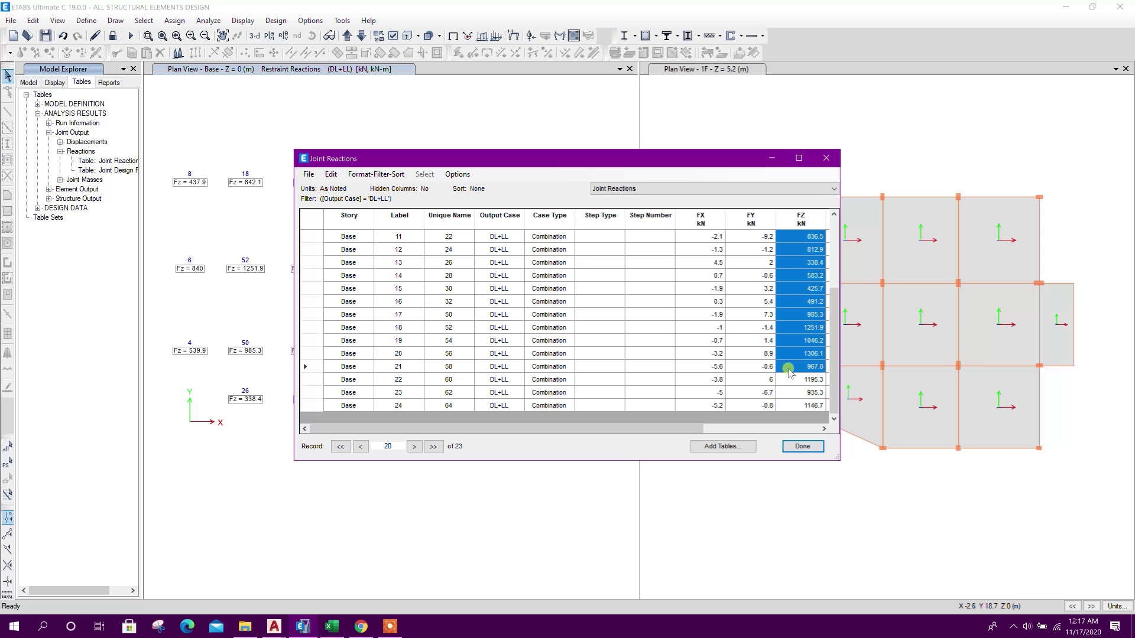
pyautogui.scroll(3, 795, 334)
pyautogui.click(813, 225)
pyautogui.moveTo(814, 236); pyautogui.dragTo(801, 532)
pyautogui.hotkey('ctrl', 'c')
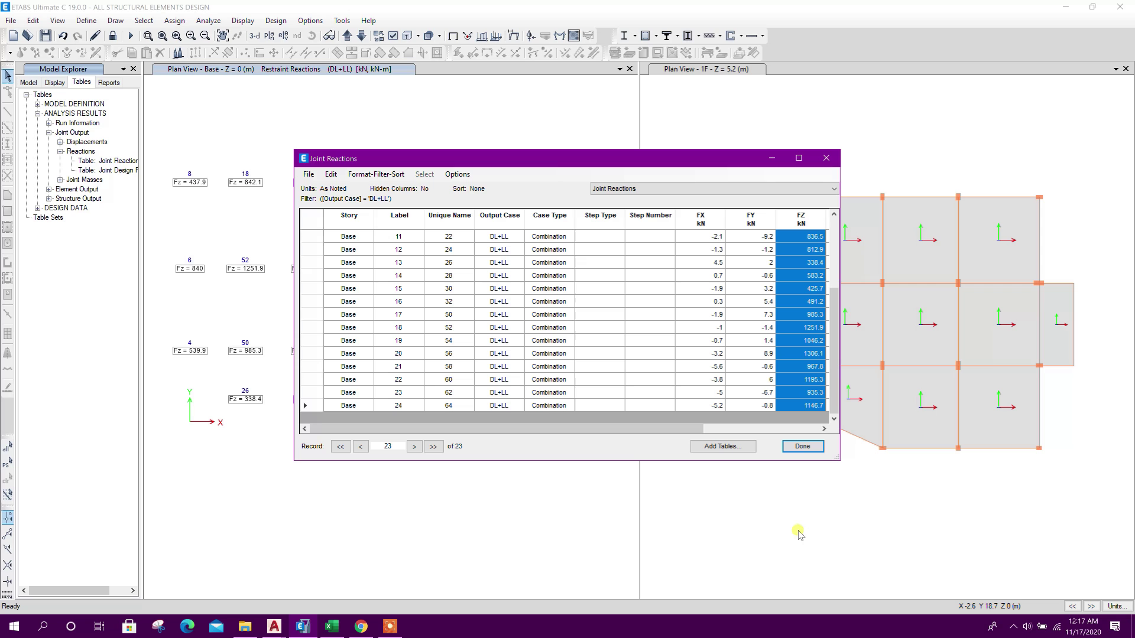
# Step: Switch to Excel, paste the FZ values into the footing sizing table's DL+LL column starting at cell M5, and colour them red
pyautogui.click(331, 627)
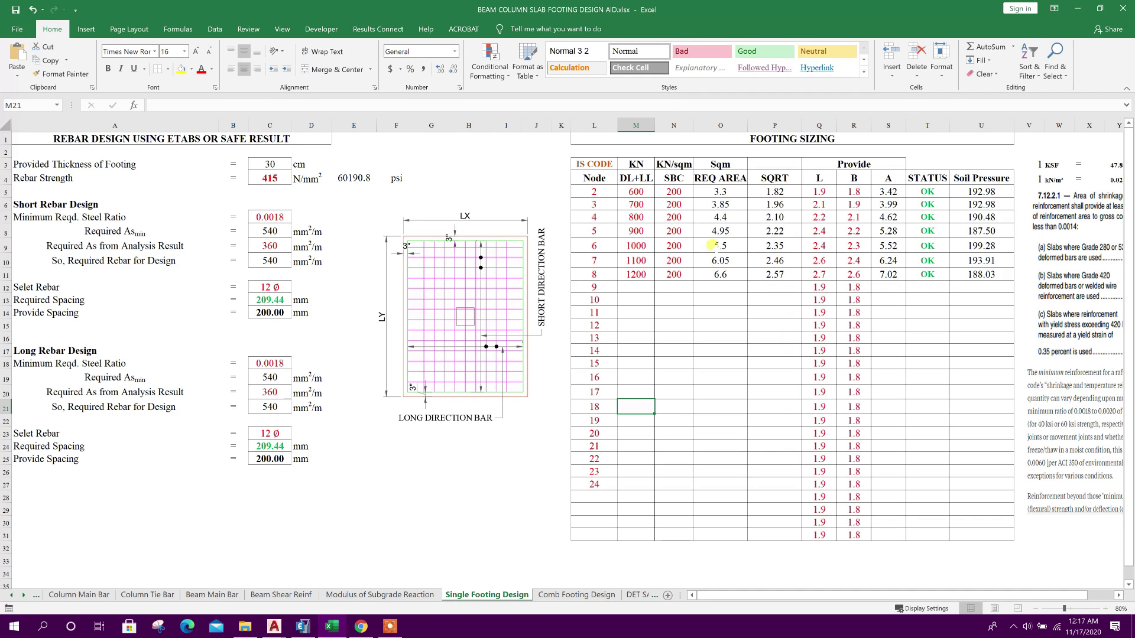
pyautogui.click(637, 191)
pyautogui.rightClick(636, 191)
pyautogui.click(684, 242)
pyautogui.click(202, 70)
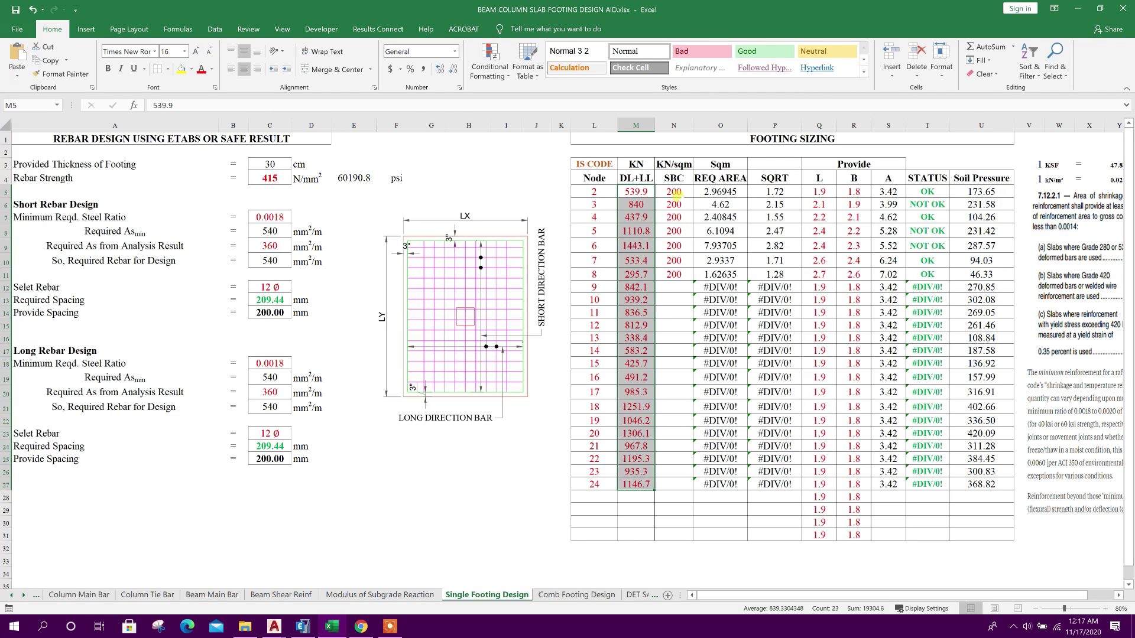
# Step: Fill the SBC value of 200 down to node 24 and inspect node 2's REQ AREA and SQRT formulas
pyautogui.click(676, 192)
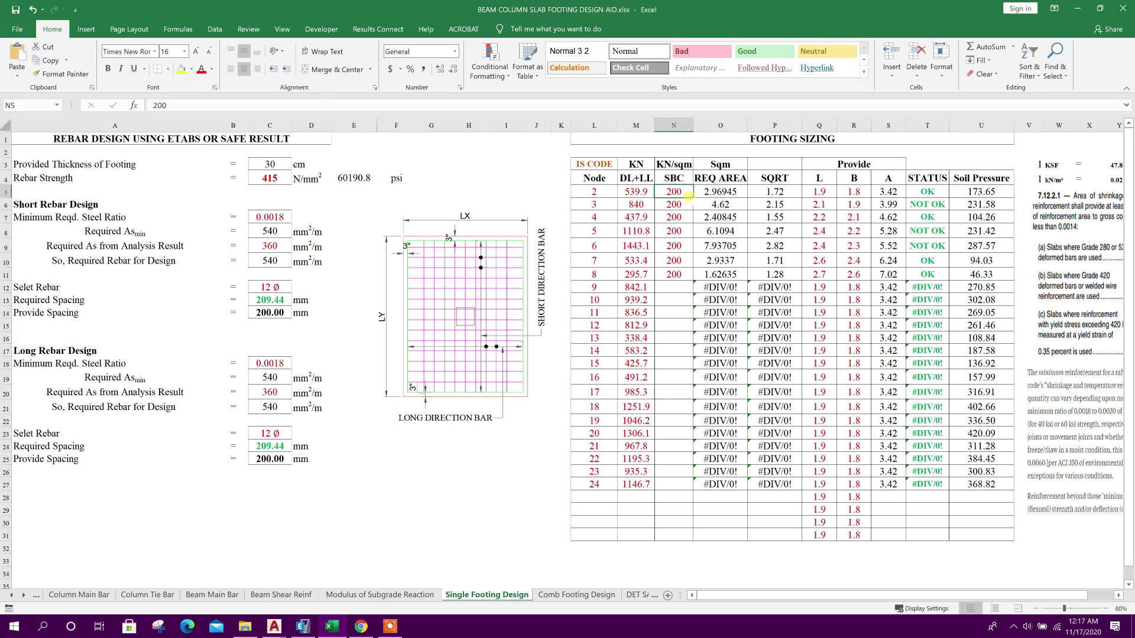
pyautogui.moveTo(692, 196); pyautogui.dragTo(699, 497)
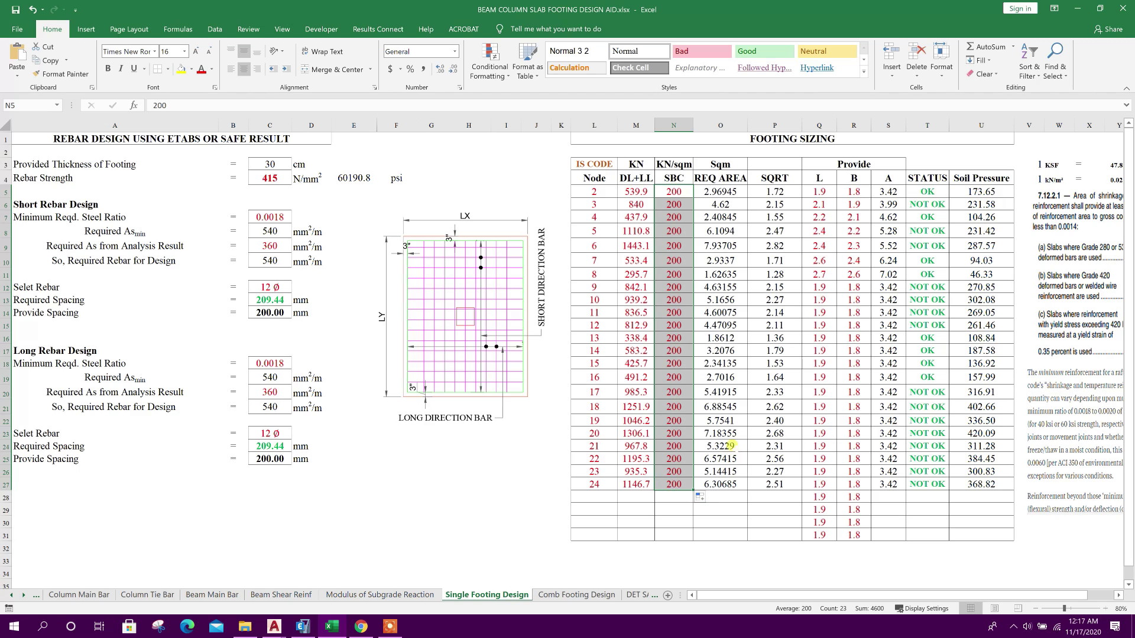
pyautogui.click(721, 192)
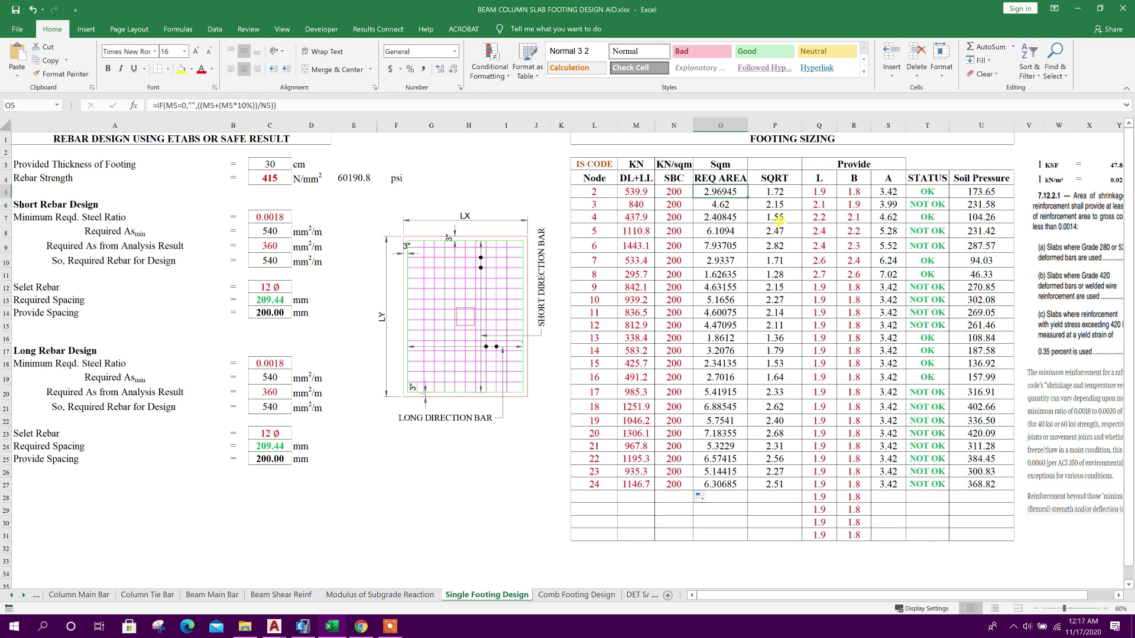
pyautogui.click(776, 192)
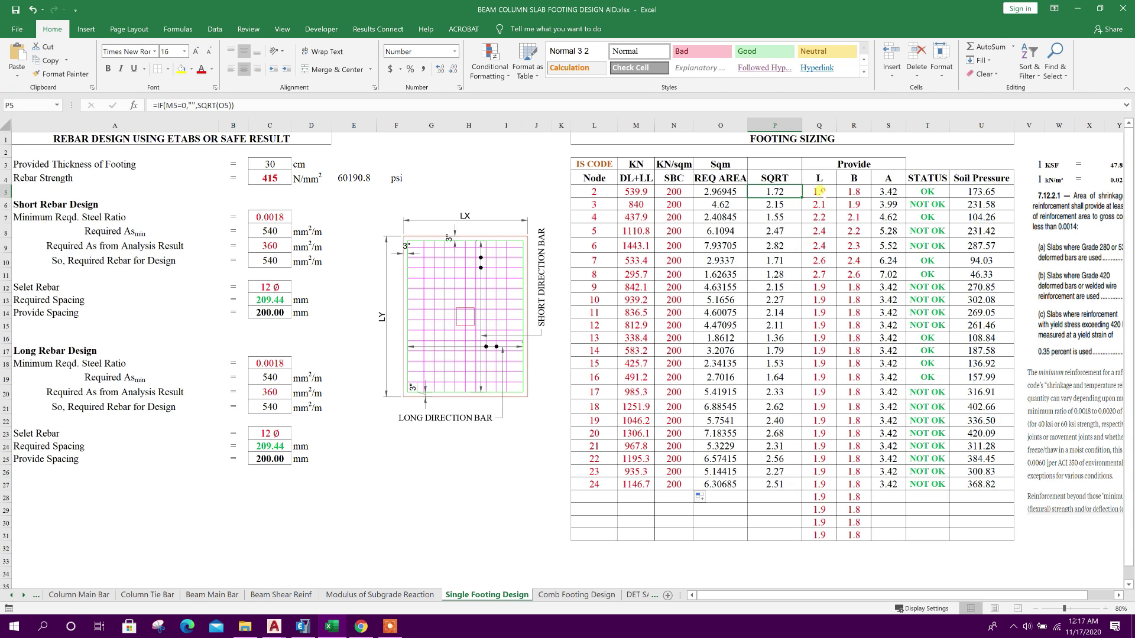
# Step: Set the provided footing size for node 2 to L 1.8 and B 1.7
pyautogui.click(819, 192)
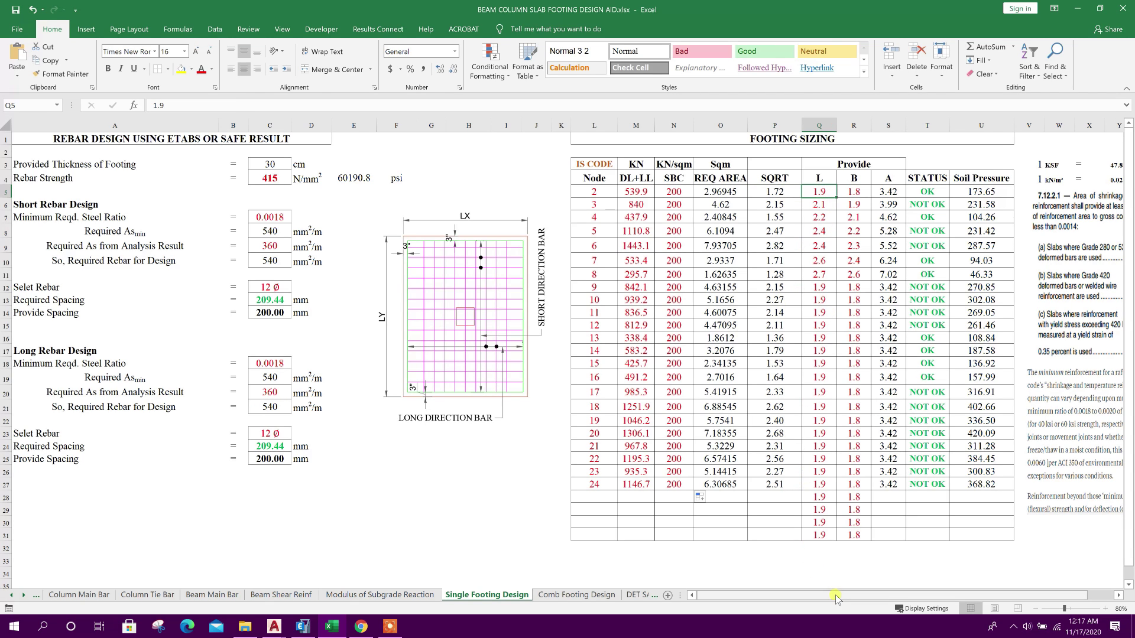
pyautogui.moveTo(837, 597); pyautogui.dragTo(873, 599)
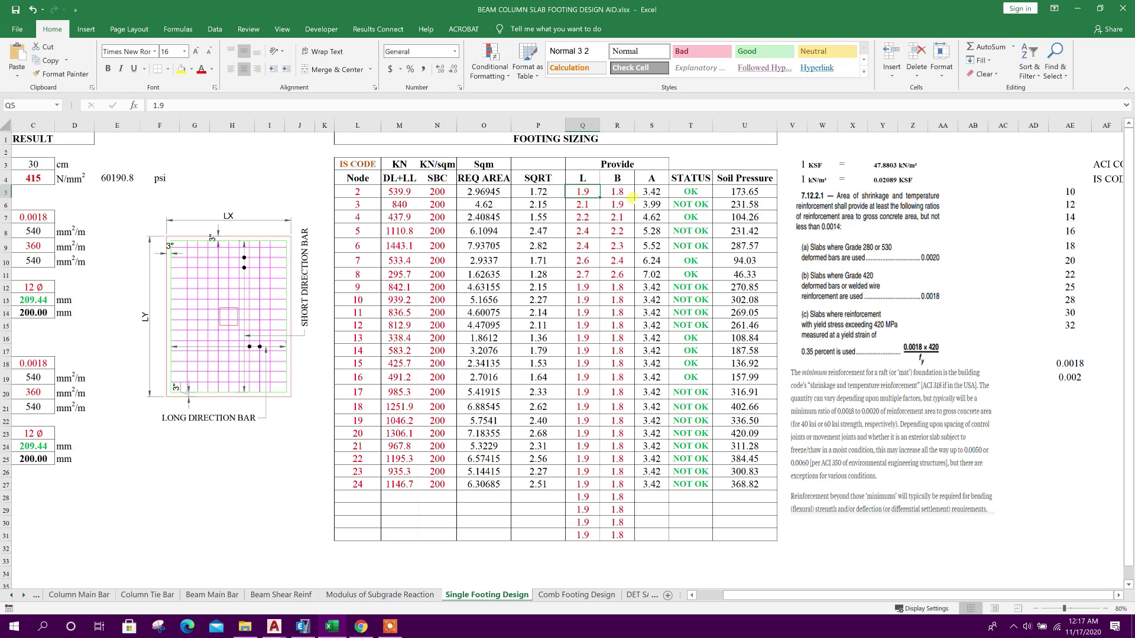
pyautogui.write('1.')
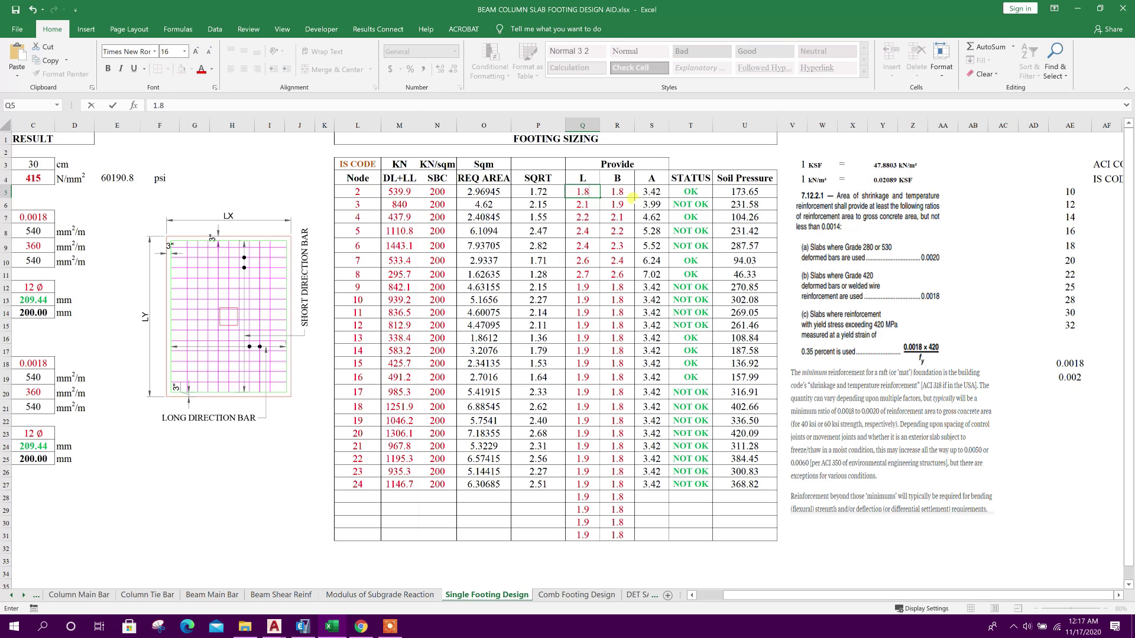
pyautogui.press('Return')
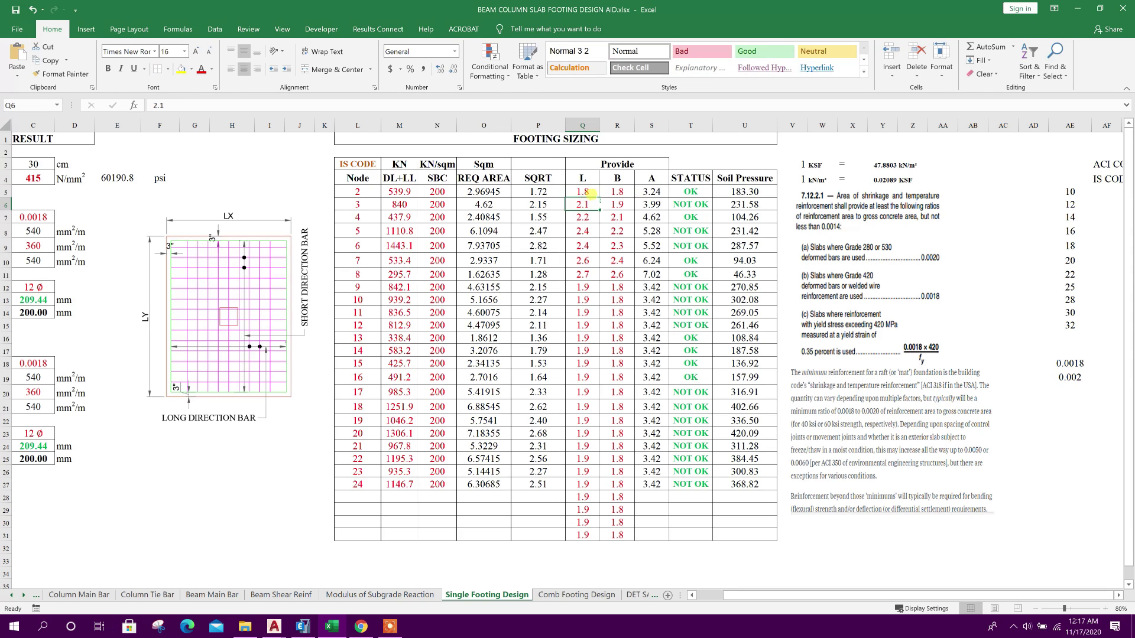
pyautogui.click(613, 189)
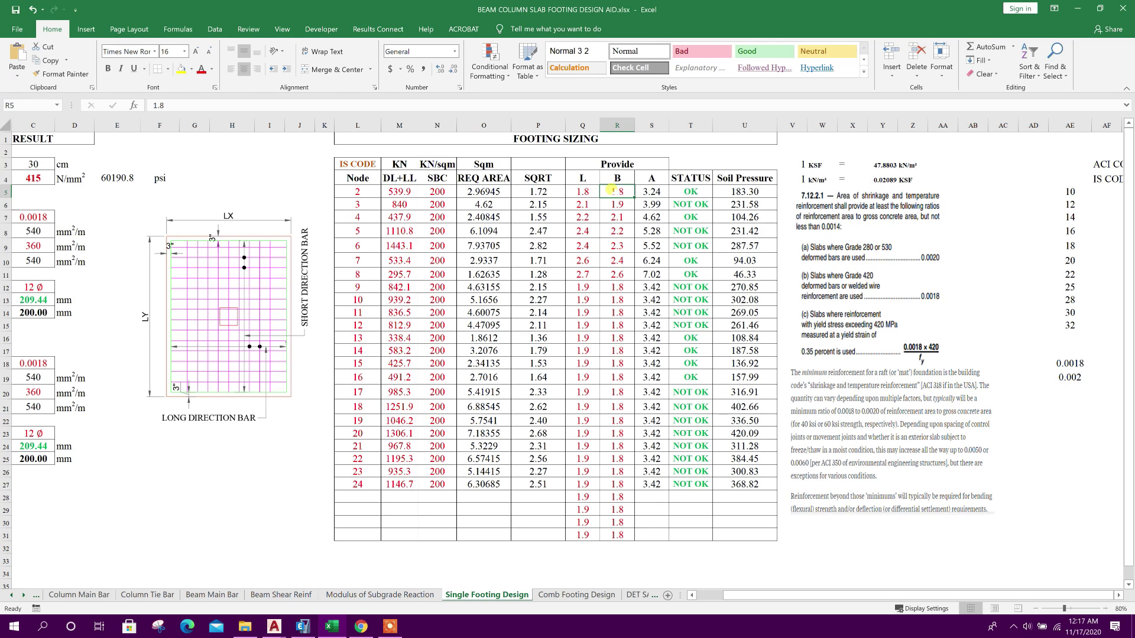
pyautogui.write('1.7')
pyautogui.press('Return')
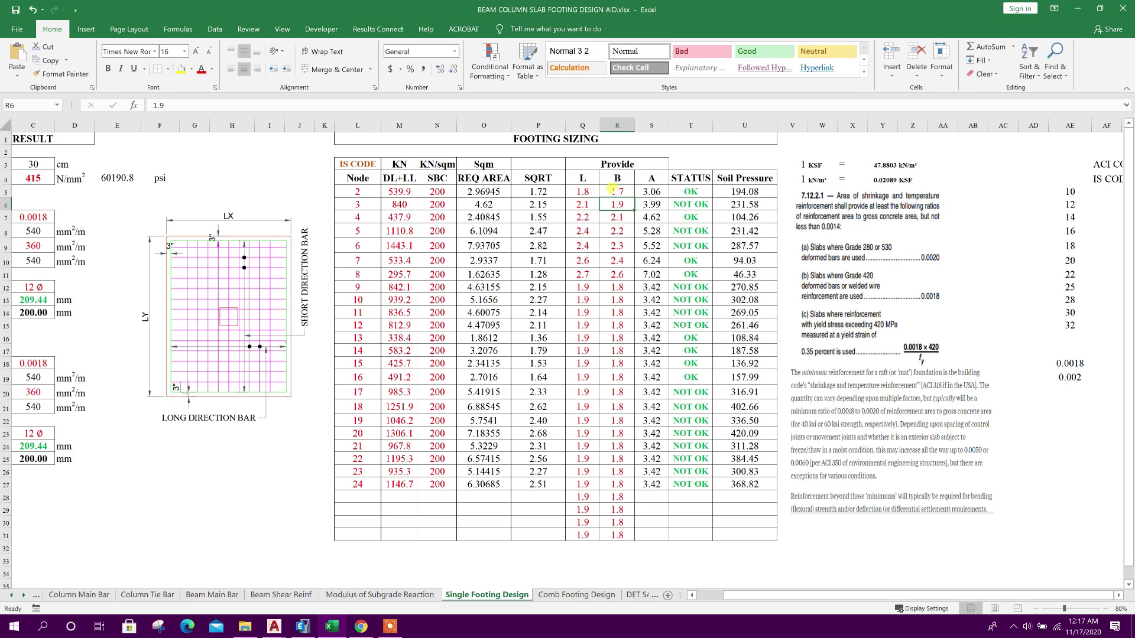
# Step: Change the provided footing length L for node 2 to 1.9
pyautogui.click(723, 190)
pyautogui.click(617, 193)
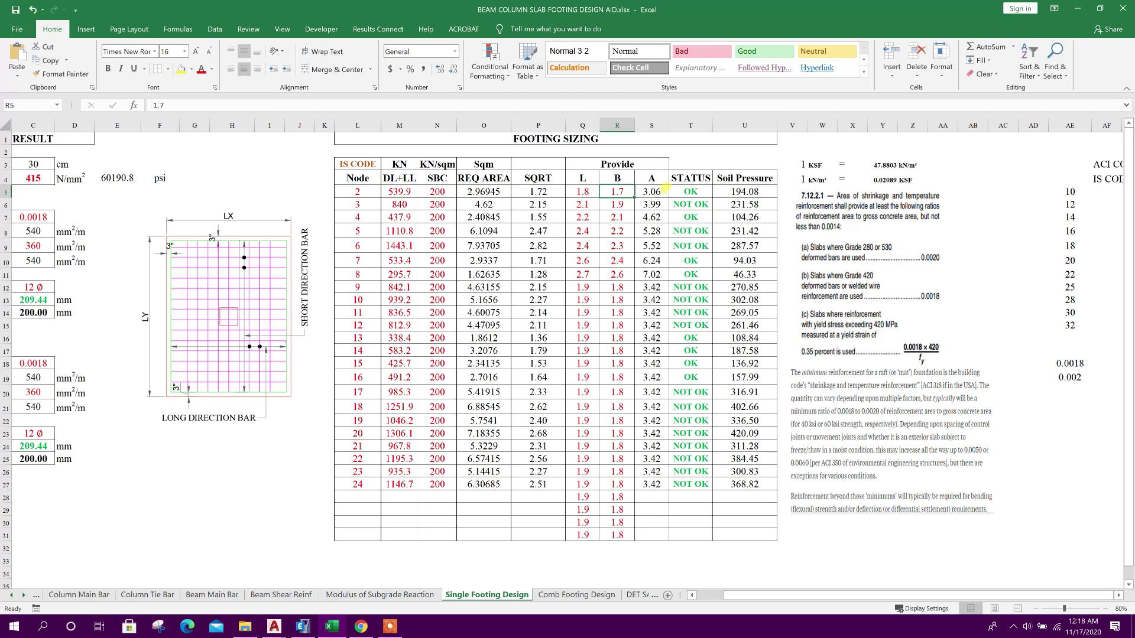
pyautogui.click(584, 190)
pyautogui.write('1')
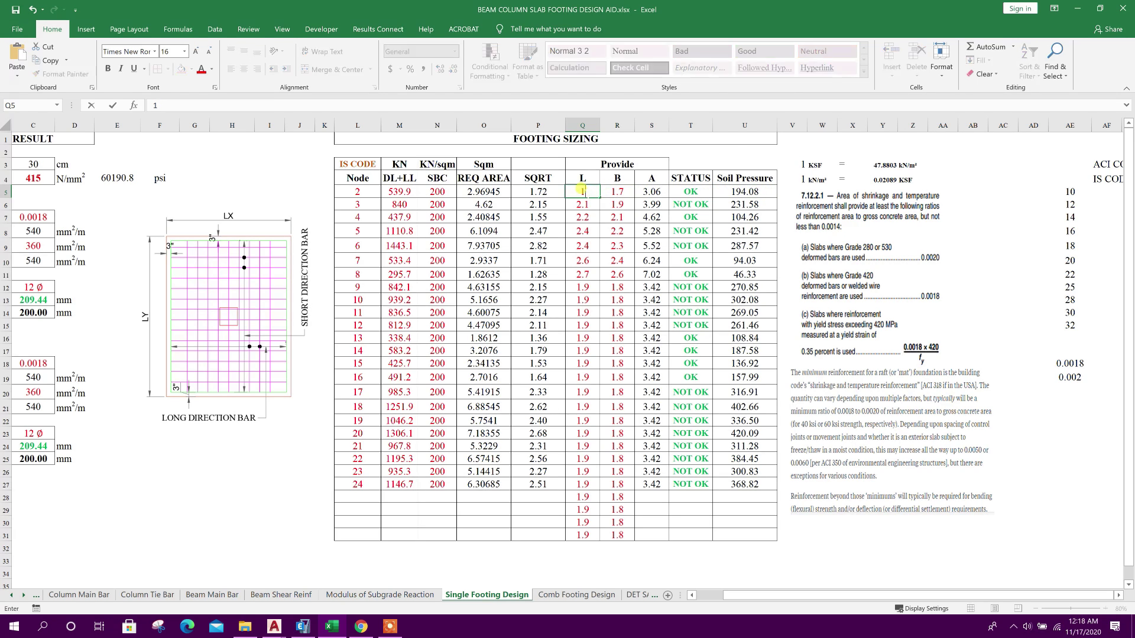
pyautogui.press('Return')
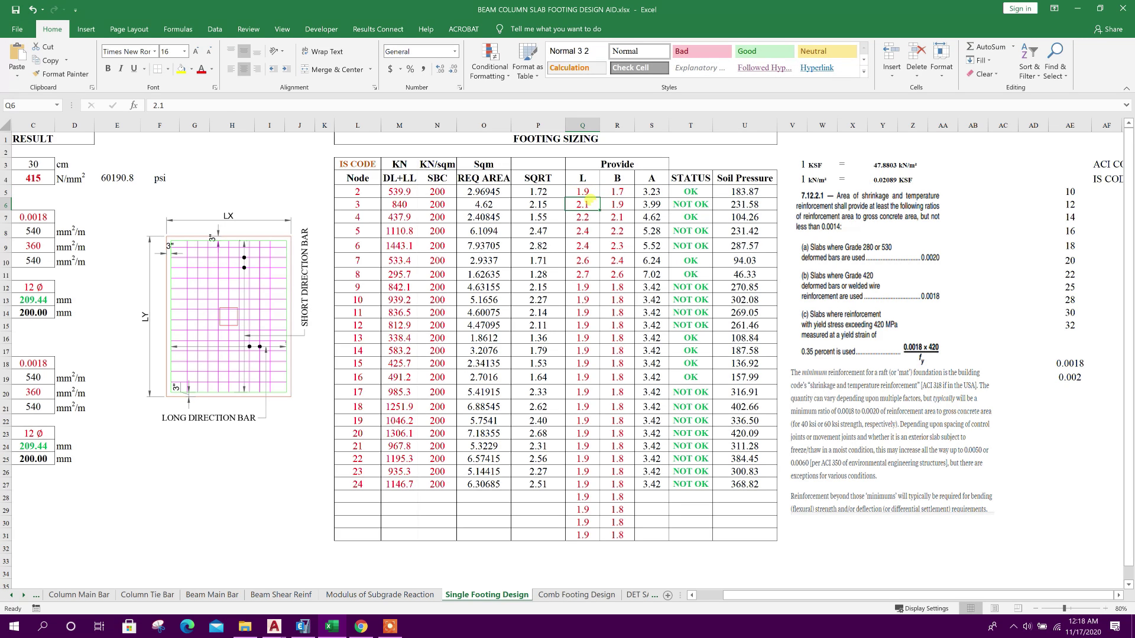
# Step: Try a provided footing size of L 2.3 and B 2 for node 3
pyautogui.write('2')
pyautogui.press('Return')
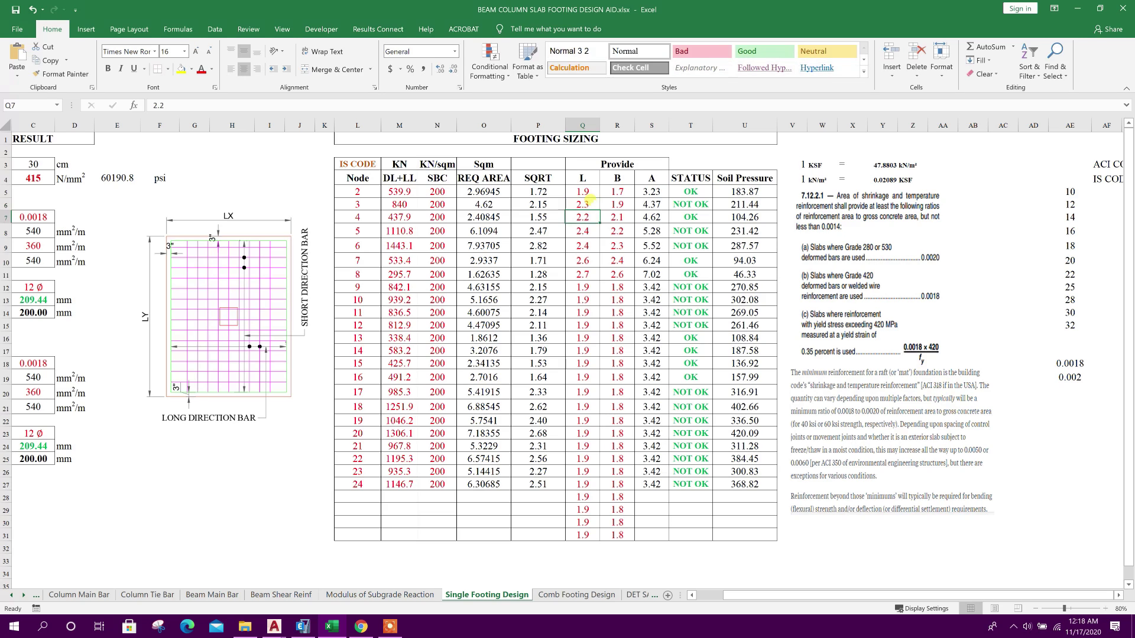
pyautogui.click(606, 203)
pyautogui.write('2')
pyautogui.press('Return')
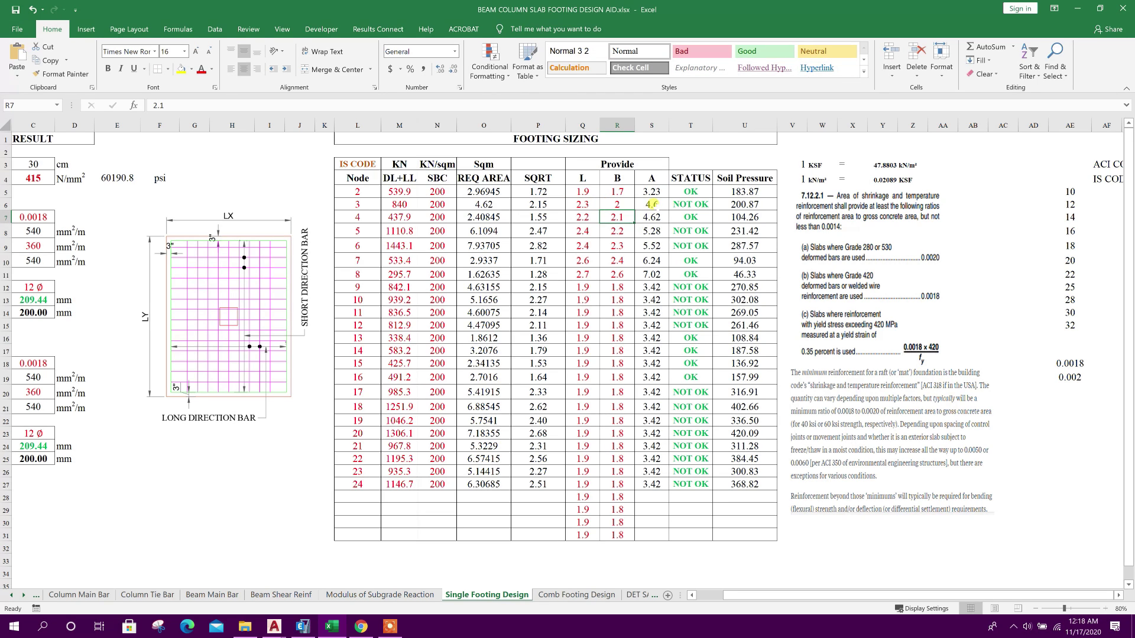
# Step: Set the provided footing size for node 3 to L 2.4 and B 2.1
pyautogui.click(583, 202)
pyautogui.write('2.4')
pyautogui.press('Return')
pyautogui.click(608, 204)
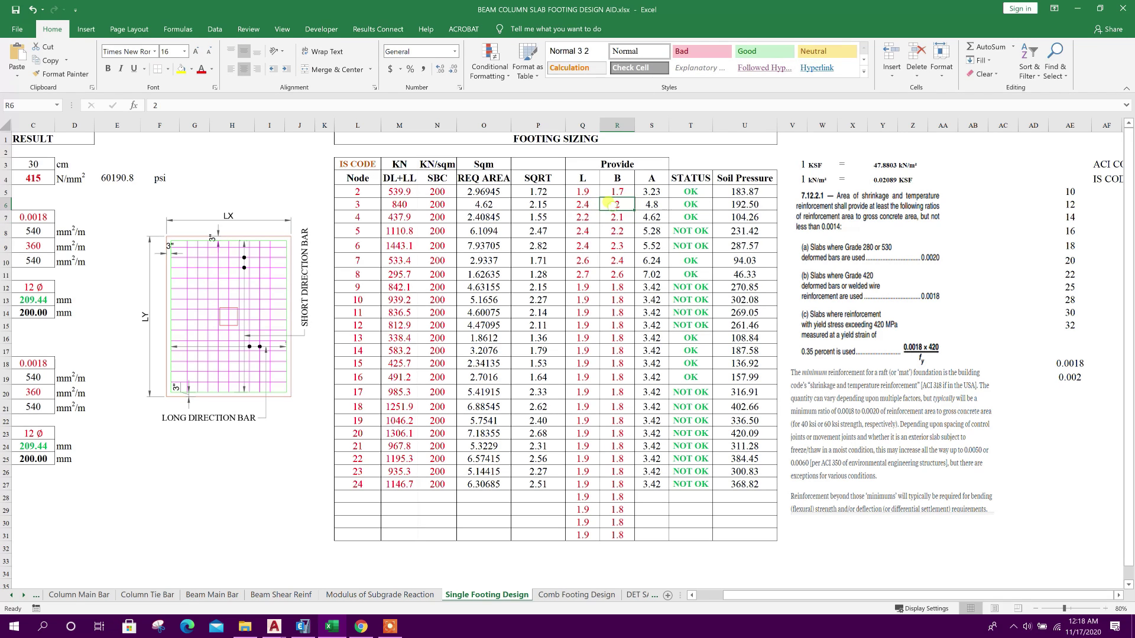
pyautogui.write('2.1')
pyautogui.press('Return')
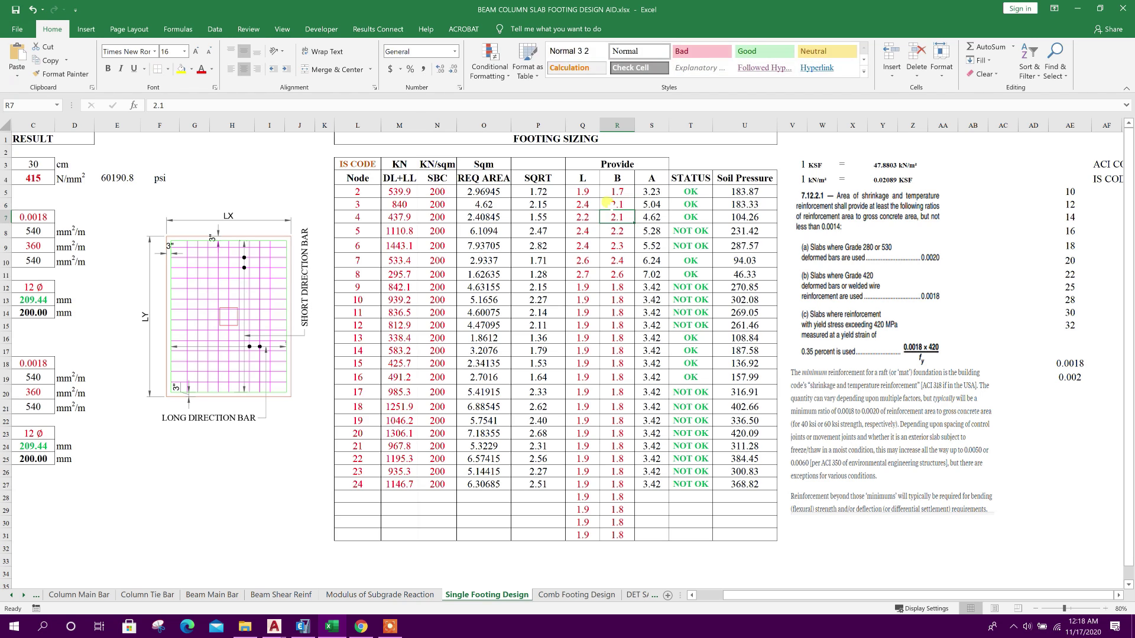
# Step: Set the provided footing size for node 6 to L 2.9 and B 2.8
pyautogui.click(588, 212)
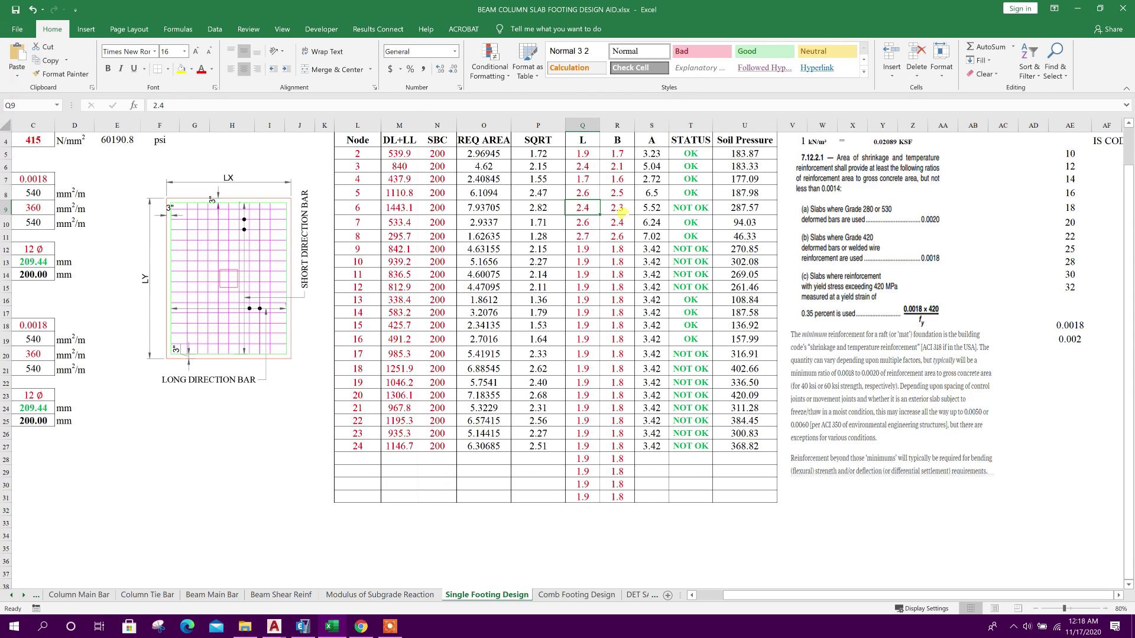
pyautogui.keyDown('shift'); pyautogui.click(612, 207); pyautogui.keyUp('shift')
pyautogui.moveTo(635, 215)
pyautogui.mouseDown()
pyautogui.moveTo(617, 443)
pyautogui.moveTo(618, 209)
pyautogui.mouseUp()
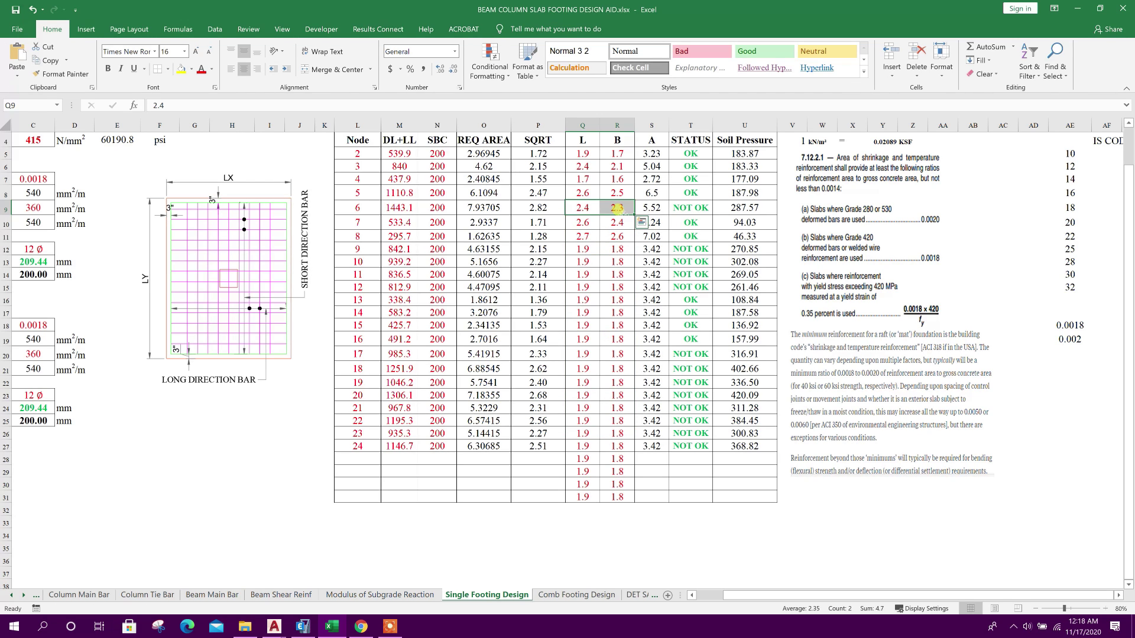
pyautogui.click(581, 206)
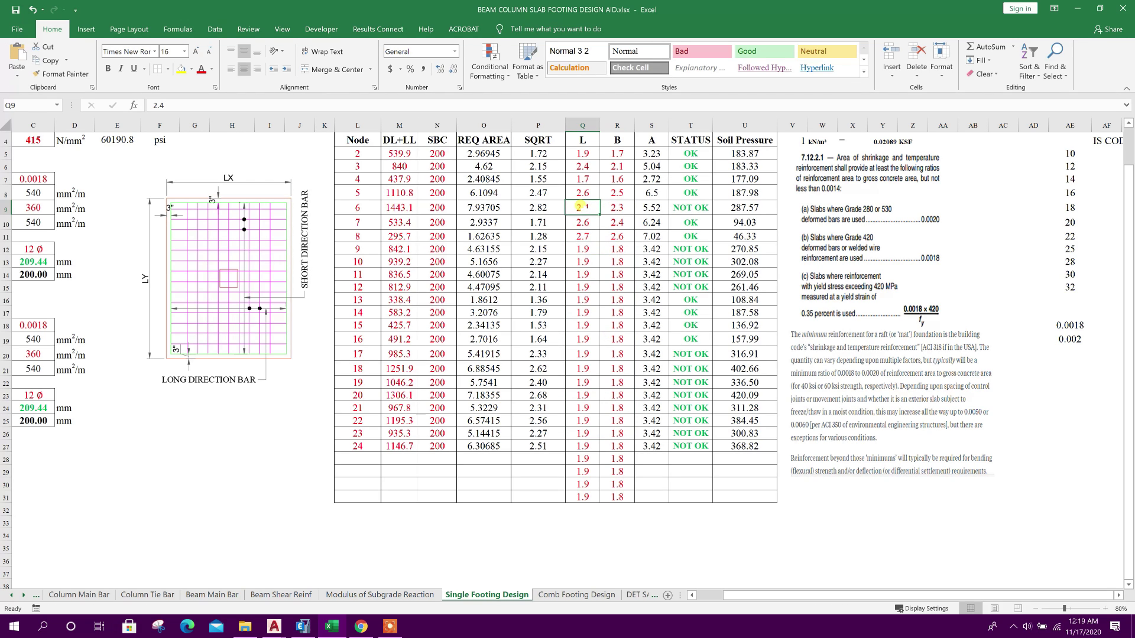
pyautogui.write('2.9')
pyautogui.press('Return')
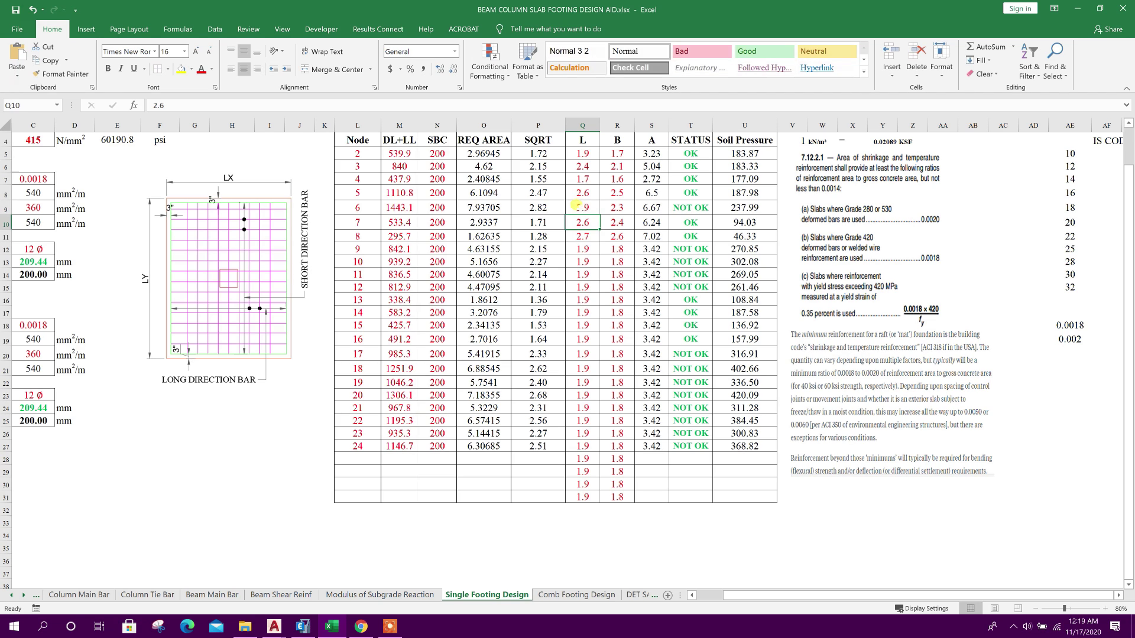
pyautogui.click(602, 204)
pyautogui.write('2.8')
pyautogui.press('Return')
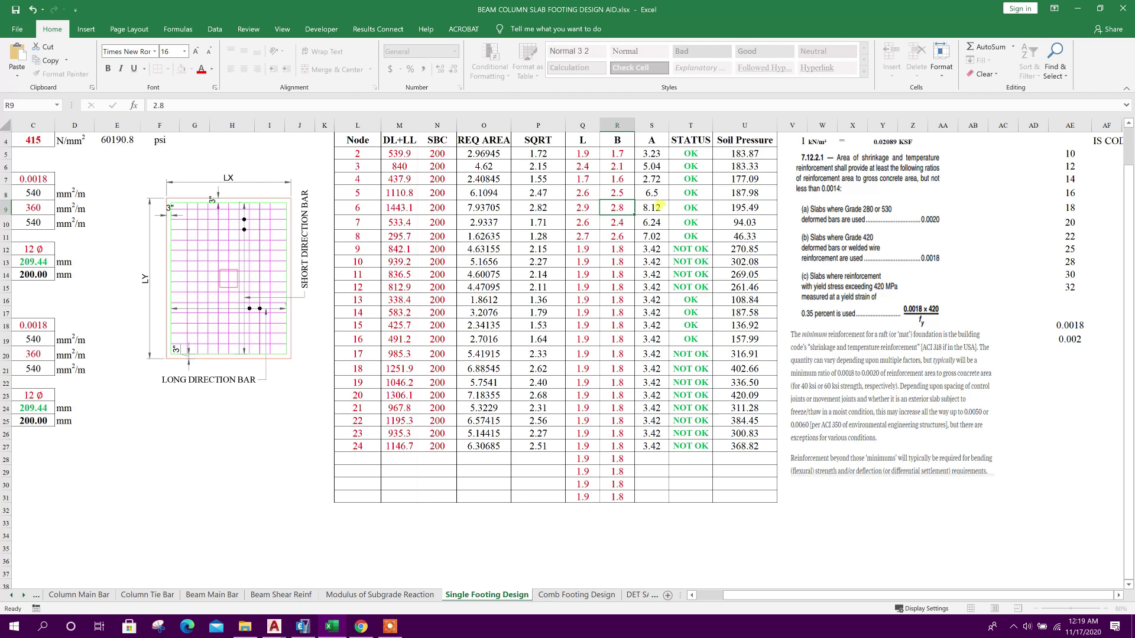
pyautogui.scroll(-1, 647, 251)
pyautogui.scroll(2, 632, 248)
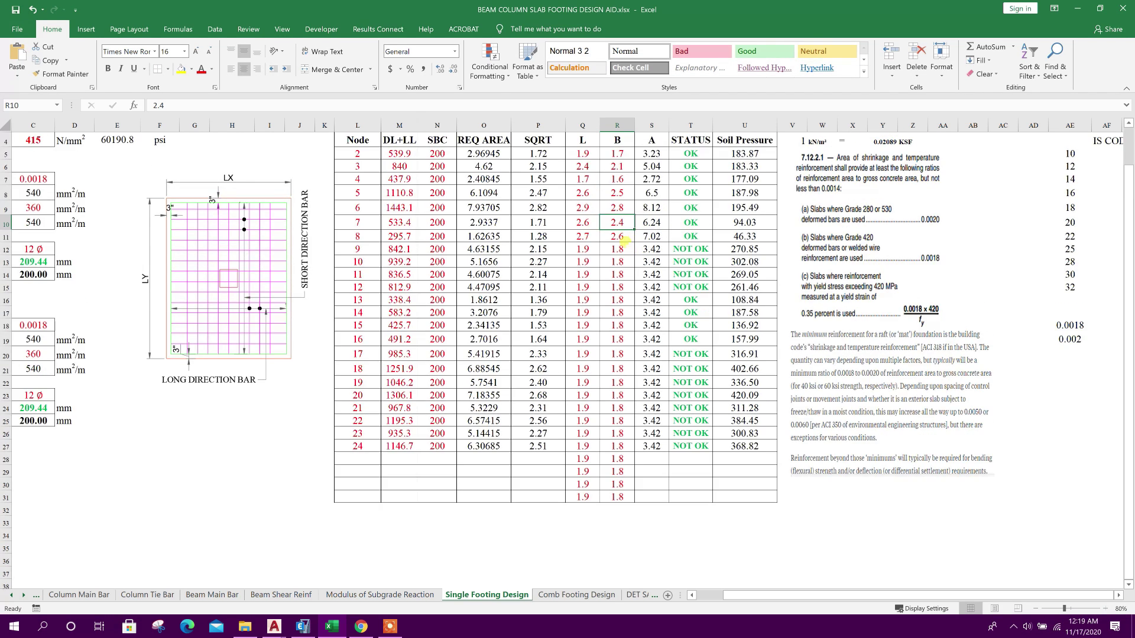
pyautogui.click(603, 204)
pyautogui.moveTo(589, 192); pyautogui.dragTo(612, 265)
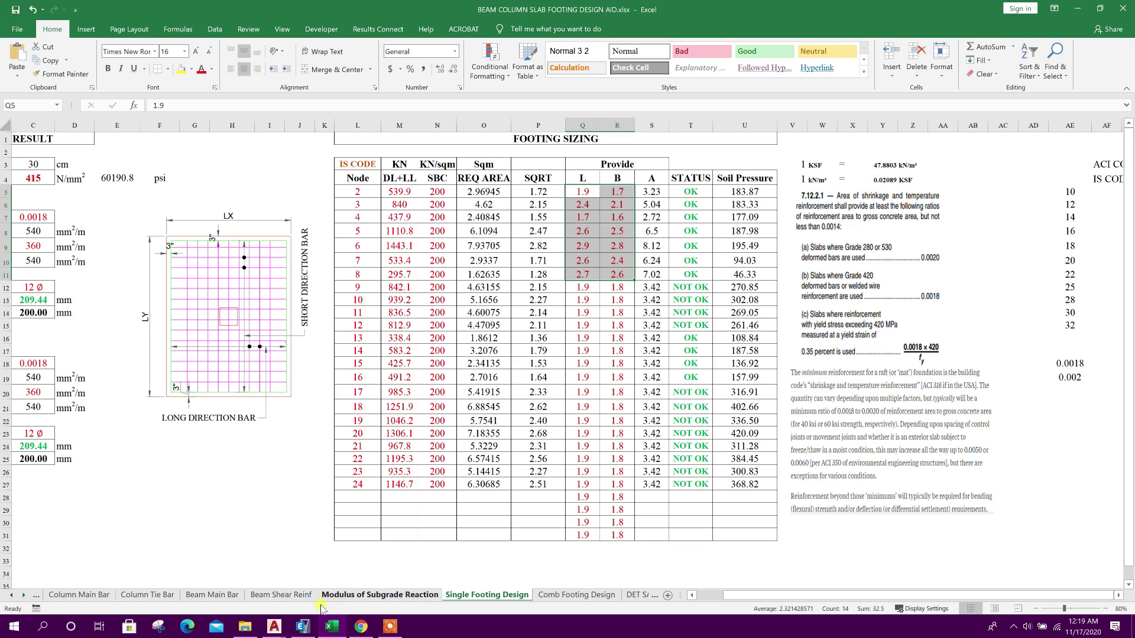
# Step: Switch to ETABS, close the joint reactions table and unlock the analysed model
pyautogui.click(301, 628)
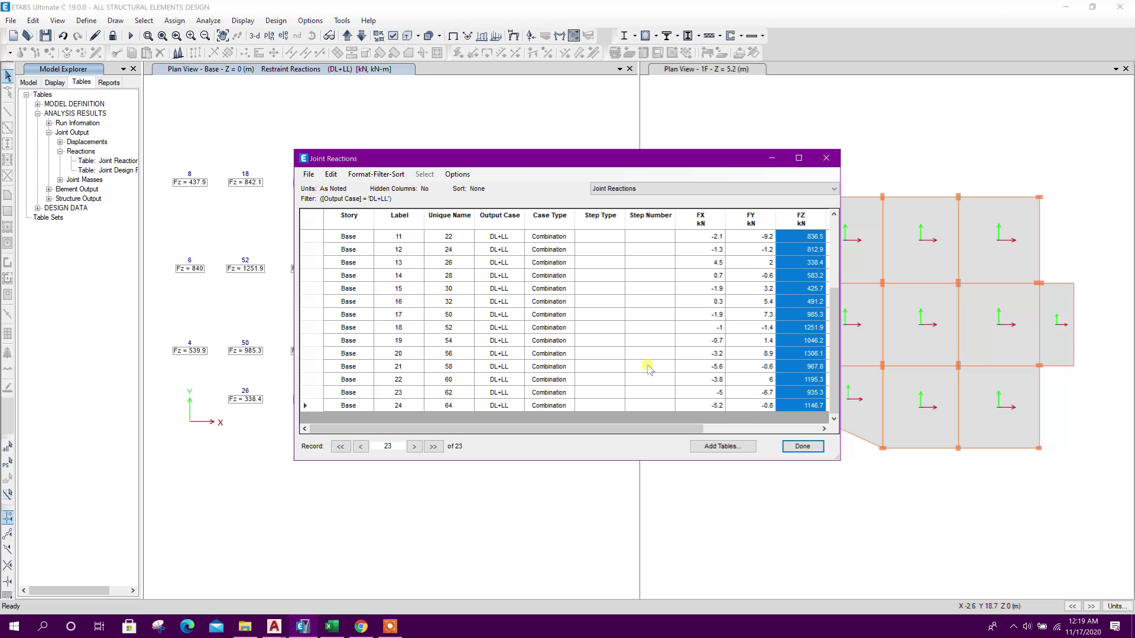
pyautogui.click(802, 446)
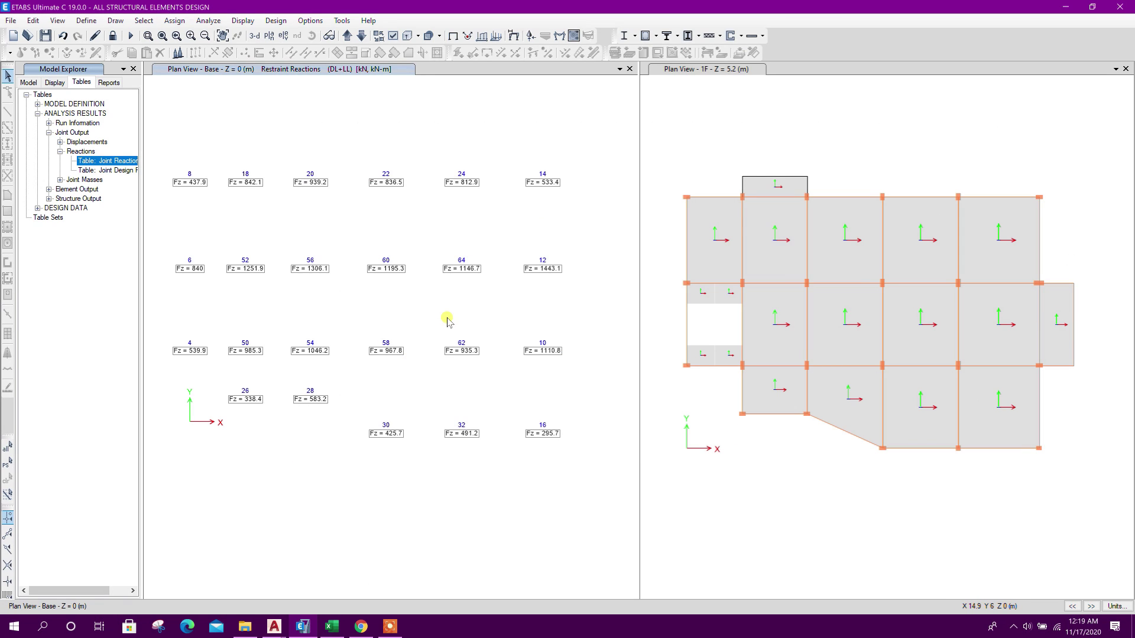
pyautogui.click(394, 319)
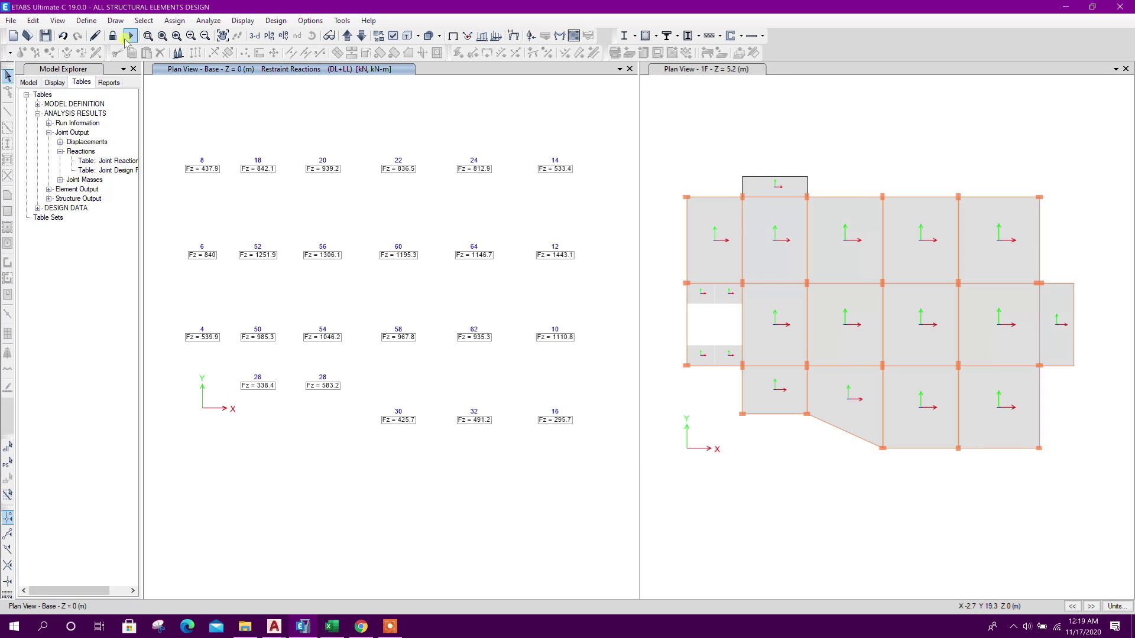
pyautogui.click(112, 36)
pyautogui.click(585, 357)
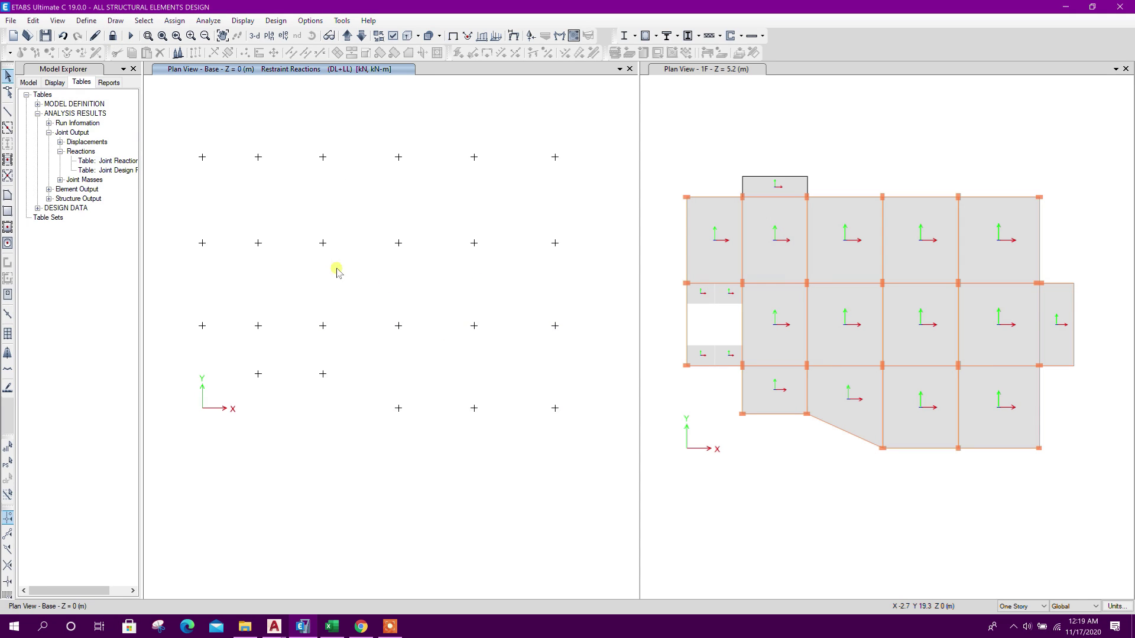
# Step: Save the current model and save a copy of it as FDN DESIGN
pyautogui.click(11, 20)
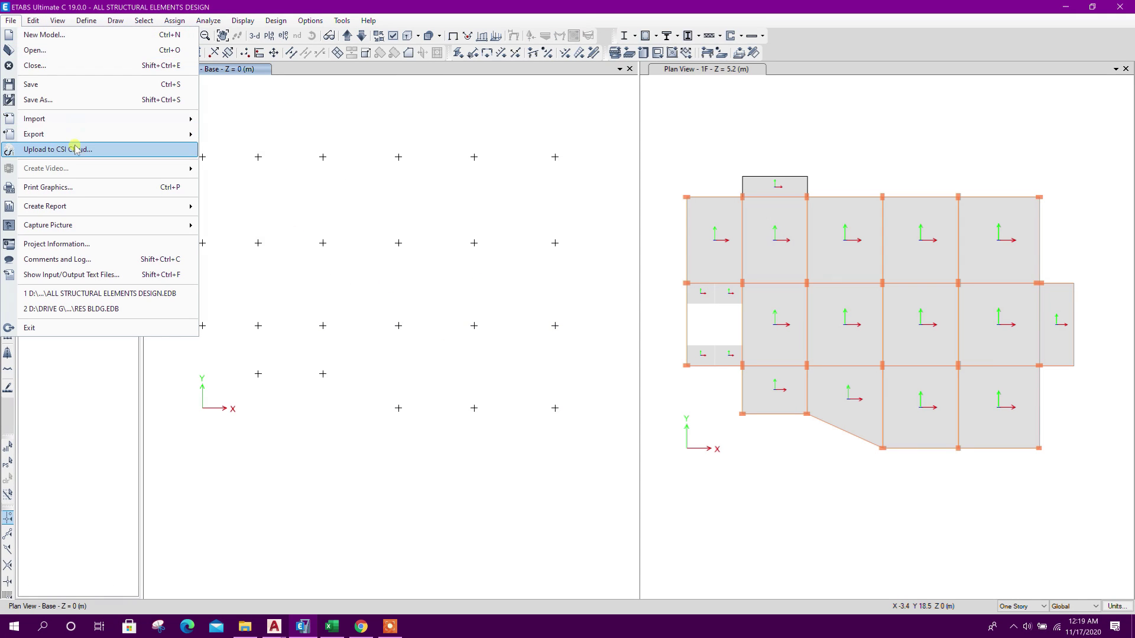
pyautogui.click(407, 131)
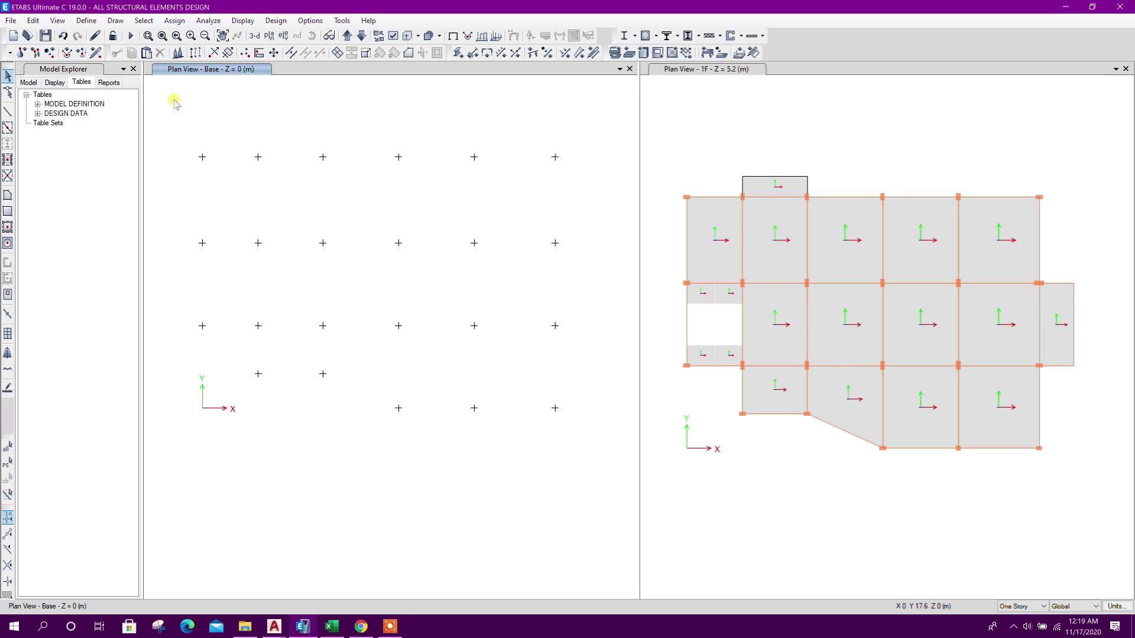
pyautogui.click(46, 35)
pyautogui.click(11, 21)
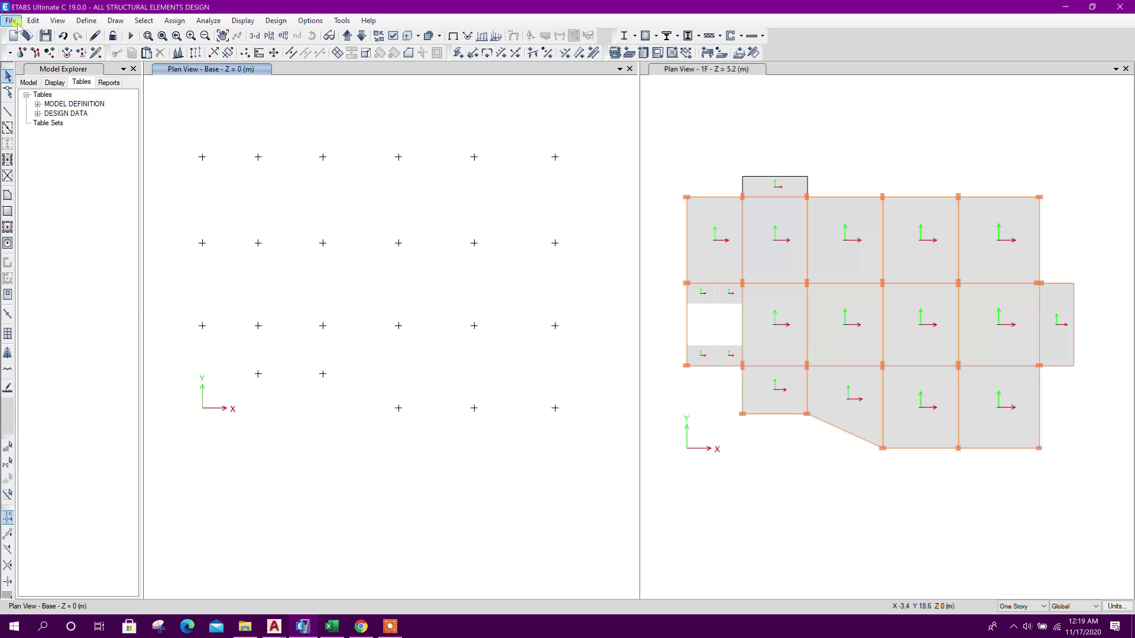
pyautogui.click(187, 158)
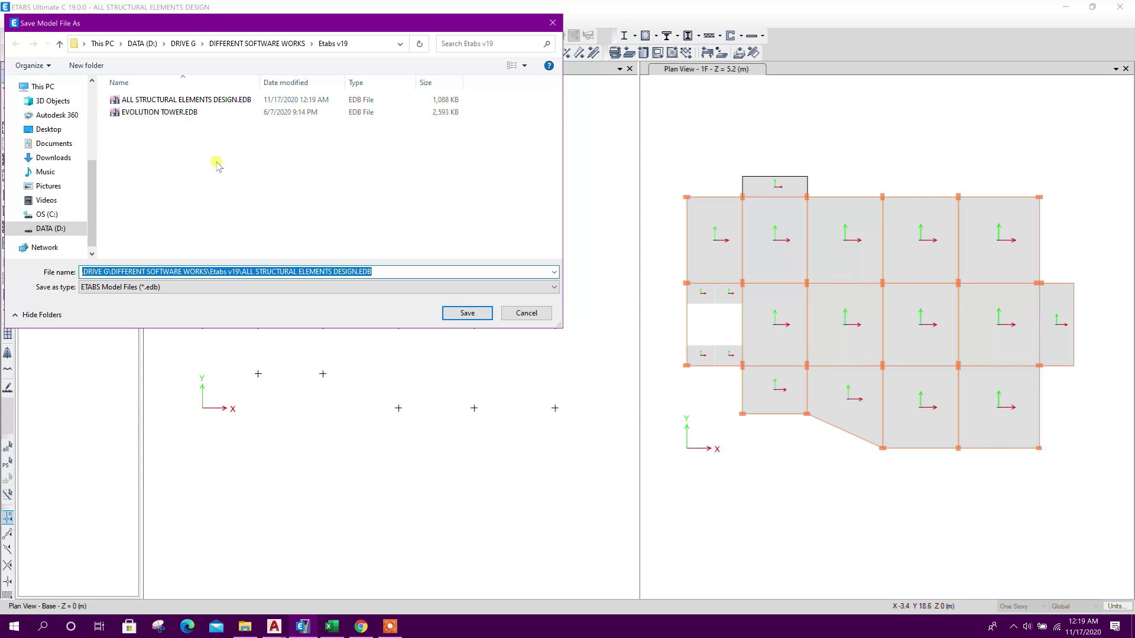
pyautogui.click(195, 100)
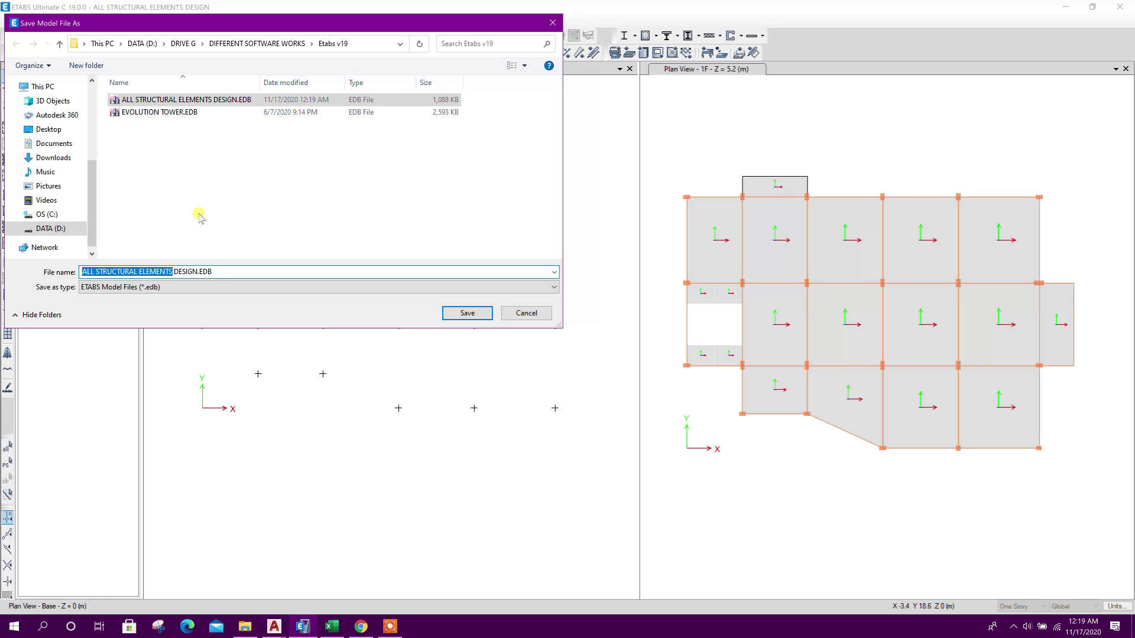
pyautogui.write('FDN DESIGN')
pyautogui.click(467, 313)
# Step: Assign restraints to all the base joints with every direction restrained except Translation Z
pyautogui.moveTo(190, 131); pyautogui.dragTo(579, 435)
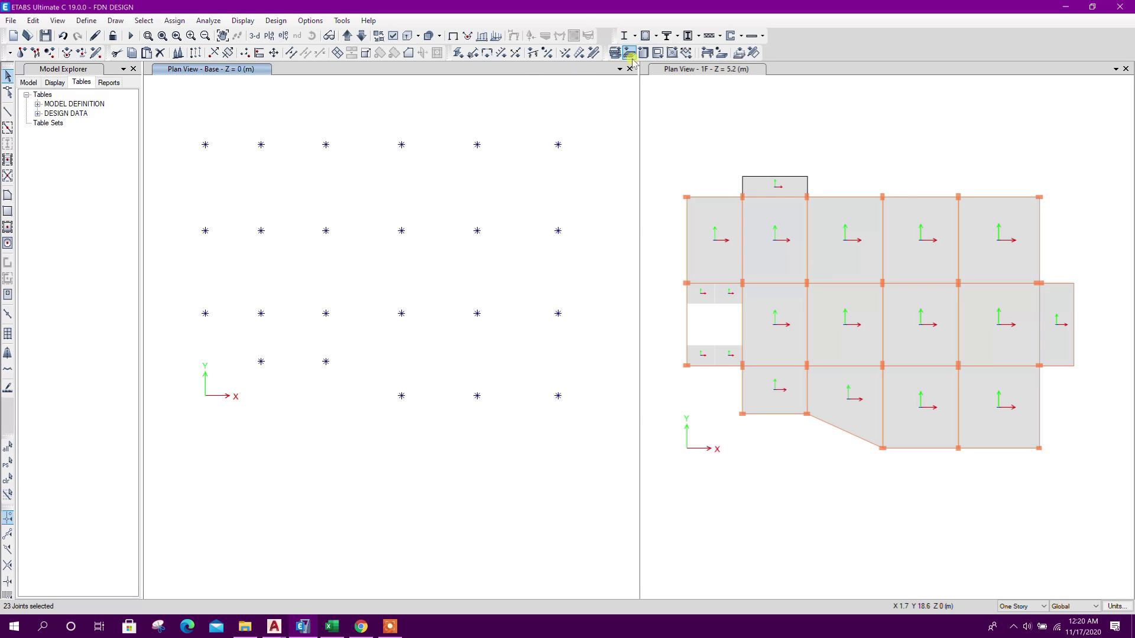
pyautogui.click(174, 21)
pyautogui.moveTo(180, 35)
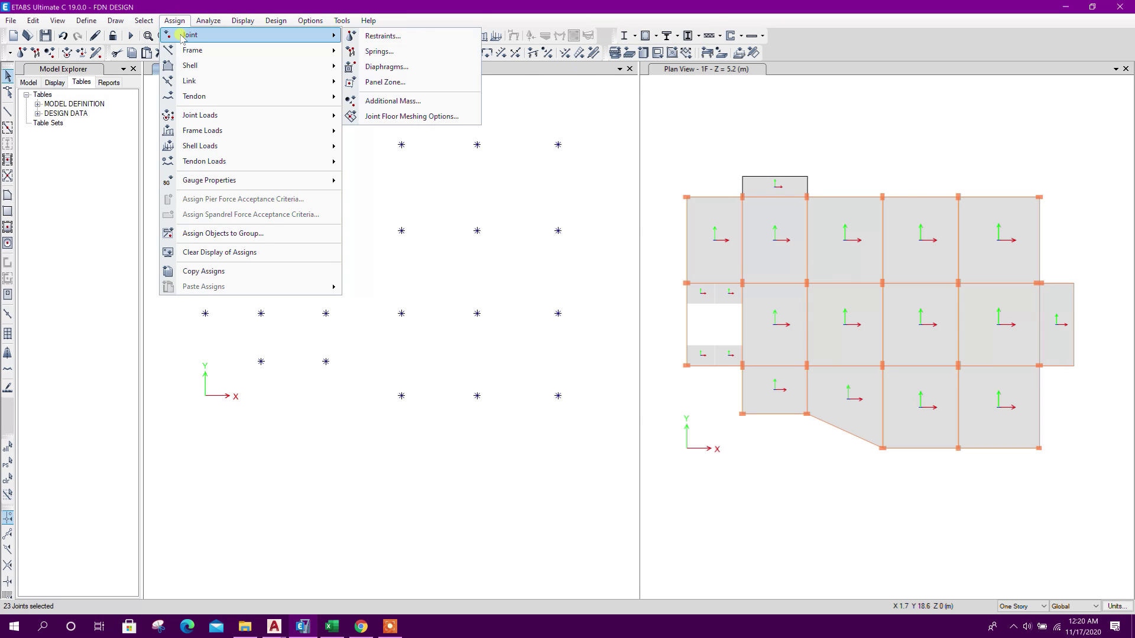
pyautogui.click(382, 36)
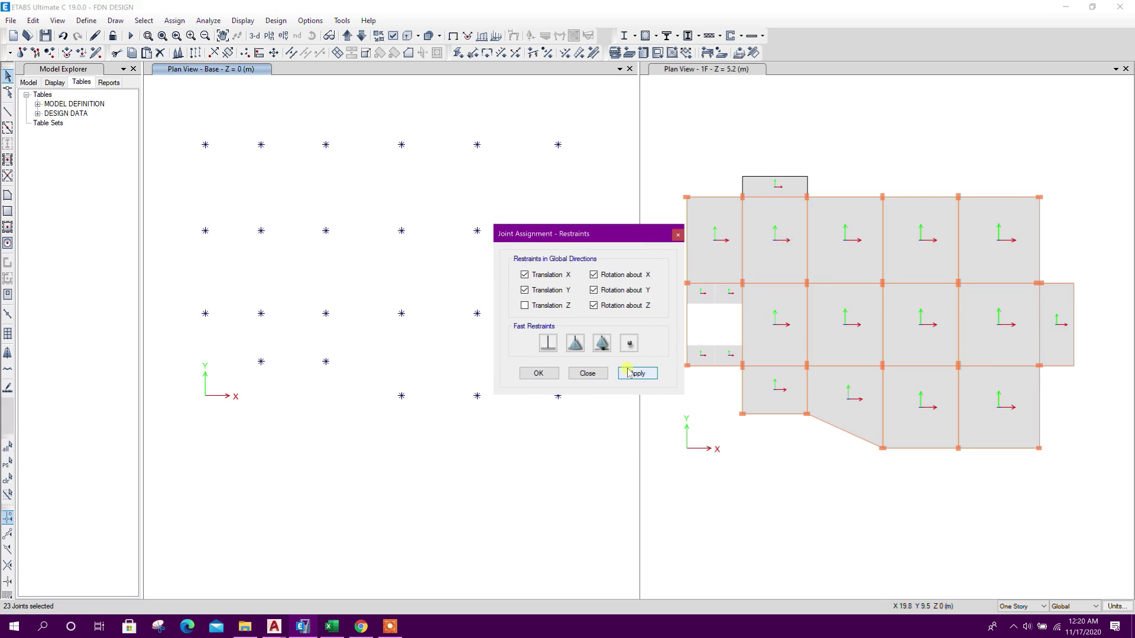
pyautogui.click(635, 373)
pyautogui.click(585, 372)
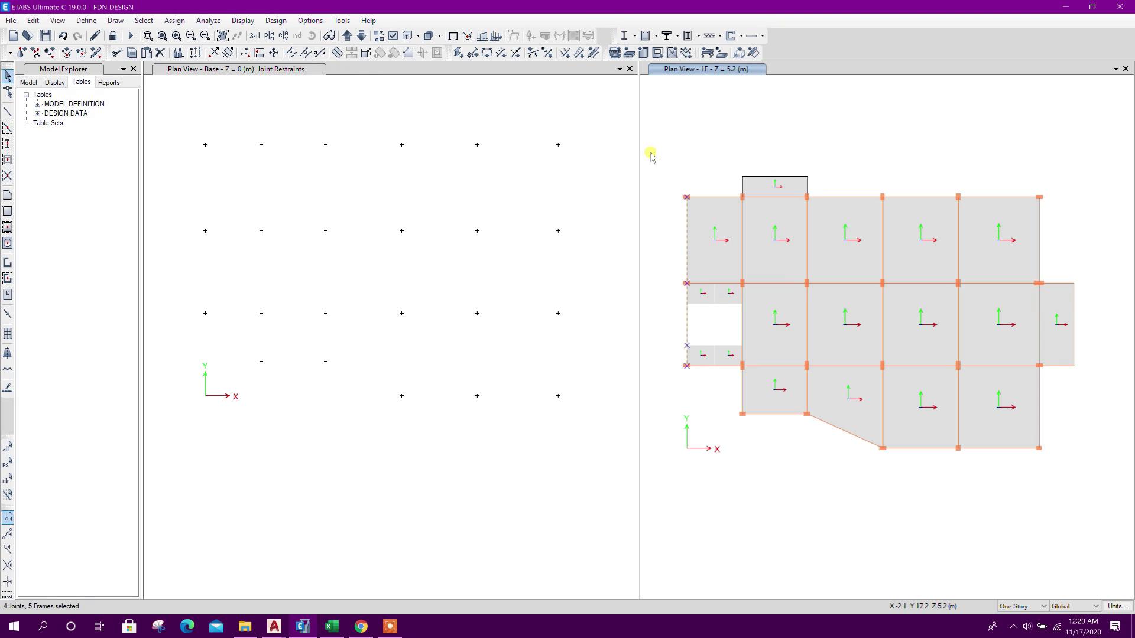
# Step: Show the 3-D view beside the base plan and display the joint labels in the base plan
pyautogui.click(679, 148)
pyautogui.click(254, 36)
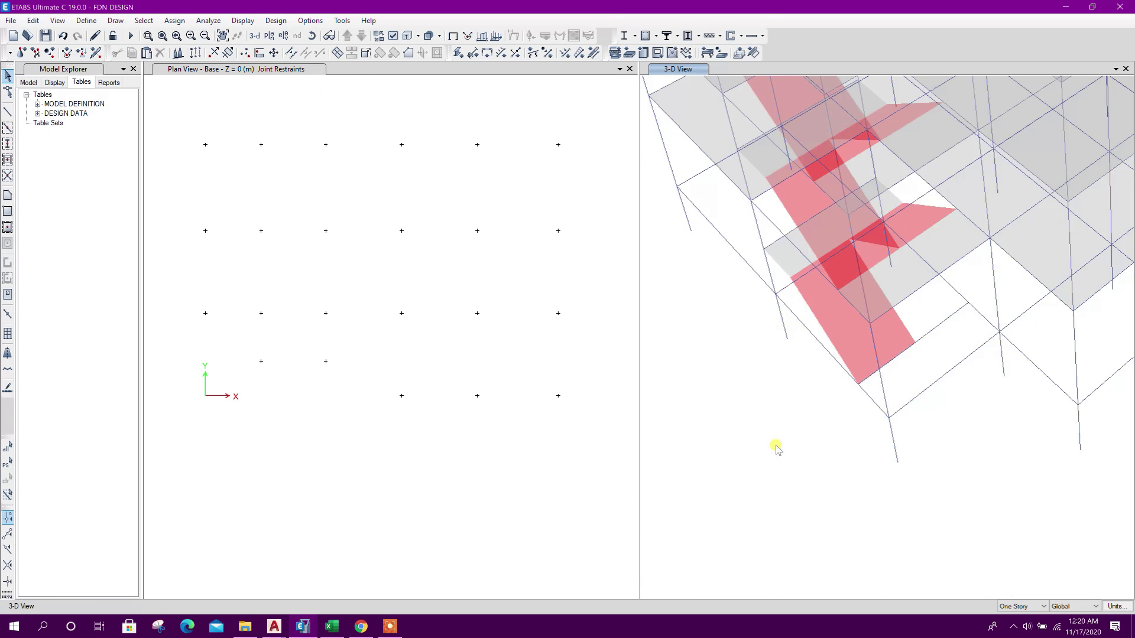
pyautogui.click(370, 101)
pyautogui.click(393, 36)
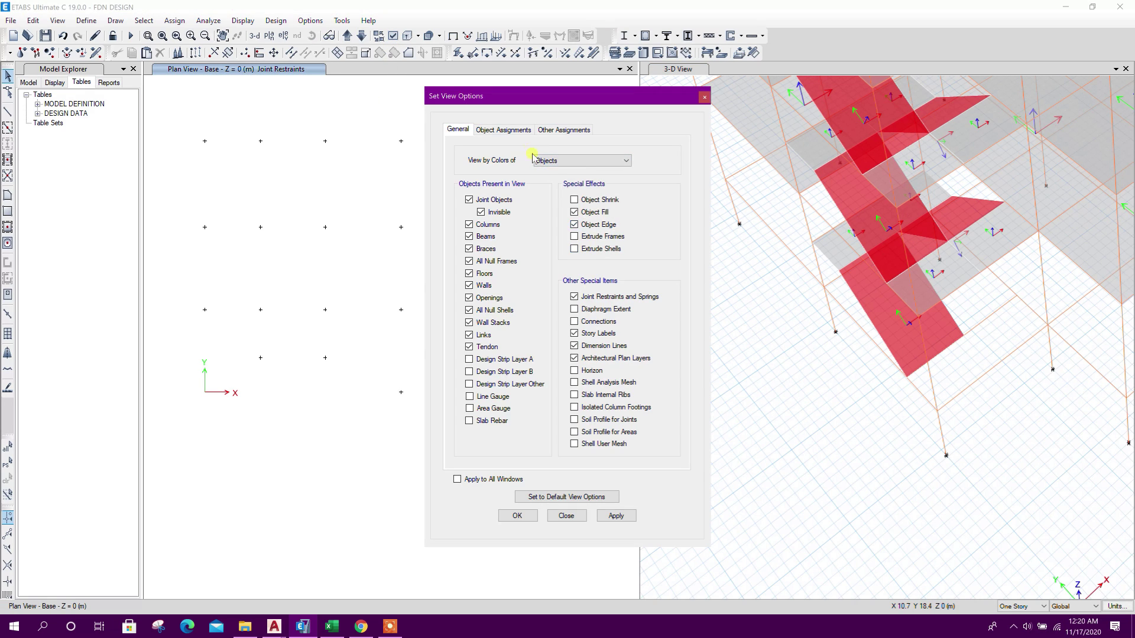
pyautogui.click(523, 130)
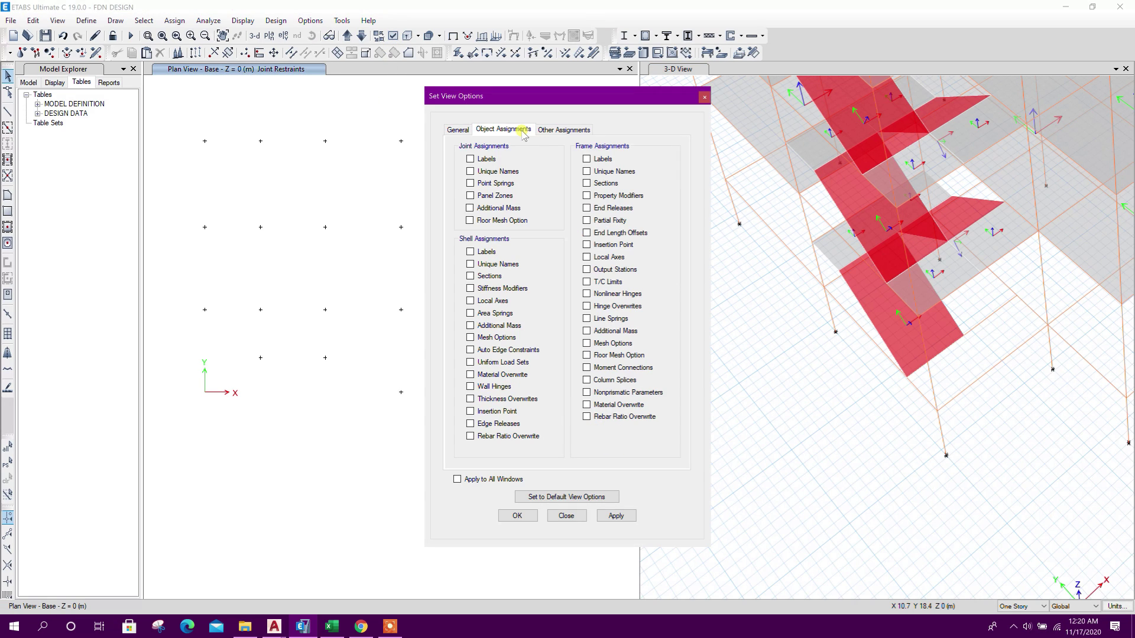
pyautogui.click(616, 515)
pyautogui.click(566, 515)
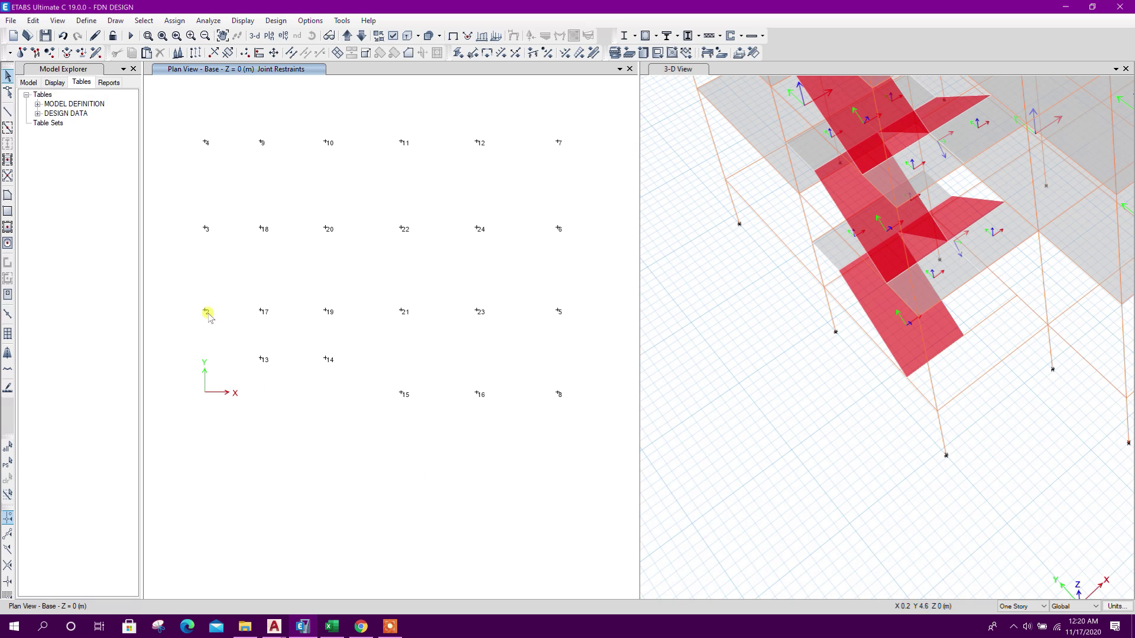
# Step: Look up the provided L and B for node 2 in the Excel footing sizing table, then return to the ETABS base plan
pyautogui.click(331, 627)
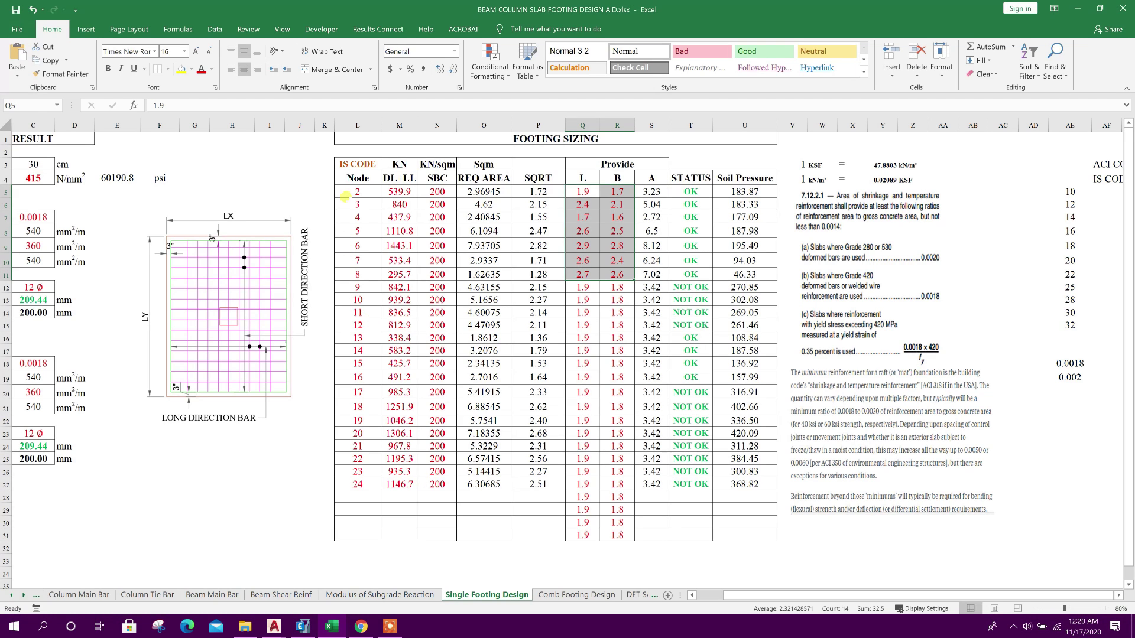
pyautogui.click(621, 191)
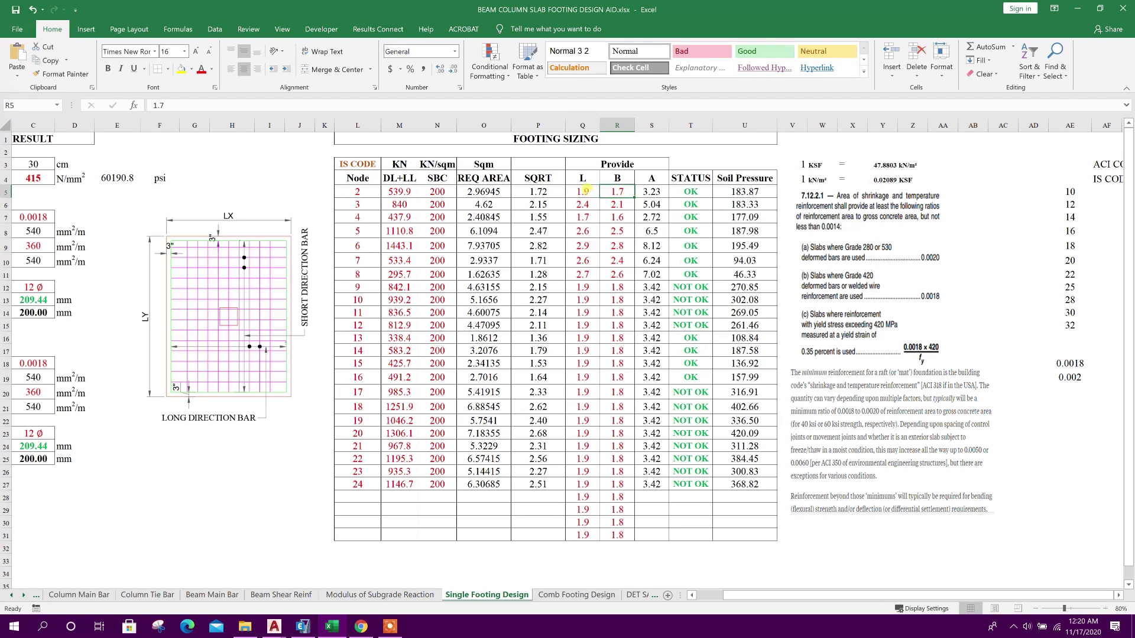
pyautogui.click(587, 191)
pyautogui.click(600, 190)
pyautogui.click(302, 626)
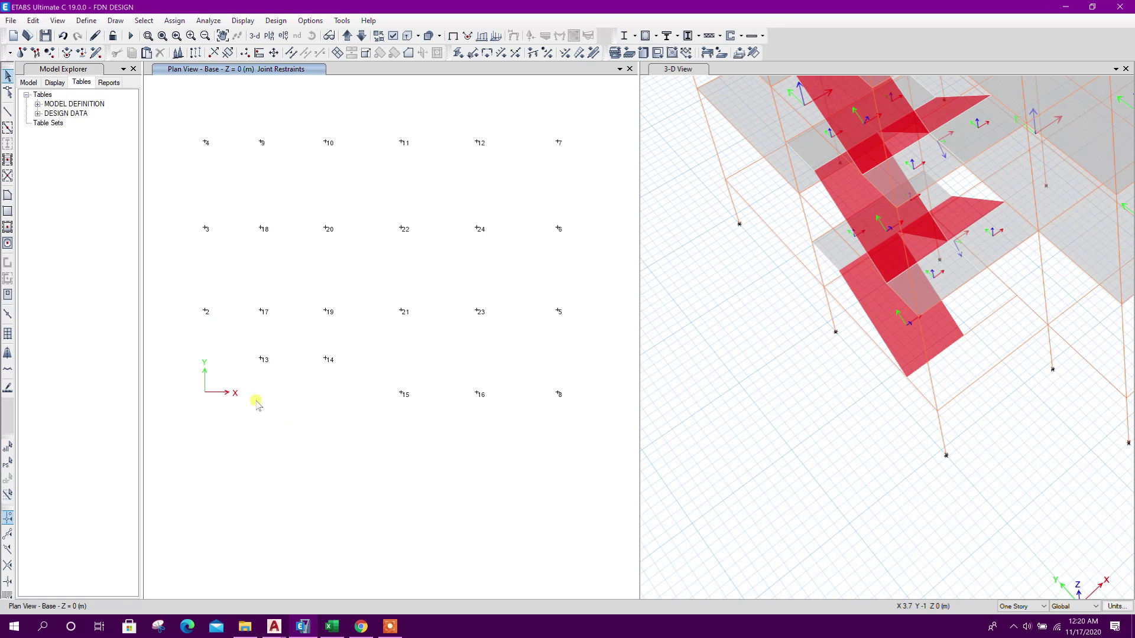
pyautogui.moveTo(218, 348); pyautogui.dragTo(260, 388, button='middle')
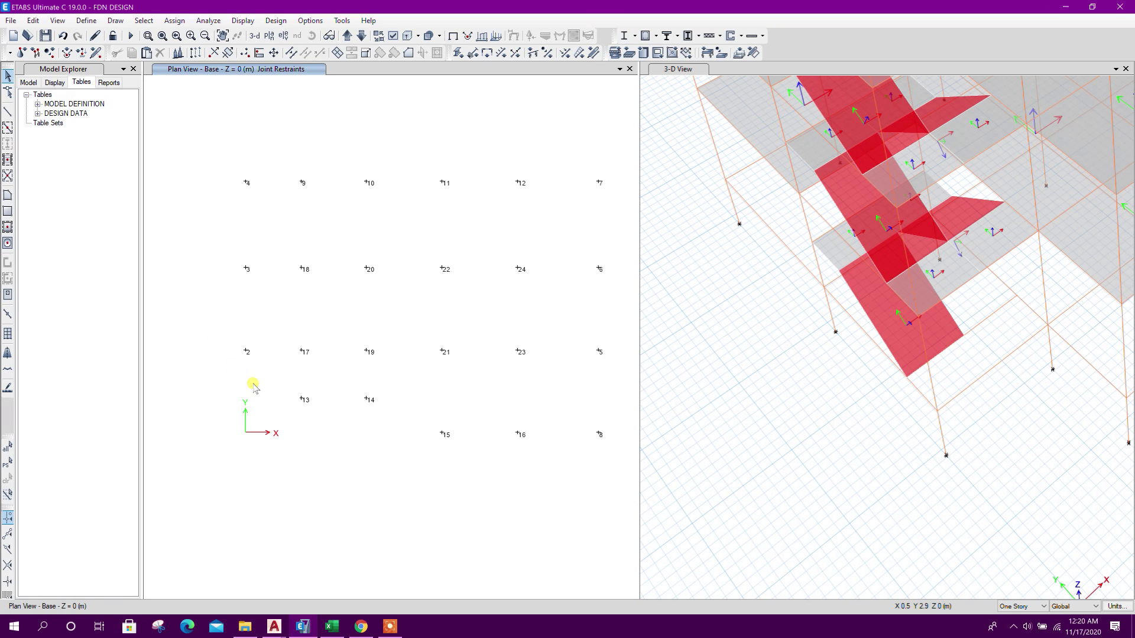
# Step: Replace the 3-D view with the plan view of story level PB, focusing on the columns around node 2
pyautogui.click(836, 404)
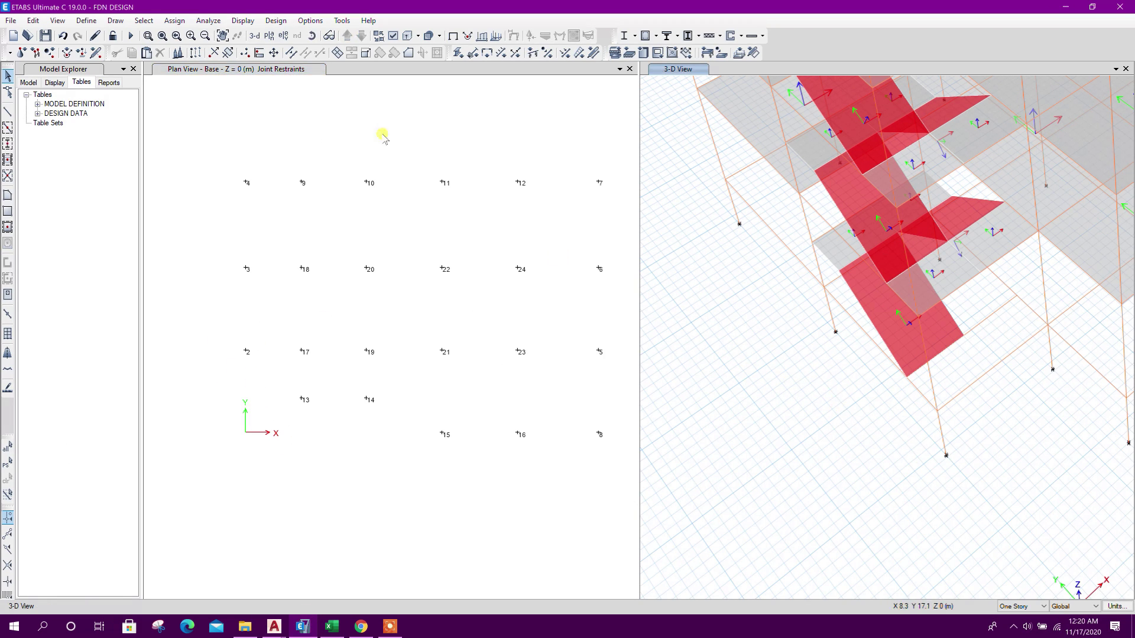
pyautogui.click(269, 36)
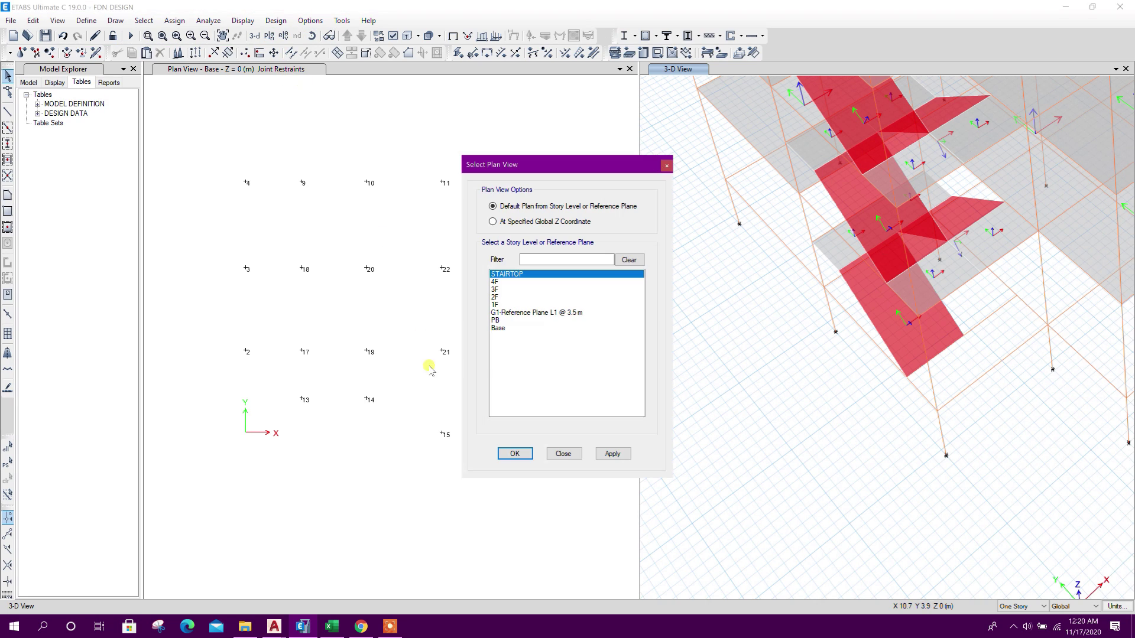
pyautogui.click(499, 304)
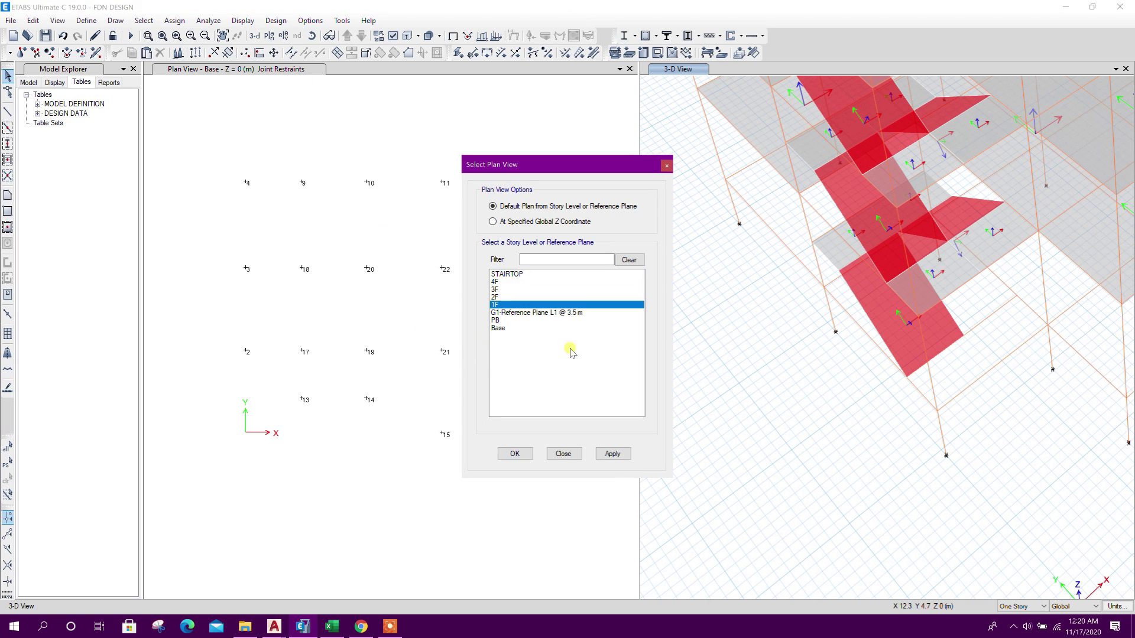
pyautogui.click(512, 329)
pyautogui.click(496, 320)
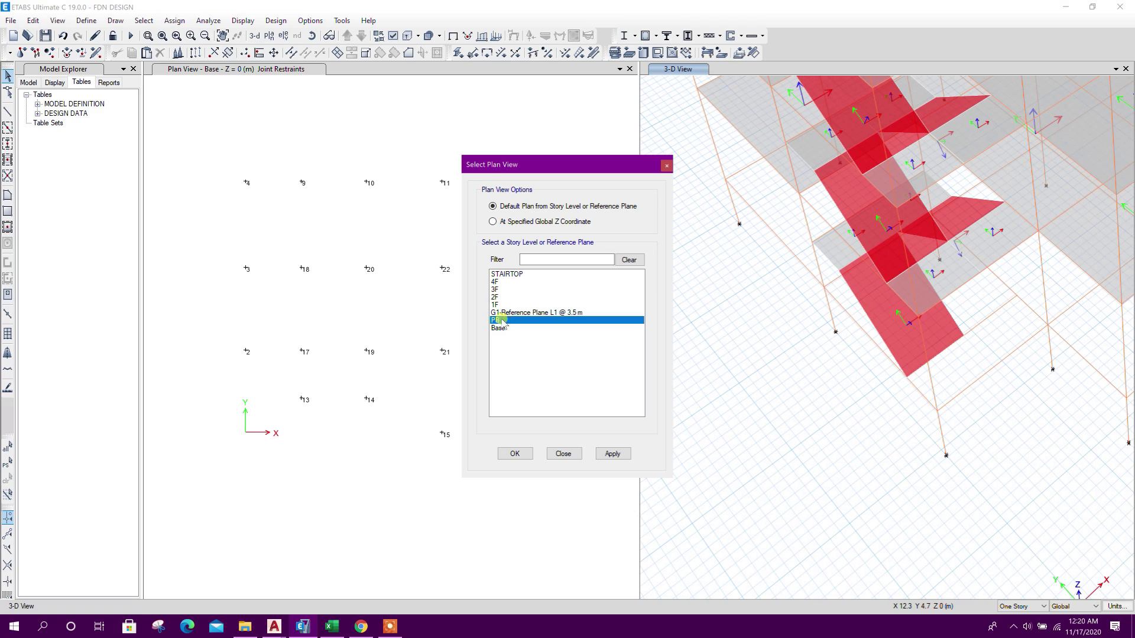
pyautogui.click(613, 453)
pyautogui.click(562, 453)
pyautogui.scroll(5, 692, 374)
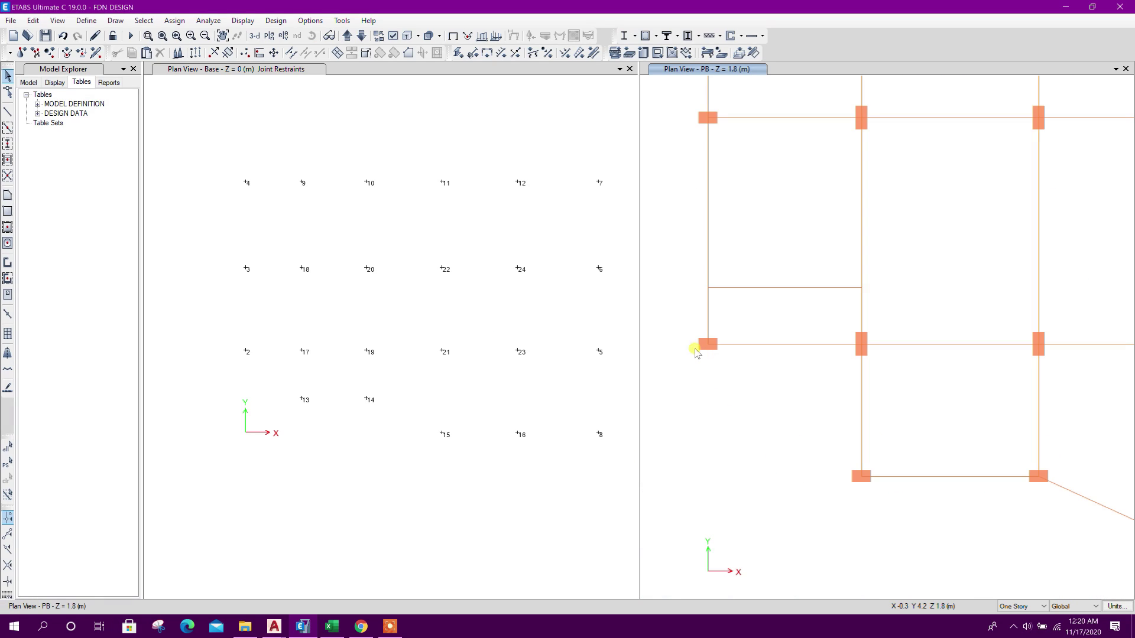
# Step: Add a slab property named F30 with a thickness of 300 mm and M25 as the slab material
pyautogui.click(292, 370)
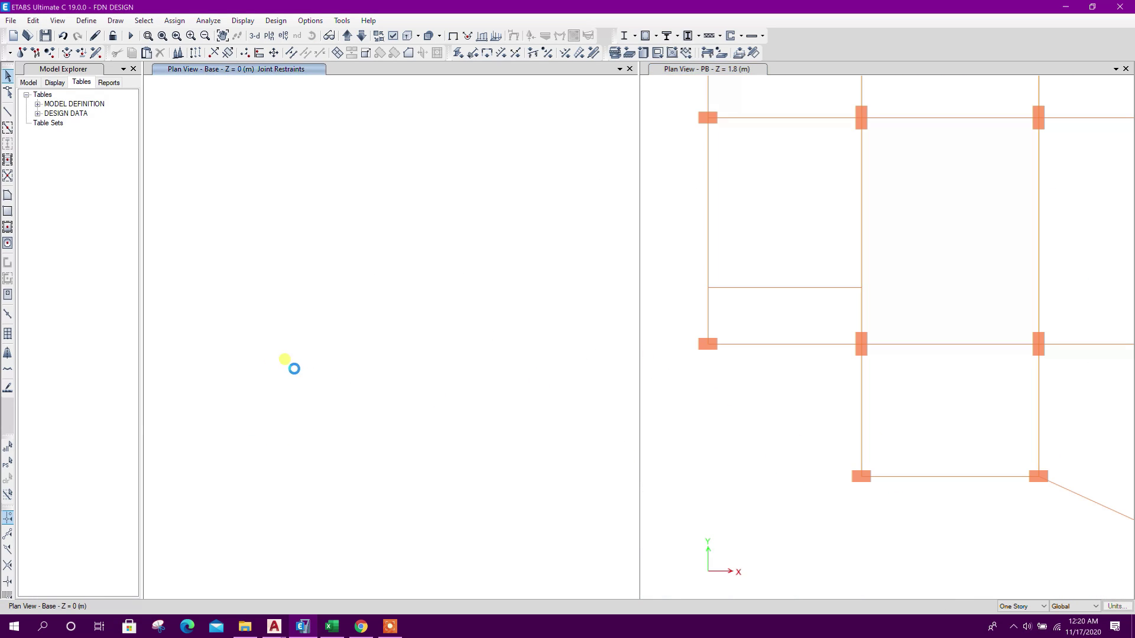
pyautogui.click(85, 20)
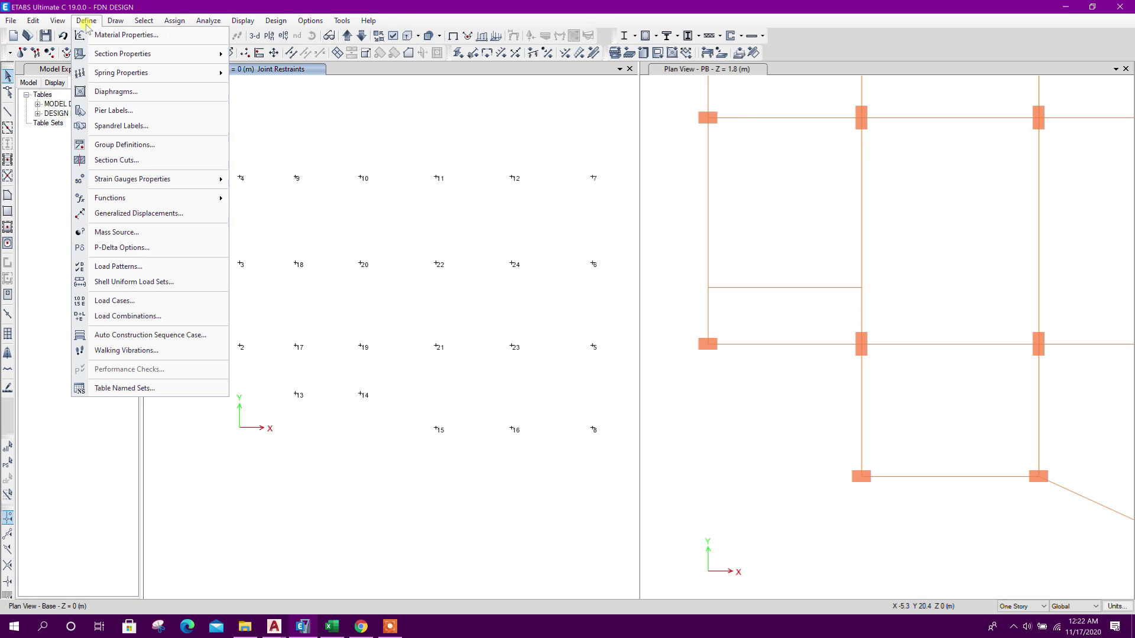
pyautogui.moveTo(136, 53)
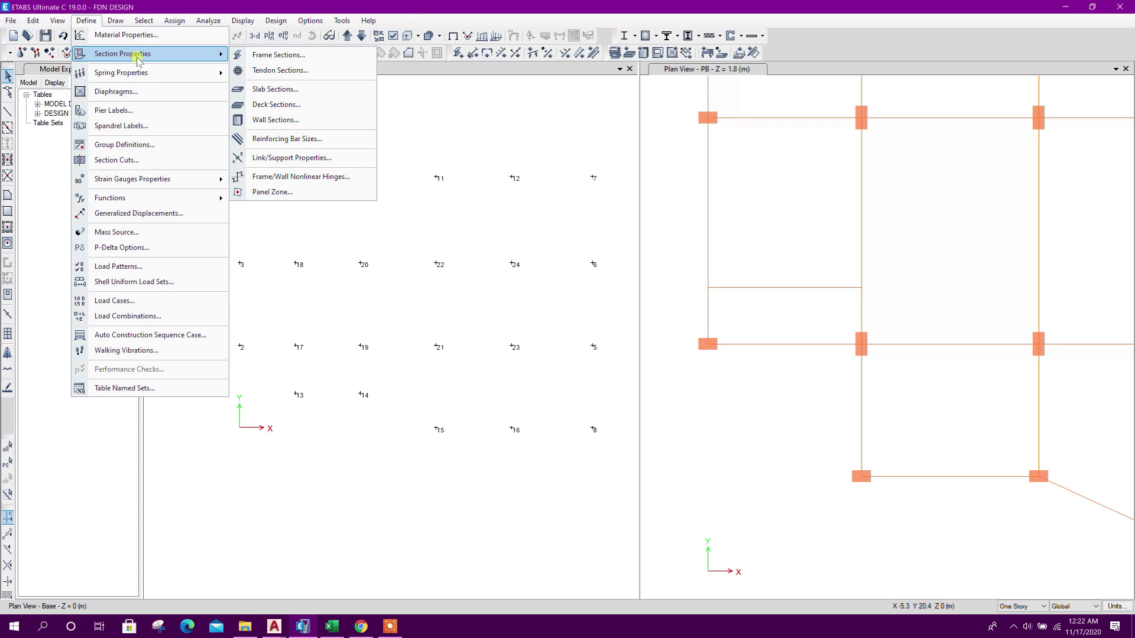
pyautogui.click(293, 95)
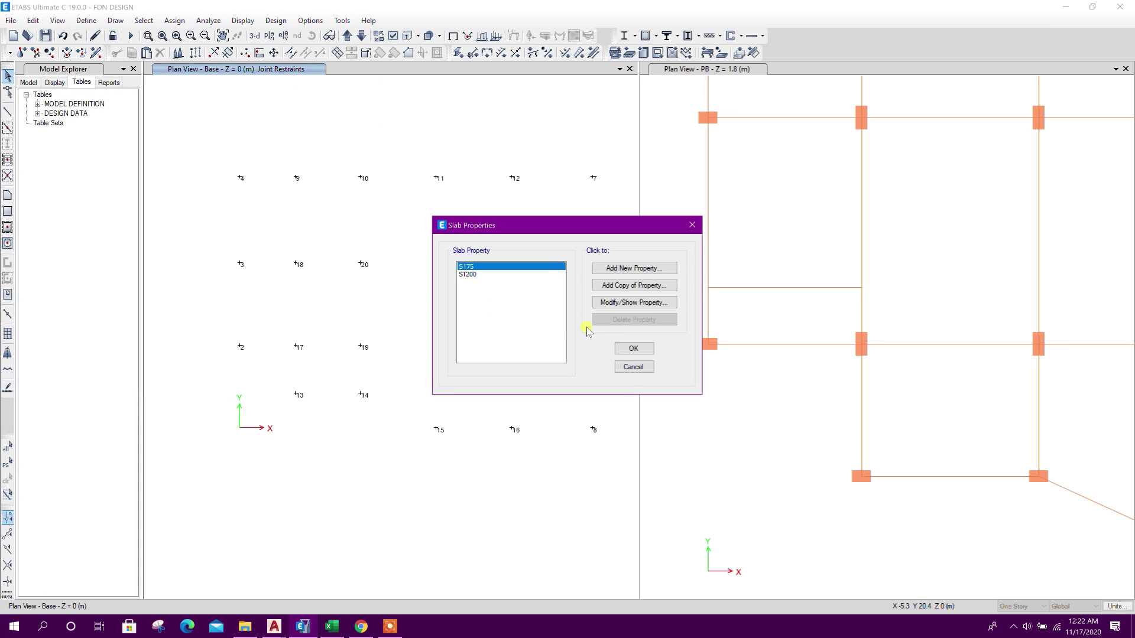
pyautogui.click(624, 269)
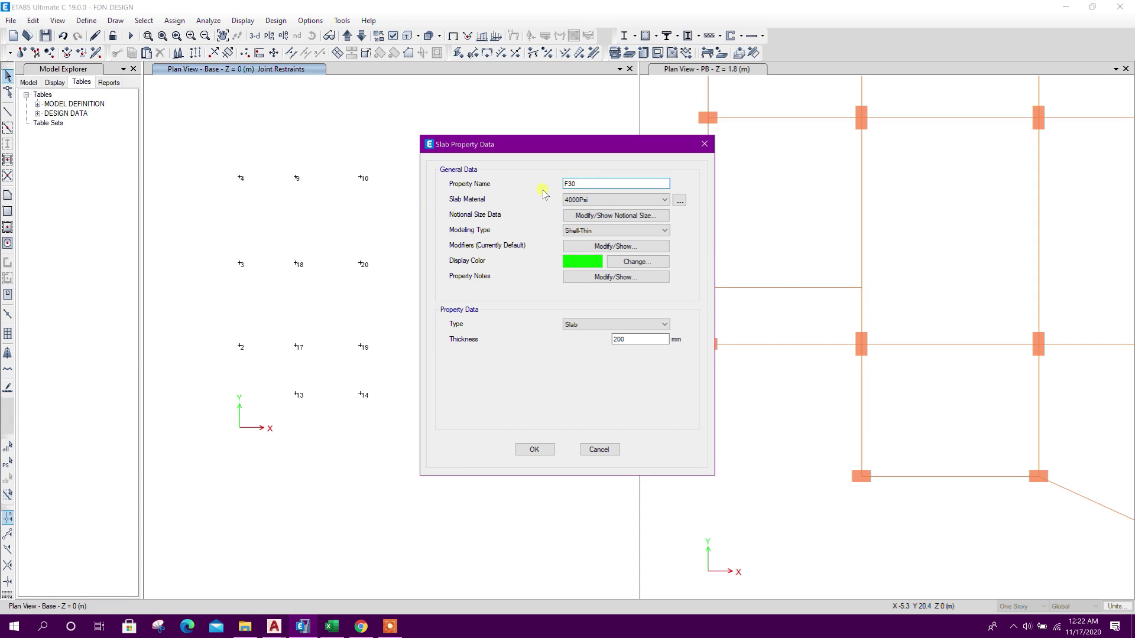
pyautogui.click(617, 338)
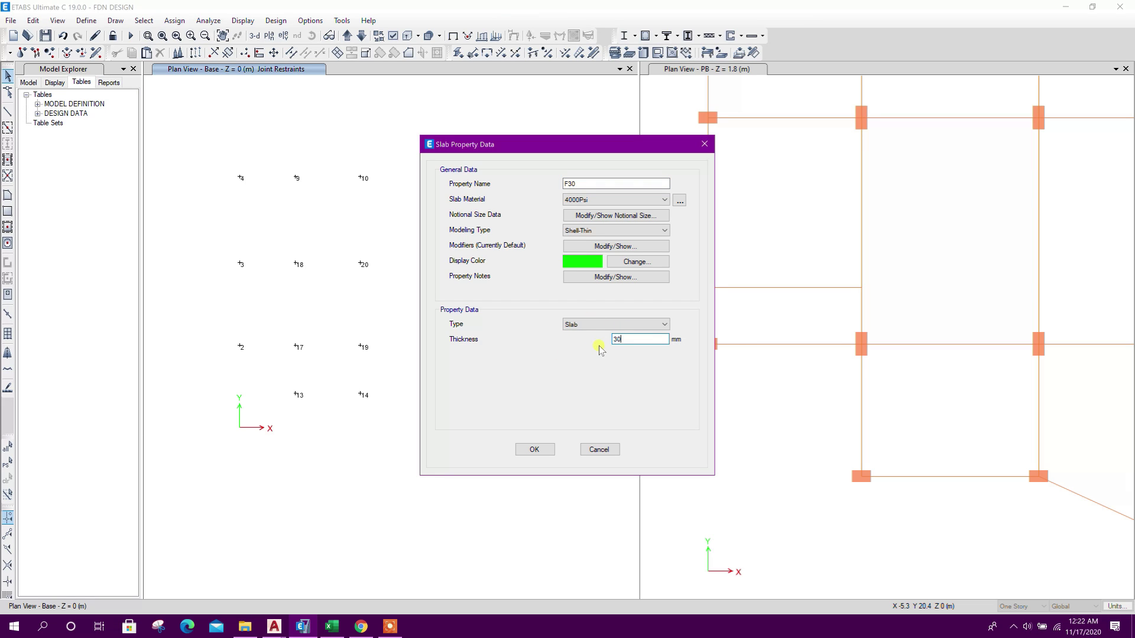
pyautogui.click(598, 201)
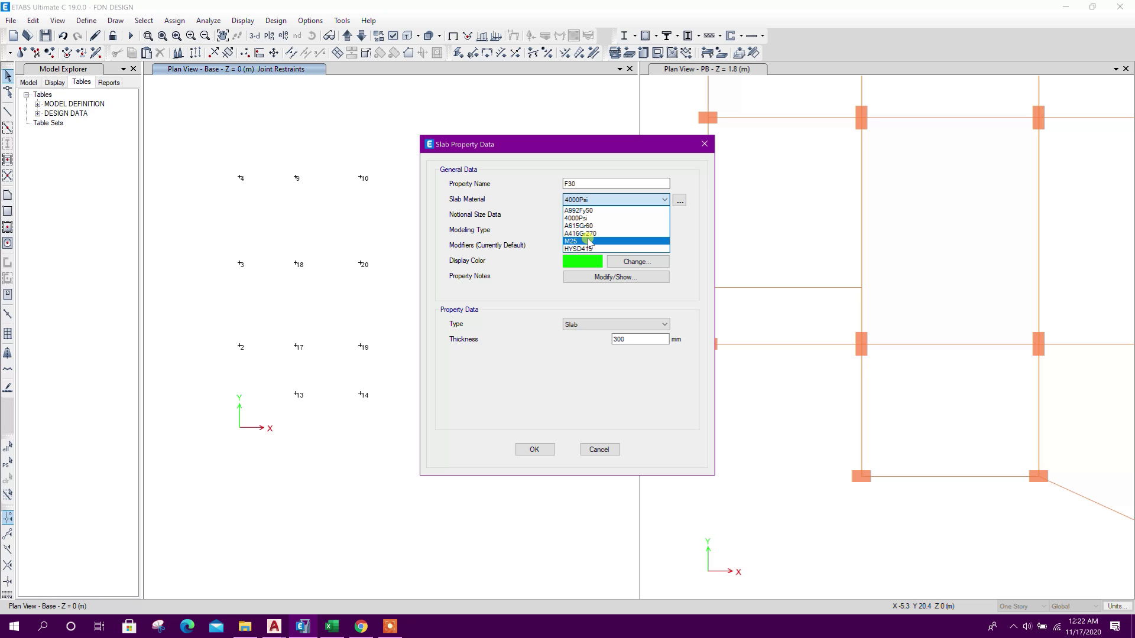
pyautogui.click(589, 241)
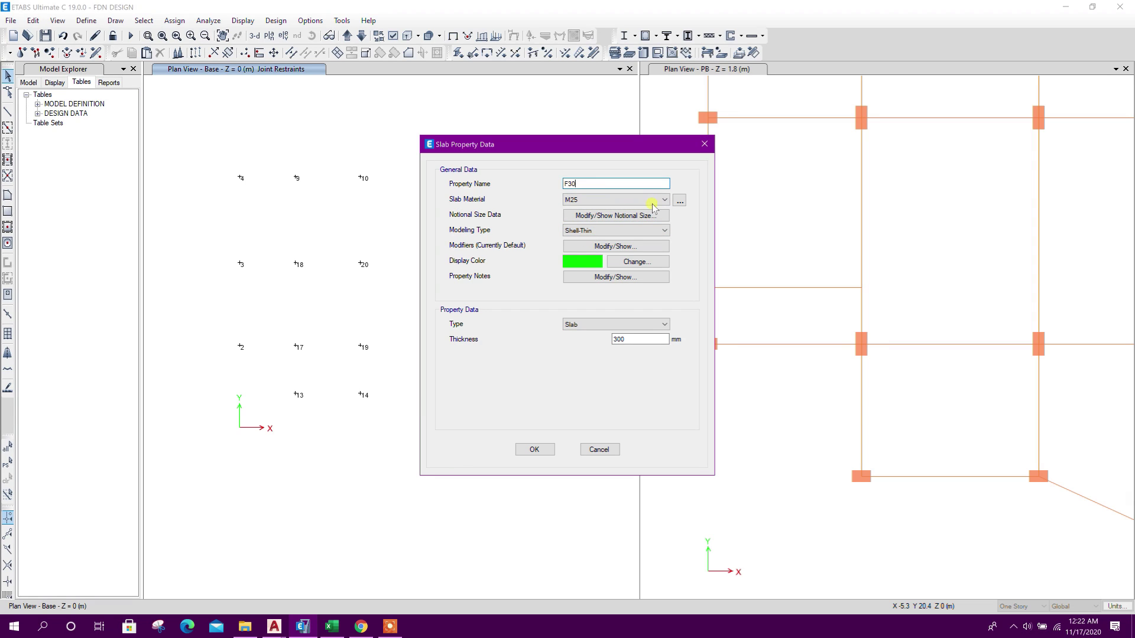
# Step: Set the F30 property type to Footing and accept the new property
pyautogui.click(632, 335)
pyautogui.moveTo(577, 183); pyautogui.dragTo(507, 199)
pyautogui.moveTo(628, 339); pyautogui.dragTo(572, 347)
pyautogui.click(665, 184)
pyautogui.click(595, 325)
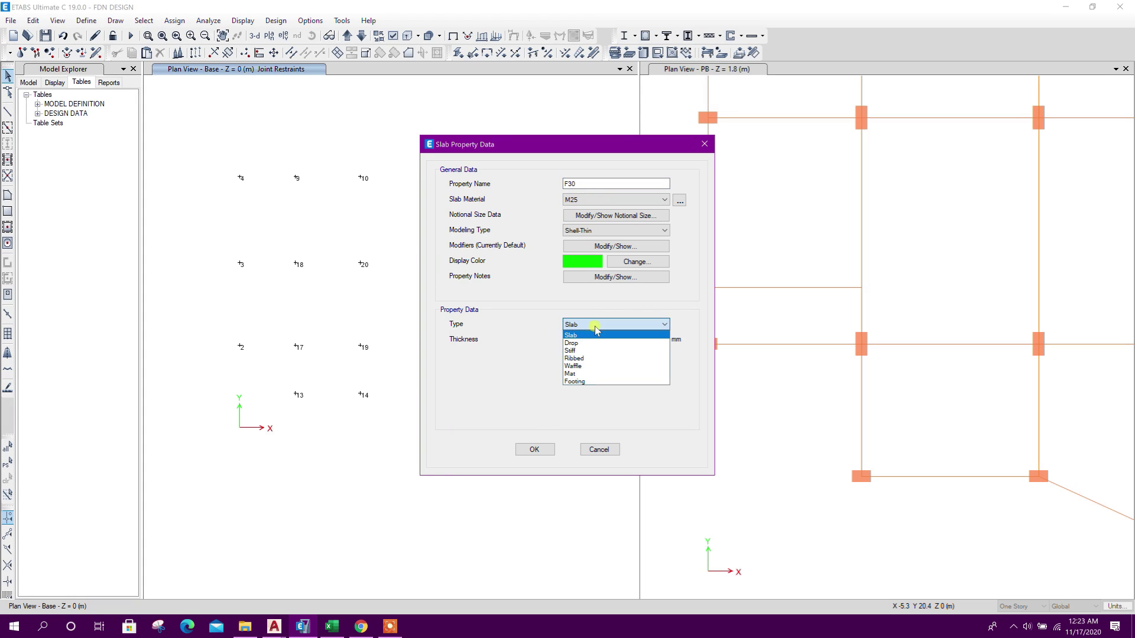
pyautogui.click(575, 381)
pyautogui.click(534, 450)
# Step: Add a second footing property named F35 with a thickness of 350 mm in M25
pyautogui.click(633, 266)
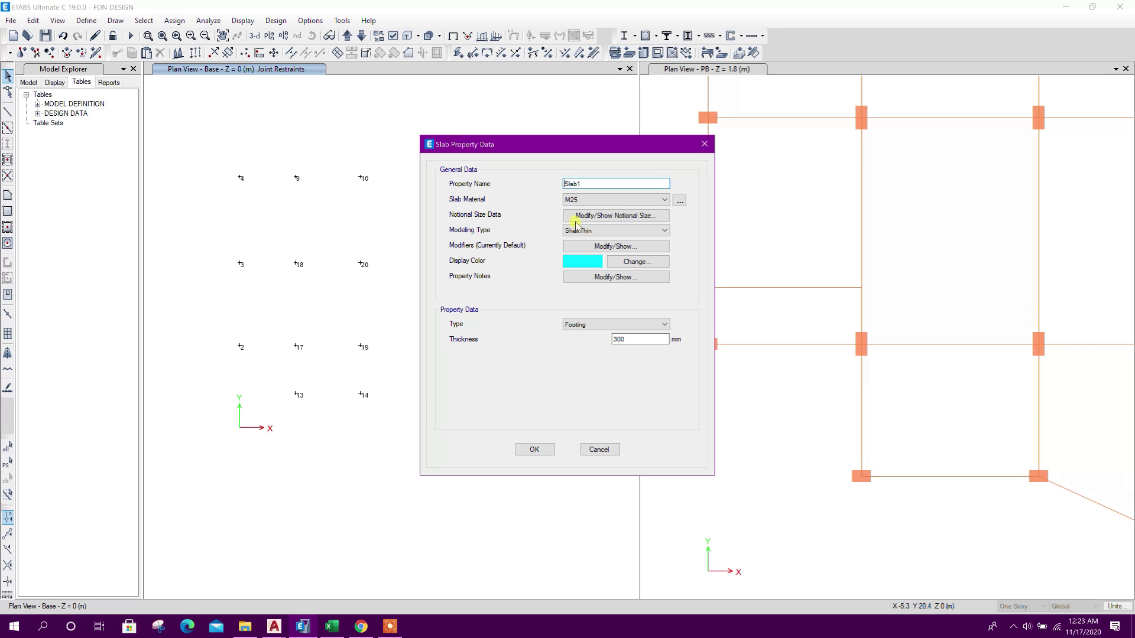
pyautogui.write('F35')
pyautogui.click(617, 340)
pyautogui.click(534, 450)
# Step: Add another footing property named F40, replacing the inherited thickness
pyautogui.click(633, 266)
pyautogui.write('F40')
pyautogui.moveTo(635, 339); pyautogui.dragTo(585, 341)
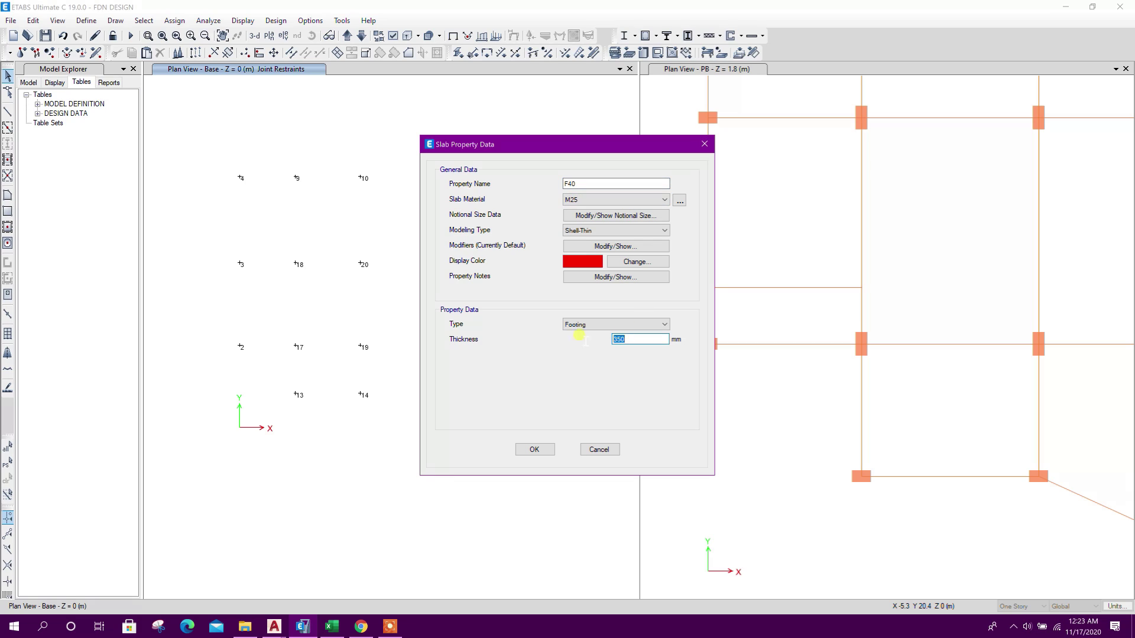
pyautogui.click(533, 447)
# Step: Copy the F40 footing property as F45 with a thickness of 450 mm and accept the slab property list
pyautogui.click(598, 268)
pyautogui.press('Escape')
pyautogui.click(621, 285)
pyautogui.moveTo(585, 183); pyautogui.dragTo(553, 190)
pyautogui.write('F45')
pyautogui.moveTo(629, 339); pyautogui.dragTo(613, 339)
pyautogui.write('450')
pyautogui.click(534, 451)
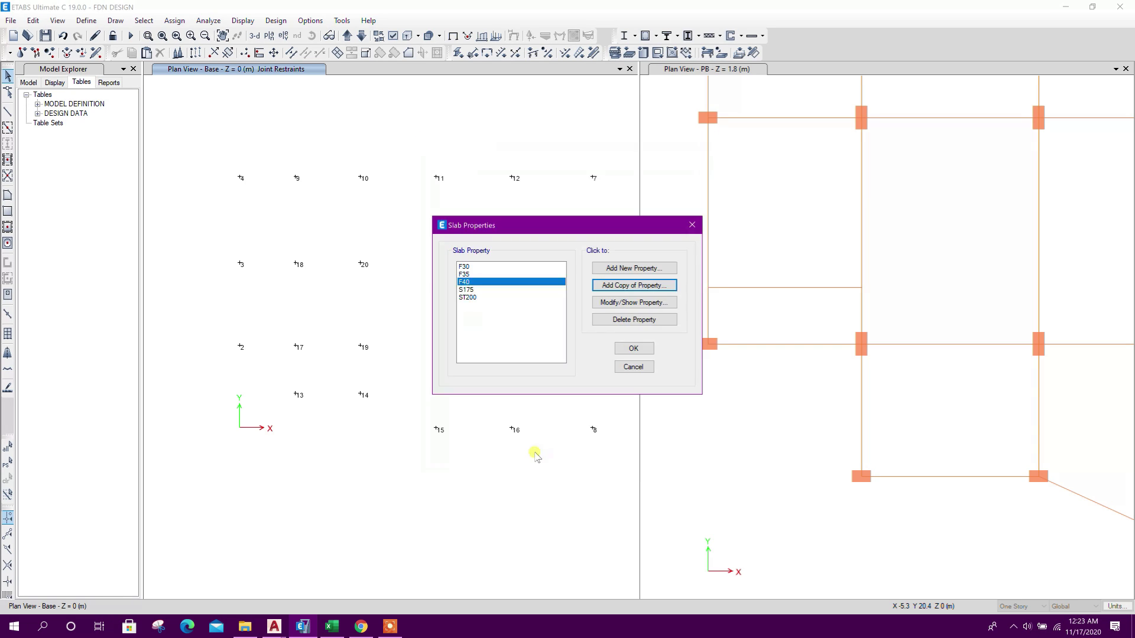
pyautogui.click(628, 351)
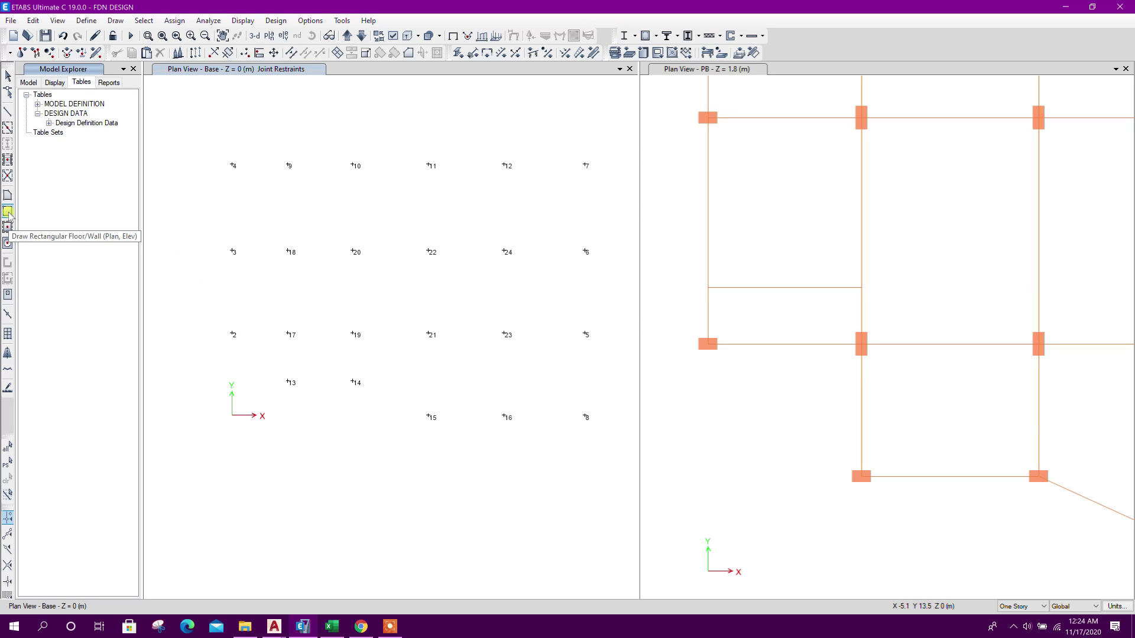
# Step: Draw a rectangular F30 footing centred on base joint 2, with X dimension 1900 mm and Y dimension 1700 mm
pyautogui.click(8, 213)
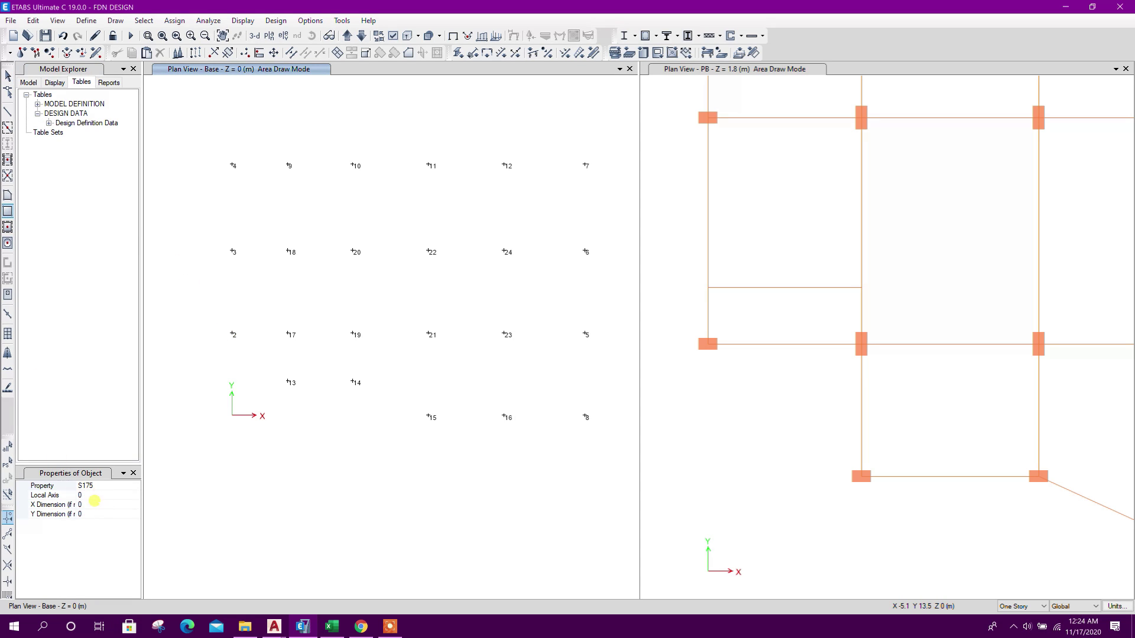
pyautogui.click(90, 502)
pyautogui.click(67, 504)
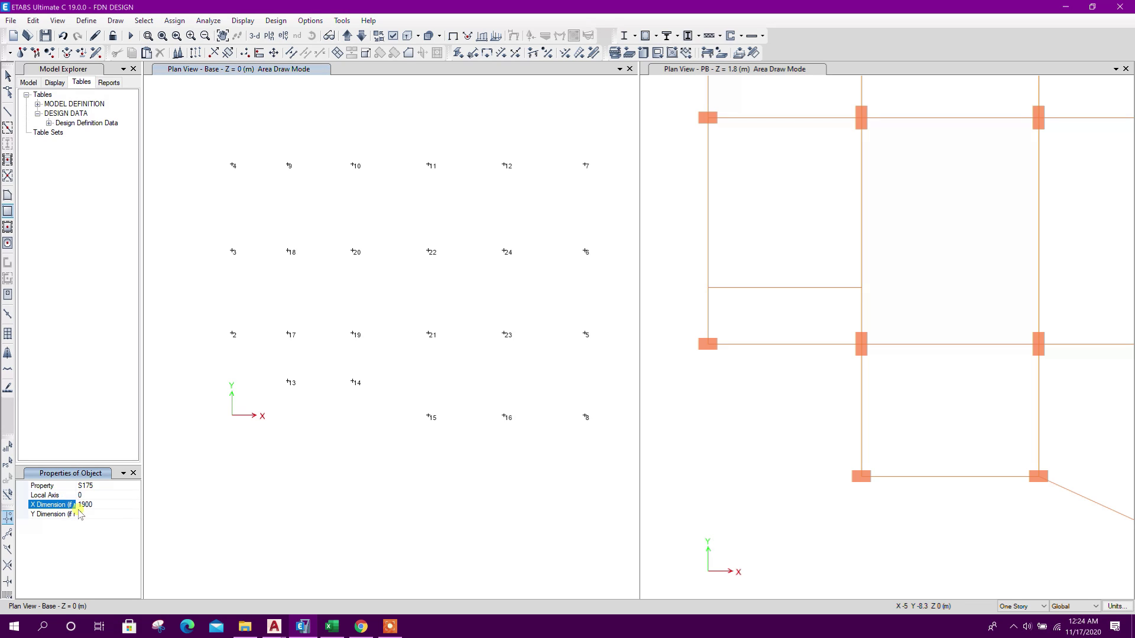
pyautogui.click(72, 514)
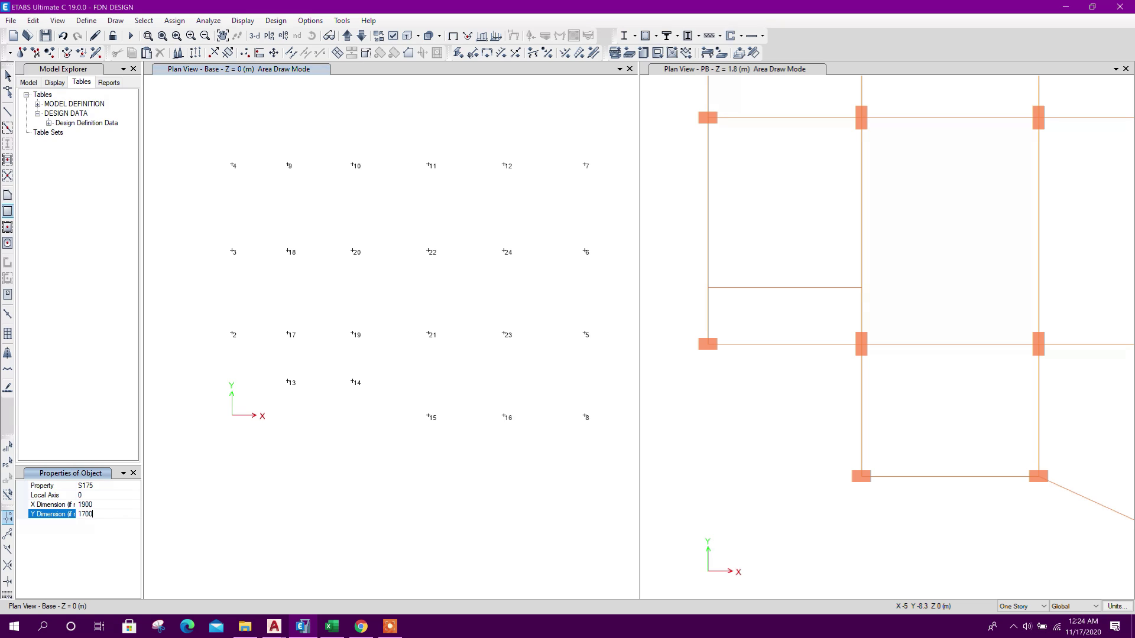
pyautogui.click(114, 495)
pyautogui.click(110, 485)
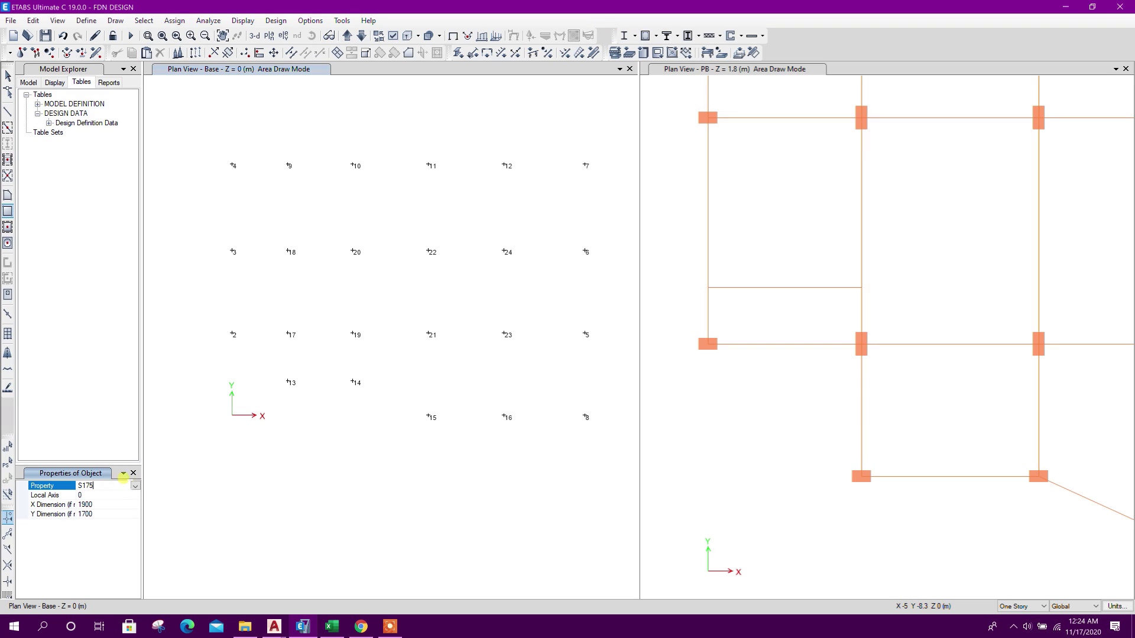
pyautogui.click(136, 486)
pyautogui.scroll(1, 109, 523)
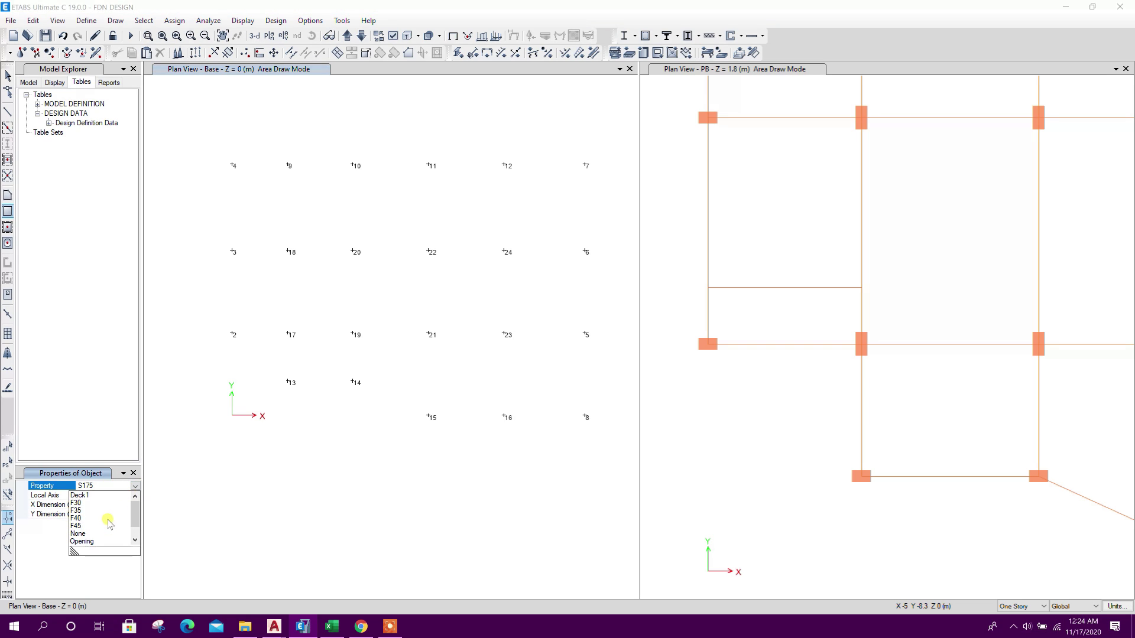
pyautogui.click(83, 503)
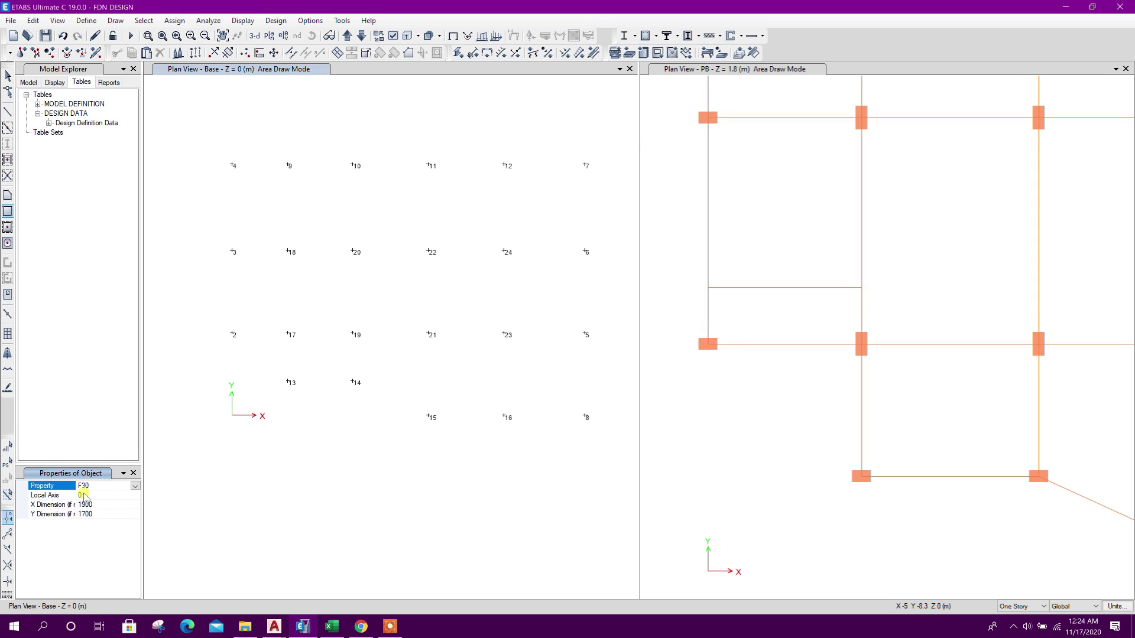
pyautogui.click(232, 335)
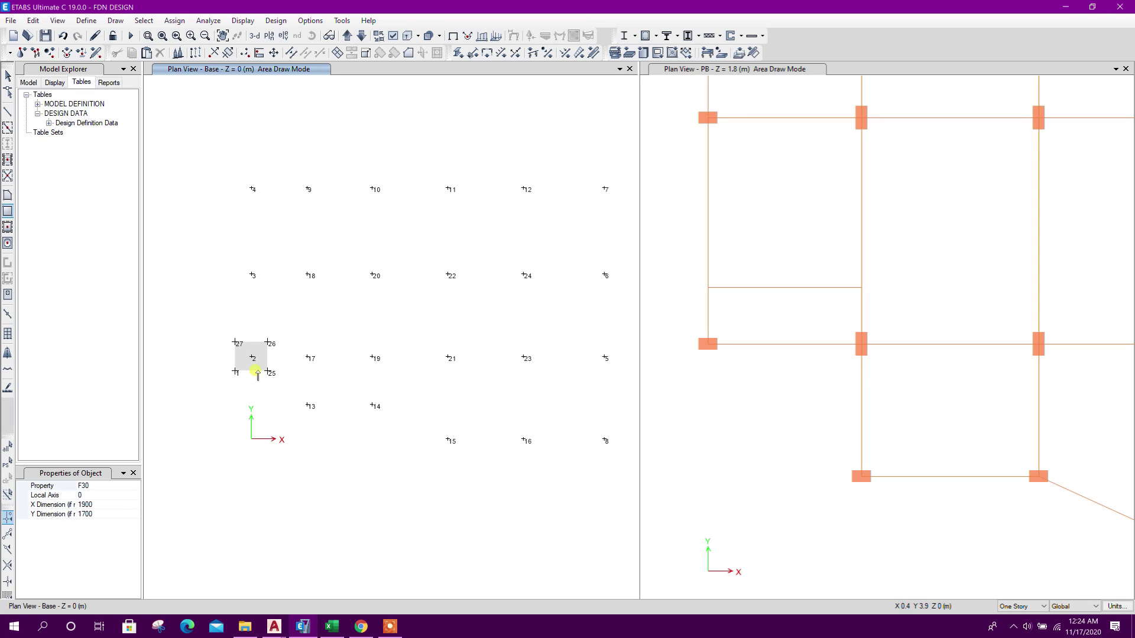
pyautogui.scroll(3, 258, 375)
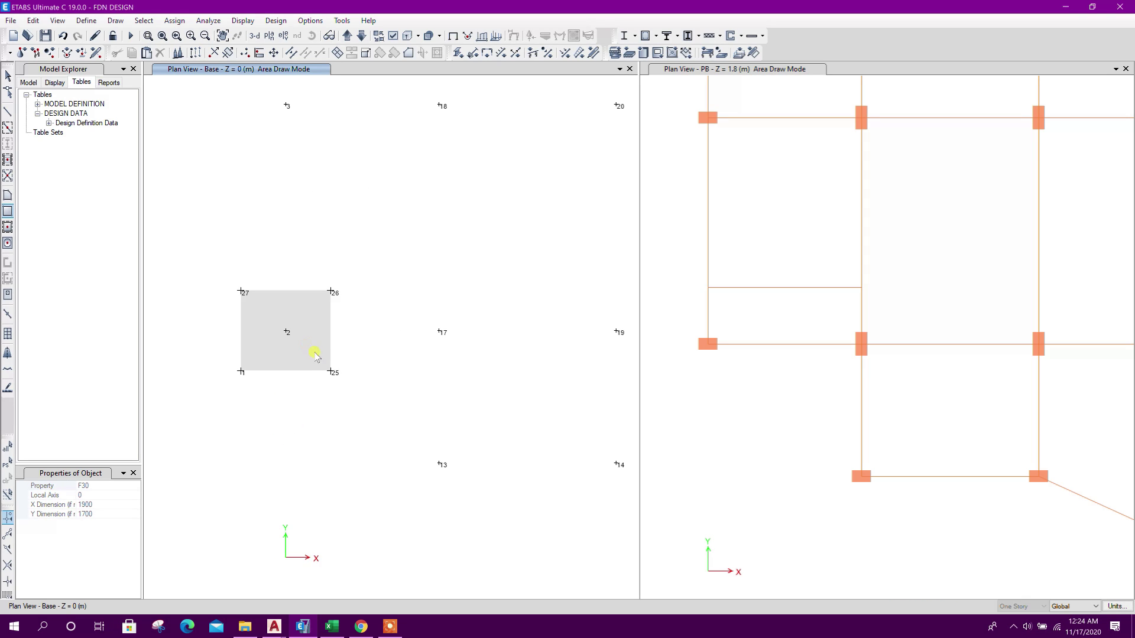
pyautogui.press('Escape')
# Step: Remove all the restraints from the four corner joints of the footing at joint 2
pyautogui.moveTo(311, 279); pyautogui.dragTo(355, 310)
pyautogui.click(240, 290)
pyautogui.click(241, 342)
pyautogui.moveTo(312, 364); pyautogui.dragTo(366, 393)
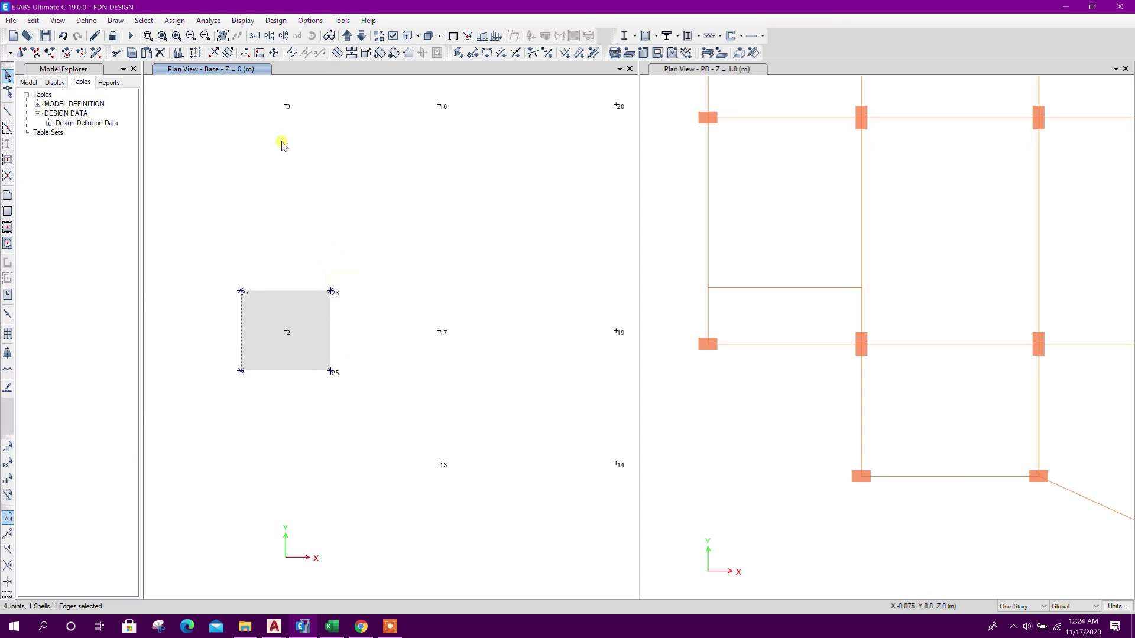
pyautogui.click(22, 53)
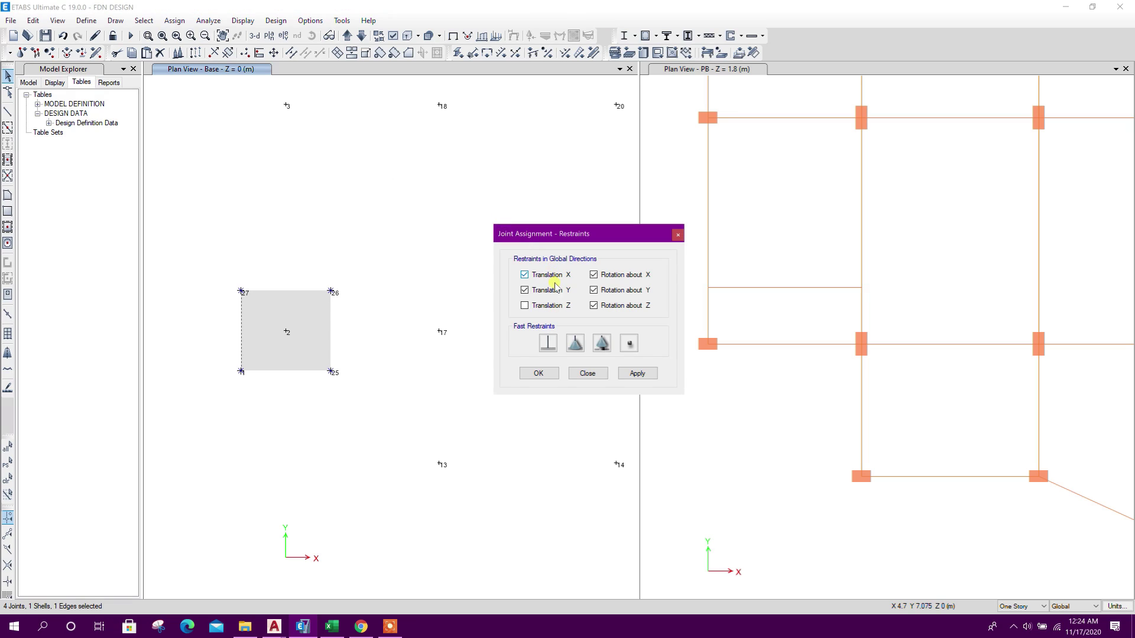
pyautogui.click(636, 372)
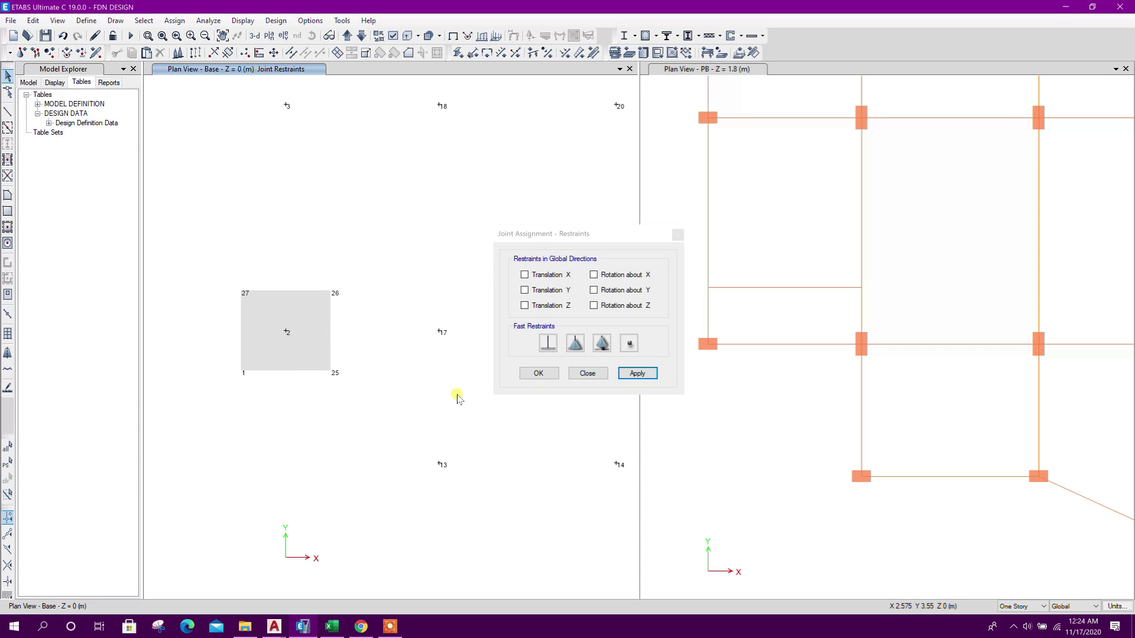
pyautogui.click(587, 373)
# Step: Look up the provided L and B for node 3 in the Excel footing sizing table, then return to ETABS
pyautogui.hotkey('alt', 'Tab')
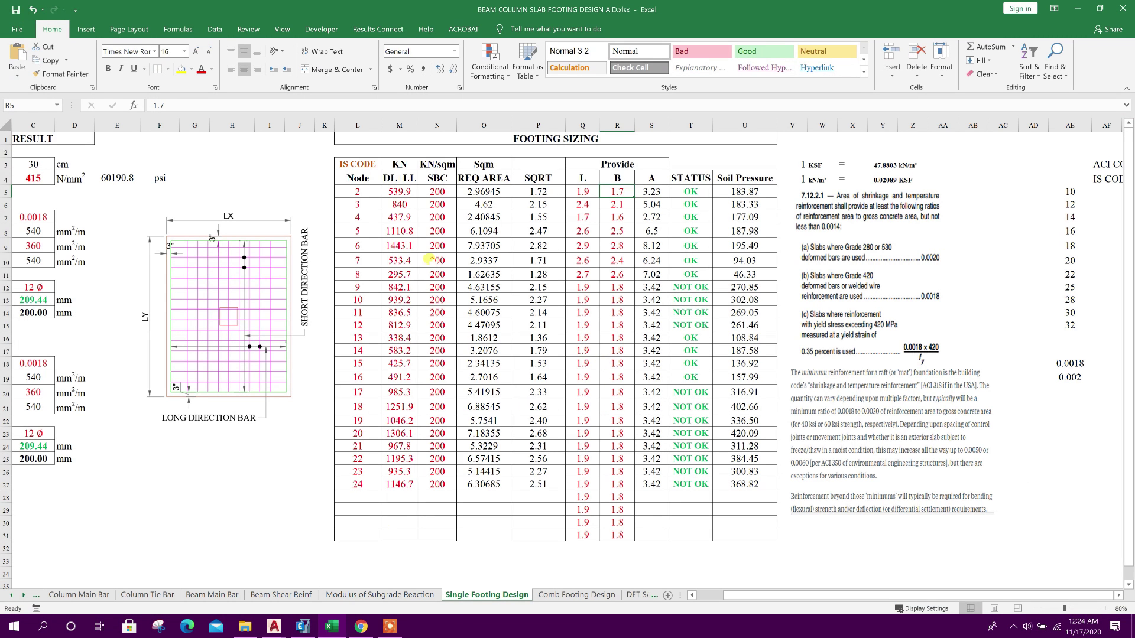
pyautogui.click(363, 205)
pyautogui.click(619, 206)
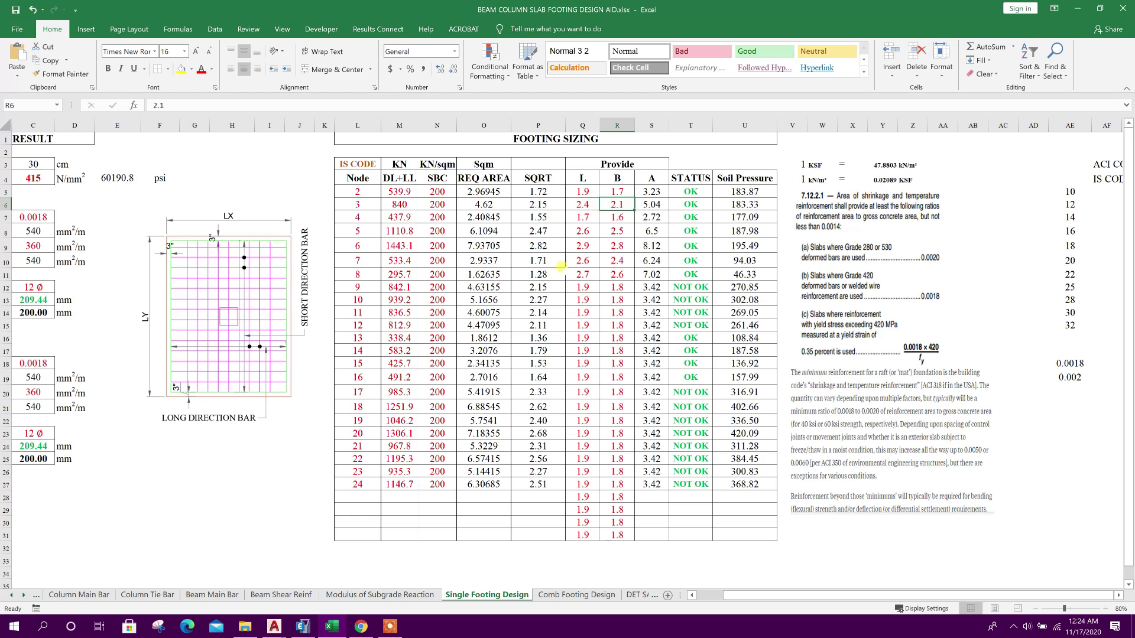
pyautogui.click(1077, 8)
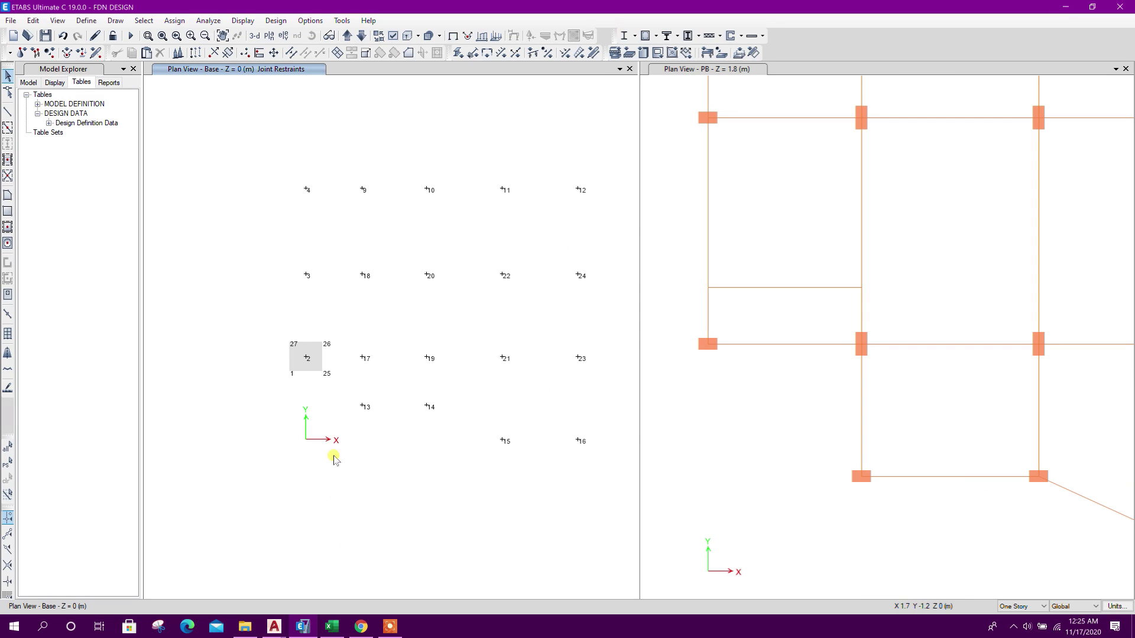
# Step: Draw a rectangular F35 footing centred on base joint 3, with X dimension 2400 mm and Y dimension 2100 mm
pyautogui.click(8, 210)
pyautogui.click(90, 504)
pyautogui.click(65, 506)
pyautogui.write('2400')
pyautogui.click(73, 516)
pyautogui.click(105, 504)
pyautogui.click(115, 486)
pyautogui.click(135, 486)
pyautogui.click(95, 511)
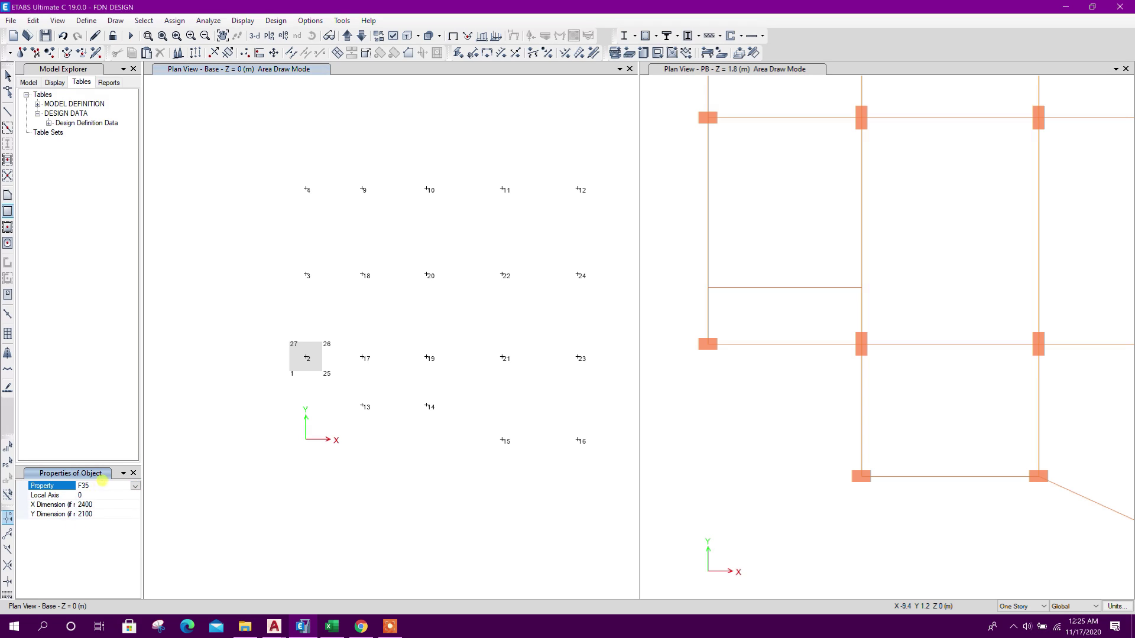
pyautogui.click(306, 275)
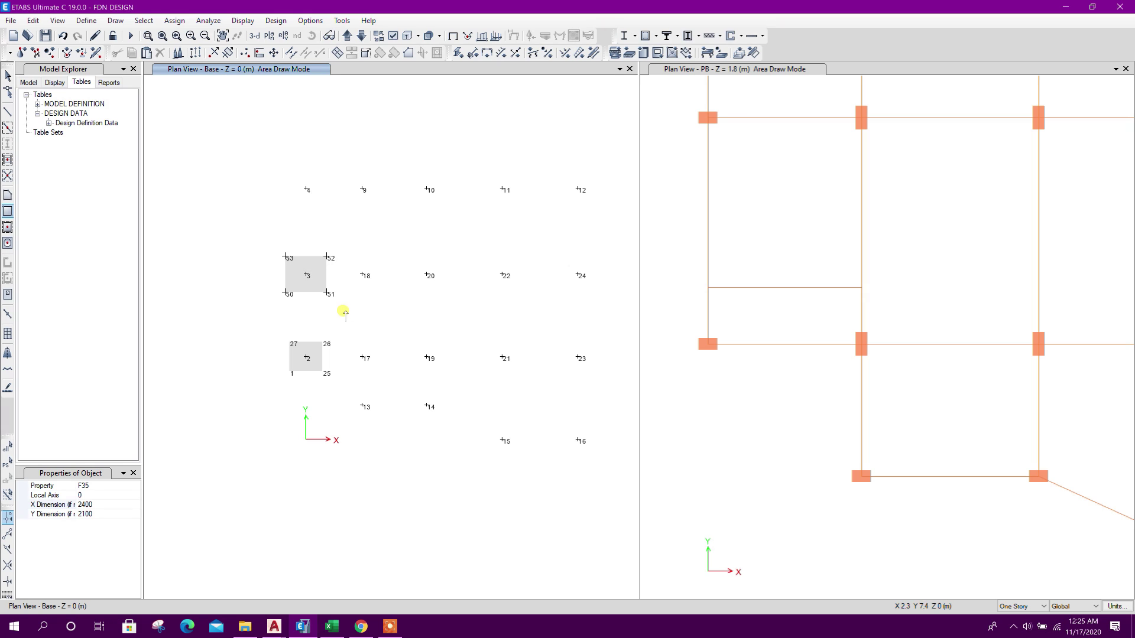
# Step: Look up node 4 in the Excel sizing table and draw a 1700 by 1600 mm F30 footing centred on base joint 4
pyautogui.click(332, 625)
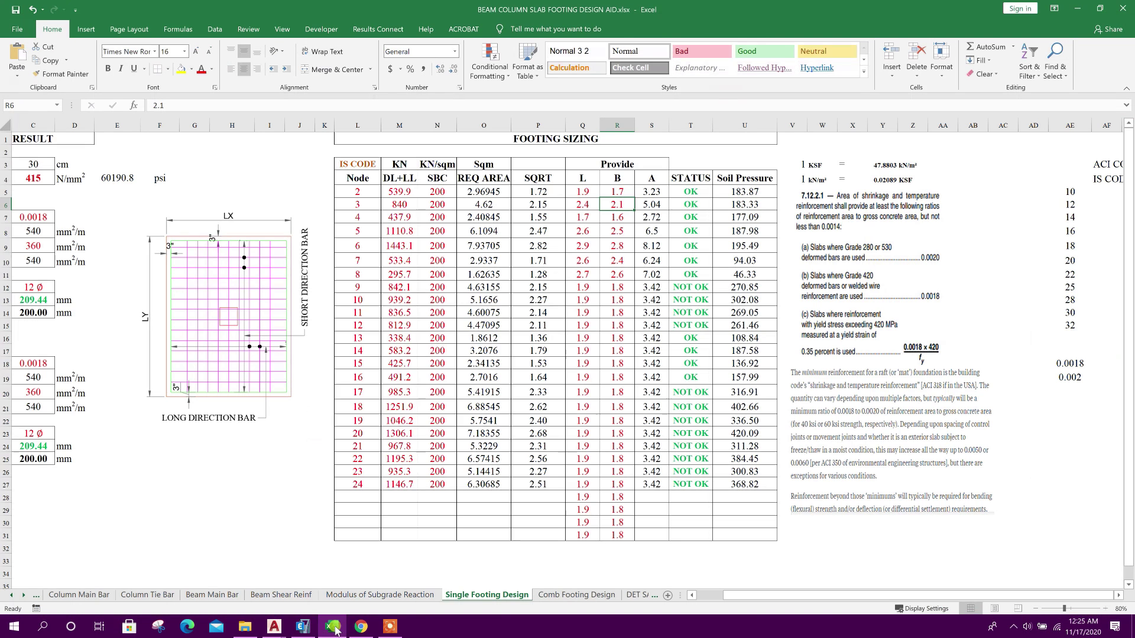
pyautogui.click(1077, 8)
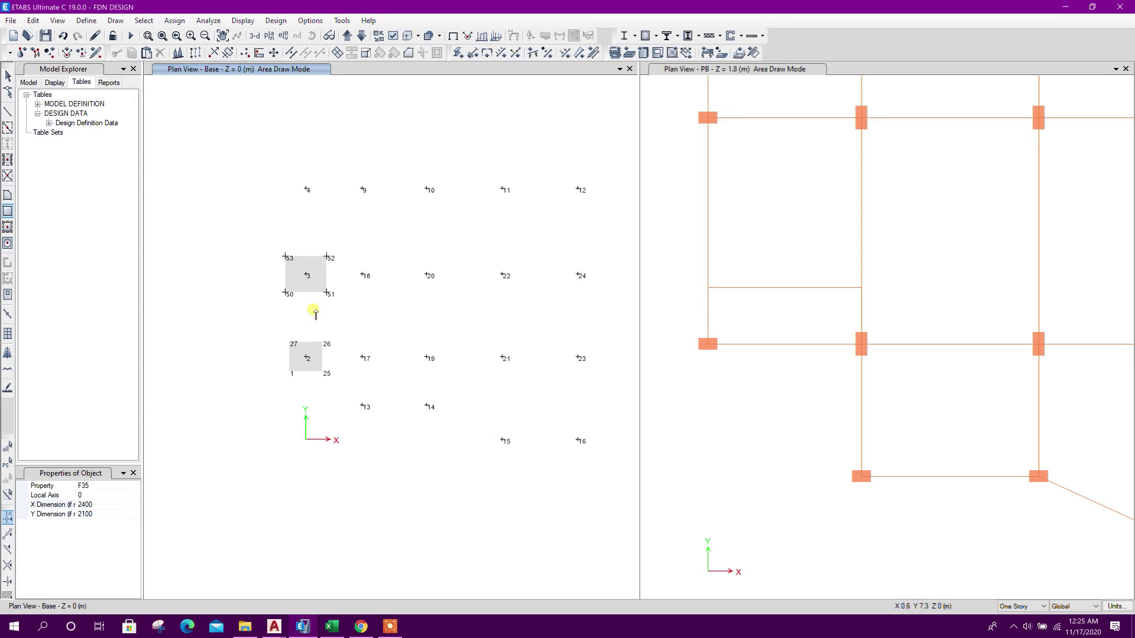
pyautogui.moveTo(101, 504); pyautogui.dragTo(73, 515)
pyautogui.write('1700')
pyautogui.click(107, 508)
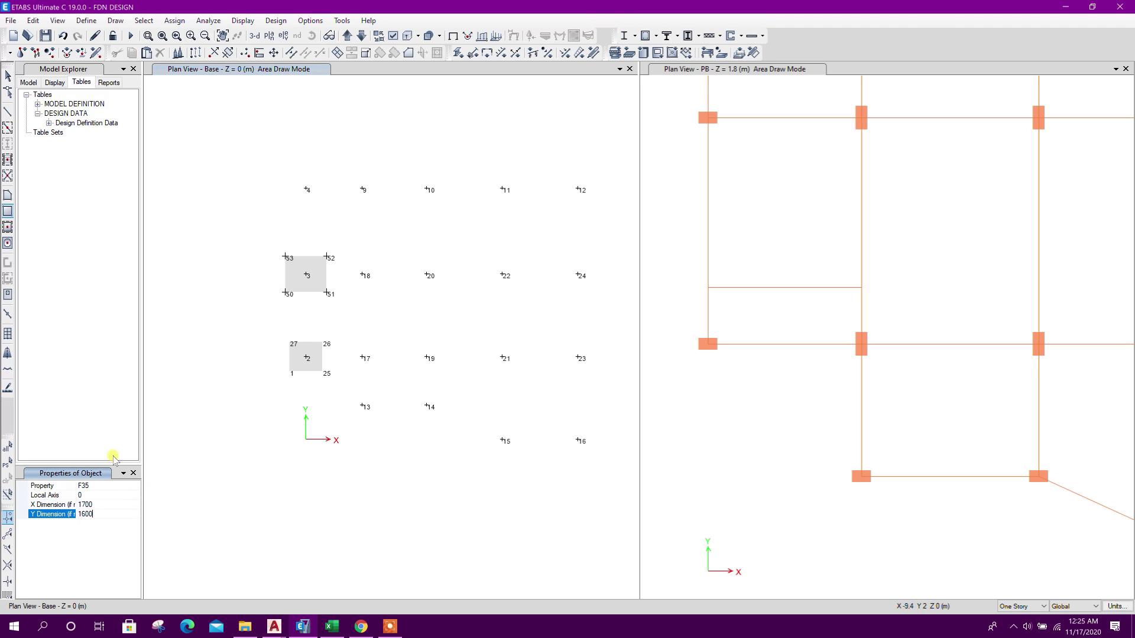
pyautogui.click(94, 485)
pyautogui.click(97, 506)
pyautogui.click(306, 189)
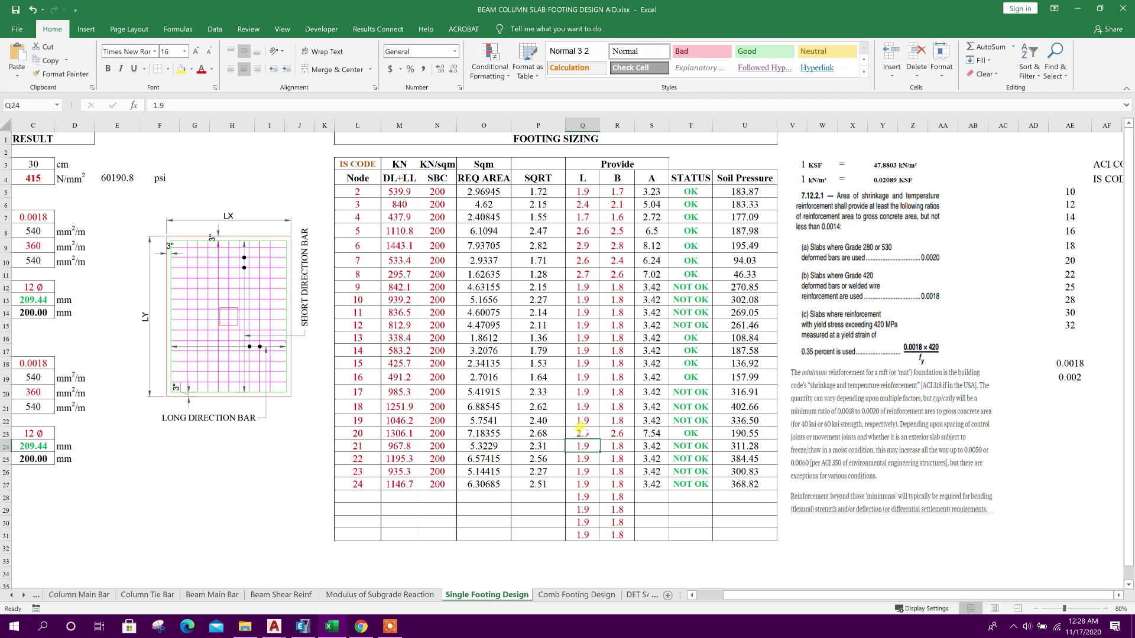
# Step: Check the soil pressure, area and provided dimensions for node 20 in the Excel footing sizing table
pyautogui.click(733, 433)
pyautogui.click(654, 433)
pyautogui.click(616, 433)
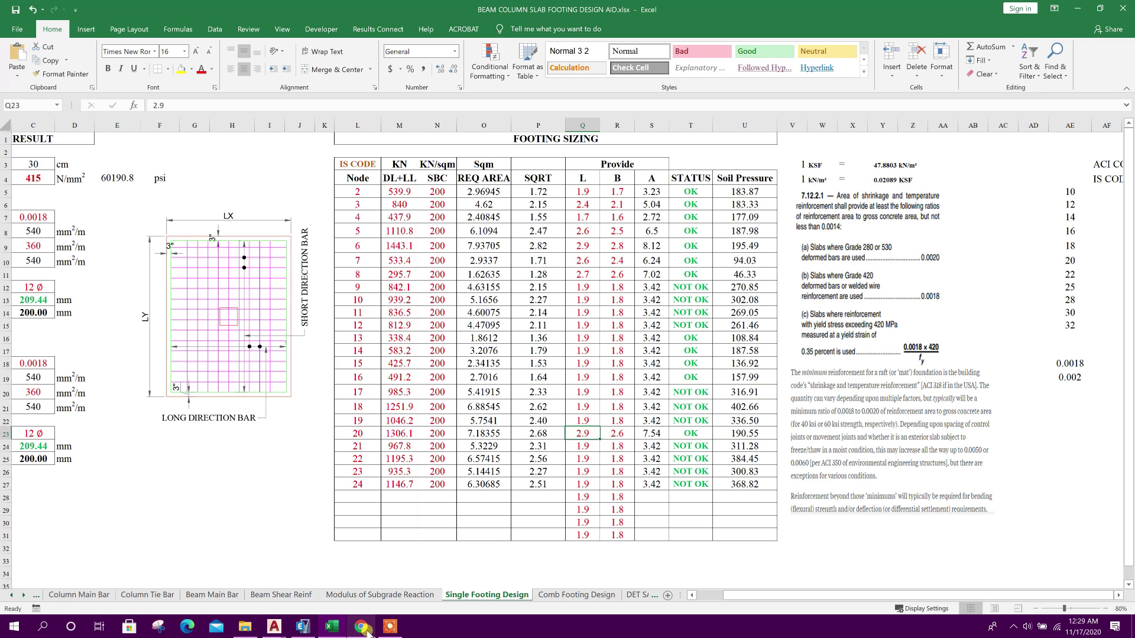
# Step: Return to ETABS and draw a rectangular F40 footing centred on base joint 20, with X dimension 2600 mm and Y dimension 2900 mm
pyautogui.click(303, 626)
pyautogui.click(31, 269)
pyautogui.click(89, 504)
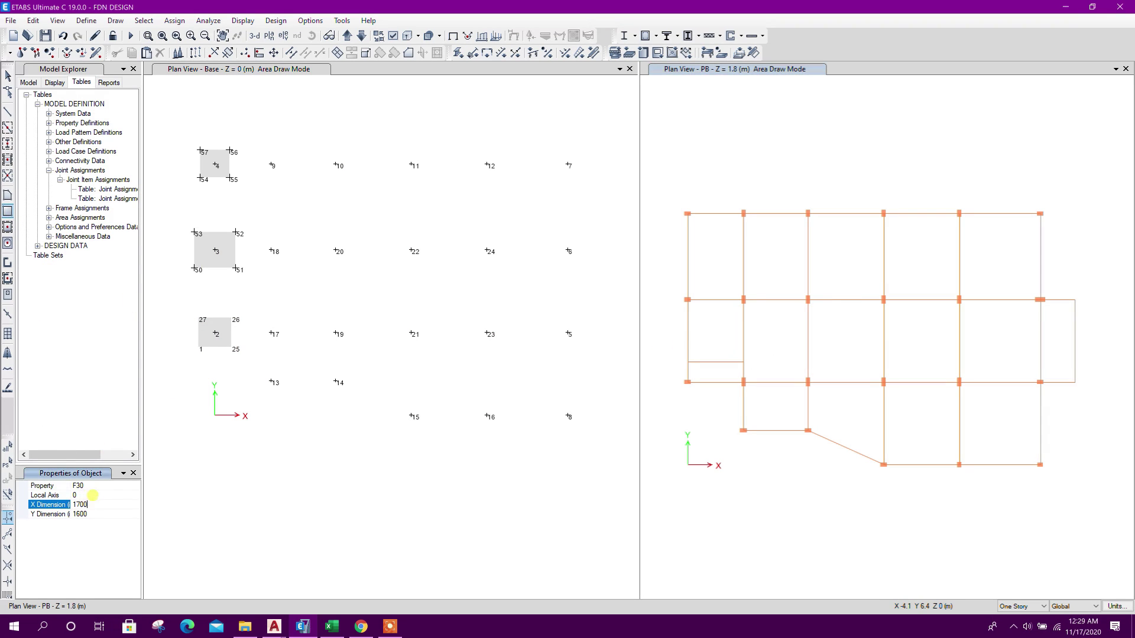
pyautogui.write('2600')
pyautogui.press('Tab')
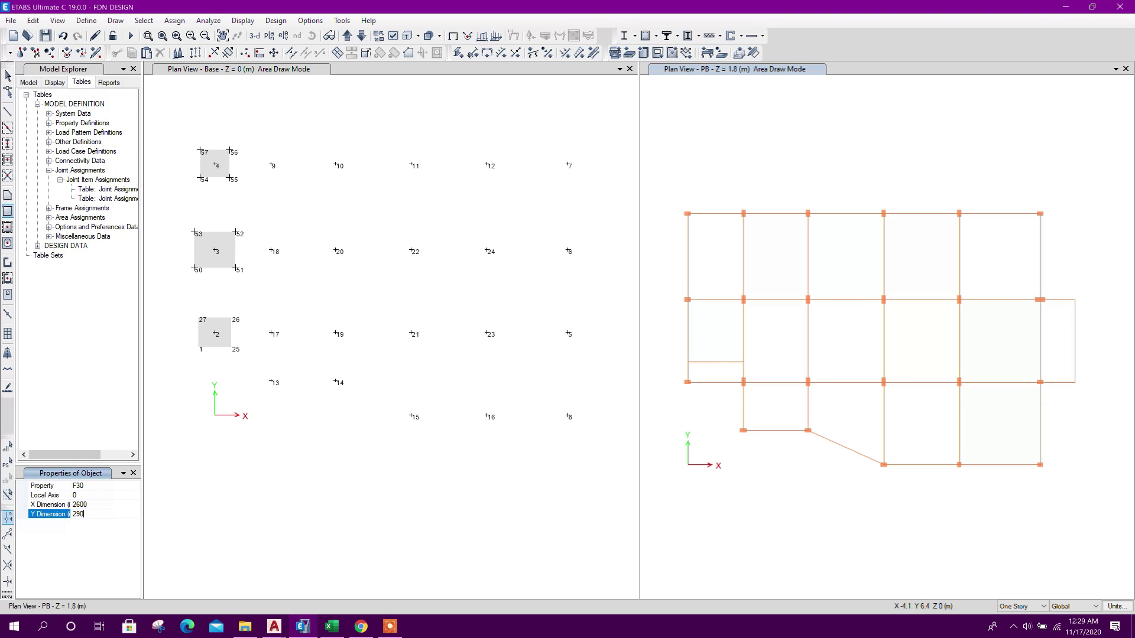
pyautogui.click(136, 486)
pyautogui.click(109, 514)
pyautogui.click(104, 507)
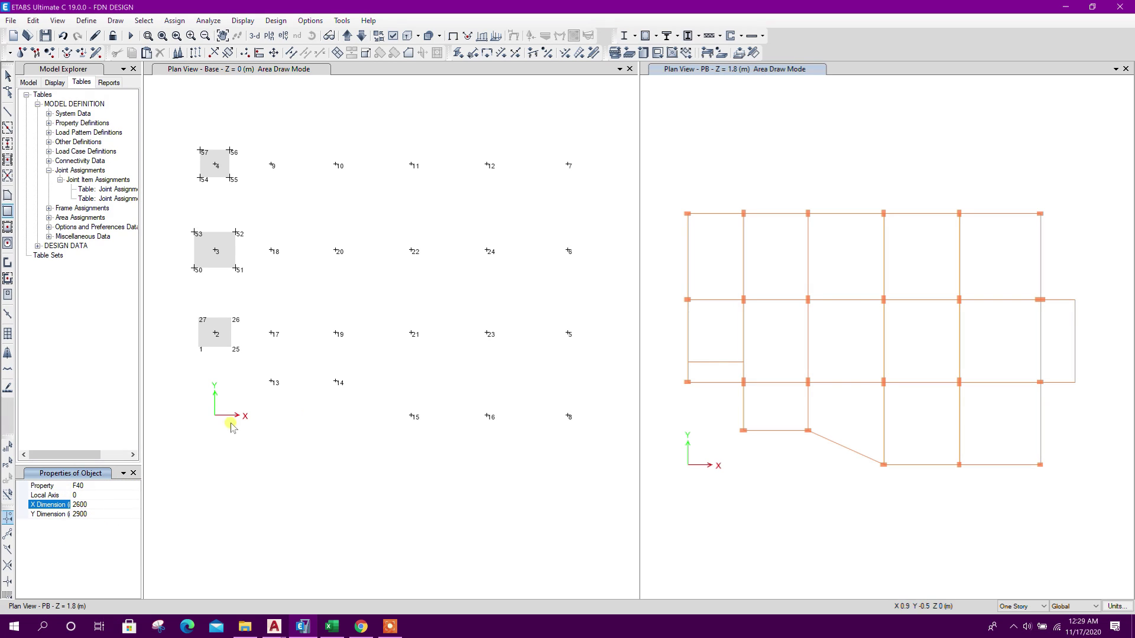
pyautogui.click(338, 253)
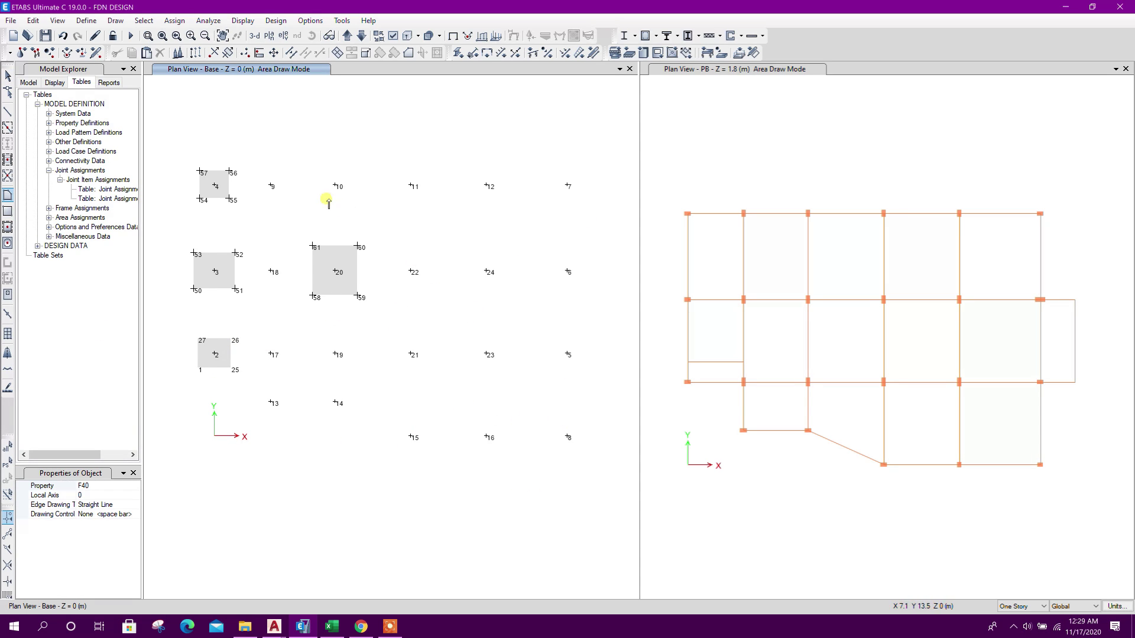
# Step: Draw rectangular F35 footings with X dimension 2200 mm and Y dimension 2400 mm, centred on base joints 9, 10, 11 and 12
pyautogui.click(117, 484)
pyautogui.click(137, 486)
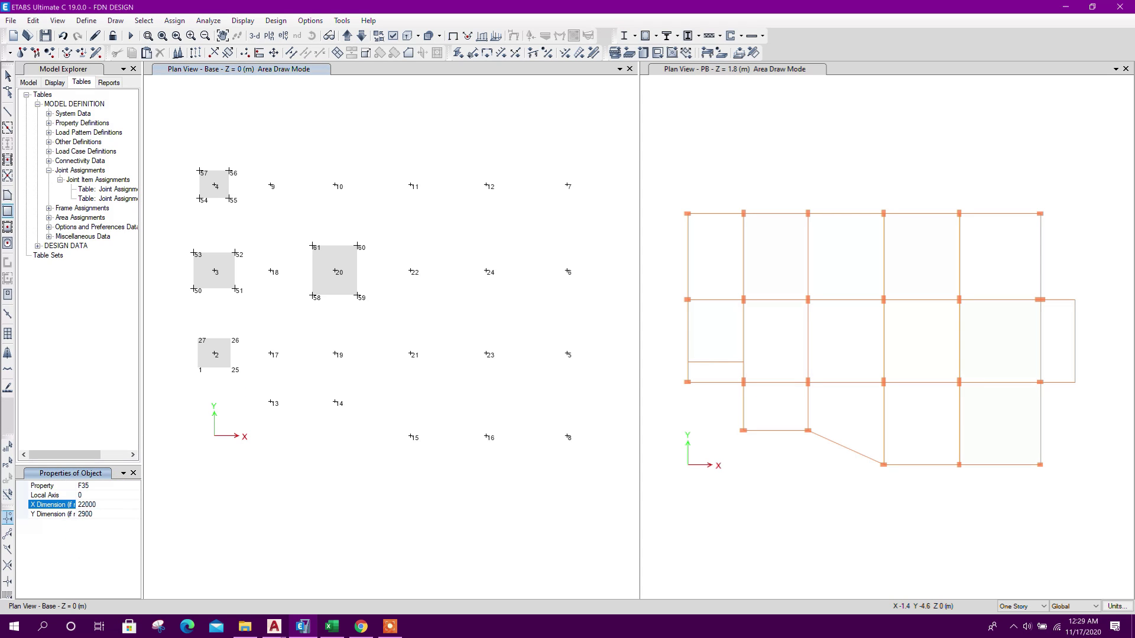
pyautogui.click(96, 513)
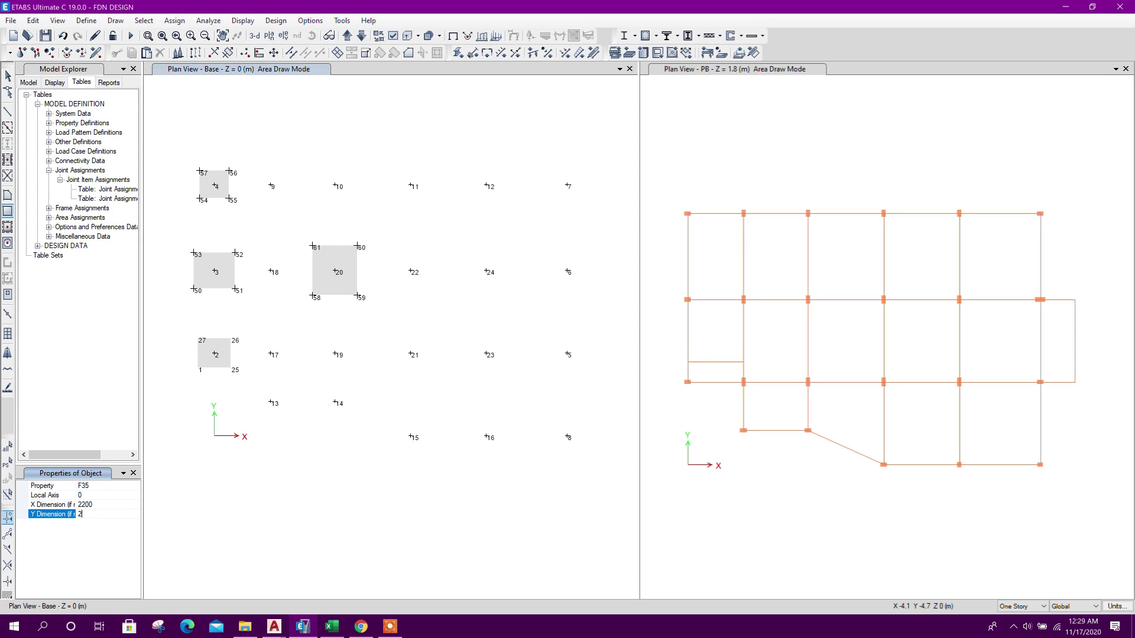
pyautogui.click(95, 505)
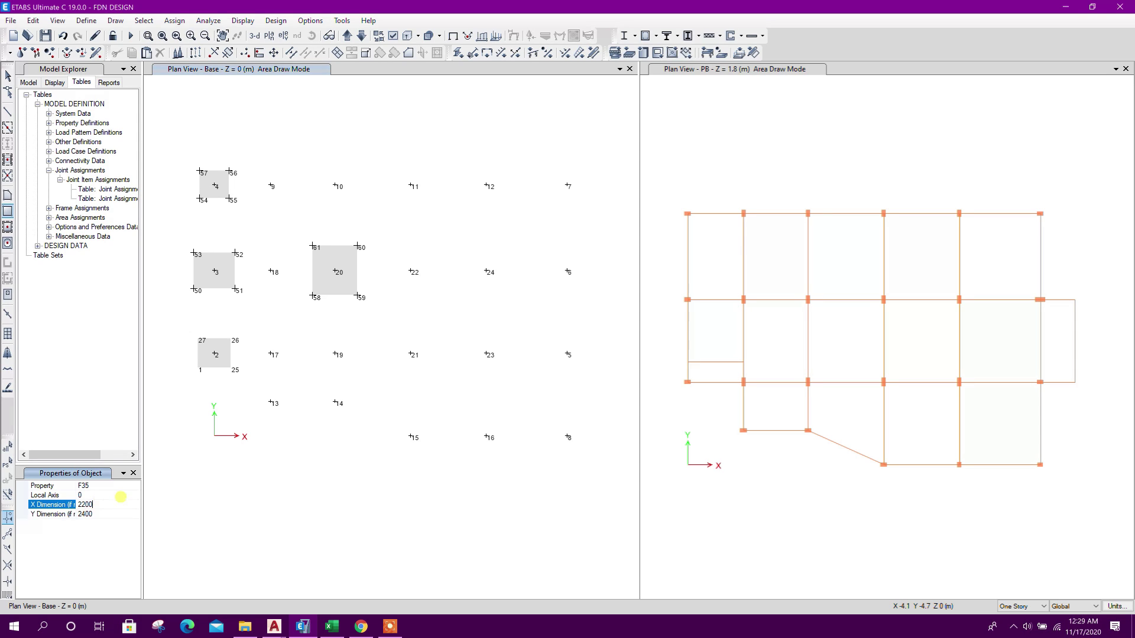
pyautogui.moveTo(256, 167); pyautogui.dragTo(585, 210)
pyautogui.click(63, 36)
pyautogui.click(271, 185)
pyautogui.click(338, 186)
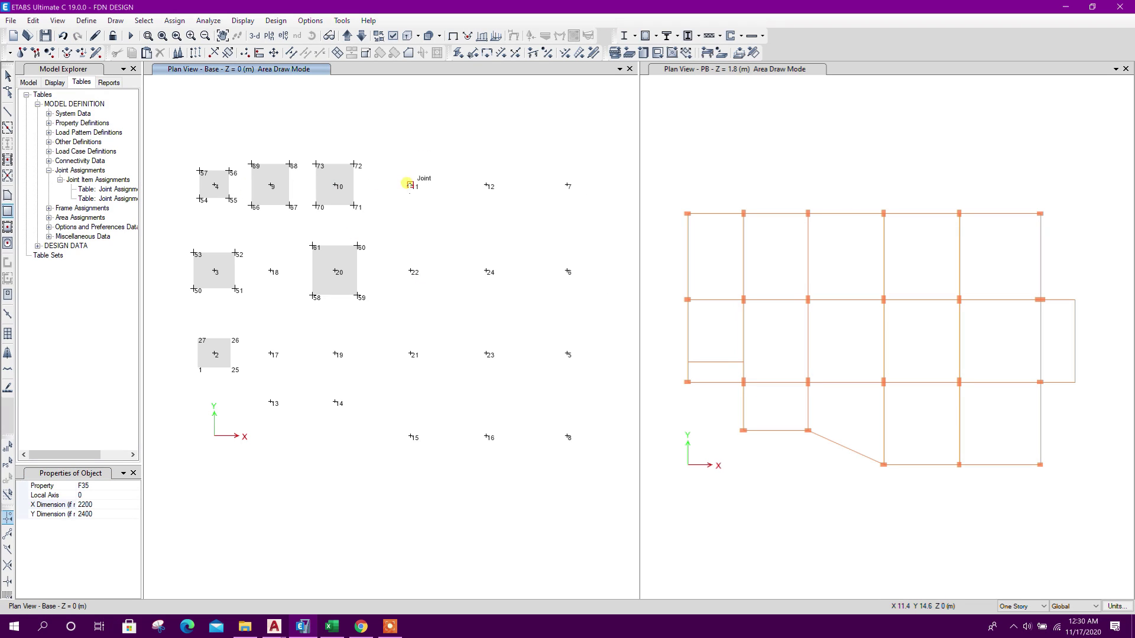
pyautogui.click(412, 186)
pyautogui.click(488, 186)
# Step: Place the same 2200 by 2400 mm F35 footing on base joints 18, 17, 19, 21, 22, 24, 23, 6 and 5
pyautogui.click(271, 355)
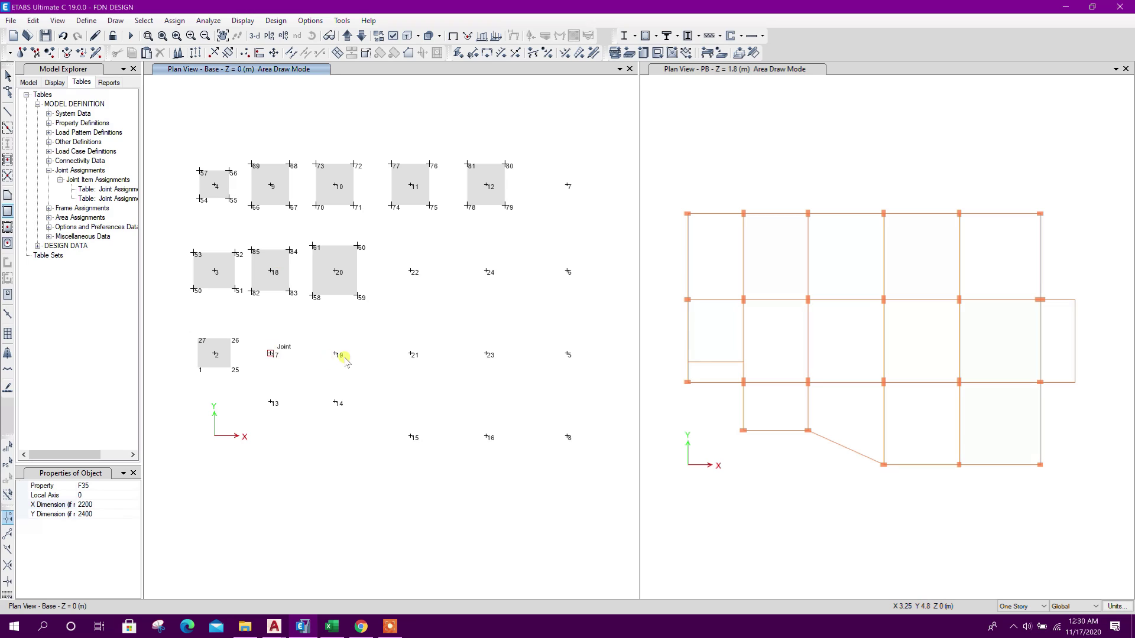
pyautogui.click(337, 354)
pyautogui.click(412, 354)
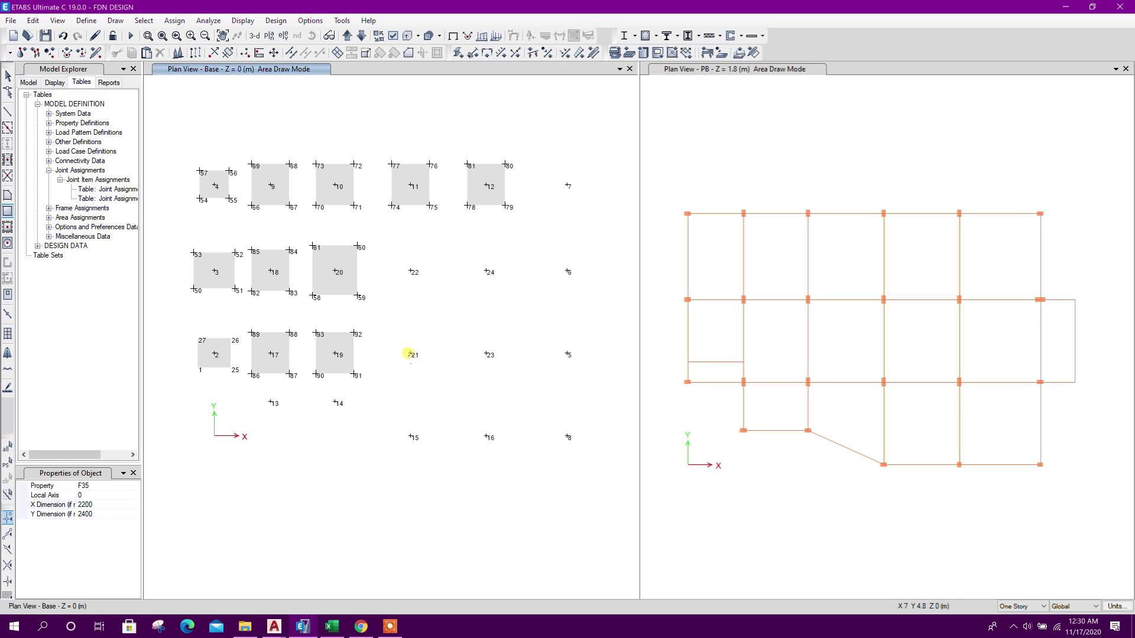
pyautogui.click(486, 272)
pyautogui.click(487, 354)
pyautogui.click(568, 272)
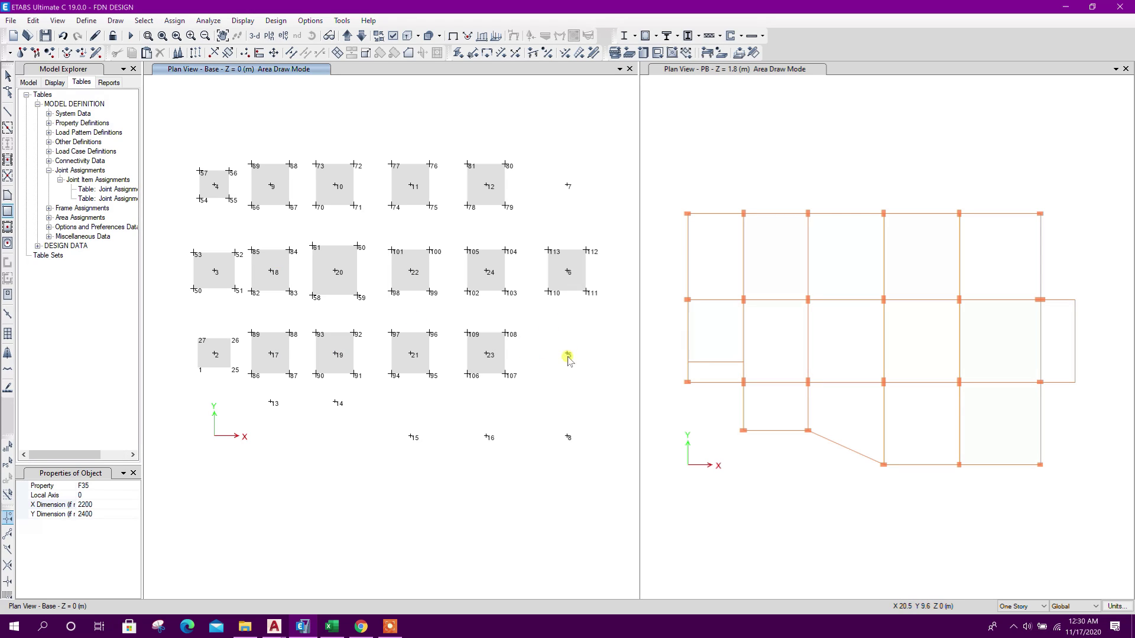
# Step: Draw F35 footings with X dimension 1800 mm and Y dimension 1600 mm, centred on base joints 13, 14, 15, 16, 8 and 7
pyautogui.doubleClick(87, 504)
pyautogui.write('1800')
pyautogui.click(93, 512)
pyautogui.moveTo(93, 513); pyautogui.dragTo(75, 510)
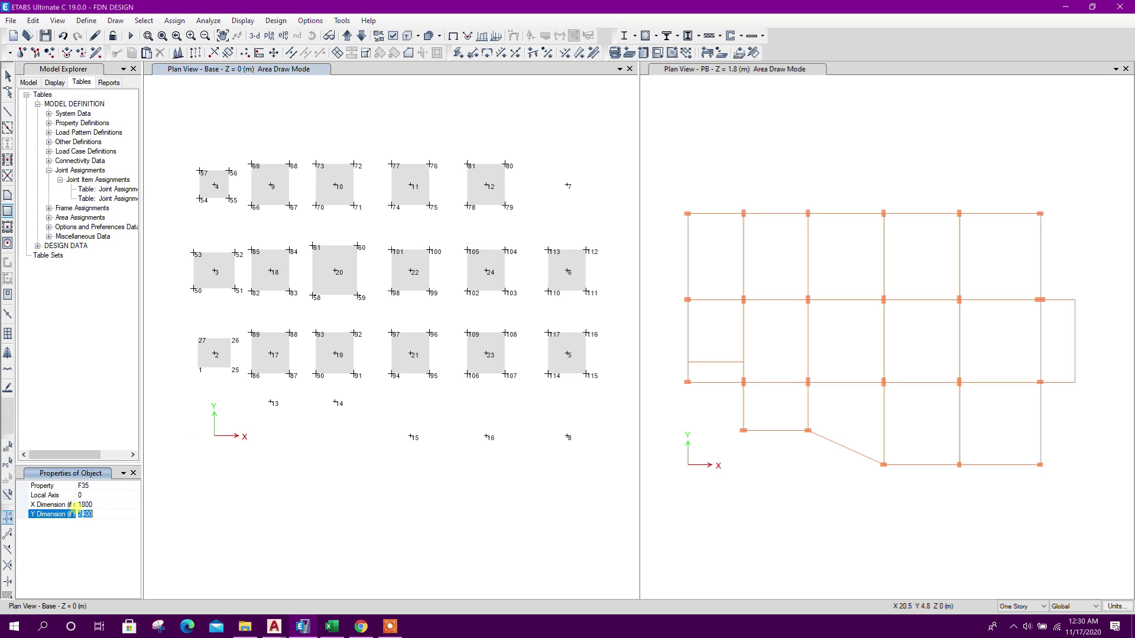
pyautogui.click(273, 403)
pyautogui.click(337, 403)
pyautogui.click(412, 437)
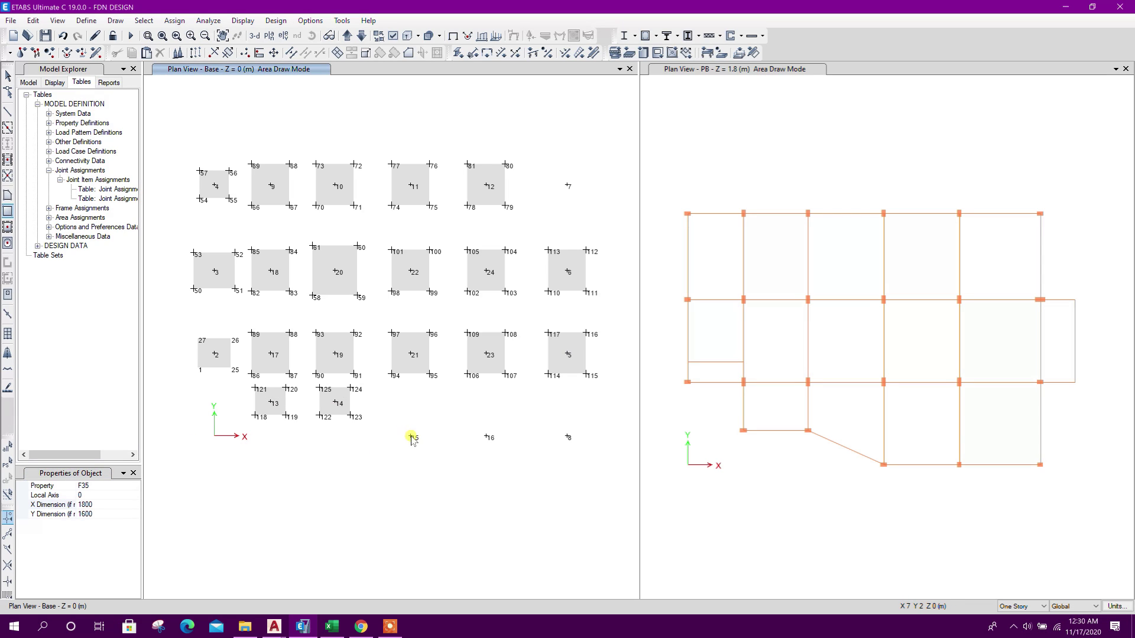
pyautogui.click(567, 439)
pyautogui.click(569, 185)
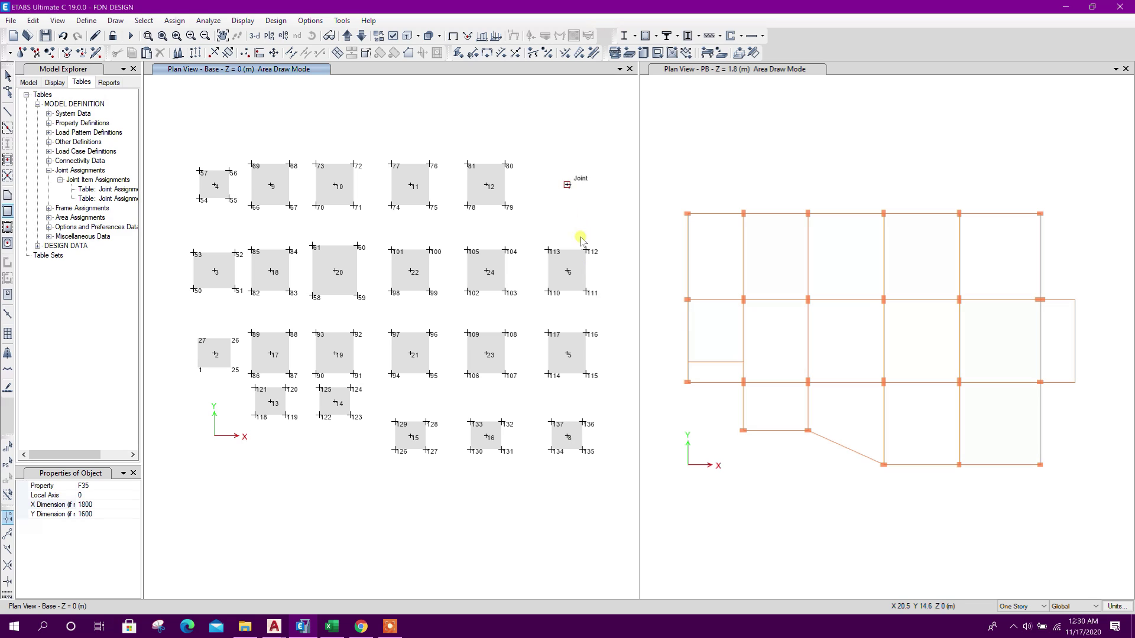
pyautogui.press('Escape')
# Step: Remove all restraints from the corner joints of the newly drawn footings in the base plan
pyautogui.moveTo(180, 141); pyautogui.dragTo(598, 167)
pyautogui.moveTo(190, 183); pyautogui.dragTo(597, 208)
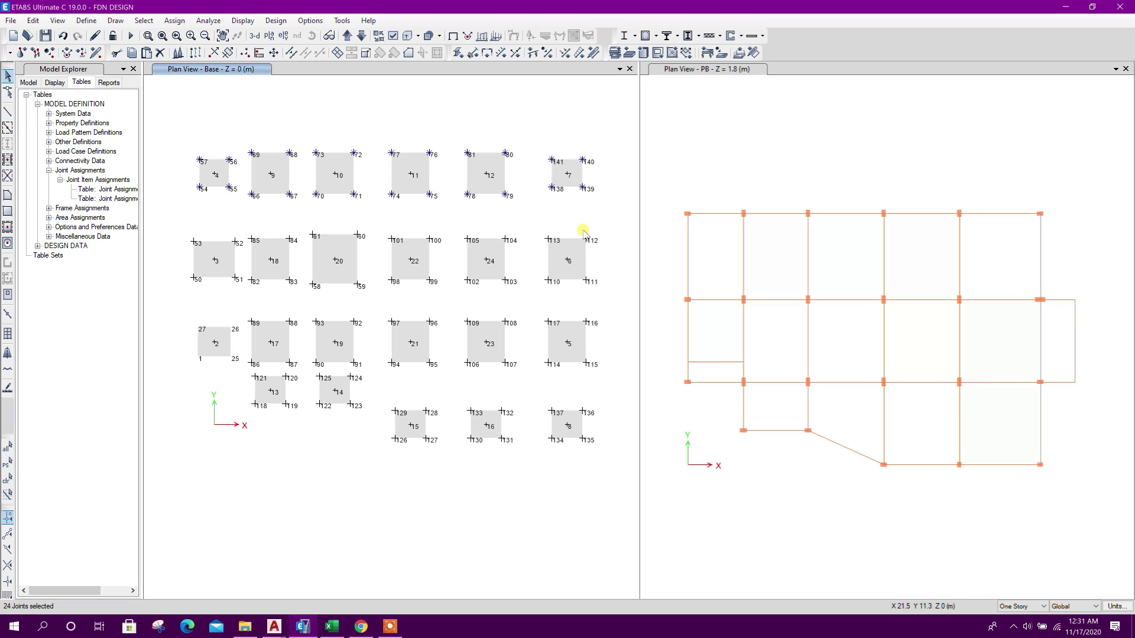
pyautogui.moveTo(553, 227); pyautogui.dragTo(540, 195, button='middle')
pyautogui.moveTo(168, 196); pyautogui.dragTo(588, 226)
pyautogui.moveTo(159, 235); pyautogui.dragTo(458, 269)
pyautogui.moveTo(179, 280); pyautogui.dragTo(585, 341)
pyautogui.moveTo(234, 367); pyautogui.dragTo(582, 385)
pyautogui.moveTo(367, 404); pyautogui.dragTo(579, 418)
pyautogui.moveTo(235, 340); pyautogui.dragTo(377, 353)
pyautogui.click(351, 53)
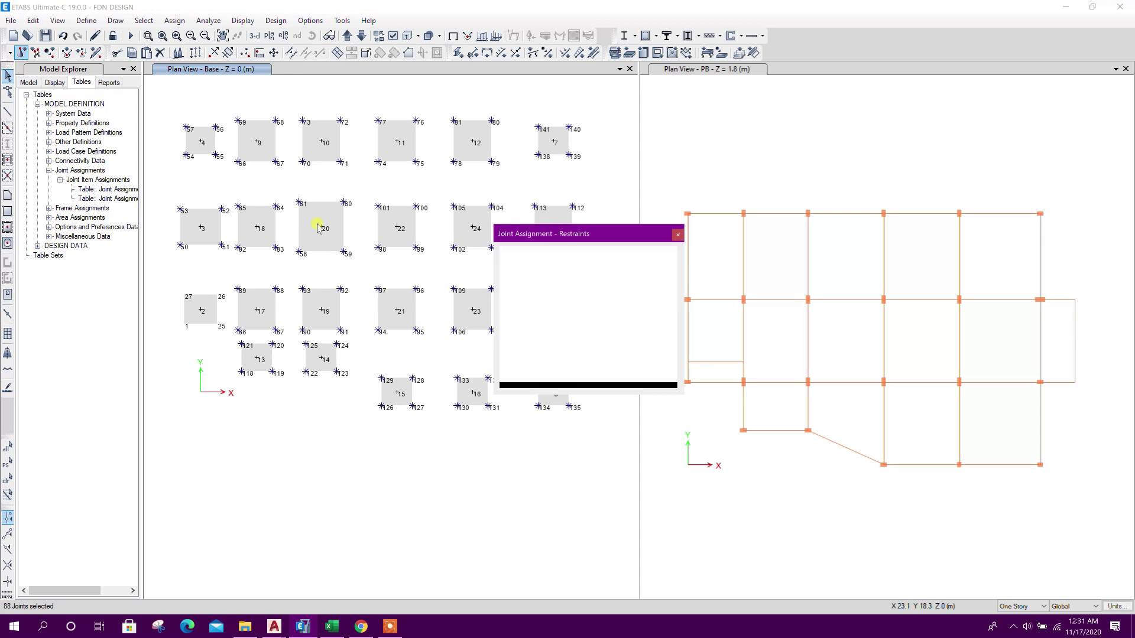
pyautogui.click(631, 372)
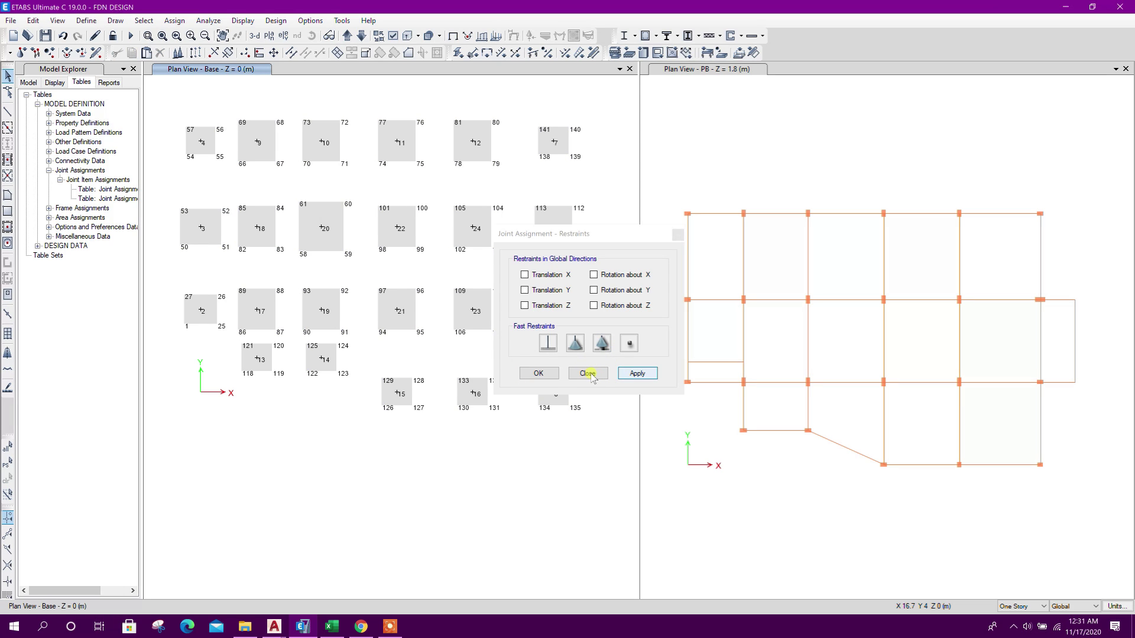
pyautogui.click(586, 373)
# Step: Select all the footing shells in the base plan by their slab section properties
pyautogui.click(143, 20)
pyautogui.moveTo(162, 34)
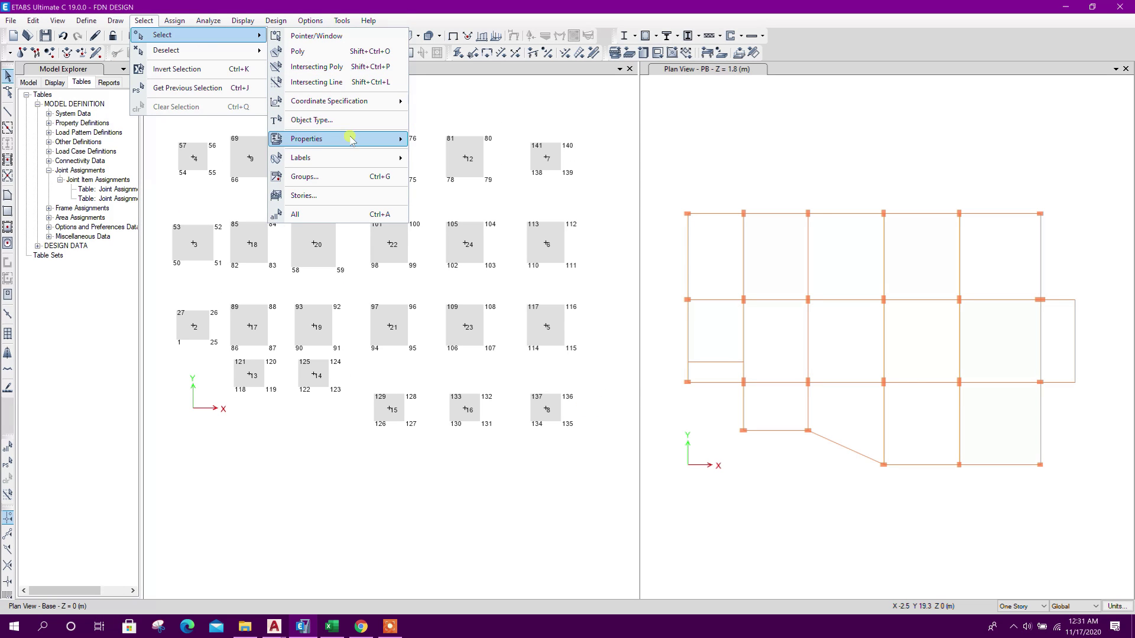
pyautogui.moveTo(359, 140)
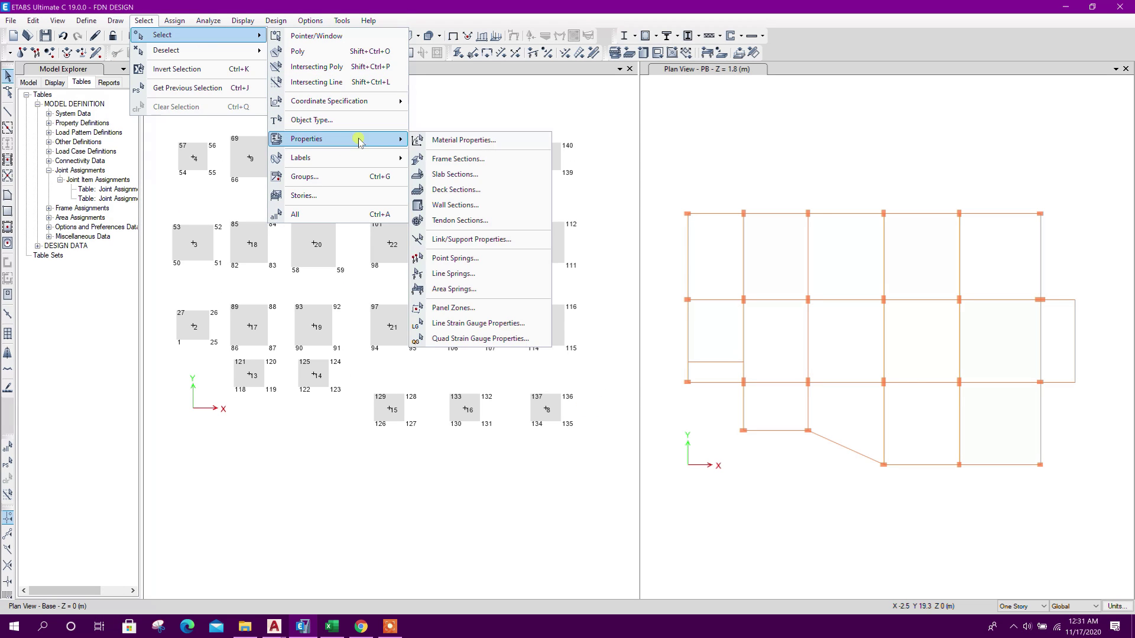
pyautogui.click(464, 174)
pyautogui.moveTo(508, 228); pyautogui.dragTo(510, 247)
pyautogui.click(517, 424)
pyautogui.click(620, 424)
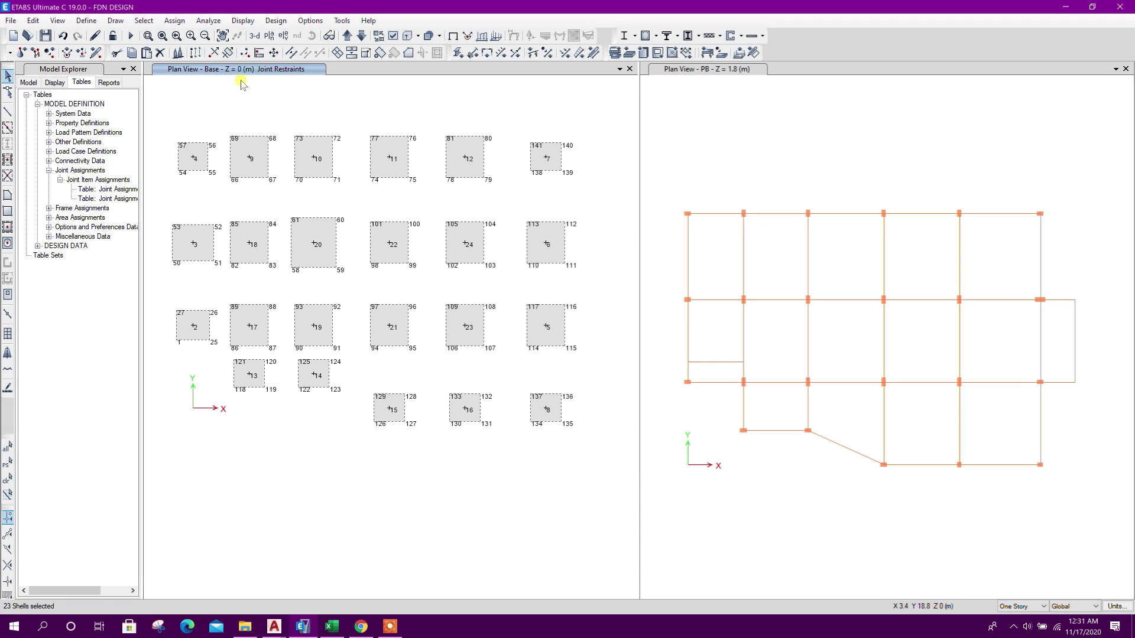
# Step: Start a new area spring property named 200BC for the selected footing shells
pyautogui.click(174, 21)
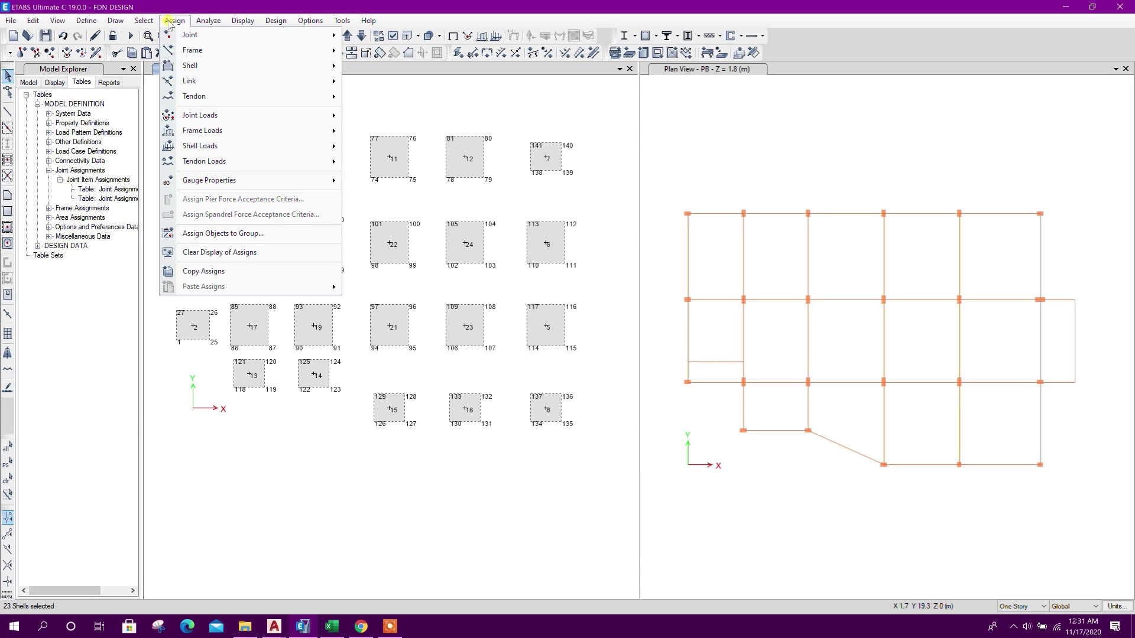
pyautogui.moveTo(184, 37)
pyautogui.moveTo(193, 69)
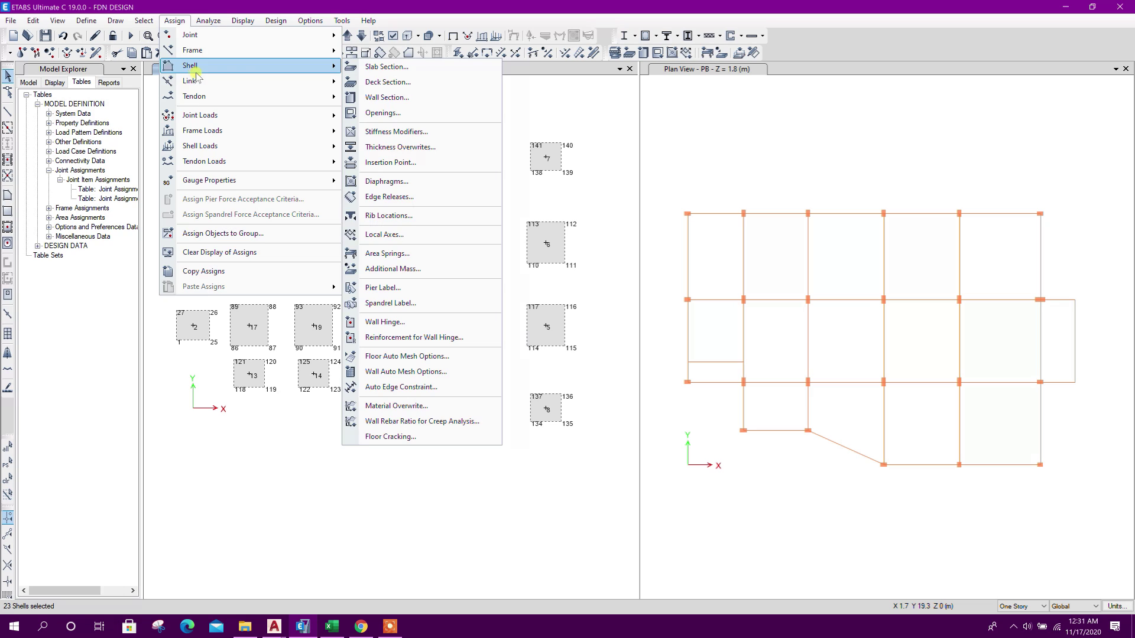
pyautogui.click(386, 253)
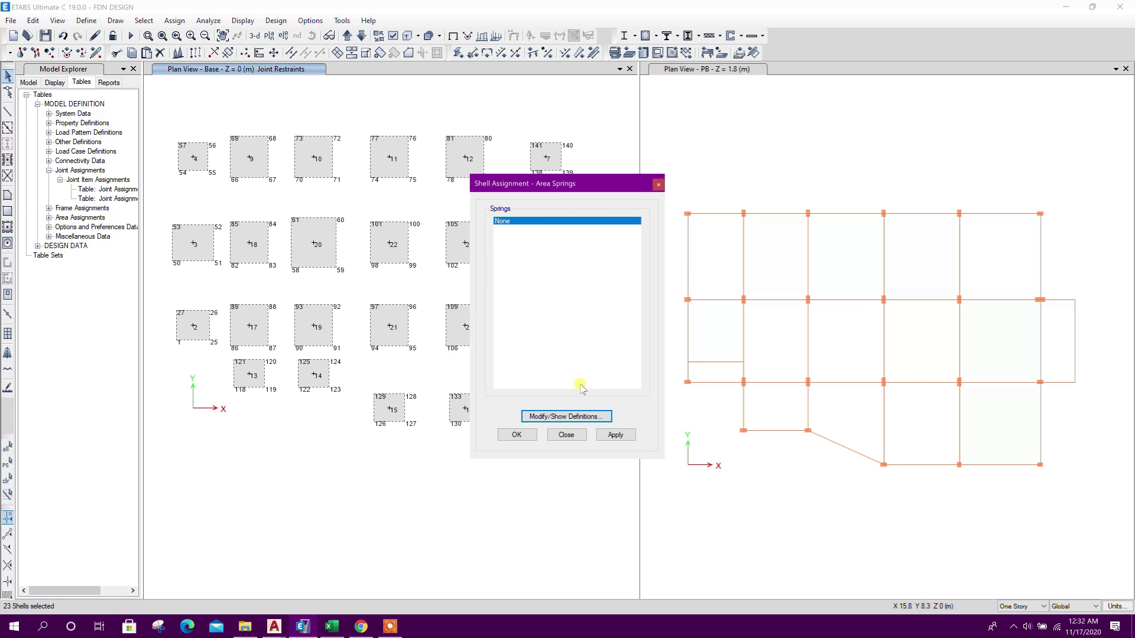
pyautogui.click(579, 416)
pyautogui.click(620, 272)
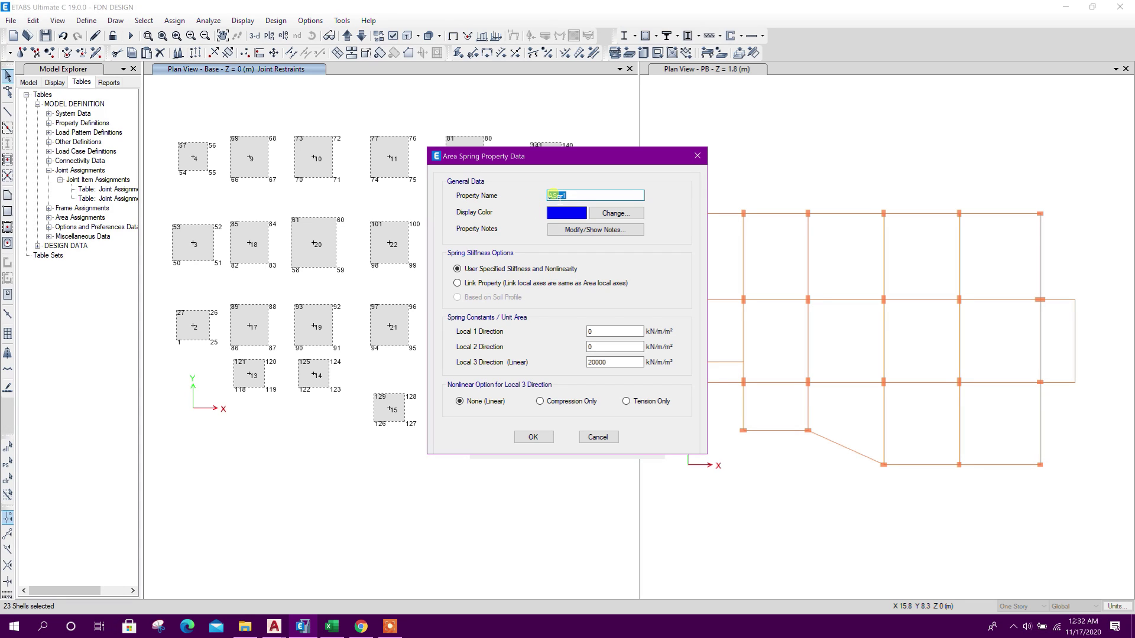
pyautogui.click(601, 330)
# Step: In Excel's Modulus of Subgrade Reaction sheet, set the metric safety factor to 2.5 and the allowable bearing capacity to 200 kN/m²
pyautogui.hotkey('alt', 'Tab')
pyautogui.click(371, 594)
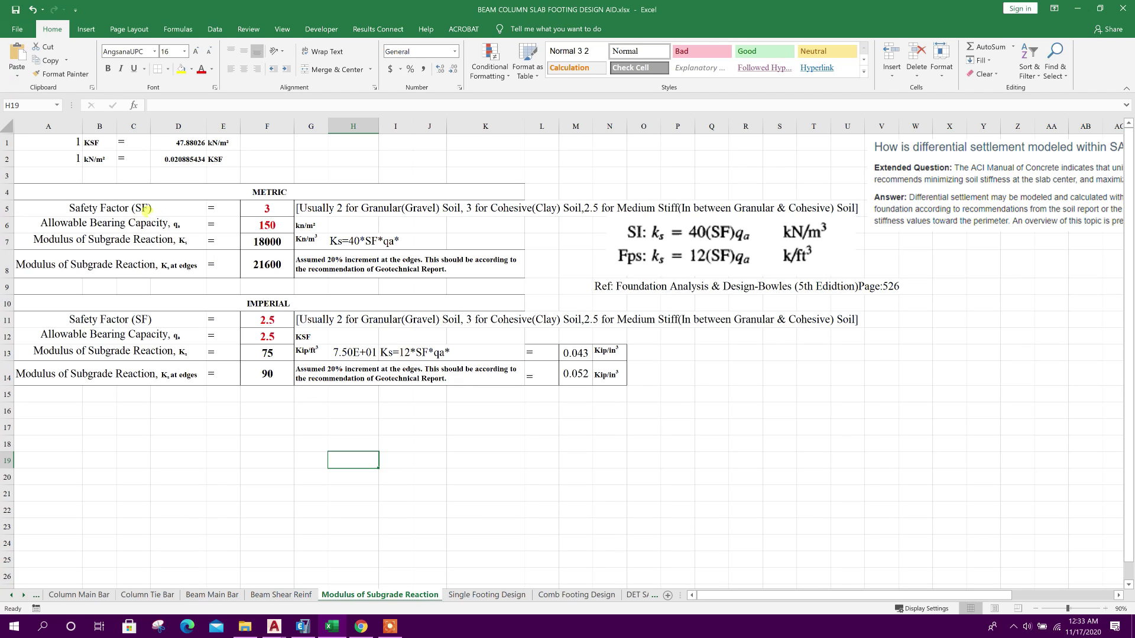
pyautogui.click(262, 208)
pyautogui.write('2.5')
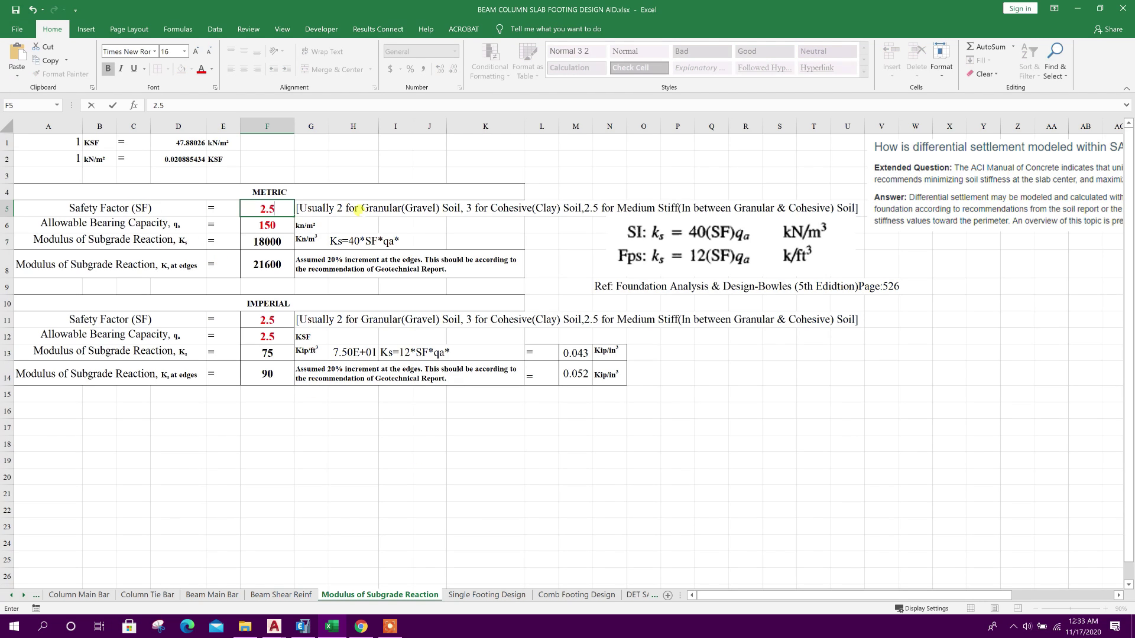
pyautogui.press('Return')
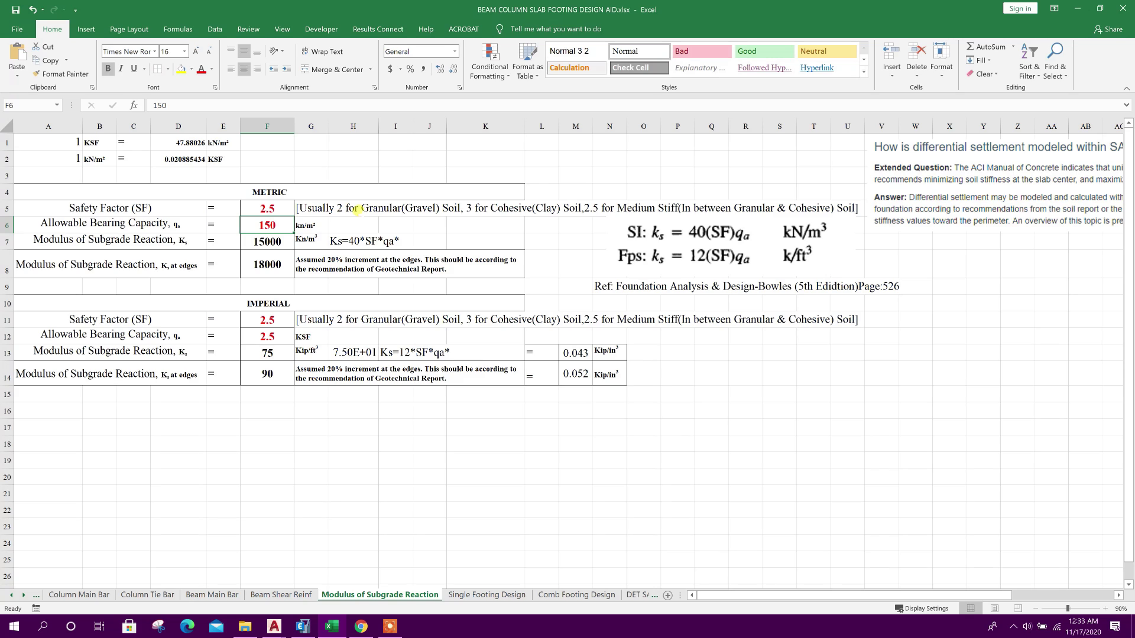
pyautogui.write('200')
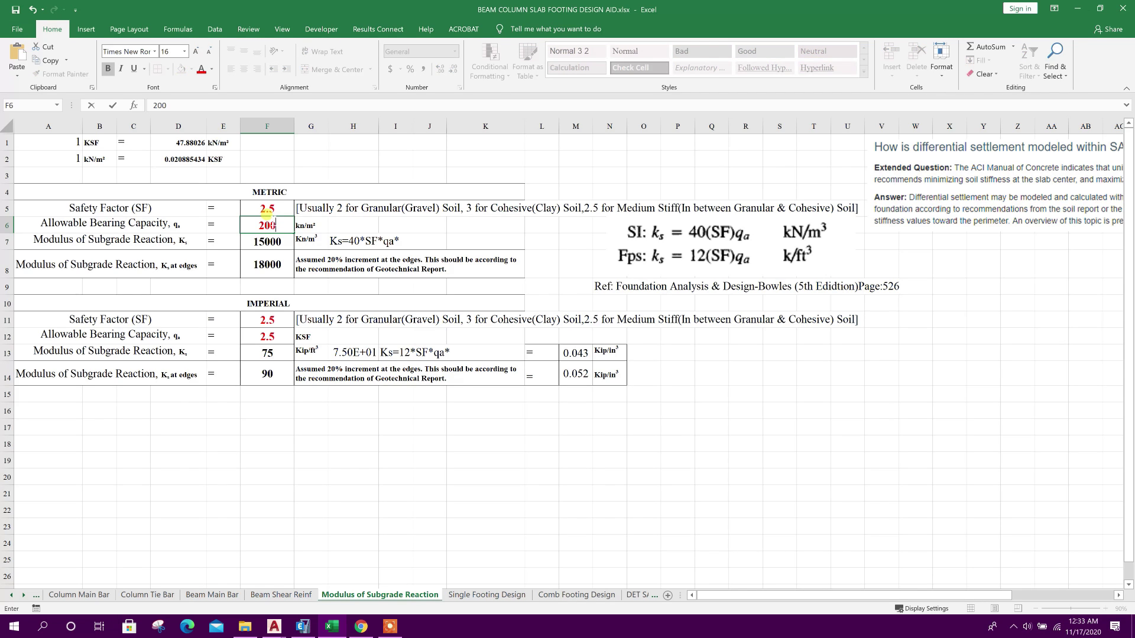
pyautogui.press('Return')
# Step: Check the metric modulus of subgrade reaction and its reference formula in the Excel sheet, then return to ETABS
pyautogui.click(166, 236)
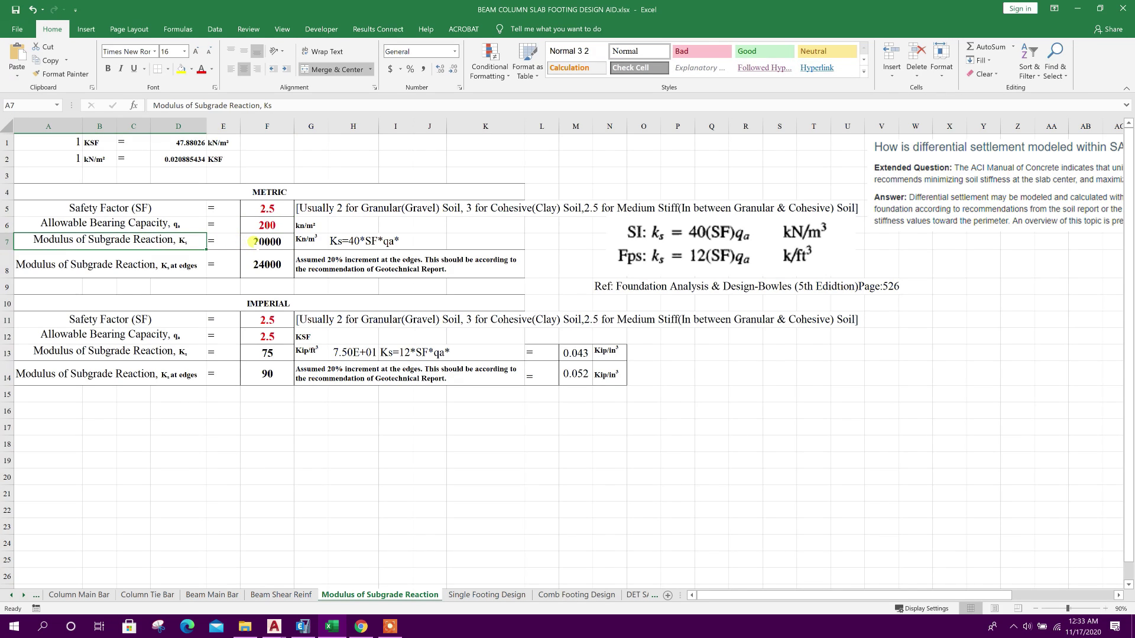
pyautogui.click(252, 242)
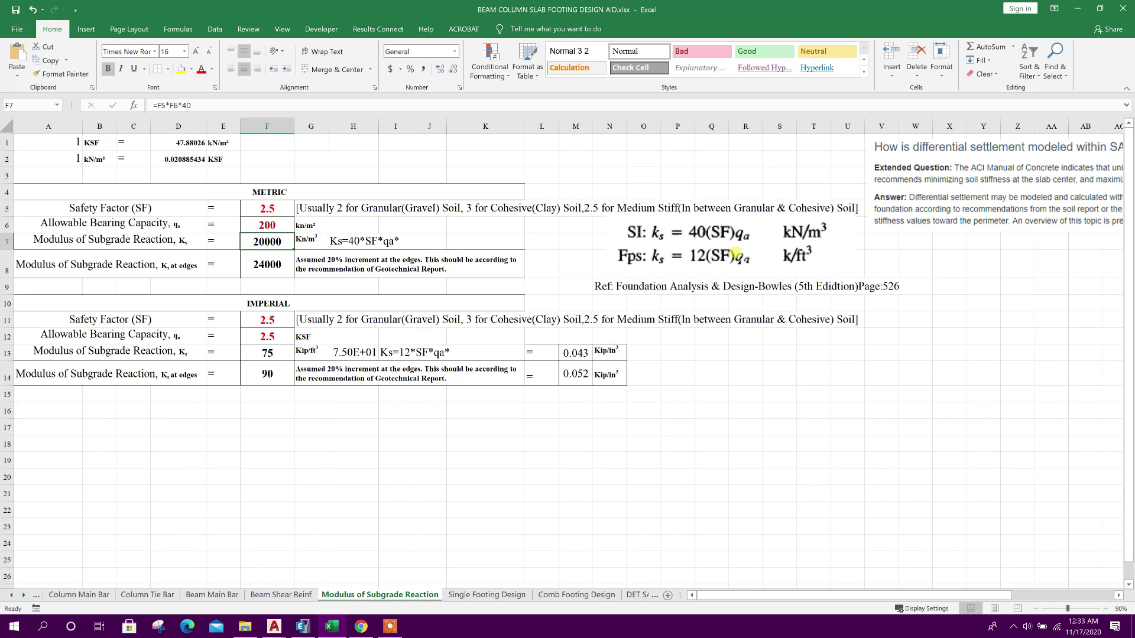
pyautogui.click(737, 254)
pyautogui.moveTo(736, 254); pyautogui.dragTo(730, 256)
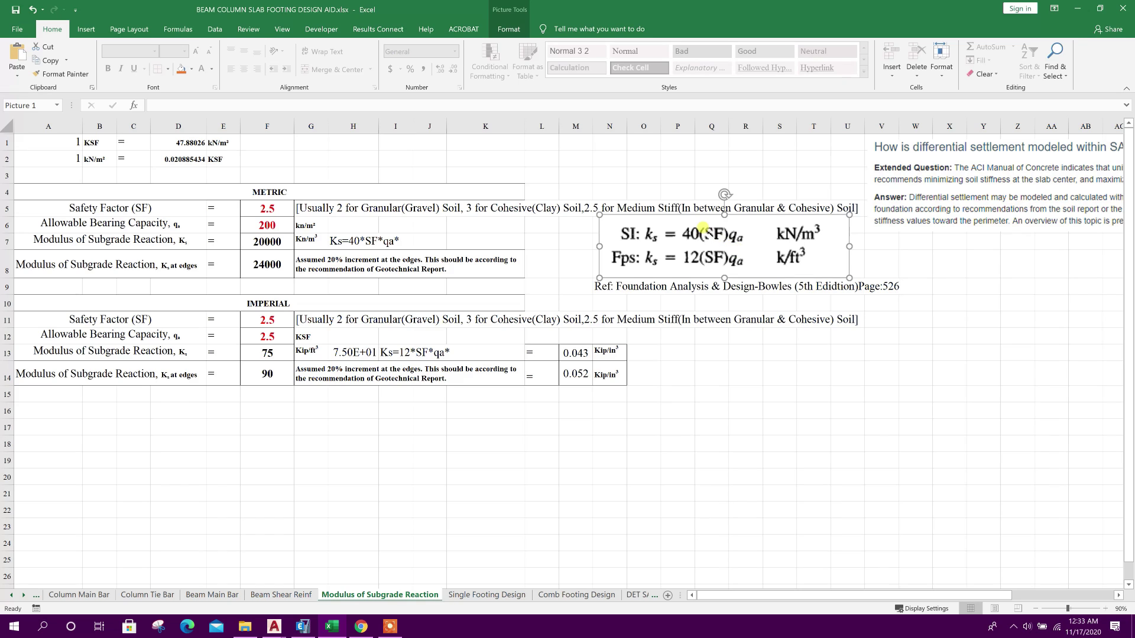
pyautogui.press('Escape')
pyautogui.click(703, 234)
pyautogui.press('Escape')
pyautogui.click(280, 248)
pyautogui.click(302, 626)
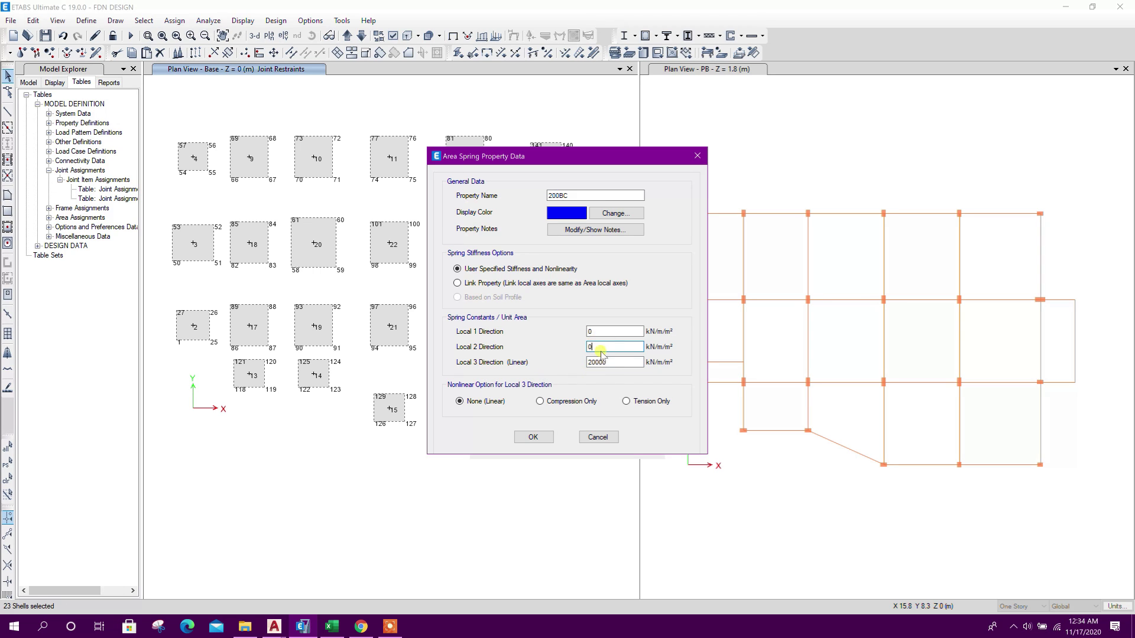
# Step: Finish area spring 200BC with a linear local 3 stiffness of 20000 kN/m/m² and assign it to the selected footings
pyautogui.moveTo(614, 362); pyautogui.dragTo(555, 359)
pyautogui.click(533, 437)
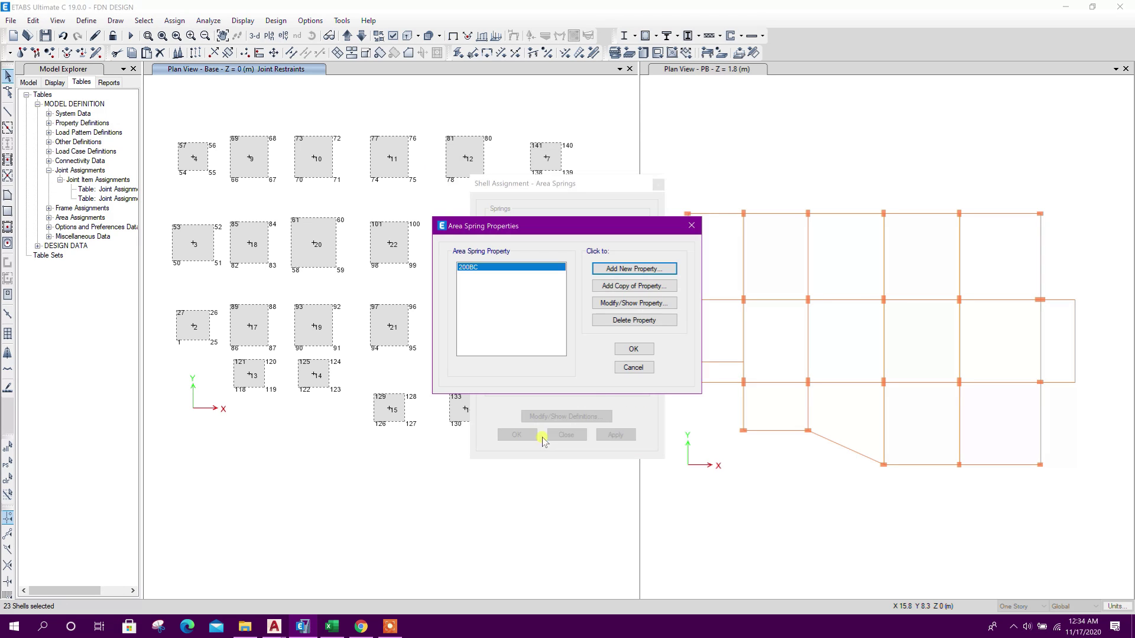
pyautogui.click(633, 349)
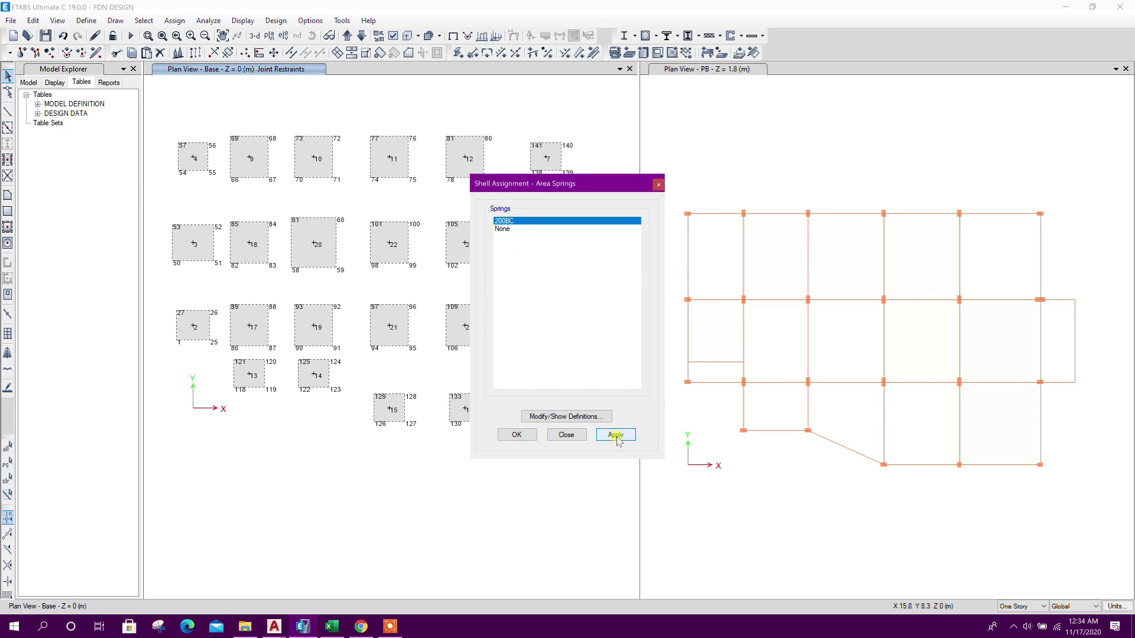
pyautogui.click(615, 435)
pyautogui.click(574, 439)
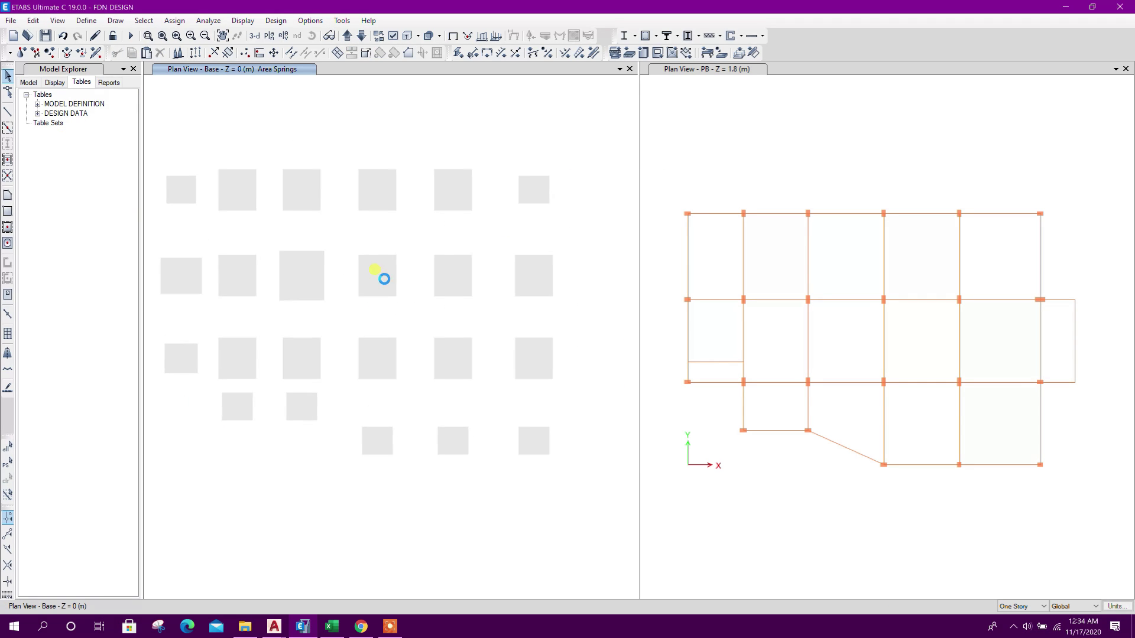
# Step: Reselect the footing shells and assign floor auto meshing with auto cookie cut and further meshing to a maximum element size of 300 mm
pyautogui.click(684, 208)
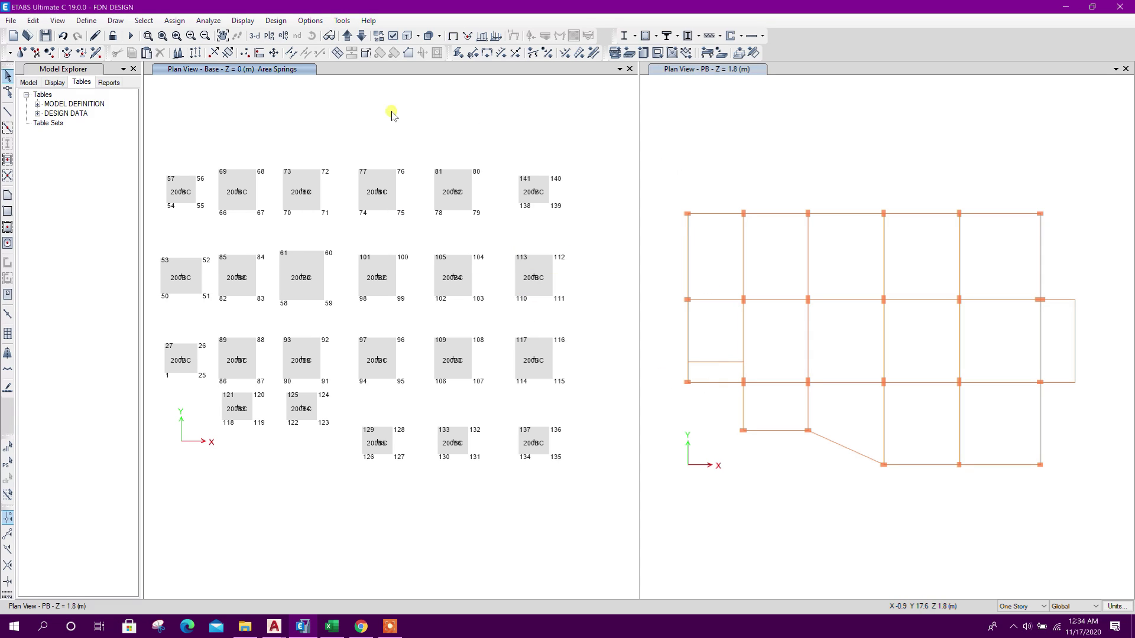
pyautogui.moveTo(341, 180); pyautogui.dragTo(349, 137, button='middle')
pyautogui.click(349, 137)
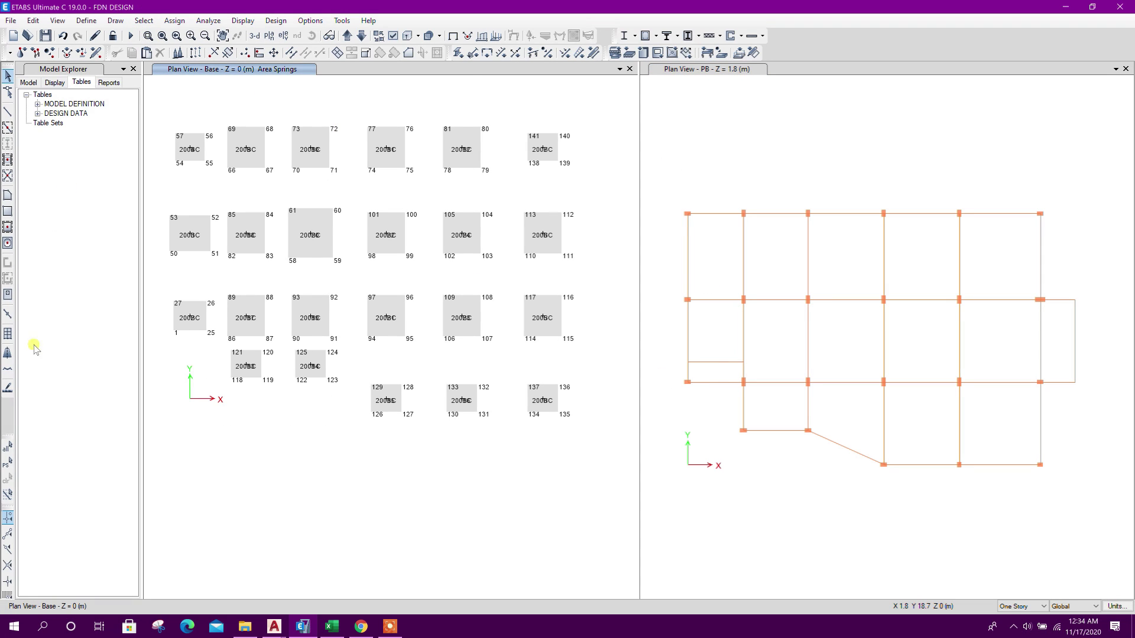
pyautogui.click(7, 465)
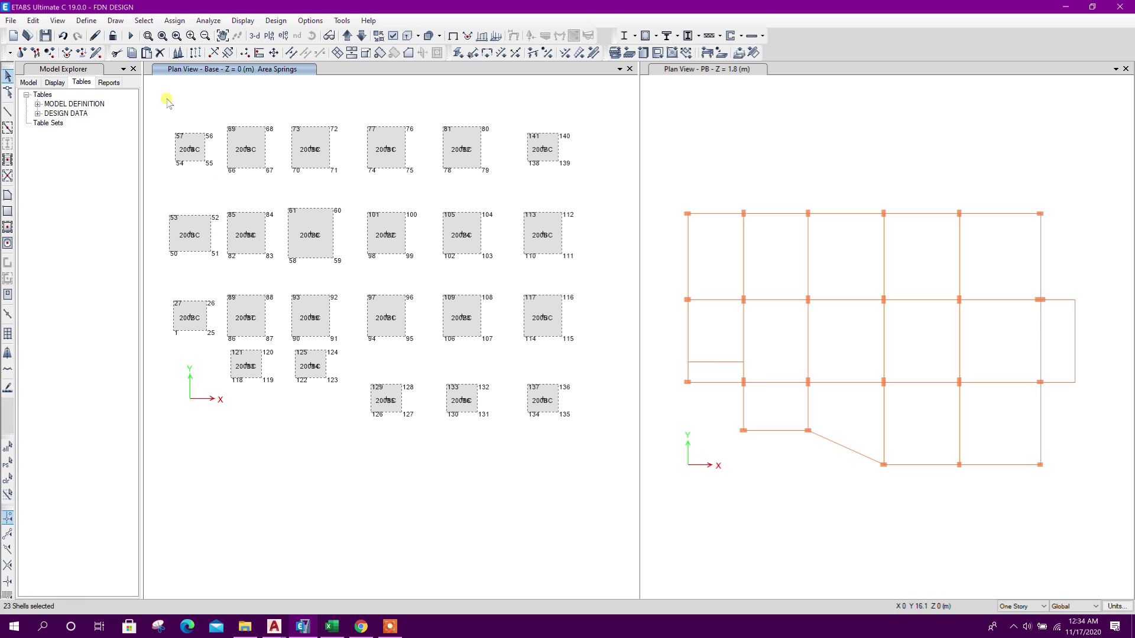
pyautogui.click(174, 20)
pyautogui.moveTo(196, 65)
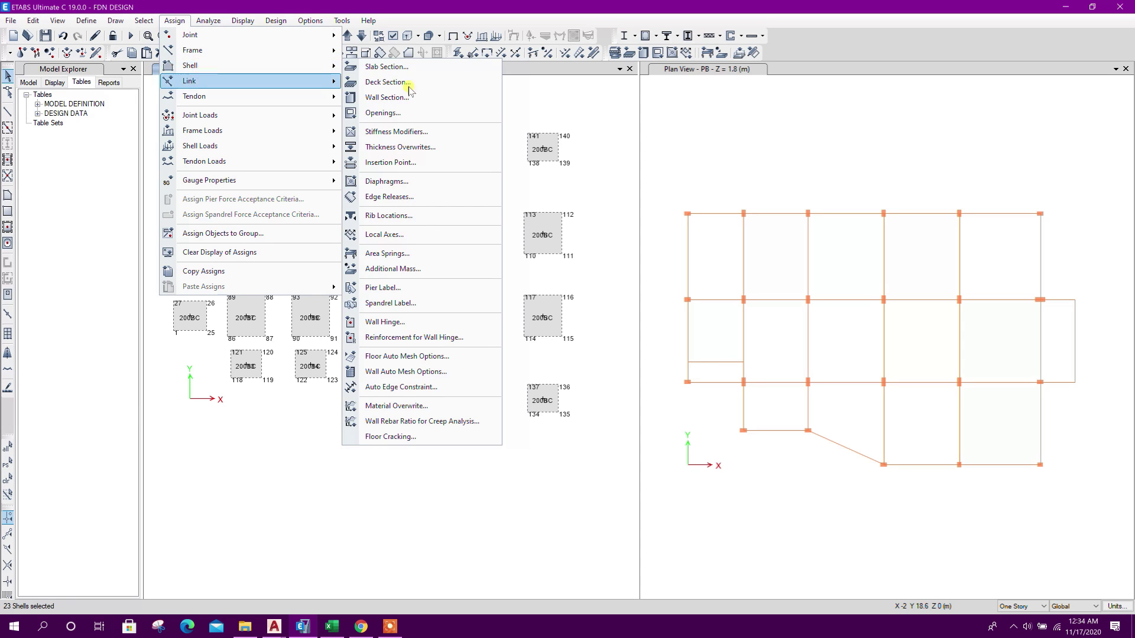
pyautogui.click(435, 356)
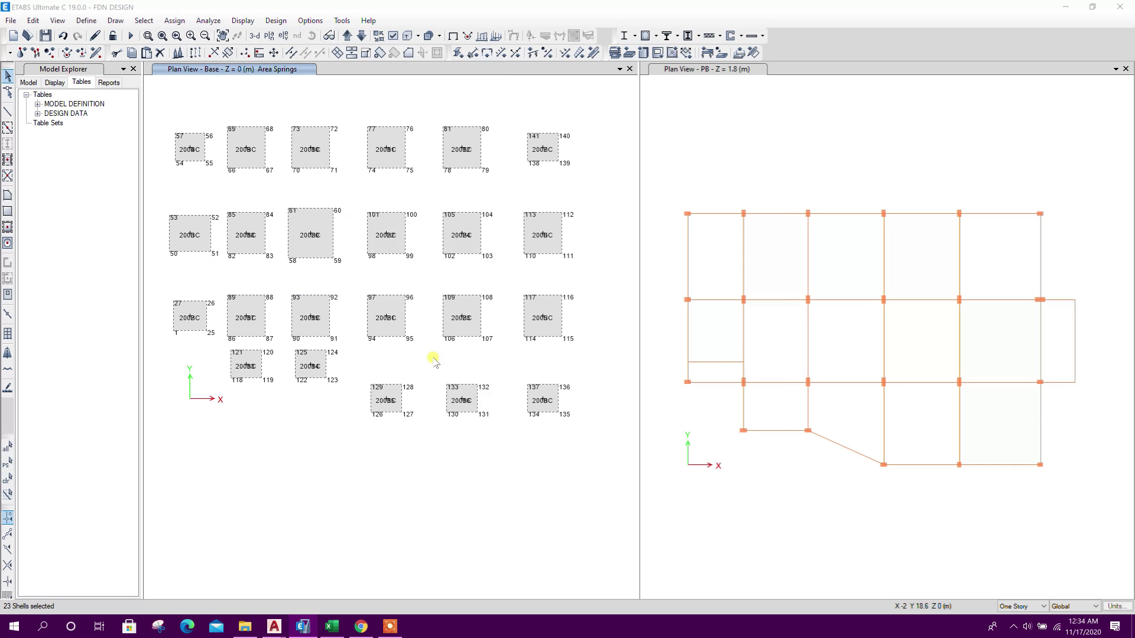
pyautogui.click(416, 288)
pyautogui.click(462, 340)
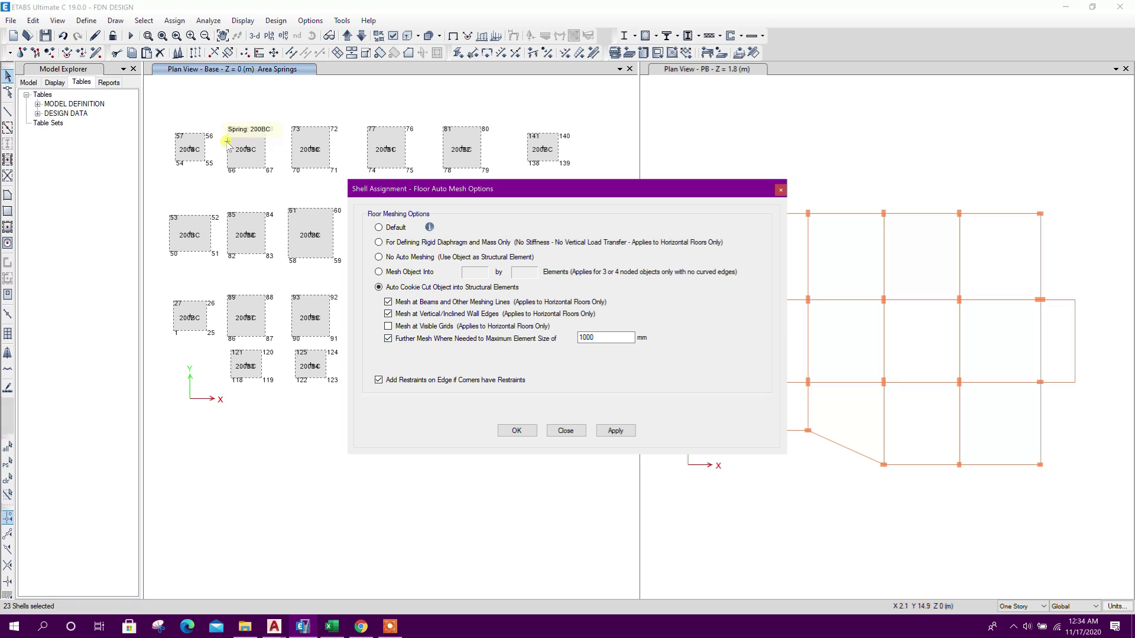
pyautogui.press('Tab')
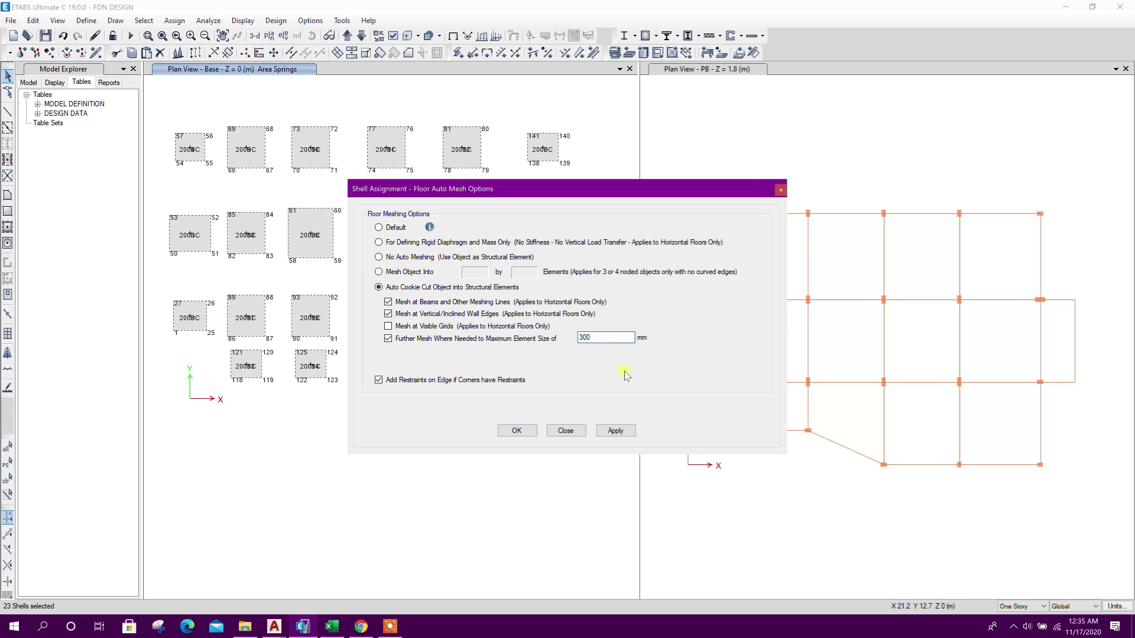
pyautogui.click(614, 430)
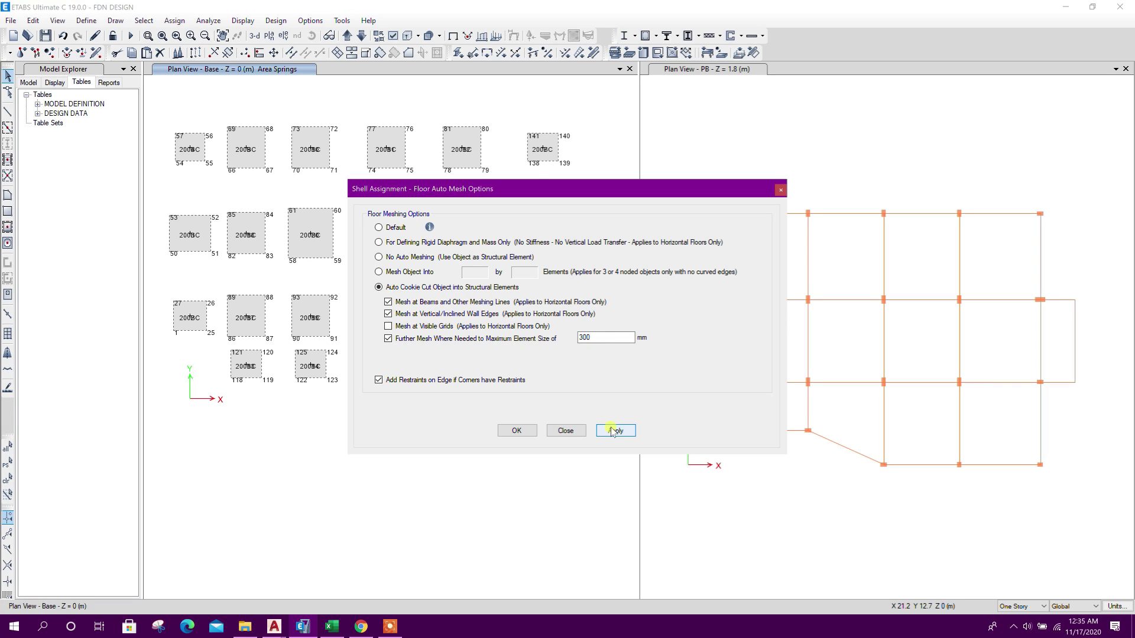
pyautogui.click(565, 430)
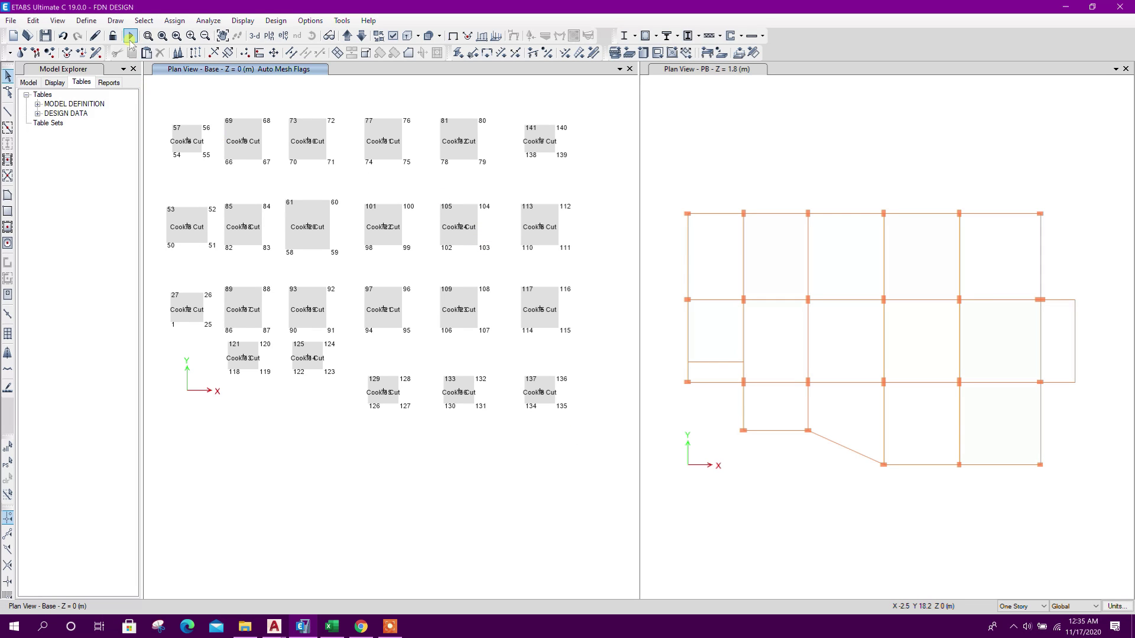
# Step: Run the analysis and display the soil pressures under the footings for the DL+LL combination to check them
pyautogui.click(130, 37)
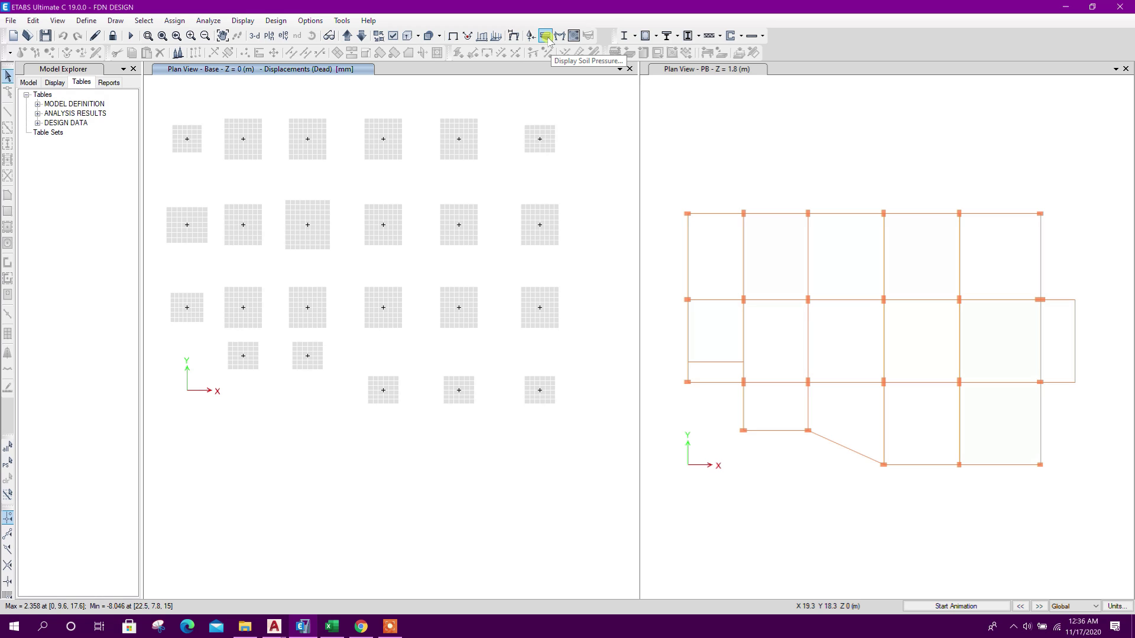
pyautogui.click(544, 36)
pyautogui.moveTo(189, 308)
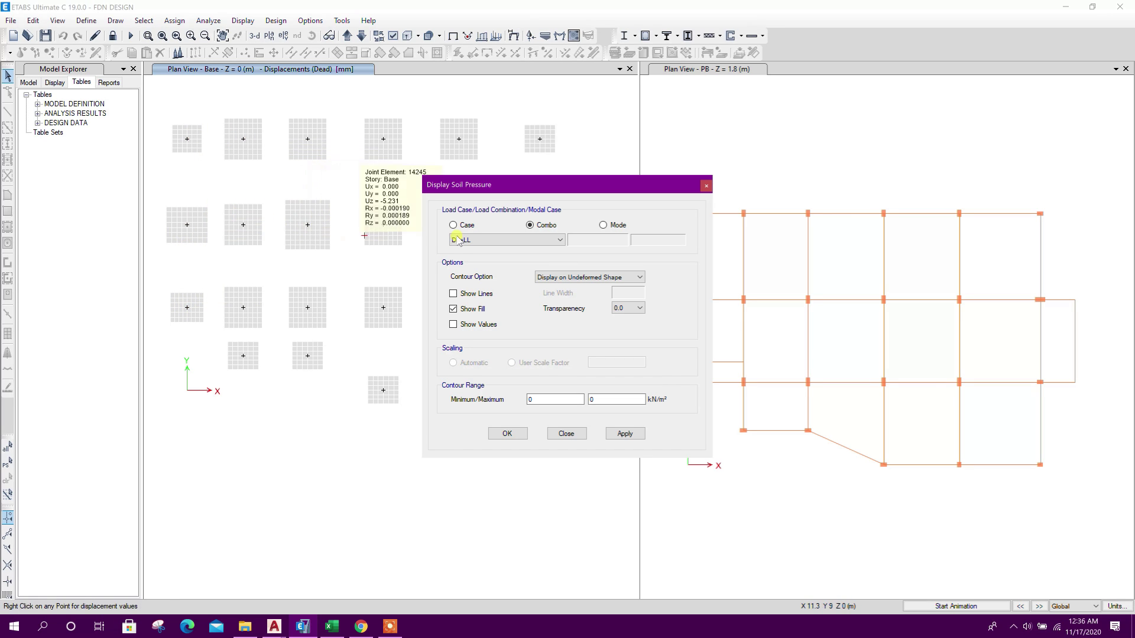
pyautogui.moveTo(580, 188); pyautogui.dragTo(616, 180)
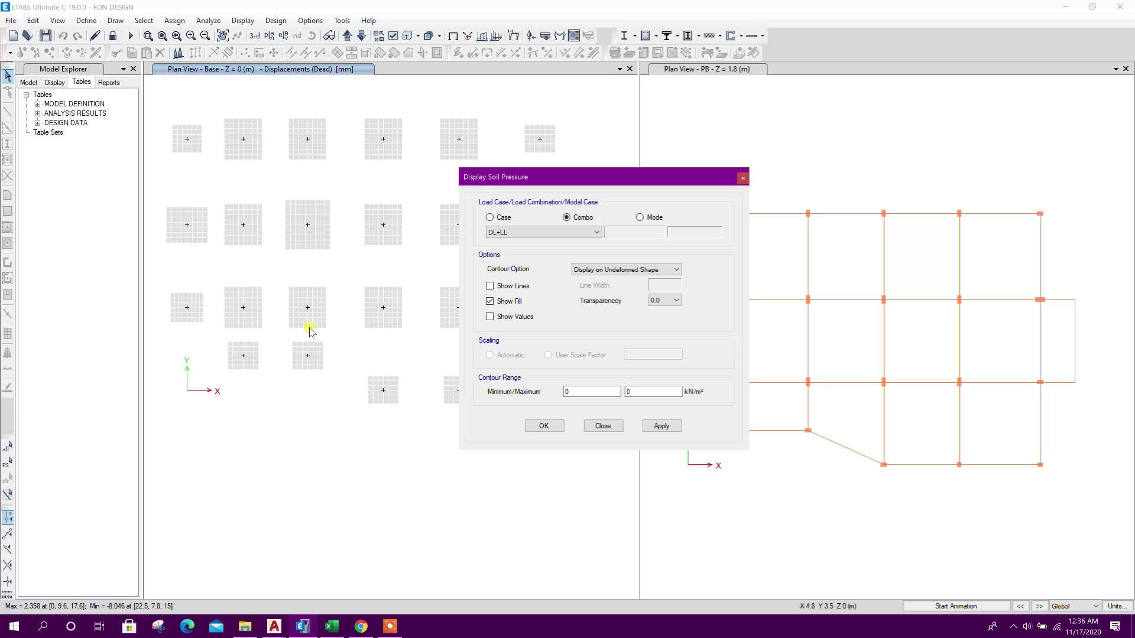
pyautogui.click(661, 426)
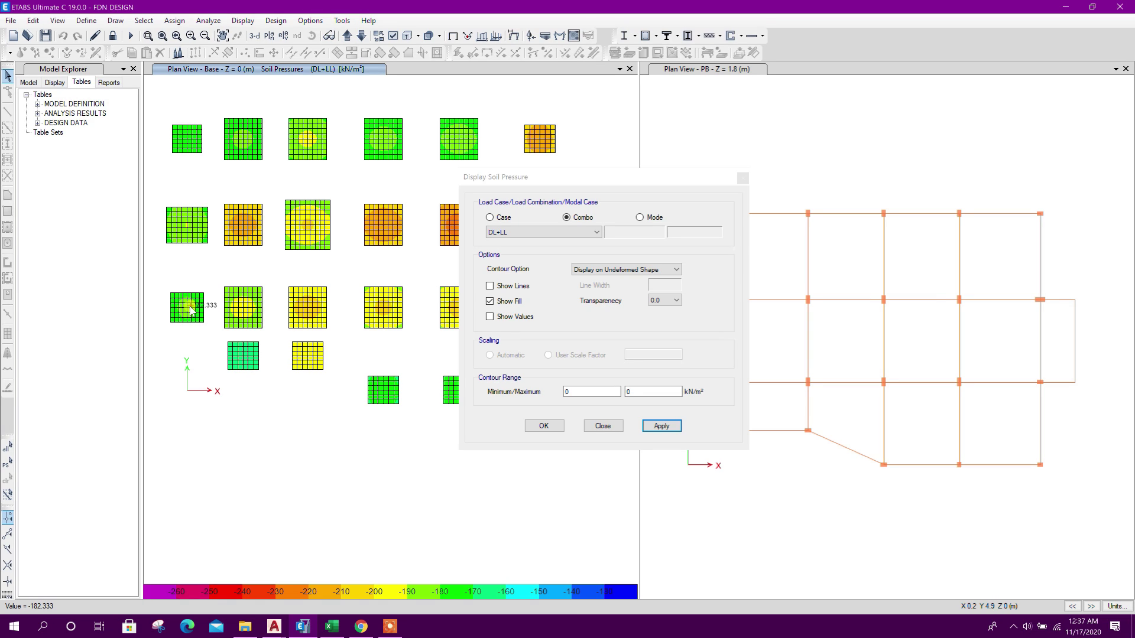
pyautogui.moveTo(188, 228)
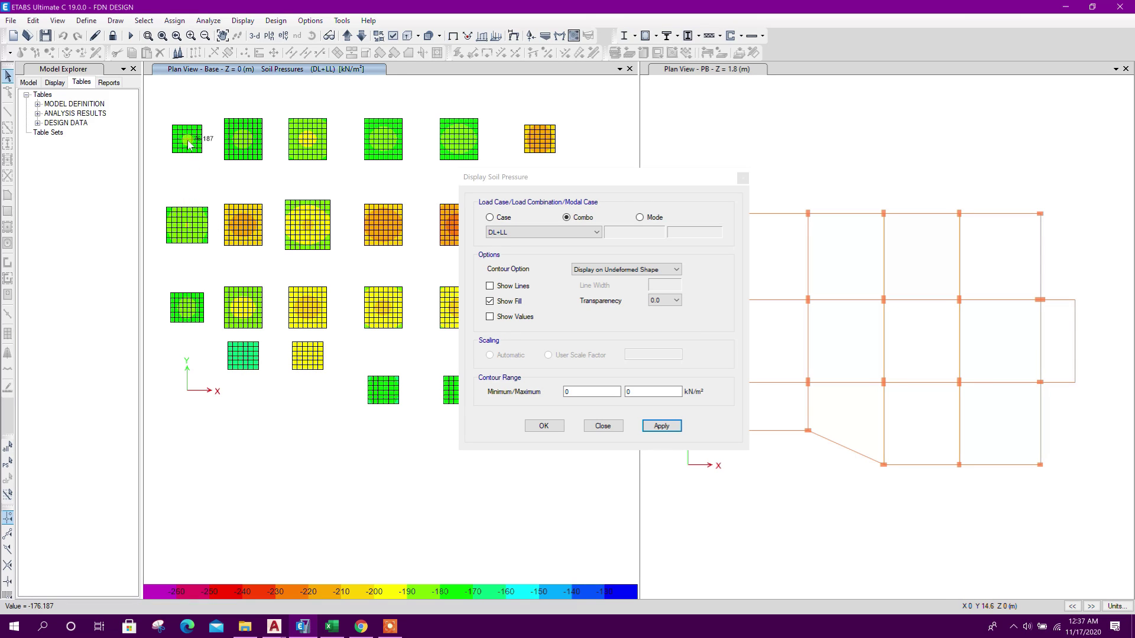
pyautogui.moveTo(319, 229)
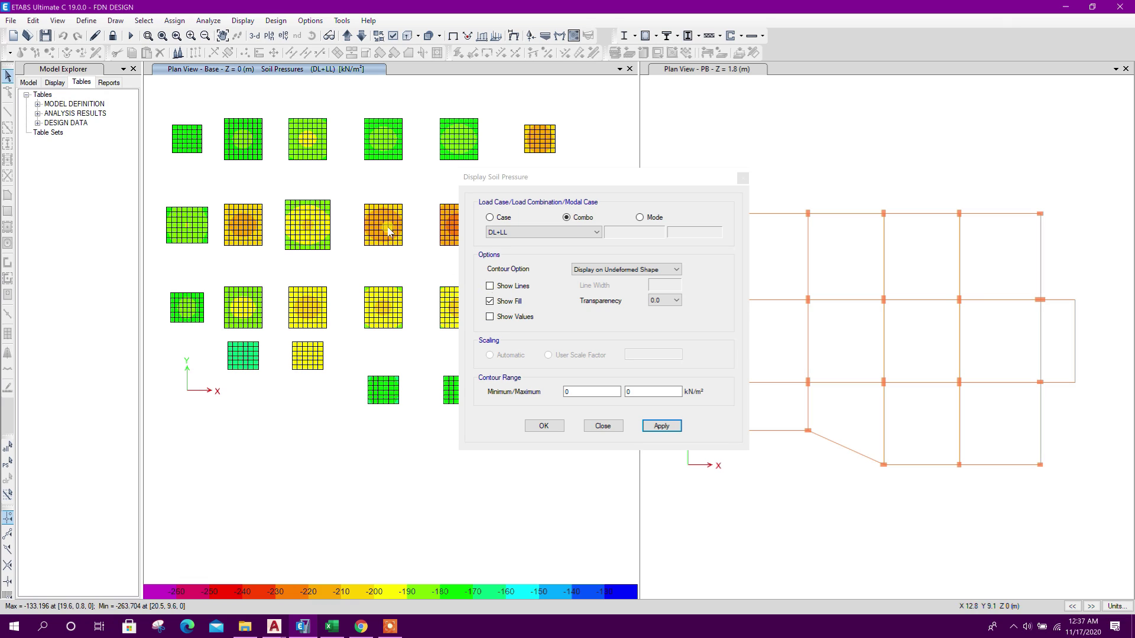
pyautogui.click(600, 427)
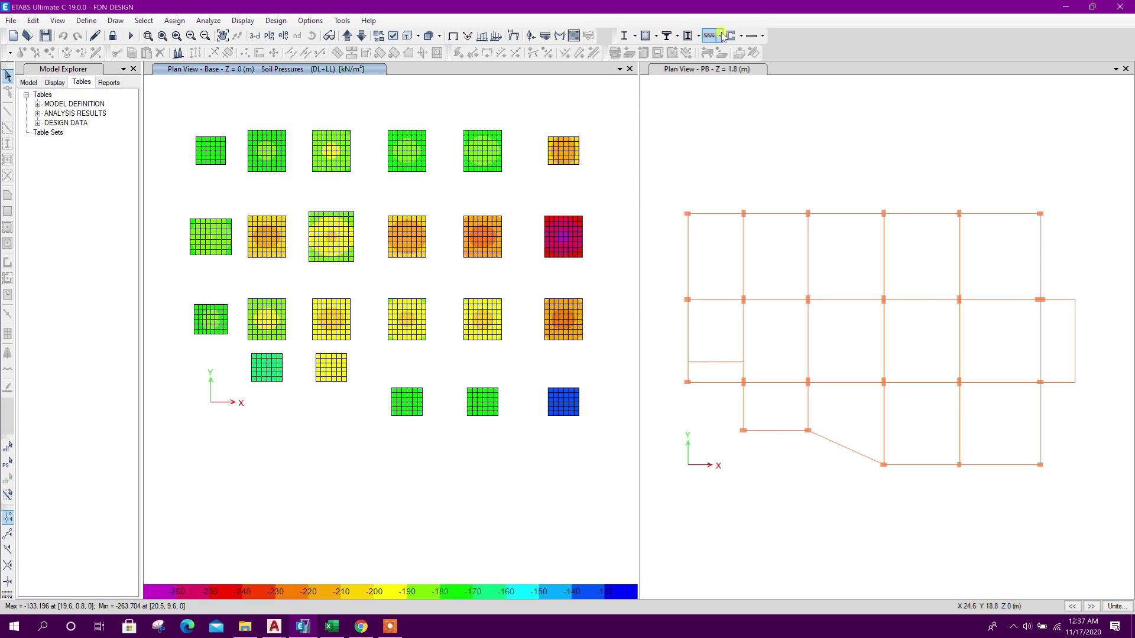
# Step: Select the stories to include in the concrete slab design
pyautogui.click(763, 36)
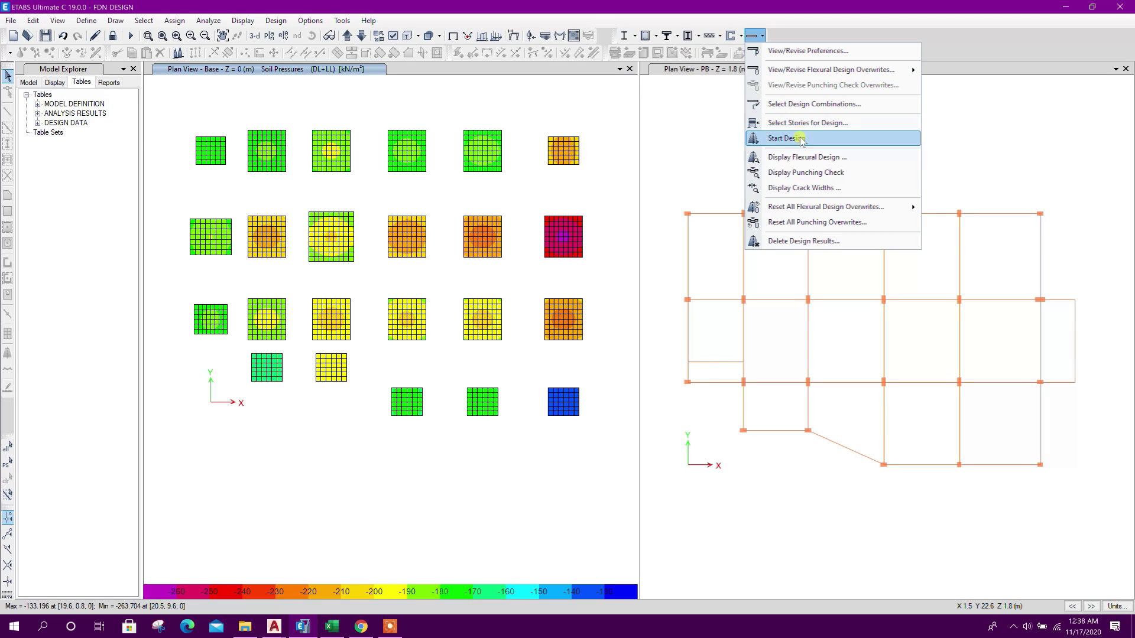
pyautogui.click(837, 123)
pyautogui.click(500, 229)
pyautogui.click(499, 235)
pyautogui.click(553, 449)
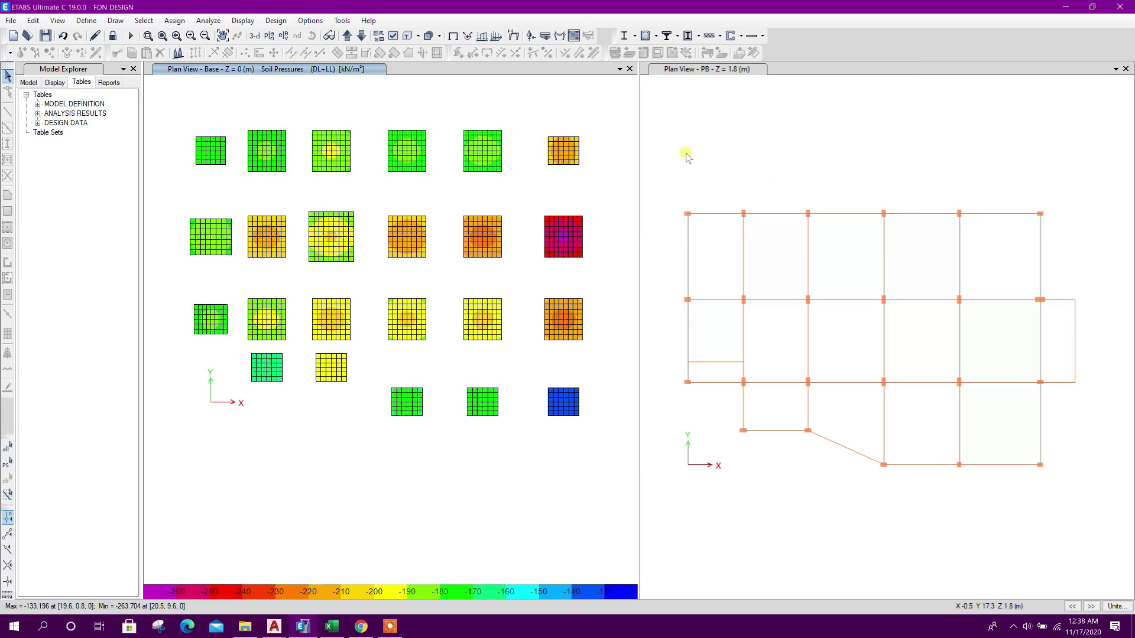
# Step: Run the concrete slab design and display the punching shear check for the footings
pyautogui.click(754, 37)
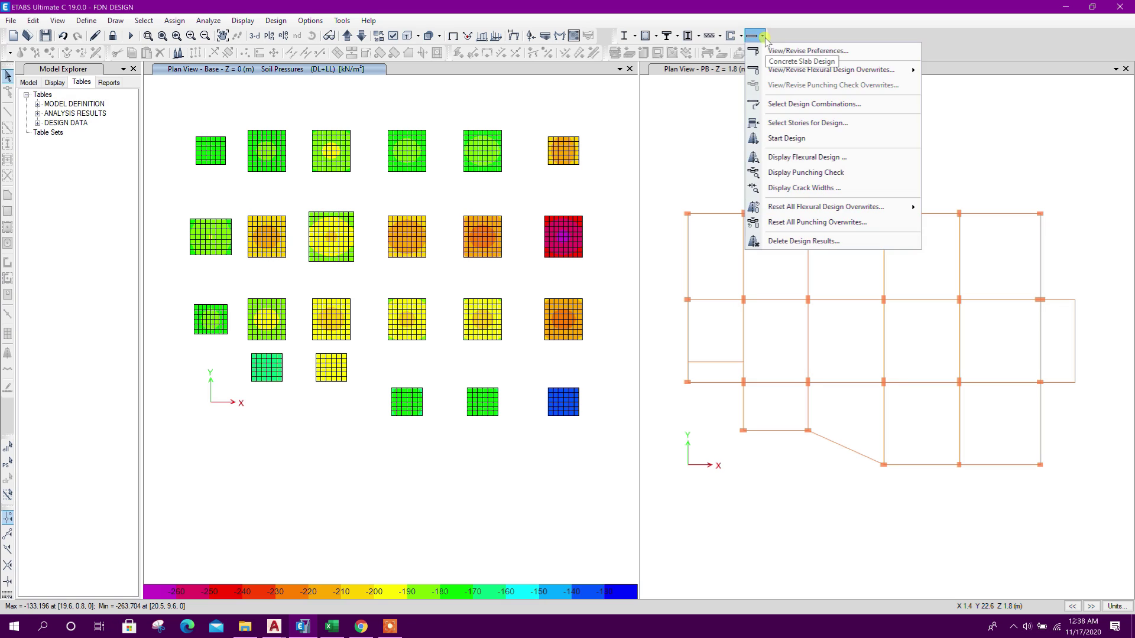
pyautogui.click(805, 140)
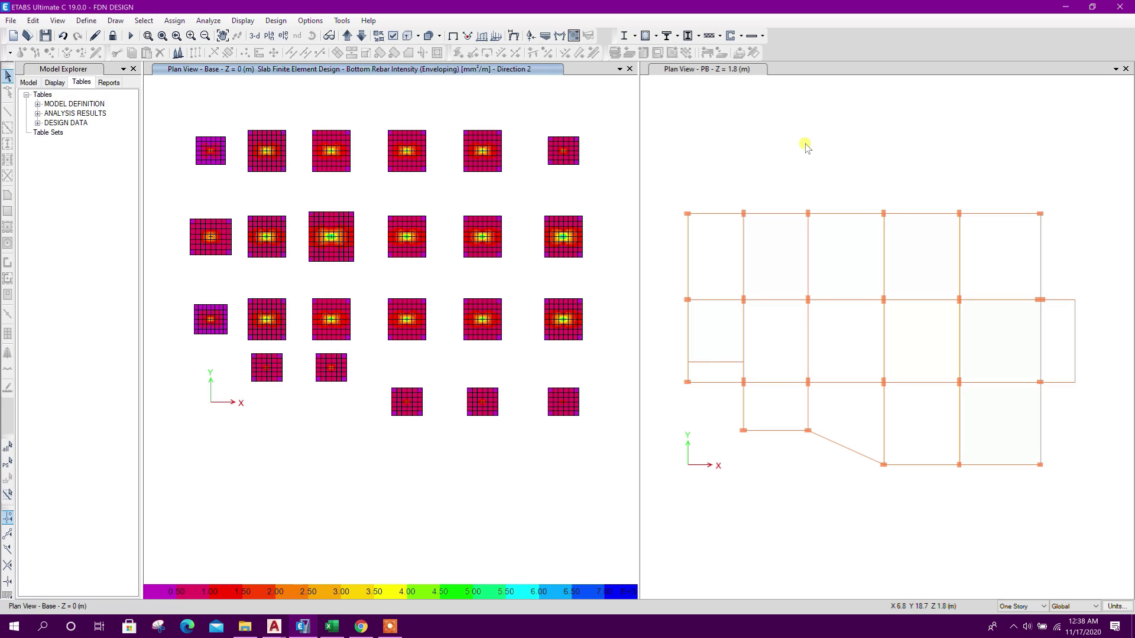
pyautogui.click(762, 36)
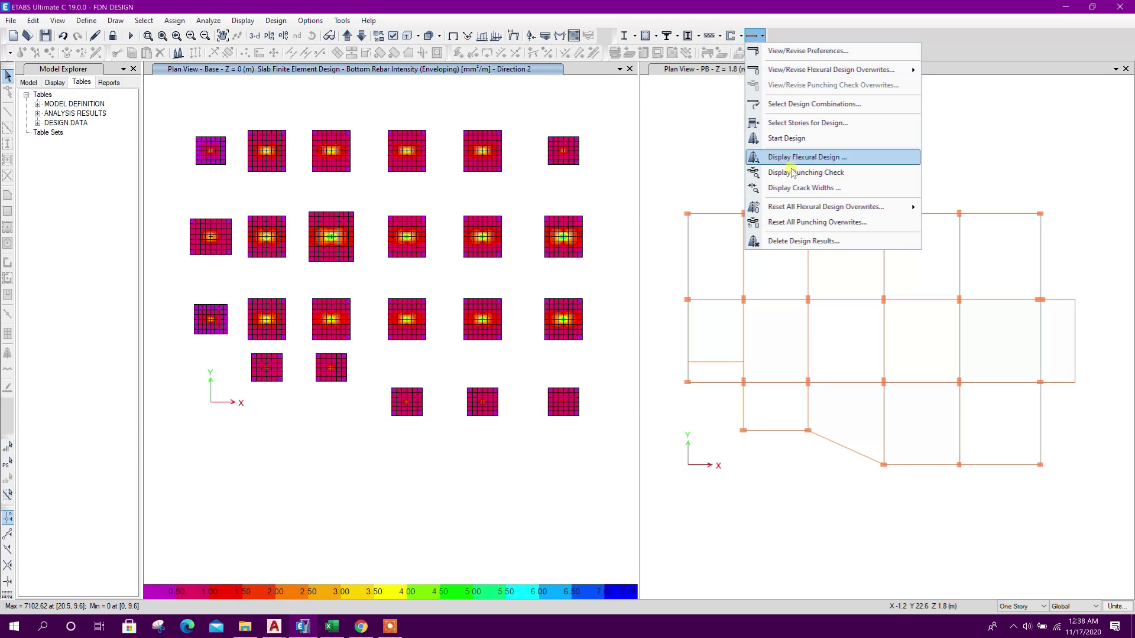
pyautogui.click(827, 173)
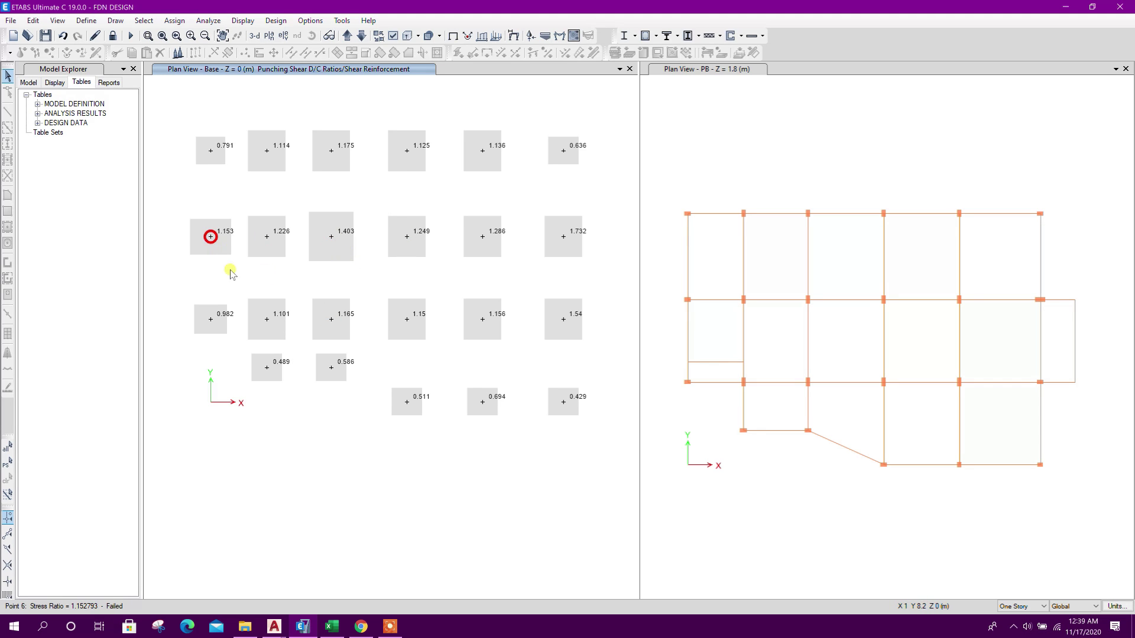
# Step: Unlock the model and assign slab section F45 to the footing at joint 3
pyautogui.click(113, 35)
pyautogui.click(565, 357)
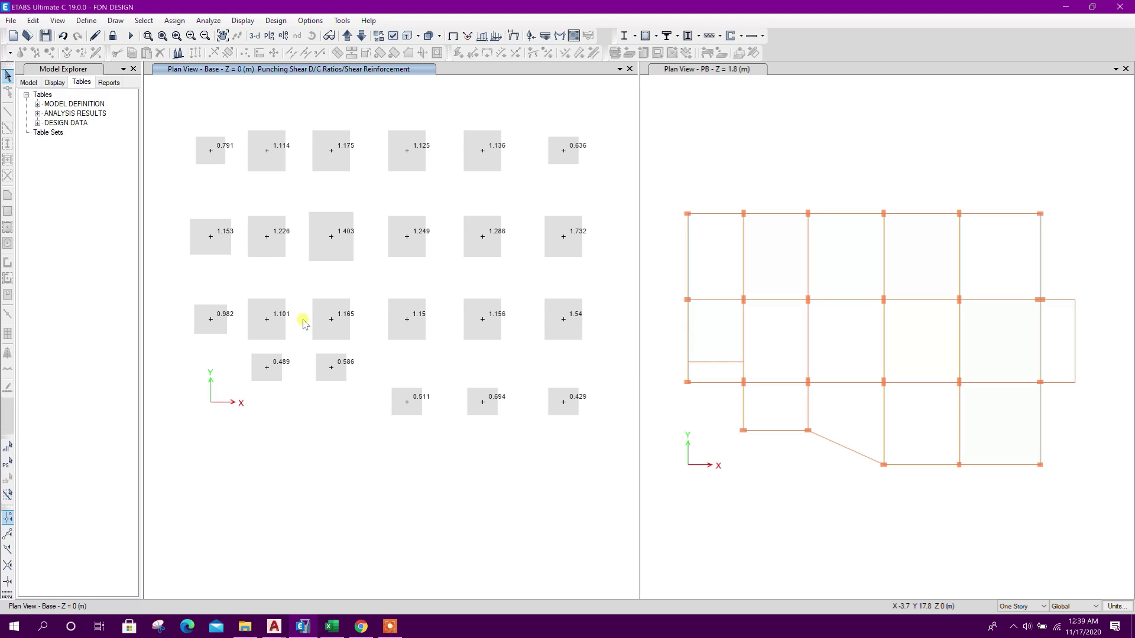
pyautogui.click(221, 247)
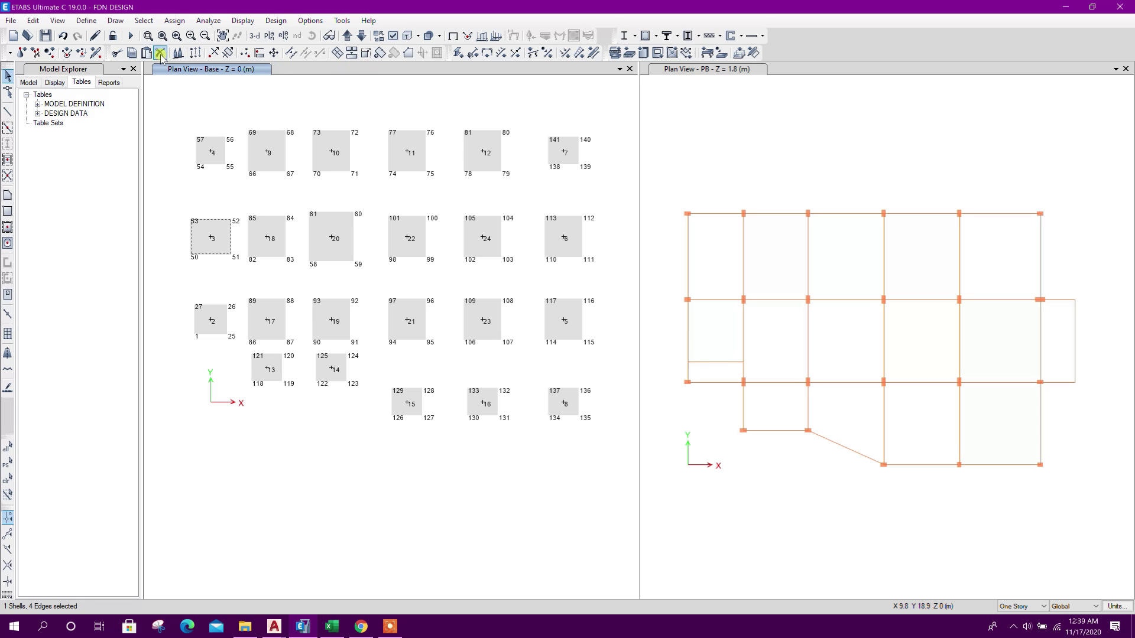
pyautogui.click(175, 20)
pyautogui.moveTo(198, 65)
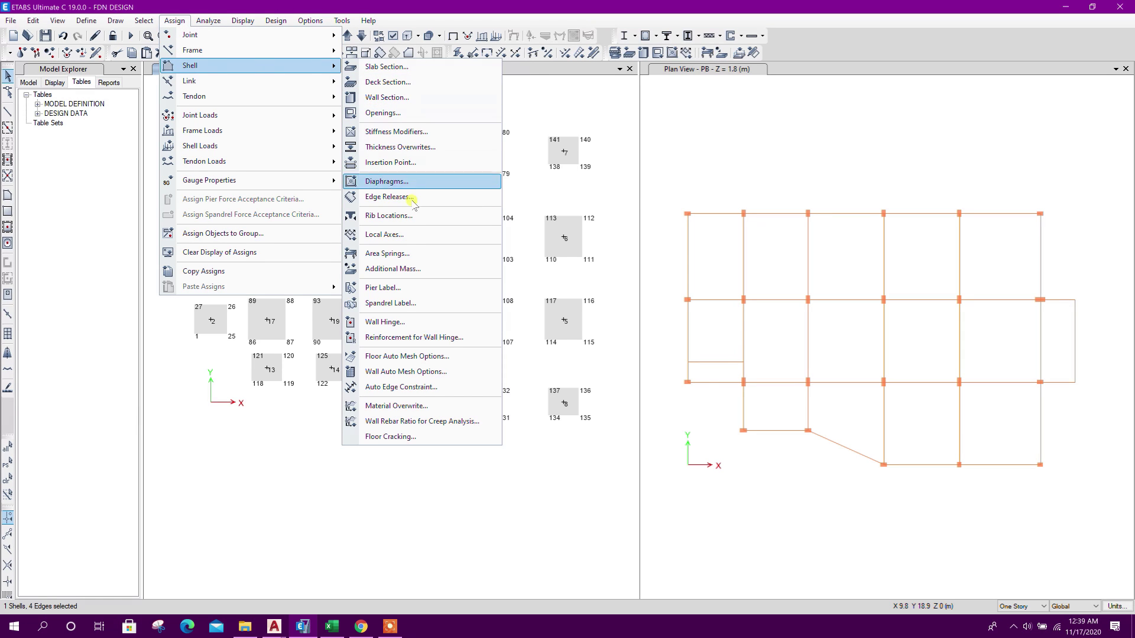
pyautogui.click(402, 67)
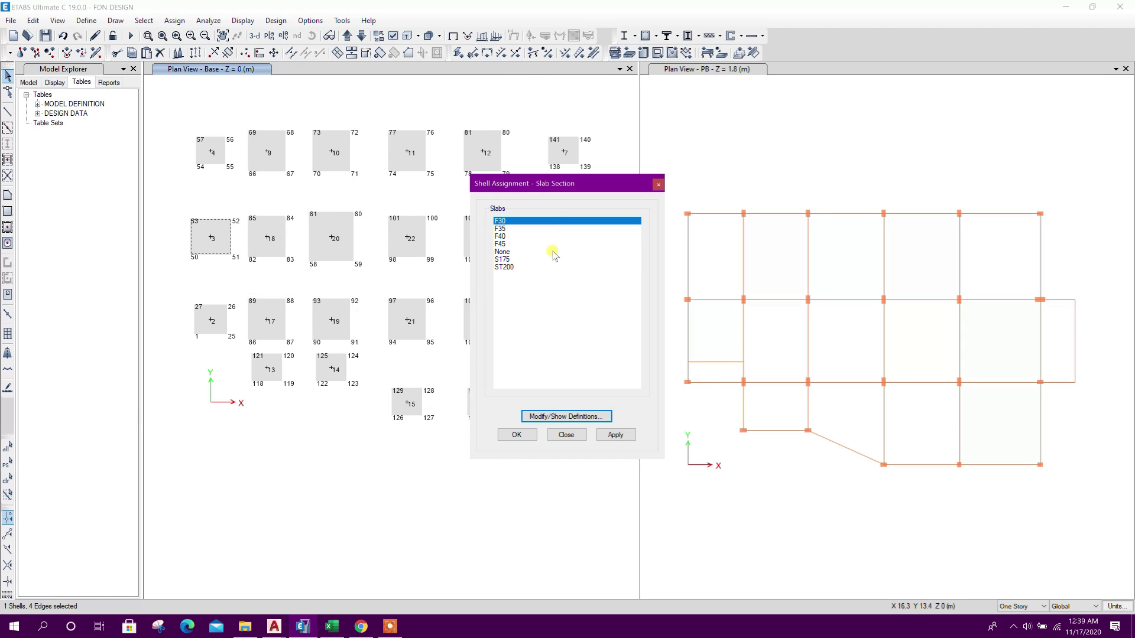
pyautogui.moveTo(550, 185); pyautogui.dragTo(705, 173)
pyautogui.click(672, 236)
pyautogui.click(652, 228)
pyautogui.click(759, 419)
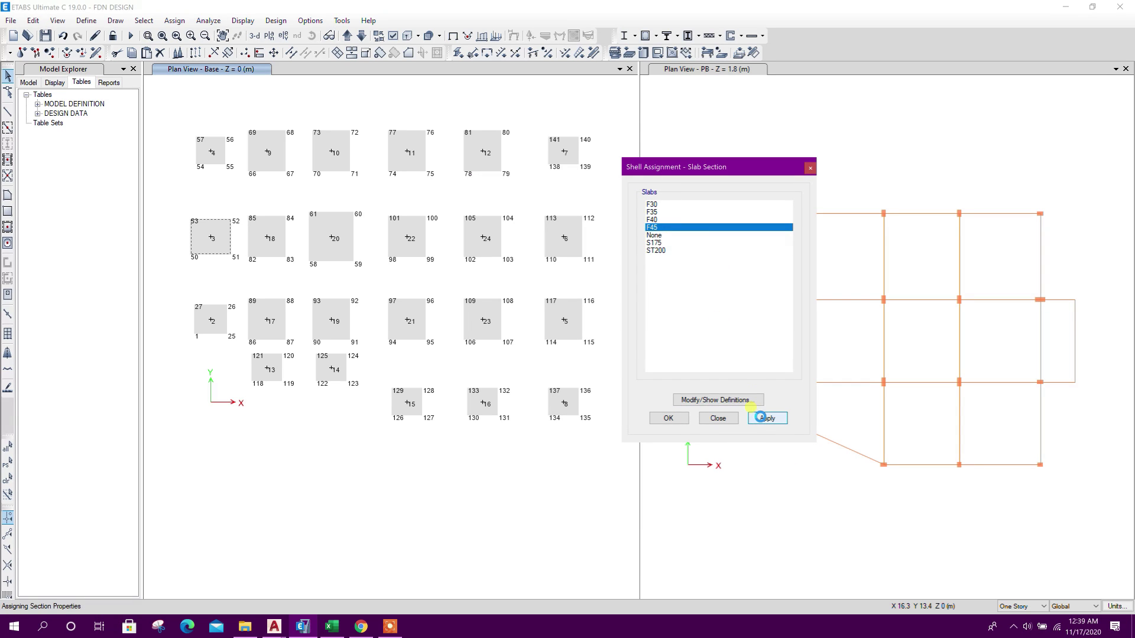
pyautogui.click(717, 418)
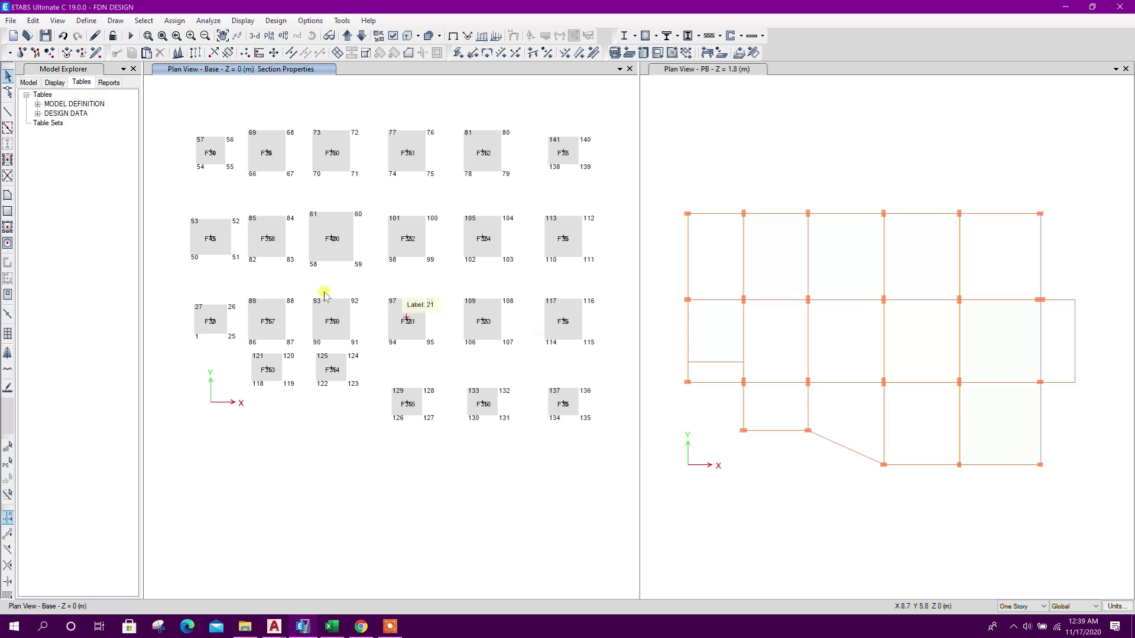
# Step: Select the footing at joint 20 and define footing slab property F55 as a copy of F45 with a thickness of 550 mm
pyautogui.click(340, 251)
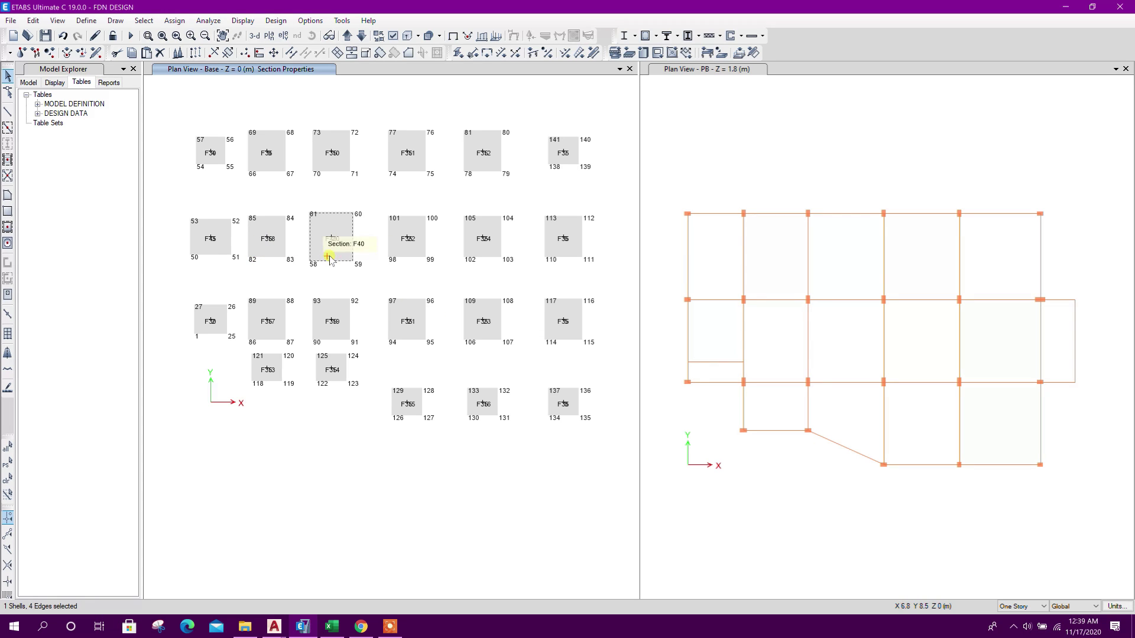
pyautogui.click(87, 20)
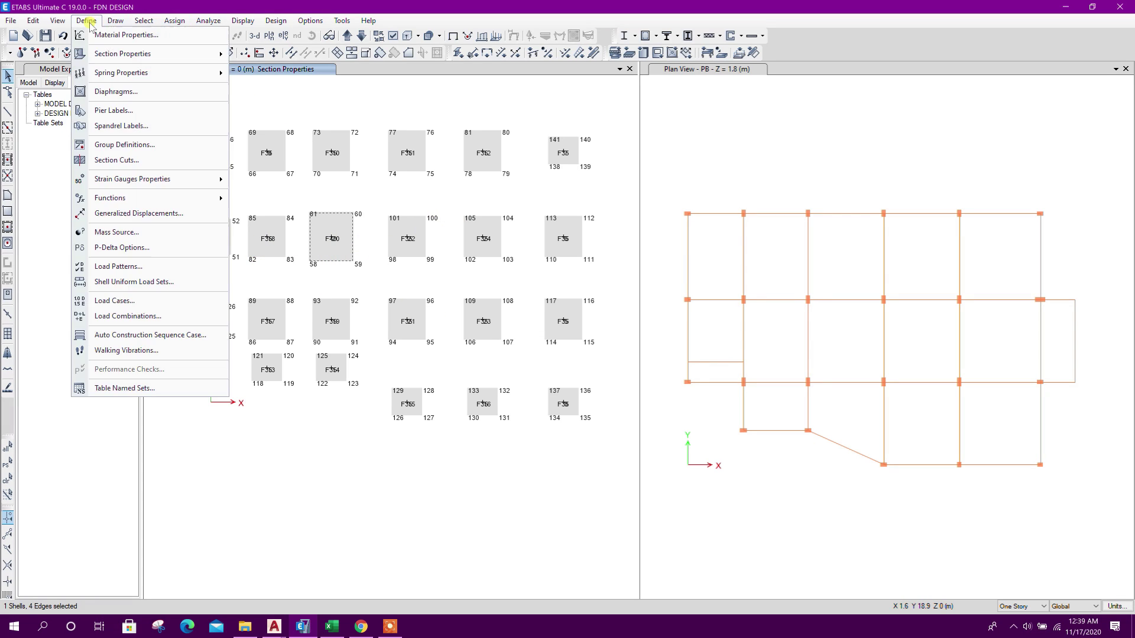
pyautogui.moveTo(153, 53)
pyautogui.click(273, 89)
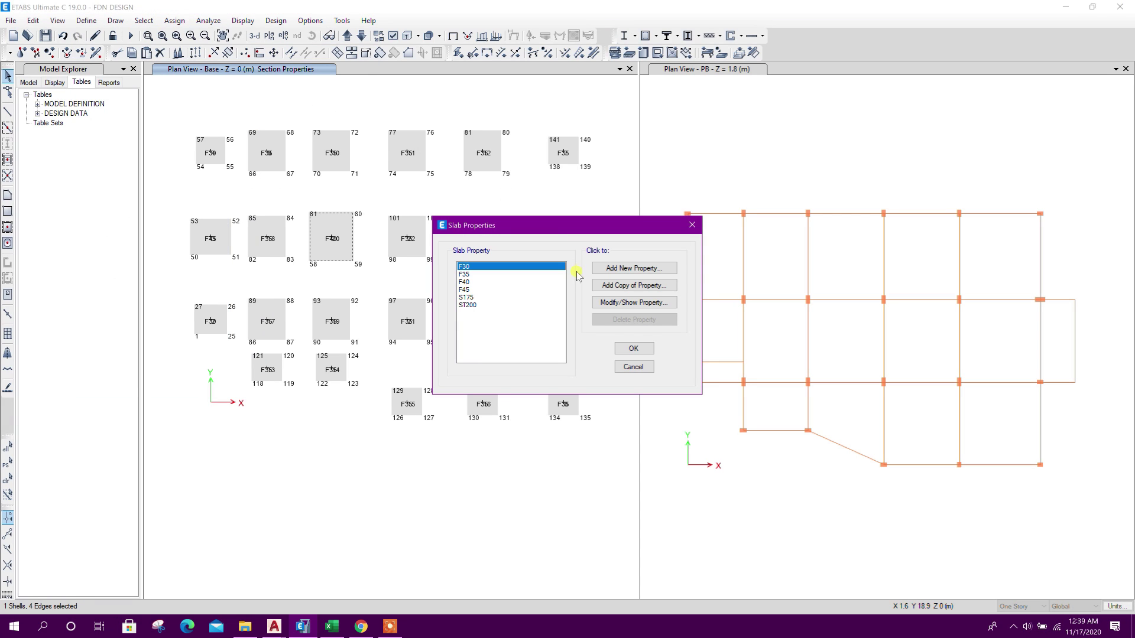
pyautogui.click(491, 290)
pyautogui.click(608, 286)
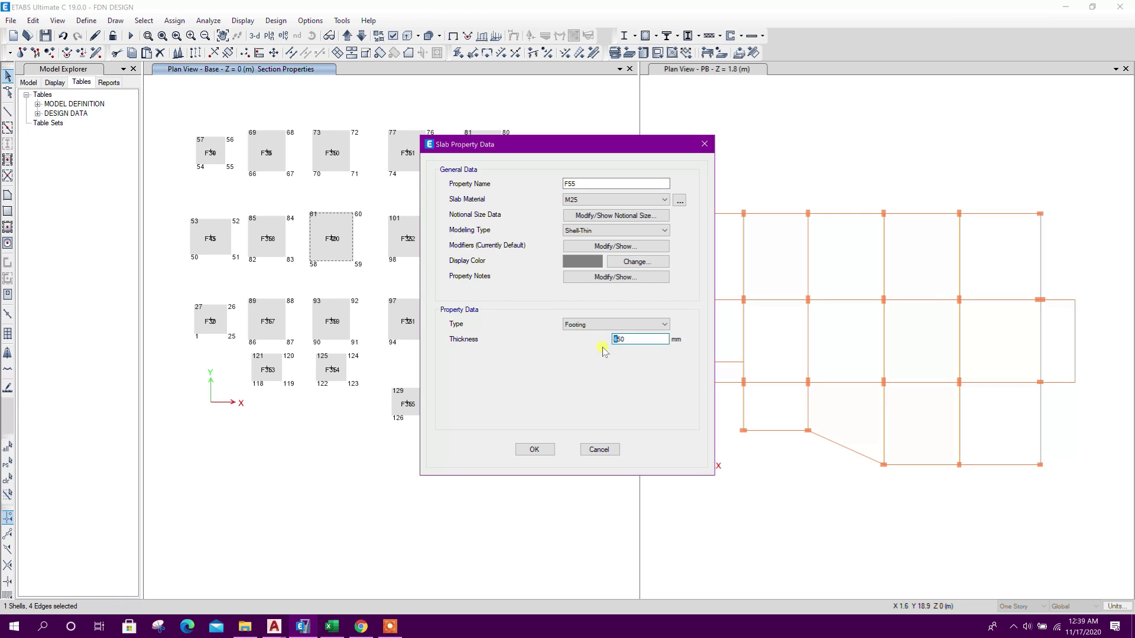
pyautogui.write('5')
pyautogui.click(545, 450)
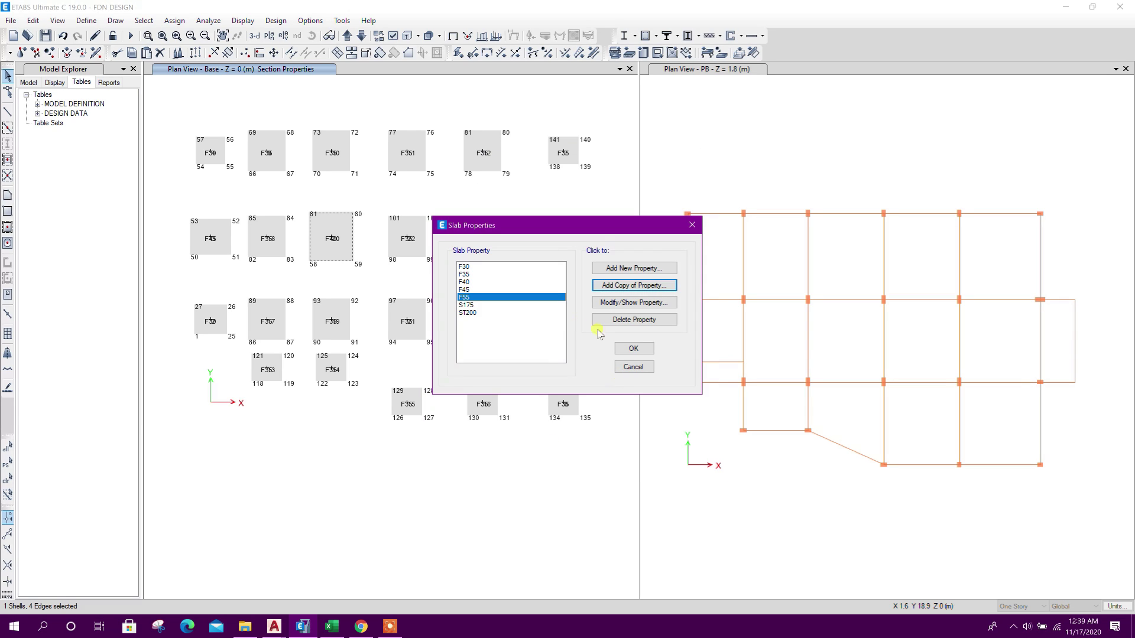
pyautogui.click(632, 349)
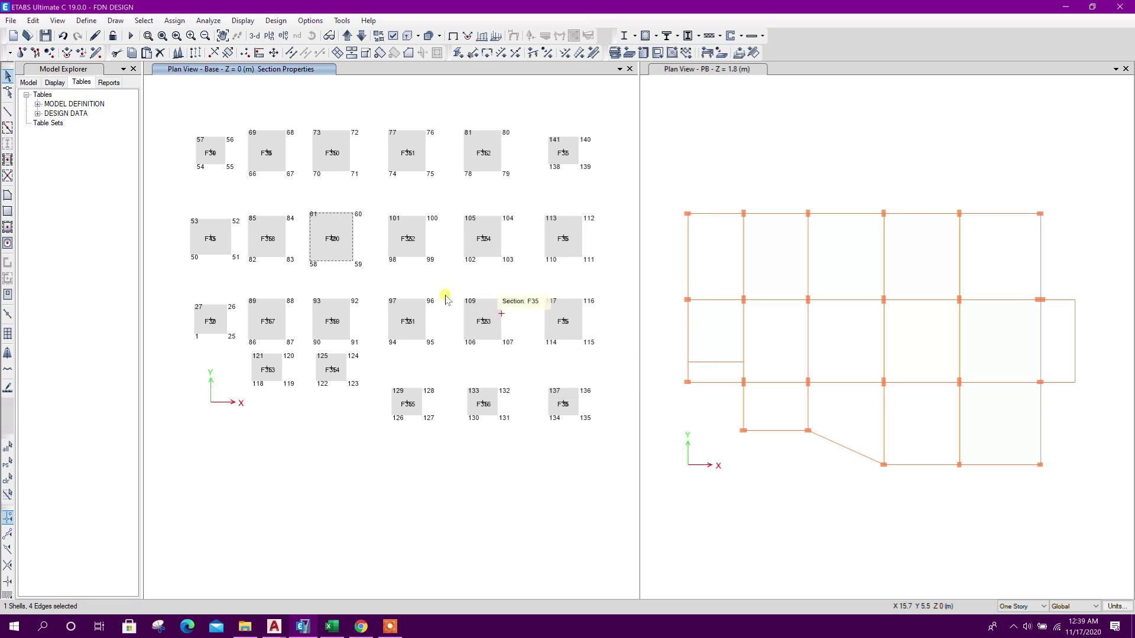
# Step: Assign slab section F55 to the selected footing at joint 20
pyautogui.click(615, 53)
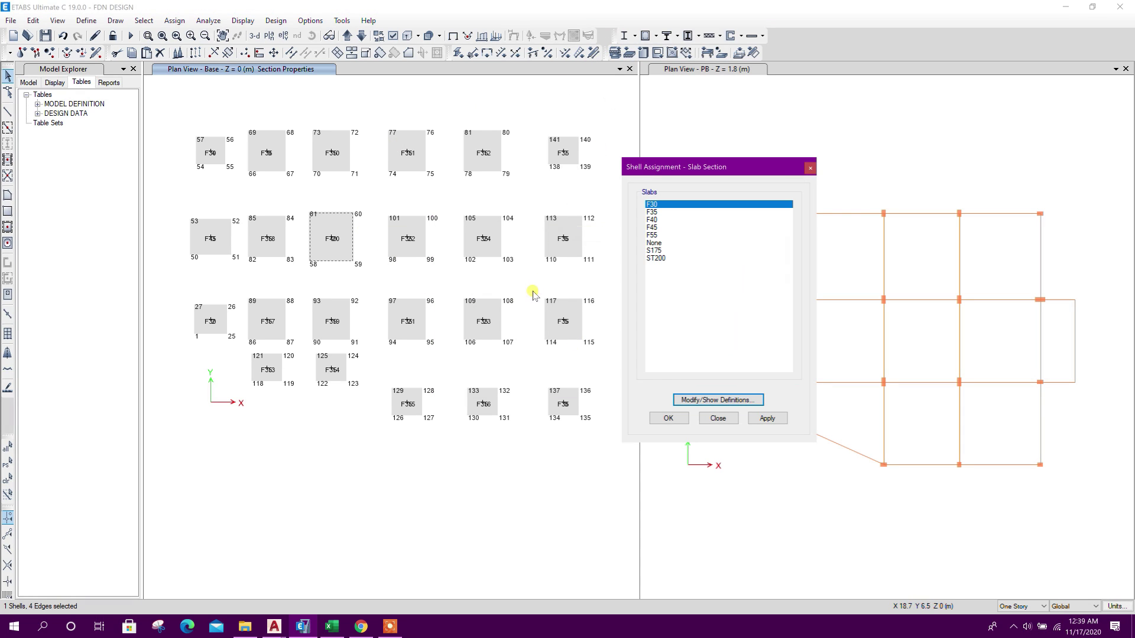
pyautogui.click(653, 234)
pyautogui.click(765, 418)
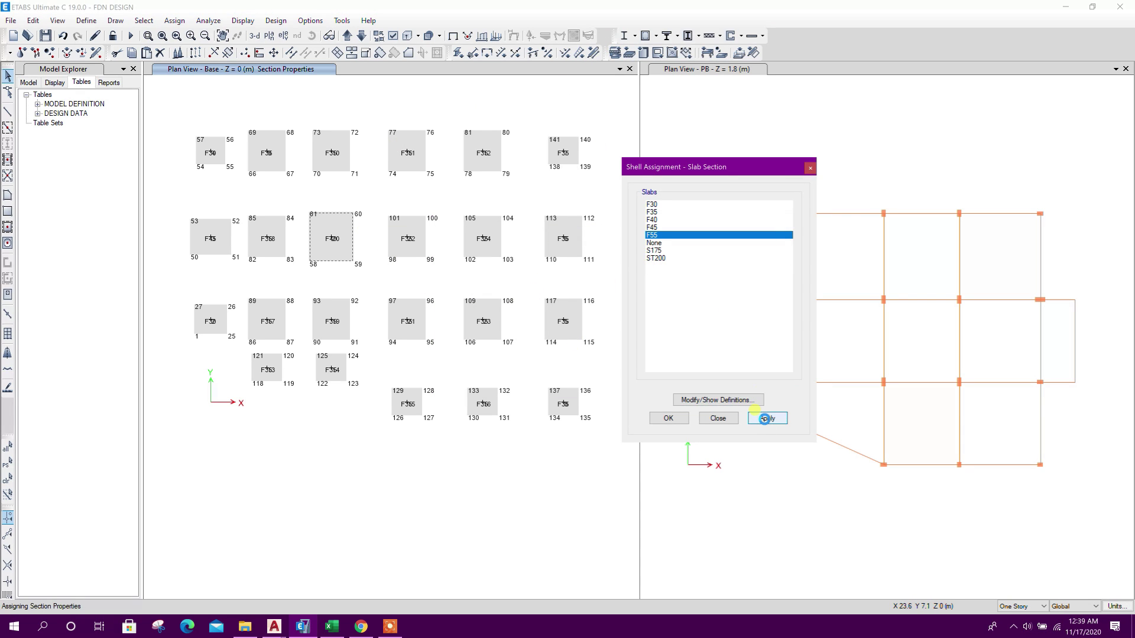
pyautogui.click(718, 418)
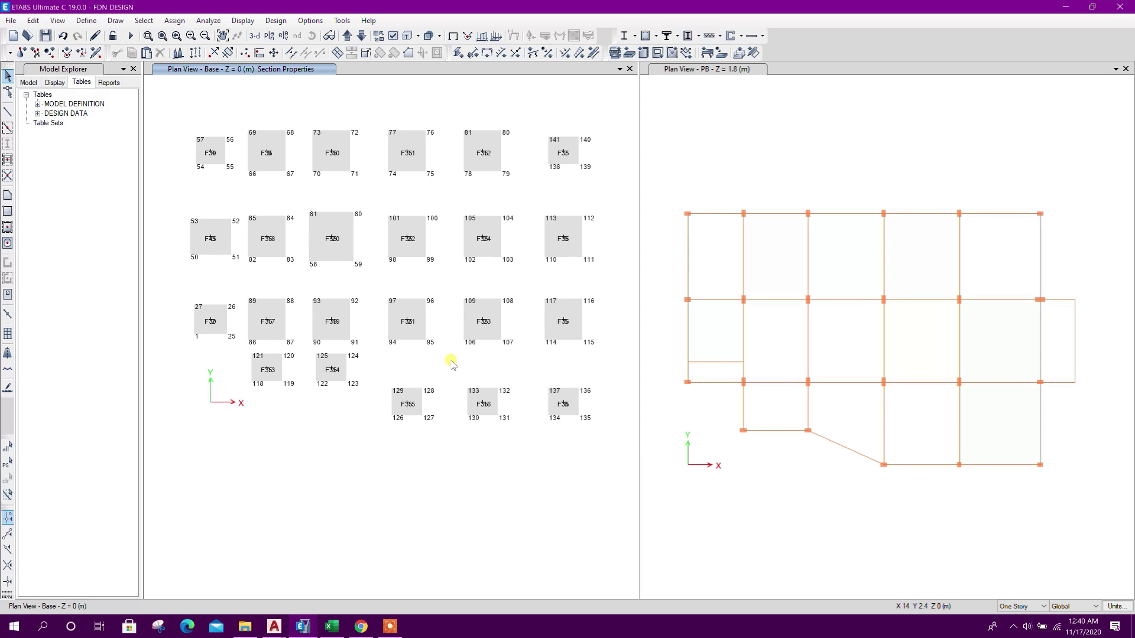
# Step: Run the analysis and the concrete slab design again, and display the punching shear check for the footings
pyautogui.click(408, 205)
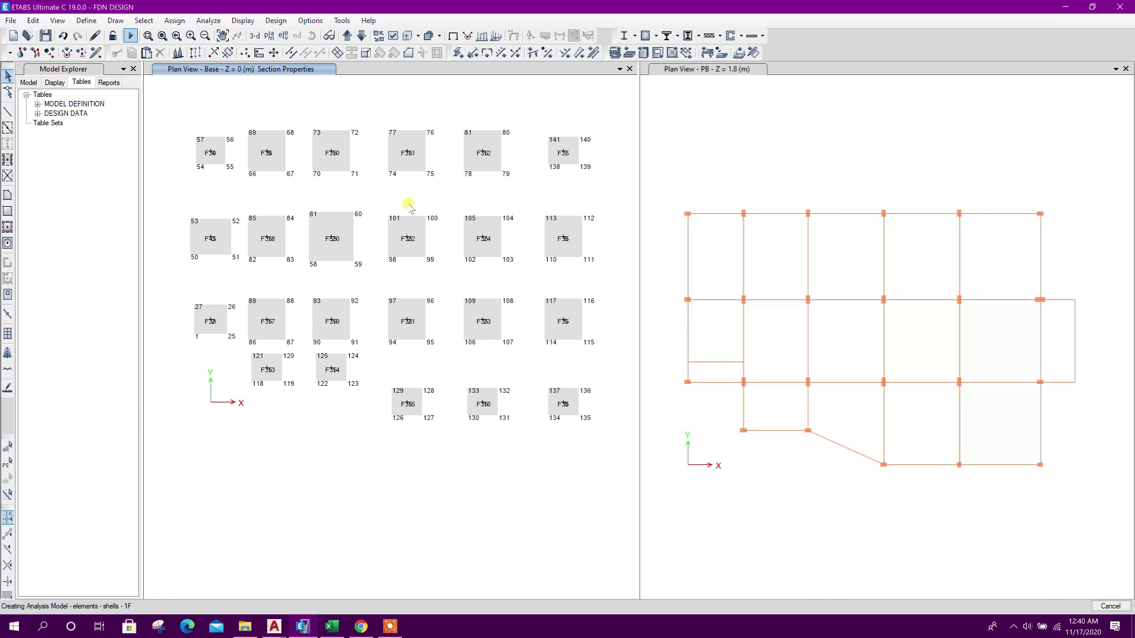
pyautogui.click(753, 36)
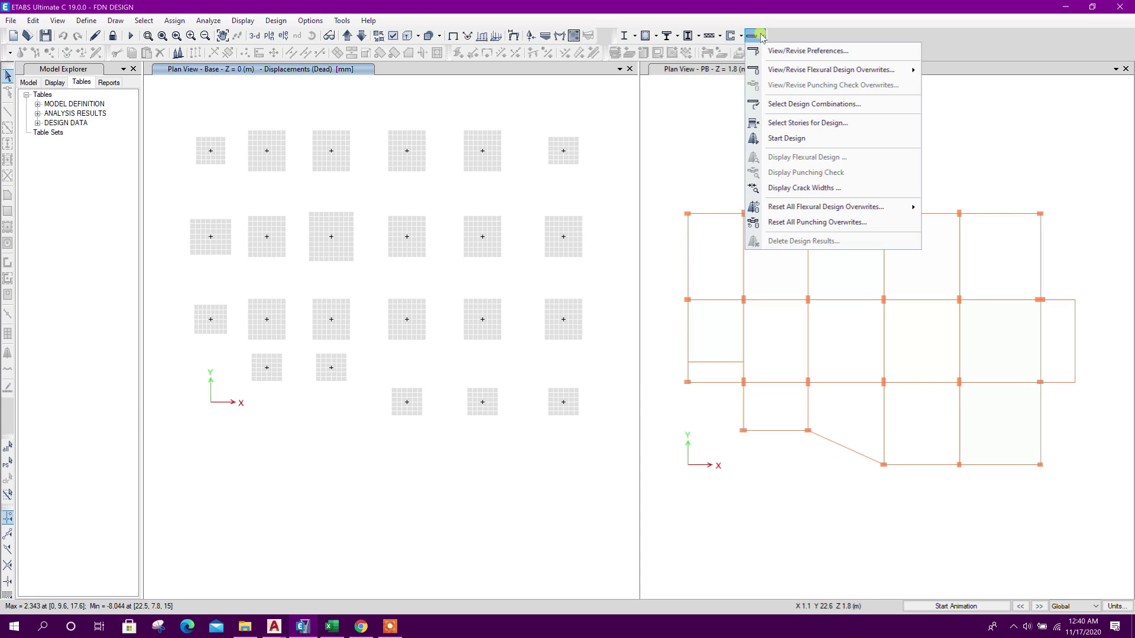
pyautogui.click(811, 143)
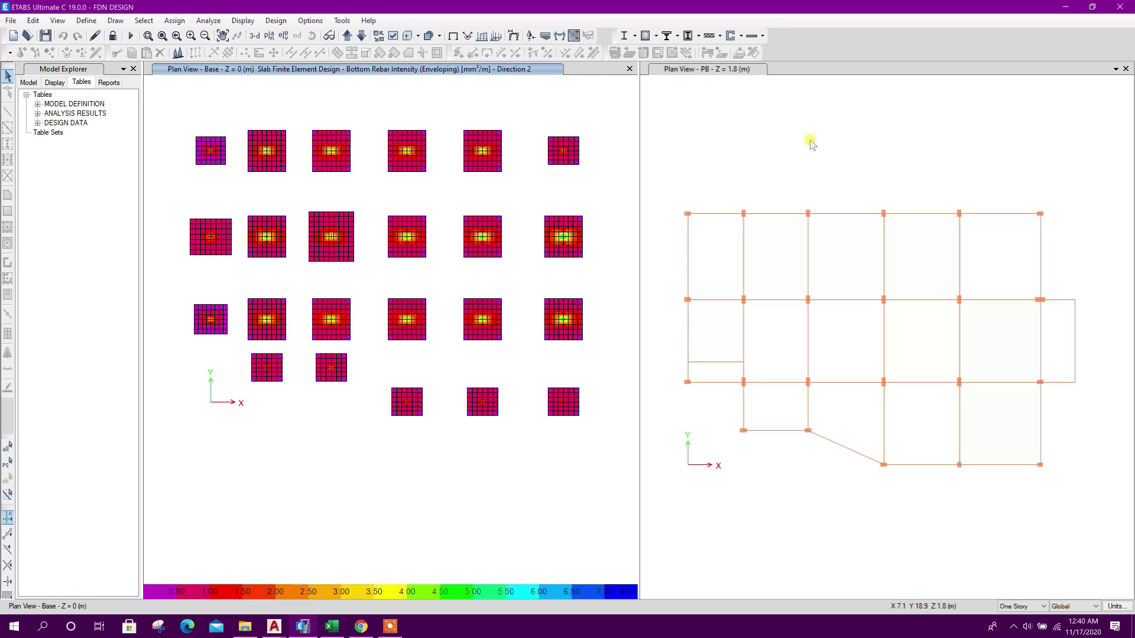
pyautogui.click(758, 36)
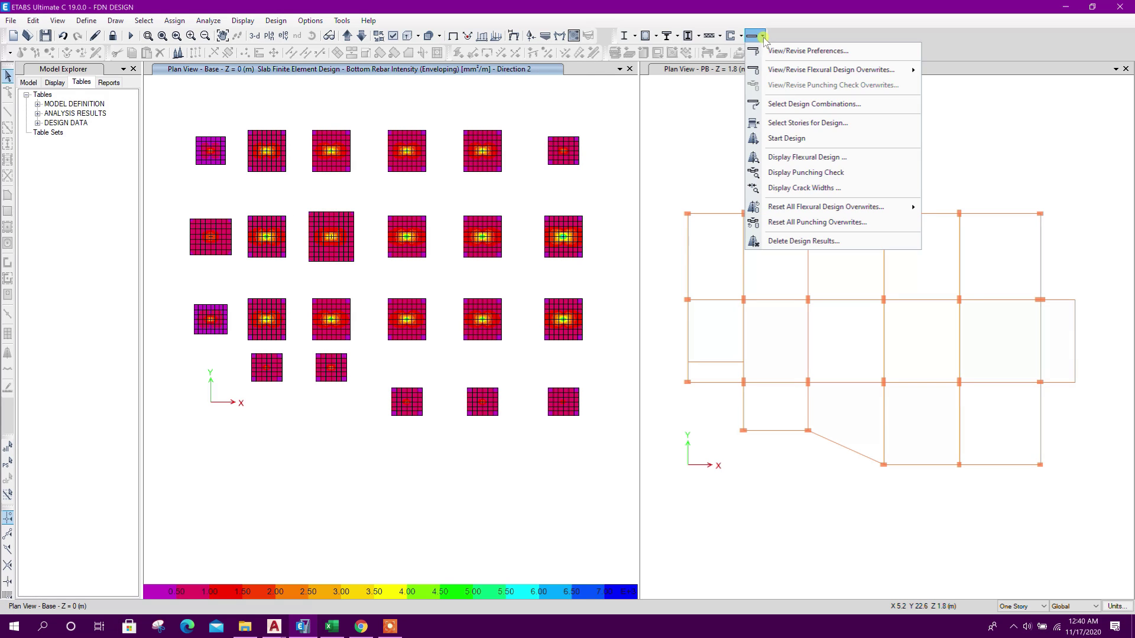
pyautogui.click(805, 172)
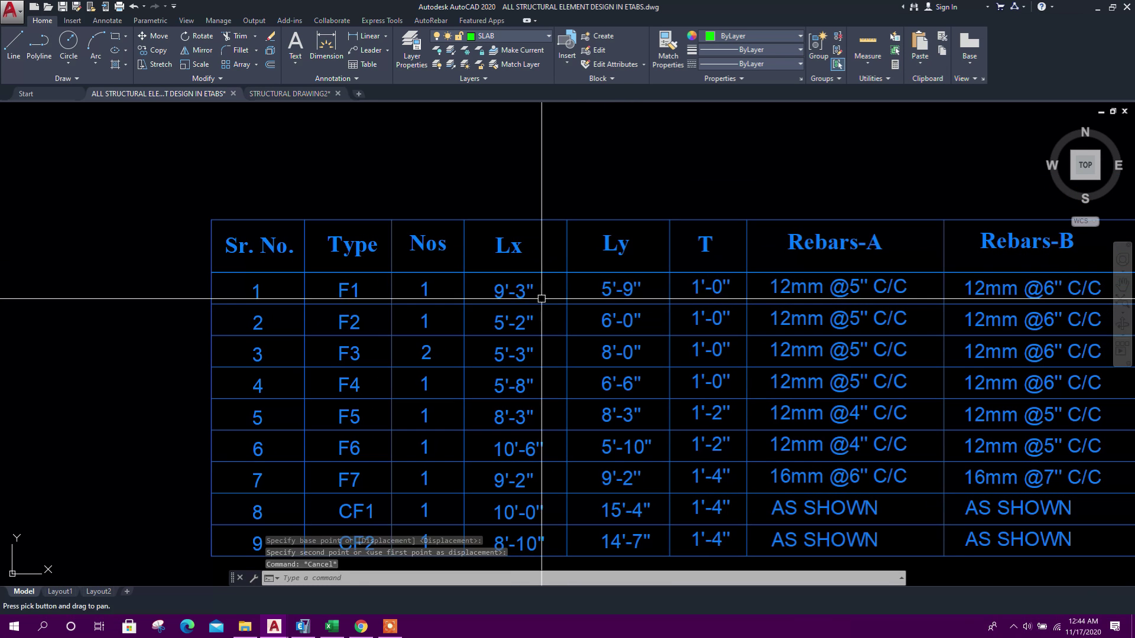
# Step: In the AutoCAD footing schedule, set footing F1's Lx to 170 and its Ly to 160
pyautogui.moveTo(636, 281); pyautogui.dragTo(571, 296, button='middle')
pyautogui.moveTo(646, 304); pyautogui.dragTo(684, 316, button='middle')
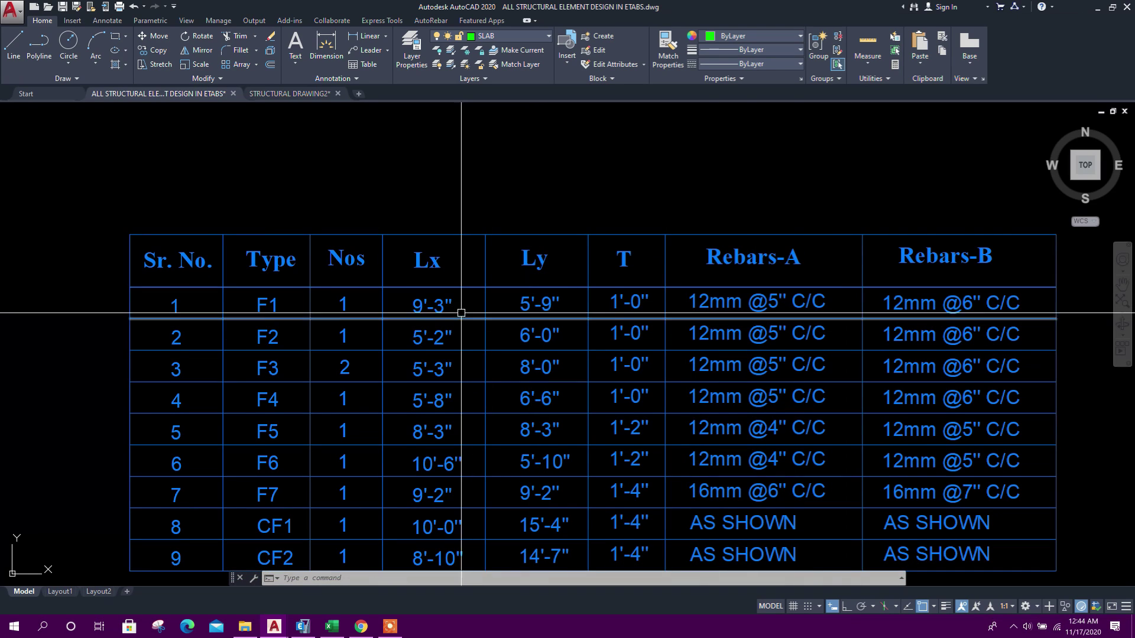
pyautogui.scroll(3, 461, 317)
pyautogui.doubleClick(440, 304)
pyautogui.write('17')
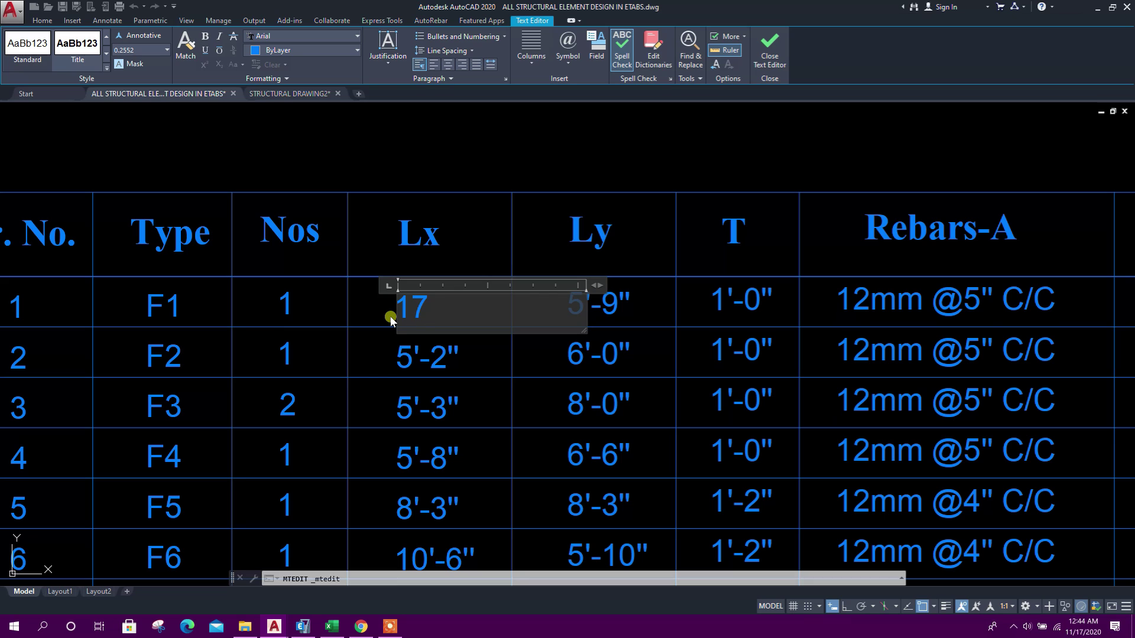
pyautogui.write('0')
pyautogui.click(390, 320)
pyautogui.doubleClick(633, 297)
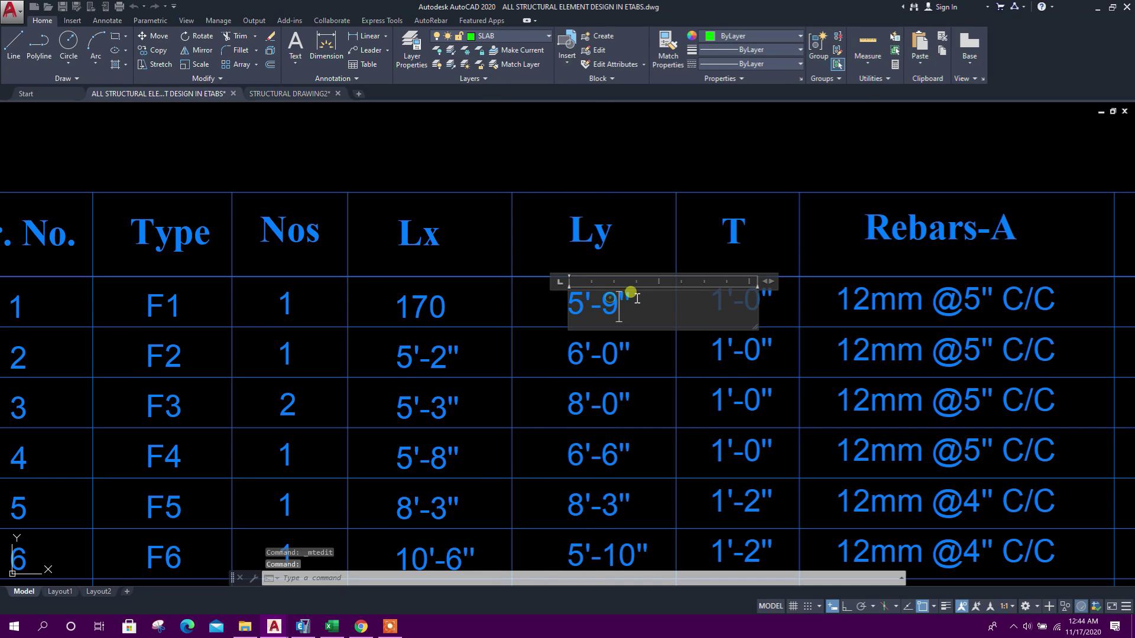
pyautogui.write('160')
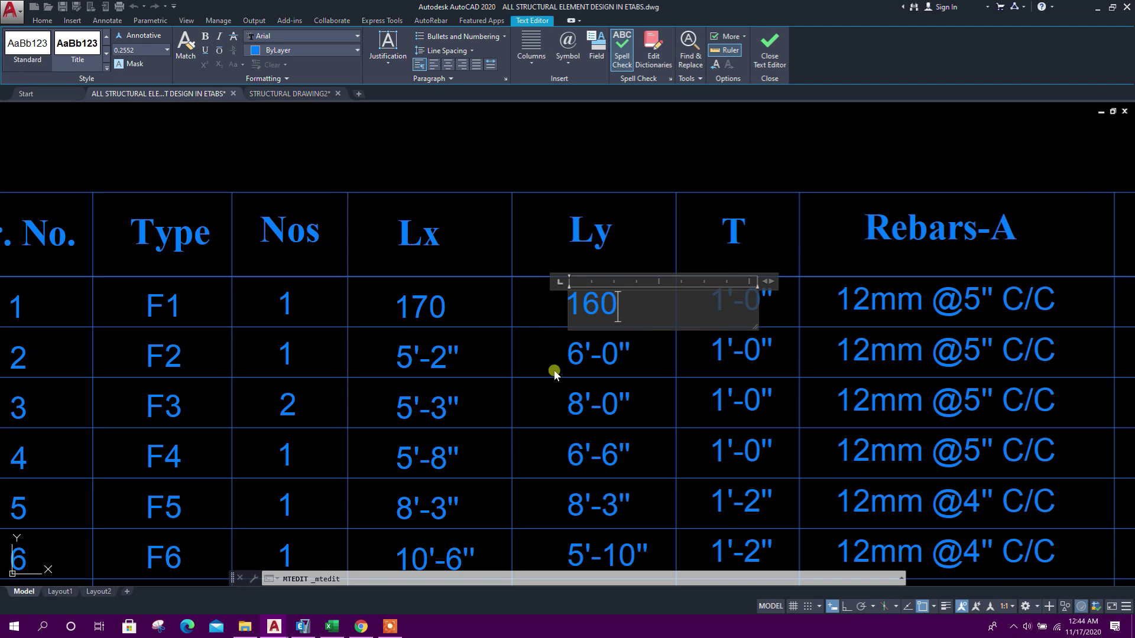
pyautogui.click(548, 371)
# Step: Look up the slab section of the footing at joint 4 in ETABS and set F1's T in the AutoCAD schedule to 30
pyautogui.moveTo(555, 370); pyautogui.dragTo(435, 376, button='middle')
pyautogui.doubleClick(569, 321)
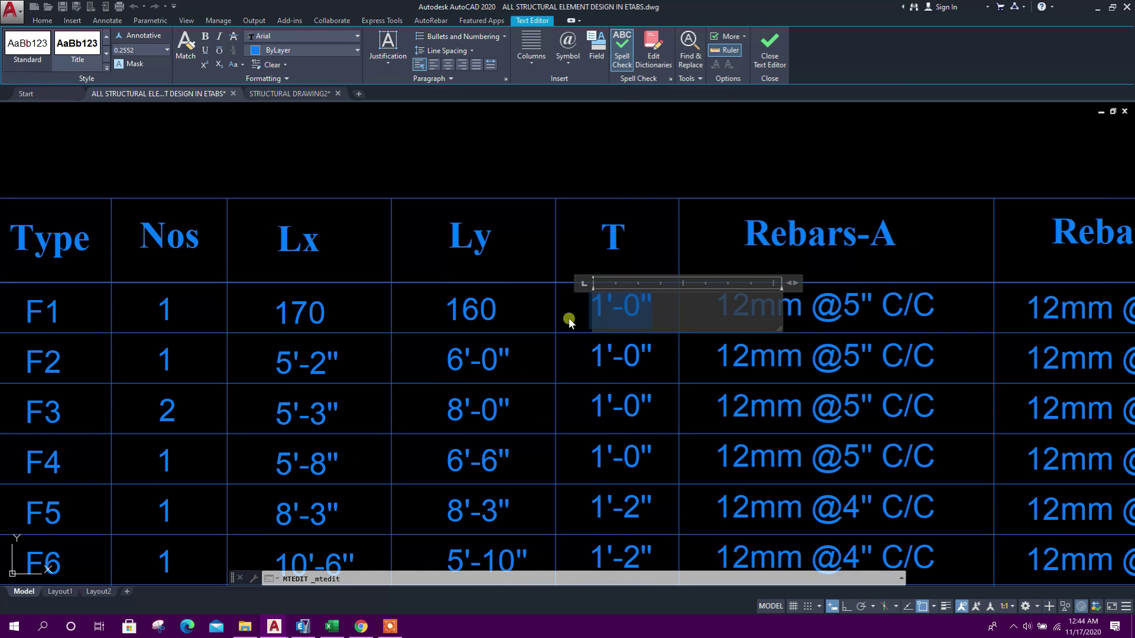
pyautogui.click(388, 626)
pyautogui.click(329, 218)
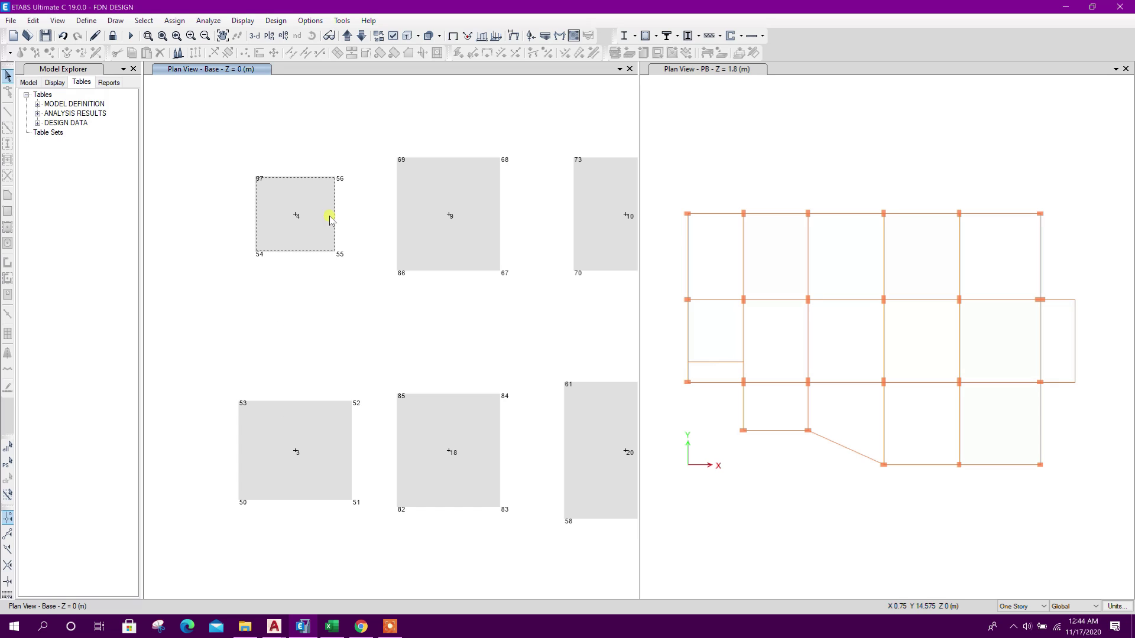
pyautogui.rightClick(329, 217)
pyautogui.click(550, 206)
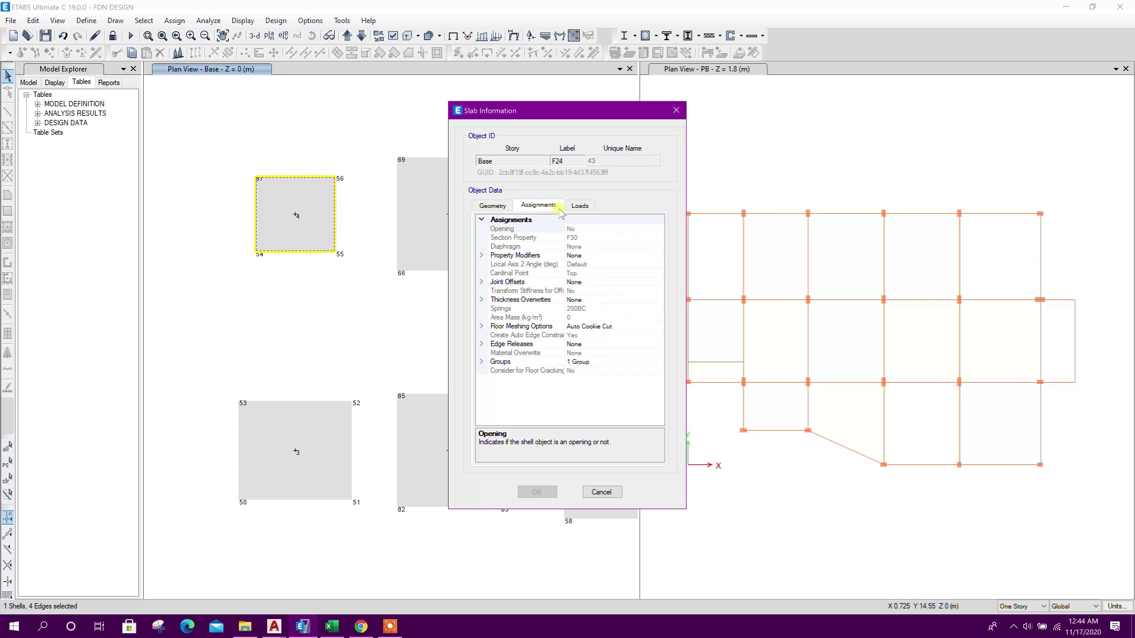
pyautogui.click(676, 110)
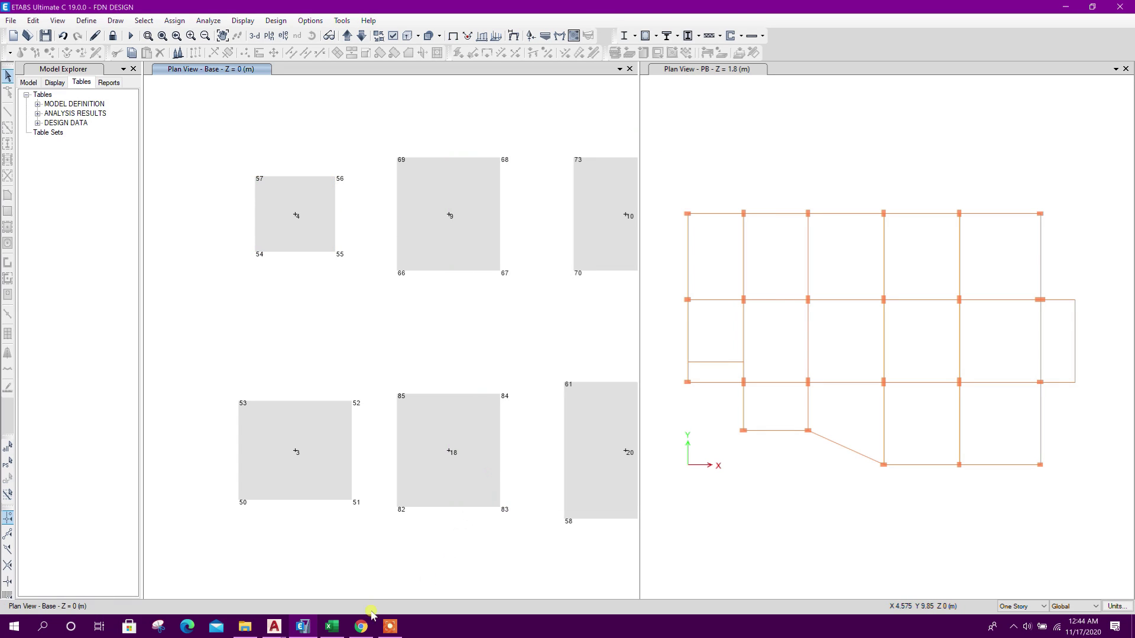
pyautogui.hotkey('alt', 'Tab')
pyautogui.moveTo(641, 304); pyautogui.dragTo(562, 313)
pyautogui.write('30')
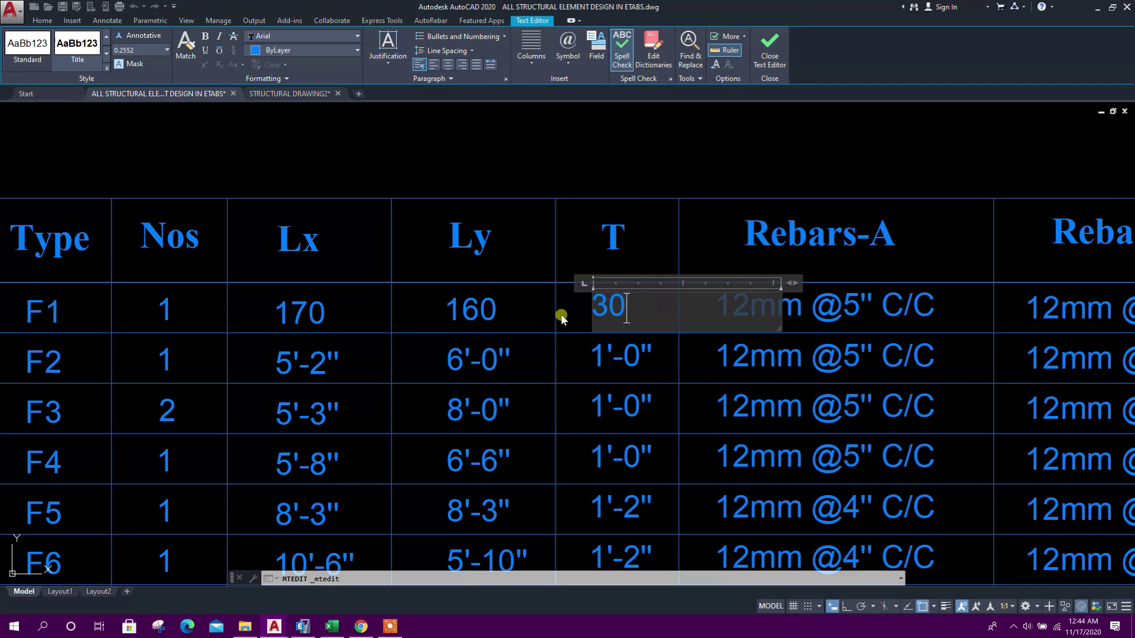
pyautogui.click(559, 314)
# Step: Rename the schedule headings Rebars-A to SHORT and Rebars-B to LONG
pyautogui.scroll(-8, 503, 440)
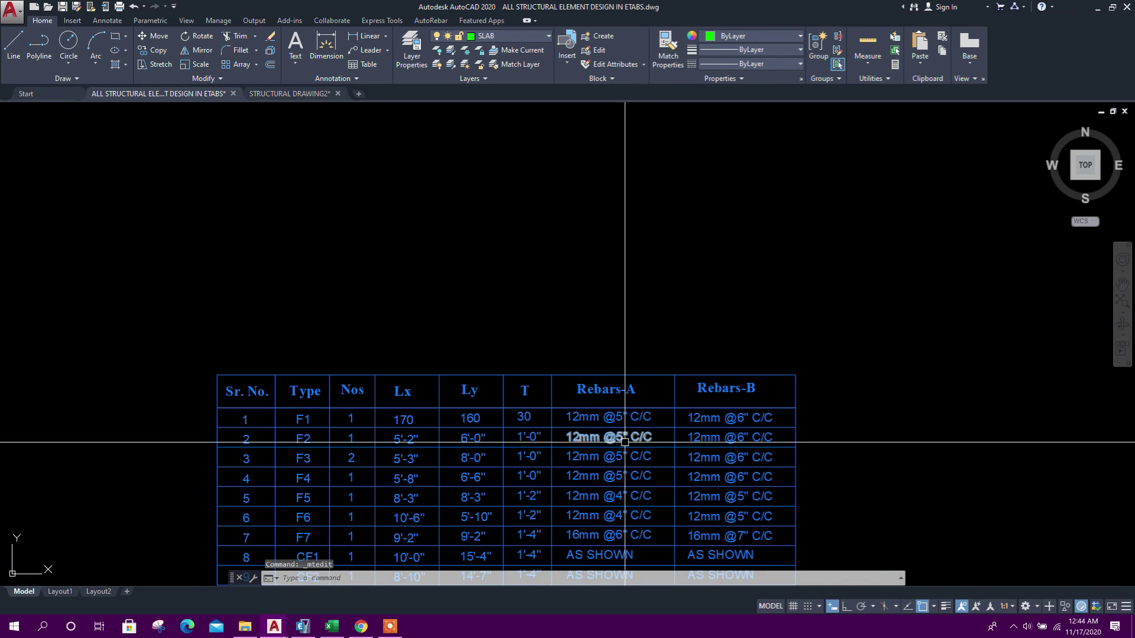
pyautogui.scroll(8, 667, 341)
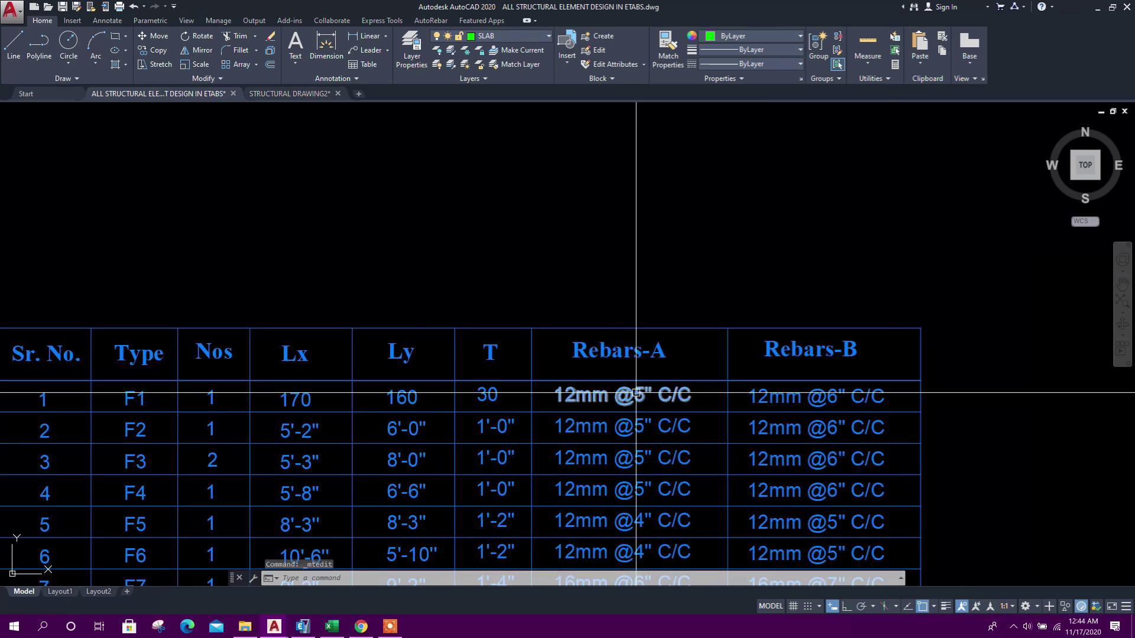
pyautogui.click(667, 341)
pyautogui.doubleClick(667, 341)
pyautogui.moveTo(525, 332); pyautogui.dragTo(721, 352)
pyautogui.write('SHORT')
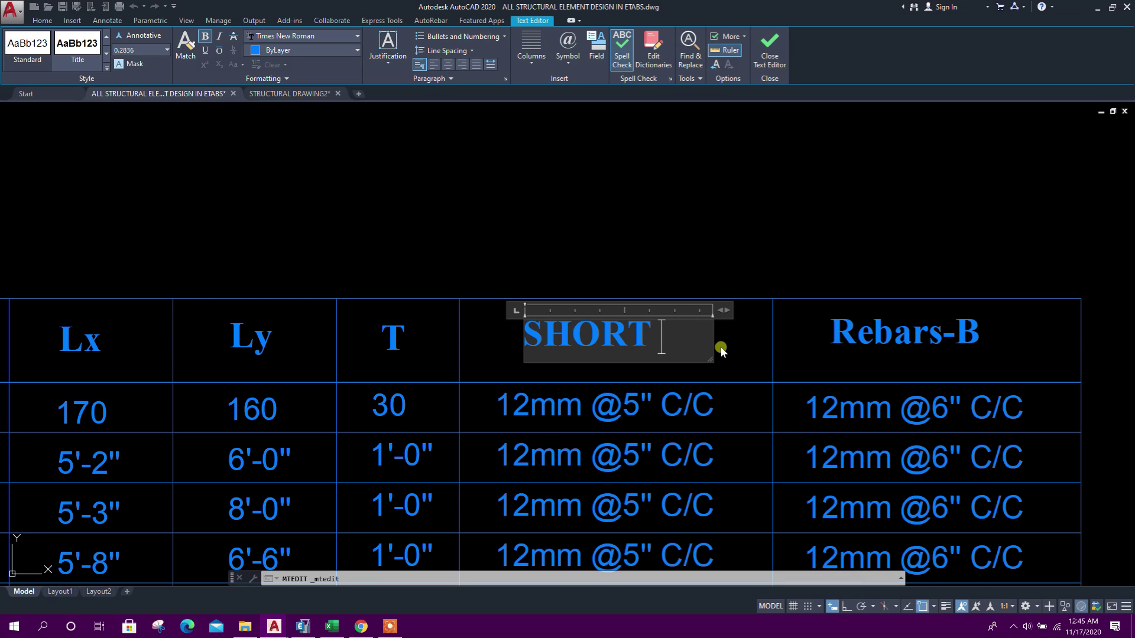
pyautogui.doubleClick(1014, 328)
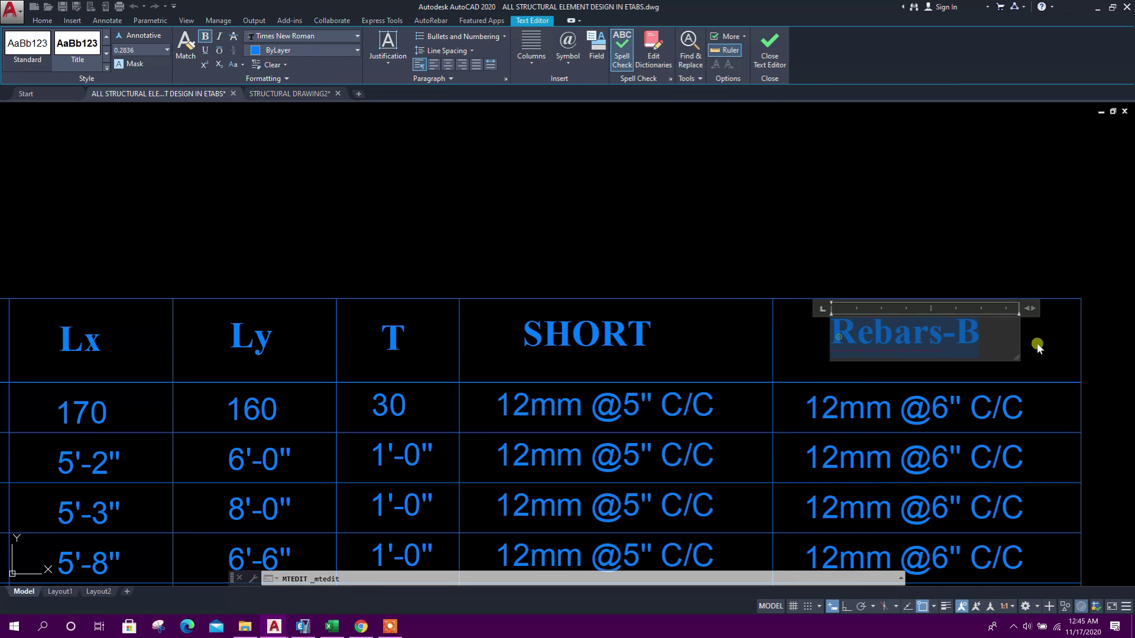
pyautogui.write('LONG')
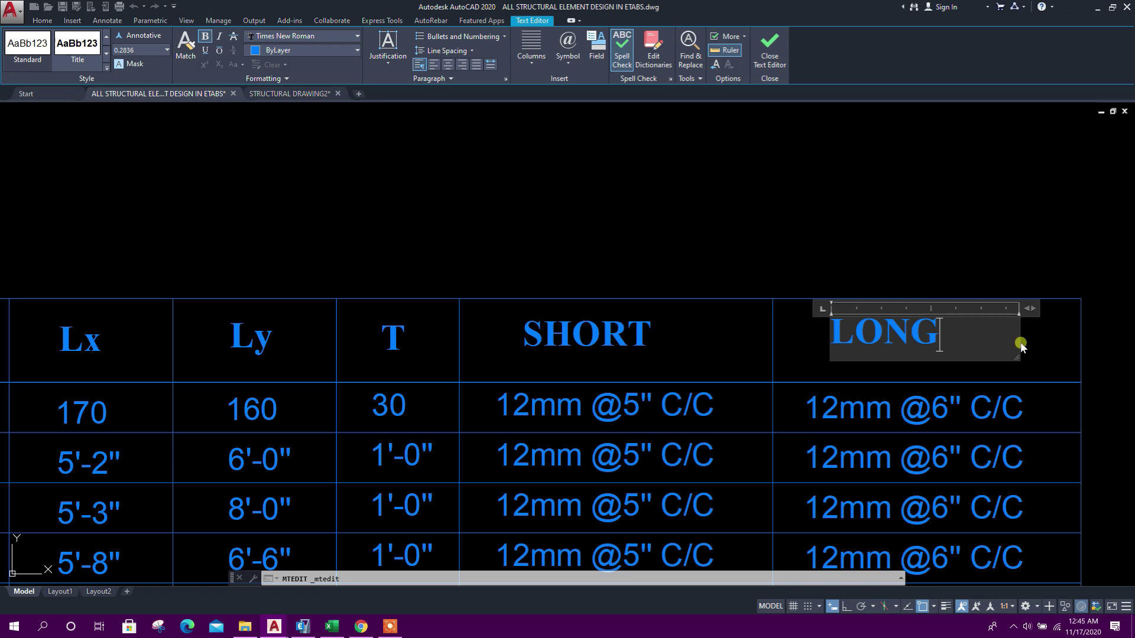
pyautogui.press('Escape')
# Step: Change F1's SHORT rebar text to "12mm @ cm C/C" and erase F1's LONG rebar text
pyautogui.scroll(-3, 686, 334)
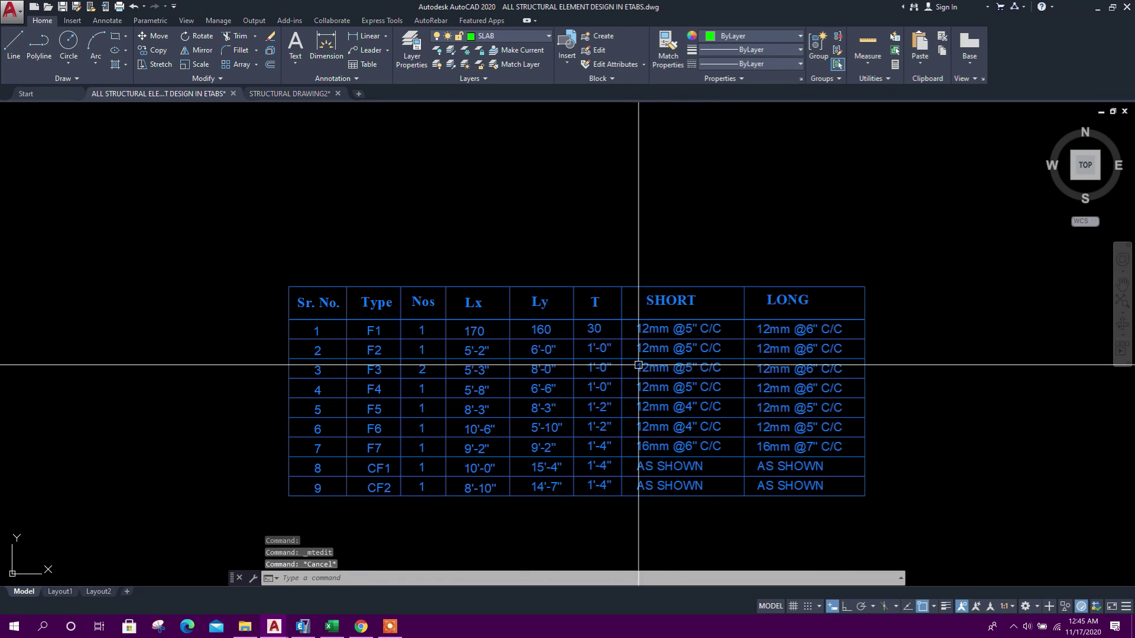
pyautogui.scroll(2, 380, 351)
pyautogui.scroll(2, 891, 372)
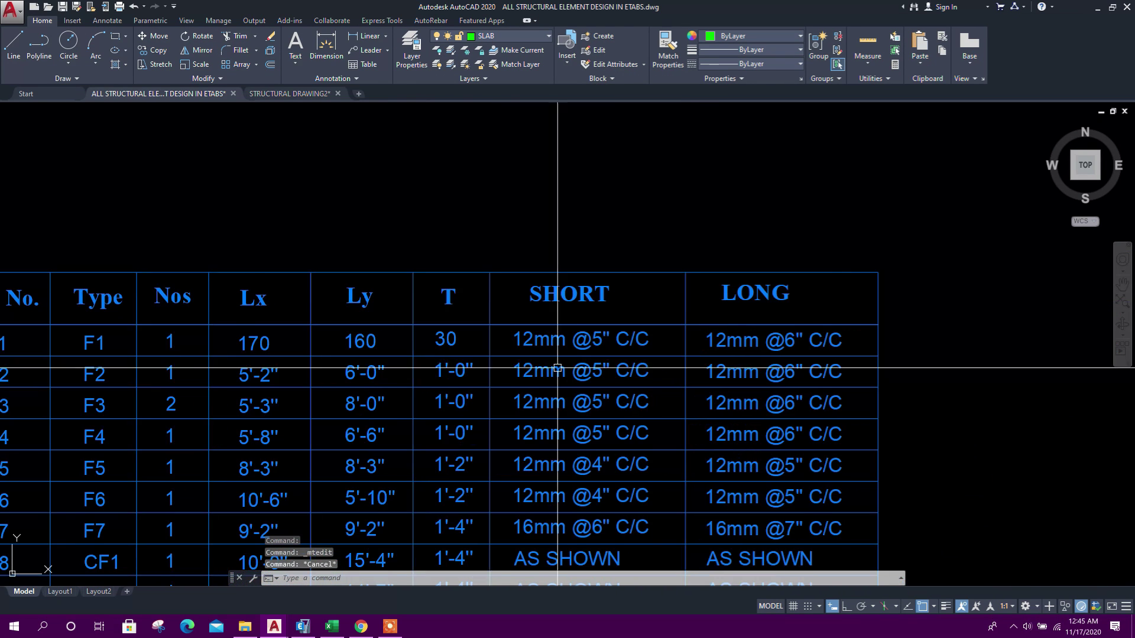
pyautogui.doubleClick(628, 338)
pyautogui.moveTo(588, 327); pyautogui.dragTo(632, 333)
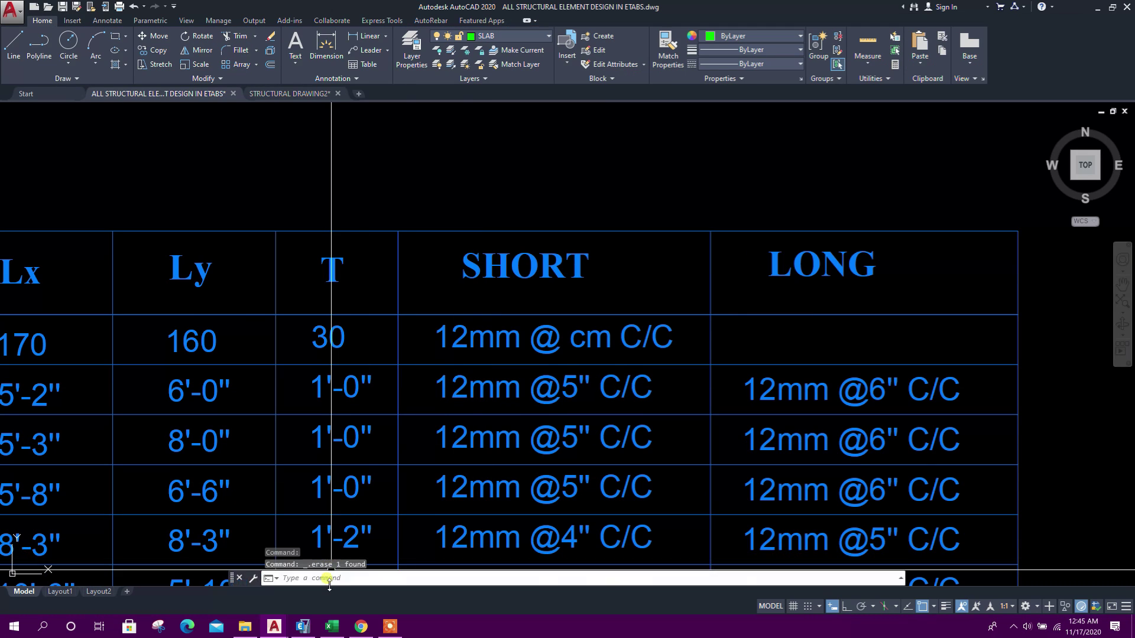
# Step: Switch to the Excel Single Footing Design sheet and examine the footing thickness, minimum steel ratio and required minimum steel area for short rebar
pyautogui.click(331, 625)
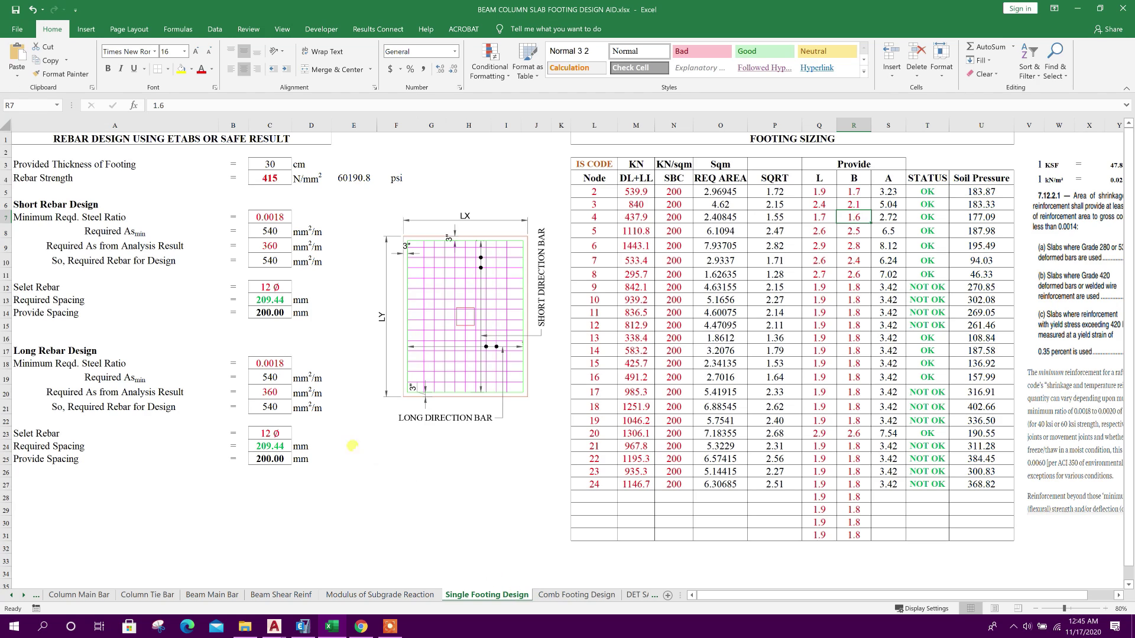
pyautogui.click(62, 155)
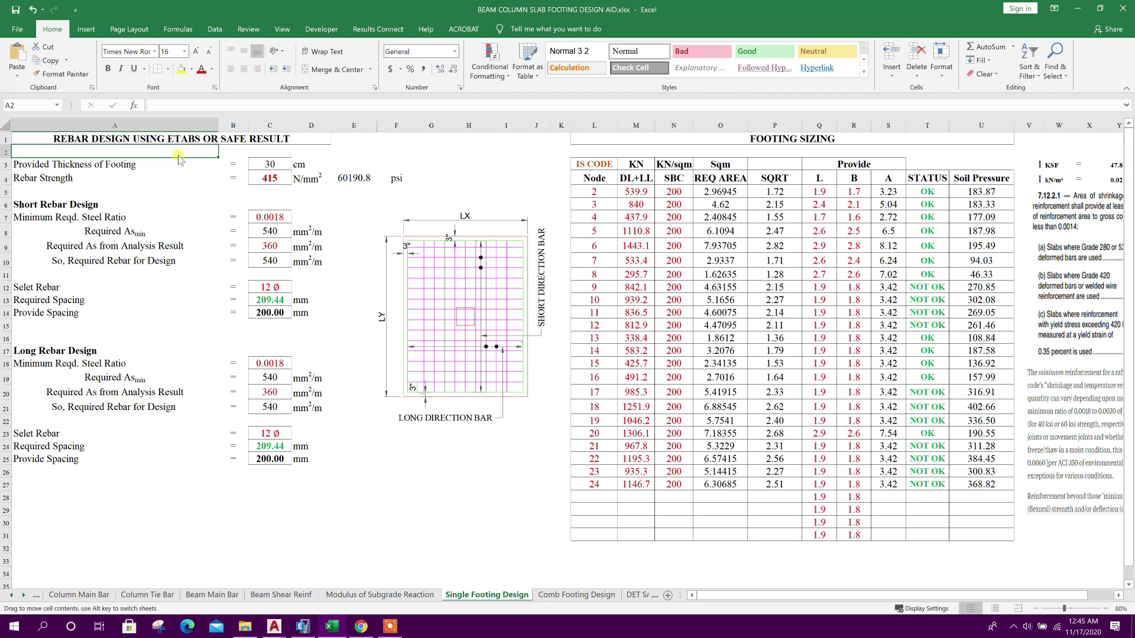
pyautogui.click(260, 157)
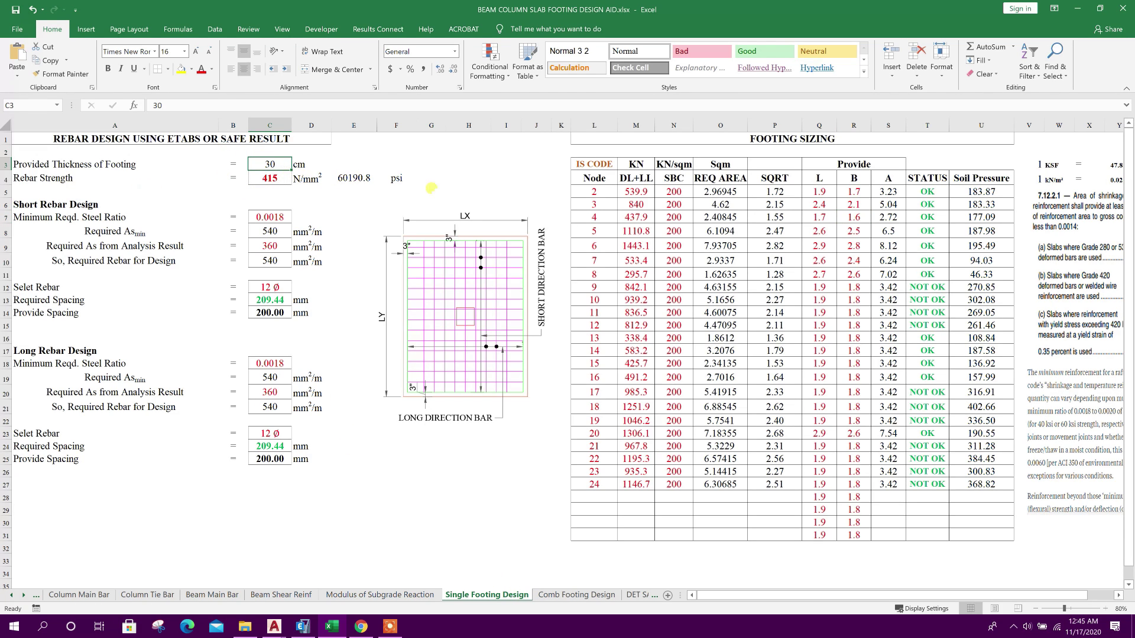
pyautogui.click(87, 217)
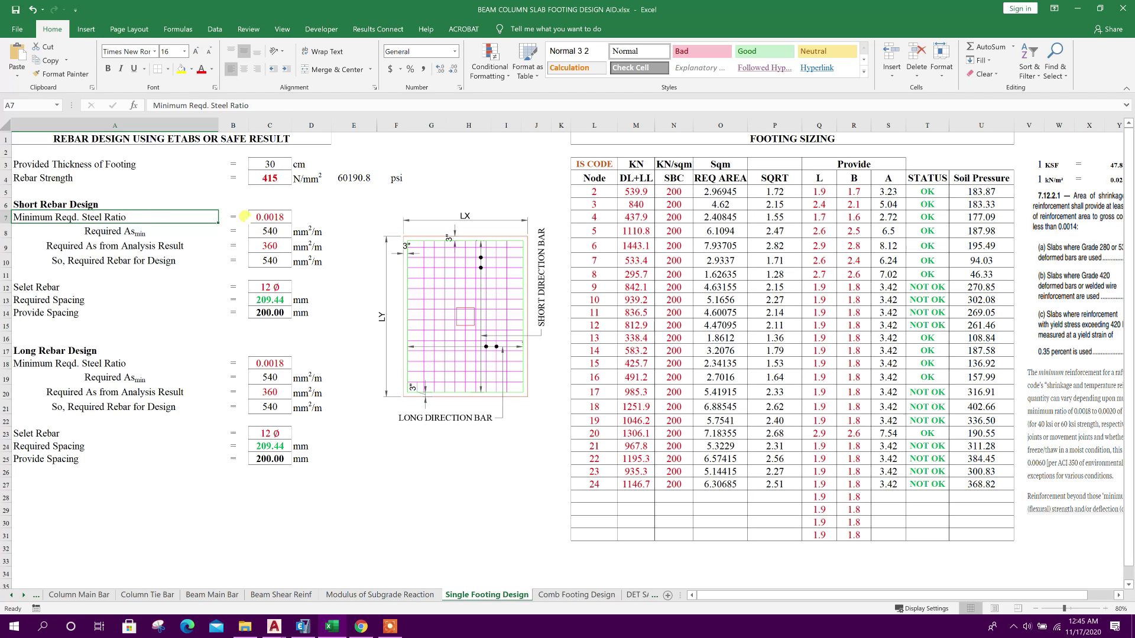
pyautogui.click(266, 229)
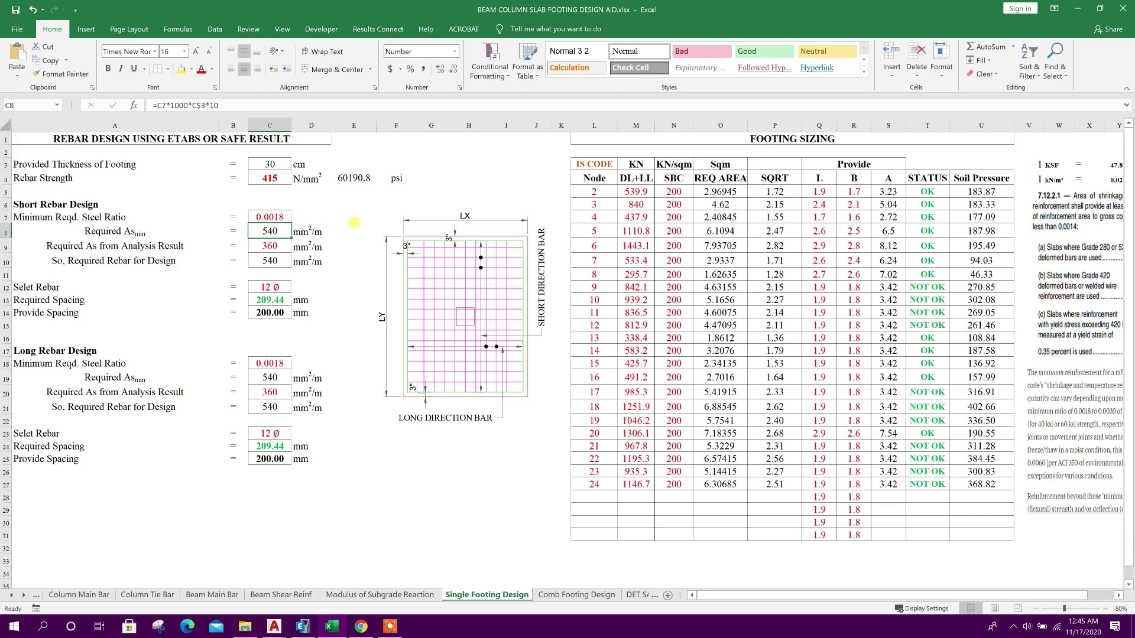
# Step: Switch to ETABS and display the finite element based enveloping flexural reinforcement of the footings for Direction 2 bottom rebar
pyautogui.click(303, 626)
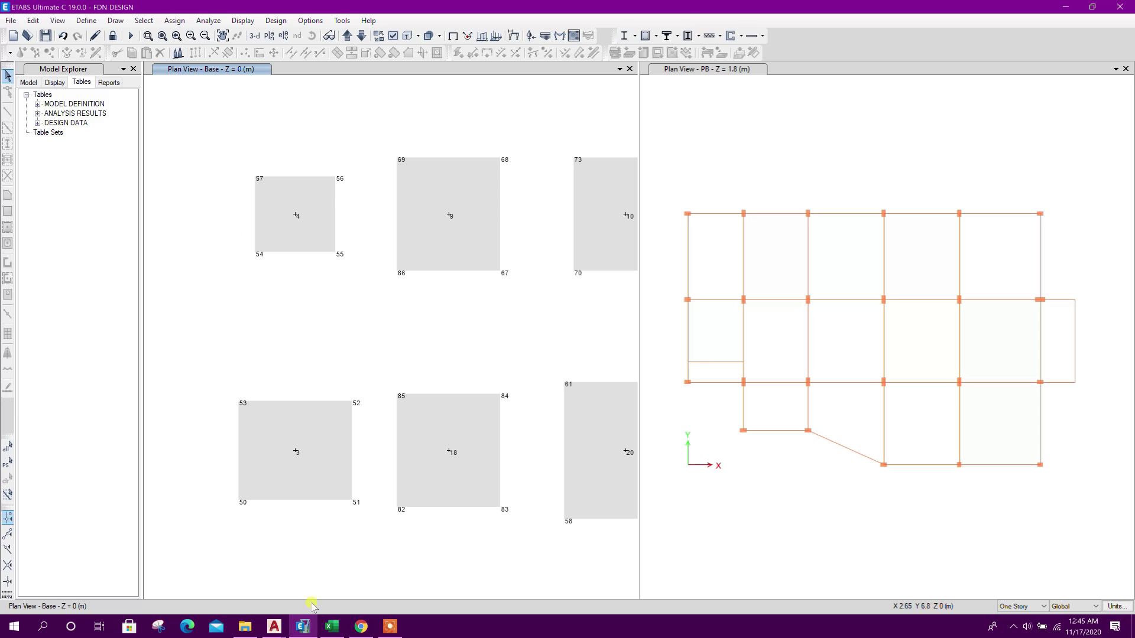
pyautogui.click(314, 209)
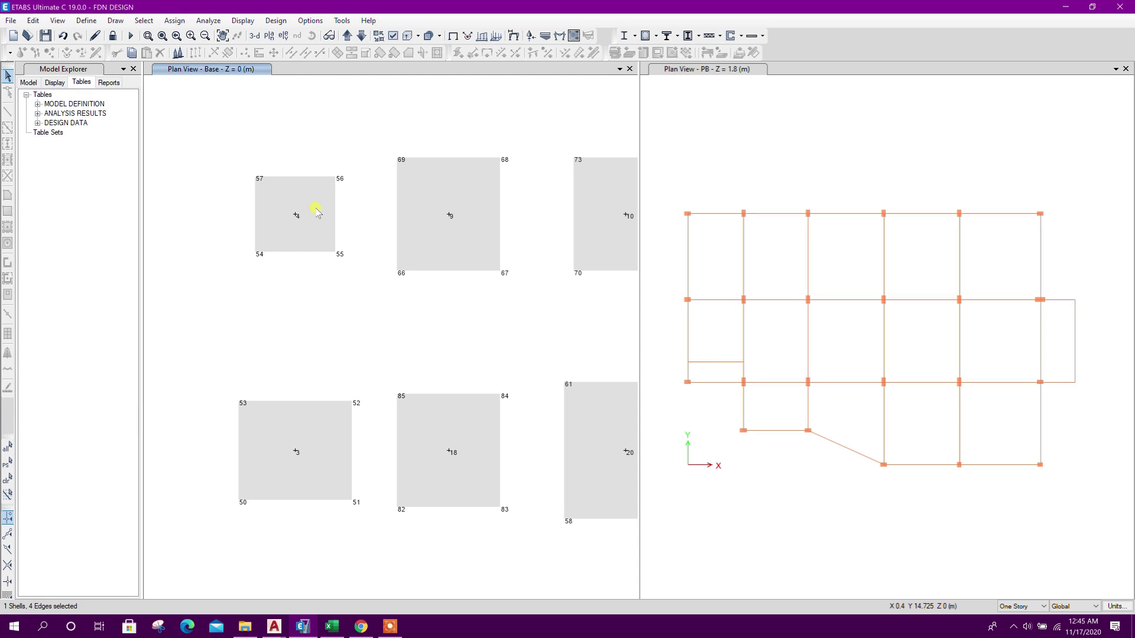
pyautogui.click(764, 36)
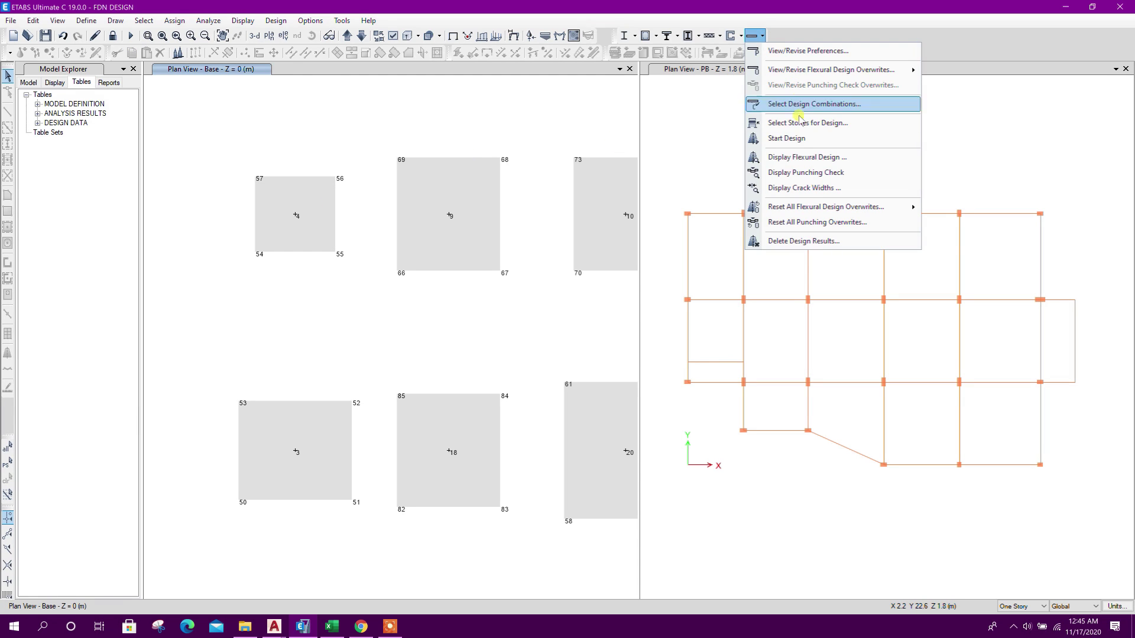
pyautogui.click(797, 157)
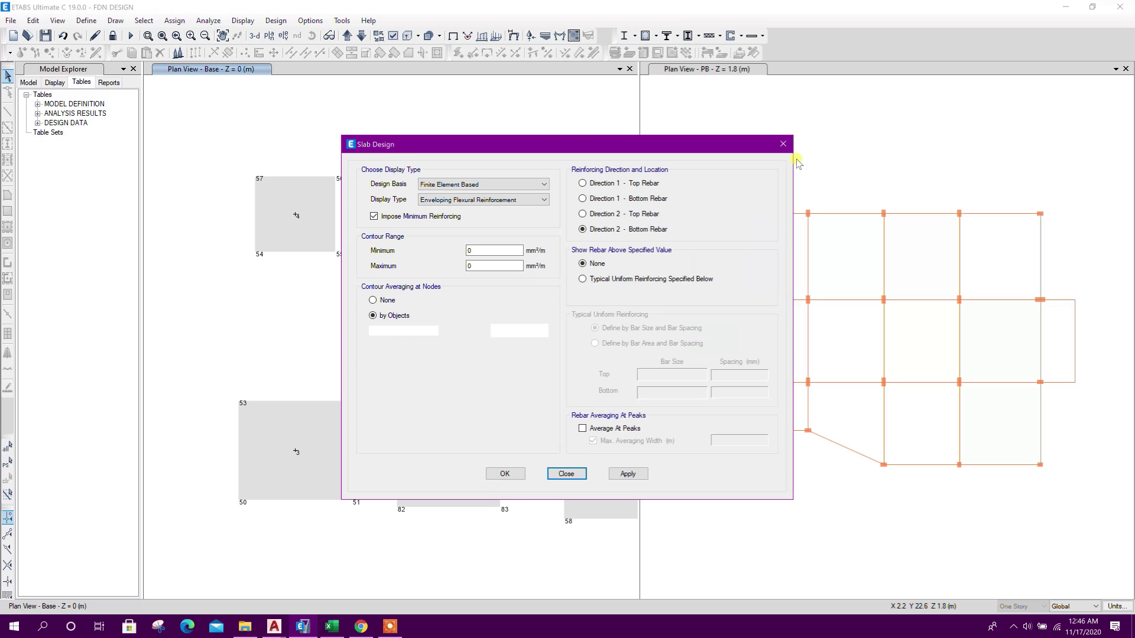
pyautogui.click(582, 183)
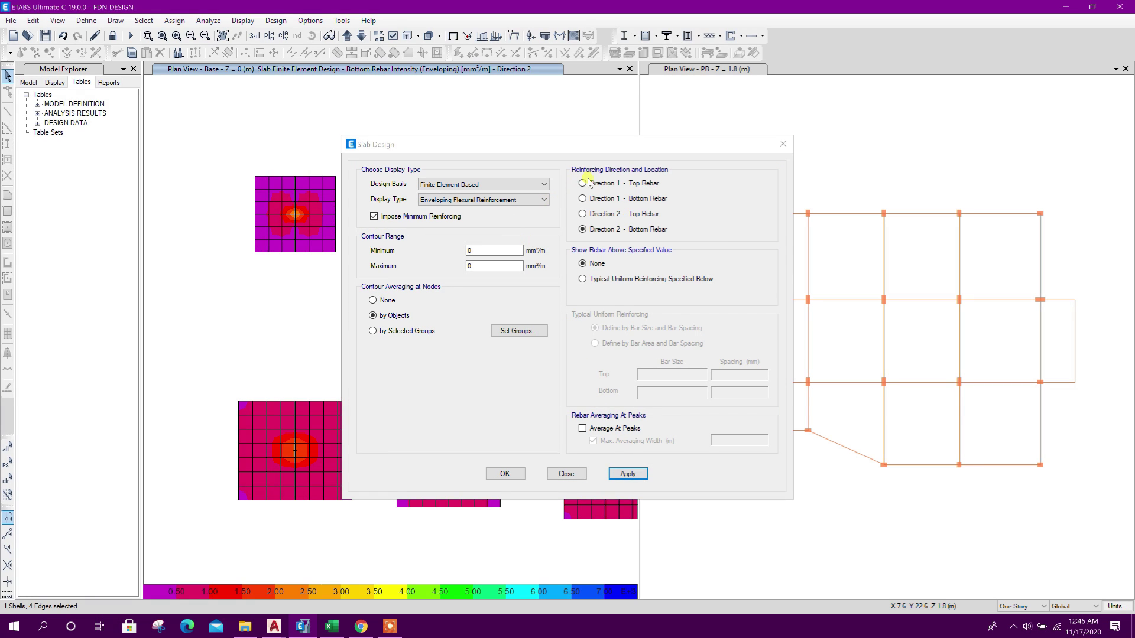
# Step: Display the Direction 1 bottom rebar intensity contours and inspect the peak at the centre of the smallest footing
pyautogui.click(582, 199)
pyautogui.click(627, 473)
pyautogui.moveTo(301, 220)
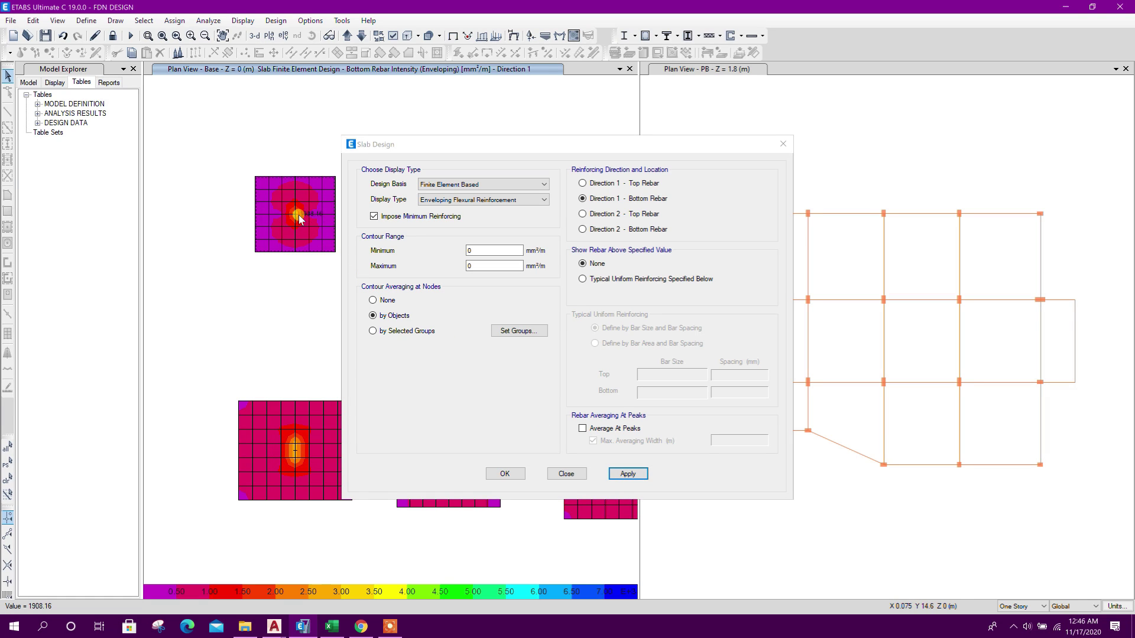
pyautogui.scroll(2, 299, 217)
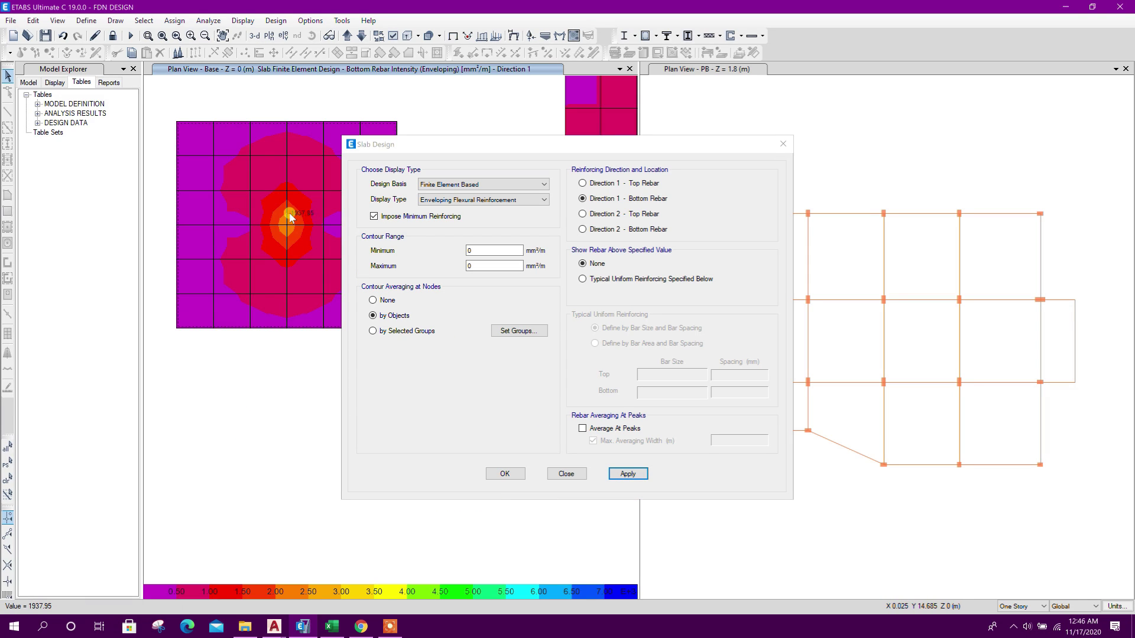
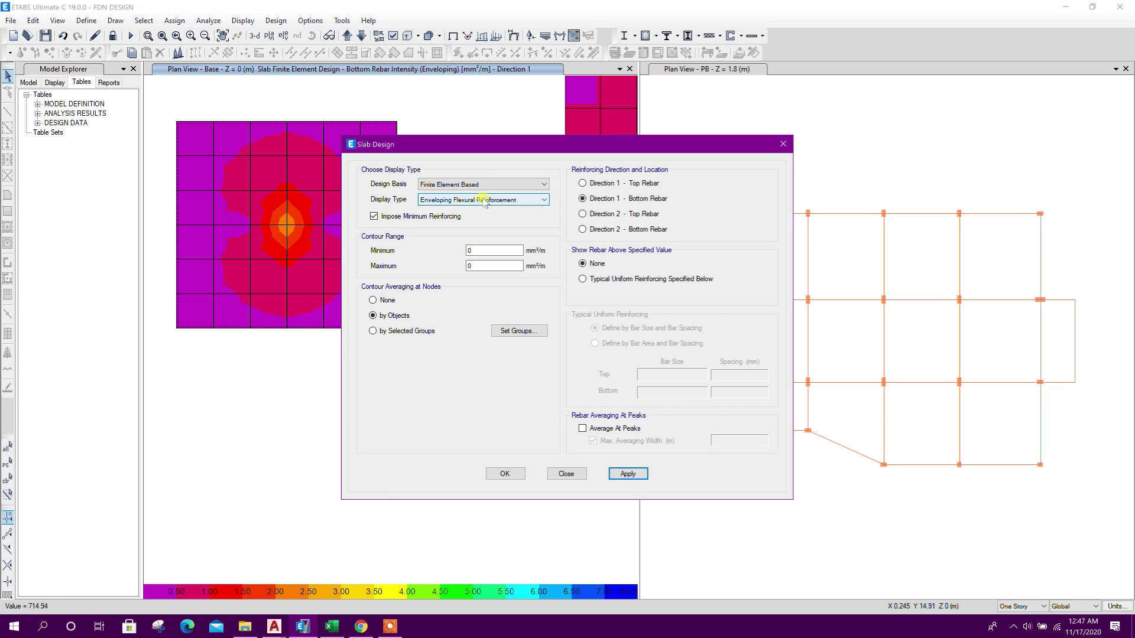
# Step: Close the slab design display and unlock the model, accepting deletion of the analysis results
pyautogui.click(564, 477)
pyautogui.click(113, 36)
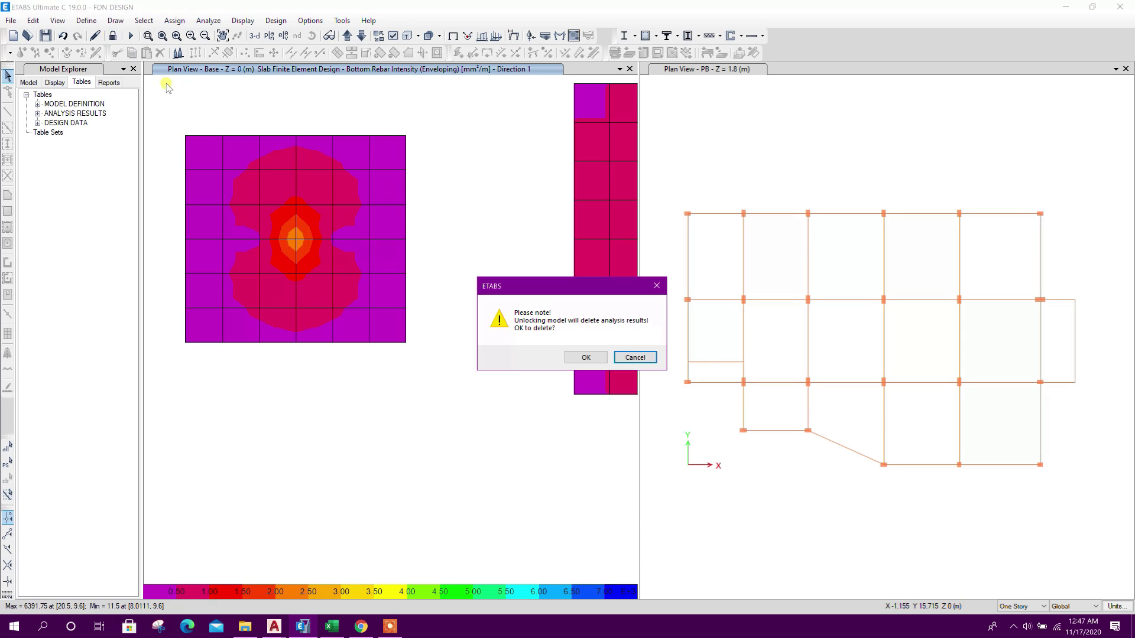
pyautogui.click(569, 357)
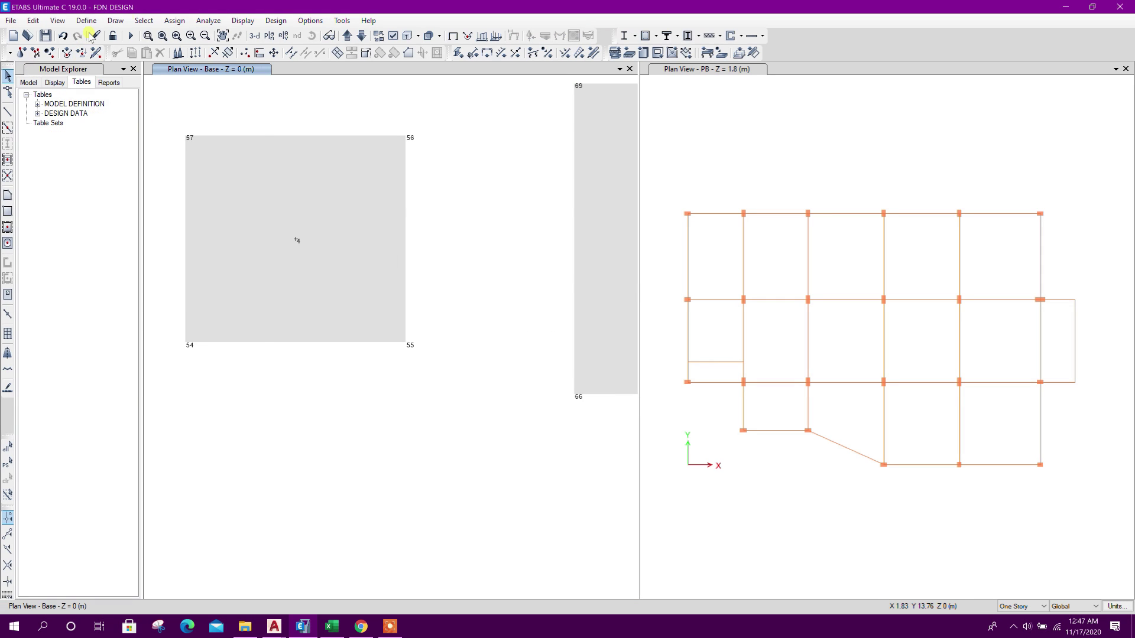
# Step: Start drawing a Layer A column design strip and set its start and end widths to 1000 mm on both sides
pyautogui.click(115, 20)
pyautogui.click(181, 171)
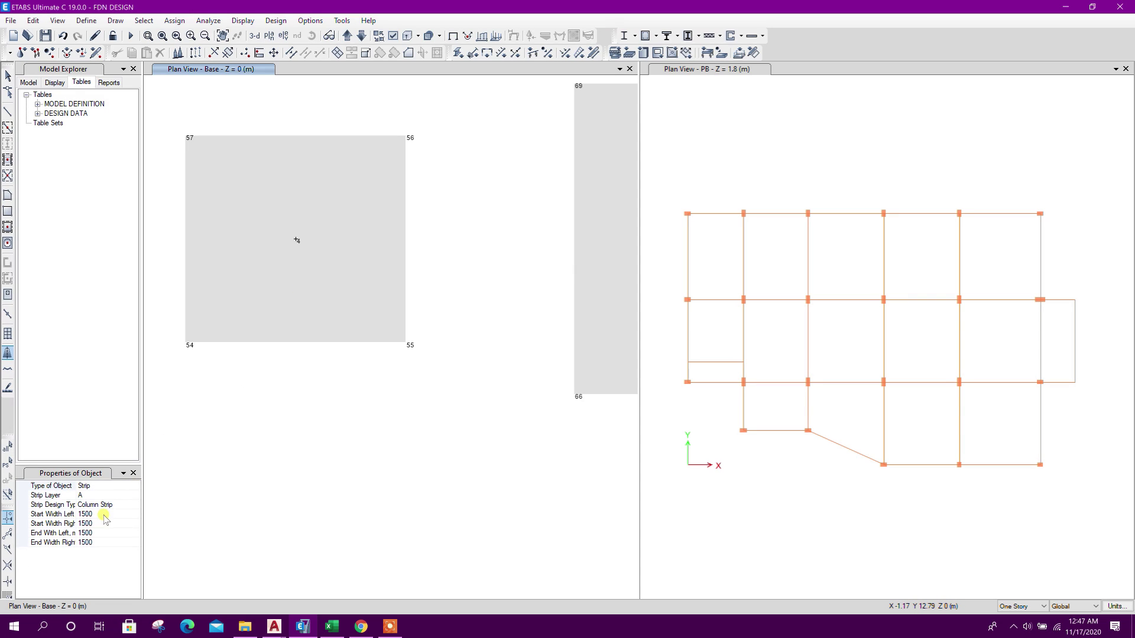
pyautogui.click(95, 512)
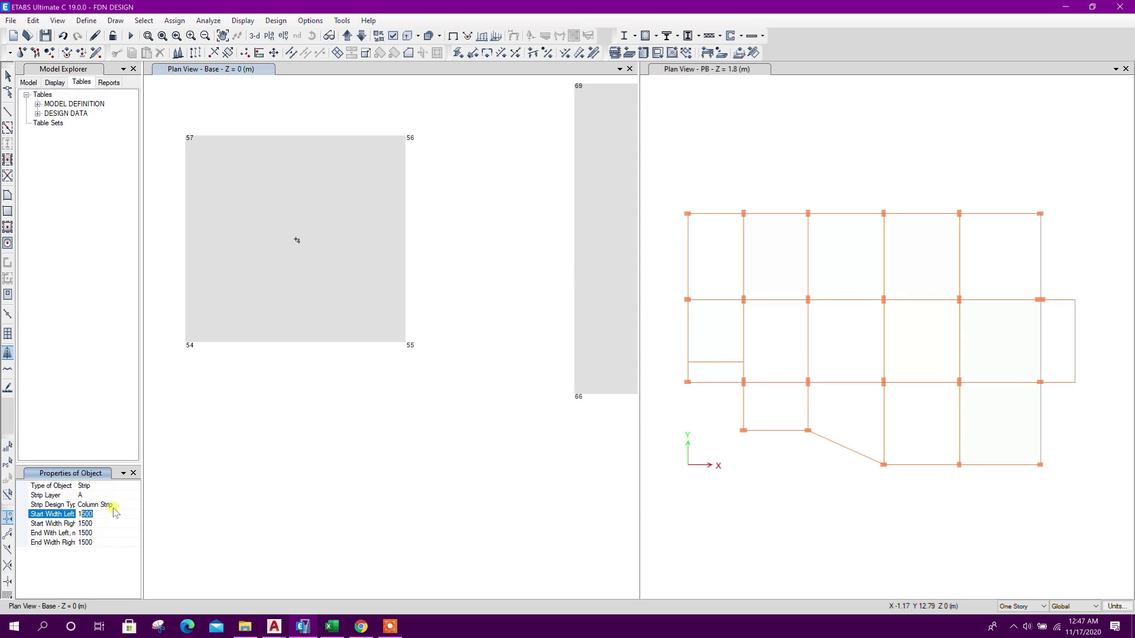
pyautogui.write('1000')
pyautogui.press('Tab')
pyautogui.write('1')
pyautogui.press('Tab')
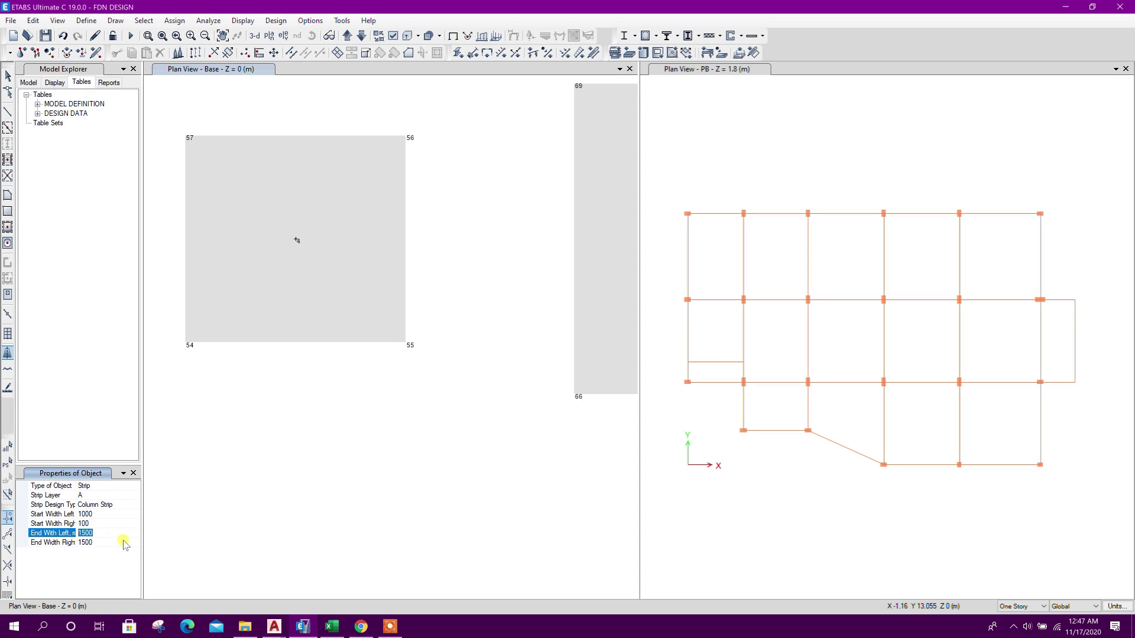
pyautogui.click(122, 523)
pyautogui.write('0')
pyautogui.press('Tab')
pyautogui.write('1000')
pyautogui.press('Tab')
pyautogui.write('1000')
pyautogui.click(99, 531)
# Step: Apply snapping to joints, line ends and midpoints, and grid intersections
pyautogui.click(115, 20)
pyautogui.click(142, 355)
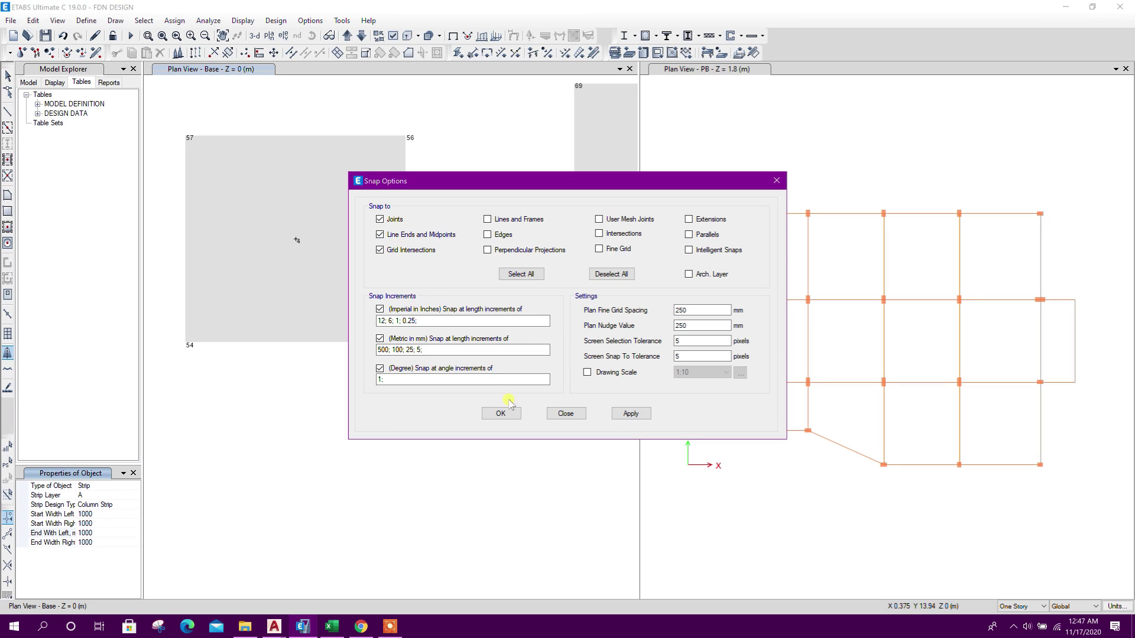
pyautogui.click(628, 413)
pyautogui.click(567, 413)
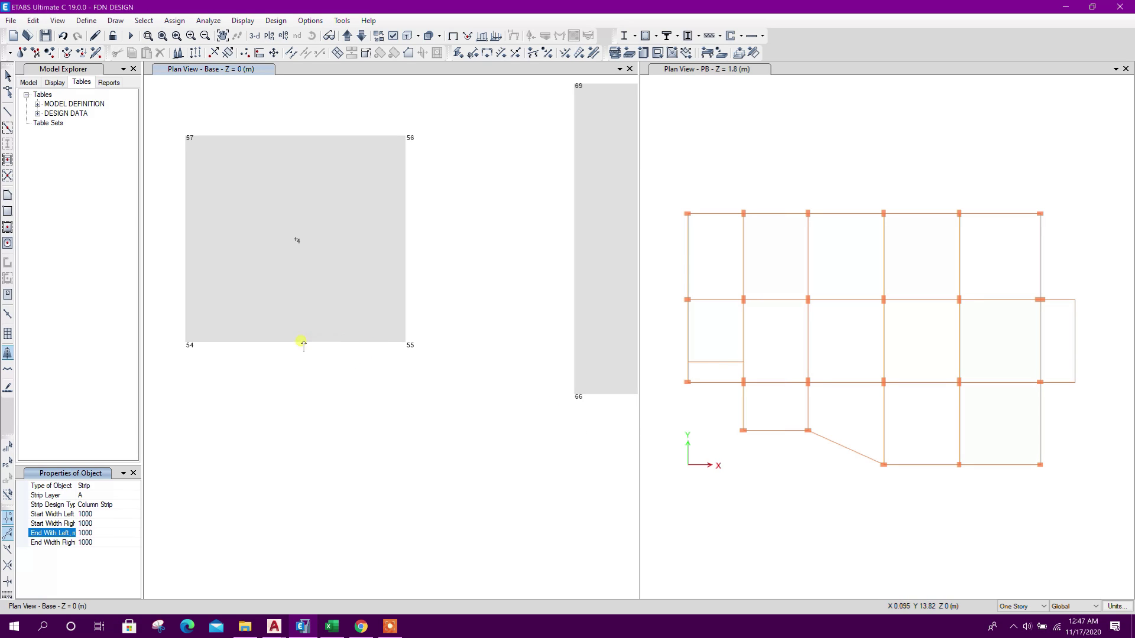
# Step: Draw the Layer A design strip horizontally across the footing between the midpoints of its two side edges
pyautogui.click(186, 240)
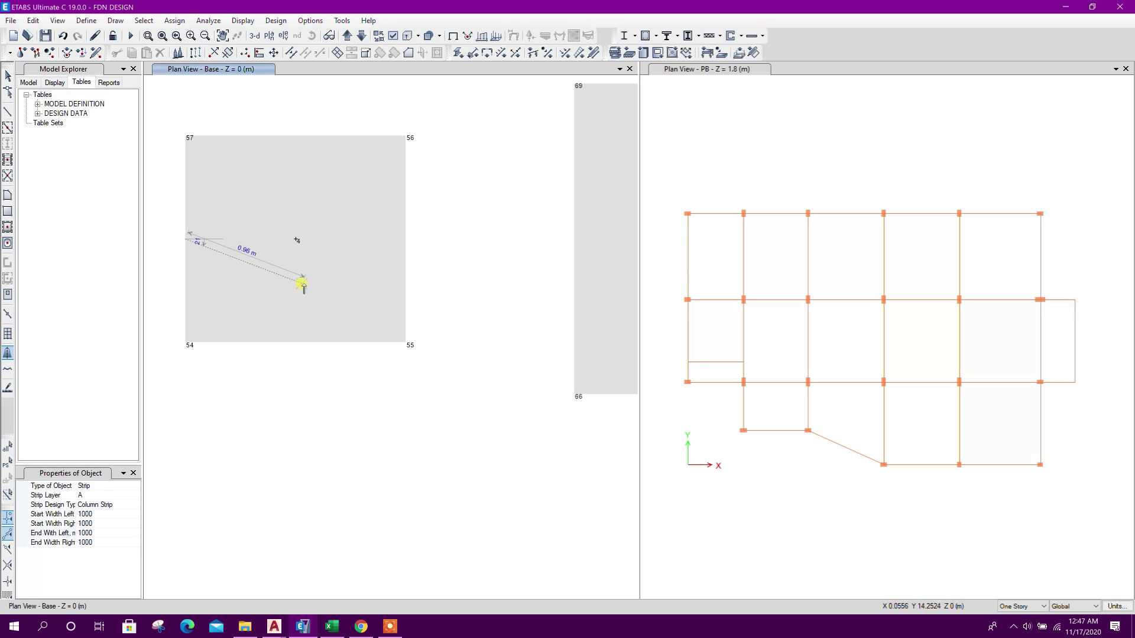
pyautogui.click(406, 239)
pyautogui.press('Return')
# Step: Switch the strip layer to B and draw a vertical strip between the midpoints of the footing's lower and upper edges
pyautogui.click(111, 495)
pyautogui.click(134, 496)
pyautogui.click(94, 514)
pyautogui.click(295, 342)
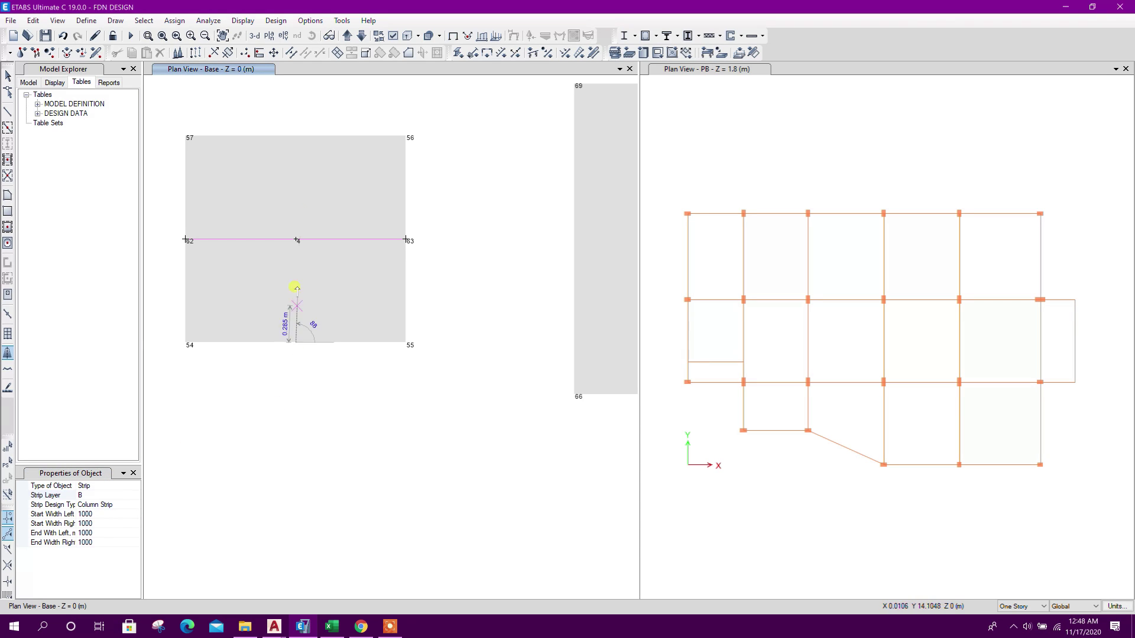
pyautogui.click(295, 137)
pyautogui.press('Return')
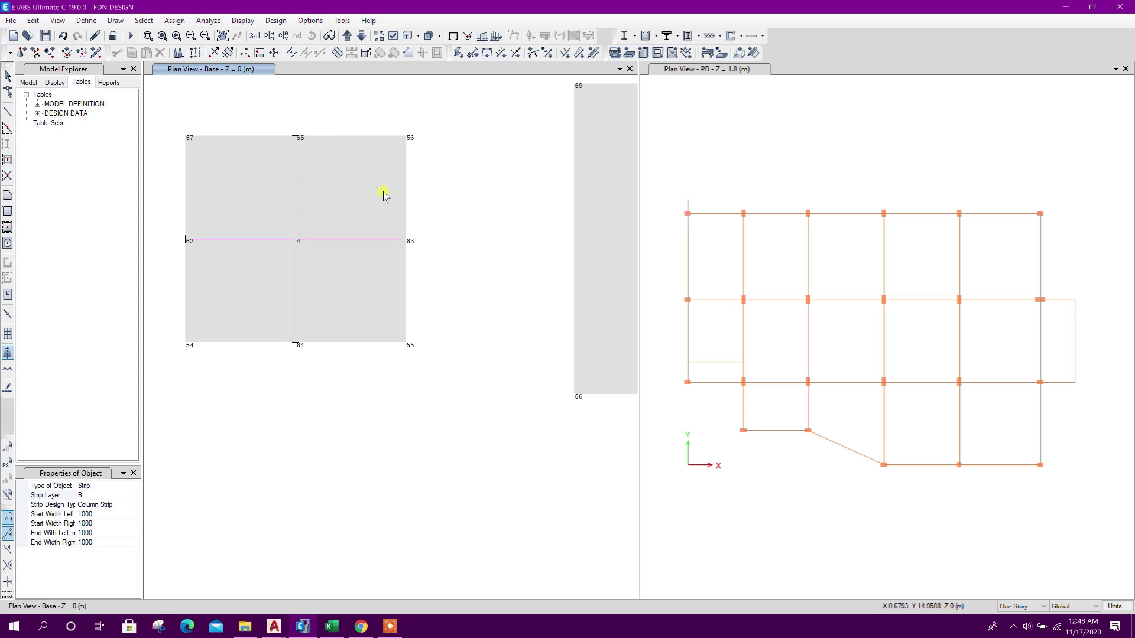
pyautogui.press('Escape')
# Step: Select the four strip end joints on the footing's edges and assign their joint restraints
pyautogui.scroll(-3, 329, 263)
pyautogui.moveTo(341, 247); pyautogui.dragTo(362, 263)
pyautogui.moveTo(302, 211); pyautogui.dragTo(323, 227)
pyautogui.moveTo(257, 246); pyautogui.dragTo(319, 299)
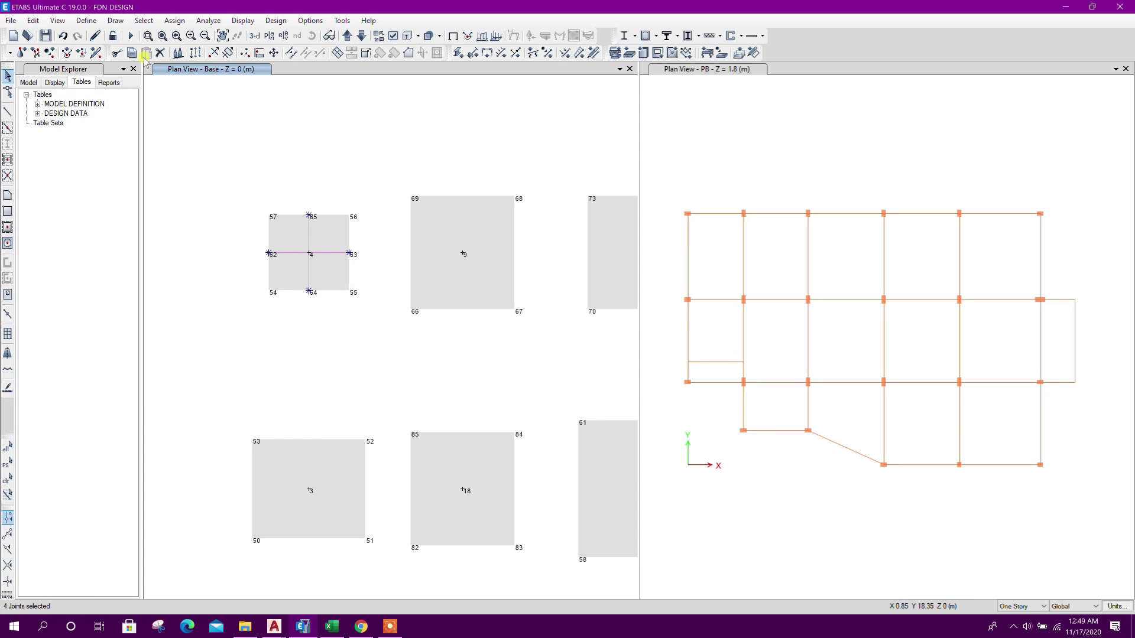
pyautogui.click(35, 53)
pyautogui.click(637, 372)
pyautogui.click(596, 375)
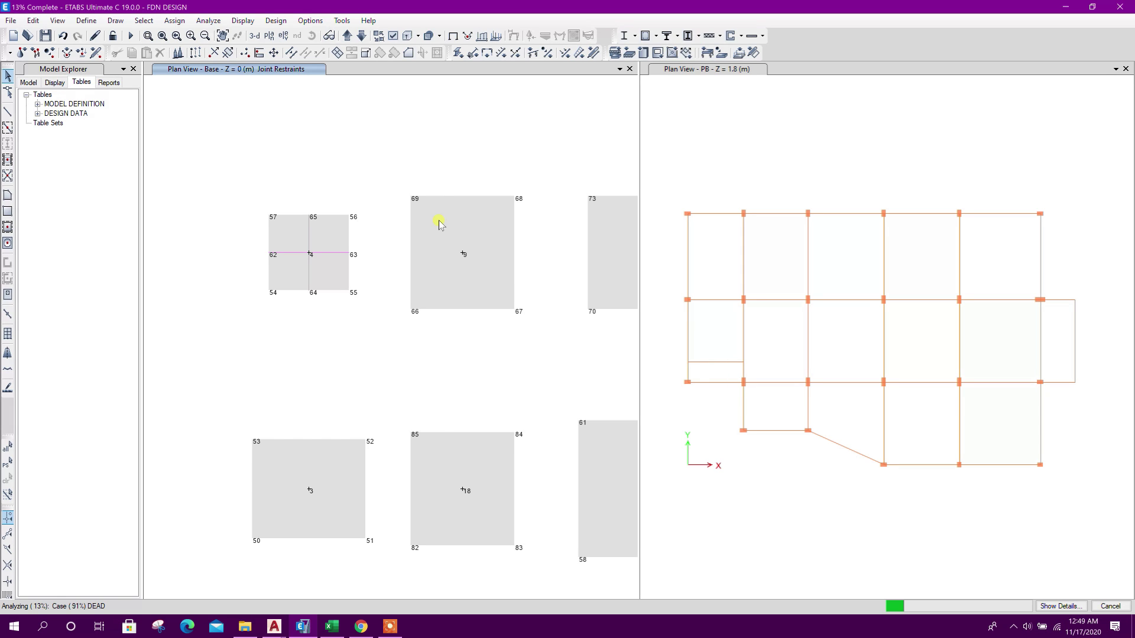
# Step: Run the slab design and display the strip-based enveloping flexural reinforcement for Layer A with top and bottom rebar
pyautogui.click(750, 36)
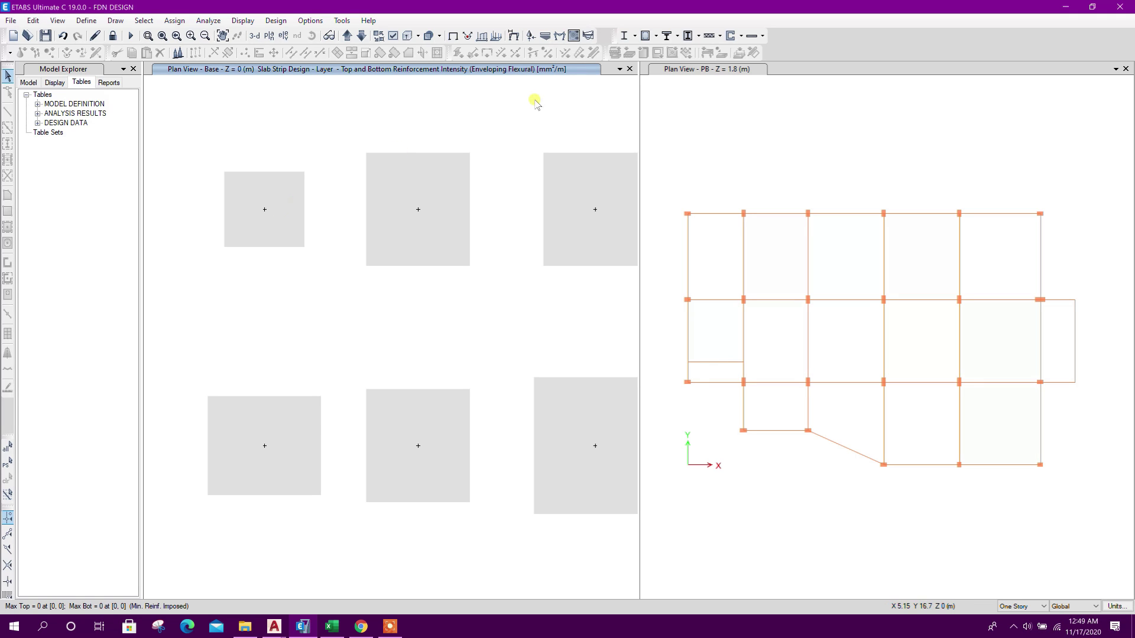
pyautogui.click(761, 36)
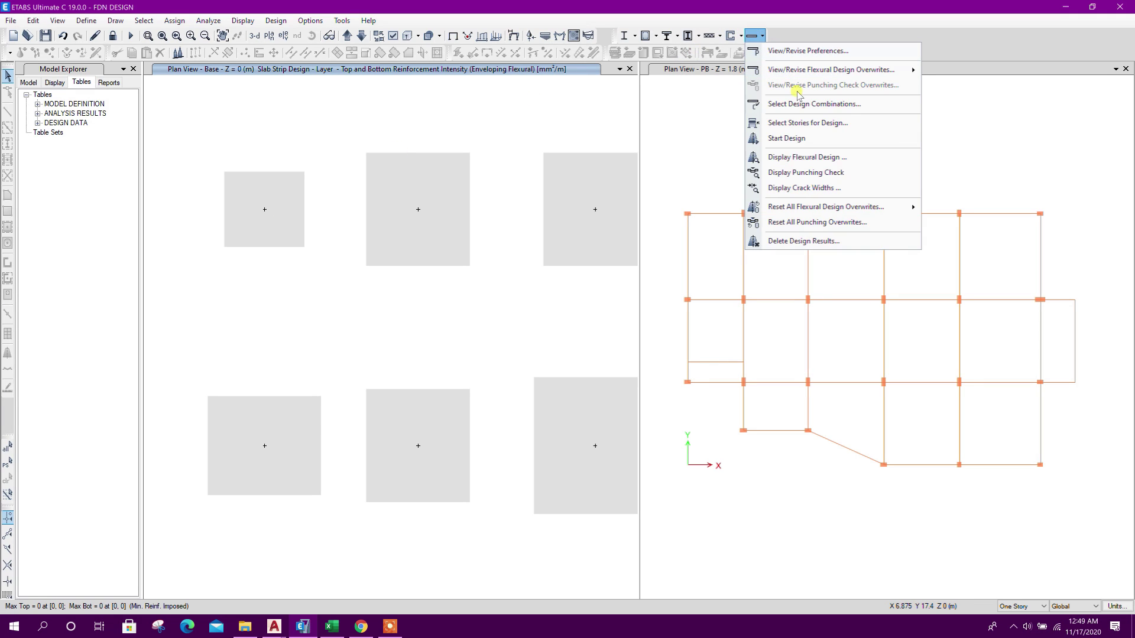
pyautogui.click(790, 158)
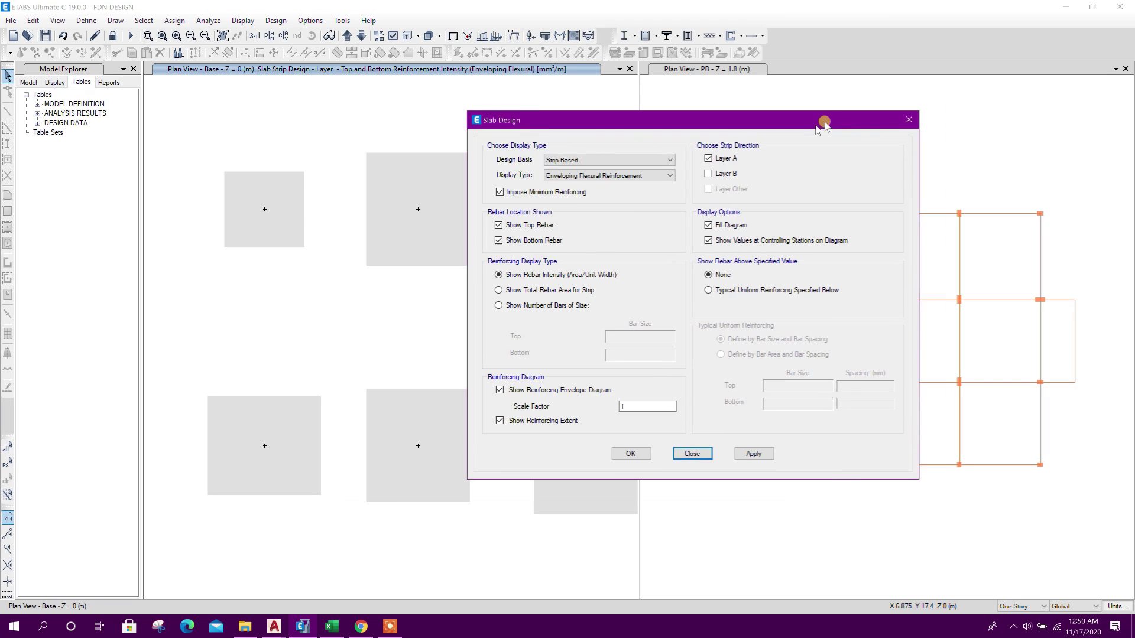
pyautogui.click(663, 168)
pyautogui.click(667, 178)
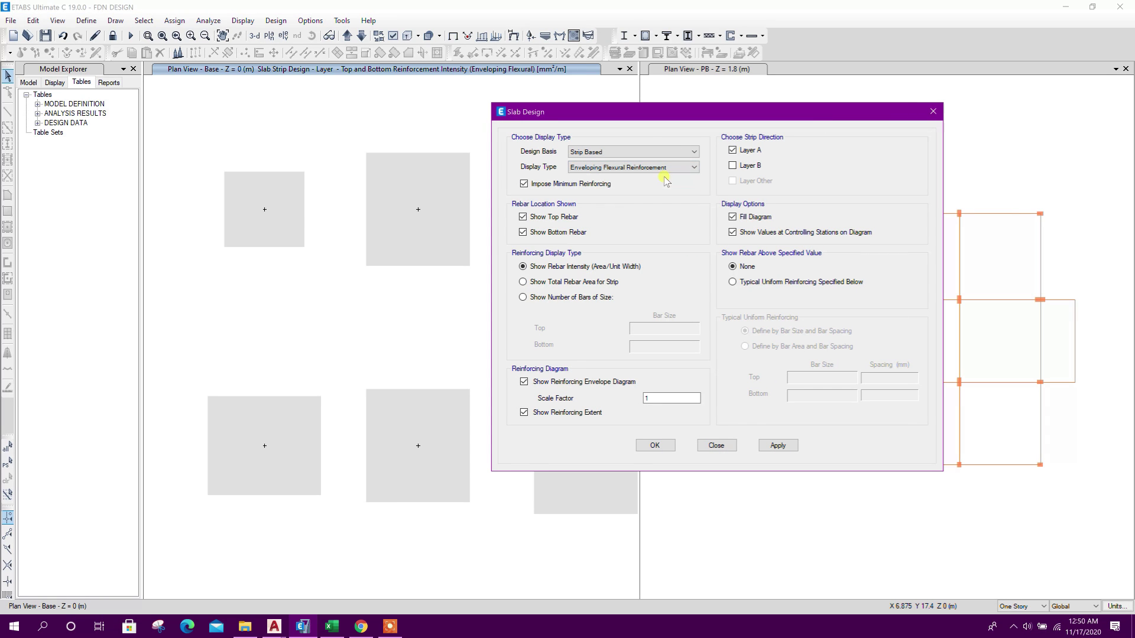
pyautogui.click(762, 443)
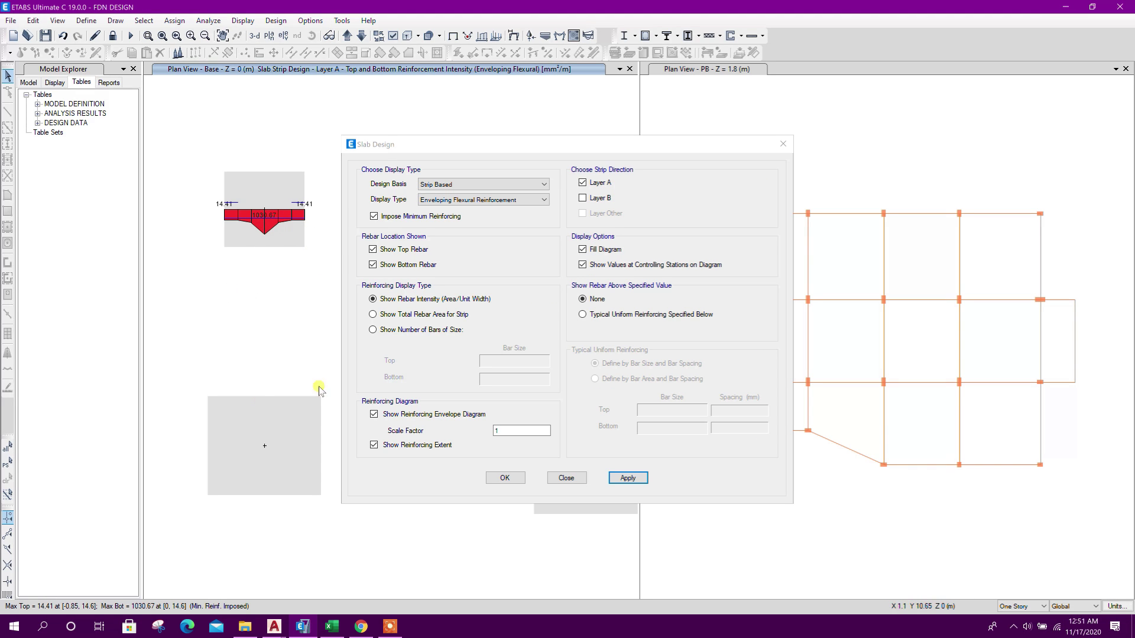
# Step: Switch to the Excel footing design sheet and set the short rebar's required As from analysis result to 1030 mm²/m
pyautogui.click(332, 627)
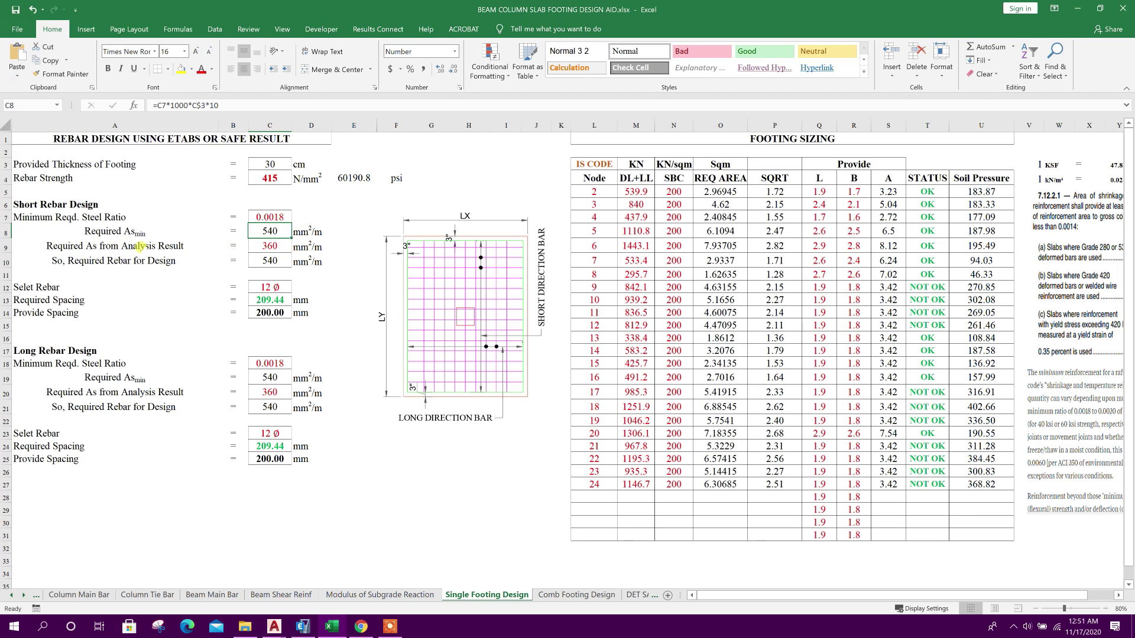
pyautogui.click(257, 244)
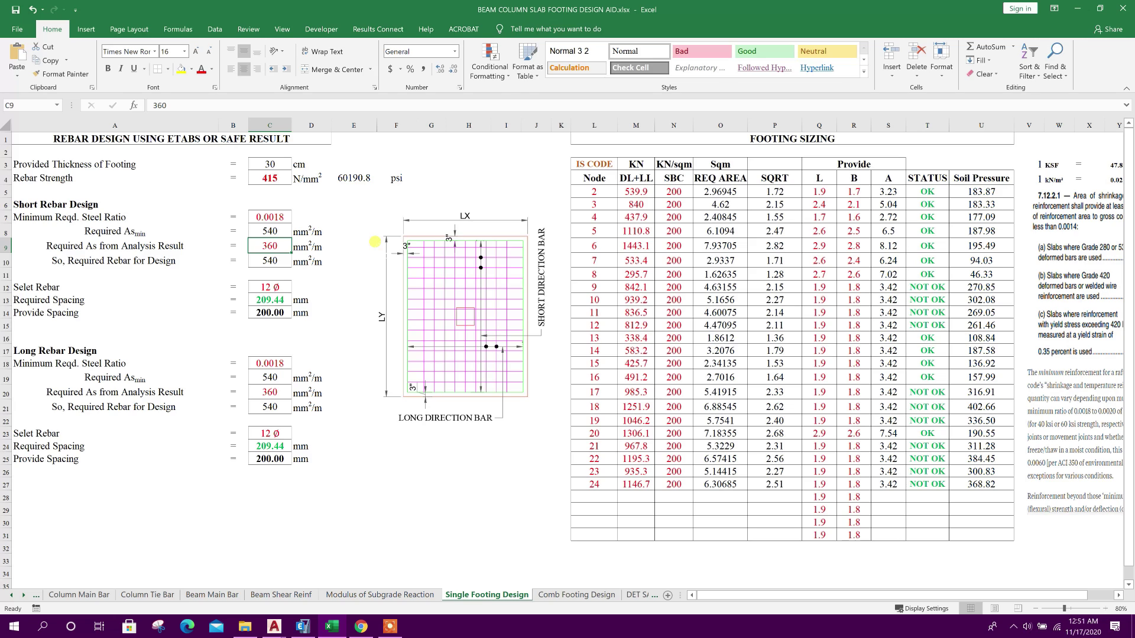
pyautogui.write('1030')
pyautogui.press('Return')
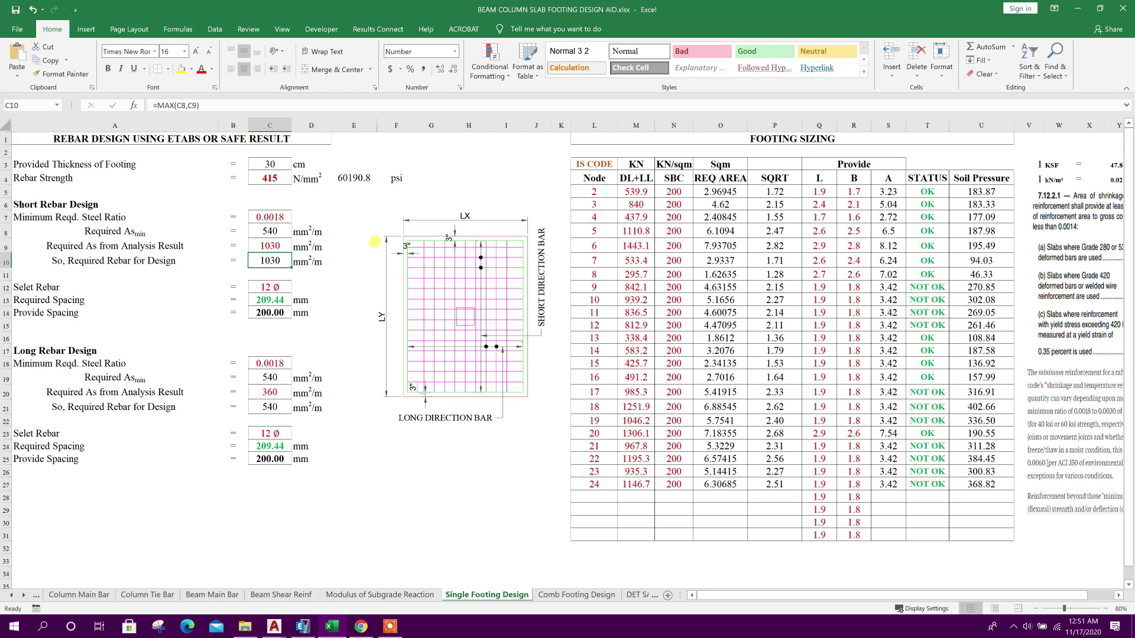
# Step: Examine the short rebar design's required rebar, bar size, required spacing and provided spacing cells
pyautogui.click(121, 264)
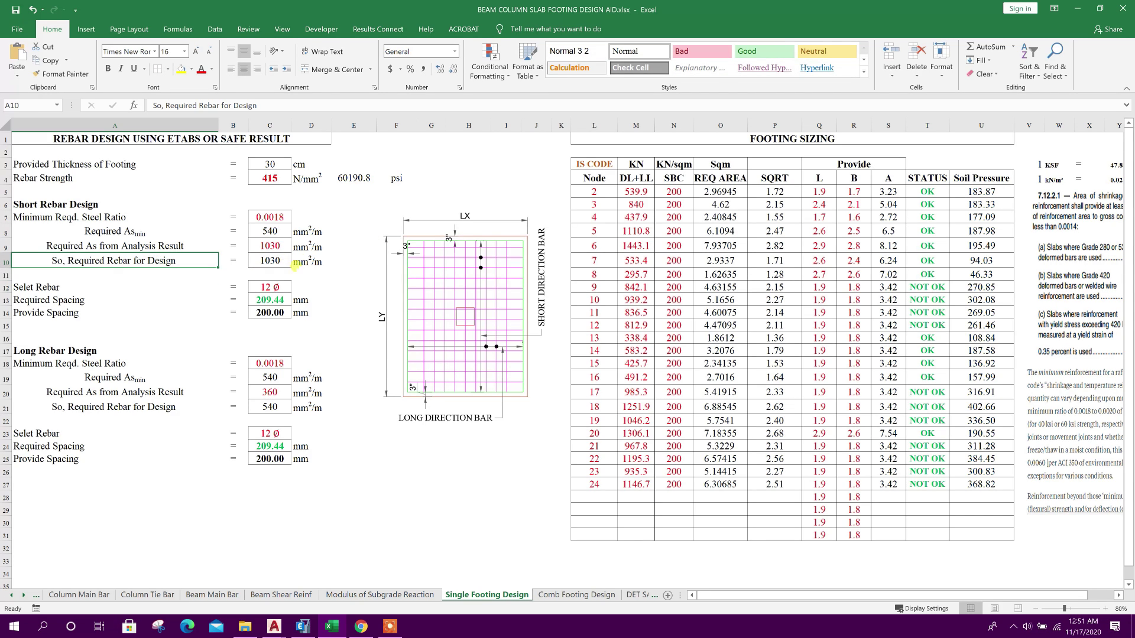
pyautogui.click(257, 263)
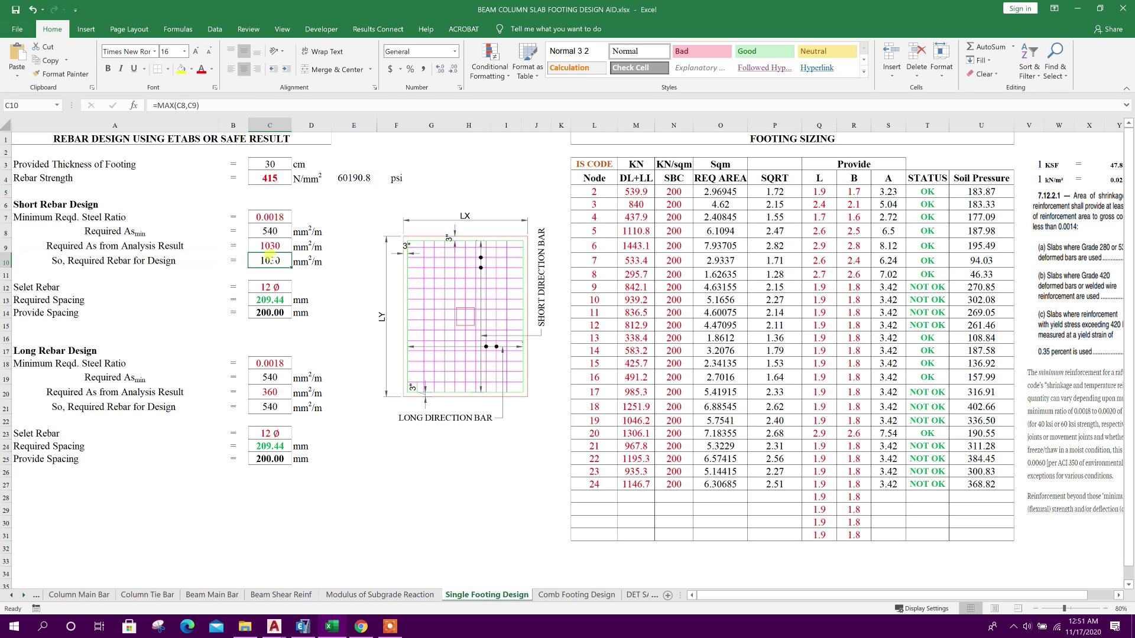
pyautogui.click(217, 301)
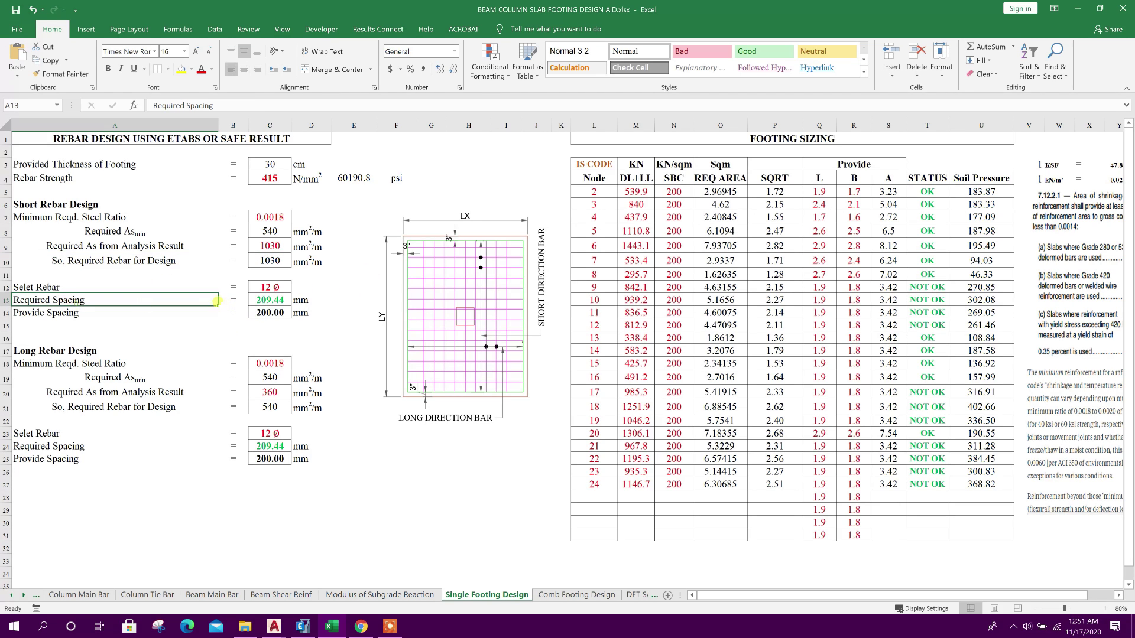
pyautogui.click(112, 287)
pyautogui.click(287, 288)
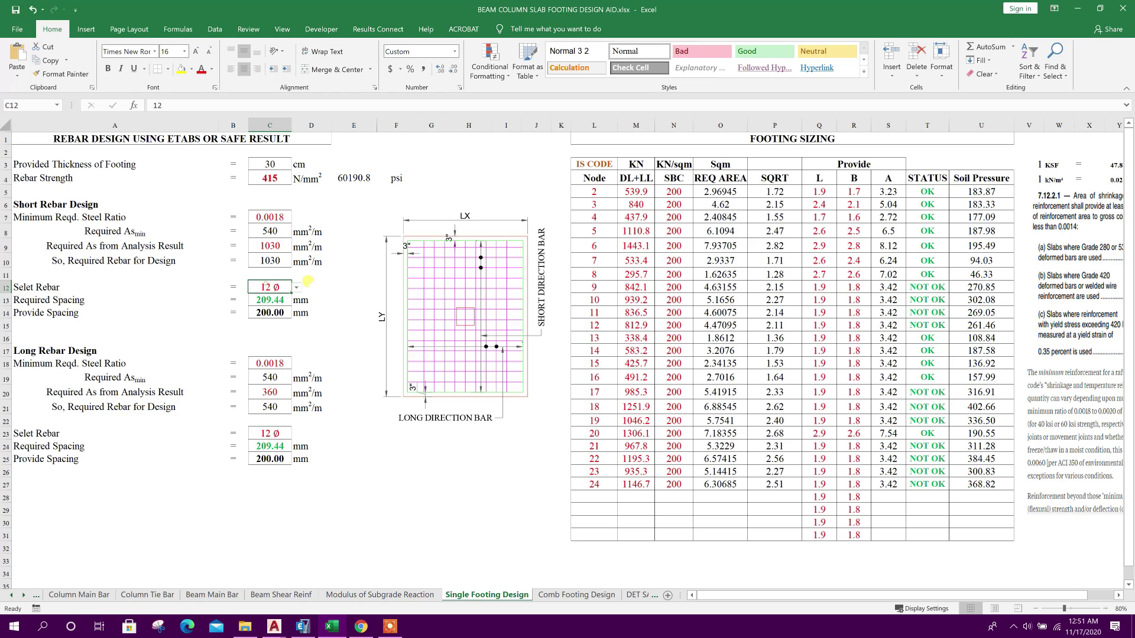
pyautogui.click(299, 289)
pyautogui.click(299, 289)
pyautogui.click(263, 299)
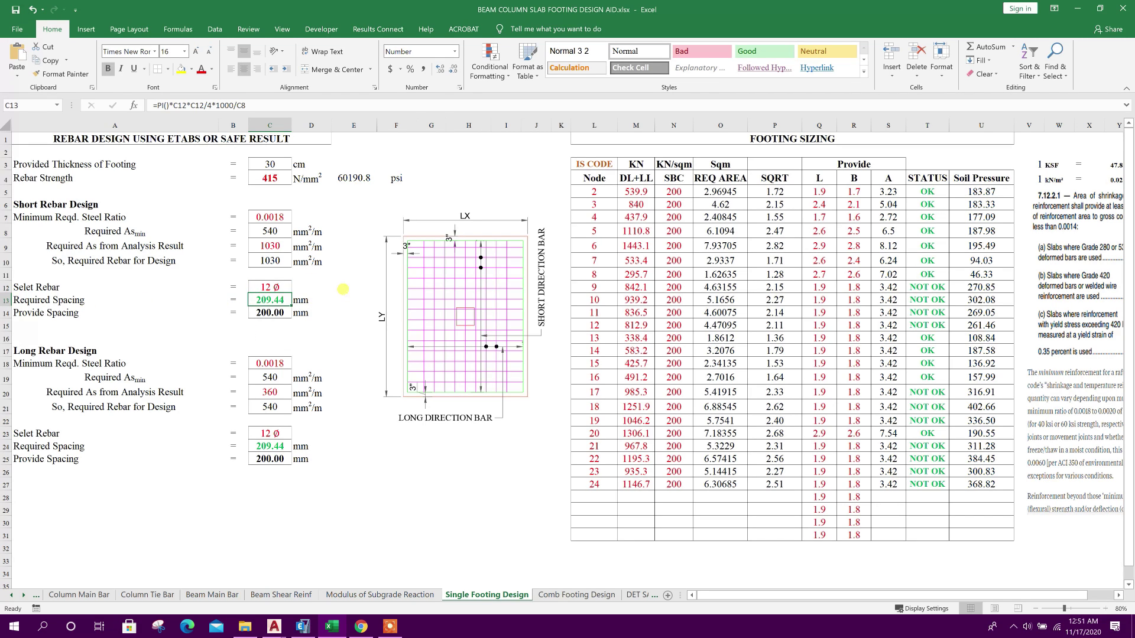
pyautogui.click(281, 313)
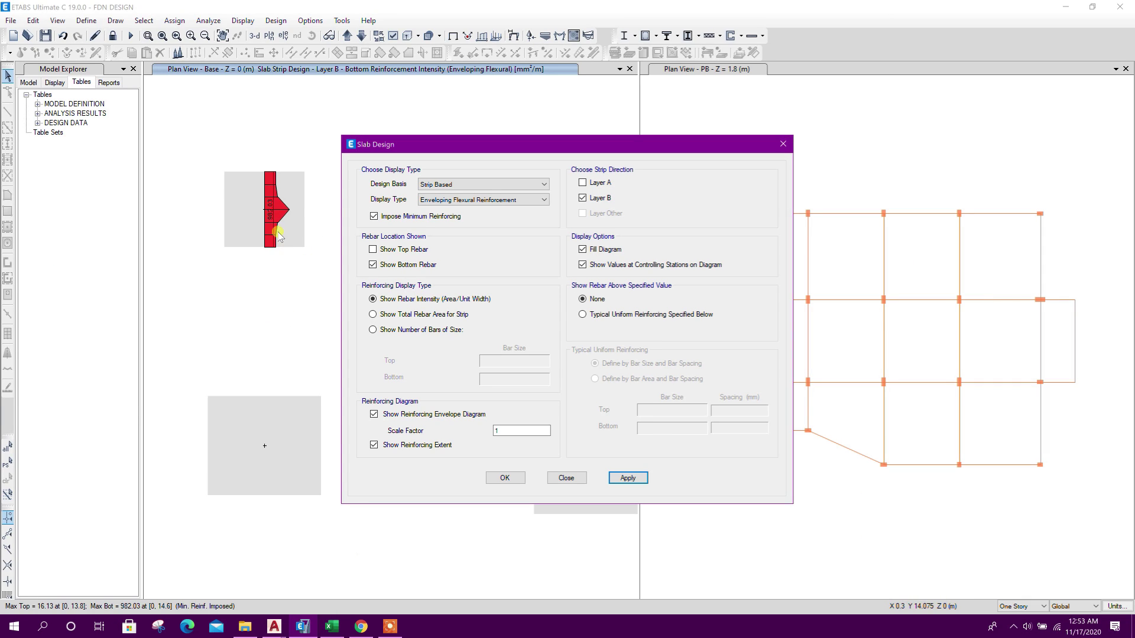
# Step: Read the Layer B strip's bottom reinforcement and enter 983 mm²/m in Excel as the long rebar's required As from analysis
pyautogui.moveTo(264, 211)
pyautogui.click(331, 626)
pyautogui.click(271, 246)
pyautogui.click(267, 377)
pyautogui.click(275, 392)
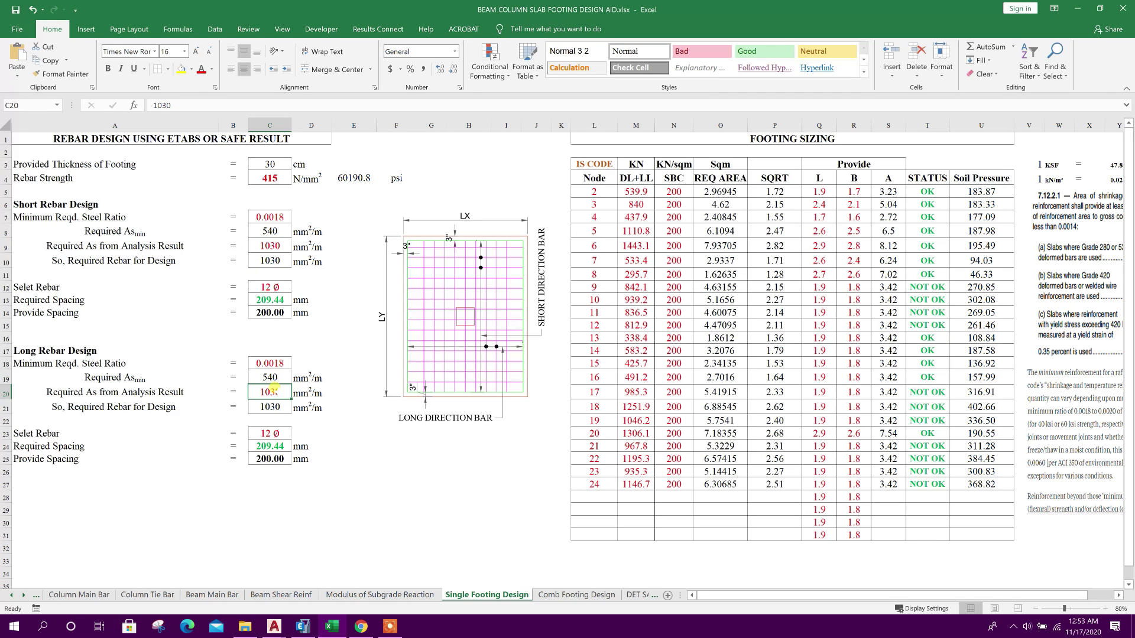
pyautogui.write('983')
pyautogui.press('Return')
# Step: Compare the required As, bar size and required spacing cells of the short and long rebar designs
pyautogui.click(270, 261)
pyautogui.click(270, 246)
pyautogui.click(273, 300)
pyautogui.click(270, 406)
pyautogui.click(269, 447)
pyautogui.click(270, 392)
pyautogui.click(277, 433)
pyautogui.click(276, 393)
# Step: Correct the long rebar's required spacing formula in C24 to divide by the required design rebar in C21
pyautogui.click(271, 446)
pyautogui.click(263, 105)
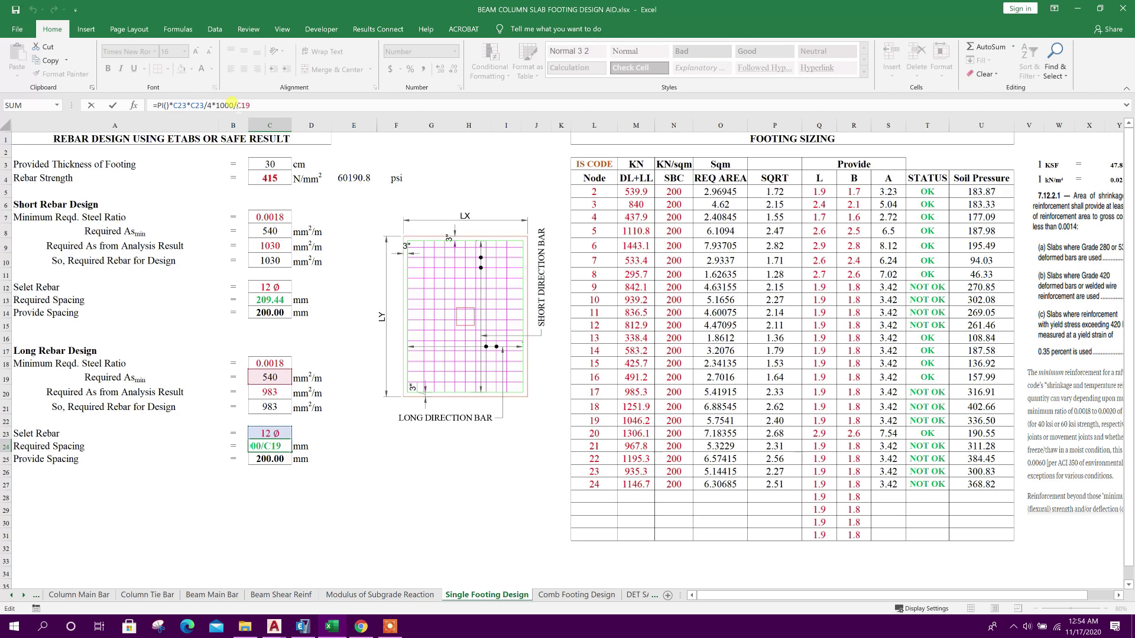
pyautogui.doubleClick(243, 105)
pyautogui.click(270, 407)
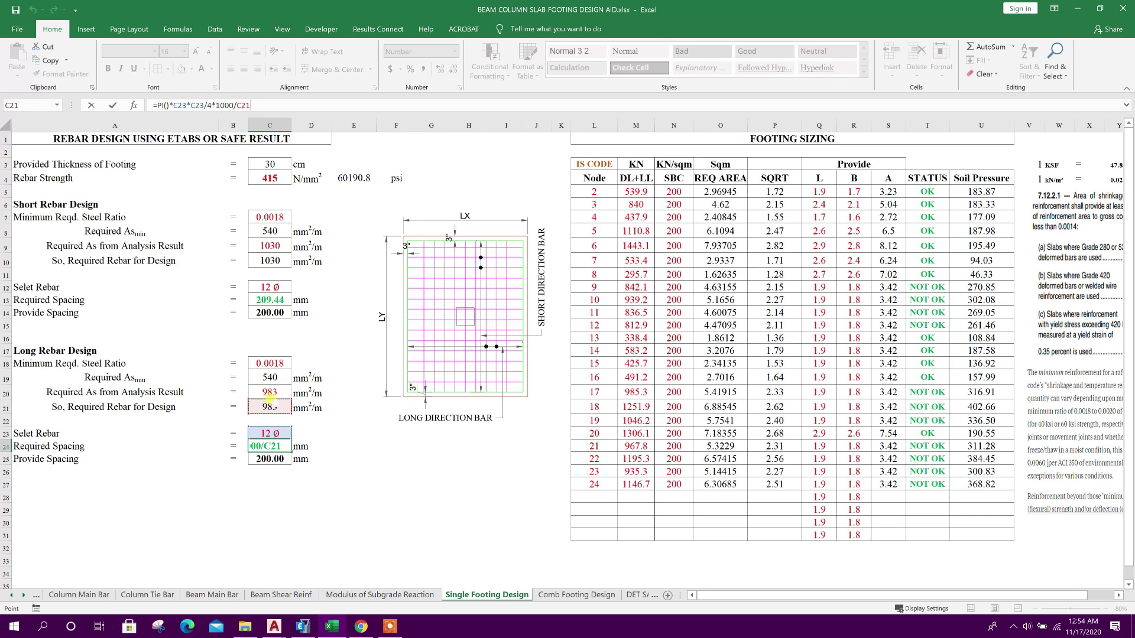
pyautogui.press('Return')
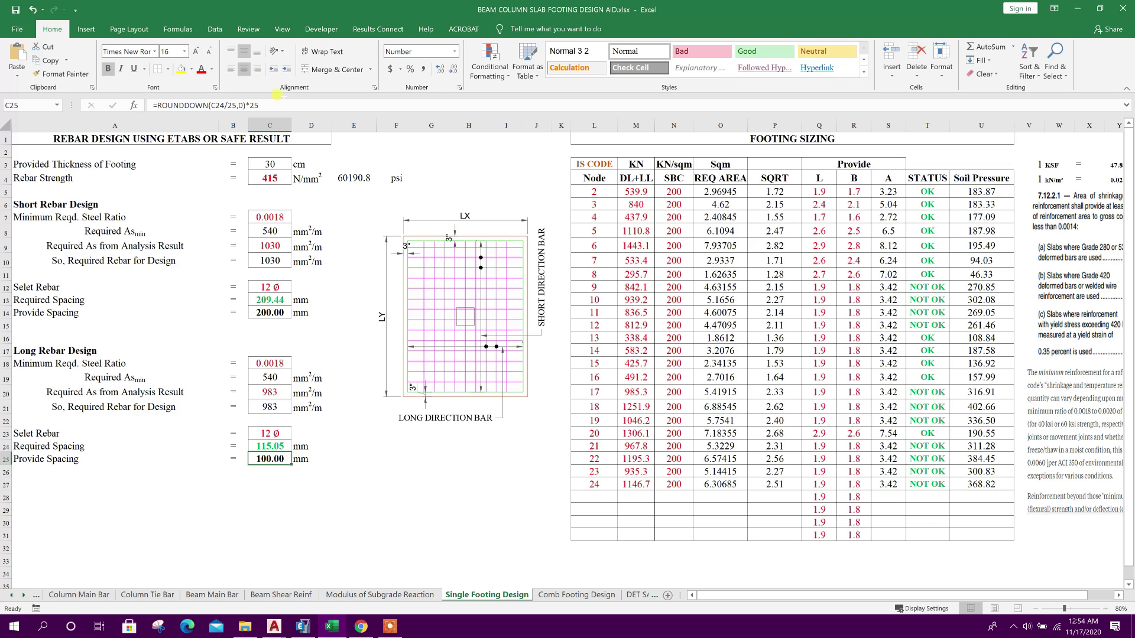
# Step: Correct the short rebar's required spacing formula in C13 to divide by the required design rebar in C10, and compare both provided spacings
pyautogui.click(278, 446)
pyautogui.click(280, 458)
pyautogui.click(276, 299)
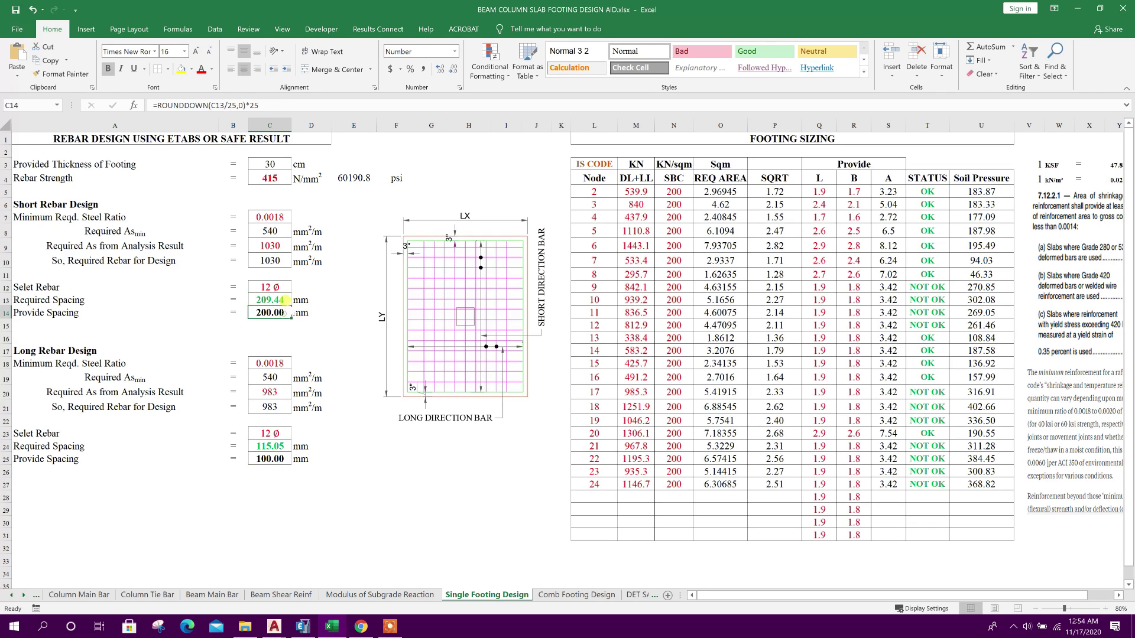
pyautogui.press('Right')
pyautogui.doubleClick(268, 297)
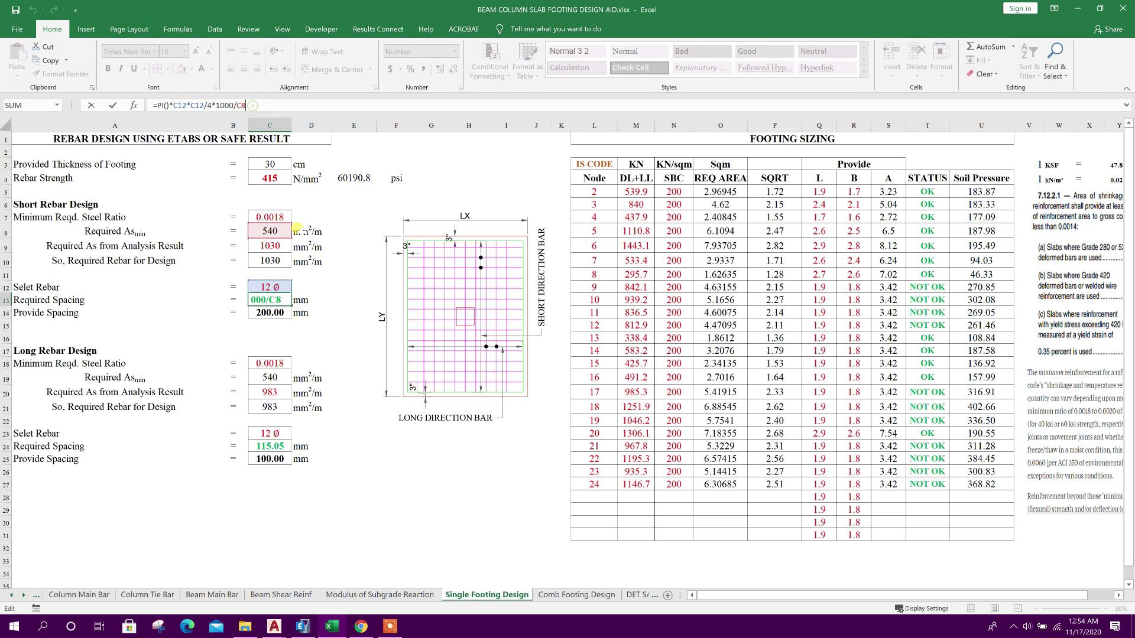
pyautogui.moveTo(236, 99); pyautogui.dragTo(270, 100)
pyautogui.click(273, 260)
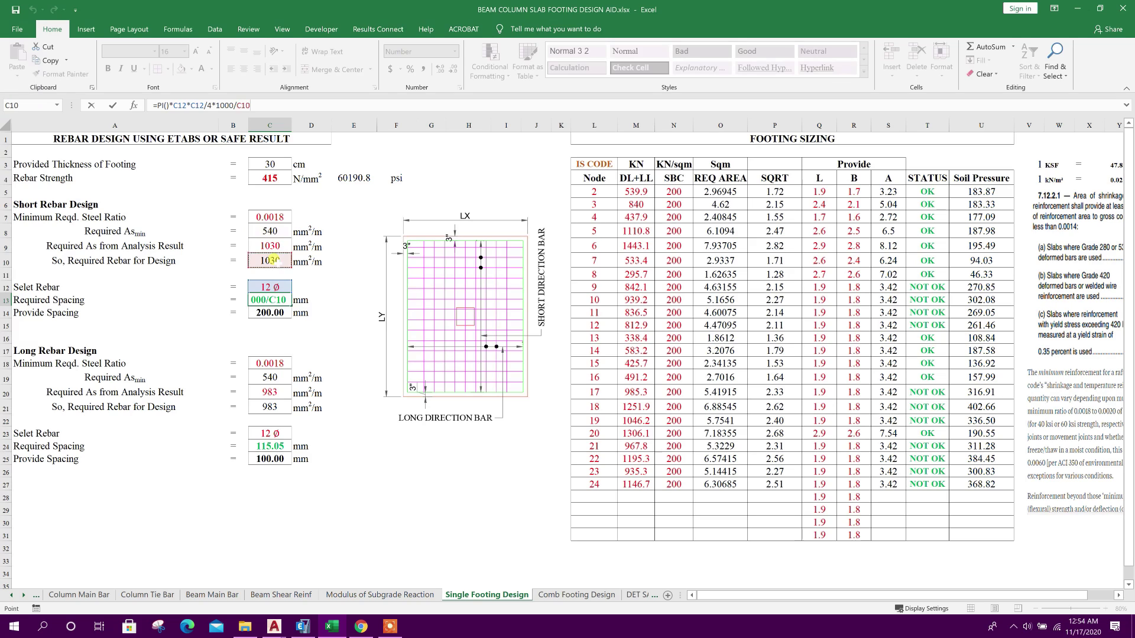
pyautogui.press('Return')
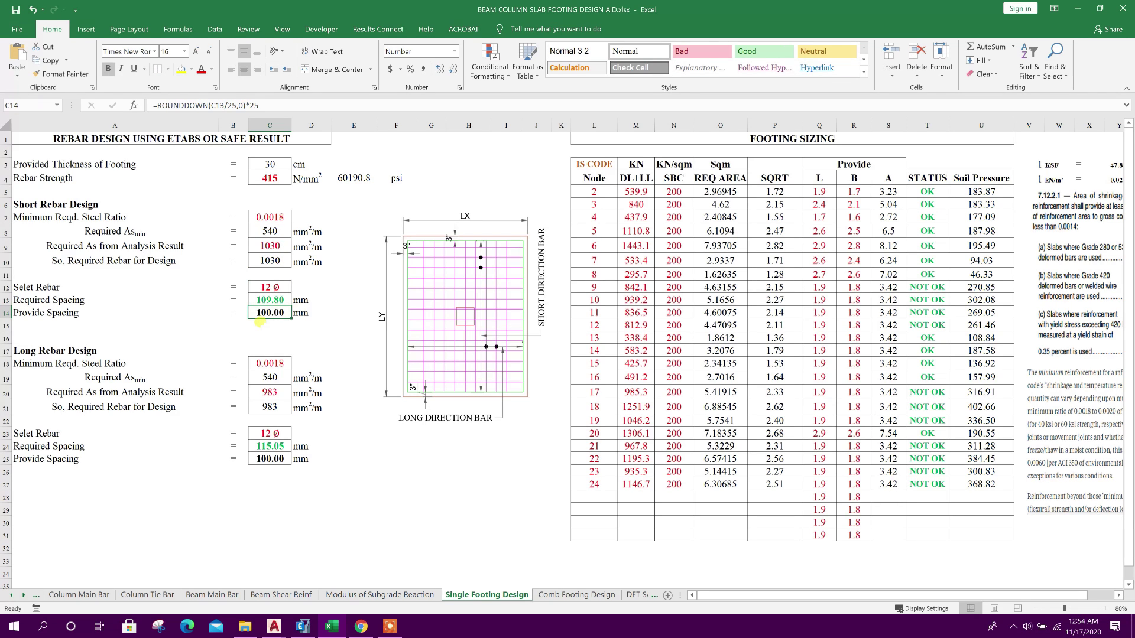
pyautogui.click(279, 444)
pyautogui.click(279, 309)
pyautogui.click(269, 459)
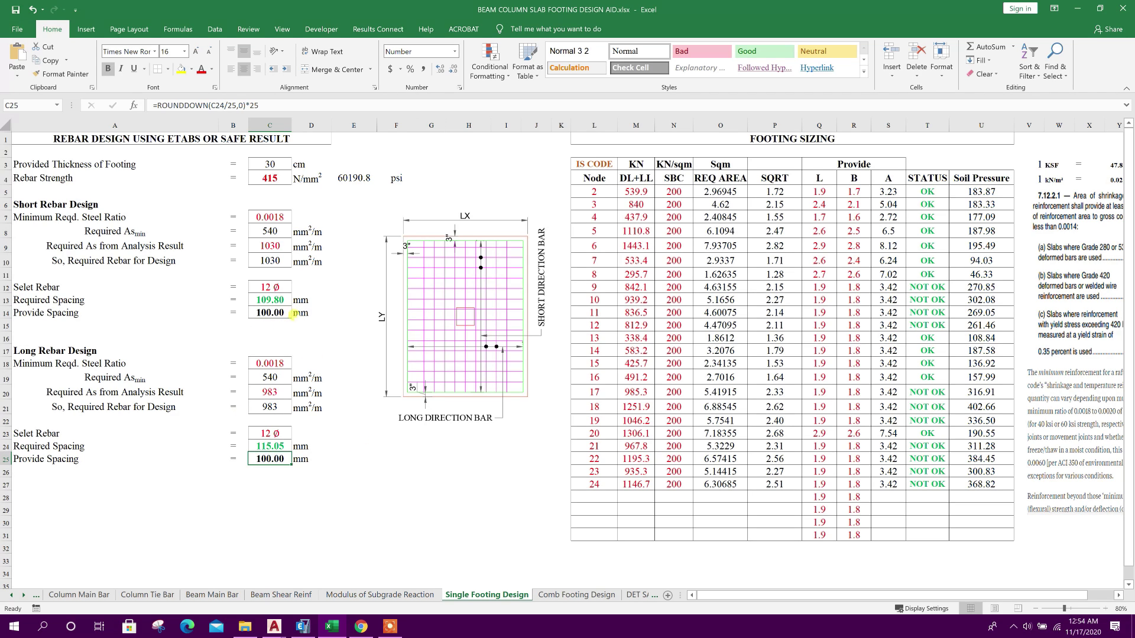
# Step: Select 14 Ø bars for both the short and the long rebar designs and check their spacing cells
pyautogui.click(279, 287)
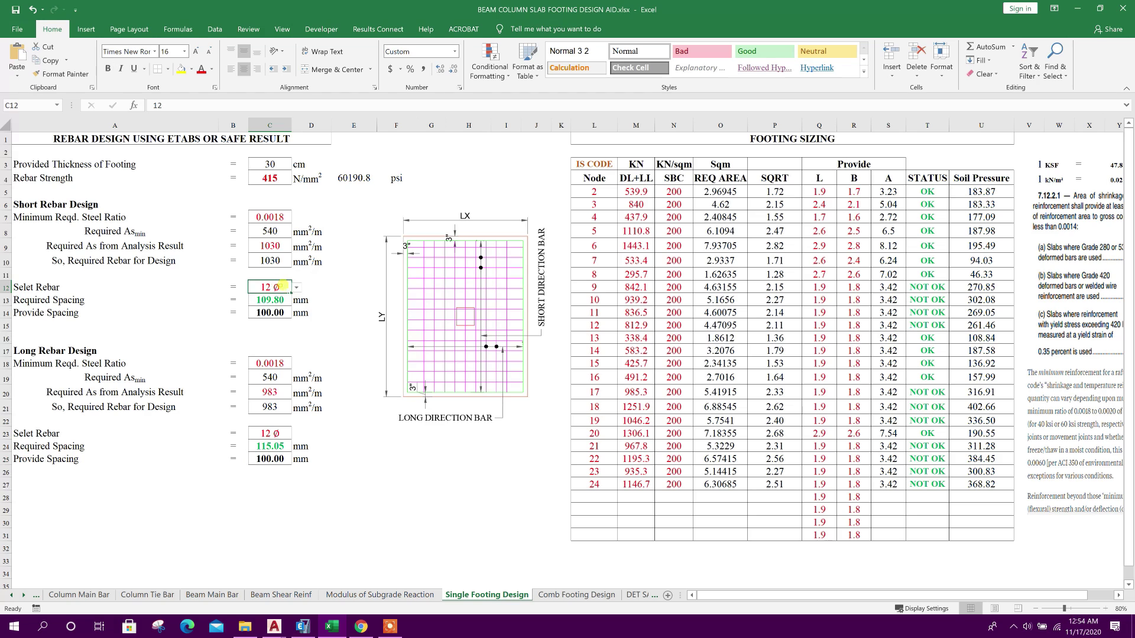
pyautogui.click(296, 287)
pyautogui.click(277, 311)
pyautogui.click(272, 312)
pyautogui.click(277, 300)
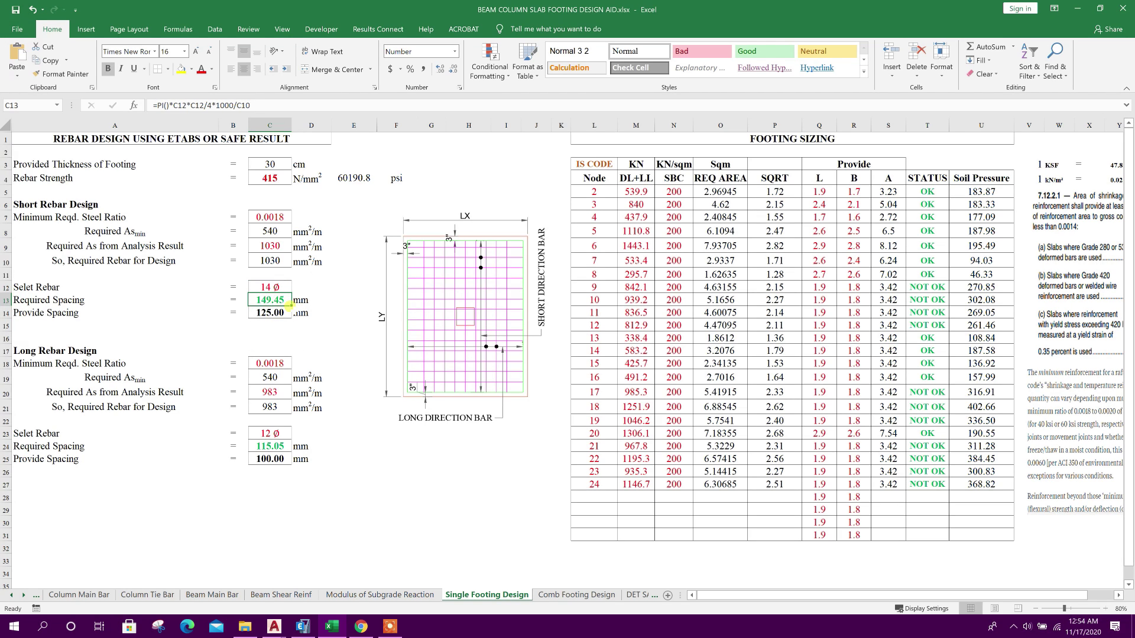
pyautogui.click(267, 435)
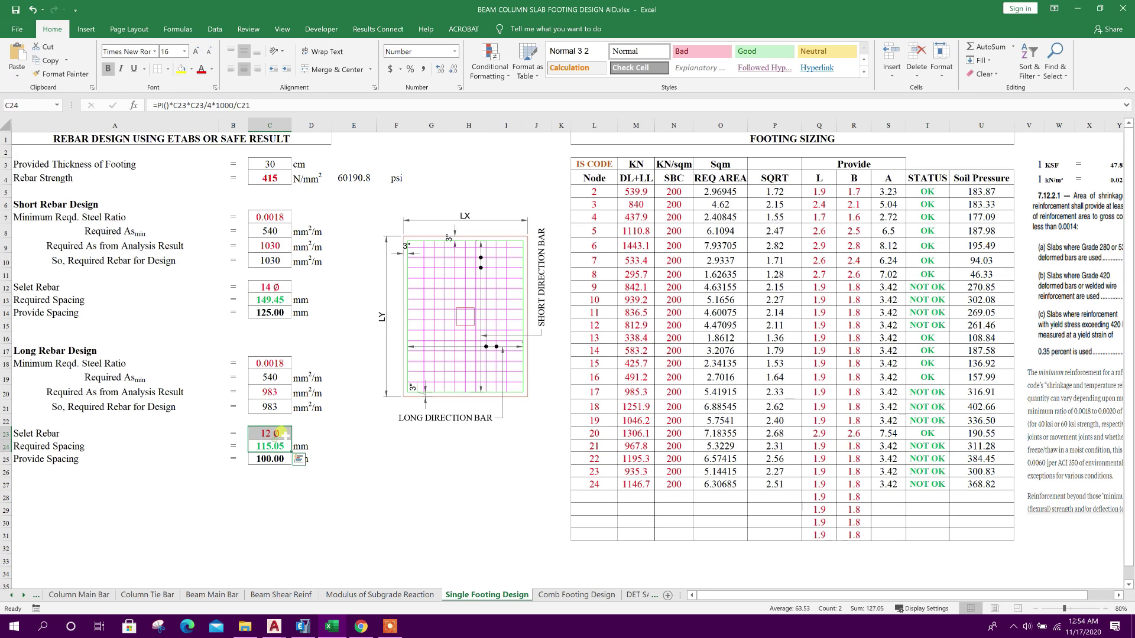
pyautogui.click(294, 436)
pyautogui.click(272, 457)
pyautogui.click(271, 458)
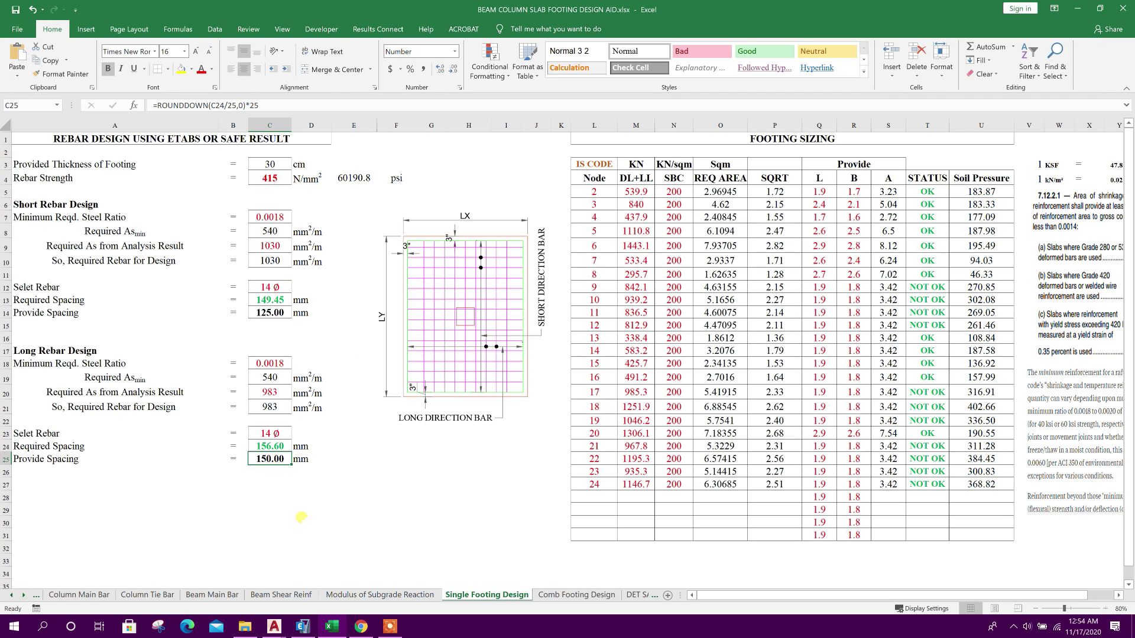
# Step: Switch to the ALL STRUCTURAL ELEMENT DESIGN IN ETABS drawing in AutoCAD and complete F1's SHORT rebar text as "12mm @ 12.5 cm C/C"
pyautogui.moveTo(274, 625)
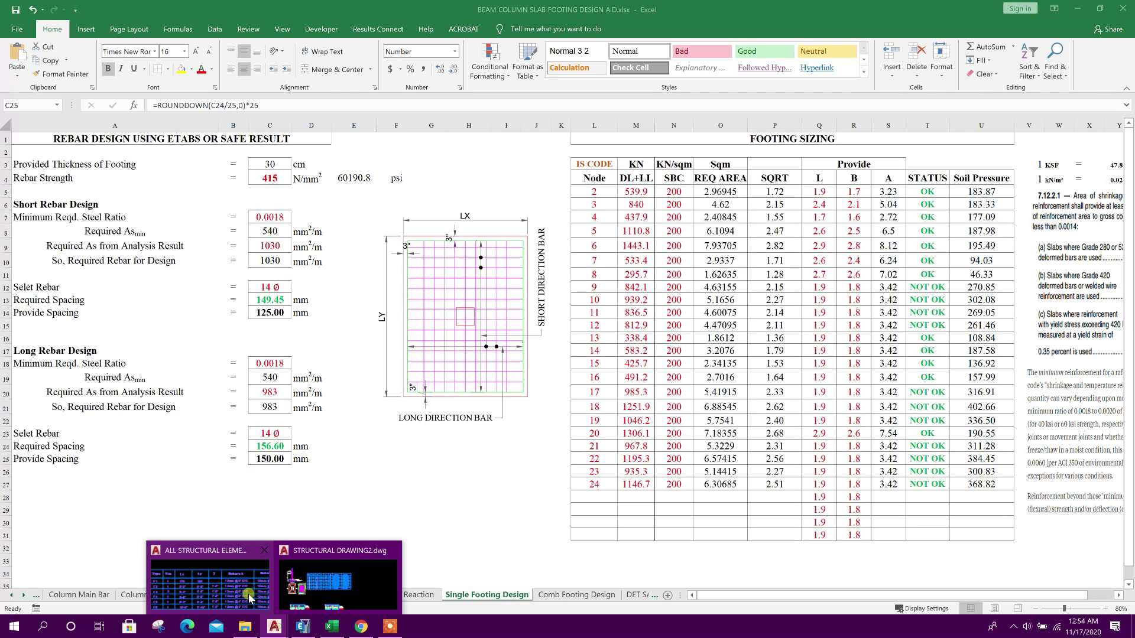
pyautogui.click(265, 603)
pyautogui.doubleClick(535, 341)
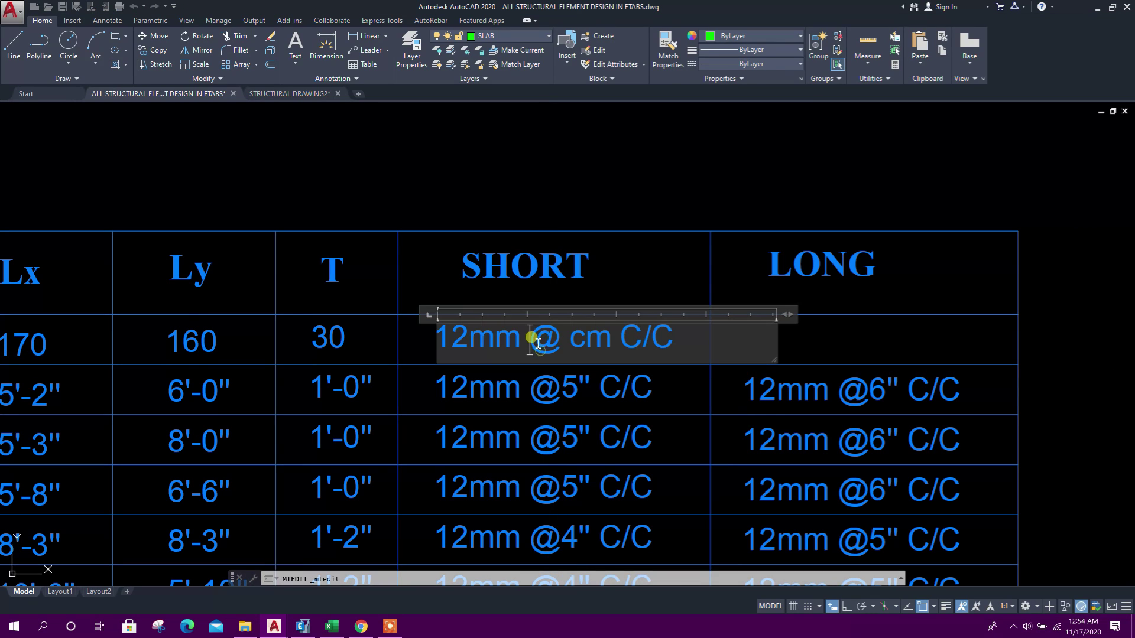
pyautogui.click(571, 341)
pyautogui.write('1')
pyautogui.write('2.5')
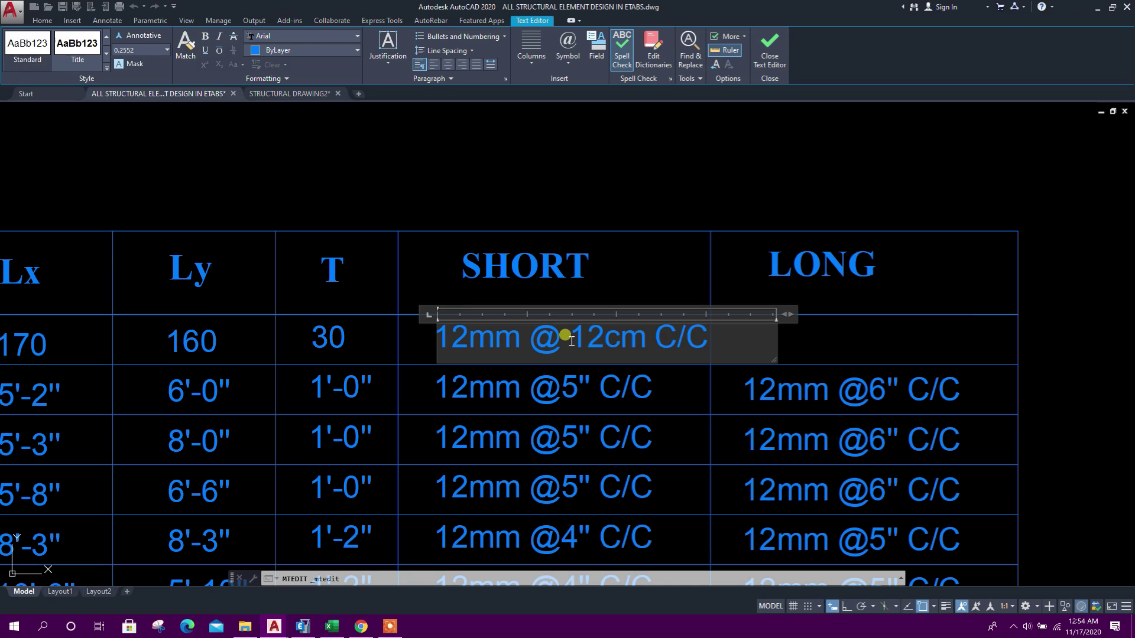
pyautogui.click(671, 370)
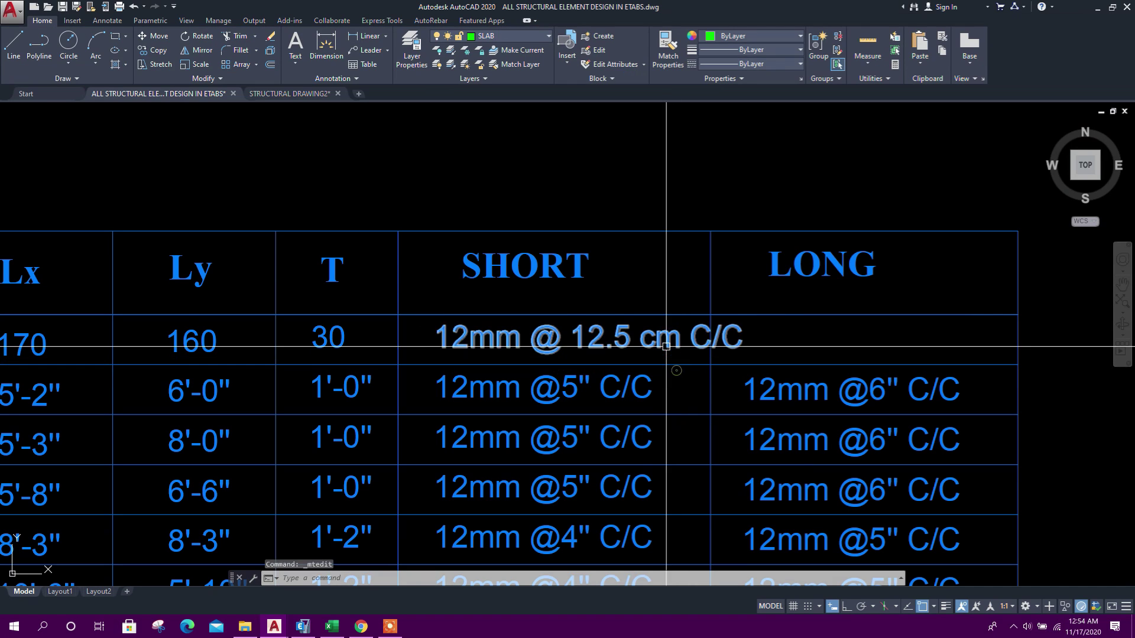
# Step: Move F1's short rebar text slightly left so it sits within the SHORT column
pyautogui.click(666, 347)
pyautogui.click(151, 39)
pyautogui.click(658, 158)
pyautogui.click(633, 160)
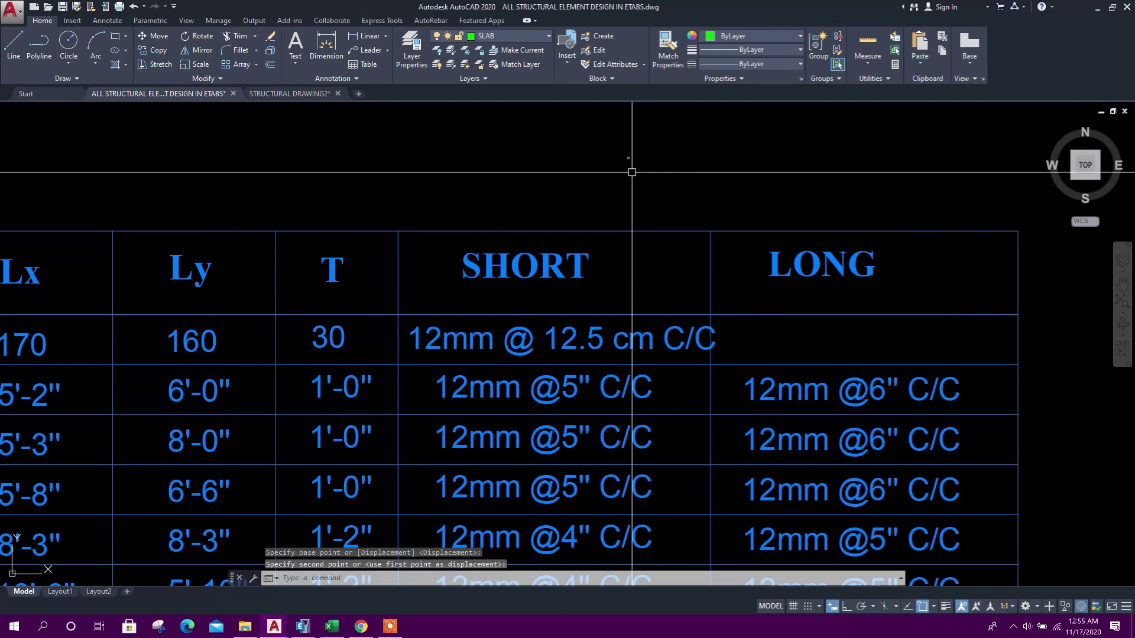
# Step: Copy F1's short rebar text into the LONG column, using the corners of the table cells as reference points
pyautogui.click(632, 339)
pyautogui.click(155, 50)
pyautogui.click(398, 315)
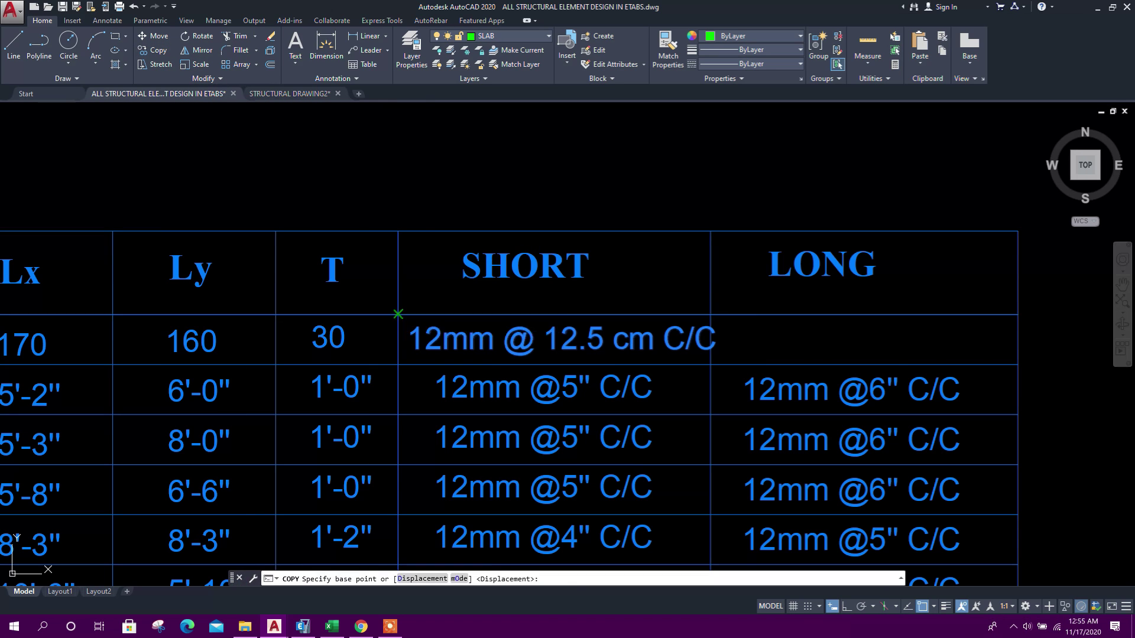
pyautogui.click(711, 315)
pyautogui.moveTo(694, 315); pyautogui.dragTo(540, 325, button='middle')
pyautogui.press('Escape')
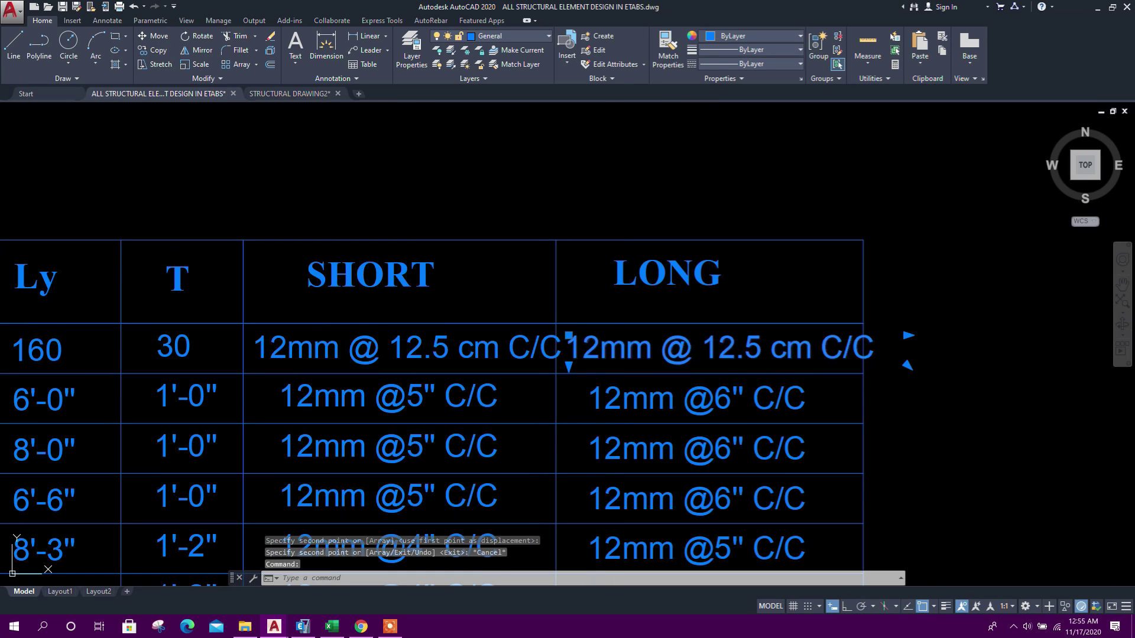
# Step: Change the spacing in F1's LONG rebar text so it reads "12mm @ 15 cm C/C"
pyautogui.doubleClick(727, 349)
pyautogui.moveTo(728, 350); pyautogui.dragTo(761, 353)
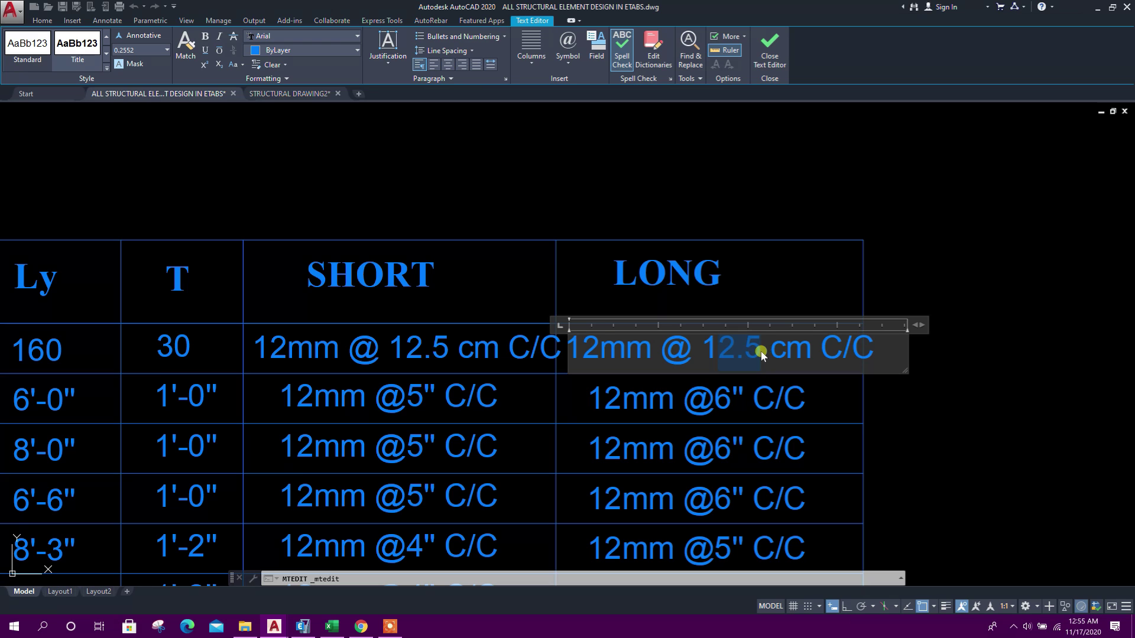
pyautogui.write('5')
pyautogui.click(835, 398)
pyautogui.scroll(-1, 797, 380)
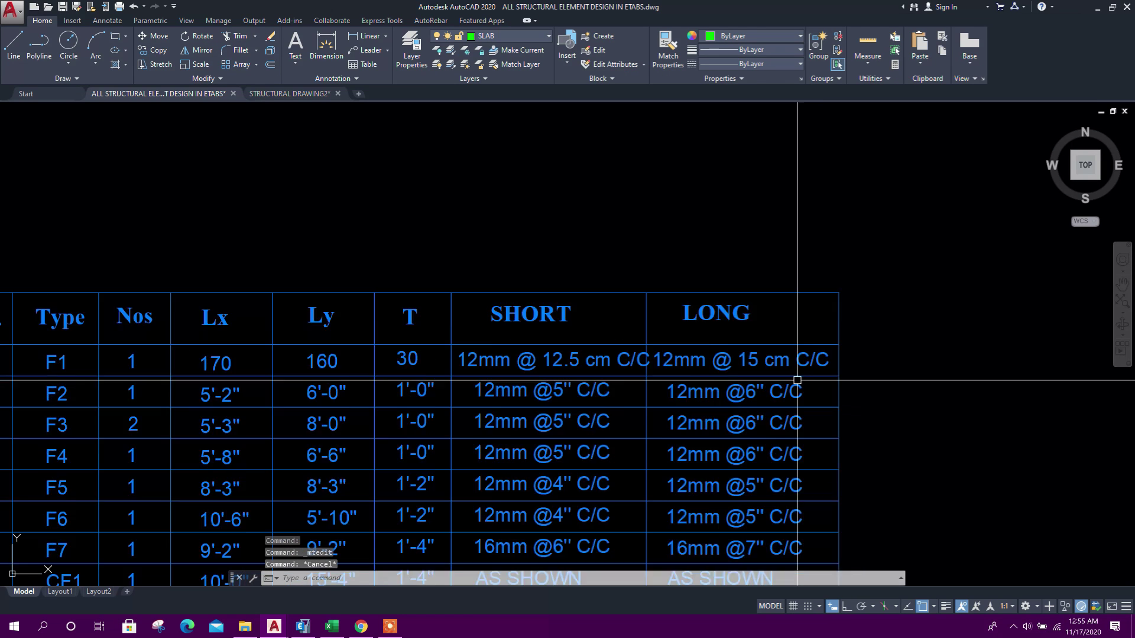
pyautogui.scroll(-2, 797, 380)
# Step: Switch to the Excel design aid and open the Comb Footing Design sheet
pyautogui.click(332, 627)
pyautogui.click(332, 627)
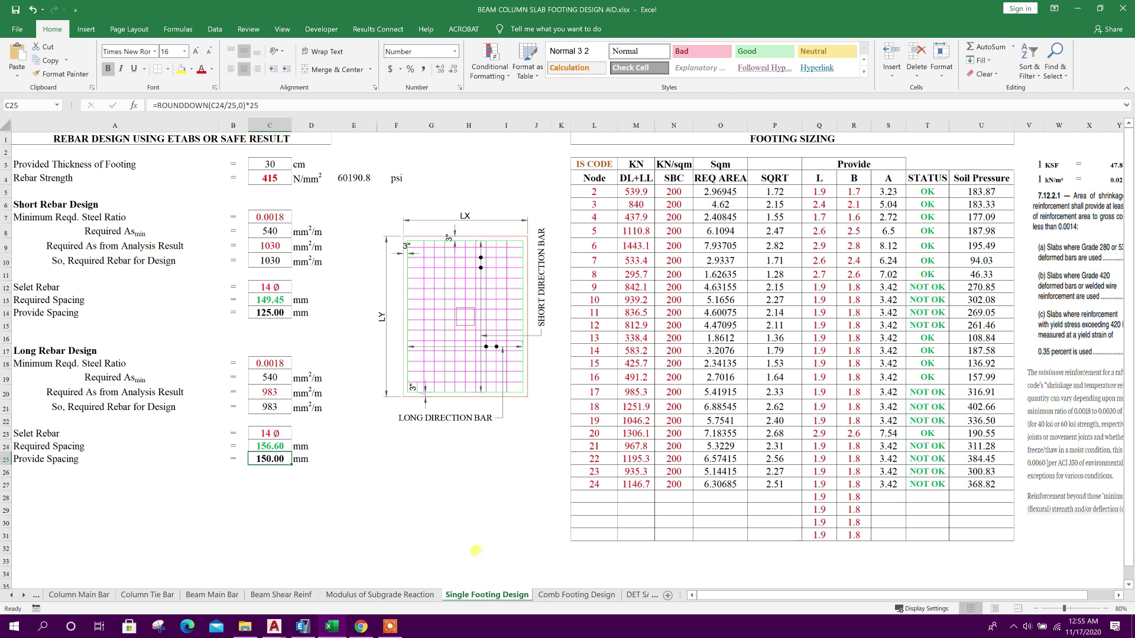
pyautogui.click(541, 595)
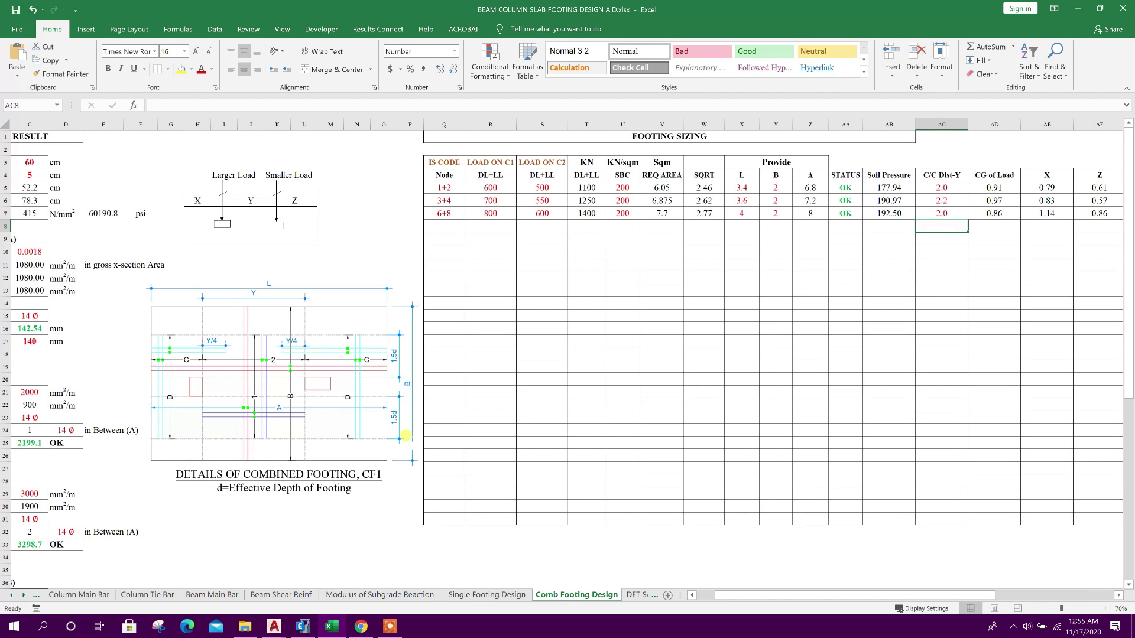
# Step: Switch to ETABS and replace the slab strip results with the undeformed base plan around joints 17 and 13
pyautogui.click(302, 628)
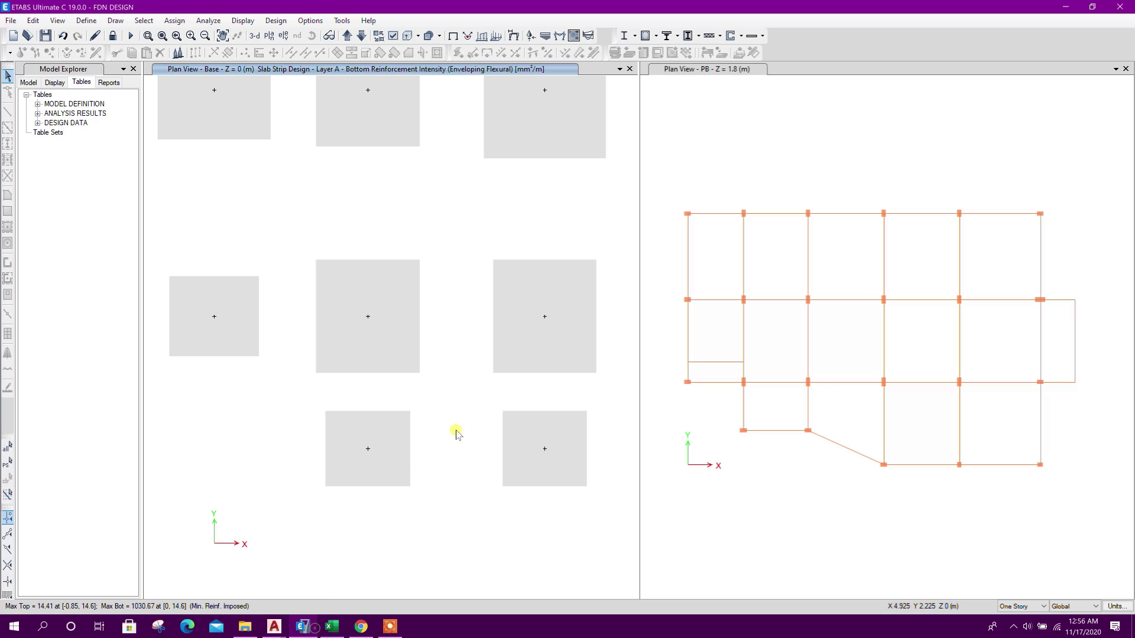
pyautogui.moveTo(423, 386); pyautogui.dragTo(392, 431, button='middle')
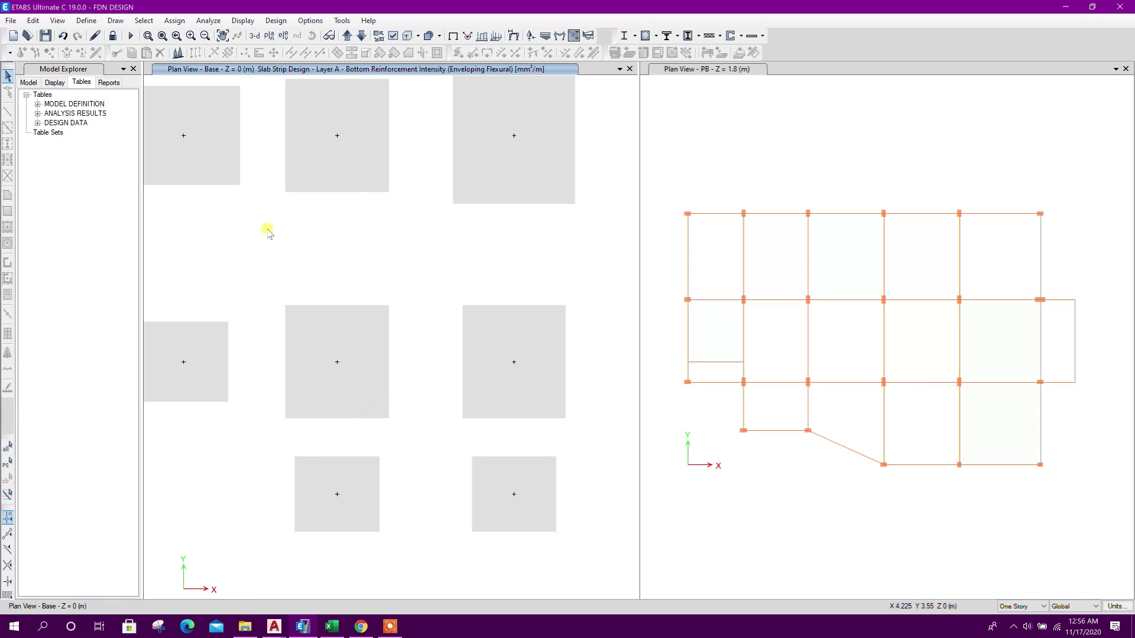
pyautogui.click(454, 36)
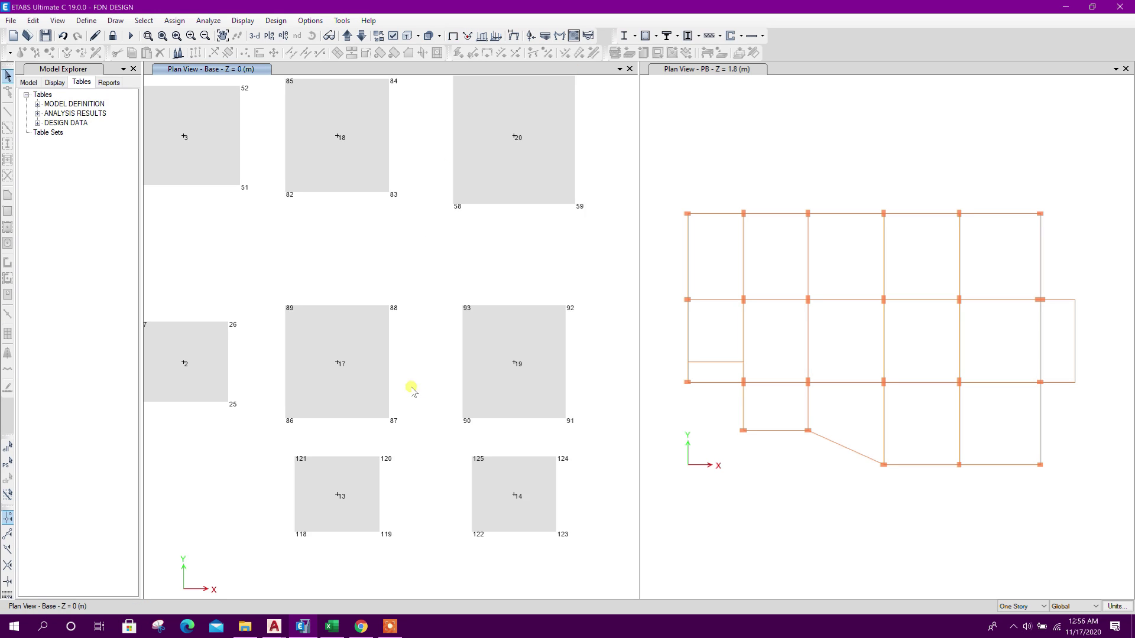
pyautogui.moveTo(398, 382); pyautogui.dragTo(472, 306, button='middle')
# Step: Look up the DL+LL loads of nodes 13 and 17 on Excel's Single Footing Design sheet
pyautogui.click(331, 625)
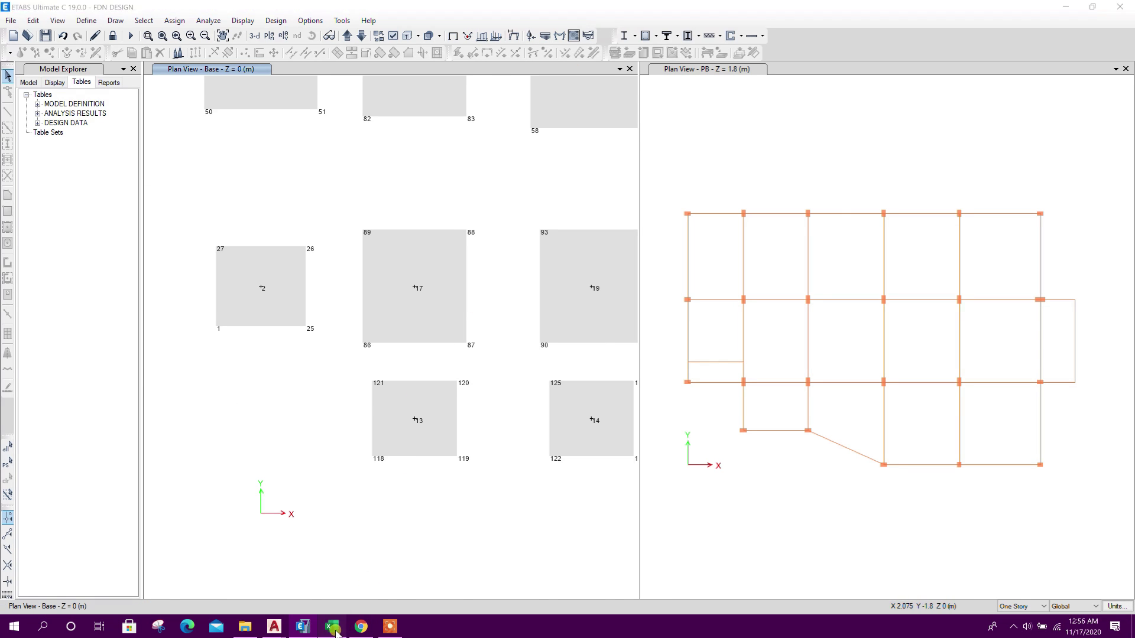
pyautogui.click(475, 595)
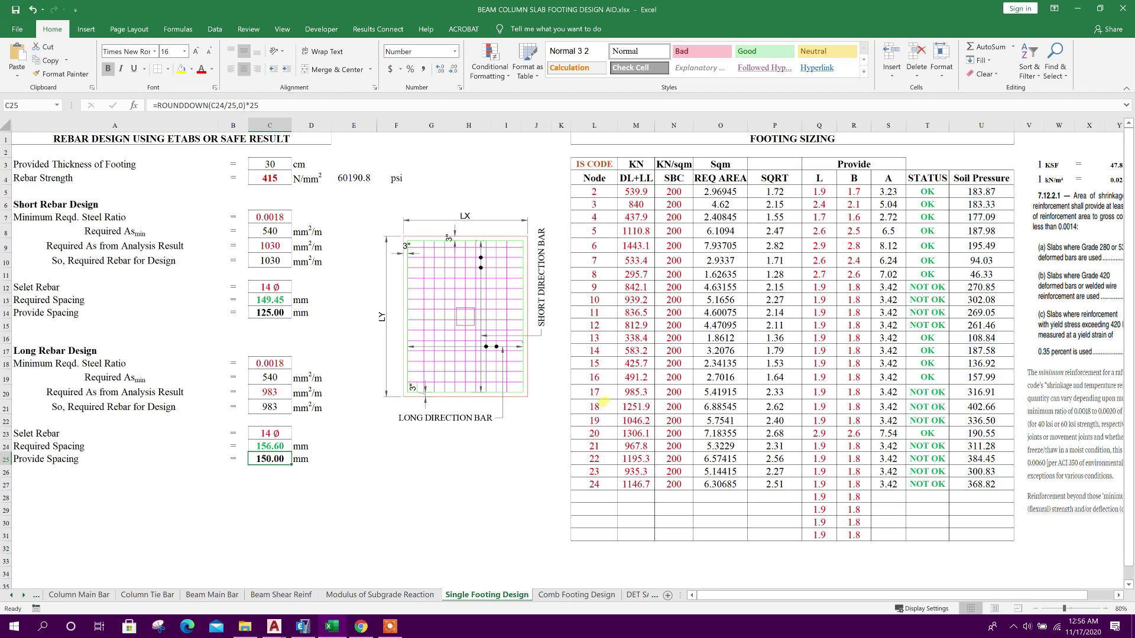
pyautogui.click(603, 393)
pyautogui.click(600, 337)
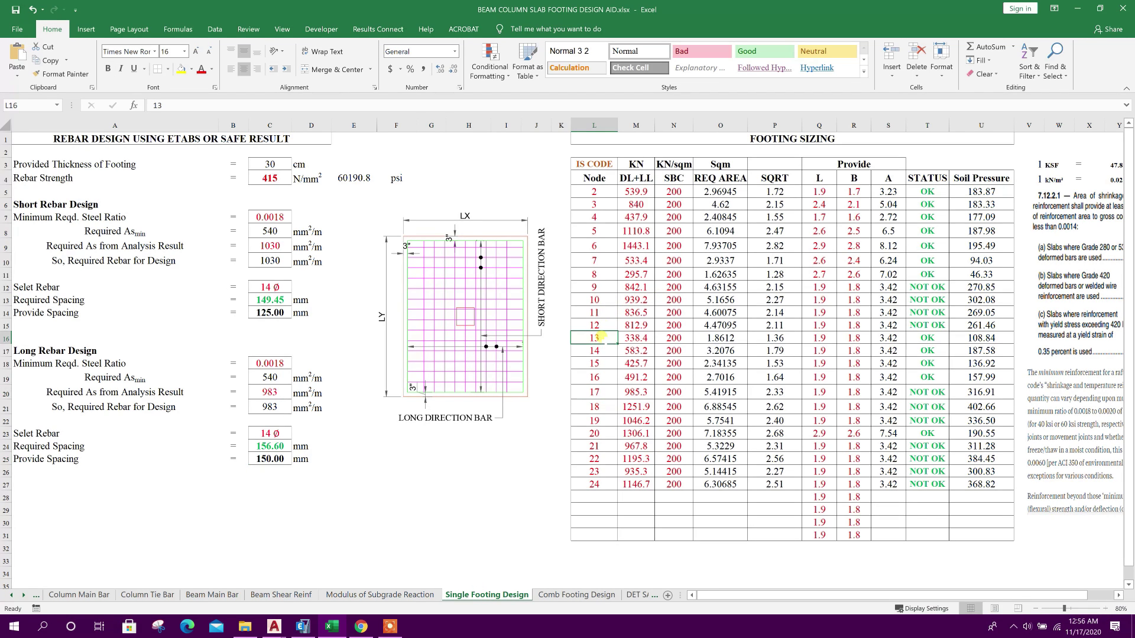
pyautogui.click(634, 338)
pyautogui.click(610, 396)
pyautogui.click(635, 394)
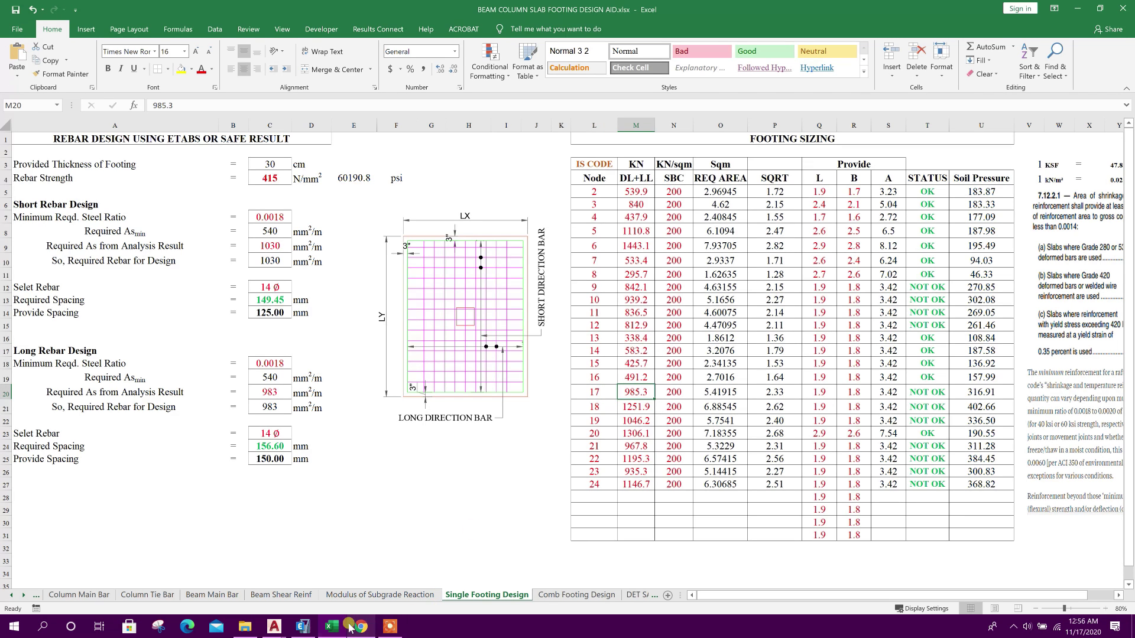
# Step: On the Comb Footing Design sheet, set the first node entry in Q5 to 17+13
pyautogui.click(328, 626)
pyautogui.click(328, 626)
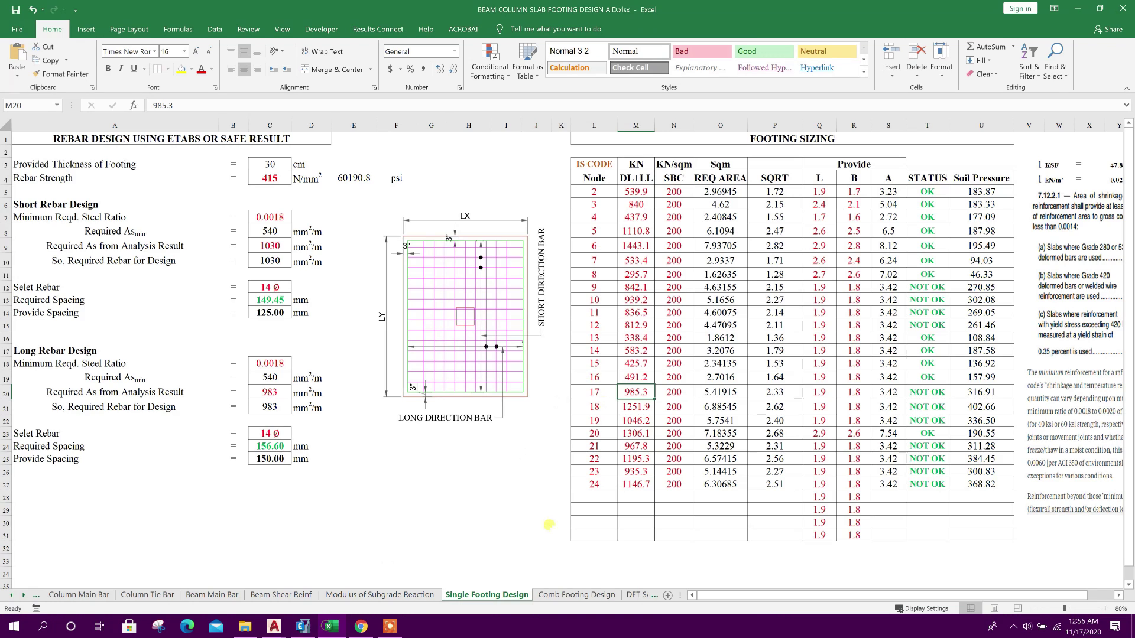
pyautogui.click(556, 595)
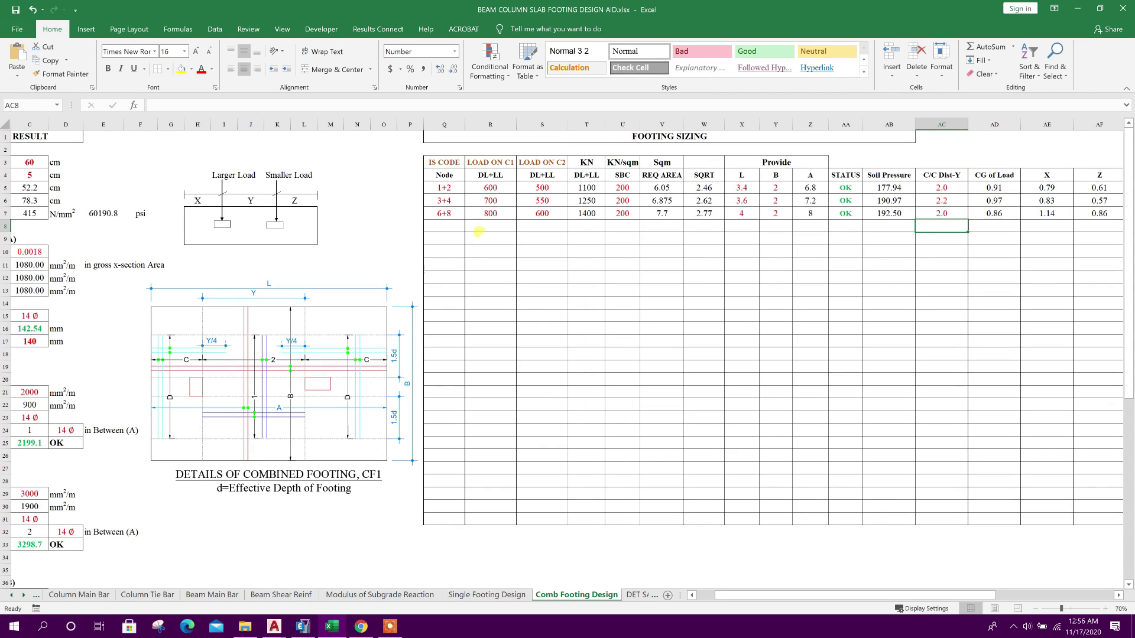
pyautogui.click(444, 187)
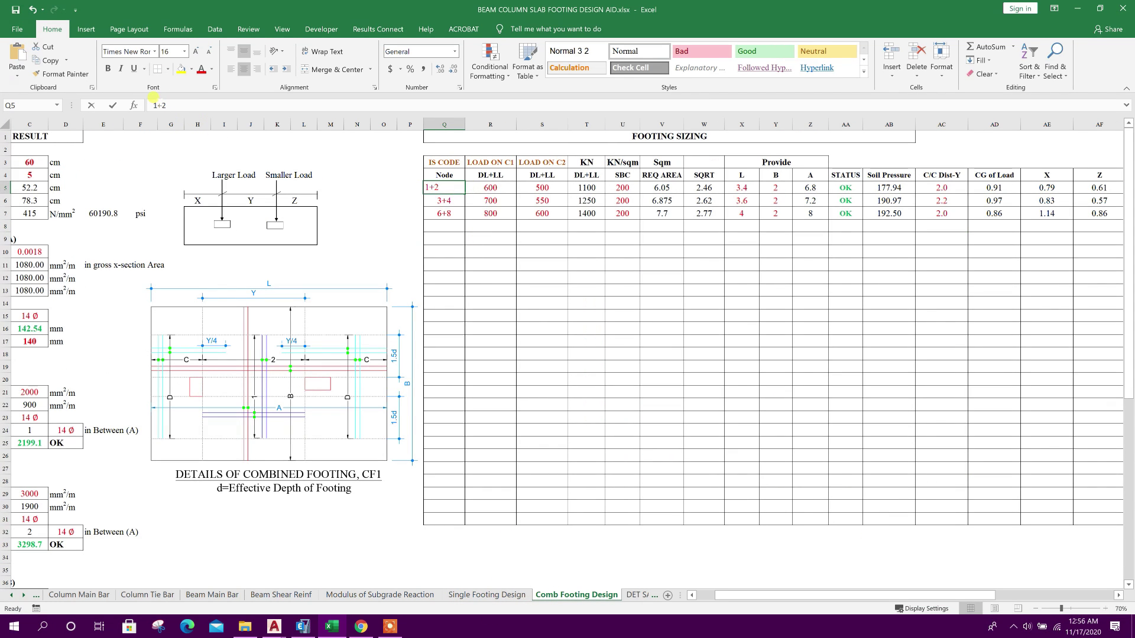
pyautogui.click(154, 104)
pyautogui.write('7+')
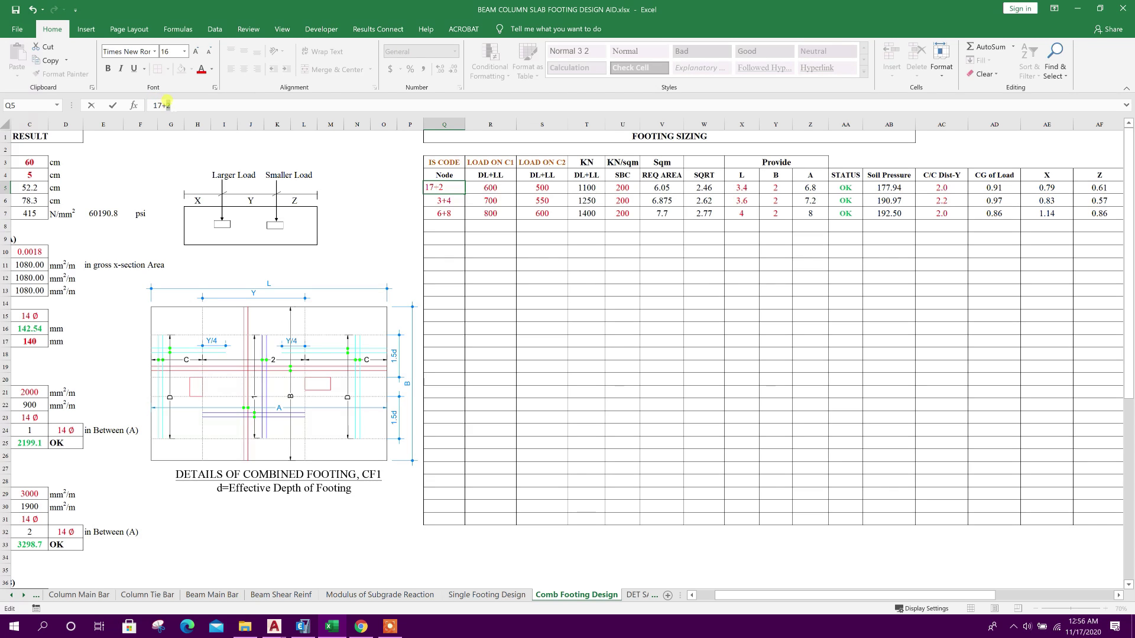
pyautogui.write('13')
pyautogui.click(541, 417)
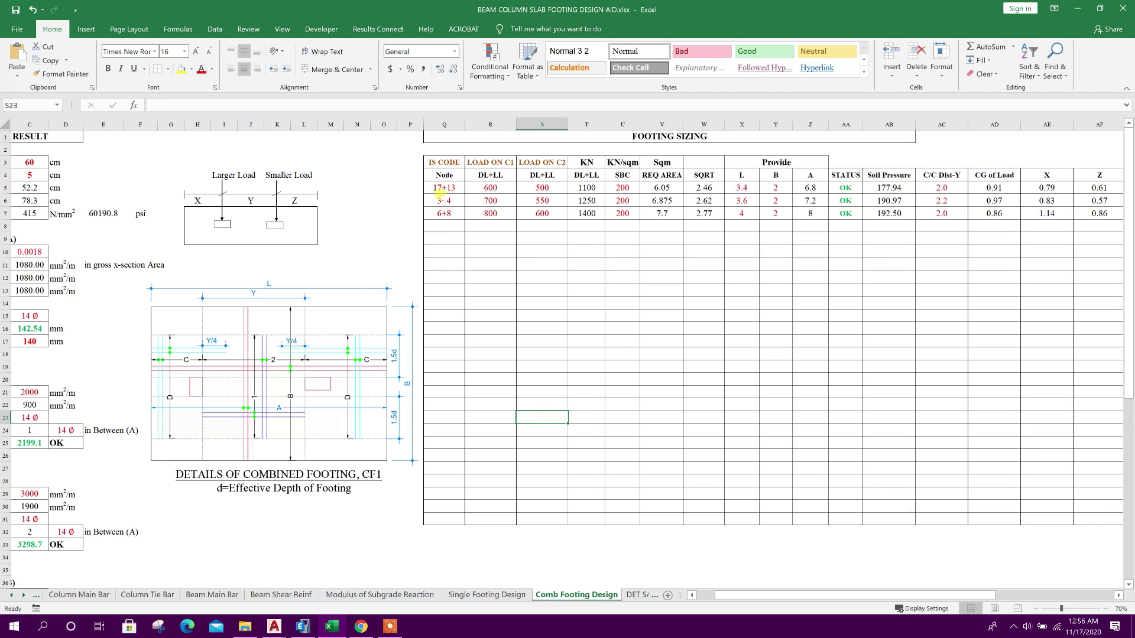
# Step: Check joints 17 and 13 in the ETABS base plan and look up their DL+LL loads on Excel's Single Footing Design sheet
pyautogui.click(303, 627)
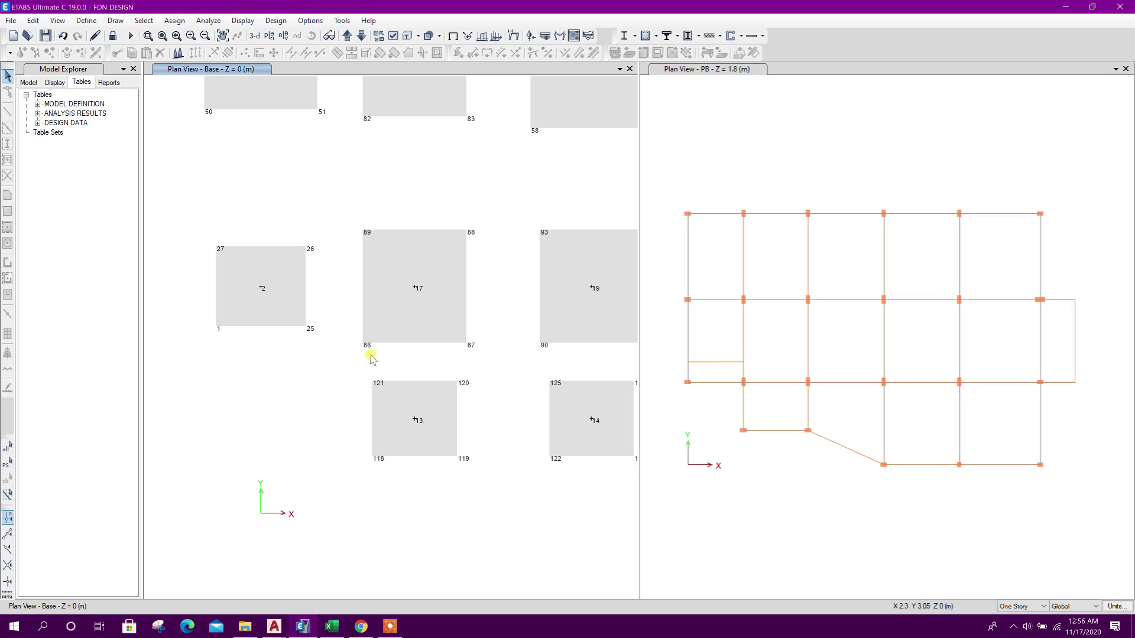
pyautogui.click(331, 626)
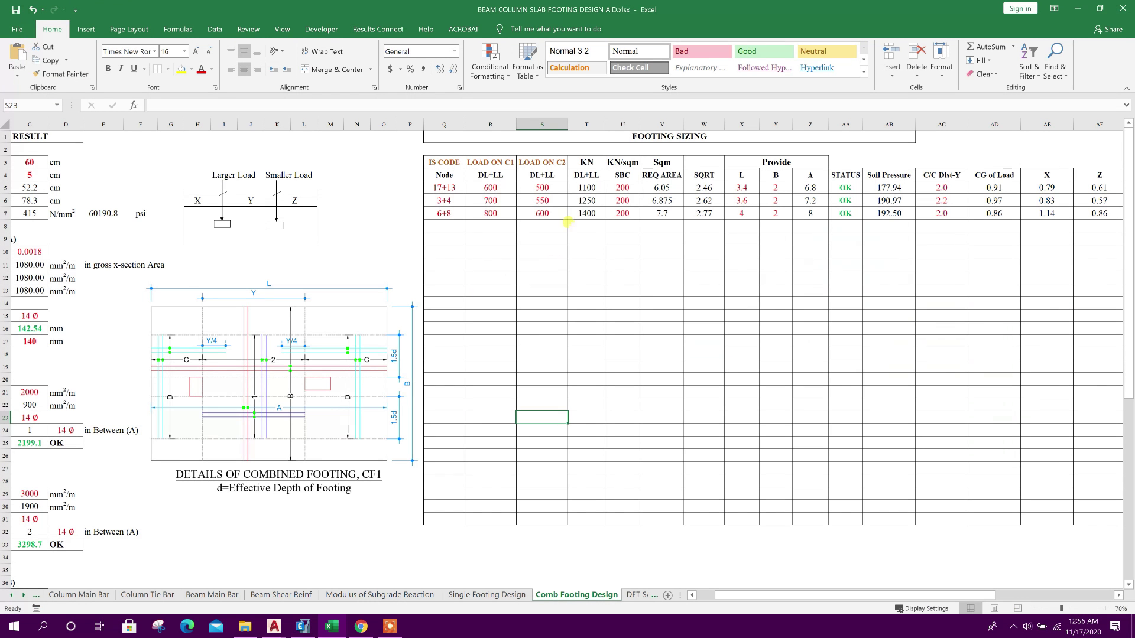
pyautogui.click(325, 631)
pyautogui.click(324, 631)
pyautogui.click(486, 595)
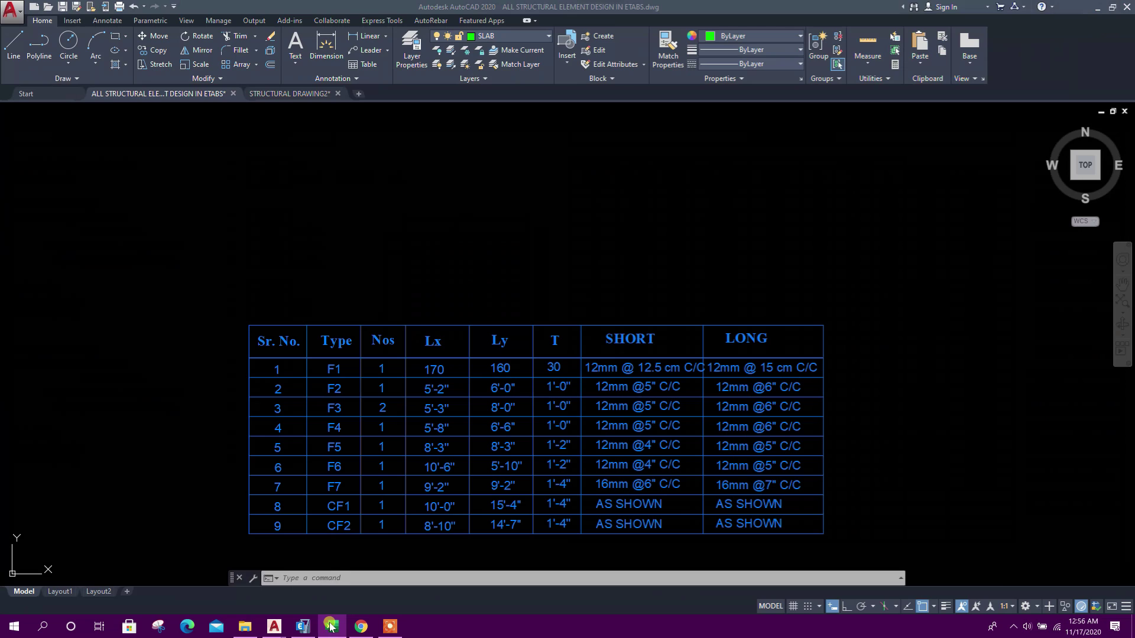
pyautogui.click(329, 630)
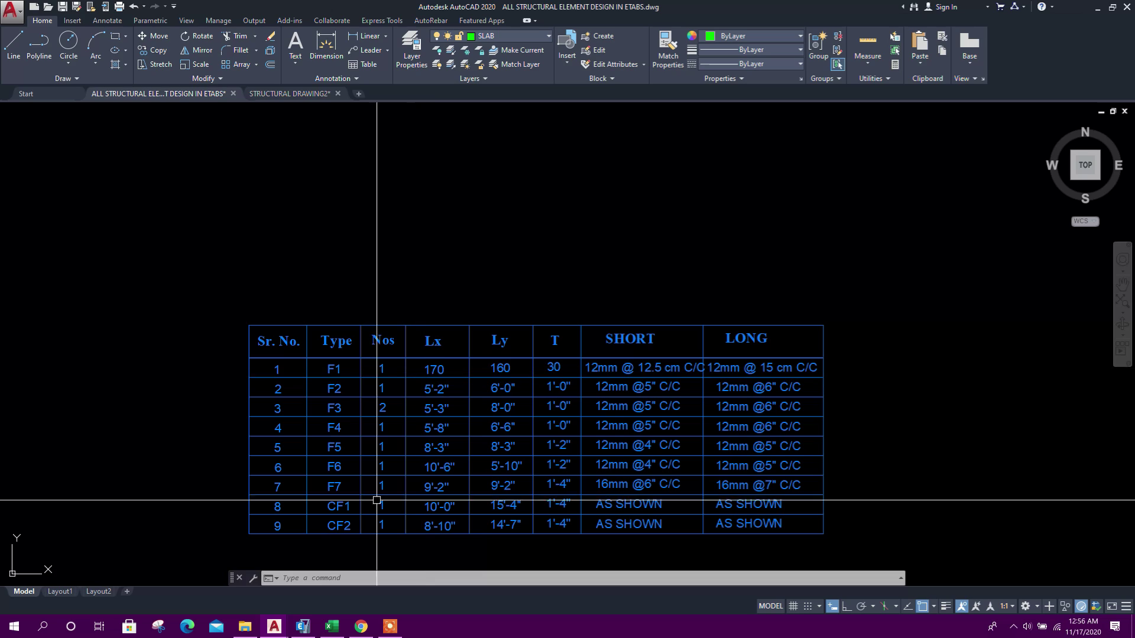
pyautogui.click(329, 630)
# Step: On Excel's Comb Footing Design sheet, set the 17+13 footing's load on C1 to 986 and load on C2 to 339
pyautogui.click(576, 594)
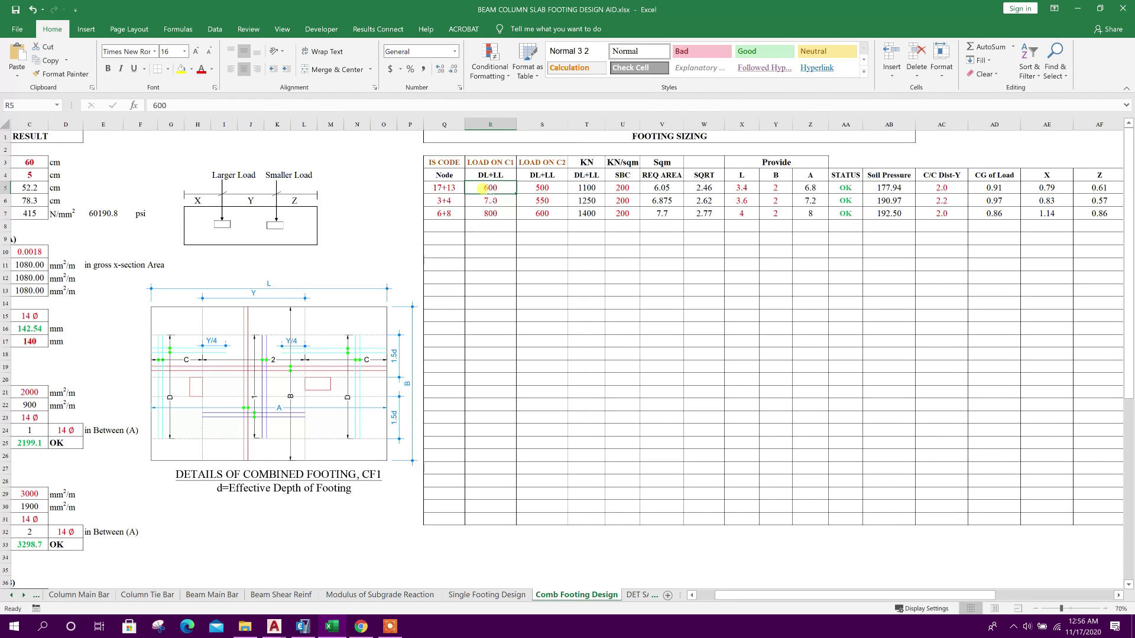
pyautogui.write('986')
pyautogui.press('Return')
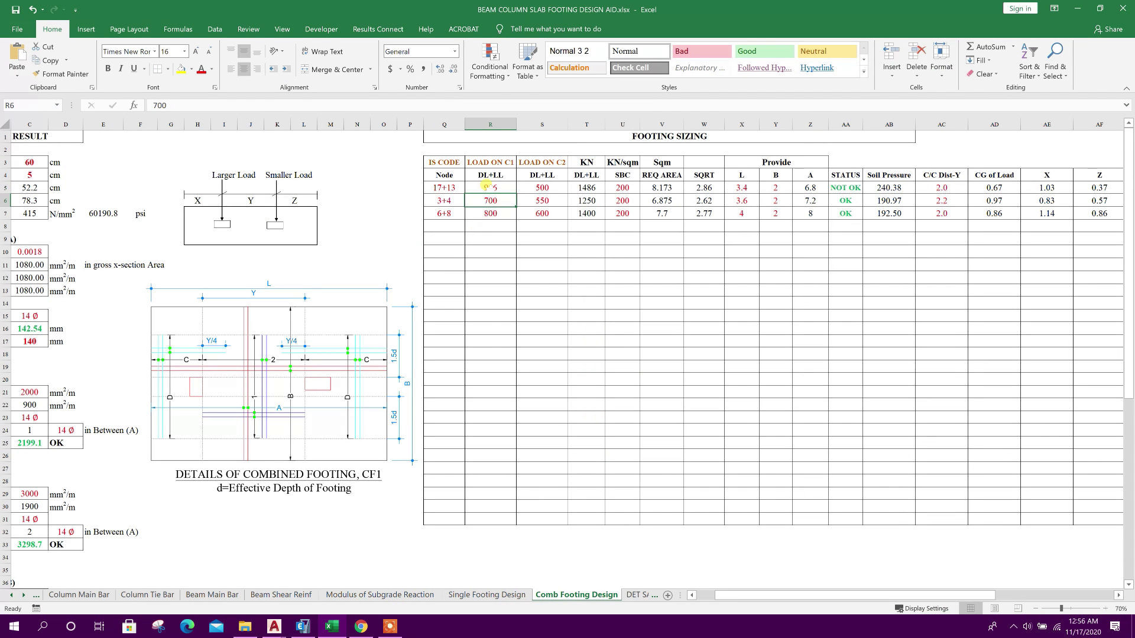
pyautogui.click(528, 185)
pyautogui.write('239')
pyautogui.press('Return')
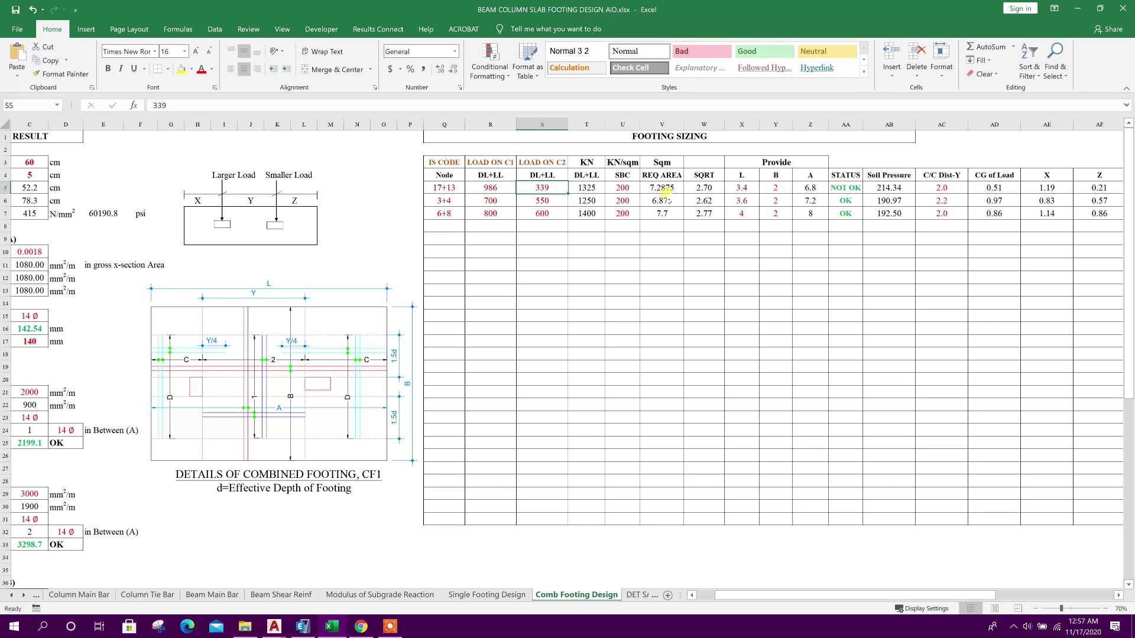
# Step: Check the 17+13 footing's SBC and required area, and try a provided length L of 3.6
pyautogui.click(622, 187)
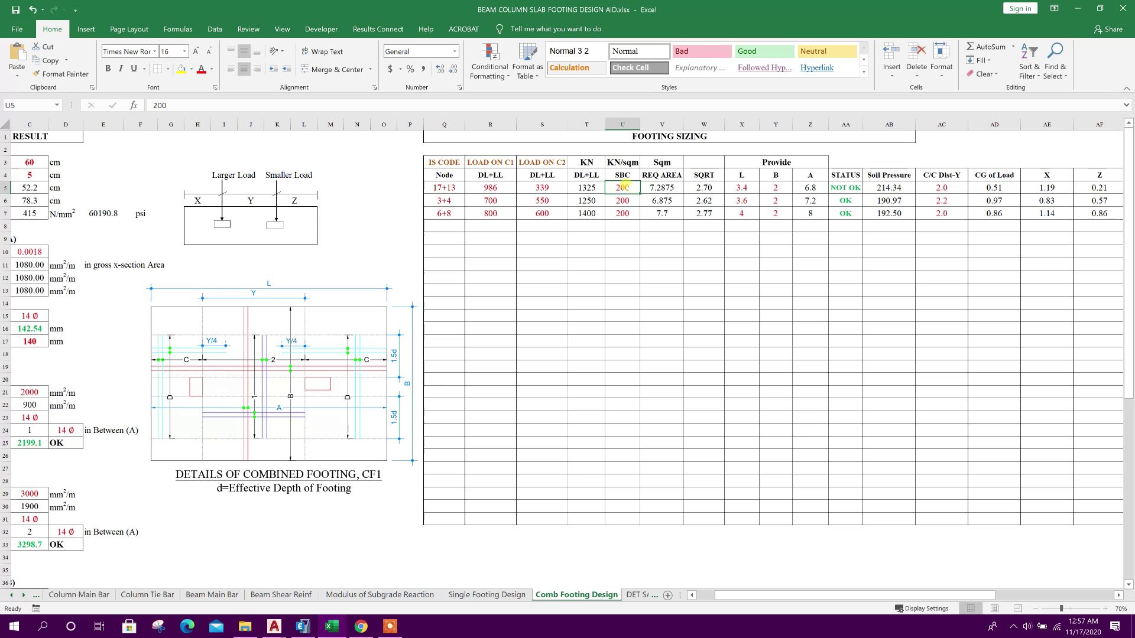
pyautogui.click(678, 188)
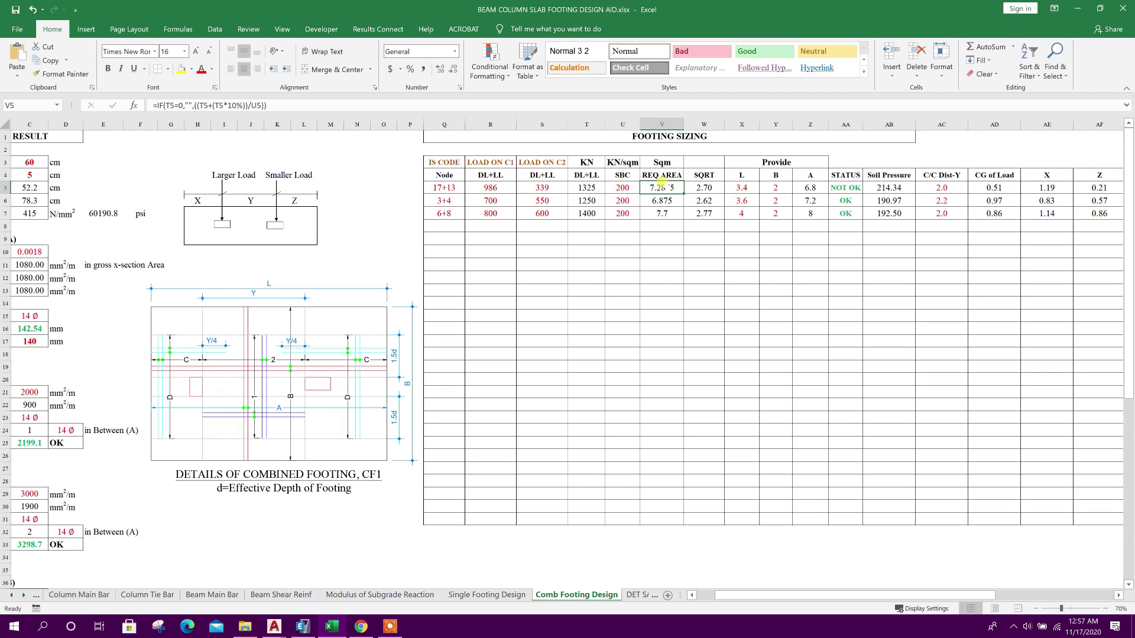
pyautogui.click(703, 187)
pyautogui.click(742, 186)
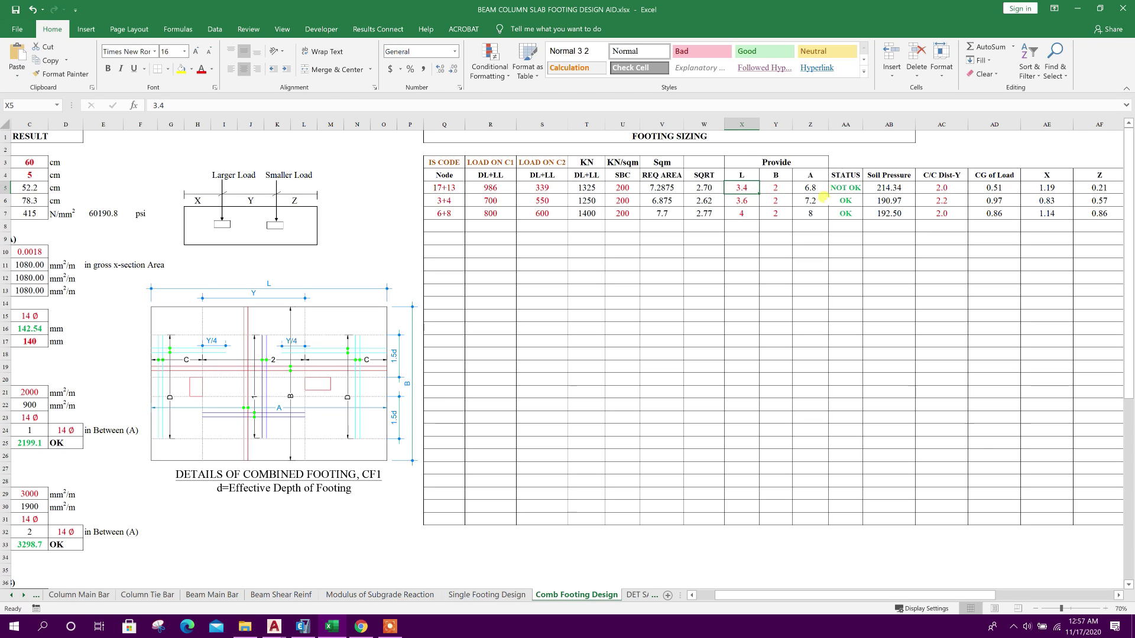
pyautogui.write('3.6')
pyautogui.press('Return')
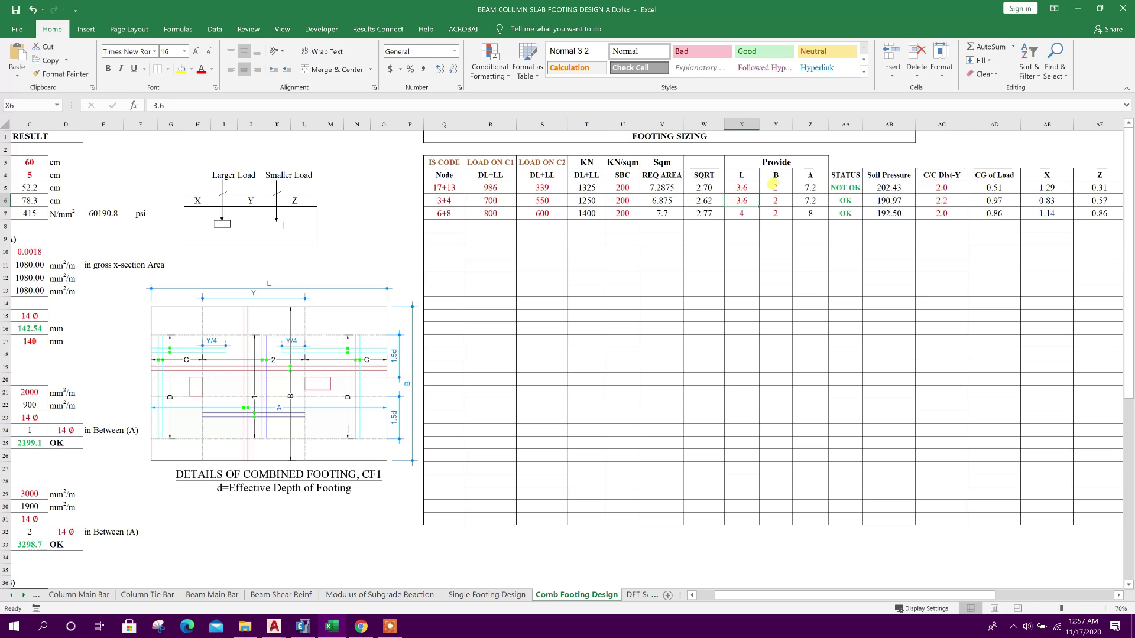
# Step: Set the 17+13 footing's provided length L to 3.8 and check its breadth, area, status and soil pressure
pyautogui.click(777, 188)
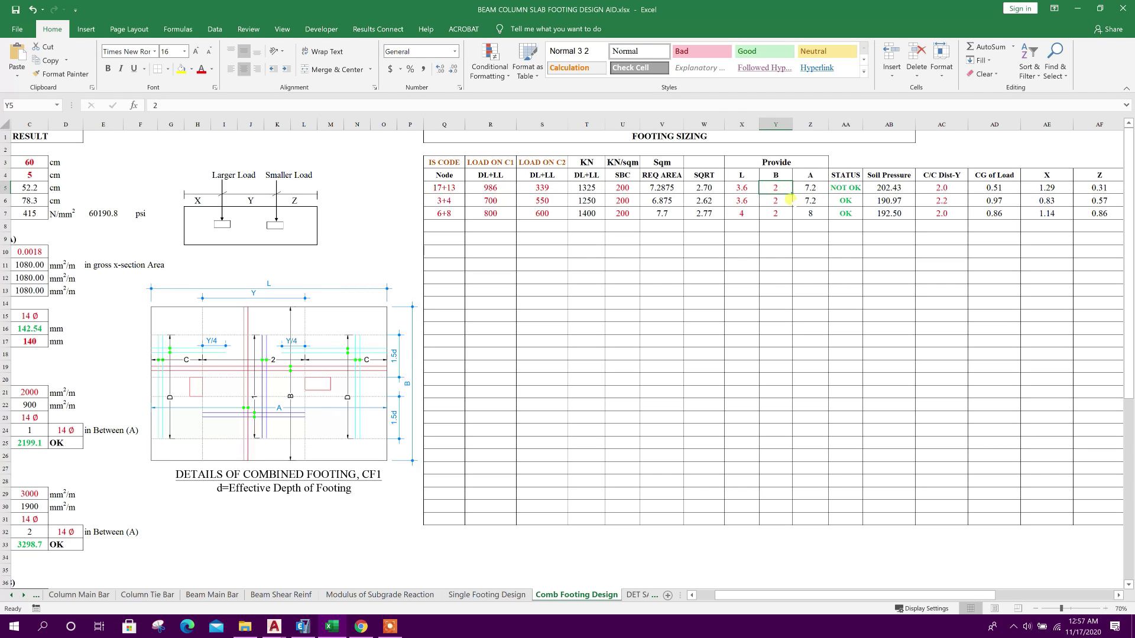
pyautogui.click(741, 183)
pyautogui.write('3')
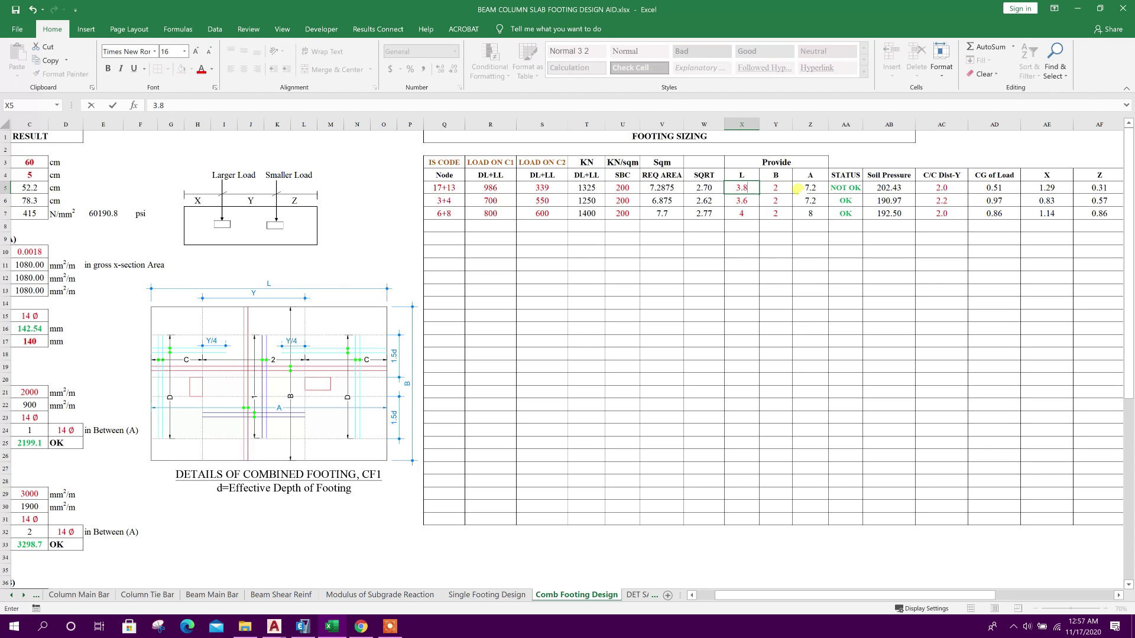
pyautogui.press('Return')
pyautogui.click(779, 187)
pyautogui.click(812, 190)
pyautogui.click(851, 186)
pyautogui.click(885, 187)
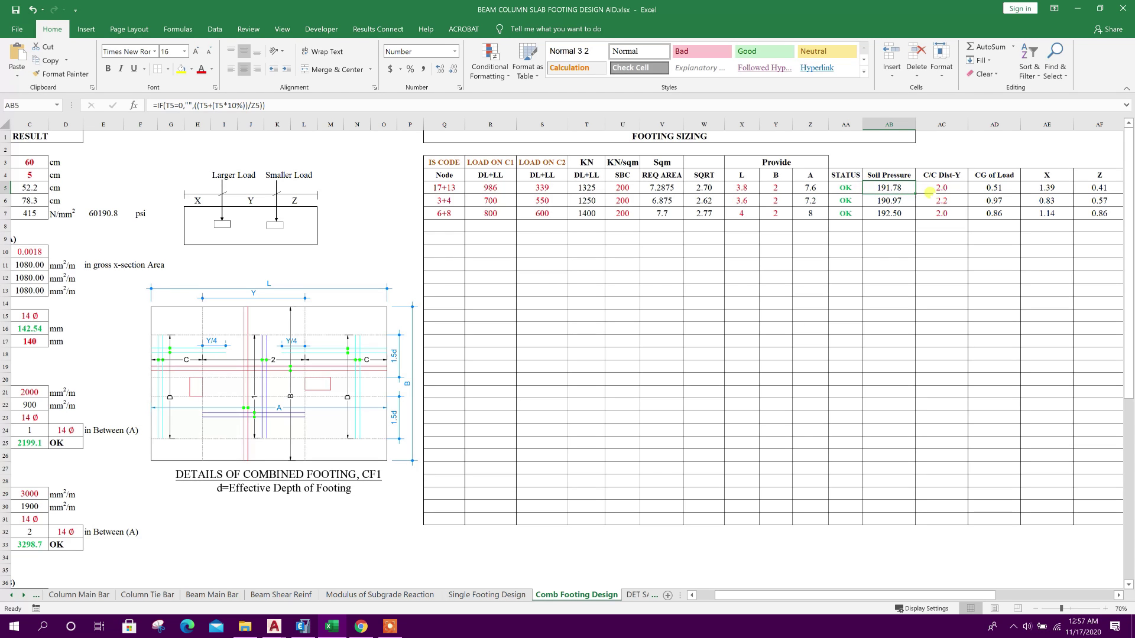
# Step: Switch to the ALL STRUCTURAL ELEMENT DESIGN IN ETABS drawing in AutoCAD and measure the vertical centre-to-centre distance between the columns at nodes 17 and 13
pyautogui.click(946, 188)
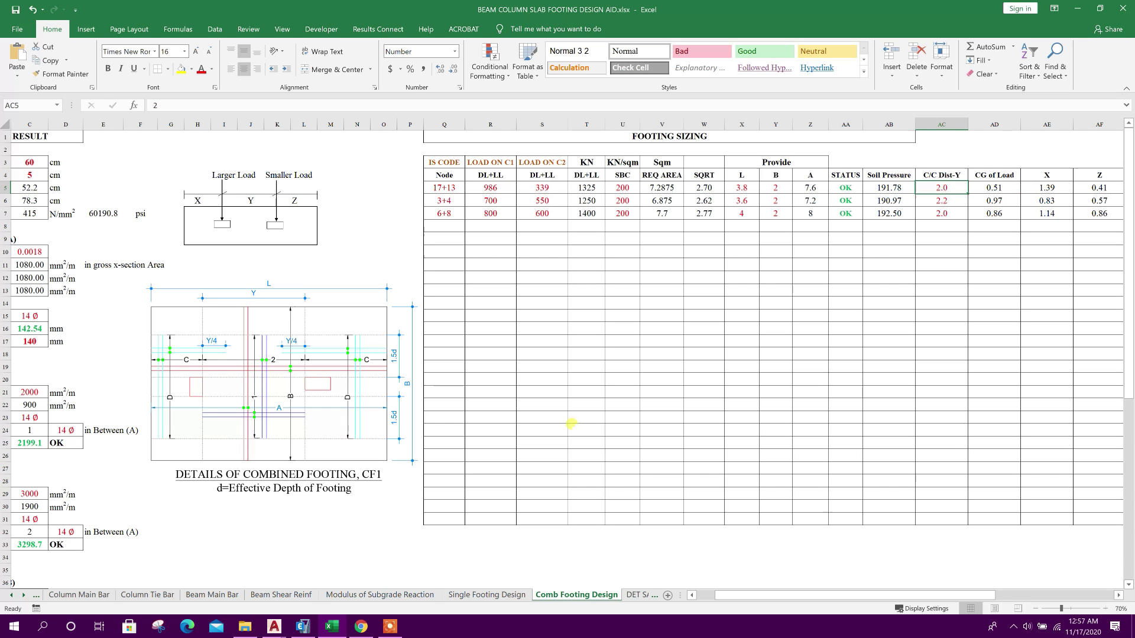
pyautogui.click(274, 627)
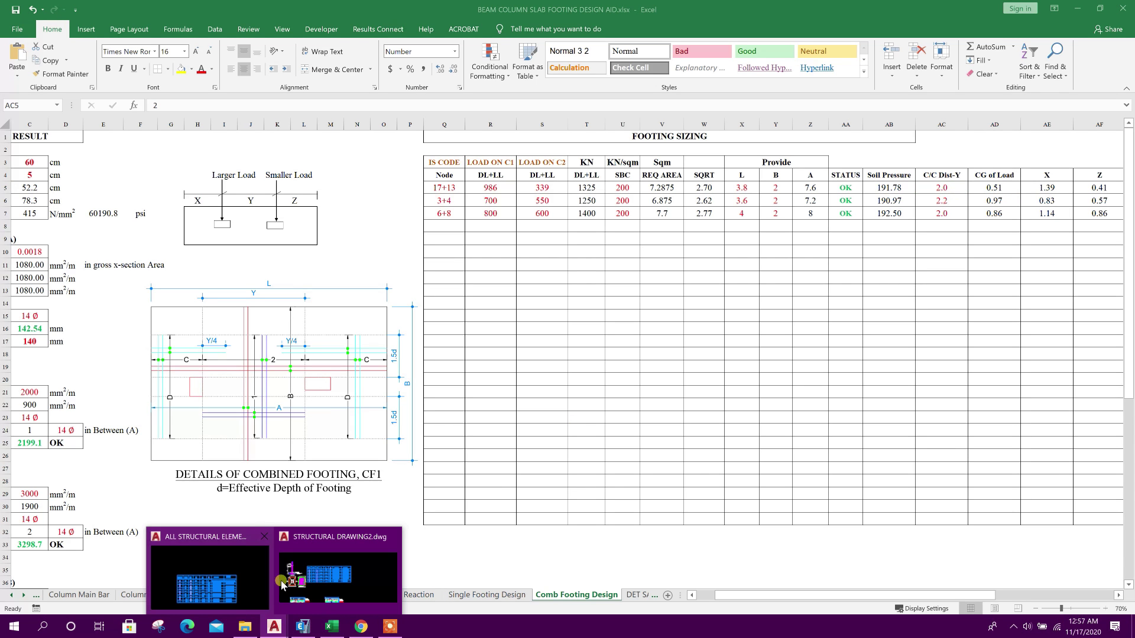
pyautogui.click(243, 579)
pyautogui.scroll(-5, 352, 230)
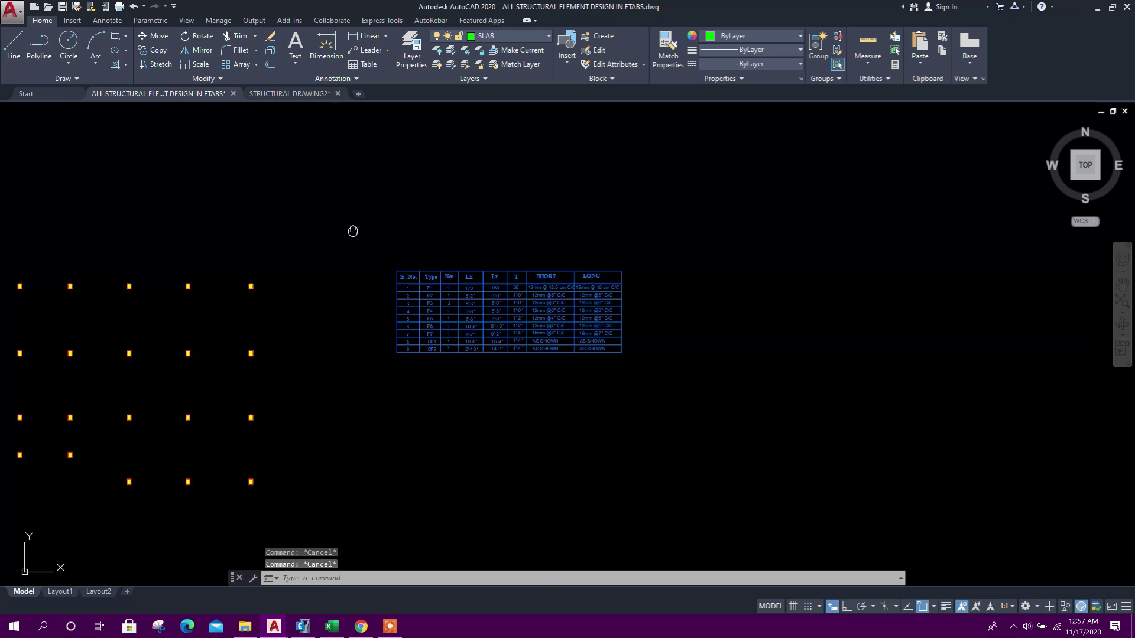
pyautogui.click(370, 36)
pyautogui.scroll(4, 228, 400)
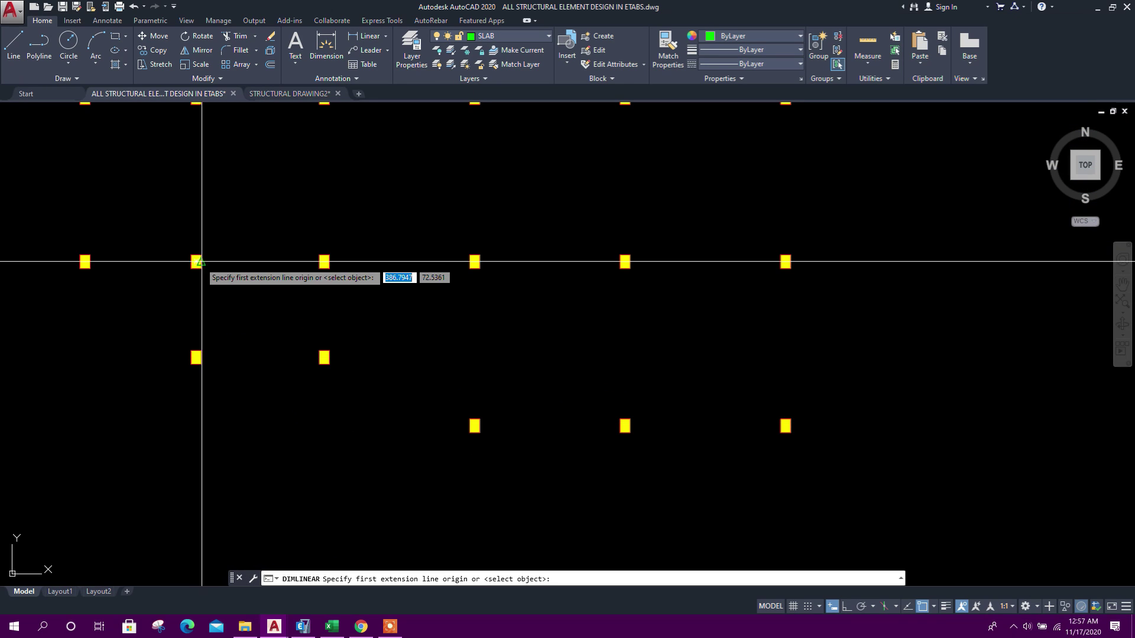
pyautogui.click(196, 262)
pyautogui.click(196, 357)
pyautogui.scroll(4, 207, 343)
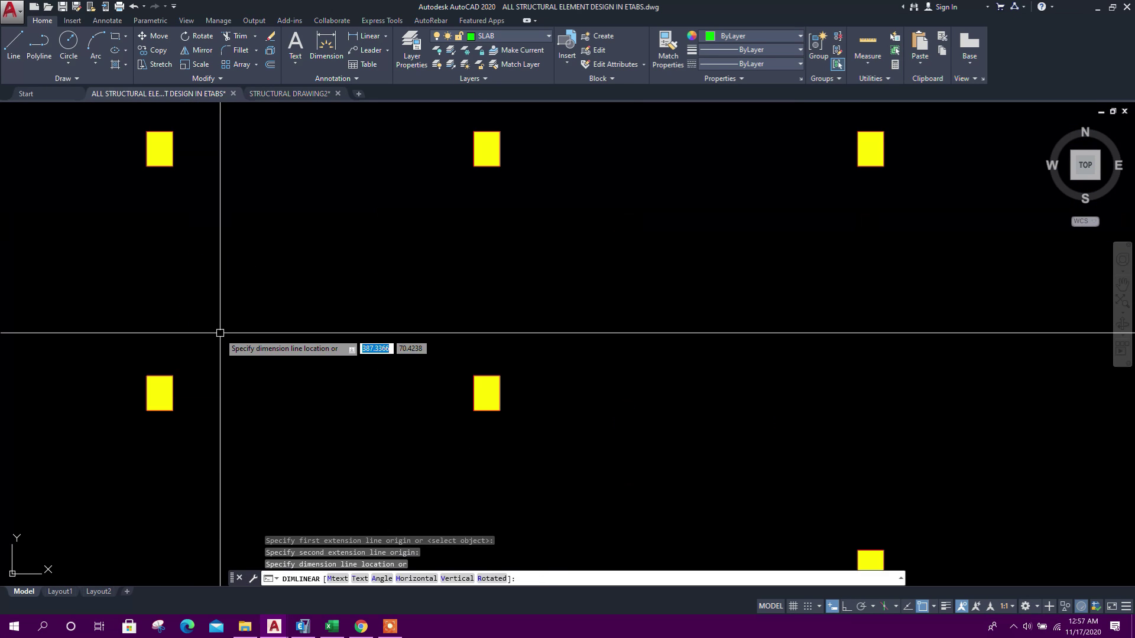
pyautogui.press('Escape')
pyautogui.scroll(-4, 253, 400)
# Step: Return to Excel and set the 17+13 footing's C/C Dist-Y in AC5 to 2.8
pyautogui.click(333, 627)
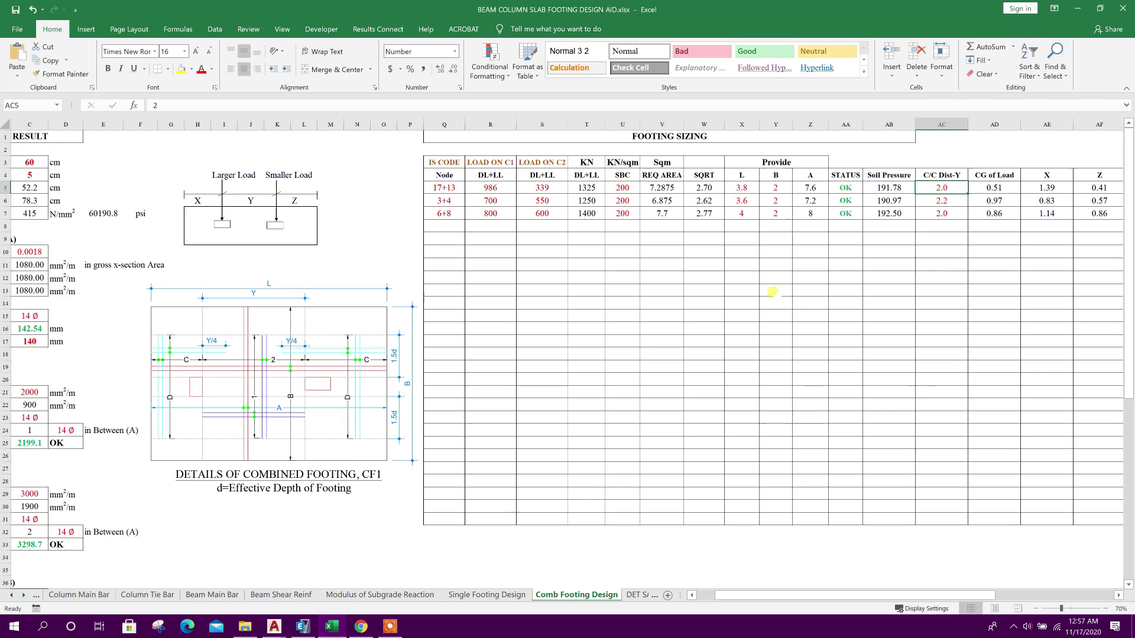
pyautogui.write('2')
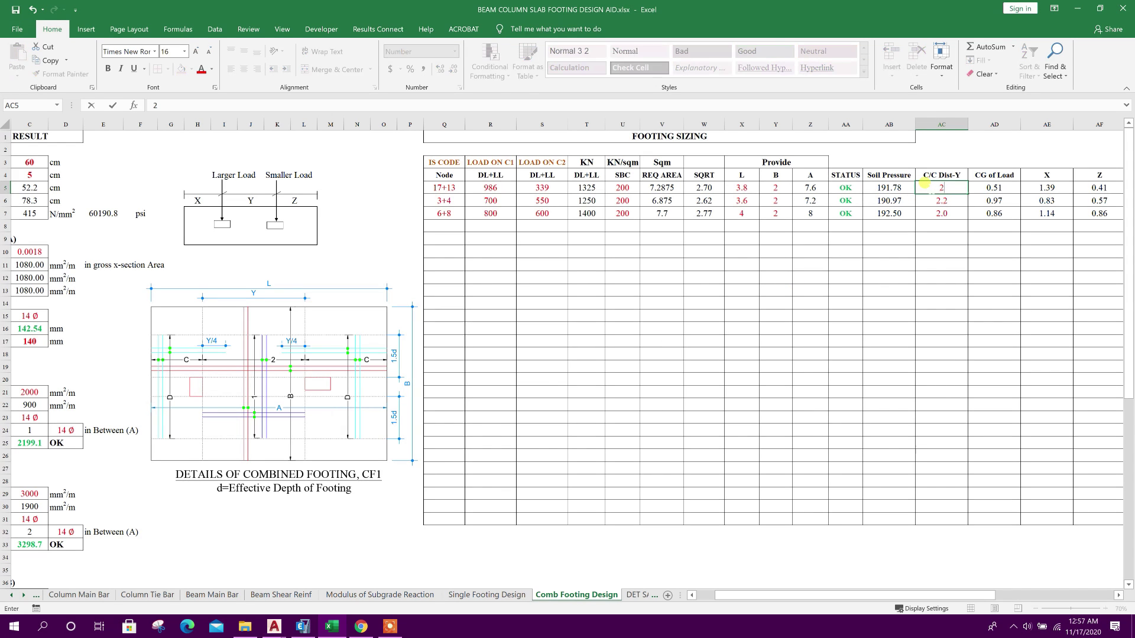
pyautogui.press('Return')
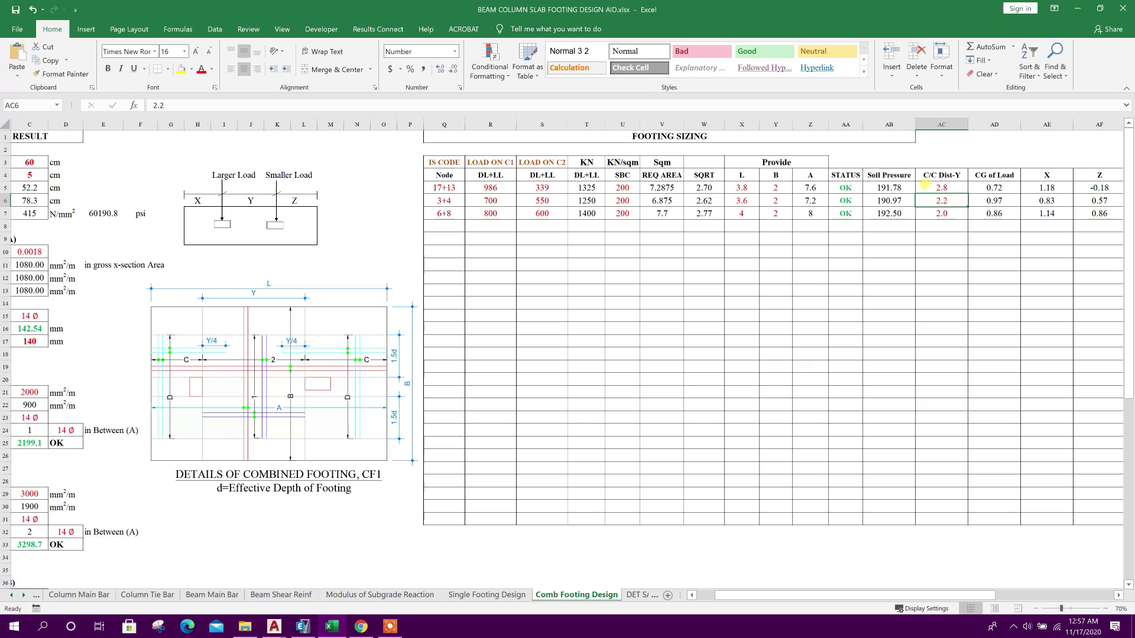
pyautogui.click(926, 186)
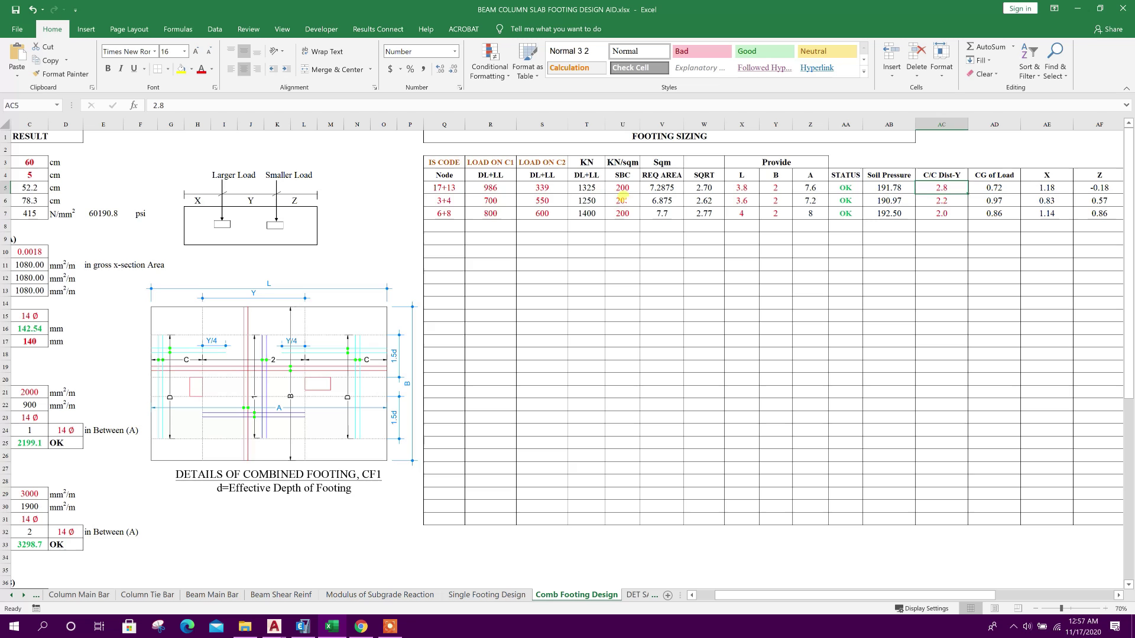
# Step: Check joints 17 and 13 in the ETABS plan, and set the 17+13 footing's SBC in Excel to 150 KN/sqm
pyautogui.click(624, 189)
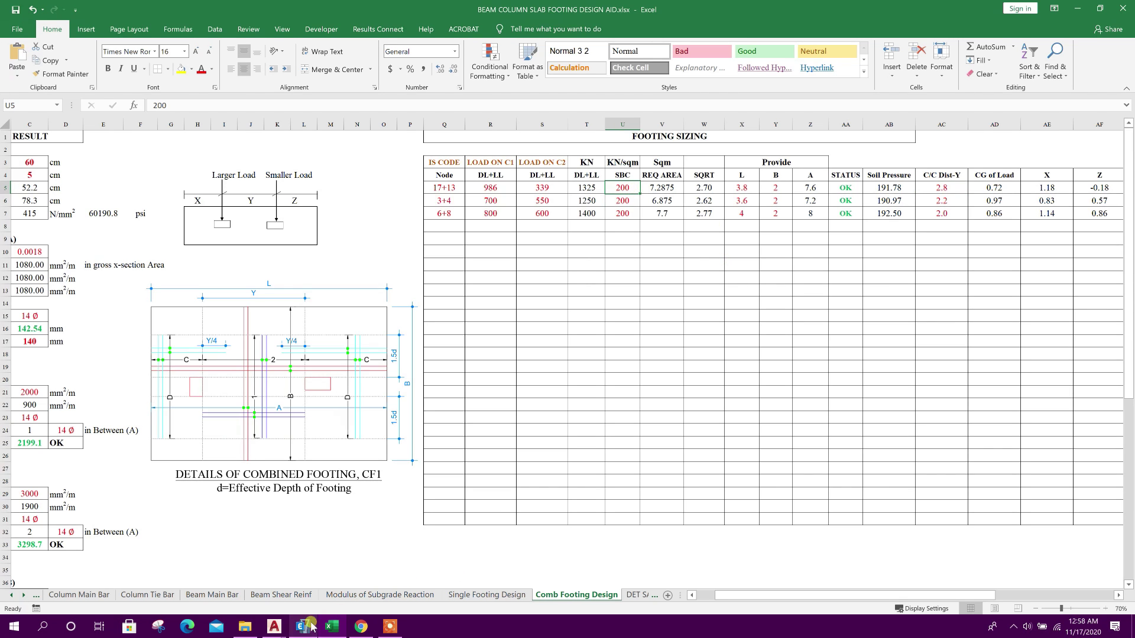
pyautogui.hotkey('alt', 'Tab')
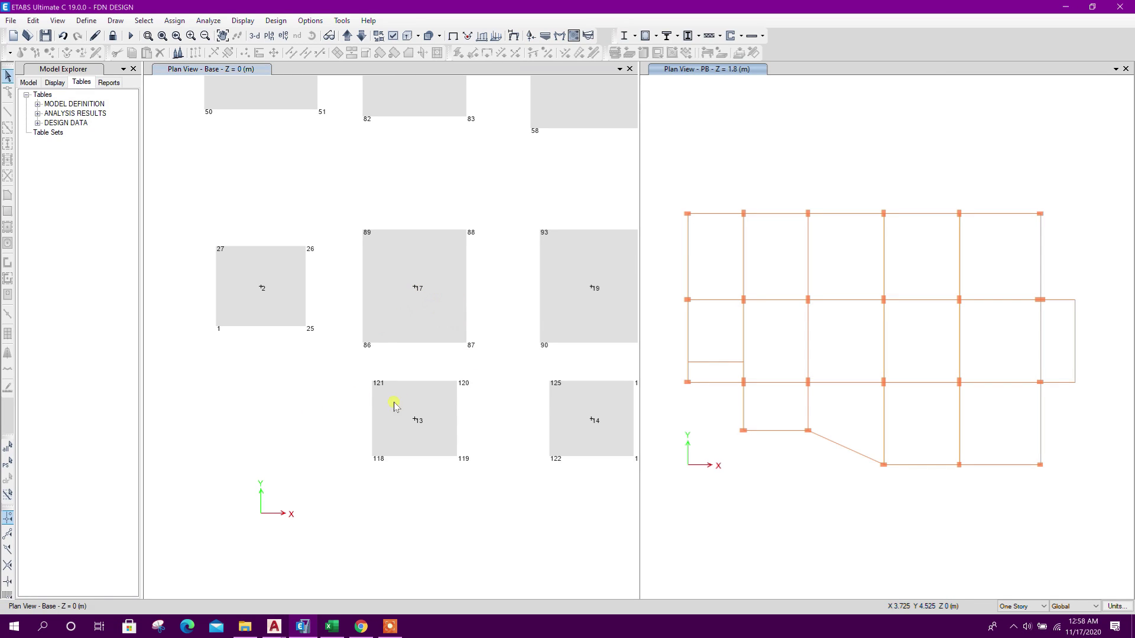
pyautogui.click(331, 626)
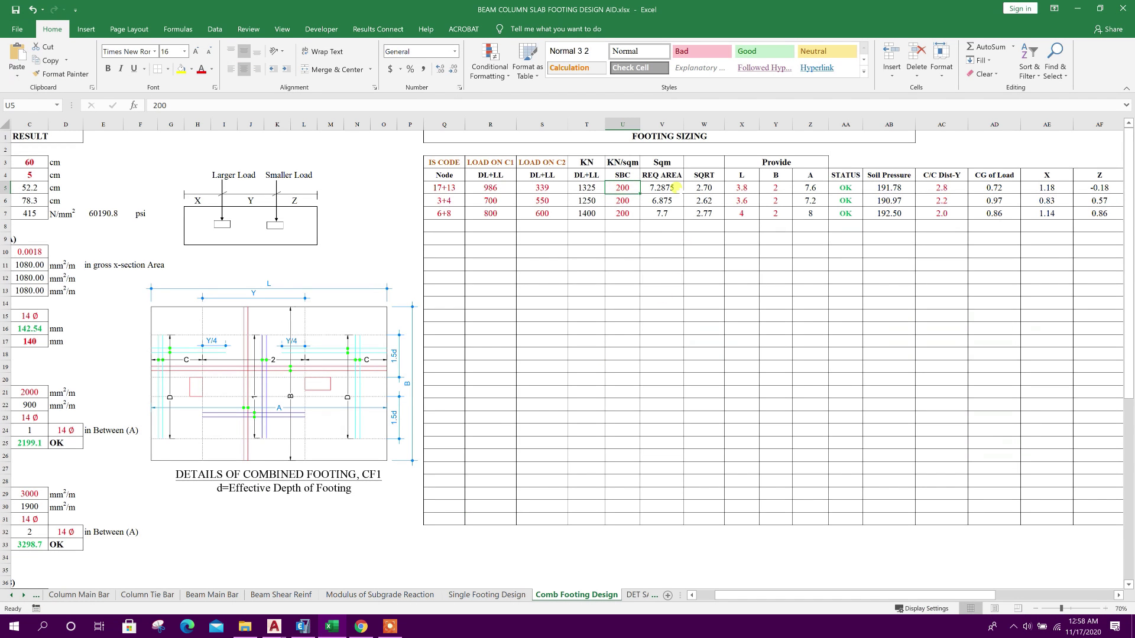
pyautogui.write('150')
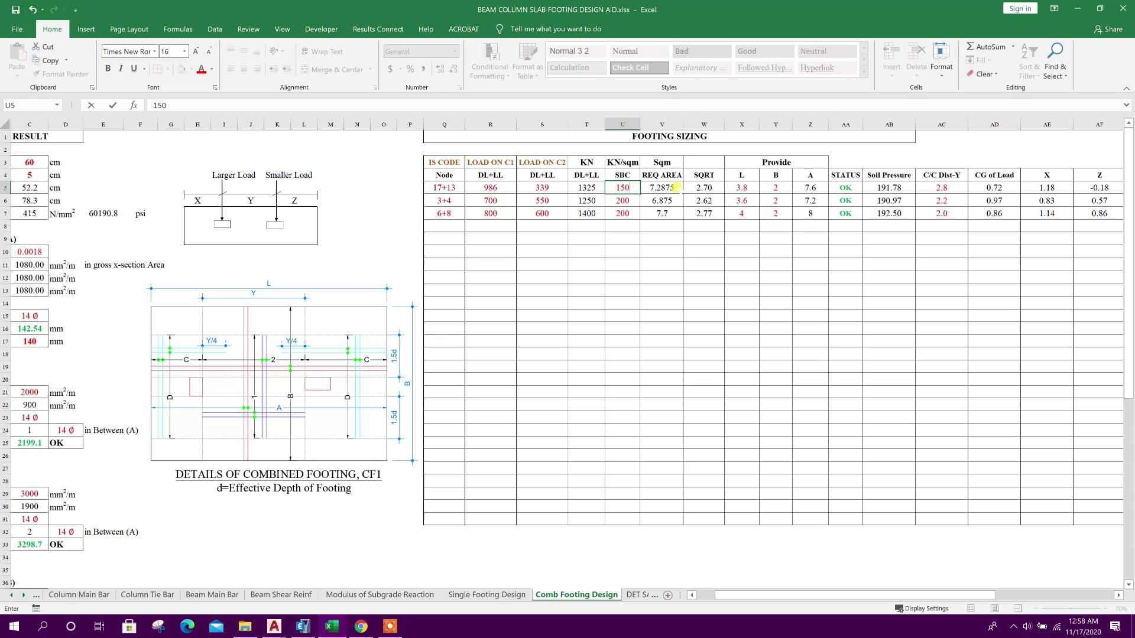
pyautogui.press('Return')
pyautogui.click(622, 187)
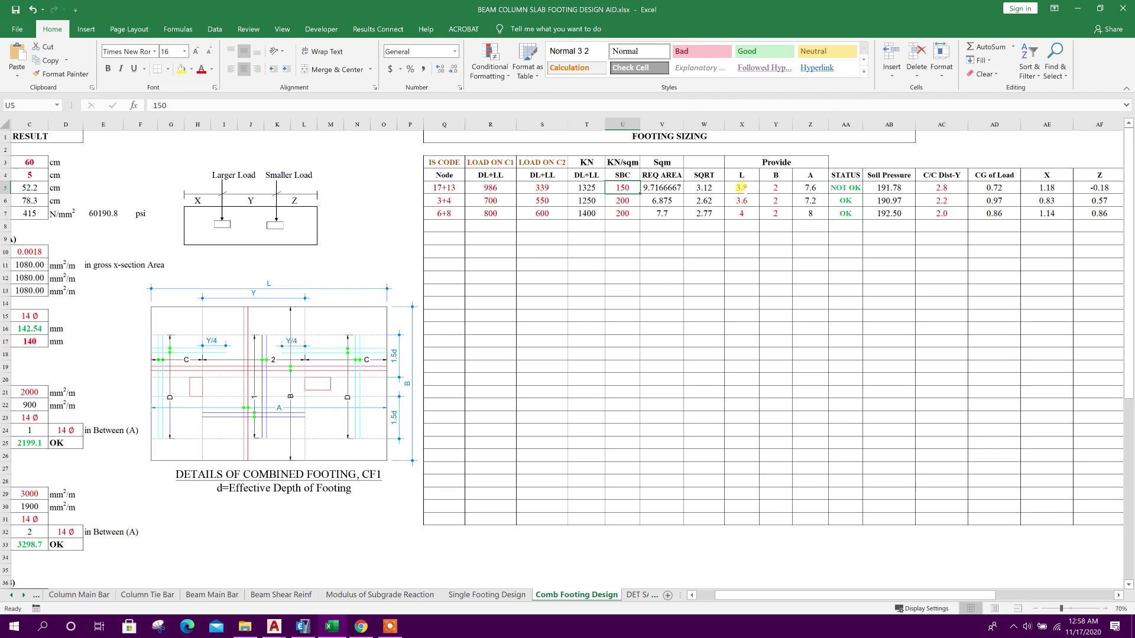
# Step: Set the 17+13 footing's provided length L to 4.4 and breadth B to 2.2
pyautogui.click(741, 187)
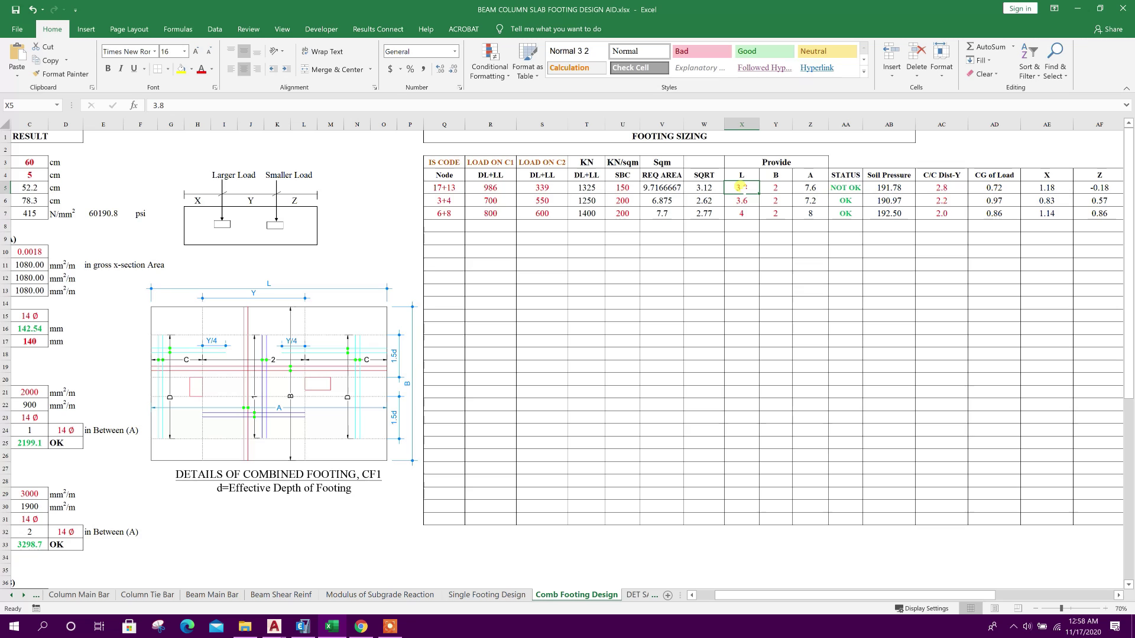
pyautogui.write('4')
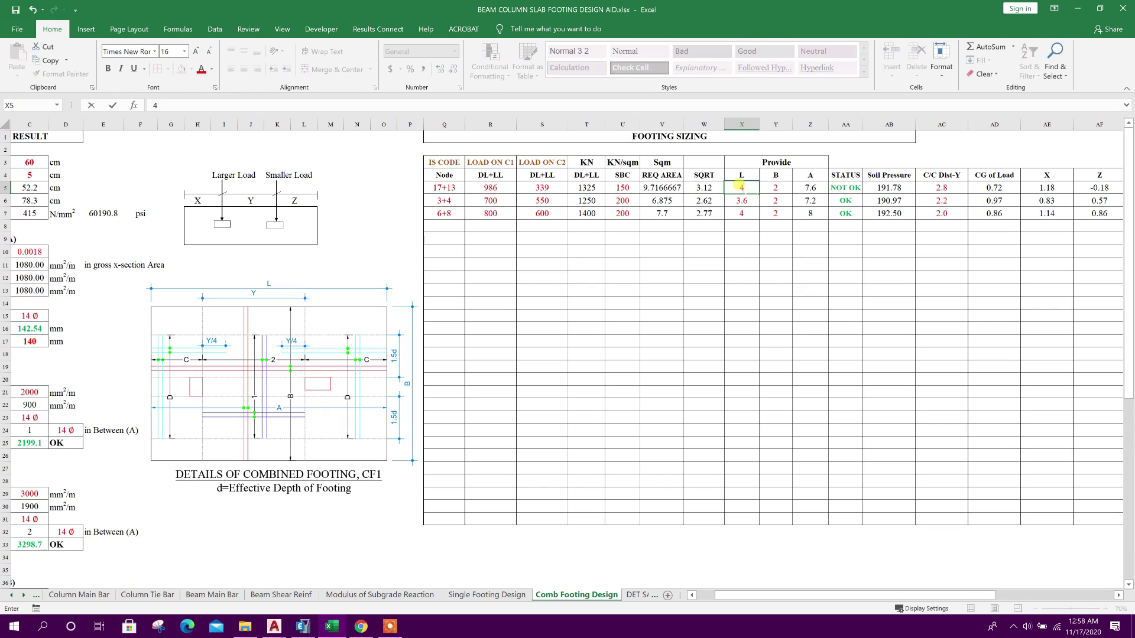
pyautogui.press('Return')
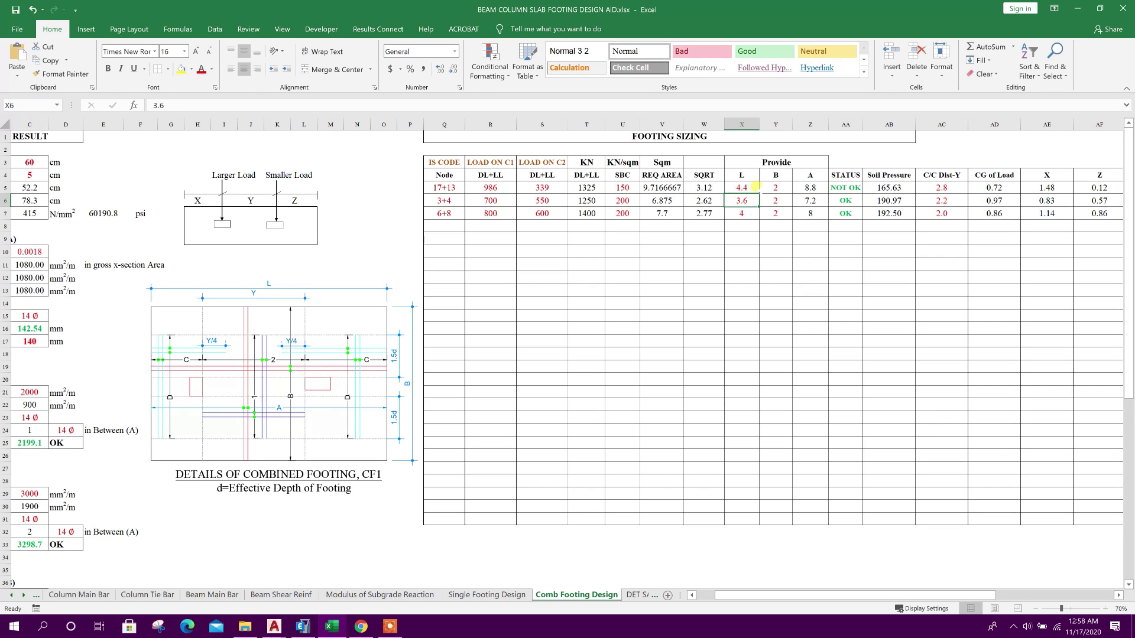
pyautogui.click(763, 187)
pyautogui.write('2.2')
pyautogui.press('Return')
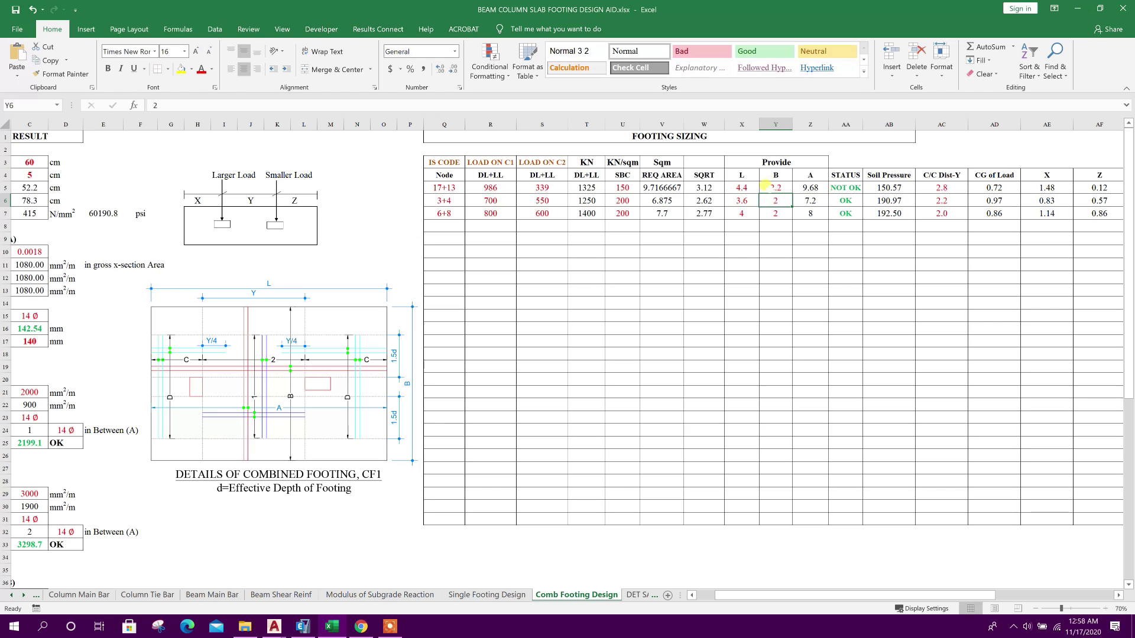
# Step: Increase the 17+13 footing's provided length L to 4.8 and check it against breadth B
pyautogui.click(741, 187)
pyautogui.write('1')
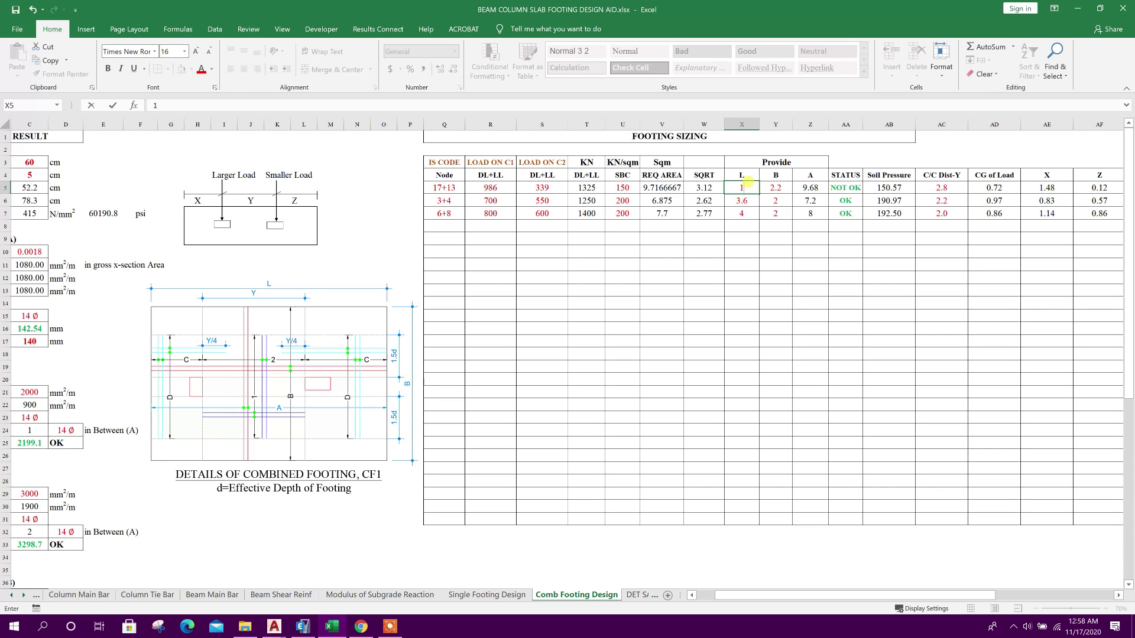
pyautogui.press('Return')
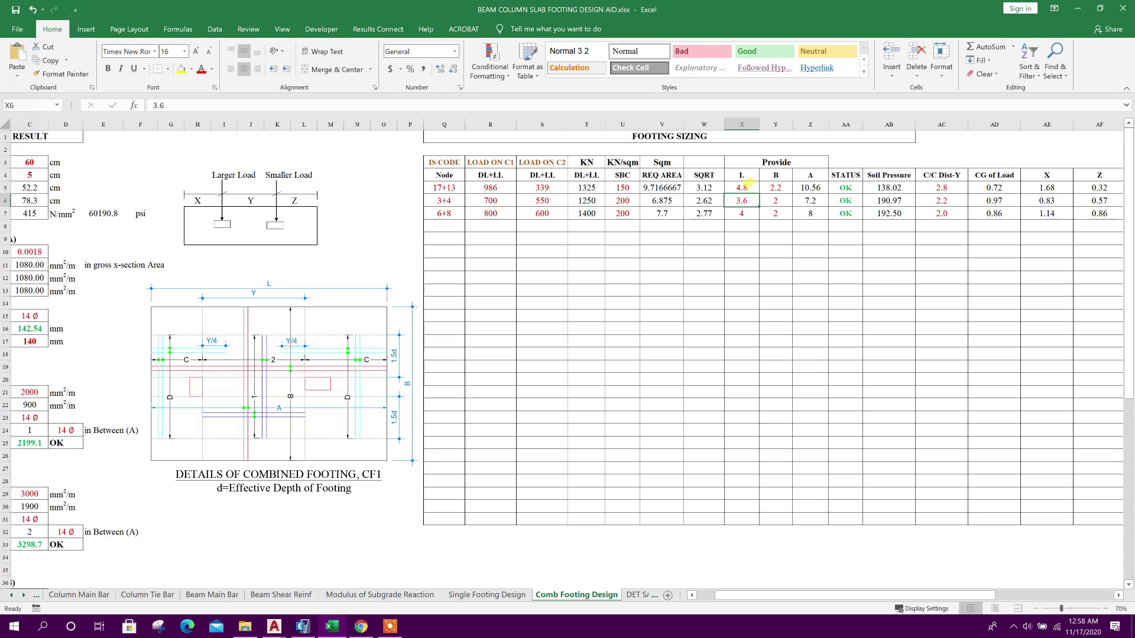
pyautogui.click(775, 188)
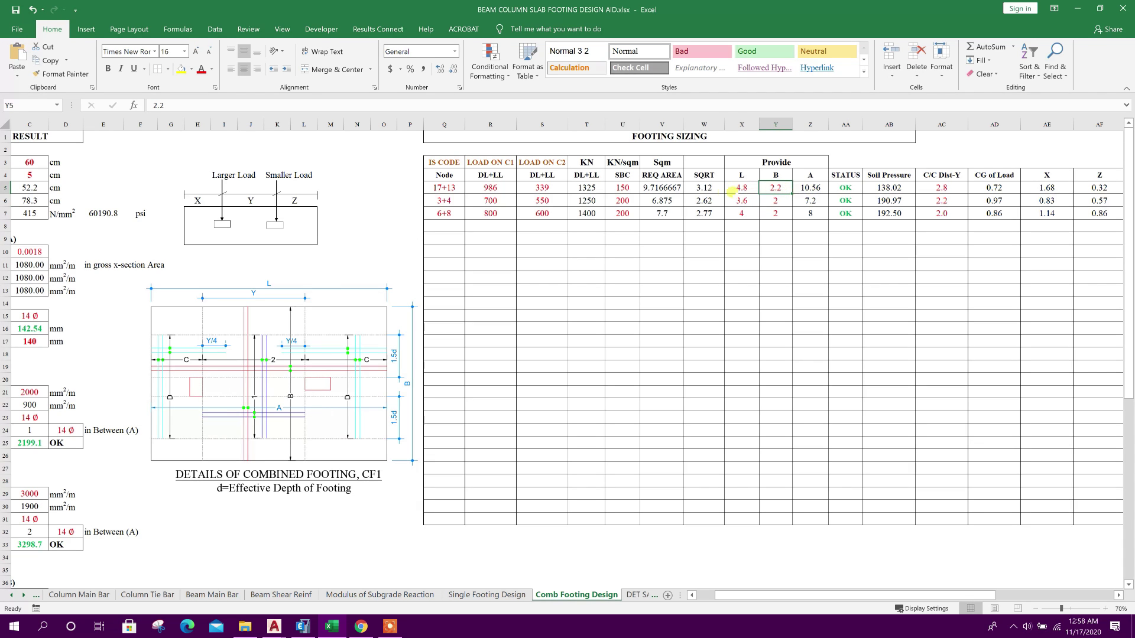
# Step: Review the 17+13 footing's required and provided area, status, C/C Dist-Y, CG of Load, and X and Z offsets
pyautogui.click(654, 188)
pyautogui.click(811, 187)
pyautogui.click(845, 188)
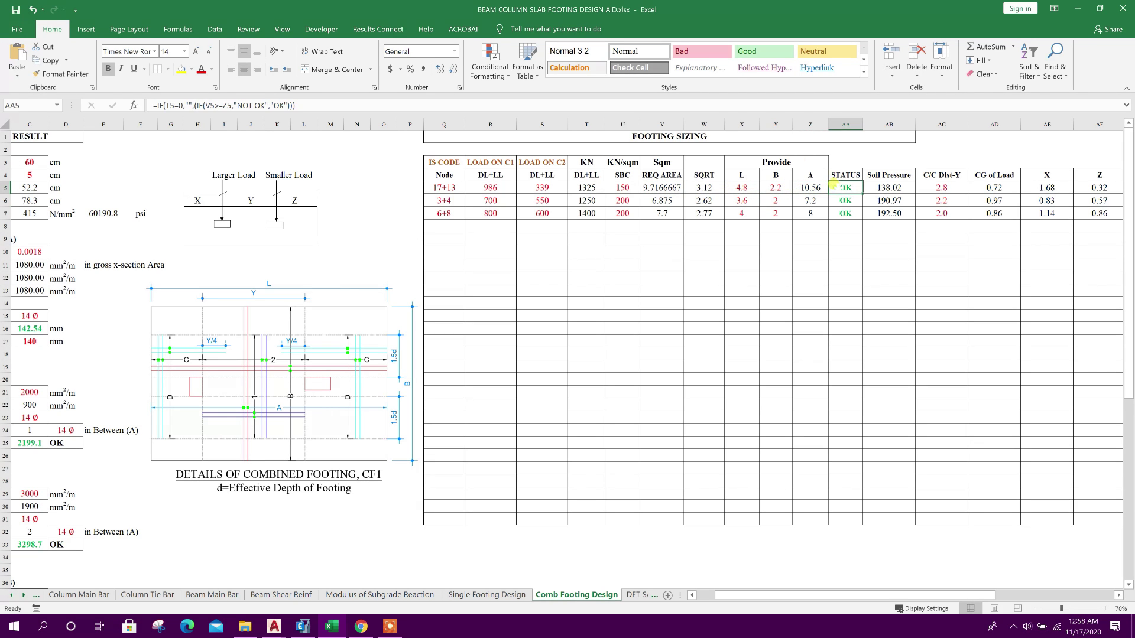
pyautogui.click(943, 188)
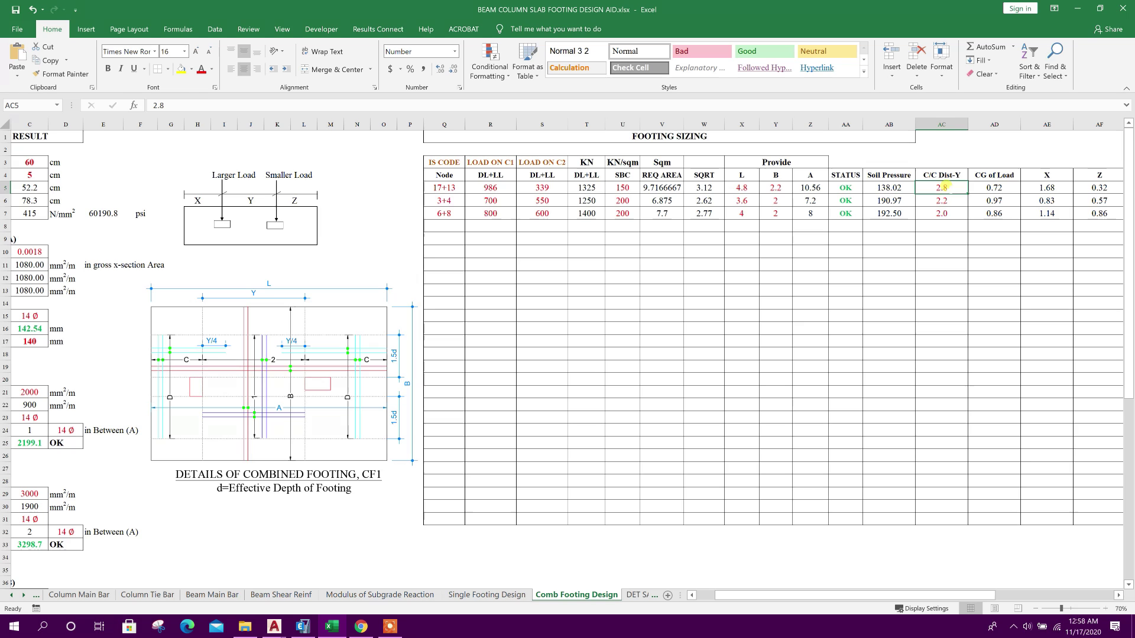
pyautogui.click(988, 187)
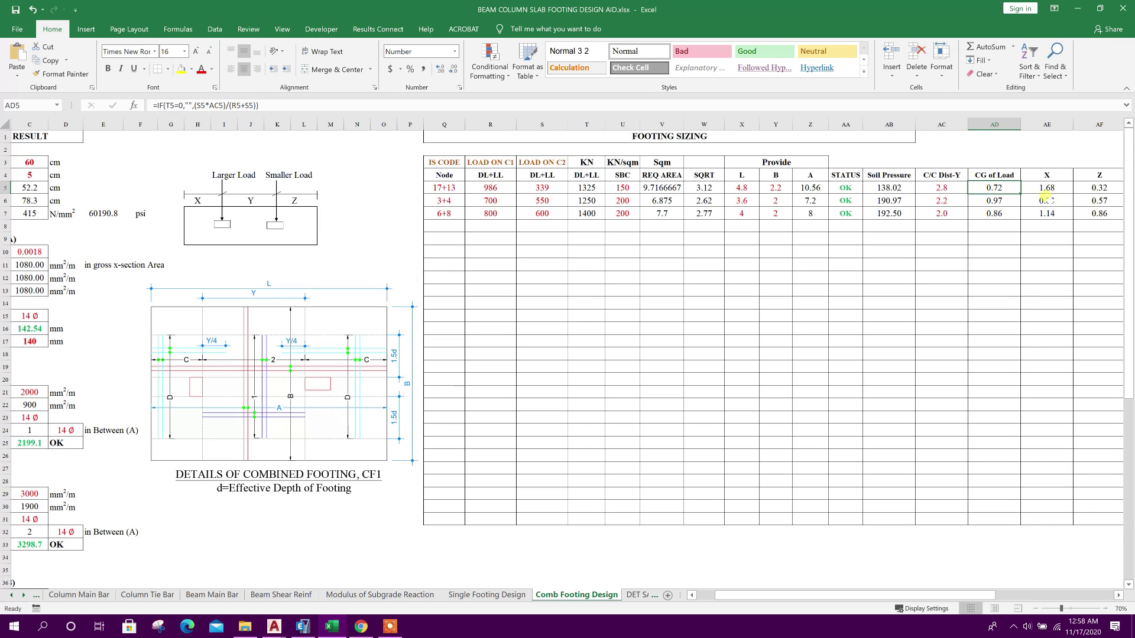
pyautogui.click(1028, 188)
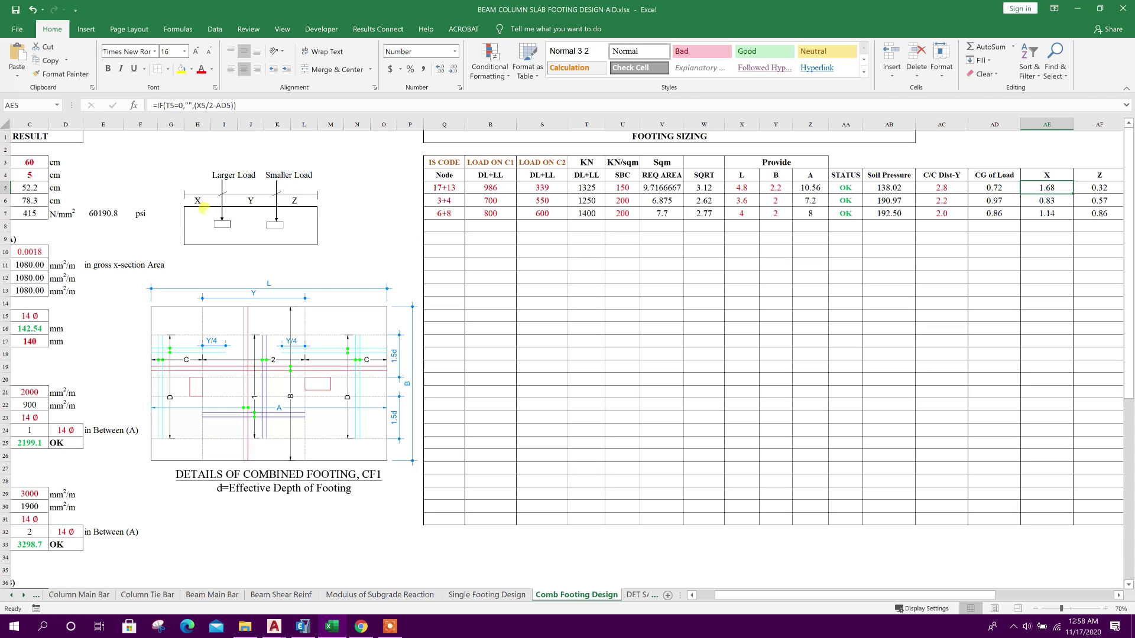
pyautogui.press('Right')
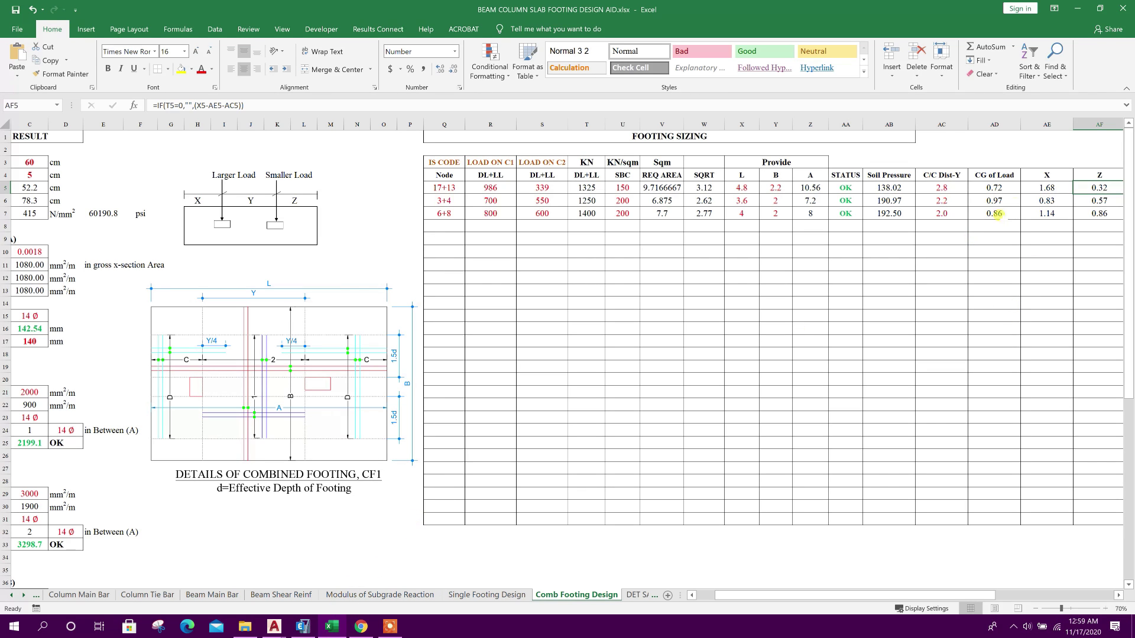
pyautogui.click(301, 626)
pyautogui.click(332, 627)
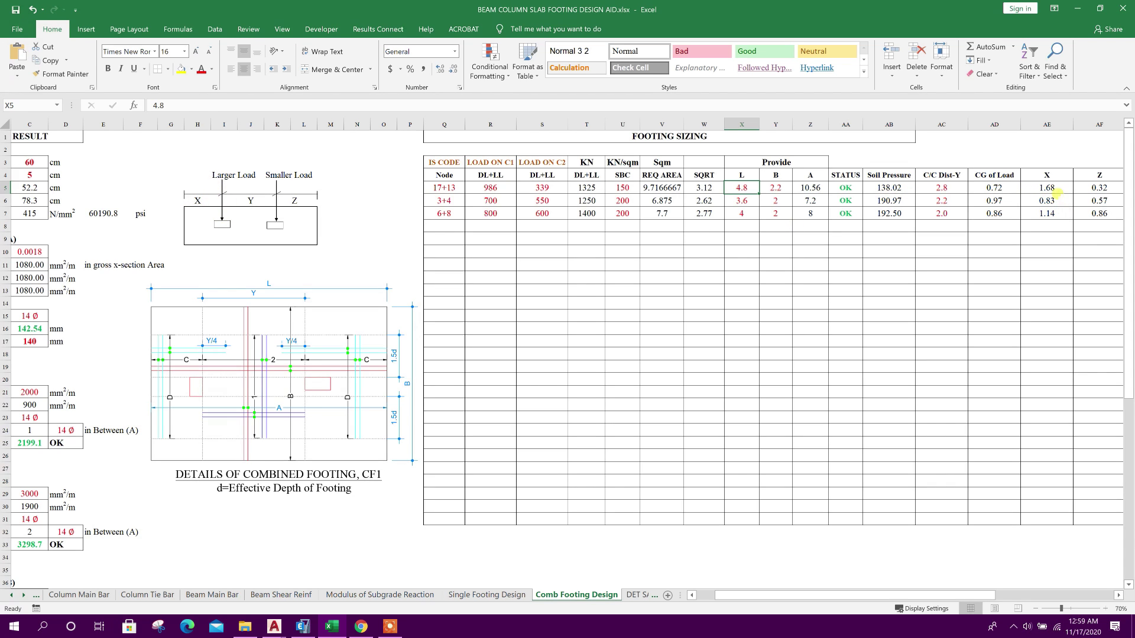
pyautogui.click(1054, 191)
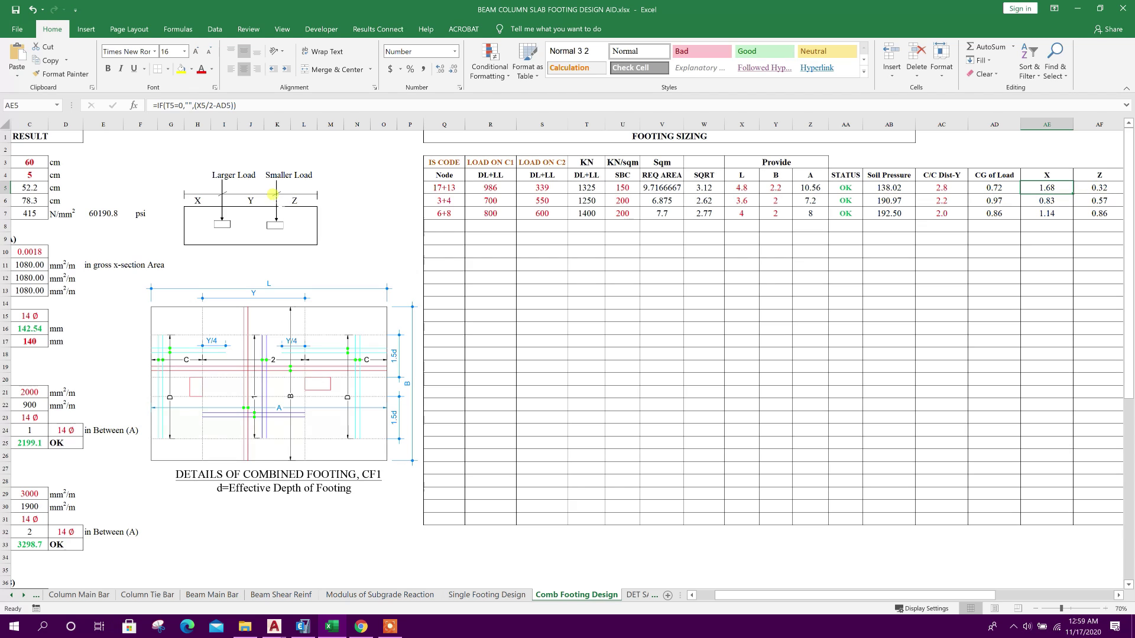
# Step: Switch to ETABS, unlock the model by accepting deletion of the analysis results, and delete the footing areas at joints 17 and 13
pyautogui.click(310, 629)
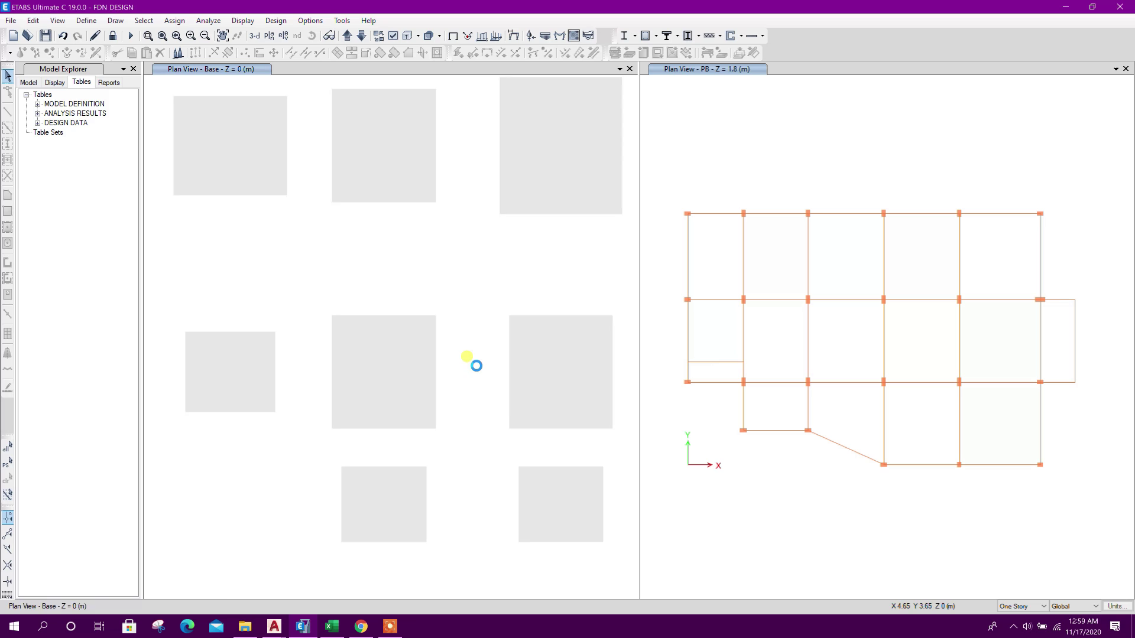
pyautogui.moveTo(466, 360); pyautogui.dragTo(444, 366, button='middle')
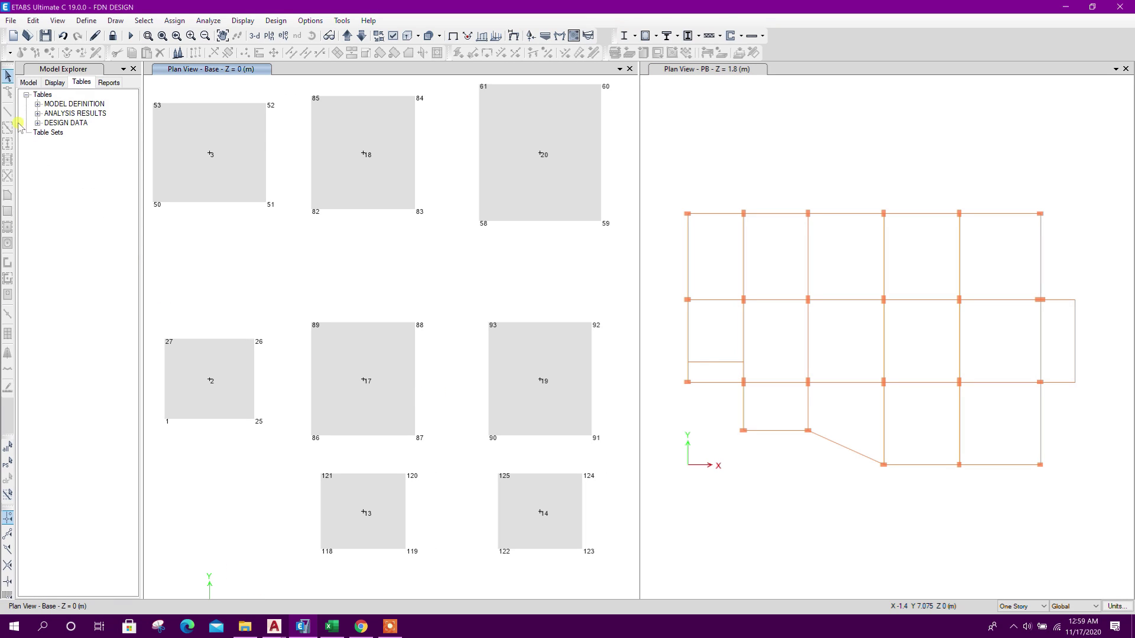
pyautogui.click(112, 36)
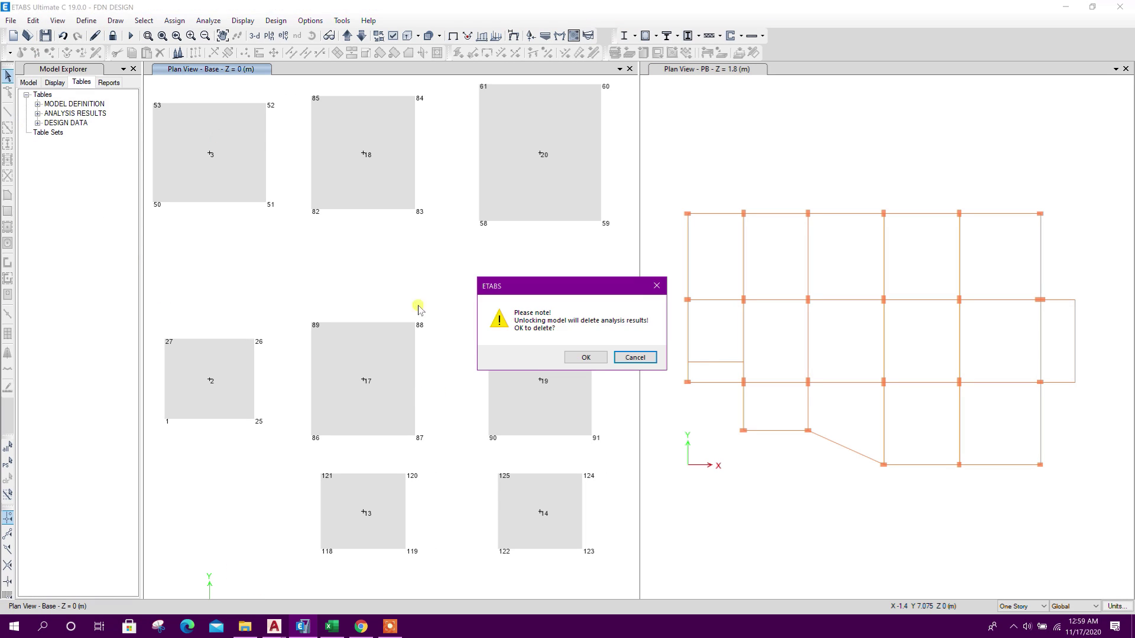
pyautogui.click(581, 357)
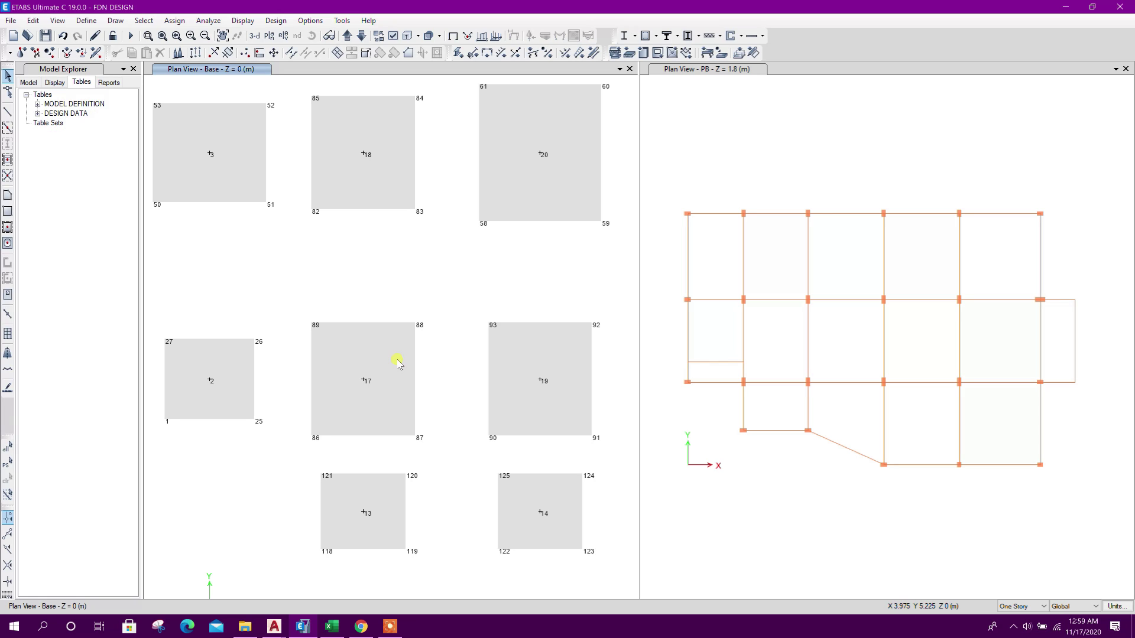
pyautogui.click(397, 362)
pyautogui.click(394, 504)
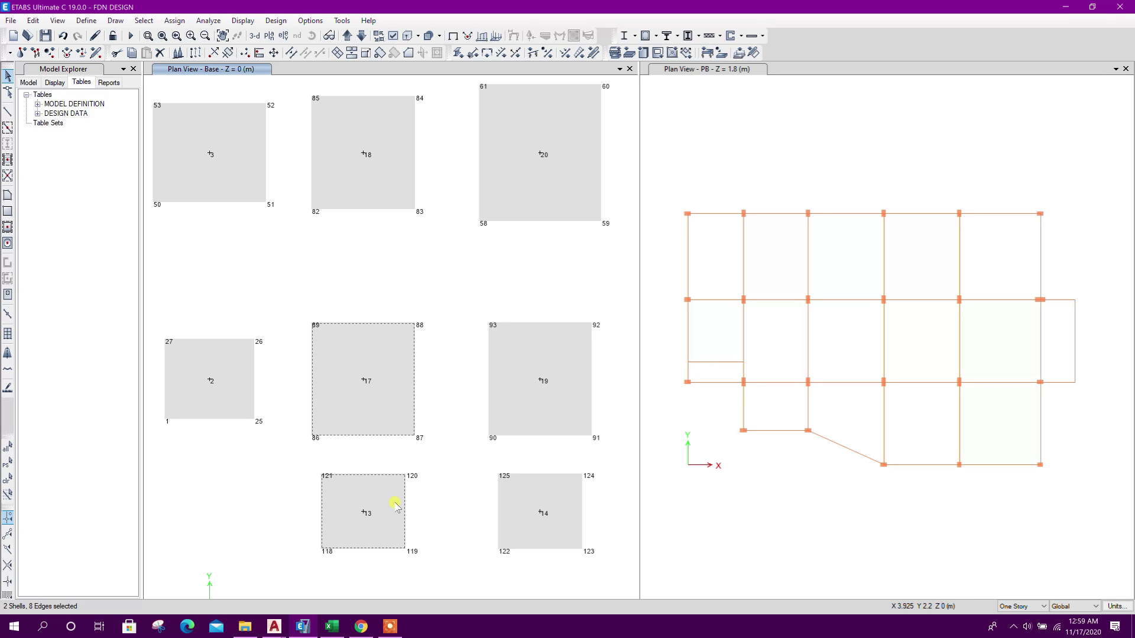
pyautogui.press('Delete')
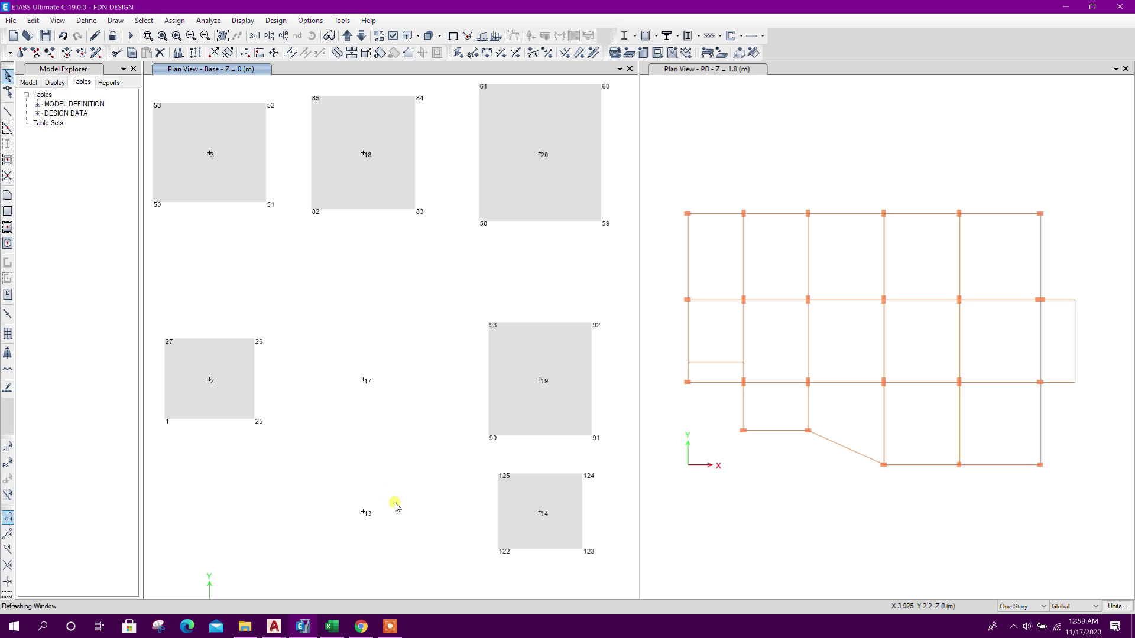
# Step: Draw a straight frame line from joint 13 to joint 17 in the base plan, and check the footing sizes in Excel
pyautogui.click(8, 111)
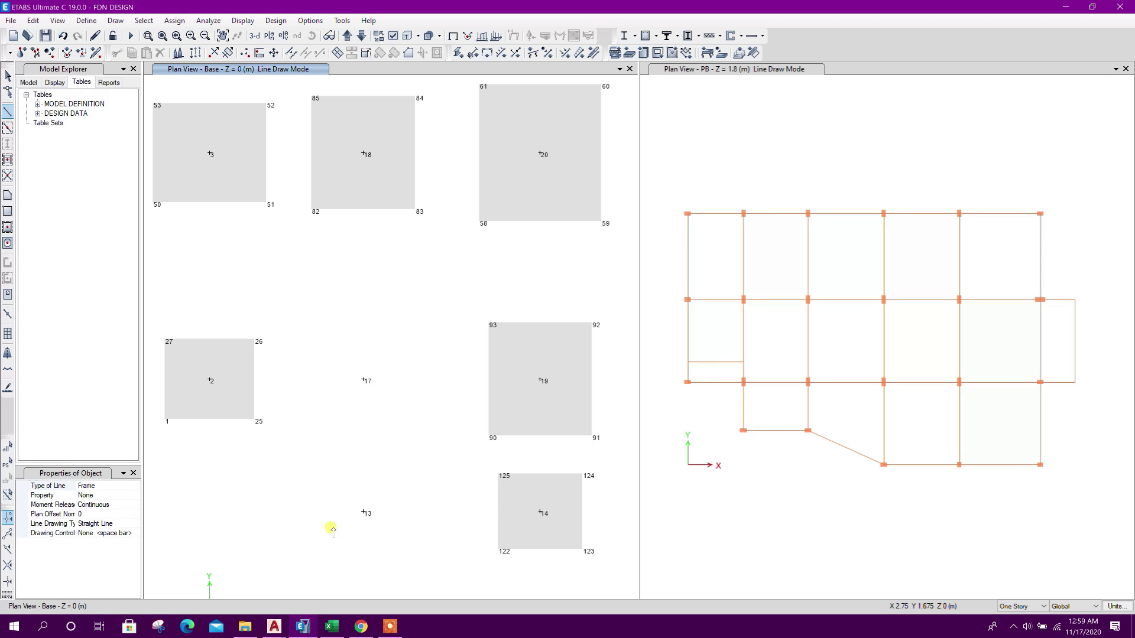
pyautogui.click(363, 511)
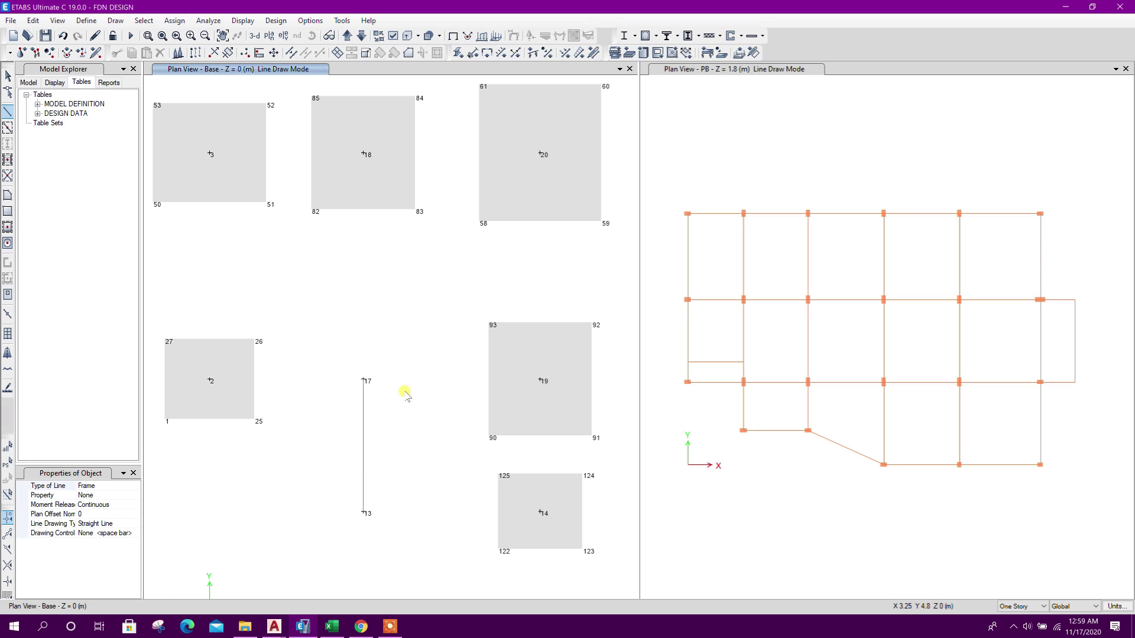
pyautogui.hotkey('alt', 'Tab')
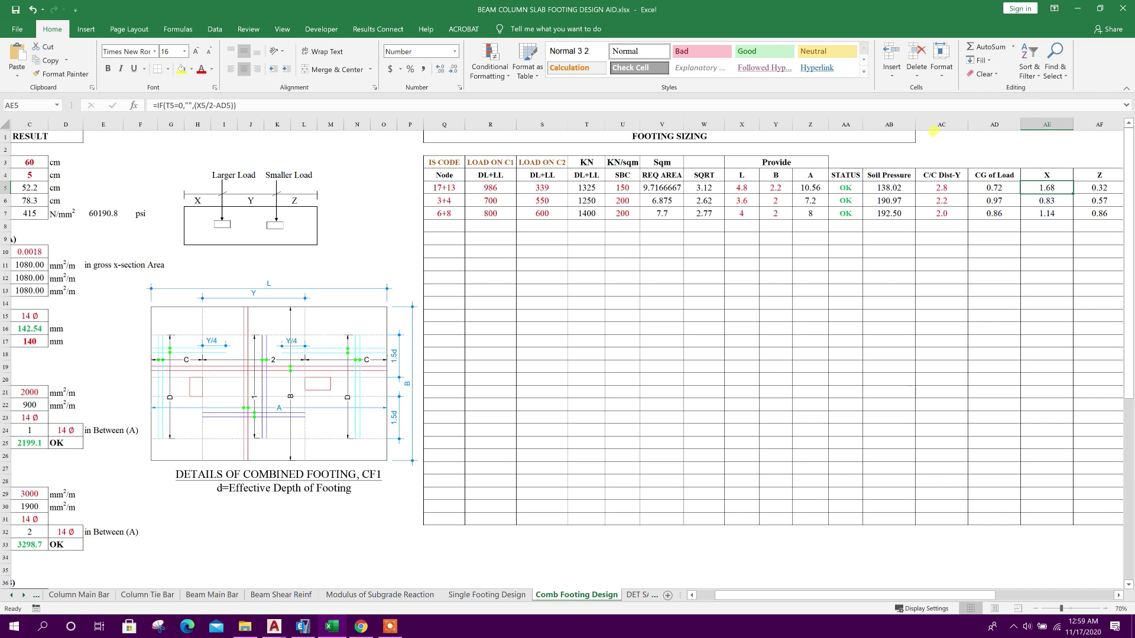
pyautogui.click(1077, 8)
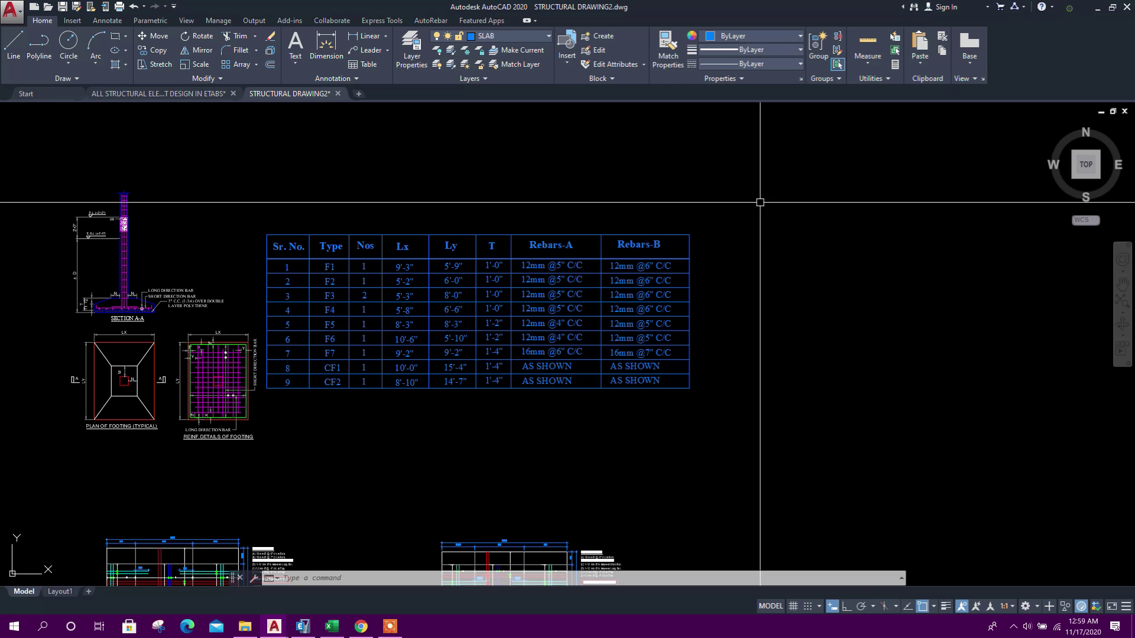
# Step: Return to ETABS and replicate the line between joints 13 and 17 once with dx 1.1 m and dy 0
pyautogui.click(315, 631)
pyautogui.click(364, 429)
pyautogui.hotkey('ctrl', 'r')
pyautogui.moveTo(407, 225); pyautogui.dragTo(369, 229)
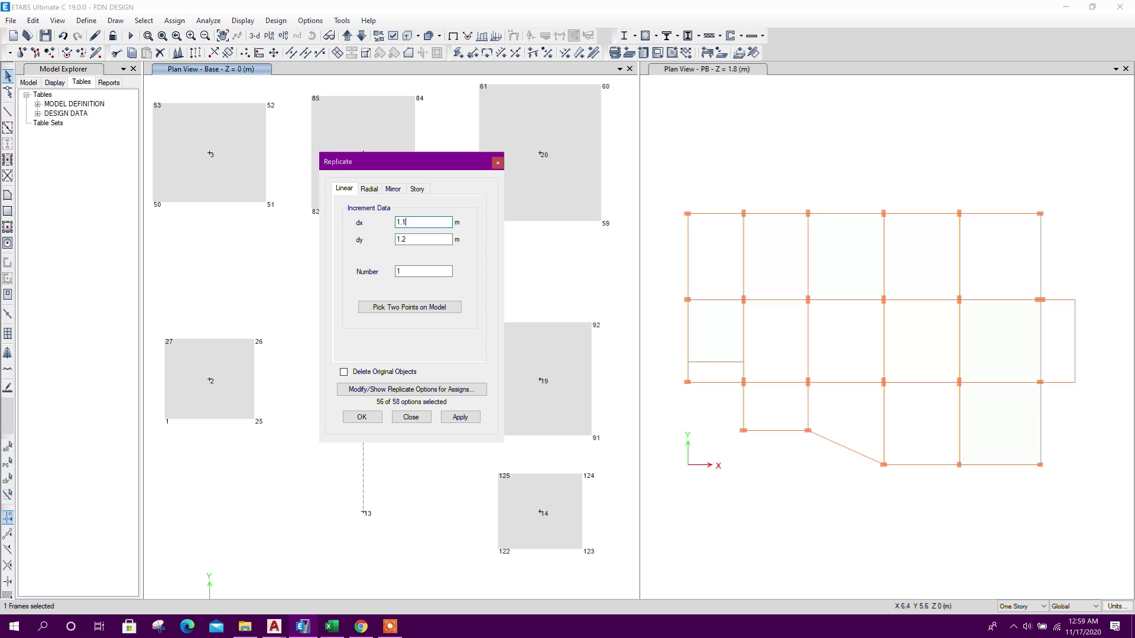
pyautogui.moveTo(405, 243); pyautogui.dragTo(363, 252)
pyautogui.click(443, 420)
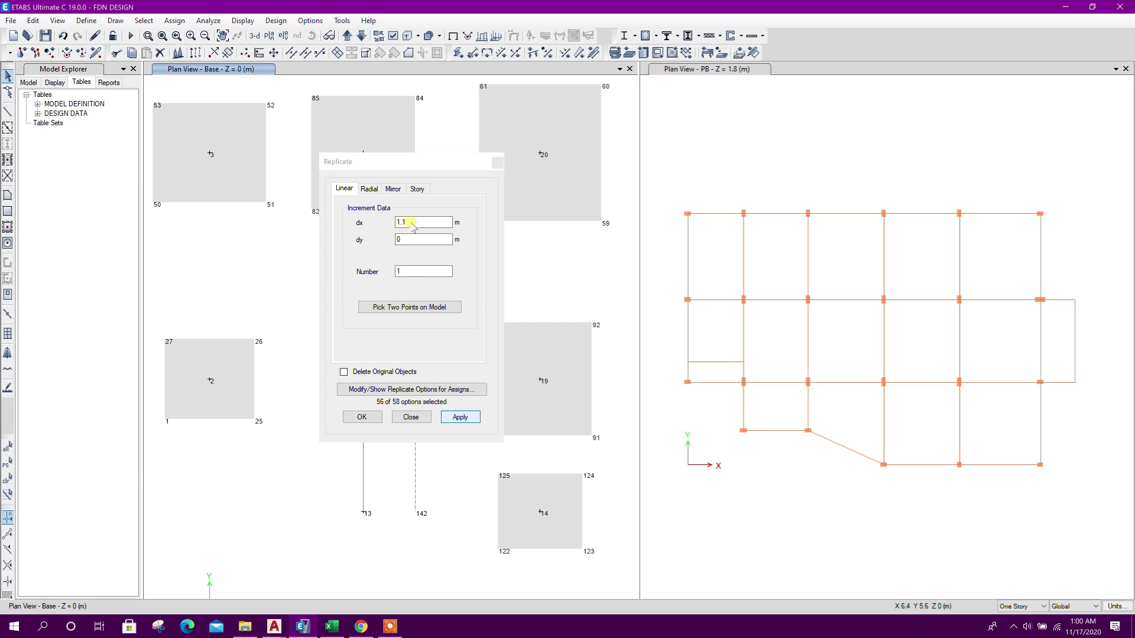
# Step: Replicate the original line between joints 13 and 17 once with dx -1.1 m and dy 0
pyautogui.click(362, 464)
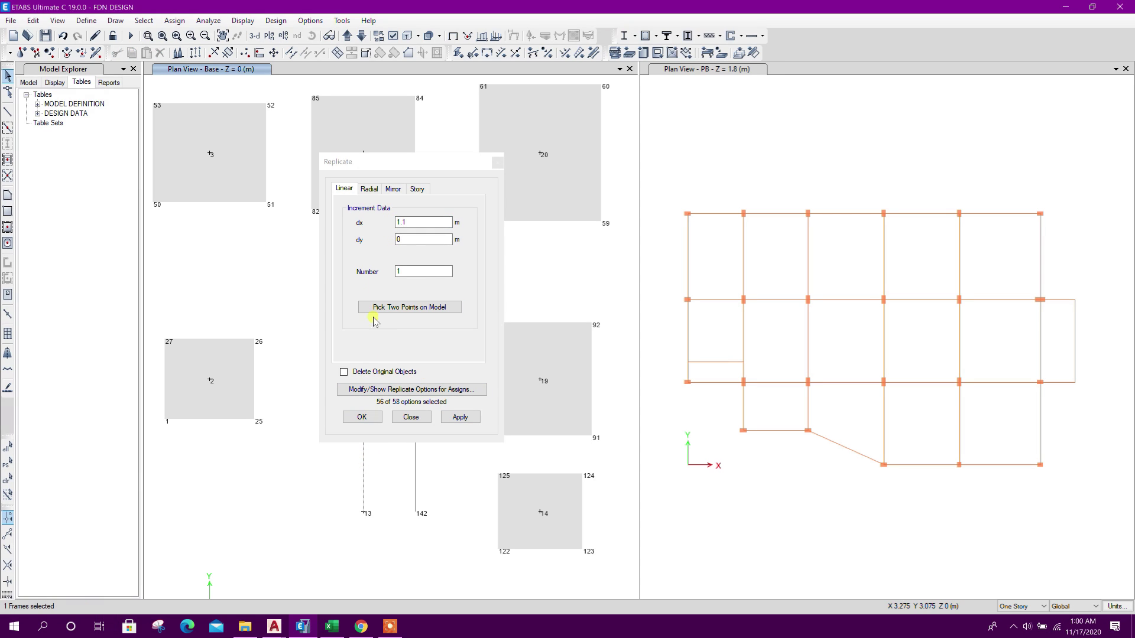
pyautogui.click(395, 222)
pyautogui.write('-')
pyautogui.click(451, 419)
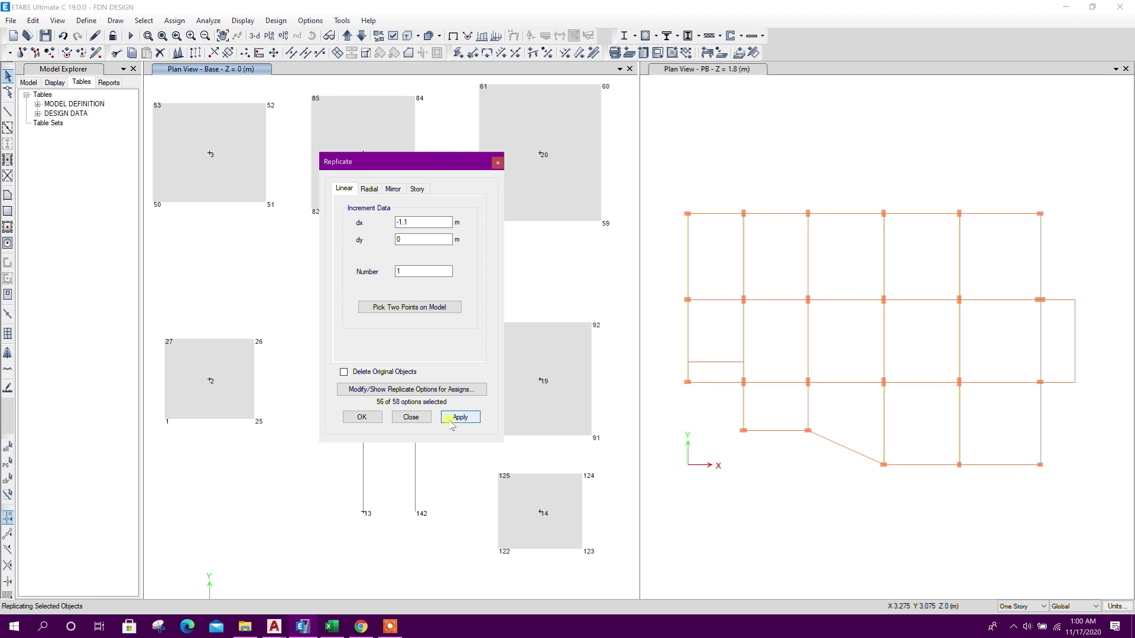
pyautogui.click(418, 417)
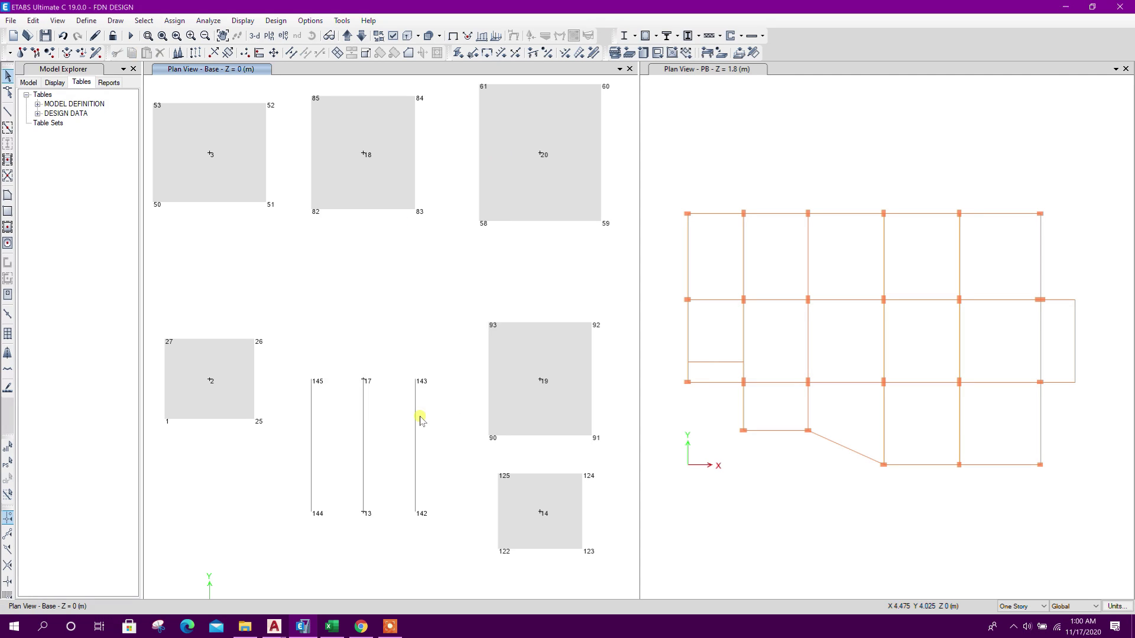
# Step: Draw frame lines across the guide lines' ends, from joint 145 to 143 and from joint 144 to 142
pyautogui.click(7, 113)
pyautogui.click(312, 378)
pyautogui.click(415, 378)
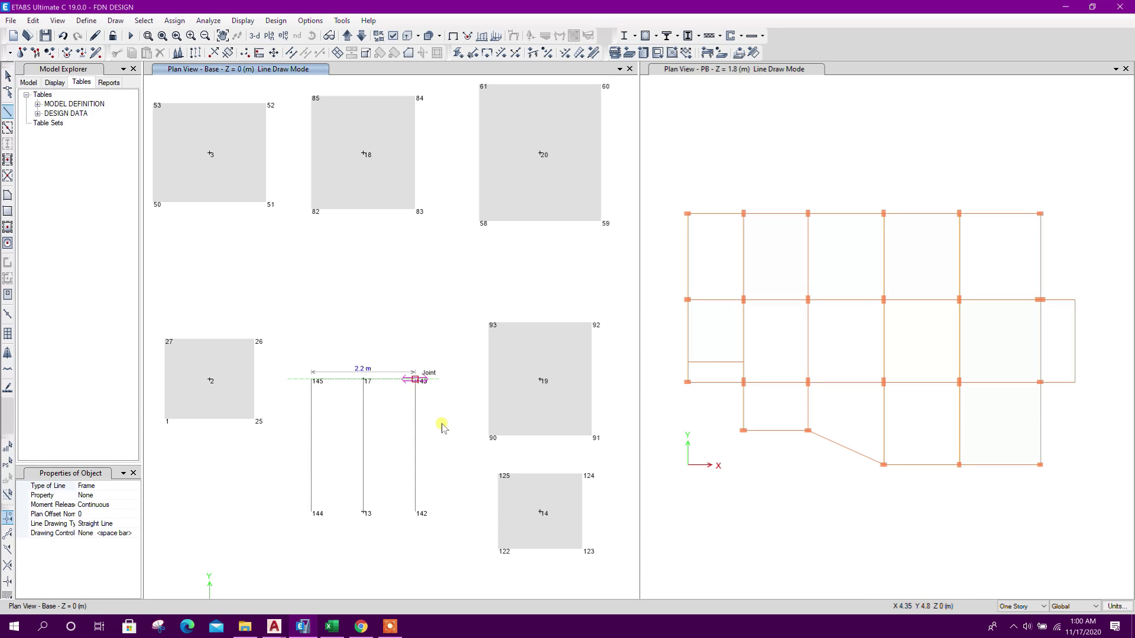
pyautogui.press('Escape')
pyautogui.click(312, 511)
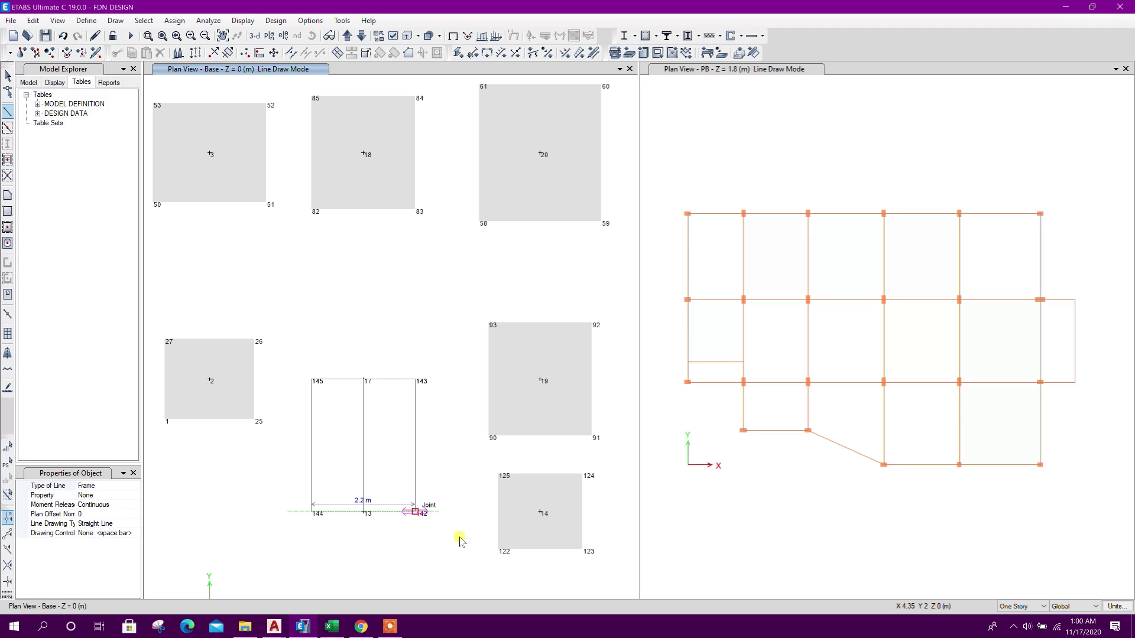
pyautogui.press('Escape')
pyautogui.press('Escape')
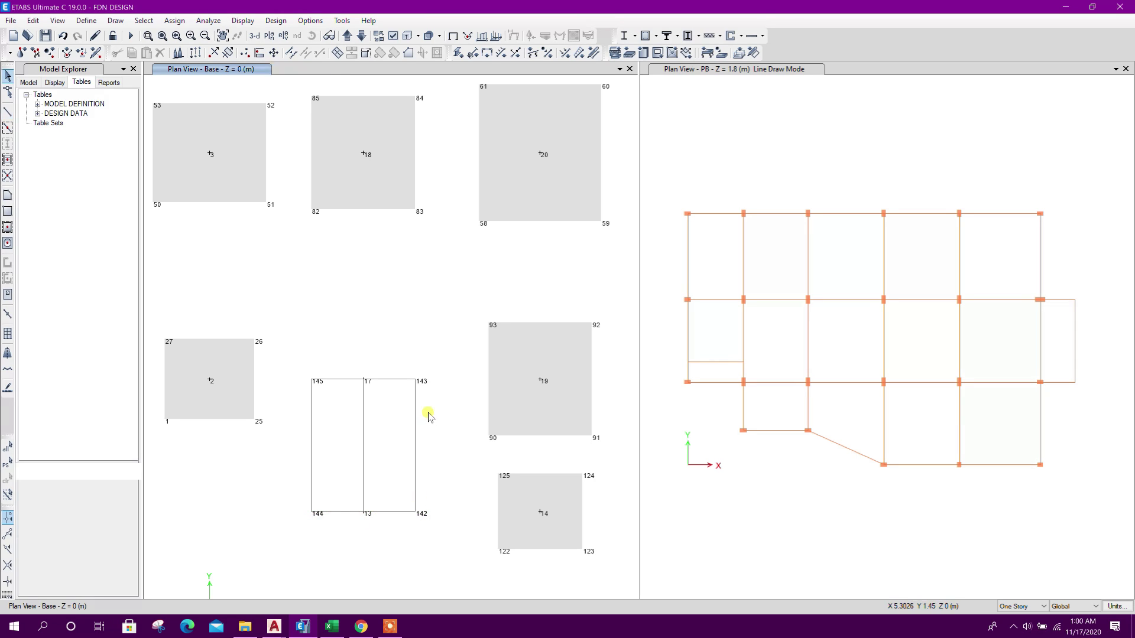
# Step: Using the X and Z offsets from Excel, replicate line 145–143 by dy 1.68 m and line 144–142 by dy -0.32 m, with dx 0
pyautogui.moveTo(418, 453); pyautogui.dragTo(444, 393, button='middle')
pyautogui.click(423, 319)
pyautogui.click(195, 52)
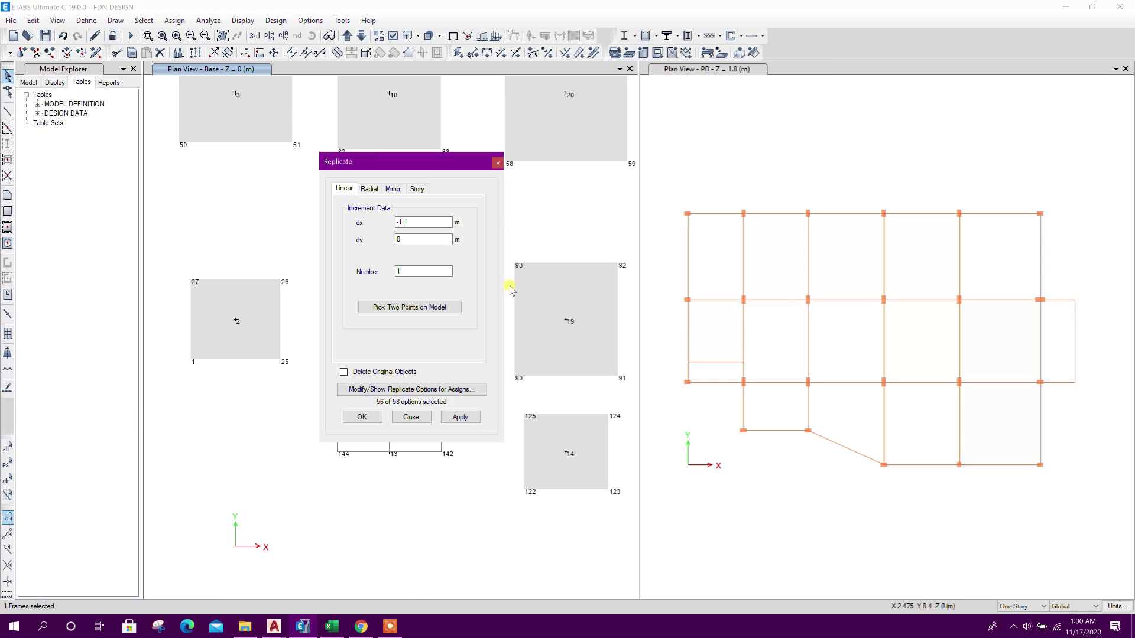
pyautogui.click(340, 625)
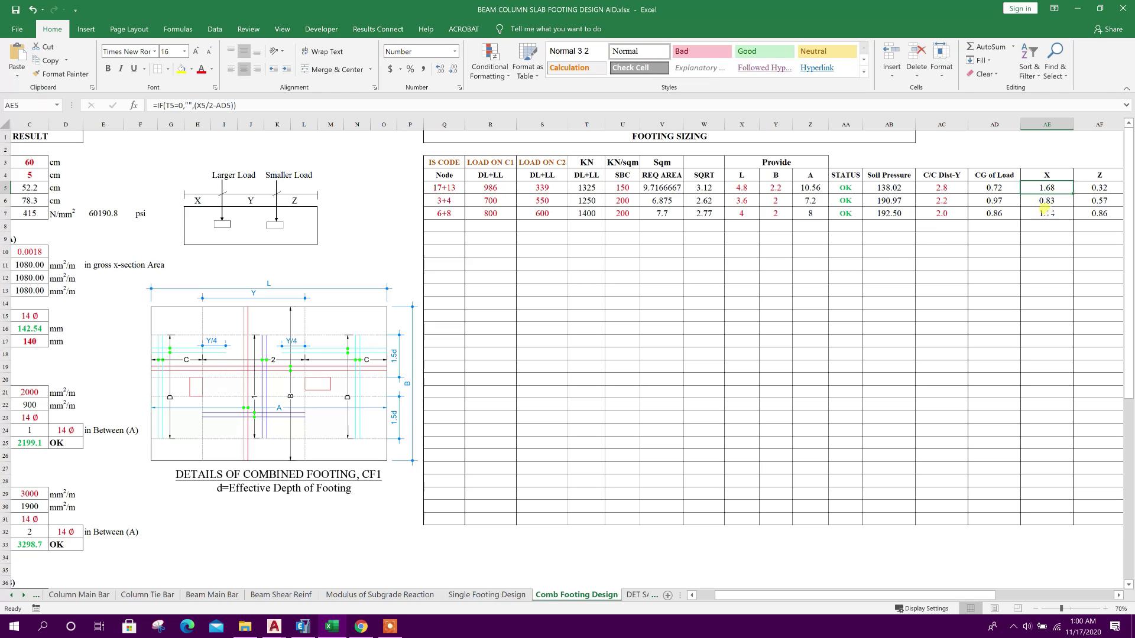
pyautogui.click(303, 626)
pyautogui.doubleClick(419, 223)
pyautogui.write('0')
pyautogui.press('Tab')
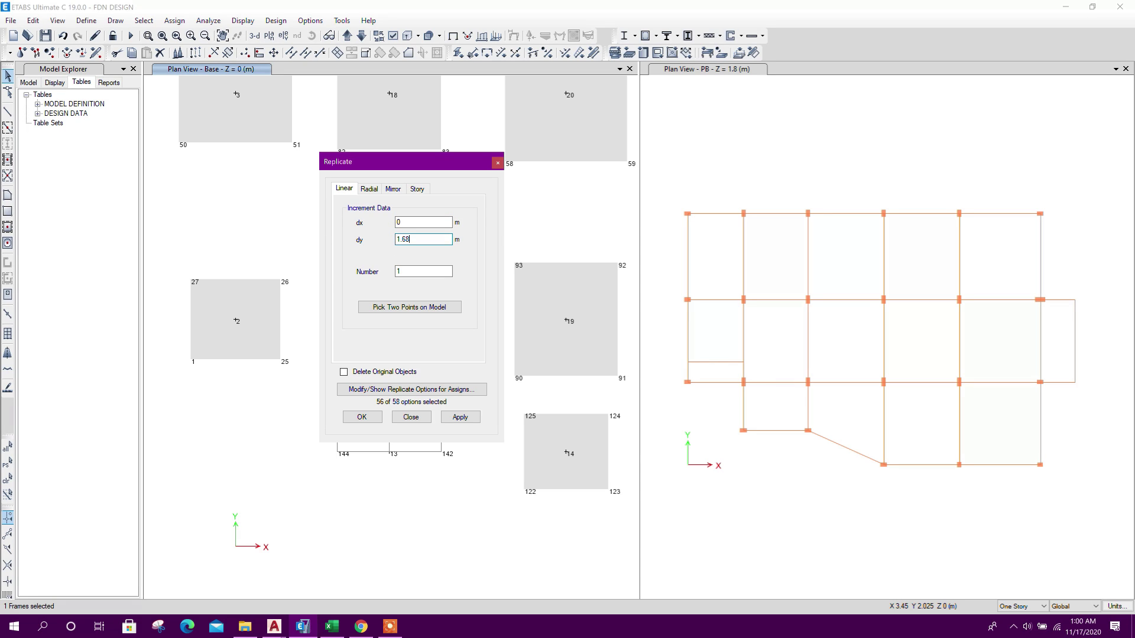
pyautogui.click(444, 419)
pyautogui.click(460, 417)
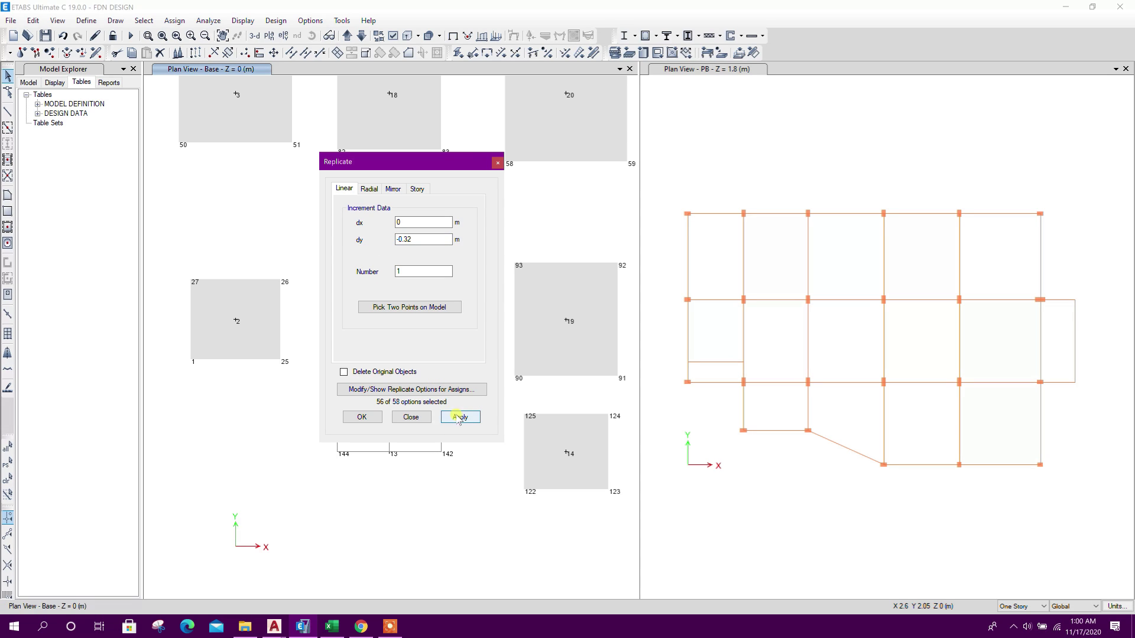
pyautogui.click(425, 417)
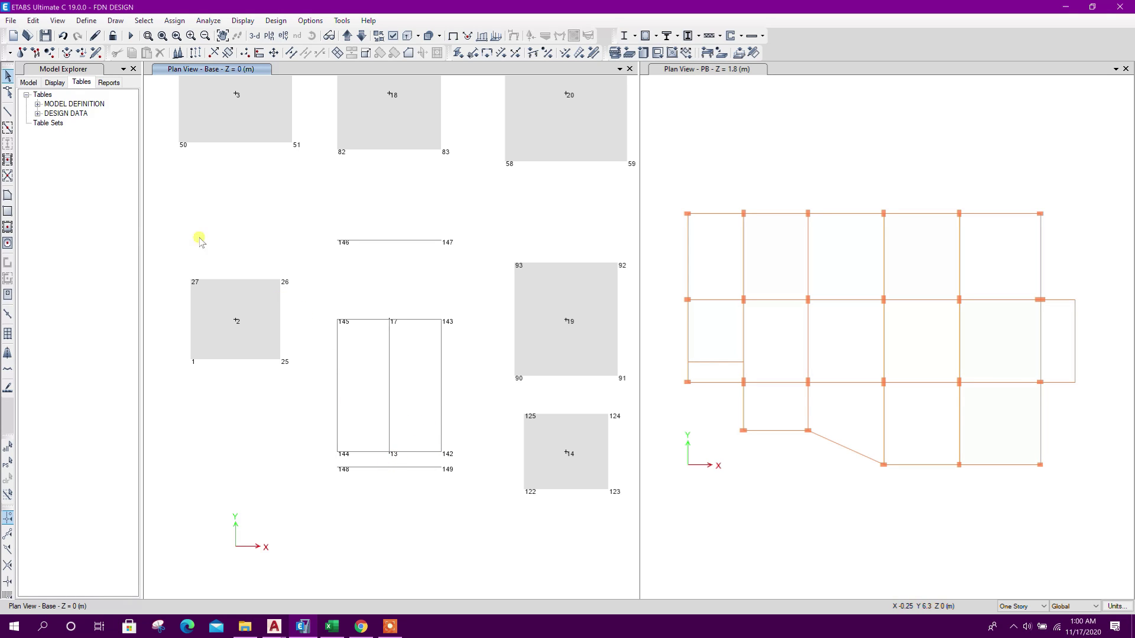
# Step: Draw a rectangular footing area with property F55 from joint 146 to joint 149, 2.2 m by 4.8 m
pyautogui.click(8, 212)
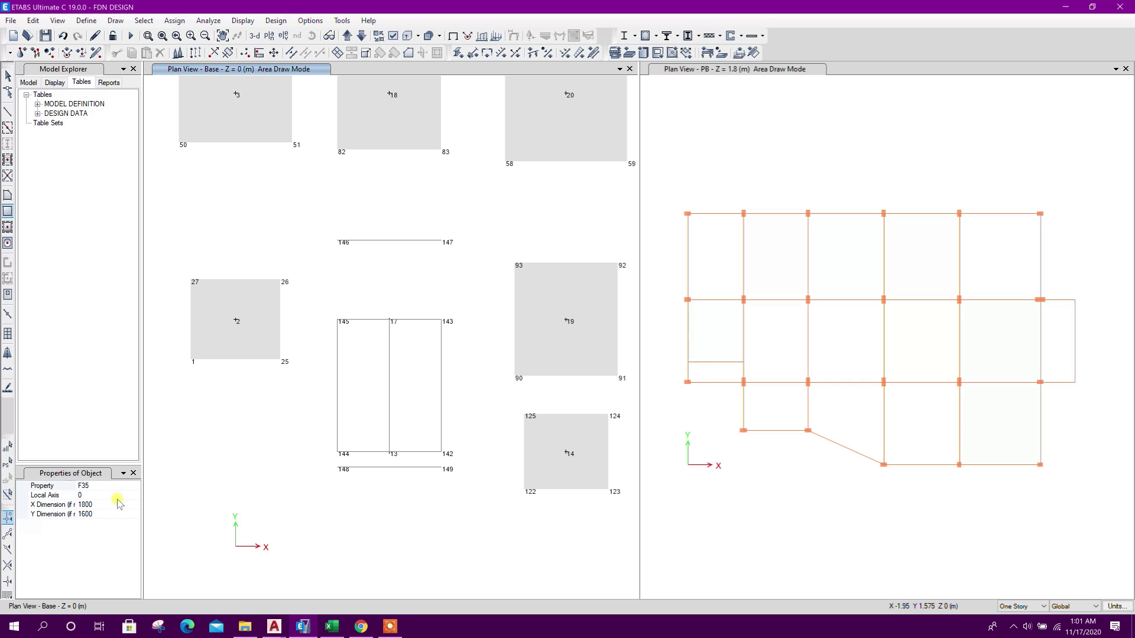
pyautogui.click(118, 486)
pyautogui.click(135, 486)
pyautogui.click(131, 515)
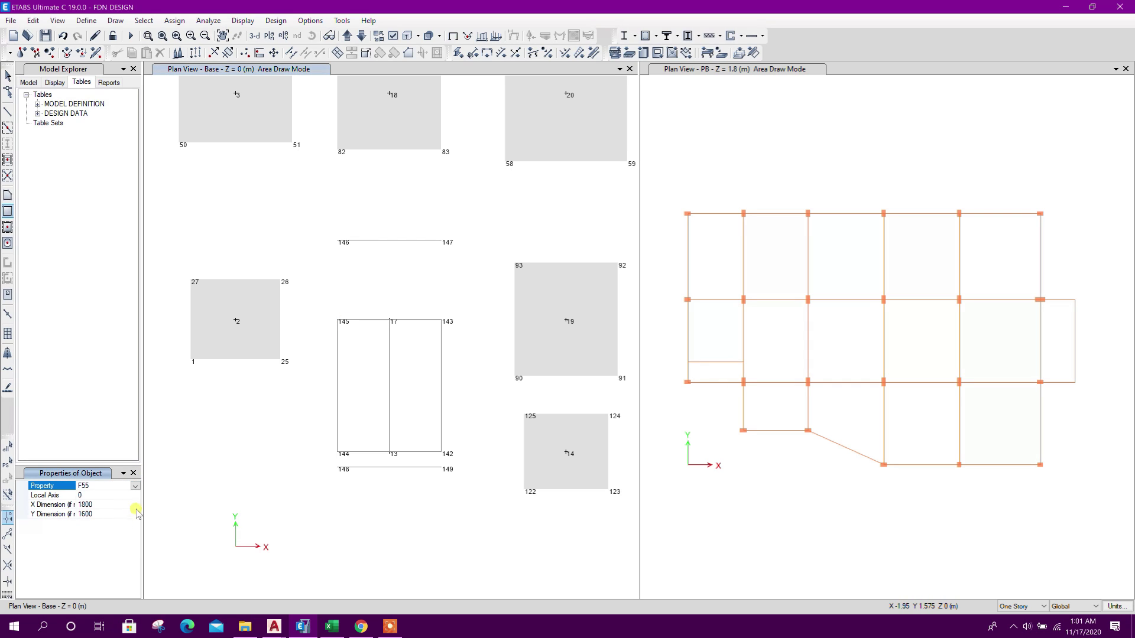
pyautogui.click(339, 243)
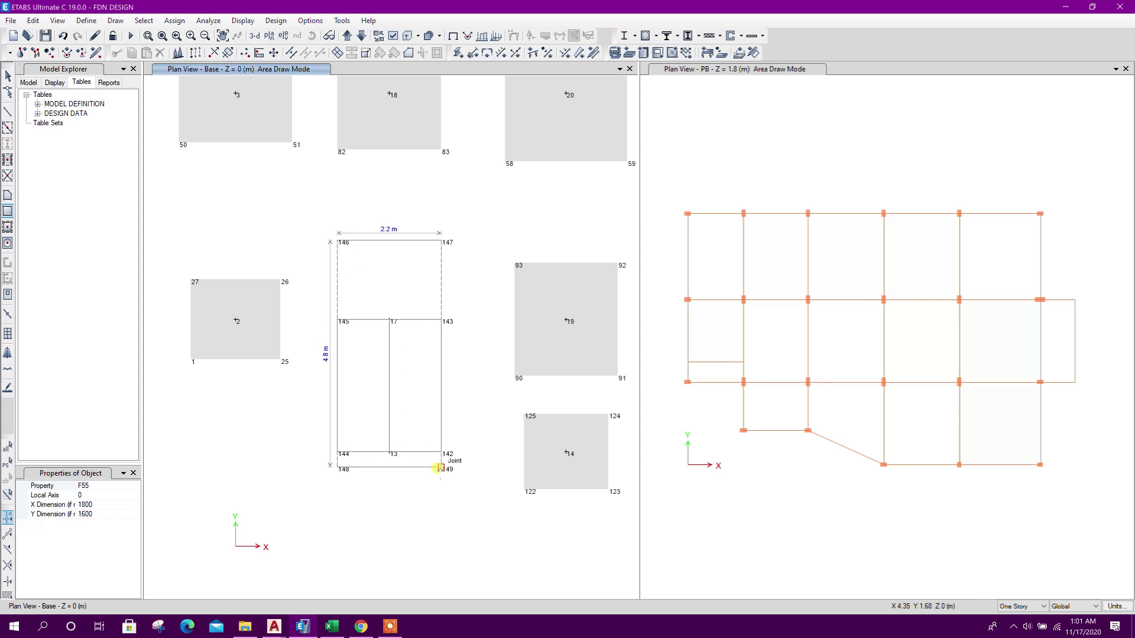
pyautogui.click(442, 468)
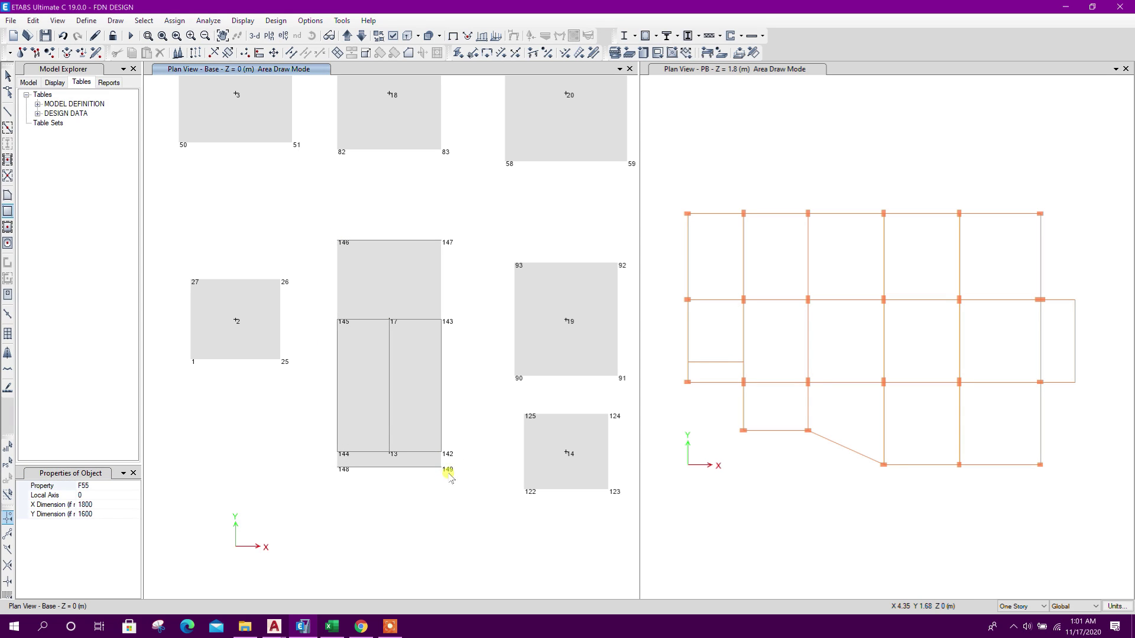
pyautogui.press('Escape')
# Step: Delete the frame lines from joint 145 to 143 and from joint 144 to 142
pyautogui.click(410, 320)
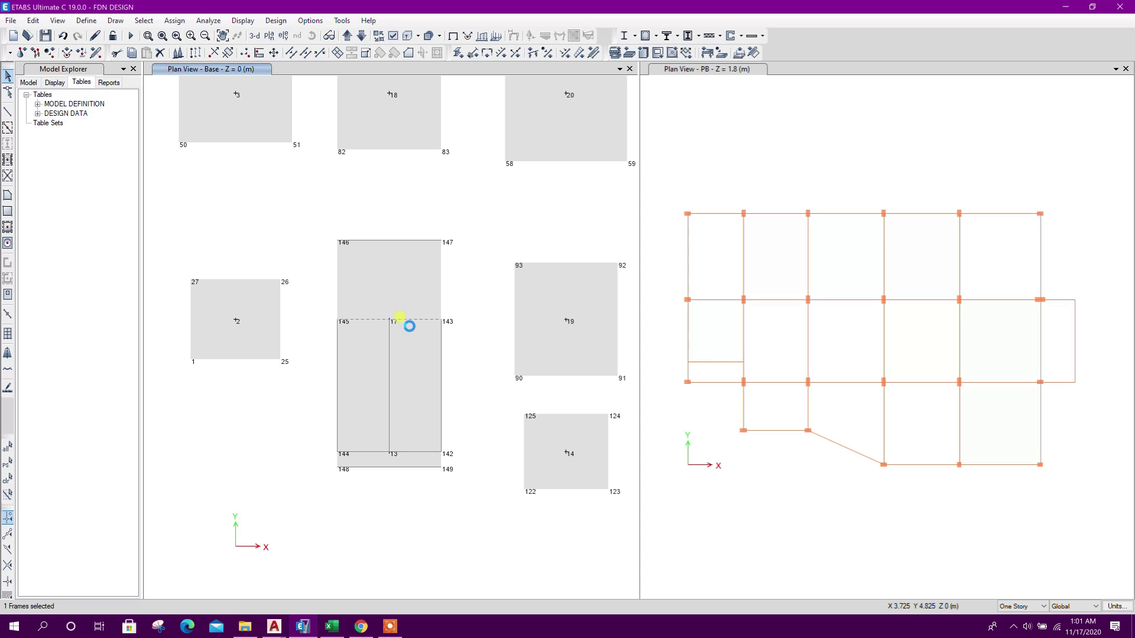
pyautogui.click(441, 352)
pyautogui.click(429, 459)
pyautogui.click(430, 457)
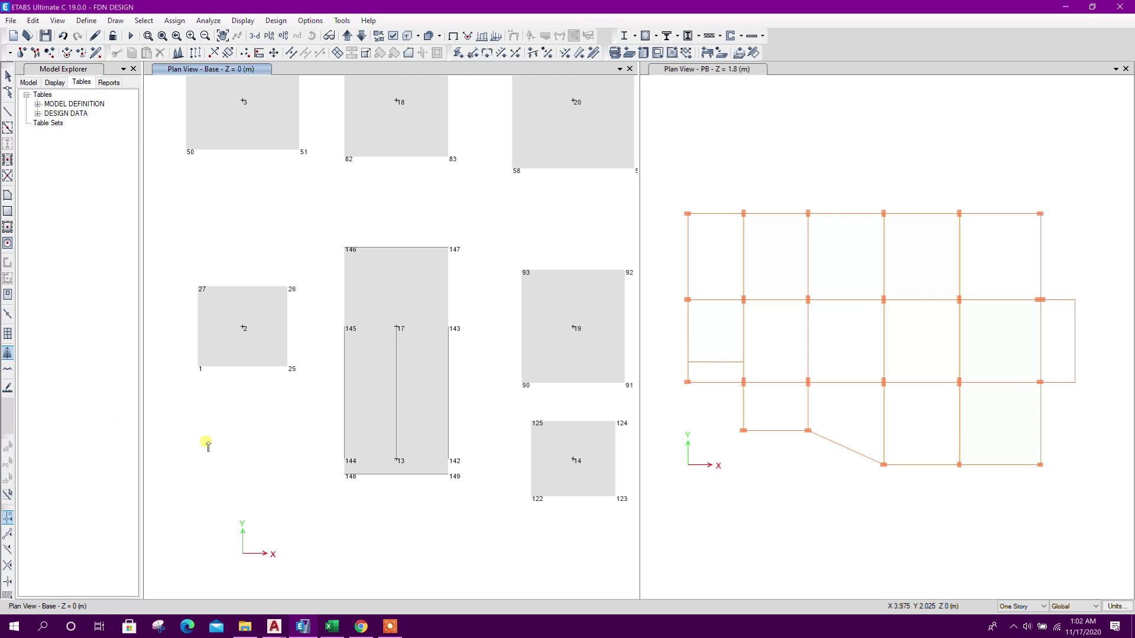
# Step: Draw layer A column strips with 1000 mm side widths from joint 144 to 142 and from joint 145 to 143
pyautogui.click(96, 491)
pyautogui.write('B')
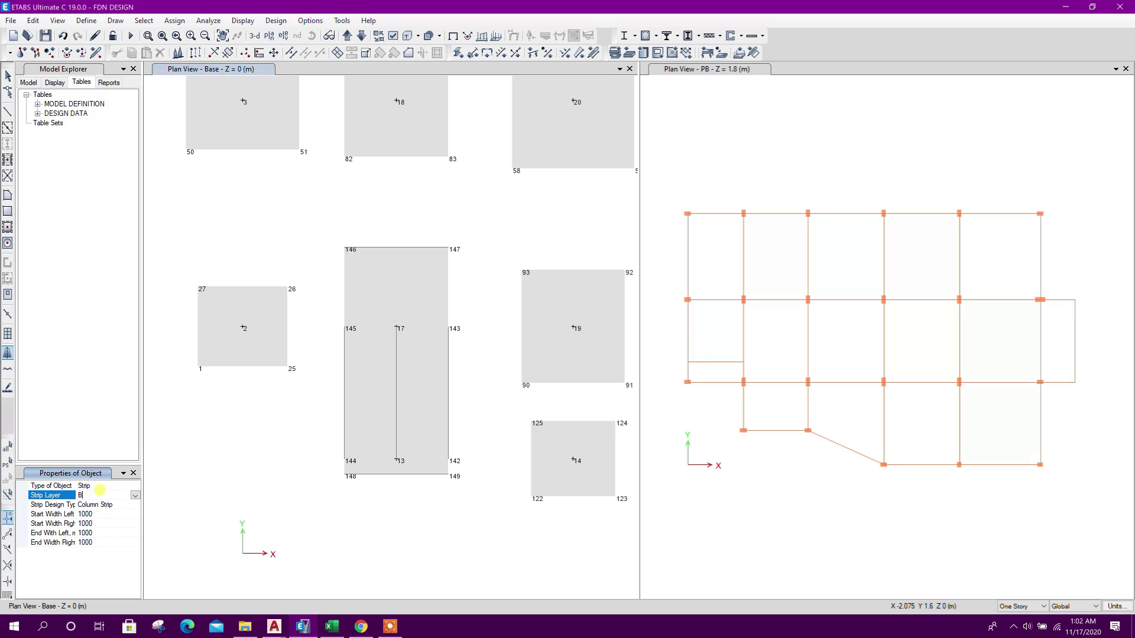
pyautogui.click(135, 498)
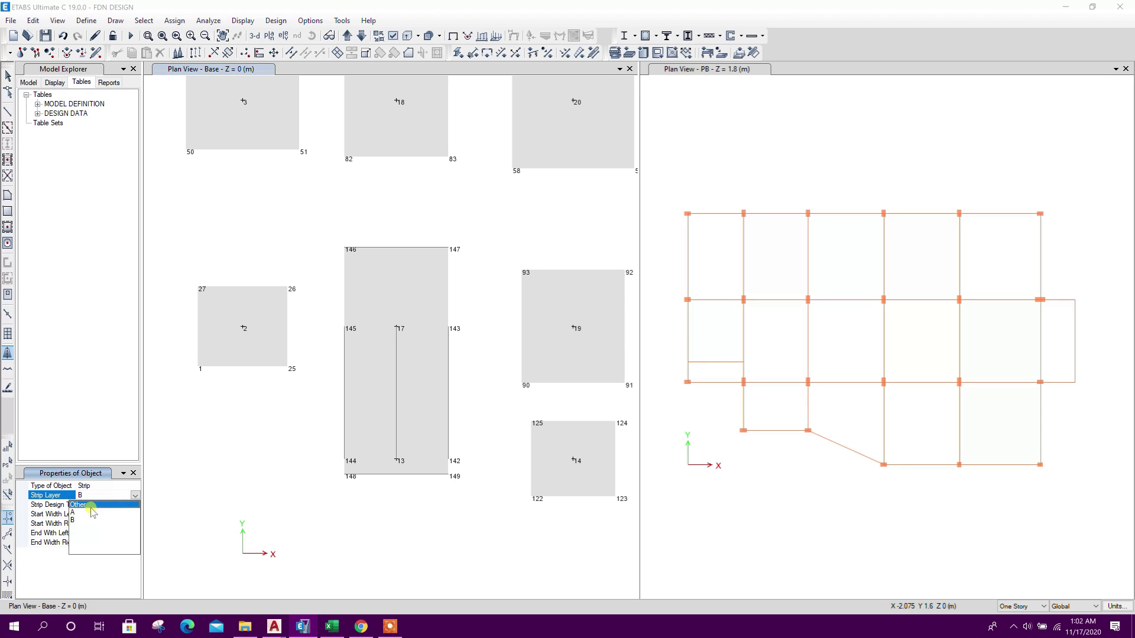
pyautogui.click(109, 505)
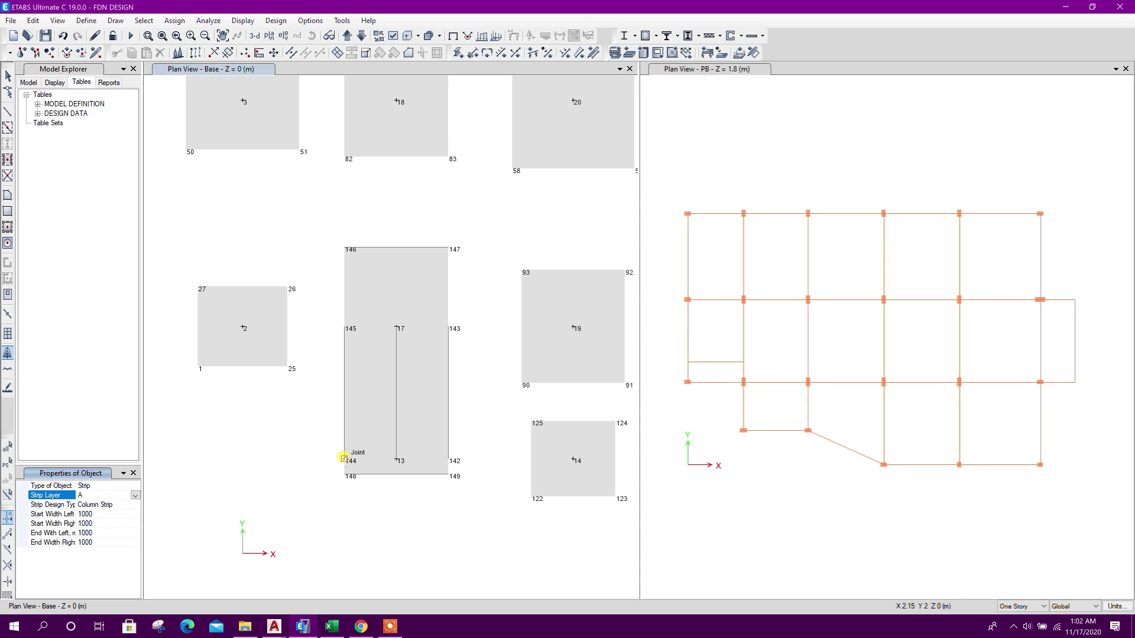
pyautogui.click(349, 455)
pyautogui.click(477, 445)
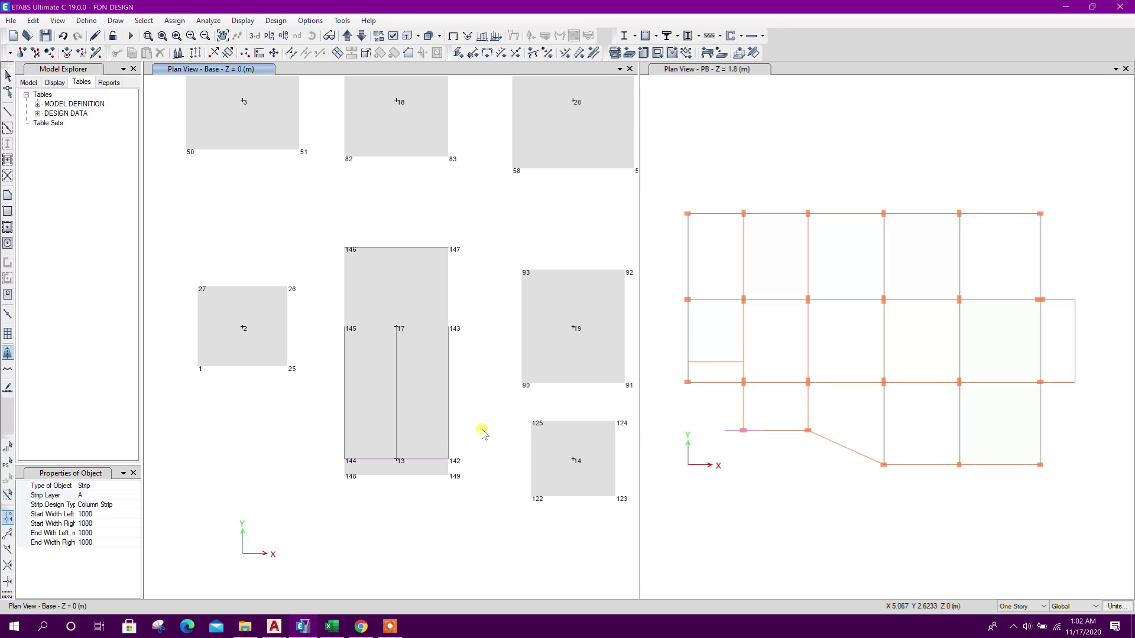
pyautogui.click(346, 329)
pyautogui.click(448, 327)
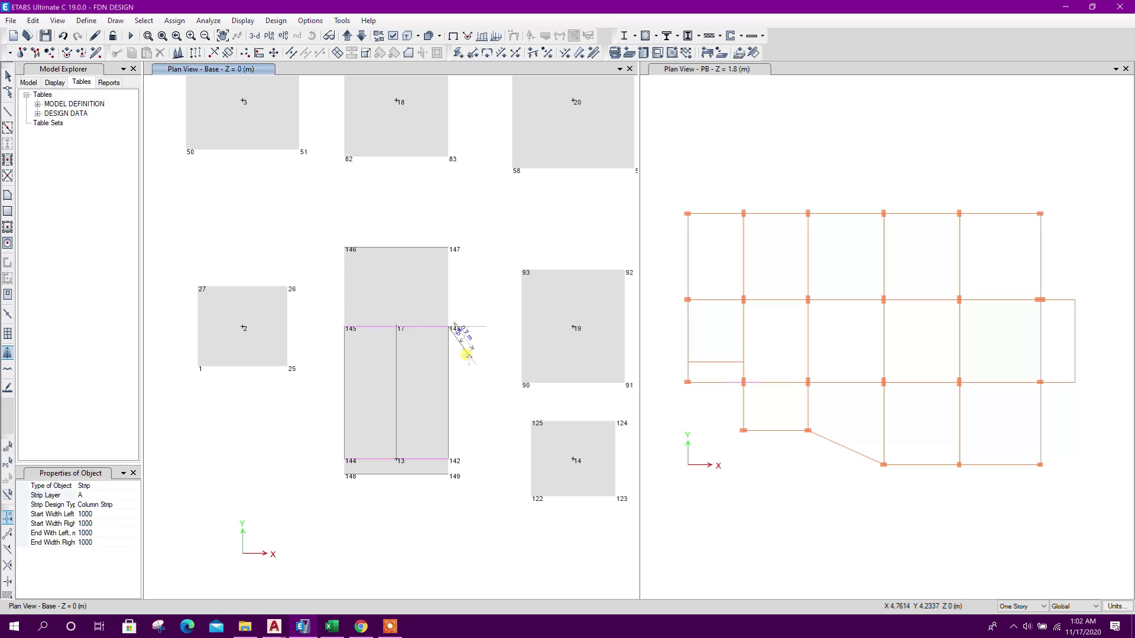
# Step: With midpoint snapping enabled, draw a layer B column strip from the midpoint of footing edge 148–149 to the midpoint of edge 146–147
pyautogui.click(109, 479)
pyautogui.click(107, 495)
pyautogui.click(135, 495)
pyautogui.click(101, 514)
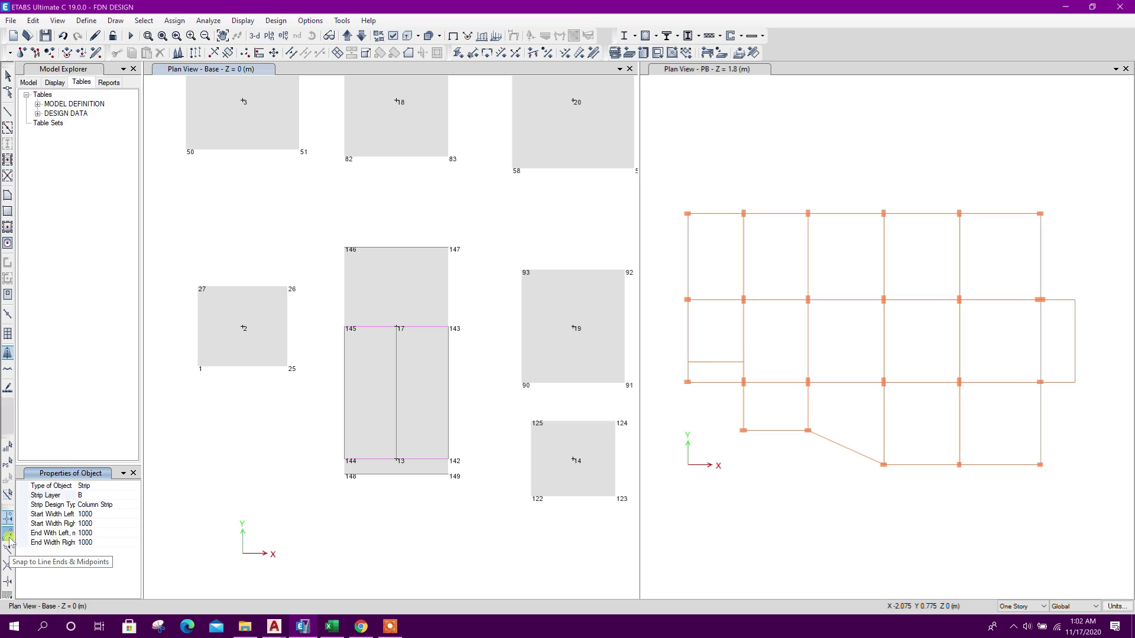
pyautogui.click(9, 536)
pyautogui.click(396, 476)
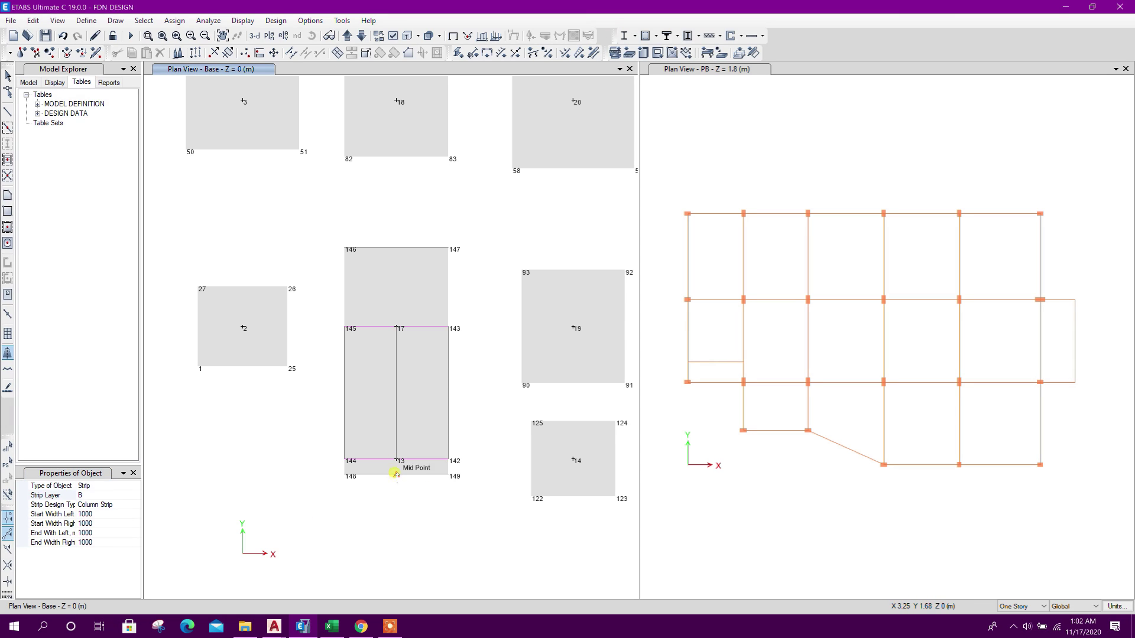
pyautogui.click(396, 248)
pyautogui.press('Return')
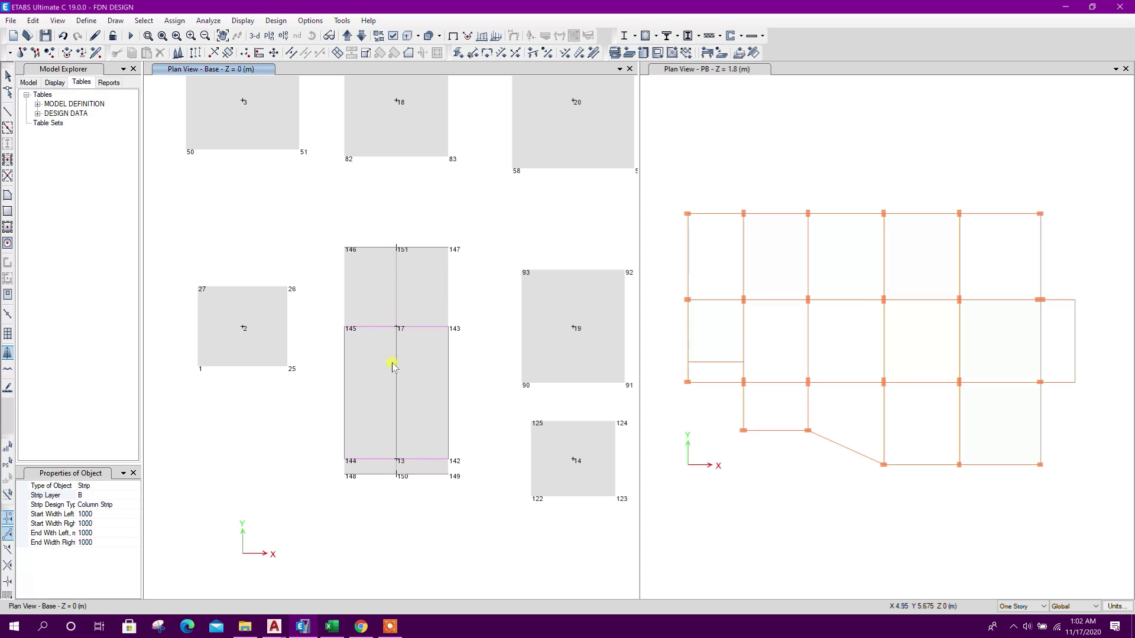
pyautogui.press('Escape')
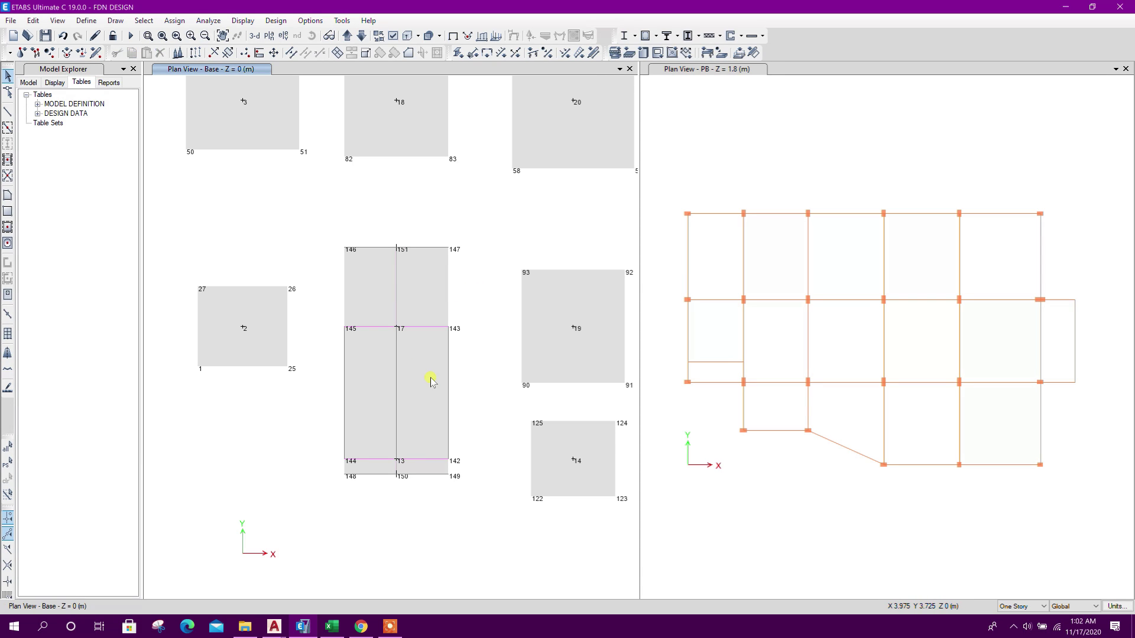
# Step: Delete the remaining frame guide lines along the combined footing's edges and between joints 13 and 17
pyautogui.click(397, 360)
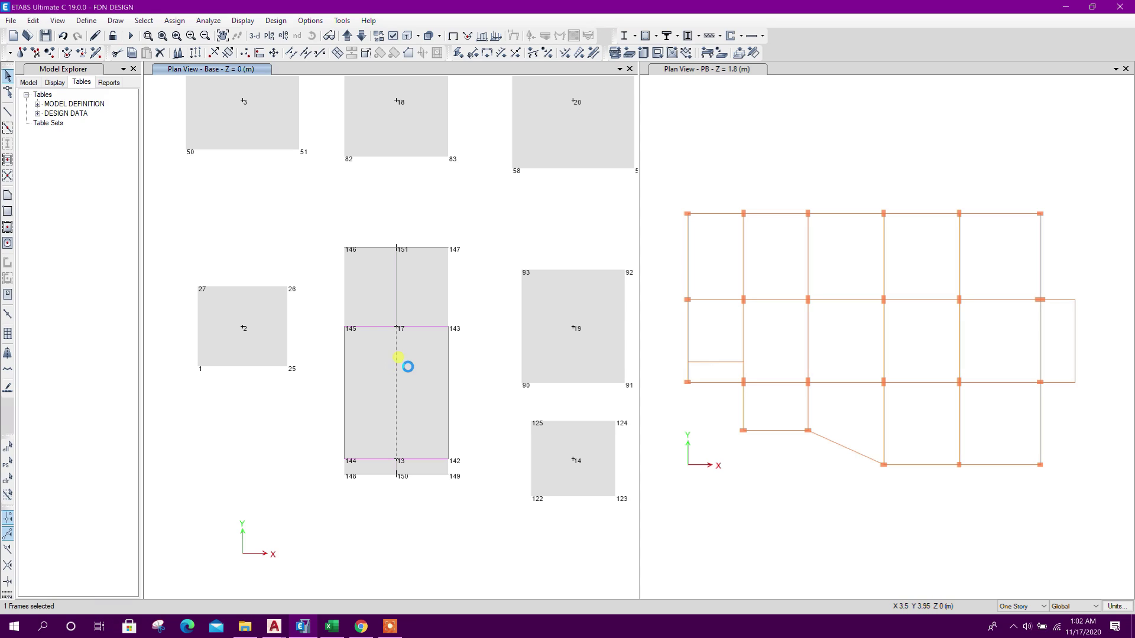
pyautogui.click(448, 369)
pyautogui.click(432, 474)
pyautogui.press('Delete')
# Step: Remove all restraints from the end joints 150 and 151 of the layer B strip
pyautogui.moveTo(383, 466); pyautogui.dragTo(408, 483)
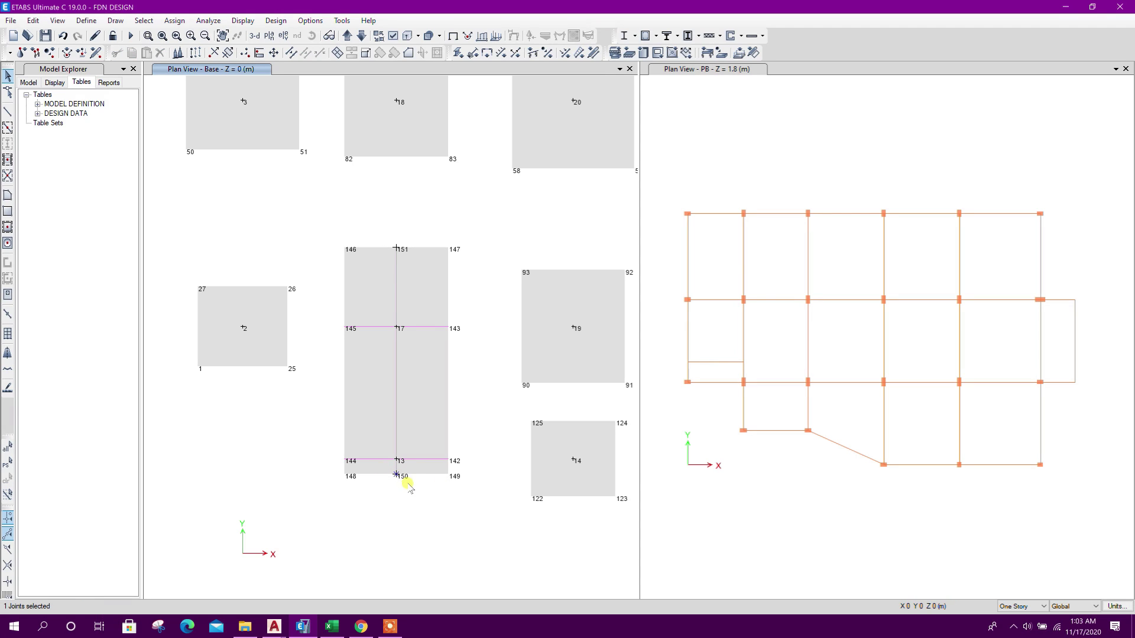
pyautogui.moveTo(388, 238); pyautogui.dragTo(407, 252)
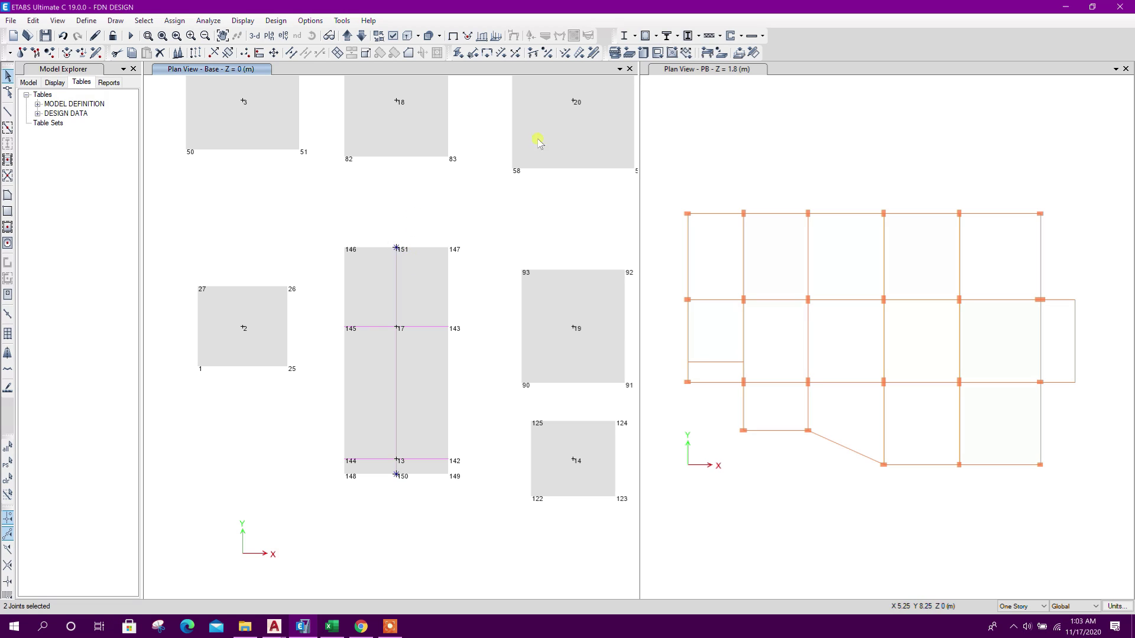
pyautogui.click(36, 52)
pyautogui.click(628, 371)
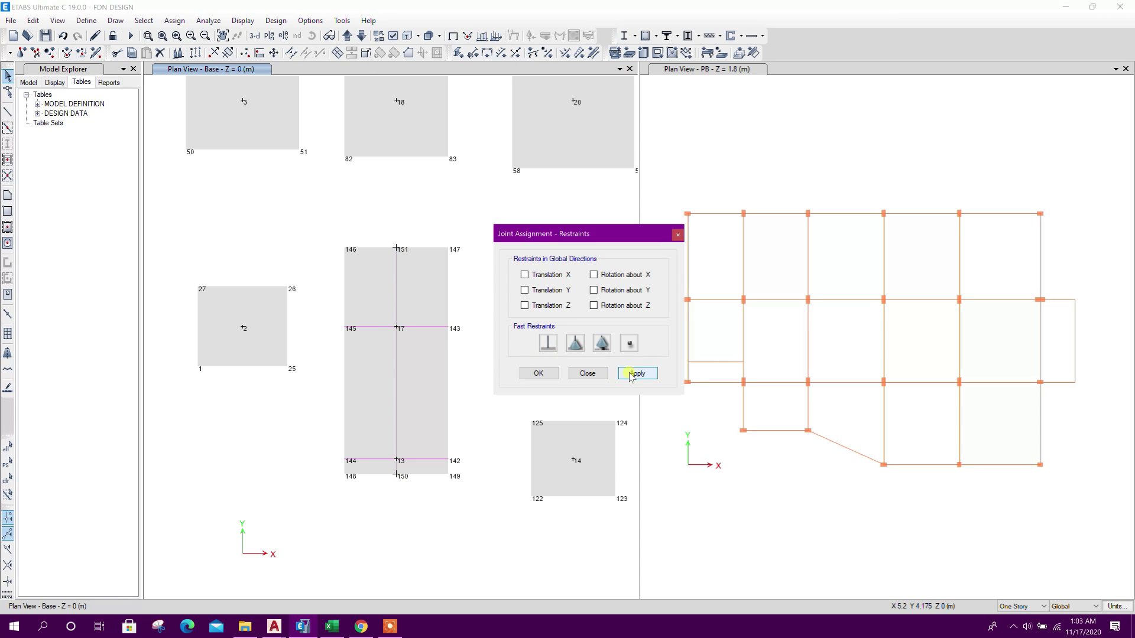
pyautogui.click(577, 375)
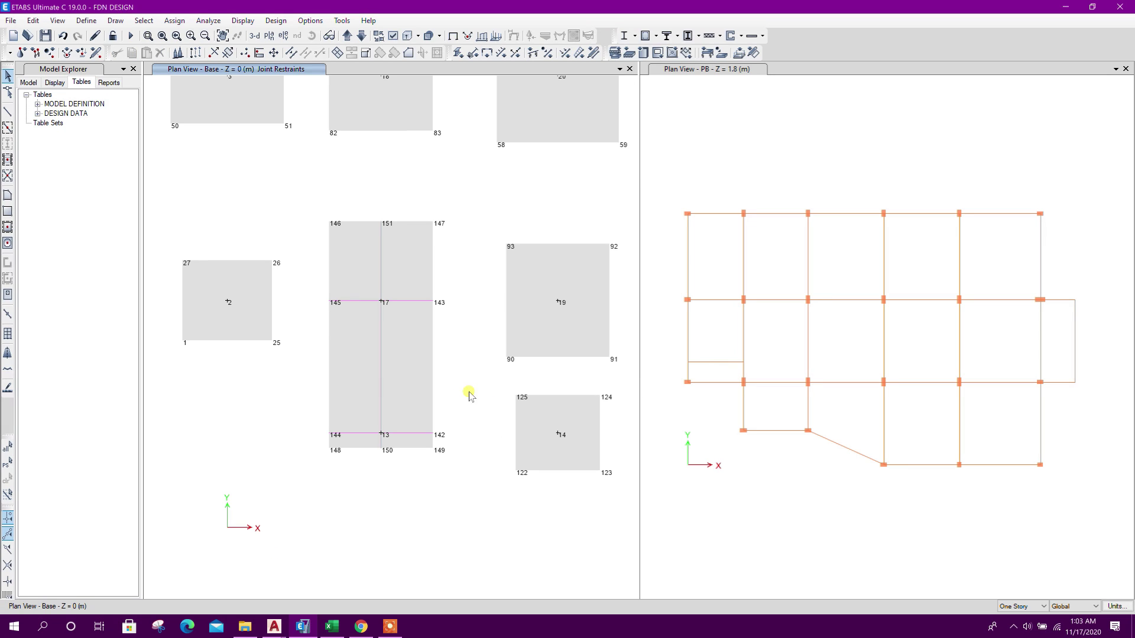
# Step: Assign the 200BC area spring to the combined footing around joints 17 and 13
pyautogui.click(418, 297)
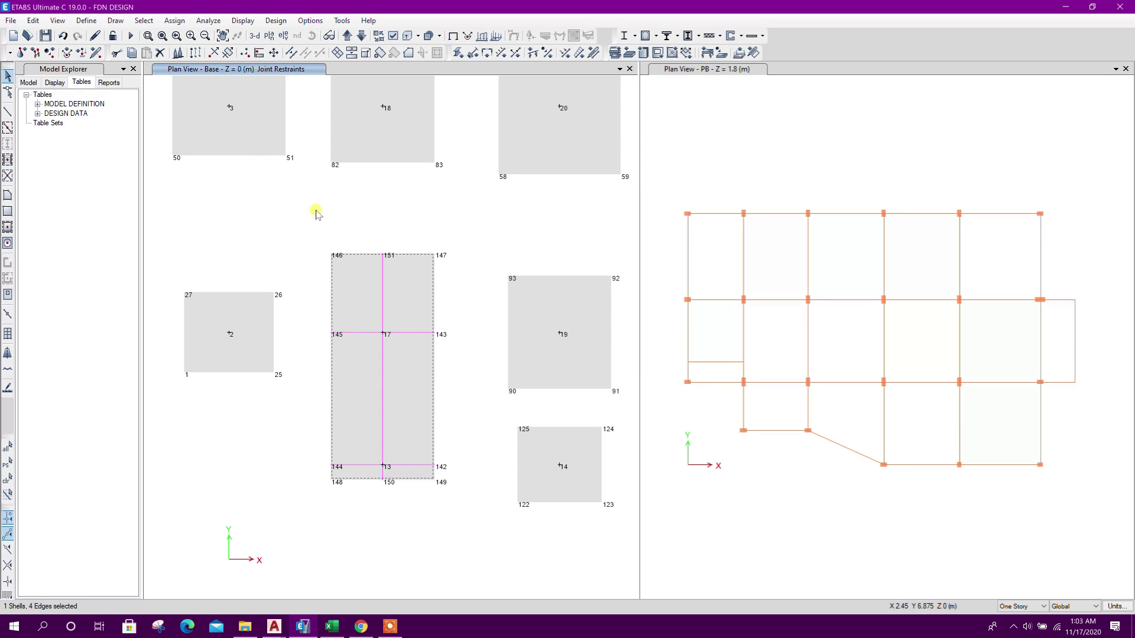
pyautogui.click(175, 20)
pyautogui.moveTo(199, 68)
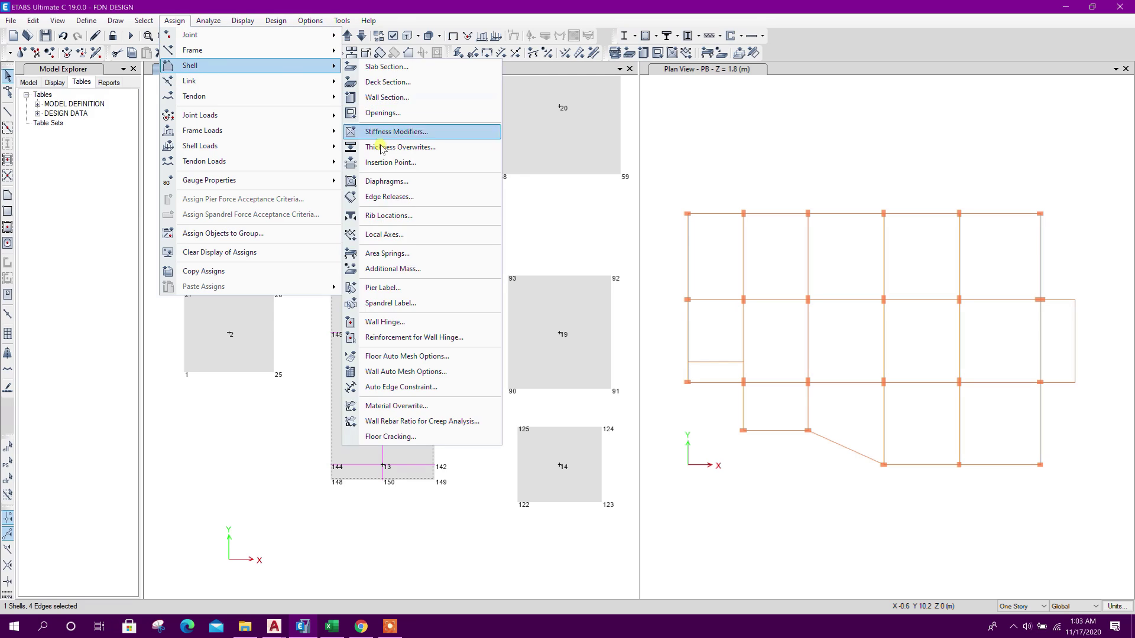
pyautogui.click(378, 255)
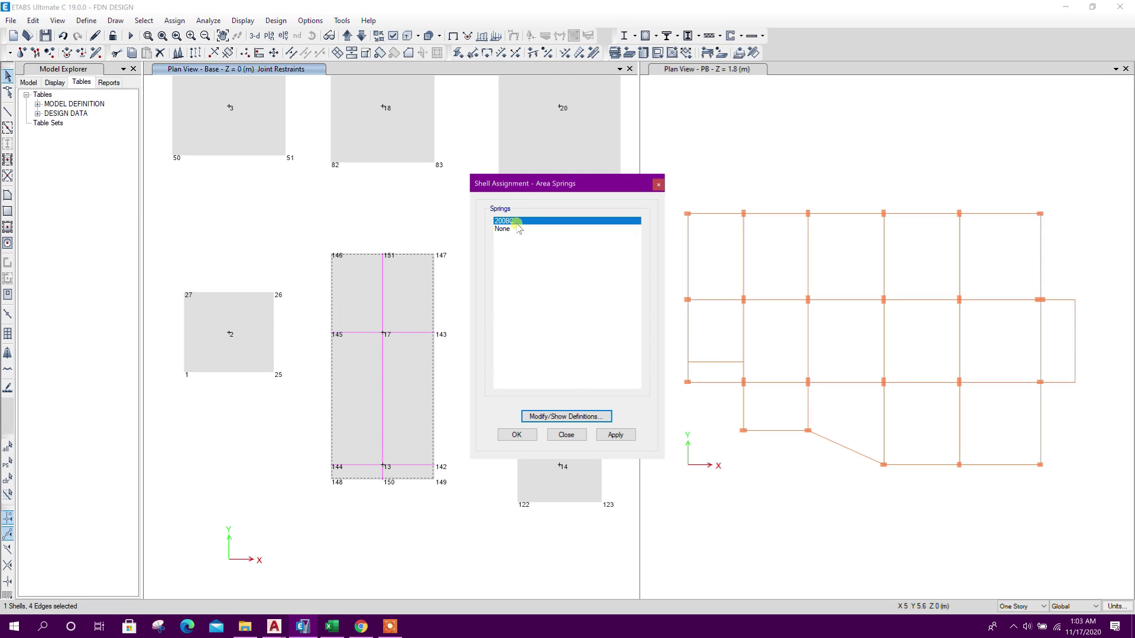
pyautogui.click(598, 437)
pyautogui.click(566, 434)
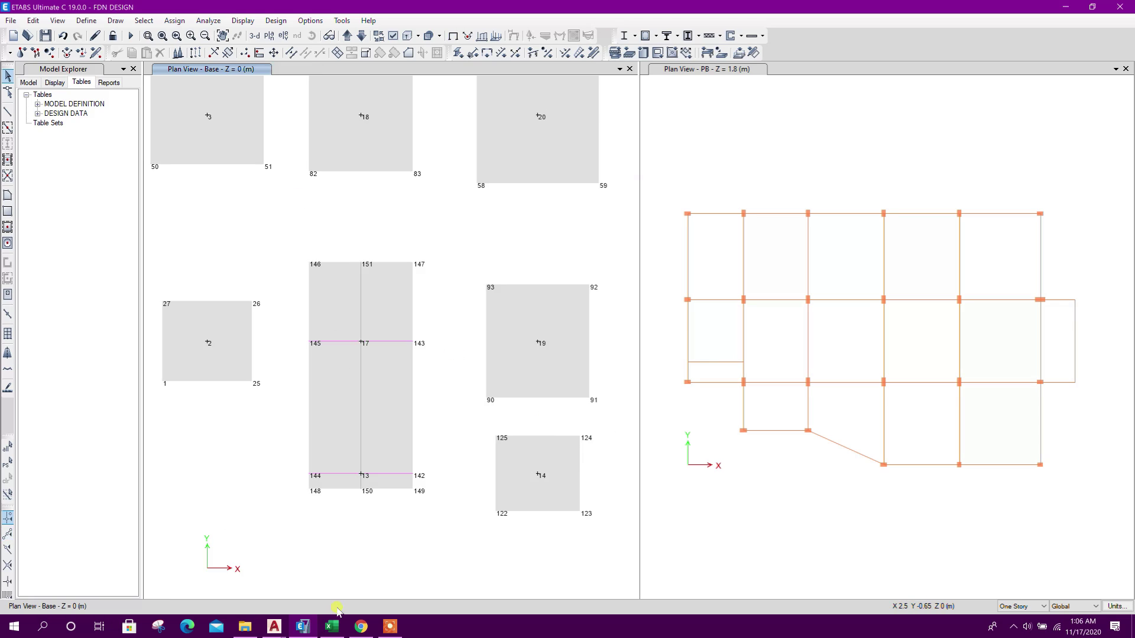
# Step: In Excel's Modulus of Subgrade Reaction sheet, set the metric allowable bearing capacity to 150 kN/m²
pyautogui.click(333, 626)
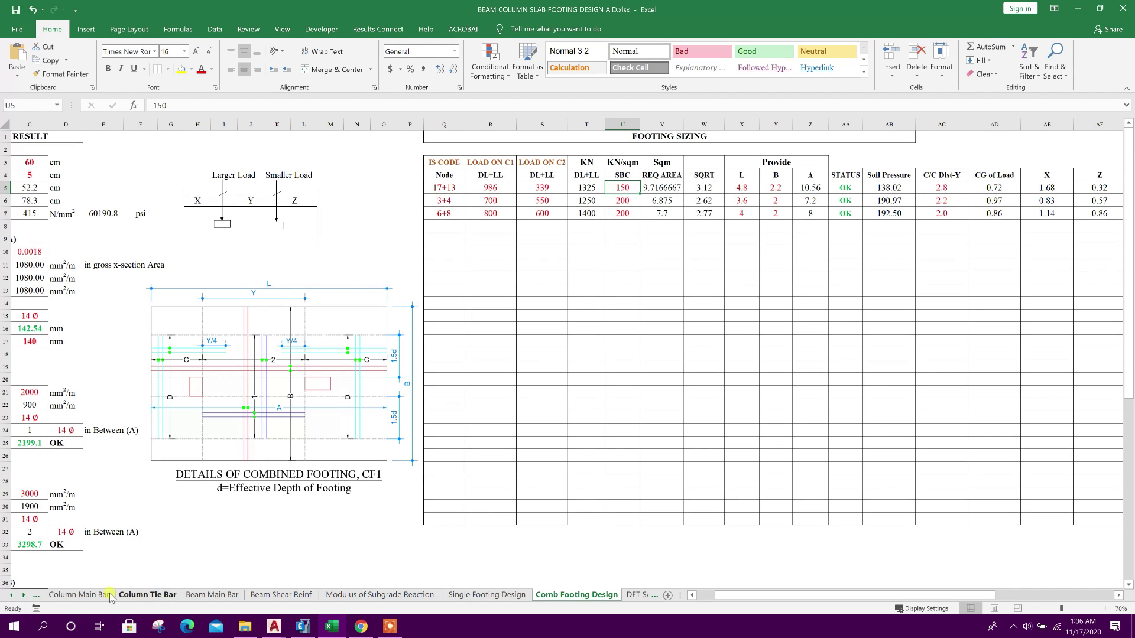
pyautogui.click(379, 594)
pyautogui.click(262, 225)
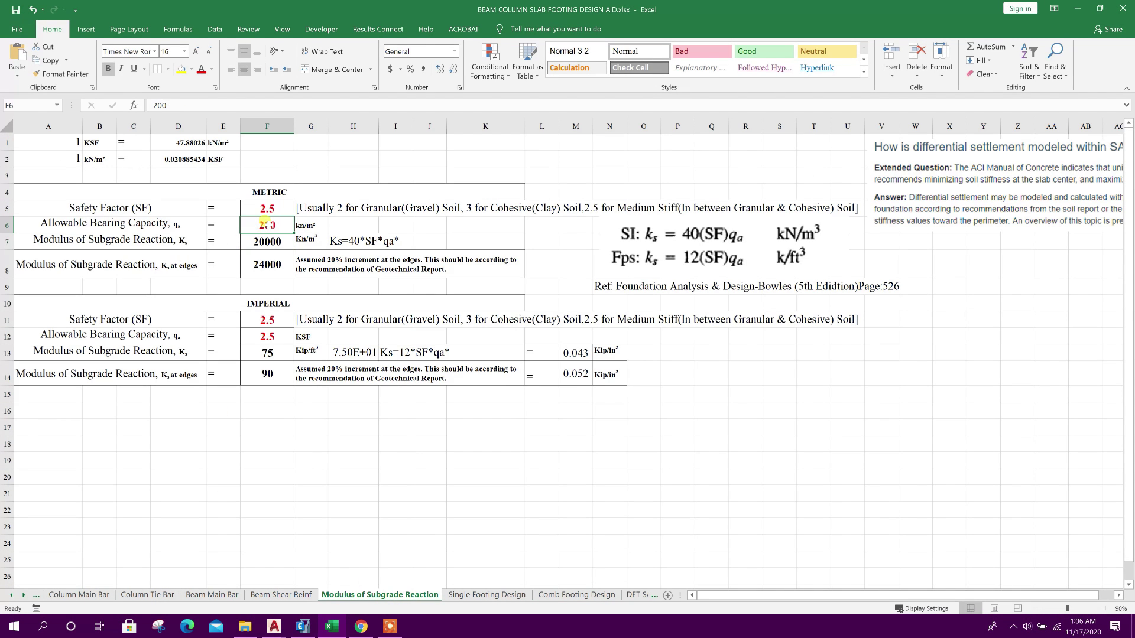
pyautogui.write('15')
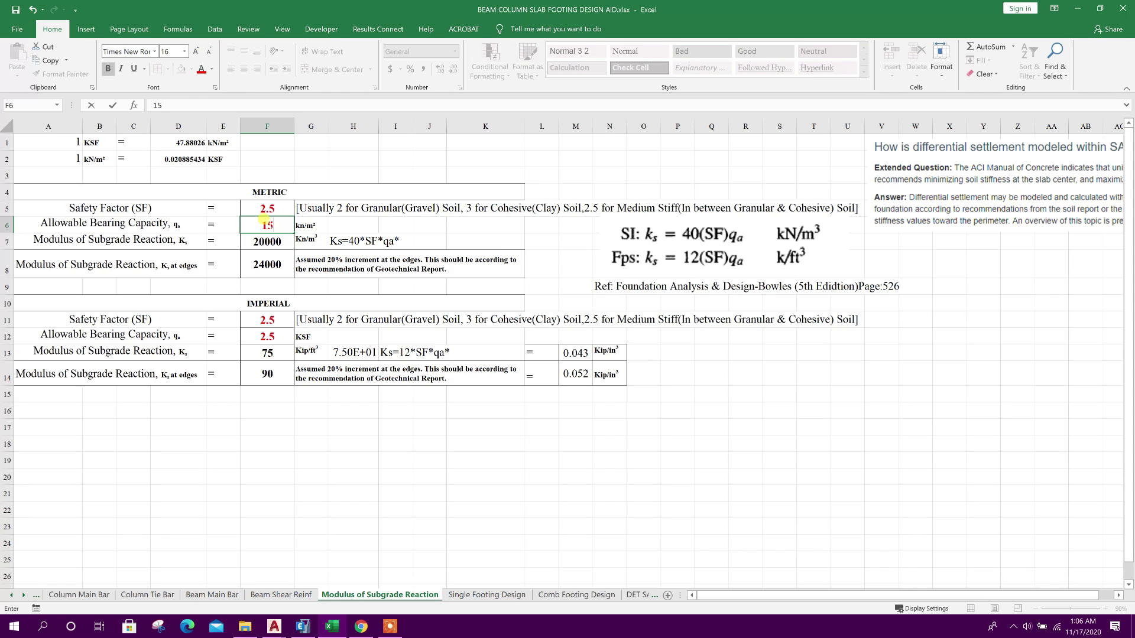
pyautogui.press('Return')
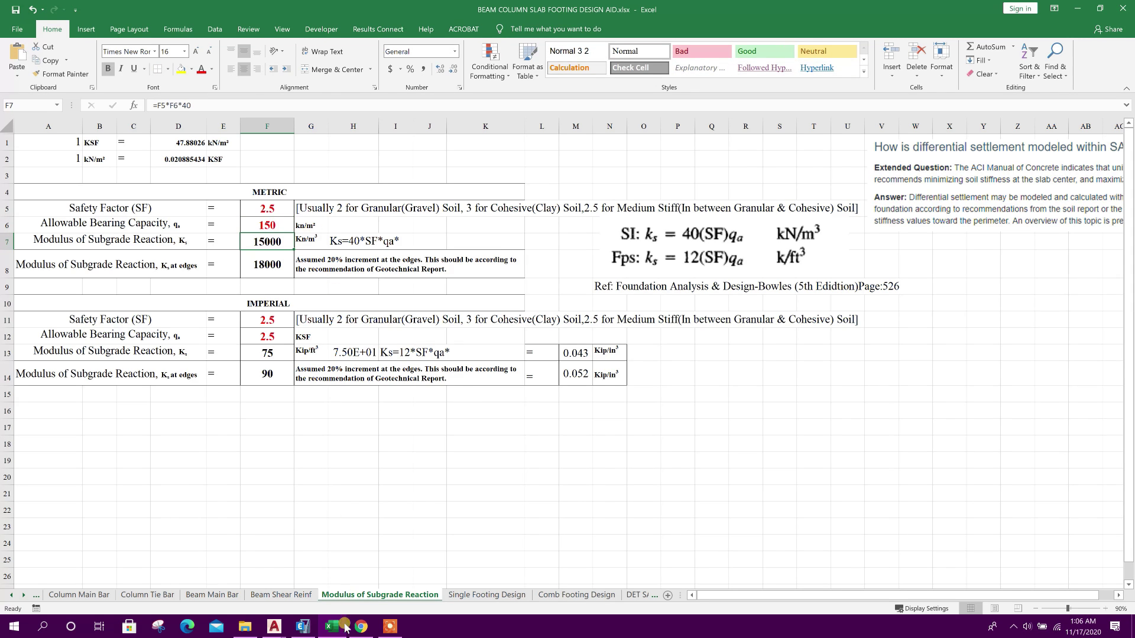
# Step: Back in ETABS, define area spring 150BC as a copy of 200BC, using Excel's 15000 subgrade modulus as its local 3 stiffness
pyautogui.click(302, 626)
pyautogui.click(86, 20)
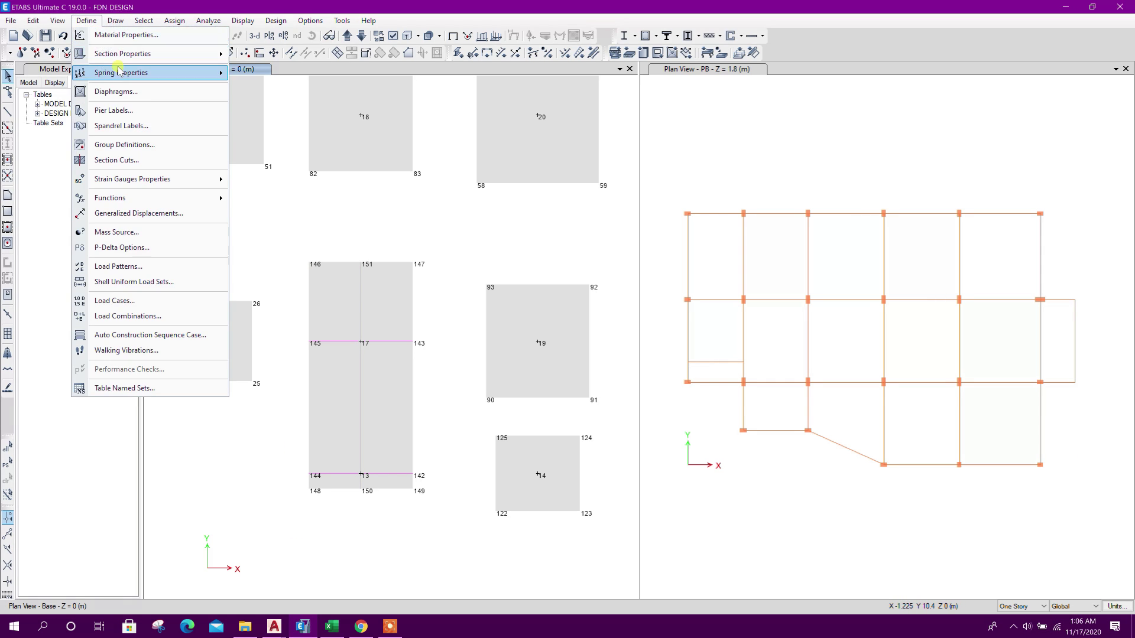
pyautogui.moveTo(121, 73)
pyautogui.click(275, 104)
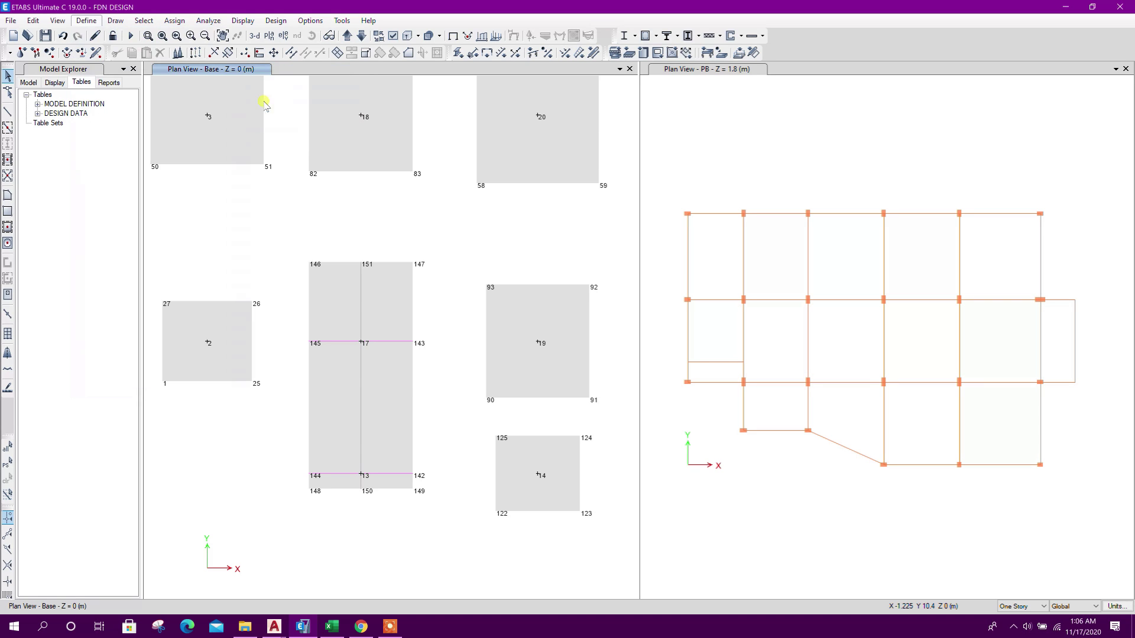
pyautogui.click(620, 284)
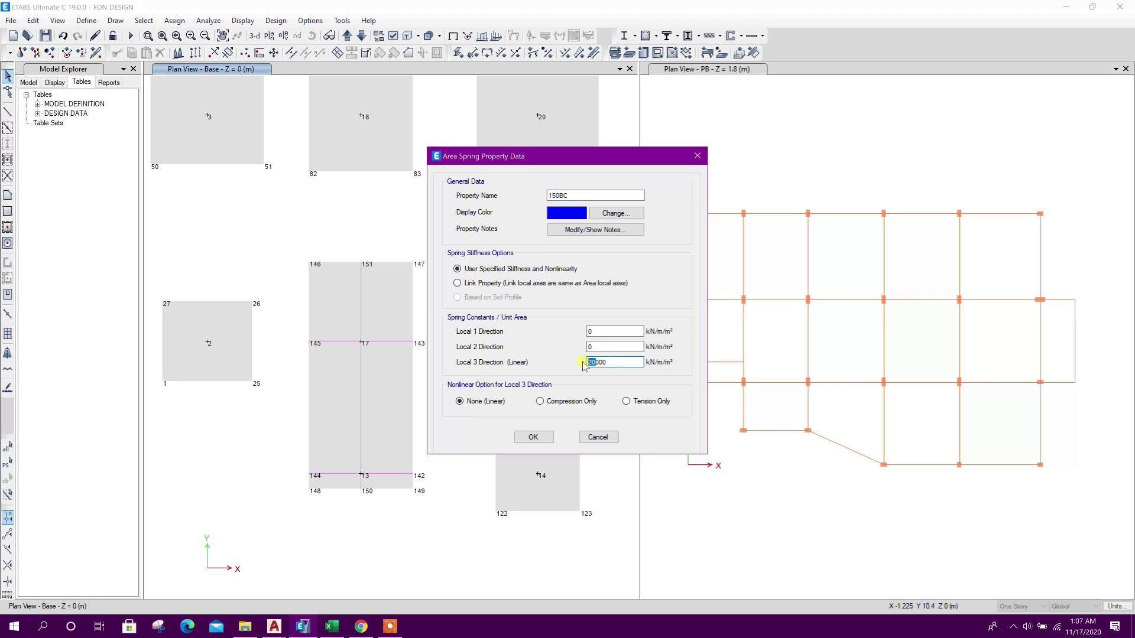
pyautogui.click(542, 436)
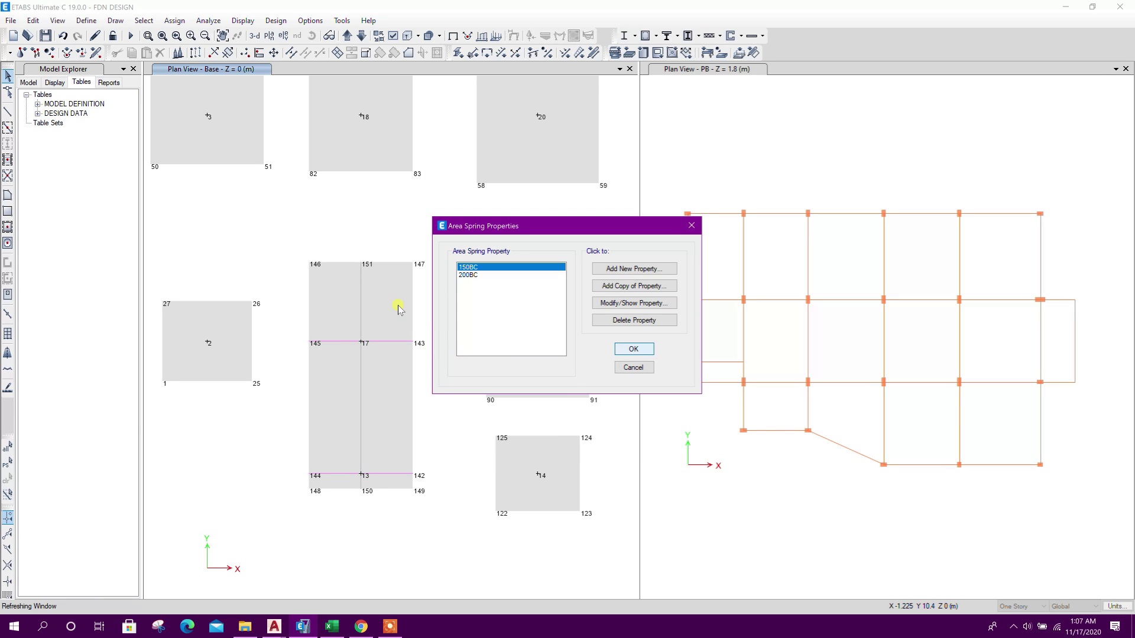
pyautogui.click(632, 350)
# Step: Assign the 150BC area spring to the combined footing around joints 17 and 13
pyautogui.click(403, 307)
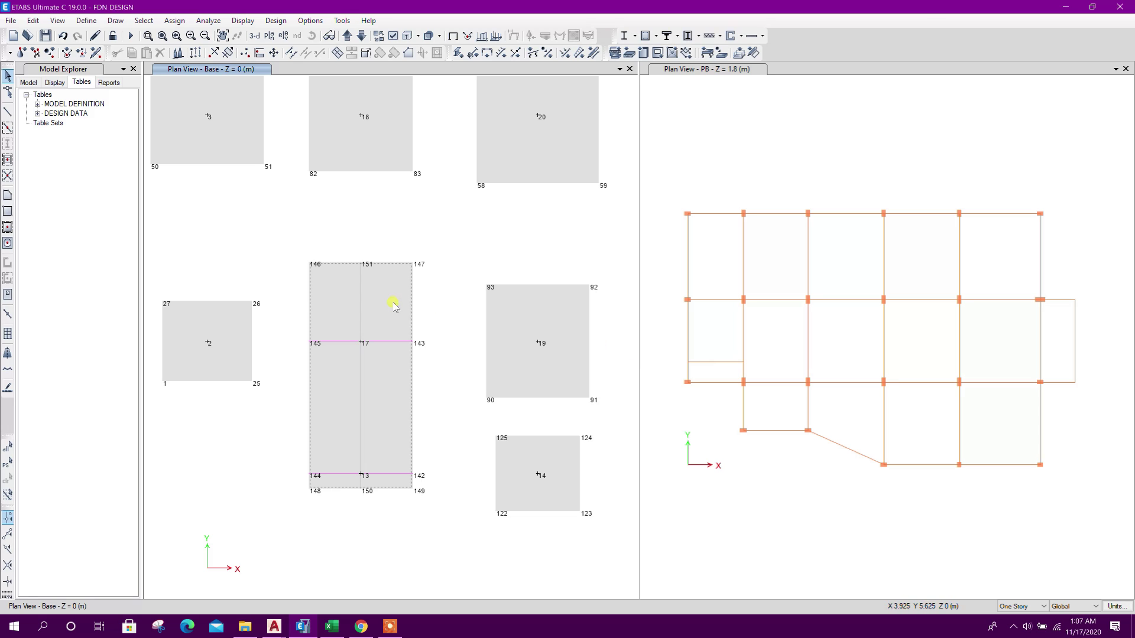
pyautogui.click(174, 20)
pyautogui.moveTo(293, 65)
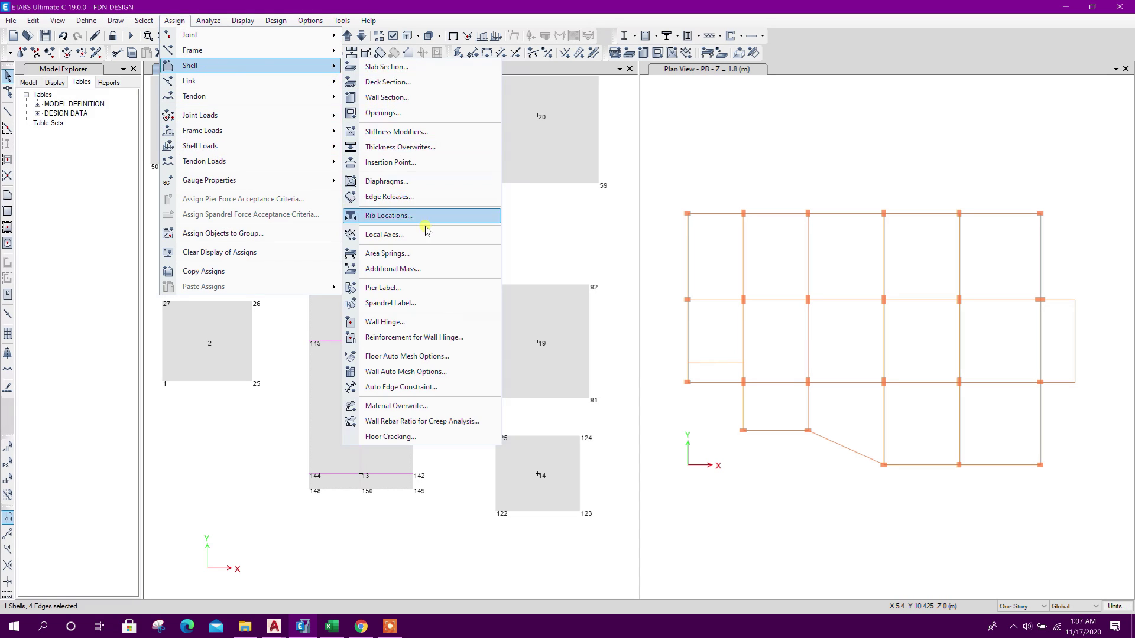
pyautogui.click(420, 254)
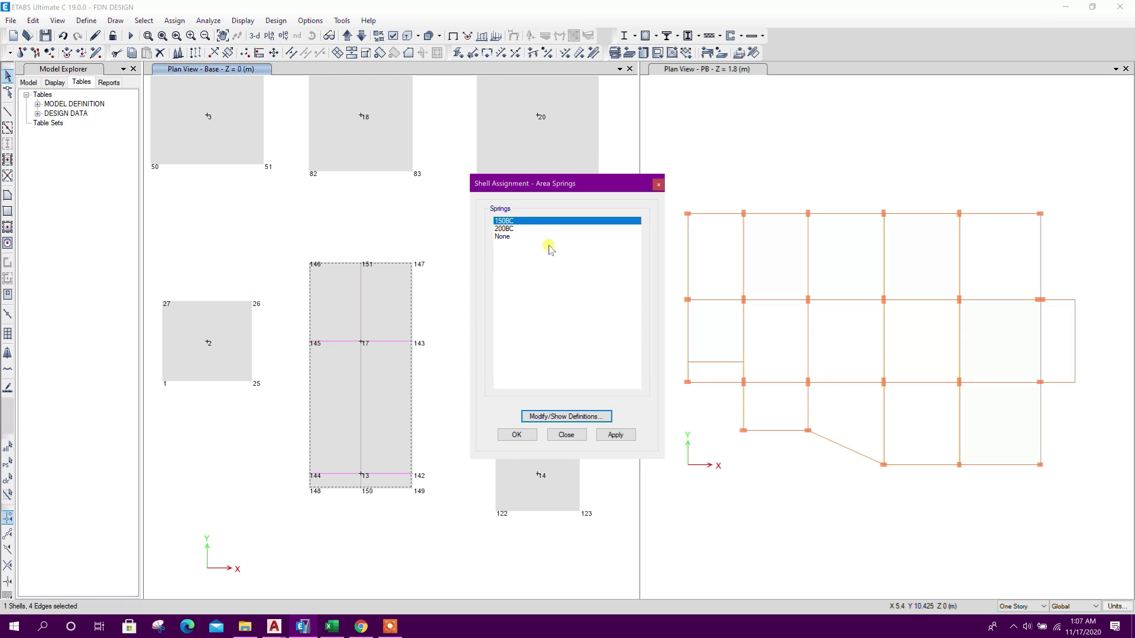
pyautogui.click(616, 434)
pyautogui.click(566, 434)
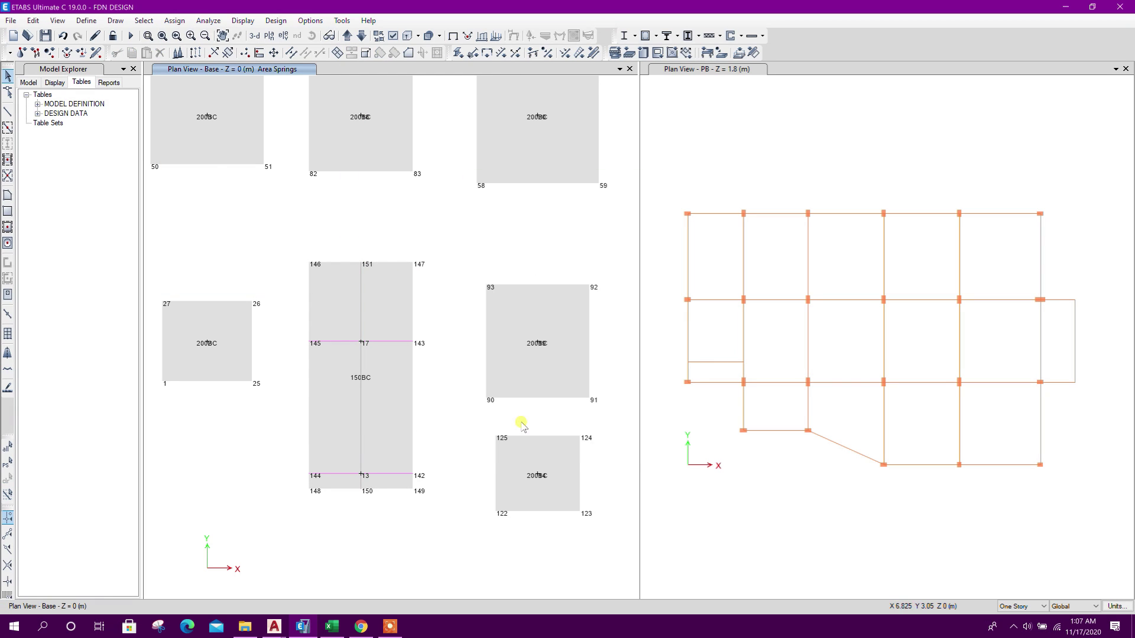
# Step: Run the analysis and the concrete slab design, and display the punching check
pyautogui.click(131, 35)
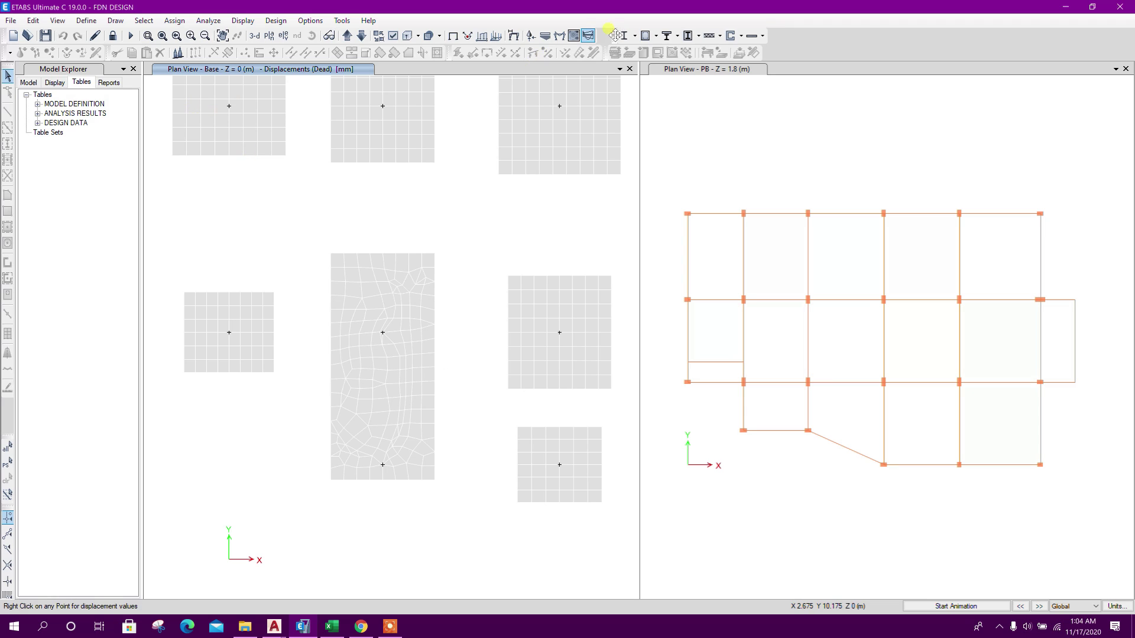
pyautogui.click(751, 37)
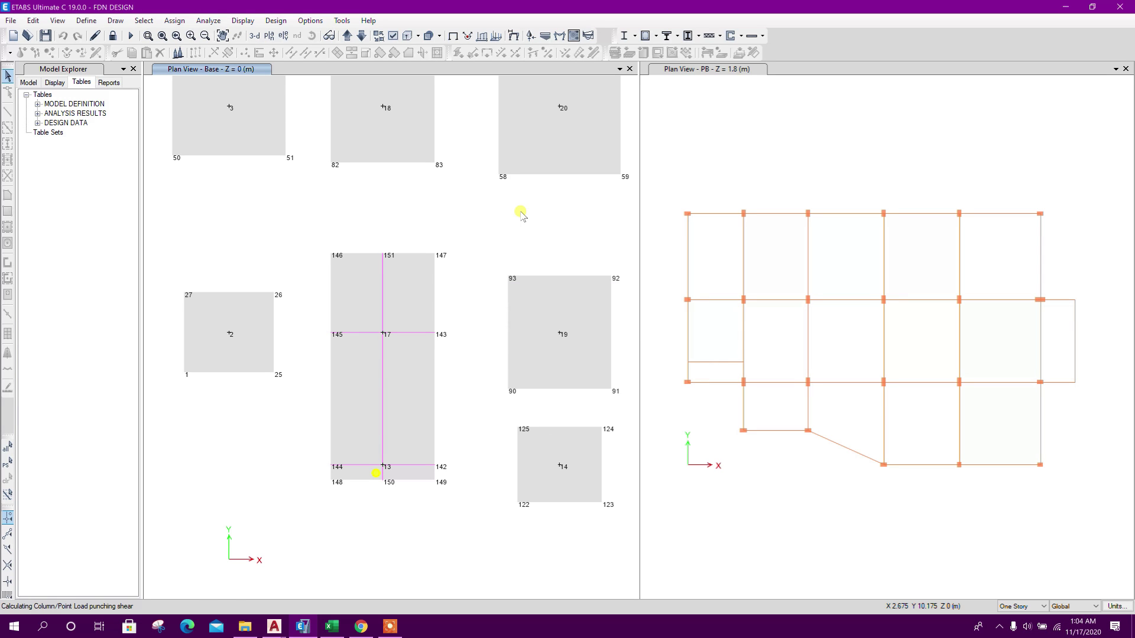
pyautogui.click(759, 40)
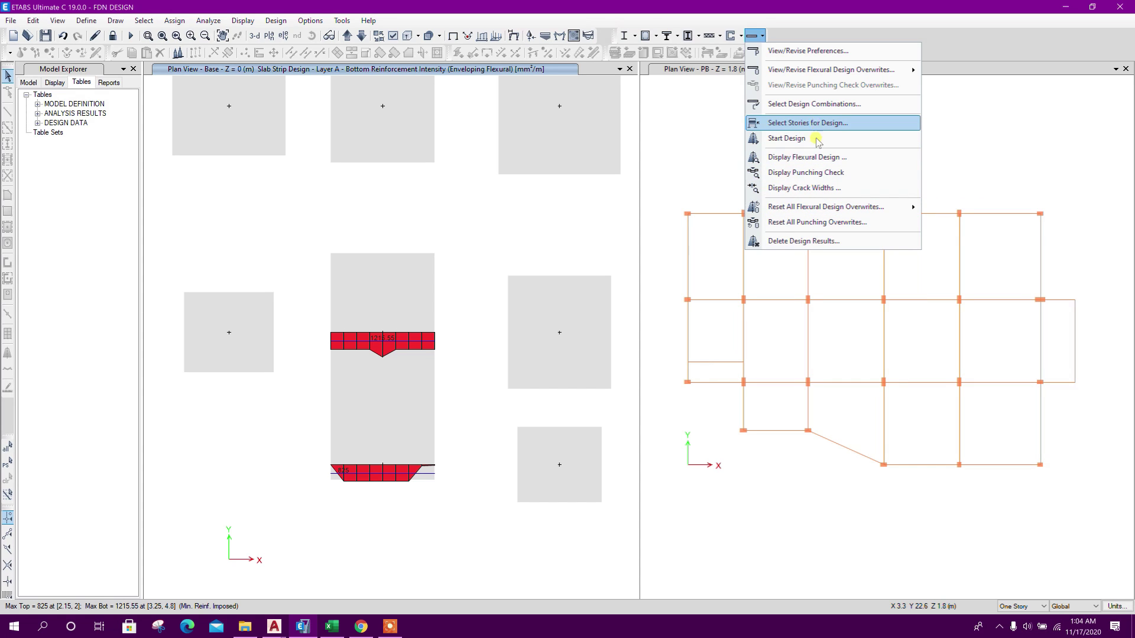
pyautogui.click(806, 172)
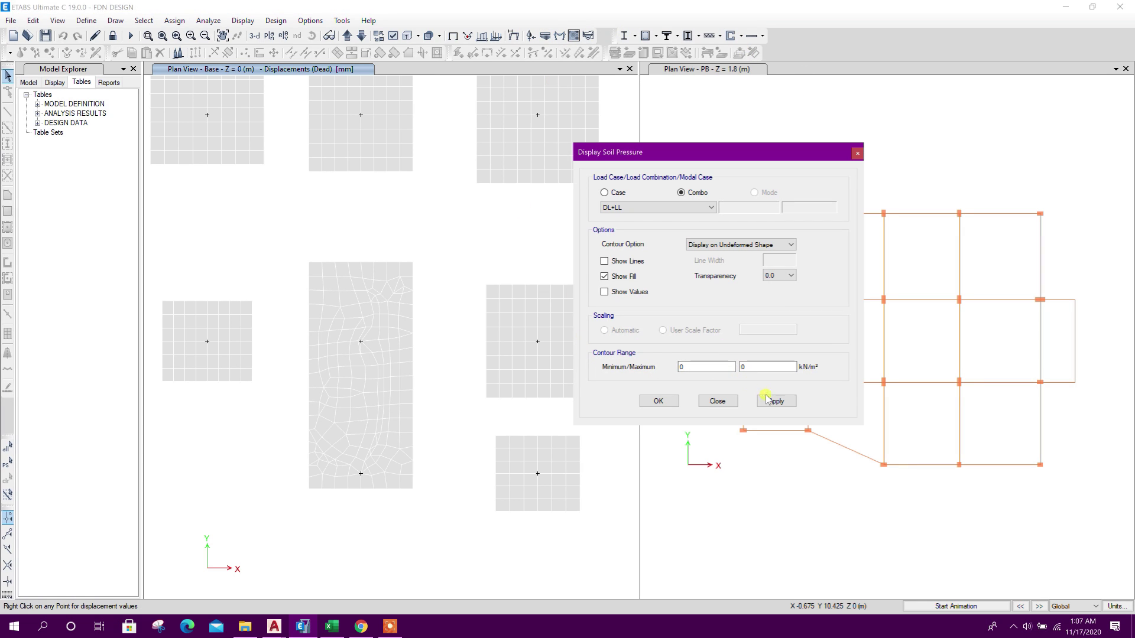
# Step: Display the soil pressures for the DL+LL combination and examine them under the combined footing
pyautogui.click(766, 399)
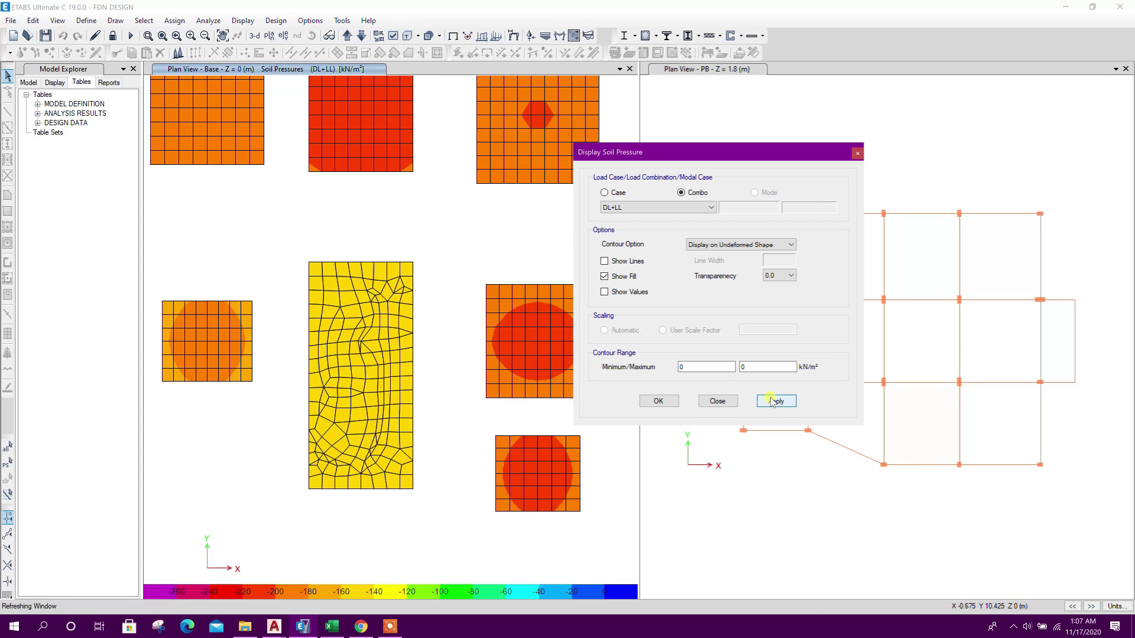
pyautogui.click(435, 388)
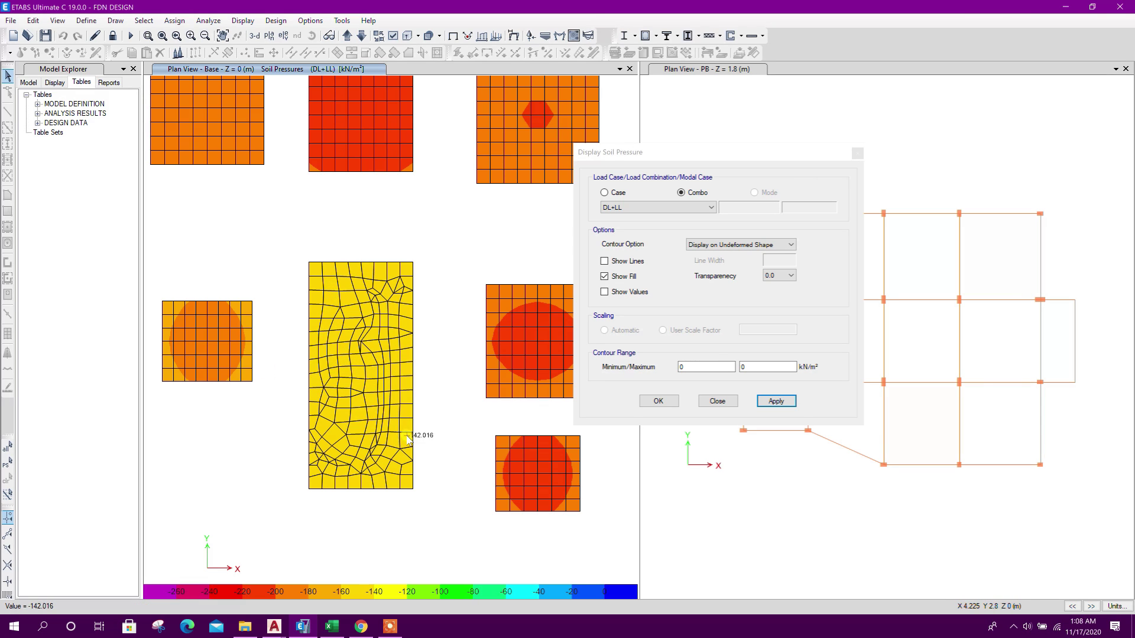
pyautogui.click(718, 401)
# Step: Run the slab design and display strip-based enveloping flexural bottom reinforcement intensity for Layer A
pyautogui.click(760, 37)
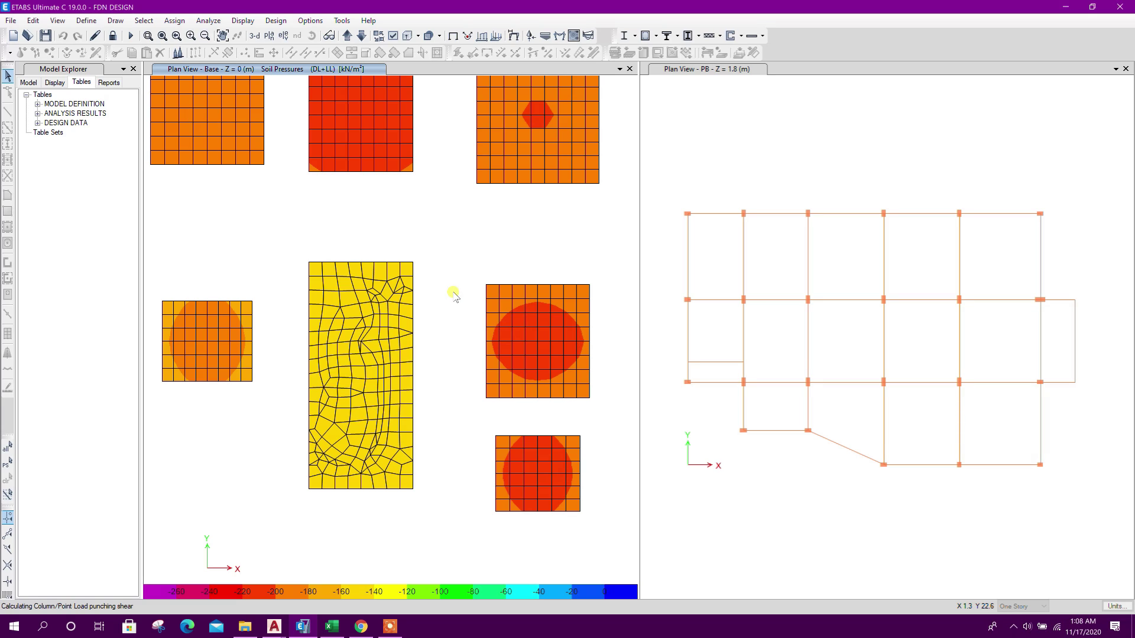
pyautogui.click(762, 36)
pyautogui.click(816, 158)
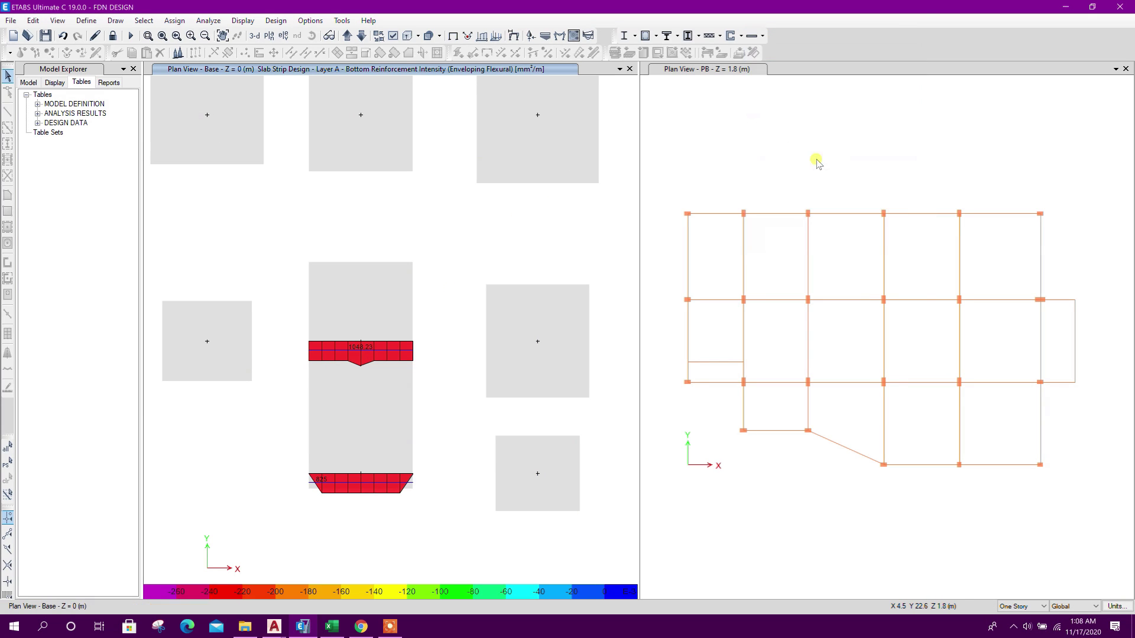
pyautogui.moveTo(488, 151); pyautogui.dragTo(690, 121)
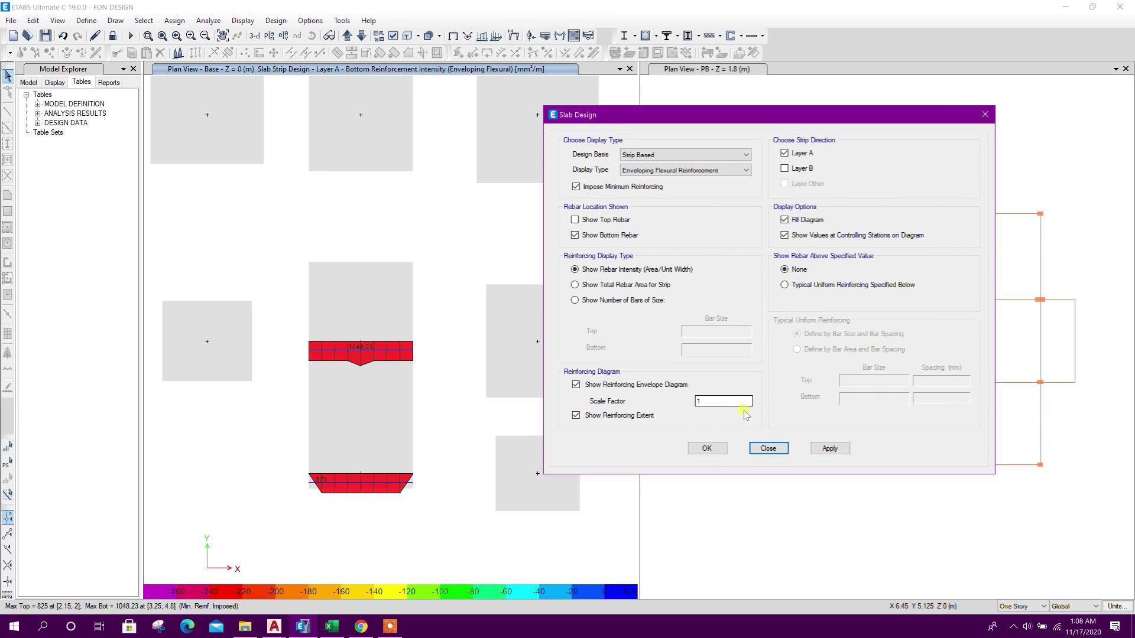
pyautogui.click(815, 451)
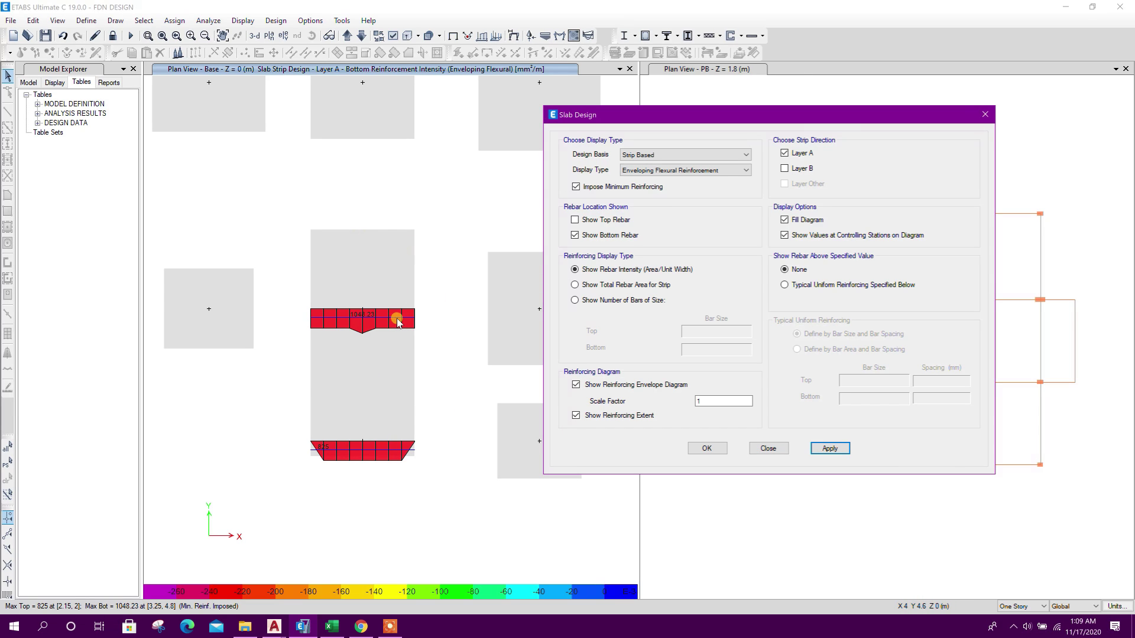
# Step: Switch the slab design display to Layer B and examine the combined footing's bottom reinforcement intensity
pyautogui.click(798, 172)
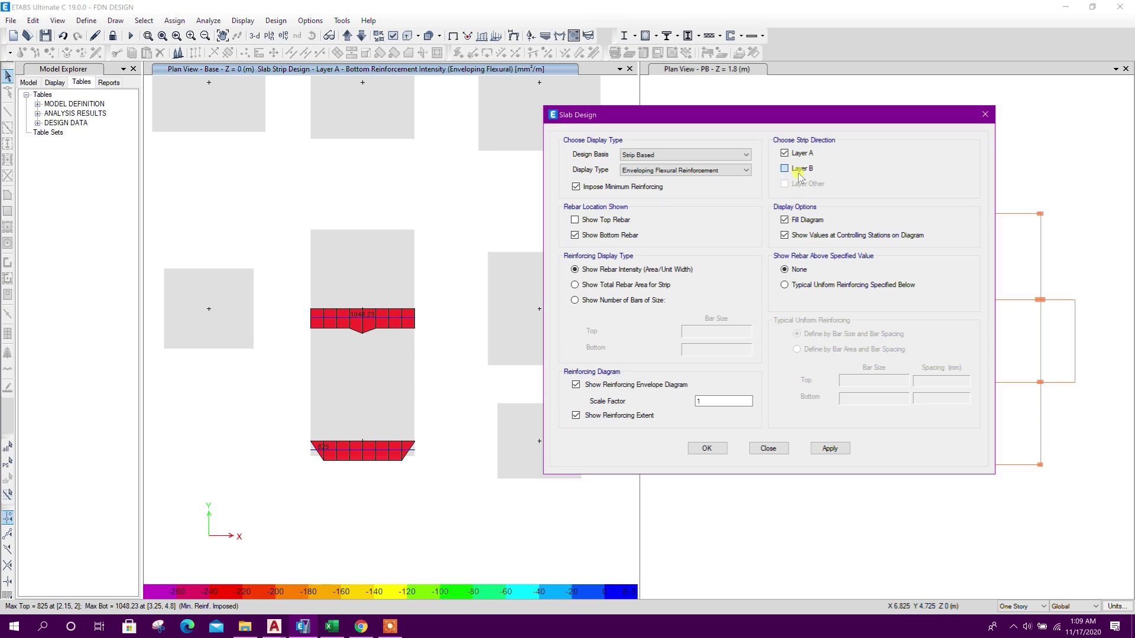
pyautogui.click(826, 449)
pyautogui.click(362, 315)
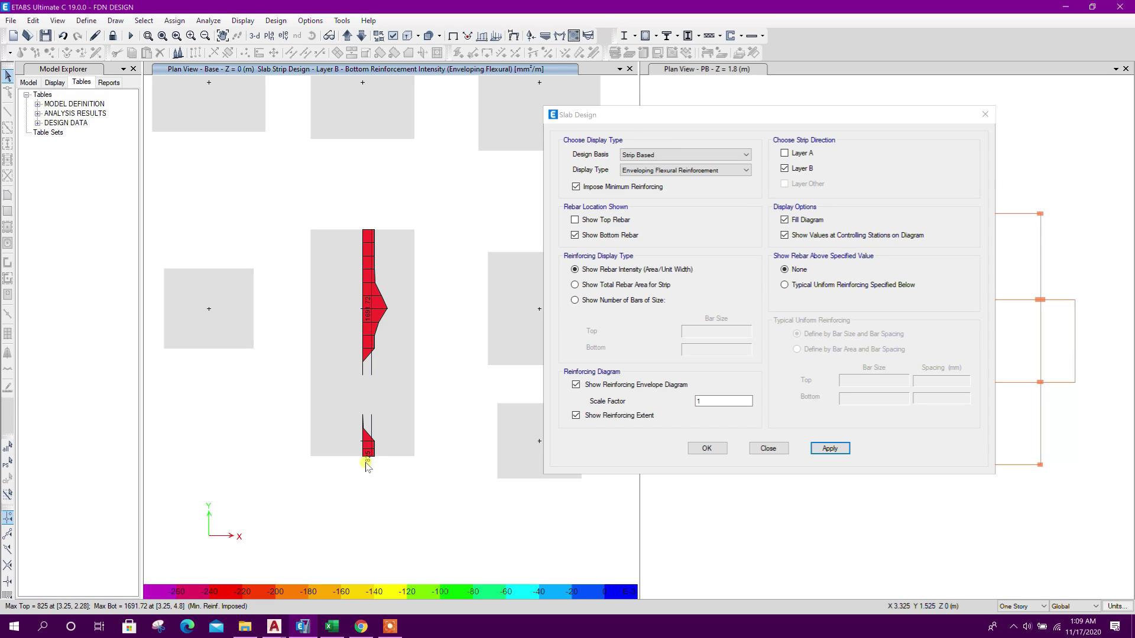
pyautogui.moveTo(365, 445)
# Step: In Excel's Comb Footing Design sheet, set the thickness of footing to 55 cm
pyautogui.click(330, 628)
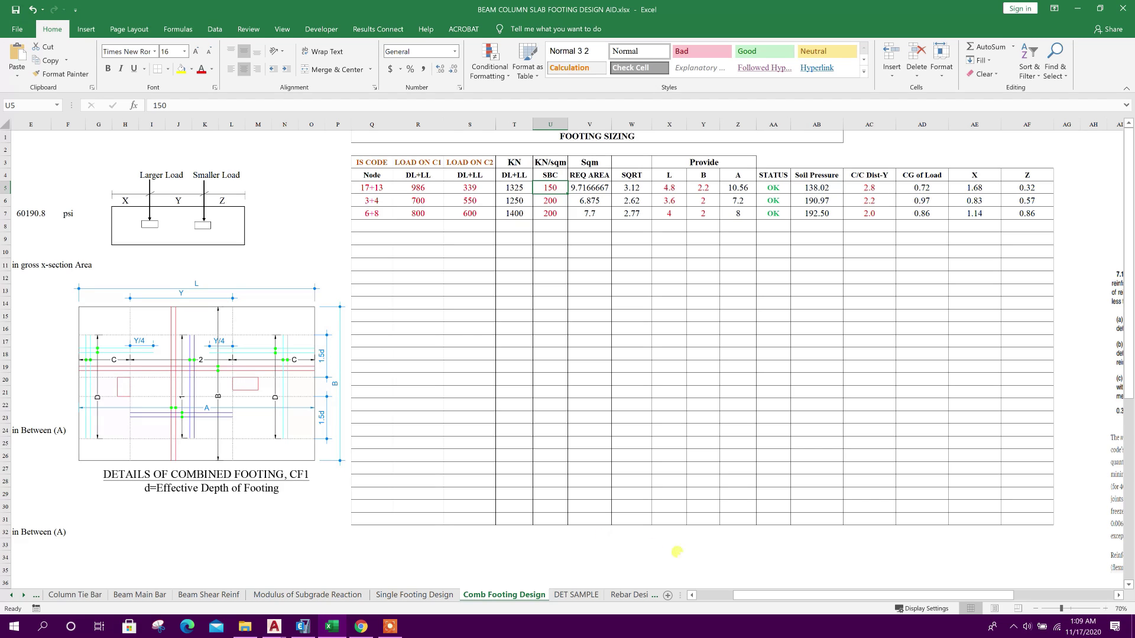
pyautogui.moveTo(762, 596); pyautogui.dragTo(708, 596)
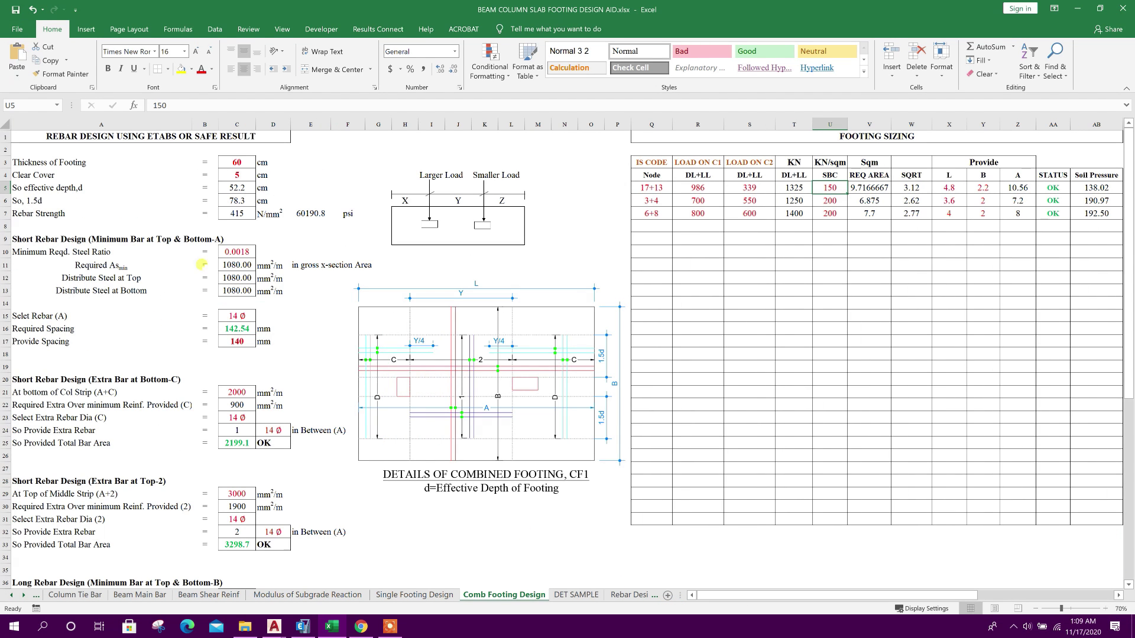
pyautogui.click(232, 160)
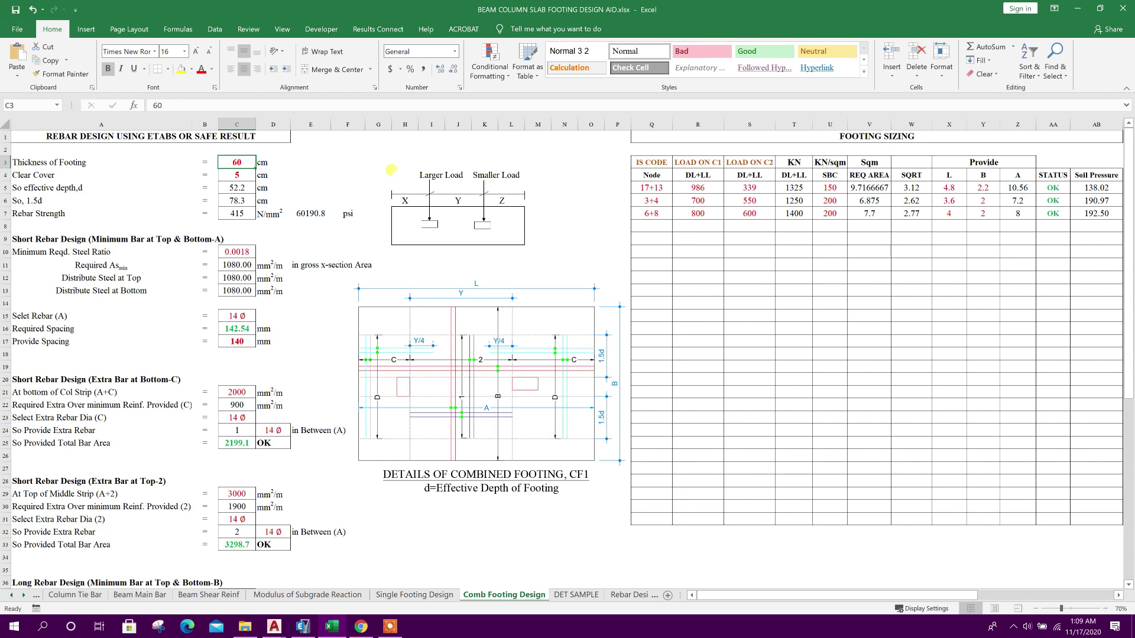
pyautogui.write('55')
pyautogui.press('Return')
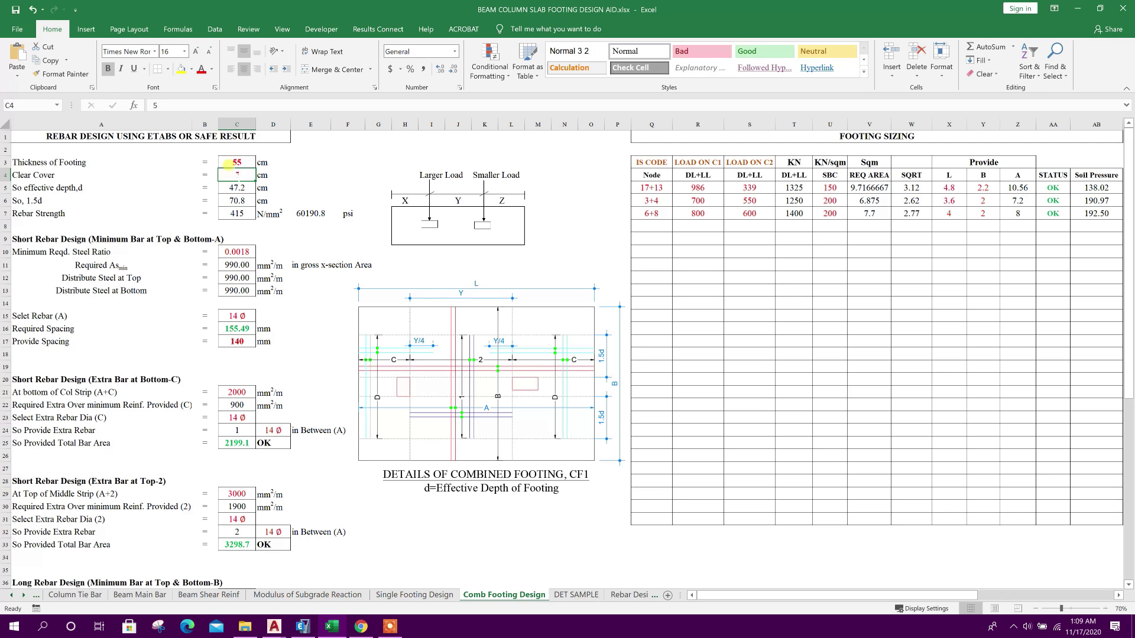
# Step: Examine the required minimum short rebar steel and its distribution between the footing's top and bottom
pyautogui.scroll(-1, 263, 234)
pyautogui.click(139, 239)
pyautogui.click(132, 225)
pyautogui.click(239, 227)
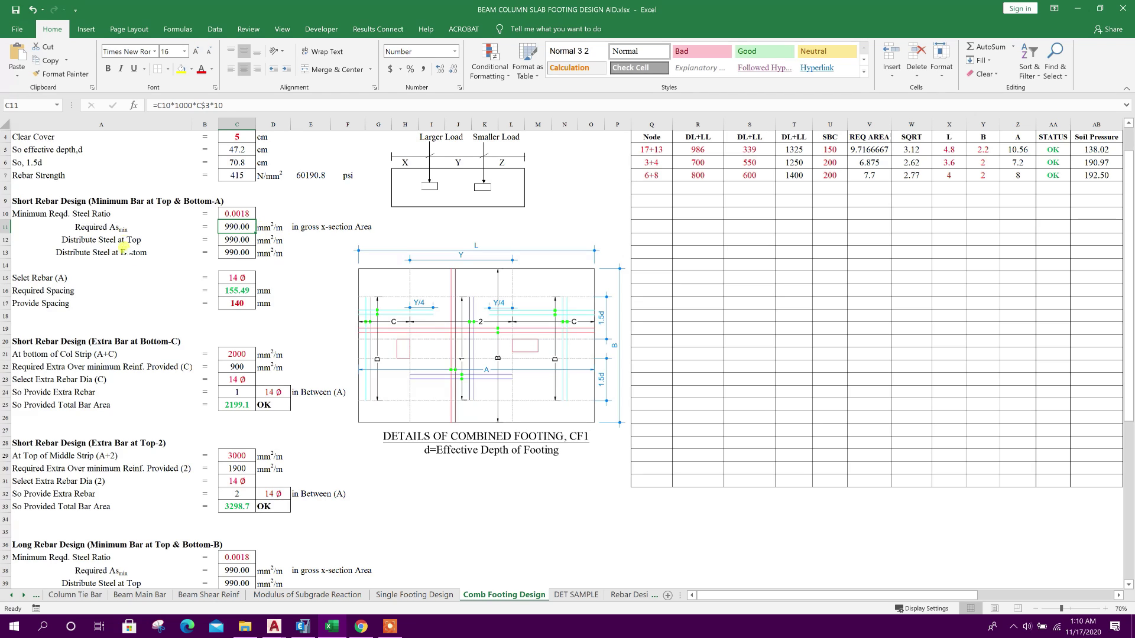
pyautogui.click(125, 240)
pyautogui.scroll(-1, 233, 260)
pyautogui.click(216, 212)
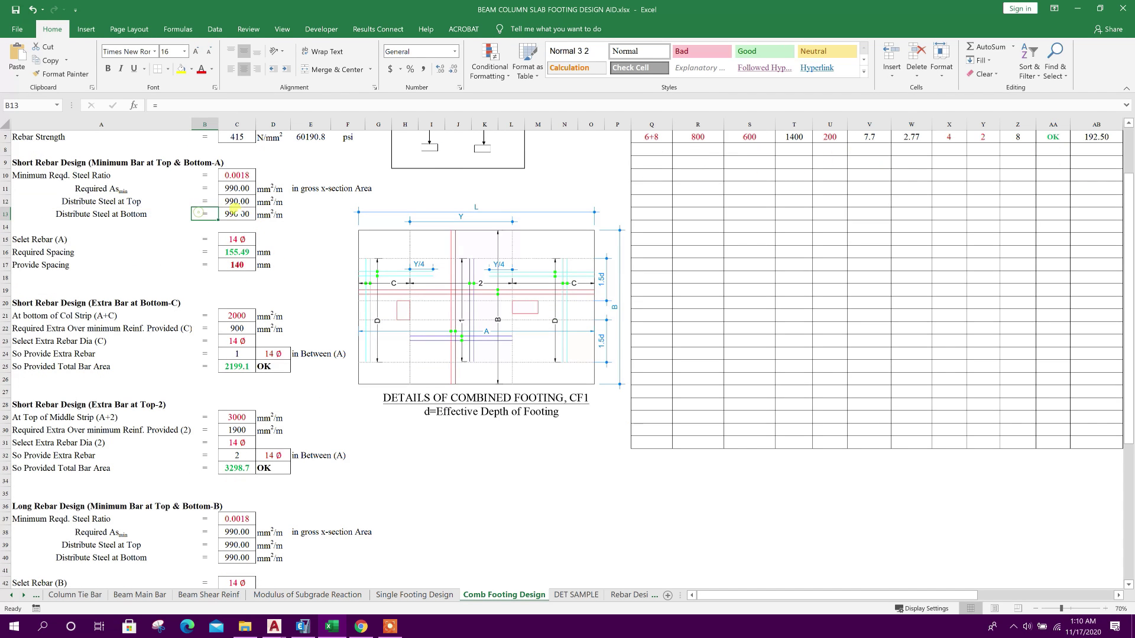
# Step: Check the required spacing for the 14 mm short rebar (A) and set its provided spacing to 150 mm
pyautogui.click(61, 241)
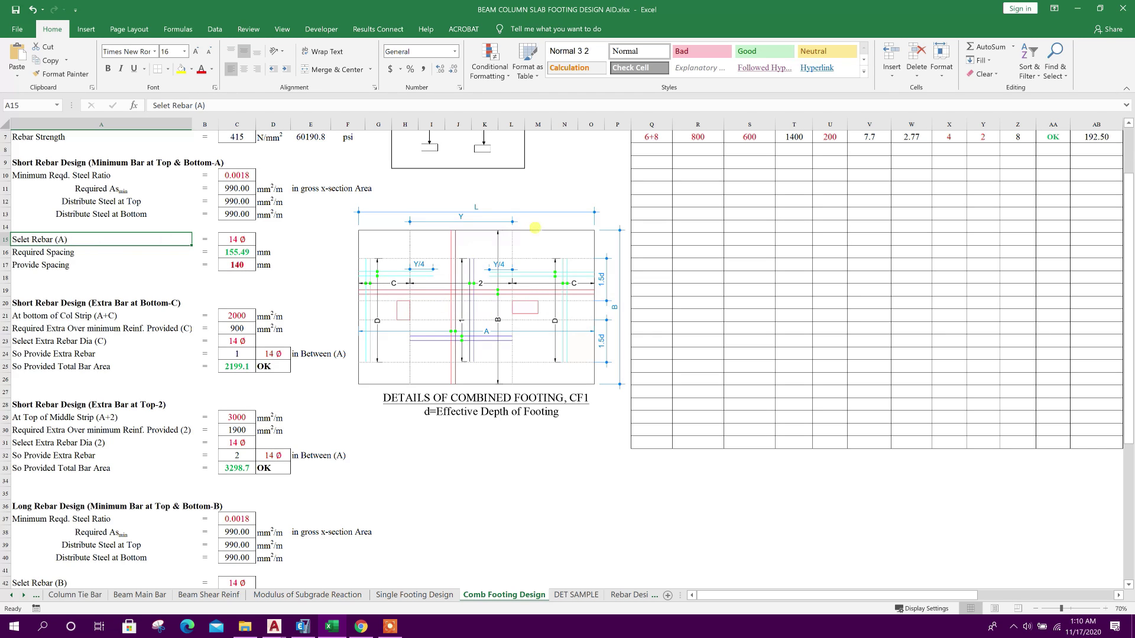
pyautogui.click(242, 237)
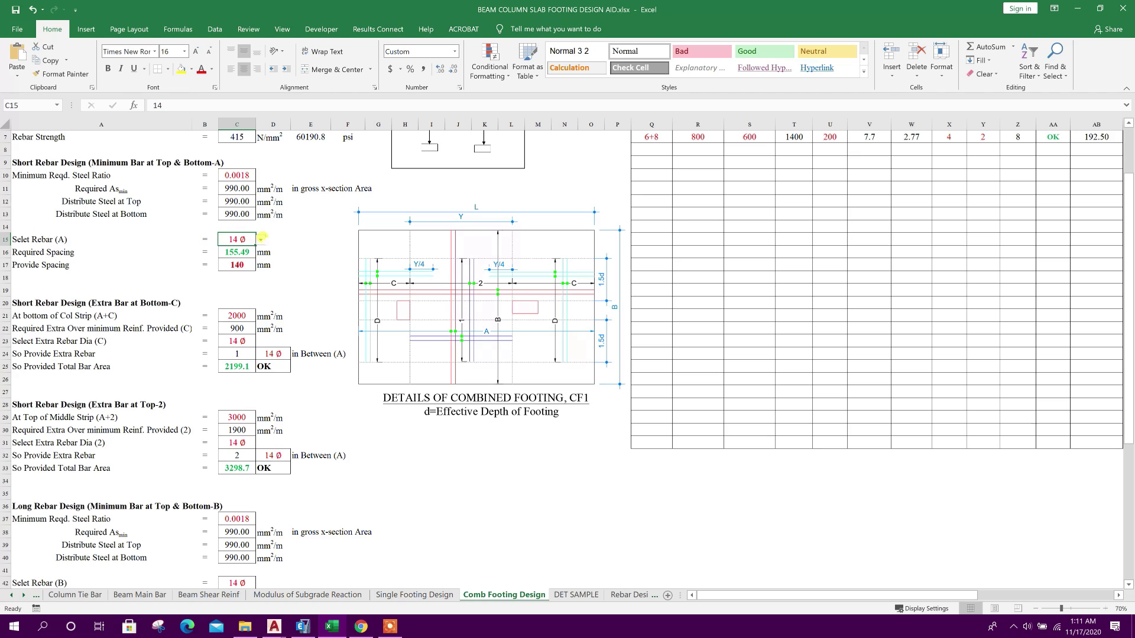
pyautogui.click(236, 252)
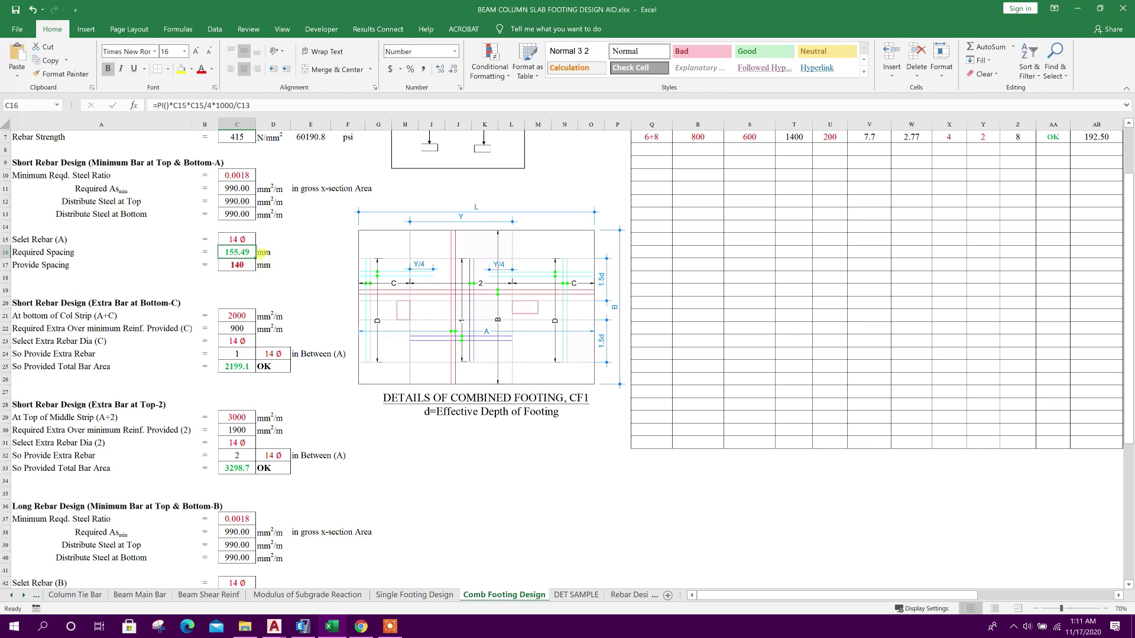
pyautogui.click(243, 264)
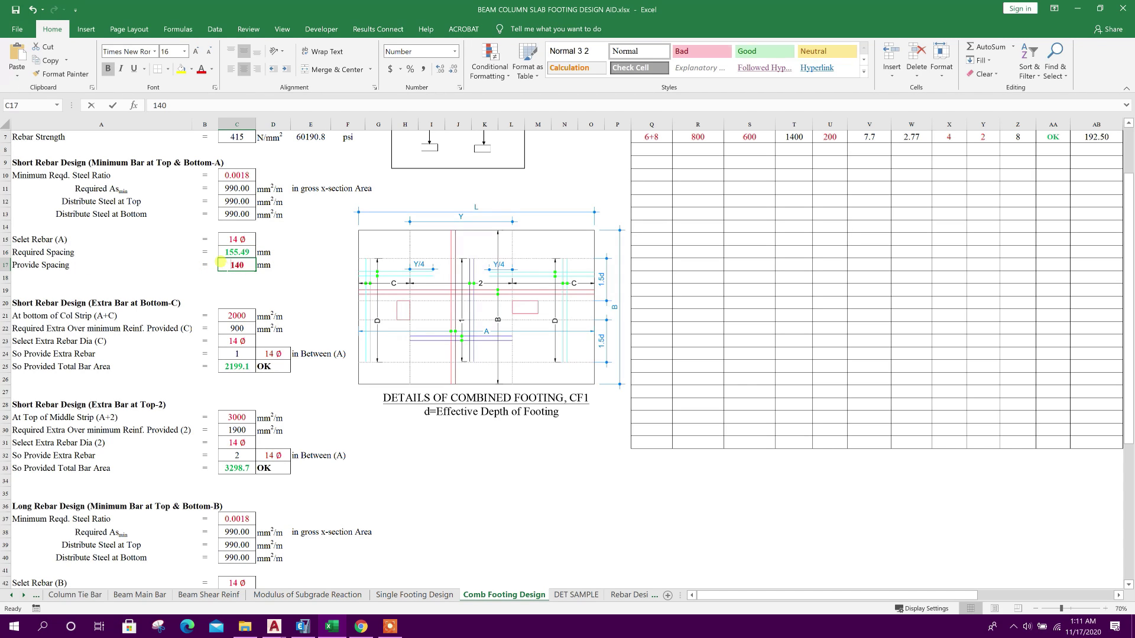
pyautogui.write('150')
pyautogui.press('Return')
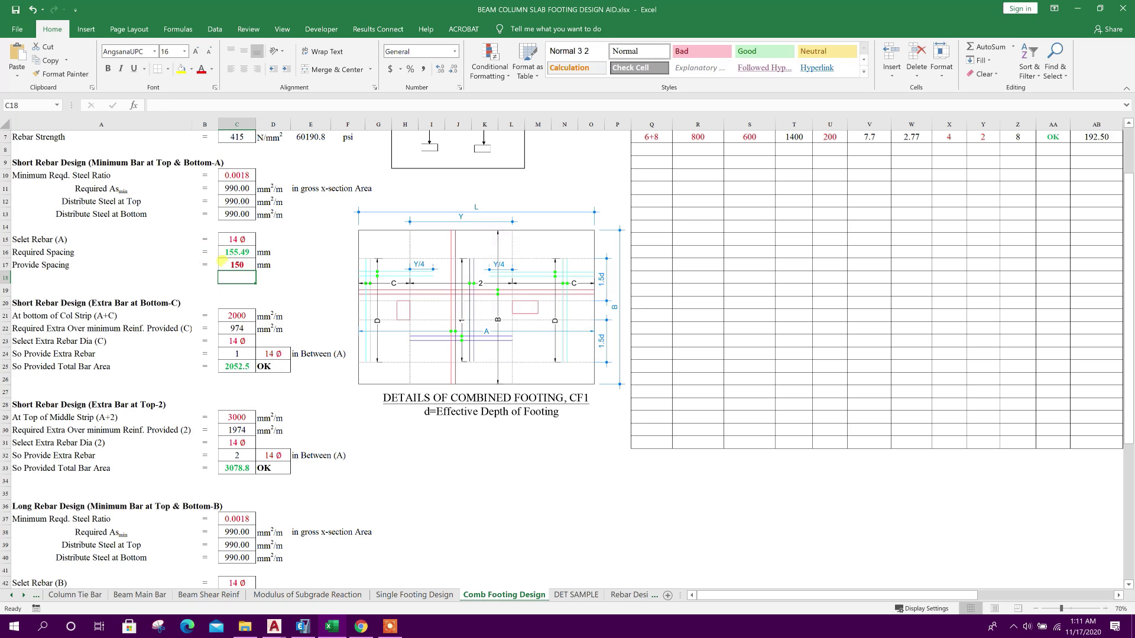
# Step: Using the Layer B bottom reinforcement from ETABS, set Excel's short rebar area at bottom of column strip (A+C) to 1692 mm²/m
pyautogui.click(51, 326)
pyautogui.click(76, 315)
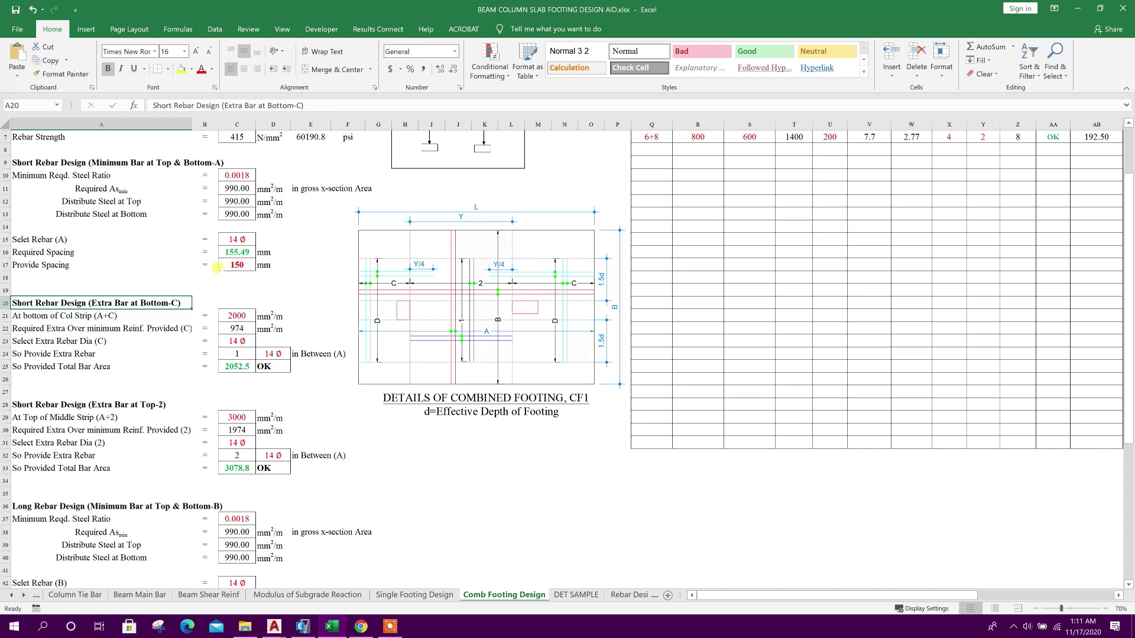
pyautogui.click(233, 265)
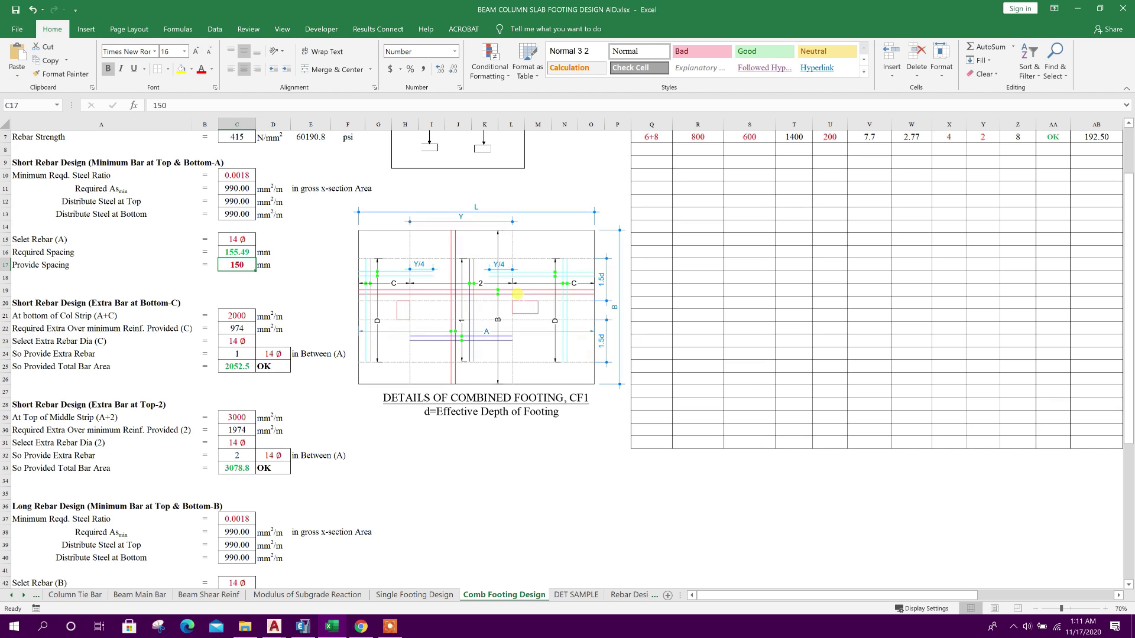
pyautogui.click(50, 319)
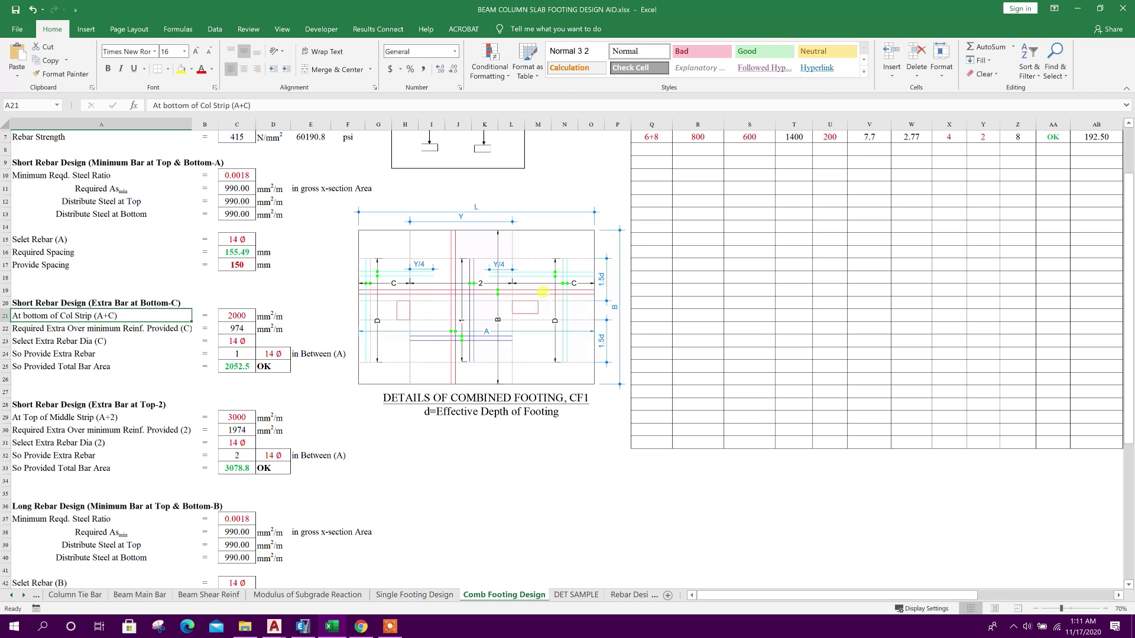
pyautogui.click(523, 306)
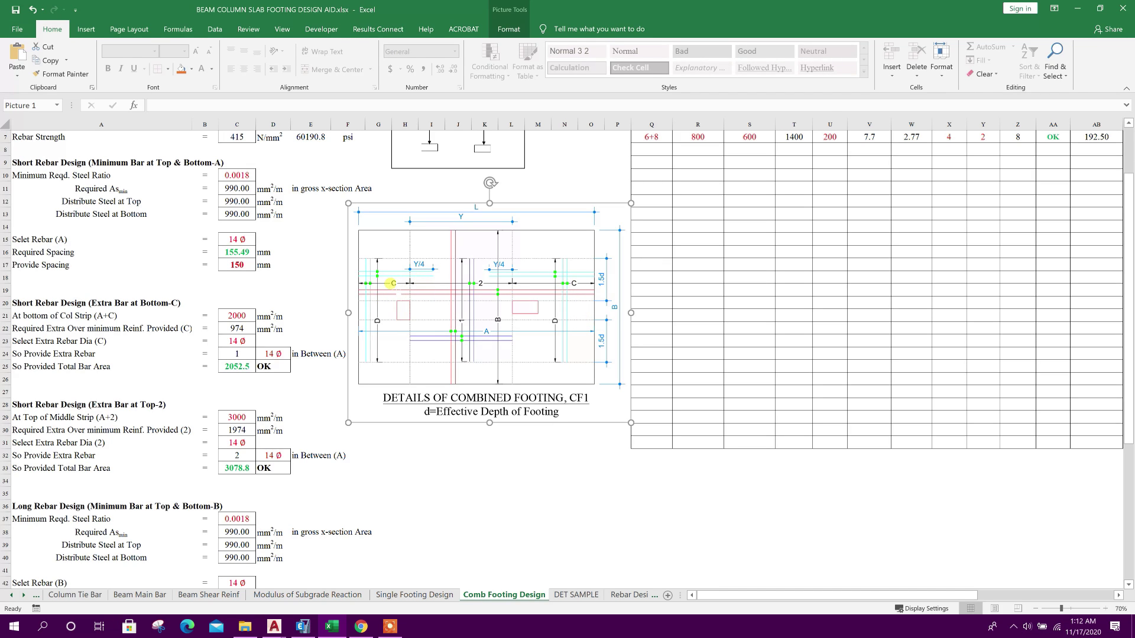
pyautogui.click(302, 625)
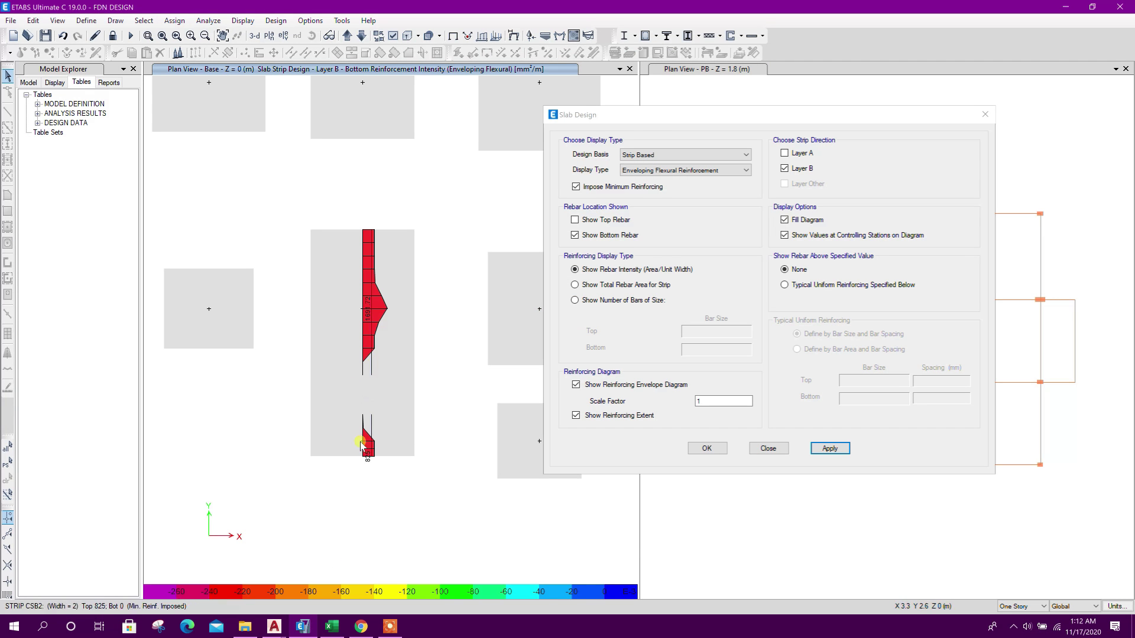
pyautogui.click(349, 631)
pyautogui.click(331, 627)
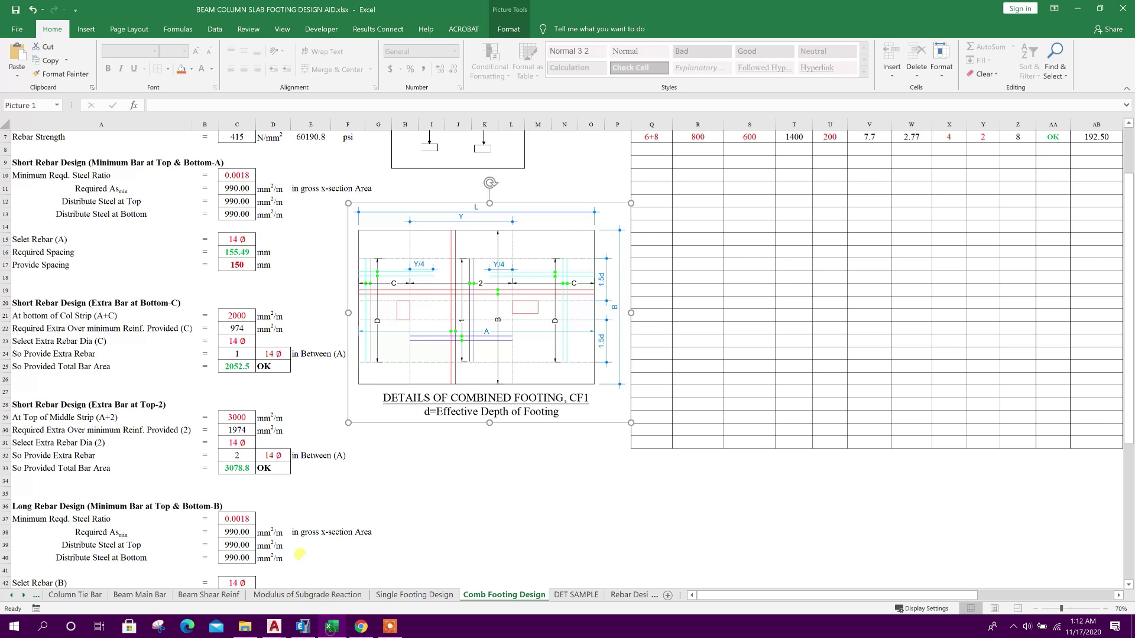
pyautogui.click(239, 315)
pyautogui.write('1')
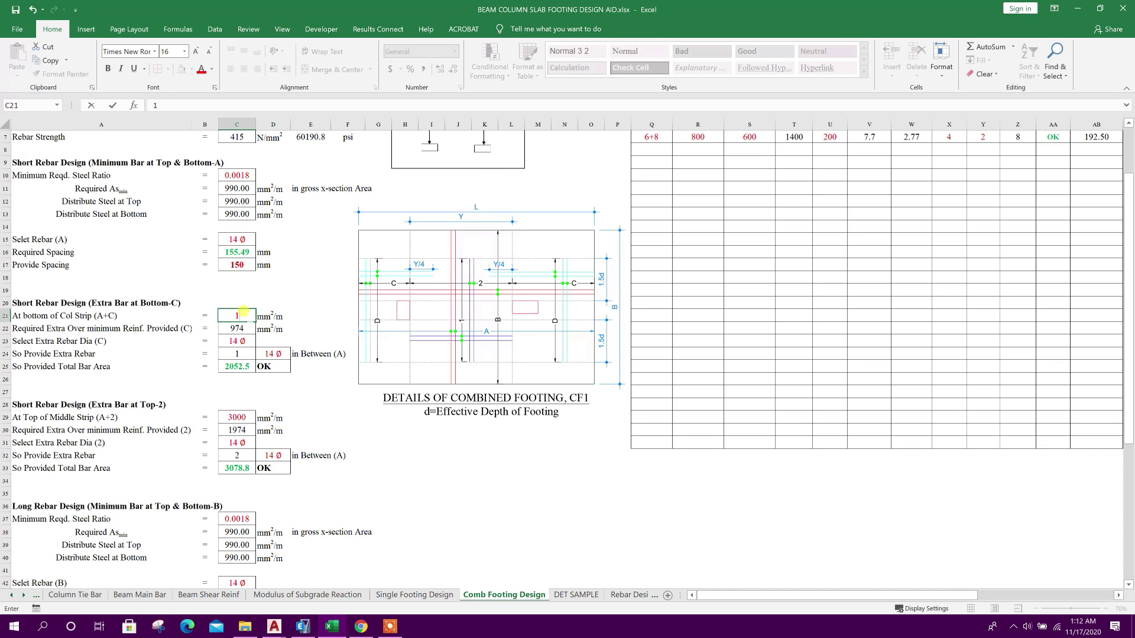
pyautogui.write('692')
pyautogui.press('Return')
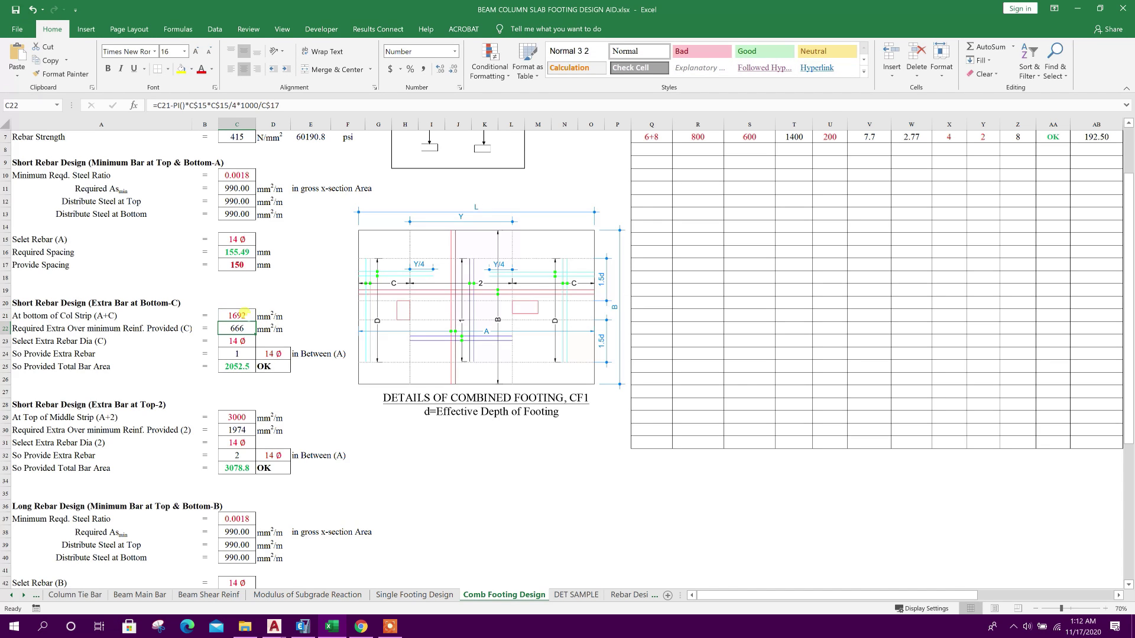
# Step: Examine the extra short rebar (C) rows: required extra area, bar diameter, number of extra bars, and the total provided area check
pyautogui.click(110, 328)
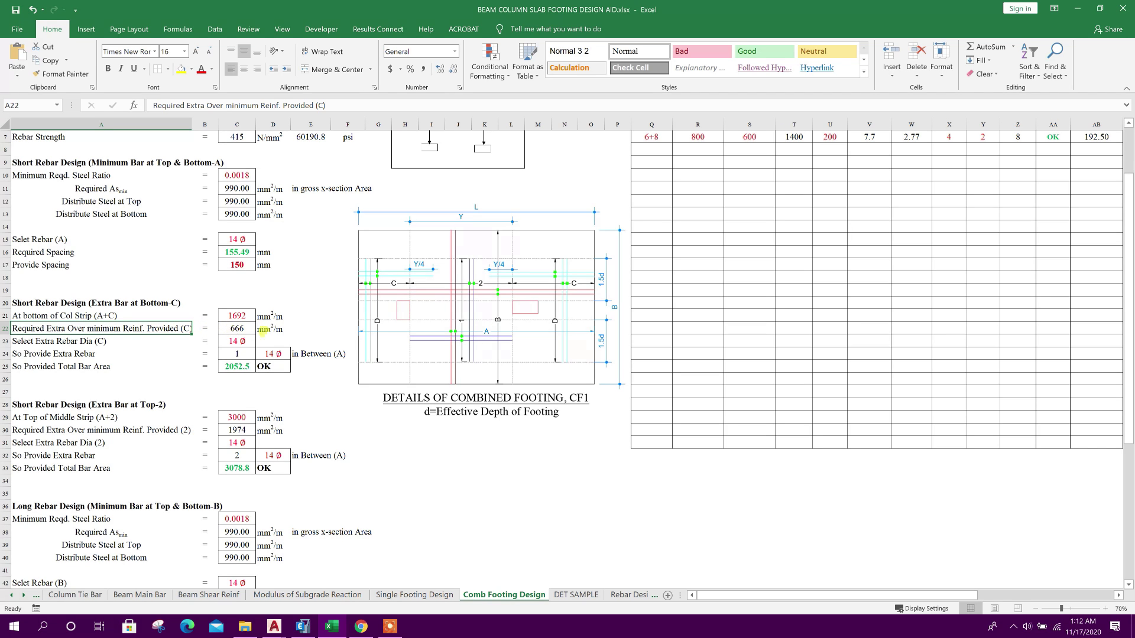
pyautogui.press('Right')
pyautogui.press('Right')
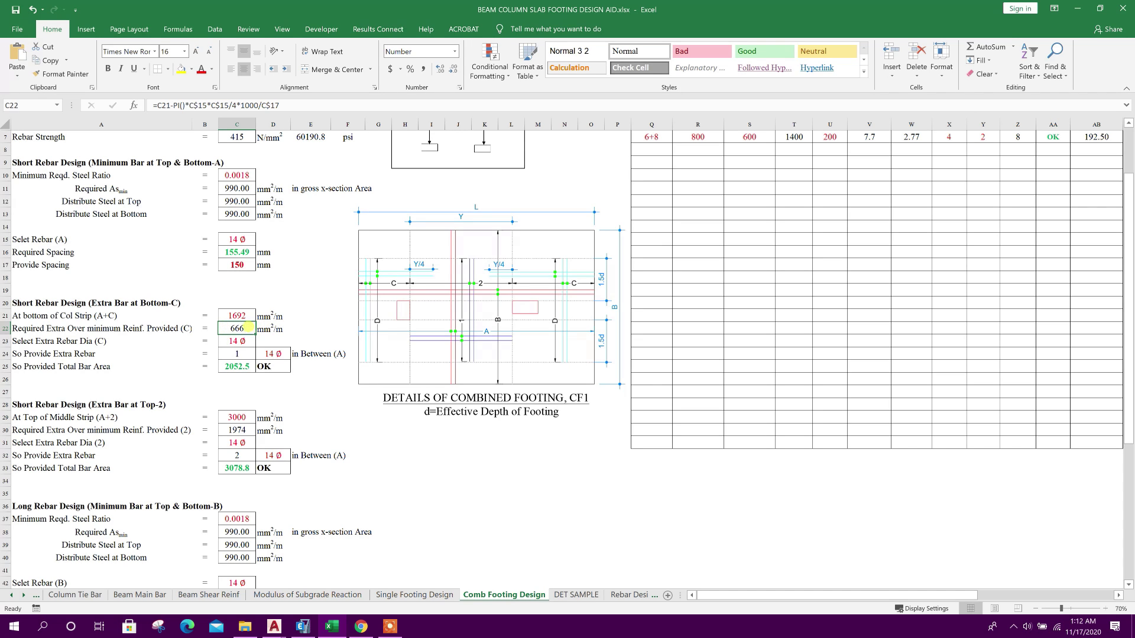
pyautogui.click(293, 332)
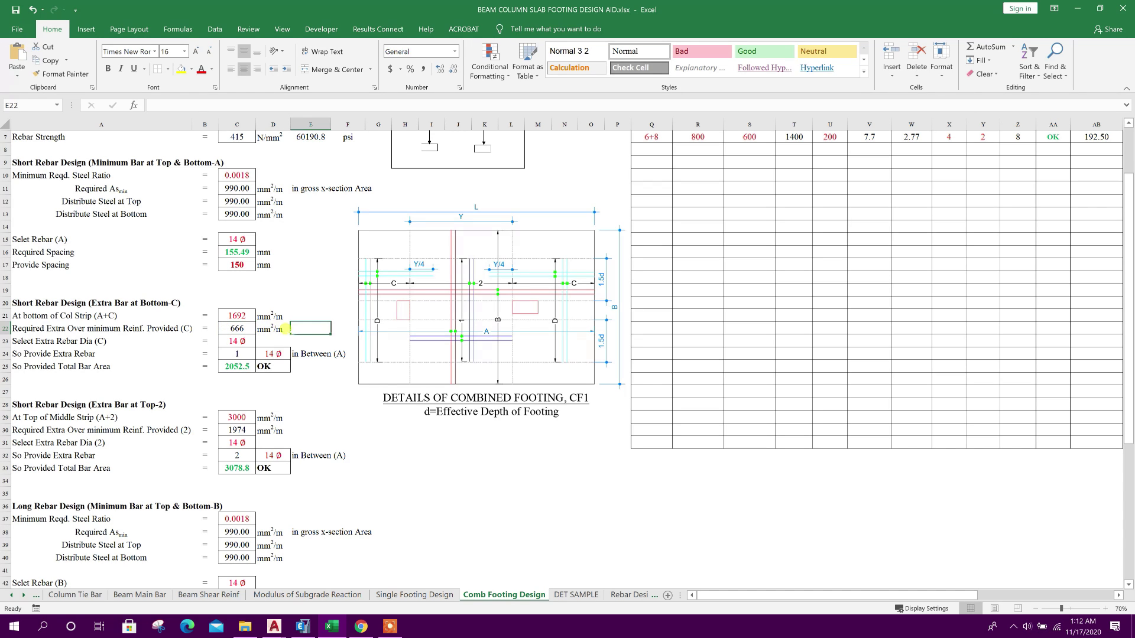
pyautogui.click(273, 337)
pyautogui.click(128, 341)
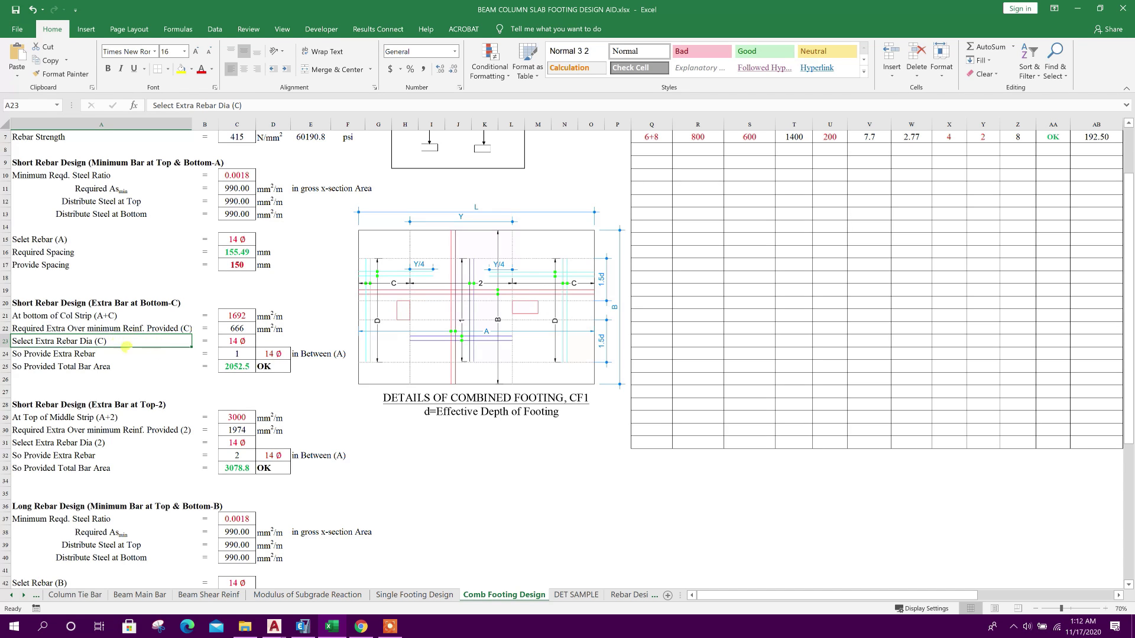
pyautogui.click(226, 341)
pyautogui.click(46, 353)
pyautogui.click(228, 353)
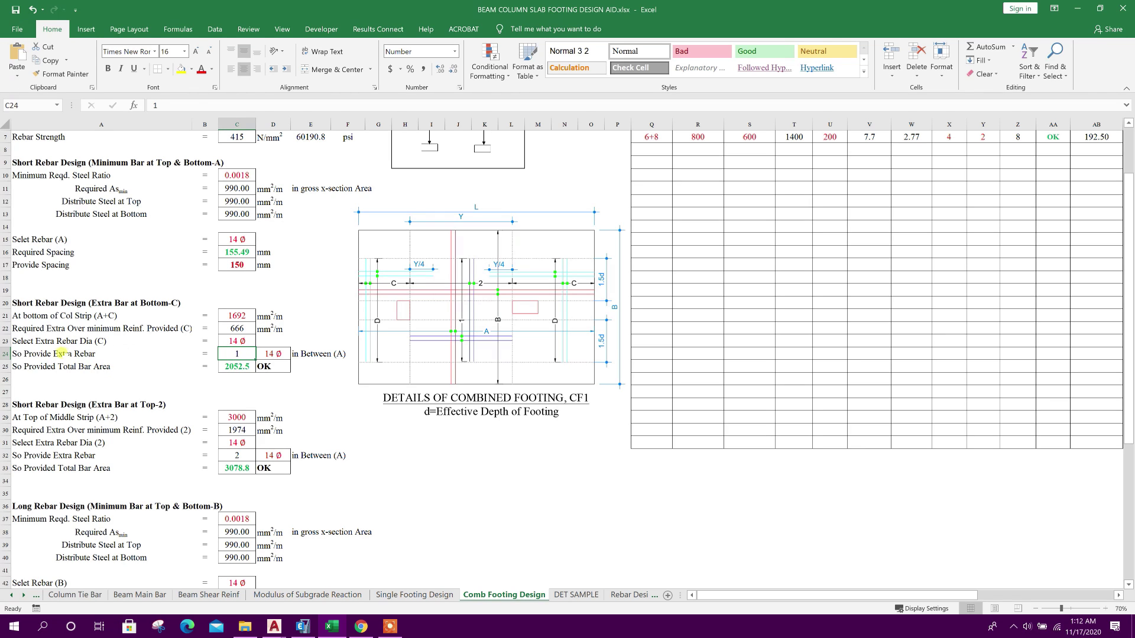
pyautogui.click(39, 353)
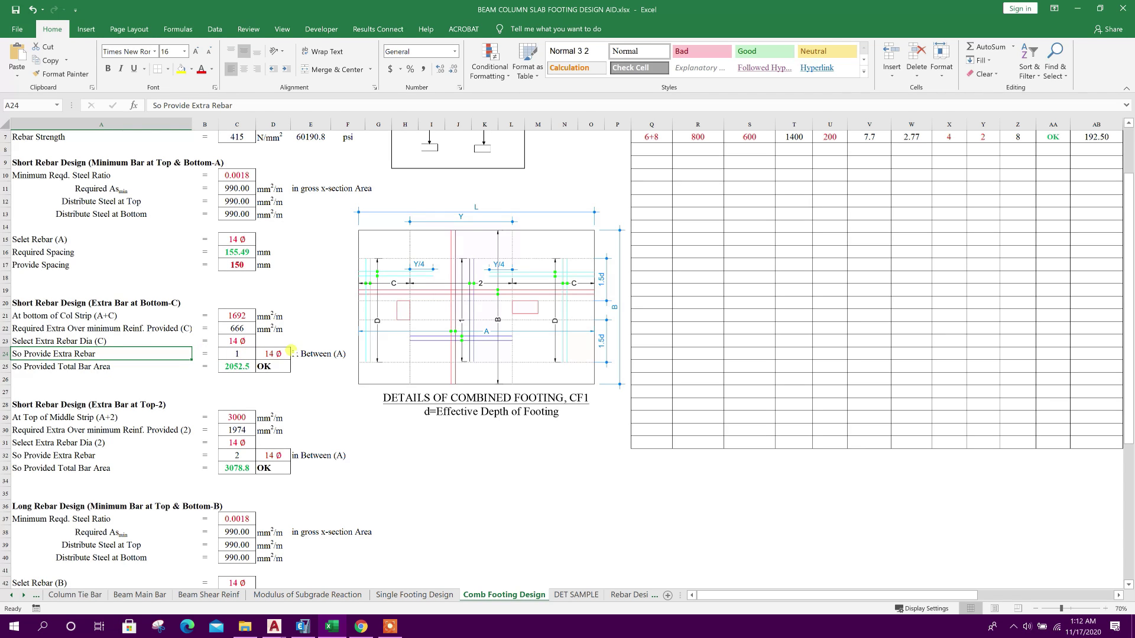
pyautogui.click(237, 367)
pyautogui.click(272, 366)
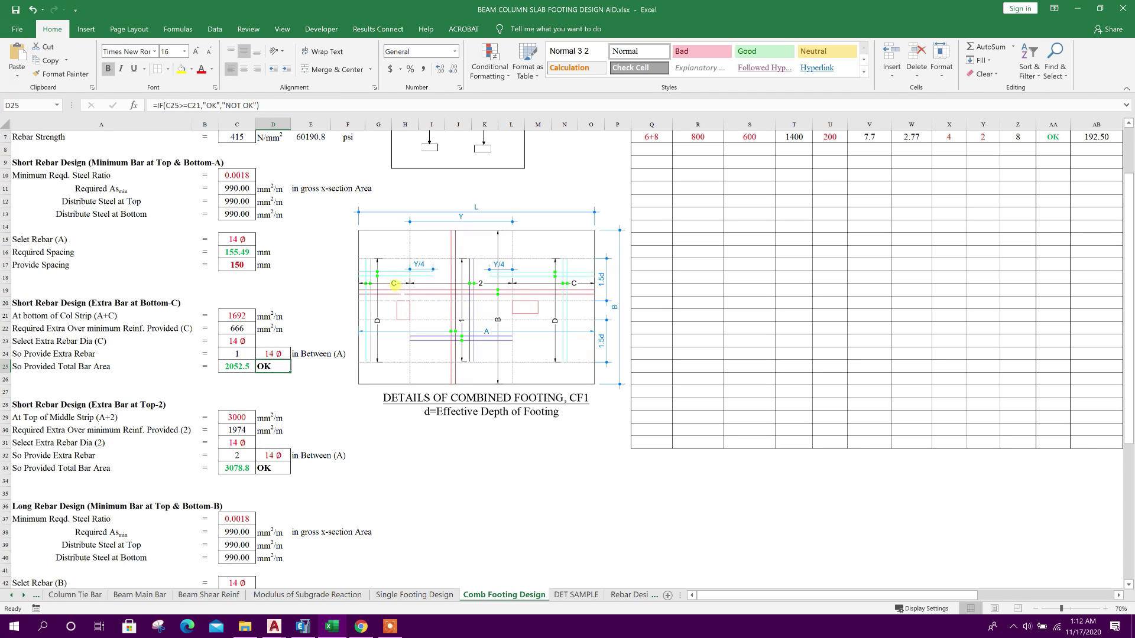
pyautogui.click(419, 443)
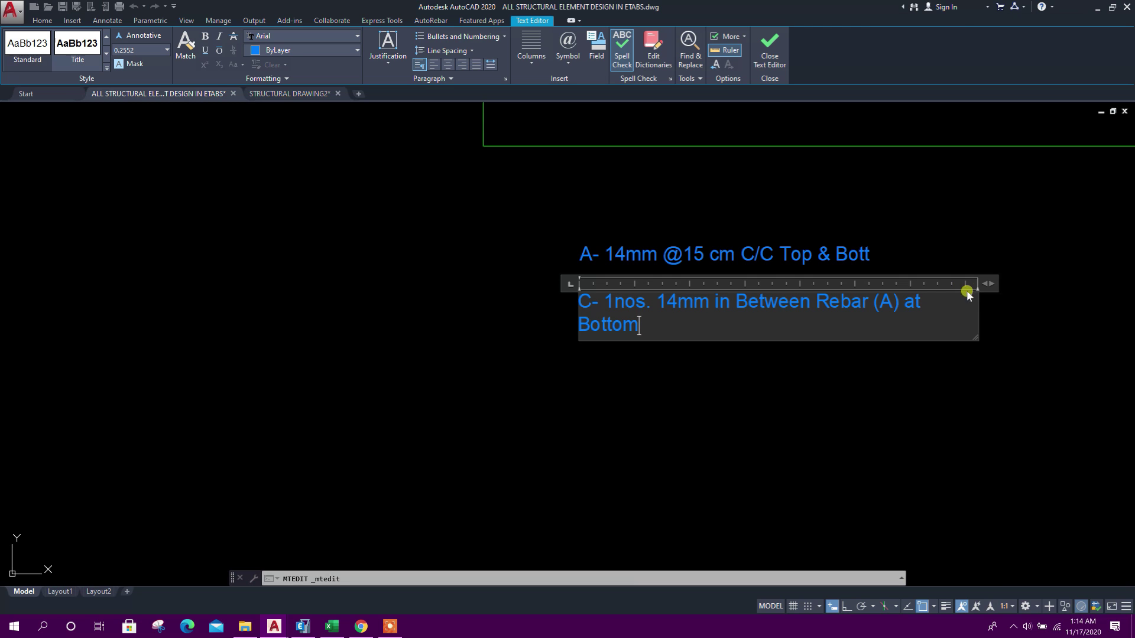
# Step: In AutoCAD, widen the text box of the note "C- 1nos. 14mm in Between Rebar (A) at Bottom" and finish editing it
pyautogui.moveTo(985, 286); pyautogui.dragTo(1023, 337)
pyautogui.click(1025, 337)
pyautogui.scroll(-2, 685, 390)
# Step: Compare Excel's short rebar section for extra top bars (2) with the Layer B strip reinforcement shown in ETABS
pyautogui.click(332, 626)
pyautogui.scroll(-1, 205, 361)
pyautogui.click(156, 364)
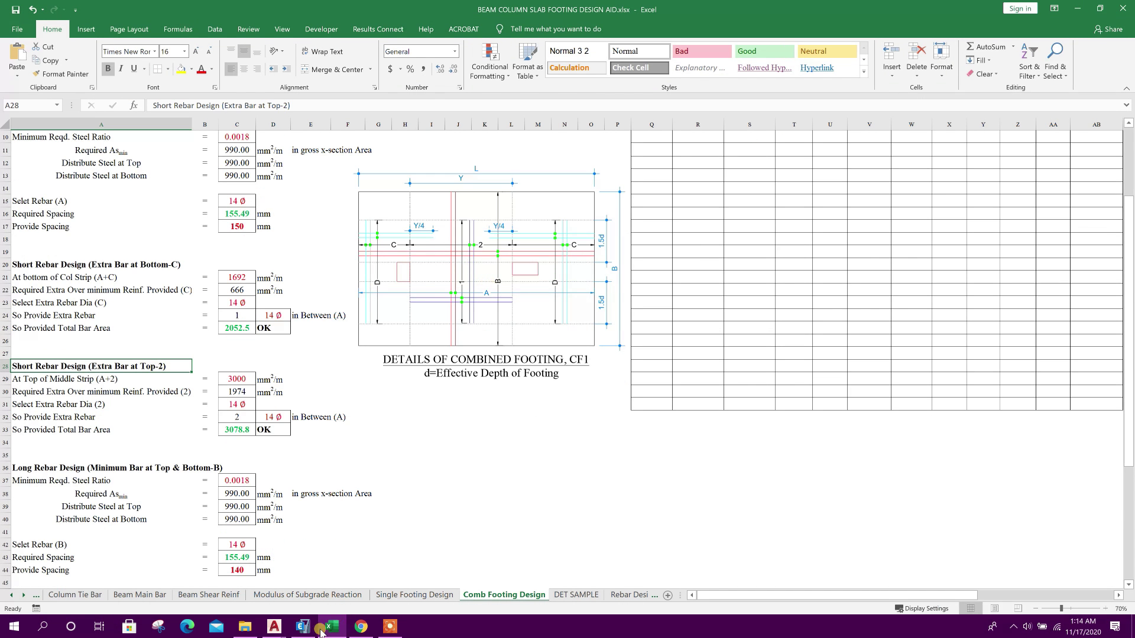
pyautogui.click(302, 626)
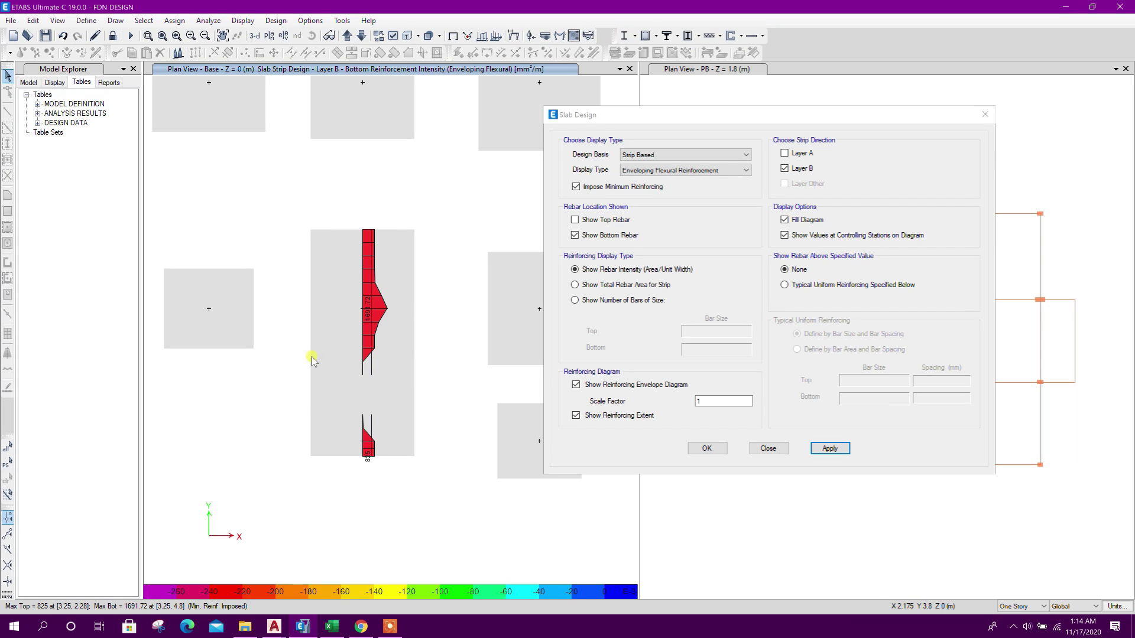
pyautogui.moveTo(343, 354)
pyautogui.click(331, 627)
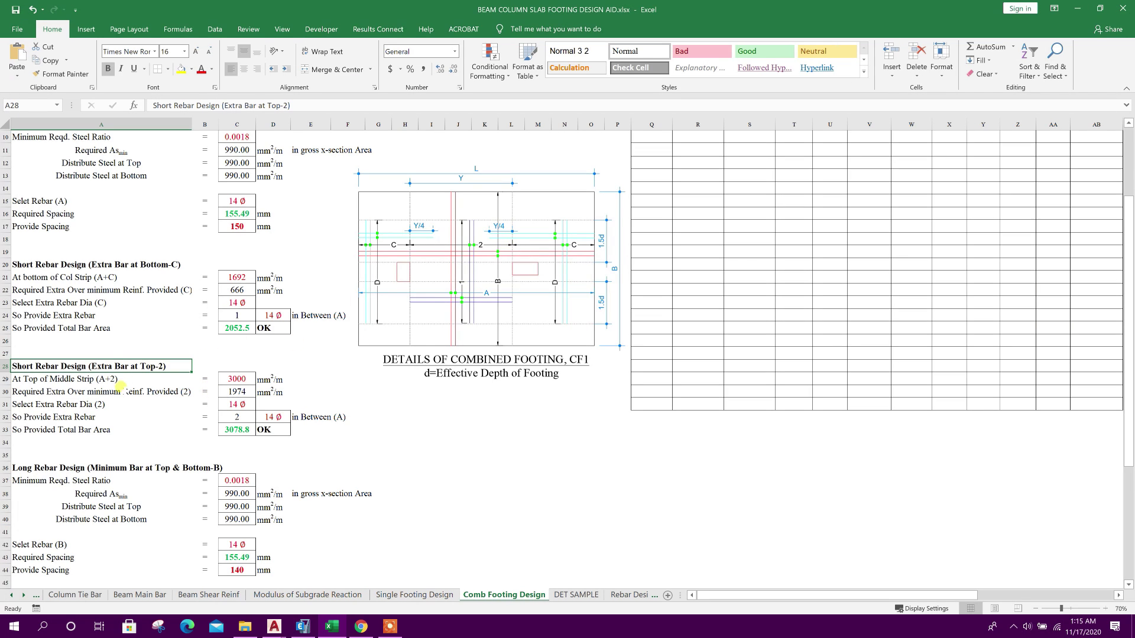
# Step: Review Excel's long rebar (B) section, and inspect the Layer B bottom reinforcement at the footing's lower column in ETABS
pyautogui.scroll(-3, 181, 400)
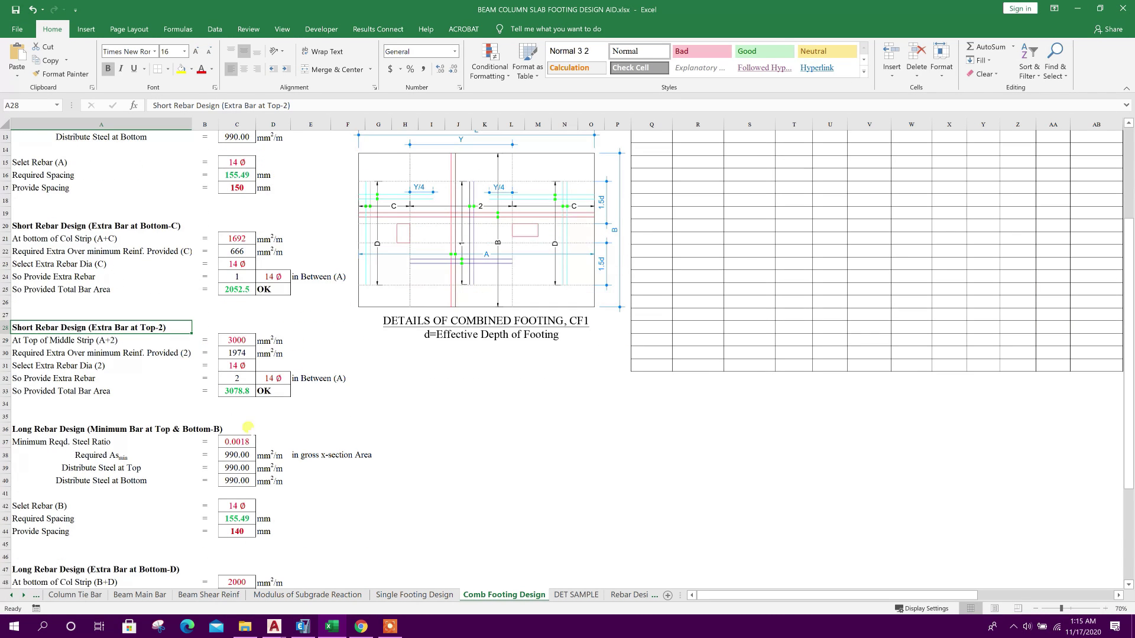
pyautogui.click(170, 353)
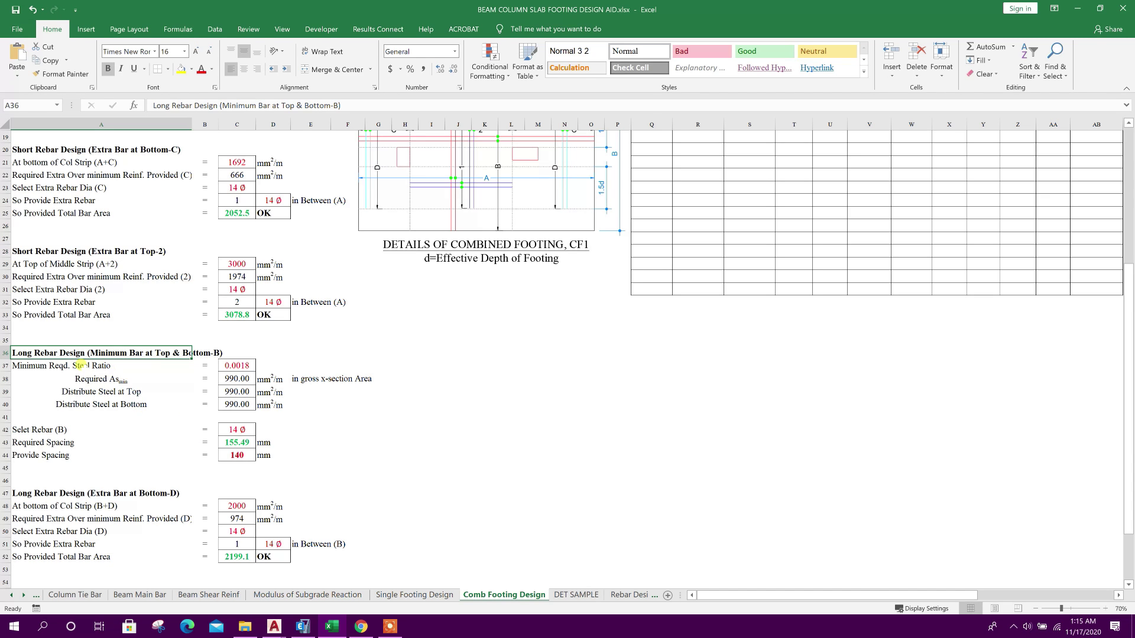
pyautogui.click(314, 628)
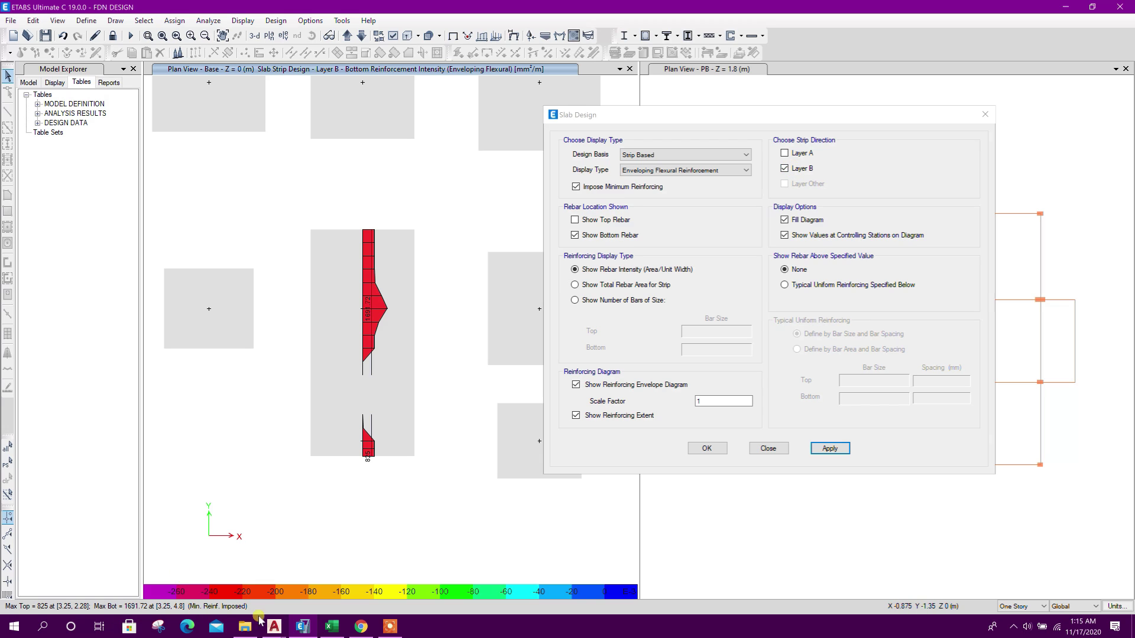
pyautogui.click(331, 627)
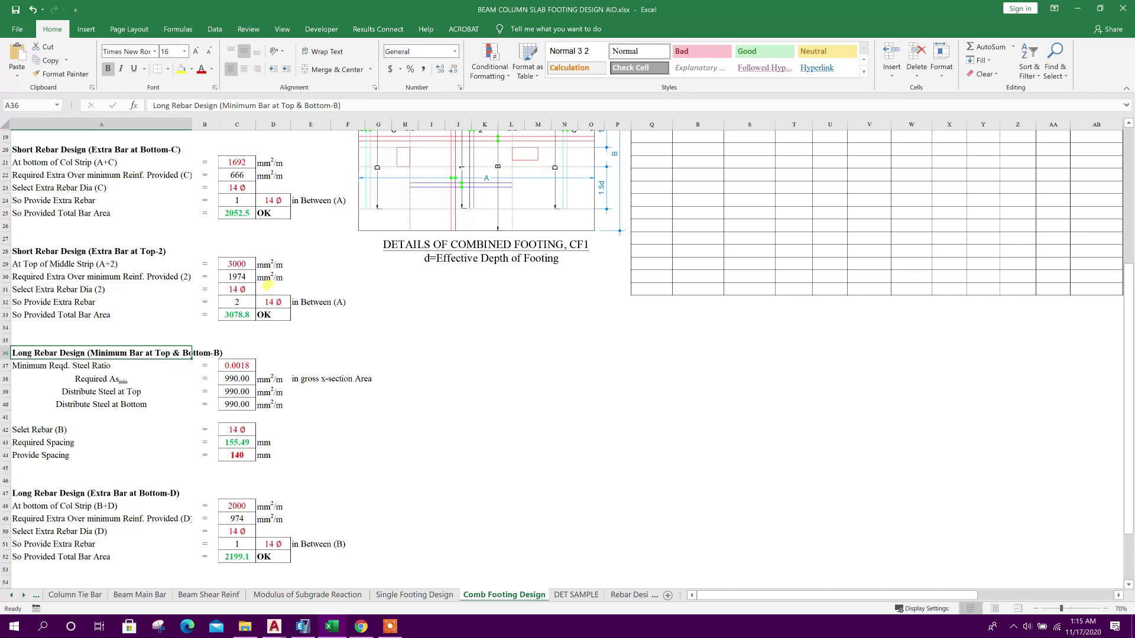
pyautogui.click(303, 626)
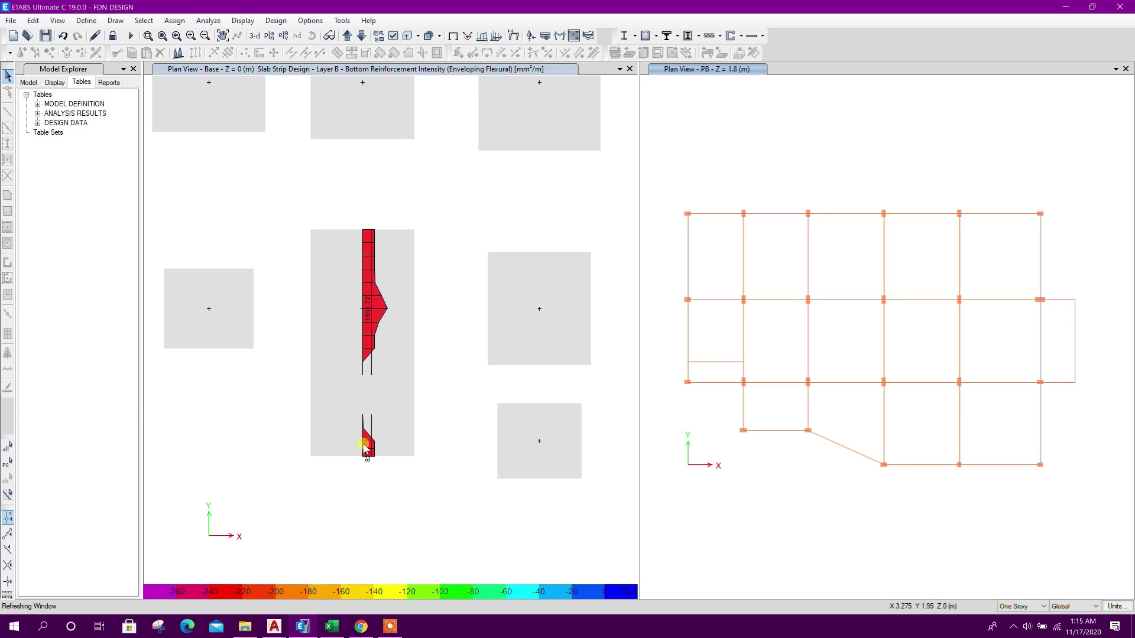
pyautogui.click(362, 450)
pyautogui.scroll(3, 366, 457)
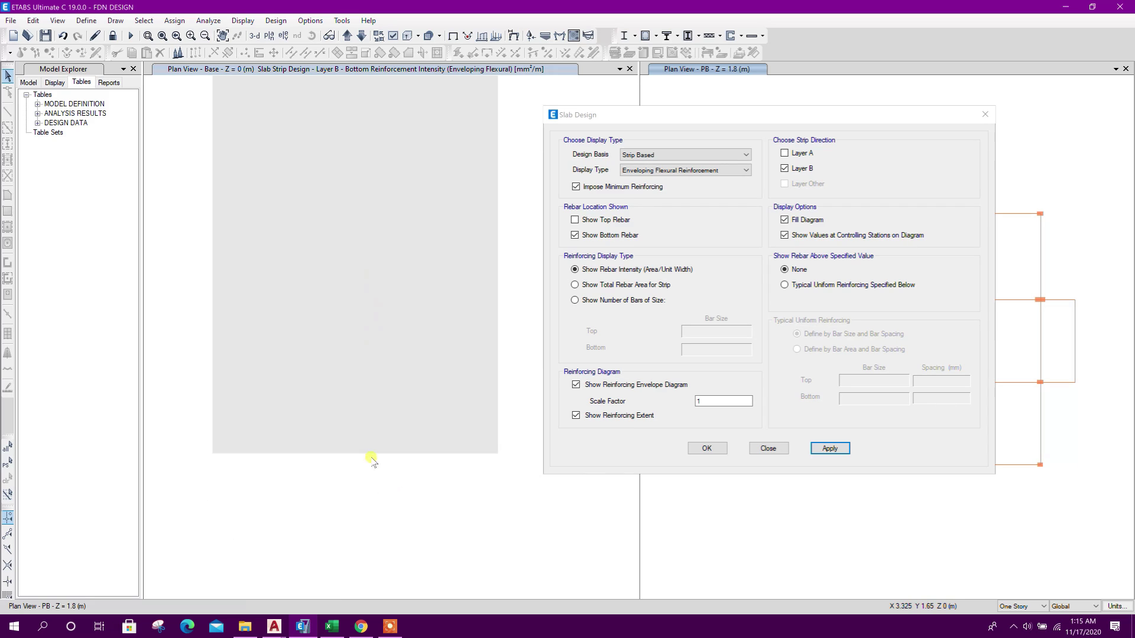
pyautogui.click(766, 448)
# Step: In Excel, try a column strip bottom area (A+C) of 825 mm²/m with 0 extra bars, and undo both changes
pyautogui.click(332, 627)
pyautogui.click(238, 366)
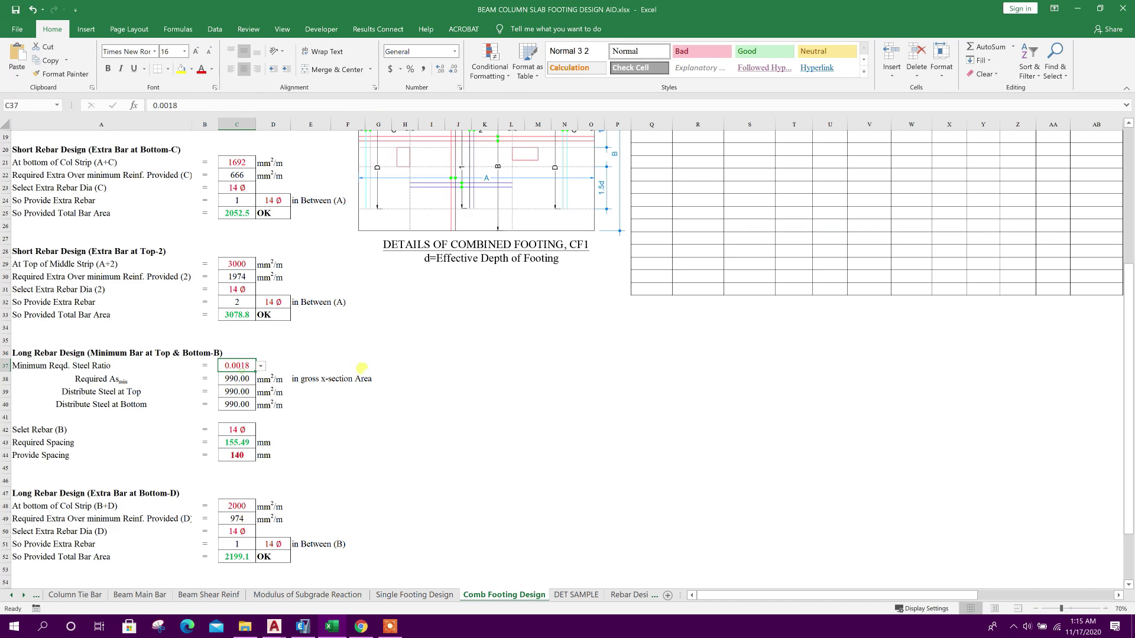
pyautogui.scroll(2, 239, 281)
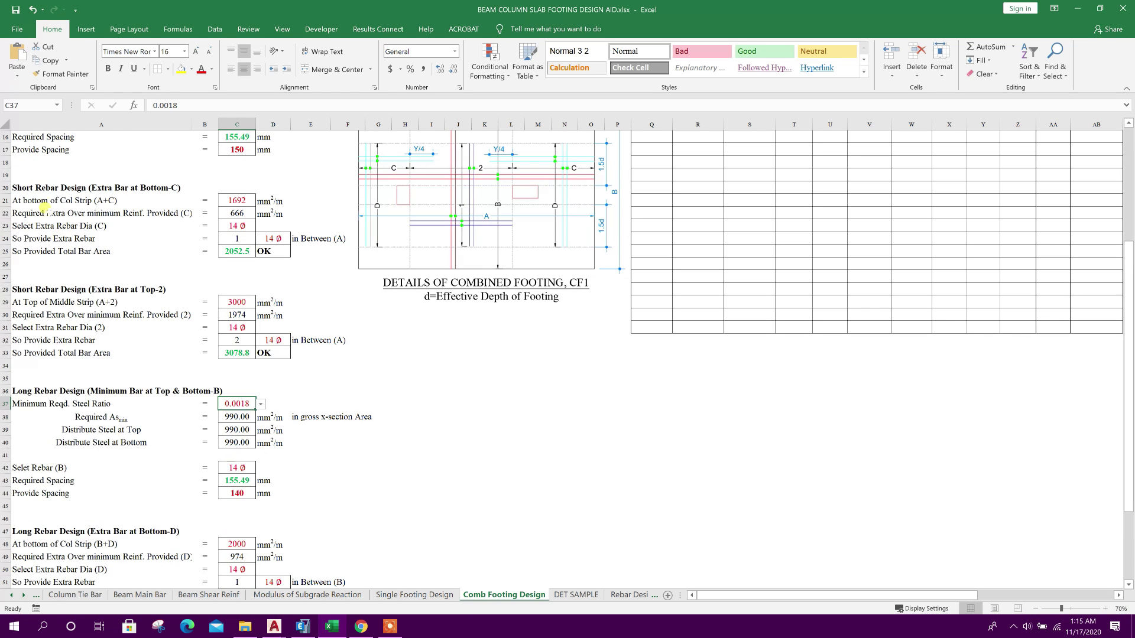
pyautogui.click(234, 239)
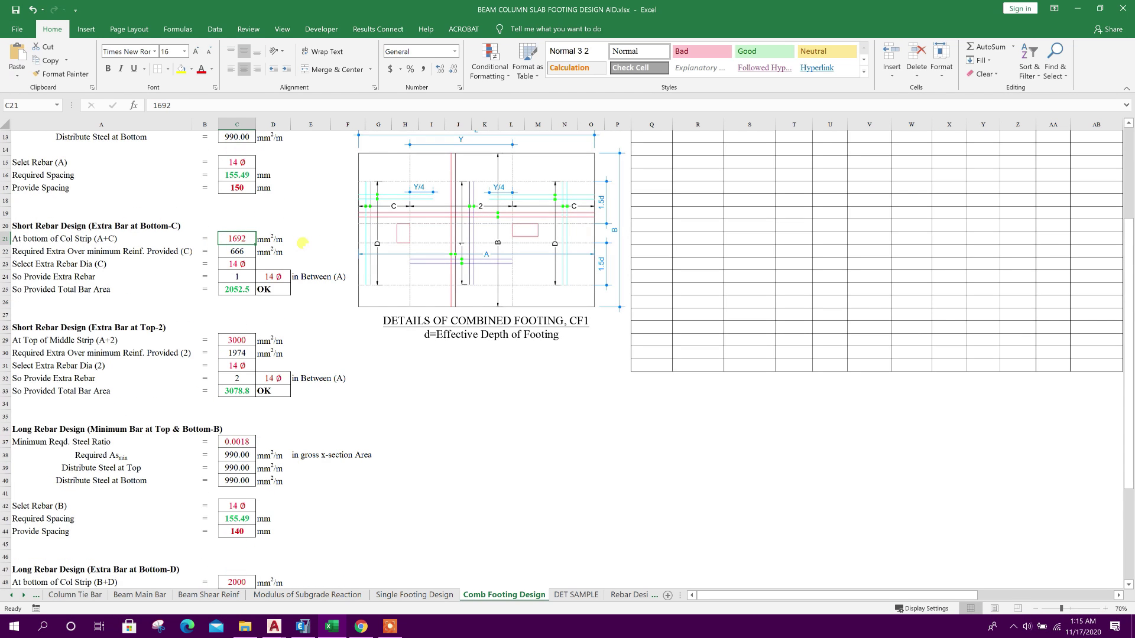
pyautogui.write('825')
pyautogui.press('Return')
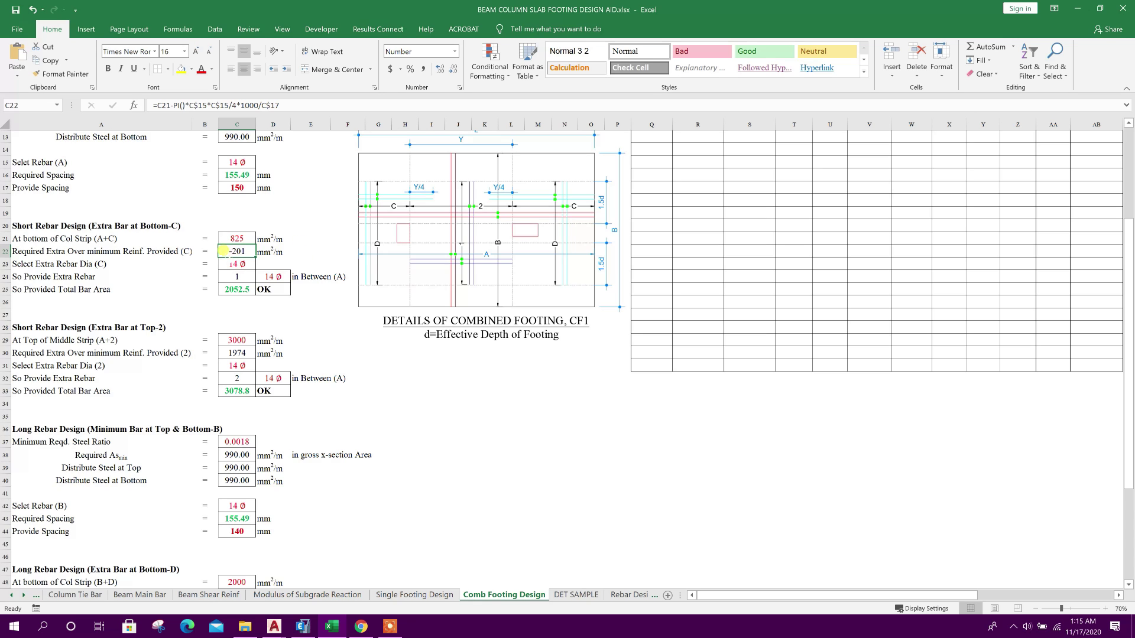
pyautogui.click(241, 272)
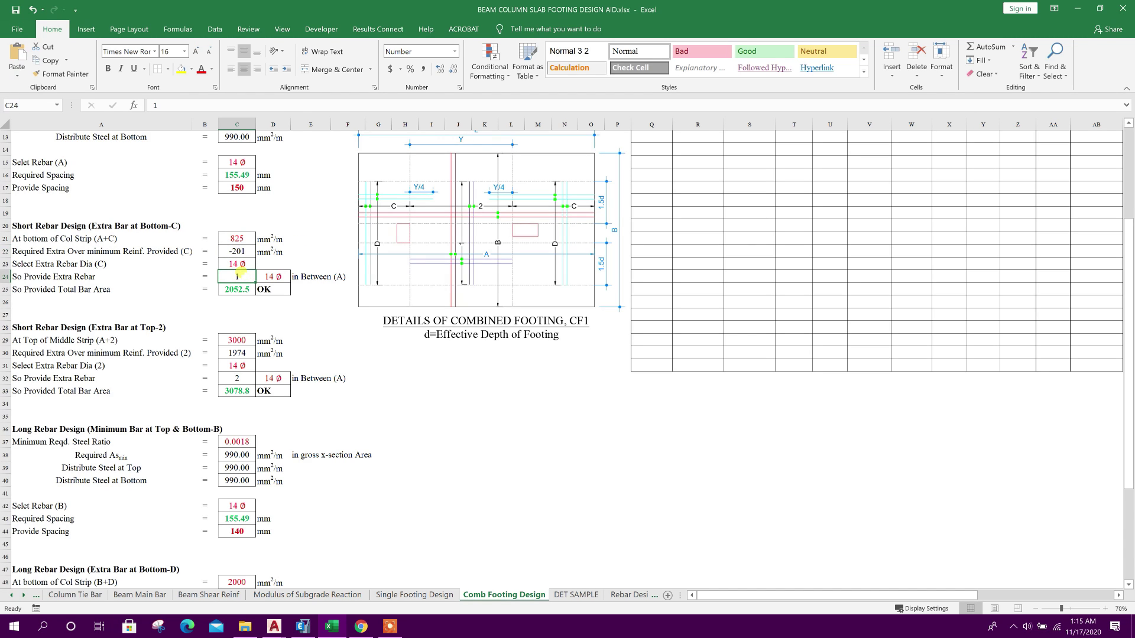
pyautogui.write('0')
pyautogui.press('Return')
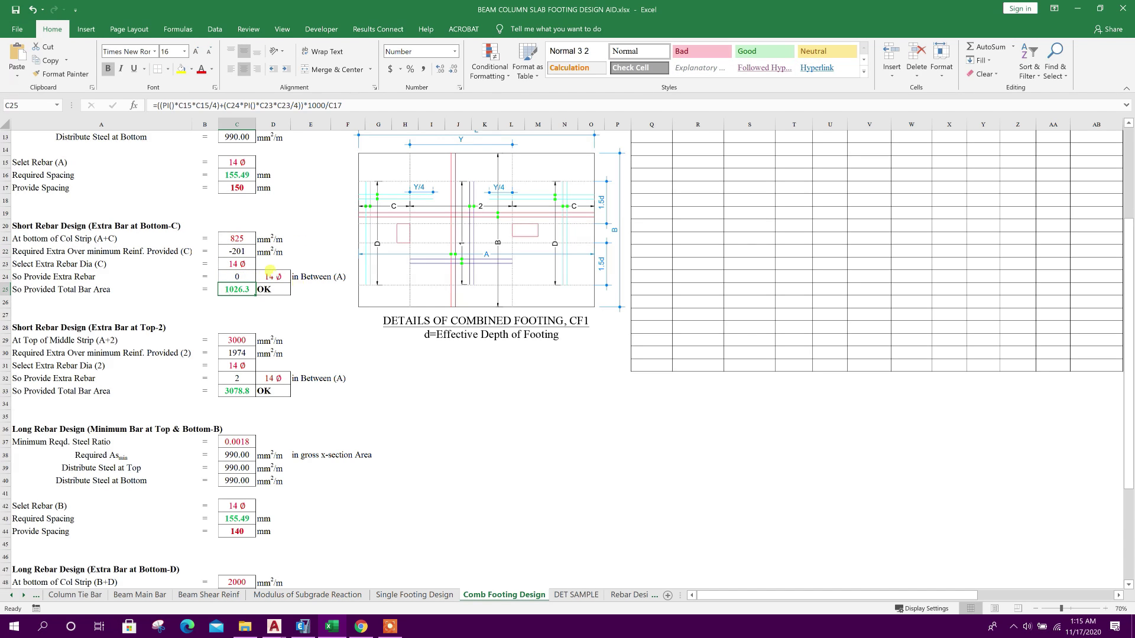
pyautogui.click(33, 9)
pyautogui.click(34, 11)
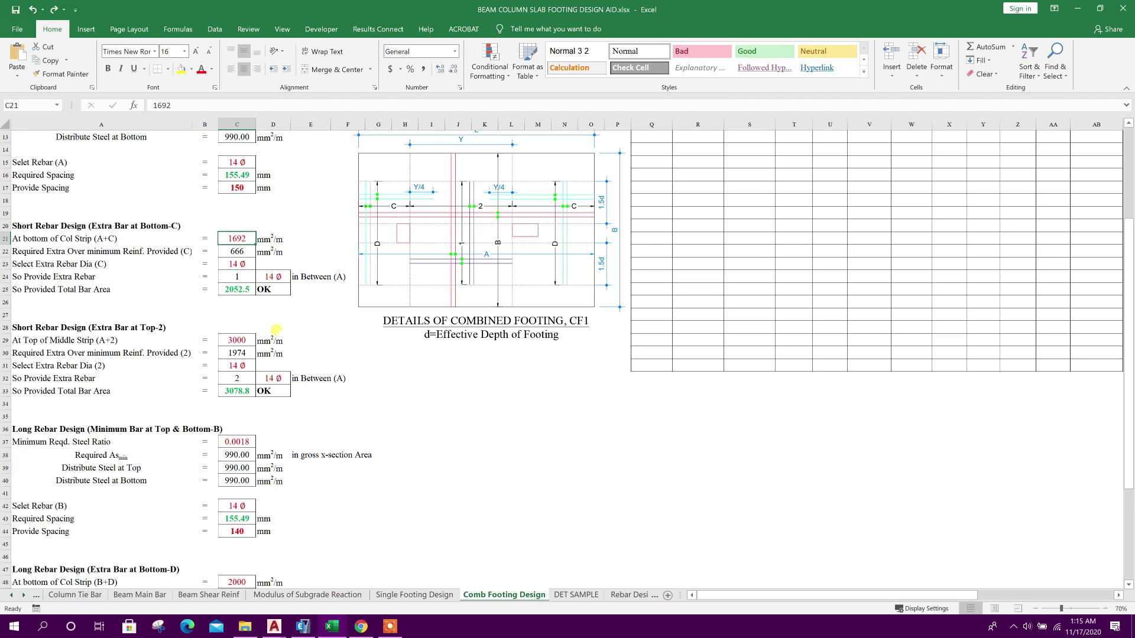
# Step: In ETABS, display the strip-based bottom flexural reinforcement intensity for Layer A instead of Layer B on the base plan
pyautogui.click(246, 266)
pyautogui.scroll(-3, 255, 290)
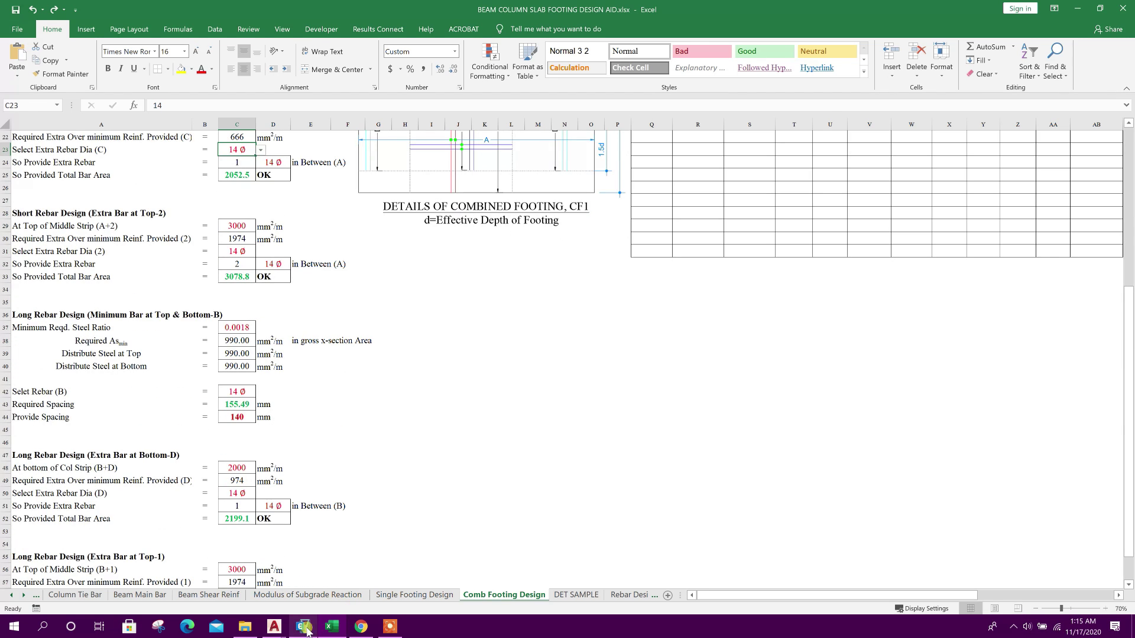
pyautogui.click(302, 627)
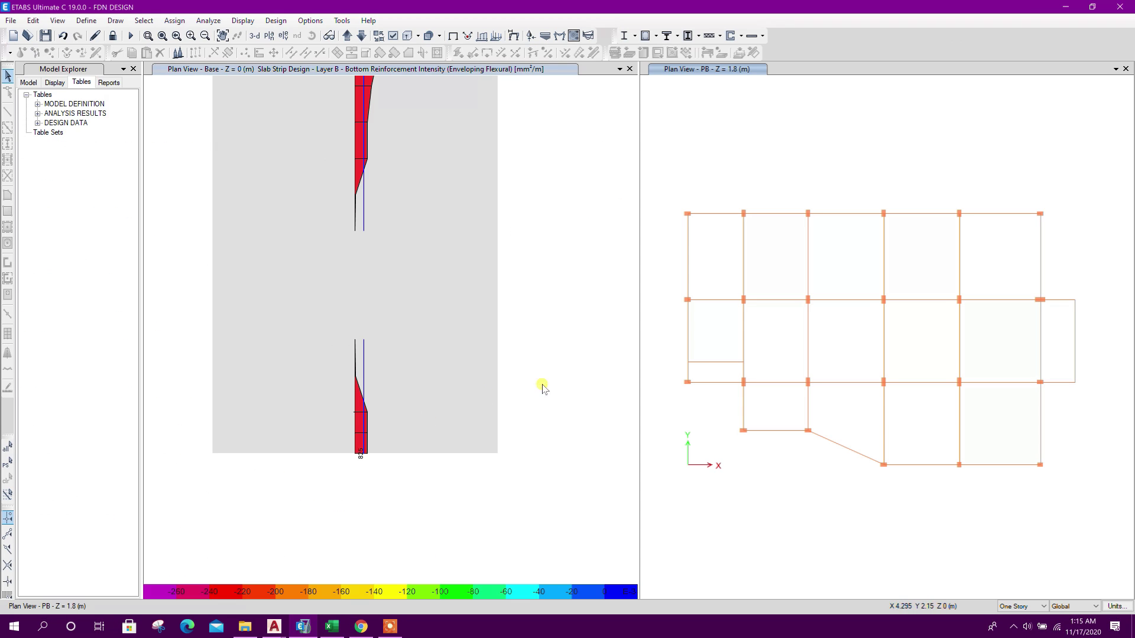
pyautogui.click(754, 36)
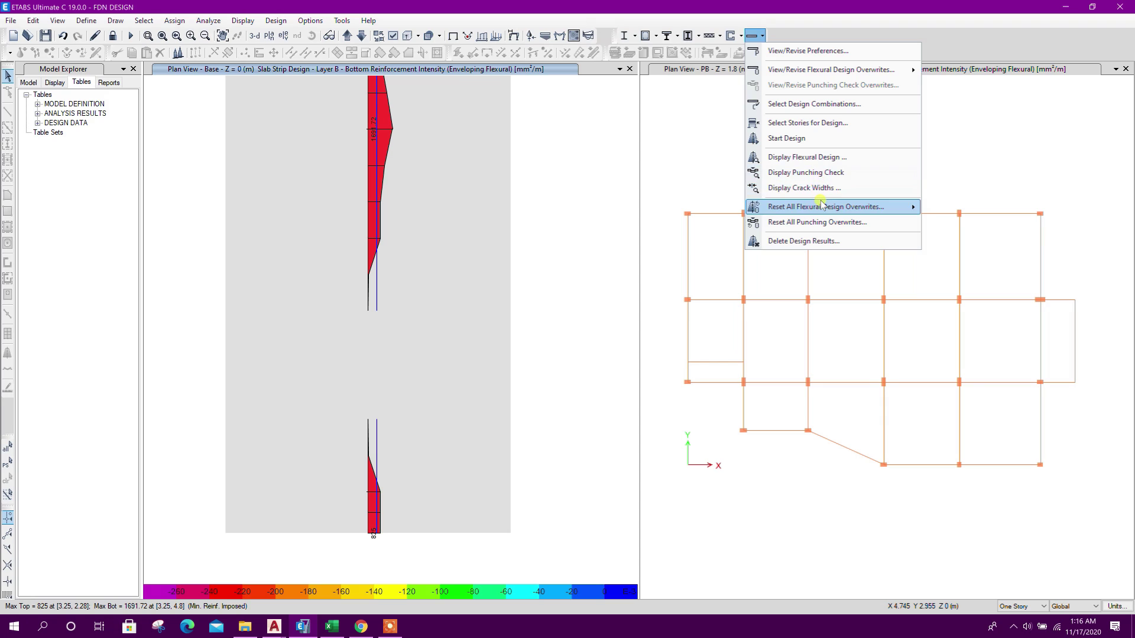
pyautogui.click(820, 158)
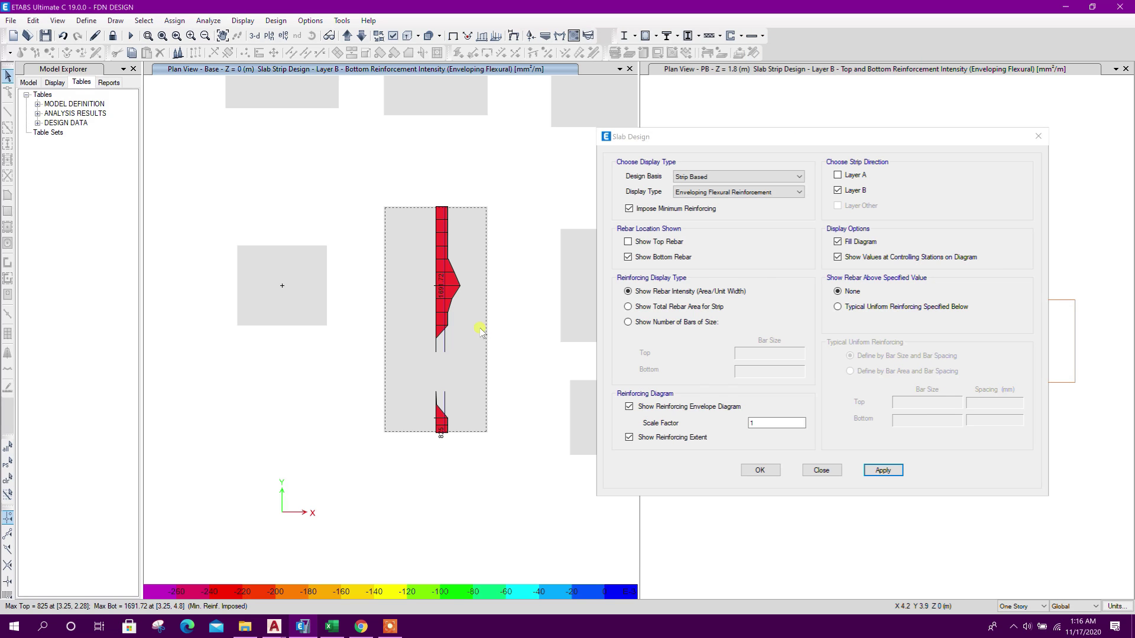
pyautogui.click(851, 175)
pyautogui.click(852, 189)
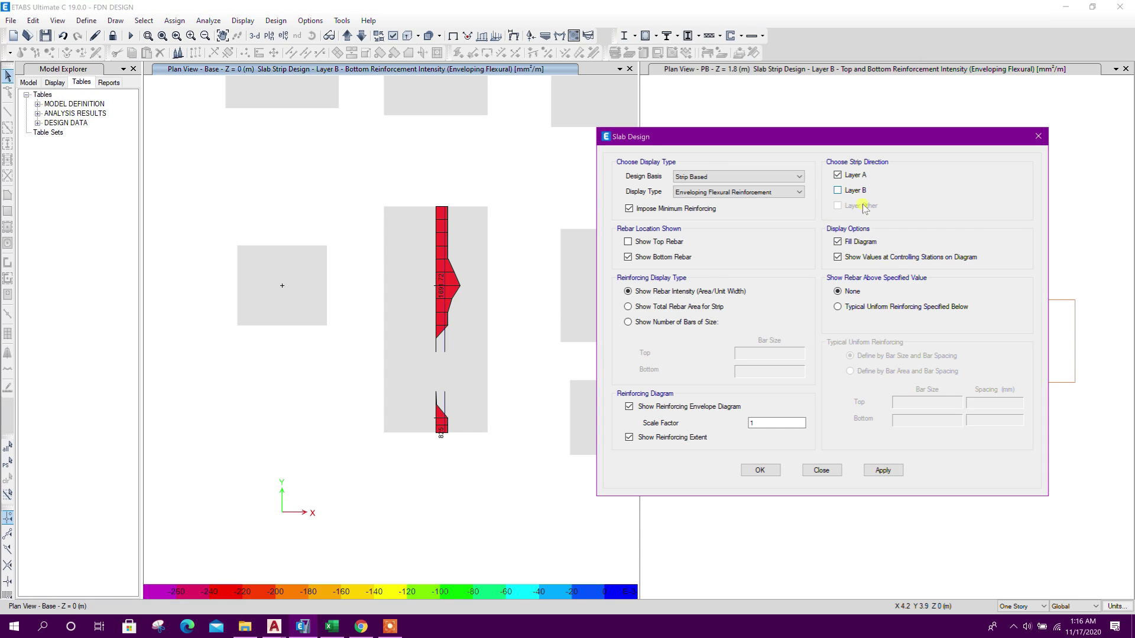
pyautogui.click(871, 468)
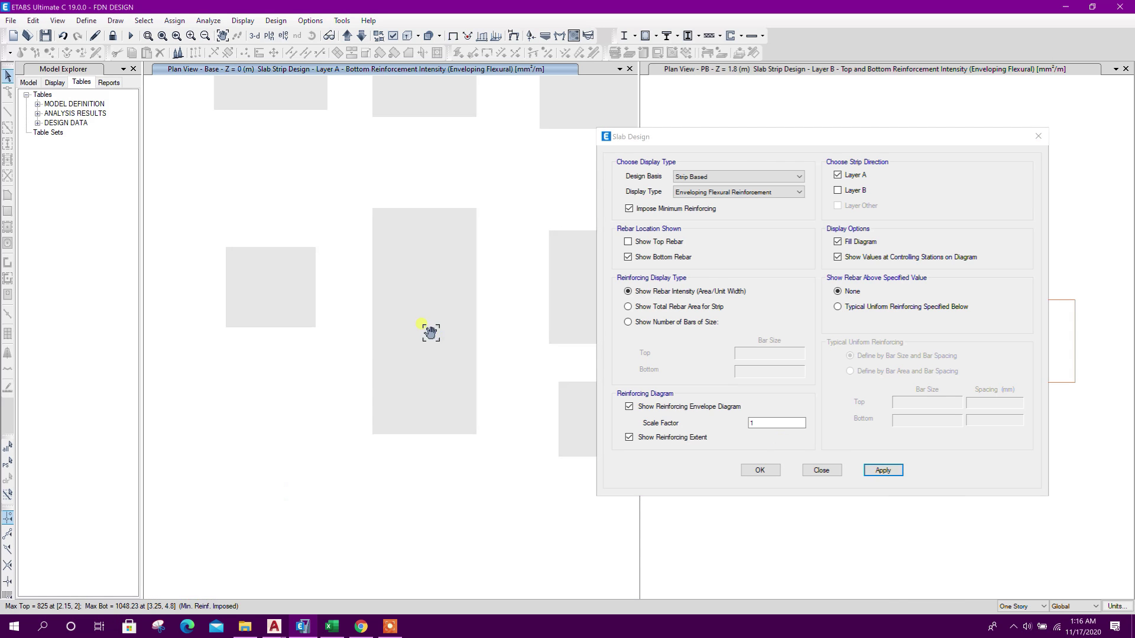
pyautogui.click(825, 470)
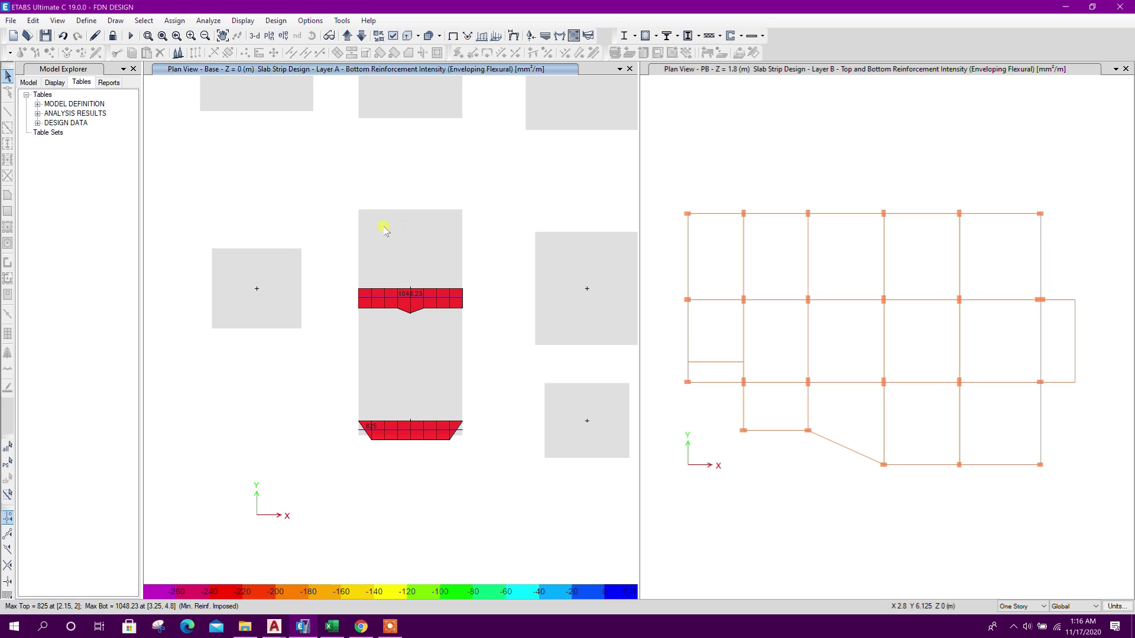
pyautogui.click(411, 290)
# Step: In Excel's long rebar (B) design, set the provided spacing to 150 mm
pyautogui.click(331, 626)
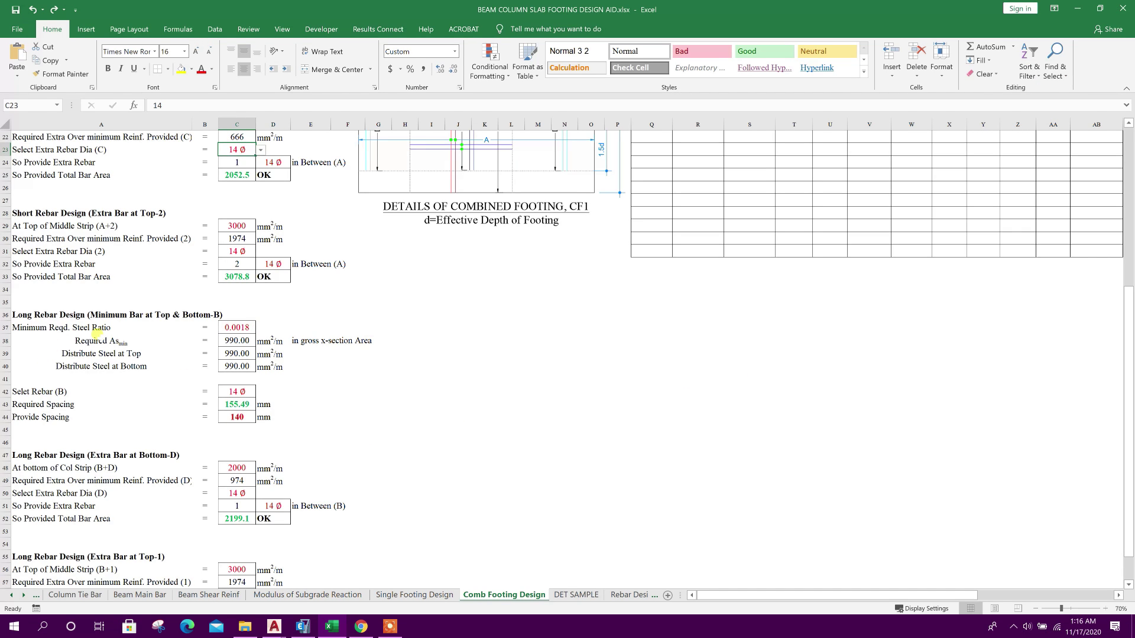
pyautogui.scroll(-1, 71, 331)
pyautogui.scroll(-1, 237, 329)
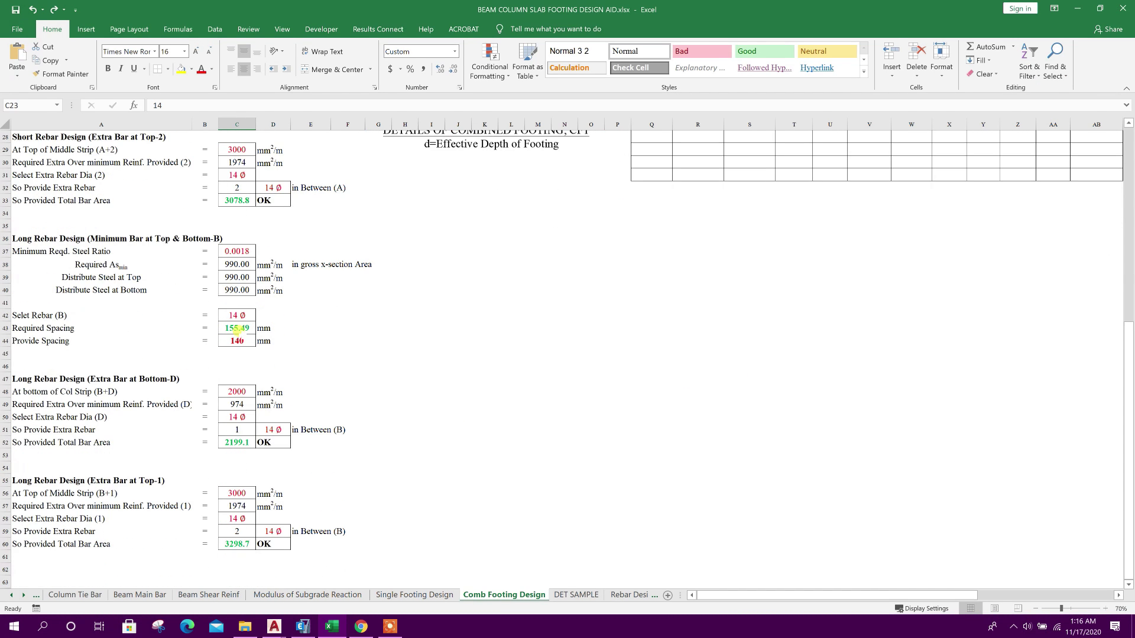
pyautogui.click(235, 340)
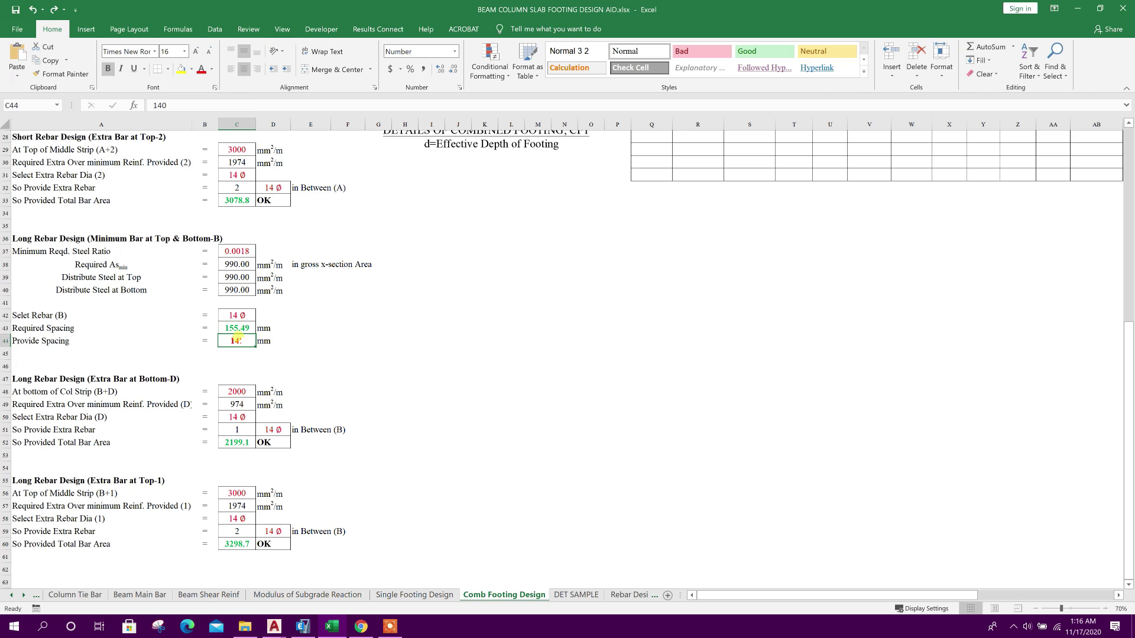
pyautogui.write('150')
pyautogui.press('Return')
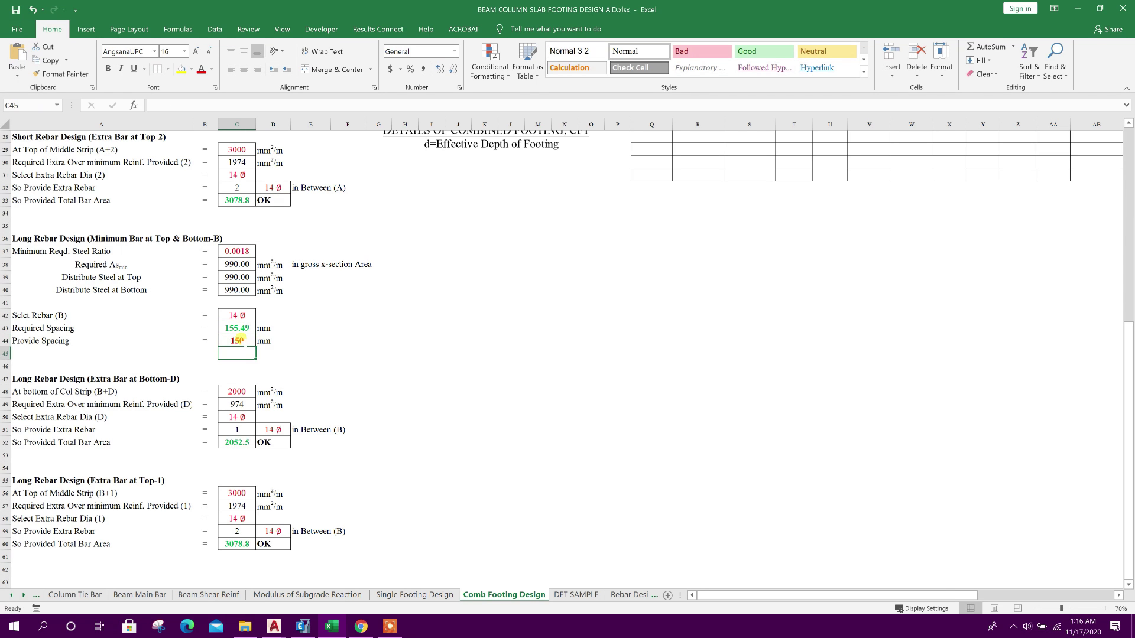
# Step: In Excel's long rebar extra bottom bar (D) design, set the required column strip bottom area (B+D) to 1048 mm²/m
pyautogui.scroll(-1, 224, 376)
pyautogui.click(152, 342)
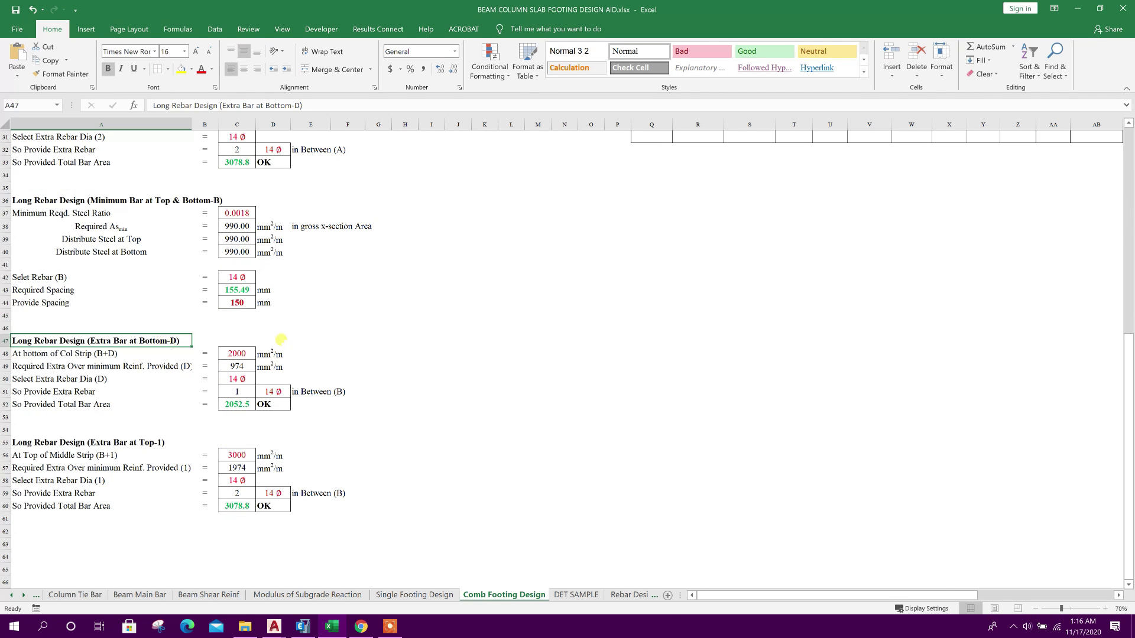
pyautogui.scroll(-1, 279, 337)
pyautogui.click(253, 315)
pyautogui.write('1048')
pyautogui.press('Return')
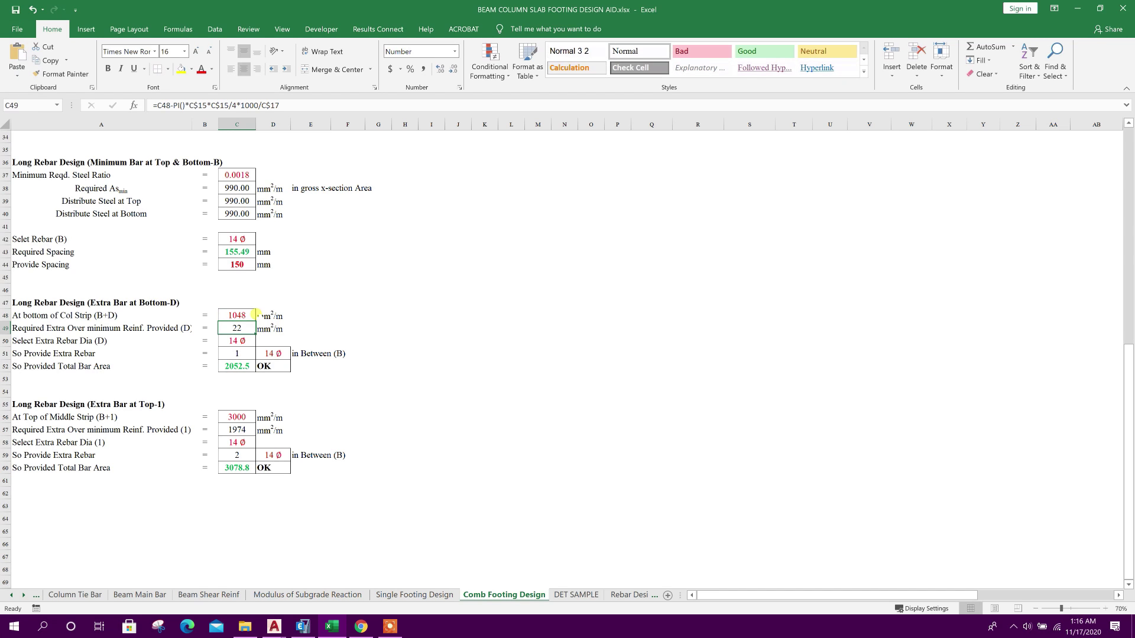
# Step: Set the extra bottom rebar (D) diameter to 12 mm and check the number of extra bars provided
pyautogui.click(239, 341)
pyautogui.click(260, 341)
pyautogui.click(239, 356)
pyautogui.click(369, 351)
pyautogui.click(248, 353)
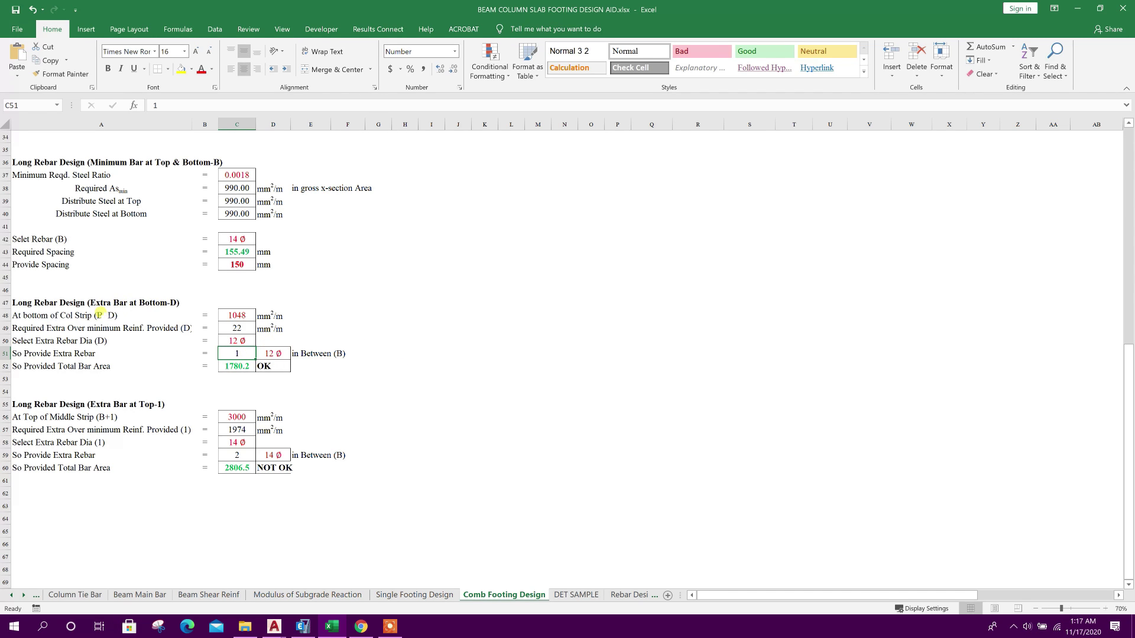
# Step: Switch to AutoCAD and copy the rebar C note directly below the original
pyautogui.click(332, 626)
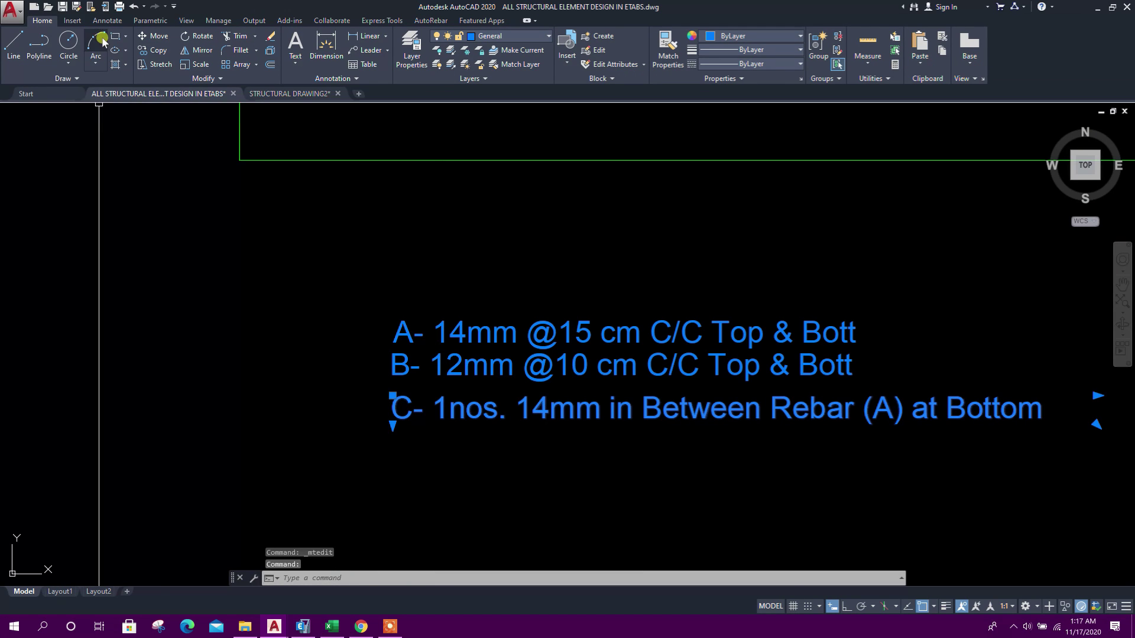
pyautogui.click(154, 51)
pyautogui.click(392, 423)
pyautogui.scroll(3, 480, 428)
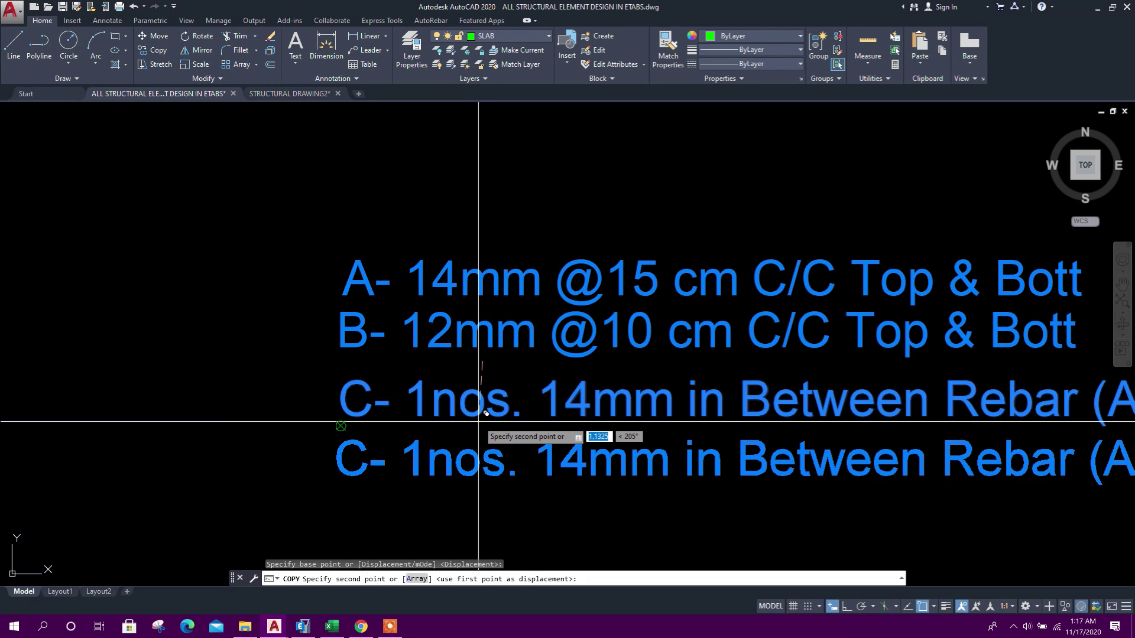
pyautogui.scroll(-5, 476, 426)
pyautogui.click(476, 436)
pyautogui.press('Escape')
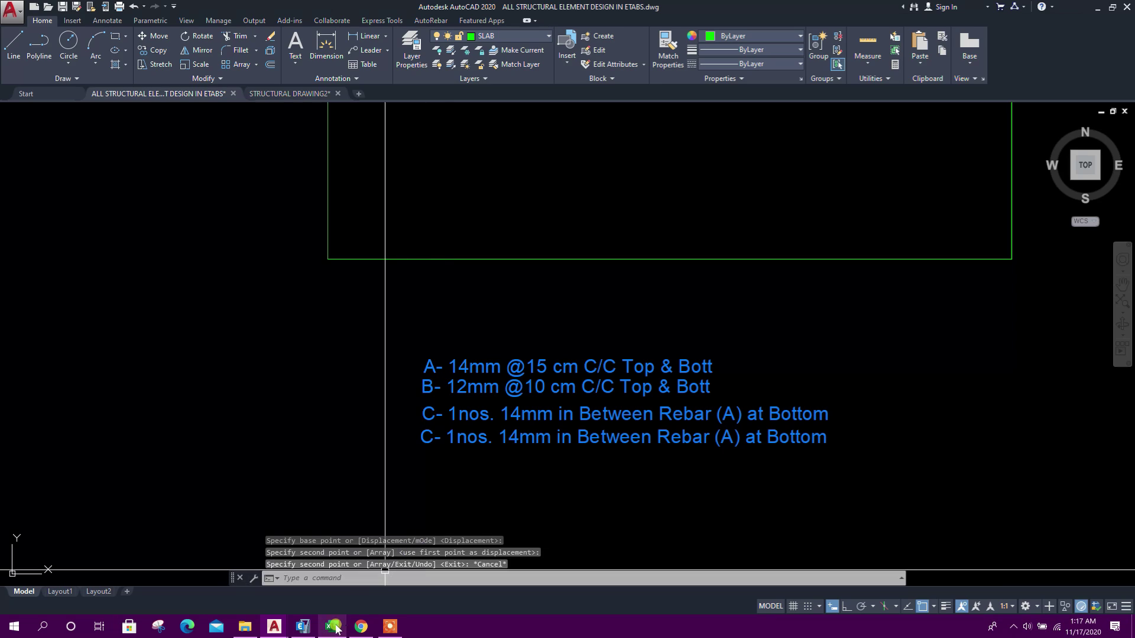
# Step: Return to Excel and review the area and diameter rows of the long extra bottom bar (D) design
pyautogui.click(332, 626)
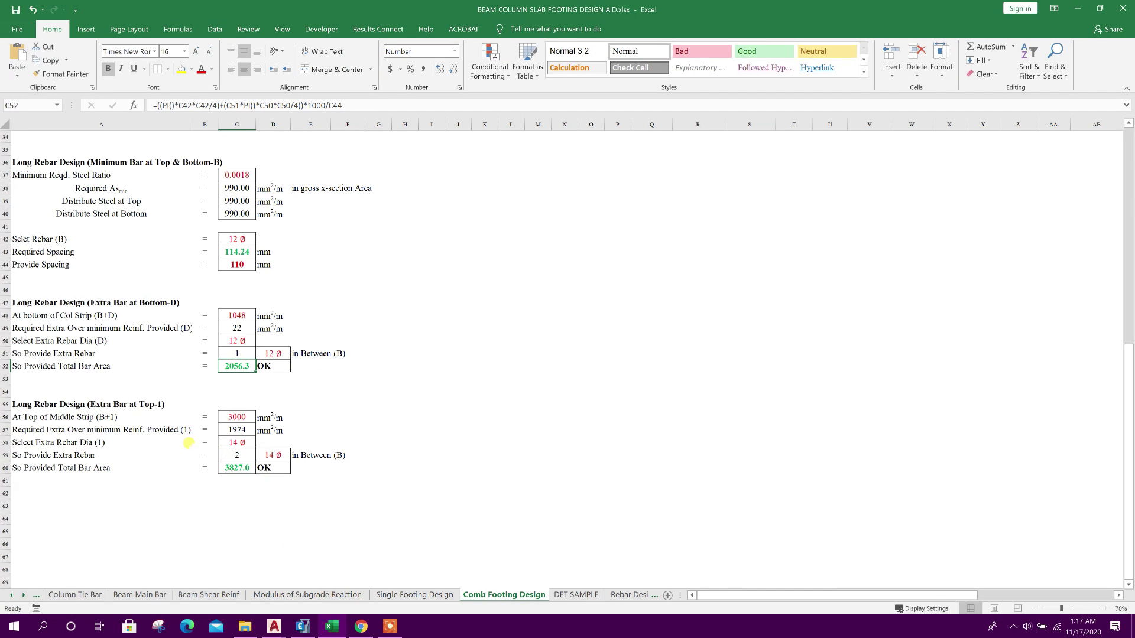
pyautogui.click(131, 318)
pyautogui.click(136, 339)
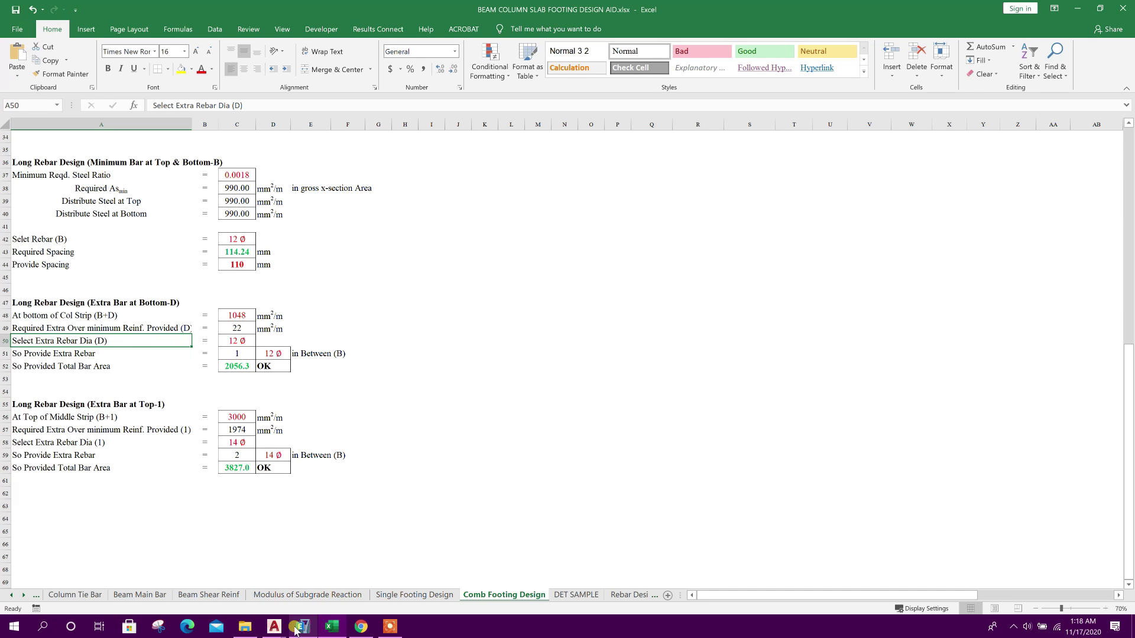
# Step: In AutoCAD, edit the copied note to read "D- 1nos. 12mm in Between Rebar (B) at Bottom"
pyautogui.click(273, 626)
pyautogui.click(238, 585)
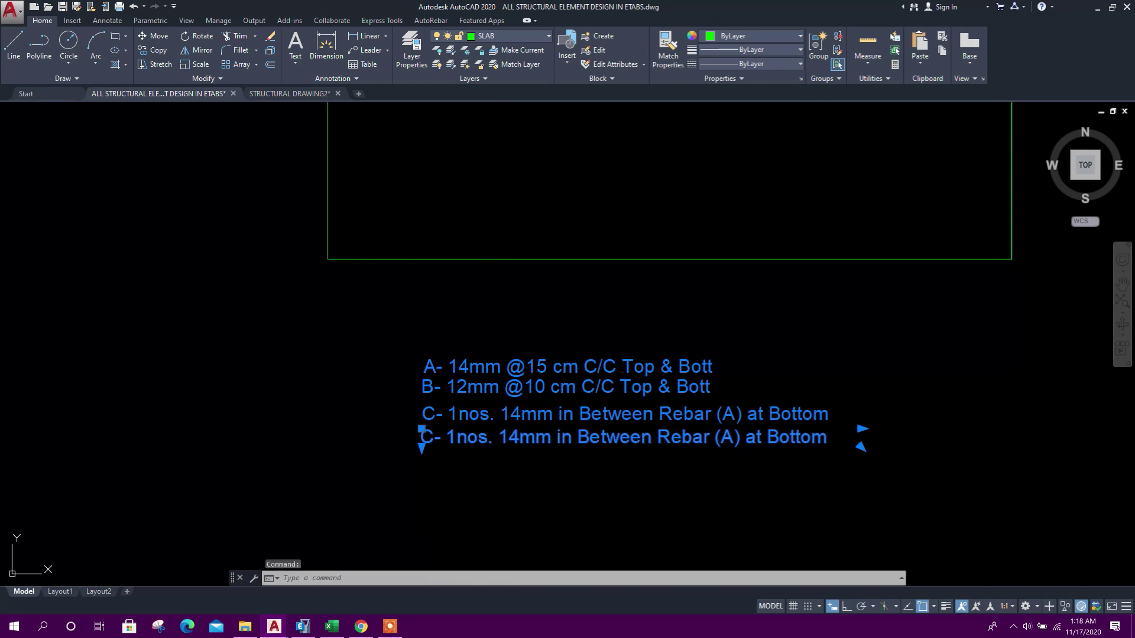
pyautogui.doubleClick(416, 438)
pyautogui.write('D')
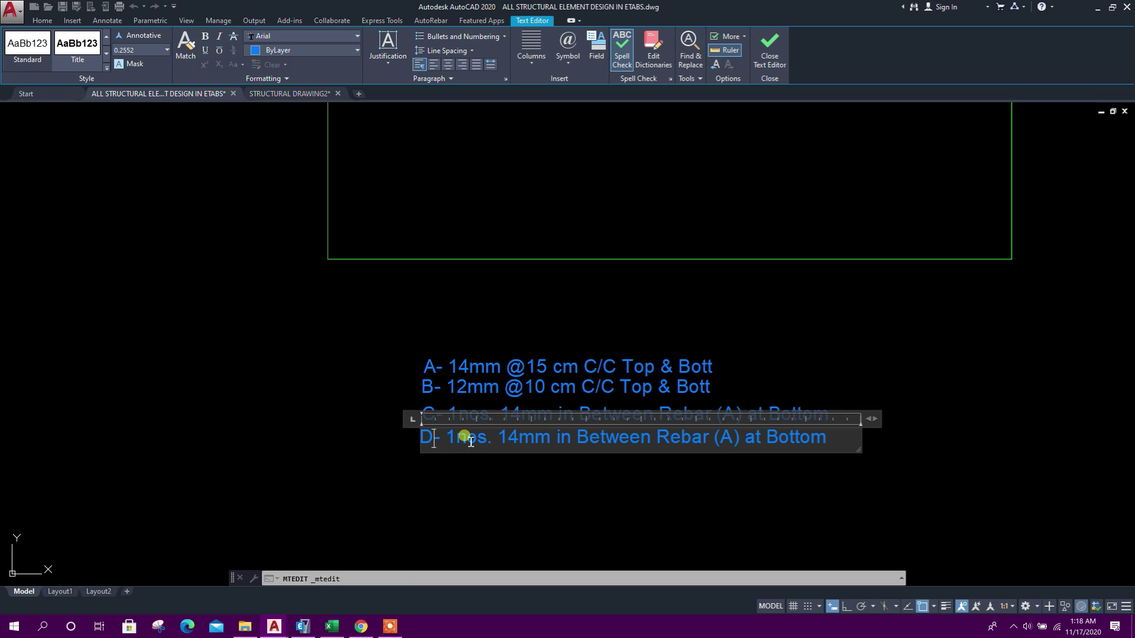
pyautogui.moveTo(507, 436); pyautogui.dragTo(516, 460)
pyautogui.write('2')
pyautogui.click(725, 447)
pyautogui.write('B')
pyautogui.click(755, 471)
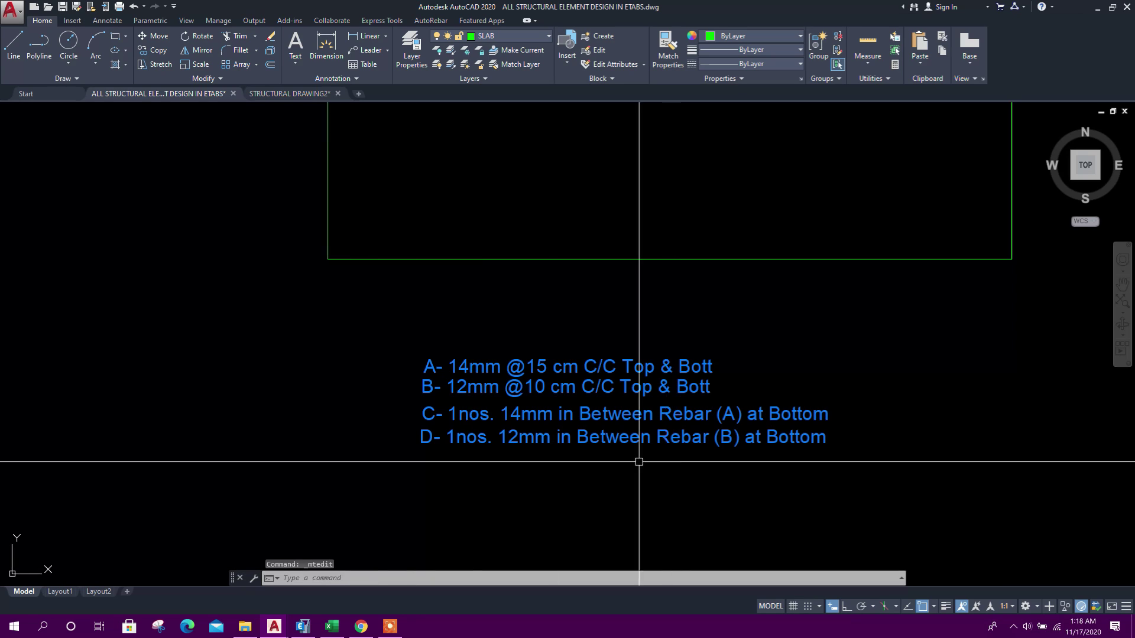
pyautogui.scroll(-4, 650, 449)
# Step: Switch to Excel and view the DET SAMPLE and Rebar Design of Raft sheets
pyautogui.click(309, 627)
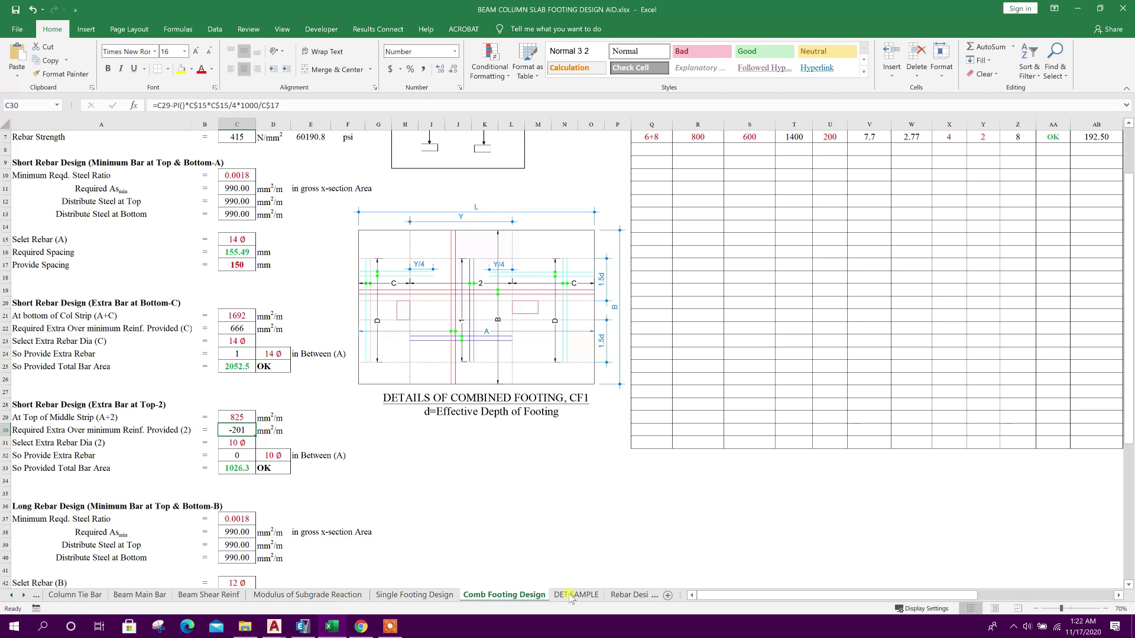
pyautogui.click(580, 598)
pyautogui.click(613, 598)
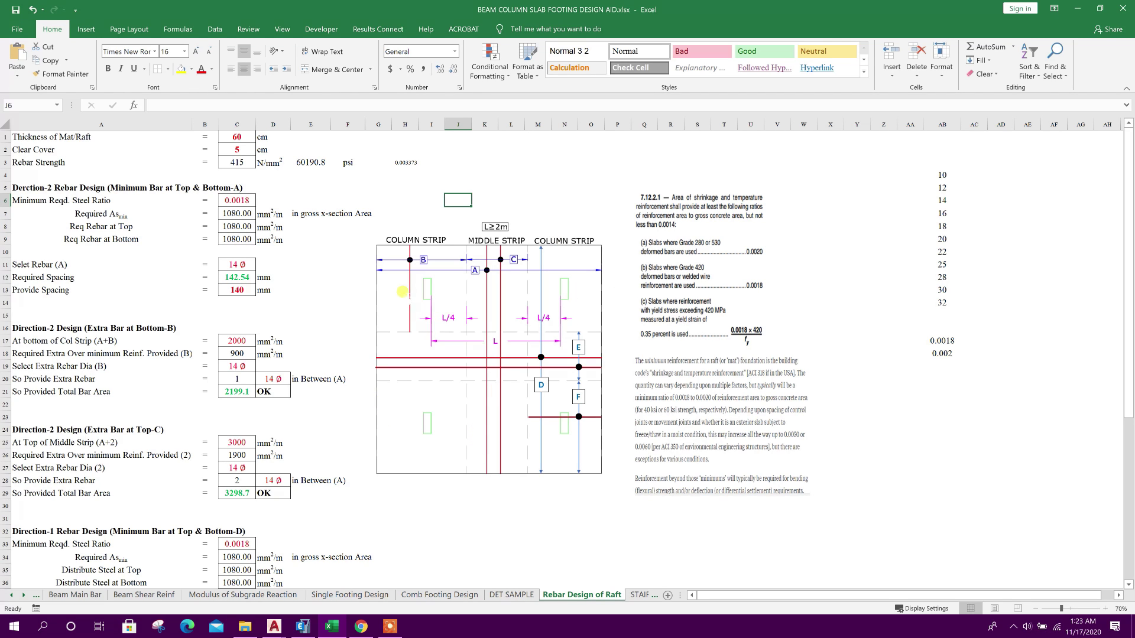
# Step: Review the STAIR DESIGN sheet from its inputs and diagrams down to the reinforcement detail and landing calculation
pyautogui.hotkey('ctrl', 'pagedown')
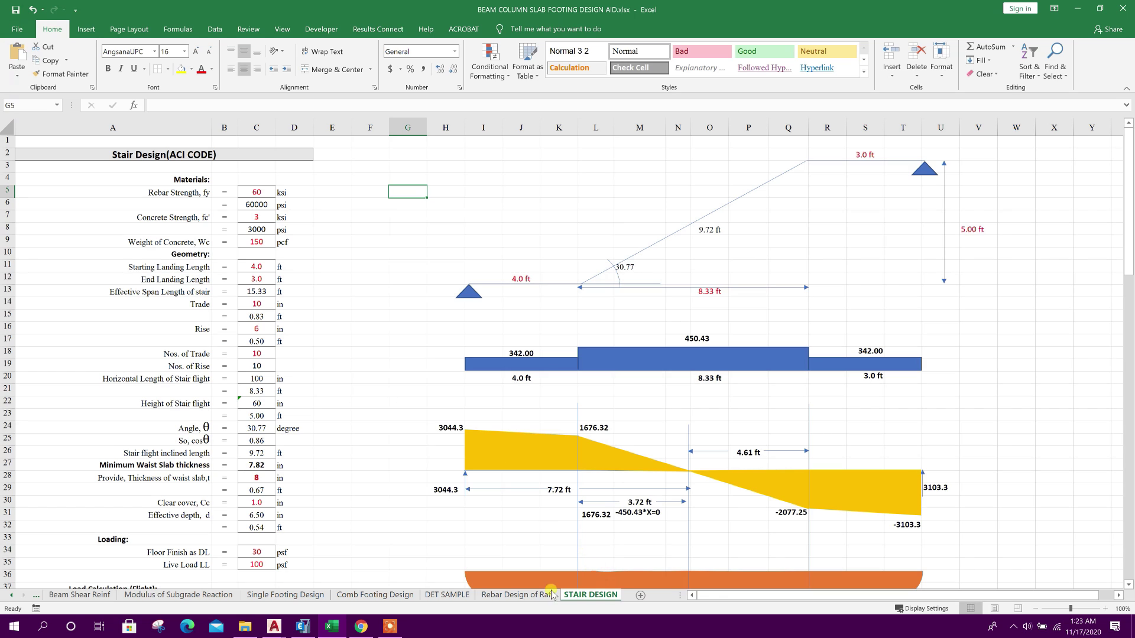
pyautogui.scroll(-16, 425, 408)
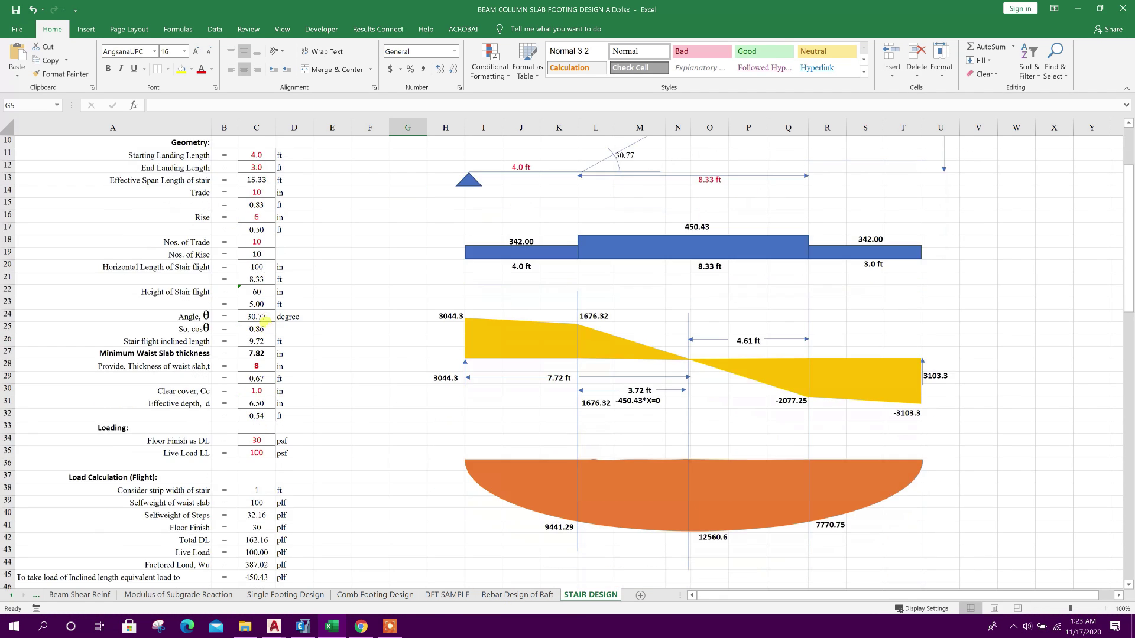
pyautogui.scroll(-10, 417, 418)
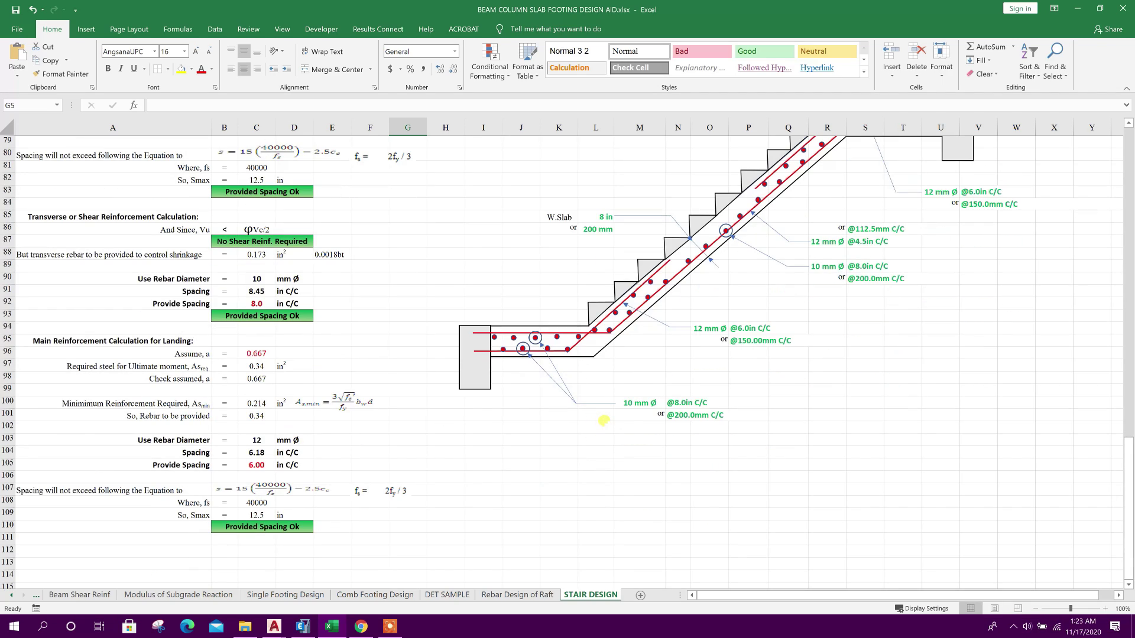
pyautogui.scroll(20, 603, 421)
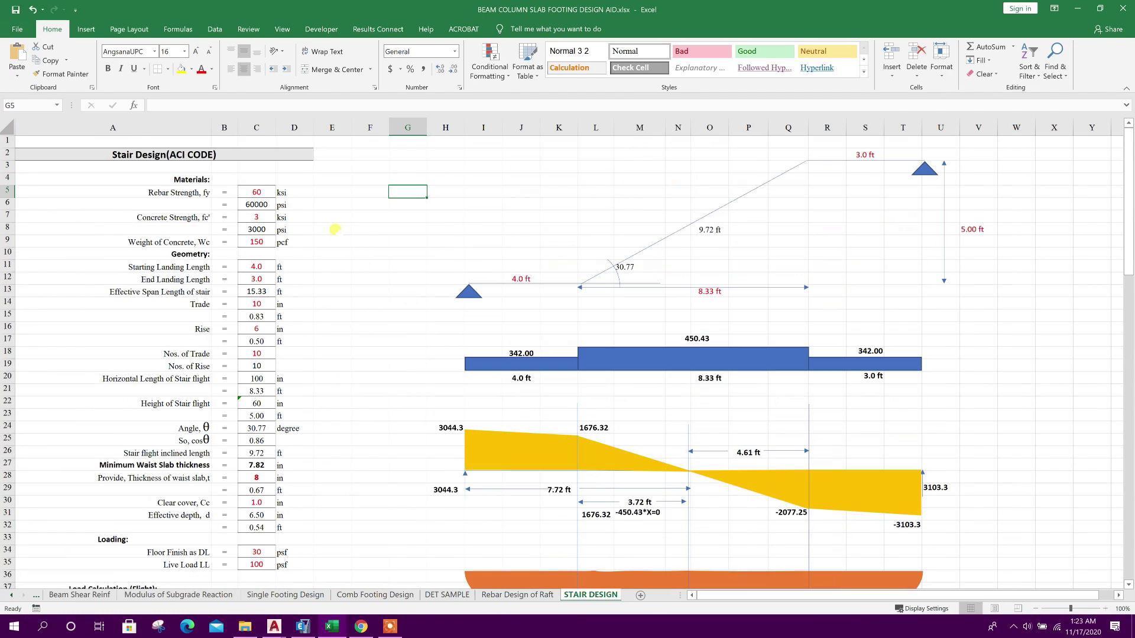
# Step: In Chrome, open the YouTube video "Manual Design of Stair | Stair Design using Excel Sheet", and return to Excel
pyautogui.click(361, 627)
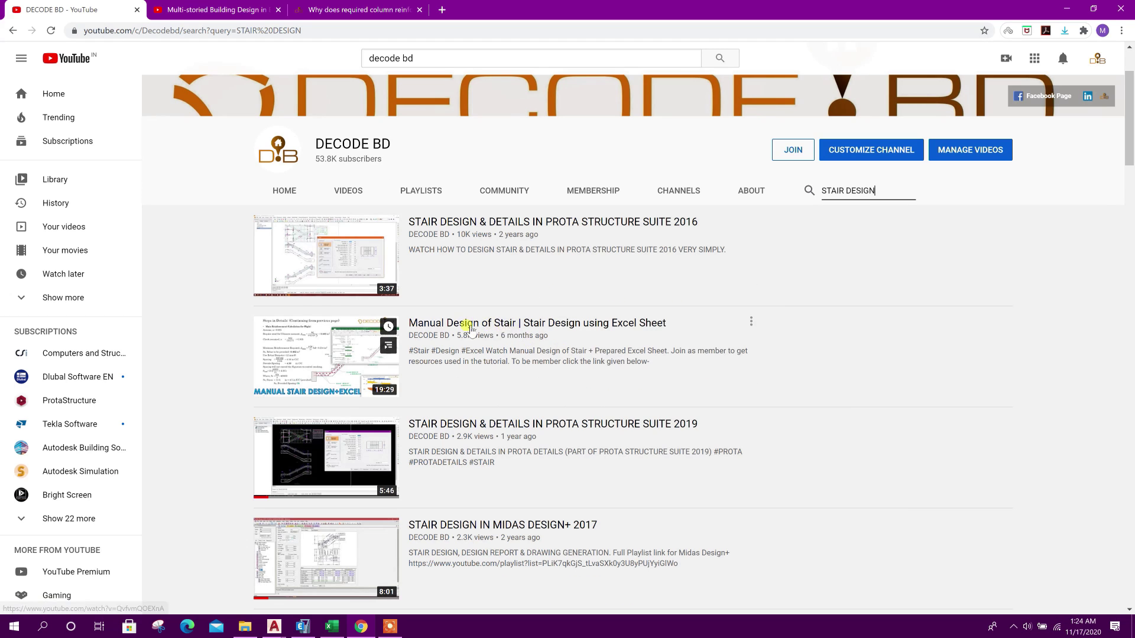
pyautogui.click(504, 324)
pyautogui.hotkey('alt', 'Tab')
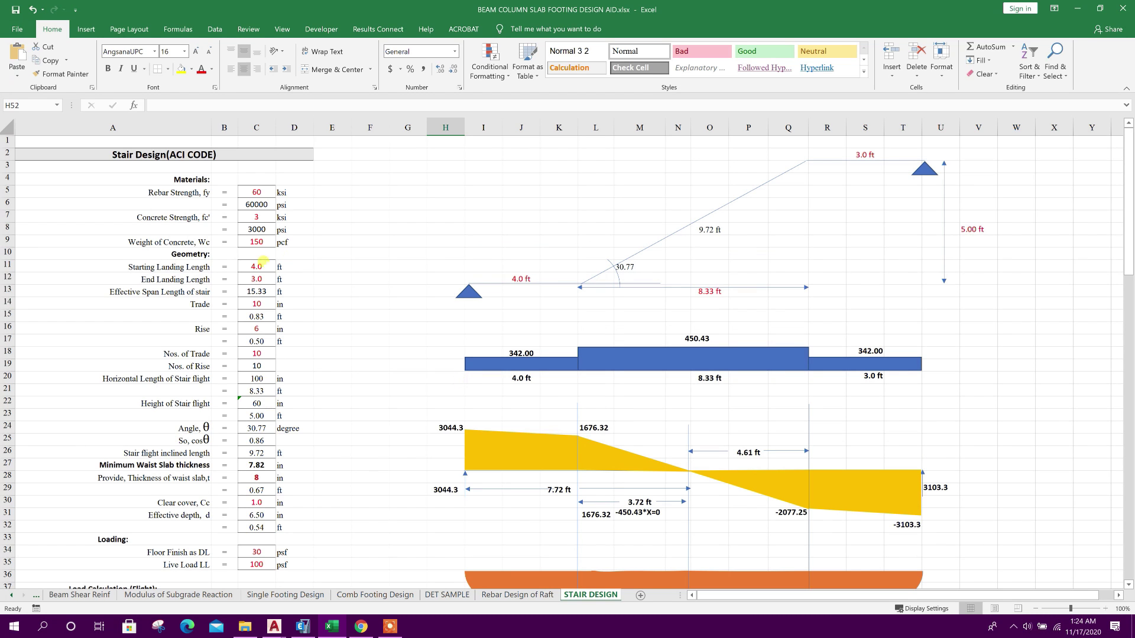
# Step: Open STAIR DESIGN AS PER IS CODE.xls from File Explorer and review the dog-legged stair inputs and section drawing on its DATA sheet
pyautogui.click(244, 626)
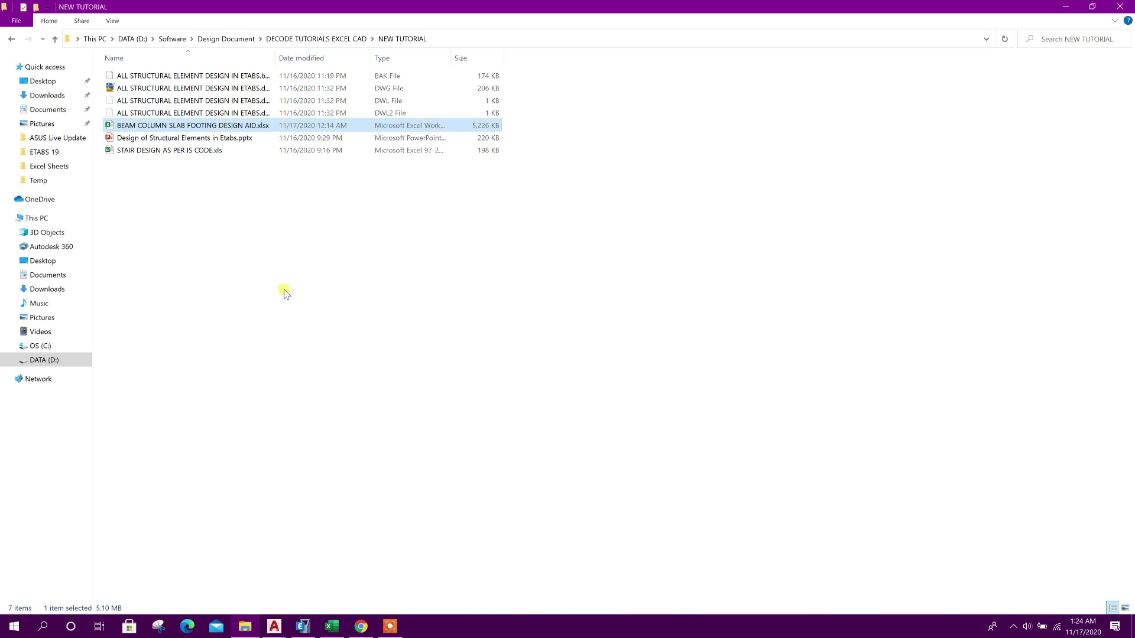
pyautogui.click(191, 154)
pyautogui.rightClick(198, 153)
pyautogui.click(215, 165)
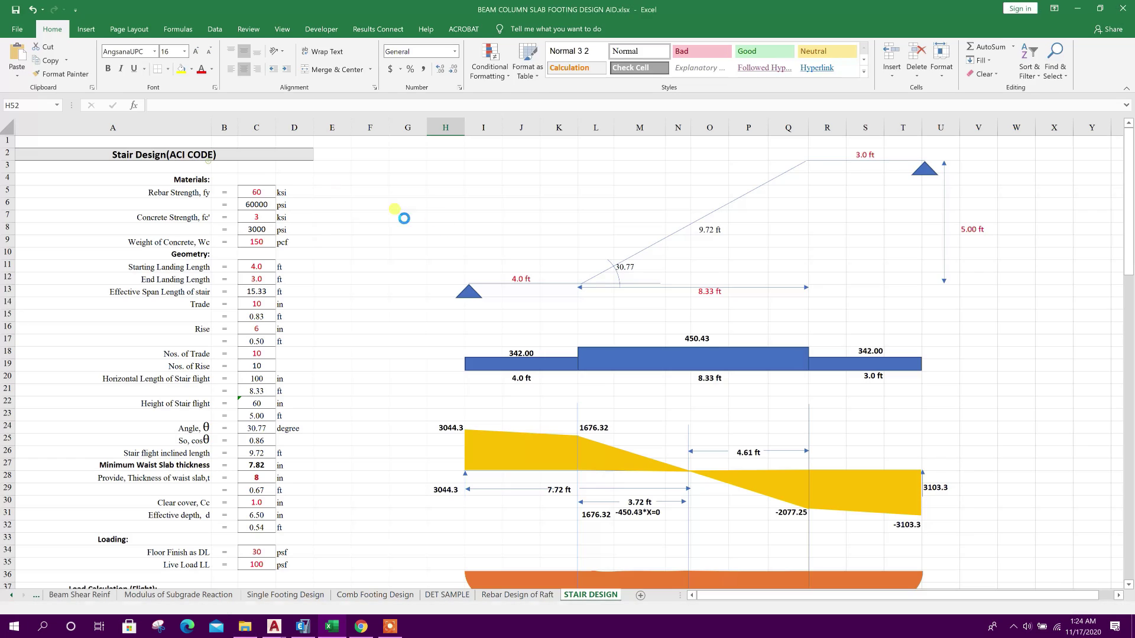
pyautogui.click(488, 46)
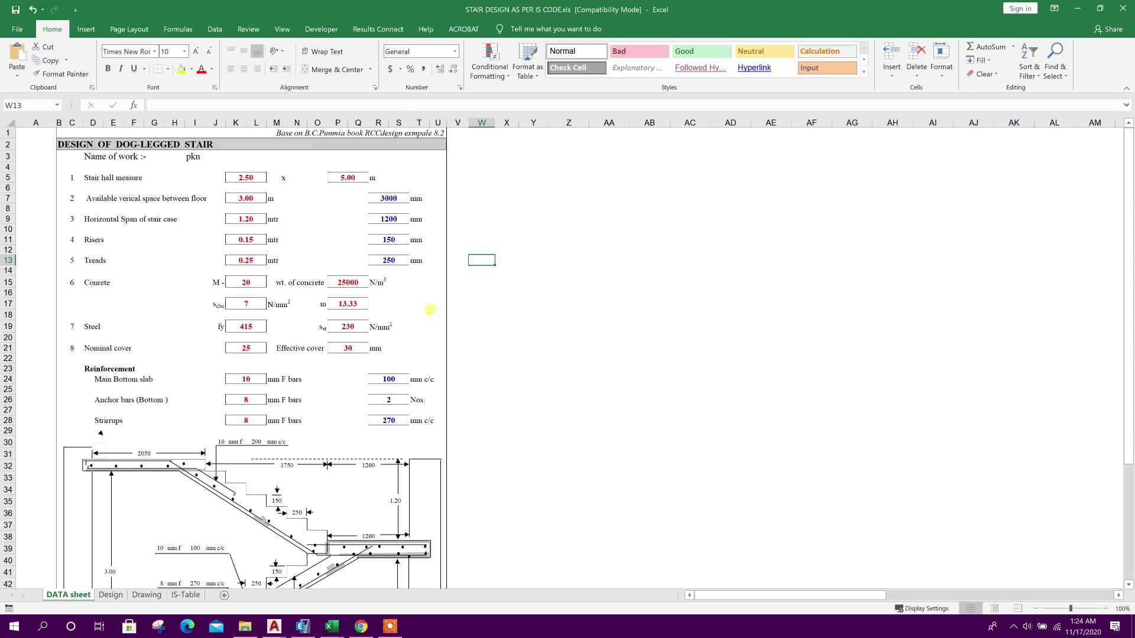
pyautogui.scroll(-5, 430, 310)
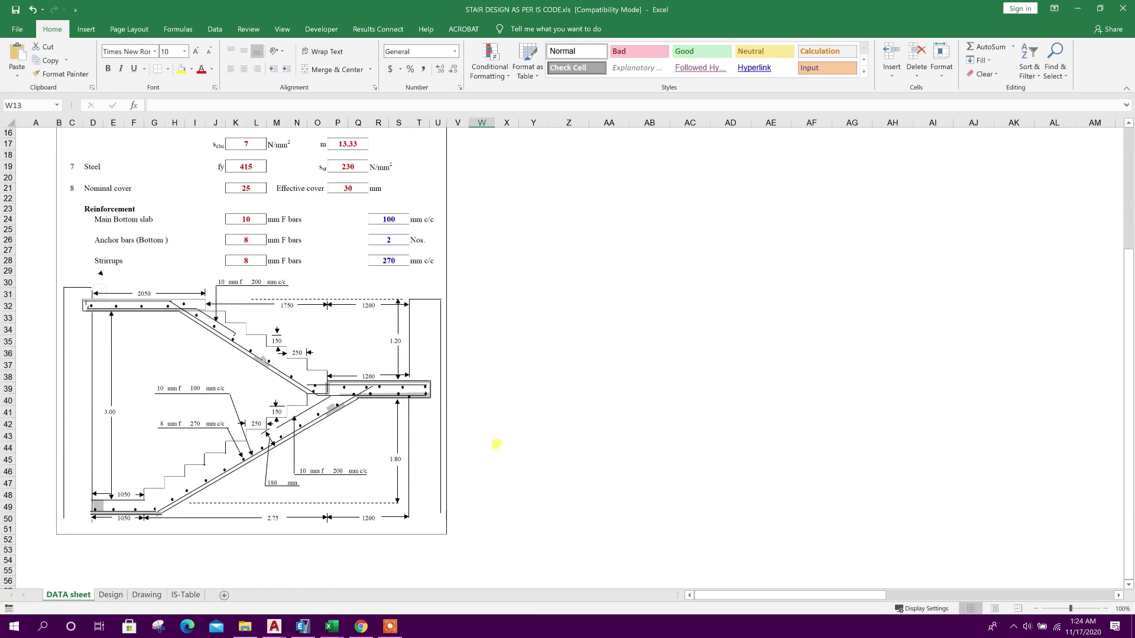
pyautogui.scroll(5, 463, 439)
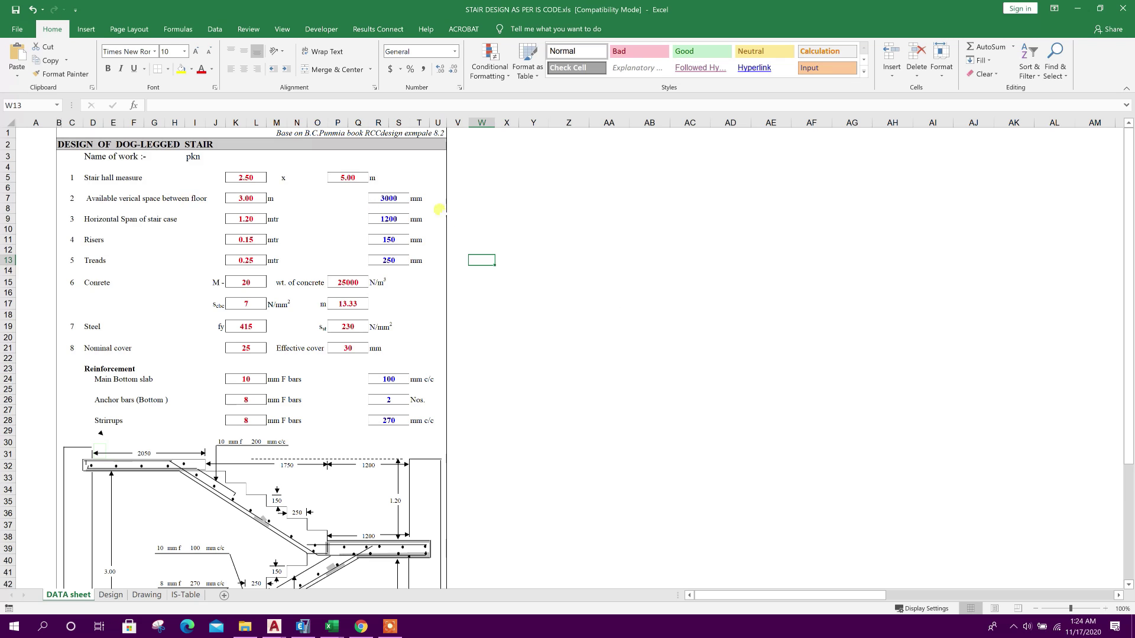
# Step: Return to the BEAM COLUMN SLAB FOOTING DESIGN AID workbook and bring its first sheet names, starting with Modeling Steps, into view
pyautogui.moveTo(332, 625)
pyautogui.click(273, 588)
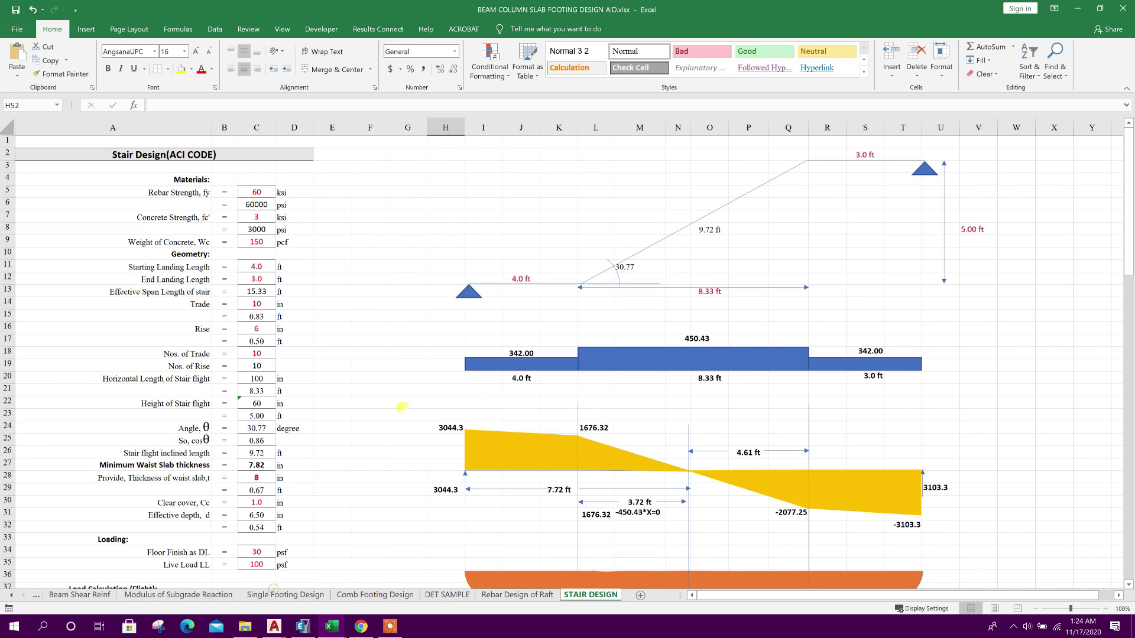
pyautogui.click(11, 596)
pyautogui.click(11, 596)
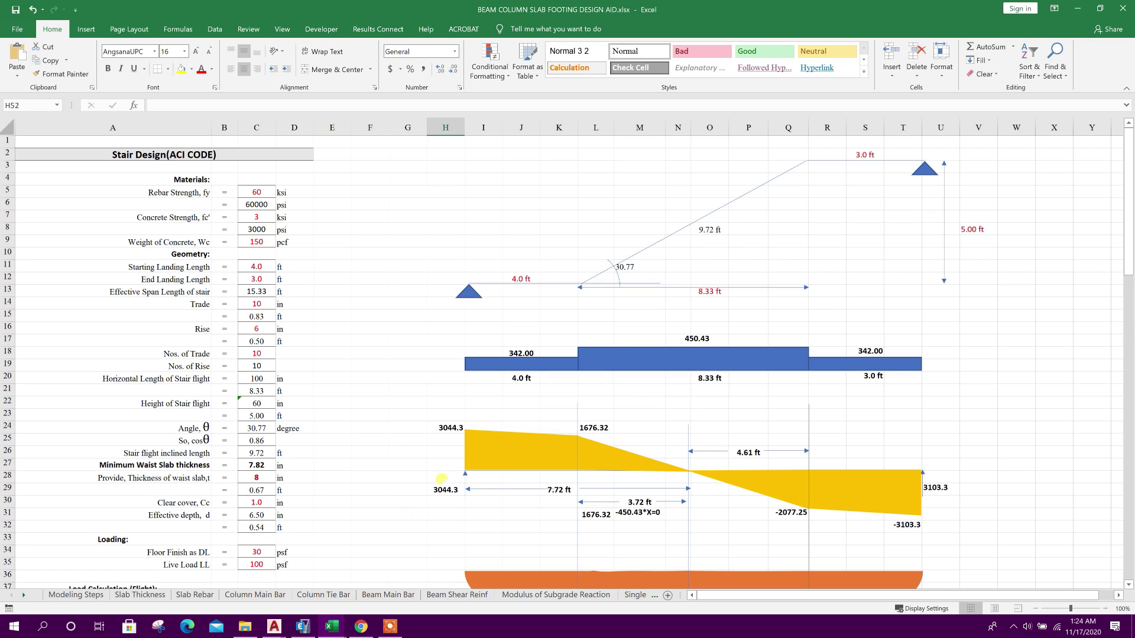
pyautogui.click(378, 278)
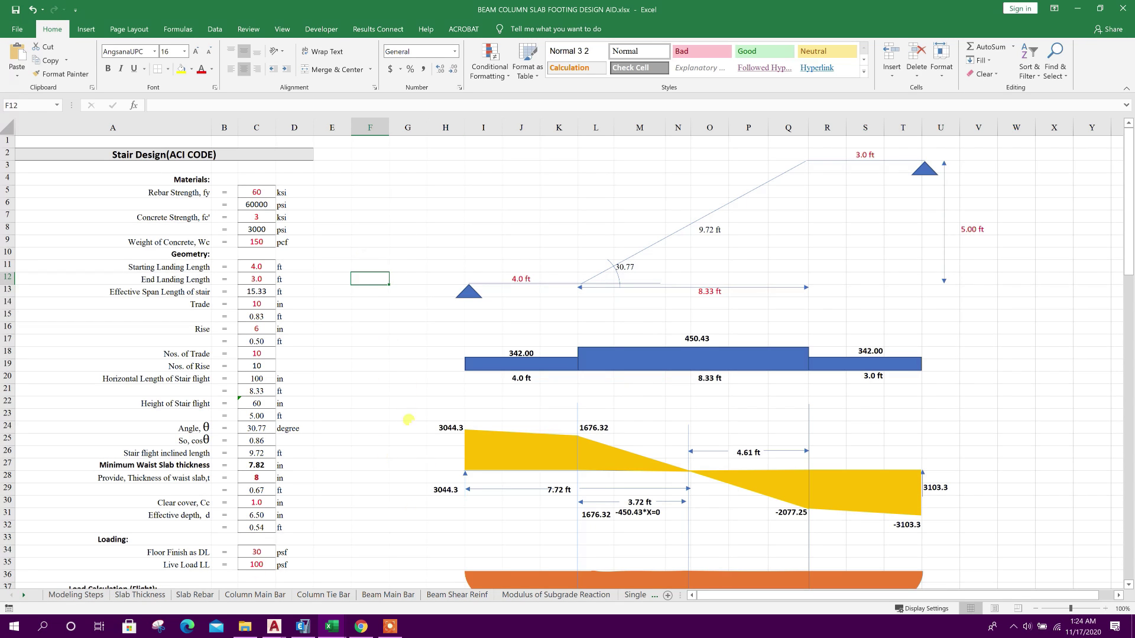
# Step: Switch to Chrome and open the Resources page from the Decode BD column reinforcement article
pyautogui.click(361, 627)
pyautogui.click(361, 10)
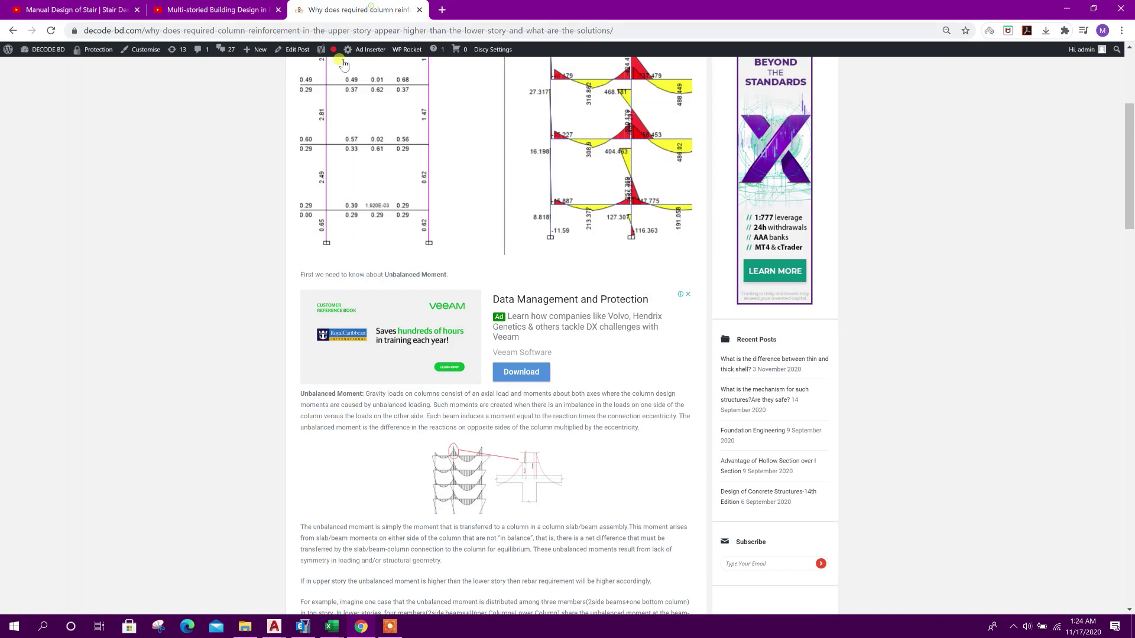
pyautogui.scroll(4, 361, 160)
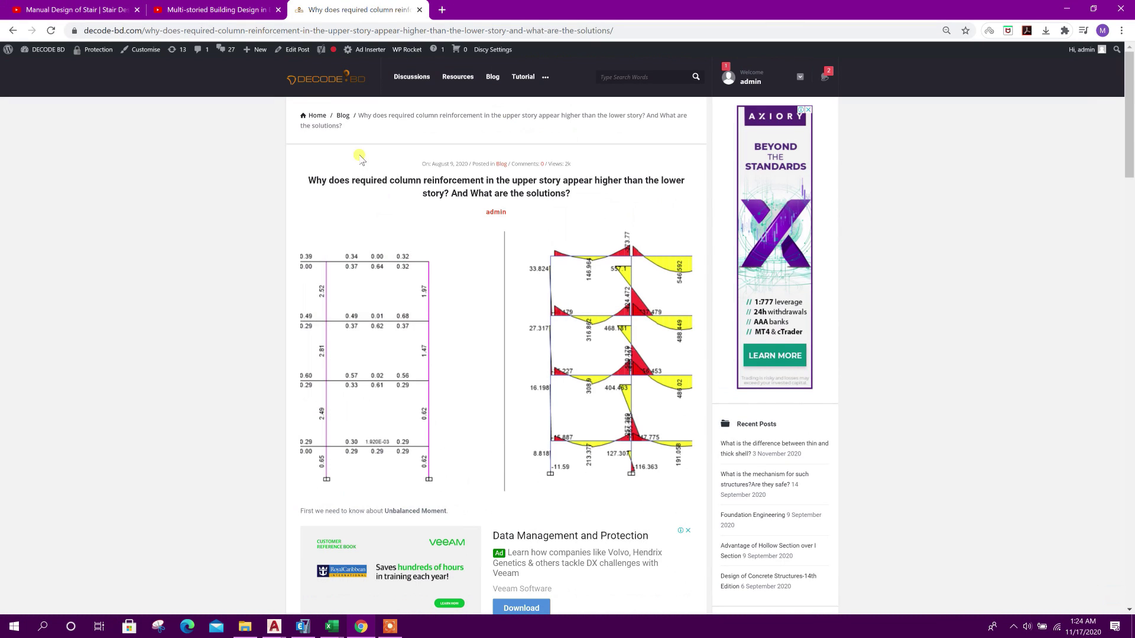
pyautogui.click(458, 77)
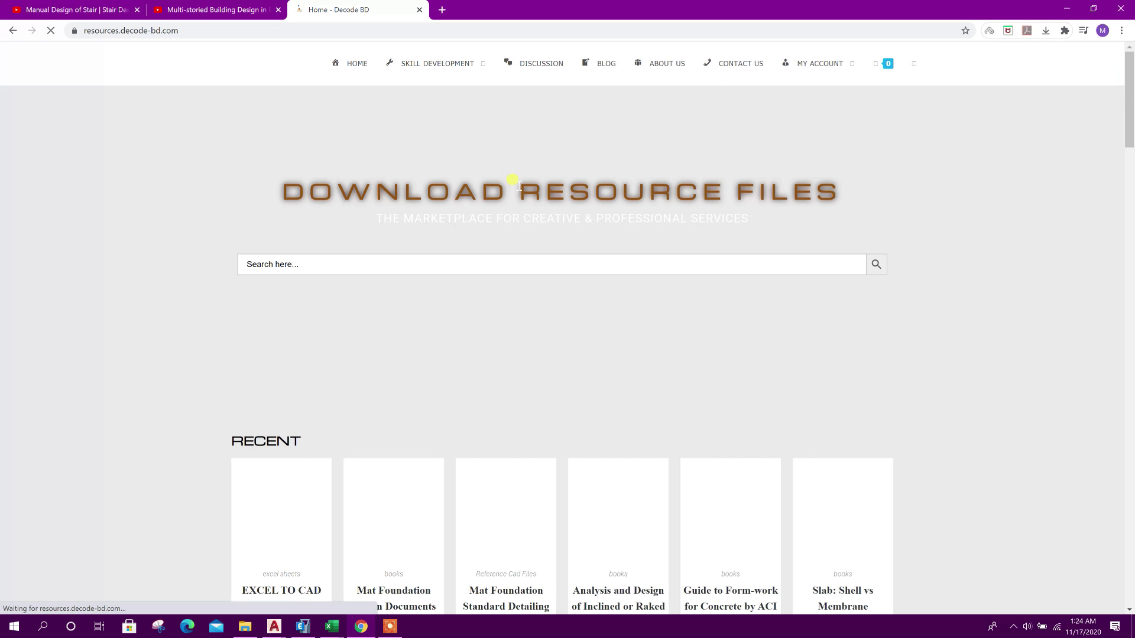
# Step: Browse the downloadable Excel sheets, presentations, reference CAD files and books on the Decode BD resources page
pyautogui.scroll(-8, 428, 359)
pyautogui.scroll(8, 512, 358)
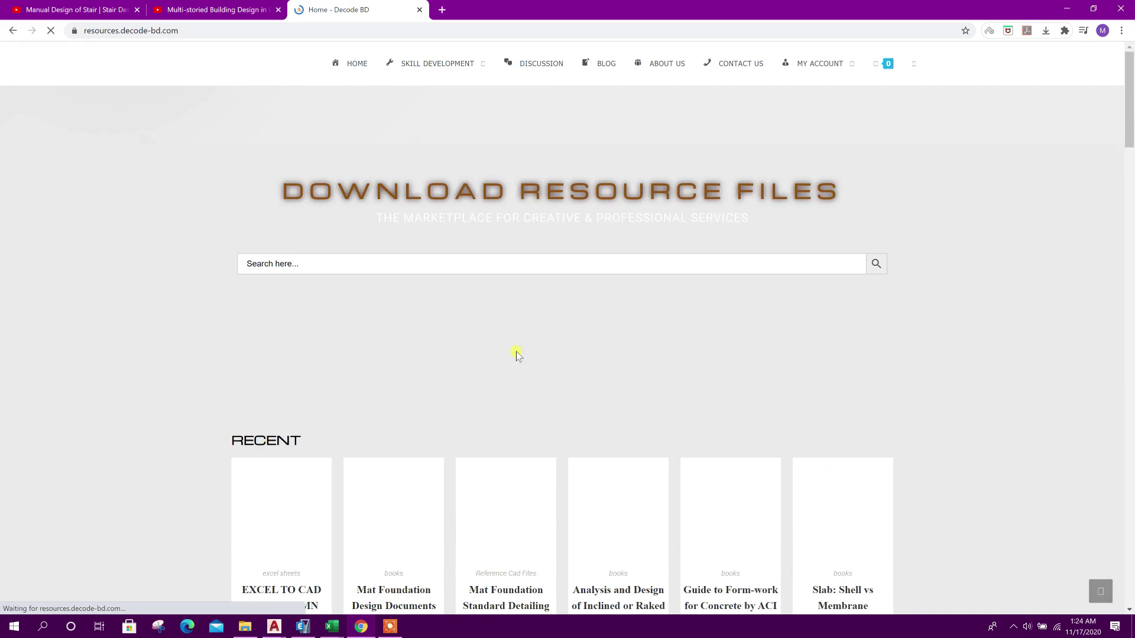
pyautogui.scroll(-3, 227, 350)
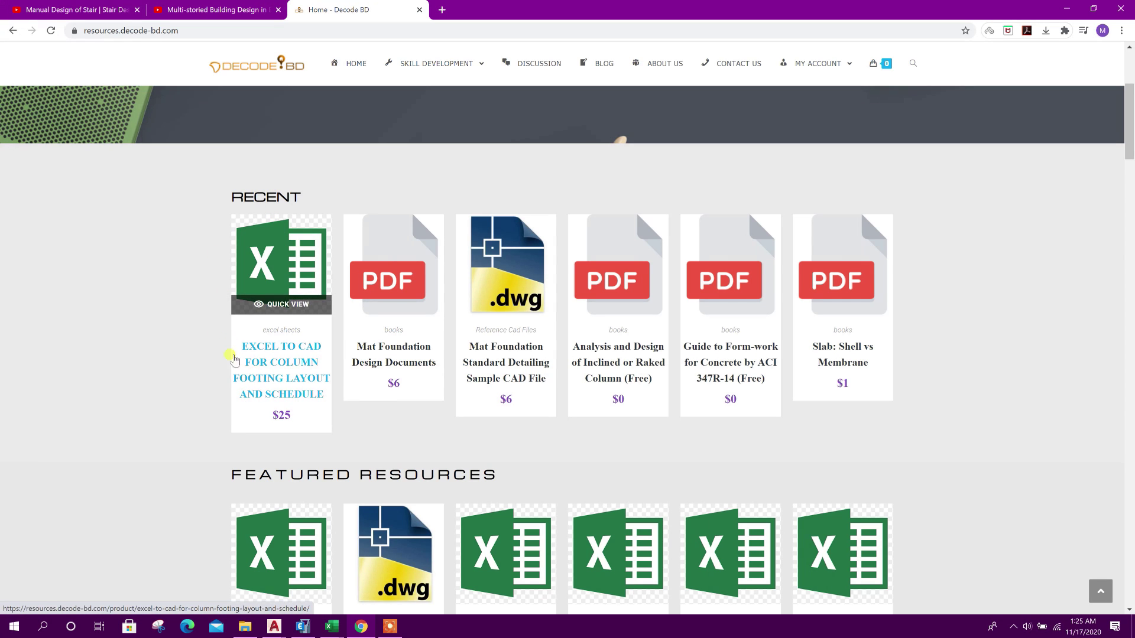
pyautogui.scroll(-10, 539, 431)
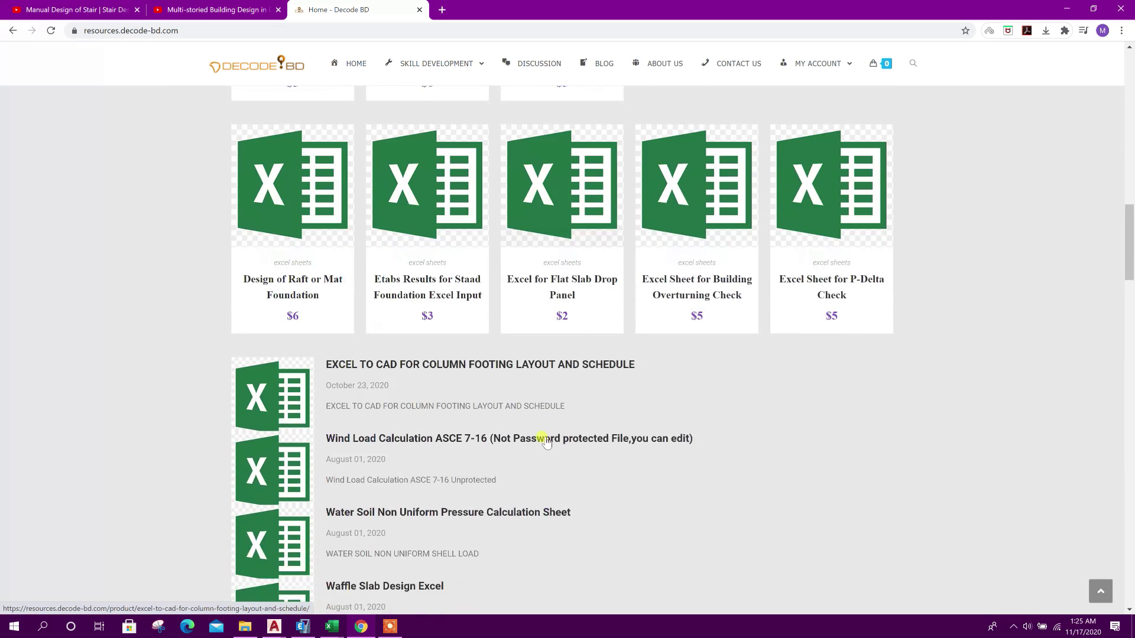
pyautogui.scroll(-6, 545, 437)
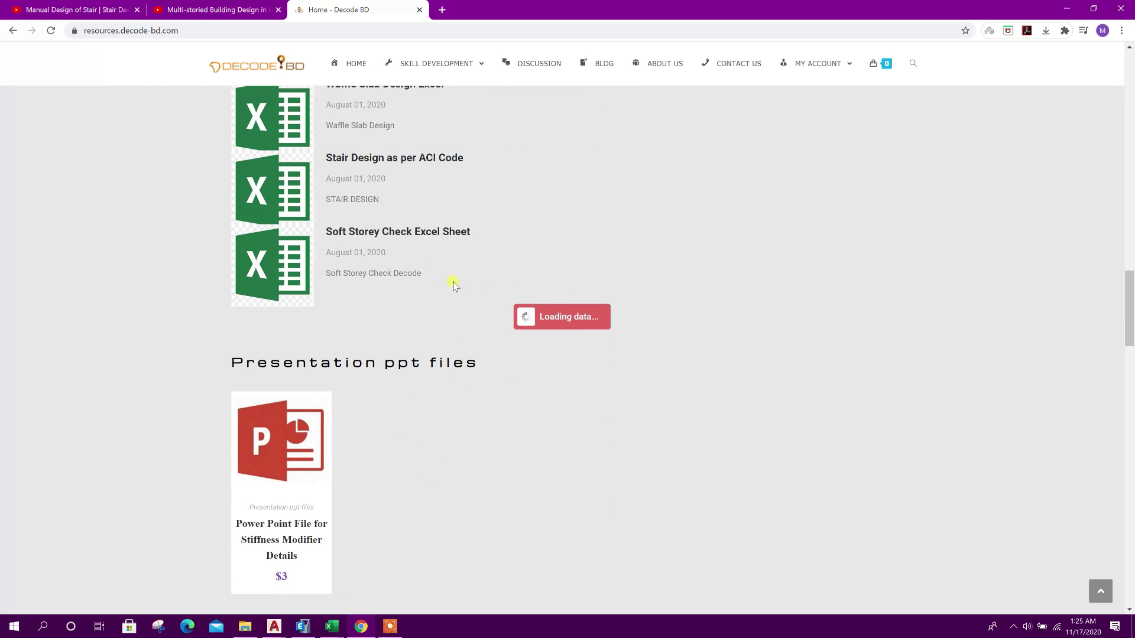
pyautogui.scroll(-15, 488, 307)
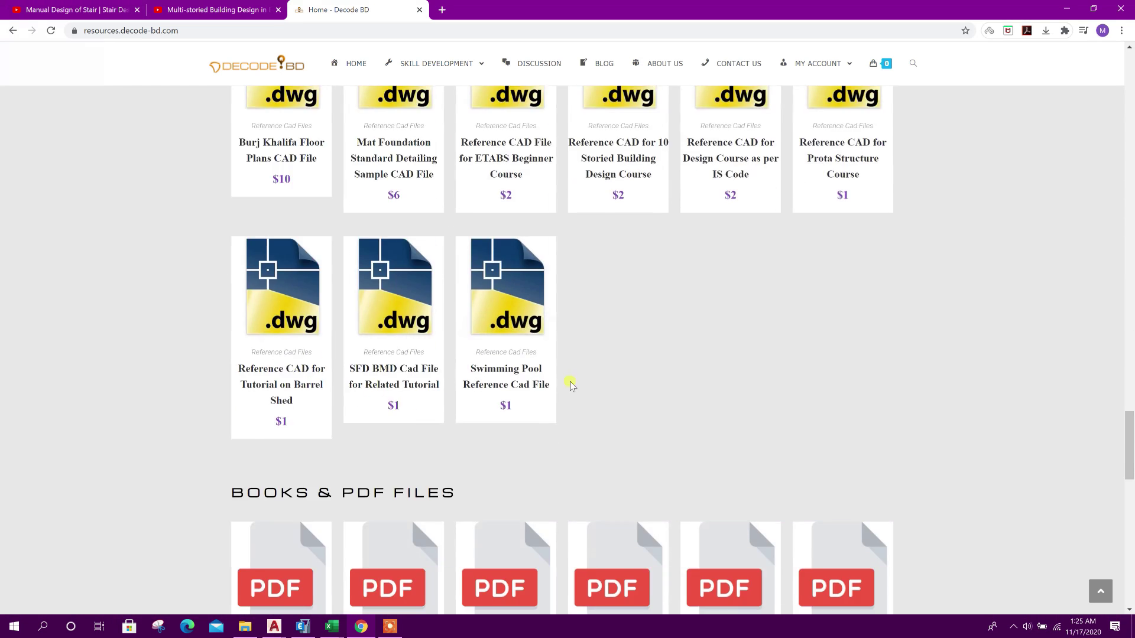
# Step: Browse the books and PDF files listed on the Decode BD resources page down to its end
pyautogui.scroll(-14, 568, 385)
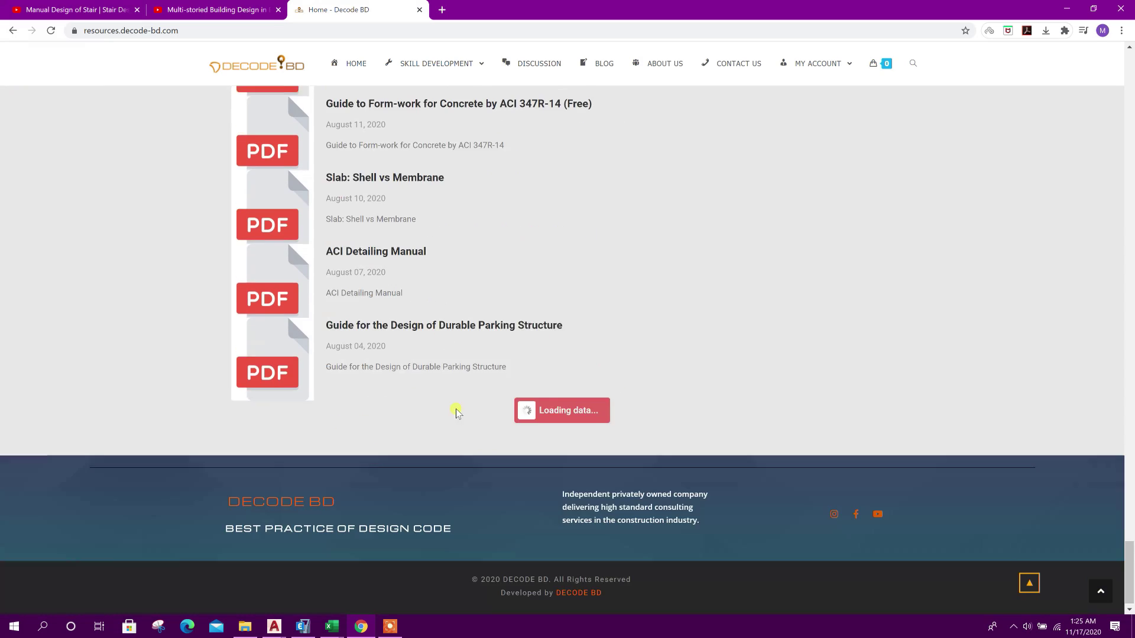
pyautogui.scroll(20, 509, 418)
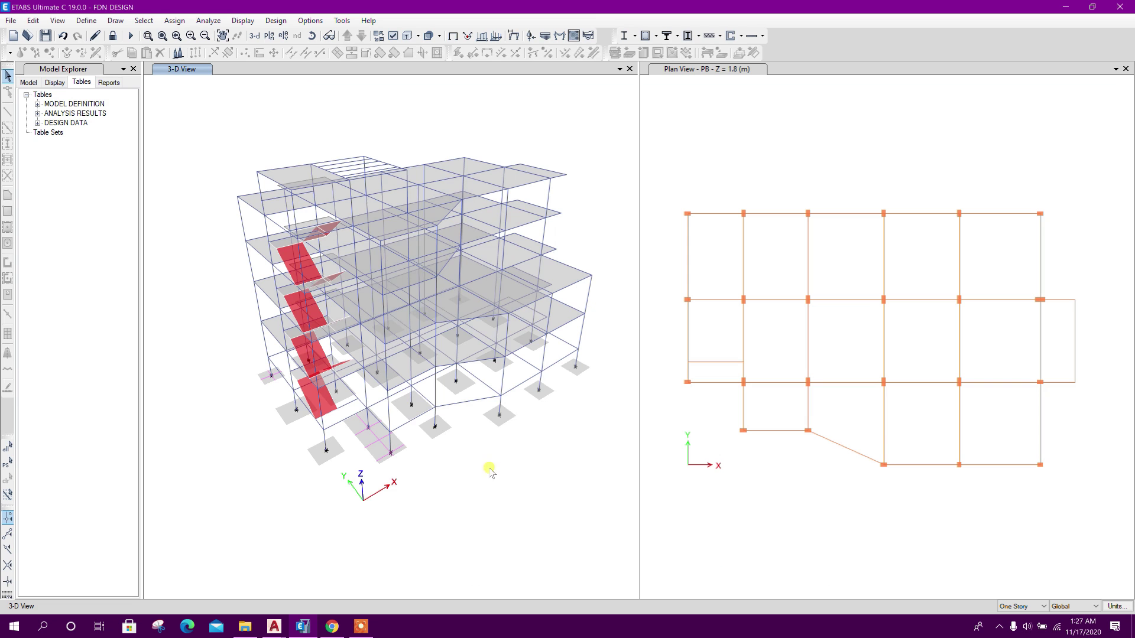
# Step: Switch to ETABS and unlock the FDN DESIGN model
pyautogui.moveTo(489, 468); pyautogui.dragTo(477, 466, button='middle')
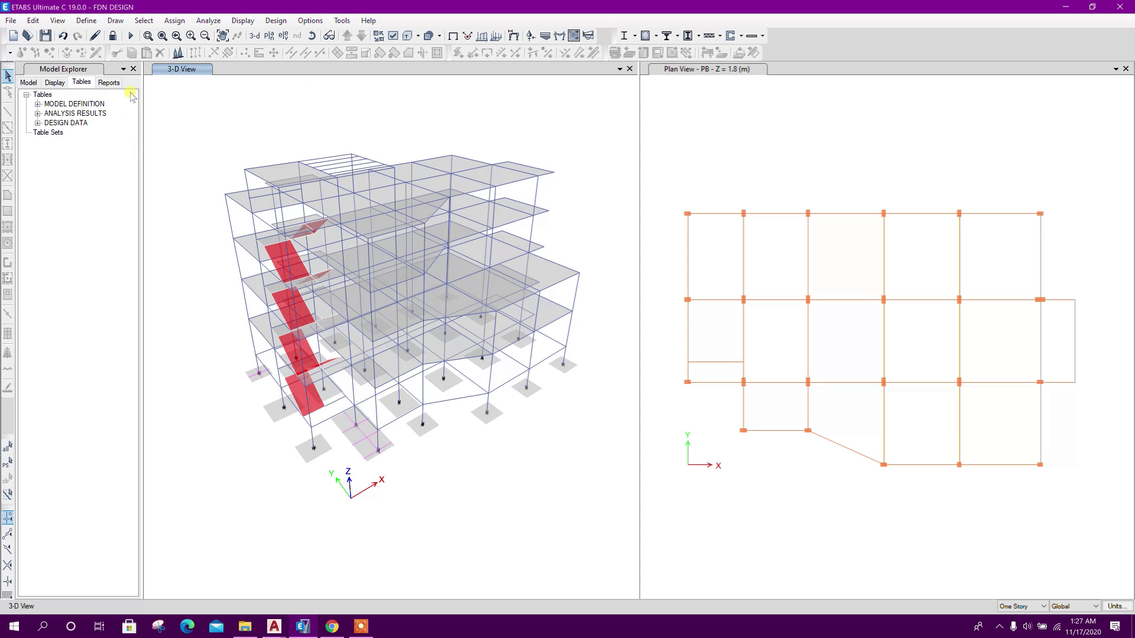
pyautogui.moveTo(463, 452); pyautogui.dragTo(452, 439, button='middle')
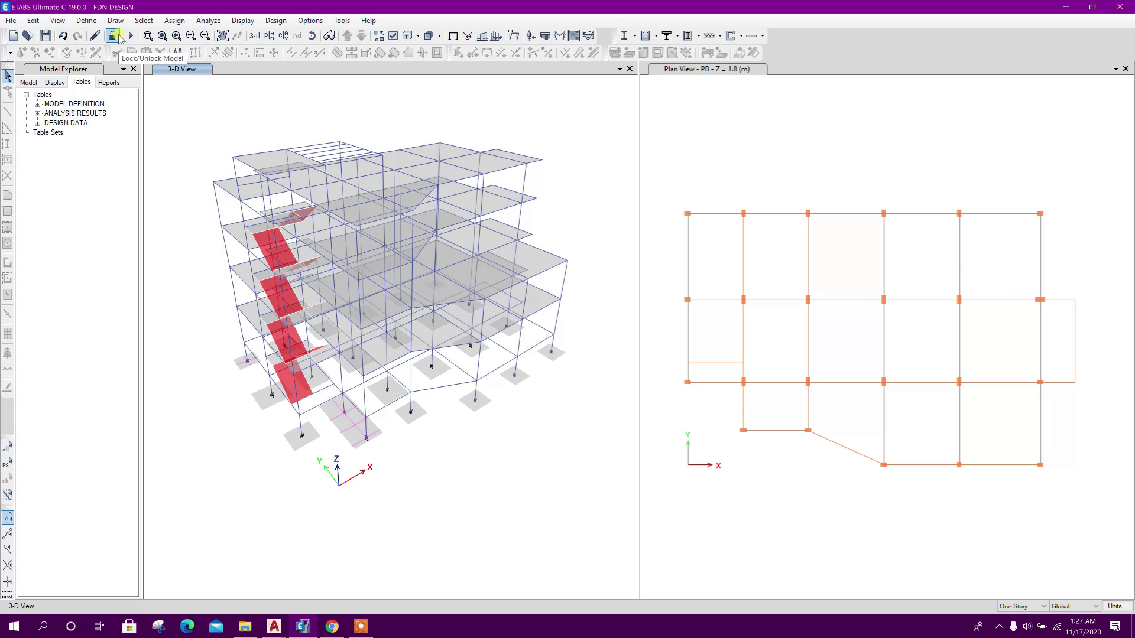
pyautogui.click(114, 37)
pyautogui.click(576, 357)
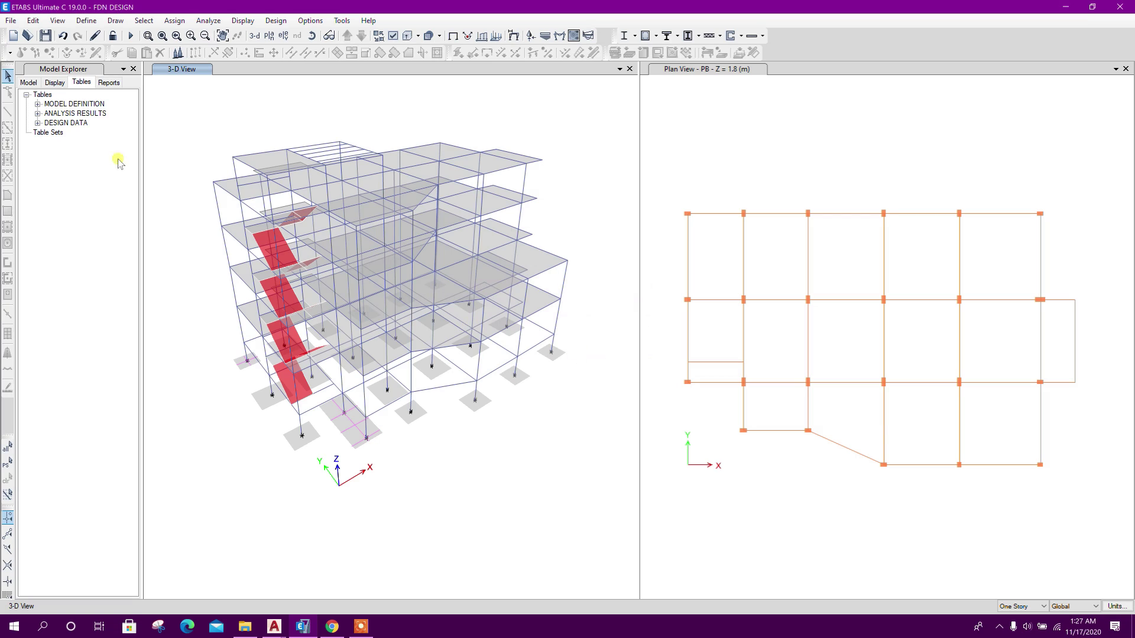
# Step: Save a copy of the foundation model as FDN DESIGN ACI.EDB in the Etabs v19 folder
pyautogui.click(11, 20)
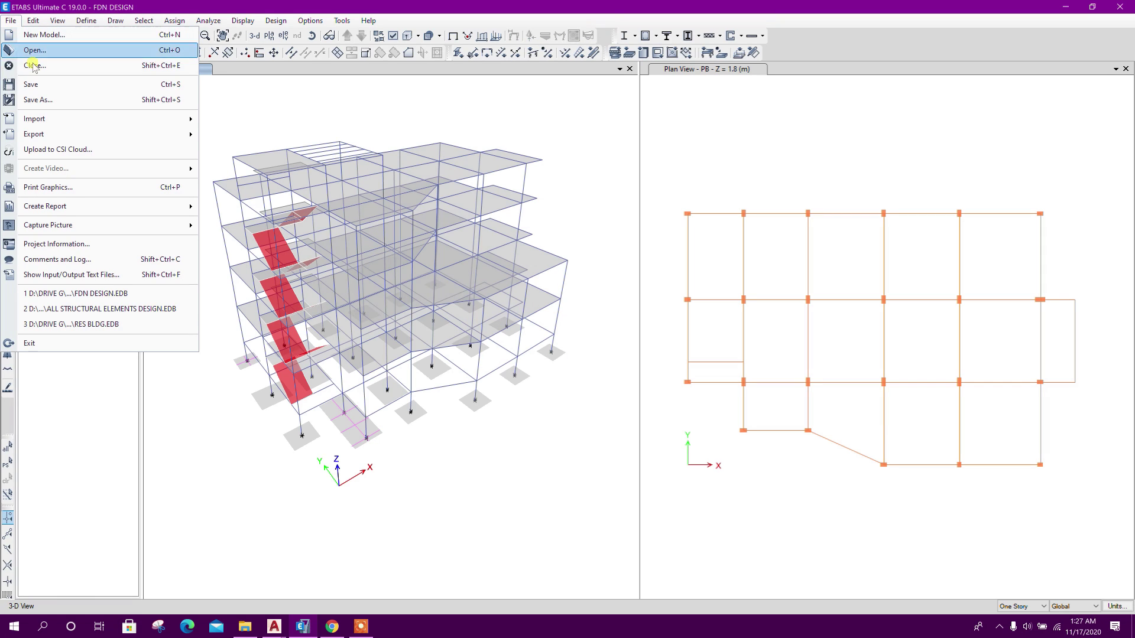
pyautogui.click(42, 99)
pyautogui.click(198, 101)
pyautogui.click(199, 271)
pyautogui.click(198, 271)
pyautogui.write('A')
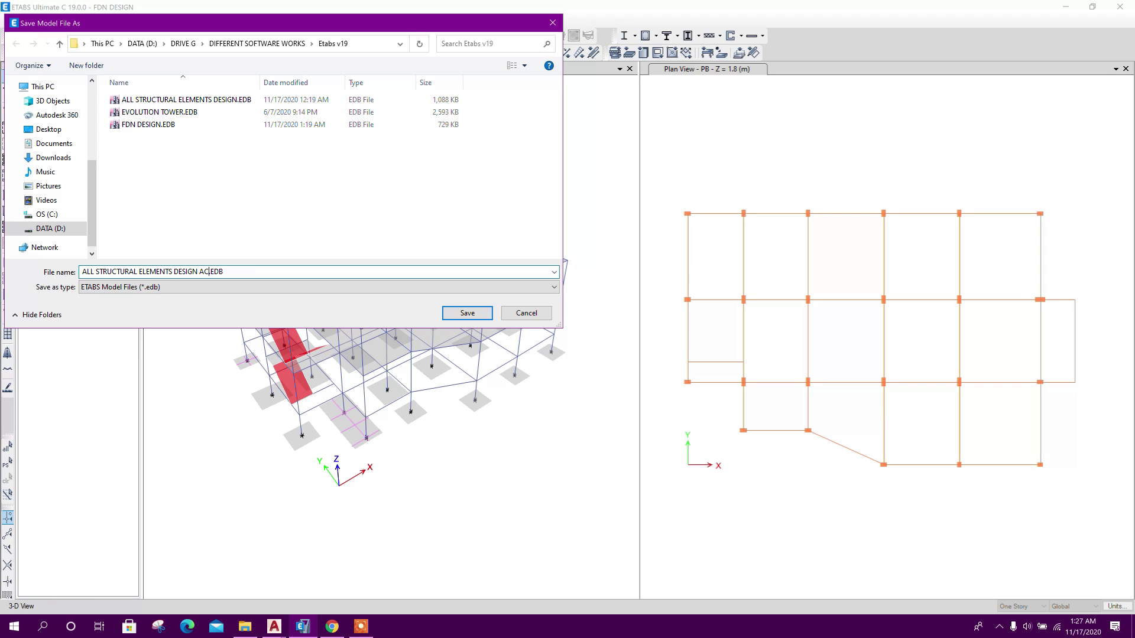
pyautogui.click(148, 125)
pyautogui.click(114, 271)
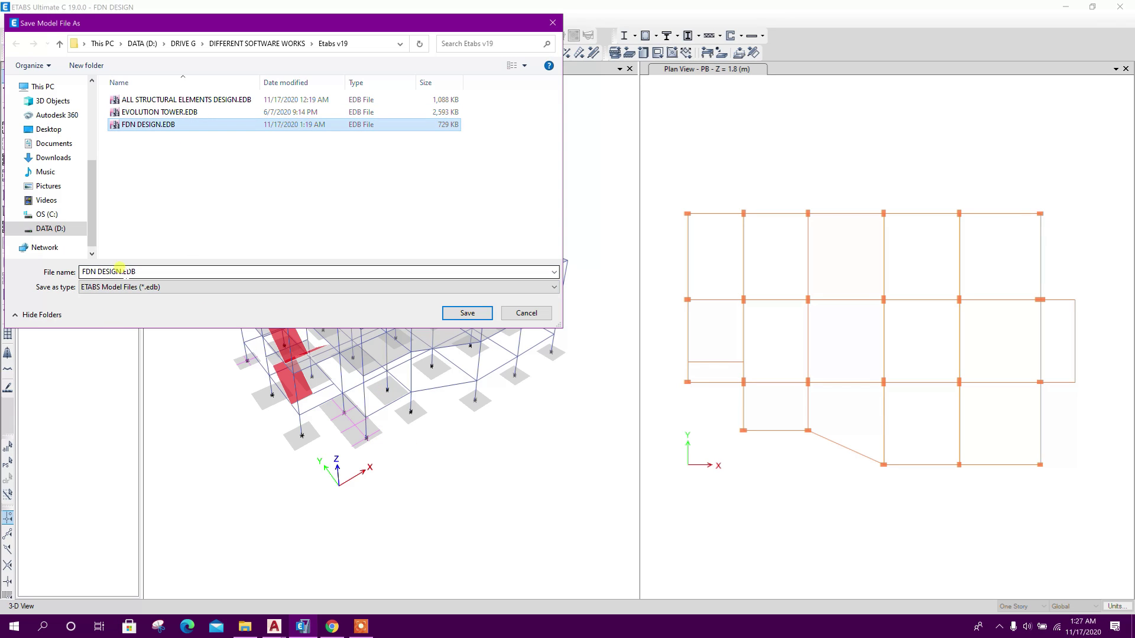
pyautogui.click(143, 264)
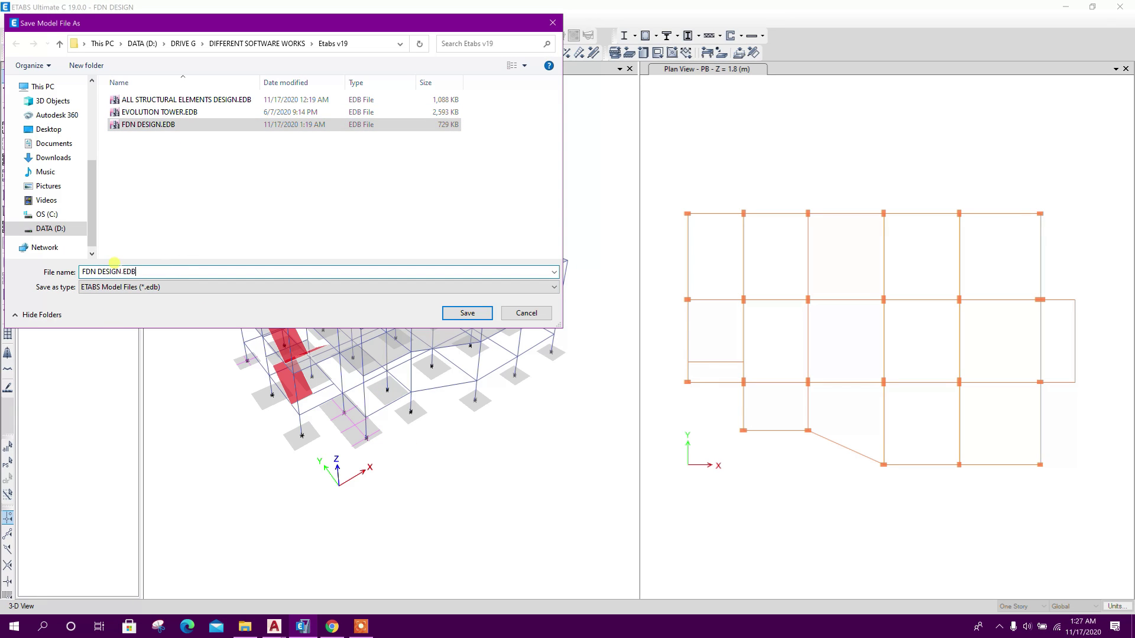
pyautogui.click(122, 271)
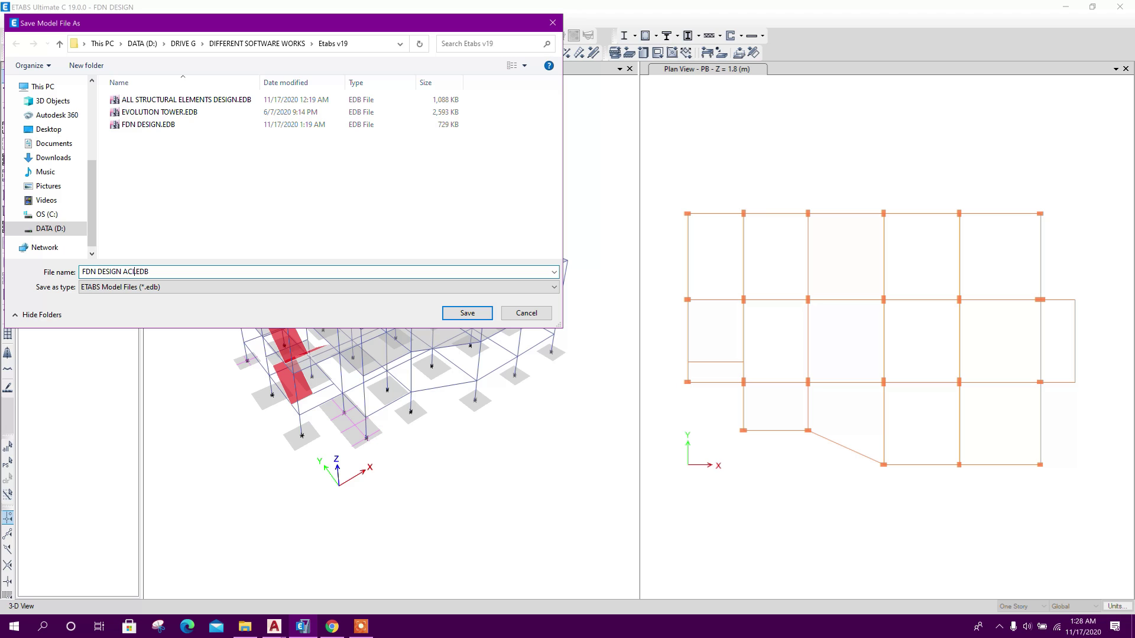
pyautogui.click(465, 313)
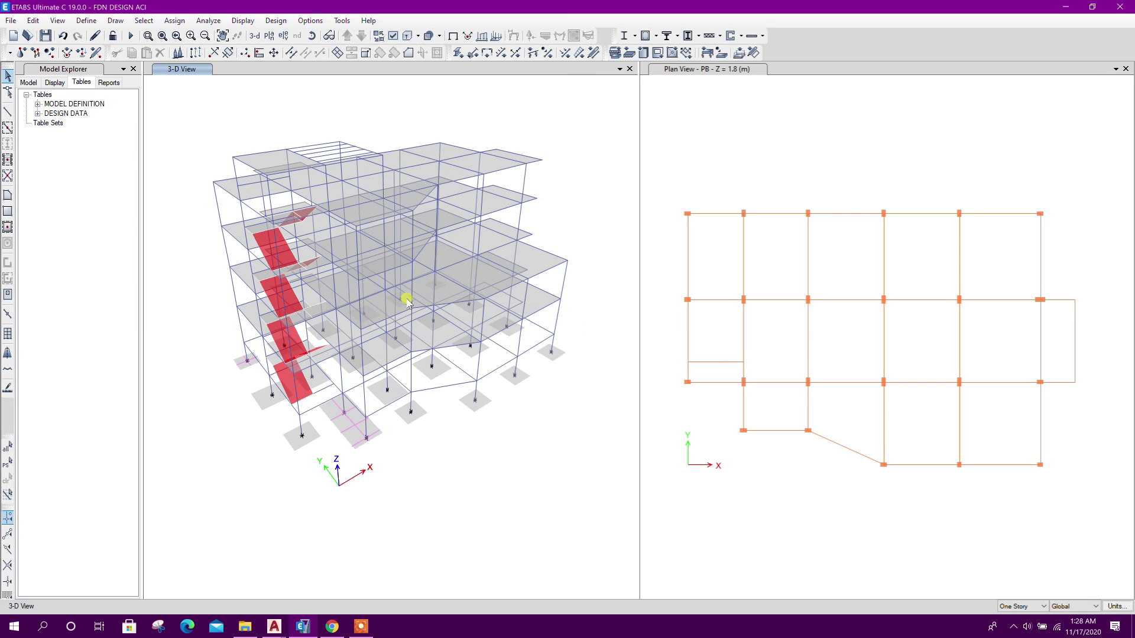
# Step: Open the model ALL STRUCTURAL ELEMENTS DESIGN.EDB and show the building in a 3-D view
pyautogui.click(27, 36)
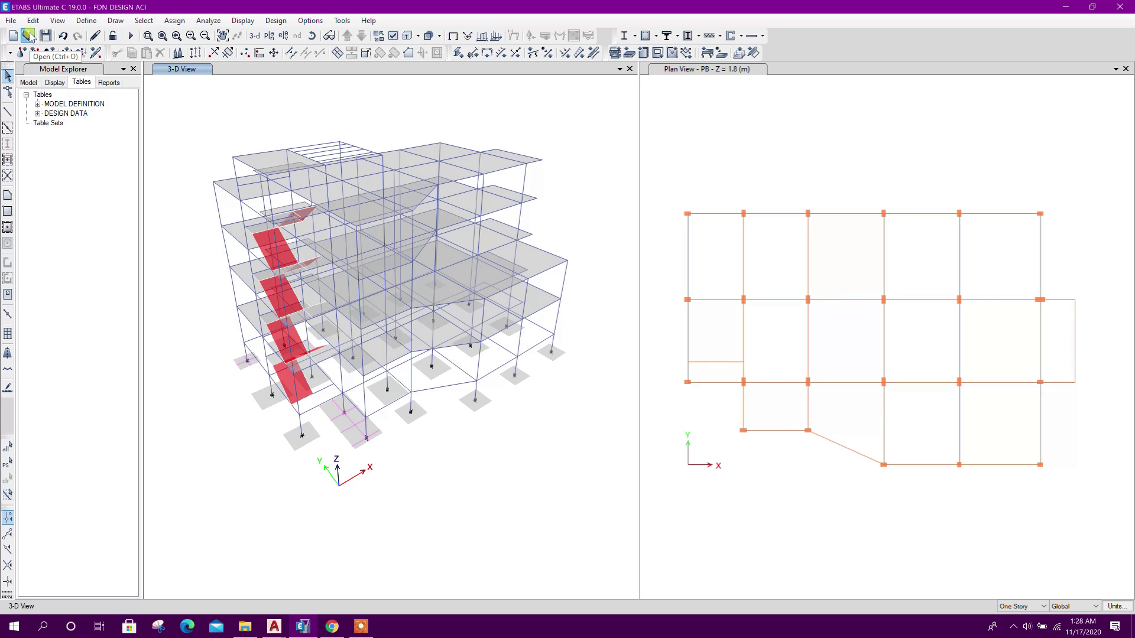
pyautogui.click(225, 100)
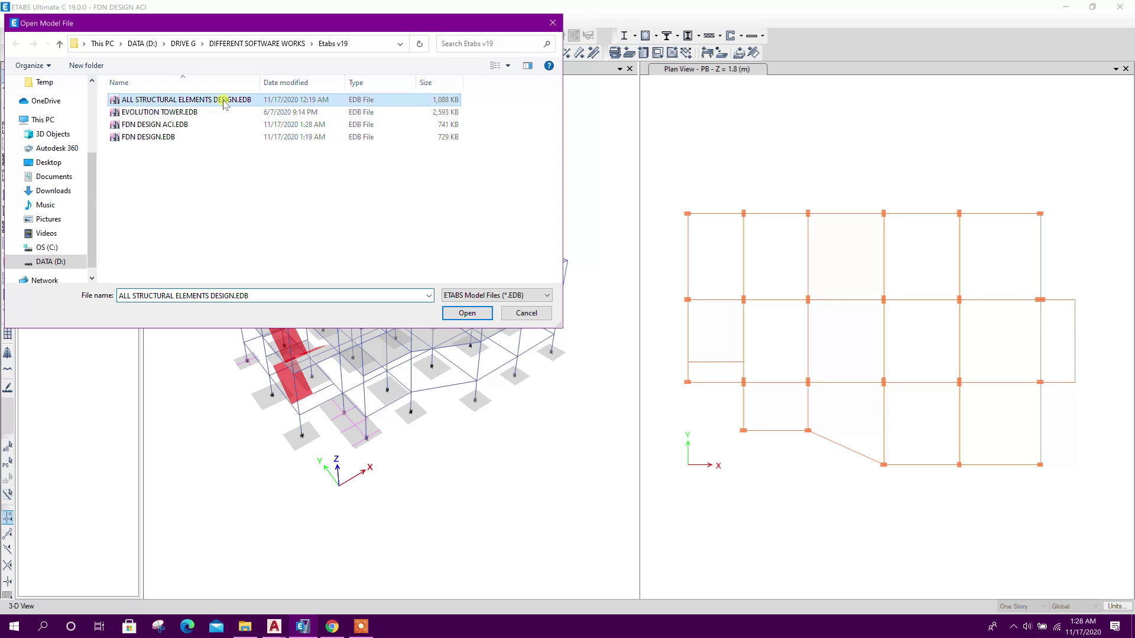
pyautogui.click(470, 313)
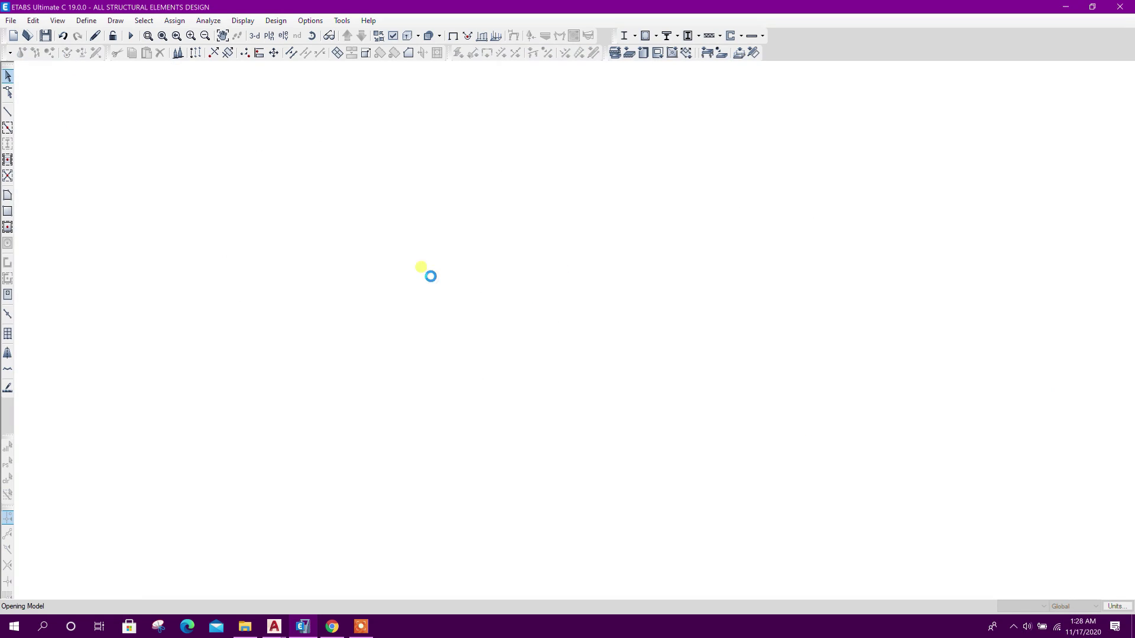
pyautogui.moveTo(238, 180); pyautogui.dragTo(159, 177)
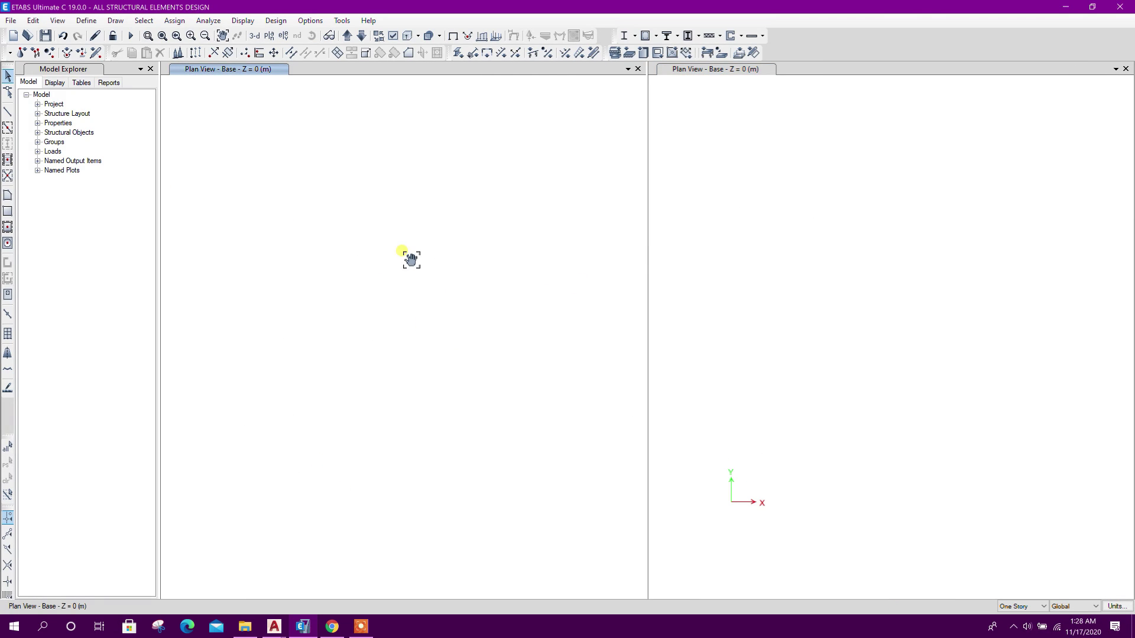
pyautogui.click(253, 36)
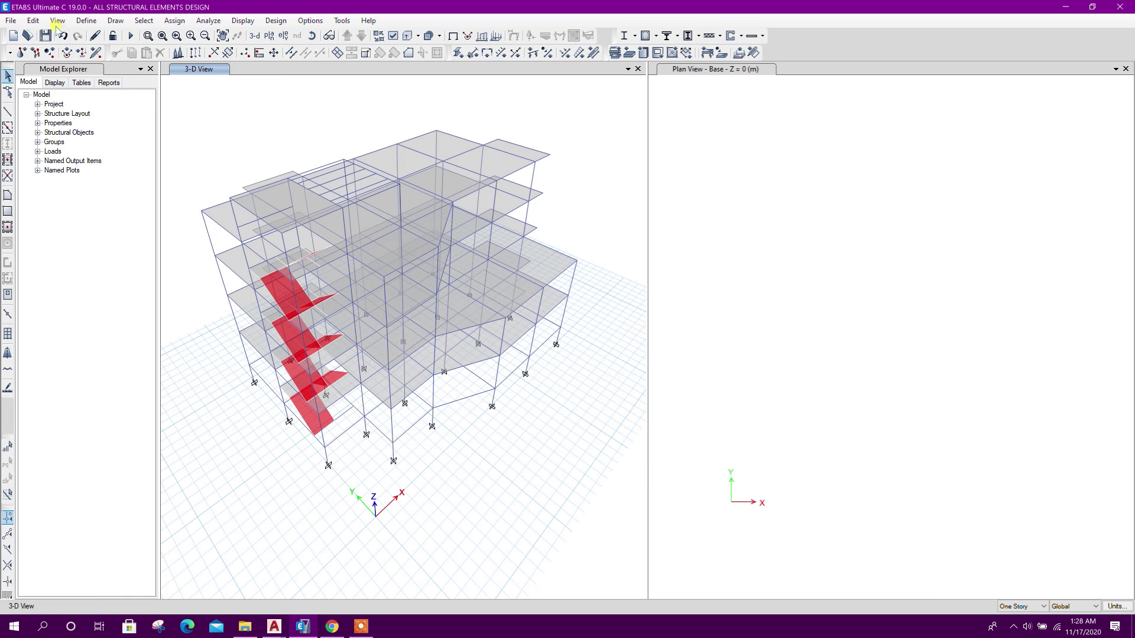
# Step: Save a copy of the opened building model as ALL STRUCTURAL ELEMENTS DESIGN ACI.EDB
pyautogui.click(11, 20)
pyautogui.click(67, 102)
pyautogui.click(219, 101)
pyautogui.click(241, 272)
pyautogui.click(240, 271)
pyautogui.press('Left')
pyautogui.press('Left')
pyautogui.press('Left')
pyautogui.press('Left')
pyautogui.write('ACI')
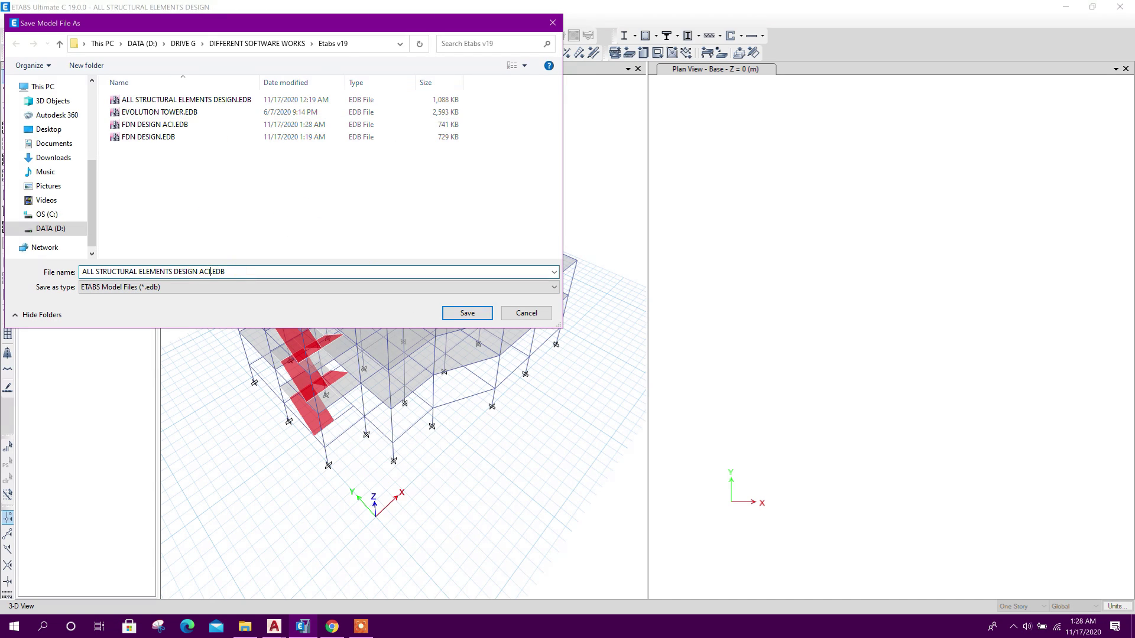
pyautogui.click(467, 312)
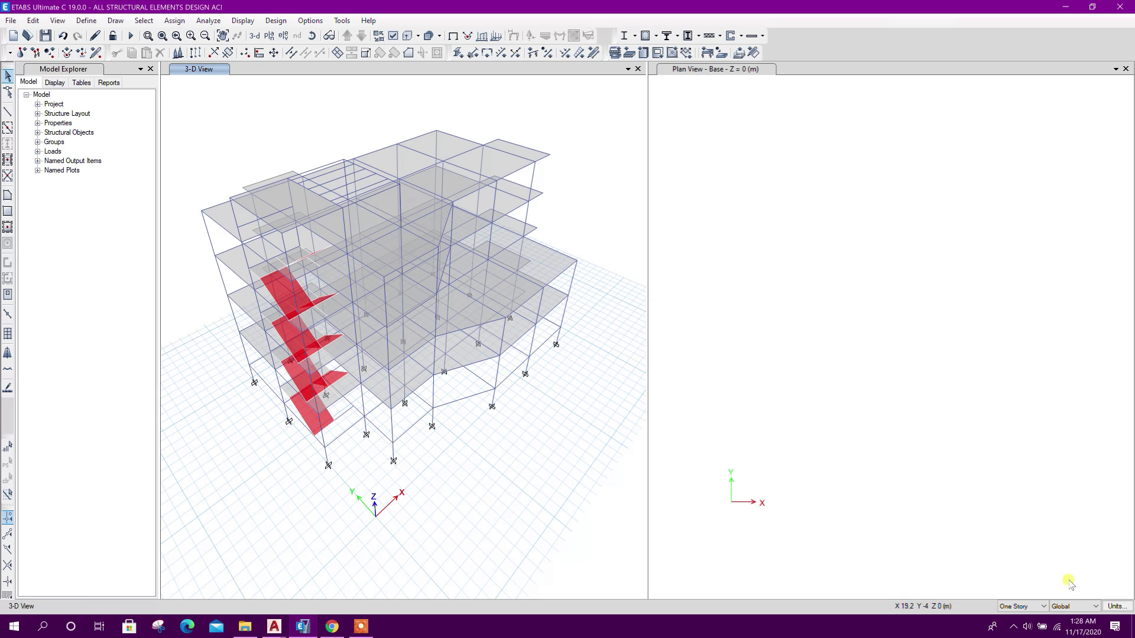
# Step: Change the model's display units to U.S. Defaults
pyautogui.click(1116, 606)
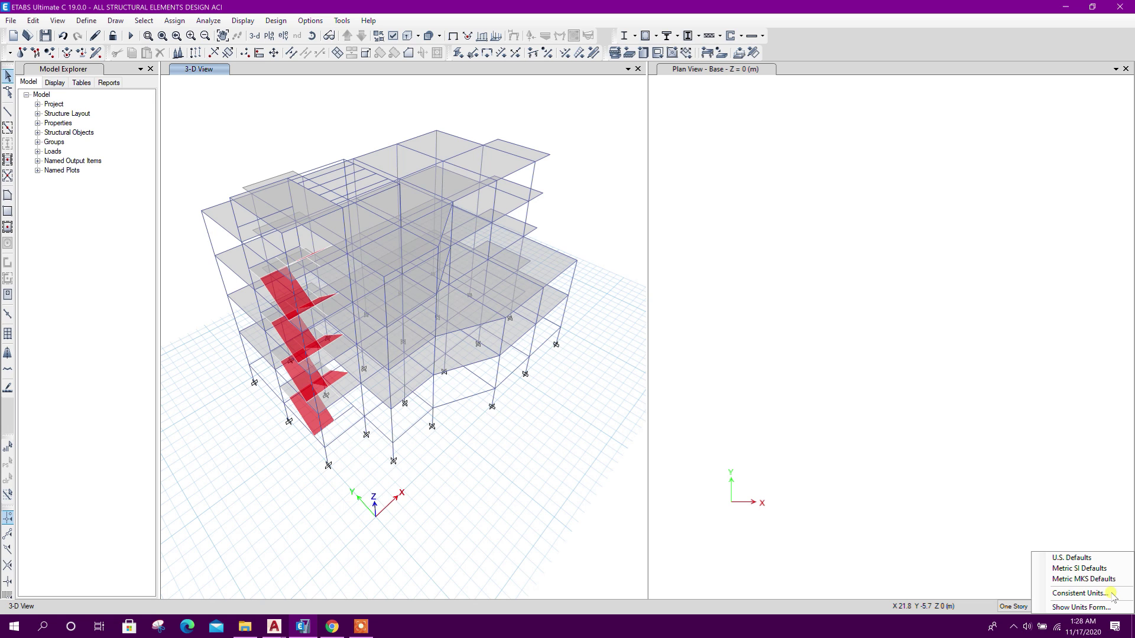
pyautogui.click(1087, 559)
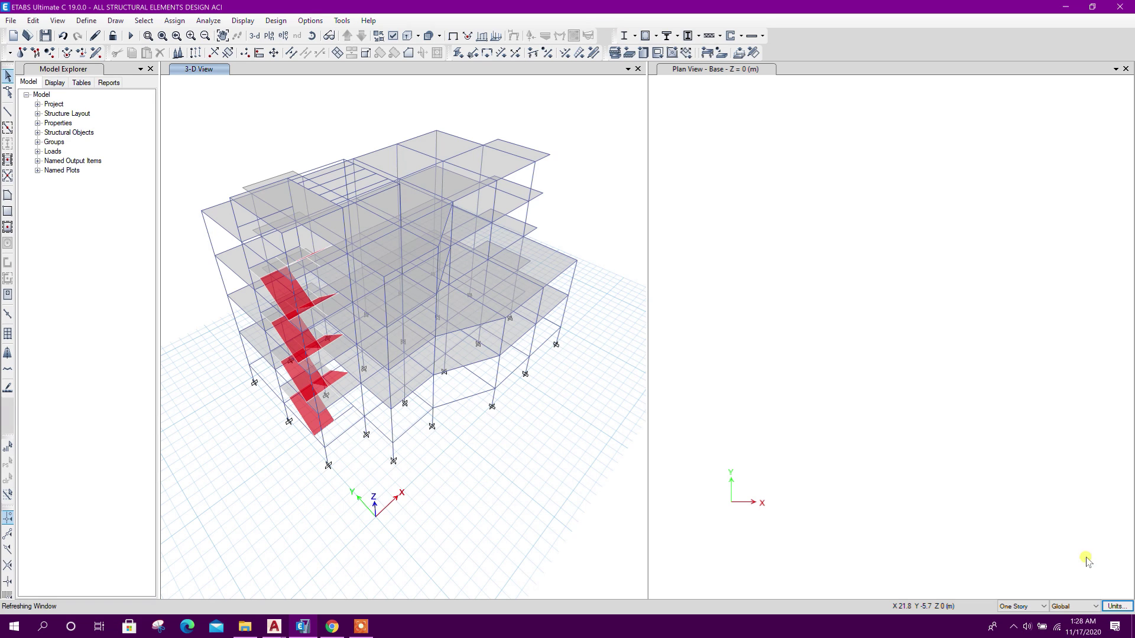
pyautogui.moveTo(331, 132); pyautogui.dragTo(367, 182, button='middle')
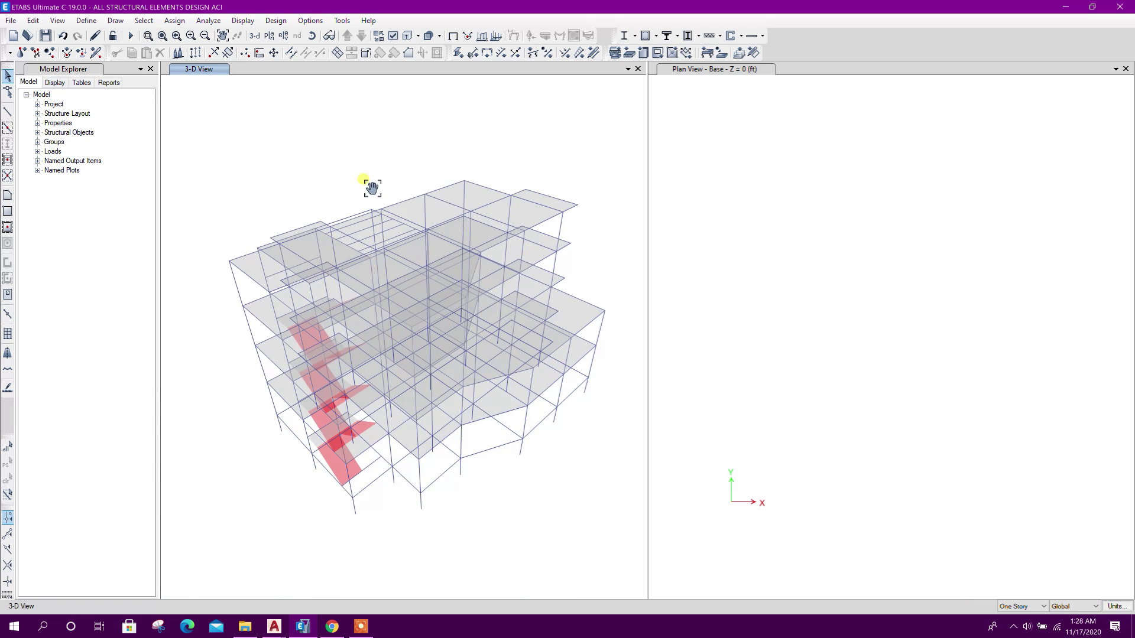
# Step: Add a United States concrete material of Customary standard and grade f'c 3000 psi, keeping the default property data
pyautogui.click(87, 21)
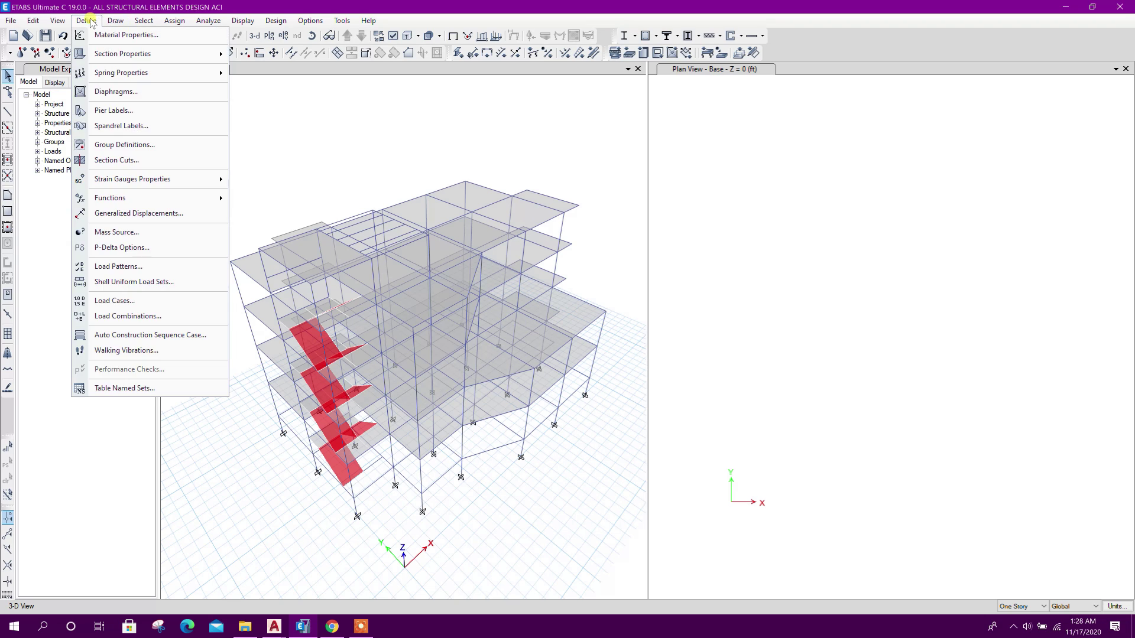
pyautogui.click(121, 33)
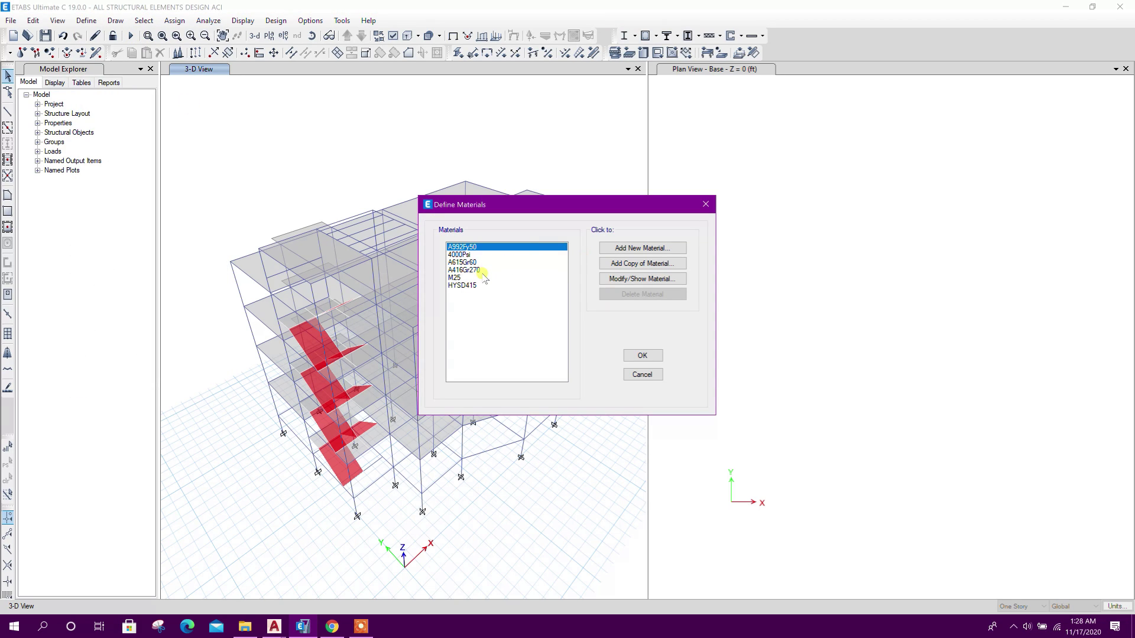
pyautogui.click(477, 255)
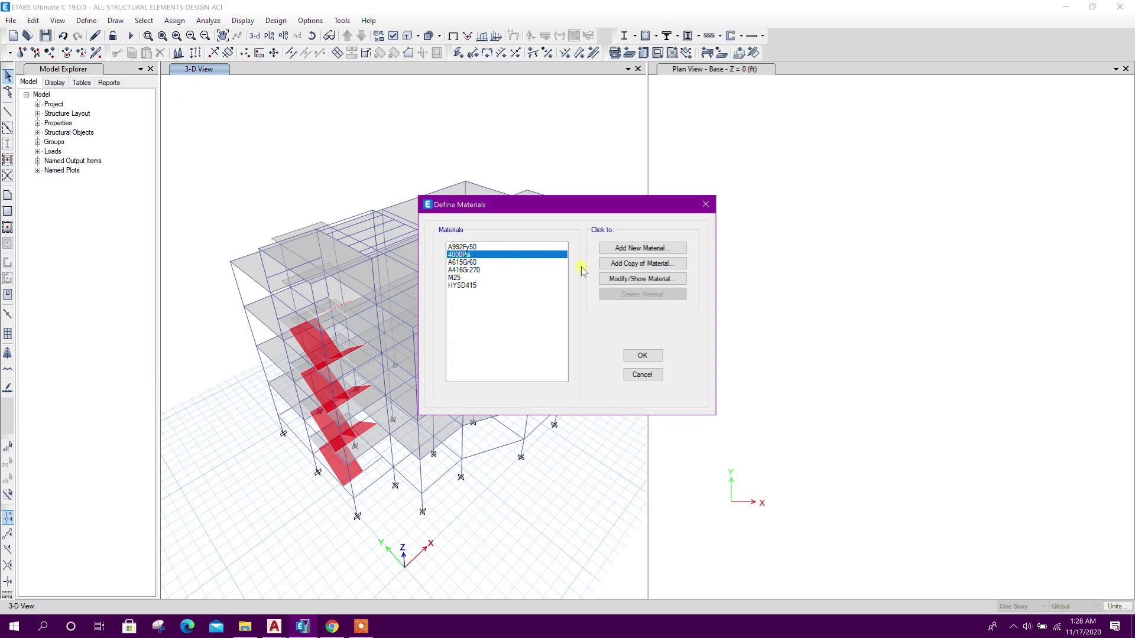
pyautogui.click(628, 247)
pyautogui.click(544, 278)
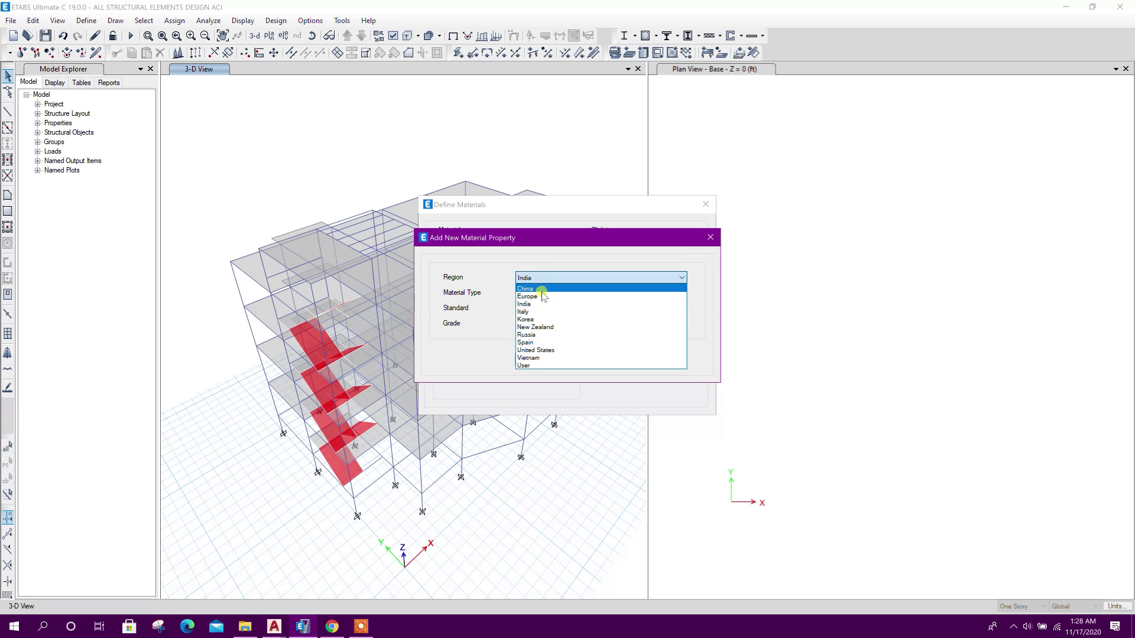
pyautogui.click(535, 350)
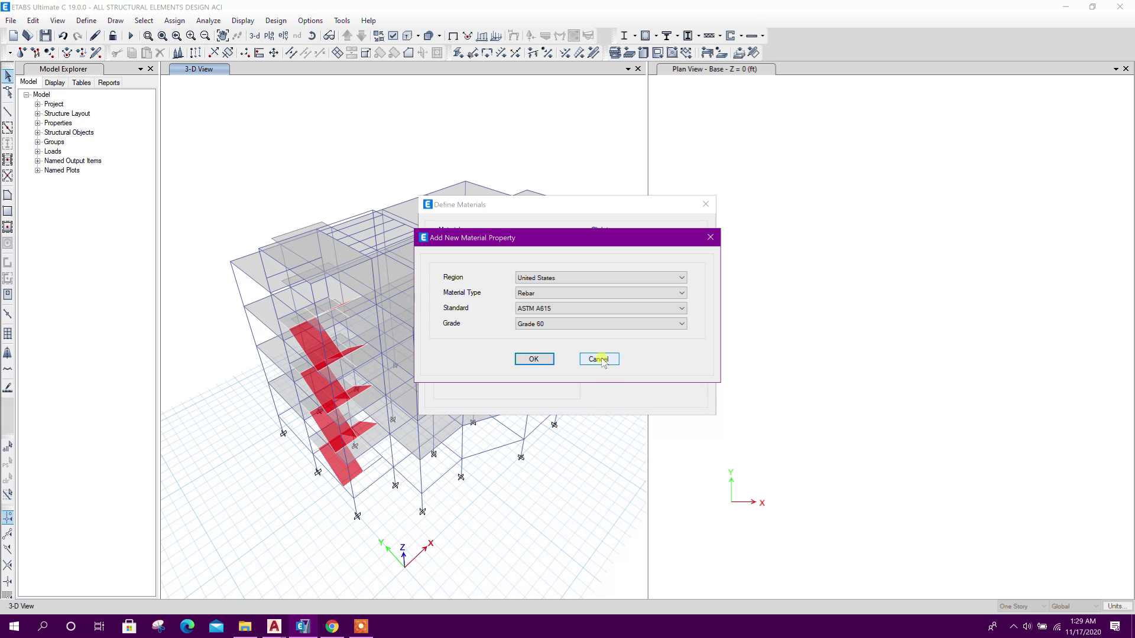
pyautogui.click(561, 298)
pyautogui.click(546, 308)
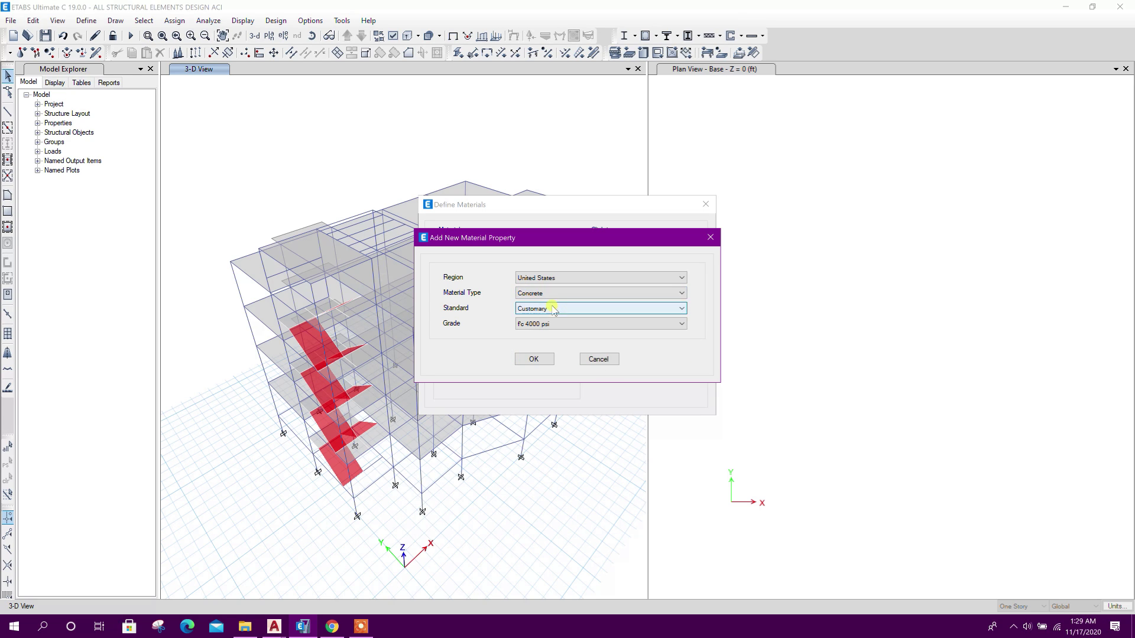
pyautogui.click(553, 325)
pyautogui.click(553, 338)
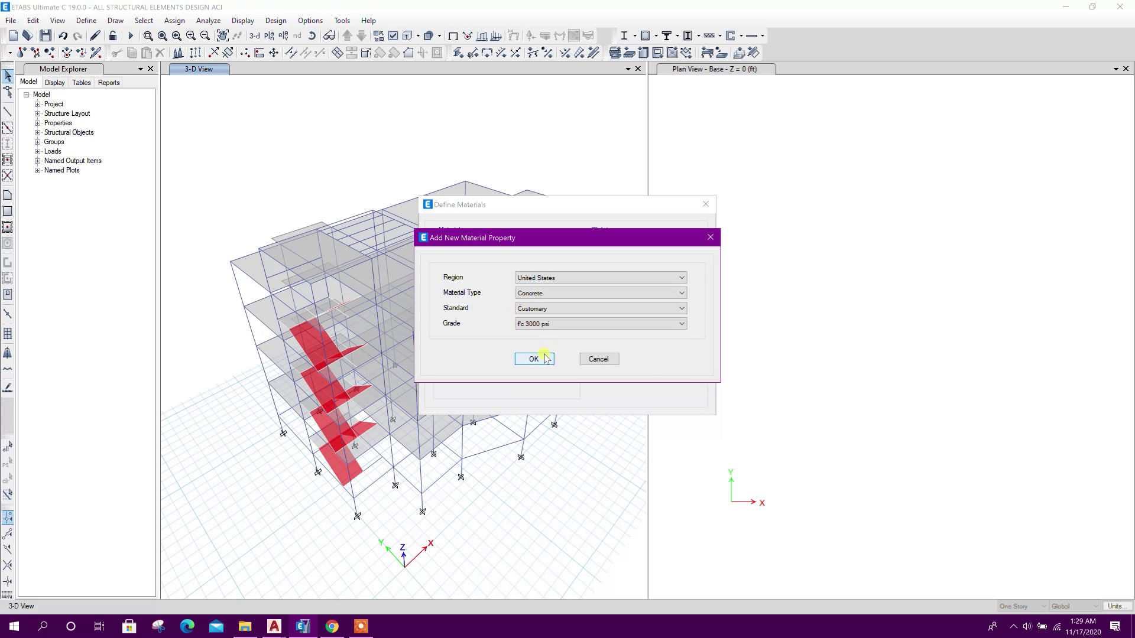
pyautogui.click(544, 359)
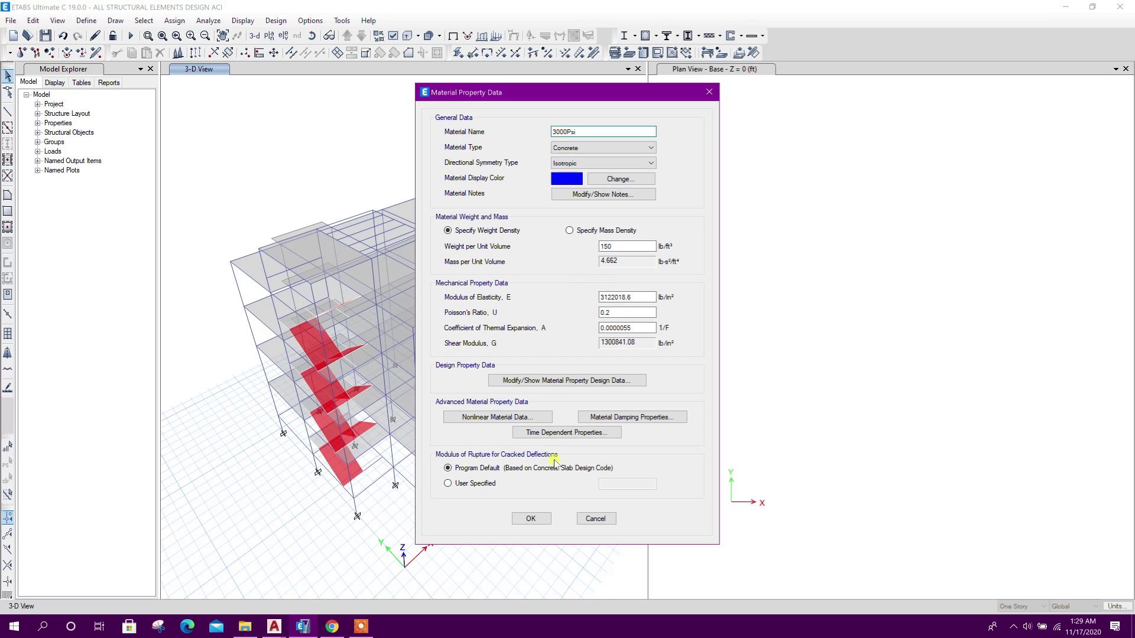
pyautogui.click(531, 519)
pyautogui.click(626, 356)
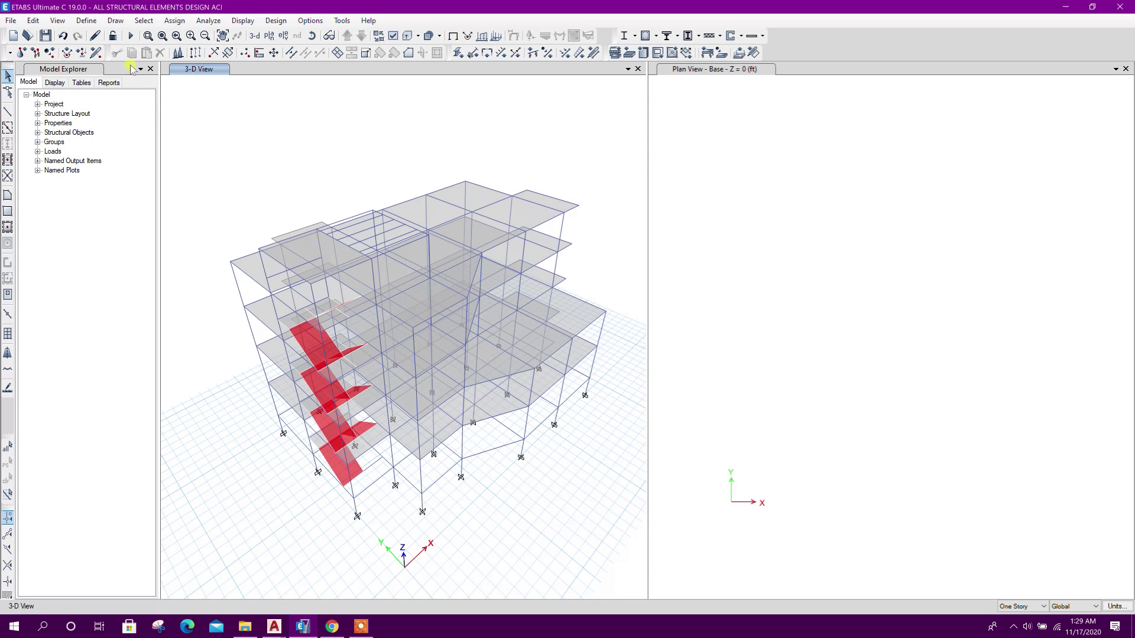
# Step: Open the frame section B25x50 for modification and rename it B10X16
pyautogui.click(86, 20)
pyautogui.moveTo(122, 53)
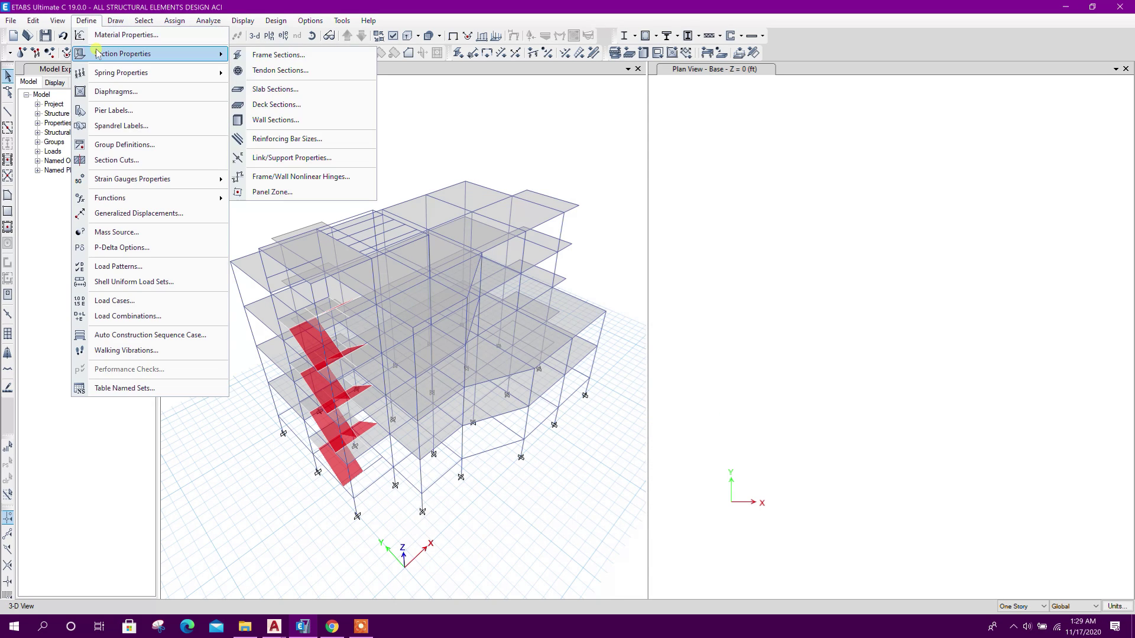
pyautogui.click(277, 55)
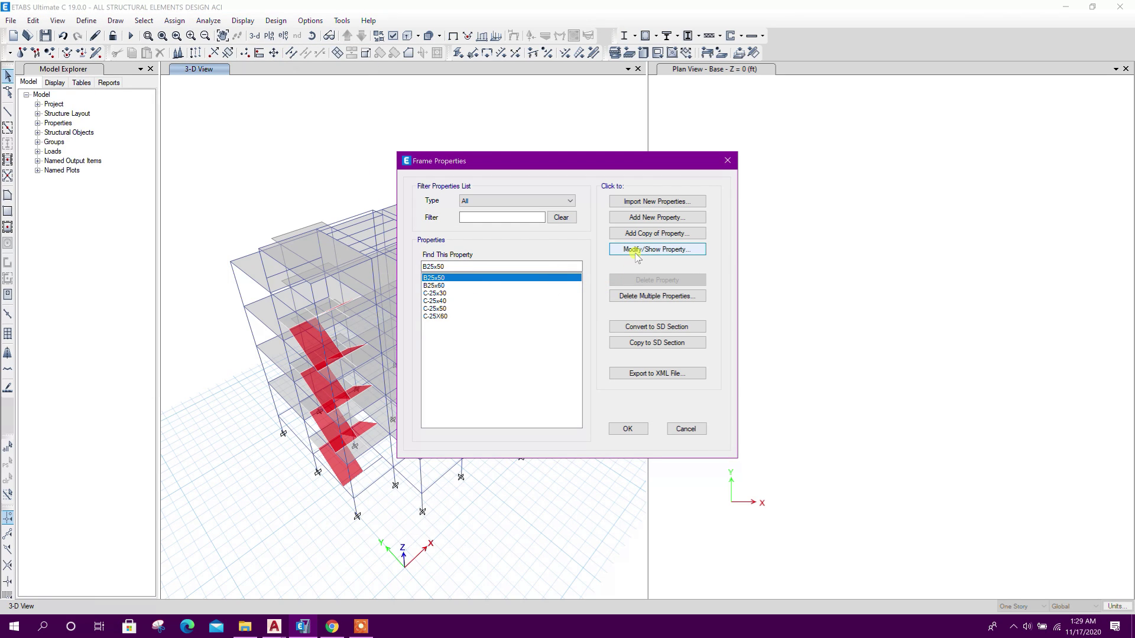
pyautogui.click(615, 250)
pyautogui.moveTo(504, 160); pyautogui.dragTo(528, 157)
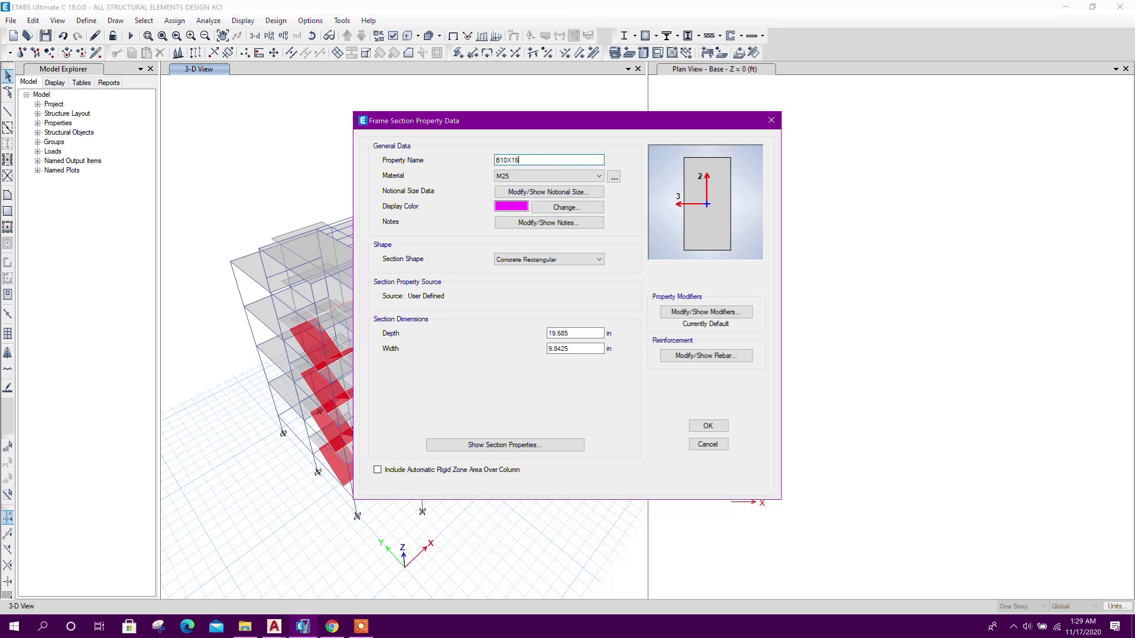
# Step: Set the beam section's depth to 16 in
pyautogui.doubleClick(565, 332)
pyautogui.write('16')
pyautogui.press('Tab')
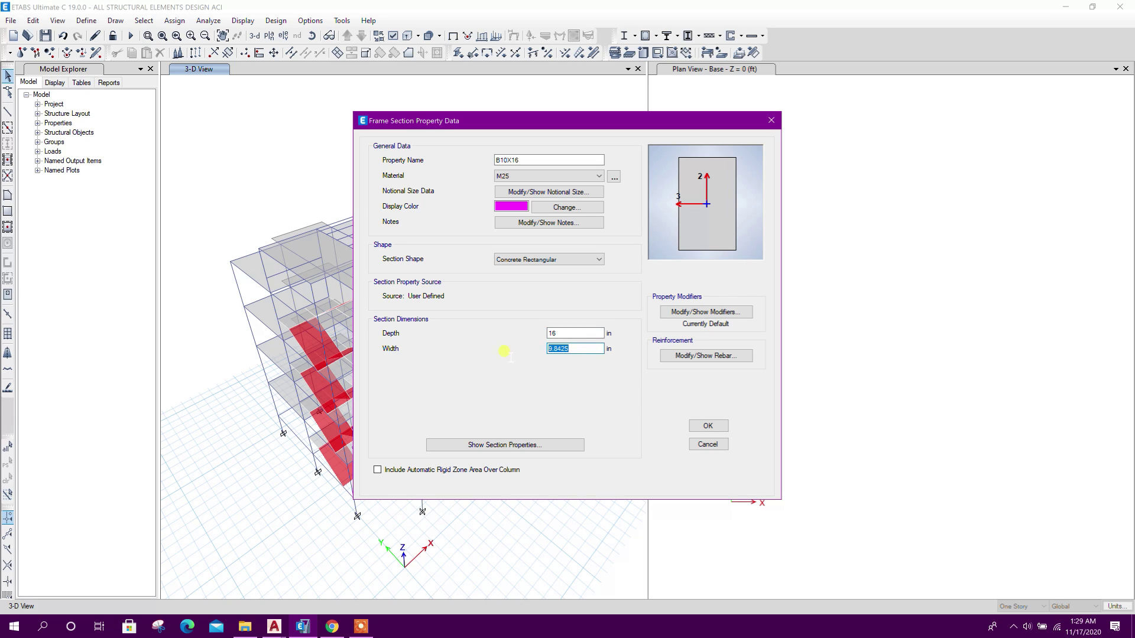
# Step: Set the beam section's depth to 20 in and its width to 10 in
pyautogui.doubleClick(574, 334)
pyautogui.write('20')
pyautogui.press('Tab')
pyautogui.write('10')
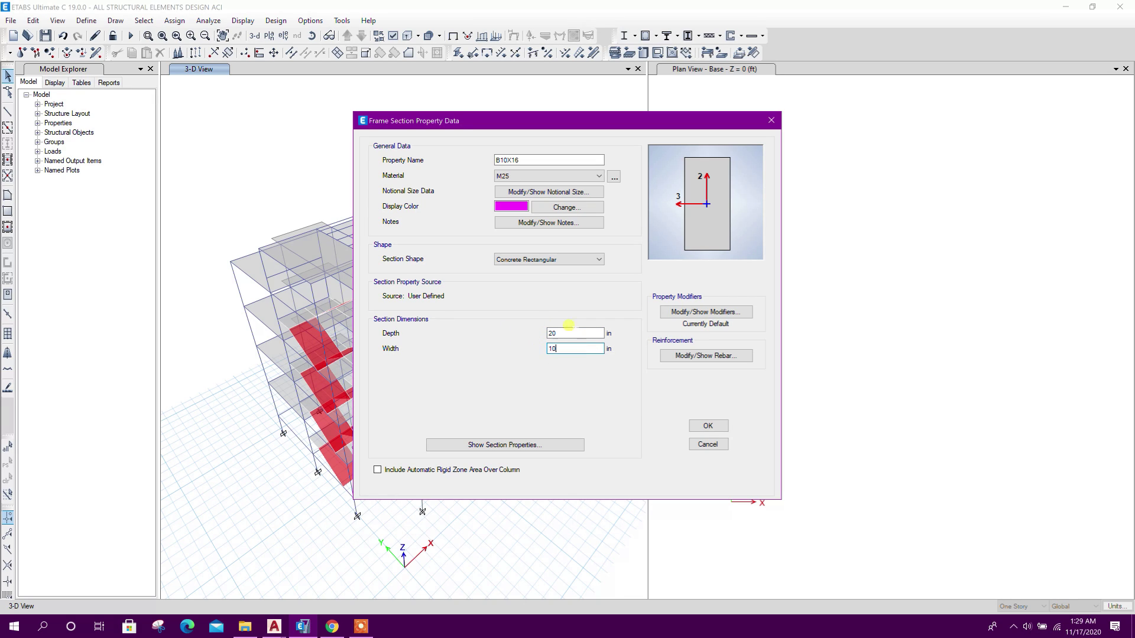
# Step: Rename the beam section as B10X20 and assign it the 3000Psi material
pyautogui.moveTo(511, 159); pyautogui.dragTo(524, 158)
pyautogui.write('20')
pyautogui.click(549, 176)
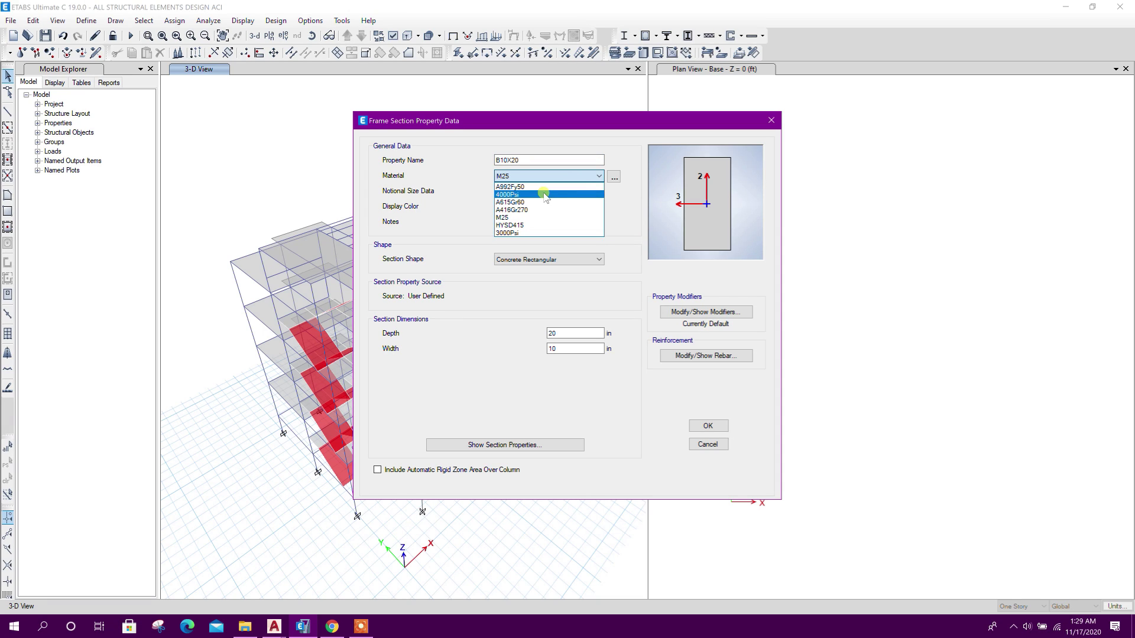
pyautogui.click(532, 233)
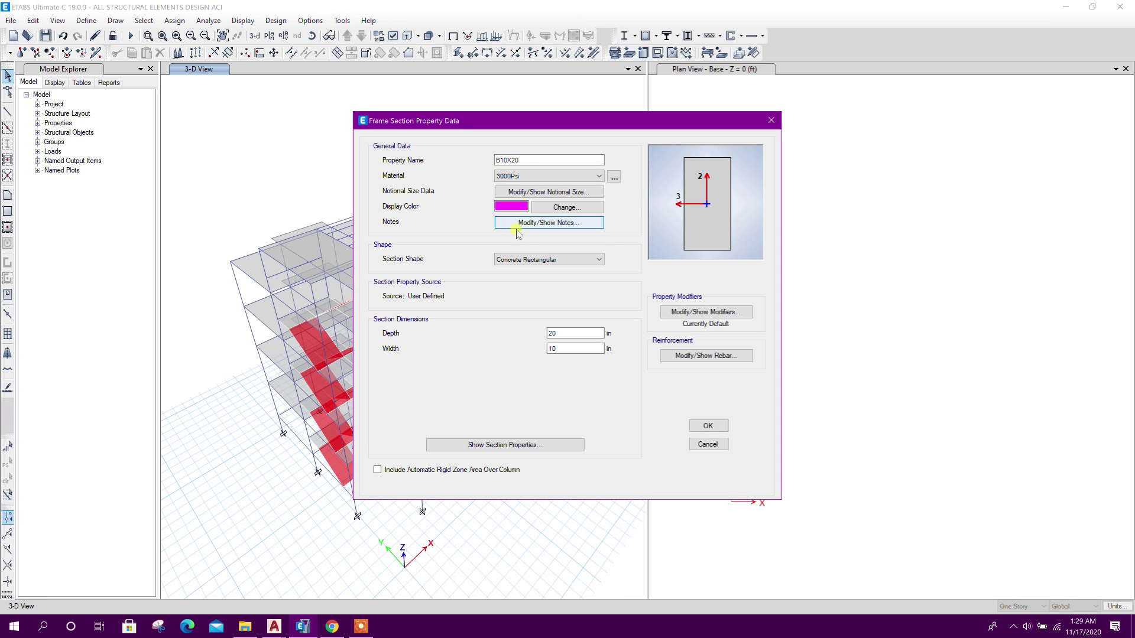
# Step: Set the beam section's longitudinal and confinement bar materials to A615Gr60 and accept the section data
pyautogui.click(690, 358)
pyautogui.click(654, 172)
pyautogui.click(653, 182)
pyautogui.click(655, 187)
pyautogui.click(649, 198)
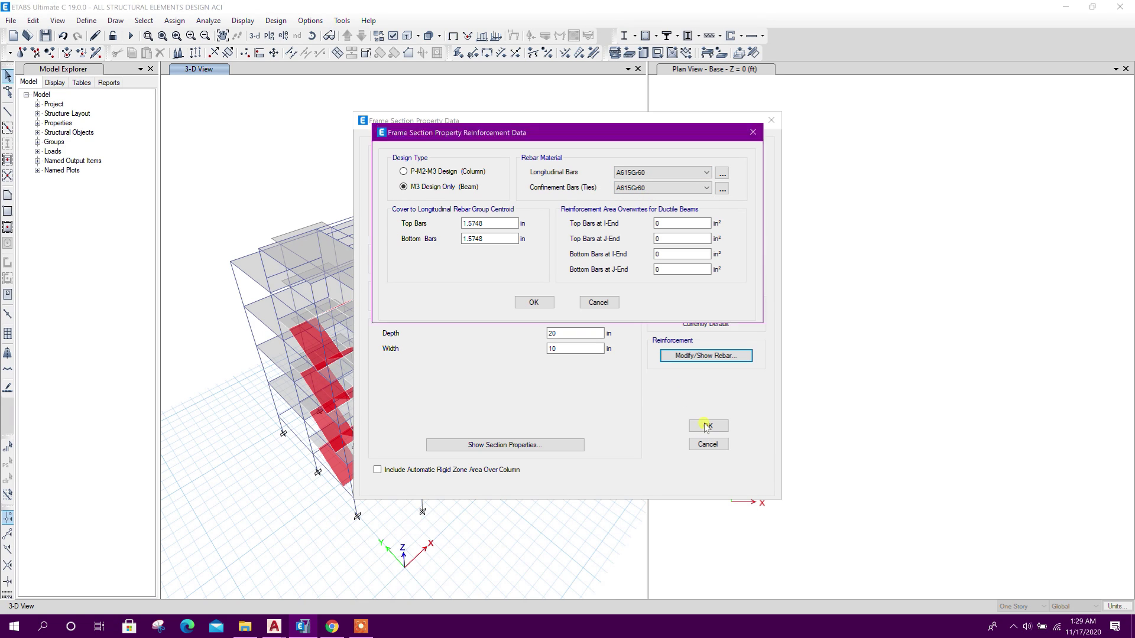
pyautogui.click(534, 302)
pyautogui.click(707, 426)
# Step: Modify column section C-25x30, renaming it C-12x12 and setting its depth and width to 12 in
pyautogui.click(445, 286)
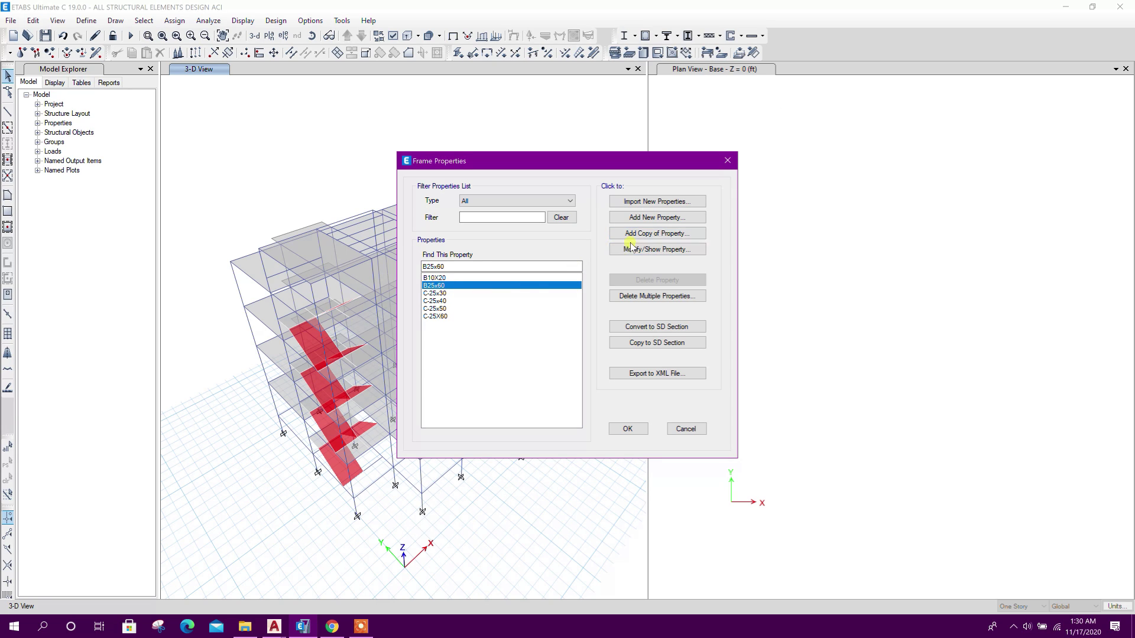
pyautogui.click(452, 293)
pyautogui.click(626, 253)
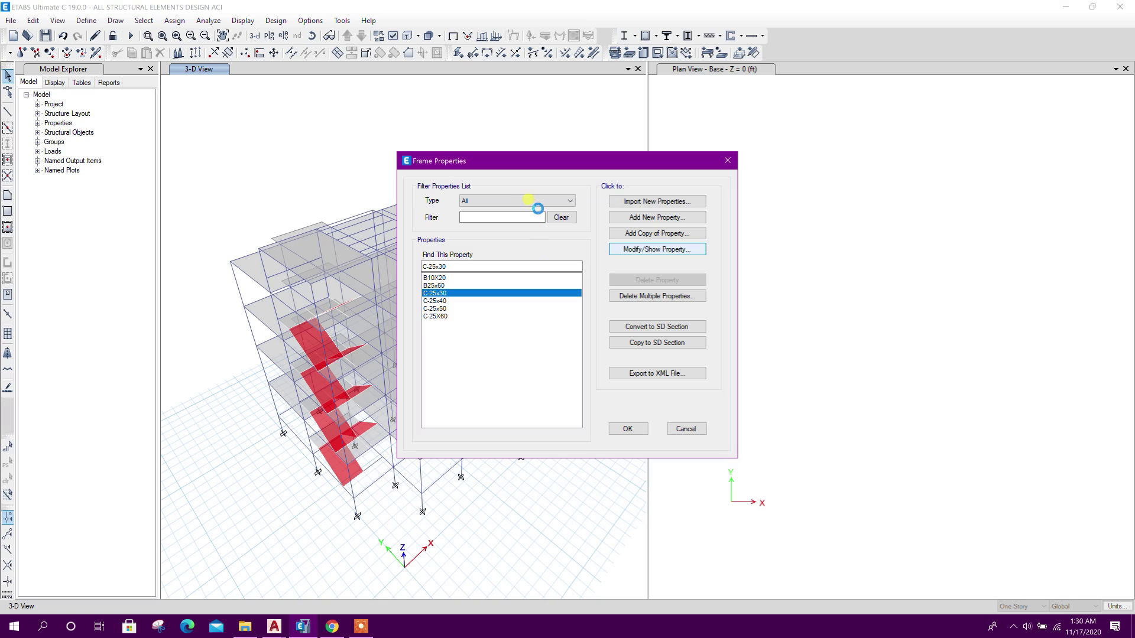
pyautogui.doubleClick(501, 158)
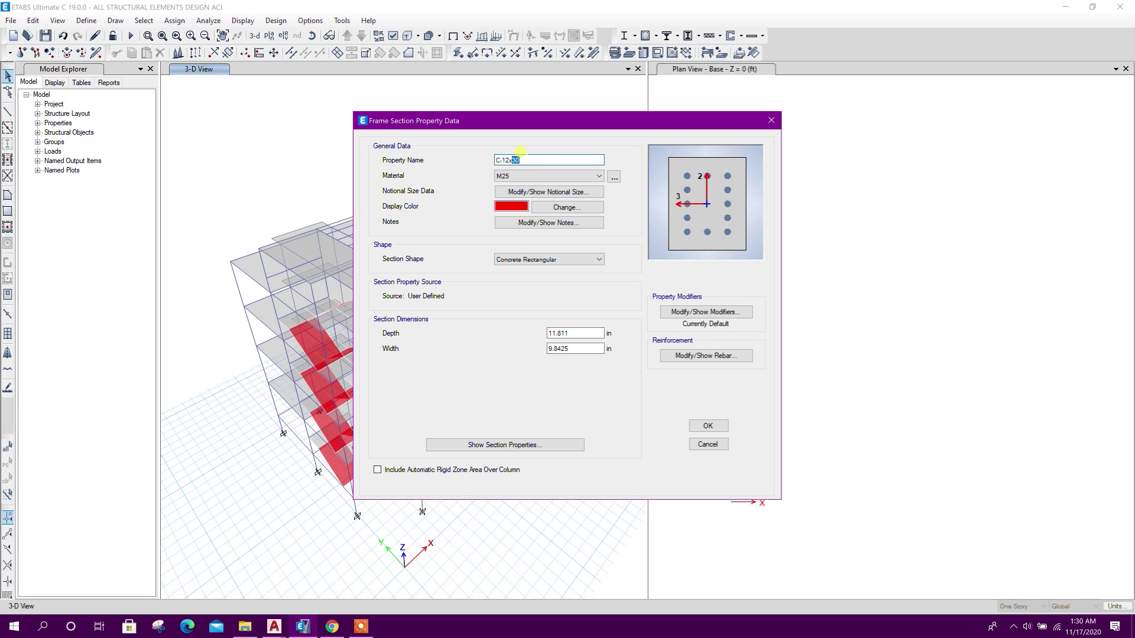
pyautogui.doubleClick(591, 332)
pyautogui.write('12')
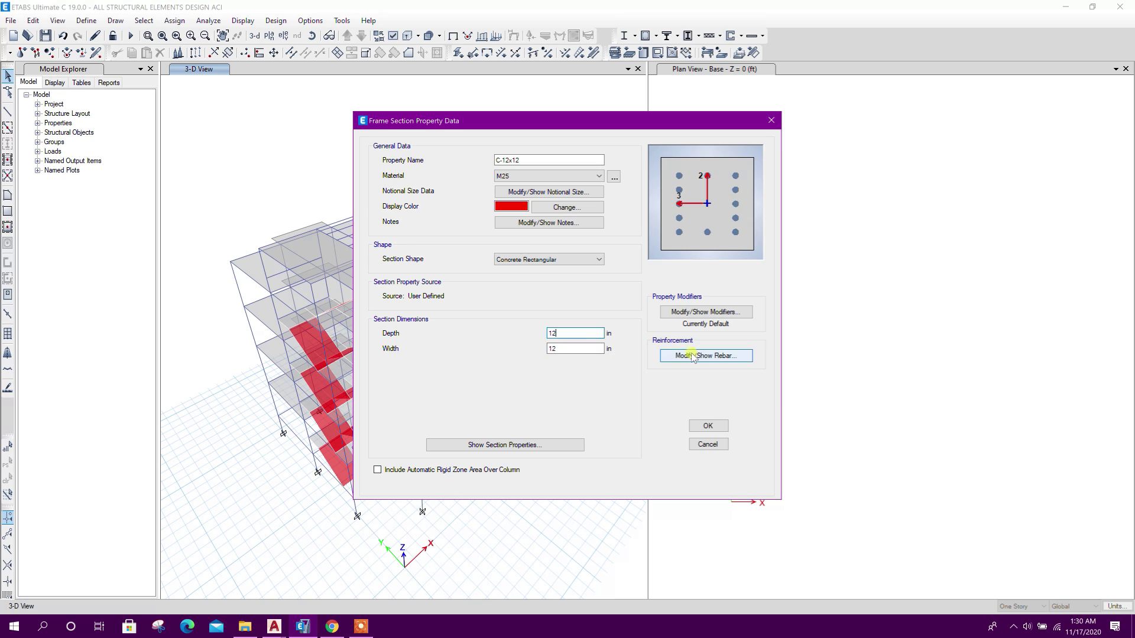
# Step: Set the longitudinal and confinement bar materials of column section C-12x12 to A615Gr60
pyautogui.click(691, 355)
pyautogui.click(650, 172)
pyautogui.click(641, 182)
pyautogui.click(650, 188)
pyautogui.click(641, 199)
pyautogui.click(534, 462)
# Step: Assign the 3000Psi material to column section C-12x12 and accept the frame property changes
pyautogui.click(546, 176)
pyautogui.click(518, 226)
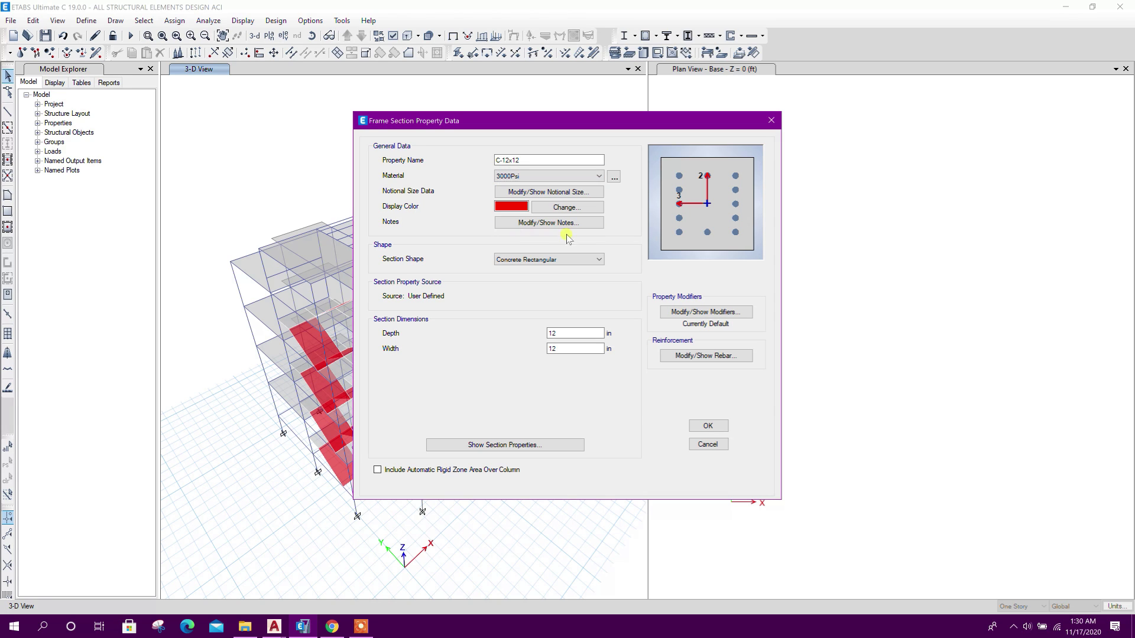
pyautogui.click(706, 426)
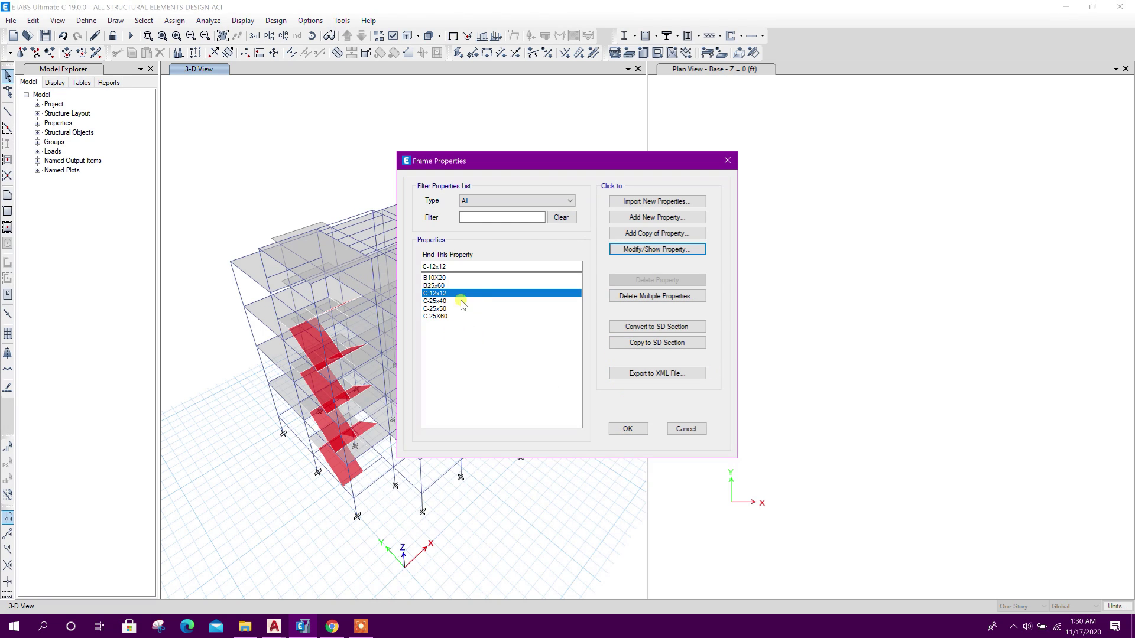
pyautogui.click(627, 428)
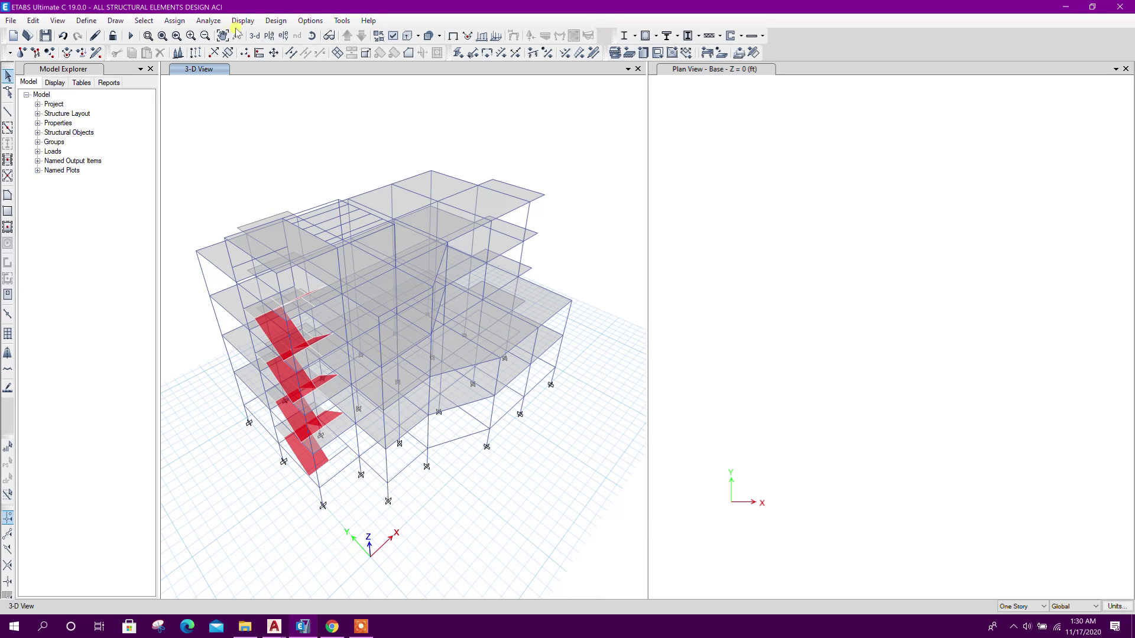
# Step: Set the concrete frame design code to ACI 318-08 in the design preferences
pyautogui.click(276, 20)
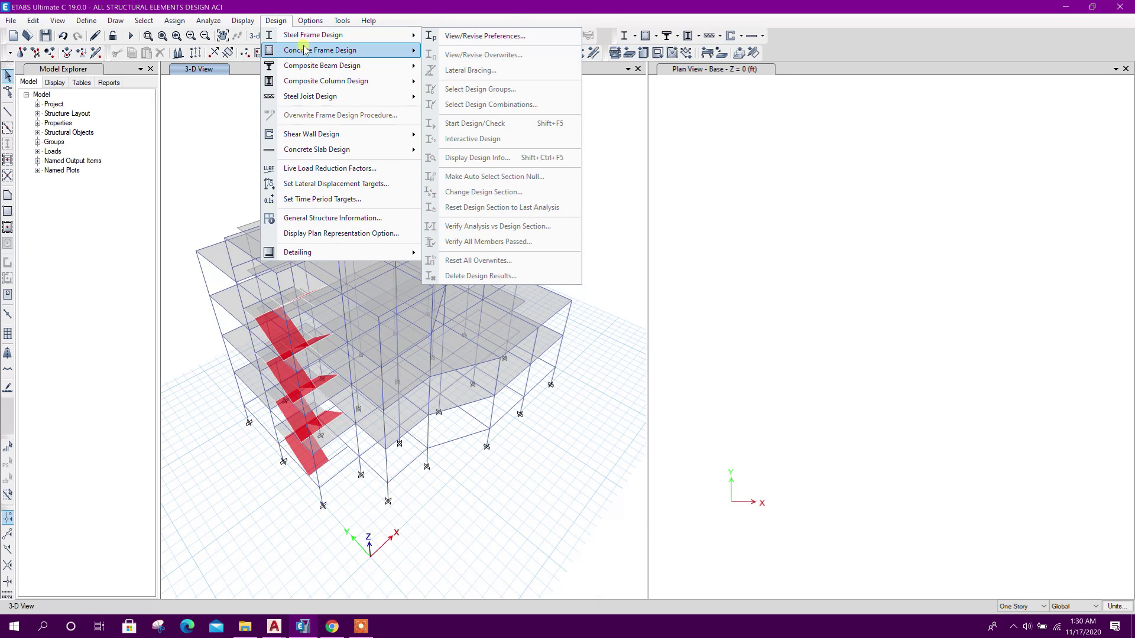
pyautogui.click(482, 50)
pyautogui.click(580, 192)
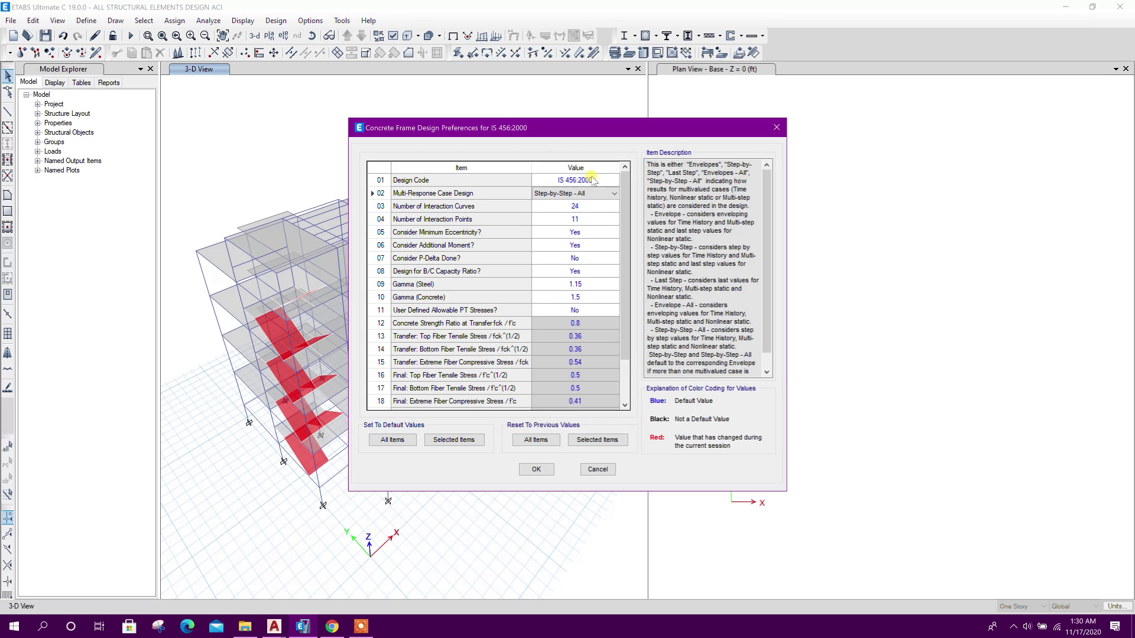
pyautogui.doubleClick(585, 180)
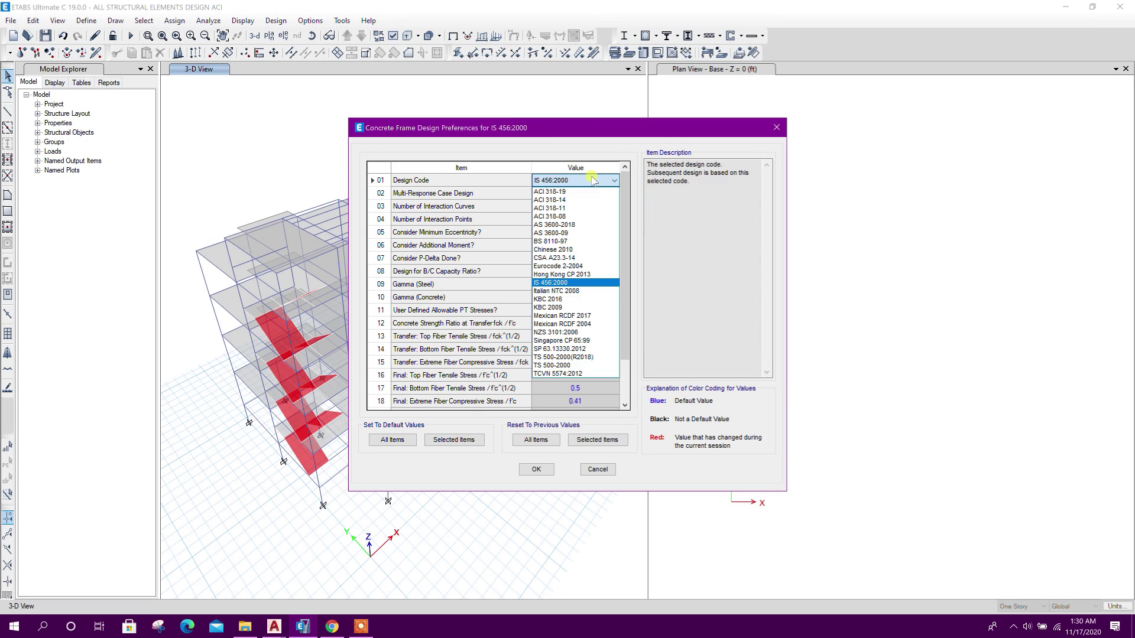
pyautogui.click(566, 217)
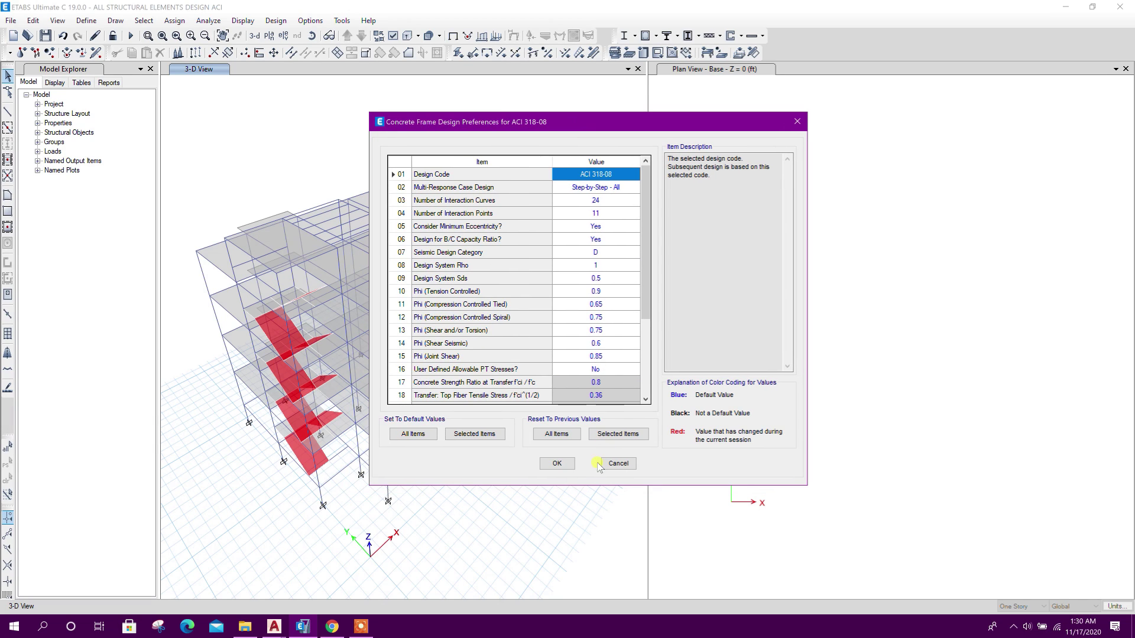
pyautogui.click(557, 464)
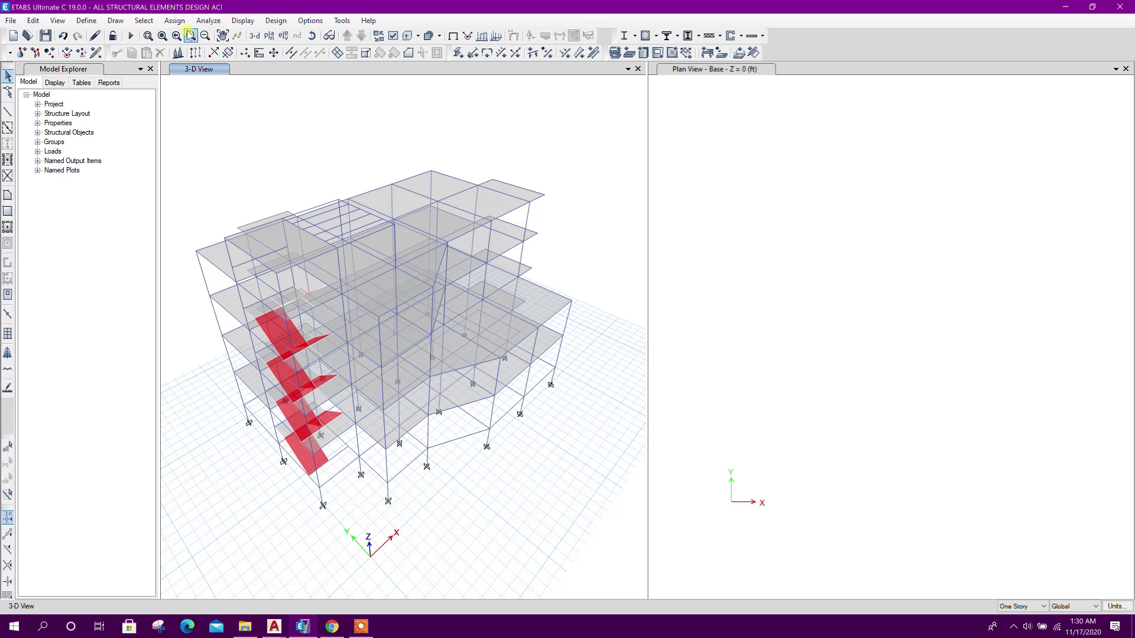
# Step: Delete the load combinations DConS1, DConS2, DSlbS1 and DSlbS2, keeping DL+LL
pyautogui.click(89, 21)
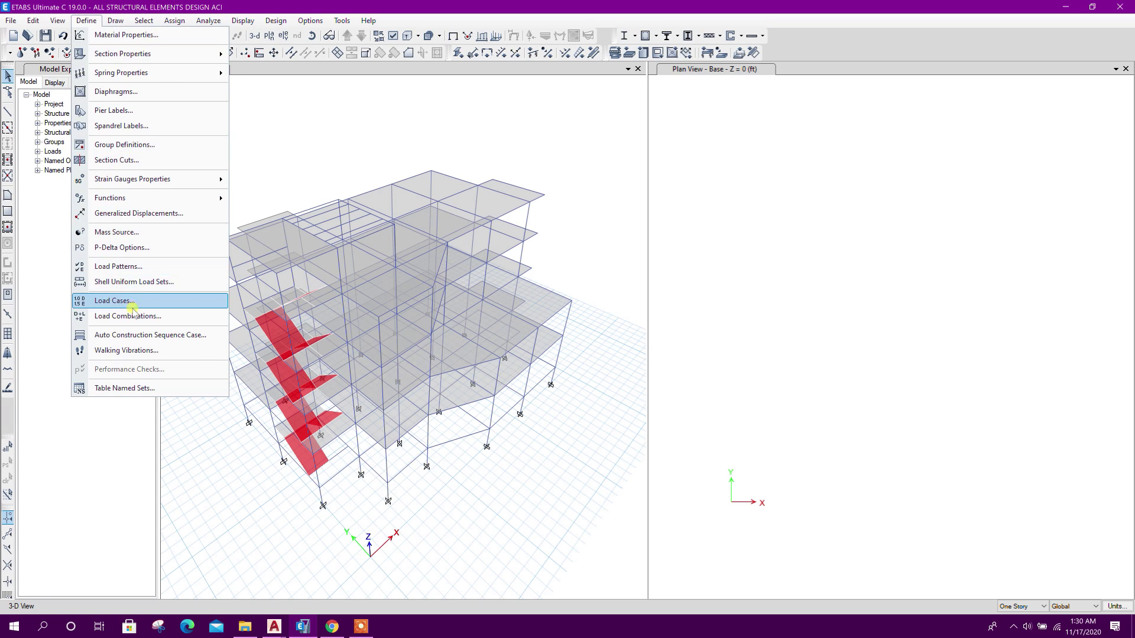
pyautogui.click(110, 318)
pyautogui.click(469, 261)
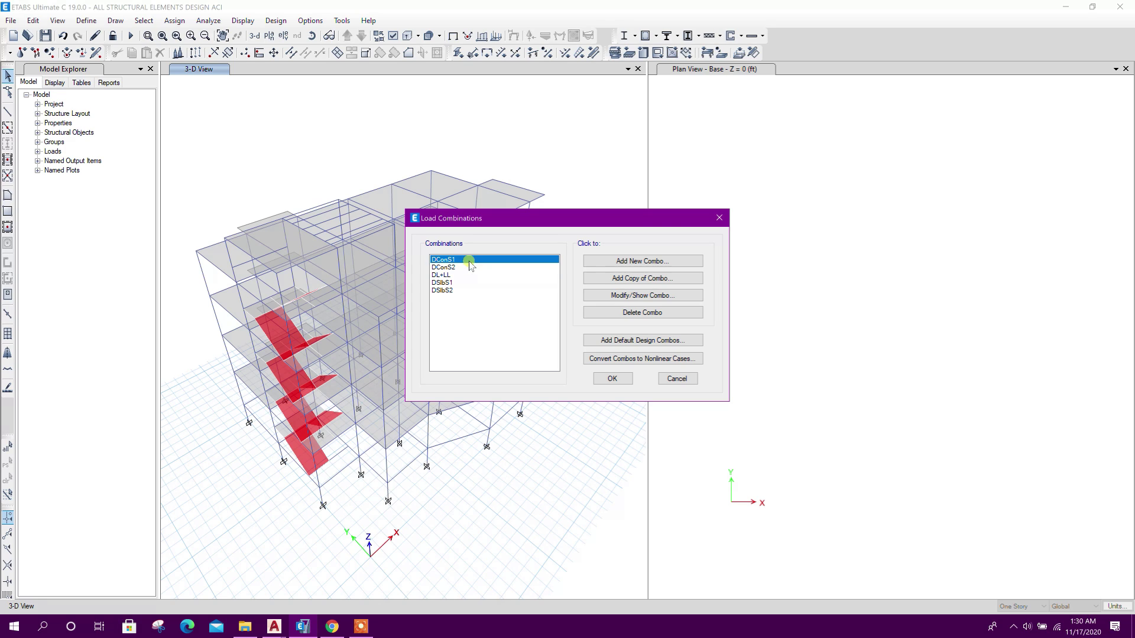
pyautogui.keyDown('ctrl'); pyautogui.click(458, 267); pyautogui.keyUp('ctrl')
pyautogui.keyDown('ctrl'); pyautogui.click(458, 290); pyautogui.keyUp('ctrl')
pyautogui.keyDown('ctrl'); pyautogui.click(458, 282); pyautogui.keyUp('ctrl')
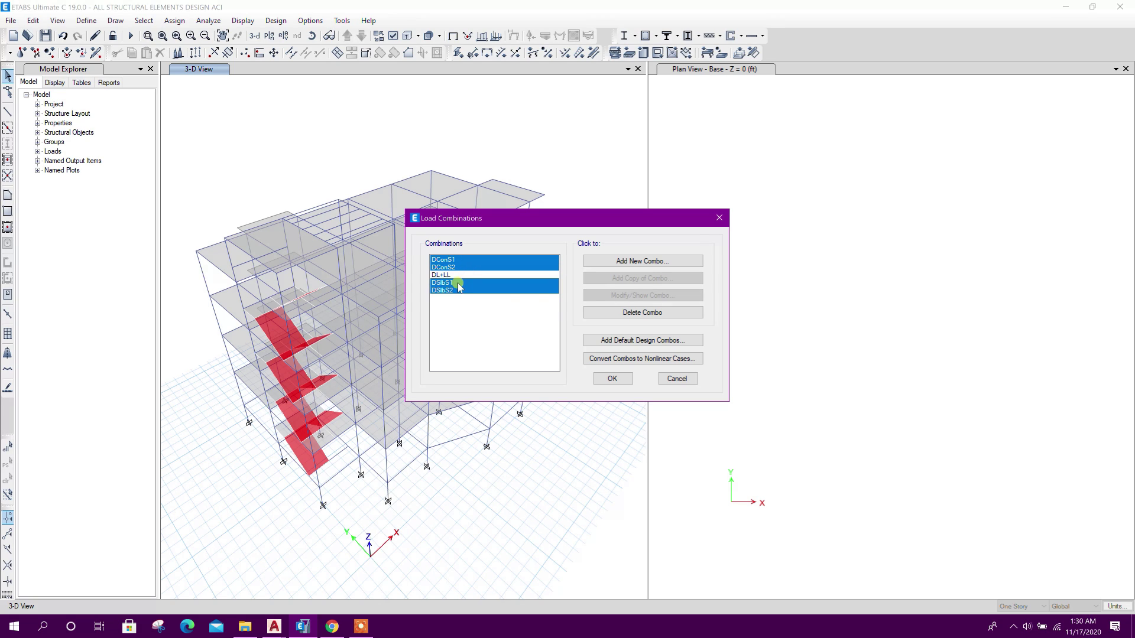
pyautogui.click(624, 314)
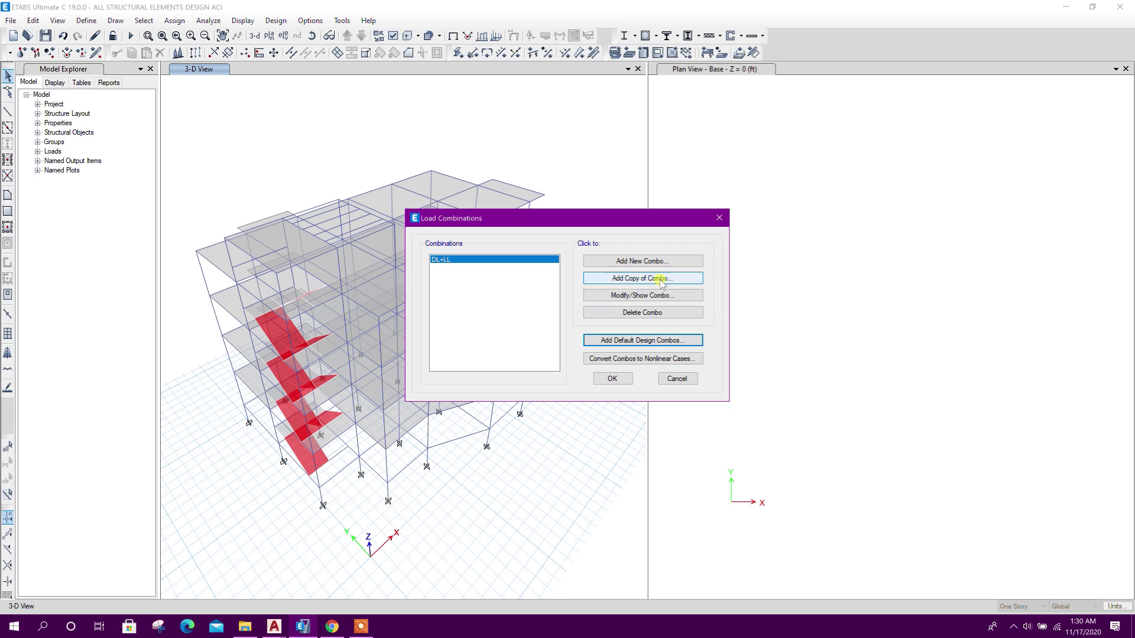
# Step: Add the default design combinations for concrete frame and concrete slab design and accept the load combination list
pyautogui.click(657, 342)
pyautogui.click(536, 294)
pyautogui.click(549, 323)
pyautogui.click(536, 372)
pyautogui.click(529, 267)
pyautogui.moveTo(517, 220); pyautogui.dragTo(500, 187)
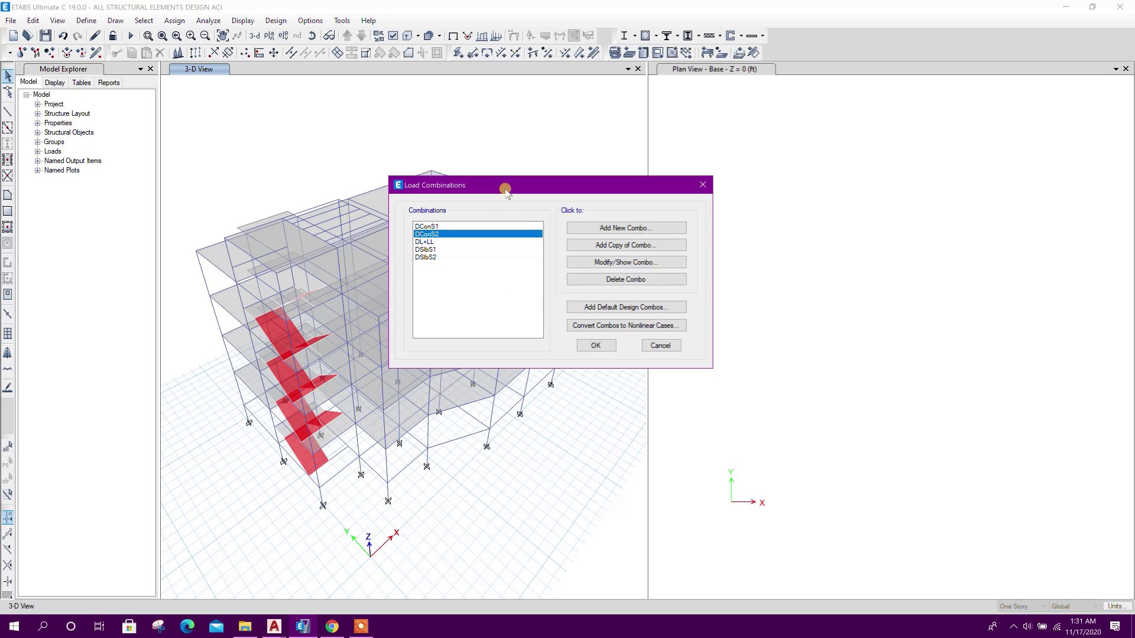
pyautogui.click(597, 345)
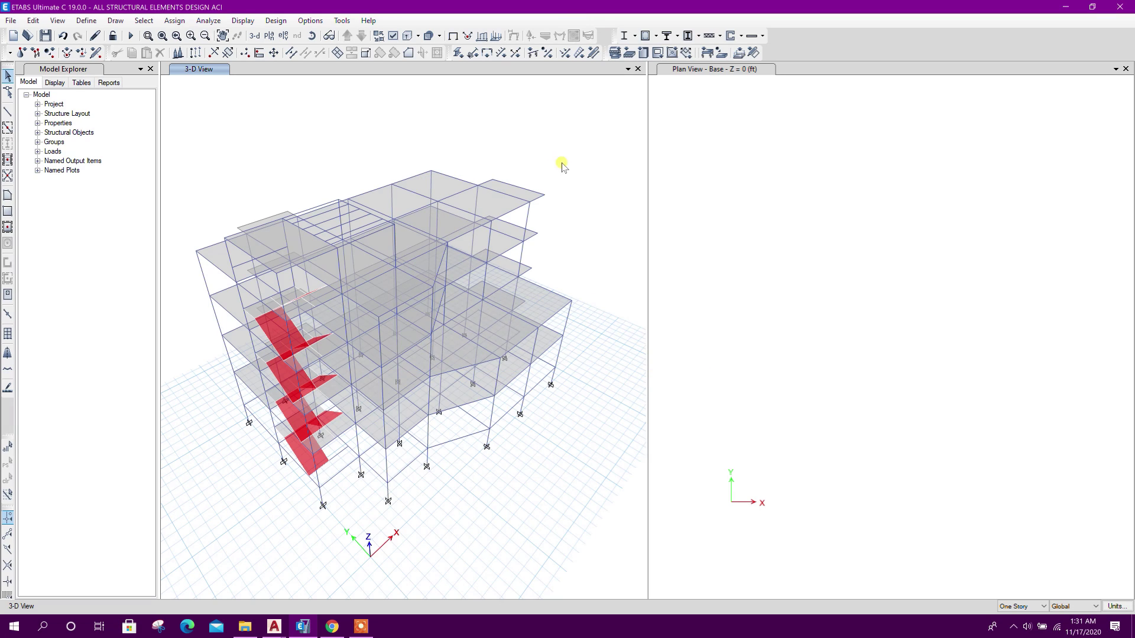
# Step: Switch to File Explorer and open BEAM COLUMN SLAB FOOTING DESIGN AID.xlsx from the NEW TUTORIAL folder in Excel
pyautogui.keyDown('shift'); pyautogui.moveTo(558, 165); pyautogui.dragTo(552, 165, button='middle'); pyautogui.keyUp('shift')
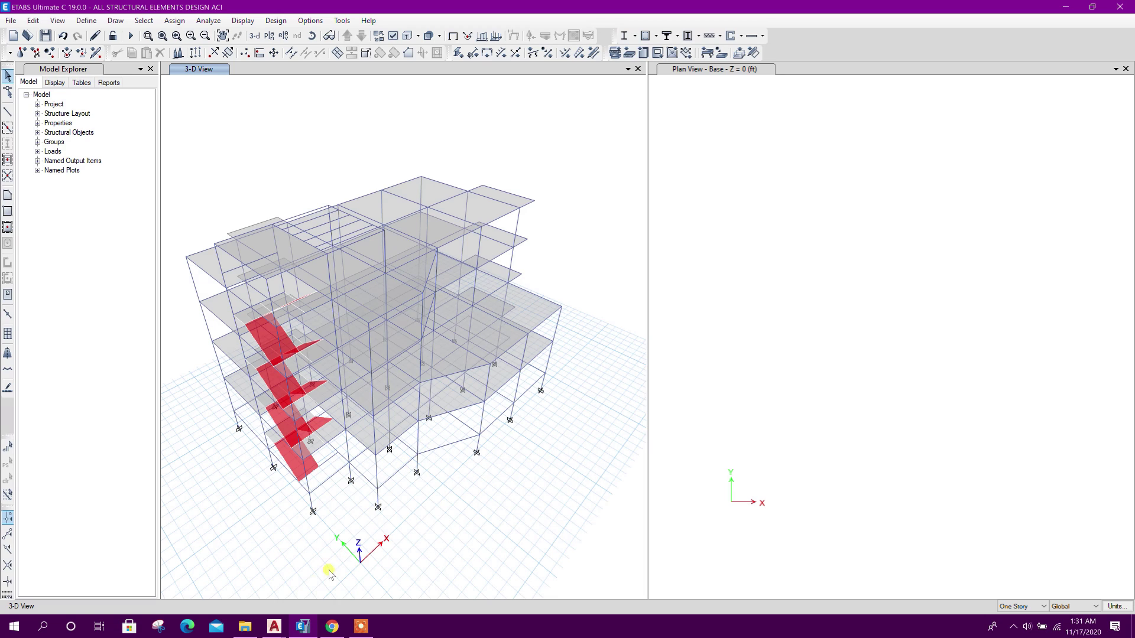
pyautogui.click(245, 626)
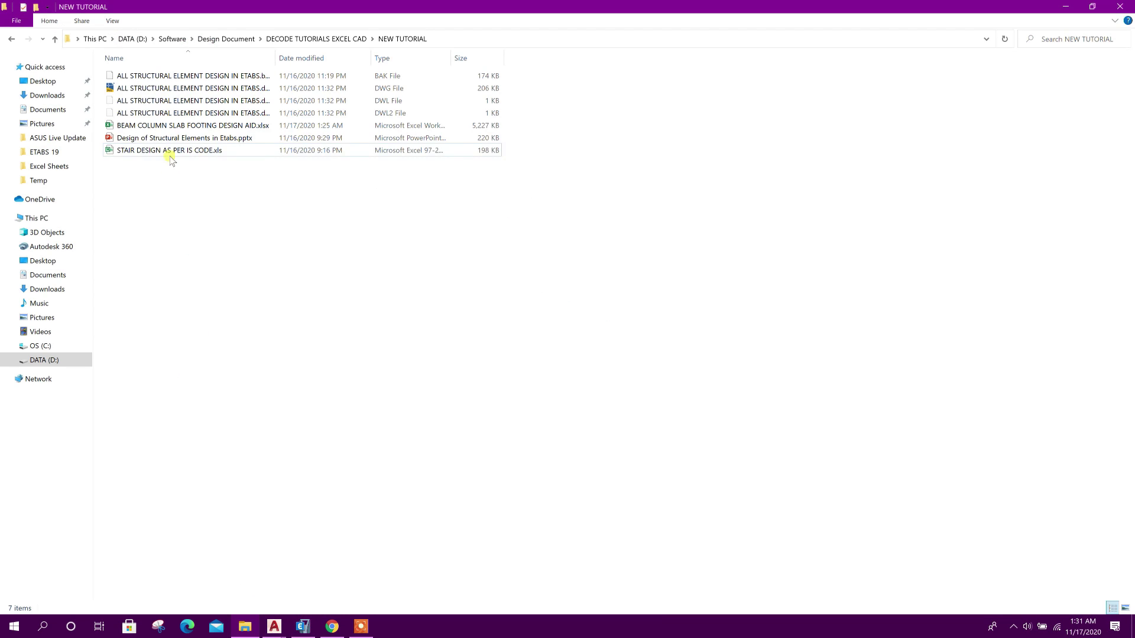
pyautogui.click(180, 126)
pyautogui.doubleClick(180, 126)
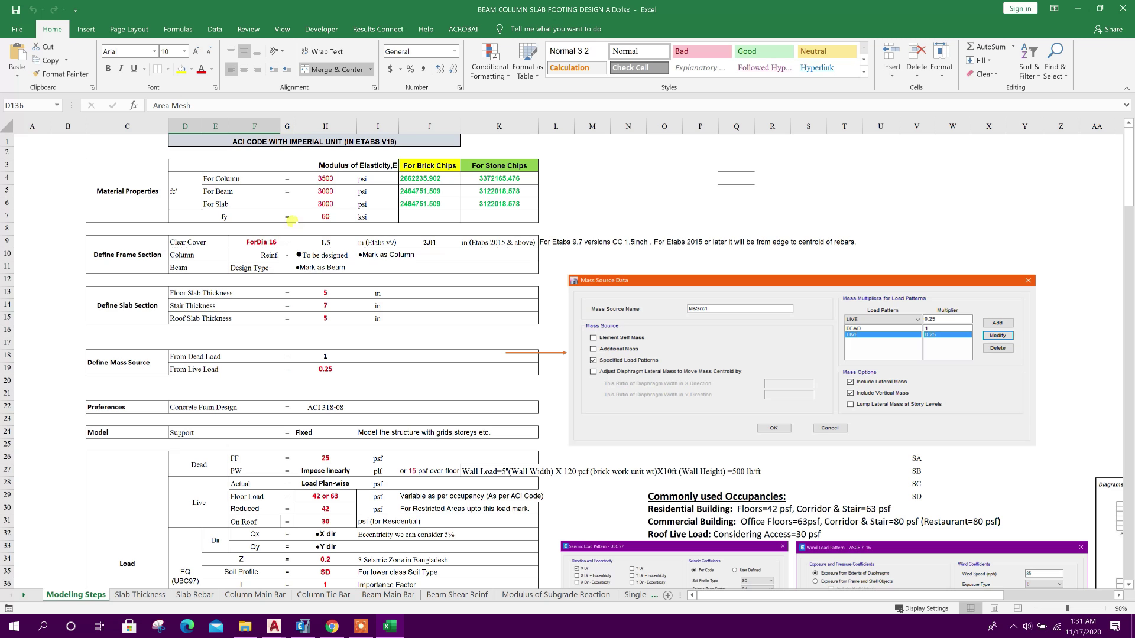
# Step: Review the ACI modeling parameters and the minimum slab thickness calculation in the Modeling Steps and Slab Thickness sheets
pyautogui.scroll(-1, 340, 355)
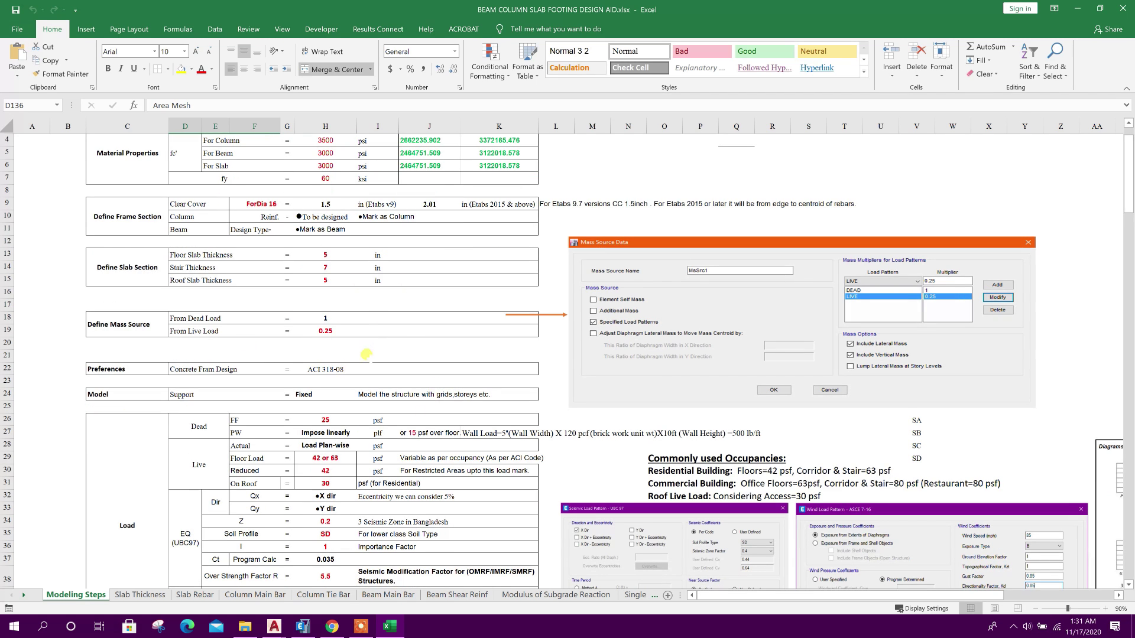
pyautogui.click(142, 595)
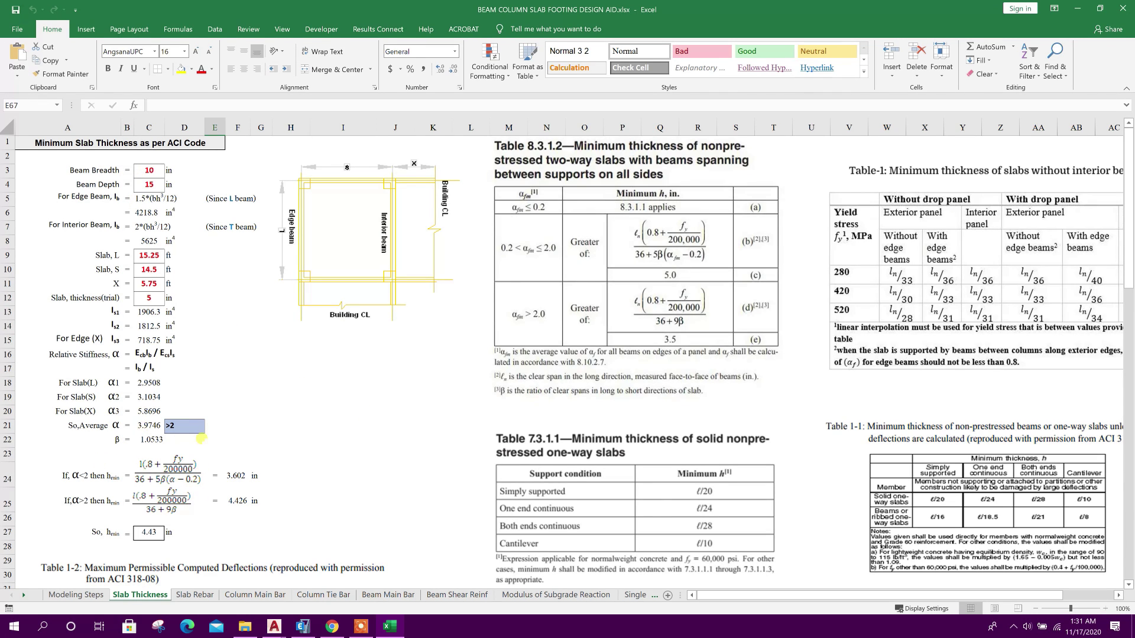
pyautogui.scroll(-1, 304, 422)
pyautogui.scroll(1, 186, 307)
# Step: Switch to Chrome and look through the playlists of the DECODE BD YouTube channel
pyautogui.click(331, 626)
pyautogui.click(216, 10)
pyautogui.click(120, 10)
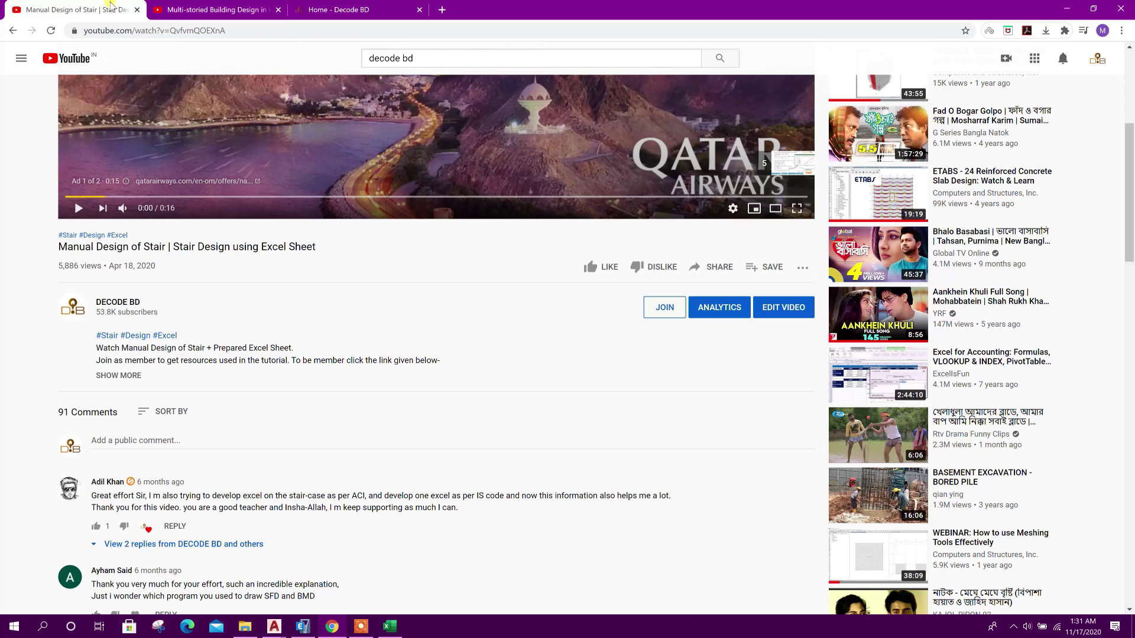
pyautogui.click(317, 292)
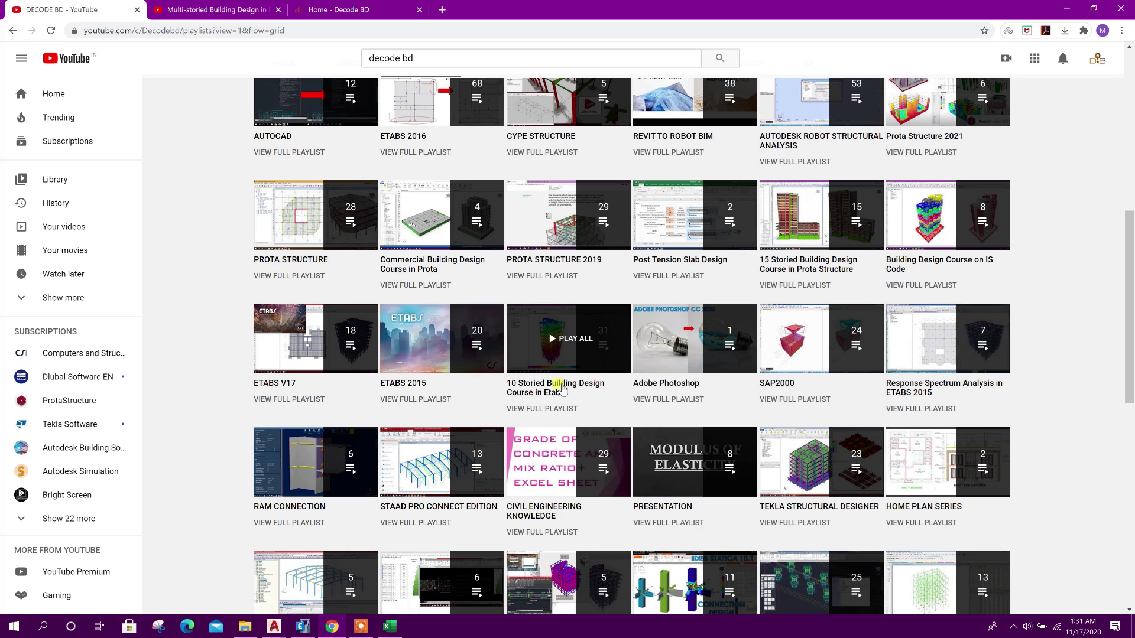
# Step: Return to Excel and examine the Slab Rebar sheet's short and long direction rebar design, including the extra top bars
pyautogui.hotkey('alt', 'Tab')
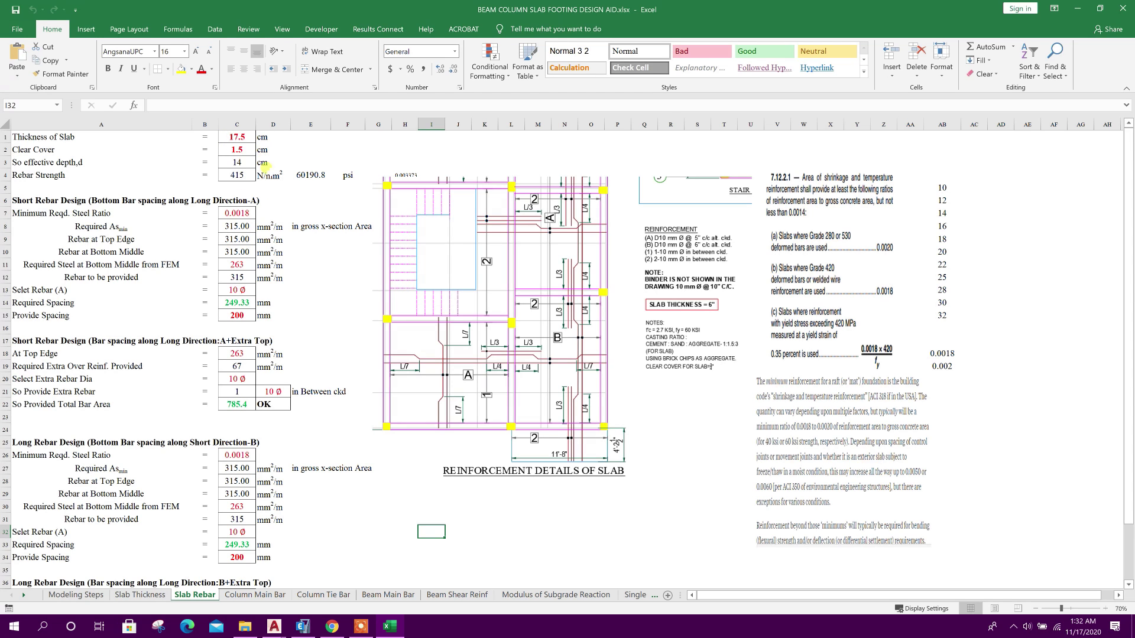
pyautogui.scroll(-1, 307, 331)
pyautogui.scroll(1, 307, 331)
pyautogui.click(296, 148)
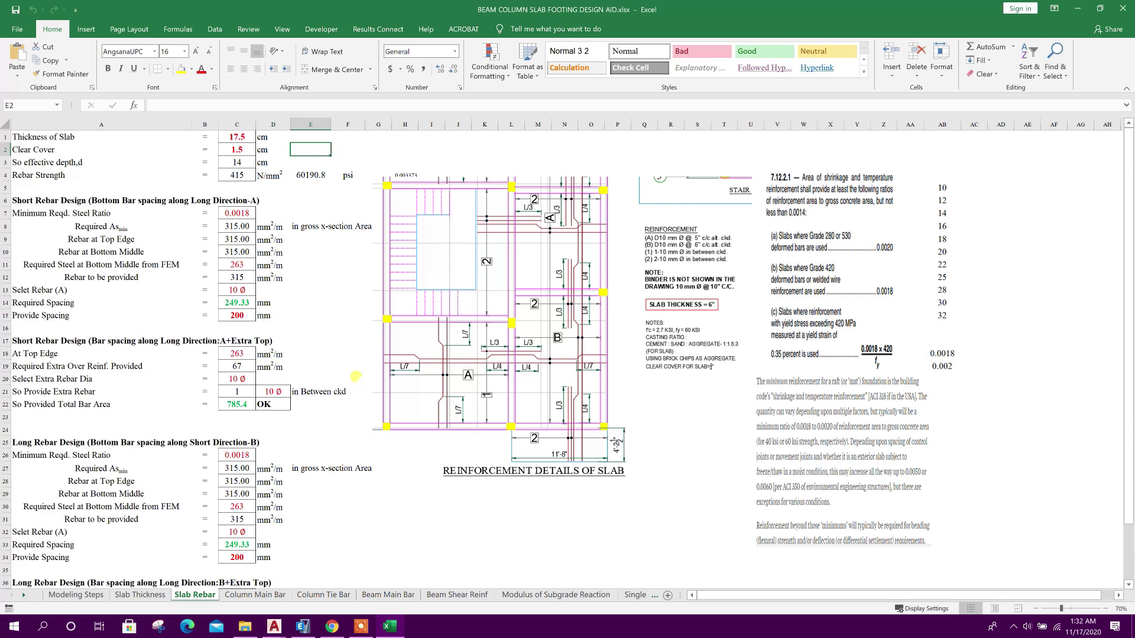
pyautogui.scroll(-1, 355, 376)
pyautogui.scroll(-3, 359, 346)
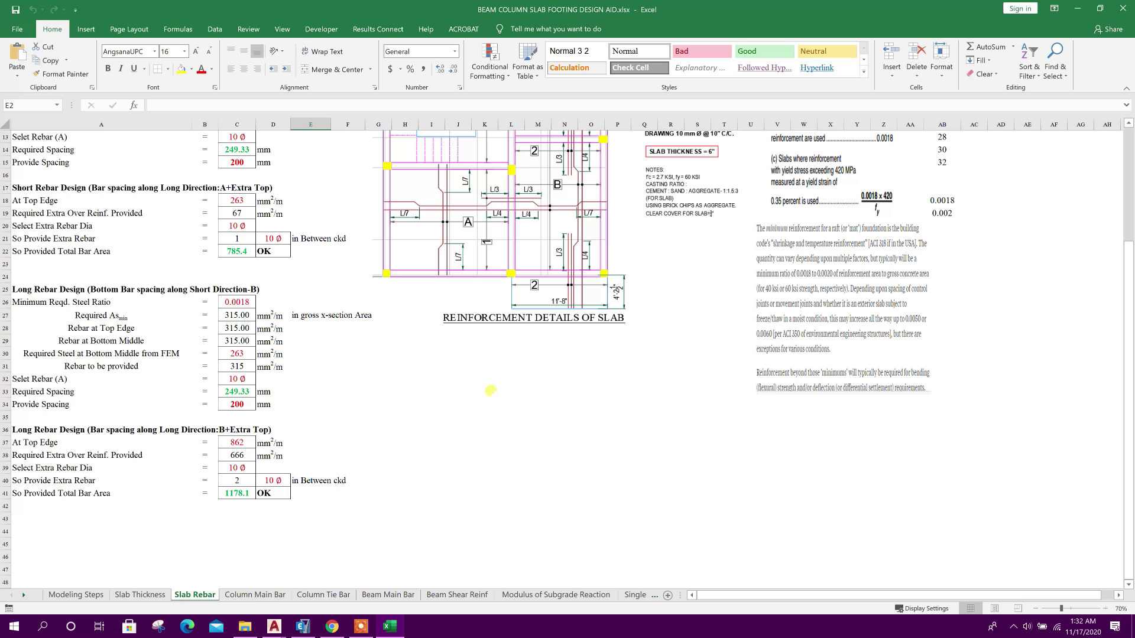
pyautogui.click(431, 442)
pyautogui.scroll(4, 385, 461)
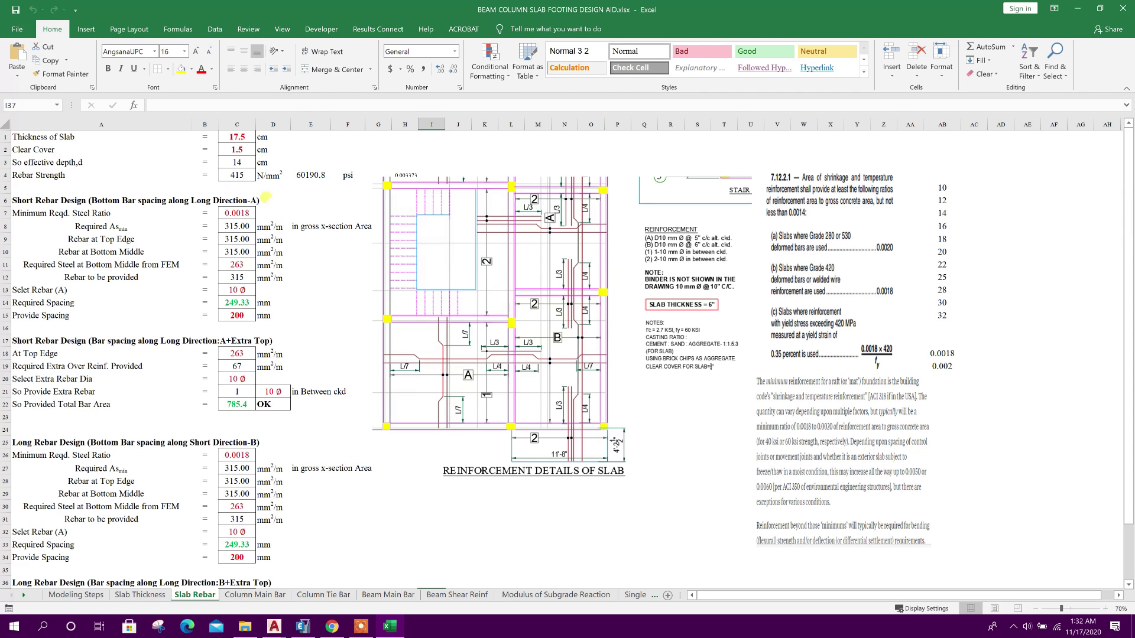
pyautogui.scroll(-5, 371, 351)
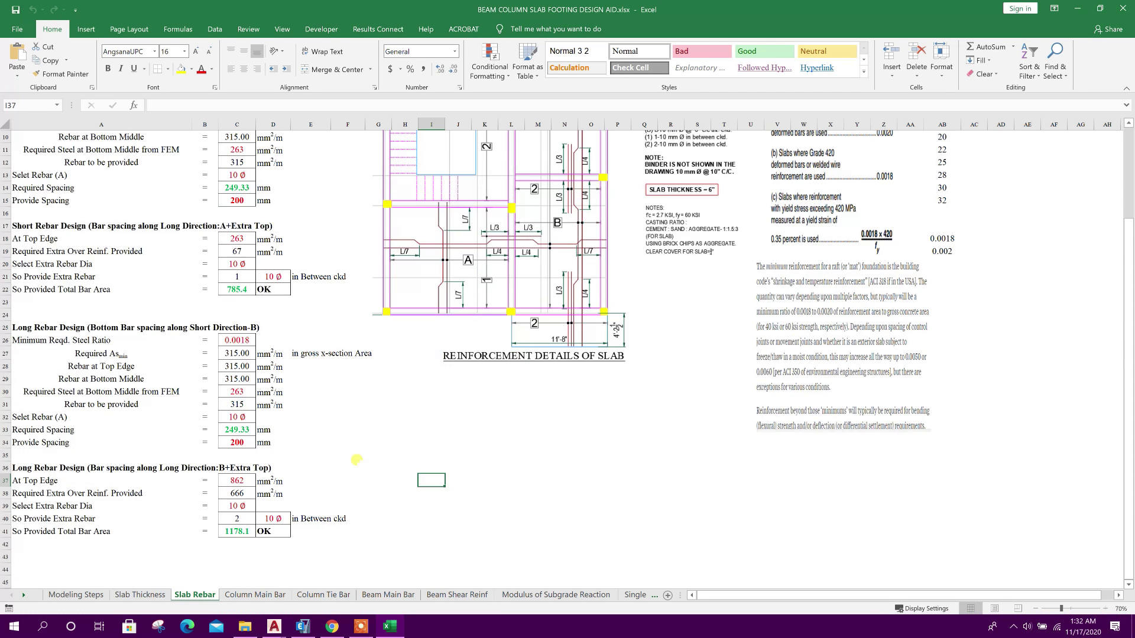
pyautogui.scroll(5, 525, 386)
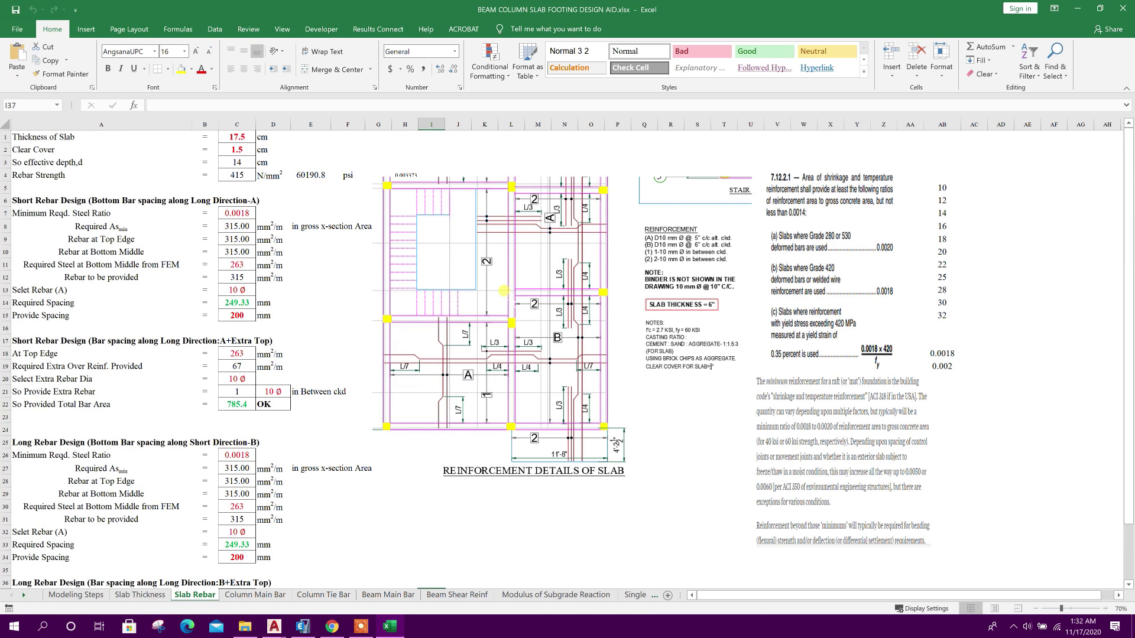
# Step: Review the provided rebar area in the Column Main Bar sheet and the ACI code tie spacing calculation in the Column Tie Bar sheet
pyautogui.click(254, 595)
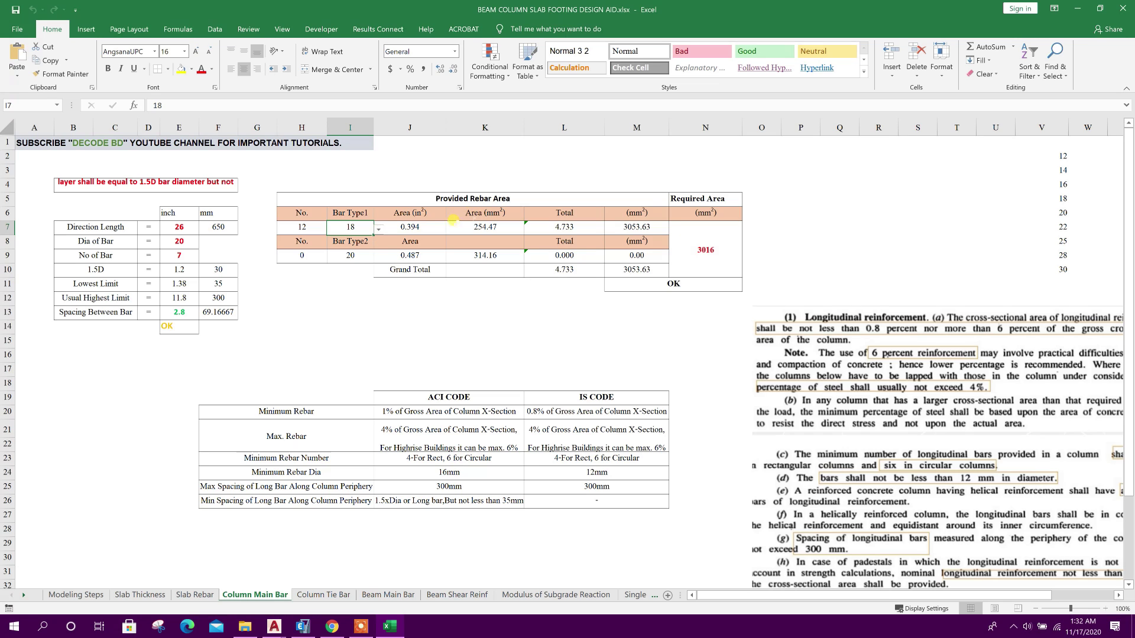
pyautogui.click(414, 230)
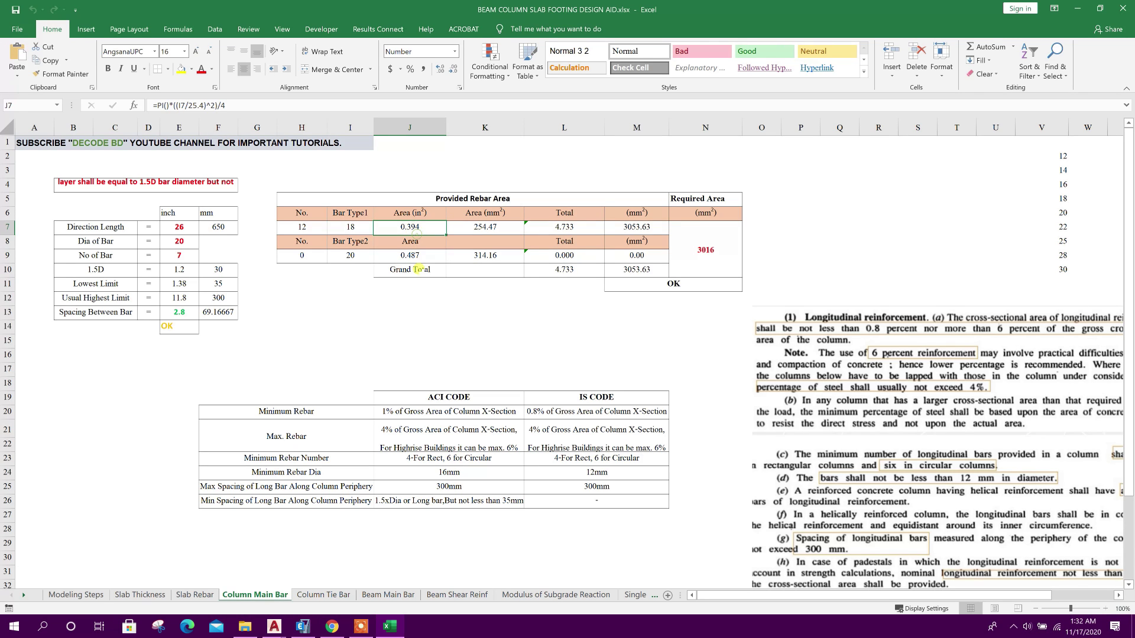
pyautogui.click(324, 595)
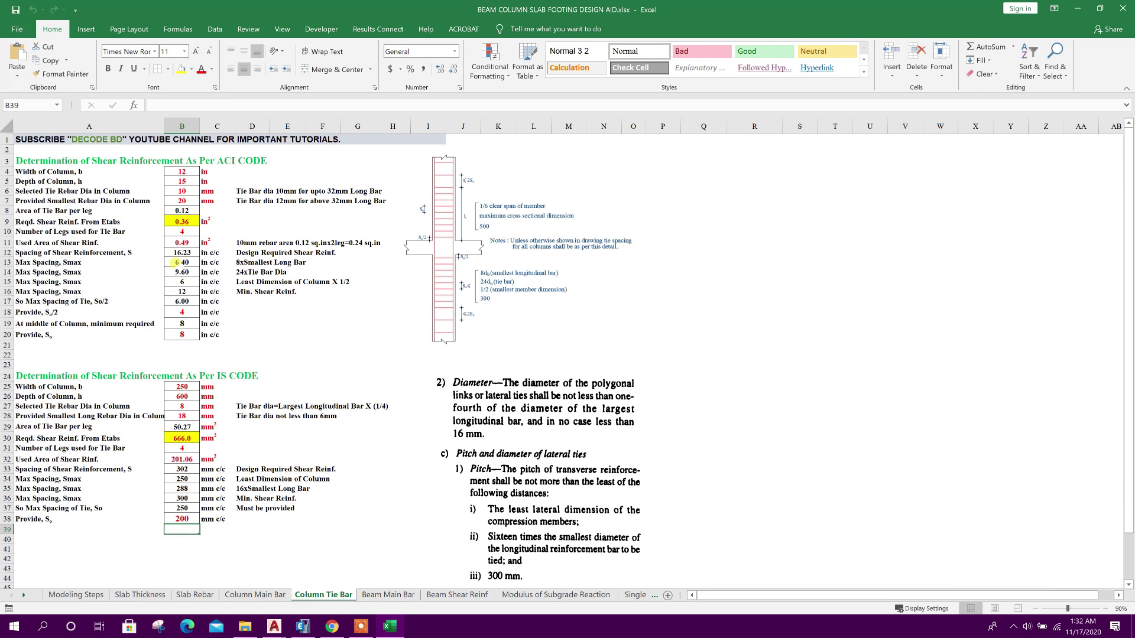
pyautogui.moveTo(175, 170); pyautogui.dragTo(182, 335)
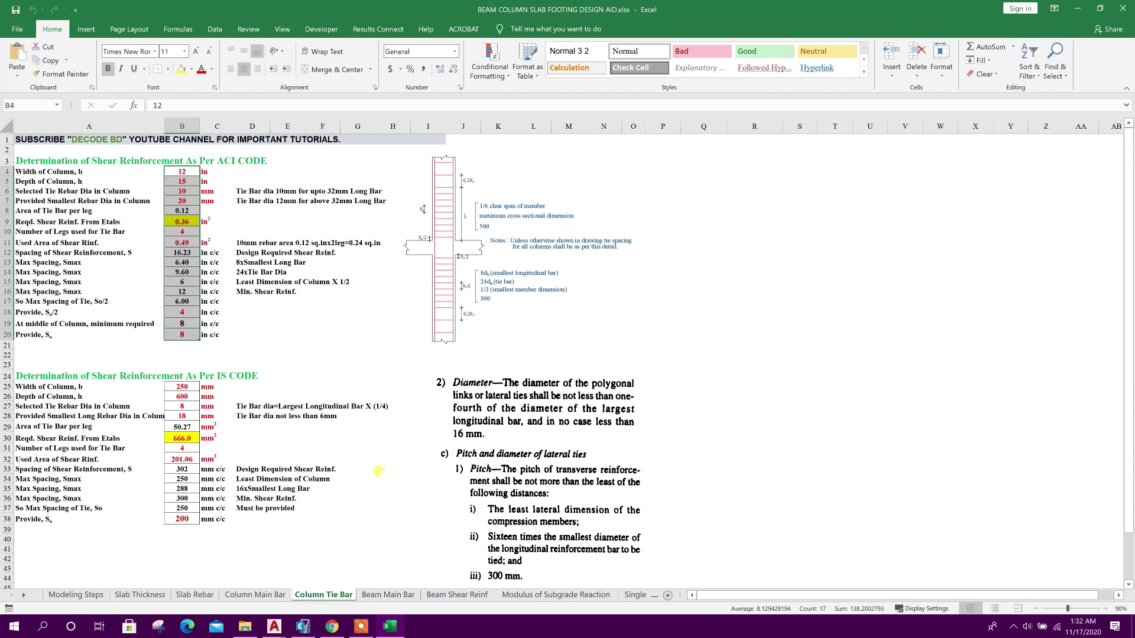
# Step: Examine the imperial unit layout in the Beam Main Bar sheet and the ACI and IS code shear reinforcement in the Beam Shear Reinf sheet
pyautogui.click(388, 595)
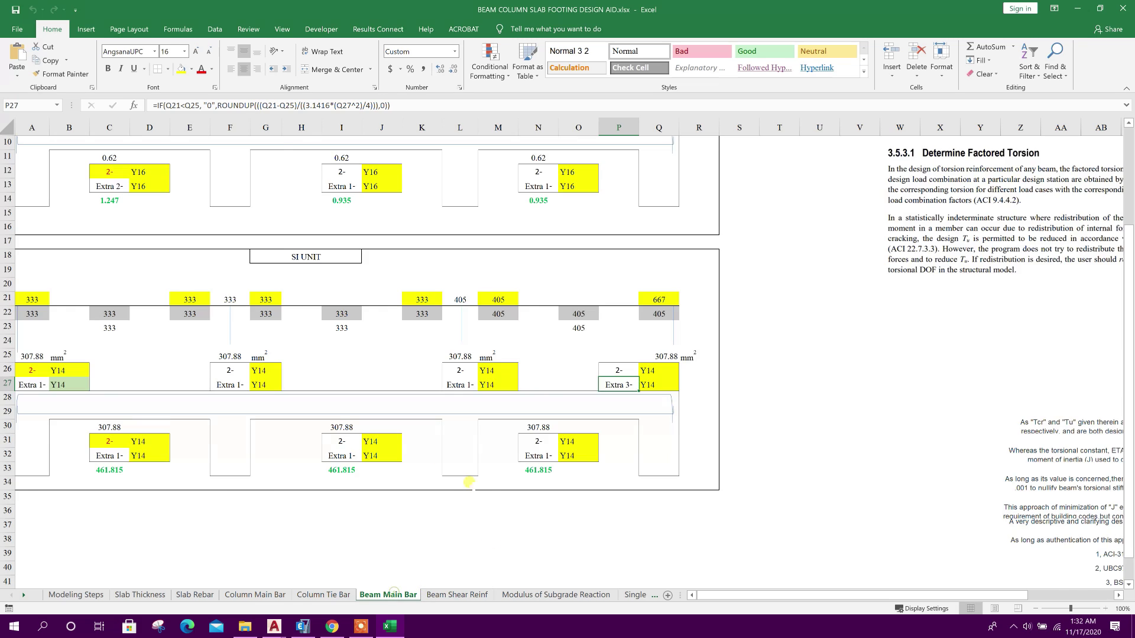
pyautogui.click(325, 145)
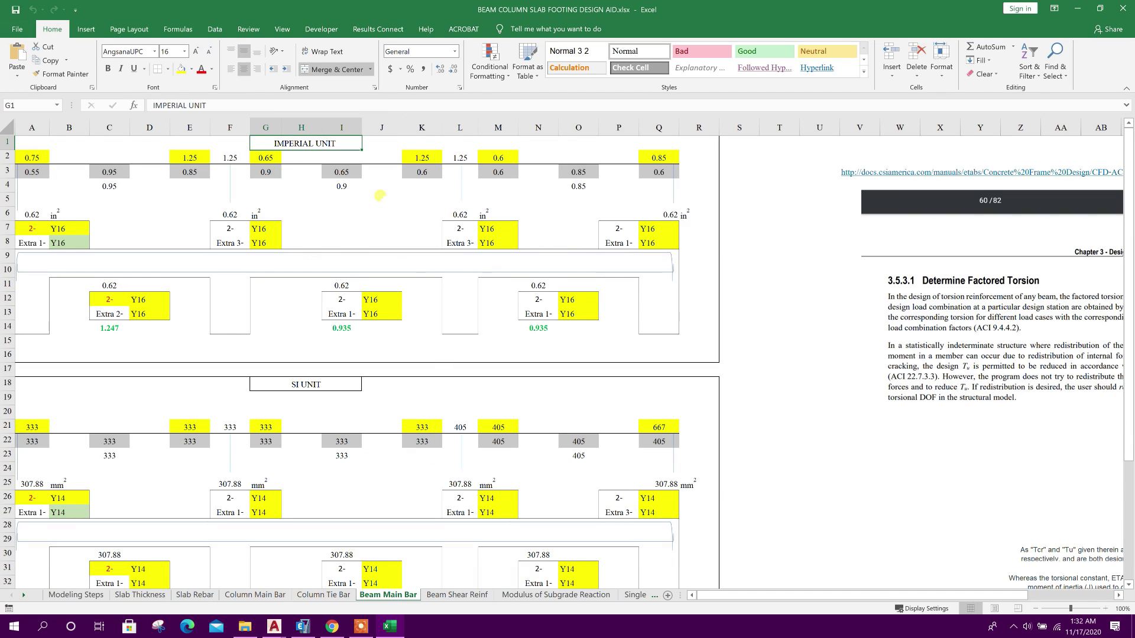
pyautogui.hotkey('ctrl', 'pagedown')
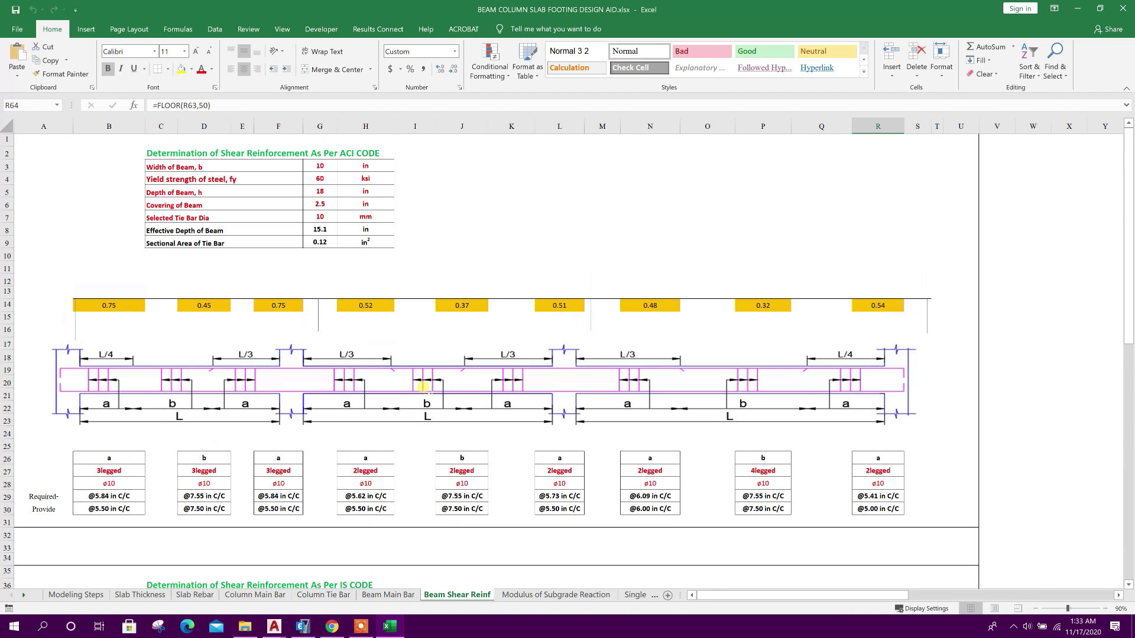
pyautogui.scroll(-3, 544, 380)
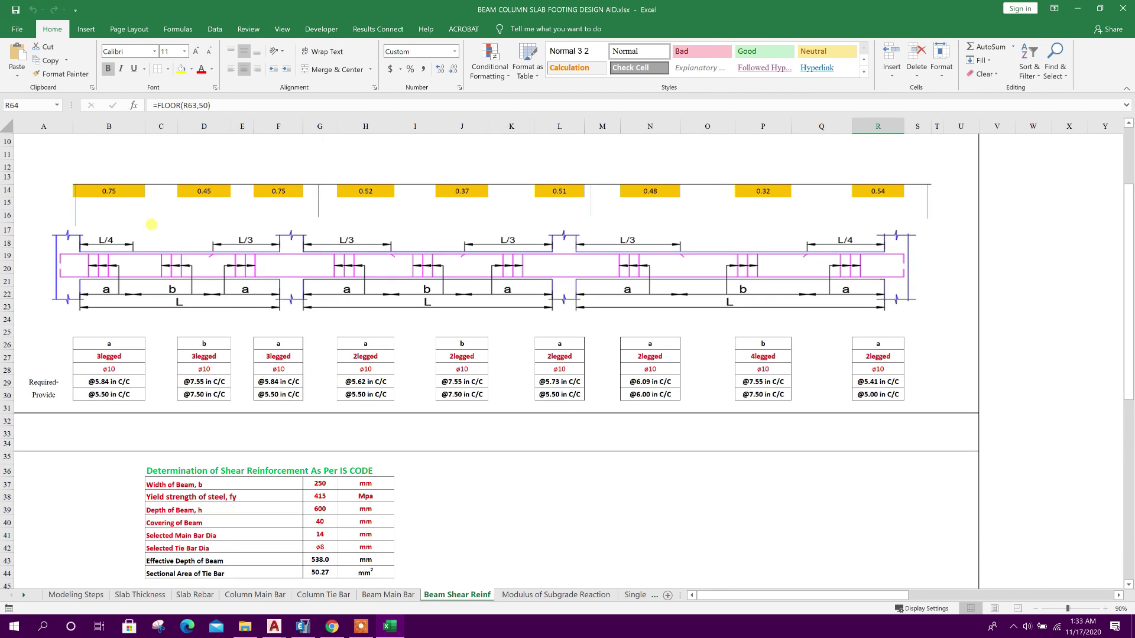
pyautogui.click(132, 189)
pyautogui.scroll(3, 265, 262)
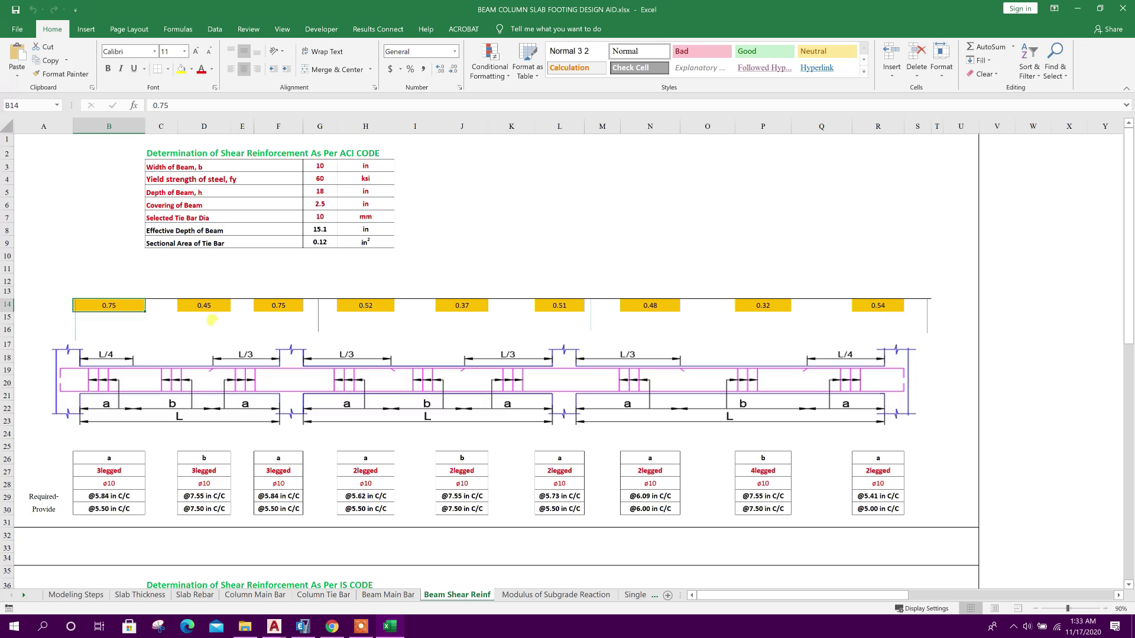
pyautogui.click(195, 164)
pyautogui.click(204, 152)
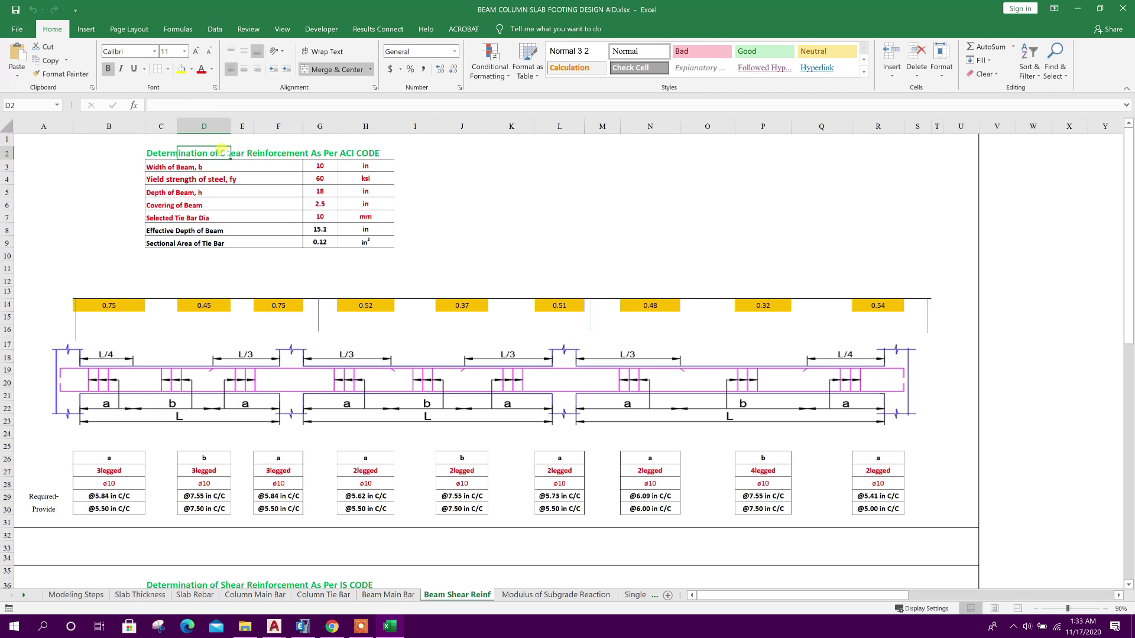
pyautogui.scroll(-4, 348, 325)
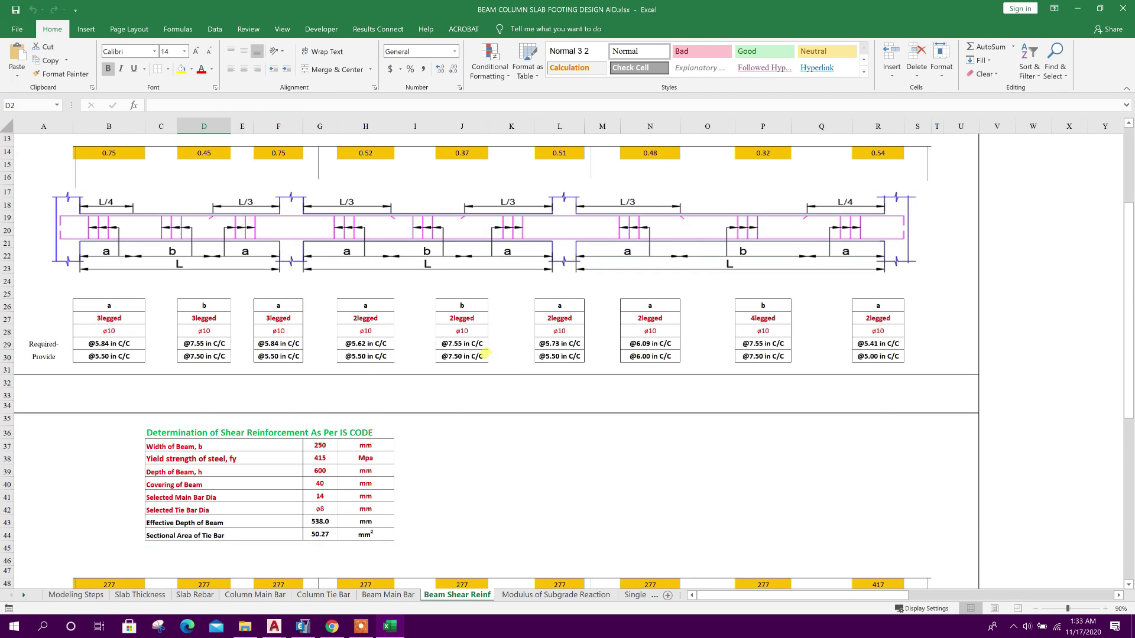
pyautogui.scroll(-5, 485, 353)
# Step: Look briefly at the DECODE BD playlists in Chrome, and return to Excel to review the imperial section of the Modulus of Subgrade Reaction sheet
pyautogui.click(331, 626)
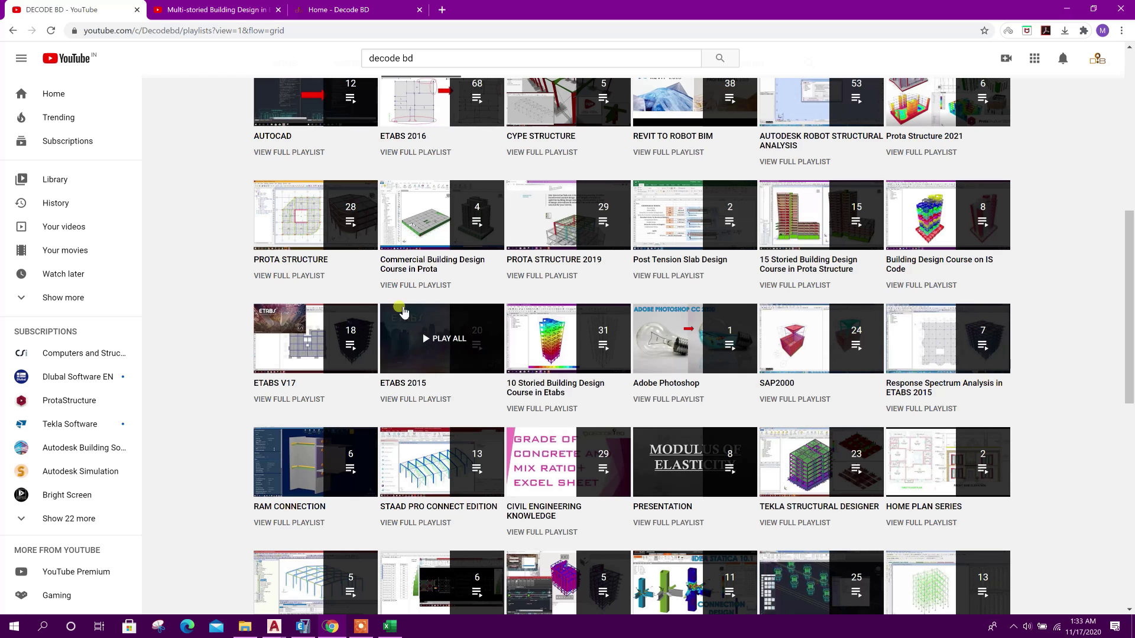
pyautogui.click(573, 352)
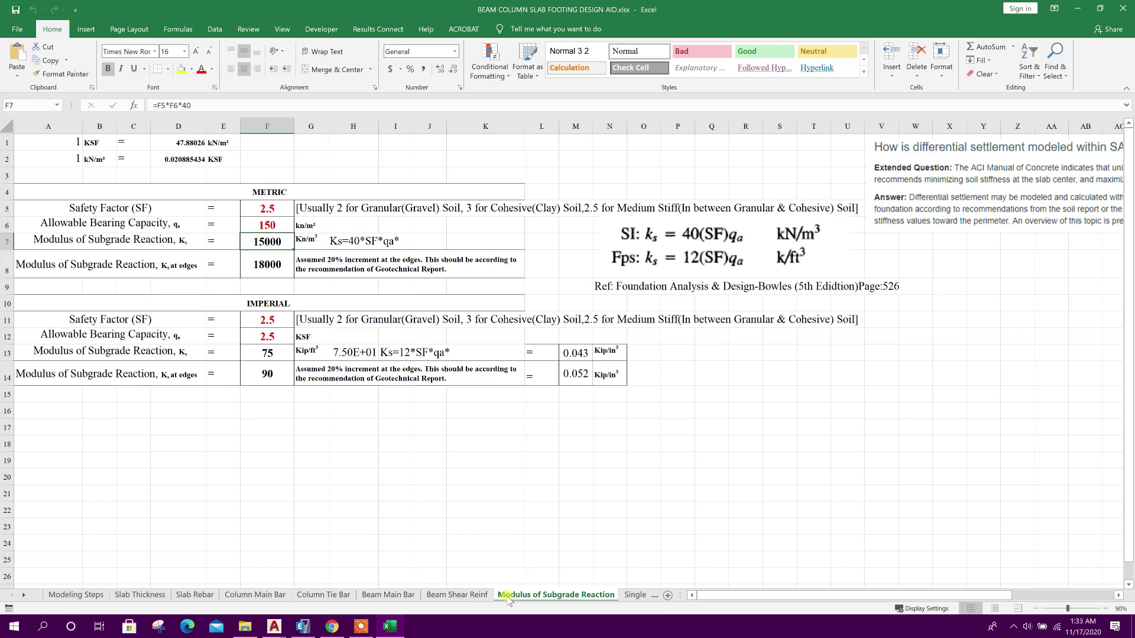
pyautogui.click(275, 322)
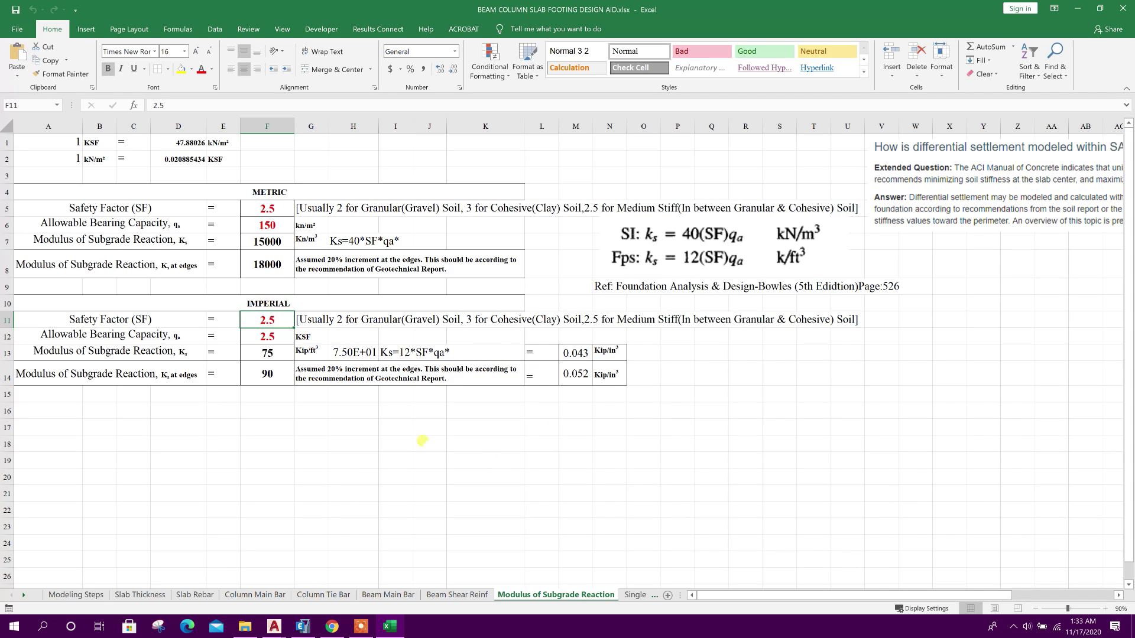
# Step: Set the design code of the footing sizing table in the Single Footing Design sheet to ACI CODE
pyautogui.click(631, 597)
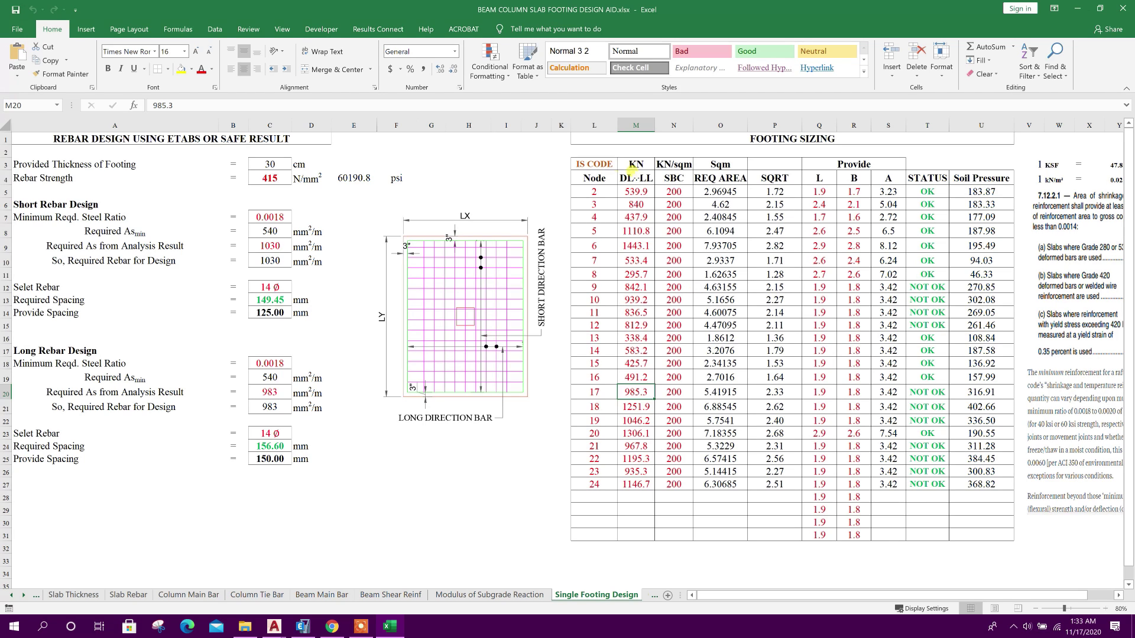
pyautogui.click(607, 164)
pyautogui.click(622, 165)
pyautogui.click(606, 174)
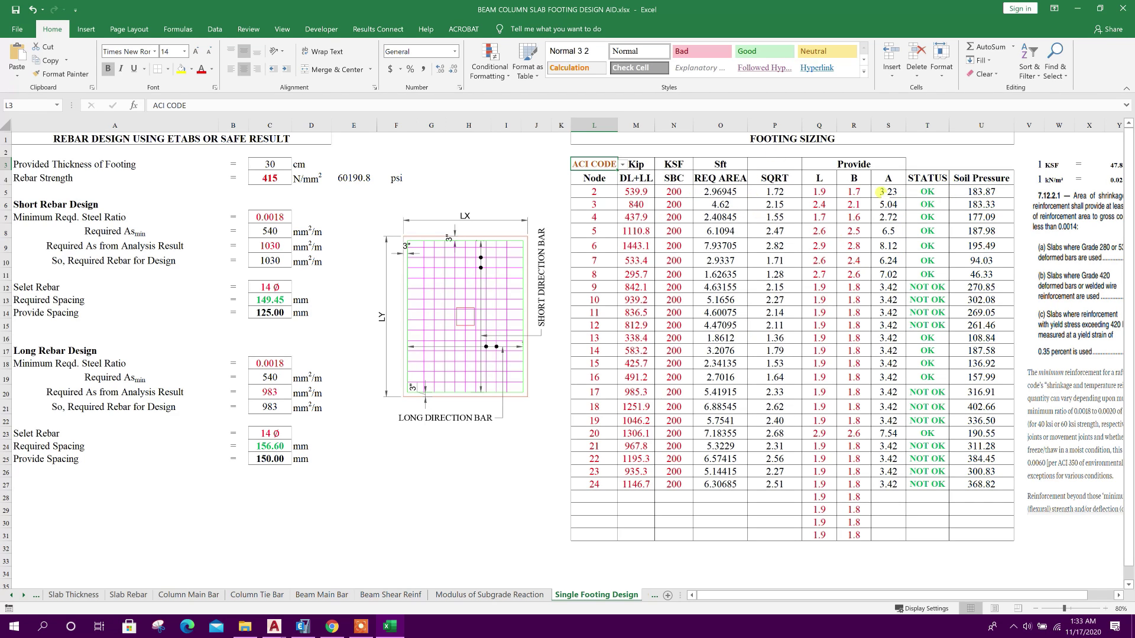
# Step: Examine the footing sizing loads and the footing rebar design, from the provided footing thickness to the provided bar spacing and their units
pyautogui.click(637, 191)
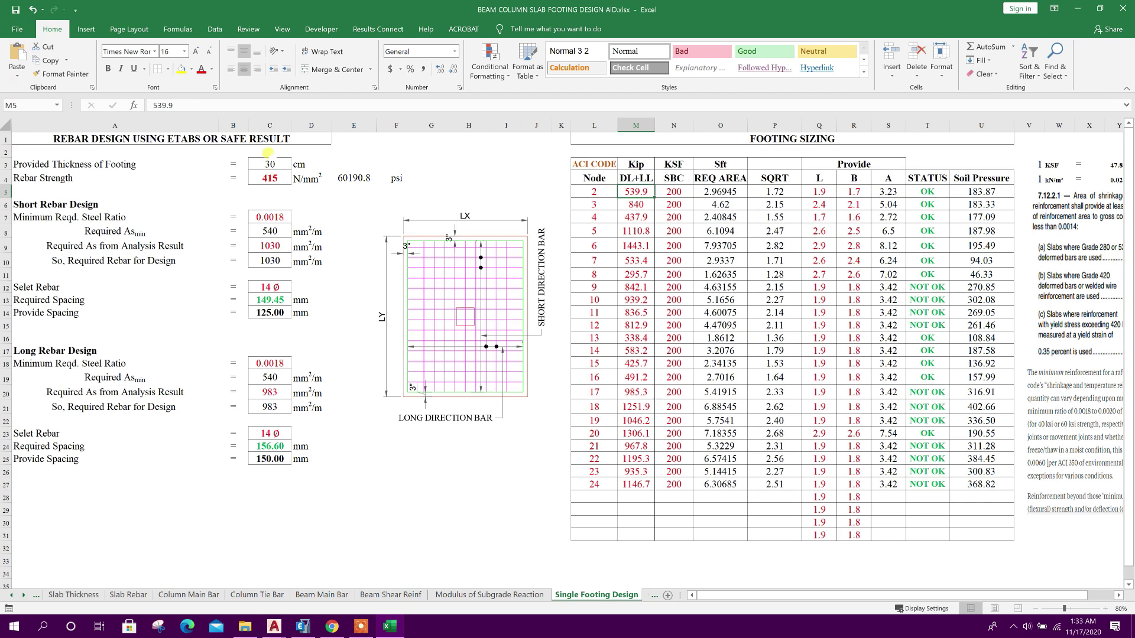
pyautogui.click(269, 471)
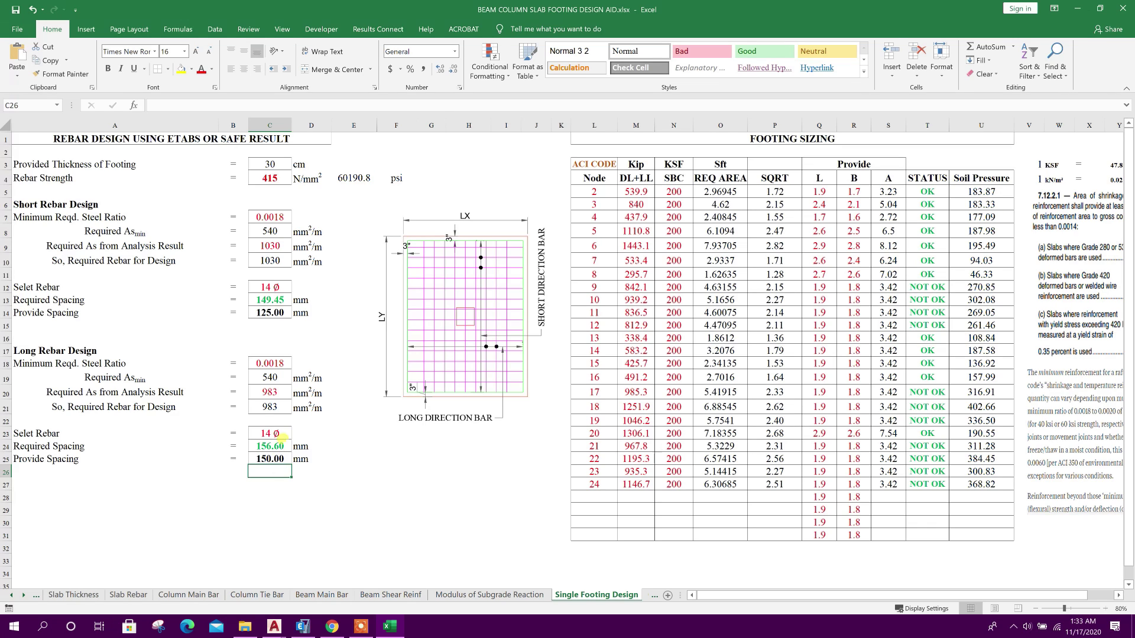
pyautogui.click(276, 165)
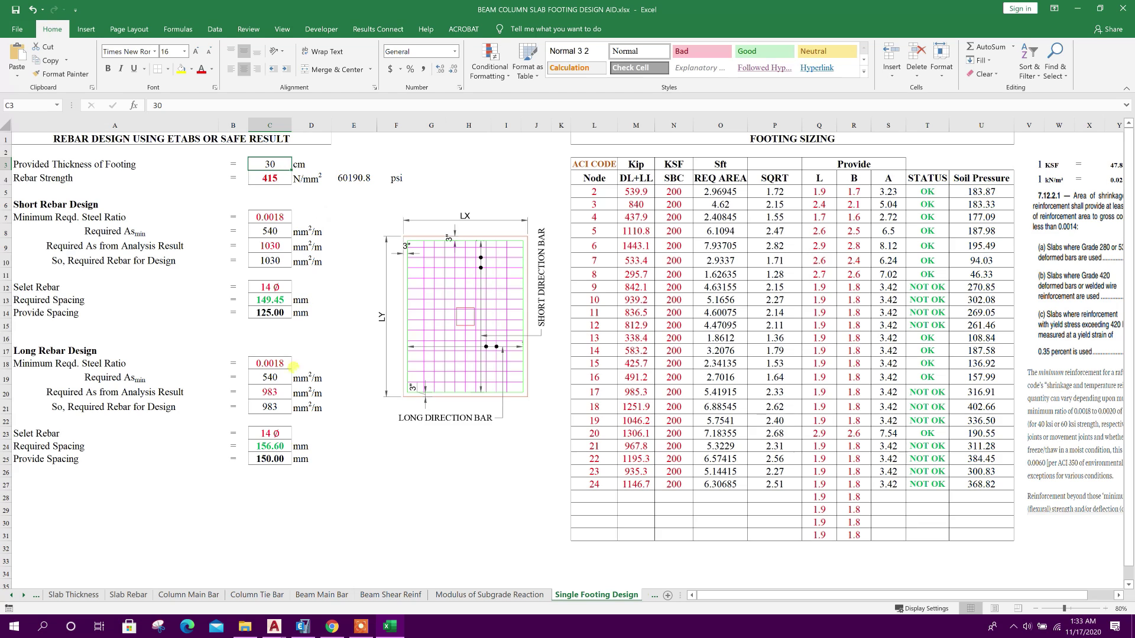
pyautogui.click(317, 162)
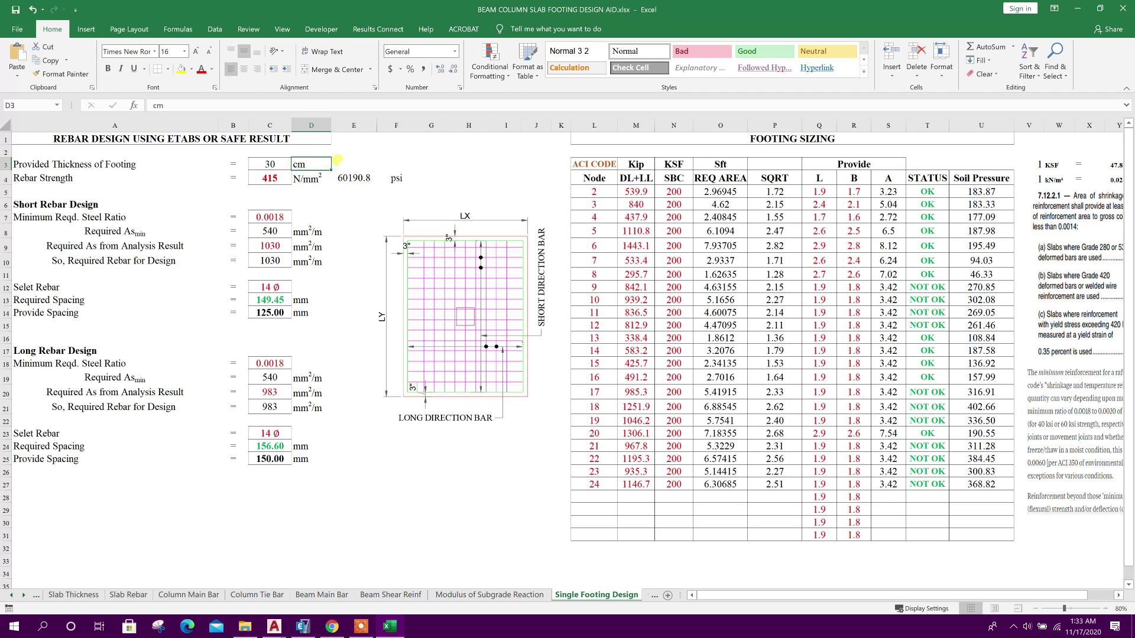
pyautogui.click(337, 160)
pyautogui.click(385, 164)
pyautogui.click(314, 163)
pyautogui.click(398, 158)
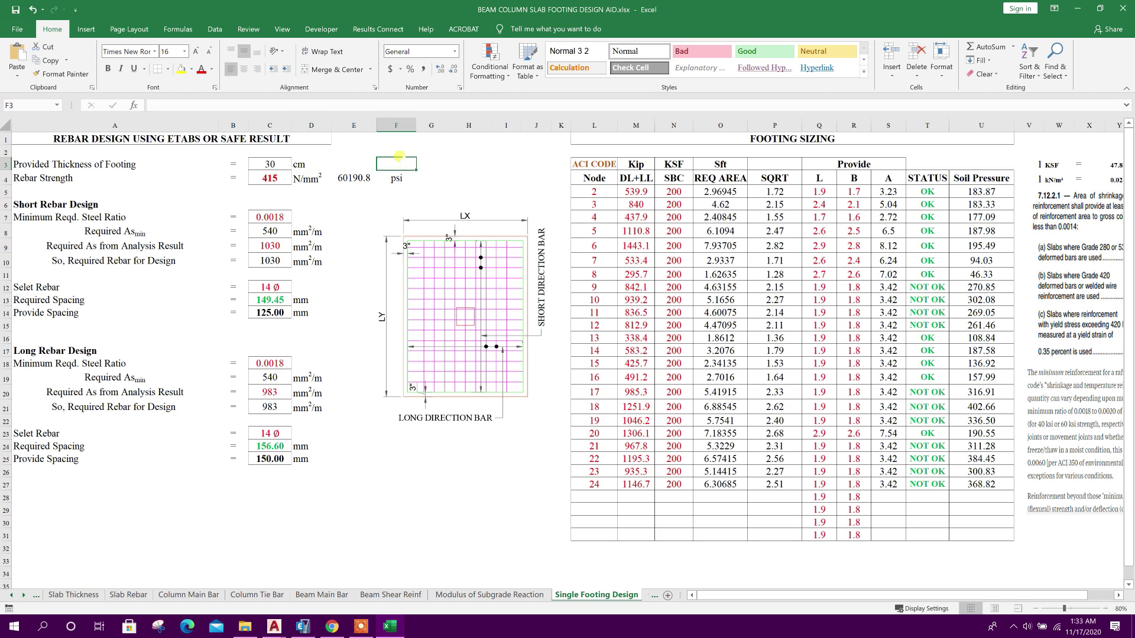
pyautogui.click(273, 163)
pyautogui.click(416, 159)
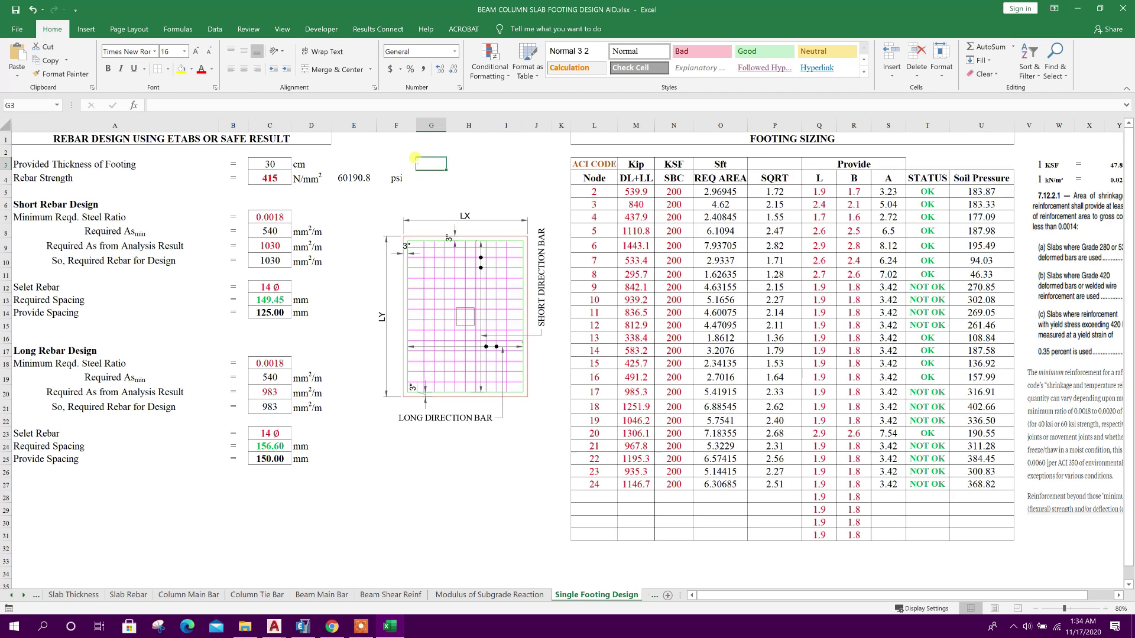
pyautogui.click(282, 456)
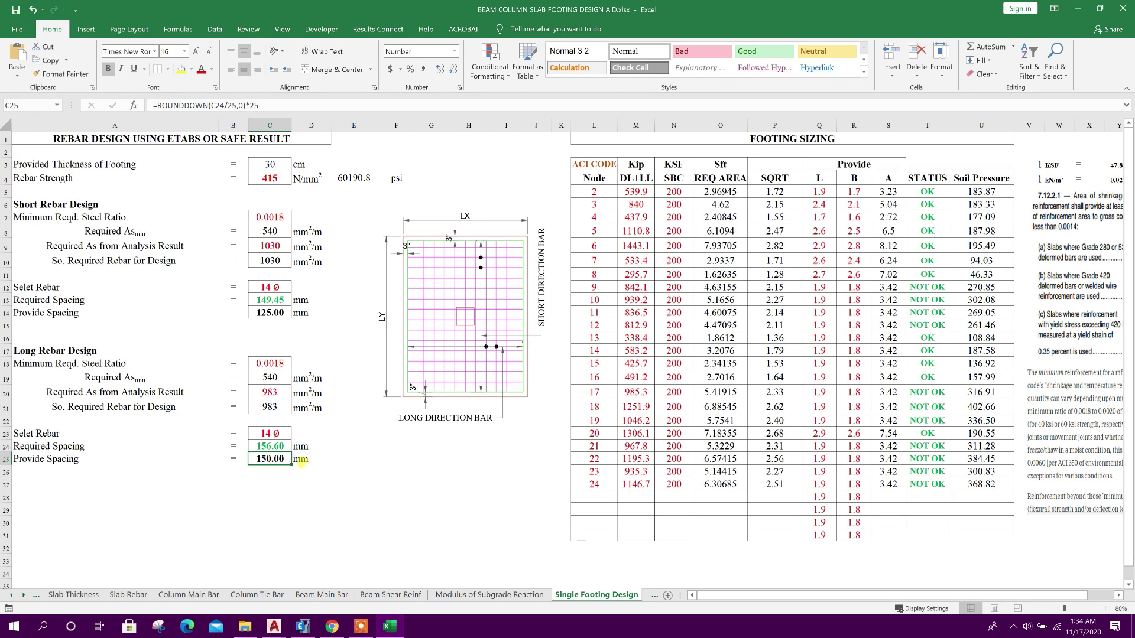
pyautogui.click(322, 458)
pyautogui.click(352, 456)
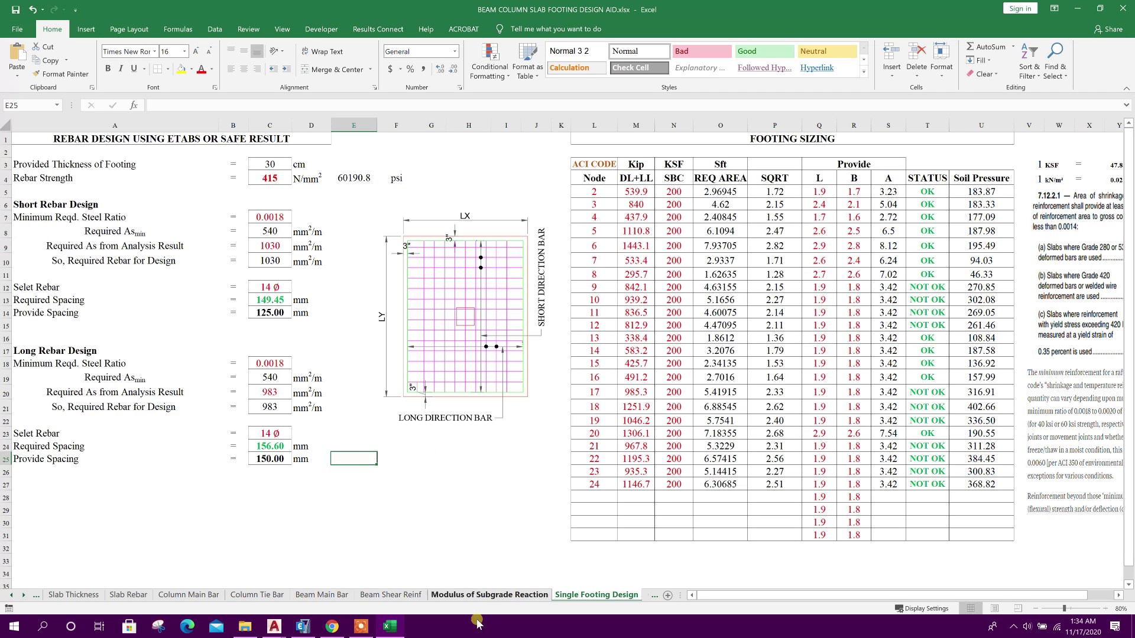
# Step: Review the raft reinforcement layout in the Rebar Design of Raft sheet and the ACI code stair calculation in the STAIR DESIGN sheet
pyautogui.click(22, 595)
pyautogui.click(23, 595)
pyautogui.click(23, 595)
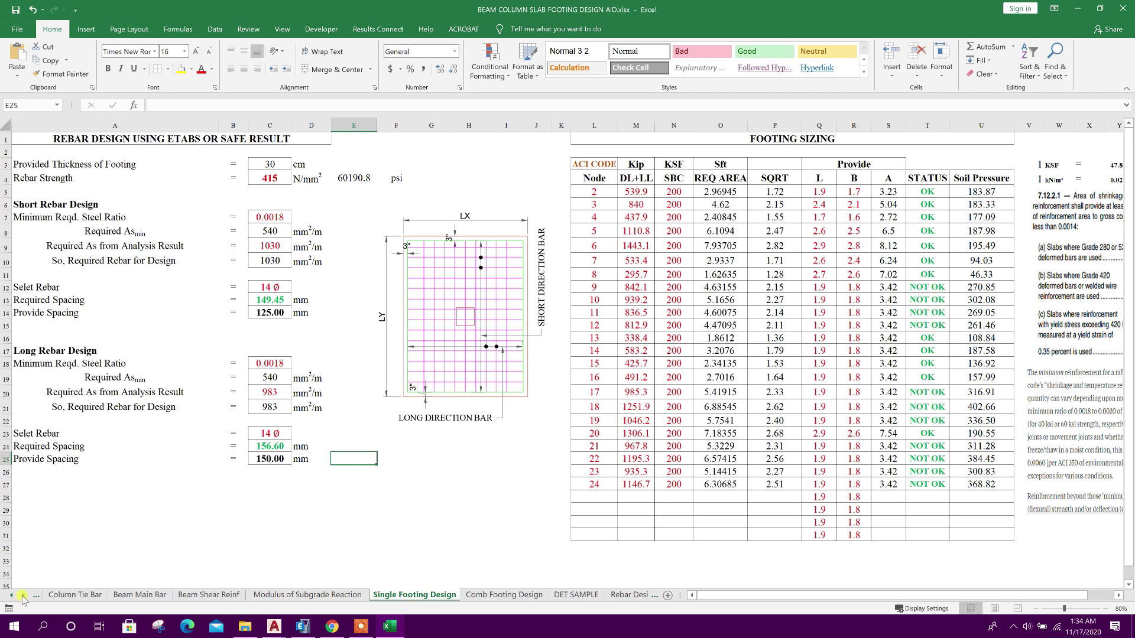
pyautogui.click(530, 595)
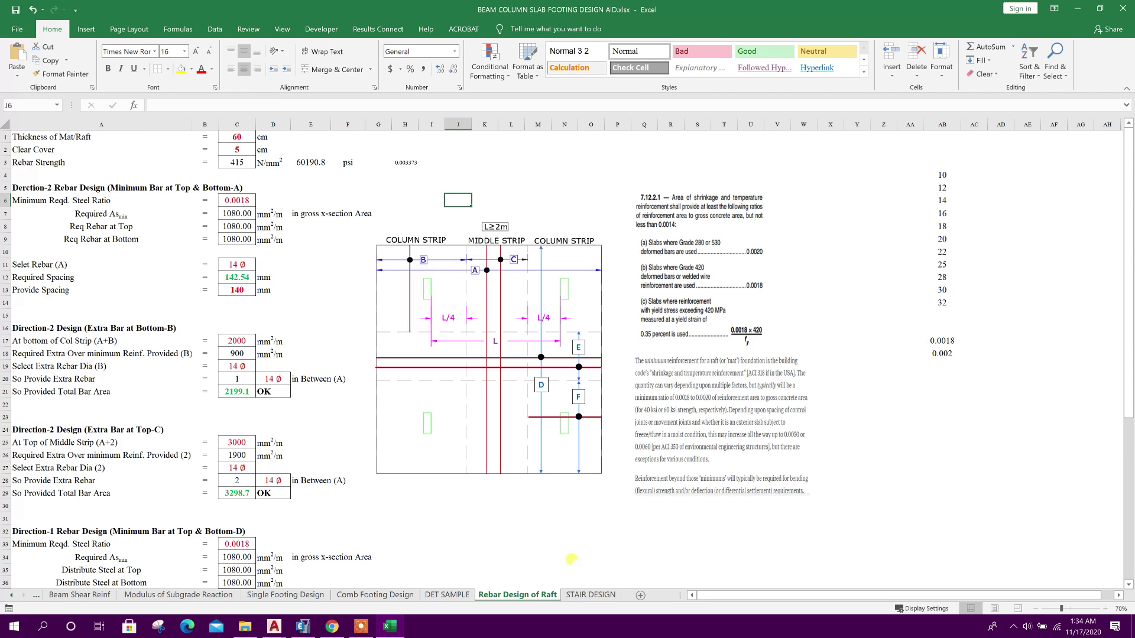
pyautogui.click(588, 595)
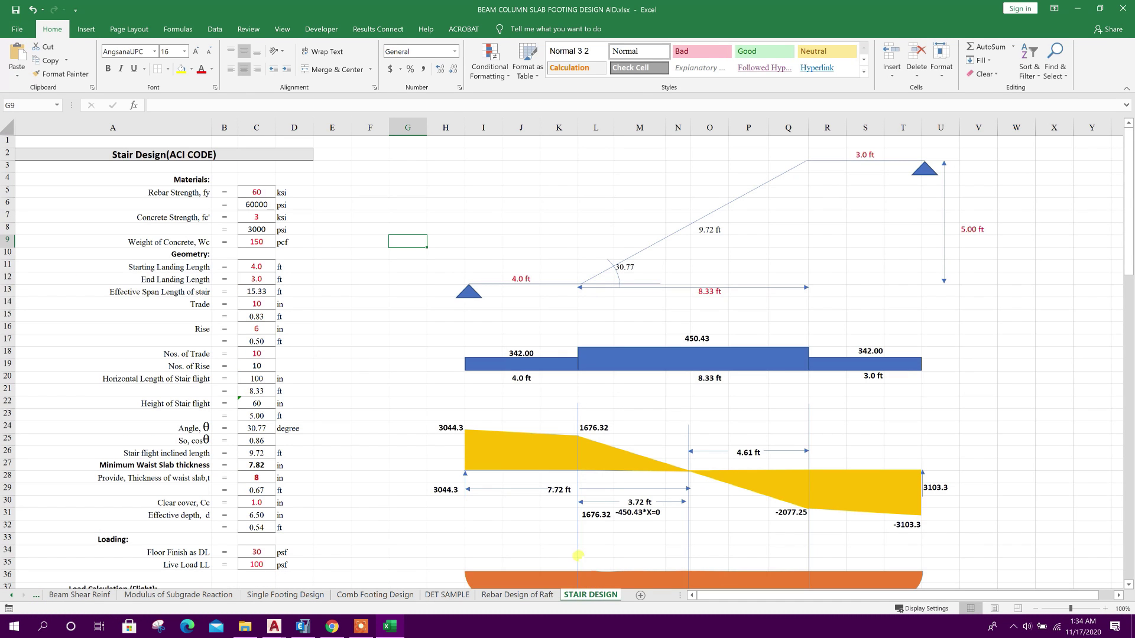
pyautogui.scroll(-11, 272, 241)
pyautogui.scroll(4, 317, 391)
pyautogui.scroll(7, 317, 392)
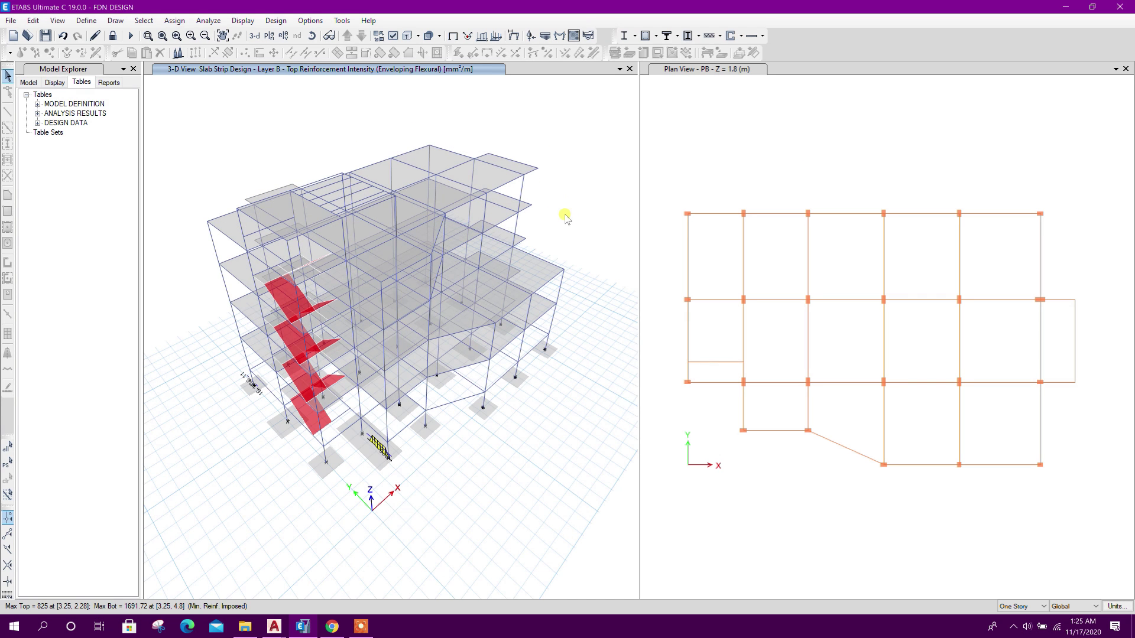
# Step: In the ETABS 3-D view, display the soil pressure contours for the DL+LL combination with the frame members extruded
pyautogui.moveTo(578, 214); pyautogui.dragTo(568, 185)
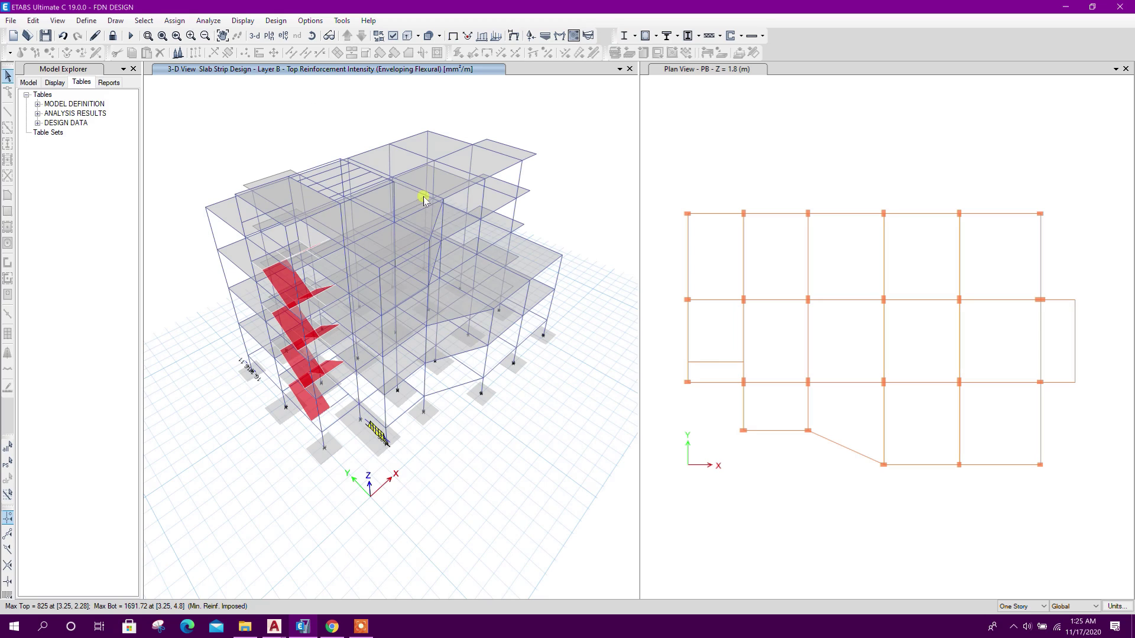
pyautogui.moveTo(556, 441); pyautogui.dragTo(555, 427, button='middle')
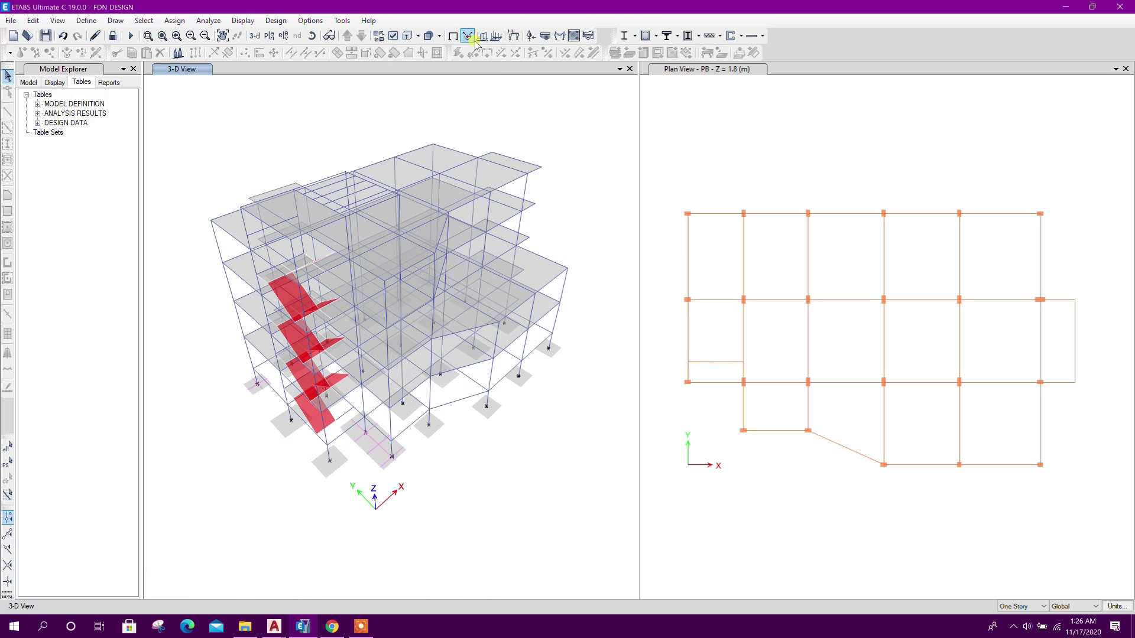
pyautogui.click(468, 37)
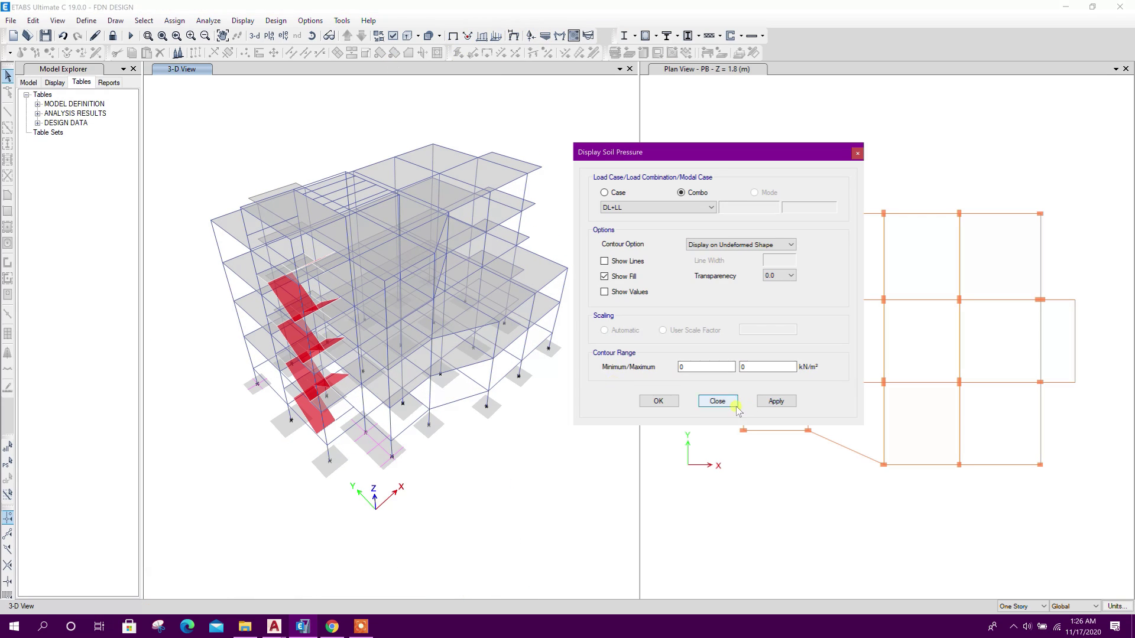
pyautogui.click(717, 398)
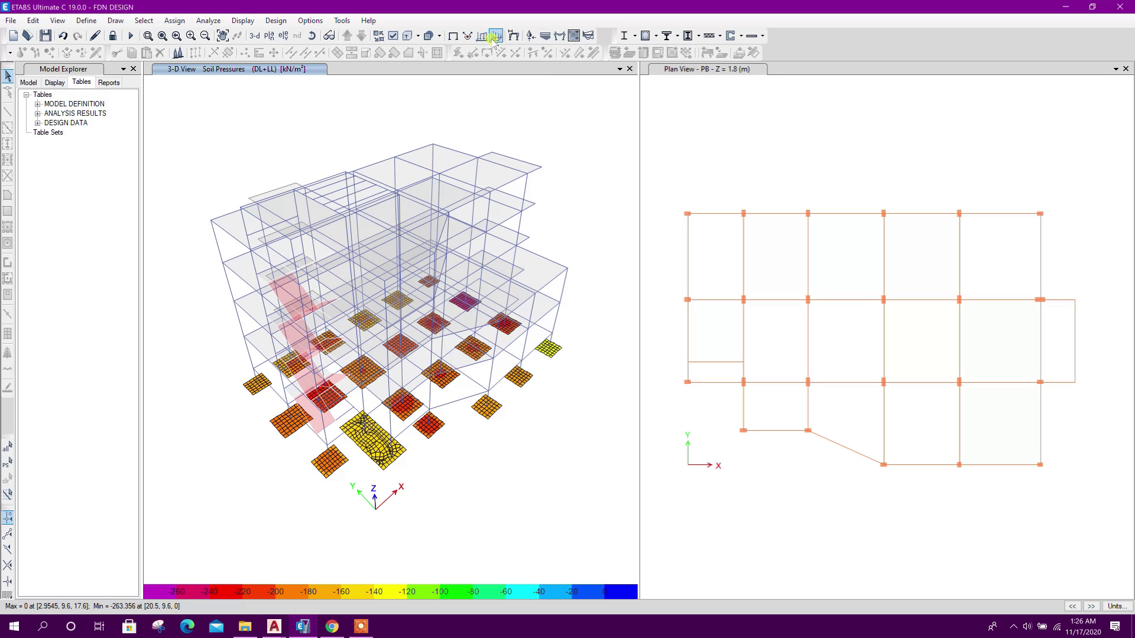
pyautogui.click(408, 36)
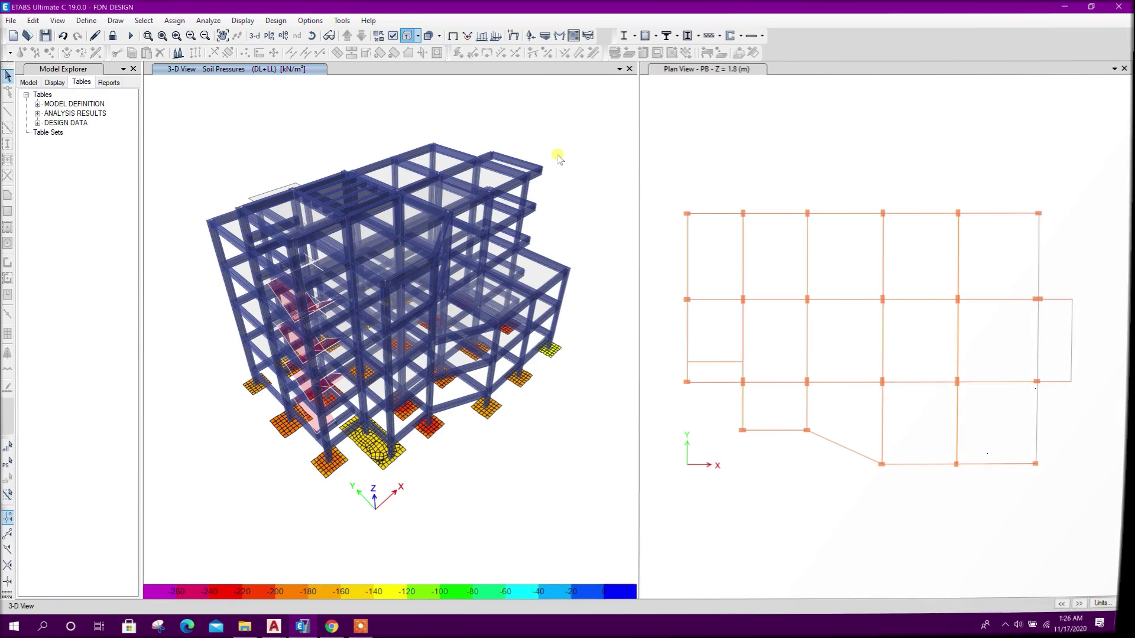